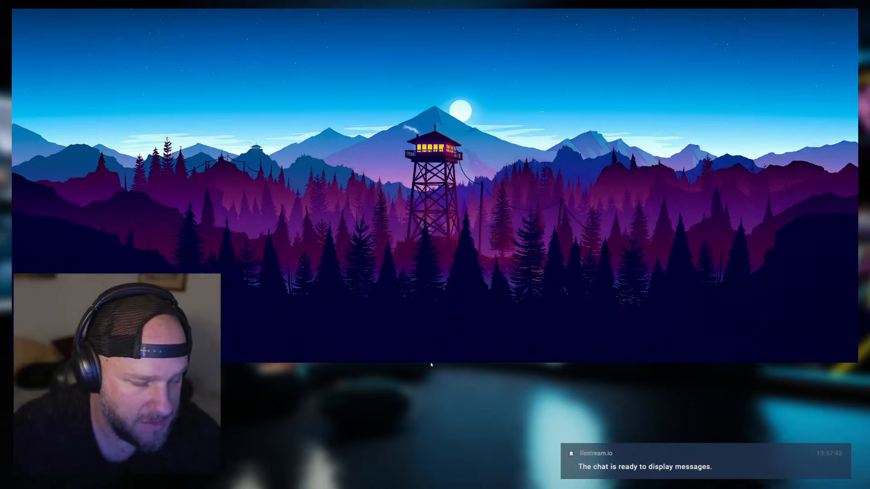
Switch to Blender, open the recent file Cathedral - Meme Card - v1.3.8, and bring up the balloon reference images
mouse_move(452, 364)
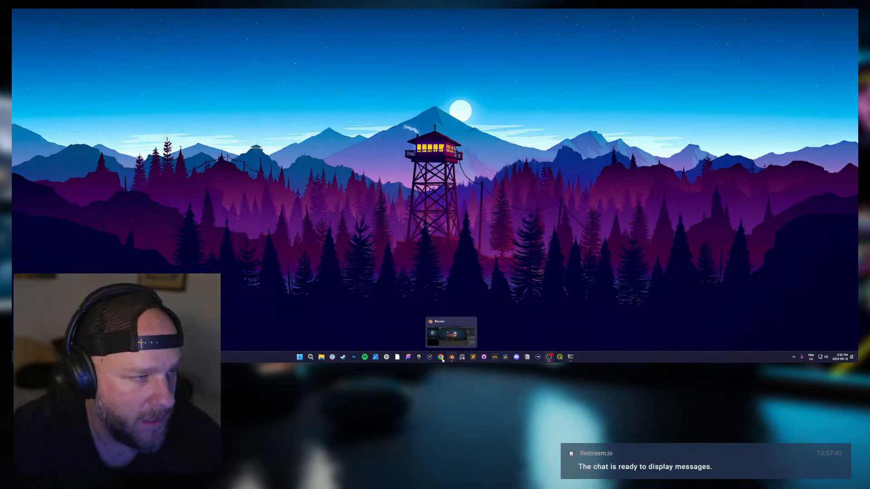
click(452, 358)
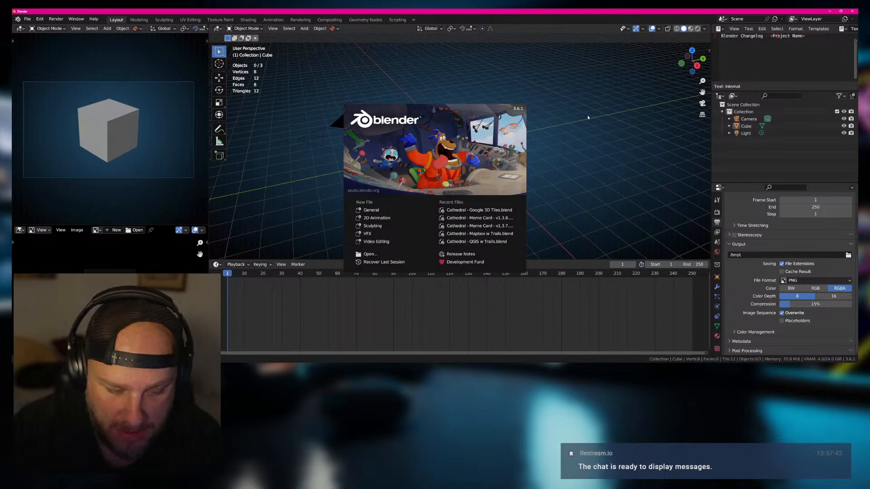
click(499, 220)
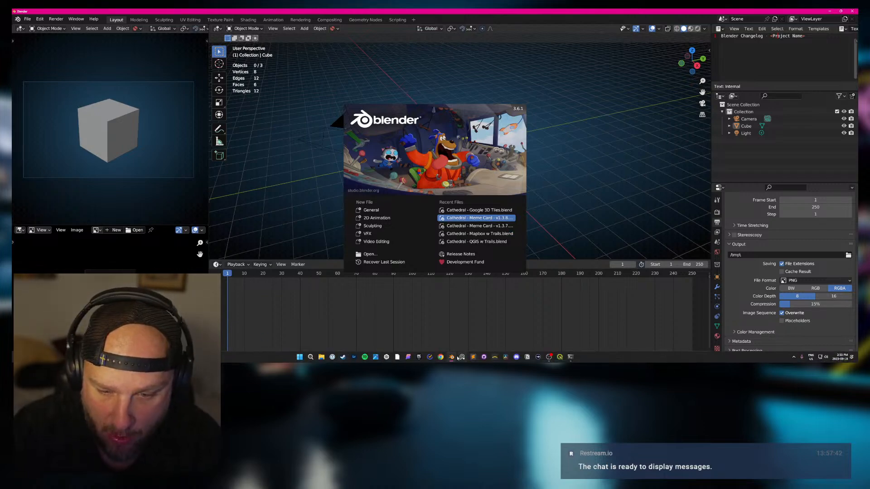
click(462, 357)
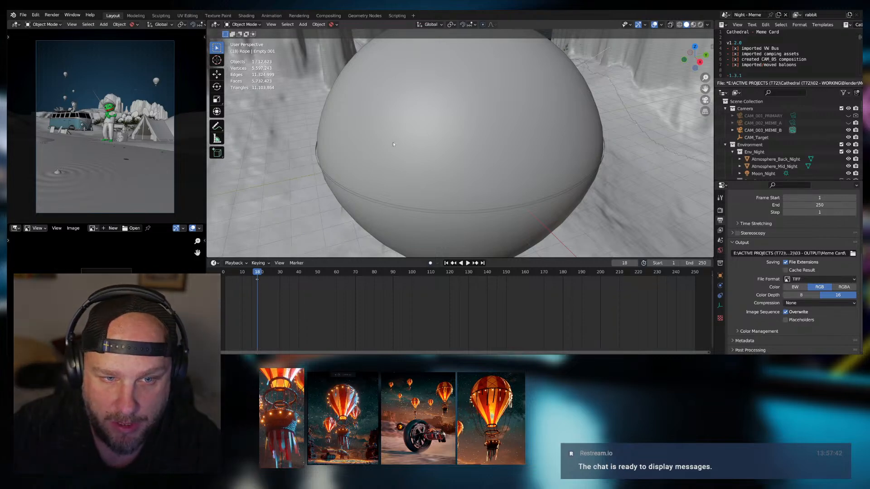
Select the thin ring around the middle of the balloon envelope
middle_drag(419, 146, 471, 164)
scroll(413, 153, up, 2)
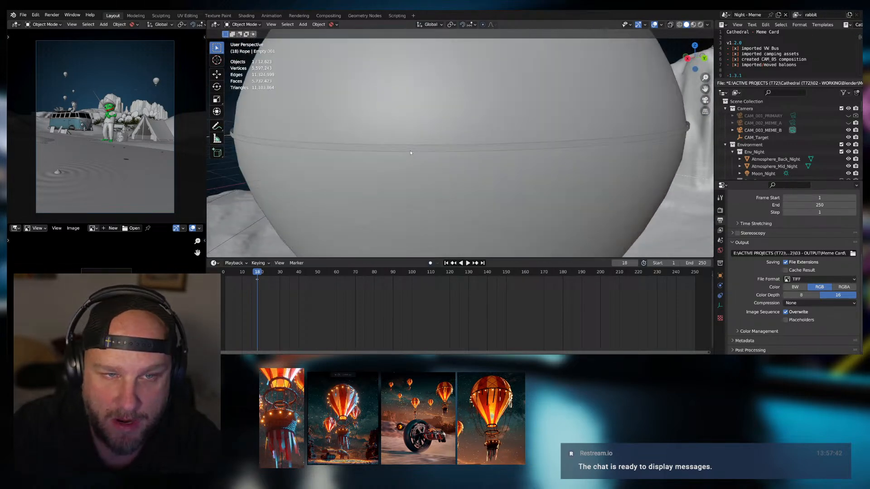
middle_drag(383, 152, 376, 158)
click(374, 153)
scroll(372, 154, down, 2)
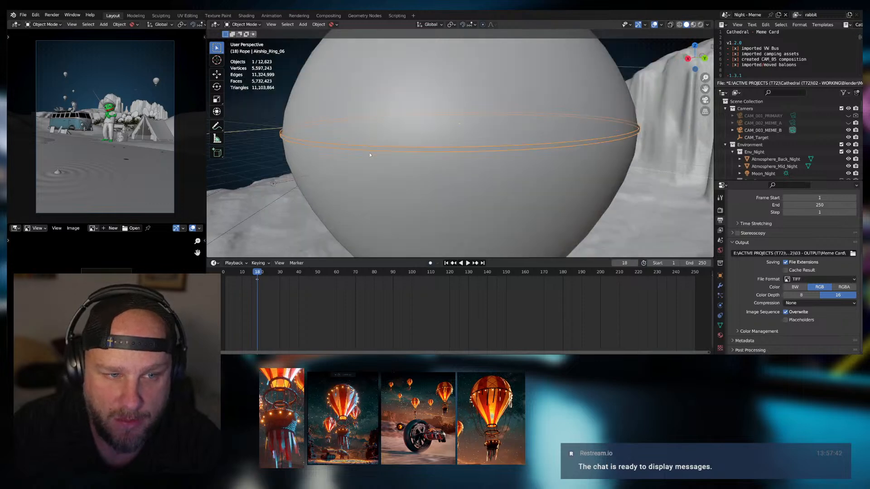
Examine the balloon's basket, support rings and hanging ropes from several angles and distances
mouse_move(438, 160)
middle_down()
mouse_move(447, 153)
mouse_move(445, 127)
mouse_move(453, 169)
mouse_move(473, 184)
mouse_move(431, 179)
mouse_move(448, 163)
middle_up()
scroll(438, 153, down, 2)
scroll(439, 152, down, 4)
scroll(444, 127, up, 4)
scroll(462, 144, down, 1)
shift+middle_drag(454, 204, 443, 190)
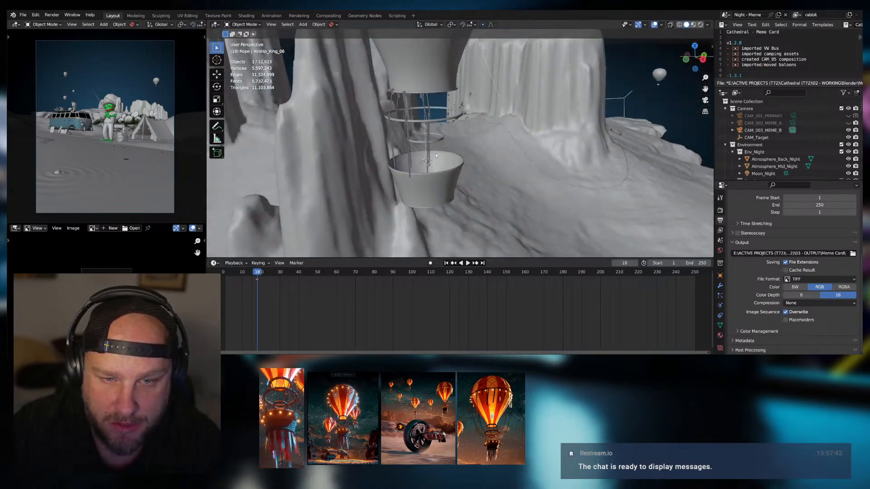
shift+middle_drag(436, 155, 442, 205)
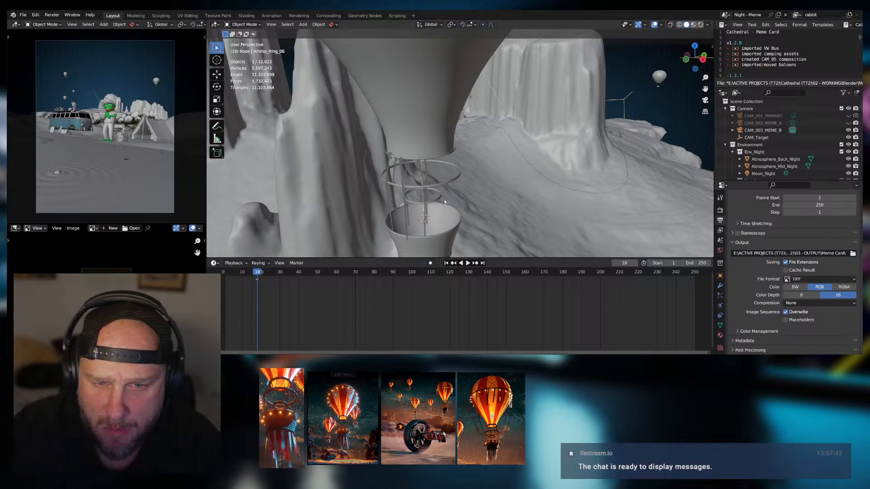
middle_drag(444, 202, 433, 170)
scroll(436, 181, up, 3)
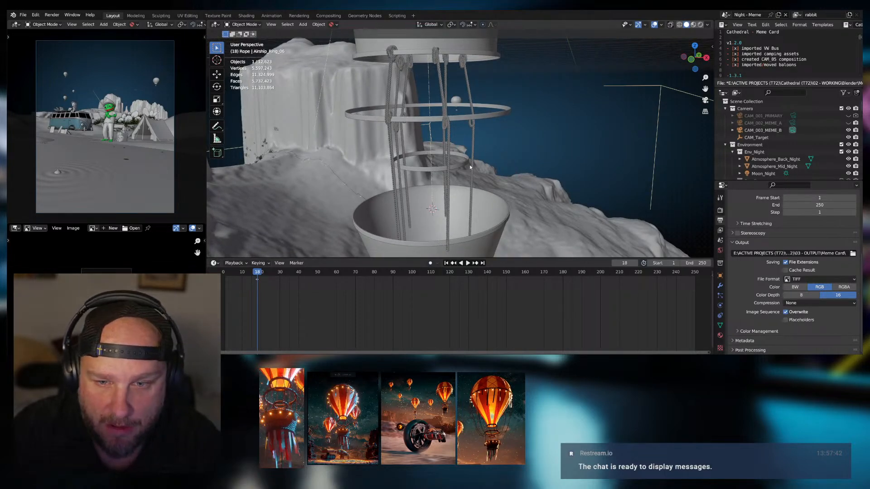
middle_drag(443, 186, 472, 154)
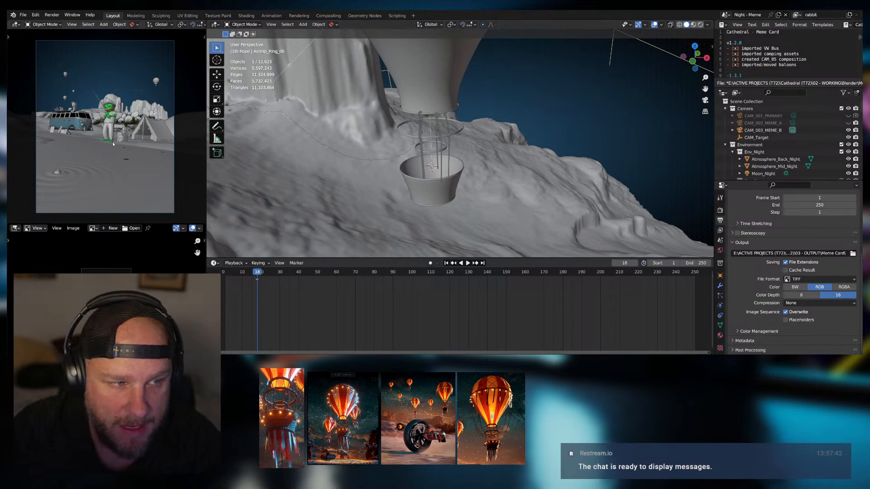
Switch the camera preview's viewport shading to Rendered
key(z)
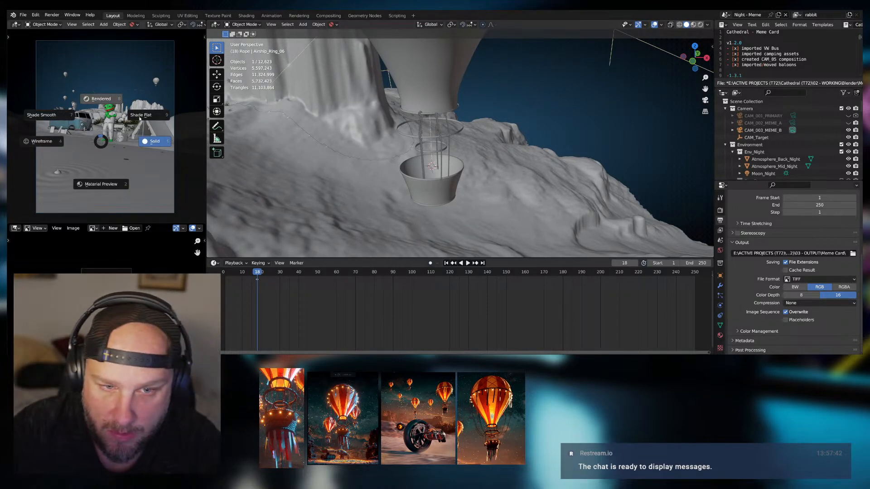
click(114, 119)
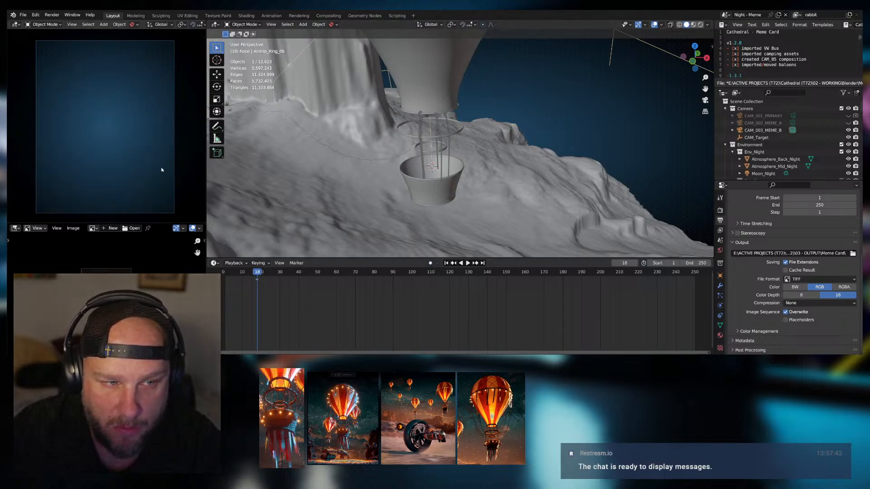
Review the 1.3.8 entries in the changelog and save the project as a new file with Save As
scroll(727, 72, down, 17)
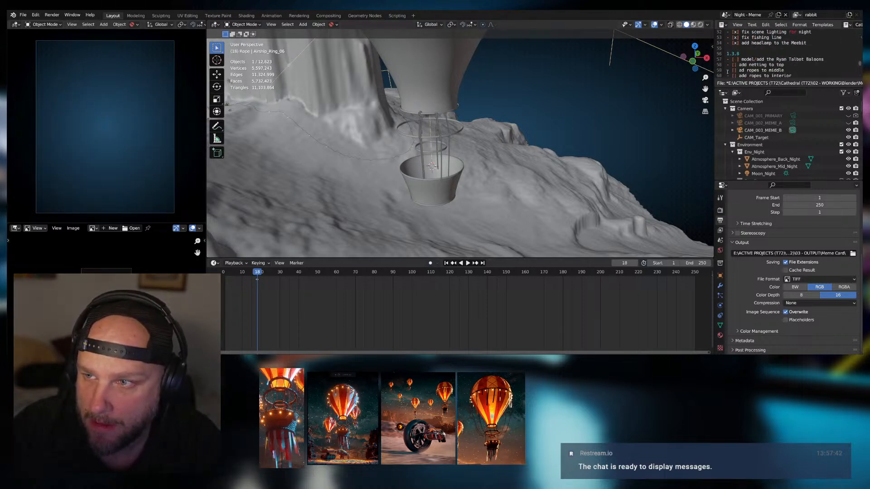
click(23, 15)
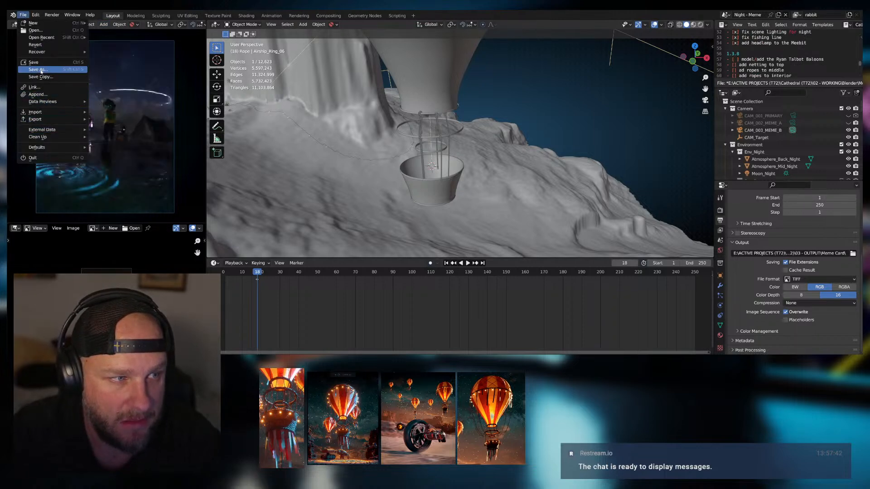
click(42, 70)
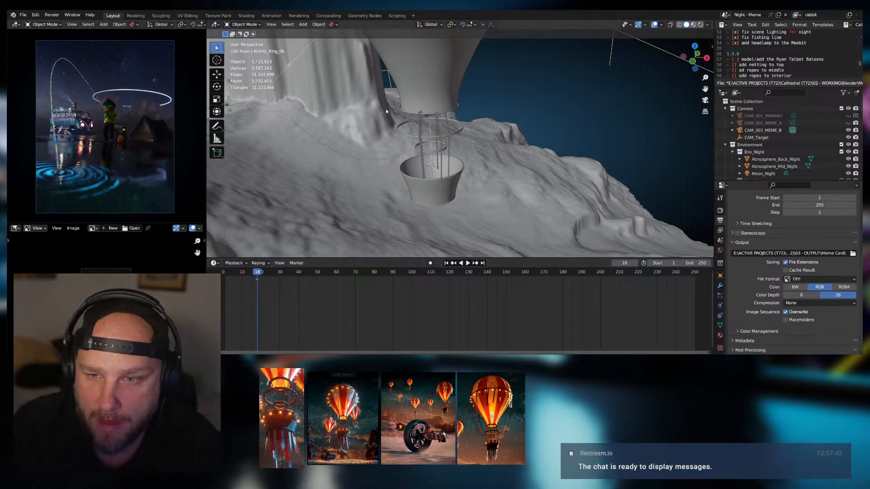
Add a 1.3.9 version heading to the changelog below the 1.3.8 list
scroll(754, 46, down, 3)
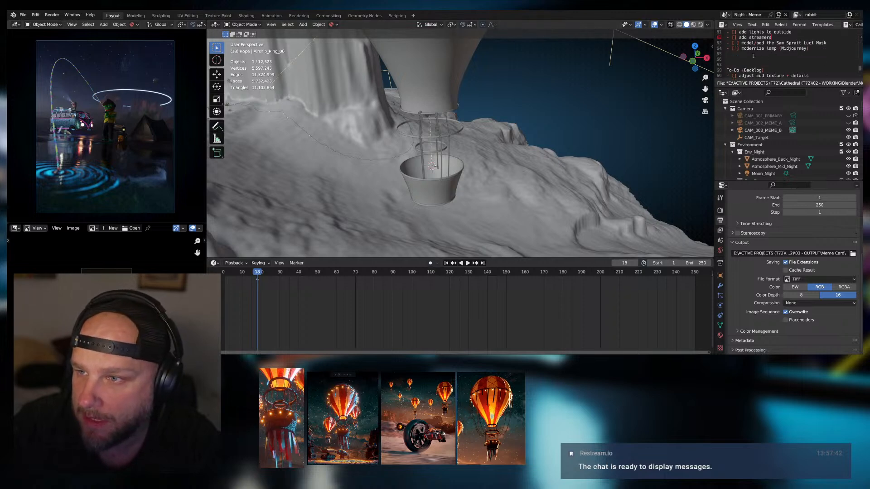
key(Return)
text(1.3.9)
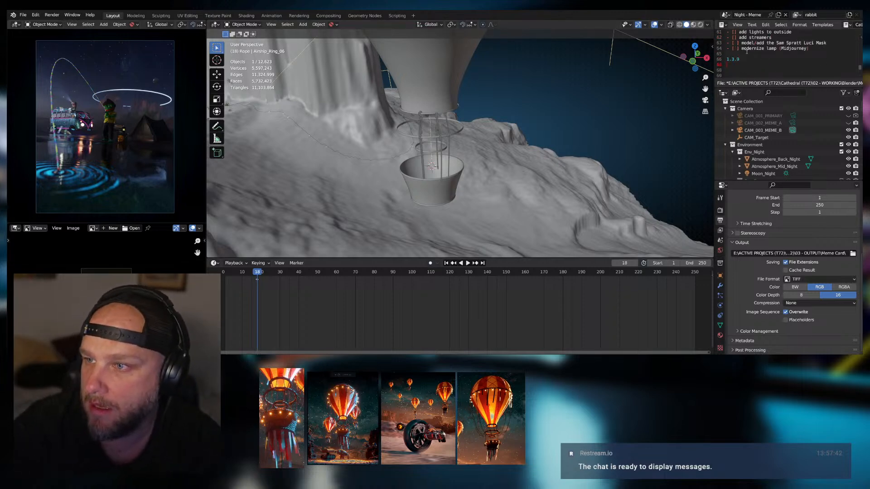
Mark the 1.3.8 changelog tasks for modelling the balloons, middle ropes and interior ropes as done with x
scroll(754, 56, up, 3)
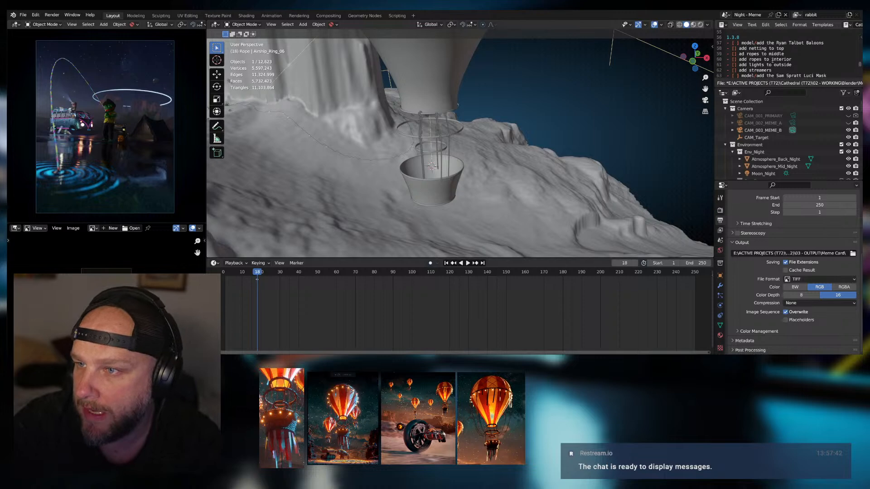
drag(823, 43, 726, 42)
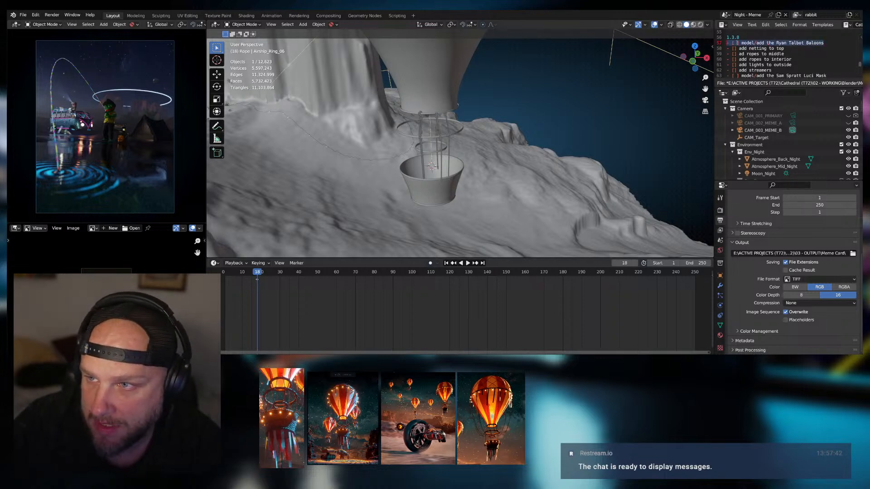
click(742, 44)
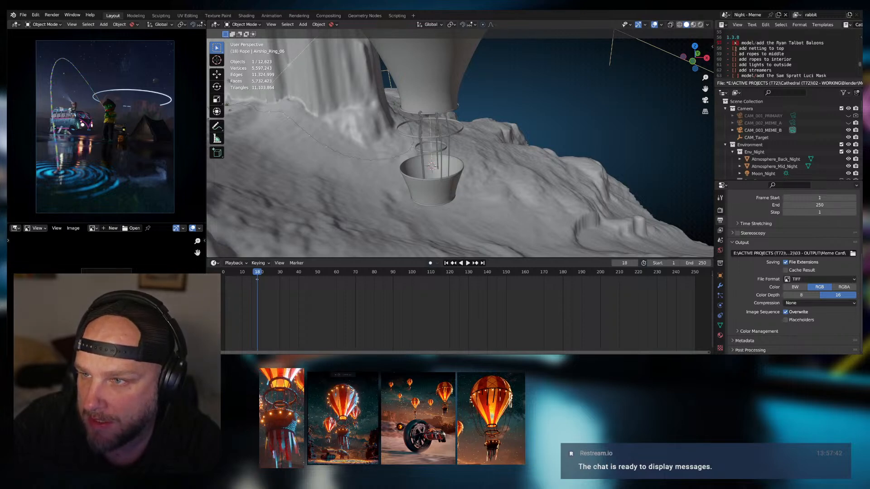
text(x)
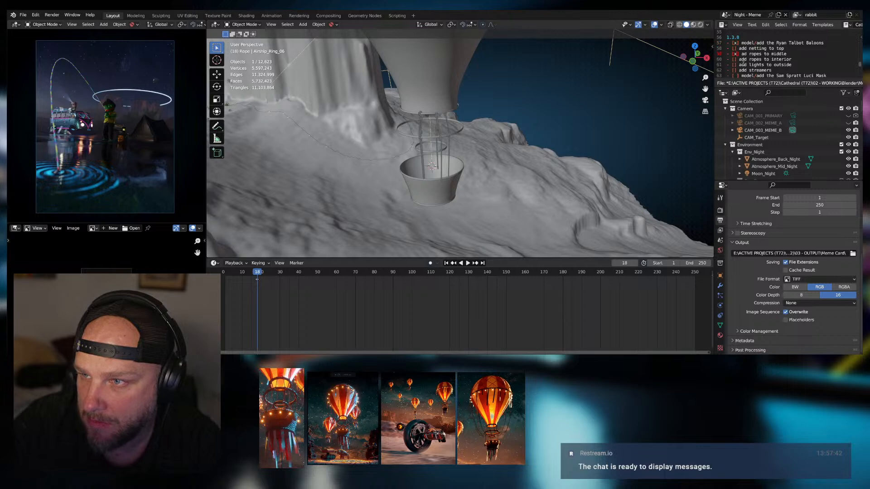
click(734, 59)
text(x)
scroll(775, 68, down, 1)
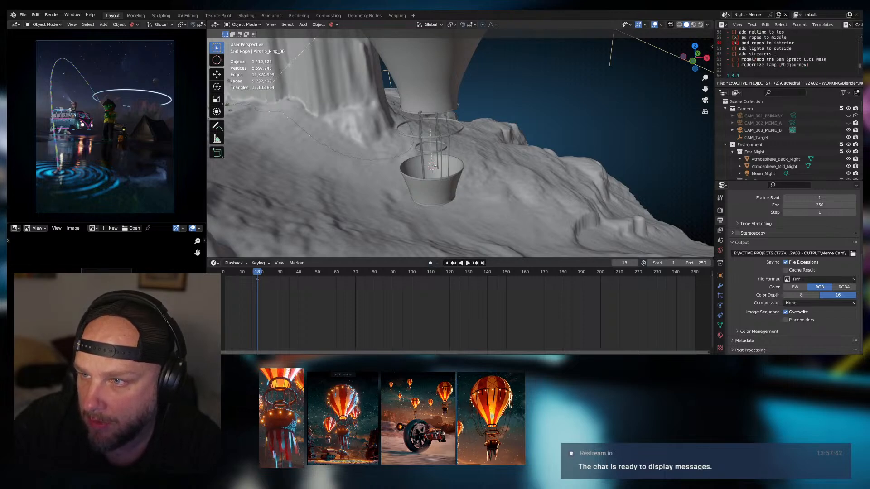
Move the unfinished tasks for outside lights, streamers, the Luci Mask and the modernized lamp under the 1.3.9 heading
drag(802, 65, 726, 49)
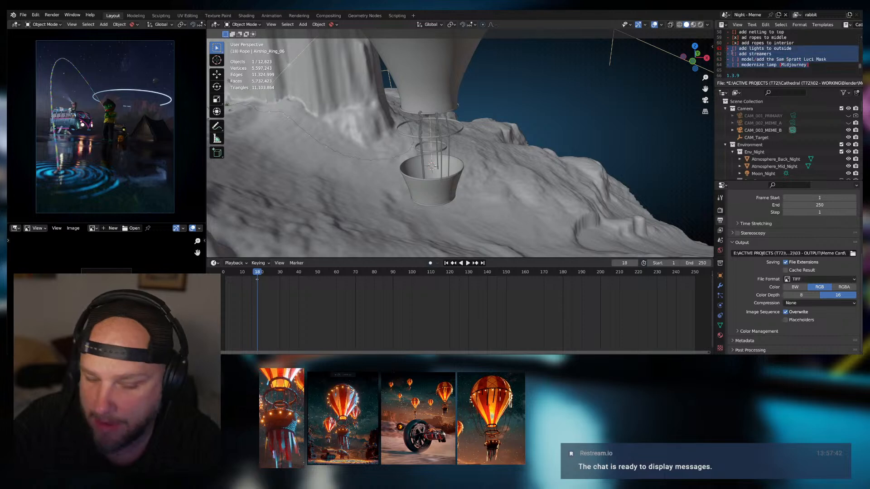
key(ctrl+x)
click(780, 64)
key(ctrl+v)
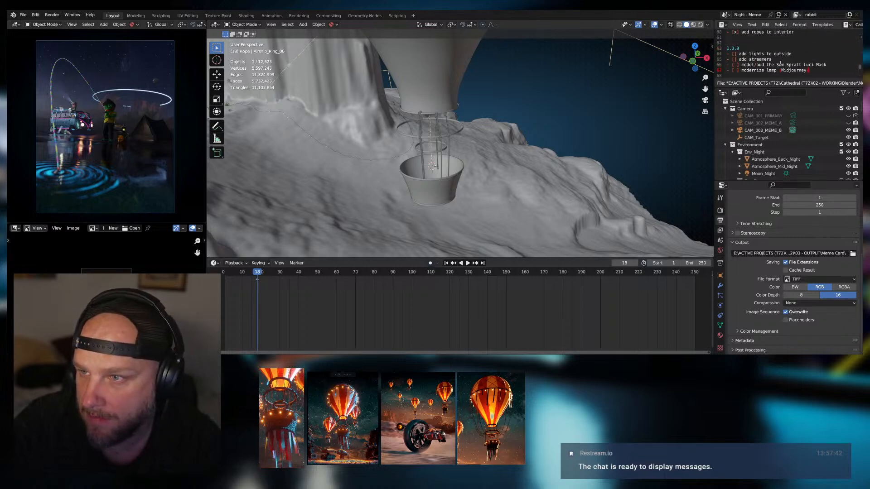
drag(812, 71, 727, 54)
Move the unchecked "add netting to top" task from 1.3.8 to the end of the 1.3.9 list
scroll(758, 66, up, 2)
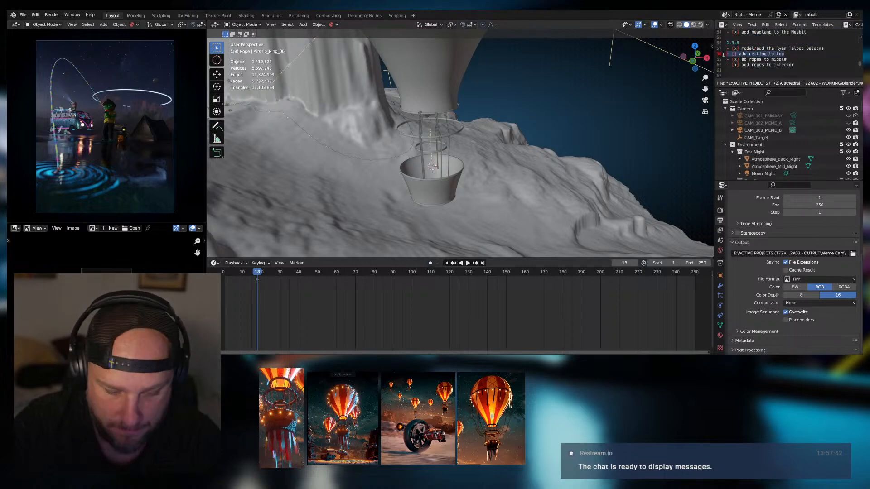
scroll(753, 65, down, 2)
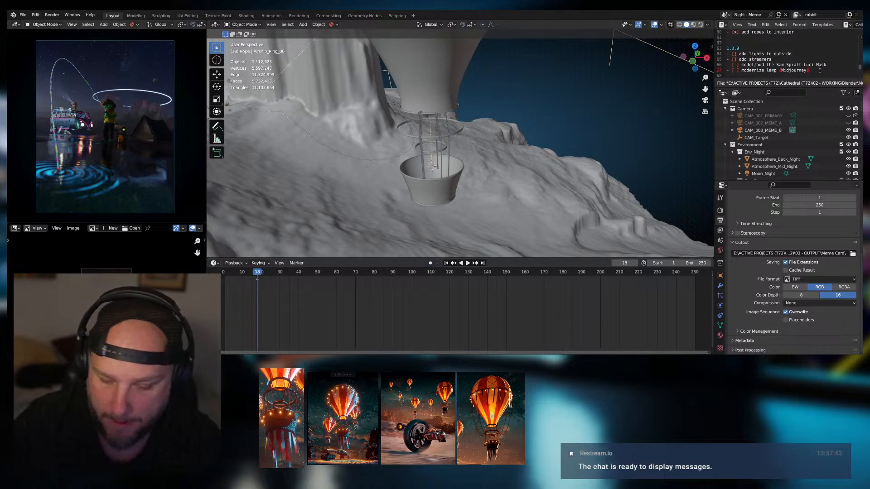
key(Return)
text(v)
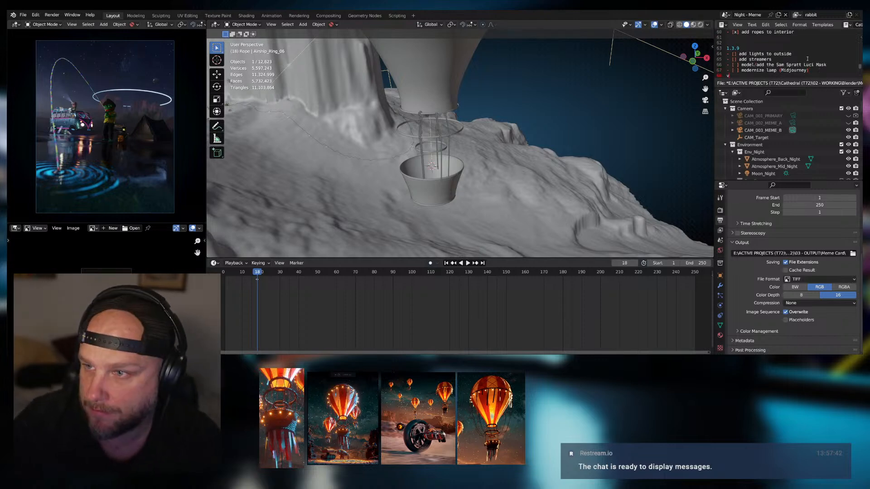
key(BackSpace)
text([ ] add netting to top)
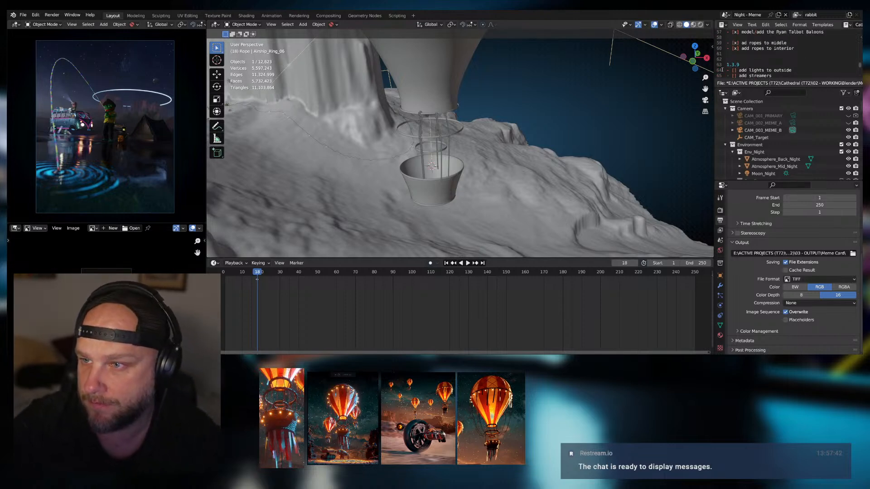
Select the rope mesh hanging between the balloon envelope and the basket
middle_drag(430, 117, 444, 111)
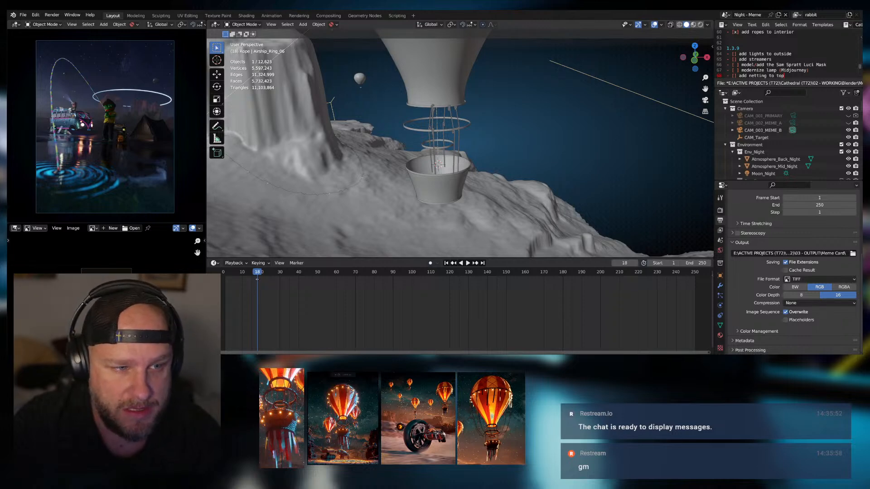
scroll(460, 119, down, 8)
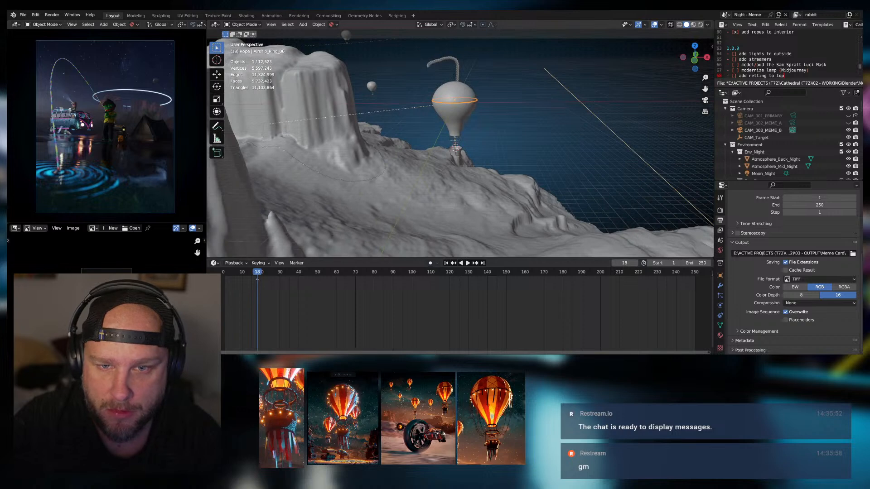
middle_drag(464, 116, 423, 155)
scroll(446, 122, up, 3)
scroll(447, 156, up, 2)
click(422, 156)
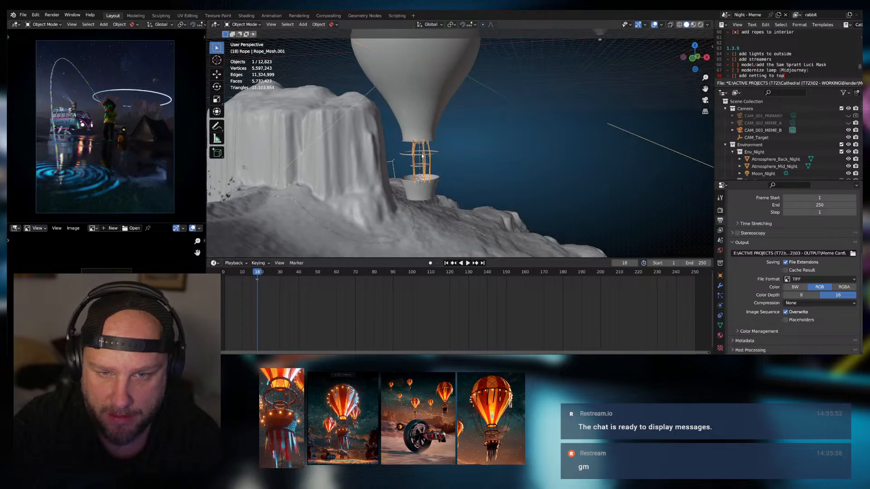
click(423, 154)
click(425, 155)
Inspect the selected ropes up close, checking how they attach to the envelope, rings and basket
scroll(427, 157, up, 8)
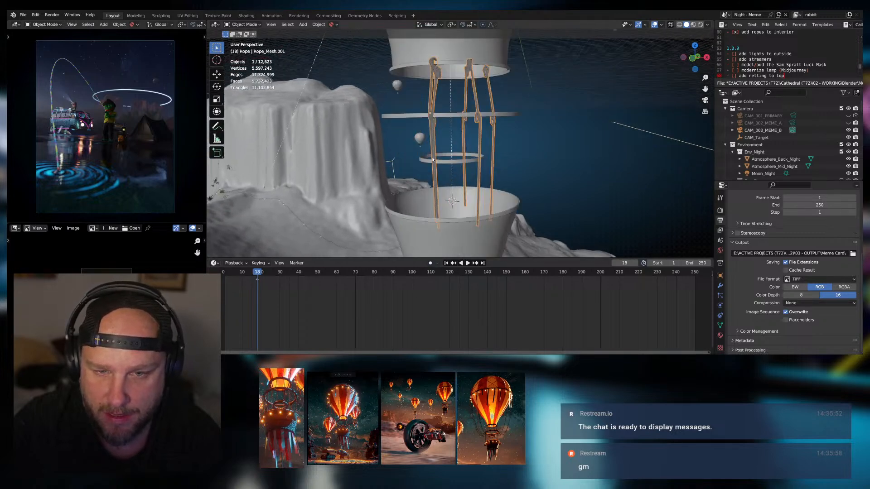
middle_drag(445, 166, 404, 190)
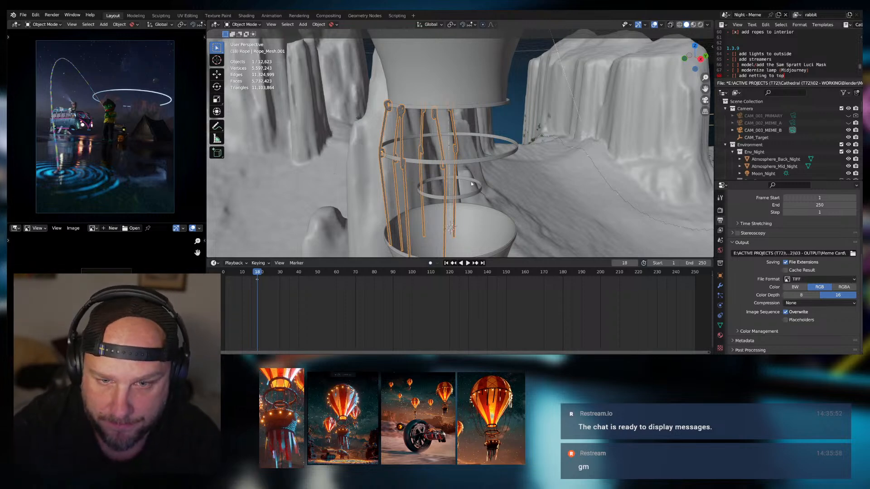
middle_drag(475, 175, 446, 157)
scroll(446, 181, up, 2)
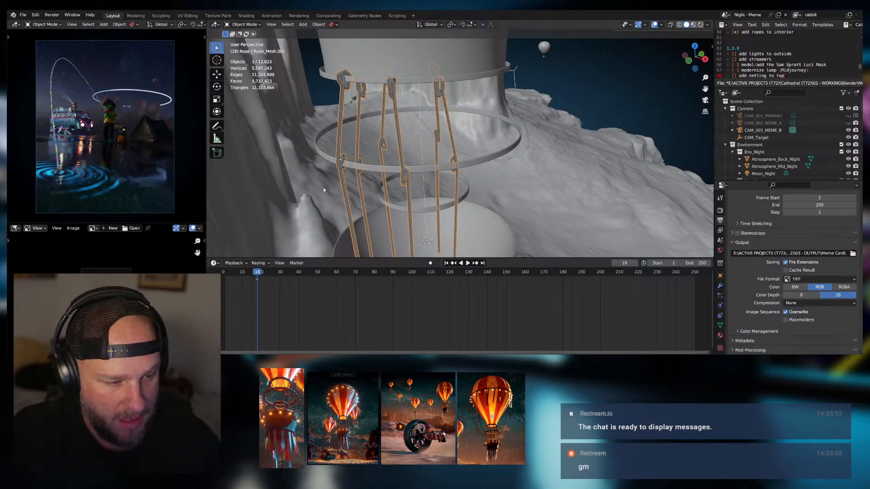
middle_drag(395, 209, 409, 191)
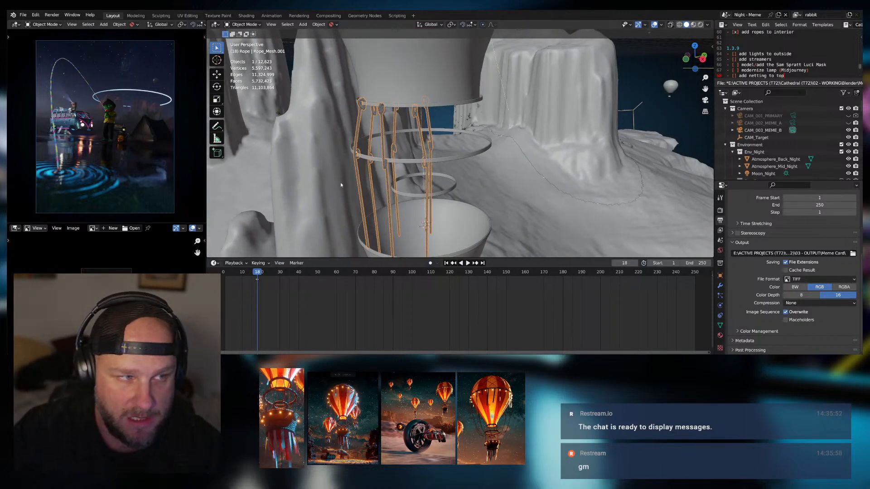
Set the solid viewport shading colour to Random so each object has its own colour
middle_drag(420, 160, 614, 120)
click(707, 25)
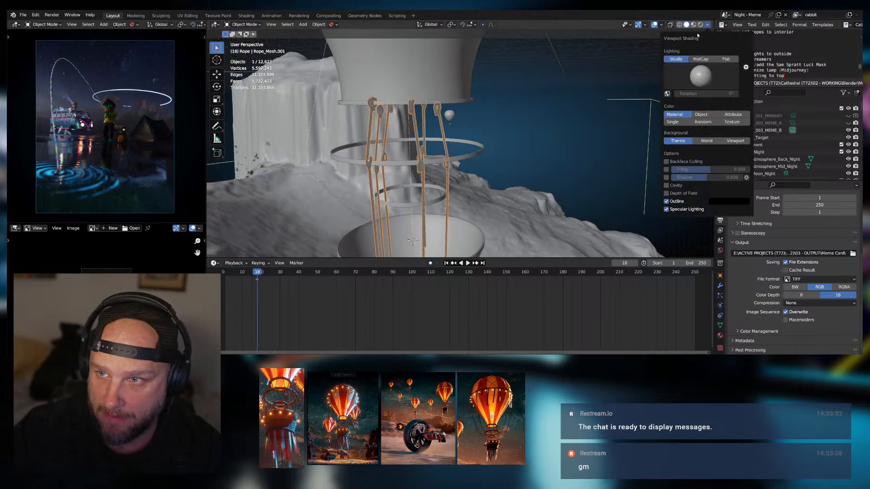
click(702, 122)
middle_drag(480, 170, 434, 169)
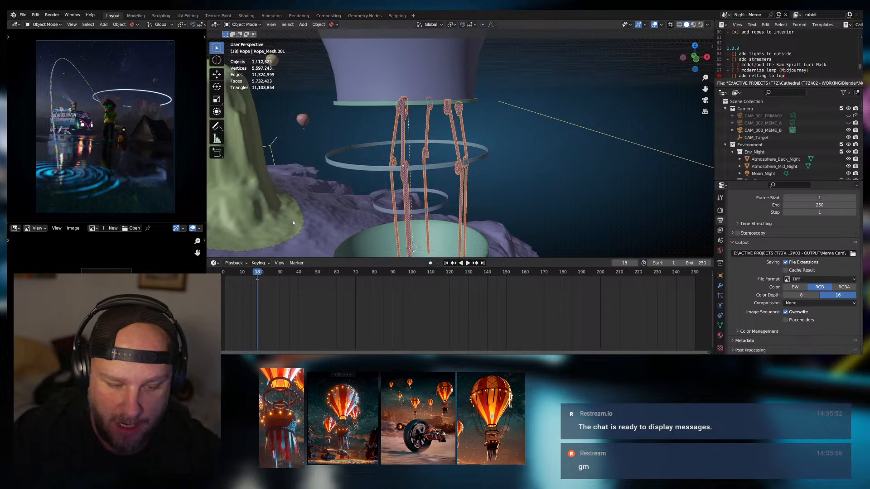
Turn off the viewport display of the selected rope mesh's Array modifier
middle_drag(366, 181, 447, 199)
scroll(411, 165, up, 2)
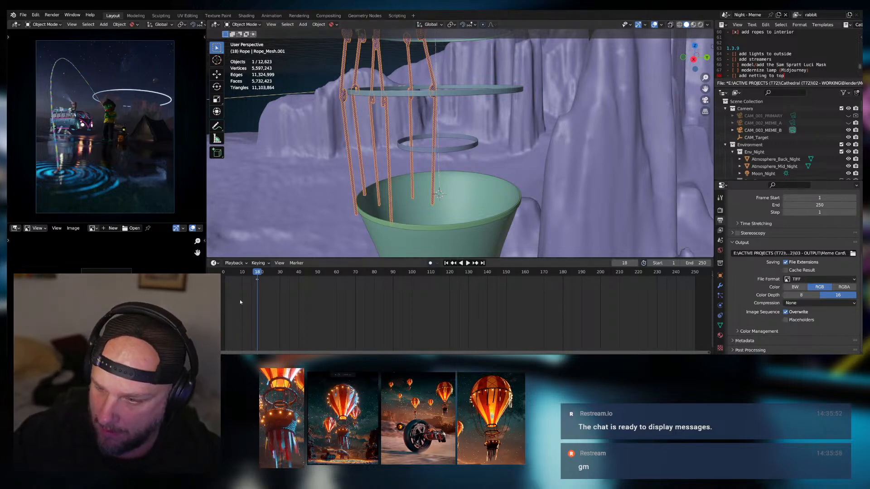
key(KP_Decimal)
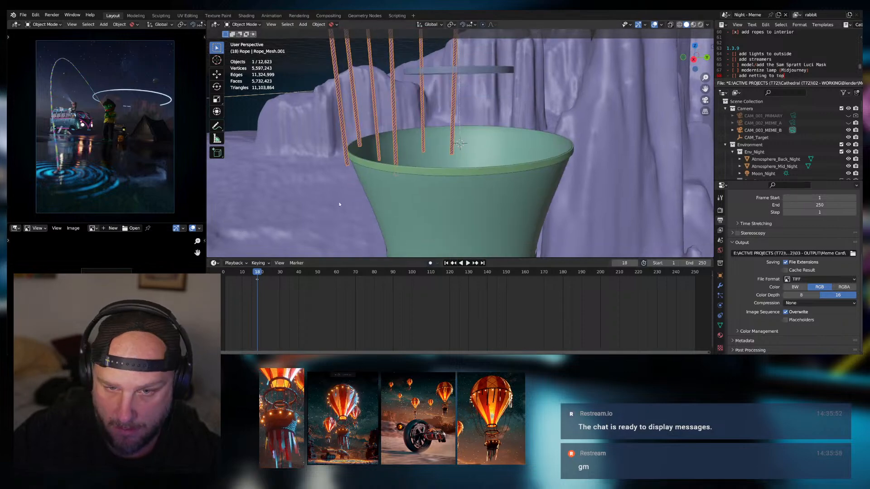
middle_drag(424, 150, 438, 181)
scroll(428, 165, down, 2)
mouse_move(439, 126)
shift+middle_down()
mouse_move(416, 188)
mouse_move(438, 160)
mouse_move(439, 172)
mouse_move(405, 134)
mouse_move(453, 119)
shift+middle_up()
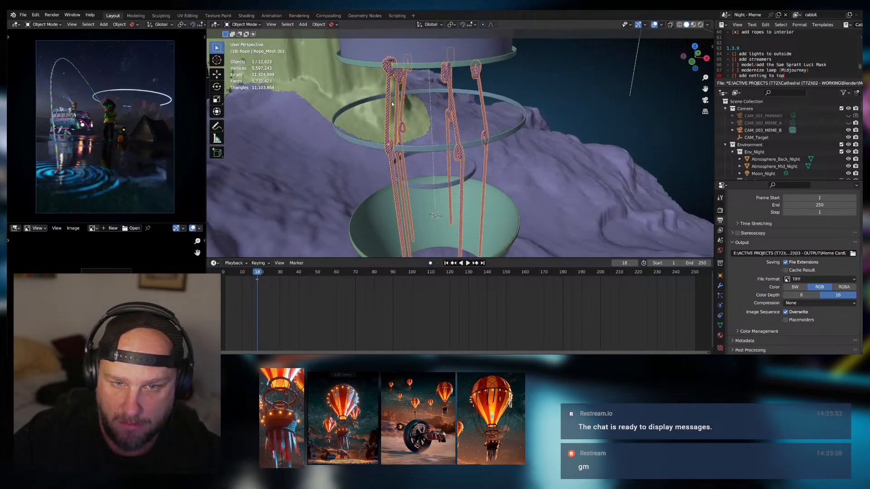
click(721, 285)
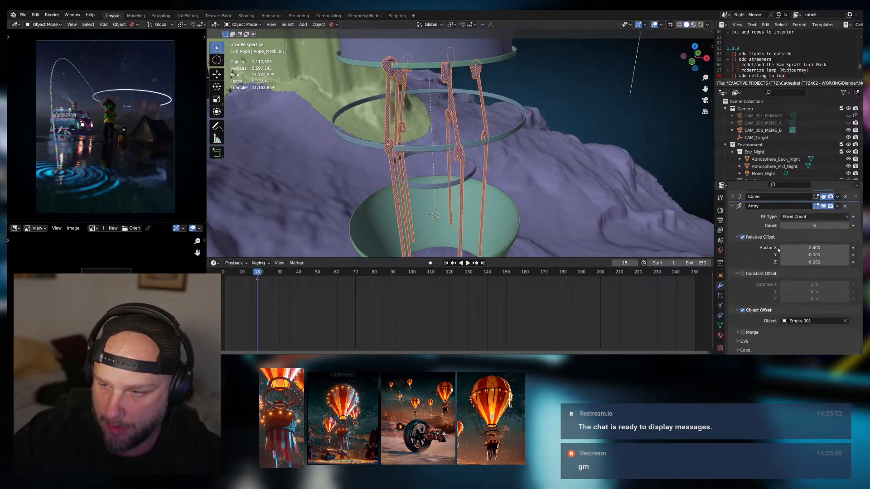
click(733, 256)
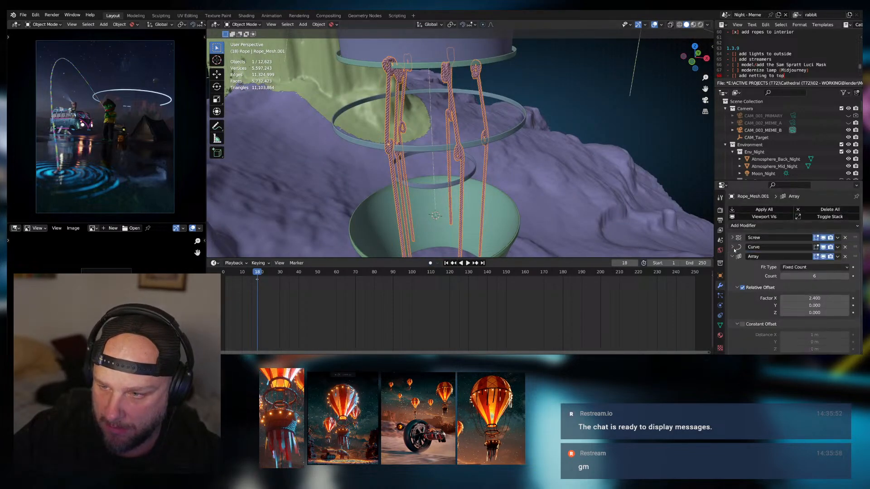
click(823, 257)
middle_drag(467, 174, 536, 254)
scroll(474, 180, up, 5)
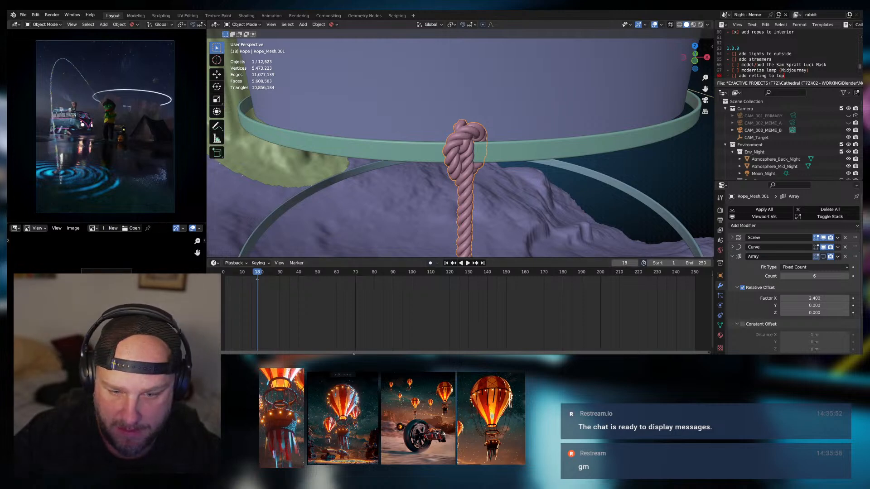
Load the existing image Cathedral - Reference.png into the image editor
click(93, 228)
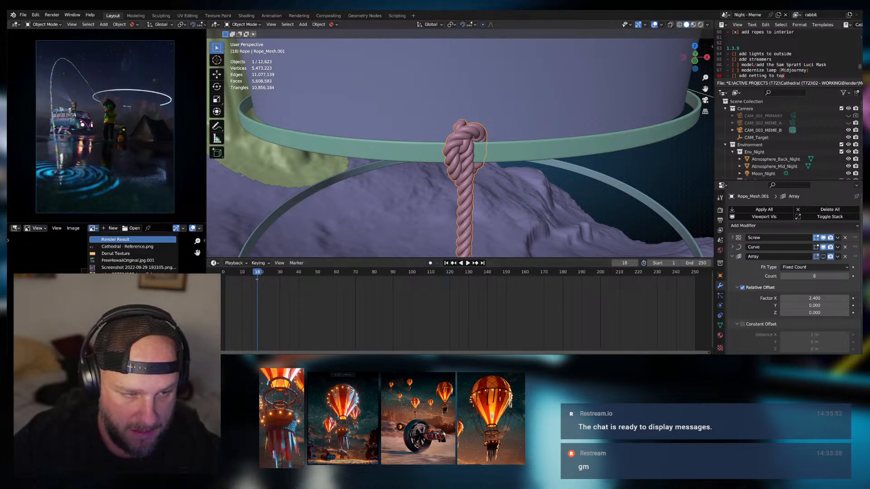
scroll(132, 253, up, 3)
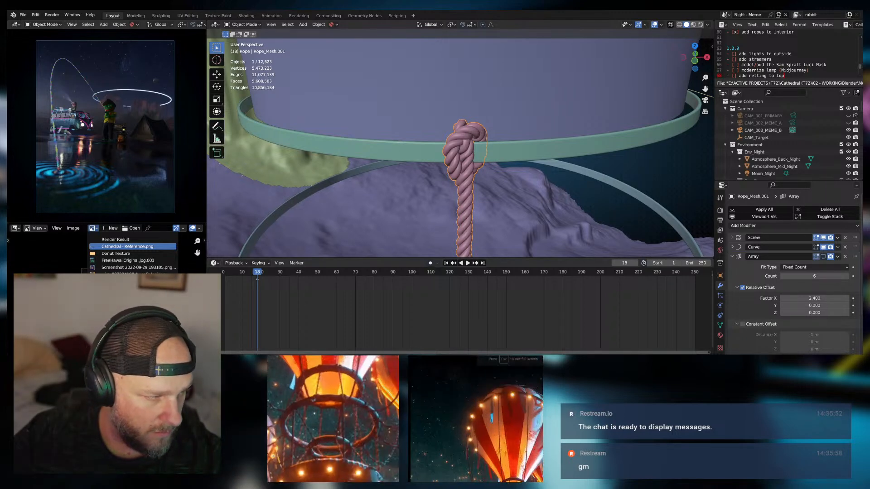
click(127, 245)
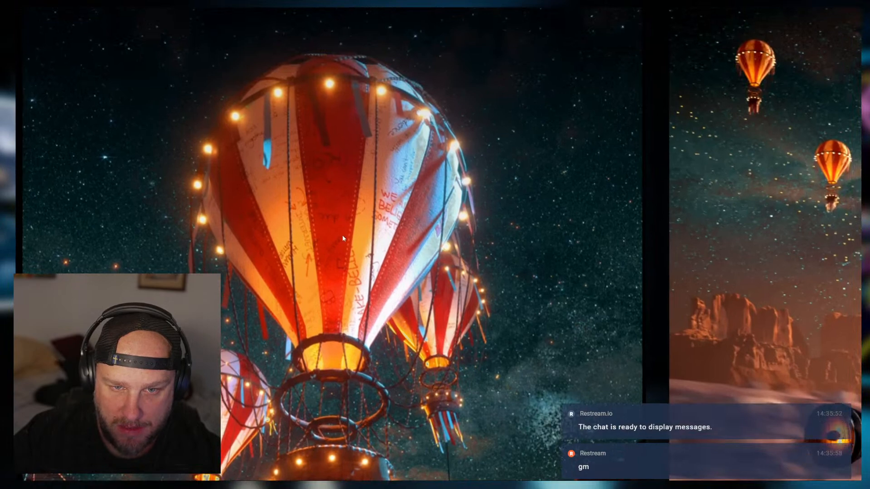
Examine the string lights, streamers and vertical ropes on the striped balloon in the reference images
middle_drag(320, 176, 337, 241)
scroll(338, 240, up, 3)
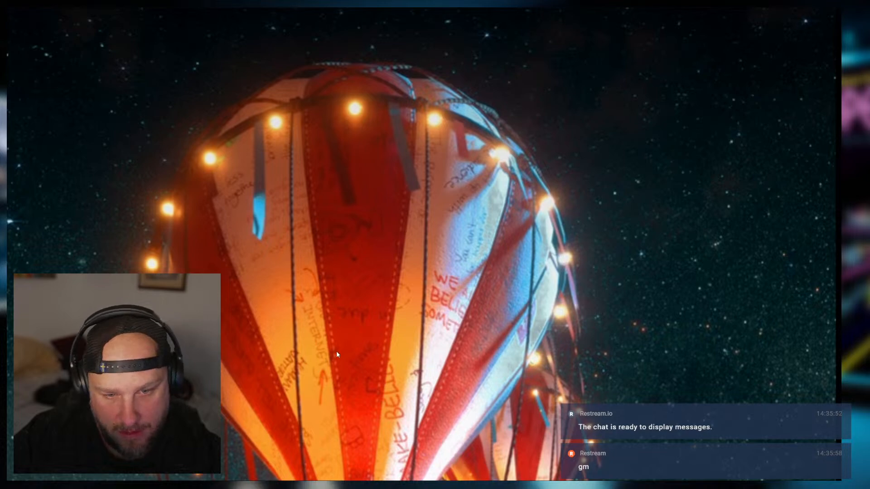
scroll(405, 365, down, 3)
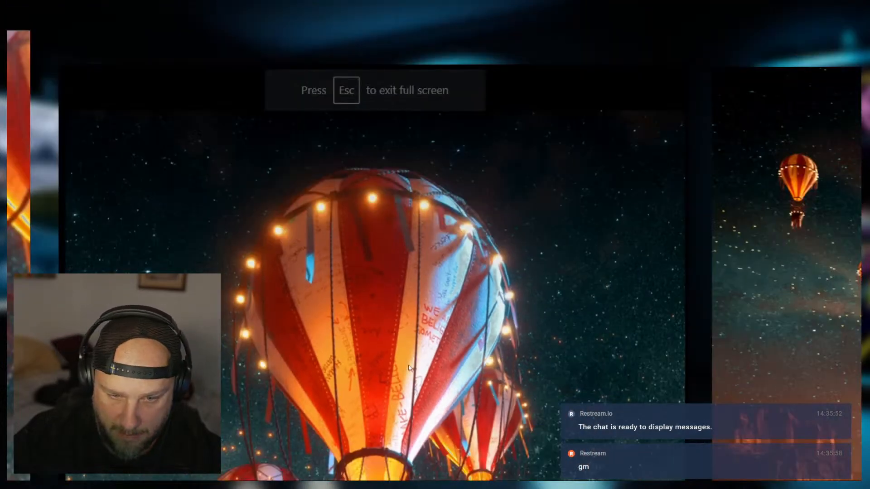
middle_drag(408, 365, 370, 260)
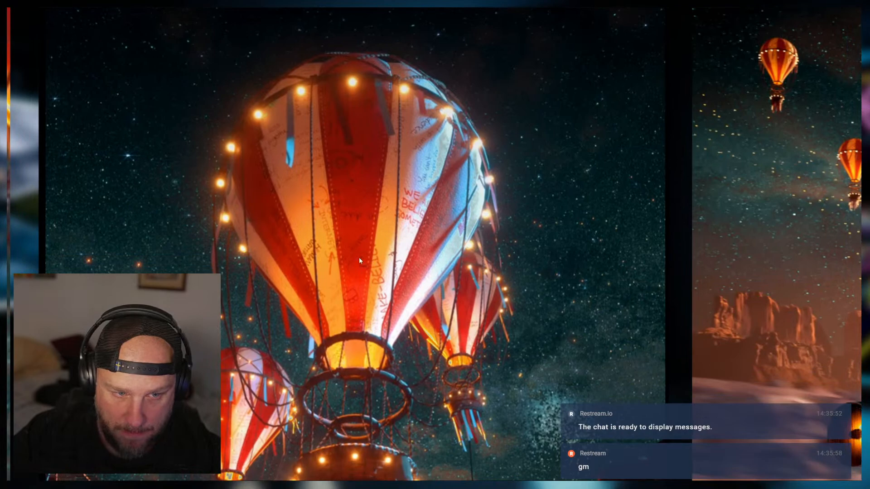
scroll(358, 260, down, 2)
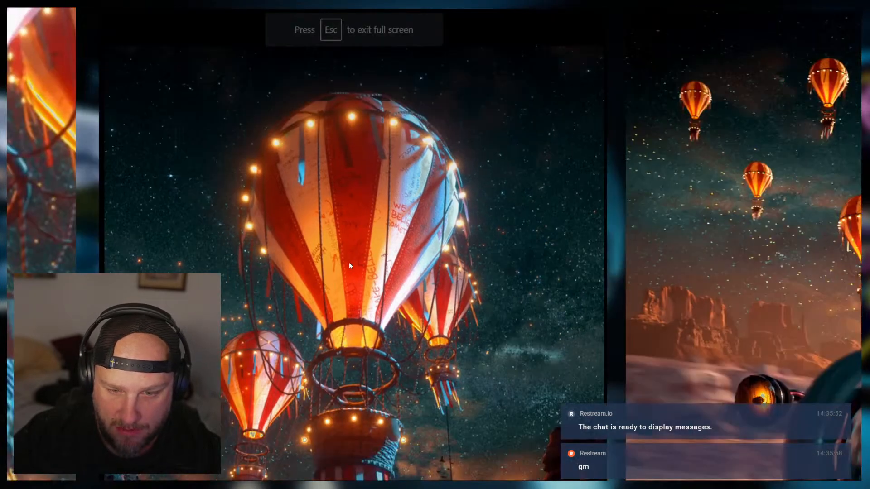
scroll(331, 230, up, 3)
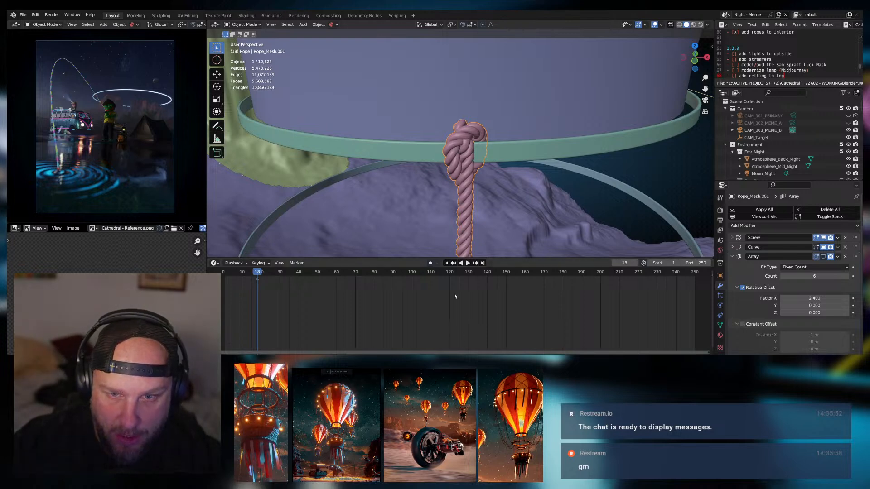
Leave the rope mesh and open the balloon envelope's mesh for editing
scroll(454, 150, down, 8)
shift+middle_drag(489, 68, 462, 196)
scroll(437, 128, down, 4)
middle_drag(436, 126, 435, 121)
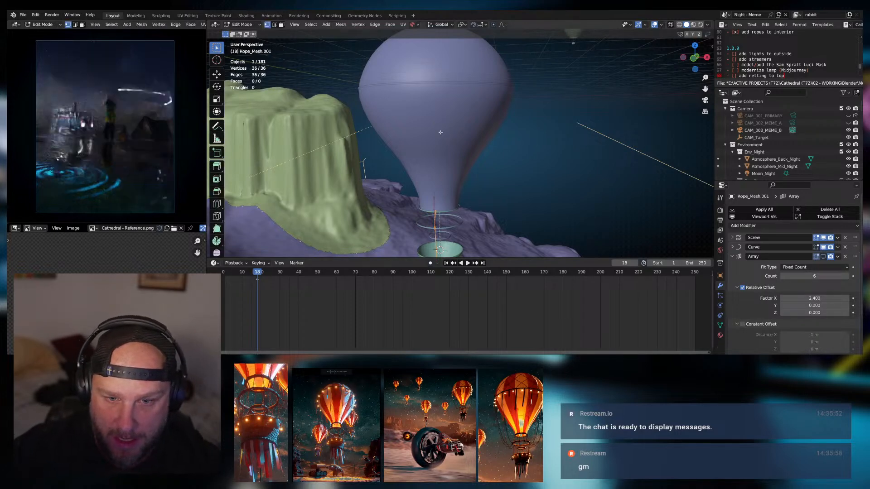
key(Tab)
click(441, 117)
key(Tab)
middle_drag(441, 118, 439, 102)
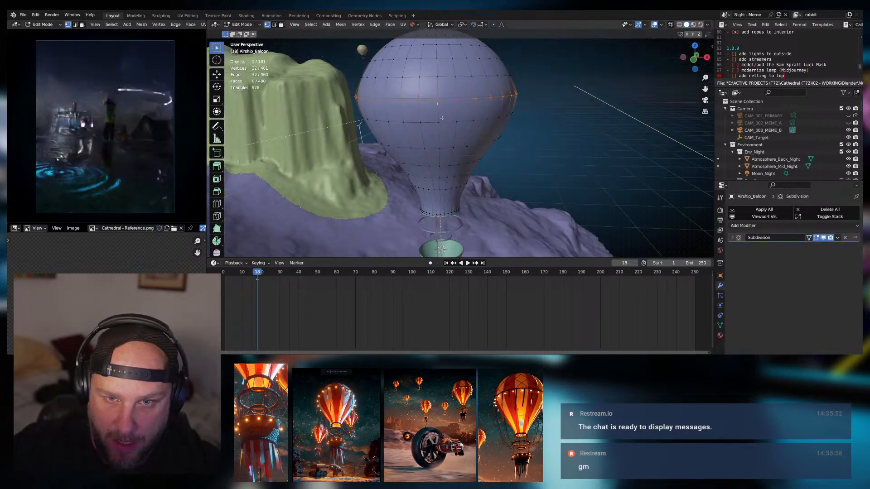
Clear the selection and select every second vertical edge loop all around the balloon envelope in edge mode
key(alt+a)
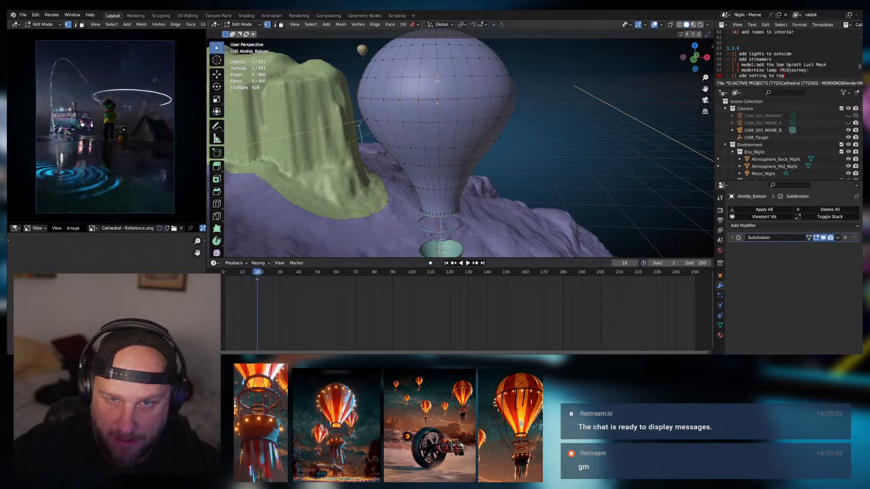
key(2)
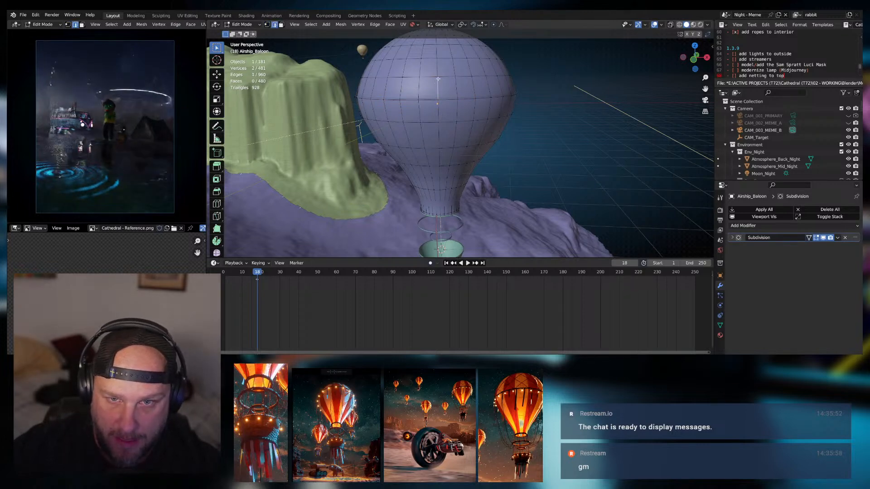
middle_drag(458, 77, 450, 75)
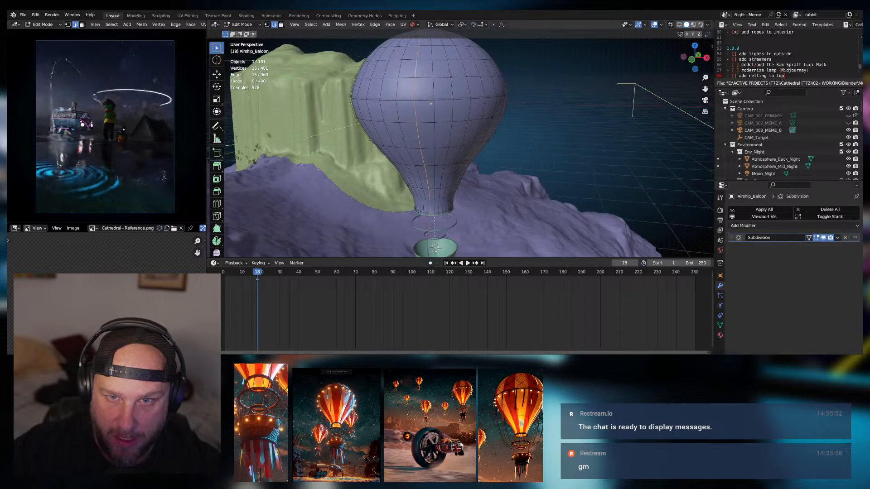
alt+shift+click(450, 75)
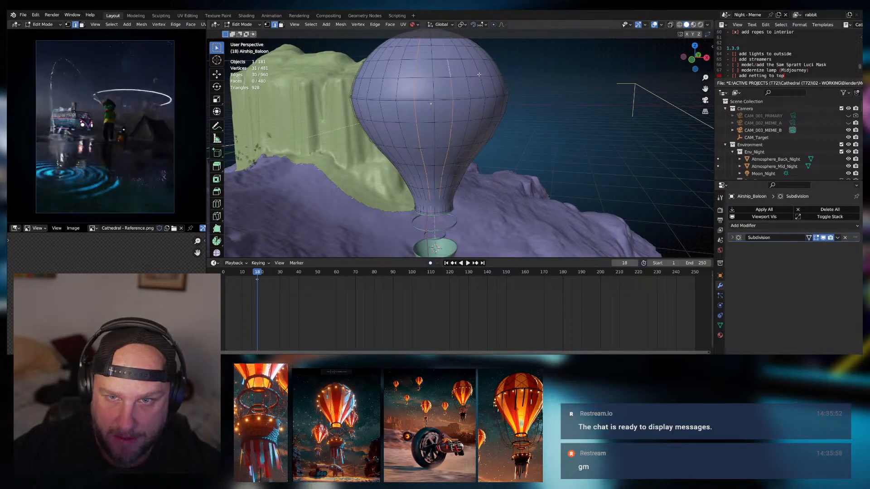
alt+shift+click(479, 75)
middle_drag(479, 74, 456, 82)
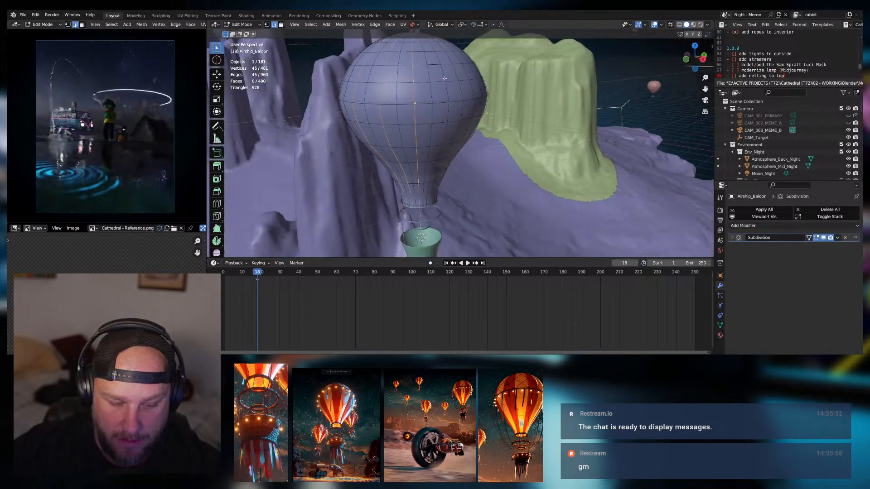
alt+shift+click(468, 78)
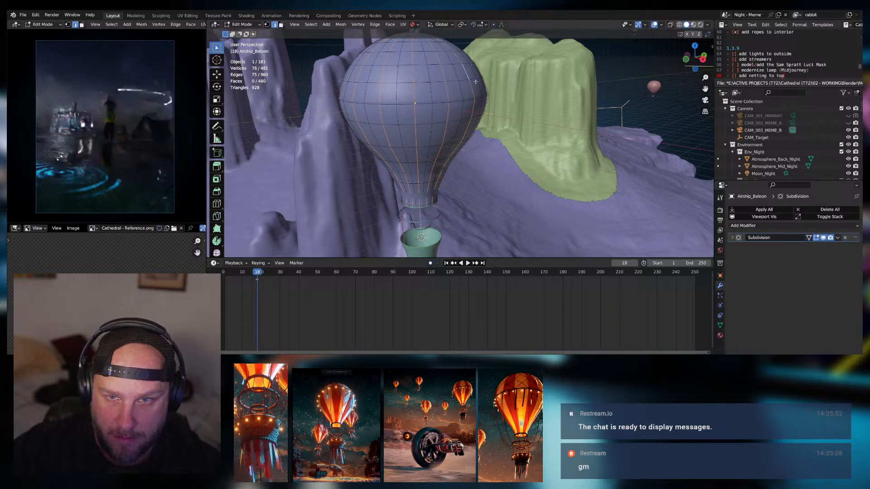
middle_drag(468, 78, 491, 92)
alt+shift+click(475, 75)
alt+shift+click(517, 80)
alt+shift+click(524, 96)
alt+shift+click(507, 98)
alt+shift+click(508, 92)
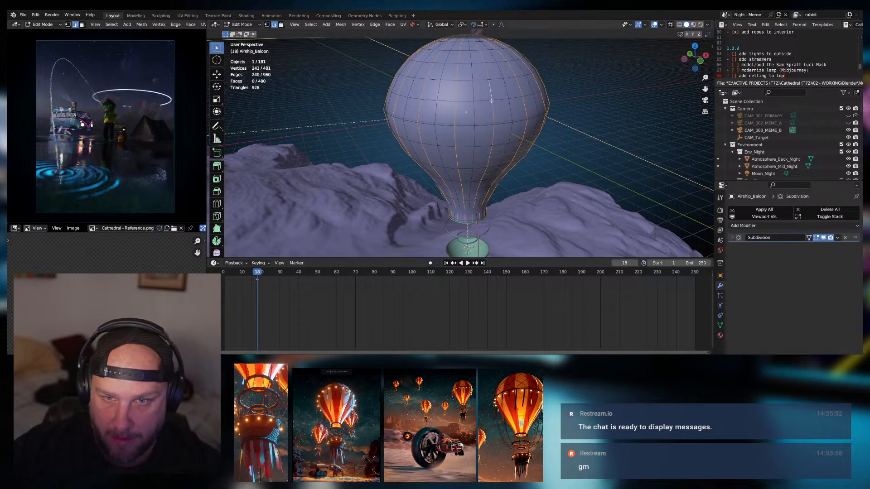
middle_drag(491, 100, 470, 96)
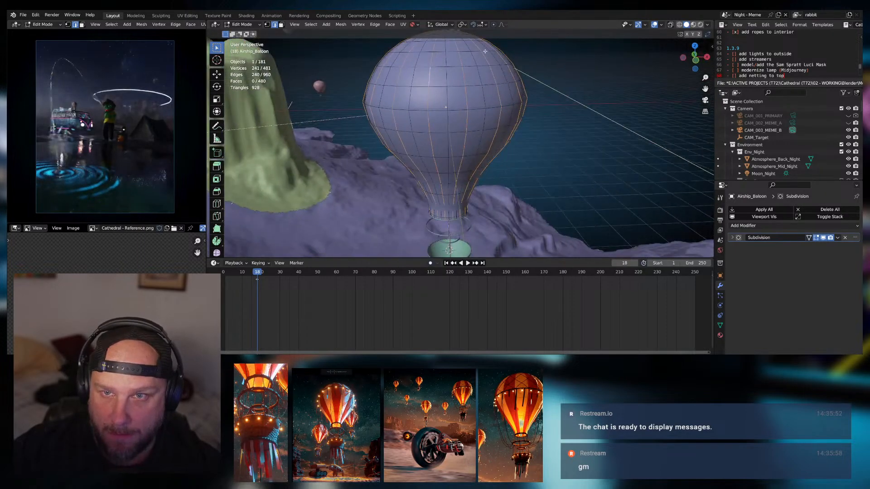
Scale the selected vertical edge loops inward to about 0.966 and check the envelope's shape in Object Mode
key(s)
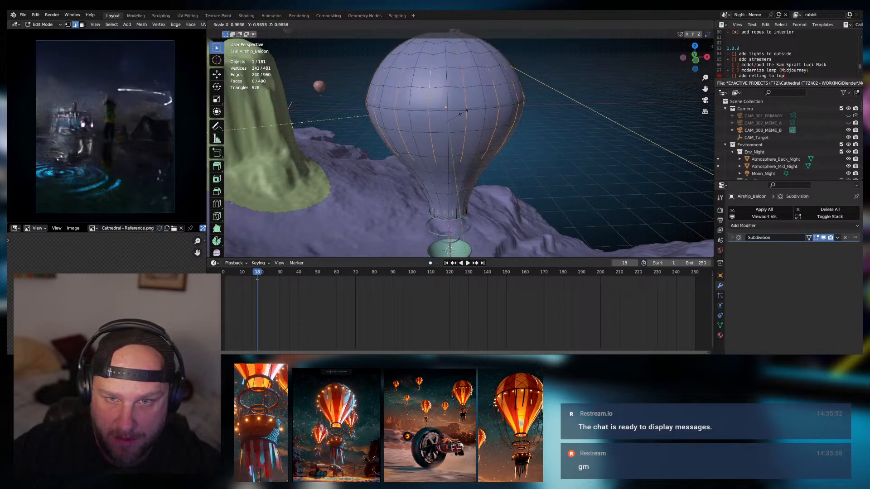
click(462, 112)
key(Tab)
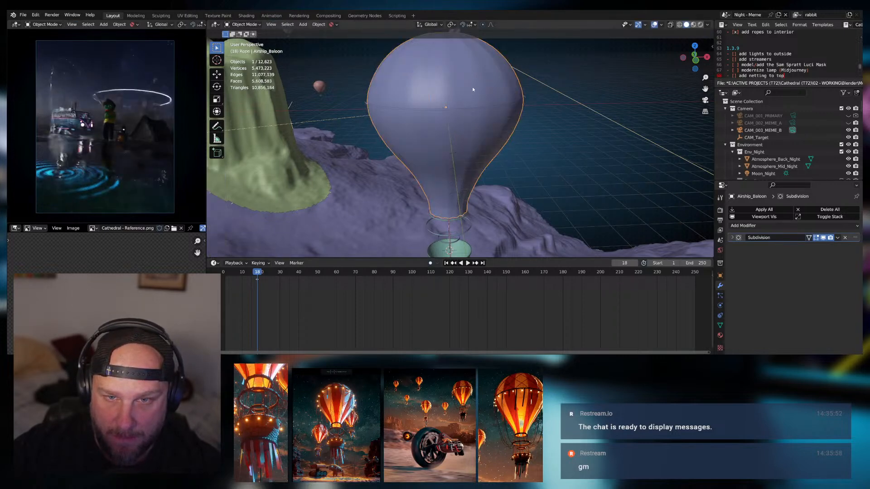
middle_drag(473, 88, 453, 109)
key(Tab)
key(Tab)
Select the single rope and inspect how it runs from the envelope past the rings down to the basket
shift+middle_drag(453, 154, 437, 133)
scroll(437, 132, up, 1)
scroll(438, 132, up, 6)
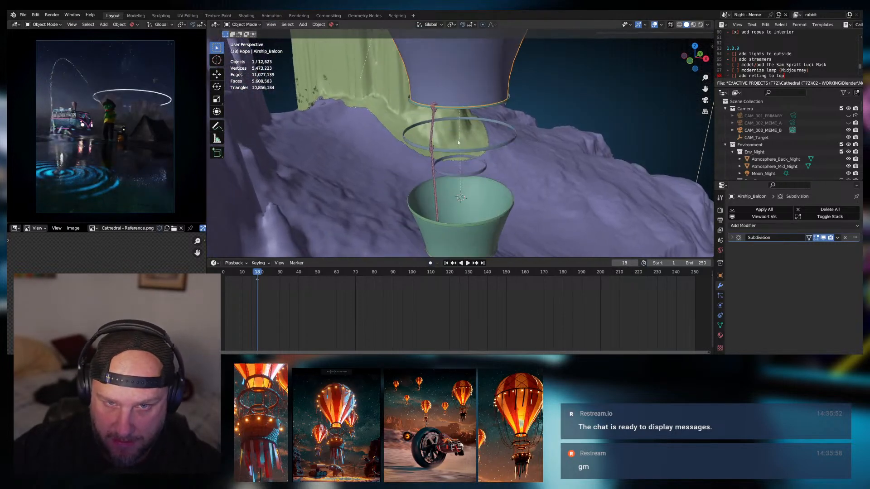
click(406, 138)
middle_drag(412, 139, 428, 187)
shift+middle_drag(440, 58, 458, 114)
scroll(473, 121, up, 2)
middle_drag(469, 150, 487, 134)
scroll(488, 133, up, 2)
middle_drag(451, 171, 393, 82)
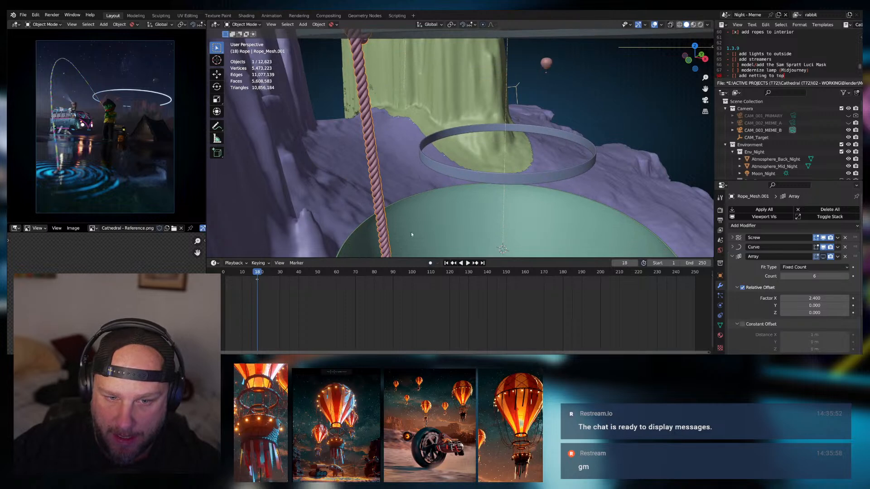
shift+middle_drag(412, 232, 438, 177)
shift+middle_drag(417, 206, 439, 141)
scroll(411, 177, down, 3)
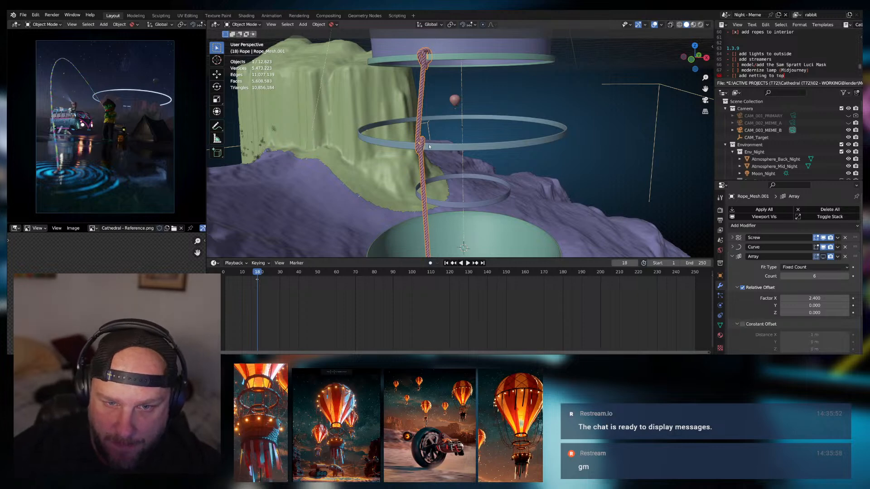
middle_drag(438, 131, 456, 162)
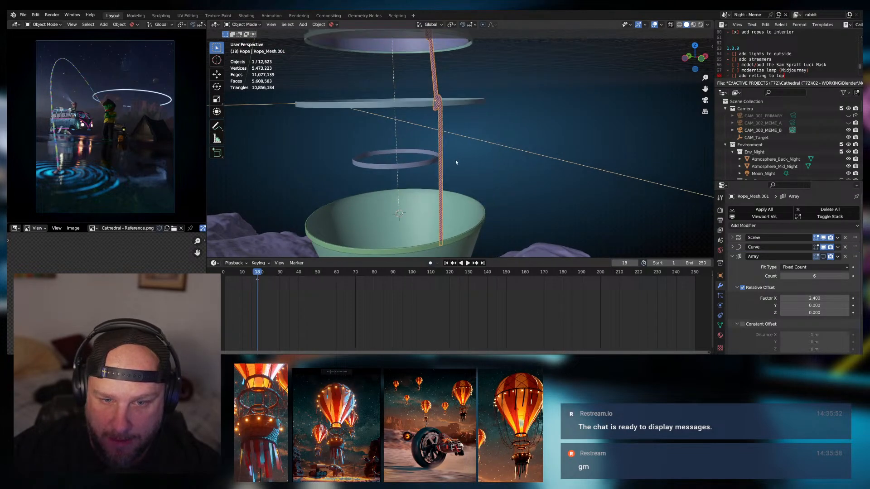
Locate the basket object and the rope mesh in the scene hierarchy
click(404, 214)
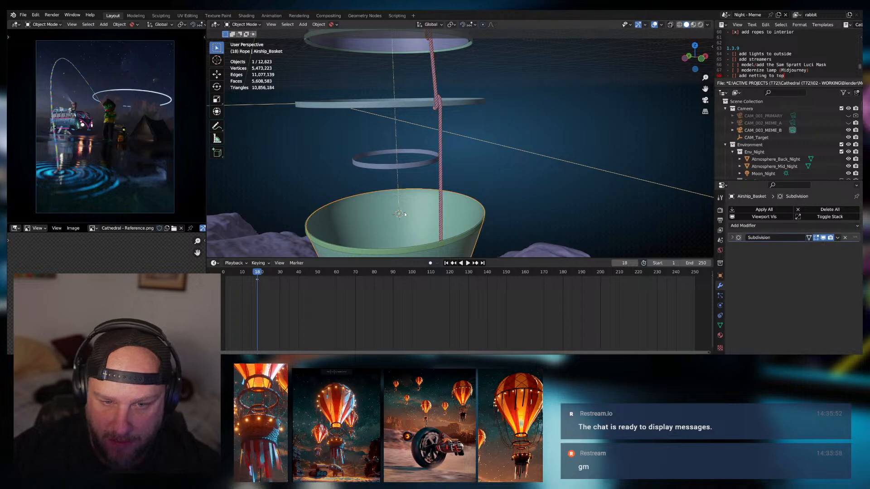
key(period)
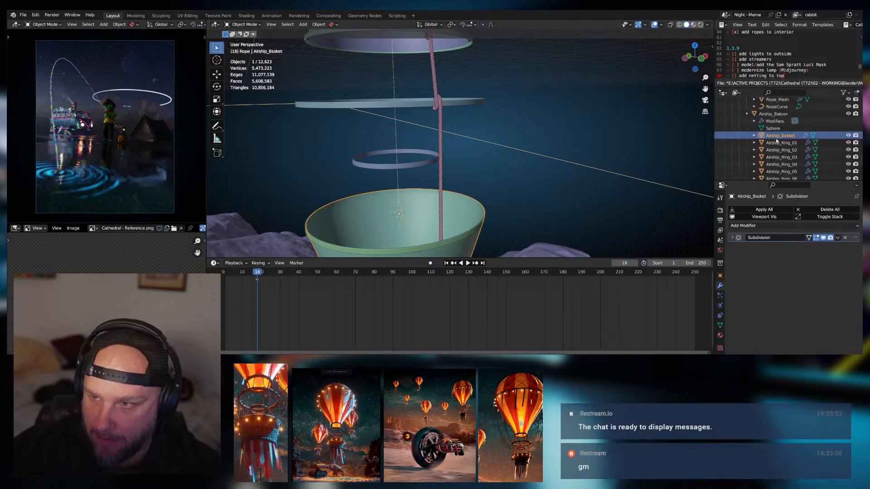
click(439, 114)
key(period)
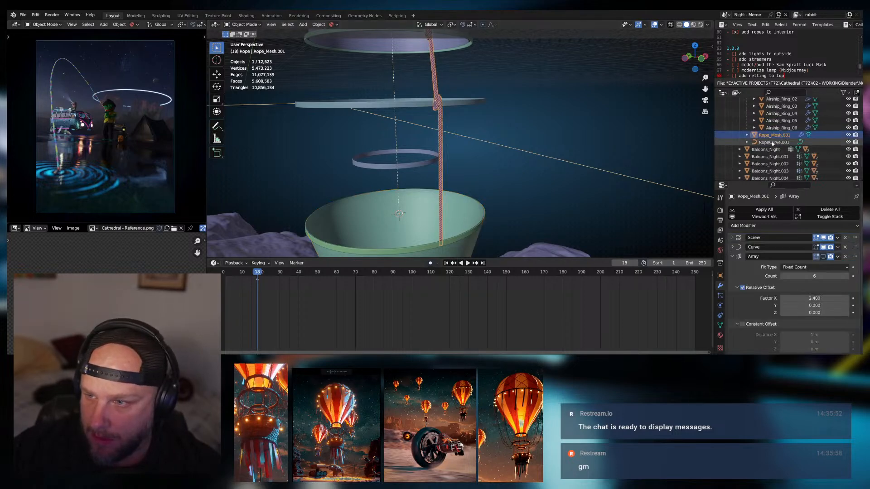
Examine how the rope mesh hangs from the envelope's mouth, loops around the large ring and reaches the basket
click(772, 142)
middle_drag(409, 135, 466, 122)
click(466, 122)
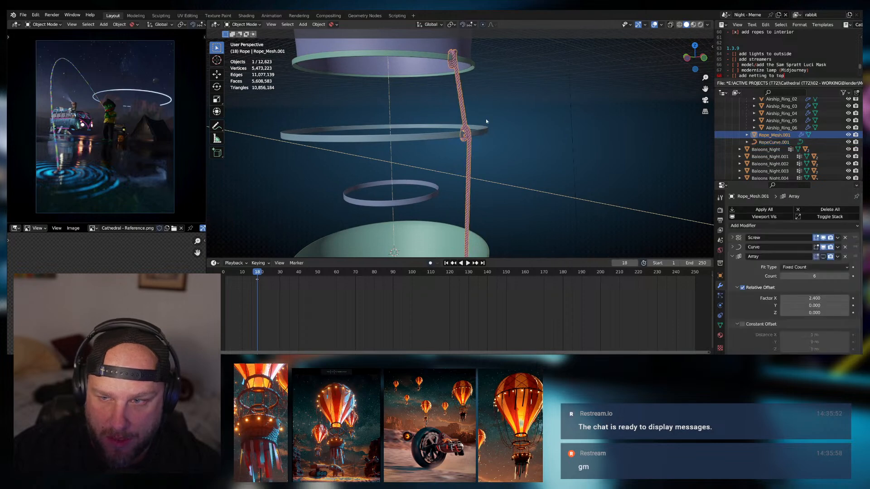
scroll(476, 124, down, 3)
middle_drag(474, 135, 471, 157)
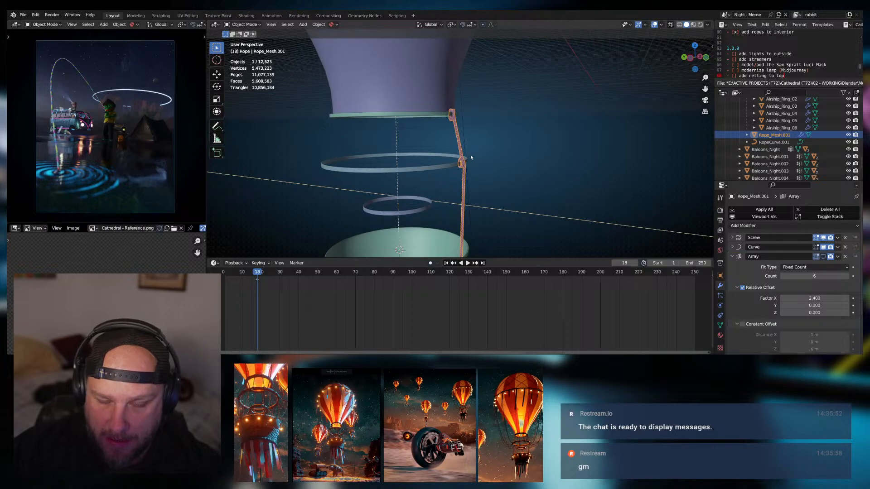
middle_drag(470, 153, 422, 182)
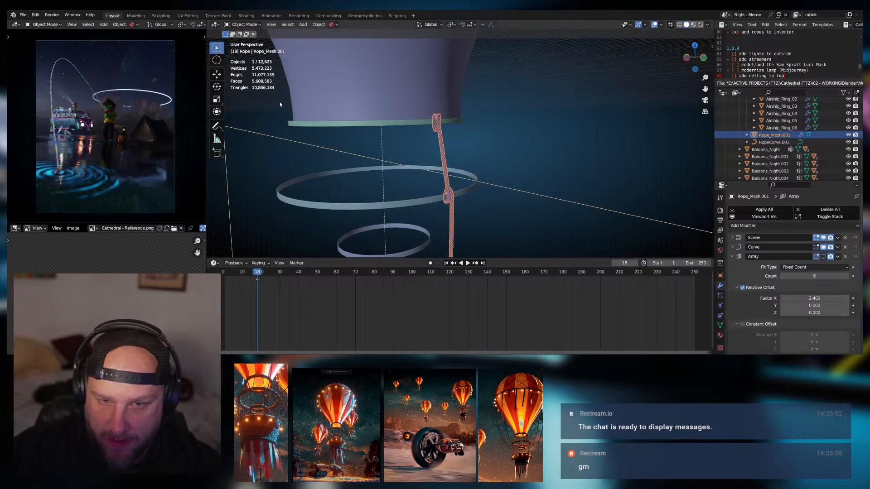
scroll(402, 206, down, 4)
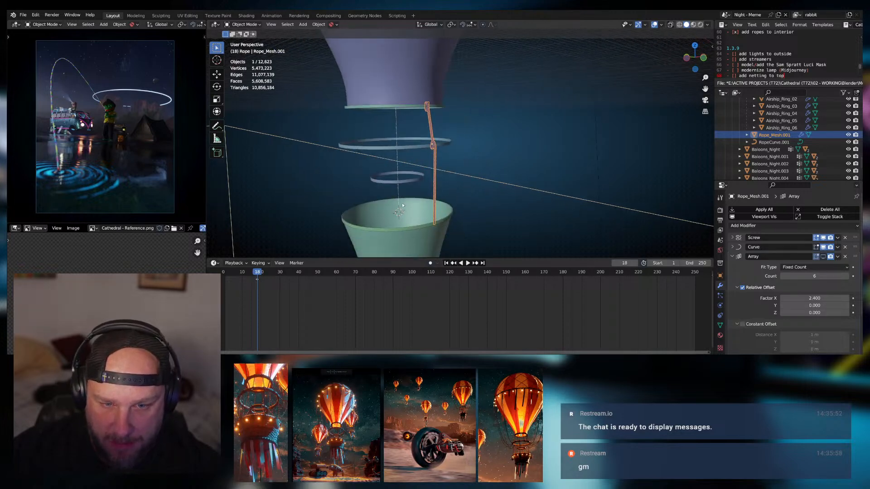
middle_drag(395, 166, 392, 183)
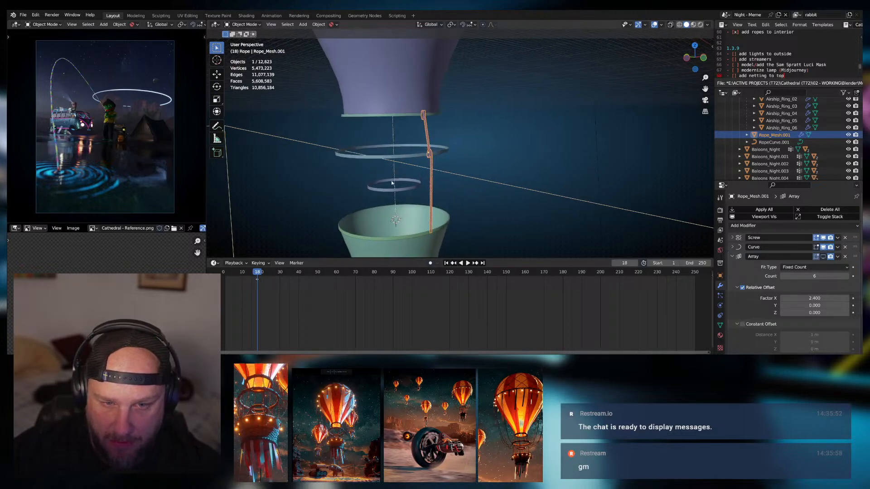
Select the balloon's basket and locate it in the scene hierarchy
click(398, 221)
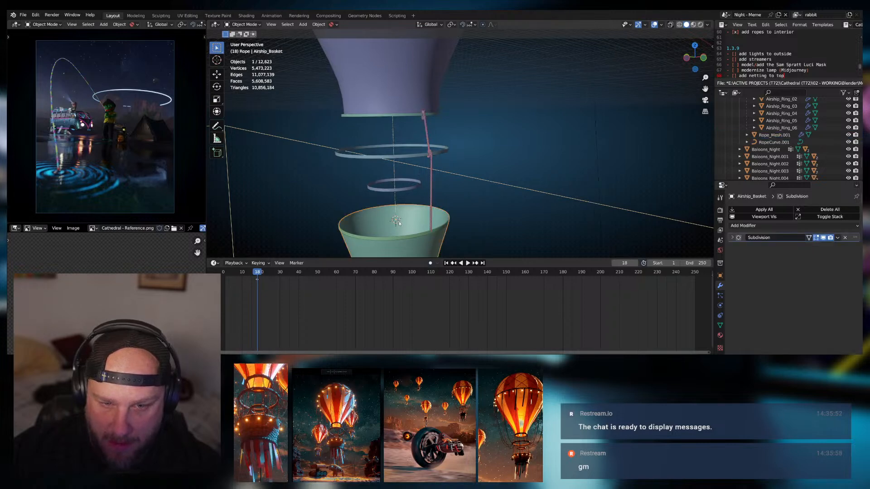
scroll(400, 222, up, 5)
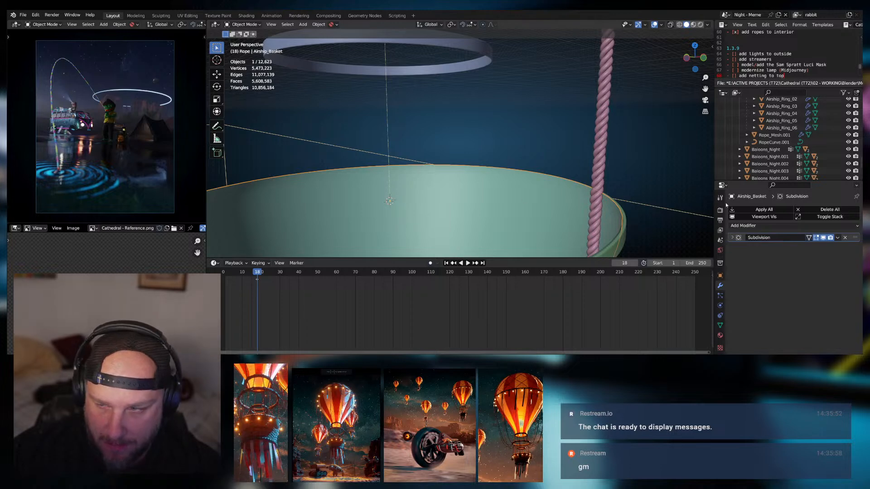
scroll(783, 154, down, 8)
scroll(777, 164, up, 8)
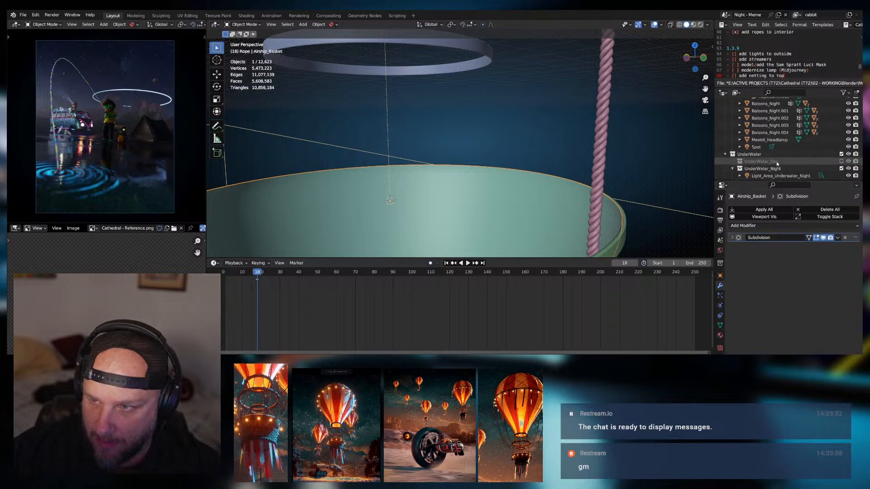
scroll(778, 150, up, 2)
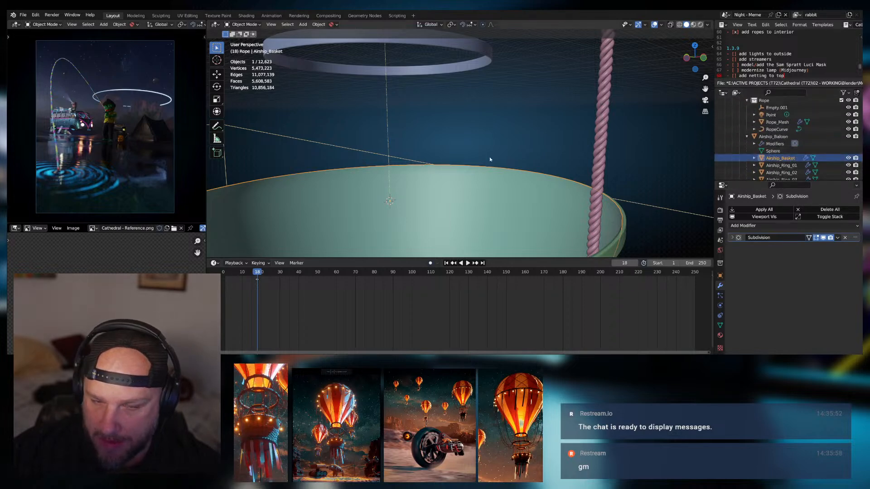
Add a plain-axes empty on the balloon's centre axis and raise it to Z -11.83 m, between the two hanging rings
click(302, 25)
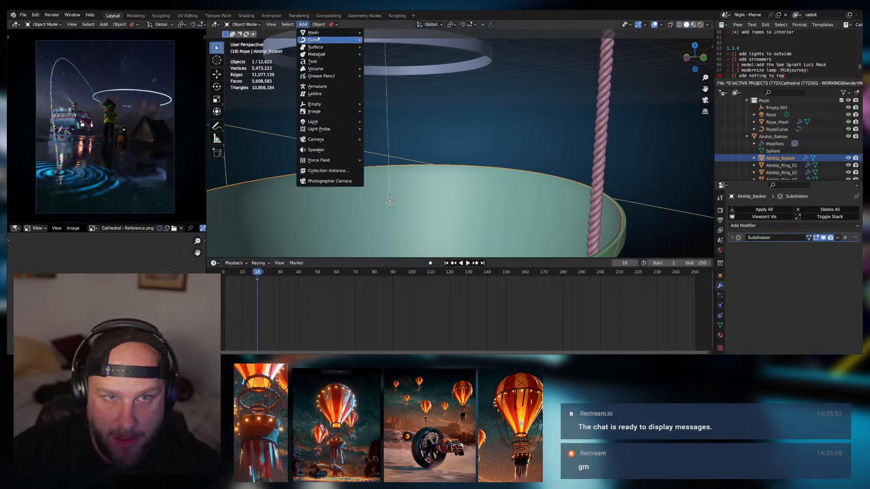
mouse_move(317, 112)
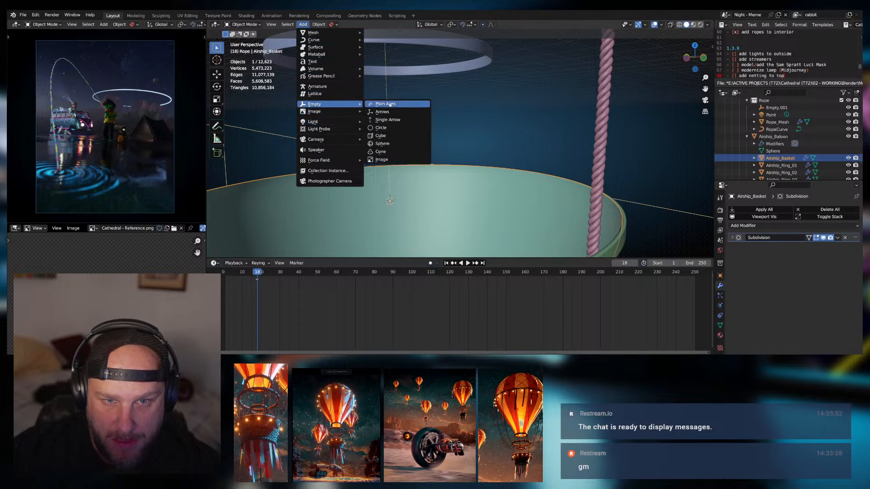
click(385, 104)
key(g)
key(z)
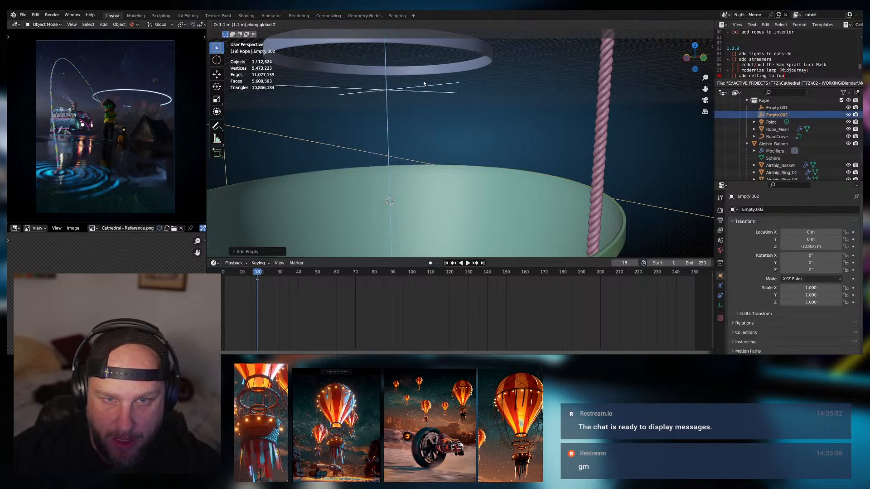
click(423, 84)
scroll(422, 90, down, 3)
shift+middle_drag(421, 99, 409, 152)
key(g)
key(z)
click(413, 92)
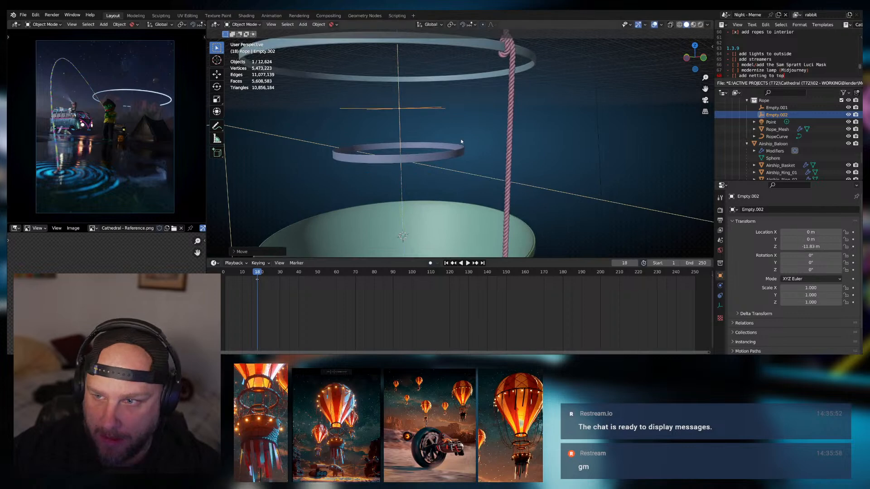
Show the rope mesh's transform values, try applying its scale, and undo it
middle_drag(459, 141, 460, 154)
click(517, 93)
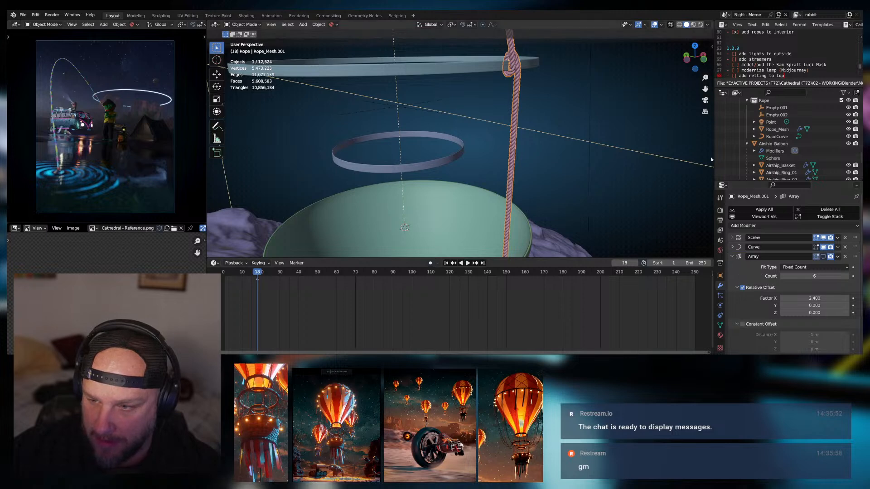
key(n)
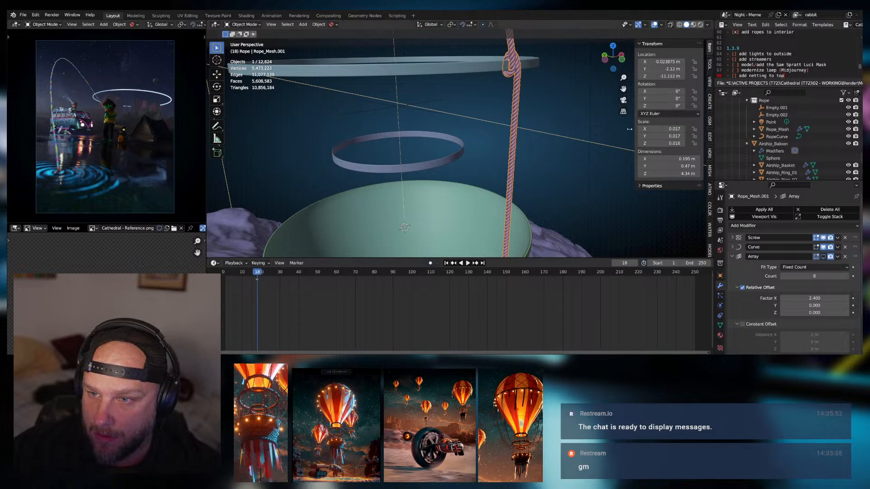
key(ctrl+a)
click(493, 89)
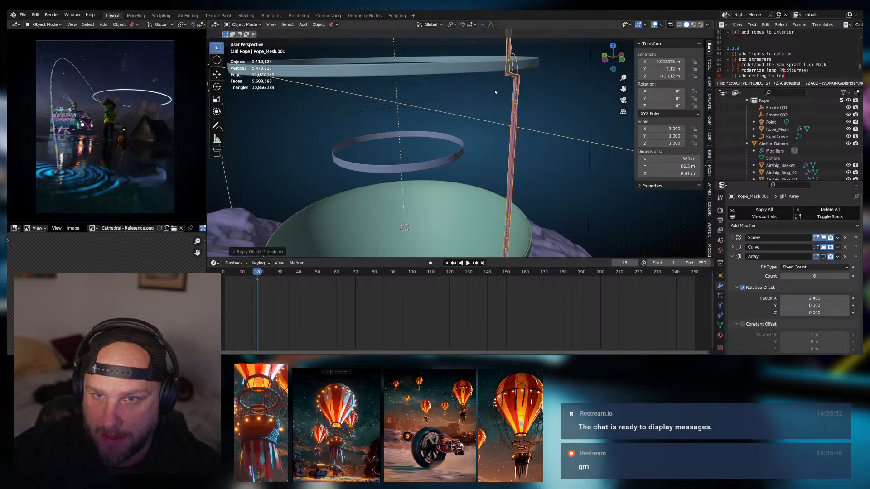
key(ctrl+z)
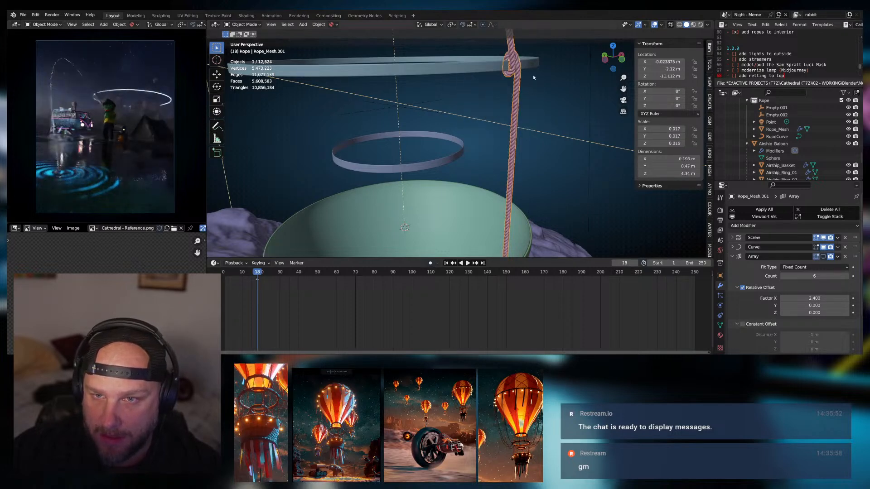
Inspect the knot at the large ring, collapse the Airship_Baloon hierarchy and locate the balloon's rope mesh and curve below it
scroll(475, 166, up, 6)
middle_drag(476, 165, 503, 160)
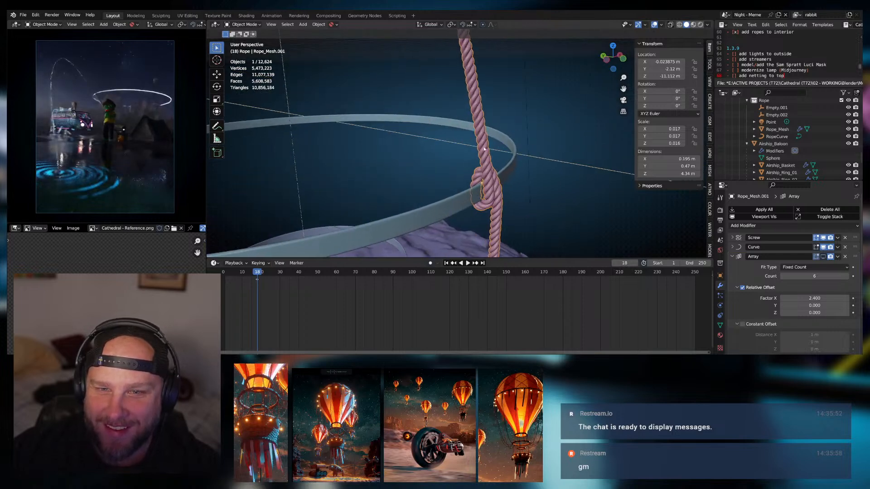
click(776, 130)
scroll(765, 127, down, 2)
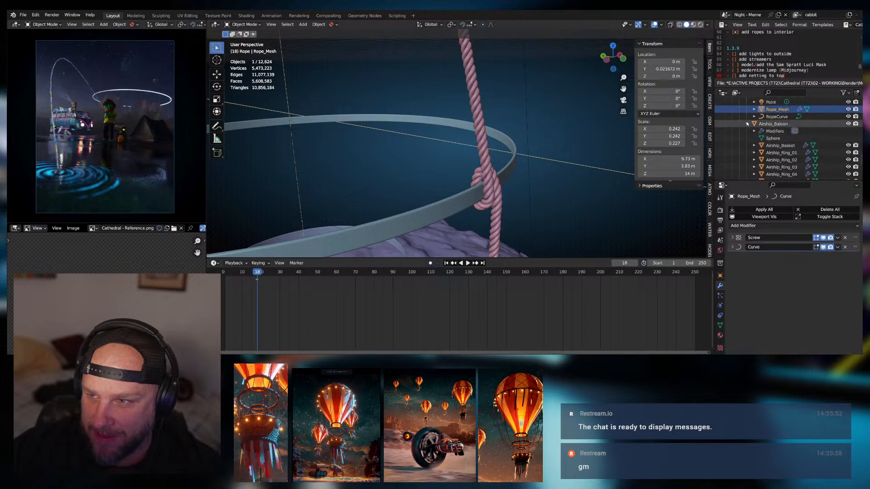
click(747, 125)
click(771, 131)
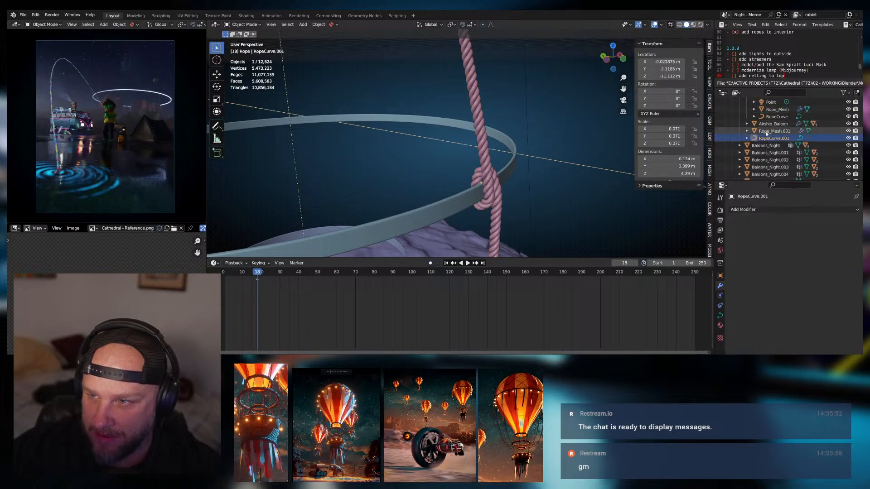
Try applying the scale to Rope_Mesh.001 again, check the knot and undo the change
key(ctrl+a)
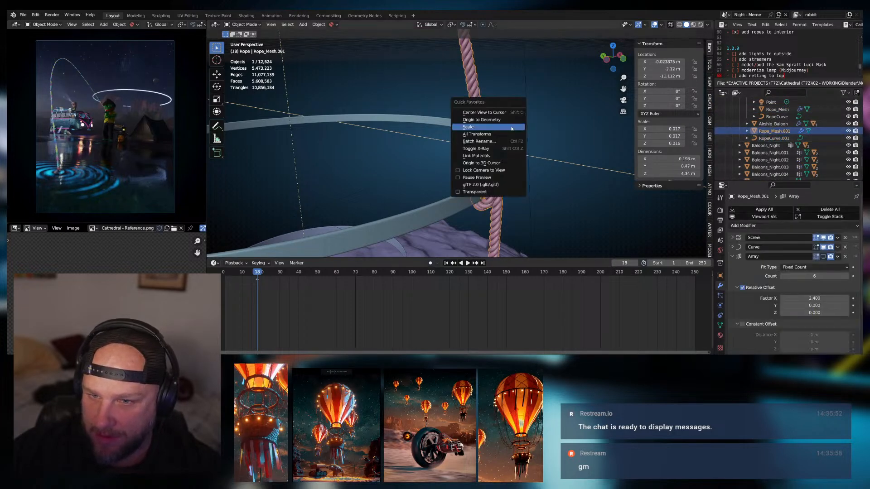
click(481, 123)
middle_drag(495, 178, 476, 173)
key(ctrl+z)
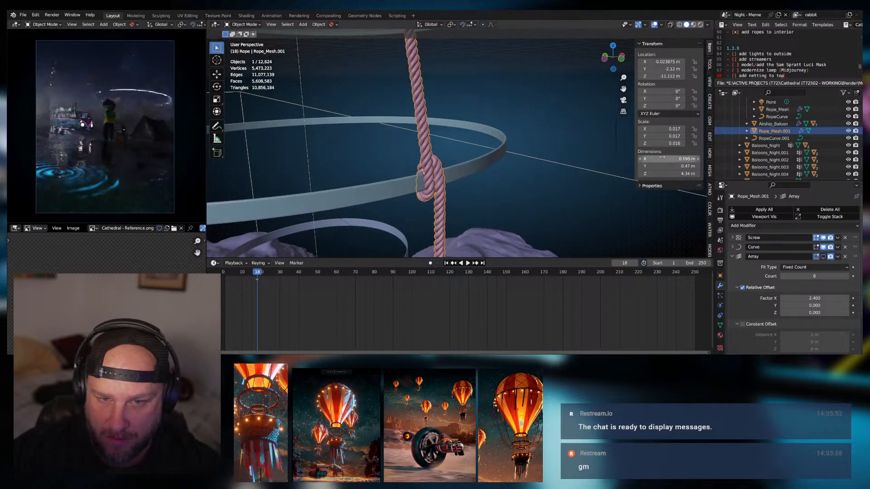
Try applying the scale to RopeCurve.001 alone, then to the curve and rope mesh together, undoing each attempt
click(770, 138)
key(q)
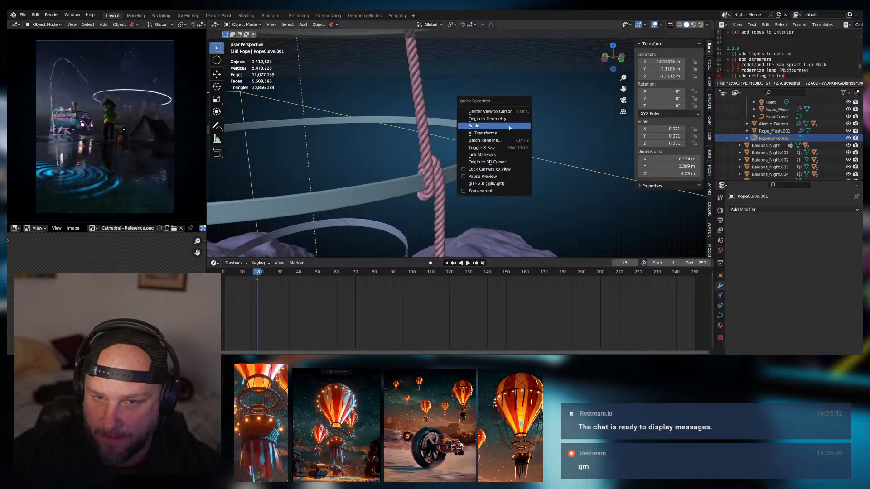
click(500, 127)
key(ctrl+z)
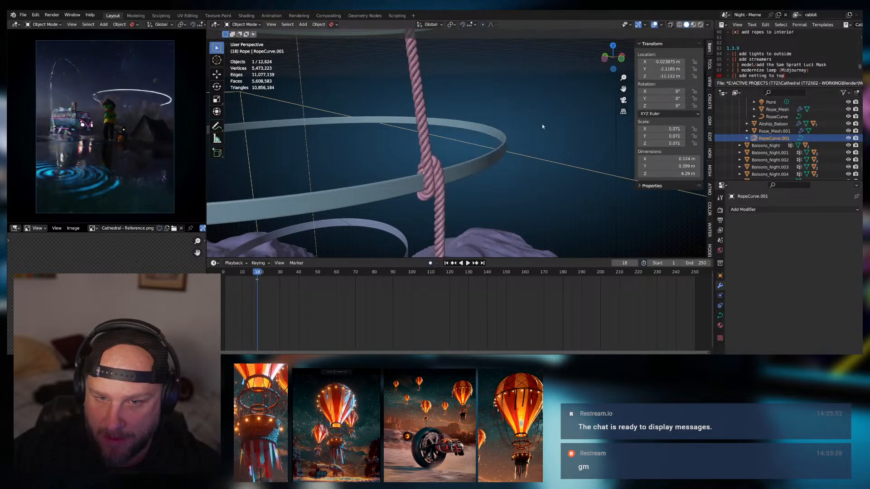
key(q)
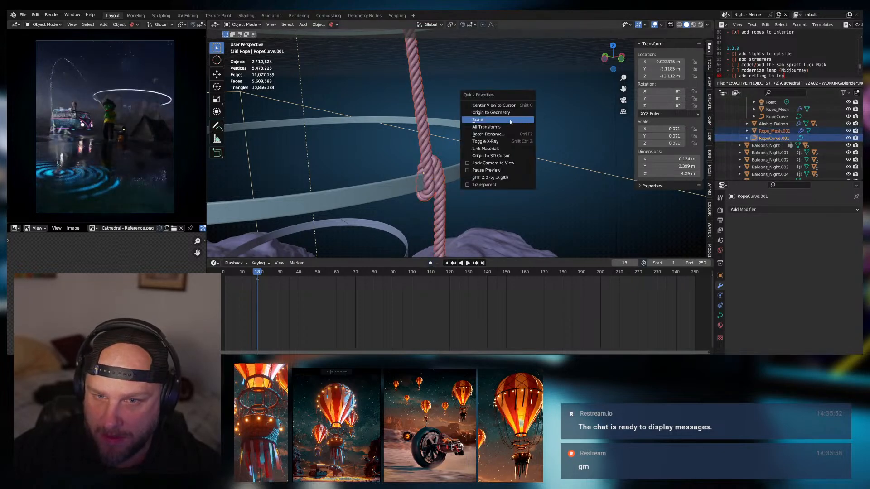
click(510, 121)
key(ctrl+z)
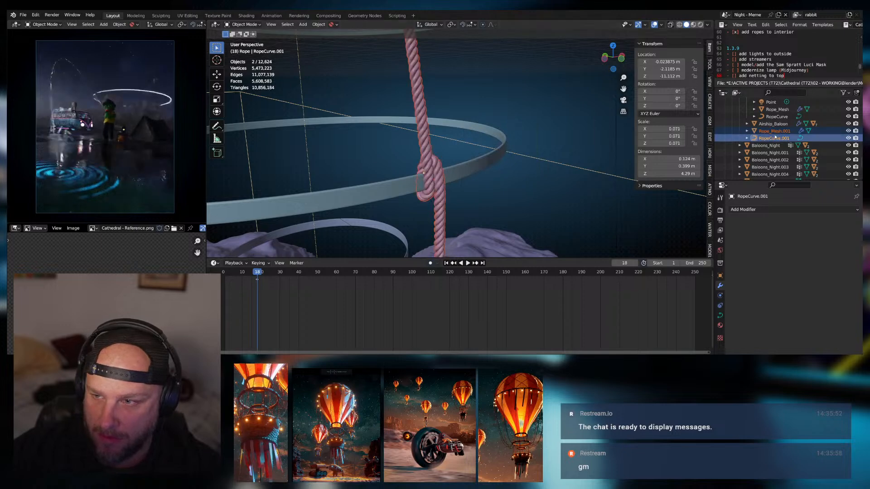
Try applying the scale to RopeCurve.001 first and Rope_Mesh.001 second, and undo both changes
click(773, 137)
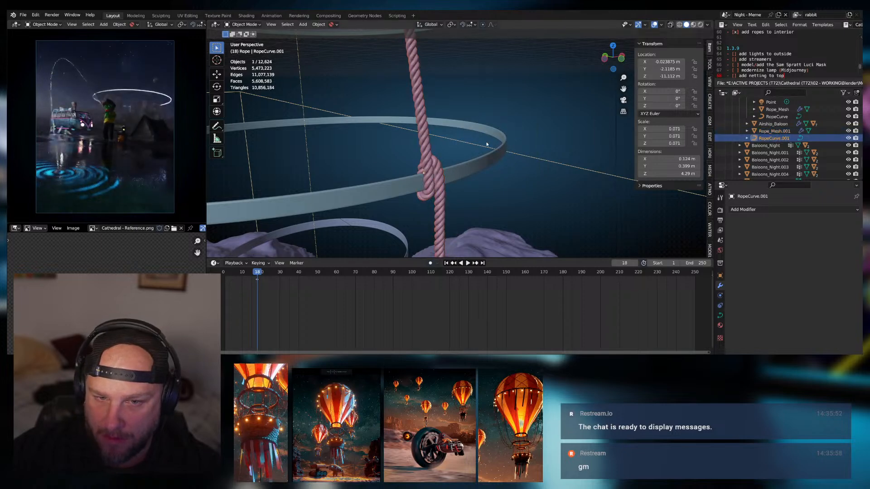
key(s)
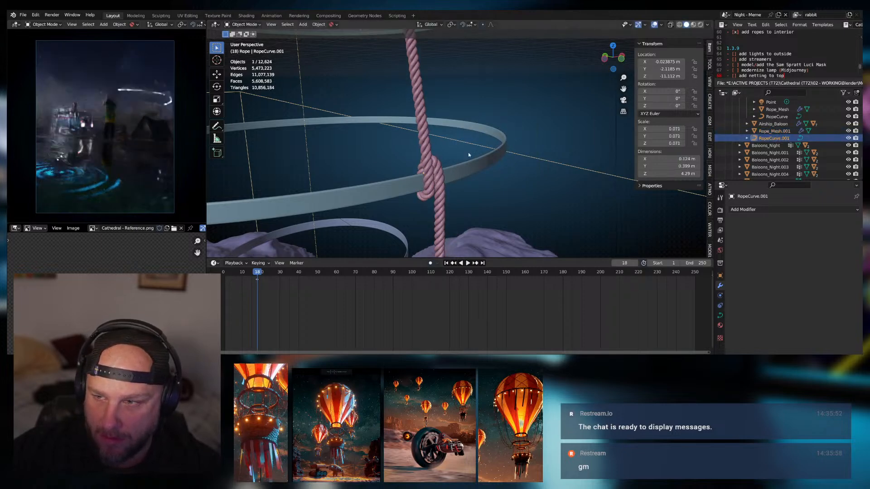
key(ctrl+a)
click(468, 153)
click(774, 130)
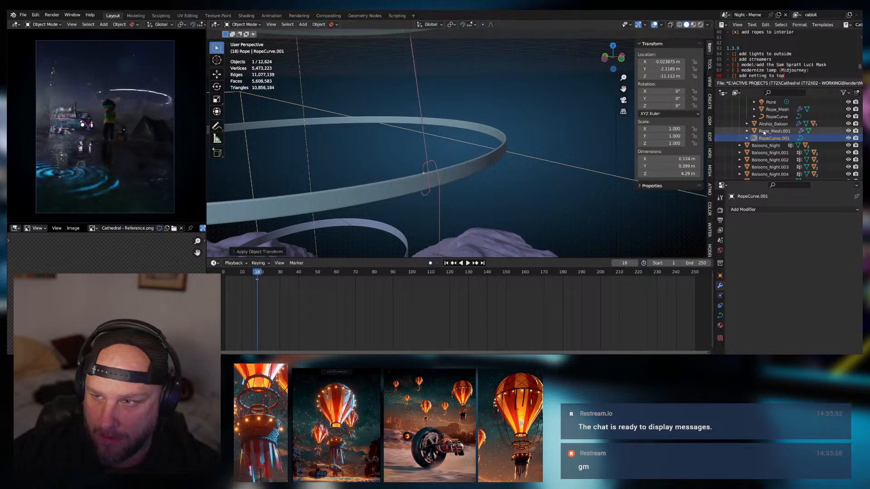
key(q)
click(496, 129)
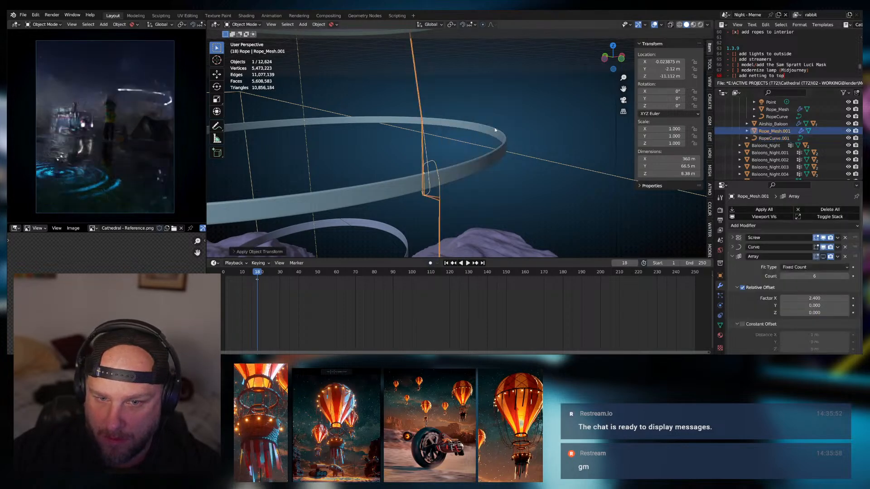
key(ctrl+z)
key(ctrl+z)
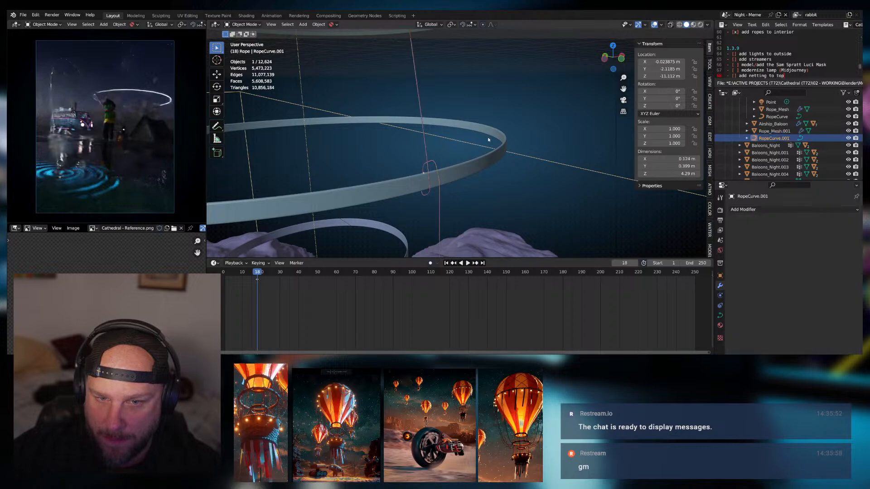
Select the central empty and the rope mesh in turn and examine their positions relative to the large ring
middle_drag(480, 138, 394, 180)
click(393, 181)
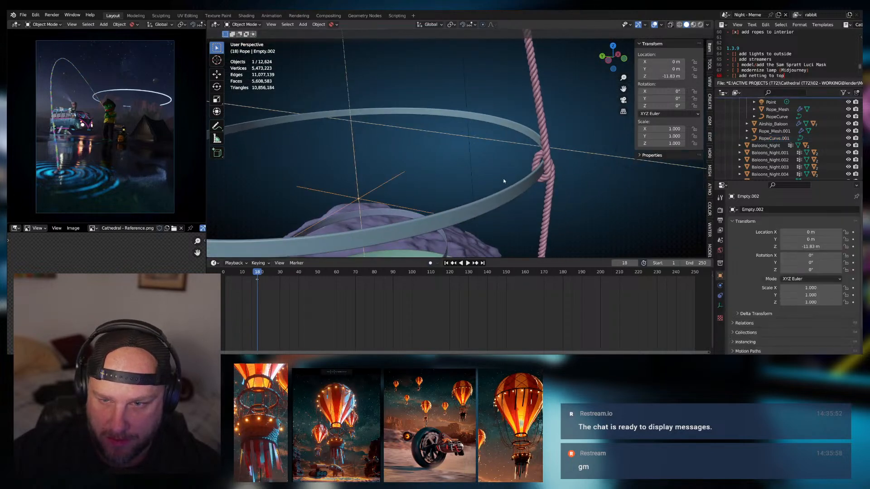
middle_drag(503, 181, 418, 177)
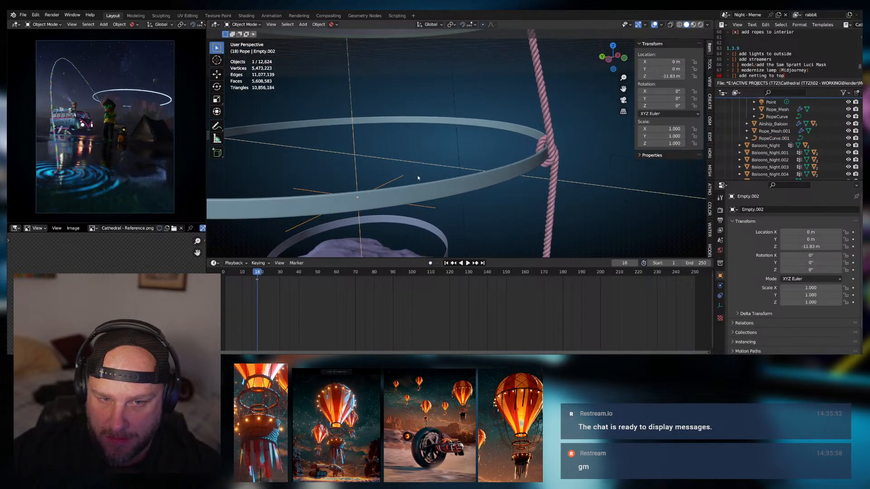
click(549, 134)
middle_drag(548, 135, 467, 147)
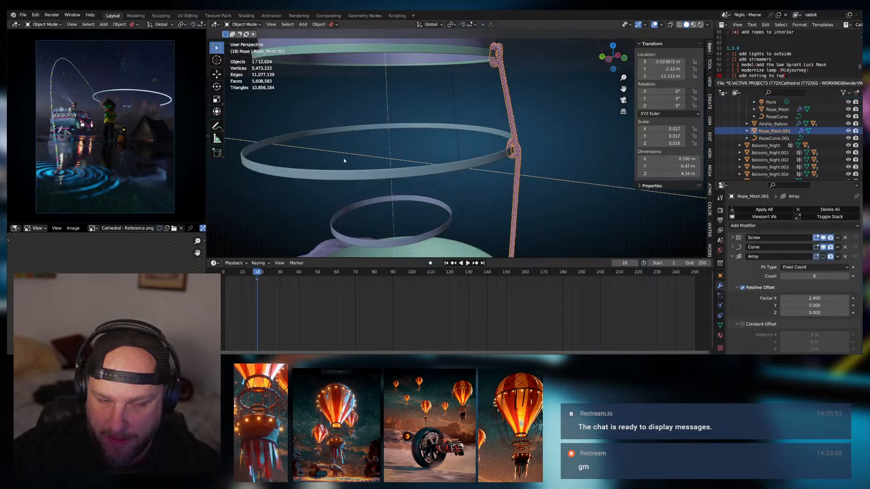
middle_drag(416, 171, 439, 155)
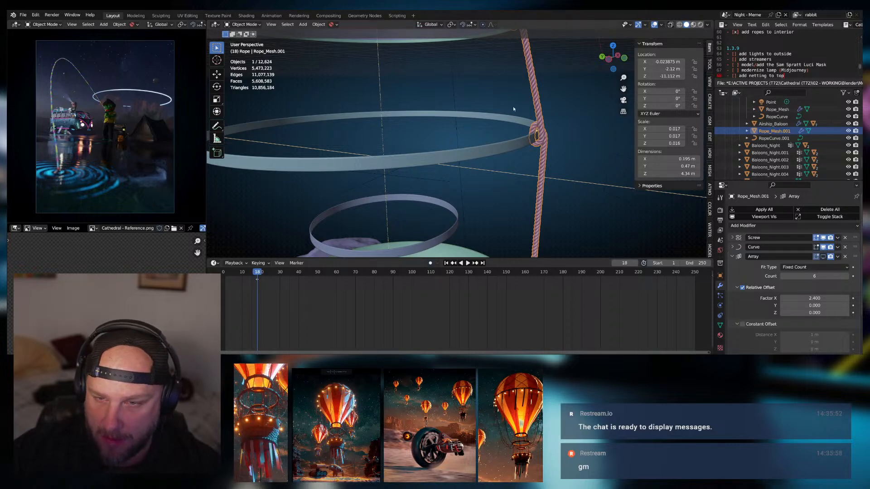
Raise the central empty along the Z axis to about -11.221 m, level with the large ring
click(392, 177)
key(g)
key(z)
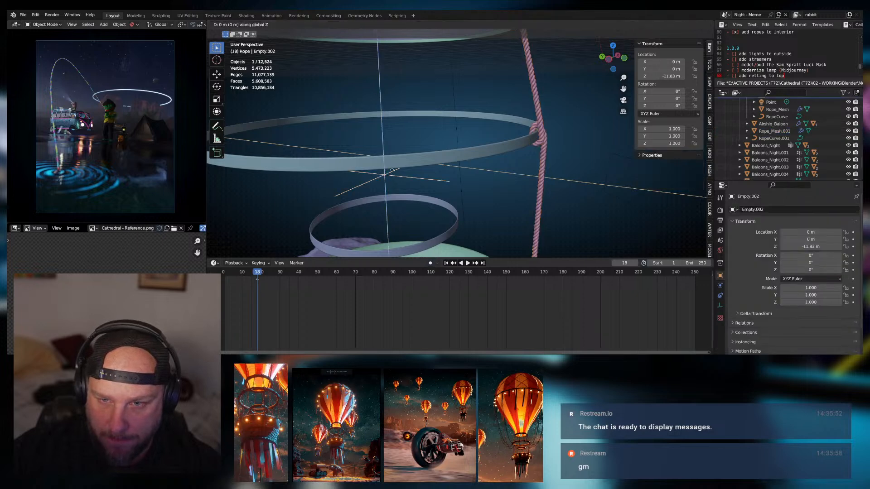
click(389, 134)
mouse_move(533, 141)
middle_down()
mouse_move(478, 136)
mouse_move(532, 134)
middle_up()
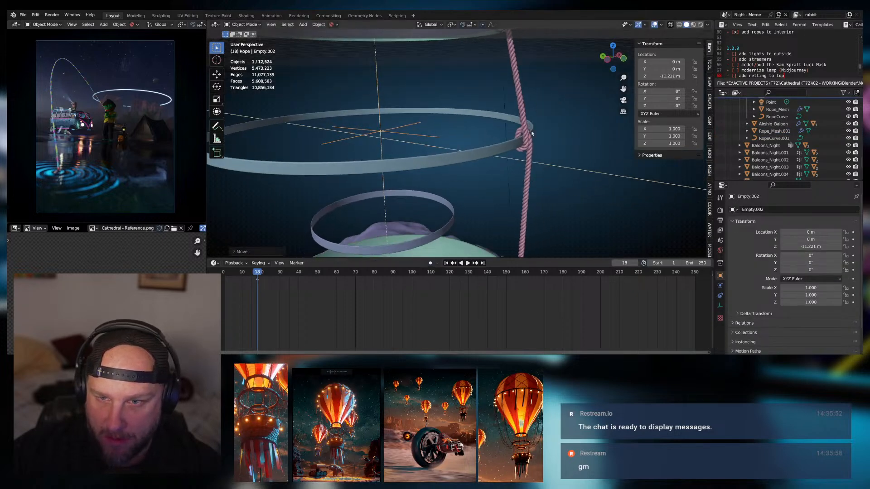
Show Rope_Mesh.001's Array modifier in the viewport and set its count to 2
click(526, 131)
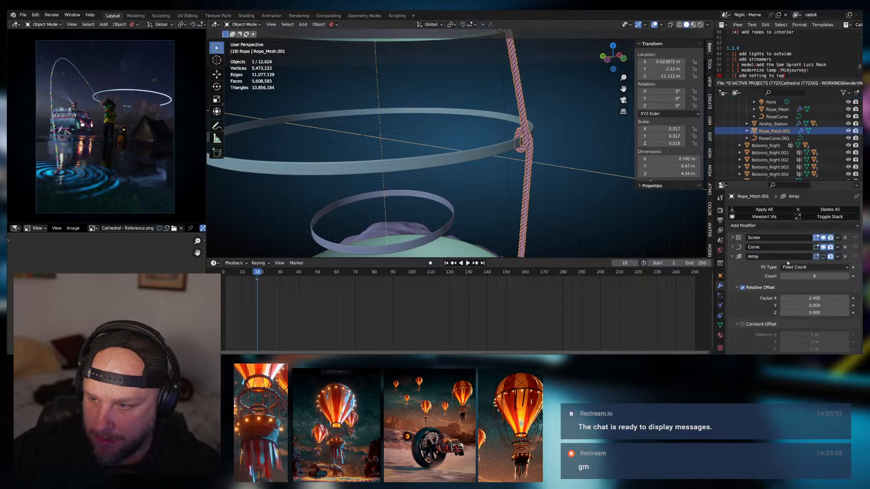
click(823, 257)
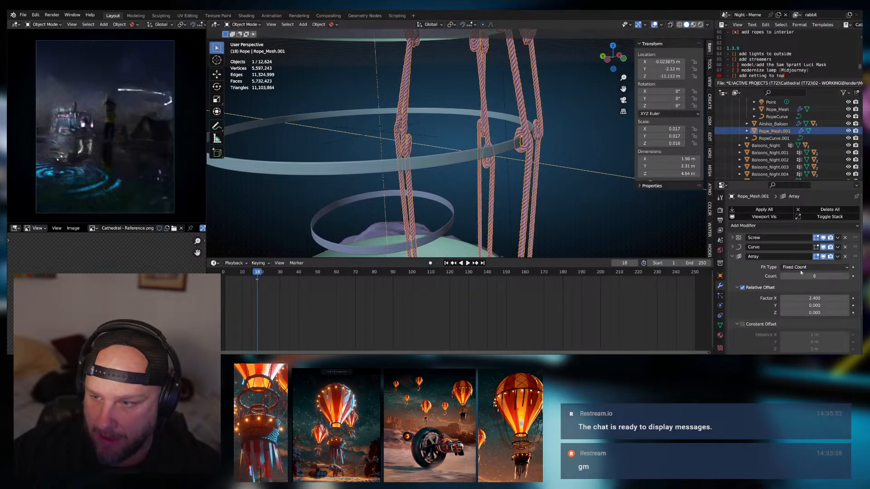
double_click(814, 275)
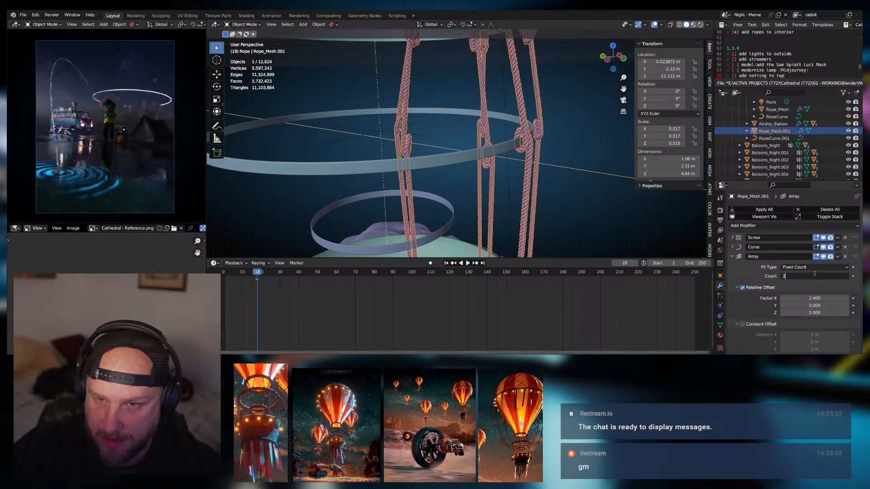
key(Return)
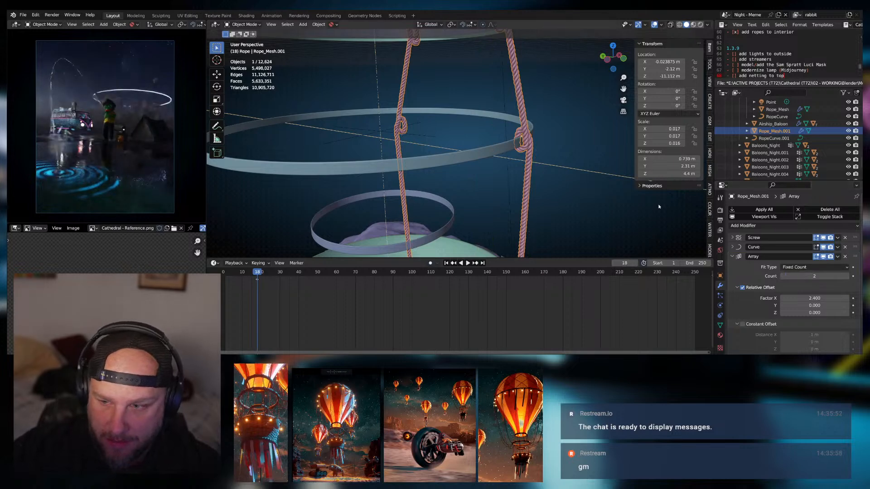
Turn off the Array's relative offset and make Empty.002 its offset object
scroll(762, 295, down, 2)
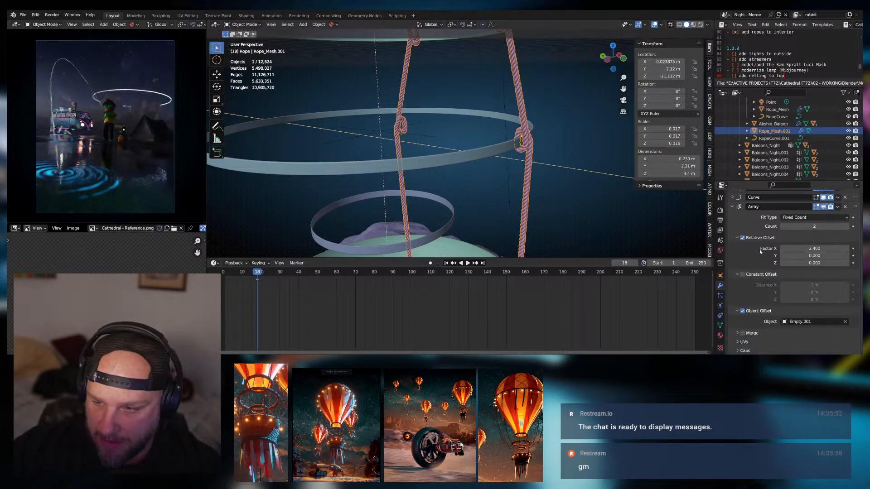
click(742, 238)
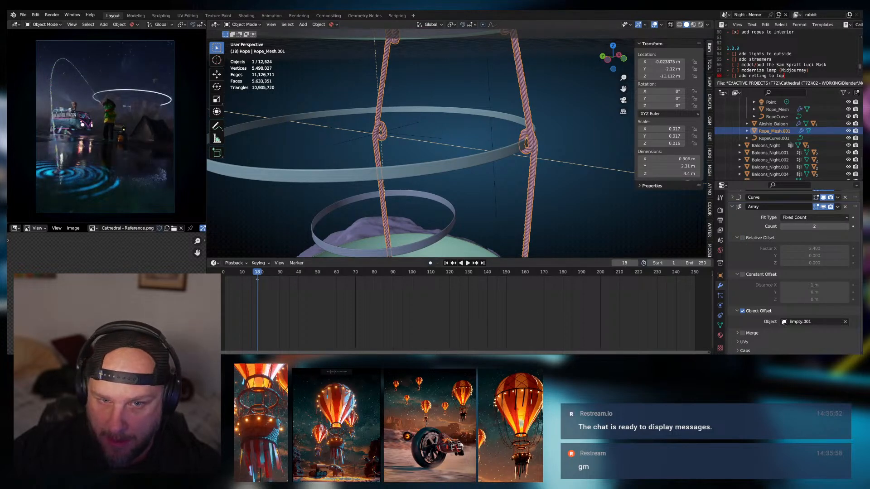
click(837, 323)
click(845, 321)
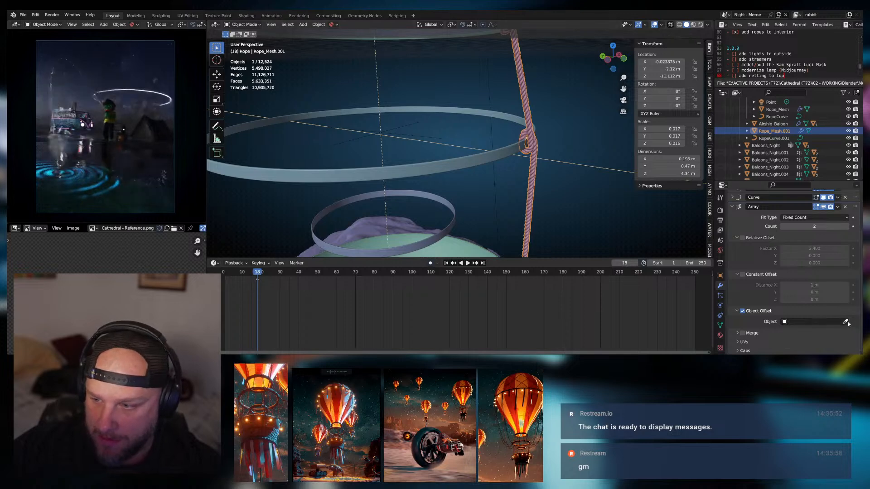
click(407, 136)
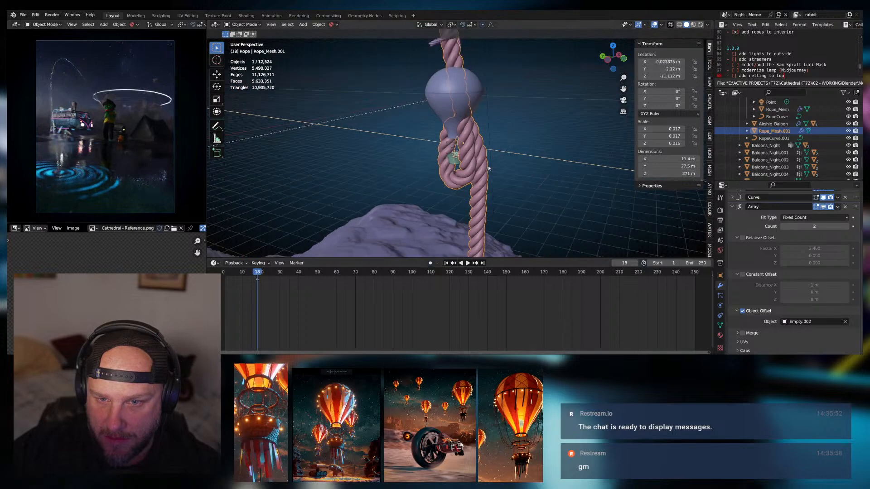
Examine the size and placement of the arrayed rope copy around the balloon, rings and basket
scroll(488, 166, down, 9)
scroll(488, 167, up, 6)
middle_drag(474, 157, 481, 161)
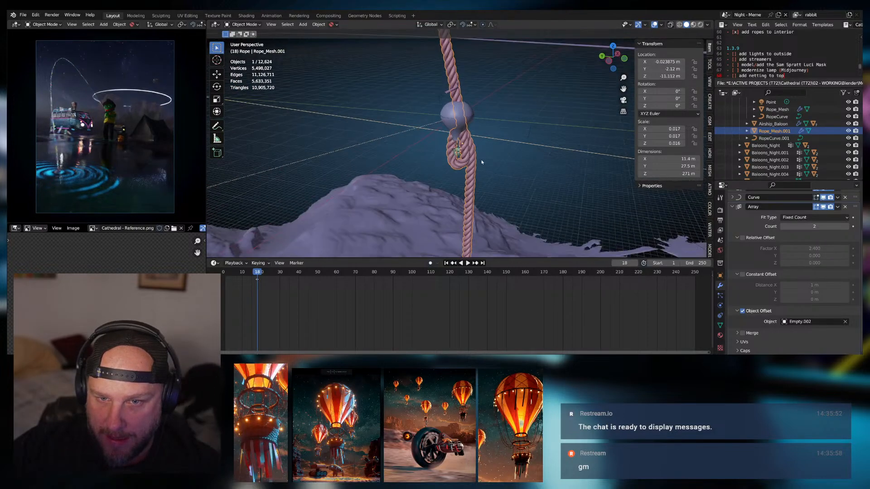
scroll(484, 161, up, 8)
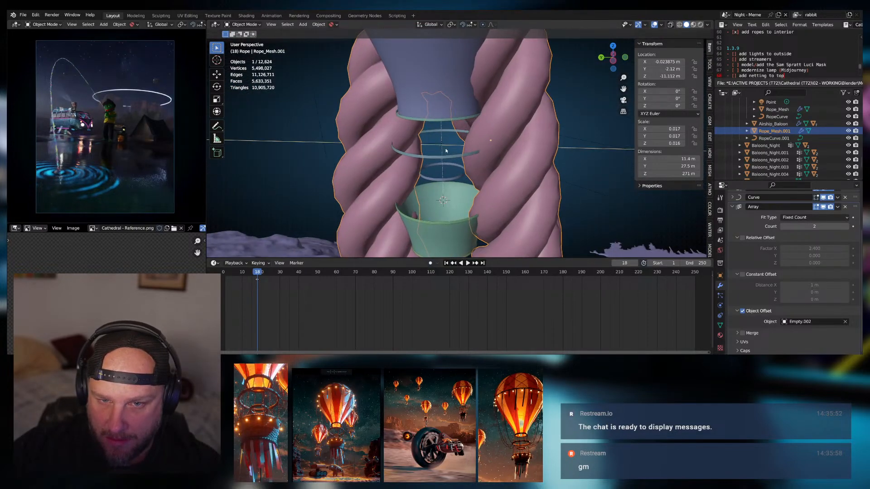
scroll(764, 323, down, 1)
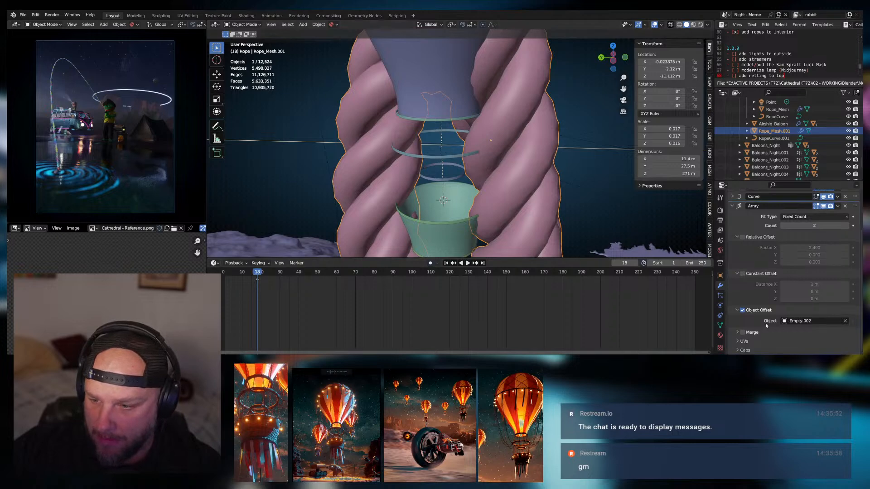
scroll(540, 171, down, 2)
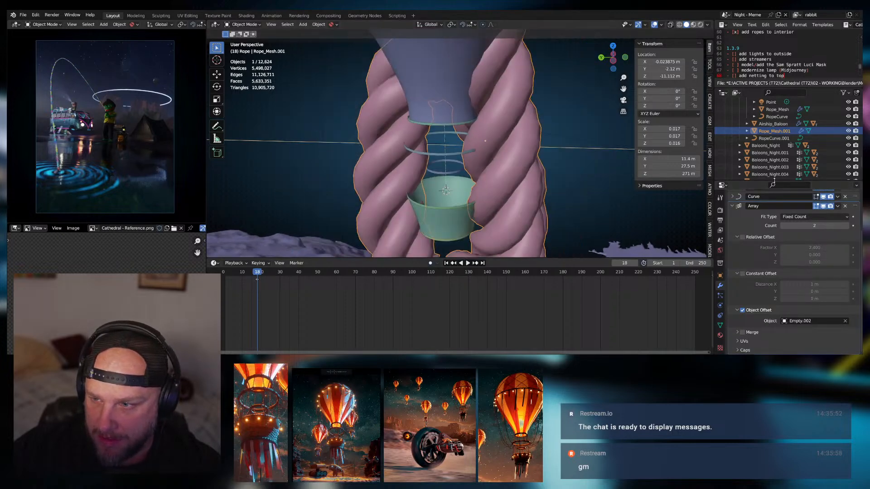
click(732, 206)
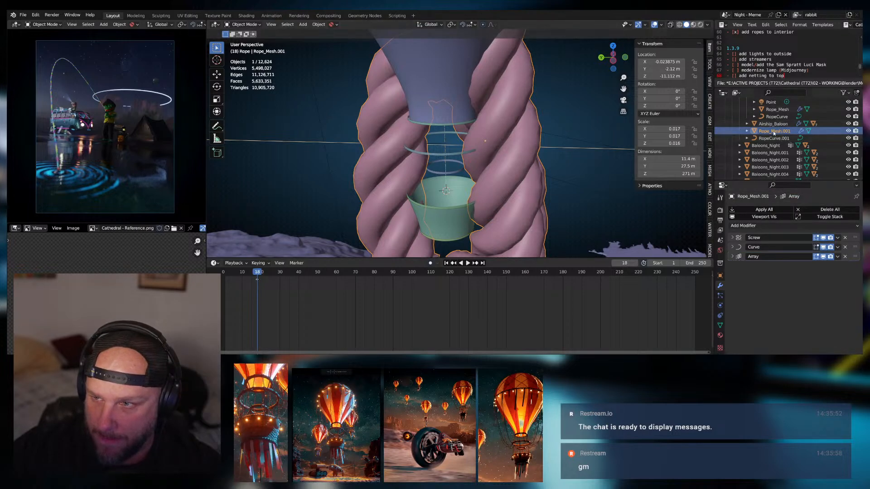
mouse_move(501, 155)
middle_down()
mouse_move(446, 162)
mouse_move(512, 159)
middle_up()
Limit transforms to origins only and check the rope mesh in front and right orthographic views
click(707, 24)
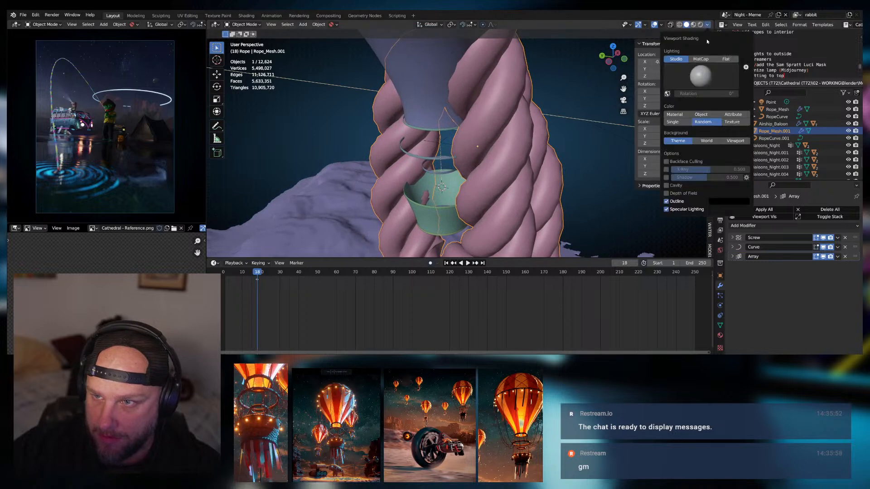
click(706, 27)
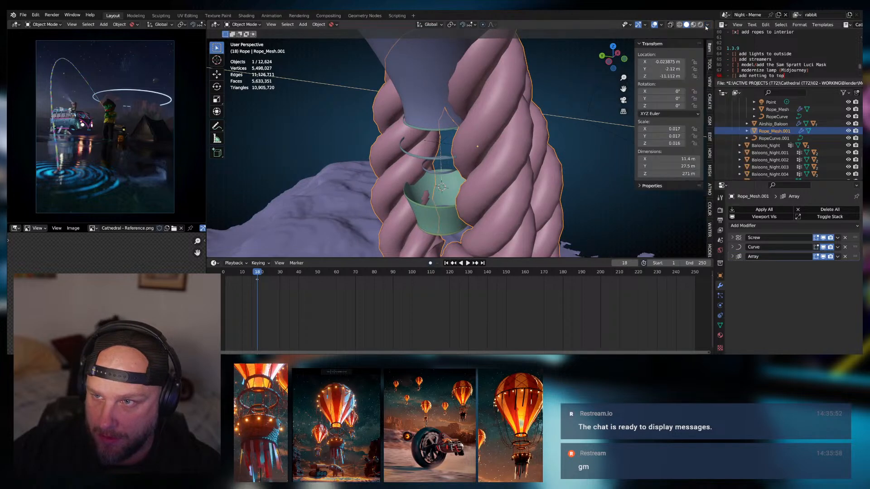
click(675, 38)
click(710, 65)
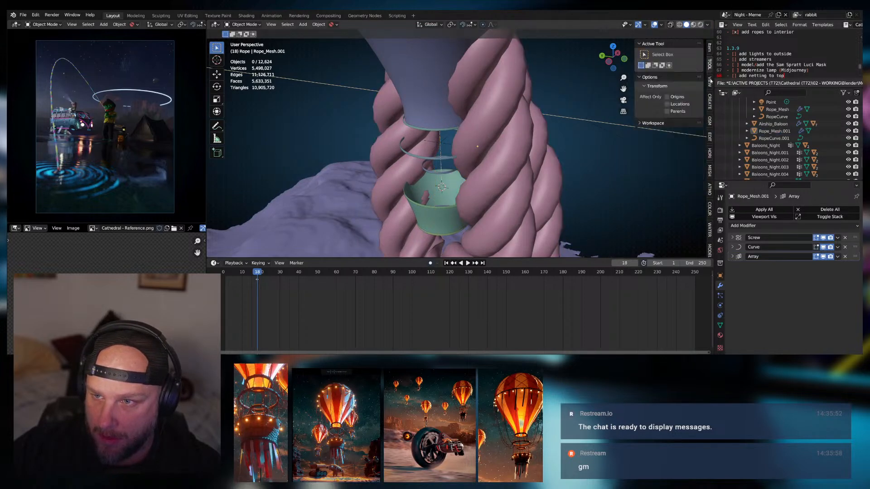
middle_drag(512, 167, 547, 162)
key(KP_1)
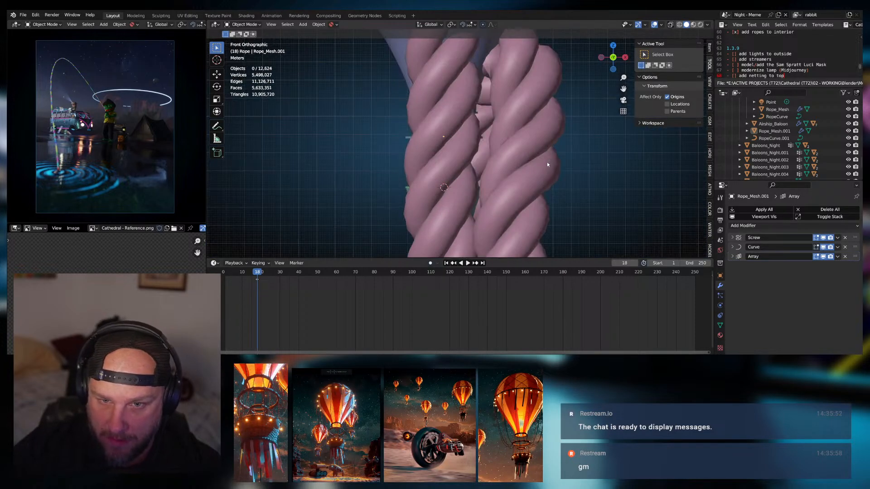
key(KP_3)
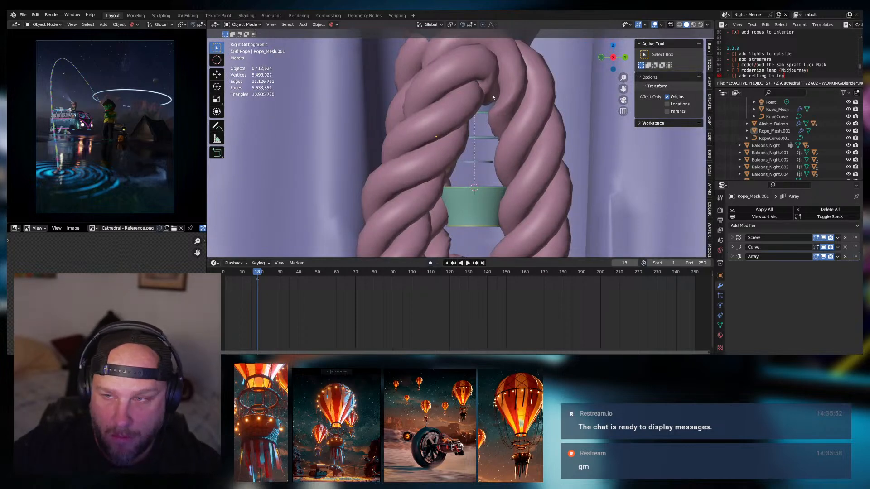
Try moving Rope_Mesh.001's origin along Y to about 0.01 m, check the arrayed rope and undo the move
click(709, 47)
mouse_move(662, 69)
mouse_down()
mouse_move(634, 69)
mouse_move(664, 69)
mouse_up()
drag(525, 99, 521, 100)
middle_drag(491, 104, 290, 113)
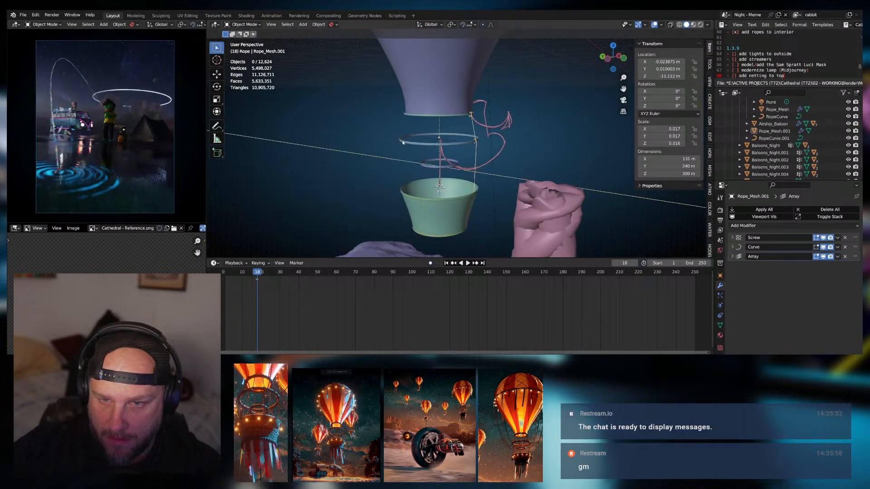
key(ctrl+z)
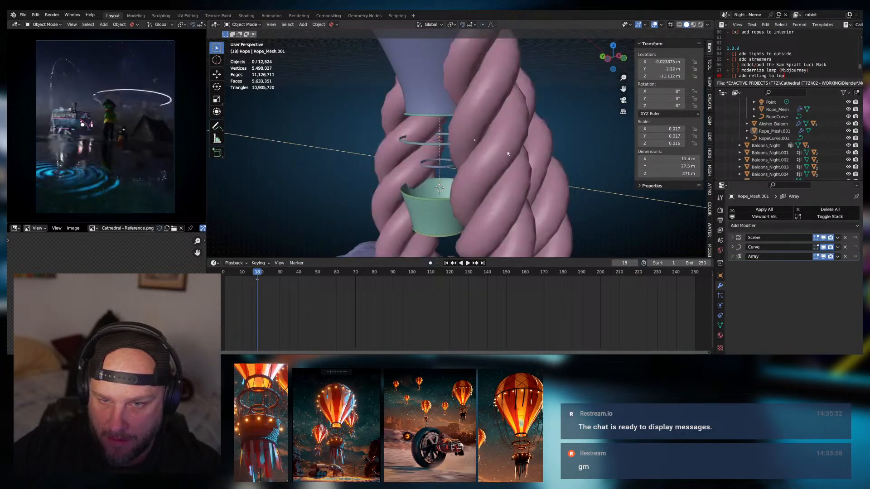
Start a new file with the default scene
click(22, 15)
mouse_move(33, 23)
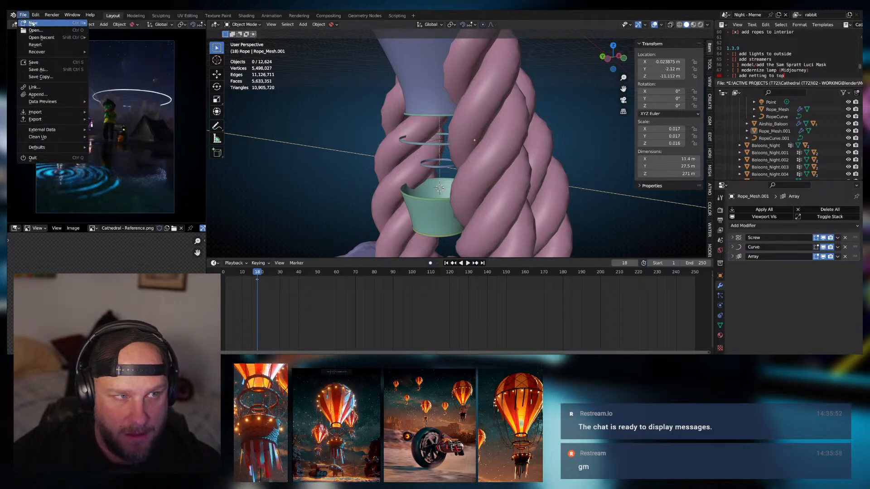
click(136, 24)
click(437, 198)
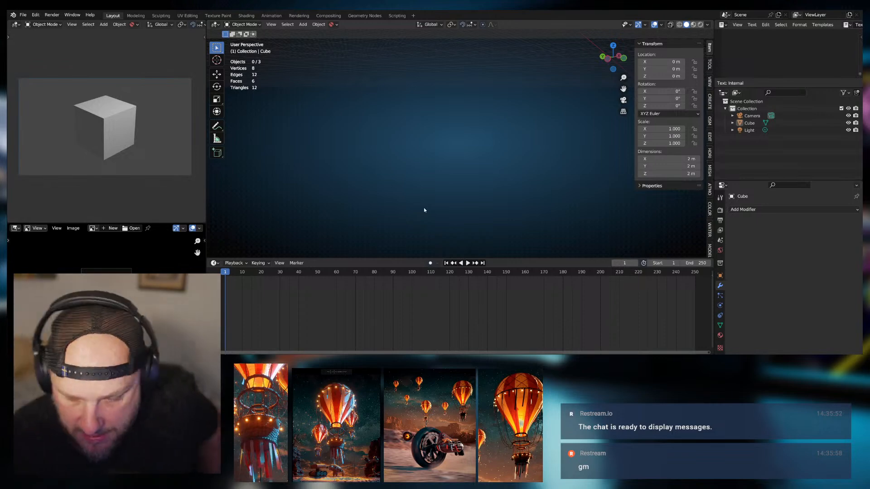
Delete the default cube, camera and light from the new scene
scroll(408, 172, down, 5)
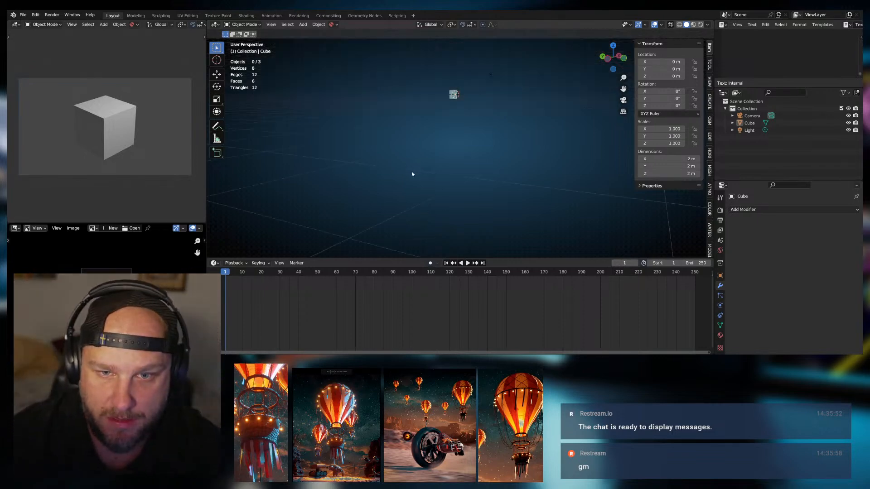
mouse_move(421, 164)
middle_down()
mouse_move(473, 106)
mouse_move(460, 165)
mouse_move(428, 163)
middle_up()
click(428, 163)
scroll(475, 171, up, 3)
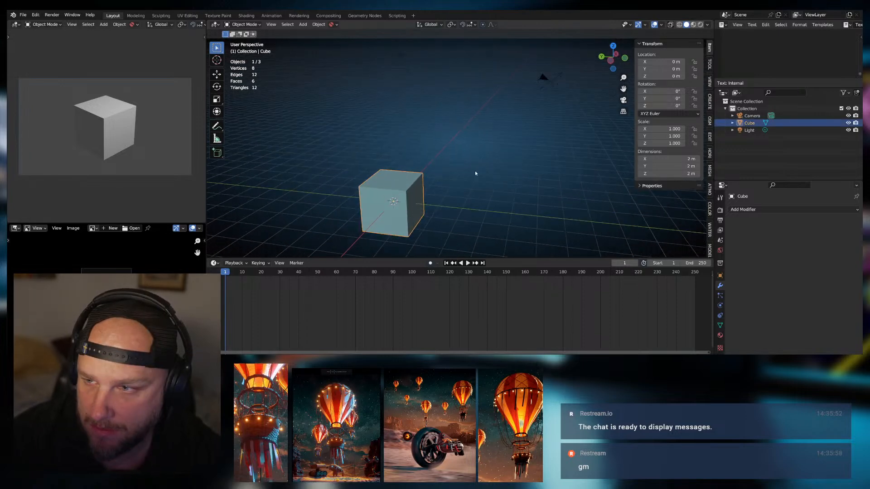
click(753, 116)
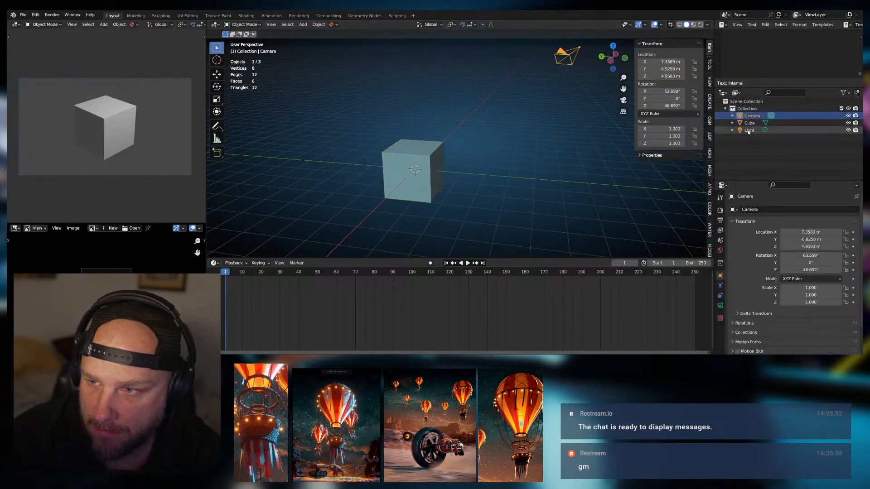
shift+click(749, 131)
key(x)
click(544, 152)
mouse_move(461, 165)
middle_down()
mouse_move(436, 155)
mouse_move(443, 163)
mouse_move(428, 162)
mouse_move(450, 167)
middle_up()
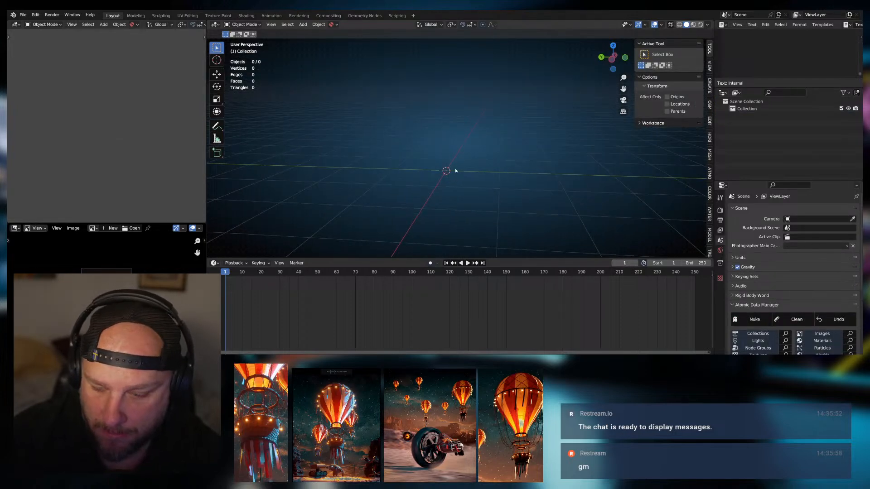
Try a mesh circle at the origin, check its geometry in Edit Mode and delete it
click(303, 24)
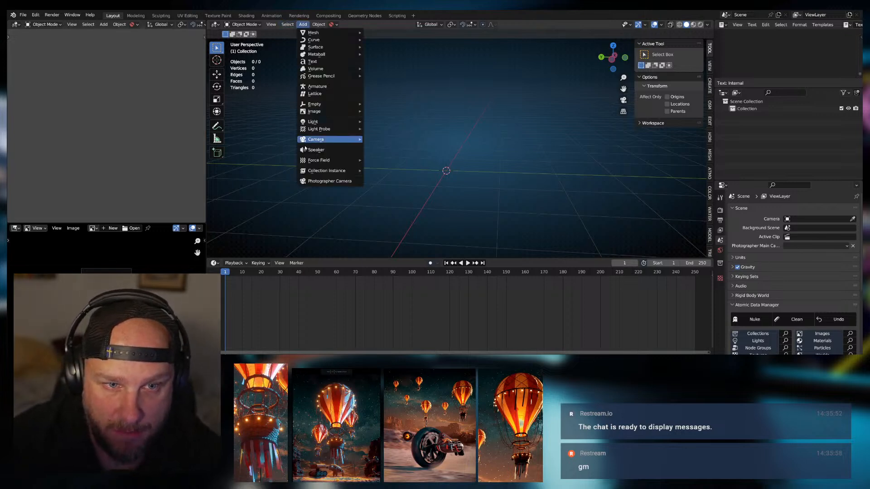
mouse_move(326, 46)
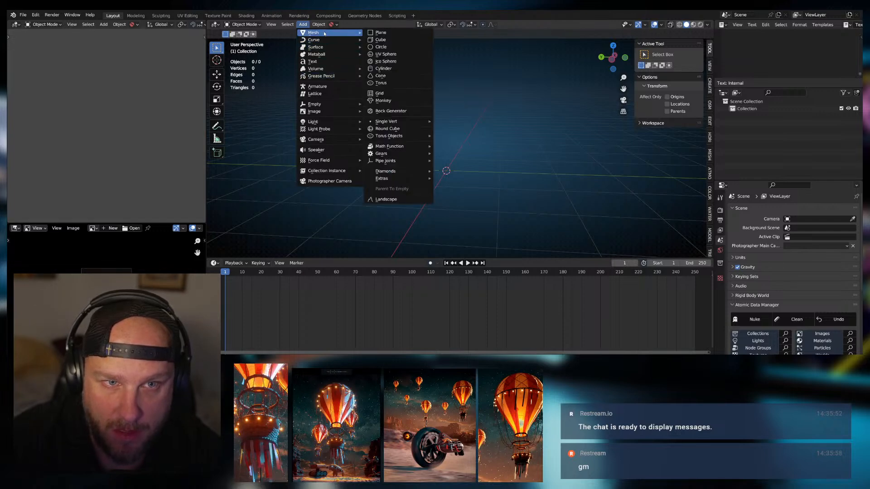
click(374, 47)
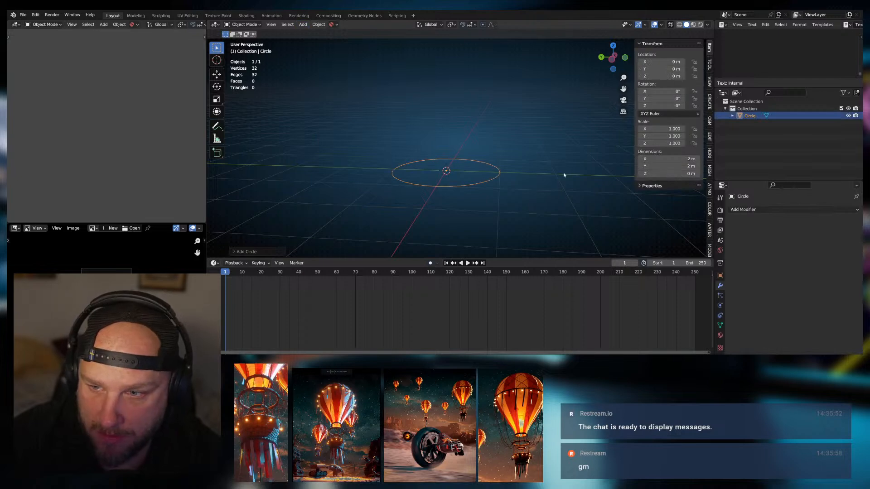
middle_drag(495, 170, 485, 193)
key(Tab)
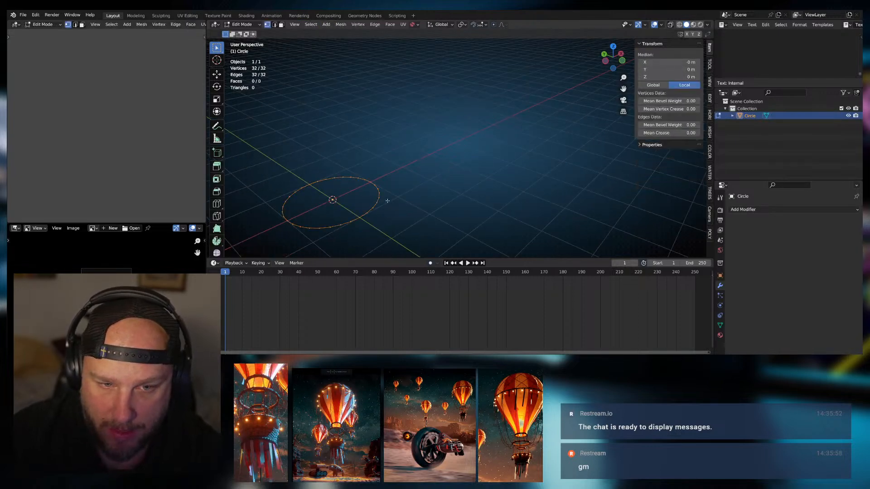
key(Tab)
key(Tab)
key(Tab)
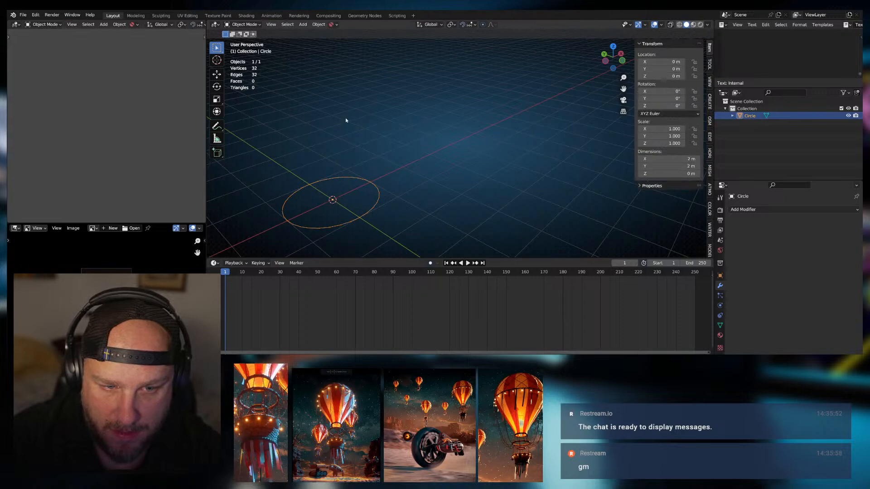
key(Delete)
click(302, 24)
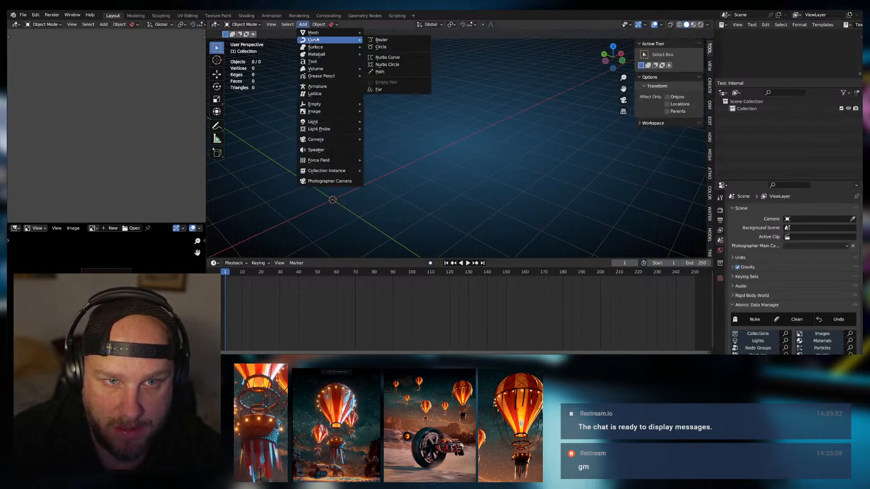
mouse_move(326, 33)
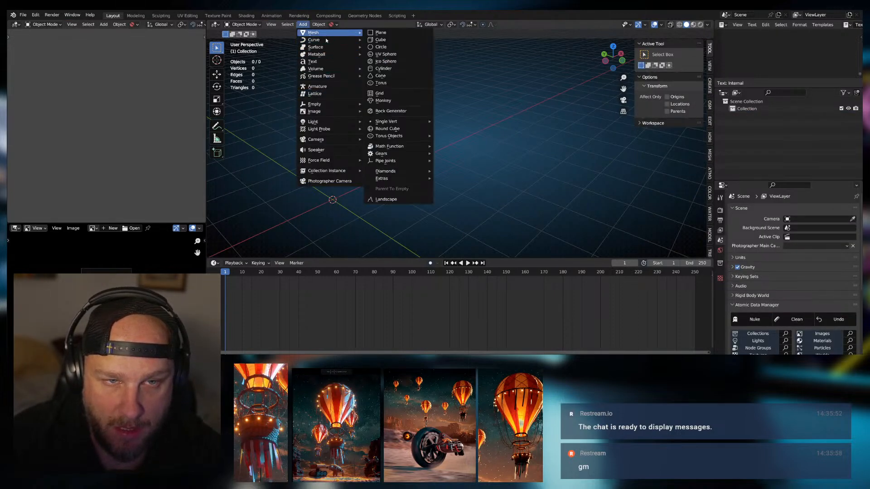
click(380, 40)
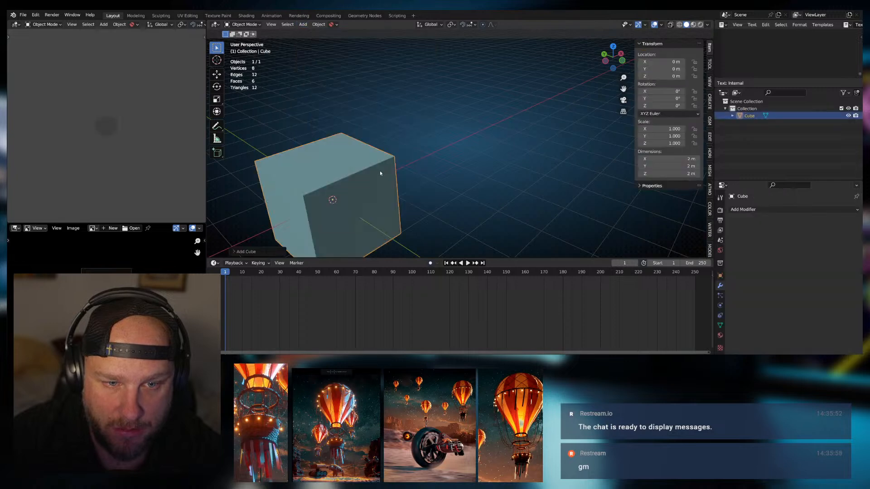
key(Delete)
click(302, 24)
mouse_move(326, 33)
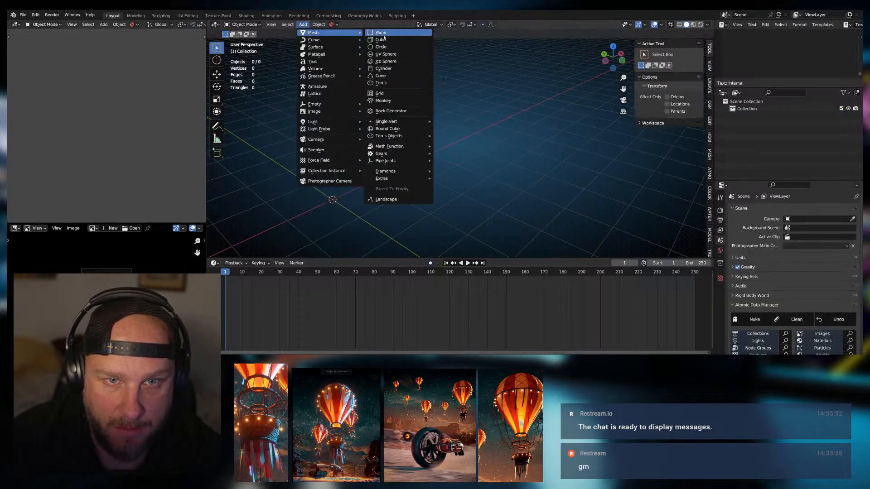
click(380, 39)
key(Delete)
Add a mesh circle with 12 vertices at the world origin
click(302, 24)
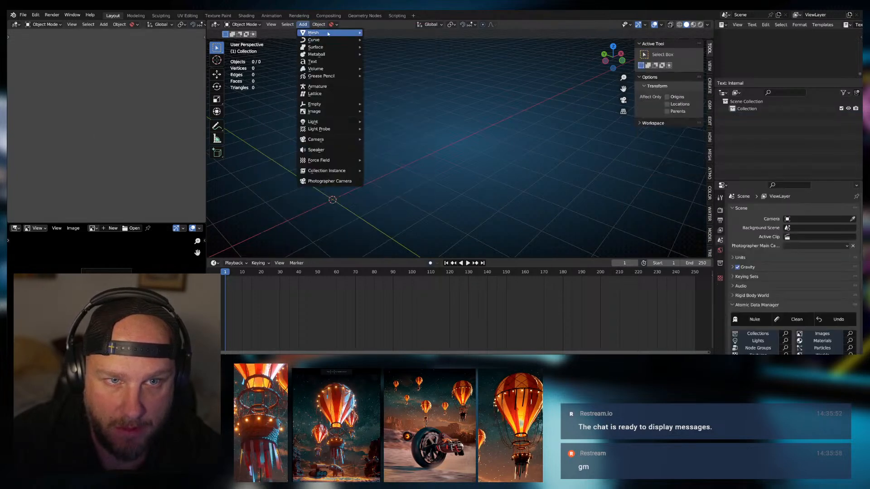
click(381, 47)
click(247, 252)
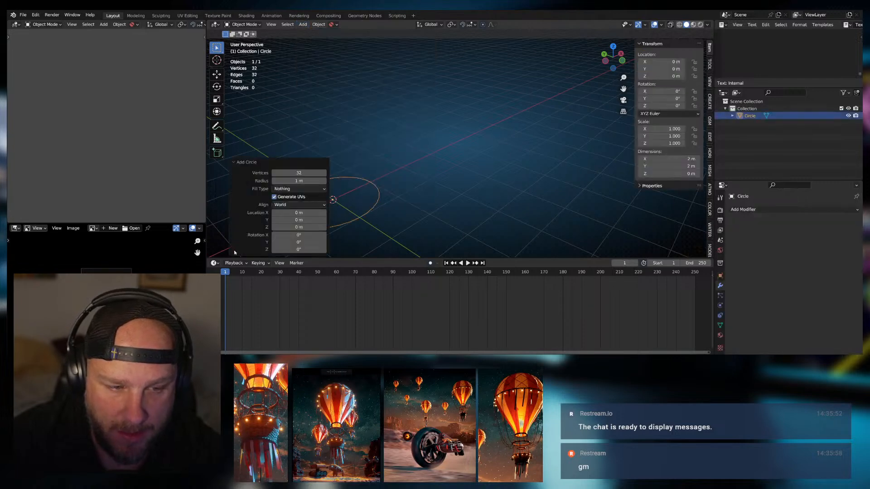
click(301, 174)
text(12)
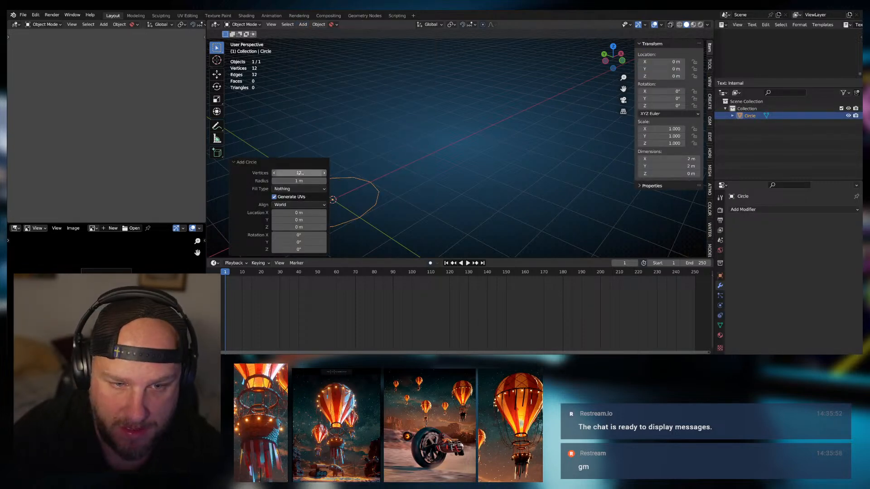
key(Return)
Try moving all of the circle's vertices about -1.08 m along Y in Edit Mode, viewed from above
key(Tab)
middle_drag(355, 184, 504, 192)
key(KP_7)
scroll(396, 189, up, 3)
scroll(464, 181, up, 1)
scroll(463, 182, down, 2)
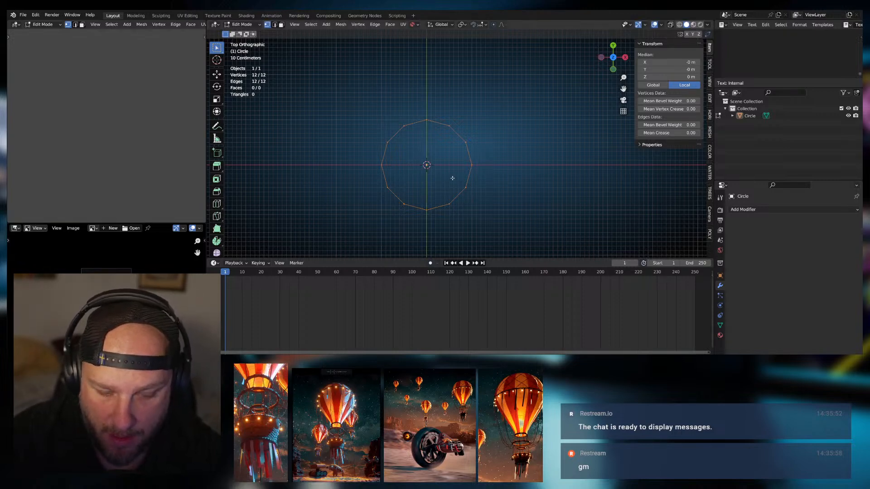
key(g)
key(x)
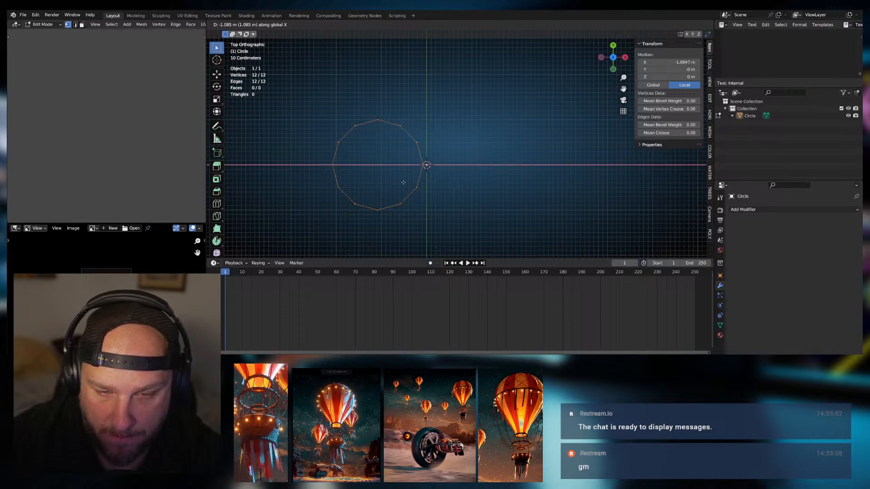
key(Escape)
key(g)
key(y)
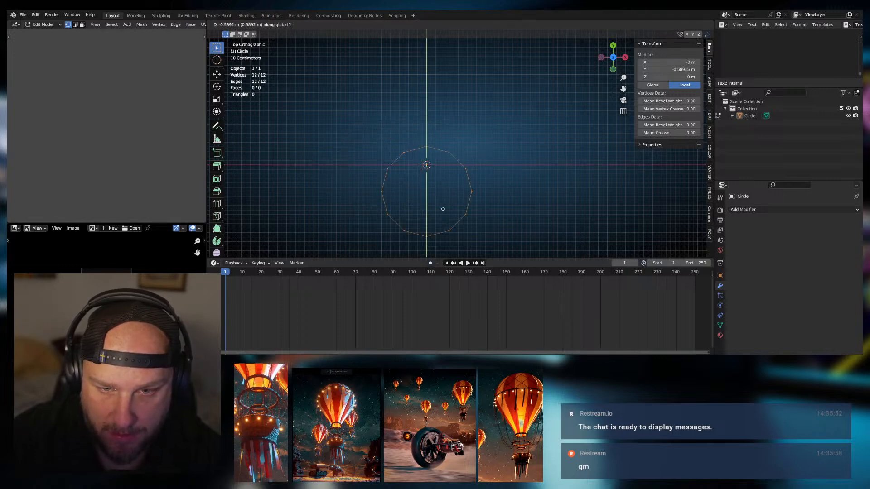
click(446, 227)
middle_drag(488, 213, 485, 183)
key(KP_7)
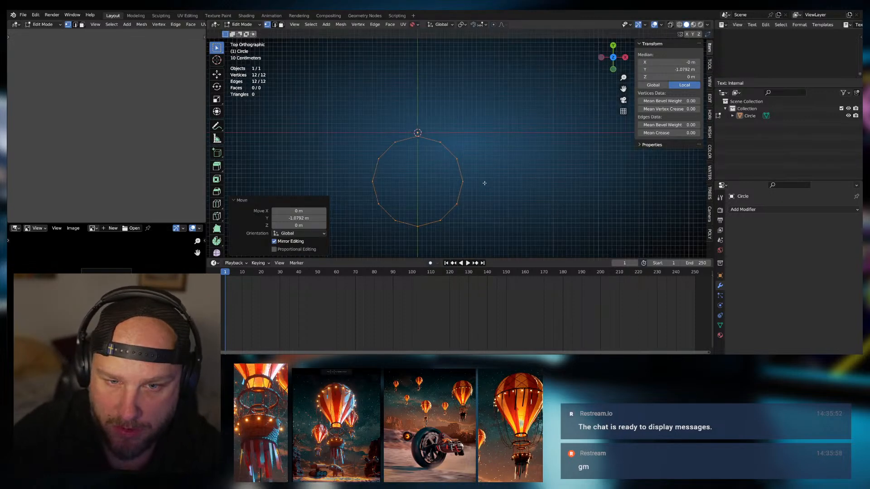
scroll(435, 178, up, 4)
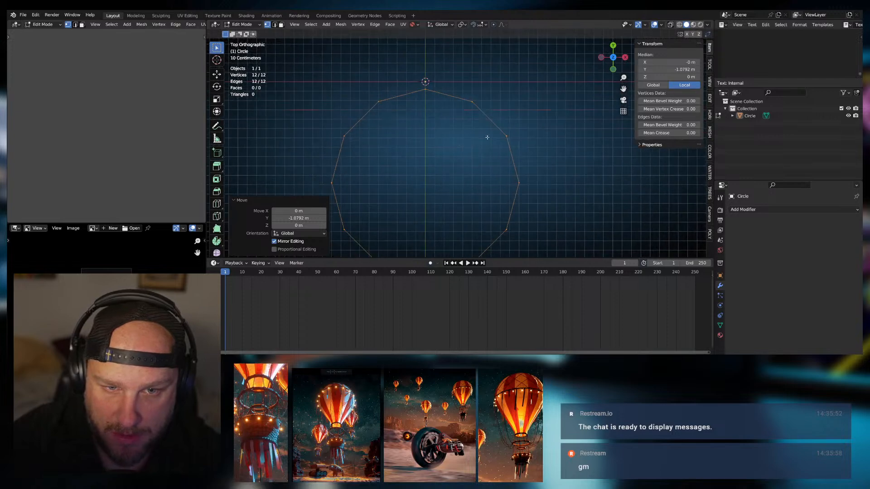
scroll(466, 140, down, 1)
key(Tab)
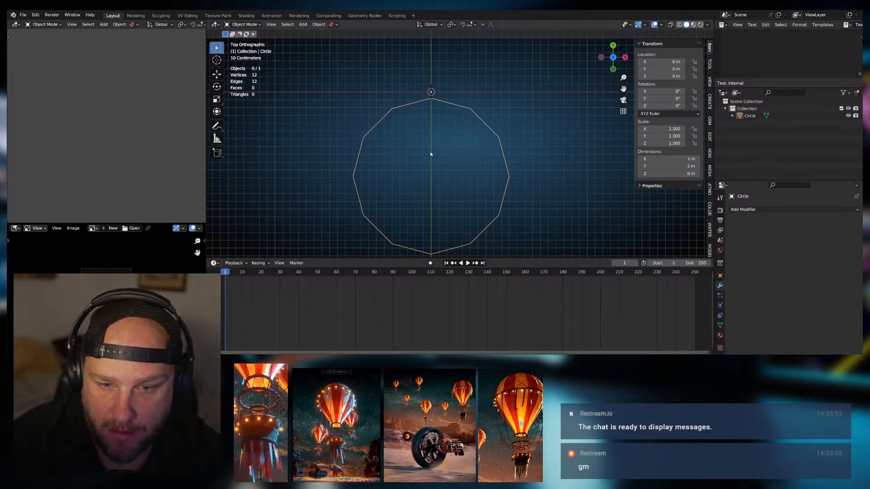
click(705, 25)
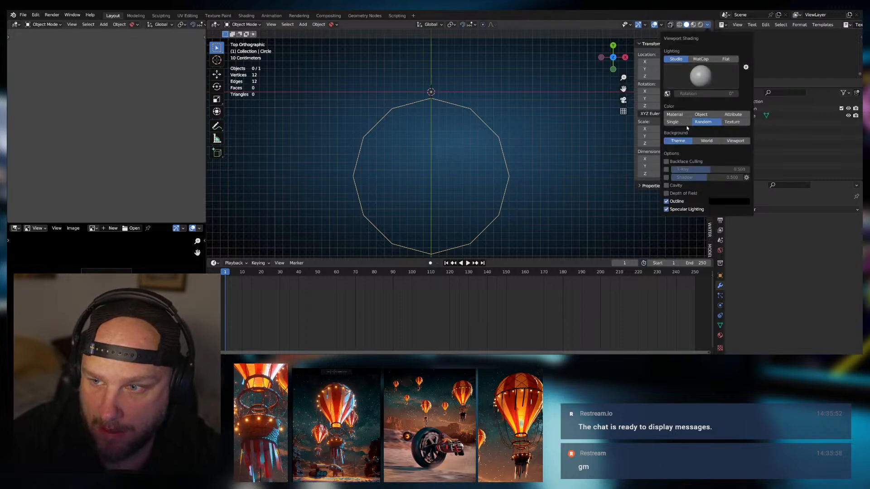
click(659, 25)
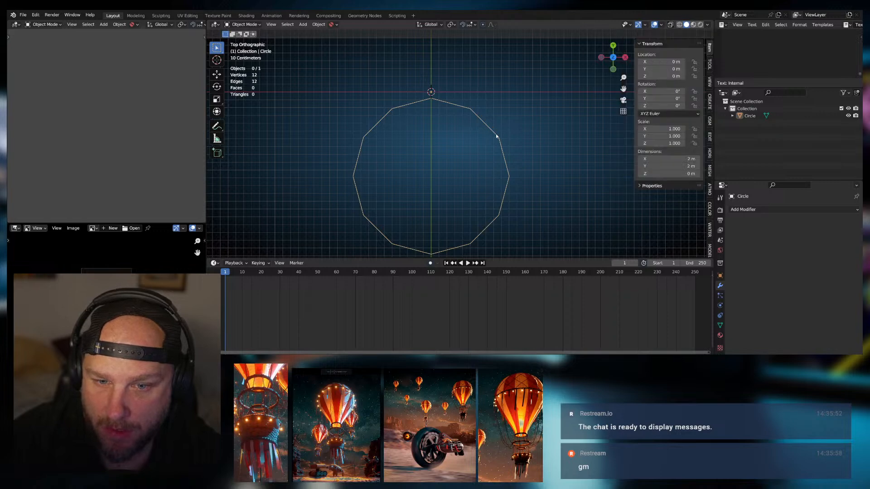
middle_drag(497, 136, 497, 84)
key(KP_7)
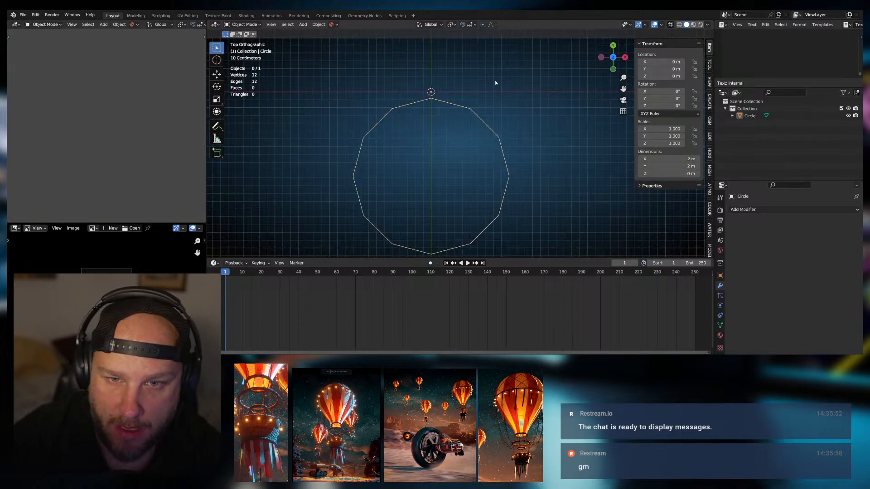
scroll(399, 128, down, 1)
Undo the last move of the circle's vertices and return to Object Mode
key(Tab)
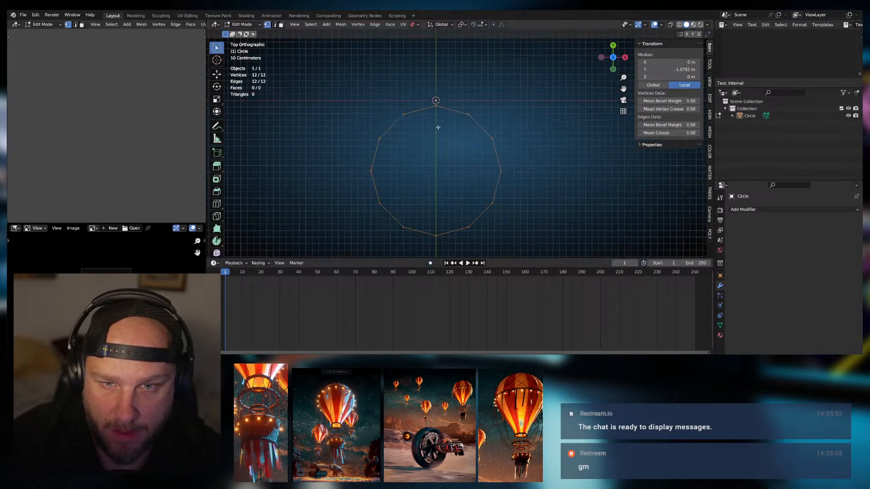
key(shift+s)
shift+middle_drag(450, 99, 434, 131)
key(Tab)
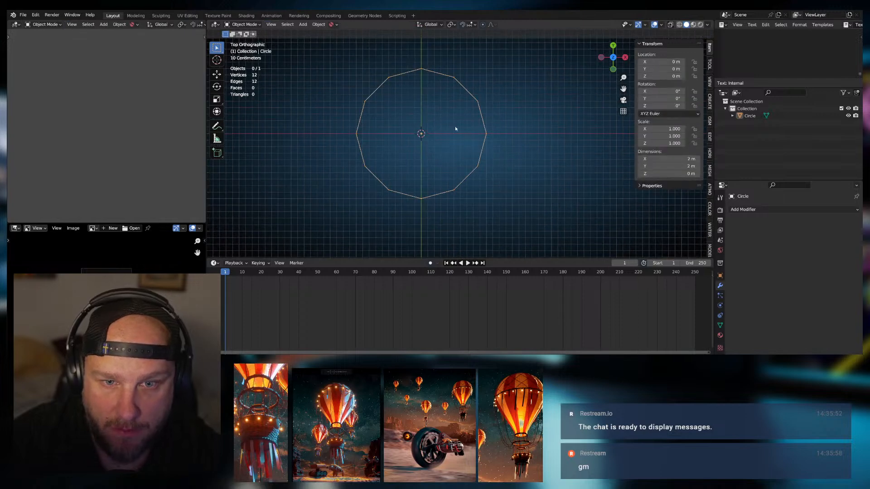
Move all of the circle's vertices about -1.1 m along Y in Edit Mode, away from the object's origin
click(465, 88)
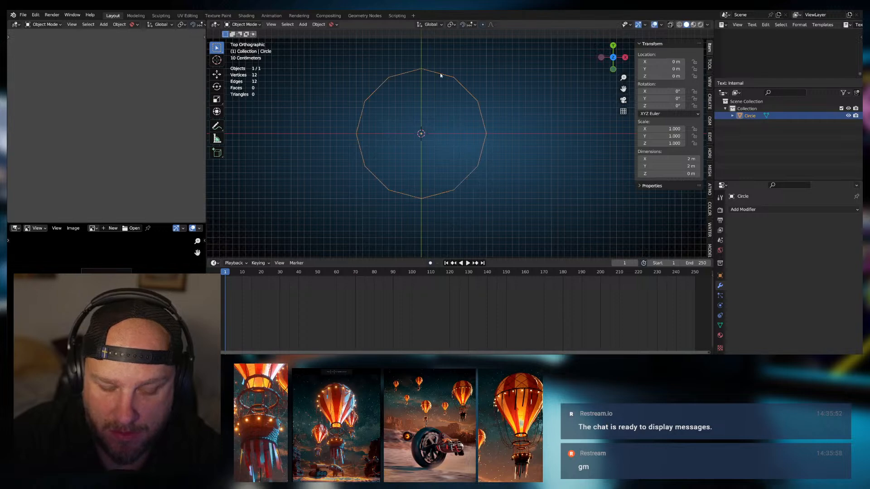
key(Tab)
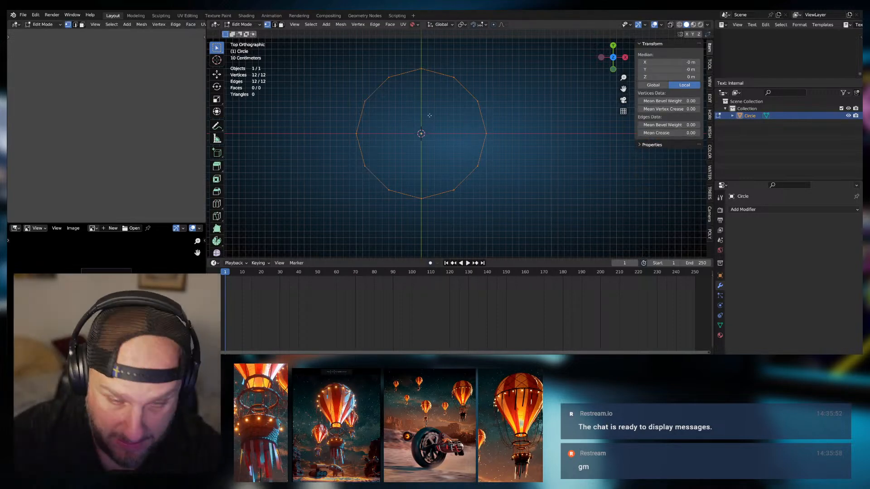
key(g)
key(y)
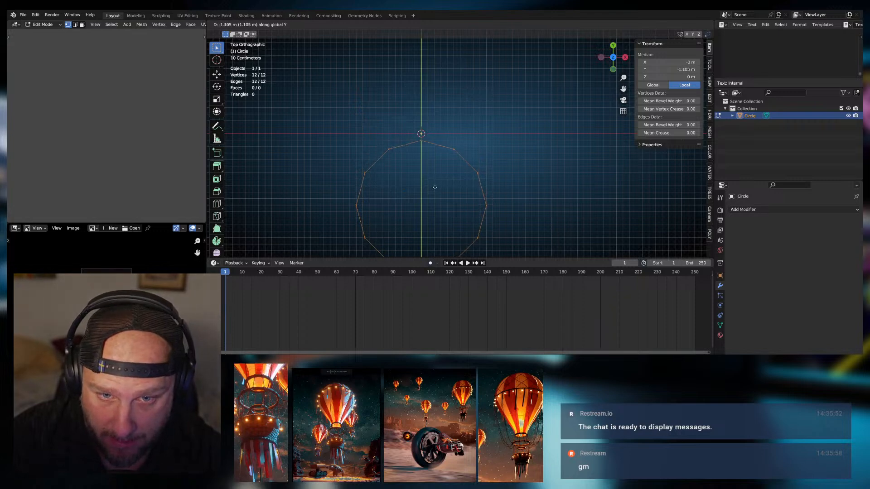
click(434, 187)
shift+middle_drag(454, 171, 448, 134)
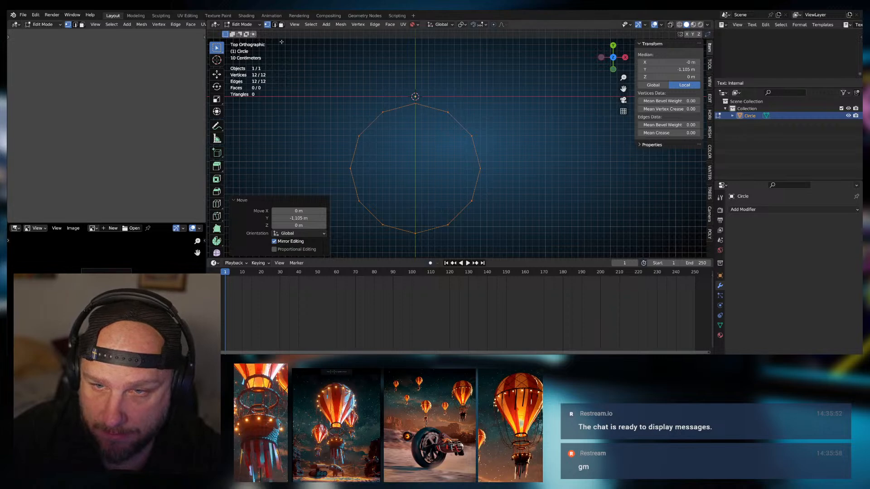
Return to Object Mode and add a Plain Axes empty at the world origin
click(326, 24)
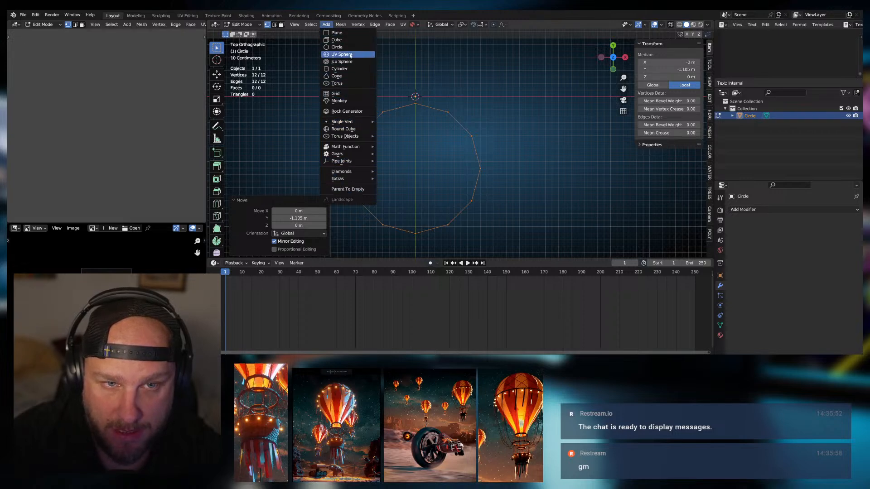
key(Escape)
key(Tab)
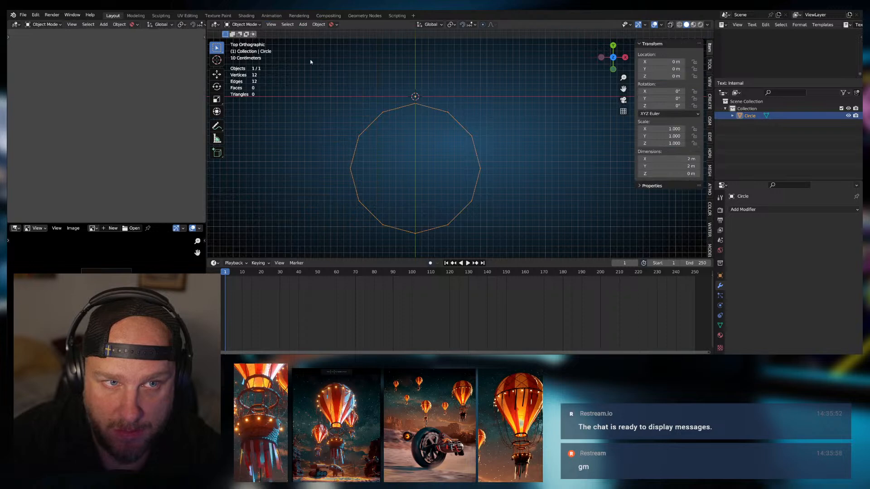
click(303, 24)
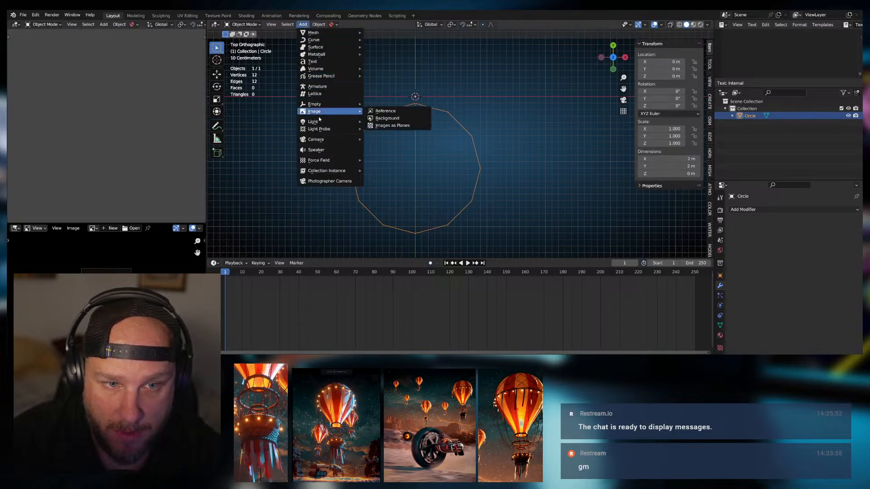
mouse_move(335, 104)
click(393, 104)
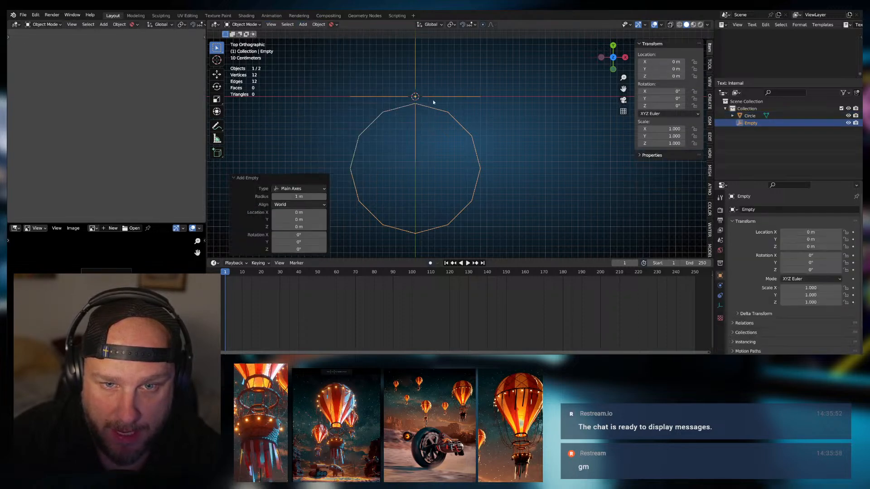
Add an Array modifier to the circle with Relative Offset disabled and the Empty as its Object Offset
click(473, 140)
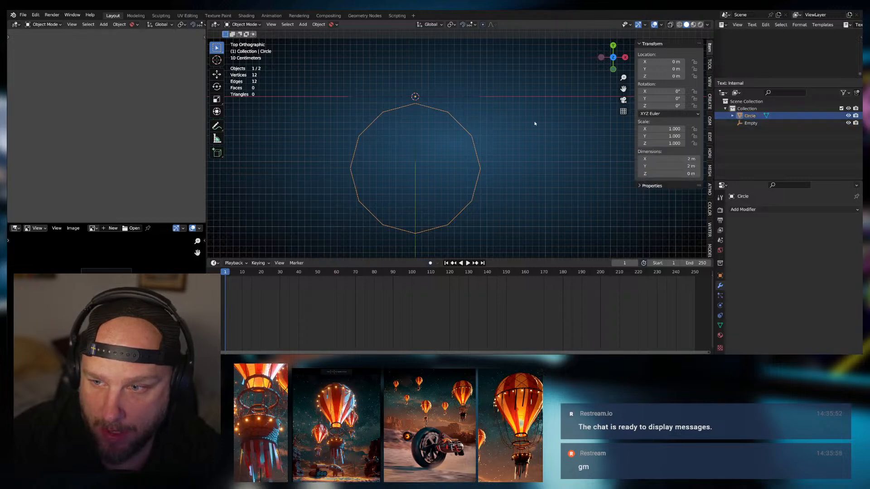
click(422, 96)
click(470, 133)
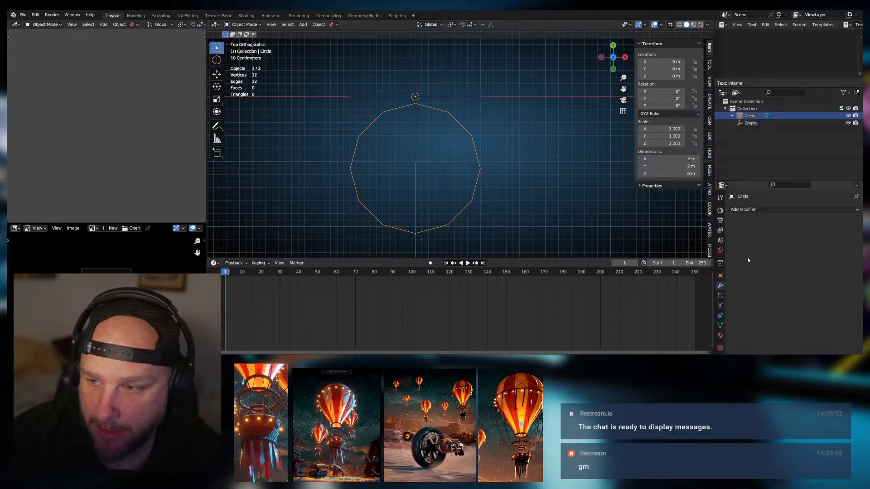
click(747, 209)
click(715, 59)
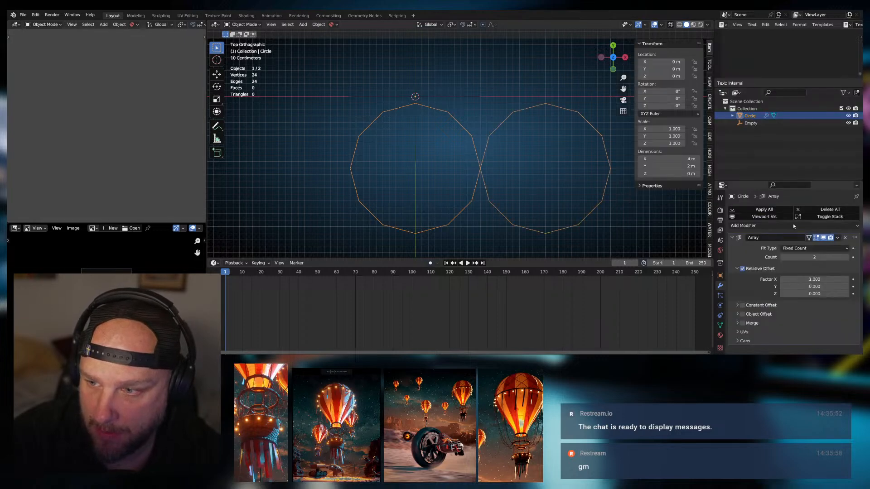
click(742, 269)
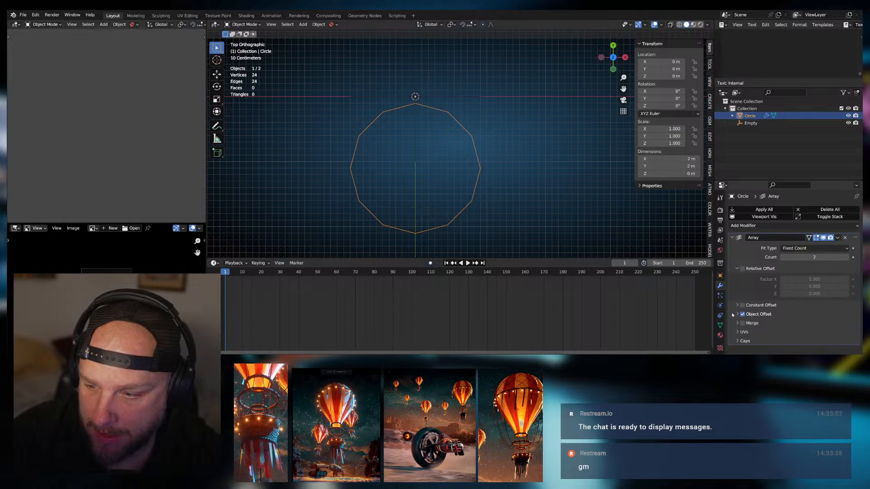
click(737, 314)
click(845, 325)
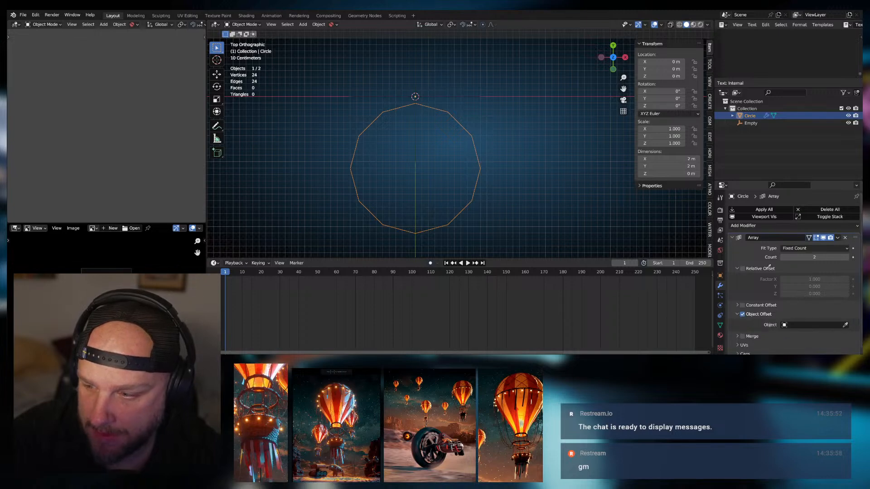
click(442, 97)
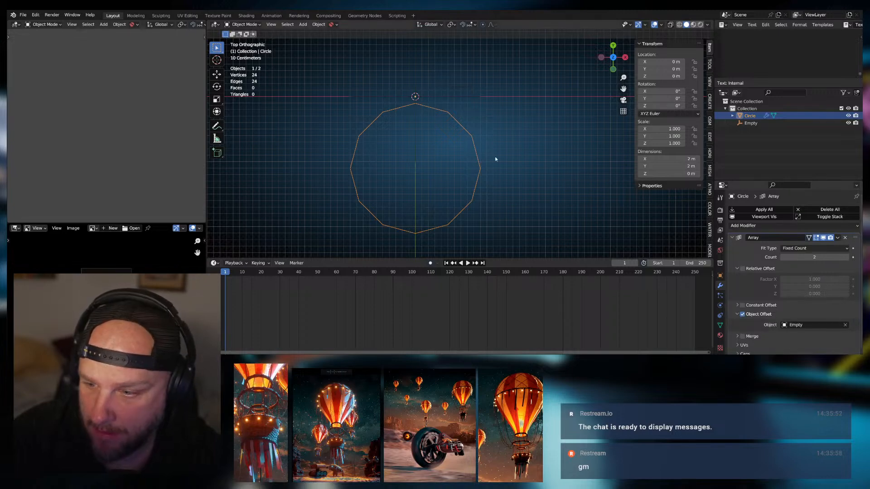
Select the Empty and rotate it 120° about the vertical axis in top view
click(461, 96)
key(r)
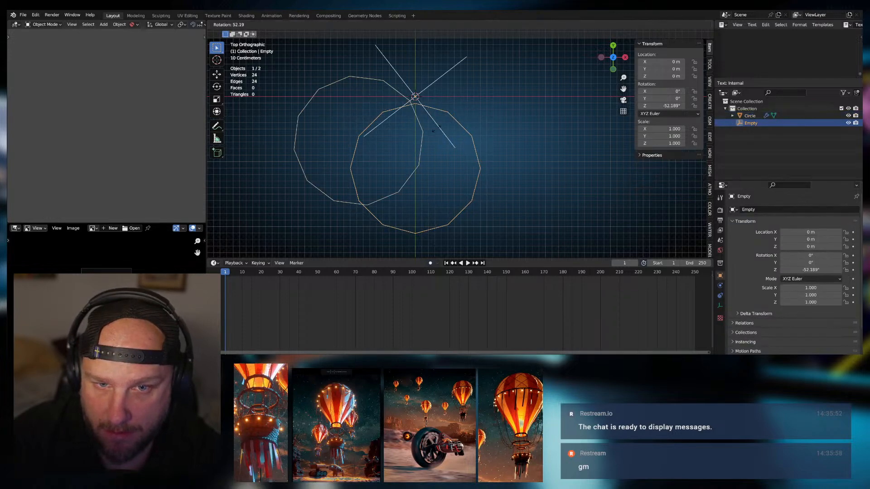
key(Escape)
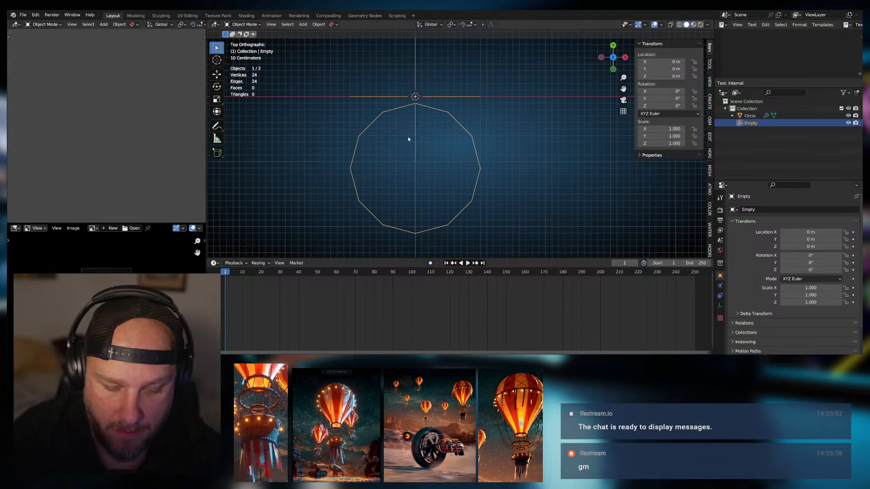
text(r)
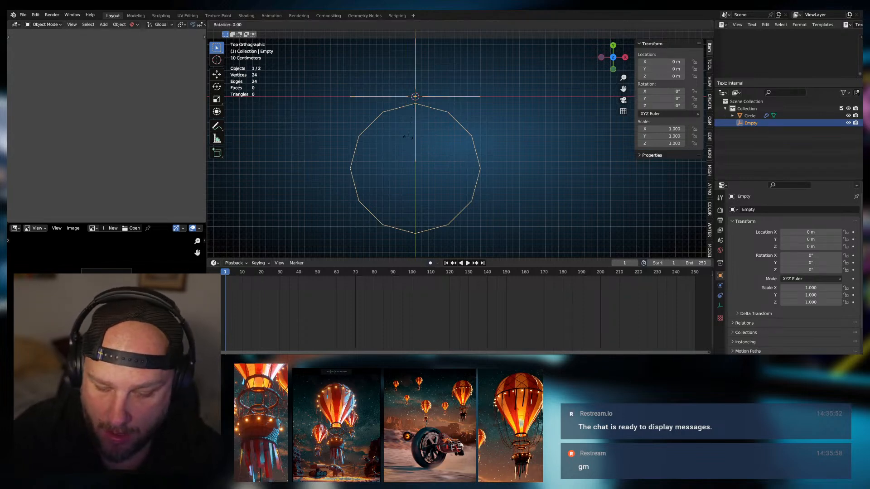
text(120)
key(Return)
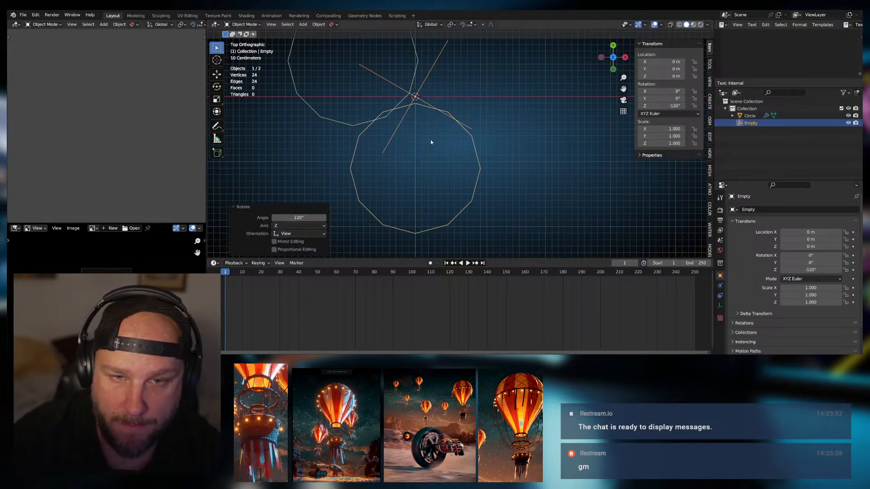
scroll(453, 131, down, 5)
scroll(457, 130, up, 3)
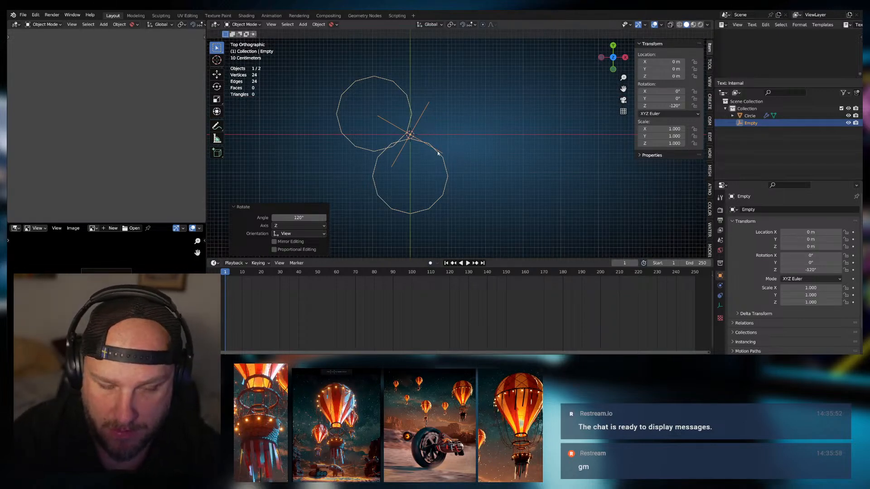
Select the circle and set its Array modifier's count to 3
click(720, 210)
click(720, 286)
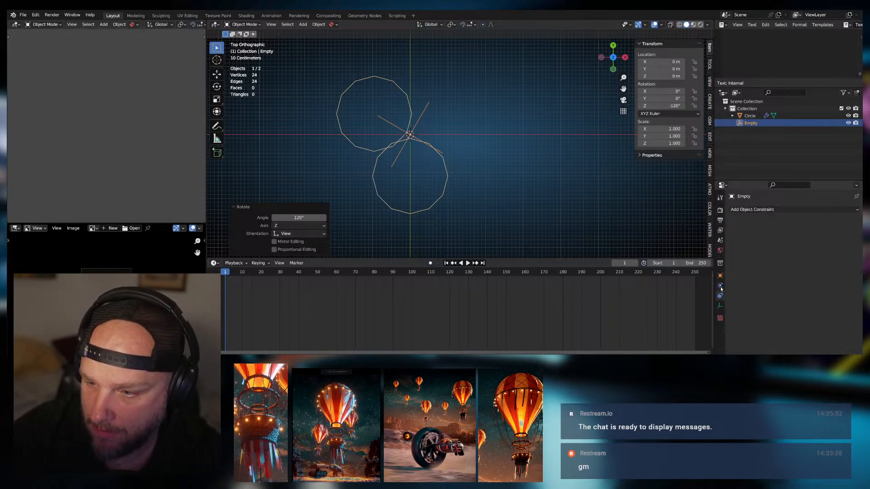
click(720, 211)
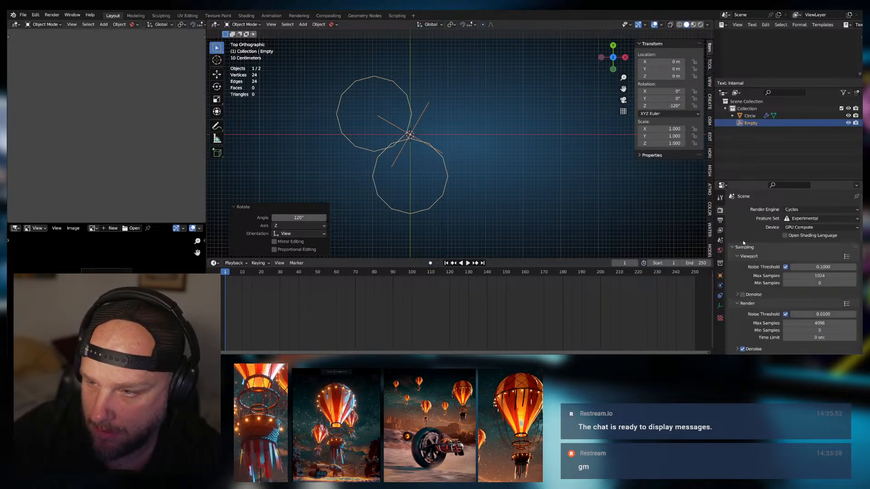
click(430, 146)
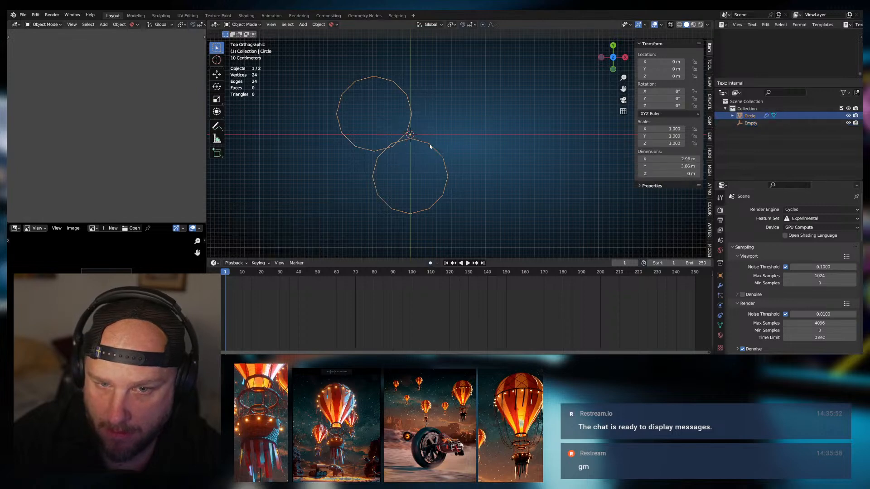
click(720, 285)
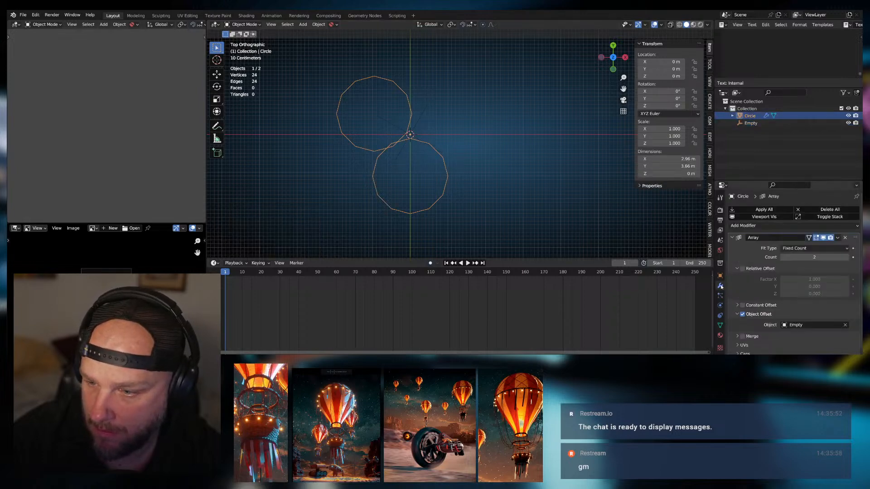
click(846, 257)
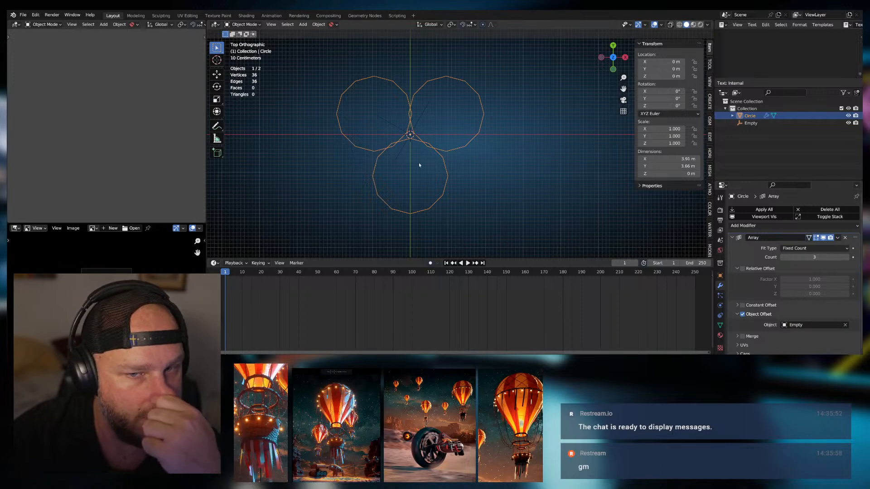
Try to move the circle object about -0.2 m along Y in Object Mode
scroll(444, 164, down, 1)
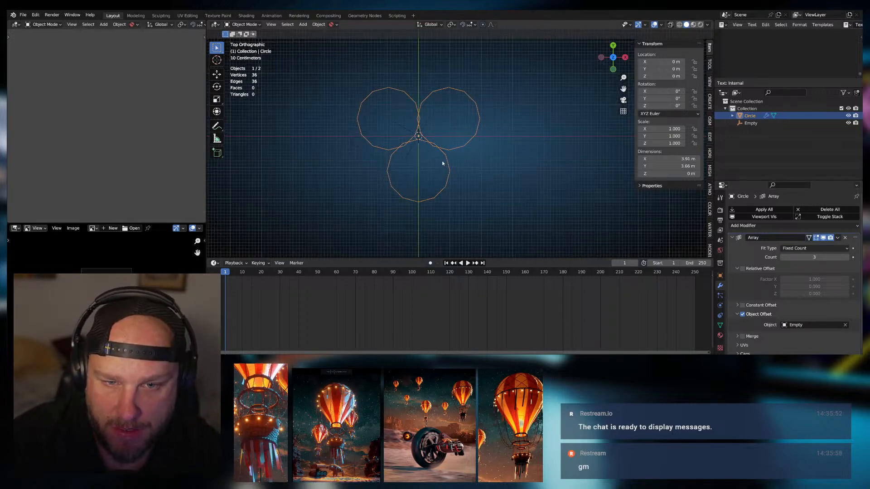
scroll(443, 161, up, 3)
shift+middle_drag(440, 159, 446, 159)
key(g)
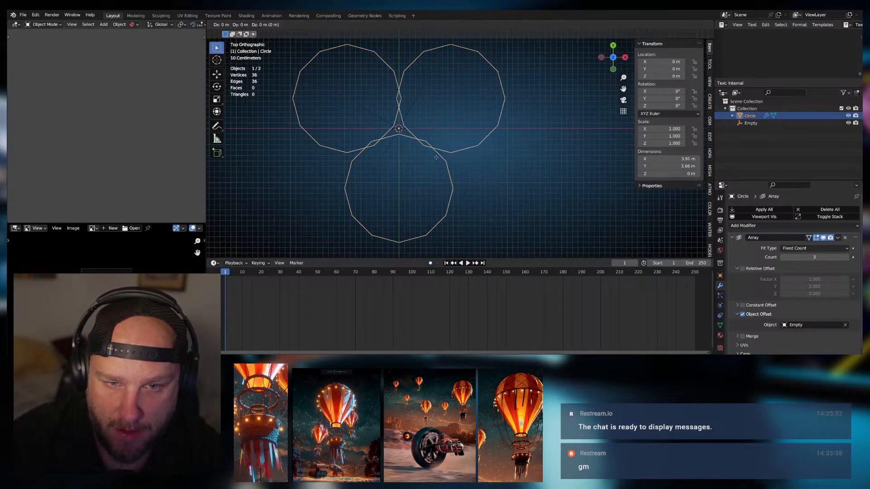
key(y)
click(437, 171)
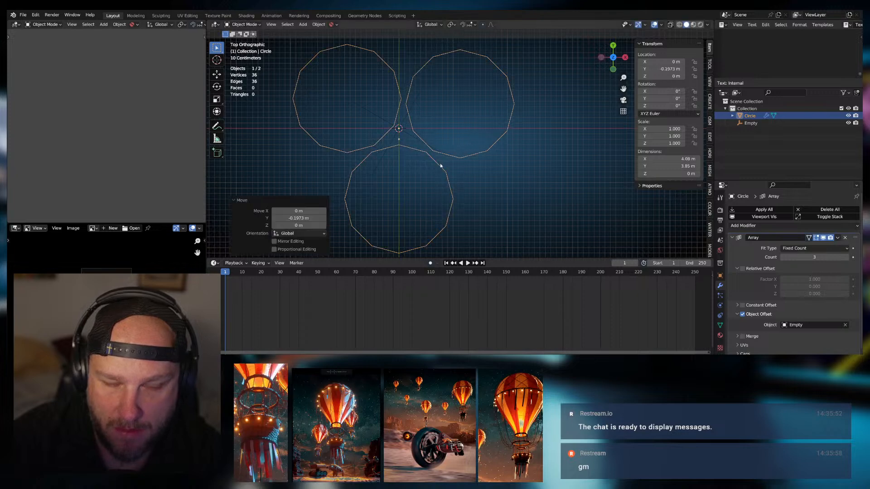
key(ctrl+z)
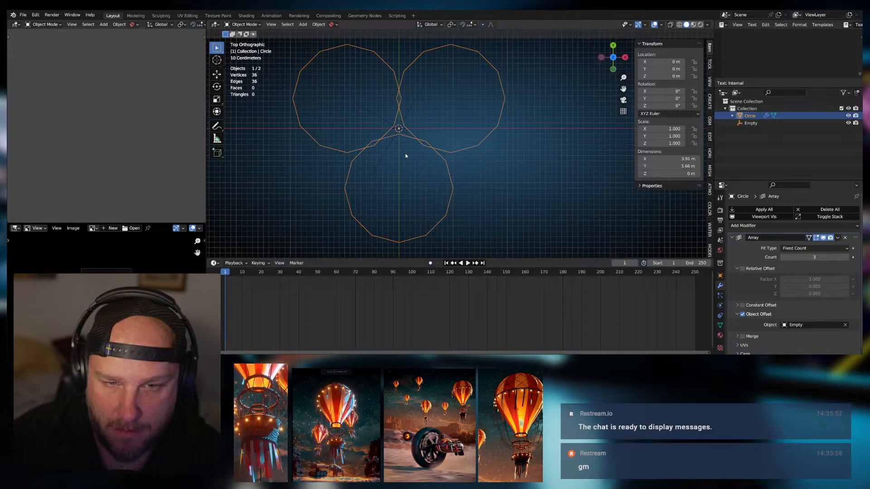
Try to rotate the arrayed circle object about the global Y axis in a perspective view
middle_drag(406, 154, 441, 119)
key(KP_7)
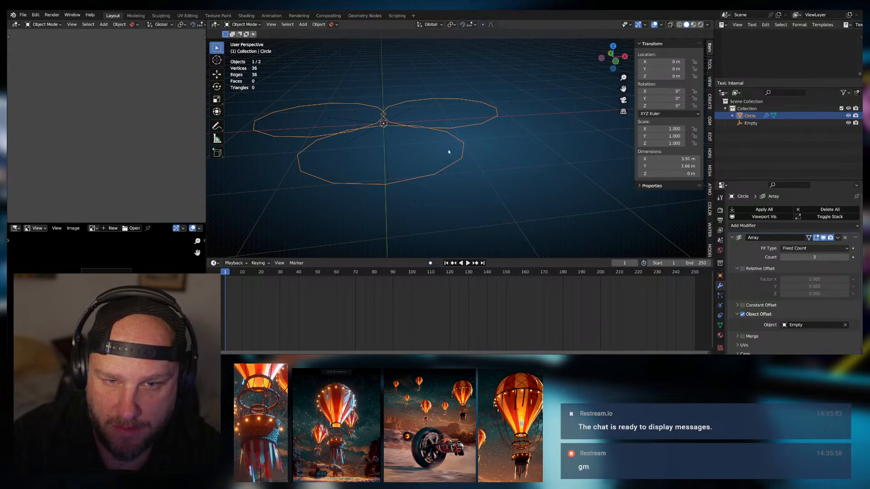
key(r)
key(y)
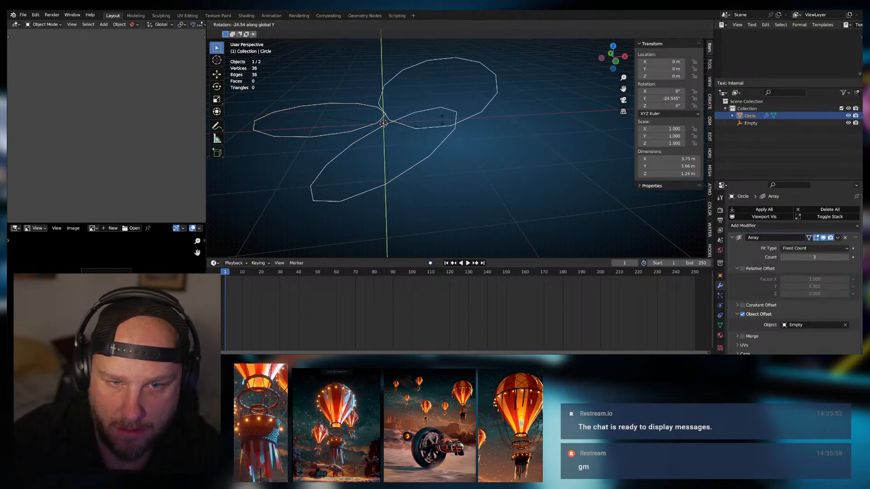
click(435, 114)
middle_drag(434, 114, 425, 181)
Undo the circle's Y rotation, the Array count change and the Empty's 120° rotation
key(ctrl+z)
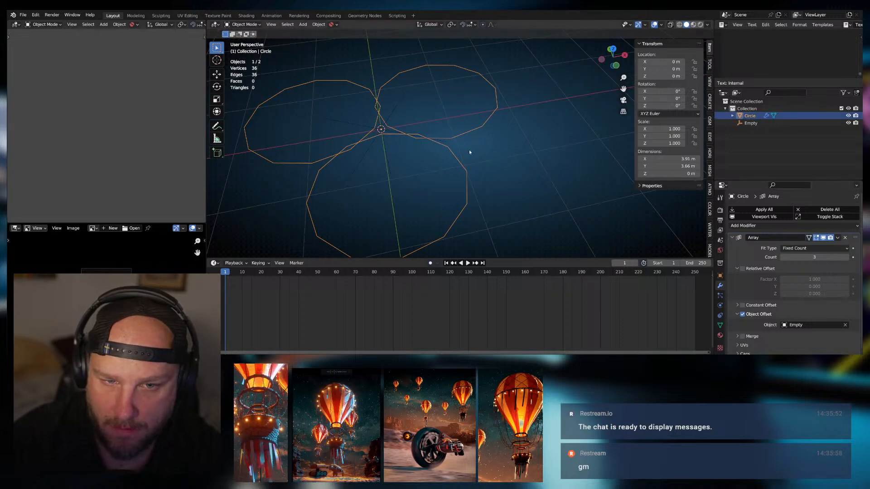
key(ctrl+z)
key(ctrl+z)
key(ctrl+z)
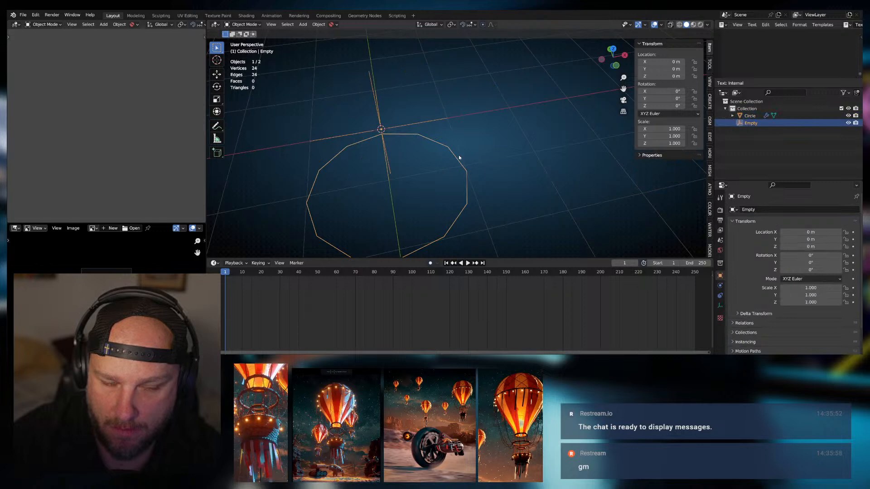
middle_drag(455, 159, 449, 135)
key(r)
key(x)
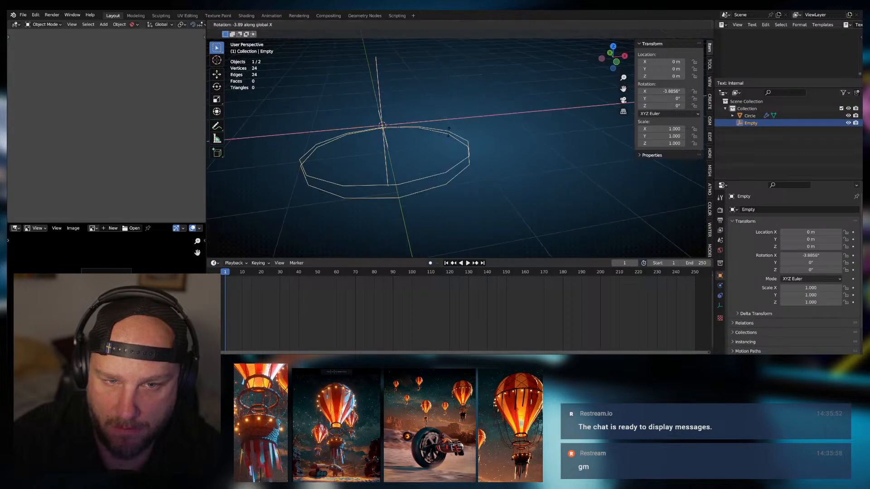
key(Escape)
Select the circle and try to rotate it about the global X axis
click(450, 135)
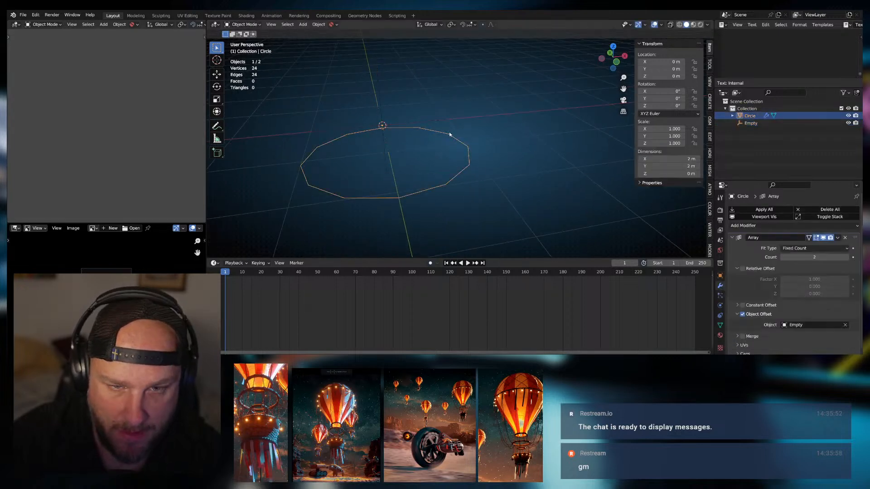
click(471, 148)
click(468, 148)
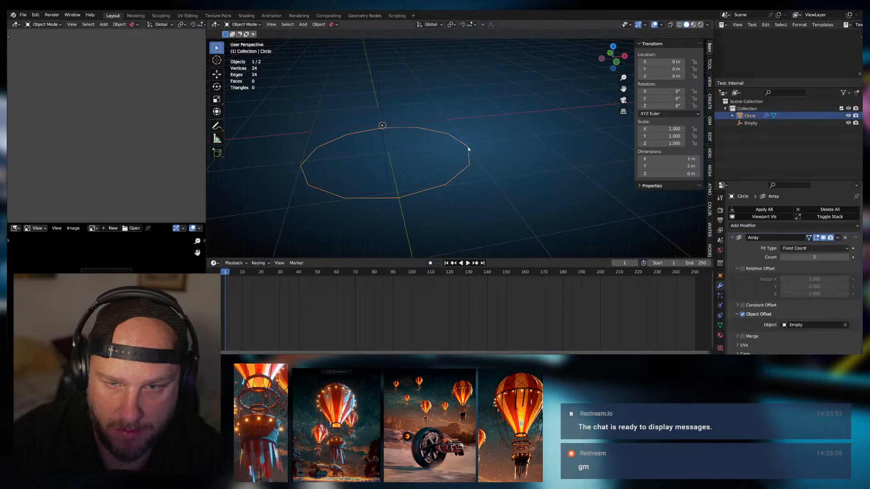
key(r)
key(x)
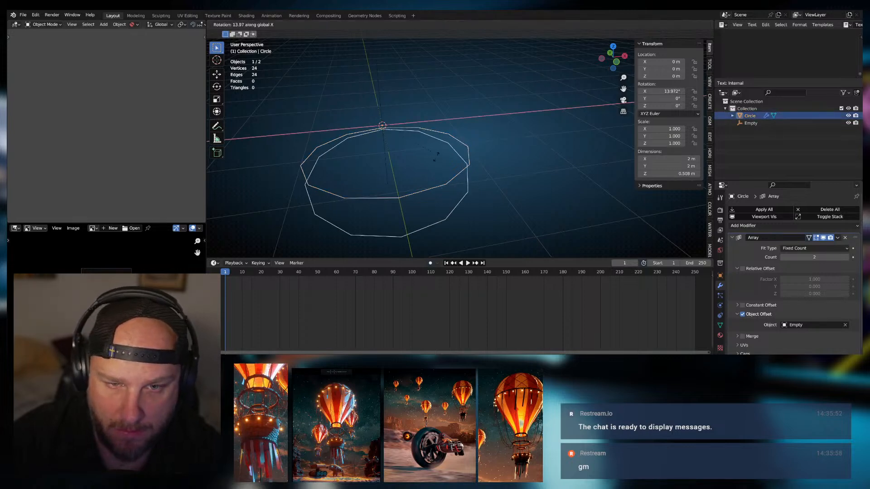
right_click(452, 155)
key(ctrl+z)
key(ctrl+z)
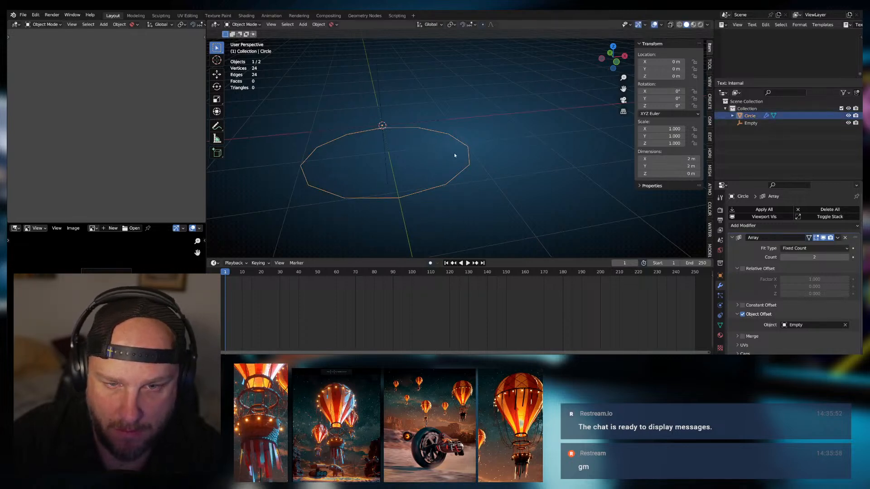
Lower the Array count to 1 with its viewport display off, and rotate the circle about -40.5° around the global Y axis
click(783, 256)
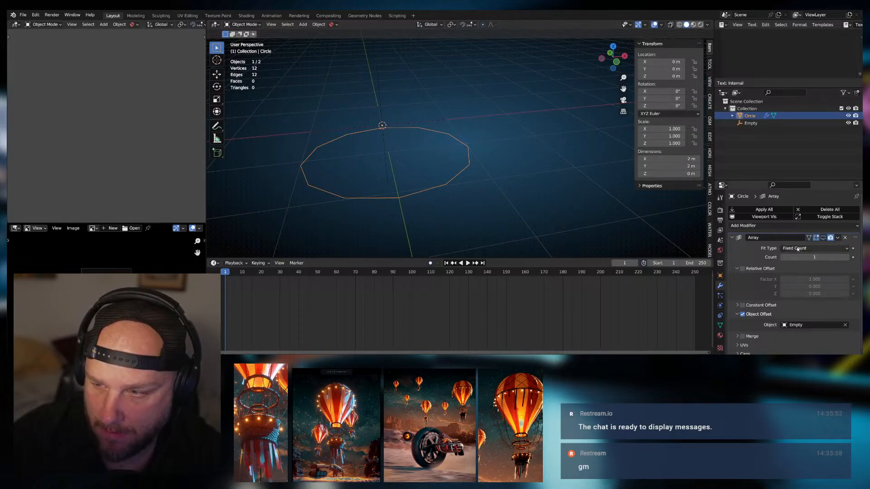
key(r)
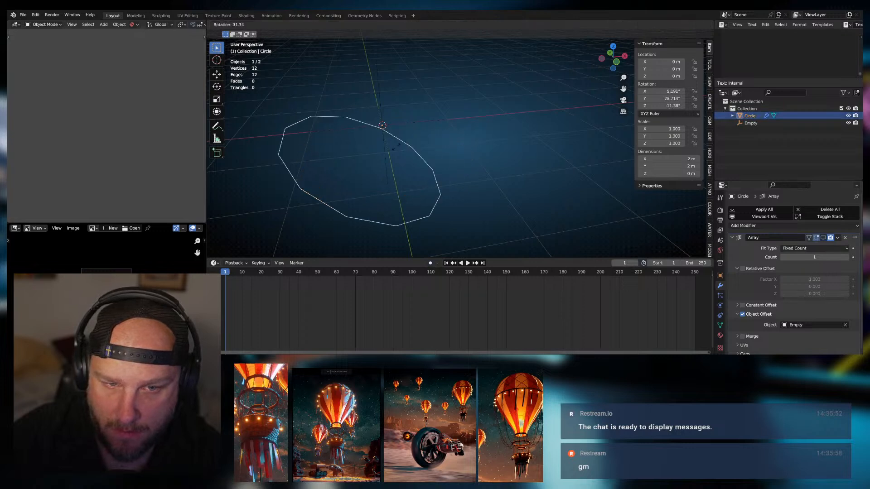
right_click(430, 143)
middle_drag(440, 147, 460, 142)
key(r)
key(x)
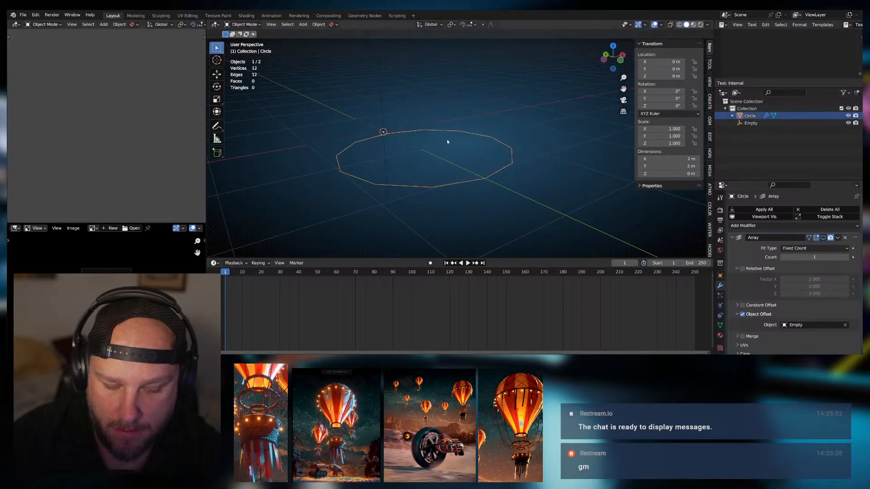
key(y)
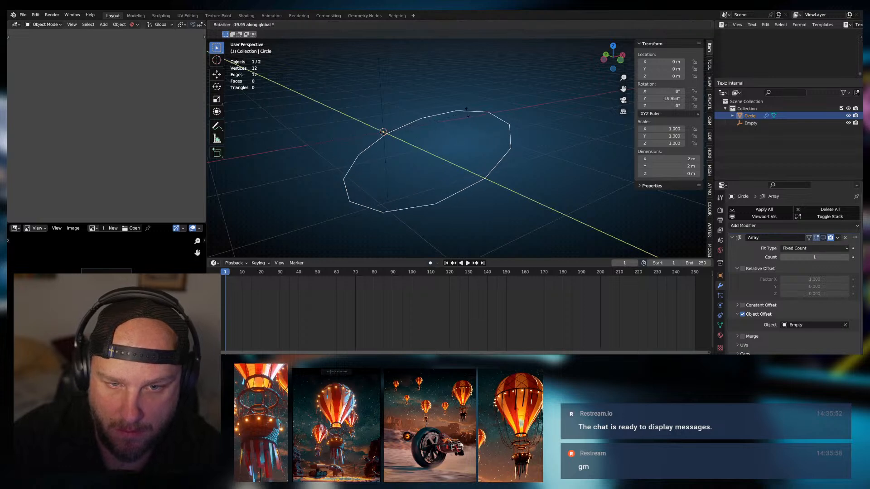
click(423, 104)
middle_drag(424, 104, 459, 151)
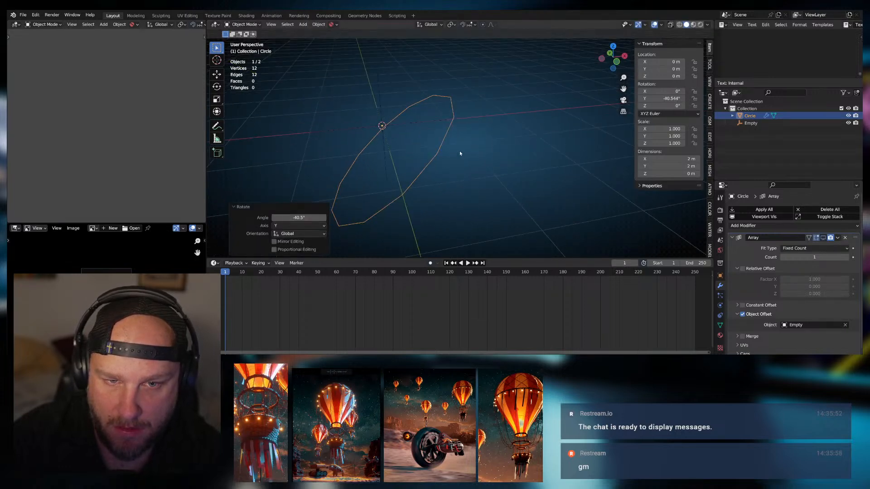
Set the Array modifier's count to 3 and check the tilted circle in Edit Mode and Object Mode
click(847, 257)
key(Tab)
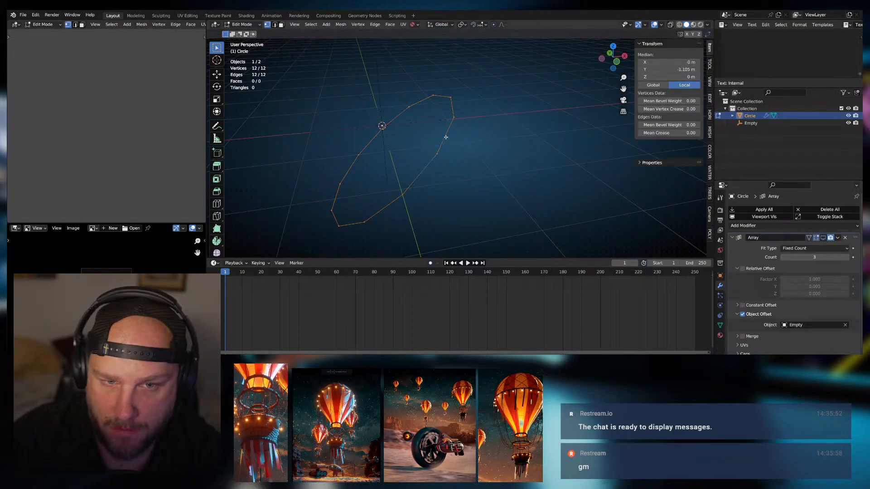
key(Tab)
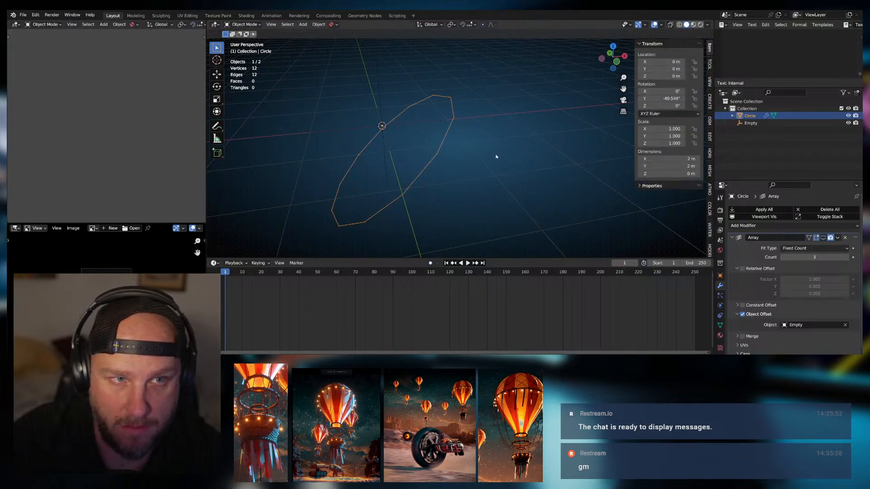
click(470, 131)
click(452, 121)
scroll(763, 289, down, 1)
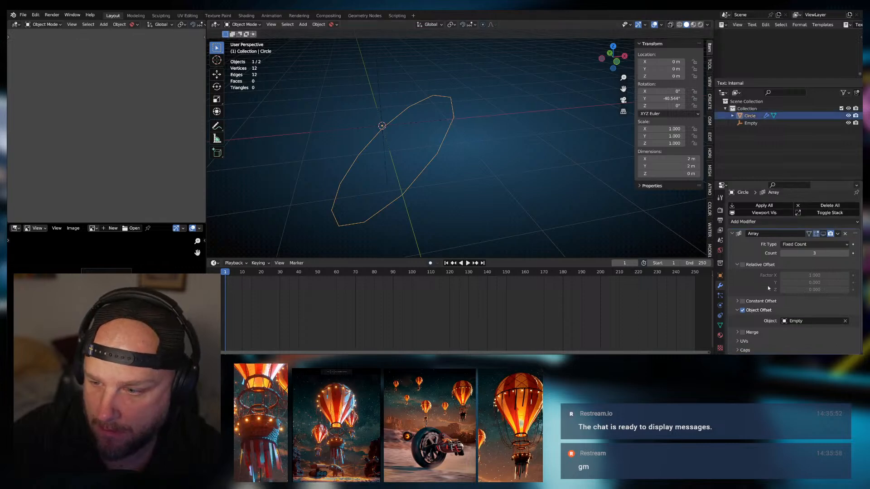
mouse_move(490, 162)
middle_down()
mouse_move(522, 167)
mouse_move(497, 161)
mouse_move(505, 163)
middle_up()
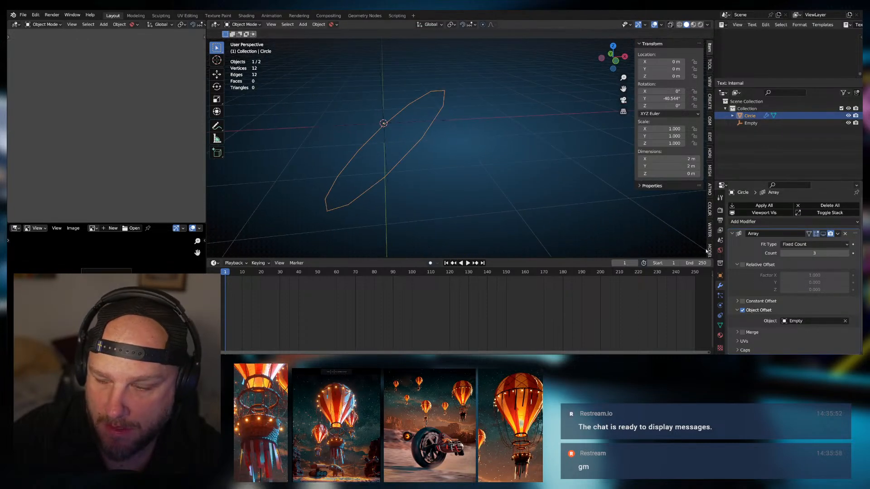
Select the Empty and try to rotate it about the global Z axis
click(399, 125)
key(r)
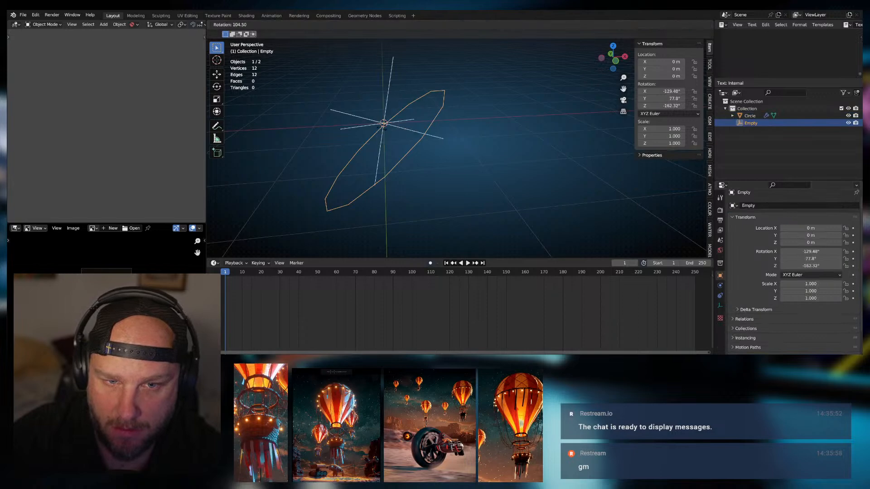
right_click(381, 139)
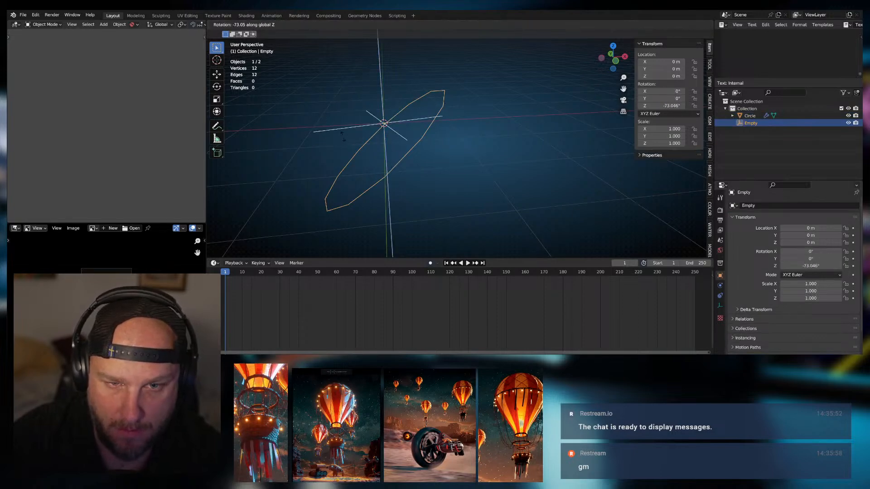
middle_drag(412, 156, 466, 174)
Undo the rotation tests, the Array modifier and the Empty, back to the centred 12-vertex circle in Edit Mode
key(ctrl+z)
key(ctrl+z)
key(ctrl+z)
key(ctrl+z)
key(ctrl+z)
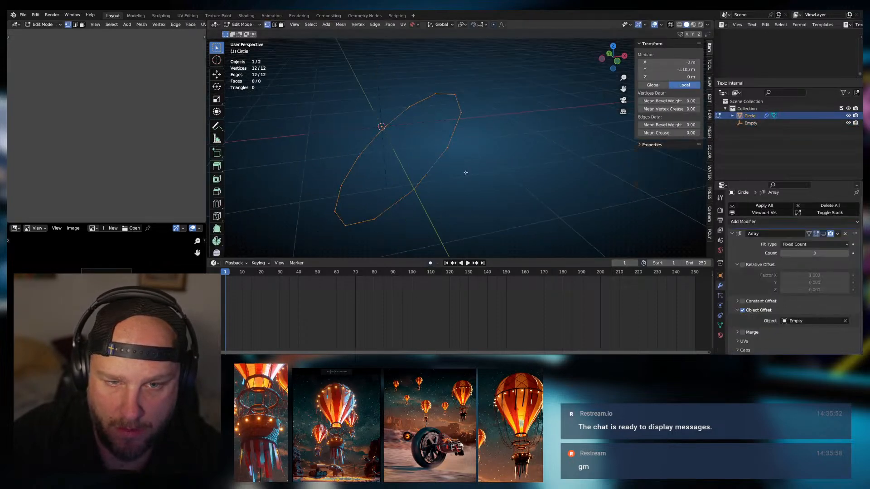
key(ctrl+z)
key(ctrl+z)
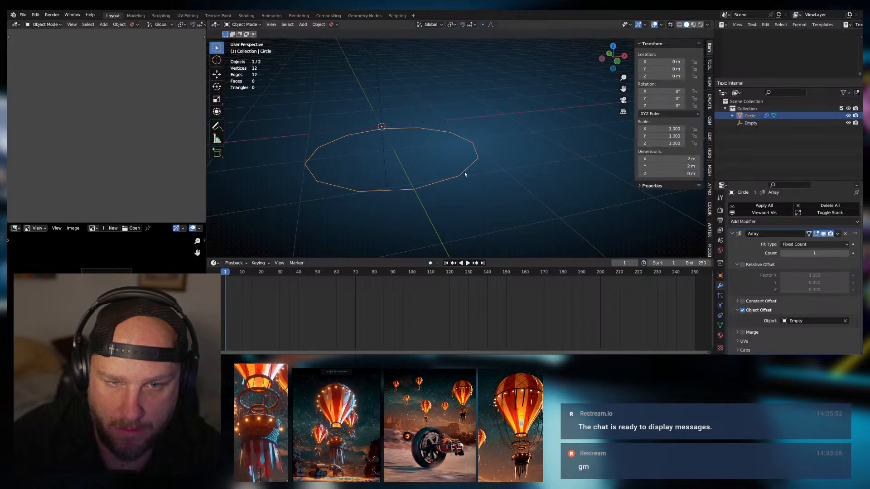
key(ctrl+z)
key(ctrl+z)
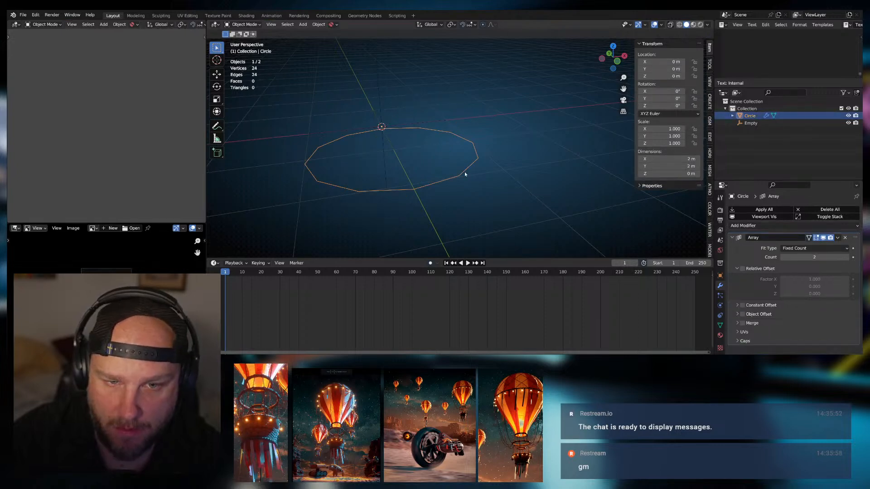
key(ctrl+z)
key(ctrl+z)
key(ctrl+z)
key(ctrl+z)
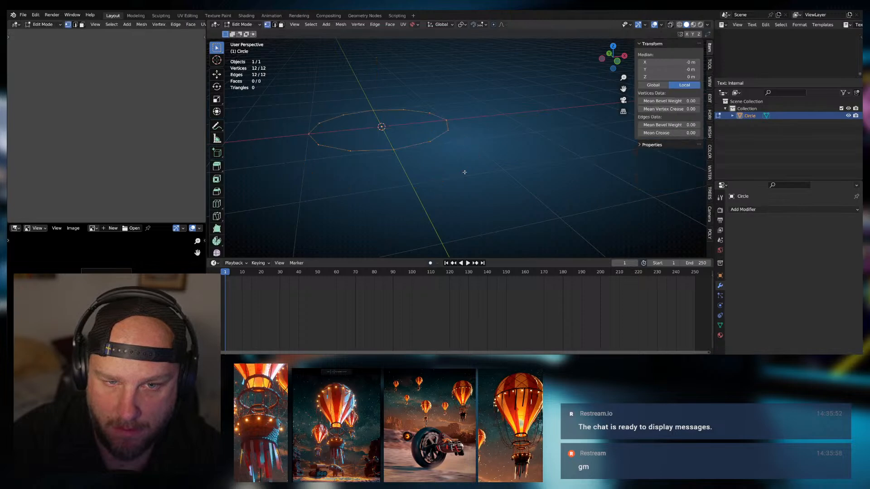
In top view, move all the circle's vertices about -1.24 m along Y and return to Object Mode
key(KP_7)
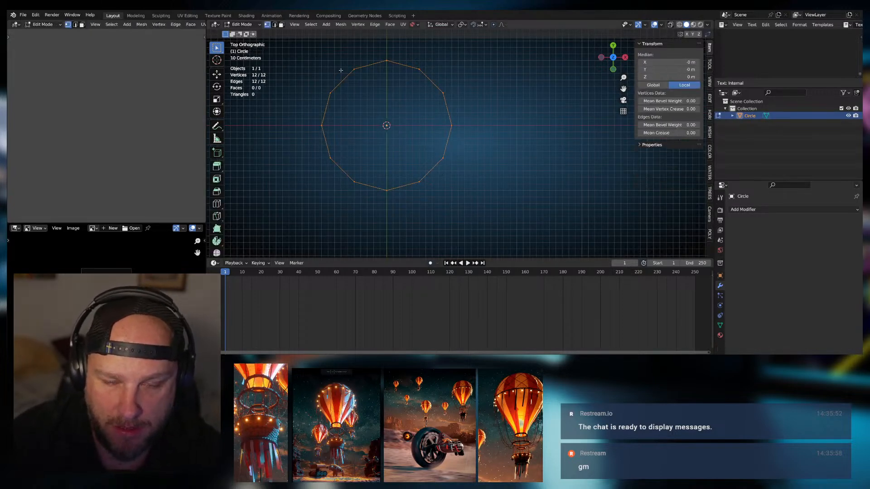
key(g)
key(y)
click(367, 151)
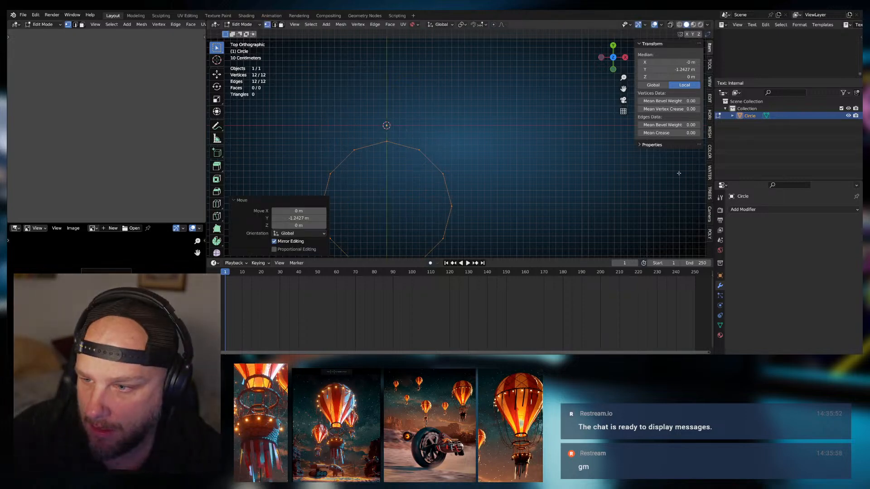
key(Tab)
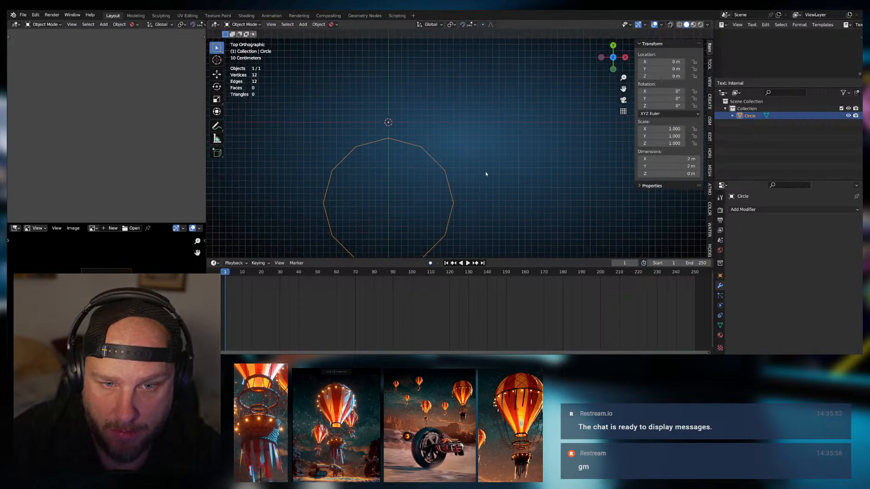
Deselect the circle and add a Plain Axes Empty at the world origin
key(KP_Decimal)
click(752, 210)
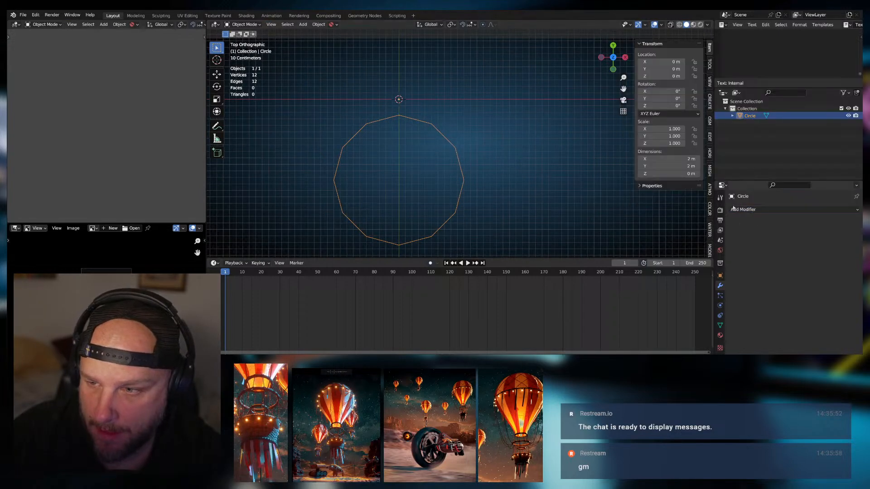
click(751, 209)
click(465, 98)
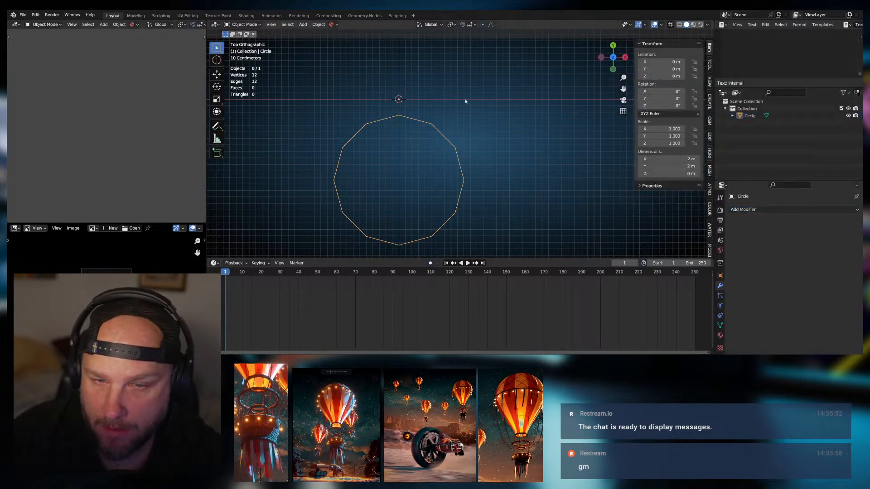
click(302, 24)
mouse_move(317, 104)
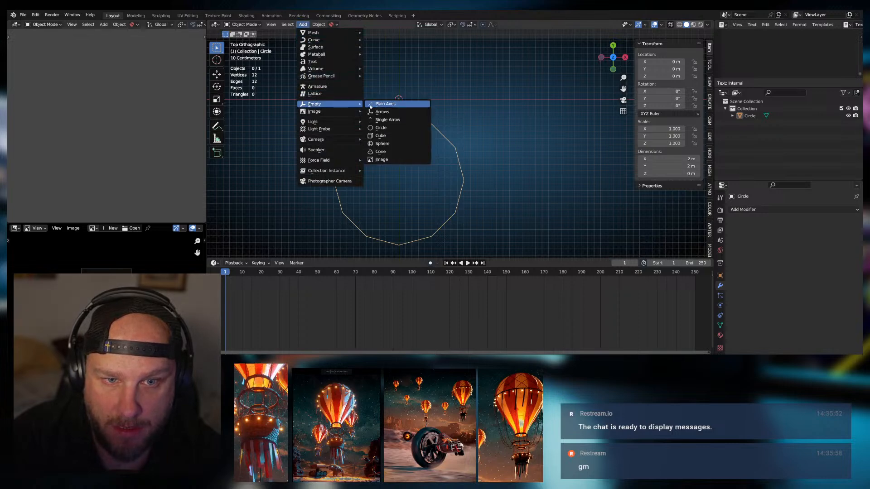
click(384, 103)
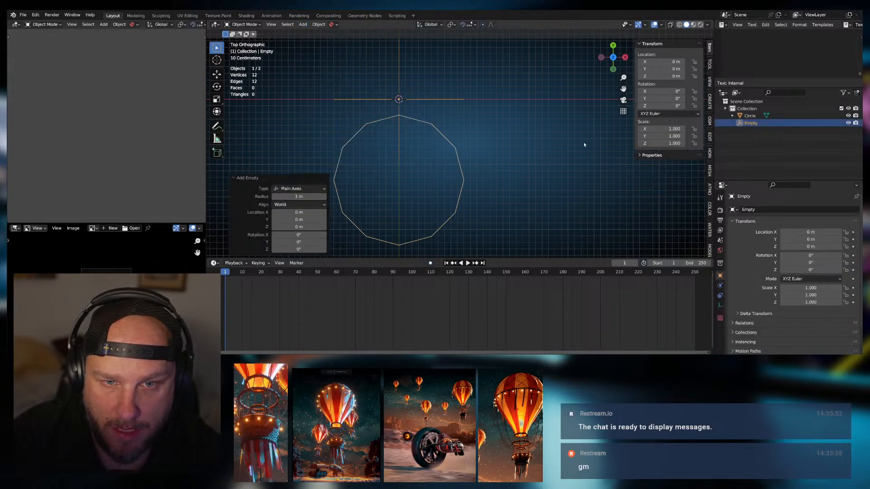
Add an Array modifier to the circle and turn off its Relative Offset
click(460, 167)
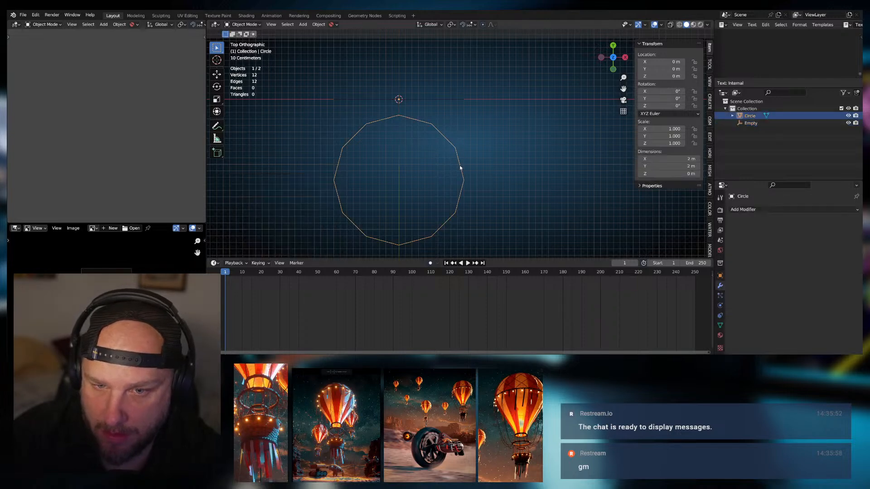
click(747, 209)
click(703, 58)
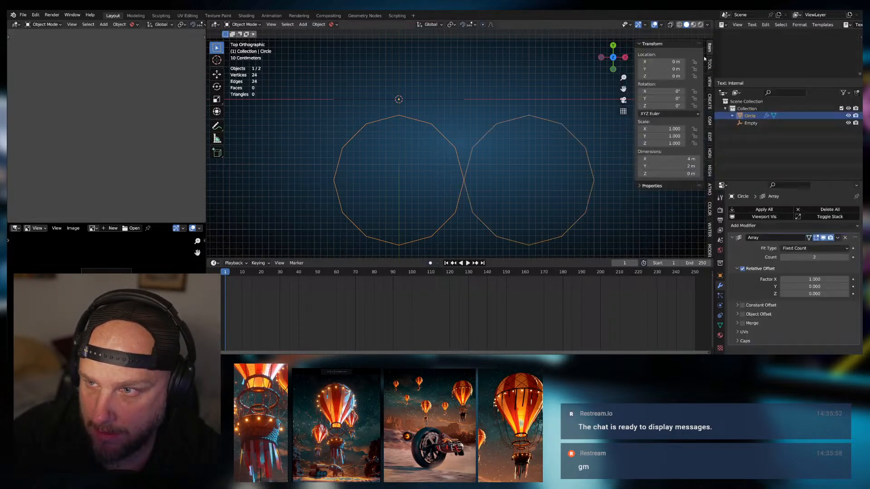
click(742, 269)
click(742, 305)
click(737, 305)
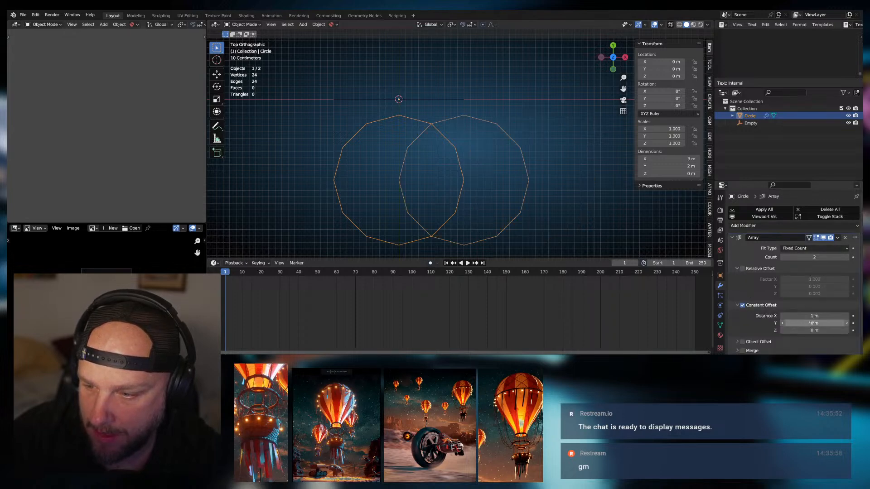
click(742, 305)
Enable Object Offset in the circle's Array modifier with the Empty as its object
scroll(746, 336, down, 1)
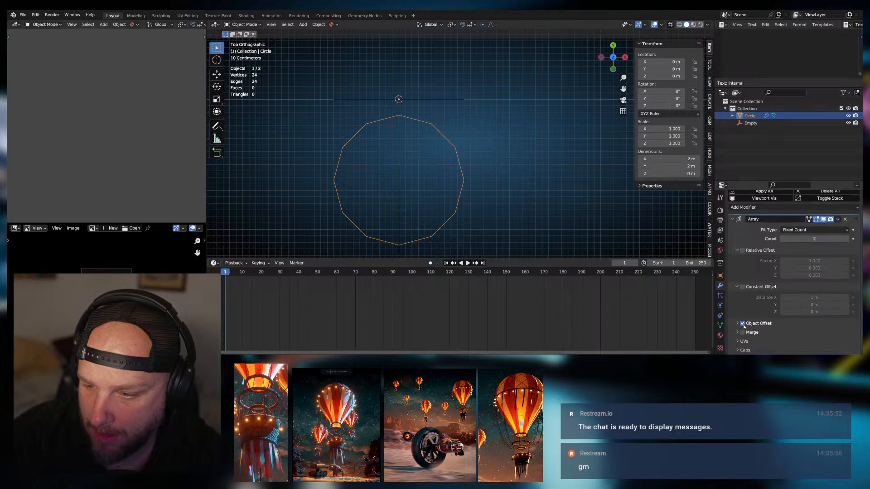
click(739, 323)
scroll(743, 324, down, 1)
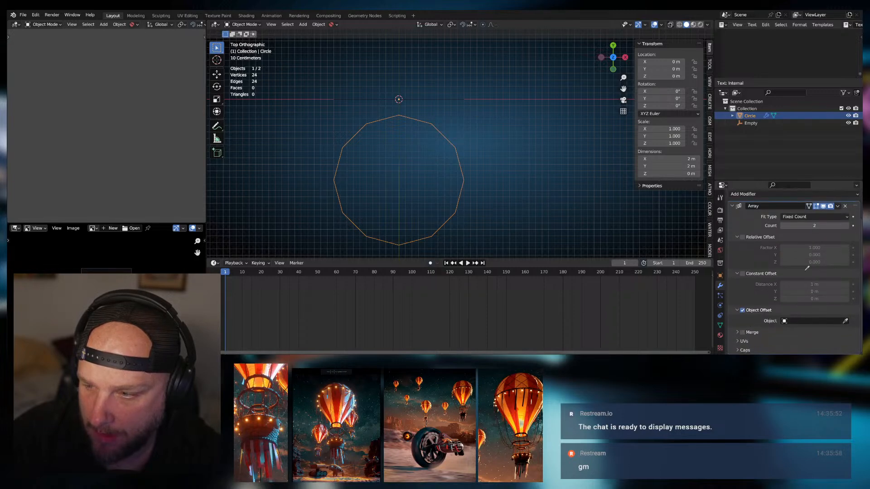
click(413, 101)
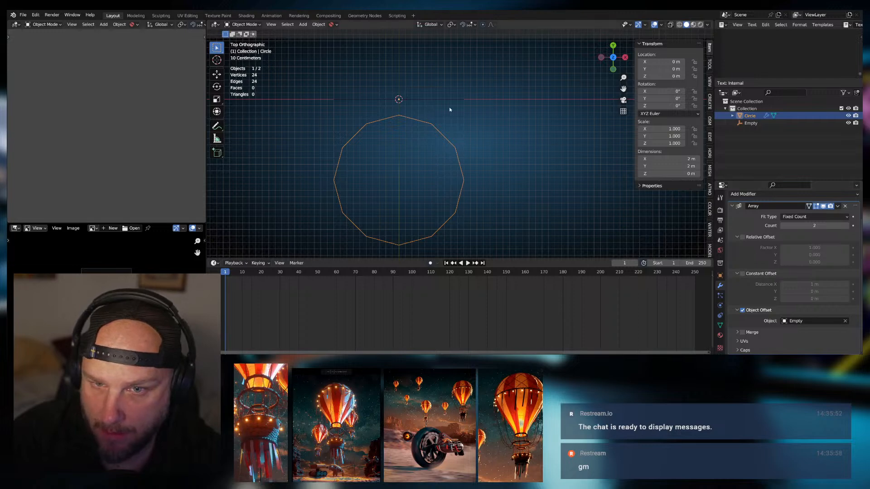
Select the Empty and rotate it by 120° in top view
click(459, 99)
key(r)
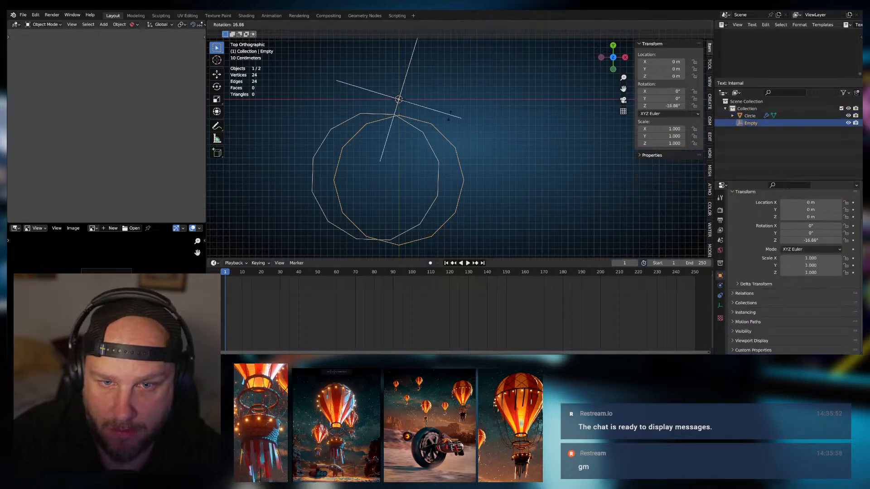
key(Escape)
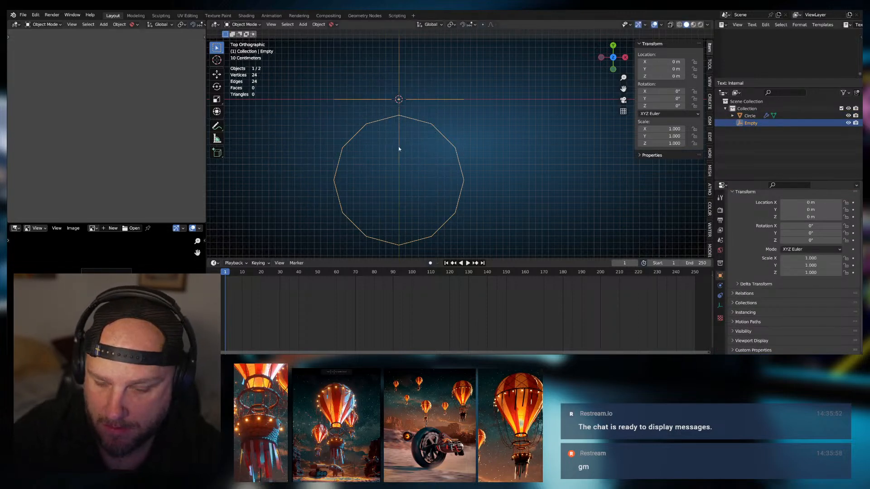
text(r120)
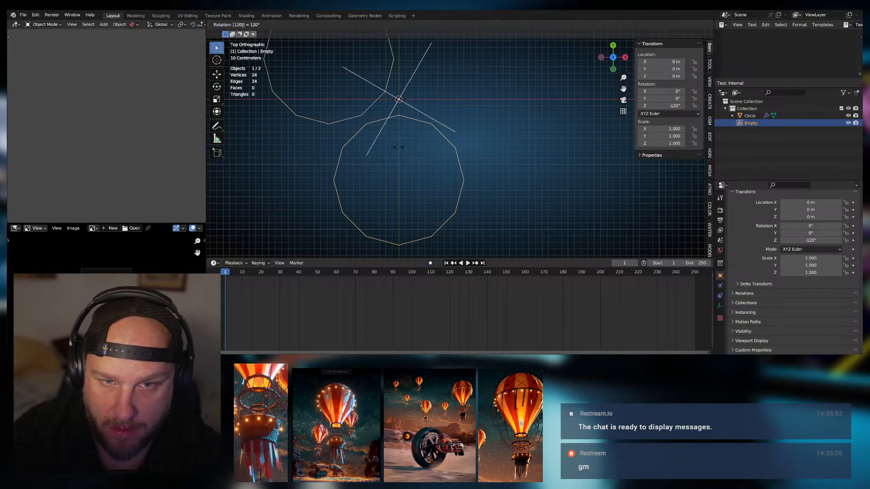
key(Return)
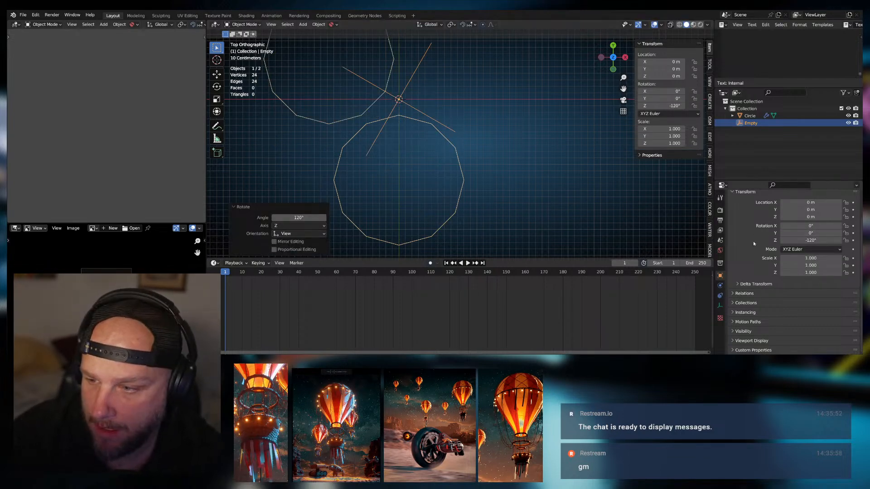
Select the circle and set its Array modifier's count to 3
scroll(756, 236, up, 2)
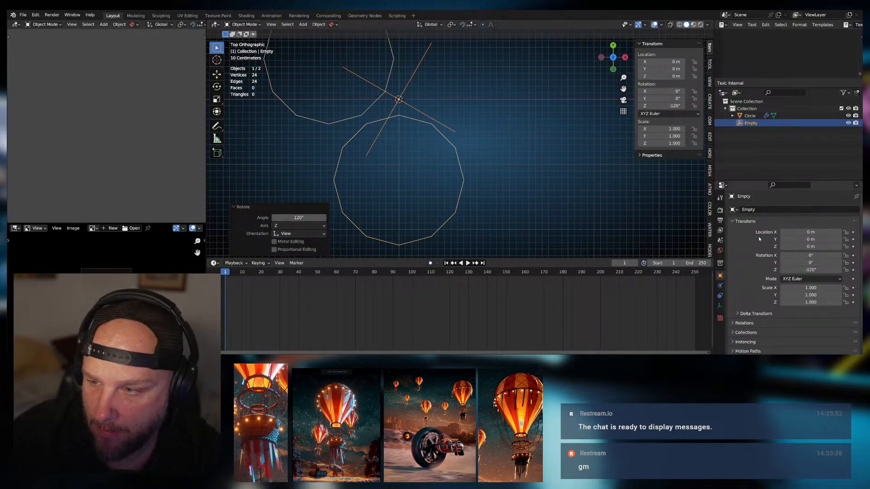
click(720, 295)
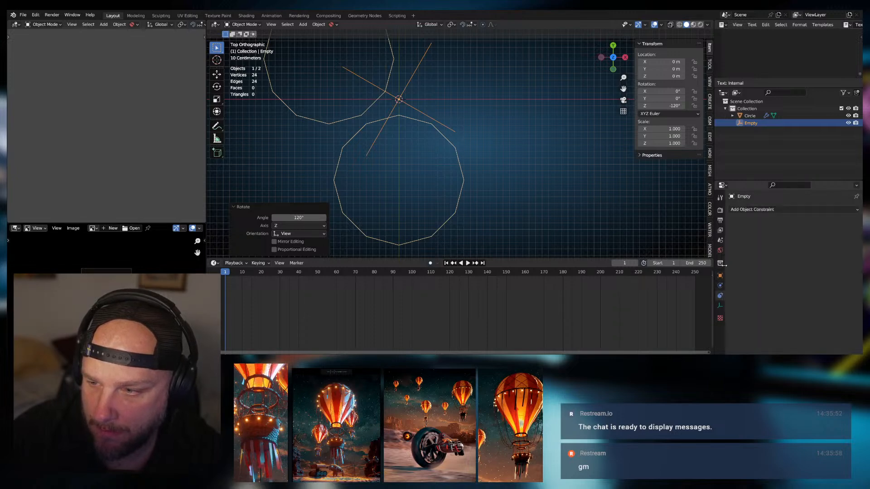
click(448, 141)
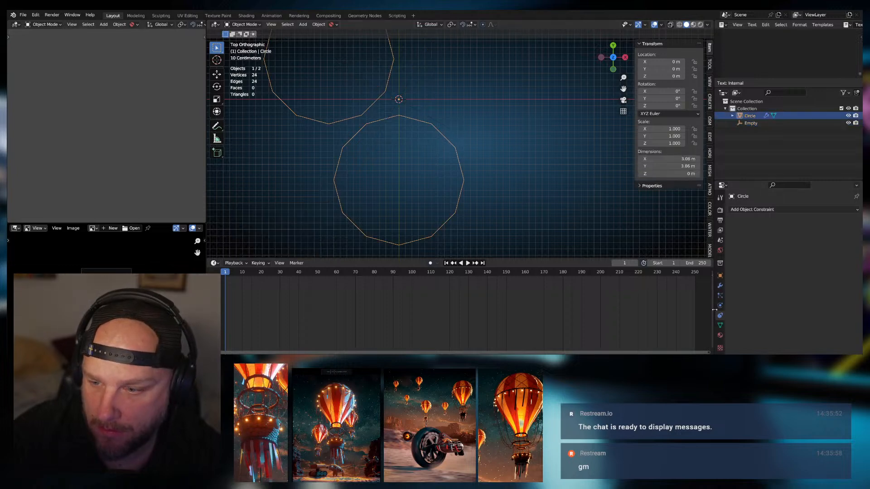
click(720, 286)
click(846, 257)
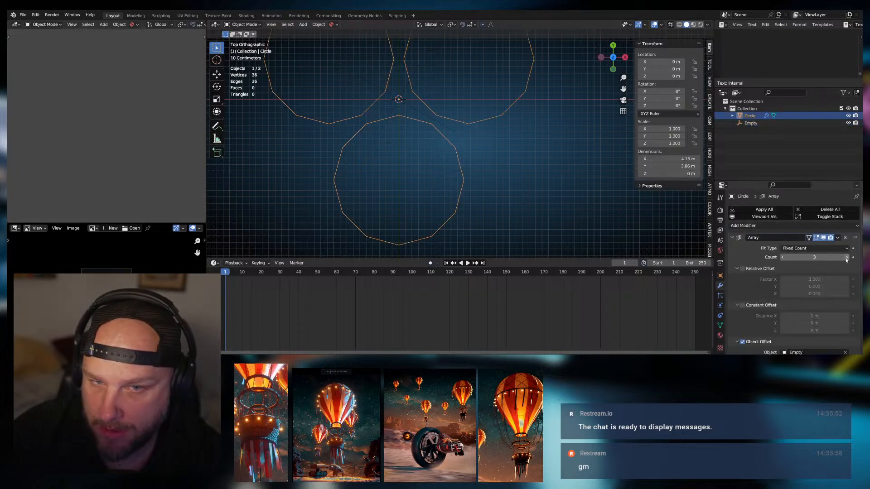
Rotate the arrayed circle object about -46.1° around the global Y axis
scroll(500, 157, down, 2)
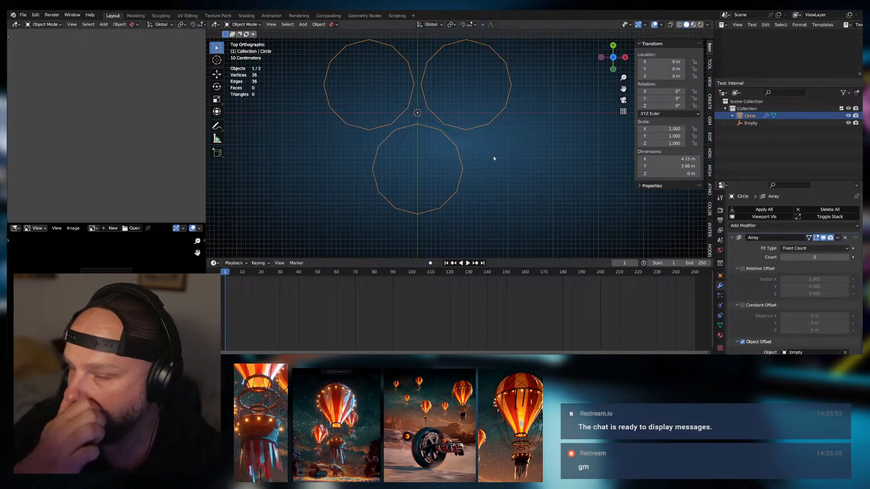
scroll(494, 158, up, 1)
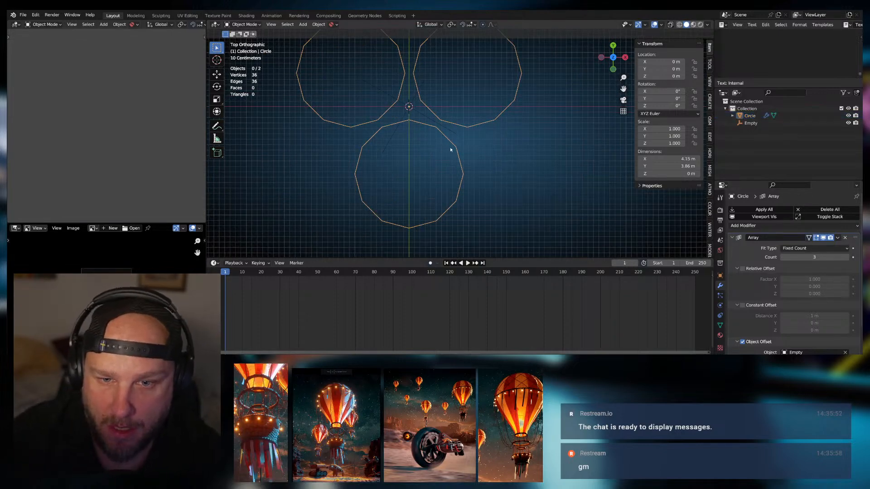
middle_drag(455, 150, 499, 122)
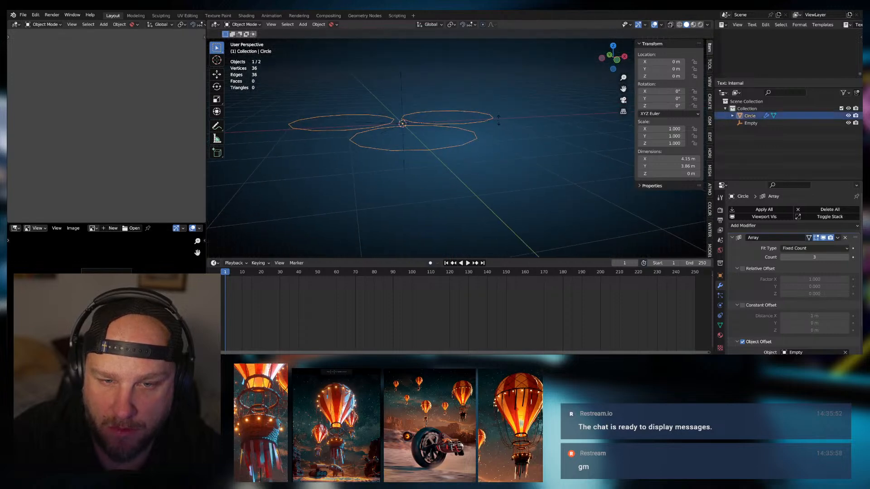
key(r)
key(x)
key(y)
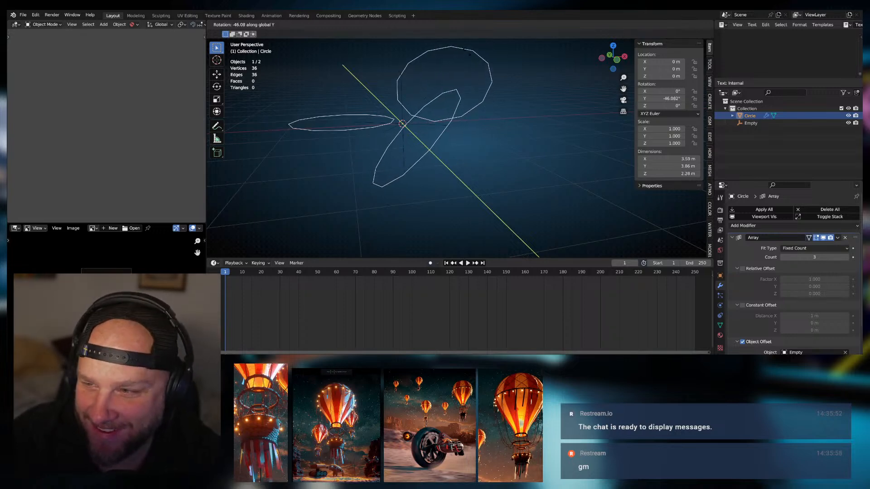
click(469, 54)
Try to rotate the tilted circle around the global X axis
middle_drag(478, 85, 439, 106)
key(x)
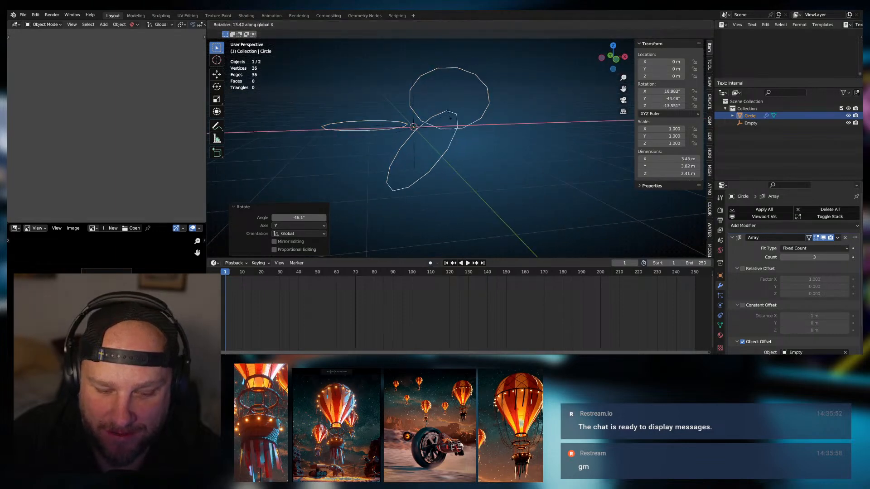
key(Escape)
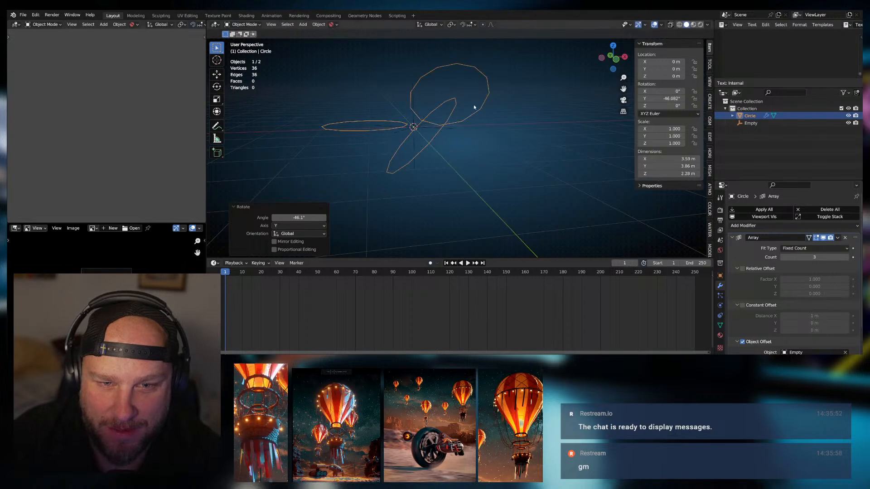
Examine how the three arrayed circles are tilted around the Empty, along with the Array modifier's Object Offset setting
scroll(433, 141, up, 4)
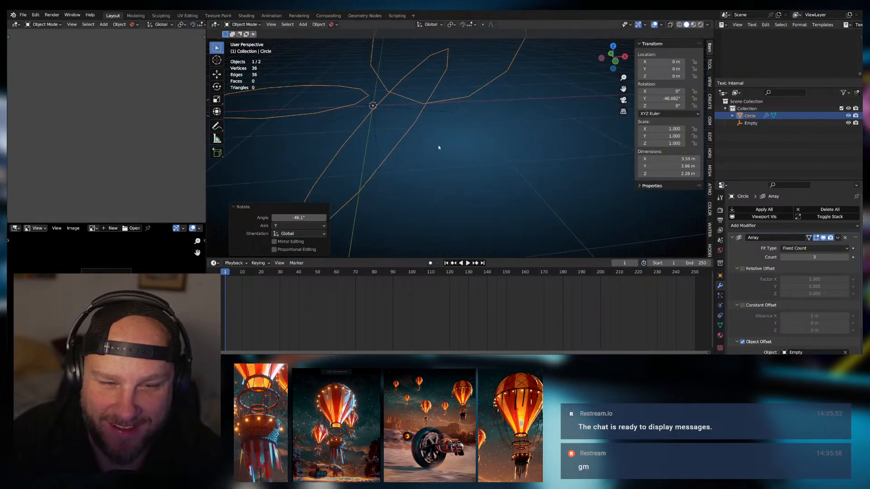
middle_drag(439, 147, 473, 139)
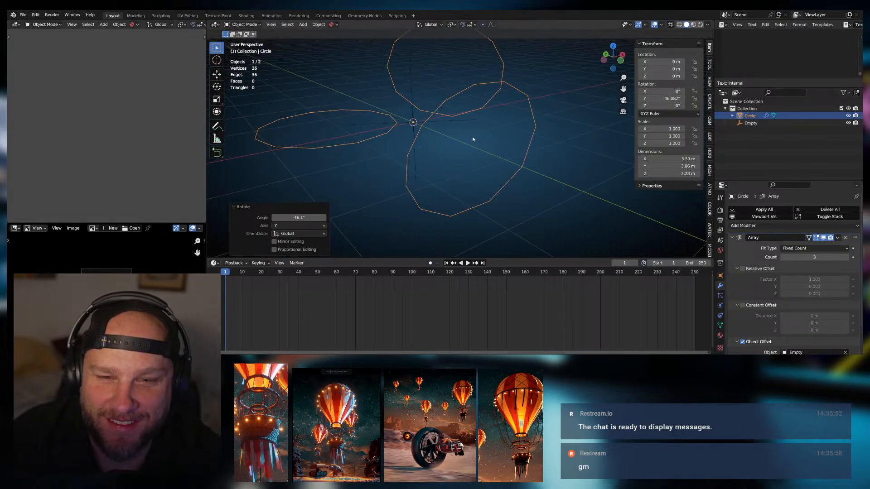
click(364, 139)
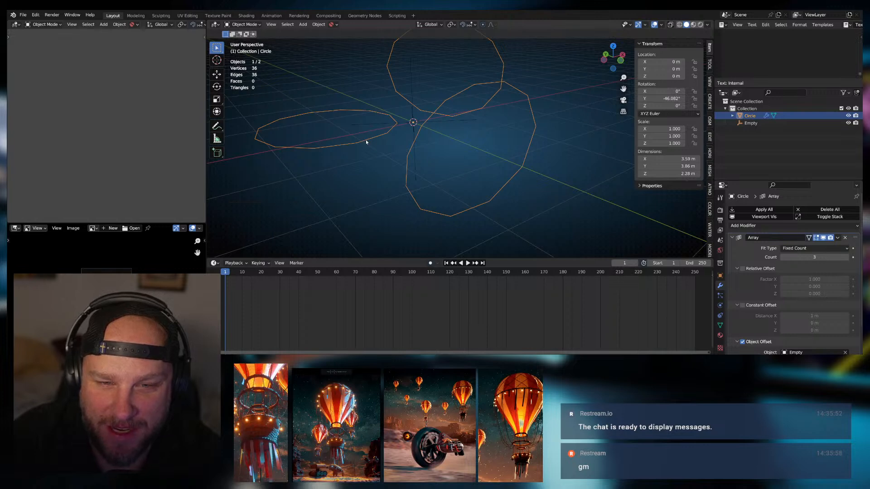
middle_drag(502, 144, 521, 138)
scroll(786, 264, down, 2)
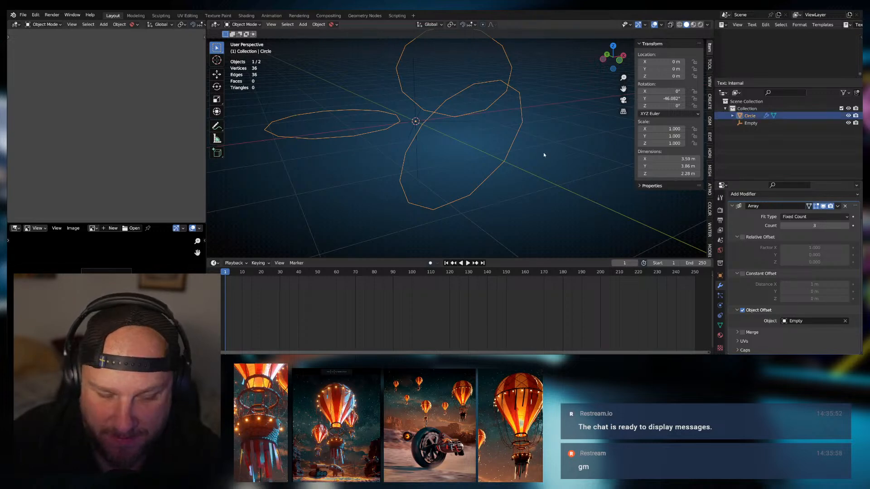
Clear the circle object's rotation and remove its Array modifier
key(alt+r)
middle_drag(543, 155, 527, 168)
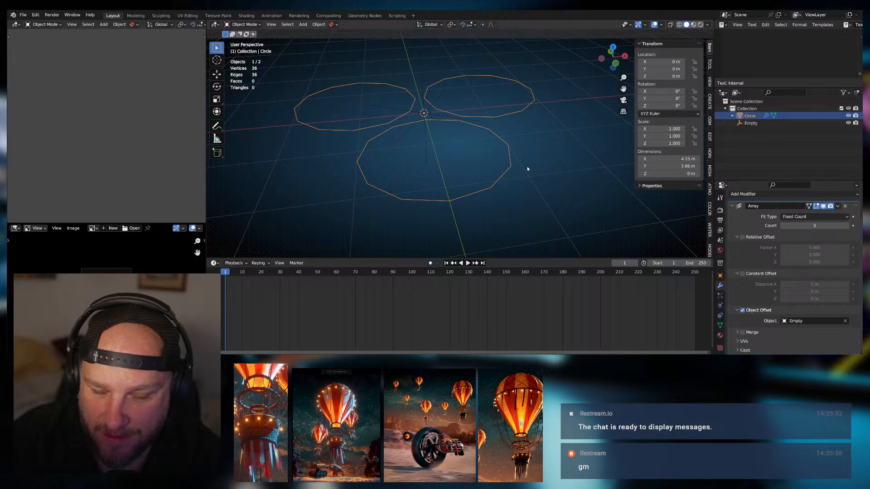
scroll(528, 169, down, 2)
scroll(528, 169, up, 2)
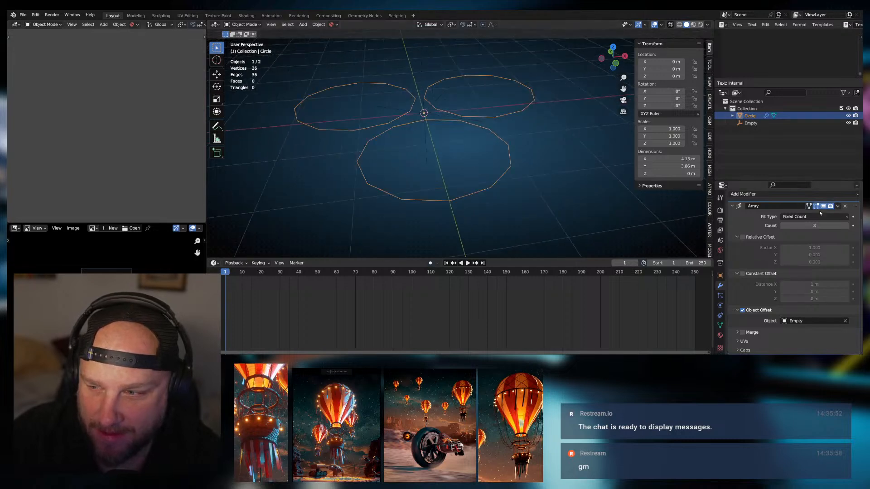
click(844, 206)
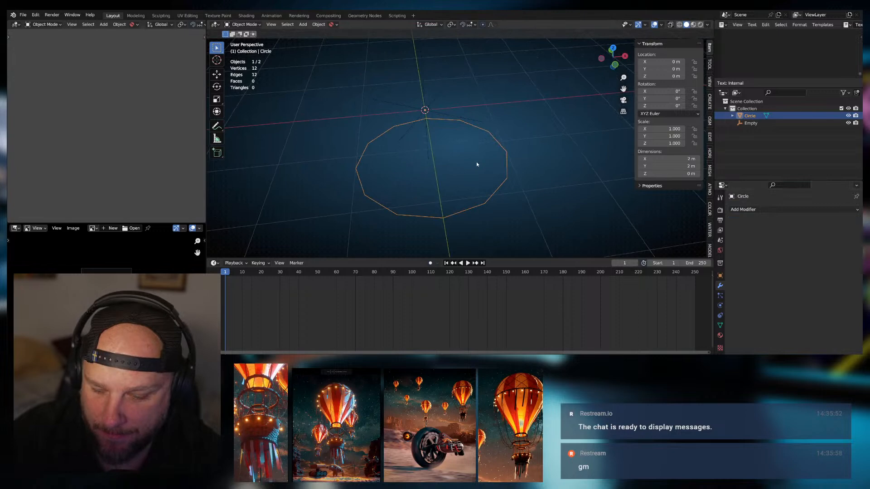
Try rotating the circle's mesh 120° in top view, and set the transform pivot point to 3D Cursor
key(KP_7)
key(Tab)
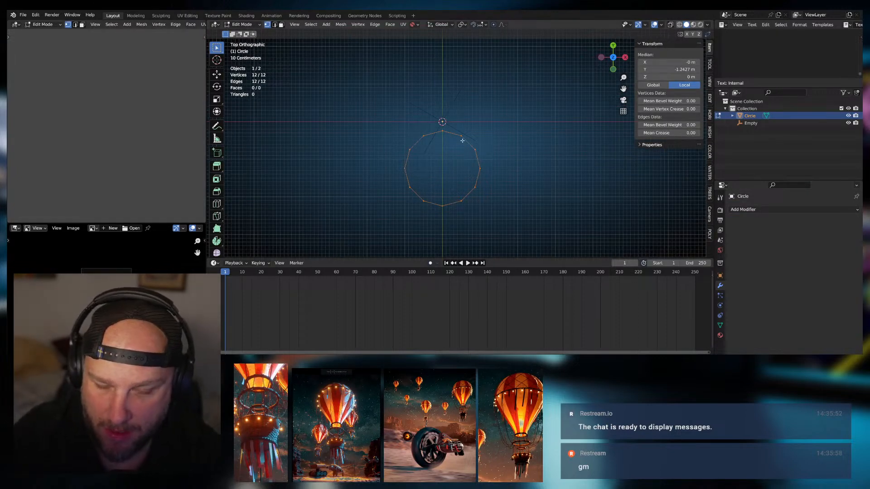
key(r)
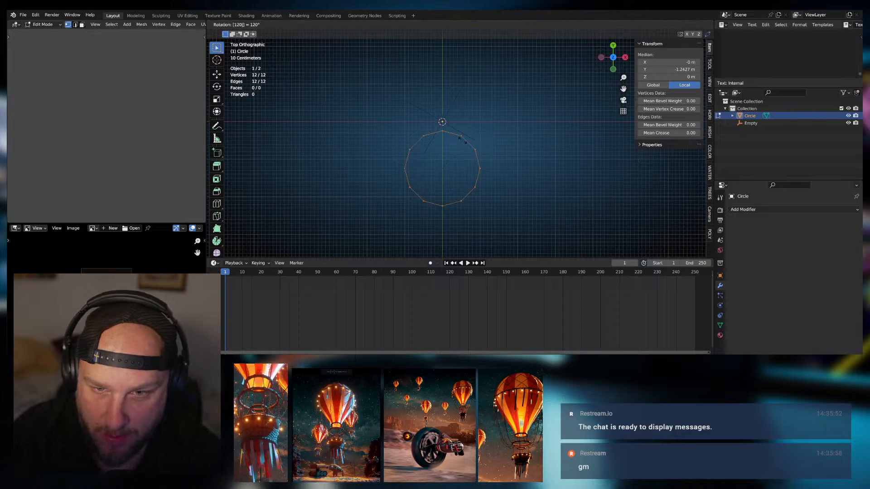
key(Return)
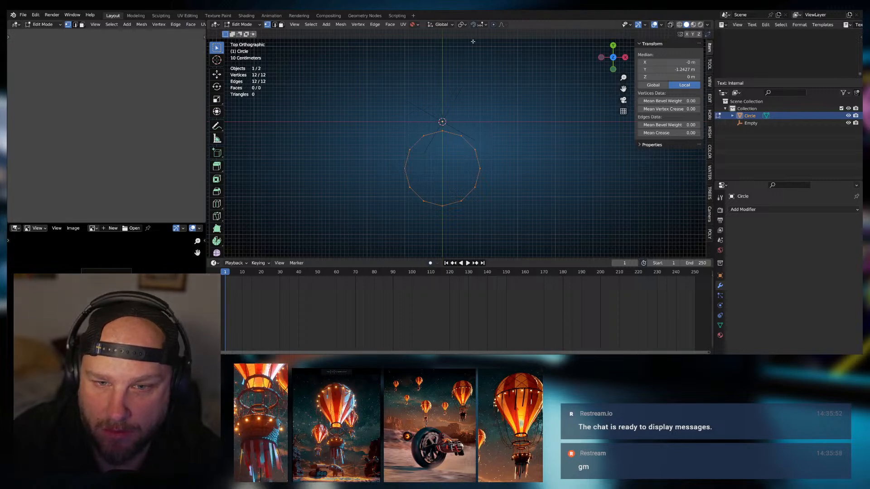
click(466, 26)
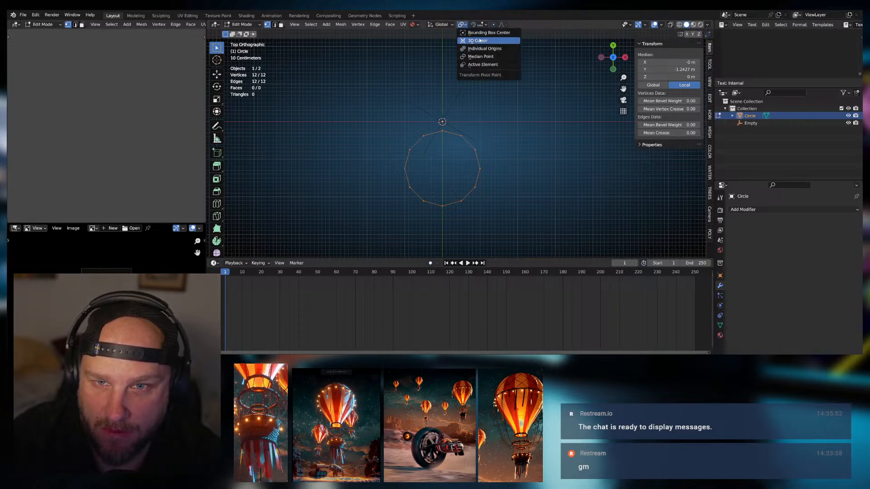
click(479, 41)
key(r)
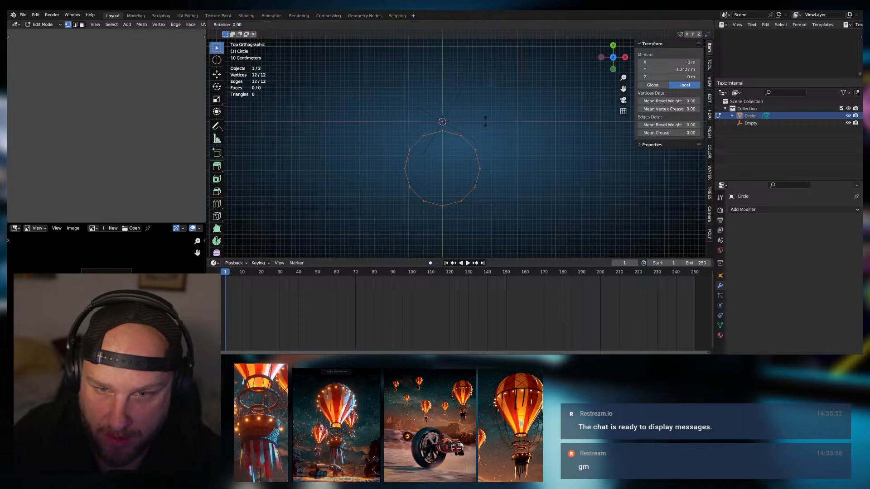
key(Escape)
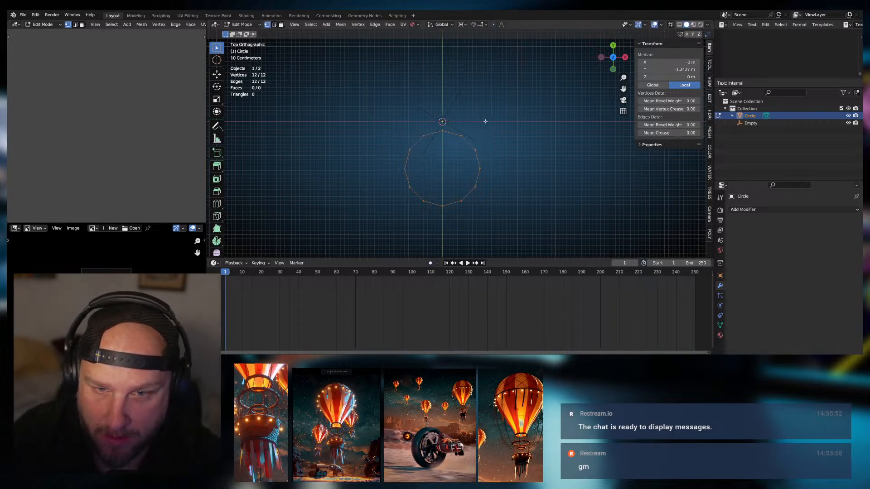
Duplicate the flat circle twice within the mesh, rotating each successive copy 120° around the 3D cursor in top view
key(shift+d)
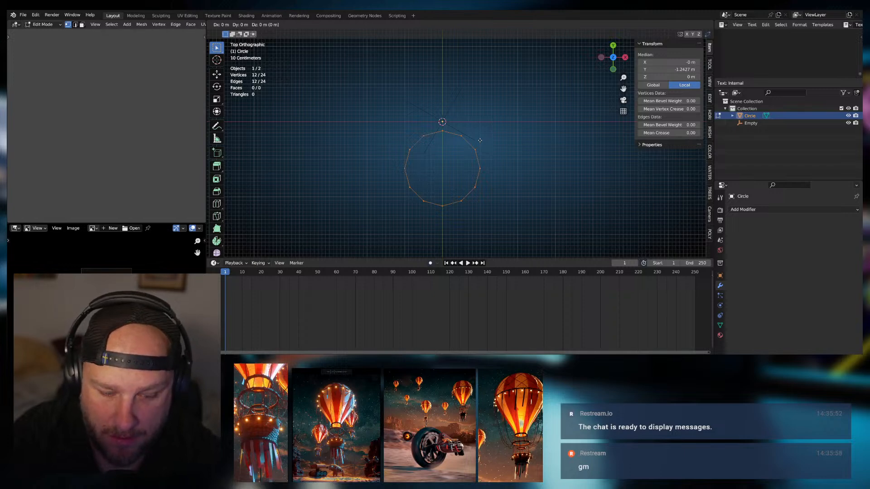
text(r120)
key(Return)
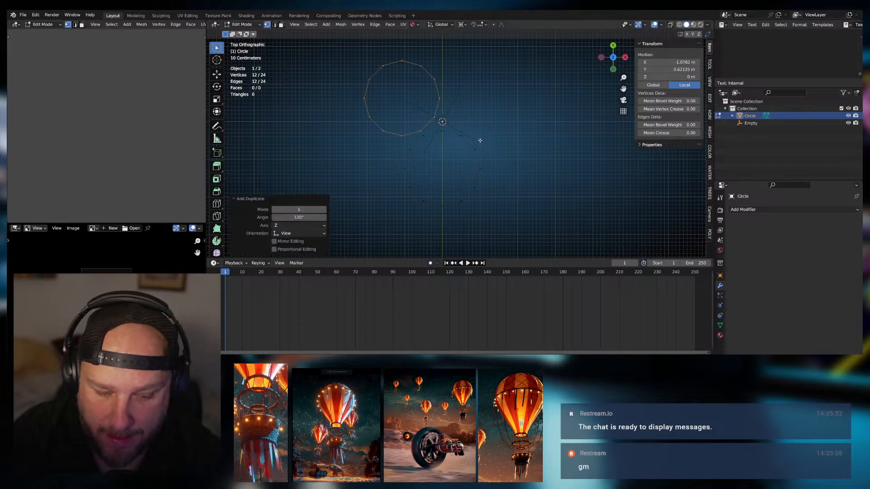
key(shift+d)
text(r)
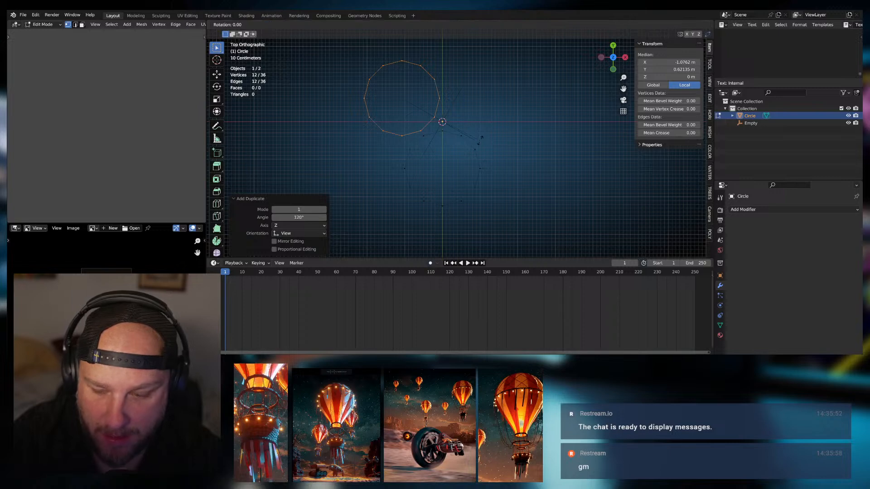
text(120)
key(Return)
key(Tab)
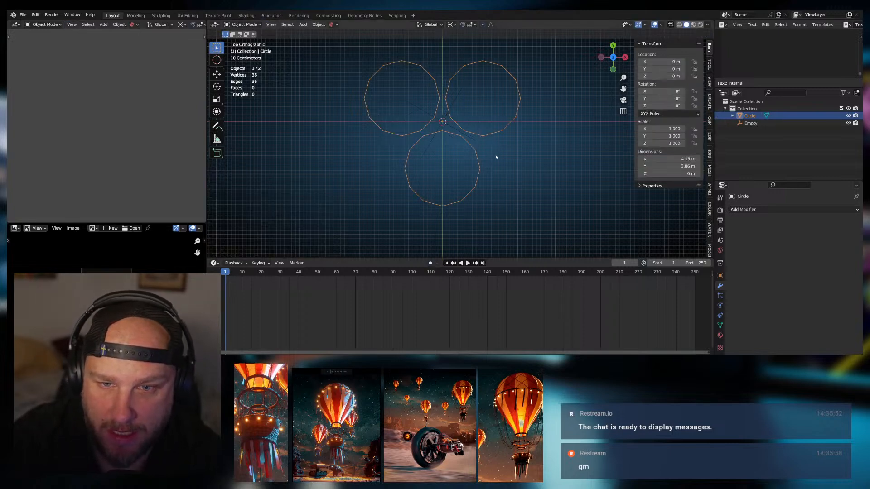
click(503, 153)
middle_drag(506, 151, 513, 185)
click(517, 156)
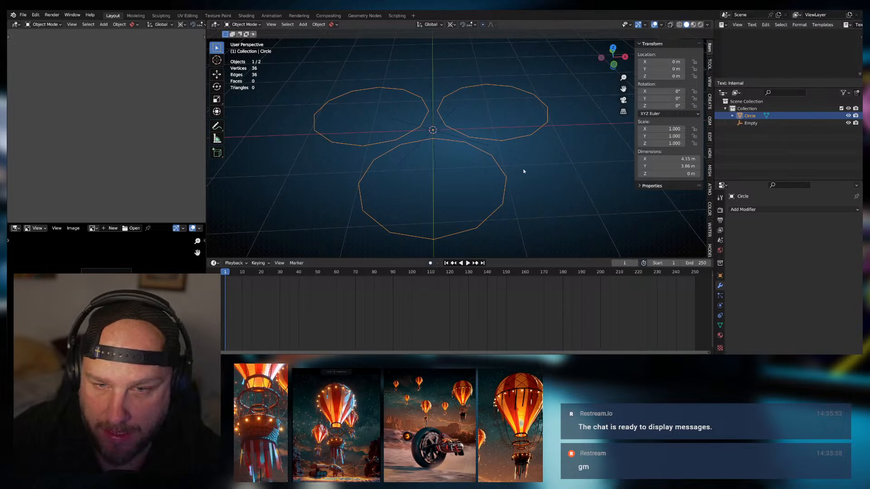
Undo the two rotated duplicates so only the original circle remains in Edit Mode
key(ctrl+z)
key(ctrl+z)
key(ctrl+z)
key(ctrl+z)
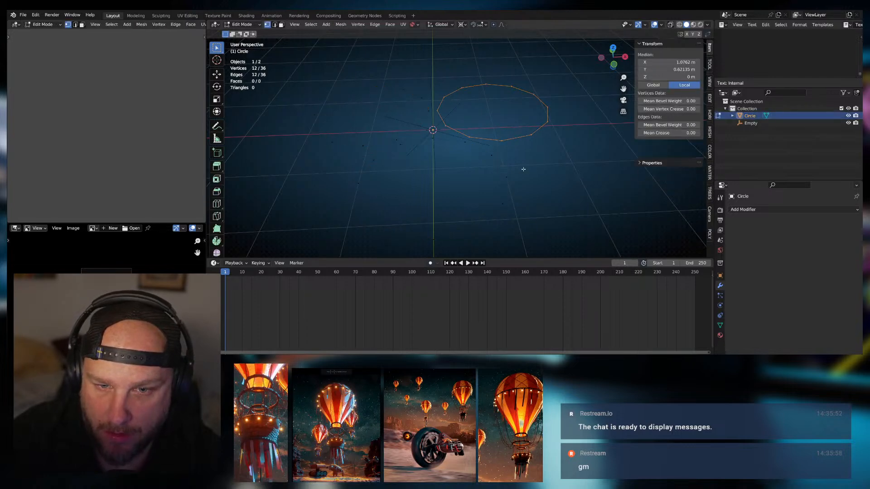
Rotate the circle's mesh -45° around the global Y axis
key(r)
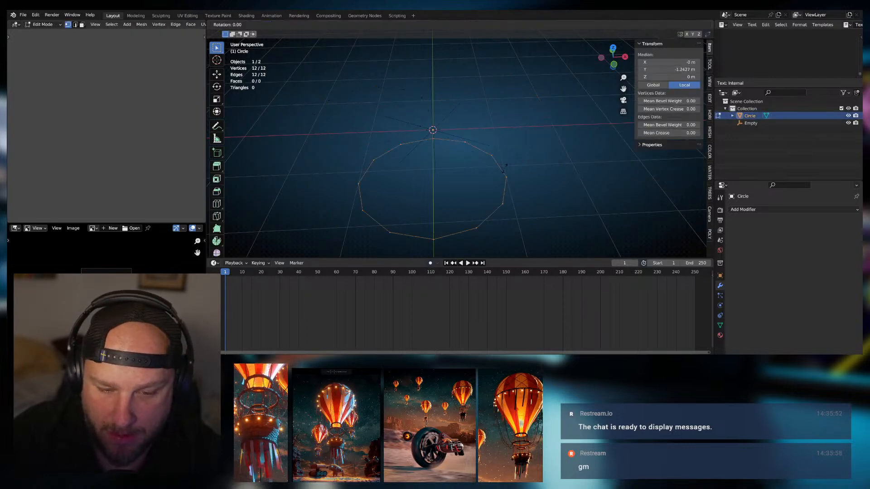
key(x)
key(y)
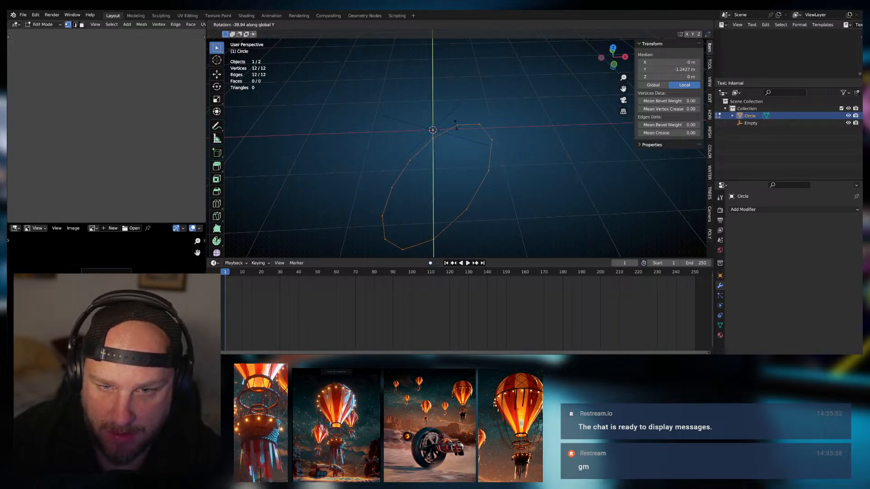
click(476, 143)
click(298, 217)
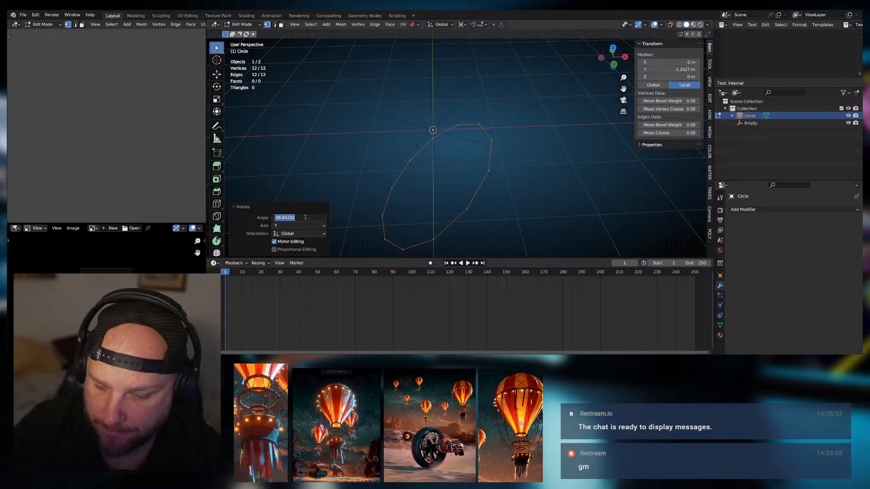
text(-45)
key(Return)
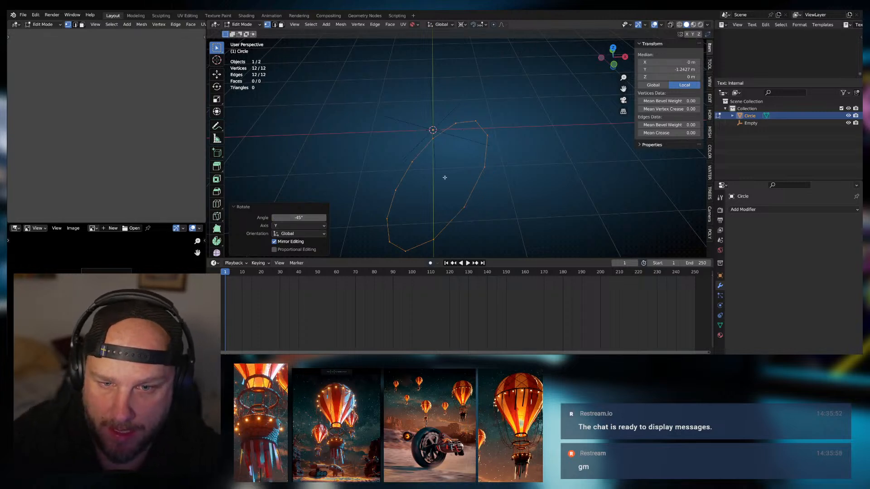
Duplicate the tilted circle twice in top view, rotating each successive copy 120° around the 3D cursor, and return to Object Mode
key(KP_7)
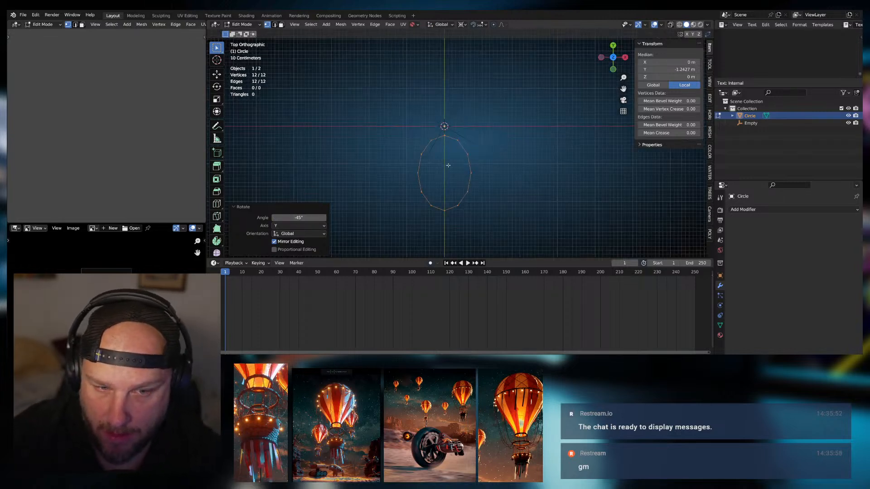
key(shift+d)
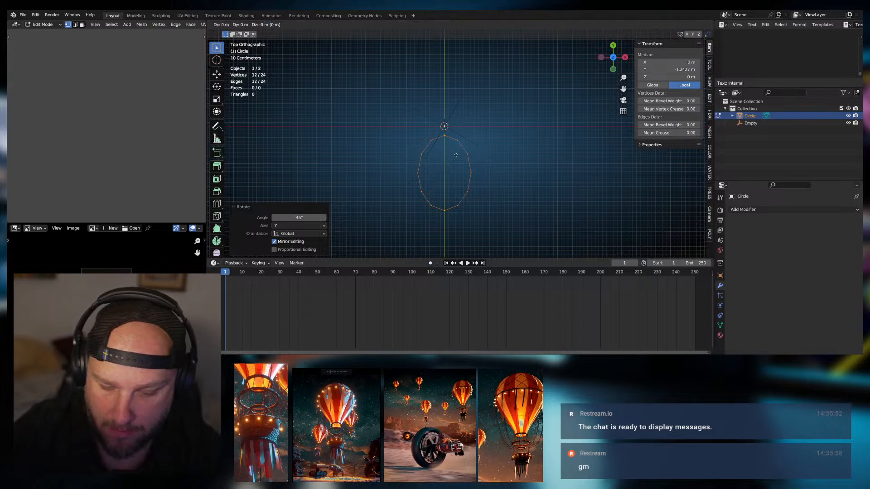
text(r120)
key(Return)
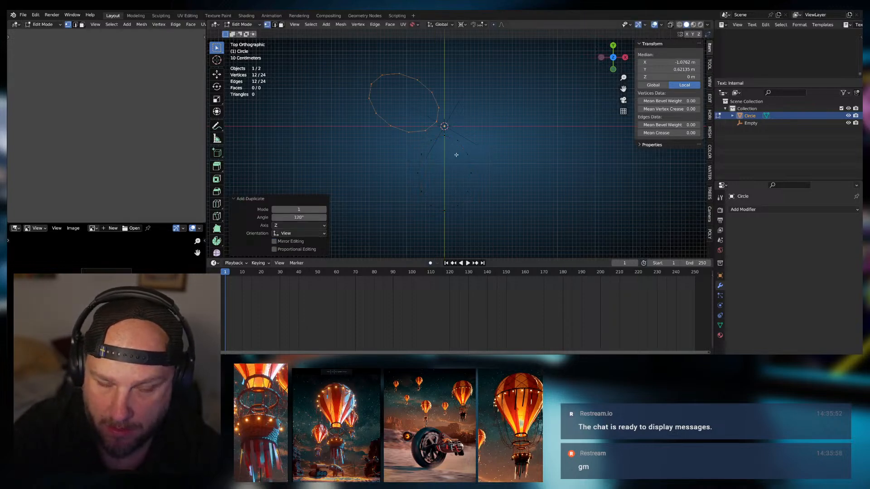
key(shift+d)
key(r)
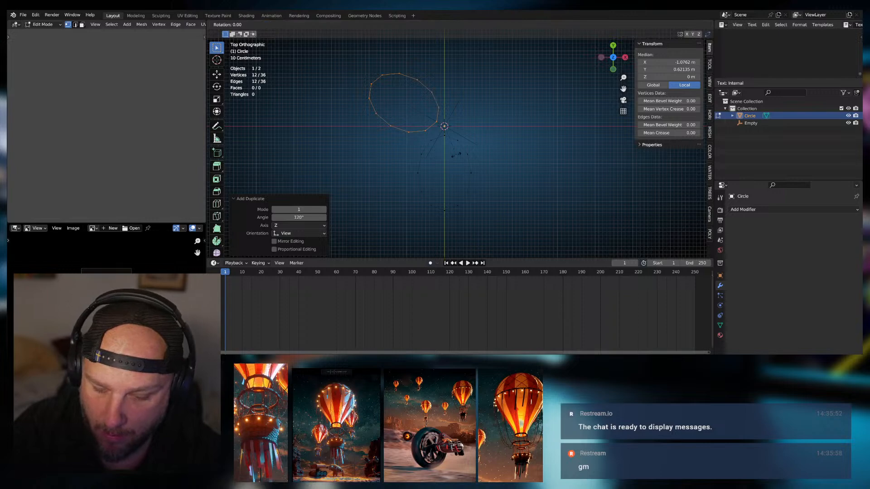
text(120)
key(Return)
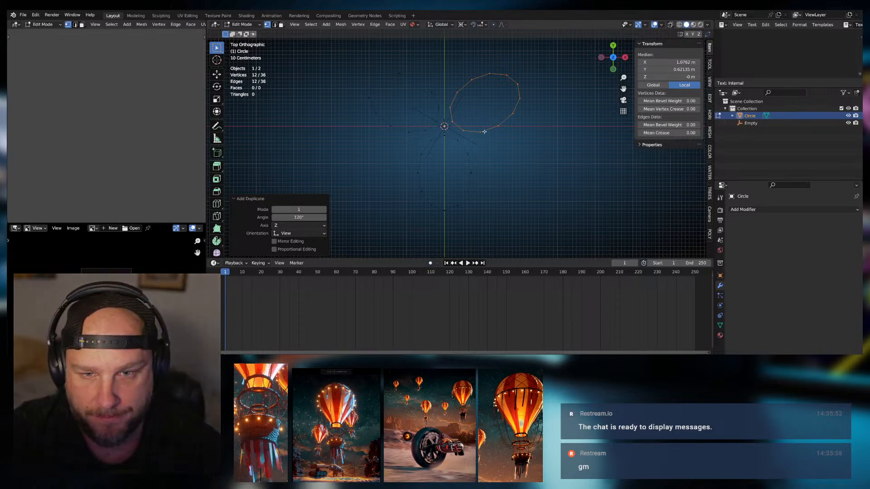
click(241, 24)
click(241, 34)
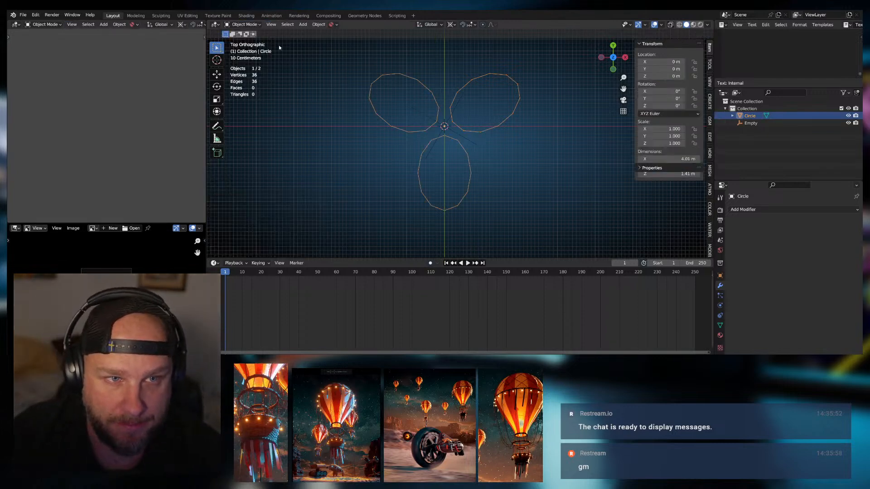
Add a Screw modifier to the three-circle object and set its Screw offset to 10.3 m
middle_drag(496, 138, 530, 79)
click(757, 210)
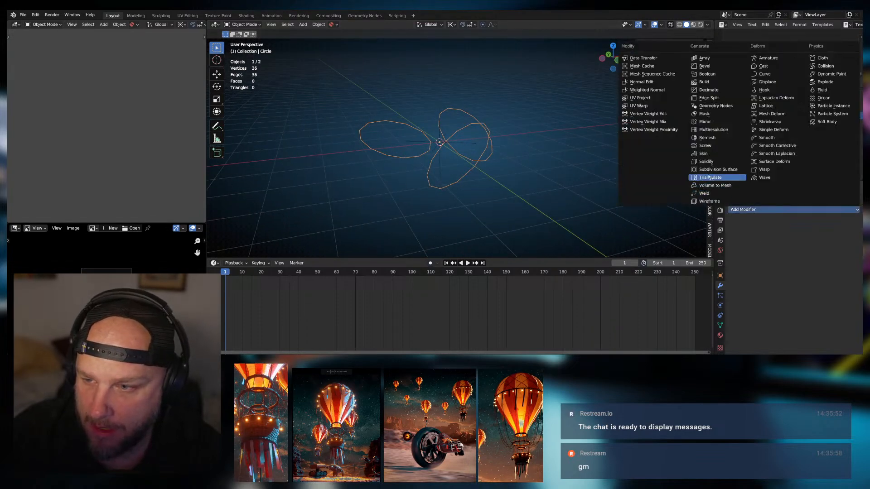
click(700, 153)
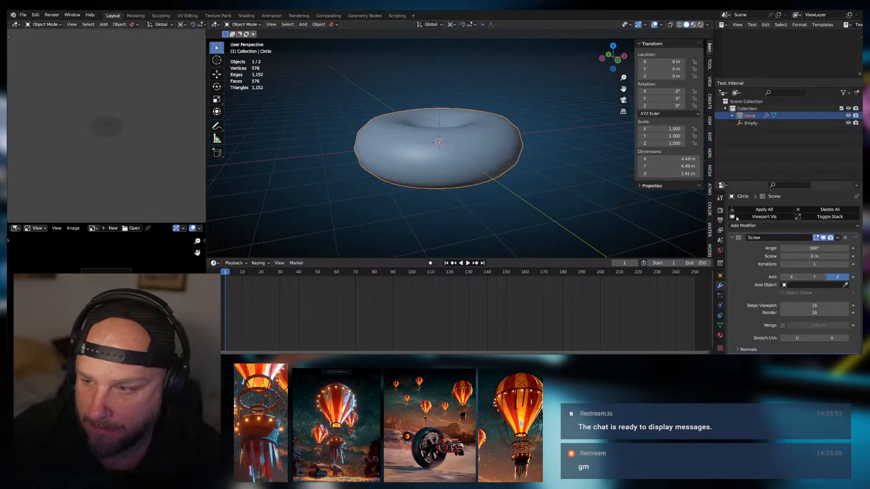
drag(814, 256, 833, 256)
middle_drag(611, 178, 584, 182)
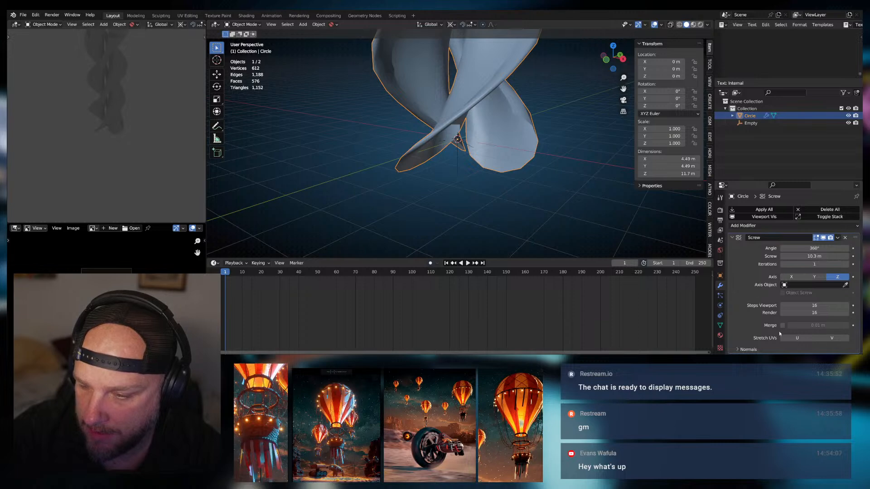
Select the edge loop of the original circle on the negative Y axis and rotate it about 86.4° around the global Y axis
middle_drag(538, 160, 489, 155)
key(Tab)
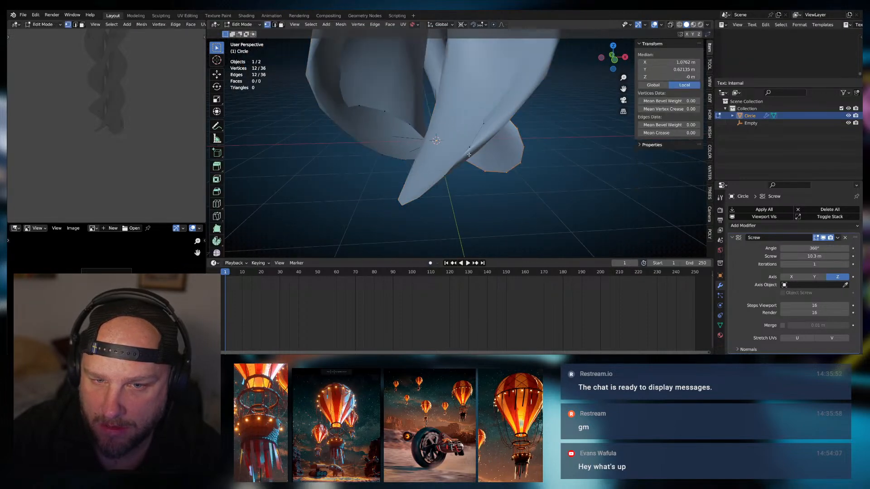
click(471, 149)
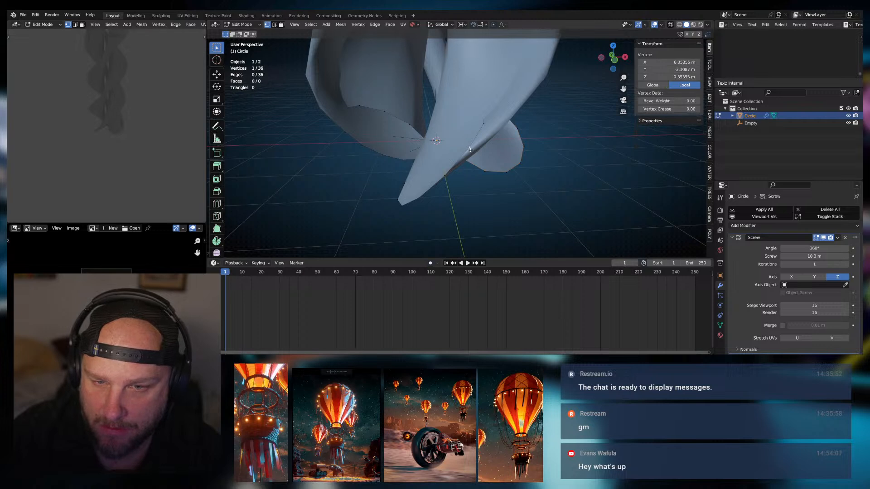
key(2)
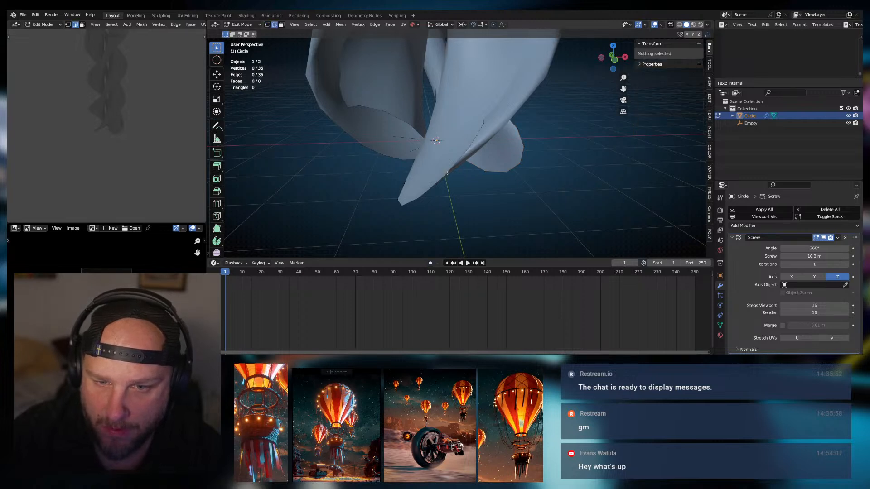
click(452, 168)
alt+click(473, 145)
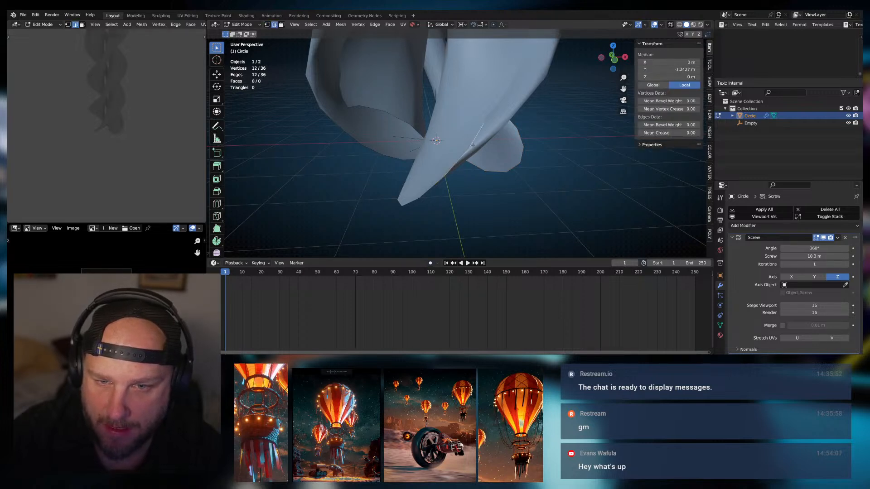
key(1)
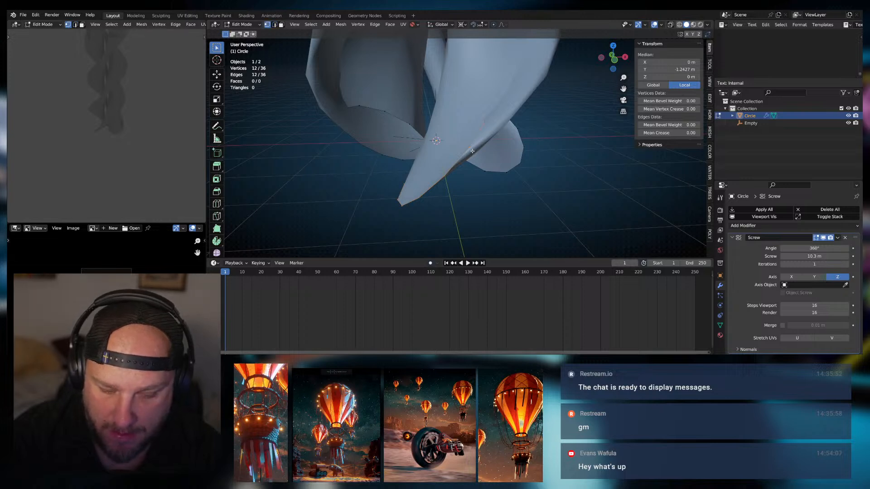
key(r)
key(y)
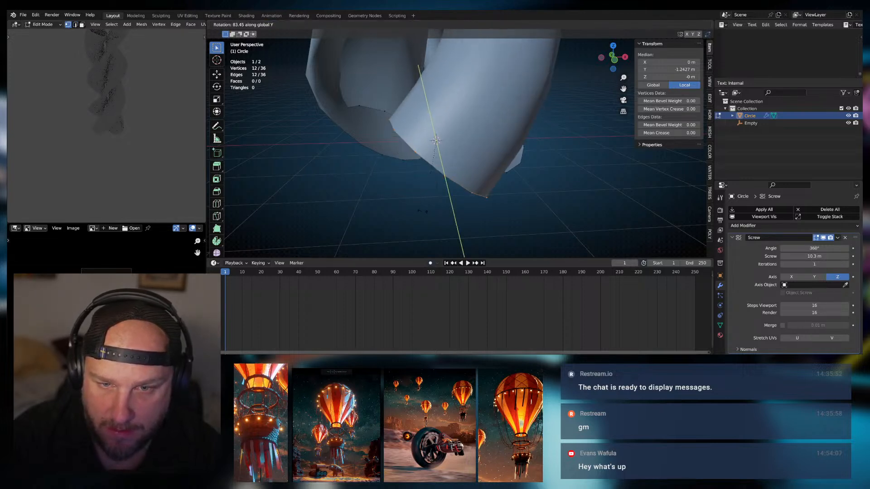
click(417, 210)
middle_drag(417, 210, 463, 185)
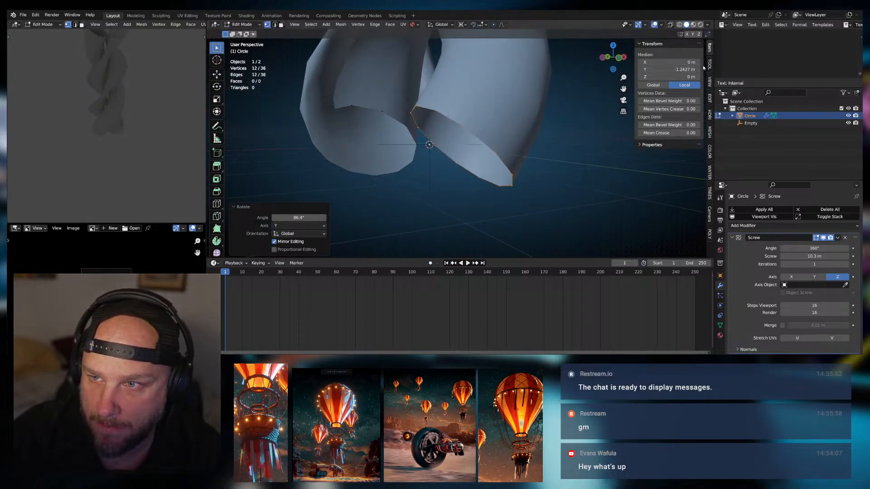
Try rotating the selected circle loop further around the global Y axis in Edit Mode
click(708, 67)
click(709, 47)
key(Tab)
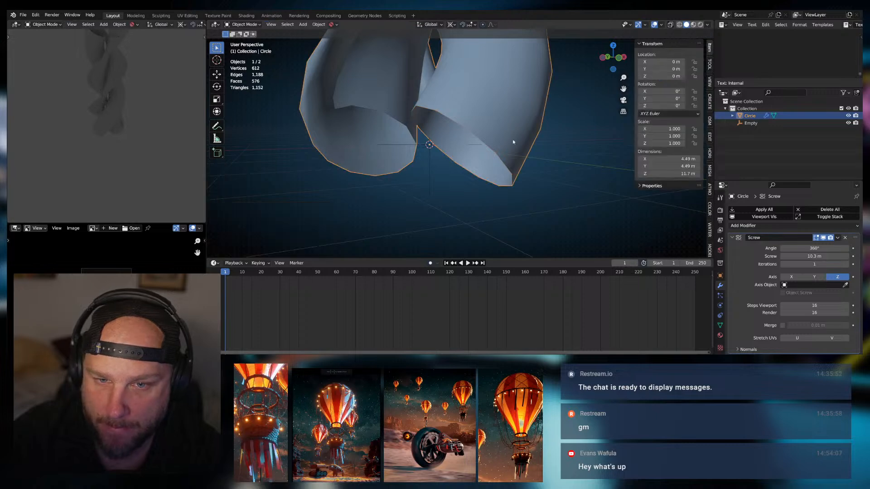
middle_drag(513, 140, 405, 148)
key(Tab)
middle_drag(448, 129, 535, 161)
key(r)
key(y)
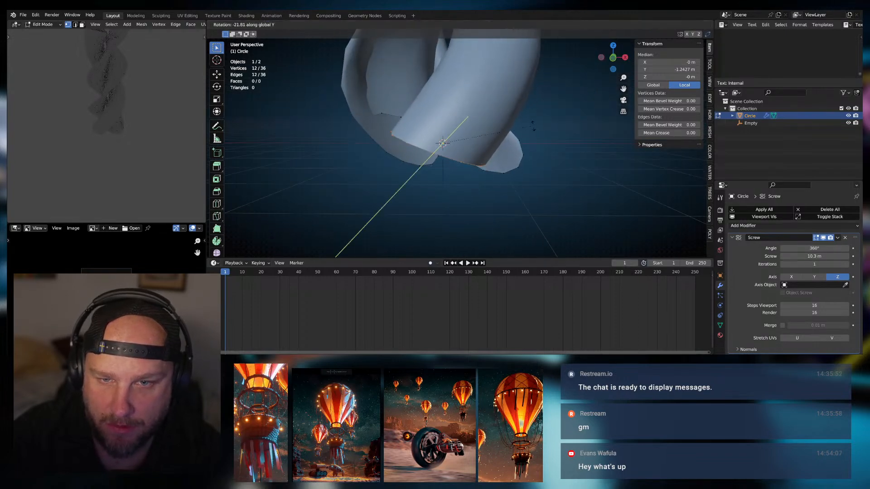
click(507, 152)
key(Tab)
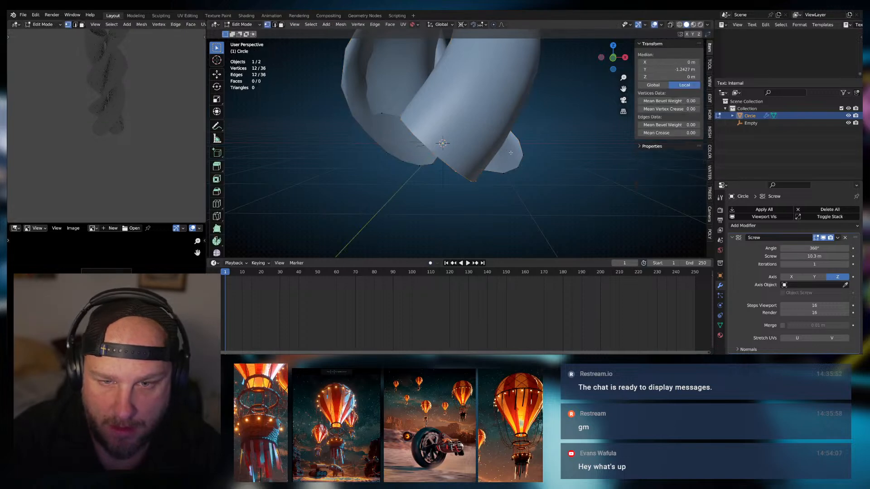
Undo the Screw modifier, the circle copies and the tilt back to the single flat circle, and return to Object Mode in top view
key(ctrl+z)
key(ctrl+z)
key(ctrl+z)
key(ctrl+z)
key(ctrl+z)
key(ctrl+z)
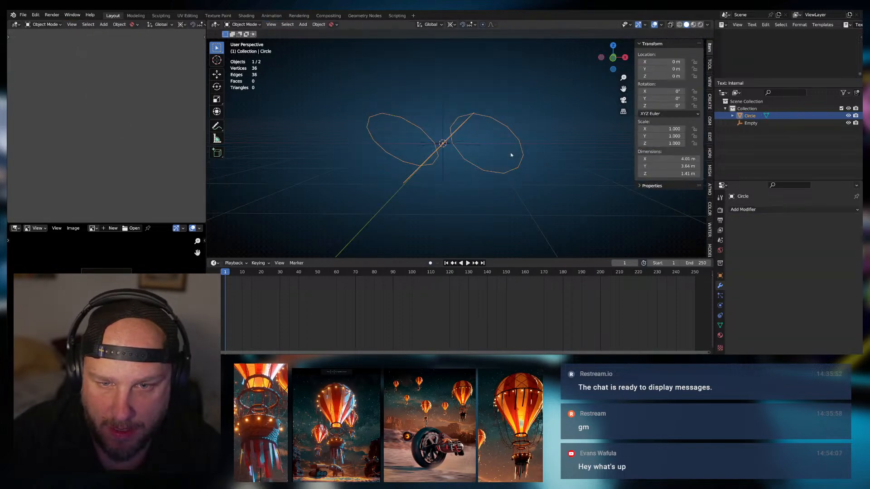
middle_drag(511, 153, 525, 204)
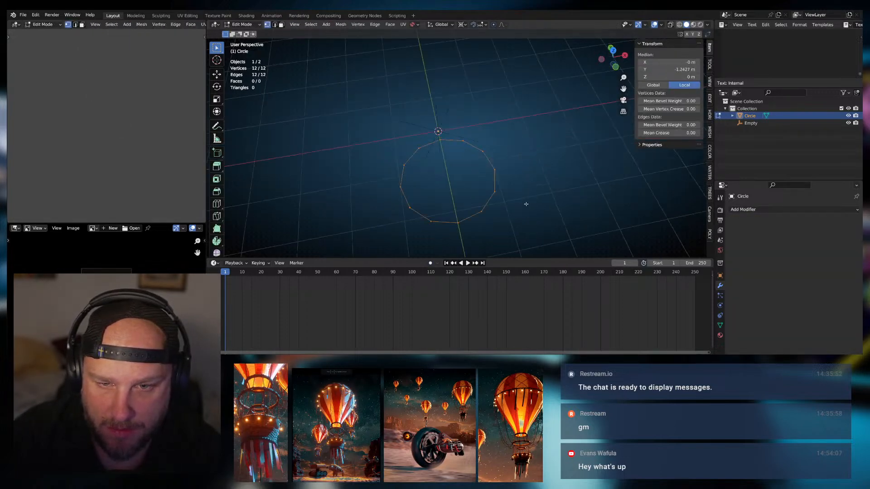
key(KP_7)
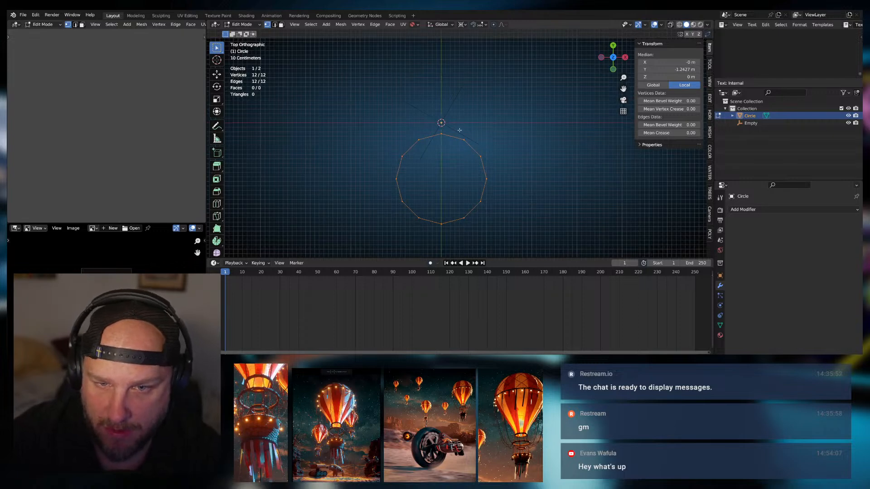
key(Tab)
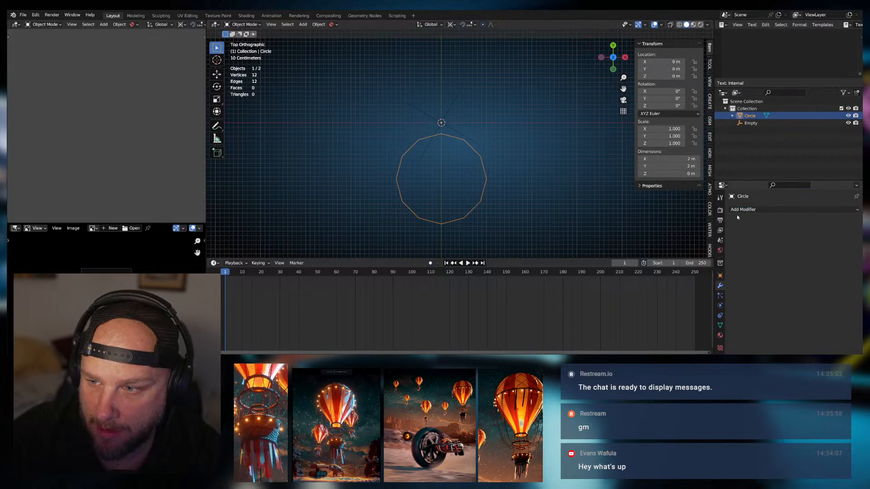
Add an Array modifier to the circle with Relative Offset off, the Empty as Object Offset, and a count of 3
click(737, 216)
click(707, 60)
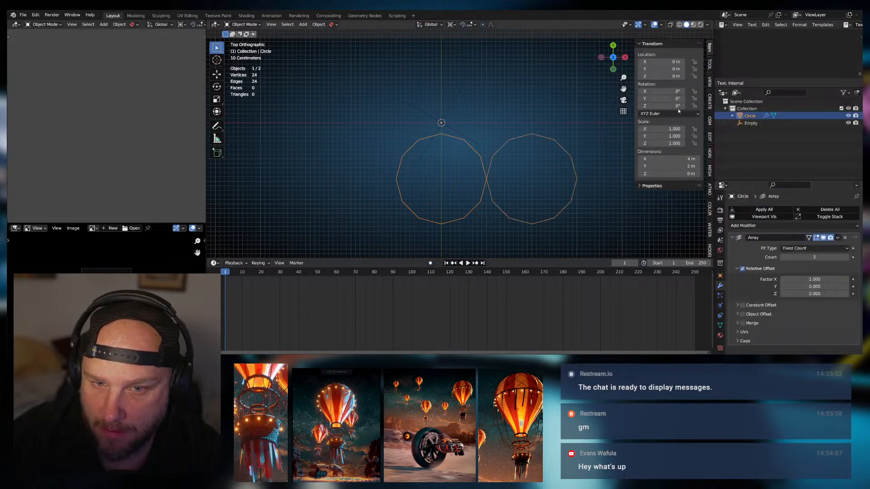
click(742, 269)
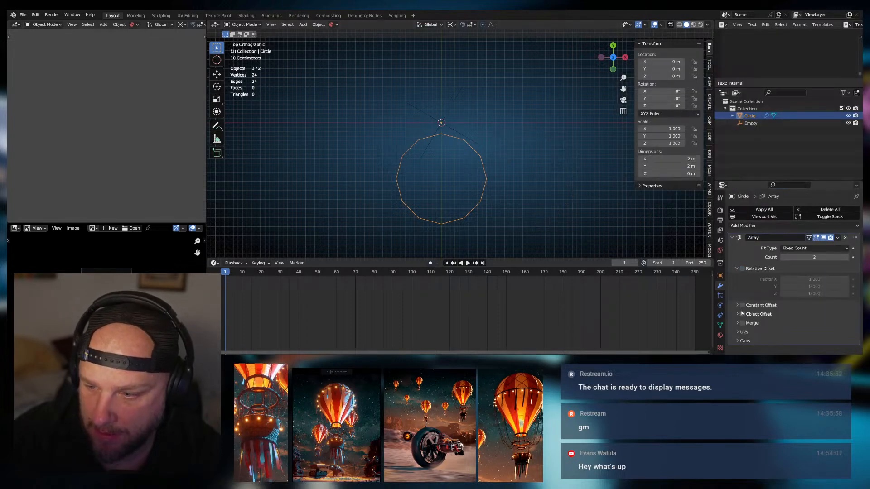
click(738, 314)
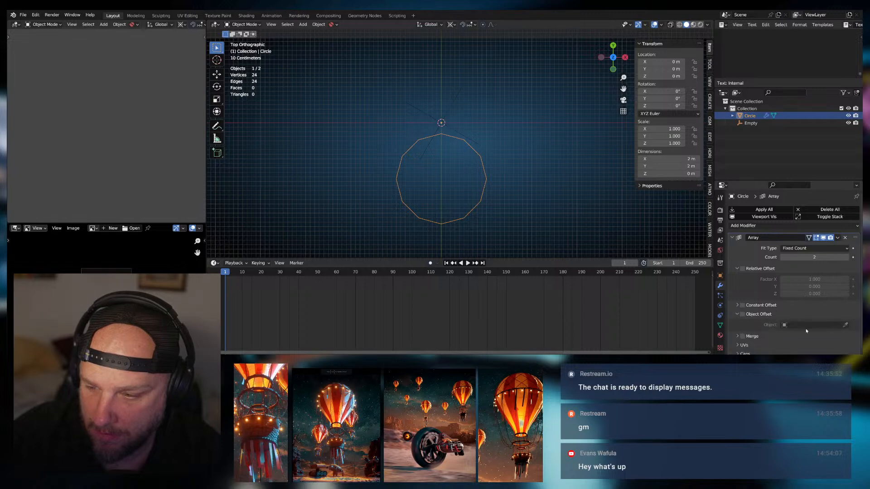
click(446, 117)
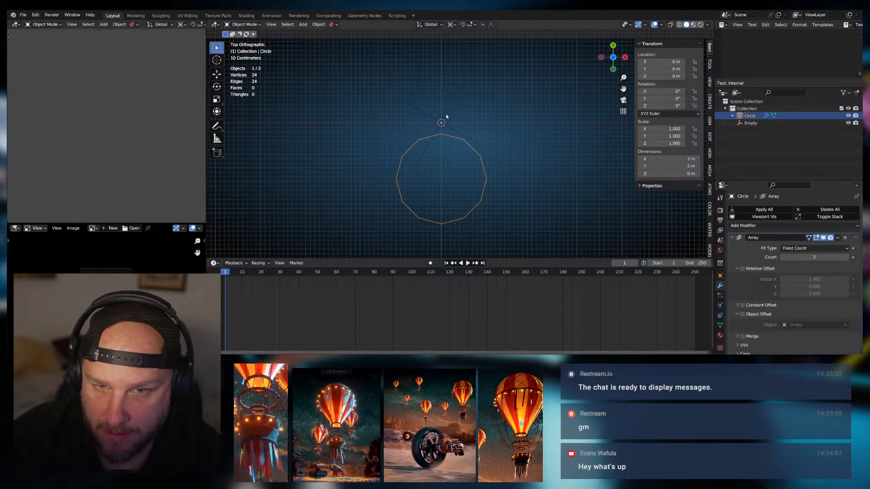
click(738, 314)
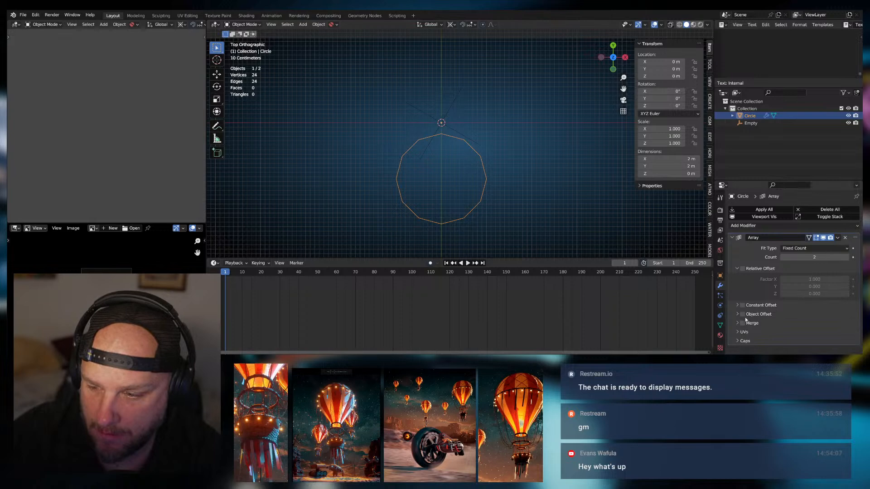
click(742, 314)
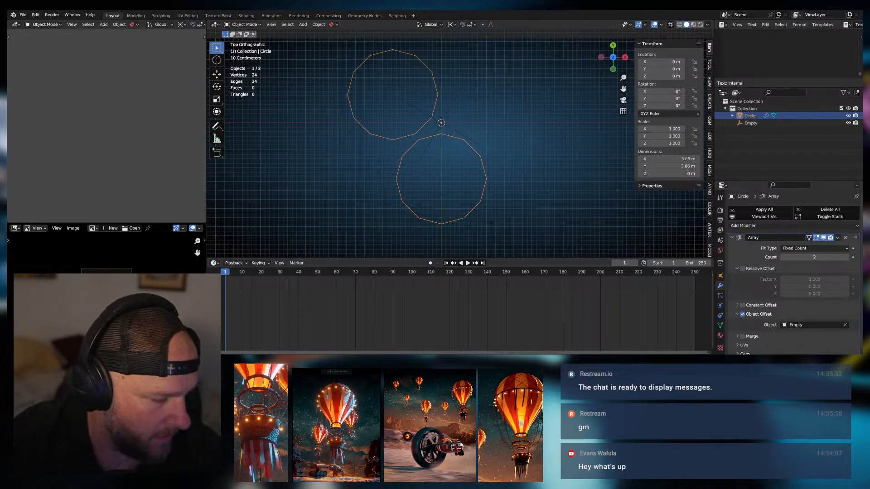
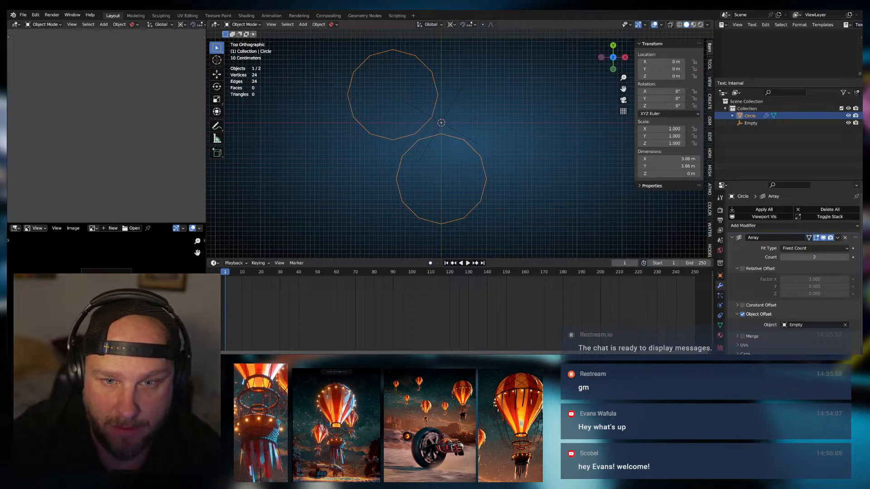
click(845, 257)
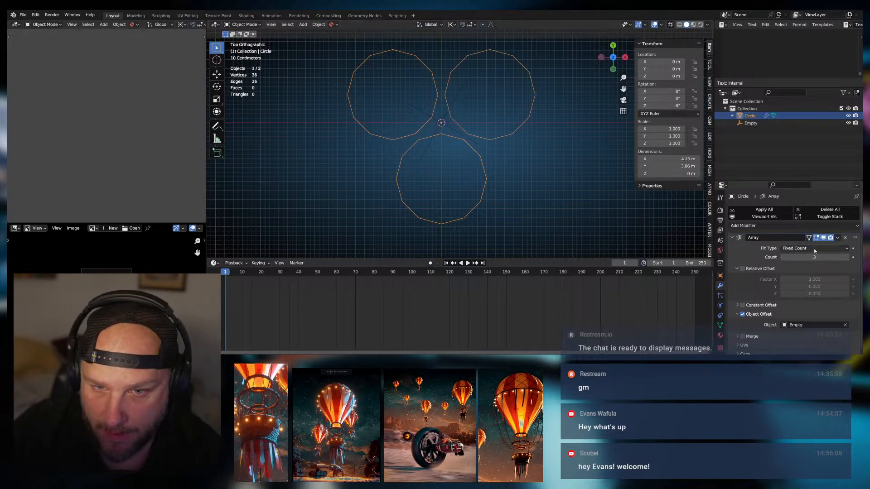
Try rotating the Empty around the global X and Z axes to test its effect on the arrayed circles
mouse_move(501, 165)
middle_down()
mouse_move(524, 177)
mouse_move(536, 132)
mouse_move(518, 158)
mouse_move(485, 170)
middle_up()
click(420, 148)
key(r)
key(x)
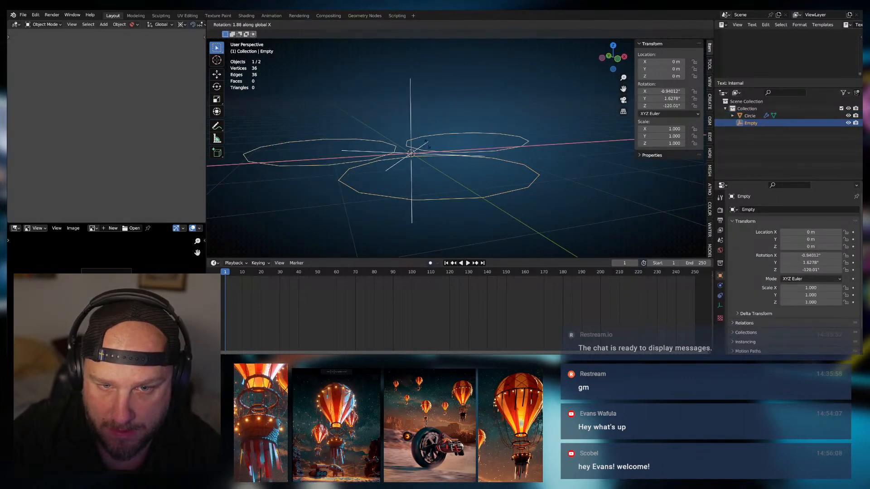
key(Escape)
middle_drag(437, 161, 453, 149)
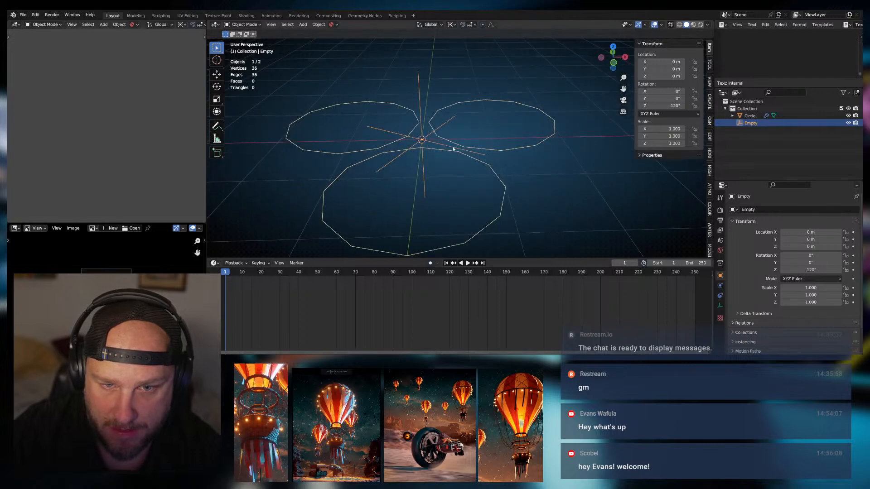
key(r)
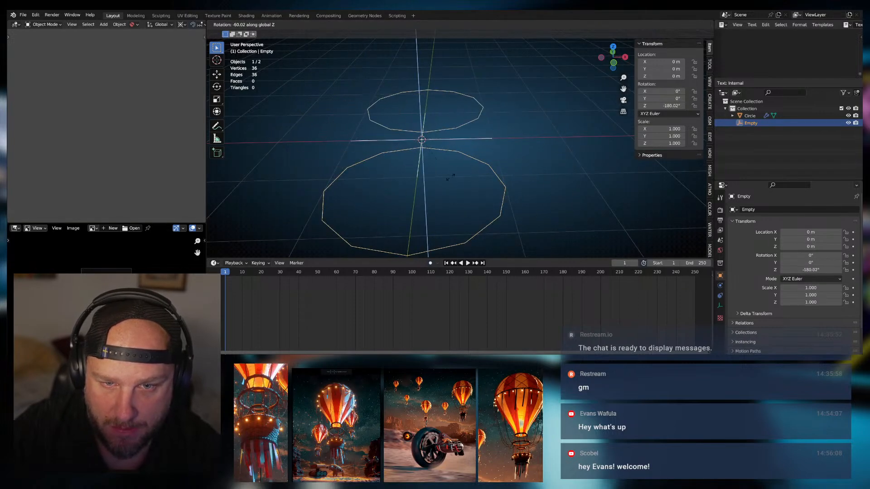
key(Escape)
middle_drag(472, 170, 457, 154)
Try rotating the circle object freely and around the global X and Y axes
click(435, 157)
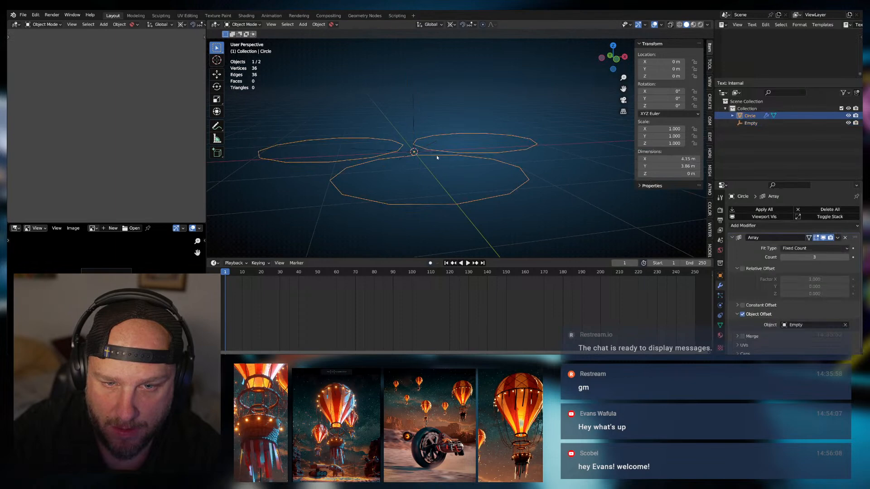
key(r)
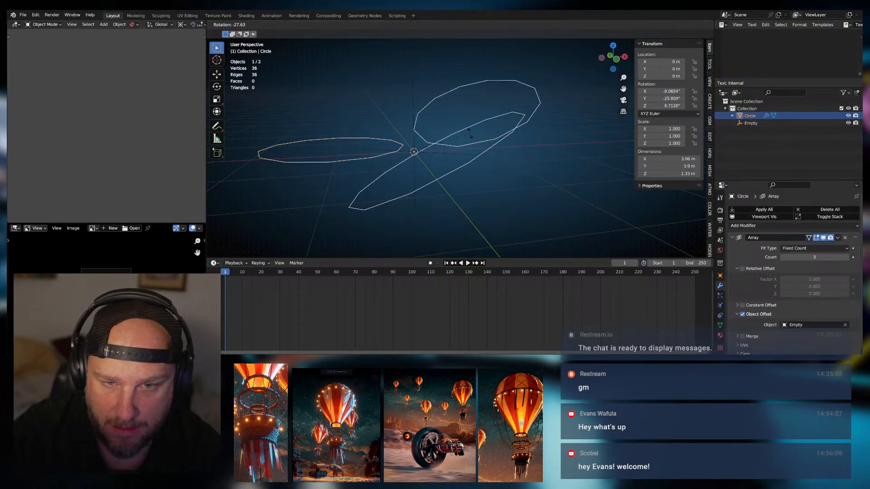
key(Escape)
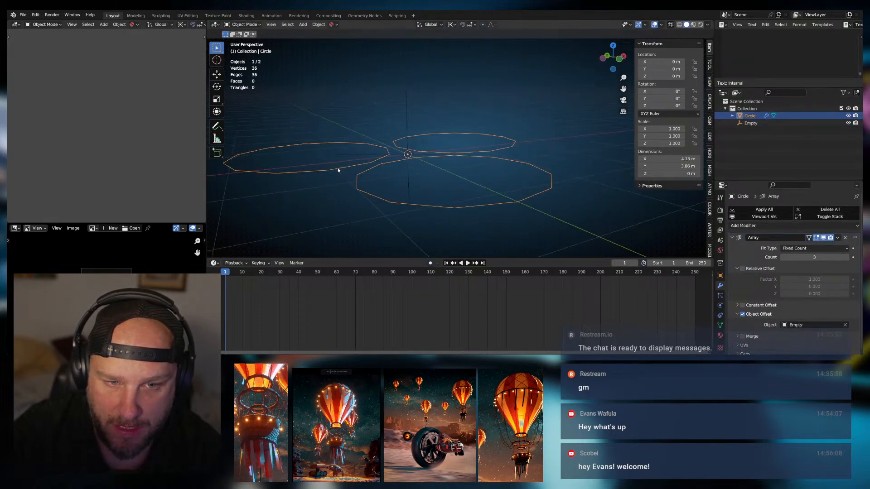
middle_drag(472, 213, 411, 194)
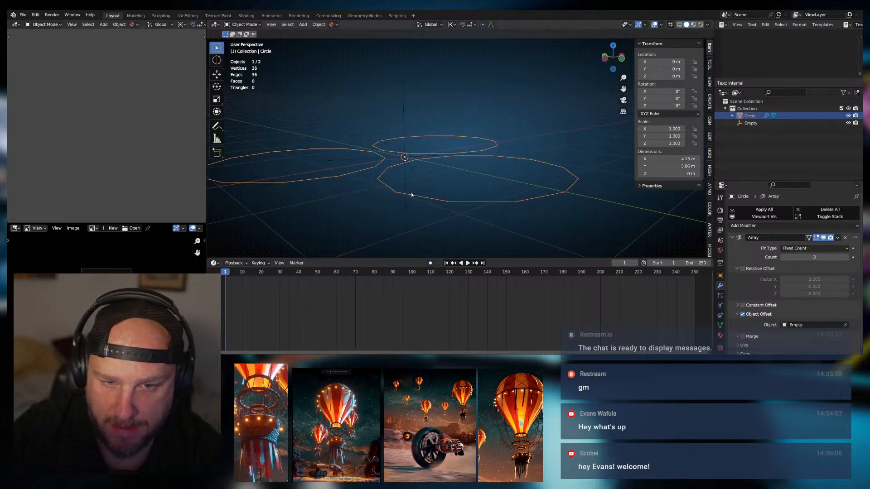
click(437, 204)
click(436, 201)
key(r)
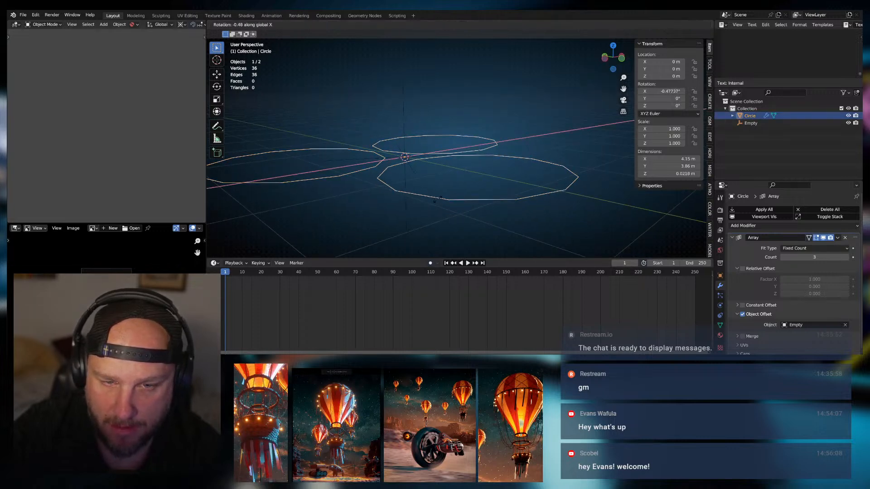
key(y)
right_click(421, 208)
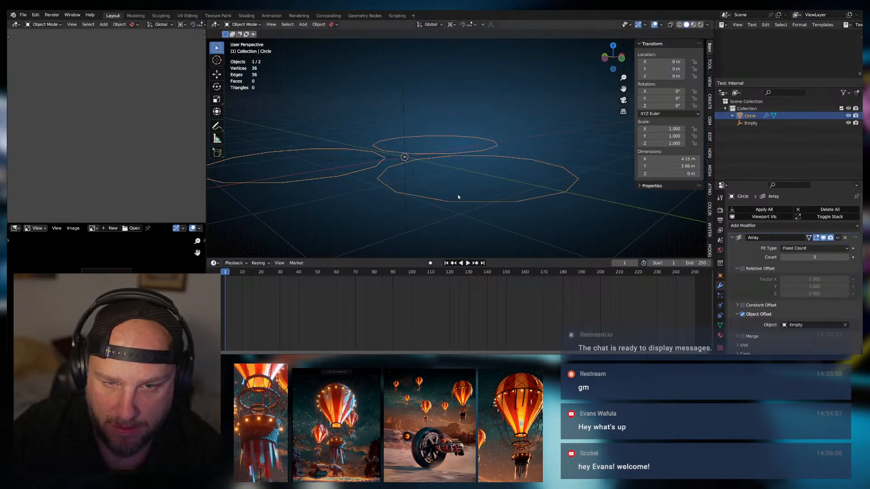
Set the circle's Array count to 4 and rotate the Empty about 26.8° around the global Z axis
click(846, 258)
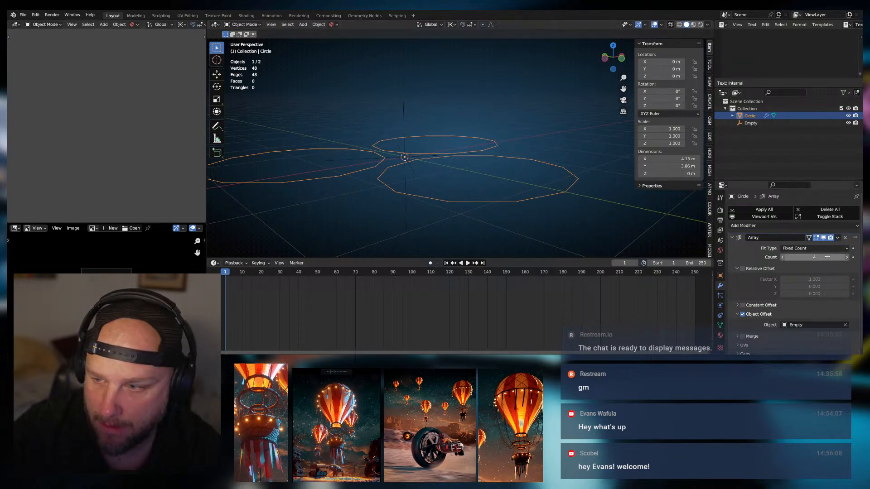
middle_drag(534, 206, 599, 229)
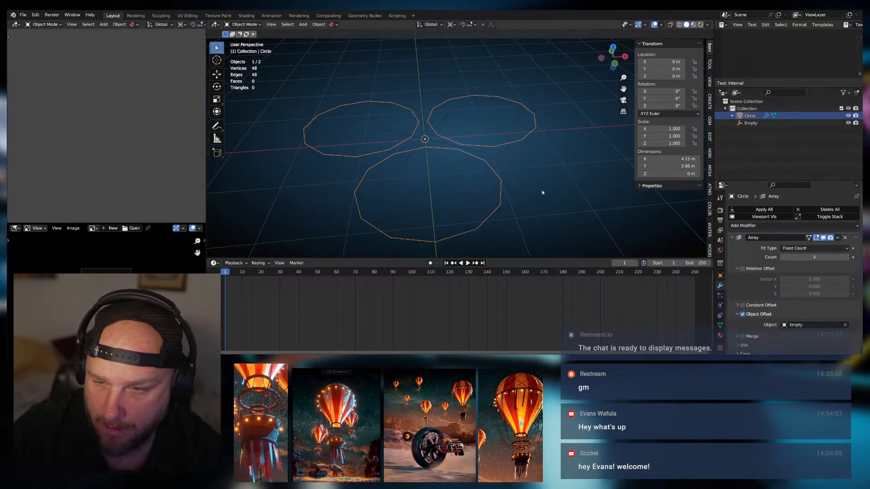
click(441, 145)
key(r)
key(z)
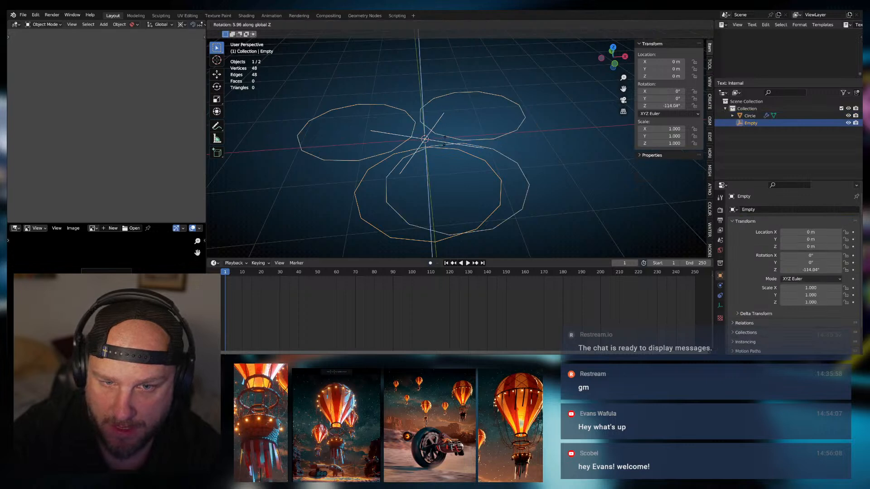
click(471, 158)
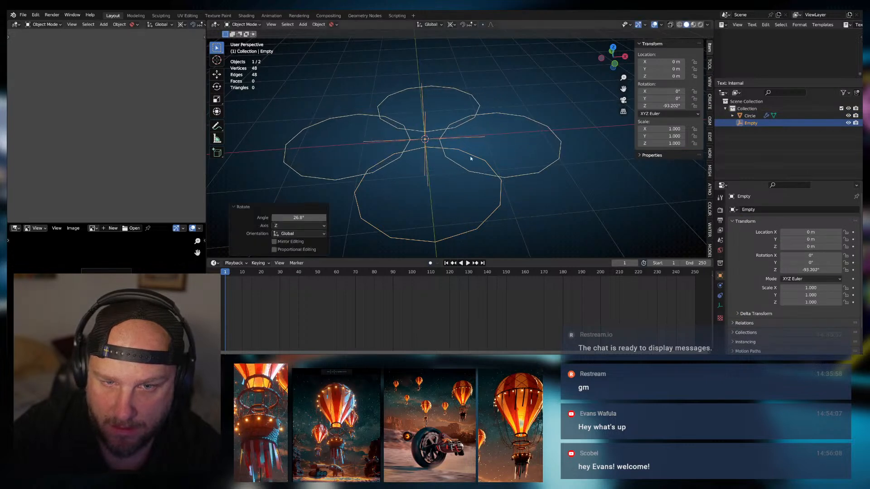
Try freely rotating the circle object with its four-copy array
click(499, 205)
key(r)
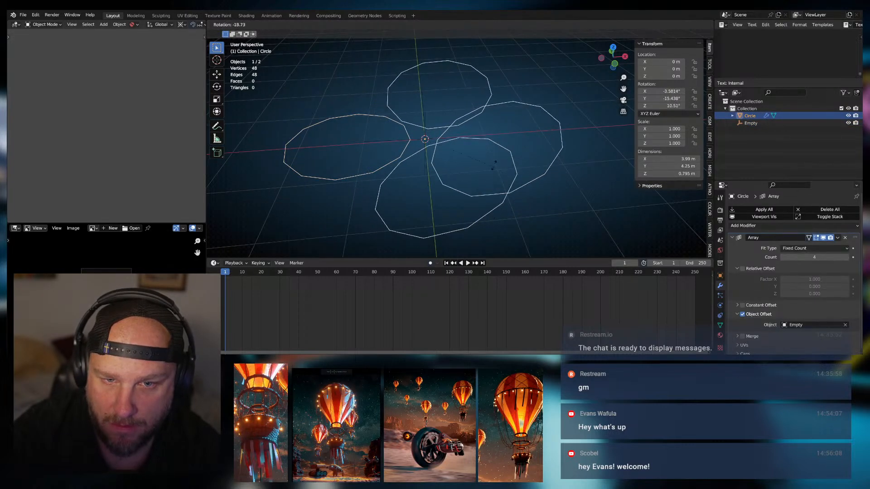
key(Escape)
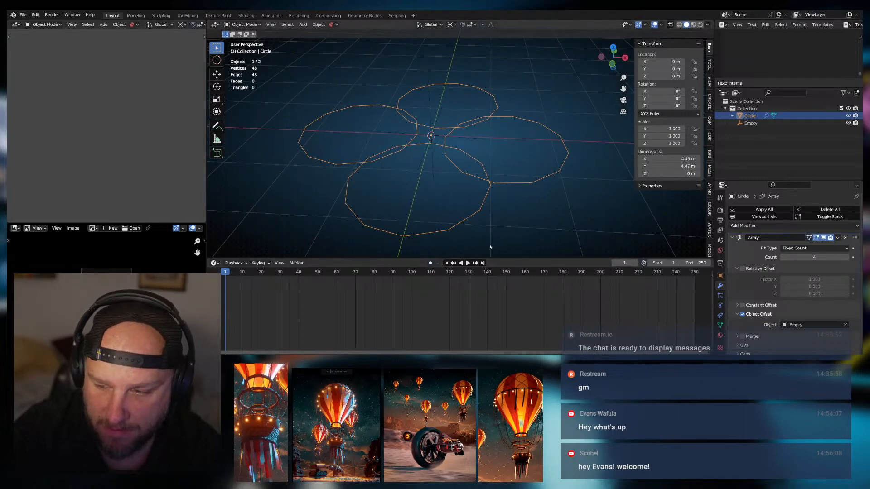
middle_drag(489, 244, 453, 192)
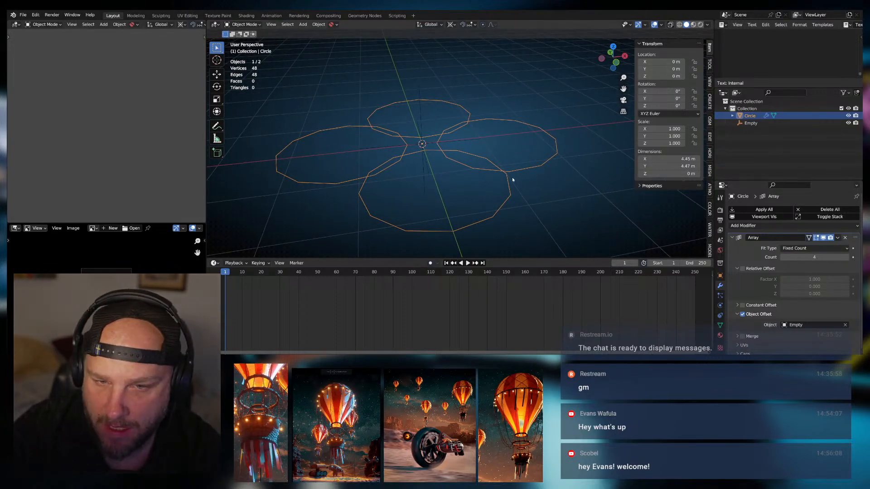
mouse_move(512, 180)
middle_down()
mouse_move(534, 161)
mouse_move(509, 178)
mouse_move(526, 186)
middle_up()
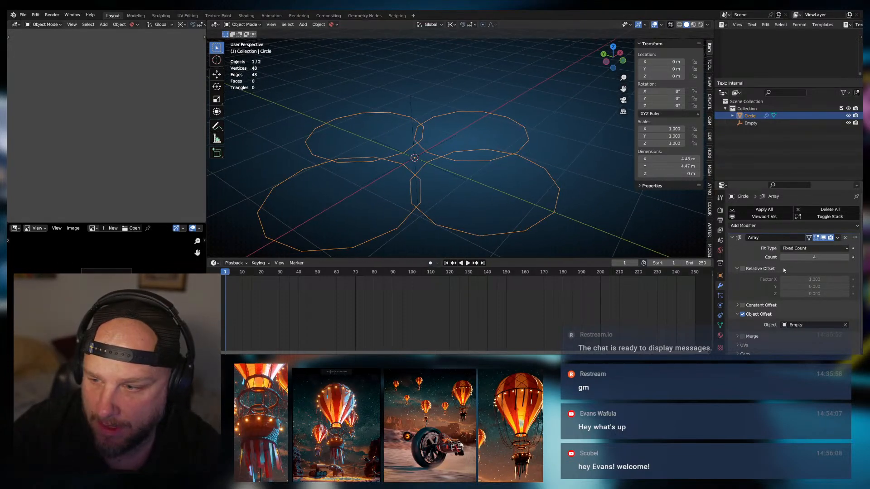
Switch the circle's Array from Object Offset to Relative Offset, then try a different Y factor and undo it
scroll(783, 270, down, 1)
click(743, 310)
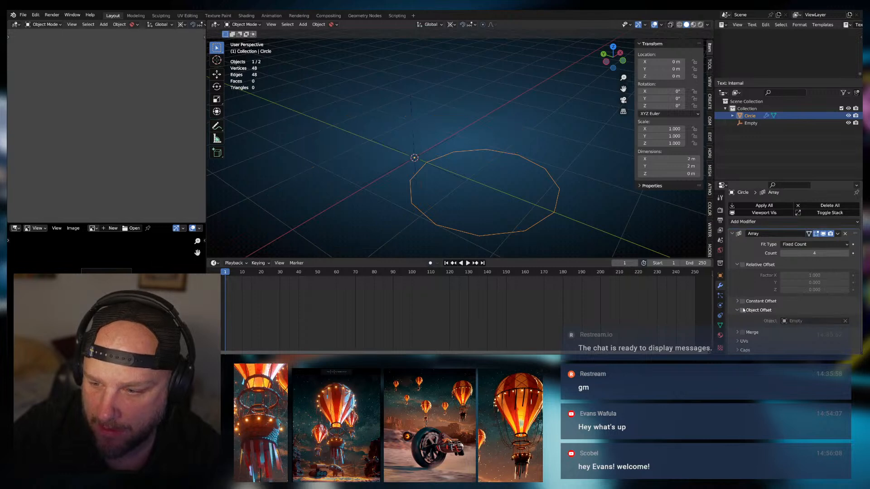
click(742, 265)
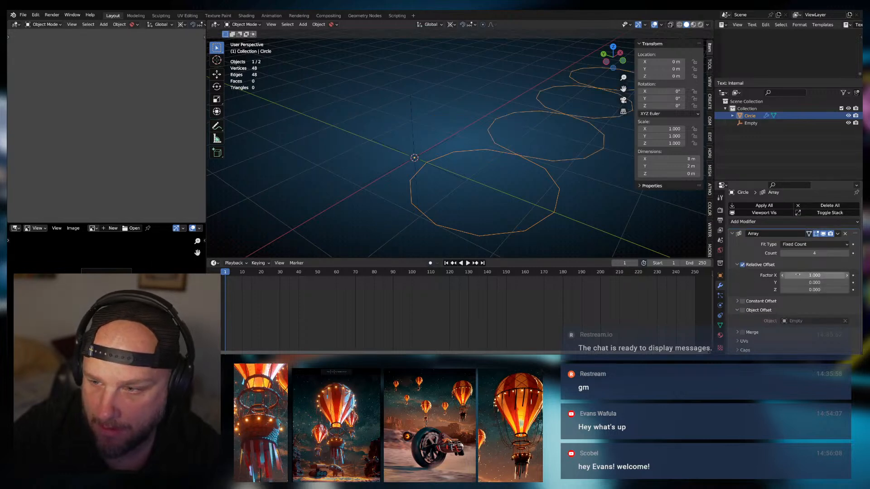
drag(809, 282, 783, 282)
key(ctrl+z)
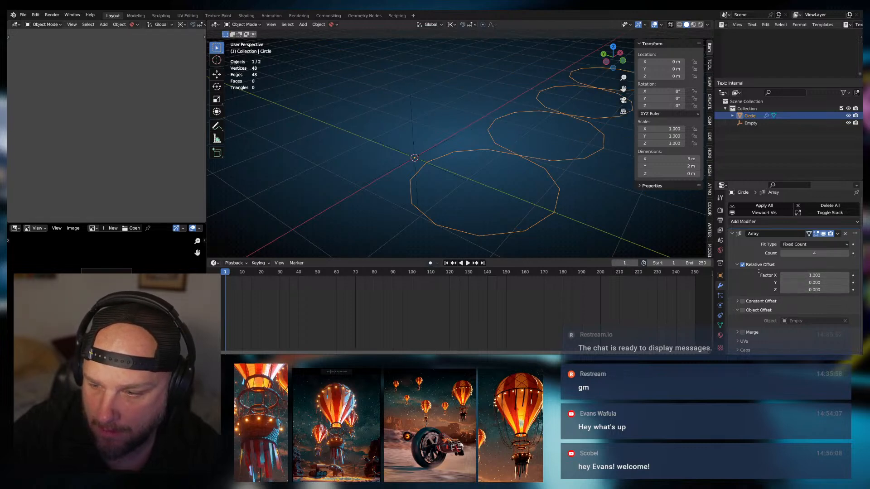
Enable Object Offset alongside Relative Offset on the circle's Array and expand the Constant Offset, Merge, UVs and Caps settings
click(754, 301)
scroll(755, 310, down, 2)
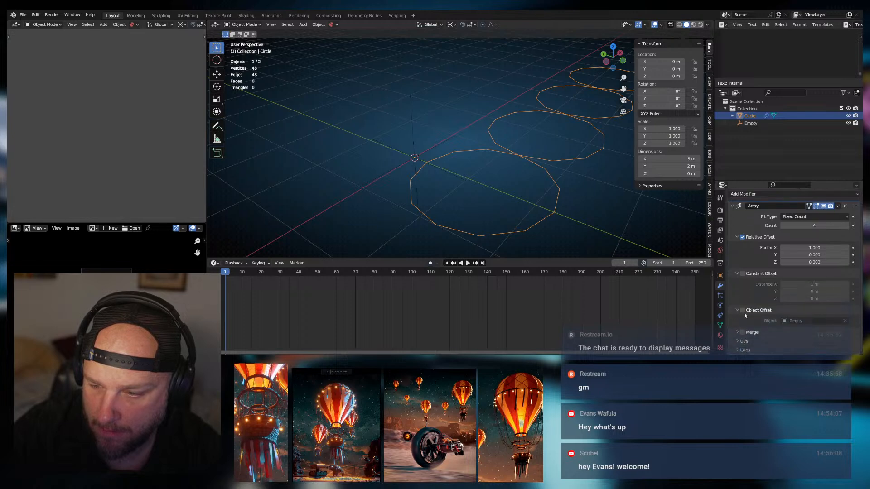
click(741, 311)
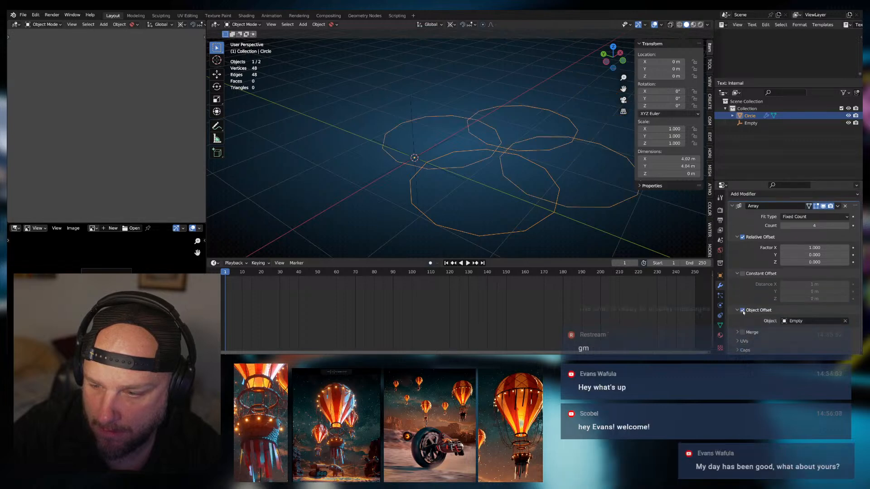
click(738, 350)
scroll(743, 349, down, 2)
click(738, 322)
scroll(738, 322, down, 1)
click(738, 302)
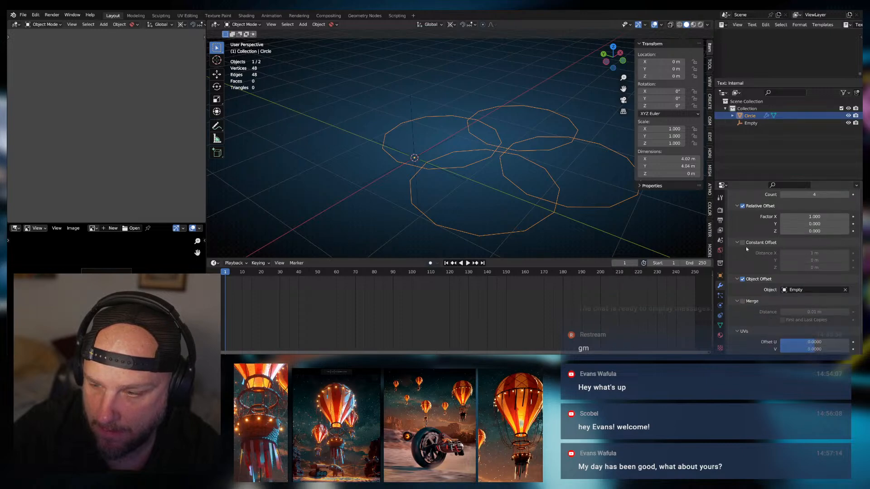
Try freely rotating the Empty with both Array offsets enabled, and inspect the circle copies from above
click(751, 123)
key(r)
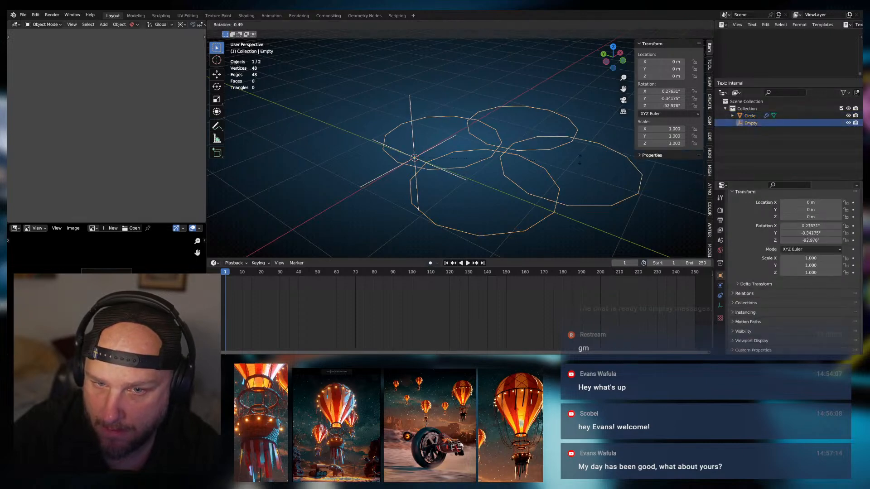
right_click(547, 190)
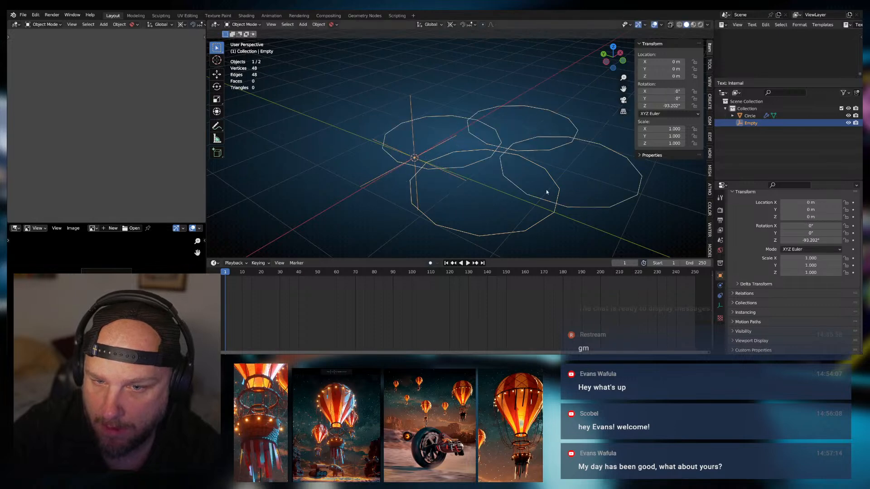
middle_drag(579, 208, 537, 216)
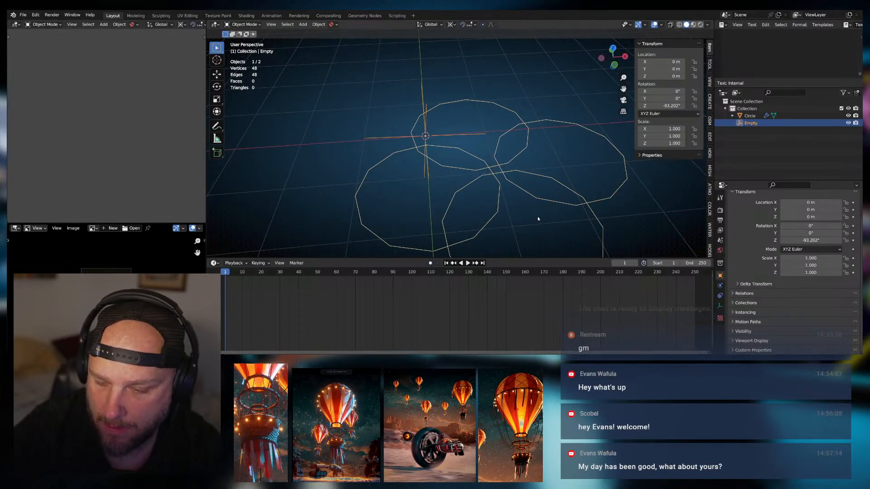
key(KP_7)
scroll(498, 194, down, 2)
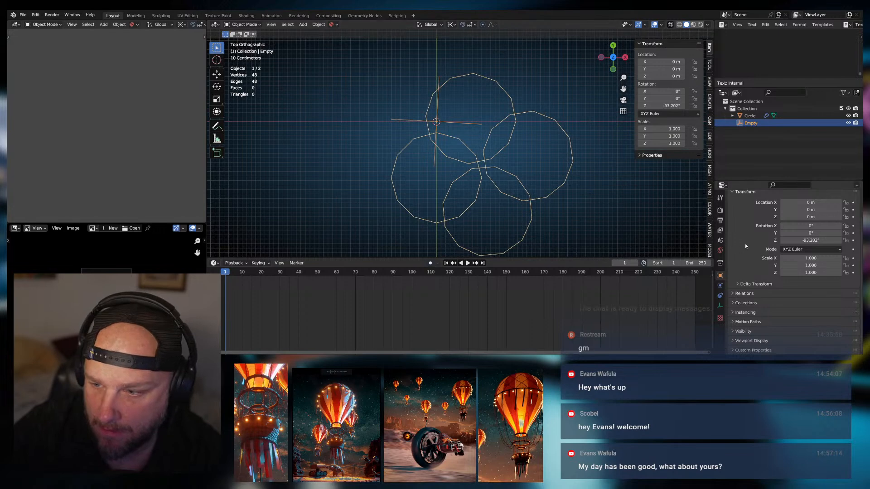
scroll(745, 243, up, 3)
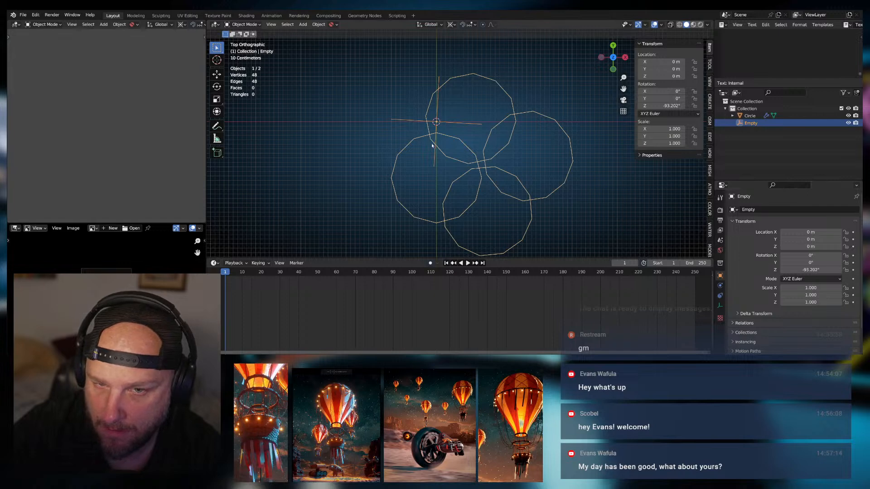
Disable Relative Offset on the circle's Array so only Object Offset drives the copies
click(408, 138)
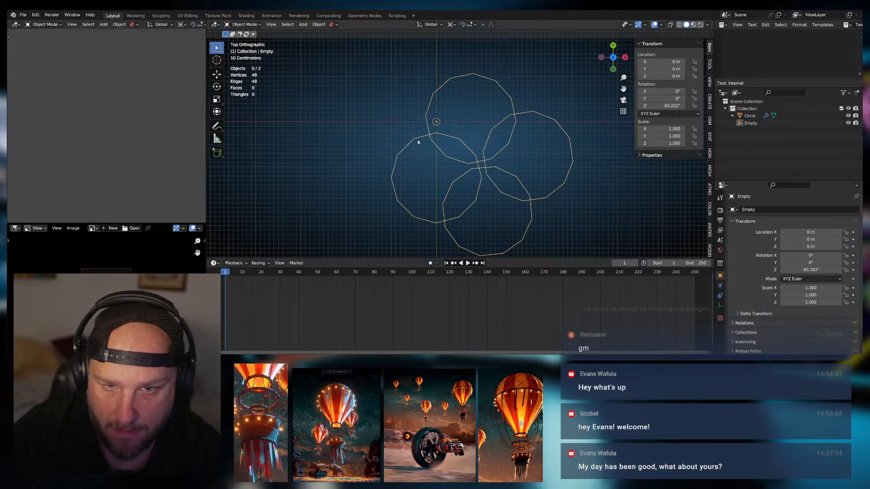
click(412, 139)
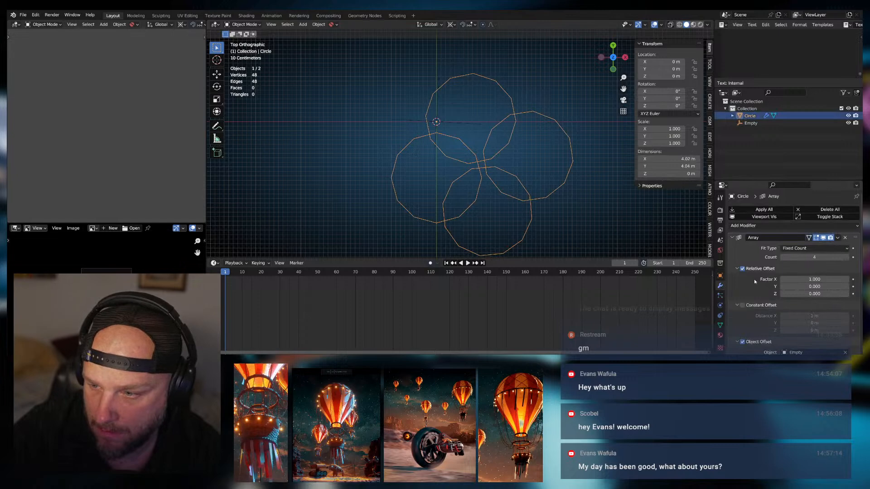
click(743, 269)
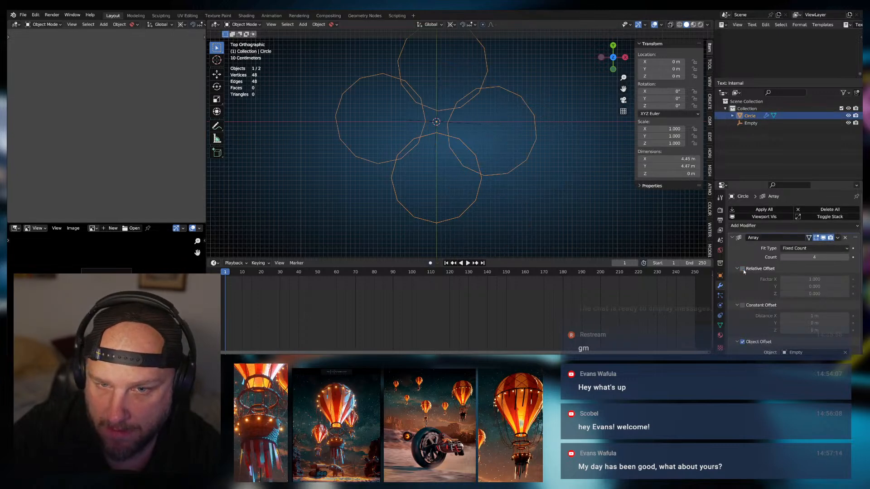
scroll(754, 313, down, 2)
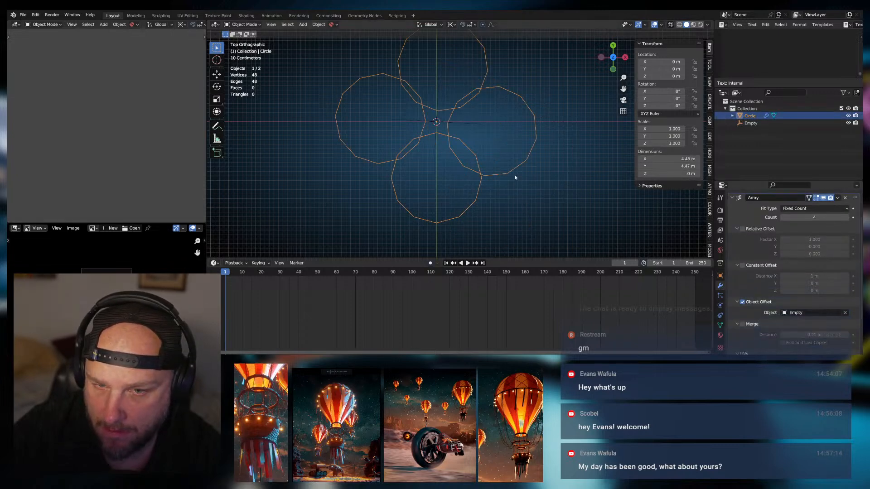
Try rotating the Empty freely in top view and around the X axis from the side
click(463, 123)
key(r)
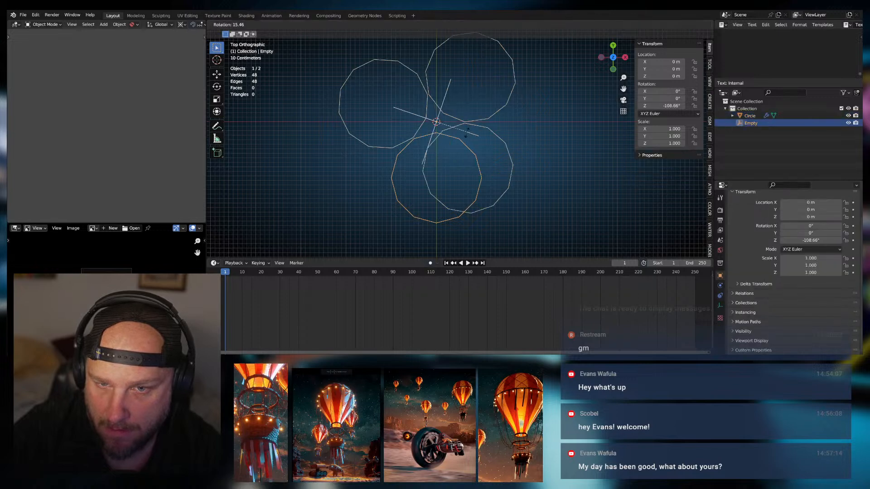
click(468, 131)
middle_drag(469, 131, 485, 74)
key(r)
key(x)
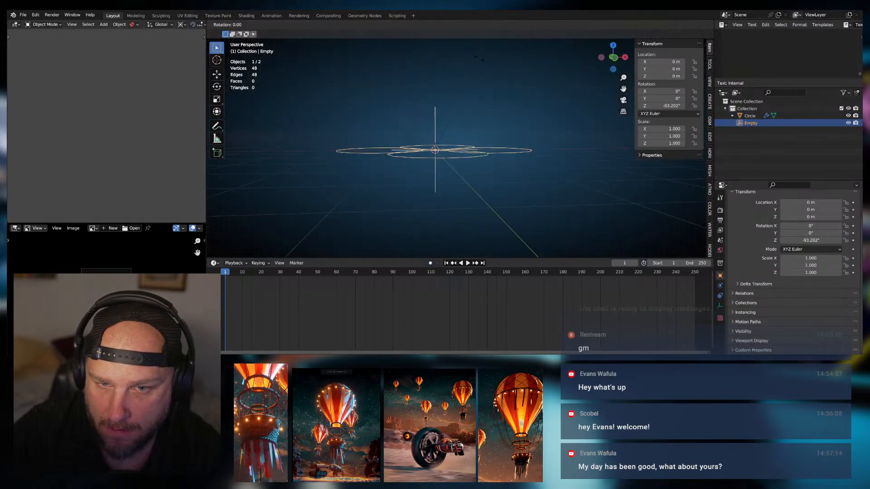
key(Escape)
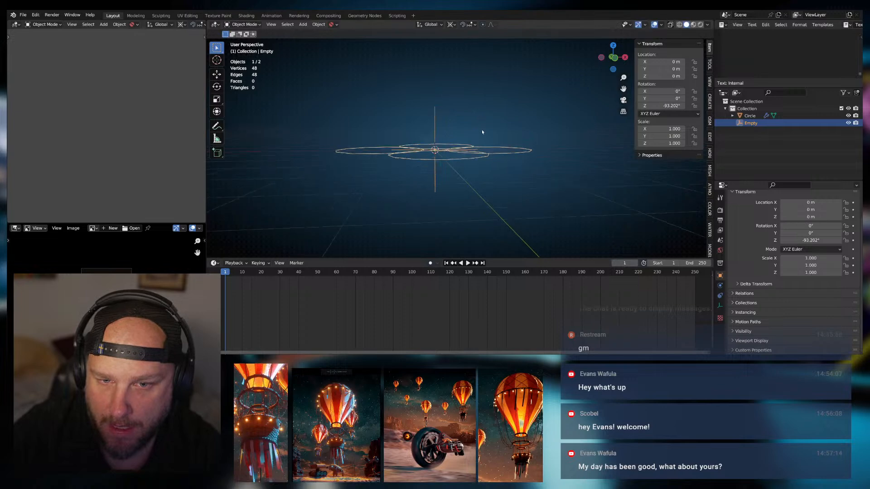
Try freely rotating the circle object with its Object Offset array
middle_drag(481, 132, 481, 180)
click(479, 175)
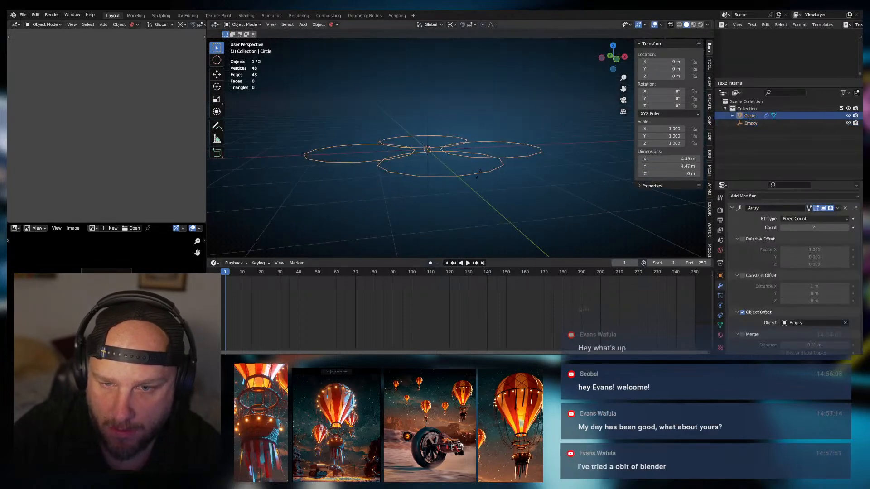
key(r)
key(Escape)
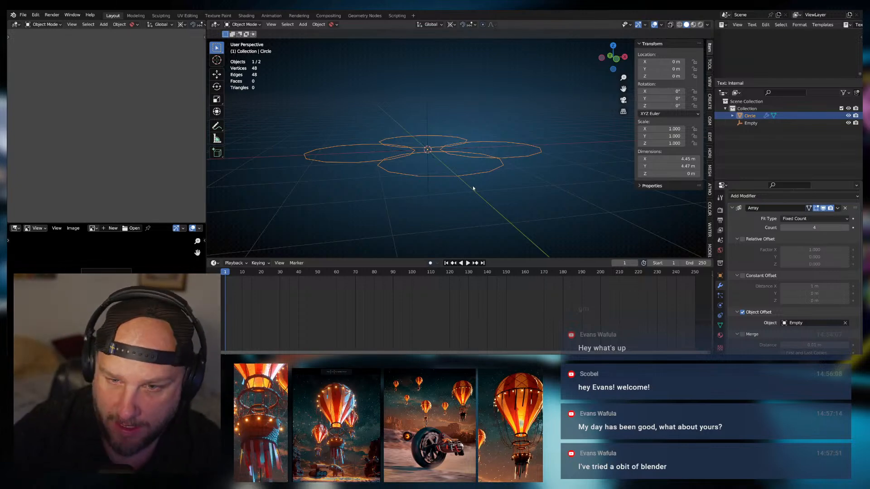
Remove the Array modifier from the circle
mouse_move(455, 183)
middle_down()
mouse_move(418, 200)
mouse_move(468, 185)
mouse_move(458, 189)
mouse_move(434, 172)
mouse_move(455, 208)
mouse_move(463, 199)
mouse_move(465, 188)
mouse_move(450, 203)
mouse_move(436, 158)
mouse_move(427, 175)
mouse_move(458, 162)
mouse_move(447, 185)
mouse_move(391, 181)
mouse_move(446, 191)
middle_up()
scroll(419, 200, up, 4)
scroll(456, 190, down, 3)
scroll(735, 237, up, 2)
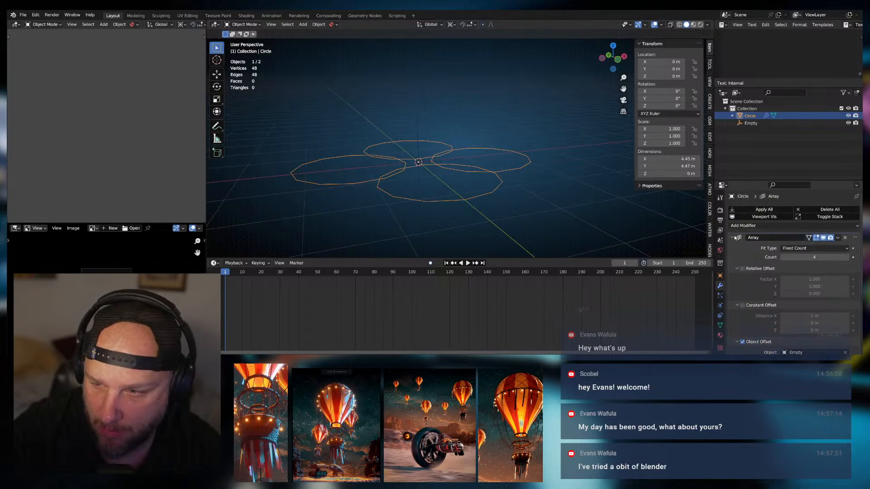
click(844, 237)
Rotate all of the circle's vertices 45° around the global Y axis in Edit Mode
middle_drag(484, 188, 482, 200)
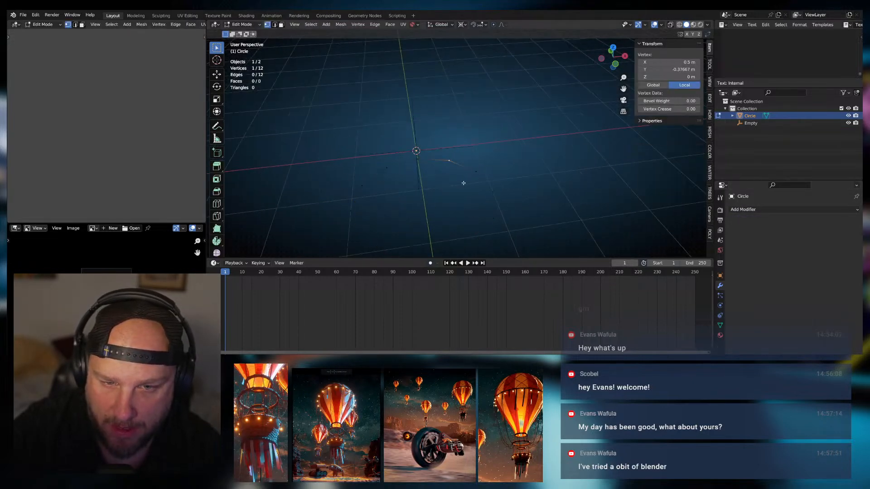
key(a)
click(454, 151)
key(a)
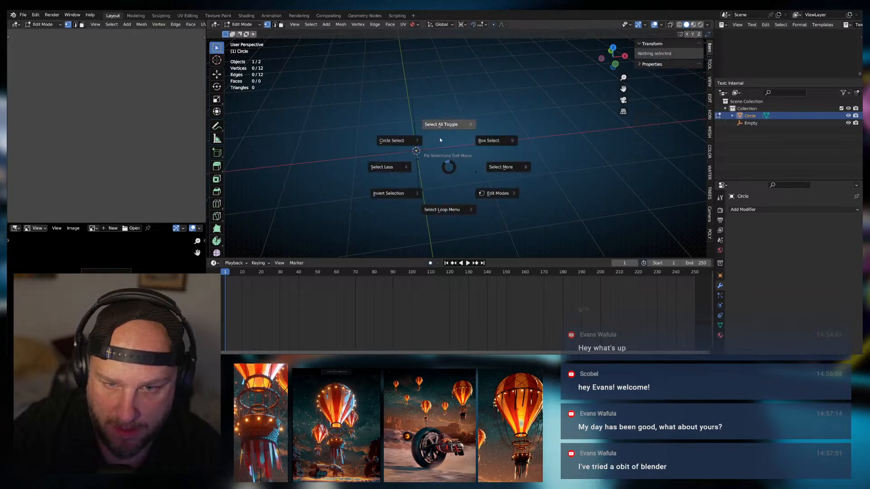
click(441, 140)
key(r)
key(x)
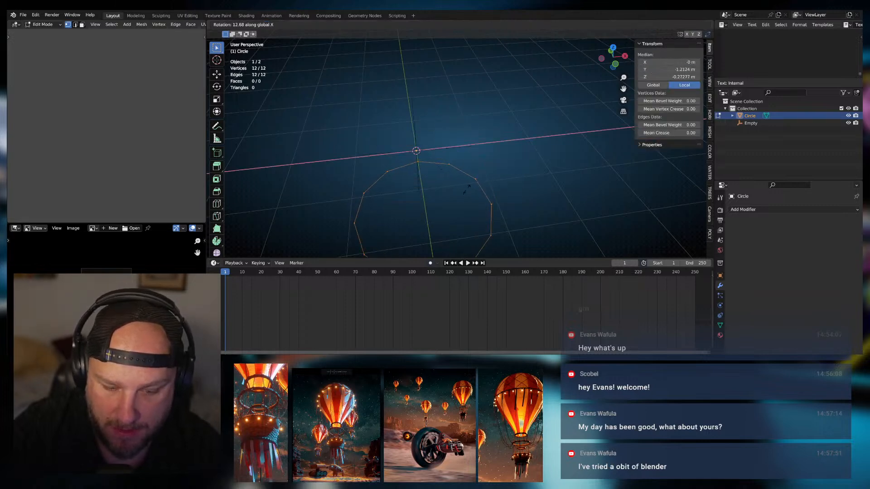
key(y)
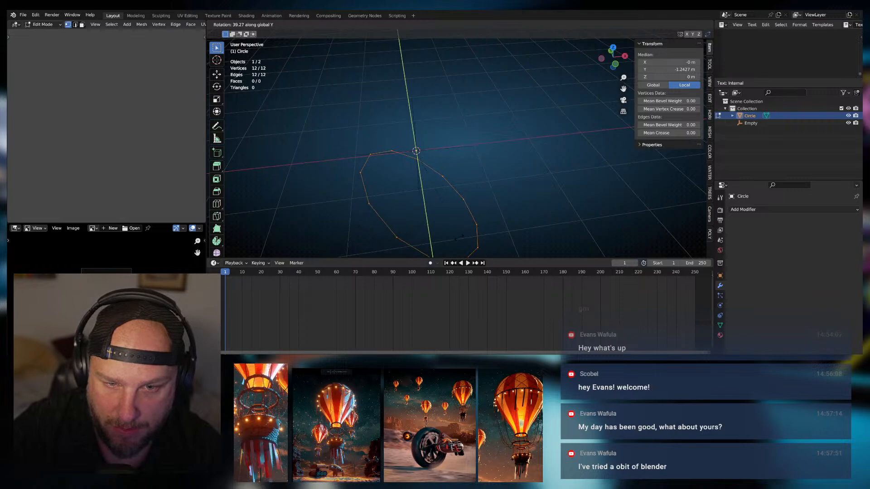
click(458, 171)
key(KP_1)
click(305, 218)
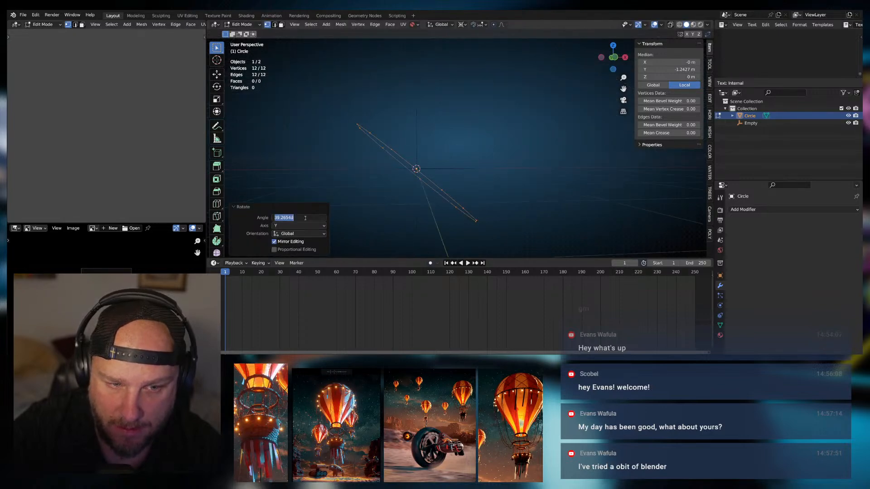
key(Return)
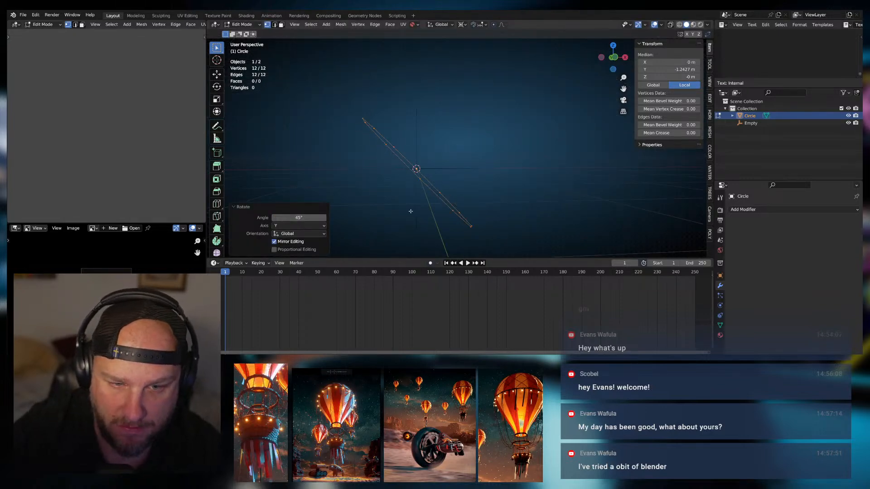
middle_drag(410, 211, 479, 225)
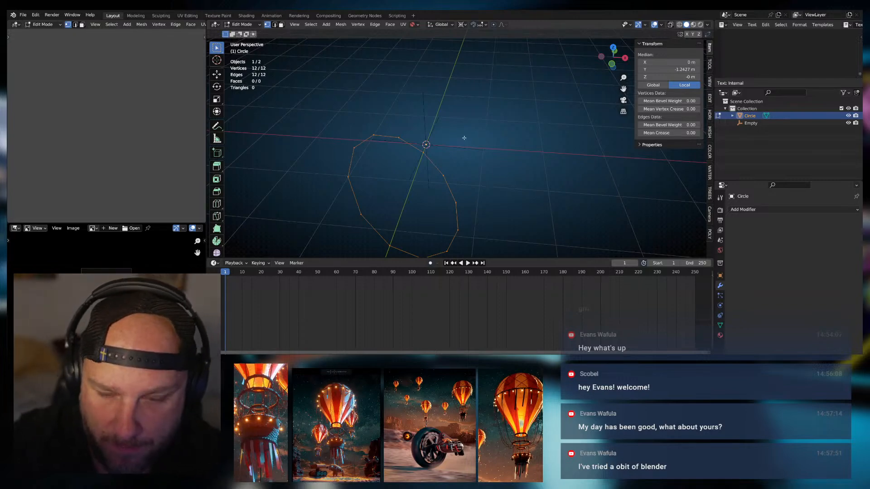
Duplicate the tilted profile twice from the top view, rotating each copy 120° around the origin, and return to Object Mode
key(KP_7)
scroll(479, 146, down, 1)
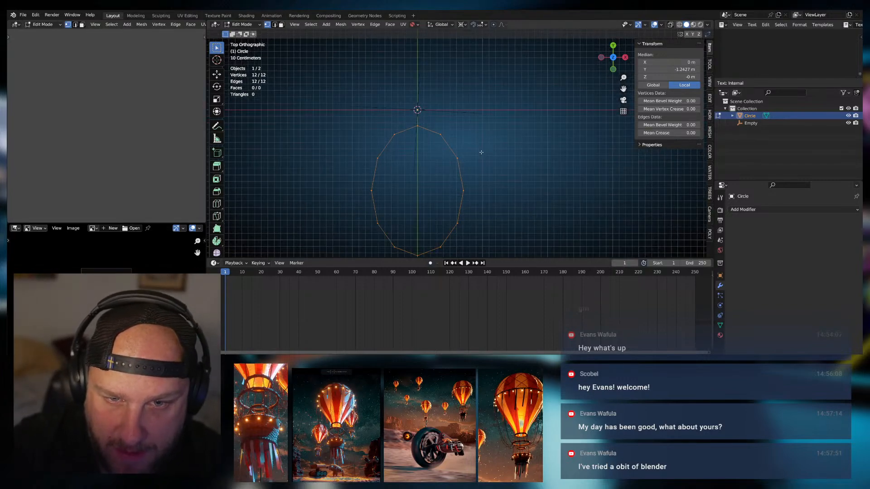
key(shift+d)
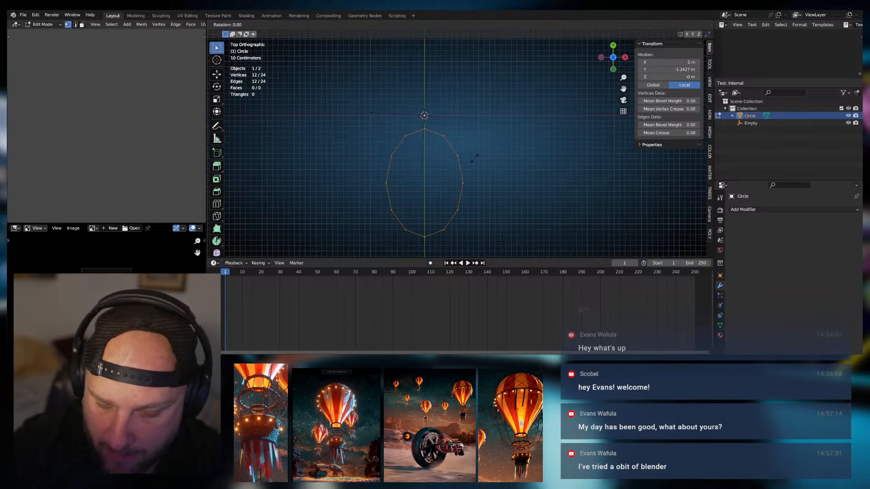
text(120)
key(Return)
key(shift+d)
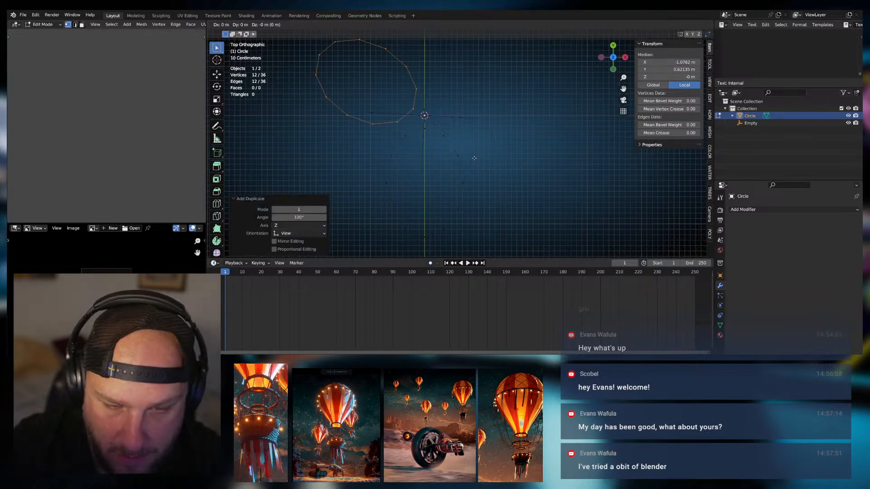
text(r120)
key(Return)
middle_drag(474, 158, 599, 189)
key(Tab)
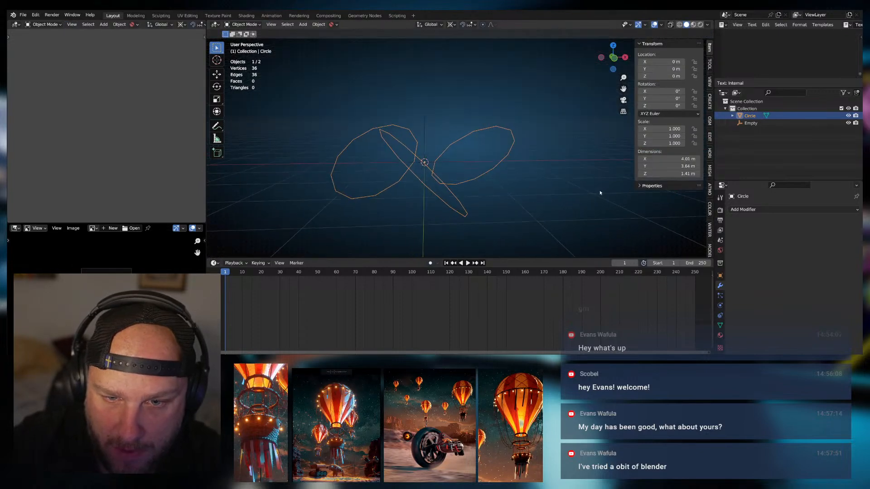
Add a Screw modifier to the three profiles and set its Screw distance to 7.1 m
click(752, 211)
click(705, 145)
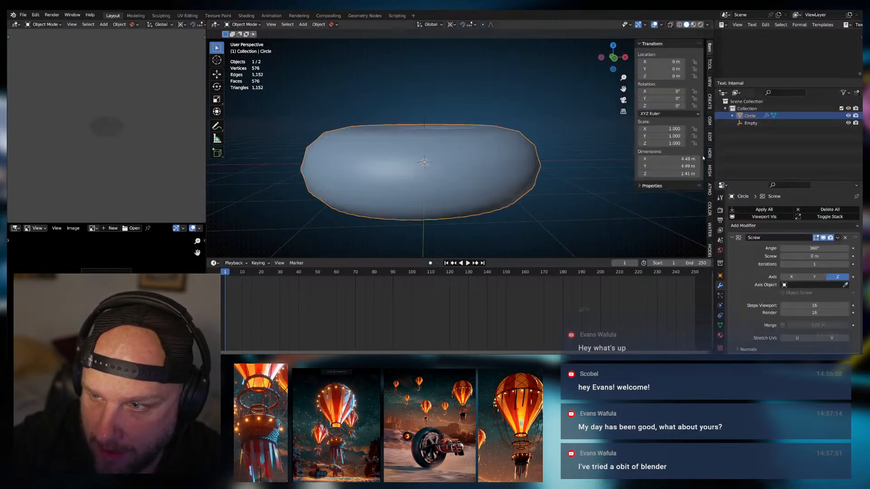
drag(814, 256, 834, 256)
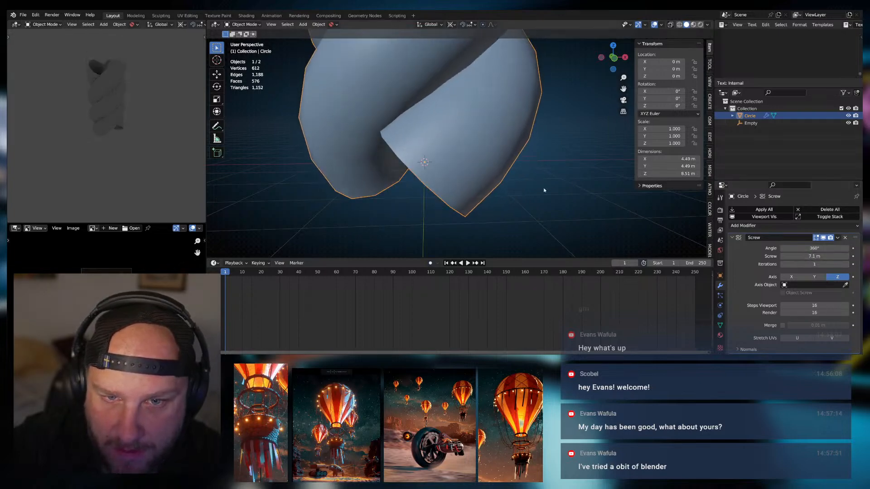
scroll(522, 178, down, 8)
shift+middle_drag(495, 151, 483, 188)
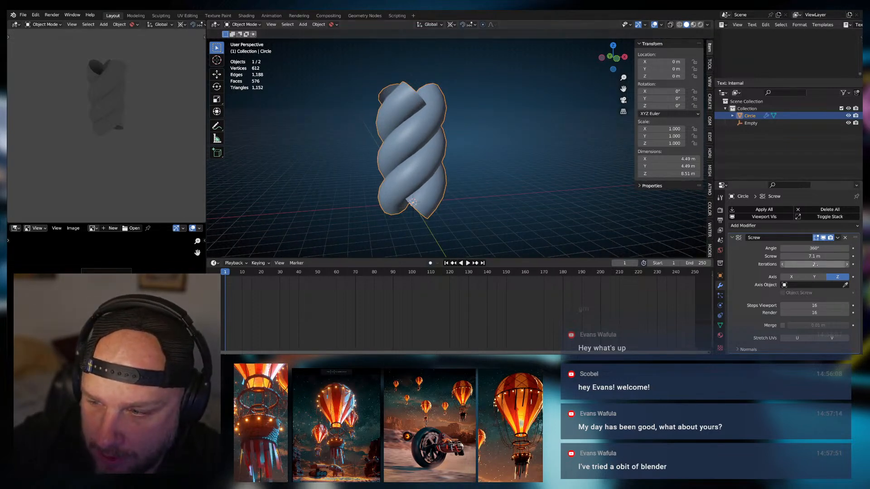
Try 2 iterations on the Screw modifier, and set the count back to 1
click(847, 264)
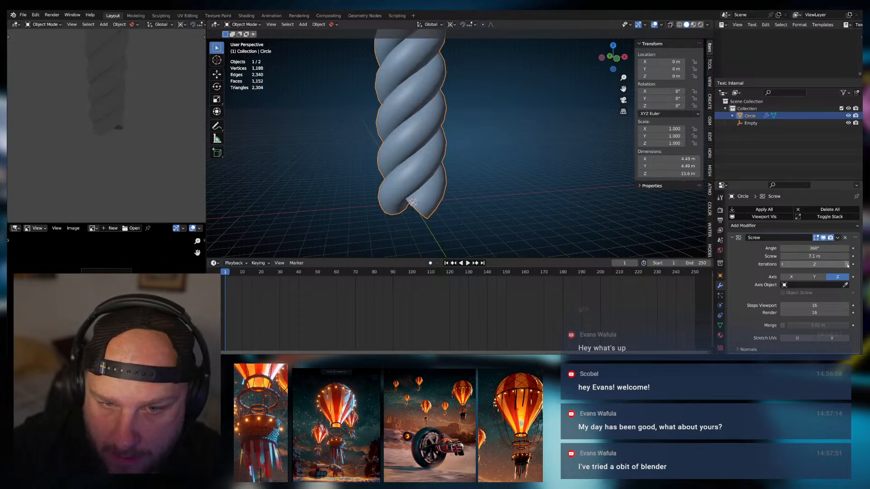
scroll(520, 190, down, 5)
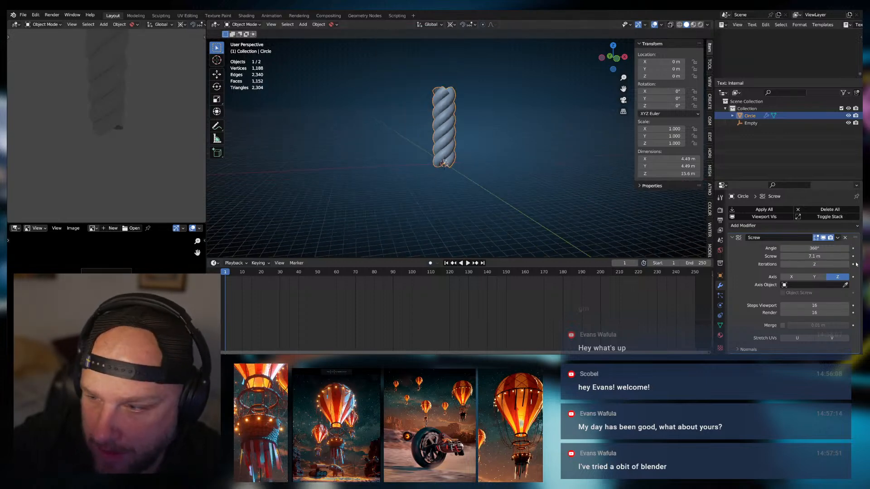
mouse_move(805, 264)
mouse_down()
mouse_move(822, 264)
mouse_move(788, 264)
mouse_up()
scroll(505, 165, down, 15)
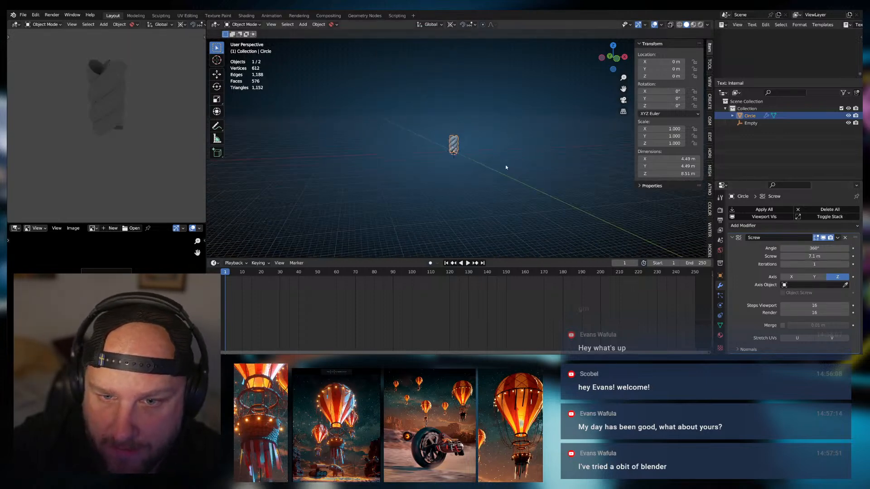
Set the Screw modifier to 4 iterations with a Screw distance of 9.1 m, and collapse its settings
scroll(499, 164, up, 10)
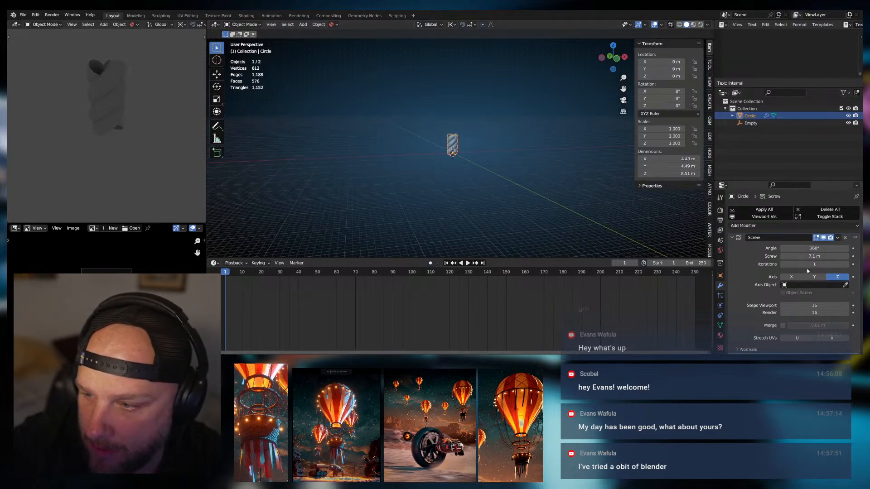
mouse_move(814, 264)
mouse_down()
mouse_move(838, 264)
mouse_move(801, 264)
mouse_up()
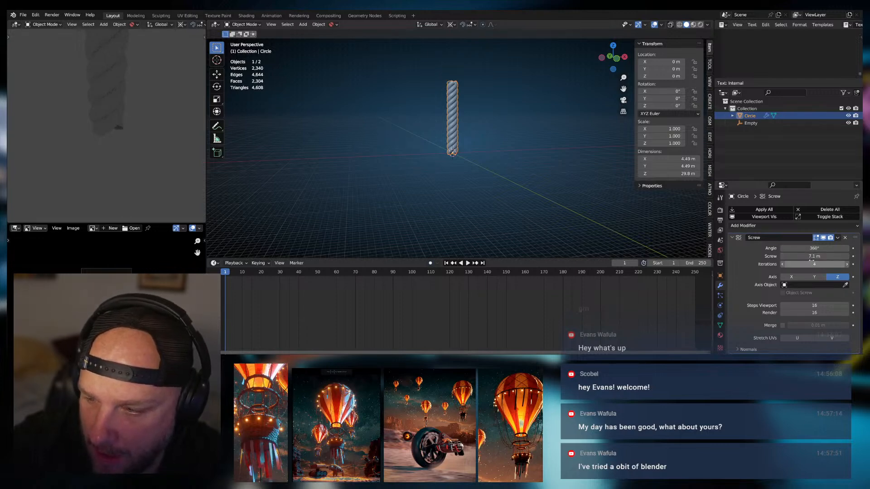
text(2)
key(Return)
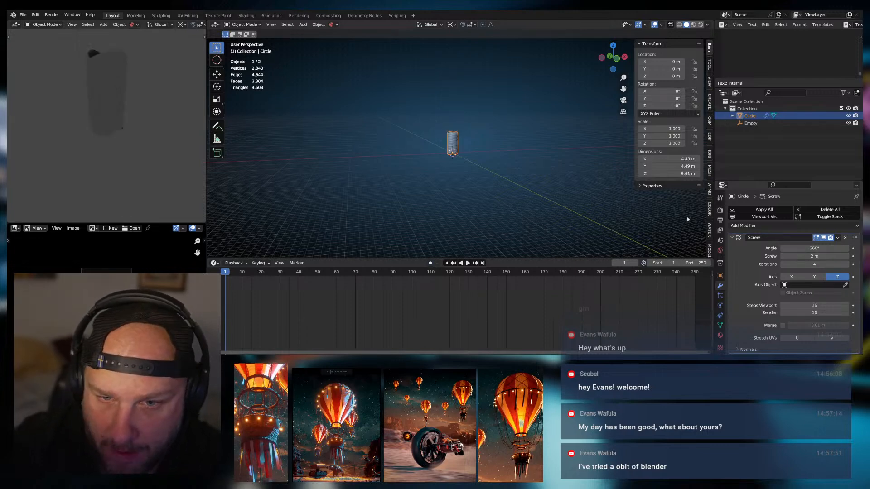
key(KP_Decimal)
drag(813, 256, 845, 256)
middle_drag(535, 180, 495, 186)
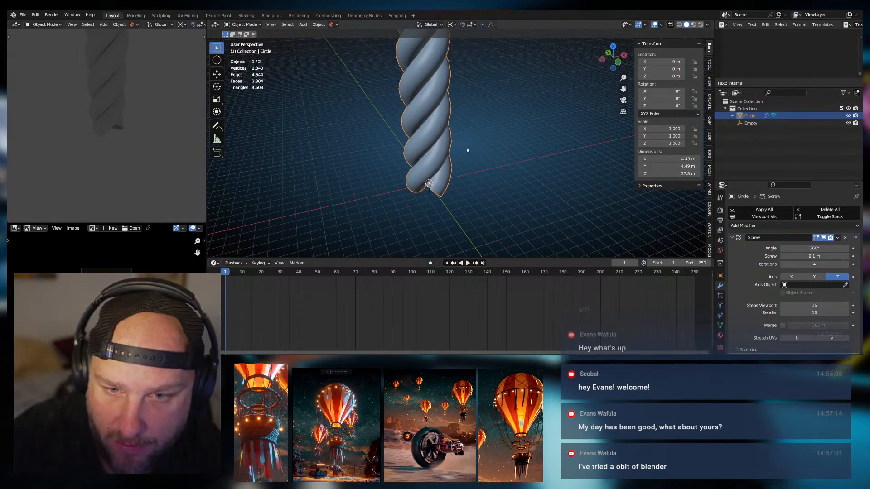
middle_drag(466, 148, 483, 183)
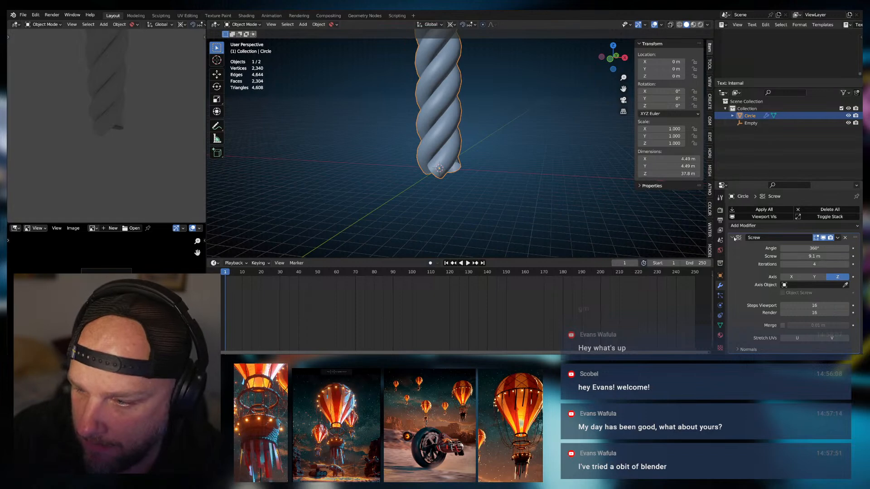
click(733, 238)
mouse_move(476, 196)
middle_down()
mouse_move(481, 182)
mouse_move(472, 190)
mouse_move(481, 210)
middle_up()
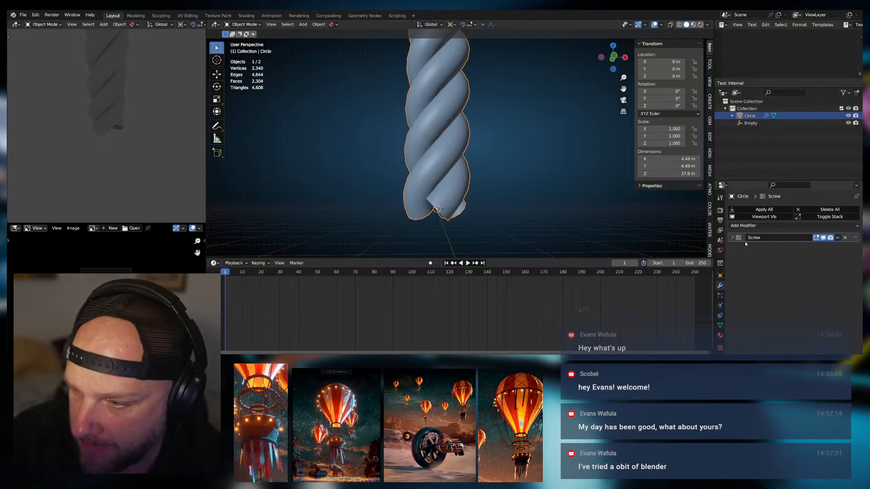
Deselect the rope and add a Bezier curve at the world origin
click(744, 226)
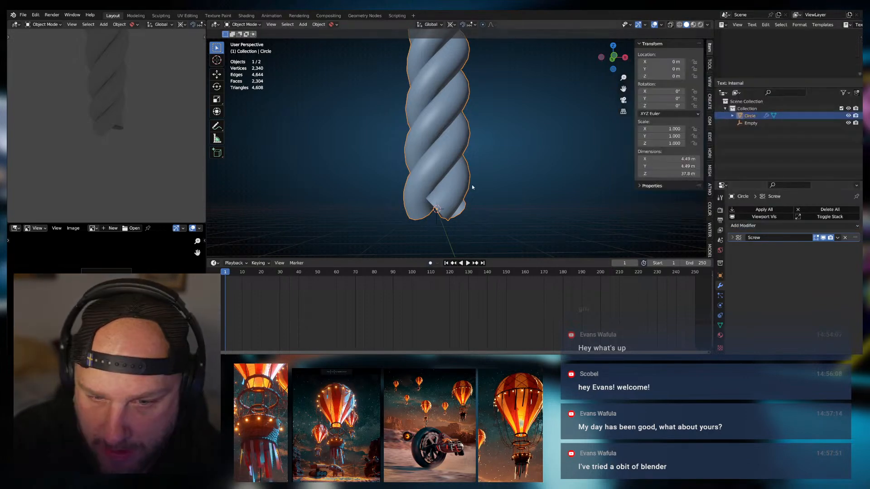
middle_drag(472, 187, 477, 193)
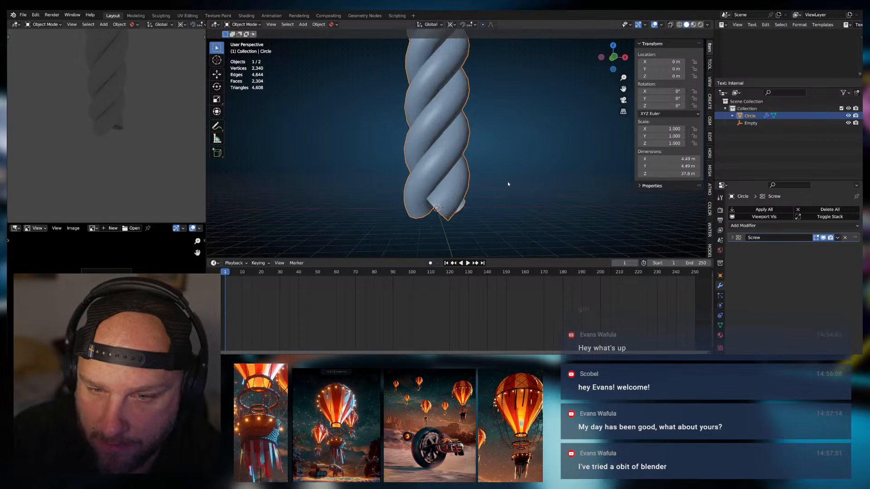
click(317, 128)
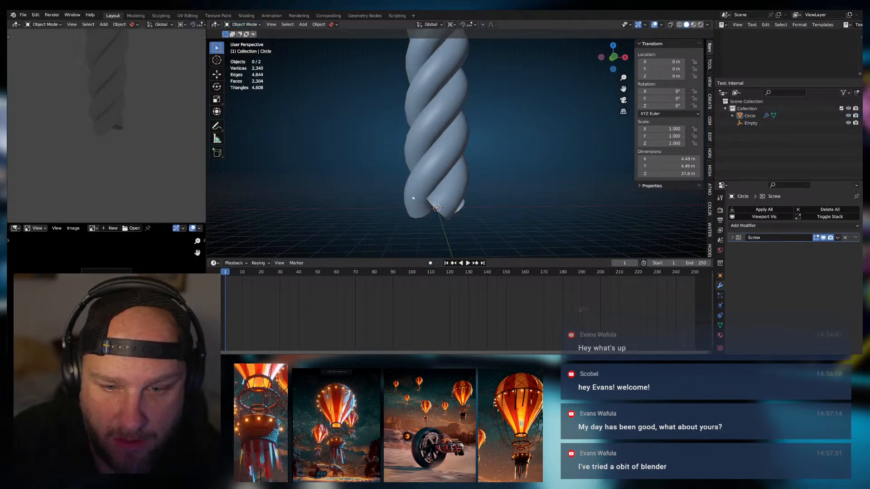
middle_drag(365, 192, 336, 96)
click(303, 24)
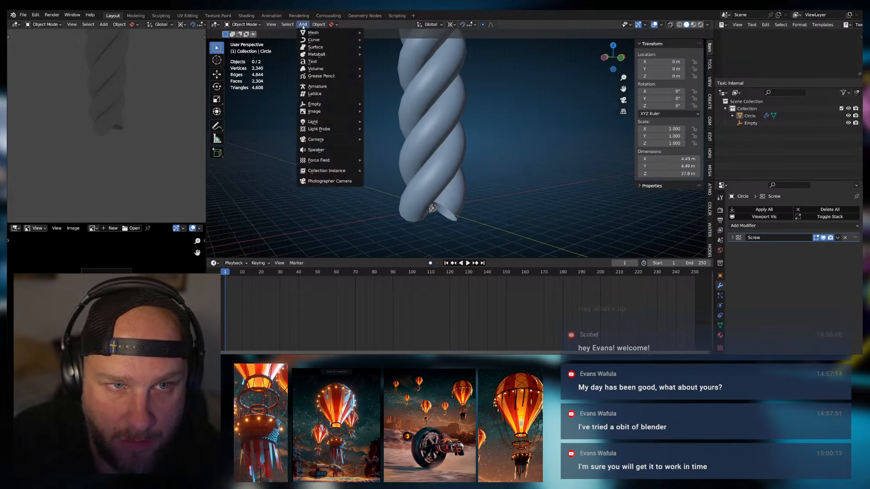
mouse_move(330, 41)
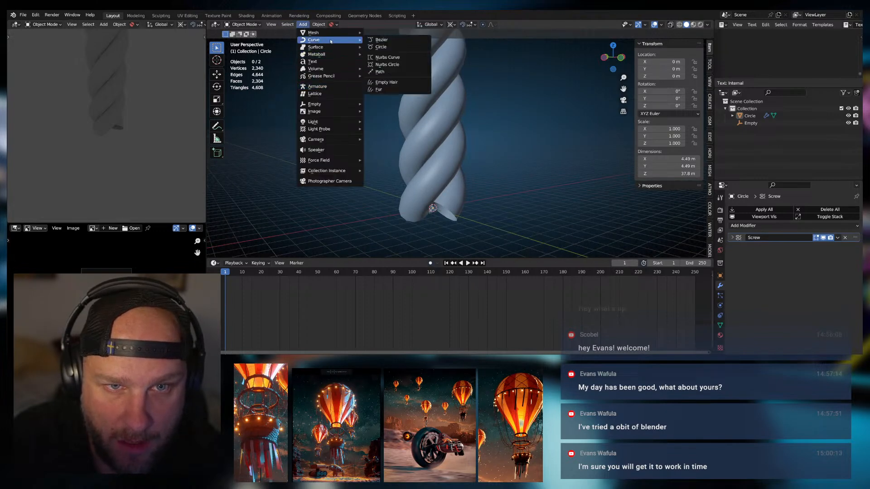
click(382, 40)
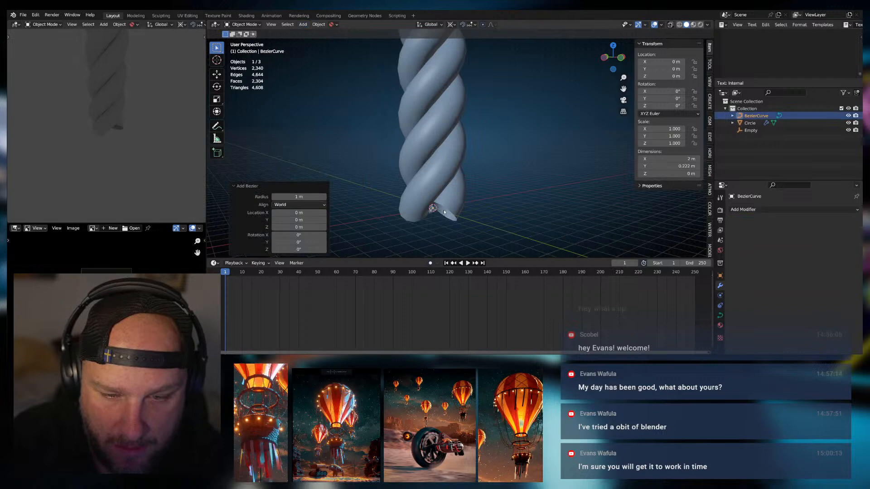
Delete the Bezier curve's control point at X -1 m in Edit Mode
key(Tab)
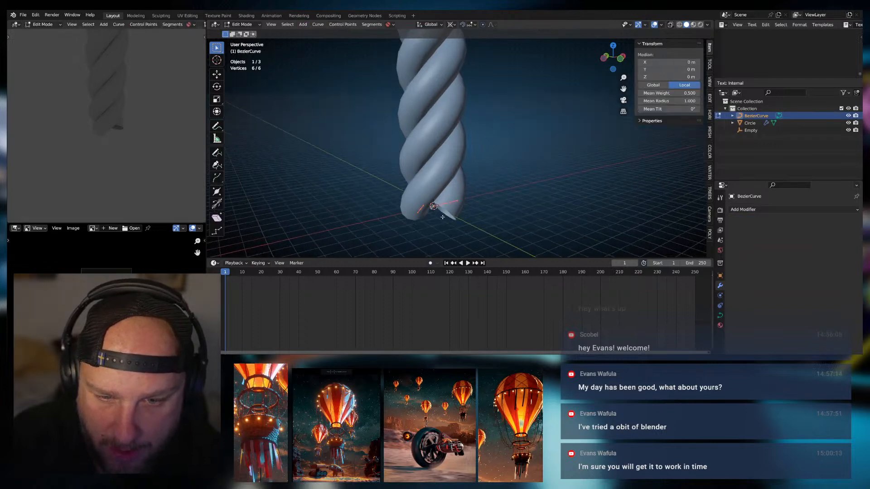
scroll(461, 205, up, 5)
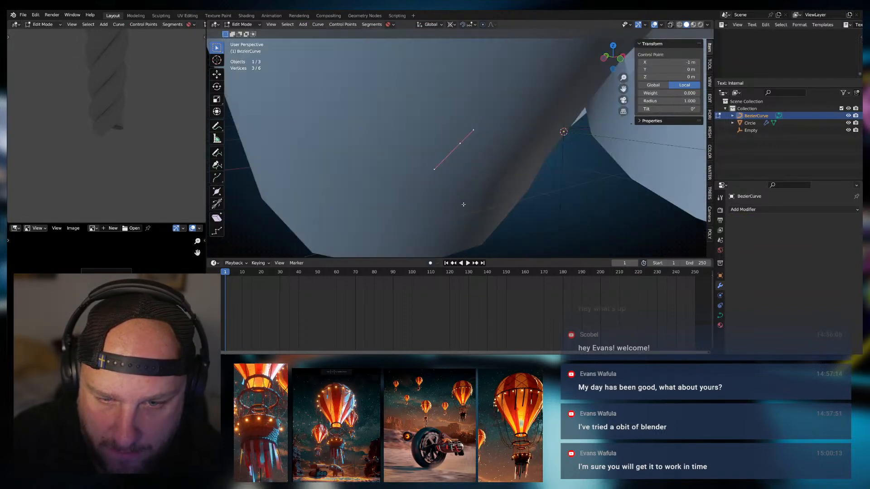
scroll(461, 205, down, 2)
key(x)
click(455, 176)
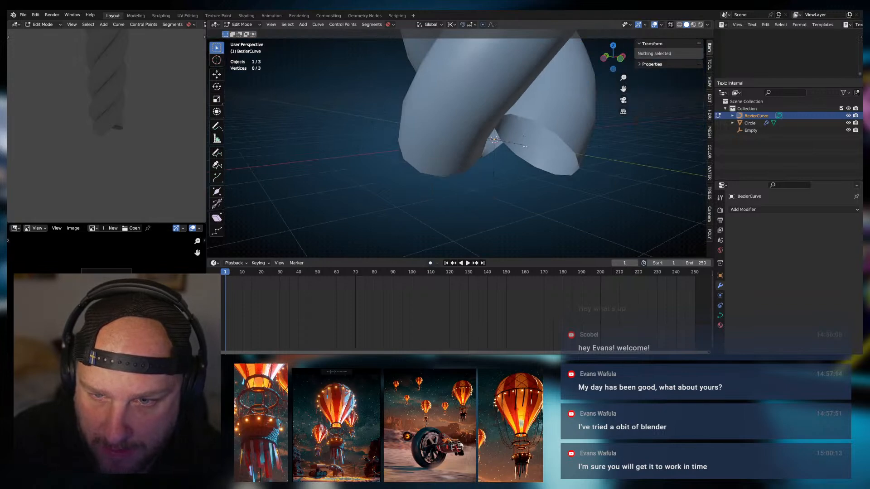
Try deleting the curve's only remaining control point, and undo that deletion
click(494, 140)
key(x)
click(501, 141)
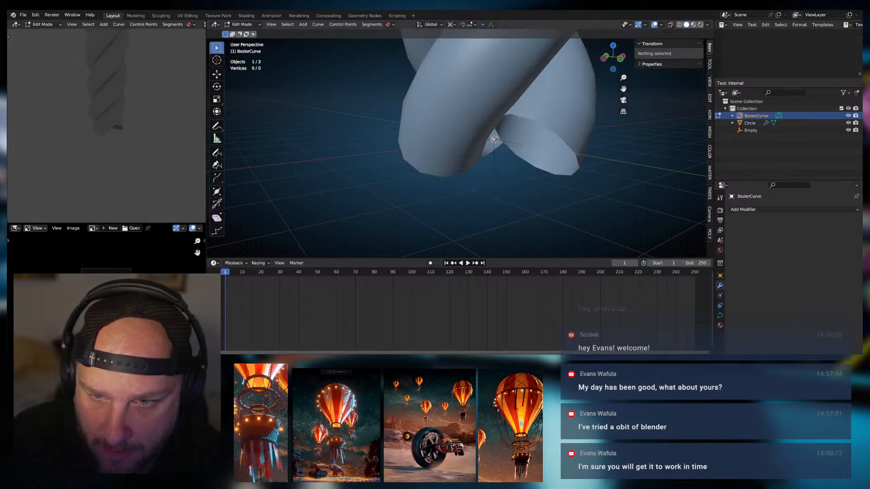
middle_drag(502, 146, 500, 145)
key(z)
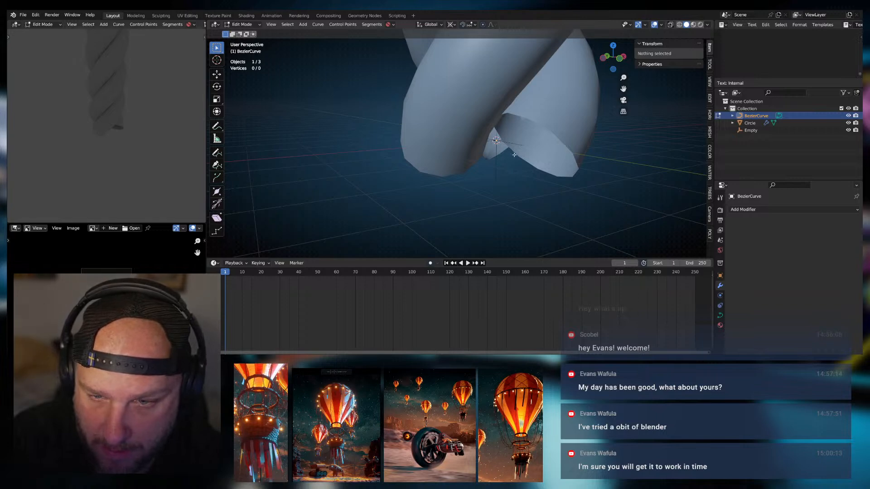
Select the curve's remaining control point, set its X position to 0 m, and return to Object Mode
key(a)
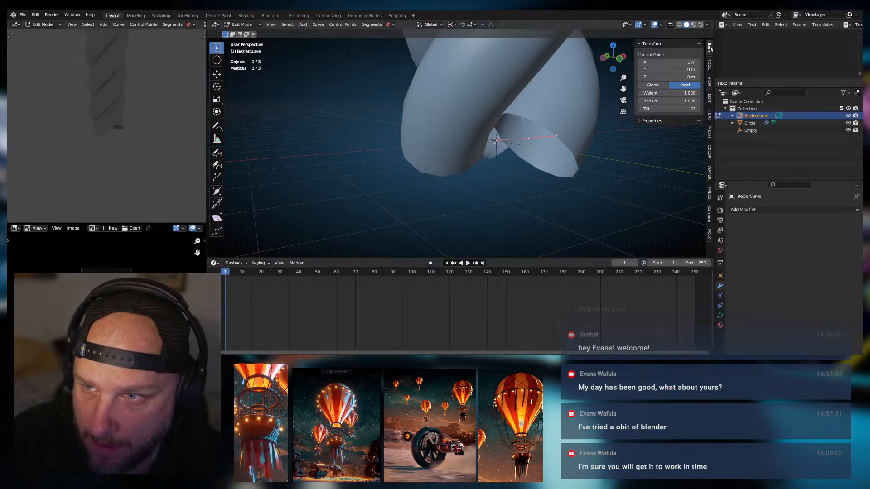
key(Return)
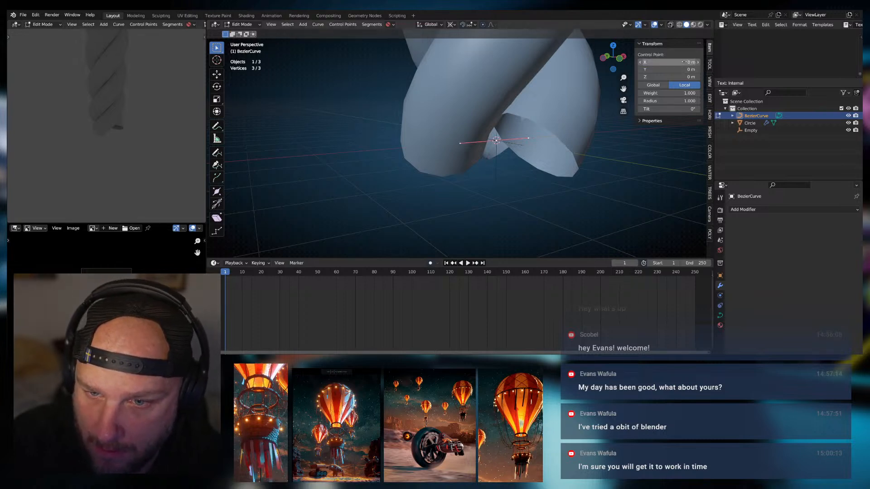
mouse_move(618, 123)
middle_down()
mouse_move(633, 132)
mouse_move(625, 128)
middle_up()
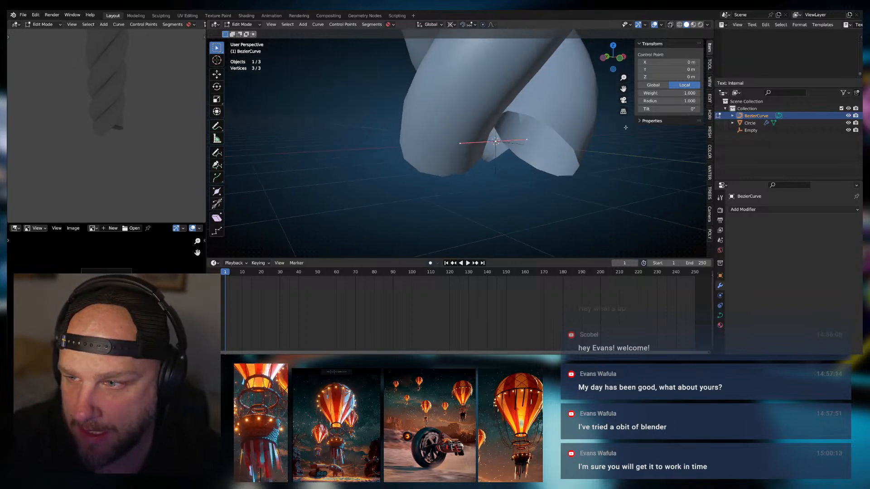
key(Tab)
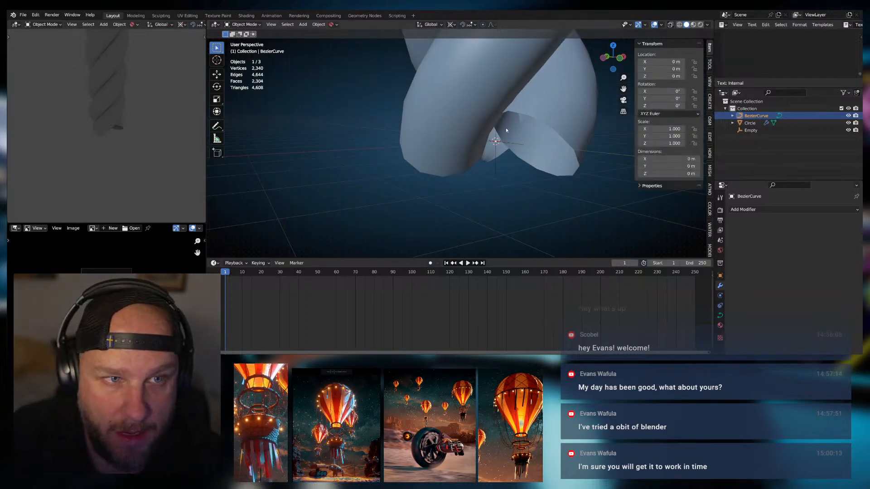
Add a Curve modifier to the twisted Circle rope, with BezierCurve as the curve object and Z as the deform axis
click(750, 123)
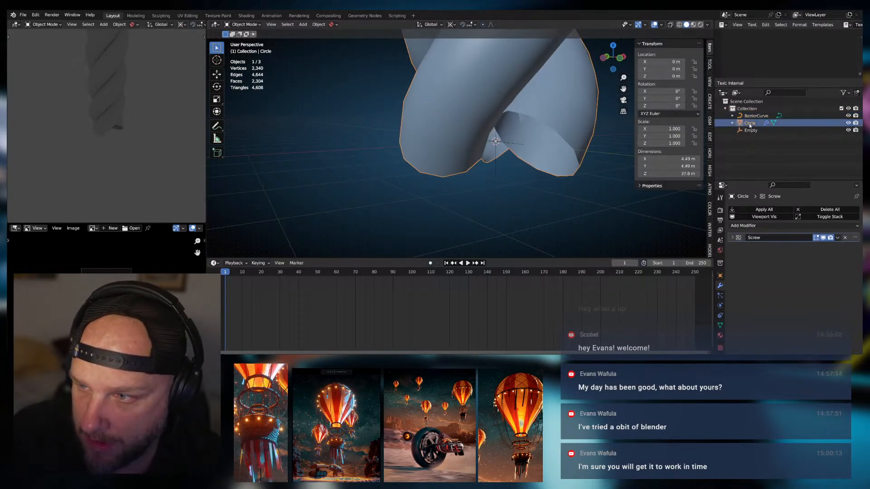
click(741, 226)
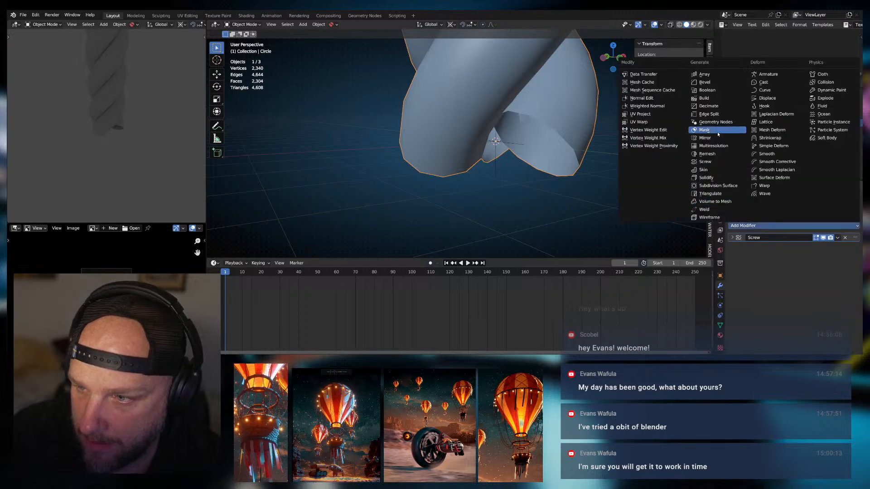
click(765, 90)
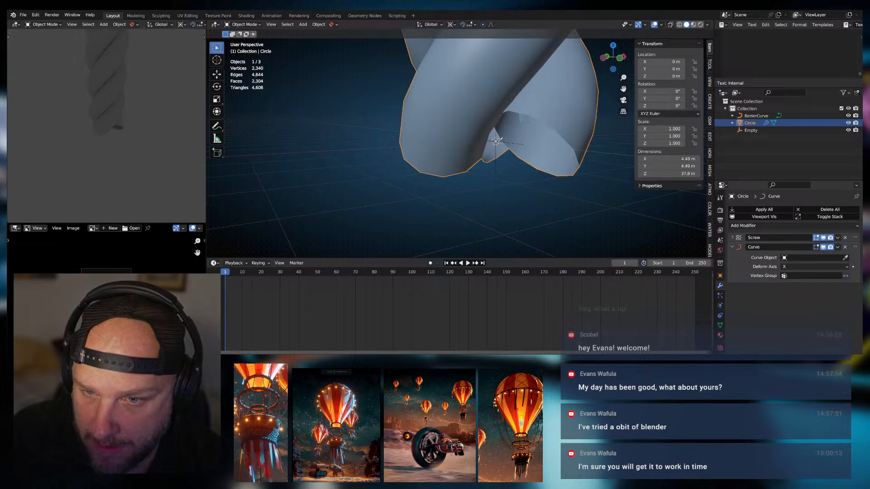
click(753, 116)
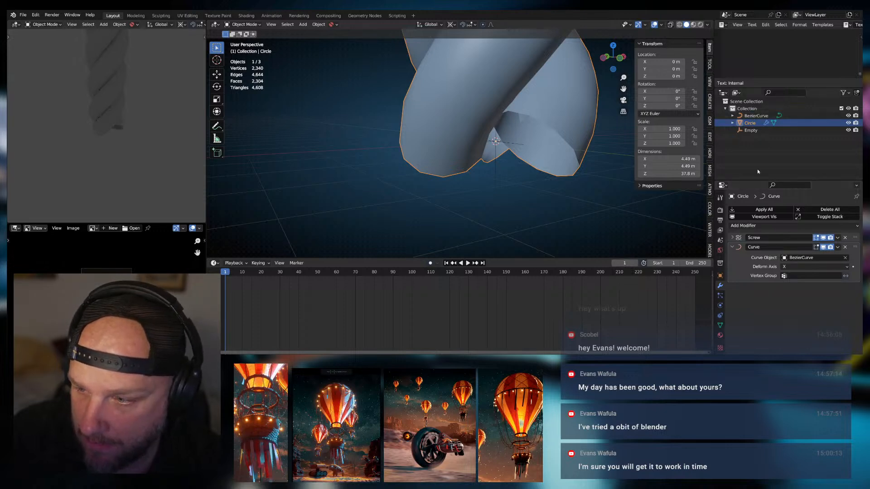
click(791, 268)
click(791, 292)
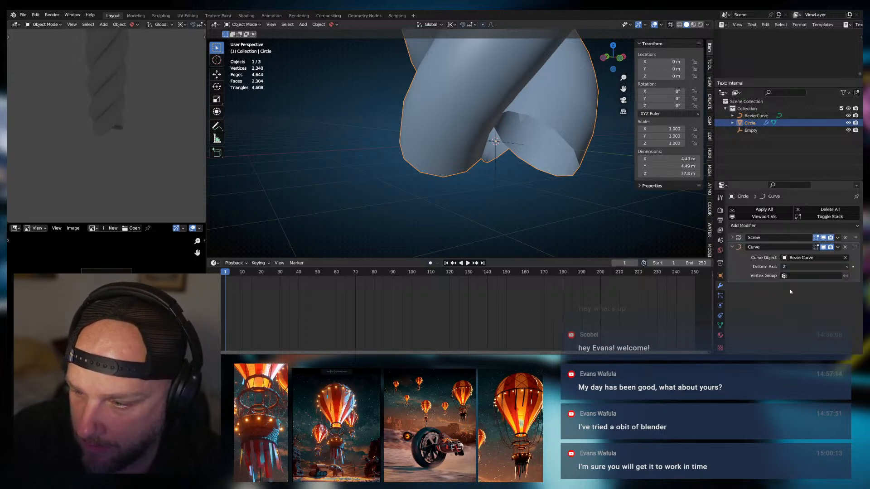
key(Tab)
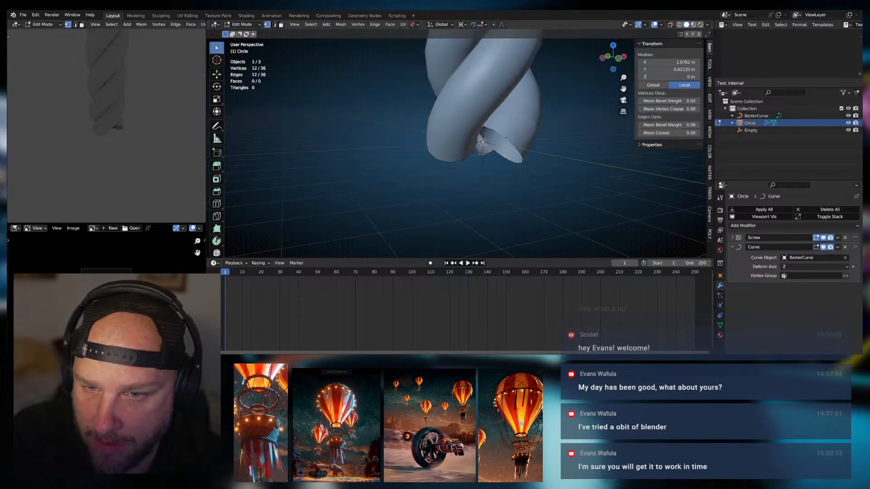
key(Tab)
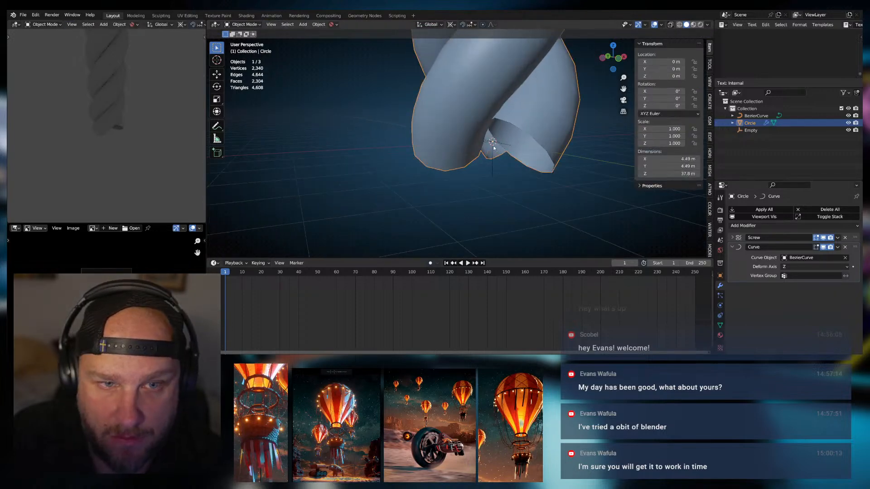
Extrude a new control point from the selected end of BezierCurve, about 4.24 m upward
click(761, 115)
key(Tab)
key(g)
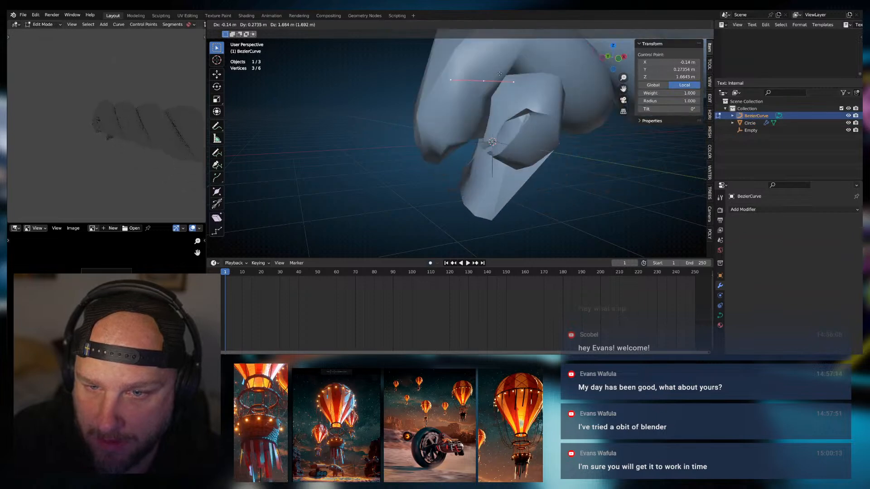
click(491, 248)
scroll(493, 230, down, 6)
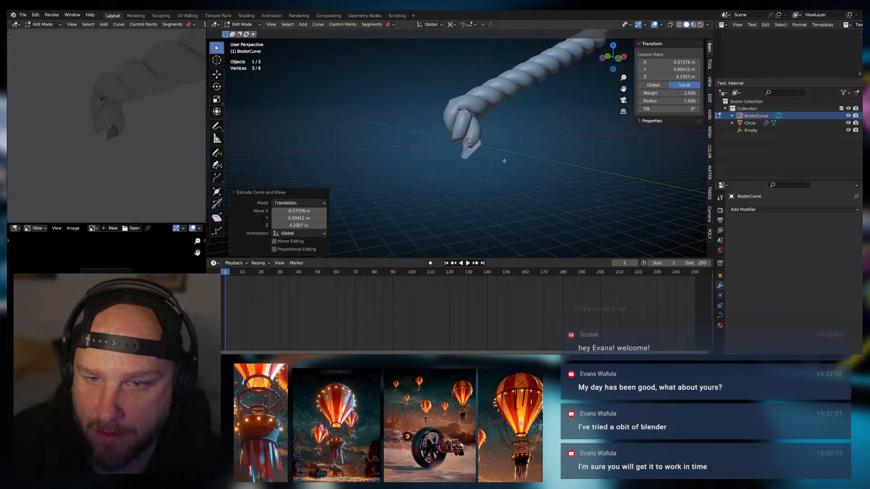
Move the new curve control point about 18.56 m along Z and about -6.51 m along Y
key(g)
key(z)
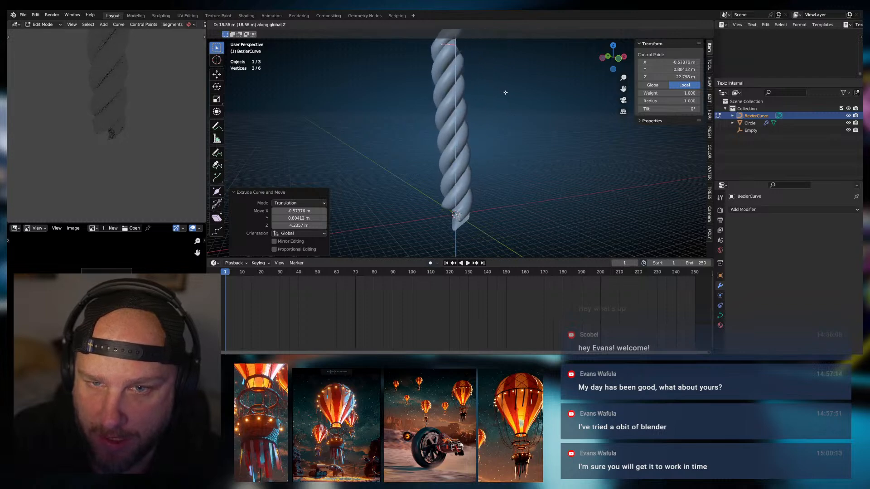
click(515, 143)
key(g)
key(y)
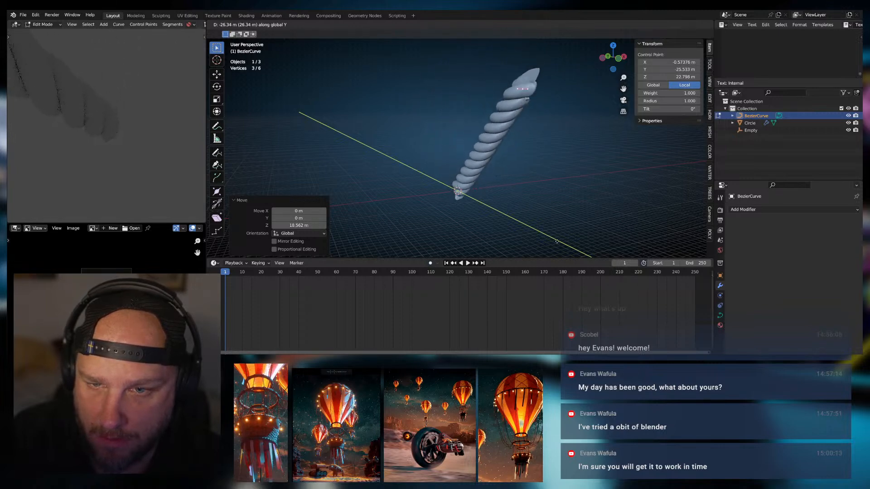
click(499, 200)
Rotate the curve's end control point about -48.3° around Y, and extrude a further control point beyond it
middle_drag(502, 204, 465, 196)
key(r)
key(y)
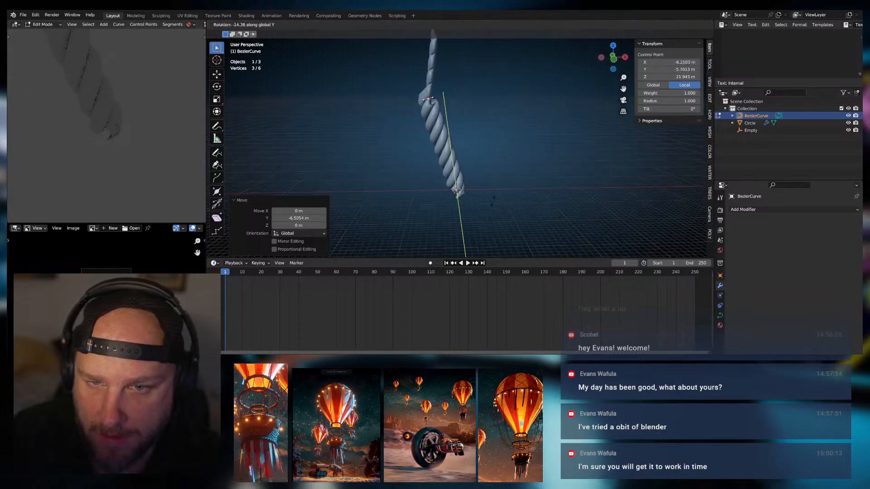
click(479, 183)
key(e)
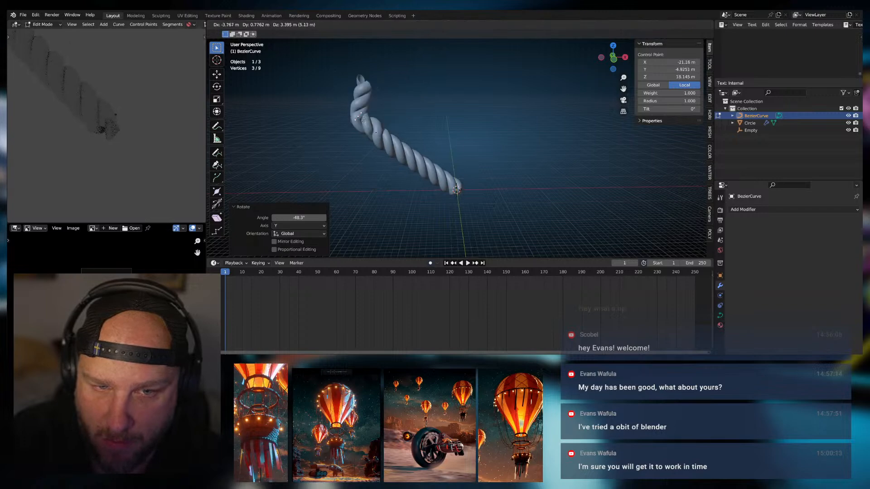
click(310, 105)
Move the outer handle of the curve's new end point about -5.61 m along Y
mouse_move(399, 143)
middle_down()
mouse_move(421, 145)
mouse_move(410, 143)
middle_up()
click(307, 107)
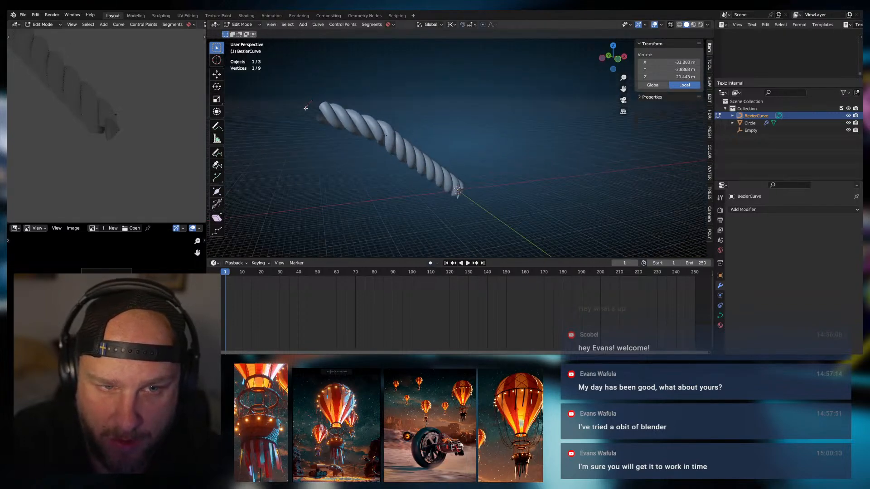
middle_drag(312, 111, 407, 172)
key(g)
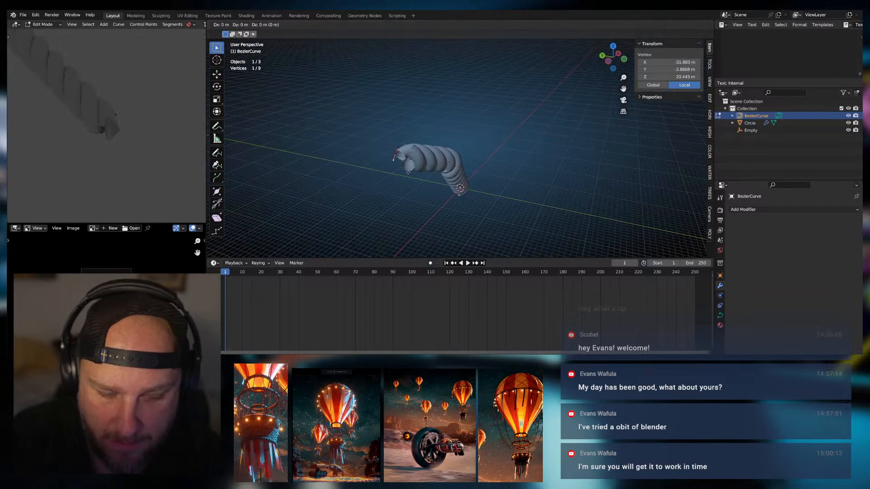
key(y)
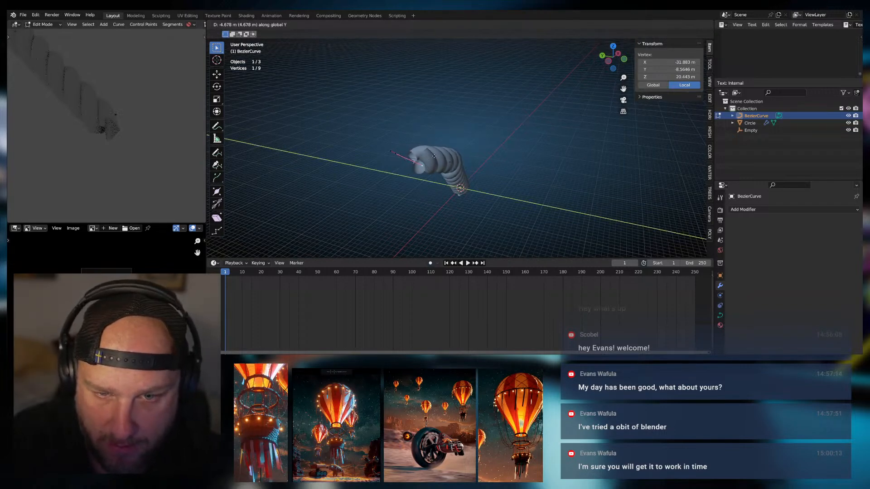
click(414, 162)
Shift the end point's outer handle about 1.78 m along X and about 4.37 m along Y
key(g)
key(x)
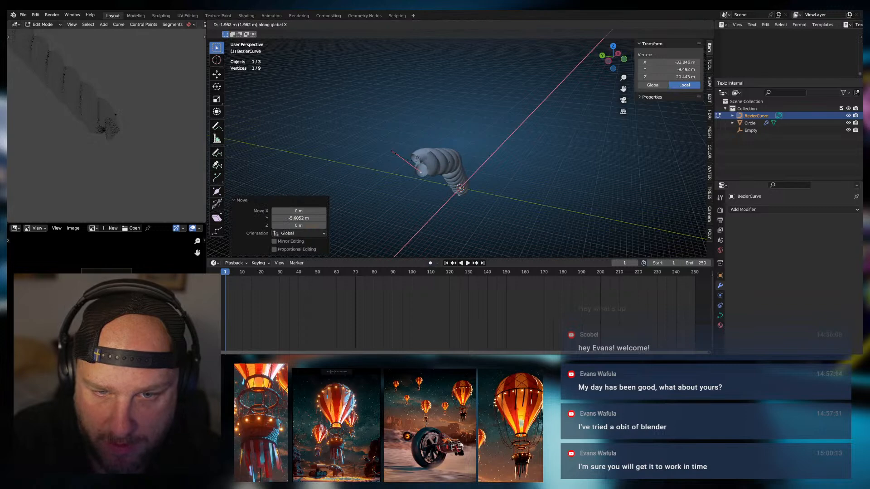
click(428, 156)
key(g)
key(y)
click(402, 158)
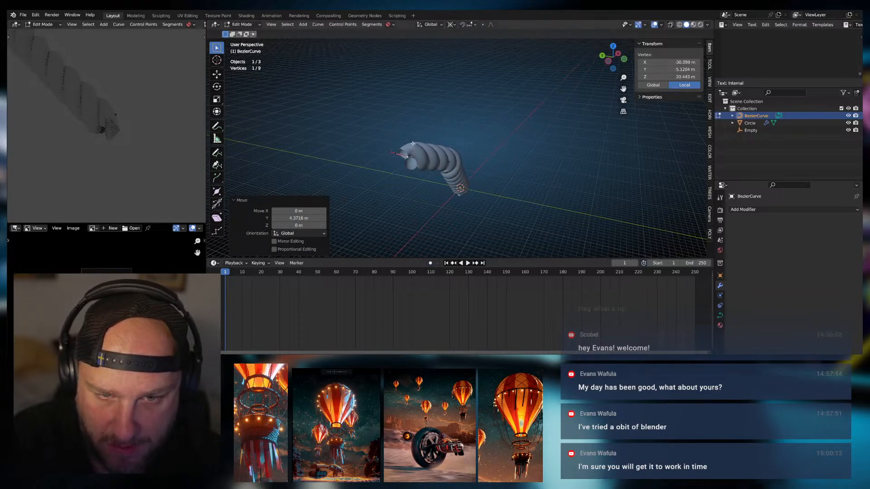
Lower the selected vertex at the curve's far end about 0.81 m along Z
middle_drag(403, 161, 432, 150)
key(g)
key(z)
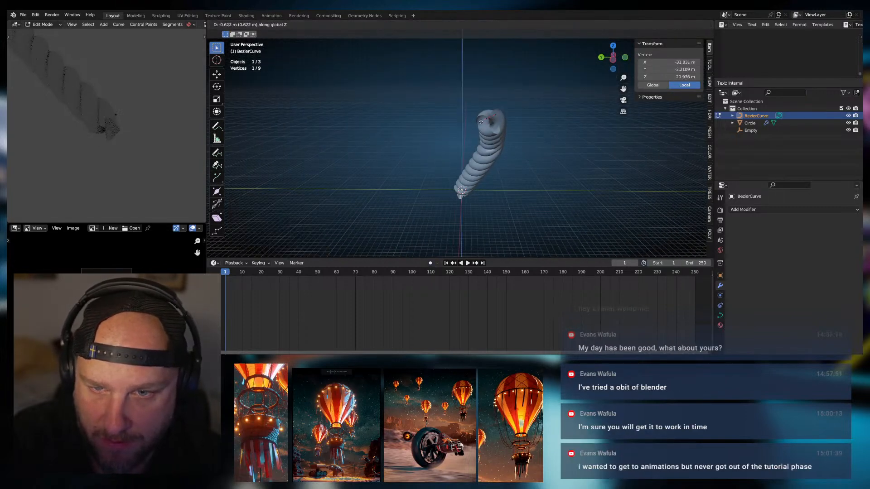
click(475, 120)
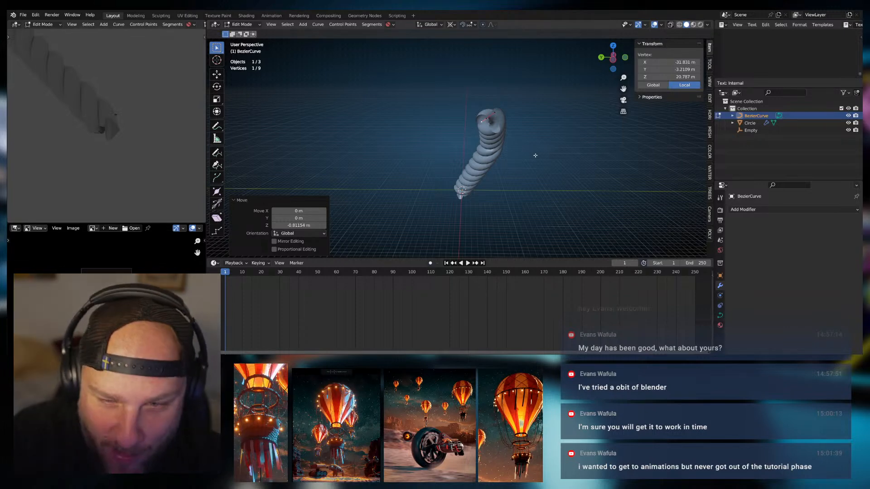
middle_drag(534, 154, 422, 168)
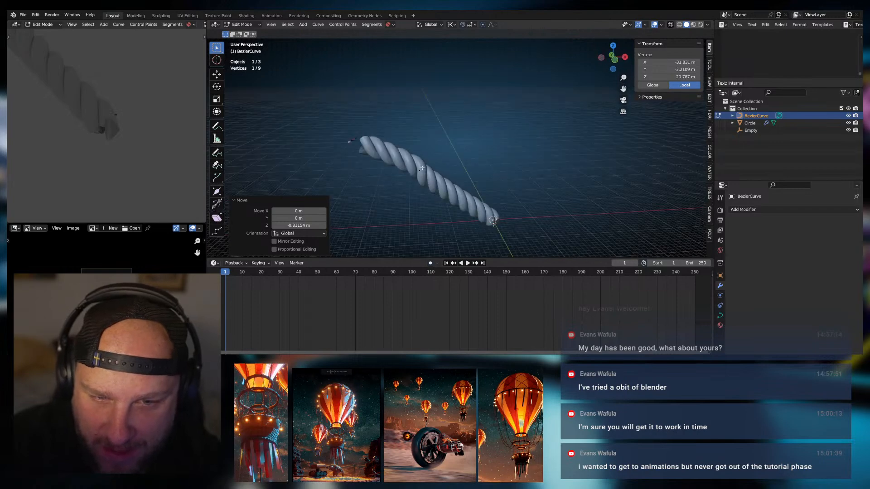
Try to move the curve's middle control point along Z
click(368, 138)
middle_drag(360, 145, 414, 156)
click(384, 163)
key(g)
key(z)
click(385, 161)
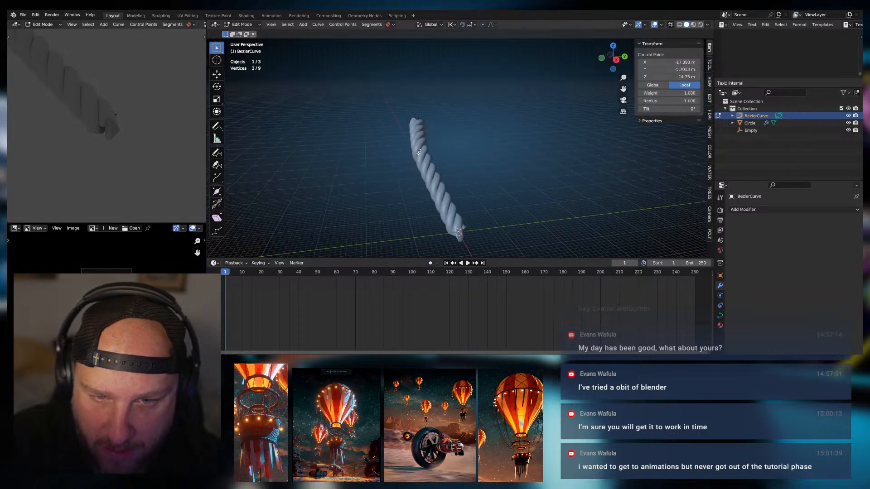
Move the base-side handle of the curve's middle control point about 1.9 m along X
click(418, 152)
key(g)
key(x)
click(423, 162)
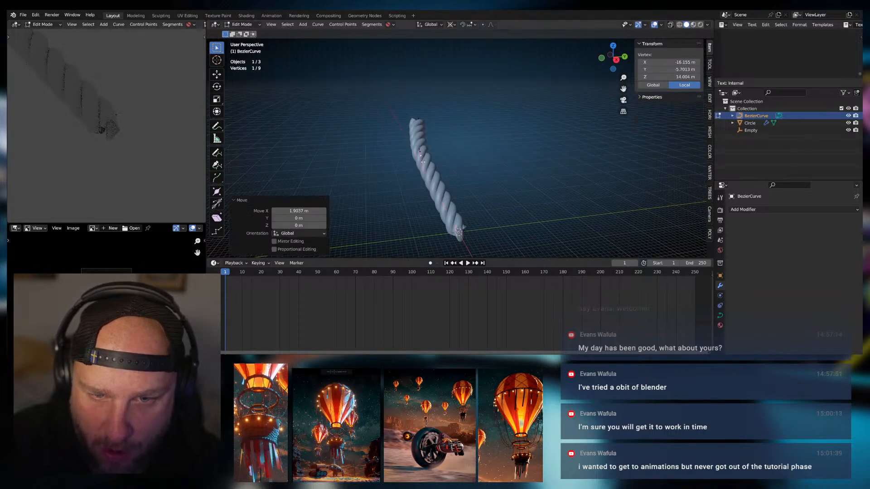
Move the opposite handle of the middle control point, facing the far end, about -0.98 m along X
middle_drag(423, 161, 461, 178)
click(489, 149)
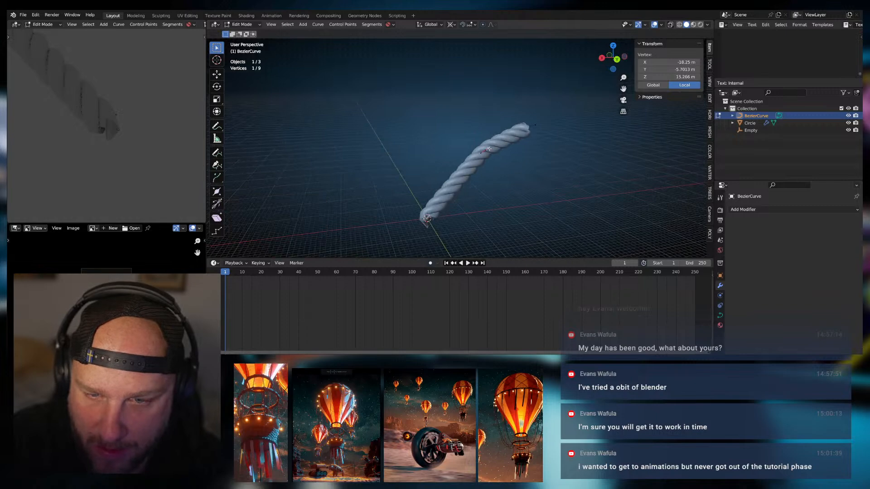
key(g)
key(y)
key(x)
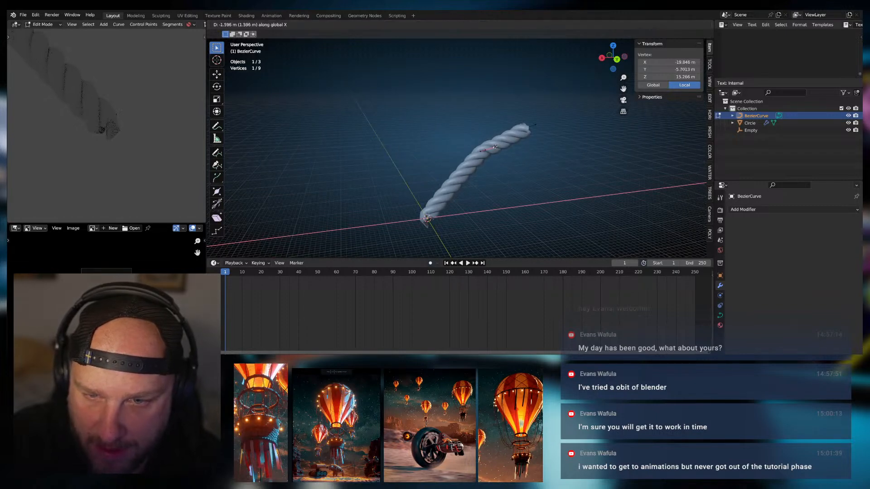
click(498, 142)
Lower the middle control point's base-side handle about 0.69 m along Z and finish editing the curve
middle_drag(498, 143, 384, 171)
scroll(557, 183, up, 2)
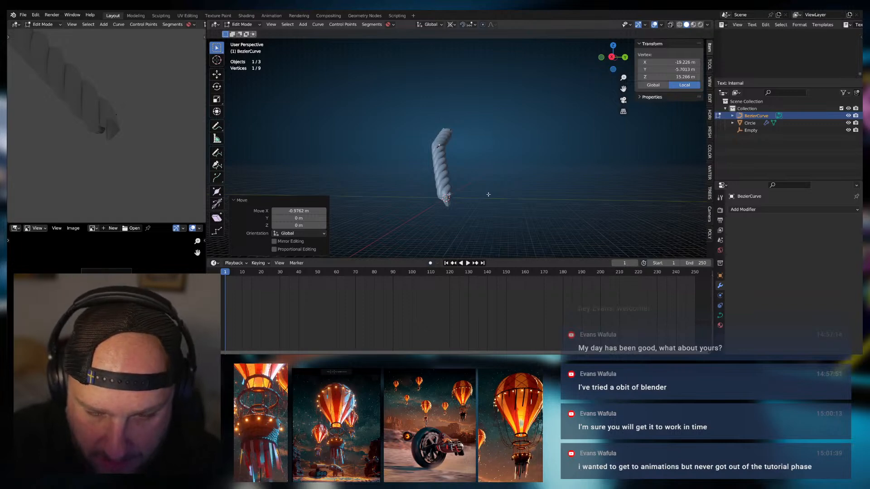
scroll(450, 206, up, 2)
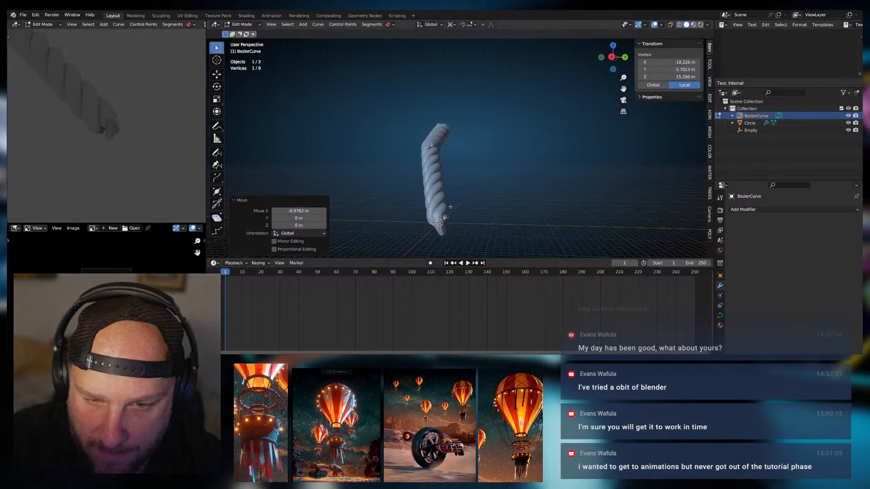
middle_drag(450, 207, 520, 162)
key(g)
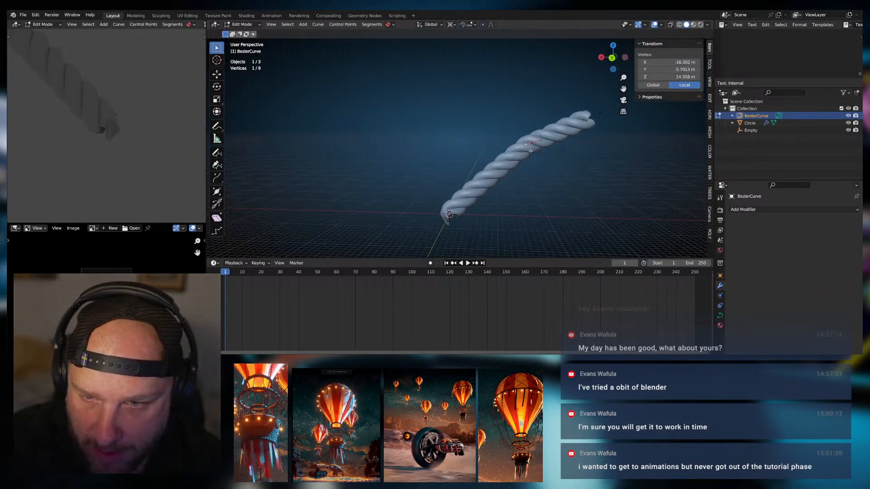
key(z)
click(539, 156)
scroll(540, 155, down, 3)
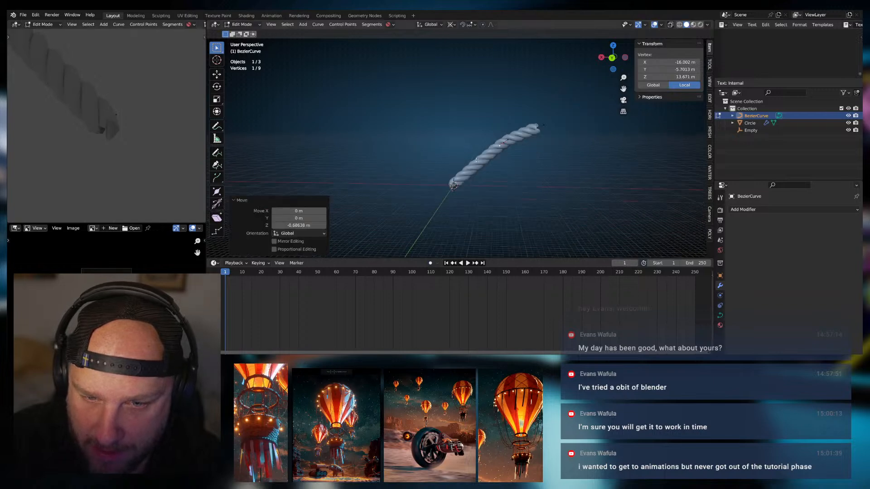
shift+middle_drag(484, 192, 536, 188)
scroll(466, 196, up, 4)
key(Tab)
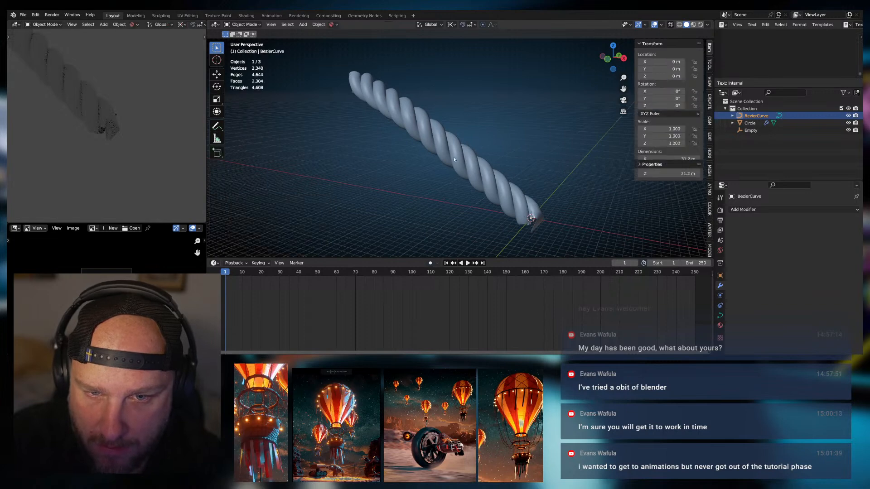
Parent BezierCurve to the Circle object
shift+drag(754, 117, 749, 122)
click(748, 117)
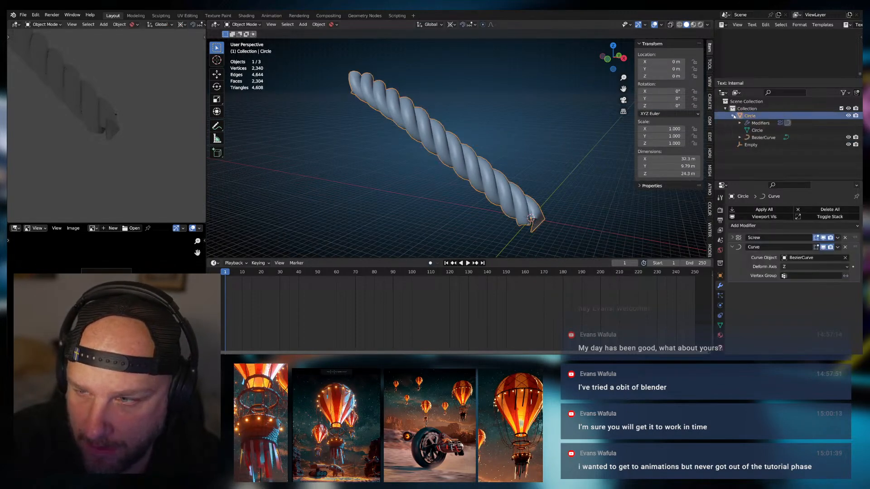
click(732, 116)
Move the rope object Circle to about -4.72 m on Y and about 5.15 m on Z
key(g)
key(z)
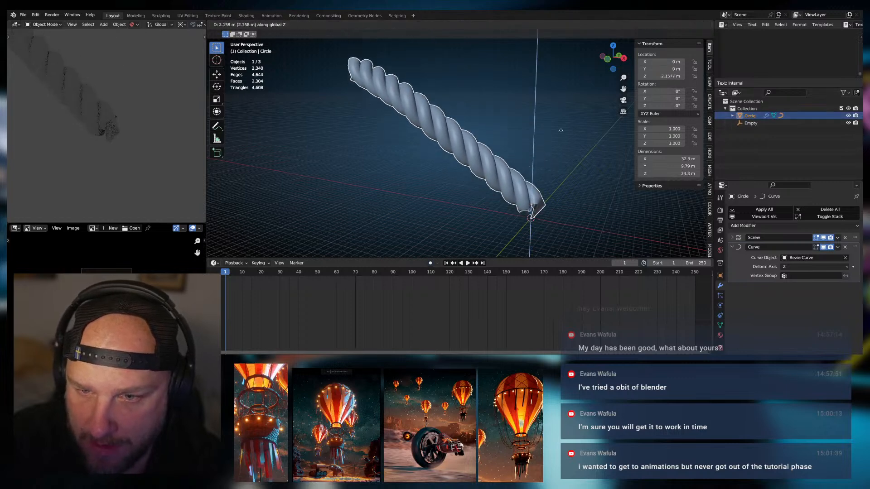
click(562, 91)
middle_drag(584, 148, 472, 158)
key(g)
key(y)
click(464, 158)
key(g)
key(z)
click(480, 166)
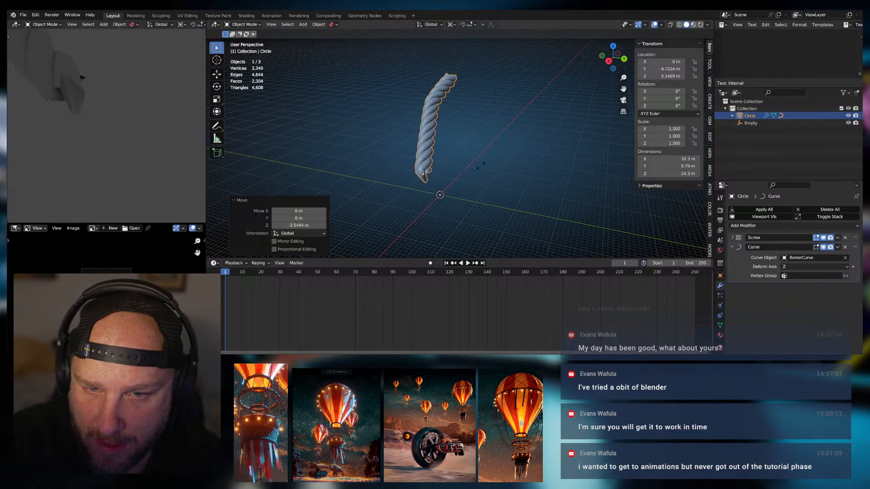
Scale the rope object up uniformly by about 2.516
key(s)
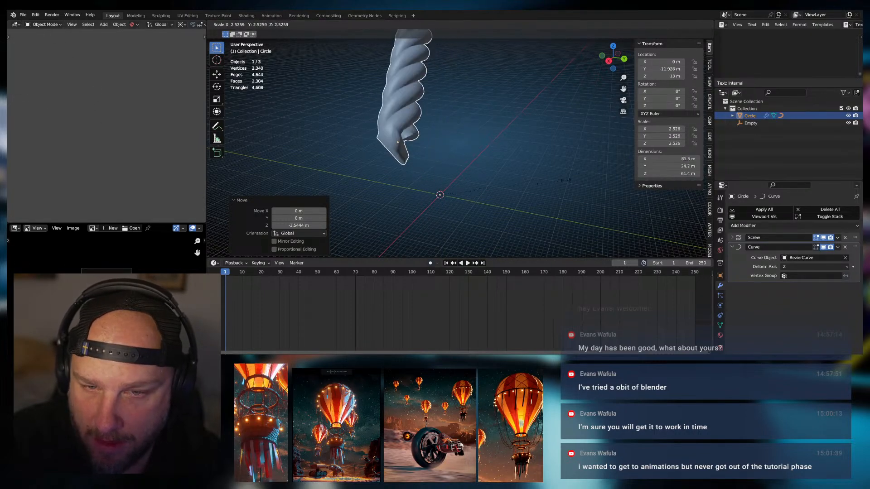
click(564, 180)
scroll(520, 171, down, 6)
middle_drag(499, 153, 524, 138)
key(s)
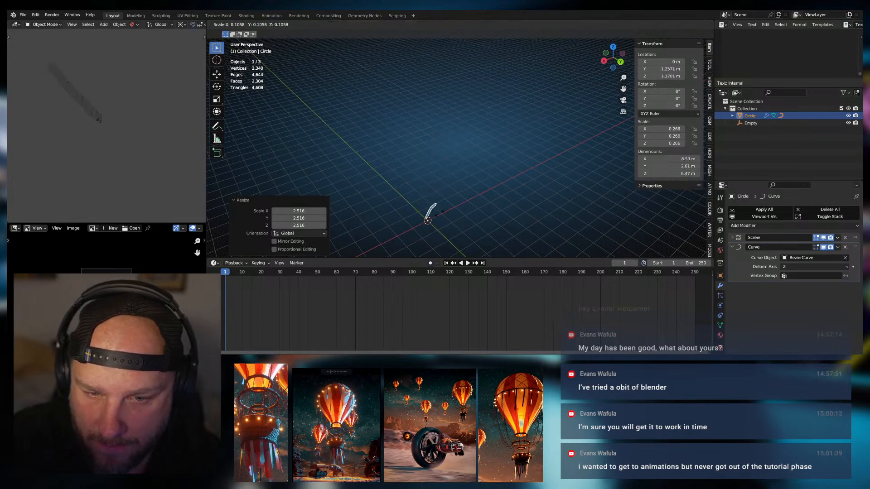
right_click(470, 203)
Set the rope object's origin to its geometry
mouse_move(470, 204)
middle_down()
mouse_move(479, 173)
mouse_move(468, 190)
middle_up()
key(q)
click(438, 181)
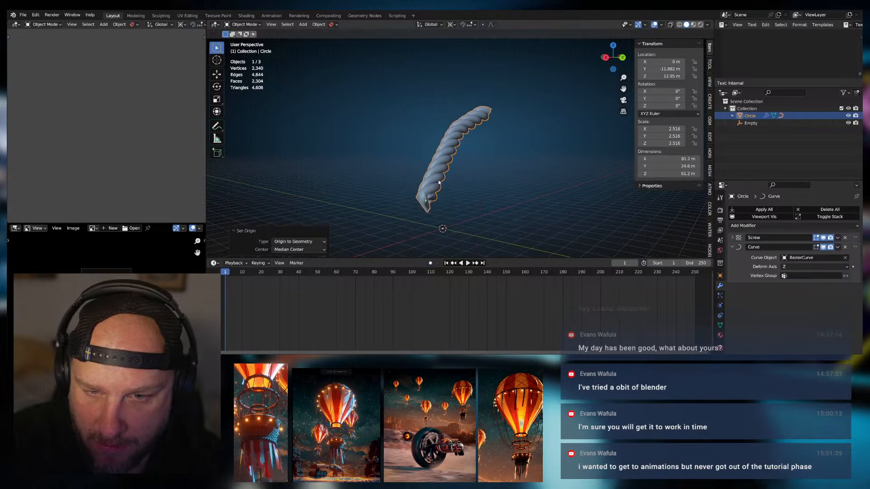
Move the rope object about 3.31 m along X
key(g)
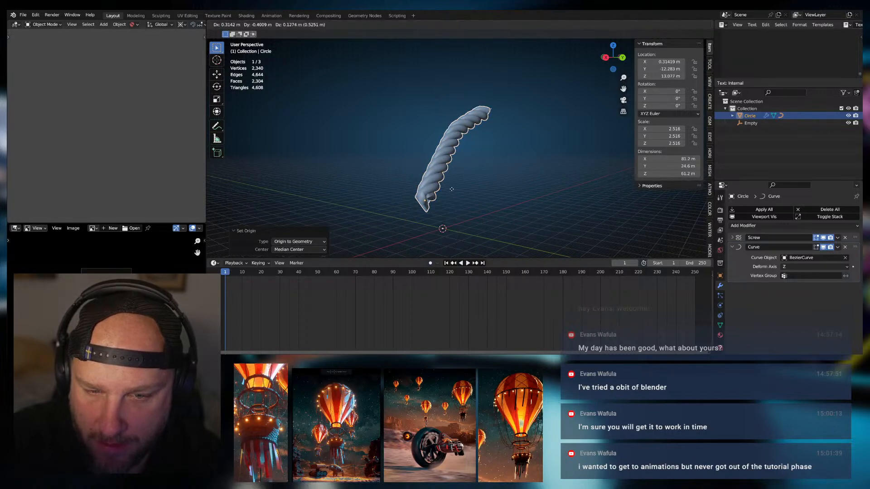
key(y)
right_click(470, 199)
middle_drag(470, 198, 537, 172)
key(Tab)
key(Tab)
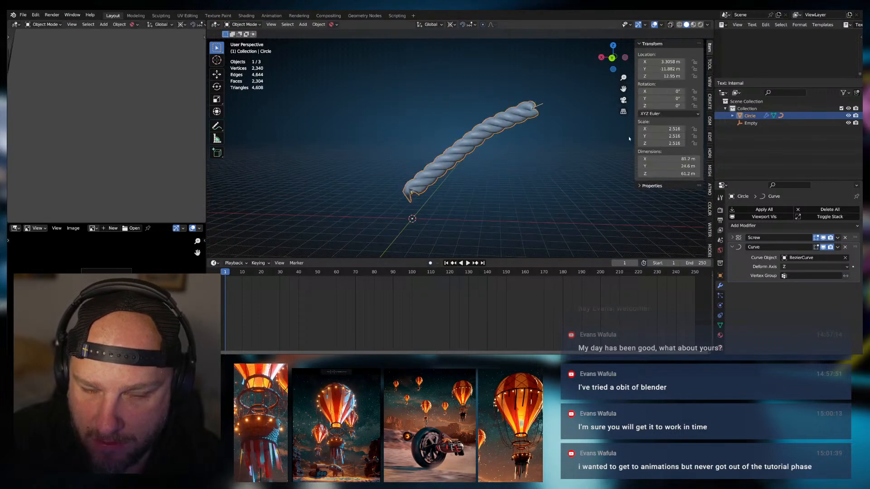
Extrude another control point from BezierCurve's far end, about -33.92 m in X, -2.78 m in Y and -9.67 m in Z, and reselect Circle
click(751, 123)
click(754, 116)
click(732, 116)
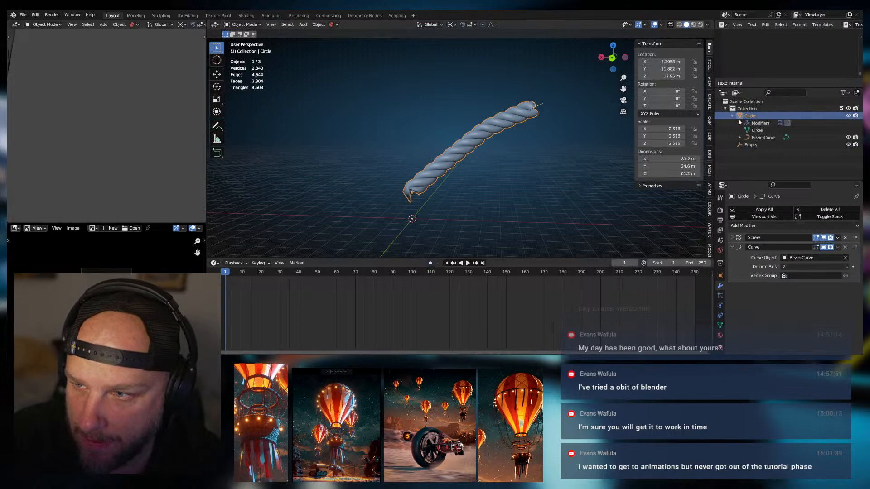
click(758, 137)
key(Tab)
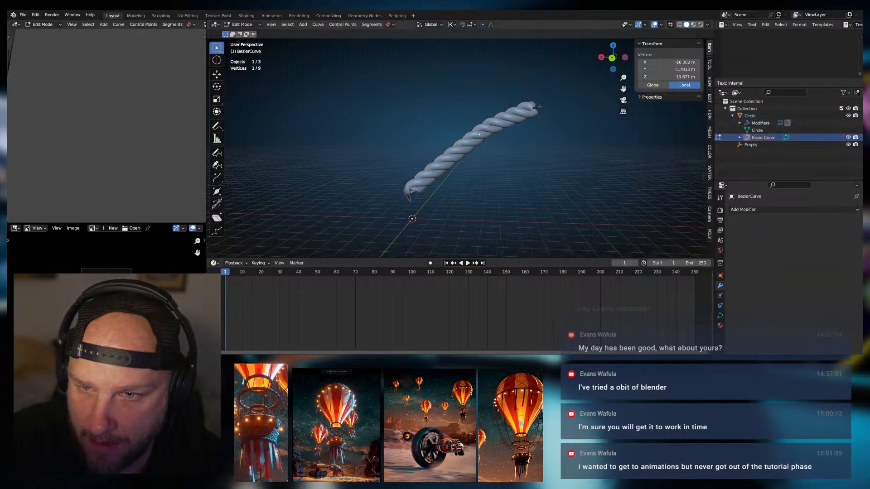
key(e)
click(600, 133)
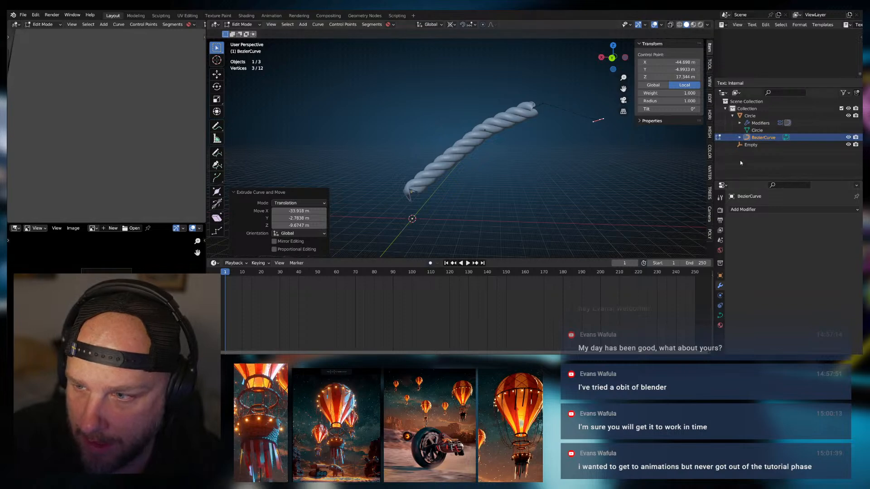
click(750, 115)
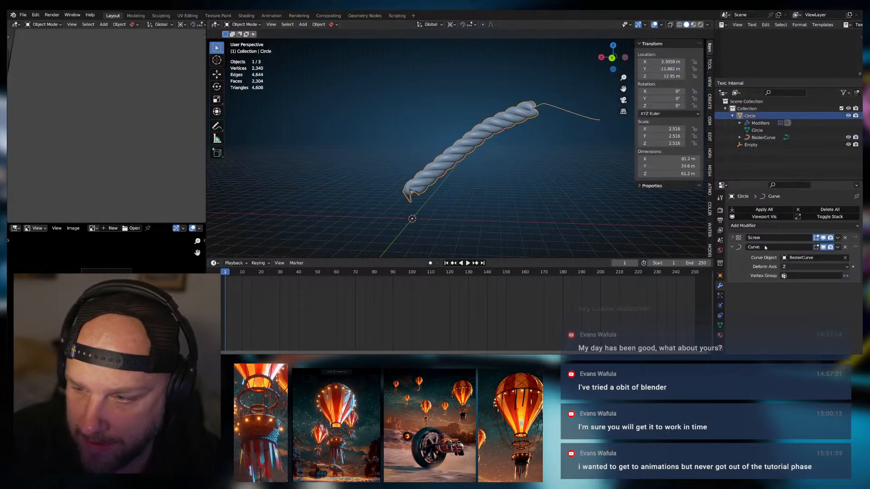
Set the rope's Screw modifier to 6 iterations
click(732, 238)
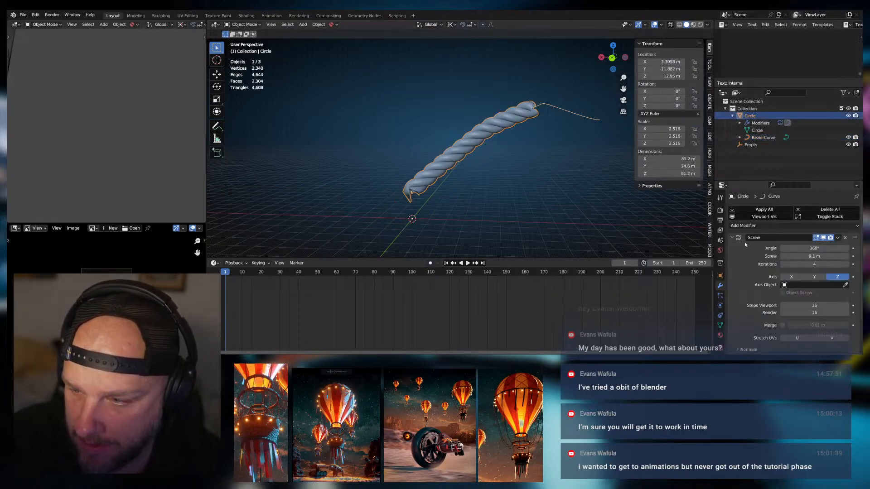
click(846, 264)
click(846, 264)
middle_drag(602, 145, 508, 165)
key(Tab)
key(Tab)
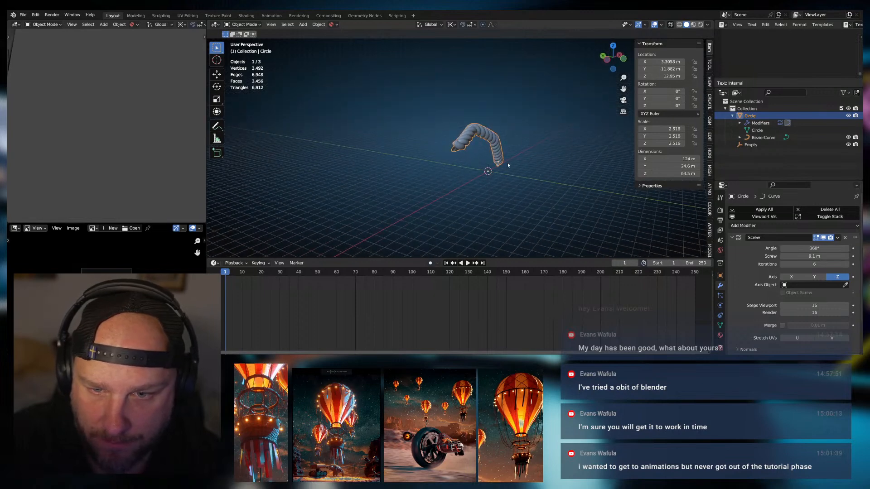
middle_drag(419, 146, 207, 123)
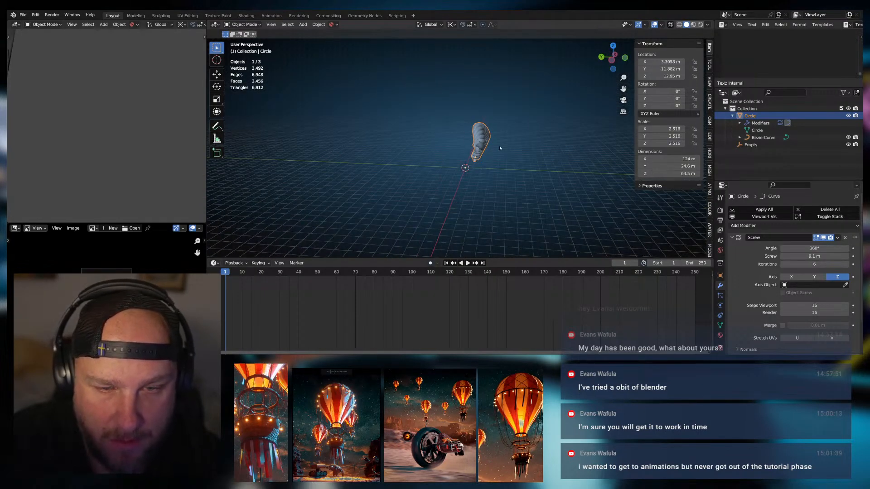
Try to add freehand spline strokes to BezierCurve near the rope with the Draw tool, and undo them
click(762, 137)
key(Tab)
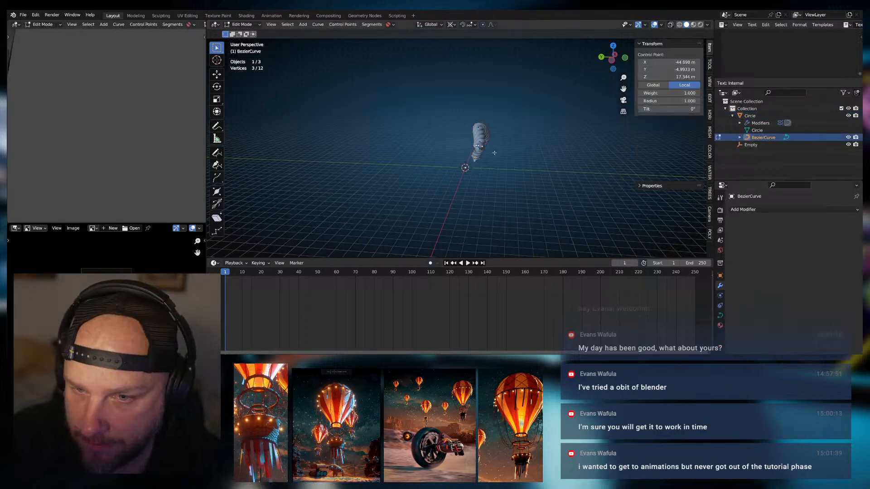
middle_drag(494, 151, 505, 137)
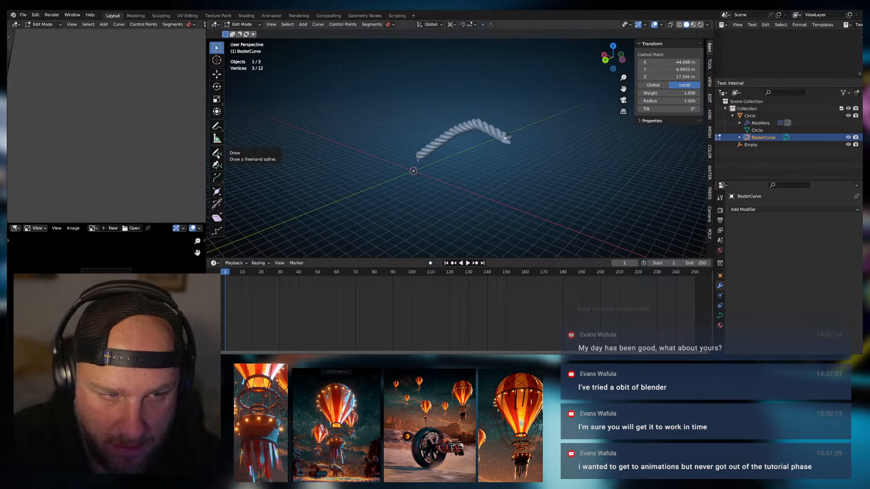
click(217, 153)
click(545, 182)
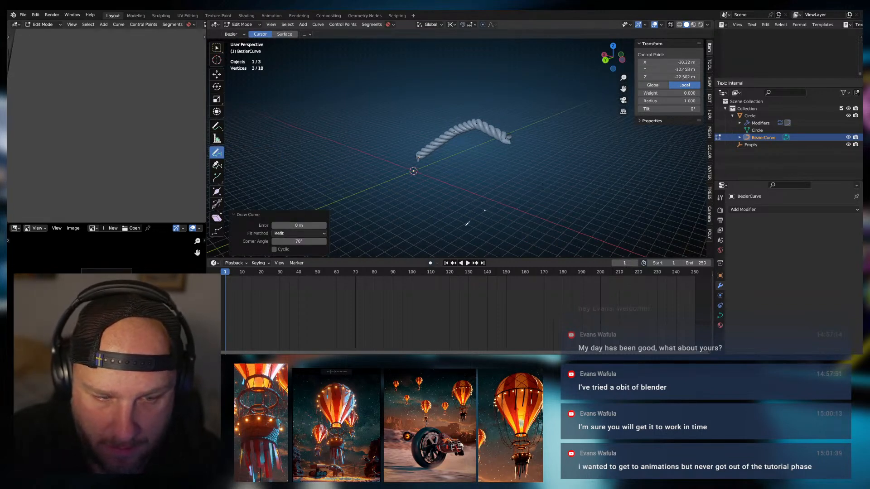
key(ctrl+z)
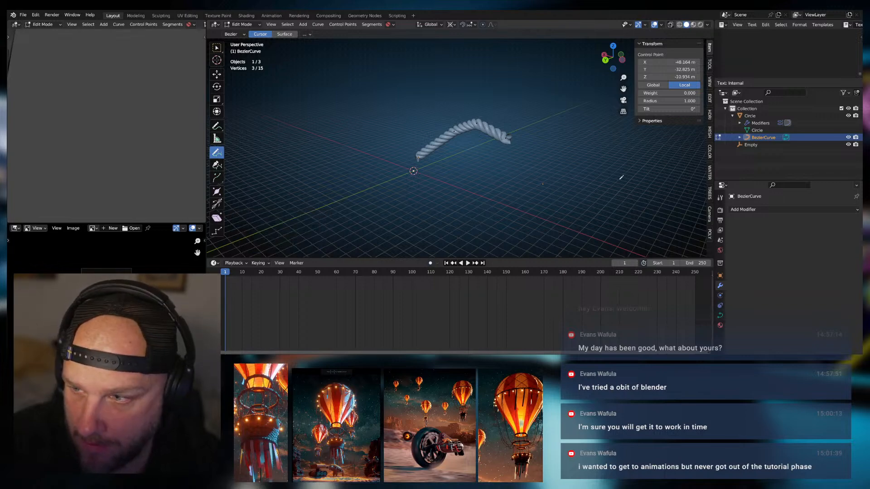
middle_drag(534, 151, 441, 150)
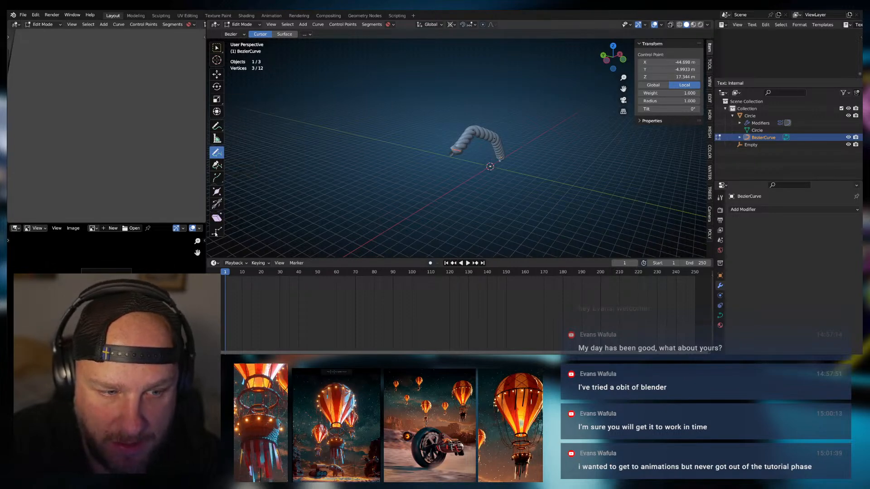
middle_drag(466, 152, 443, 150)
key(alt+a)
key(a)
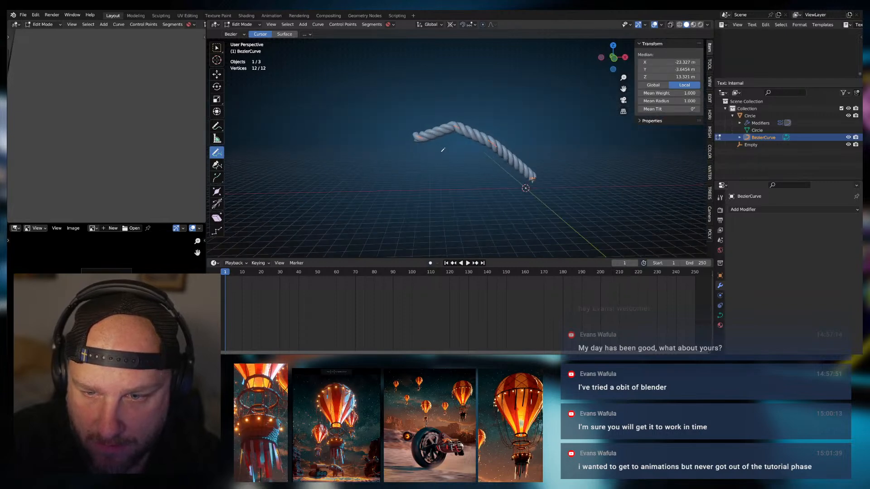
drag(405, 150, 375, 167)
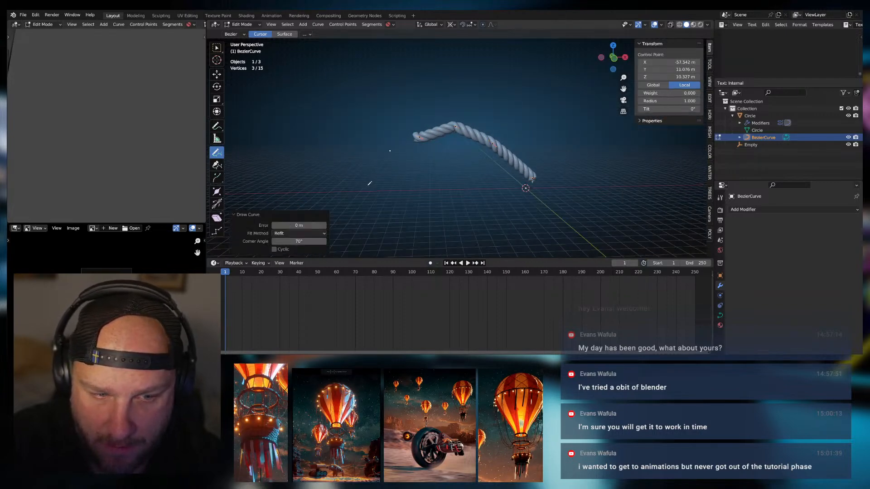
key(ctrl+z)
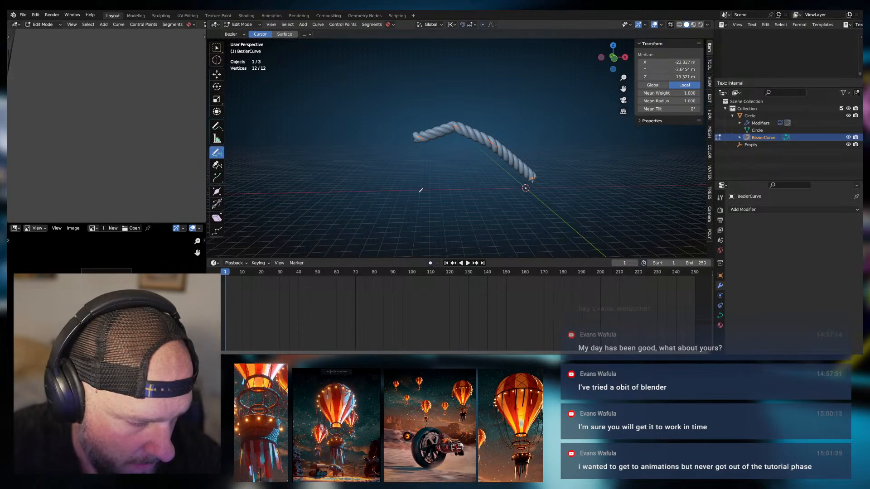
Move the control point at BezierCurve's near end, close to the world origin, along negative Y
key(Tab)
middle_drag(418, 195, 495, 179)
key(Tab)
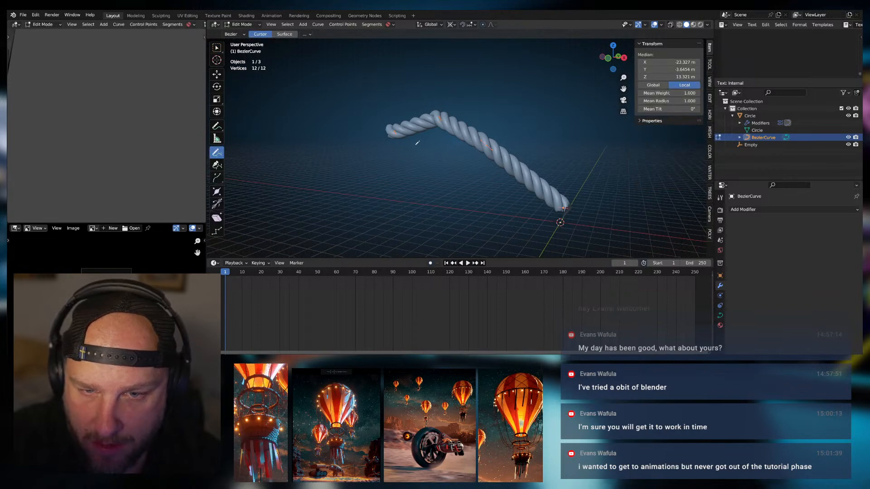
key(w)
mouse_move(564, 208)
middle_down()
mouse_move(452, 180)
mouse_move(443, 205)
middle_up()
key(g)
key(y)
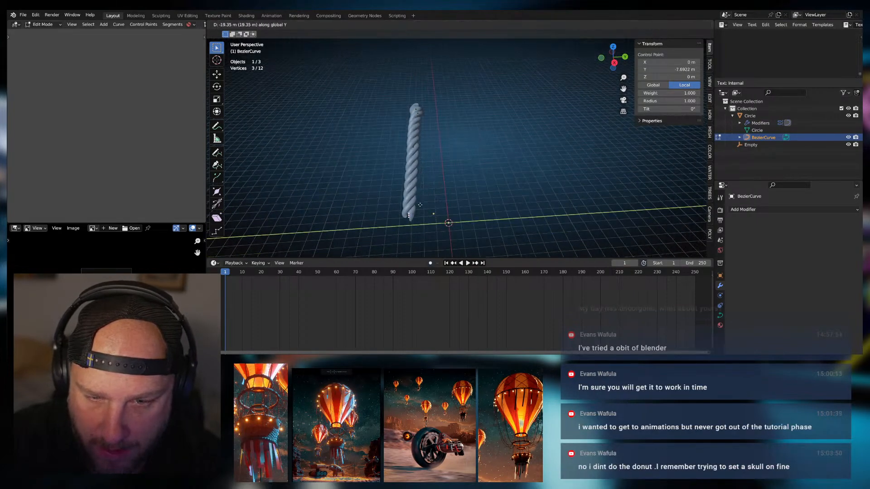
click(401, 206)
Shift the control point midway up the rope along negative Y so the curve bows outward
click(413, 146)
key(g)
key(x)
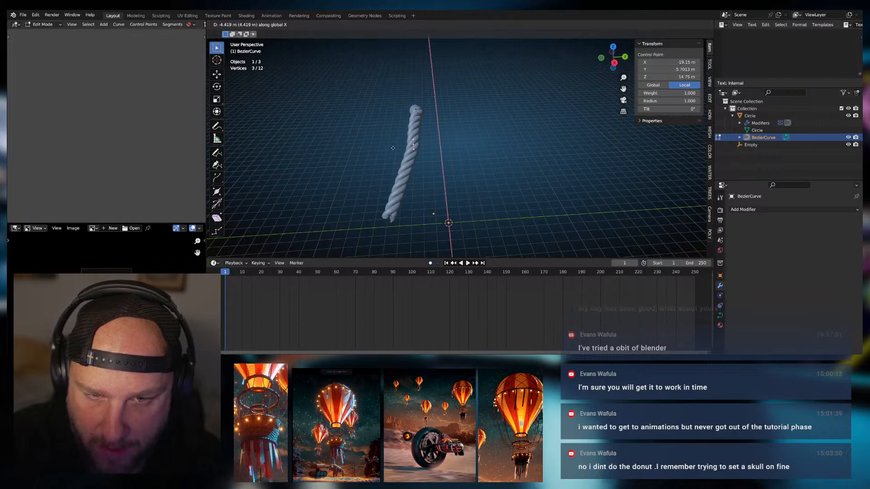
click(398, 144)
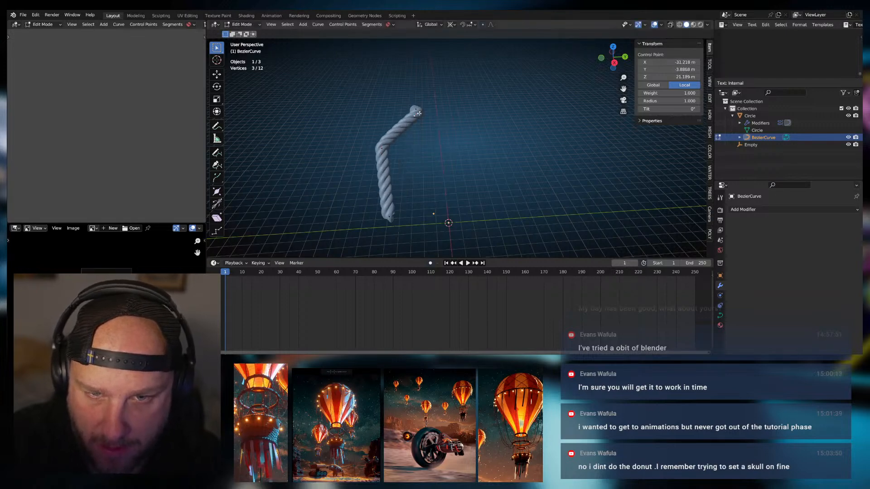
Move the control point at the rope's peak about -23 m along Y and lower the far end point slightly along Z
middle_drag(398, 144, 354, 118)
key(g)
key(y)
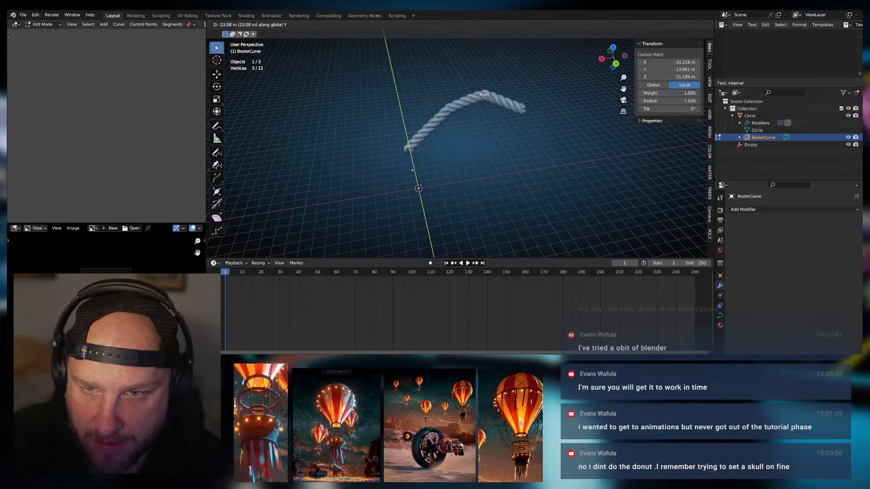
click(525, 108)
key(g)
key(z)
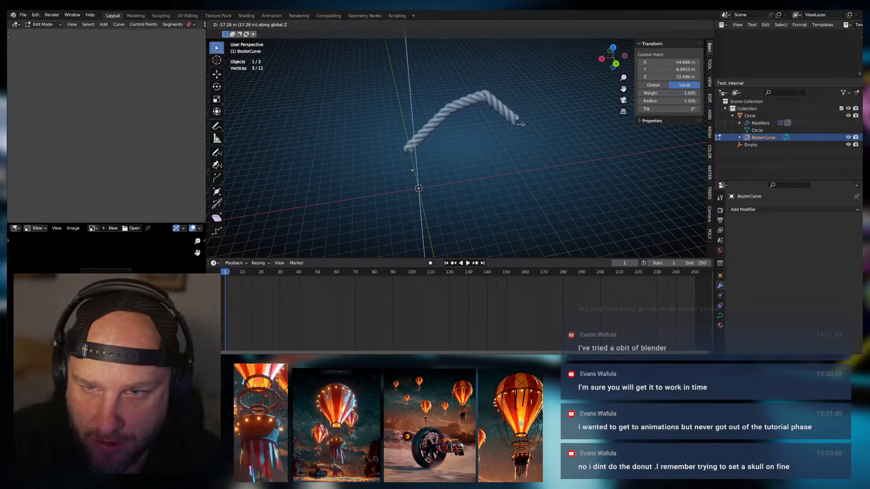
click(526, 114)
Move the single handle at the rope's peak -13.413 m along X to round the bend, and return to object mode
click(485, 94)
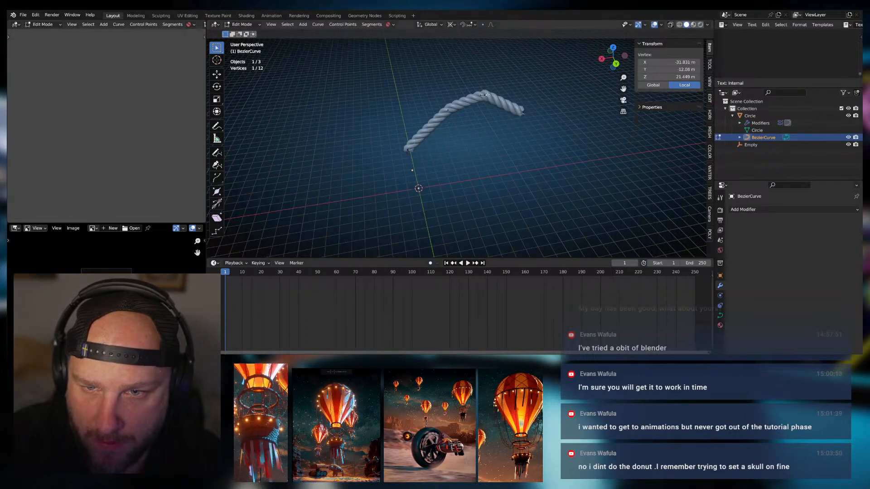
key(g)
key(y)
key(x)
click(496, 94)
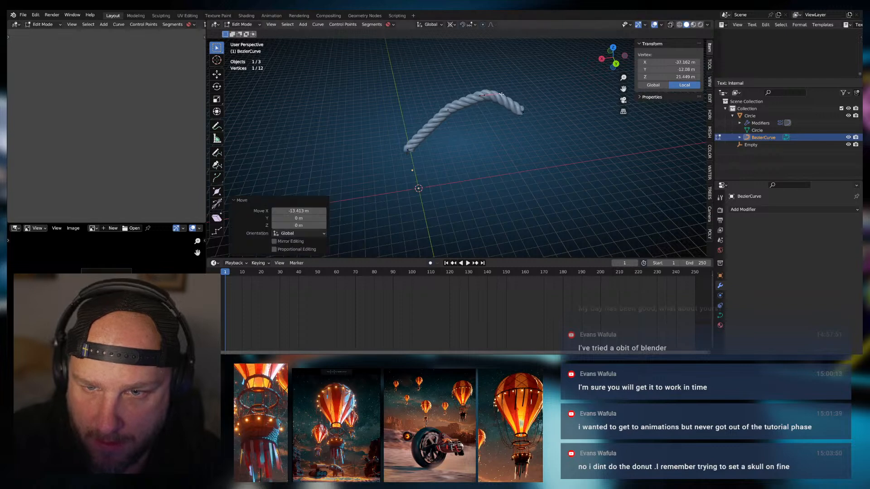
middle_drag(496, 94, 298, 82)
key(Tab)
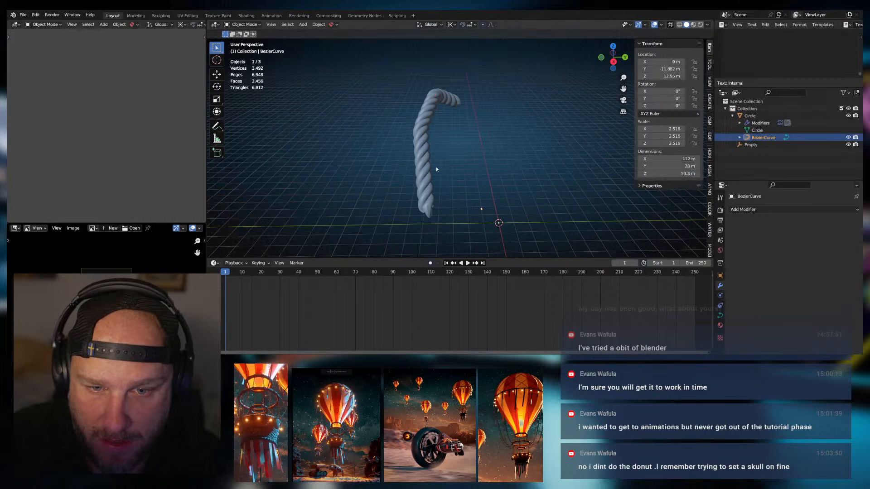
Add an Array modifier to the rope object Circle, below its collapsed Screw and Curve modifiers
click(434, 167)
click(730, 238)
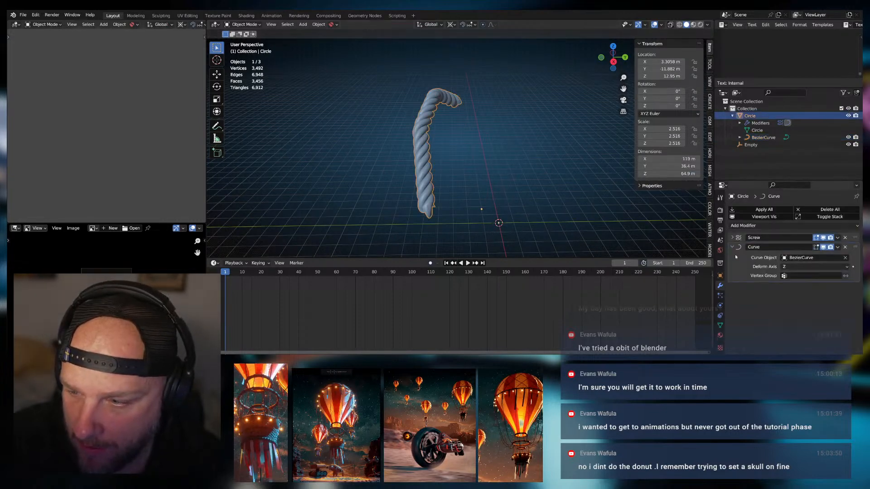
click(732, 247)
click(747, 225)
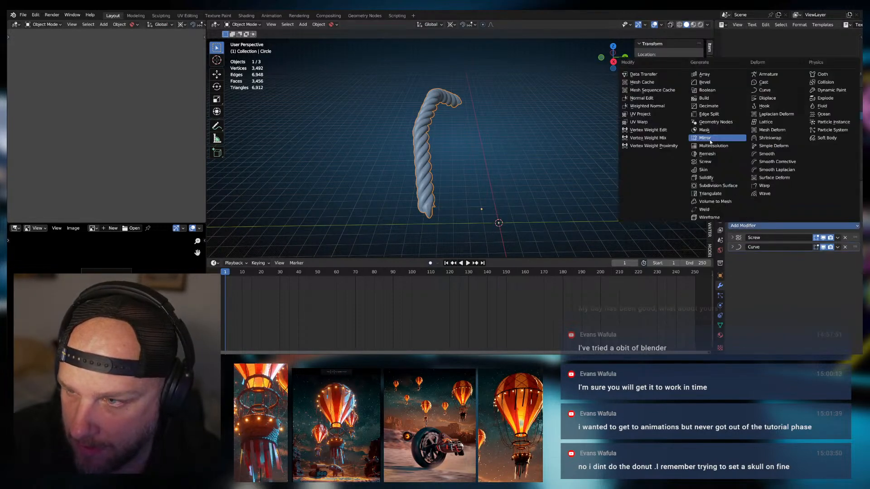
click(706, 73)
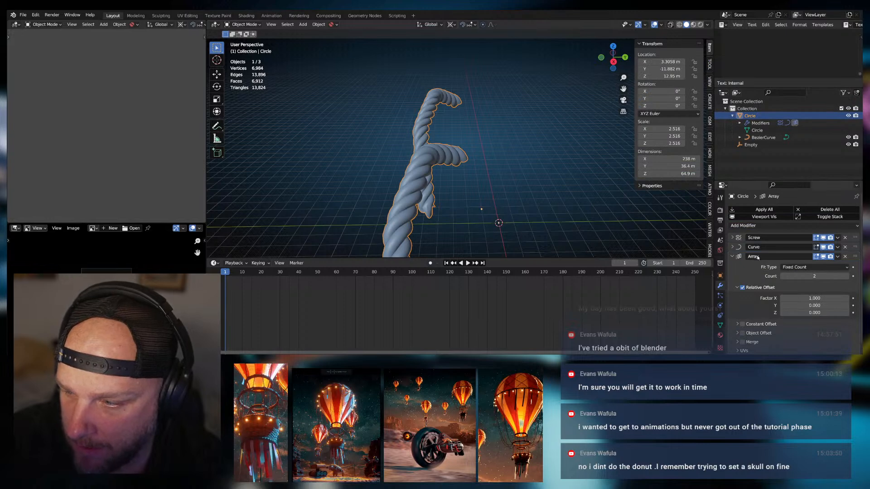
Try the Array modifier above Screw in the stack, and move it back below Curve
drag(855, 256, 850, 316)
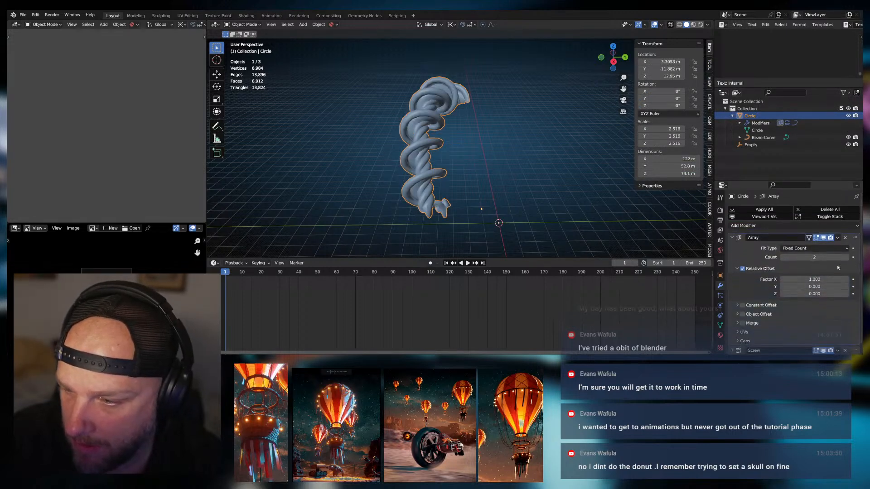
scroll(815, 259, down, 1)
click(732, 228)
drag(855, 238, 854, 258)
middle_drag(521, 190, 562, 188)
click(733, 257)
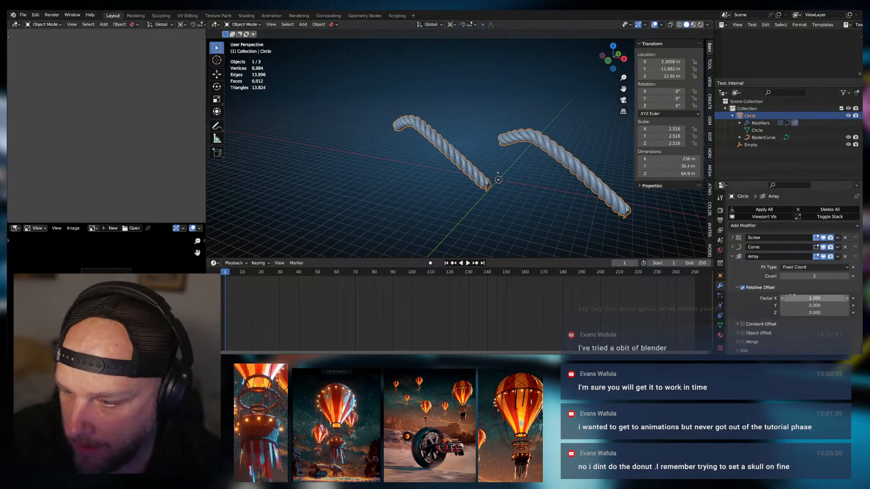
Try the Array with a count of 21 and relative offset factors 0.5, -0.2 and 0.1, and remove the modifier
drag(802, 298, 861, 276)
middle_drag(630, 195, 416, 196)
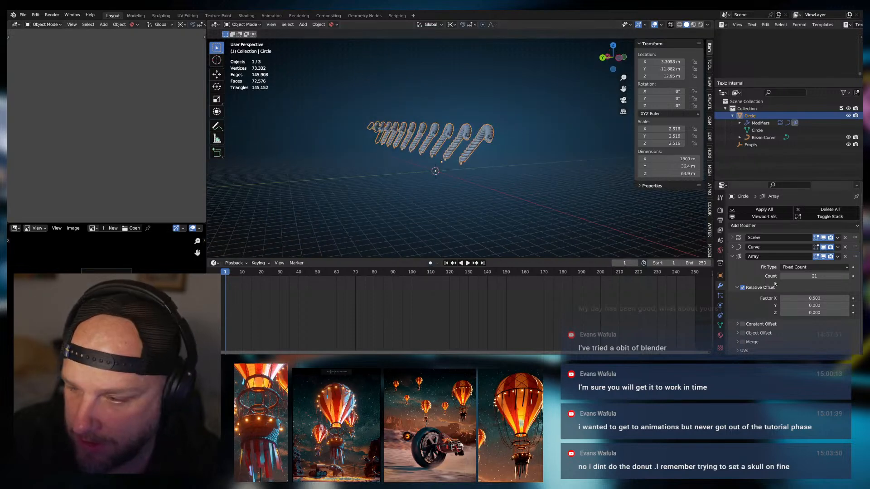
mouse_move(808, 305)
mouse_down()
mouse_move(766, 305)
mouse_move(837, 312)
mouse_move(804, 312)
mouse_up()
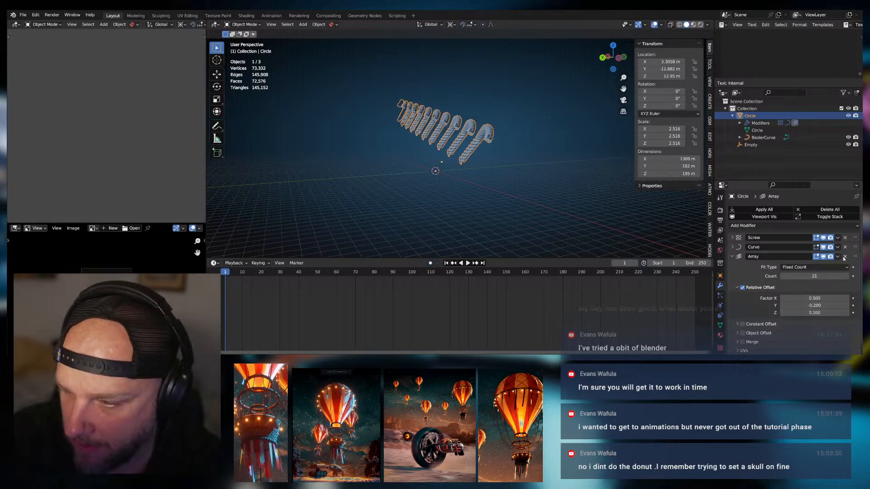
click(844, 256)
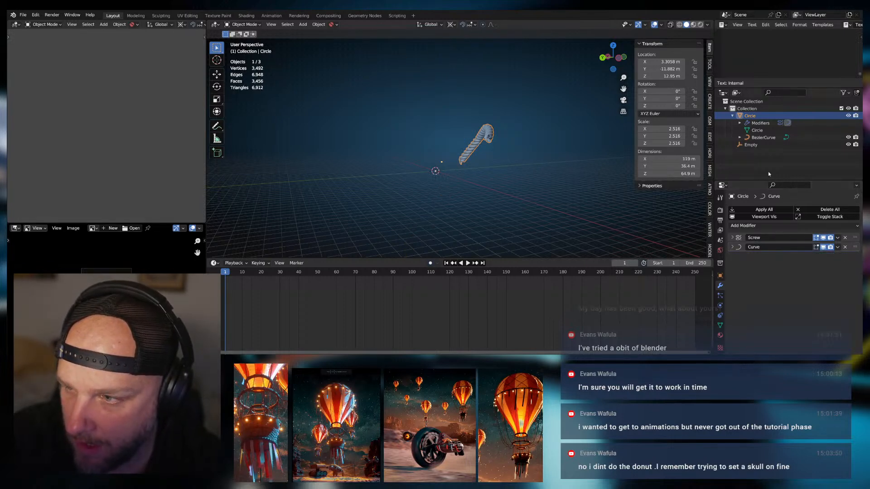
Add a fresh Array modifier to the rope, check the Empty's transform, and reselect Circle
click(743, 226)
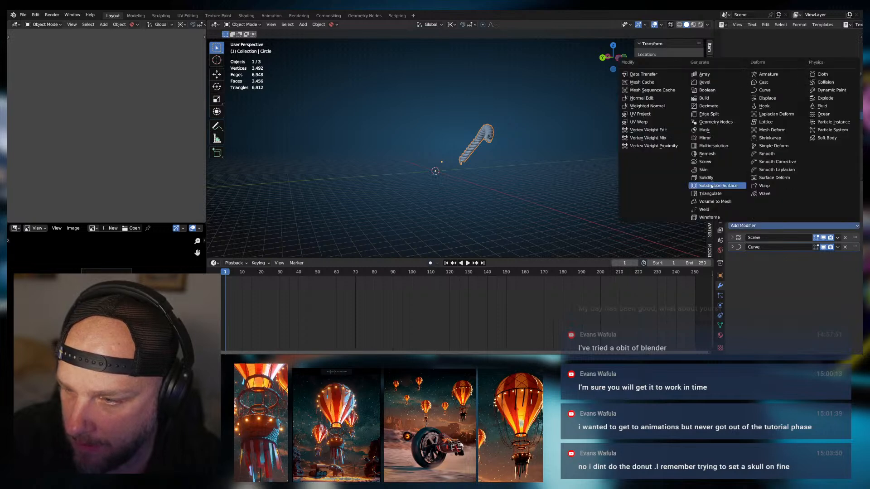
click(704, 74)
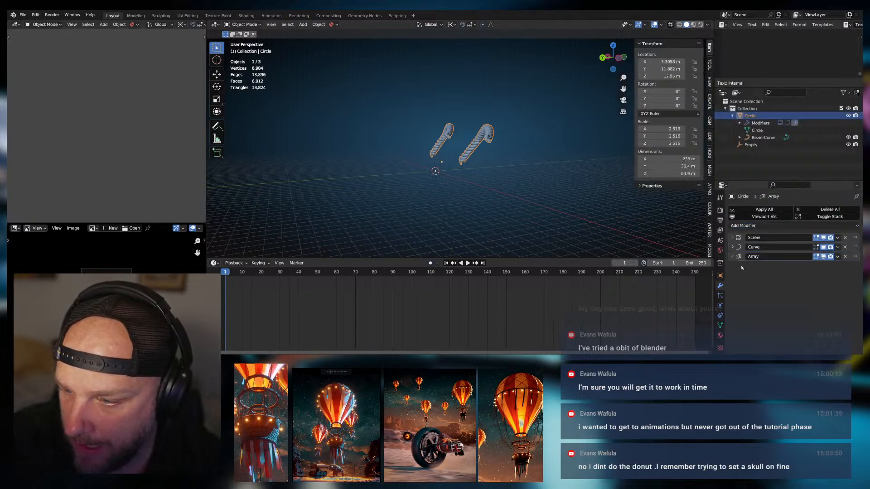
middle_drag(512, 172, 618, 209)
click(763, 145)
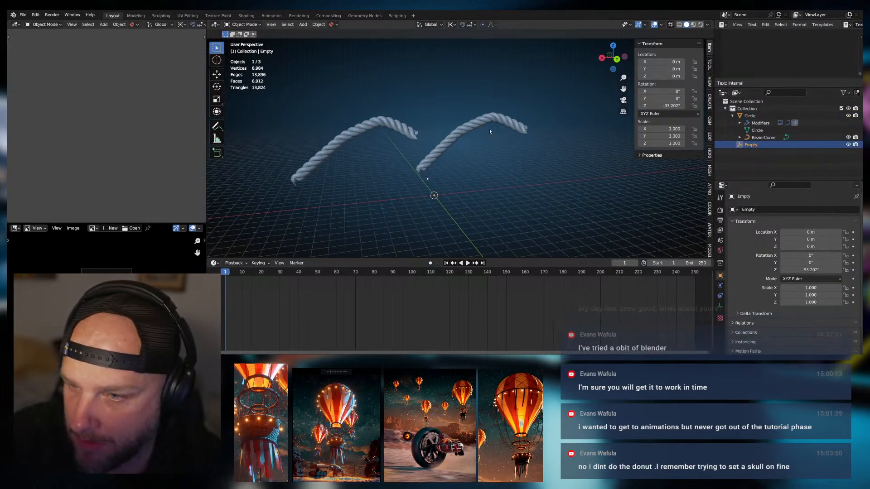
click(469, 130)
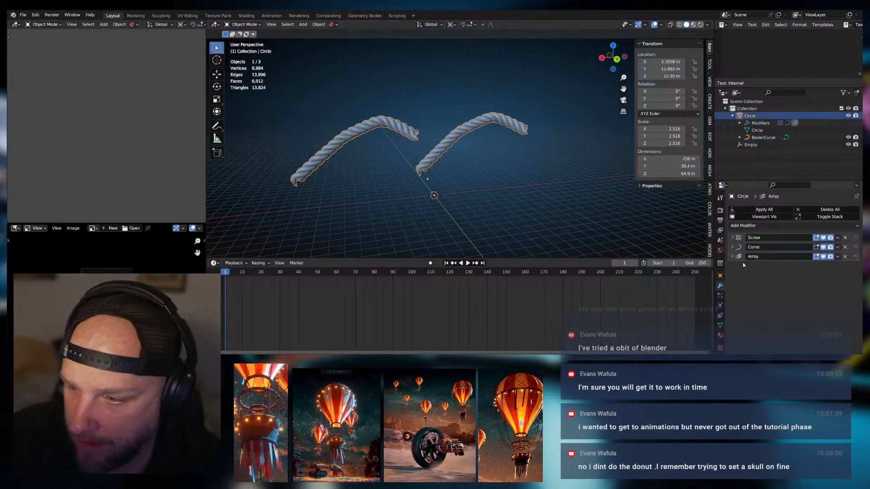
Enable Object Offset in the rope's Array modifier and assign Empty as the offset object
click(732, 257)
scroll(745, 336, down, 1)
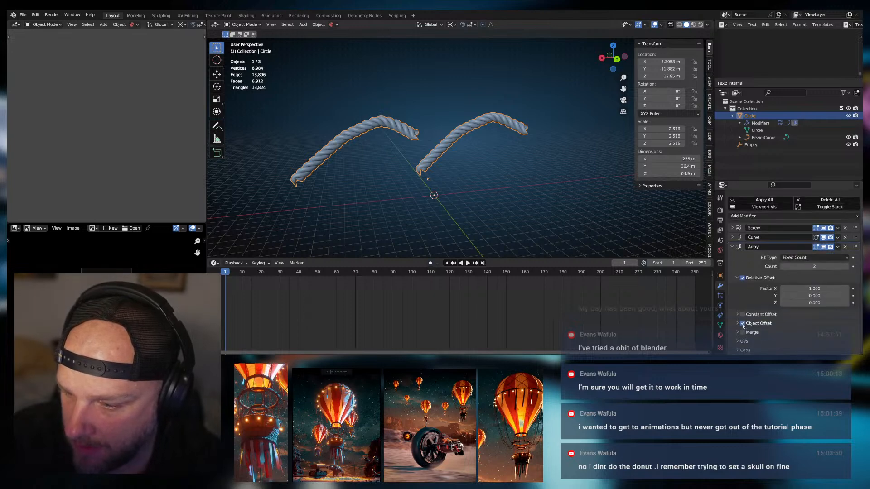
click(737, 322)
scroll(766, 321, down, 1)
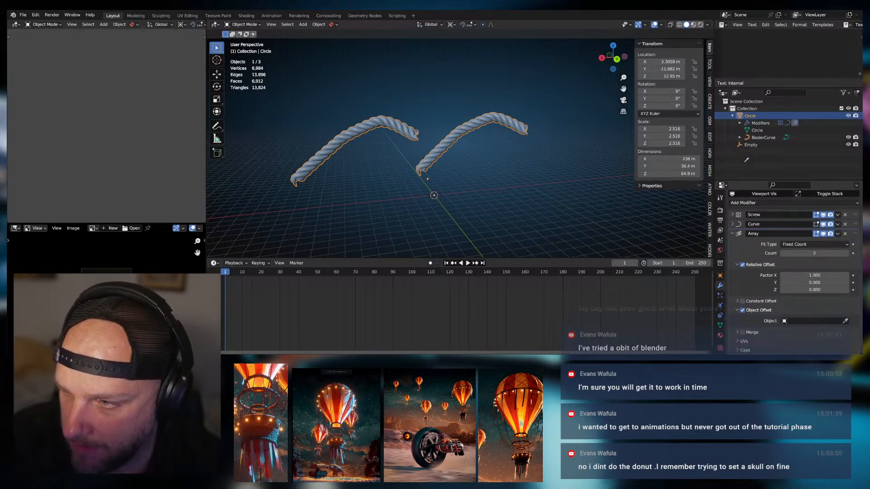
click(750, 144)
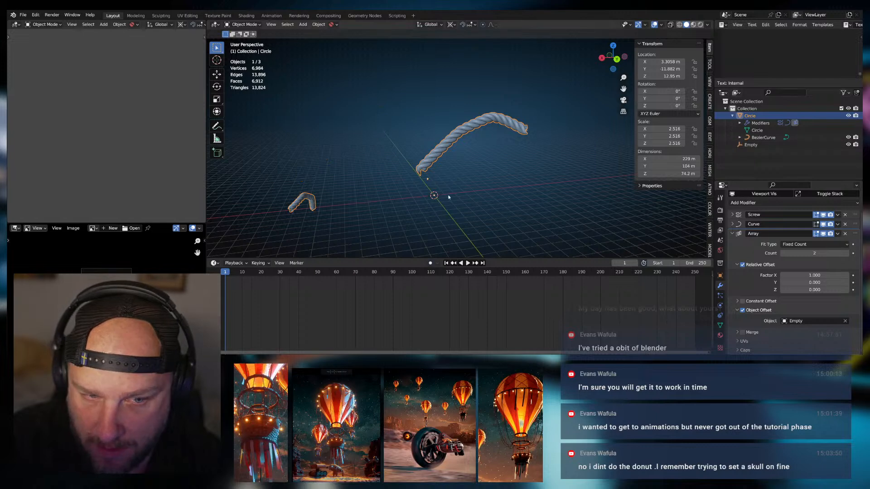
Turn off Relative Offset in the rope's Array modifier, keeping Object Offset by the Empty enabled
middle_drag(461, 196, 503, 189)
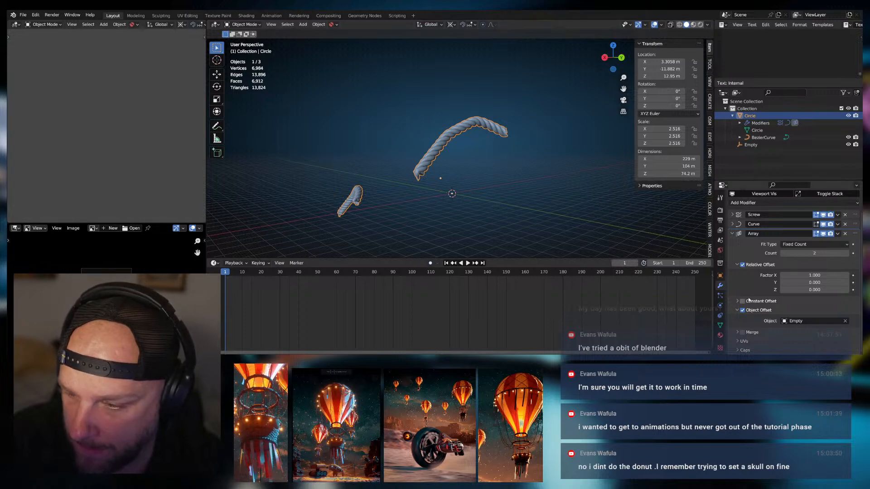
click(742, 265)
mouse_move(562, 222)
middle_down()
mouse_move(539, 221)
mouse_move(570, 221)
middle_up()
click(490, 191)
click(492, 191)
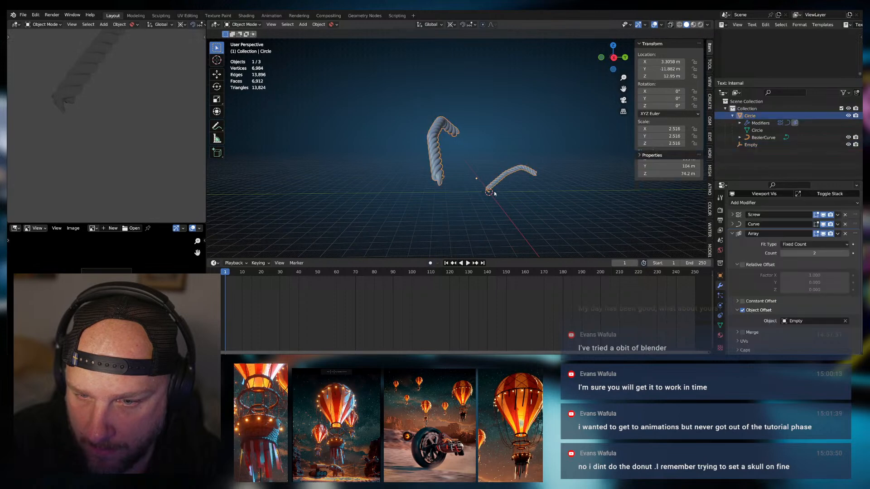
middle_drag(513, 199, 493, 172)
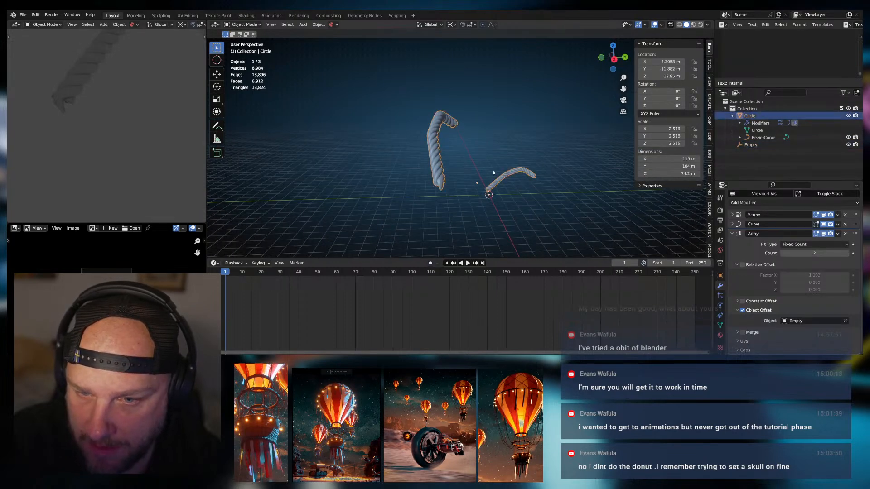
Try setting the rope's origin to its geometry, and undo back to before Relative Offset was turned off
key(ctrl+a)
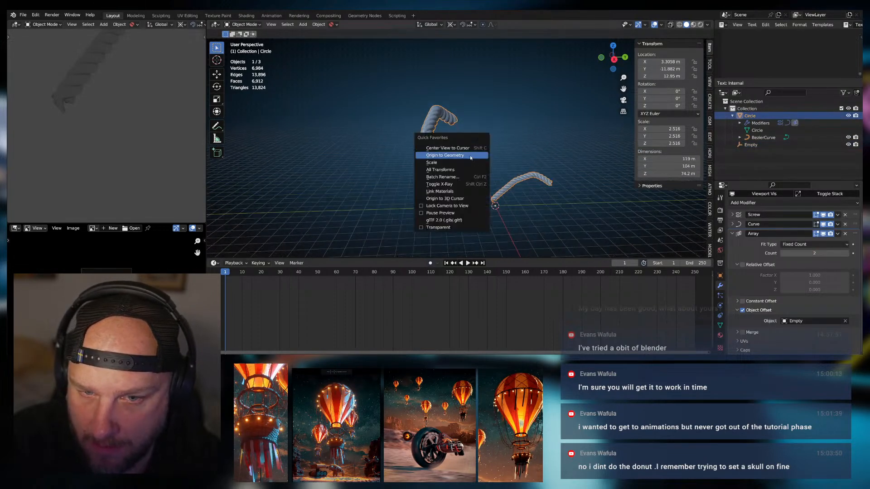
click(473, 154)
key(ctrl+z)
middle_drag(482, 167, 501, 179)
key(ctrl+z)
key(ctrl+z)
key(ctrl+z)
key(ctrl+z)
key(ctrl+z)
Try applying the rope's scale and removing its Array modifier
scroll(470, 169, up, 1)
scroll(469, 170, down, 2)
scroll(462, 169, up, 3)
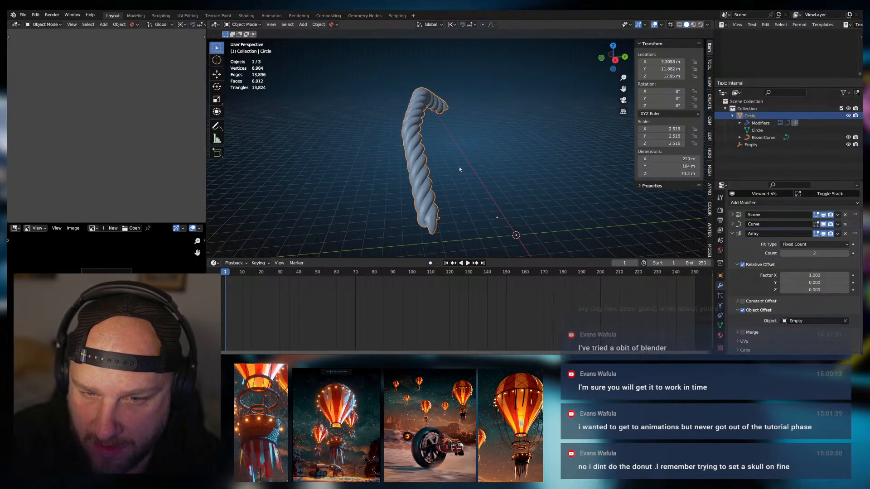
scroll(462, 175, down, 1)
key(ctrl+a)
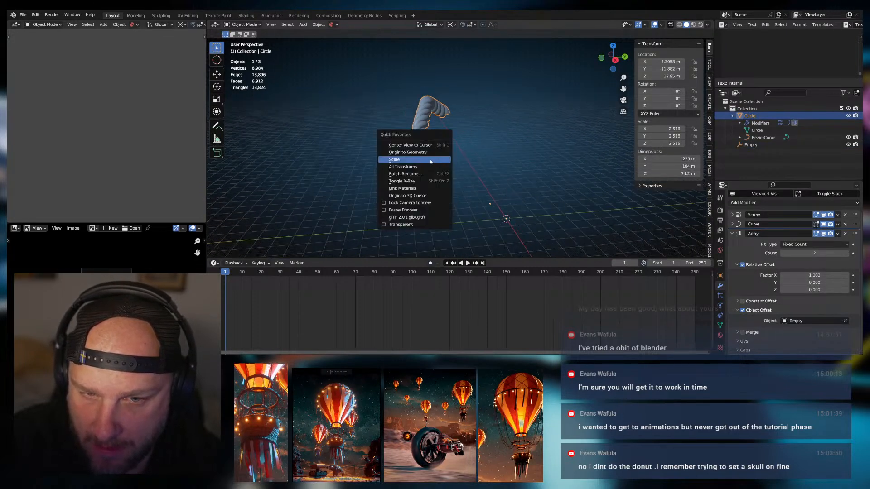
click(437, 159)
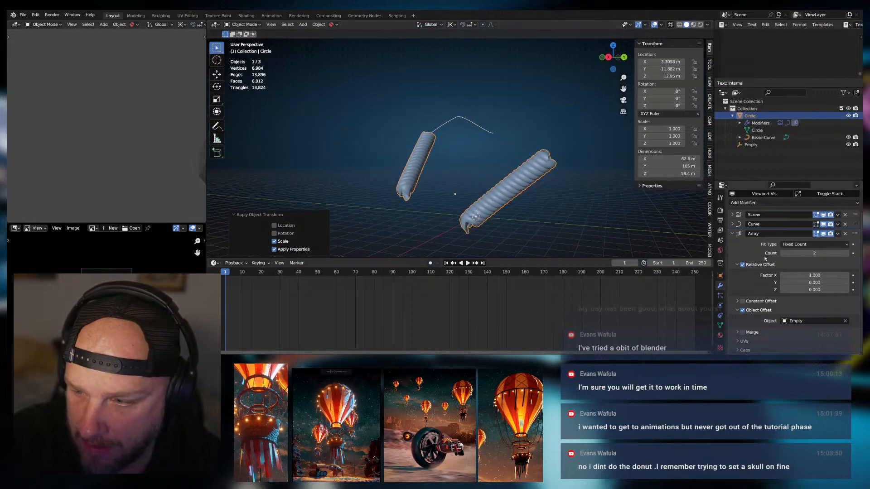
click(845, 233)
middle_drag(534, 199, 501, 213)
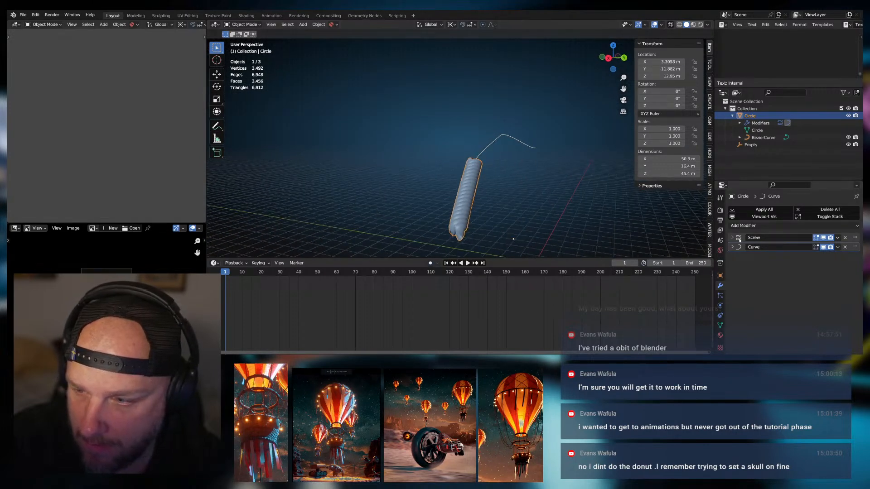
Check BezierCurve's transform, and undo the removal of the Array modifier and the applied scale
click(764, 137)
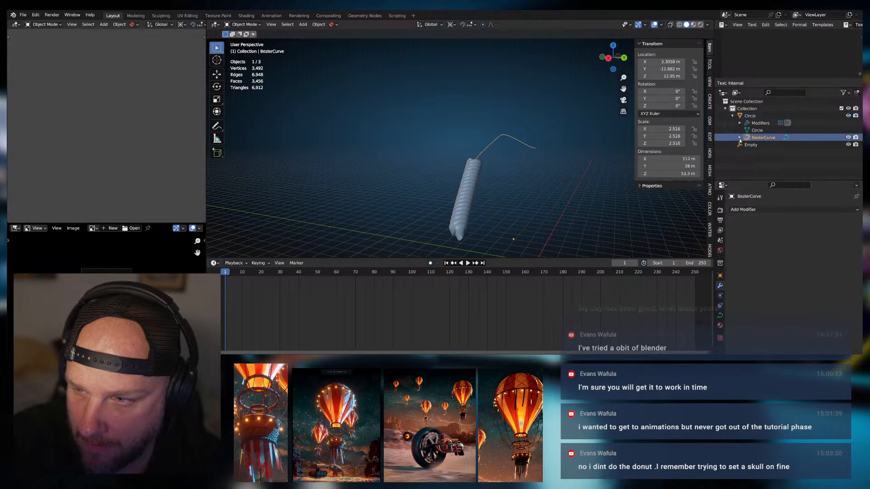
right_click(532, 162)
click(512, 174)
mouse_move(512, 174)
middle_down()
mouse_move(464, 175)
mouse_move(528, 186)
mouse_move(527, 168)
middle_up()
key(ctrl+z)
key(ctrl+z)
key(ctrl+z)
key(ctrl+z)
click(485, 159)
key(s)
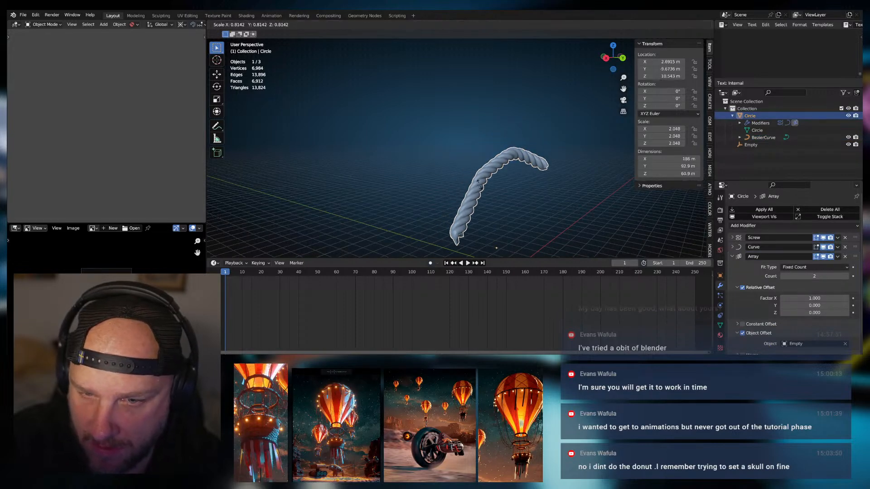
right_click(491, 185)
middle_drag(585, 157, 550, 197)
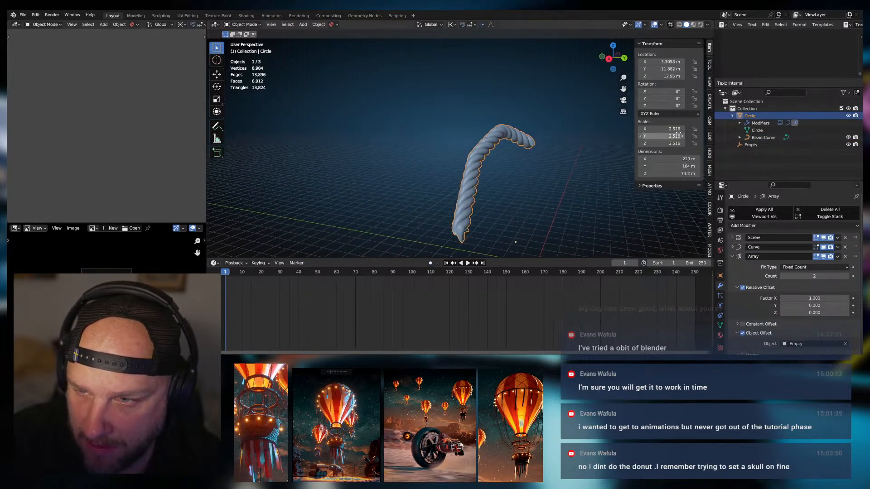
Compare BezierCurve's scale with the rope's, and set the Circle object's scale to 1 on all three axes
click(762, 138)
click(479, 183)
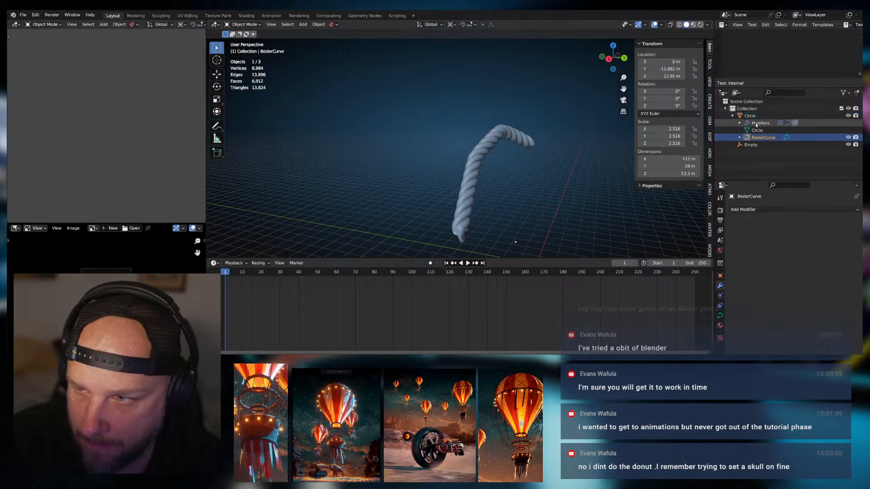
drag(676, 129, 676, 144)
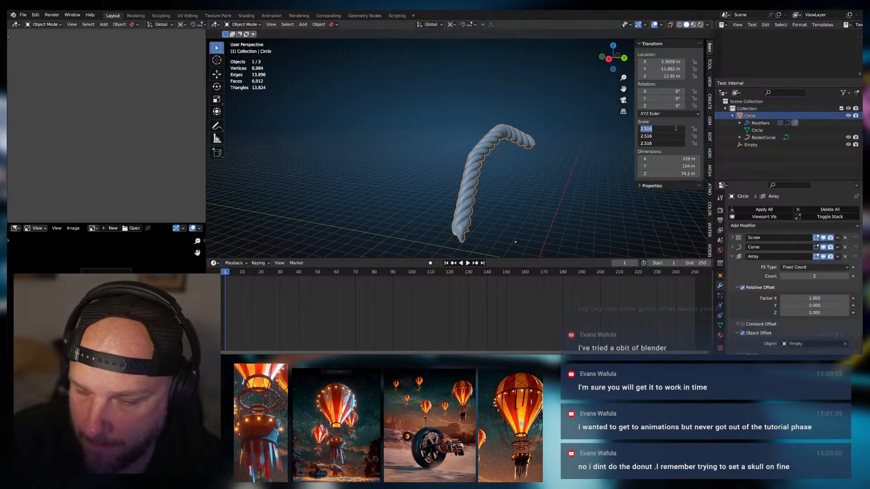
text(1)
key(Return)
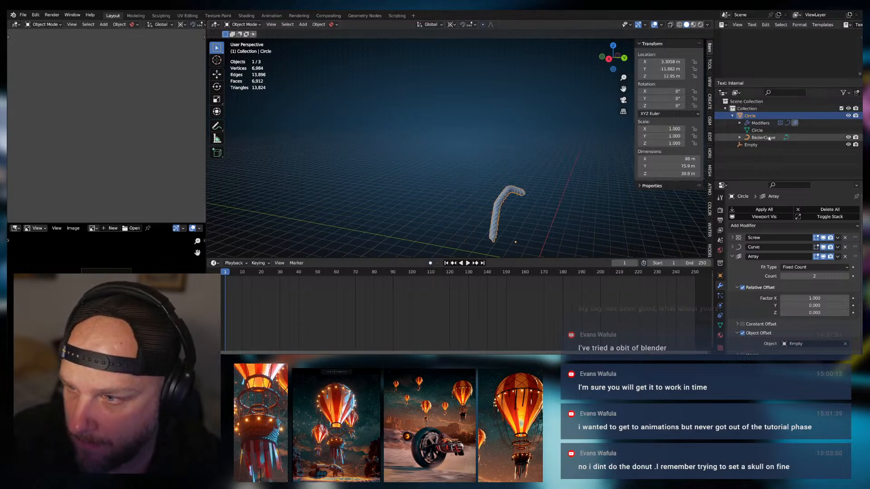
Set BezierCurve's scale to 1 on all three axes
click(762, 138)
drag(664, 129, 665, 144)
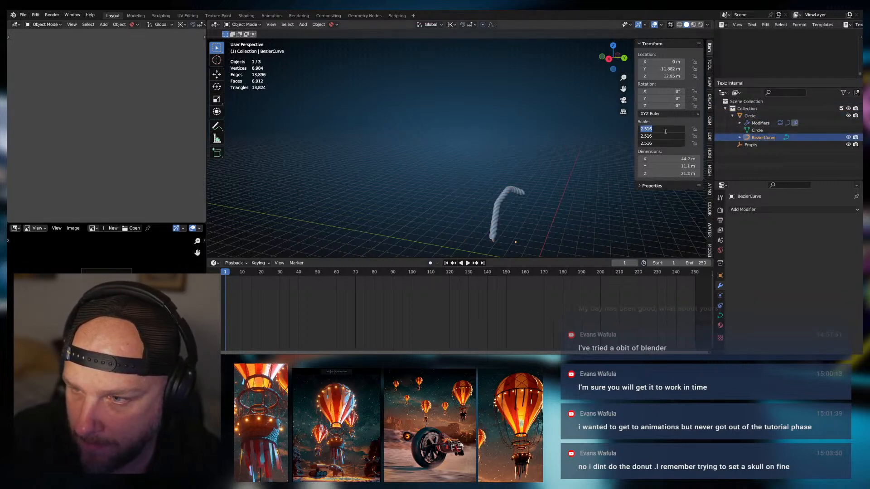
text(1)
key(Return)
middle_drag(547, 187, 481, 218)
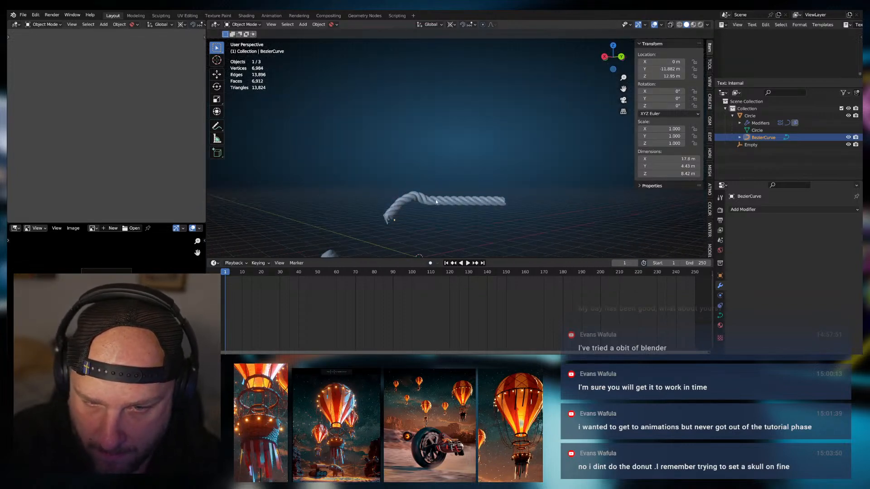
Inspect the Circle mesh and BezierCurve in Edit Mode, and return to Object Mode
click(750, 116)
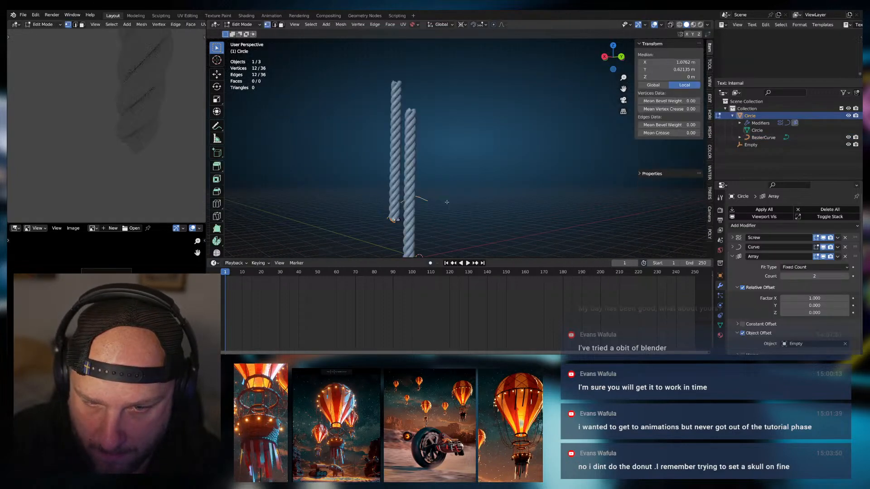
click(763, 137)
key(Tab)
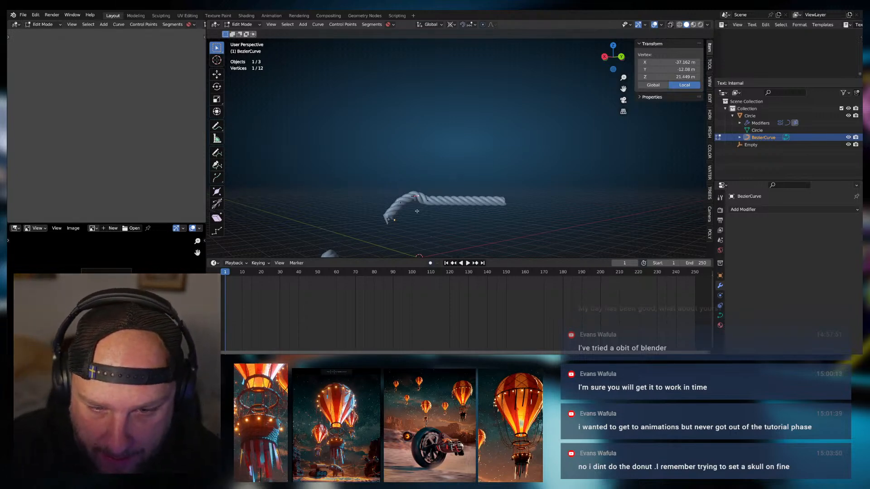
middle_drag(398, 202, 477, 185)
scroll(486, 193, down, 6)
key(Tab)
Disable Relative Offset in the Circle rope's Array modifier so that only the Empty's Object Offset applies
click(468, 152)
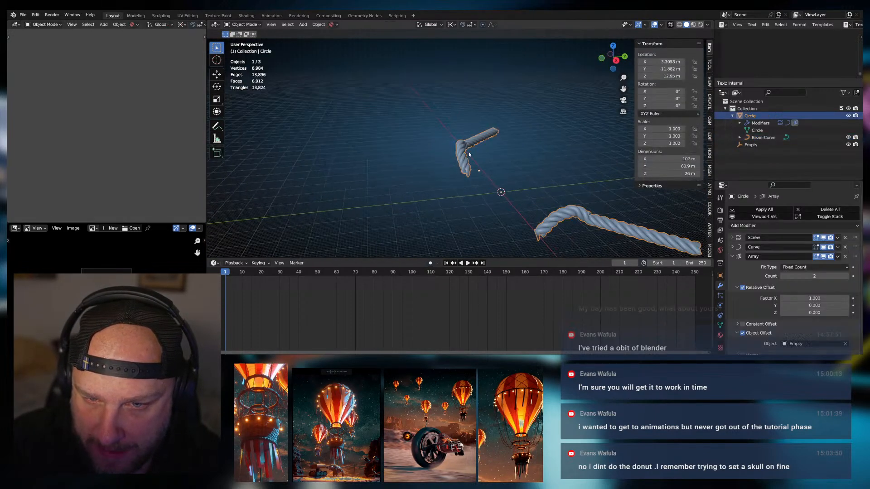
scroll(743, 260, down, 2)
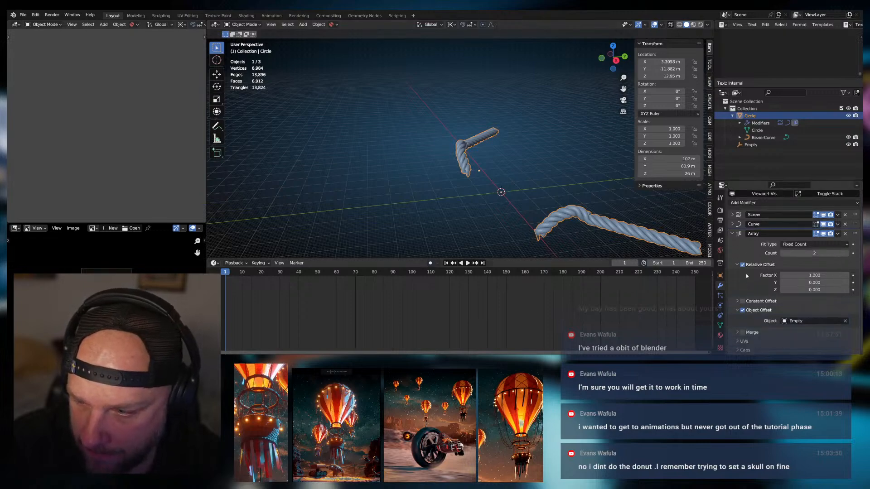
click(742, 264)
middle_drag(534, 181, 469, 158)
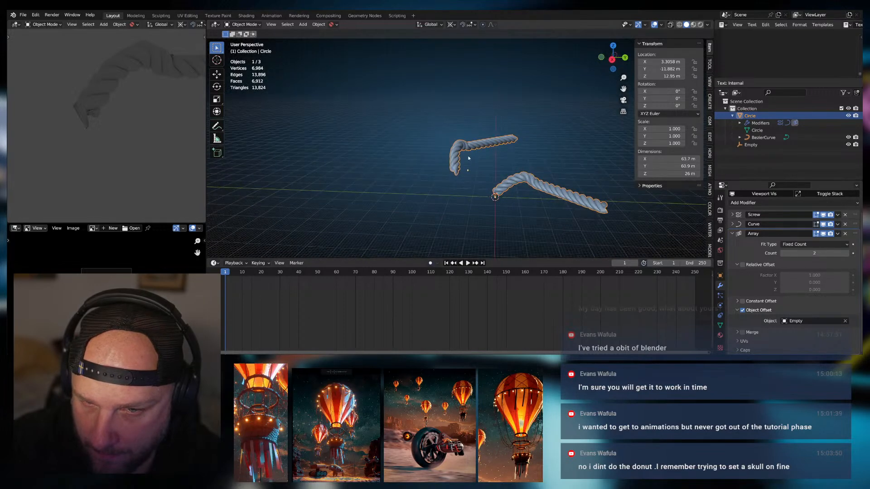
Try scaling the Empty and rotating it about the global Z axis to test the arrayed rope copy
click(500, 197)
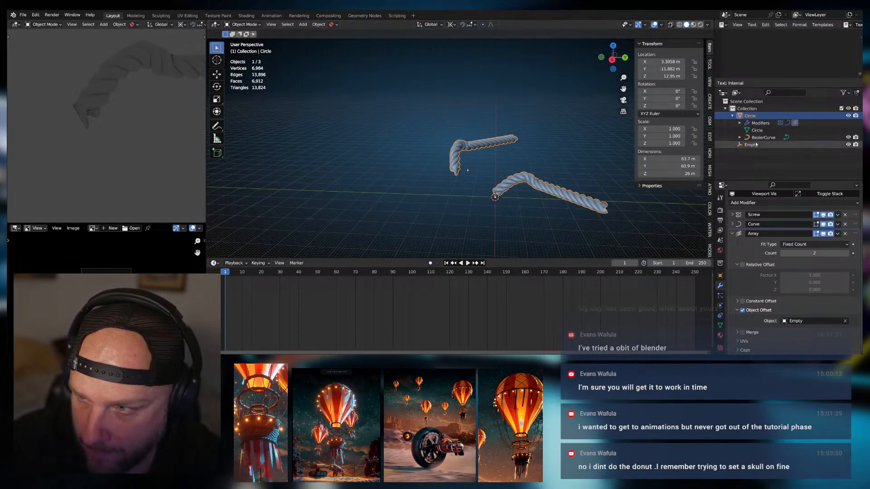
key(s)
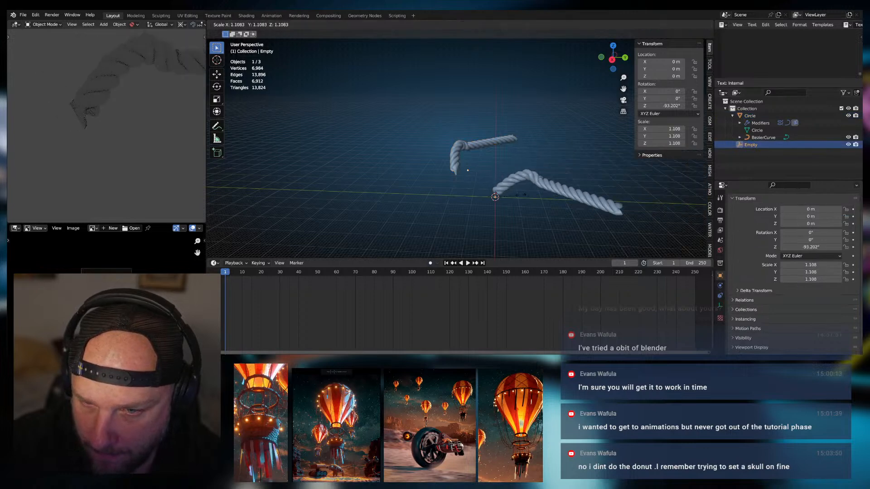
key(Escape)
key(r)
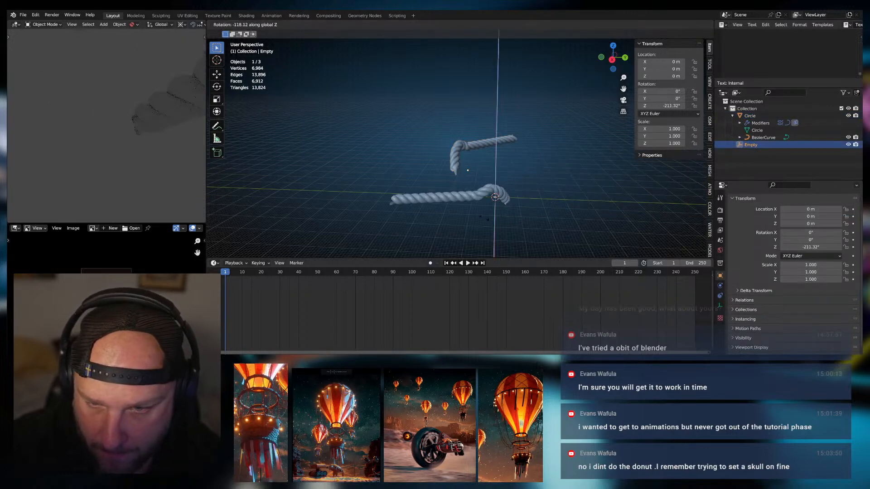
key(Escape)
middle_drag(494, 223, 475, 172)
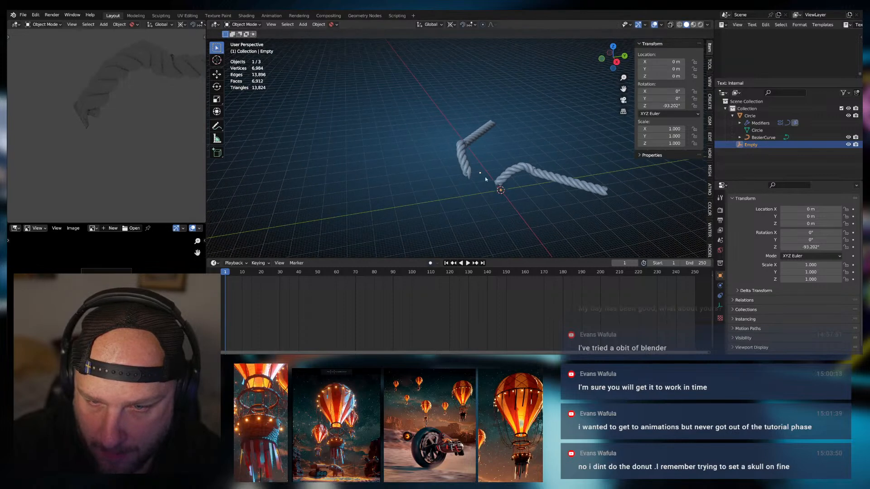
Select the rope and restrict transforms to Affect Only Origins in the tool options
click(475, 172)
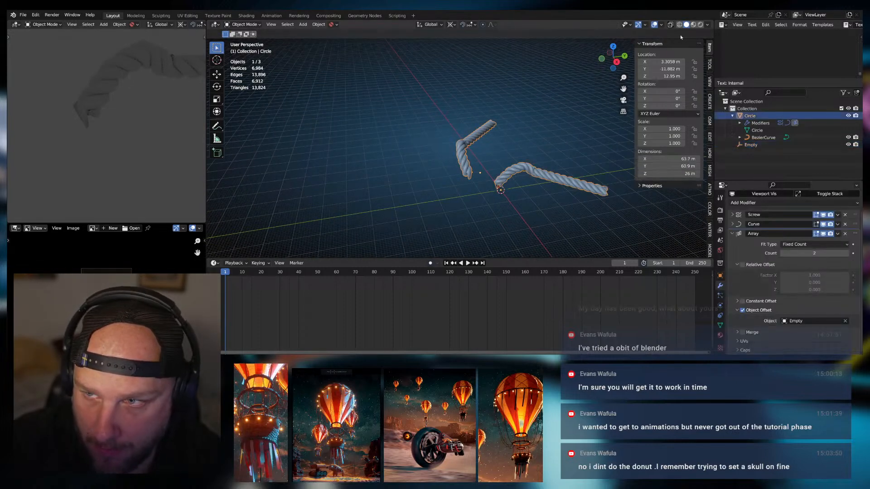
middle_drag(479, 145, 473, 147)
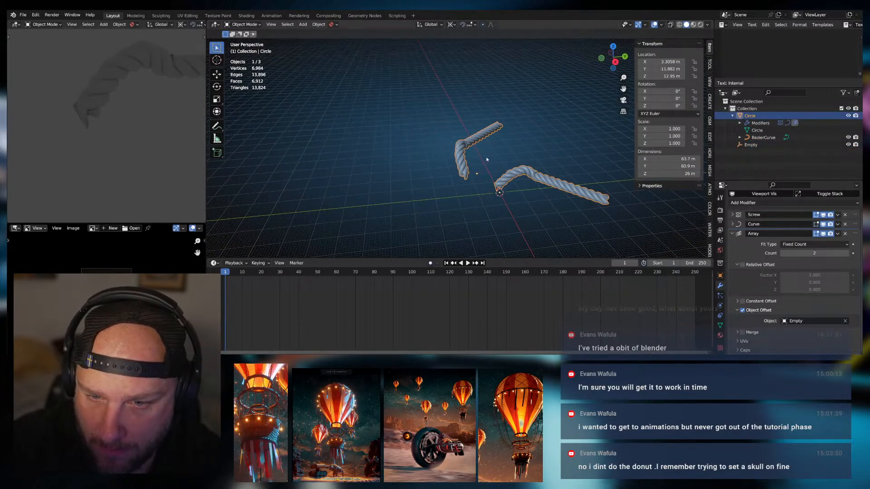
click(709, 64)
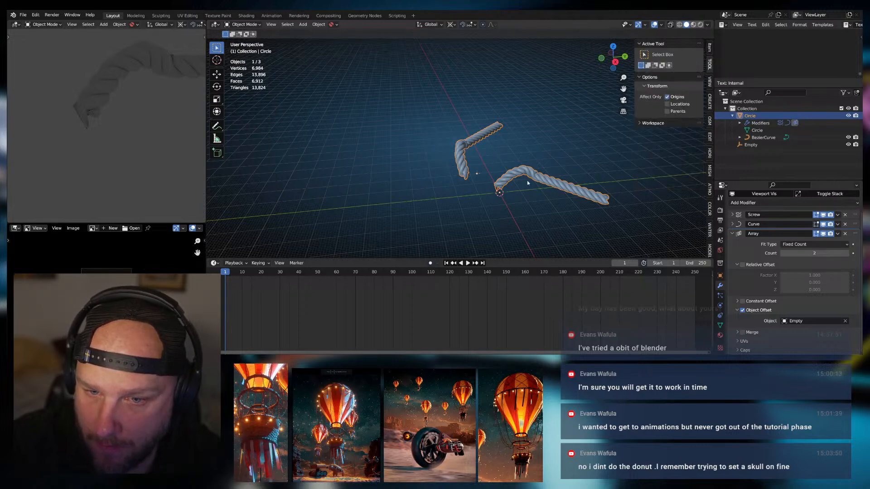
Try moving the rope's origin about 9.97 m along Y and down along Z towards the Empty, and undo it
key(g)
key(y)
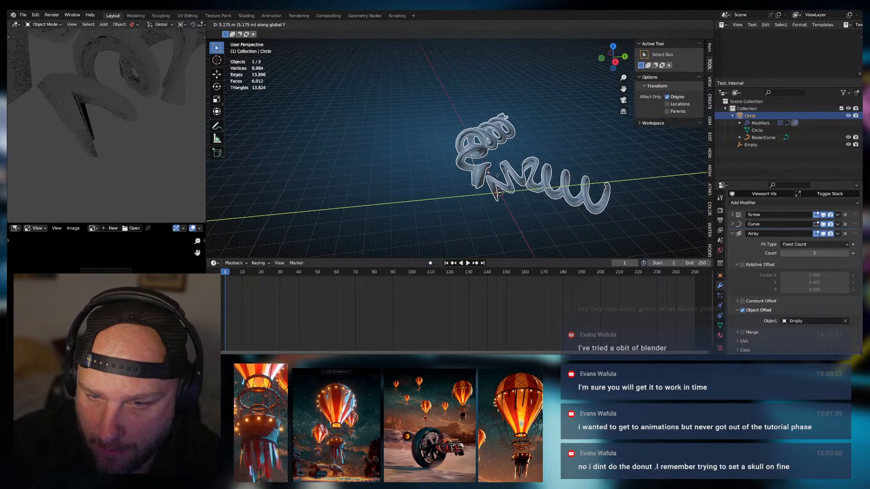
click(503, 192)
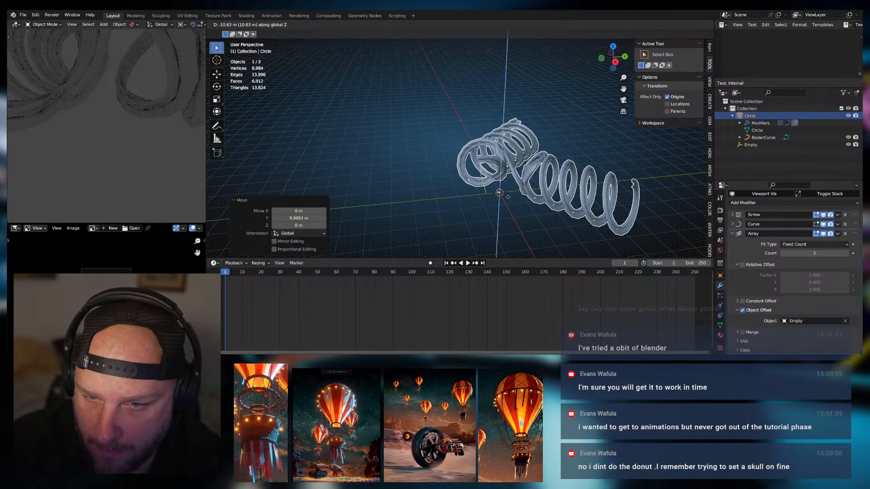
key(ctrl+z)
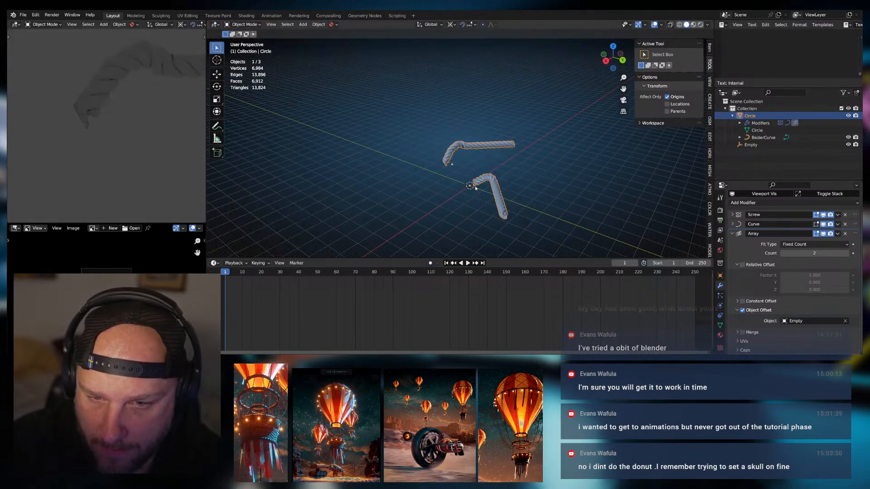
scroll(508, 186, up, 3)
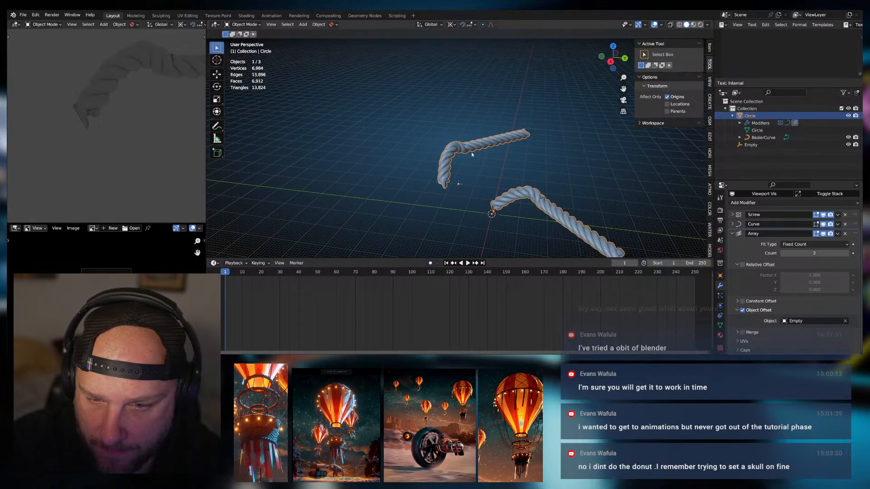
click(475, 176)
click(473, 146)
middle_drag(472, 146, 555, 168)
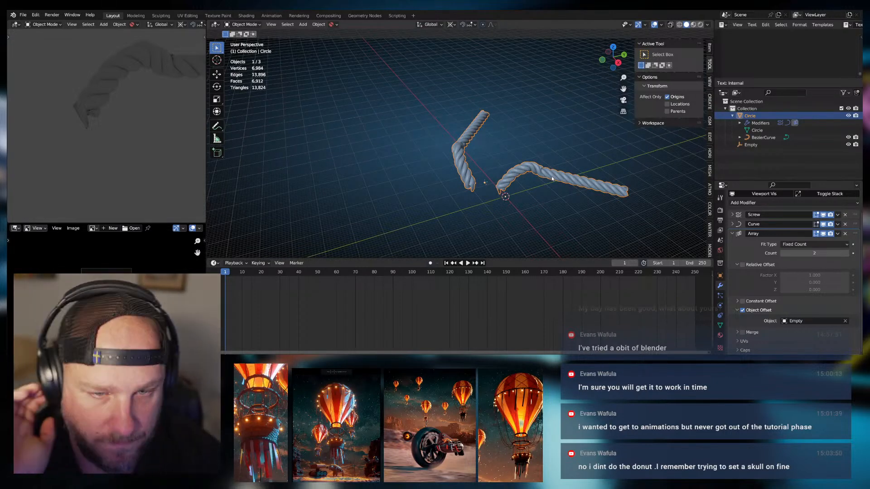
middle_drag(552, 179, 469, 206)
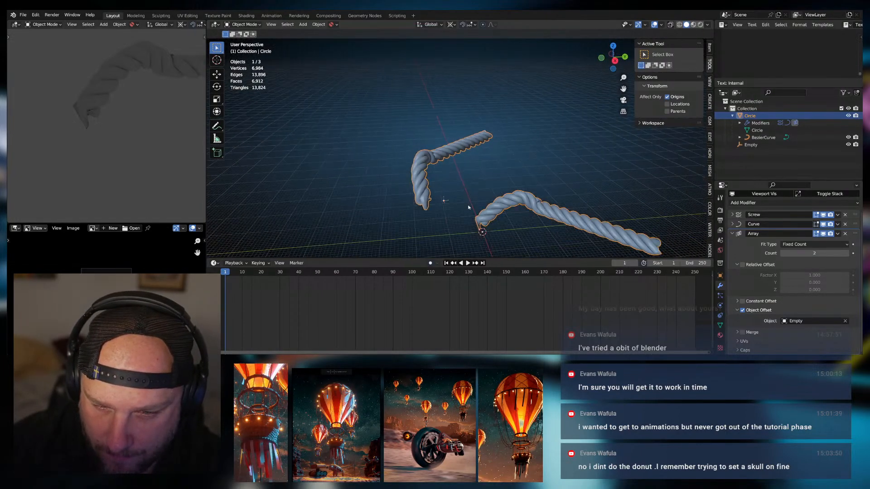
scroll(469, 207, up, 2)
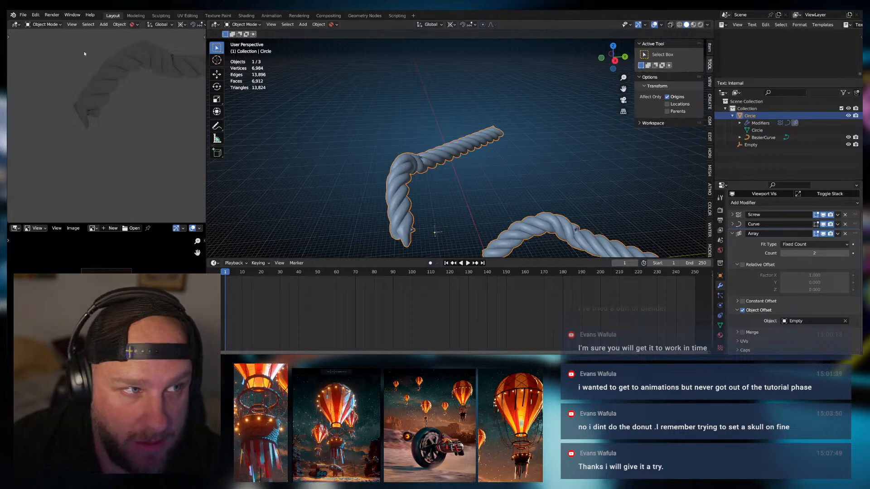
Open the recent airship scene file and discard the changes to the untitled rope test file
click(23, 14)
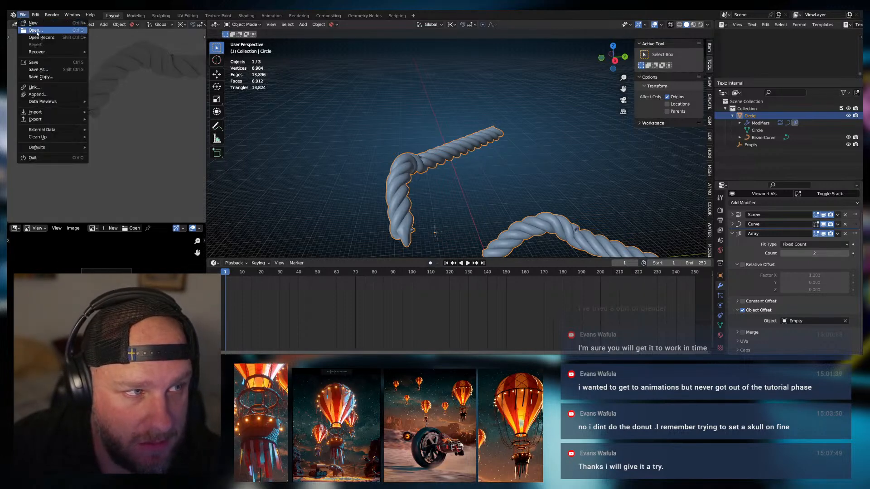
mouse_move(40, 37)
click(138, 38)
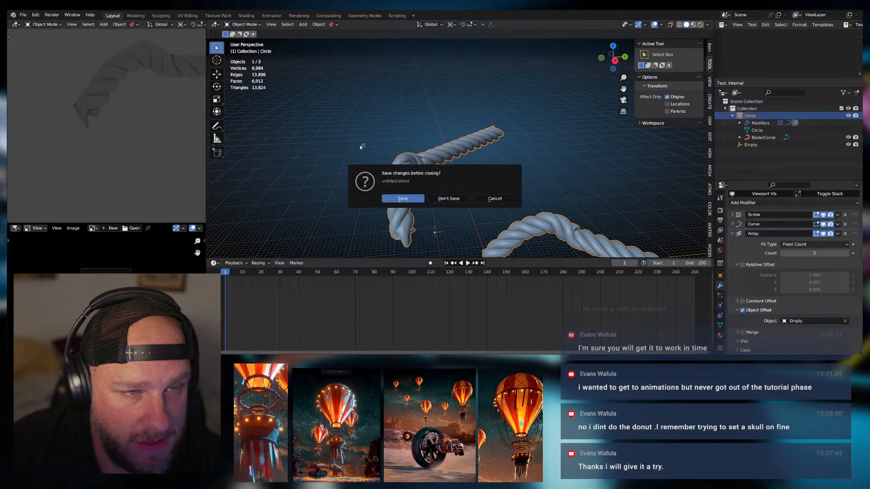
click(447, 199)
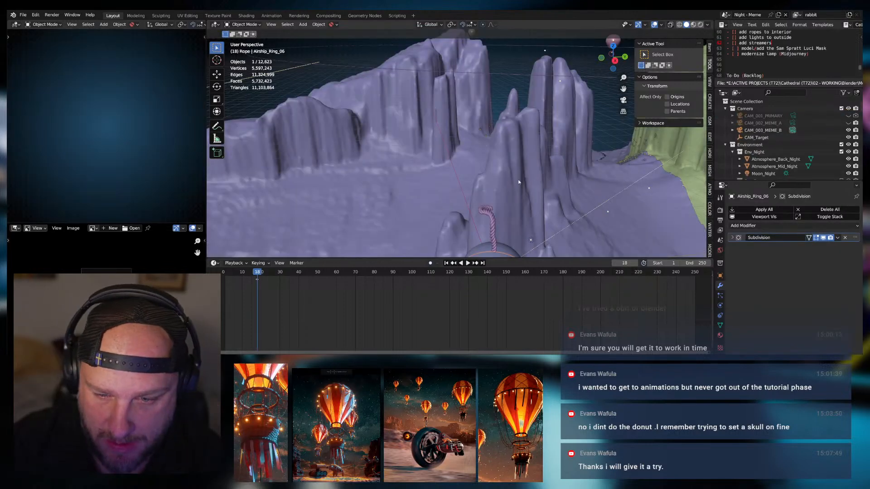
Select the basket's rope, Rope_Mesh.001, and remove its Array modifier
scroll(479, 177, down, 4)
mouse_move(484, 213)
shift+middle_down()
mouse_move(464, 108)
mouse_move(476, 200)
shift+middle_up()
scroll(481, 179, up, 6)
scroll(465, 108, up, 7)
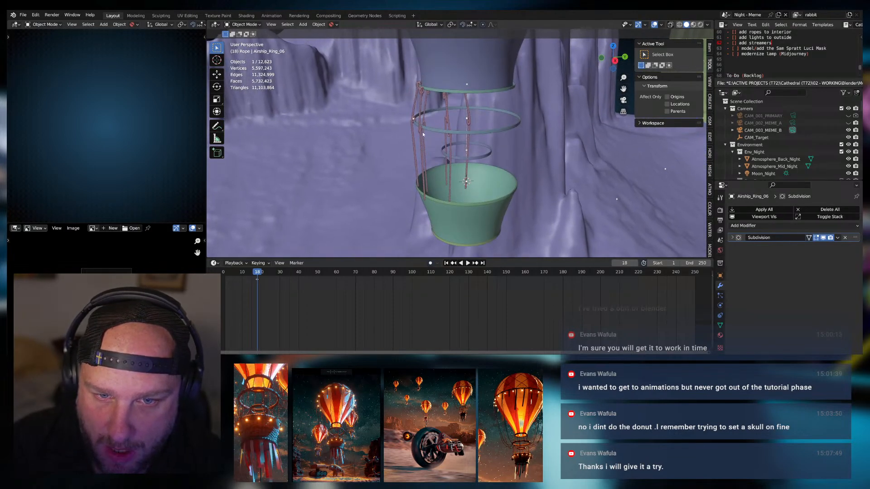
click(422, 132)
middle_drag(422, 131, 473, 156)
scroll(481, 144, up, 3)
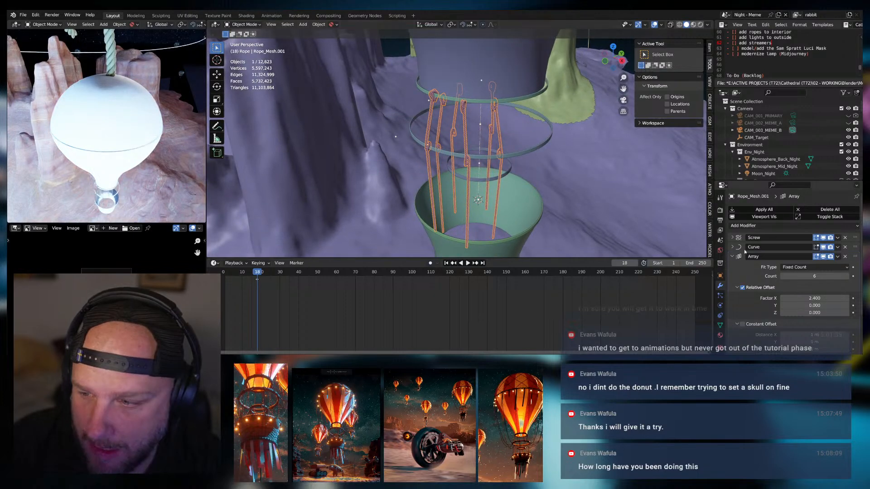
click(845, 257)
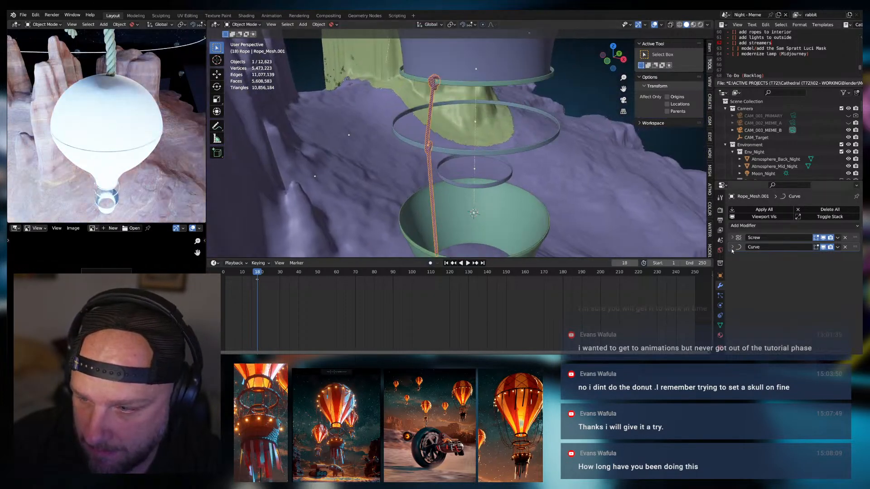
Parent RopeCurve.001 to Rope_Mesh.001 and select the rope mesh
scroll(772, 133, down, 10)
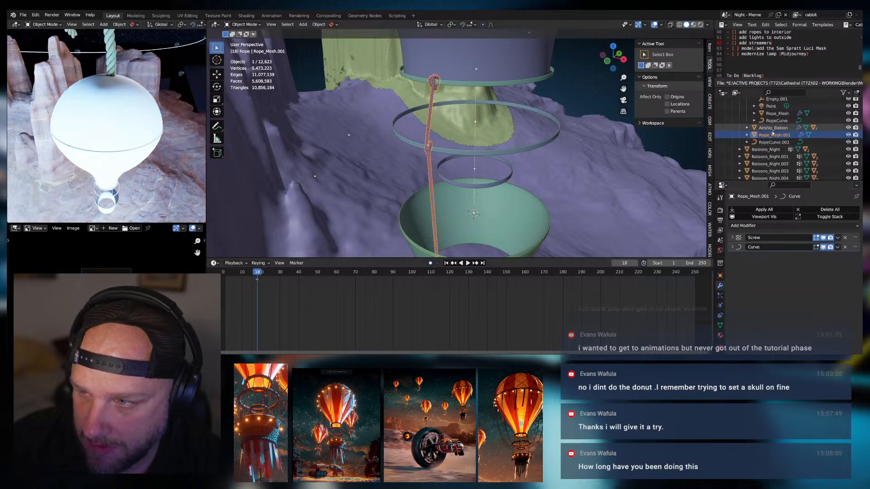
click(769, 142)
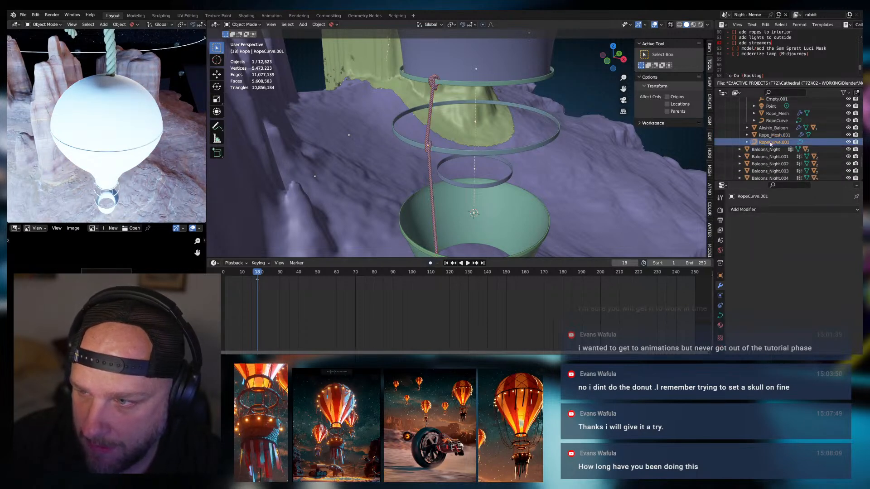
drag(770, 143, 750, 135)
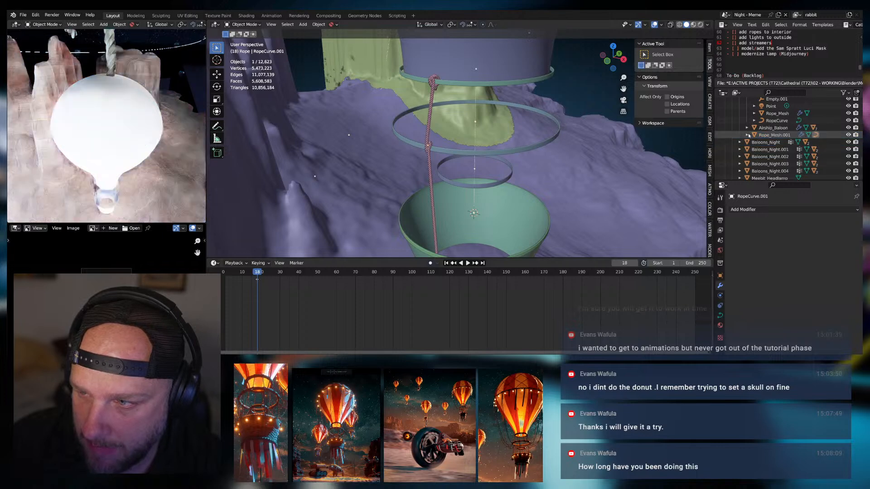
click(761, 135)
middle_drag(534, 148, 634, 132)
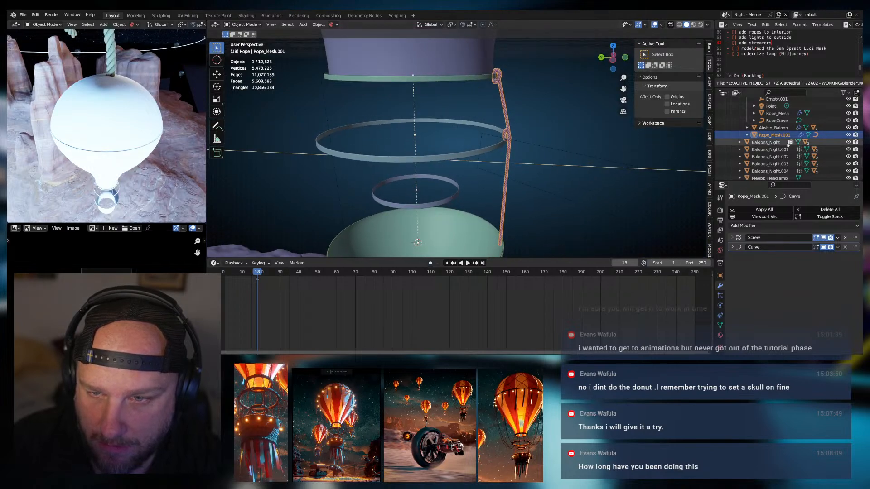
Expand the Rope_Mesh.001 hierarchy and open its child RopeCurve.001 in Edit Mode
click(747, 135)
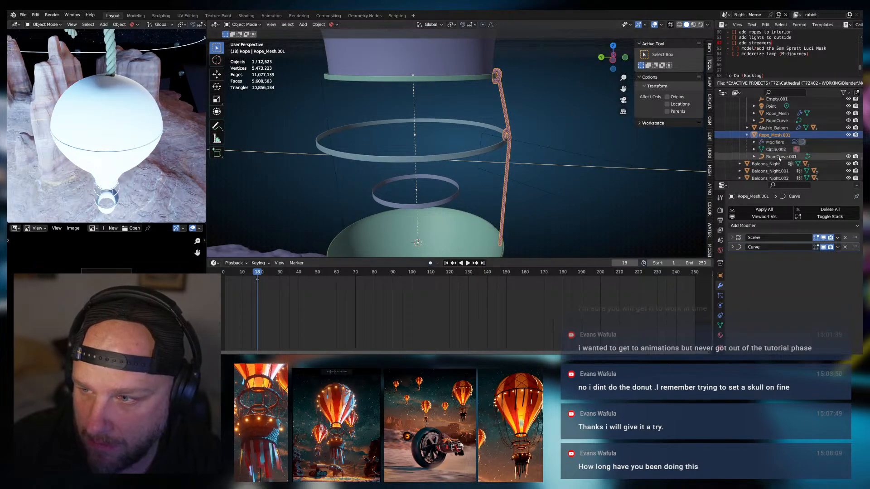
click(779, 157)
key(Tab)
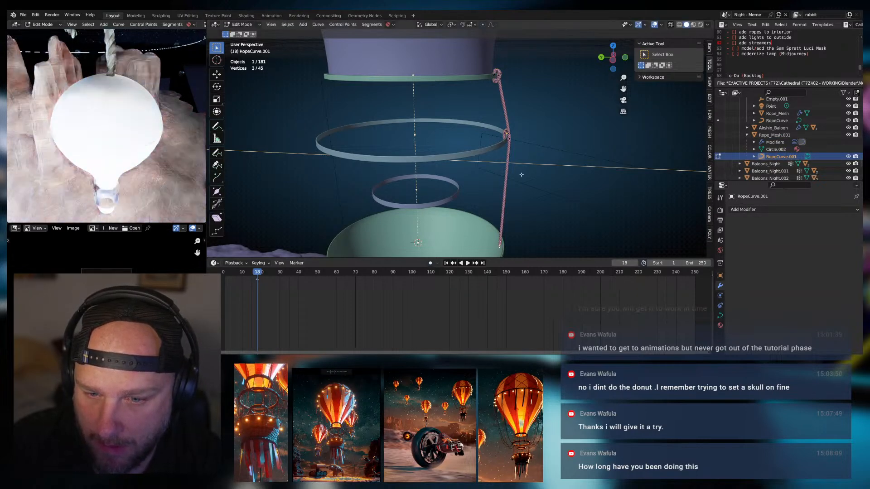
middle_drag(520, 175, 489, 179)
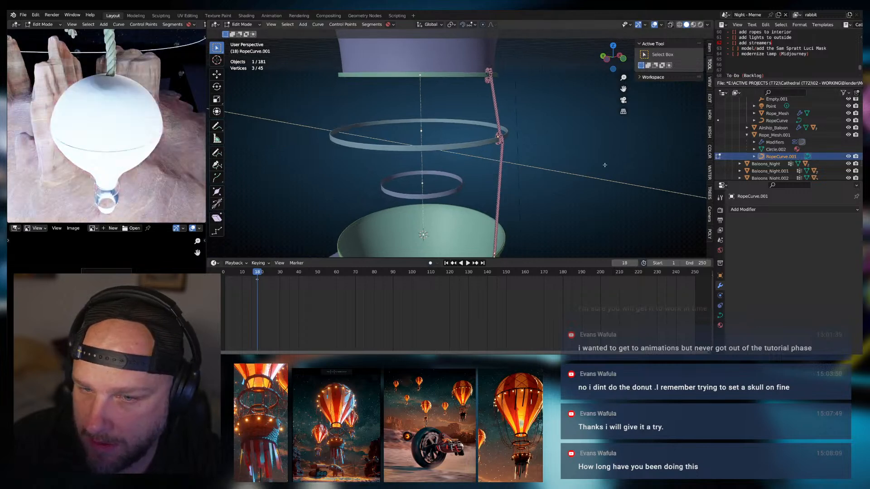
Select Rope_Mesh.001 together with RopeCurve.001 and duplicate the curve's selected control point in place
click(747, 135)
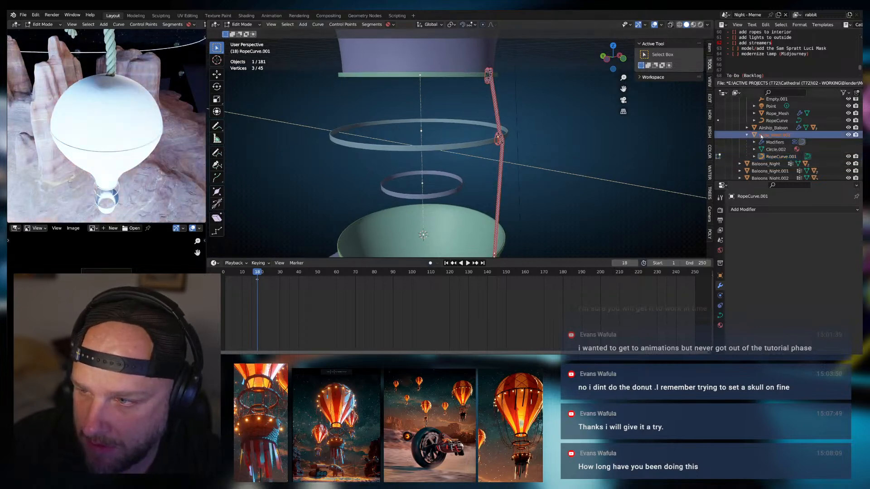
right_click(751, 135)
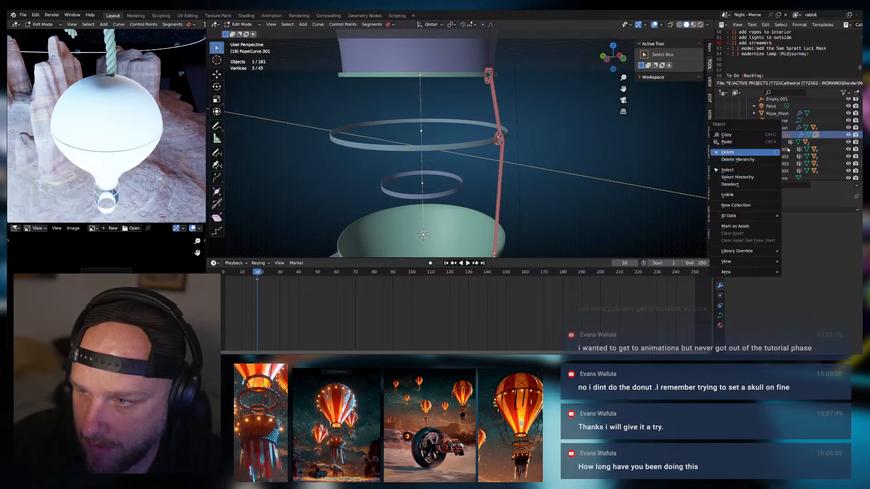
key(Escape)
click(747, 135)
click(777, 156)
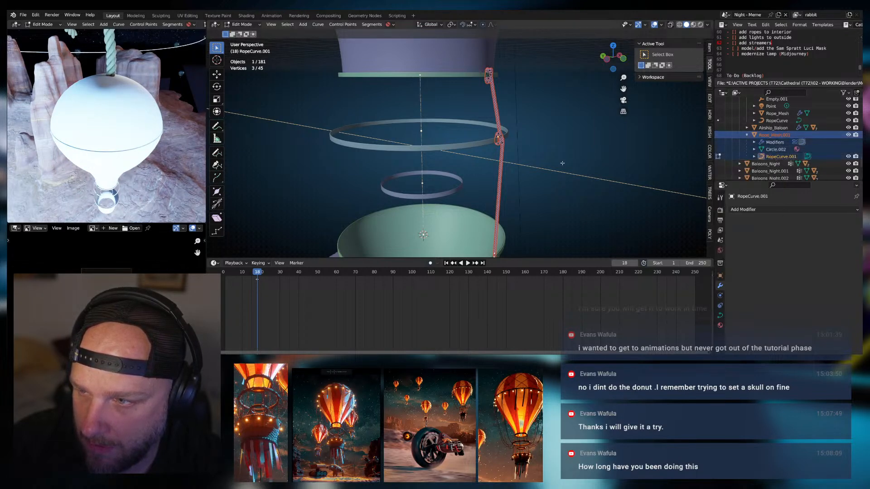
key(shift+d)
right_click(552, 163)
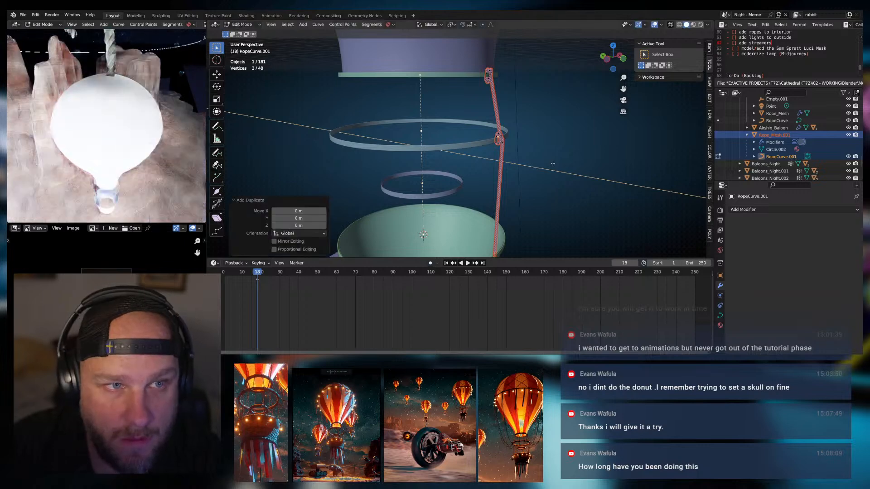
Return to Object Mode and duplicate Rope_Mesh.001 together with RopeCurve.001 in place
click(242, 24)
click(247, 33)
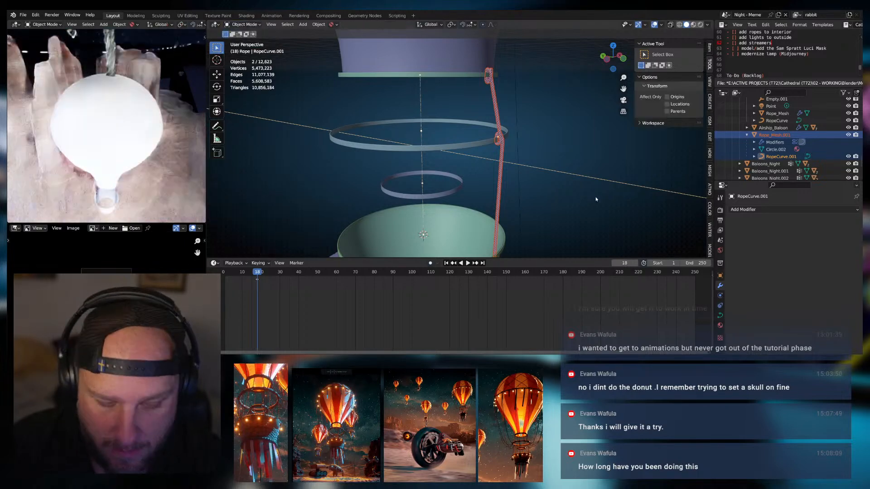
key(shift+d)
right_click(595, 197)
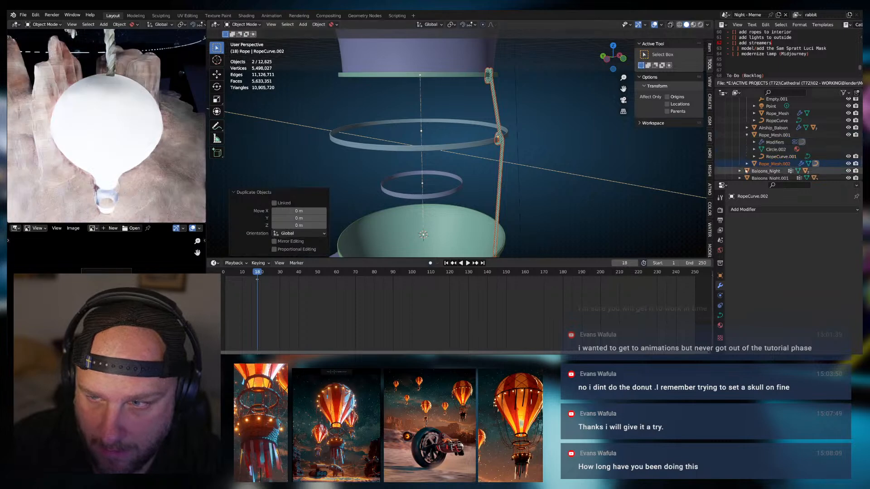
Apply all modifiers of the duplicated rope, Rope_Mesh.002, and select its child RopeCurve.002
scroll(748, 165, down, 2)
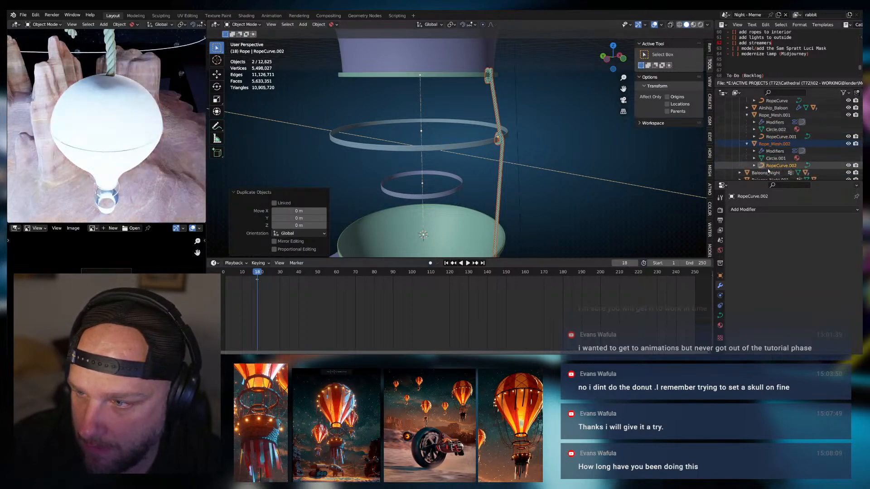
click(774, 144)
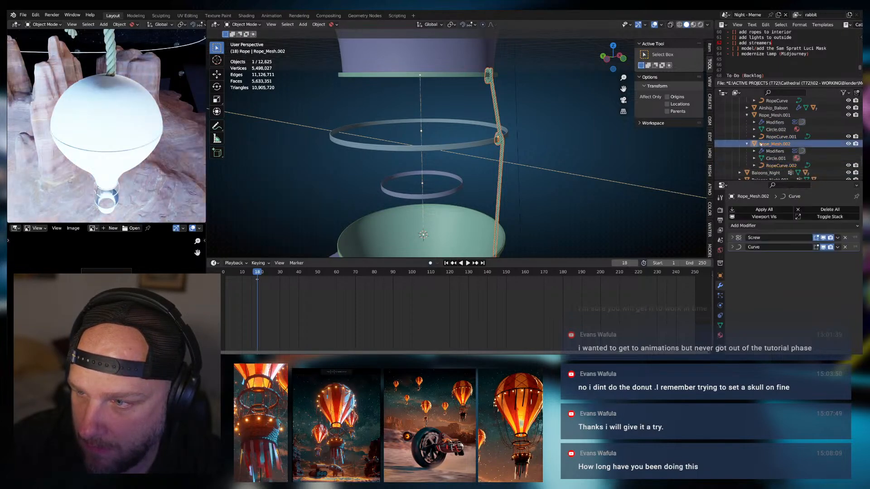
click(762, 210)
click(775, 159)
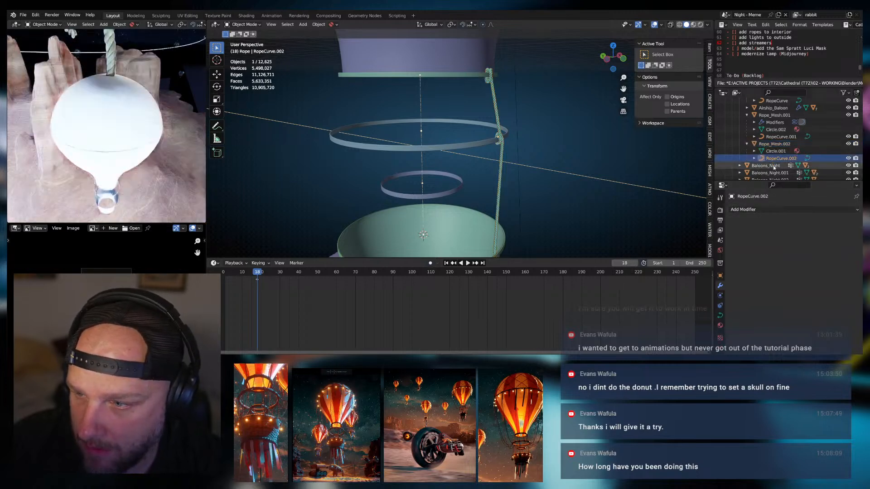
Hide the original Rope_Mesh.001 and its RopeCurve.001 in the viewport
middle_drag(579, 172, 493, 166)
scroll(479, 148, up, 1)
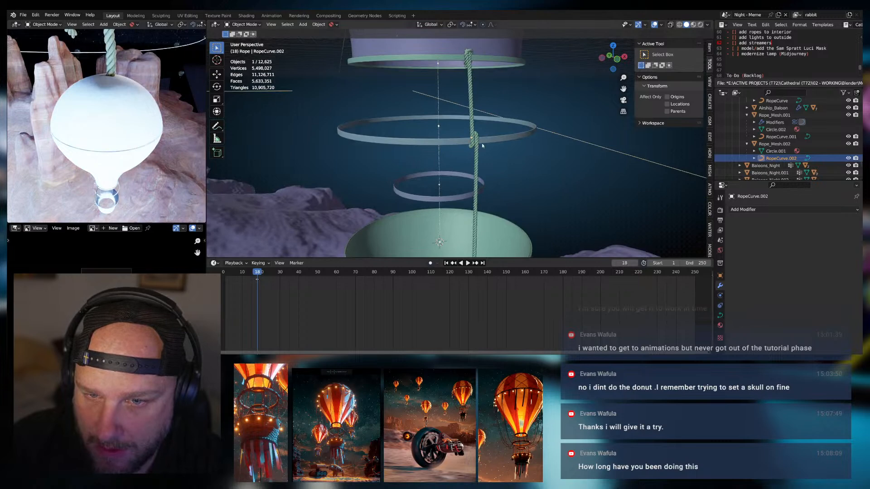
click(482, 145)
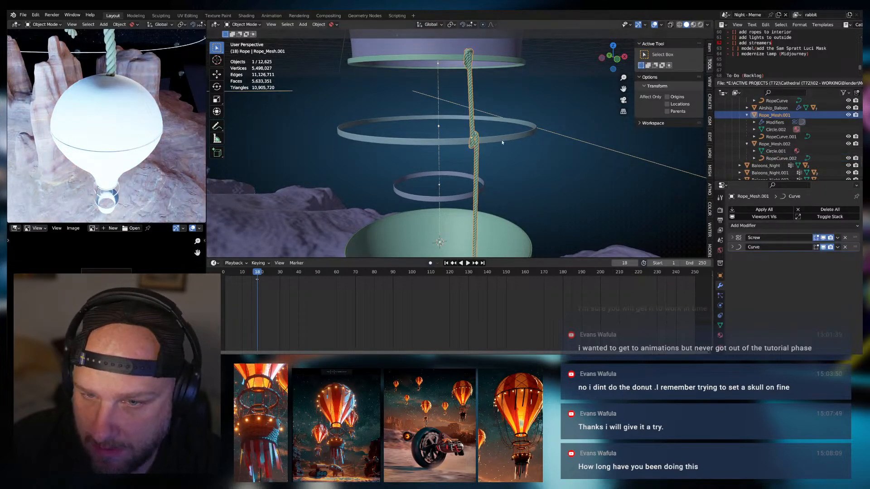
click(848, 115)
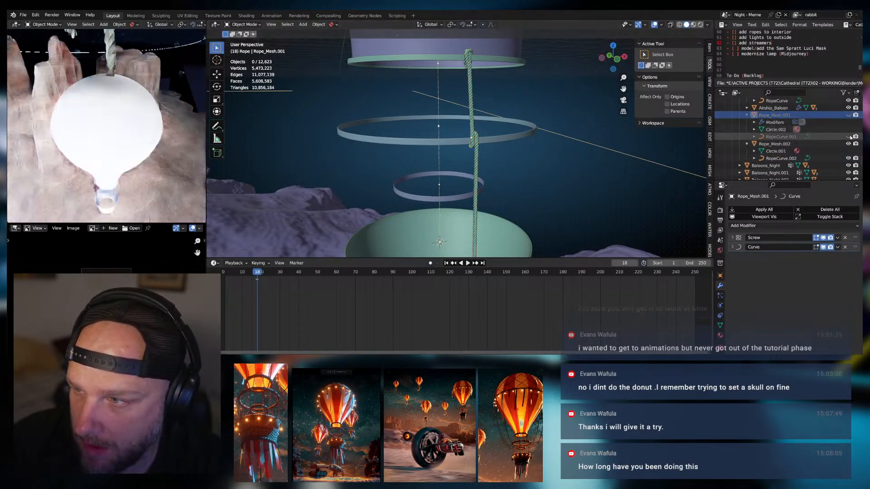
middle_drag(539, 145, 556, 147)
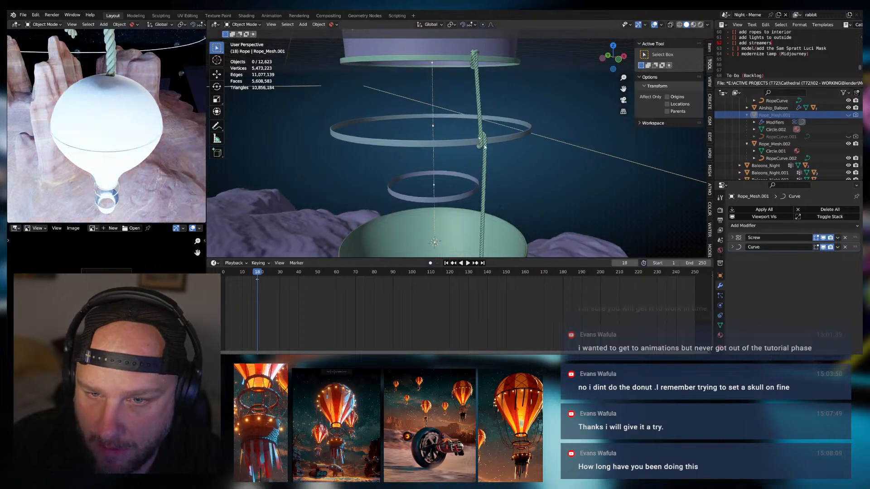
Inspect the modifier stack of Rope_Mesh.002 and the transform of Empty.001 at the ring's centre
click(484, 147)
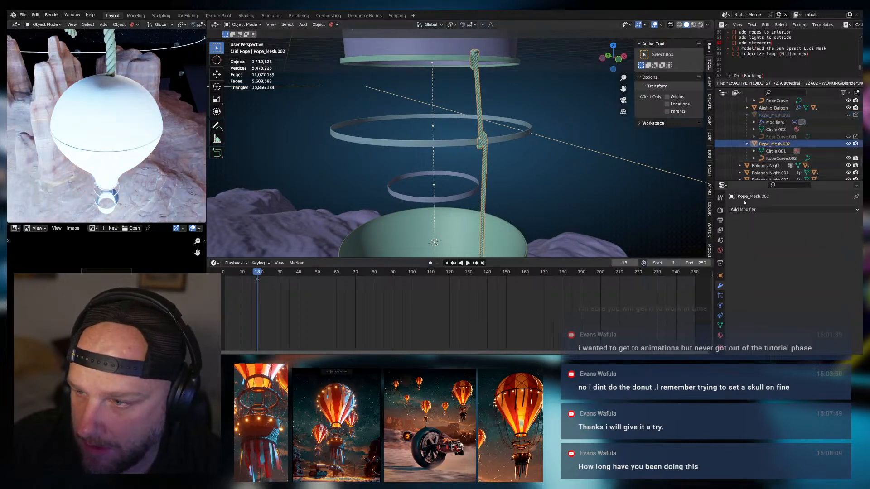
middle_drag(484, 146, 511, 154)
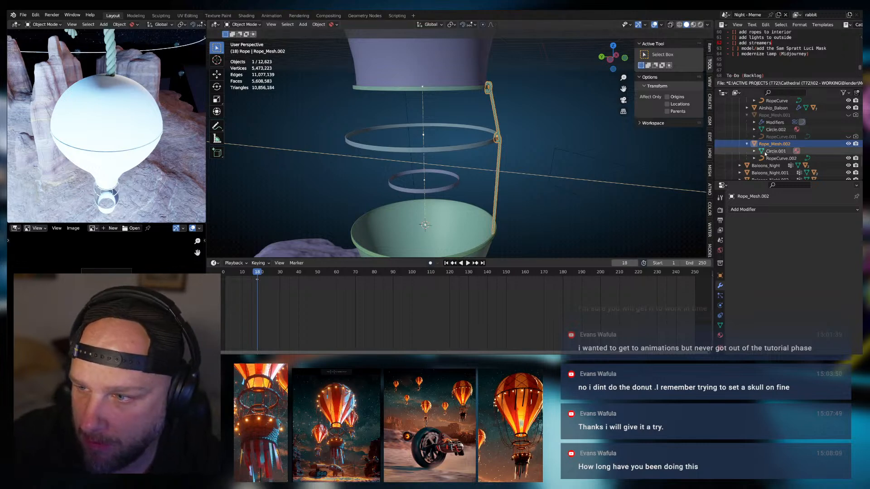
click(424, 135)
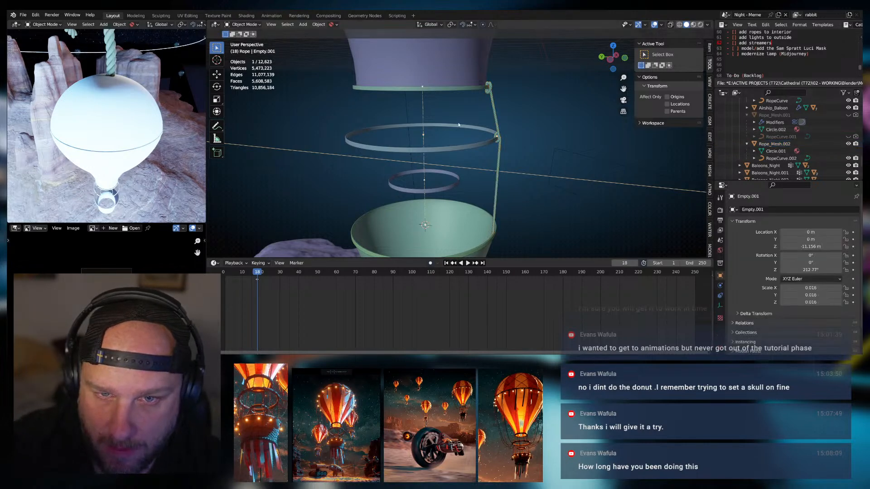
click(498, 139)
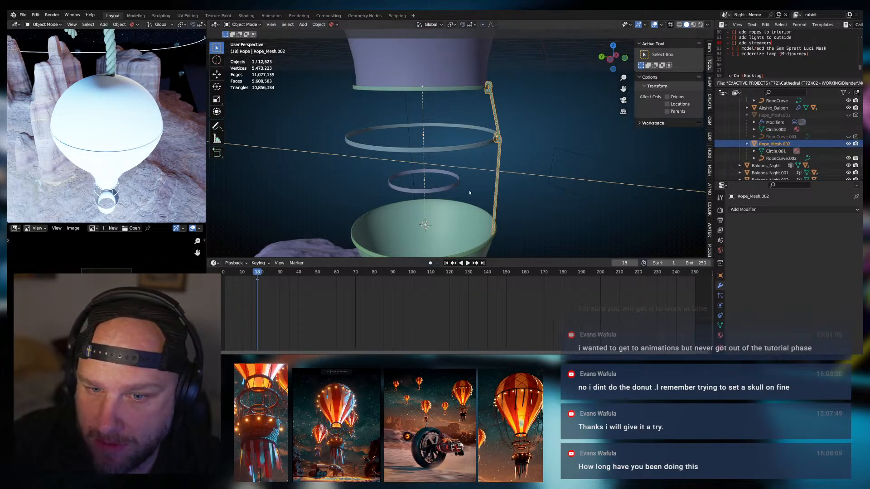
Add a Plain Axes empty at the 3D cursor in the basket and raise it about 2.88 m along Z to the upper ring
click(431, 226)
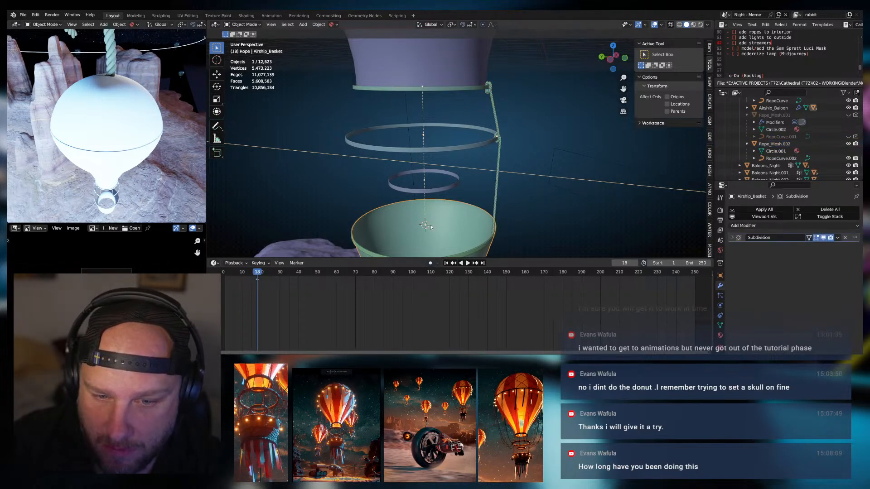
click(303, 25)
mouse_move(320, 104)
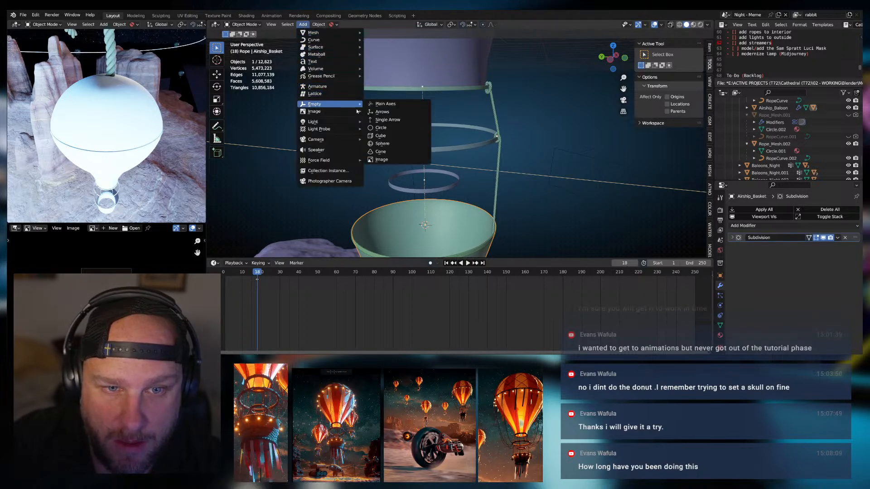
click(385, 104)
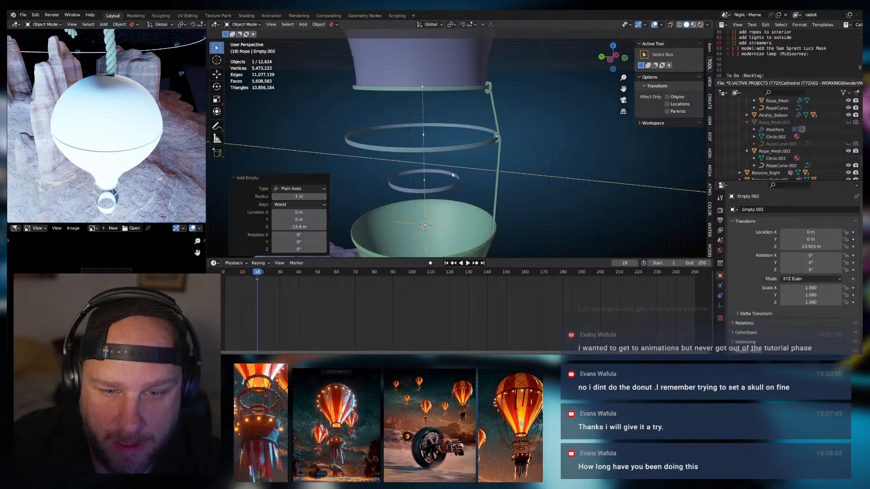
click(443, 114)
middle_drag(472, 139, 608, 174)
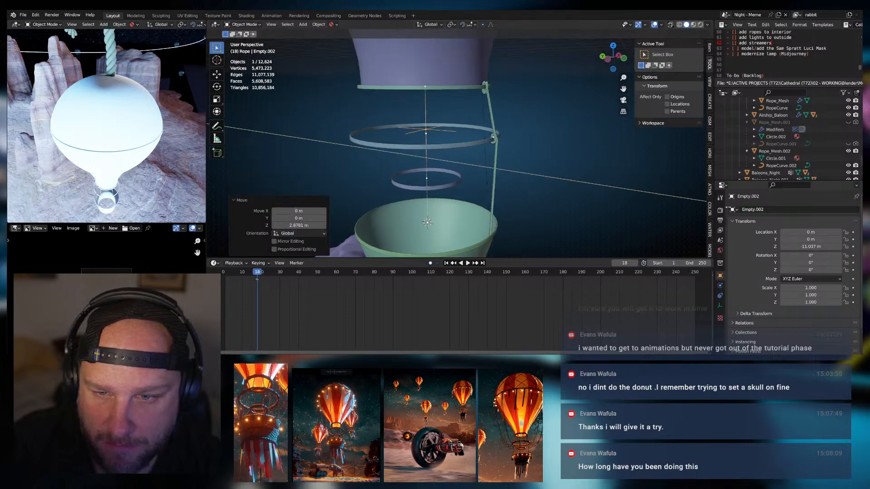
Add an Array modifier to Rope_Mesh.002 and replace the relative offset with an object offset using Empty.002
click(495, 135)
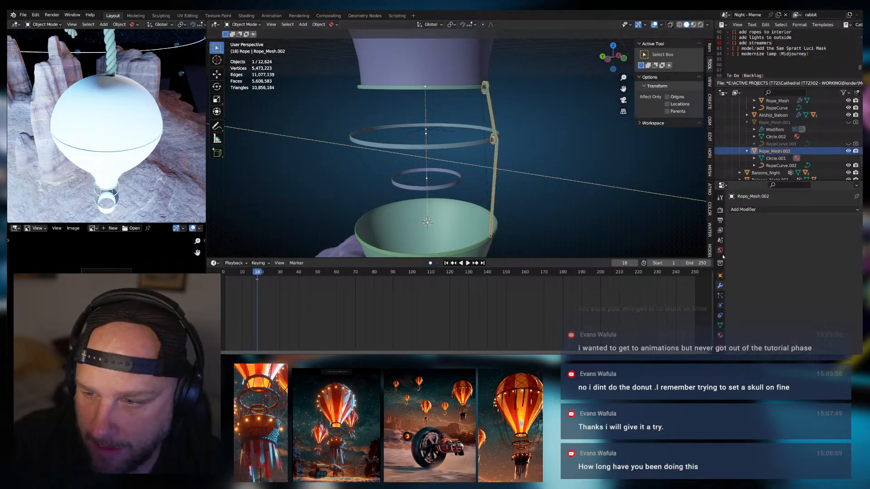
click(747, 209)
click(745, 210)
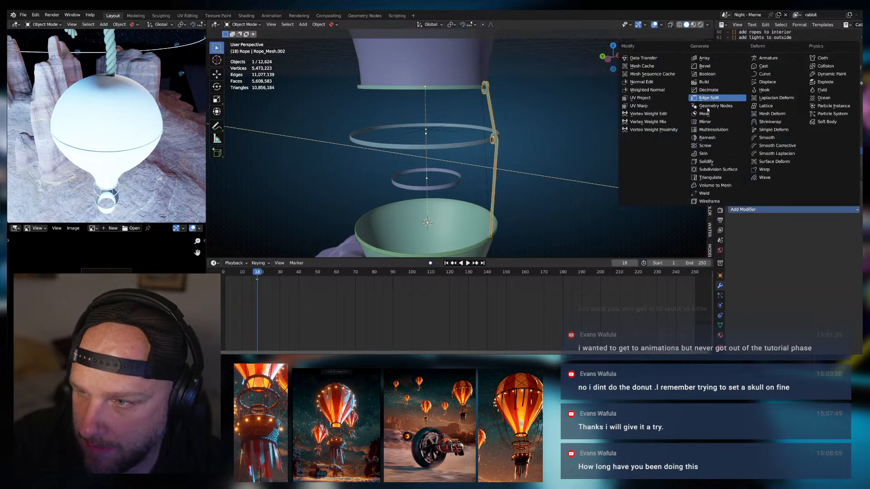
click(706, 58)
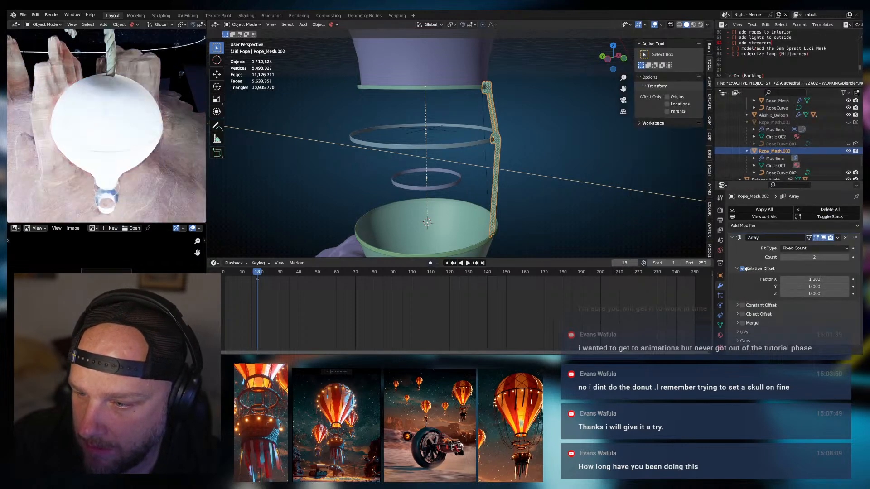
click(742, 268)
click(737, 314)
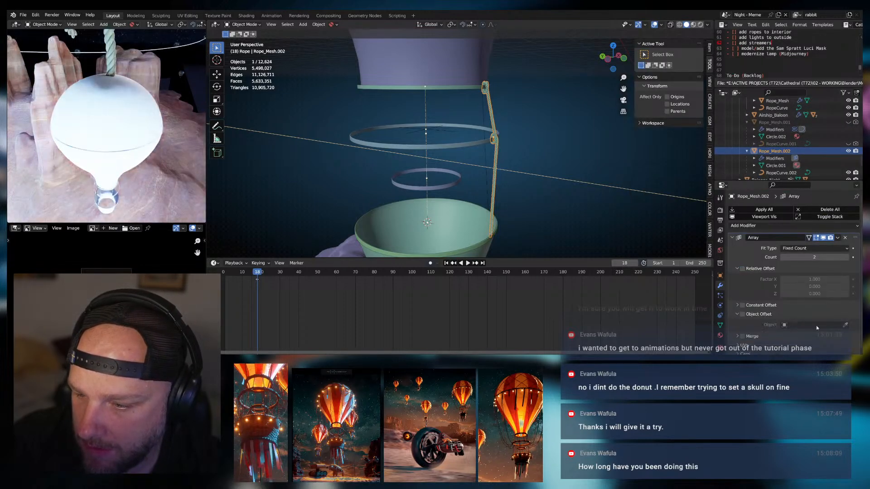
click(845, 325)
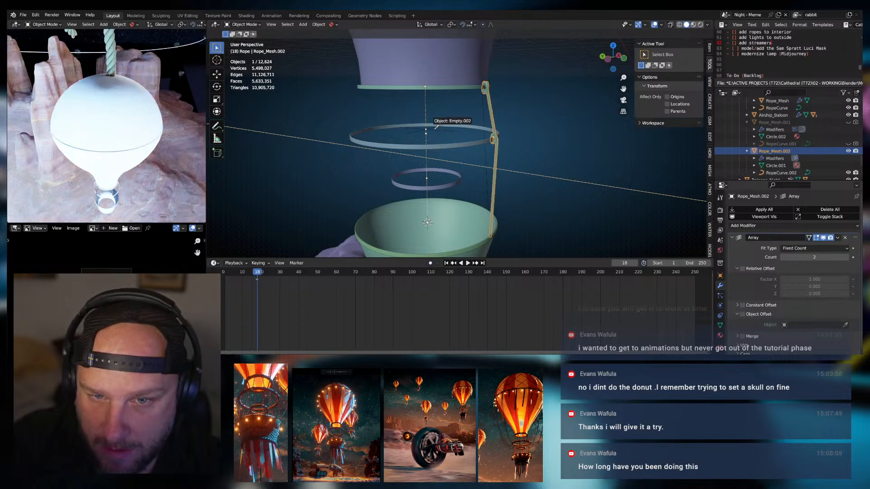
click(737, 314)
click(742, 314)
click(738, 314)
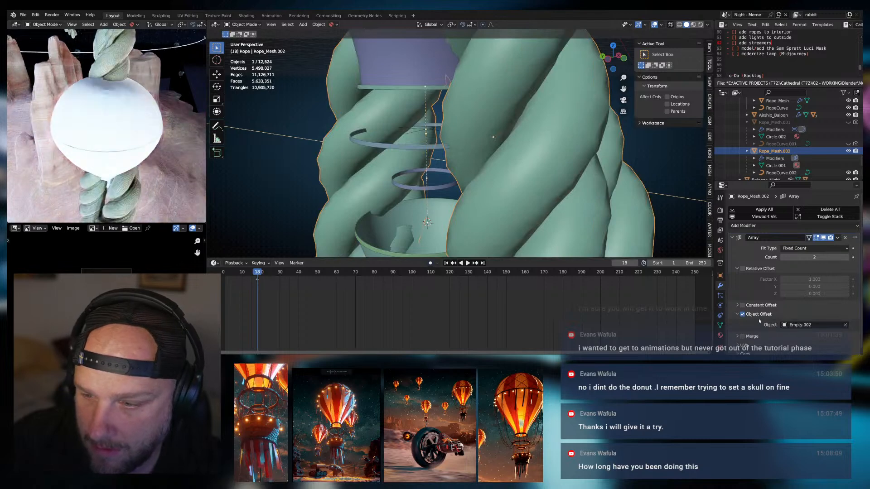
Examine the arrayed rope around the basket and try scaling Empty.002 down to shrink the copy
scroll(511, 172, down, 10)
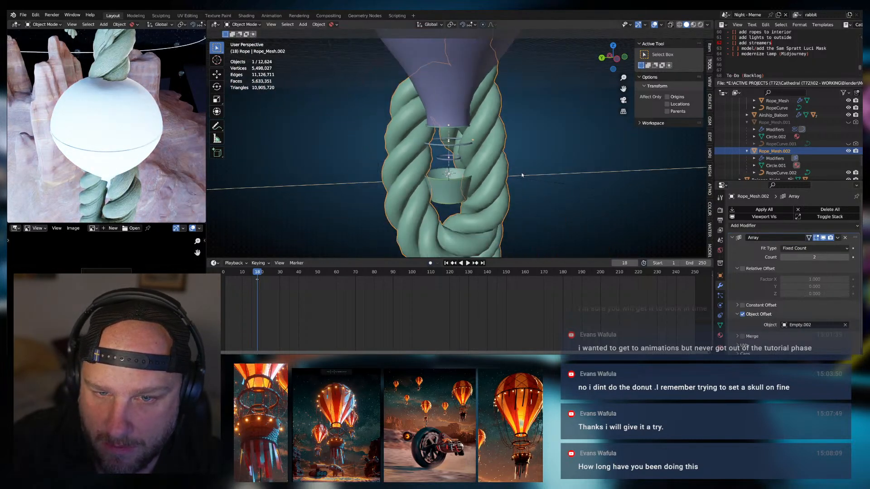
scroll(517, 173, up, 5)
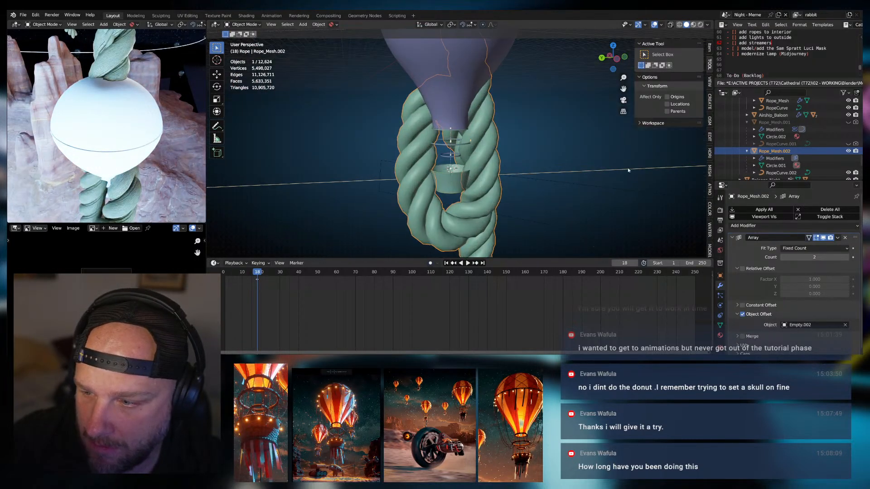
scroll(777, 170, down, 10)
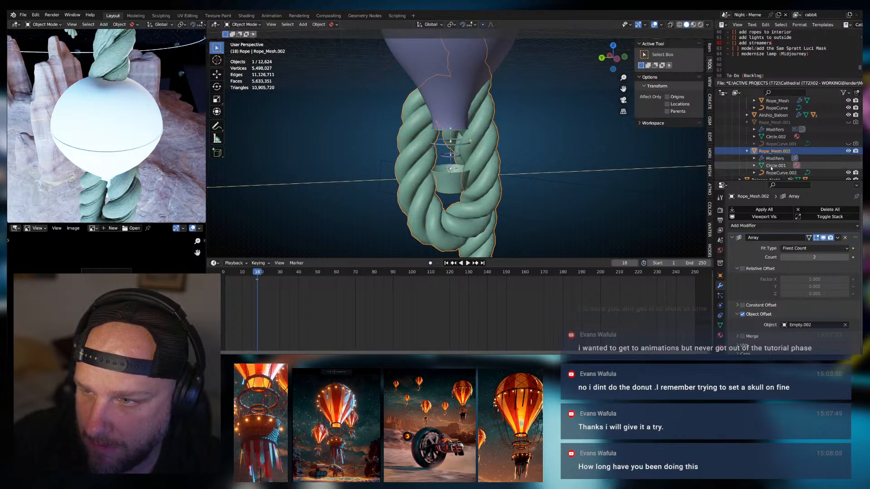
scroll(775, 168, up, 10)
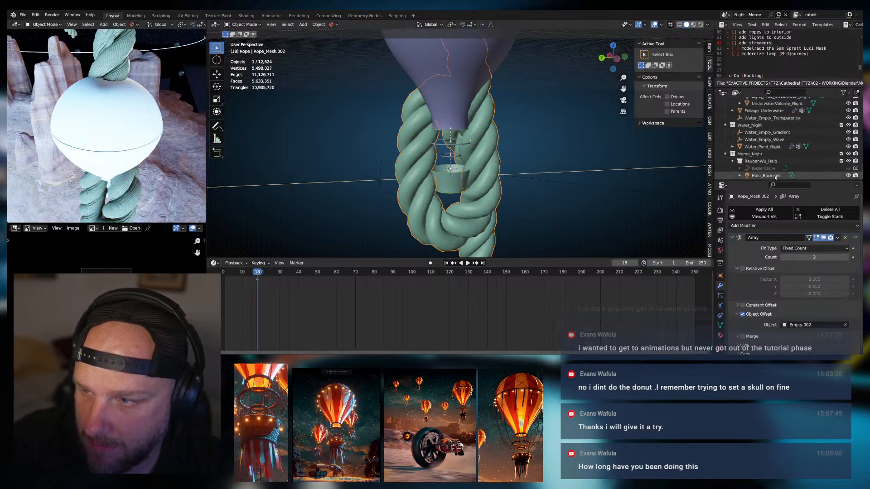
scroll(774, 171, up, 5)
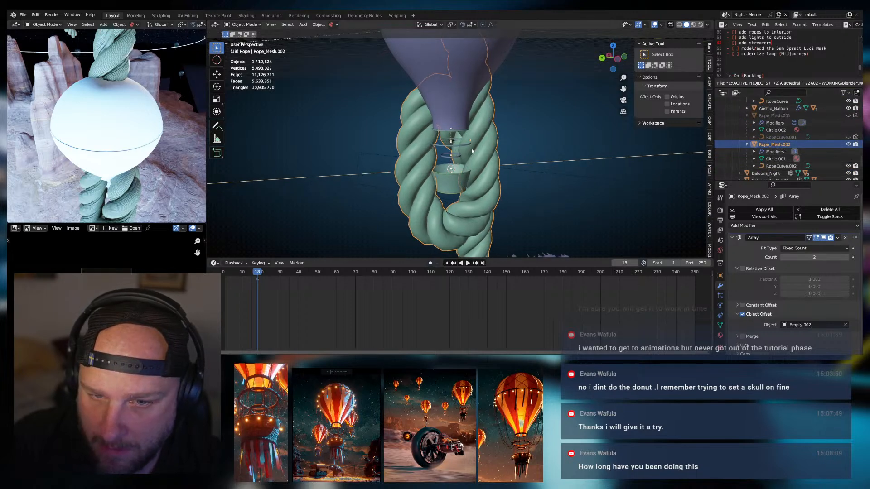
scroll(445, 142, up, 3)
click(448, 143)
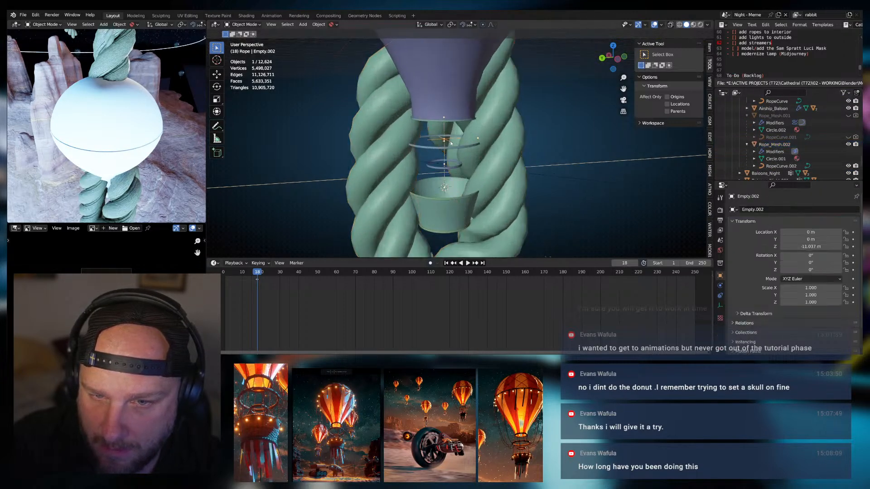
key(s)
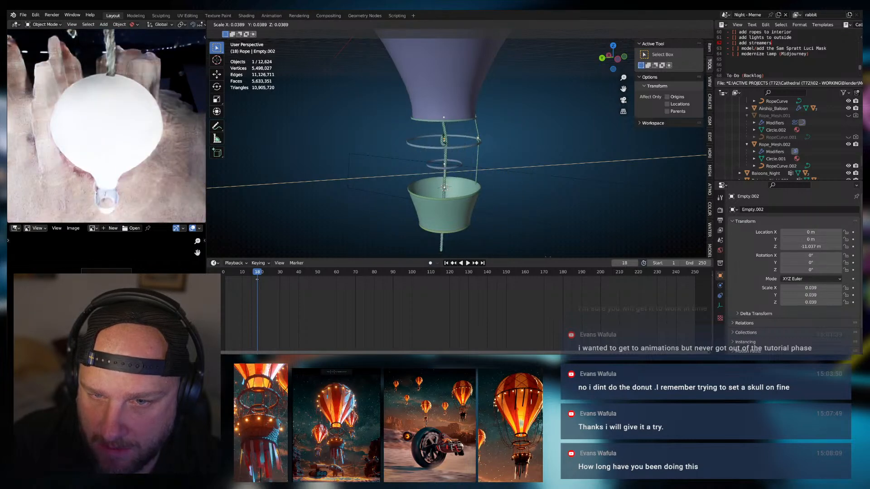
right_click(444, 138)
middle_drag(443, 139, 468, 153)
scroll(468, 153, down, 7)
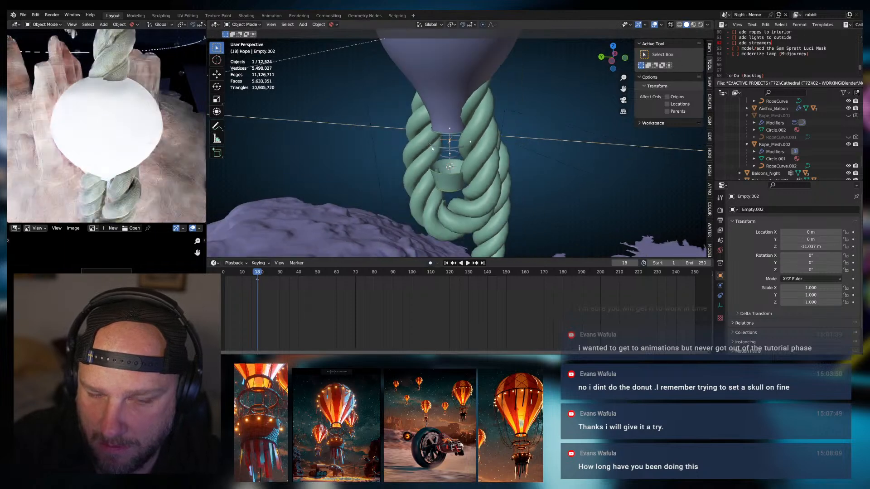
scroll(468, 154, up, 7)
scroll(468, 153, up, 2)
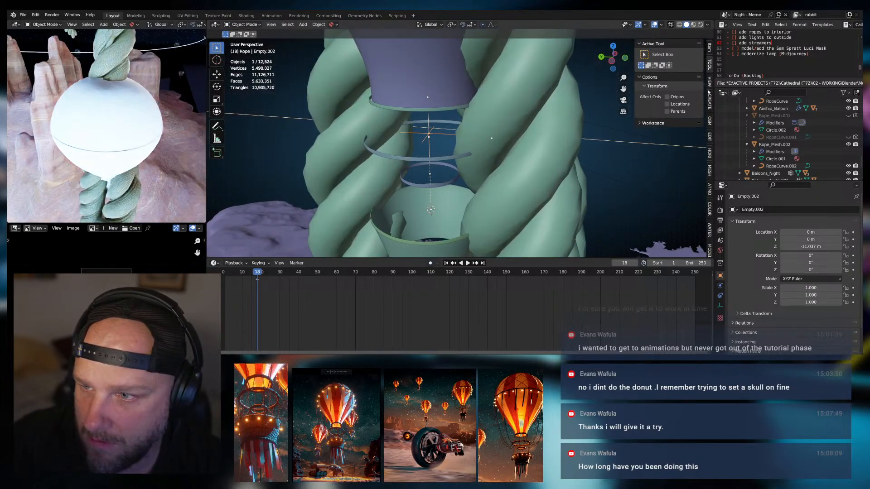
Check the object scale of Rope_Mesh.002 and remove its Array modifier
click(709, 47)
click(775, 144)
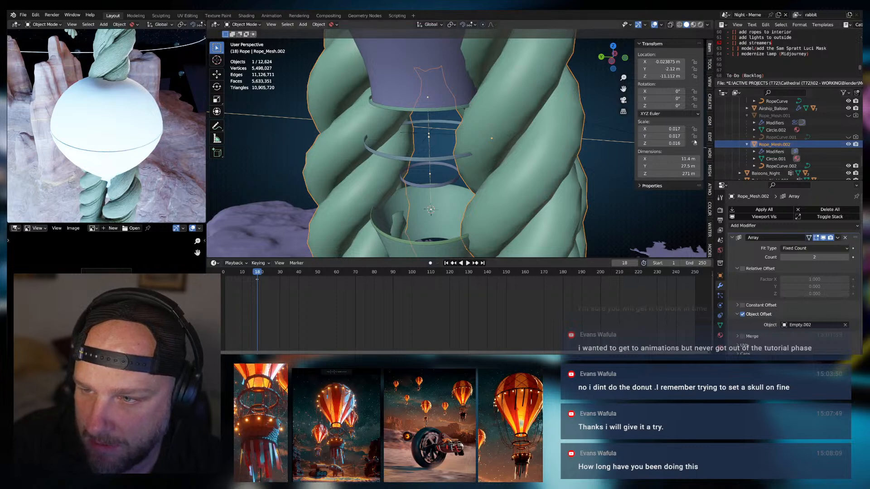
click(845, 238)
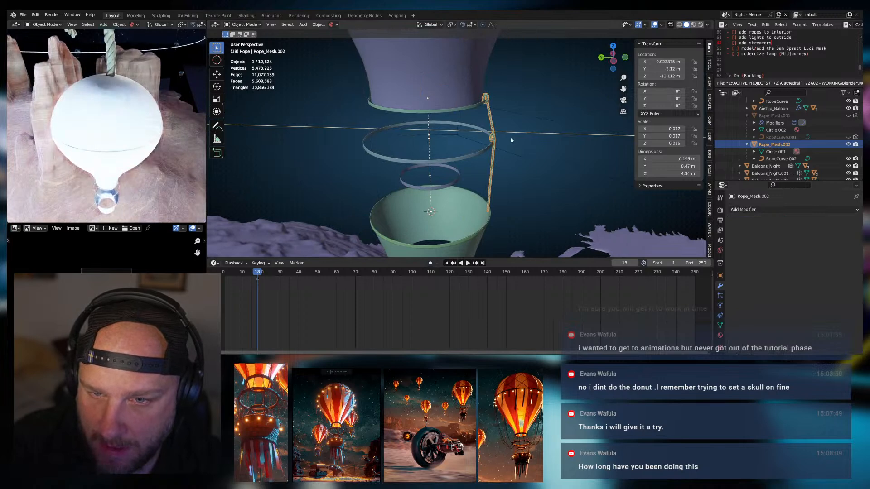
Apply the scale of Rope_Mesh.002 and its child RopeCurve.002, and check the transform of Empty.002
middle_drag(559, 142, 516, 141)
key(ctrl+a)
click(495, 138)
scroll(515, 141, up, 3)
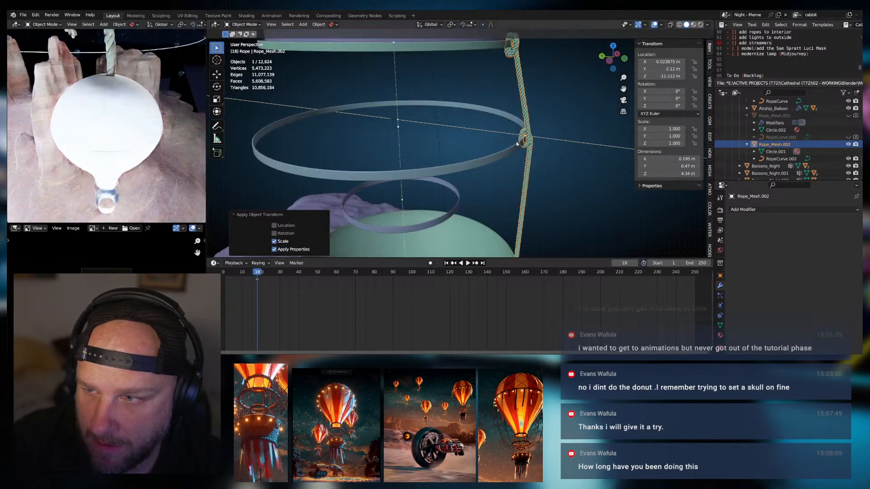
click(771, 160)
key(ctrl+a)
click(557, 148)
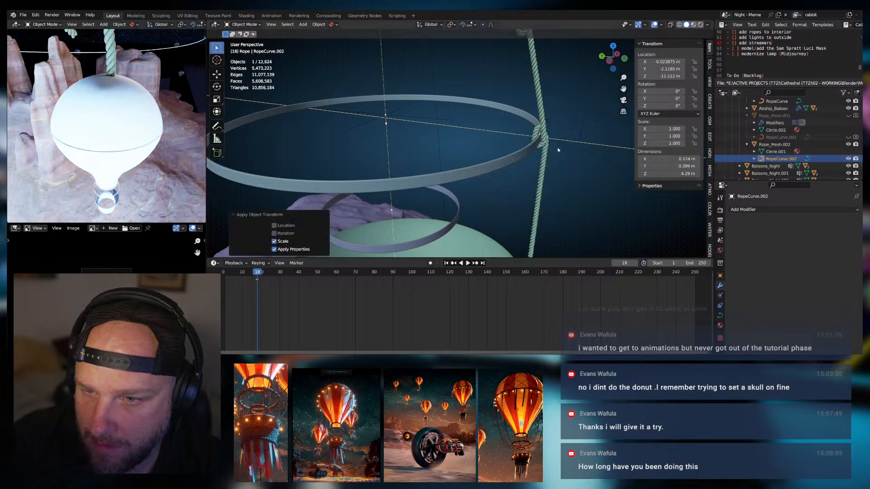
middle_drag(557, 148, 452, 129)
click(424, 118)
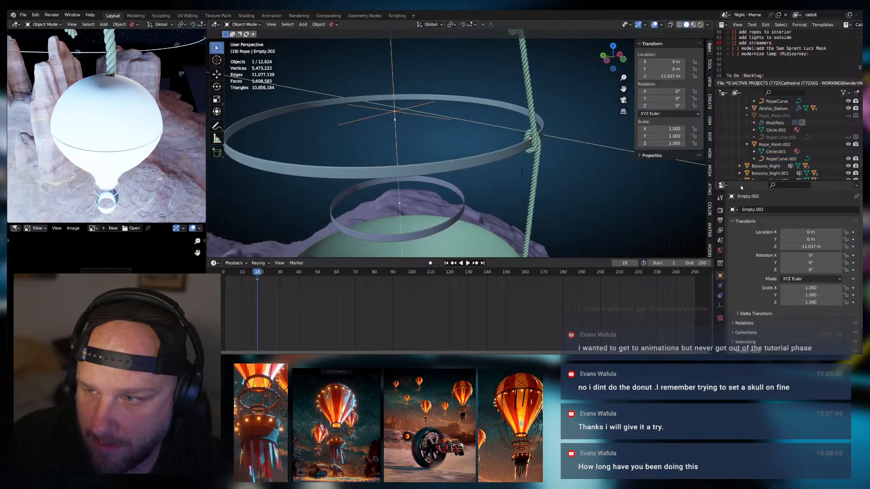
Give Rope_Mesh.002 a new Array modifier with only Object Offset enabled and Empty.002 as the offset object
click(535, 132)
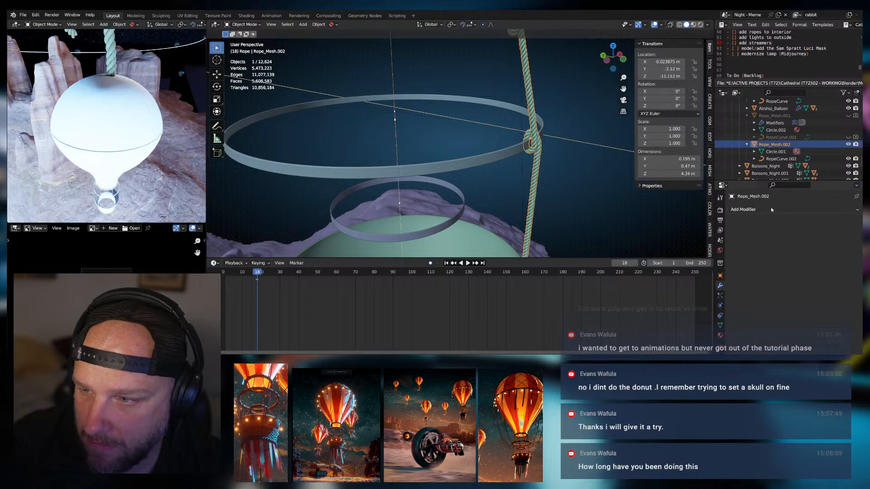
click(765, 209)
click(748, 210)
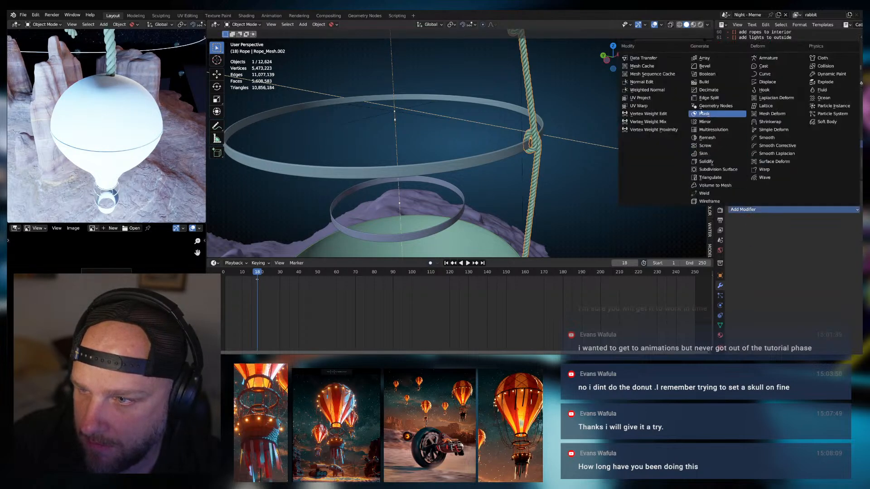
click(704, 58)
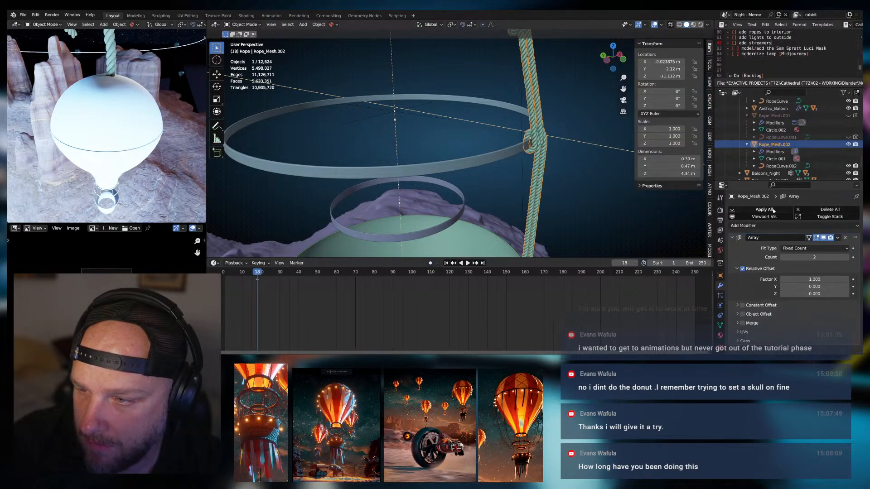
click(742, 269)
click(742, 305)
click(753, 305)
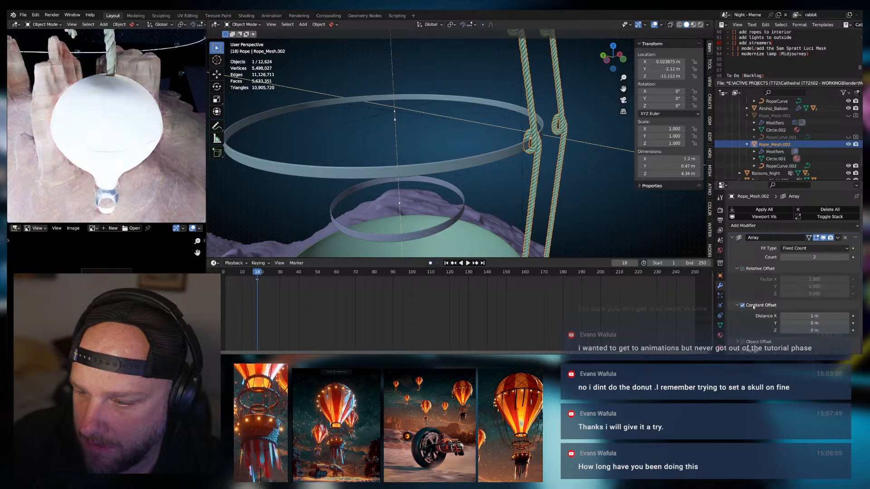
scroll(753, 306, down, 1)
click(742, 287)
click(742, 324)
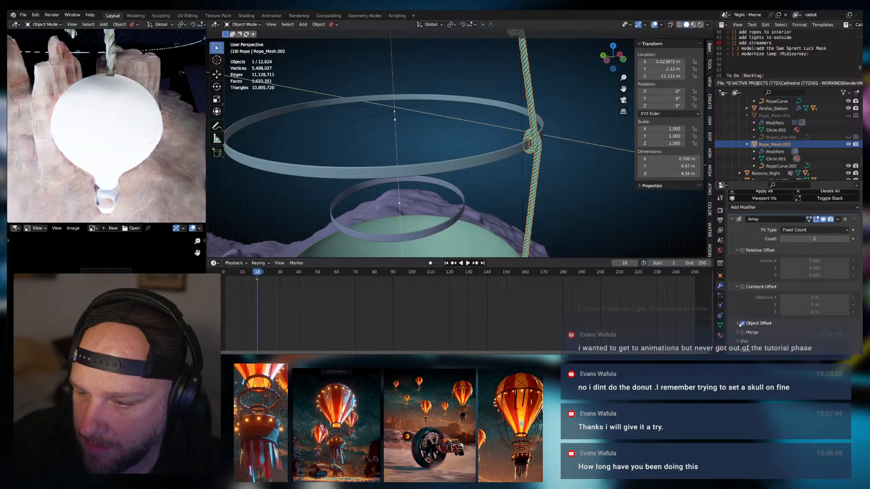
click(737, 324)
click(844, 334)
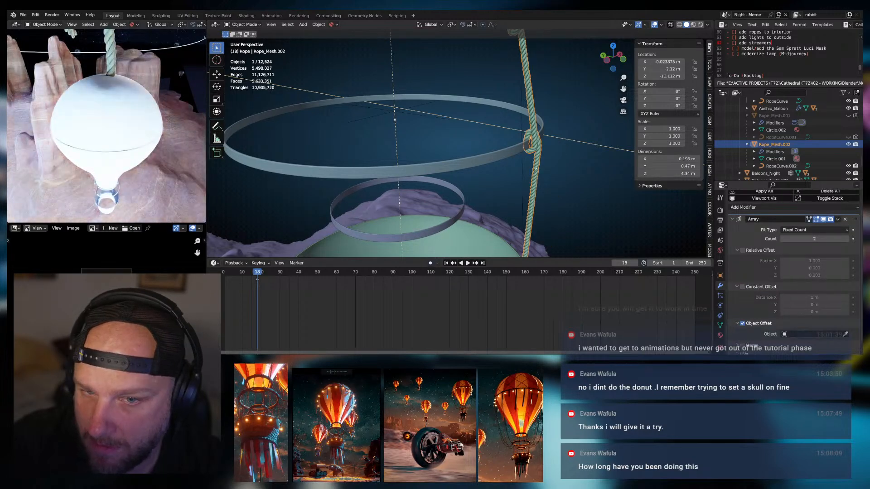
click(431, 117)
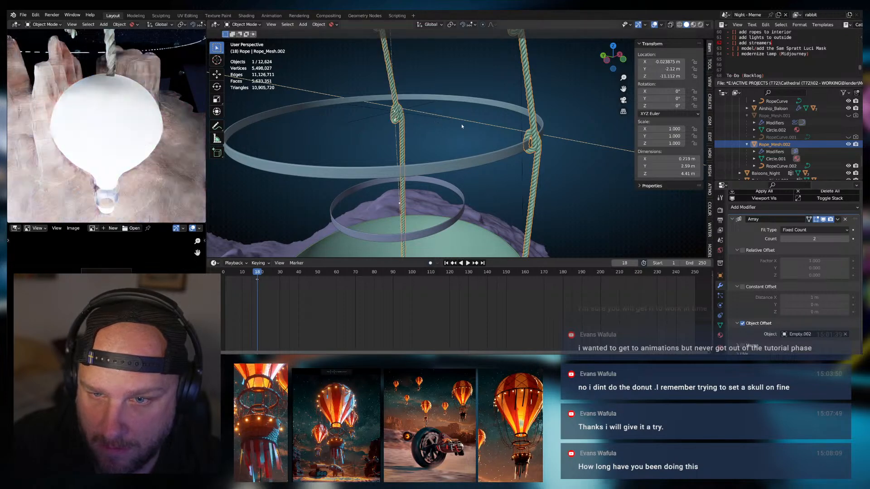
Restrict transforms to origins and move the origin of Rope_Mesh.002 about 2.113 m along Y to the ring's centre
mouse_move(461, 124)
middle_down()
mouse_move(483, 121)
mouse_move(473, 135)
middle_up()
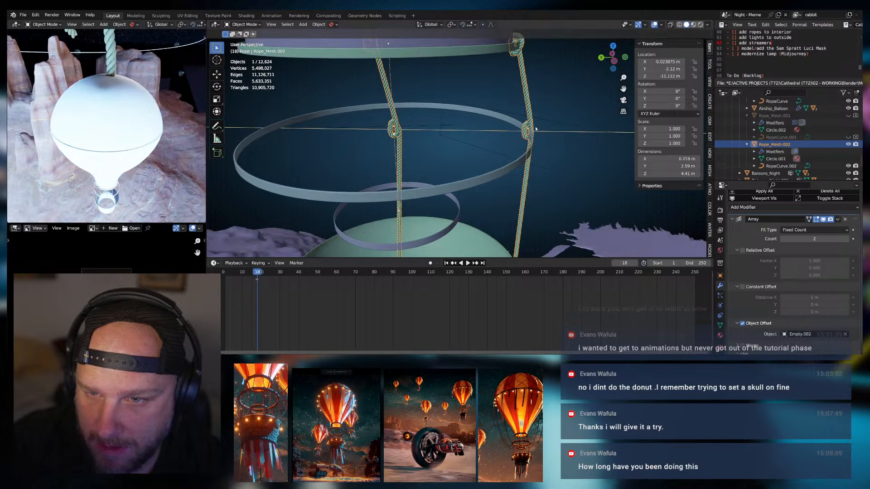
click(709, 65)
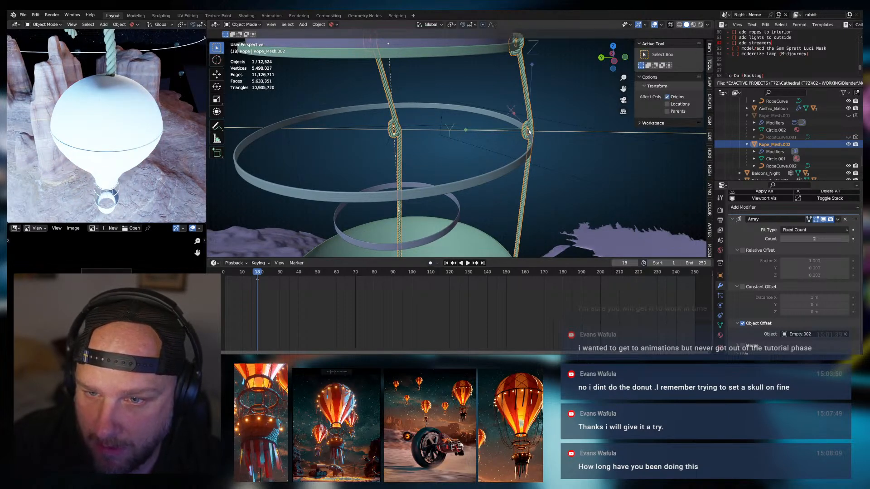
key(g)
key(y)
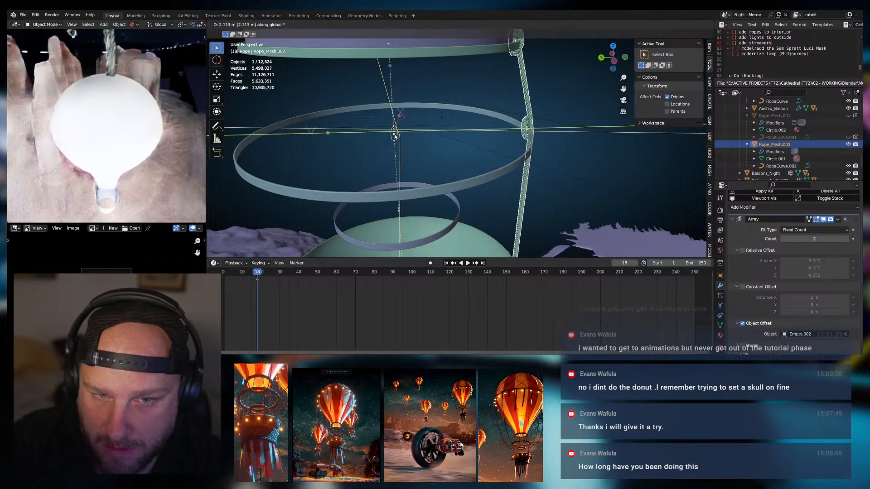
click(395, 136)
middle_drag(395, 135, 418, 148)
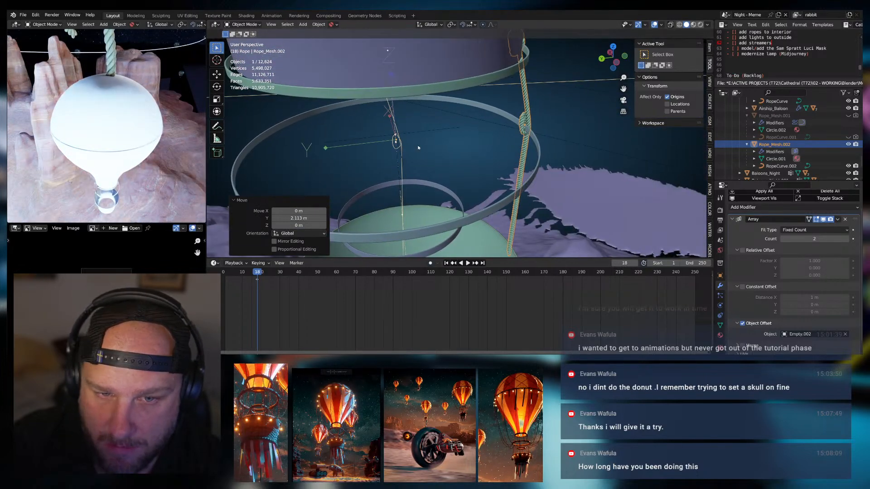
Inspect the alignment of the rope's origin with the ring's centre from above and at an angle, and select Empty.002
key(KP_Decimal)
key(KP_7)
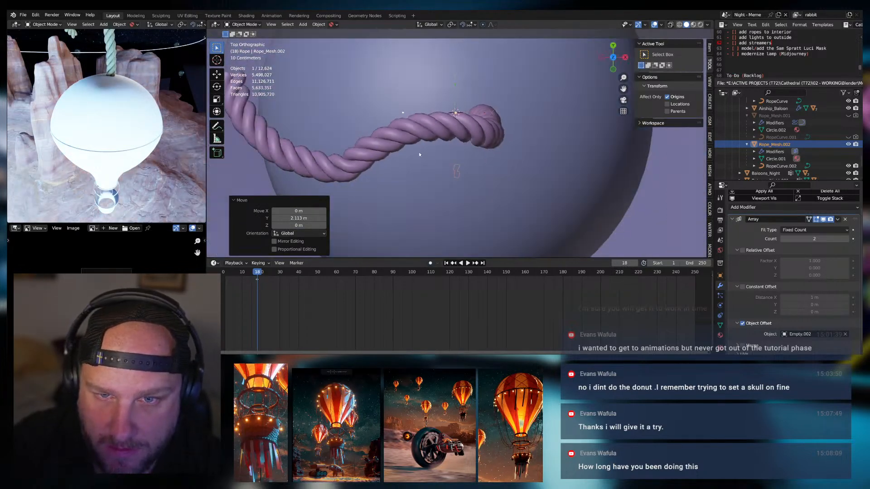
scroll(418, 155, up, 4)
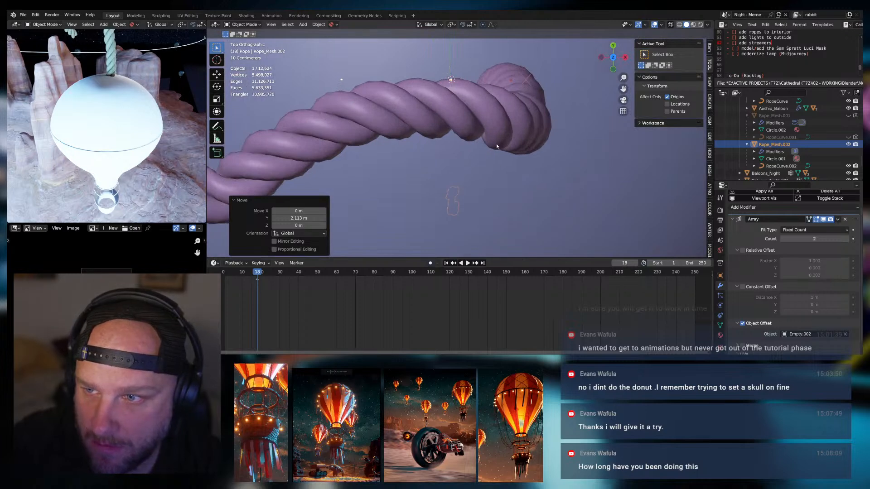
middle_drag(451, 141, 500, 119)
scroll(451, 122, down, 1)
mouse_move(434, 120)
middle_down()
mouse_move(404, 113)
mouse_move(431, 110)
middle_up()
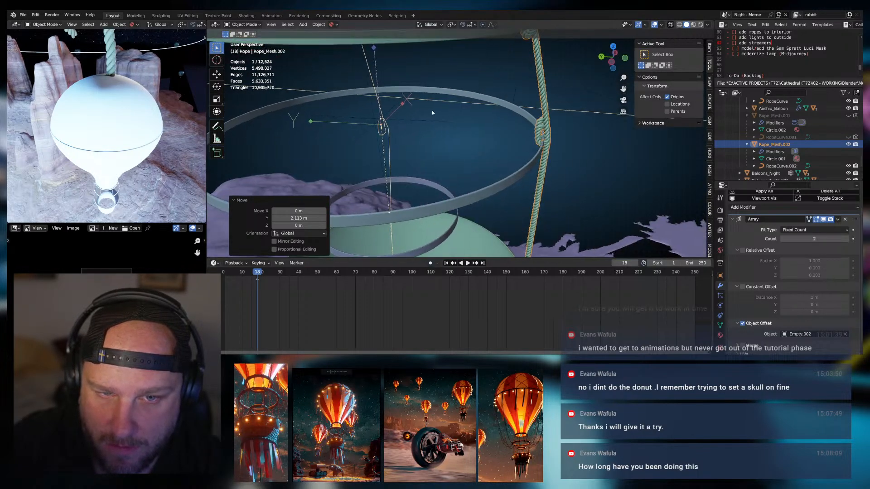
click(393, 117)
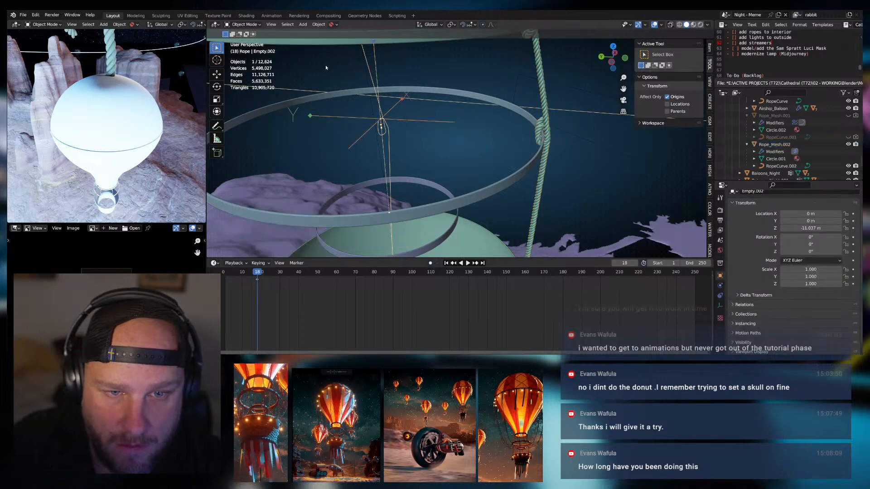
Reset the 3D cursor to the world origin and snap it to Empty.002 at the ring's centre
key(shift+s)
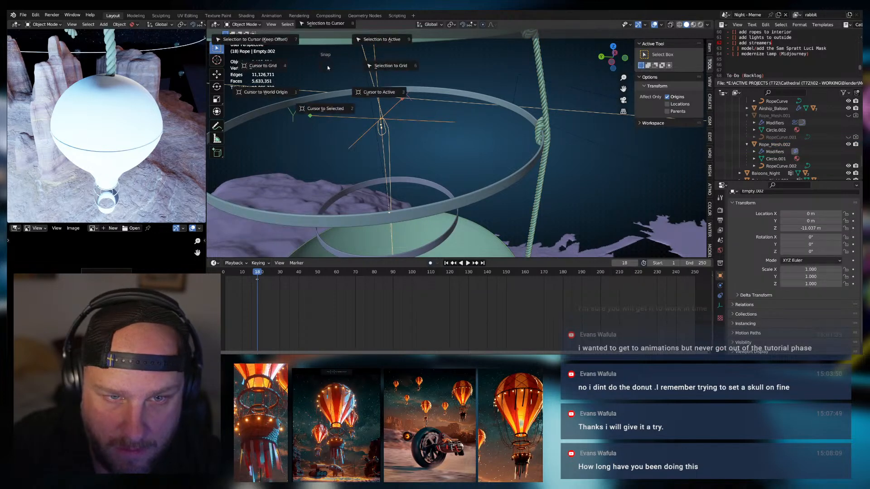
click(264, 93)
key(shift+s)
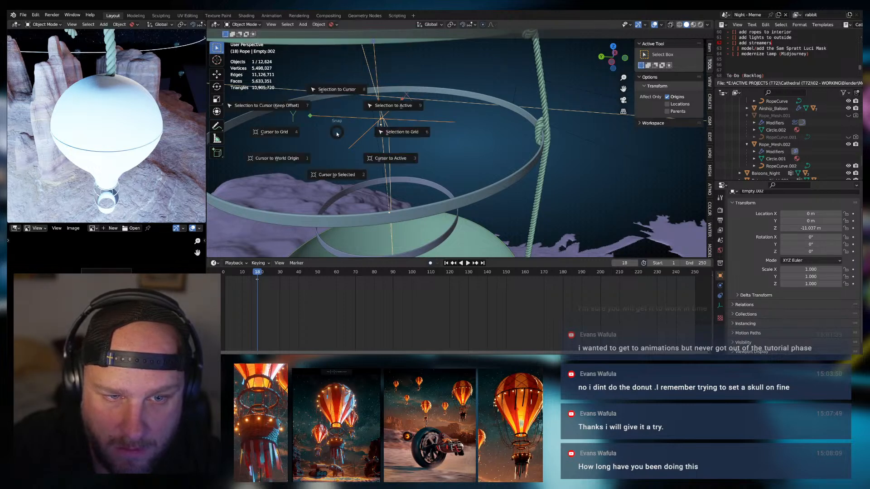
click(341, 175)
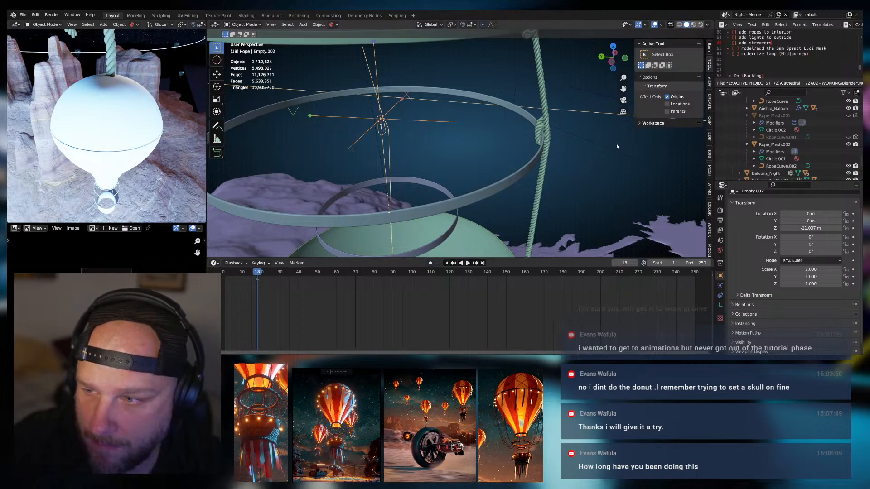
Snap the origin of Rope_Mesh.002 to the 3D cursor at the ring's centre
click(544, 125)
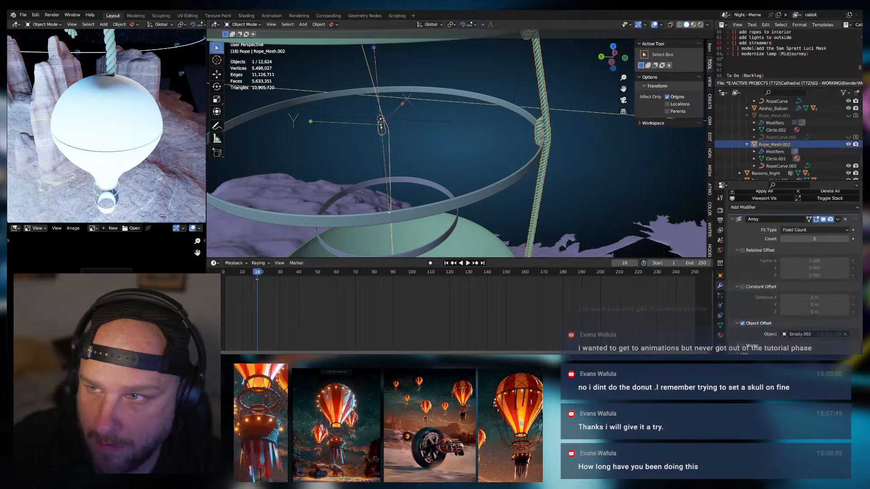
key(g)
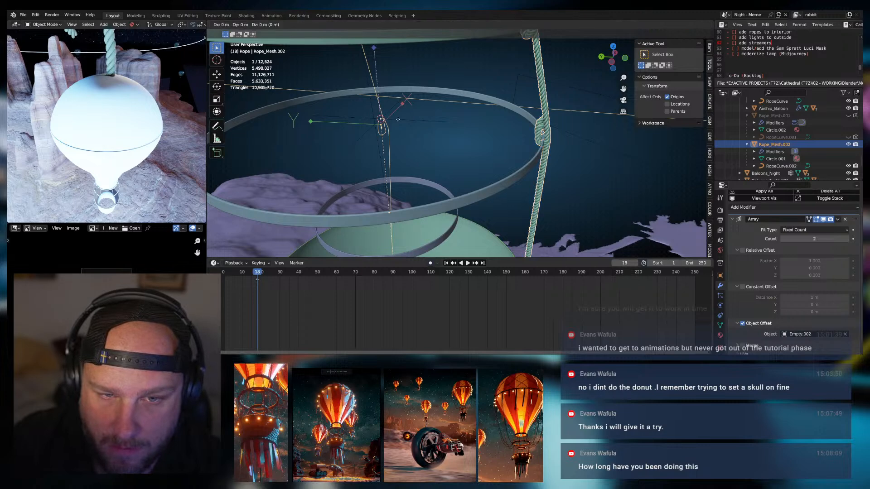
key(y)
click(403, 123)
key(shift+s)
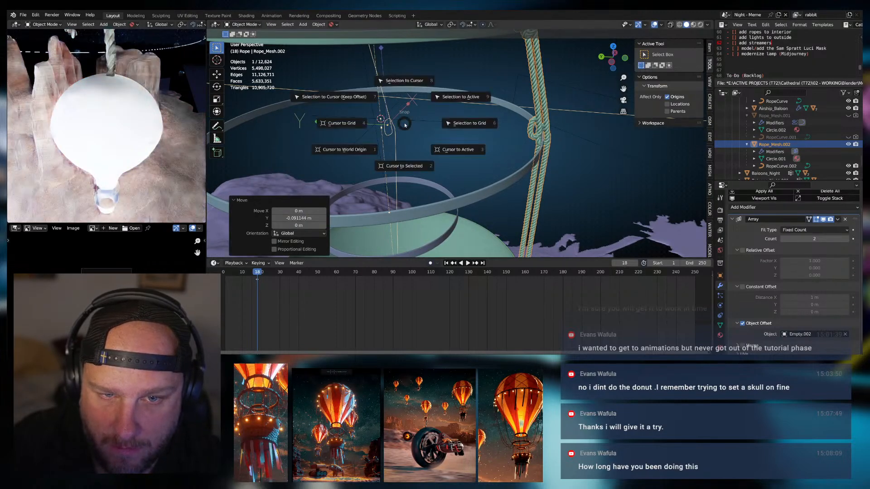
click(406, 83)
mouse_move(421, 111)
middle_down()
mouse_move(439, 105)
mouse_move(435, 97)
mouse_move(380, 113)
mouse_move(432, 114)
middle_up()
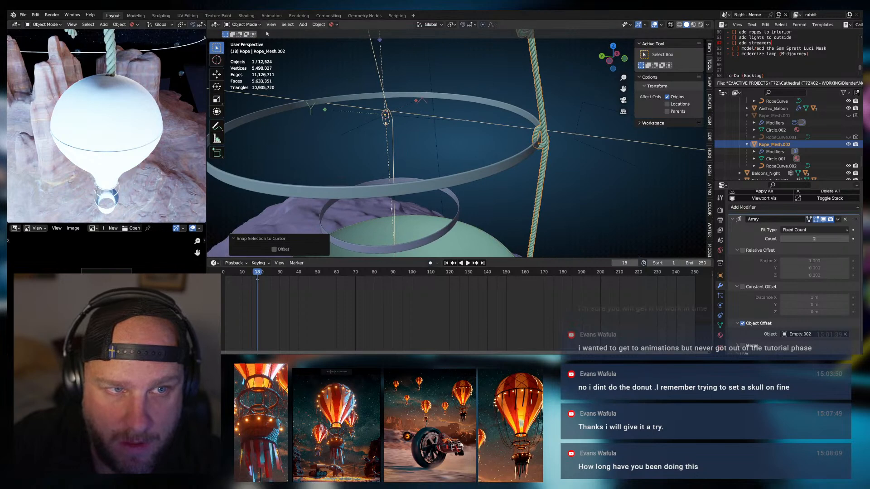
click(416, 118)
key(r)
key(z)
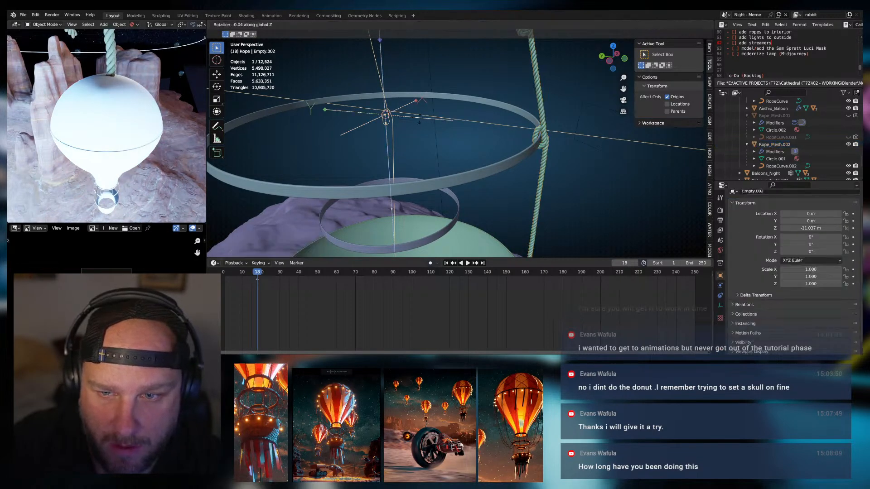
right_click(364, 133)
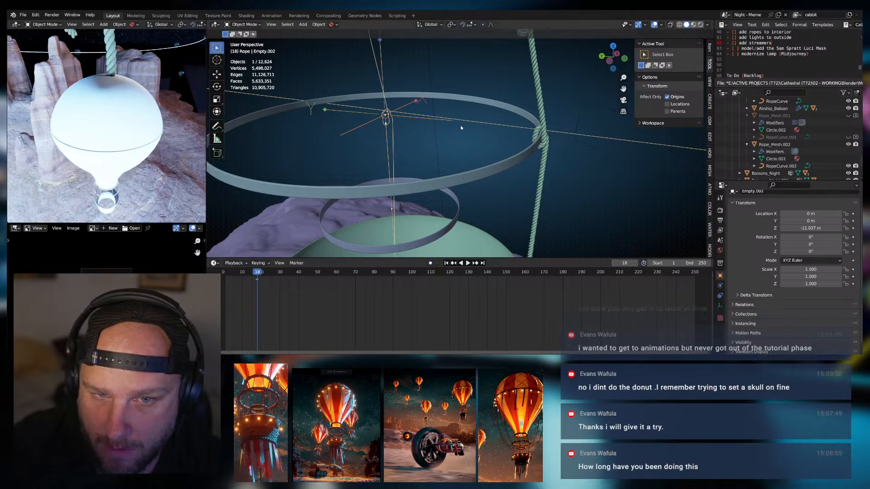
click(593, 130)
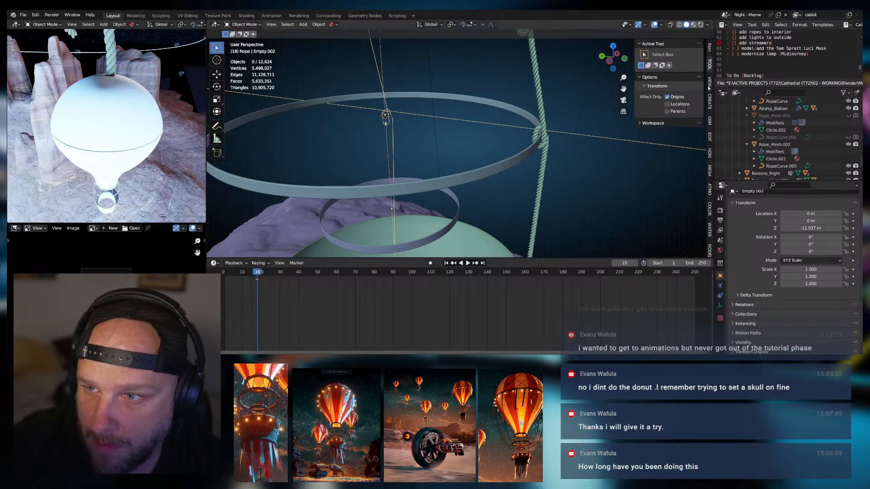
Turn off origins-only transforms and set the Array count of Rope_Mesh.002 to 7
click(417, 117)
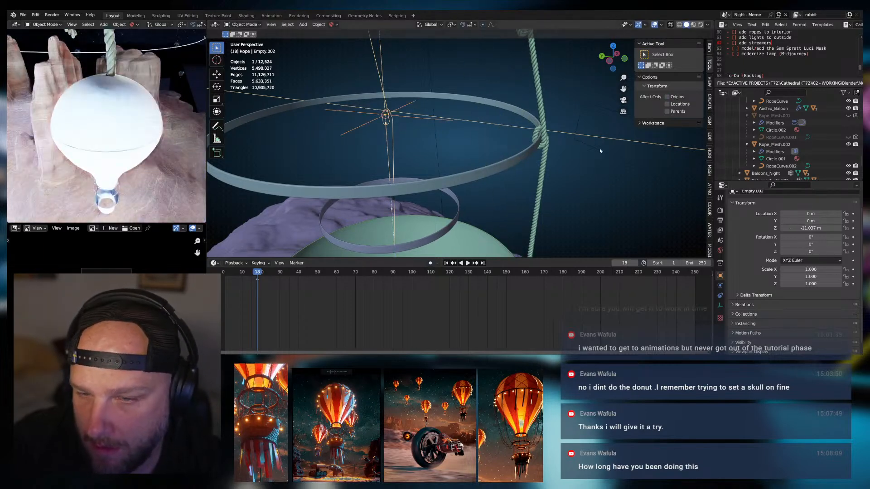
click(546, 131)
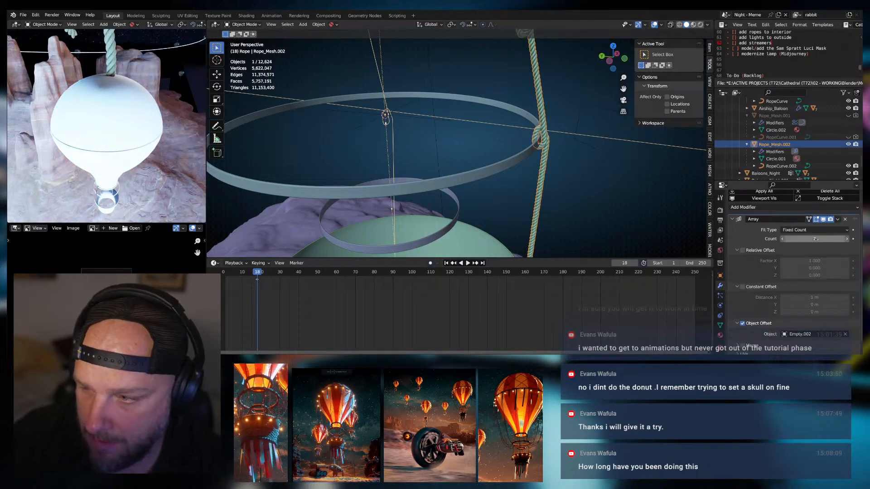
Rotate Empty.002 about the global Z axis to about -52.1° to spread the rope copies around the rings
click(401, 118)
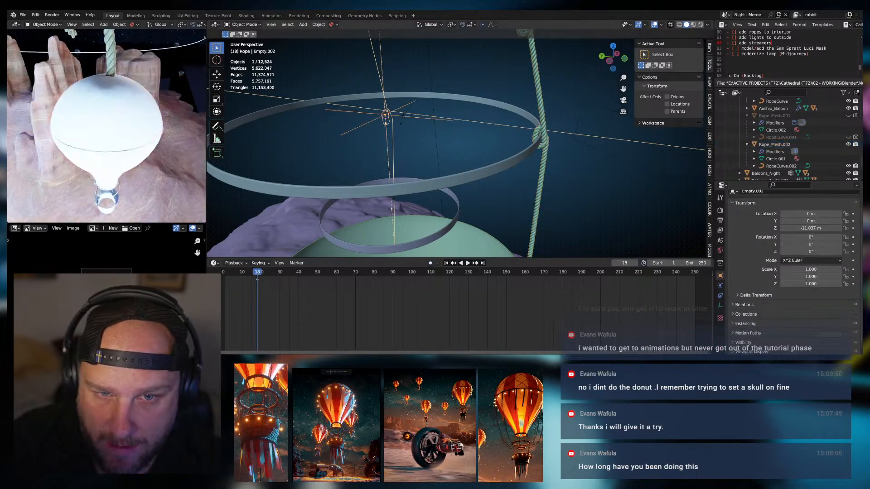
key(r)
key(z)
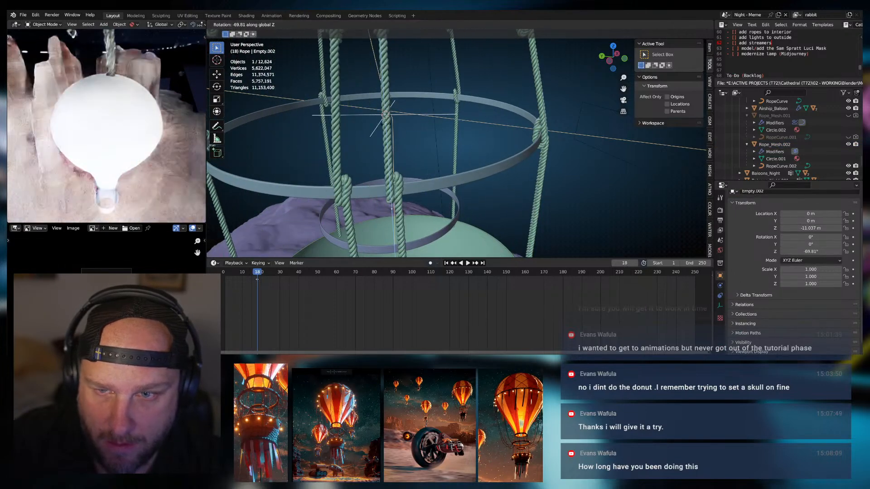
click(467, 138)
middle_drag(467, 138, 430, 136)
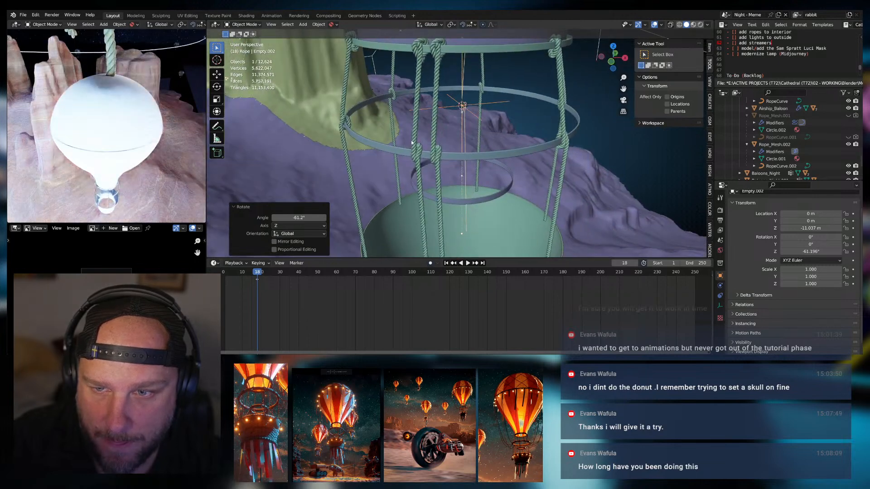
key(r)
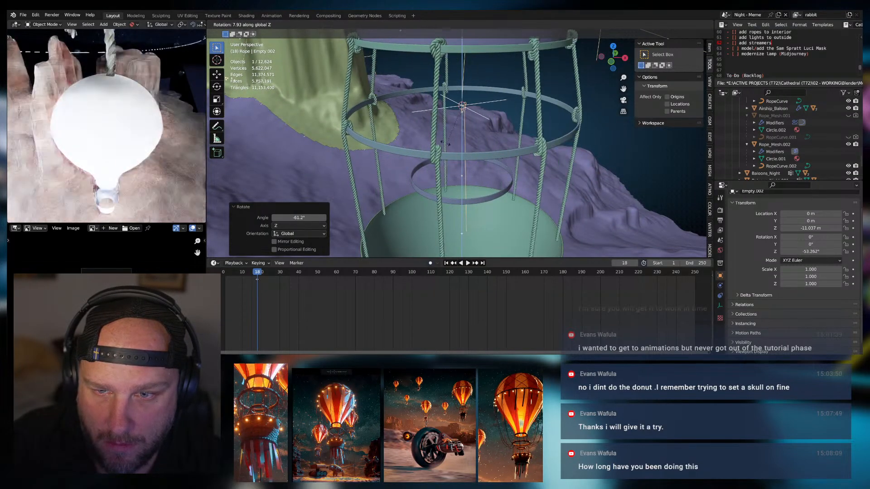
click(449, 144)
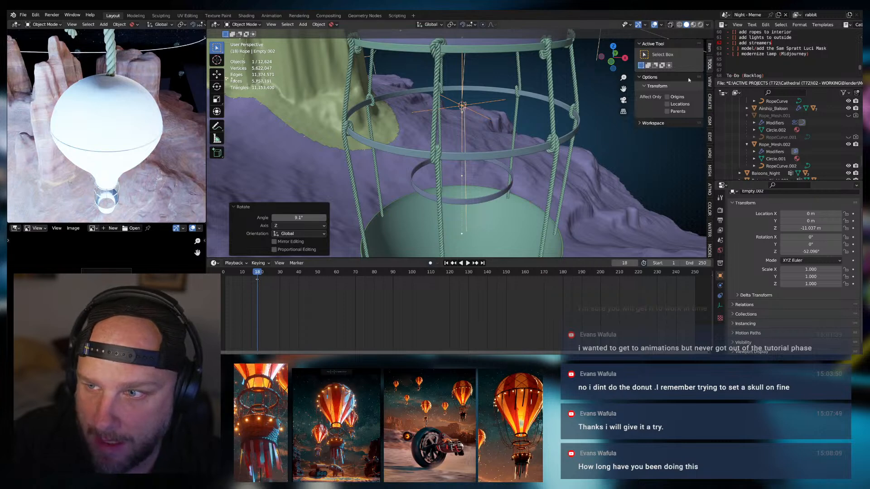
Check the Array count of Rope_Mesh.002 and set the Z rotation of Empty.002 to 360/7 degrees
click(709, 47)
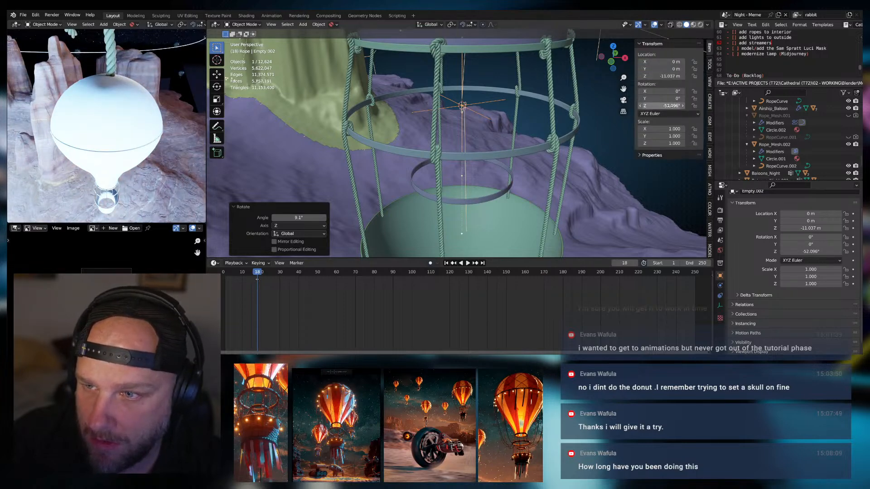
scroll(742, 245, down, 1)
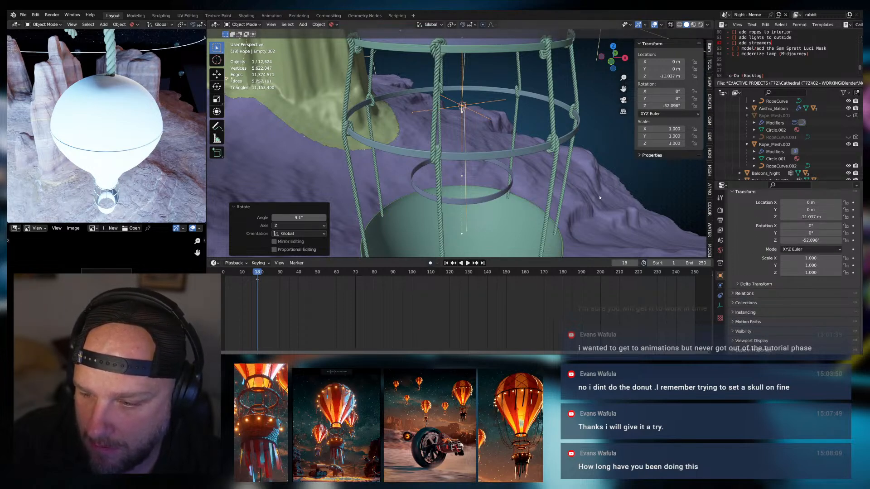
click(440, 158)
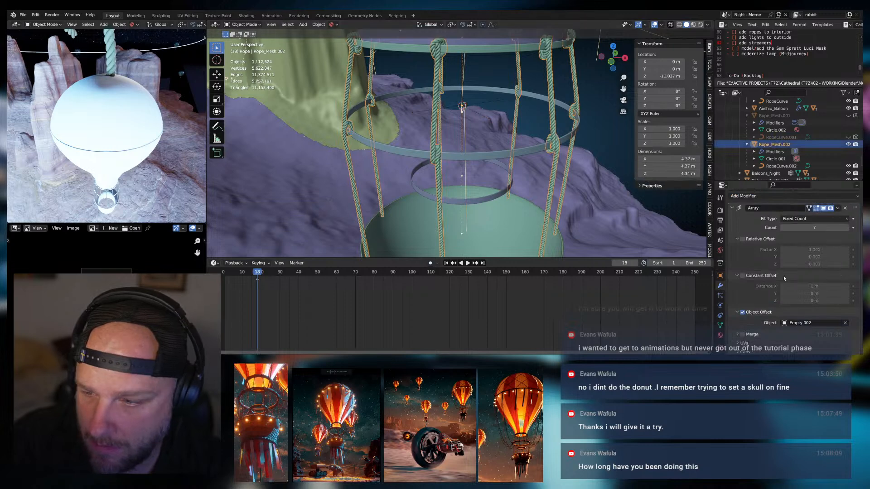
scroll(765, 295, down, 1)
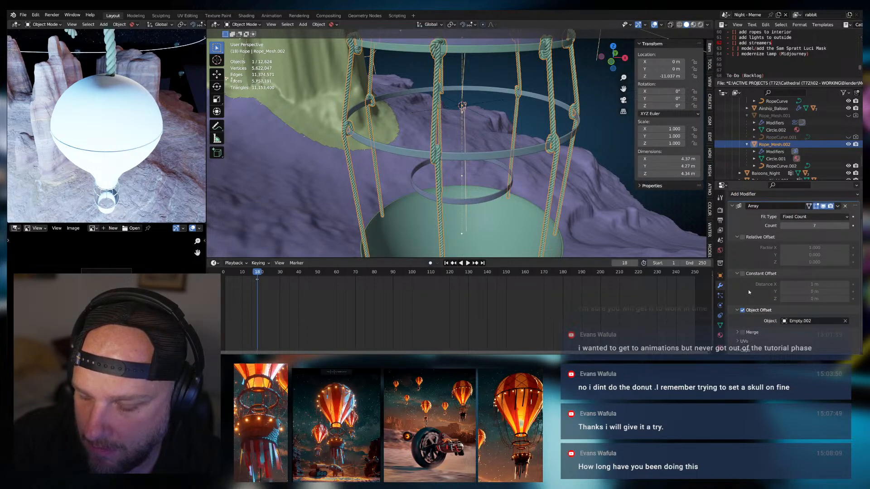
middle_drag(549, 190, 482, 118)
click(483, 116)
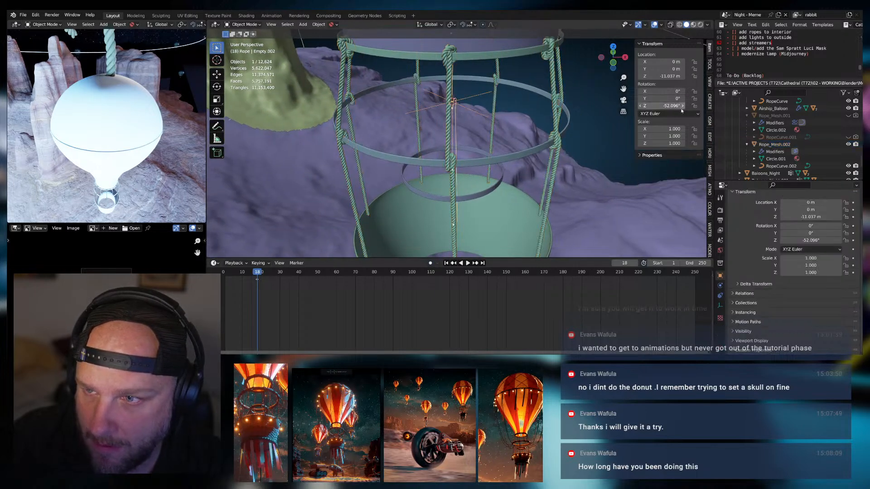
drag(662, 106, 709, 106)
click(665, 107)
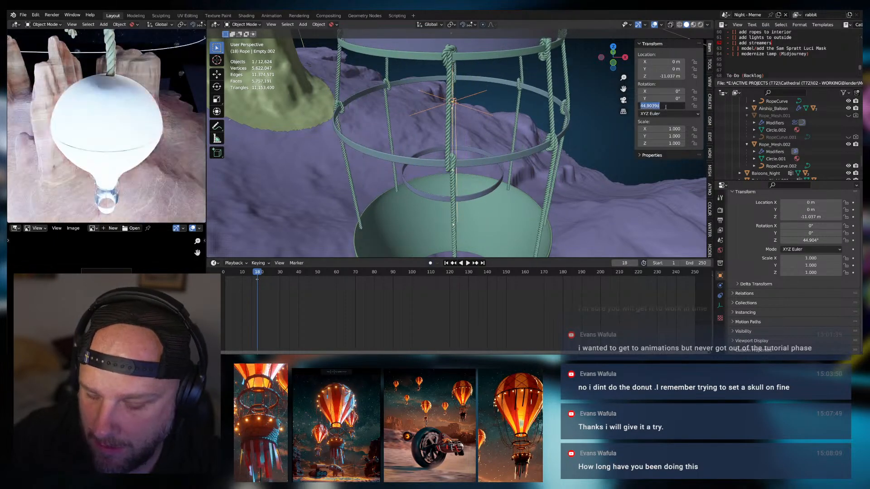
text(360/7)
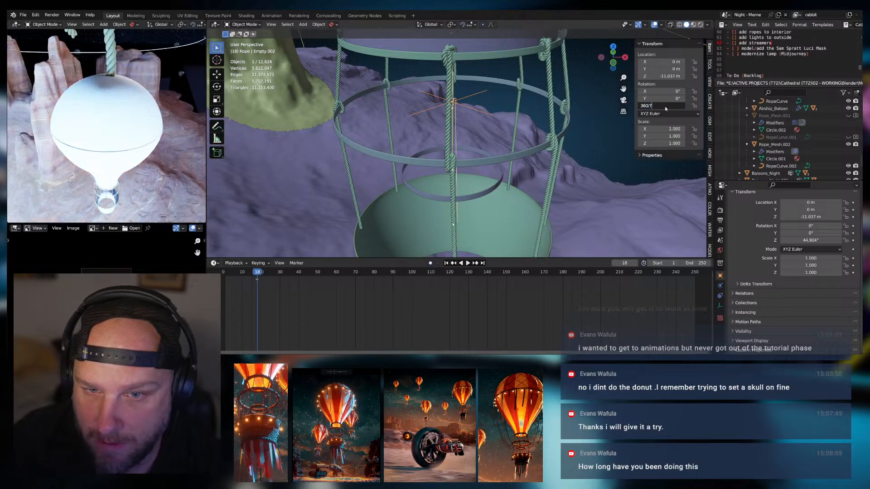
key(Return)
Examine the spacing of the arrayed ropes and their knots around the balloon's rings from several angles
middle_drag(551, 128, 372, 141)
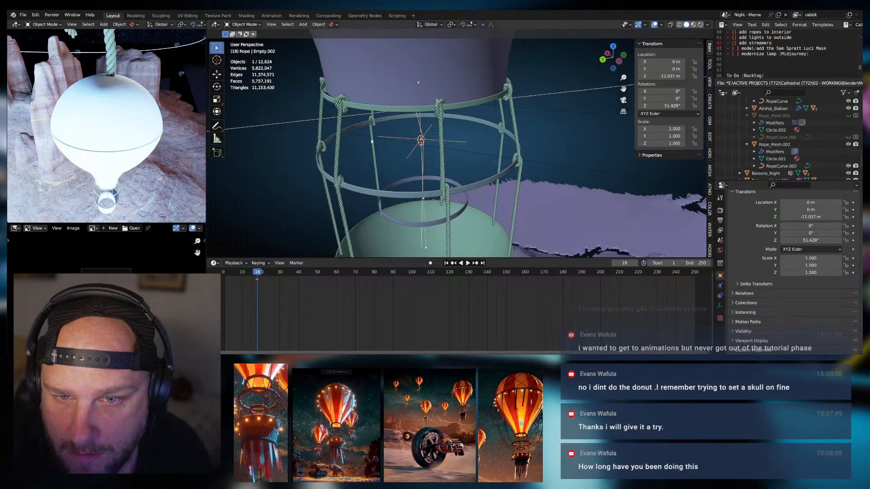
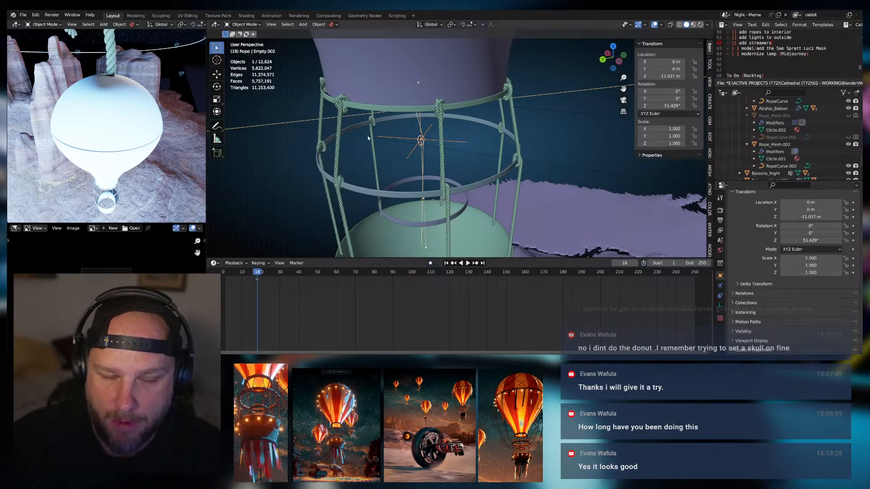
middle_drag(452, 168, 375, 136)
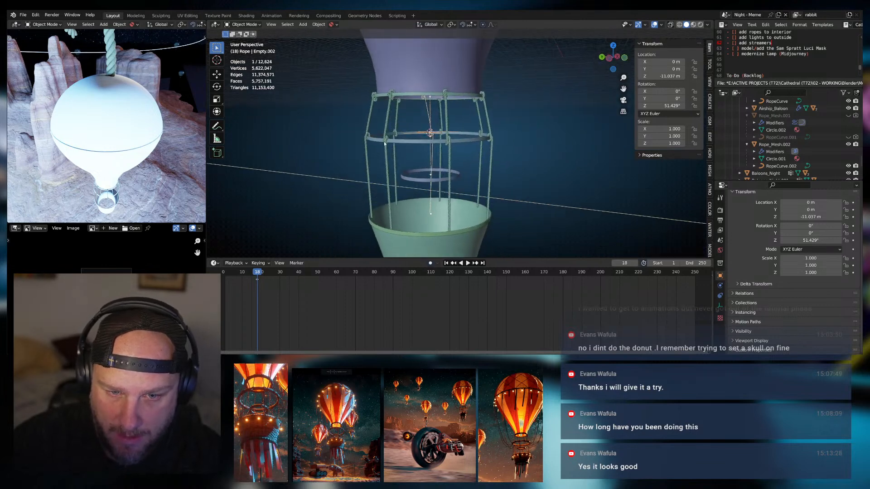
scroll(419, 157, up, 1)
shift+middle_drag(419, 158, 409, 195)
scroll(398, 191, up, 3)
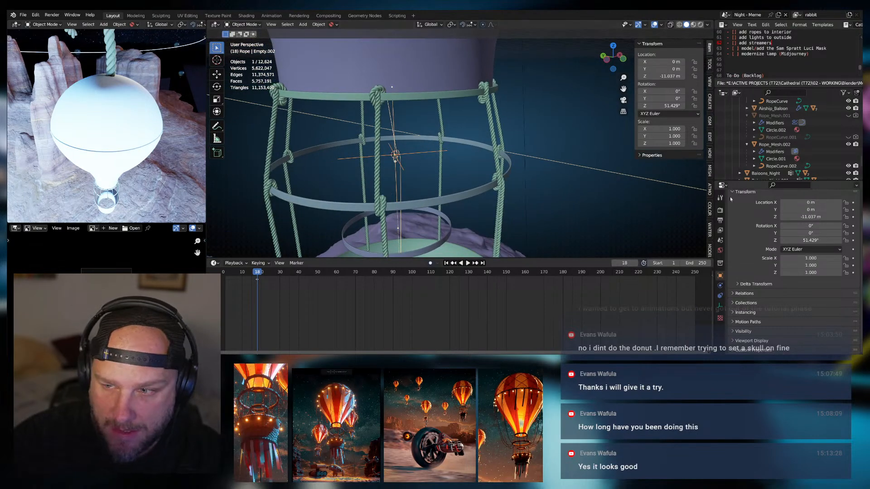
middle_drag(455, 175, 378, 176)
scroll(412, 174, up, 2)
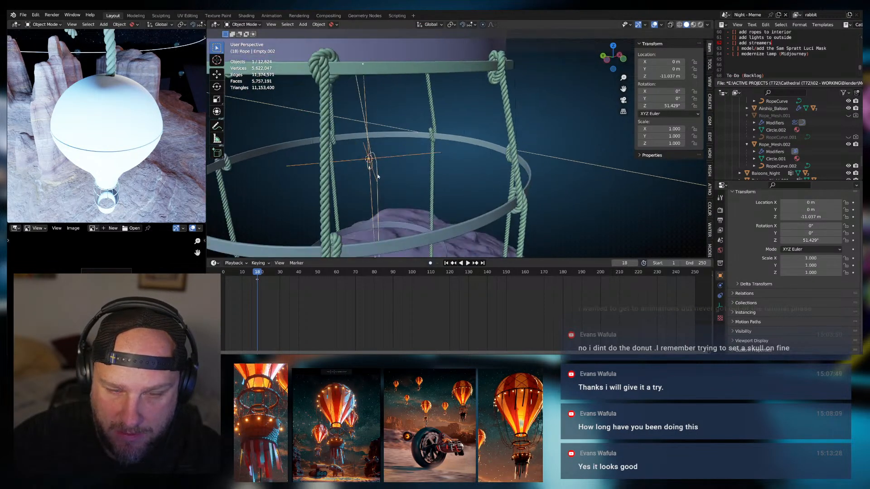
scroll(378, 176, down, 3)
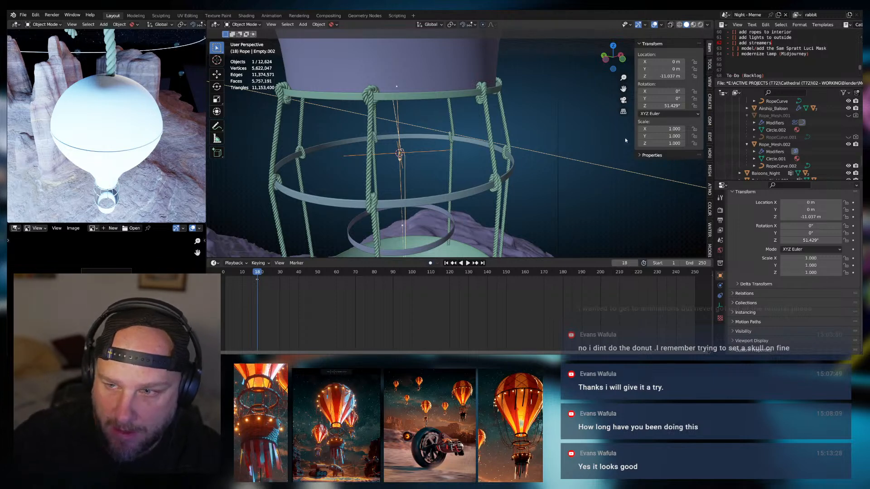
middle_drag(393, 157, 407, 162)
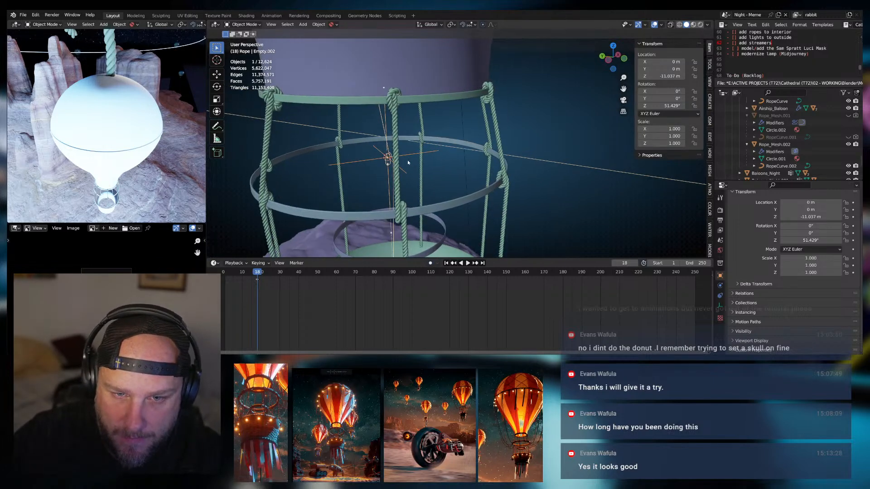
Select Rope_Mesh.002, inspect its rope copies around the rings, and collapse its Array modifier settings
click(409, 212)
middle_drag(410, 193, 421, 194)
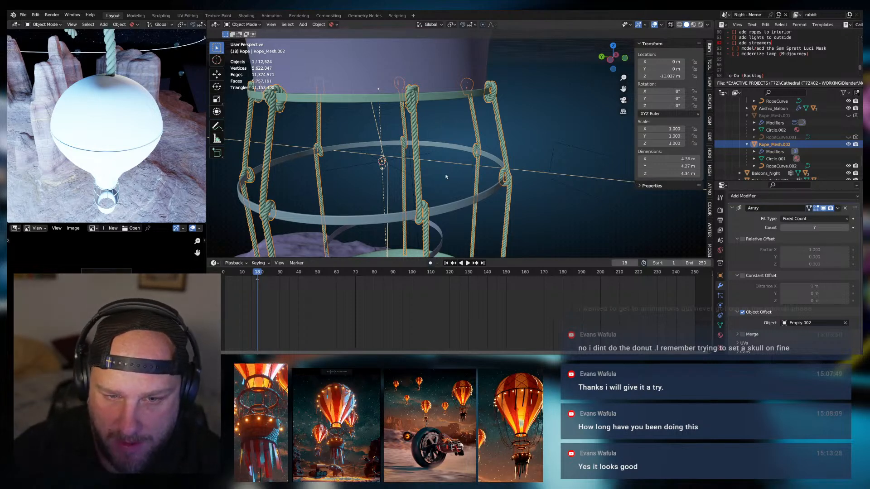
middle_drag(480, 126, 393, 152)
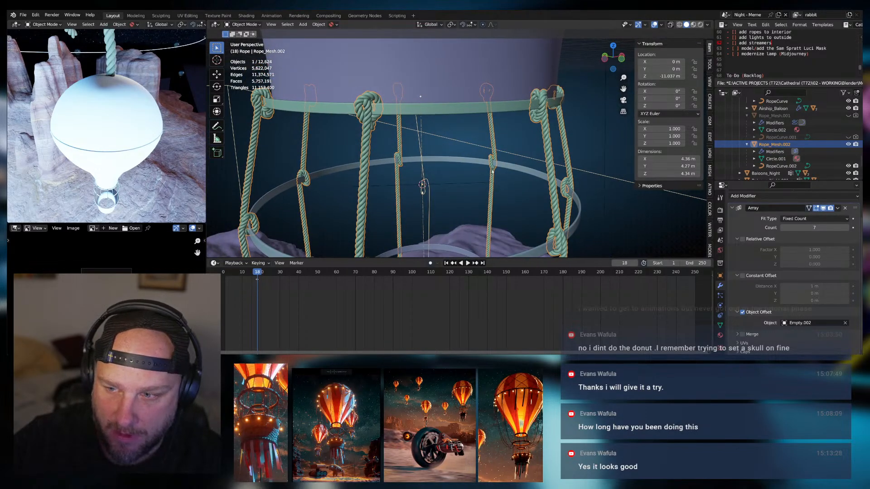
middle_drag(492, 171, 398, 169)
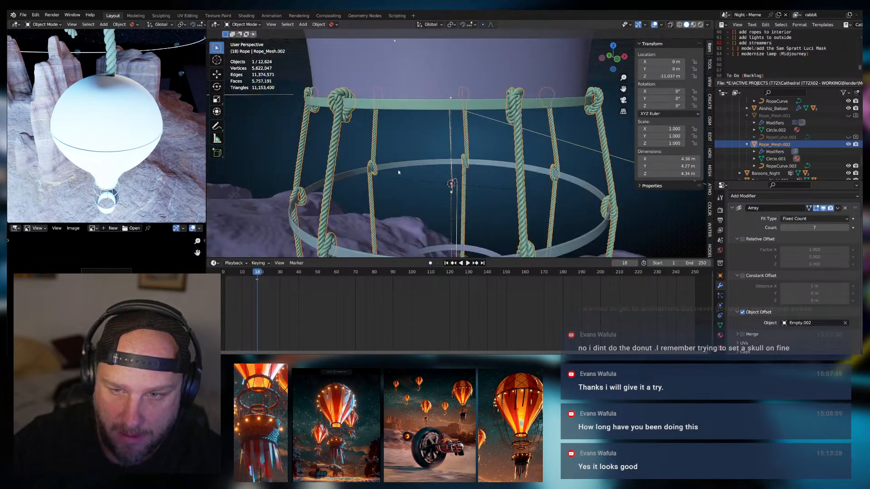
scroll(485, 194, down, 2)
click(733, 208)
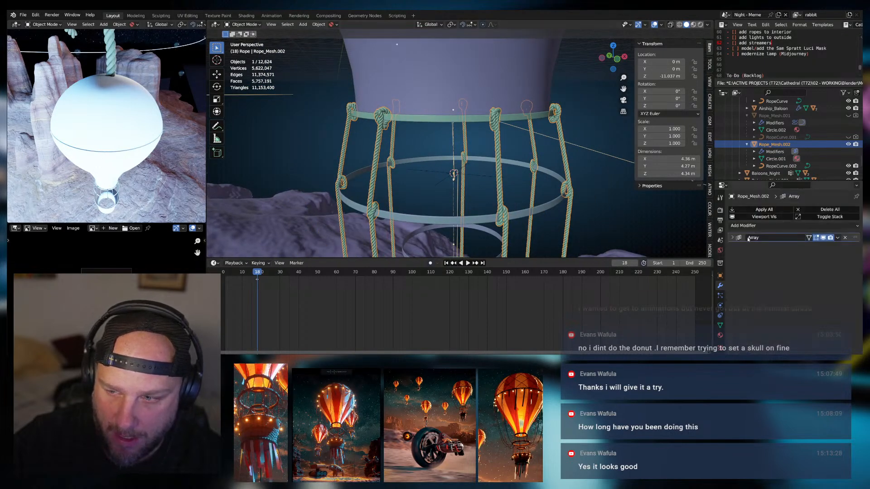
Clear the selection and examine the arrayed ropes and knots around the basket rings from several angles
middle_drag(513, 171, 526, 172)
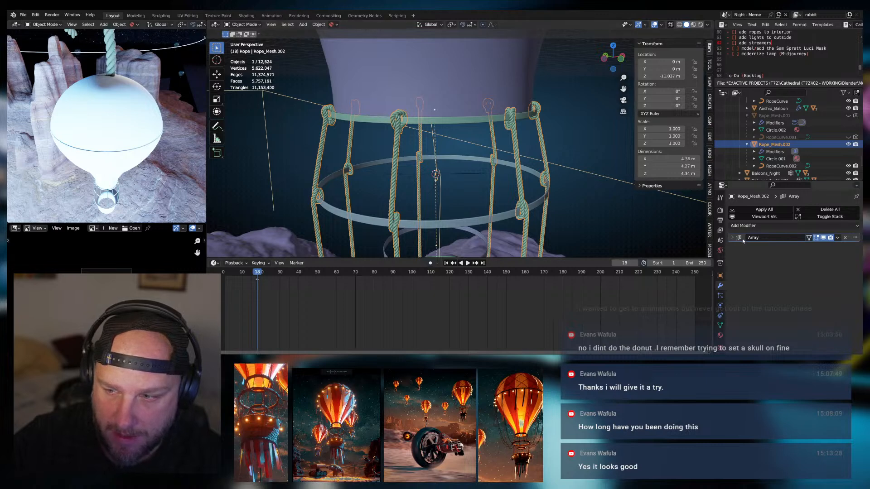
middle_drag(416, 131, 404, 136)
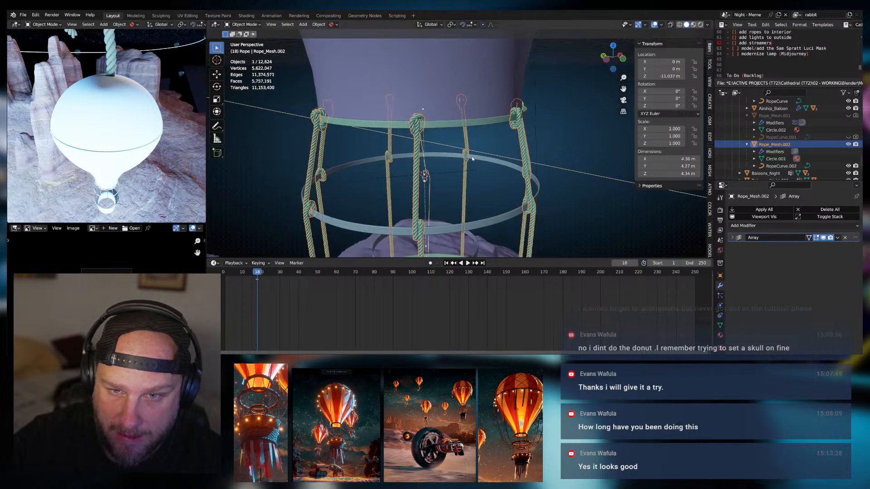
scroll(472, 159, down, 5)
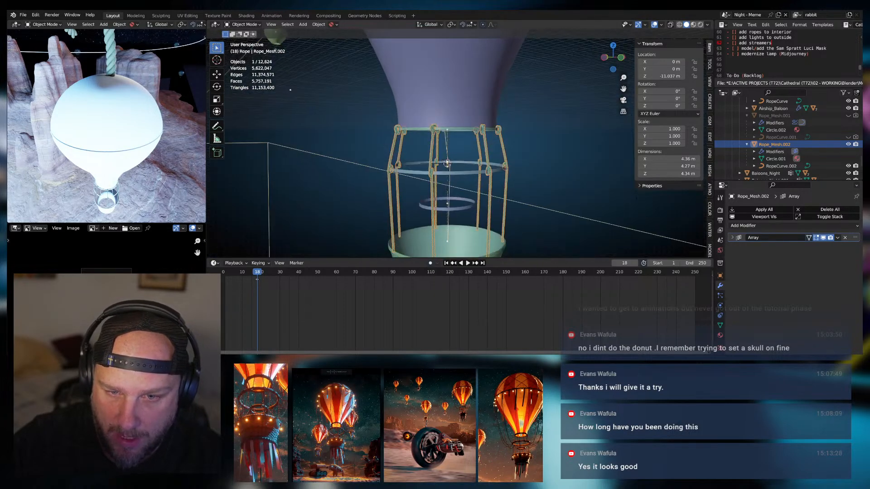
scroll(529, 172, up, 3)
click(561, 164)
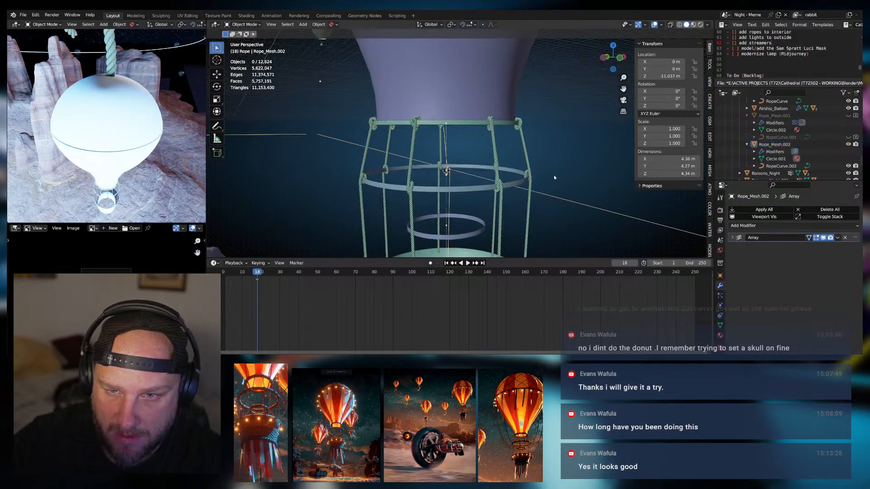
middle_drag(553, 175, 527, 170)
scroll(486, 170, up, 1)
scroll(486, 170, down, 1)
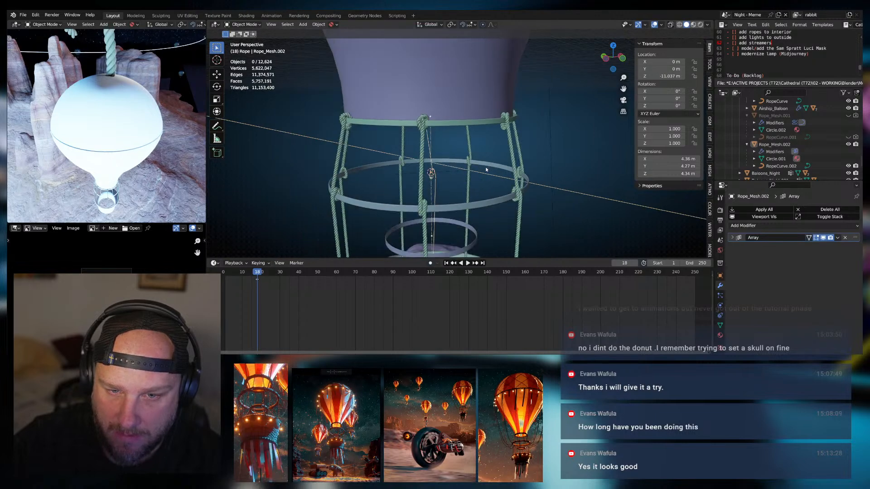
scroll(486, 170, up, 1)
middle_drag(447, 181, 525, 176)
Delete the leftover RopeCurve.002 object from the scene
click(403, 175)
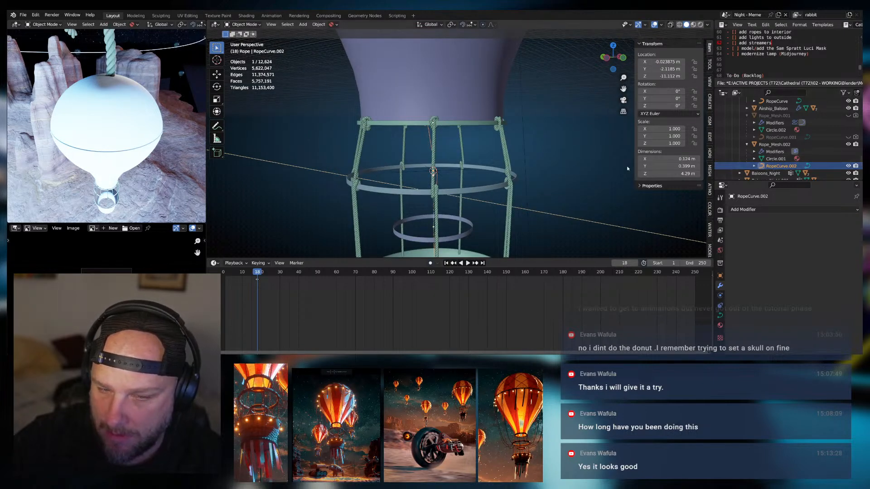
middle_drag(572, 162, 469, 176)
key(x)
click(537, 165)
scroll(463, 175, up, 2)
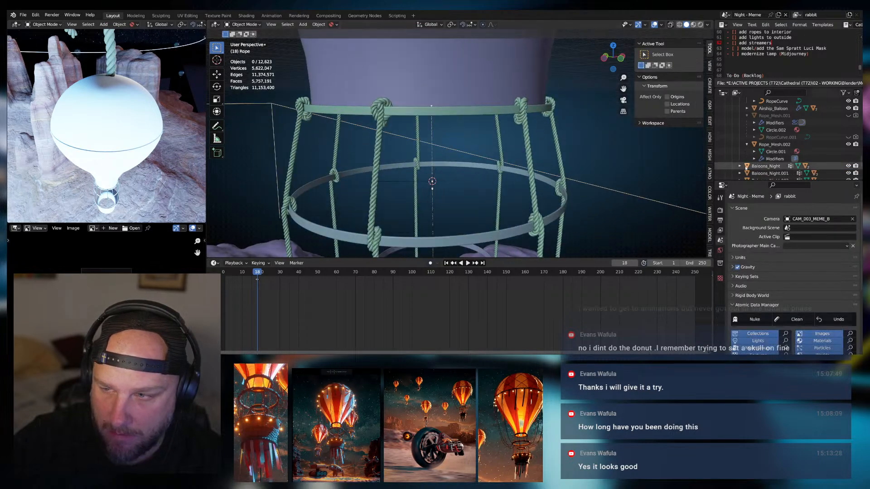
Check that the Rope_Mesh.002 copies still follow the rings, viewing the ropes up close and with the whole basket
click(769, 145)
middle_drag(578, 176, 497, 170)
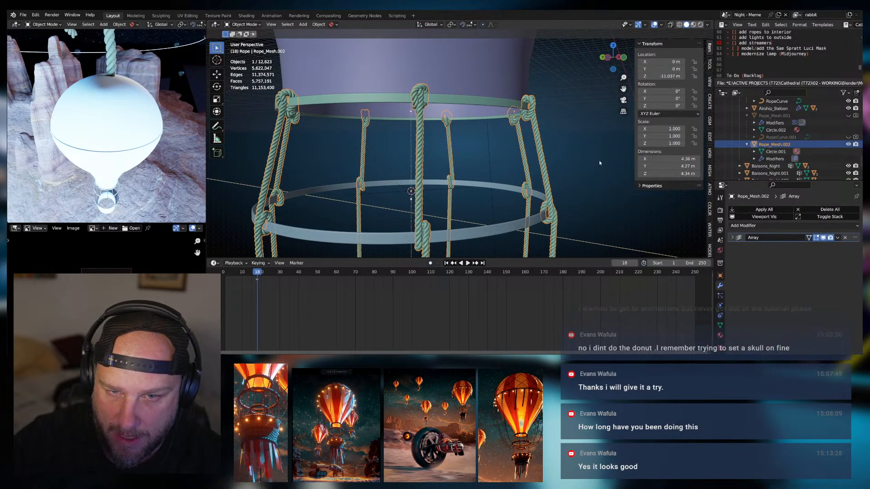
click(599, 162)
middle_drag(564, 172, 516, 180)
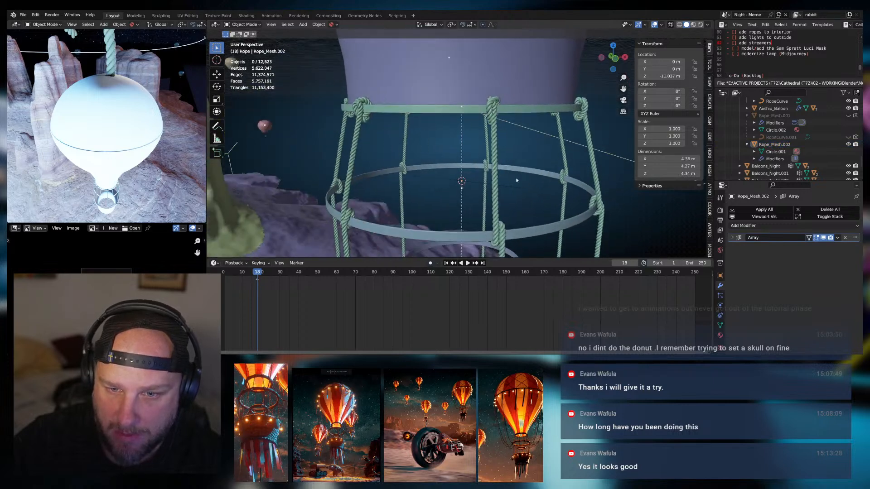
click(472, 184)
click(615, 185)
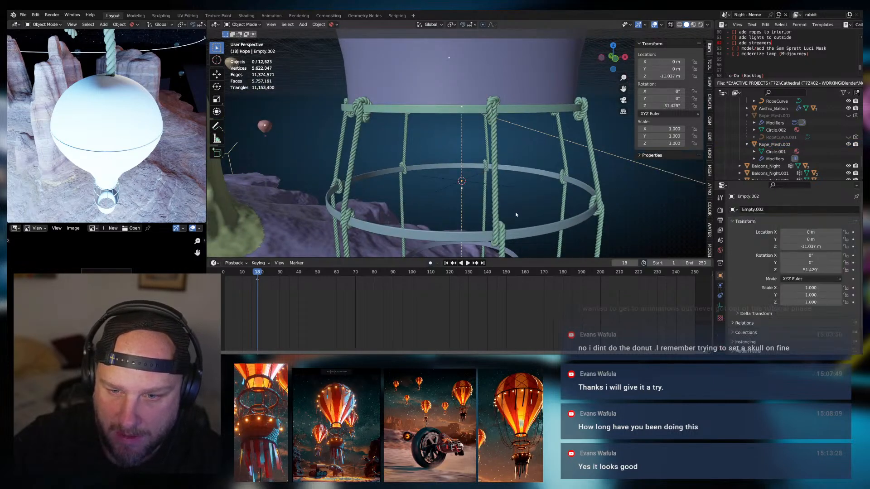
middle_drag(615, 185, 547, 207)
scroll(456, 197, down, 6)
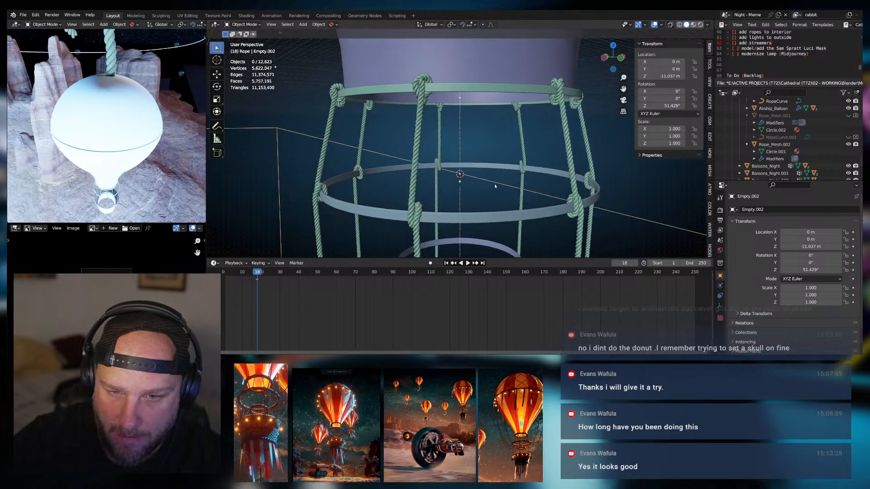
middle_drag(469, 227, 284, 192)
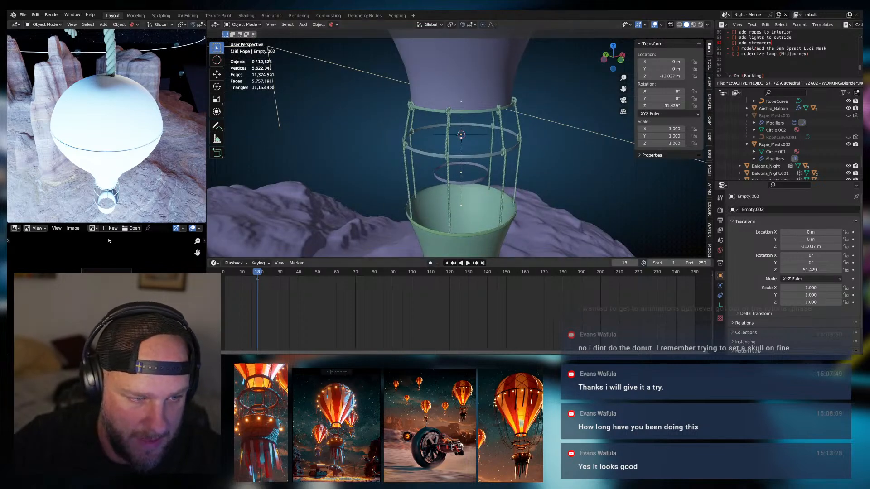
Show Cathedral - Reference.png in the image editor and view the basket ropes again
click(93, 228)
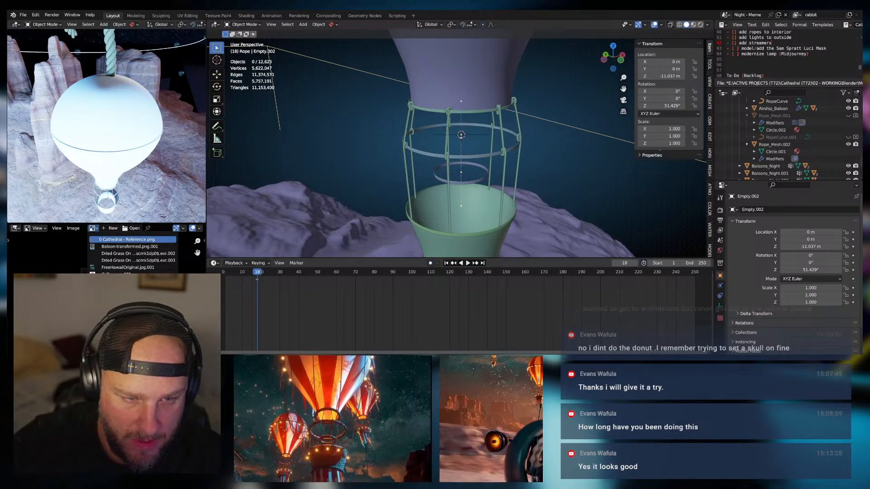
click(132, 239)
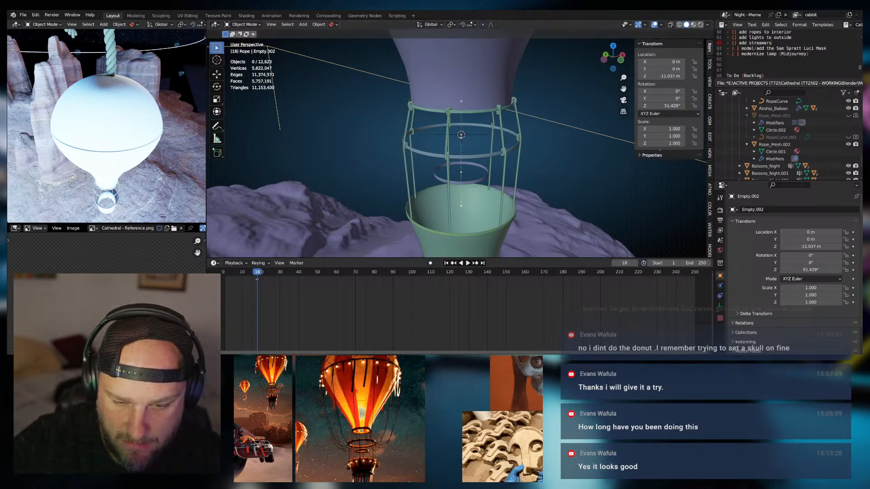
middle_drag(468, 221, 503, 150)
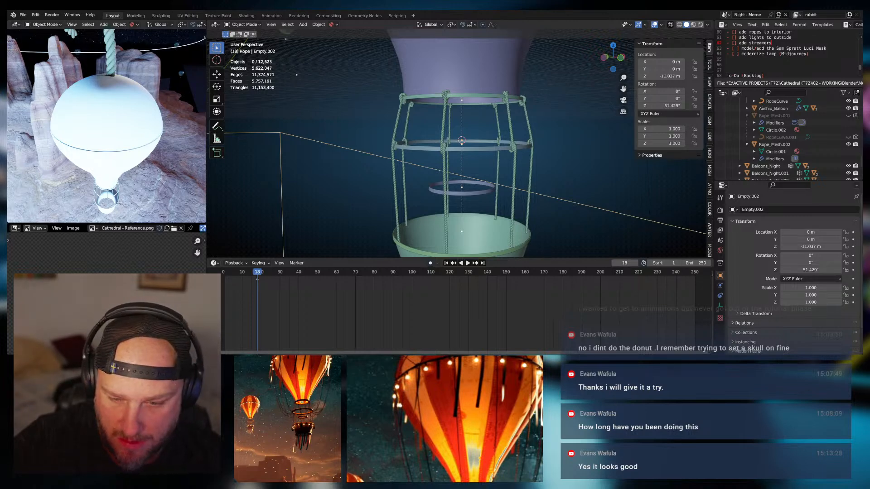
middle_drag(457, 216, 440, 210)
scroll(475, 212, up, 1)
scroll(440, 210, down, 2)
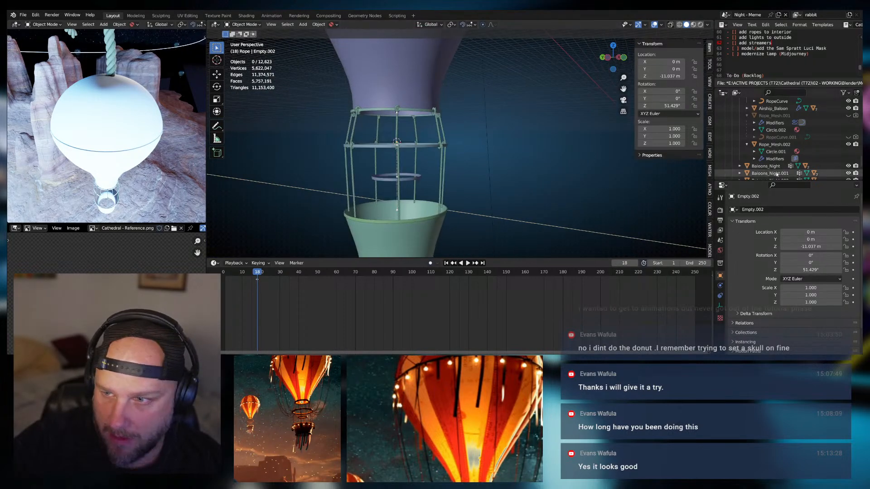
Rename Rope_Mesh.002 as Rope_OuterRing and collapse its entry in the outliner
scroll(776, 174, up, 3)
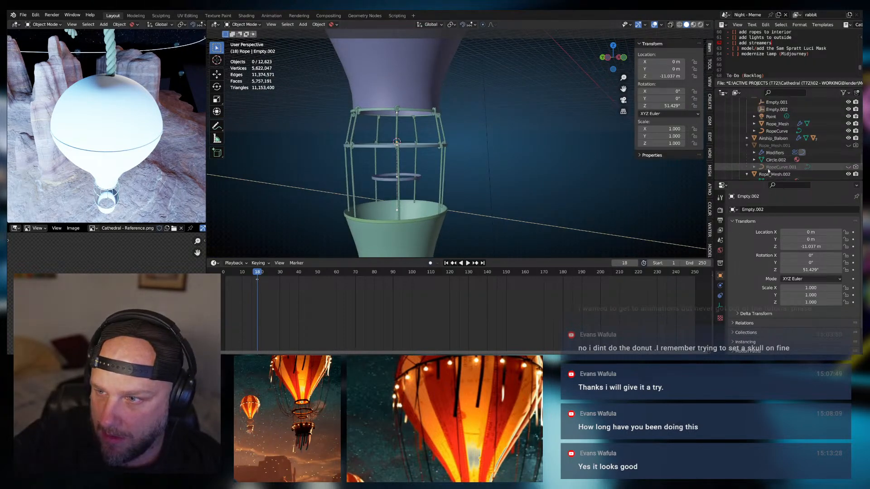
scroll(774, 150, down, 3)
click(774, 155)
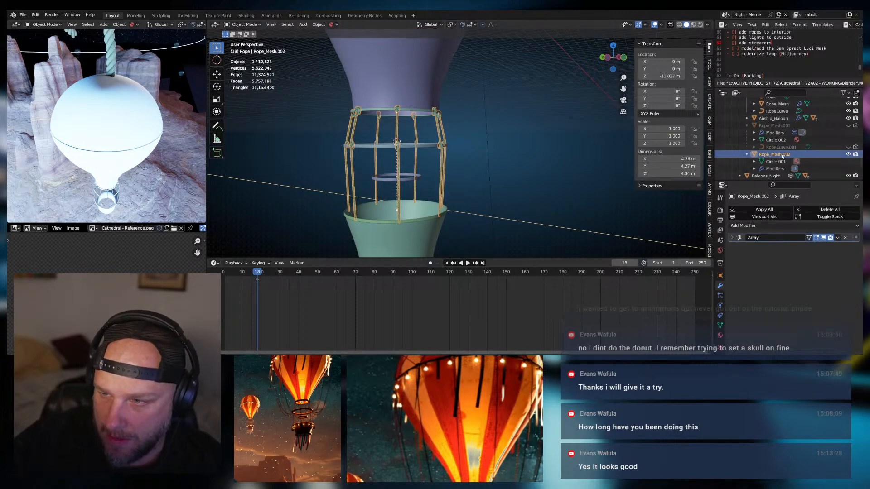
double_click(775, 155)
scroll(781, 156, down, 3)
text(Rope_OuterRing)
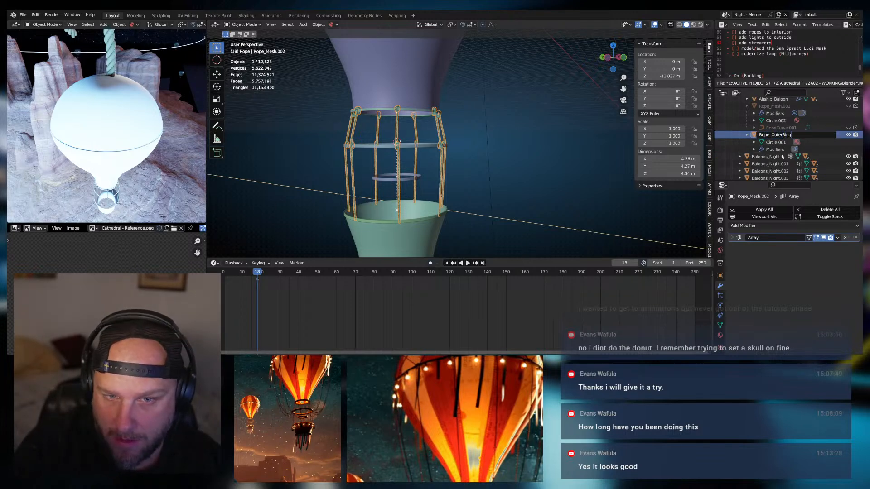
key(Return)
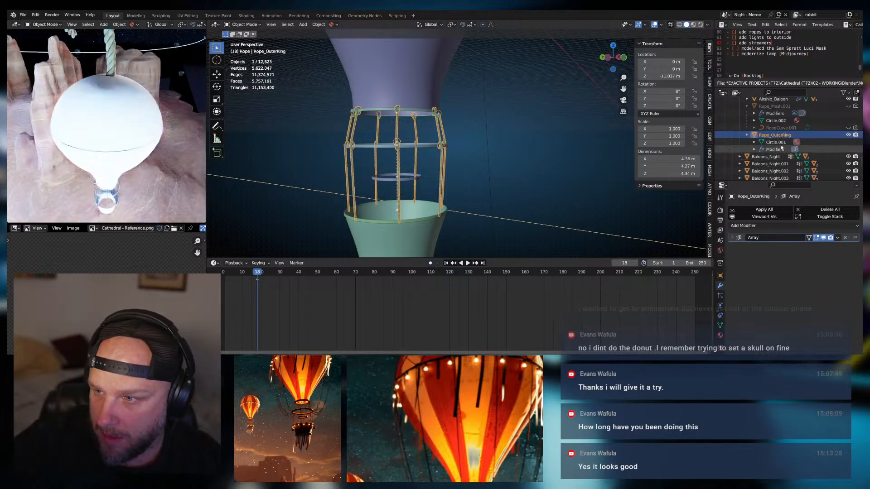
click(747, 135)
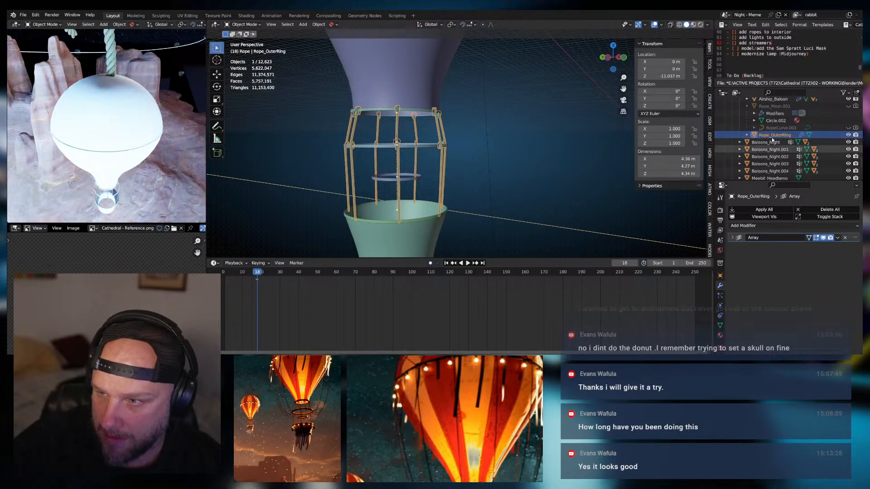
click(824, 238)
click(824, 238)
Unhide the backup Rope_Mesh.001 together with its RopeCurve.001 and select the mesh
scroll(779, 131, up, 3)
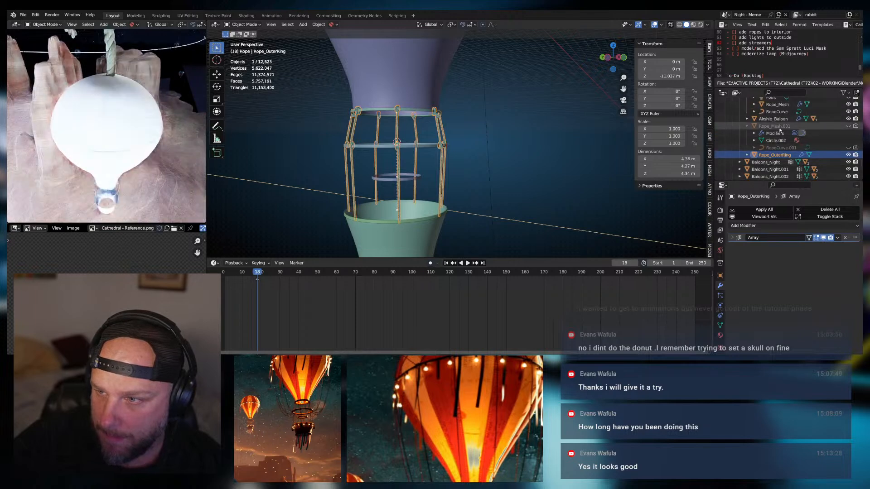
click(780, 130)
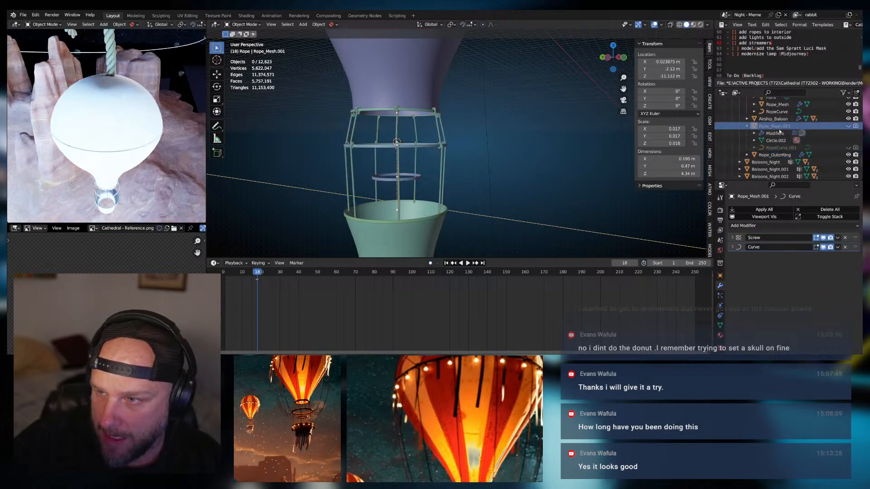
middle_drag(578, 144, 511, 151)
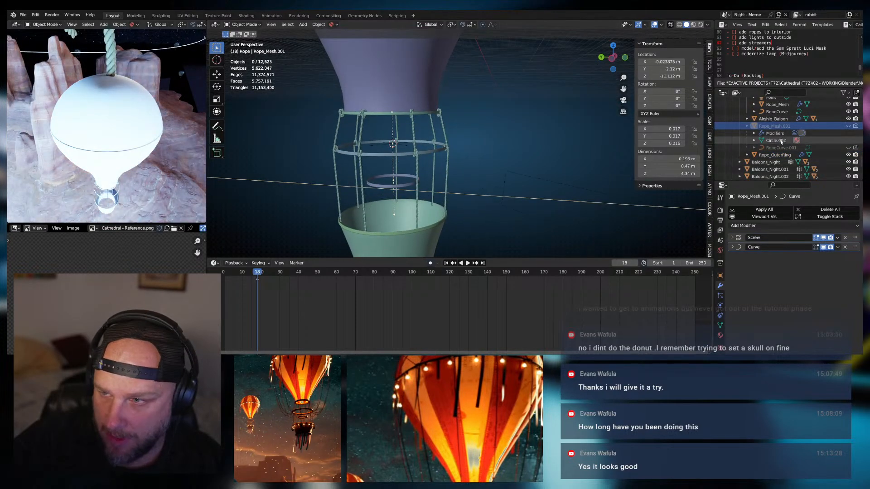
click(779, 147)
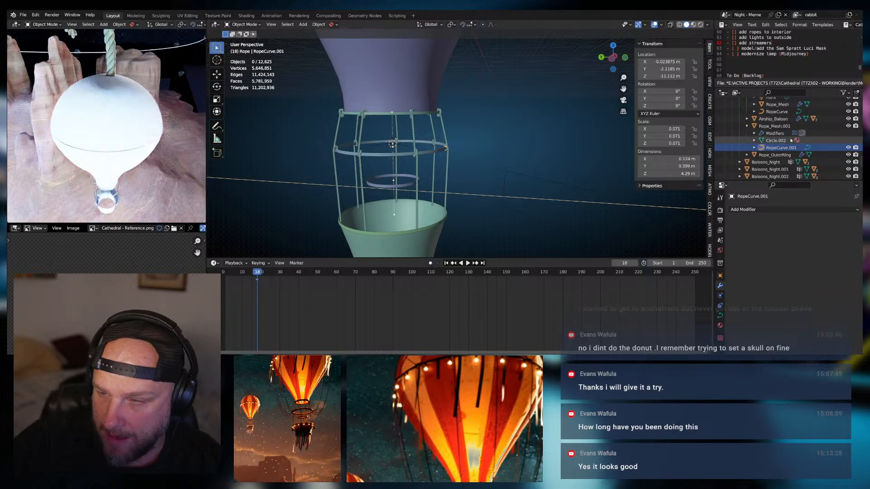
click(775, 127)
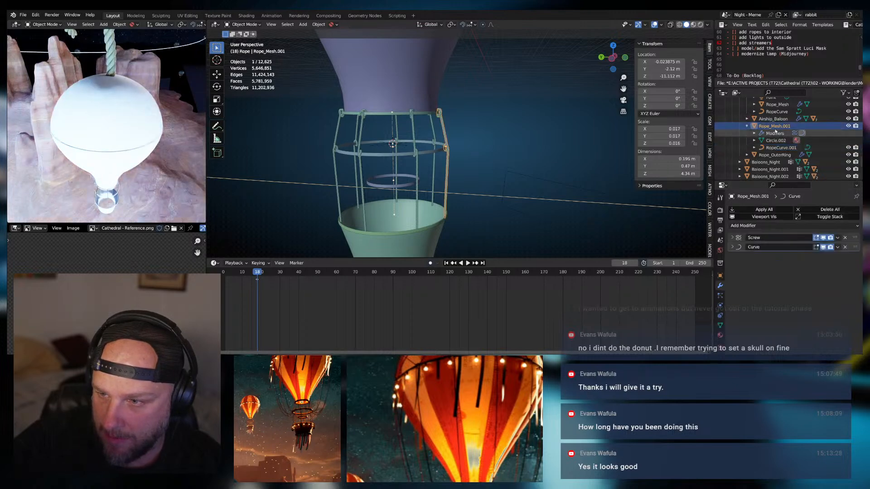
Rename Rope_Mesh.001 as Rope_OuterRing_NonModified and hide it in the viewport
click(747, 126)
double_click(772, 128)
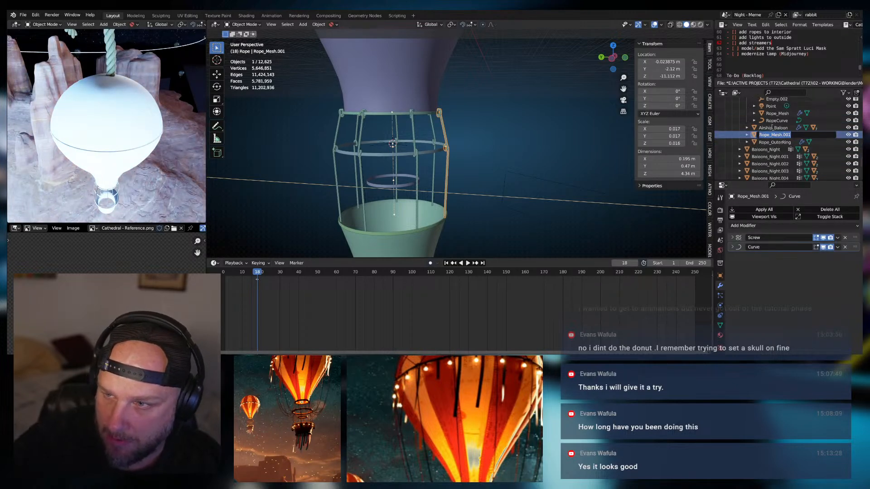
text(Ro)
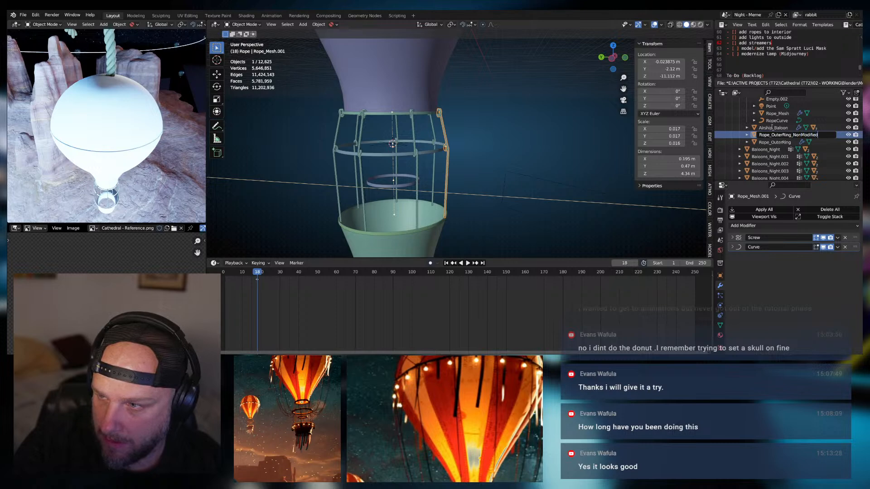
text(pe_OuterRing_NonModified)
key(Return)
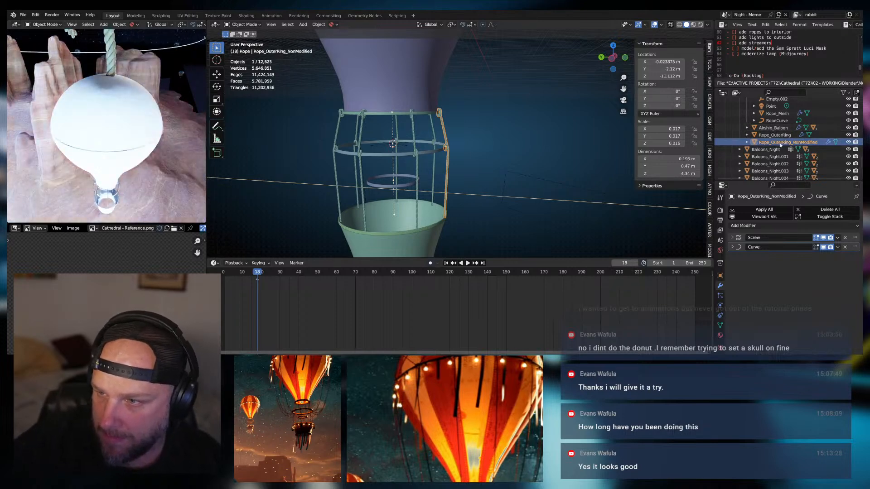
click(848, 142)
Look through the scene collections in the outliner and return to the Rope_OuterRing_NonModified entry
scroll(801, 127, down, 10)
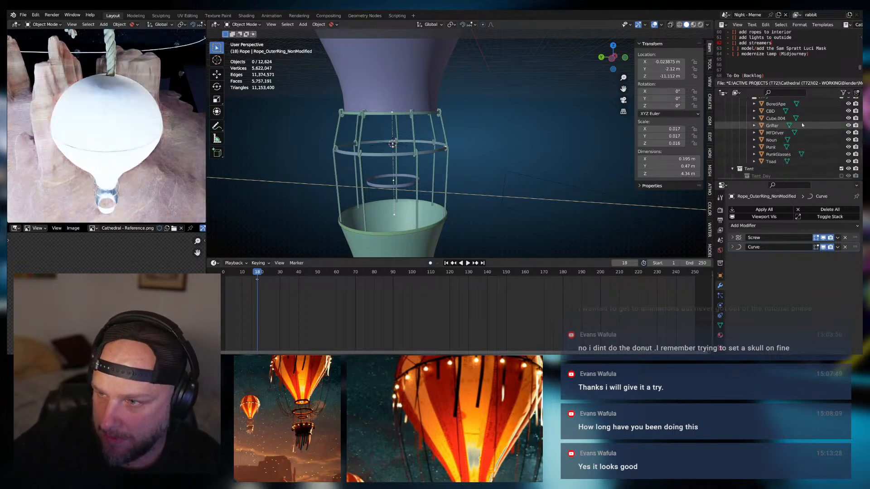
scroll(806, 124, down, 15)
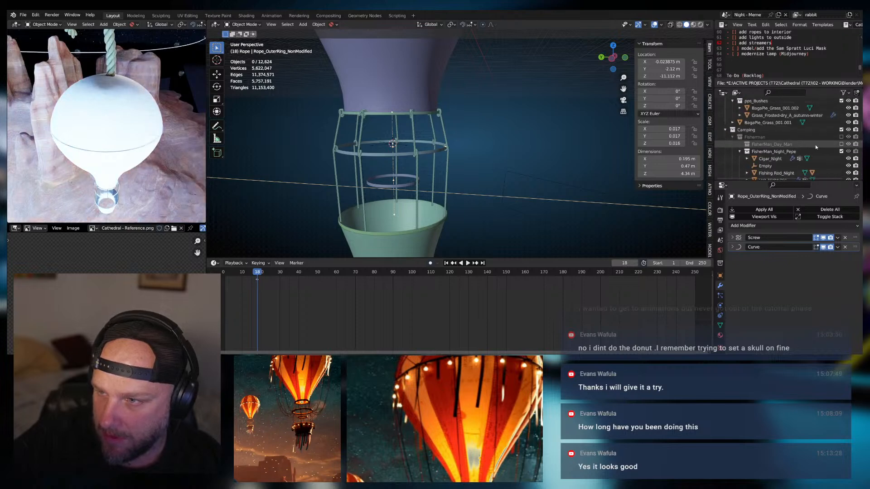
scroll(810, 147, up, 20)
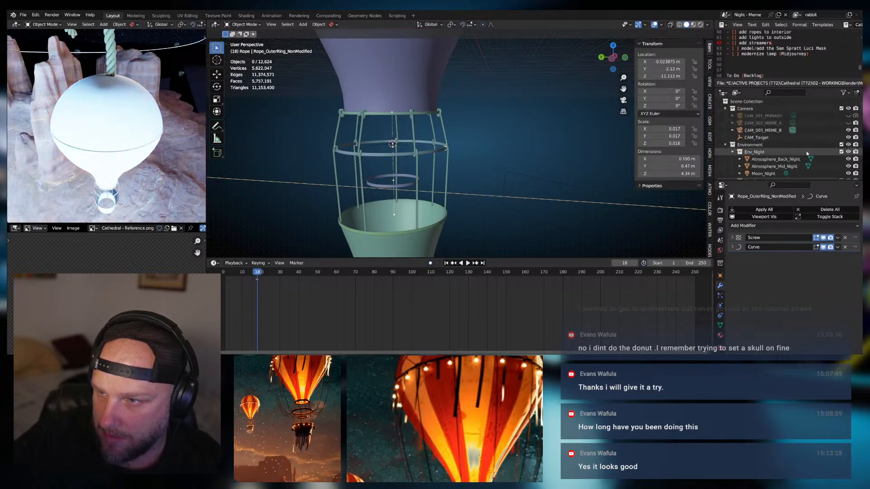
scroll(765, 136, down, 4)
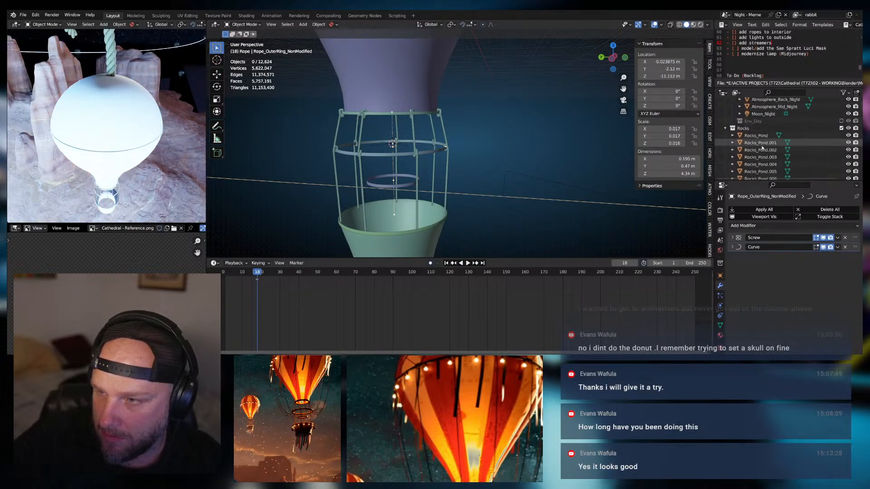
click(416, 154)
key(KP_Decimal)
click(789, 143)
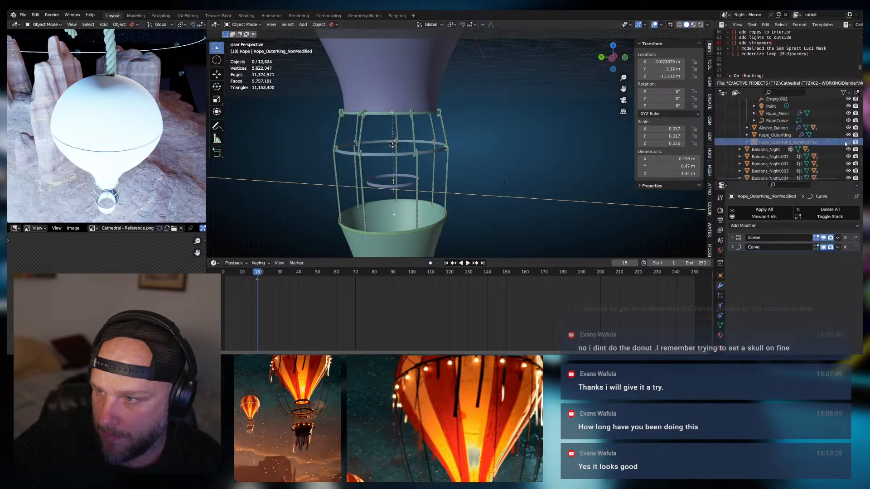
scroll(775, 144, up, 1)
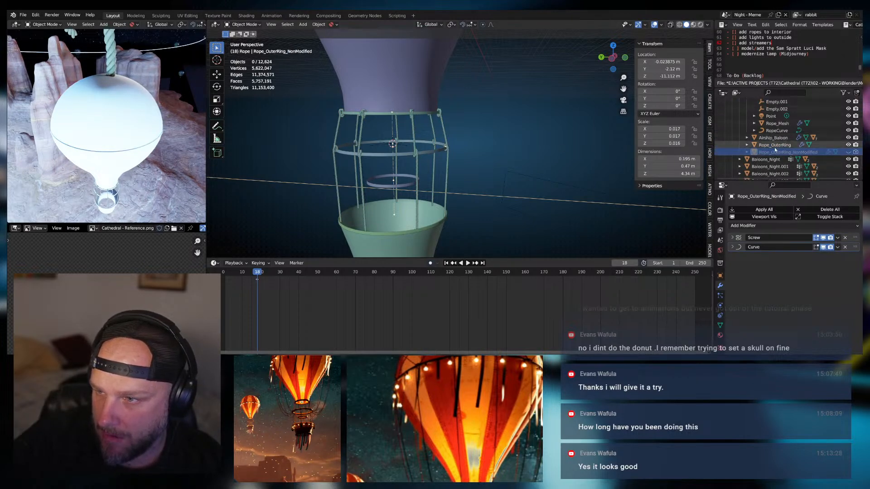
Select Rope_Mesh together with its RopeCurve in the Rope collection and isolate both in local view
scroll(775, 147, up, 4)
click(775, 154)
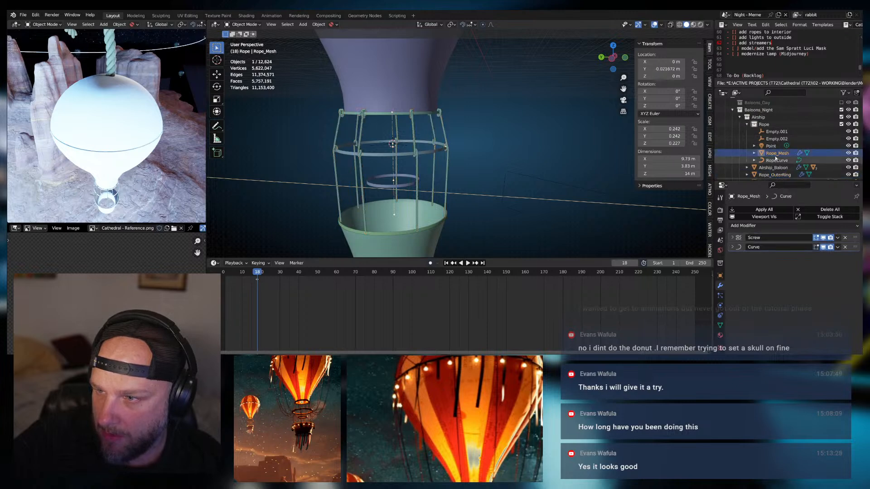
key(KP_Decimal)
middle_drag(477, 121, 394, 125)
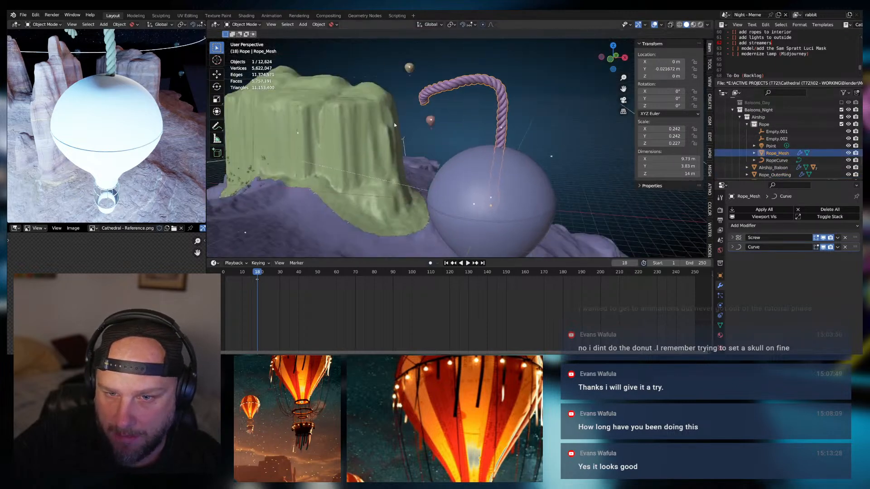
shift+middle_drag(552, 146, 507, 148)
click(774, 160)
mouse_move(448, 147)
middle_down()
mouse_move(459, 147)
mouse_move(450, 158)
middle_up()
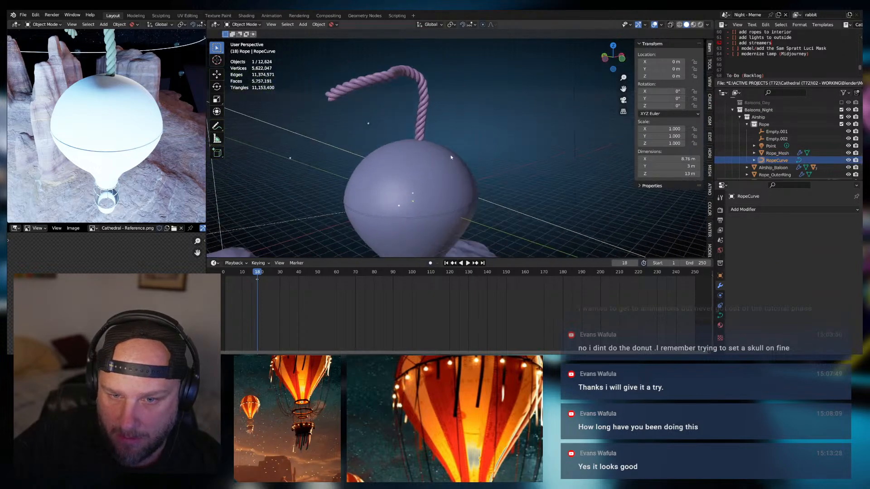
click(770, 153)
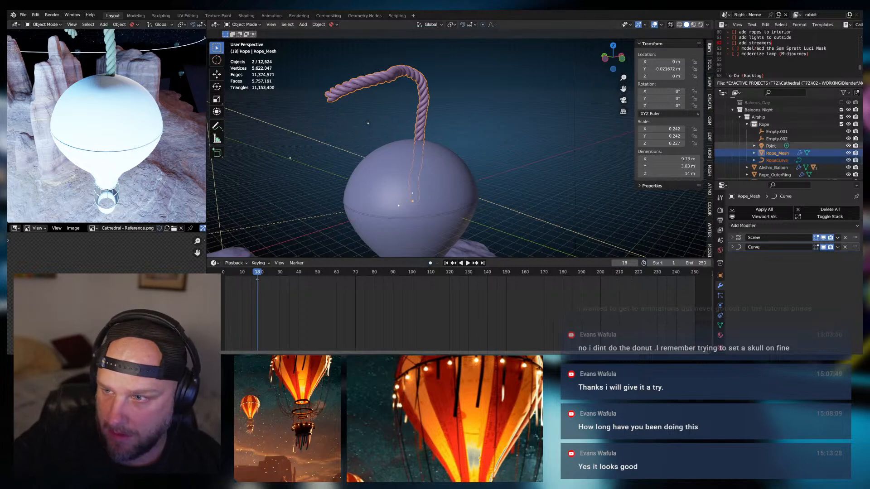
key(KP_Divide)
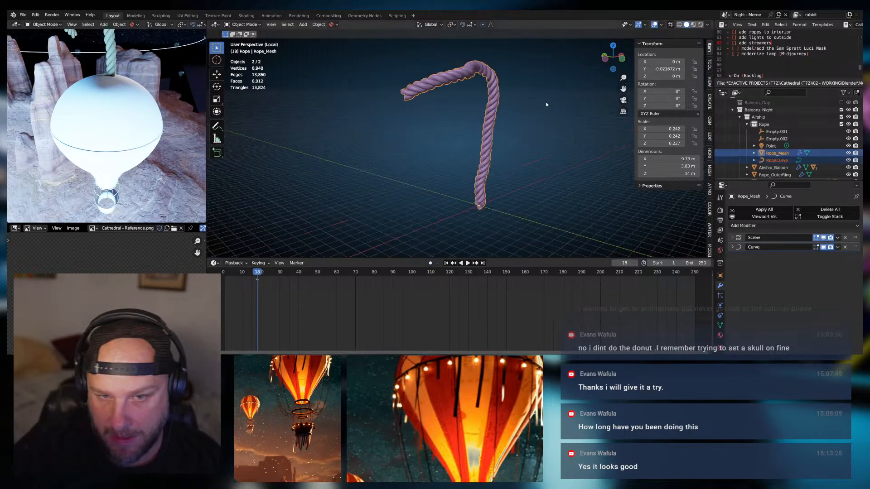
Try applying the scale to Rope_Mesh with its modifiers still active, and undo it
middle_drag(546, 101, 520, 144)
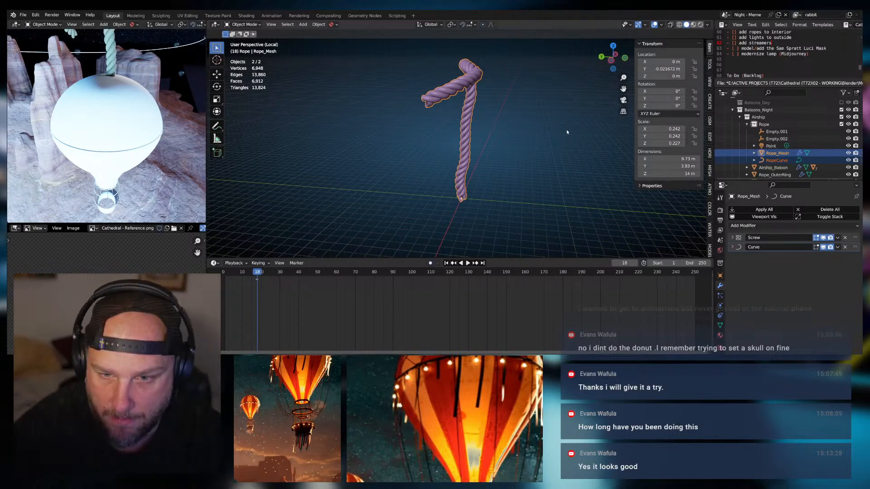
click(775, 160)
middle_drag(477, 184, 516, 163)
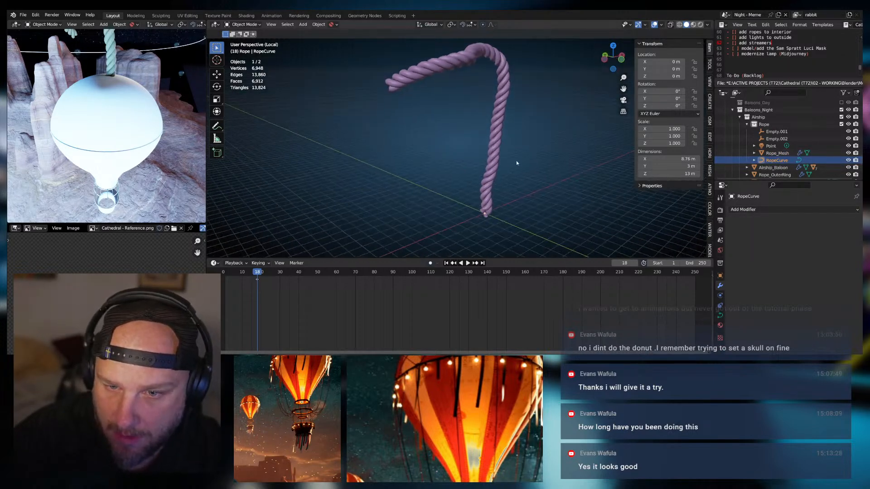
click(467, 57)
key(q)
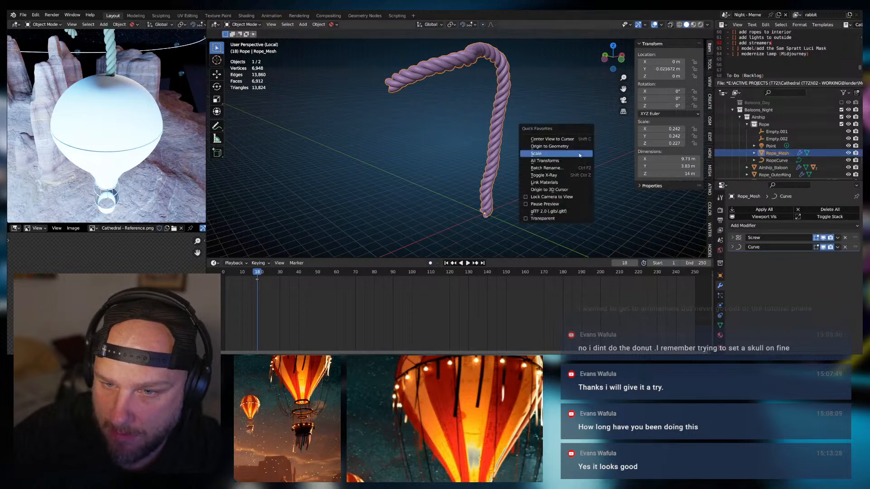
click(555, 154)
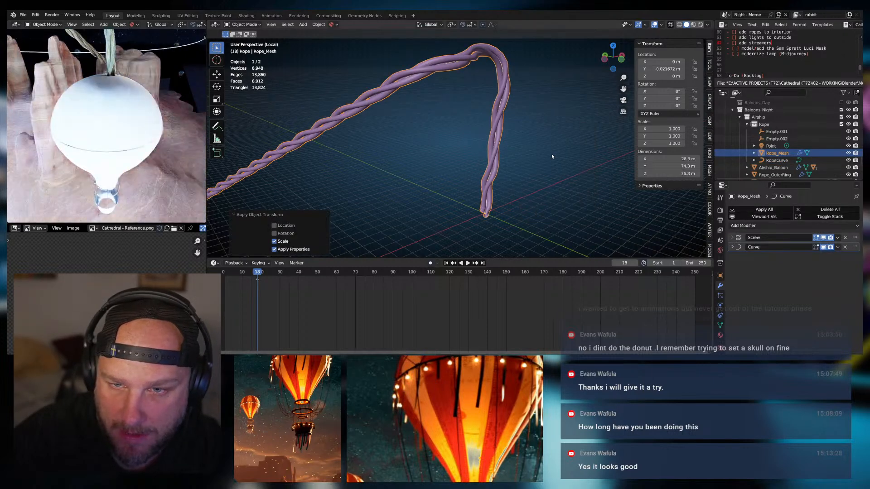
key(ctrl+z)
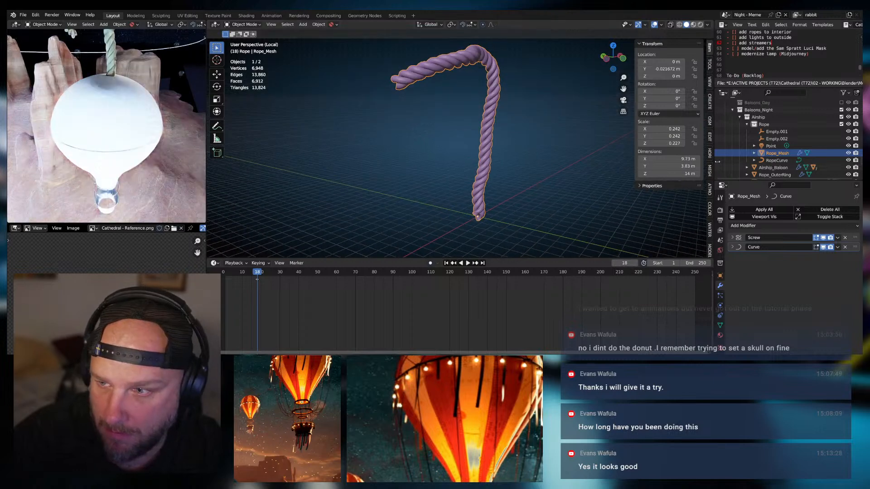
Reduce the Screw distance in Rope_Mesh's Screw modifier to 3.95 m
scroll(761, 154, up, 1)
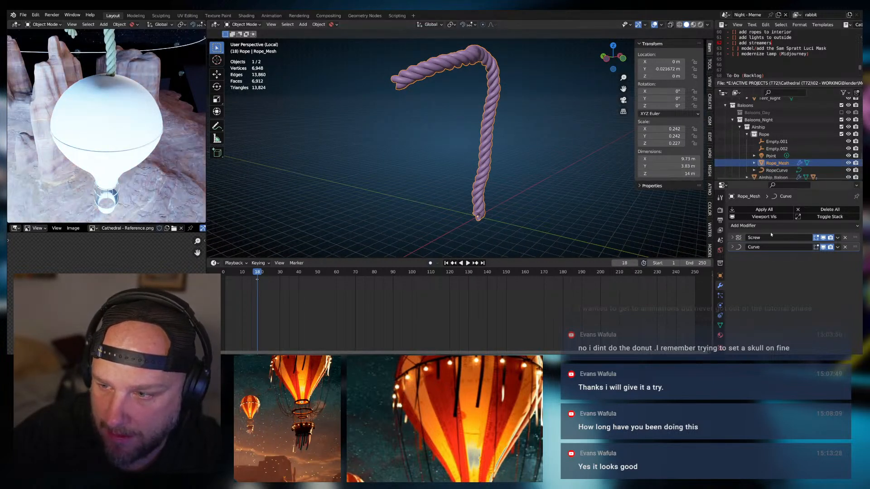
click(733, 237)
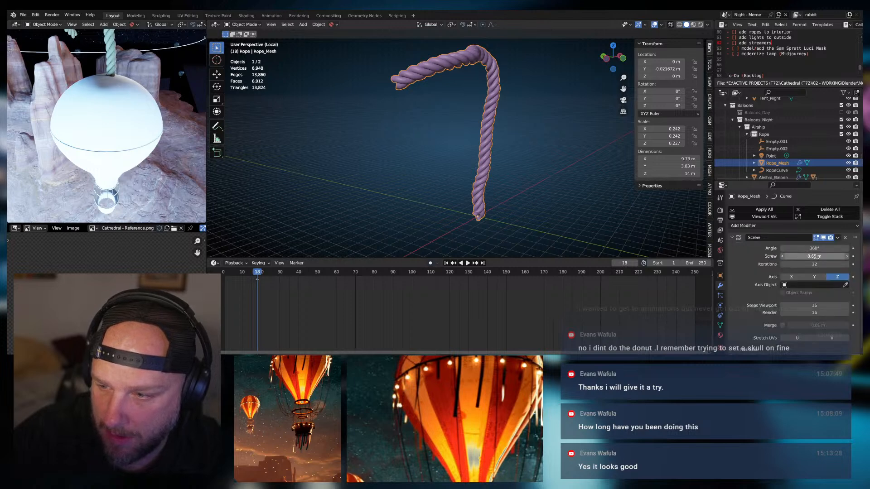
mouse_move(814, 256)
mouse_down()
mouse_move(785, 256)
mouse_move(800, 256)
mouse_up()
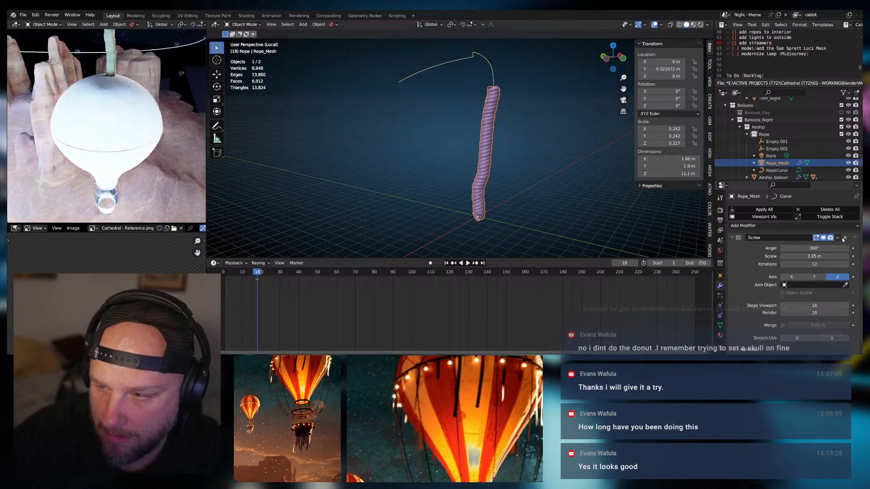
Remove the Screw and Curve modifiers from Rope_Mesh, leaving only its circular profile loops
key(x)
scroll(494, 218, up, 3)
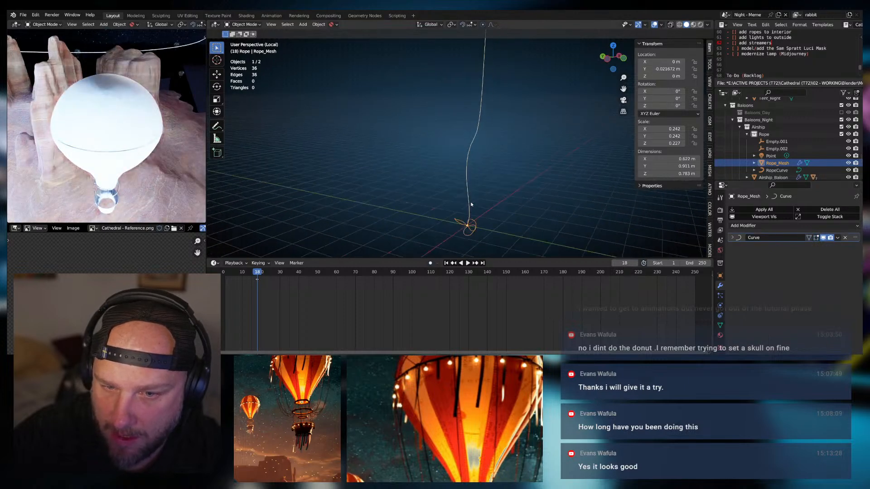
middle_drag(498, 225, 544, 209)
click(547, 212)
click(407, 190)
scroll(422, 193, up, 3)
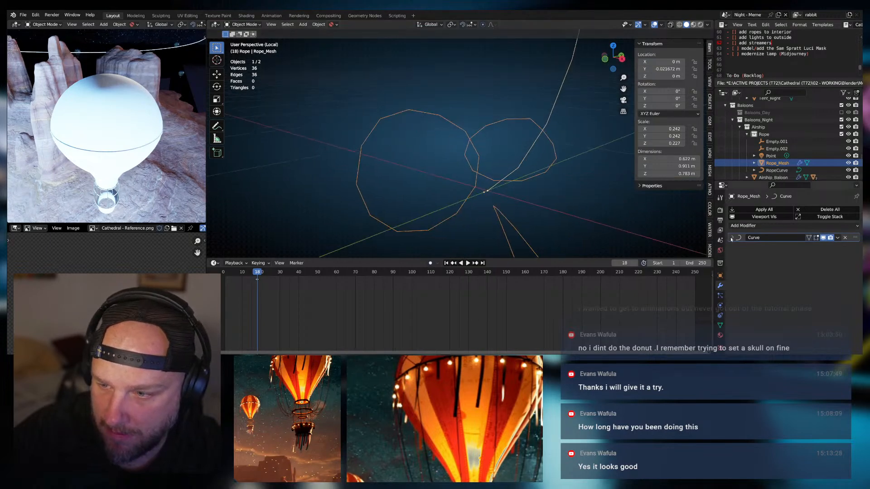
click(731, 237)
click(844, 238)
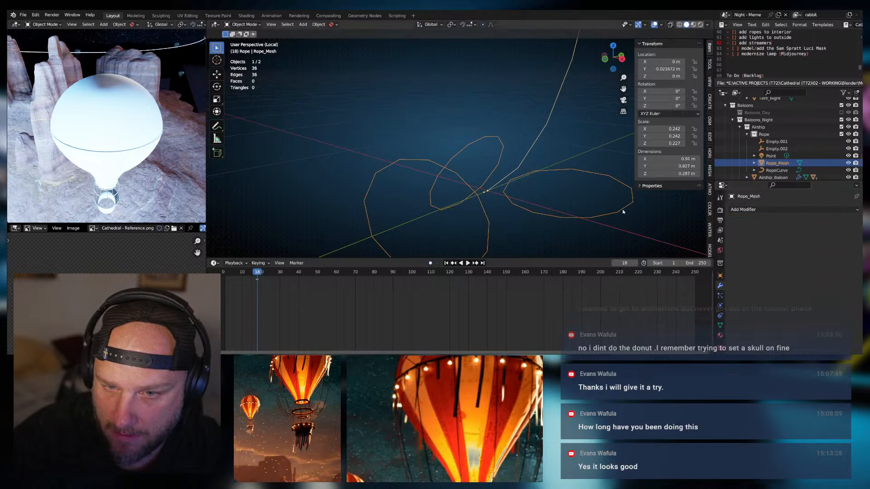
Apply the scale to the bare Rope_Mesh profile loops
middle_drag(589, 209, 567, 206)
click(558, 170)
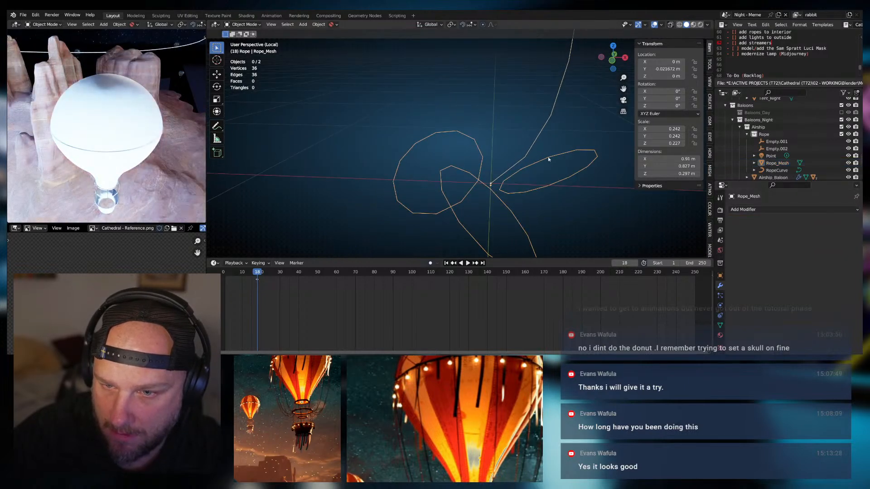
click(549, 157)
click(529, 152)
scroll(528, 151, down, 6)
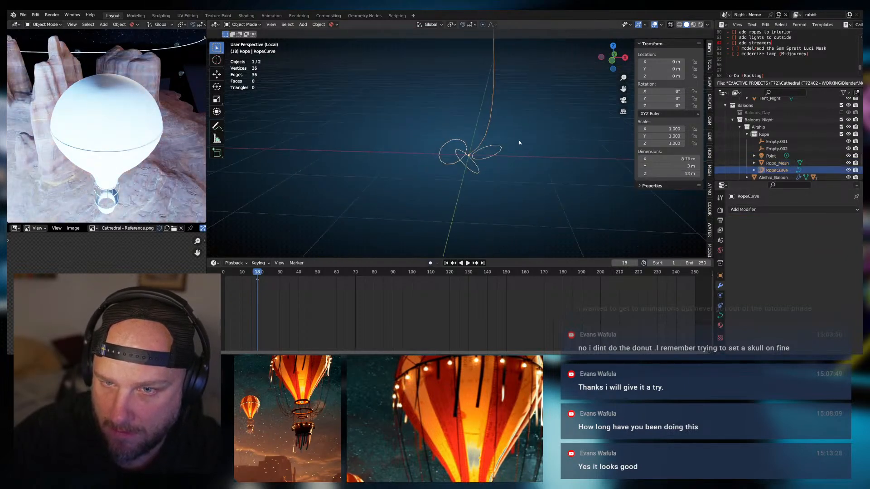
shift+middle_drag(519, 140, 519, 202)
click(475, 228)
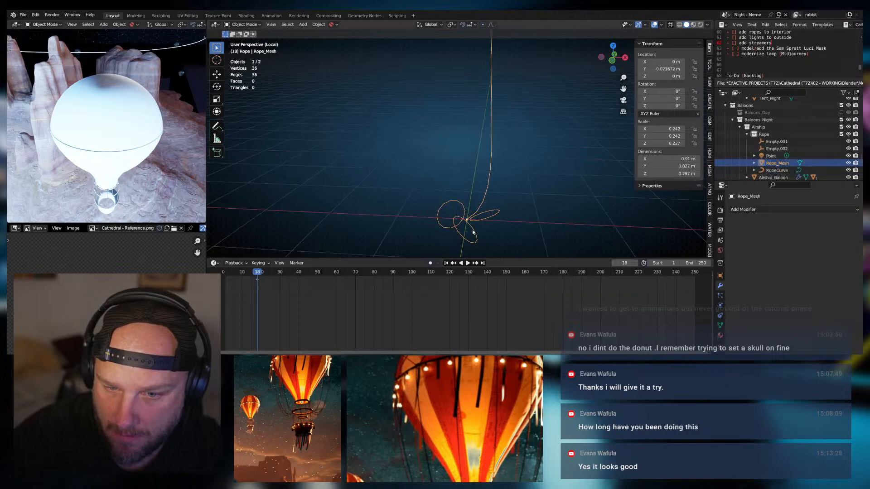
key(ctrl+a)
click(473, 224)
Add a new Screw modifier to Rope_Mesh with a Screw distance of 2 m
scroll(493, 227, up, 2)
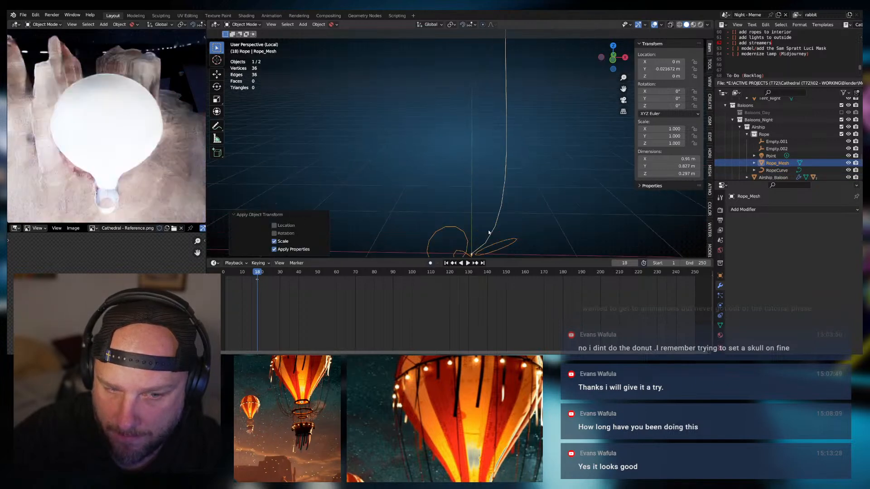
shift+middle_drag(489, 233, 481, 173)
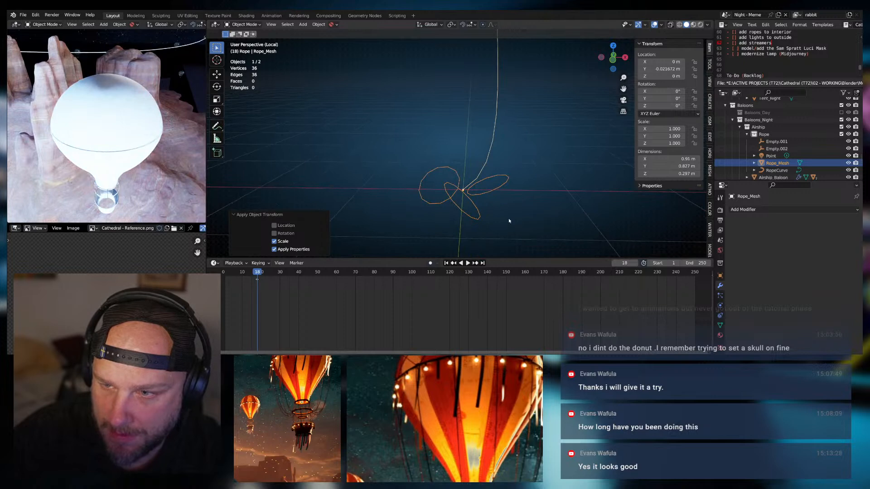
middle_drag(508, 221, 488, 197)
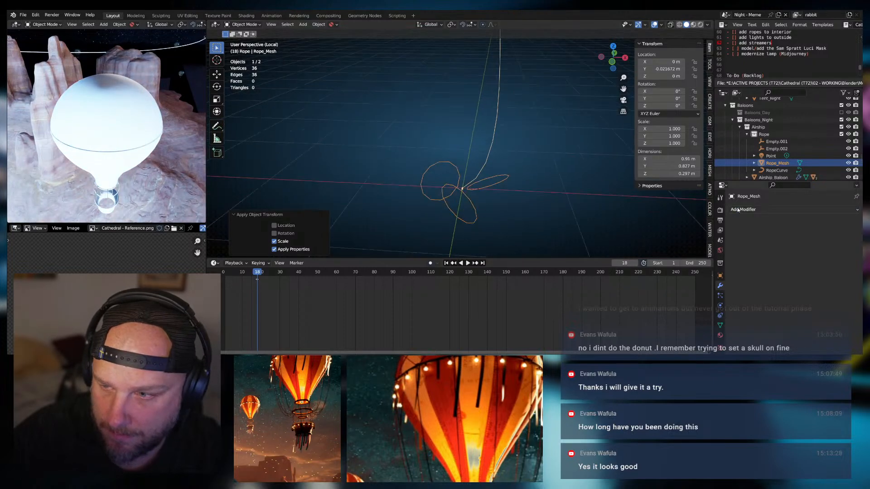
click(738, 210)
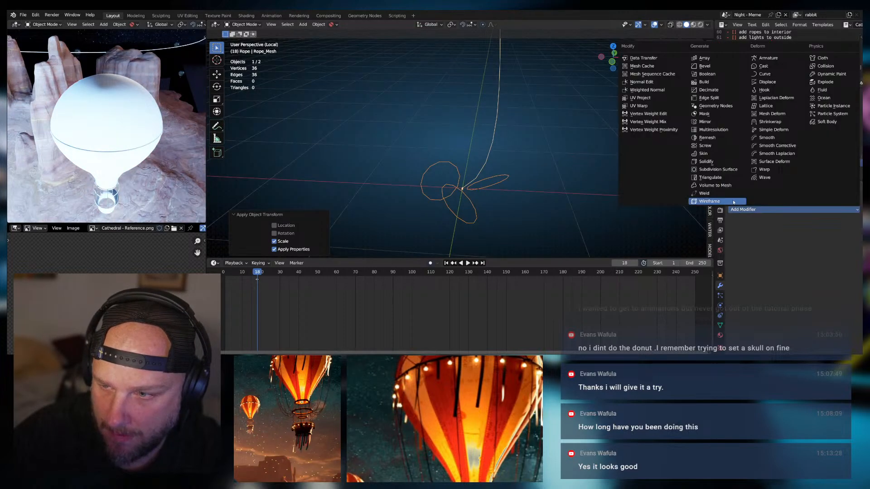
click(705, 145)
drag(813, 256, 838, 256)
scroll(520, 167, down, 2)
middle_drag(520, 169, 534, 182)
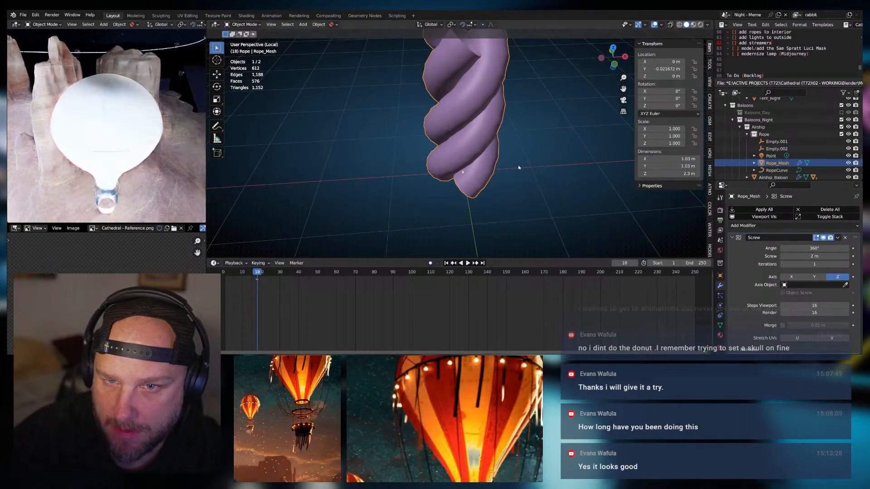
scroll(519, 168, down, 2)
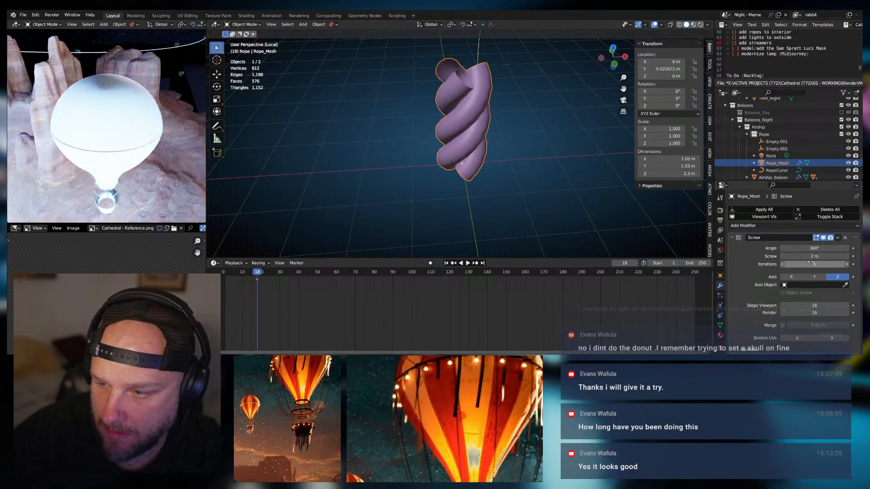
Set the Screw modifier's iterations to 7 to lengthen the twisted rope, and collapse its settings
drag(814, 264, 839, 264)
scroll(535, 127, down, 3)
middle_drag(556, 135, 508, 161)
scroll(527, 125, down, 4)
scroll(499, 177, down, 1)
scroll(508, 141, up, 1)
scroll(495, 105, up, 1)
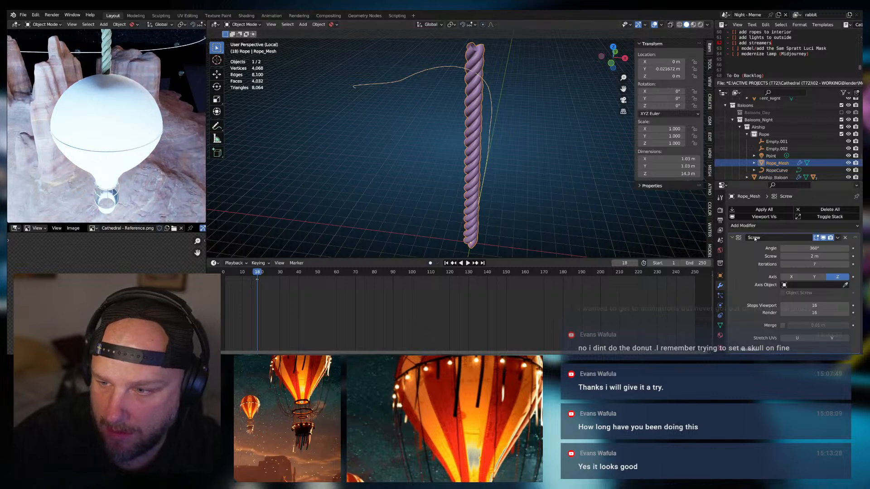
click(732, 237)
Add a Curve modifier to Rope_Mesh with RopeCurve as the curve object and Z as the deform axis
click(759, 225)
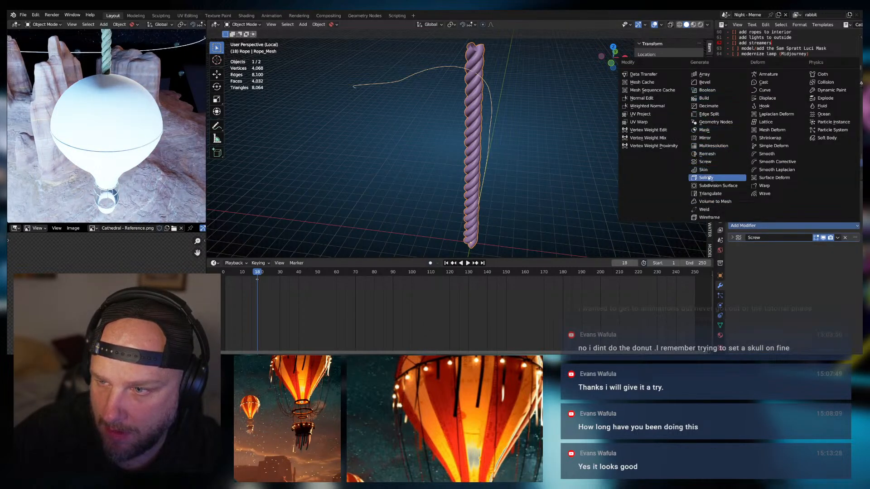
click(763, 90)
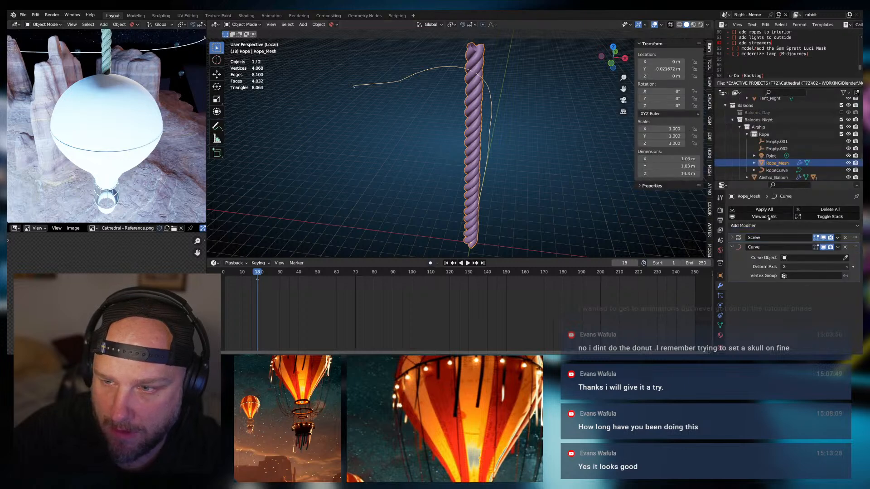
click(489, 87)
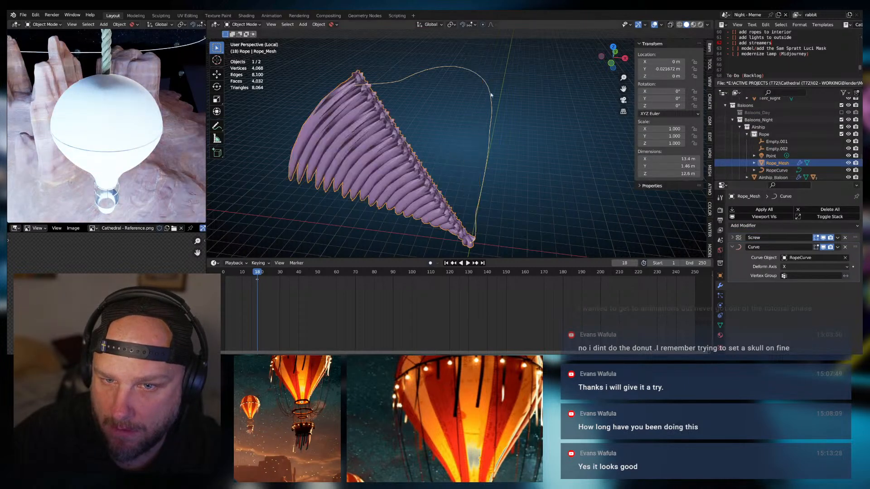
click(798, 267)
click(789, 291)
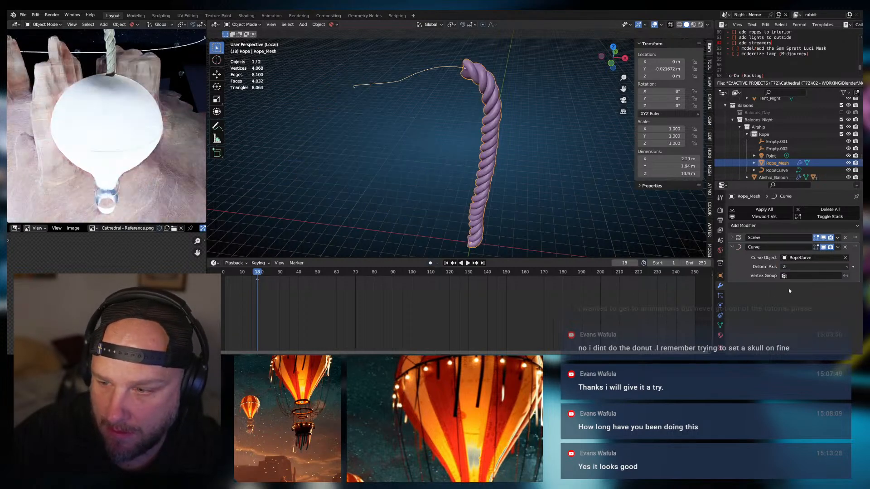
click(733, 248)
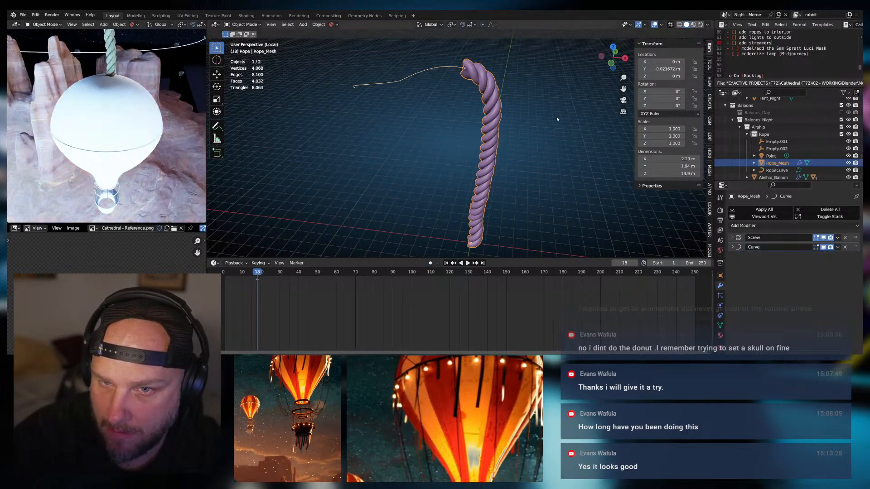
Extrude RopeCurve's free end control point about 6.4 m along Y and shift the new end point along X
click(370, 88)
key(Tab)
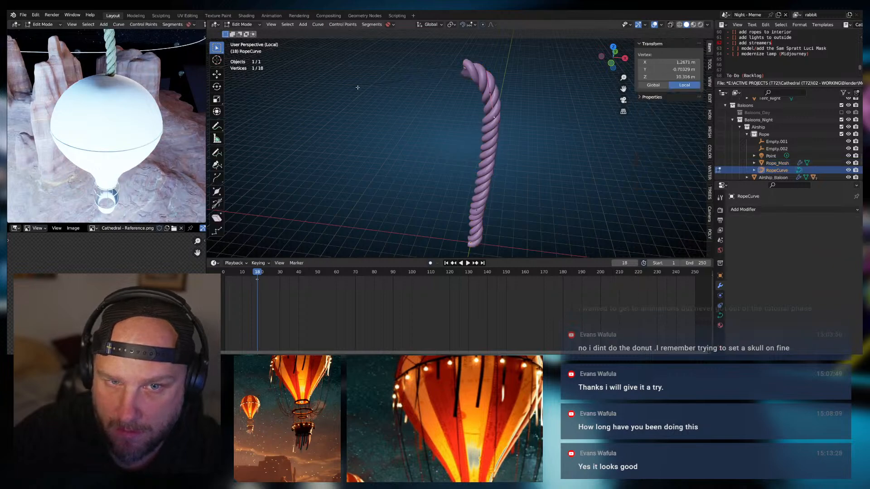
click(362, 91)
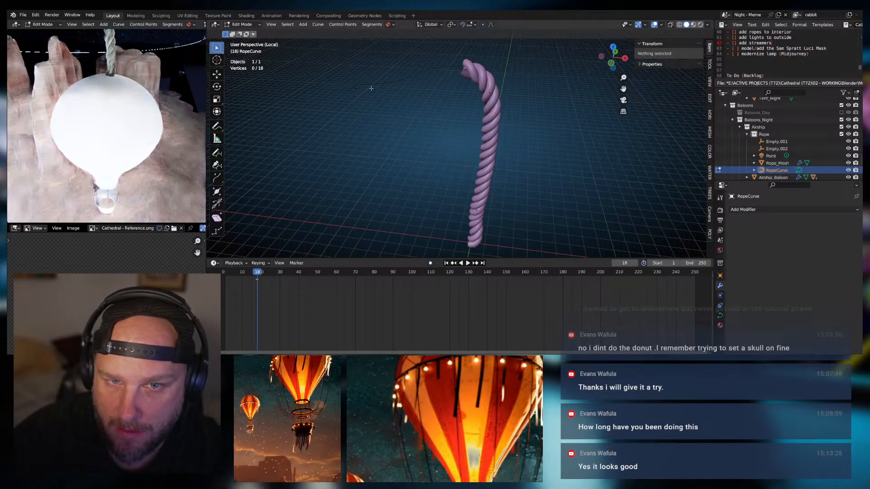
click(350, 86)
middle_drag(350, 86, 390, 111)
key(e)
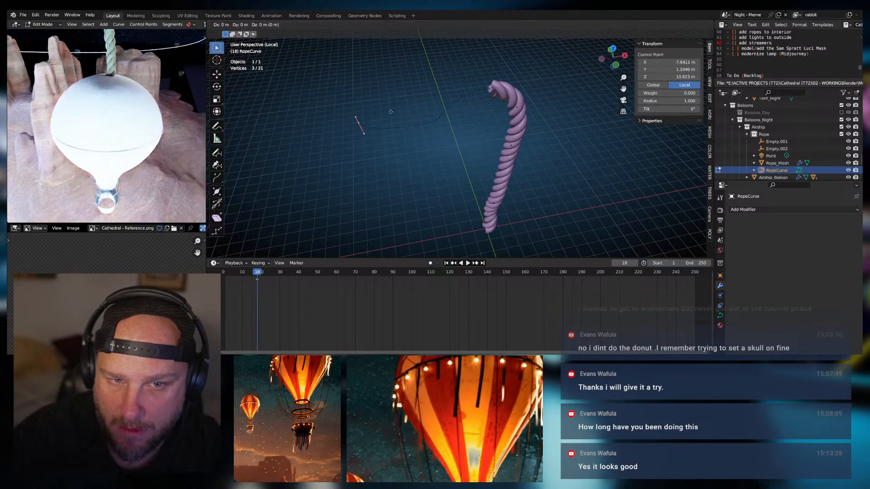
key(y)
click(388, 65)
key(g)
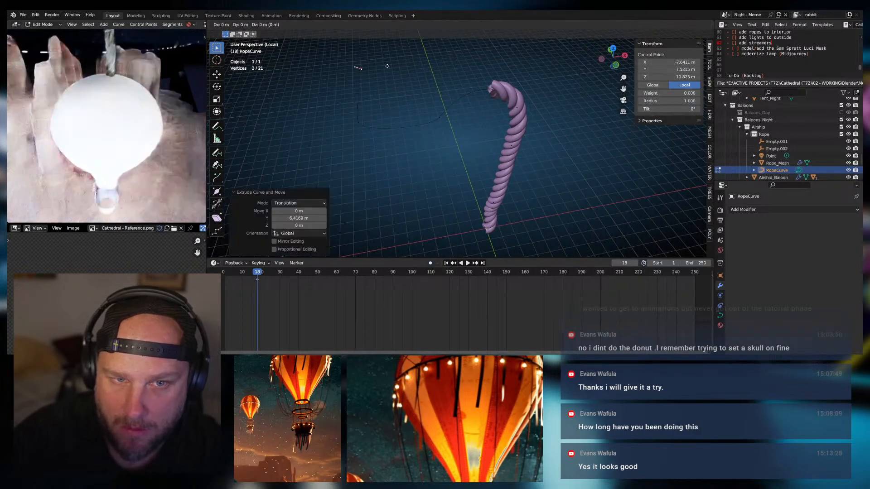
key(x)
click(307, 80)
Move RopeCurve's former end point along X and nudge the control point near the rope's bend about 0.03 m along Y
click(359, 127)
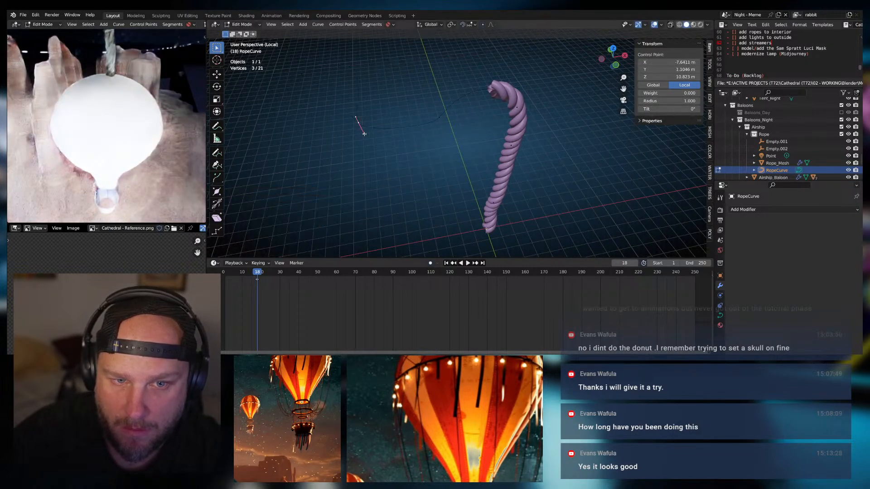
key(g)
key(x)
click(436, 121)
middle_drag(436, 121, 474, 111)
click(474, 109)
click(473, 109)
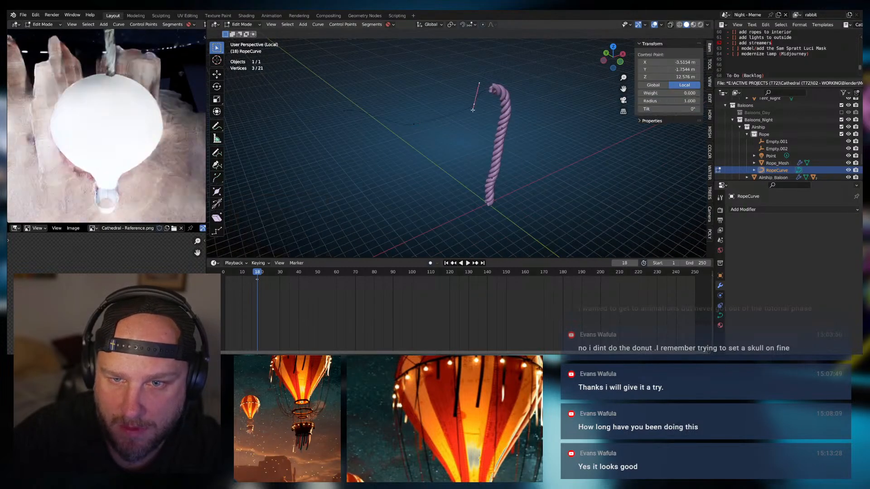
key(g)
key(y)
click(469, 116)
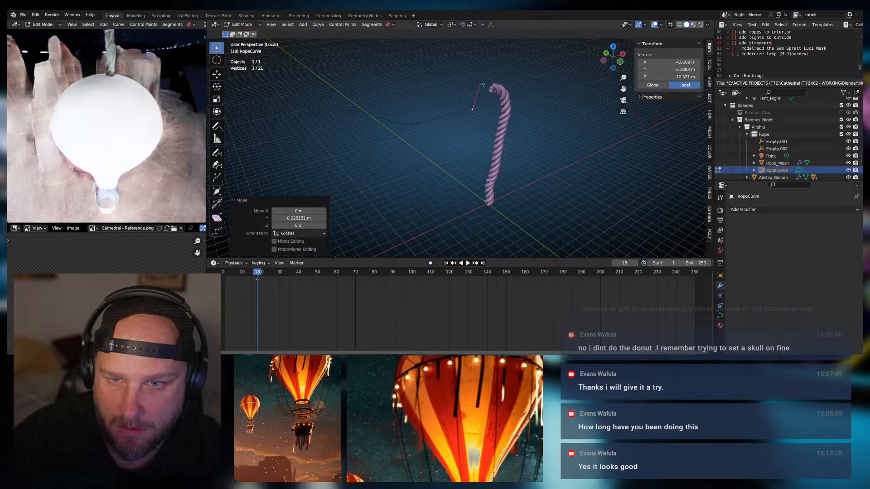
Move the handle of the control point near the rope's bend about -1.48 m along Y and -0.84 m along Z
key(g)
key(y)
click(488, 97)
key(g)
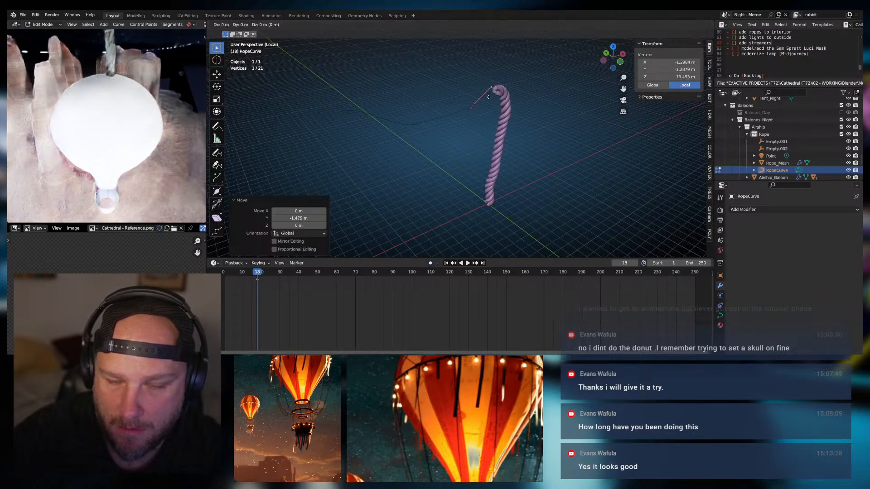
key(x)
key(z)
click(488, 106)
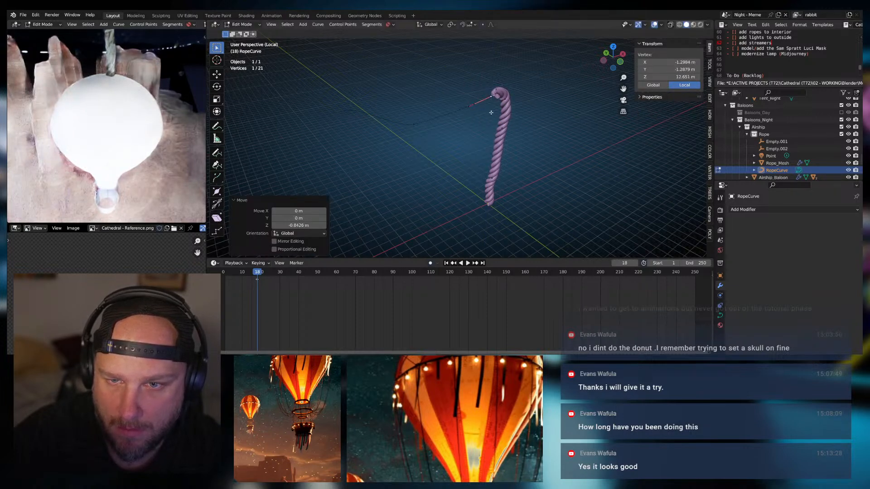
middle_drag(490, 109, 501, 110)
Leave curve editing and set the Screw modifier's iterations on Rope_Mesh to 15 so the rope follows the whole curve
click(772, 164)
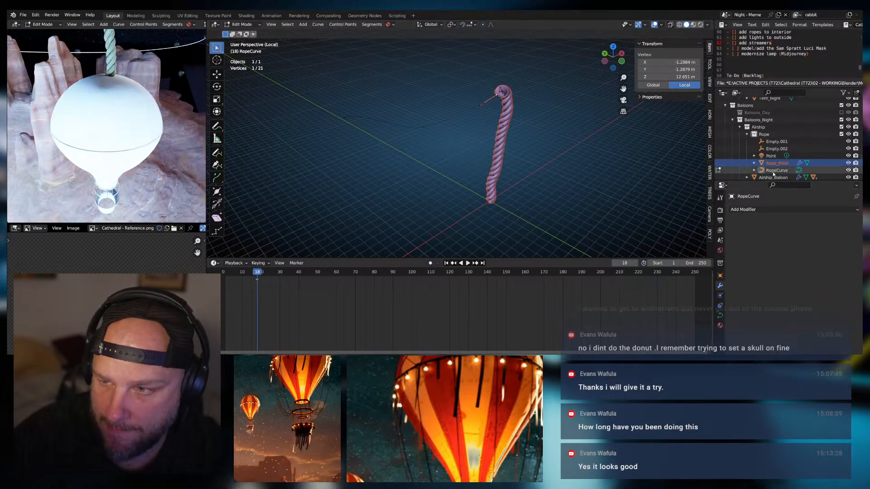
click(242, 25)
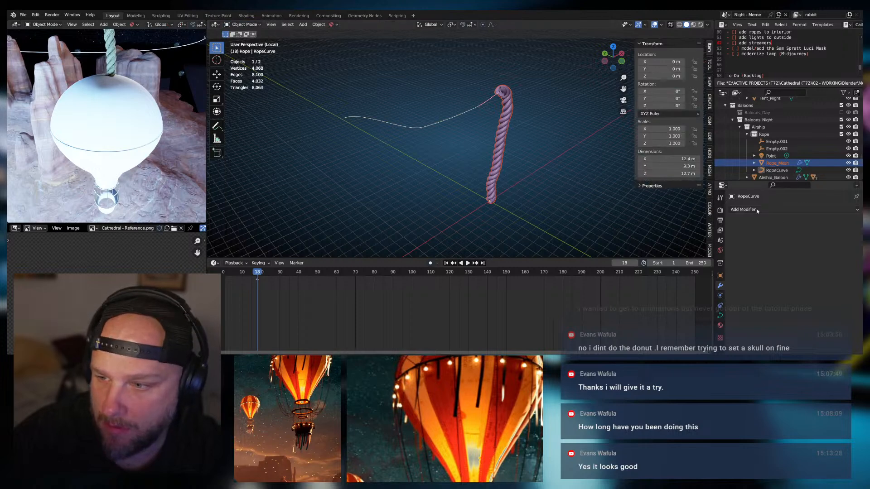
click(777, 170)
click(776, 163)
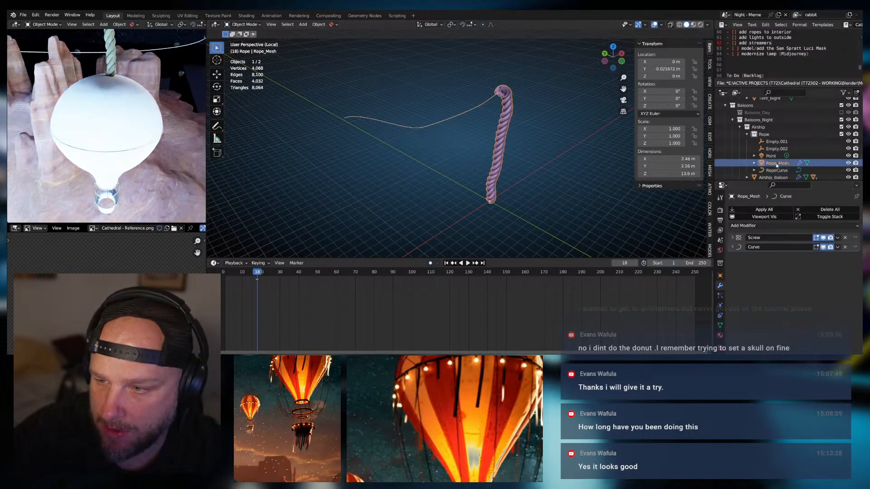
click(732, 237)
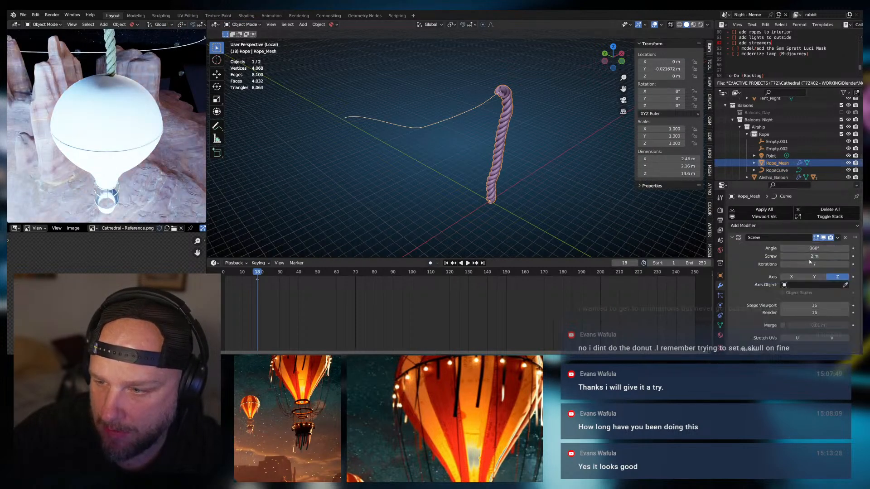
drag(814, 264, 842, 264)
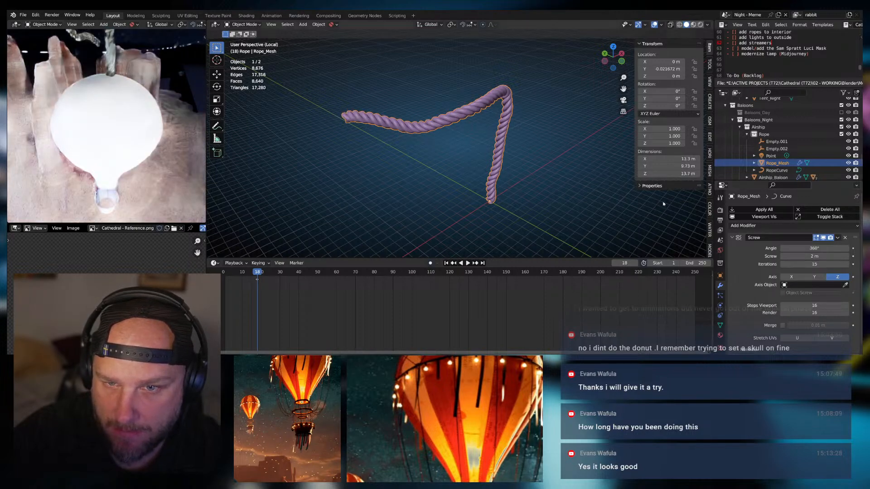
middle_drag(603, 195, 369, 164)
shift+middle_drag(478, 144, 486, 186)
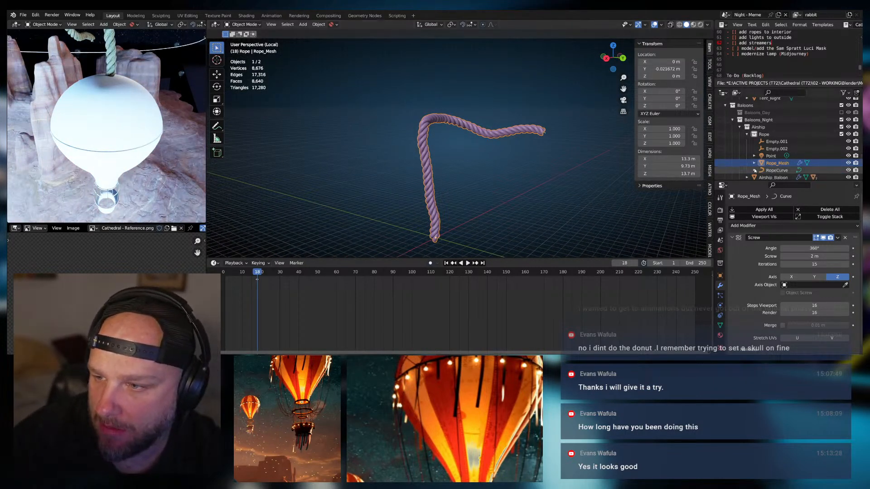
Parent RopeCurve to Rope_Mesh in the object hierarchy
click(774, 171)
shift+drag(774, 171, 774, 164)
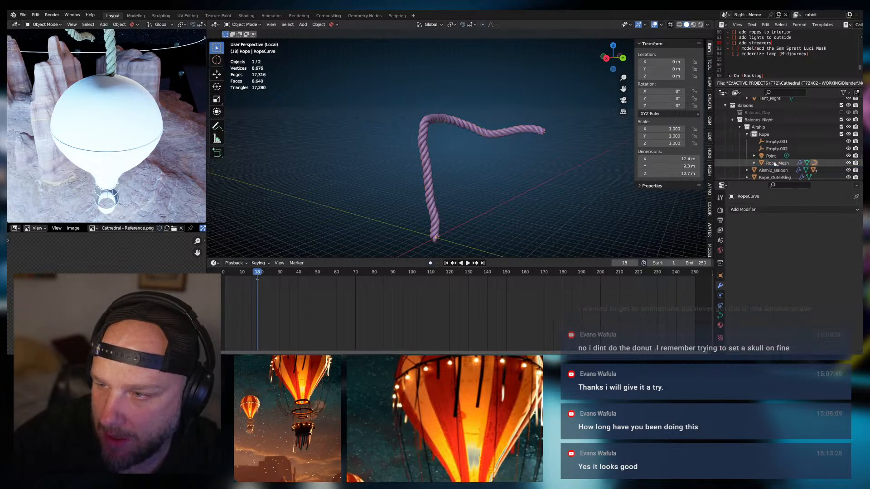
Try scaling Rope_Mesh alone to 0.384 and applying its scale, undo the application, and clear the scale
click(770, 163)
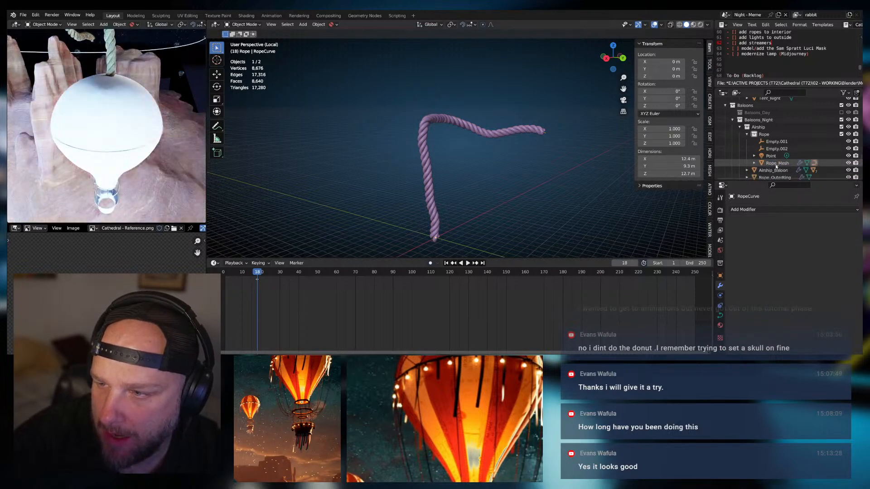
key(s)
click(491, 190)
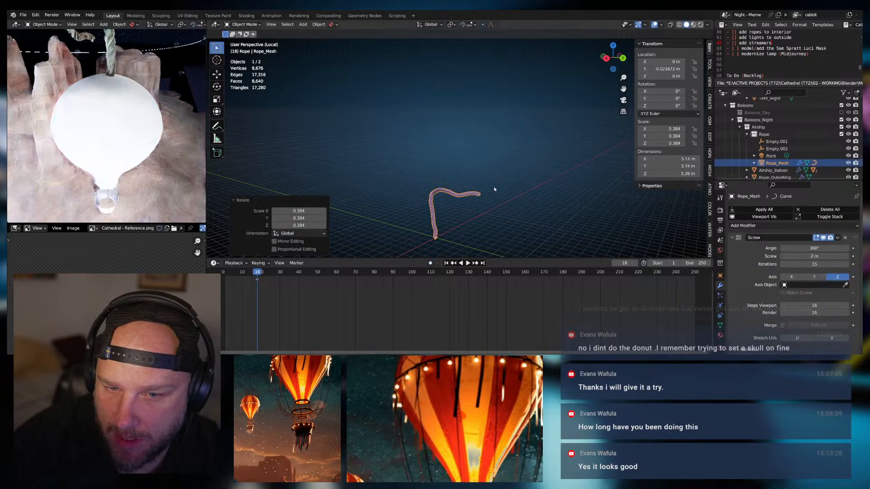
key(q)
click(484, 189)
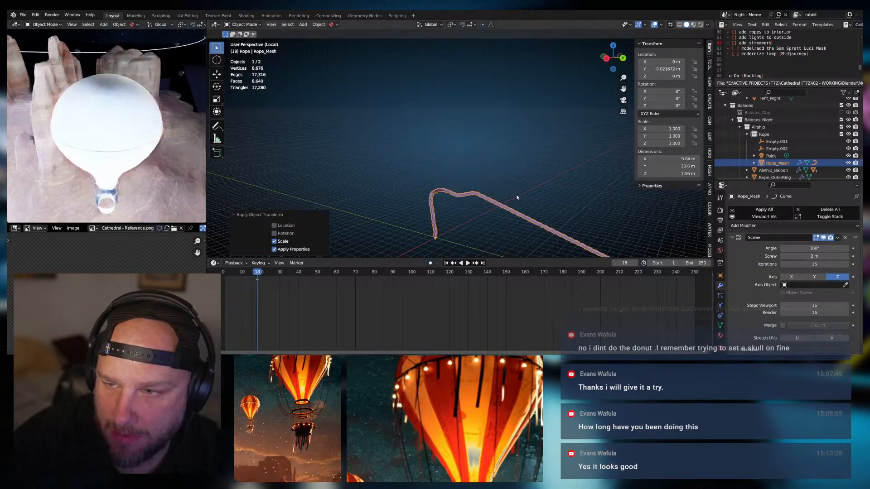
key(ctrl+z)
mouse_move(514, 197)
middle_down()
mouse_move(523, 200)
mouse_move(499, 196)
middle_up()
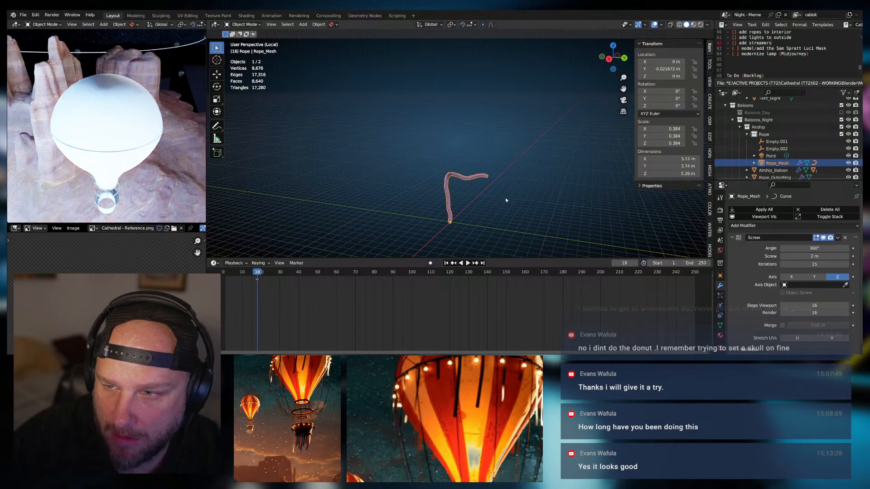
key(alt+s)
Try scaling Rope_Mesh together with RopeCurve to 0.417 and applying the scale, undo the application, and clear the scale
click(754, 163)
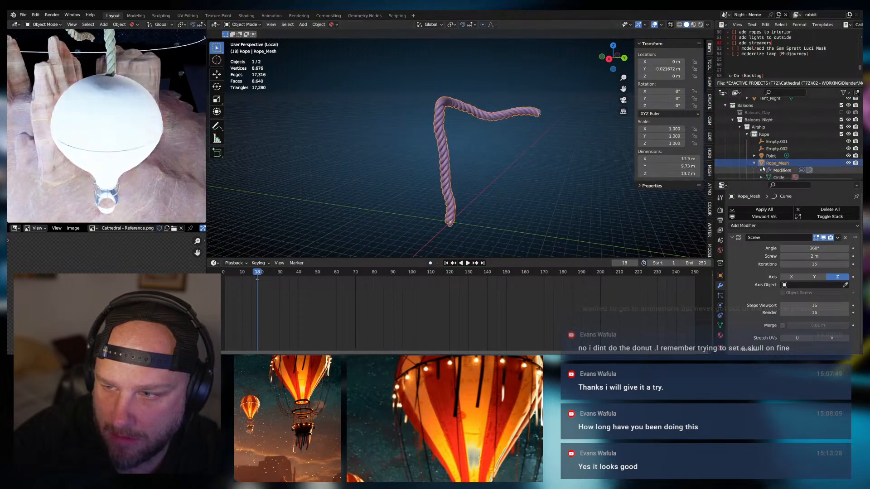
scroll(771, 166, down, 2)
ctrl+click(781, 155)
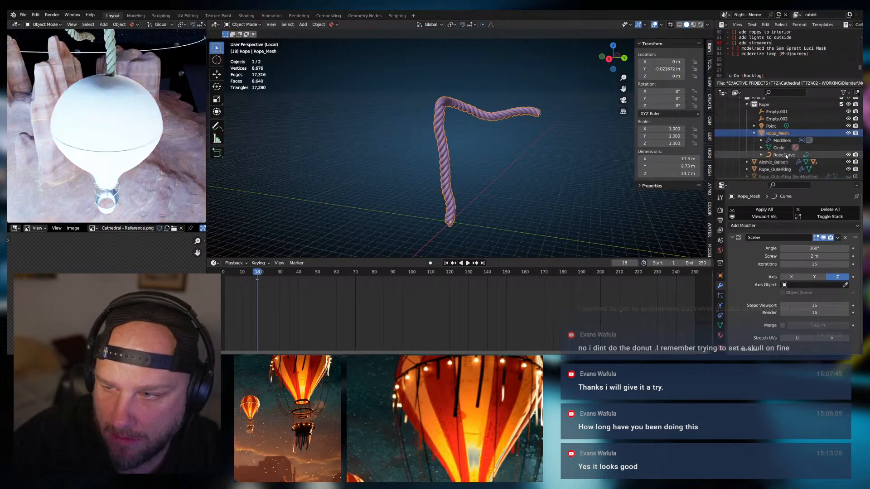
key(s)
click(506, 191)
key(ctrl+a)
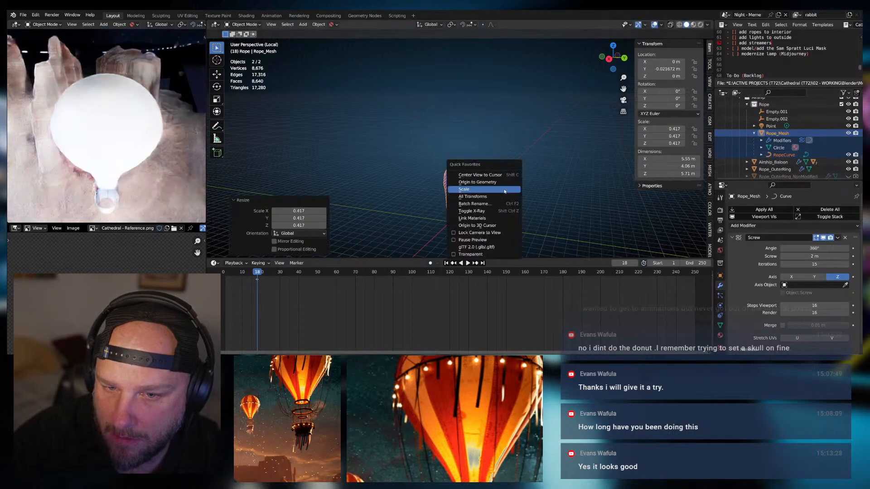
click(504, 191)
key(ctrl+z)
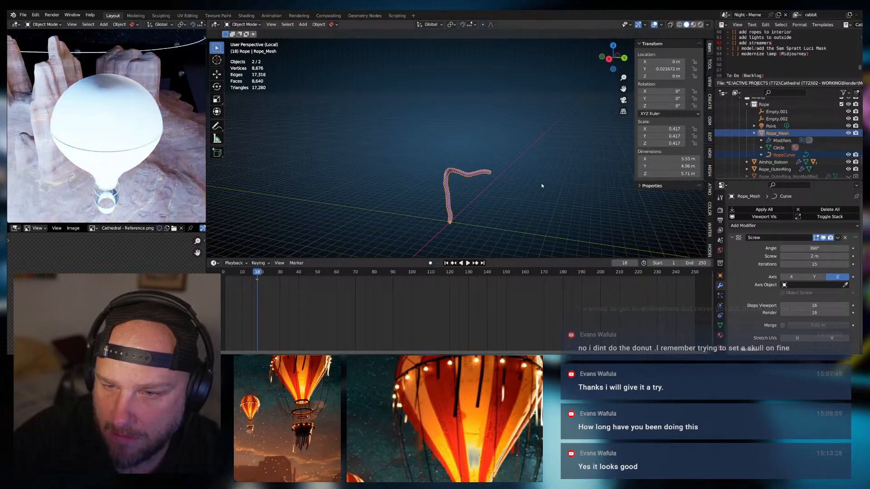
key(alt+s)
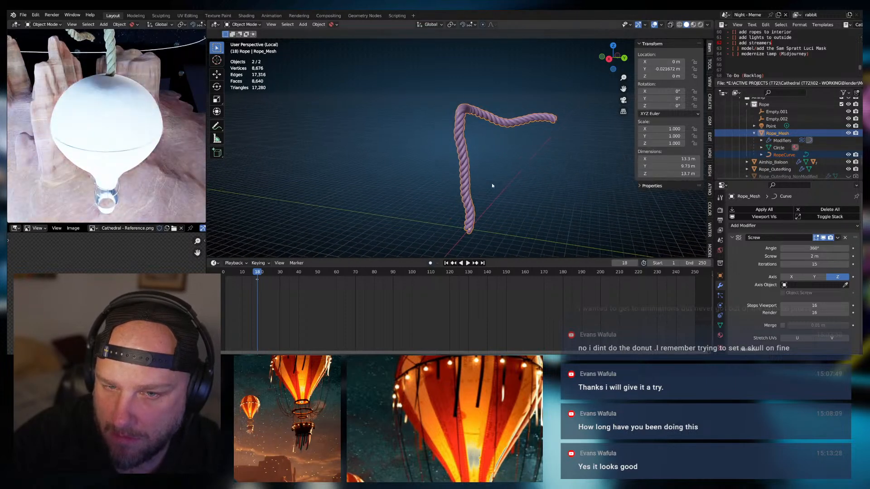
middle_drag(492, 185, 634, 184)
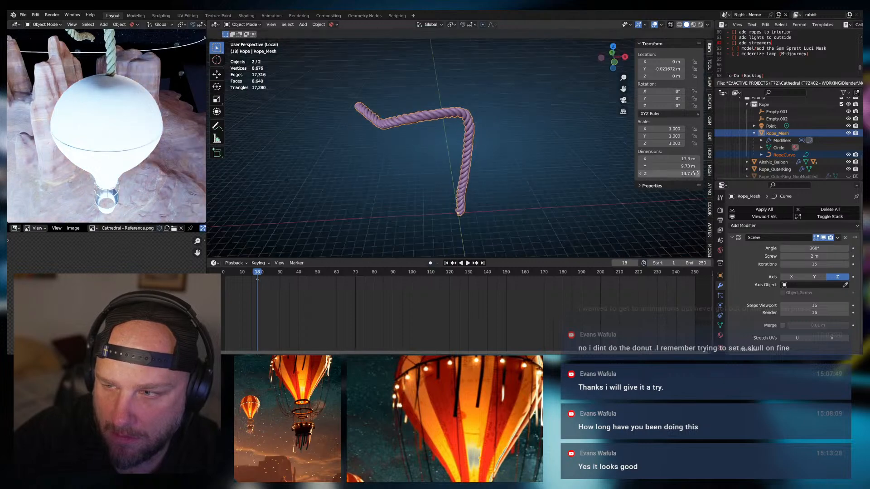
click(754, 133)
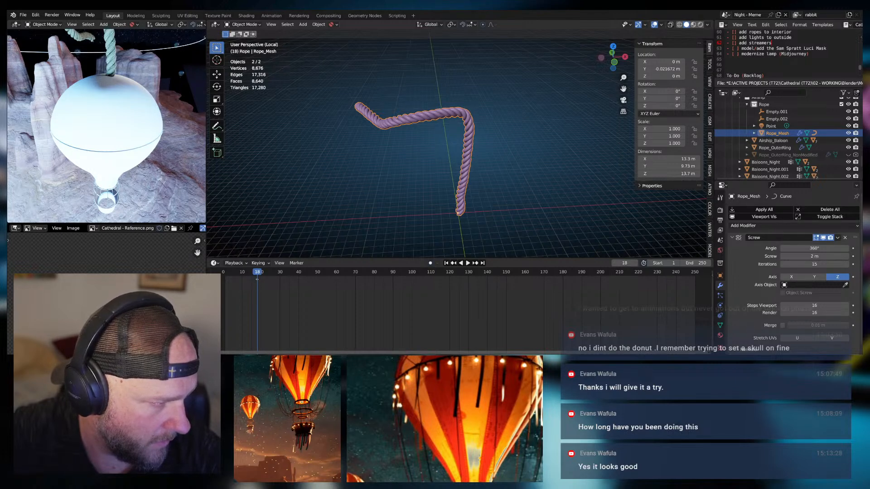
Switch to the ChatGPT conversation about Blender issues, enlarge the page text, and hide the chat history
key(alt+Tab)
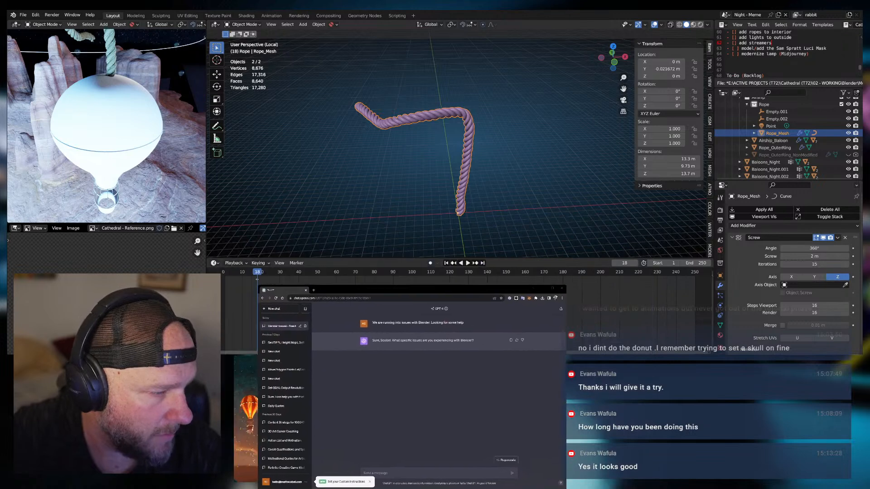
ctrl+scroll(320, 340, up, 3)
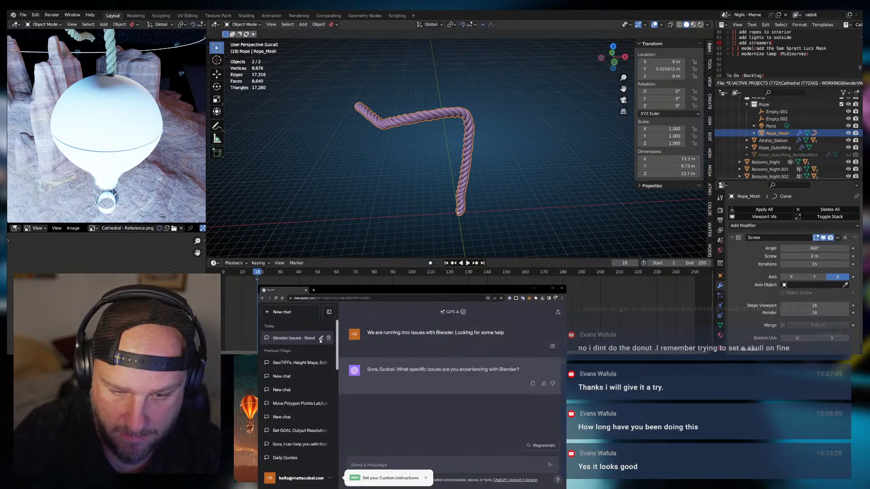
ctrl+scroll(321, 341, up, 1)
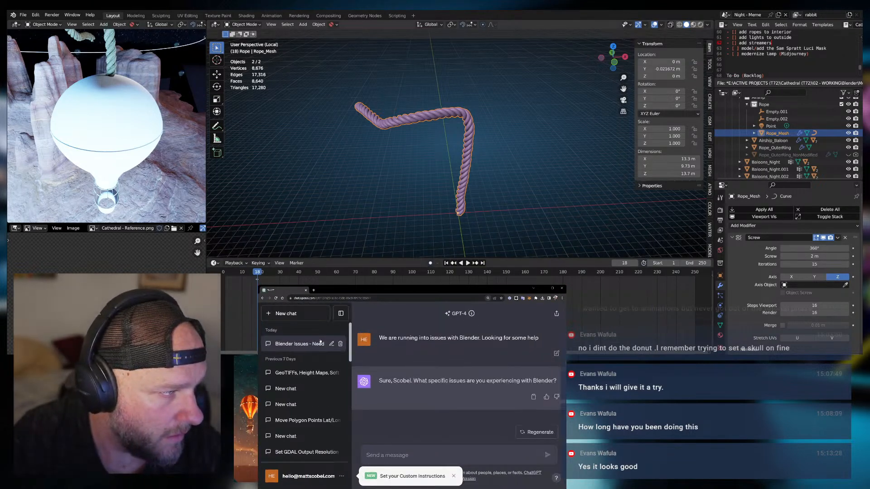
ctrl+scroll(320, 341, down, 1)
click(329, 311)
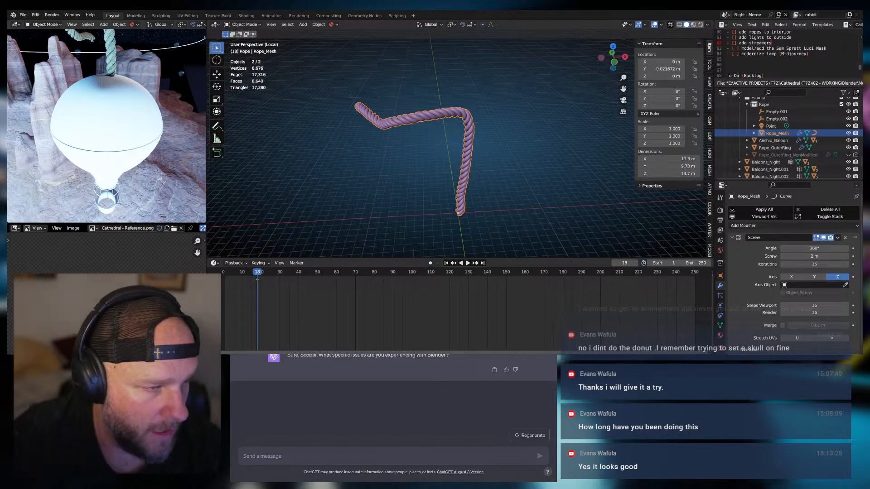
Begin a ChatGPT message with the sentence: I have a object with a "Screw" modifier and a "Curve" modifier
click(260, 457)
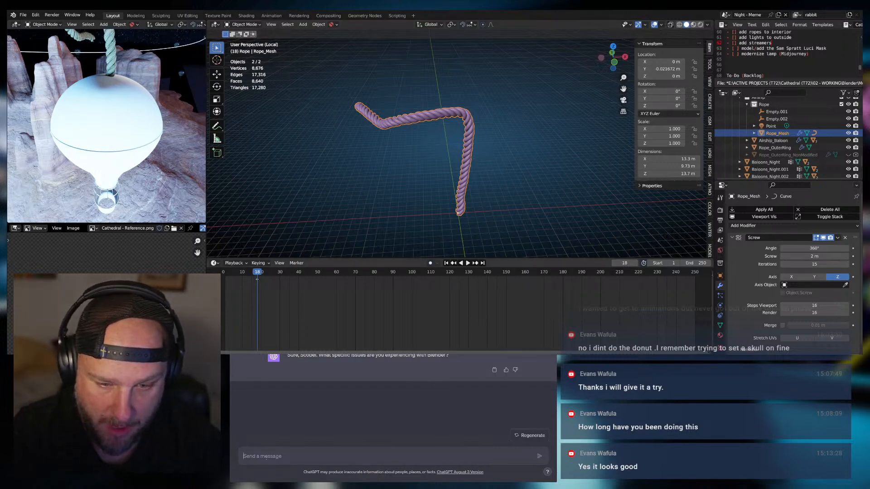
text(I have a)
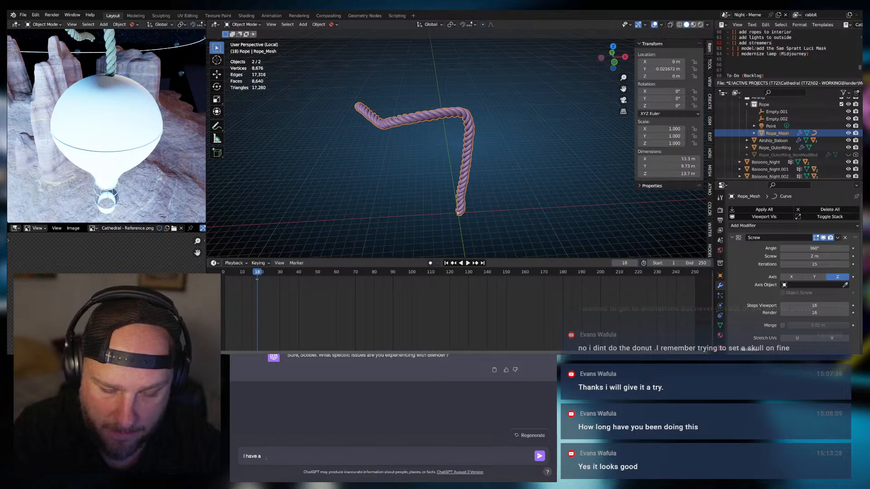
text( object wi)
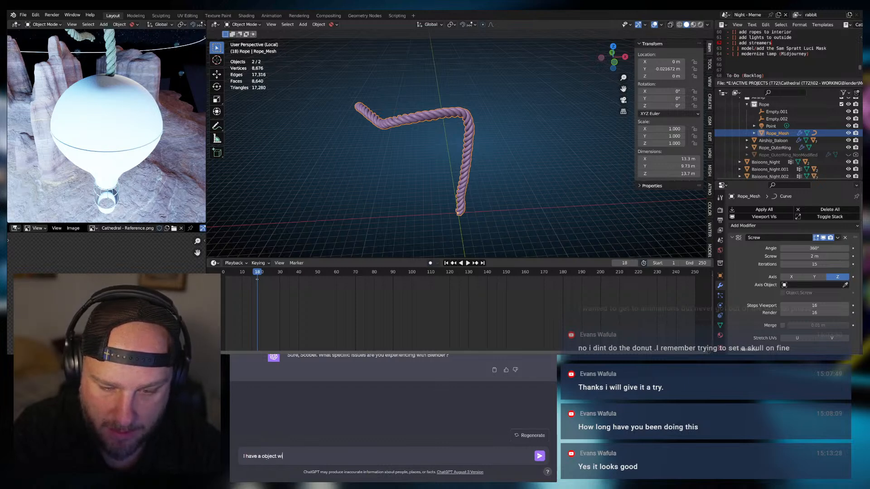
text(hth a)
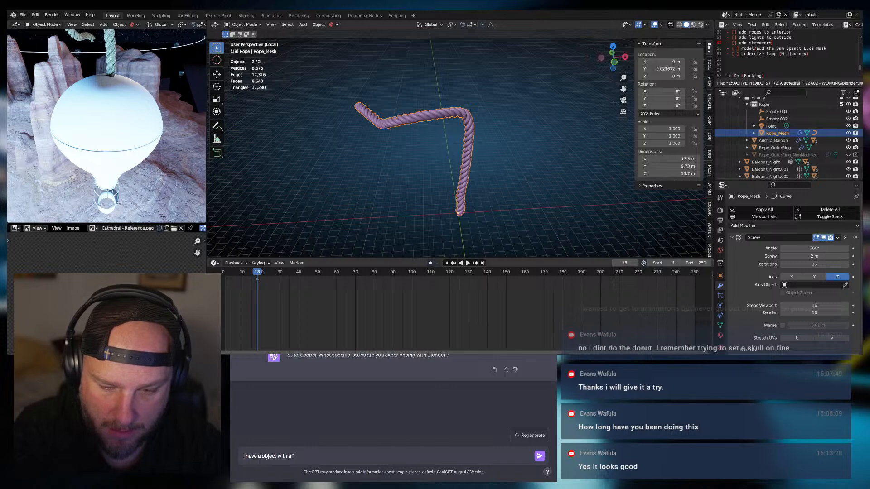
text(Screw" modifie)
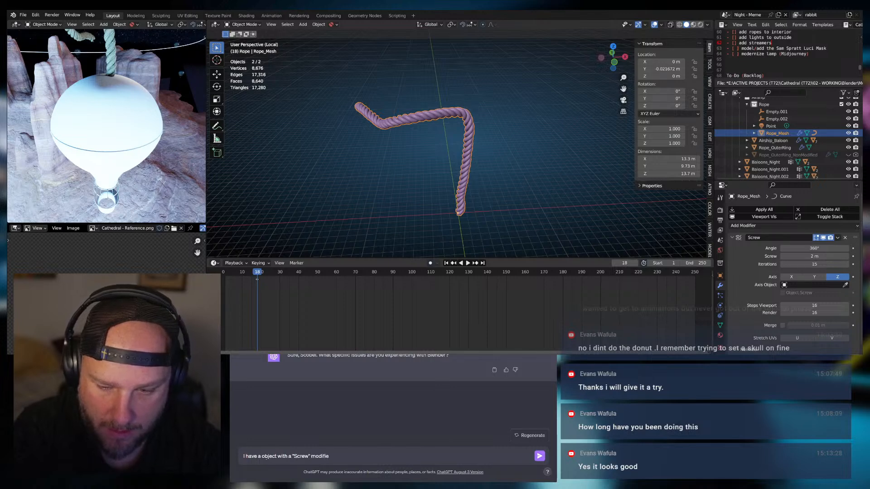
text(r, that also)
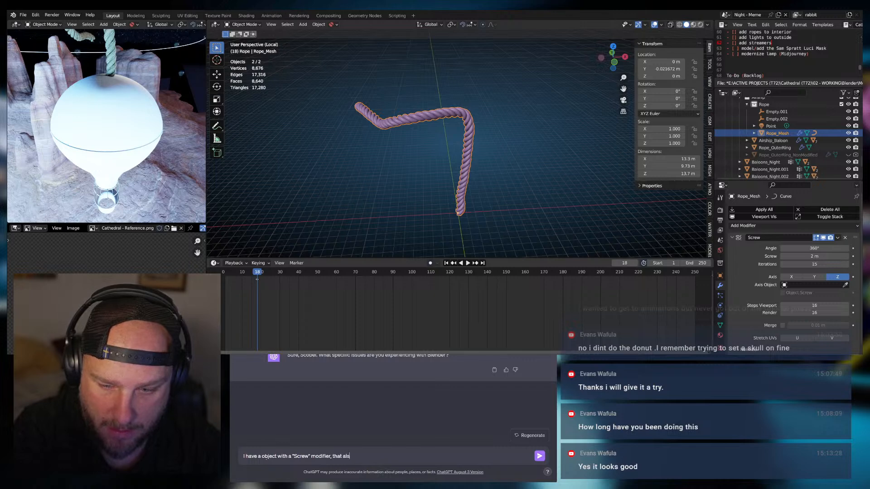
key(BackSpace)
key(BackSpace)
key(BackSpace)
key(BackSpace)
key(BackSpace)
key(BackSpace)
key(BackSpace)
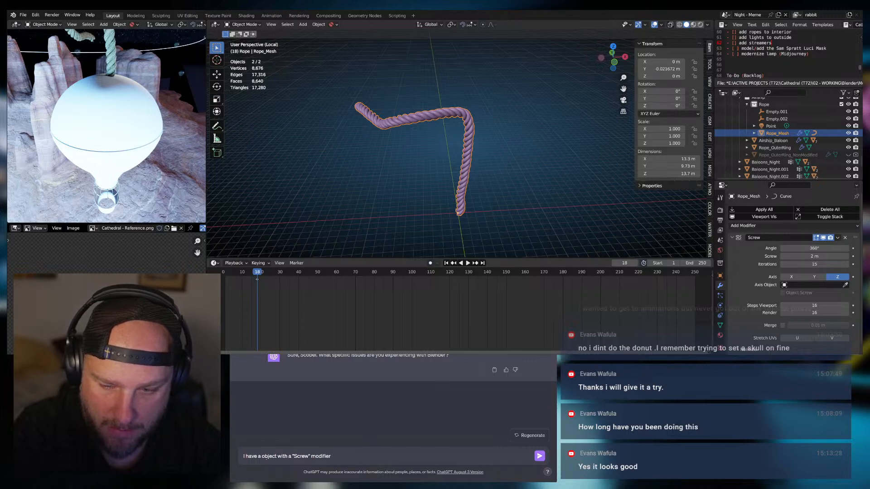
text(and a )
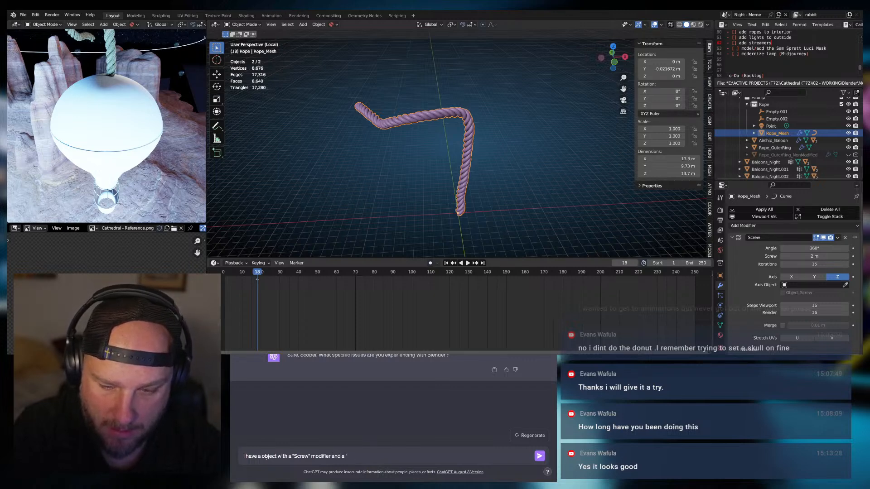
text("Curve" modifi)
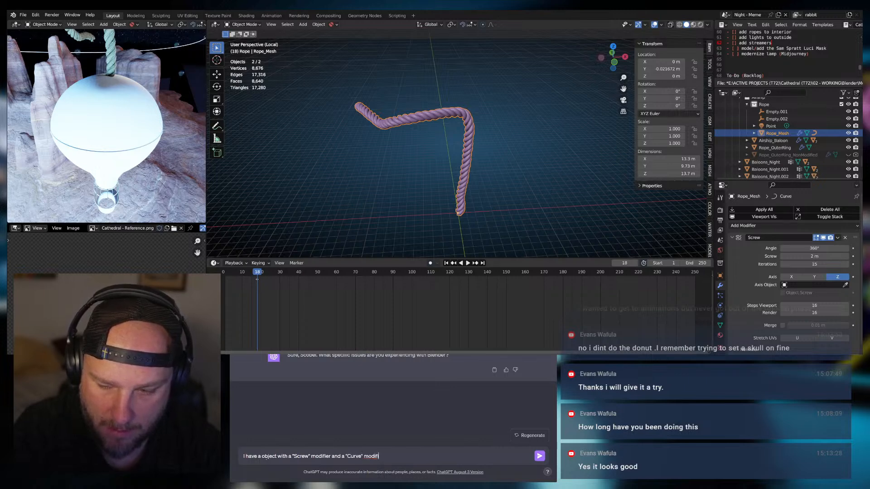
text(er. The)
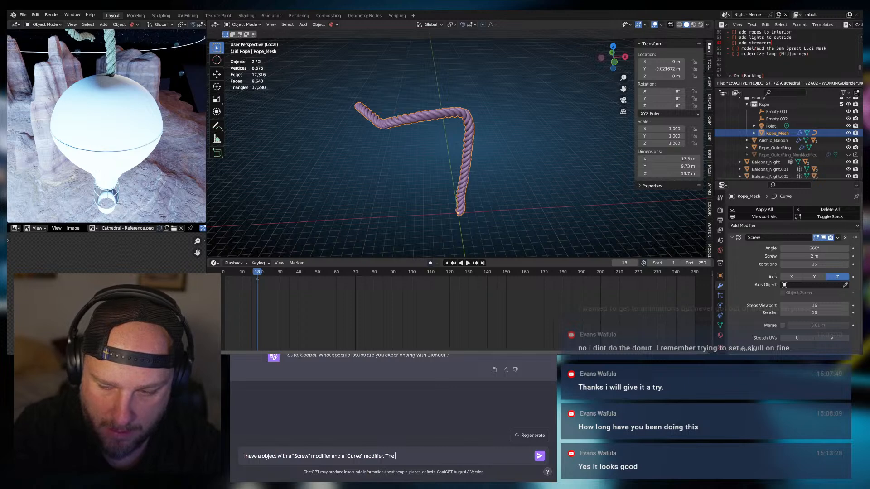
Add to the message that the screw modifier is weaving three circles into the shape of a rope
text( screw modi)
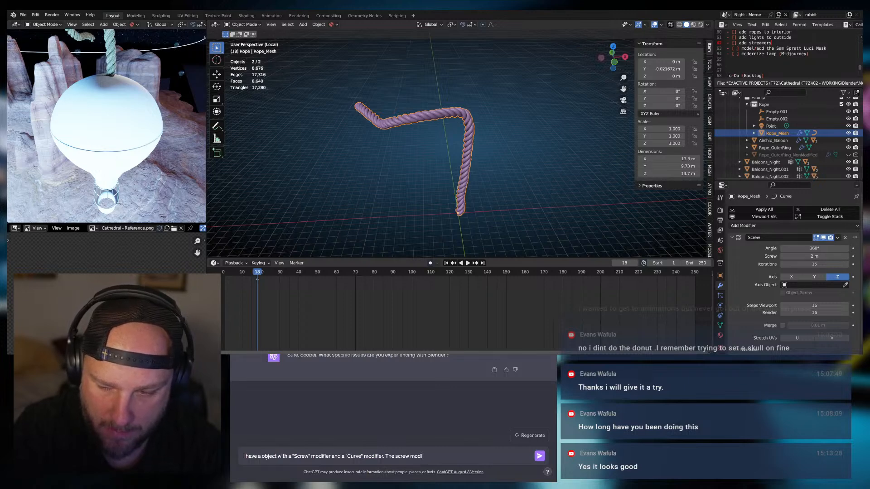
text(fier is weaving )
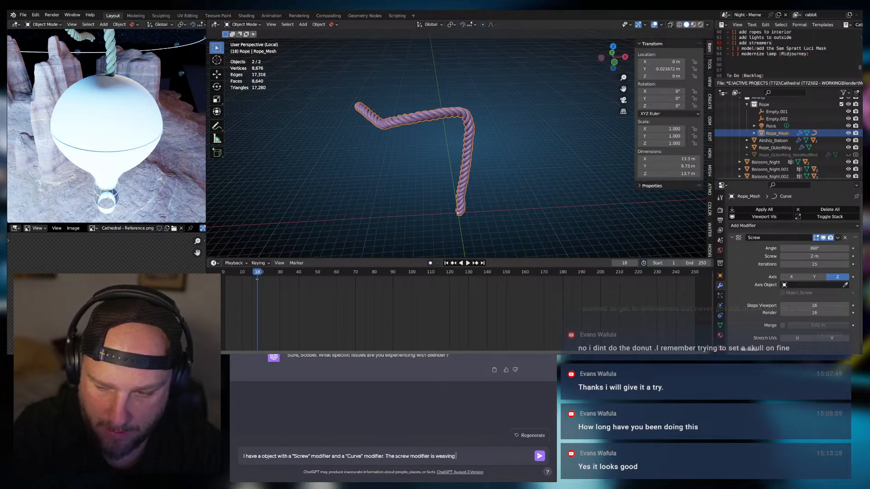
text(three circles int)
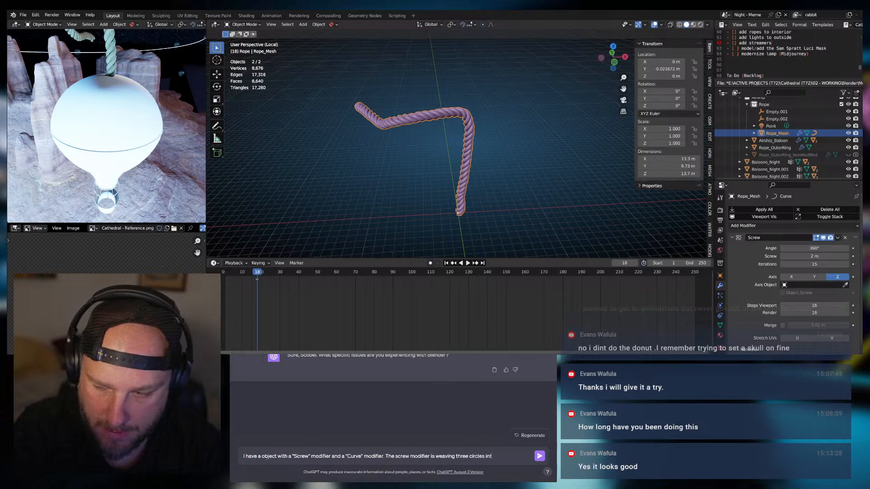
text(o the shape of a rope)
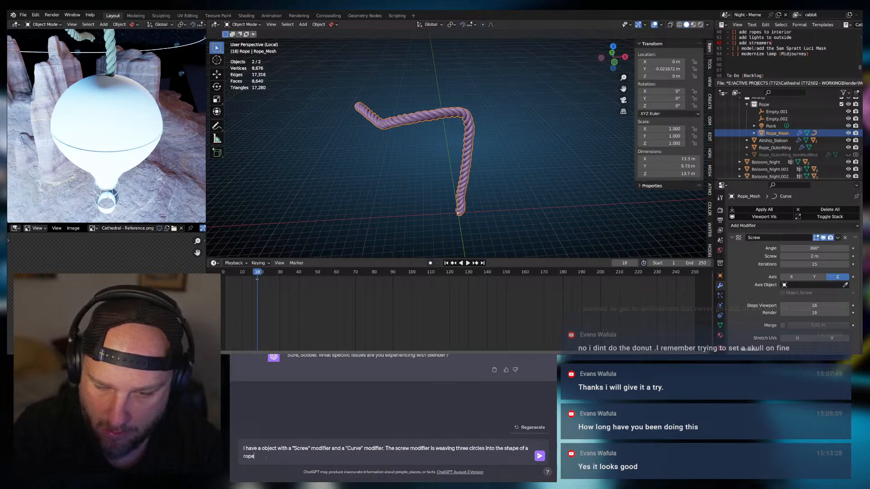
Complete the sentence with "and the curve modifier is controlling the ropes position and shape."
text( and the curmo)
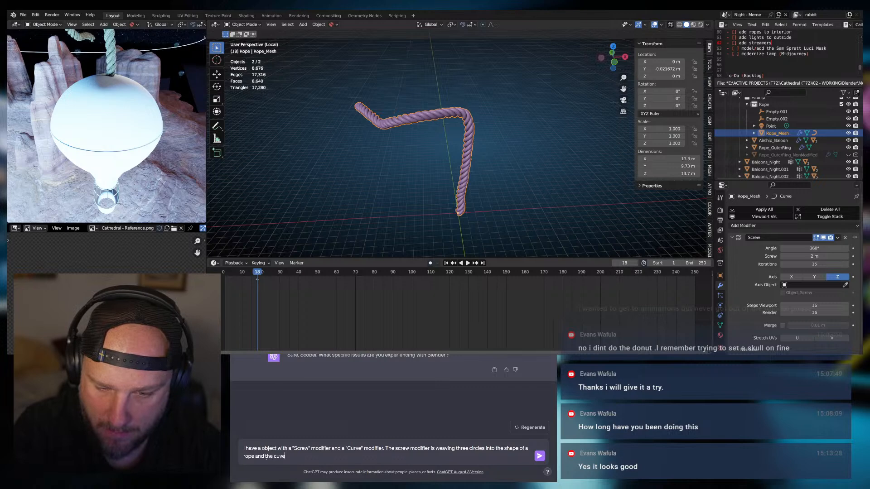
key(BackSpace)
key(BackSpace)
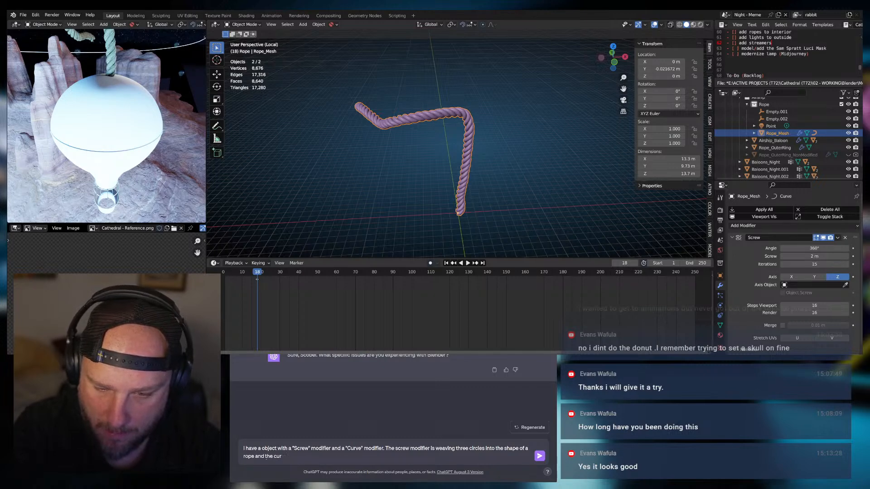
text(ve modifier is)
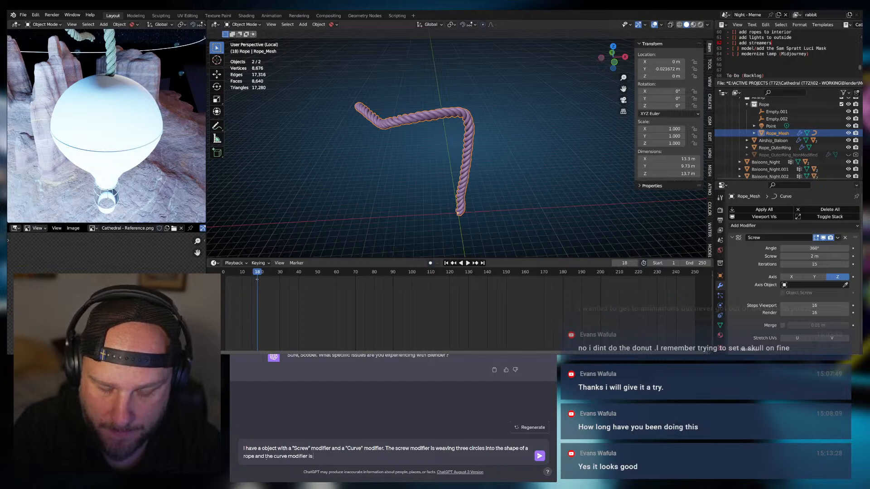
text( cont)
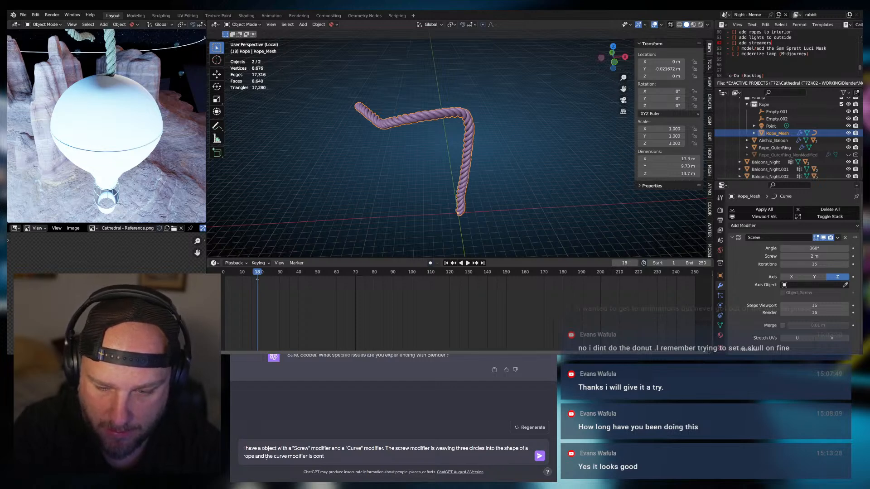
text(olling the r)
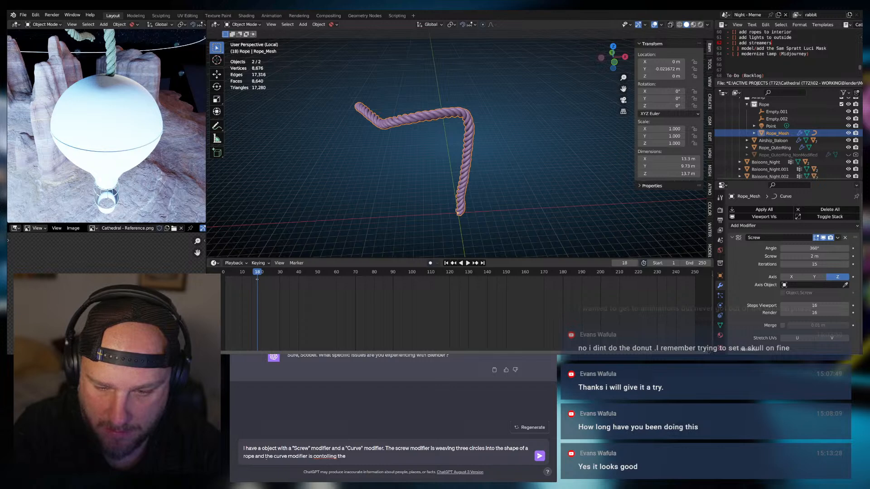
key(BackSpace)
key(BackSpace)
key(BackSpace)
key(BackSpace)
key(BackSpace)
key(BackSpace)
key(BackSpace)
key(BackSpace)
key(BackSpace)
key(BackSpace)
text(rolling the rope)
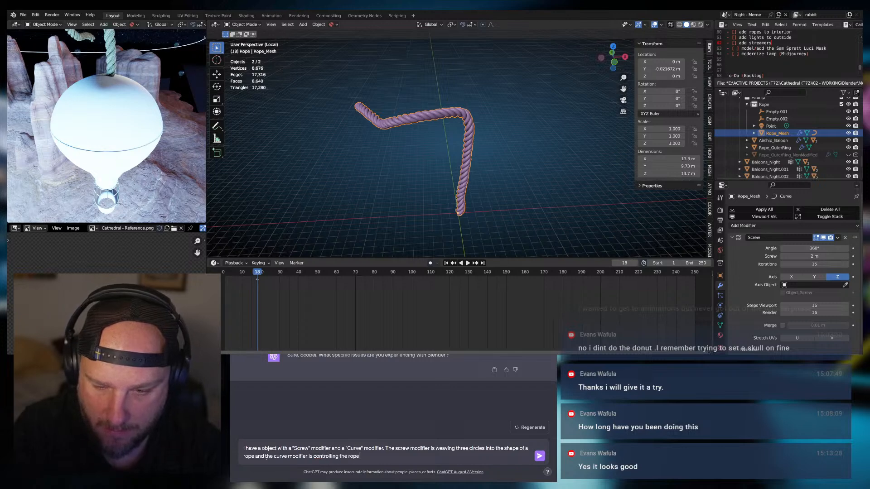
text(s positio)
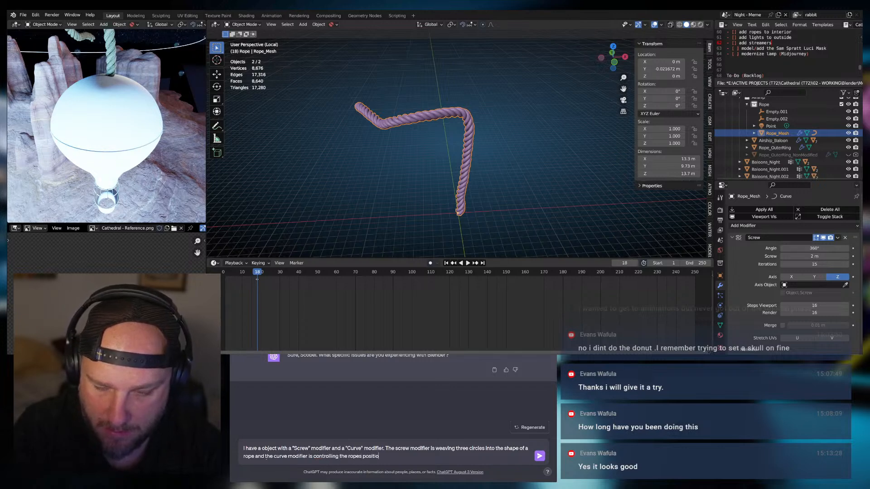
text(n and shap)
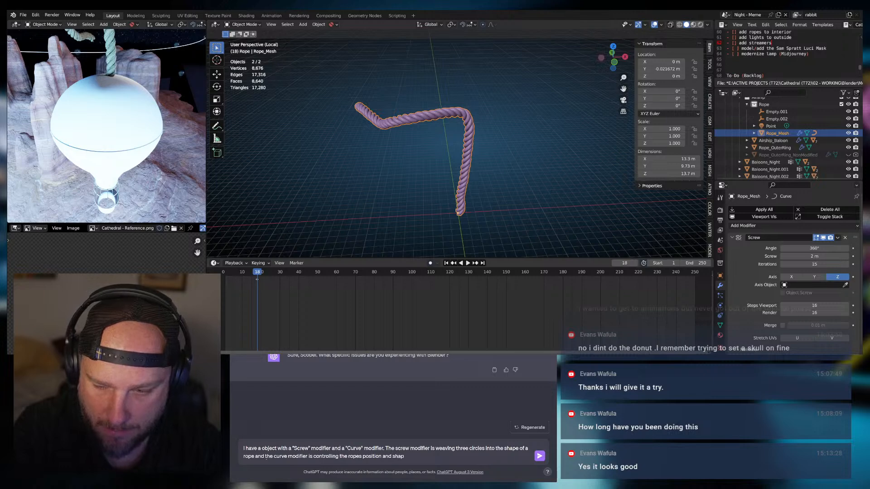
text(e.)
Start a new paragraph with "Everything works great, but when I rescale the rope/curve to make it smaller and then apply the"
key(shift+Return)
key(shift+Return)
text(Eveyrth)
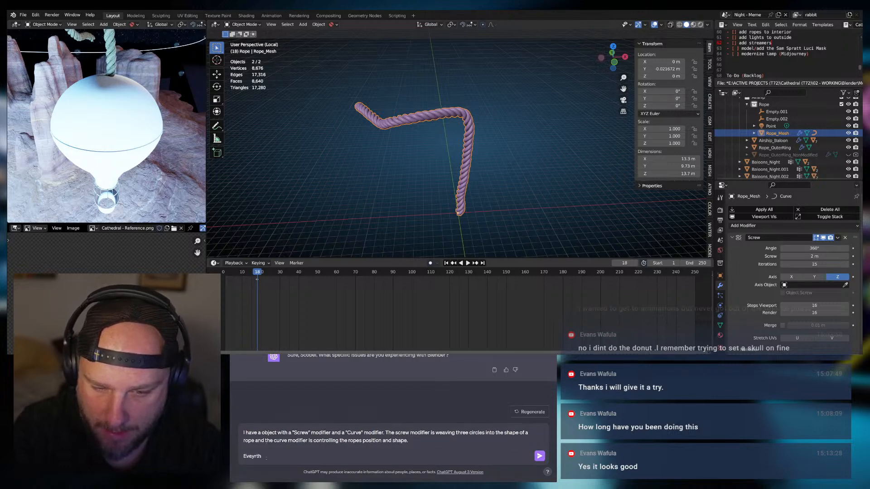
text(yht)
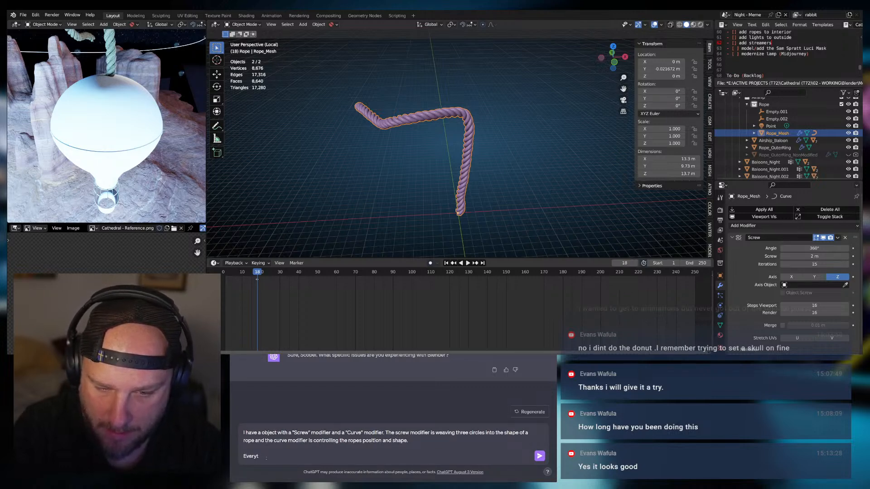
text(hing works great, but when)
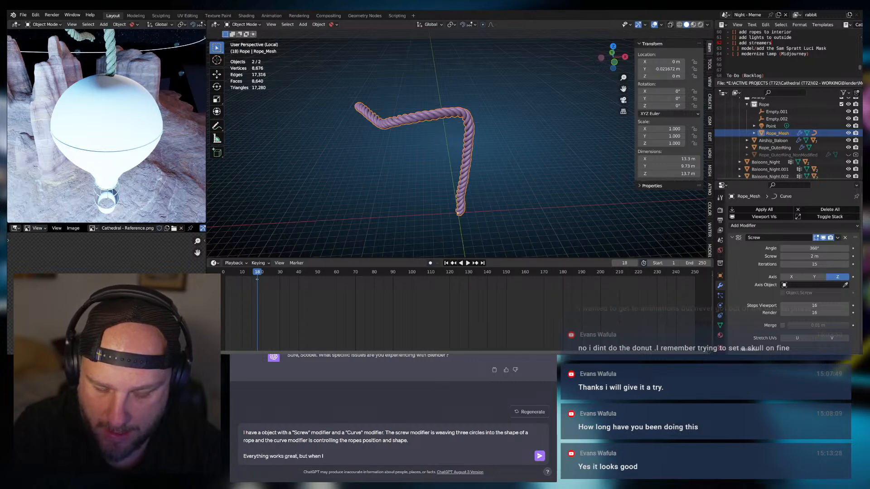
text( I rescale the)
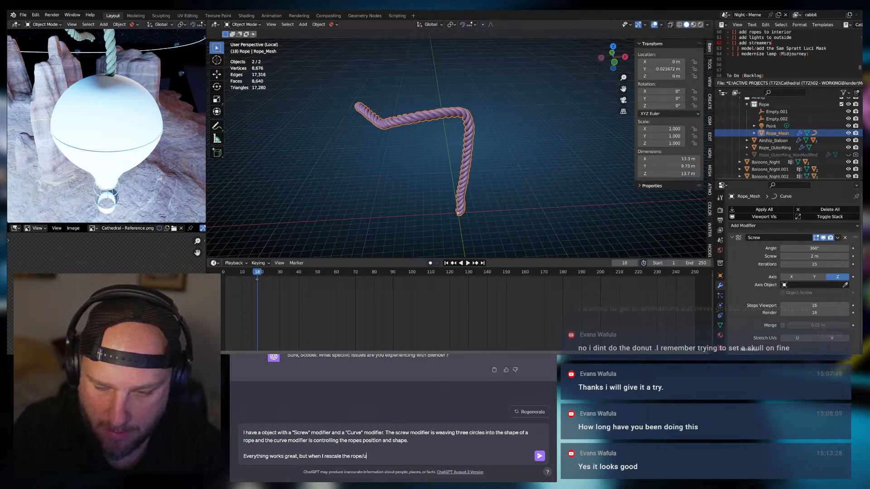
text( rope/curve)
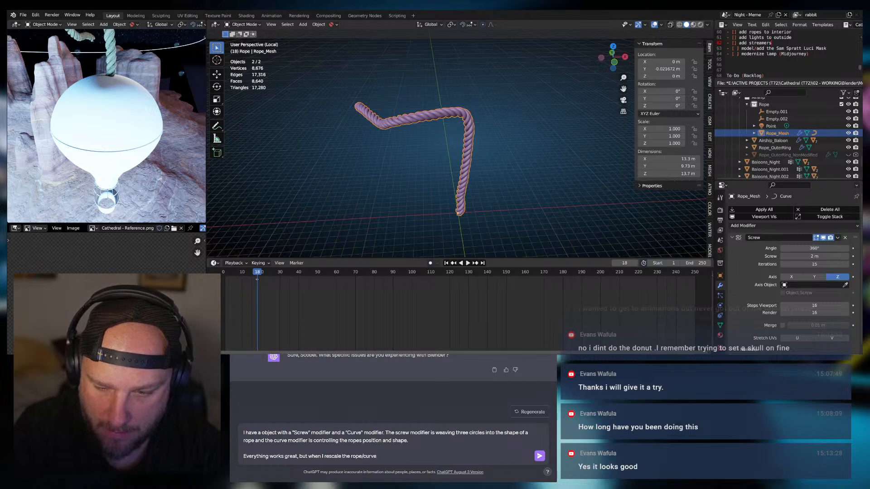
text( to)
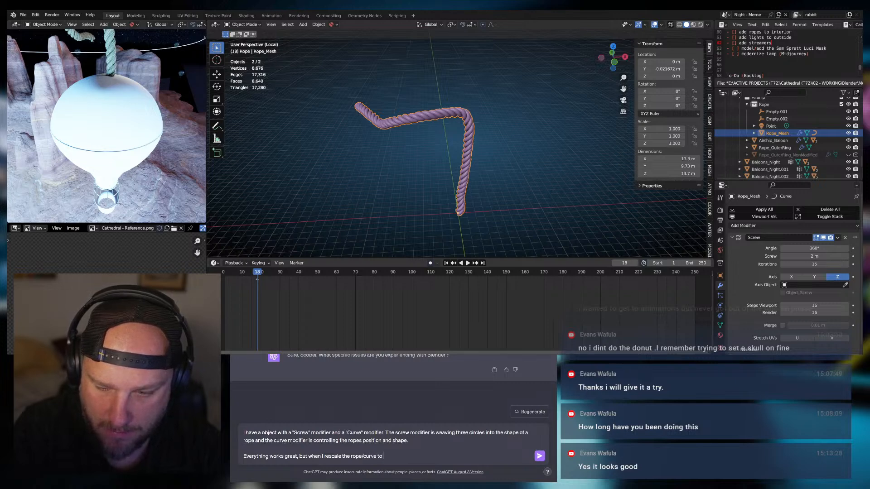
text( make it smal)
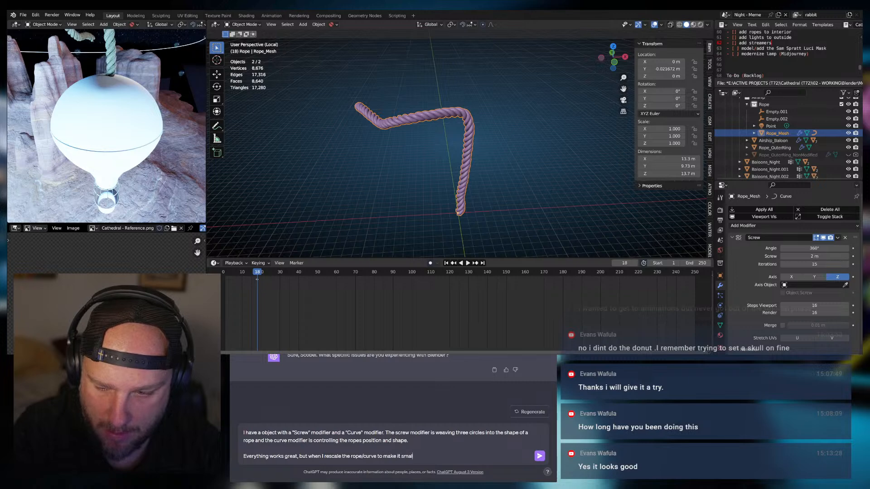
text(ler and then apply the)
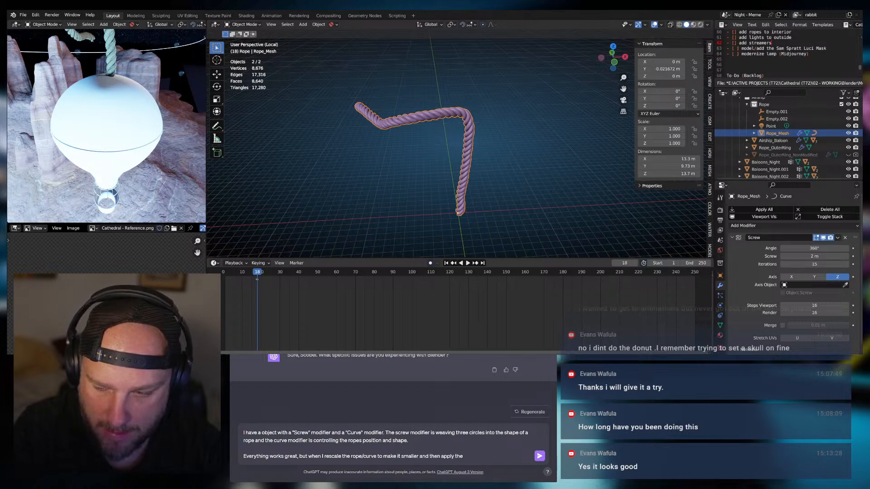
Finish the paragraph with "scale the entire rope warms into an unrecognizable shape. Help." and send the message
text( scale the entirerope)
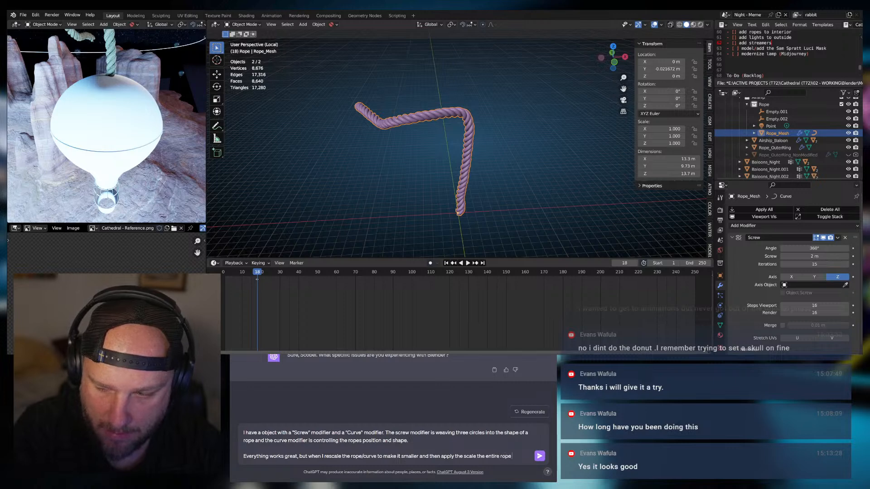
text( warms into an)
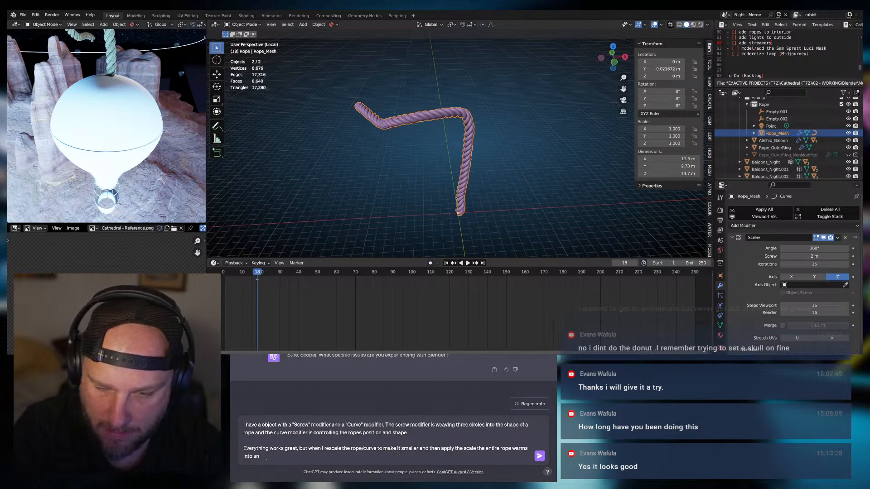
text( unrecogn)
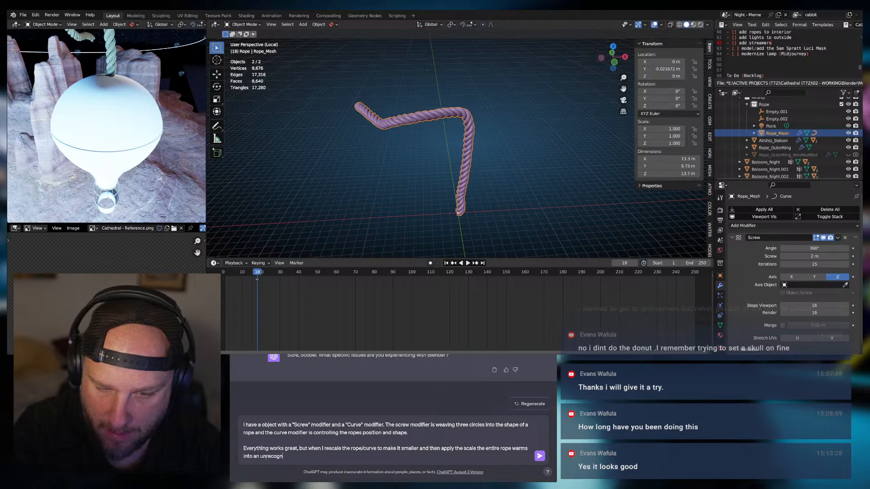
text(izable s)
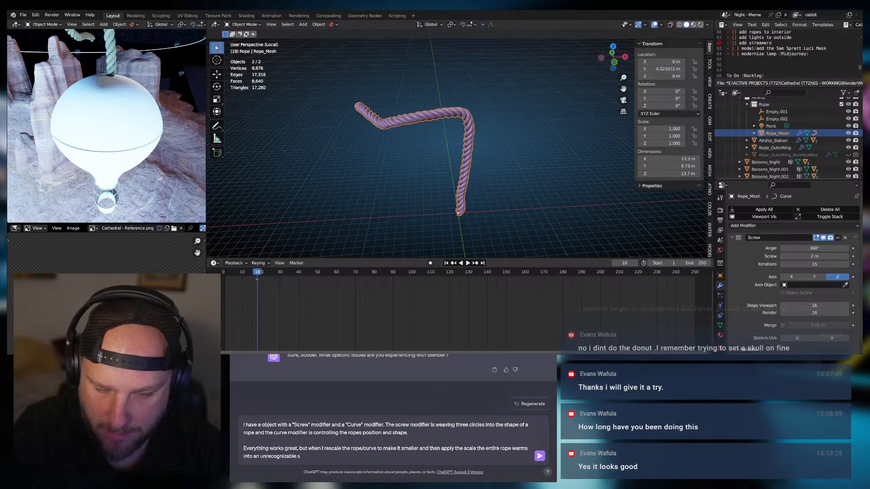
text(hape. Help.)
key(Return)
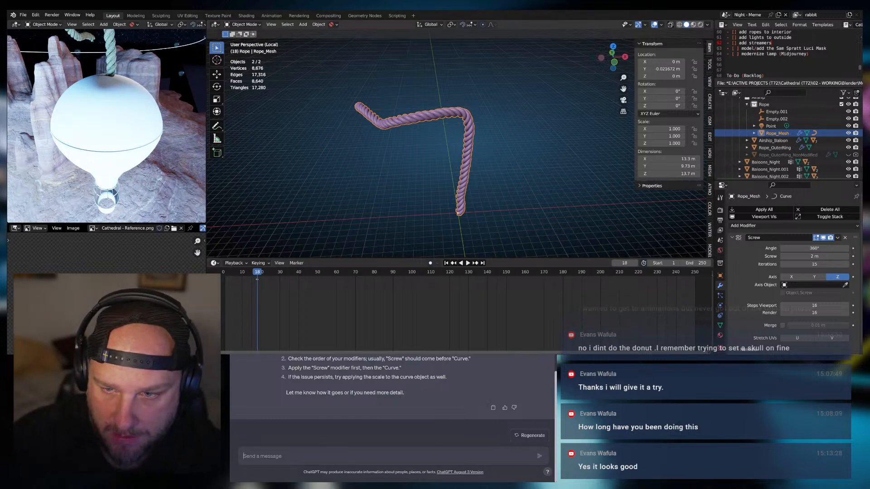
Check the order of the Screw and Curve modifiers on Rope_Mesh and the Curve modifier's settings
click(342, 180)
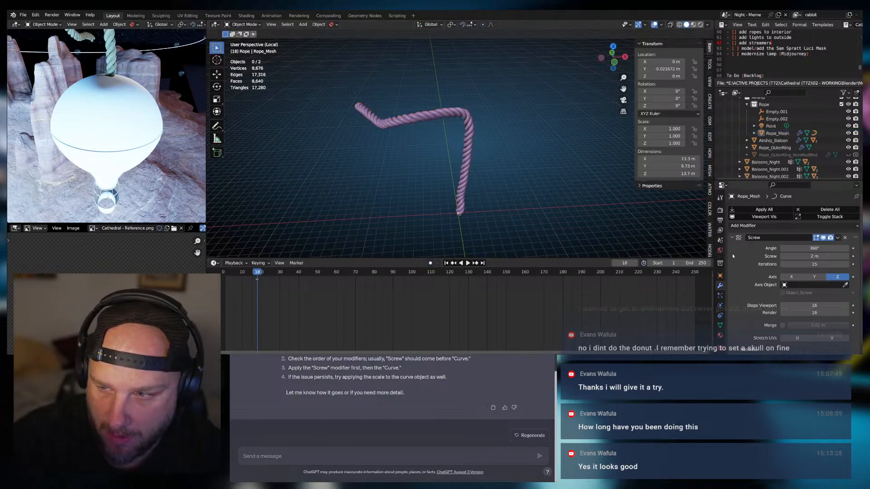
click(738, 240)
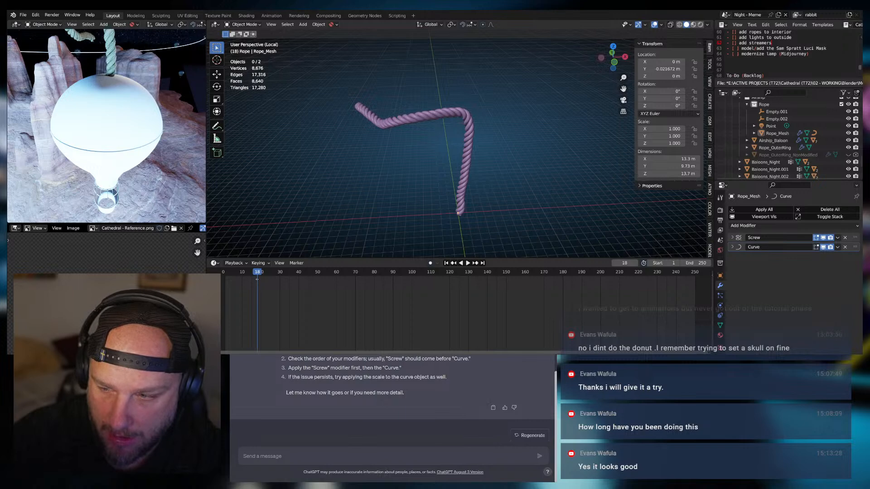
click(733, 247)
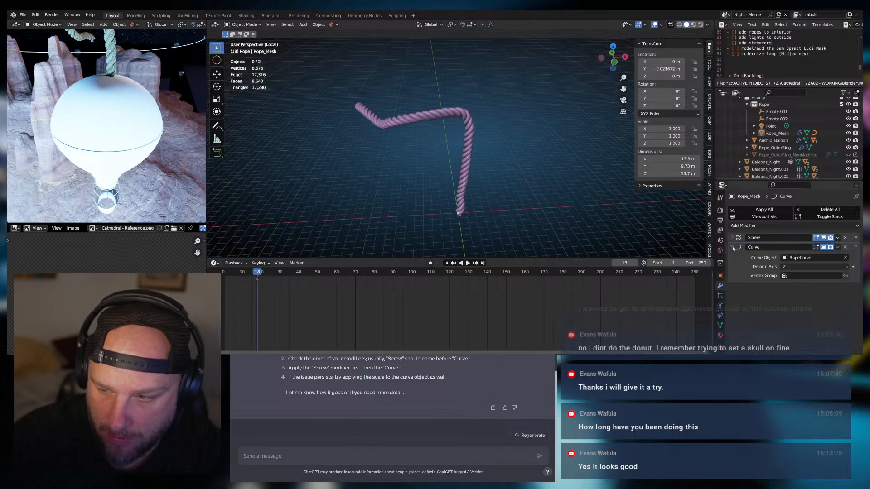
click(732, 247)
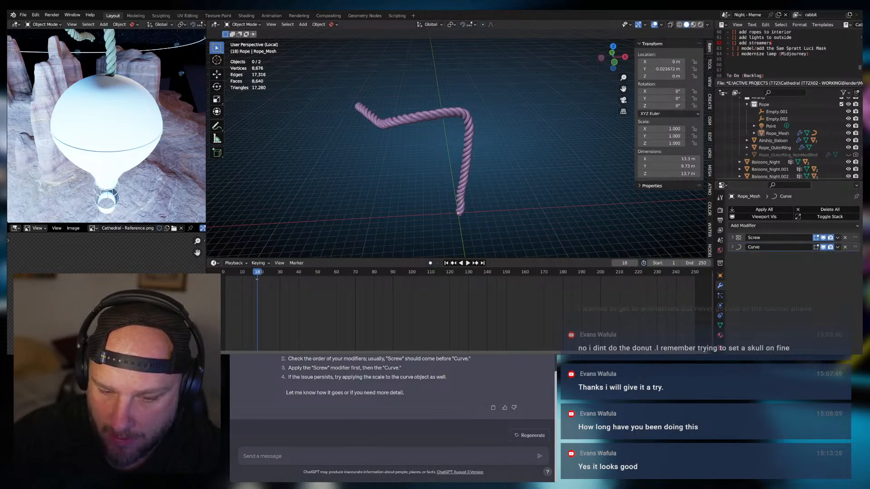
Start a reply to ChatGPT with "Scale is correct. Order is correct. We"
click(294, 454)
text(Ca)
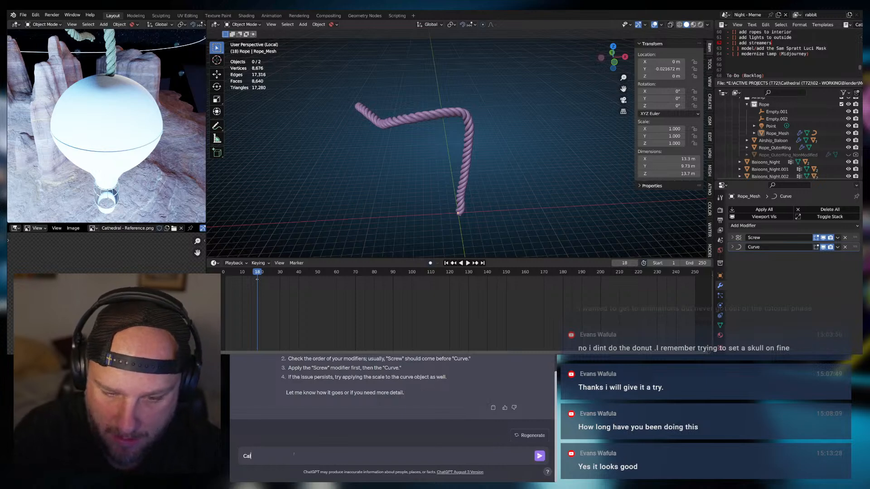
key(BackSpace)
key(BackSpace)
text(Scale is )
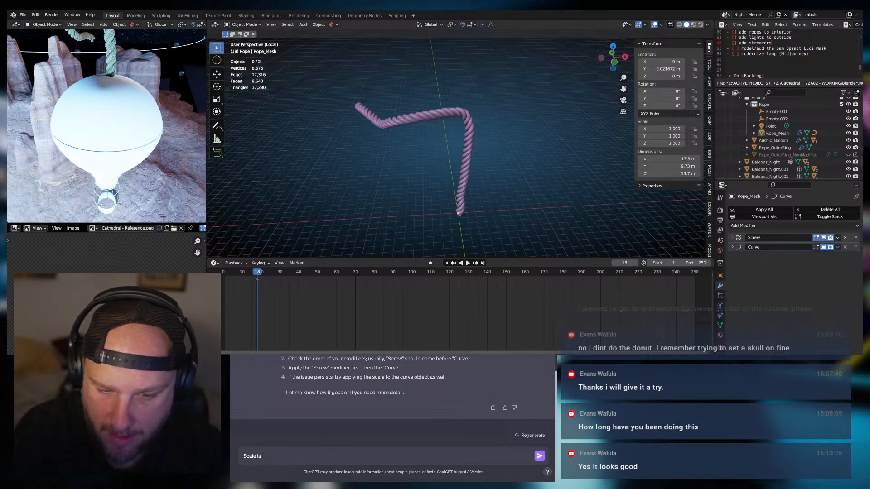
text(correct. Order i)
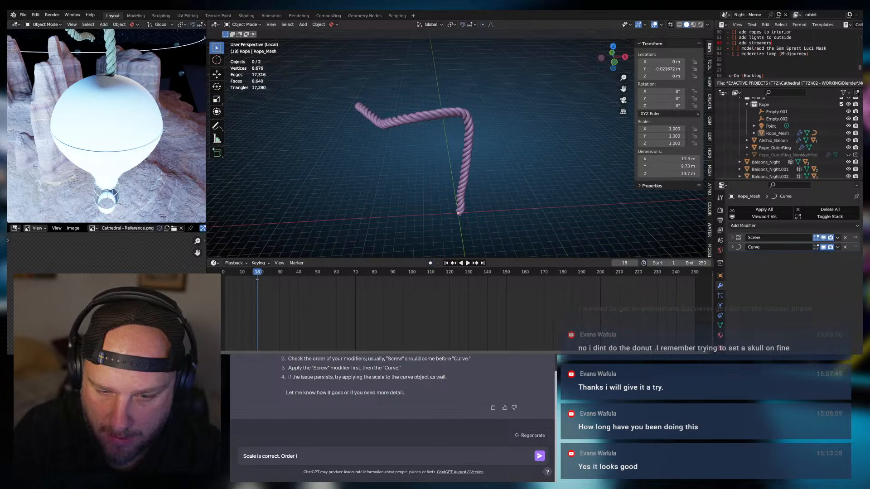
text(s correct. We)
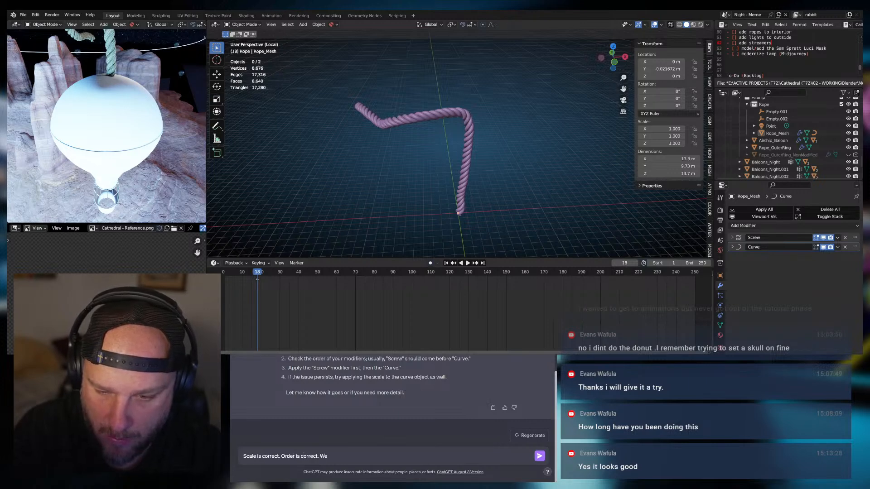
Continue the sentence with "can't apply though because it'll impact our ability to adjust the curve and"
text( can't apply though)
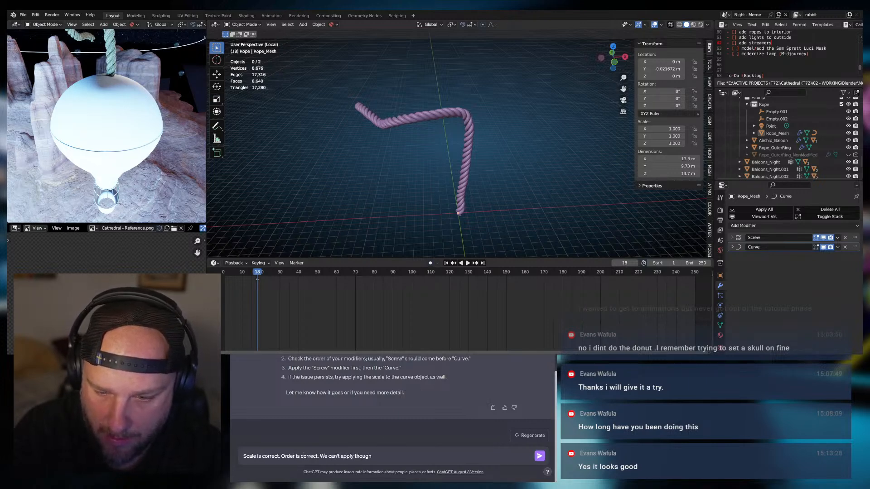
text( because it'll)
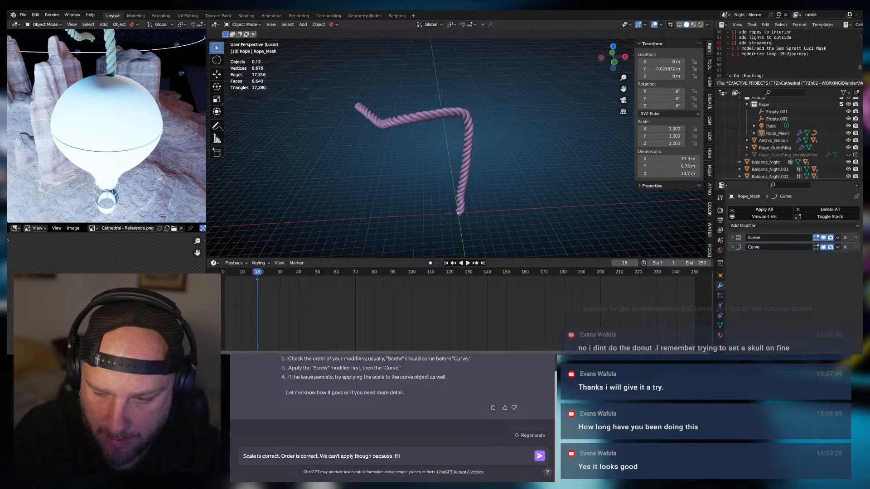
text( impact our ab)
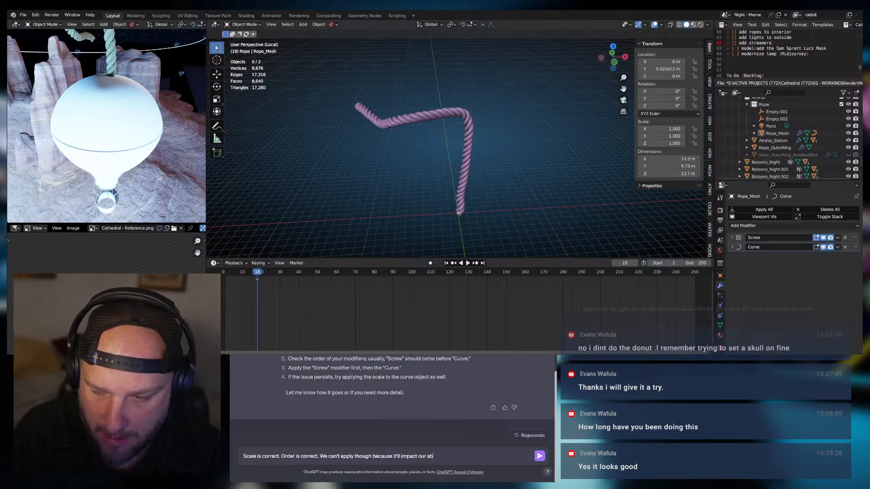
text(ility to ad)
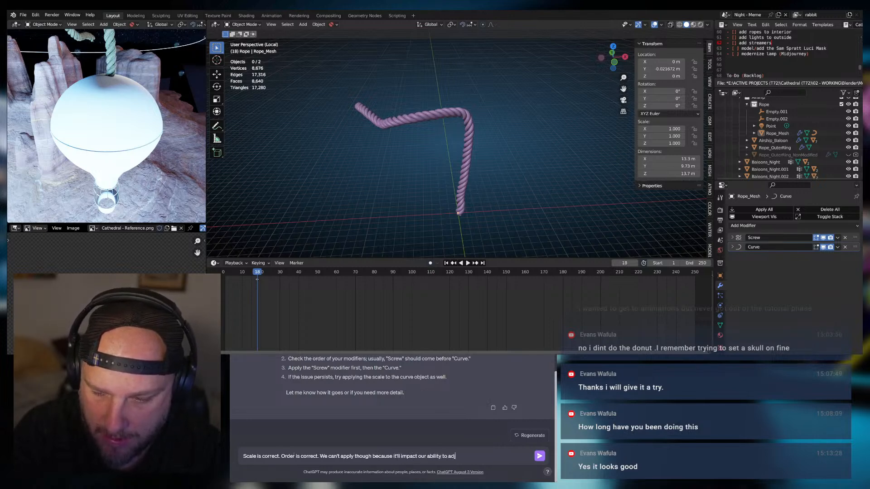
text(just the curve and modi)
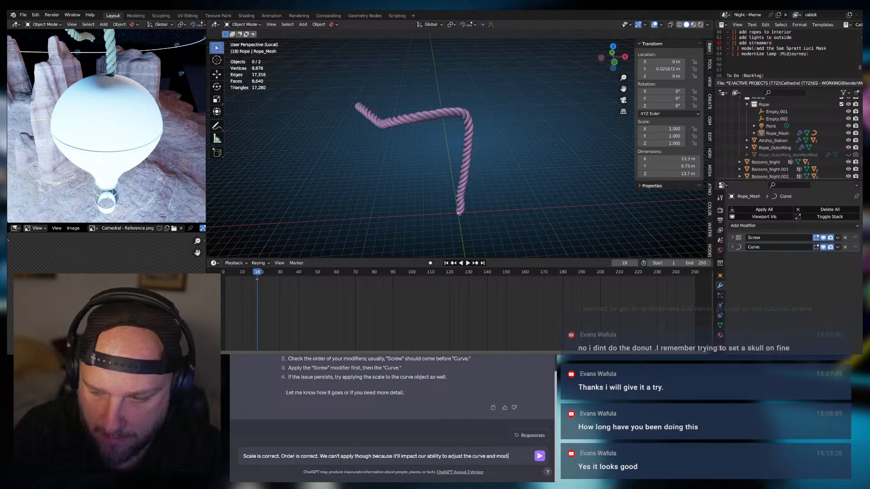
Finish the reply with "modify the rope. Any other ideas?" and send it
key(BackSpace)
key(BackSpace)
key(BackSpace)
key(BackSpace)
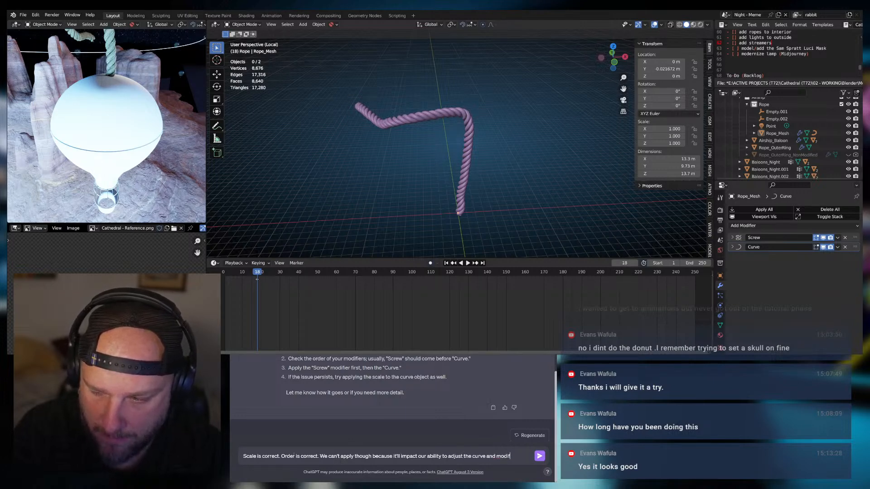
text(y the rope)
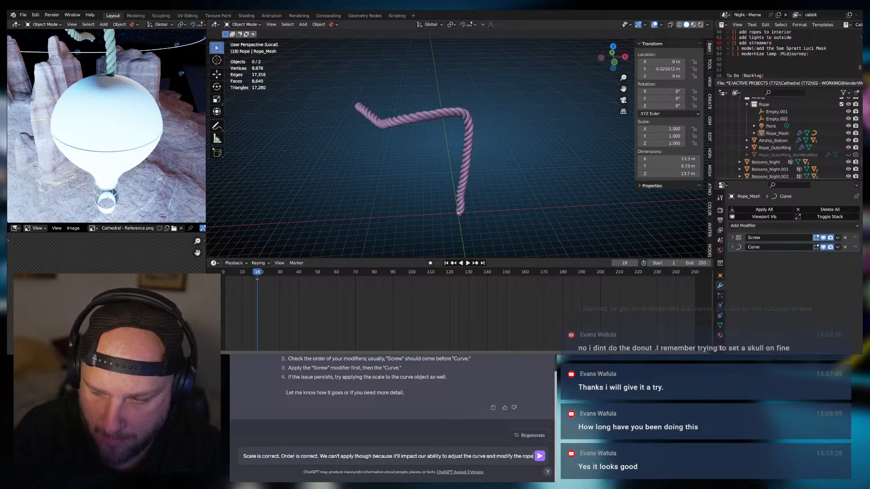
text(. Any other ideas?)
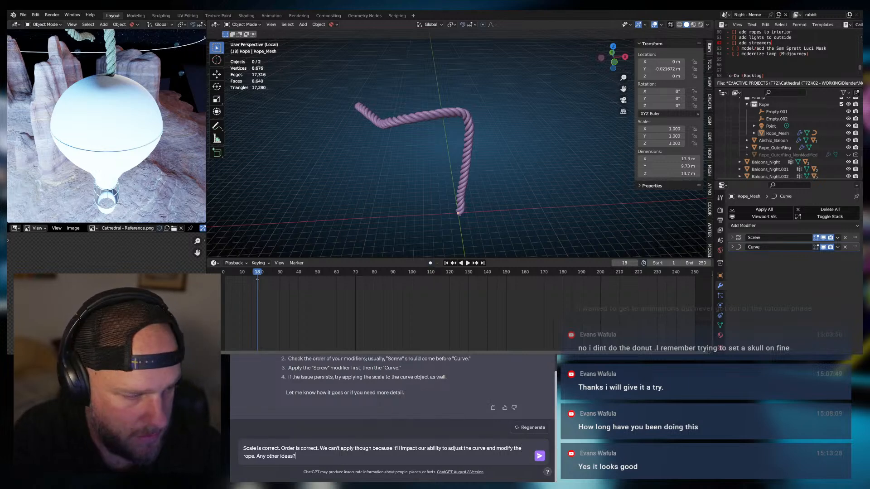
key(Return)
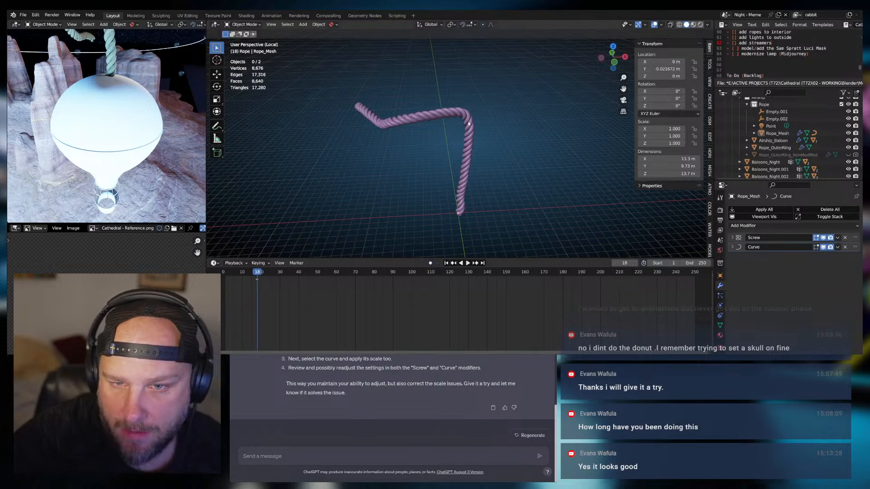
Try scaling Rope_Mesh down to 0.53 and applying its scale
click(472, 136)
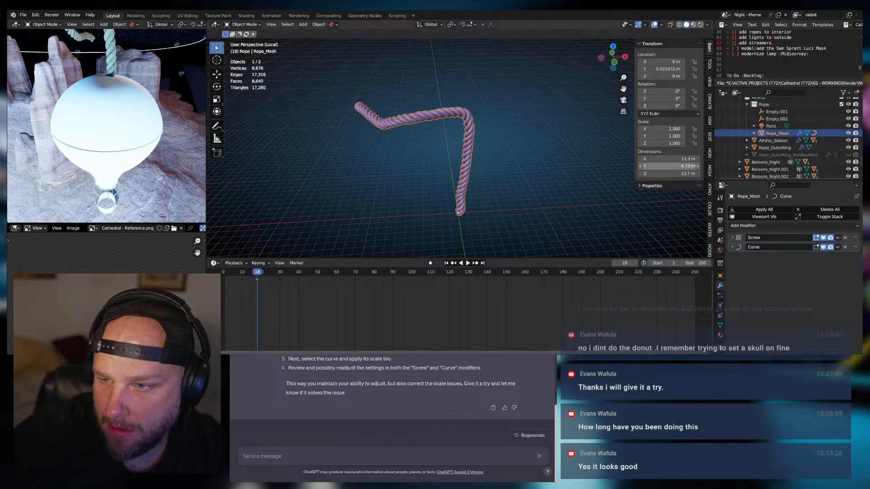
key(s)
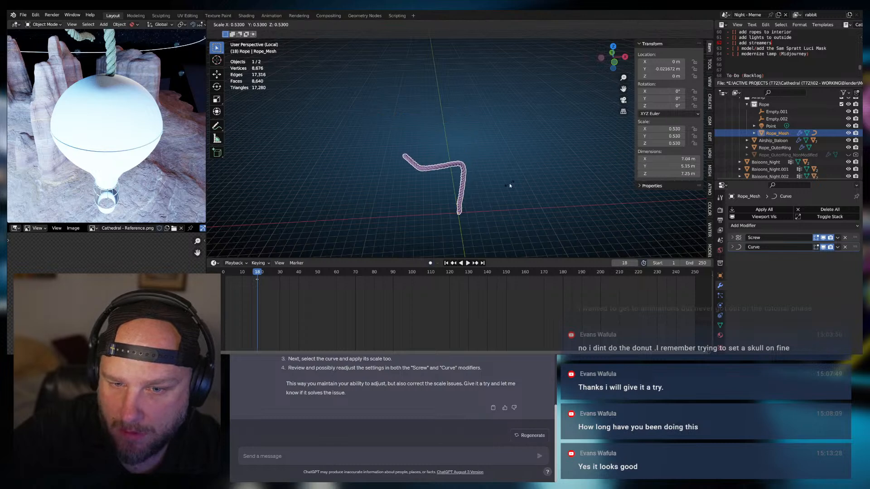
click(509, 184)
key(ctrl+a)
click(508, 186)
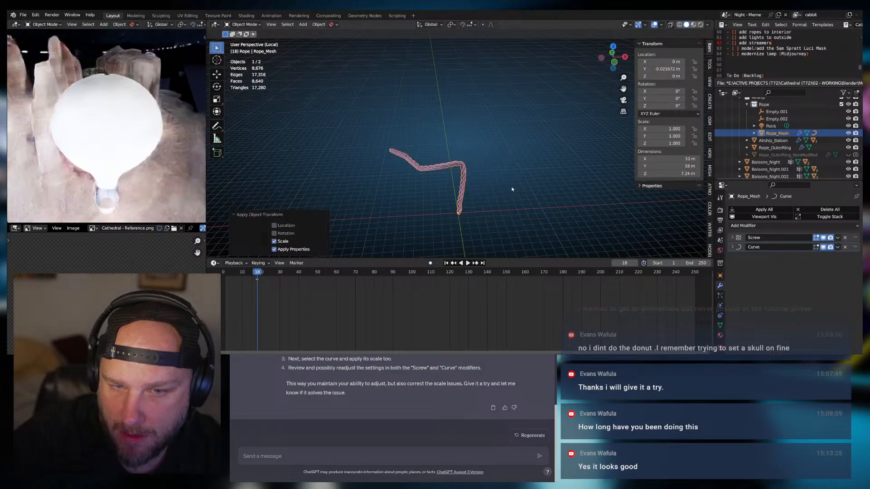
key(ctrl+z)
Try scaling the child RopeCurve up on its own to about 1.12, and return to Rope_Mesh
click(754, 133)
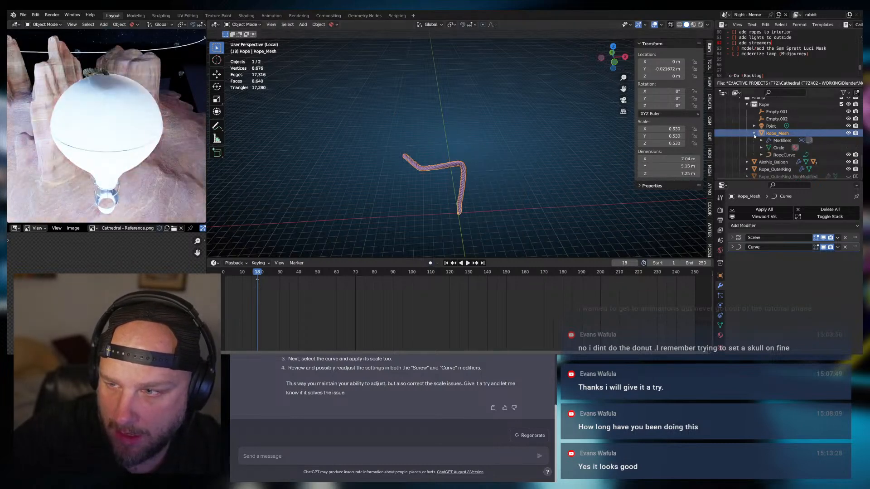
click(781, 155)
key(s)
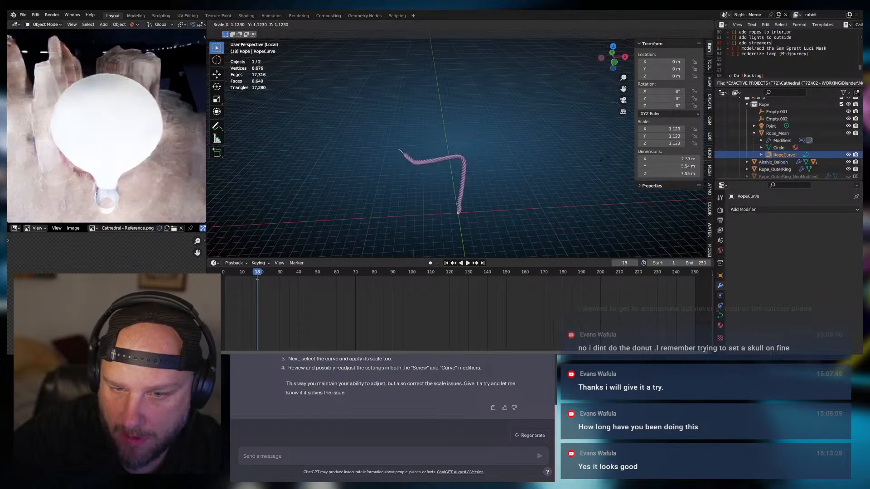
key(Escape)
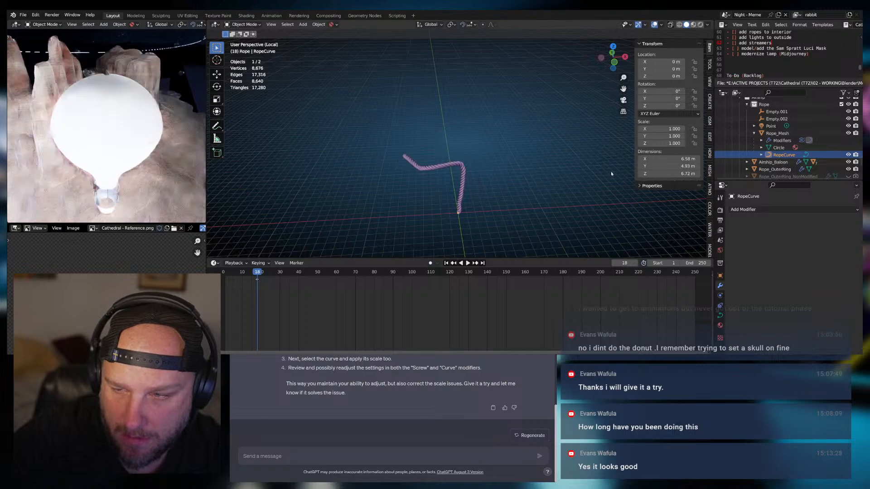
click(773, 133)
click(754, 133)
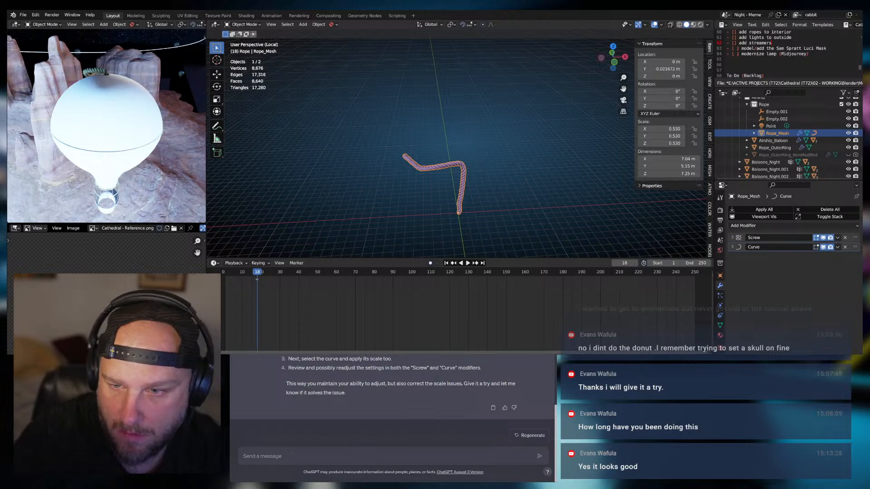
Send ChatGPT the reply "No dice"
text(No dice)
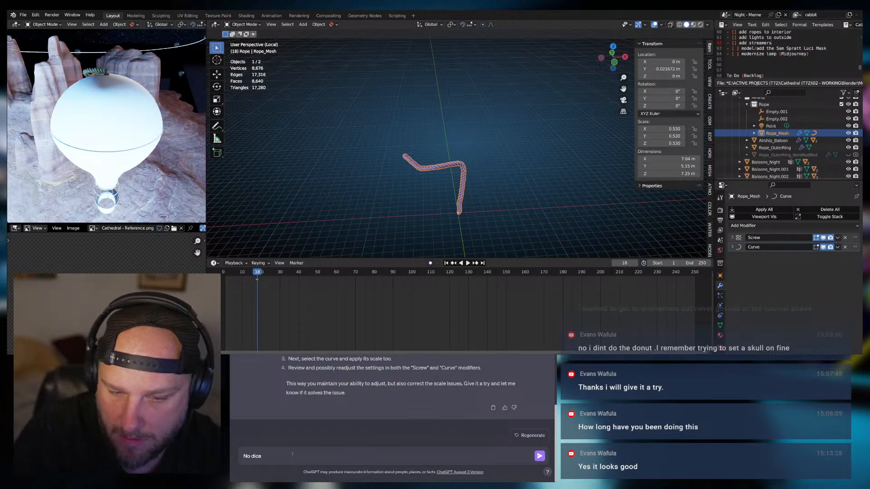
key(Return)
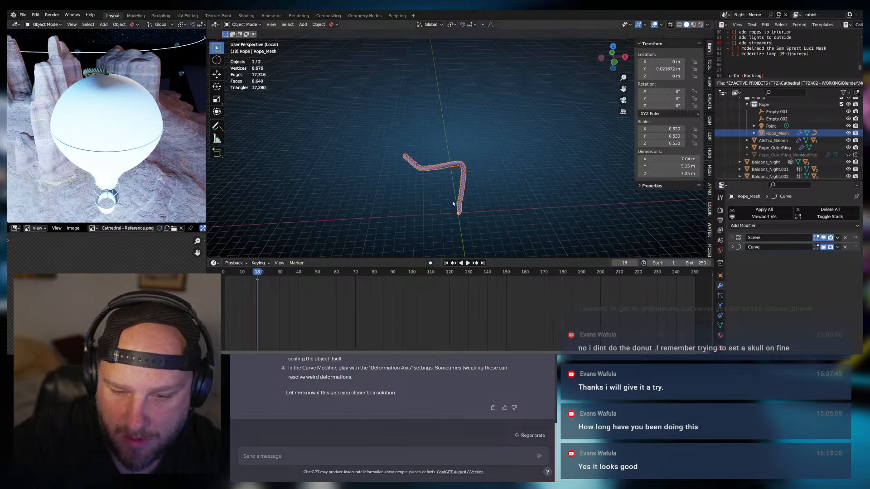
Find the Clear Scale command by searching for "clear scale" and run it on Rope_Mesh
key(F3)
text(sclea)
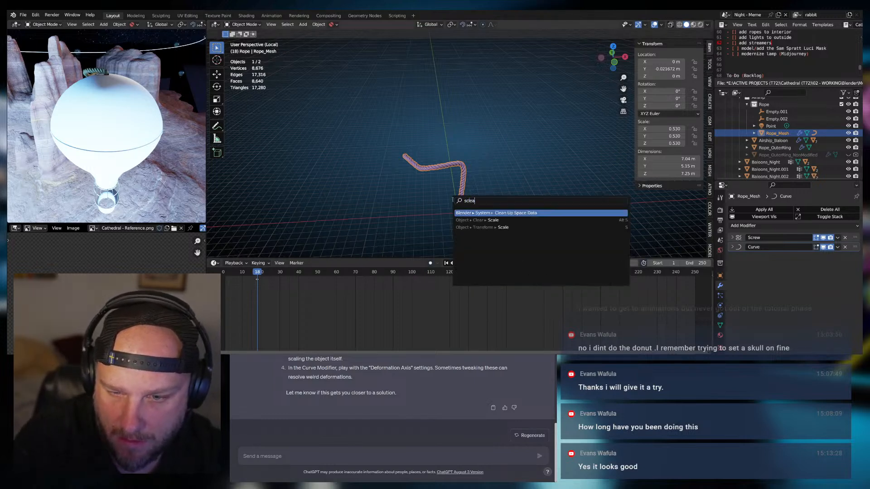
key(BackSpace)
key(BackSpace)
key(BackSpace)
key(BackSpace)
key(BackSpace)
text(clear scale)
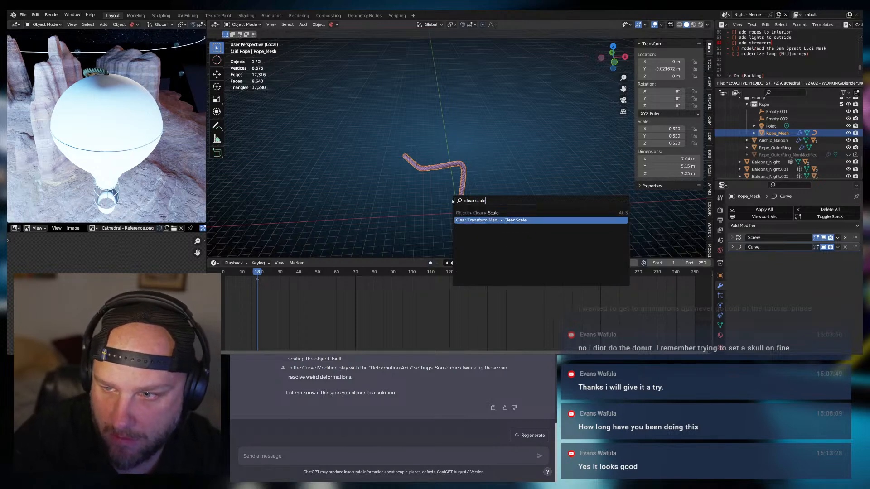
key(Return)
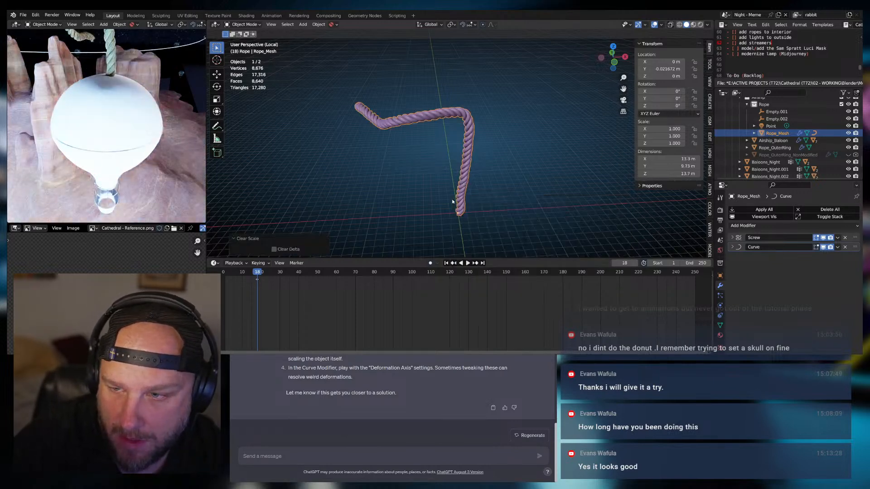
Reveal the children of Rope_Mesh and select RopeCurve
click(754, 133)
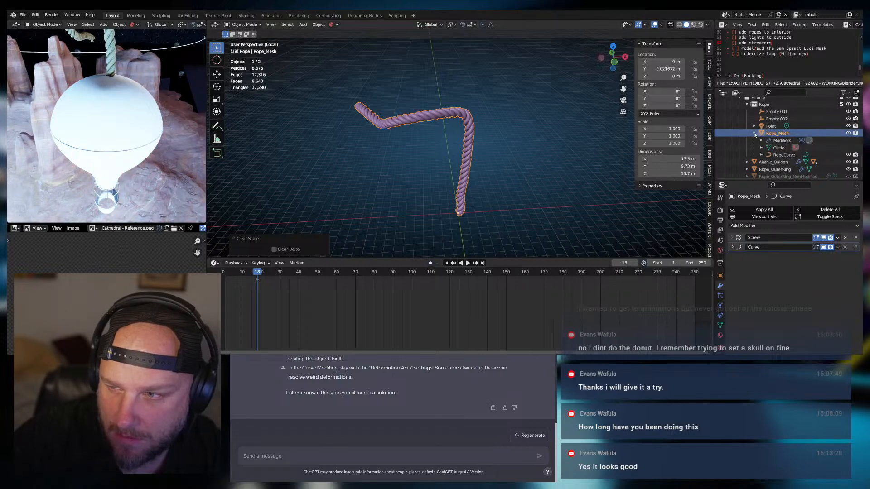
click(779, 155)
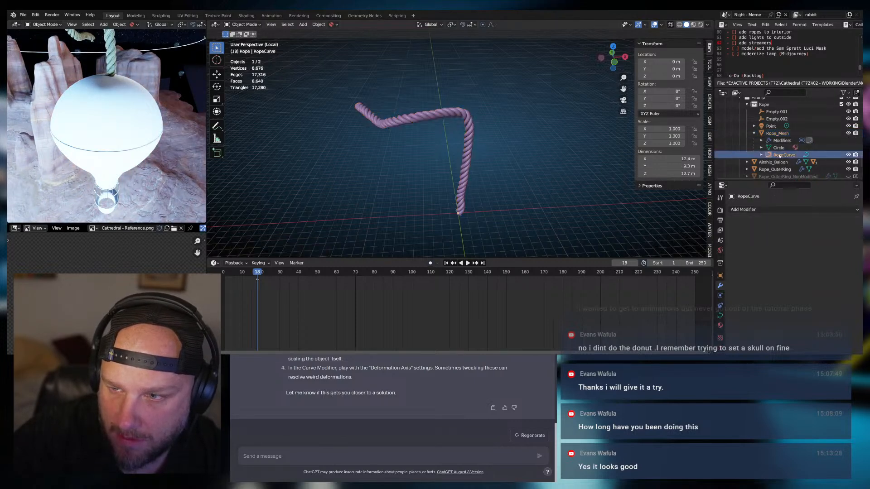
Try to scale down all of Rope_Mesh's profile vertices uniformly in Edit Mode
click(470, 128)
middle_drag(471, 128, 464, 116)
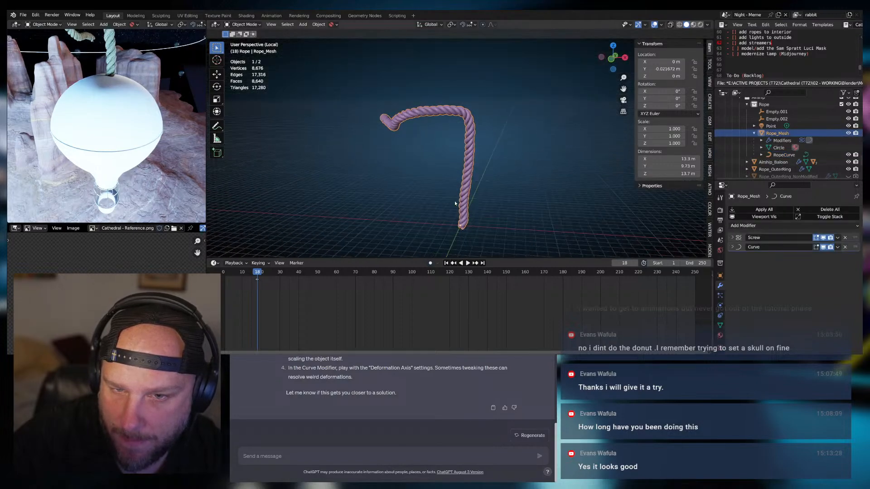
middle_drag(490, 197, 464, 165)
key(Tab)
scroll(454, 213, up, 2)
scroll(464, 190, up, 3)
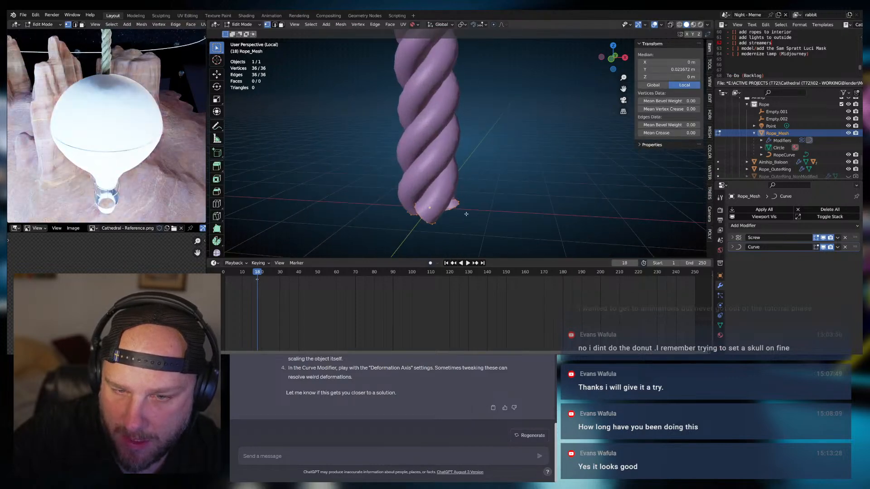
shift+middle_drag(466, 210, 468, 176)
key(s)
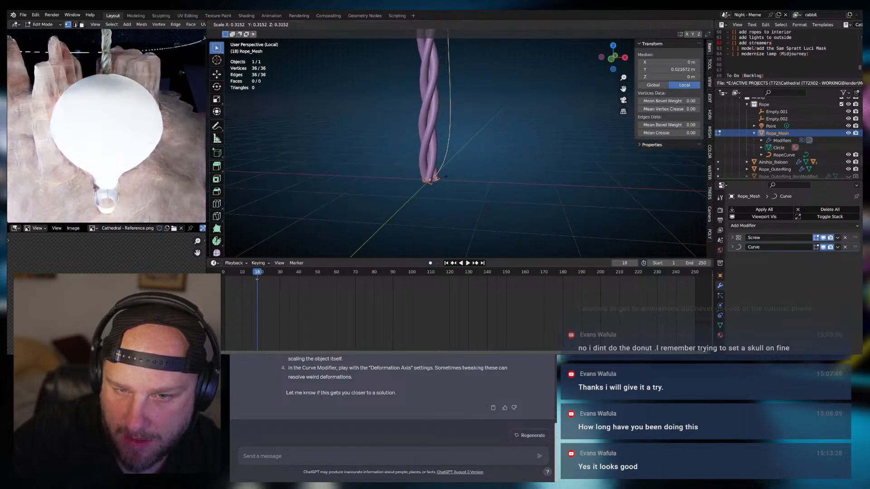
click(463, 193)
Try to scale Rope_Mesh's profile vertices on X and Z only, leaving the global Y axis locked
middle_drag(463, 194, 444, 168)
scroll(462, 194, up, 4)
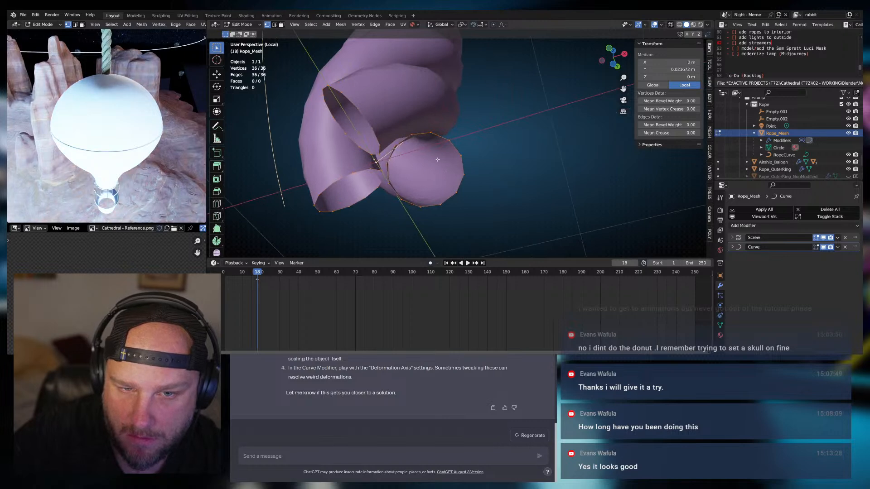
key(s)
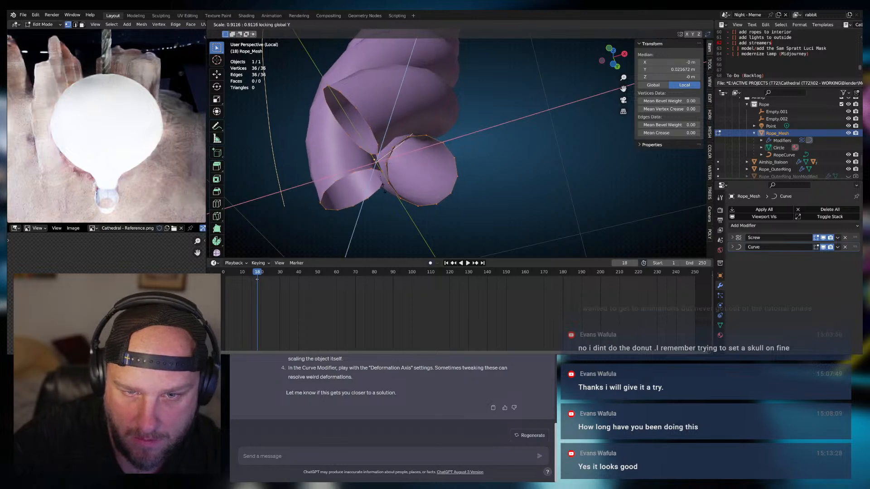
right_click(457, 173)
middle_drag(417, 187, 431, 203)
scroll(424, 195, down, 3)
scroll(431, 204, down, 5)
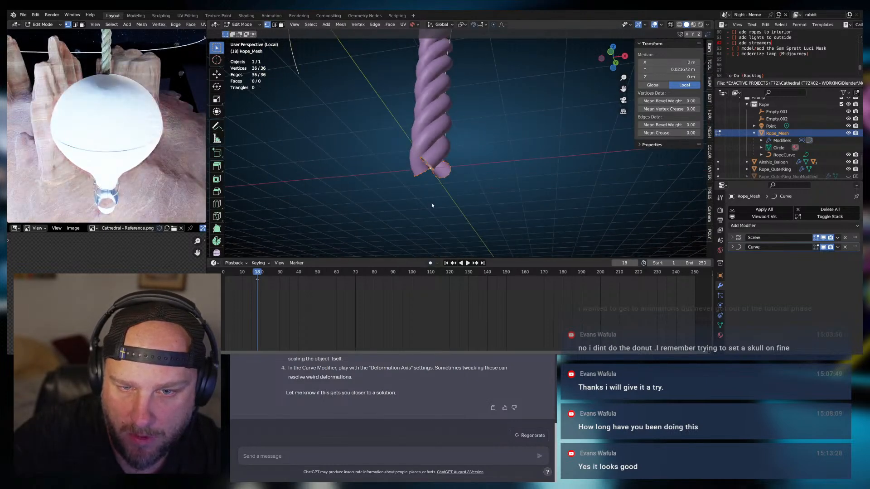
Return to Object Mode and scale the whole Rope_Mesh object uniformly to about 0.264
key(Tab)
scroll(452, 180, down, 6)
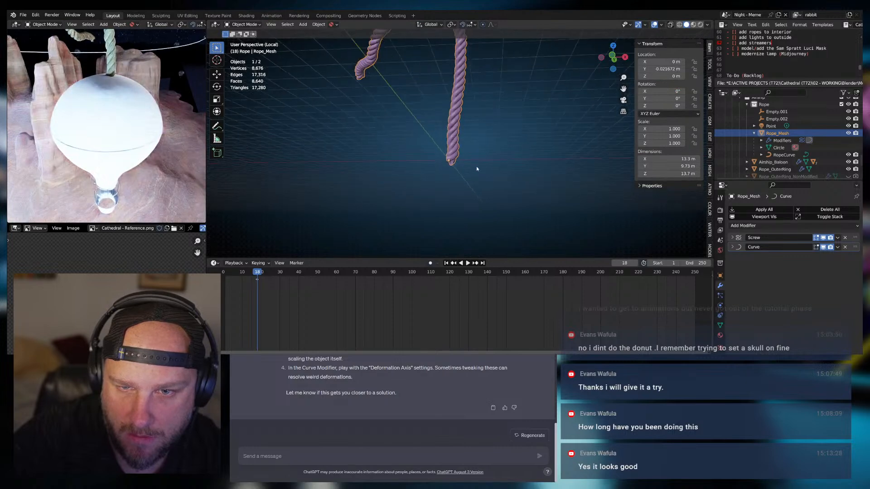
middle_drag(475, 169, 468, 143)
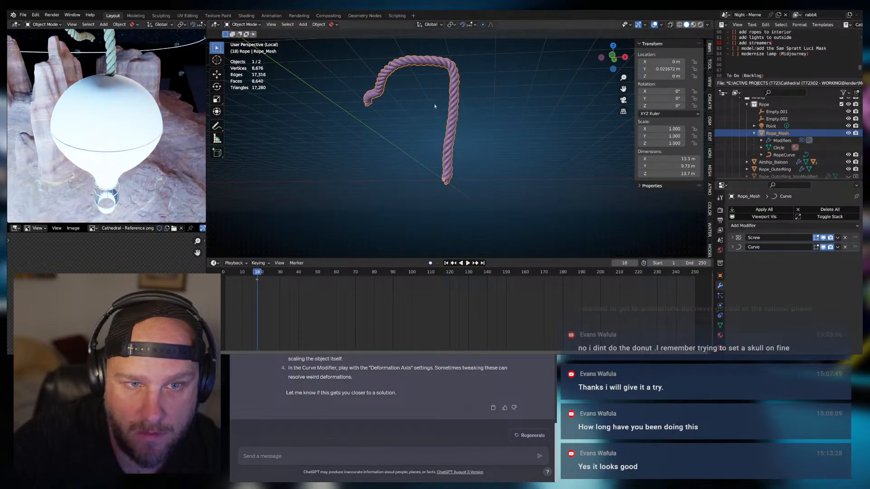
key(s)
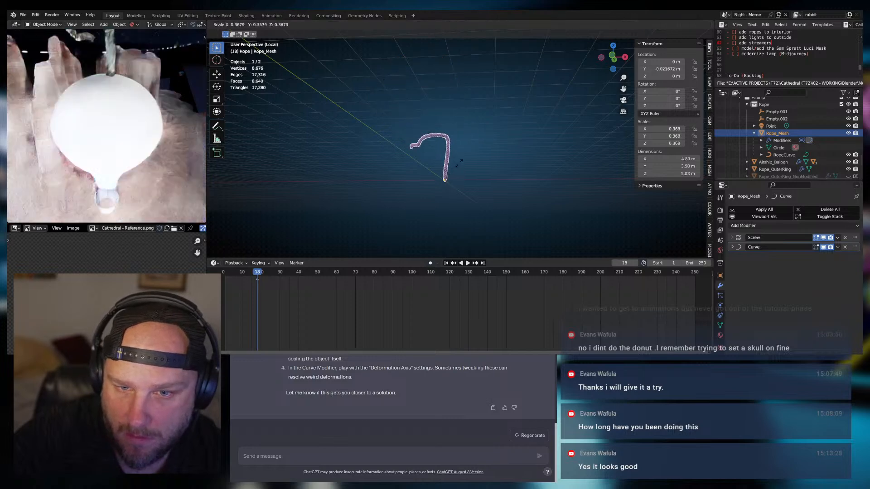
click(456, 167)
Try applying only the scale of Rope_Mesh, and undo it
key(q)
click(446, 169)
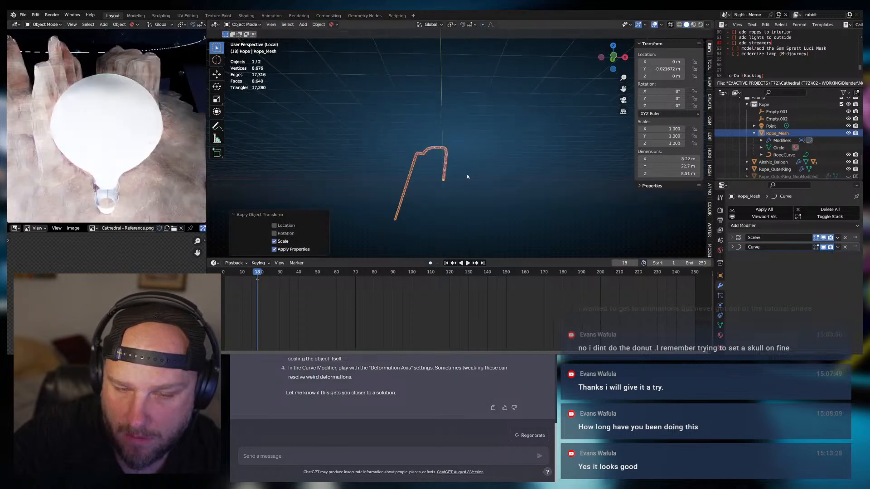
key(ctrl+z)
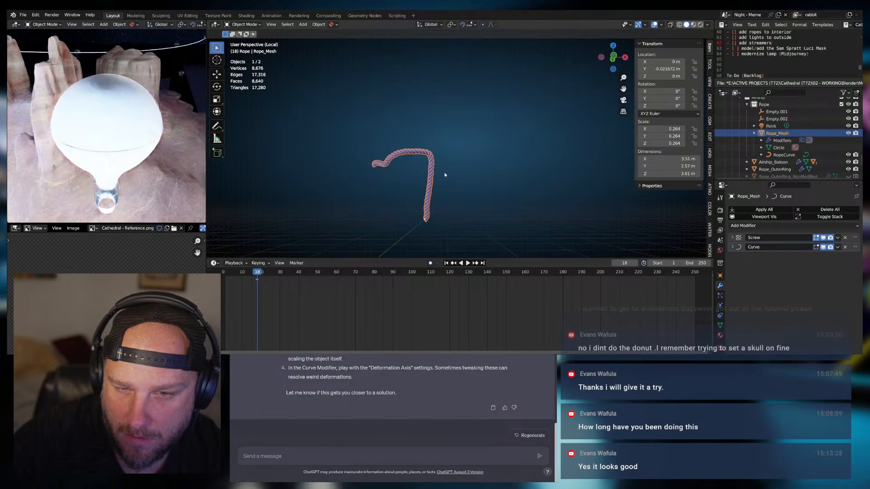
scroll(441, 169, up, 3)
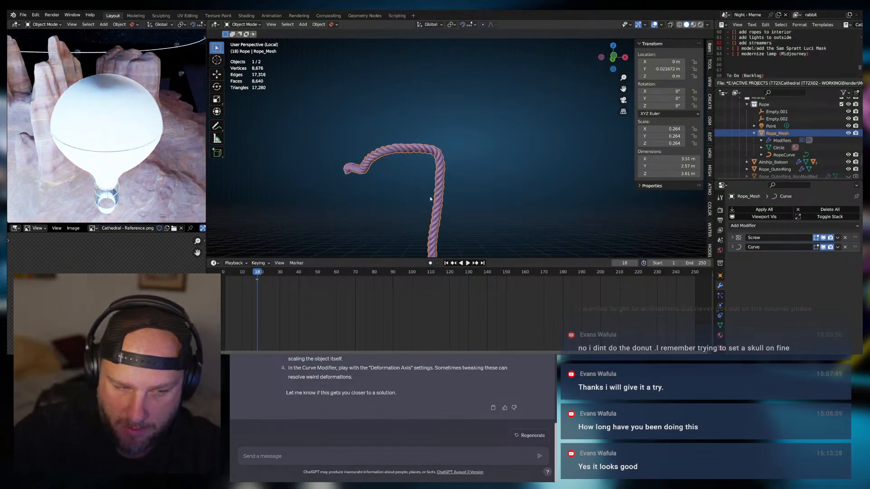
shift+middle_drag(451, 214, 456, 182)
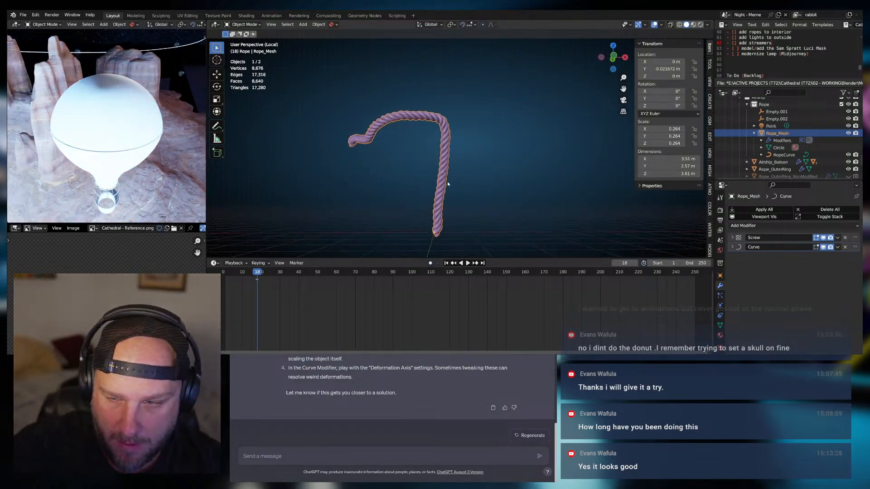
Try applying all transforms to Rope_Mesh, and undo them
key(q)
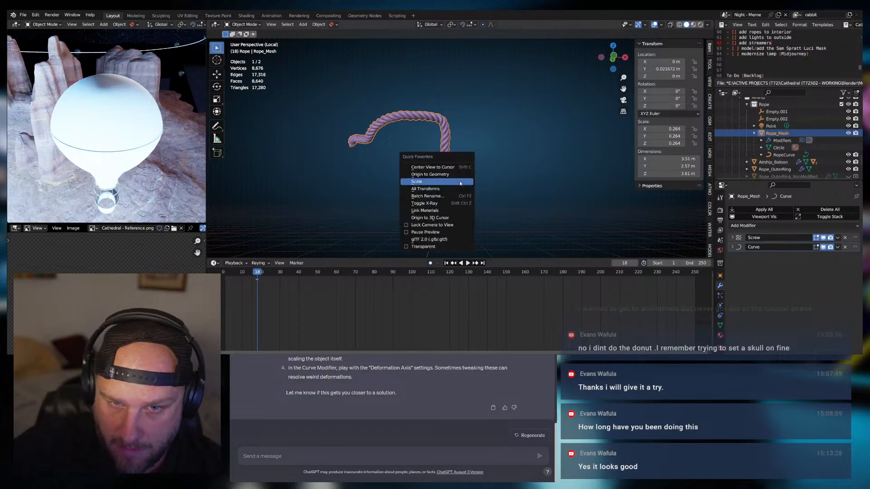
click(439, 188)
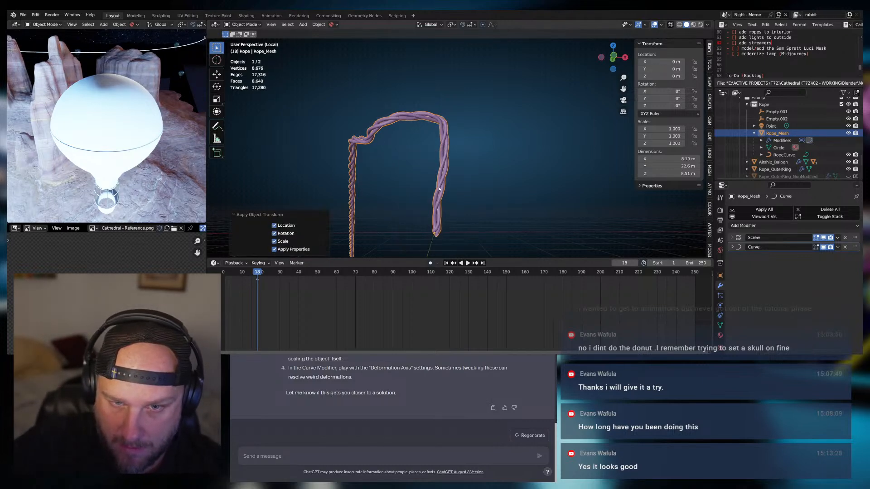
key(ctrl+z)
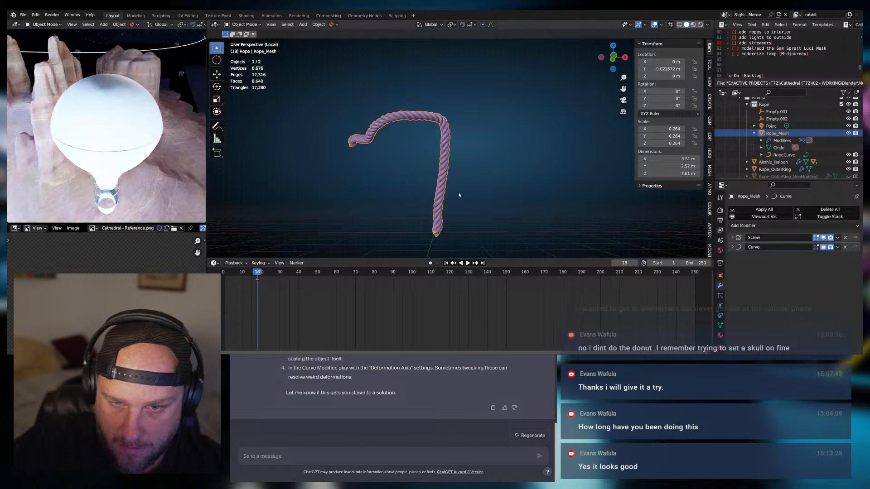
Apply Rope_Mesh's scale again, compare the rope in Edit and Object Mode, and undo the application
key(q)
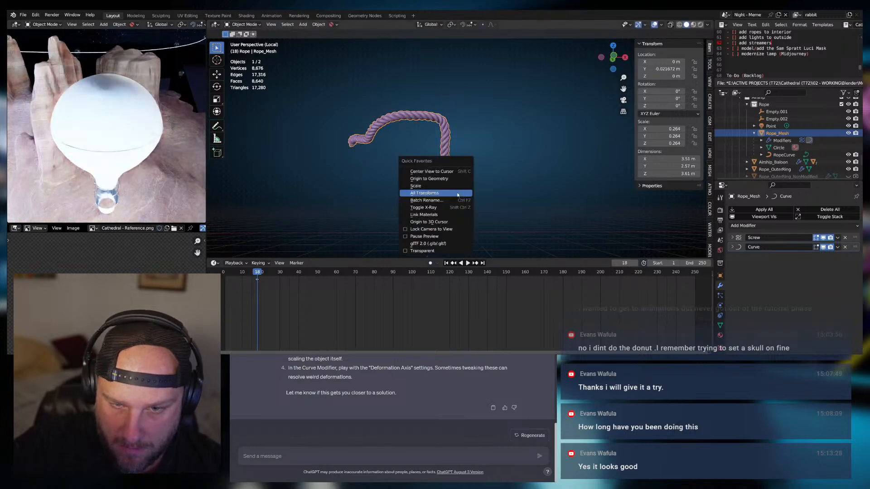
click(450, 189)
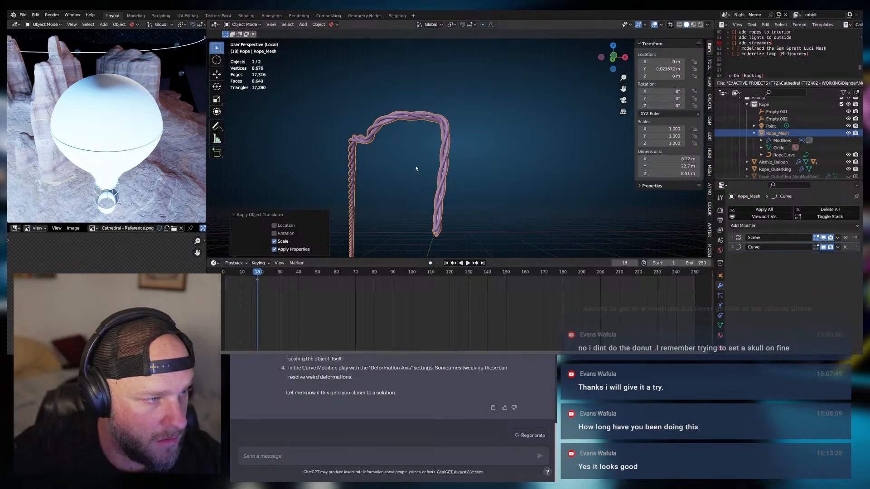
mouse_move(459, 162)
middle_down()
mouse_move(436, 164)
mouse_move(452, 192)
mouse_move(441, 206)
mouse_move(468, 157)
mouse_move(458, 165)
middle_up()
key(Tab)
key(Tab)
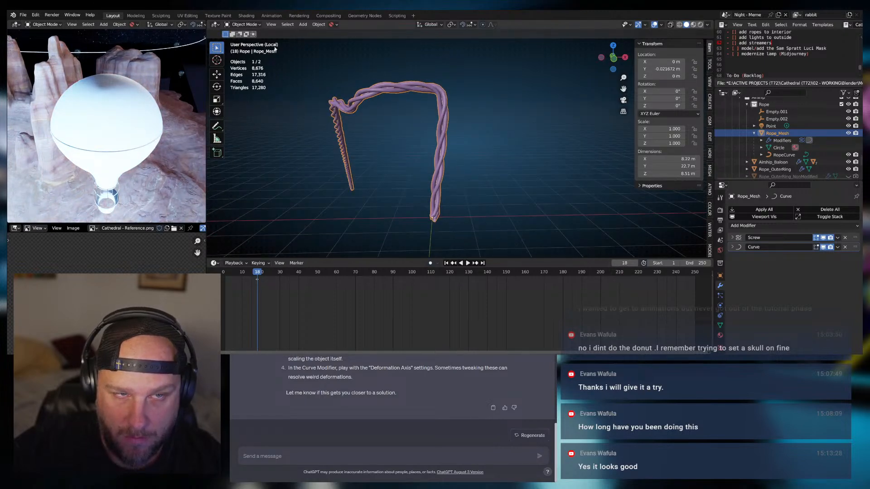
key(Tab)
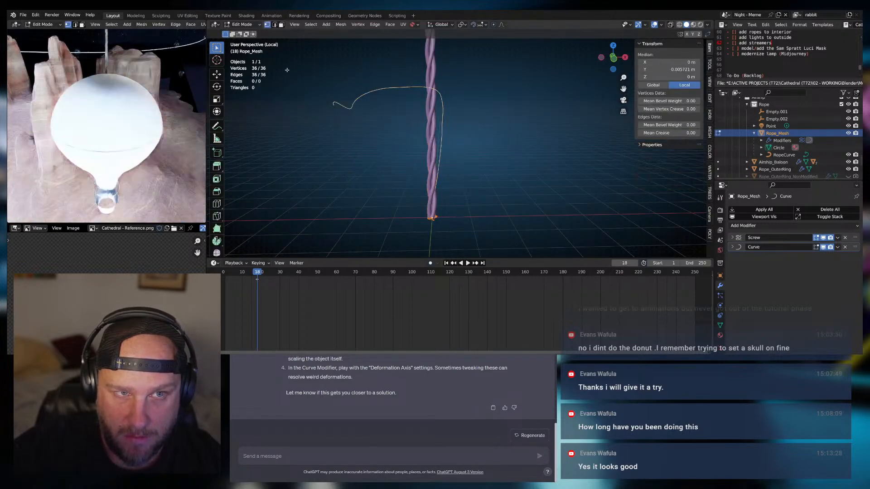
key(Tab)
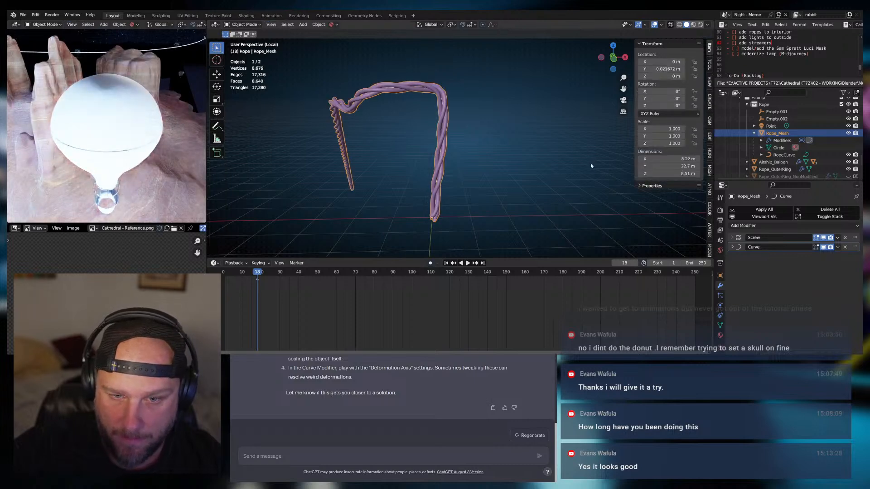
key(Tab)
key(Tab)
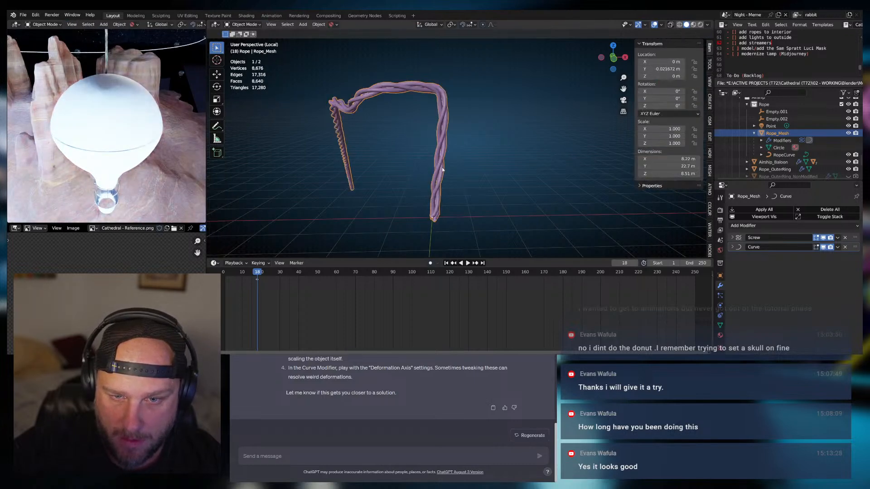
key(Tab)
key(Tab)
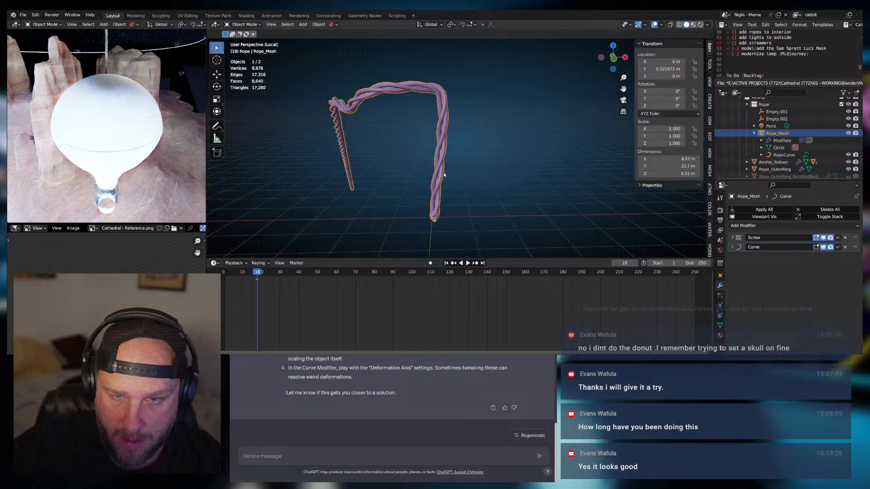
key(ctrl+z)
Try scaling Rope_Mesh's profile vertices uniformly to about 0.302 in Edit Mode
mouse_move(444, 172)
middle_down()
mouse_move(434, 175)
mouse_move(453, 179)
middle_up()
scroll(453, 178, up, 5)
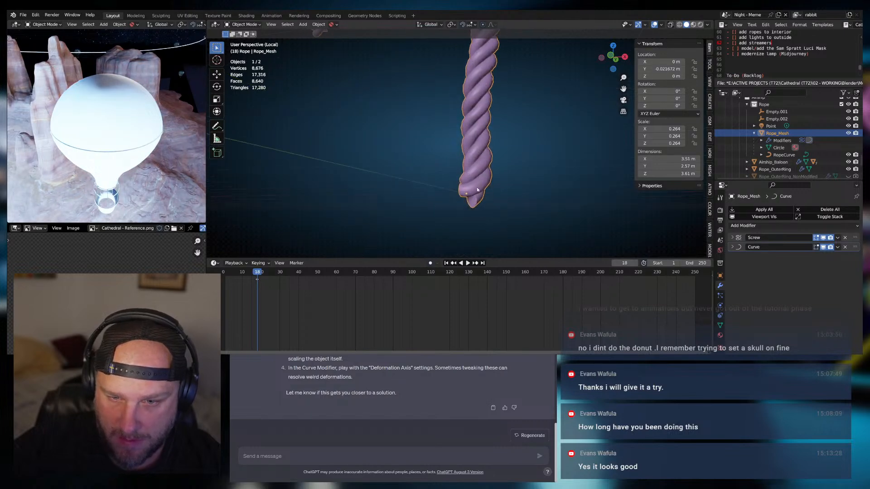
key(Tab)
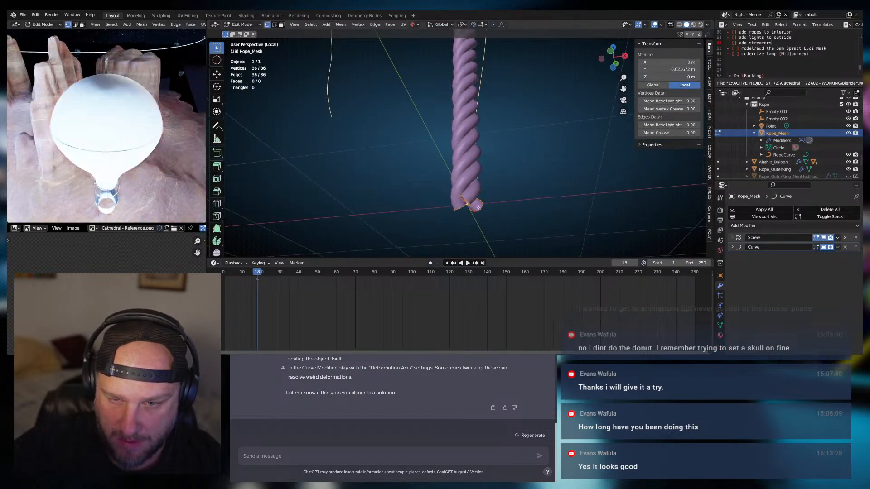
key(s)
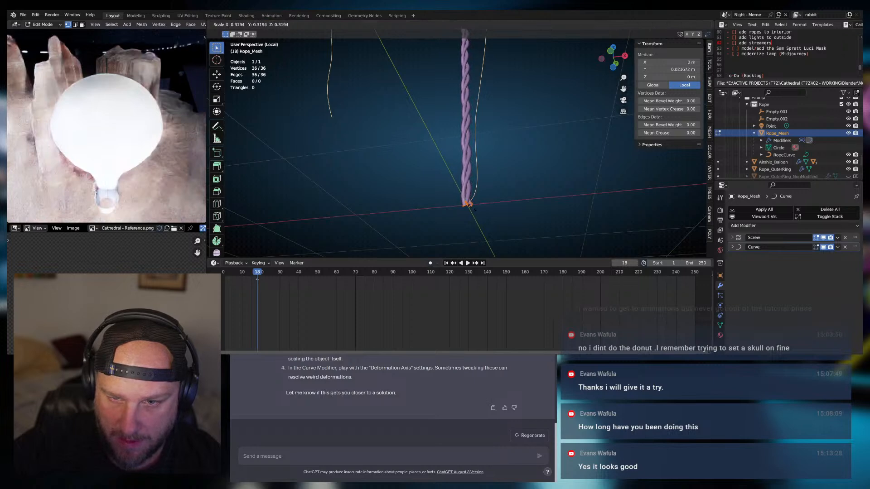
click(473, 208)
Undo the profile resize and set the Screw modifier to 11 iterations with a 360° angle
click(732, 237)
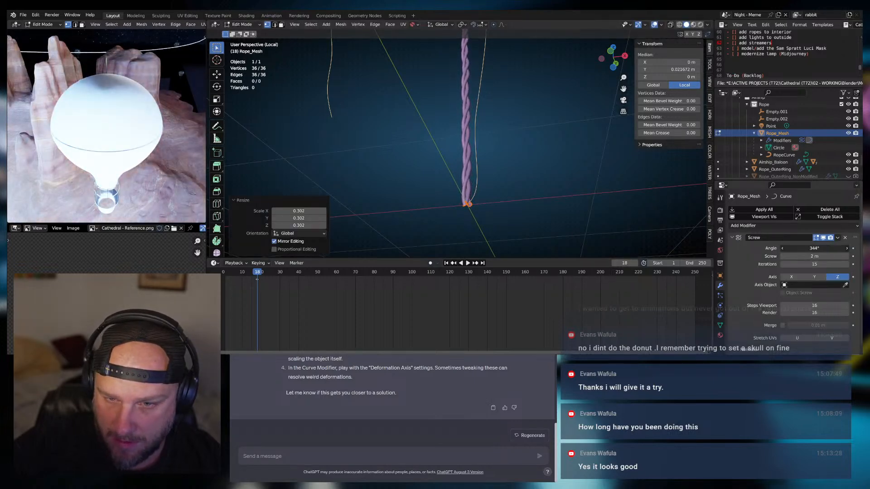
drag(813, 248, 801, 264)
key(ctrl+z)
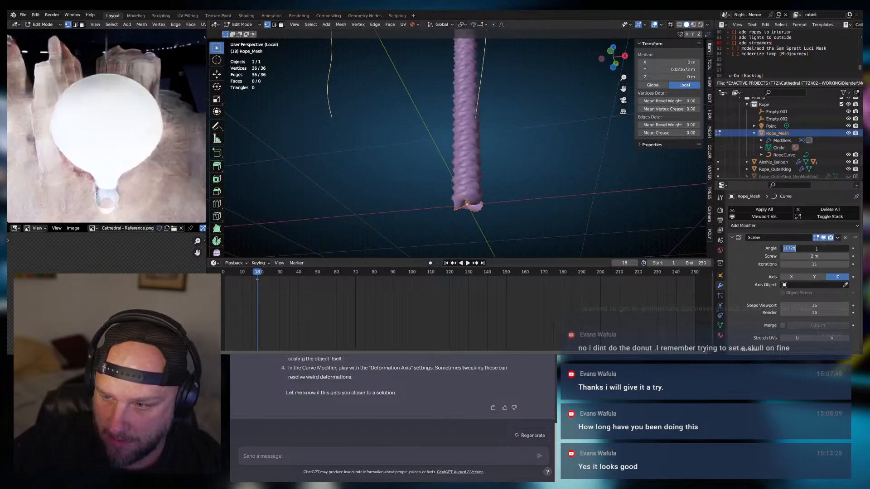
text(360)
key(Return)
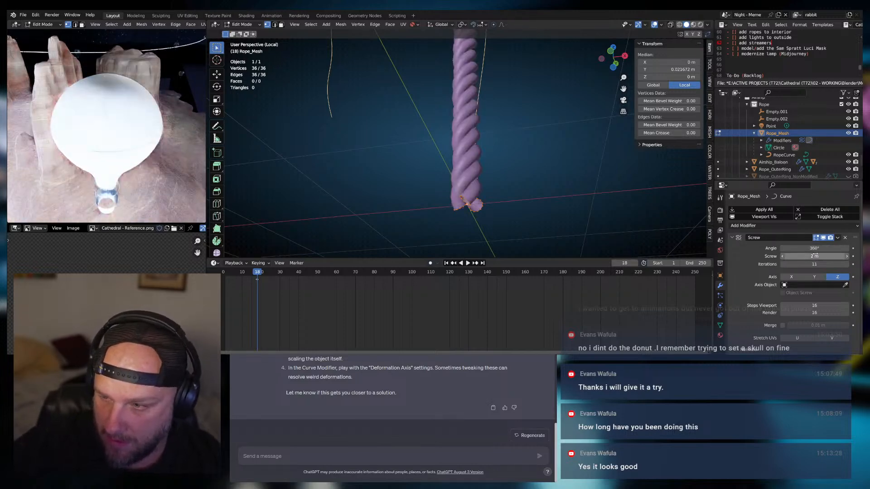
Scale the rope's profile vertices to about 0.425 and set the Screw modifier's screw distance to 0.8 m
mouse_move(815, 256)
mouse_down()
mouse_move(792, 256)
mouse_move(838, 256)
mouse_move(809, 256)
mouse_up()
key(s)
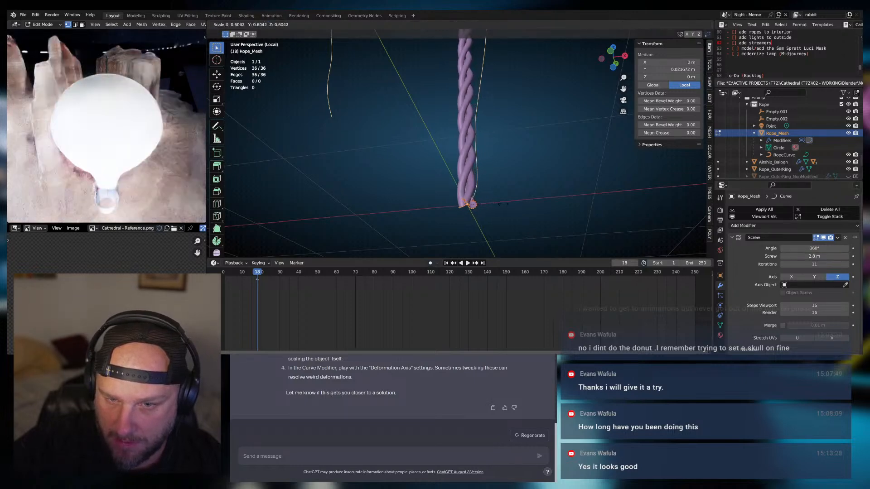
click(493, 205)
drag(810, 256, 791, 255)
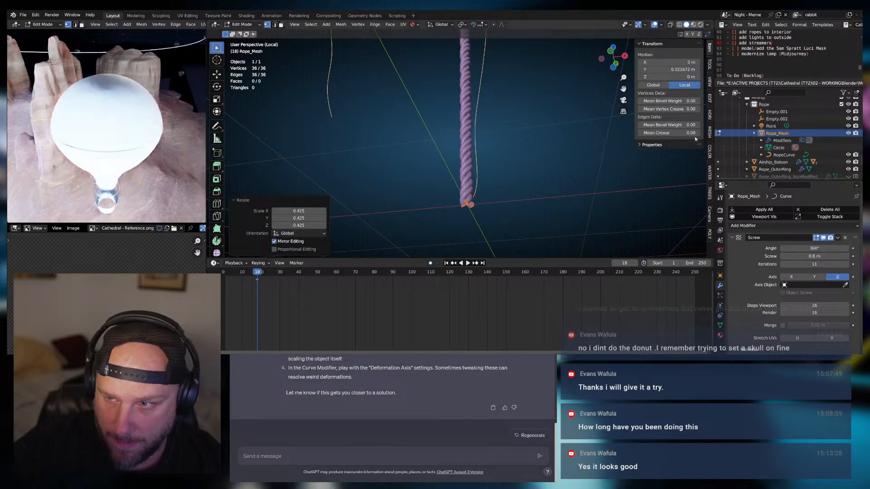
Examine the twist at the rope's base, the Curve modifier's settings and the rope's length against the curve
middle_drag(536, 135, 545, 206)
scroll(475, 213, up, 3)
click(732, 237)
click(733, 247)
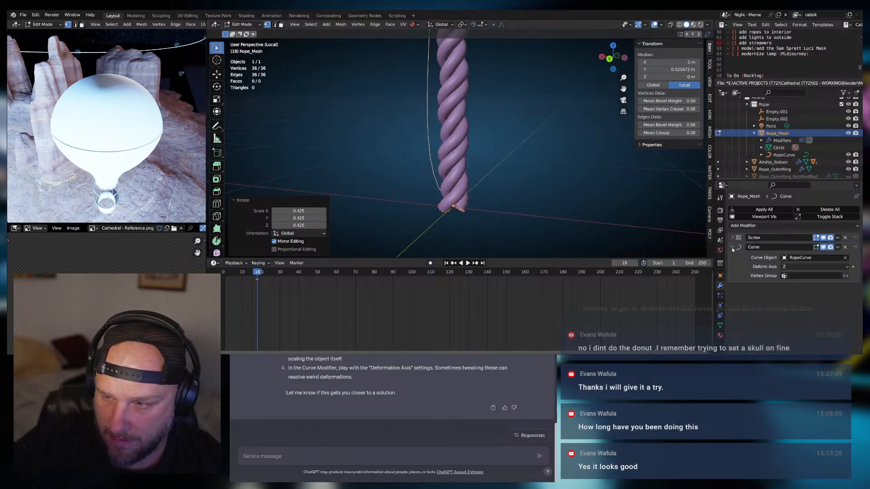
click(733, 248)
scroll(503, 169, down, 6)
middle_drag(503, 169, 469, 161)
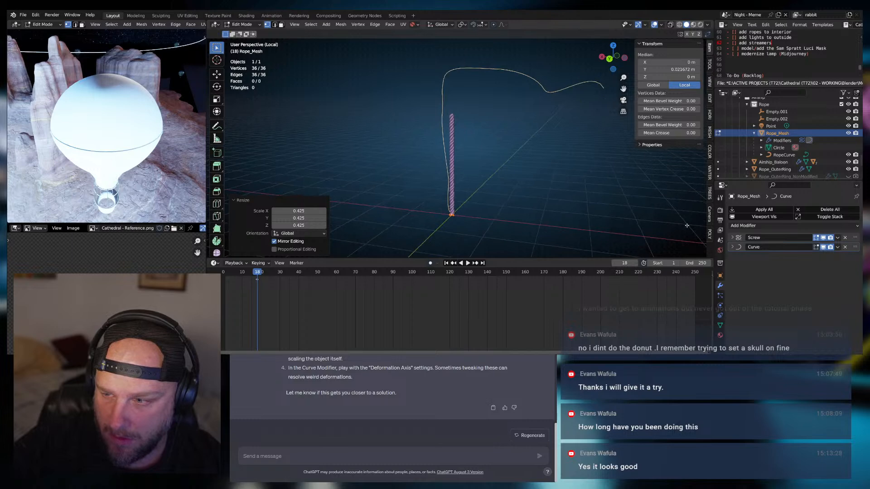
Return Rope_Mesh to Object Mode and check its Curve modifier settings
click(247, 24)
click(247, 33)
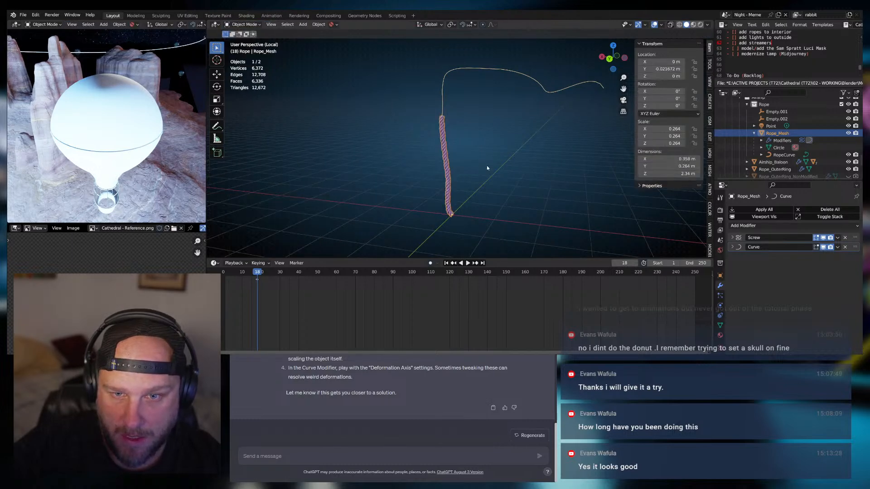
click(732, 248)
click(732, 247)
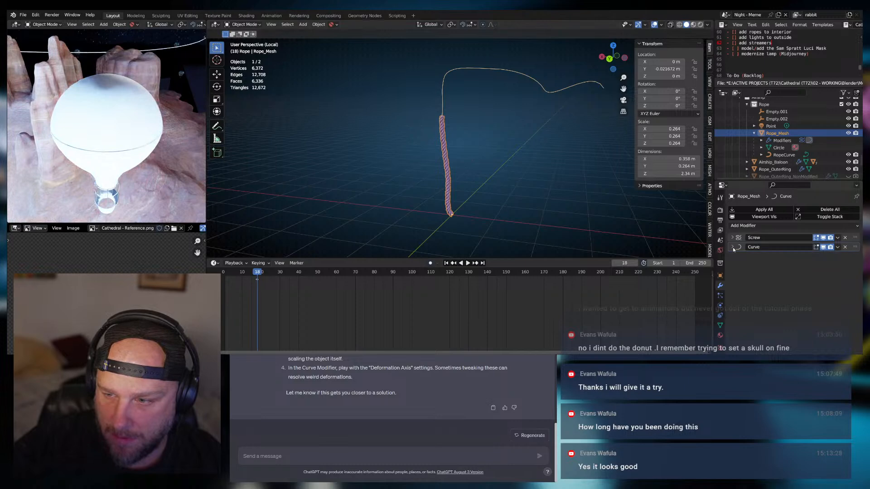
Set the iterations of Rope_Mesh's Screw modifier to 25
click(740, 234)
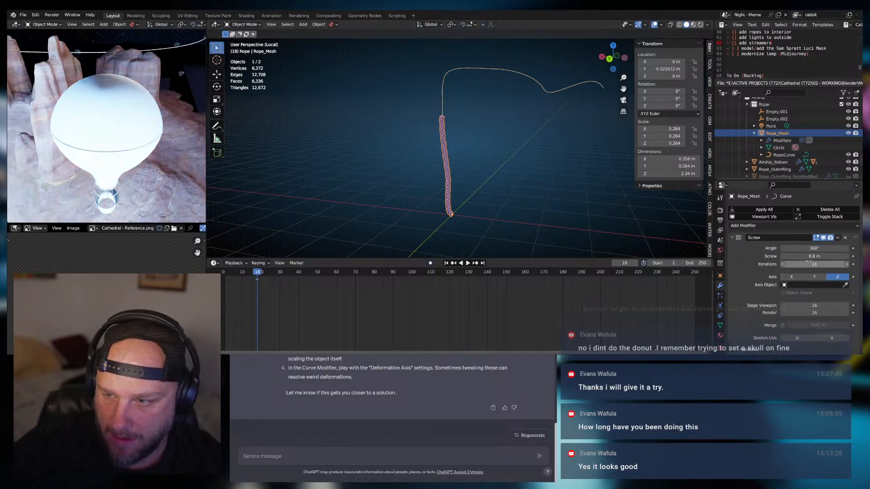
drag(814, 264, 844, 264)
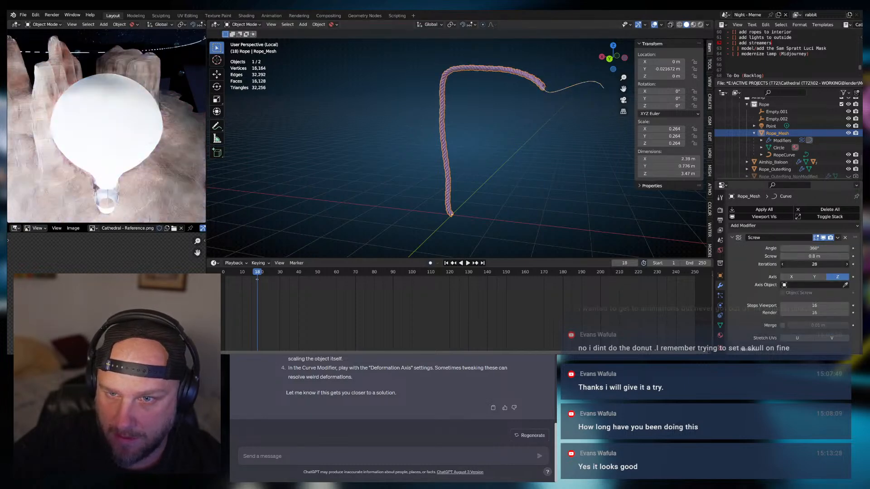
scroll(657, 276, up, 1)
scroll(514, 219, up, 7)
shift+middle_drag(452, 215, 477, 65)
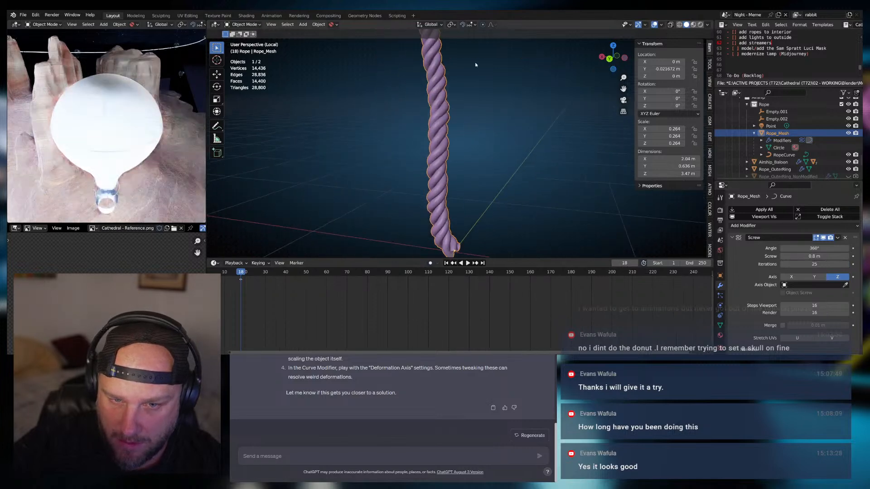
Check the profile at the rope's base in Edit Mode and, back in Object Mode, set the Screw modifier's screw distance to 1.3 m
shift+middle_drag(460, 190, 452, 118)
scroll(452, 119, up, 3)
mouse_move(458, 183)
middle_down()
mouse_move(403, 165)
mouse_move(458, 193)
middle_up()
key(Tab)
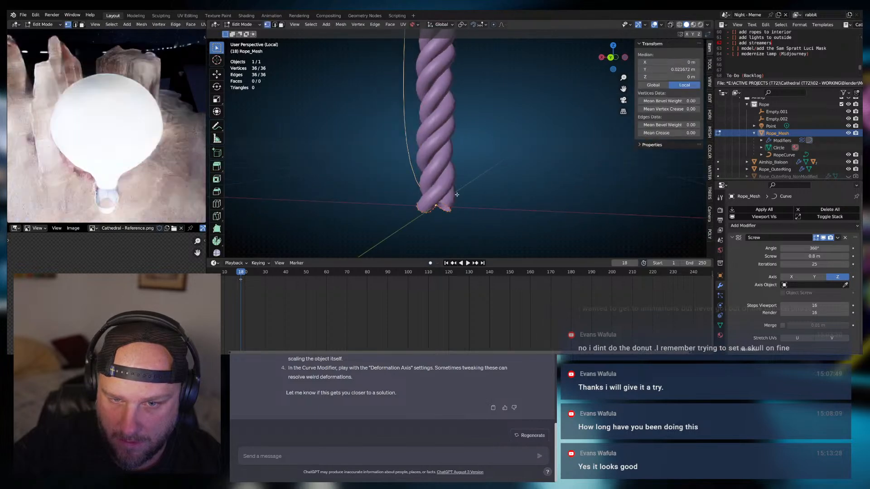
key(Tab)
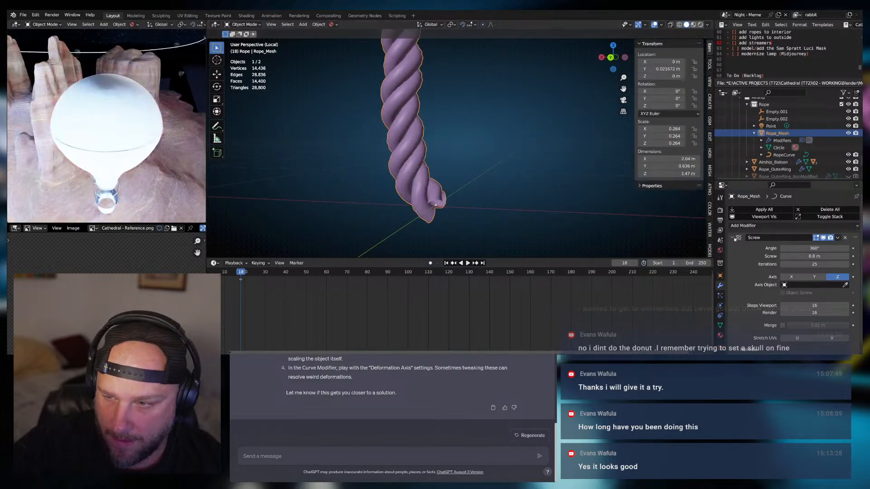
drag(814, 256, 848, 255)
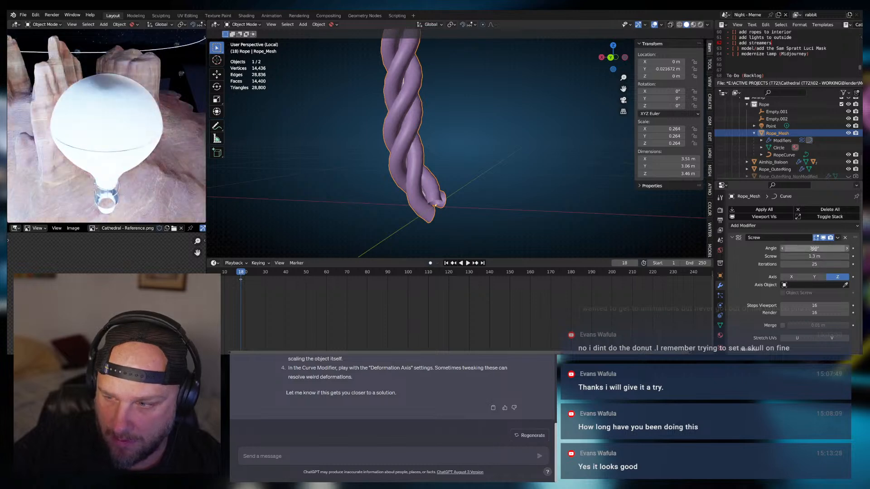
Apply Shade Smooth to the rope and set the Screw modifier's angle to 360°
drag(814, 248, 836, 248)
drag(814, 248, 790, 248)
right_click(417, 181)
click(417, 181)
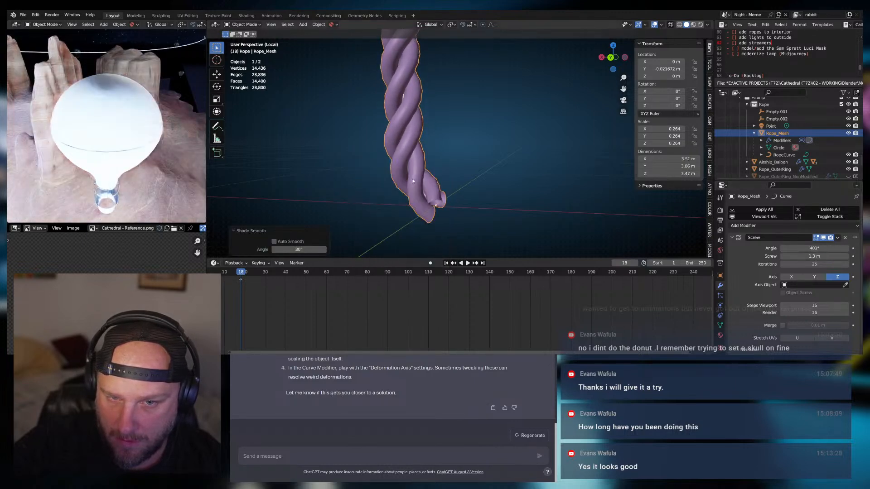
click(822, 247)
text(3)
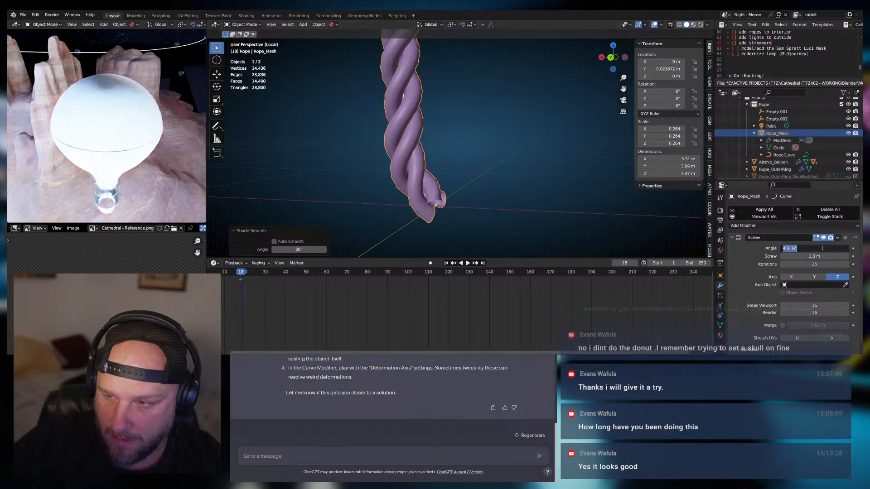
text(60)
key(Return)
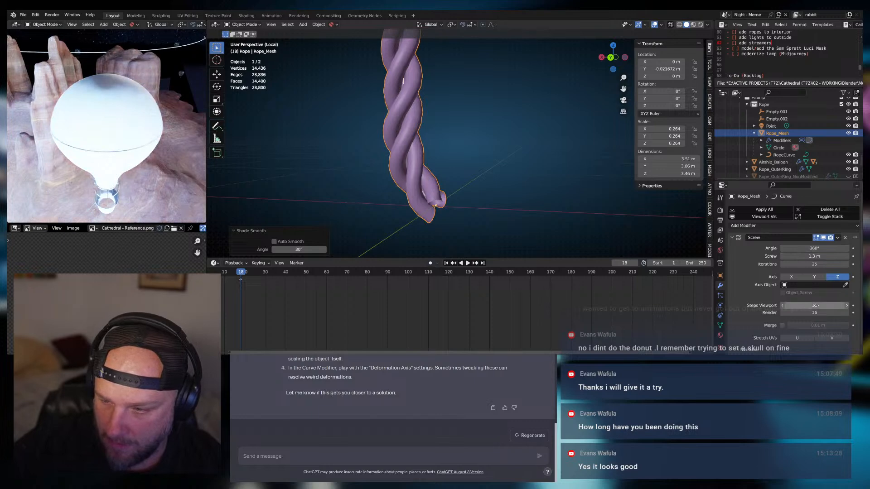
Try 144 viewport steps on the Screw modifier and set the value back to 16
click(846, 305)
mouse_move(814, 305)
mouse_down()
mouse_move(847, 305)
mouse_move(788, 305)
mouse_move(813, 305)
mouse_up()
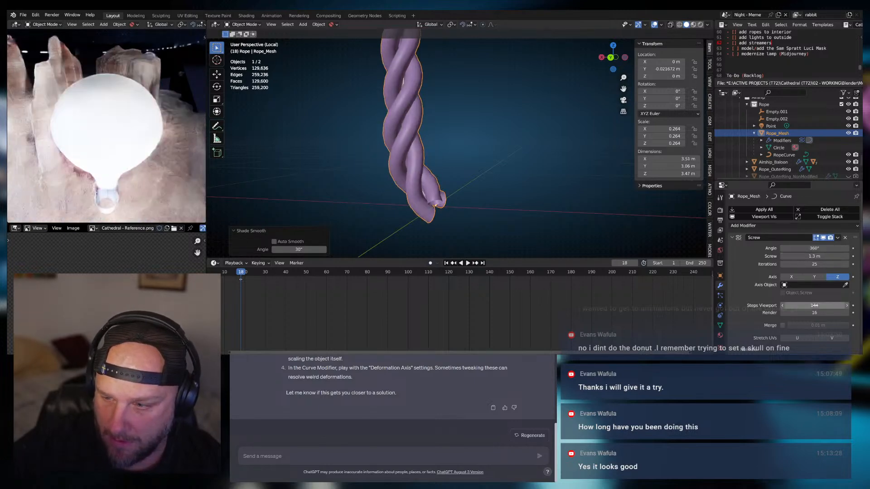
click(814, 305)
text(16)
key(Return)
Inspect the strands at the rope's base, try 11 viewport steps on the Screw modifier, and restore 16
scroll(404, 186, up, 5)
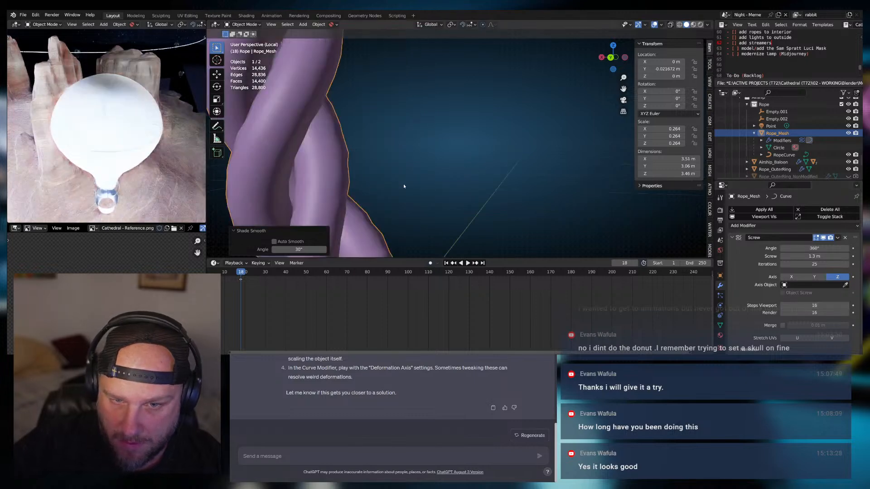
scroll(404, 184, up, 4)
scroll(406, 185, down, 8)
shift+middle_drag(406, 185, 408, 159)
scroll(408, 160, up, 3)
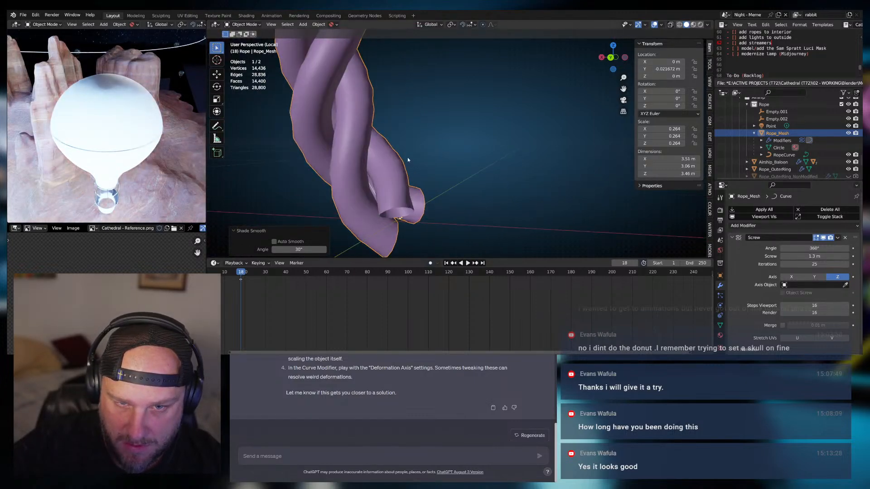
mouse_move(814, 305)
mouse_down()
mouse_move(842, 305)
mouse_move(811, 305)
mouse_up()
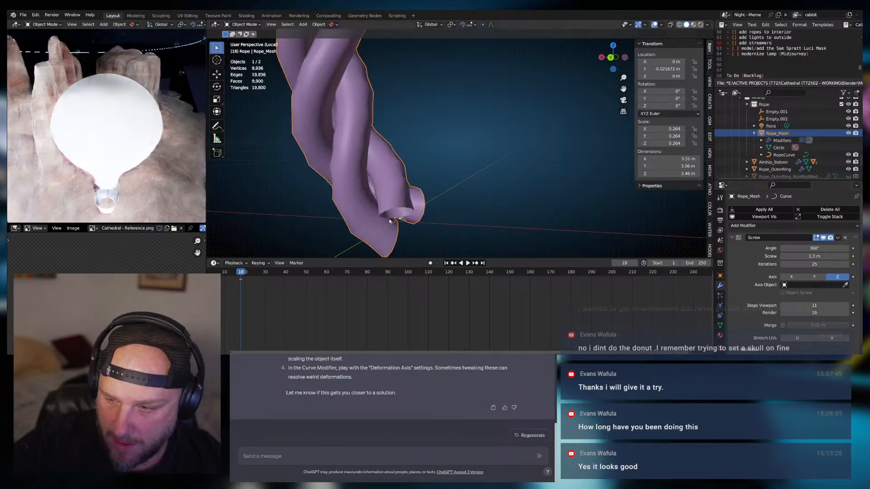
click(810, 306)
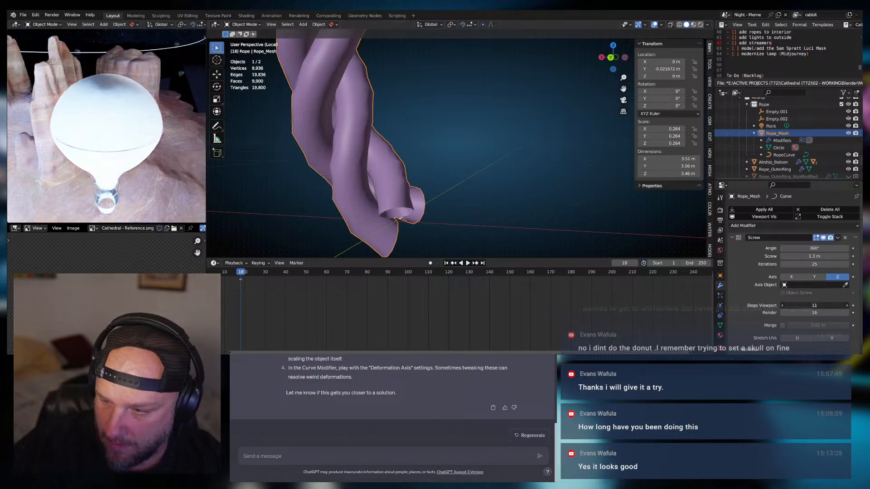
text(16)
key(Return)
Examine the Screw modifier's Normals options and how the twisted rope runs along the whole curve
scroll(739, 341, down, 1)
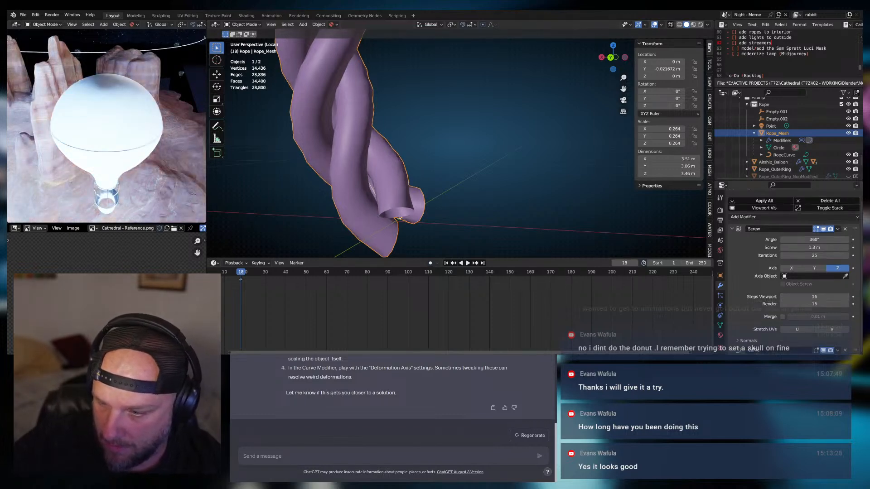
click(739, 340)
scroll(739, 340, down, 2)
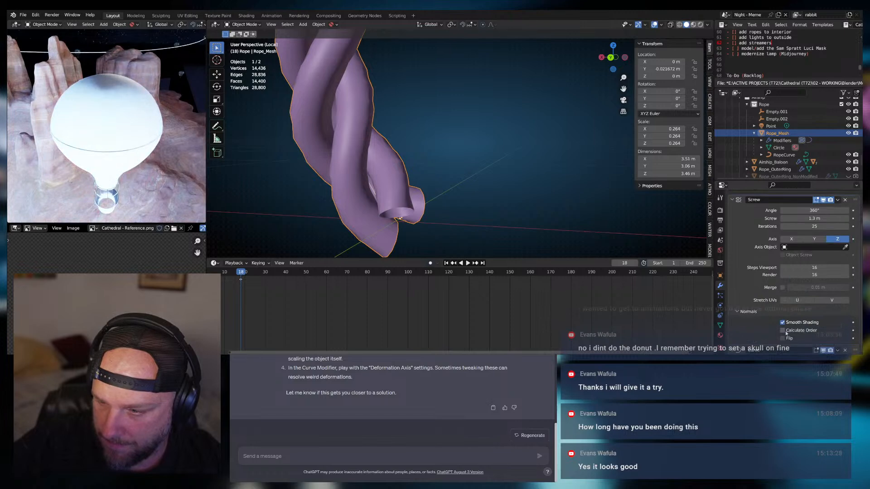
scroll(737, 313, up, 2)
scroll(399, 207, down, 15)
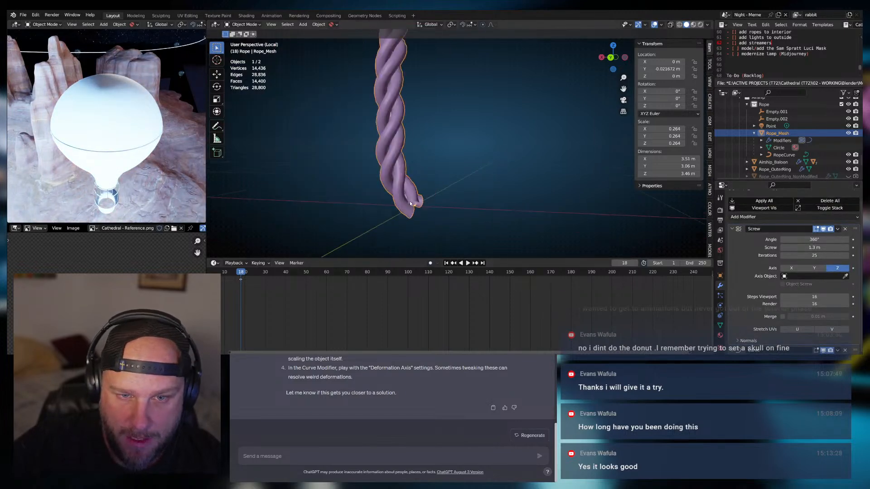
scroll(416, 206, up, 5)
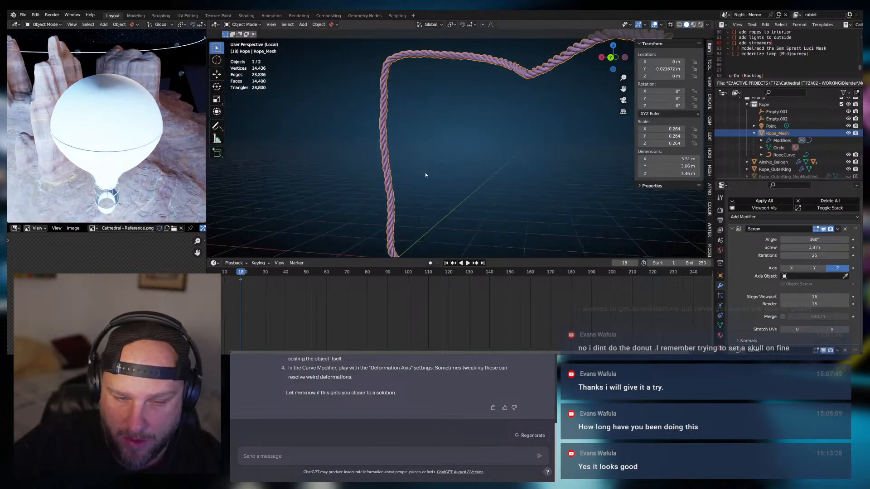
middle_drag(399, 175, 432, 187)
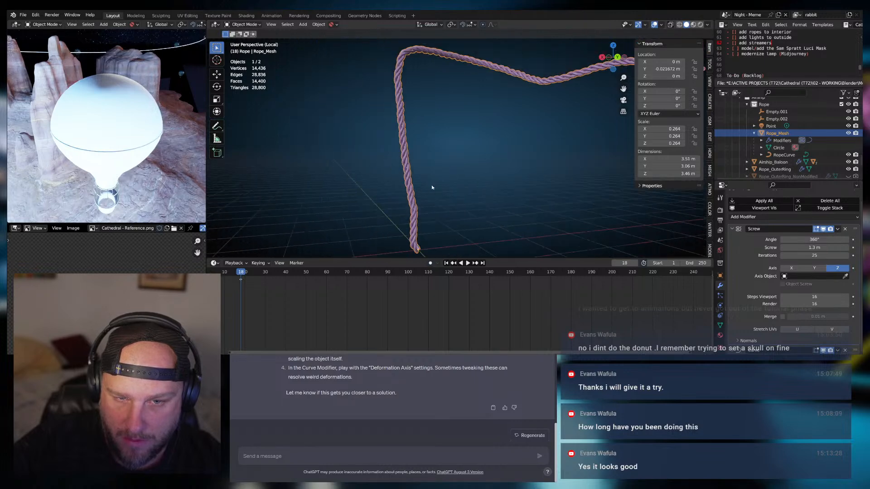
scroll(432, 188, up, 3)
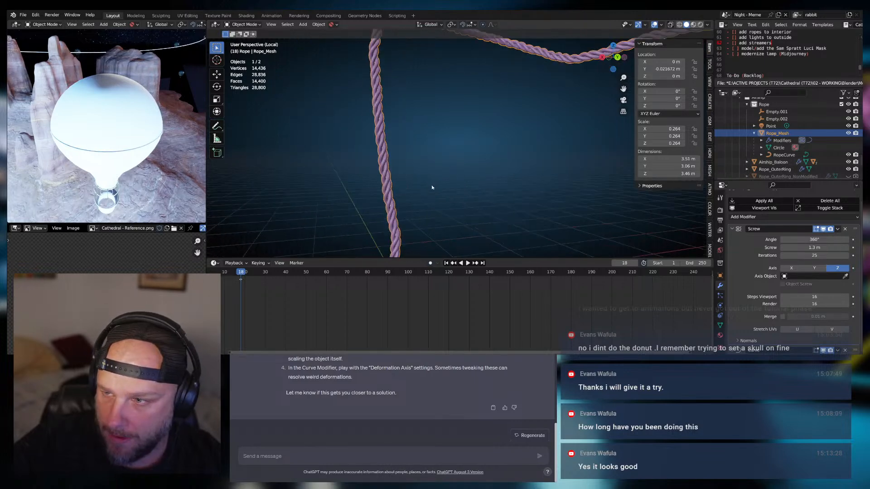
Cancel a trial resize of Rope_Mesh and apply the object's scale
click(784, 155)
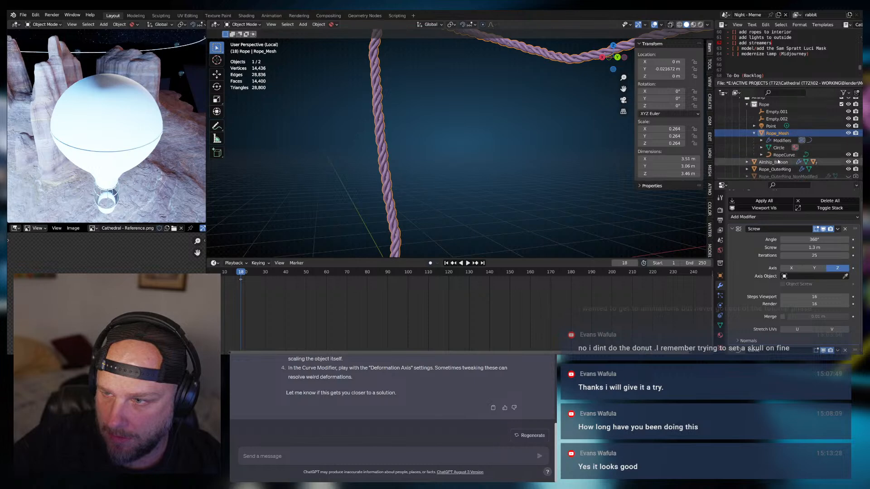
click(781, 134)
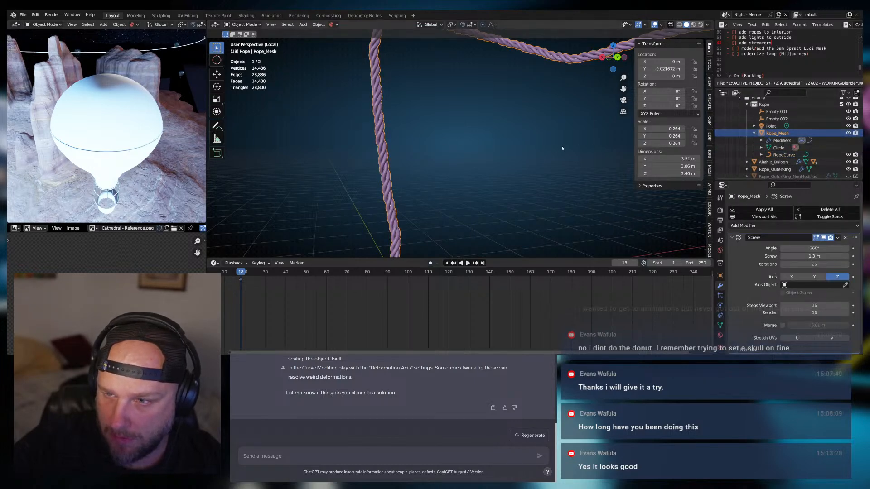
key(s)
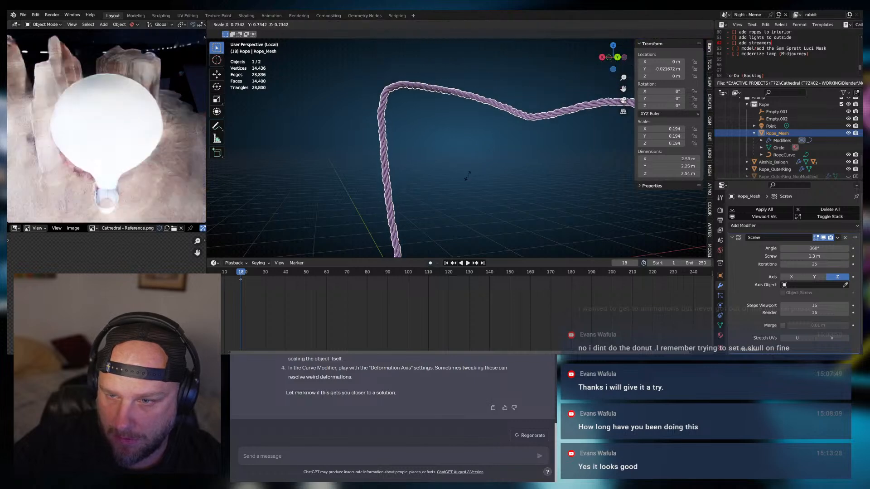
right_click(474, 181)
key(ctrl+a)
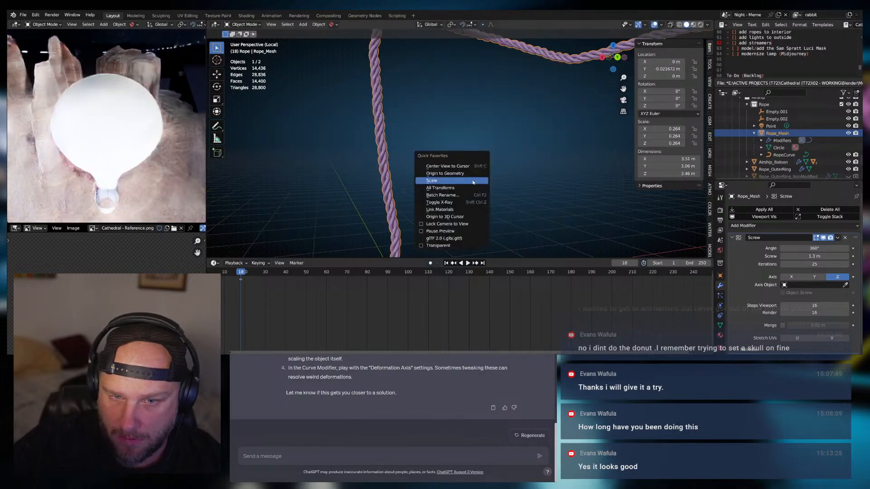
click(470, 182)
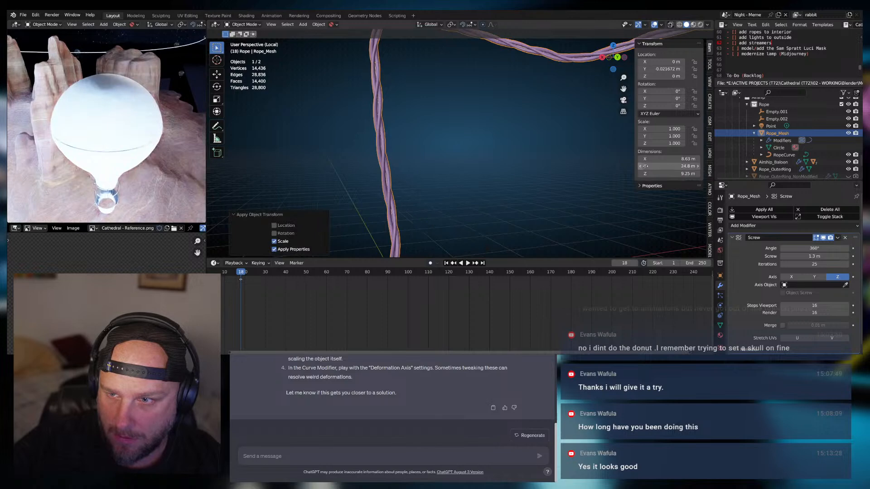
Tighten the rope's twist by setting the Screw modifier's screw distance to 0.34 m, and deselect the rope
shift+middle_drag(446, 208, 485, 148)
scroll(485, 184, down, 1)
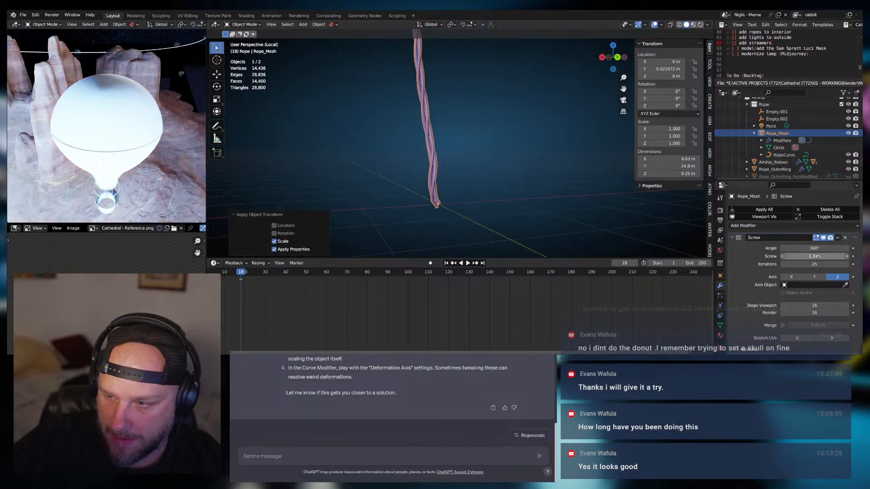
drag(814, 256, 798, 256)
scroll(454, 169, down, 1)
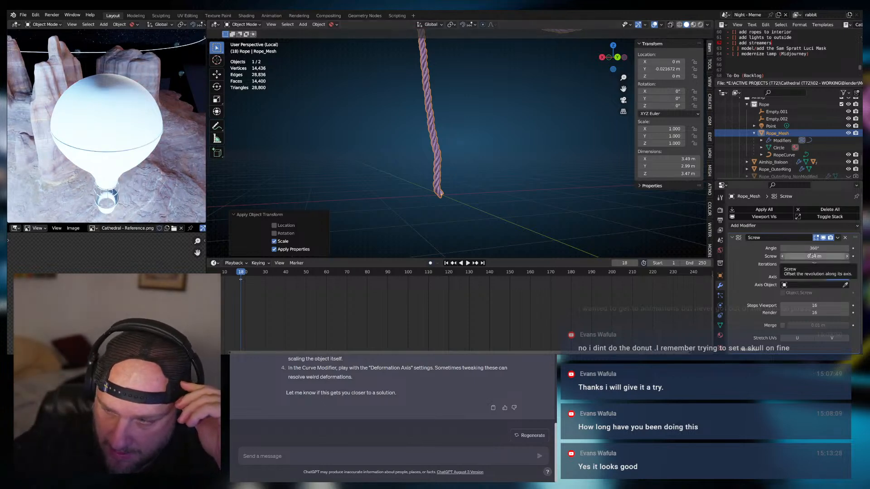
click(539, 175)
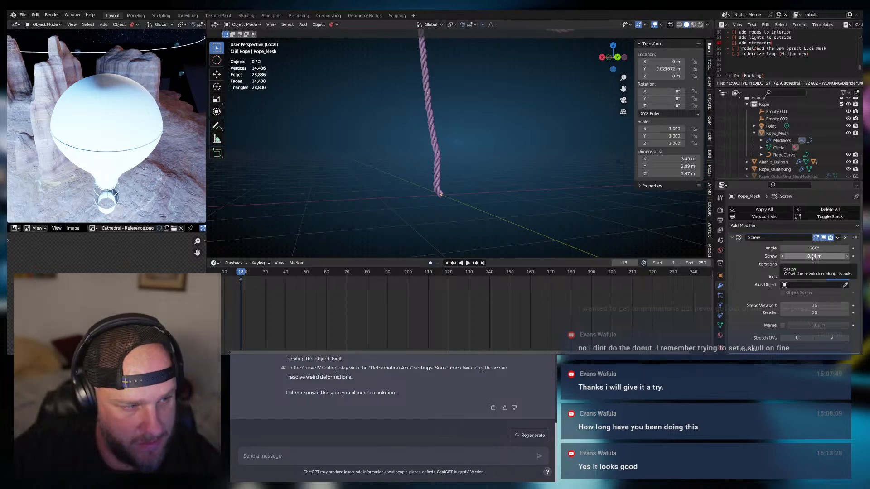
Reduce the Screw modifier's screw distance to 0.14 m
click(814, 257)
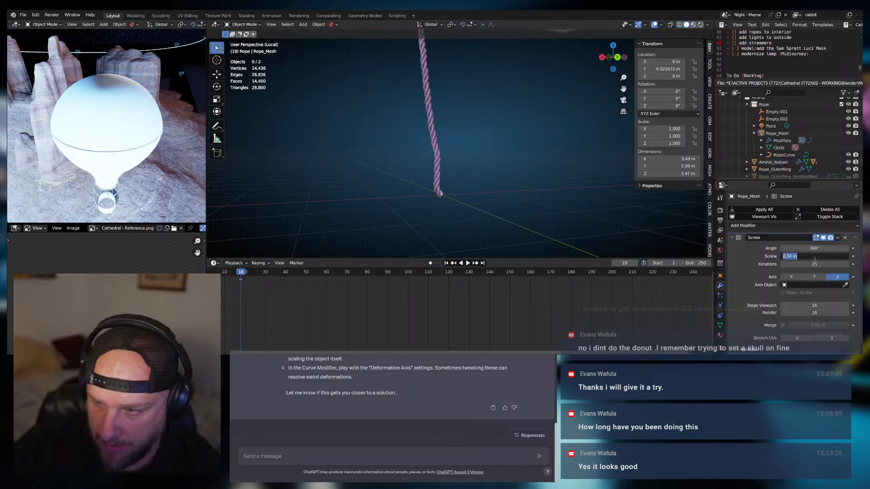
key(Return)
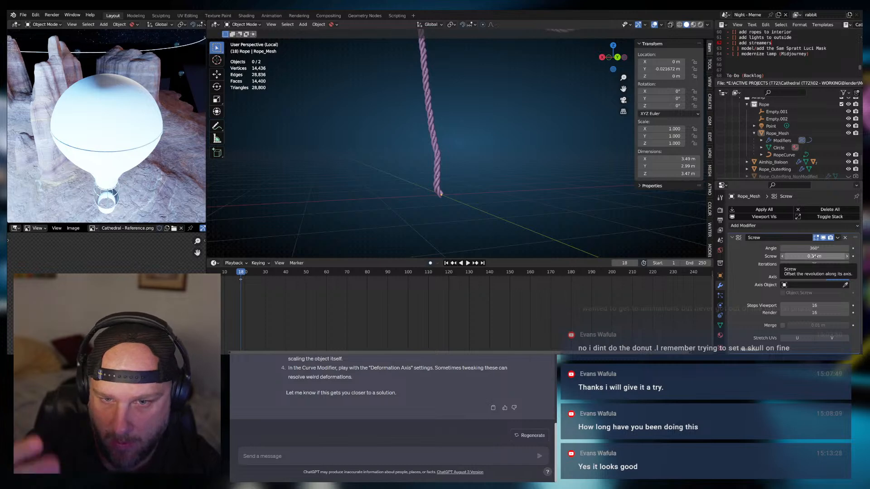
mouse_move(814, 256)
mouse_down()
mouse_move(829, 256)
mouse_move(795, 256)
mouse_move(804, 256)
mouse_up()
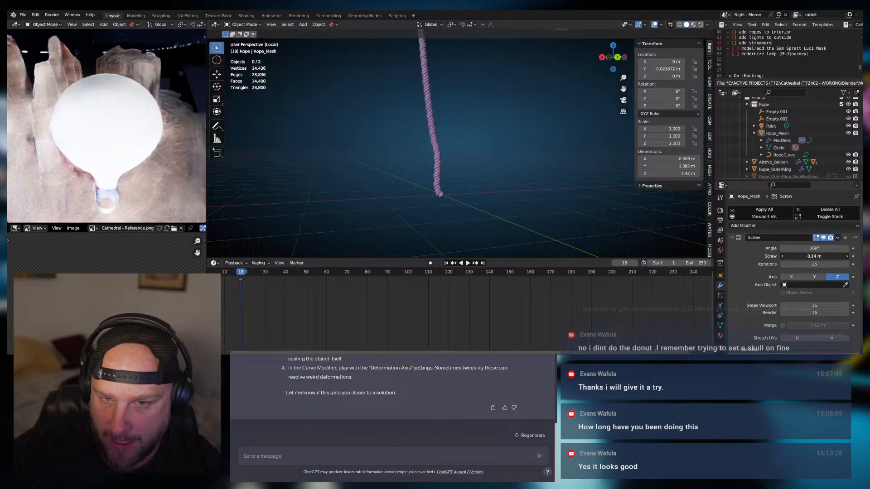
click(810, 257)
key(Return)
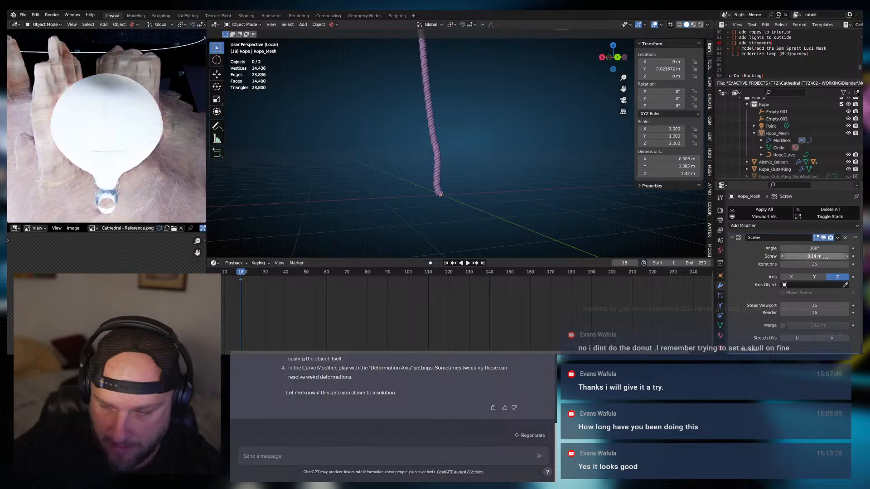
Set the screw distance to 0.31 m, compare the rope's end with RopeCurve, and reselect Rope_Mesh
drag(792, 256, 816, 256)
scroll(482, 123, down, 3)
middle_drag(491, 120, 540, 167)
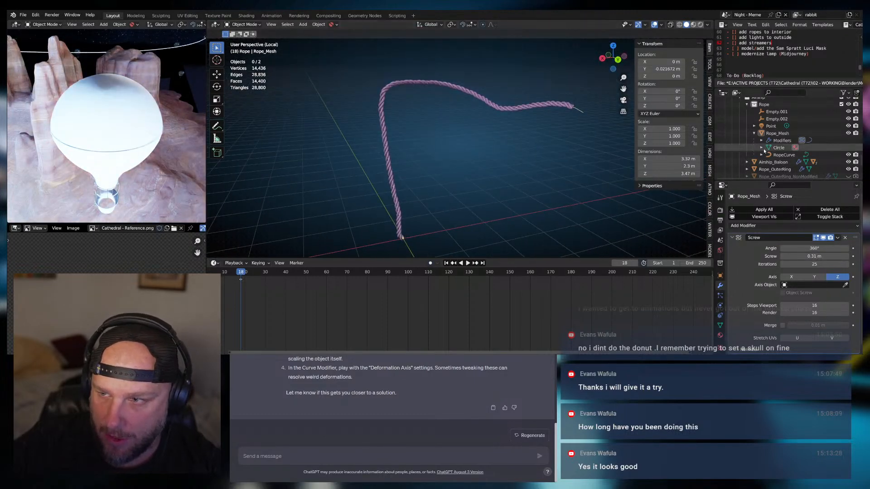
click(781, 155)
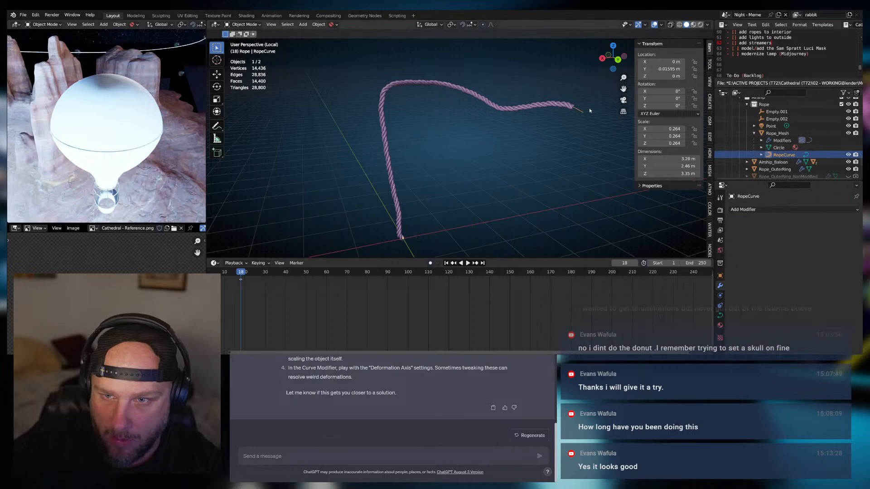
click(561, 107)
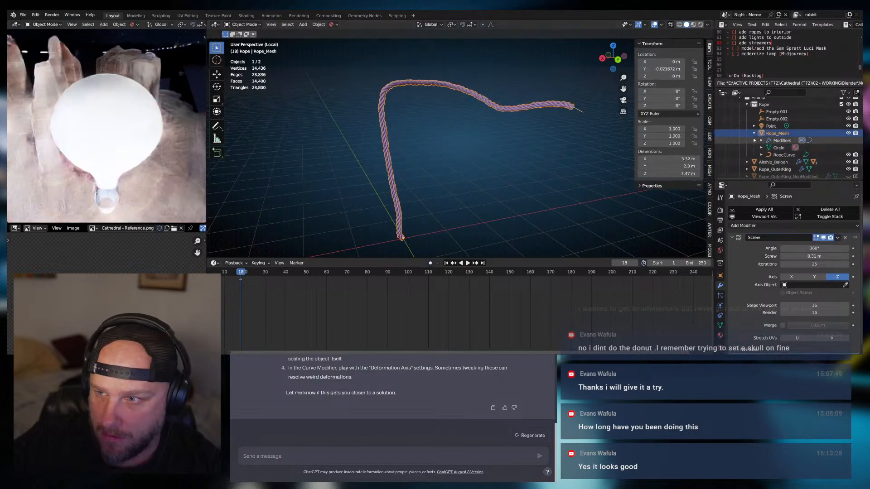
Select RopeCurve and examine its control points and its curve shape and deform settings
click(781, 154)
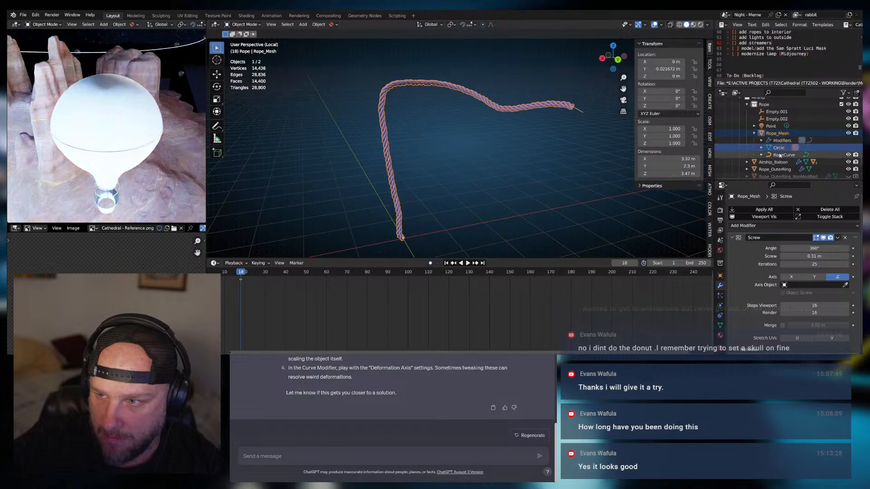
key(Tab)
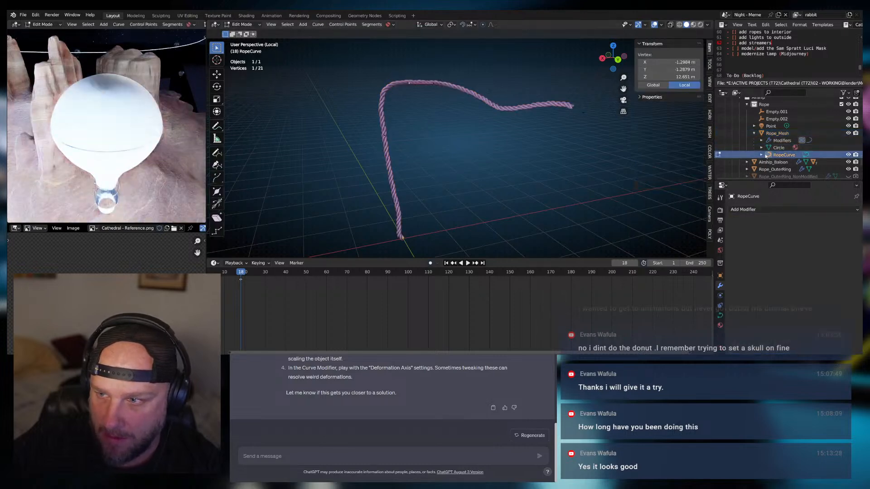
key(Tab)
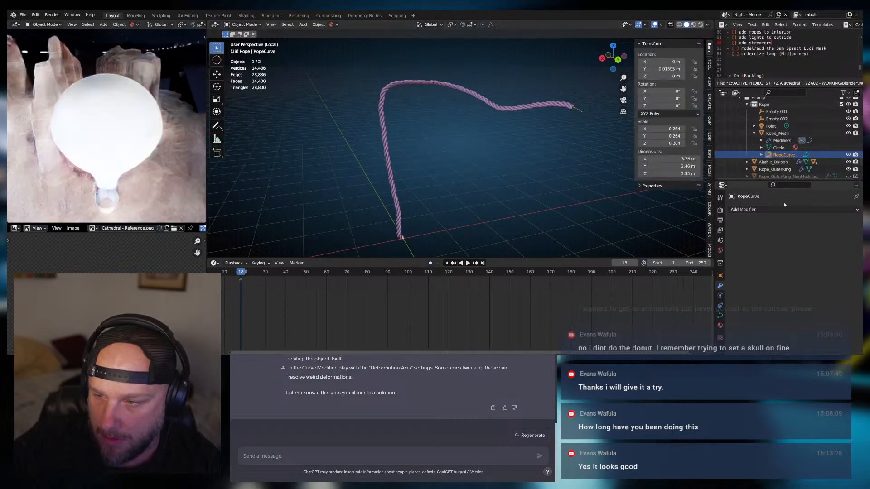
click(719, 315)
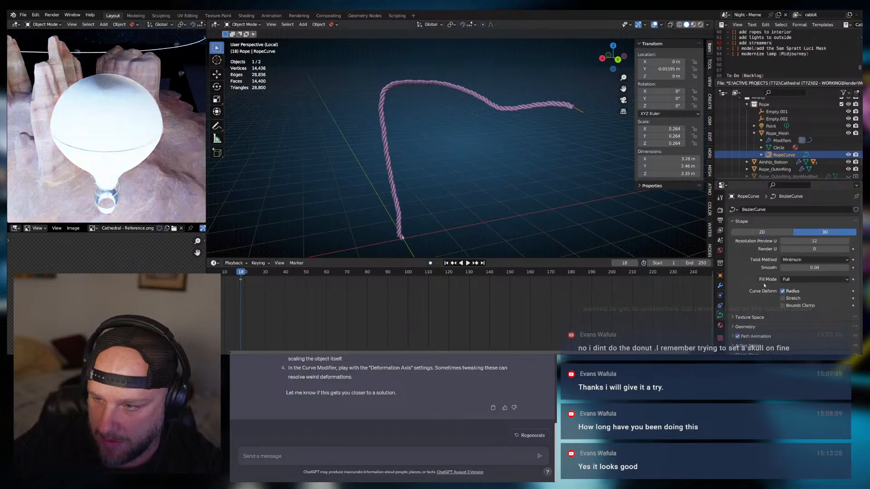
scroll(739, 307, down, 2)
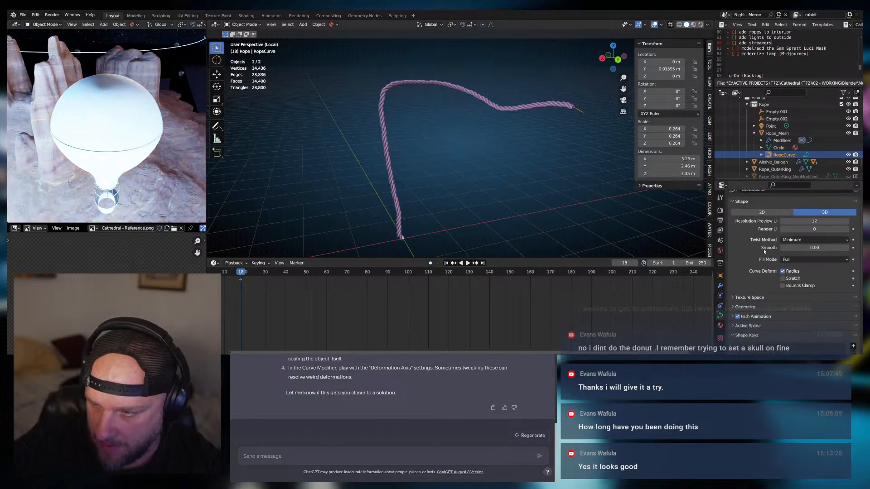
scroll(765, 252, up, 1)
scroll(765, 263, up, 1)
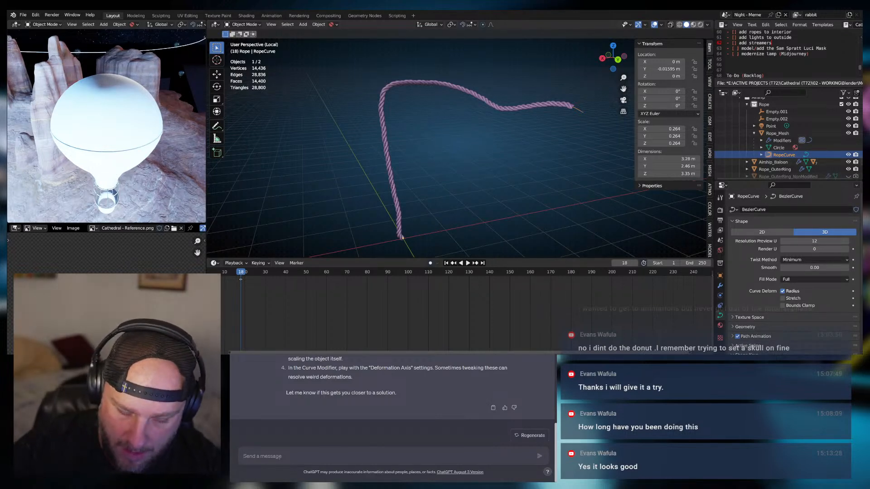
In ChatGPT, report that the distortion is solved: the Screw modifier's offset is in metres, so resizing the mesh deforms the modifier
text(I think we have)
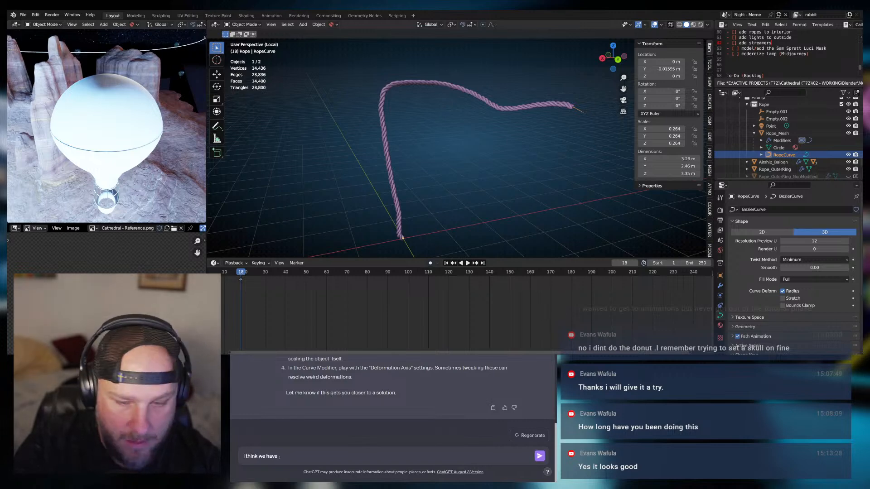
text( it solv)
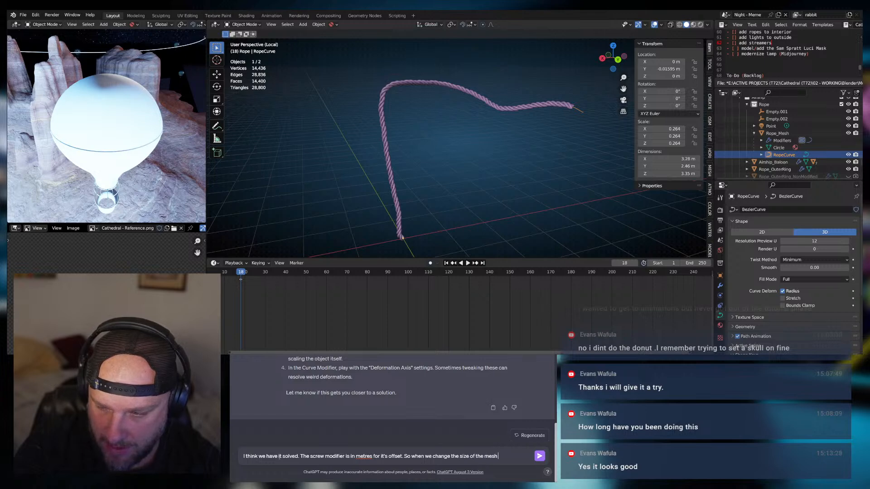
text(plying the modifier too it deforms the modifier)
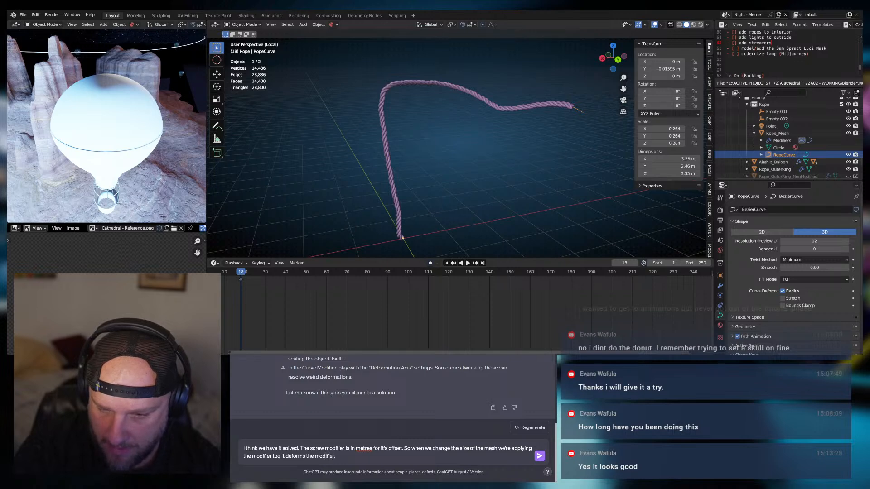
key(Return)
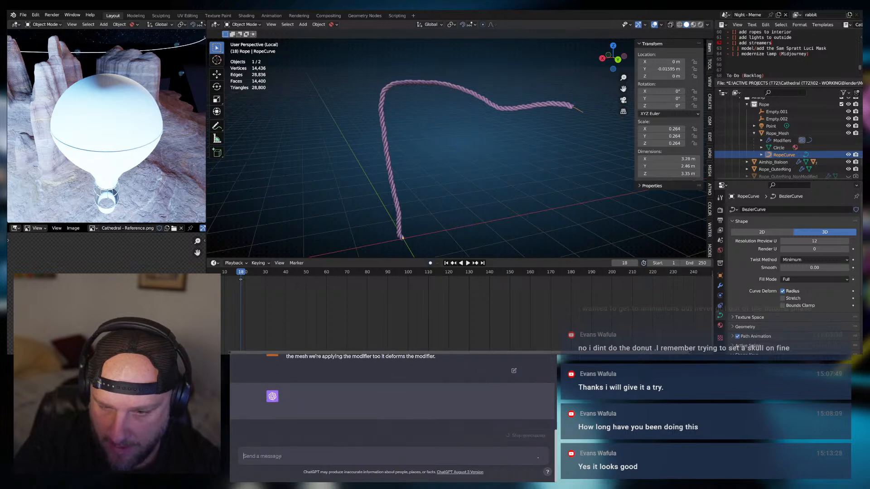
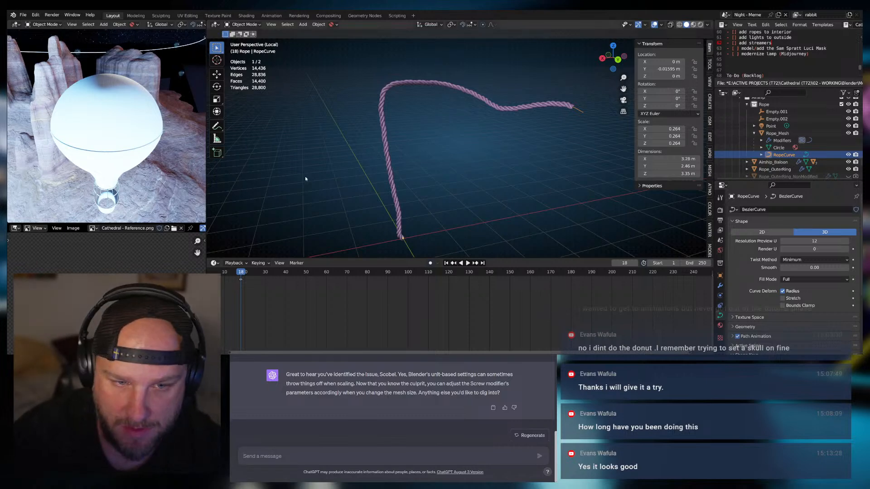
Deselect the curve and ask ChatGPT whether a setting makes curve vertices show up in front of a mesh
click(448, 203)
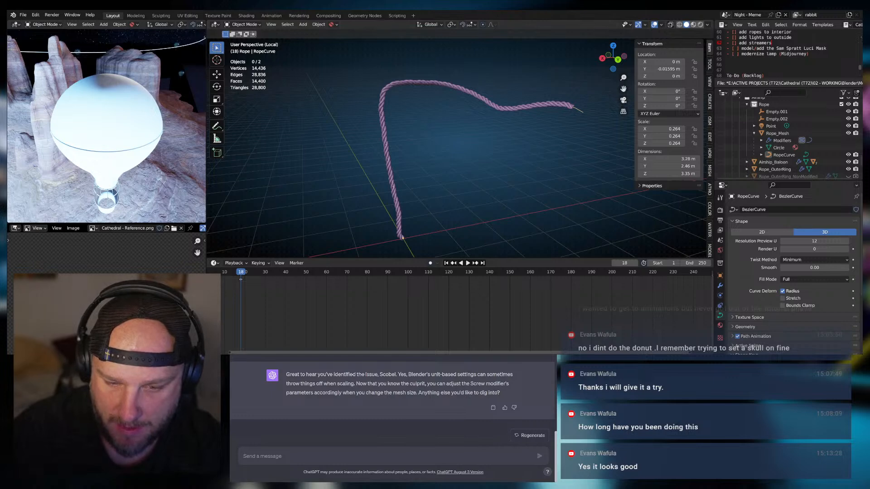
text(is there a setting to have the curve vertices show up in front of a mesh?)
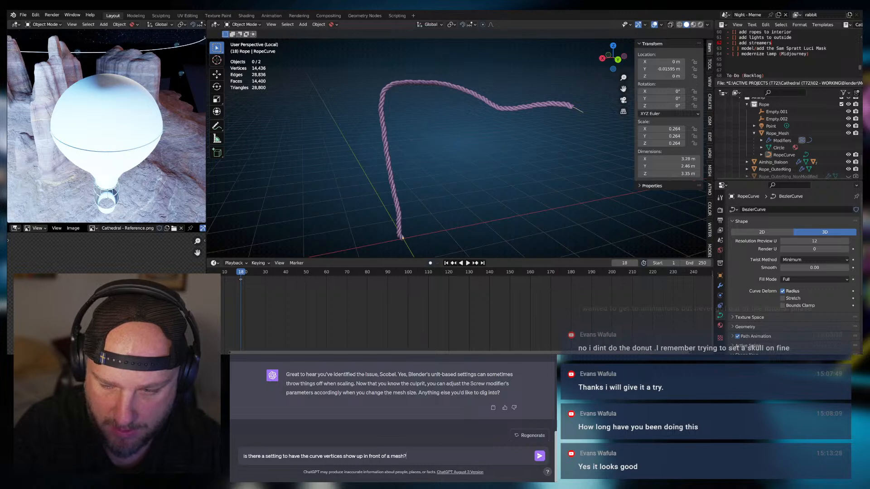
key(Return)
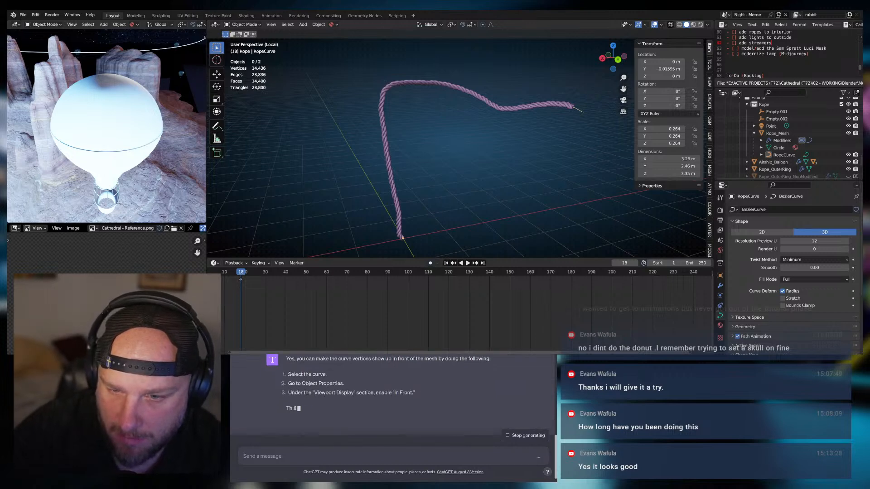
Enable In Front in RopeCurve's viewport display settings
click(720, 275)
scroll(752, 290, down, 5)
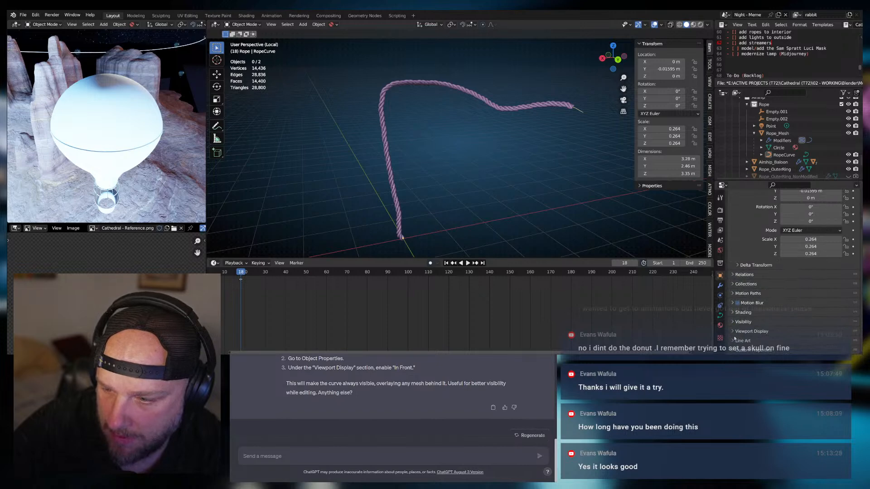
click(735, 332)
scroll(761, 328, down, 4)
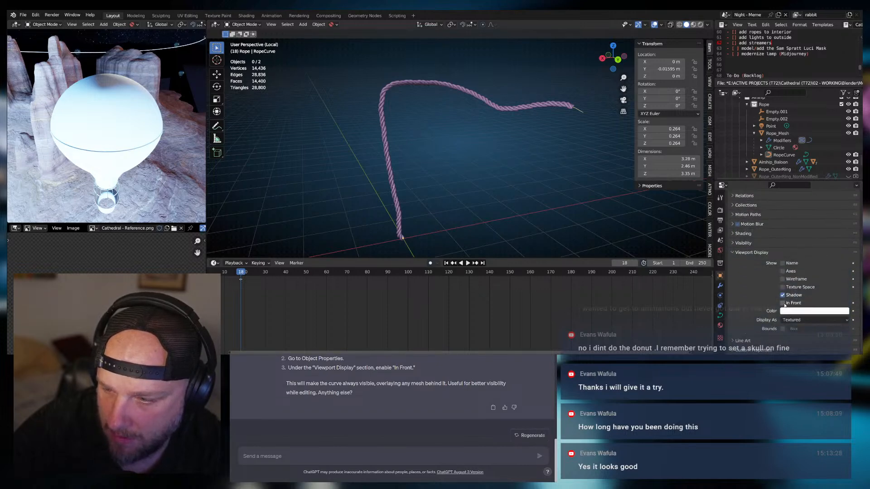
click(782, 303)
Delete the five upper control points of RopeCurve in Edit Mode, keeping only the two nearest the base
key(Tab)
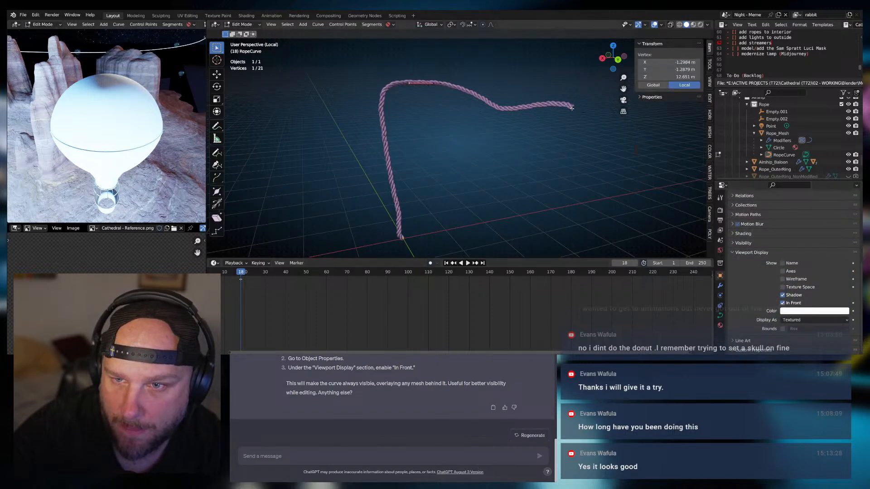
middle_drag(574, 116, 595, 123)
scroll(510, 137, up, 2)
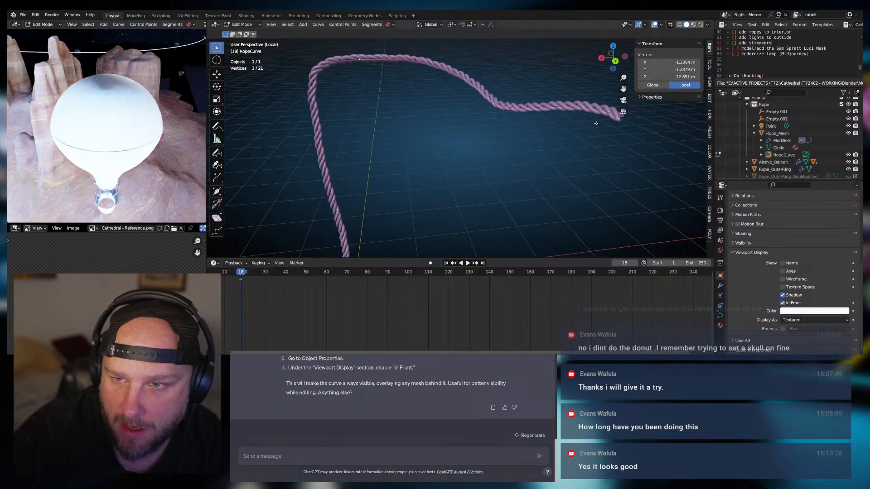
click(622, 120)
scroll(543, 157, down, 3)
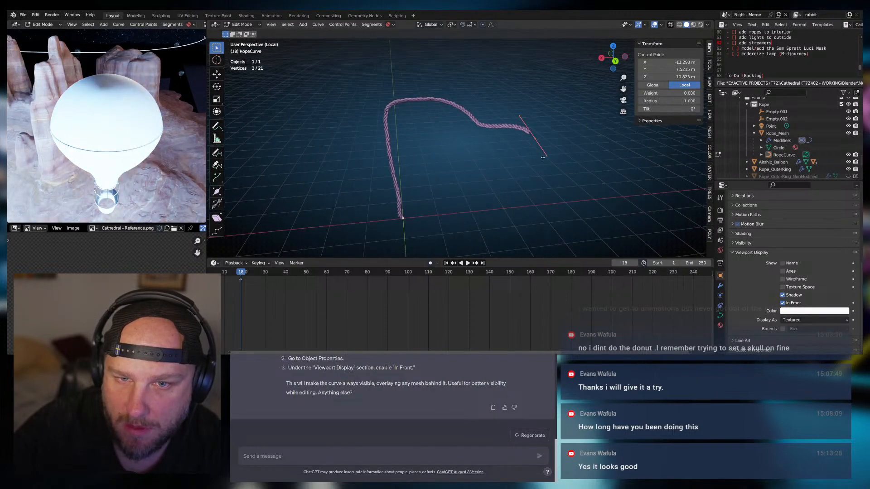
drag(573, 172, 336, 85)
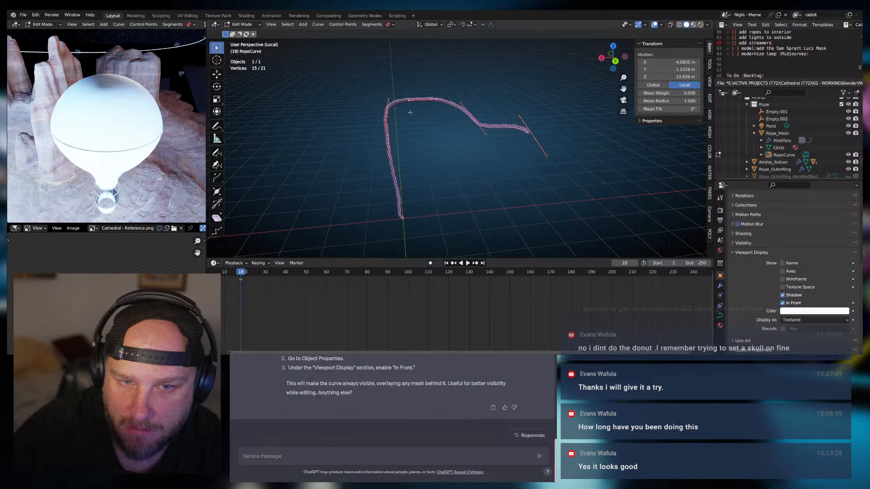
key(x)
click(391, 113)
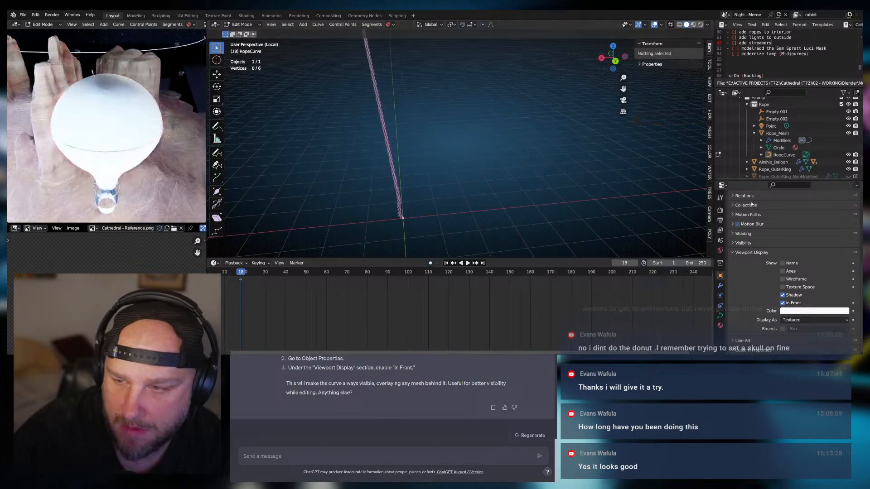
Return to Object Mode and set the iterations of Rope_Mesh's Screw modifier to 5
key(Tab)
click(395, 186)
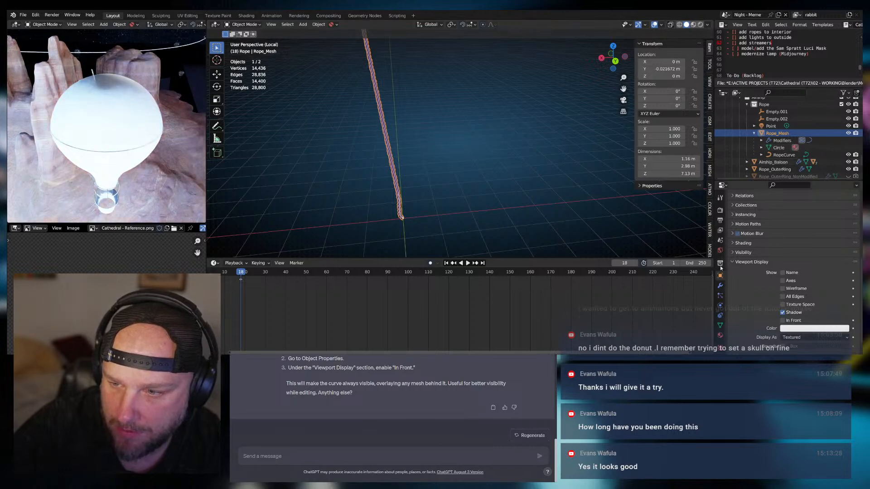
click(720, 287)
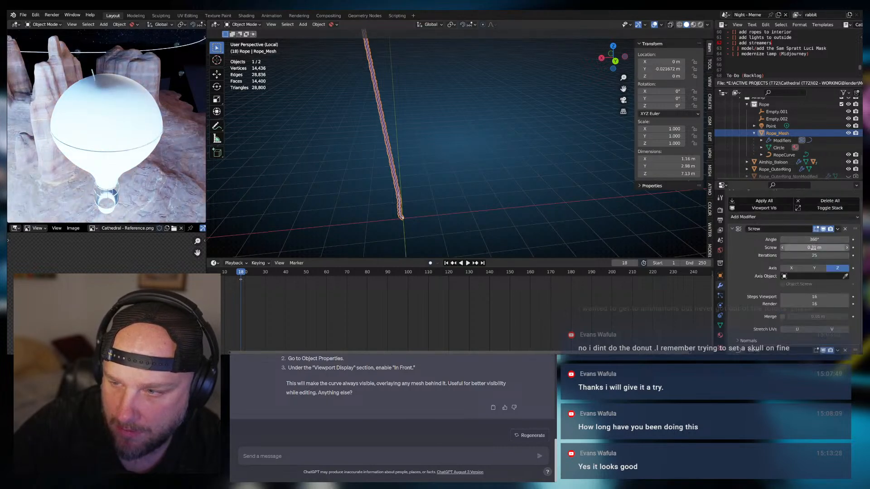
click(814, 255)
text(5)
key(Return)
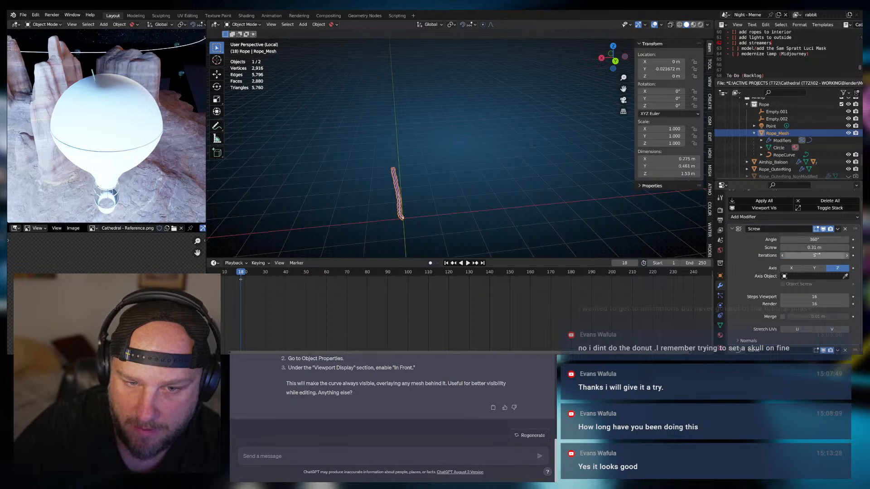
Level the handle of RopeCurve's base control point by scaling it to 0 along Z in Edit Mode
scroll(473, 226, up, 4)
scroll(435, 137, up, 2)
shift+middle_drag(408, 189, 464, 185)
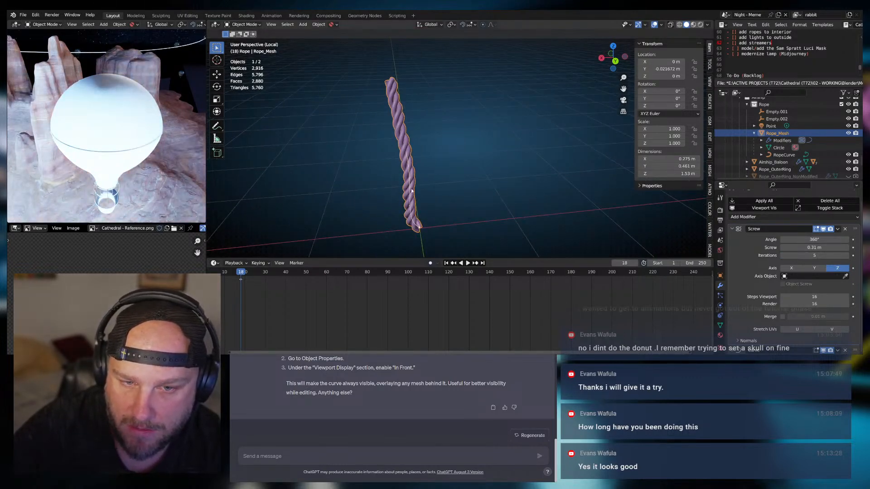
click(772, 155)
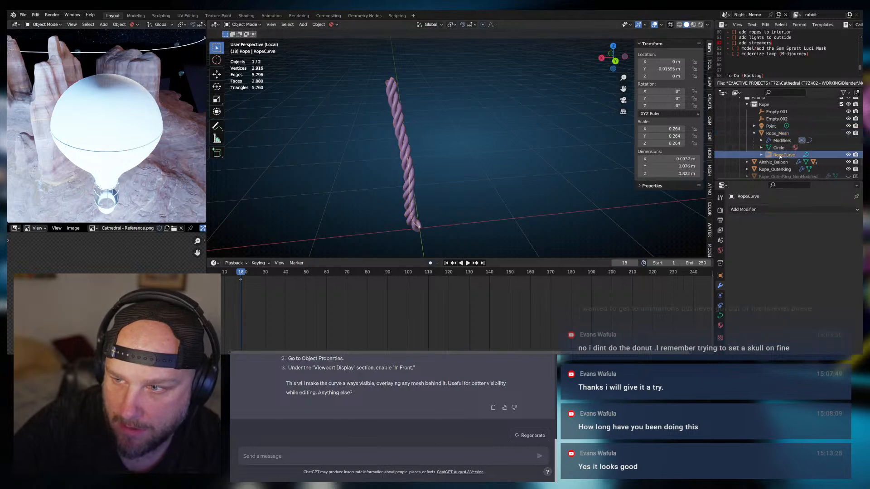
key(Tab)
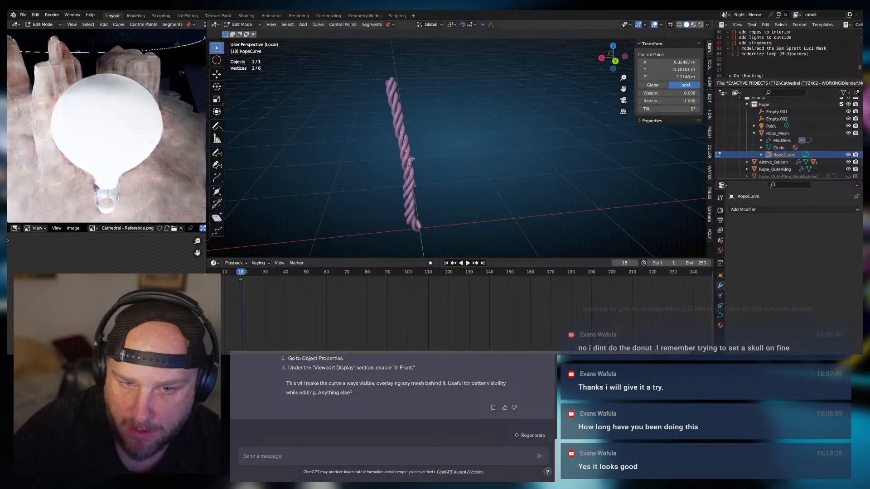
click(419, 228)
click(441, 237)
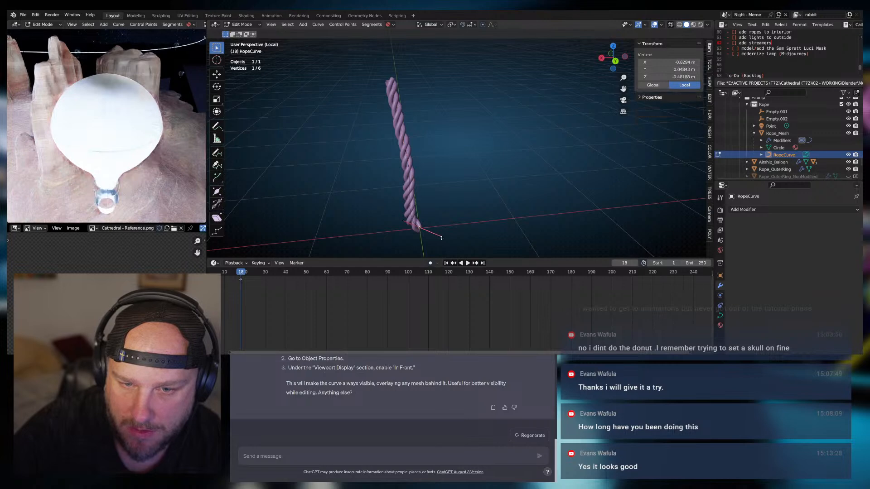
key(g)
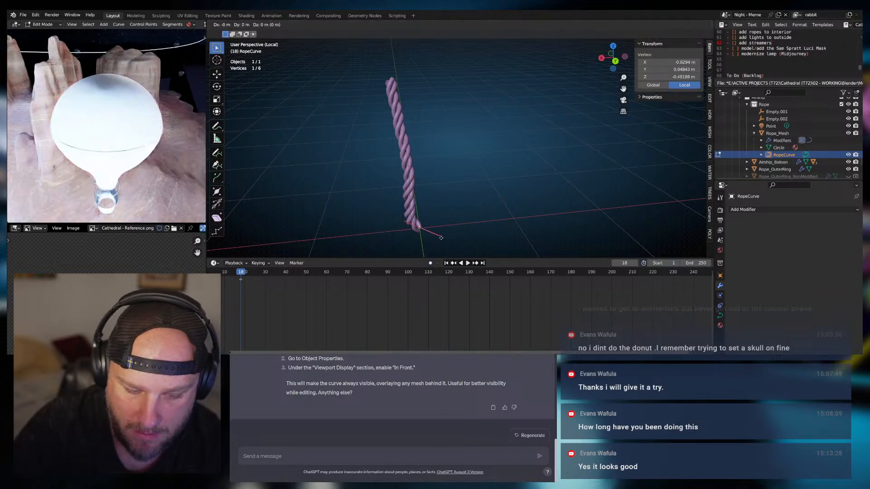
key(Escape)
key(s)
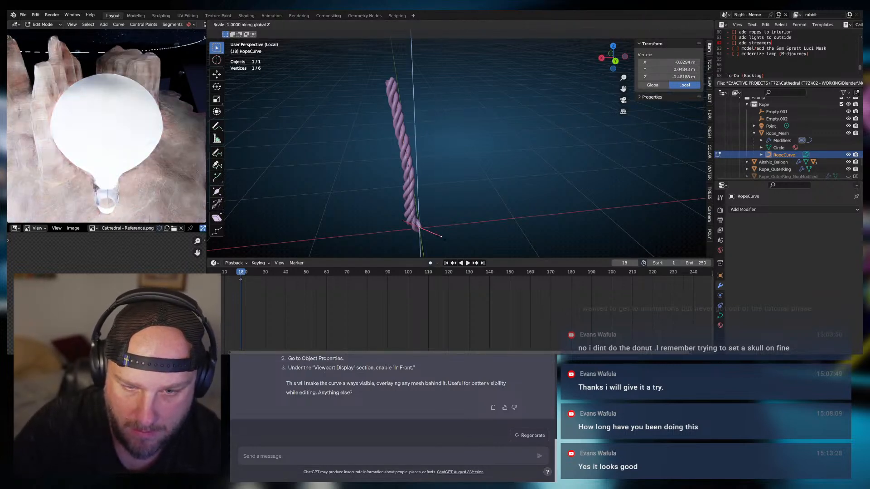
key(z)
key(0)
key(Return)
Try shifting RopeCurve's base control point along Y, and reset its Y coordinate to 0 m
scroll(423, 225, up, 2)
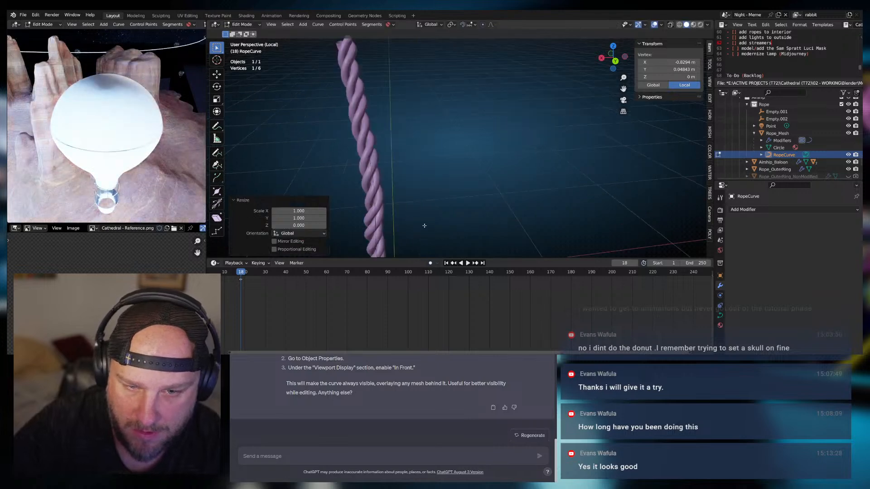
shift+middle_drag(423, 226, 368, 174)
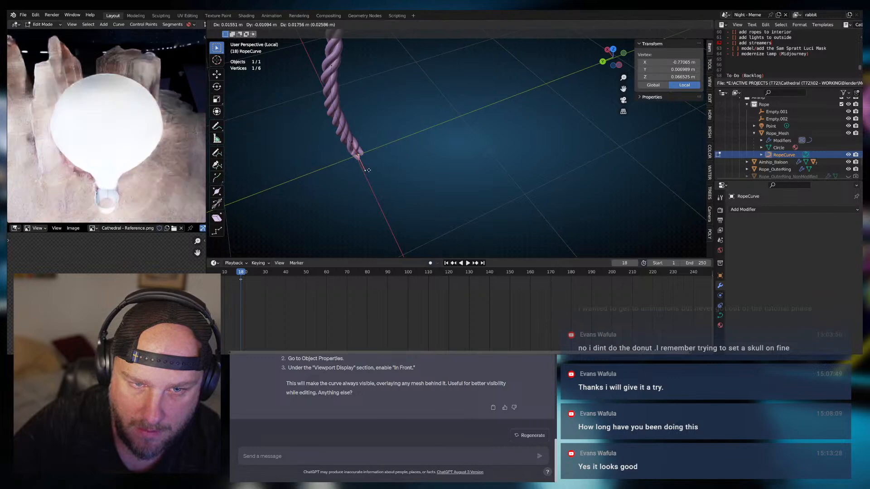
click(361, 157)
key(g)
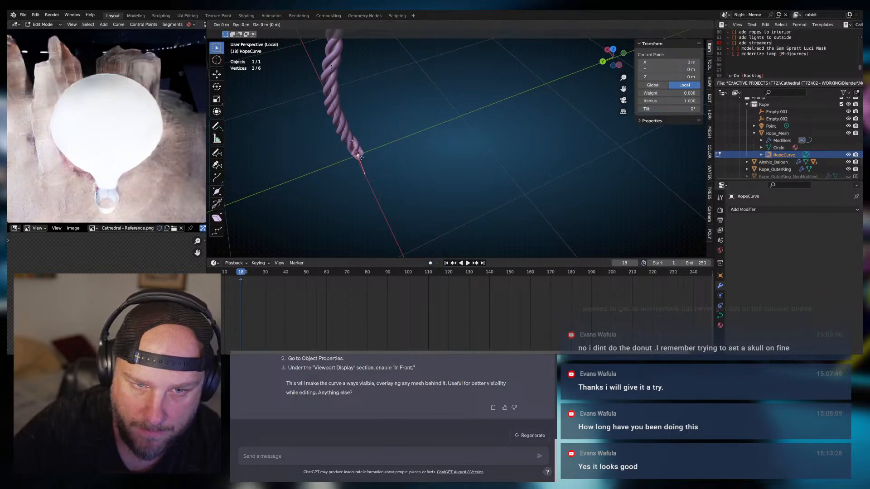
key(y)
click(359, 156)
click(681, 71)
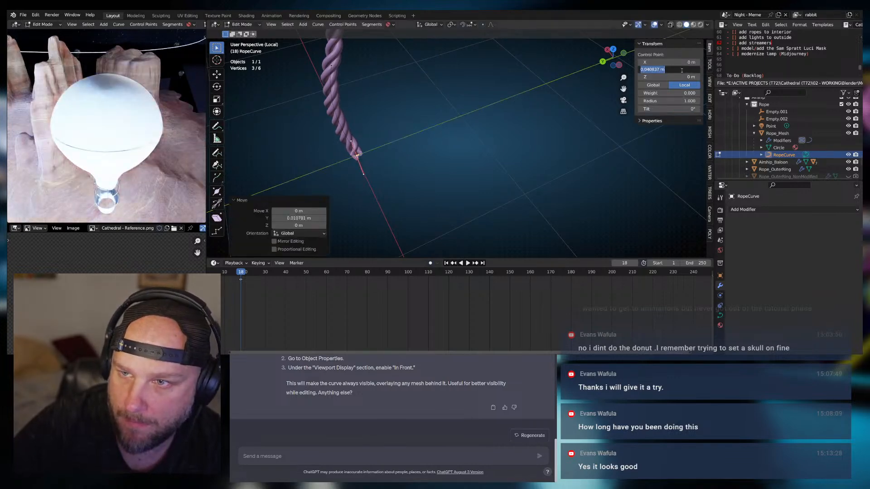
text(0)
key(Return)
Move RopeCurve's base control point along Y to about 0.06 m, closer to the centre of the rope
middle_drag(388, 159, 402, 187)
key(g)
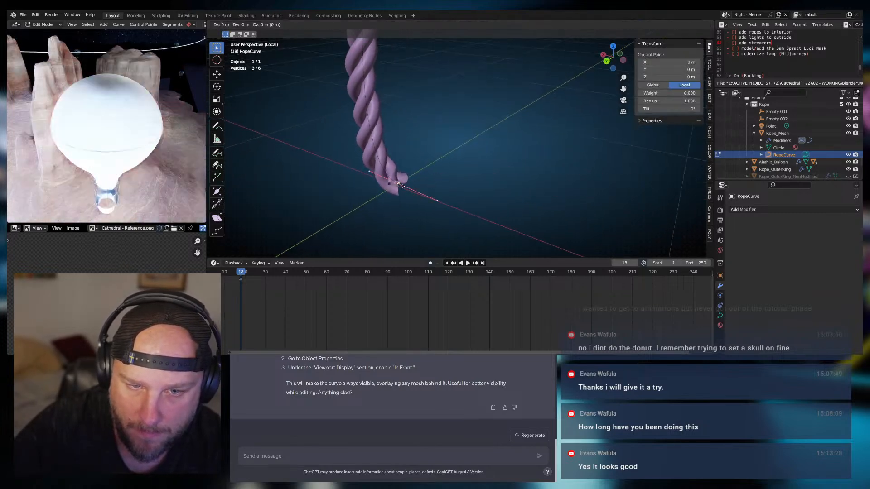
click(399, 185)
mouse_move(398, 185)
middle_down()
mouse_move(388, 193)
mouse_move(412, 192)
middle_up()
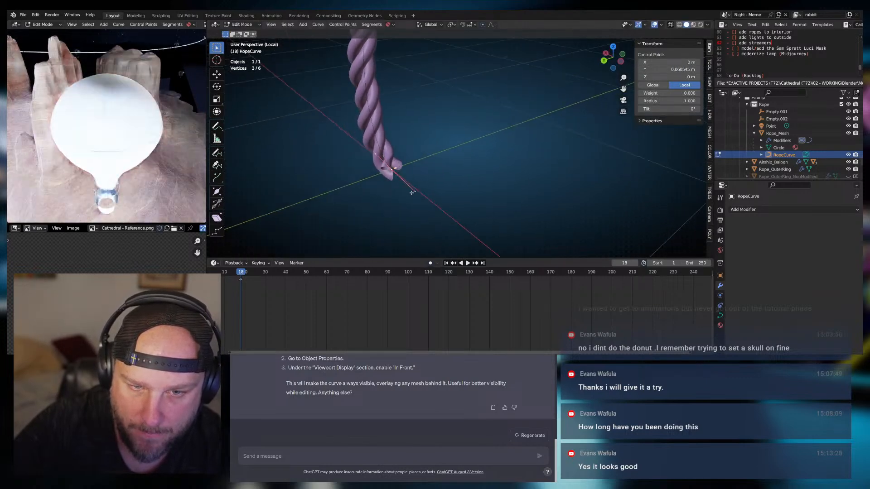
Move the outer handle of RopeCurve's base control point downward along Z to about -0.95 m
click(412, 193)
key(g)
click(414, 192)
key(g)
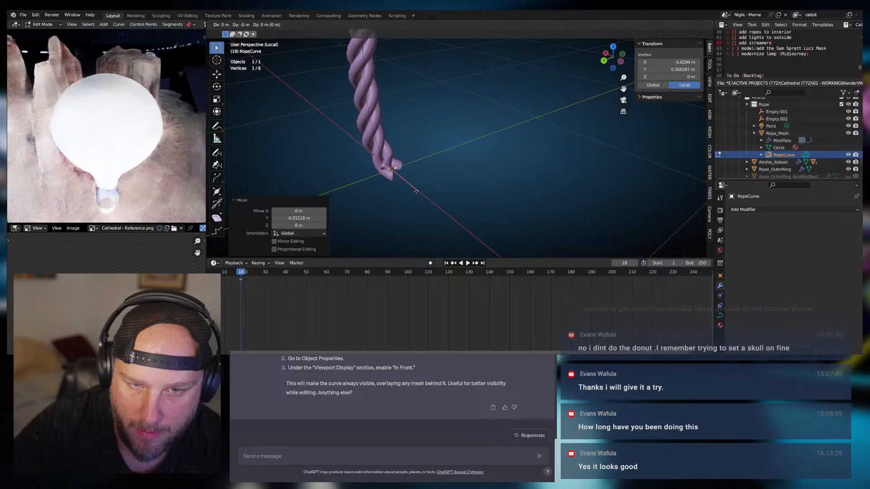
key(z)
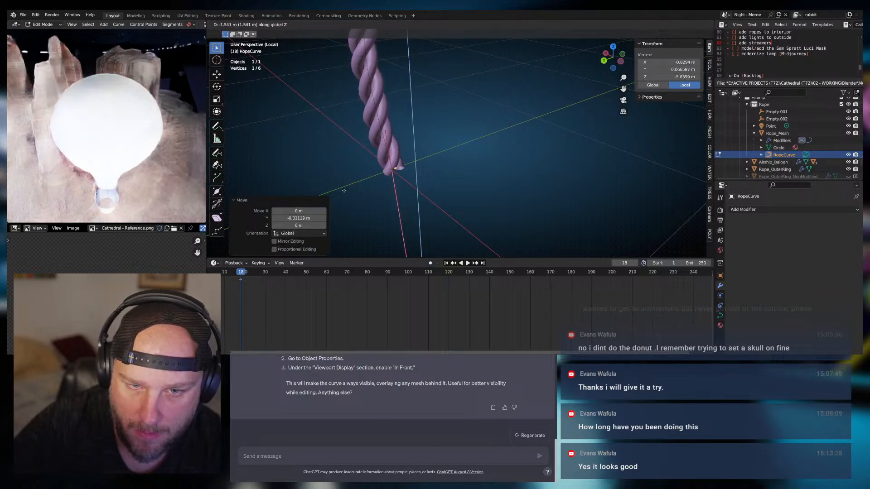
click(345, 190)
key(g)
key(z)
click(346, 190)
middle_drag(388, 196, 489, 163)
scroll(489, 168, up, 2)
scroll(490, 177, down, 8)
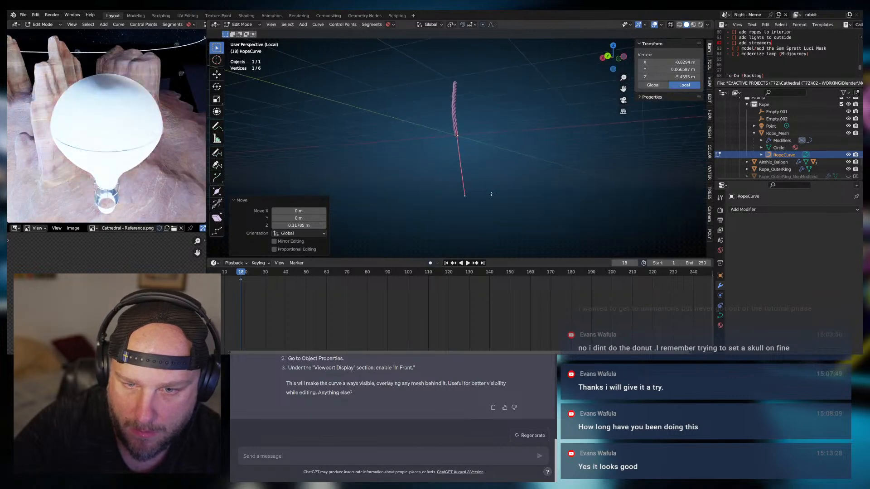
key(g)
key(z)
click(480, 141)
Shift the lowered base handle along Y to about 1.51 m and along X to about 0.46 m
key(g)
key(y)
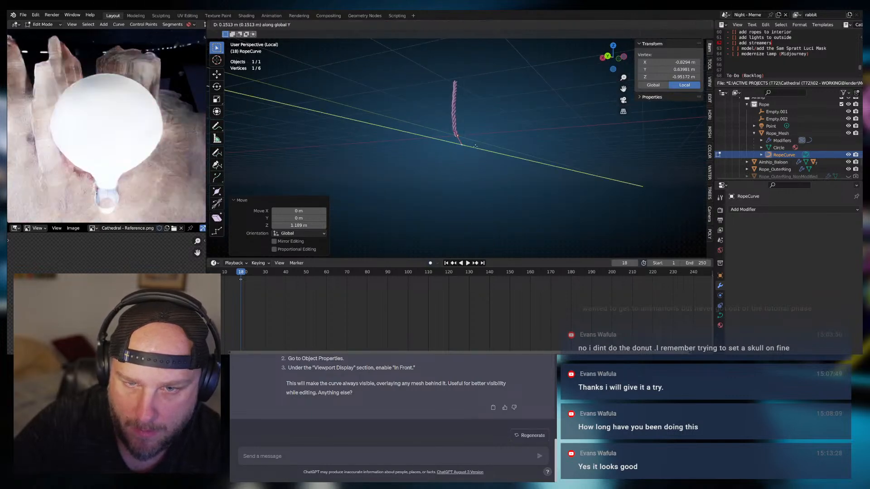
click(476, 145)
middle_drag(476, 146, 426, 171)
key(g)
key(x)
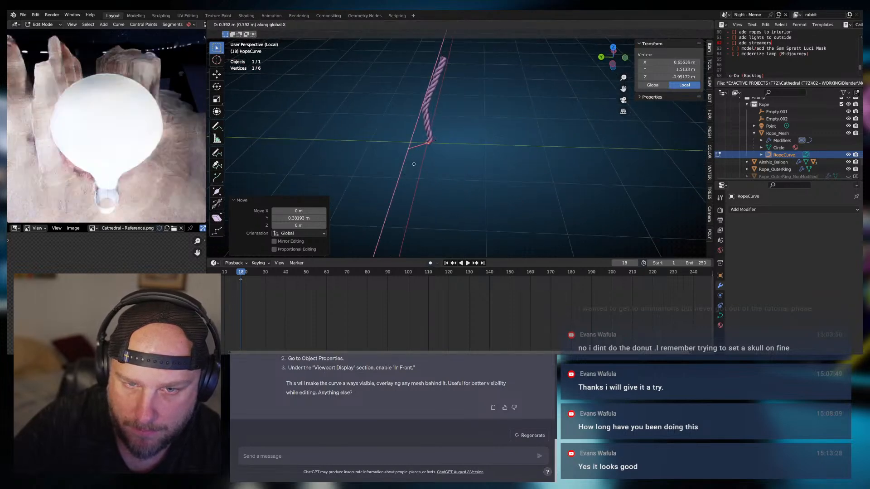
click(411, 164)
Align the lower base handle under the curve's base in top view, at about X 0 m and Y 0.076 m
key(KP_7)
scroll(466, 83, up, 3)
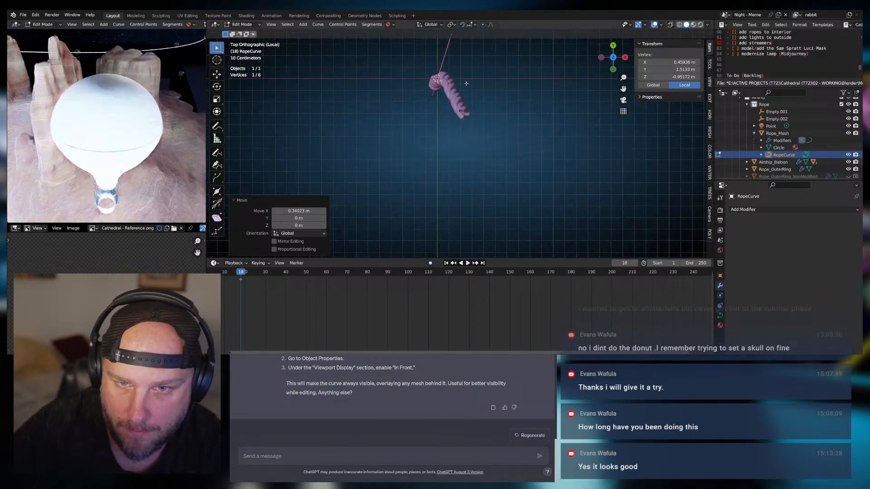
key(g)
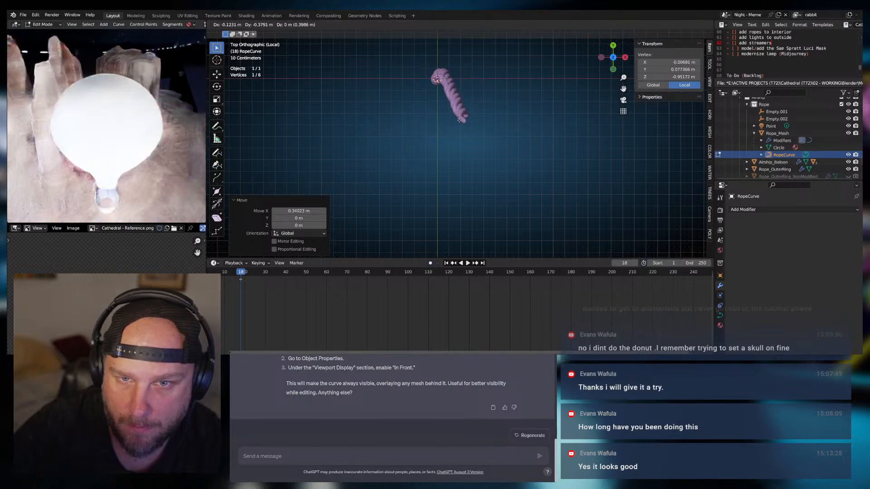
click(459, 120)
Align the base control point's upper handle over the base in top view, at about X -0.003 m and Y 0.059 m
middle_drag(459, 120, 455, 144)
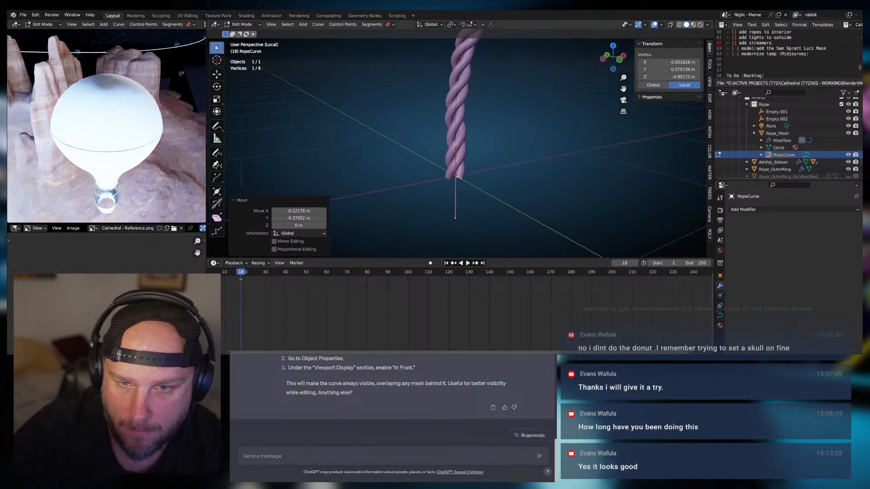
click(455, 143)
key(KP_7)
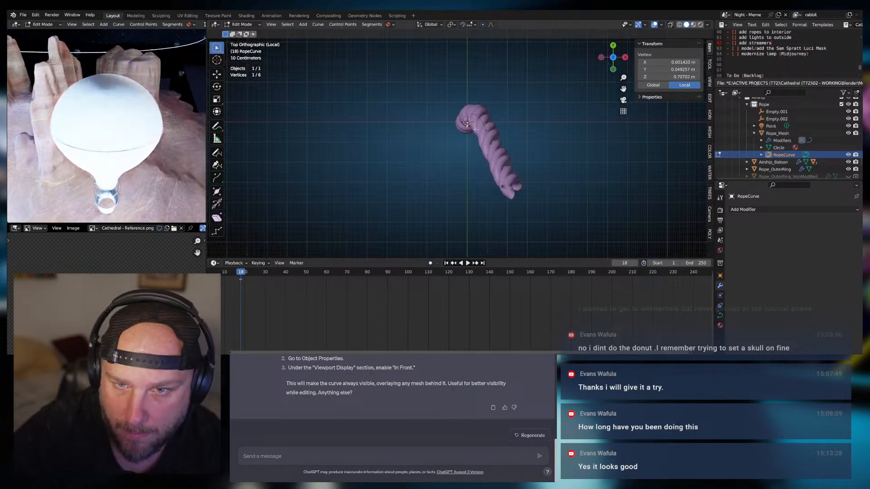
key(g)
click(487, 130)
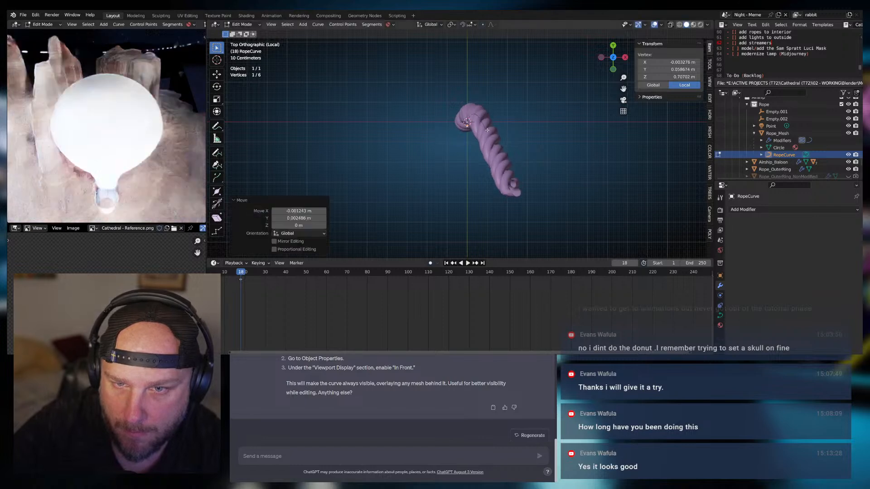
Align RopeCurve's upper control point and its handle over the base in top view, at about X 0.006 m and Y 0.06 m
click(489, 132)
key(g)
click(469, 122)
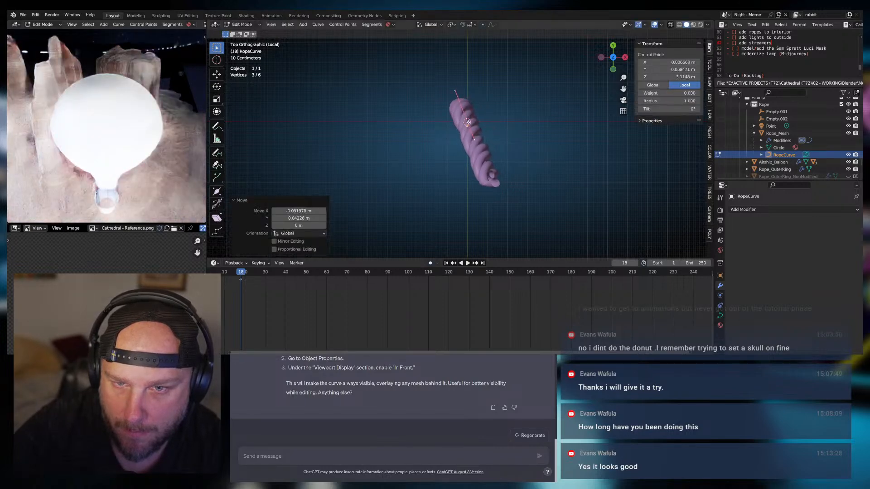
click(455, 90)
key(g)
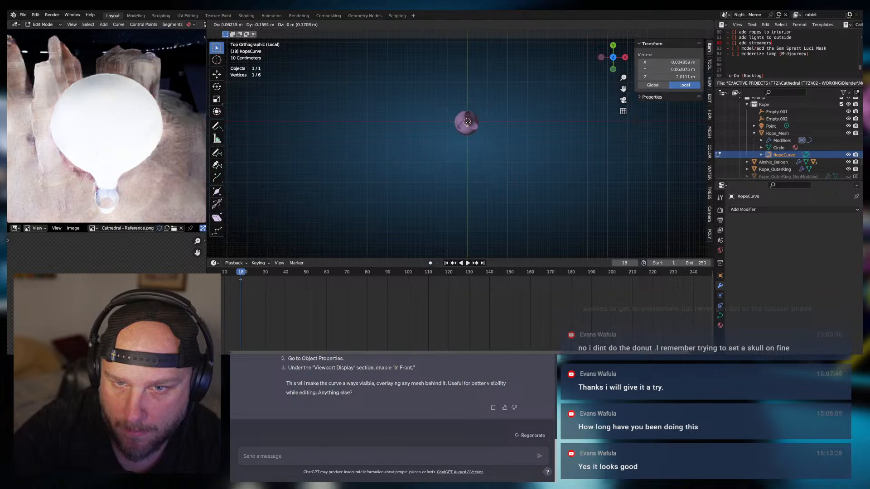
click(467, 122)
middle_drag(467, 123, 482, 144)
click(482, 144)
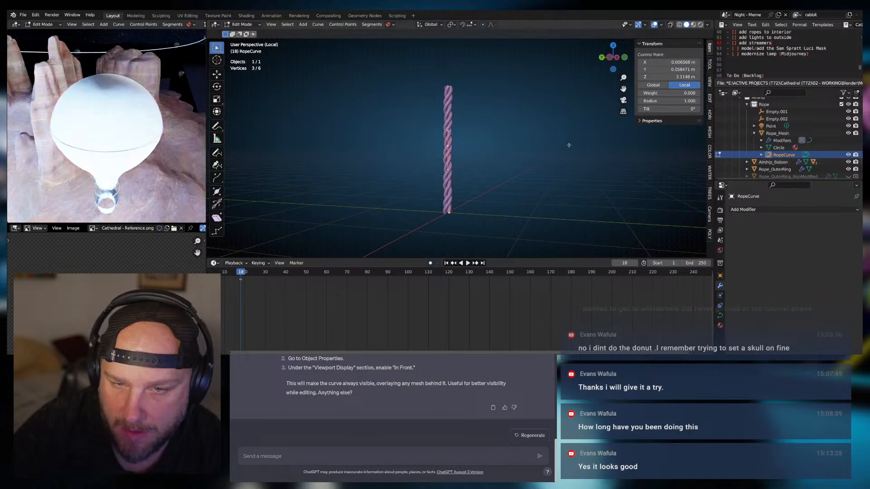
Return to Object Mode and set the iterations of Rope_Mesh's Screw modifier to 3
key(Tab)
click(462, 121)
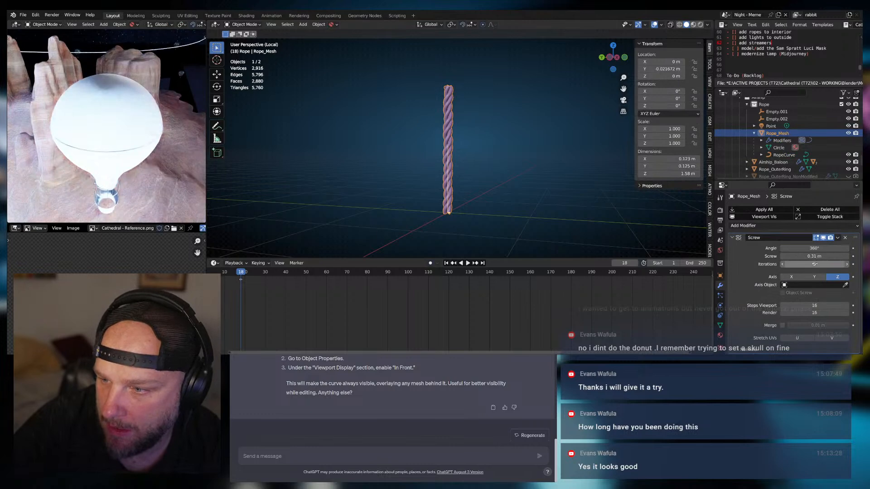
mouse_move(813, 264)
mouse_down()
mouse_move(802, 264)
mouse_move(825, 265)
mouse_up()
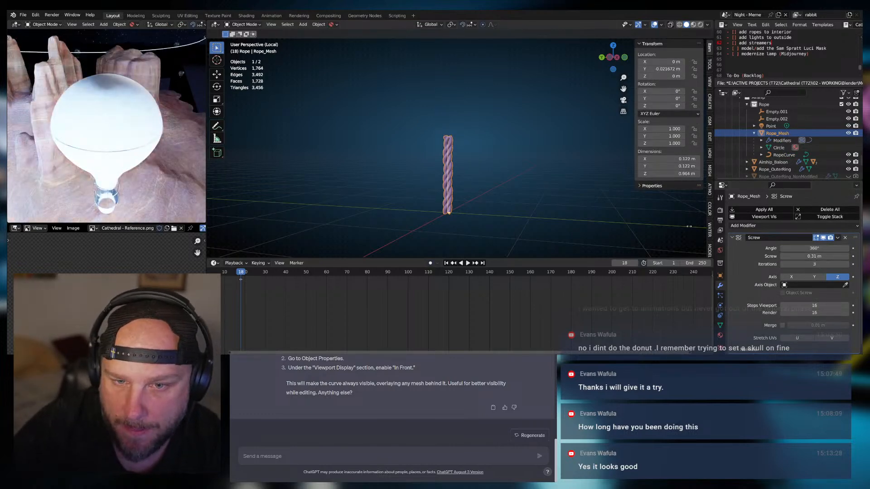
click(457, 152)
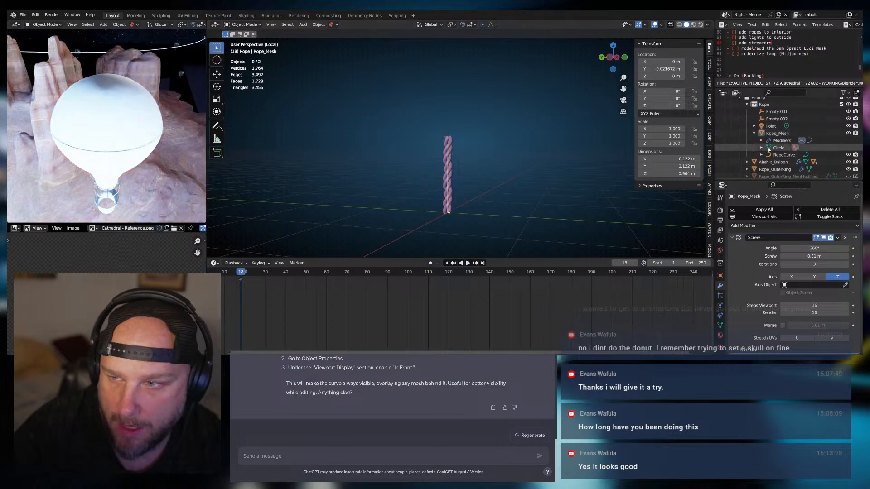
click(755, 133)
click(754, 133)
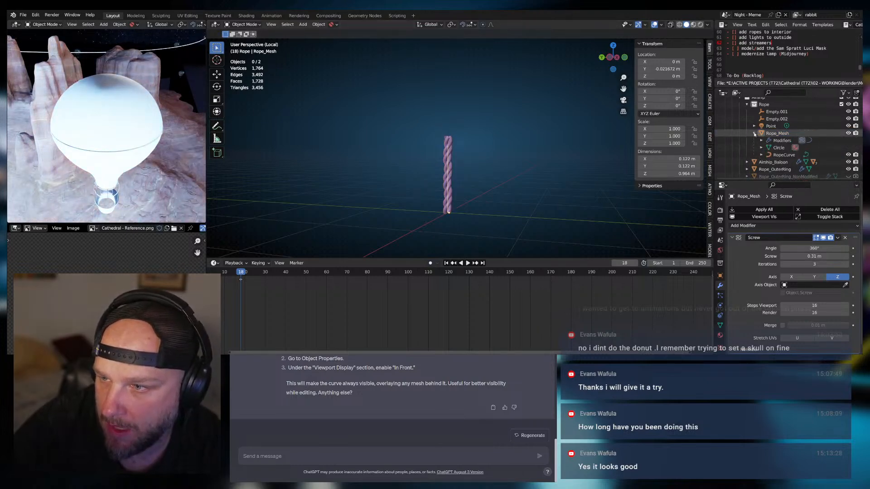
click(784, 155)
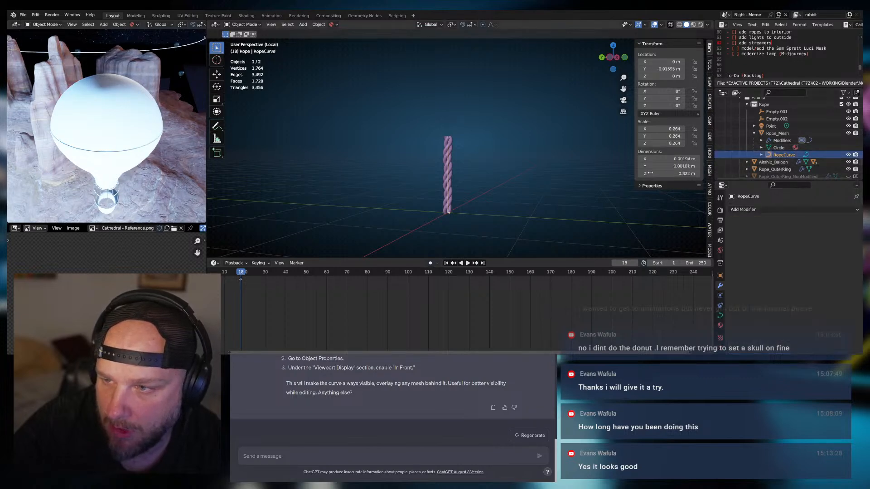
click(474, 196)
middle_drag(474, 196, 500, 201)
drag(430, 135, 487, 214)
click(487, 212)
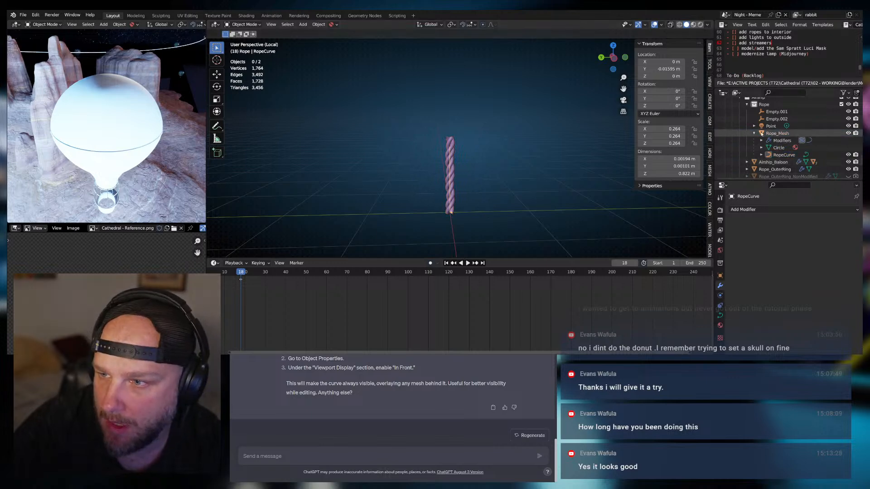
Collapse and select Rope_Mesh in the outliner, and exit Local View to show the whole scene
click(753, 133)
click(776, 133)
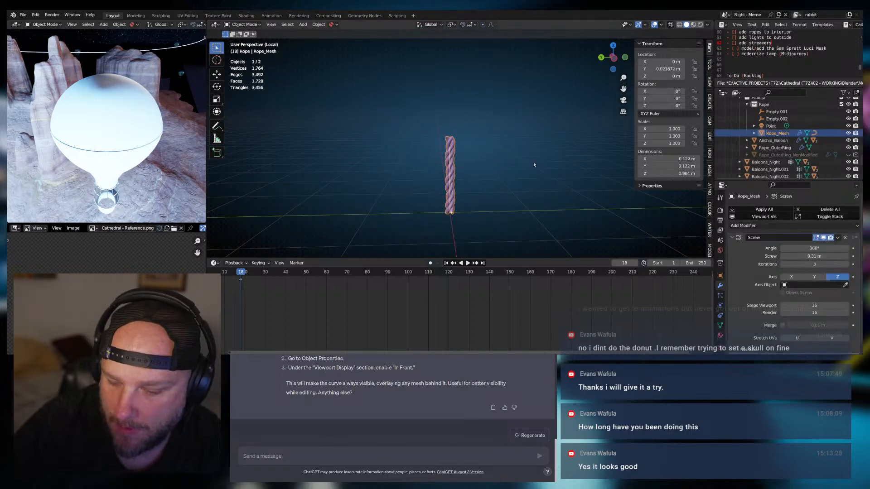
key(KP_Divide)
Examine the ropes and rings between the balloon and its basket from close up
shift+middle_drag(408, 157, 375, 96)
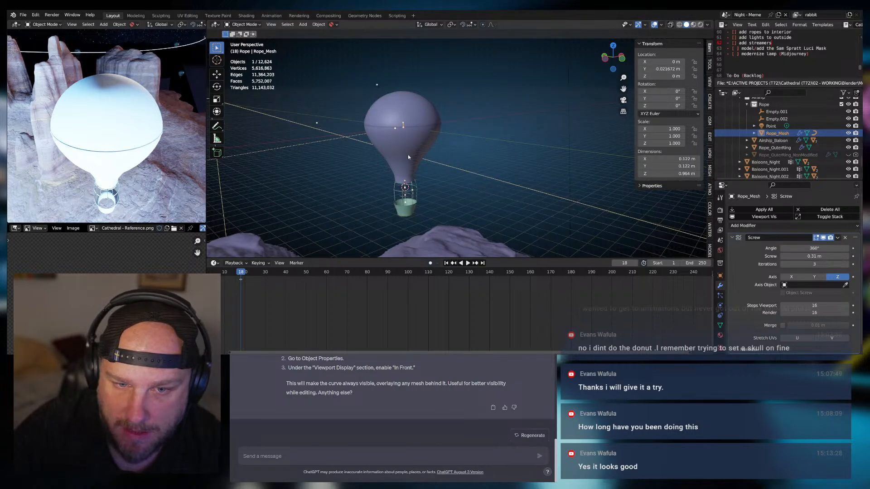
shift+middle_drag(408, 157, 422, 122)
scroll(446, 140, up, 4)
shift+middle_drag(410, 181, 470, 164)
scroll(469, 164, up, 5)
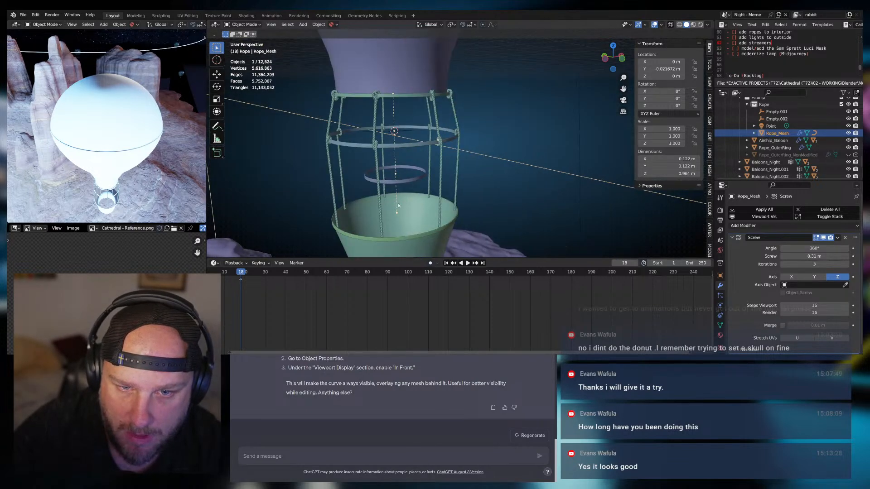
shift+middle_drag(398, 205, 442, 181)
scroll(452, 179, up, 4)
scroll(455, 180, down, 2)
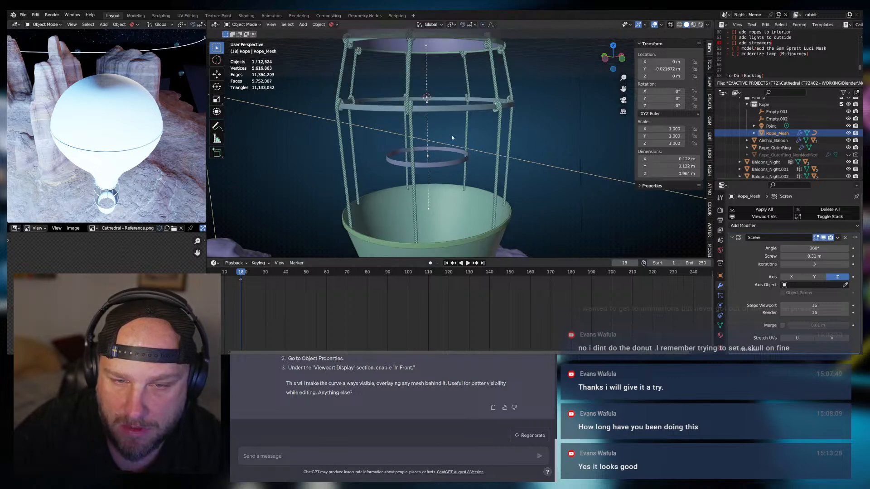
middle_drag(493, 116, 460, 110)
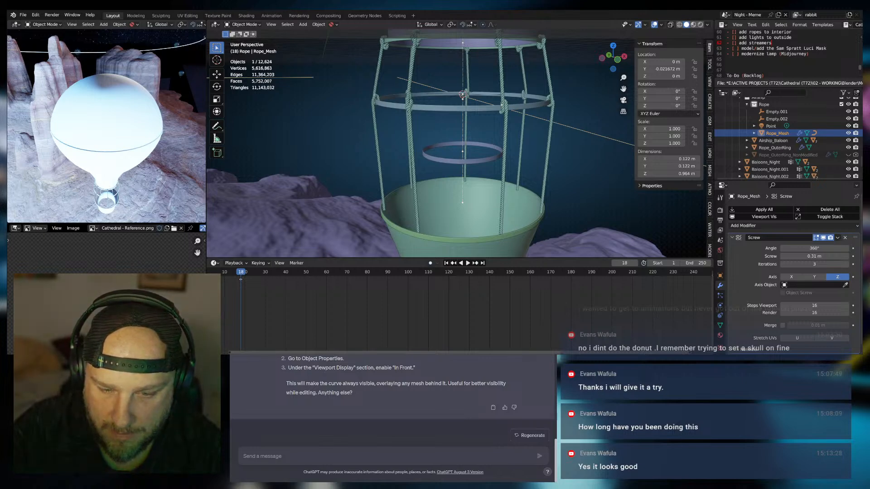
middle_drag(475, 183, 479, 182)
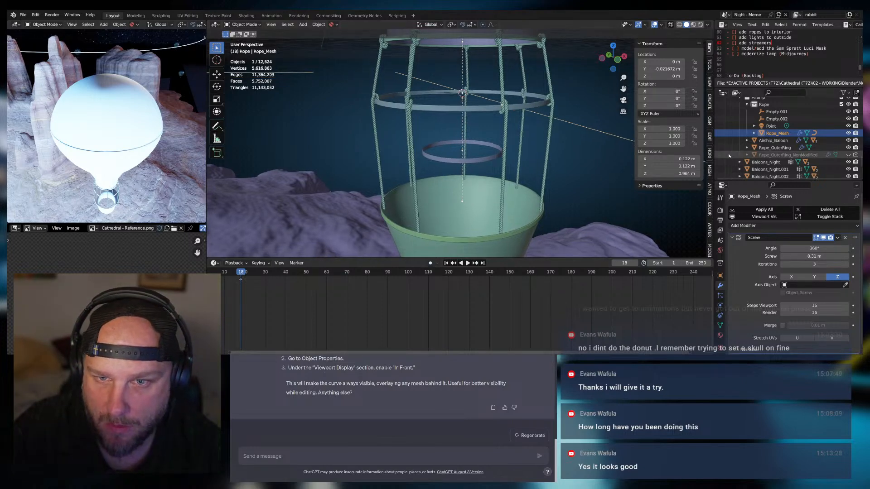
Duplicate Rope_Mesh together with its child RopeCurve, leaving the copies in place
right_click(754, 134)
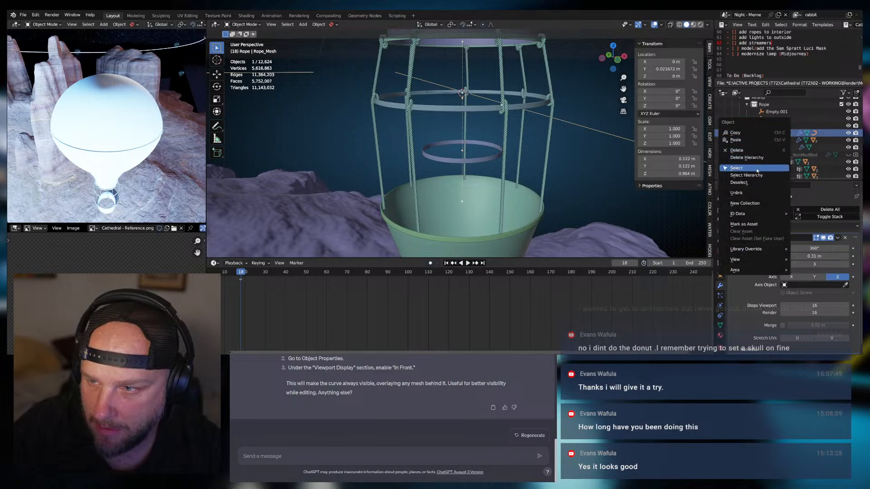
click(753, 134)
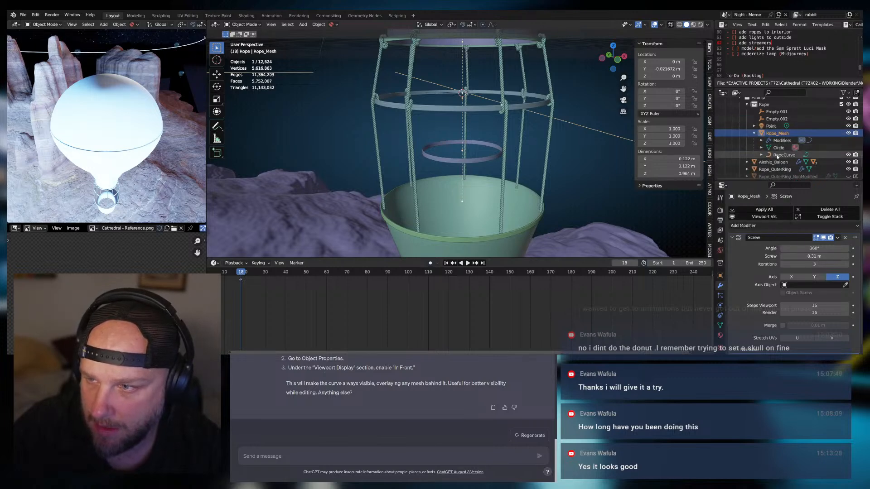
key(shift+d)
right_click(585, 143)
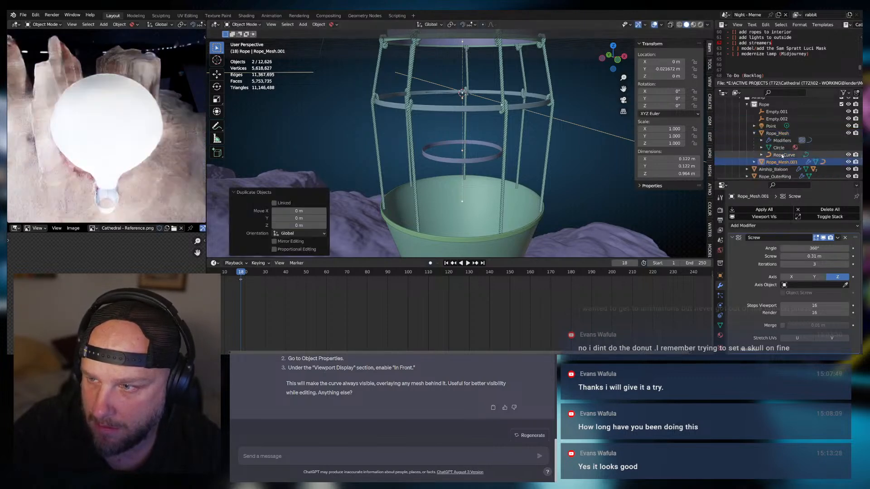
Rename the duplicated rope mesh, Rope_Mesh.001, as Rope_InnerRing
click(776, 133)
click(775, 163)
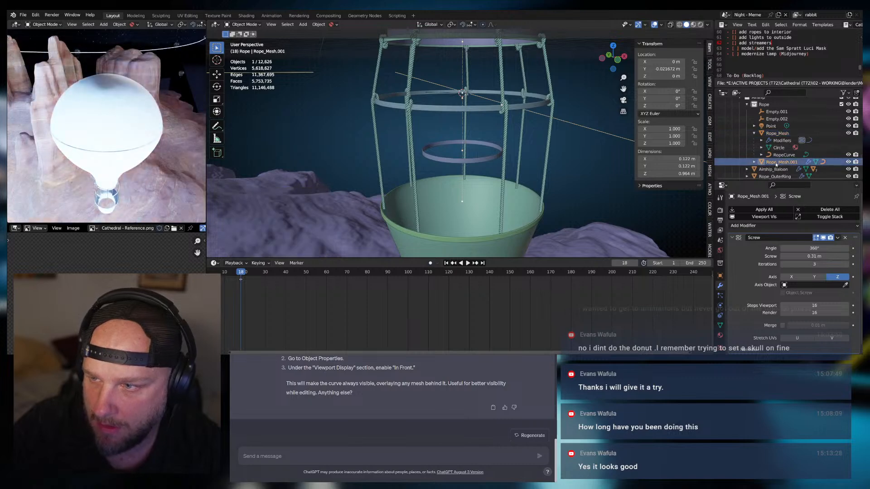
double_click(775, 163)
text(Rope)
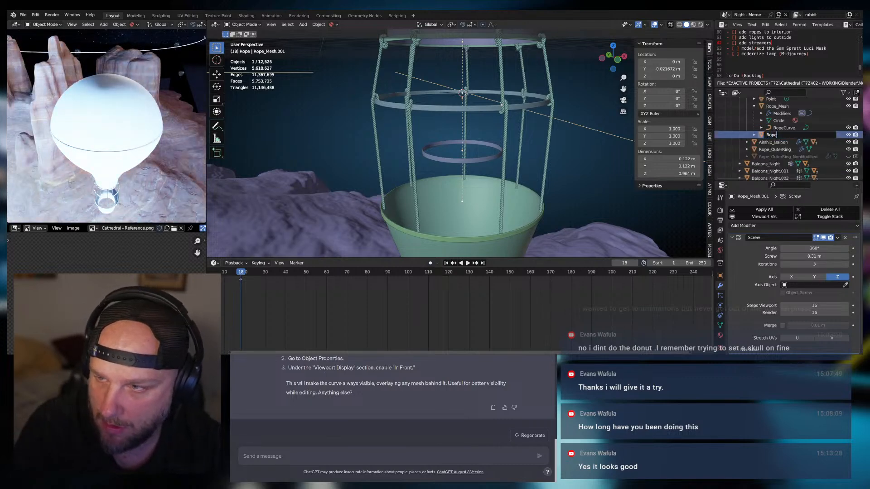
text(ng)
key(Return)
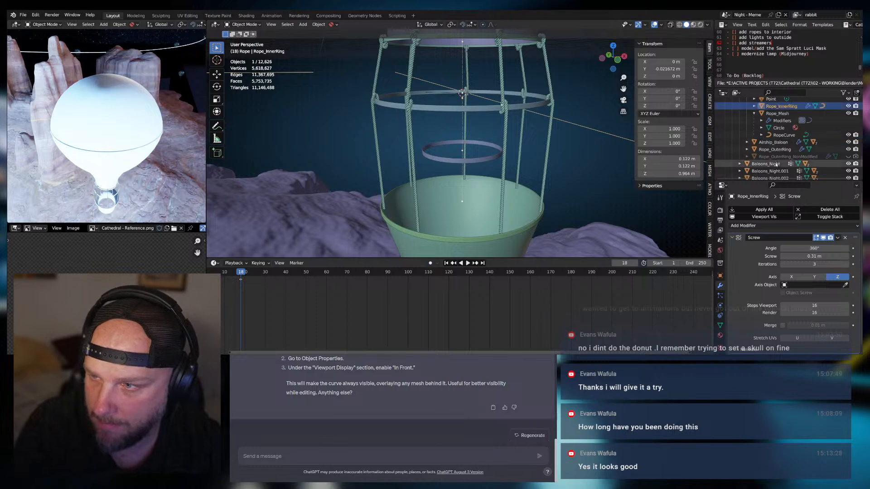
Hide the original Rope_Mesh and expand the hierarchy of Rope_InnerRing in the outliner
click(754, 113)
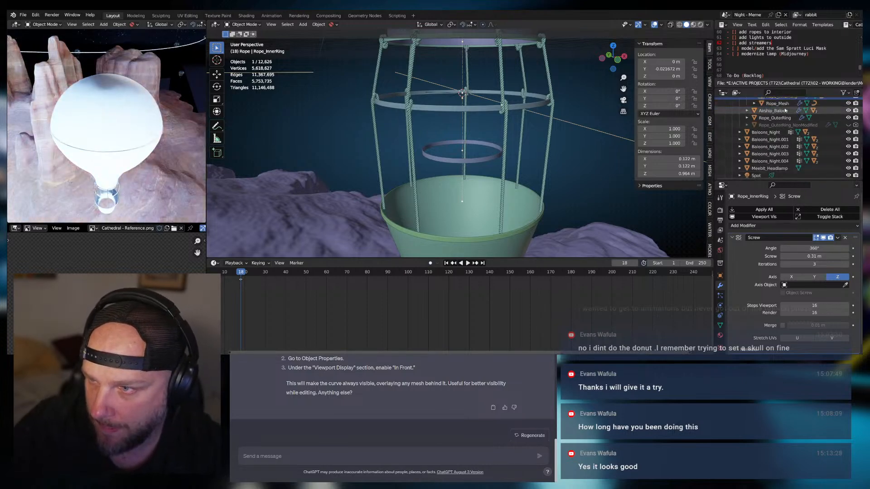
scroll(797, 131, up, 3)
click(753, 126)
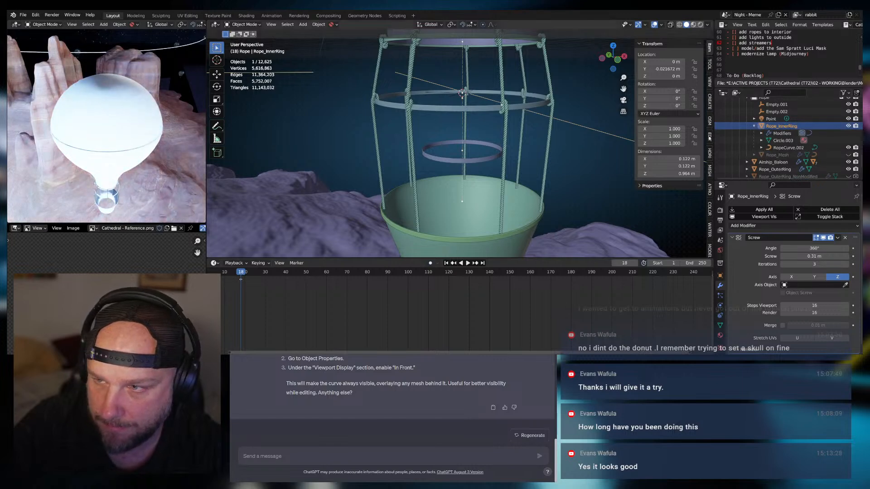
Lower Rope_InnerRing along Z to about -11.5 m, level with the large middle ring of the basket frame
click(785, 148)
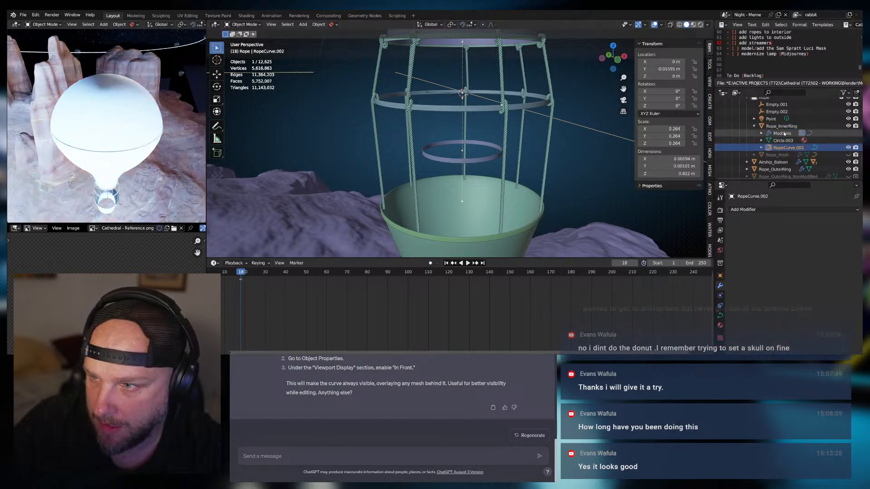
click(782, 127)
shift+middle_drag(538, 118, 521, 142)
scroll(534, 126, down, 6)
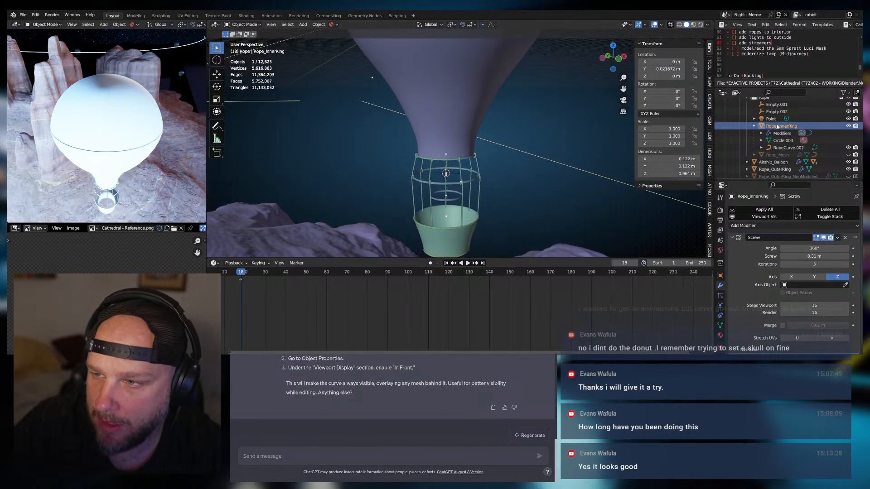
scroll(507, 144, down, 3)
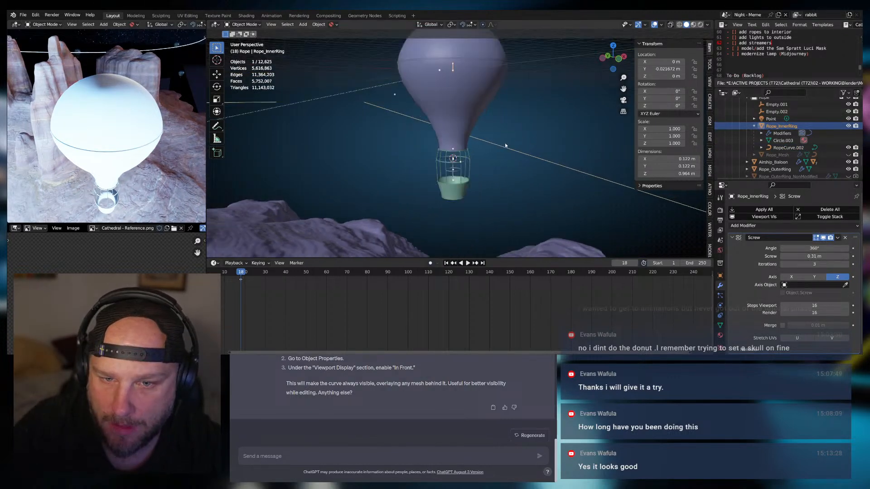
key(KP_Decimal)
scroll(507, 145, down, 8)
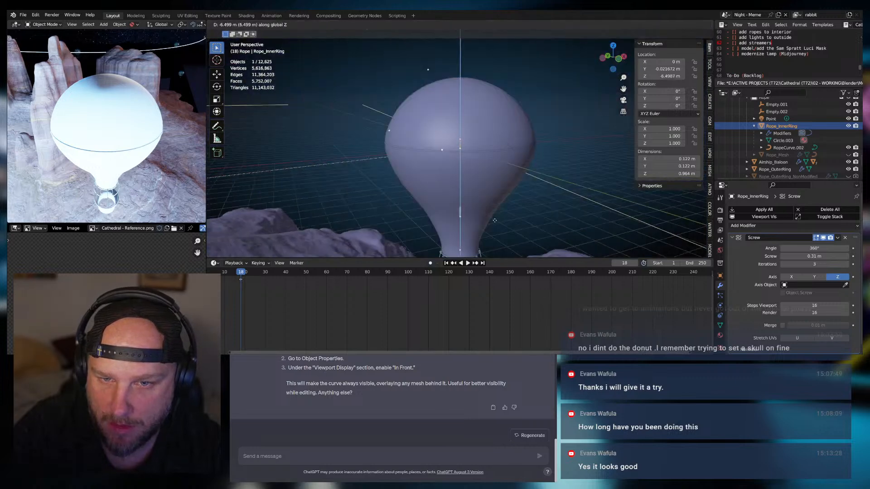
click(495, 243)
key(KP_Decimal)
scroll(500, 240, down, 4)
key(g)
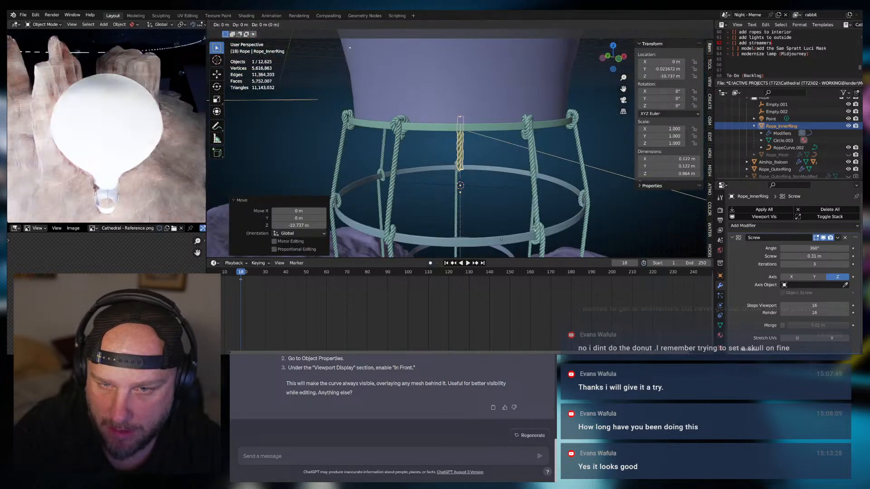
middle_drag(469, 198, 485, 163)
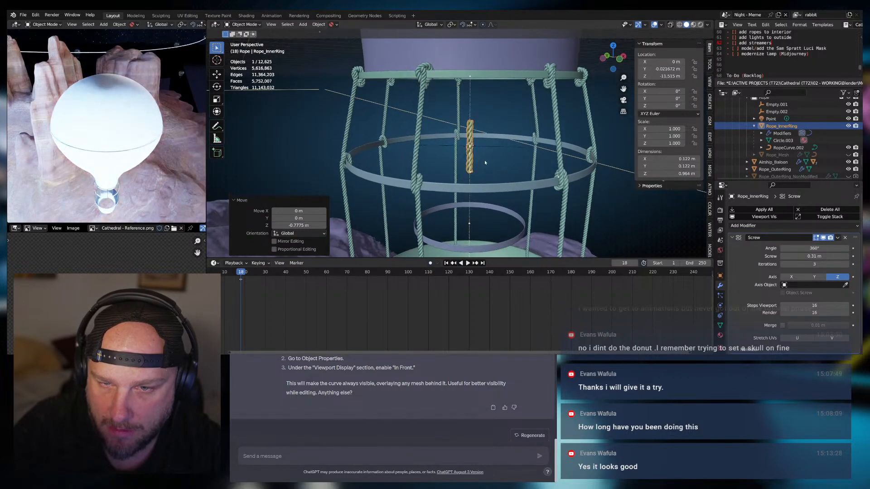
click(784, 148)
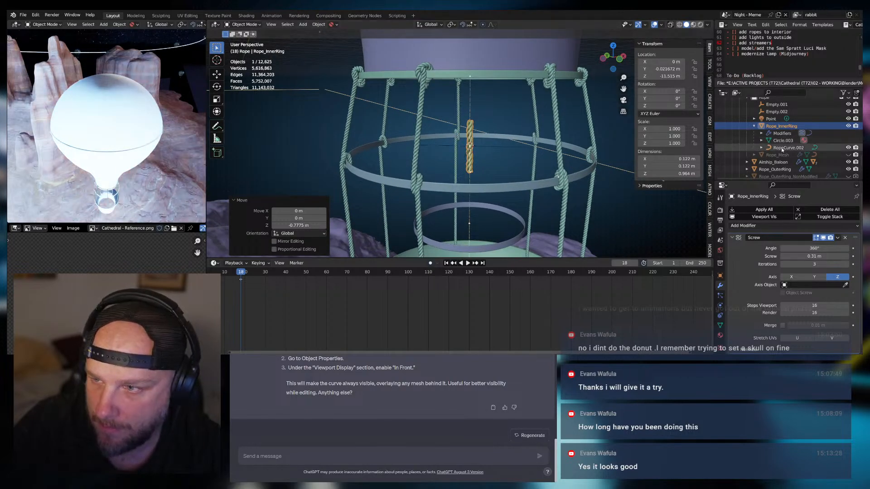
click(471, 174)
key(Tab)
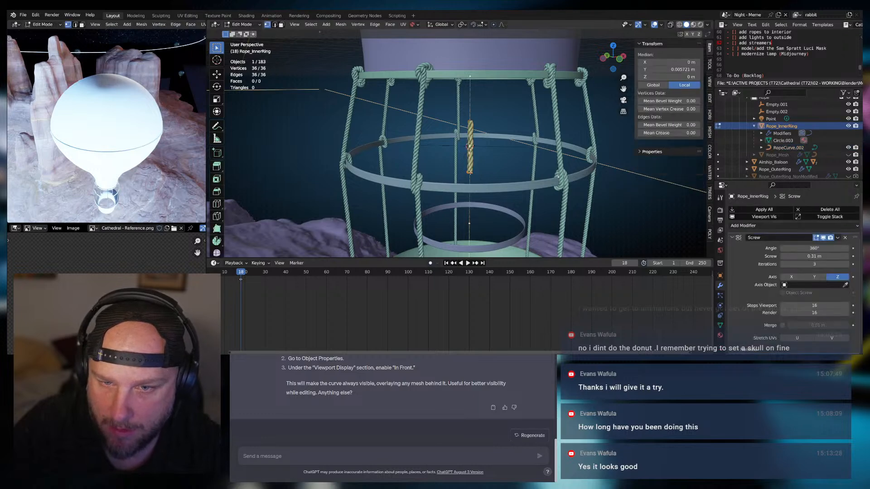
click(474, 173)
scroll(474, 173, up, 2)
key(Tab)
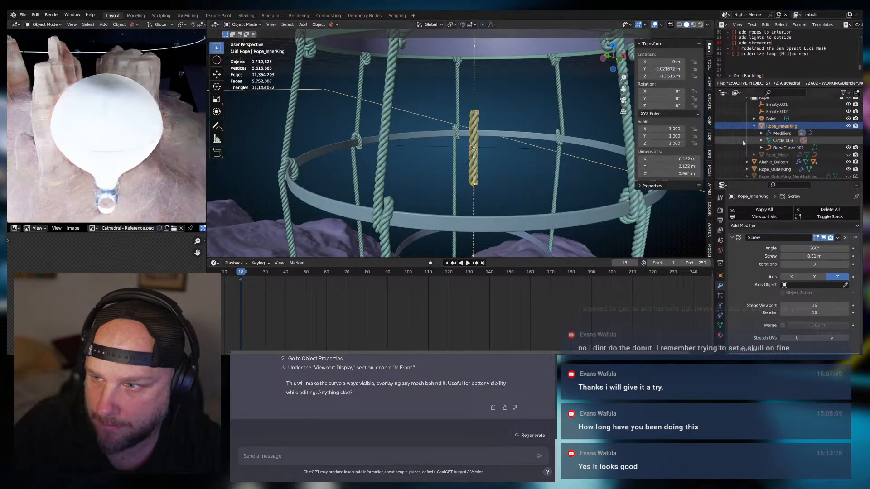
Edit RopeCurve.002 and move its lower end control point outward along Y to about -5.75 m local
click(784, 148)
key(Tab)
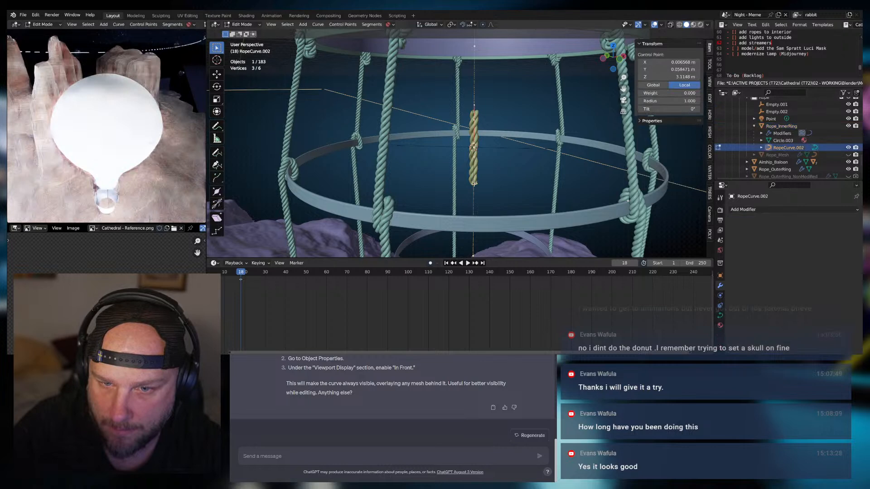
scroll(475, 181, up, 2)
middle_drag(488, 213, 514, 205)
key(g)
key(y)
click(587, 203)
scroll(587, 204, down, 4)
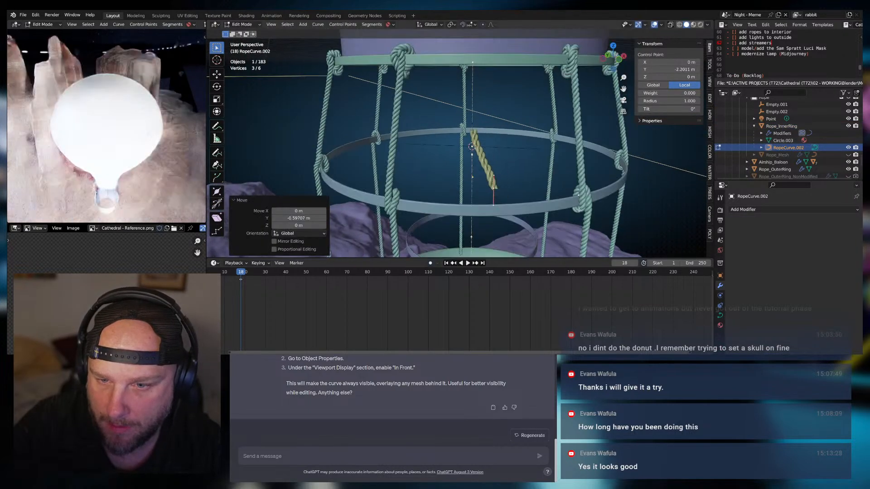
key(g)
key(y)
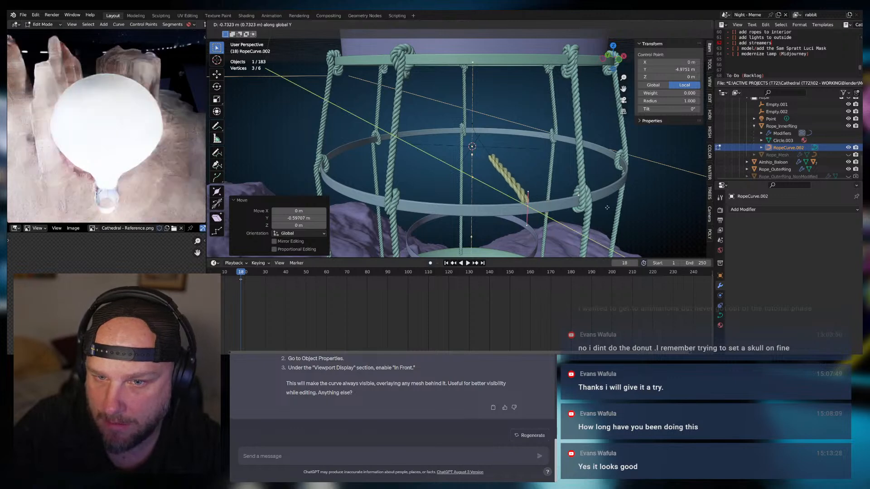
click(623, 210)
Raise the rope curve's outer end point to about 2.03 m local Z and extend it along Y to about -9.03 m
key(g)
key(z)
click(611, 167)
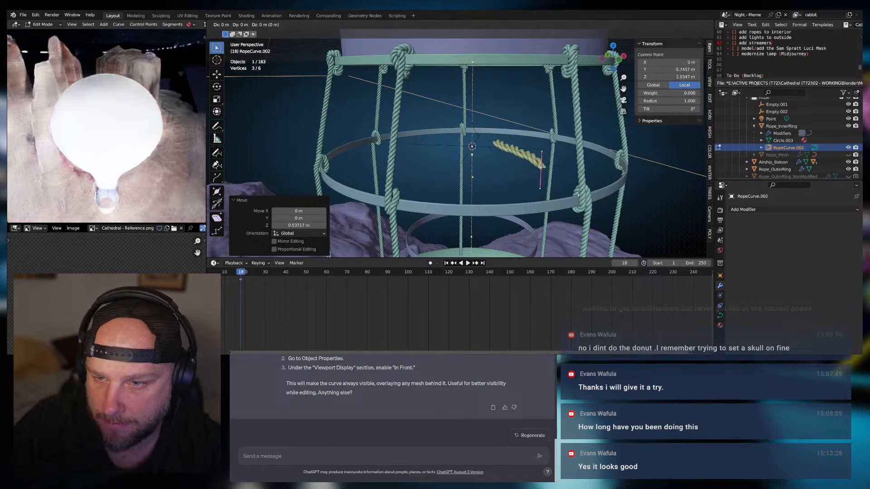
key(y)
click(650, 189)
Shift the outer end point along X to about 4.15 m local and lower it to about 1.18 m local Z
middle_drag(650, 188, 598, 187)
key(g)
key(x)
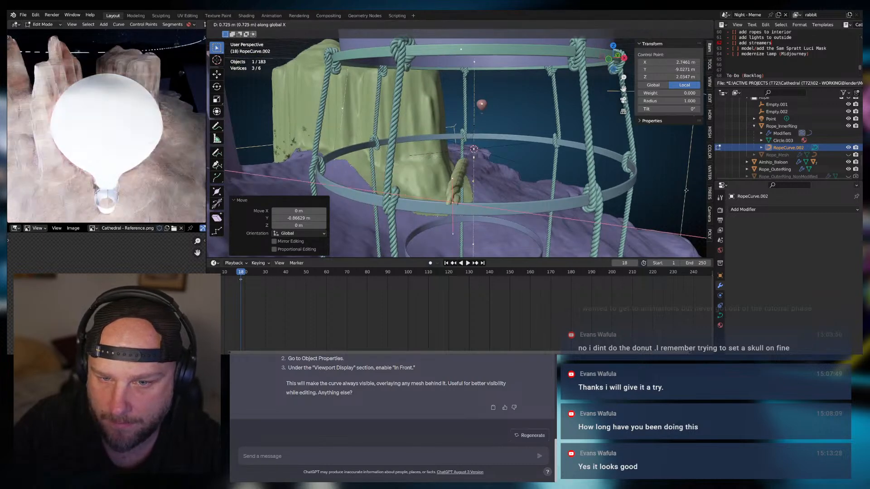
click(707, 190)
middle_drag(527, 181, 547, 169)
click(535, 168)
key(g)
key(x)
click(526, 181)
click(521, 173)
scroll(547, 169, up, 3)
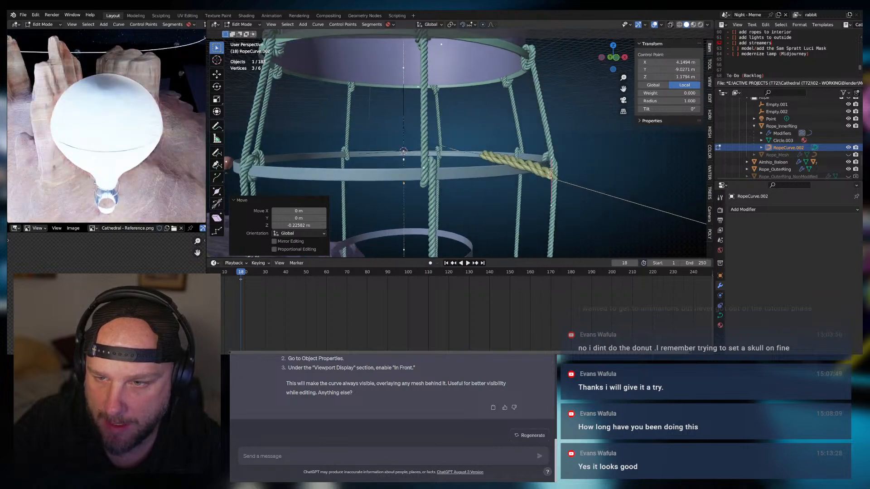
Pull the outer end point back along Y to about -7.31 m local and lower it to about 0.82 m local Z
key(g)
key(y)
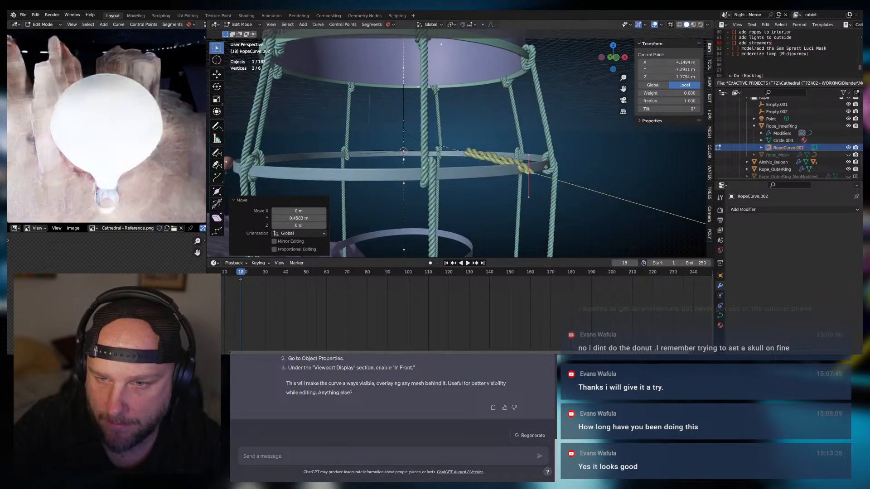
middle_drag(546, 167, 526, 170)
click(408, 127)
middle_drag(481, 150, 475, 151)
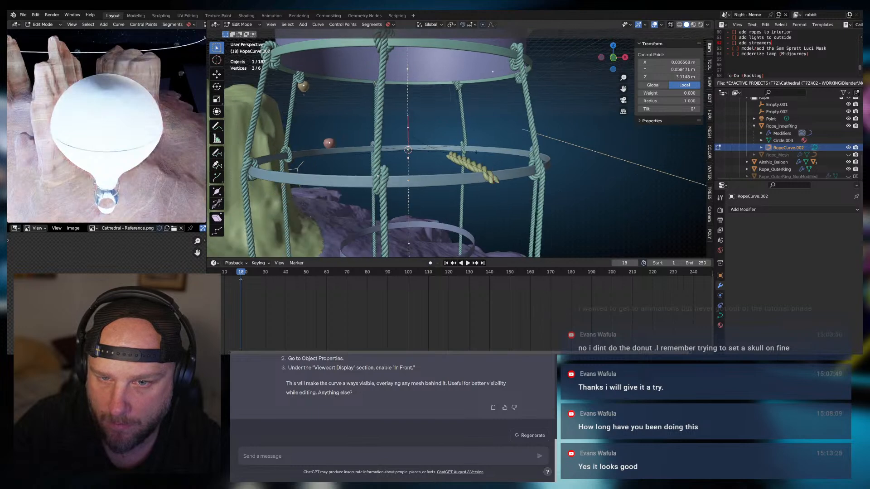
scroll(476, 152, up, 5)
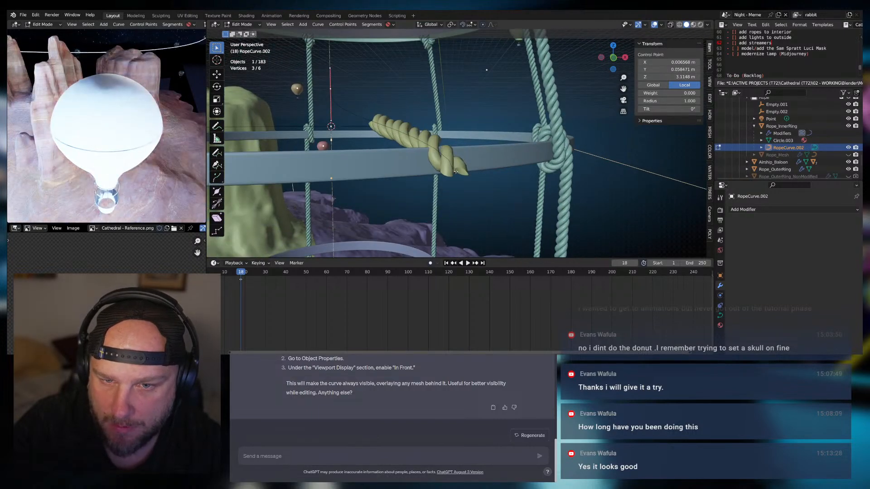
key(g)
click(450, 198)
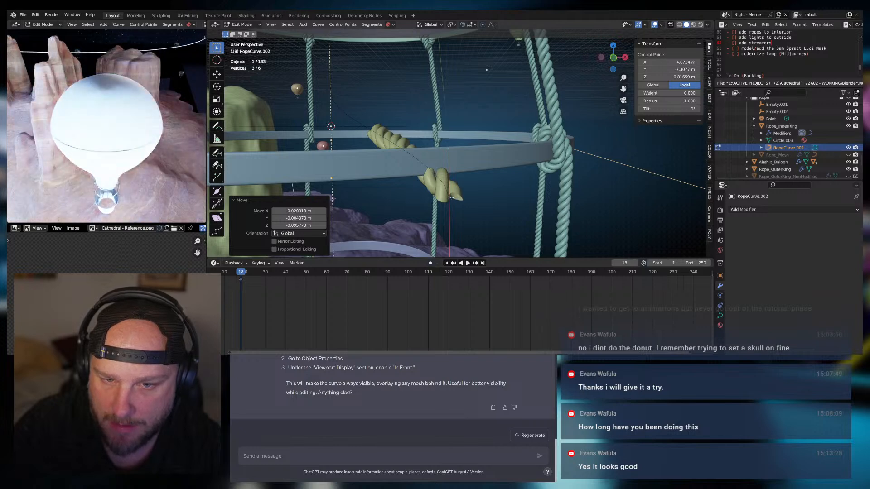
Shift the rope curve's outer end point inward along X to about 3.74 m local
key(y)
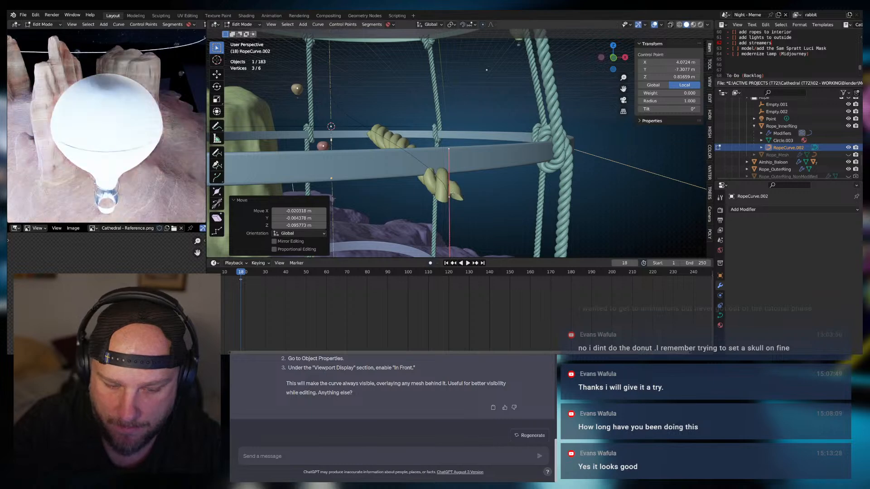
key(g)
key(x)
click(444, 184)
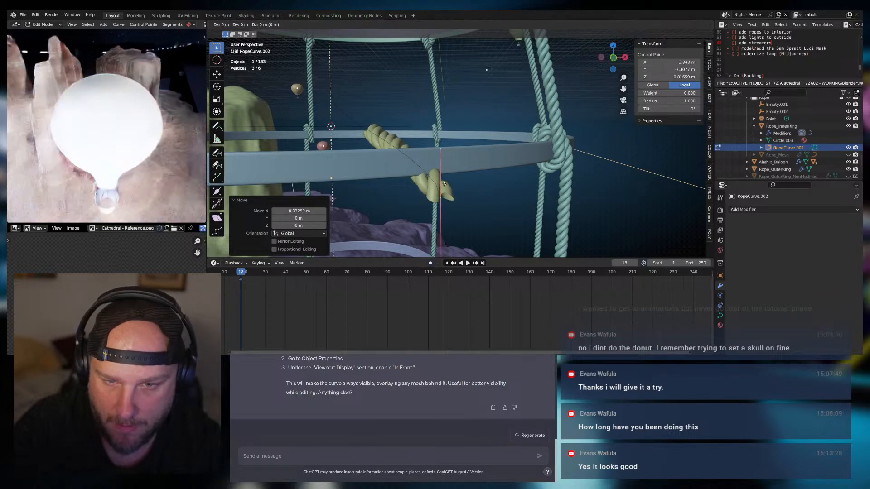
key(Escape)
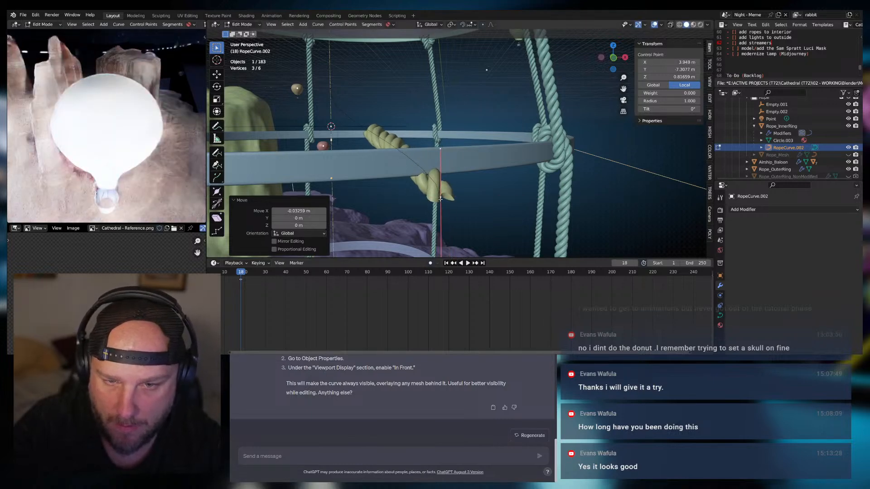
click(441, 199)
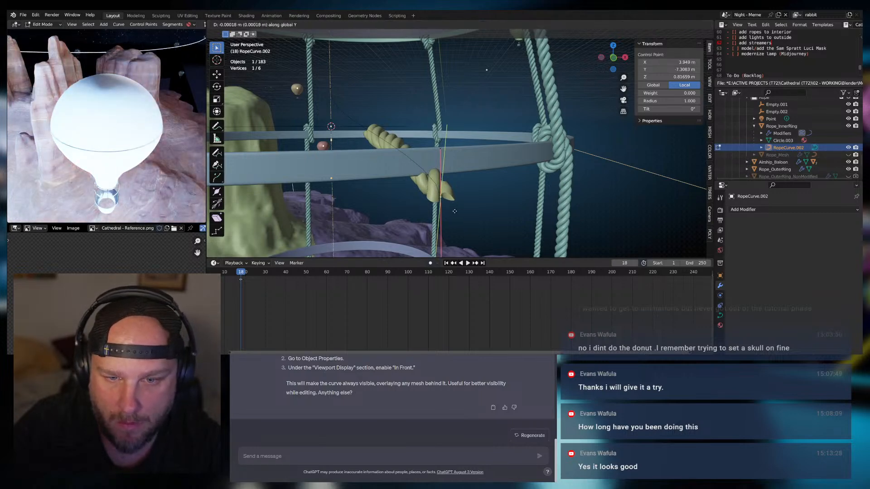
key(x)
click(430, 209)
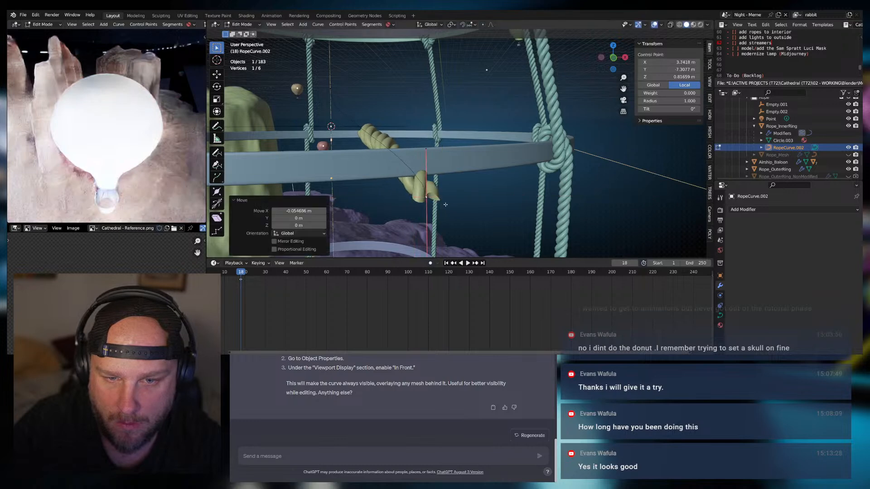
Leave curve editing and hide Airship_Baloon, then view the rope and rings in top orthographic view
middle_drag(548, 217, 587, 223)
key(KP_7)
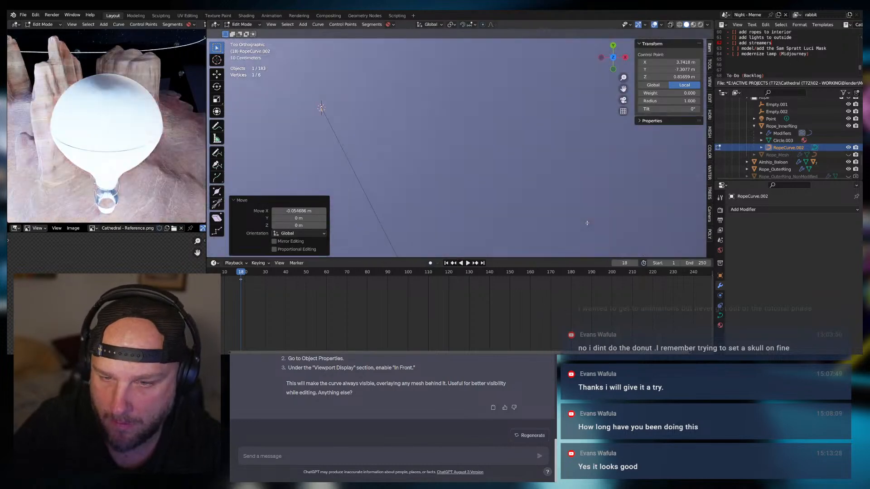
key(KP_Decimal)
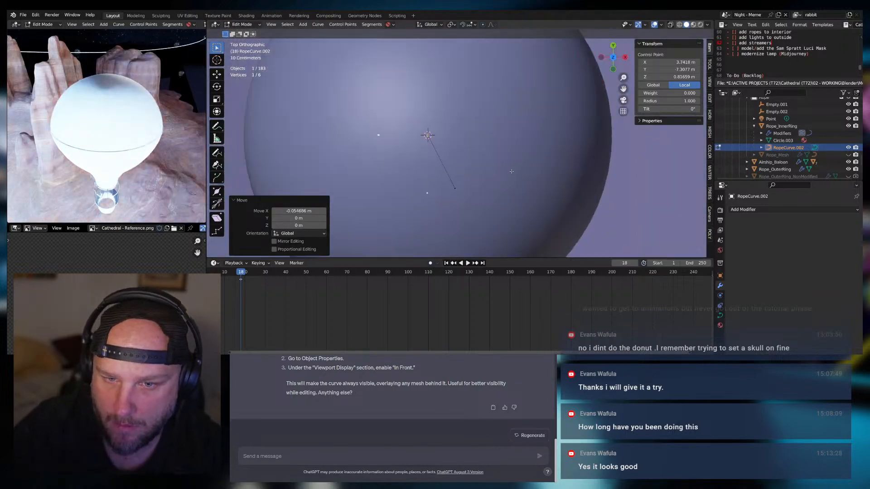
scroll(496, 168, down, 4)
scroll(496, 169, down, 3)
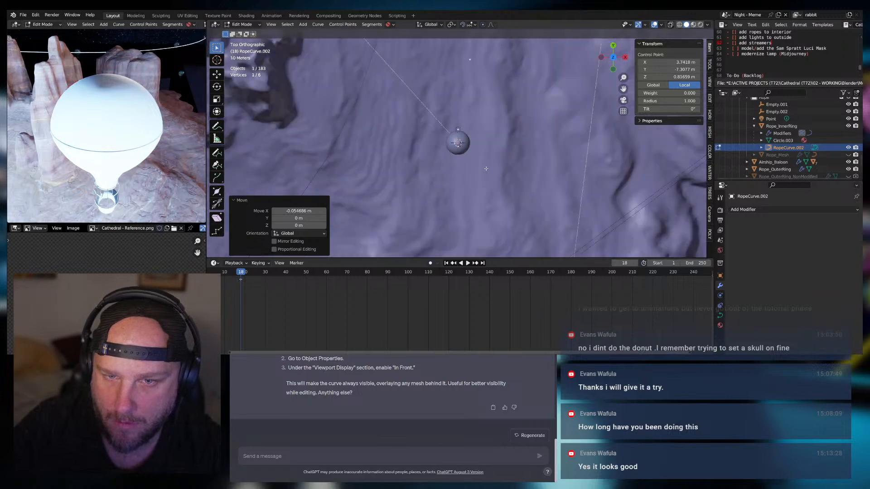
scroll(483, 168, up, 6)
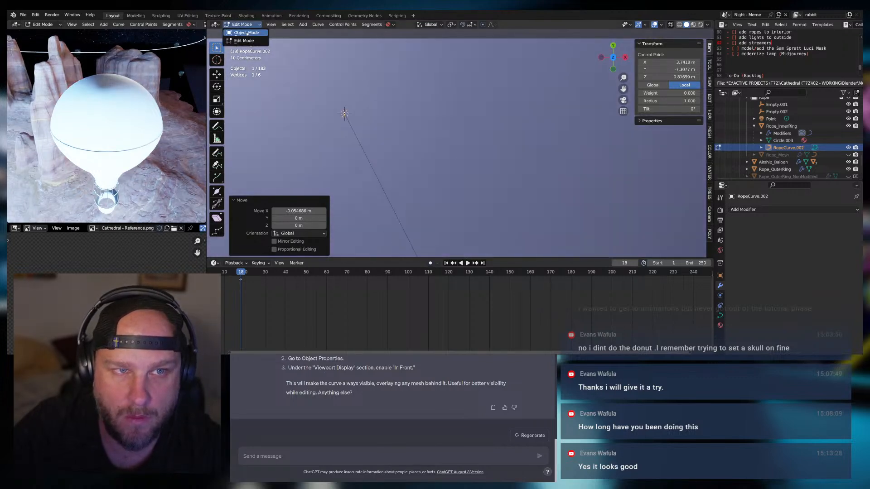
click(247, 33)
click(466, 162)
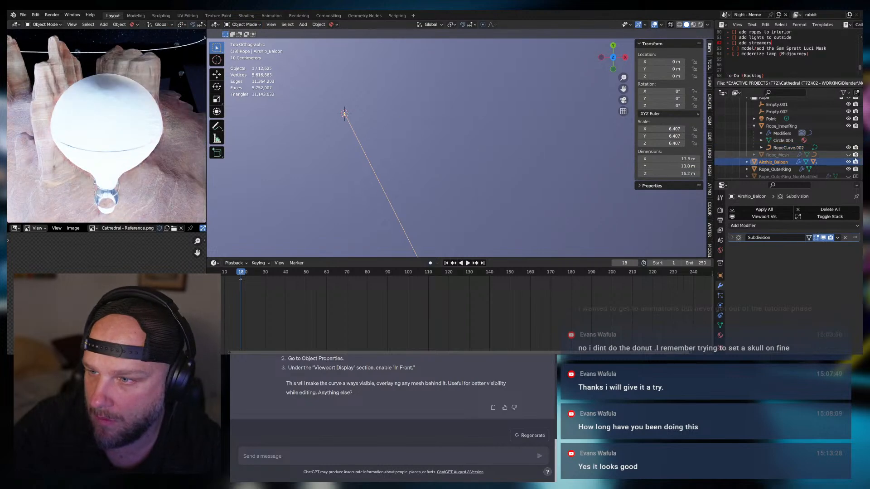
click(847, 162)
middle_drag(469, 168, 455, 135)
key(KP_7)
scroll(457, 134, down, 3)
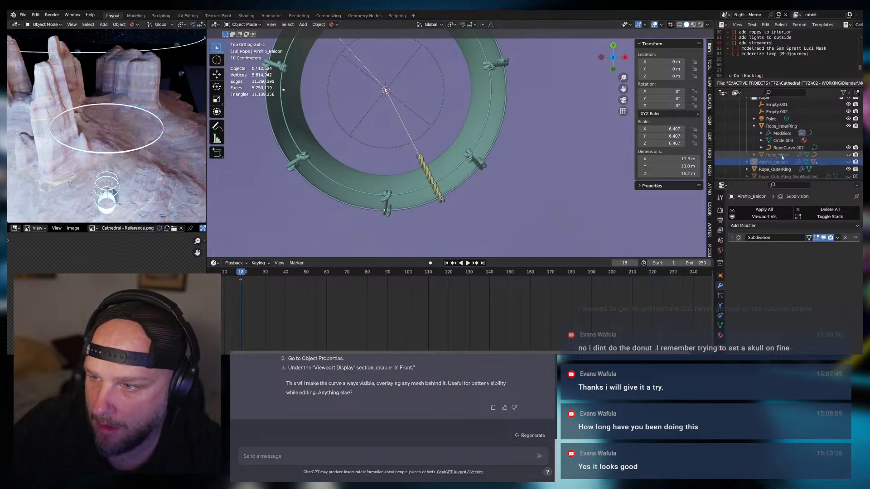
Edit RopeCurve.002 again and reposition its outer end point to about X 3.55 m, Y -7.04 m, Z 0.66 m local
click(730, 148)
key(Tab)
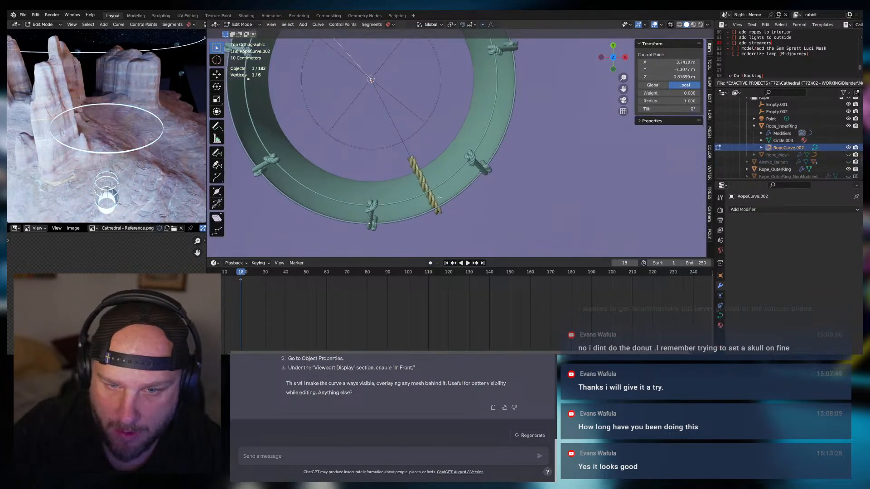
scroll(445, 215, up, 1)
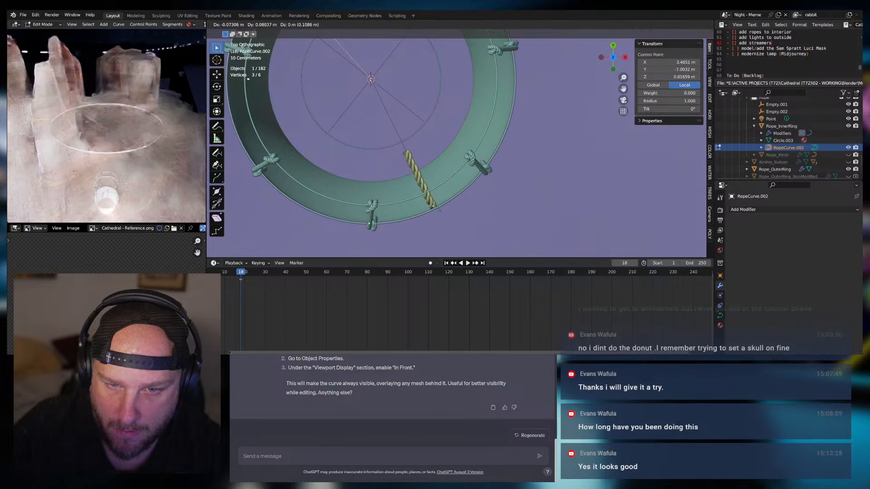
click(441, 209)
middle_drag(440, 209, 447, 135)
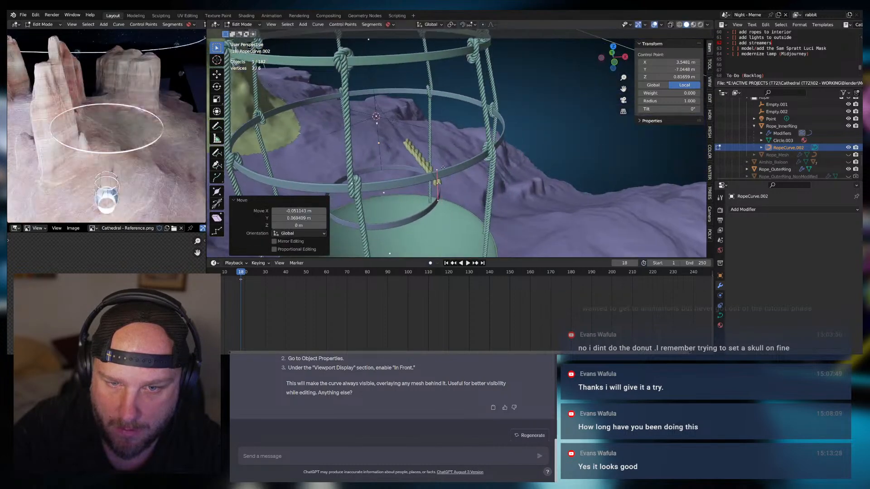
key(g)
key(z)
click(441, 170)
middle_drag(441, 170, 372, 110)
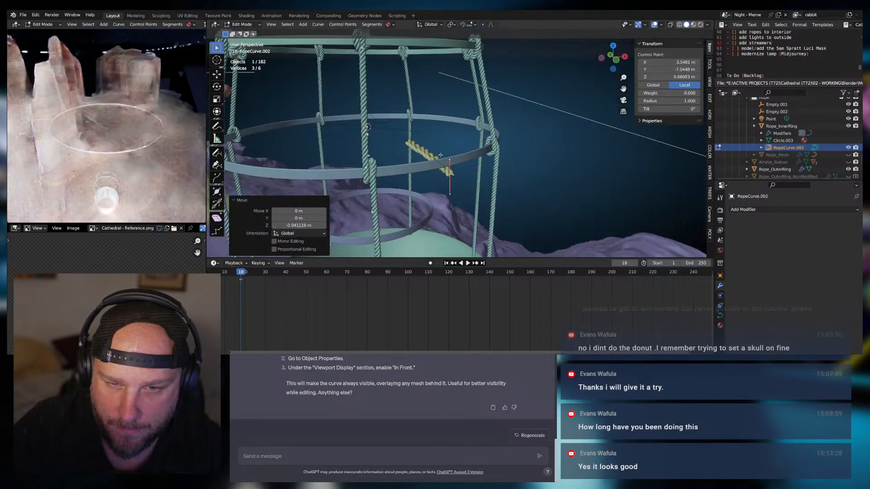
Move the rope curve's inner end point along Y and X to about X 1.81 m, Y -9.85 m local
key(g)
key(y)
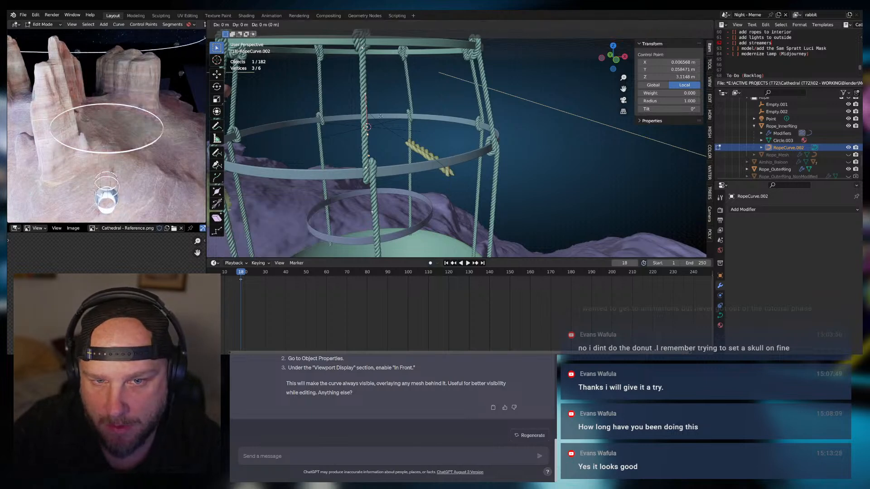
click(420, 158)
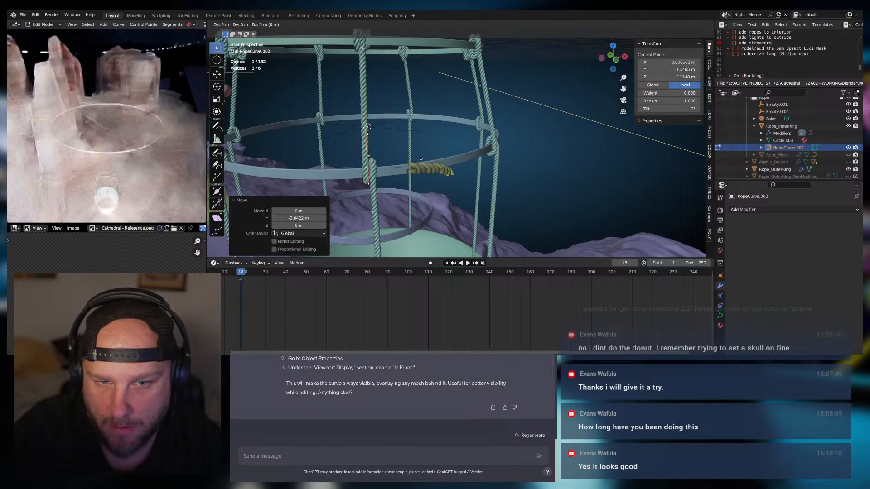
click(480, 143)
key(g)
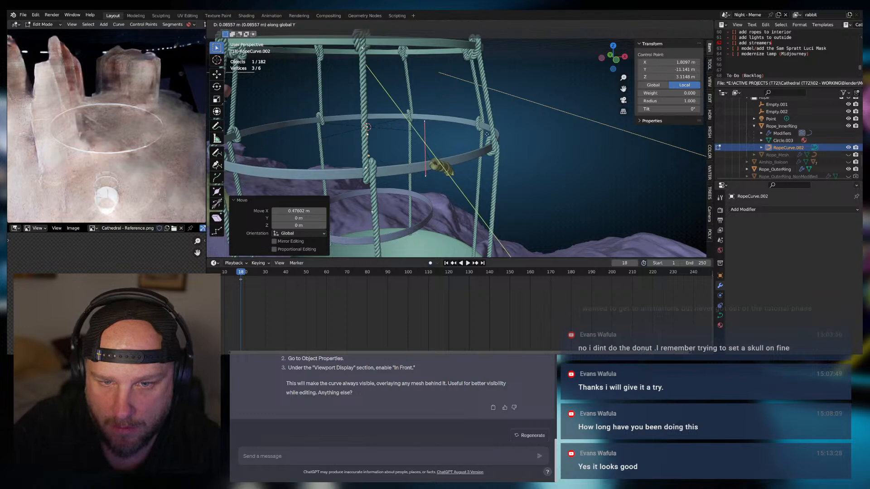
click(485, 135)
middle_drag(485, 135, 434, 139)
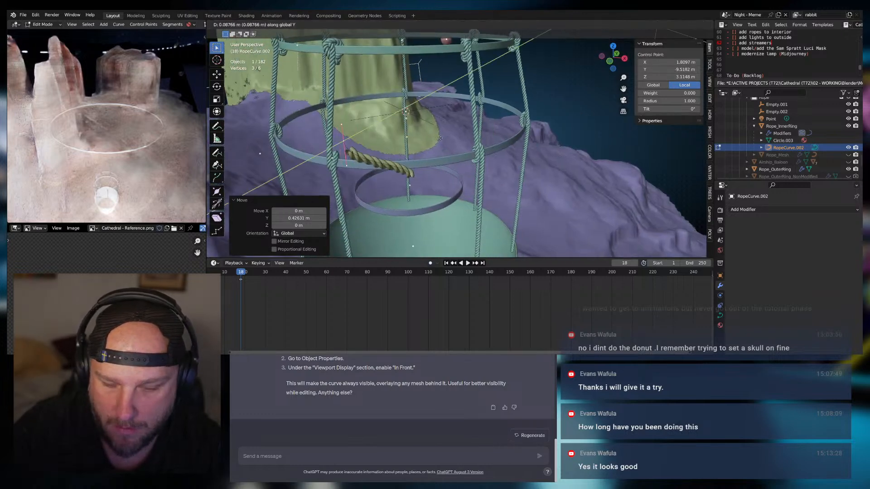
right_click(449, 140)
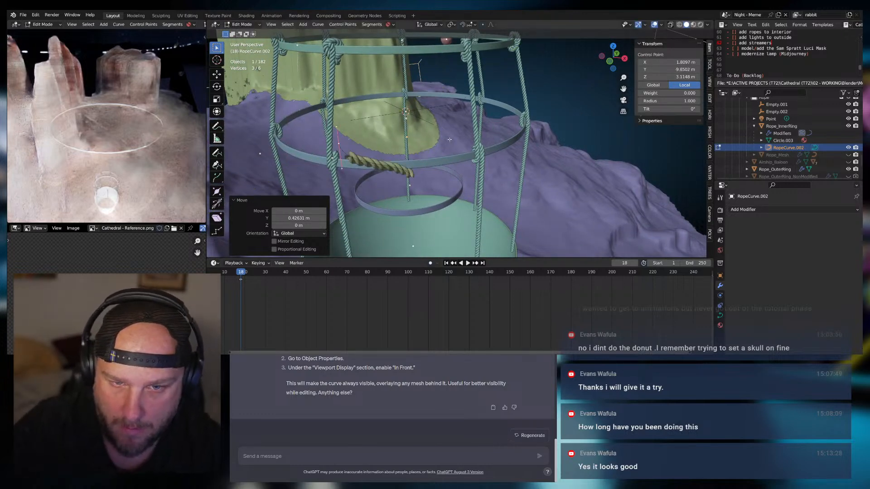
Bring the same end point to the outside of the ring at about X 3.88 m, Y -7.52 m, Z 1.96 m local
key(KP_7)
key(g)
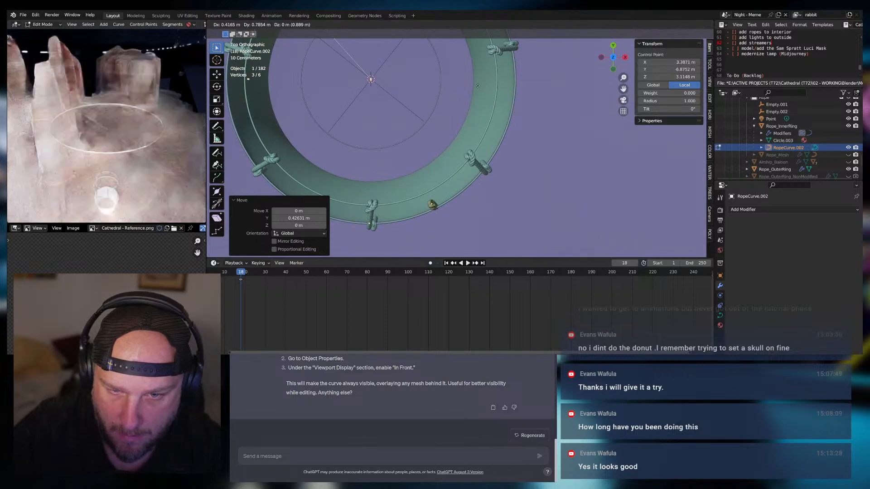
middle_drag(391, 169, 460, 159)
key(g)
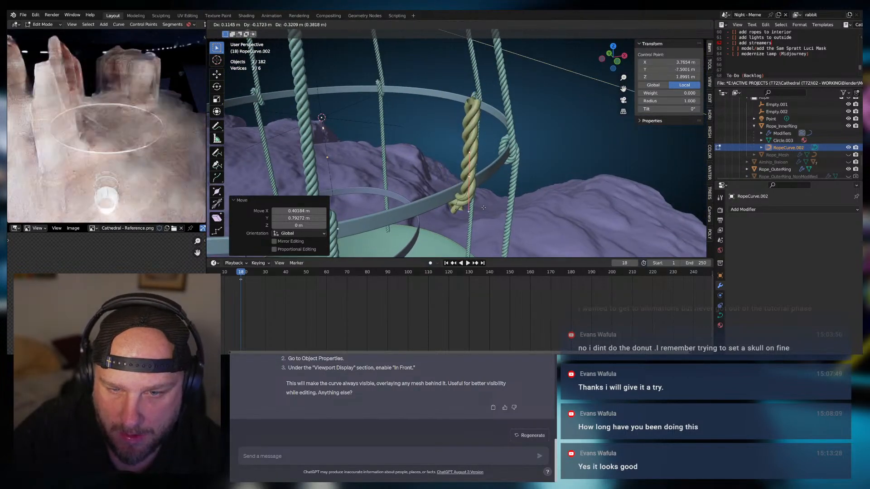
click(487, 205)
middle_drag(486, 205, 491, 197)
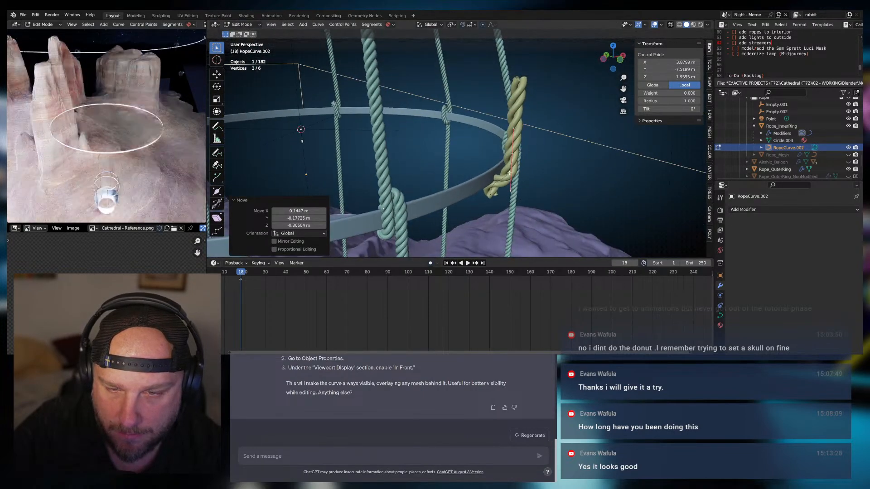
Shift the rope curve's lower end point inward to about X 3.07 m, Y -6.60 m, Z 0.69 m local
key(g)
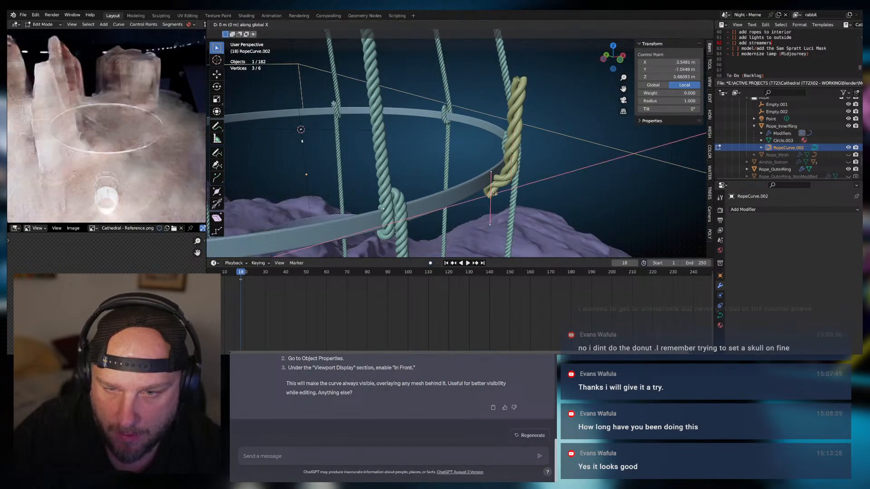
click(486, 195)
key(g)
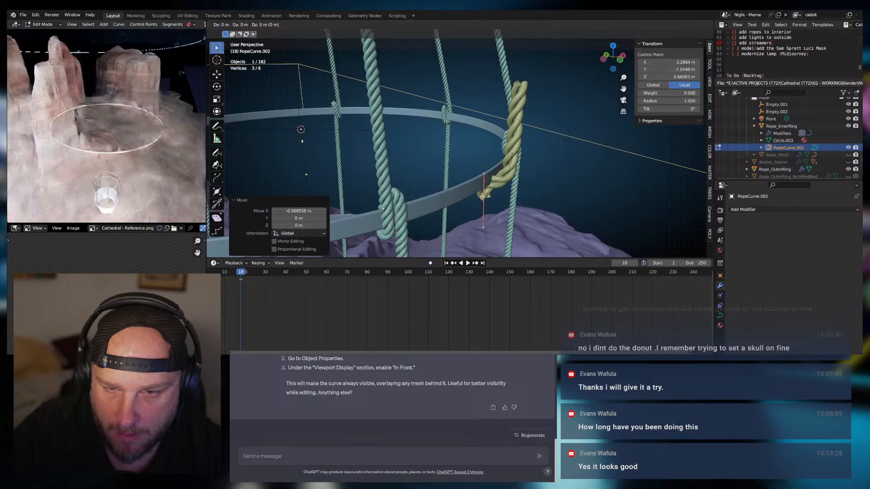
key(y)
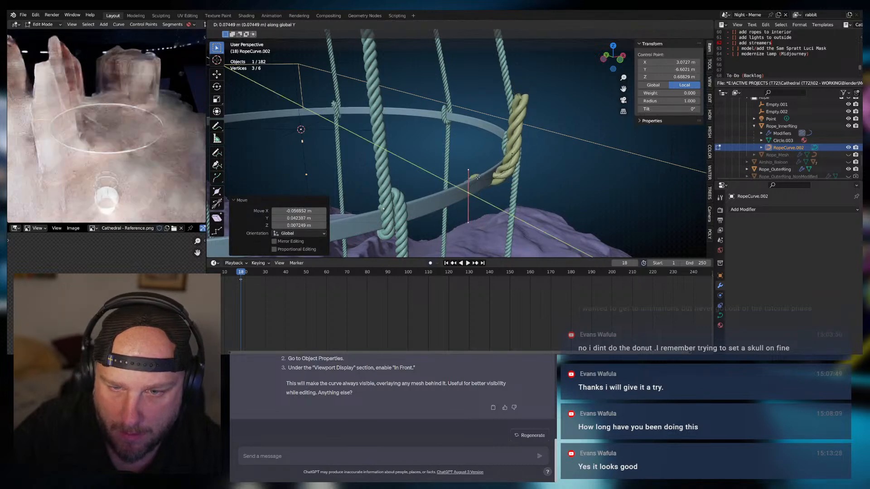
click(467, 223)
Pull the lower end point's bottom handle inward and up to about X 2.85 m, Y -5.94 m, Z 1.38 m local
click(466, 223)
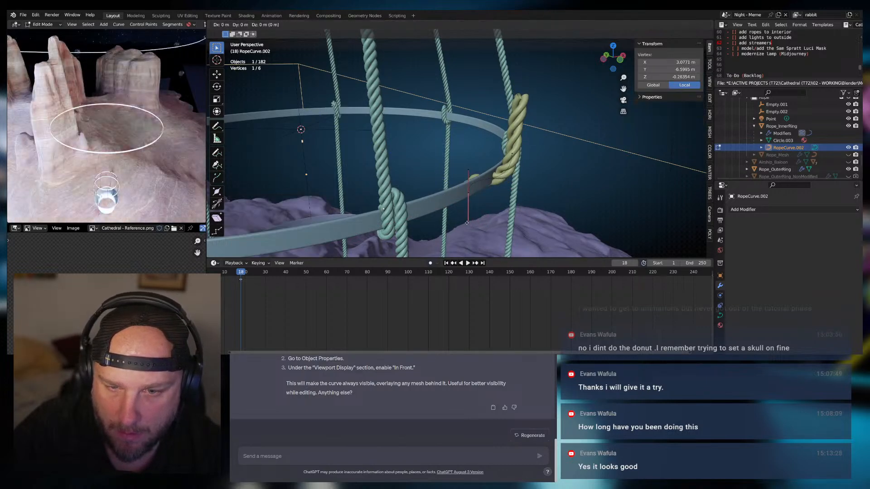
key(g)
click(481, 204)
middle_drag(481, 204, 482, 191)
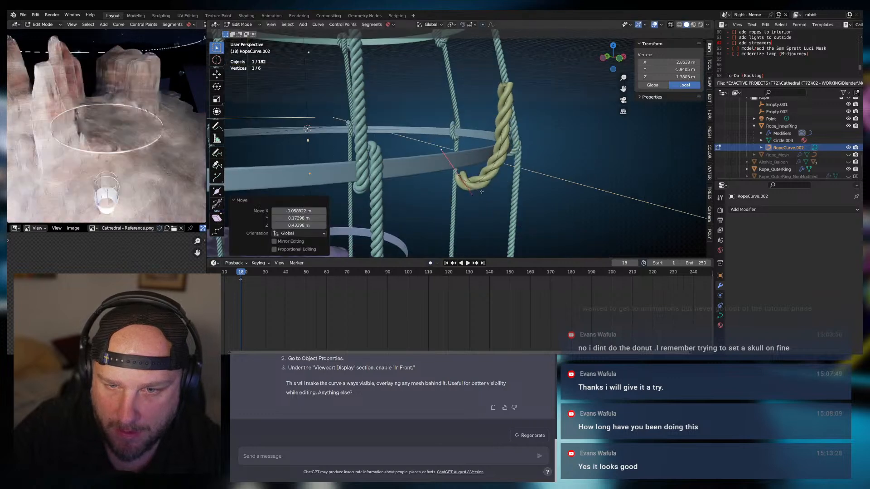
Raise the lower end point along Z and nudge it freely so the rope curls up inside the ring
click(461, 181)
click(459, 176)
key(g)
key(z)
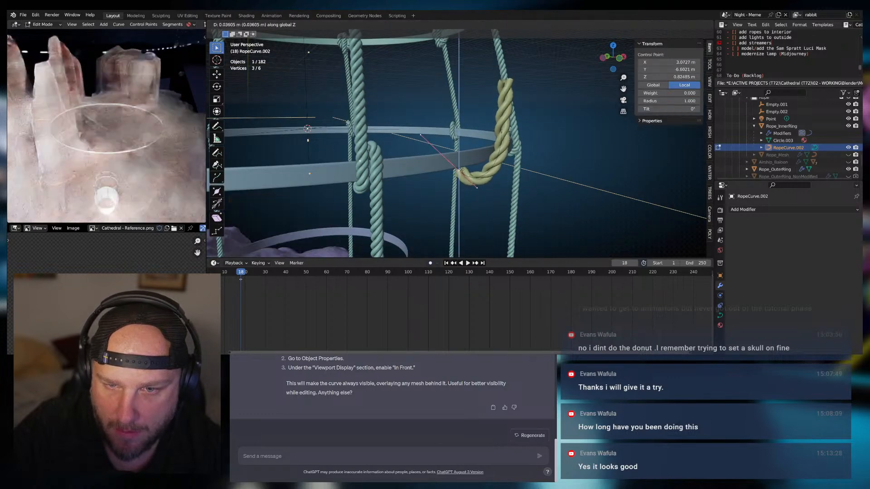
click(493, 162)
middle_drag(502, 166, 458, 182)
key(g)
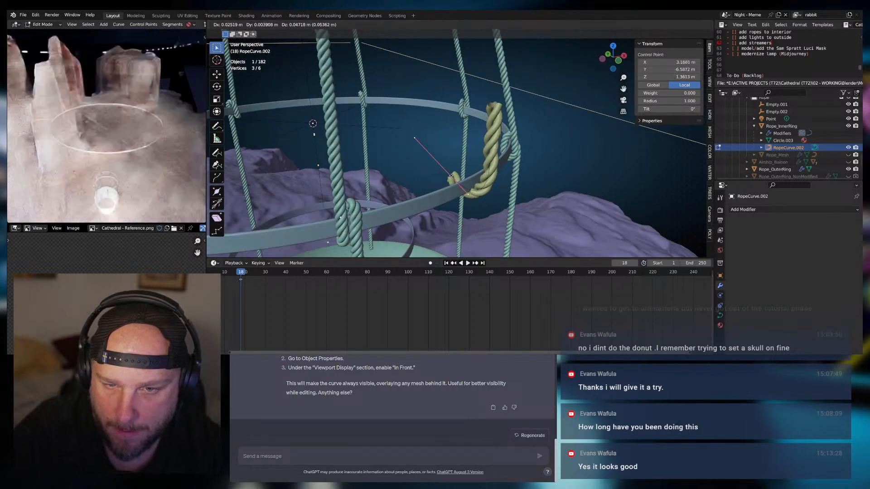
click(446, 184)
Slide the inner handle along Y and raise its end point to about X 3.19 m, Y -6.59 m, Z 1.60 m local
click(410, 146)
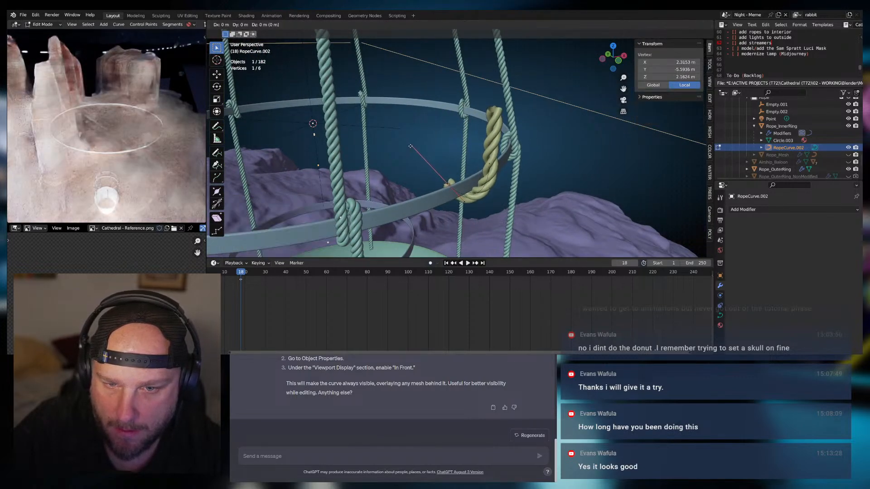
key(y)
click(418, 152)
middle_drag(423, 154, 486, 180)
click(493, 181)
key(g)
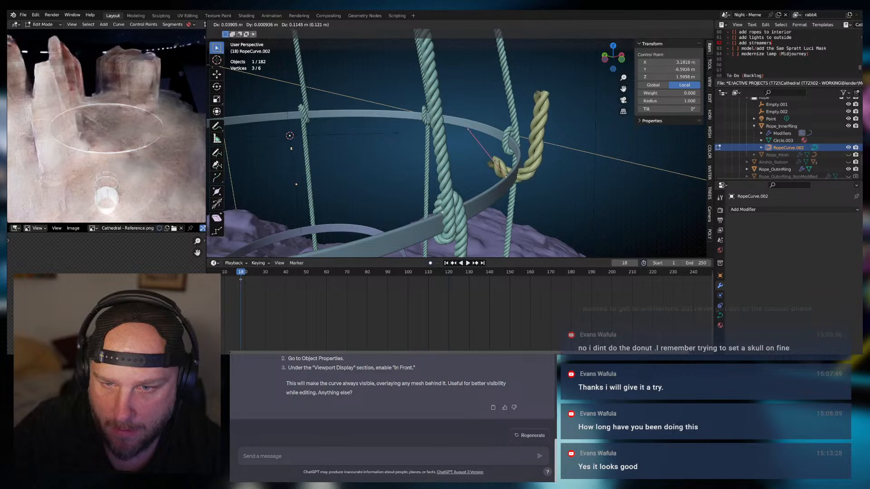
click(495, 161)
Move the lower handle of the end point inside the ring inward along X to about 3 m local
middle_drag(494, 160, 463, 167)
click(459, 189)
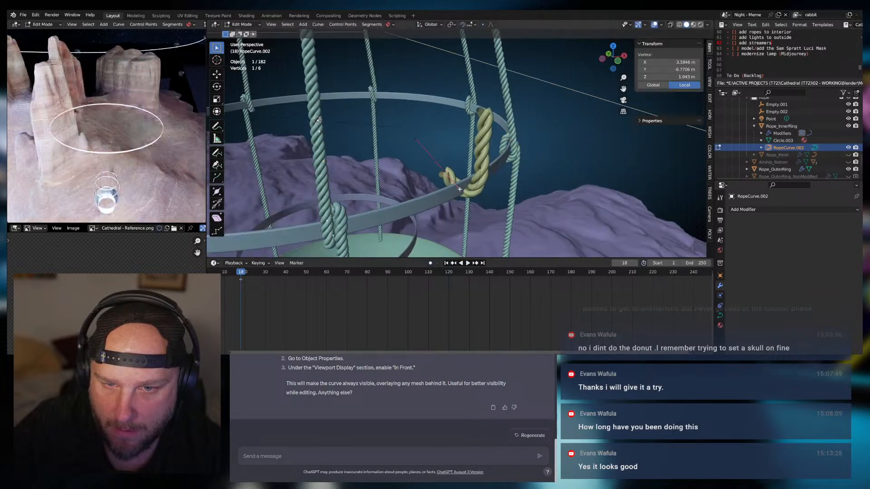
key(g)
key(x)
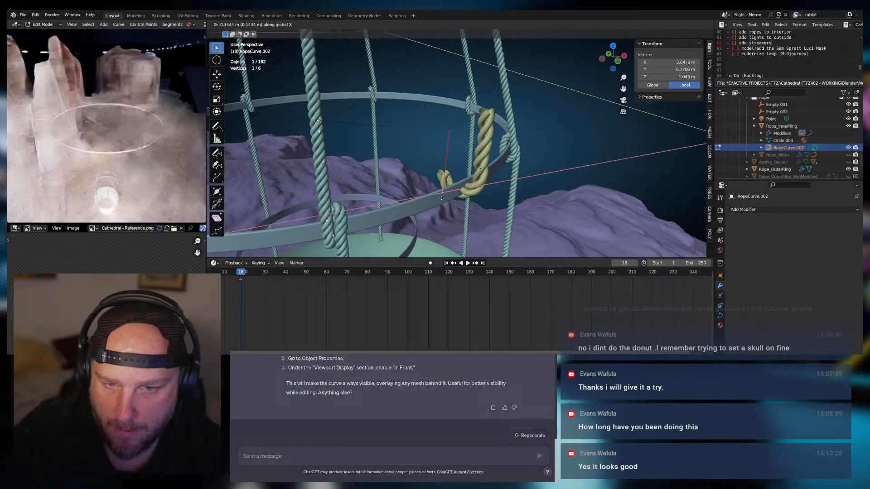
click(439, 197)
Shift the end point inside the ring to about X 3.21 m, Y -6.93 m local
mouse_move(438, 197)
middle_down()
mouse_move(468, 165)
mouse_move(455, 200)
middle_up()
click(455, 204)
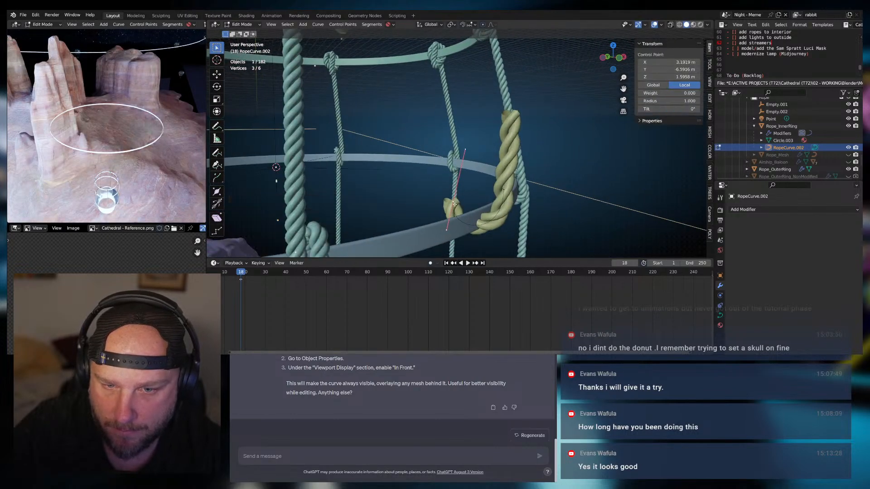
key(g)
key(y)
click(456, 204)
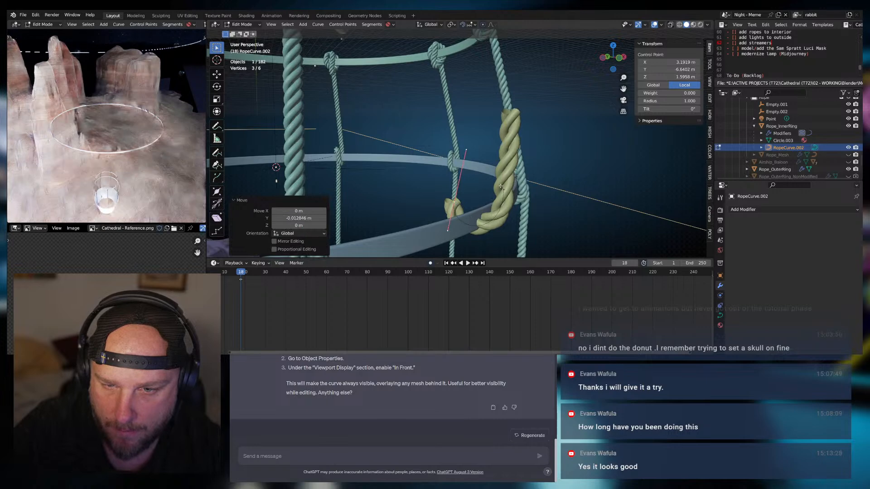
key(g)
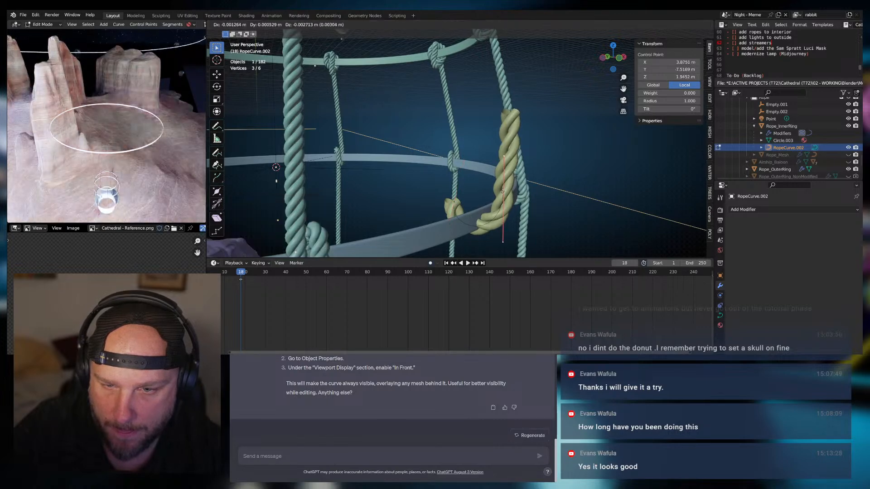
key(y)
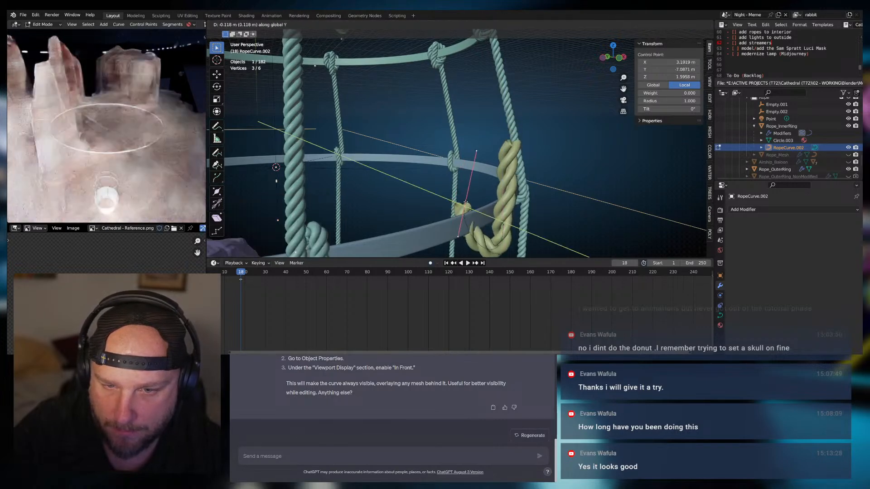
click(454, 203)
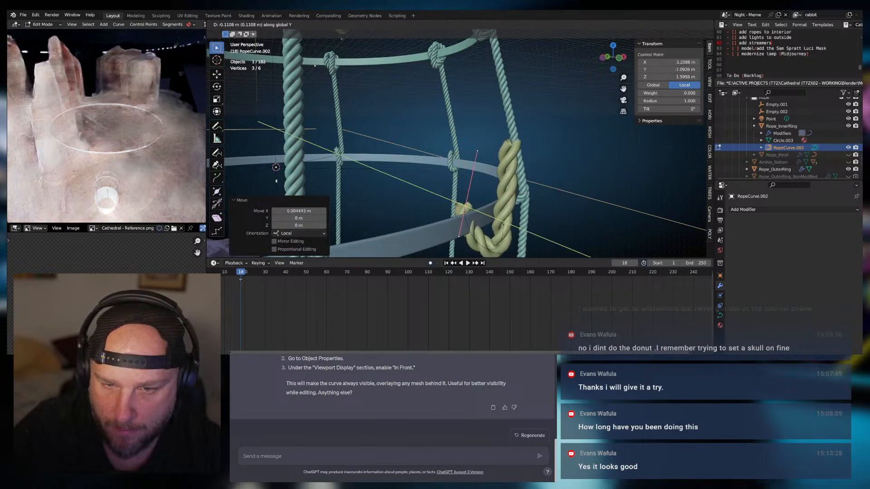
Slide the inside end point's lower handle along Y and reposition the point to about Y -7.67 m, Z 1.92 m local
click(455, 235)
key(g)
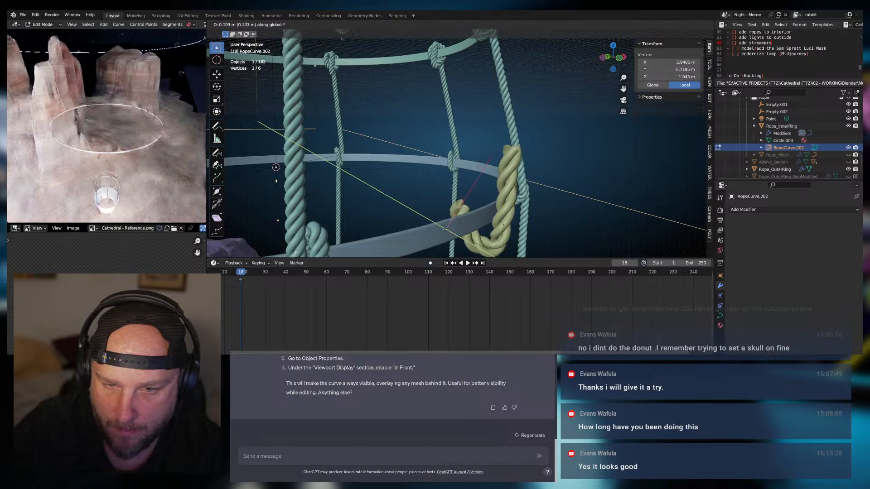
click(437, 201)
click(462, 205)
key(g)
key(y)
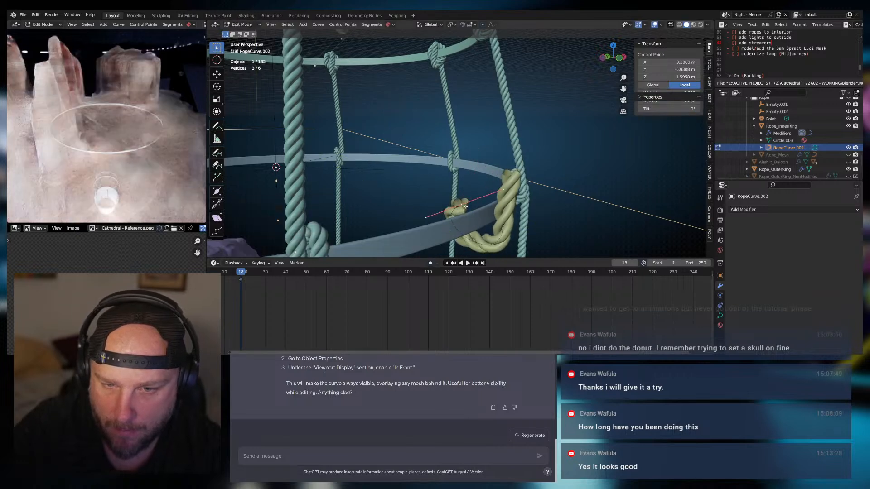
click(478, 206)
key(g)
key(z)
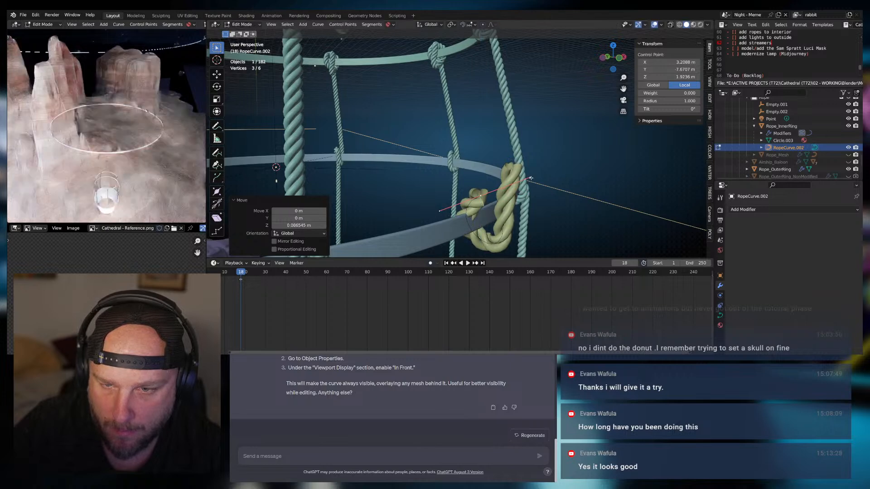
Reposition the outer handle of the inside end point to reshape the rope's loop around the ring
click(528, 179)
key(g)
click(506, 219)
middle_drag(506, 218, 471, 219)
click(528, 167)
key(g)
click(527, 178)
Move the end point outside the ring along Y to about -6.96 m local
click(471, 219)
click(479, 209)
key(g)
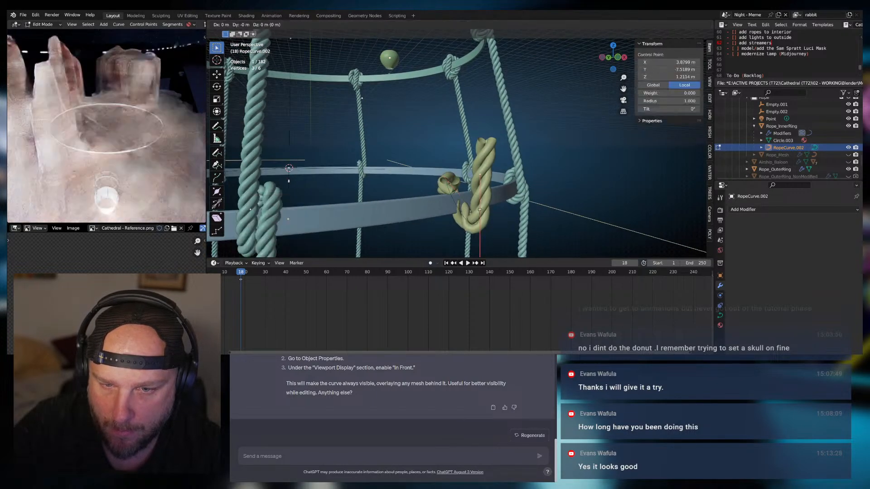
key(y)
click(479, 213)
Tilt the outside end point's upper handle outward and shift the point about -0.086 m along global Y
middle_drag(479, 213, 509, 185)
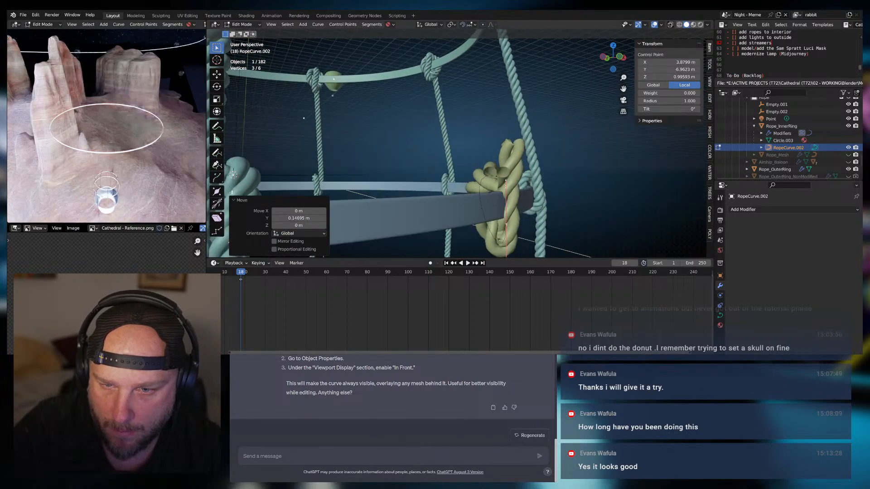
click(510, 185)
key(g)
click(527, 194)
click(506, 225)
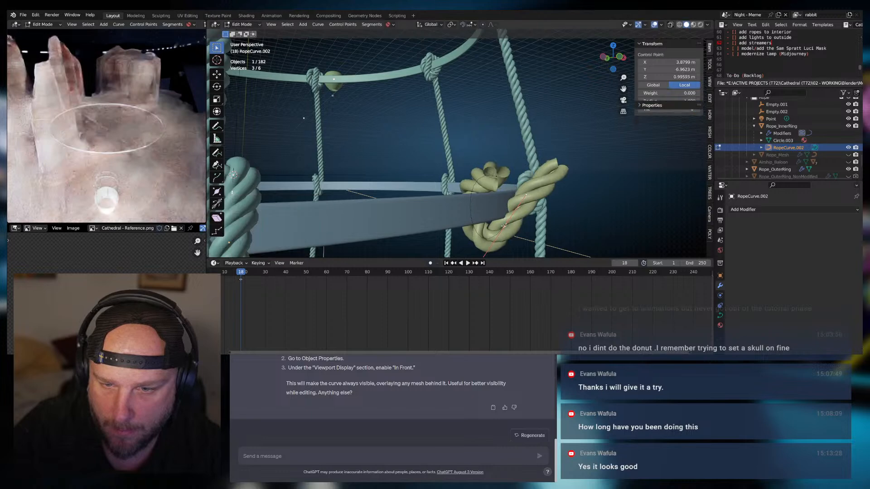
key(g)
key(y)
click(496, 220)
Extrude a new control point upward from the outside end and place it at about X 4.33 m, Y -7.60 m, Z 2.37 m local
middle_drag(496, 219, 431, 207)
key(e)
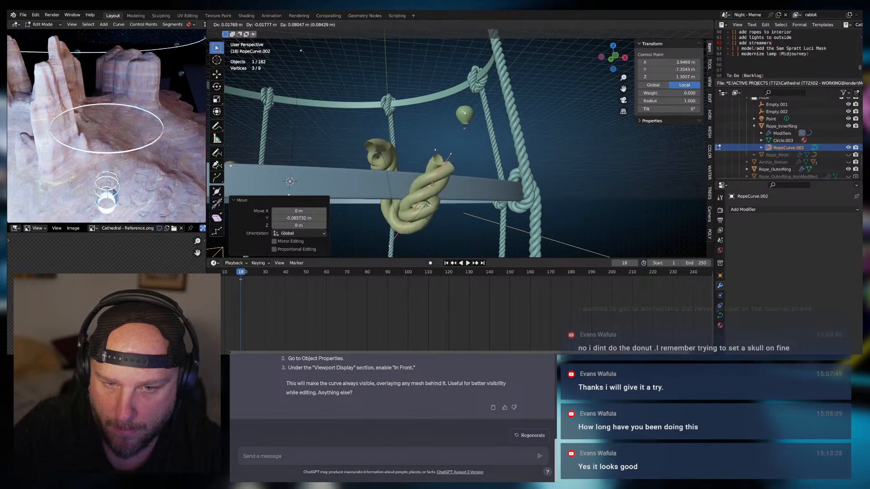
click(452, 126)
middle_drag(452, 127, 385, 157)
key(shift+y)
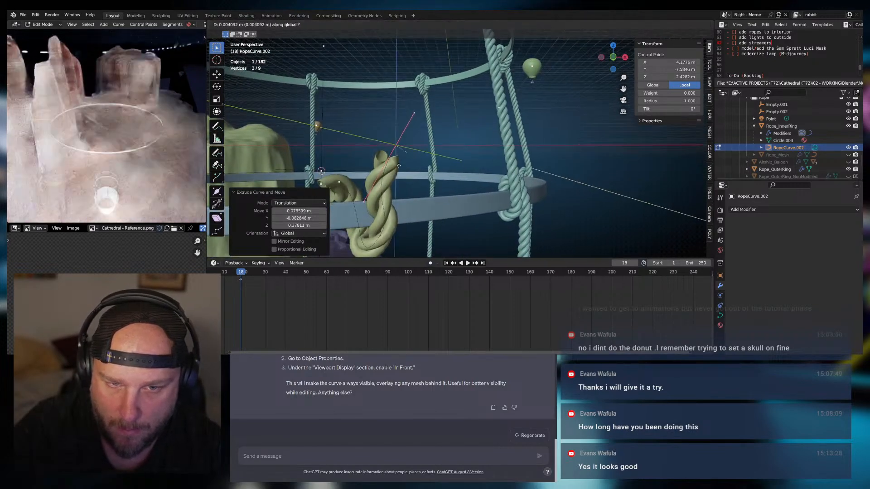
key(shift+y)
key(shift+y)
click(407, 166)
Shift the extruded control point along X to about 4.23 m local
key(g)
key(y)
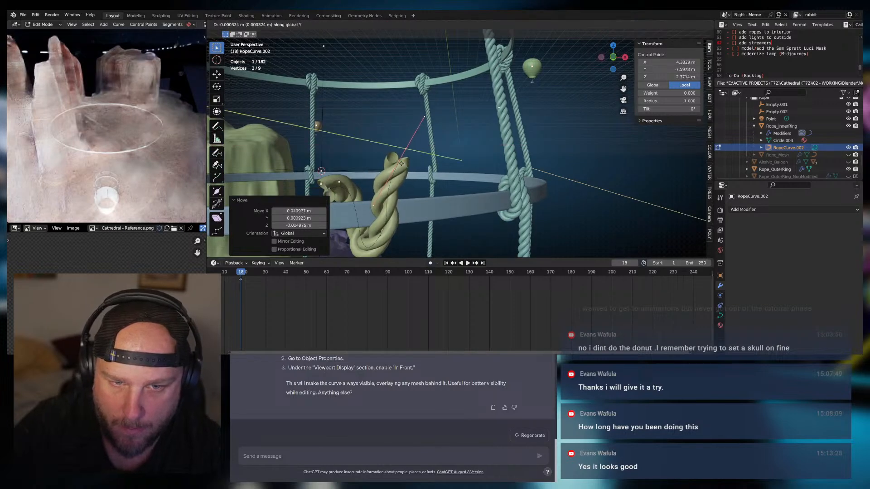
key(x)
click(399, 169)
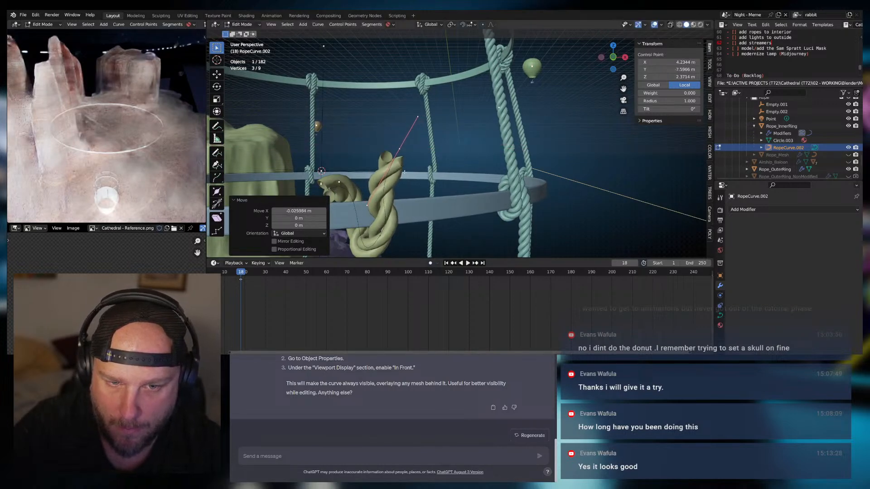
middle_drag(399, 168, 391, 182)
key(KP_7)
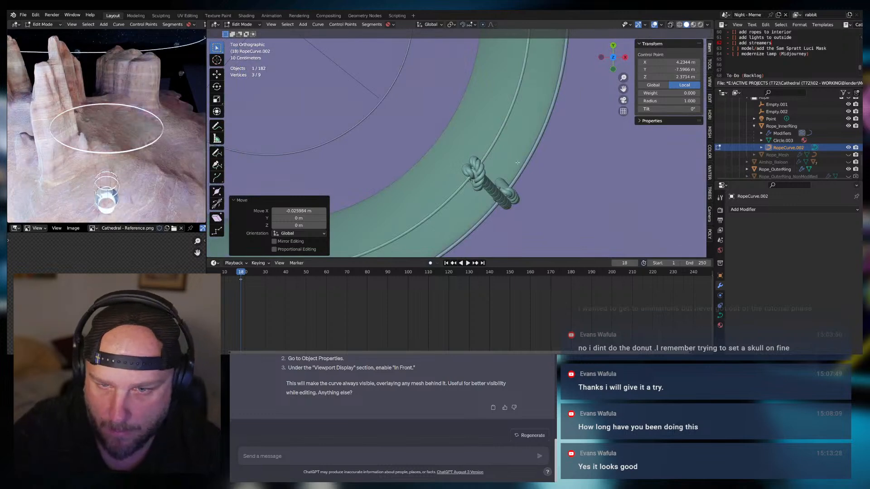
Move the end control point inward to about X 4.07 m, Y -6.59 m local and swing one of its handles upward across the ring
scroll(443, 207, up, 2)
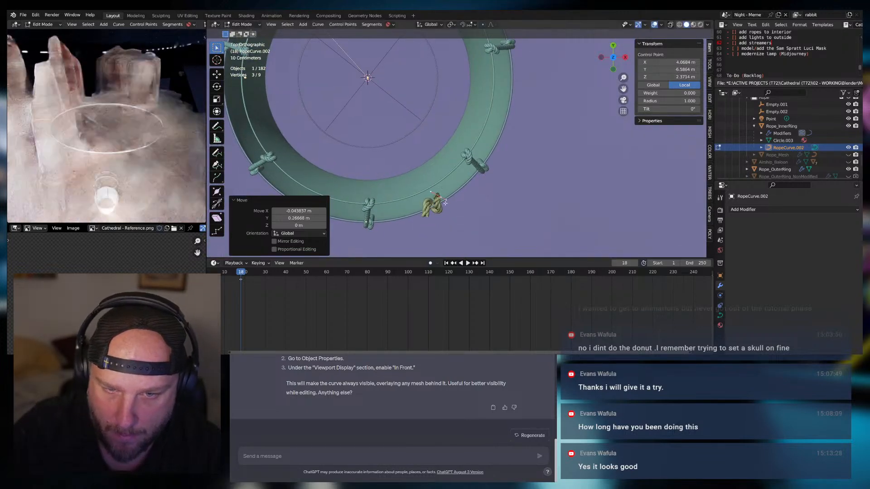
middle_drag(445, 204, 458, 149)
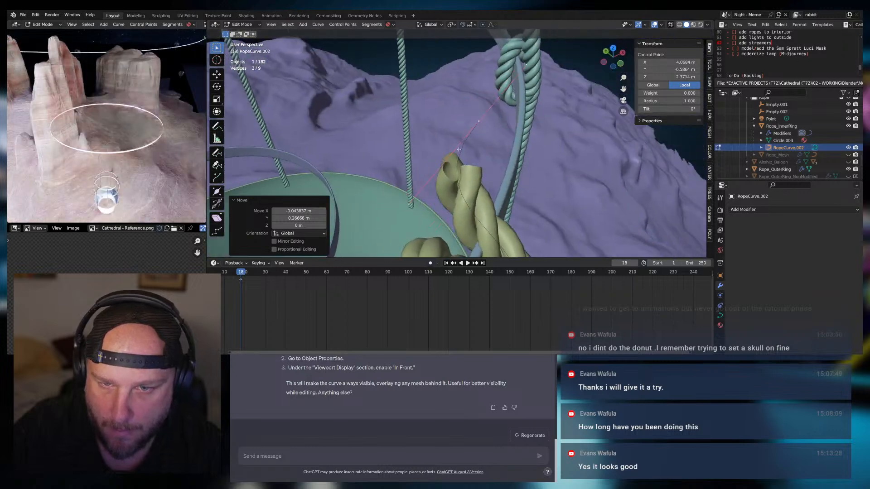
click(416, 199)
key(g)
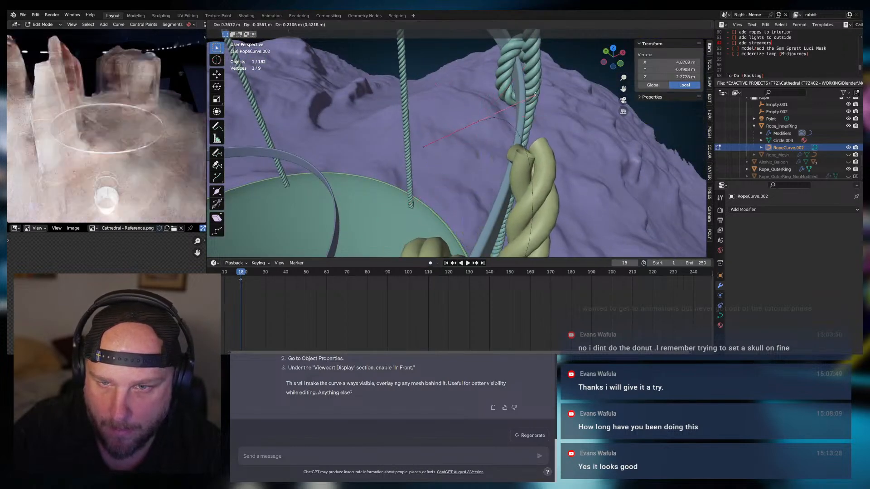
click(535, 95)
Lower the end control point to about Z 1.80 m local and shift it along X to about 3.29 m local
middle_drag(535, 95, 483, 157)
click(468, 129)
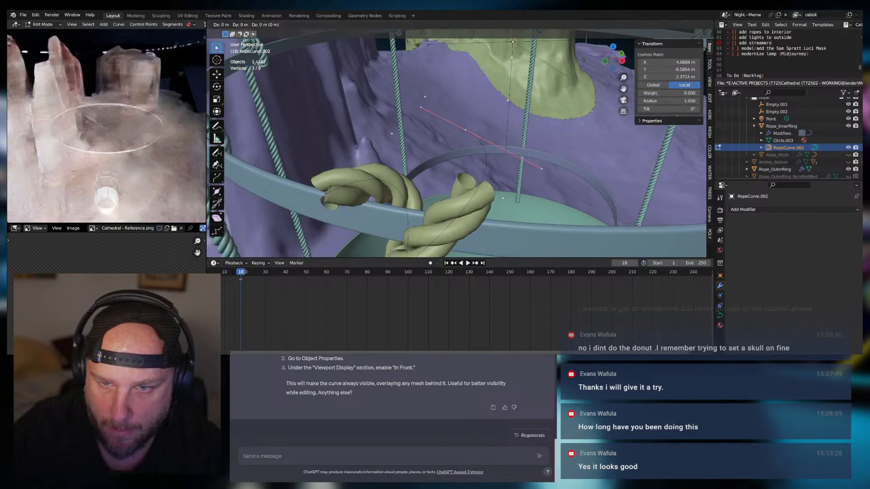
key(g)
key(y)
key(z)
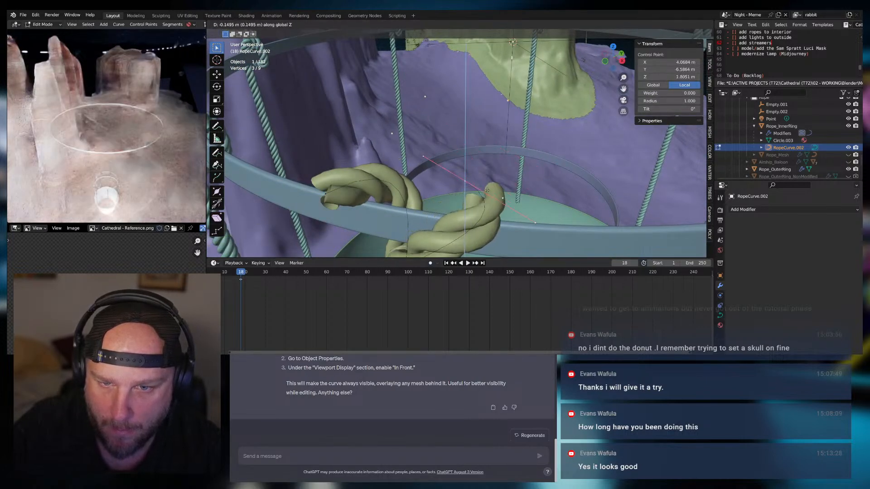
click(480, 193)
middle_drag(480, 193, 410, 191)
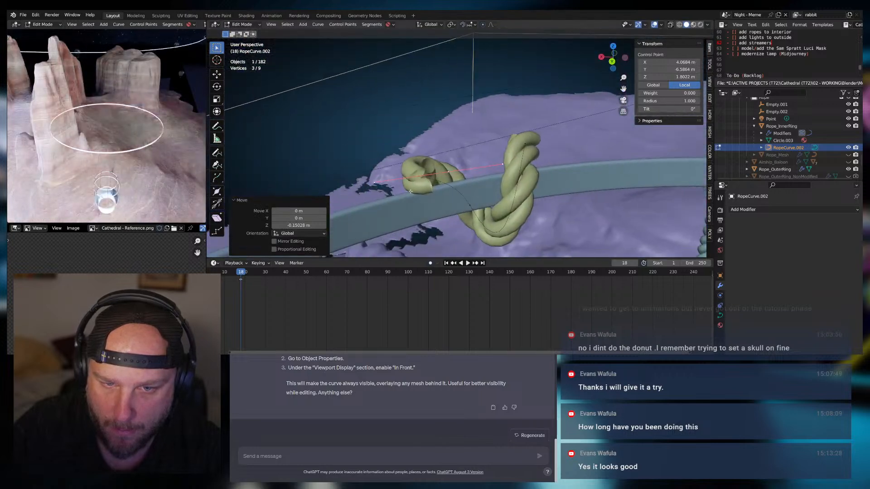
key(x)
click(495, 190)
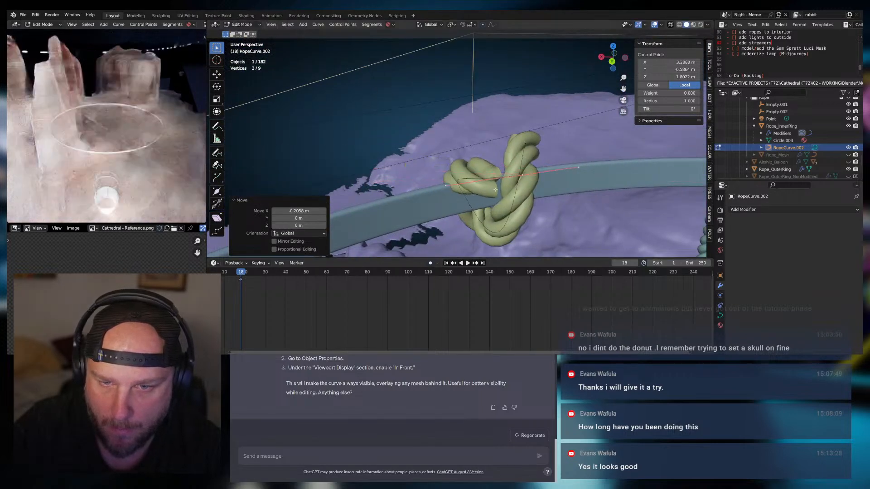
Lower the end point's outer handle along Z and shift its opposite handle about -0.09 m along global X
click(578, 168)
key(g)
key(z)
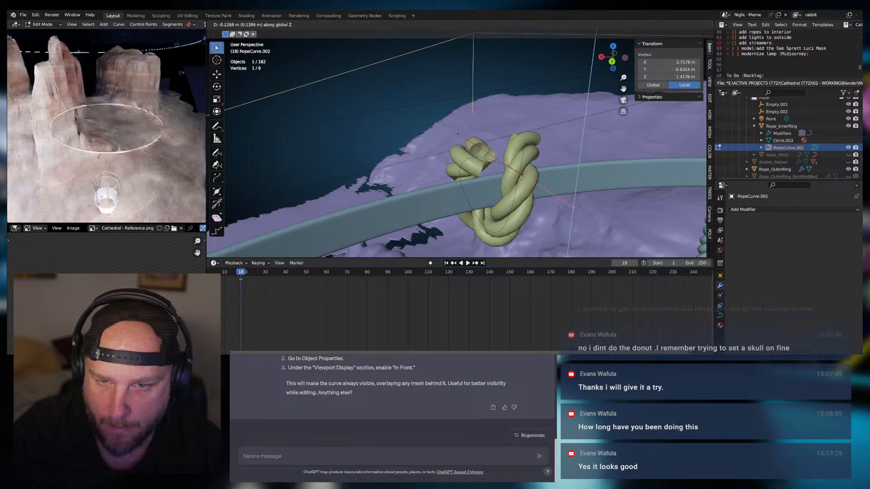
click(483, 190)
click(474, 116)
key(g)
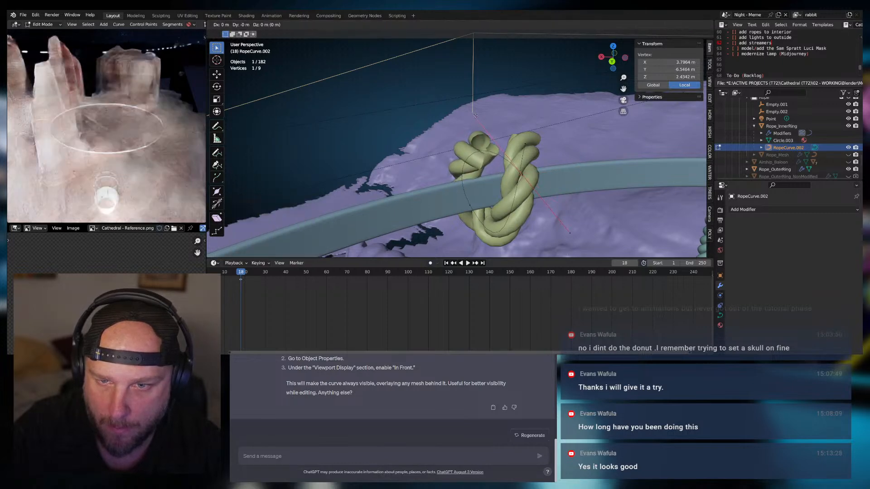
key(x)
click(496, 120)
Extrude a new control point downward from the curve's end to about X 3.79 m, Y -6.46 m, Z 0.63 m local
middle_drag(496, 120, 591, 153)
key(e)
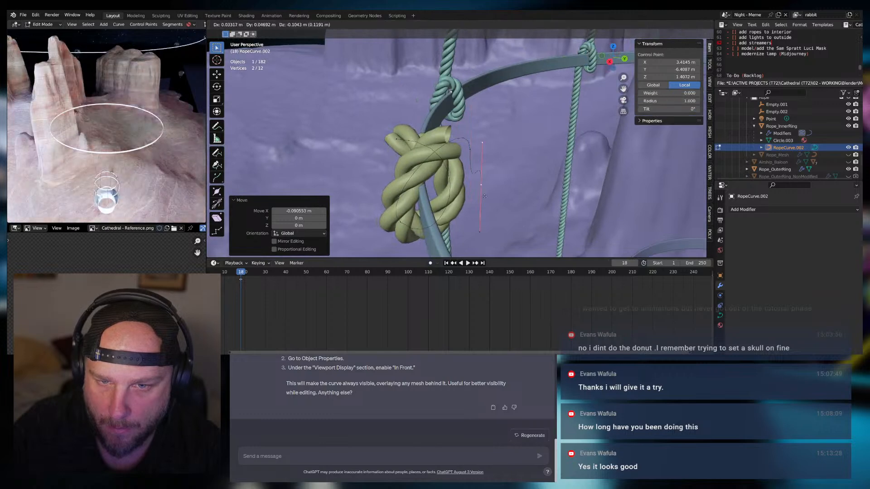
click(469, 31)
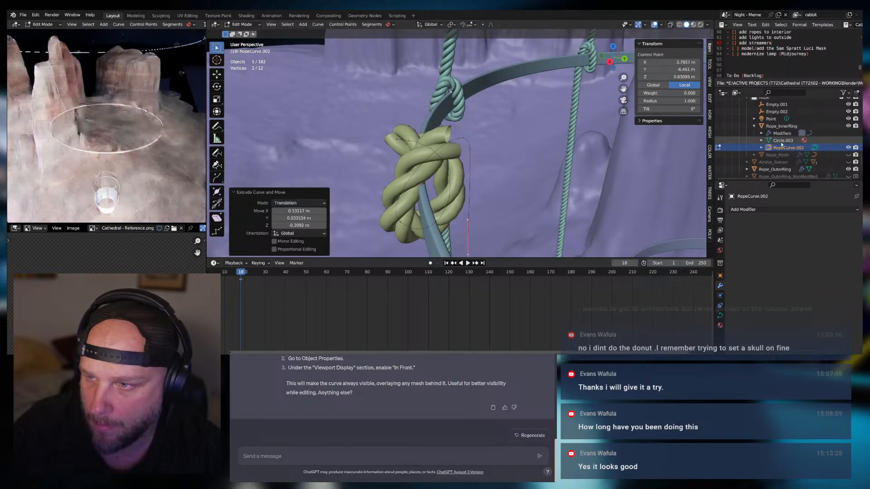
Leave curve editing, select Rope_InnerRing's mesh and raise its Screw modifier's iterations to 7
middle_drag(435, 136, 451, 132)
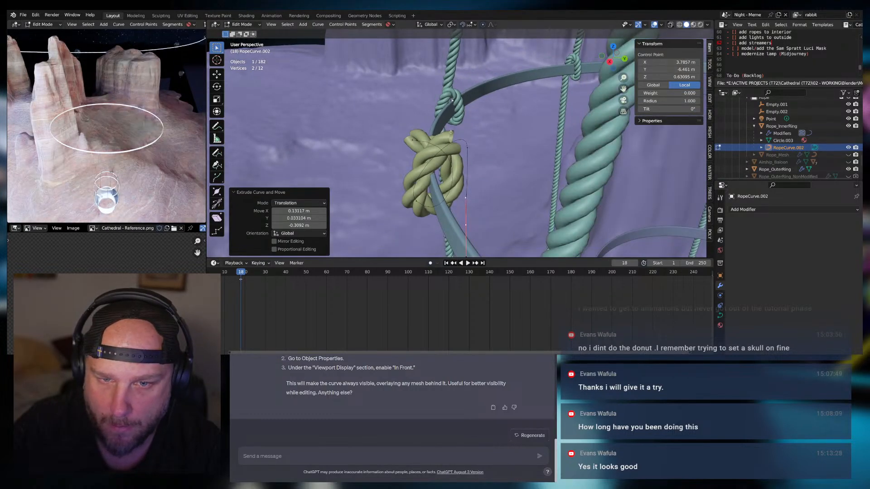
click(246, 33)
click(783, 141)
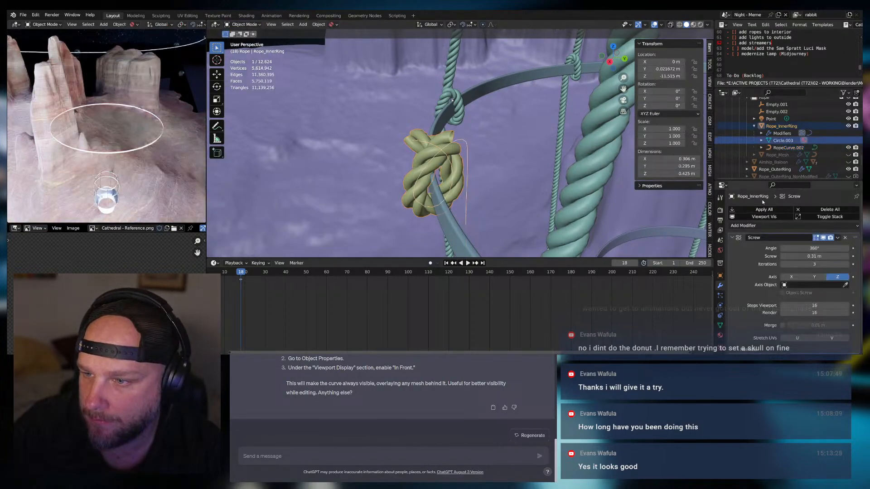
click(848, 264)
click(847, 264)
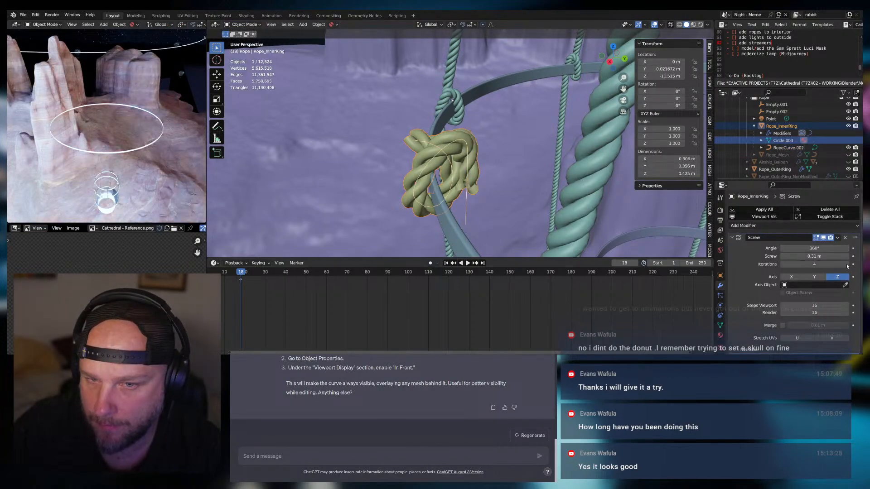
click(847, 265)
click(847, 265)
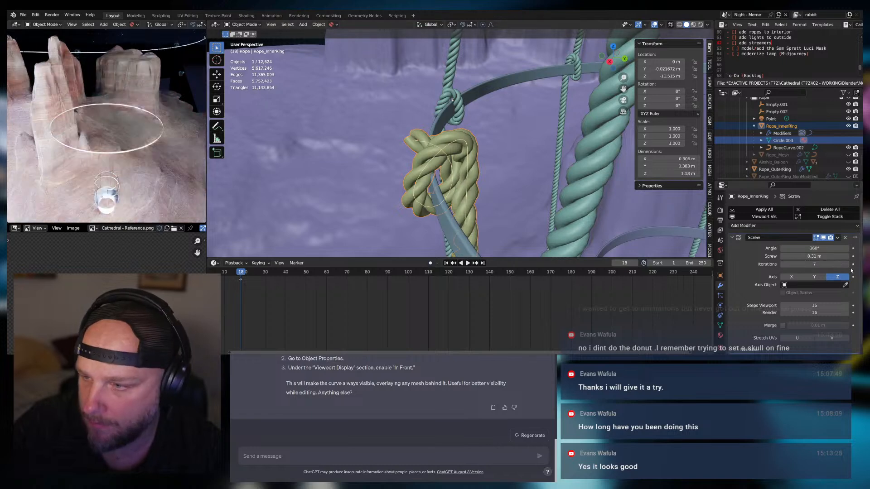
click(839, 263)
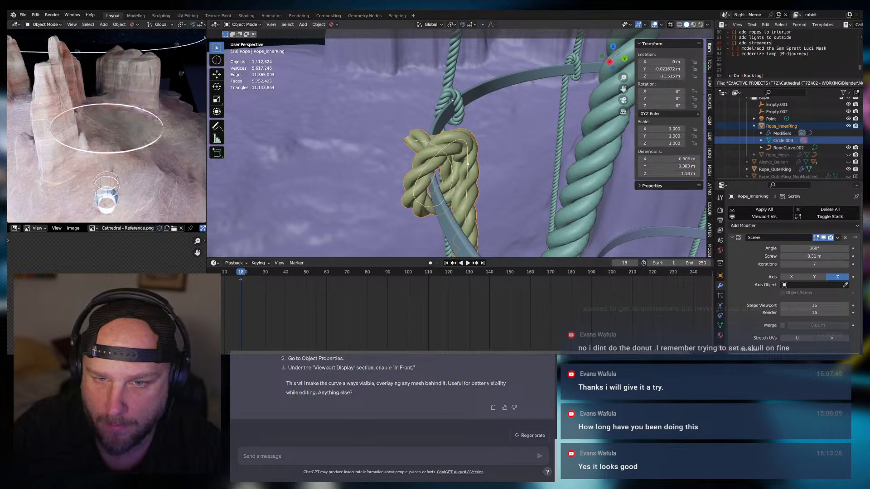
Resume editing RopeCurve.002 and lower its end control point about 0.217 m along global Z
click(471, 163)
click(476, 164)
key(Tab)
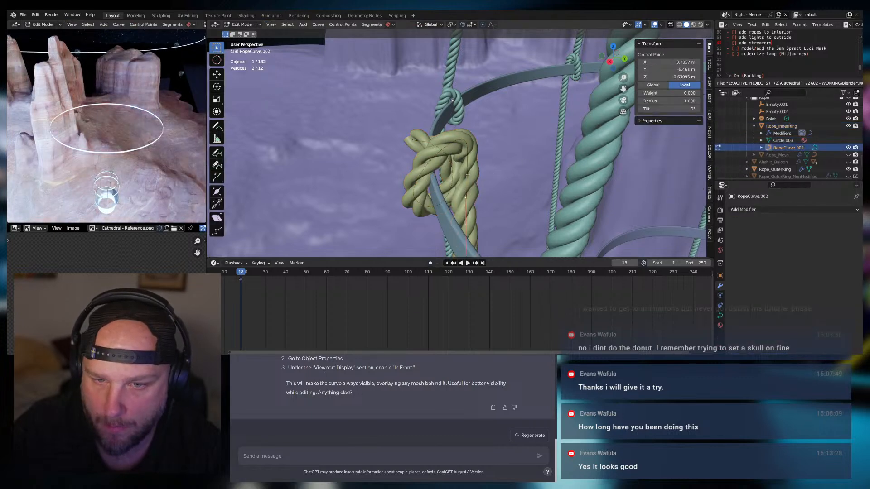
middle_drag(476, 164, 475, 233)
key(g)
key(z)
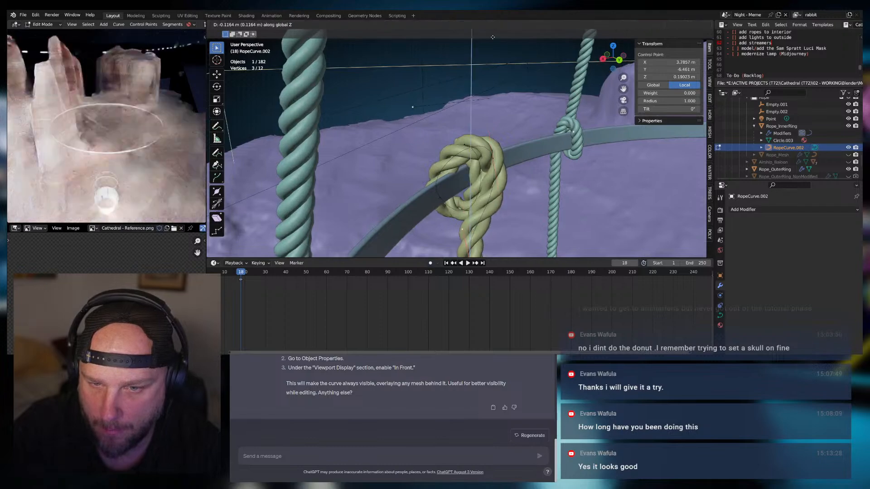
click(527, 70)
Pull the rope's end point inward along Y to about -4.92 m local and lower it to about Z -1.49 m local
middle_drag(526, 71, 565, 121)
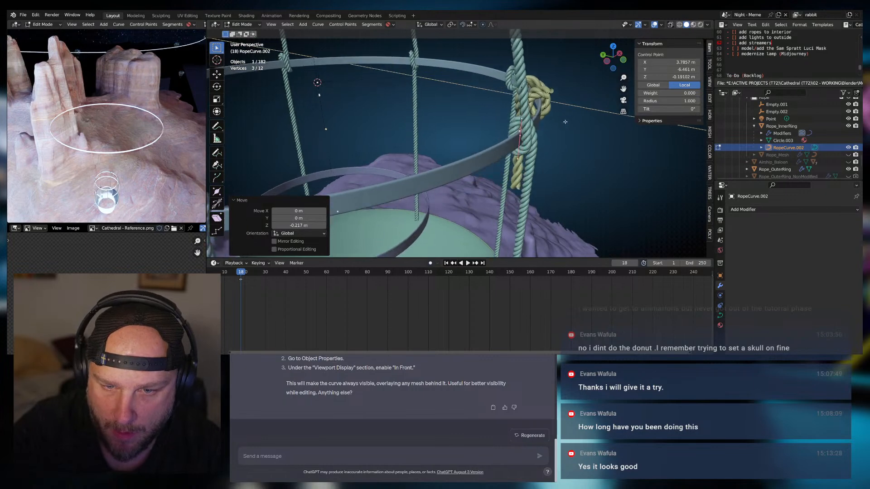
key(y)
click(502, 152)
middle_drag(419, 150, 476, 151)
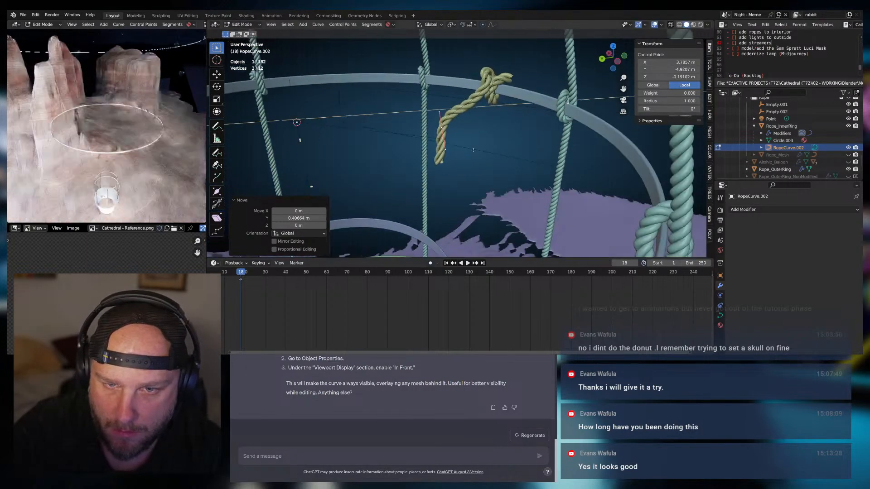
key(g)
key(z)
click(475, 181)
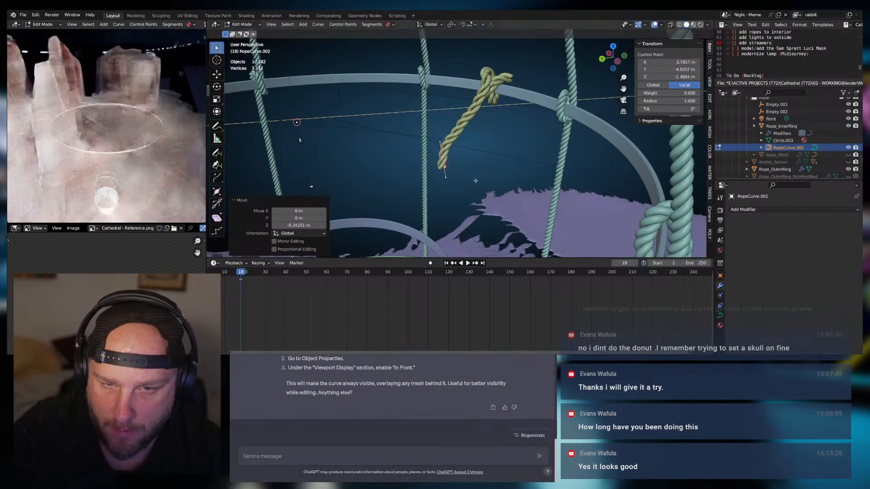
Extrude another control point down toward the small lower ring, at about X 2.97 m, Y -3.66 m, Z -4.56 m local
key(e)
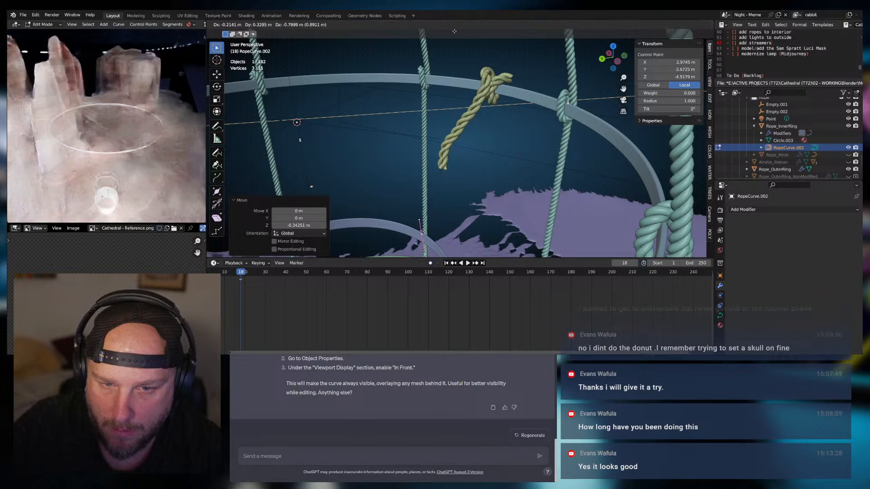
click(454, 32)
middle_drag(450, 200, 463, 178)
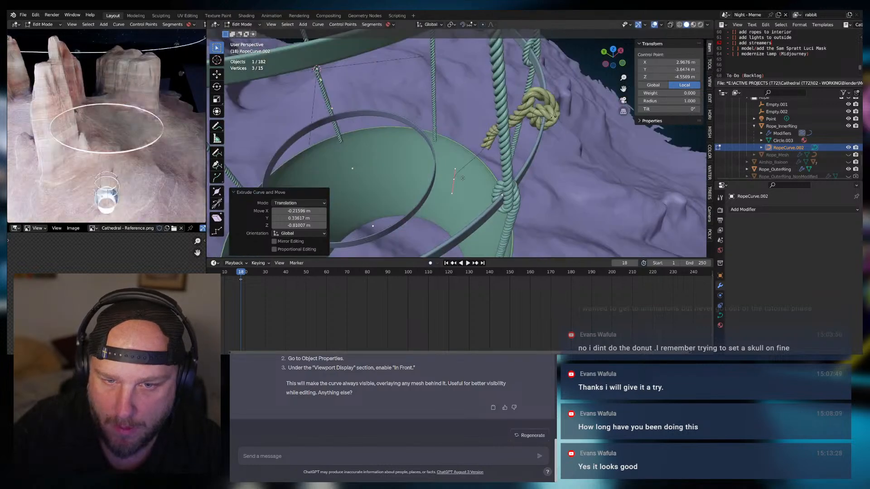
Position the new end point on the small lower ring at about X 1.98 m, Y -2.98 m, Z -3.80 m local
click(440, 177)
key(g)
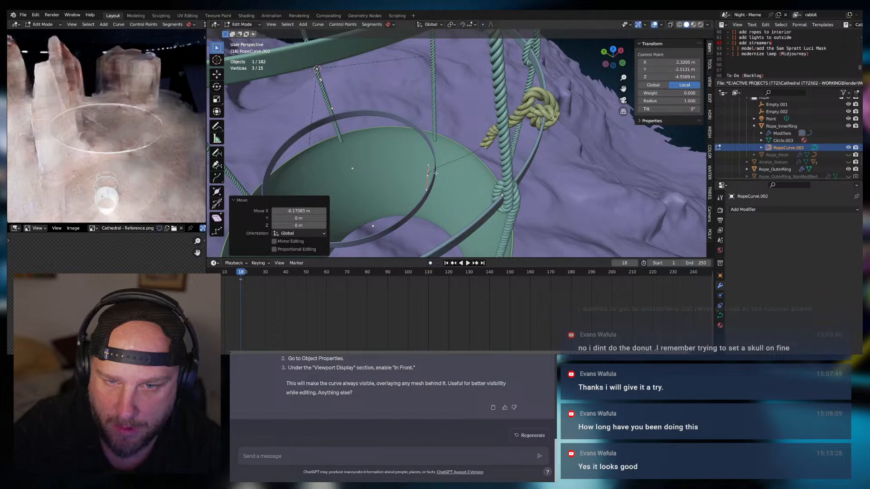
key(KP_7)
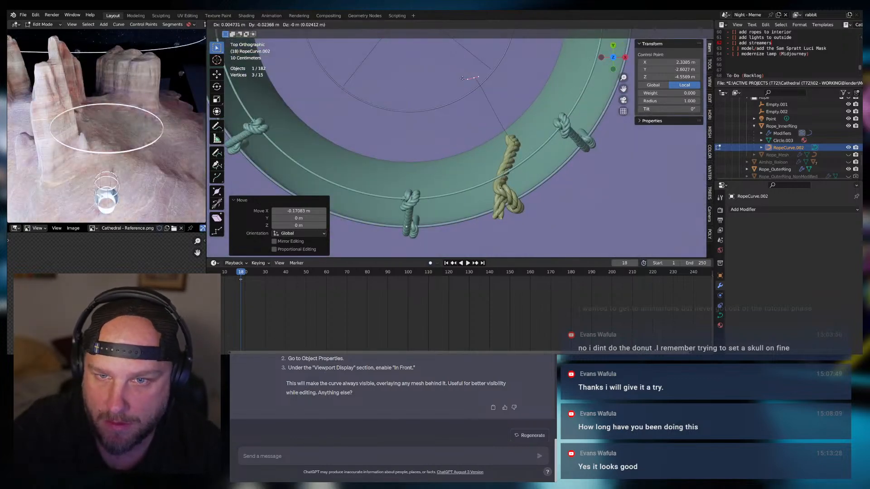
key(KP_1)
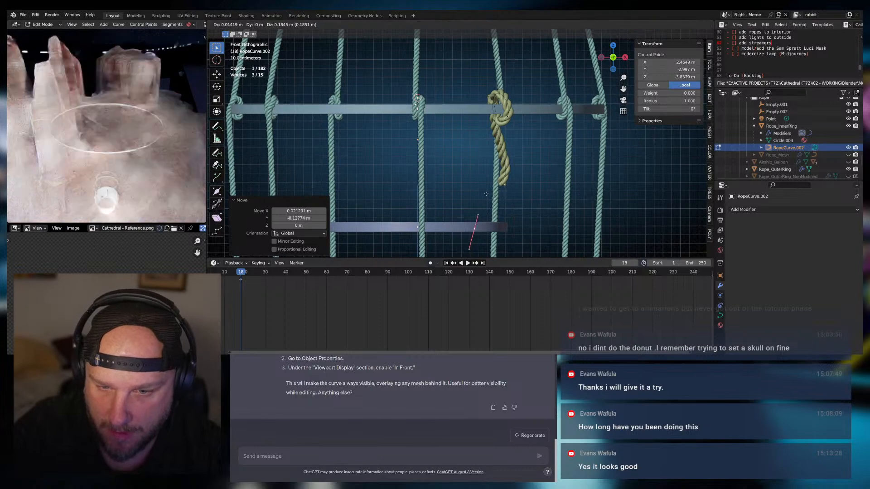
key(KP_3)
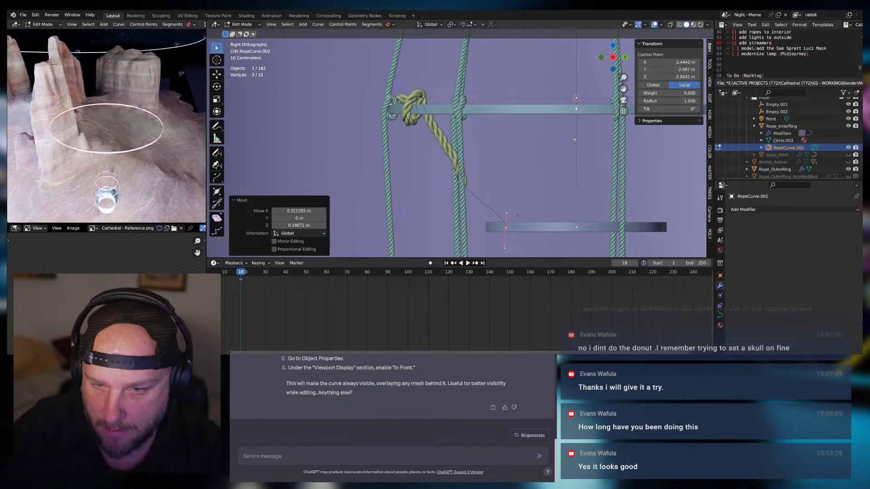
middle_drag(517, 210, 528, 195)
key(x)
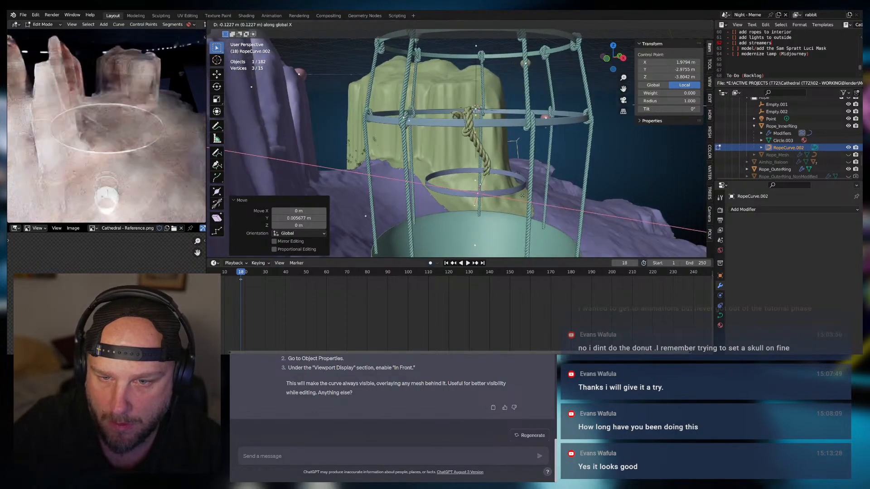
click(519, 198)
Shift the control point midway down the hanging rope about -0.19 m along global X
click(486, 170)
key(g)
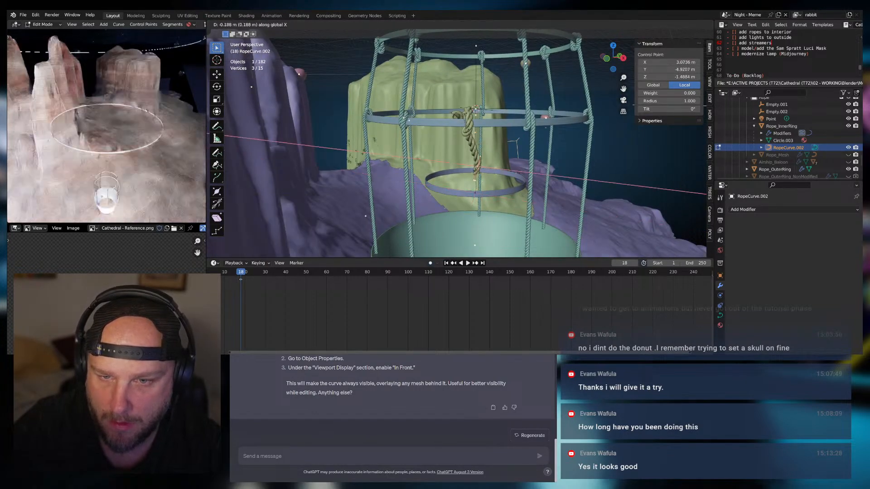
click(475, 170)
middle_drag(475, 170, 390, 175)
Straighten the hanging rope along X by adjusting the midway point and placing its upper handle at about X 2.63 m local
click(447, 192)
key(g)
key(x)
click(445, 190)
scroll(389, 175, up, 1)
click(459, 155)
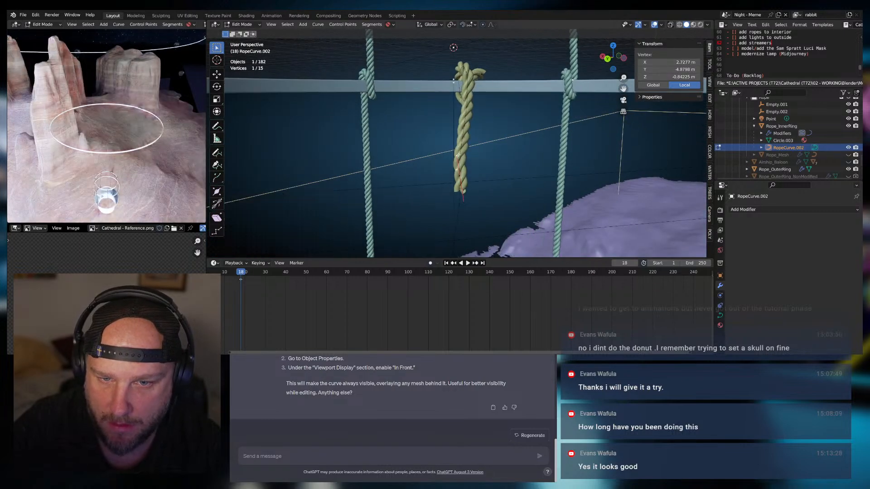
click(468, 156)
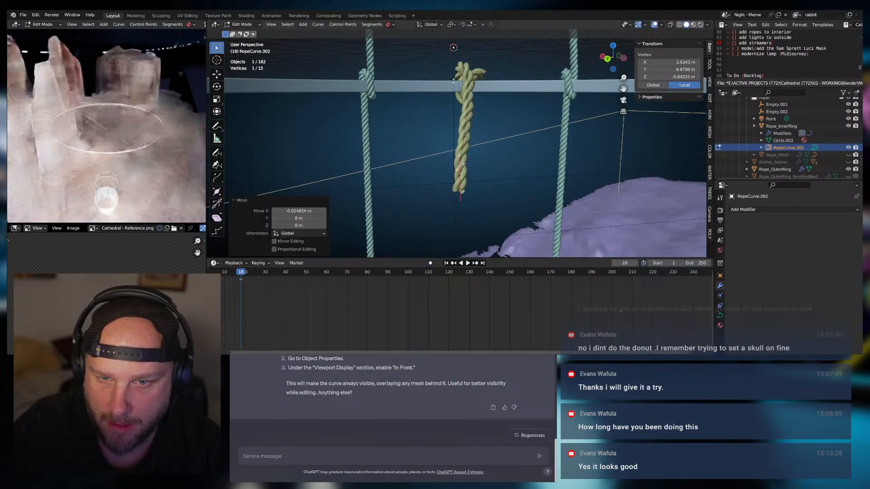
Raise the midway point's lower handle about 0.036 m along global Z and shift its upper handle about -0.117 m along global Y
click(463, 201)
mouse_move(464, 200)
middle_down()
mouse_move(475, 196)
mouse_move(453, 206)
middle_up()
key(g)
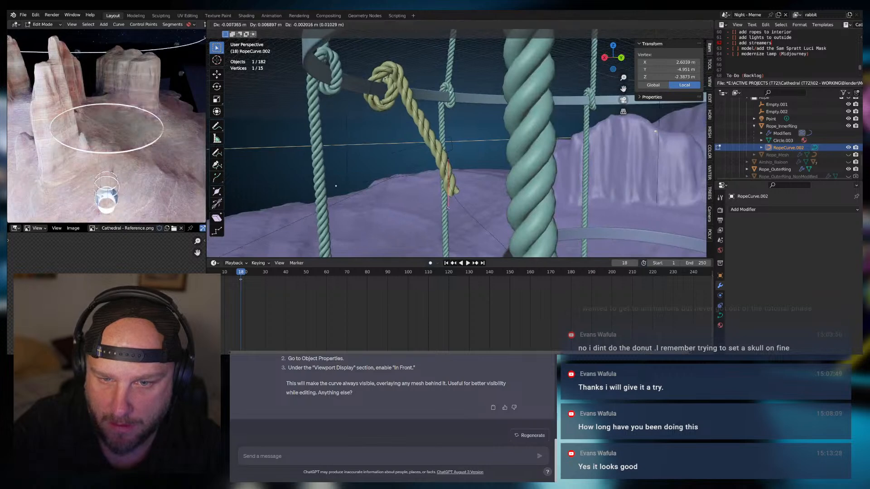
key(z)
click(460, 198)
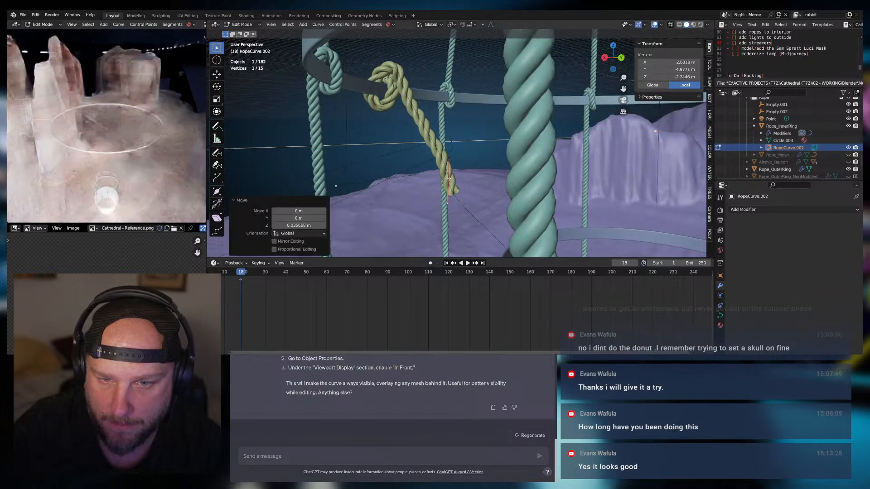
key(g)
key(y)
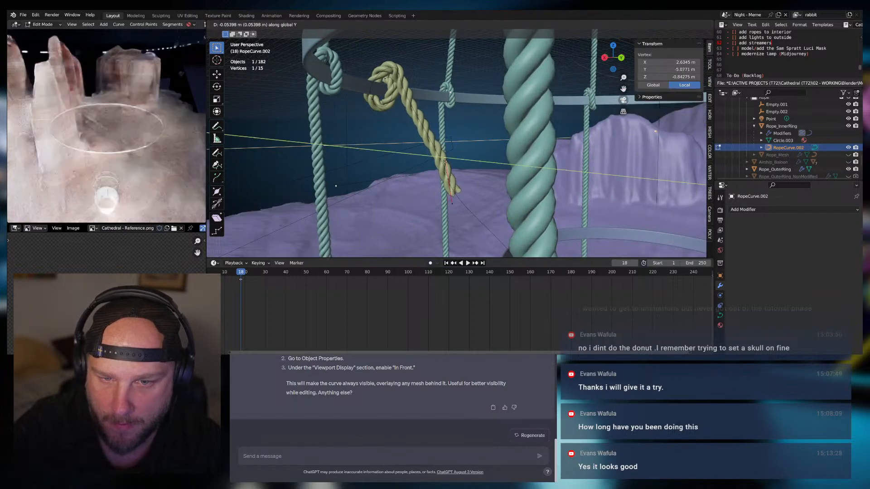
click(439, 163)
middle_drag(439, 163, 646, 156)
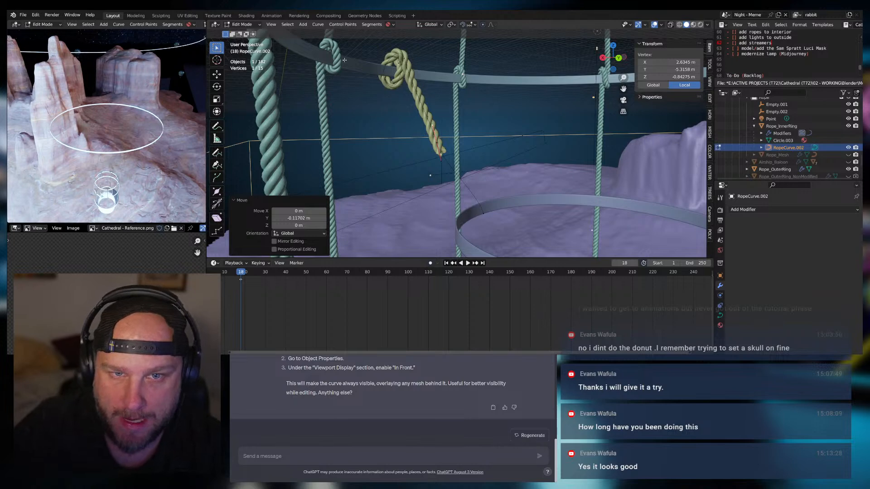
Lengthen the Rope_InnerRing mesh along its curve by setting its Screw modifier to 12 iterations
key(Tab)
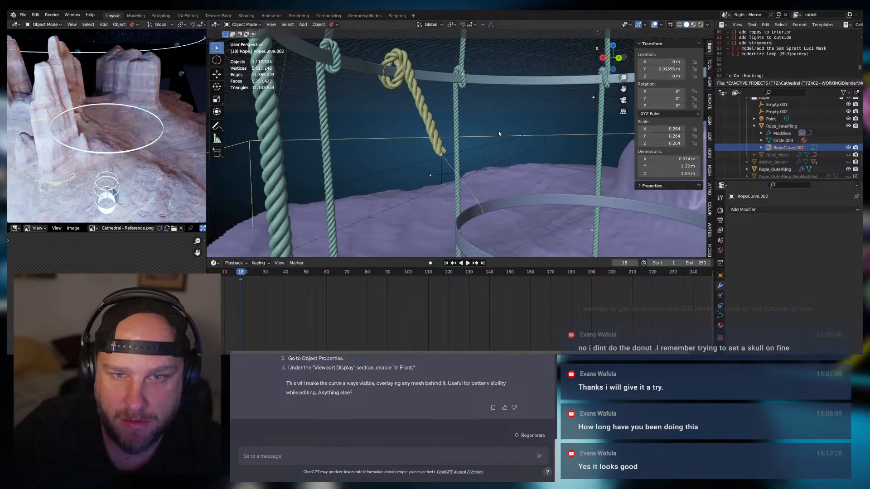
click(430, 123)
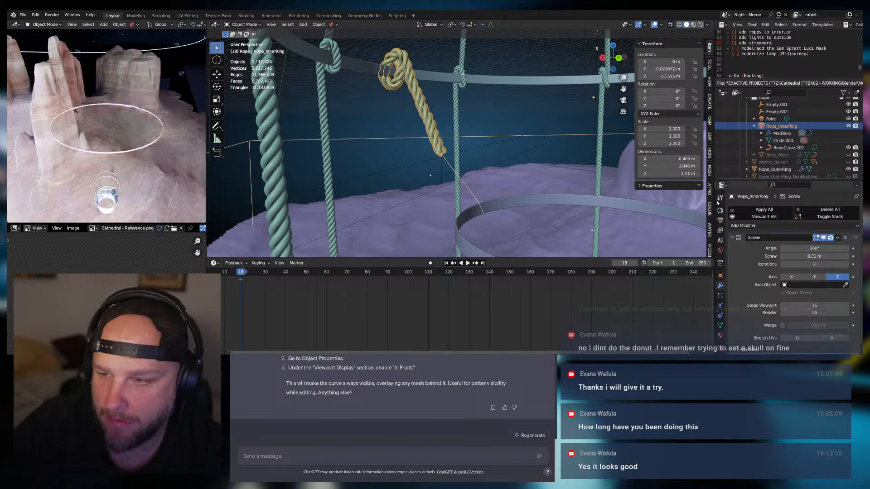
click(846, 264)
click(846, 264)
click(846, 264)
click(846, 264)
click(846, 264)
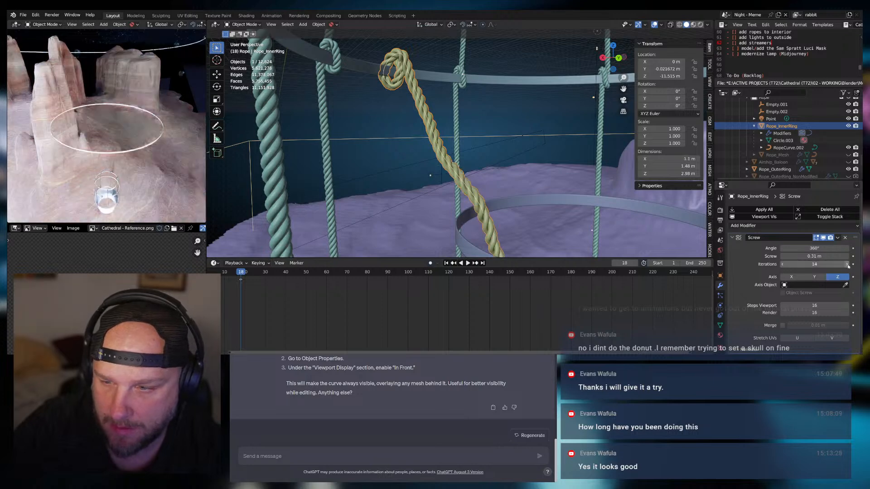
click(847, 264)
click(848, 264)
click(847, 264)
click(847, 264)
scroll(793, 254, down, 1)
scroll(507, 218, down, 9)
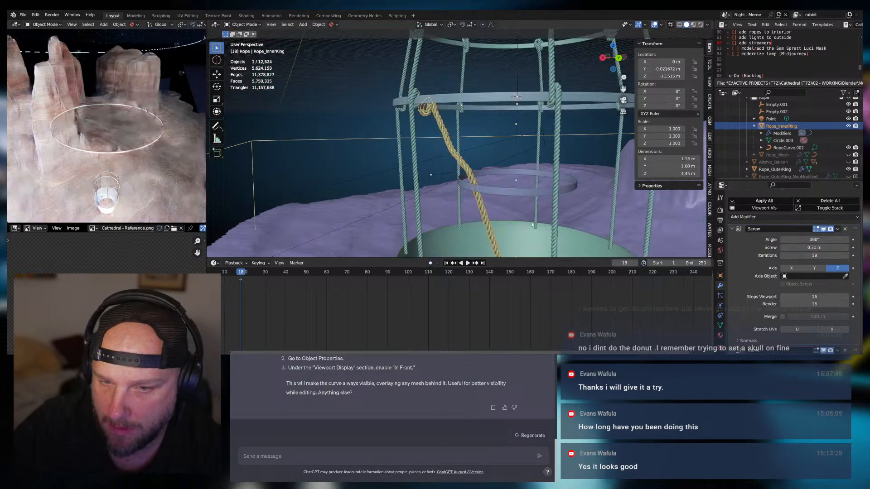
scroll(507, 217, up, 4)
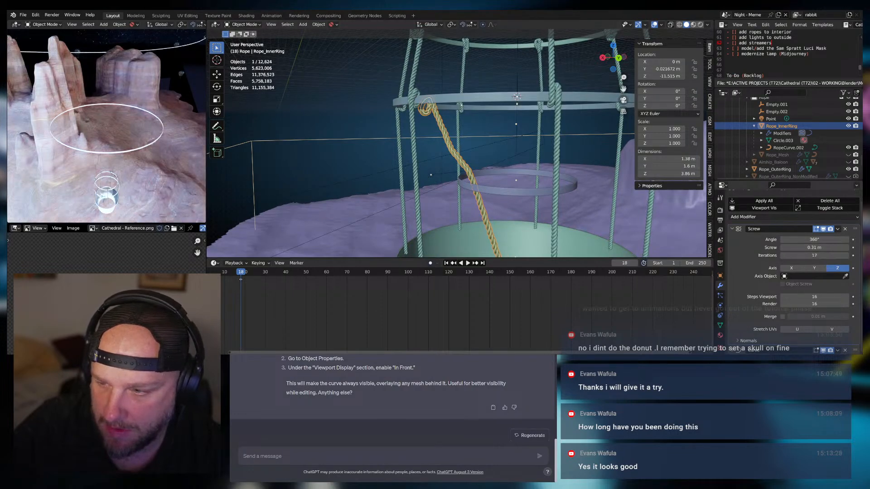
drag(838, 258, 813, 257)
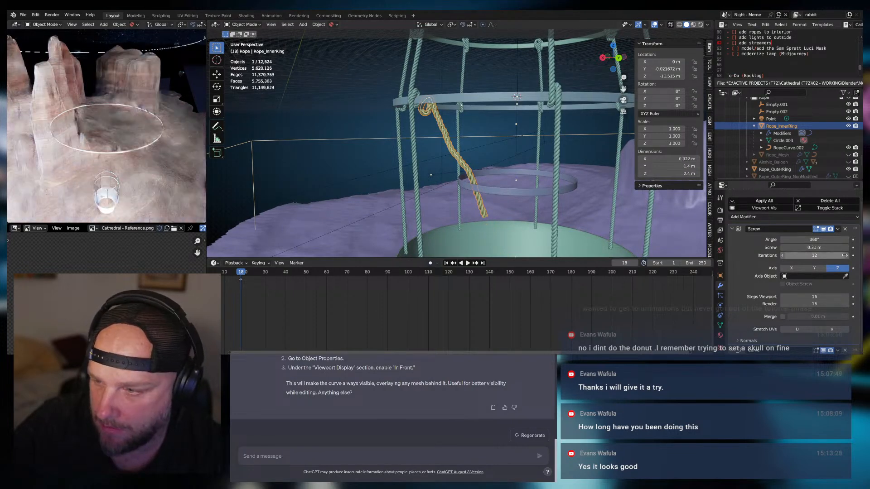
scroll(513, 180, up, 4)
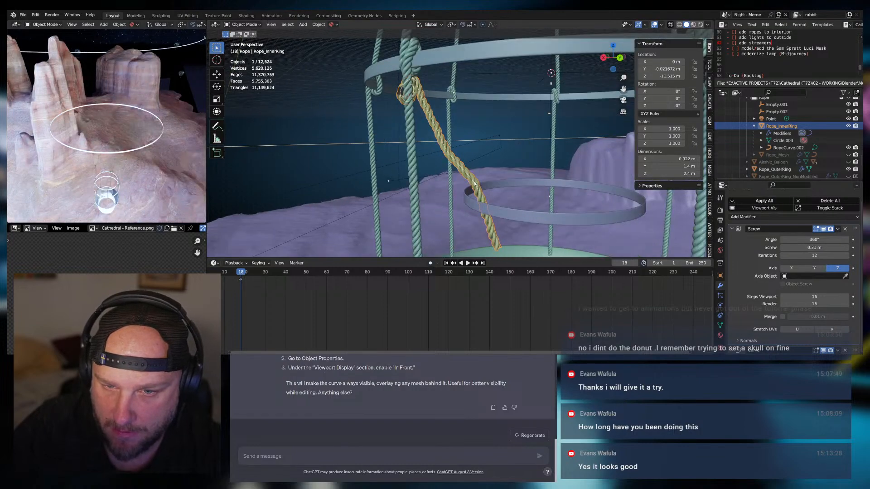
Extrude a new end point from RopeCurve.002 below the small ring, at about X 1.77 m, Y -4.32 m, Z -4.38 m local
key(Tab)
middle_drag(469, 170, 452, 185)
key(Tab)
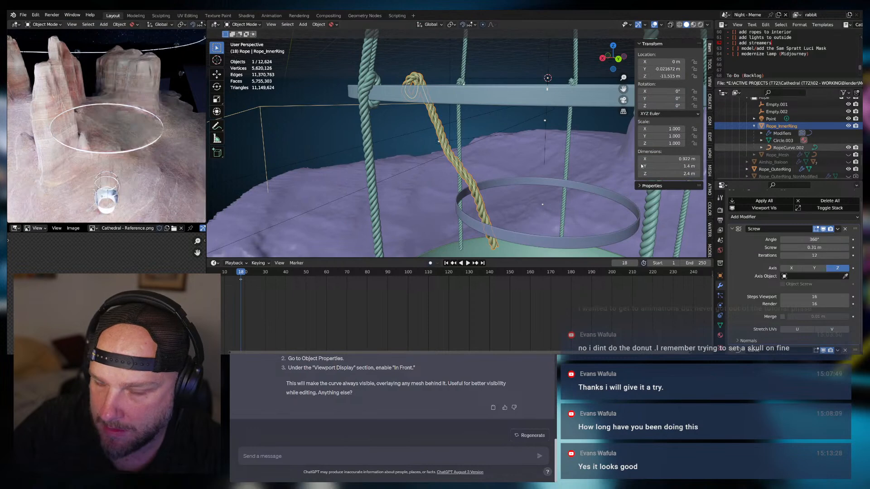
click(788, 147)
key(Tab)
middle_drag(473, 193, 546, 215)
key(e)
click(500, 212)
key(y)
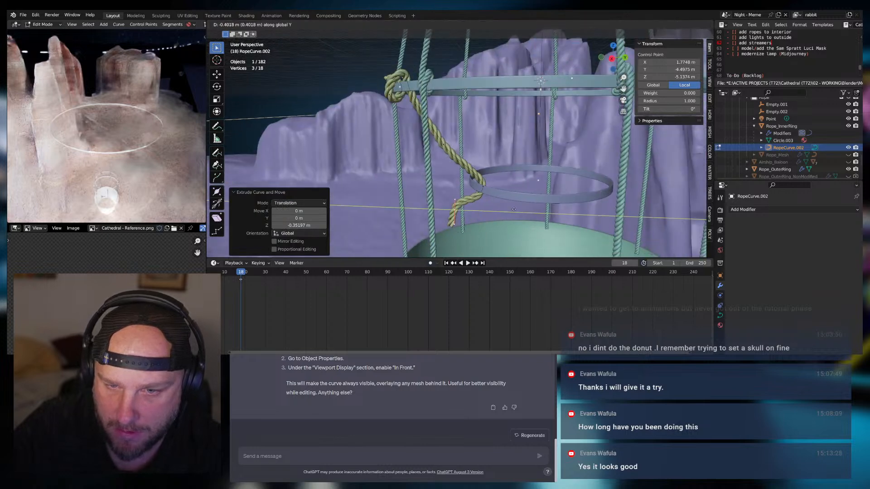
click(518, 205)
click(508, 193)
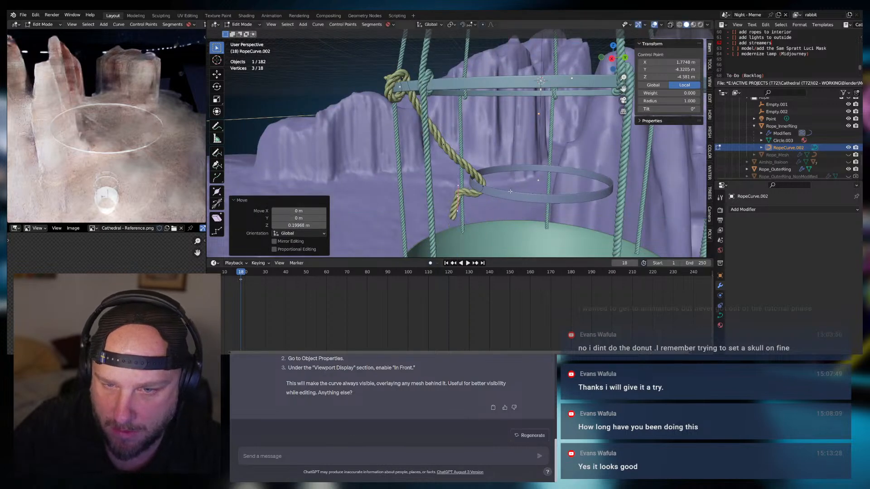
Raise the new end point's outer handle along global Z and shift the point about 0.259 m along global Y
middle_drag(507, 193, 489, 202)
click(455, 211)
key(g)
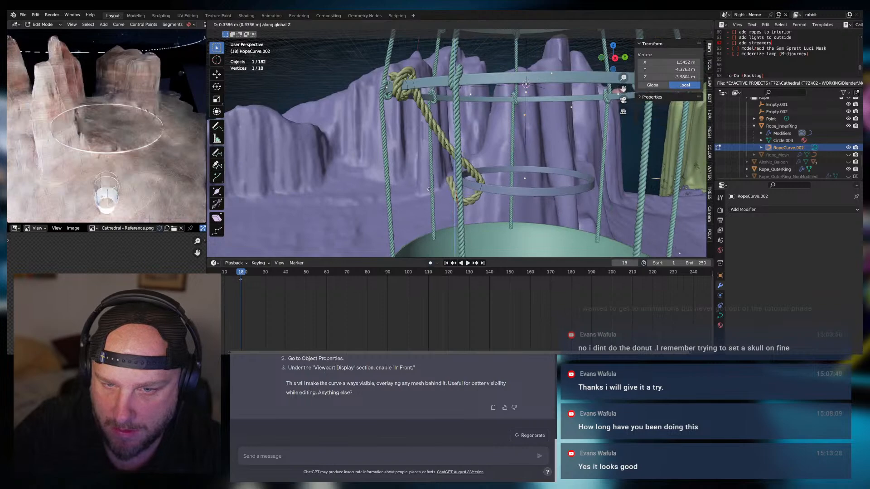
click(429, 189)
middle_drag(429, 189, 542, 188)
click(449, 225)
key(g)
key(y)
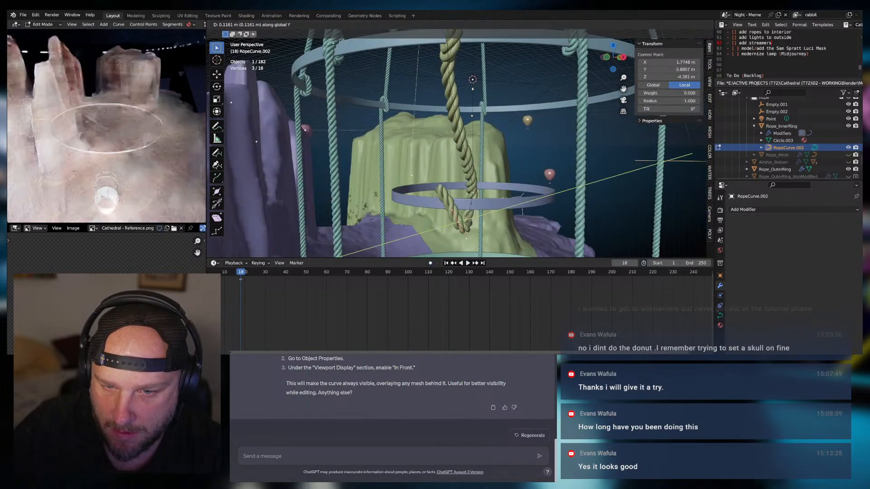
click(464, 216)
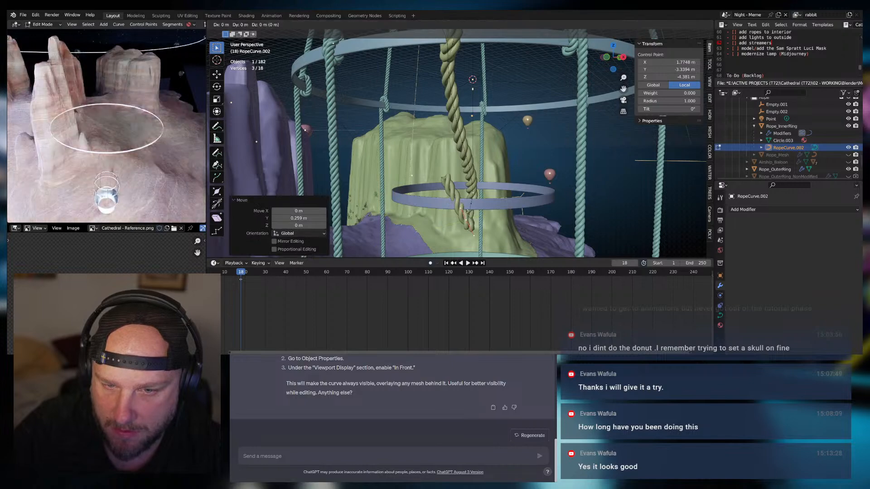
Reposition the end point under the small ring to about Y -3.51 m, Z -3.91 m local
middle_drag(464, 211, 477, 241)
click(470, 234)
key(g)
click(464, 235)
click(475, 228)
key(g)
key(z)
click(473, 212)
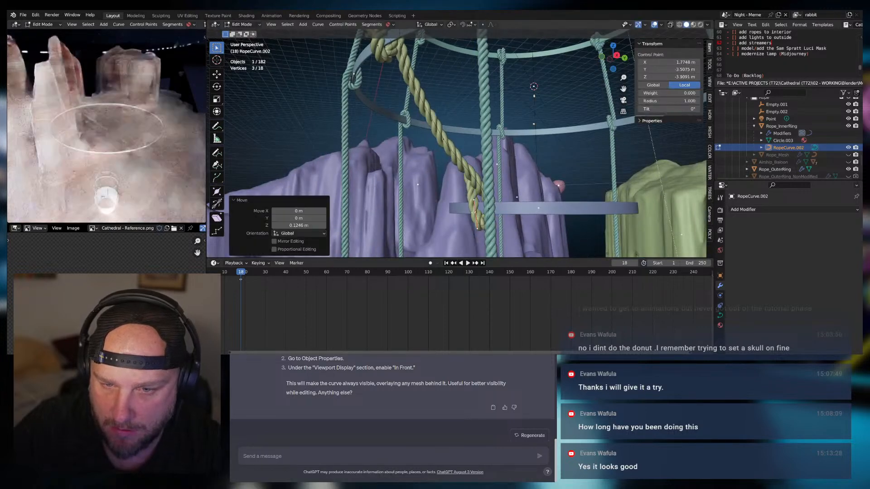
Shift the end point along global Y to about Y -3.66 m local
key(g)
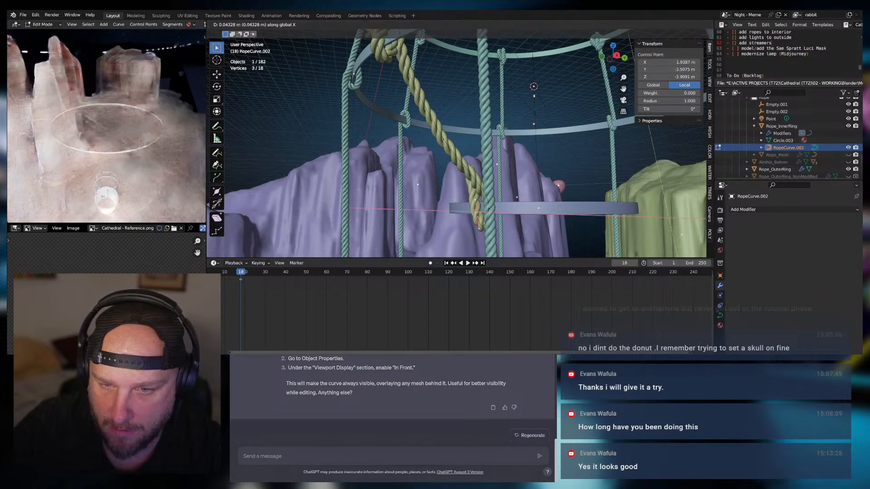
click(472, 217)
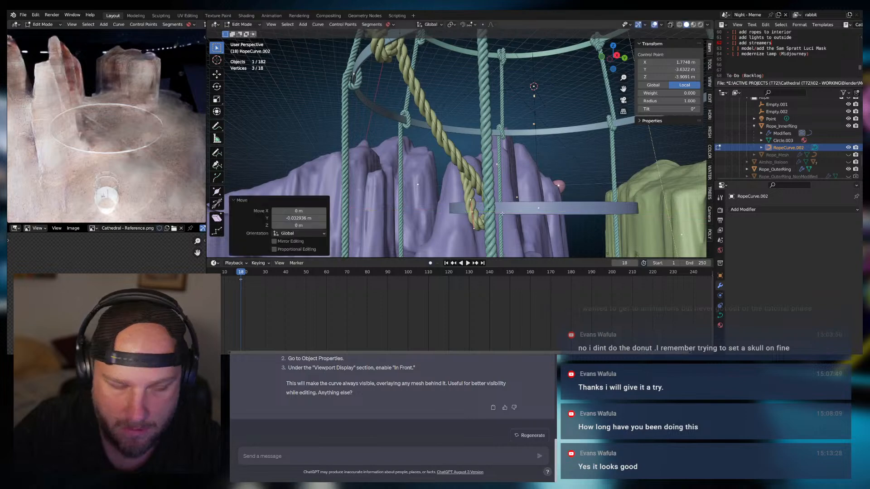
mouse_move(512, 210)
middle_down()
mouse_move(534, 210)
mouse_move(535, 248)
mouse_move(503, 210)
middle_up()
scroll(518, 209, up, 5)
scroll(535, 211, down, 3)
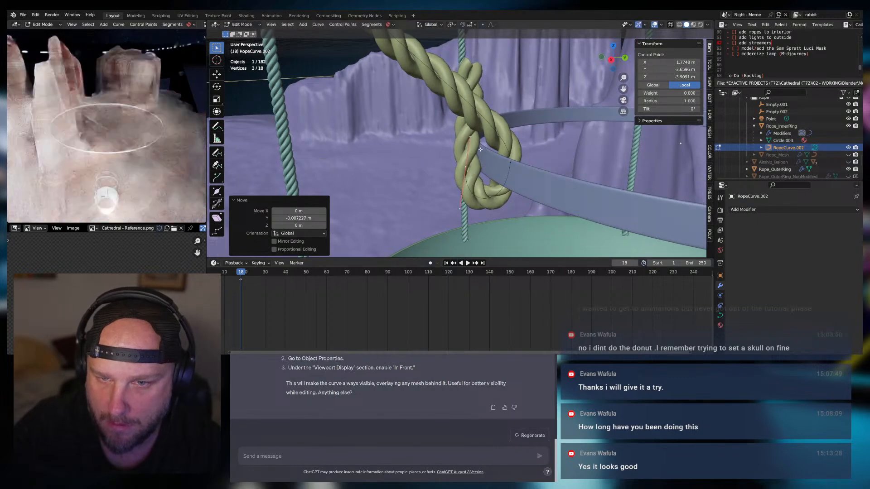
Extrude the rope end up over the small ring's rim and adjust the new section's upper handle along global Z
click(467, 157)
key(e)
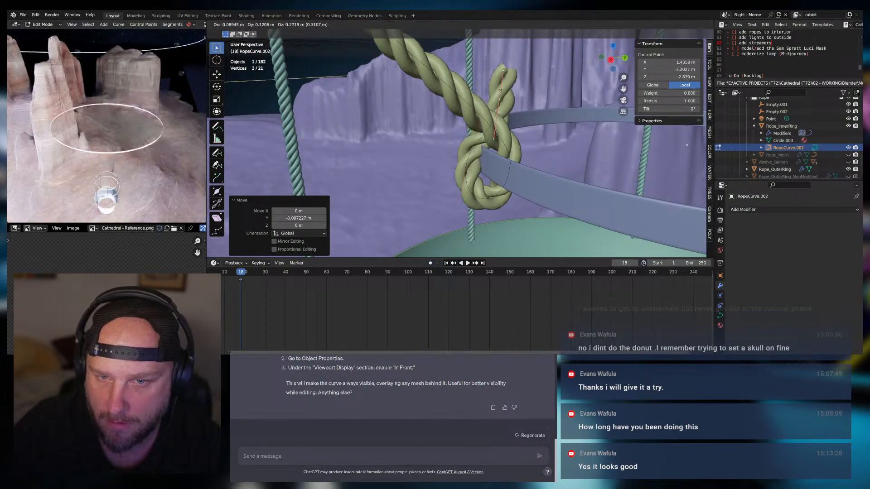
click(515, 123)
click(504, 136)
key(g)
key(z)
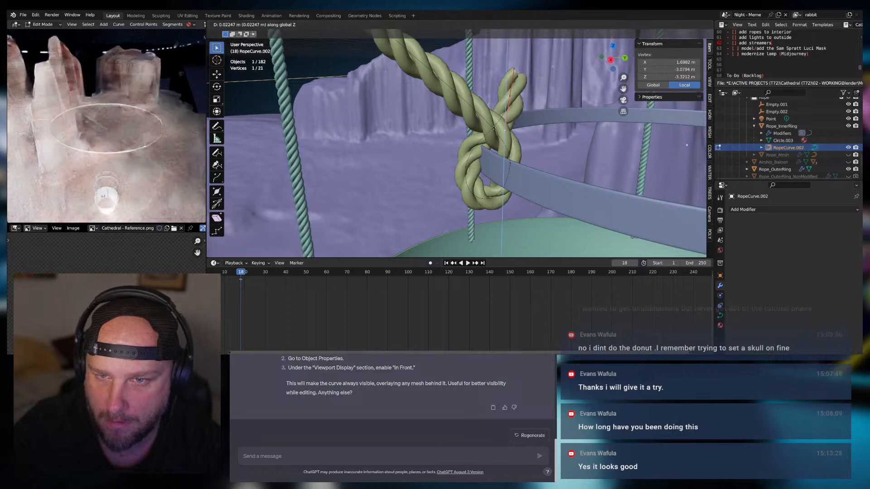
click(490, 85)
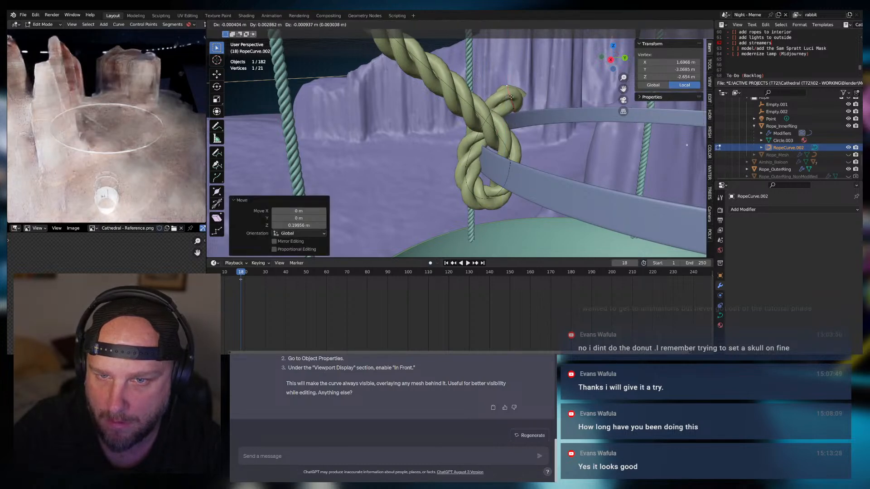
click(509, 96)
key(g)
key(z)
click(524, 144)
Bend the rope end downward by placing its lower handle at about Y -2.55 m, Z -4.48 m local
middle_drag(524, 144, 398, 154)
click(488, 198)
key(g)
key(z)
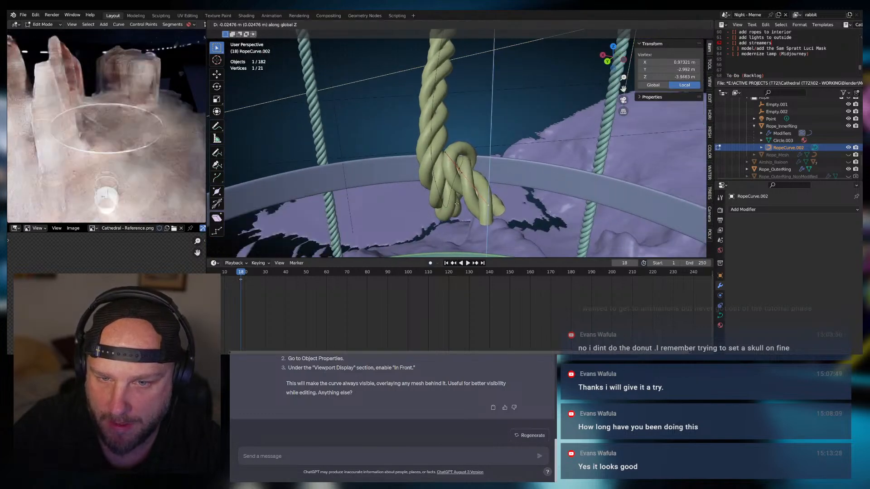
key(y)
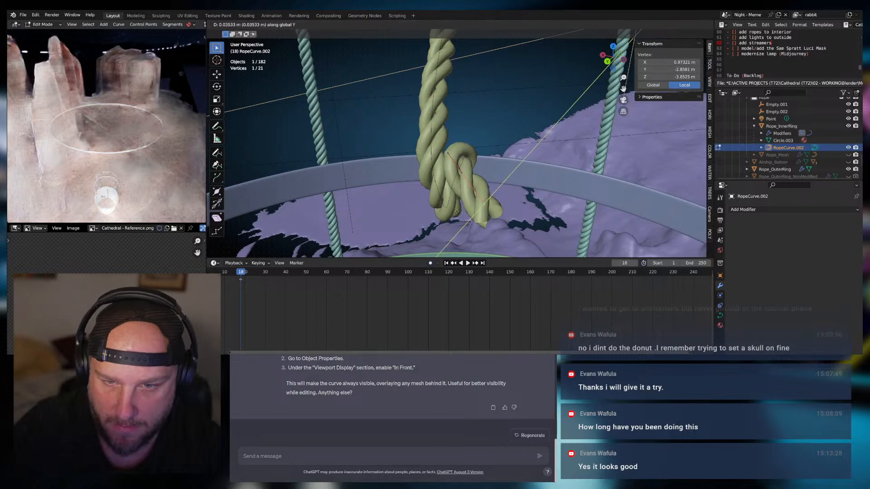
click(440, 214)
key(z)
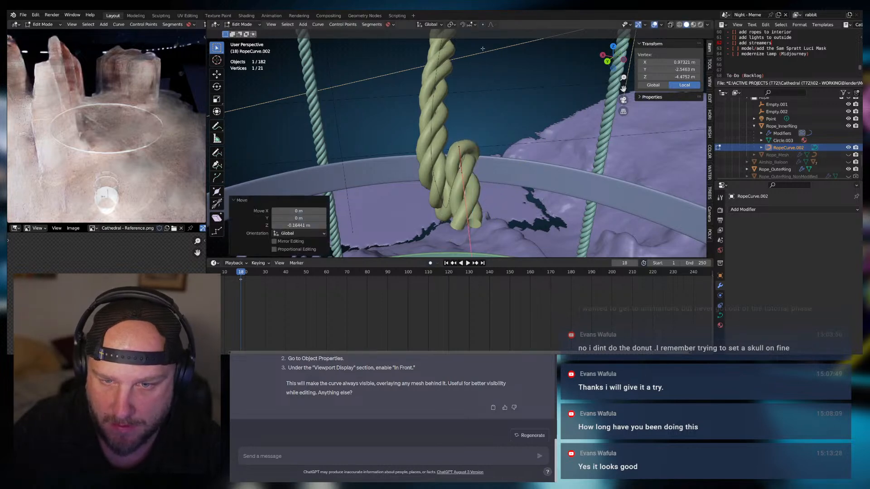
Shift the control point outside the small ring about -0.051 m along global Y
middle_drag(506, 182, 461, 166)
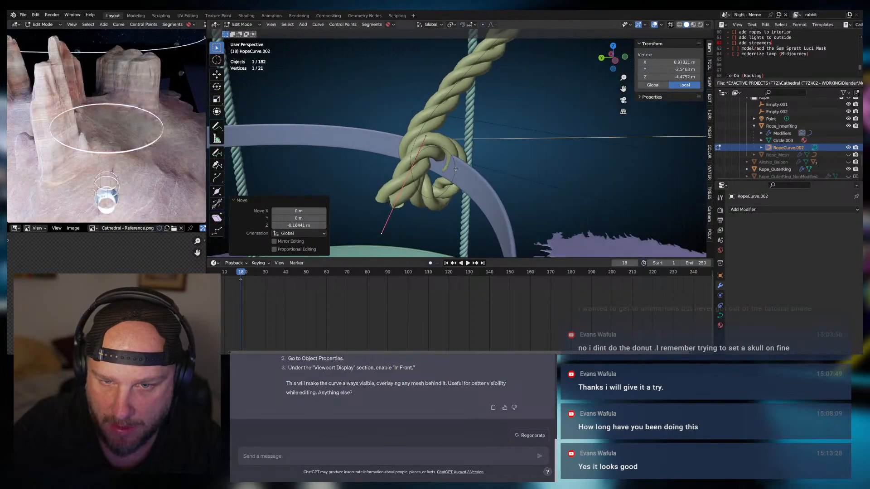
click(455, 168)
key(g)
key(y)
click(465, 162)
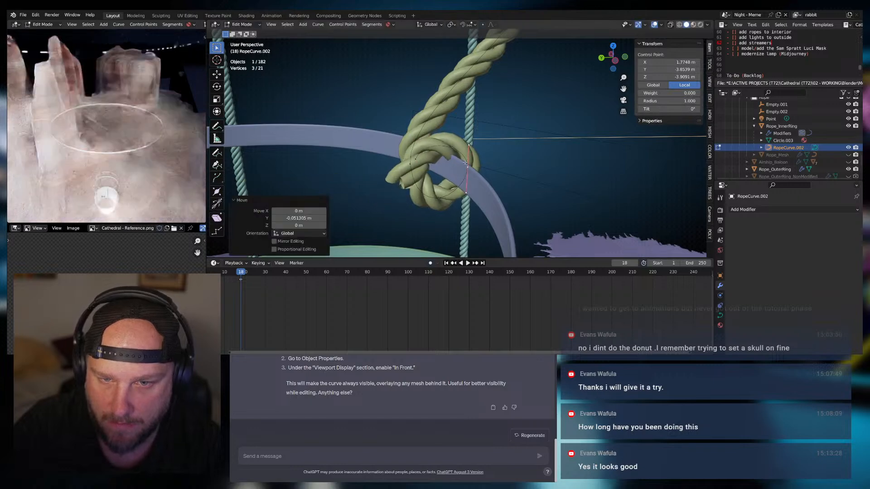
Raise the loop's outer control point about 0.055 m along global Z and shift it about -0.073 m along global X
middle_drag(465, 162, 474, 183)
key(g)
key(z)
click(470, 165)
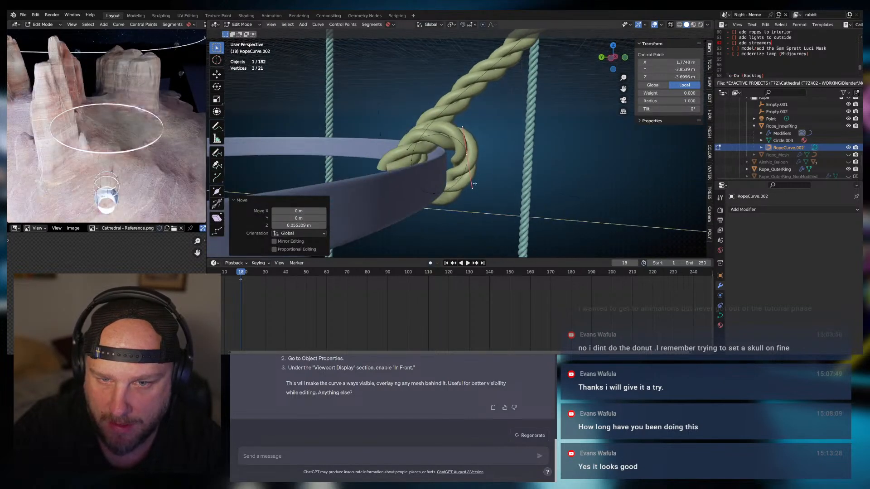
key(x)
click(467, 158)
middle_drag(467, 158, 507, 153)
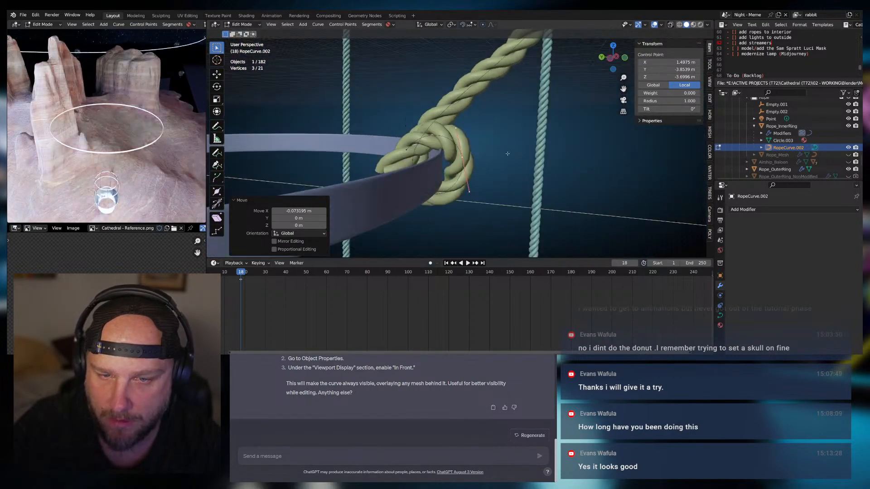
scroll(507, 154, up, 2)
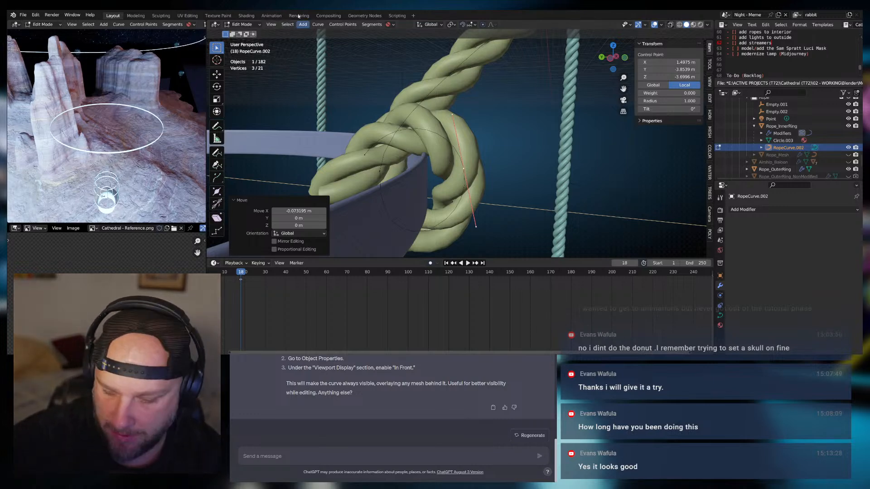
Shift the rope's end control point about -0.046 m along global Y and raise it slightly along global Z
middle_drag(321, 43, 376, 100)
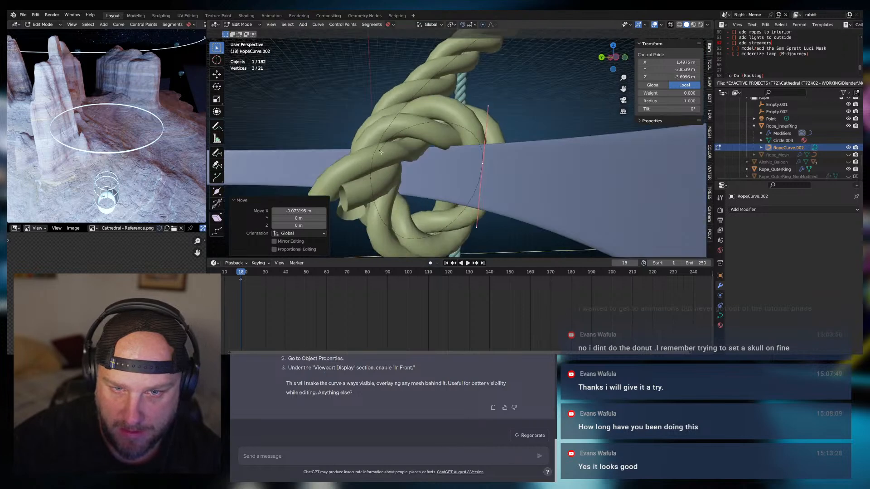
click(380, 150)
middle_drag(384, 149, 371, 155)
key(g)
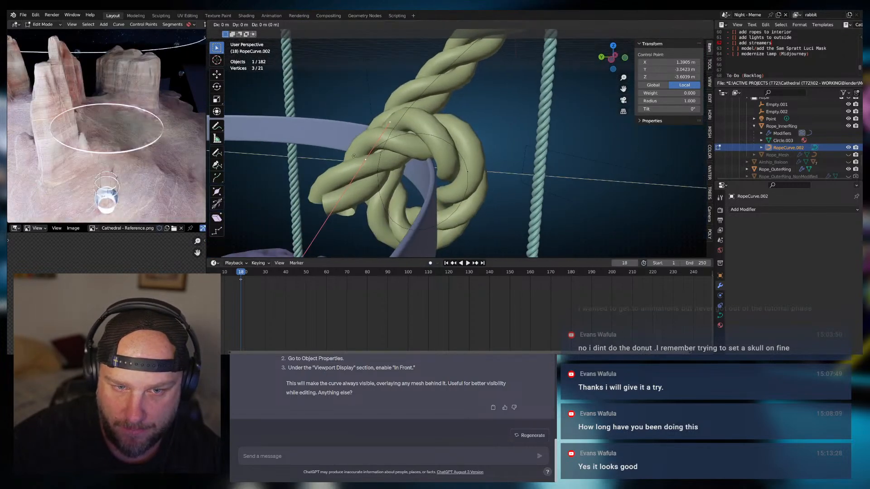
key(y)
click(373, 158)
key(g)
key(z)
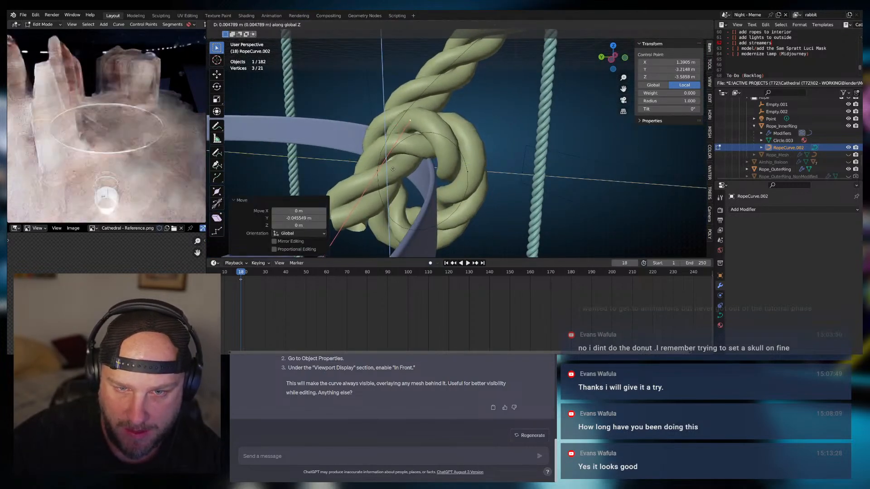
click(390, 166)
Shift the lower handle of the rope's end control point about -0.08 m along global Y
middle_drag(330, 243, 354, 220)
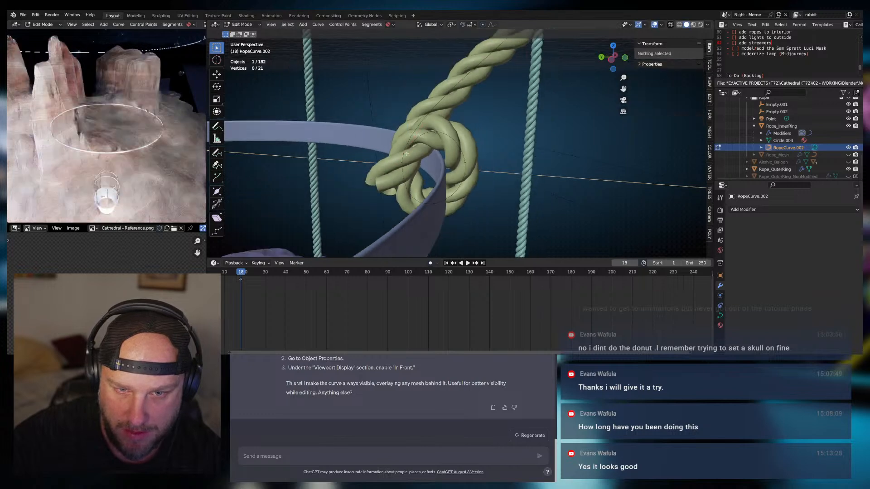
click(357, 225)
key(g)
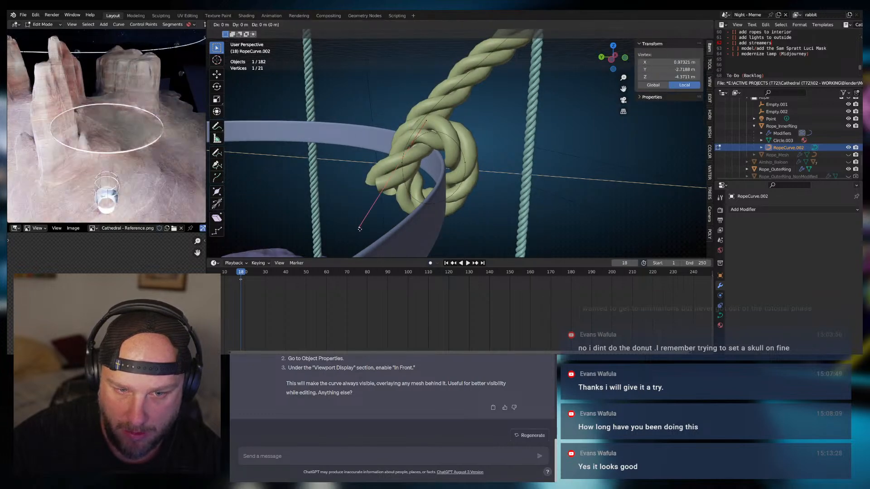
key(y)
middle_drag(431, 219, 491, 219)
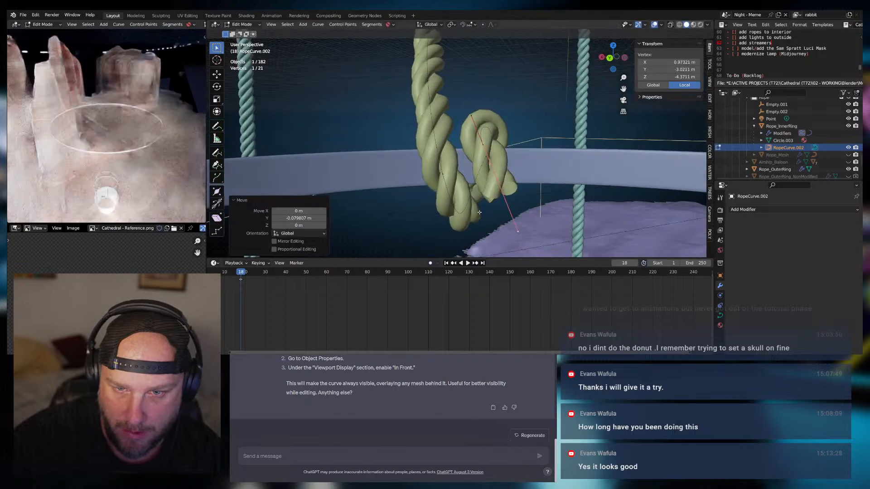
Shift the end point's lower handle about 0.08 m along global X and lower it about 0.046 m along global Z
key(g)
key(x)
click(452, 220)
key(g)
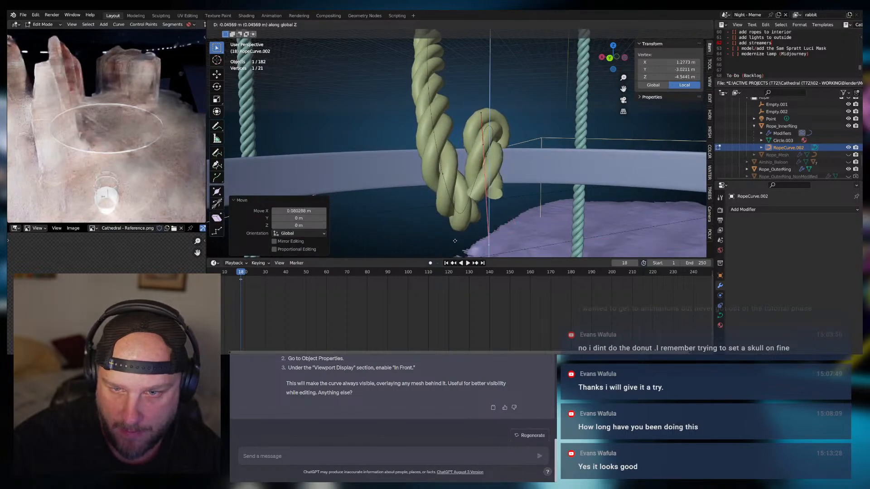
click(455, 241)
middle_drag(455, 241, 391, 234)
Extrude the rope's end point about 0.335 m downward and lower the new point another 0.387 m along global Z
click(432, 147)
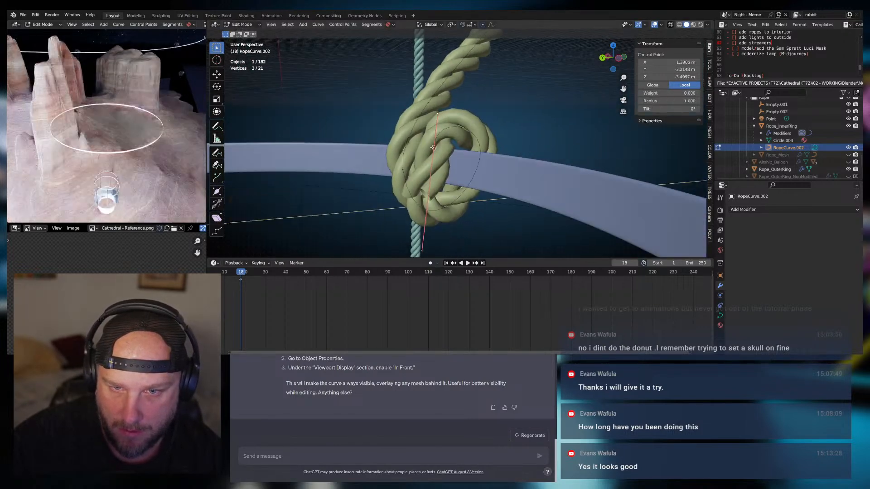
key(e)
click(421, 36)
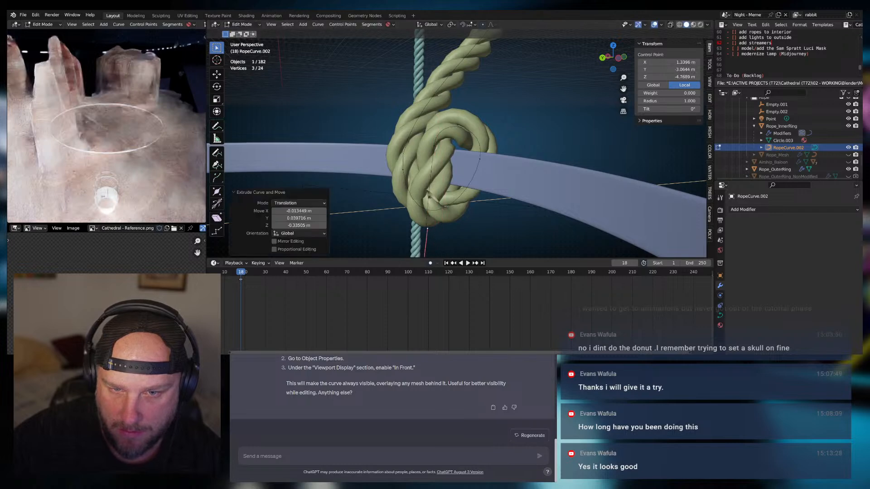
scroll(442, 149, down, 5)
middle_drag(476, 168, 461, 184)
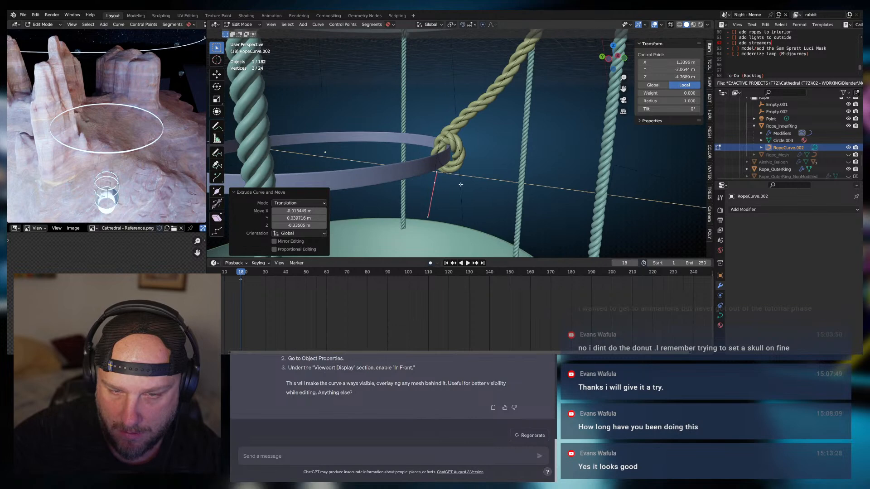
key(g)
key(z)
click(468, 228)
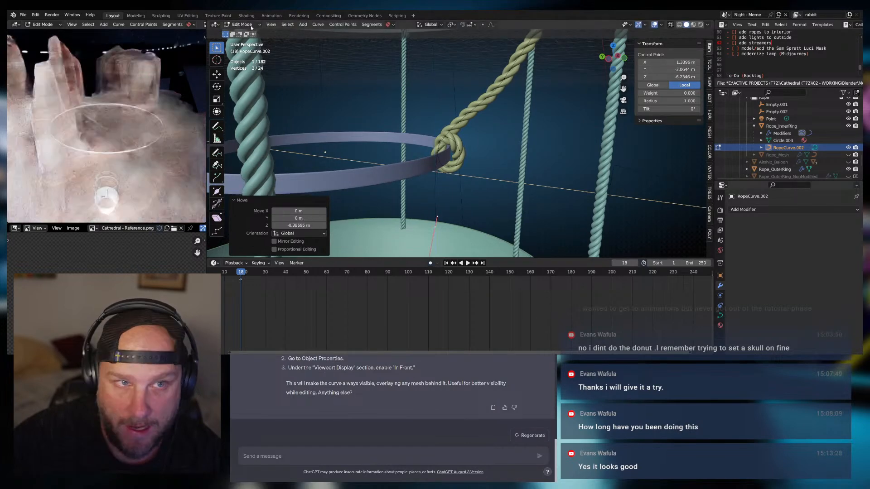
Return to Object Mode and set the Screw modifier's iterations on Rope_InnerRing to 18
key(Tab)
click(780, 131)
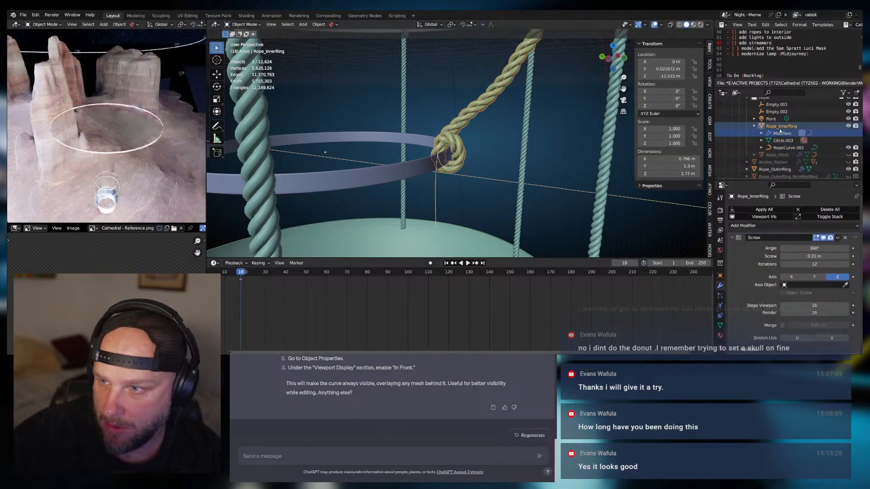
click(847, 265)
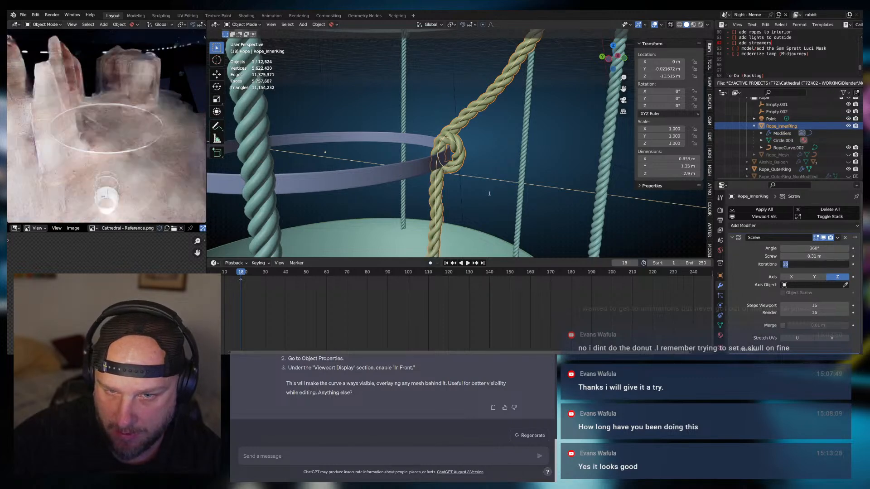
click(813, 265)
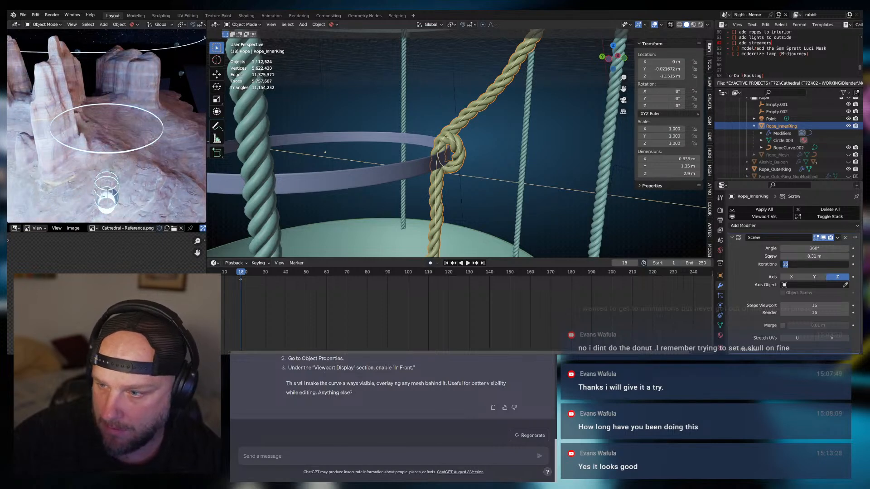
click(845, 265)
click(845, 265)
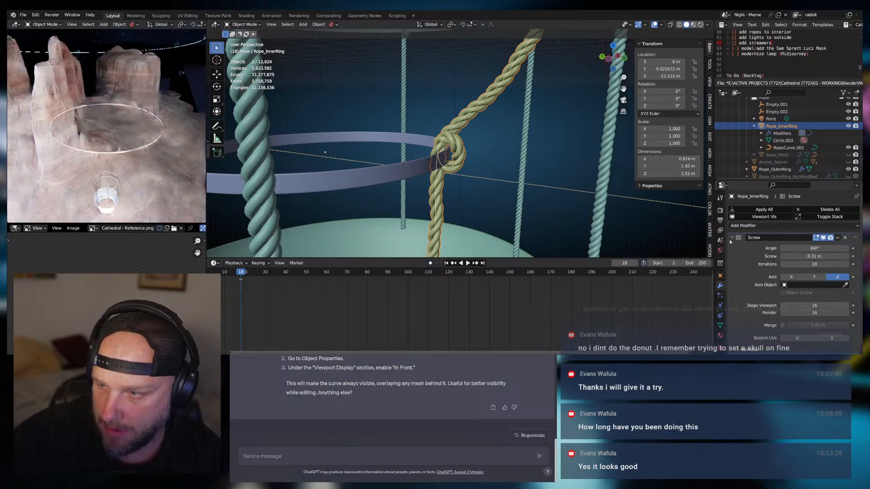
Reopen RopeCurve.002 in Edit Mode and extrude its end point about -0.664 m along global Z
click(244, 24)
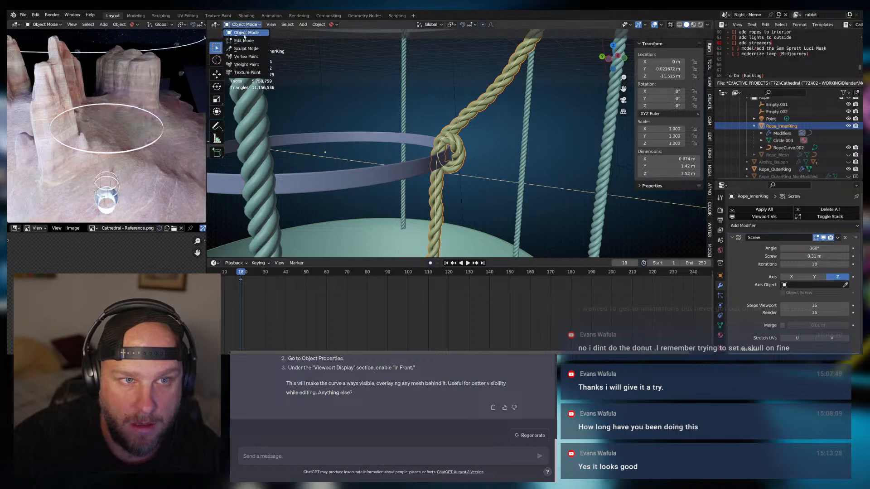
click(243, 34)
scroll(550, 200, down, 1)
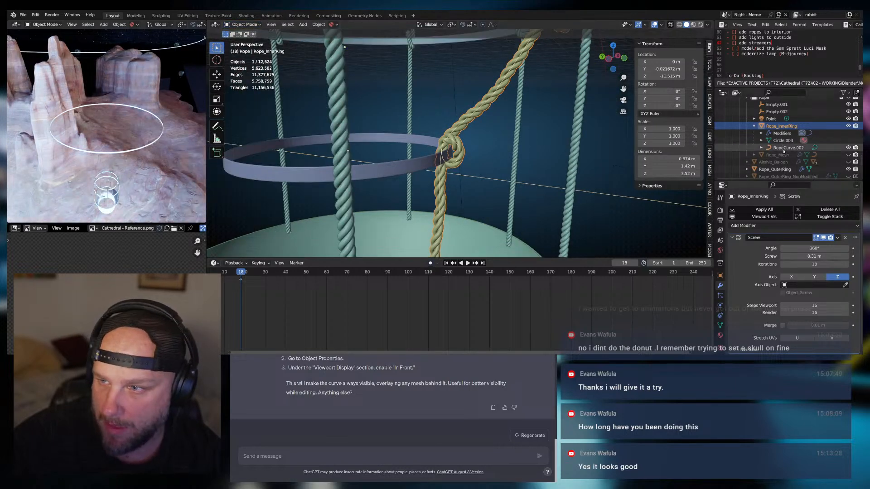
click(784, 148)
click(244, 40)
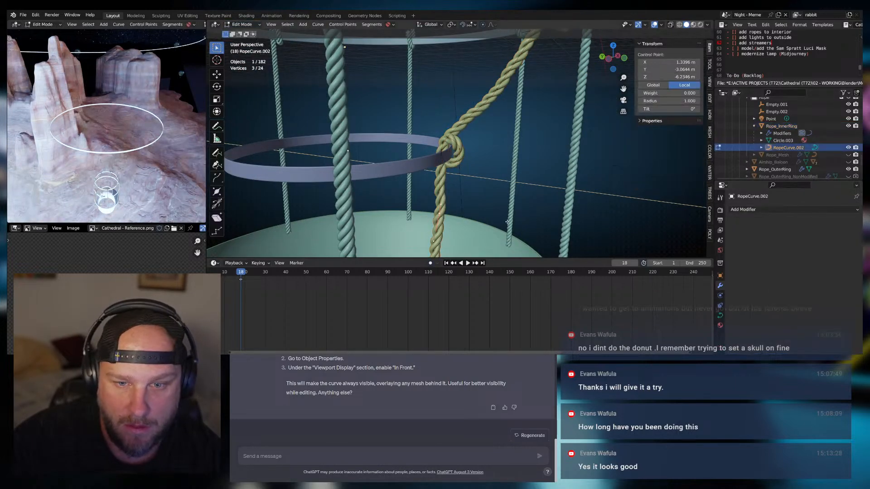
shift+middle_drag(511, 206, 458, 145)
scroll(485, 100, down, 2)
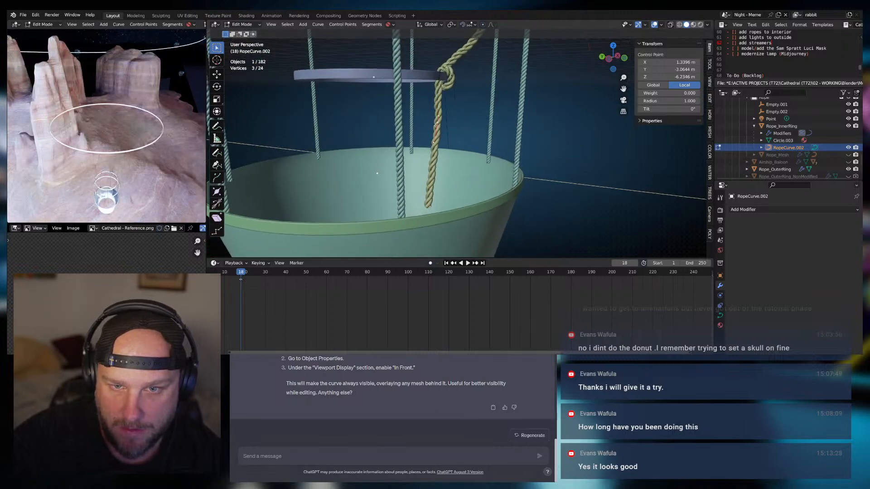
key(e)
key(z)
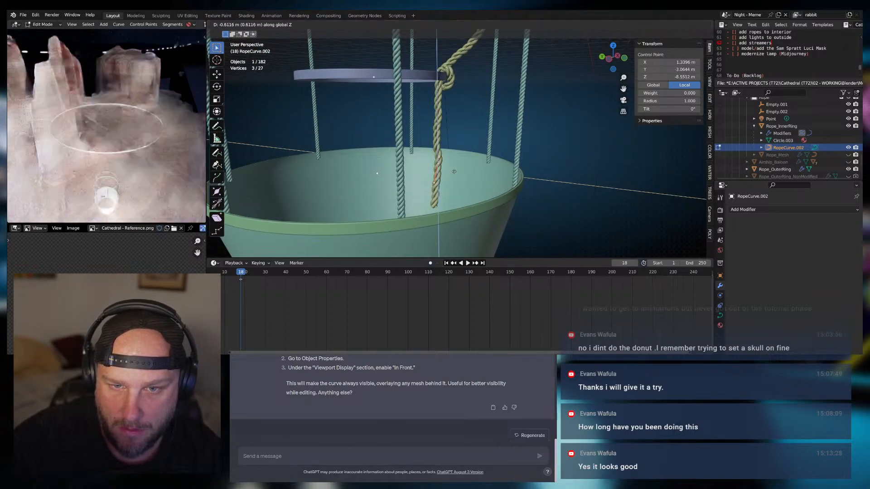
click(454, 172)
Shift the new end point along global Y to about Y -4.43 m local and its lower handle to about Y -5.32 m local
key(g)
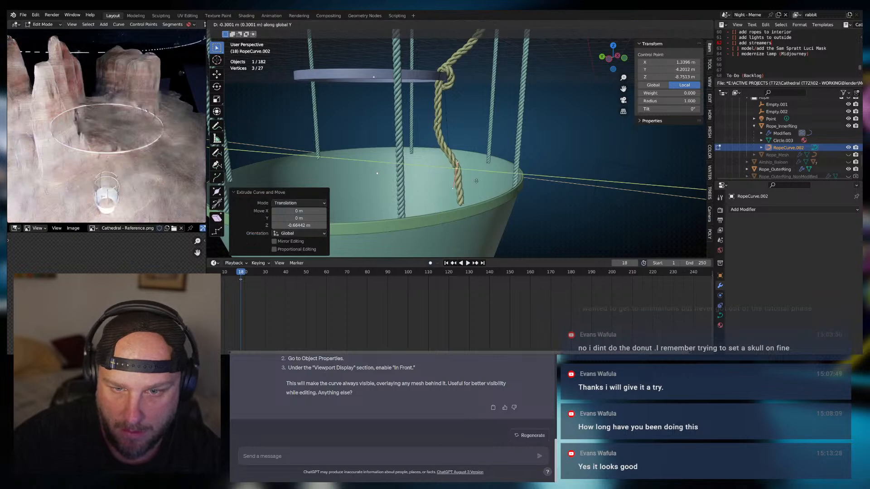
click(455, 190)
key(y)
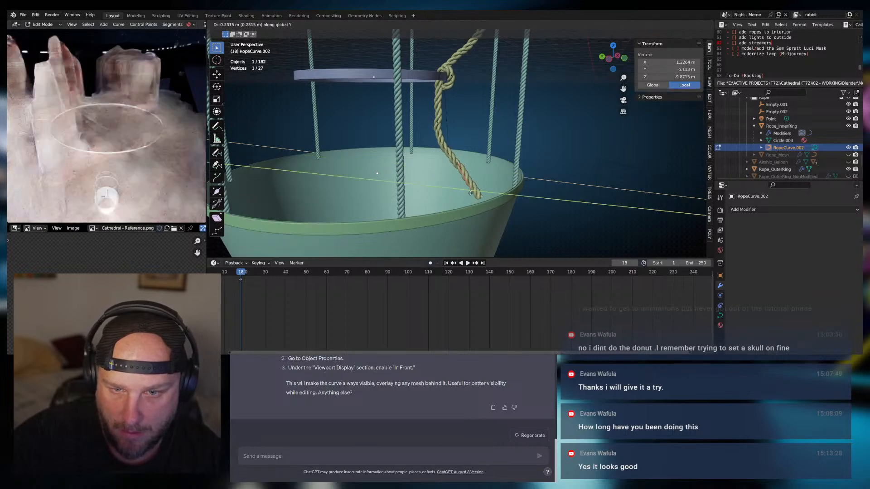
click(483, 196)
middle_drag(482, 197, 459, 190)
Shift the rope's end point along global X to about X 2.22 m local and its lower handle another 0.172 m along global X
key(g)
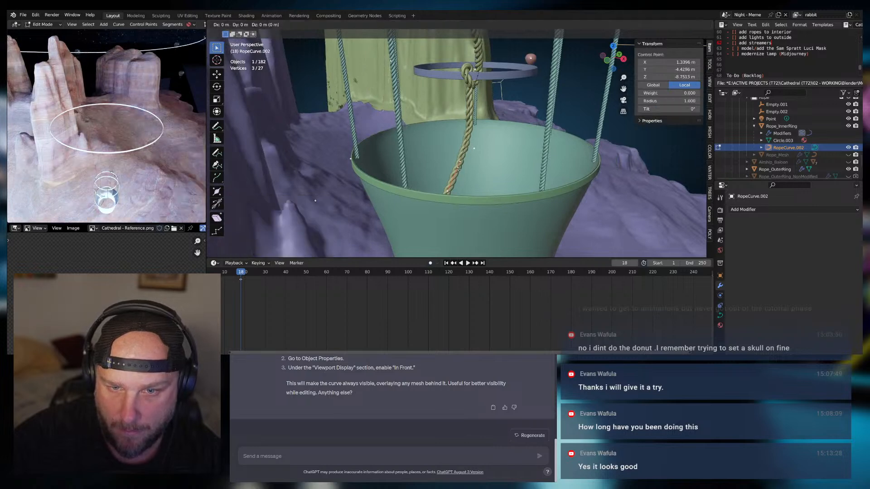
key(x)
click(467, 192)
key(g)
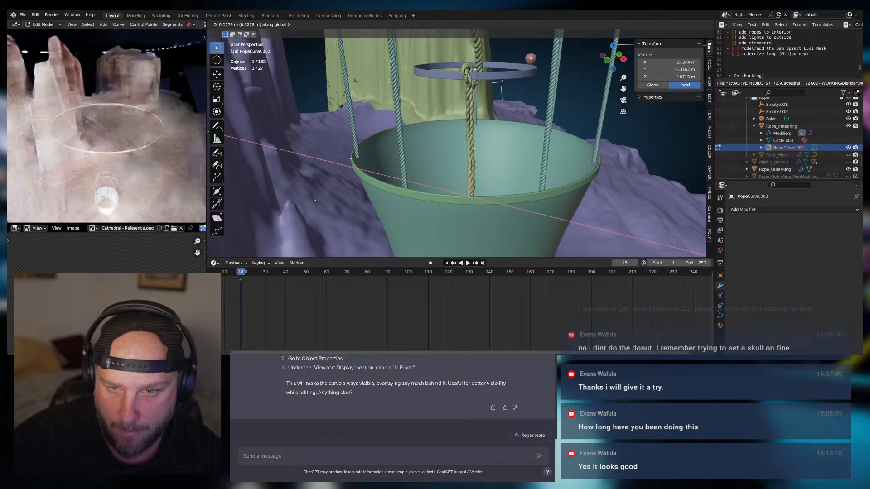
click(474, 197)
middle_drag(474, 197, 319, 182)
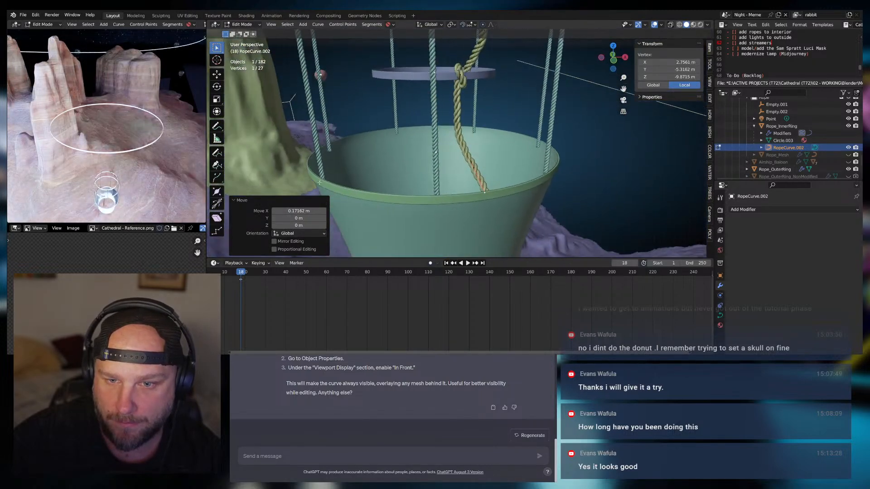
Shift the control point between the knot and the rope's end along global Y and X to about X 1.97 m, Y -4.43 m local
click(457, 119)
key(g)
key(y)
click(465, 123)
middle_drag(465, 122, 488, 154)
key(g)
key(x)
click(490, 135)
Raise the rope's end point along global Z to about Z -7.9 m local
key(g)
key(z)
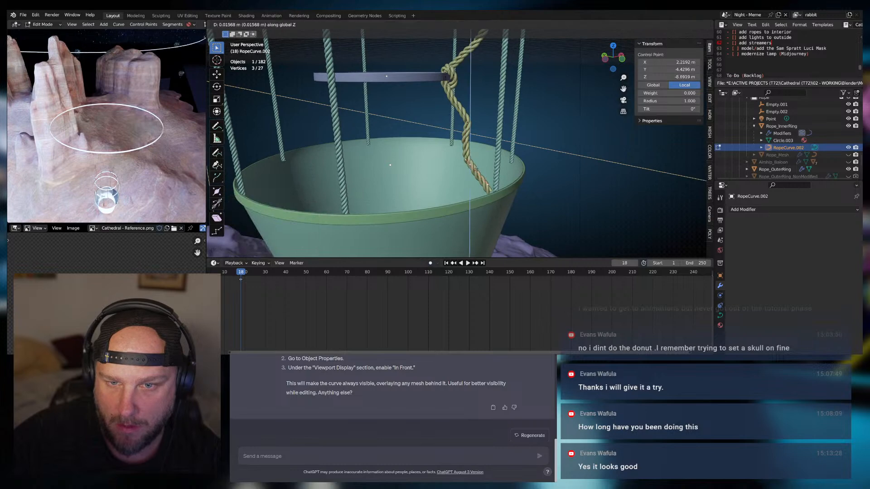
click(502, 156)
click(466, 147)
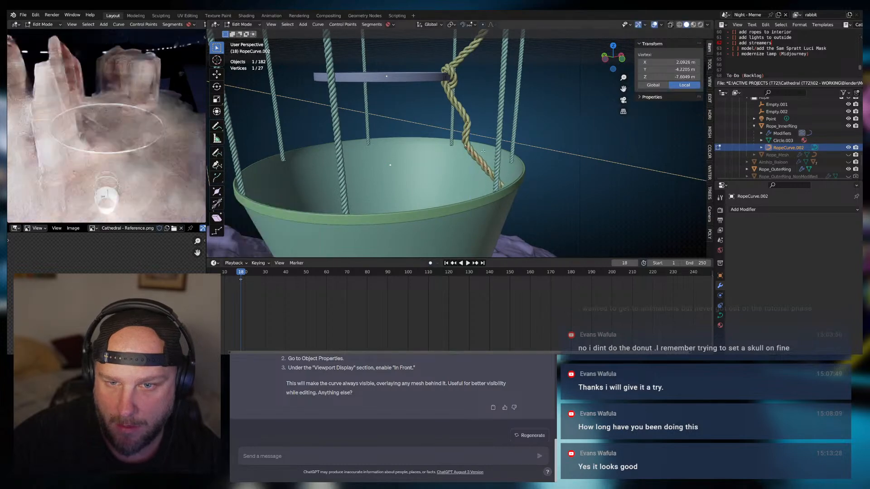
middle_drag(466, 147, 410, 149)
click(474, 154)
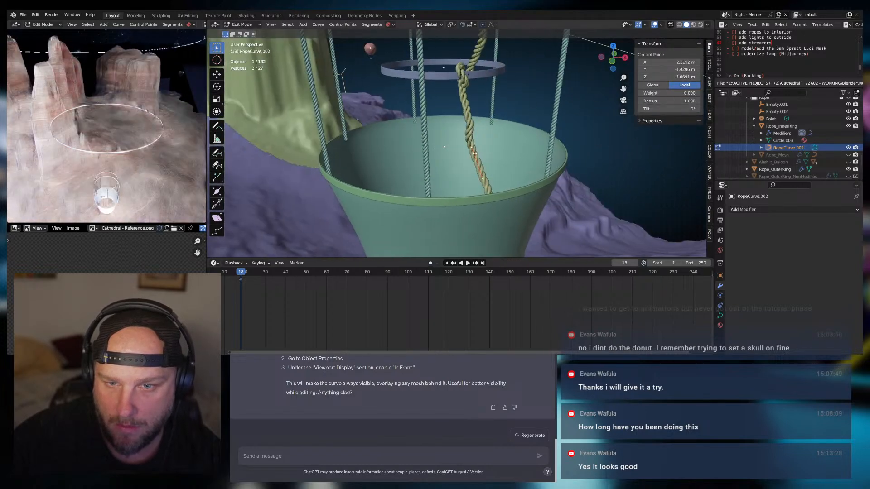
click(475, 131)
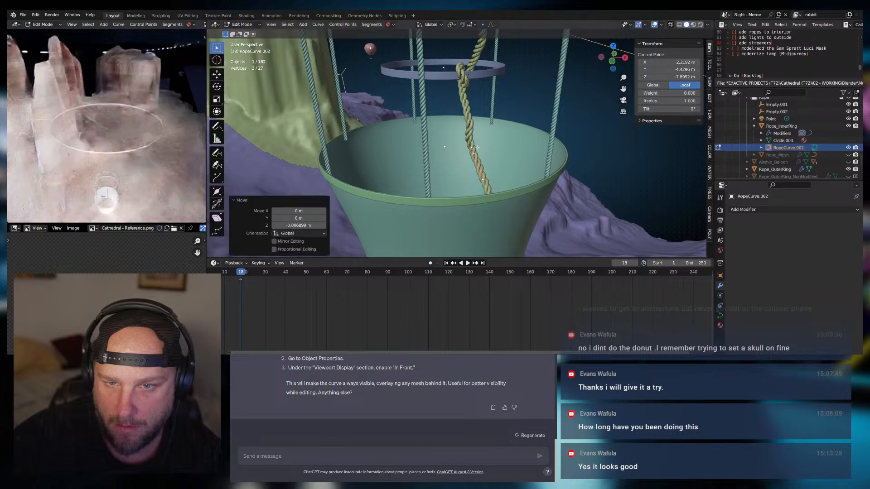
Shift the upper handle of the control point below the knot about 0.08 m along global Y
click(470, 119)
key(g)
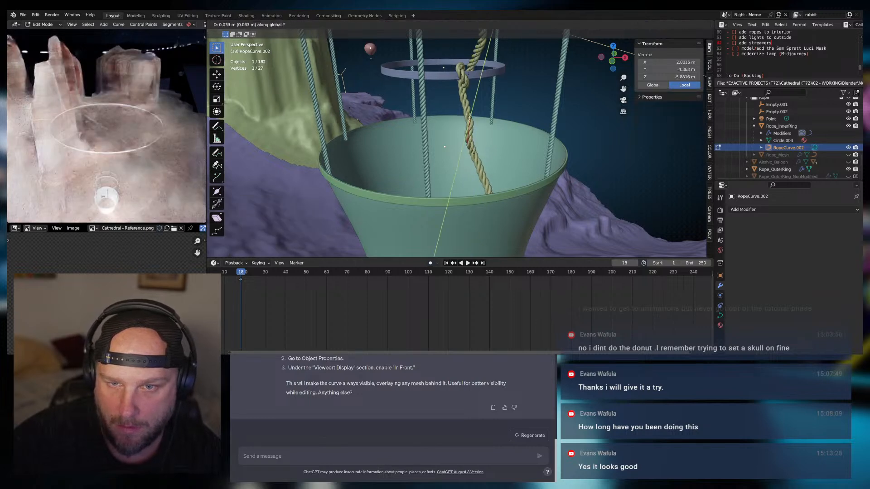
right_click(476, 122)
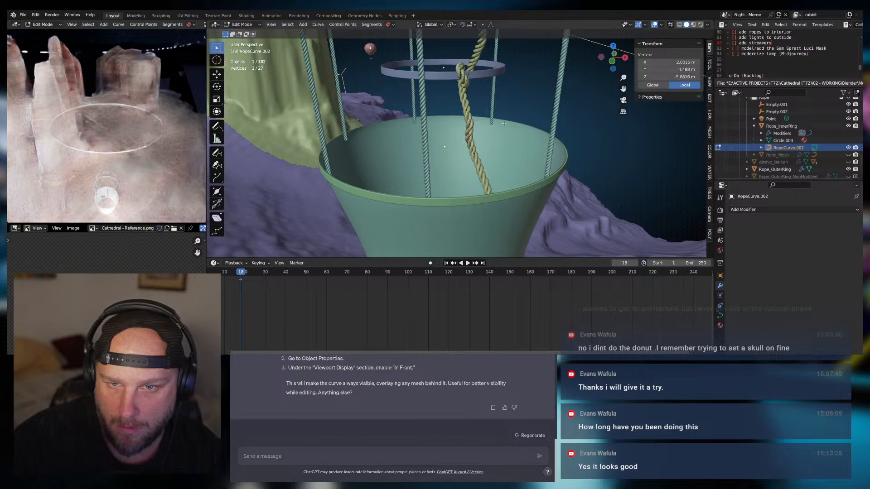
middle_drag(475, 122, 497, 131)
key(g)
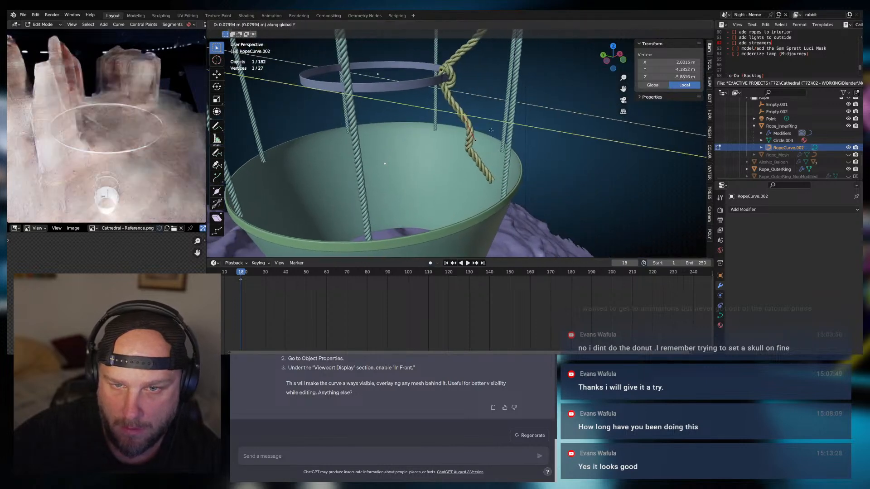
click(489, 130)
Shift the rope's end point along global Y to about Y -6.01 m local and slightly along positive global X
key(ctrl+KP_Add)
key(g)
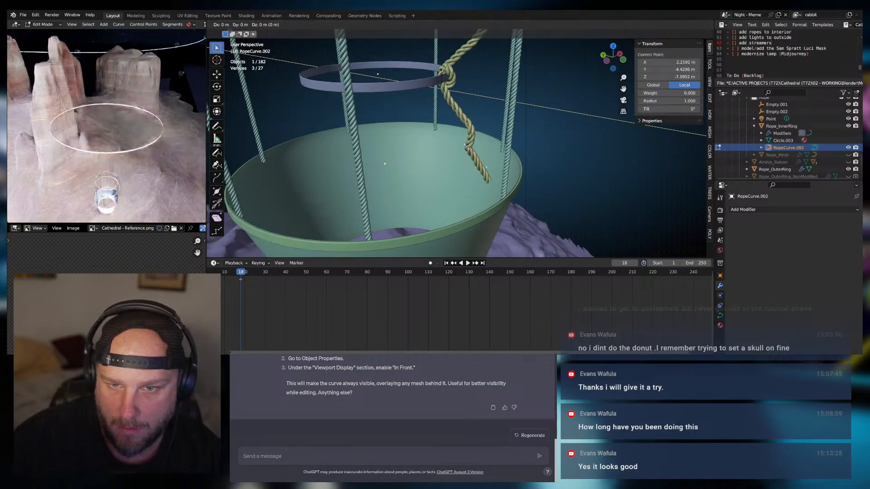
key(y)
click(493, 152)
middle_drag(492, 152, 464, 155)
click(465, 161)
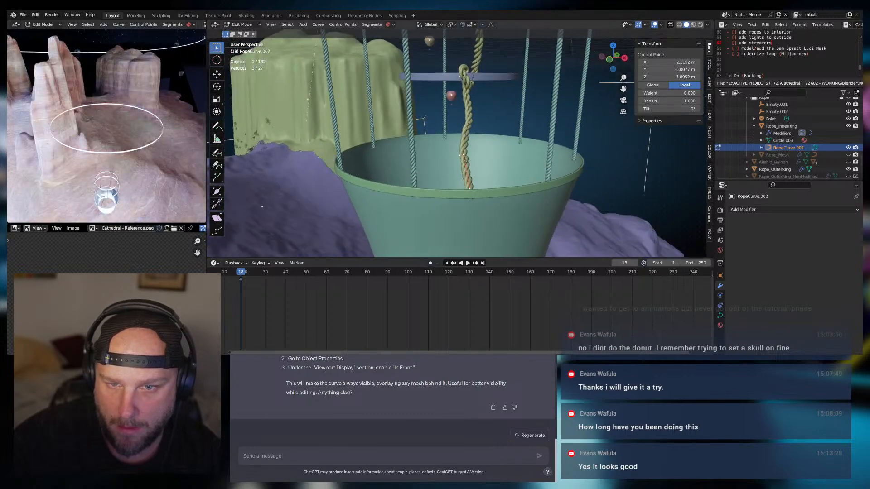
key(g)
key(x)
click(471, 160)
Shift the lower handle of the control point below the knot about 0.1 m along global X
click(469, 123)
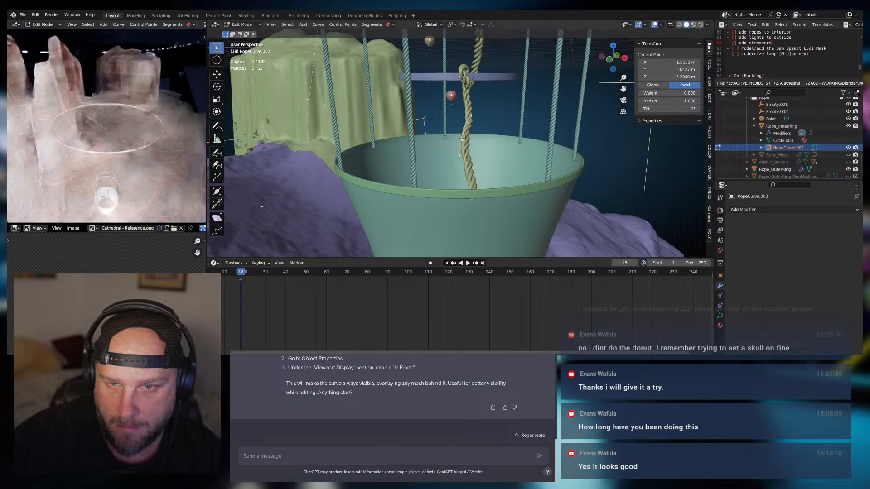
click(462, 139)
key(g)
click(468, 142)
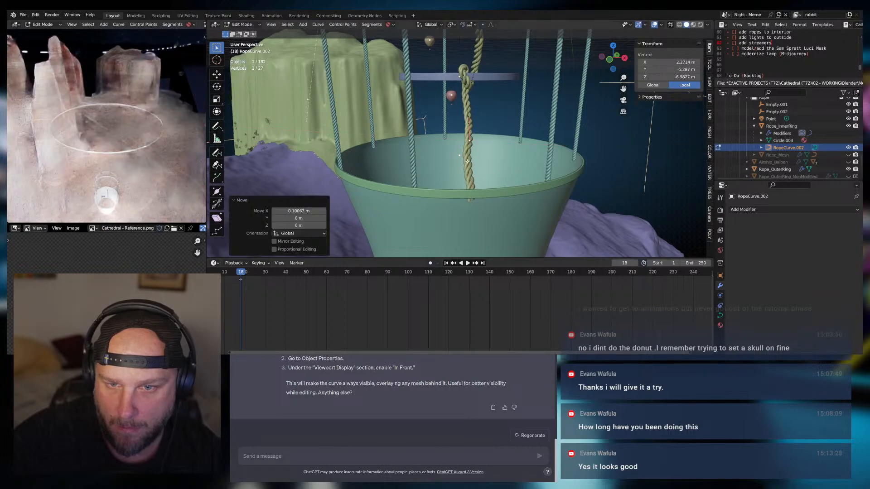
Shift the lower handle of the rope's end point about 0.071 m along negative global X
click(467, 161)
click(471, 186)
key(g)
key(x)
click(468, 185)
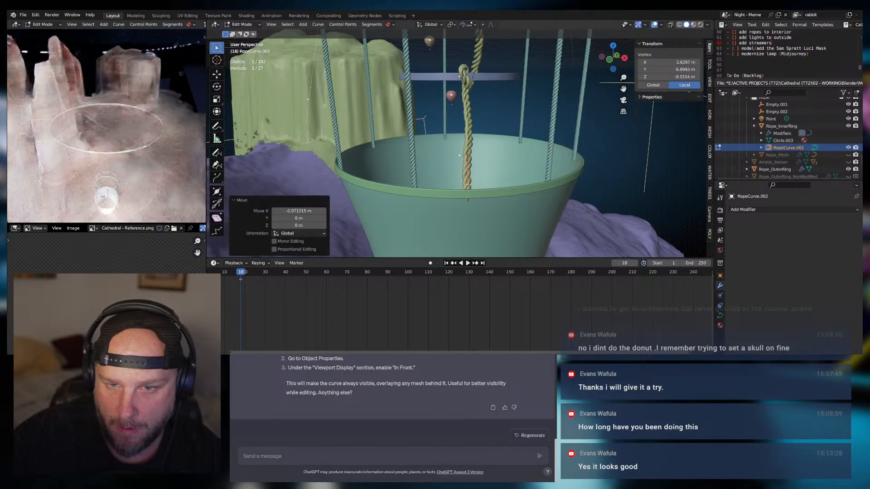
Shift the upper handle of the rope's end point slightly along global Y
click(467, 156)
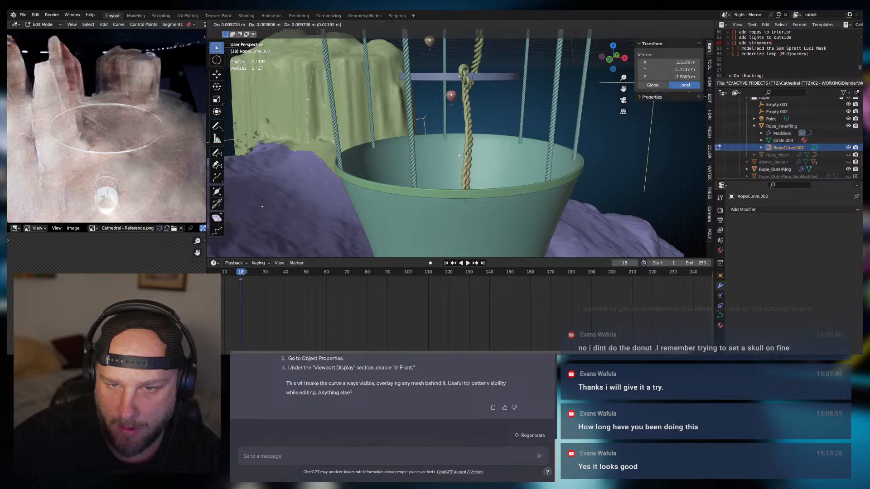
key(y)
click(466, 158)
middle_drag(466, 173, 471, 168)
Shift the lower handle of the rope's end point about 0.066 m along negative global X
click(466, 194)
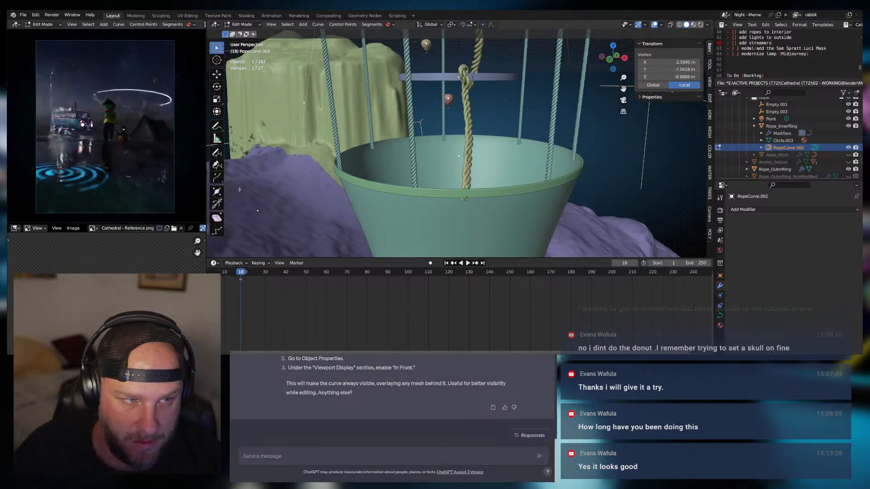
middle_drag(495, 136, 434, 185)
click(456, 160)
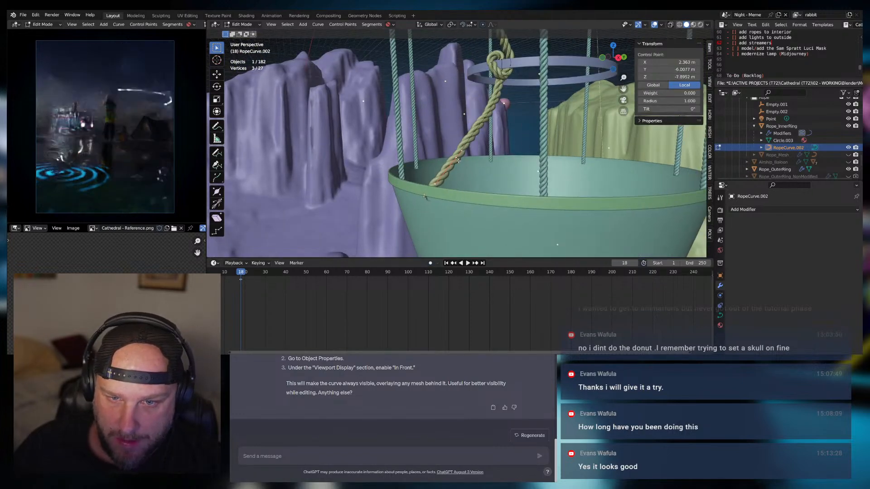
click(436, 185)
key(g)
key(y)
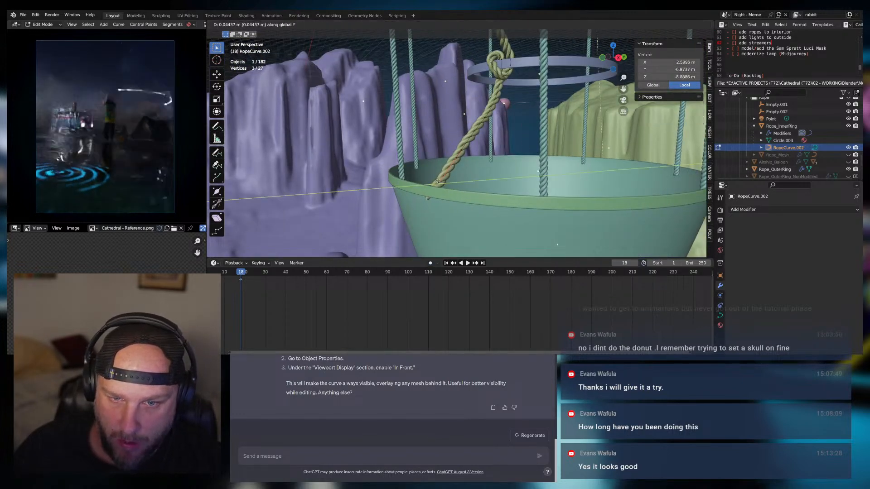
click(436, 183)
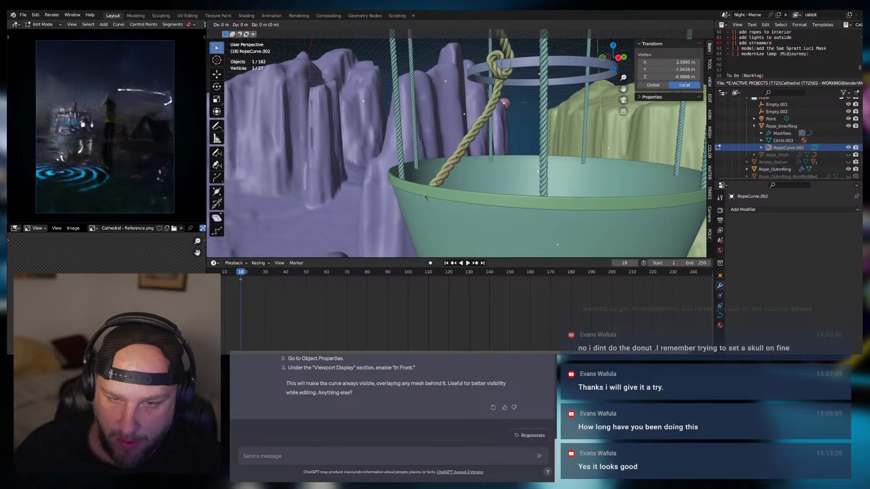
click(442, 176)
middle_drag(443, 175, 482, 159)
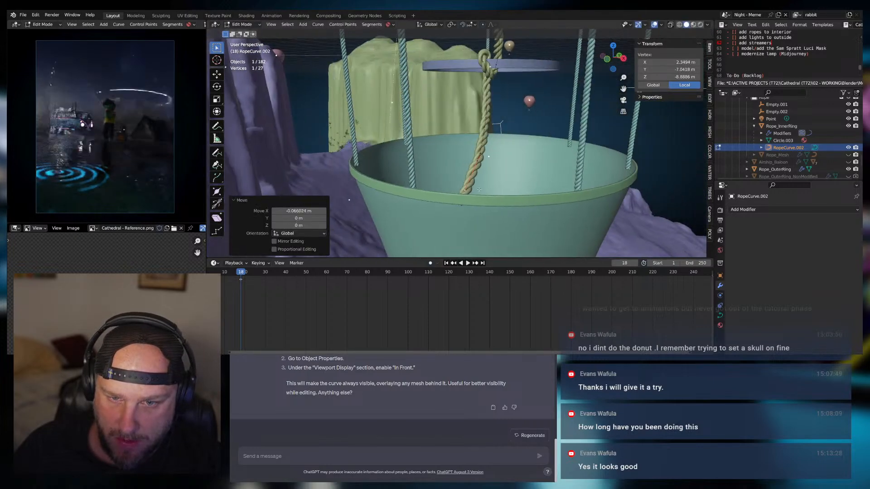
Move the upper handle of the rope's end point along global Y and Z to about Y -5.09 m, Z -7.05 m local
click(480, 155)
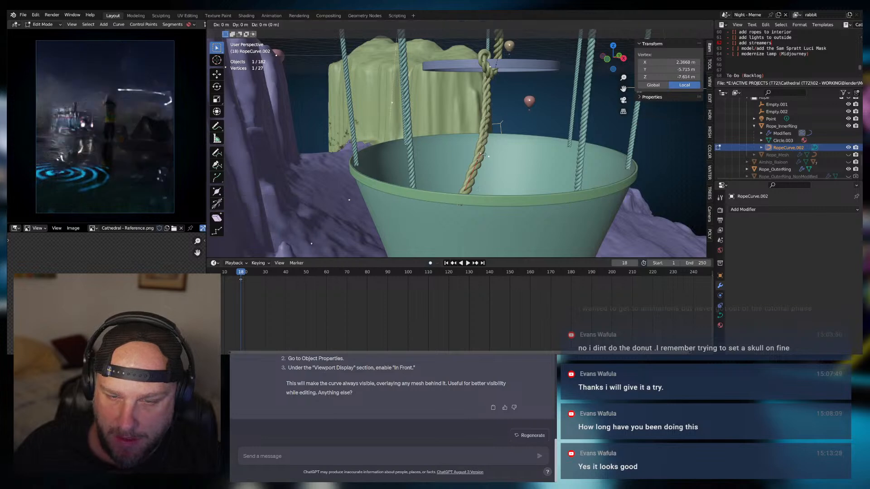
key(y)
click(486, 151)
middle_drag(486, 150, 519, 148)
key(z)
click(470, 138)
click(467, 162)
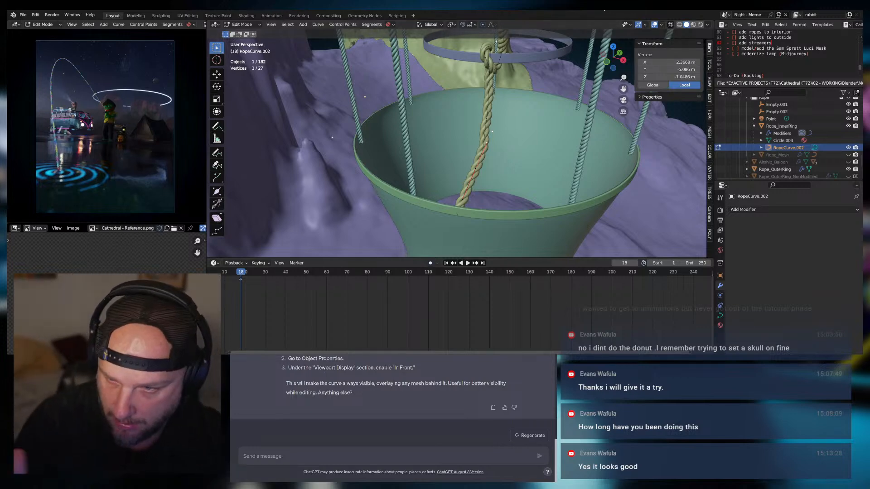
Shift the rope's whole end point about 0.15 m along global X
middle_drag(494, 131, 507, 117)
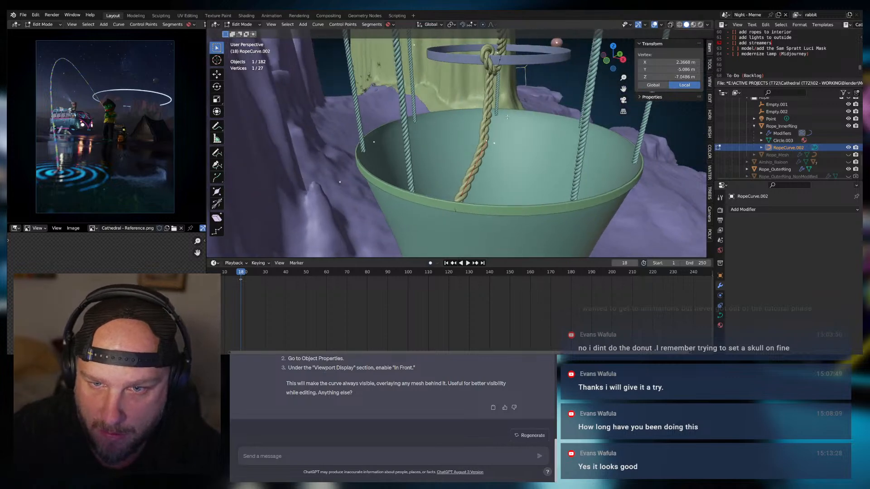
middle_drag(484, 193, 476, 190)
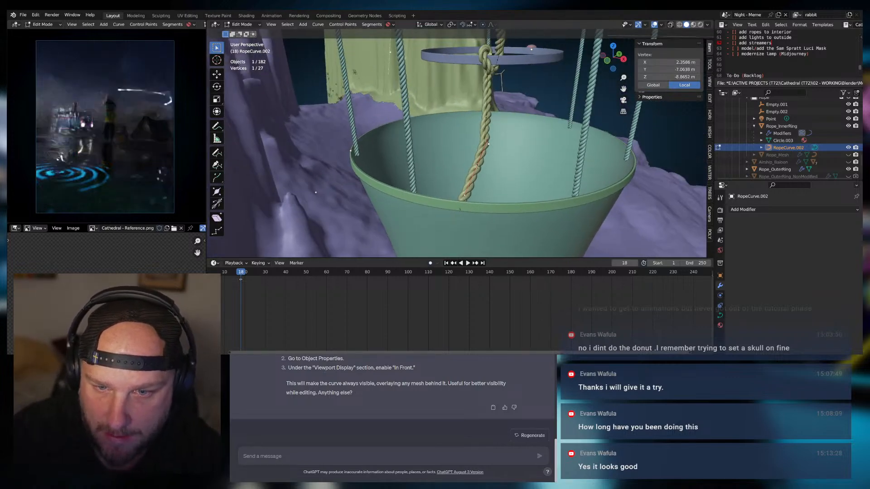
key(ctrl+KP_Add)
key(g)
key(x)
click(490, 191)
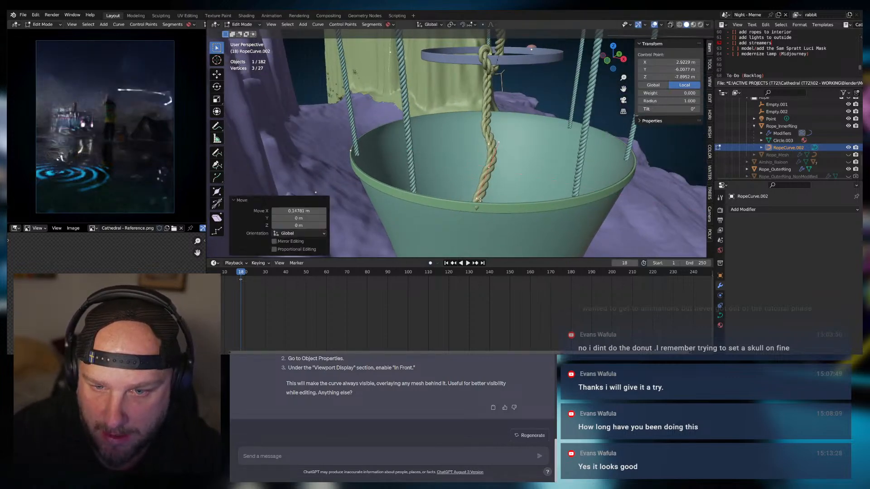
Shift the lower handle of the rope's end point about 0.2 m along global X
click(476, 200)
key(g)
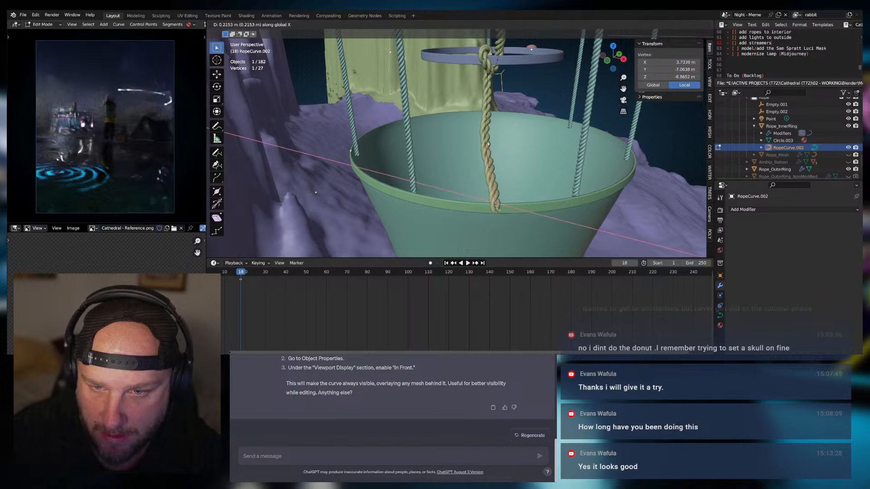
click(496, 180)
Shift the lower handle of the control point below the knot about 0.03 m along global X
click(486, 143)
key(g)
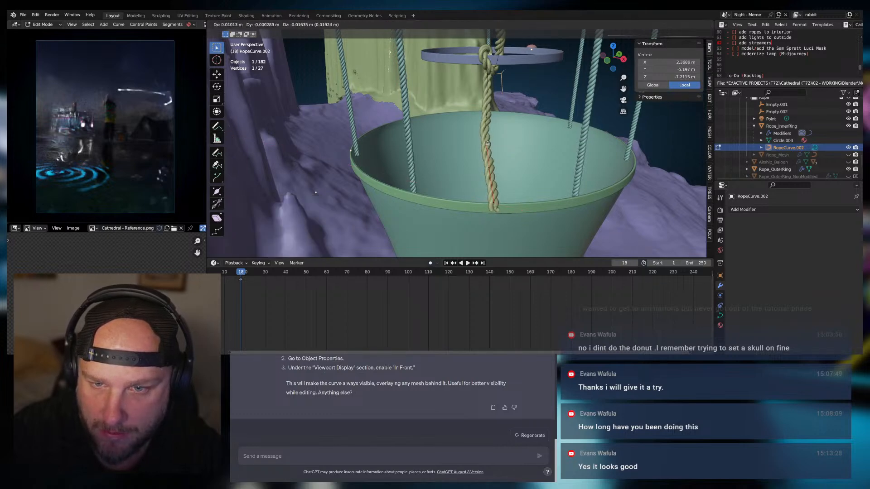
click(487, 144)
key(g)
key(x)
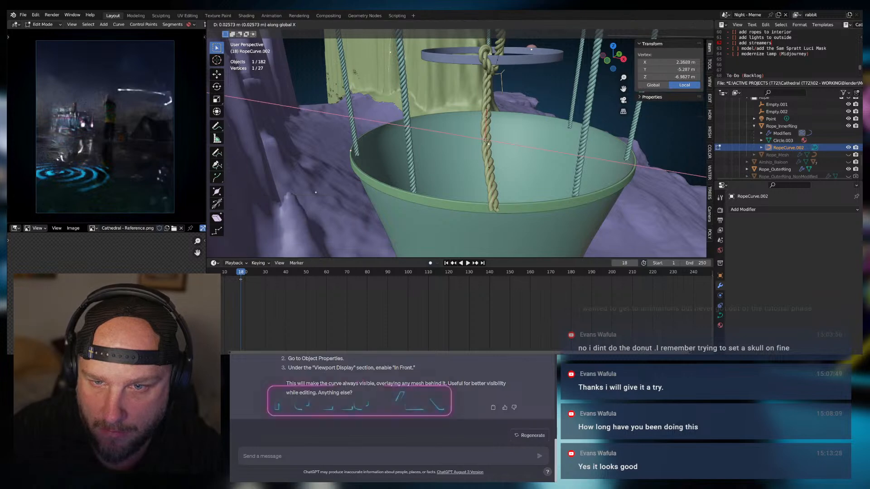
click(486, 140)
Shift the control point below the knot about 0.04 m along global X
click(486, 118)
key(g)
key(x)
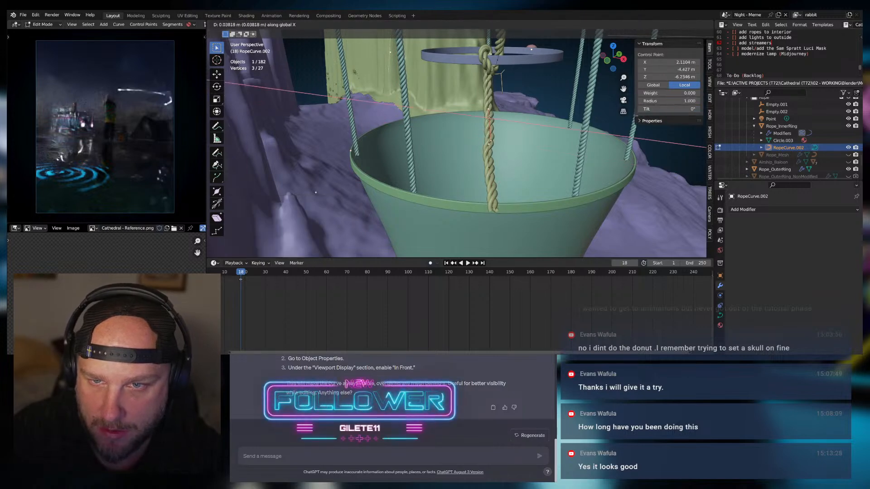
click(489, 119)
Shift two handles in the inner ring's knot along global X, one by about 0.05 m and the other by about -0.02 m
middle_drag(489, 119, 526, 120)
scroll(467, 182, down, 7)
middle_drag(316, 167, 500, 118)
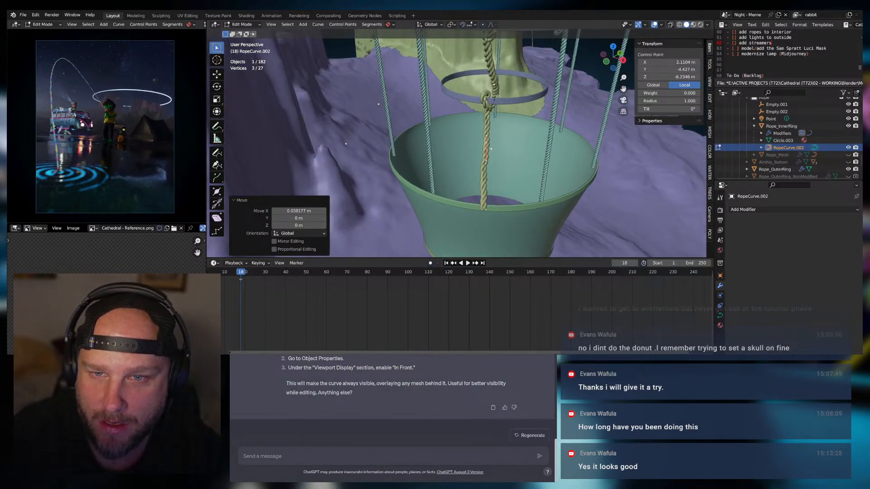
click(494, 102)
click(492, 109)
key(g)
key(x)
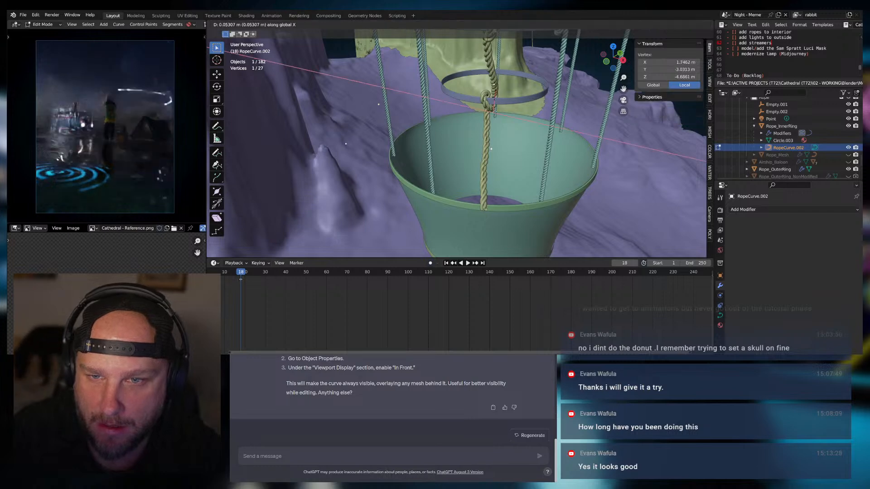
click(495, 112)
key(g)
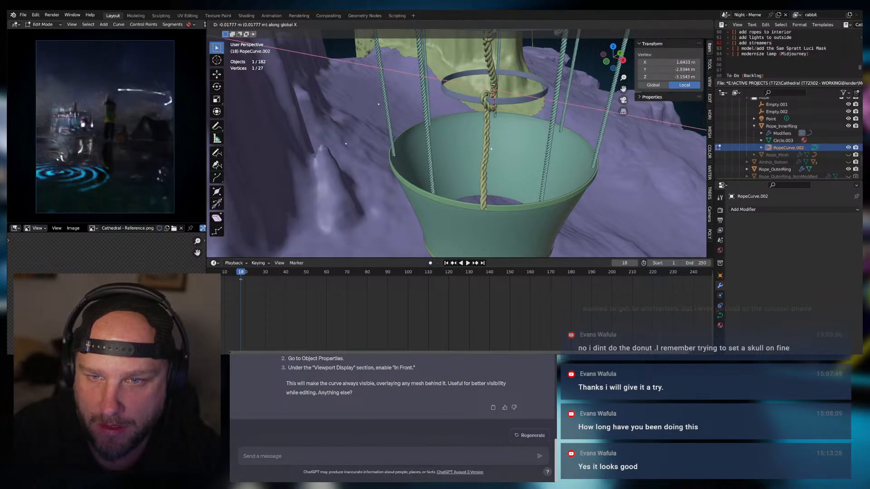
click(492, 91)
Shift another handle of the inner ring's knot about 0.08 m along negative global X
middle_drag(492, 91, 502, 194)
click(421, 85)
click(420, 89)
key(g)
key(x)
click(426, 90)
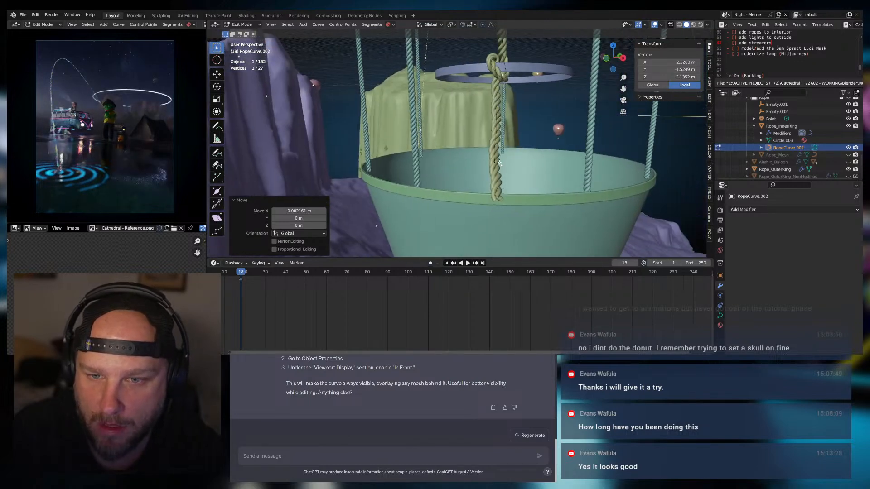
Shift the lower handle of the rope's end point about 0.04 m along negative global X and adjust it along global Z
click(495, 165)
middle_drag(495, 165, 471, 194)
click(498, 198)
key(g)
key(x)
click(501, 201)
key(g)
key(z)
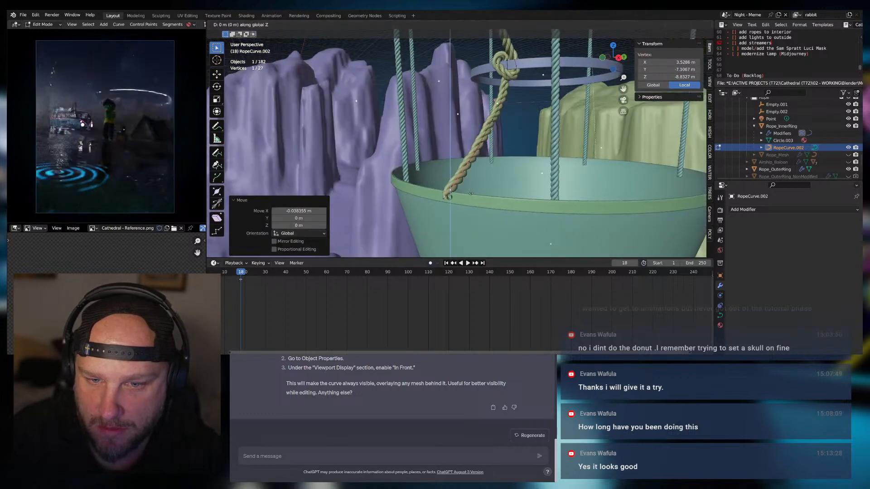
click(473, 195)
Lower the rope's end point about 0.12 m along global Z
click(469, 163)
key(g)
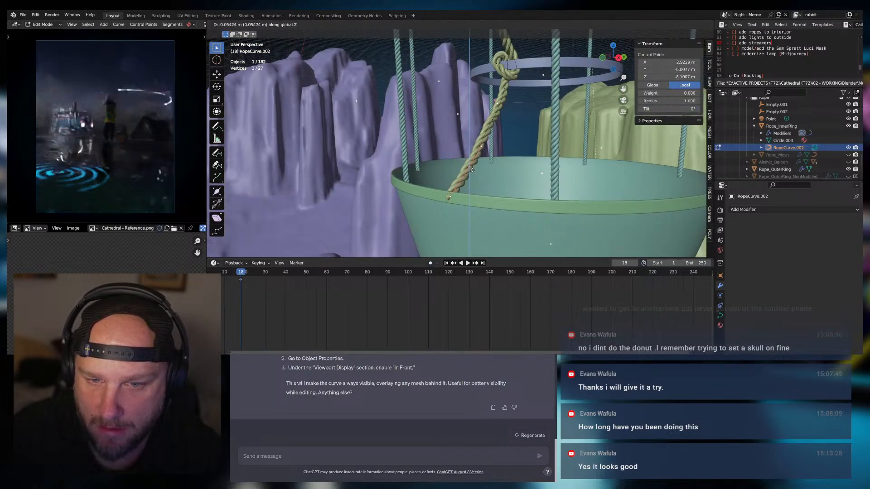
click(478, 175)
Extrude a new control point from the rope's end, outward and down past the basket rim
middle_drag(478, 175, 444, 198)
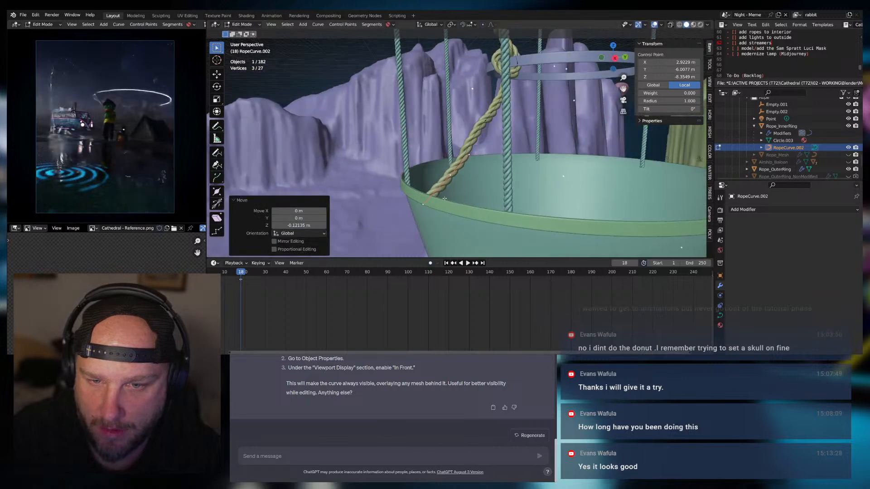
key(e)
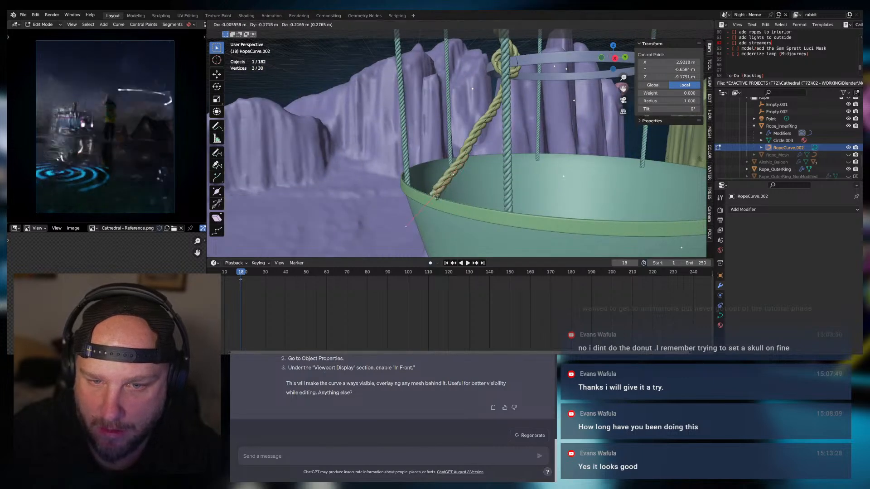
click(437, 205)
Shift the extruded end point along global X and about -0.11 m along global Y, to about X 3.25 m, Y -7.08 m local
middle_drag(437, 206, 535, 194)
key(g)
key(x)
click(505, 218)
click(429, 197)
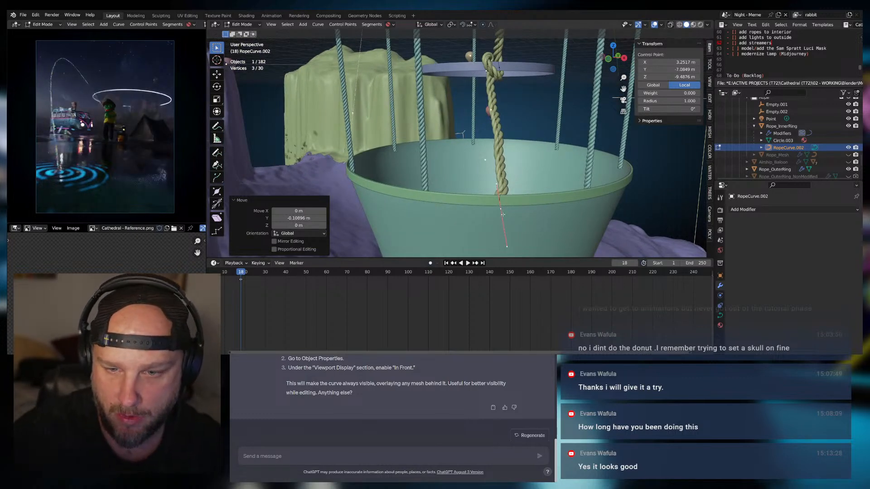
Adjust the extruded end point along global X and shift its lower handle about 0.11 m along negative global X
middle_drag(512, 212, 521, 202)
key(g)
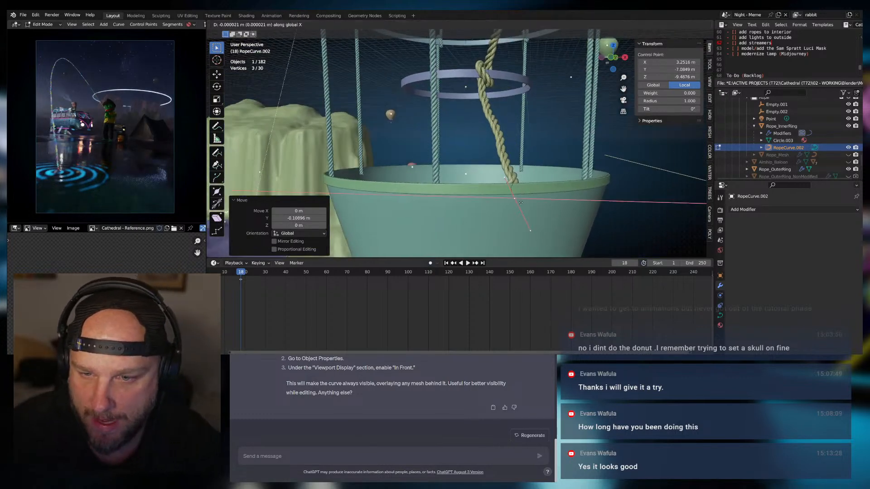
click(524, 203)
click(533, 230)
key(g)
key(x)
click(523, 227)
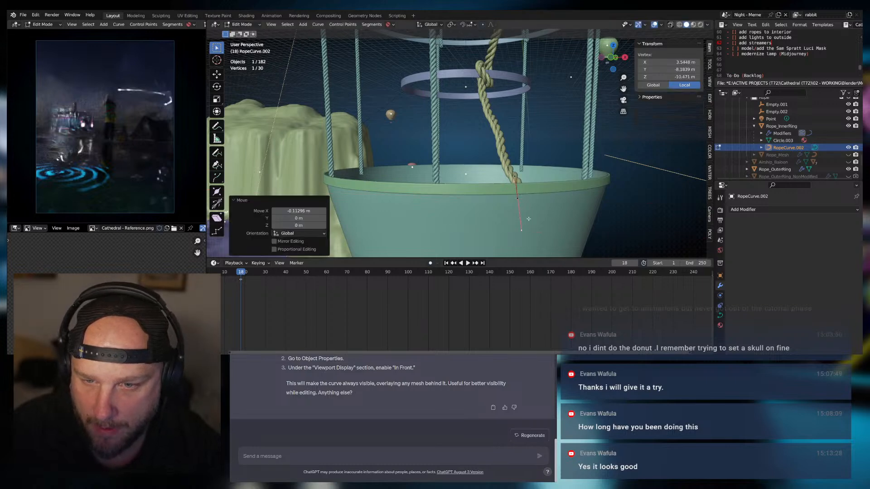
Leave edit mode on RopeCurve.002 and select the Rope_InnerRing object
middle_drag(523, 222, 458, 176)
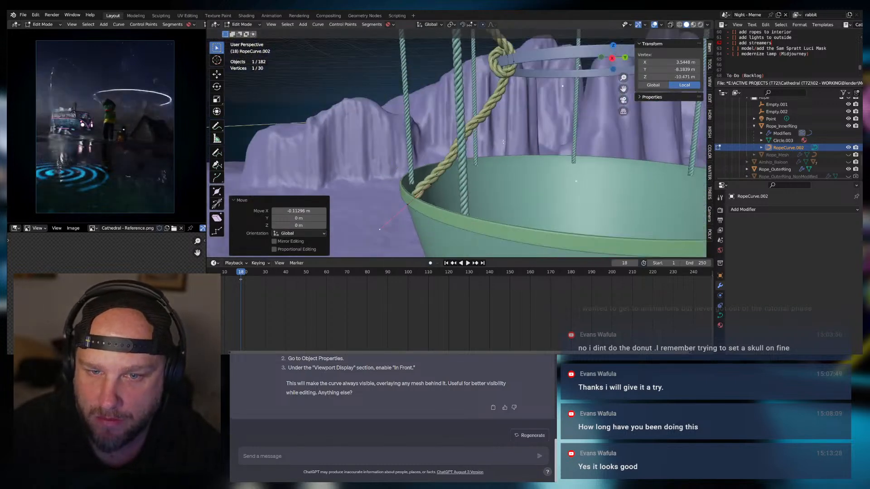
key(Tab)
scroll(484, 119, down, 3)
middle_drag(484, 118, 495, 180)
scroll(495, 180, up, 2)
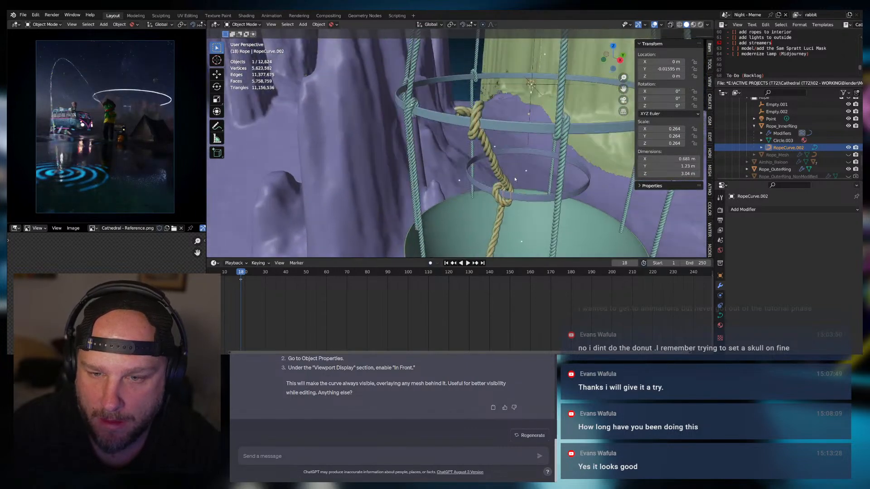
middle_drag(477, 122, 484, 114)
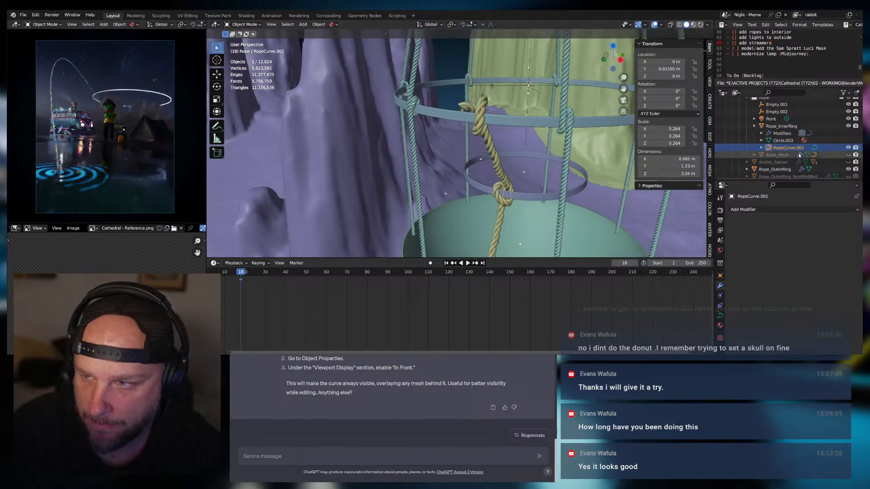
click(785, 134)
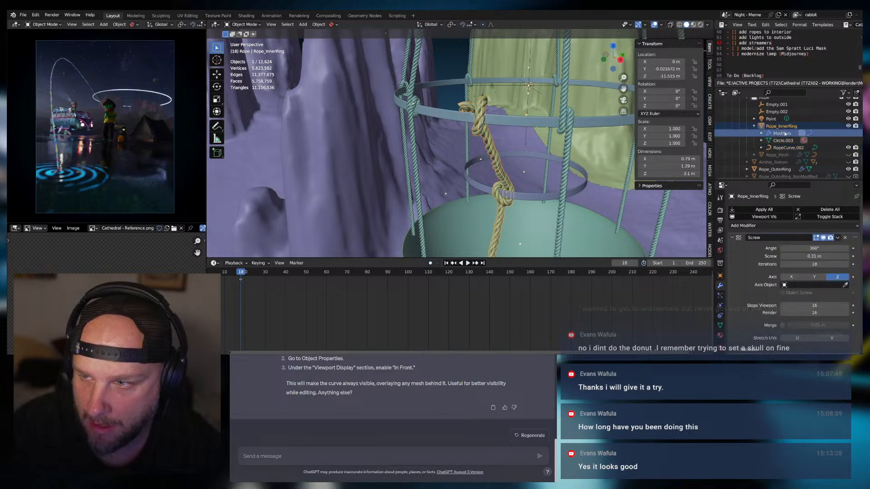
click(782, 126)
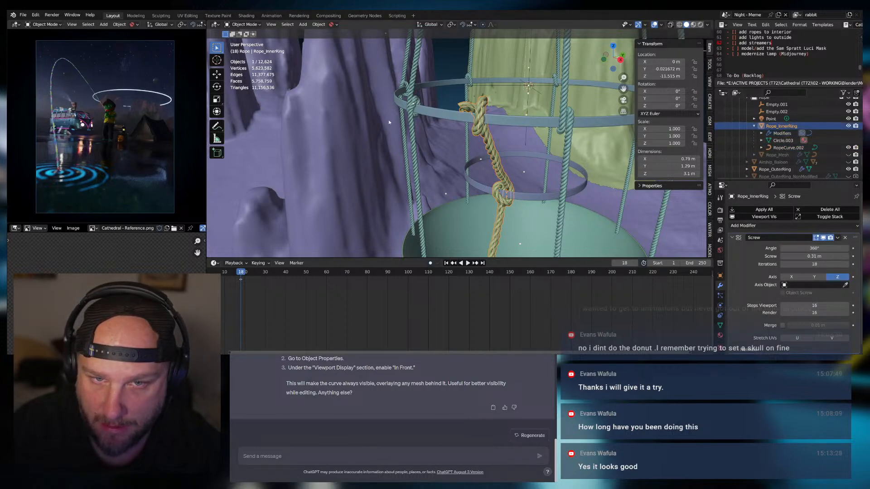
Set Rope_InnerRing's origin to the 3D cursor
mouse_move(517, 119)
middle_down()
mouse_move(531, 138)
mouse_move(524, 130)
middle_up()
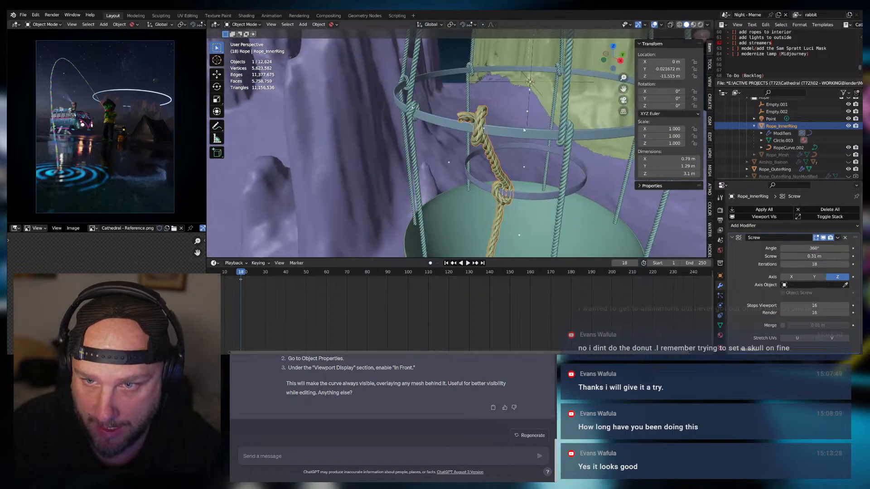
click(559, 136)
middle_drag(528, 127, 505, 157)
click(531, 144)
key(q)
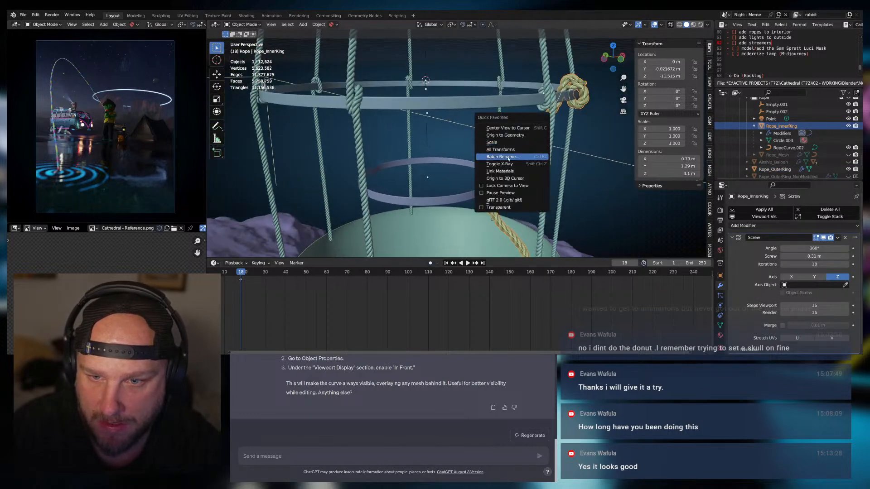
click(510, 179)
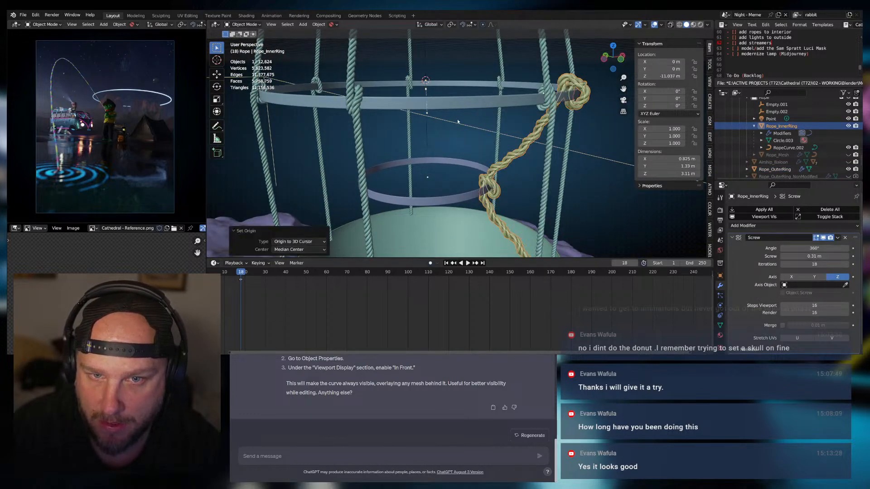
Undo the change that set Rope_InnerRing's origin to the 3D cursor
middle_drag(509, 180, 408, 68)
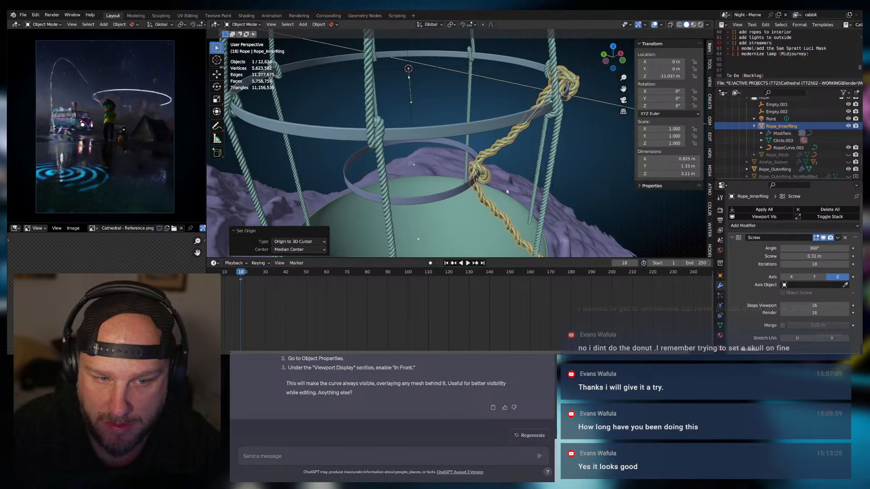
click(493, 151)
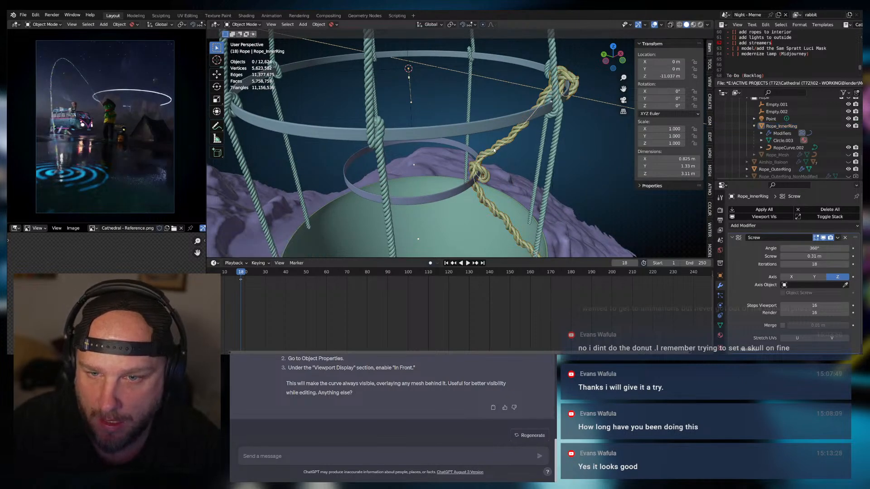
click(494, 151)
middle_drag(493, 151, 450, 134)
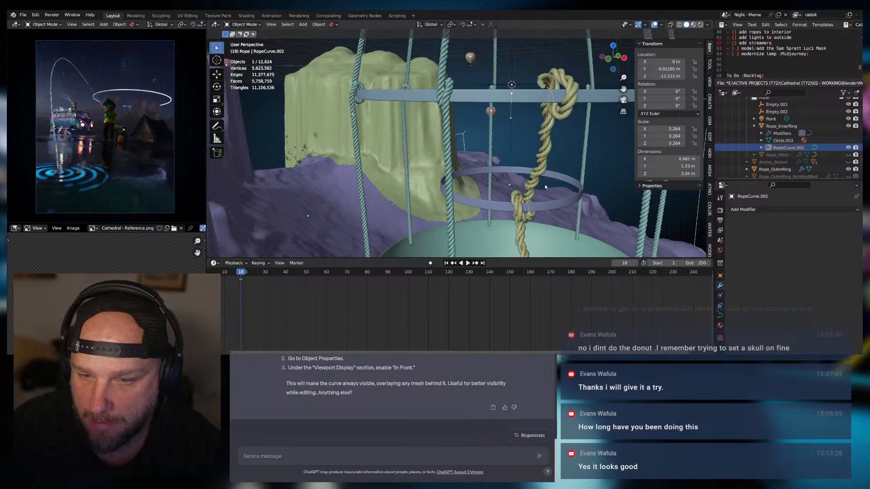
middle_drag(545, 186, 573, 185)
key(ctrl+z)
key(ctrl+z)
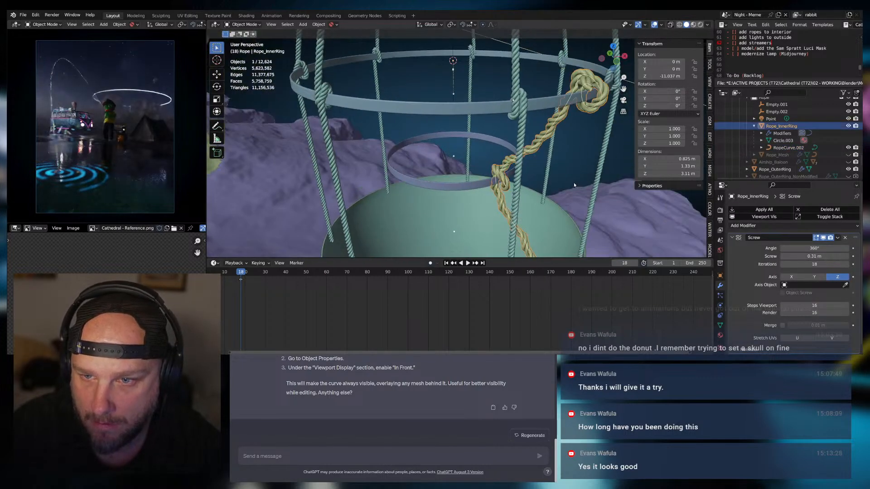
key(ctrl+z)
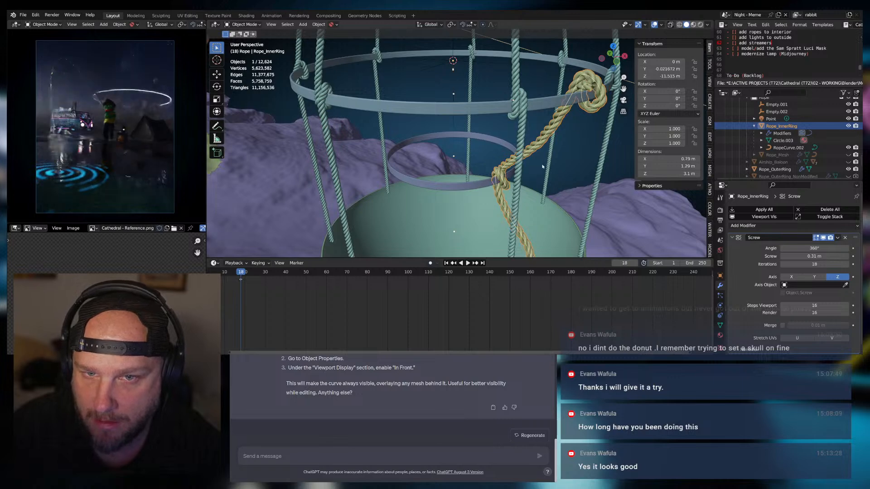
Examine Rope_InnerRing's twist and knots from several angles and check its Screw and Curve modifiers
middle_drag(541, 165, 564, 170)
scroll(552, 162, up, 4)
scroll(526, 183, down, 1)
click(732, 237)
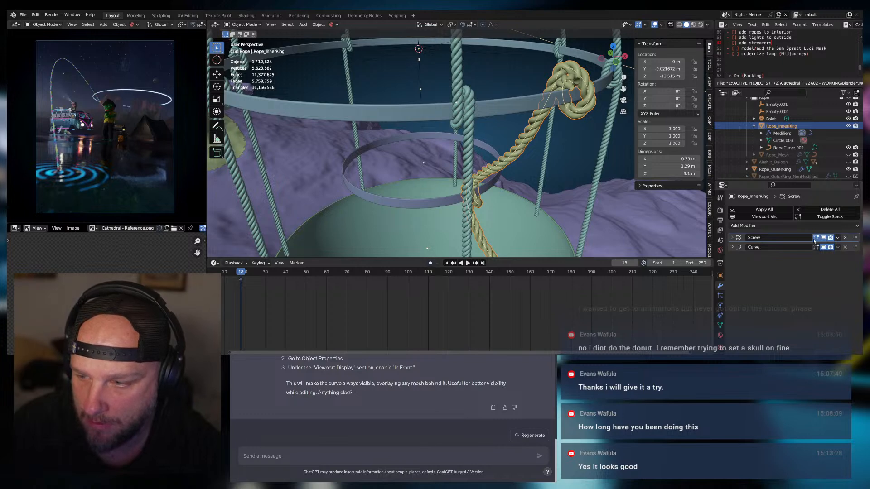
middle_drag(549, 168, 527, 163)
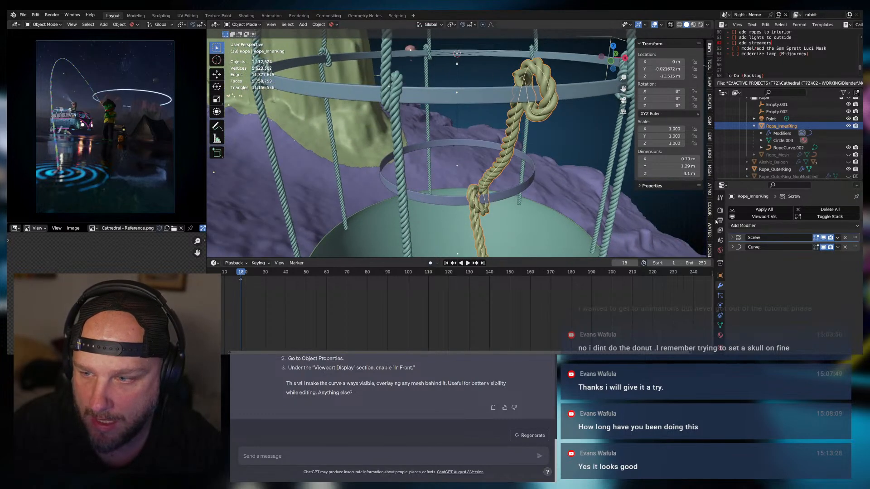
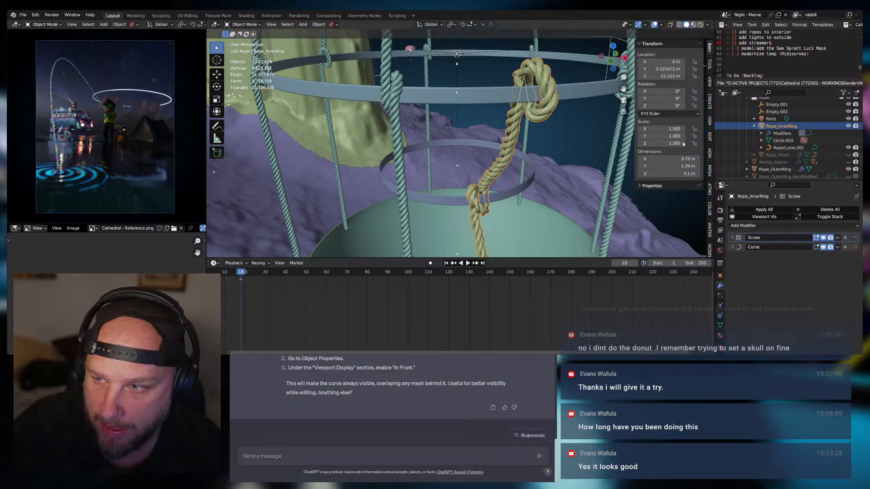
middle_drag(537, 136, 523, 149)
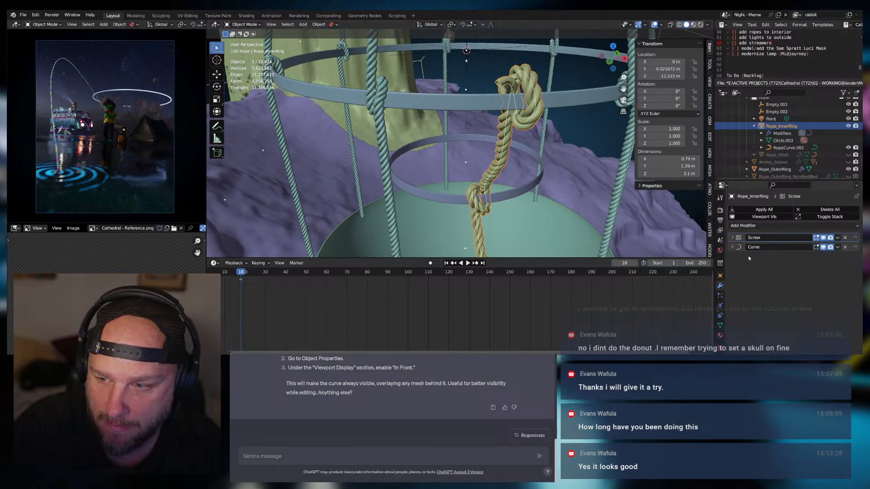
middle_drag(563, 132, 502, 137)
scroll(502, 140, up, 3)
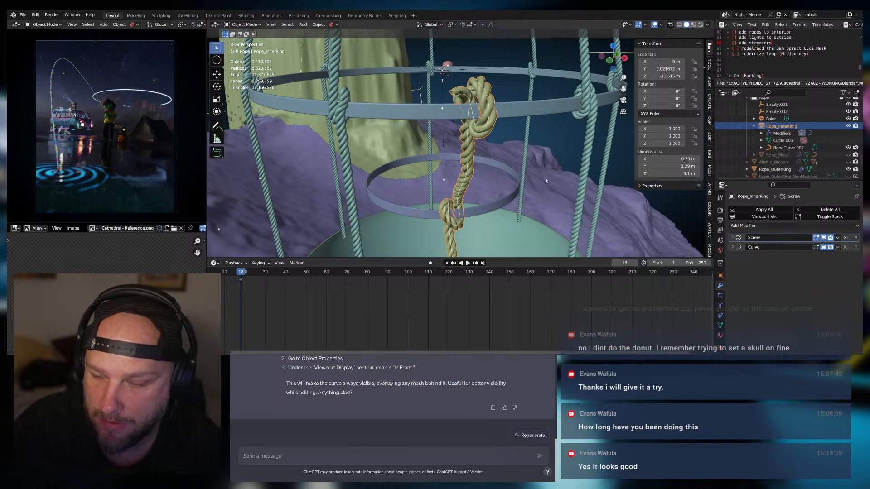
middle_drag(546, 180, 569, 120)
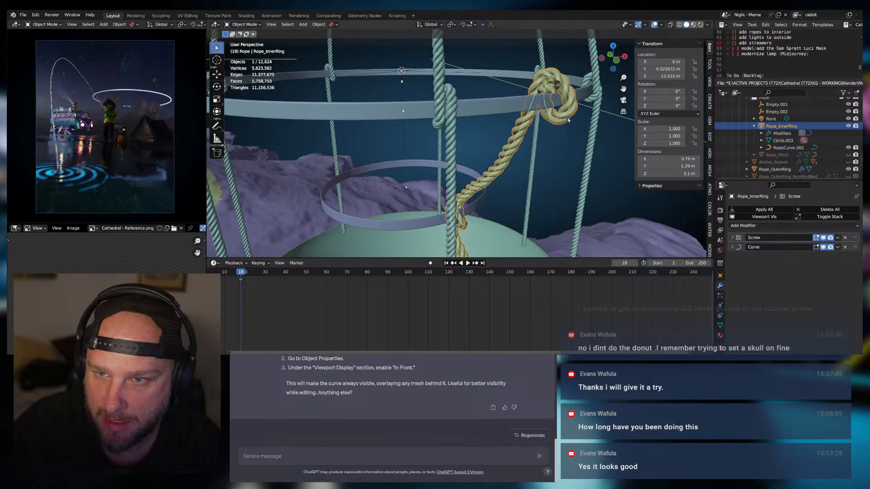
mouse_move(506, 159)
middle_down()
mouse_move(486, 166)
mouse_move(484, 117)
mouse_move(496, 142)
mouse_move(481, 137)
mouse_move(483, 169)
mouse_move(506, 168)
middle_up()
scroll(505, 167, down, 1)
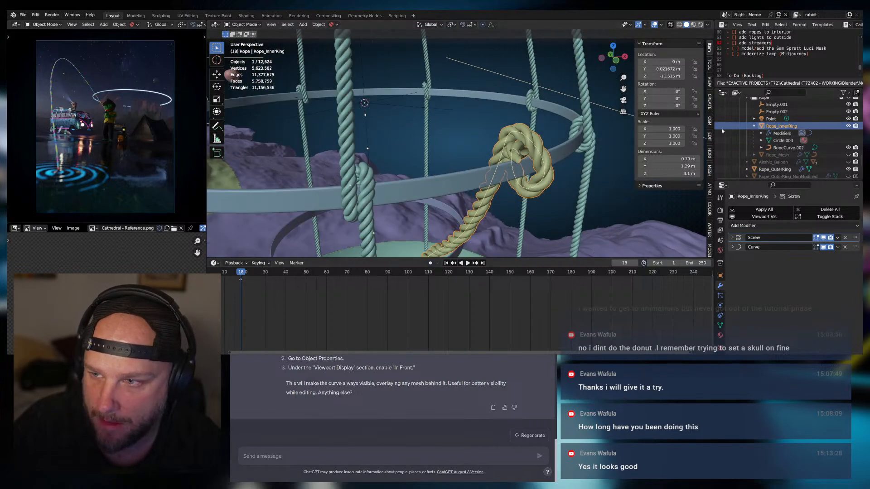
middle_drag(498, 181, 490, 186)
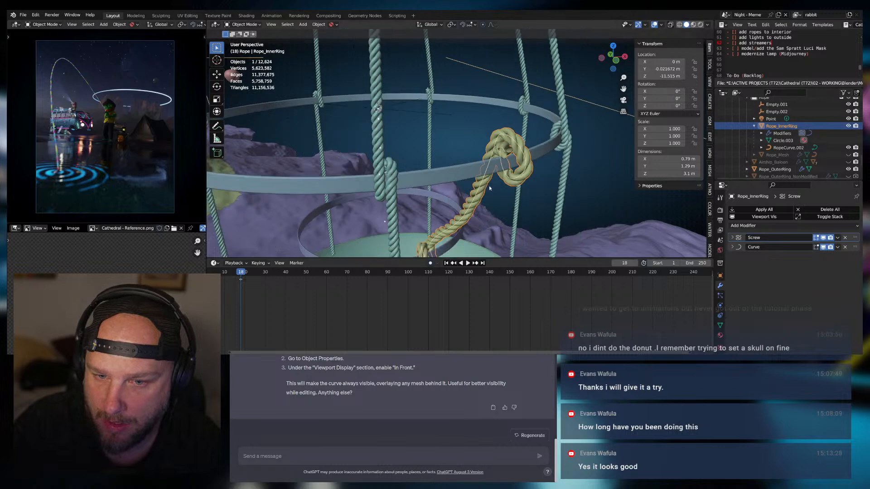
Try setting Rope_InnerRing's origin to the 3D cursor and its Screw modifier's screw value to 0.26 m
key(q)
click(462, 185)
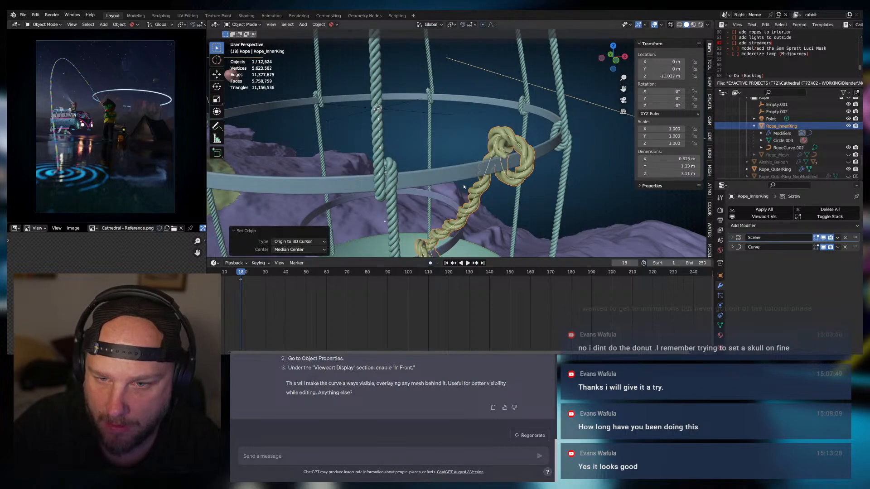
middle_drag(463, 186, 506, 193)
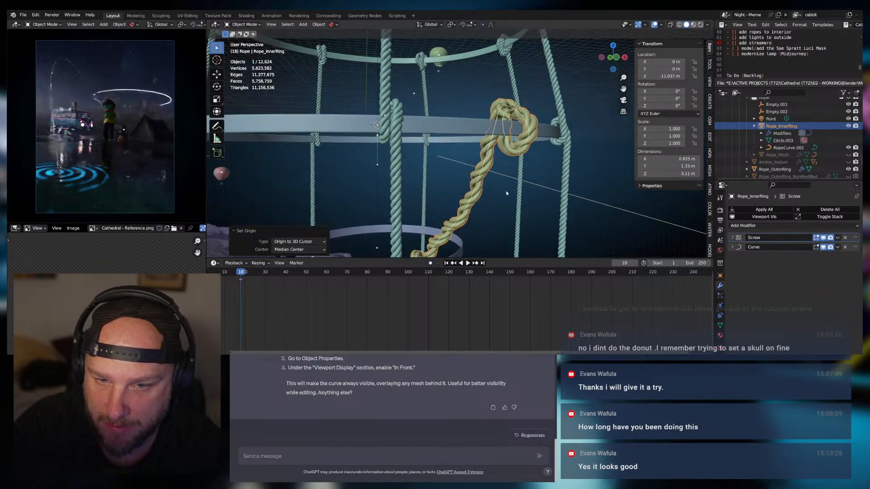
click(743, 238)
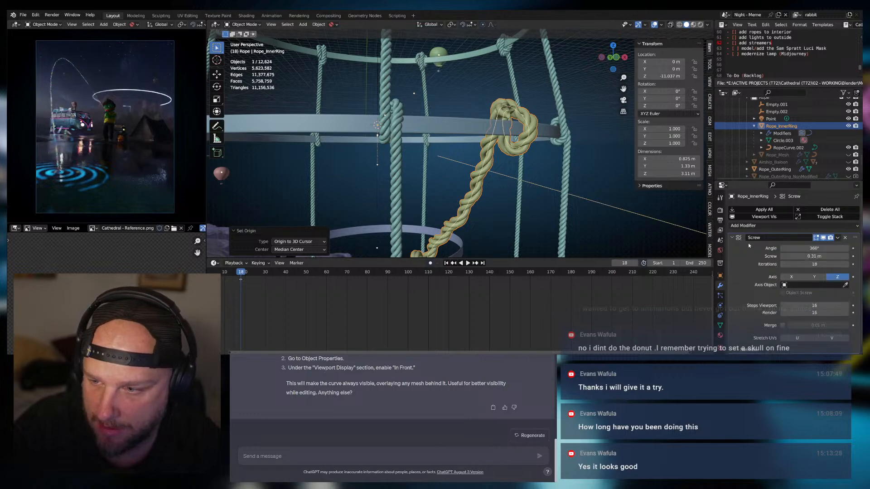
mouse_move(811, 257)
mouse_down()
mouse_move(789, 256)
mouse_move(814, 256)
mouse_move(803, 256)
mouse_up()
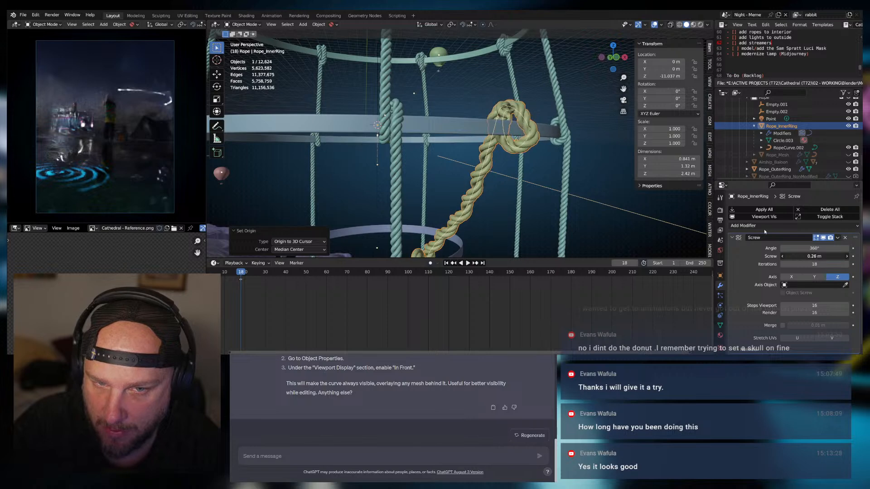
key(ctrl+z)
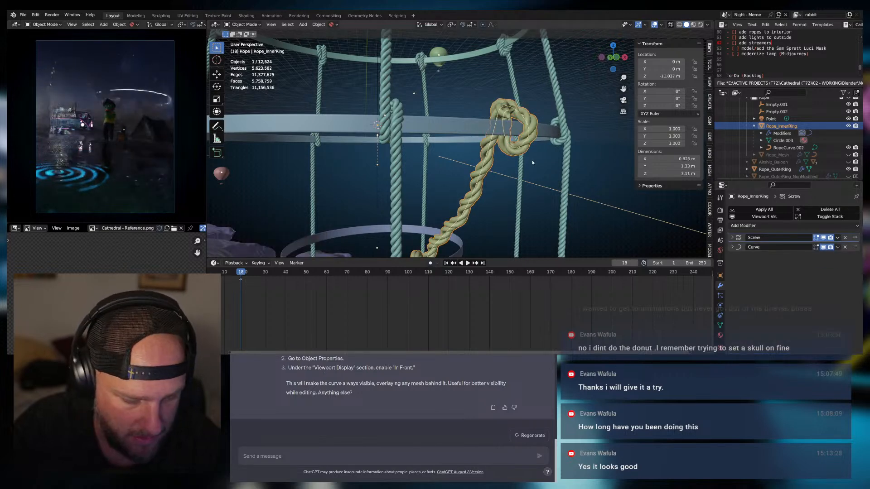
key(ctrl+z)
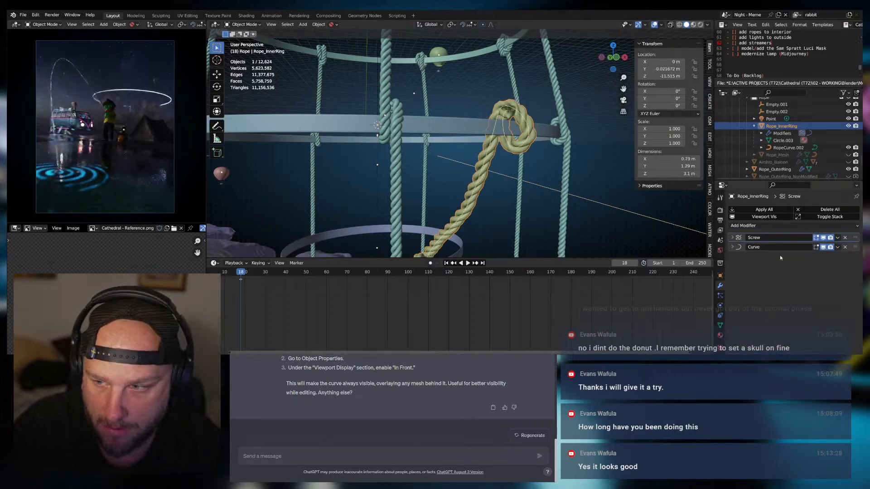
Restore the Set Origin state from the undo history, and return to the selection state just before it
click(772, 236)
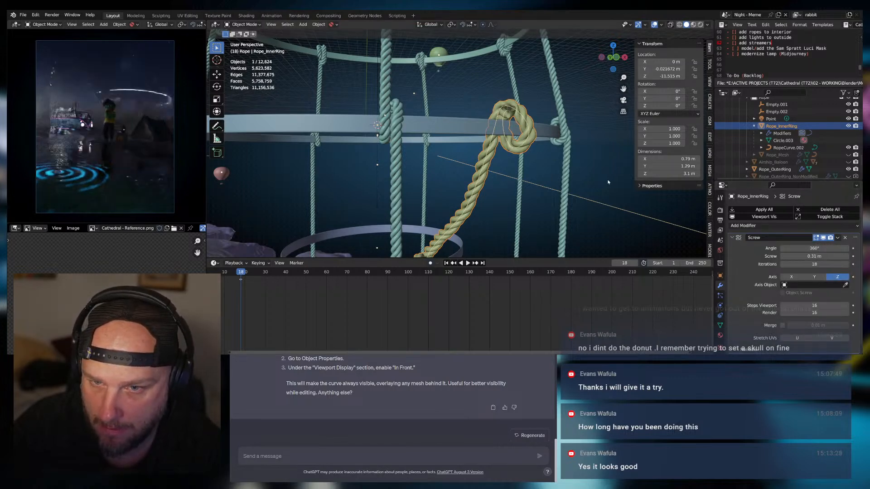
click(35, 15)
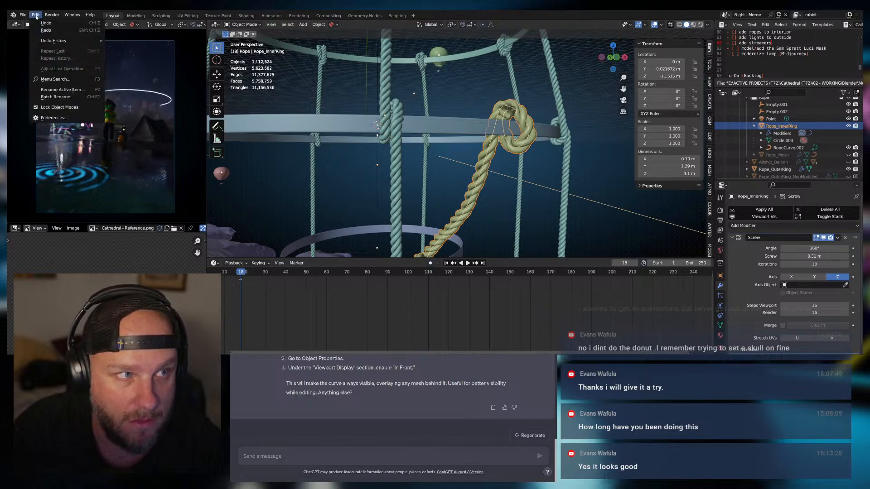
mouse_move(54, 41)
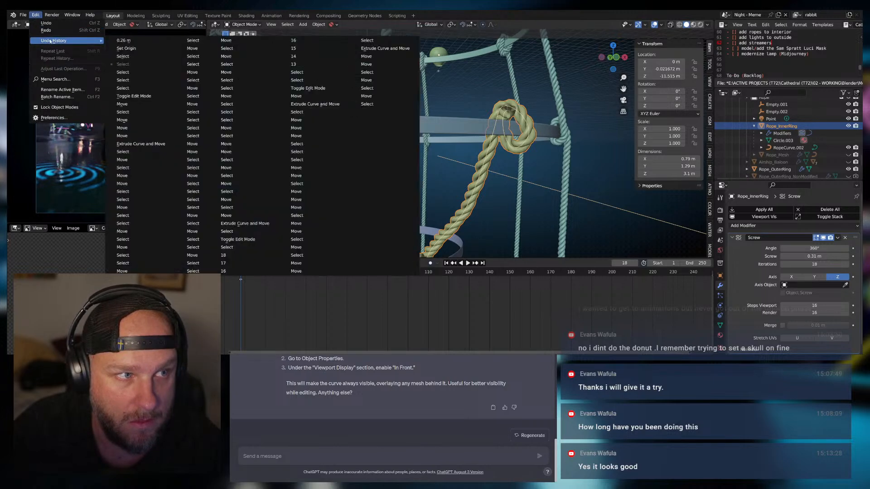
click(126, 50)
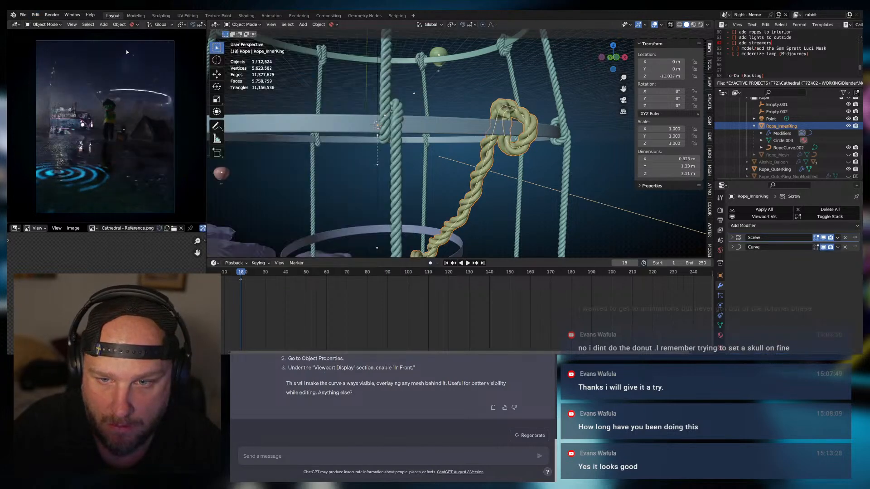
click(36, 15)
mouse_move(53, 40)
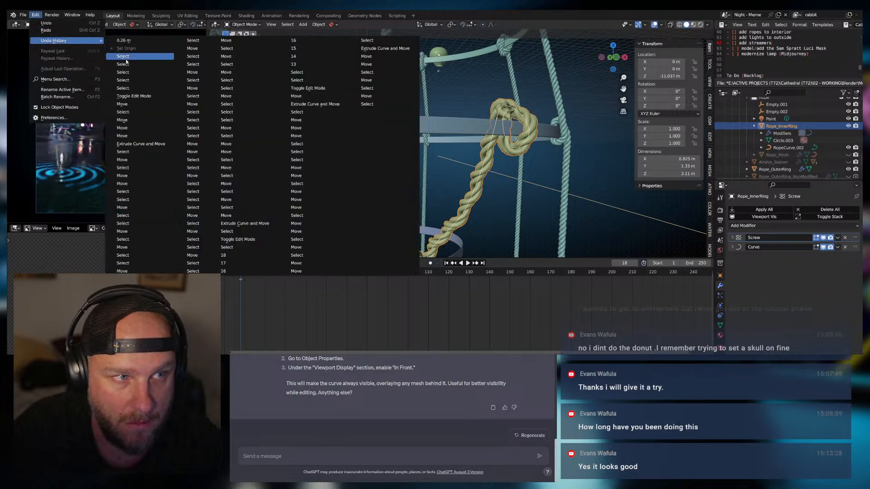
click(125, 57)
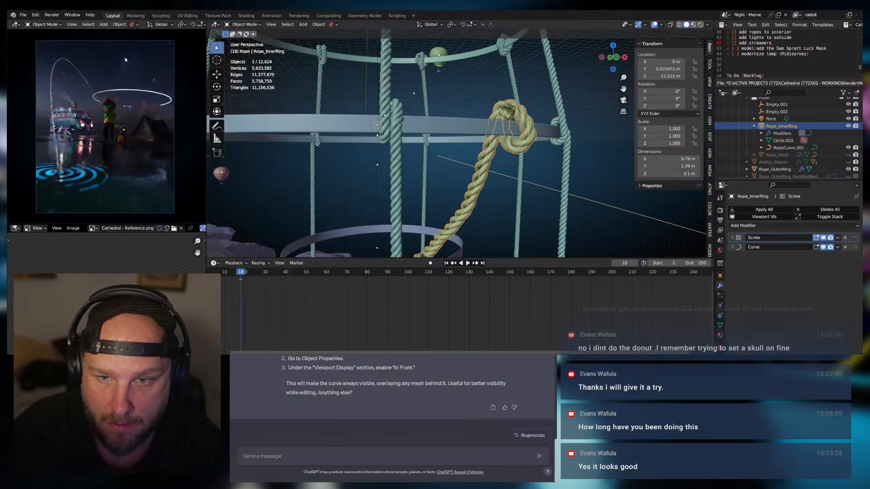
Duplicate Rope_InnerRing in place and rename the copy Rope_InnerRing_Applied
middle_drag(457, 154, 643, 207)
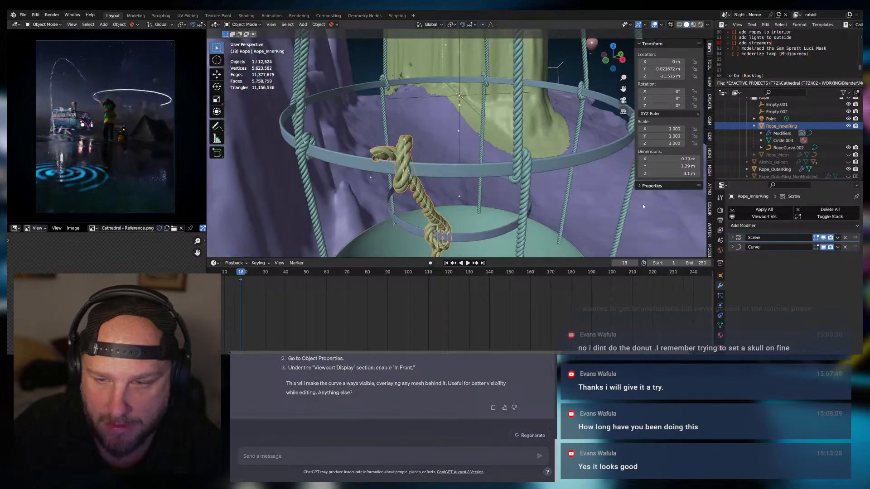
click(754, 126)
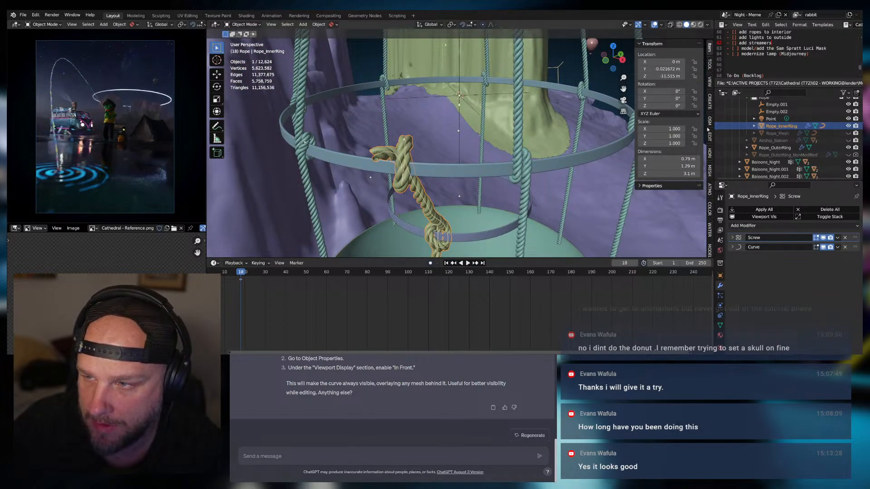
key(shift+d)
right_click(558, 130)
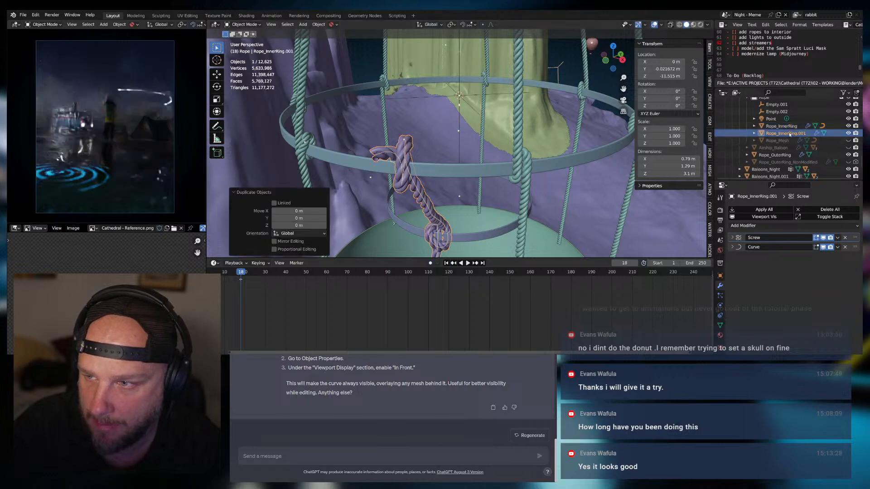
double_click(785, 134)
click(804, 134)
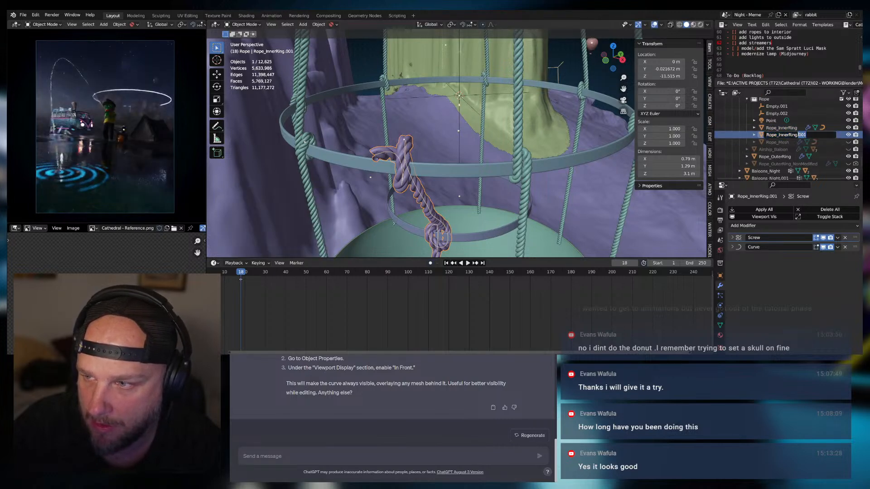
text(_Applied)
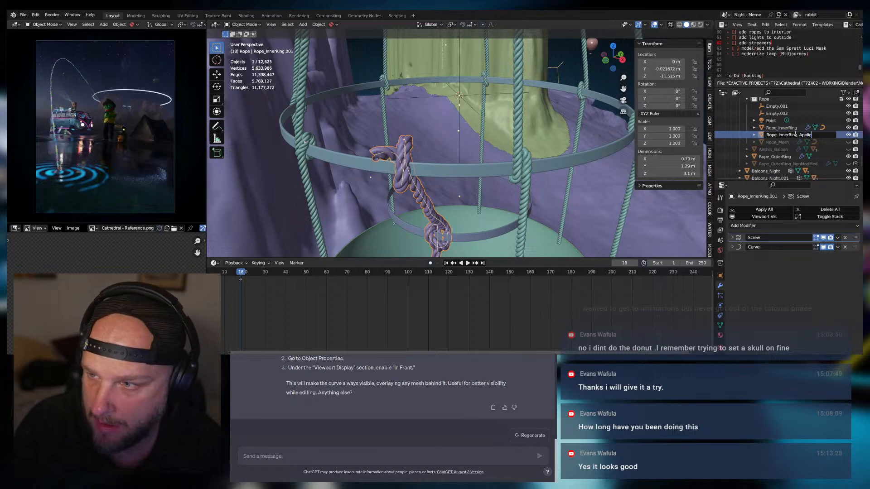
Finish renaming the duplicated rope as Rope_InnerRing_Applied and apply all its modifiers
key(Return)
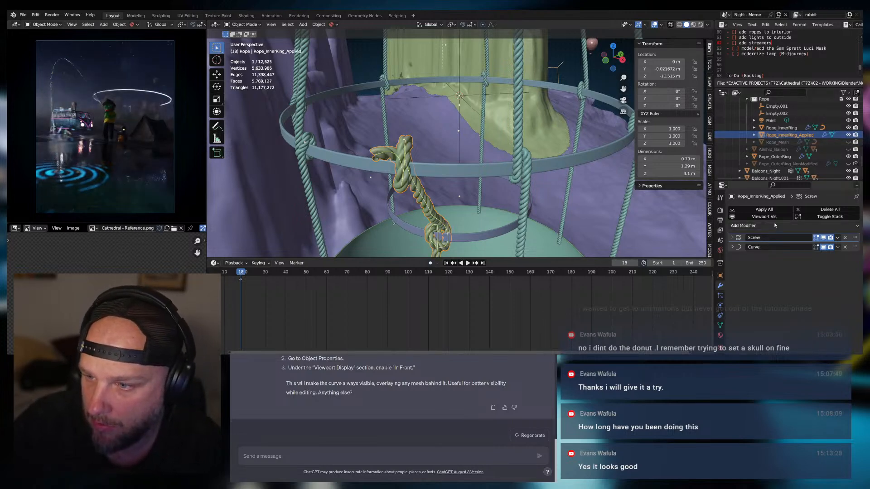
click(768, 210)
middle_drag(456, 184, 487, 180)
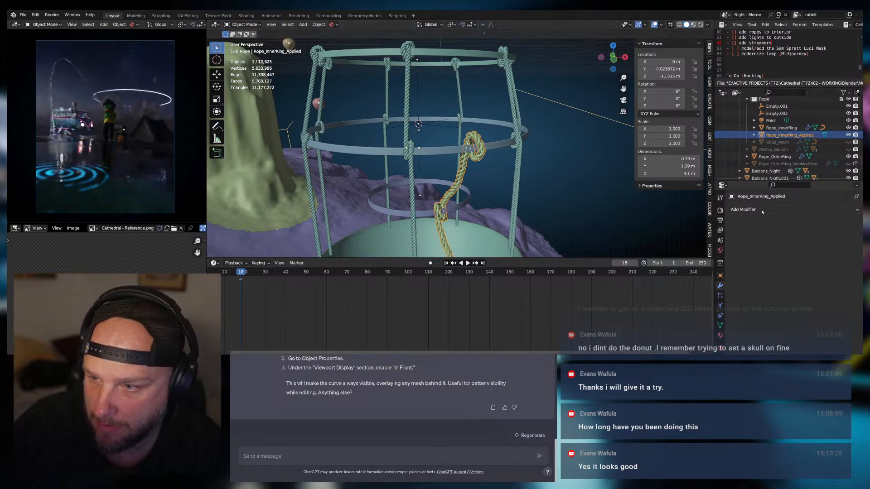
Set the origin of Rope_InnerRing_Applied to the 3D cursor
middle_drag(470, 149, 495, 148)
scroll(411, 127, up, 2)
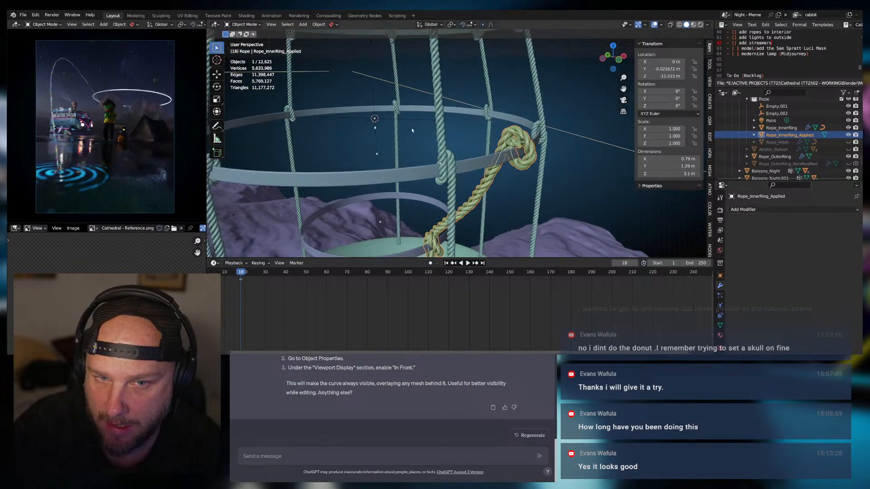
middle_drag(411, 127, 435, 130)
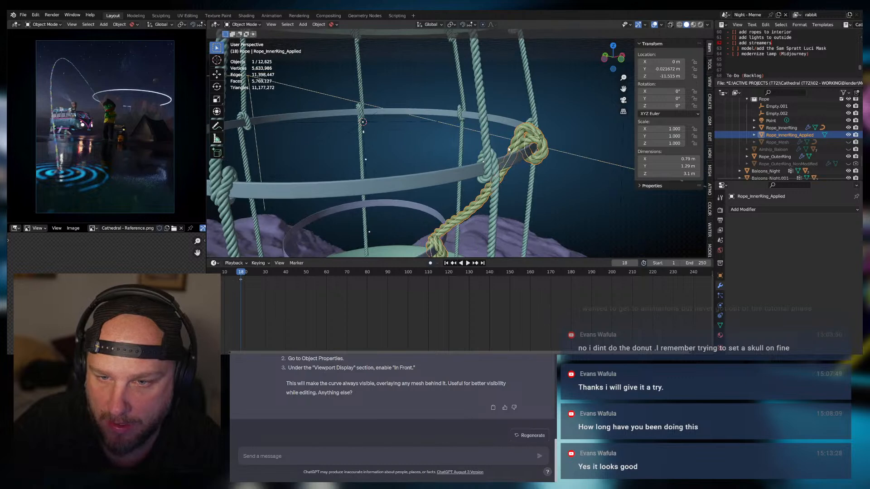
key(q)
click(494, 147)
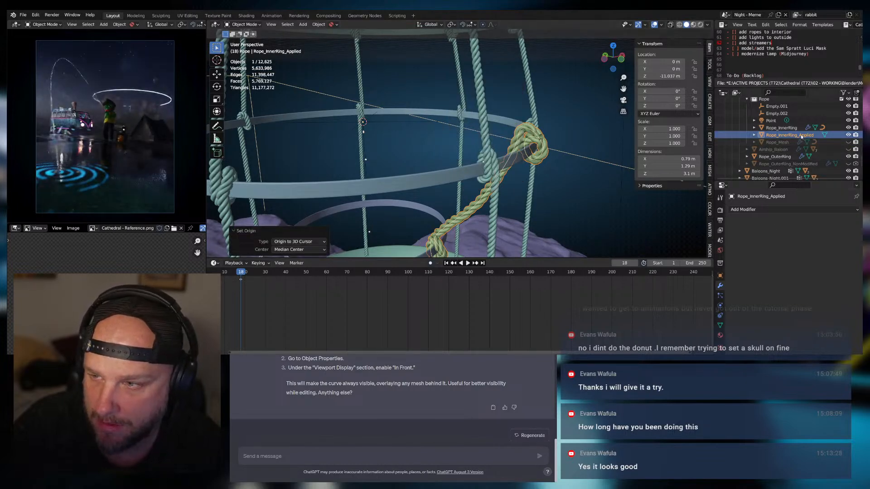
Add an Array modifier to Rope_InnerRing_Applied with Relative Offset disabled and Object Offset enabled using Empty.002
click(743, 210)
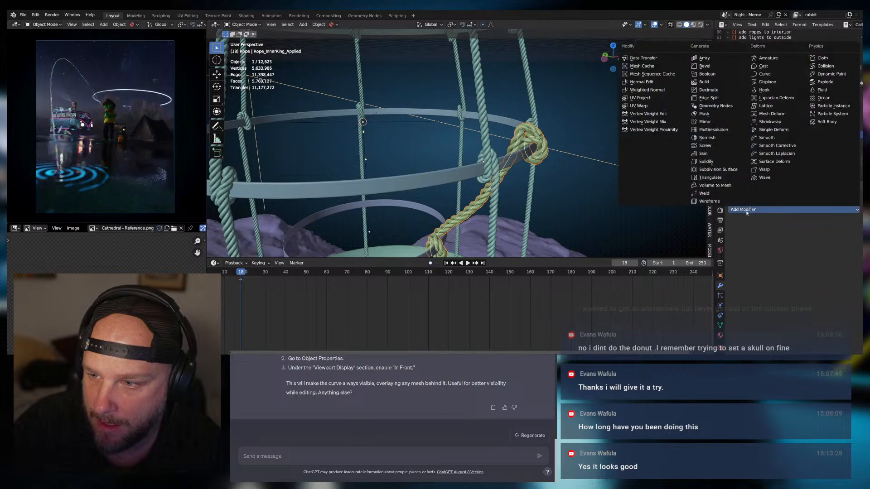
click(704, 58)
middle_drag(569, 176, 787, 224)
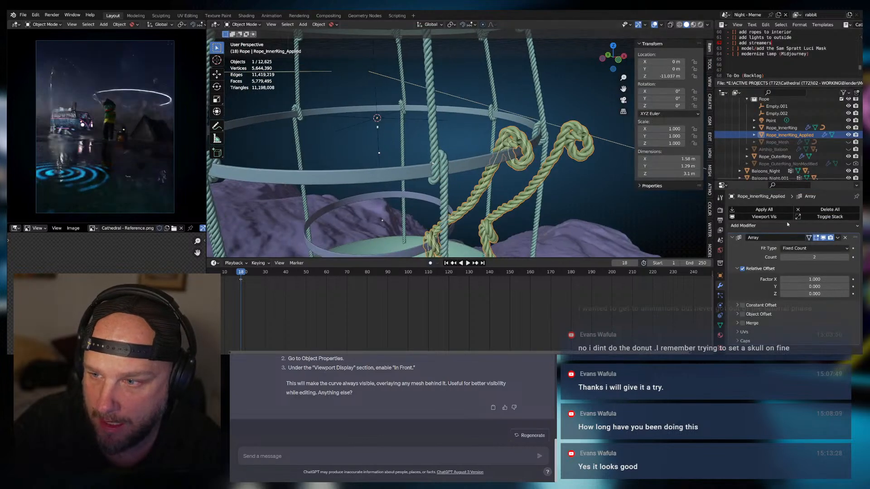
click(743, 269)
click(737, 305)
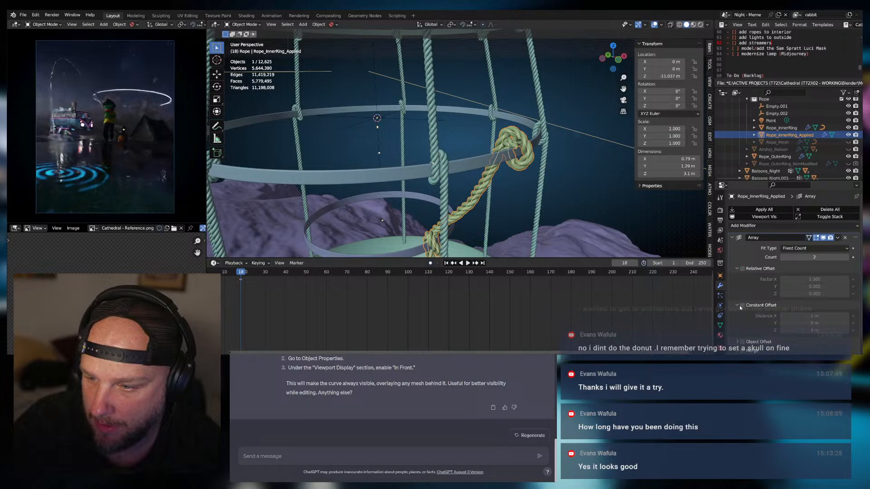
click(739, 306)
click(738, 314)
click(742, 314)
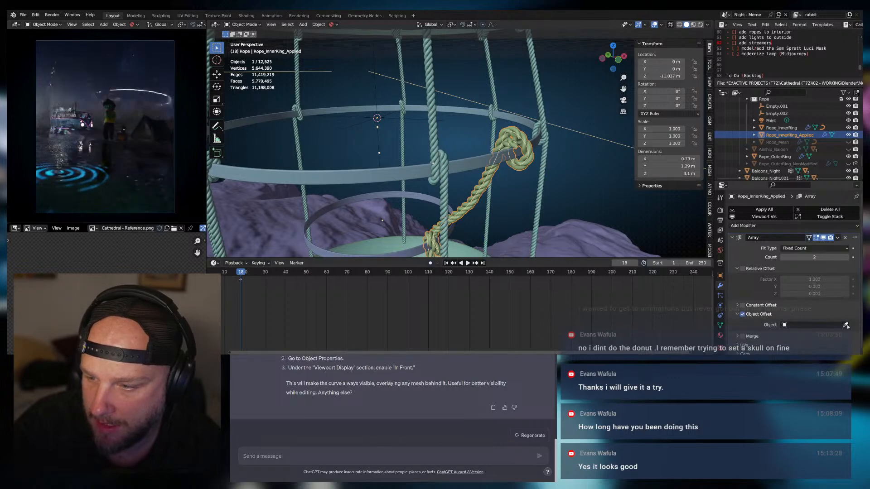
click(845, 326)
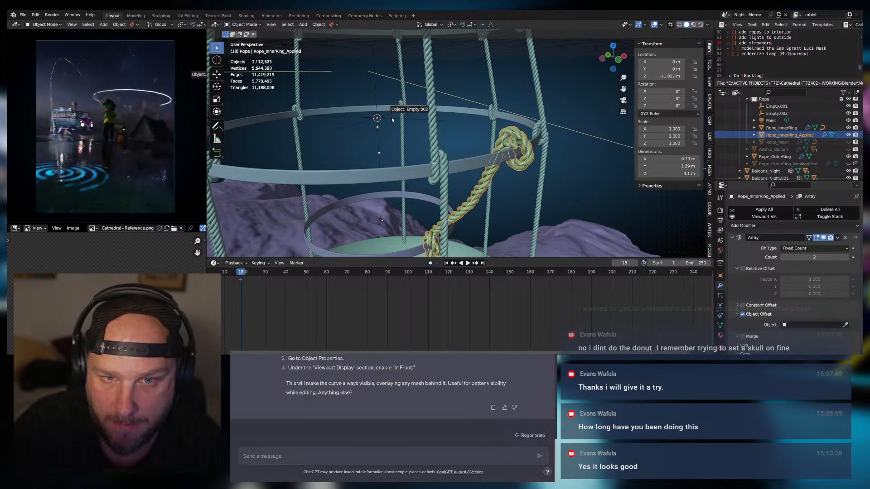
click(392, 120)
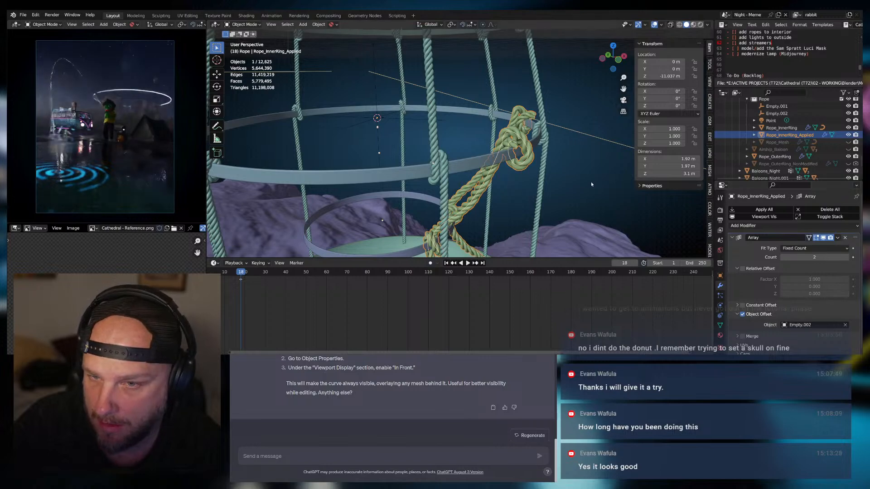
Set the Array modifier's count to 7 for the inner ring ropes
middle_drag(591, 185, 562, 183)
click(814, 257)
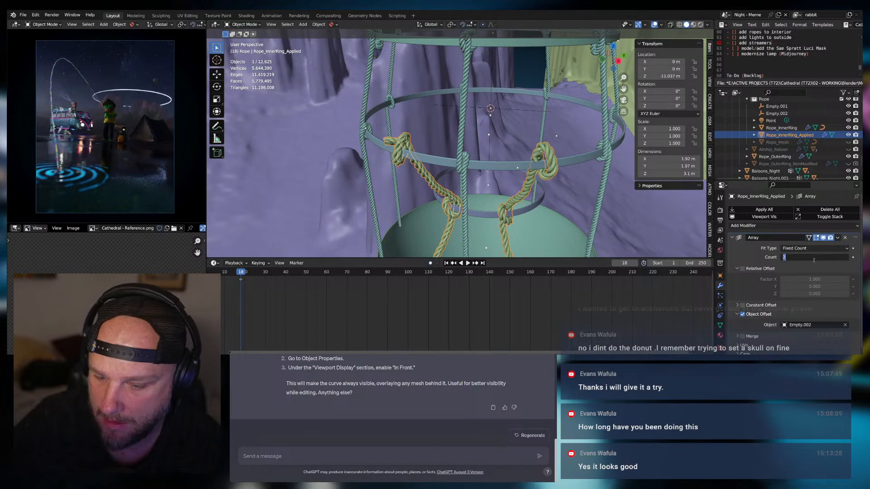
key(Return)
middle_drag(813, 263, 813, 258)
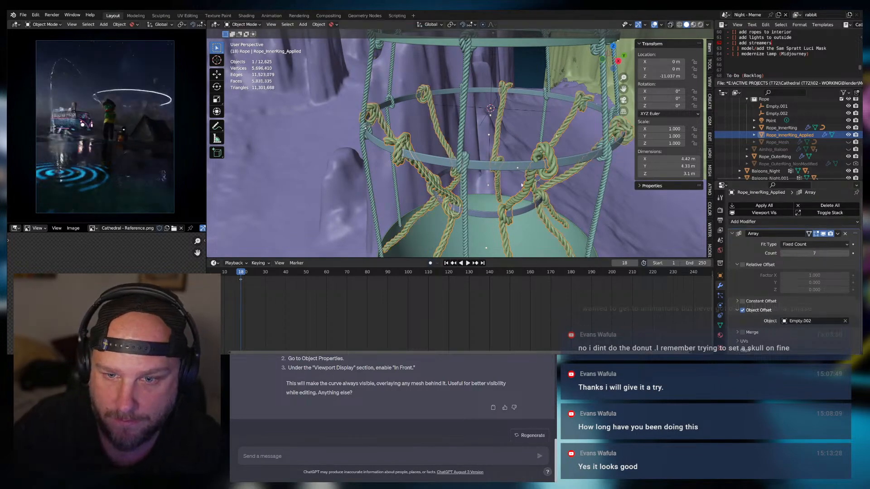
Examine the arrayed ropes and their knots between the basket's rings from several angles
middle_drag(513, 183, 460, 186)
scroll(566, 181, down, 3)
scroll(527, 175, down, 2)
click(537, 178)
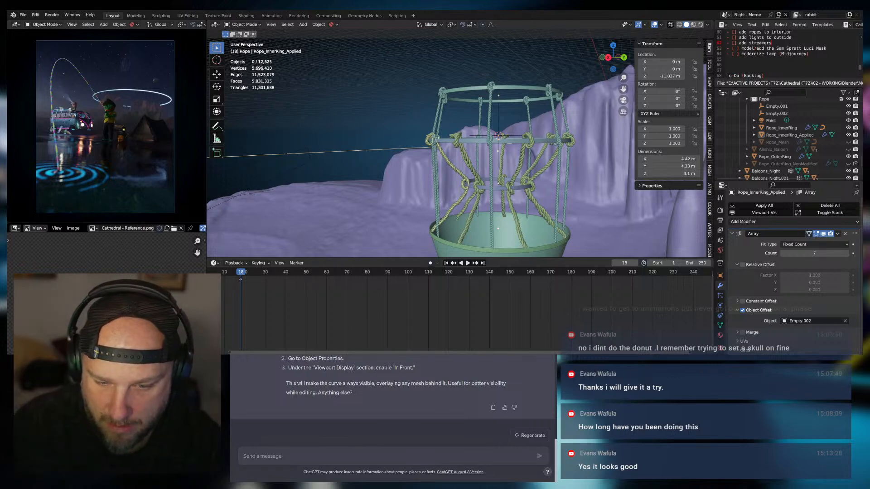
middle_drag(483, 199, 454, 179)
scroll(442, 195, up, 3)
scroll(454, 180, up, 1)
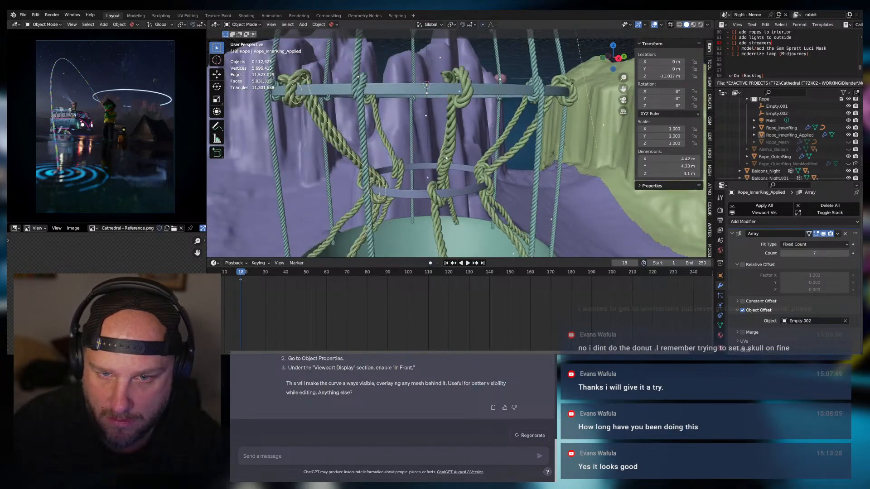
Delete Rope_InnerRing_Applied and select the original Rope_InnerRing object
click(810, 135)
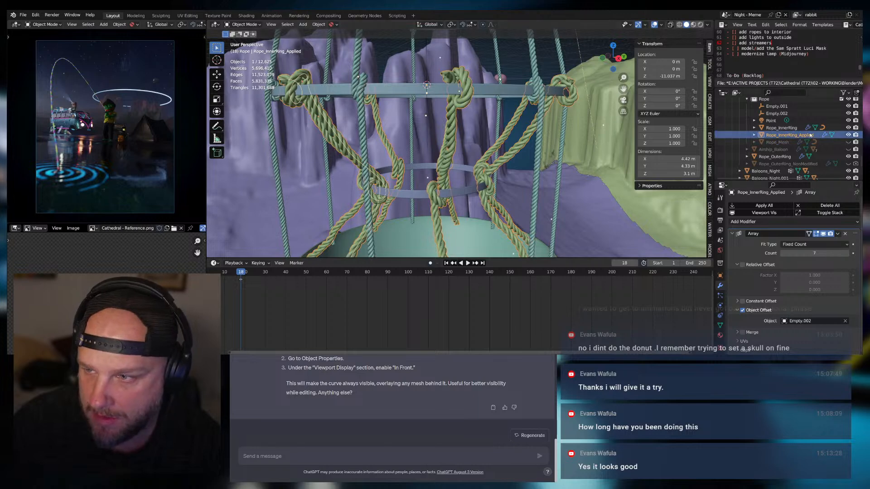
key(x)
click(784, 128)
middle_drag(410, 138, 470, 148)
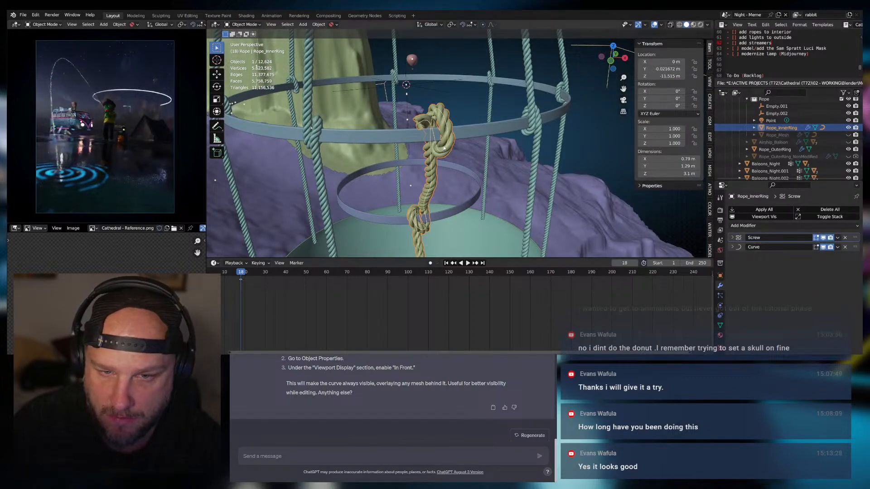
key(s)
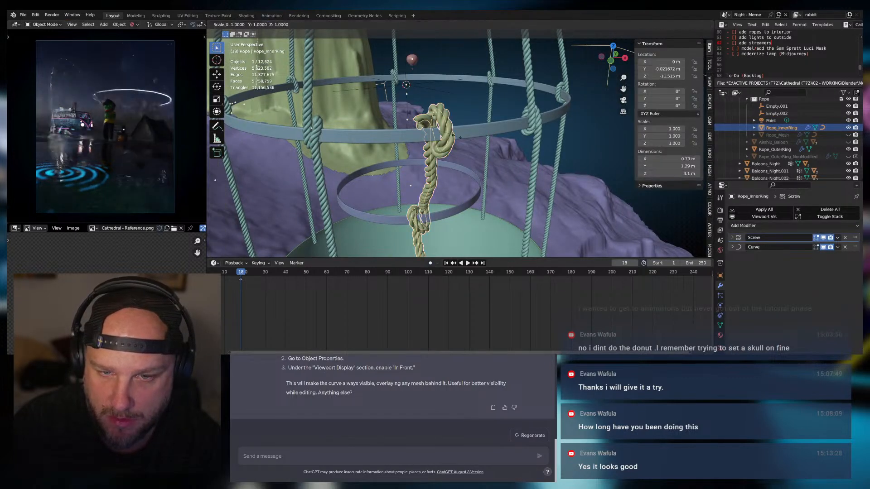
right_click(455, 136)
Enter Edit Mode on Rope_InnerRing and select a vertex on its strand profile
middle_drag(451, 231, 450, 167)
scroll(449, 166, up, 2)
key(Tab)
scroll(429, 123, down, 3)
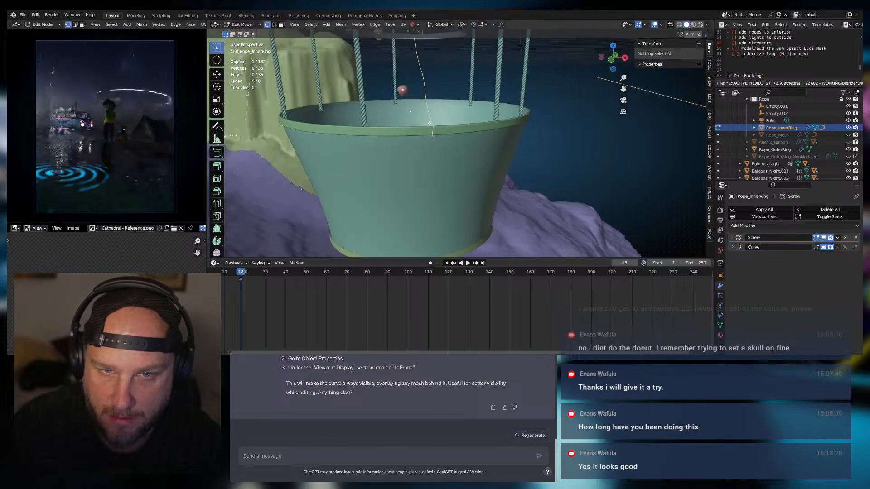
scroll(430, 123, down, 4)
mouse_move(430, 123)
shift+middle_down()
mouse_move(415, 154)
mouse_move(438, 134)
shift+middle_up()
scroll(415, 153, up, 4)
scroll(415, 153, up, 2)
scroll(364, 112, up, 2)
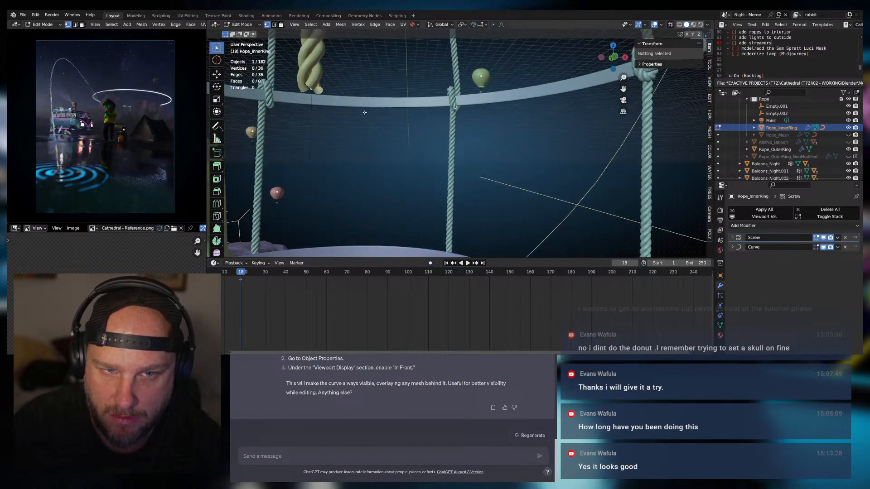
scroll(418, 141, up, 2)
shift+middle_drag(364, 113, 455, 122)
scroll(388, 141, up, 2)
click(421, 155)
scroll(430, 144, up, 2)
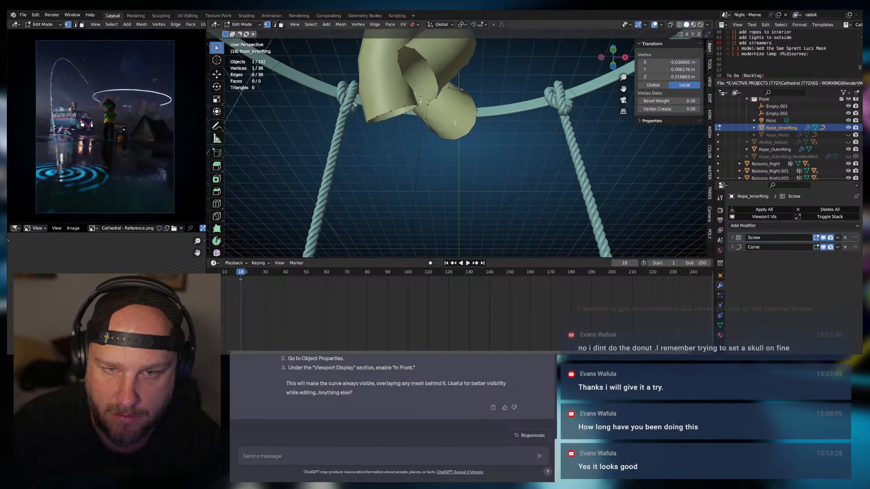
Select all of Rope_InnerRing's profile vertices and scale them down to about 0.37
key(a)
click(450, 49)
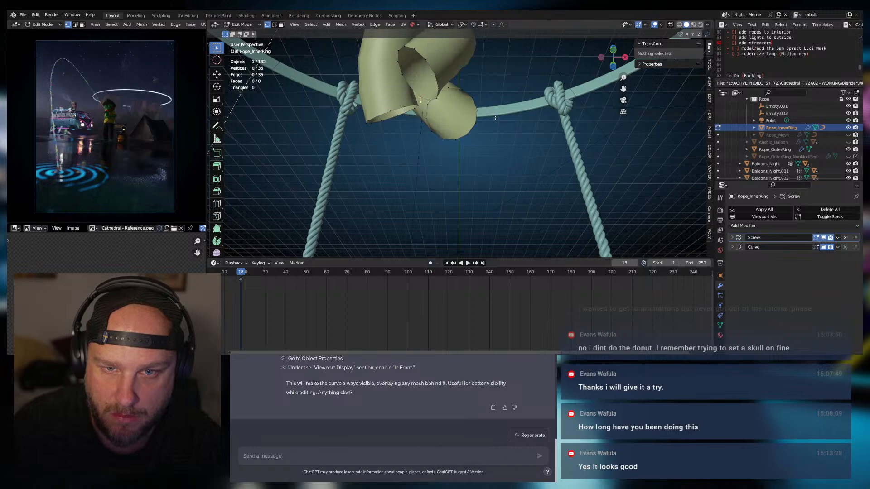
key(a)
click(457, 77)
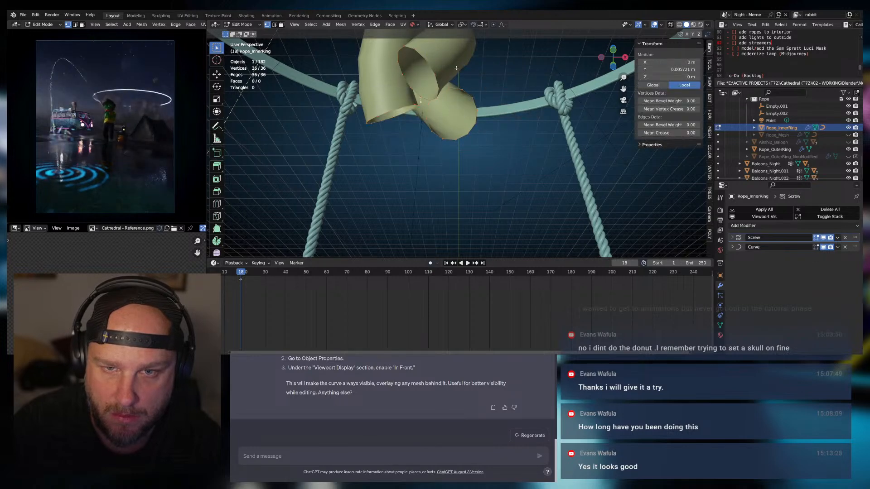
key(s)
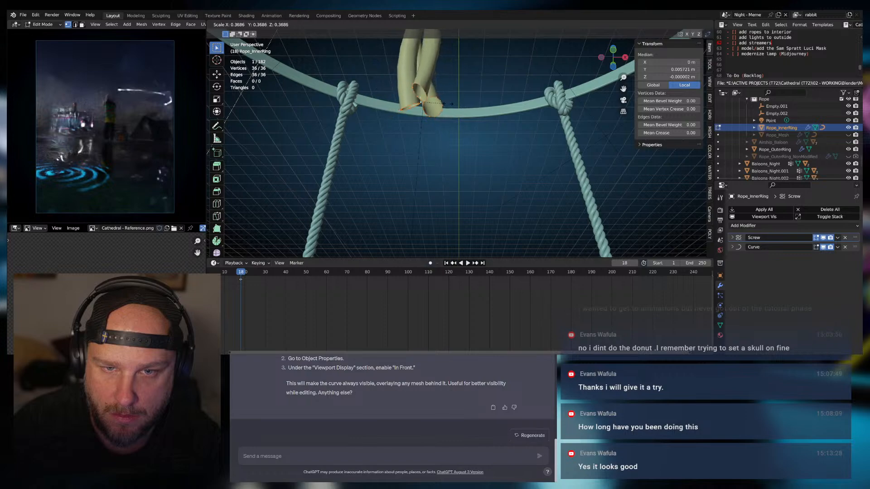
click(450, 103)
Scale the whole rope profile up by a factor of 1.553
middle_drag(450, 104, 405, 161)
key(s)
click(494, 147)
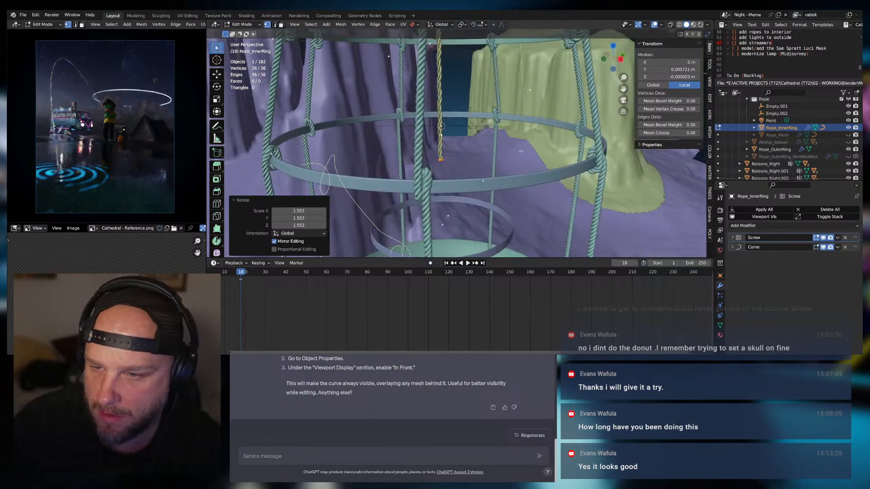
Set the Screw value of Rope_InnerRing's Screw modifier to 0.15 m
click(732, 237)
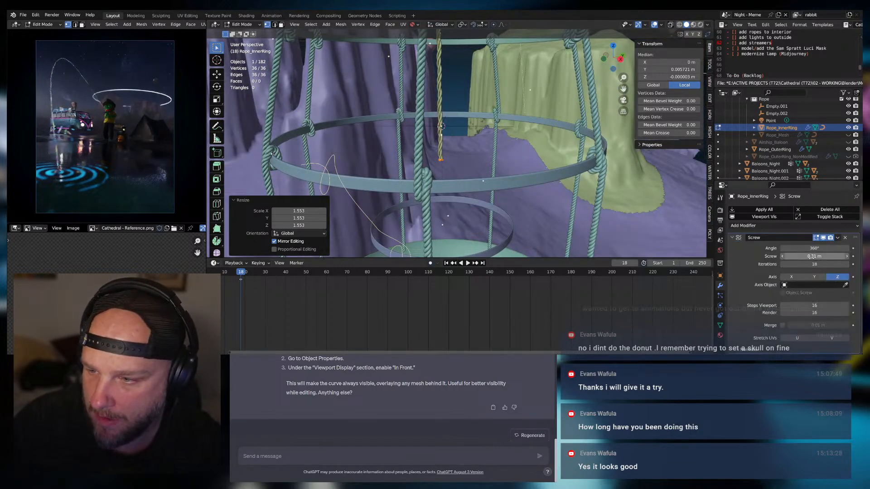
drag(814, 256, 803, 256)
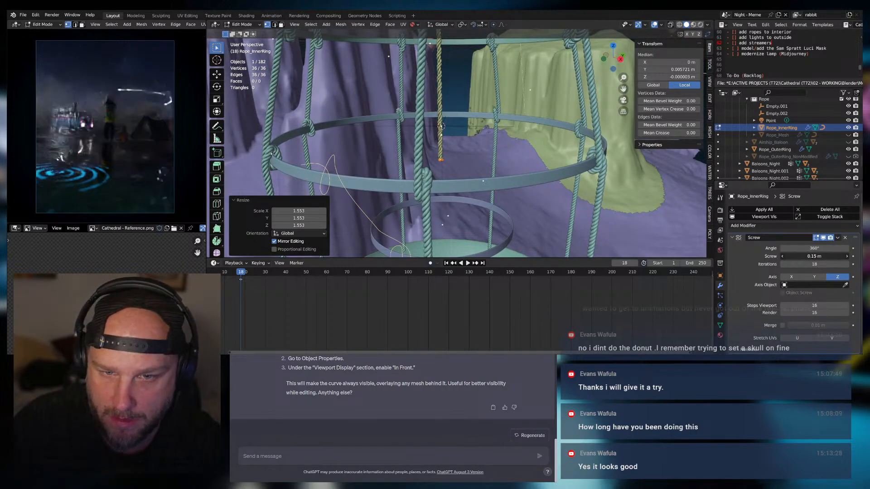
middle_drag(397, 190, 453, 161)
scroll(429, 175, up, 5)
scroll(444, 161, up, 2)
Undo both resizes of the rope profile
key(ctrl+z)
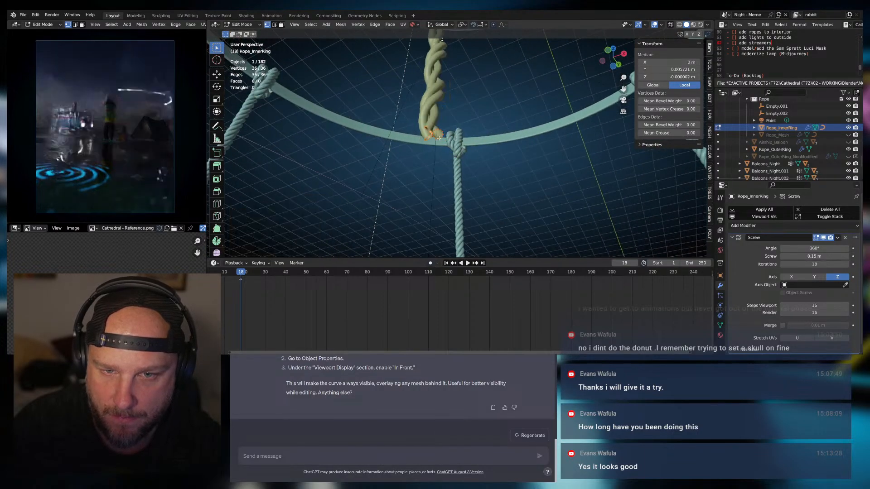
scroll(453, 162, up, 3)
key(ctrl+shift+z)
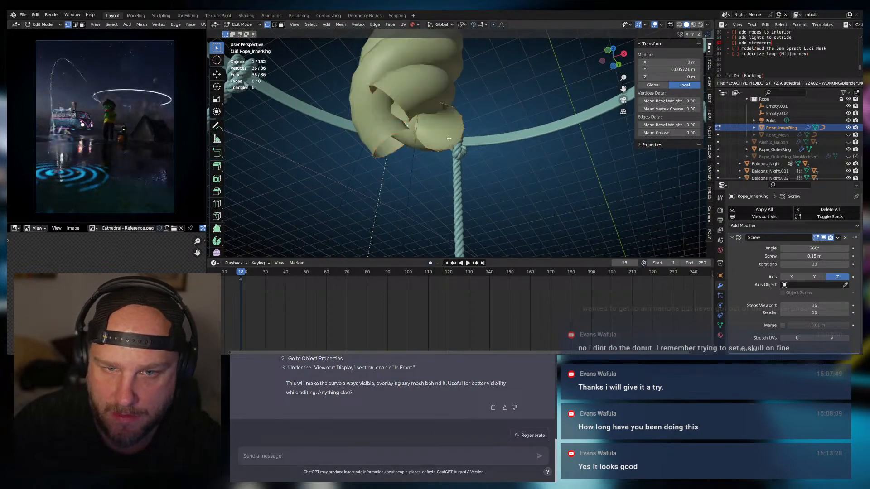
Set the Screw value of Rope_InnerRing's Screw modifier to 0.27 m
middle_drag(463, 141, 476, 173)
scroll(476, 173, down, 8)
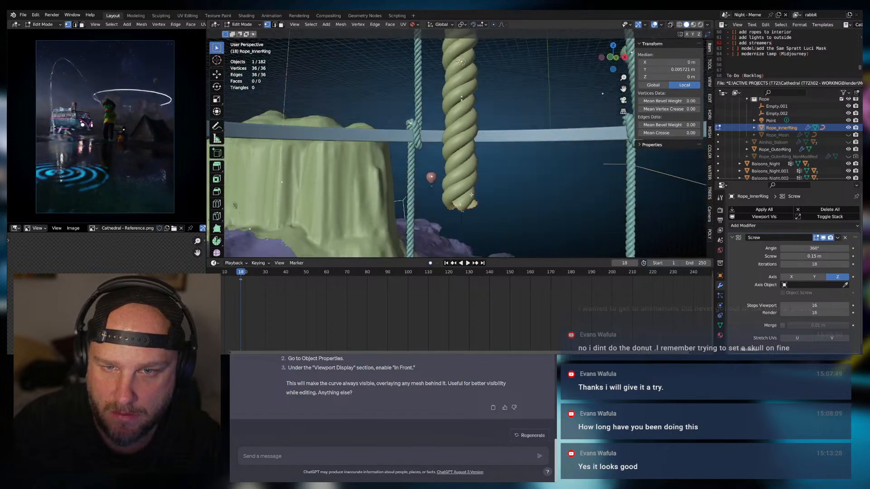
drag(810, 257, 833, 258)
Select the edge loop of one strand profile at the rope's lower end and scale it by 0.6
middle_drag(507, 206, 462, 157)
scroll(487, 159, up, 3)
click(455, 150)
scroll(457, 154, up, 2)
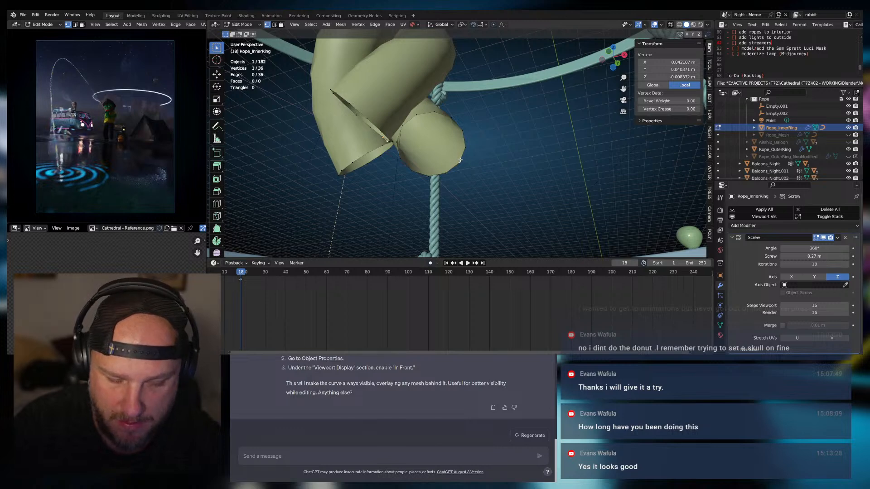
key(2)
alt+click(463, 149)
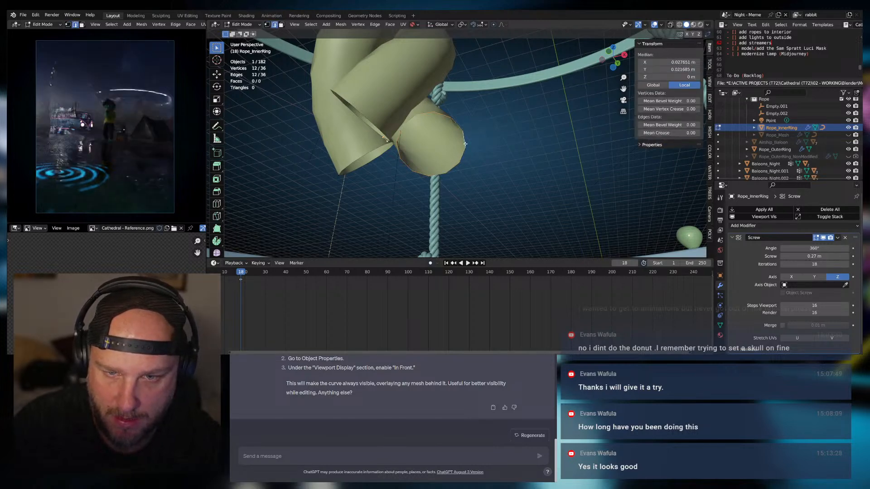
key(s)
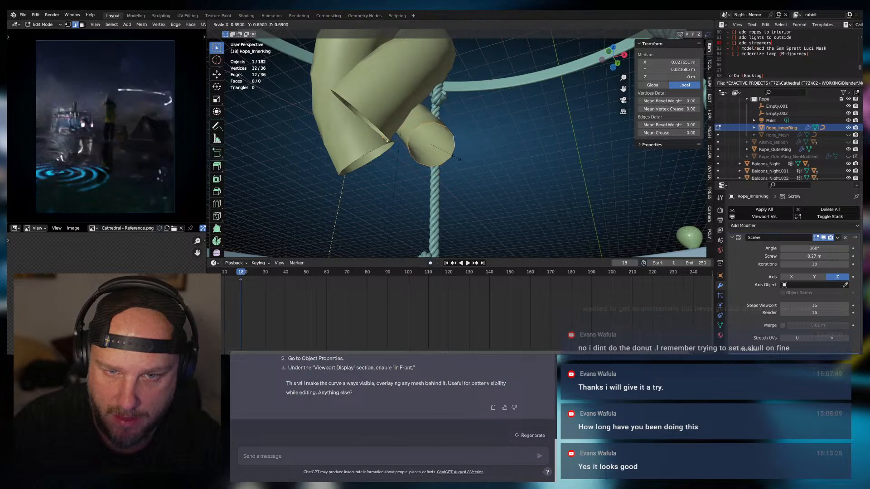
key(Escape)
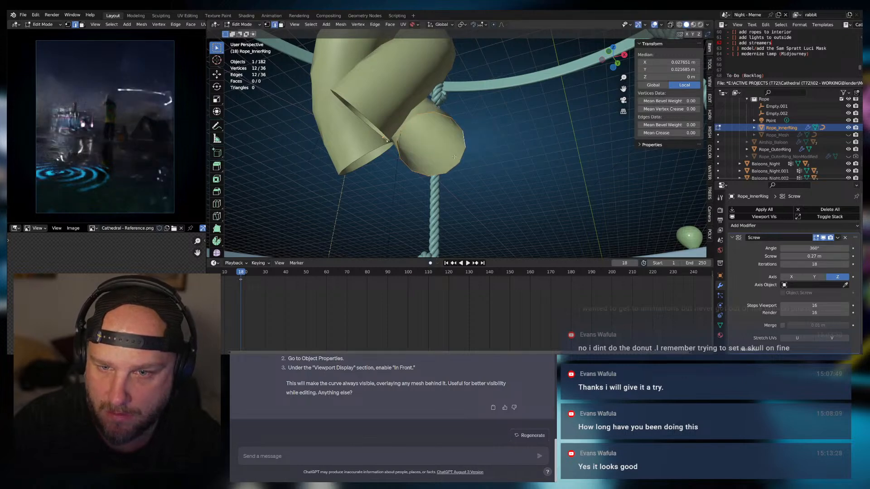
text(s.5)
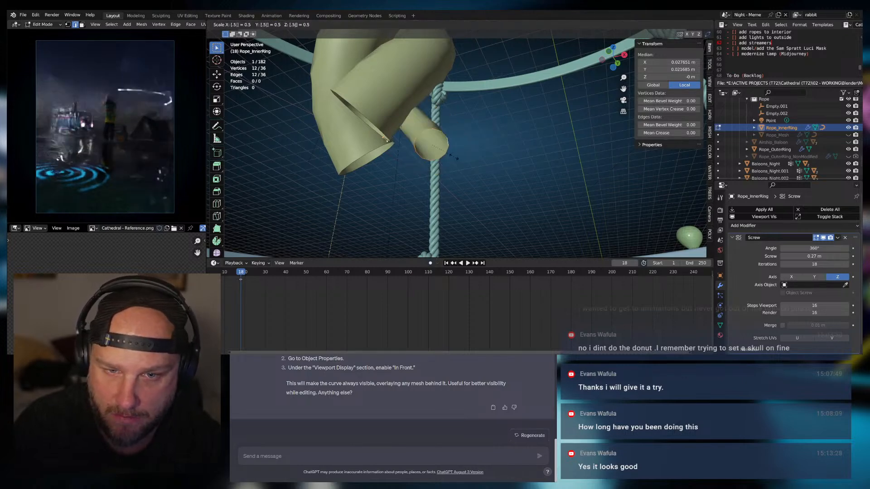
key(BackSpace)
key(BackSpace)
text(.)
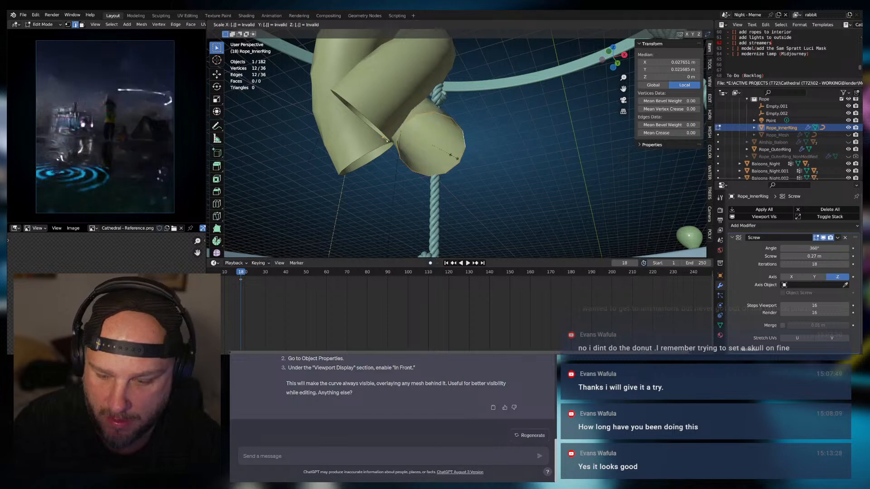
text(6)
key(Return)
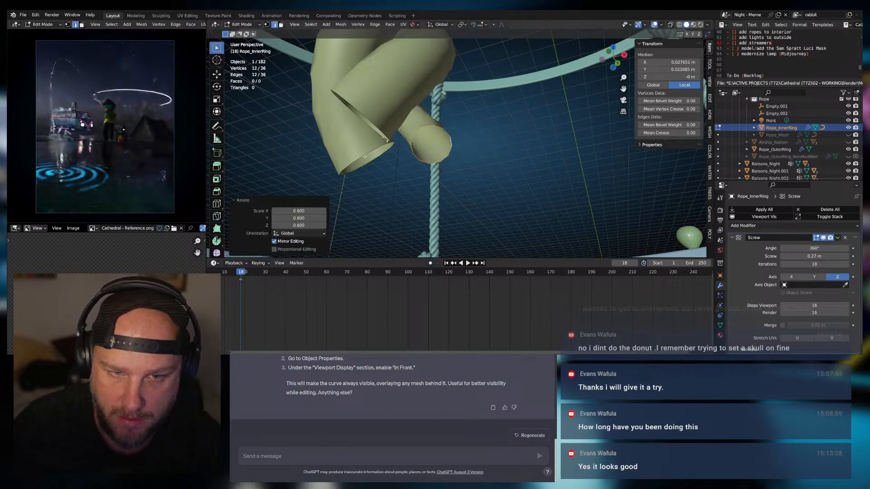
Scale the edge loops of the other two strand profiles by 0.6 each
click(365, 156)
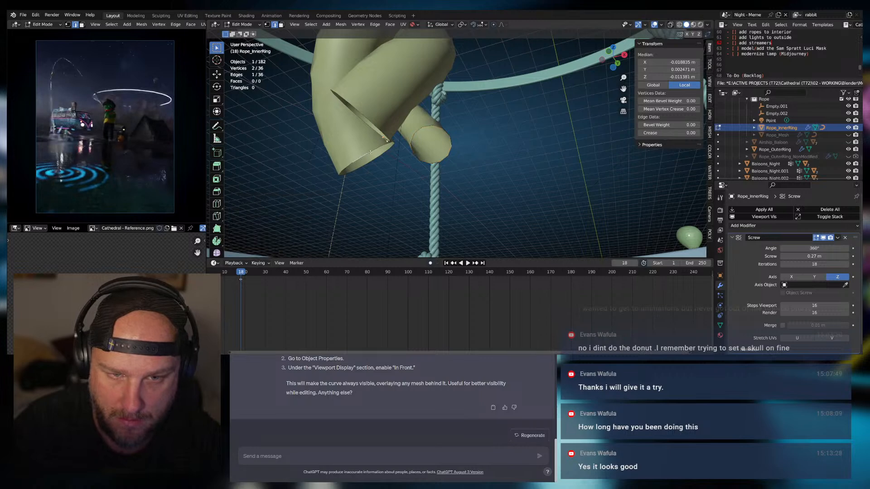
text(s.6)
key(Return)
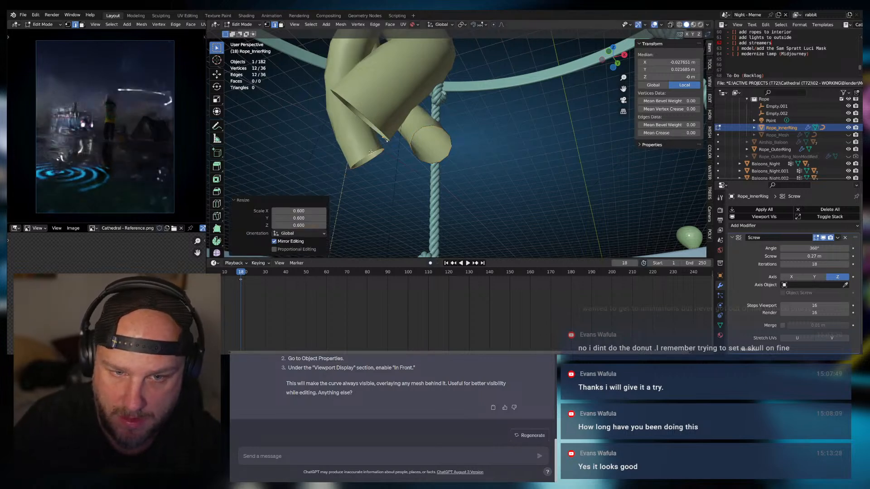
click(371, 121)
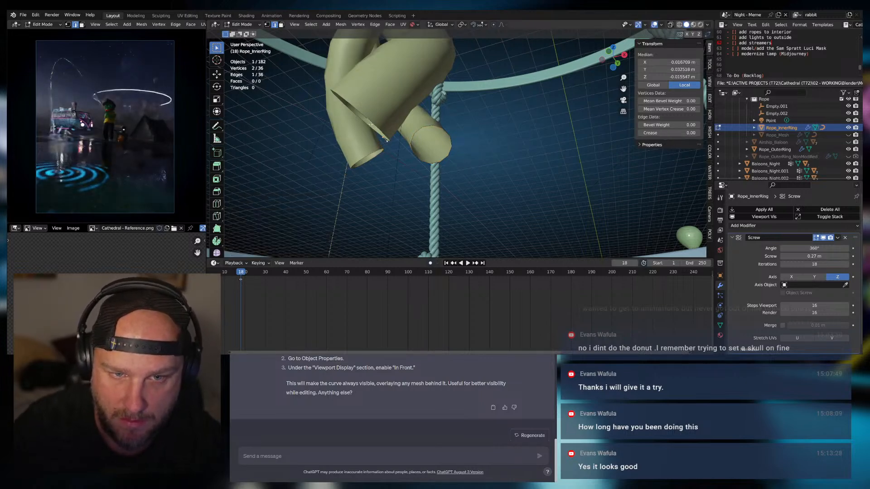
alt+click(366, 118)
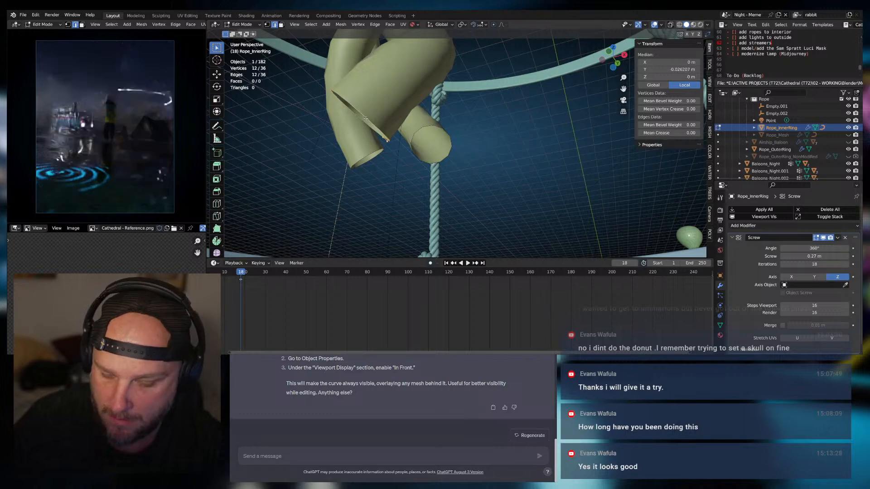
text(s.6)
key(Return)
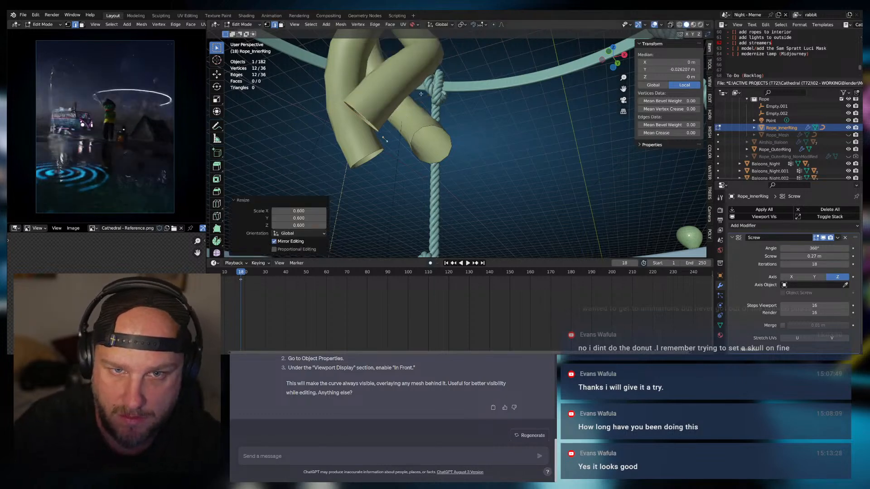
Return to Object Mode and set the Screw value of Rope_InnerRing's Screw modifier to 0.31 m
scroll(365, 119, down, 4)
middle_drag(438, 122, 442, 153)
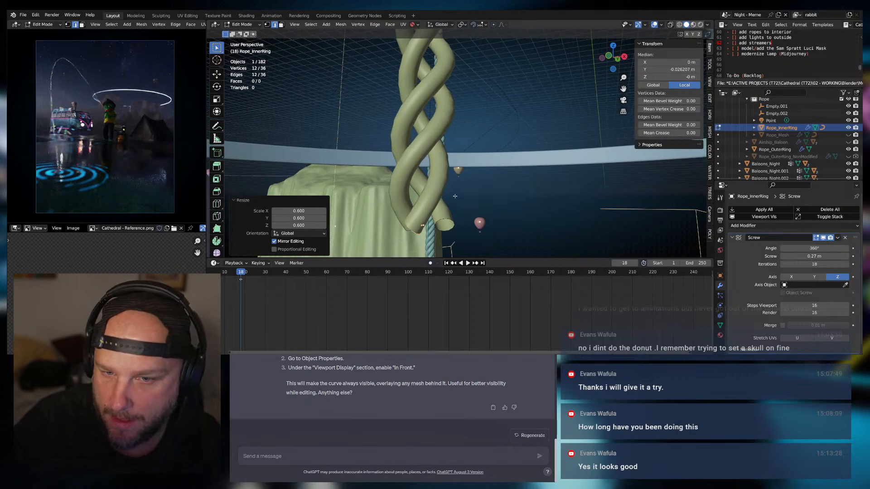
click(243, 24)
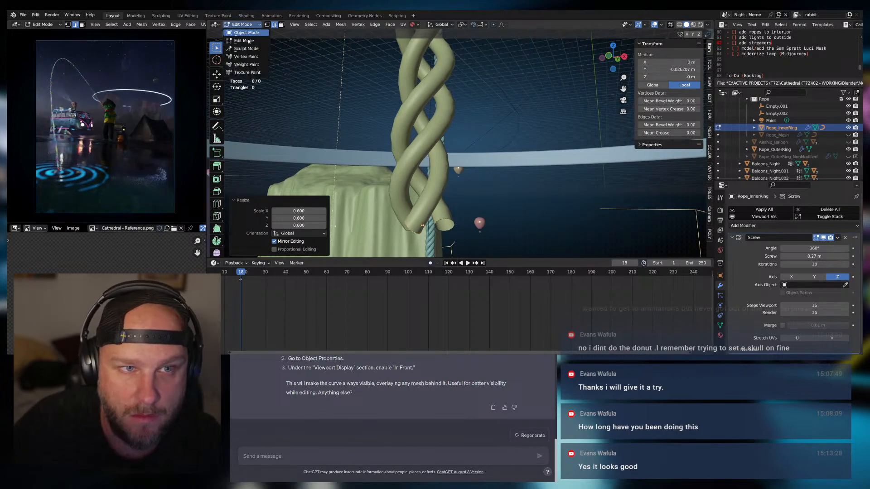
click(240, 32)
middle_drag(442, 167, 450, 136)
scroll(468, 186, down, 8)
key(KP_Decimal)
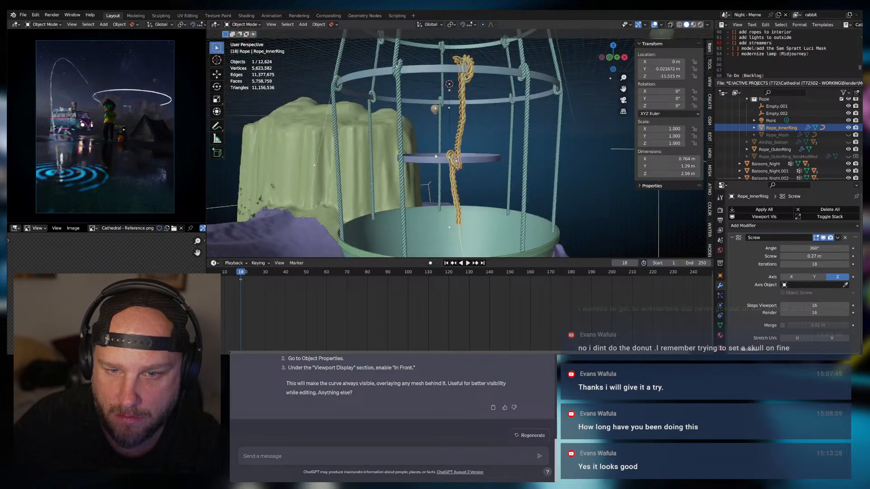
scroll(469, 102, up, 4)
shift+middle_drag(470, 102, 459, 158)
scroll(459, 157, up, 2)
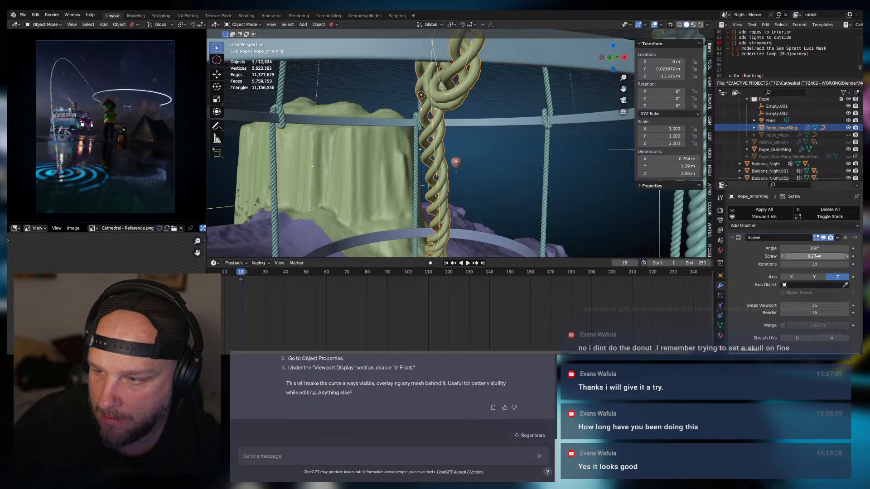
mouse_move(814, 256)
mouse_down()
mouse_move(826, 256)
mouse_move(765, 256)
mouse_move(829, 256)
mouse_up()
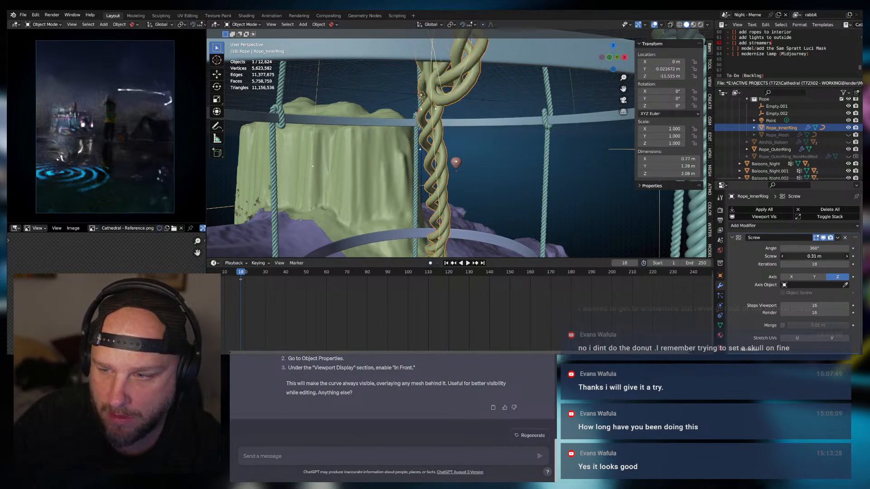
Show the rope profile from above in wireframe shading with the Screw modifier's viewport display turned off
key(Tab)
scroll(474, 149, up, 8)
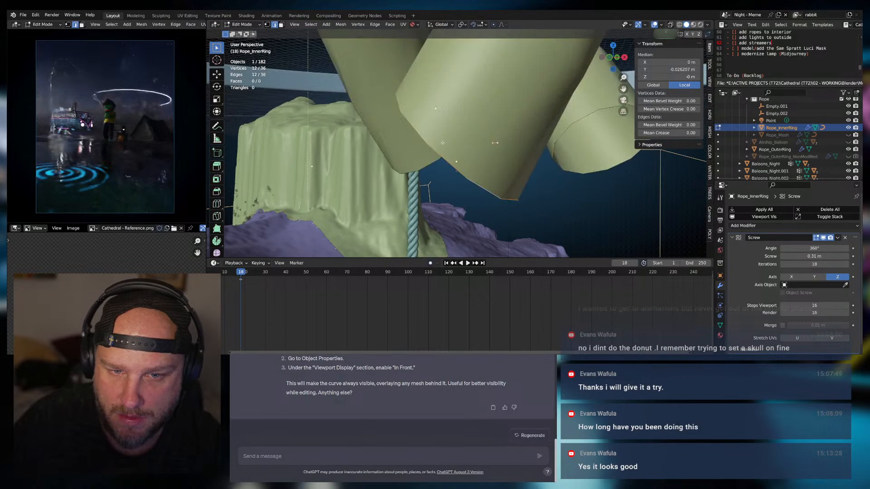
middle_drag(462, 147, 487, 111)
scroll(490, 112, down, 4)
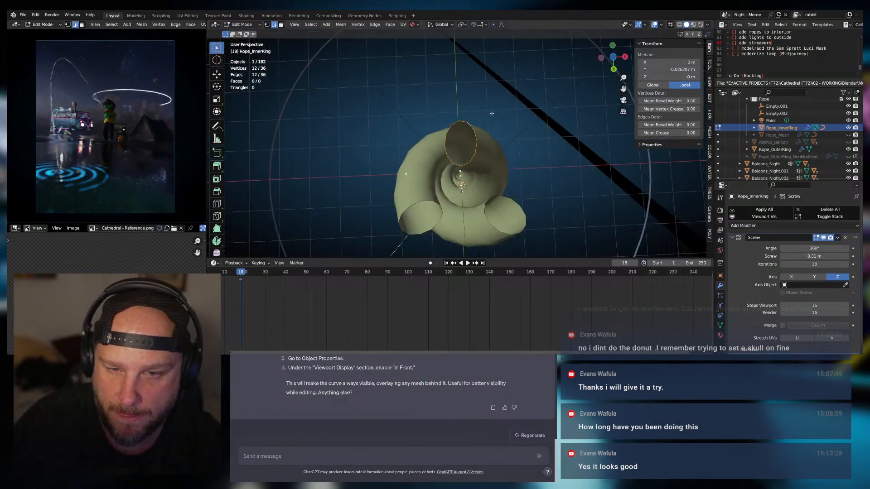
key(KP_7)
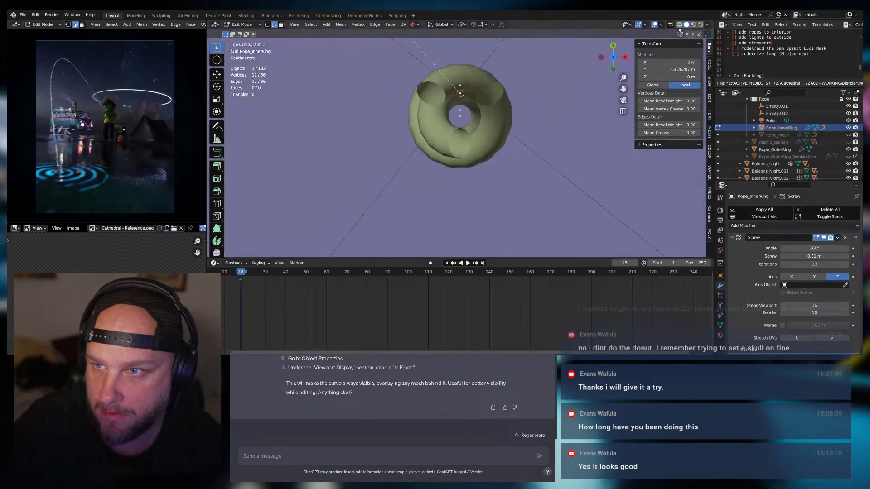
click(679, 25)
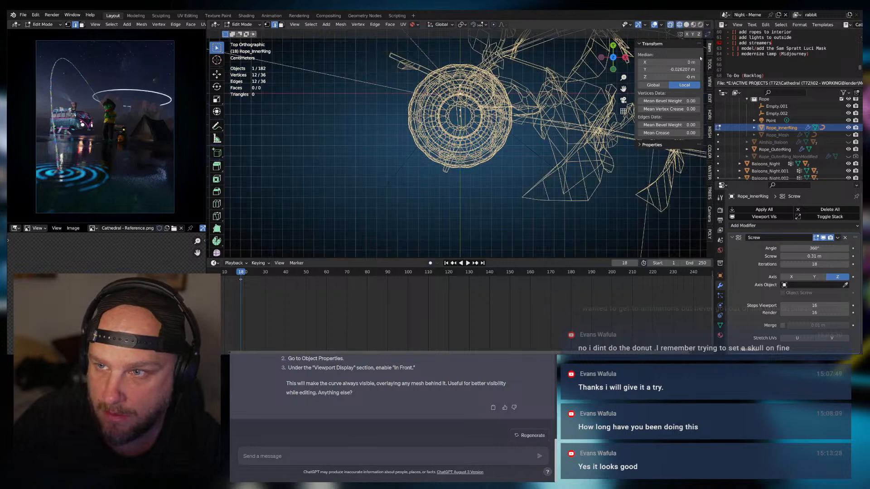
click(819, 237)
scroll(817, 290, down, 1)
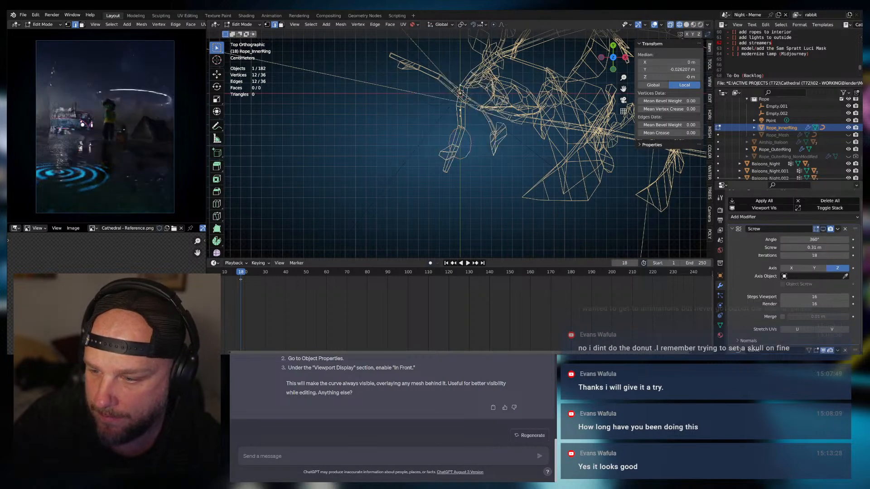
scroll(491, 130, up, 6)
scroll(491, 129, down, 5)
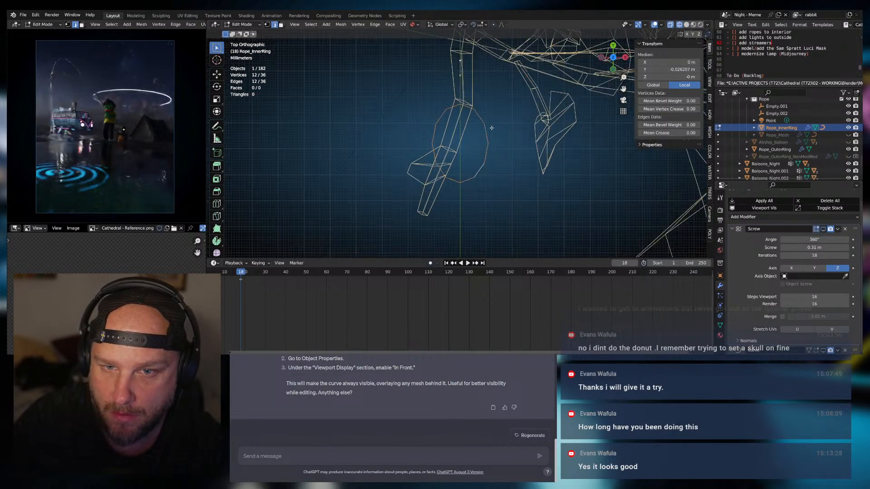
scroll(491, 130, down, 2)
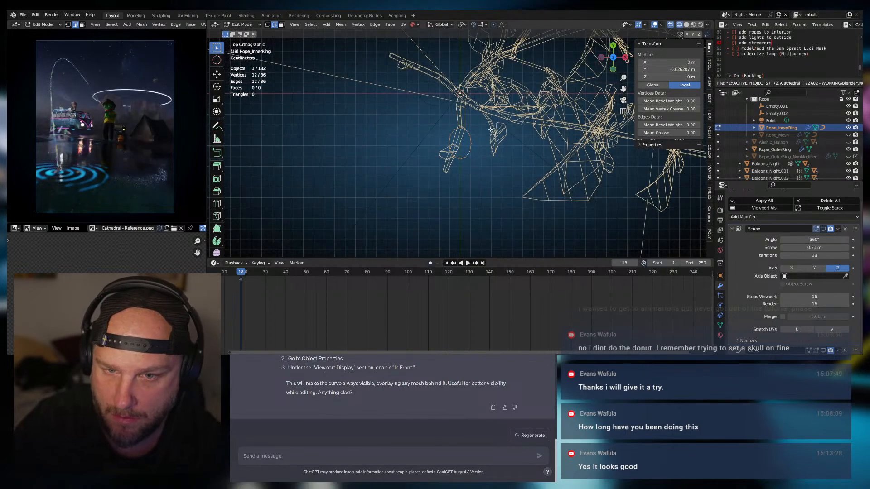
Isolate Rope_InnerRing in local view and reopen its mesh in Edit Mode
key(Tab)
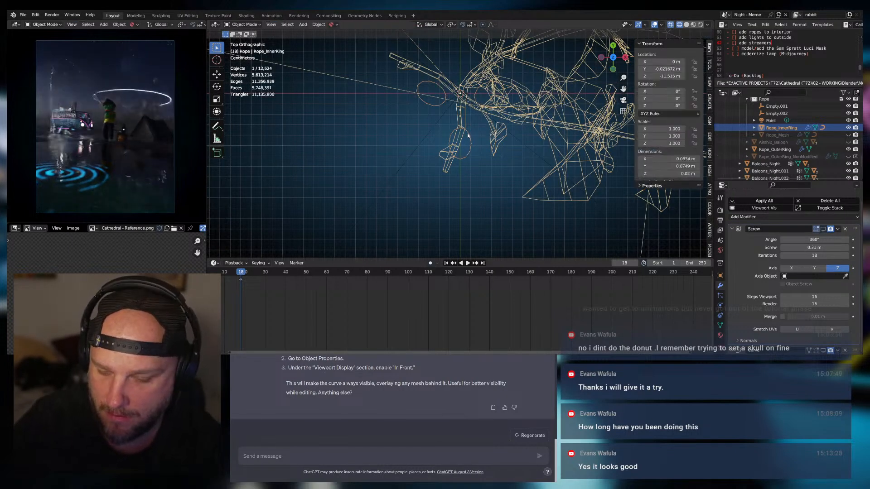
key(KP_Divide)
scroll(480, 140, up, 1)
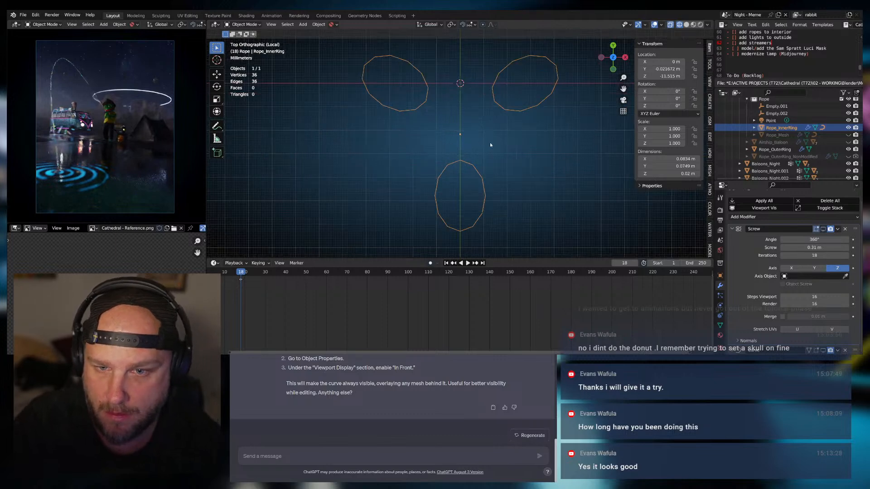
key(Tab)
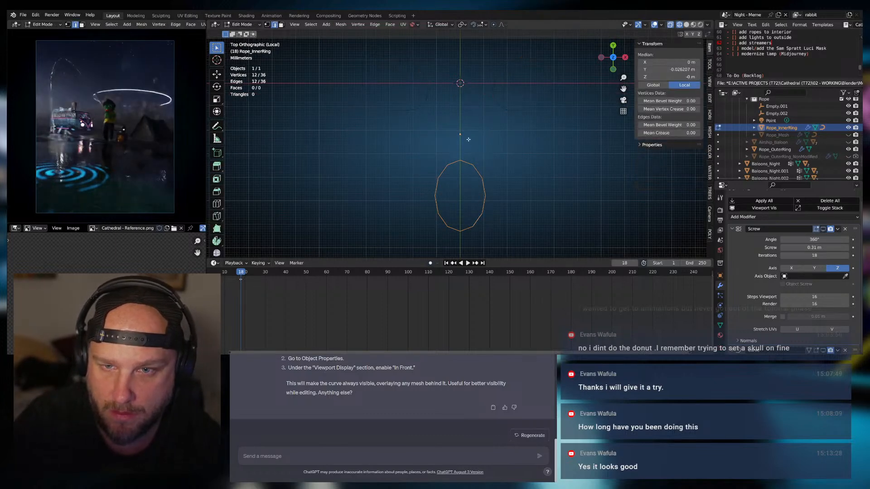
Move the strand profile lying on the Y axis about 0.023 m along Y towards the 3D cursor
scroll(464, 131, down, 1)
shift+middle_drag(464, 134, 456, 147)
drag(424, 165, 491, 242)
key(g)
key(y)
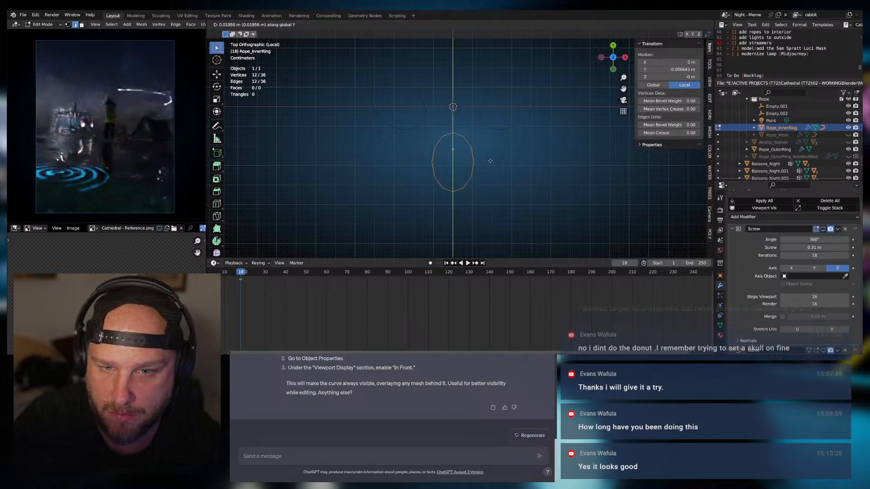
click(489, 155)
Delete the two off-axis strand profiles and select the remaining one
drag(552, 141, 469, 79)
key(g)
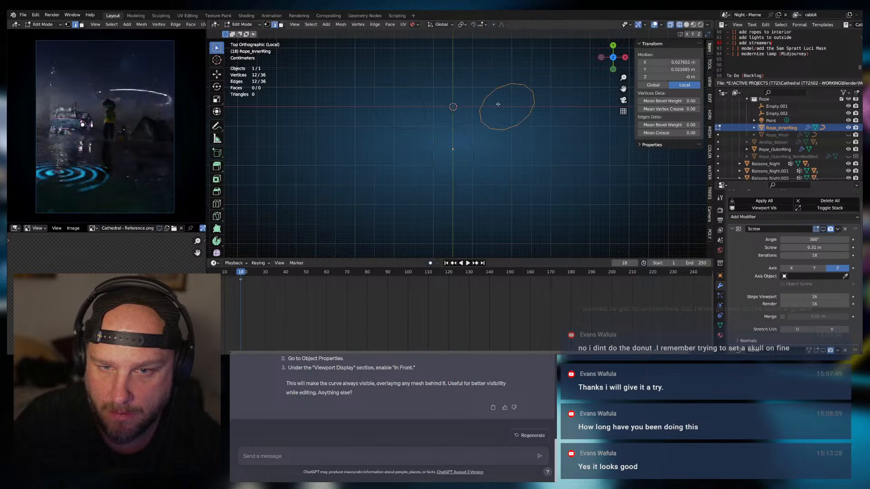
right_click(497, 104)
drag(350, 73, 429, 124)
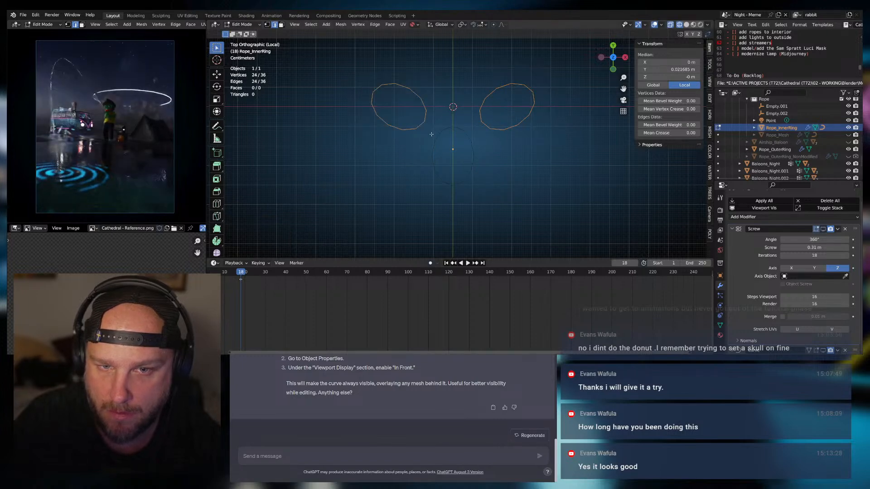
key(x)
click(377, 108)
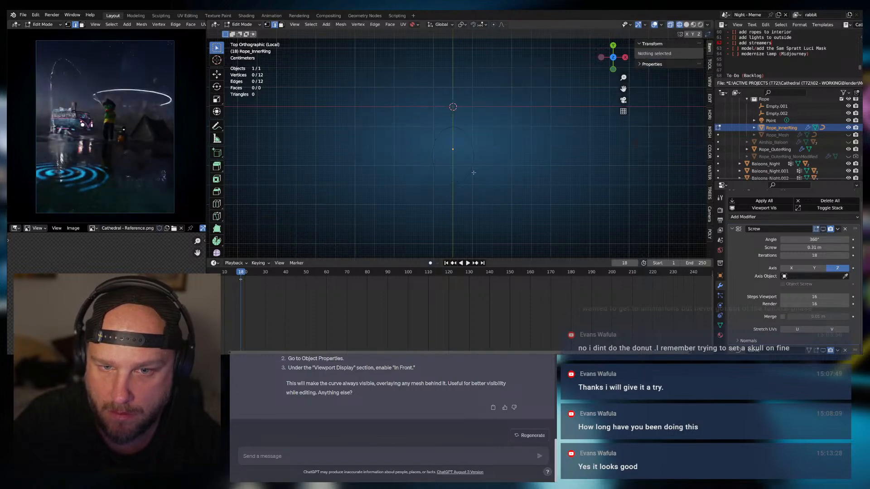
key(a)
key(g)
key(z)
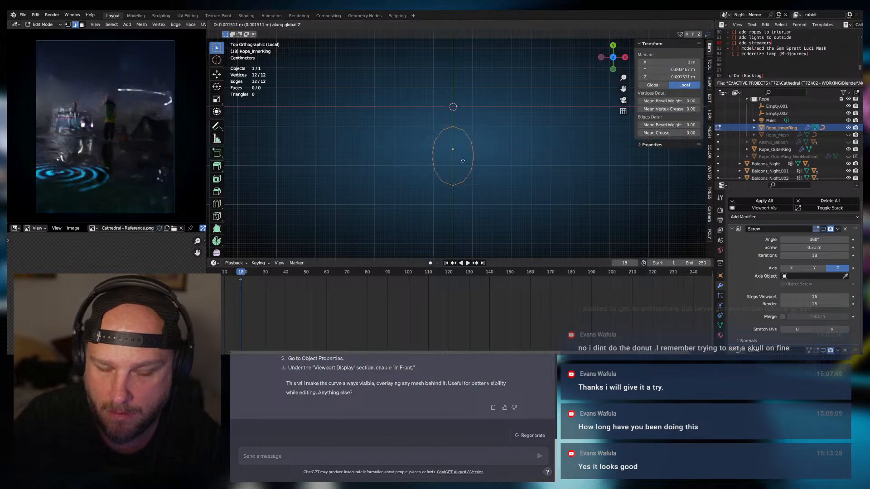
right_click(463, 160)
key(g)
right_click(463, 150)
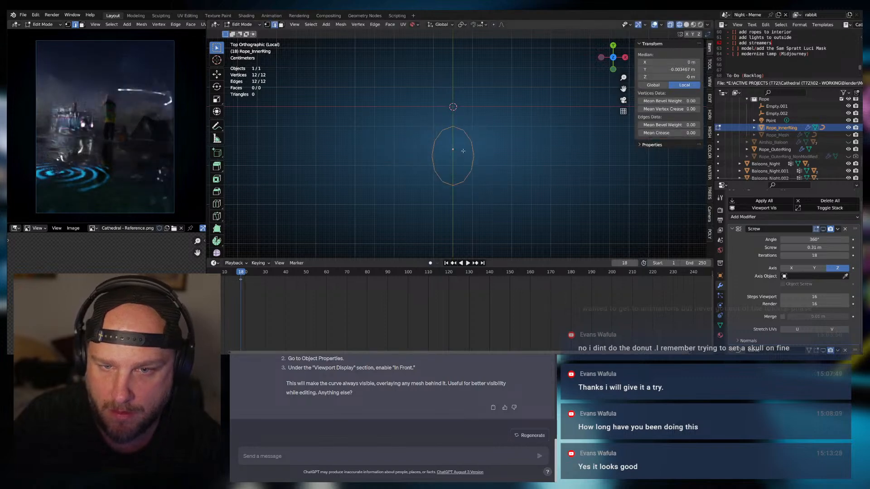
Move the remaining strand profile about 0.0046 m along Y
key(g)
click(466, 123)
scroll(468, 120, up, 2)
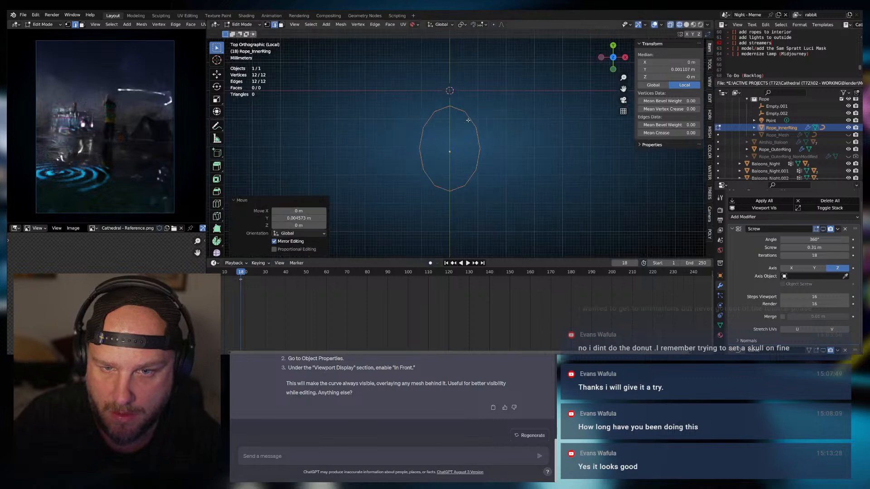
shift+middle_drag(468, 120, 458, 152)
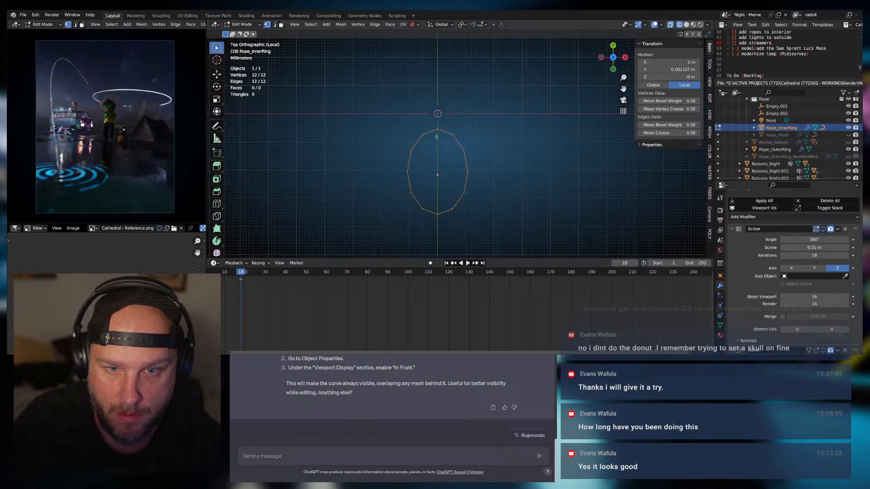
Duplicate the strand profile and try rotating the copy 120° in the top view
key(shift+d)
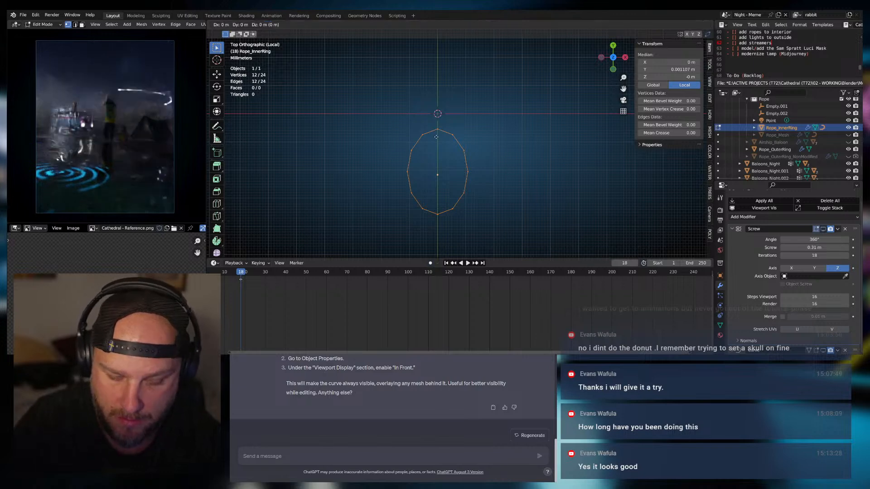
text(20)
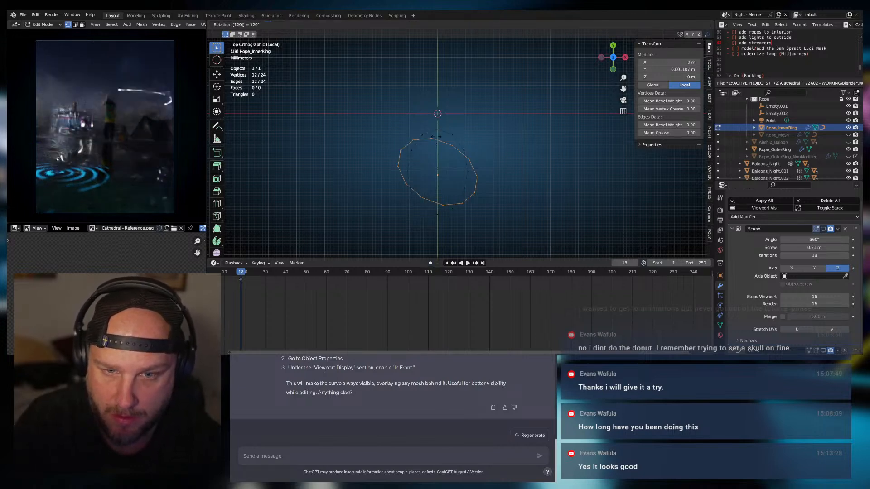
key(Escape)
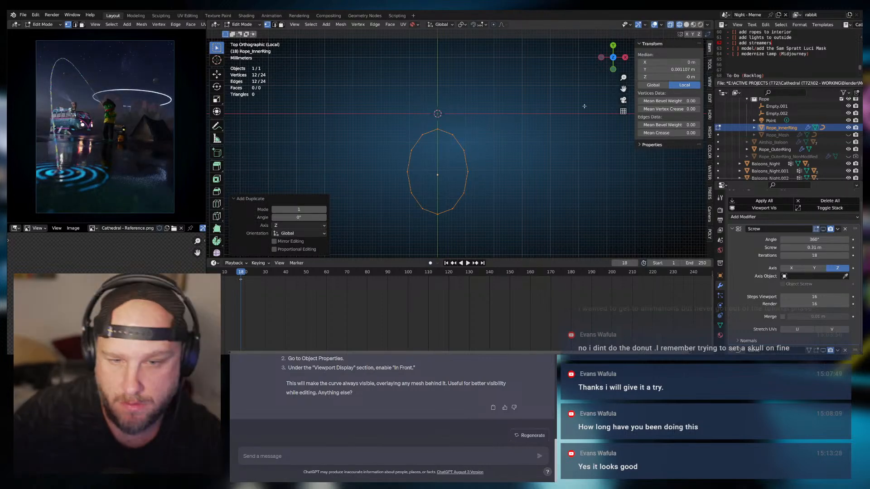
click(709, 64)
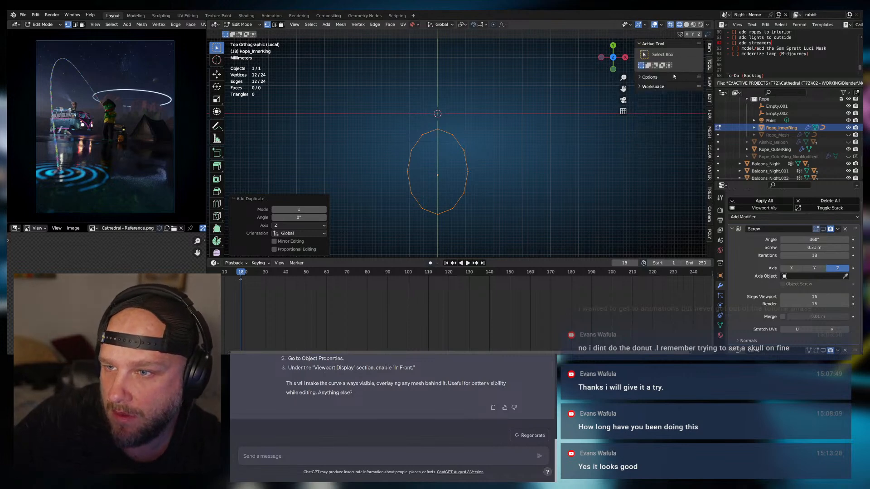
click(643, 77)
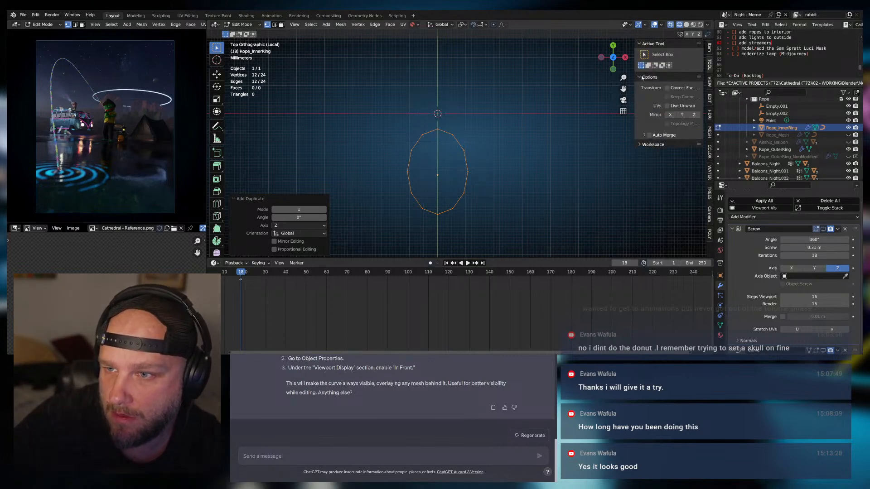
click(643, 78)
click(709, 48)
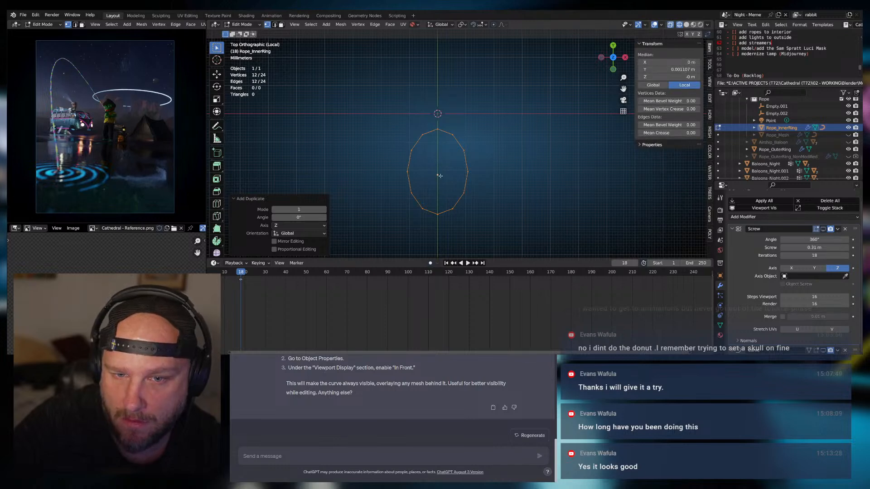
Set the origin of Rope_InnerRing to the 3D cursor and return to Edit Mode
key(shift+s)
click(406, 201)
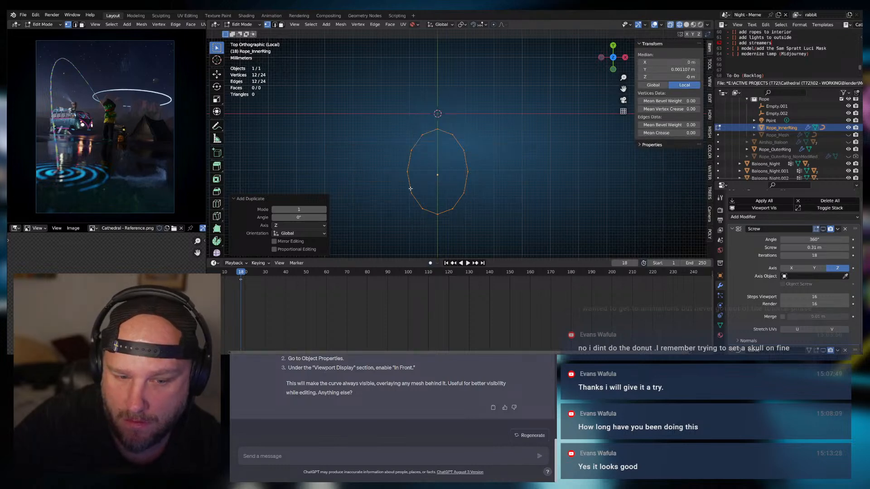
key(q)
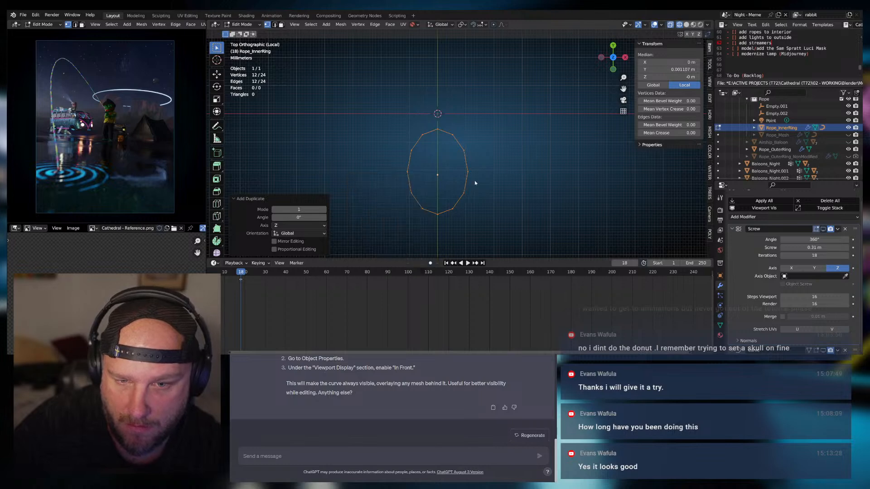
key(Tab)
key(q)
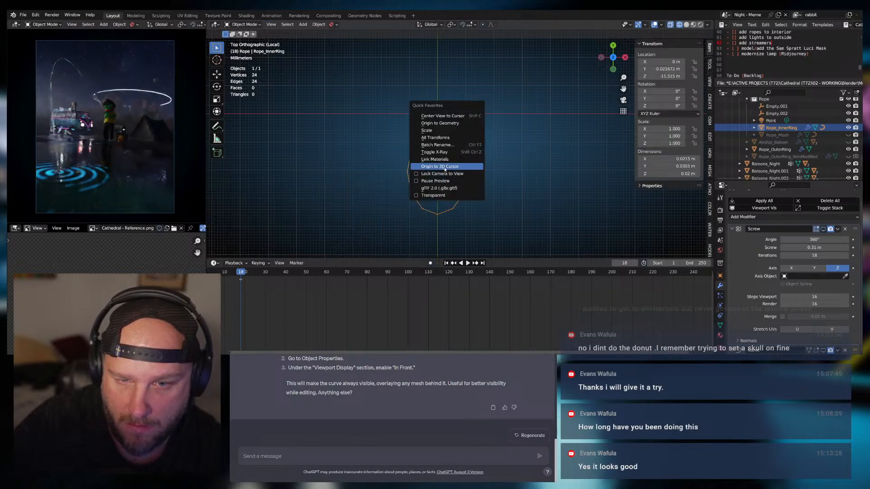
click(439, 166)
key(Tab)
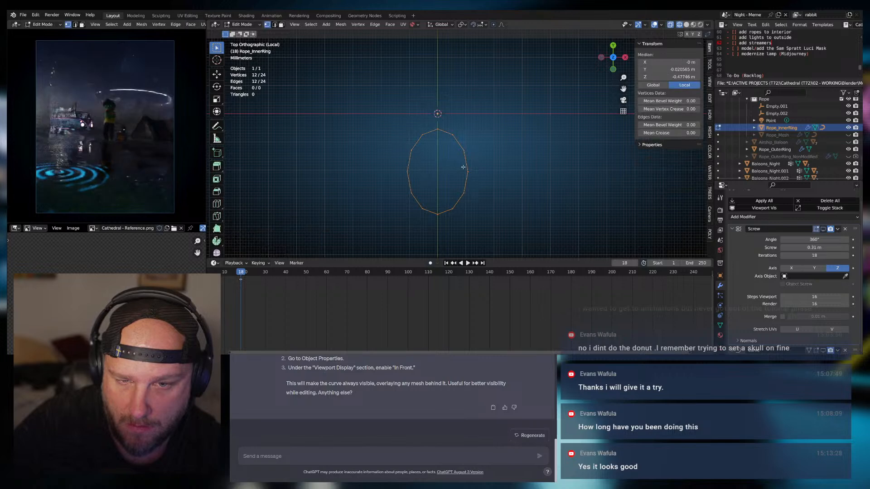
Duplicate the strand profile in place and try rotating the copy
key(shift+d)
key(r)
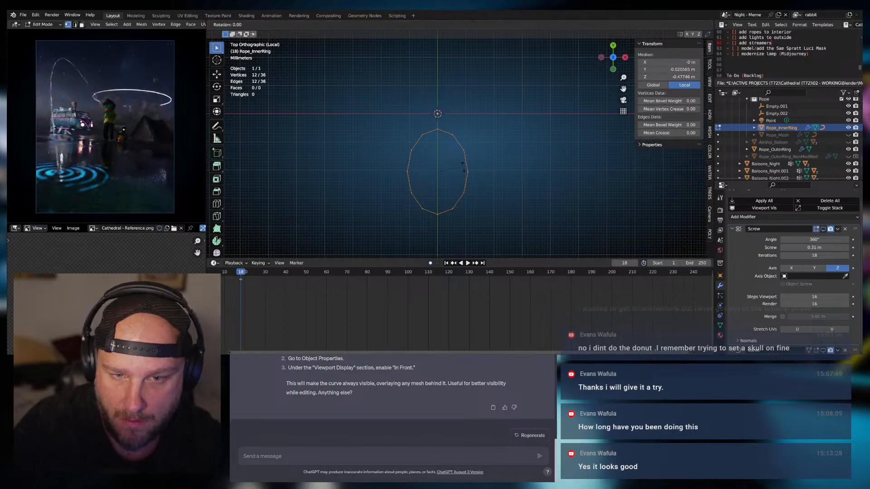
key(Escape)
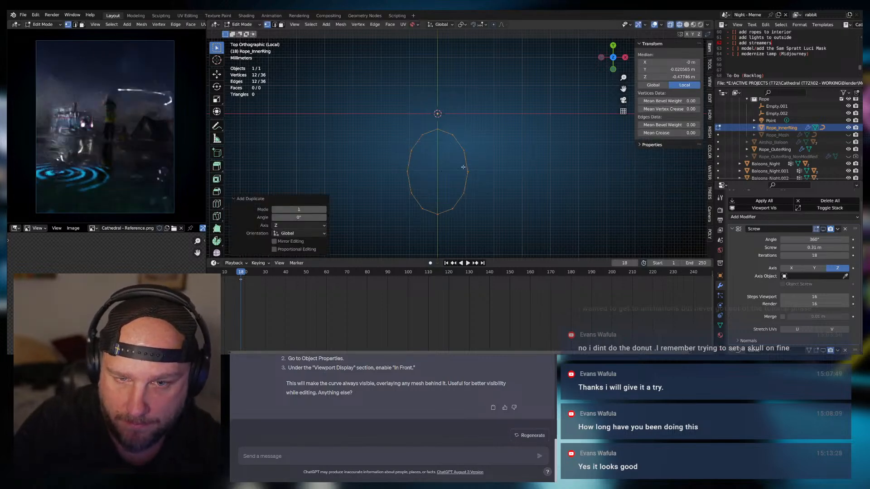
Change the transform pivot point to 3D Cursor and try a rotation of the selected strand profile
click(463, 25)
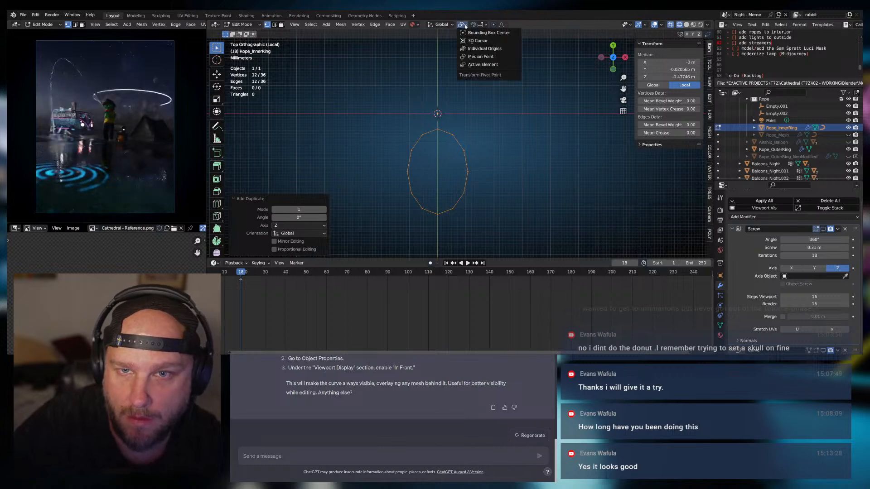
click(472, 41)
key(r)
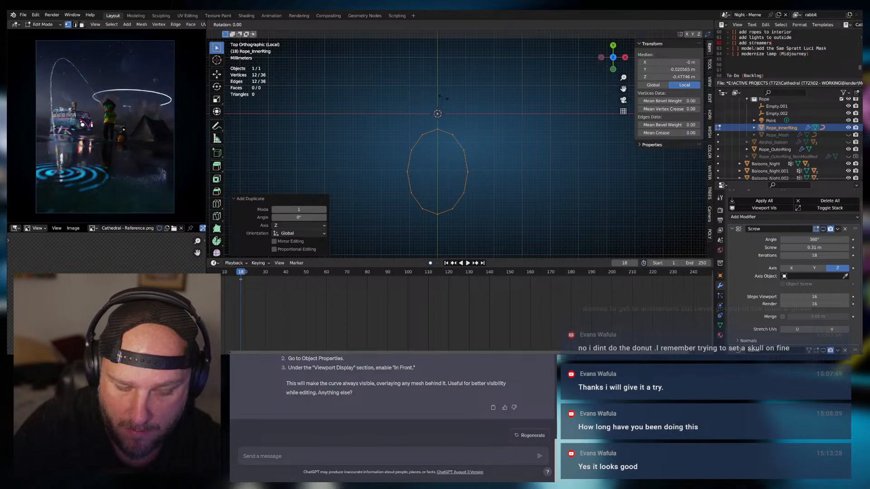
key(Escape)
Try duplicating the strand profile again and rotating the copy around the 3D cursor
key(shift+d)
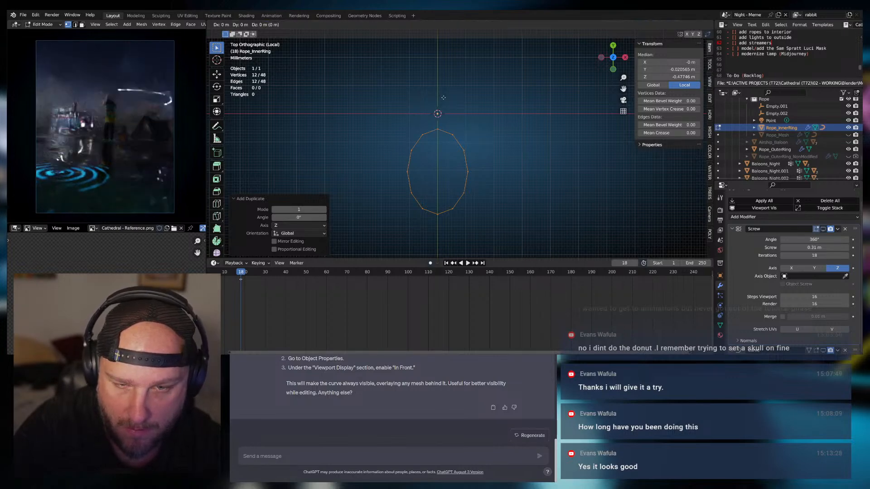
key(Escape)
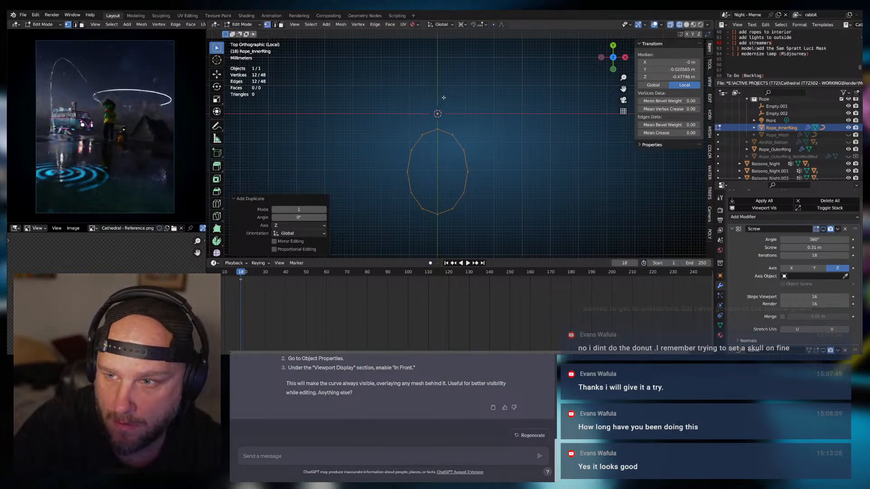
key(Tab)
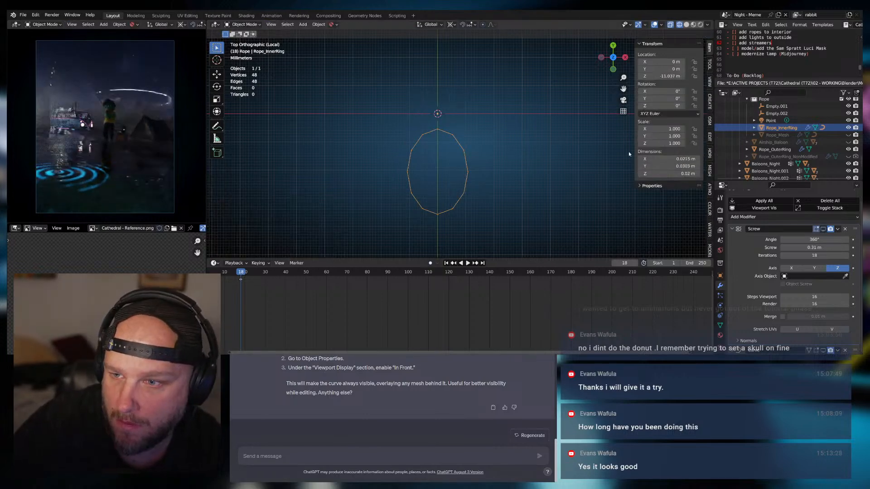
key(Tab)
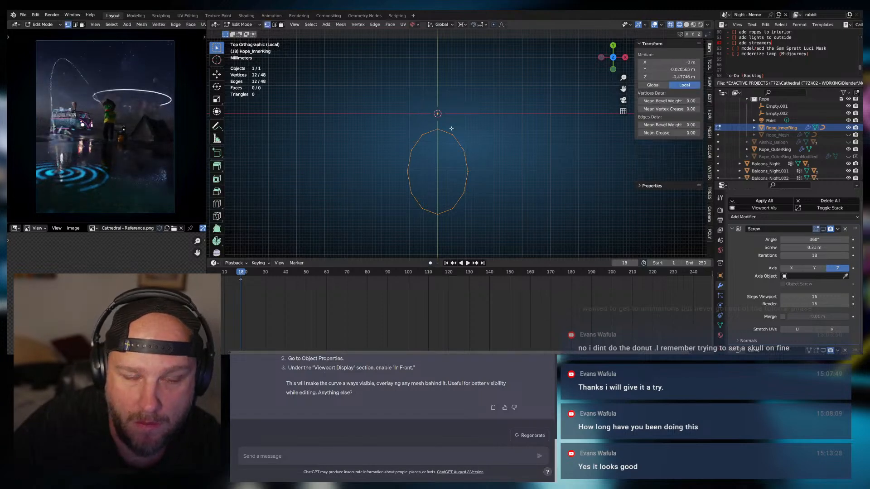
key(shift+d)
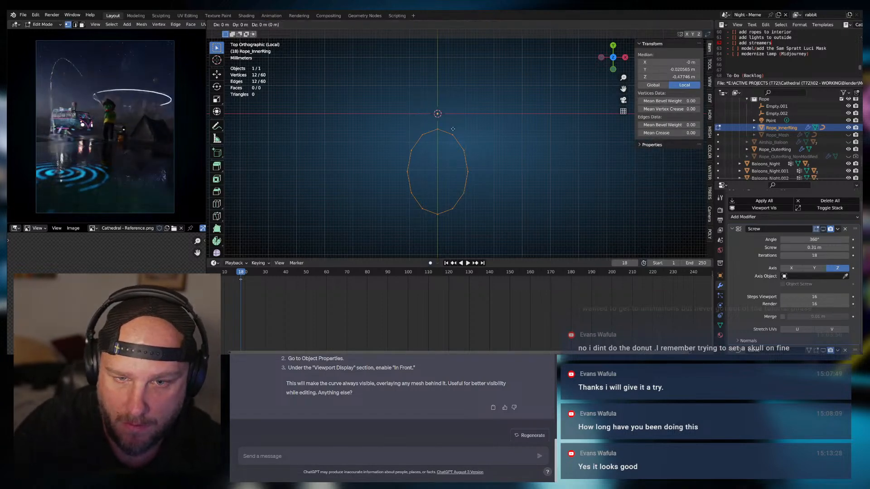
key(r)
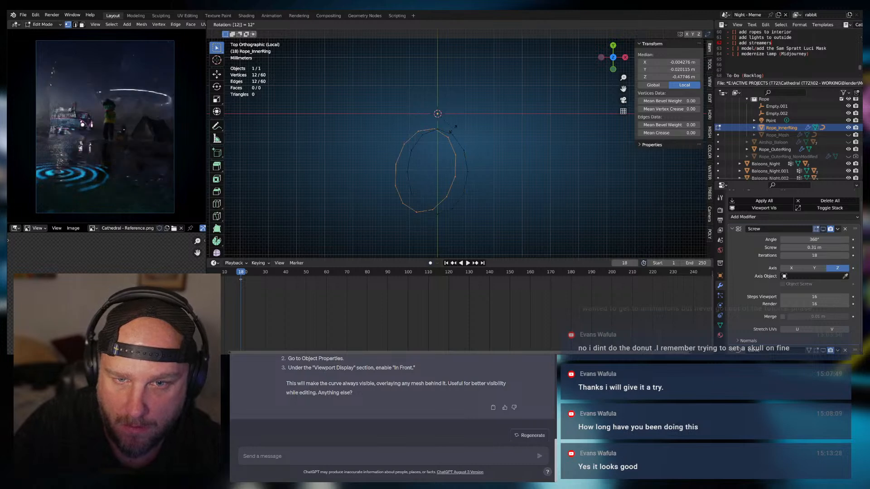
key(Escape)
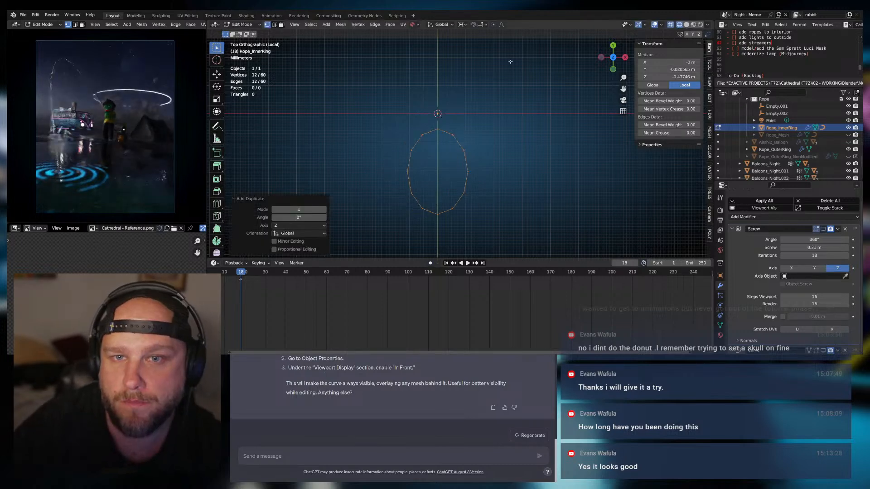
Deselect the profile, leave Edit Mode and local view, and display the scene in solid shading
key(alt+a)
click(461, 24)
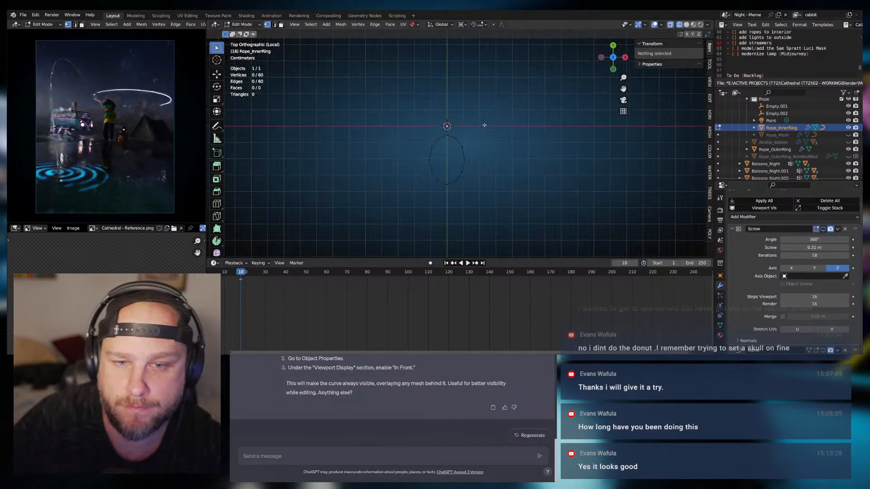
key(Tab)
middle_drag(484, 122, 478, 95)
key(KP_Decimal)
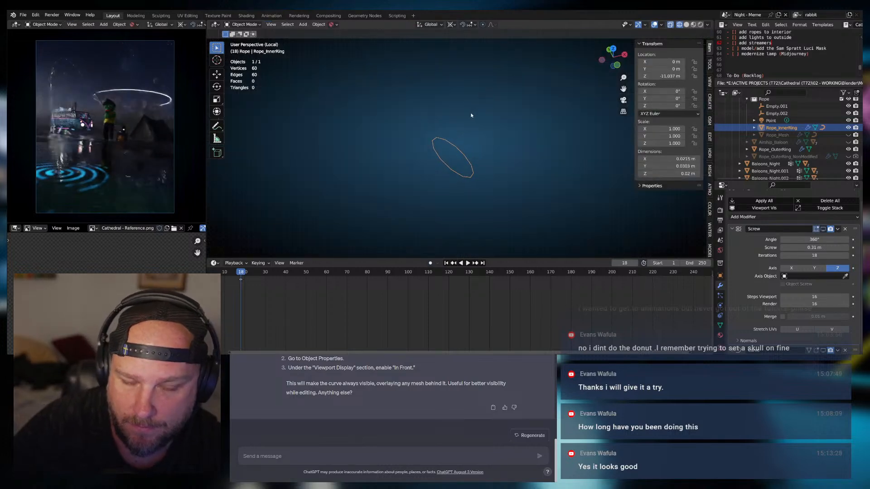
key(KP_Divide)
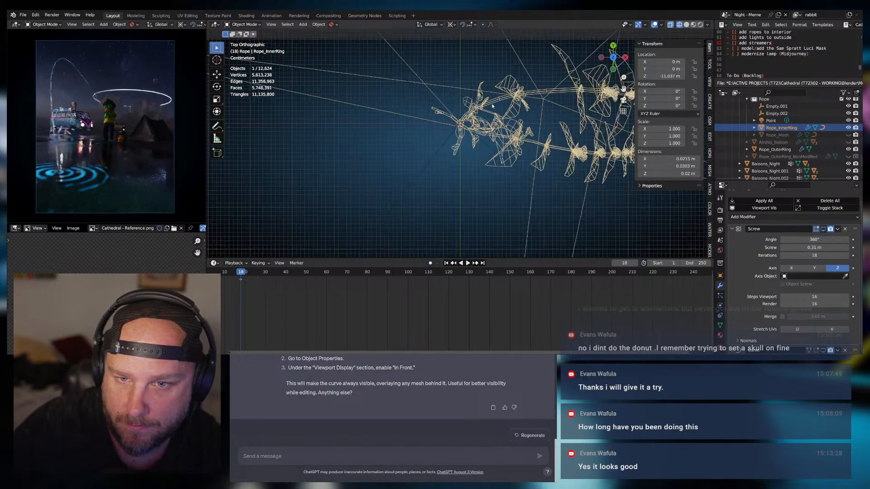
key(KP_Decimal)
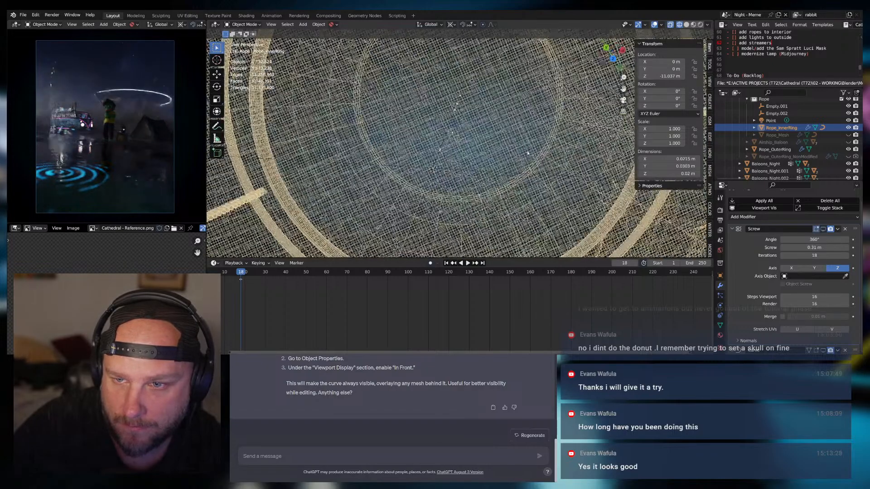
middle_drag(541, 154, 496, 190)
scroll(530, 154, down, 4)
click(685, 25)
scroll(509, 114, up, 2)
Open RopeCurve.002 in Edit Mode and try moving its curve points near the inner ring
mouse_move(509, 124)
middle_down()
mouse_move(509, 114)
mouse_move(472, 118)
mouse_move(448, 59)
mouse_move(467, 172)
mouse_move(477, 197)
mouse_move(496, 199)
mouse_move(492, 222)
mouse_move(487, 201)
middle_up()
mouse_move(476, 145)
middle_down()
mouse_move(488, 140)
mouse_move(496, 169)
mouse_move(461, 216)
mouse_move(485, 133)
middle_up()
click(484, 125)
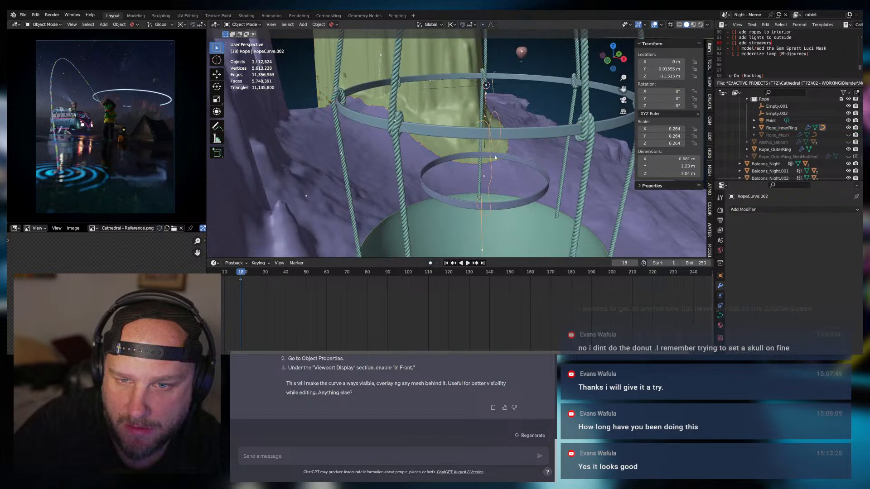
middle_drag(493, 199, 467, 181)
key(Tab)
key(KP_Decimal)
scroll(511, 214, down, 15)
key(g)
click(441, 192)
click(457, 136)
middle_drag(432, 108, 480, 172)
click(458, 128)
scroll(458, 128, down, 6)
key(Tab)
Locate Rope_InnerRing in the object hierarchy, select it and frame it in the viewport
scroll(478, 190, up, 1)
scroll(462, 154, up, 2)
scroll(772, 167, down, 3)
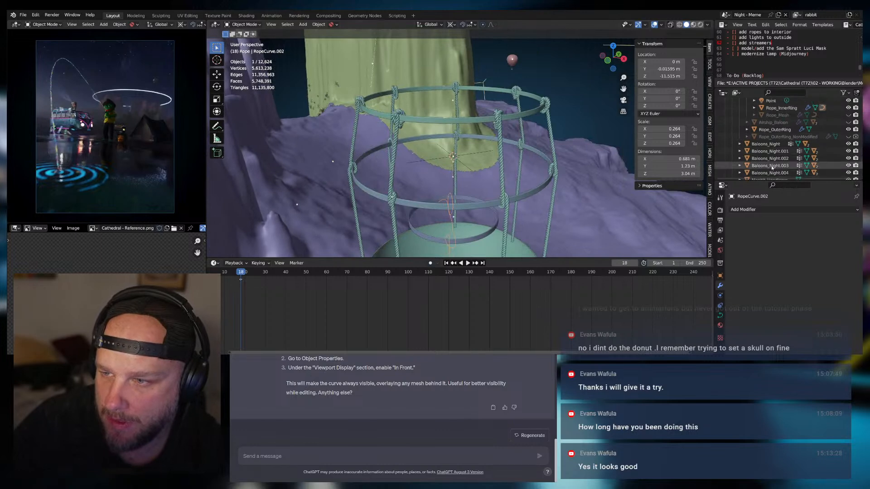
scroll(772, 167, up, 3)
key(period)
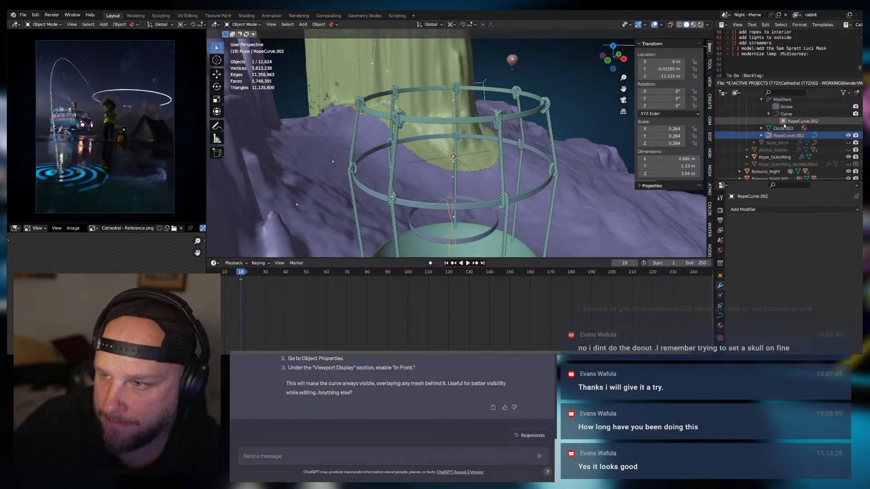
scroll(784, 120, up, 2)
click(786, 102)
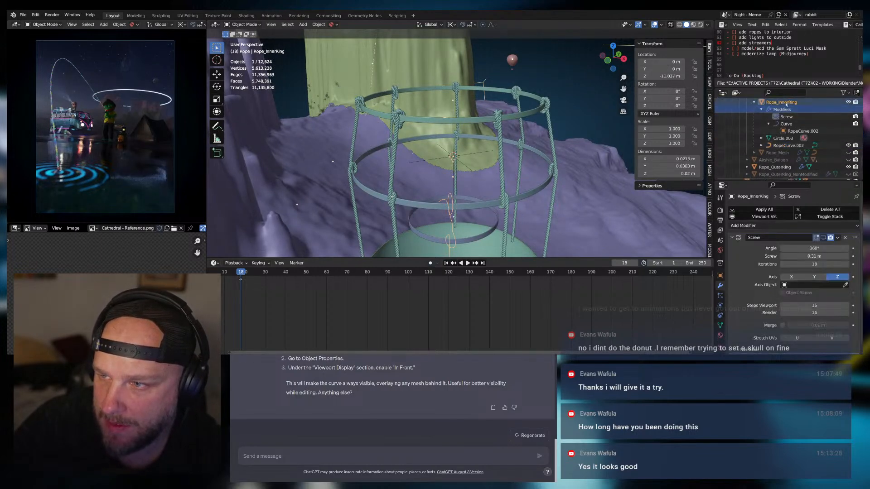
key(KP_Decimal)
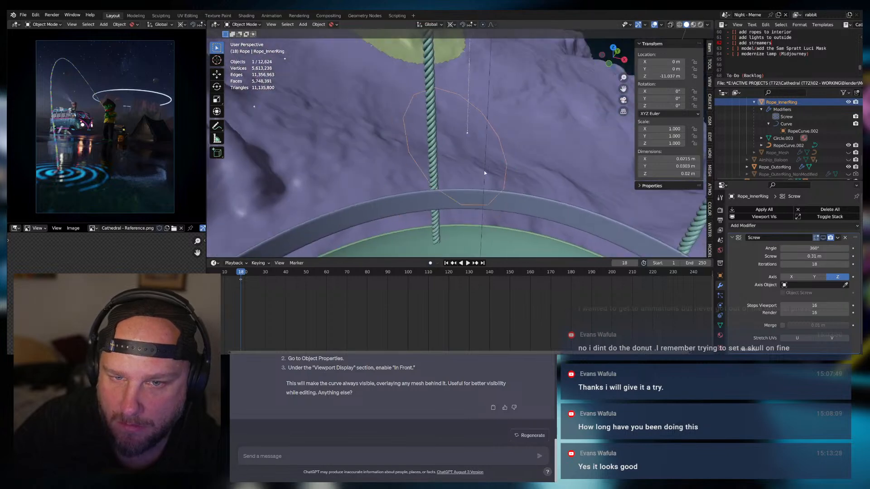
Open the Rope_InnerRing mesh in Edit Mode and show its strand profile from the top
scroll(483, 173, down, 12)
middle_drag(475, 177, 487, 153)
key(Tab)
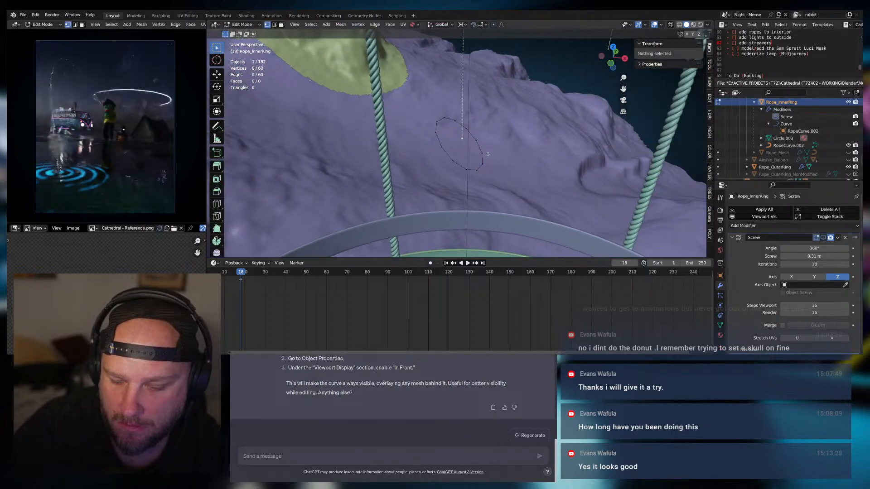
key(KP_7)
scroll(479, 151, down, 3)
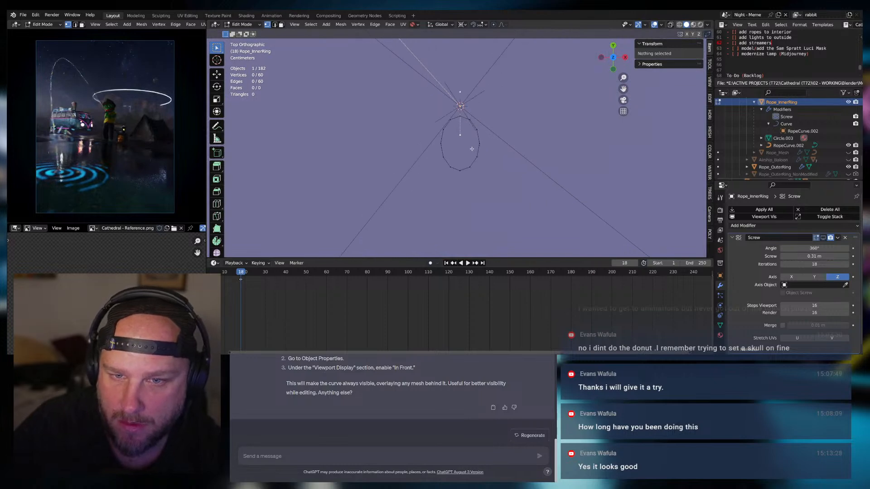
shift+middle_drag(472, 149, 456, 172)
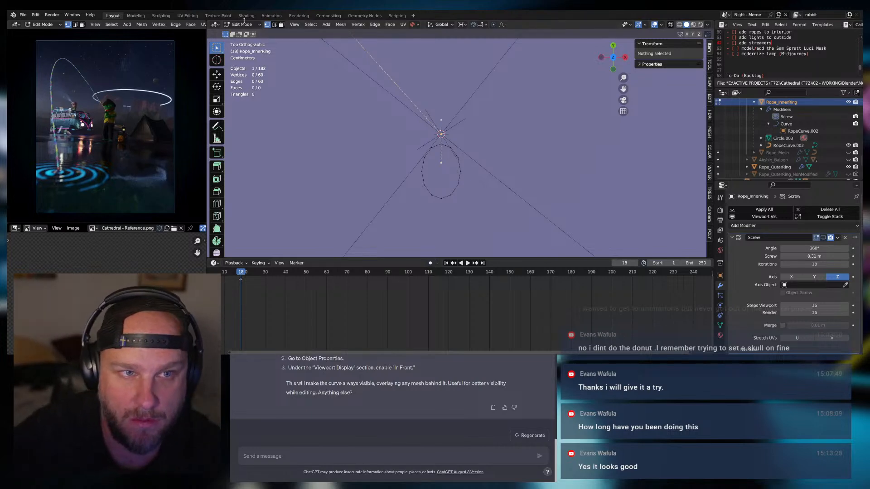
Switch Rope_InnerRing to Object Mode, toggle local view on and off, and reopen its mesh in Edit Mode
click(241, 26)
click(243, 33)
key(slash)
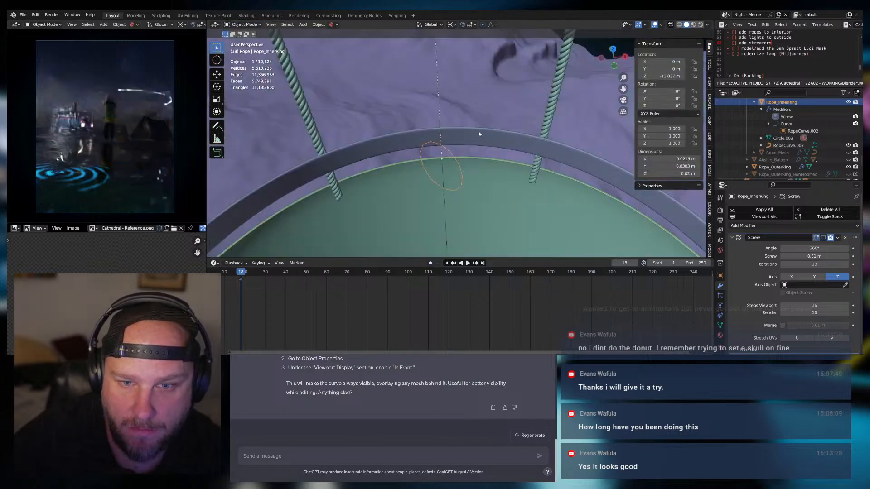
key(slash)
key(Tab)
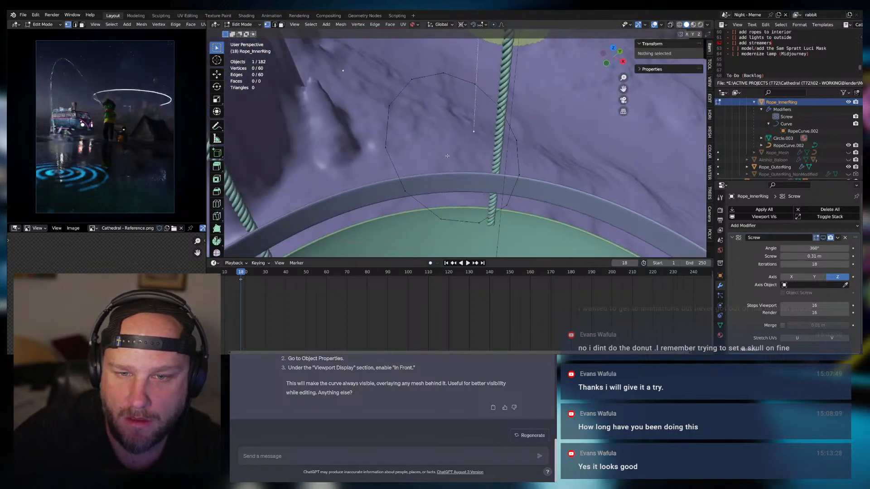
Toggle the Screw modifier's viewport display on and off and examine where the Rope_InnerRing strand profile sits relative to the ring
middle_drag(448, 156, 481, 175)
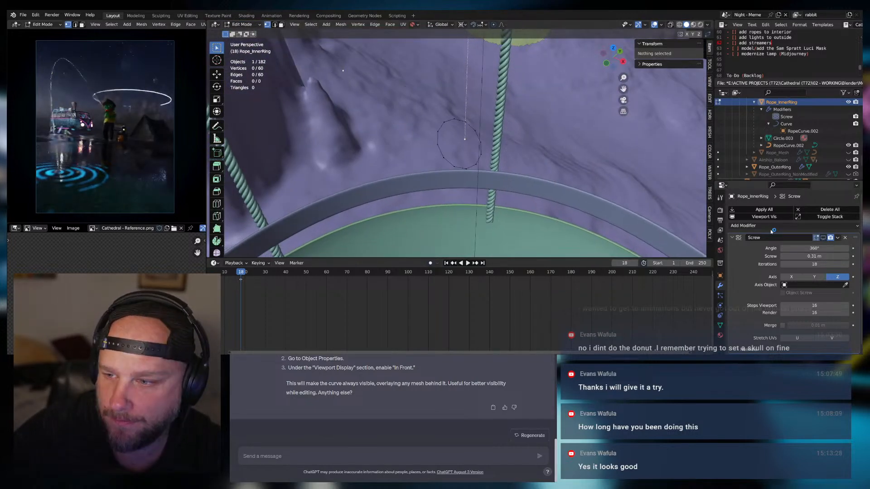
click(822, 239)
click(823, 238)
scroll(826, 290, down, 1)
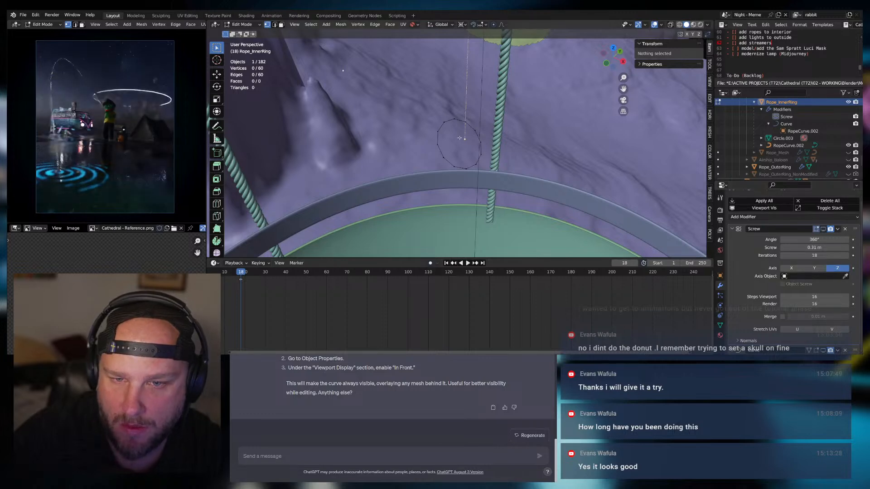
scroll(460, 144, up, 2)
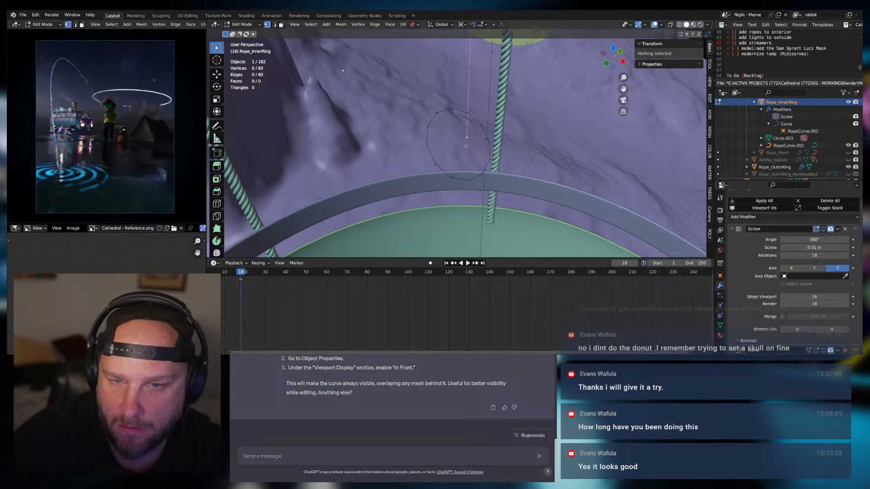
scroll(461, 144, down, 5)
scroll(465, 146, up, 2)
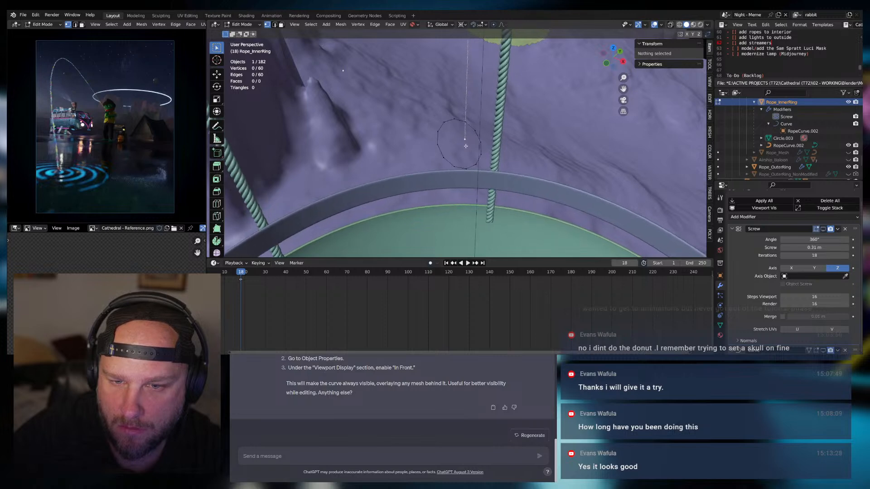
scroll(465, 146, down, 4)
scroll(463, 146, down, 8)
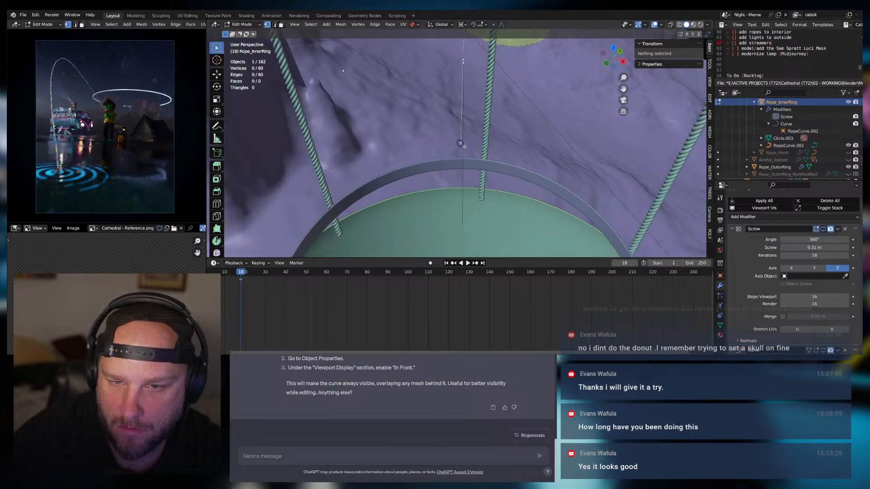
scroll(464, 147, up, 3)
Switch Rope_InnerRing to Object Mode and set its Z location to 0 m
key(Tab)
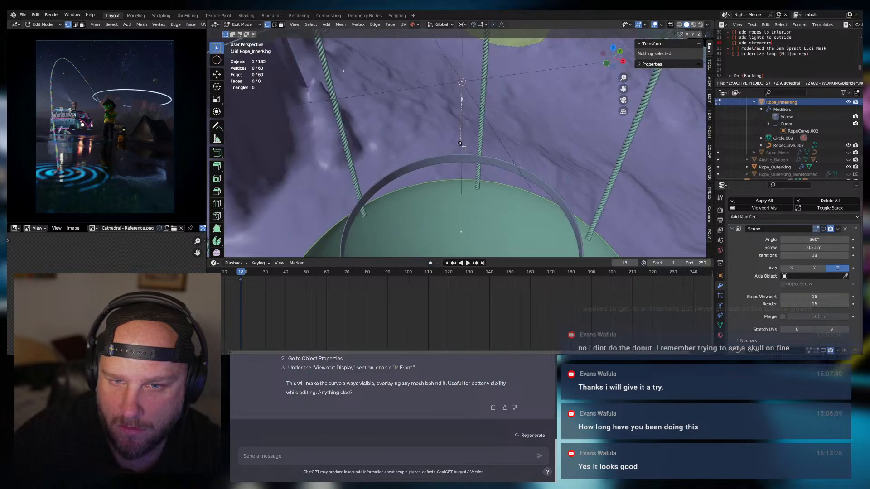
scroll(462, 146, down, 4)
scroll(464, 149, up, 5)
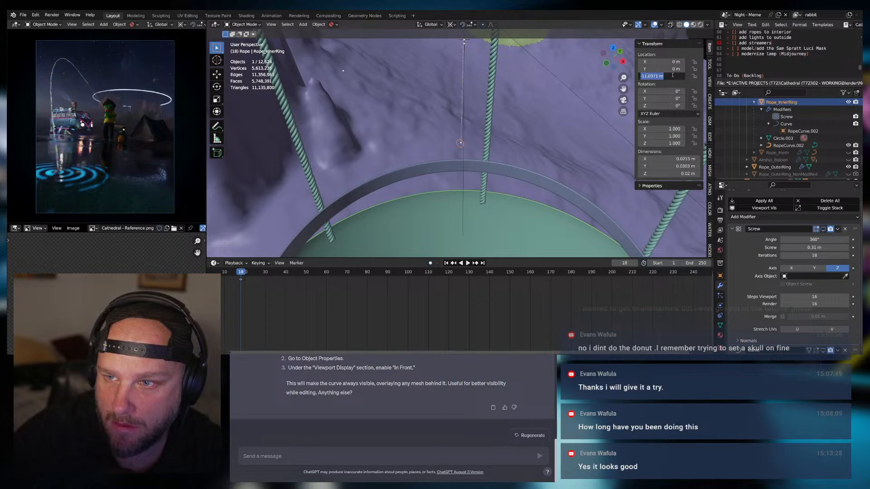
key(KP_Decimal)
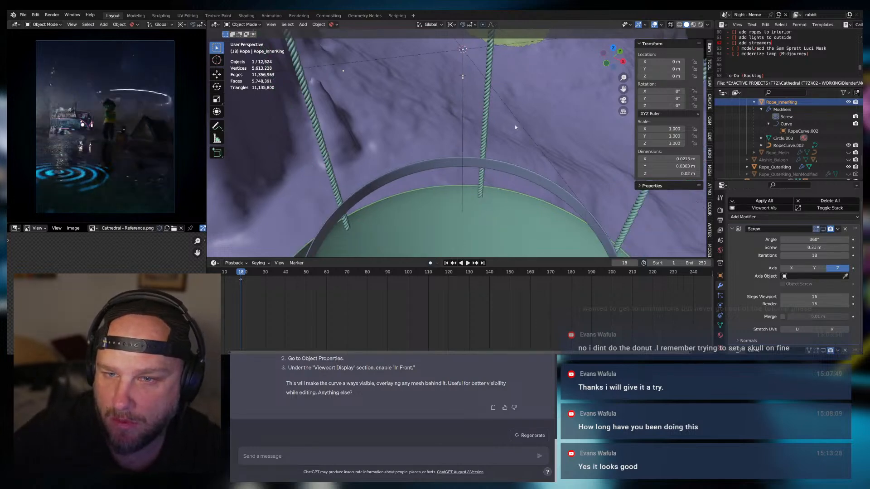
Isolate Rope_InnerRing in local view from the top and open its mesh in Edit Mode
middle_drag(516, 143, 553, 132)
key(KP_7)
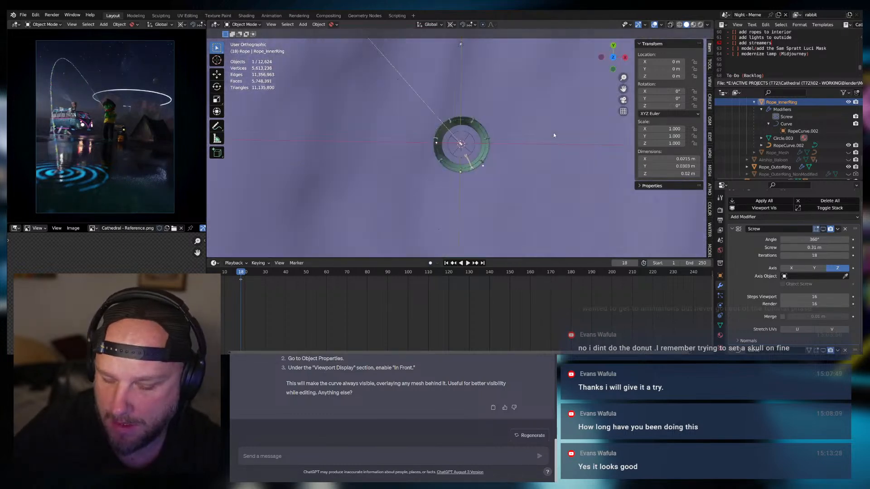
scroll(478, 137, up, 3)
scroll(477, 137, up, 5)
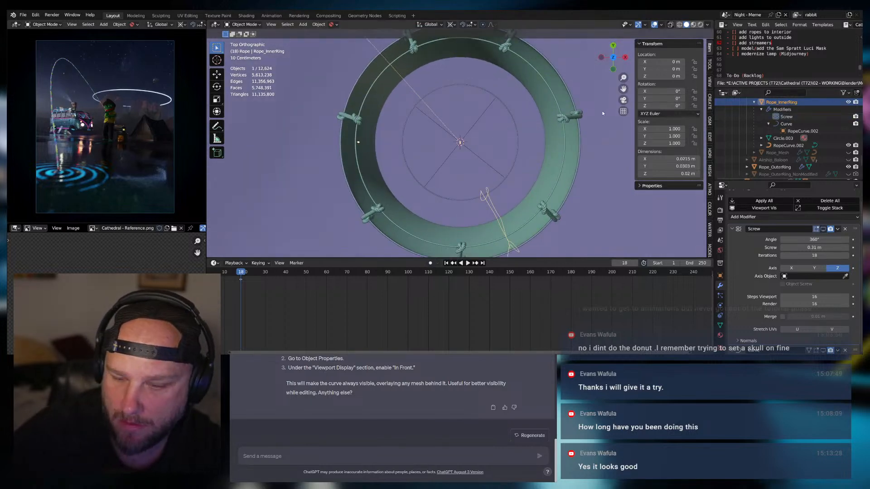
key(KP_Divide)
scroll(544, 154, up, 1)
scroll(534, 149, down, 9)
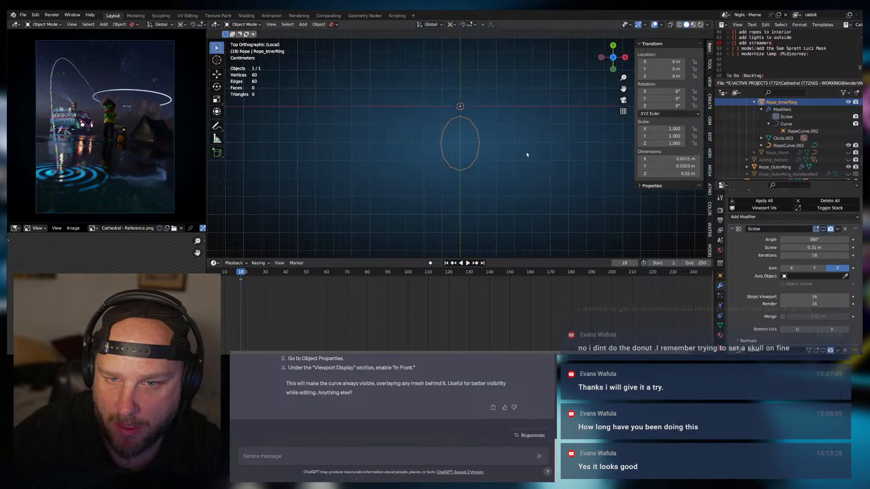
scroll(509, 130, up, 2)
scroll(495, 164, up, 3)
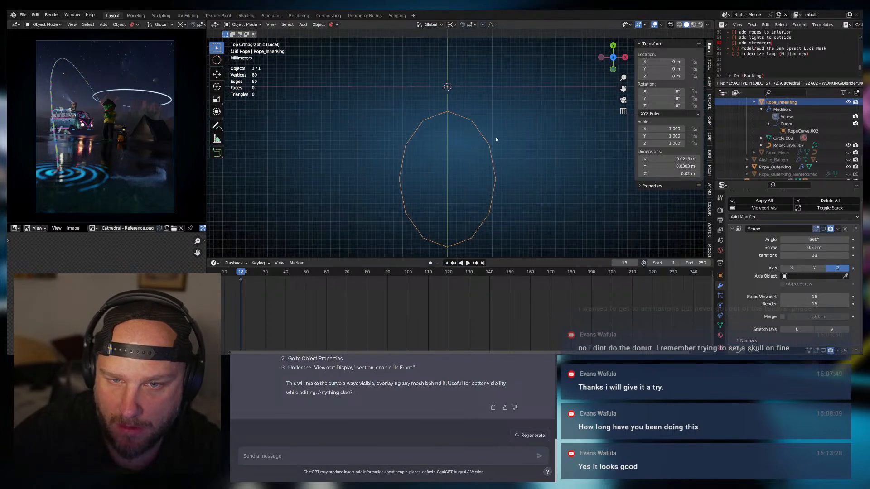
key(Tab)
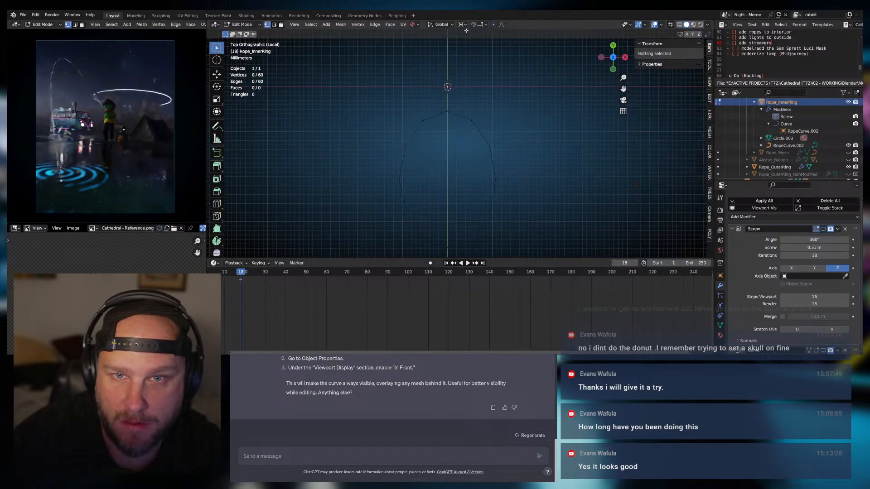
Set the transform pivot to the 3D Cursor and select the vertices of one strand profile loop
click(462, 25)
click(470, 42)
scroll(488, 195, down, 2)
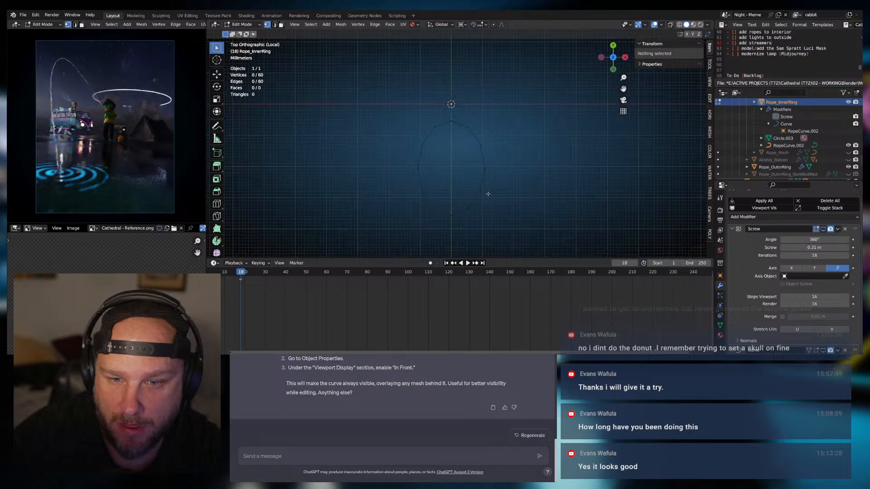
drag(496, 239, 410, 112)
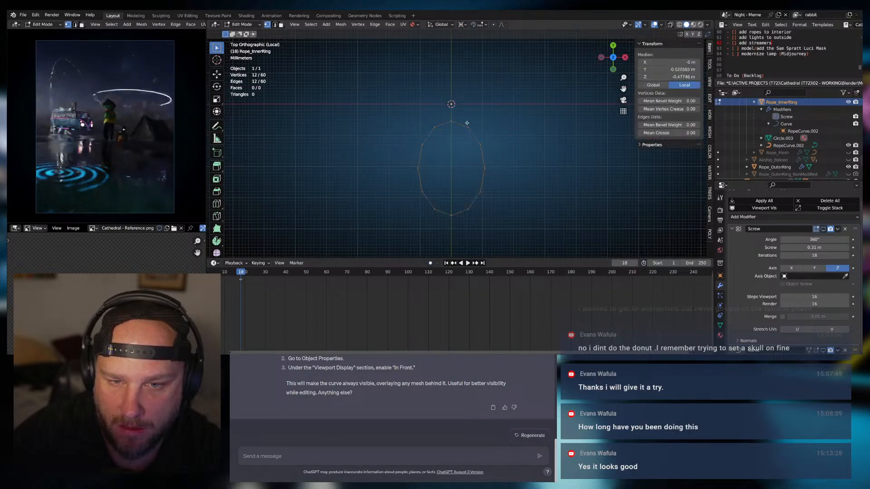
key(r)
key(Escape)
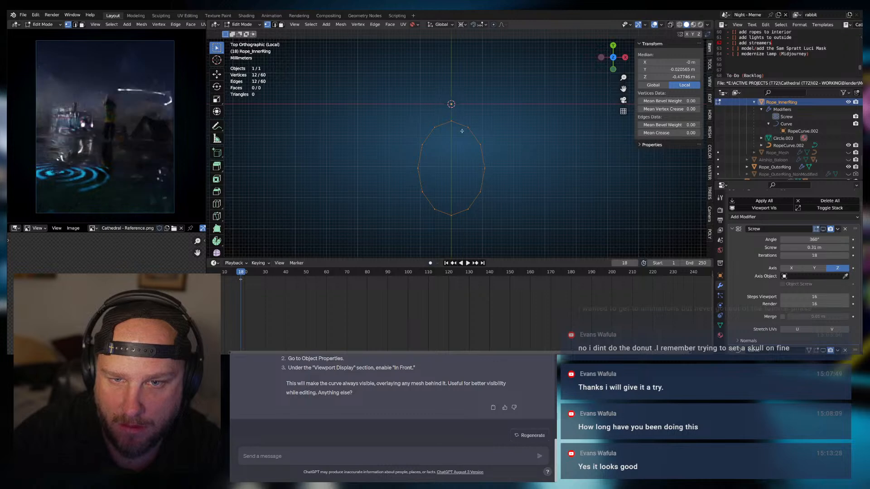
key(r)
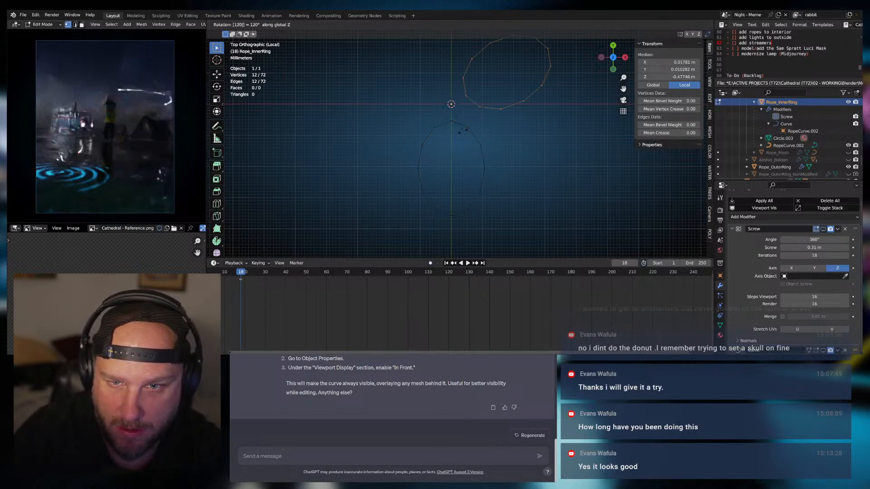
key(Escape)
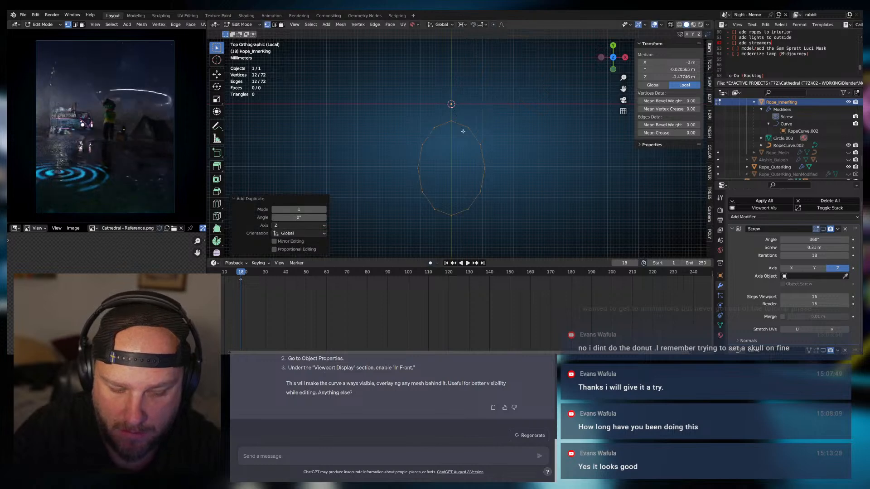
Duplicate the selected strand loop in place and rotate the copy 120° about global Z around the 3D cursor
key(shift+d)
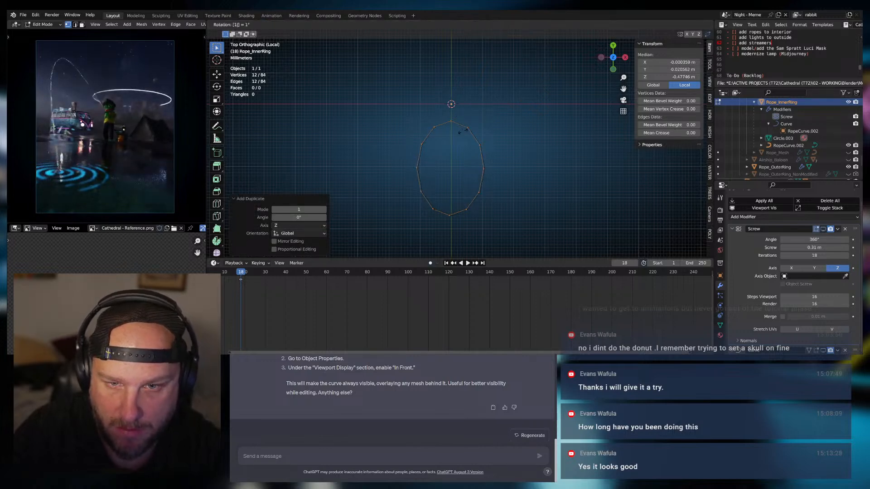
text(2)
key(Escape)
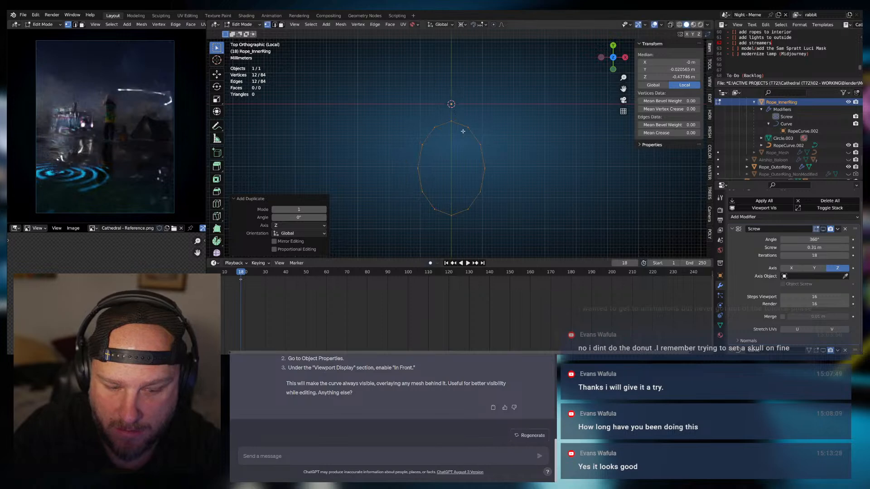
key(r)
key(z)
key(Return)
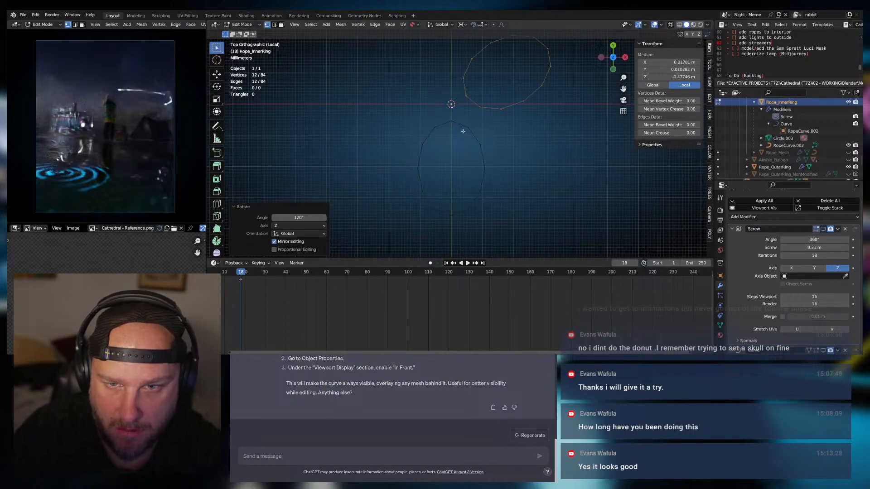
Duplicate the rotated strand loop and turn the new copy another 120° about global Z to form the third strand
key(shift+d)
key(Escape)
key(r)
key(z)
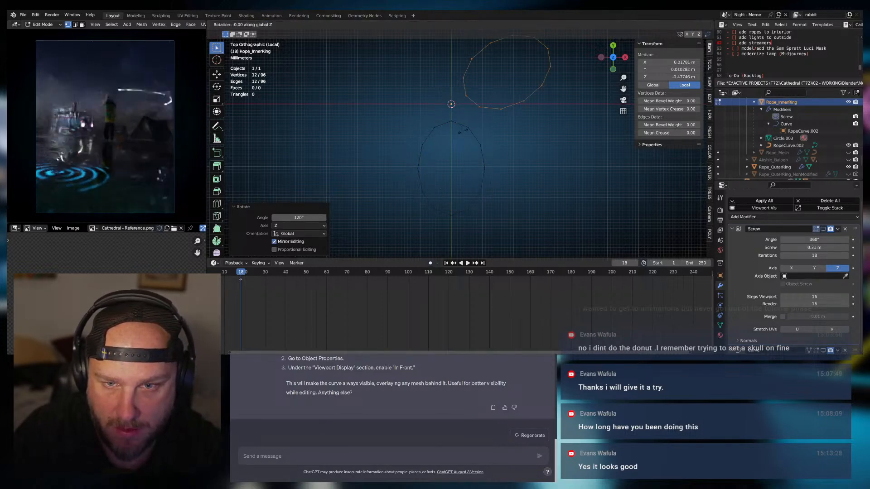
key(Return)
middle_drag(462, 131, 477, 70)
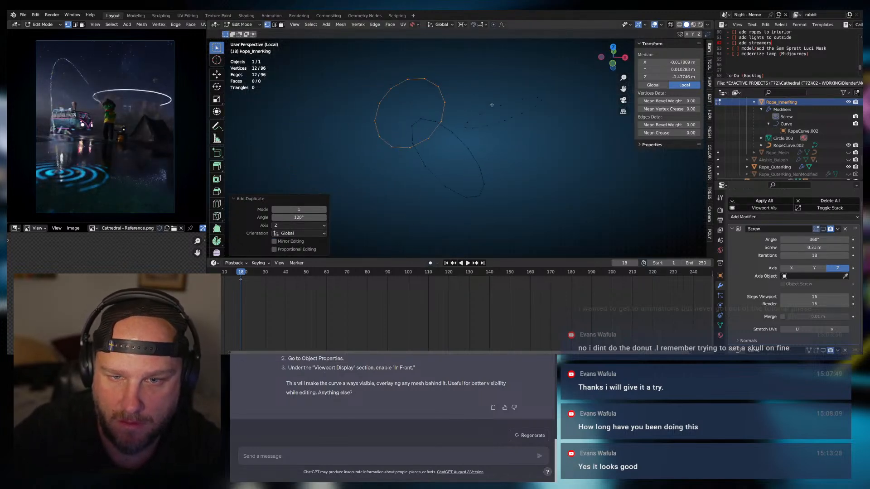
Return Rope_InnerRing to Object Mode and enable its Screw modifier in the viewport
key(Tab)
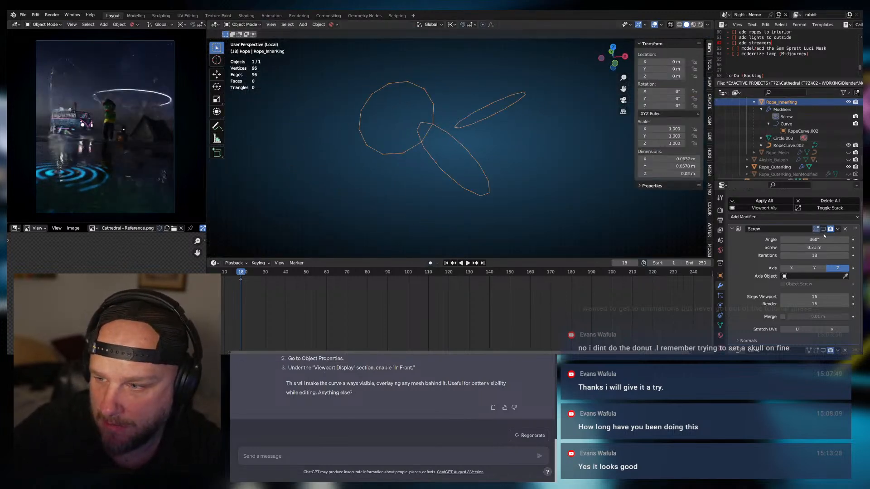
click(823, 230)
scroll(534, 172, down, 8)
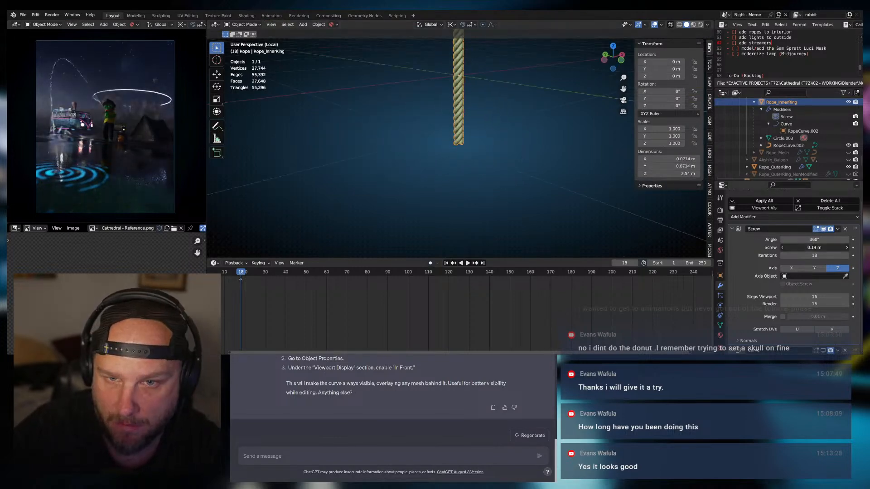
Tighten the rope's twist by setting the Screw modifier's Screw offset to 0.14 m
drag(814, 248, 829, 247)
middle_drag(517, 153, 479, 175)
scroll(479, 139, up, 6)
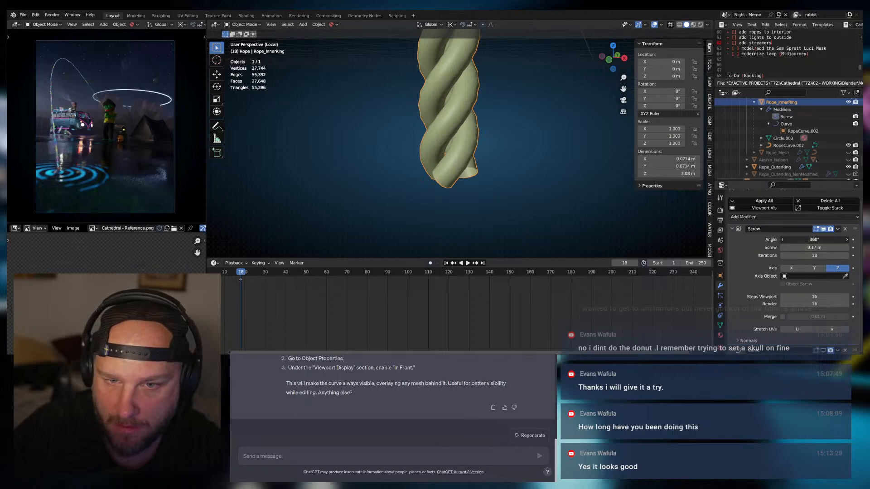
drag(814, 247, 797, 247)
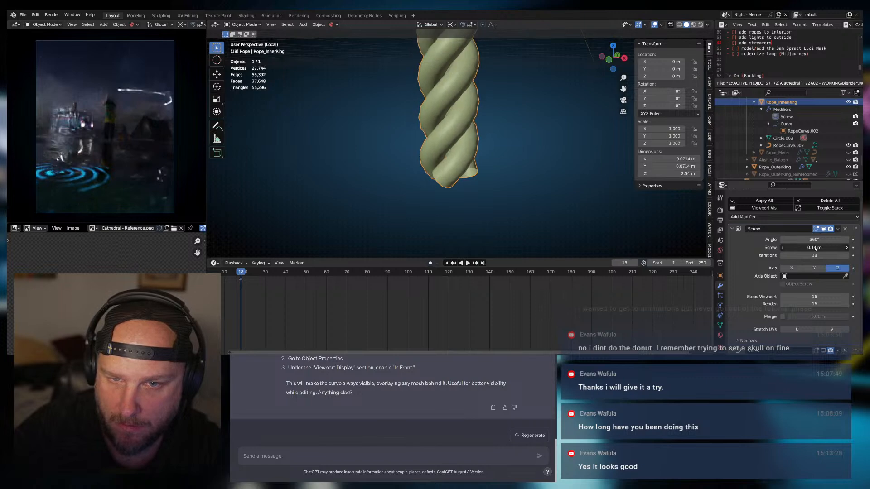
scroll(528, 150, down, 12)
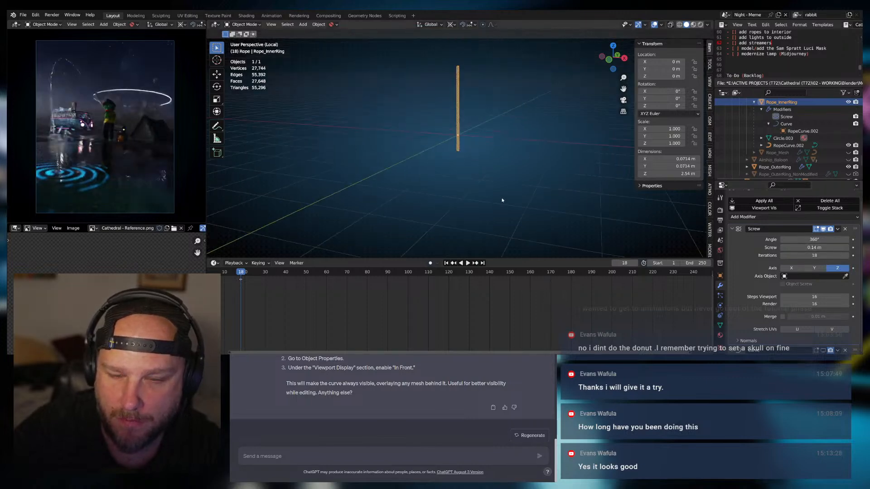
shift+middle_drag(463, 137, 450, 181)
scroll(451, 168, up, 3)
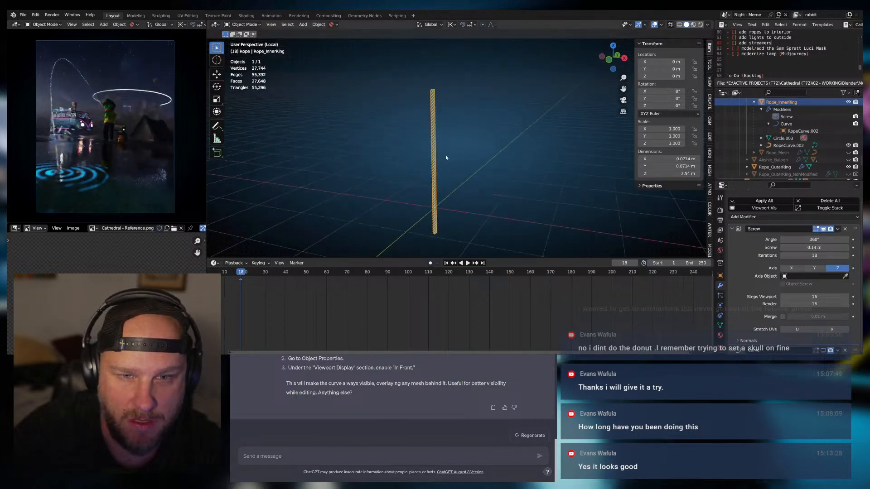
Leave local view and select the RopeCurve.002 curve hanging high above the basket
key(slash)
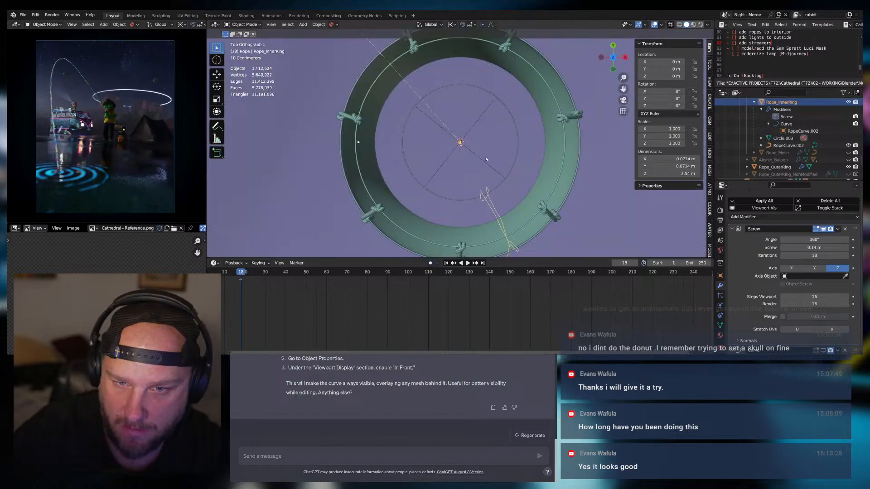
middle_drag(476, 160, 538, 38)
shift+middle_drag(500, 235, 487, 213)
scroll(506, 158, up, 4)
scroll(511, 148, up, 2)
scroll(585, 161, down, 5)
scroll(456, 131, down, 3)
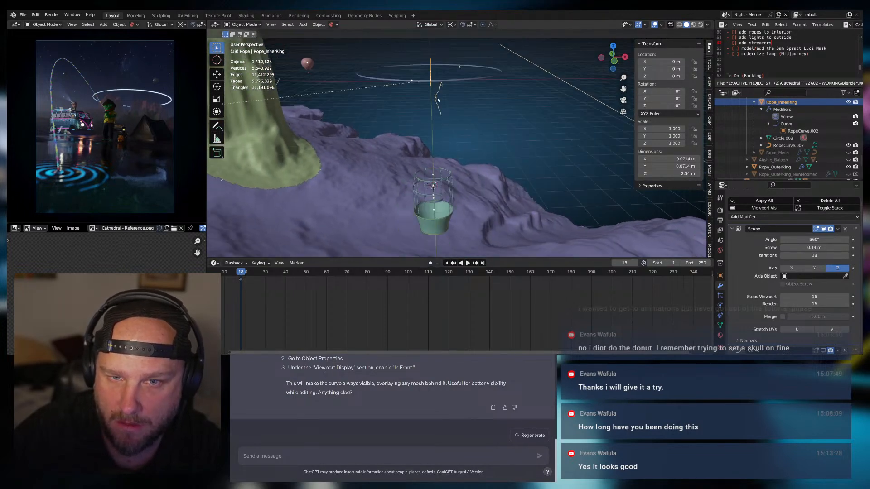
click(438, 99)
click(454, 96)
middle_drag(454, 96, 431, 99)
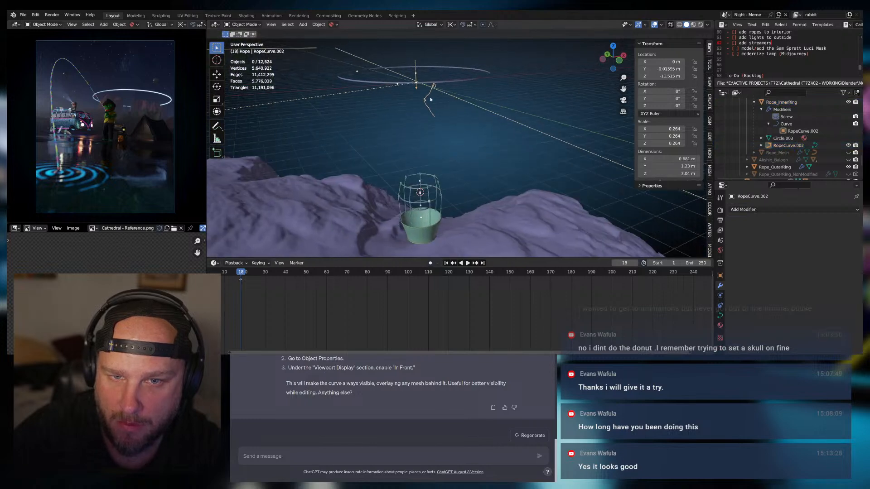
click(426, 100)
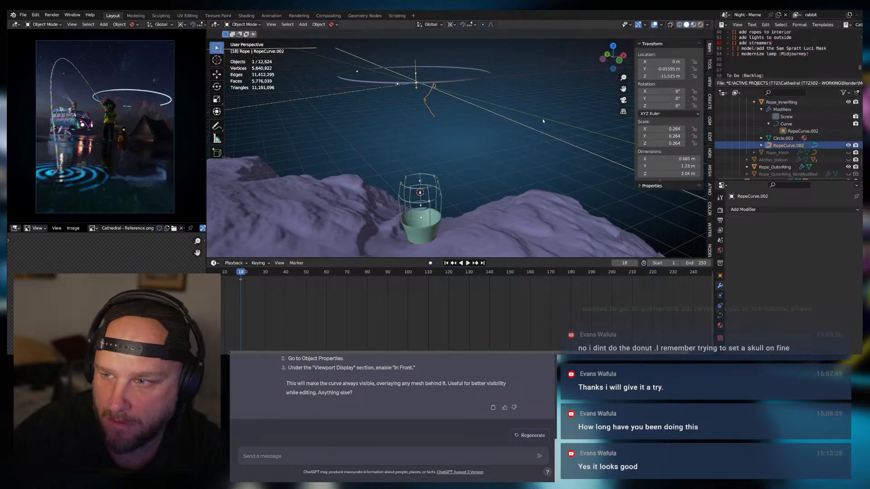
Lower RopeCurve.002 about 11.1 m along global Z to the rings above the basket
key(g)
key(z)
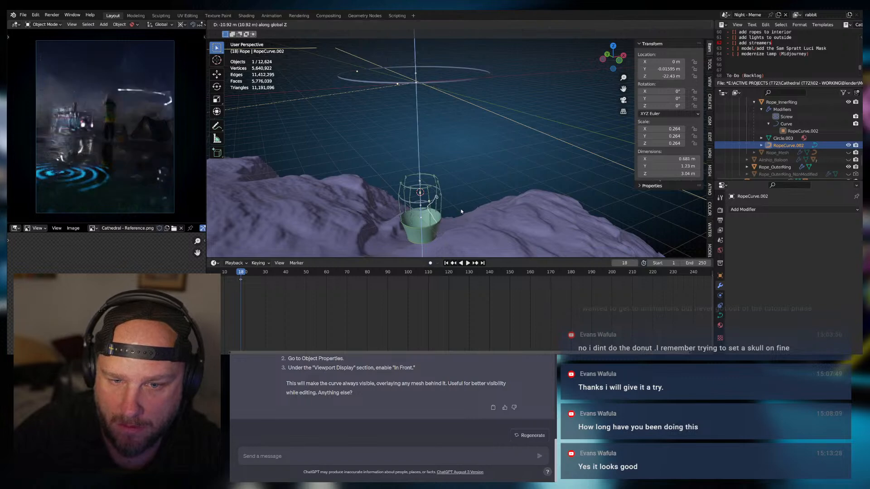
click(468, 207)
key(KP_Decimal)
key(g)
key(z)
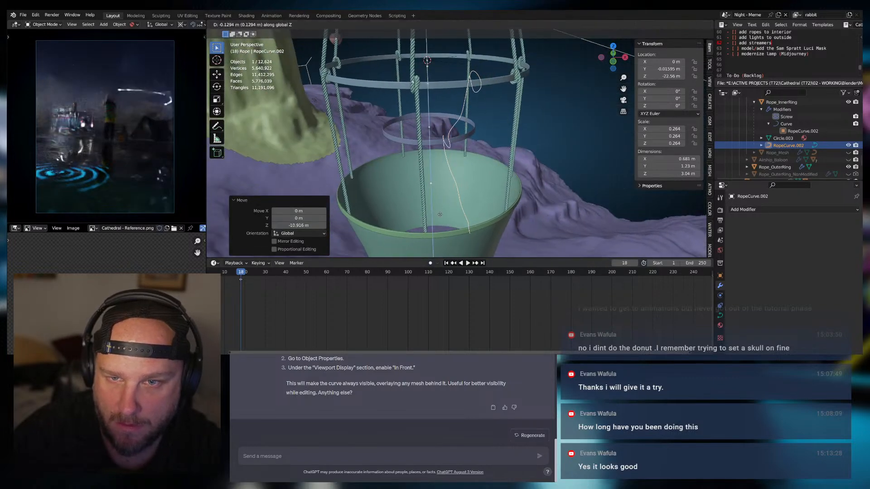
click(441, 215)
middle_drag(441, 215, 463, 125)
scroll(425, 142, up, 3)
Turn off the In Front viewport display for RopeCurve.002
click(669, 25)
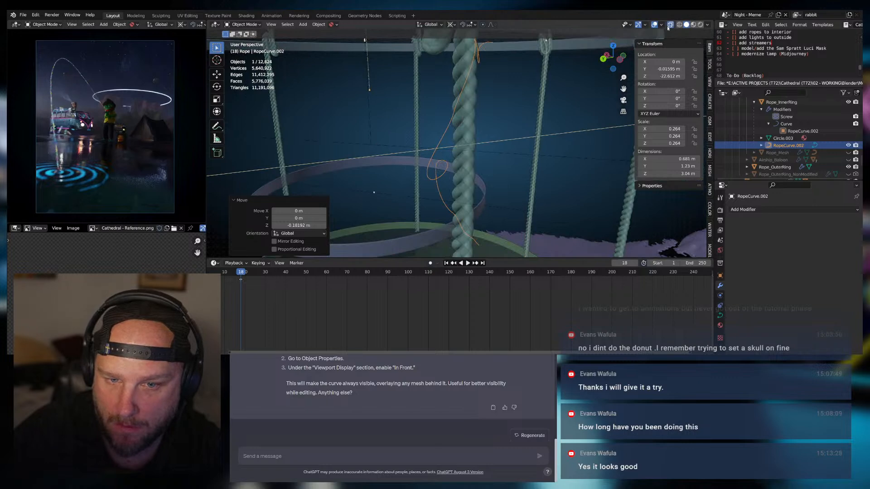
click(670, 25)
middle_drag(625, 73, 507, 133)
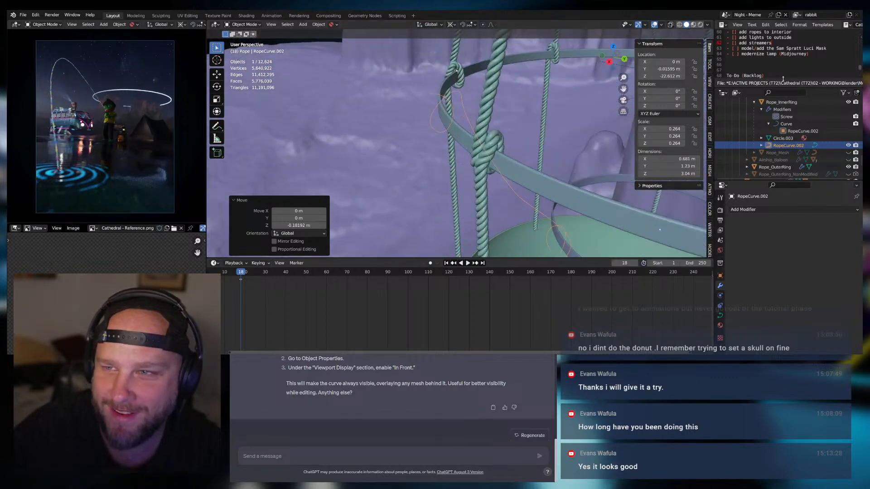
click(719, 276)
scroll(774, 303, down, 7)
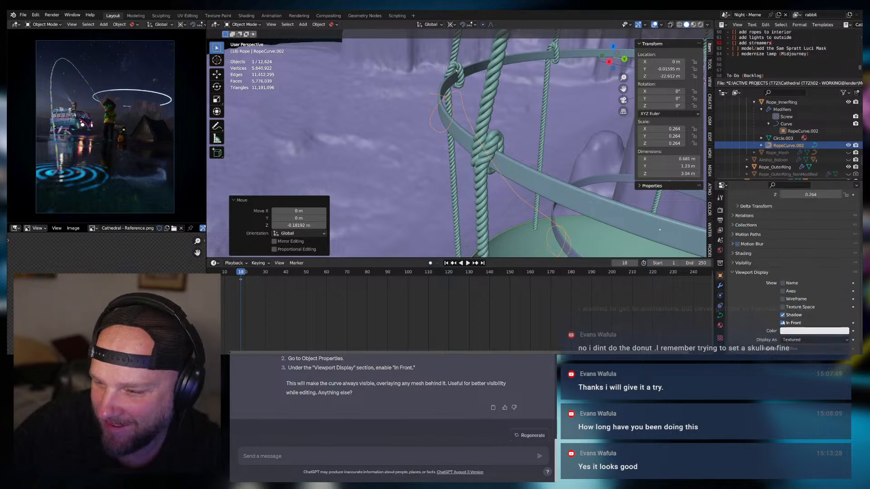
Raise RopeCurve.002 about 0.056 m along global Z to fit its loop to the small inner ring
middle_drag(476, 154, 548, 172)
key(g)
key(z)
click(505, 152)
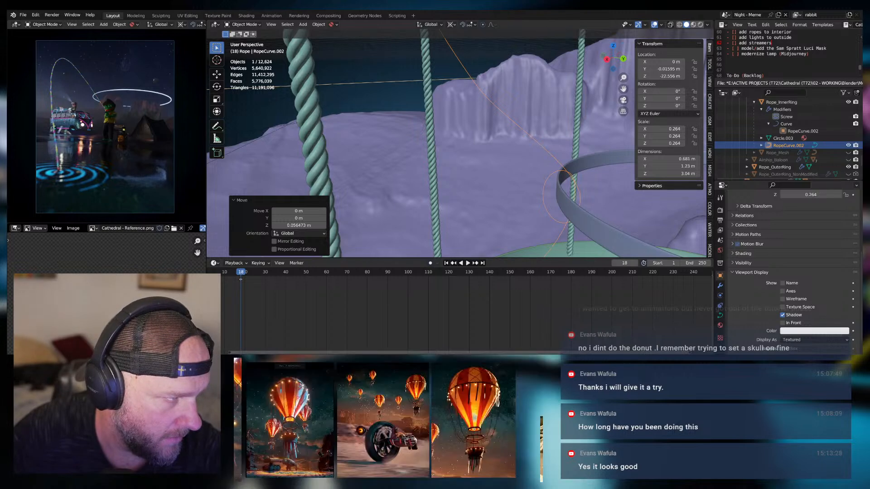
middle_drag(499, 128, 476, 117)
scroll(476, 117, down, 3)
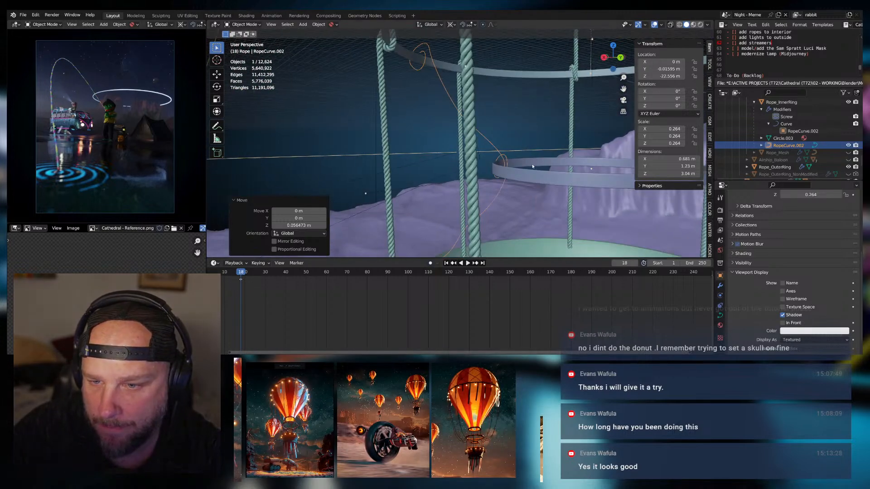
shift+middle_drag(534, 165, 557, 202)
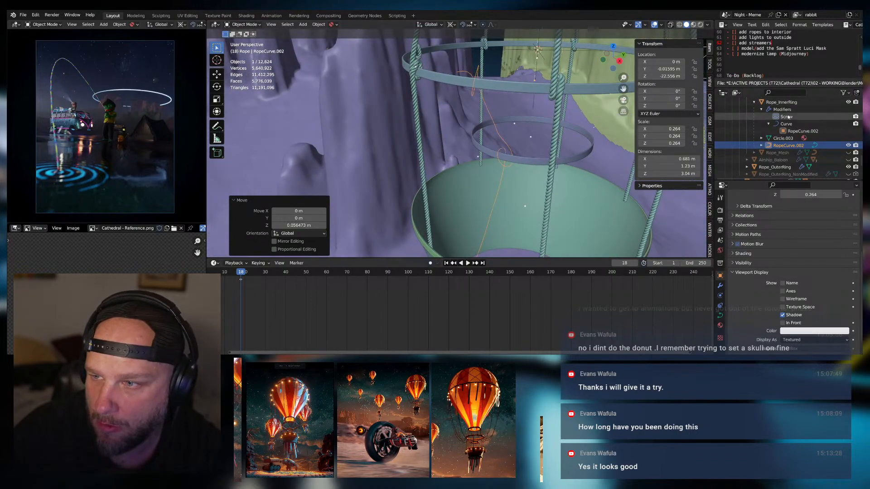
Enable Rope_InnerRing's Curve modifier in the viewport and locate the deformed rope relative to the basket
click(781, 102)
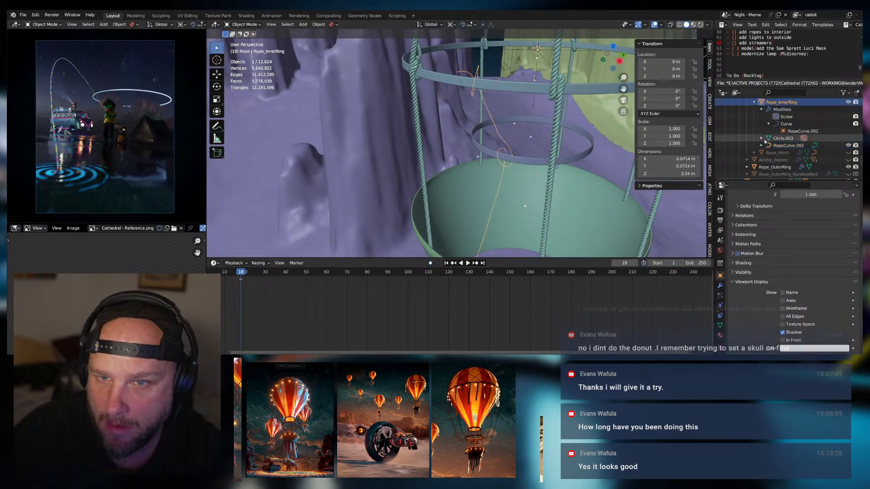
click(720, 287)
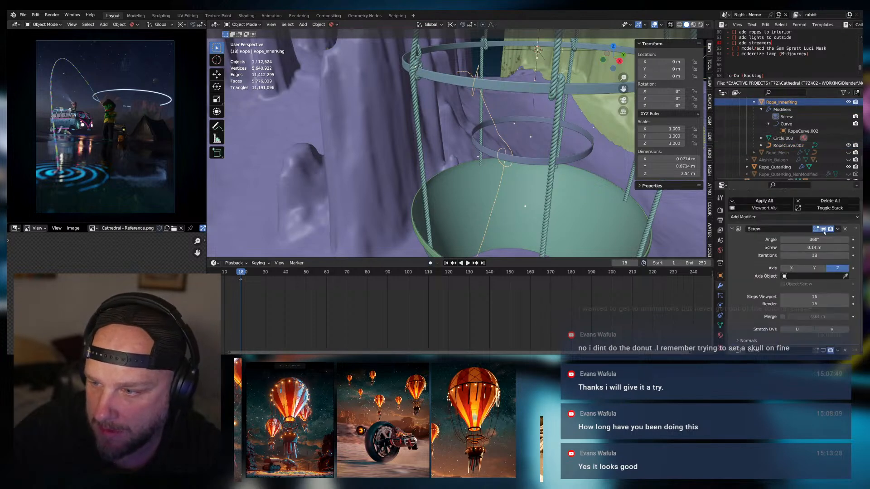
click(733, 229)
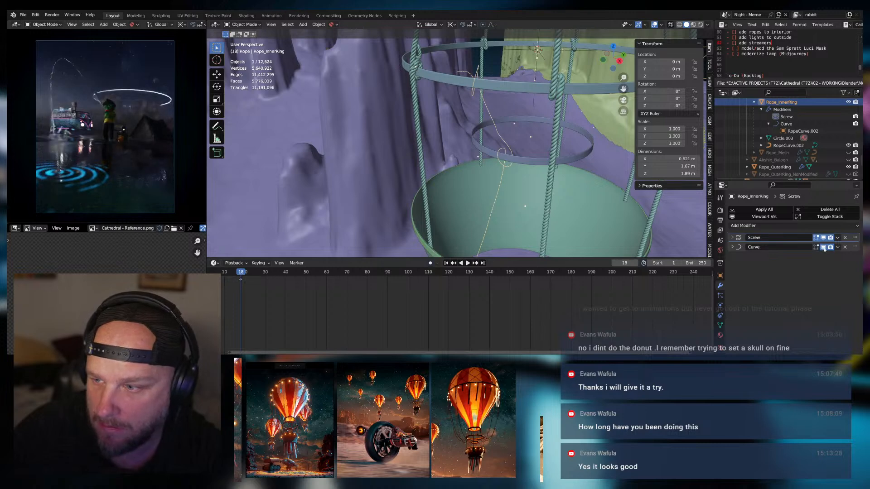
middle_drag(610, 114, 562, 141)
key(KP_Decimal)
scroll(495, 129, down, 8)
shift+middle_drag(495, 129, 484, 203)
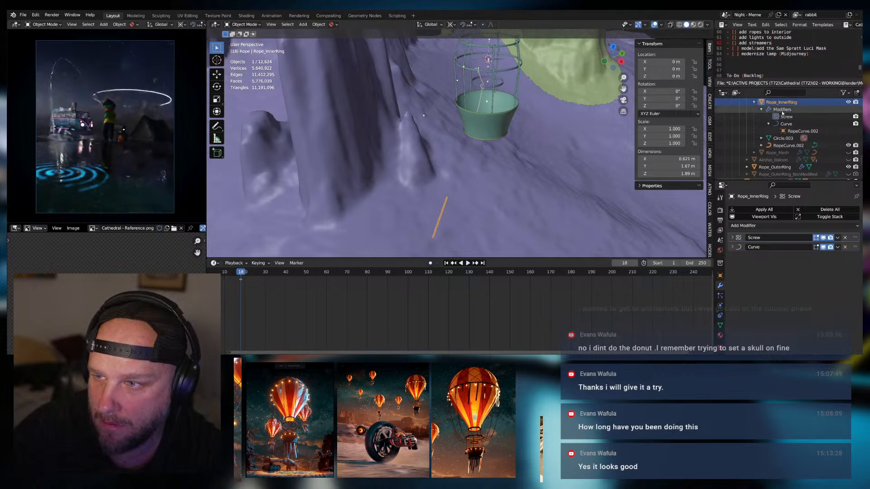
Clear the parent of RopeCurve.002 while keeping its transformation
click(783, 146)
click(774, 102)
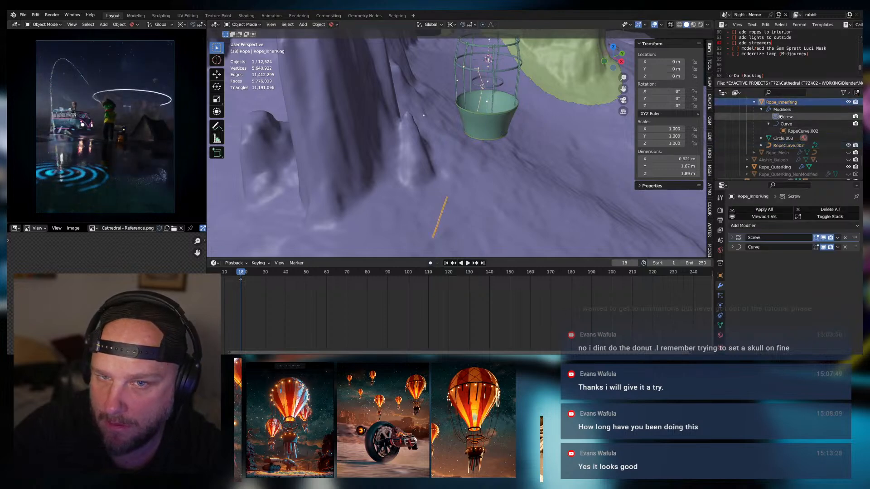
click(783, 145)
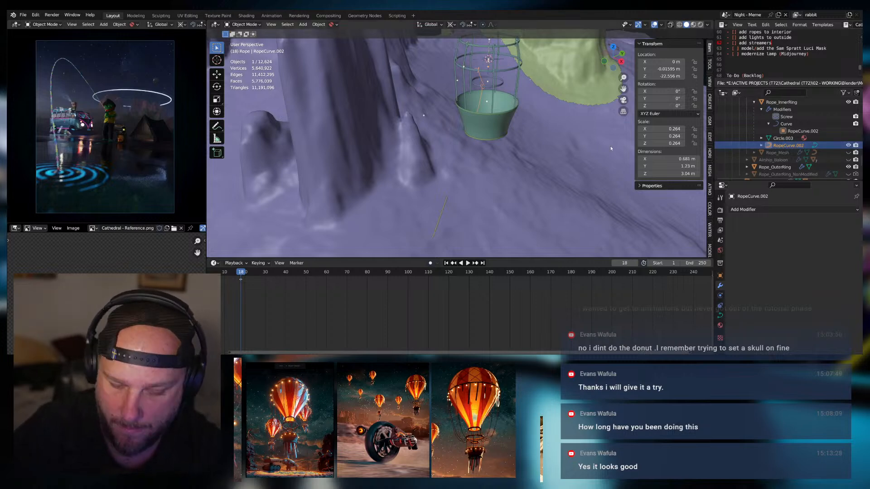
key(alt+p)
click(589, 155)
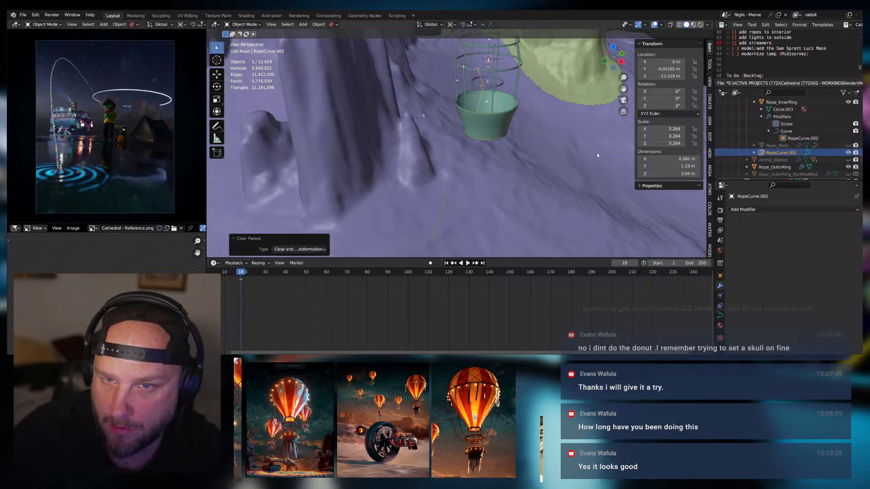
click(781, 116)
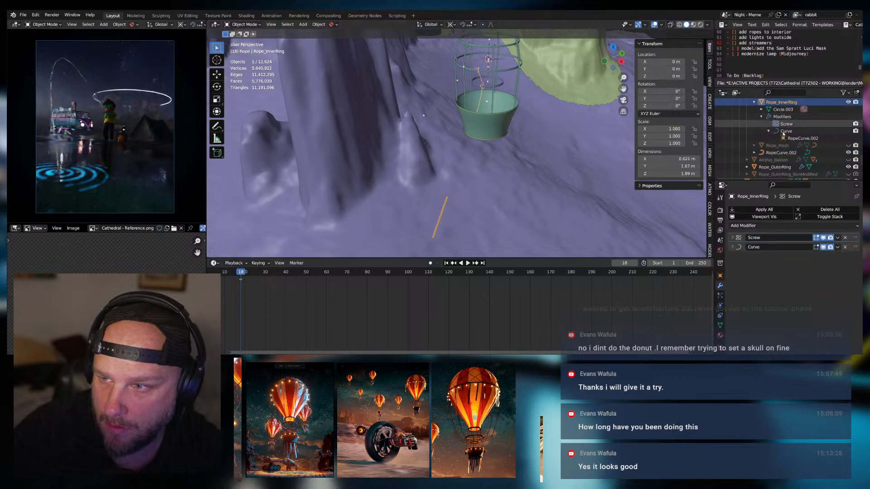
scroll(782, 130, up, 1)
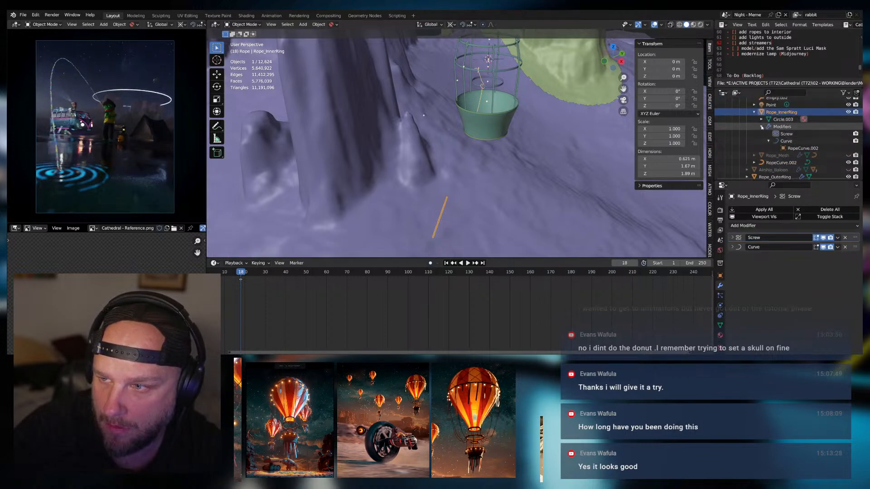
click(778, 162)
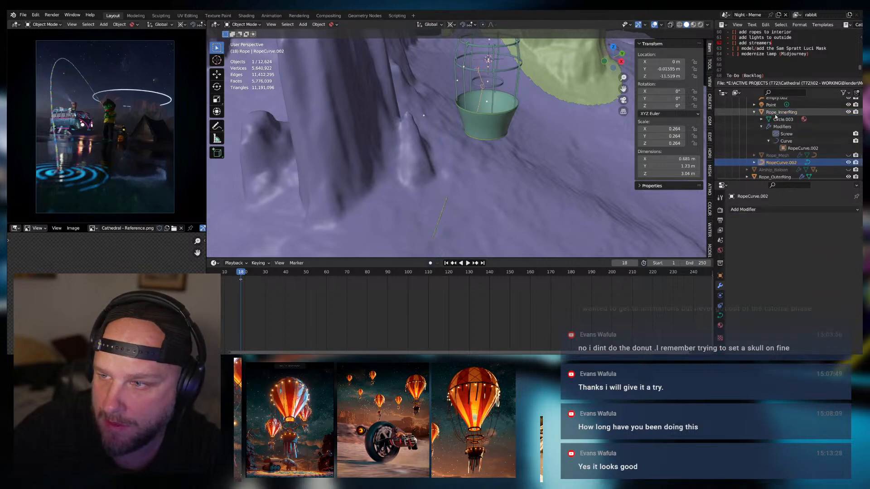
click(775, 113)
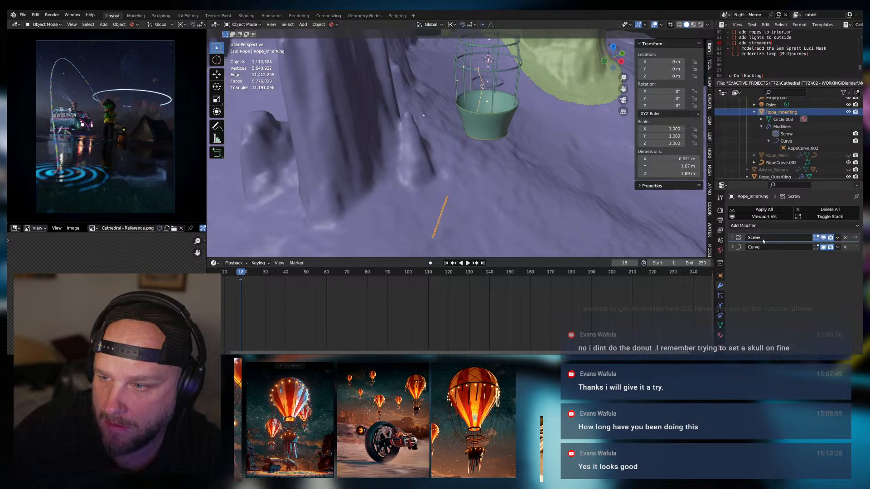
click(803, 148)
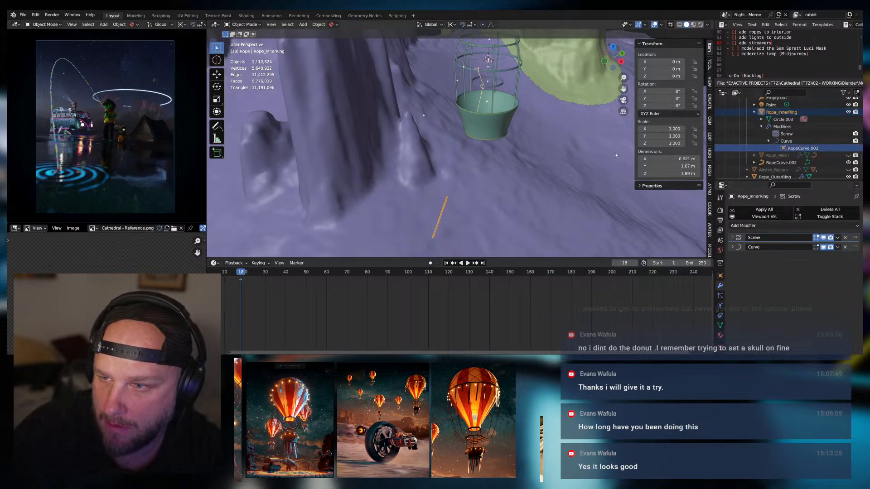
Apply the scale of RopeCurve.002
click(780, 163)
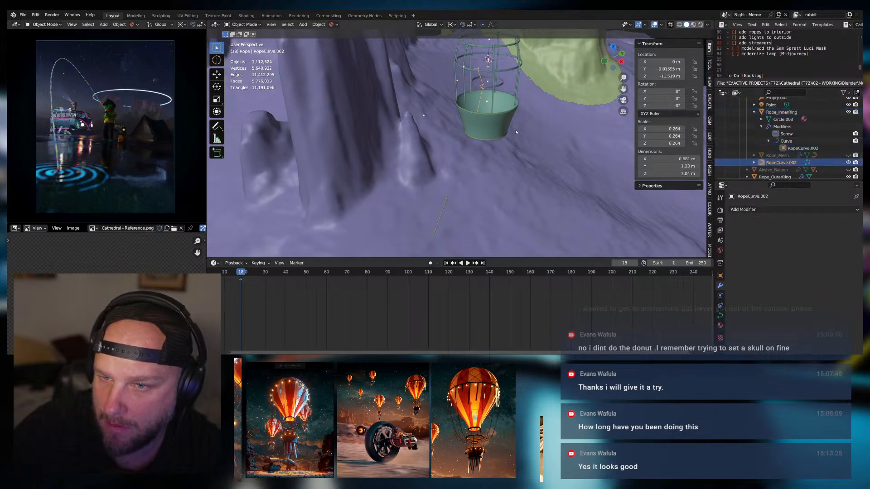
key(q)
click(487, 93)
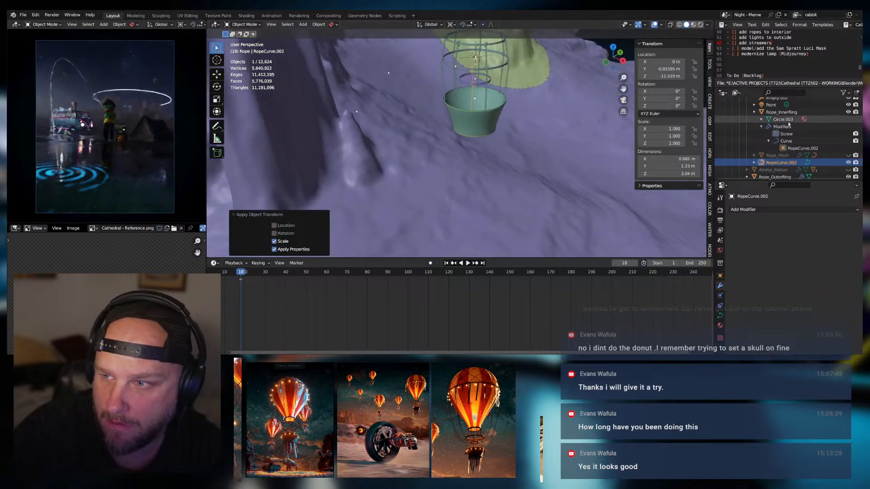
Remove the Curve modifier from Rope_InnerRing and frame the undeformed rope
click(780, 112)
middle_drag(554, 107, 516, 107)
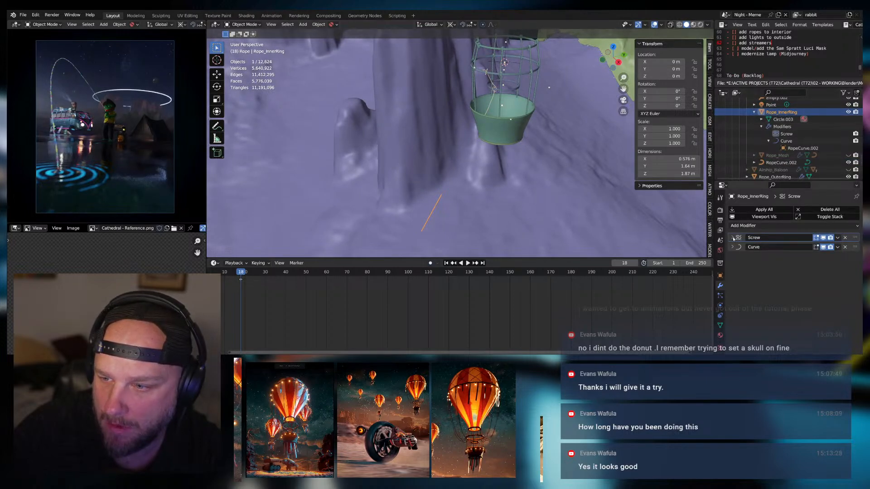
click(845, 247)
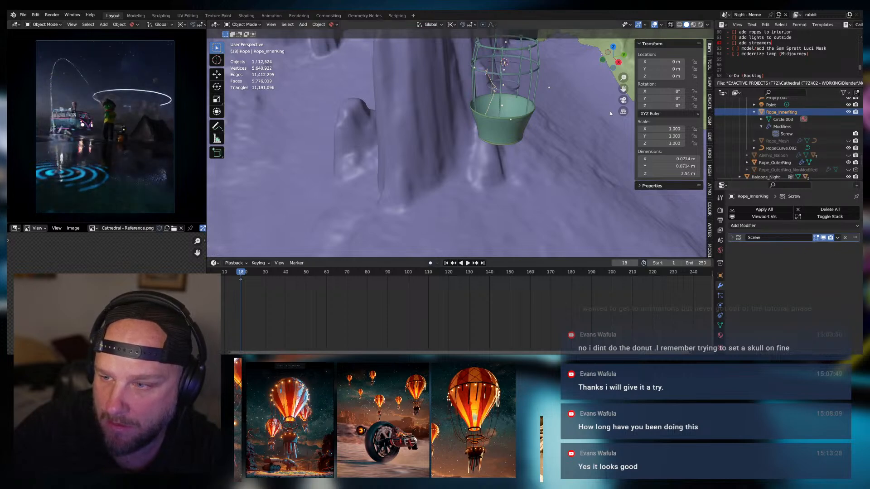
key(KP_Decimal)
scroll(486, 152, down, 9)
shift+middle_drag(499, 192, 517, 121)
middle_drag(516, 162, 517, 136)
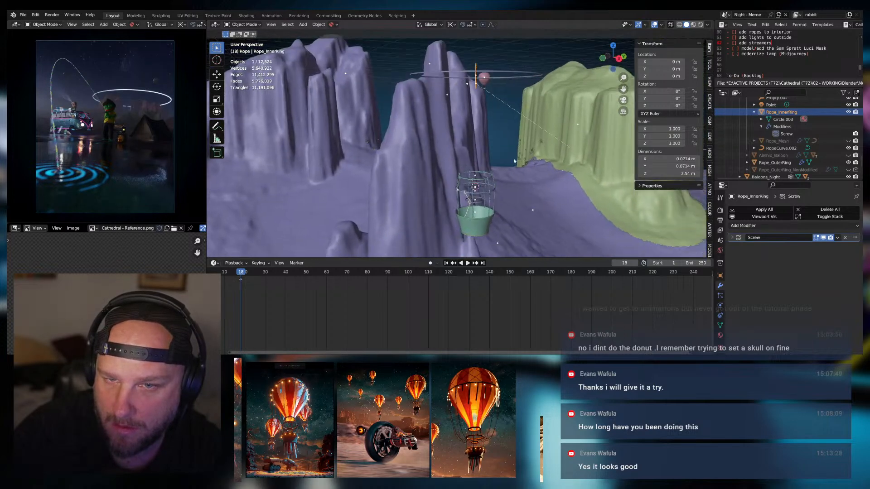
Add a Curve modifier to Rope_InnerRing with RopeCurve.002 as the curve object and Z as the deform axis
click(739, 227)
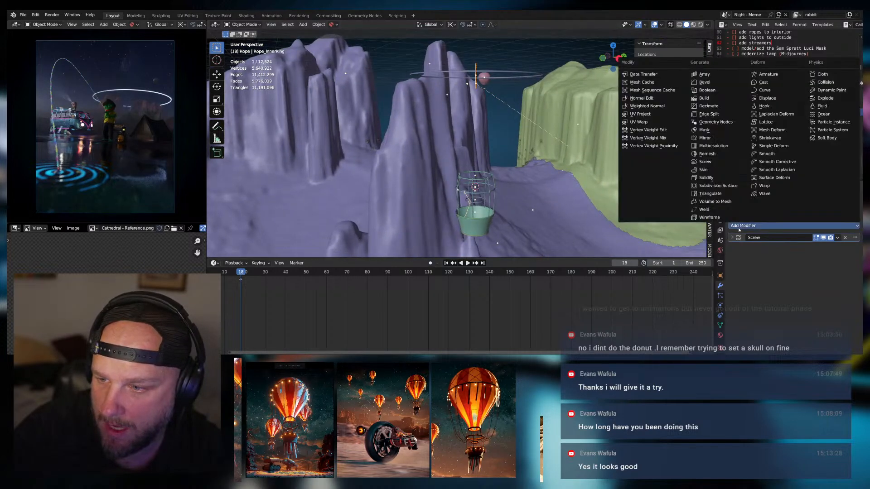
click(759, 91)
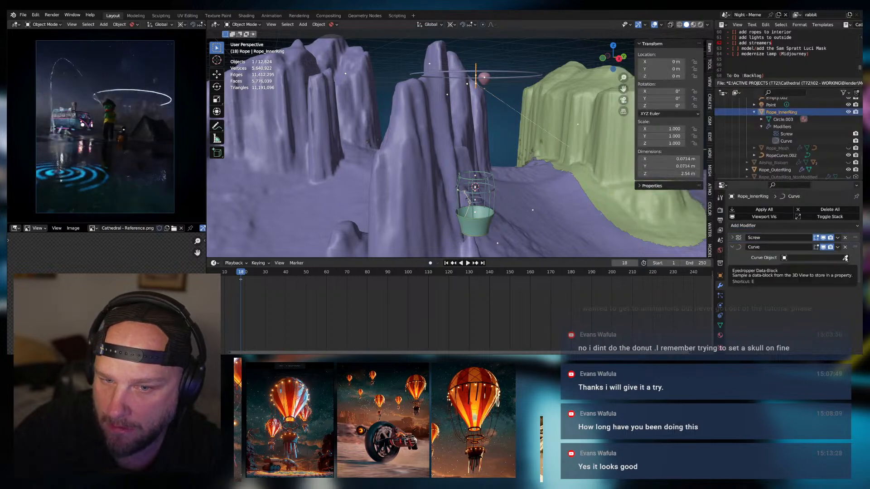
click(782, 155)
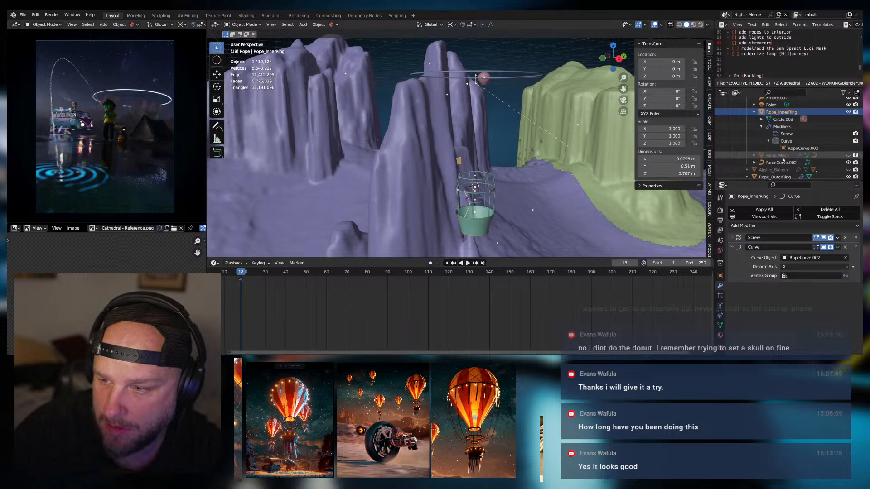
click(813, 267)
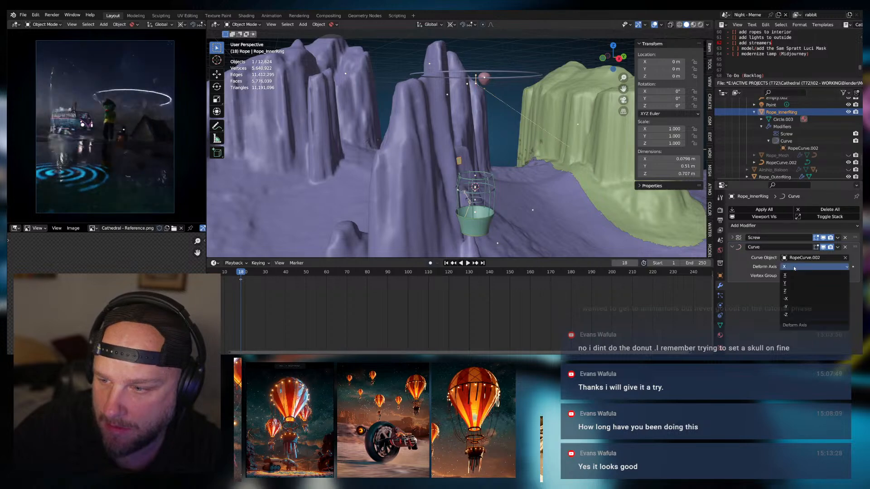
click(785, 291)
middle_drag(474, 205, 516, 178)
scroll(516, 178, down, 4)
scroll(521, 172, up, 4)
scroll(533, 135, down, 4)
shift+middle_drag(533, 134, 575, 168)
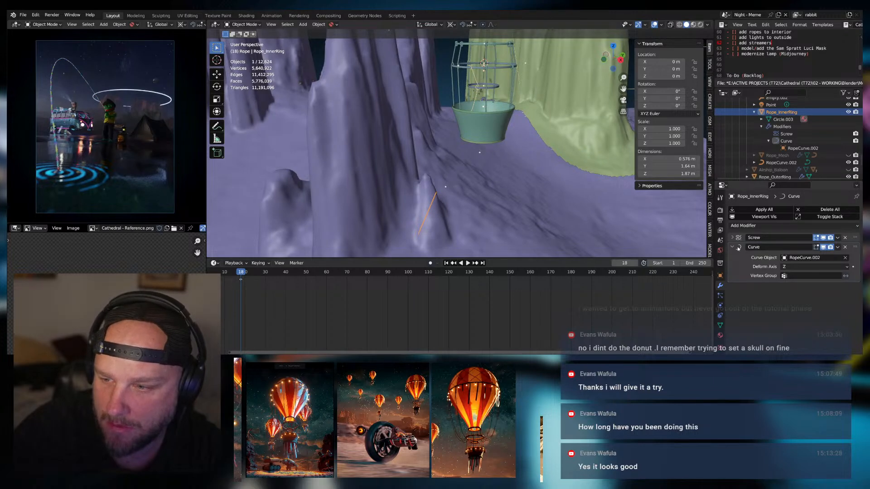
click(732, 237)
click(731, 238)
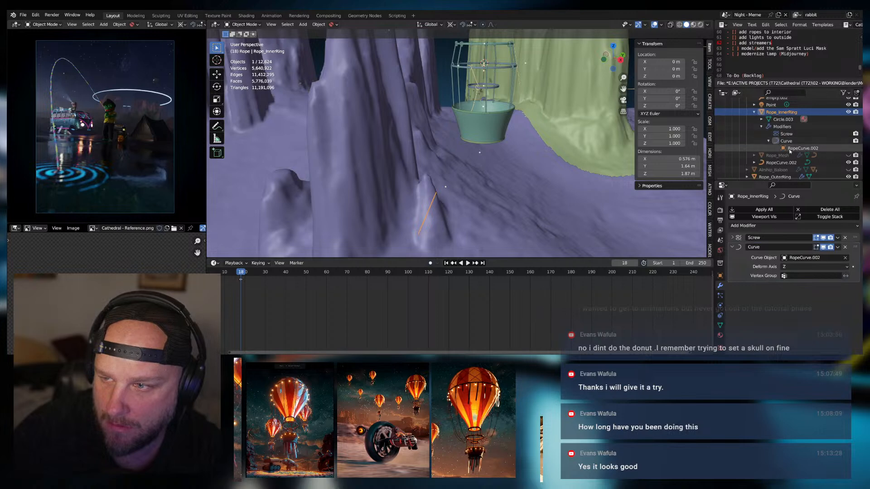
Move Rope_InnerRing about 9.13 m down along global Z so the rope follows the guide curve at the inner ring
key(g)
key(z)
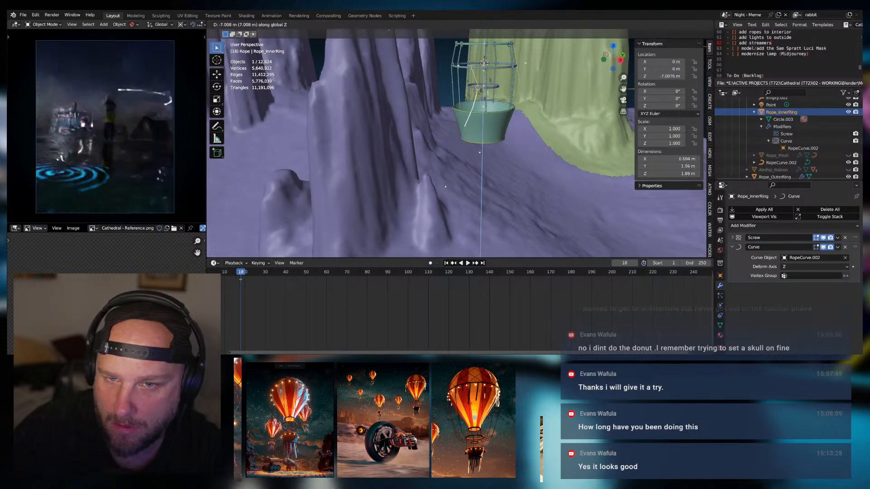
click(517, 67)
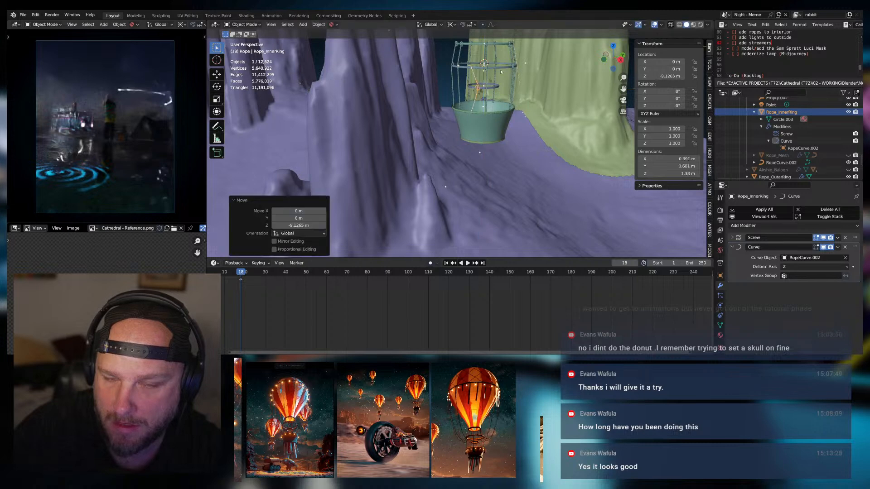
key(KP_Decimal)
scroll(512, 77, down, 2)
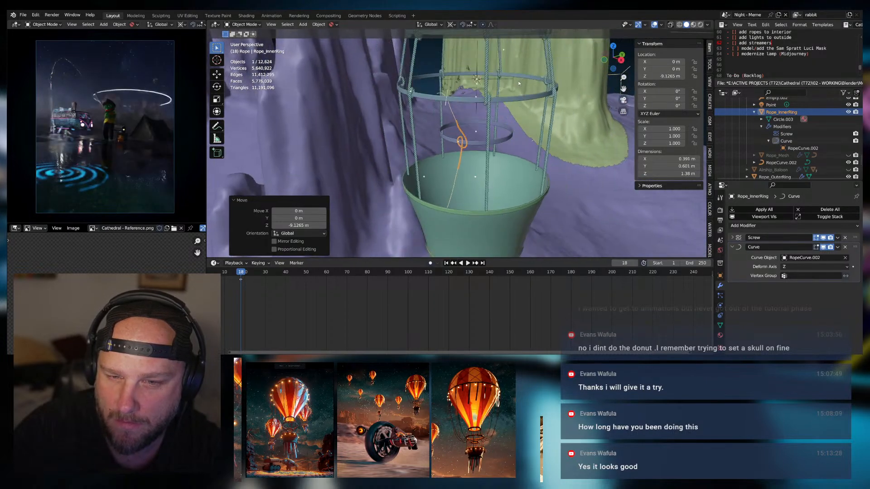
middle_drag(512, 83, 493, 86)
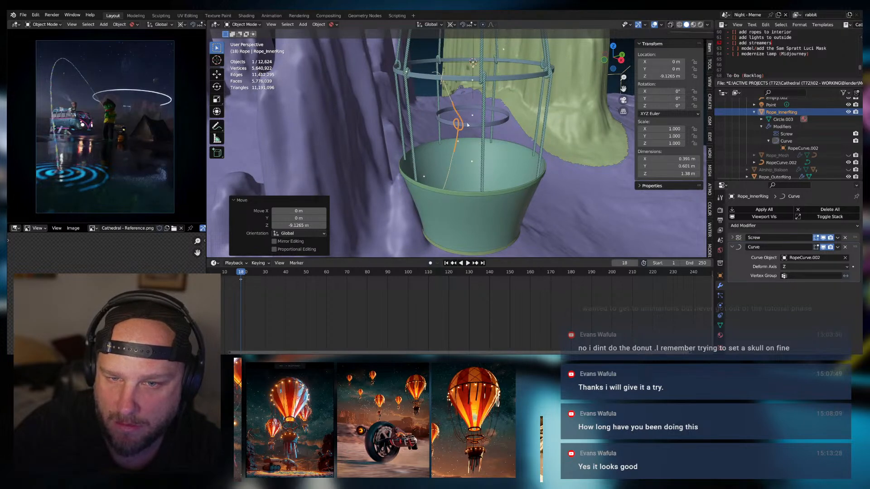
Set the Screw iterations of Rope_InnerRing to 23 and move the rope about 1.91 m down along global Z
key(q)
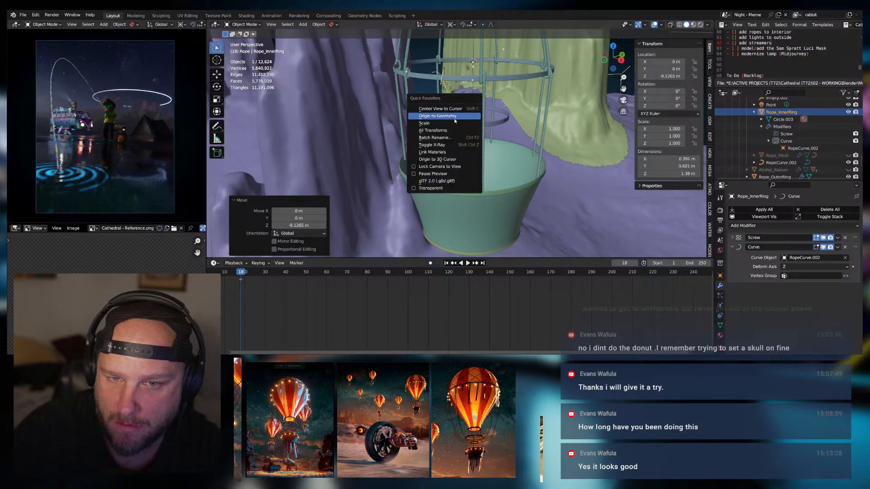
click(454, 116)
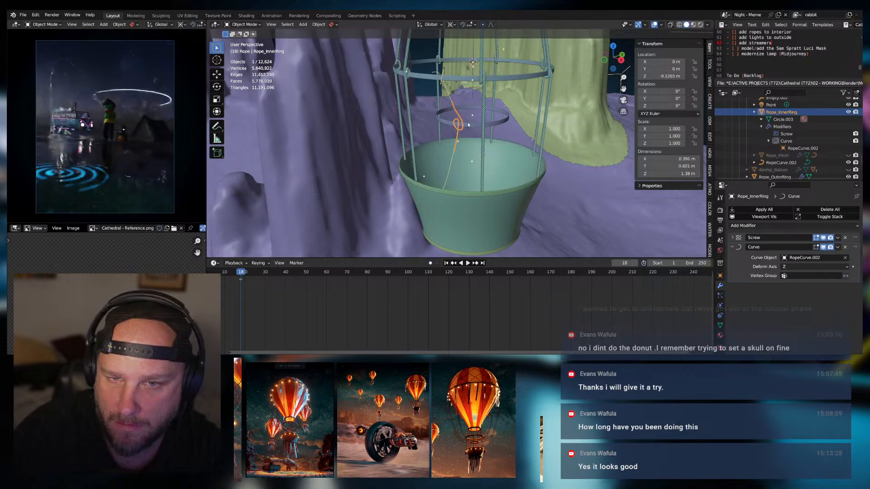
click(730, 238)
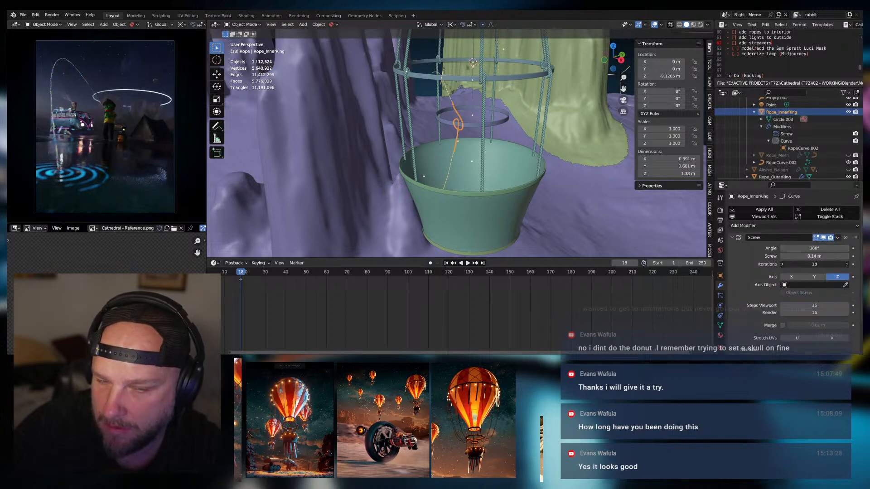
drag(810, 263, 825, 264)
key(g)
key(z)
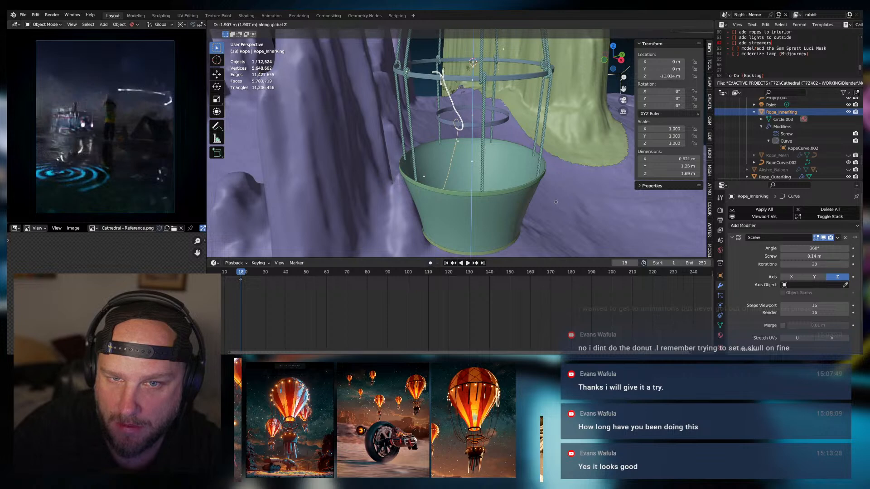
click(556, 202)
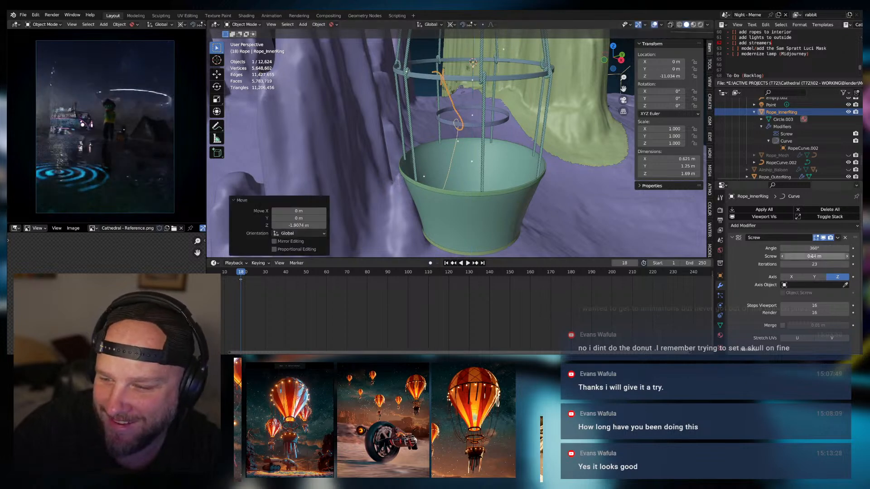
Raise the Screw iterations of Rope_InnerRing to 39 and inspect the rope's knot around the ring up close
drag(813, 264, 838, 264)
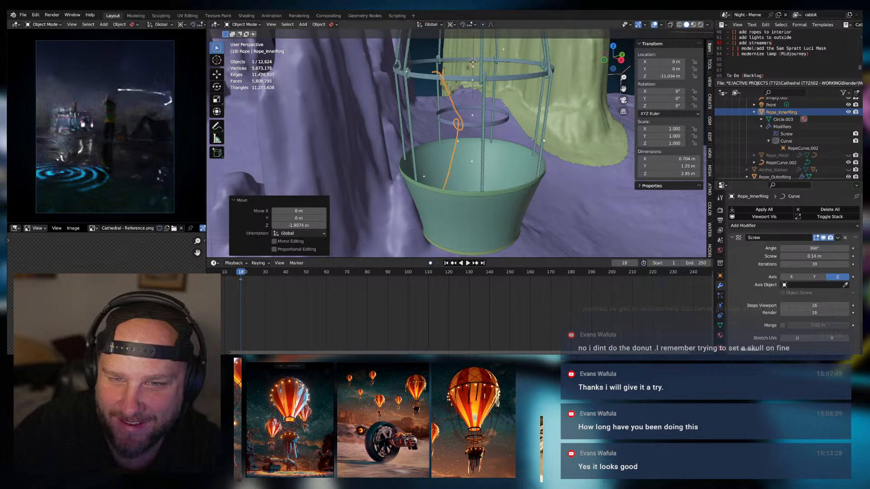
middle_drag(543, 141, 415, 138)
scroll(473, 125, up, 4)
middle_drag(473, 124, 512, 132)
click(525, 124)
click(498, 103)
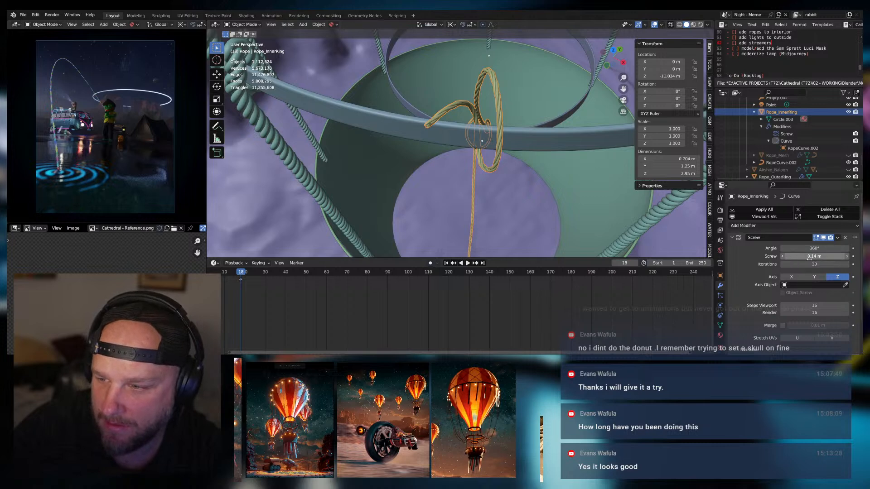
Tune the Screw modifier's offset on Rope_InnerRing through smaller values, settling on 0.11 m
mouse_move(814, 256)
mouse_down()
mouse_move(770, 256)
mouse_move(815, 256)
mouse_up()
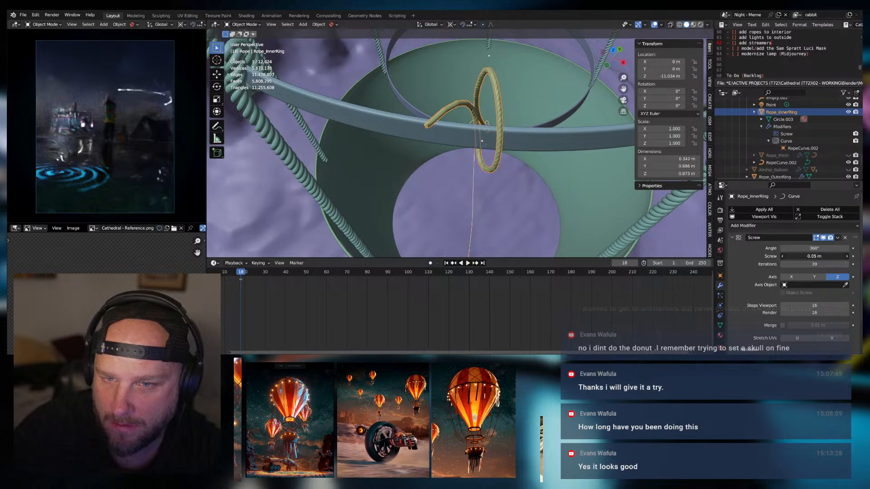
middle_drag(559, 156, 519, 151)
scroll(508, 158, up, 4)
scroll(544, 141, down, 3)
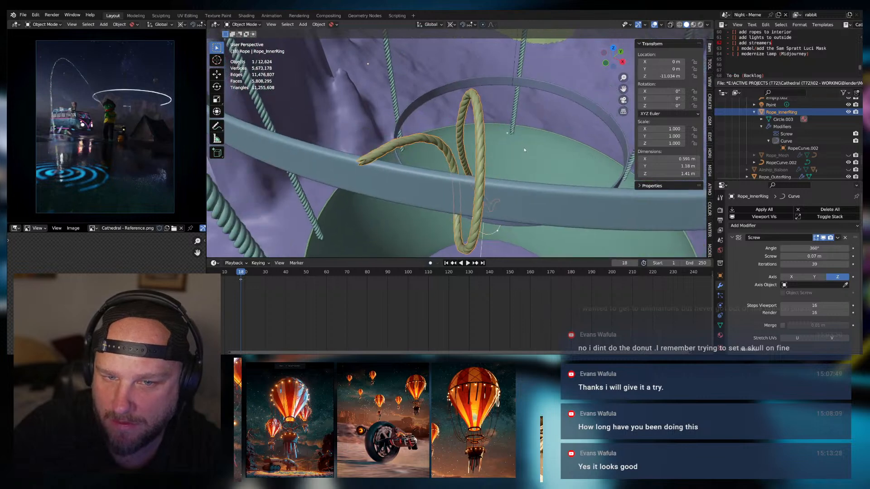
scroll(508, 136, up, 2)
scroll(508, 136, down, 3)
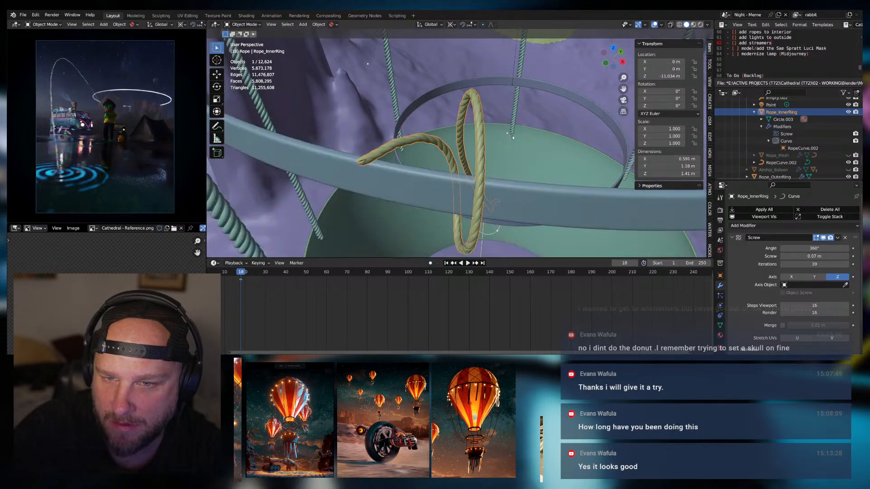
click(814, 264)
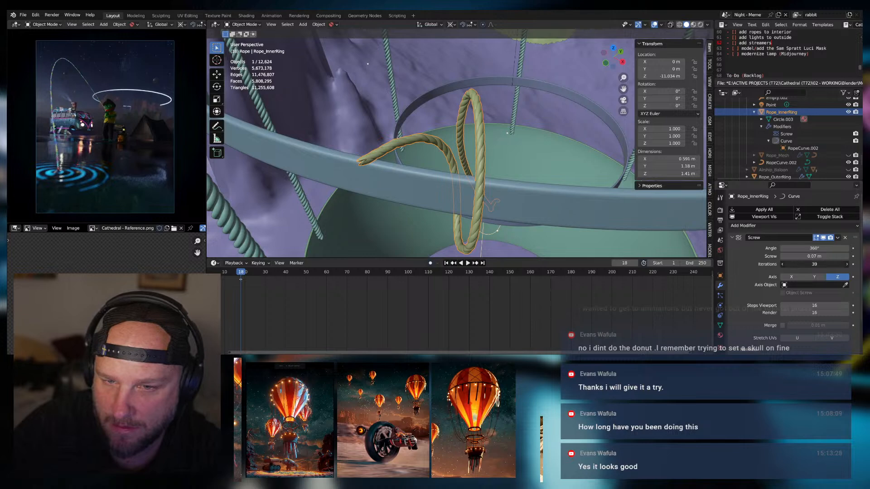
click(815, 264)
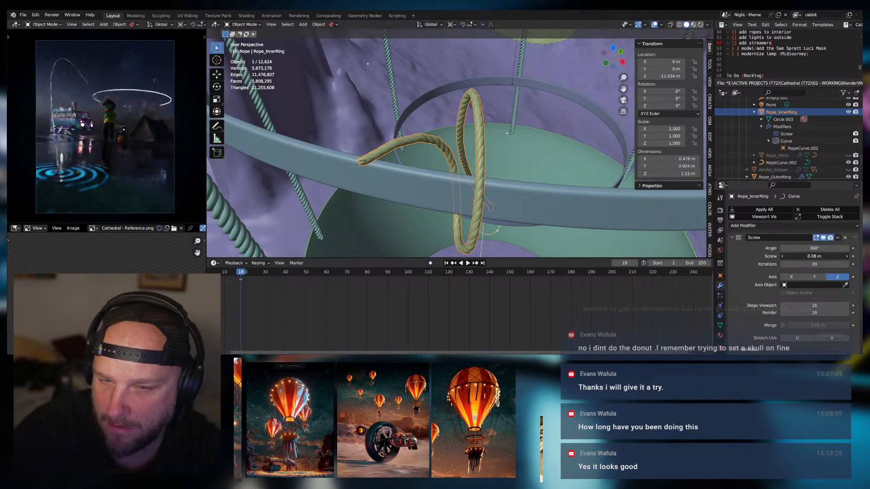
drag(814, 256, 838, 256)
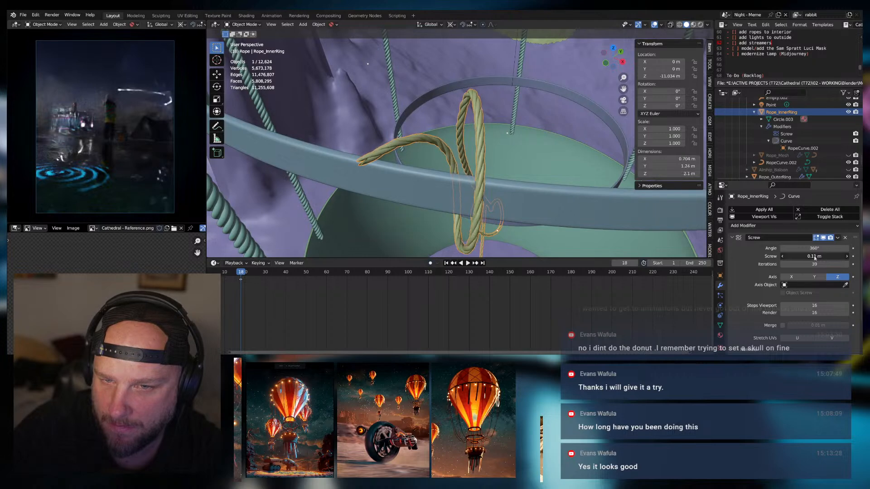
Scale Rope_InnerRing uniformly to about 1.904 to thicken the rope, and apply the scale
click(489, 149)
middle_drag(488, 149, 506, 151)
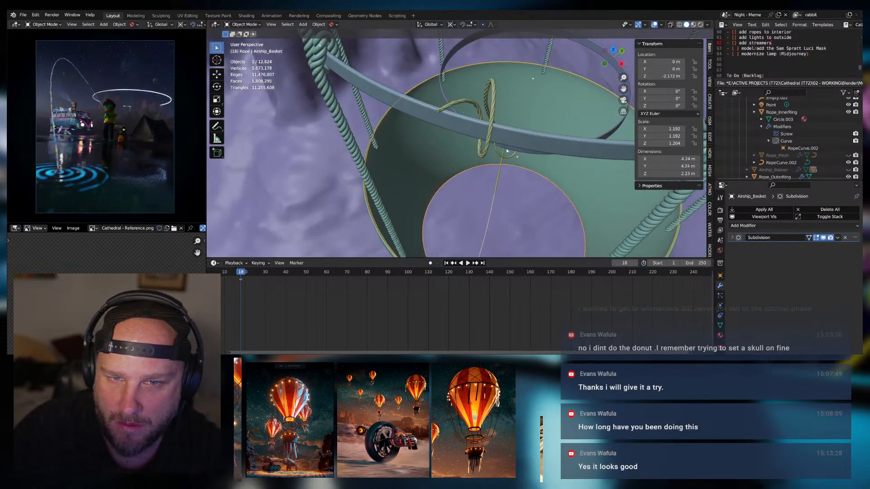
click(450, 108)
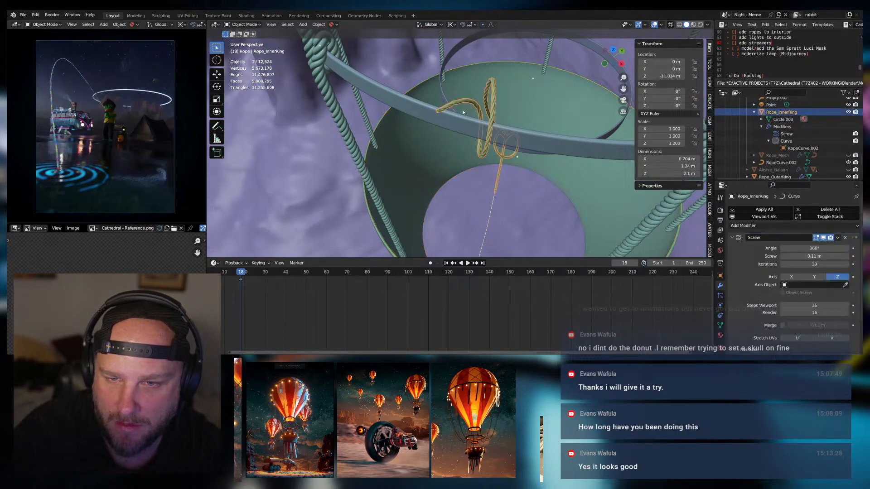
key(s)
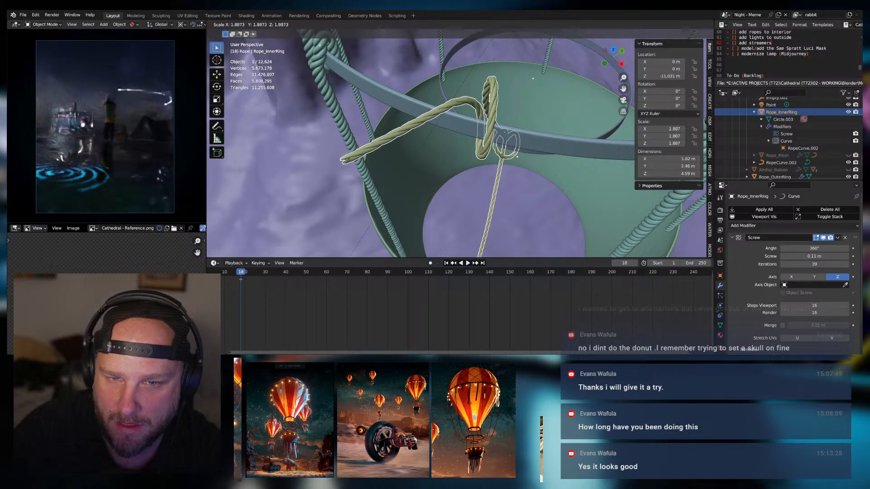
click(423, 202)
scroll(422, 202, down, 1)
middle_drag(423, 202, 465, 189)
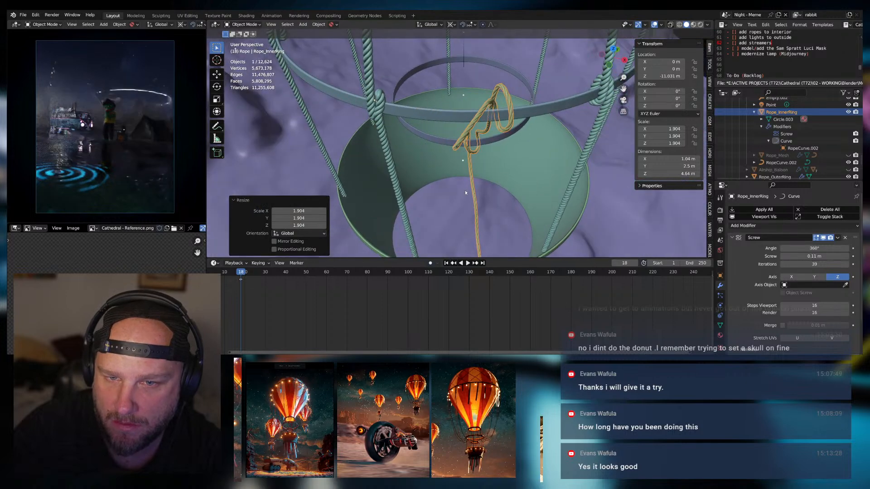
key(q)
click(438, 200)
scroll(478, 183, up, 5)
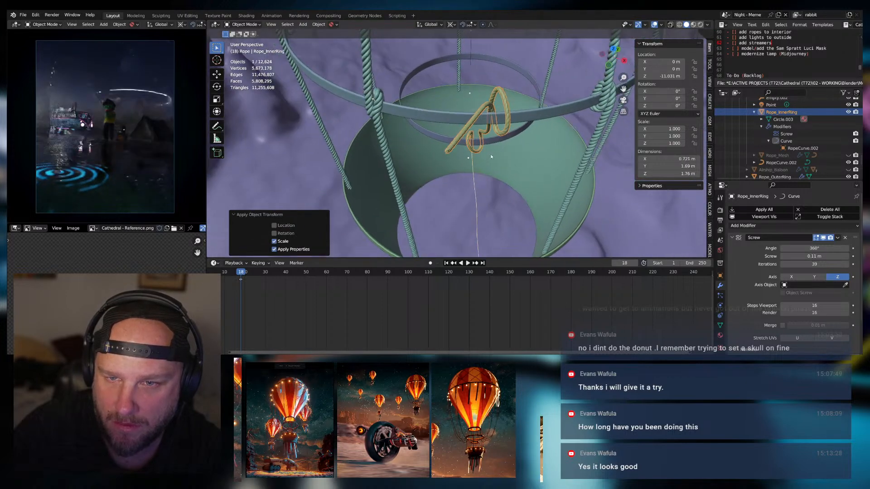
scroll(483, 177, up, 3)
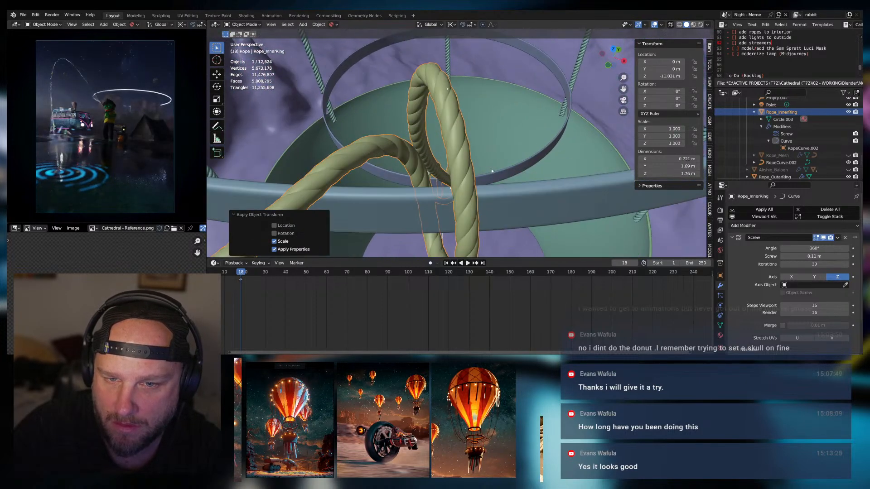
Scale Rope_InnerRing up uniformly by about 1.301 and apply the scale
scroll(493, 170, down, 6)
key(s)
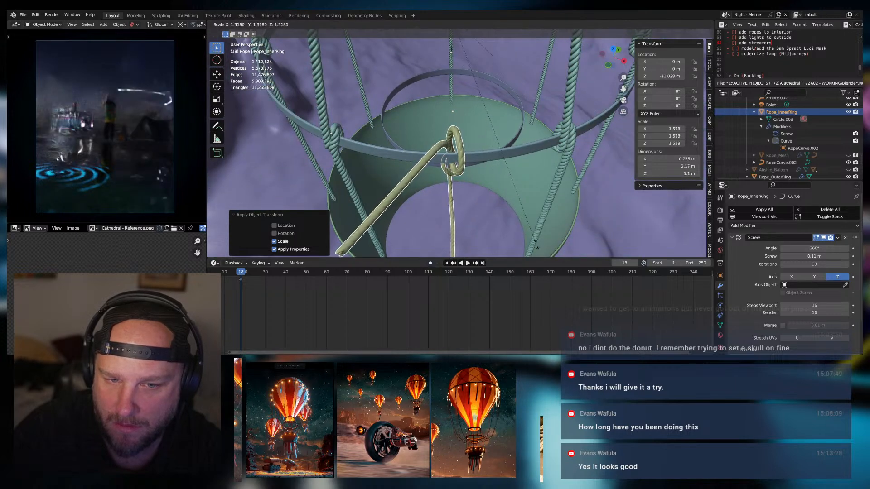
click(511, 215)
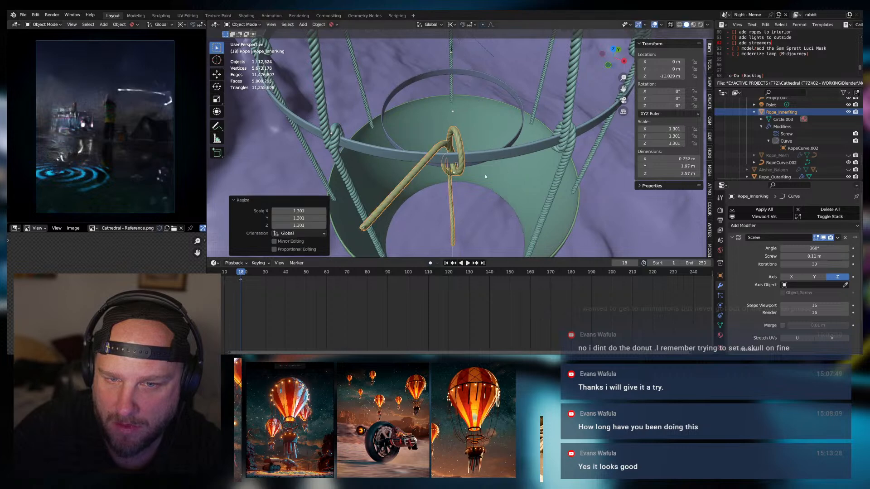
key(q)
click(472, 176)
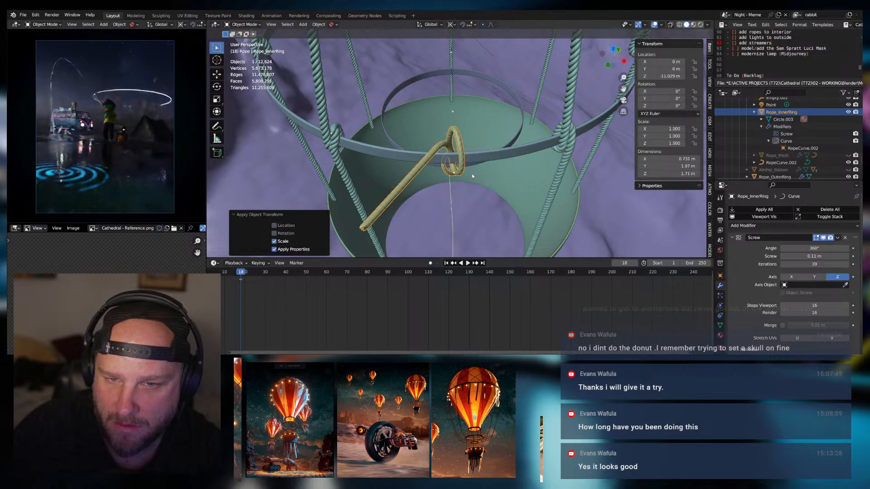
Set the Screw offset of Rope_InnerRing to 0.19 m and check the strand twist along the guide curve
scroll(472, 173, up, 3)
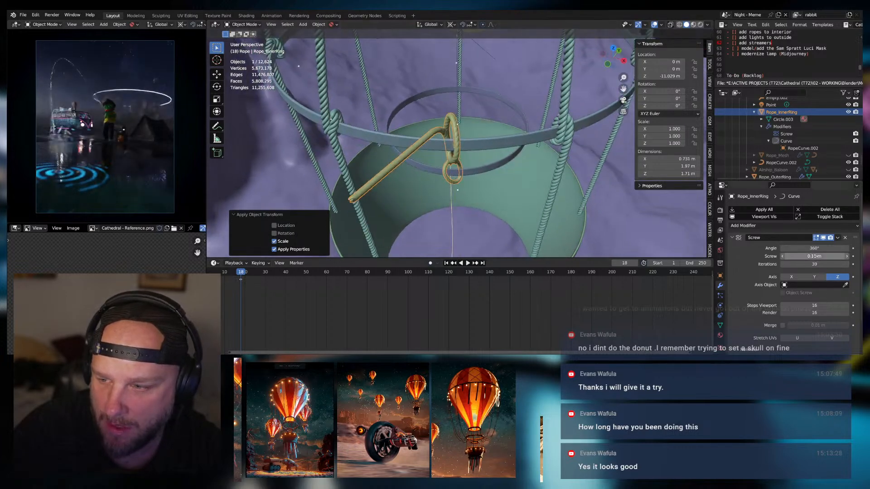
mouse_move(814, 256)
mouse_down()
mouse_move(798, 256)
mouse_move(812, 256)
mouse_up()
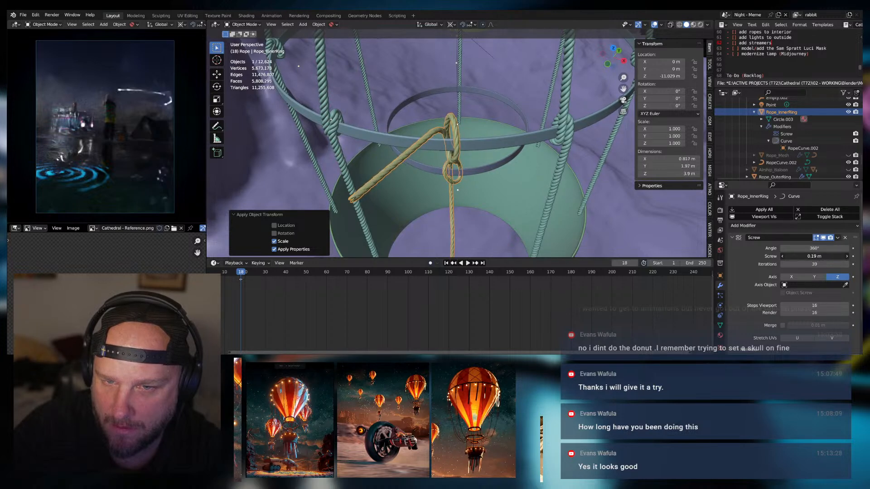
middle_drag(561, 171, 462, 156)
scroll(445, 160, up, 4)
scroll(454, 143, up, 3)
scroll(461, 156, down, 4)
middle_drag(380, 140, 468, 126)
scroll(508, 153, down, 4)
scroll(493, 133, down, 2)
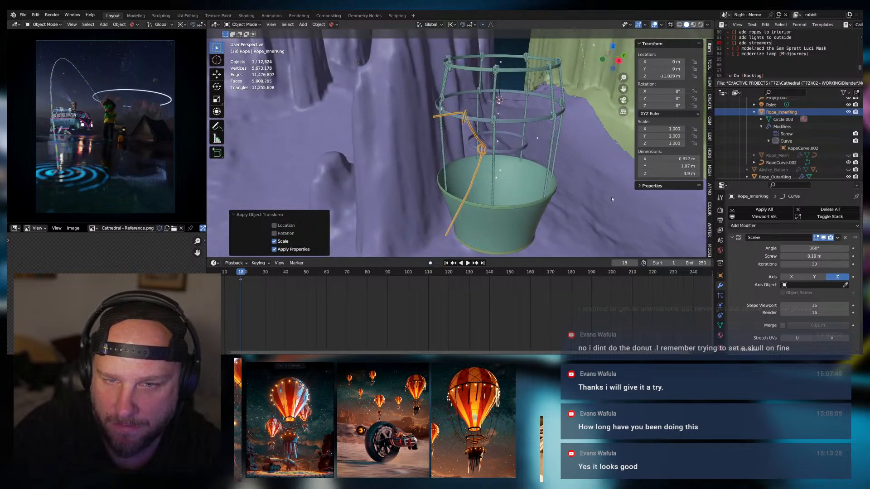
Reduce the Screw iterations of Rope_InnerRing to 33 and move the rope about 0.62 m up along global Z
drag(814, 264, 799, 264)
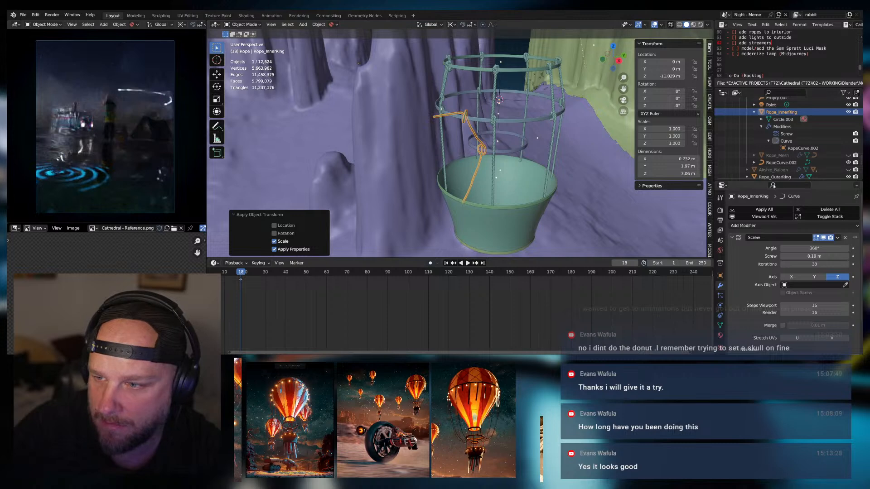
key(g)
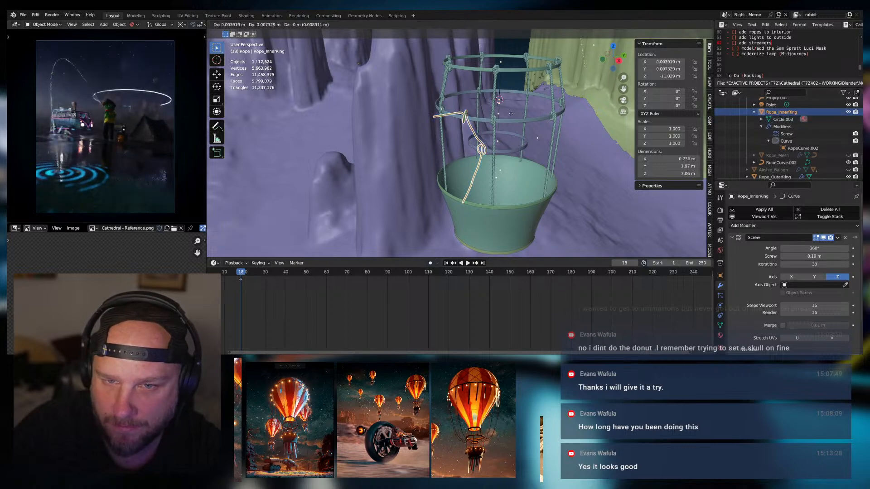
key(z)
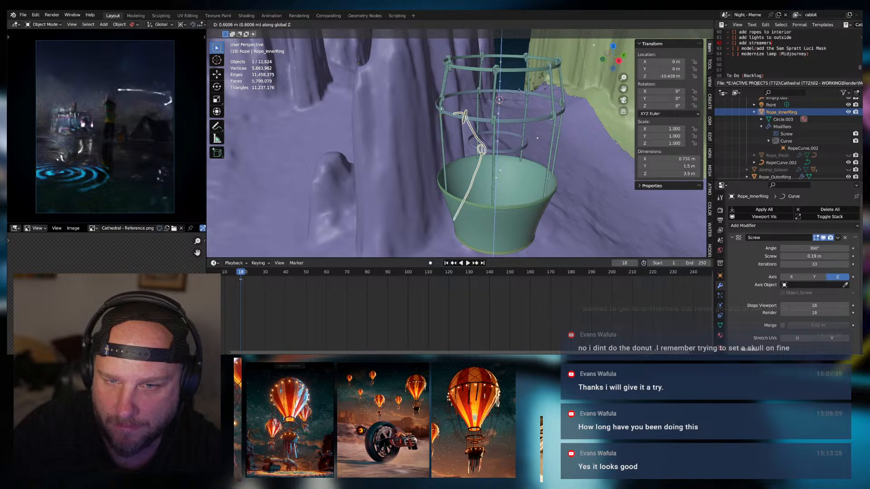
click(515, 95)
middle_drag(480, 119, 465, 144)
scroll(507, 154, up, 4)
scroll(494, 190, up, 3)
scroll(466, 144, down, 3)
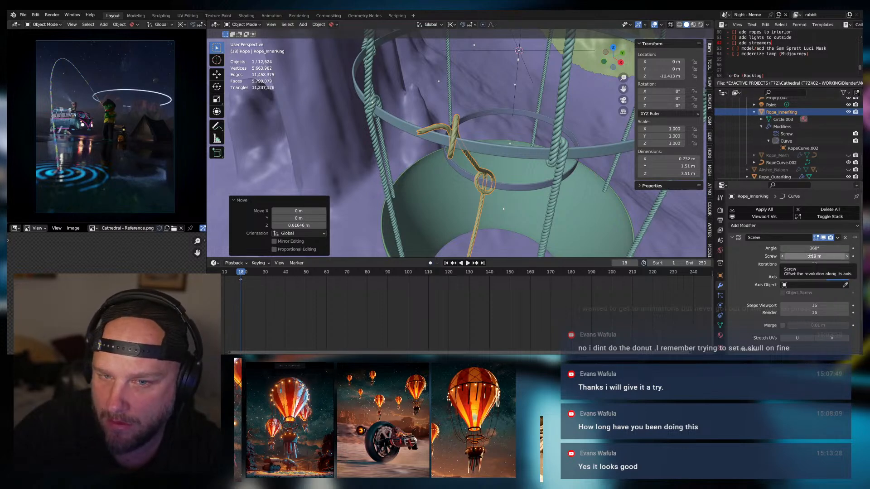
Try a Screw offset of 0.15 m on Rope_InnerRing, inspect the twist, and set the offset to 0.2 m
mouse_move(811, 256)
mouse_down()
mouse_move(824, 256)
mouse_move(801, 256)
mouse_up()
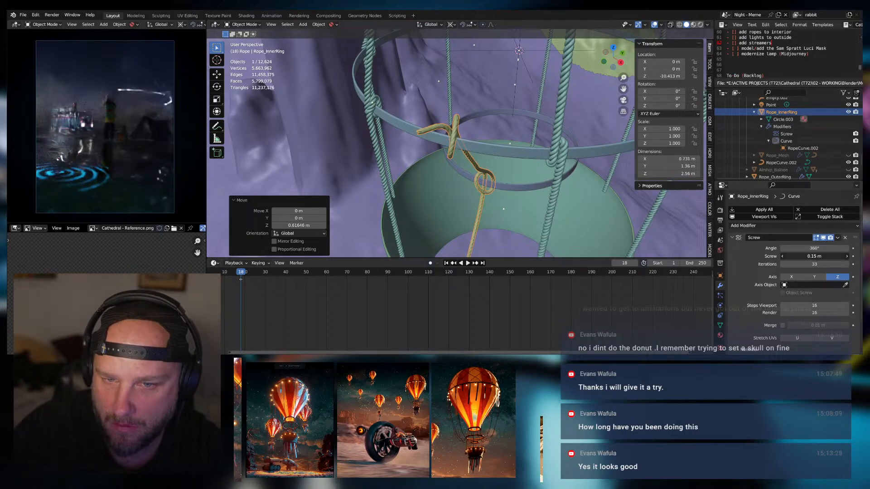
middle_drag(520, 159, 412, 154)
scroll(412, 154, up, 3)
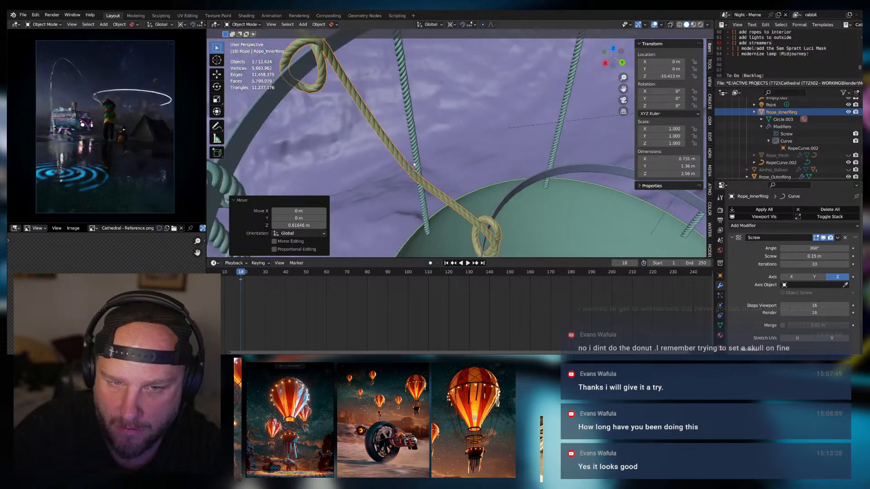
shift+middle_drag(353, 98, 513, 167)
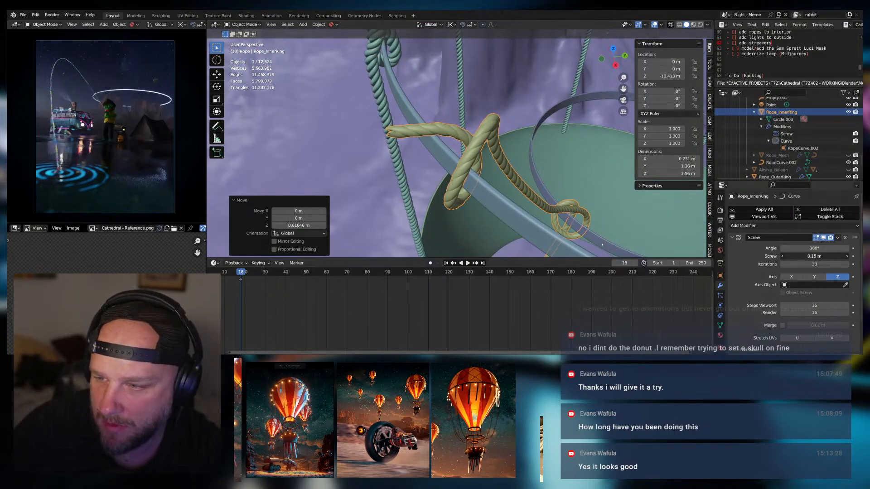
drag(814, 256, 826, 256)
middle_drag(556, 170, 570, 164)
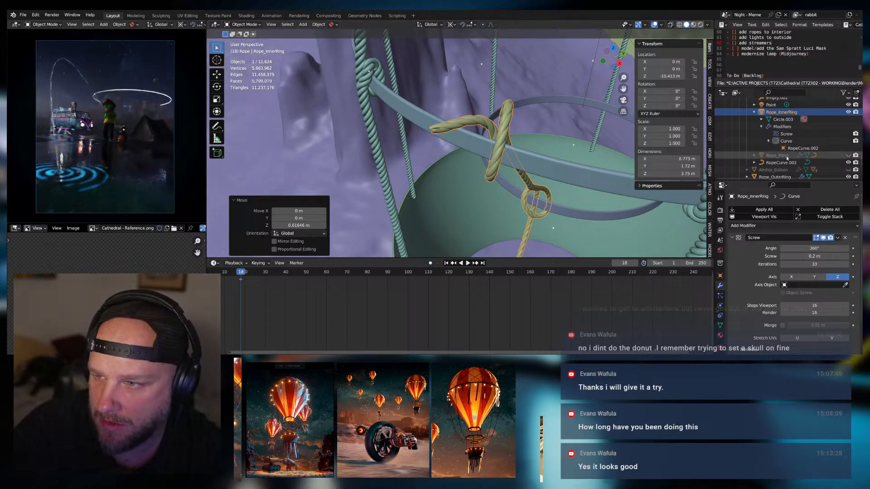
Inspect Rope_InnerRing's strand profile in Edit Mode and check how the deformed rope wraps around the outer ring
click(788, 142)
key(Tab)
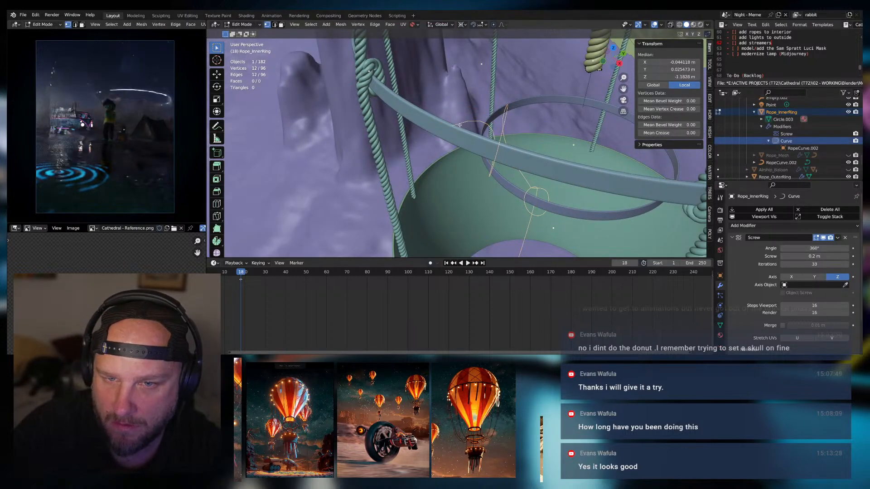
middle_drag(458, 125, 557, 141)
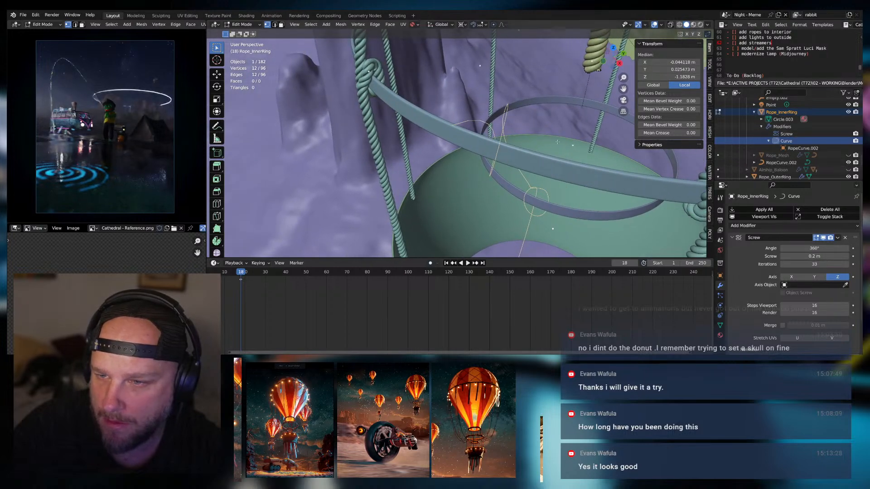
key(Tab)
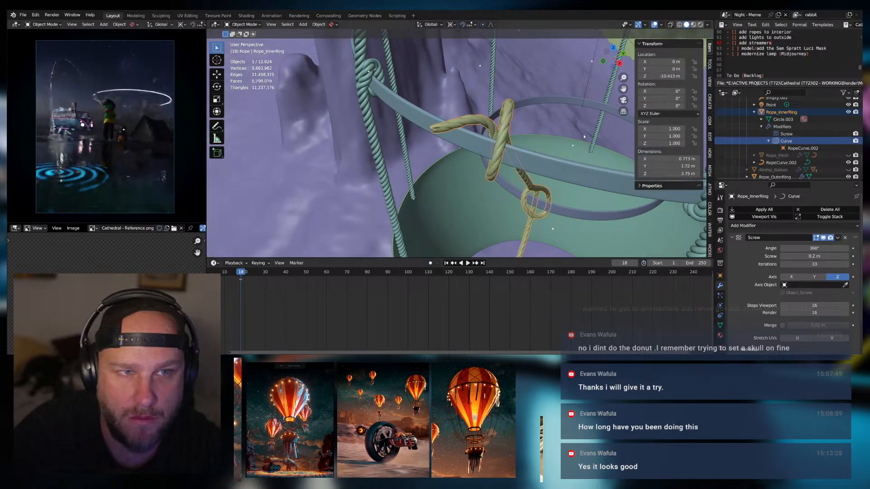
key(Tab)
mouse_move(453, 131)
middle_down()
mouse_move(452, 122)
mouse_move(500, 129)
mouse_move(441, 118)
middle_up()
key(alt+a)
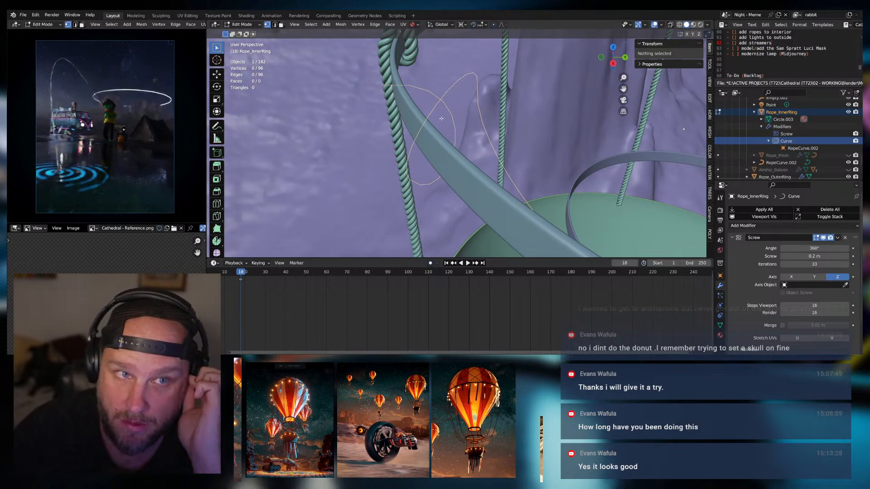
click(242, 25)
click(246, 32)
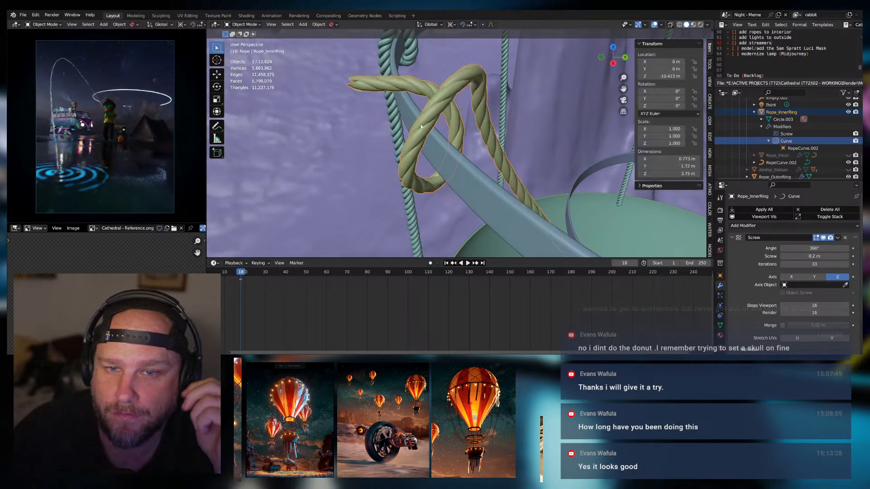
middle_drag(453, 125, 440, 123)
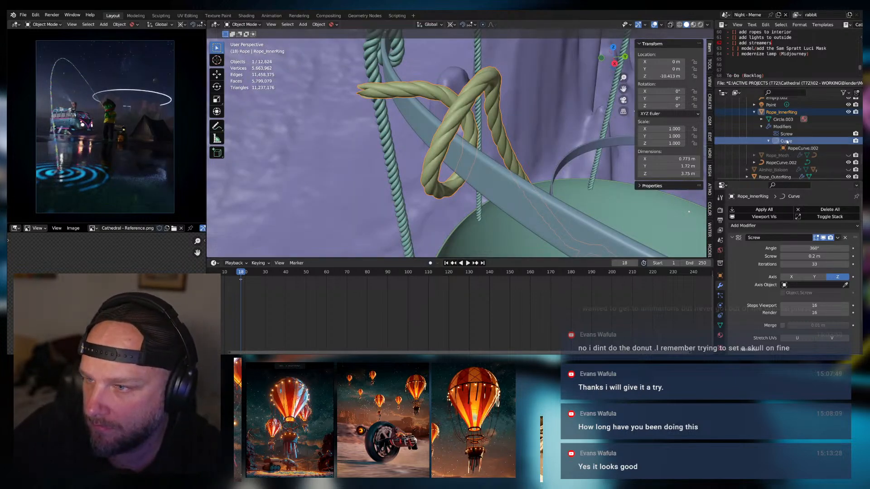
Parent RopeCurve.002 to Rope_InnerRing and open the curve for editing
click(779, 162)
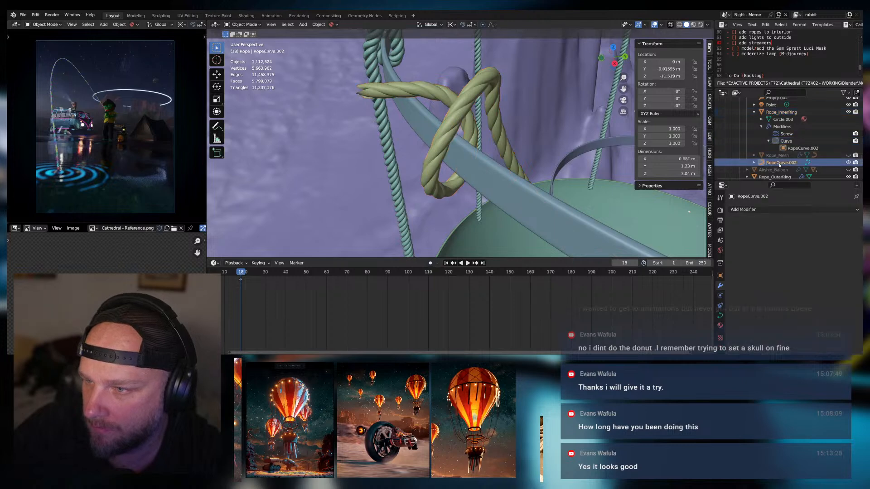
drag(778, 151, 784, 114)
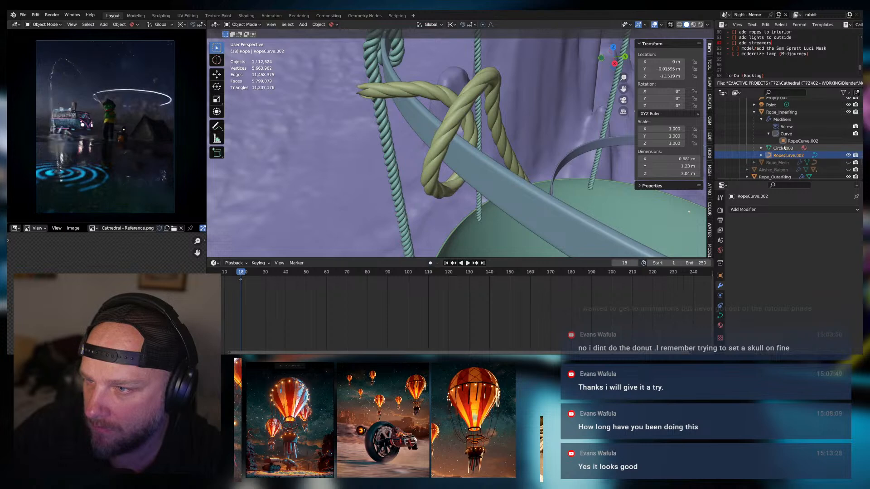
key(Tab)
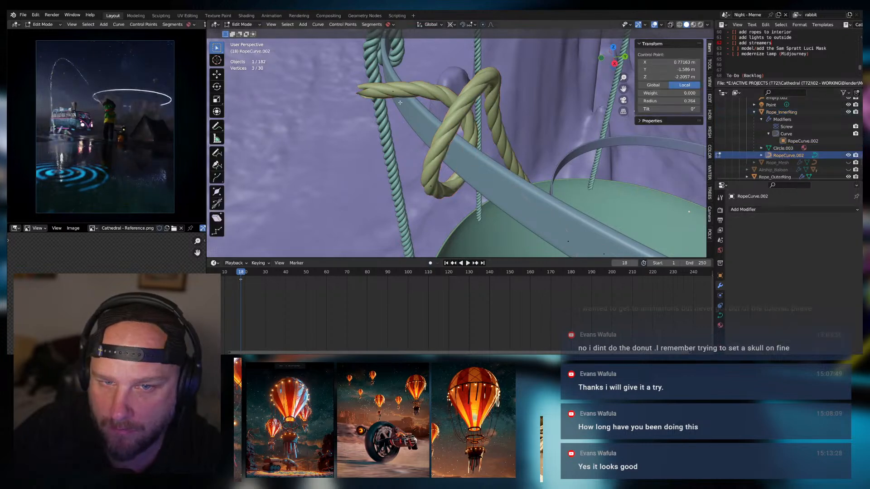
Move the rope-end control point about 0.1 m along global X and its outer handle about 0.2 m along the same axis
click(395, 93)
middle_drag(395, 93, 468, 110)
key(g)
key(x)
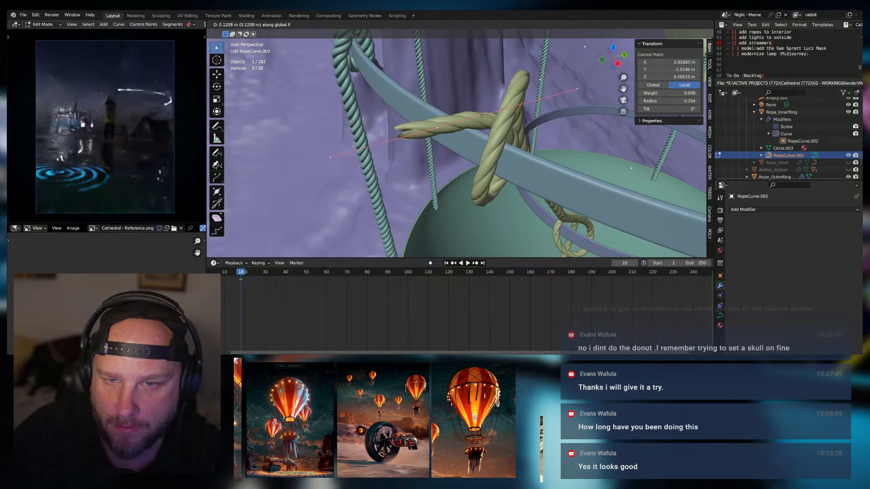
click(413, 137)
click(330, 155)
key(g)
key(x)
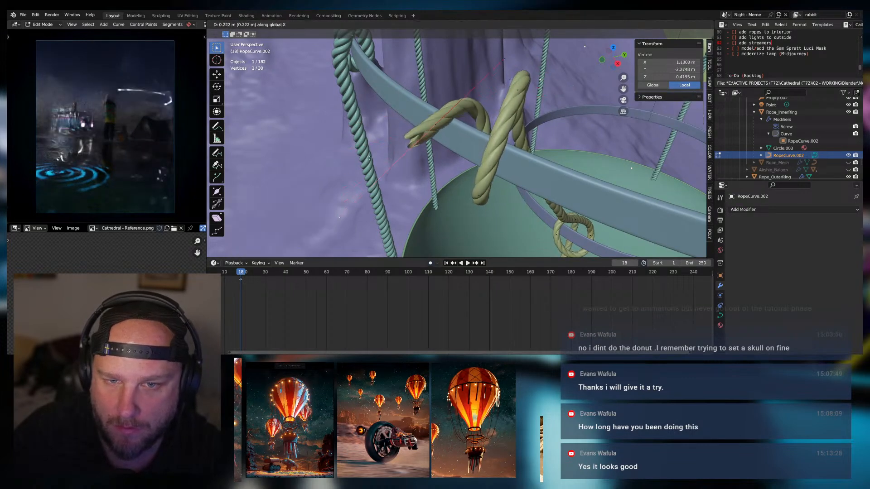
click(471, 157)
middle_drag(471, 158, 456, 72)
Lower the control point at the top of the loop about 0.15 m along Z and shift it about -0.09 m along Y
click(466, 82)
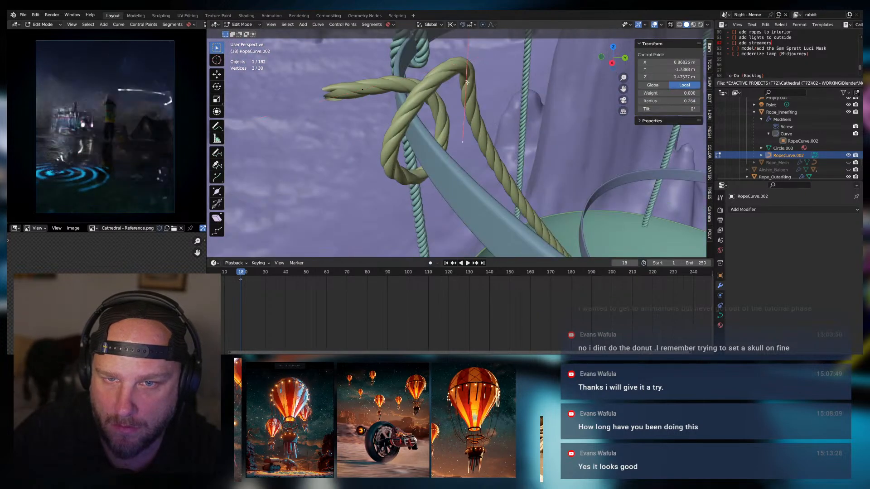
key(g)
key(z)
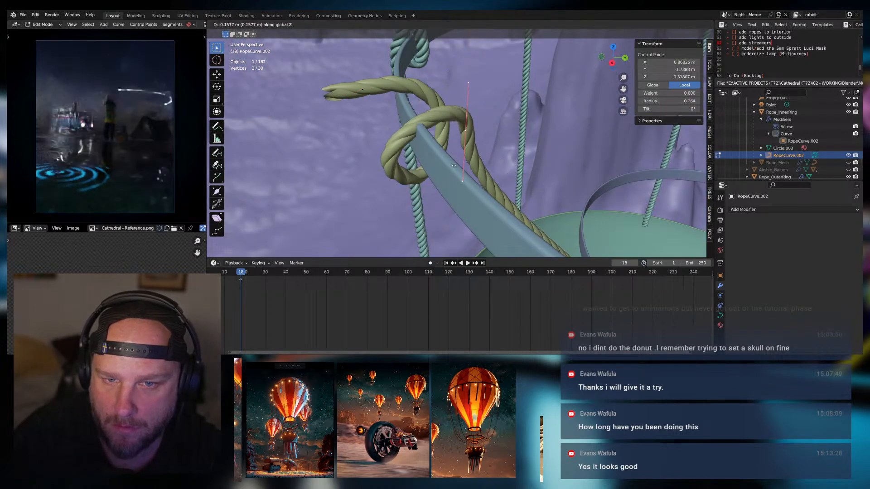
click(467, 145)
key(y)
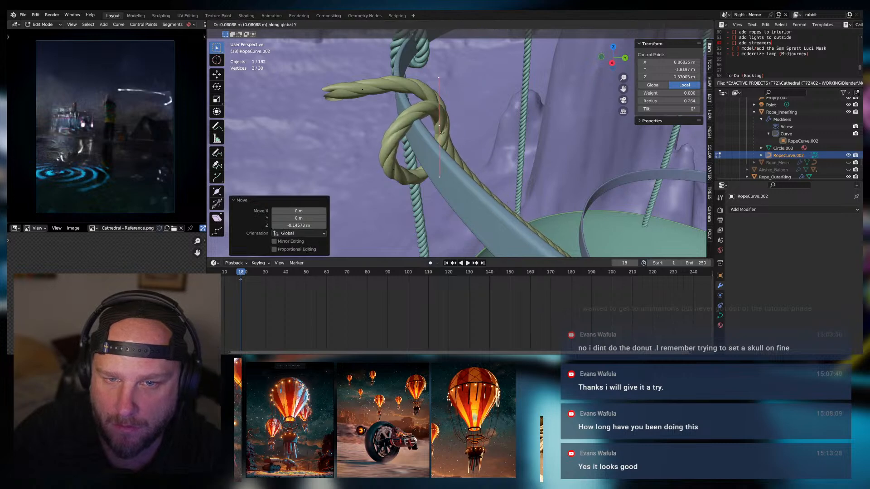
click(437, 179)
Move that loop point's lower handle about 0.11 m along Y, and move the point itself about 0.036 m along X
click(437, 179)
key(g)
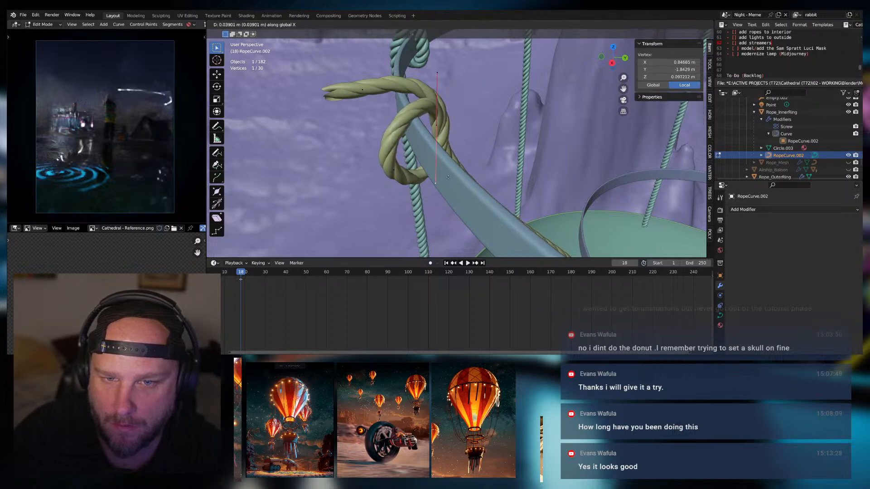
click(444, 176)
key(y)
click(467, 179)
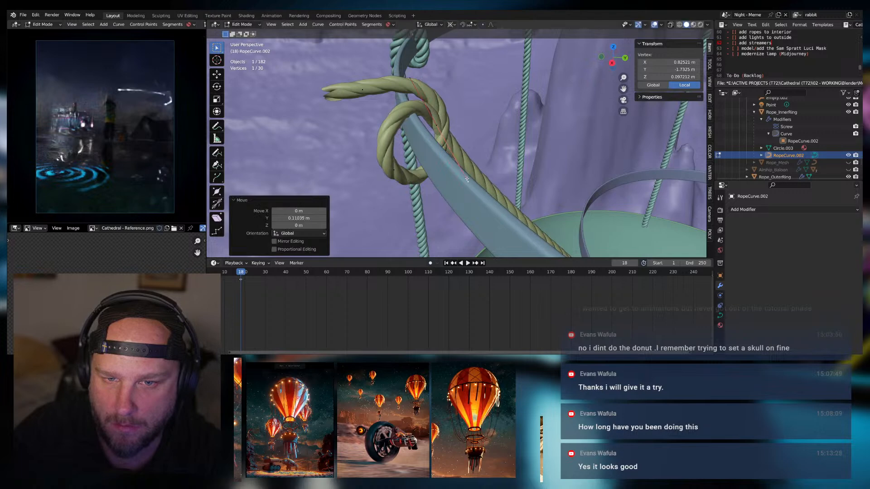
click(438, 124)
key(g)
key(x)
click(437, 134)
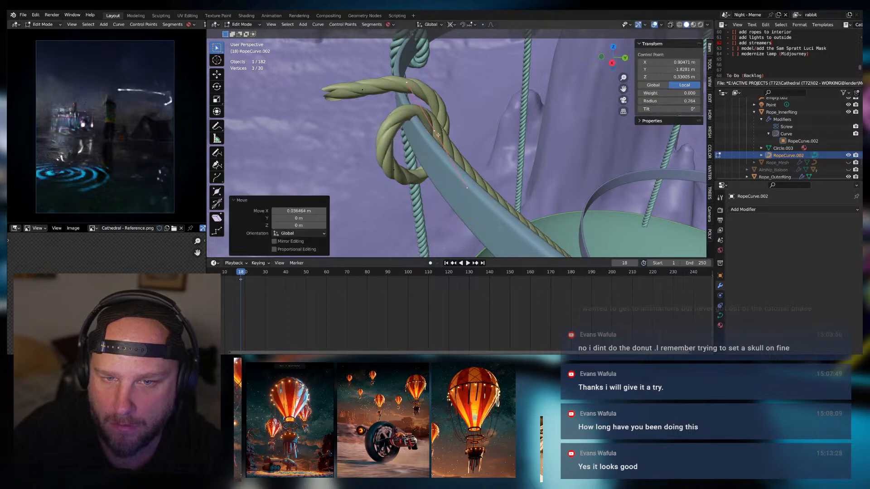
Raise the loop's outer control point about 0.074 m along Z, shift it about -0.03 m along X, and reposition its lower handle
middle_drag(437, 135, 441, 190)
click(402, 161)
key(z)
click(408, 152)
key(g)
key(x)
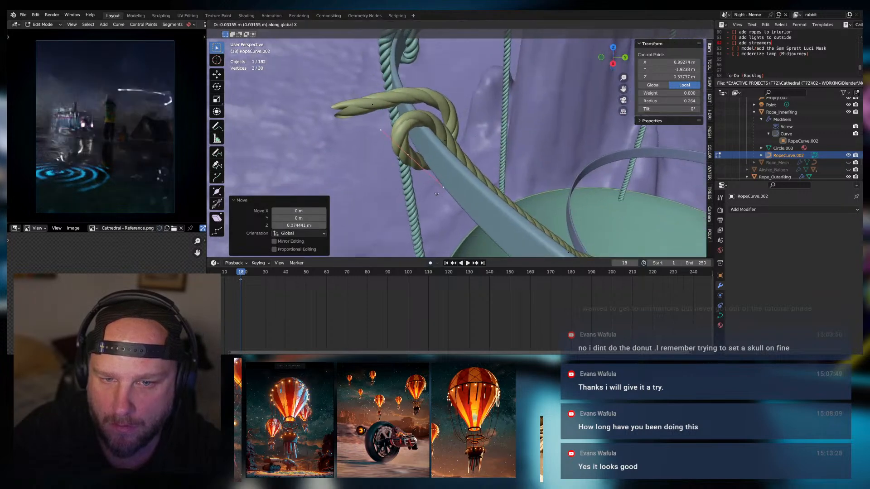
click(444, 190)
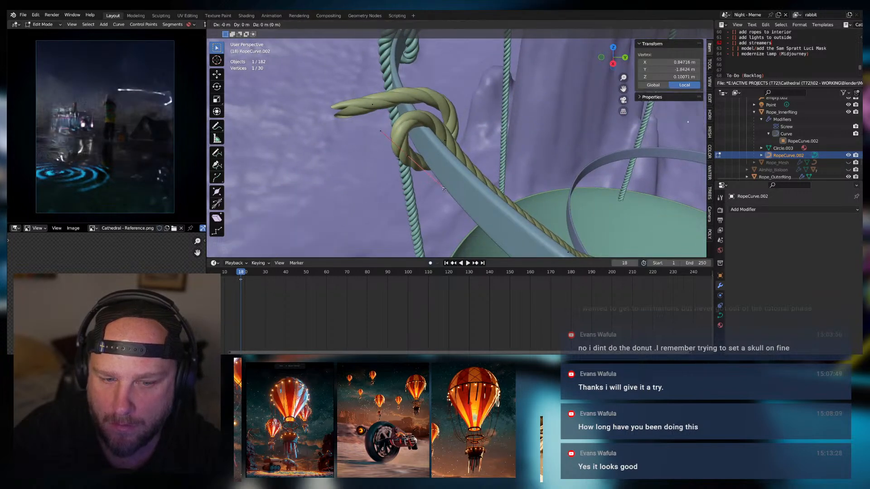
click(430, 192)
Lower the rope-end control point about 0.03 m and its outer handle about 0.17 m along global Z
middle_drag(431, 192, 455, 187)
click(420, 99)
key(g)
key(z)
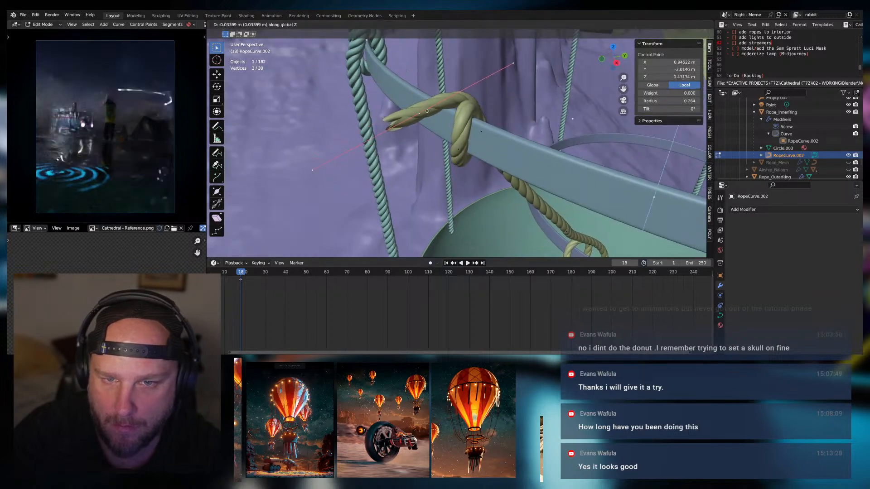
click(379, 135)
click(309, 171)
key(g)
key(z)
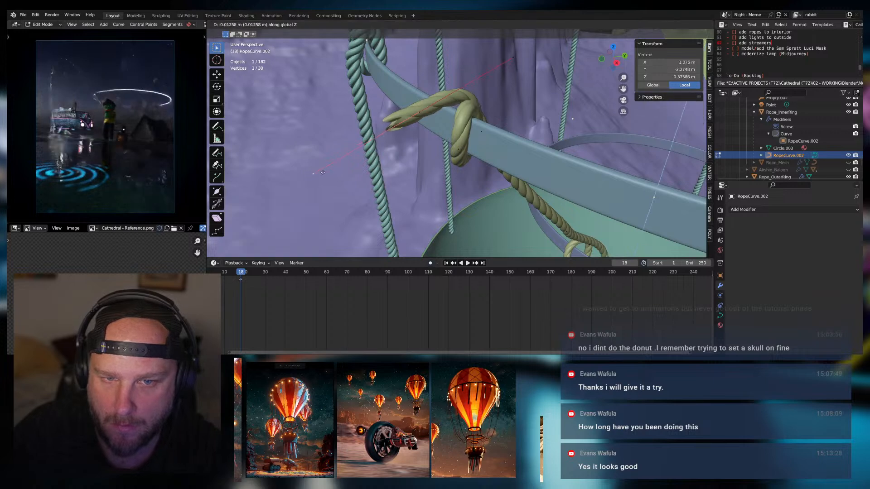
click(405, 206)
Move the rope end's outer handle about 0.21 m along Y and about -0.07 m along local X
key(g)
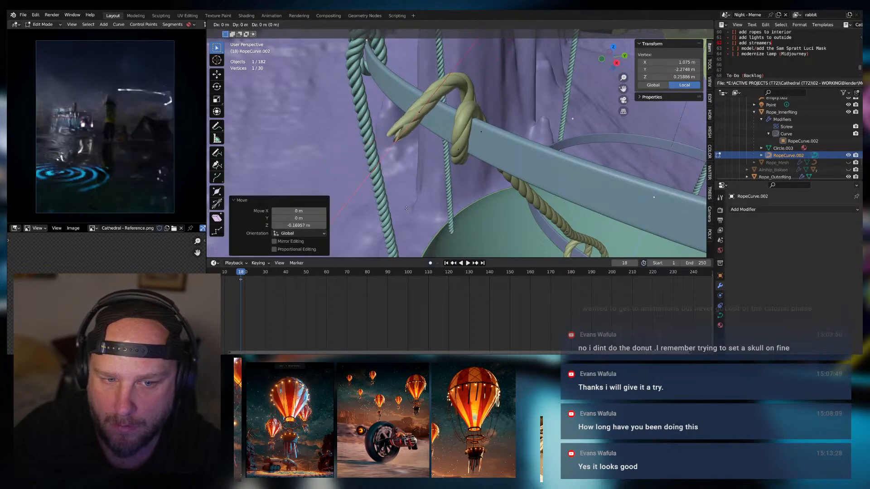
click(443, 147)
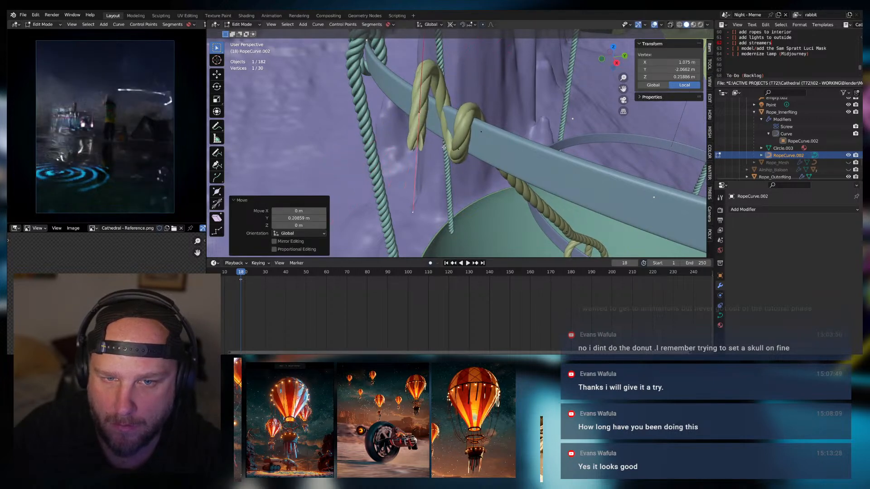
key(g)
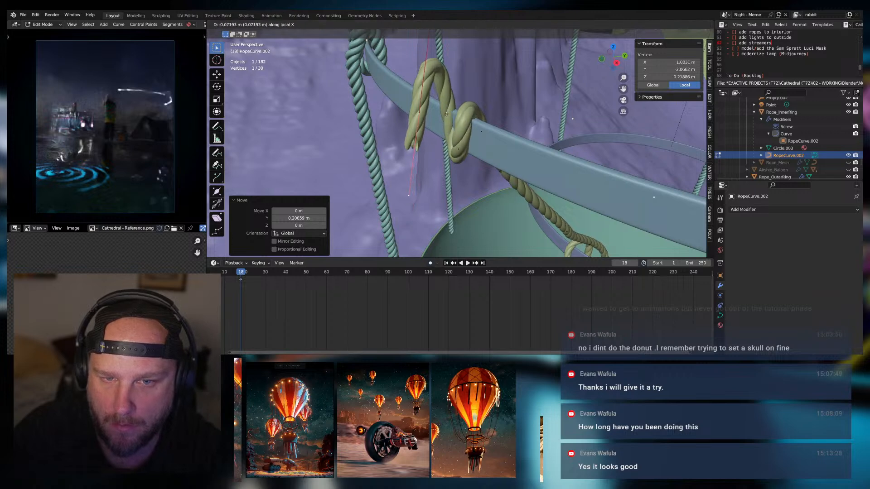
click(442, 136)
Lower the opposite, upper handle of the rope-end control point about 0.36 m along global Z
middle_drag(442, 136, 440, 92)
key(g)
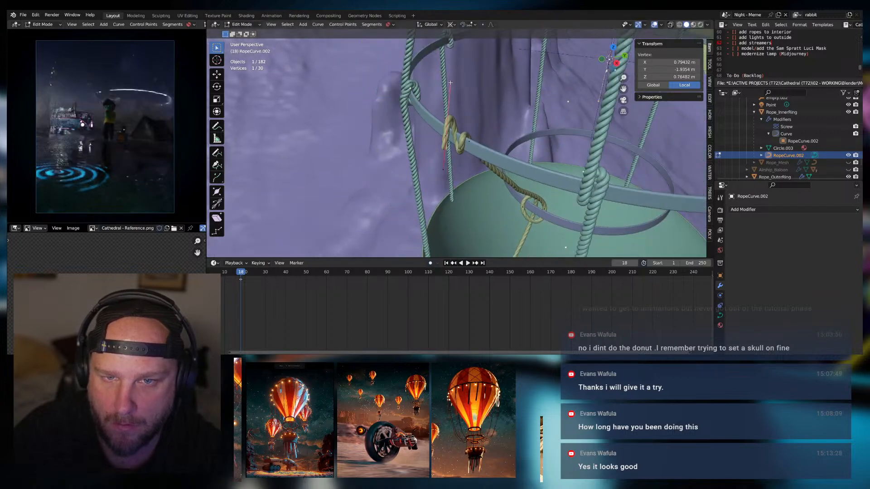
click(437, 151)
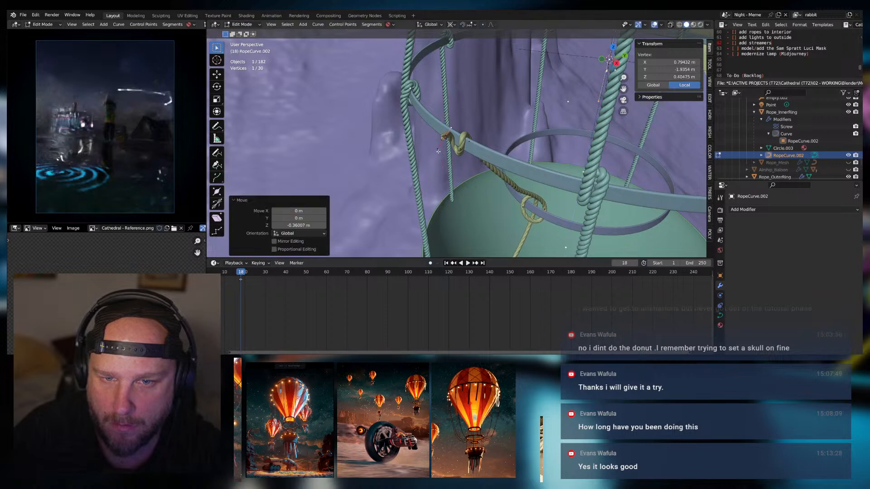
Raise the rope end's outer handle about 0.054 m along Z and shift it about -0.043 m along Y
key(g)
click(443, 147)
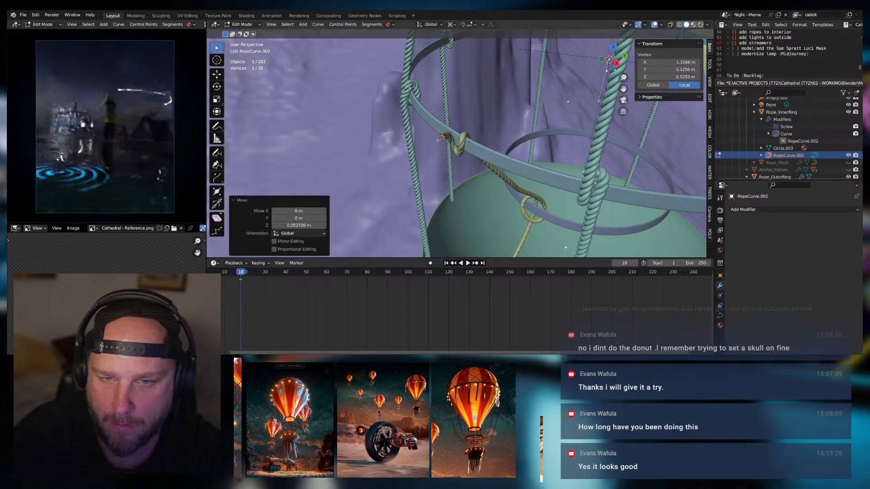
key(y)
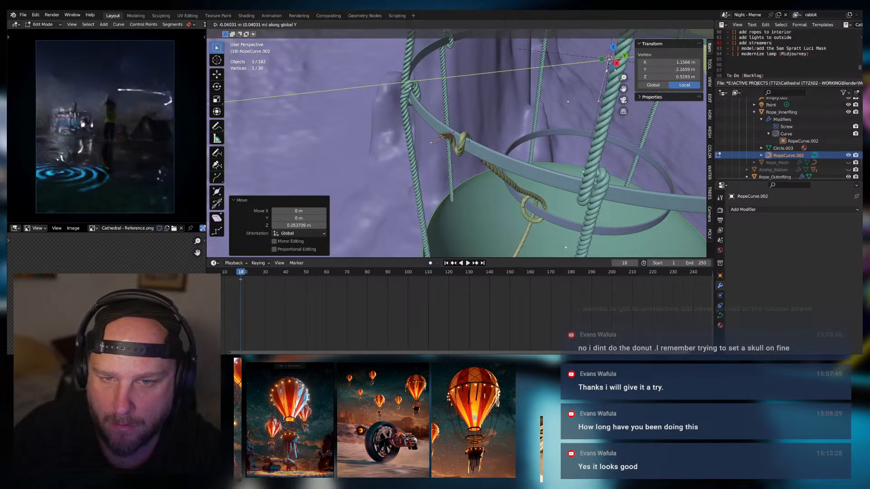
click(431, 143)
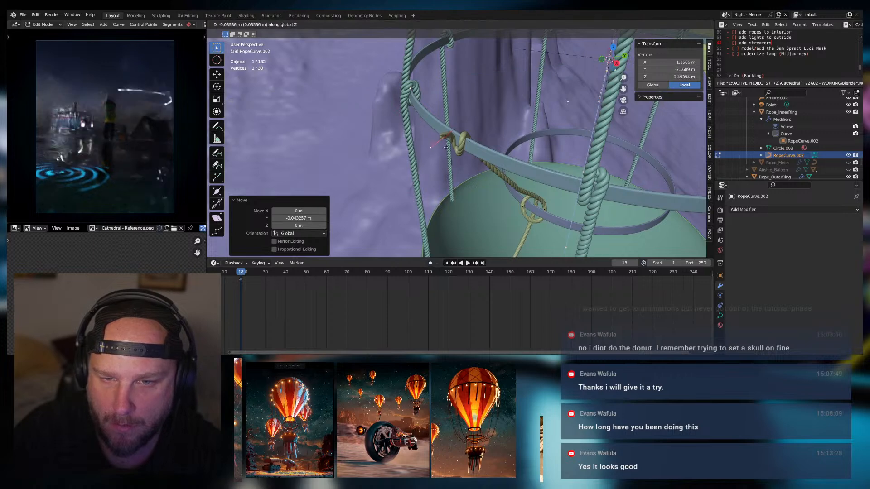
right_click(460, 214)
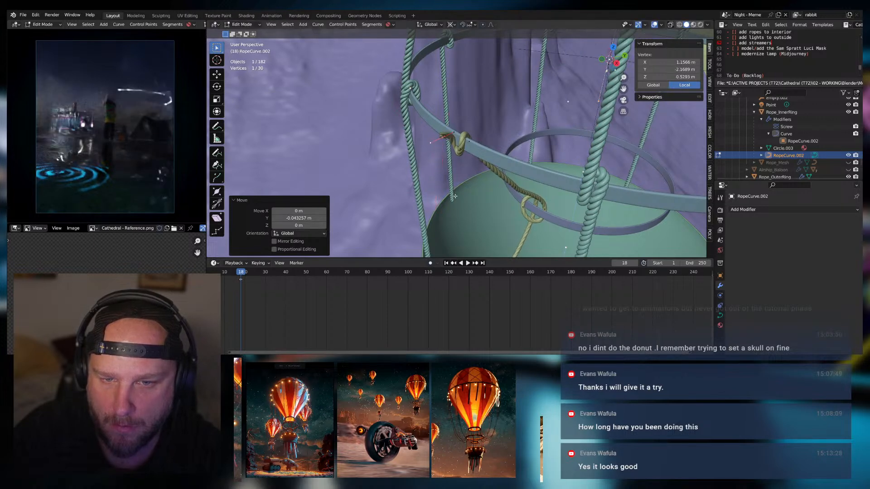
Rotate the rope end's handle -14.3° about the view axis
middle_drag(460, 214, 425, 163)
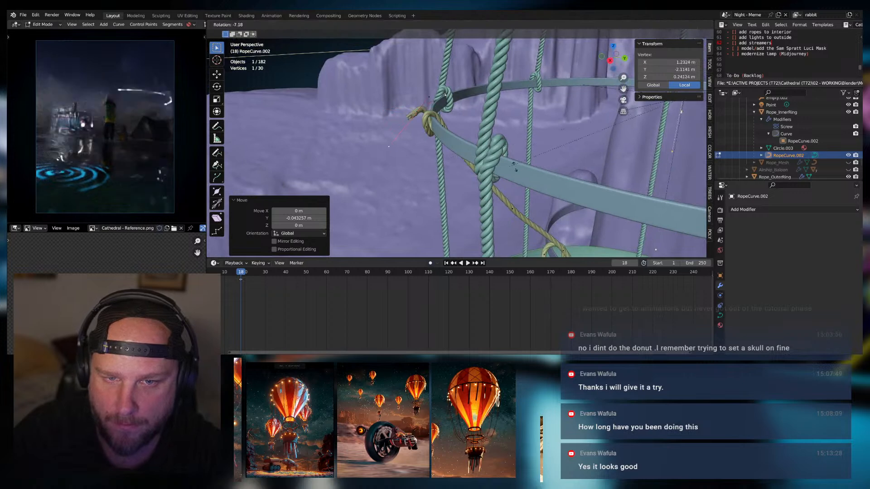
click(546, 173)
middle_drag(545, 174, 568, 184)
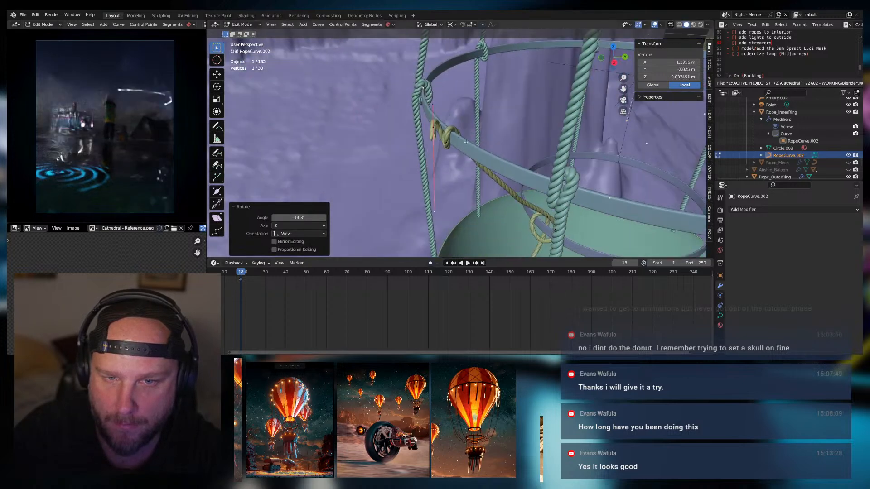
Move the rope-end control point about 0.11 m along global Y and about -0.057 m along global X, against the ring
click(433, 130)
key(g)
key(y)
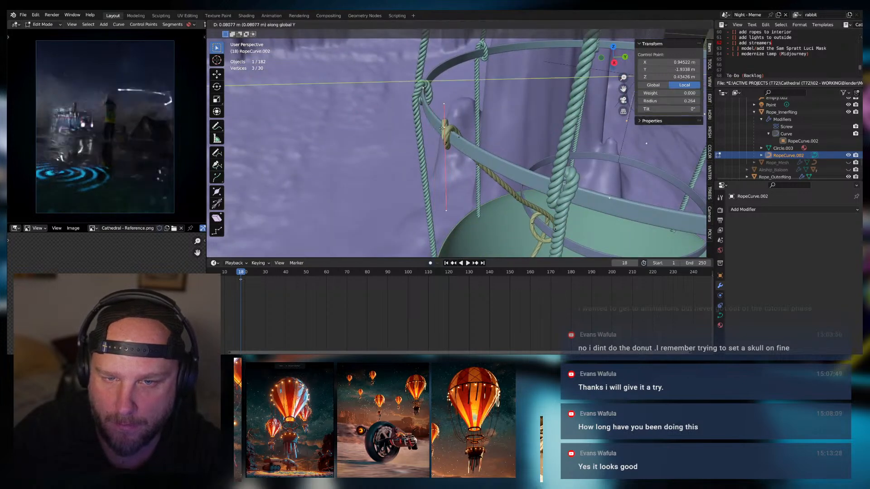
click(441, 128)
middle_drag(441, 128, 456, 170)
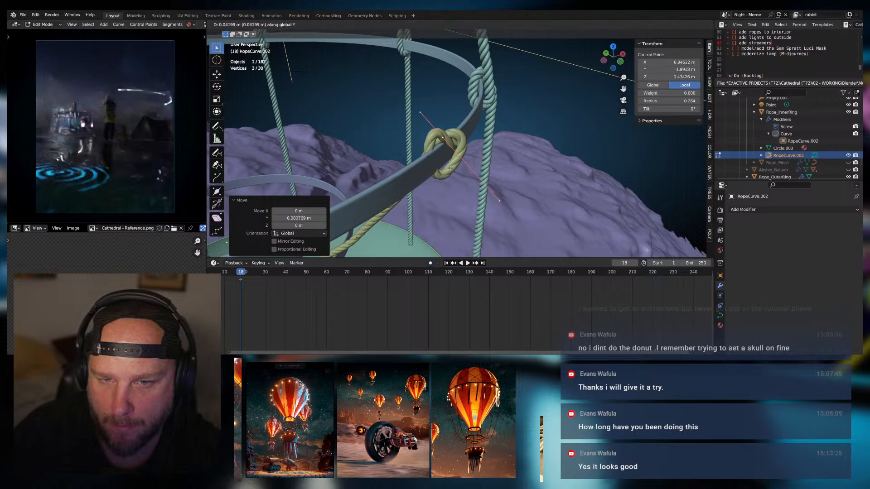
click(441, 176)
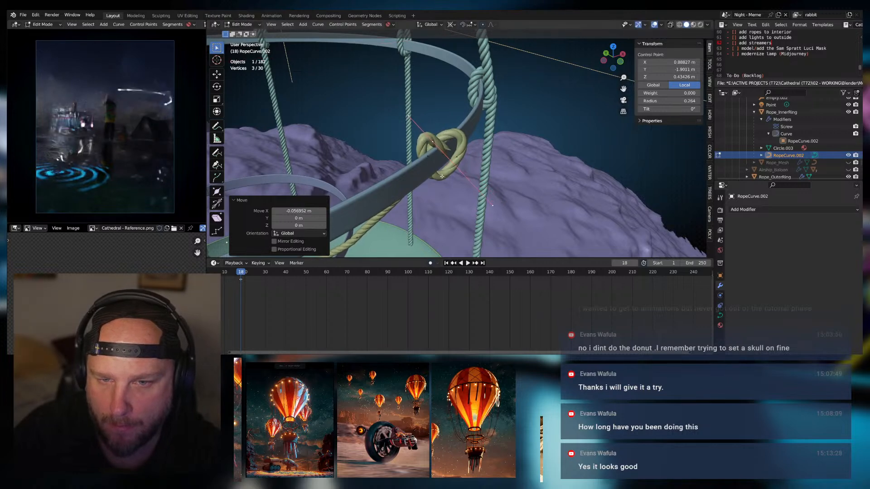
Move the rope end's lower handle about -0.2 m along global Y and raise it about 0.22 m along Z
click(492, 207)
key(g)
key(x)
click(469, 208)
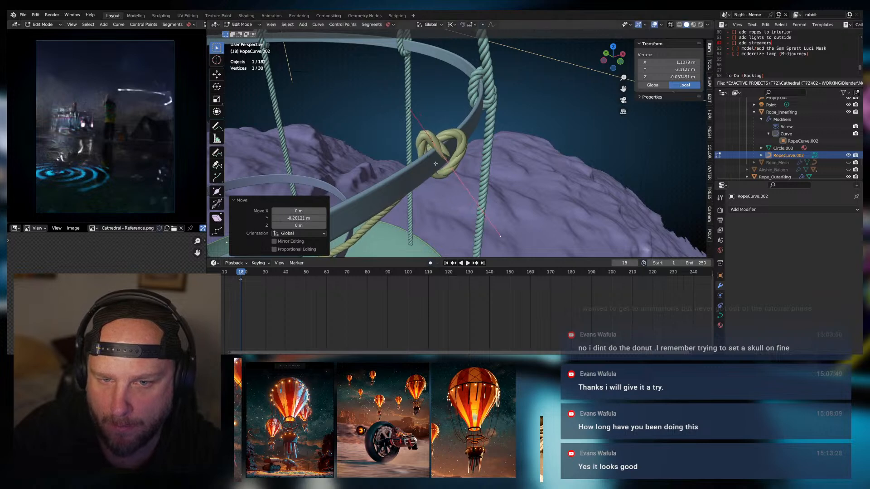
key(z)
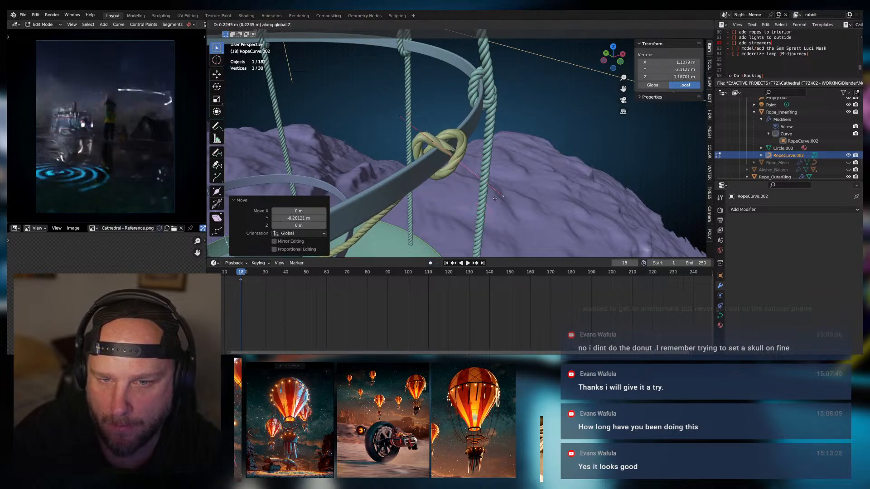
Lower the rope end's upper handle about 0.03 m, and move the rope-end control point about -0.04 m along global Y
key(g)
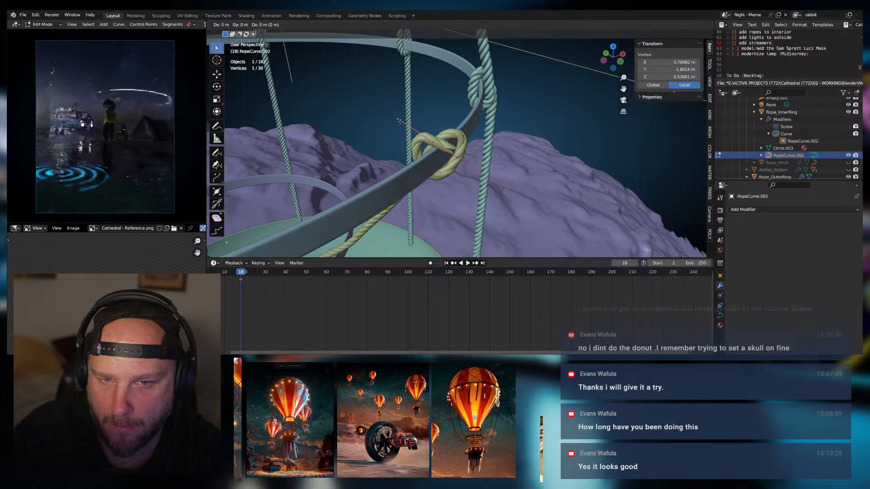
click(489, 153)
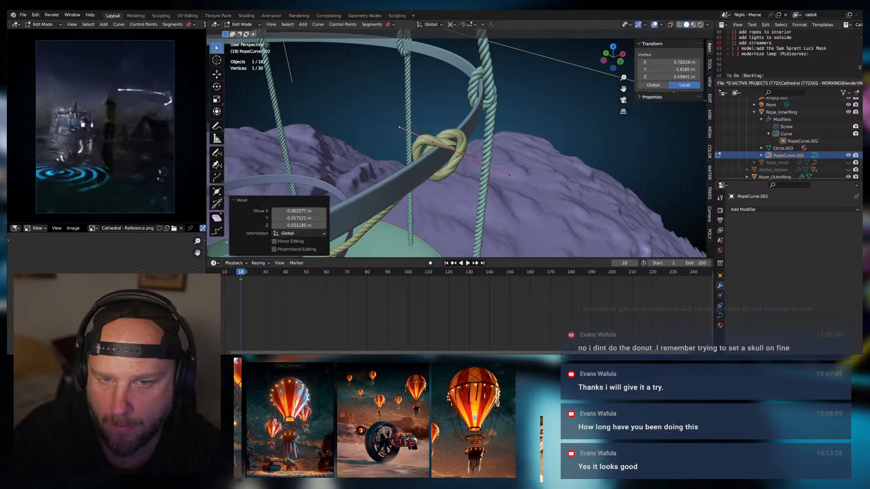
click(433, 143)
key(g)
key(y)
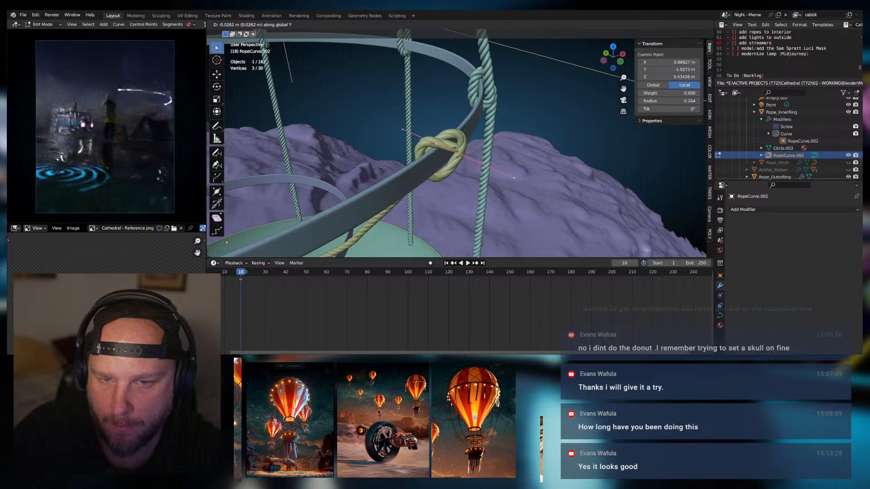
click(437, 146)
Move the rope end's lower handle about -0.17 m along global X
middle_drag(485, 169, 403, 139)
key(g)
key(x)
click(399, 138)
click(383, 240)
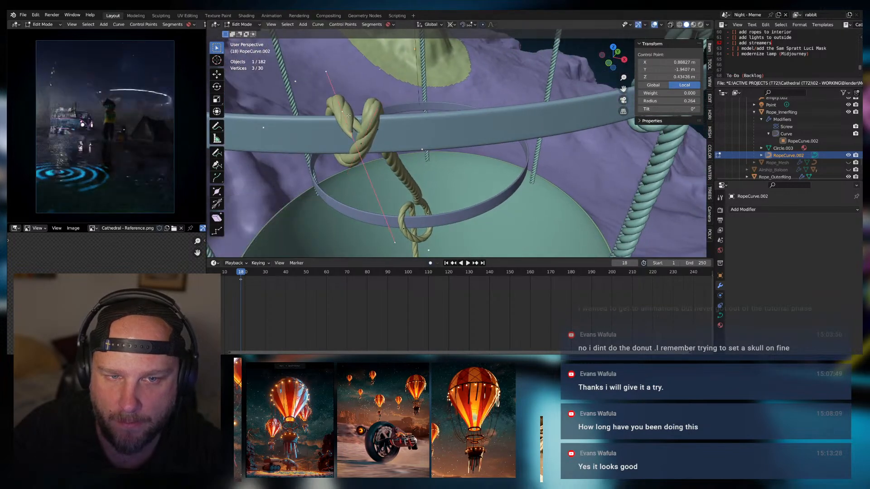
key(g)
key(x)
click(377, 241)
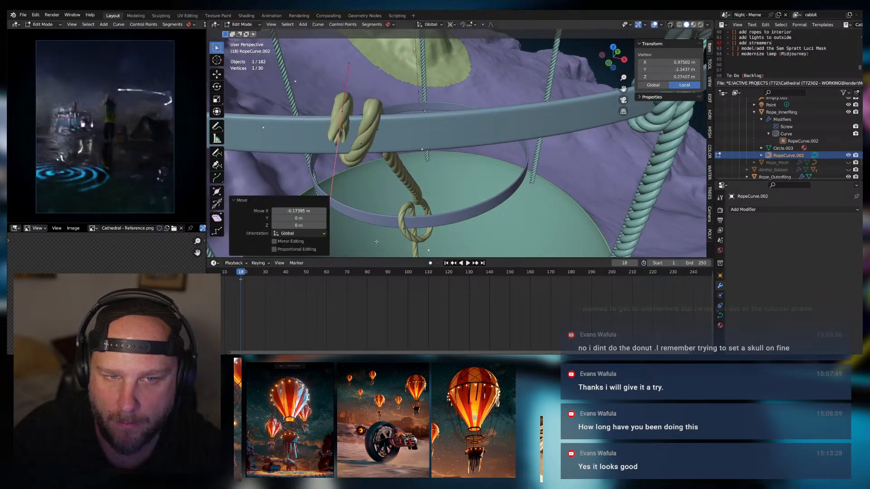
Move the rope-end control point about 0.03 m along global X, toward the adjacent rope loop
click(343, 112)
key(g)
key(x)
click(367, 141)
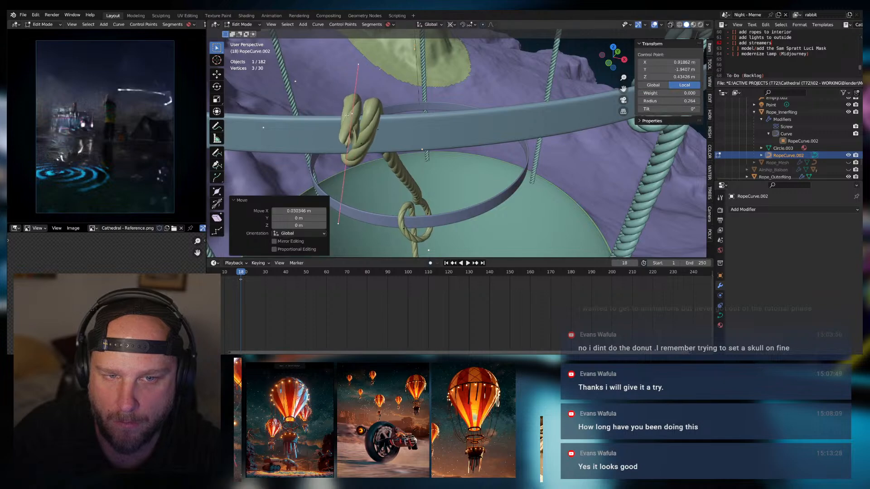
Move the control point just below the rope end about -0.02 m along global Y
middle_drag(368, 141, 296, 82)
click(430, 162)
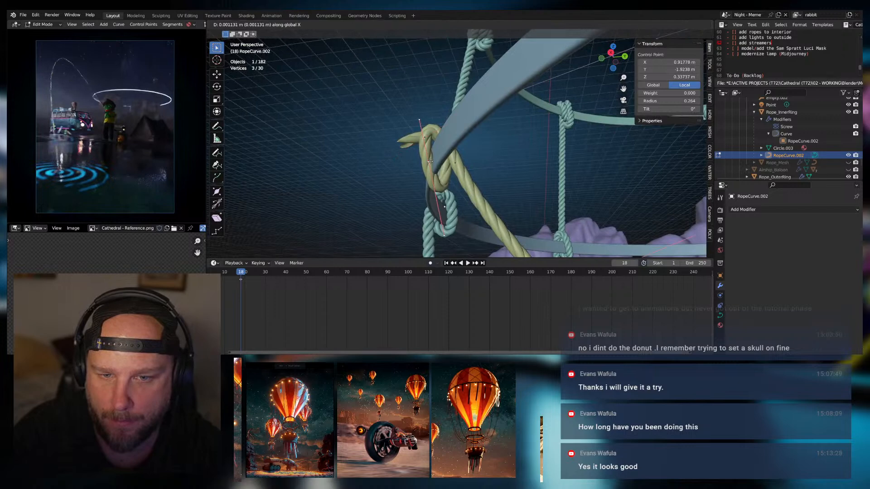
key(y)
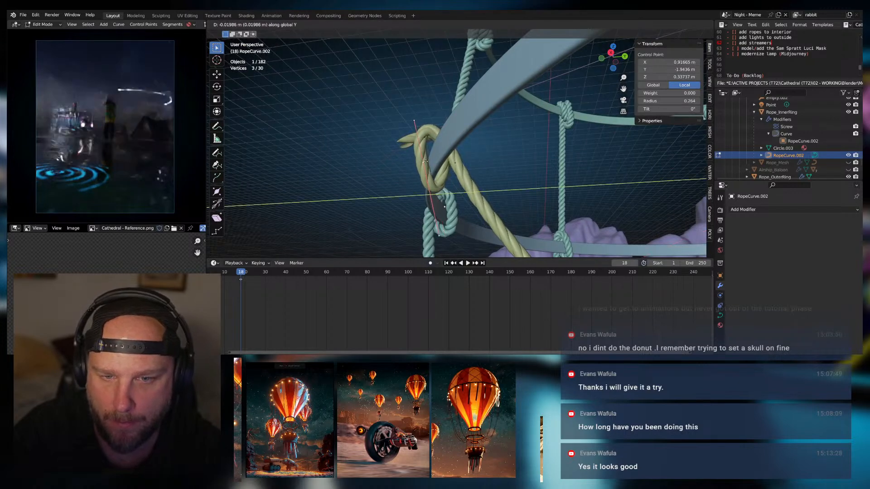
click(425, 162)
Lower the rope-end control point on the upper ring about 0.03 m along global Z
middle_drag(425, 162, 418, 114)
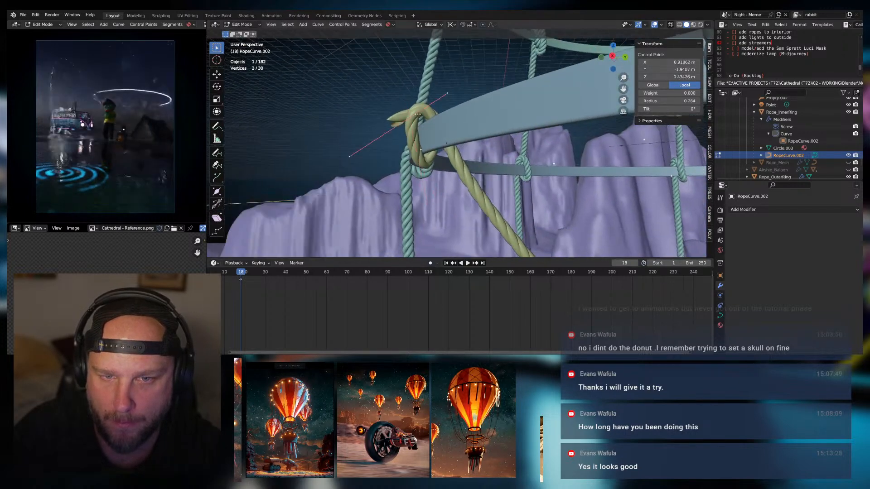
key(g)
key(z)
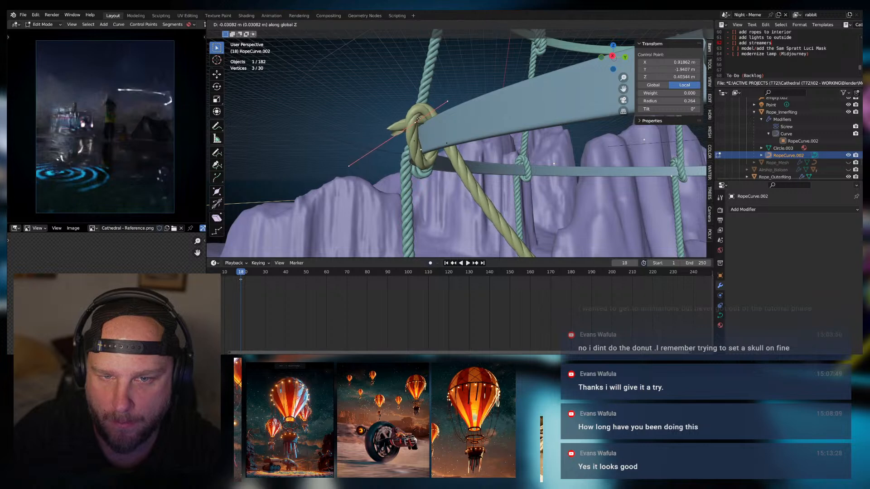
click(418, 120)
middle_drag(418, 121, 409, 107)
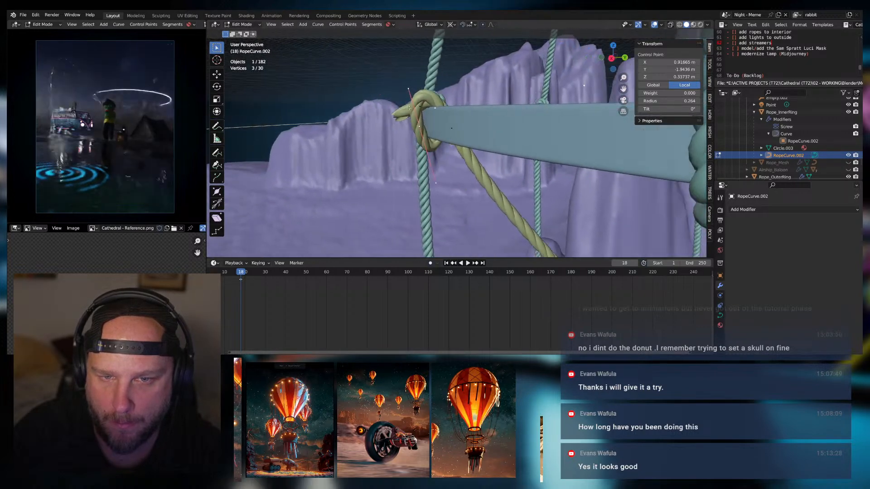
Lower the control point on the upper ring's inner face about 0.035 m and move it about 0.029 m along global Y
middle_drag(454, 128, 450, 128)
key(g)
click(455, 132)
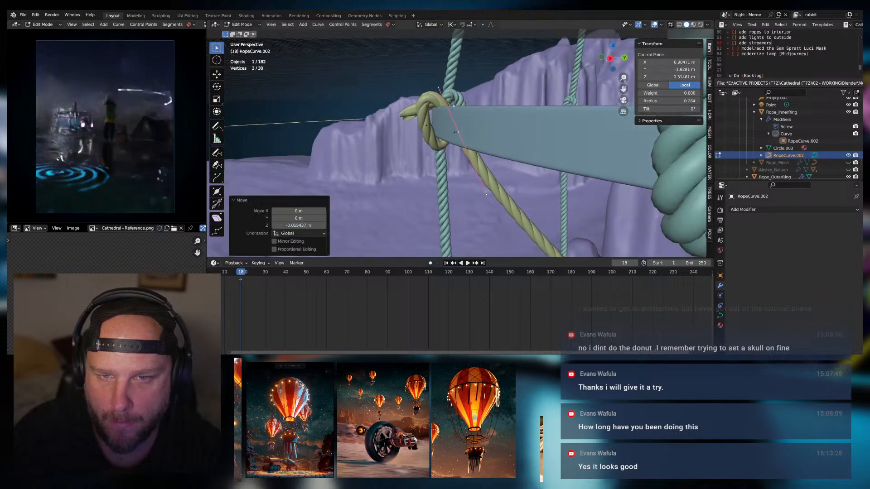
click(462, 135)
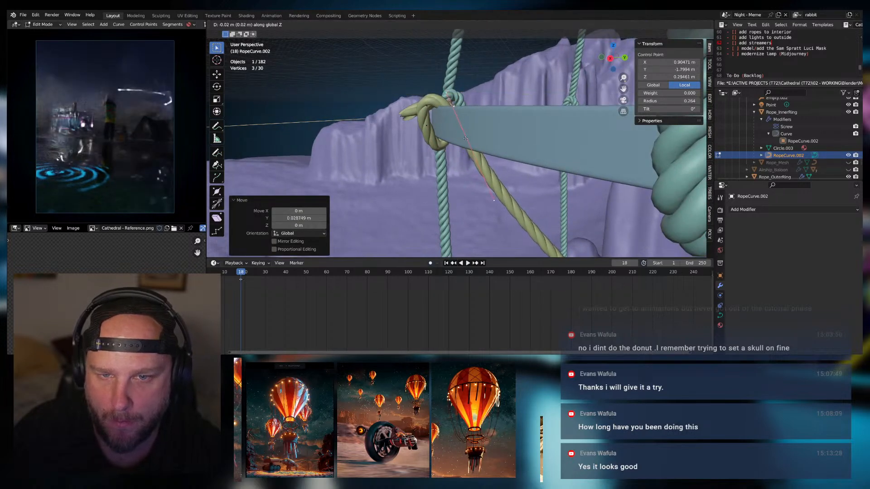
click(466, 138)
middle_drag(465, 138, 452, 129)
Shift the upper handle of the outer control point on the upper ring's loop along global Y, and adjust the point along Y too
click(435, 113)
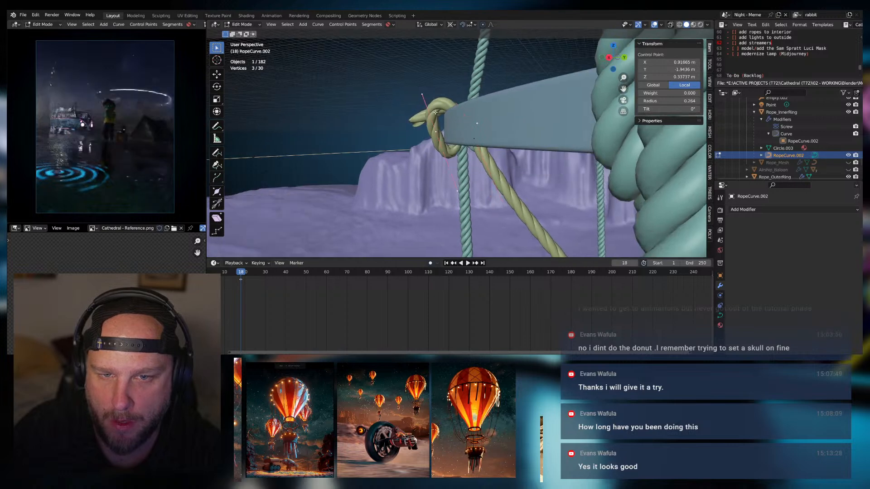
click(422, 96)
key(g)
key(x)
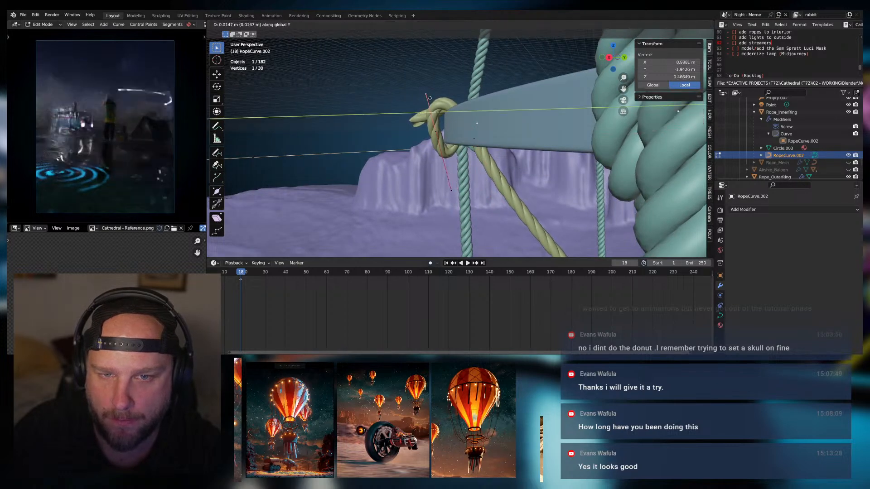
click(435, 99)
click(438, 131)
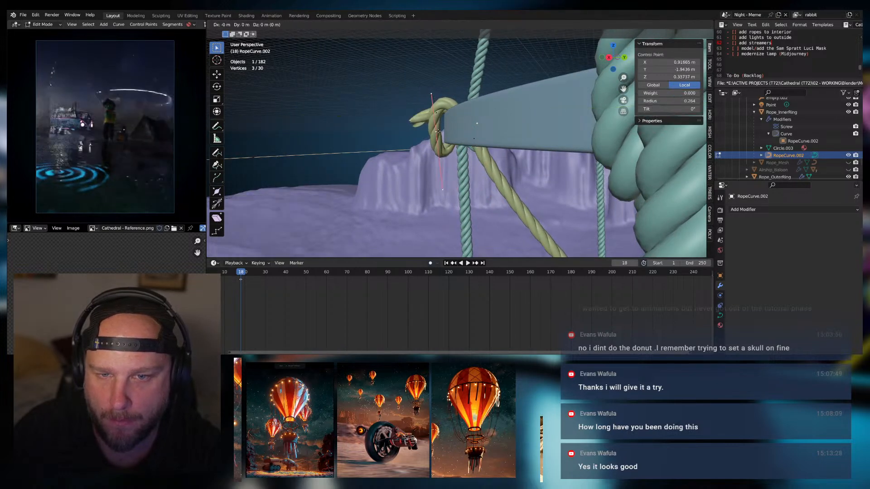
key(g)
key(y)
click(442, 130)
Move the inner control point of the rope loop on the lower ring about -0.07 m along global Y
middle_drag(457, 130, 507, 198)
click(496, 220)
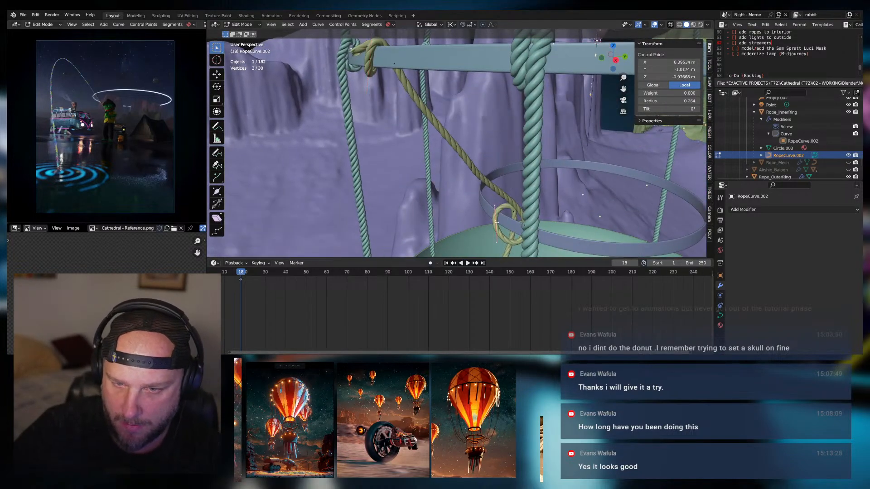
key(KP_Decimal)
middle_drag(413, 159, 466, 205)
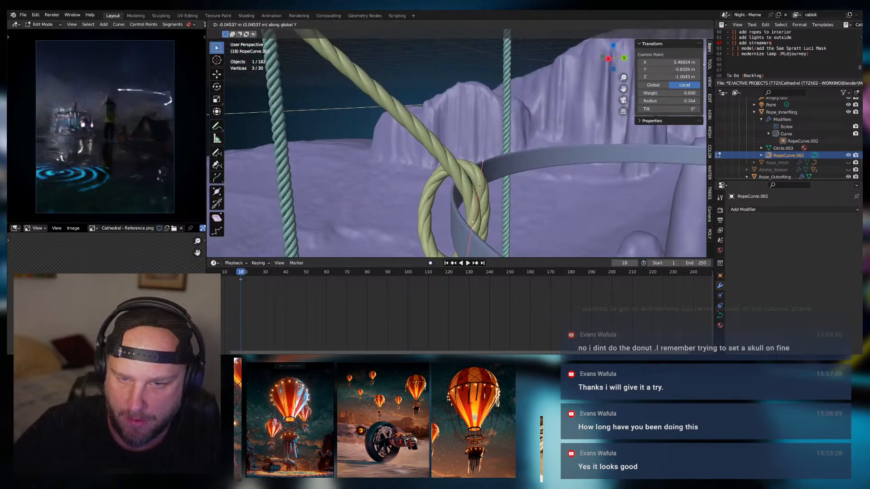
click(457, 224)
Subdivide the curve segment between the inner and outer control points of the lower ring's rope loop
middle_drag(458, 224, 459, 198)
shift+click(432, 162)
right_click(434, 164)
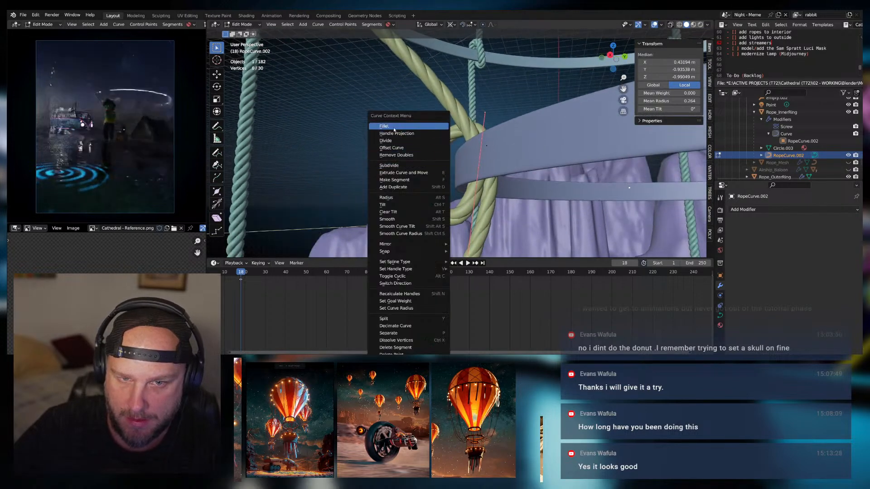
click(397, 165)
Raise the new control point at the bottom of the lower loop about 0.07 m toward the ring
click(446, 214)
key(g)
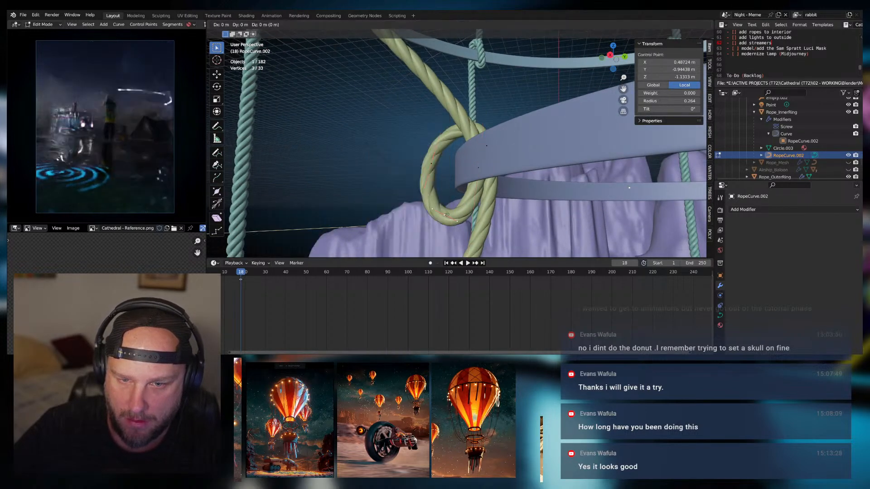
click(452, 196)
middle_drag(451, 196, 480, 170)
Move the outer control point of the lower ring's rope loop about 0.063 m along global X
key(g)
key(y)
click(489, 208)
click(480, 171)
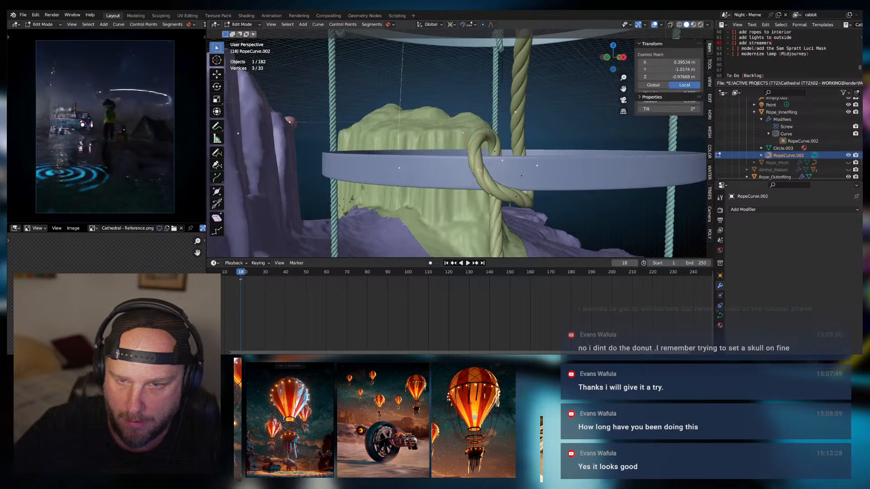
key(g)
key(x)
click(497, 174)
Lower the inner handle of the loop's bottom control point about 0.02 m along global Z
click(515, 197)
middle_drag(515, 196, 523, 197)
click(524, 198)
key(g)
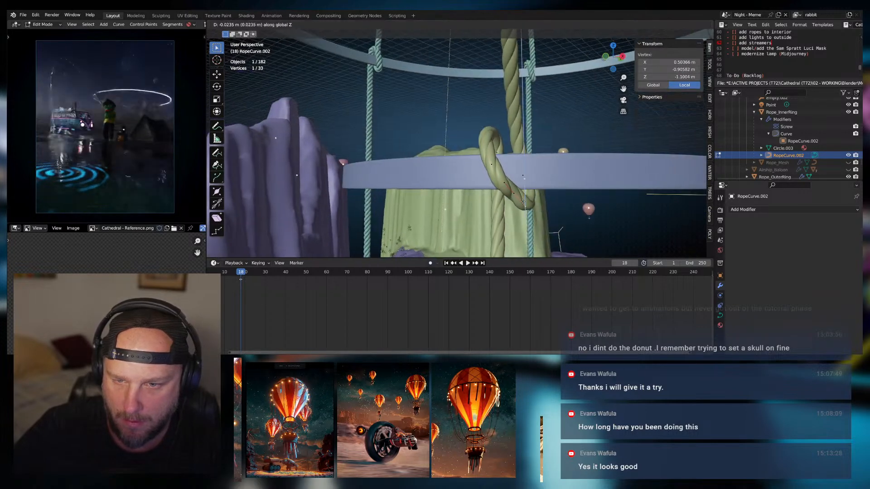
click(524, 200)
Adjust the lower loop's handles in front of the ring, shifting the bottom one about 0.008 m along global X
click(501, 183)
middle_drag(502, 183, 513, 197)
key(g)
click(549, 195)
click(522, 197)
click(522, 198)
key(g)
click(521, 198)
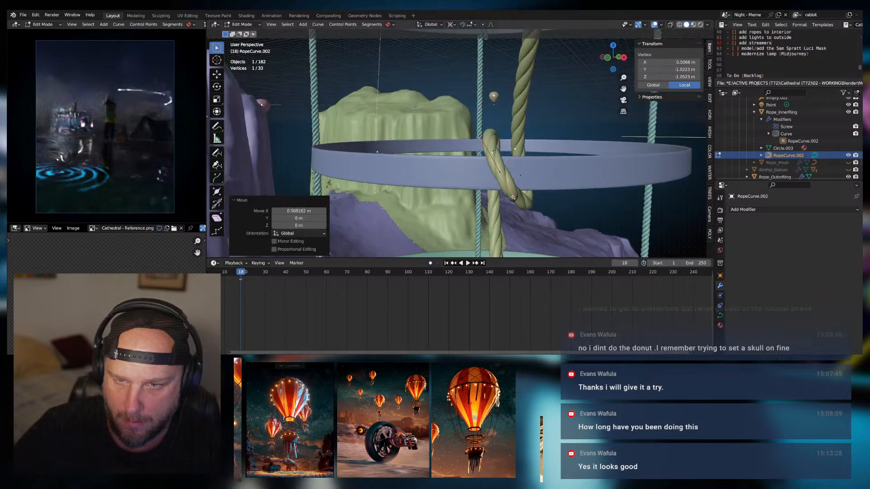
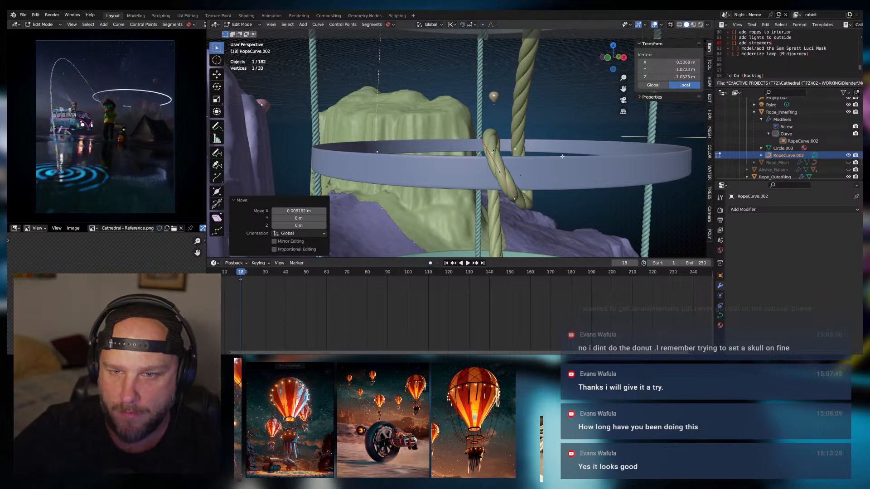
Adjust the bottom control point's inner handle, and raise the point about 0.01 m toward the lower ring
middle_drag(557, 170, 498, 169)
key(g)
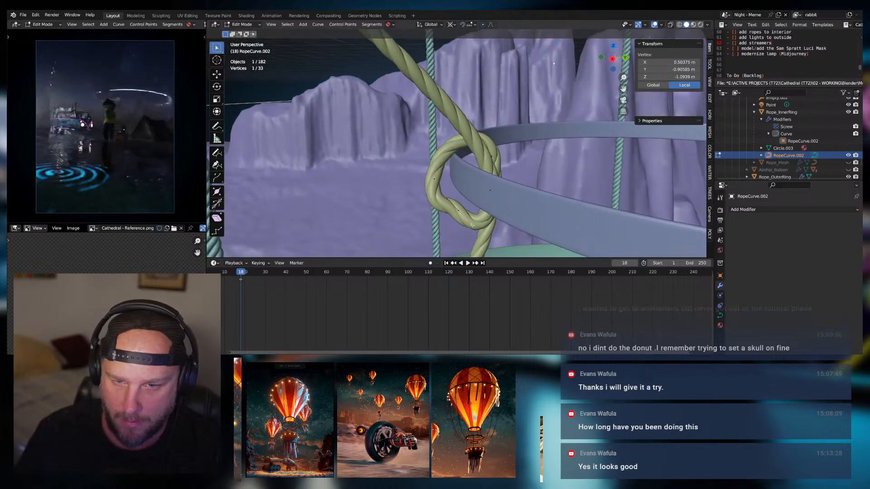
click(476, 219)
click(459, 212)
key(g)
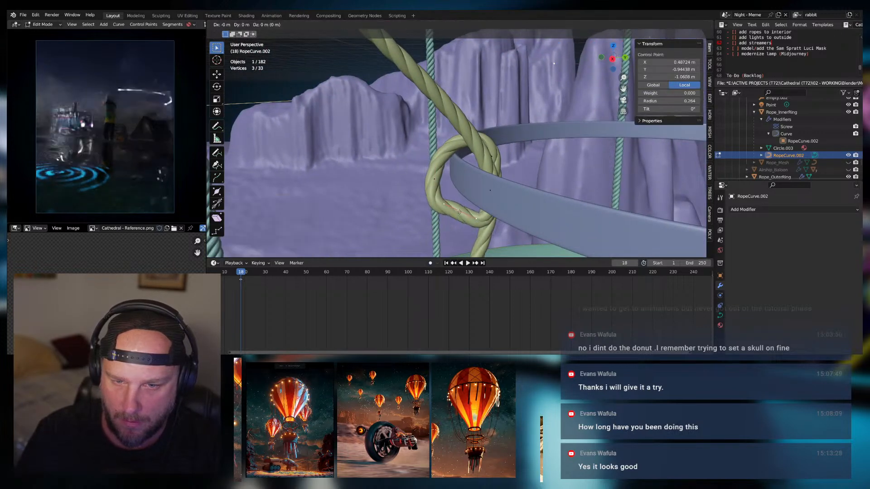
click(462, 211)
Reposition the bottom control point's outer handle and raise the point about 0.014 m along global Z
click(443, 201)
key(g)
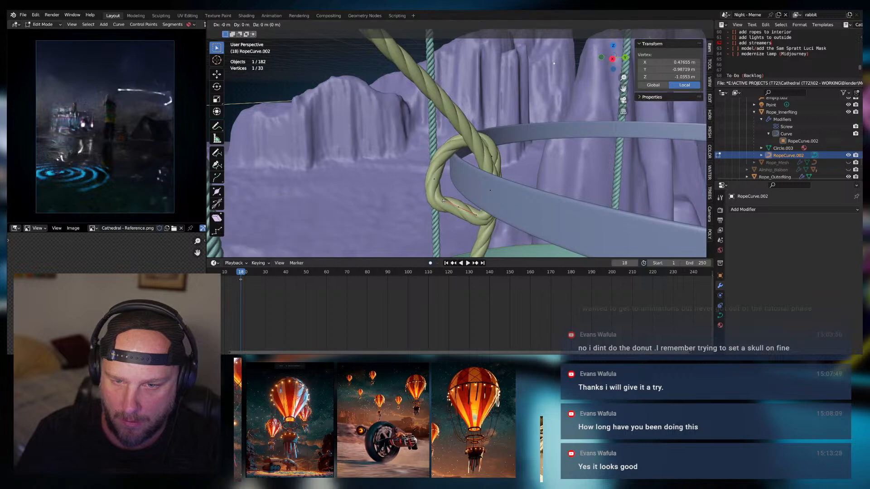
click(452, 195)
click(457, 208)
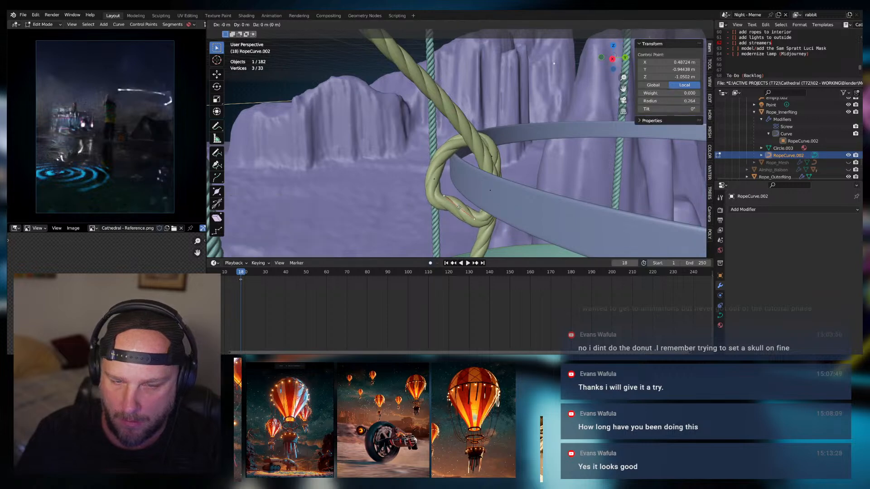
key(g)
key(z)
click(462, 201)
Shift the bottom control point's inner handle along global X, and adjust the lower handle of the loop's outer control point
middle_drag(462, 201, 508, 199)
click(506, 199)
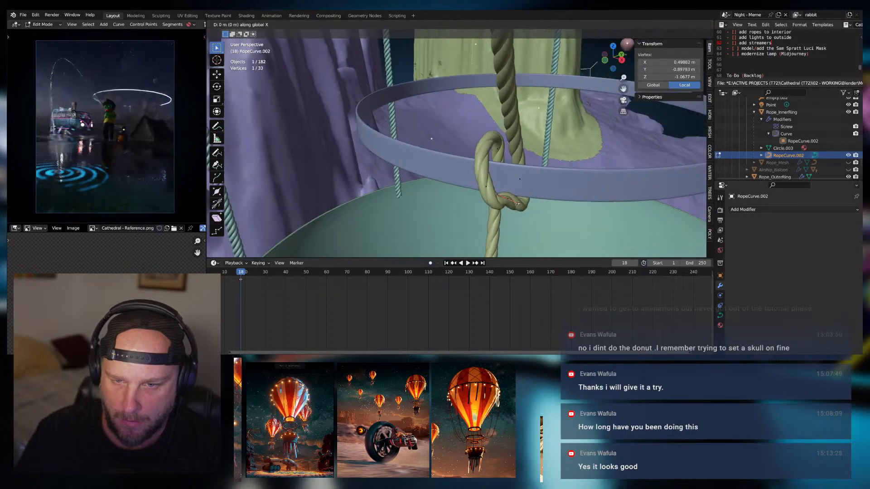
key(g)
key(x)
click(516, 203)
click(497, 207)
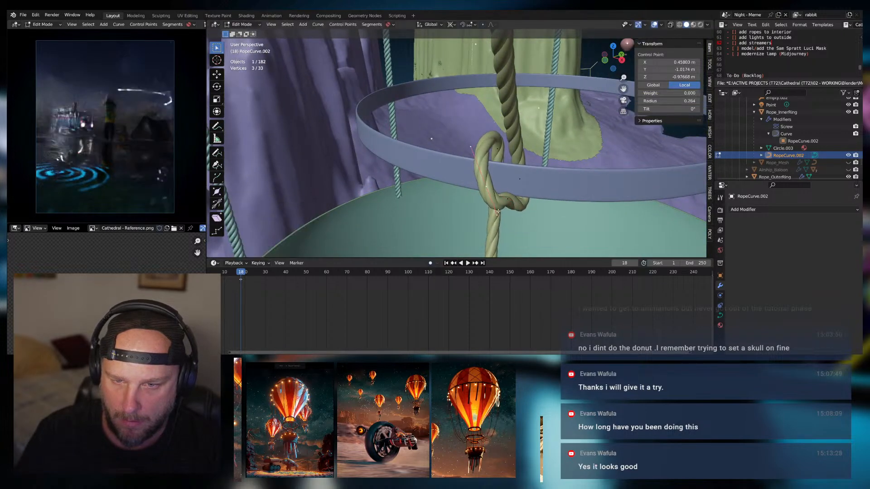
key(g)
click(500, 211)
Raise the lower loop's outer control point about 0.05 m along global Z and move it about 0.04 m along Y against the ring
click(486, 187)
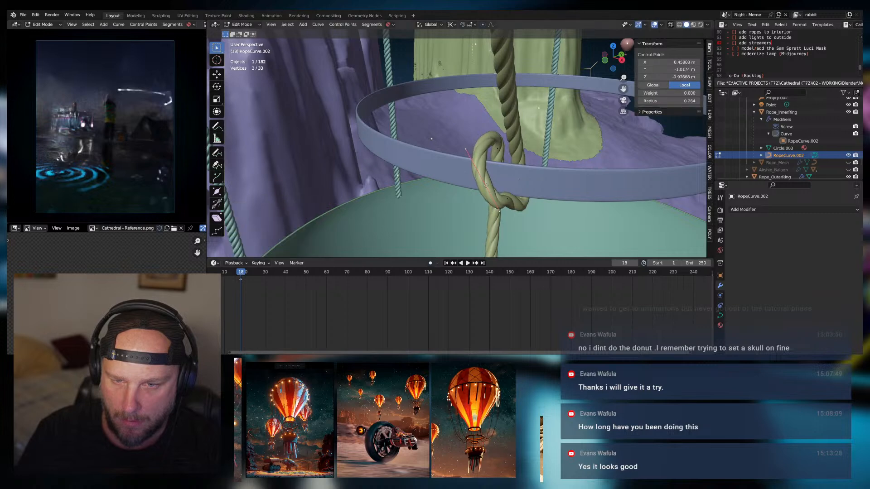
key(g)
key(z)
click(487, 172)
middle_drag(486, 171, 422, 163)
key(g)
key(y)
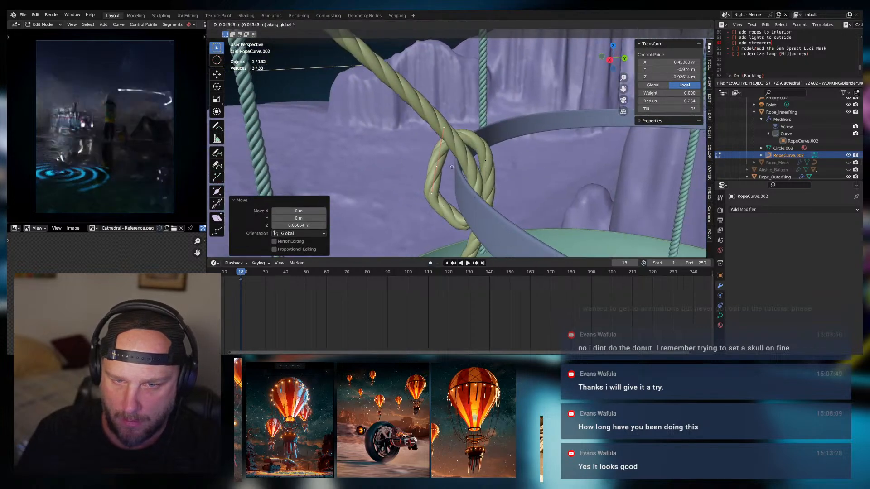
click(449, 201)
click(444, 207)
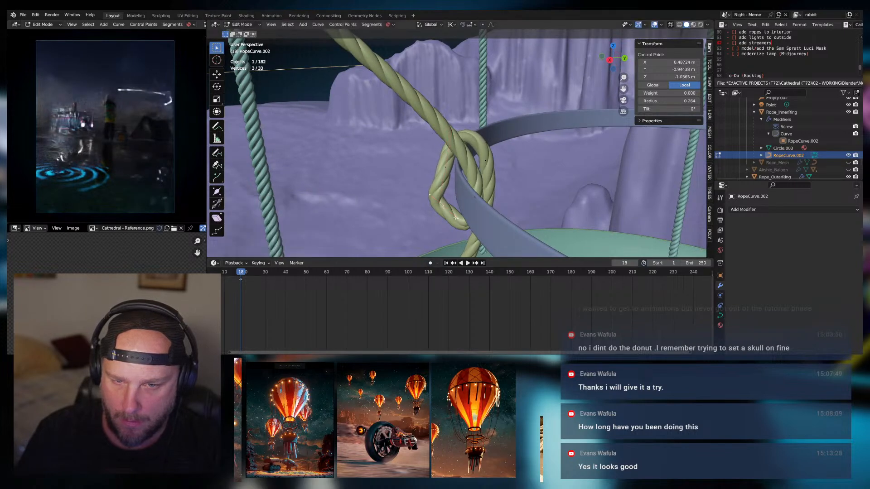
Shift the lower handle of the loop's outer control point about -0.046 m along global Y and the point itself about 0.02 m along Y
click(455, 217)
key(g)
click(436, 217)
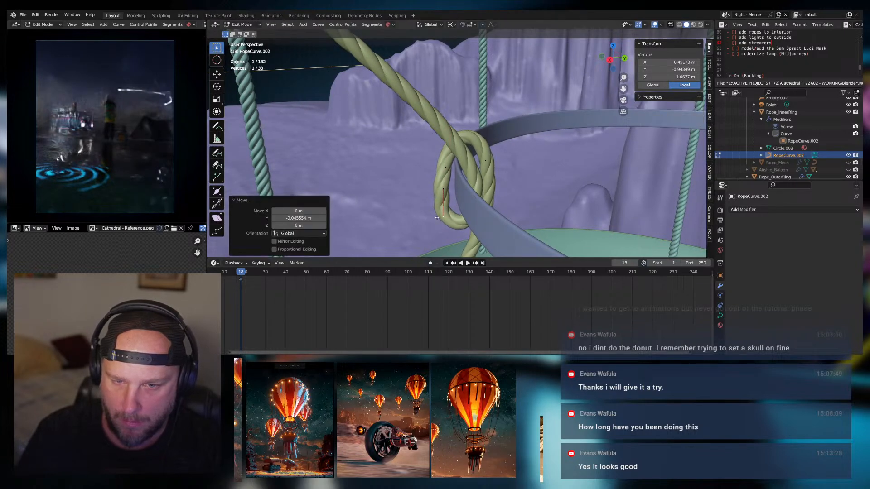
click(445, 205)
key(g)
key(y)
click(457, 190)
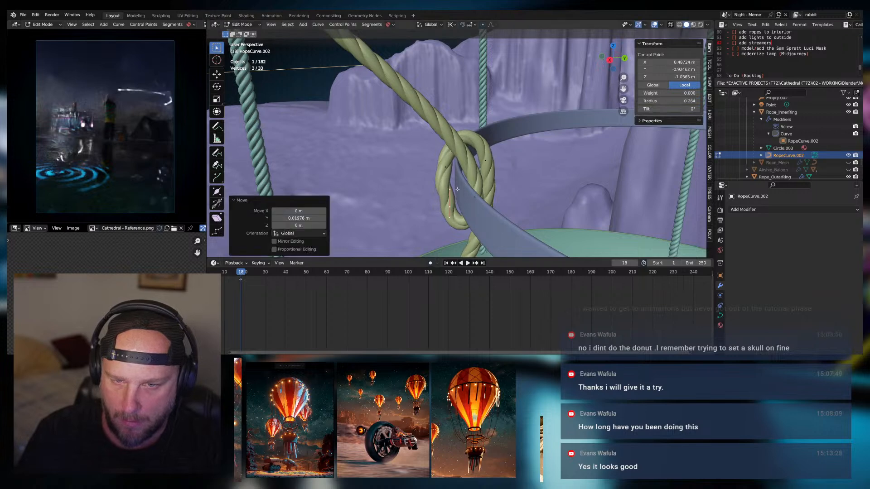
Move the upper handle of the loop's outer control point about -0.016 m along global Y
click(449, 188)
key(g)
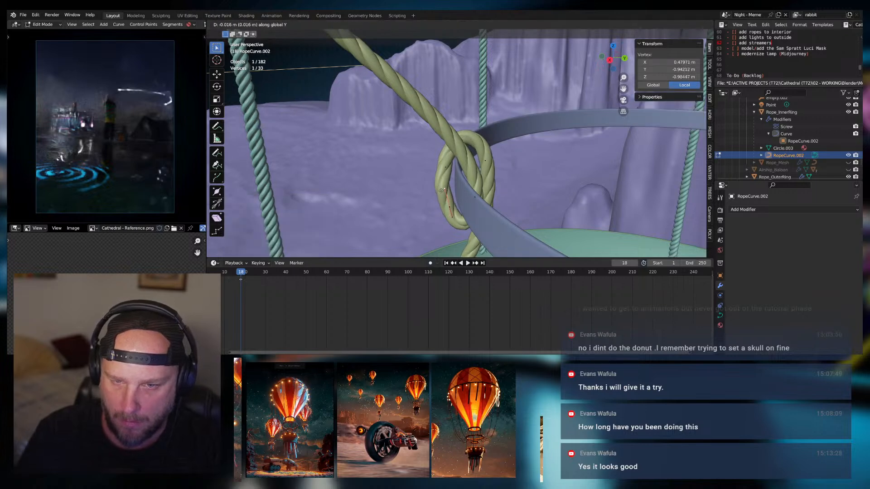
click(441, 190)
Move the loop's control point on the inside of the ring about 0.04 m along global X toward the adjacent rope
middle_drag(440, 191, 438, 169)
click(438, 169)
key(g)
key(x)
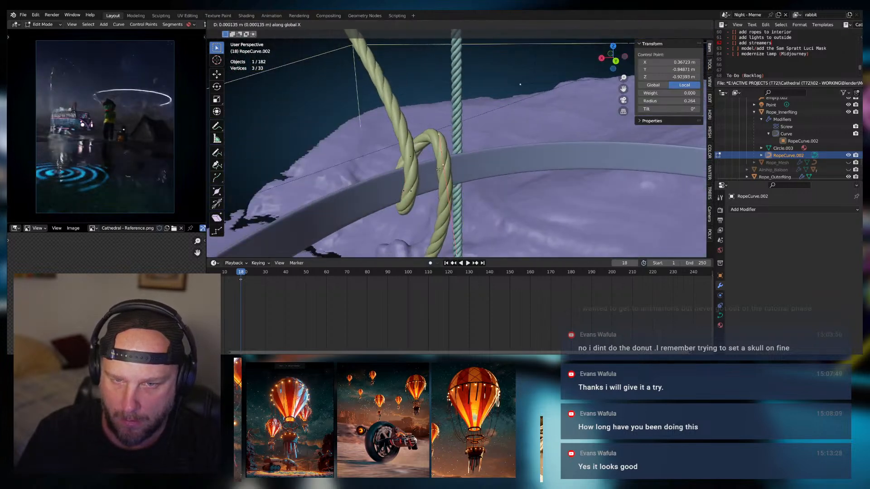
click(411, 186)
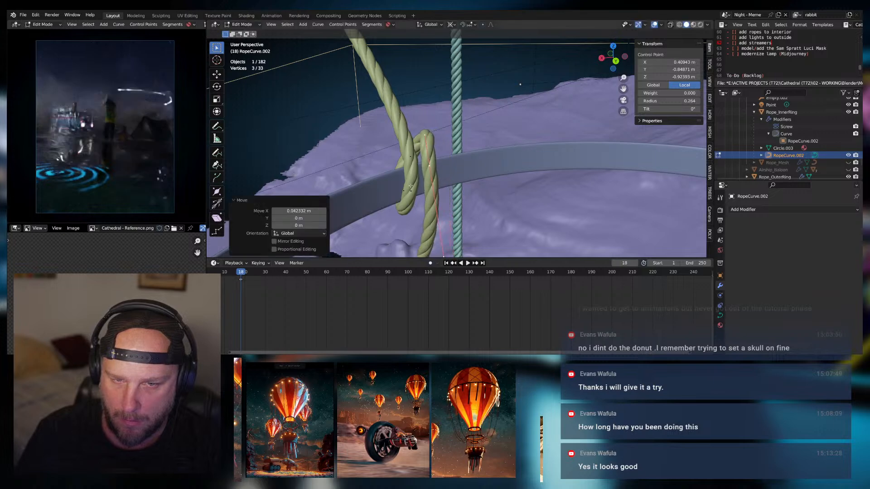
Subdivide the curve segment across the loop's top and lower the new control point about 0.023 m along global Z
middle_drag(410, 186, 488, 160)
key(g)
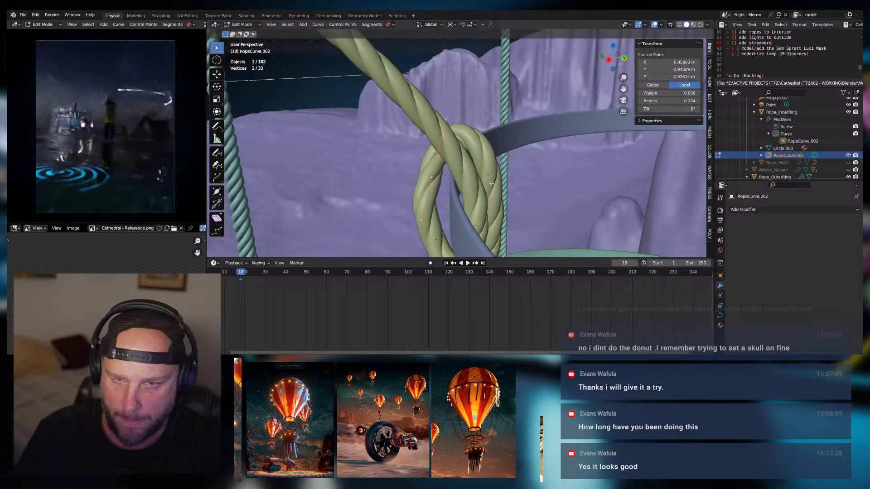
right_click(489, 174)
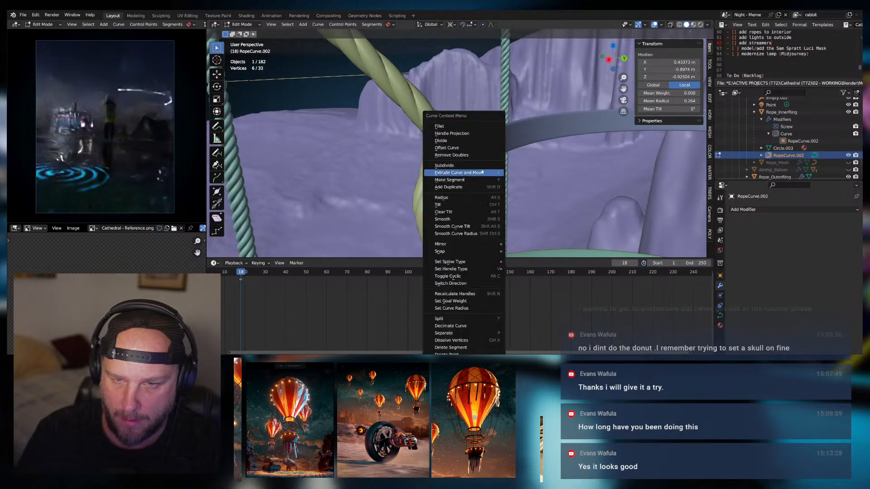
click(460, 156)
click(460, 136)
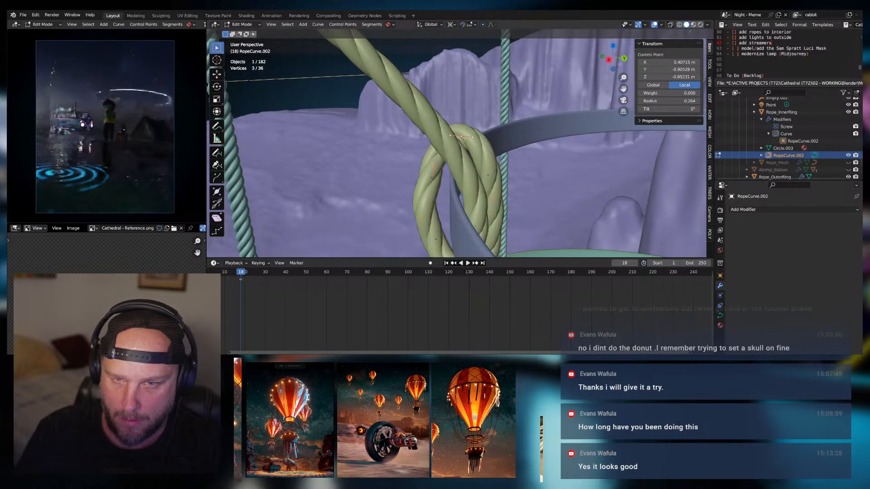
key(g)
key(z)
click(471, 158)
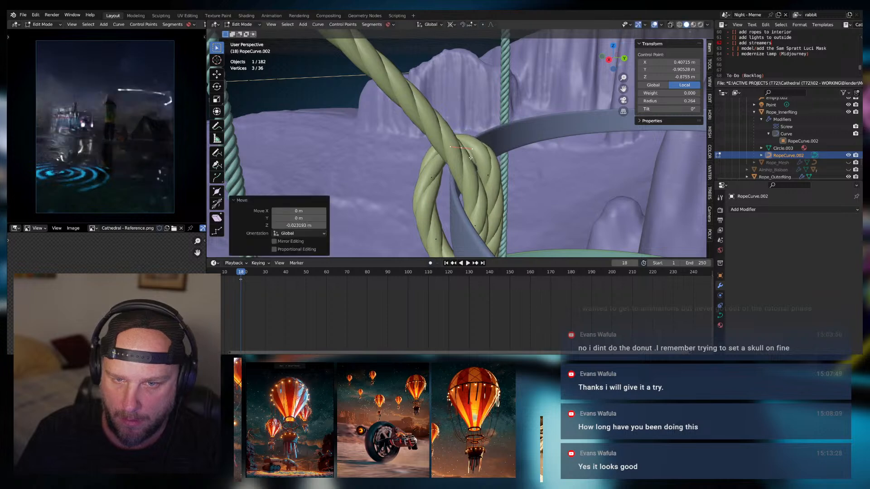
Recalculate the handles of the loop's inner control point, try dissolving that point, and undo the attempt
click(489, 174)
right_click(488, 177)
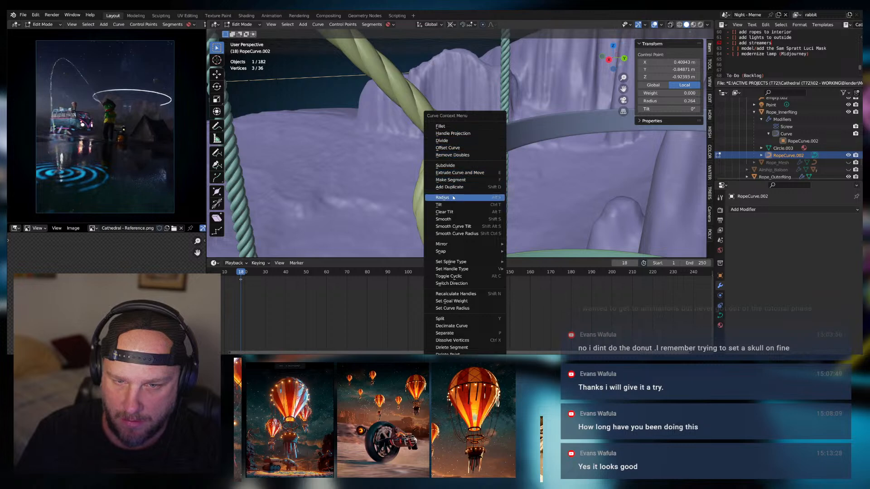
mouse_move(450, 264)
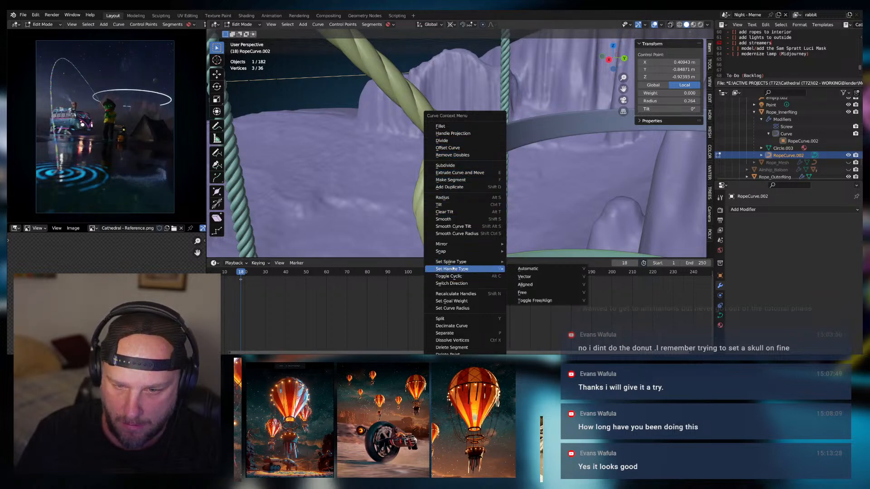
click(456, 294)
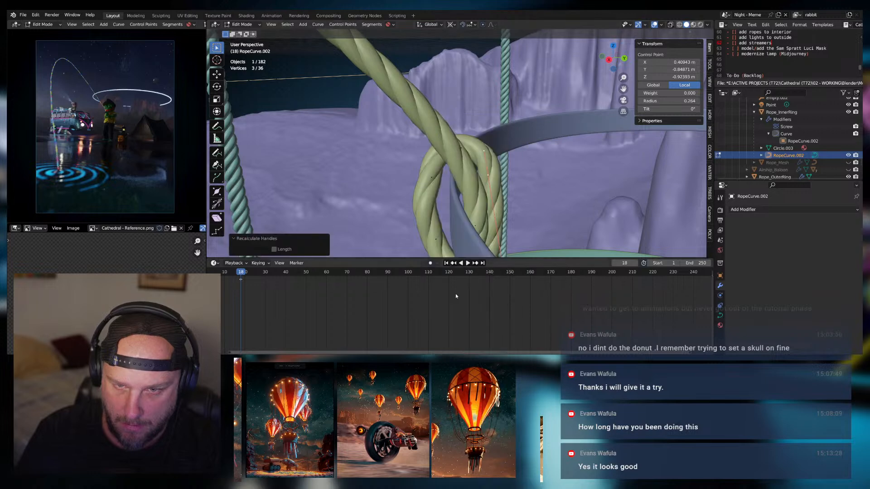
right_click(471, 198)
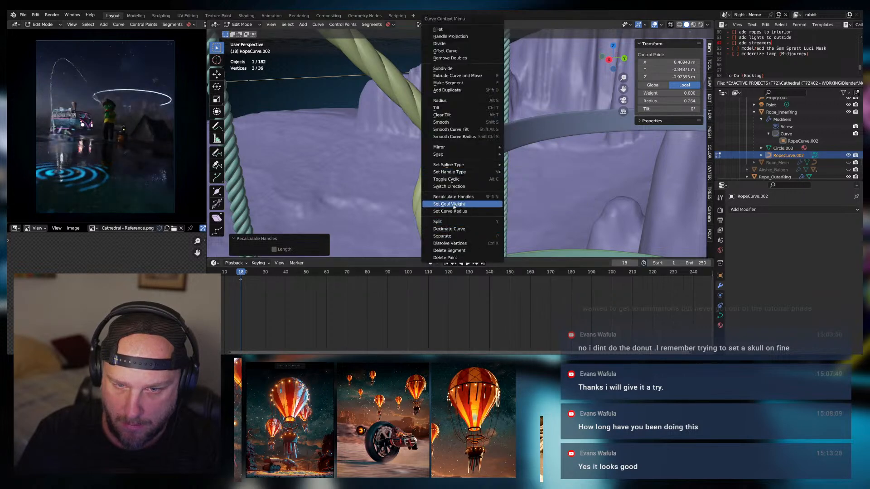
click(464, 245)
key(ctrl+z)
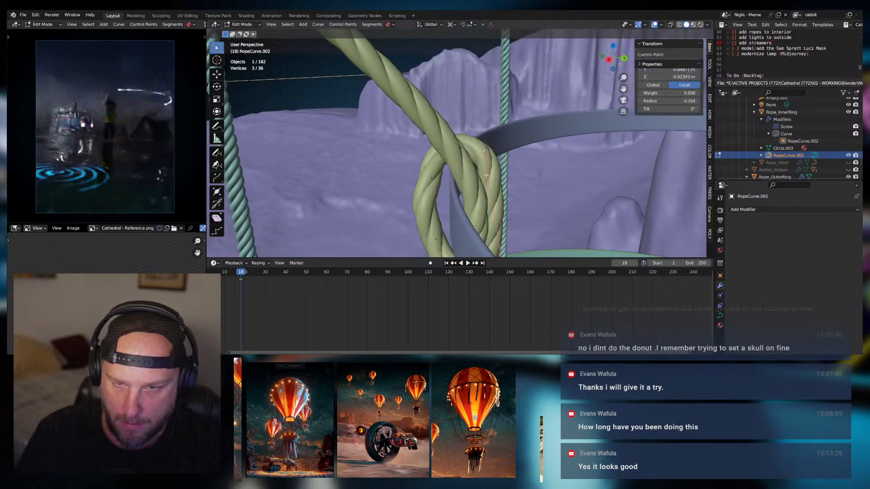
Raise the lower handle of the loop's inner control point about 0.136 m along global Z
middle_drag(497, 181, 450, 164)
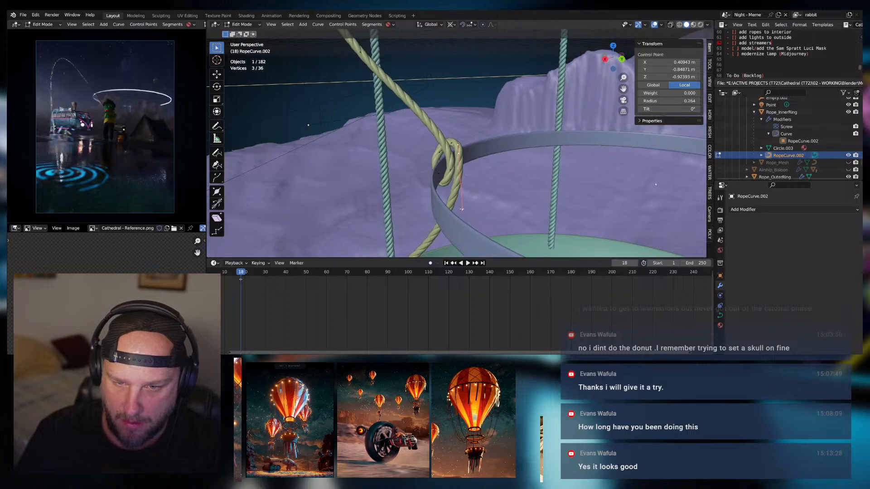
click(462, 209)
key(g)
key(z)
click(461, 183)
Lower the control point at the loop's top about 0.024 m along Z and shift its handle about 0.018 m along global Y
scroll(450, 164, up, 3)
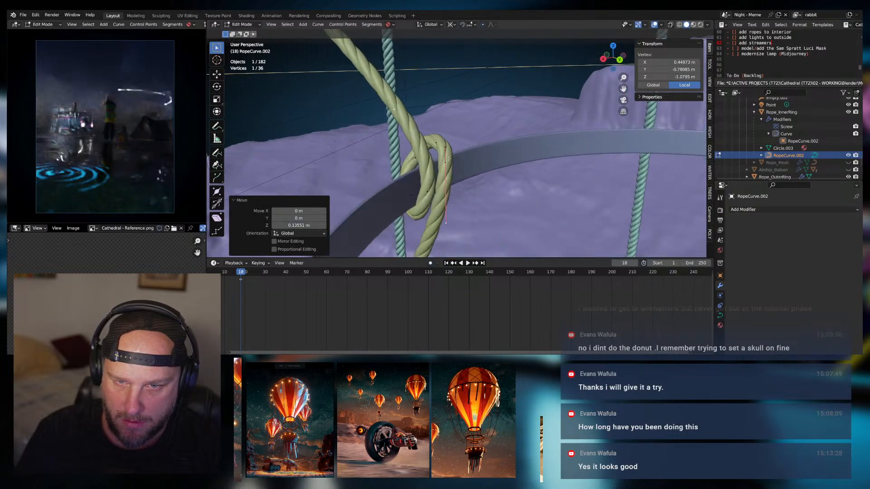
click(439, 145)
key(g)
key(z)
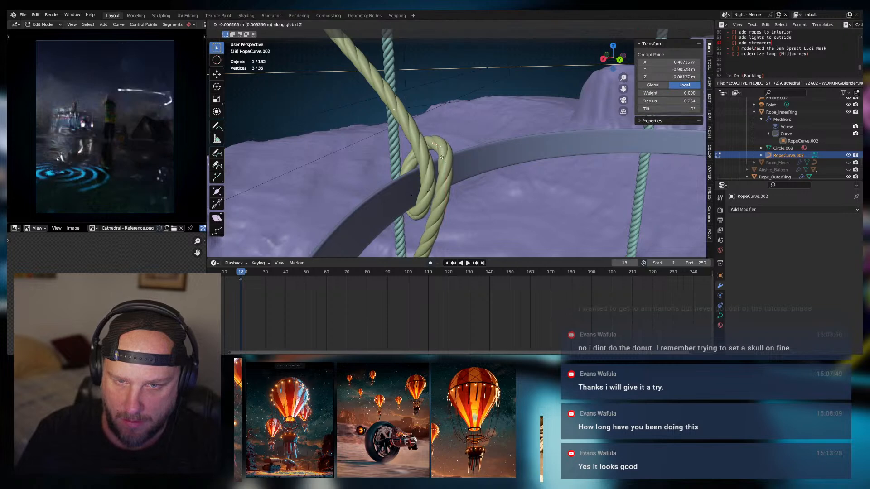
click(445, 193)
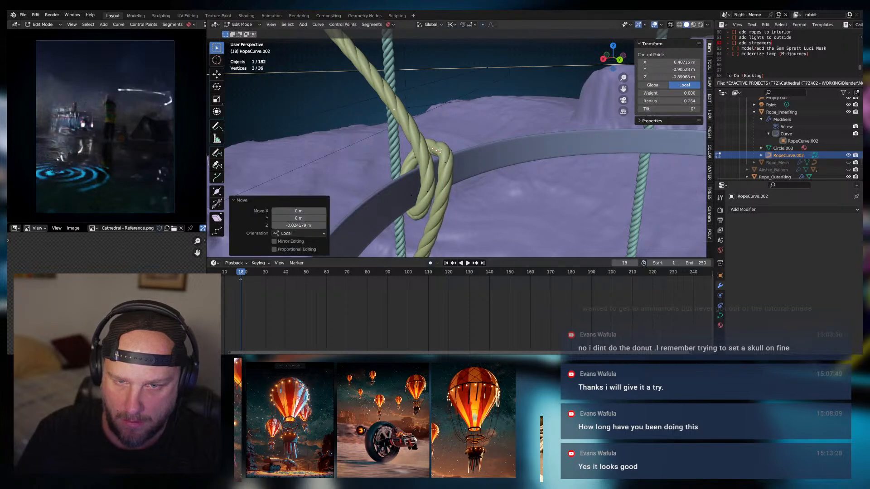
click(441, 156)
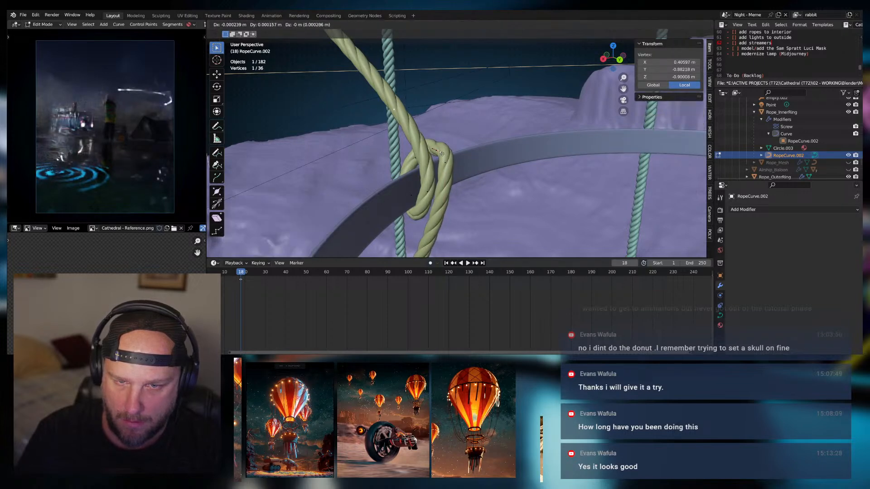
click(443, 155)
Nudge the loop's inner control point about 0.01 m downward and remove that point from the curve
middle_drag(443, 155, 474, 163)
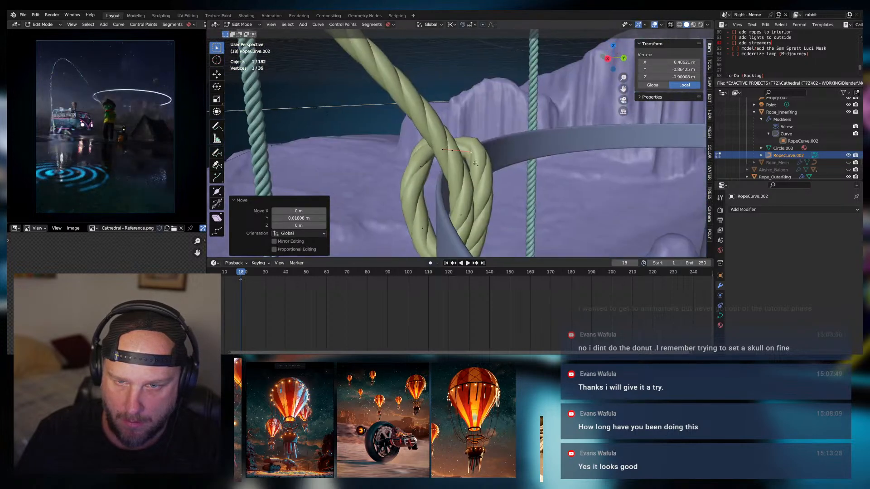
click(477, 164)
key(g)
click(483, 173)
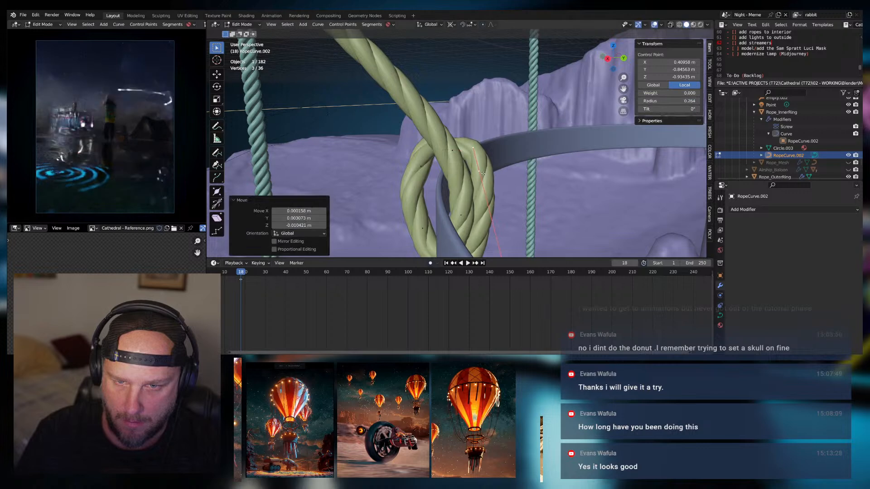
key(x)
click(475, 173)
Subdivide the curve segment between the loop and the next control point below the lower ring with one cut
scroll(452, 199, down, 5)
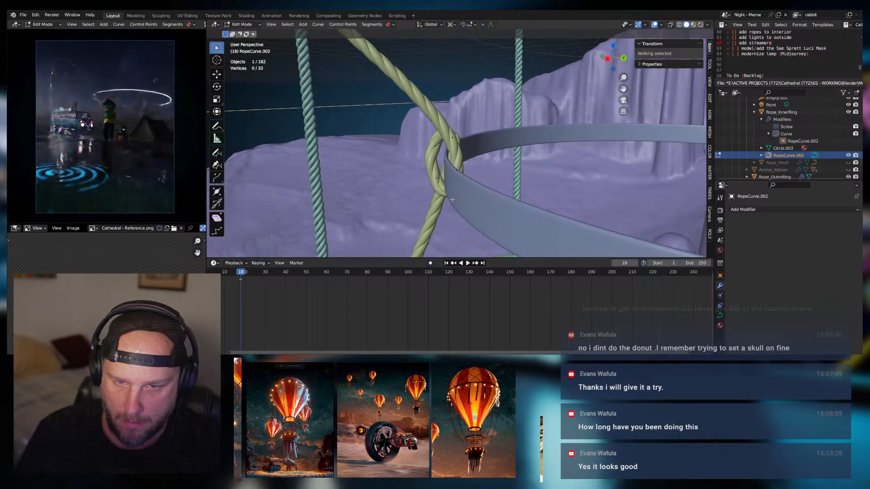
middle_drag(452, 199, 446, 189)
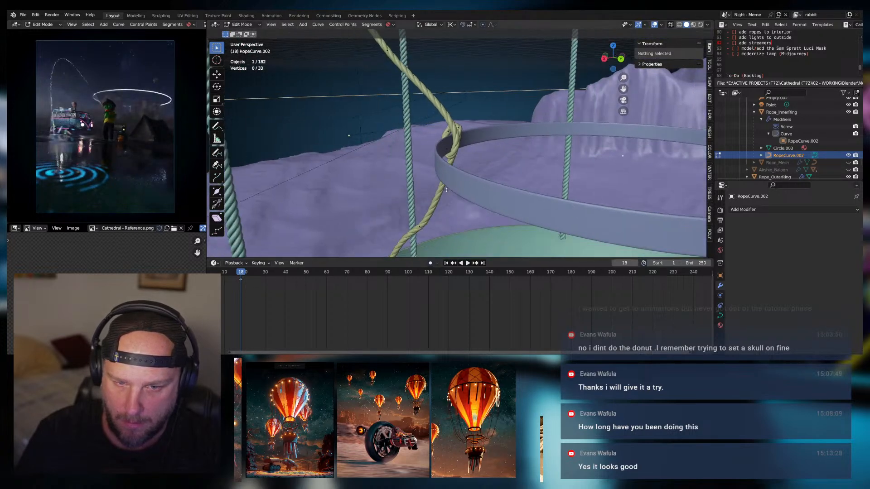
click(419, 226)
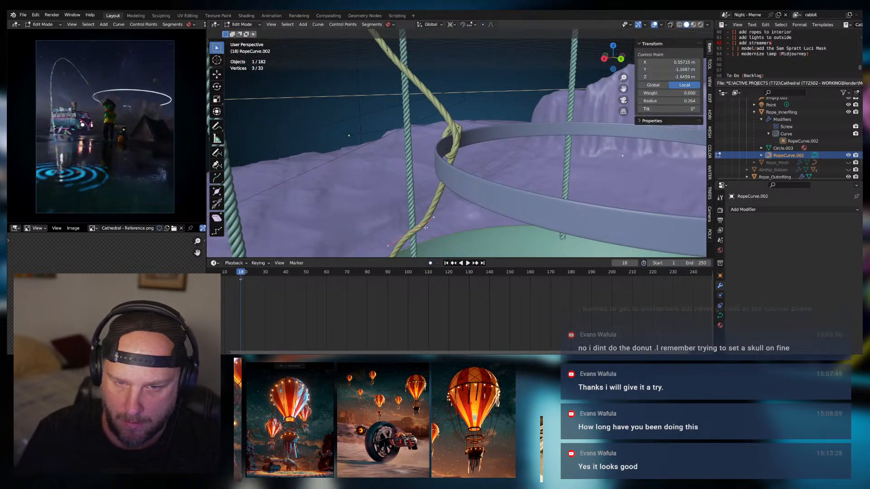
right_click(459, 128)
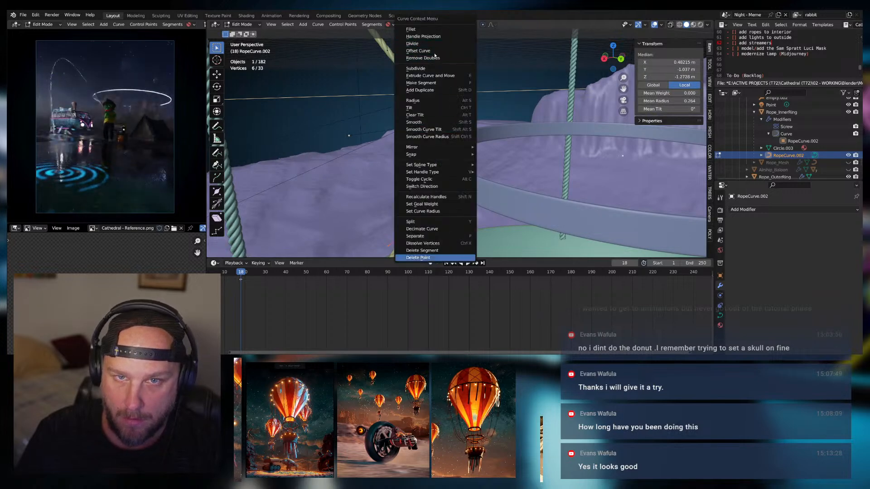
click(416, 68)
Move the new control point below the loop about -0.043 m along X, 0.103 m along Z and 0.057 m along global Y
key(KP_Decimal)
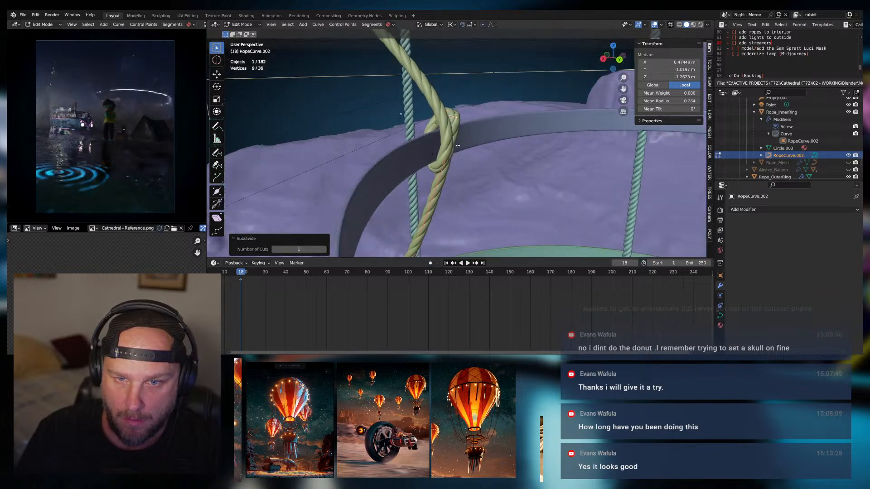
click(436, 200)
key(g)
key(x)
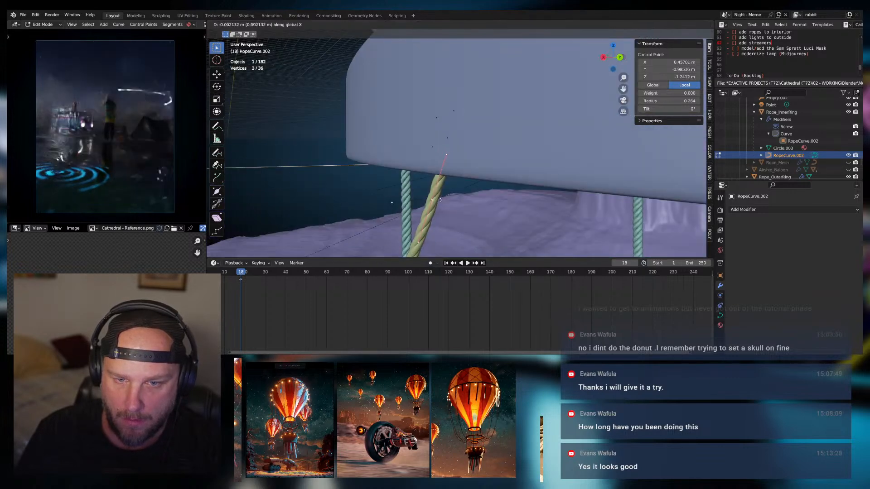
click(451, 199)
middle_drag(450, 200, 445, 211)
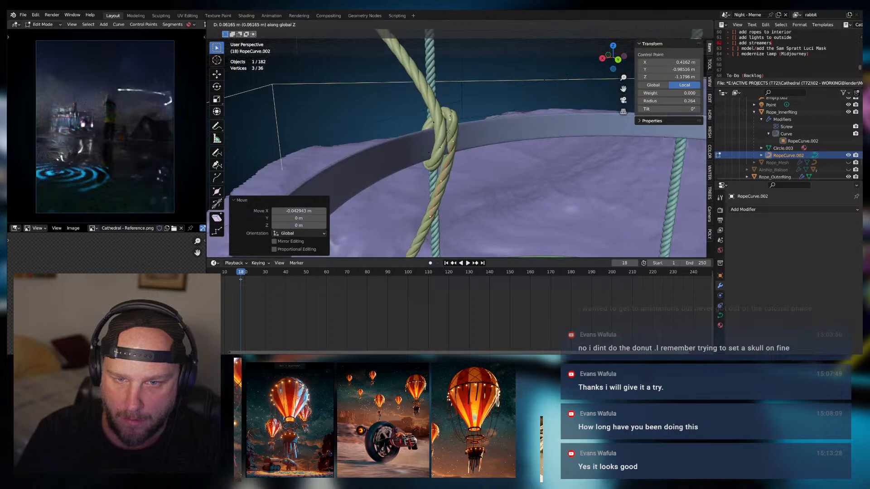
key(y)
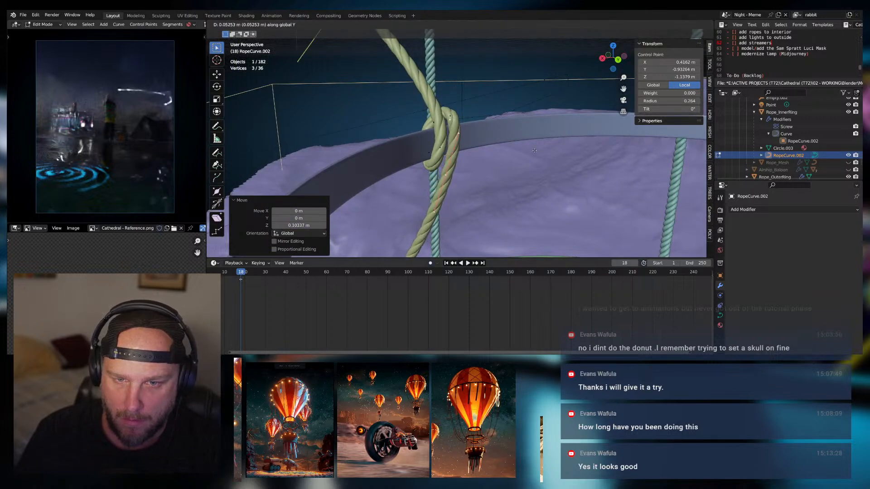
click(446, 184)
Lower the curve's control point beside the basket rim about 0.02 m along global Z and leave curve editing
middle_drag(446, 184, 541, 180)
scroll(527, 176, down, 5)
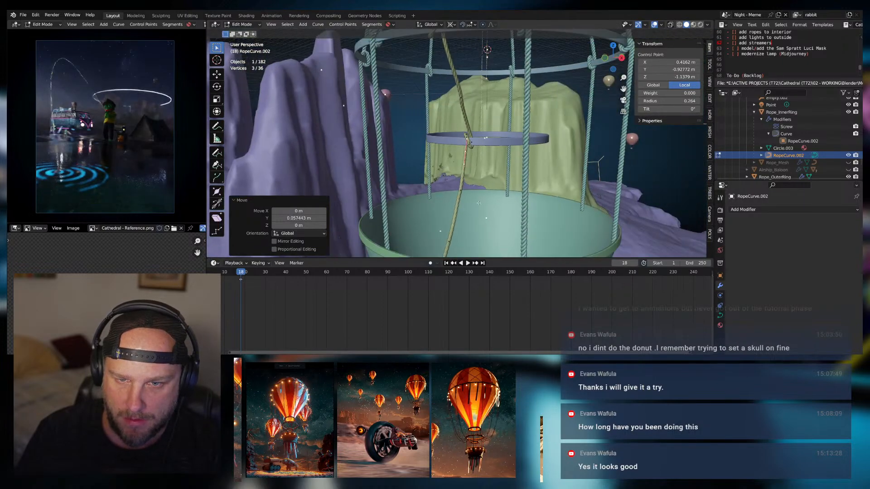
shift+middle_drag(479, 203, 413, 188)
scroll(486, 156, up, 1)
click(469, 170)
key(z)
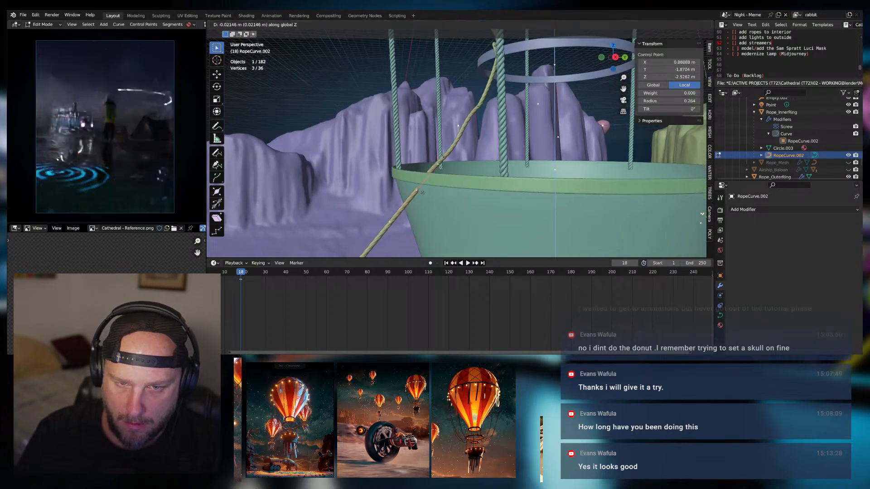
click(421, 192)
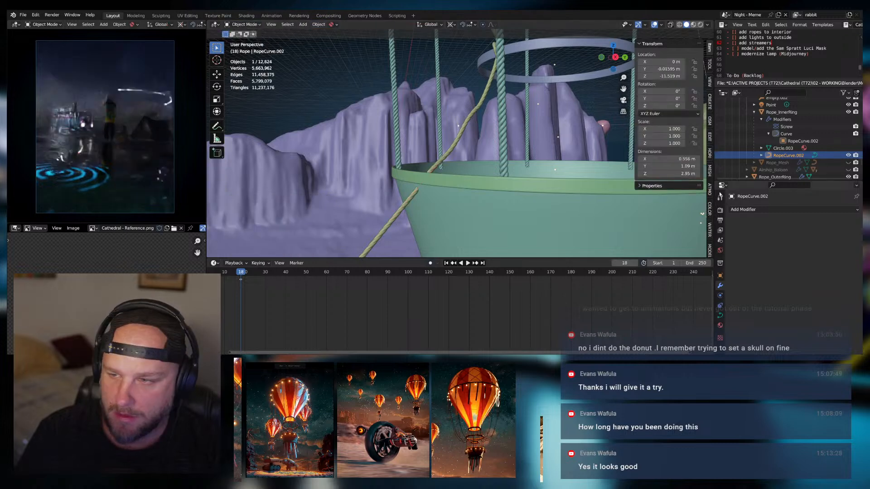
Set the Screw modifier's iterations on the inner-ring rope to 23 to shorten it at the basket rim
click(468, 121)
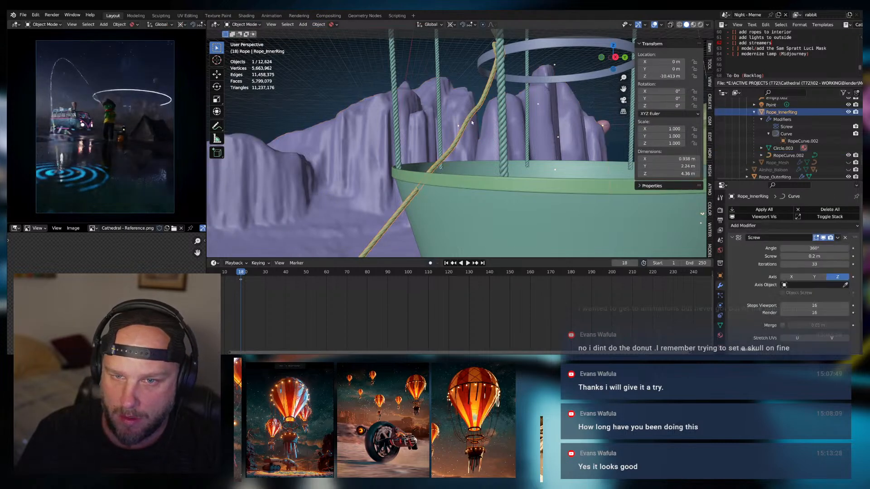
scroll(774, 282, down, 1)
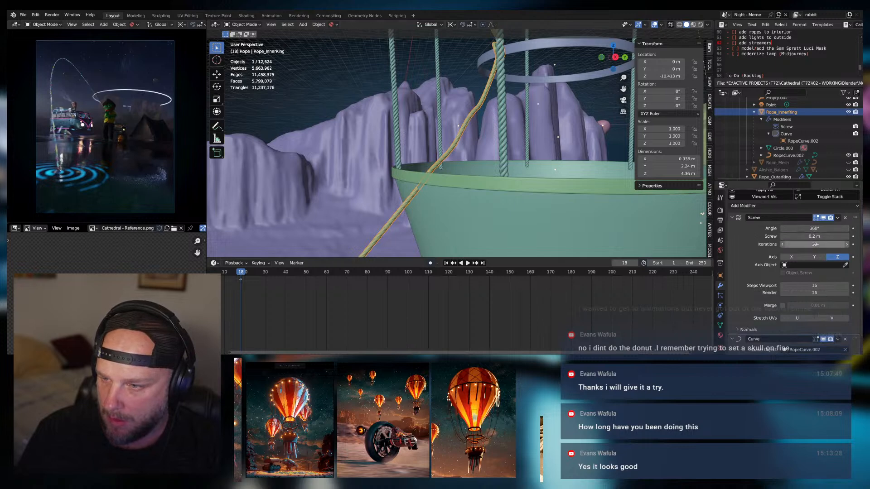
drag(813, 244, 791, 244)
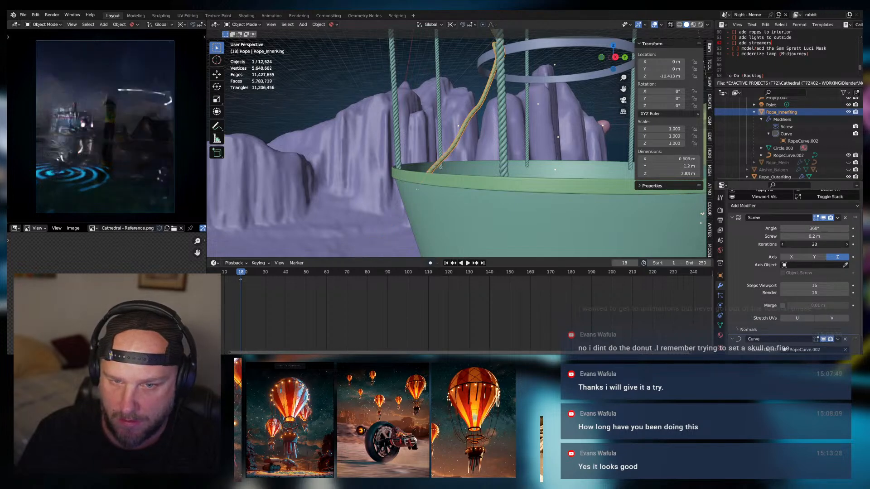
Try 24 iterations on the inner-ring rope's Screw modifier, check the end at the basket rim and return the value to 23
middle_drag(500, 174, 522, 206)
key(Tab)
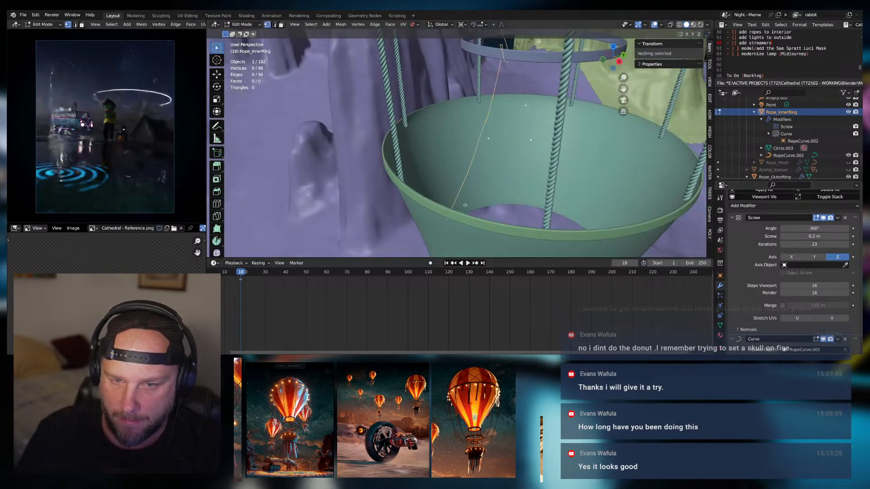
key(Tab)
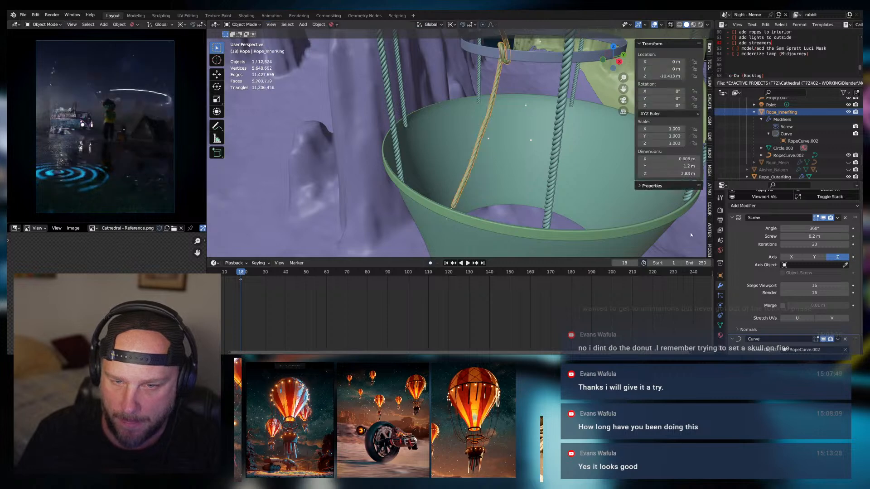
click(846, 244)
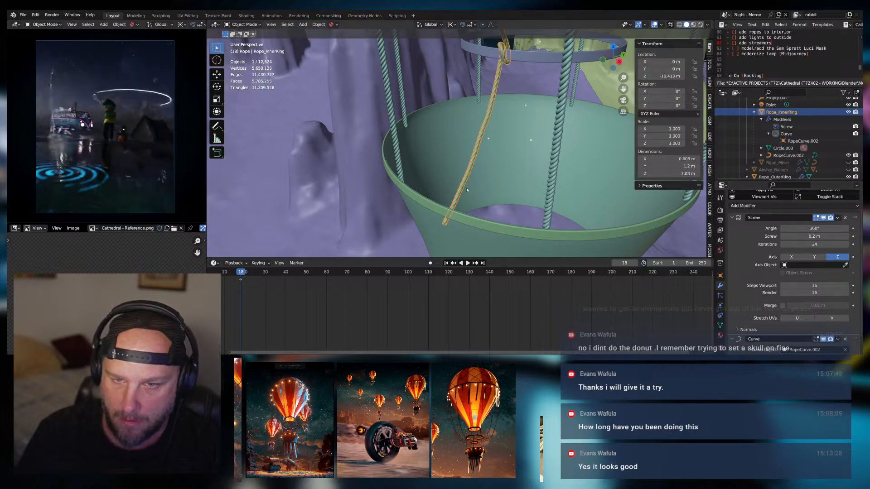
middle_drag(435, 154, 503, 181)
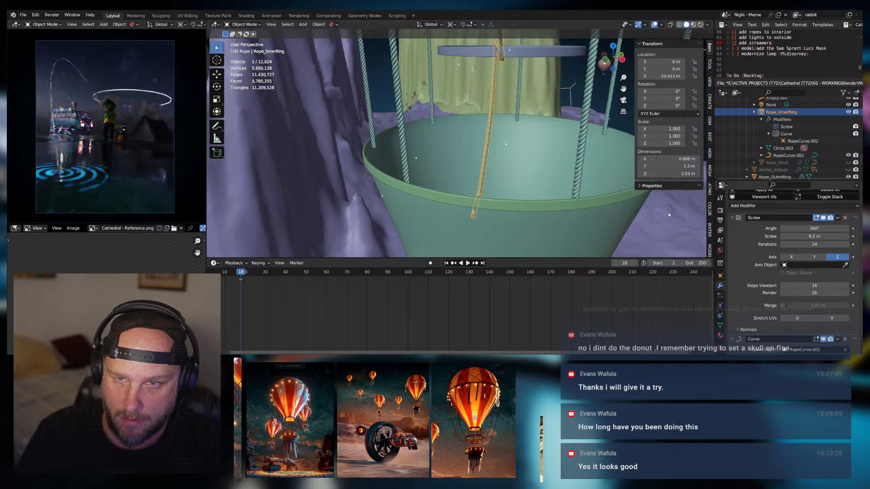
click(783, 244)
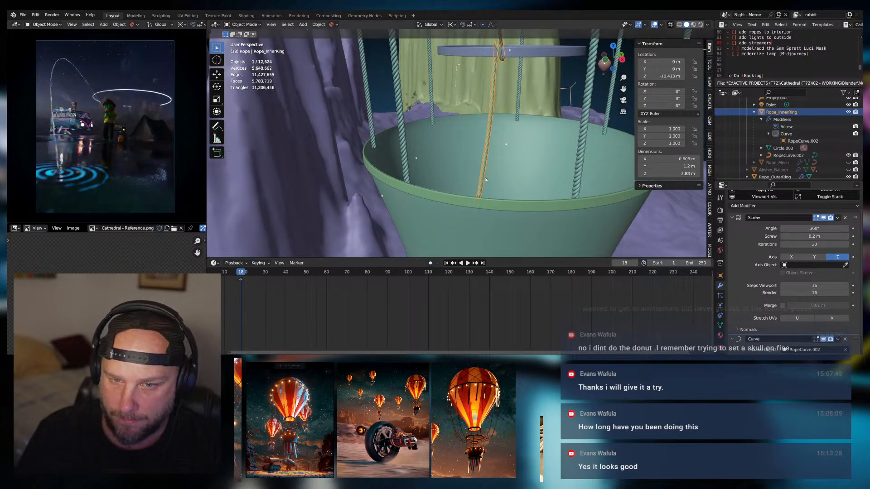
Edit RopeCurve.002 and raise its end control point at the basket rim about 0.044 m along global Z
click(788, 155)
key(Tab)
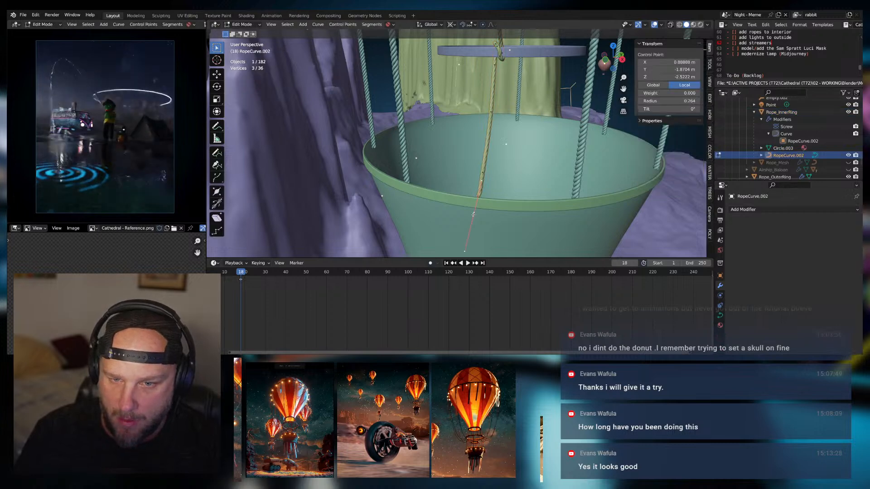
middle_drag(479, 216, 425, 206)
key(g)
key(z)
click(447, 207)
Move the curve's end control point about -0.016 m along global Y and 0.0004 m along global X
scroll(426, 206, up, 4)
mouse_move(487, 203)
middle_down()
mouse_move(435, 202)
mouse_move(474, 204)
middle_up()
key(g)
key(y)
click(462, 206)
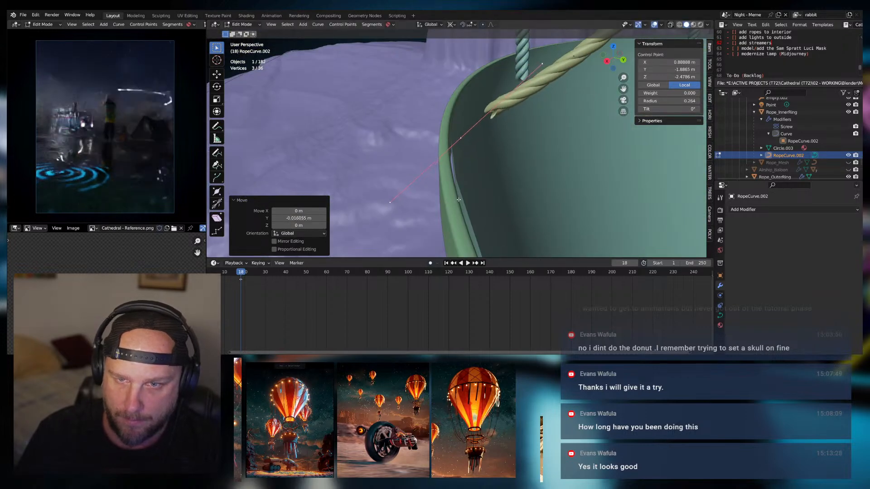
key(g)
key(x)
click(455, 212)
Move the control point midway between the lower ring and the basket rim about 0.04 m along global X
scroll(481, 171, down, 4)
shift+middle_drag(559, 108, 526, 176)
scroll(545, 175, down, 3)
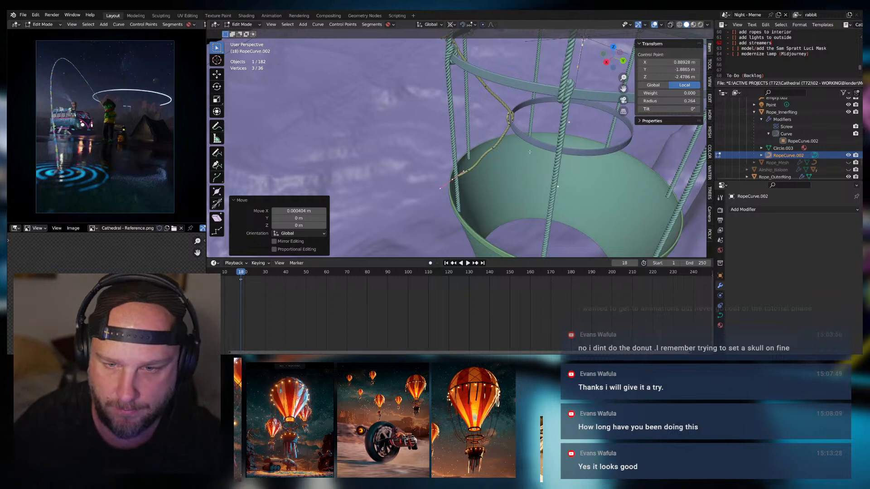
middle_drag(526, 176, 481, 145)
key(g)
key(x)
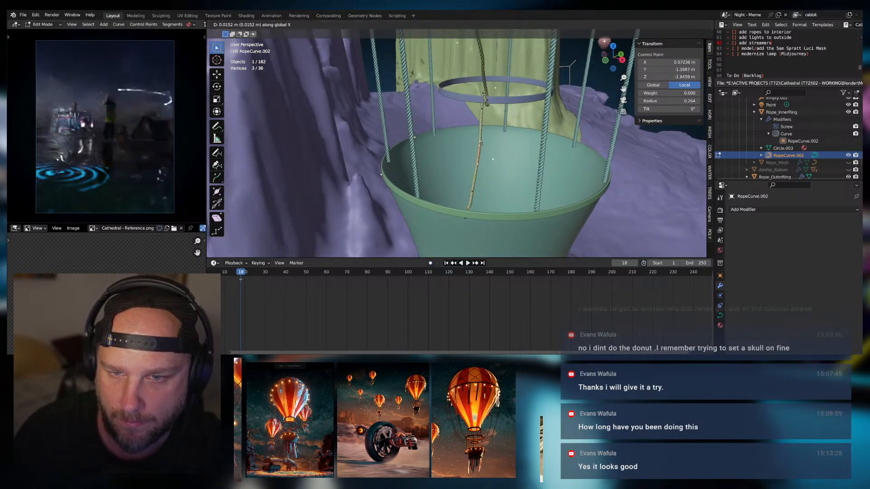
click(481, 144)
Shift the control point just above the rim along global X and move the end control point about 0.086 m along the same axis
click(472, 191)
key(g)
key(x)
click(471, 206)
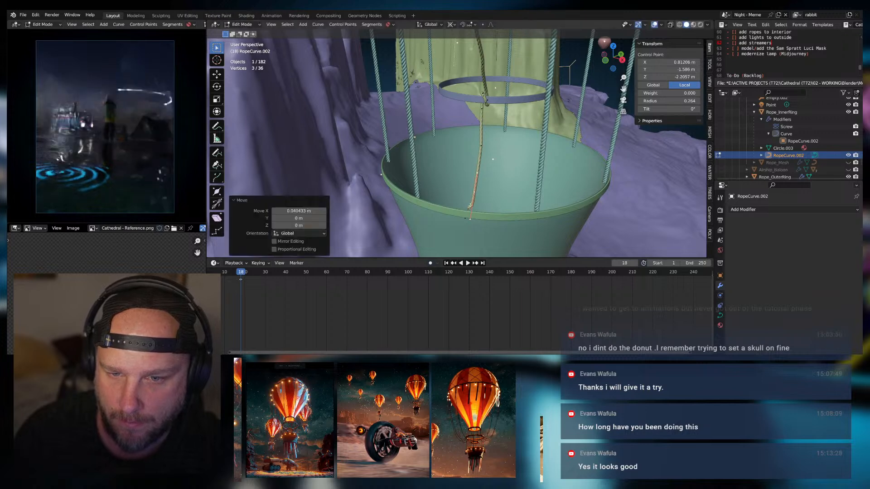
key(g)
key(x)
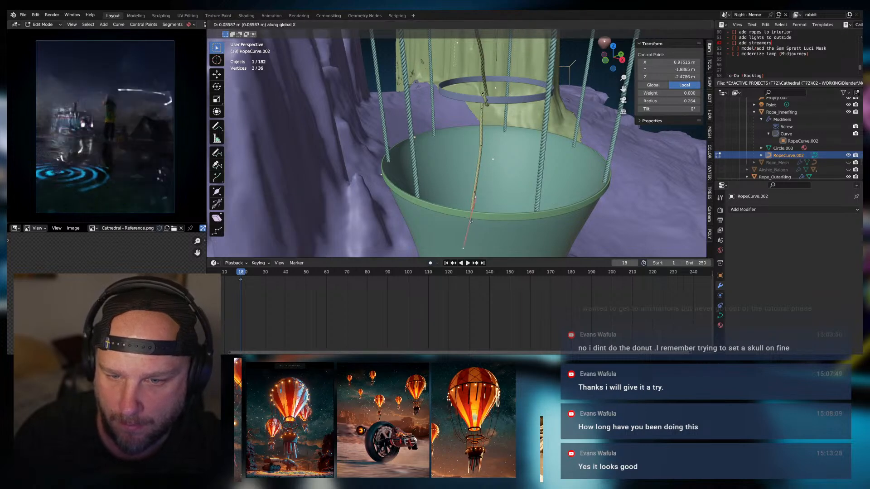
click(471, 221)
Move the lower handle of the midway control point about -0.132 m along global Z and leave curve editing
middle_drag(470, 221, 448, 157)
click(491, 158)
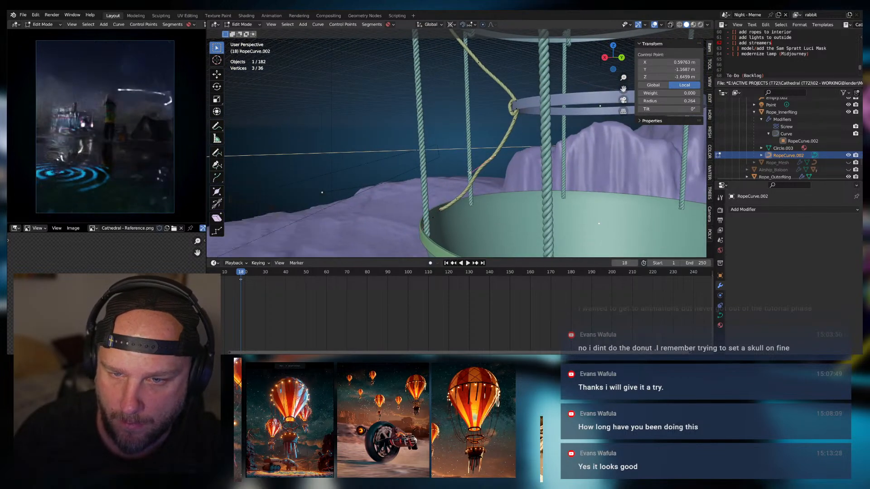
click(469, 172)
key(g)
key(z)
click(471, 185)
middle_drag(471, 185, 582, 135)
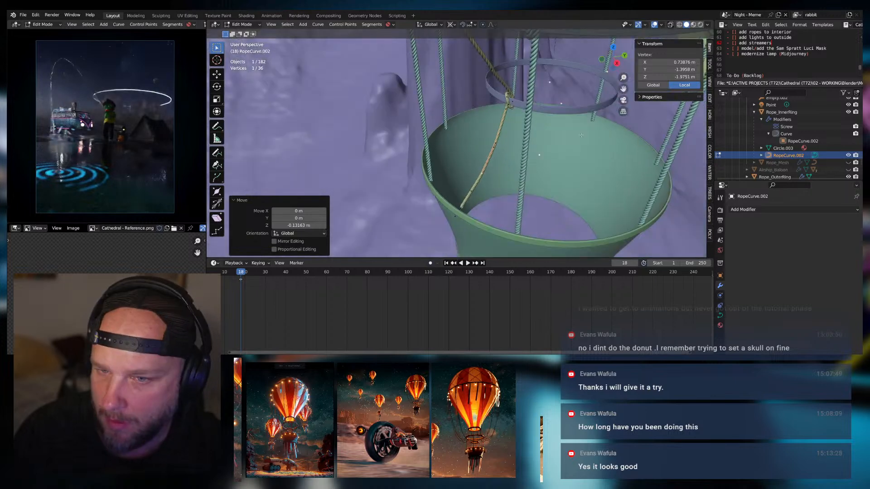
key(Tab)
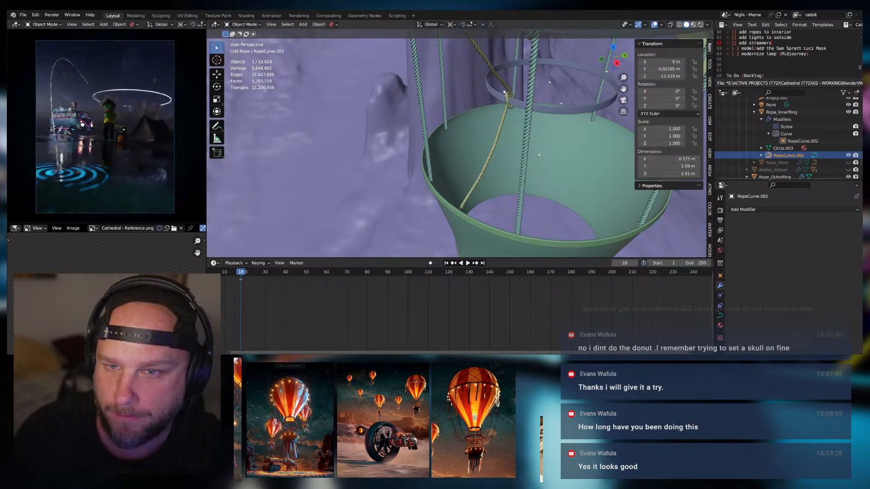
Set the Screw modifier's iterations on Rope_InnerRing to 24 and check the rope's reach over the basket rim
click(781, 112)
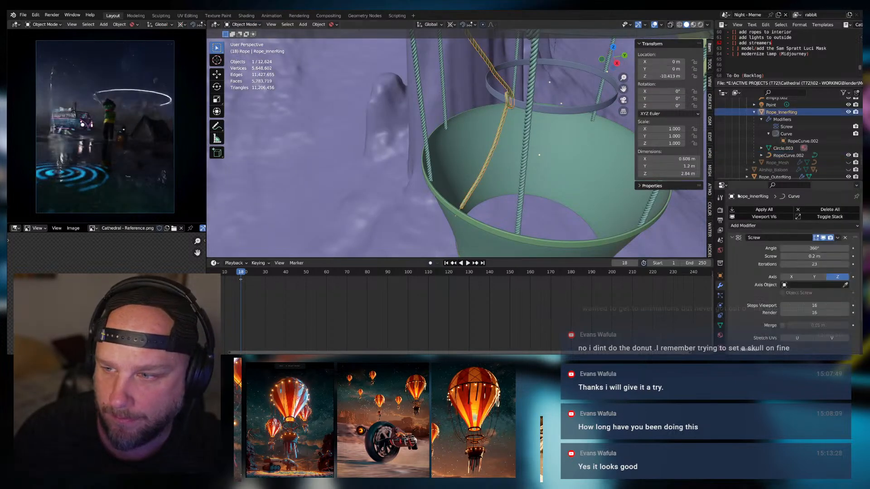
click(845, 264)
key(Tab)
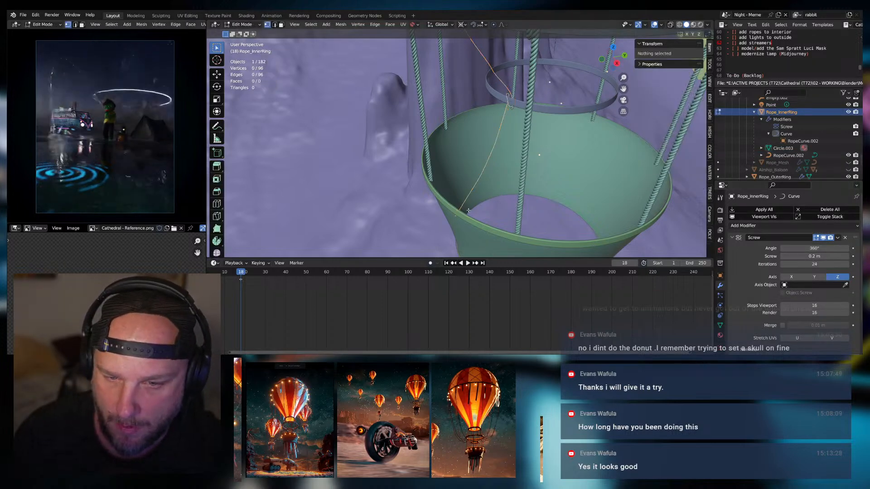
middle_drag(499, 199, 487, 183)
scroll(447, 196, up, 3)
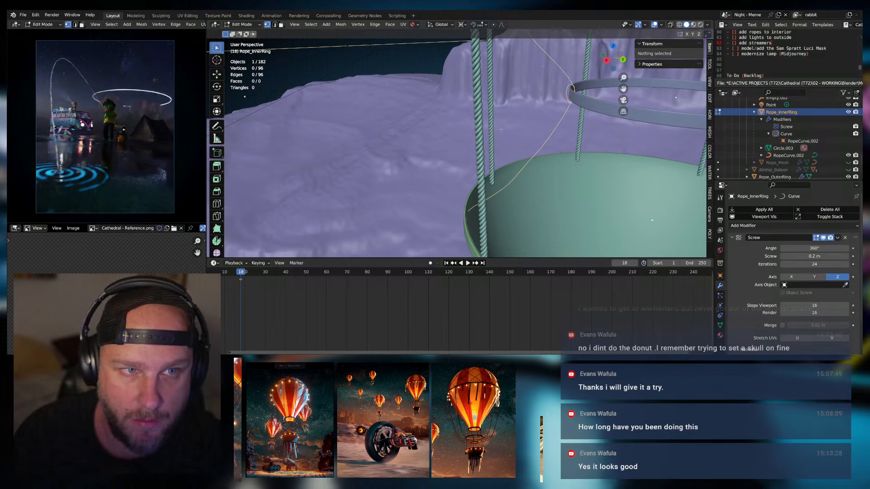
key(Tab)
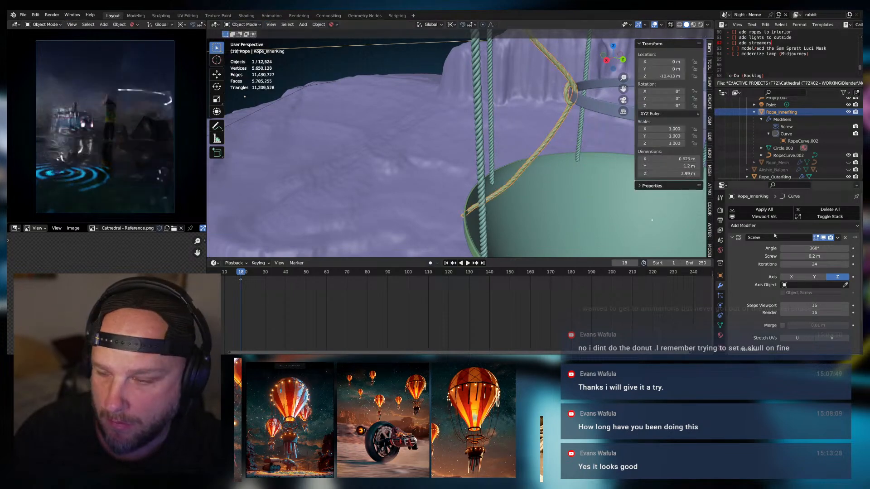
Edit RopeCurve.002 again and move its end control point at the rim about 0.022 m along global Y
click(789, 155)
key(Tab)
middle_drag(475, 208, 483, 211)
click(466, 216)
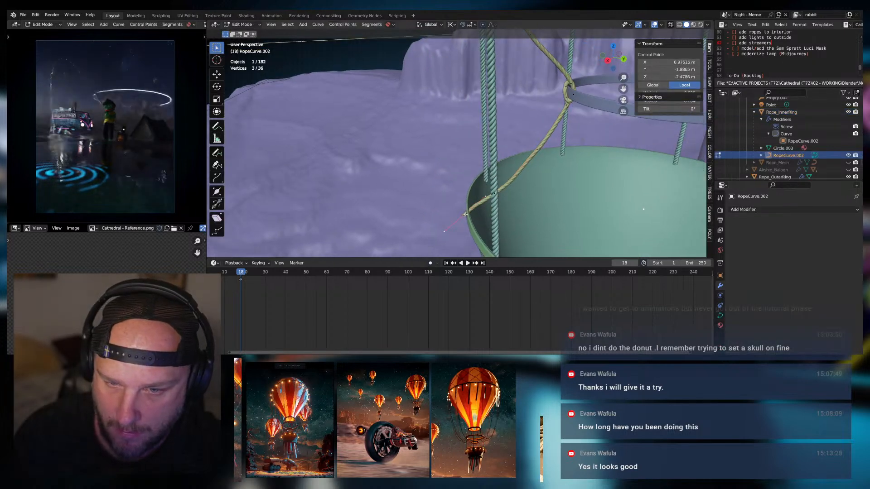
key(g)
key(y)
click(469, 215)
Move the curve's end control point about -0.048 m along global Y and -0.018 m along global X
scroll(469, 222, up, 6)
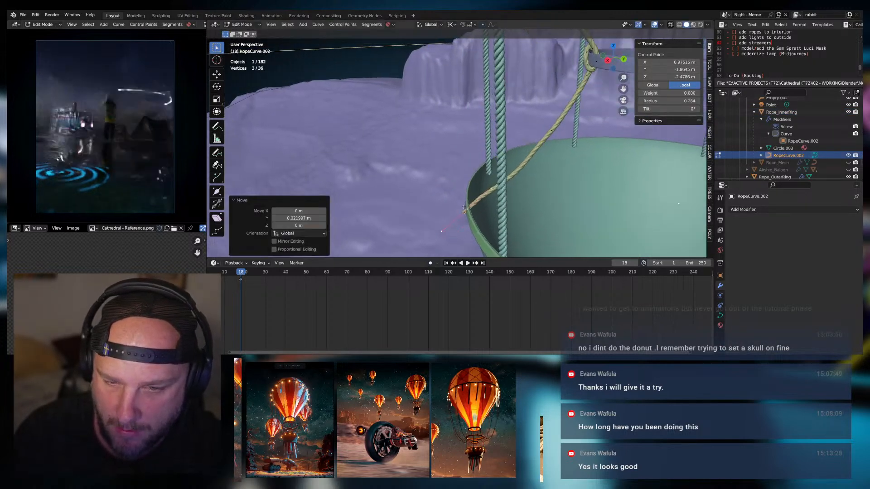
key(g)
key(y)
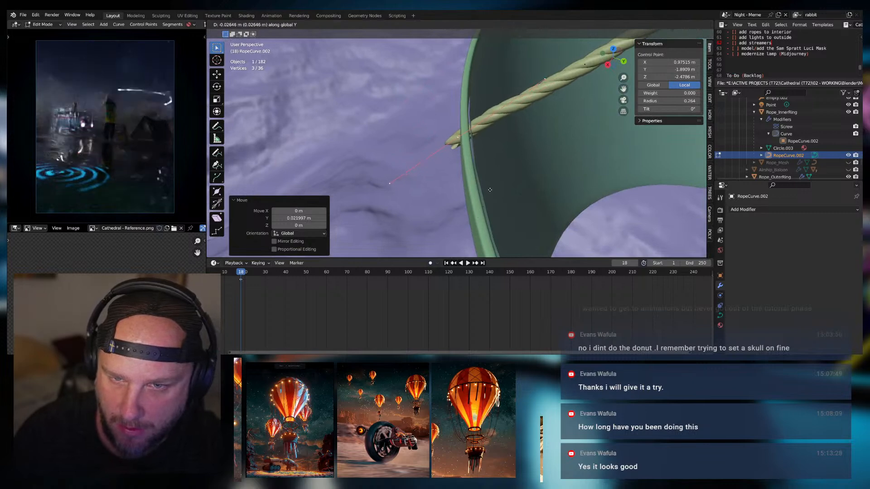
click(458, 161)
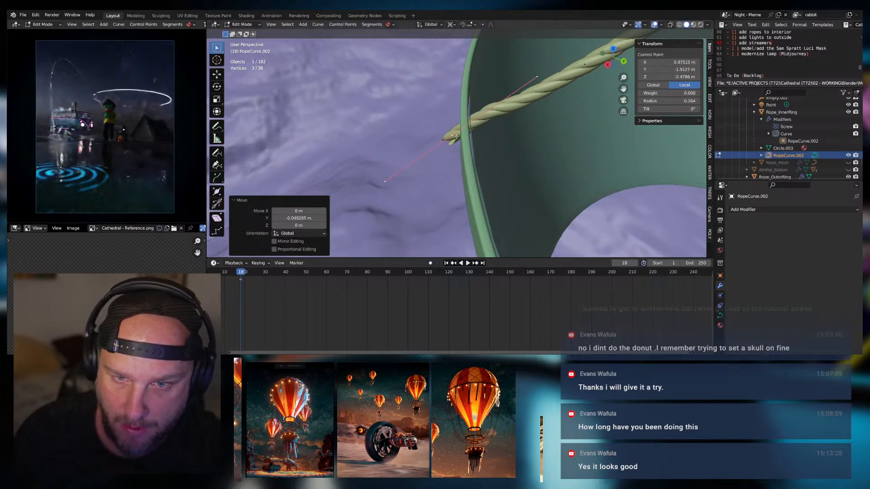
key(g)
click(483, 128)
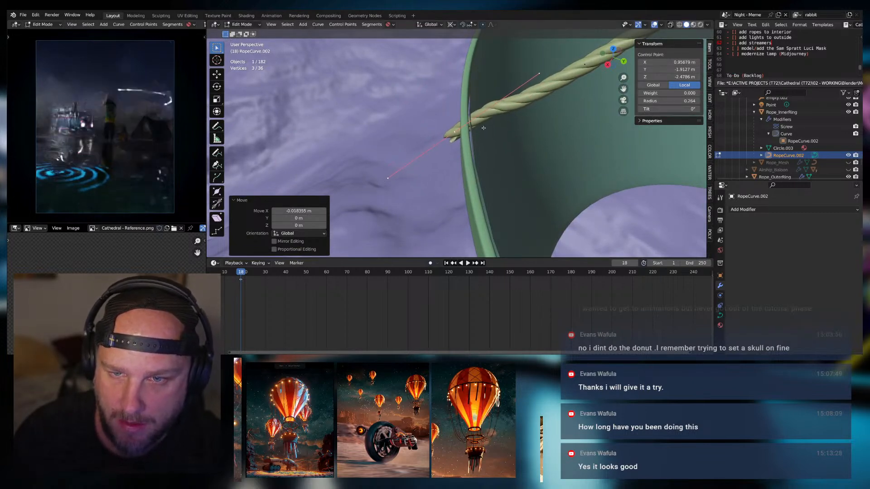
Lower the end point's inner handle along global Z and move the end point about -0.085 m in X, 0.142 m in Y and 0.009 m in Z
key(g)
key(z)
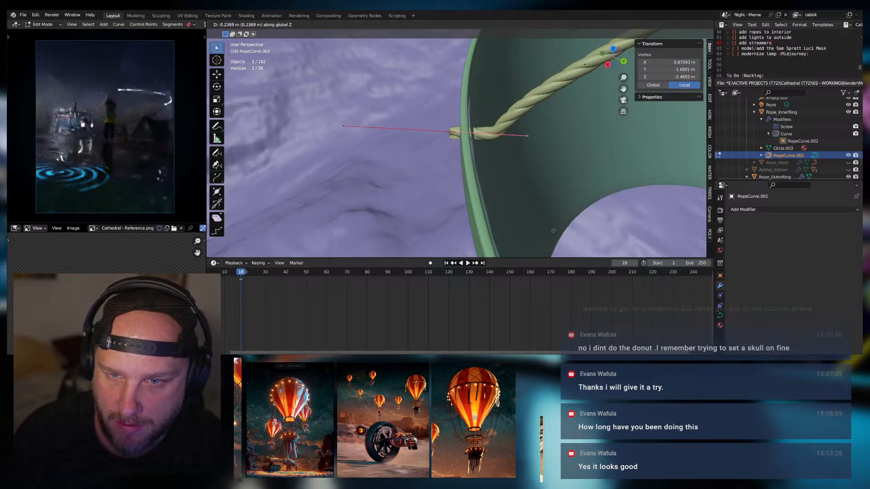
click(540, 200)
click(455, 130)
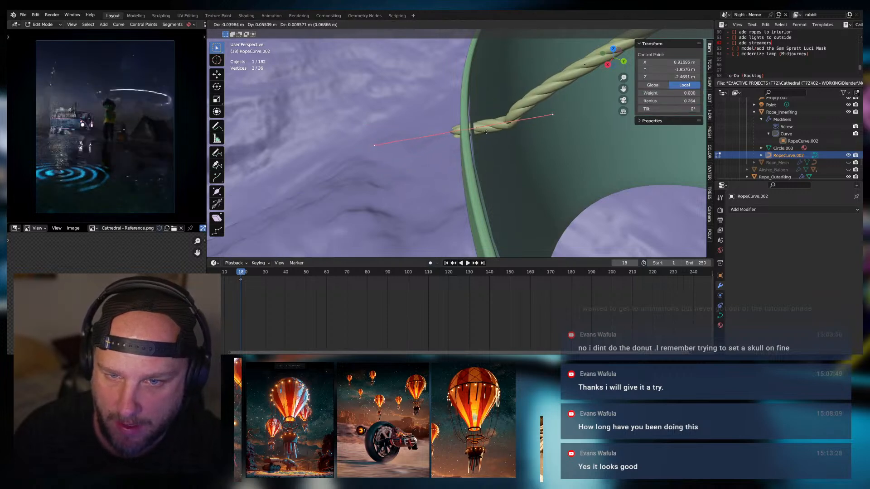
key(g)
click(519, 132)
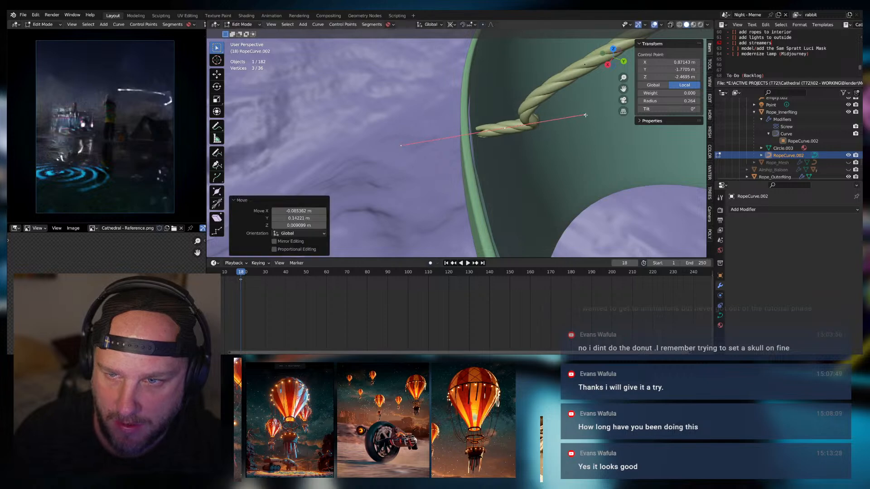
Swing the end point's inner handle upward, move the point about 0.028 m in X and -0.044 m in Y toward the basket wall, and leave curve editing
click(584, 113)
key(g)
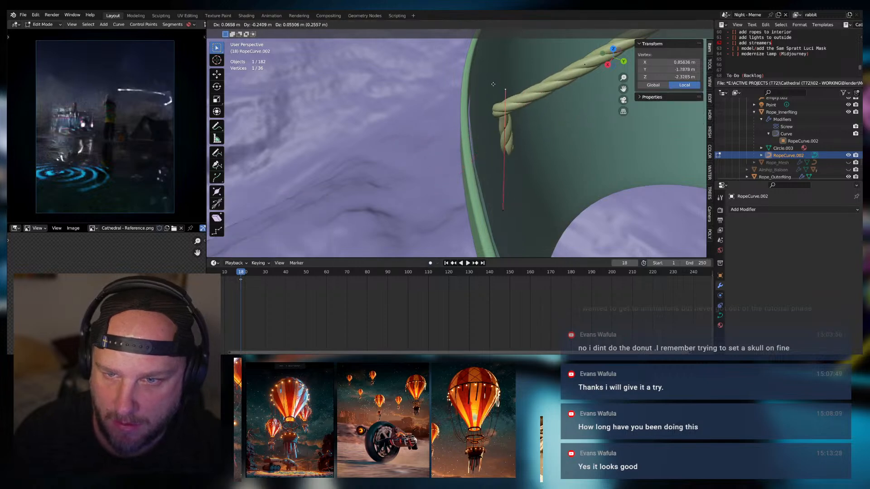
click(474, 79)
click(503, 128)
key(g)
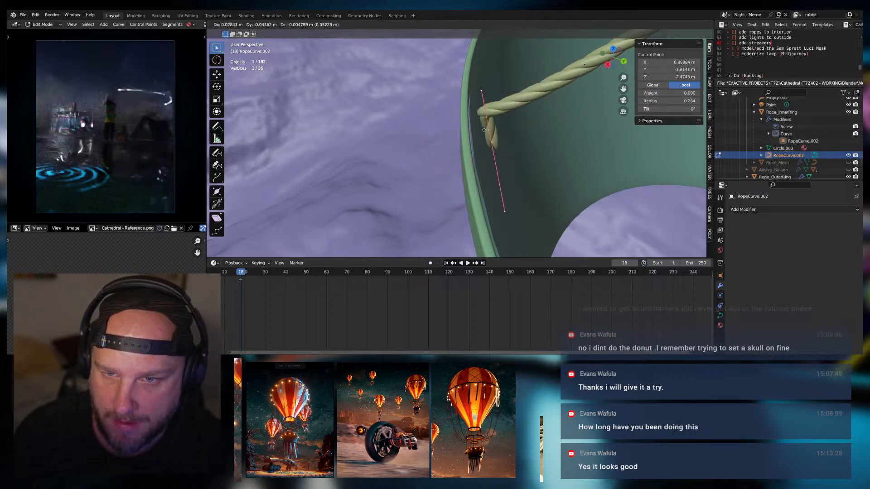
click(483, 128)
middle_drag(528, 154, 370, 107)
key(Tab)
Duplicate the inner-ring rope together with its guide curve, keeping the copy in place
click(414, 101)
scroll(432, 108, down, 3)
middle_drag(432, 107, 422, 107)
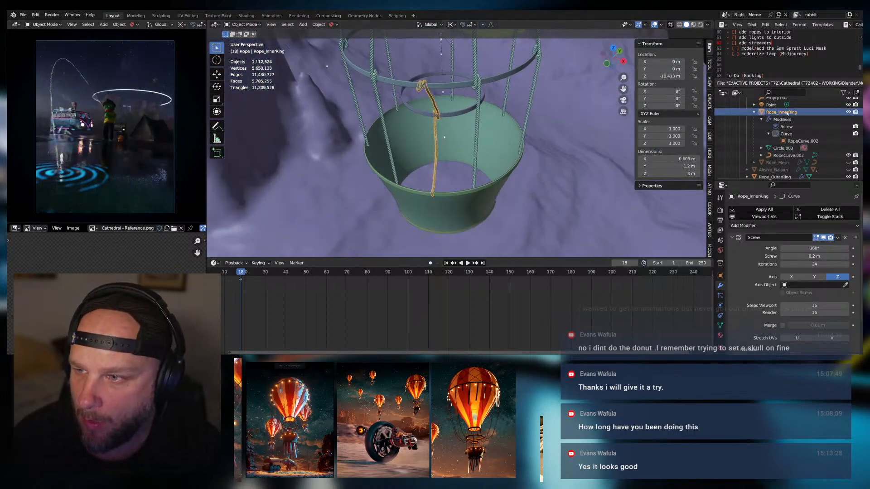
click(754, 112)
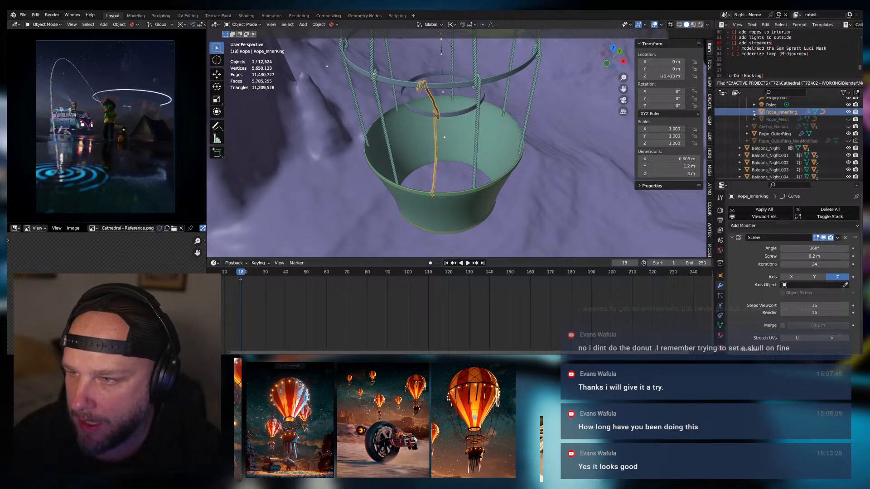
click(755, 113)
key(shift+d)
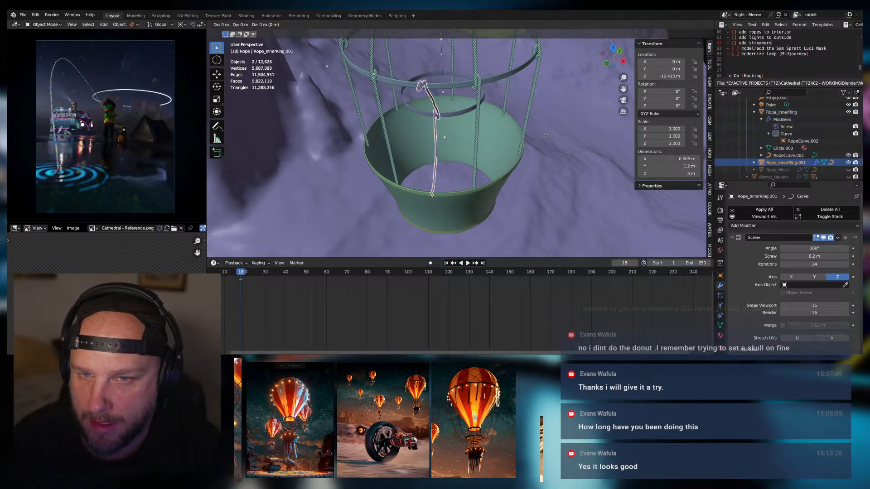
key(Escape)
Rename the duplicated rope Rope_InnerRing_Applied and apply all of its modifiers
click(753, 112)
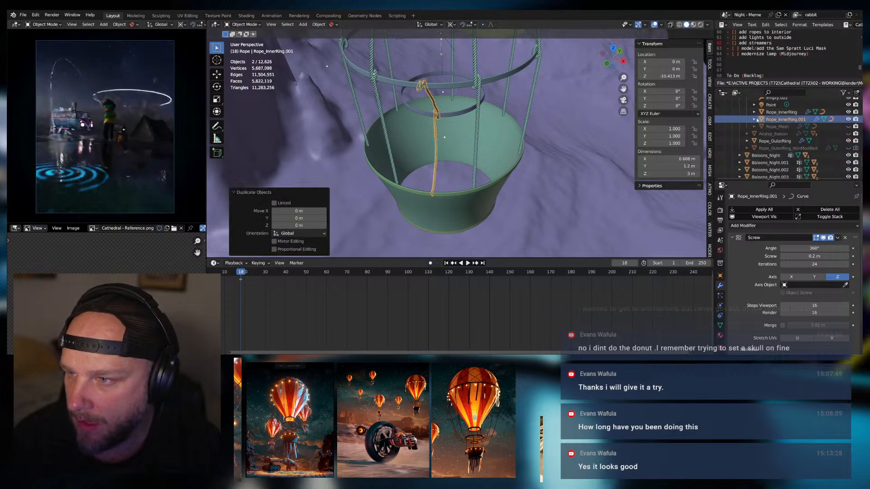
double_click(774, 120)
text(Rope_InnerRing_App)
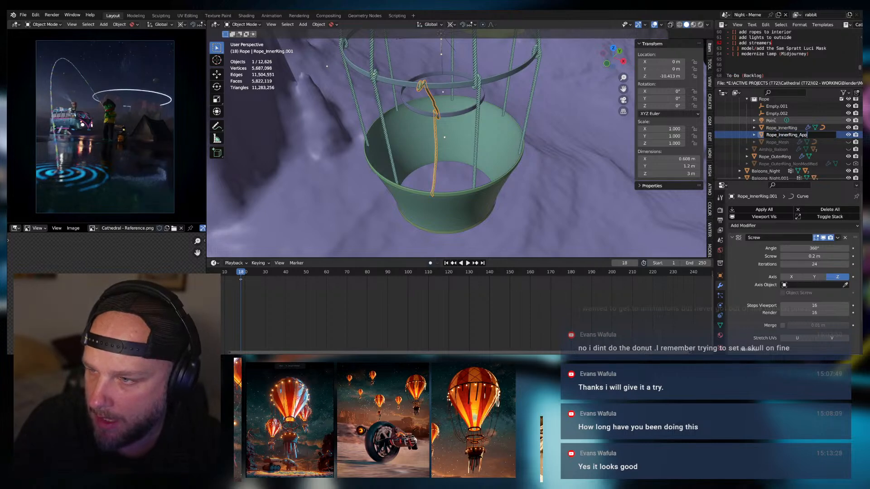
text(lied)
key(Return)
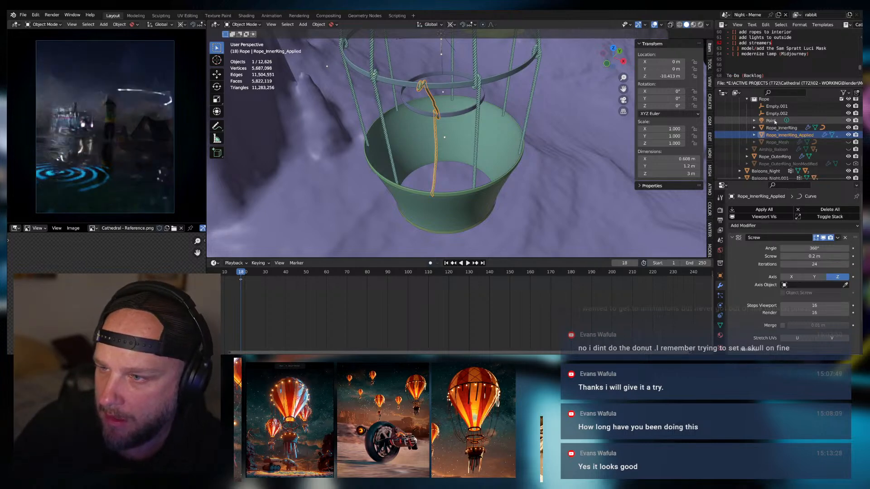
click(732, 237)
click(763, 209)
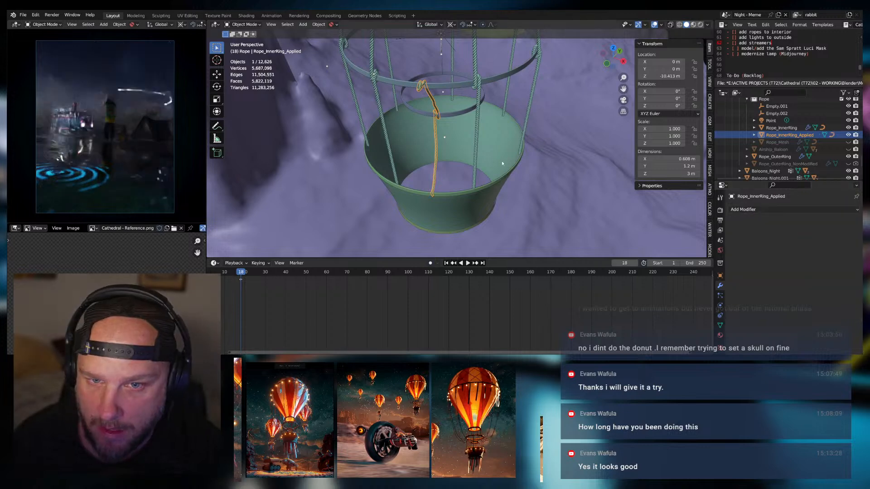
Set the origin of Rope_InnerRing_Applied to the 3D cursor
middle_drag(480, 149, 502, 160)
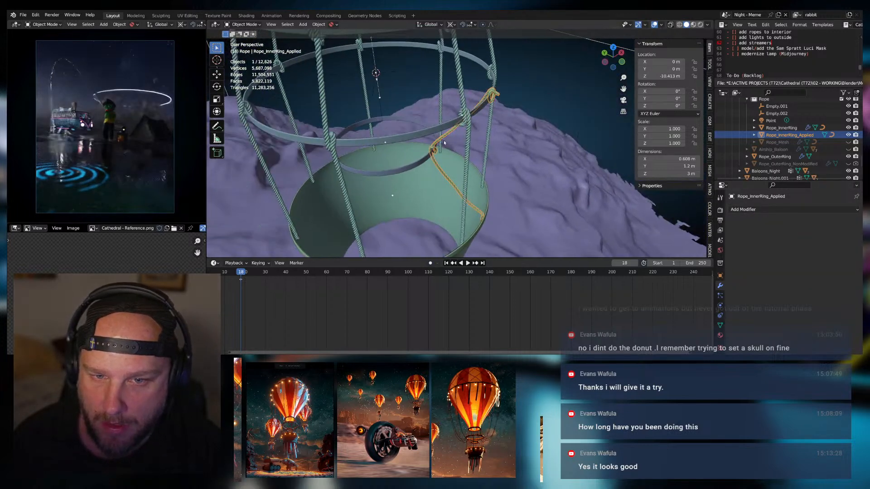
key(q)
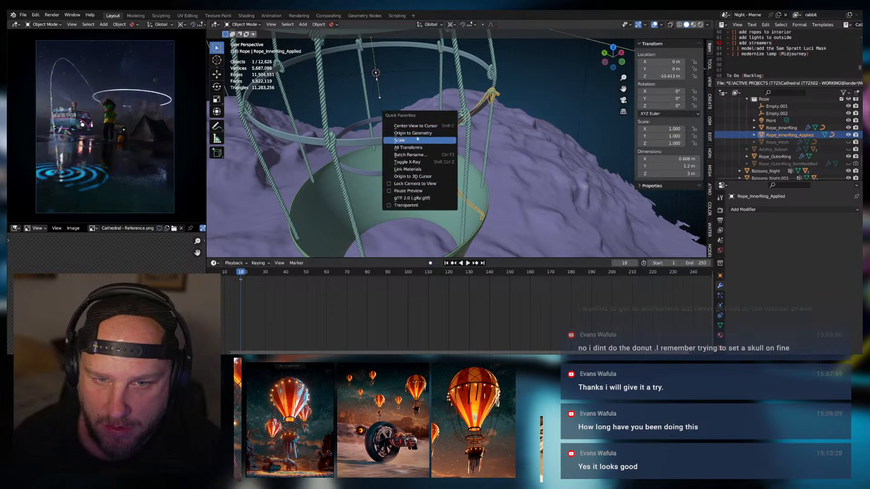
click(419, 177)
mouse_move(419, 177)
middle_down()
mouse_move(409, 156)
mouse_move(415, 164)
middle_up()
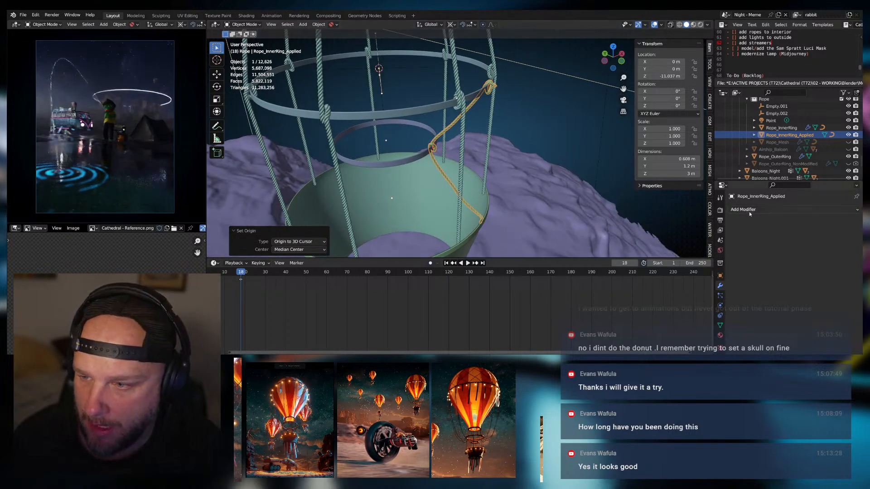
Add an Array modifier to the applied inner-ring rope and disable its Relative Offset
click(741, 209)
click(702, 58)
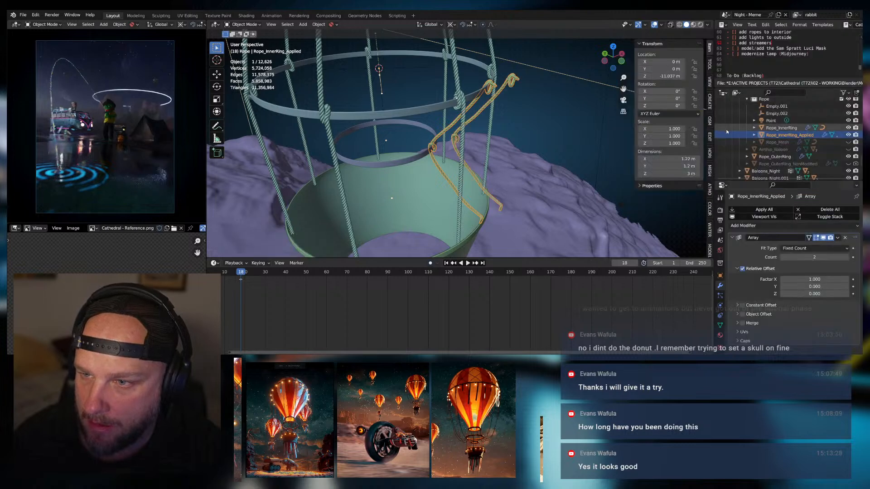
click(742, 268)
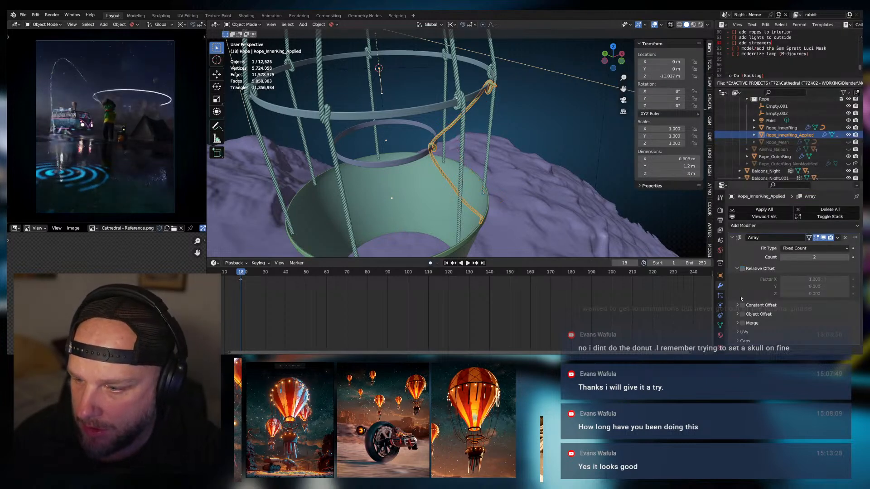
Enable the array's Object Offset using Empty.002 as the offset object
click(738, 304)
scroll(739, 315, down, 1)
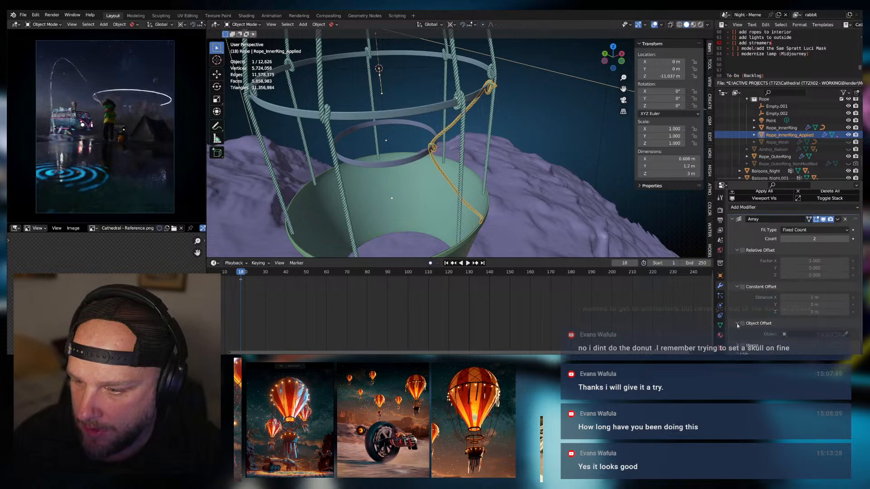
click(738, 323)
scroll(762, 330, down, 1)
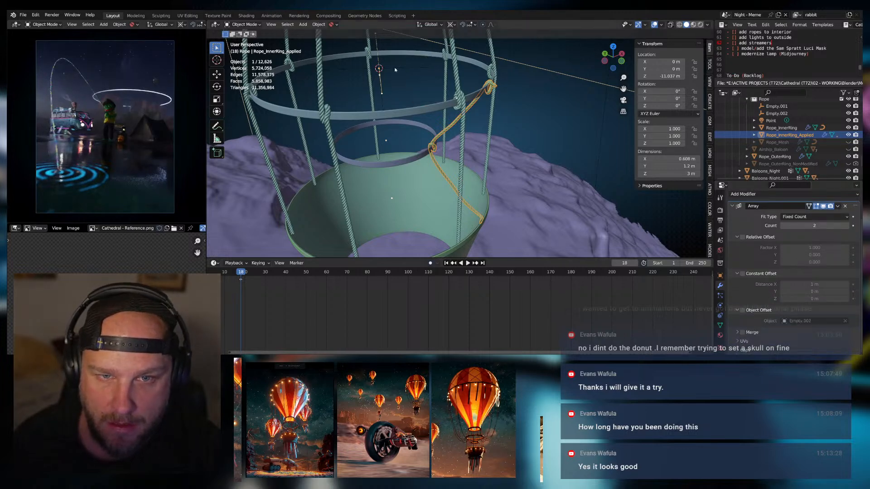
click(741, 310)
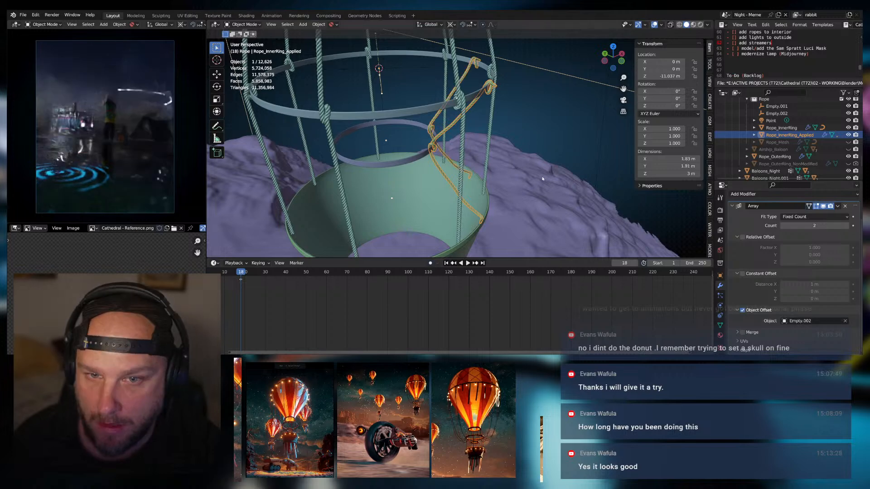
middle_drag(542, 179, 480, 170)
Set the inner-ring rope array's count to 7
scroll(812, 257, up, 2)
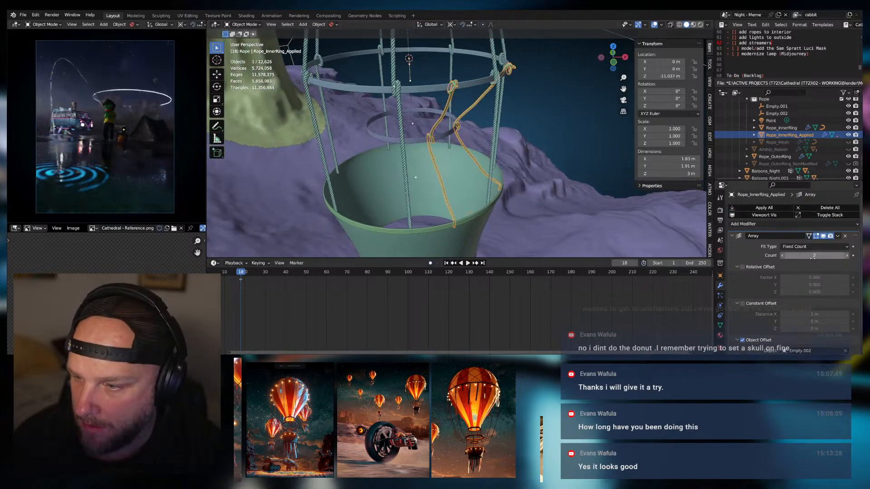
click(812, 257)
text(7)
key(Return)
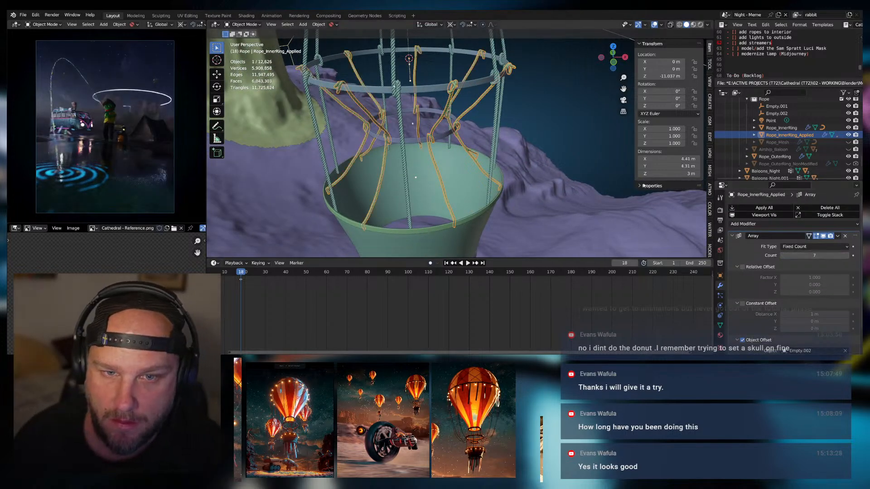
Examine how the arrayed inner-ring ropes sit around the rings and basket rim, with everything deselected
middle_drag(525, 151, 479, 140)
scroll(508, 125, up, 3)
scroll(508, 126, down, 5)
scroll(489, 118, up, 2)
scroll(481, 123, up, 1)
click(525, 144)
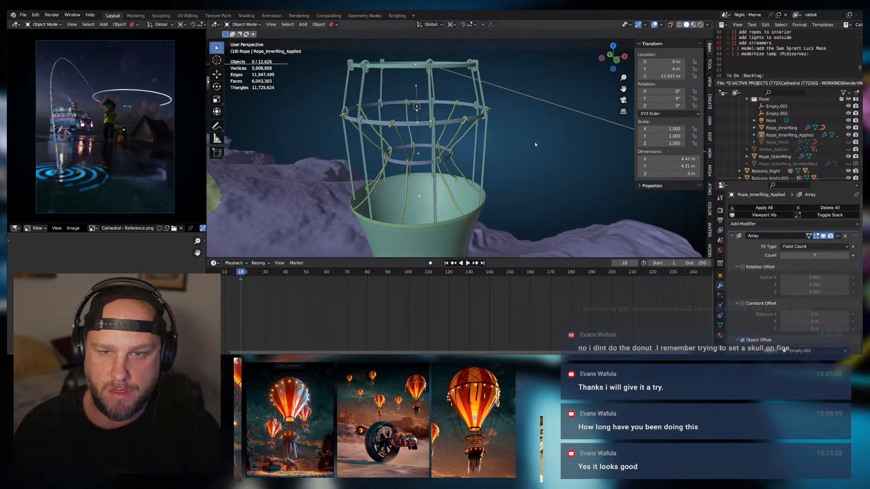
middle_drag(535, 142, 261, 134)
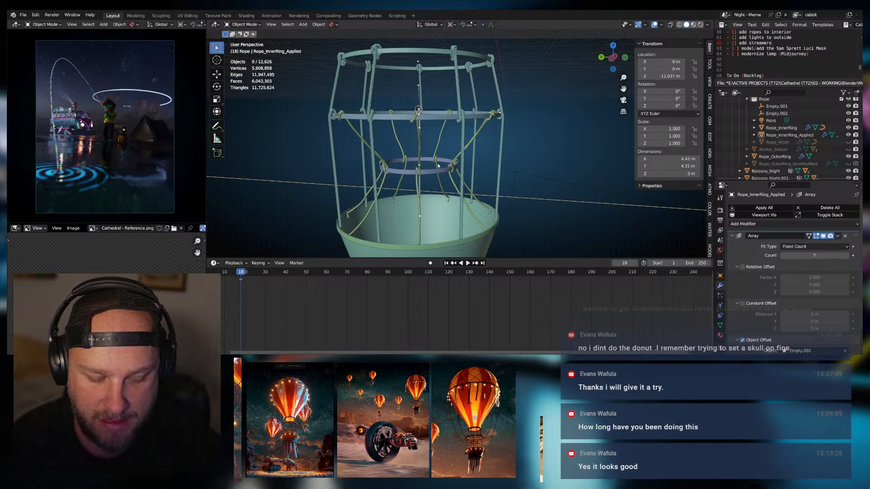
middle_drag(438, 166, 438, 208)
scroll(466, 197, down, 3)
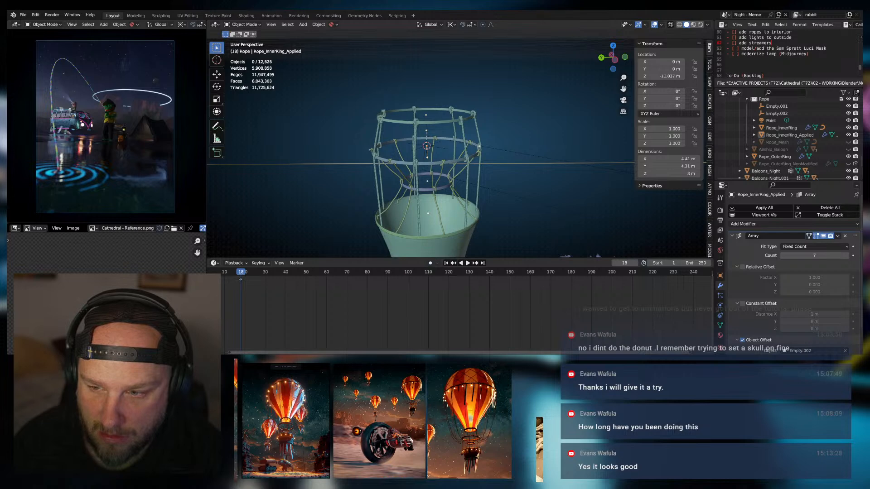
middle_drag(512, 154, 448, 185)
Unhide the Airship_Baloon envelope above the basket
click(433, 132)
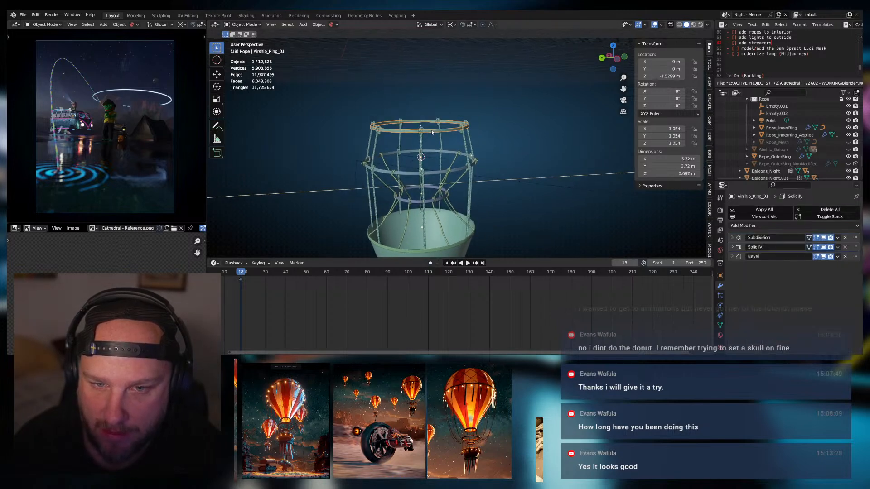
click(475, 130)
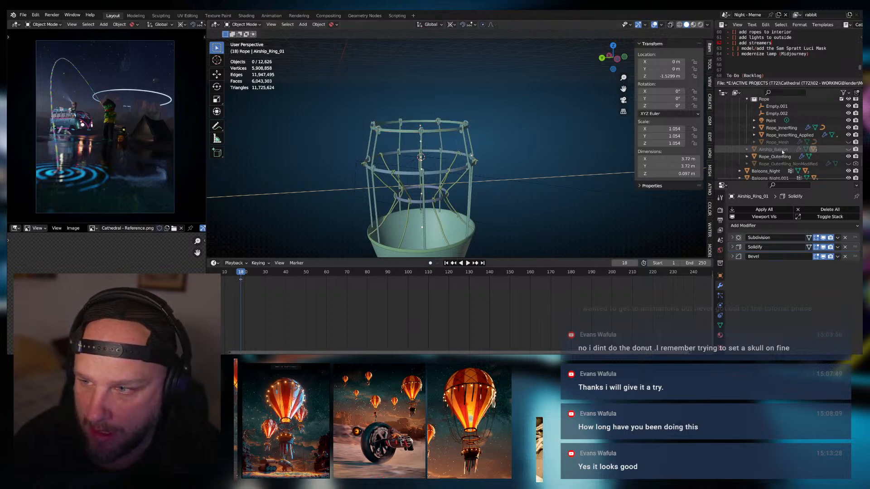
click(848, 149)
scroll(474, 107, down, 3)
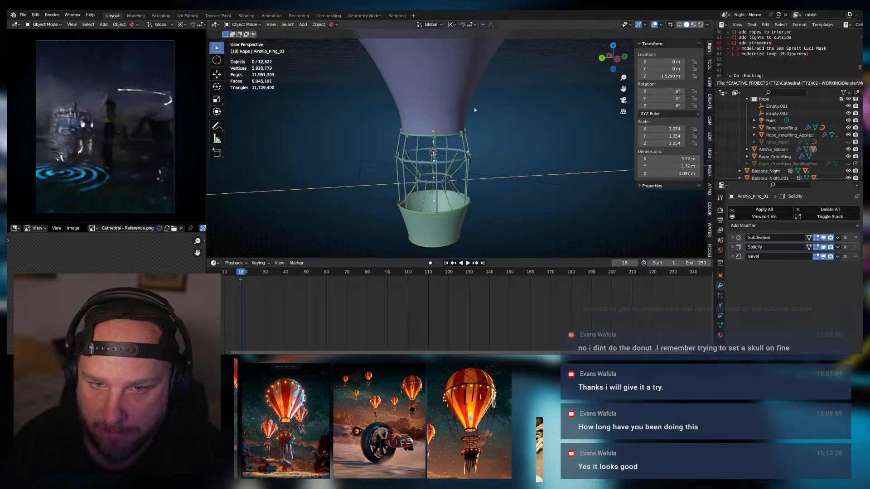
Examine the balloon envelope, its Airship_Ring_06 band and the junction with the basket ropes from several angles and distances
scroll(458, 147, down, 2)
scroll(455, 119, up, 5)
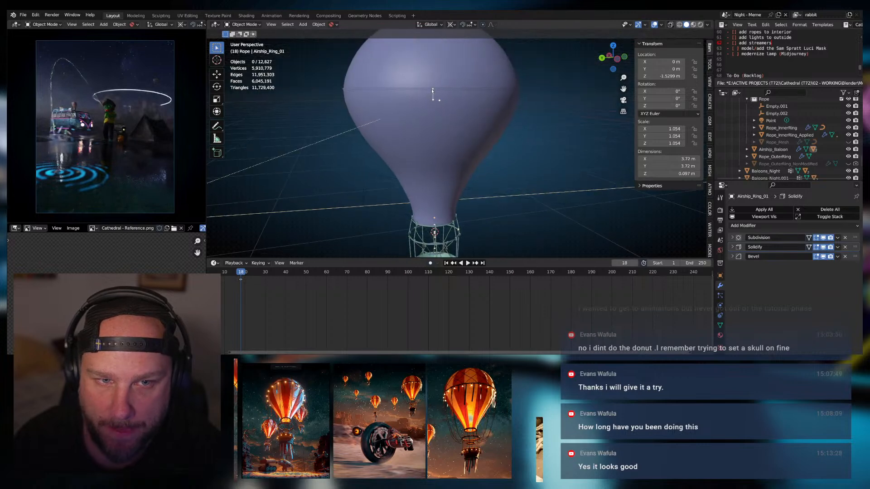
click(391, 90)
scroll(456, 104, up, 4)
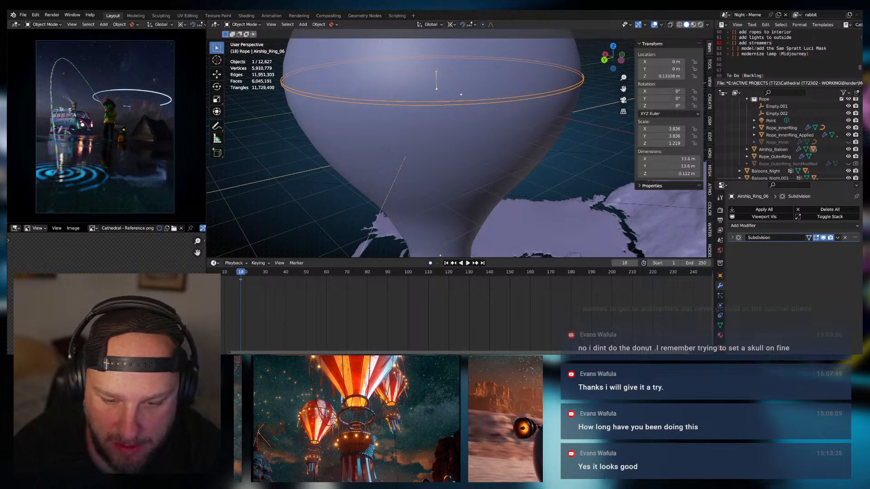
middle_drag(423, 134, 454, 119)
scroll(425, 144, down, 5)
scroll(414, 147, up, 3)
scroll(430, 136, up, 3)
mouse_move(408, 147)
shift+middle_down()
mouse_move(476, 147)
mouse_move(443, 149)
mouse_move(516, 163)
mouse_move(468, 147)
mouse_move(416, 148)
mouse_move(422, 186)
mouse_move(423, 161)
mouse_move(418, 185)
mouse_move(408, 148)
mouse_move(416, 158)
shift+middle_up()
scroll(442, 154, up, 2)
scroll(416, 147, down, 4)
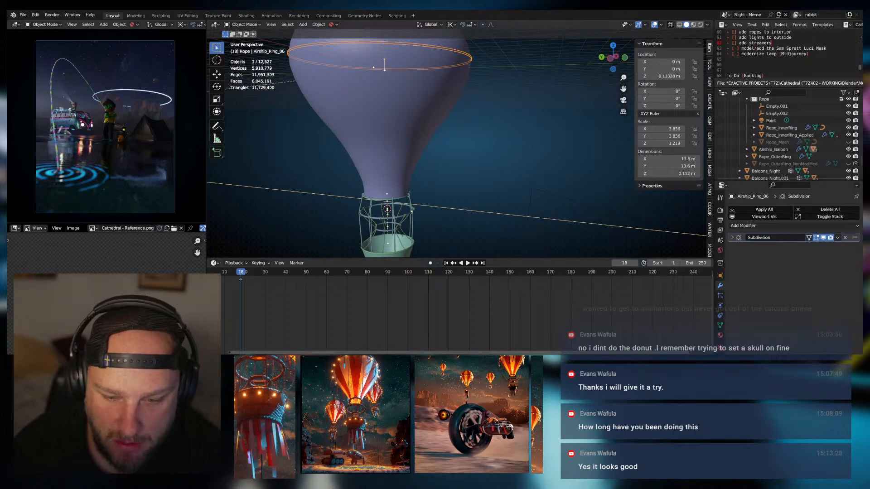
middle_drag(406, 178, 424, 209)
scroll(431, 174, down, 1)
shift+middle_drag(431, 175, 415, 151)
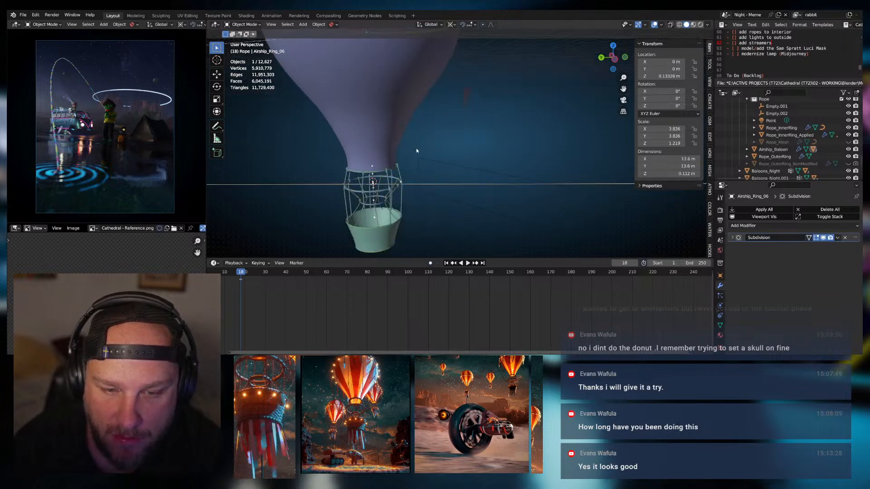
scroll(403, 169, up, 1)
scroll(376, 183, down, 3)
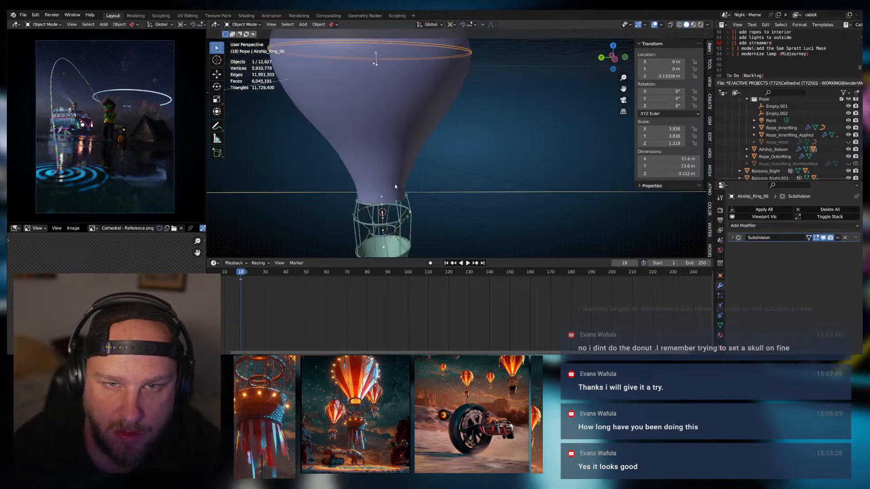
scroll(394, 181, up, 3)
scroll(429, 168, up, 4)
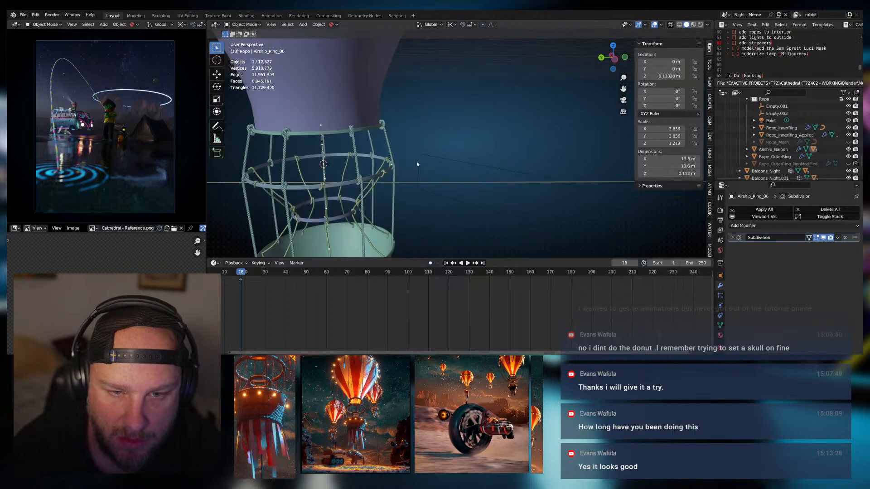
Duplicate the Rope_OuterRing array, keeping the copy in place
click(412, 152)
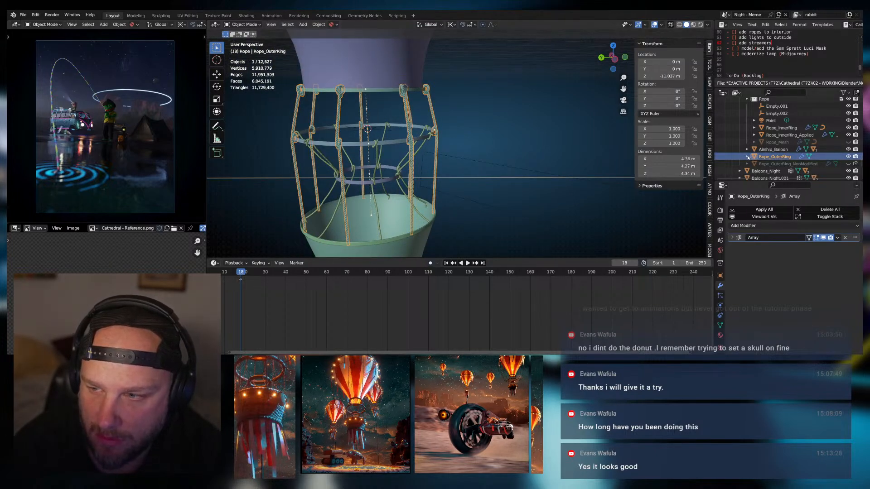
scroll(532, 125, down, 1)
scroll(532, 125, up, 1)
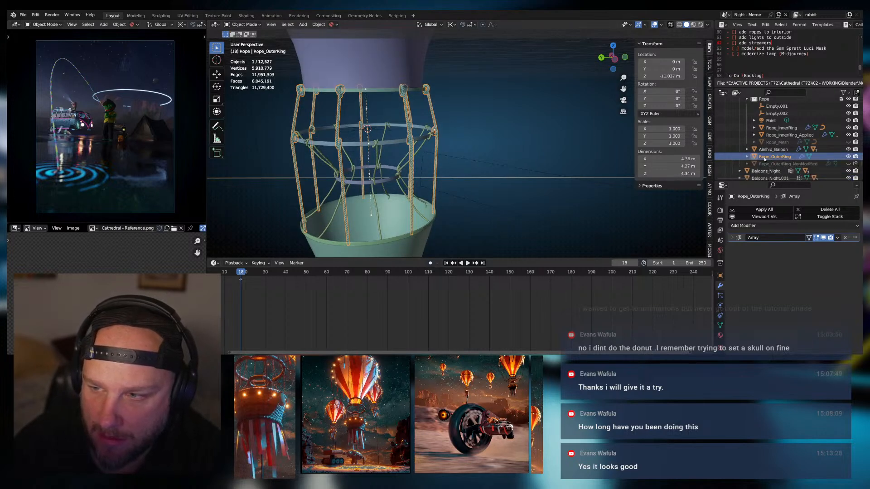
key(shift+d)
key(z)
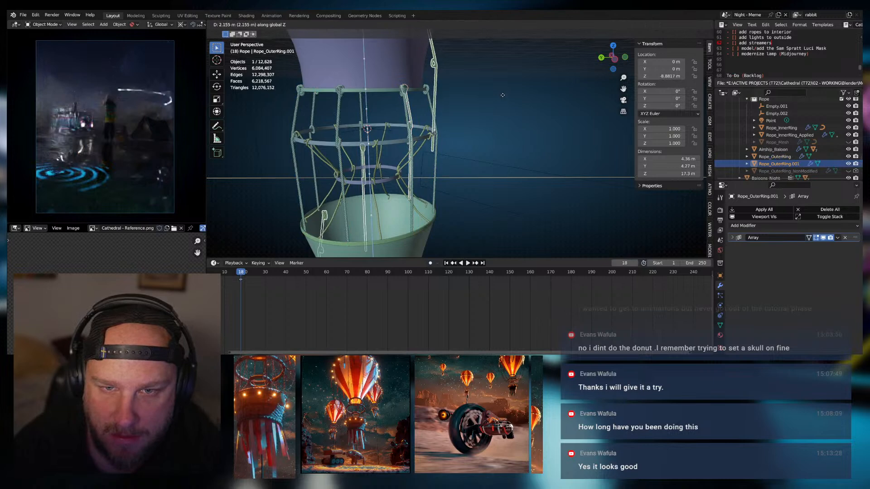
click(483, 114)
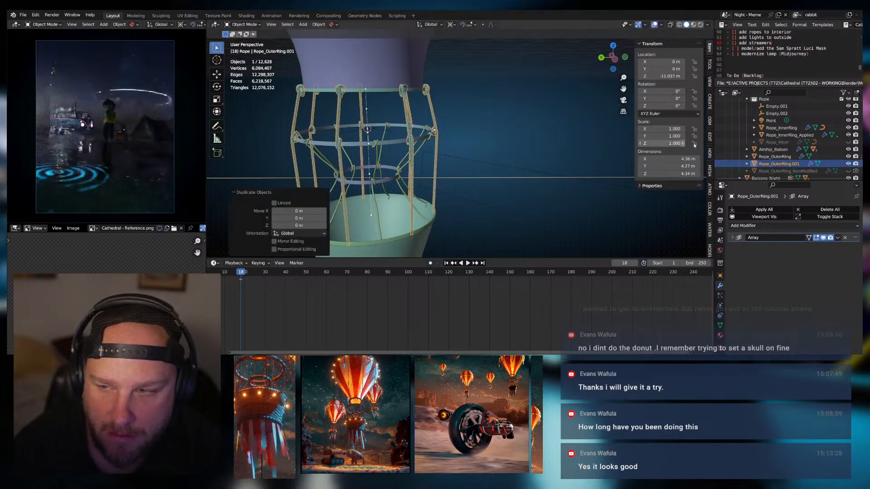
Turn off the duplicate's Array modifier in the viewport and raise the single rope about 1.684 m along global Z
click(746, 165)
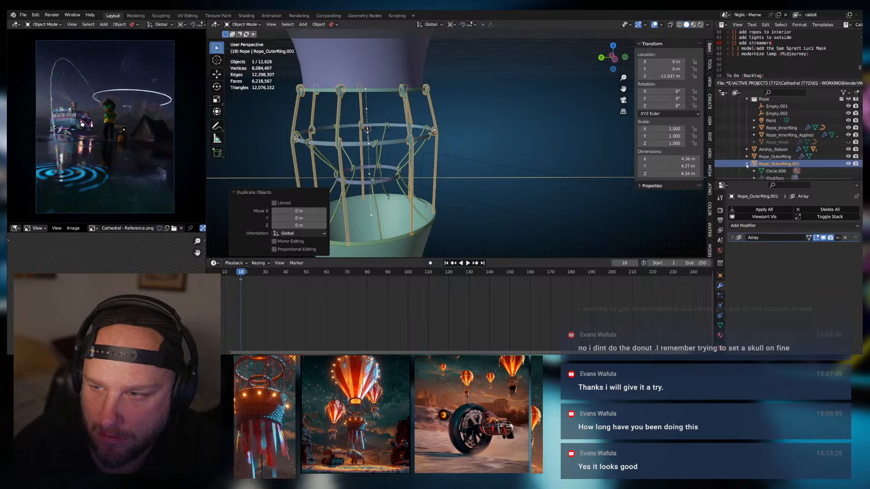
click(822, 237)
key(g)
key(z)
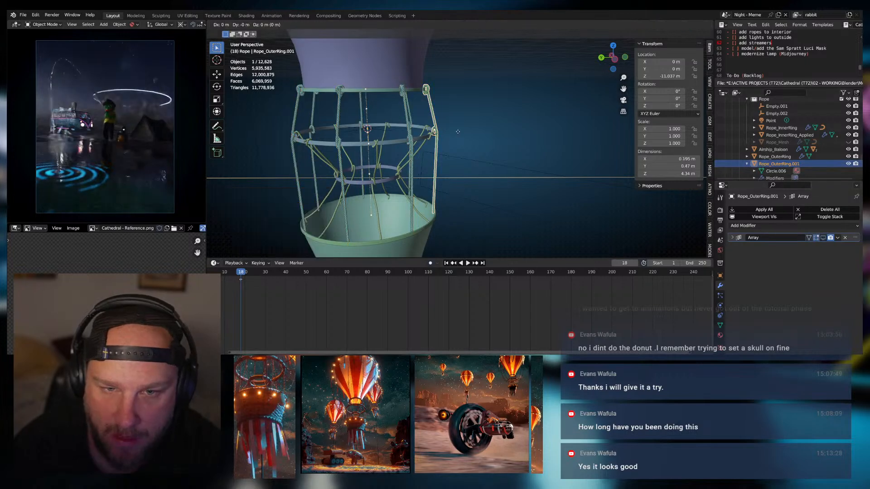
click(463, 79)
scroll(456, 116, down, 4)
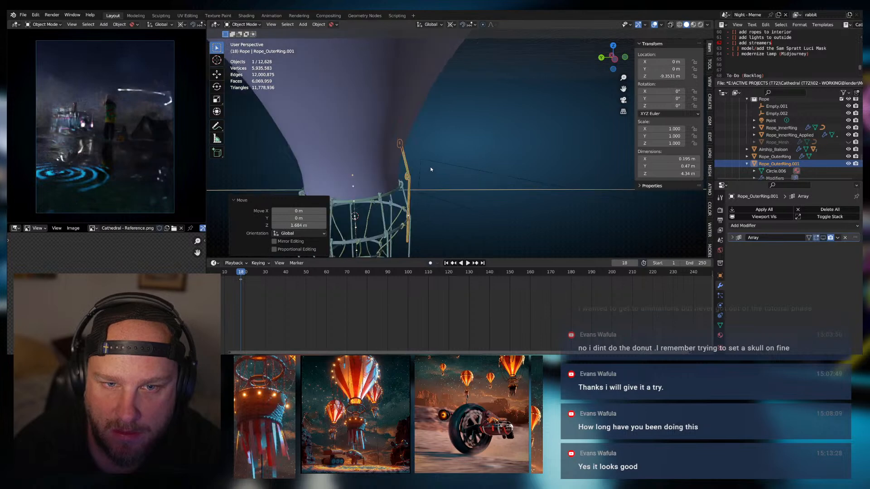
shift+middle_drag(432, 163, 405, 200)
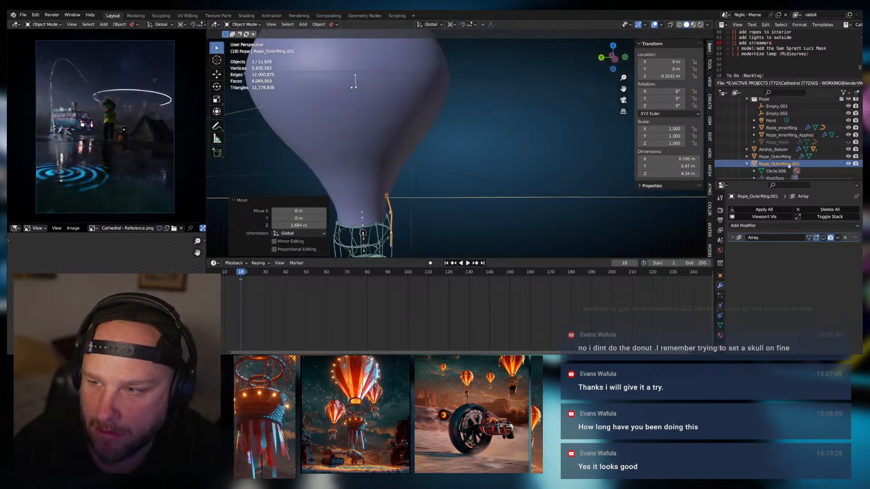
Undo the last upward move of the outer rope Rope_OuterRing.001
scroll(782, 167, down, 2)
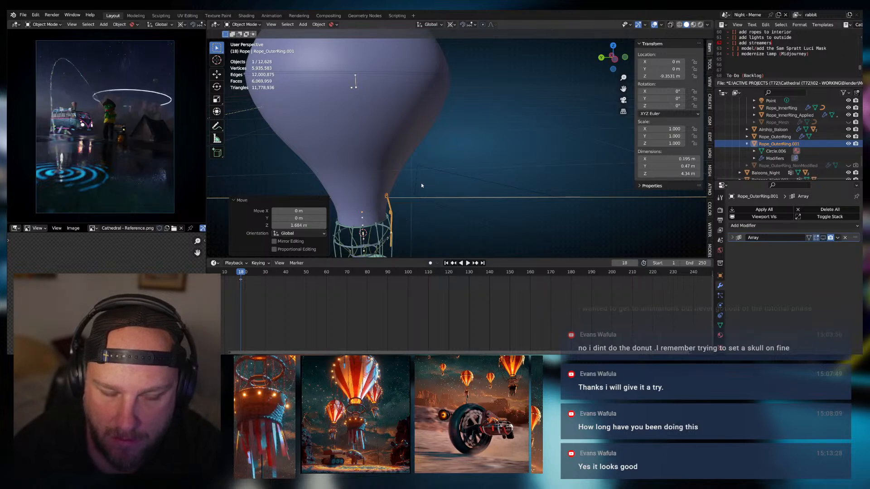
key(ctrl+z)
key(ctrl+z)
middle_drag(347, 134, 418, 157)
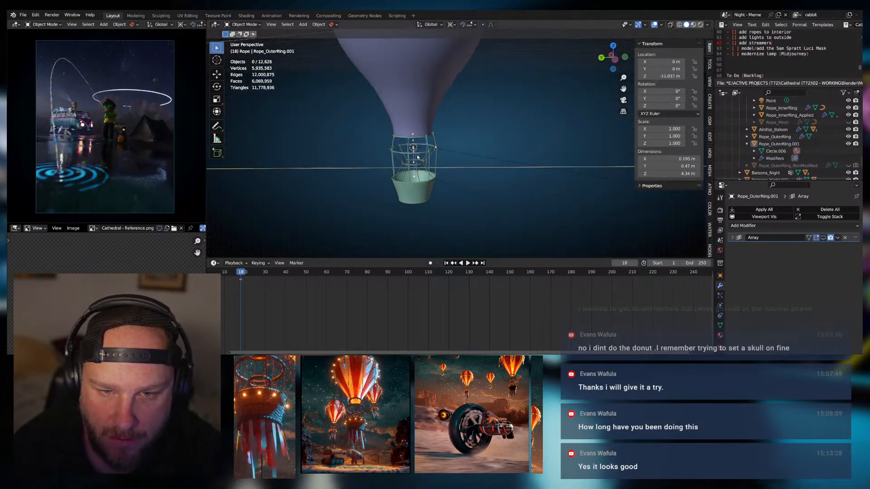
scroll(418, 156, up, 3)
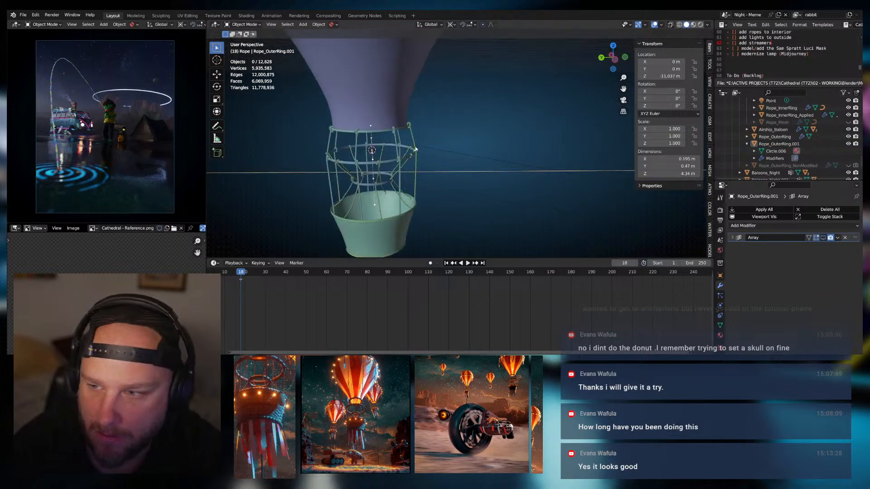
click(22, 16)
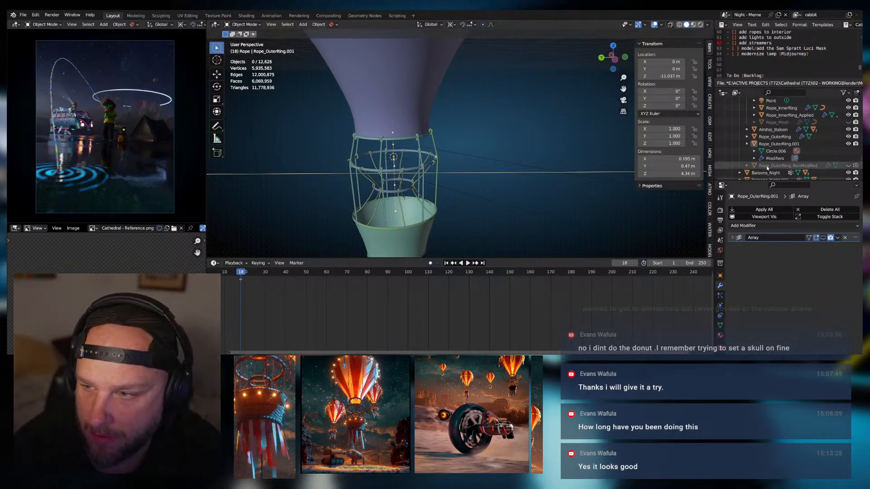
Compare the outer ropes Rope_OuterRing and Rope_OuterRing.001 around the basket, checking what each contains and covers
scroll(767, 168, down, 3)
click(425, 169)
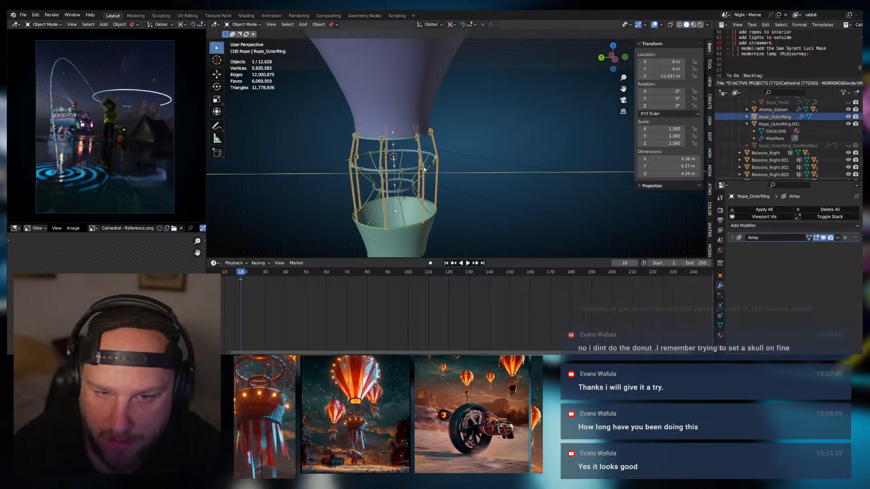
click(746, 117)
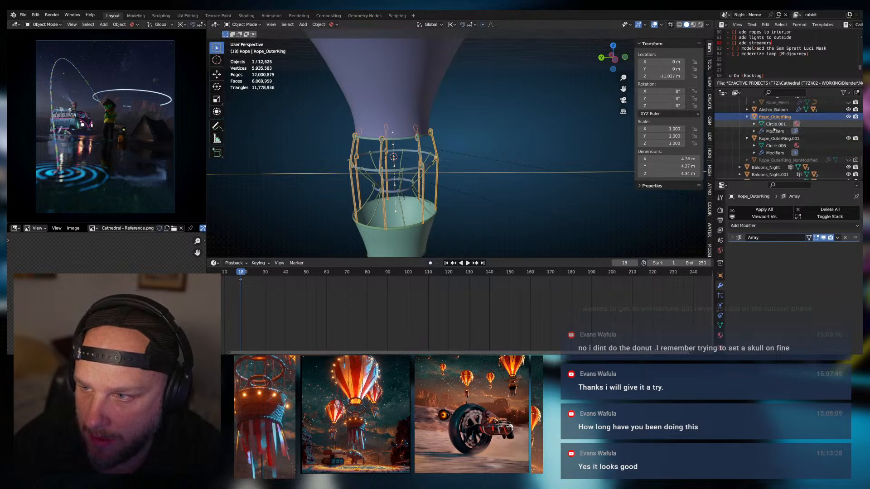
click(747, 117)
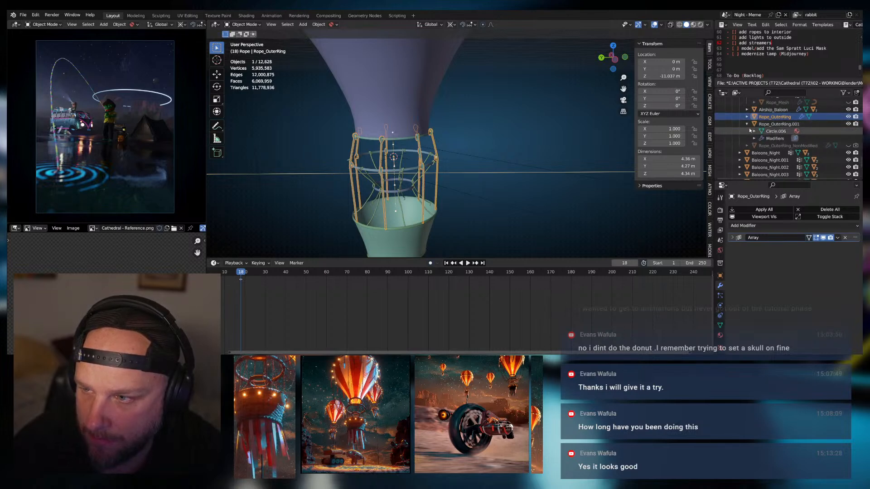
click(767, 124)
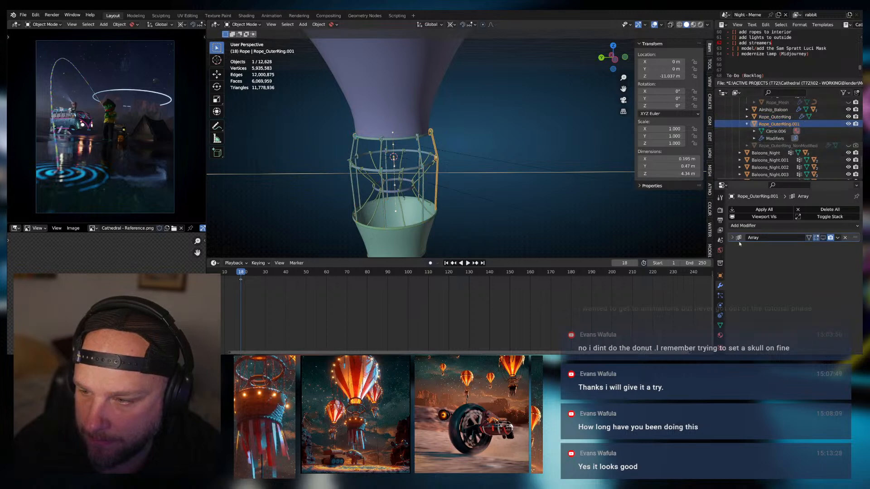
click(775, 117)
click(775, 124)
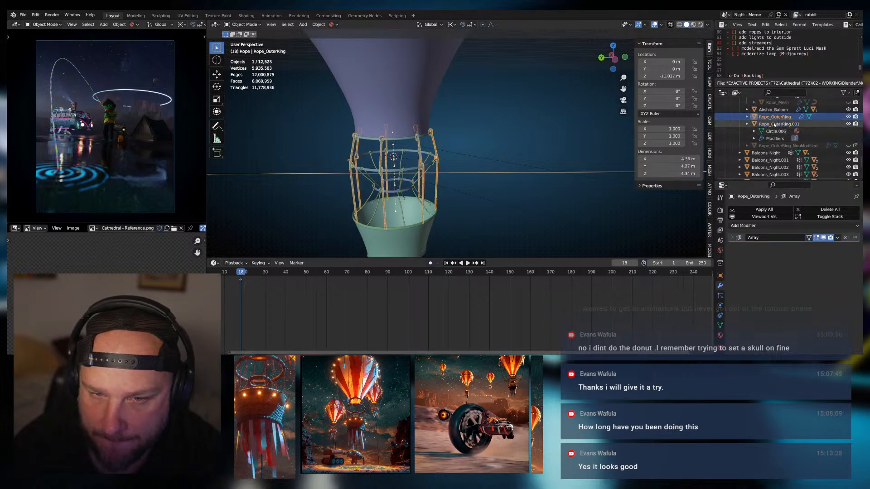
scroll(476, 158, up, 3)
middle_drag(476, 158, 535, 171)
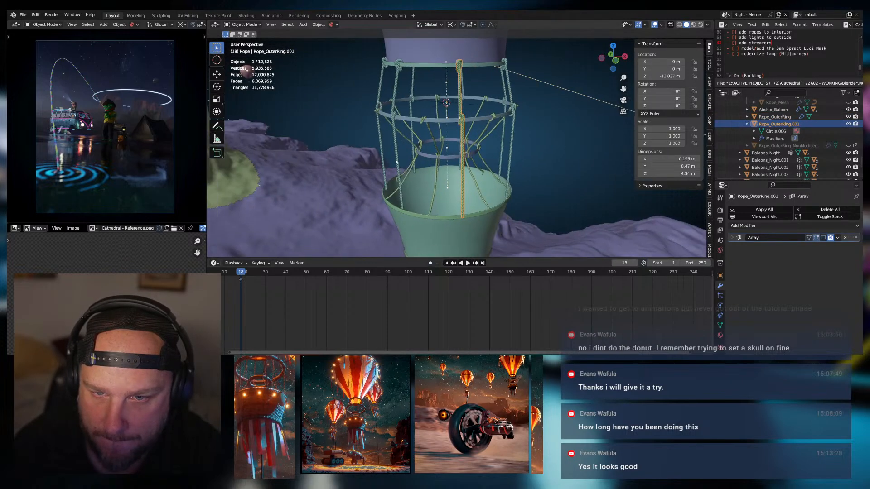
Unhide Rope_OuterRing_NonModified in the viewport and expand its contents to reveal its curve
click(770, 145)
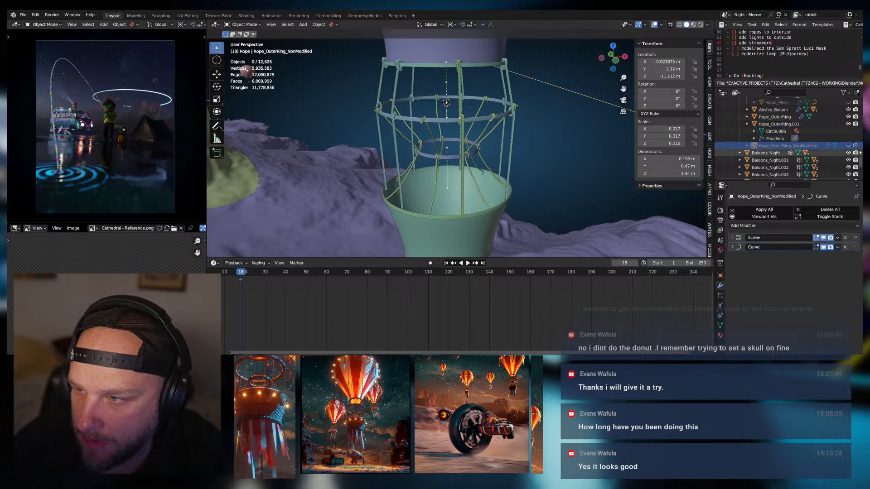
click(848, 146)
click(745, 146)
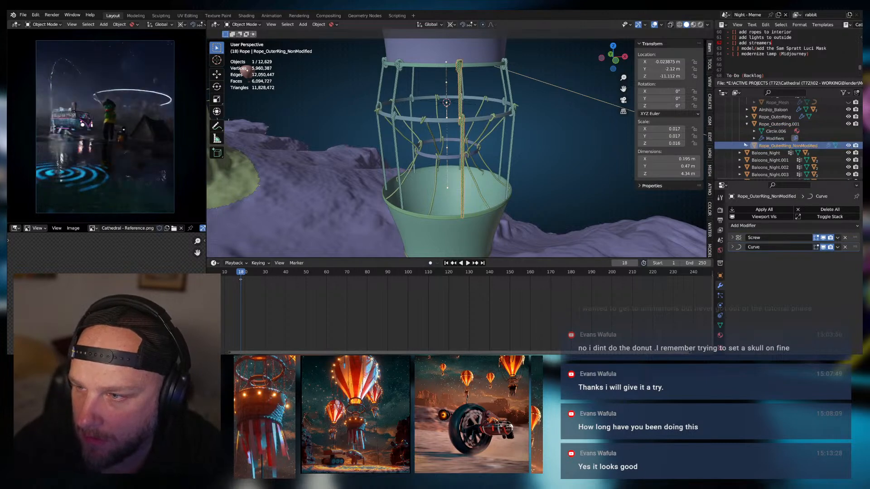
click(752, 145)
click(746, 145)
Duplicate Rope_OuterRing_NonModified together with RopeCurve.001 and raise the copies about 1.9 m along Z
shift+click(773, 167)
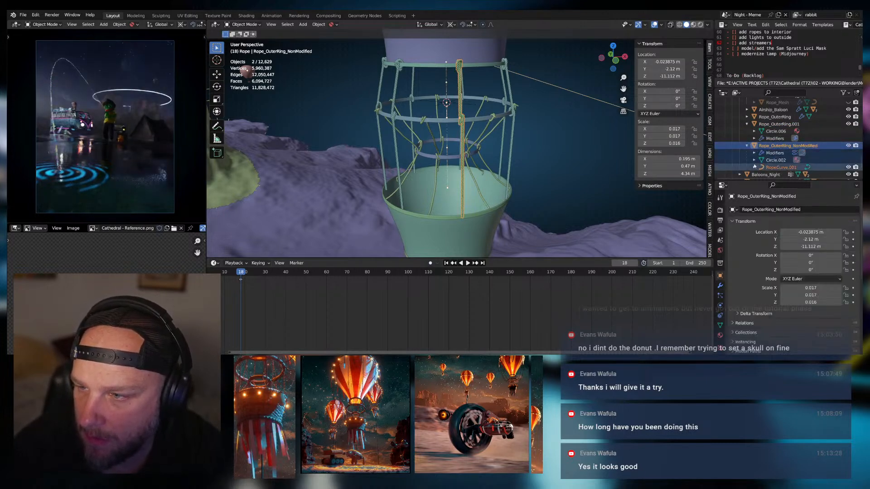
key(shift+d)
key(z)
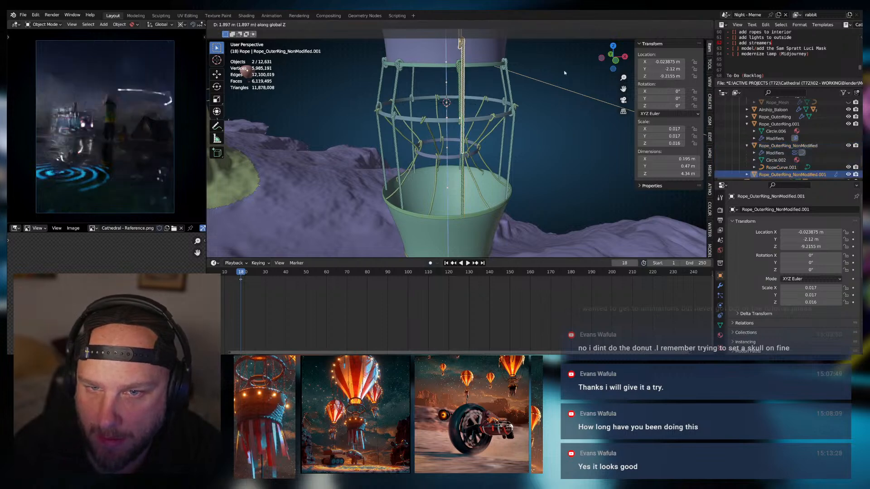
click(570, 85)
shift+middle_drag(543, 86, 518, 183)
scroll(517, 163, down, 2)
shift+middle_drag(528, 127, 548, 165)
scroll(548, 164, down, 5)
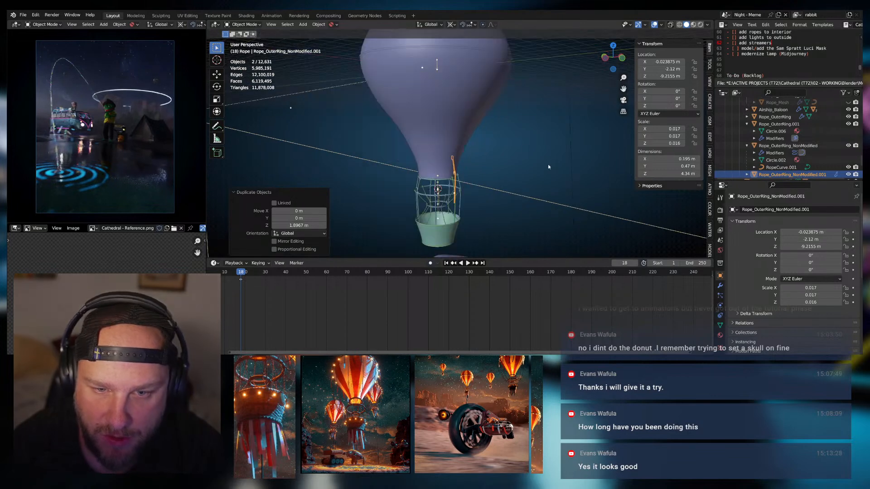
Move the duplicated rope and curve a further 9.1 m or so up along Z, level with the balloon's wide section
key(g)
key(z)
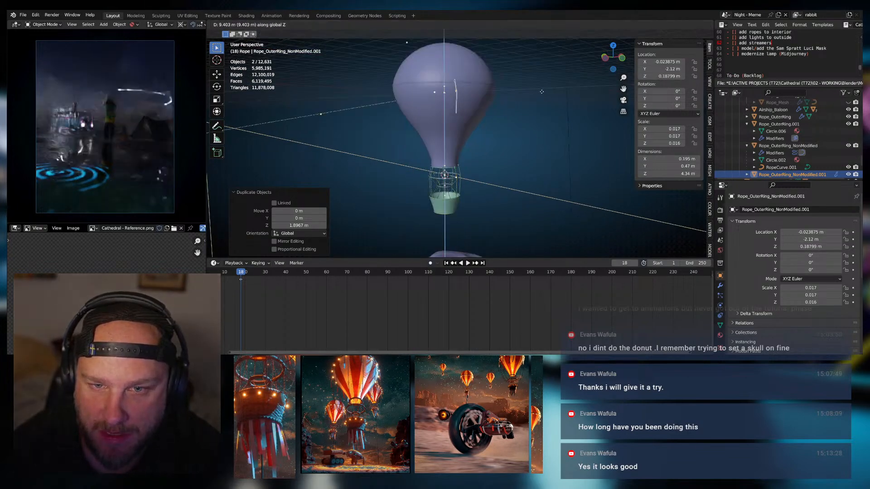
click(523, 96)
middle_drag(522, 96, 454, 114)
Shift the duplicated rope outward along Y until it sits beside the balloon's surface
key(g)
key(y)
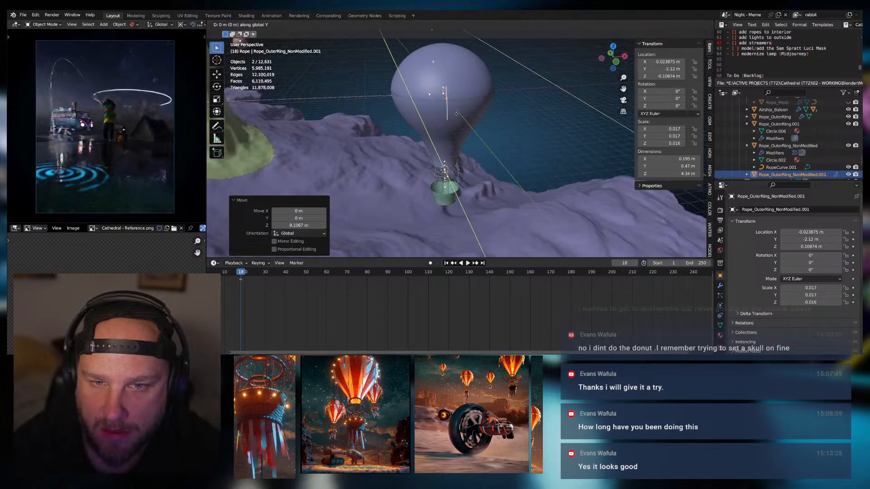
click(469, 132)
middle_drag(469, 132, 412, 159)
key(g)
key(y)
click(532, 100)
scroll(534, 101, up, 4)
scroll(469, 142, up, 1)
Fine-tune the duplicated rope's Y location to about -7.17 m and lower it about 0.355 m along Z
key(g)
key(y)
click(454, 143)
key(g)
key(z)
click(454, 150)
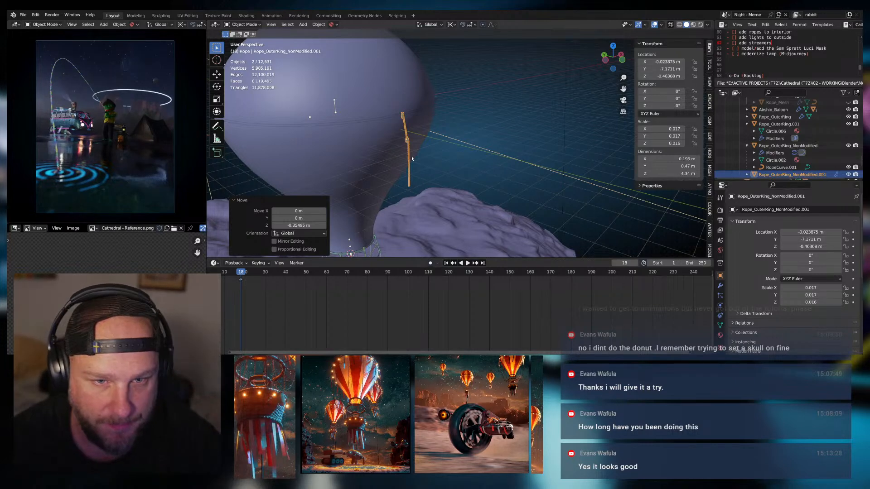
middle_drag(411, 157, 454, 140)
scroll(454, 139, up, 3)
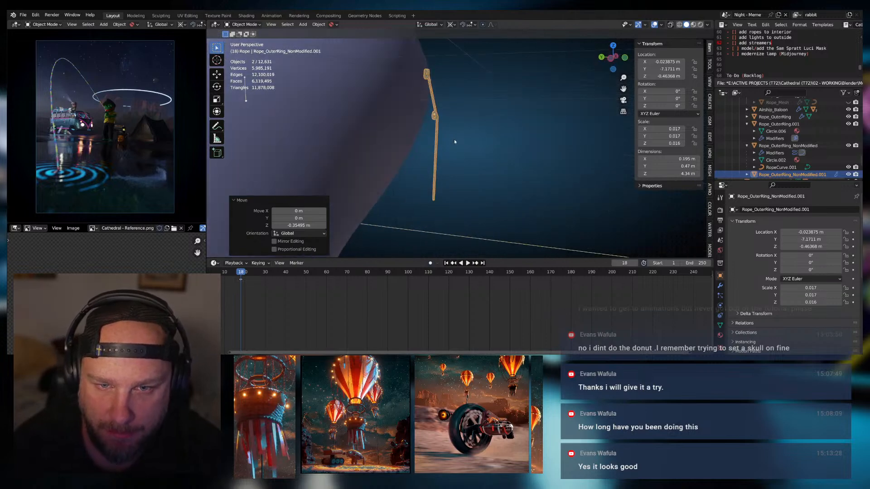
Rename the duplicated rope object Rope_OuterRing_NonModified.001 as Rope_Baloon
scroll(747, 146, down, 2)
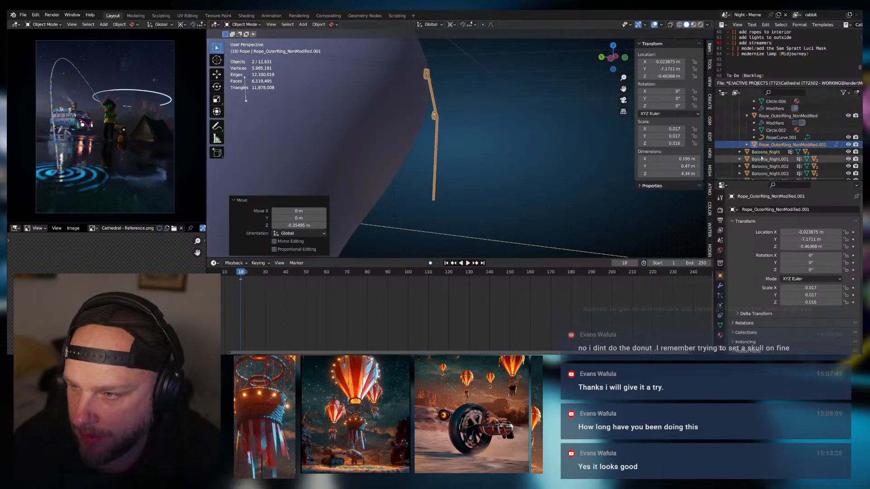
click(746, 145)
scroll(747, 145, down, 1)
double_click(787, 134)
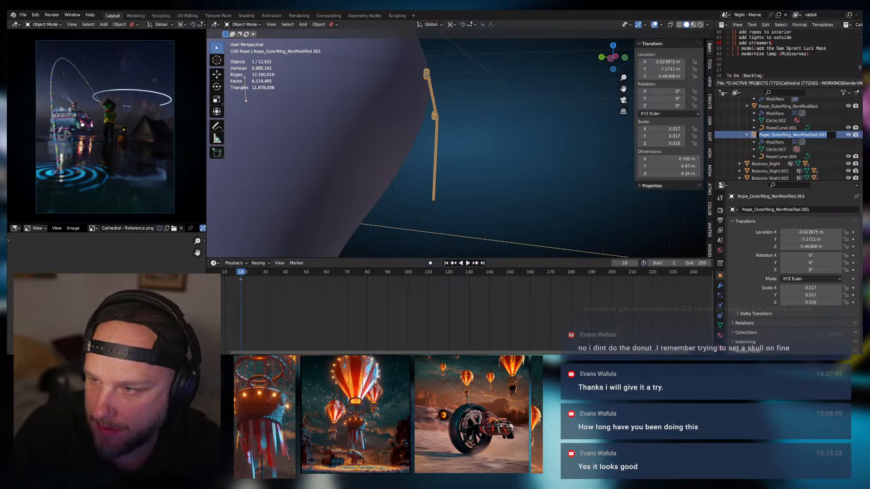
text(Rope_Balo)
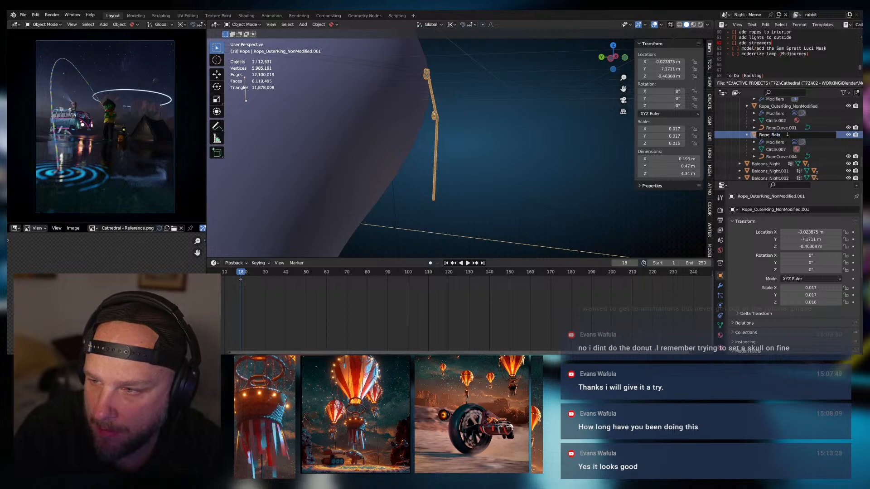
text(on)
key(Return)
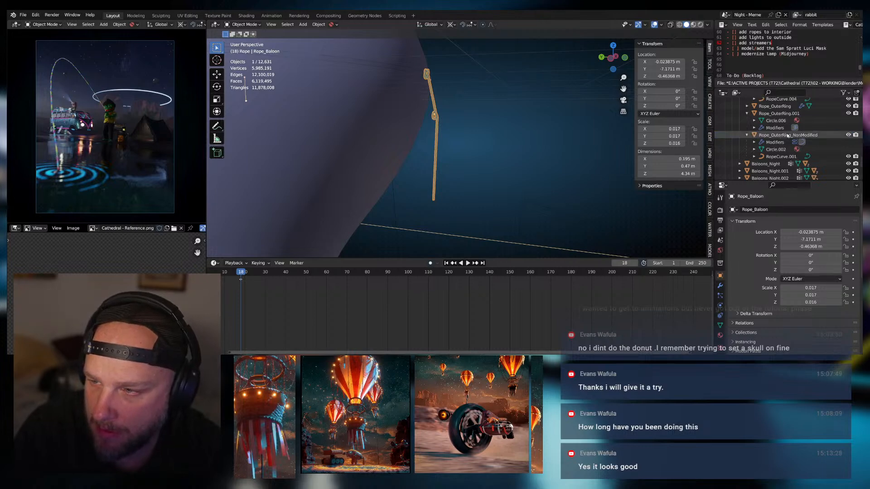
Rename the duplicated rope's curve RopeCurve.004 as Rope_Baloon_Curve
scroll(788, 133, up, 3)
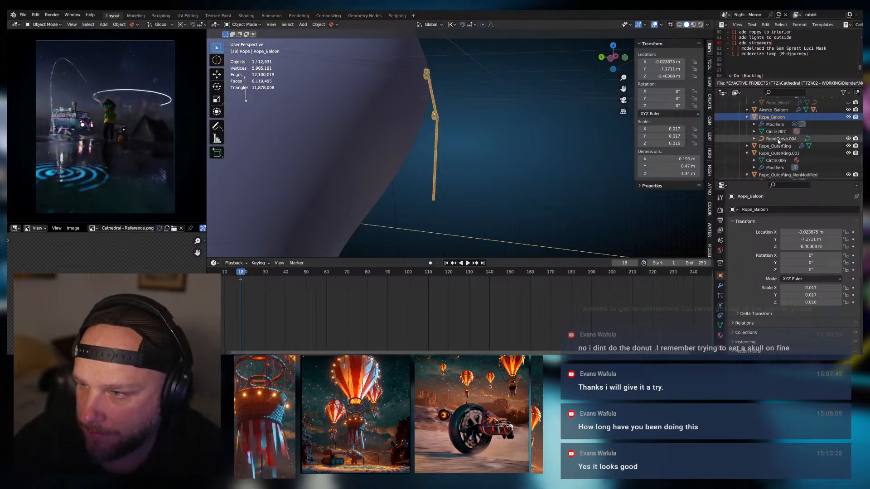
click(778, 139)
double_click(778, 139)
text(Rope_Baloon_Cu)
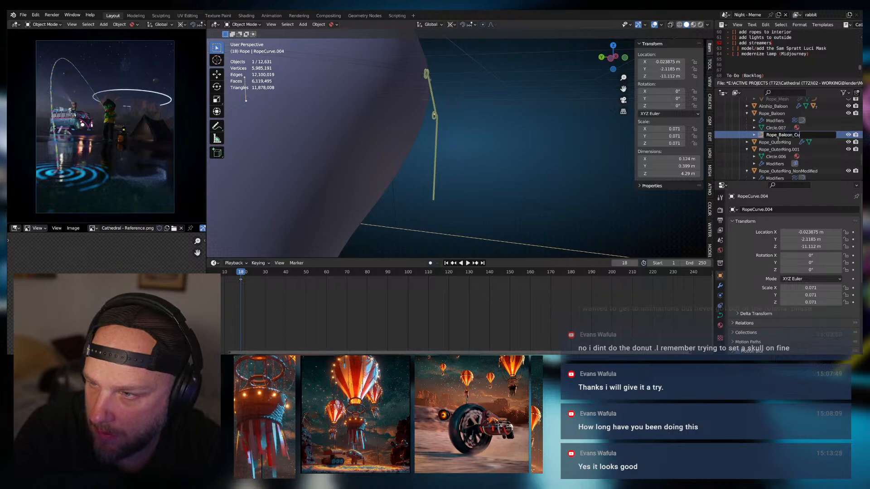
key(Return)
Inspect the Rope_Baloon rope up close, then check Rope_Baloon_Curve's control points in Edit Mode and return to Object Mode
click(773, 113)
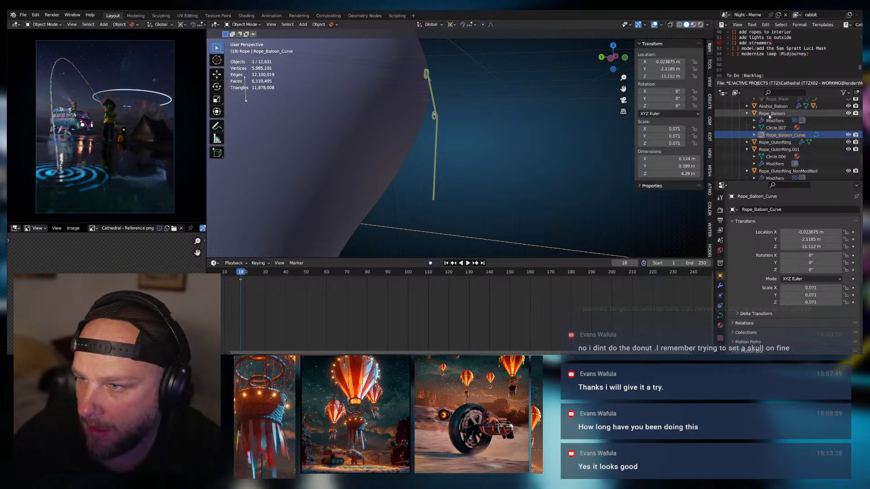
middle_drag(489, 124, 474, 135)
scroll(436, 136, up, 3)
scroll(462, 167, up, 1)
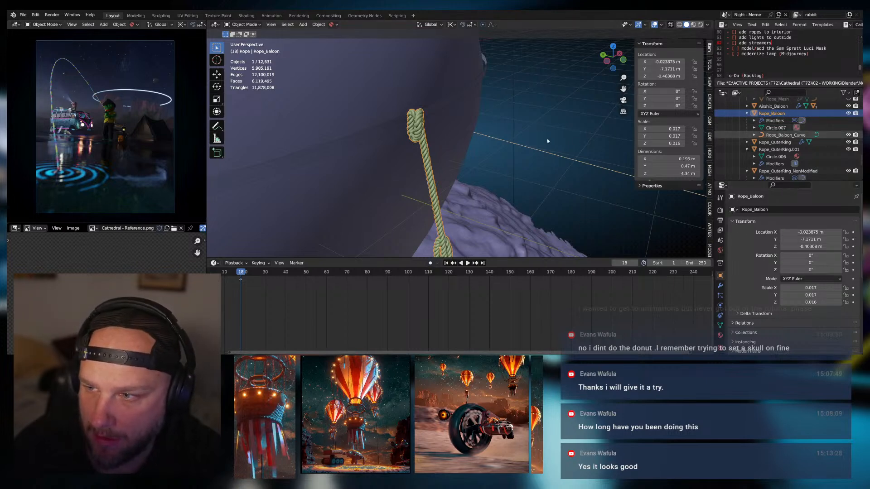
click(785, 134)
key(Tab)
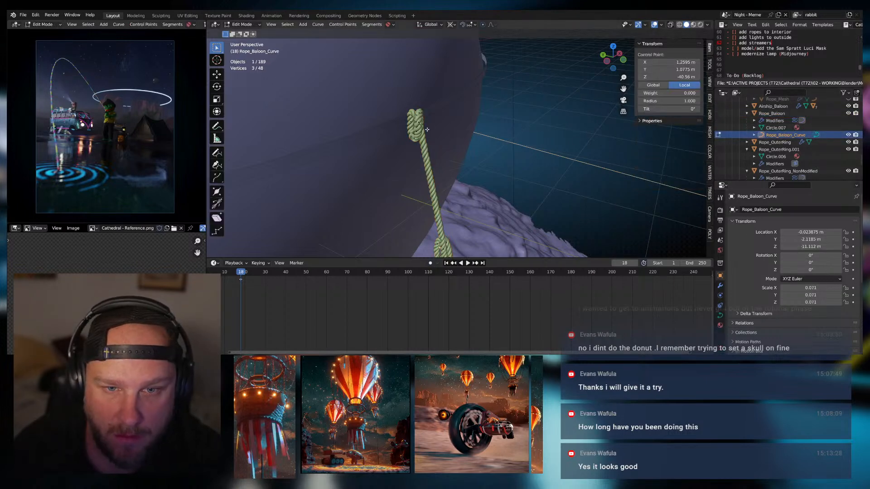
middle_drag(427, 130, 433, 104)
scroll(471, 149, down, 3)
shift+middle_drag(472, 149, 458, 137)
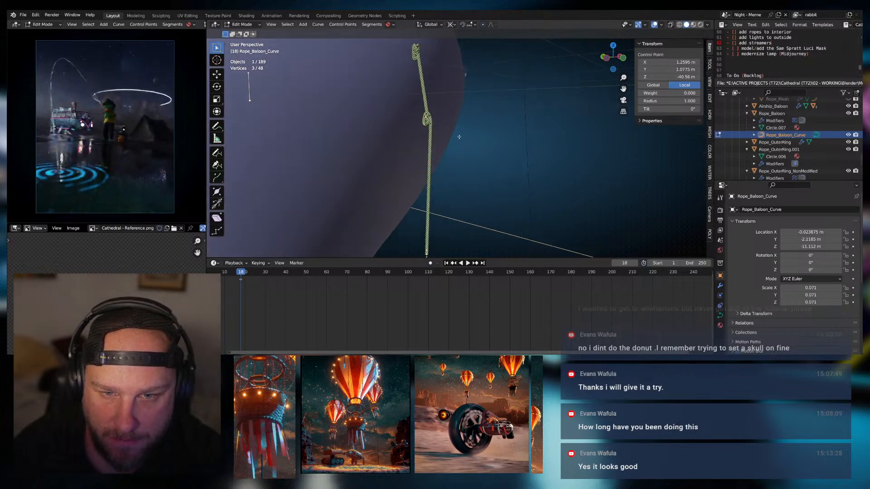
scroll(459, 137, down, 4)
scroll(461, 159, up, 4)
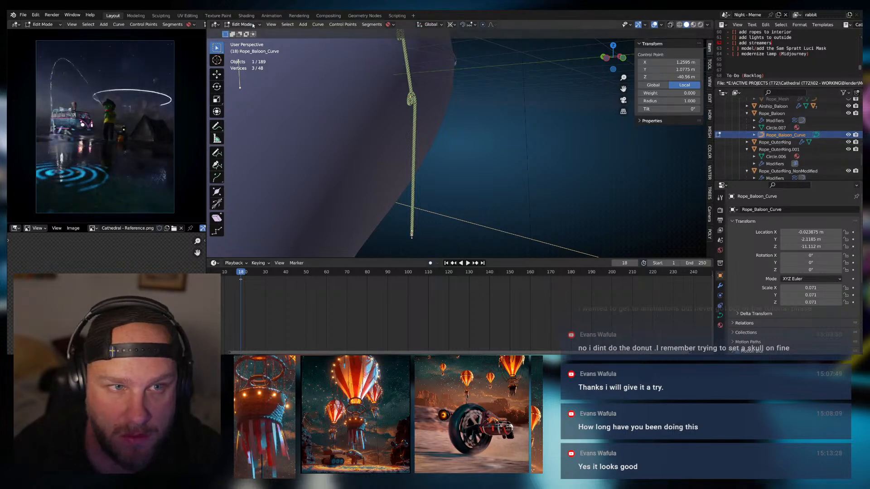
key(Tab)
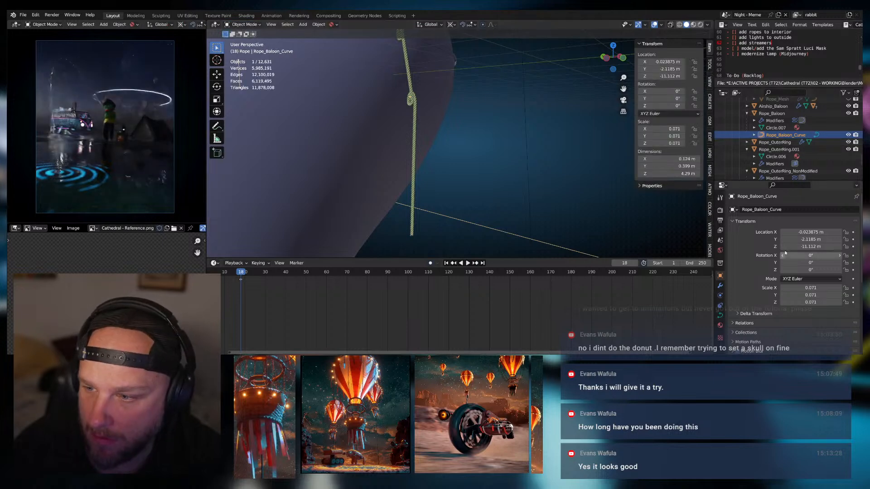
Examine the modifiers and curve data settings of Rope_Baloon_Curve
click(720, 285)
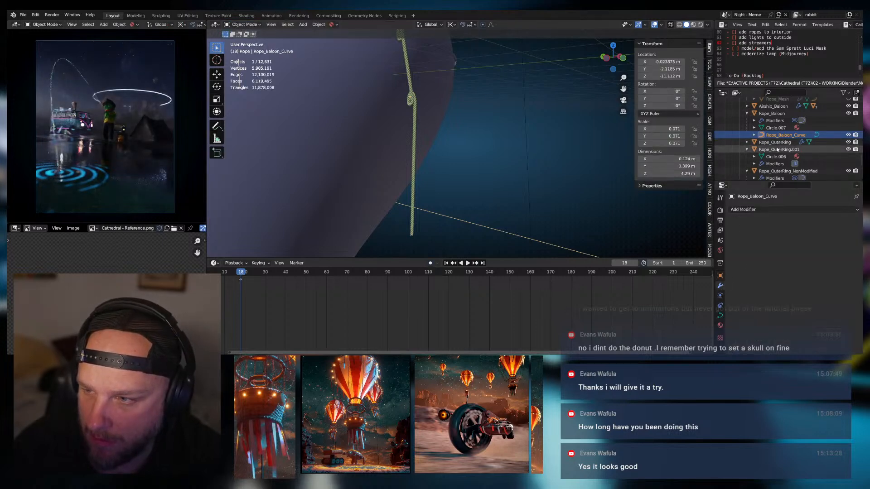
click(720, 316)
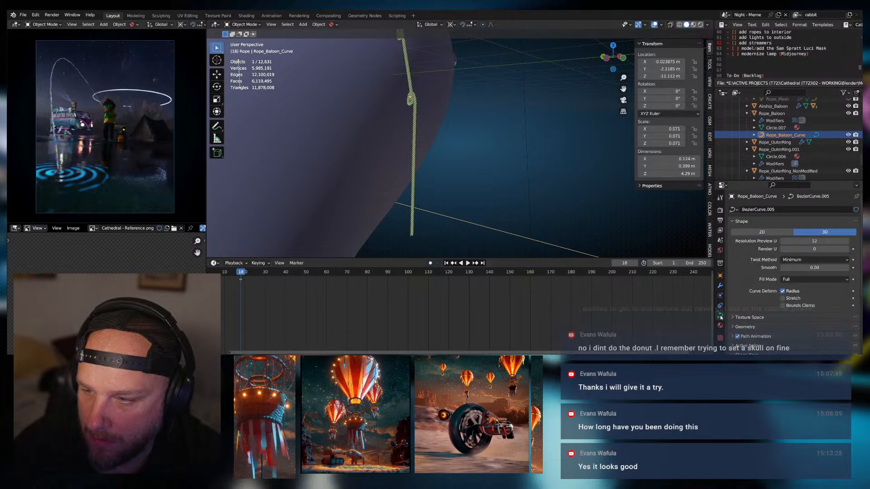
scroll(745, 271, down, 3)
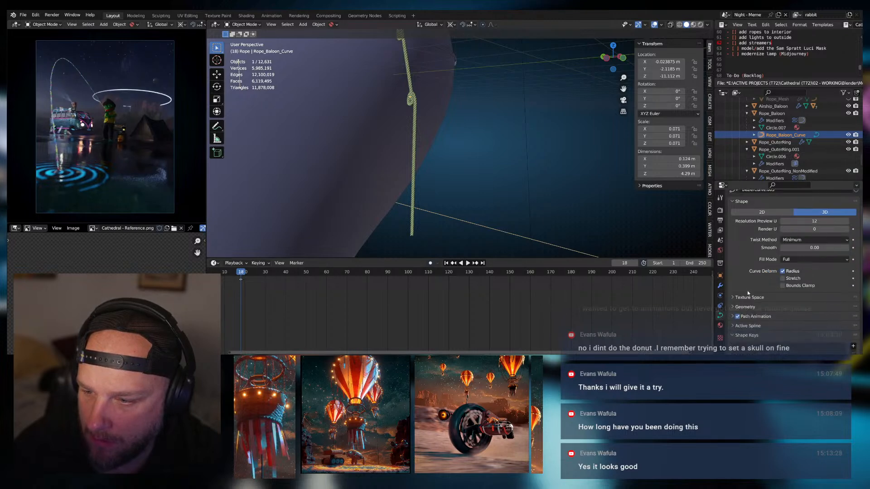
scroll(743, 288, up, 1)
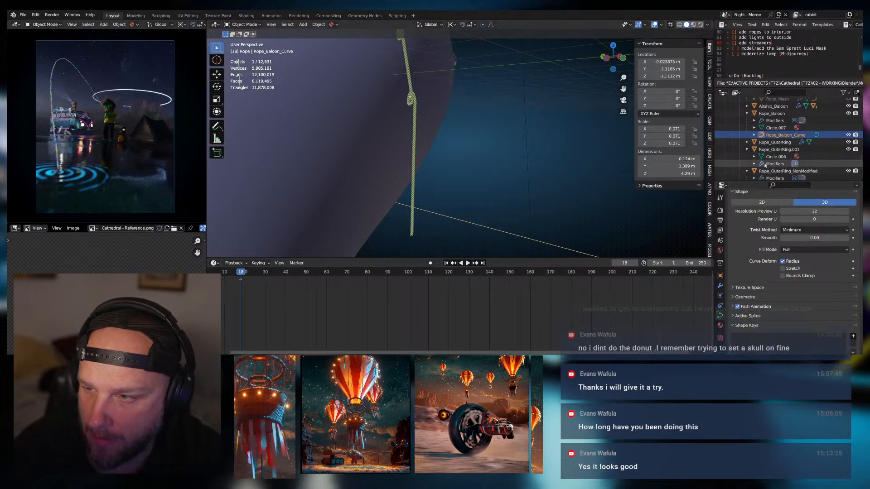
Try extending Rope_Baloon by raising its Screw modifier iterations to 44 and up to 55
click(776, 114)
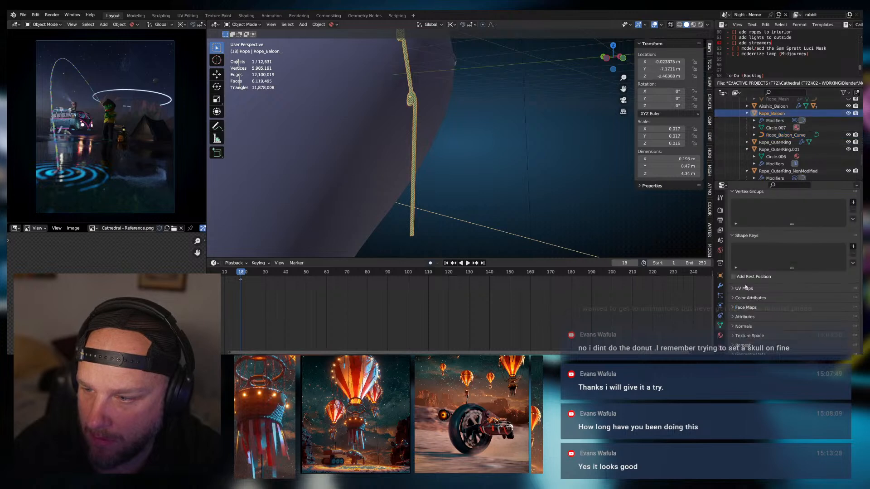
click(720, 286)
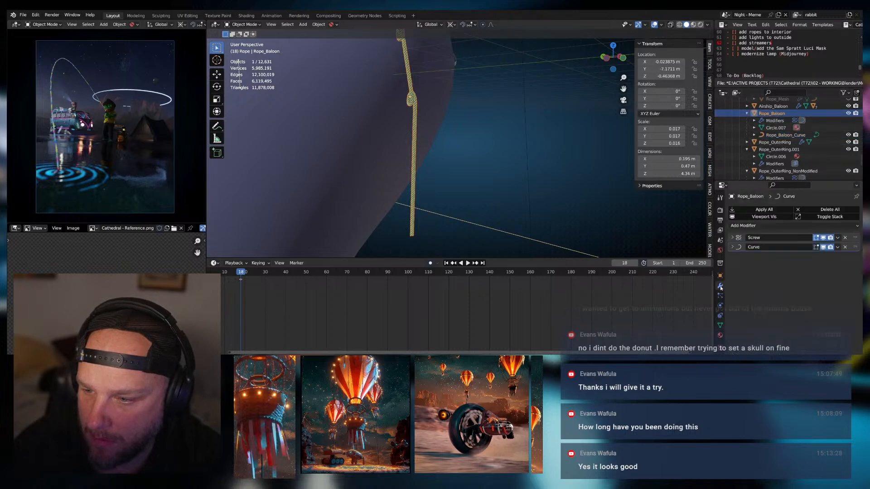
click(732, 237)
click(846, 264)
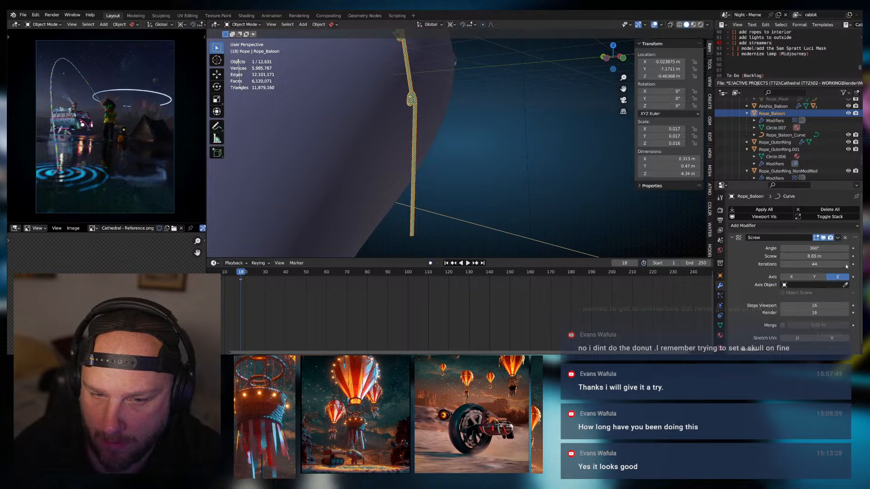
middle_drag(517, 127, 530, 169)
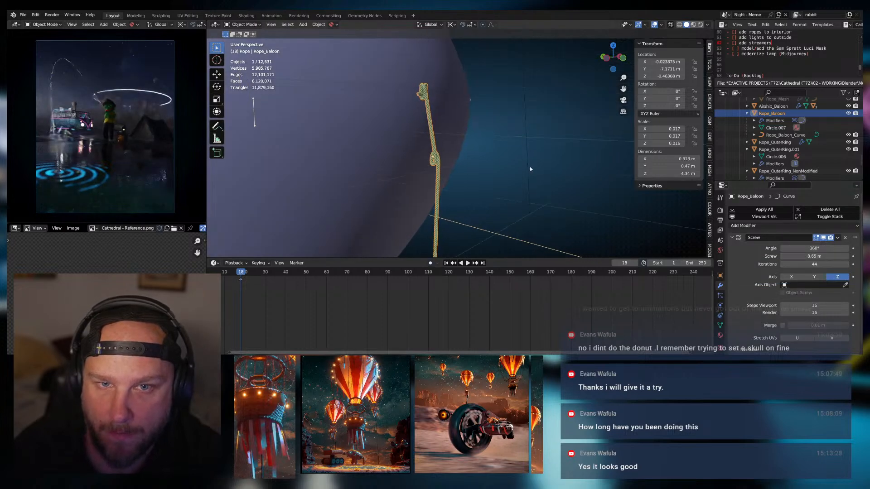
click(846, 265)
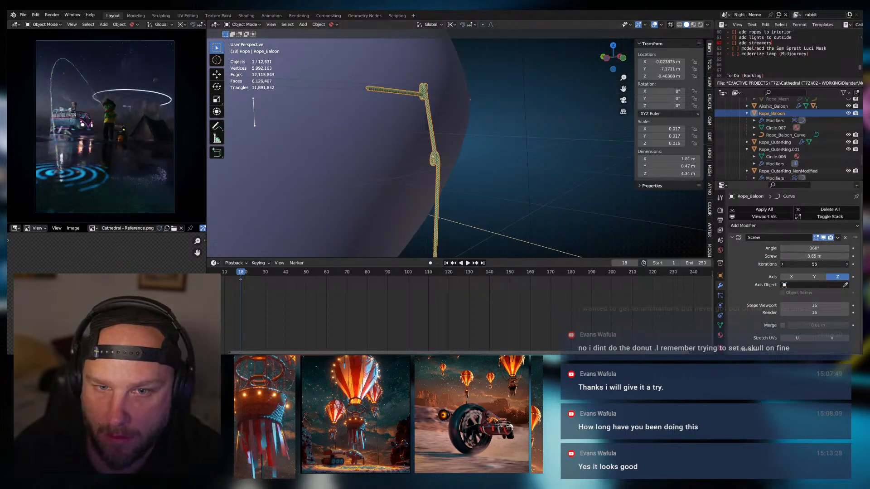
middle_drag(557, 218, 463, 156)
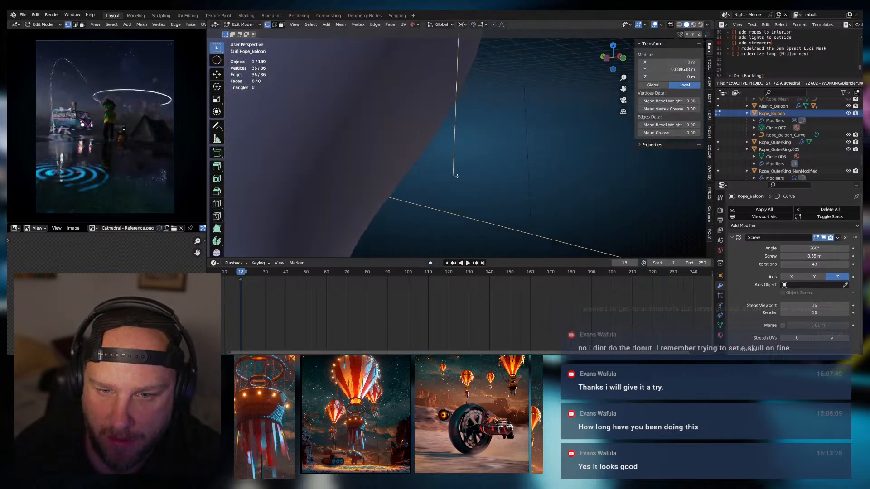
Try moving the control points at the lower end of Rope_Baloon_Curve in Edit Mode
click(780, 135)
key(Tab)
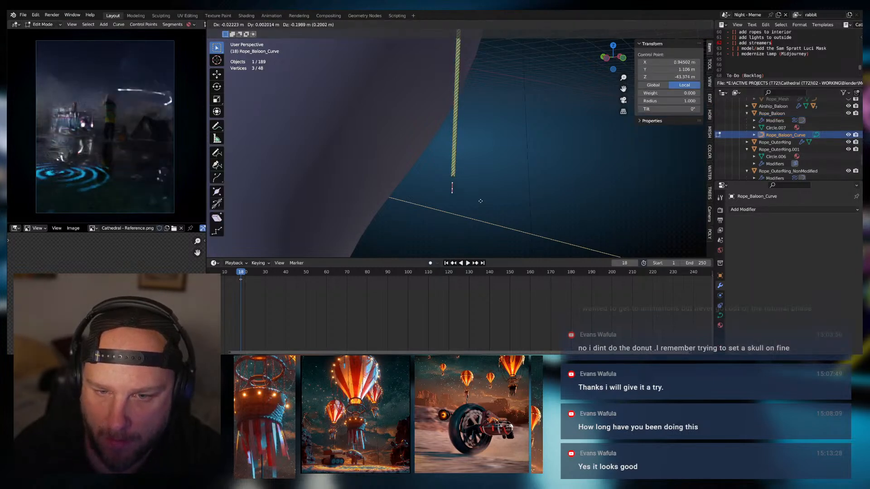
drag(447, 170, 474, 188)
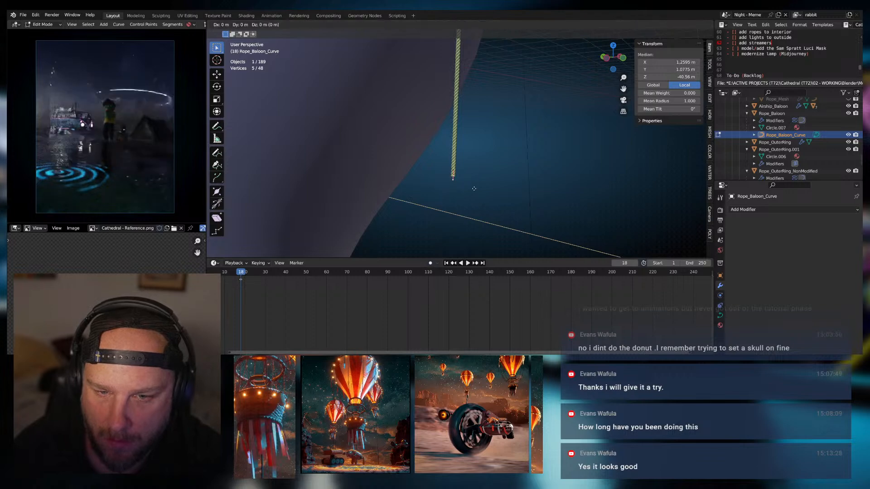
scroll(466, 163, down, 4)
key(Tab)
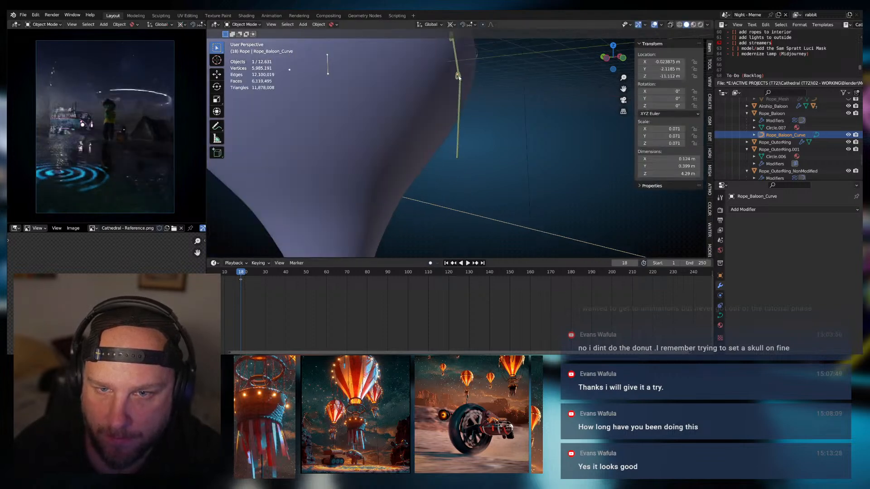
Lower the Rope_Baloon object by about 3.64 m along the global Z axis
click(459, 78)
key(g)
key(z)
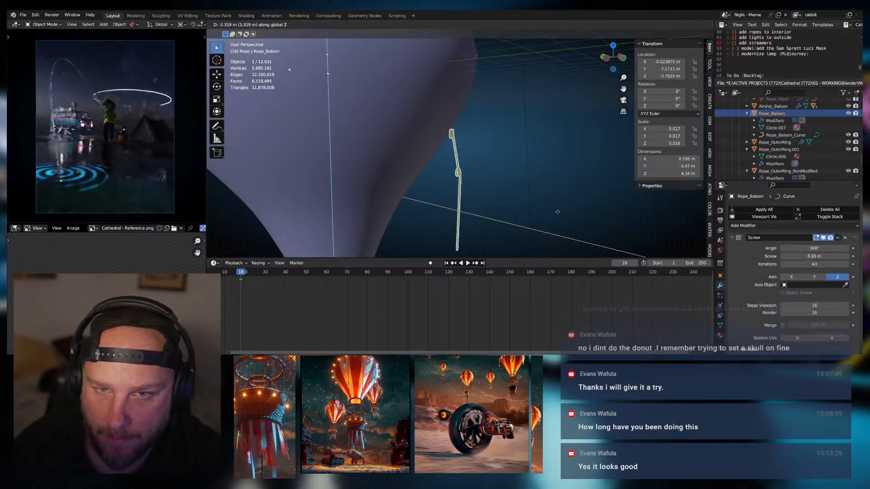
click(556, 220)
Move Rope_Baloon about 5.2 m along Y toward the balloon's neck and lower it about 2.88 m along Z
shift+middle_drag(526, 204, 580, 130)
scroll(509, 128, down, 1)
key(g)
key(y)
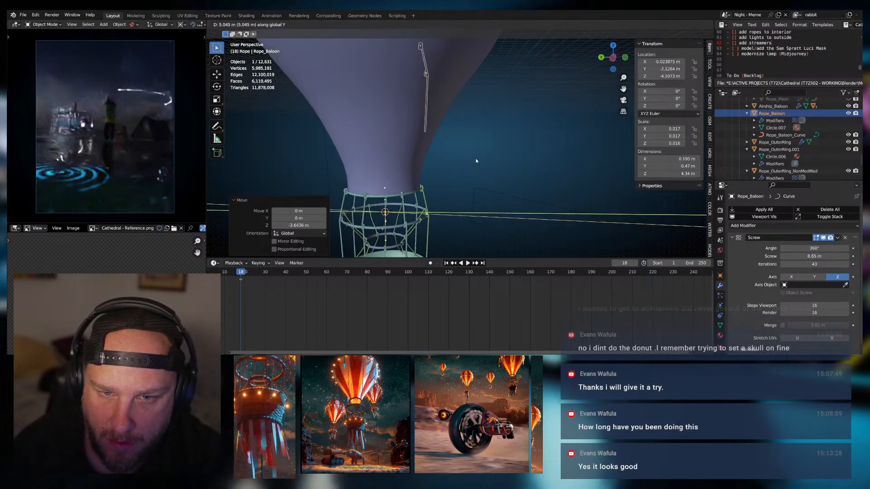
click(474, 161)
key(g)
key(z)
click(473, 215)
middle_drag(474, 215, 410, 202)
scroll(410, 201, down, 1)
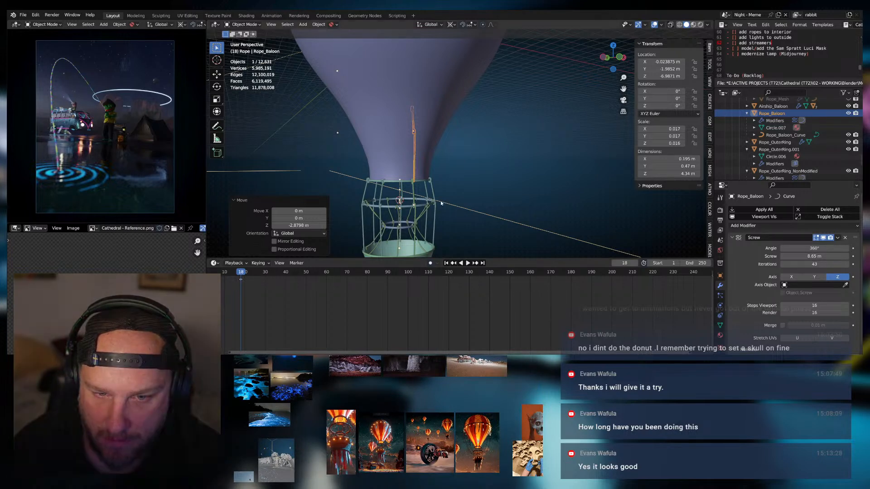
Lower Rope_Baloon about 1.38 m to the basket's outer ring and shift it about -0.19 m along Y
middle_drag(440, 200, 470, 157)
scroll(423, 200, up, 1)
scroll(469, 177, up, 2)
scroll(492, 161, up, 1)
key(g)
key(z)
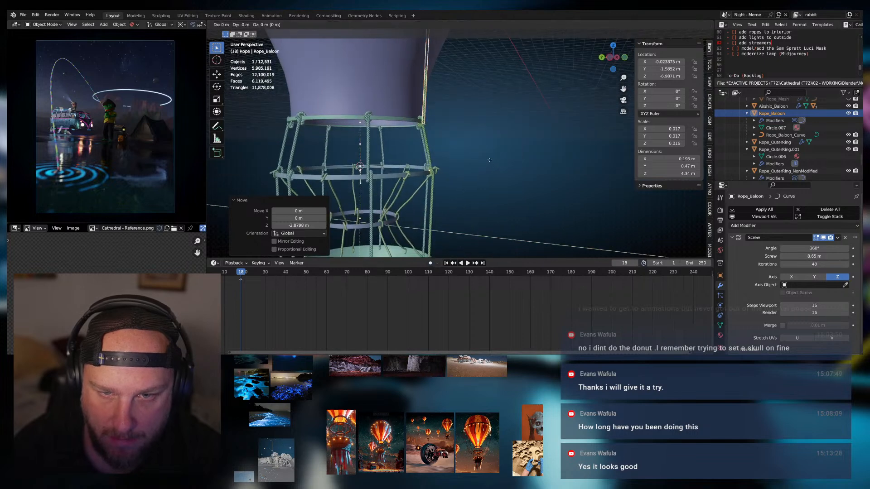
click(484, 209)
key(g)
key(y)
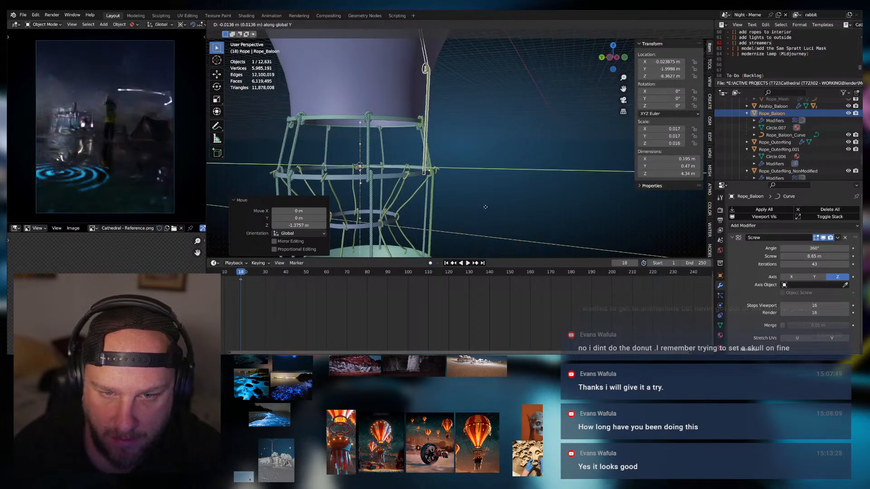
click(490, 211)
Nudge Rope_Baloon about -0.07 m along Y to line its lower end up with the outer ring
middle_drag(490, 211, 395, 199)
scroll(394, 199, up, 4)
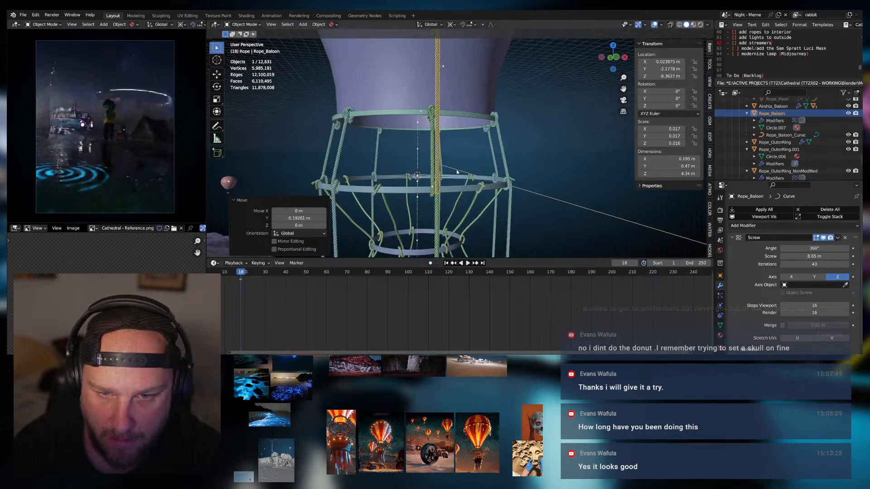
middle_drag(543, 199, 455, 193)
key(g)
key(y)
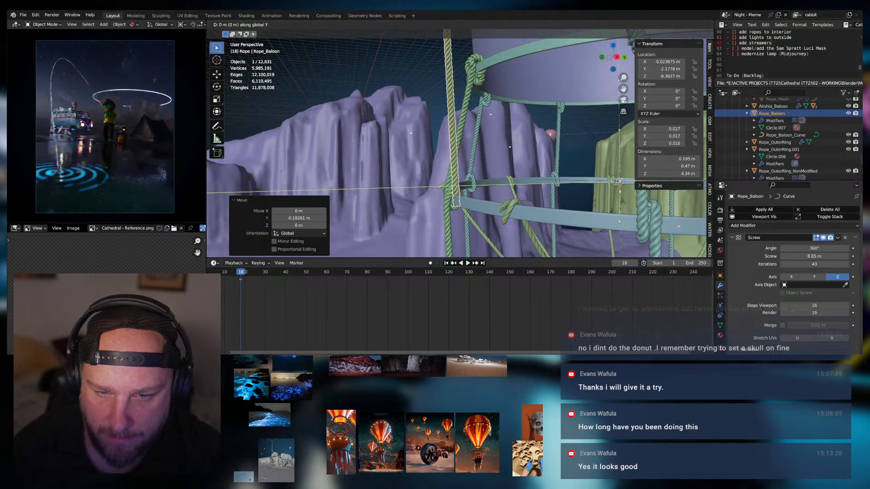
click(461, 211)
scroll(462, 200, down, 2)
Examine Rope_Baloon_Curve's control points in Edit Mode, comparing the points at its lower end with the whole curve
key(Tab)
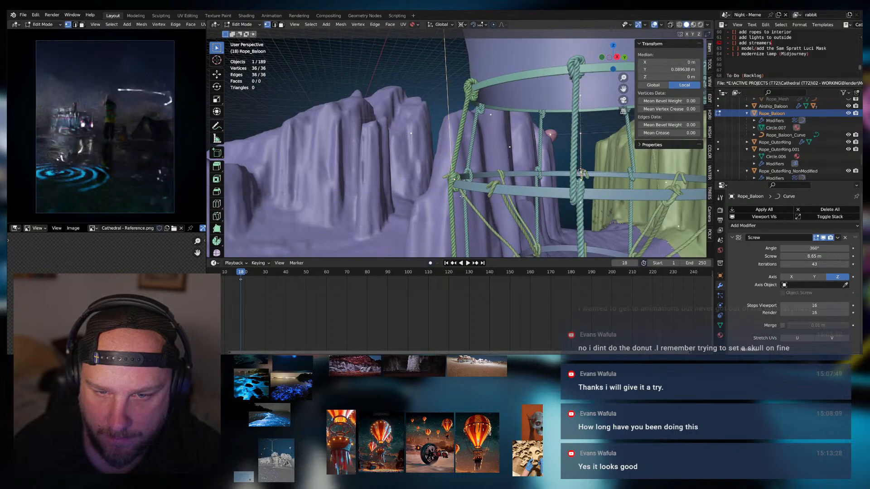
key(Tab)
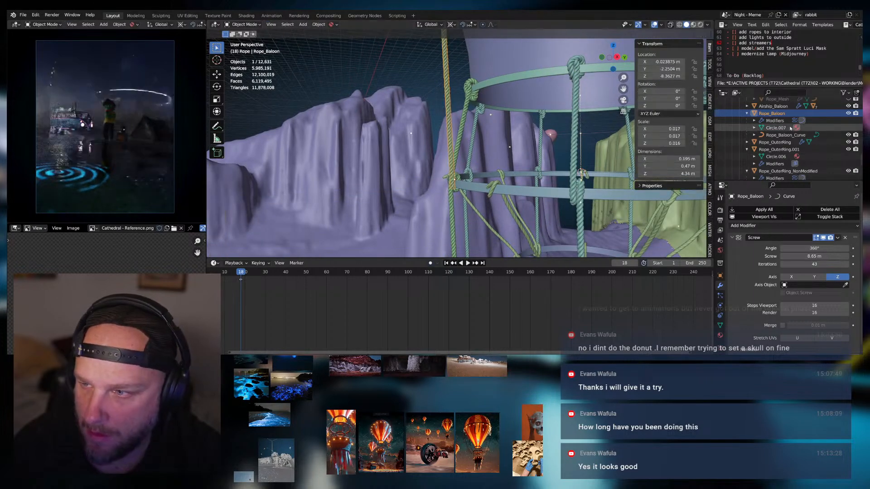
click(779, 136)
key(Tab)
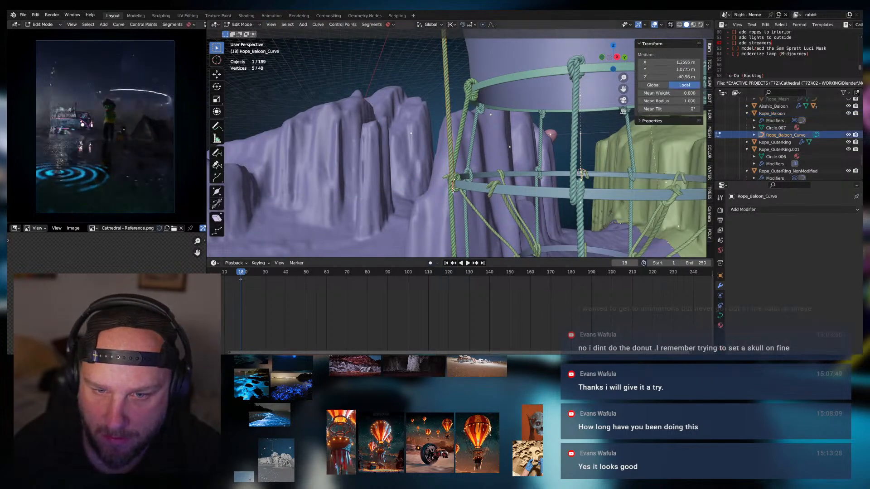
click(452, 189)
key(alt+a)
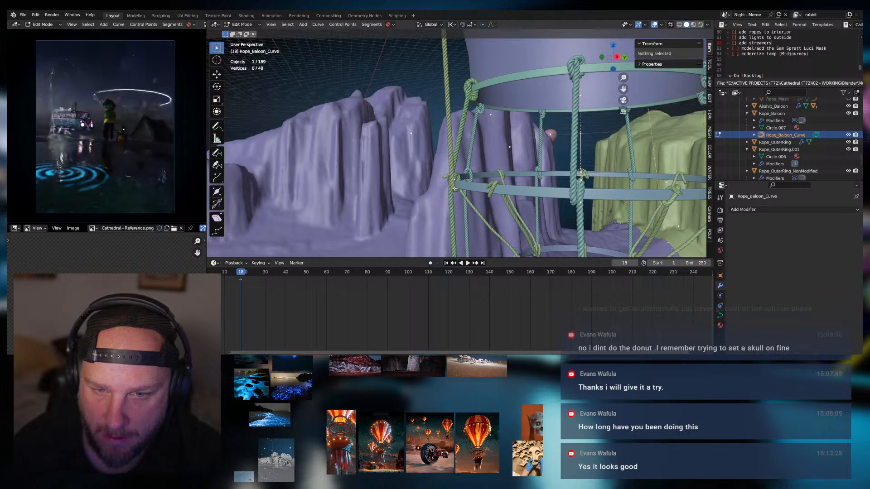
click(452, 189)
key(a)
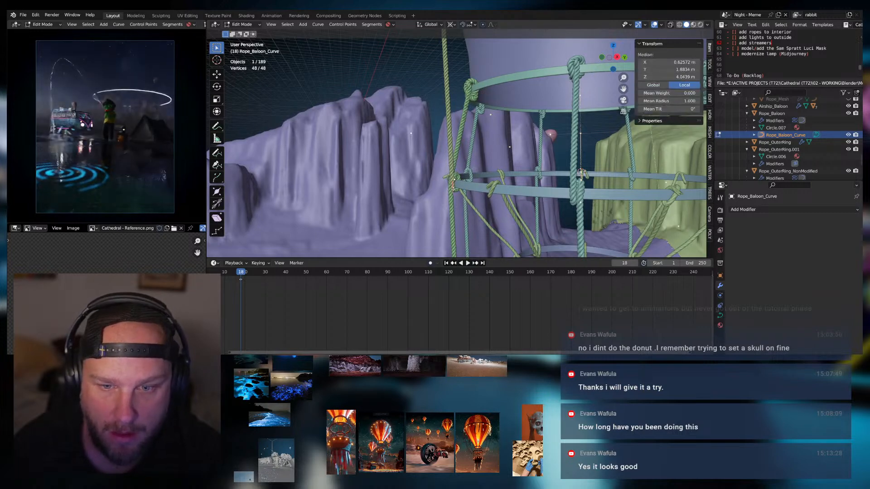
scroll(454, 185, down, 6)
middle_drag(456, 181, 469, 173)
scroll(459, 174, up, 5)
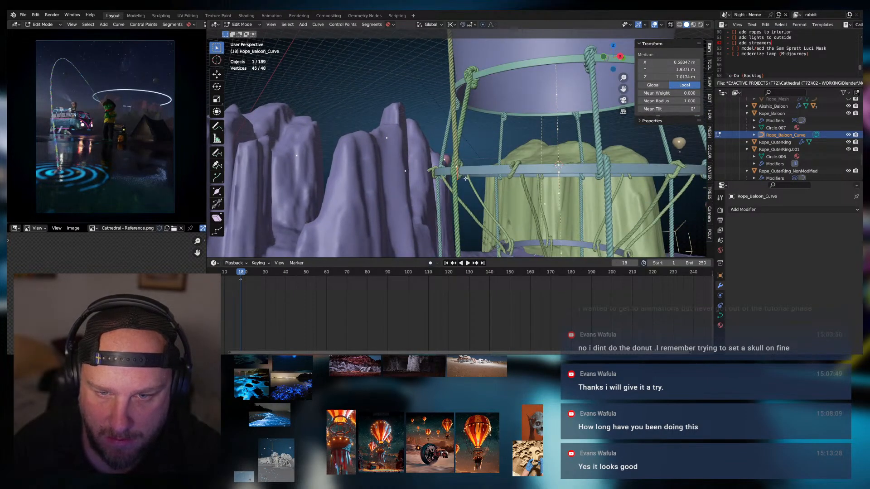
middle_drag(465, 178, 468, 168)
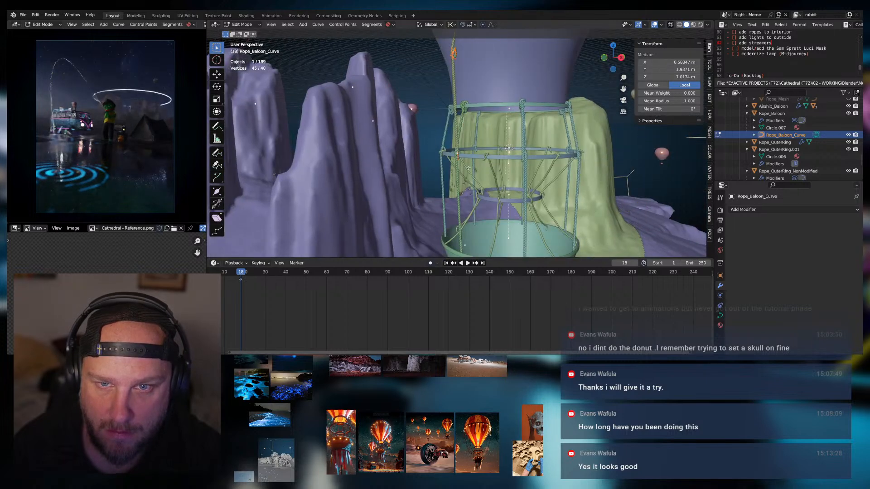
scroll(469, 168, up, 3)
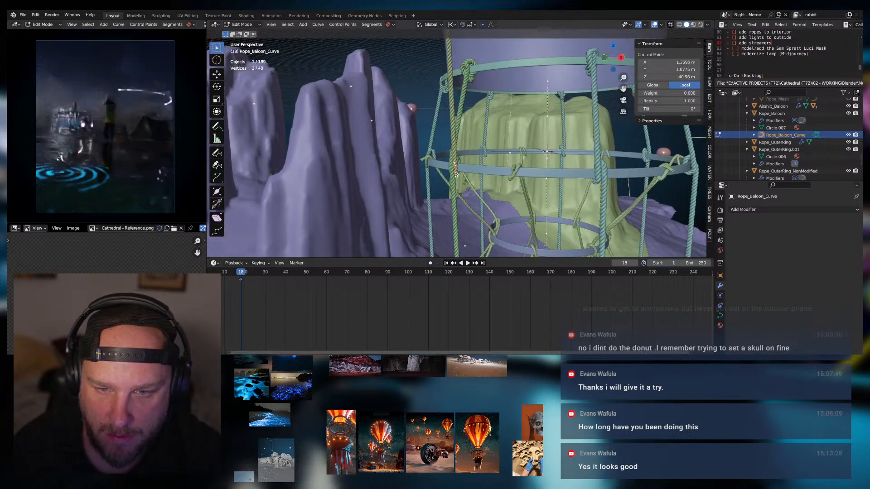
scroll(457, 167, down, 4)
key(alt+a)
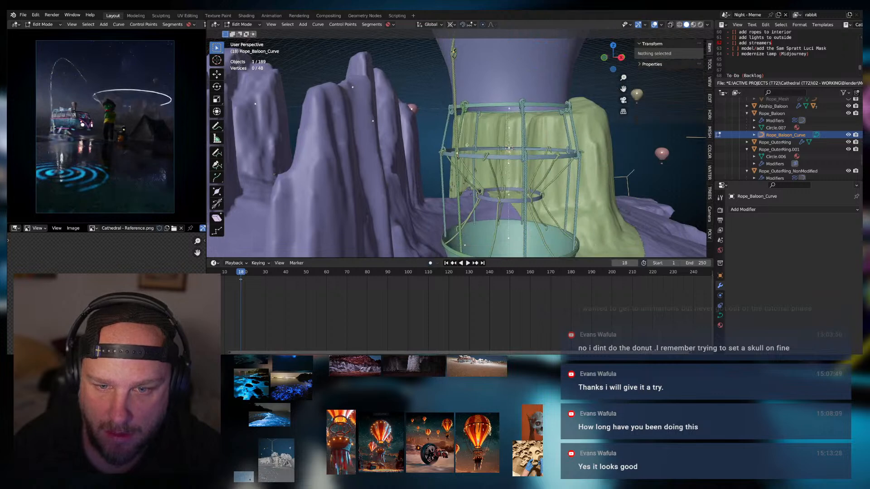
key(a)
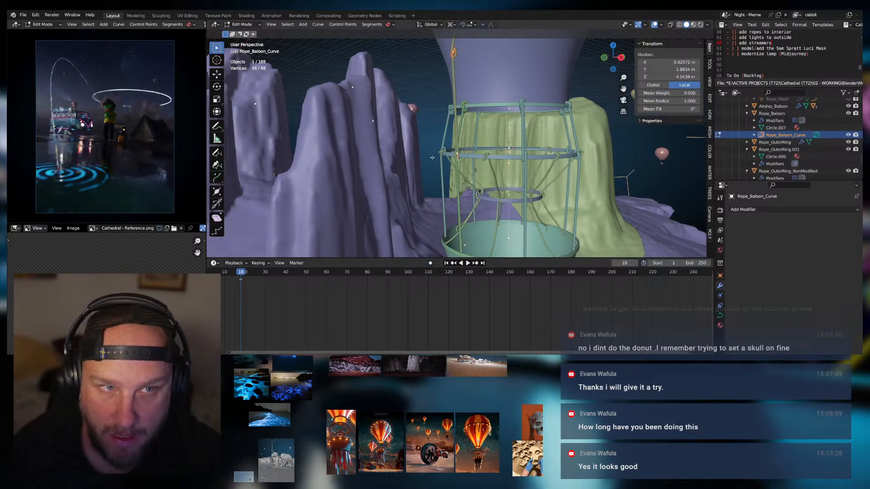
key(Tab)
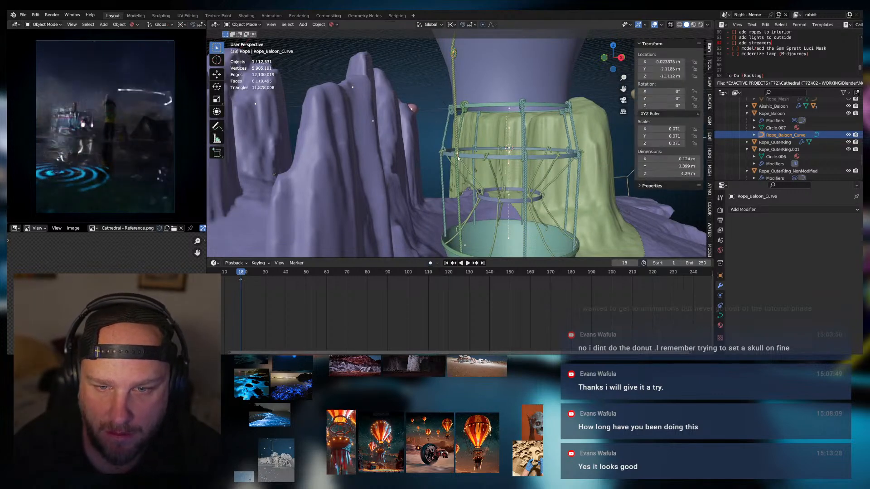
click(459, 155)
key(Tab)
key(Tab)
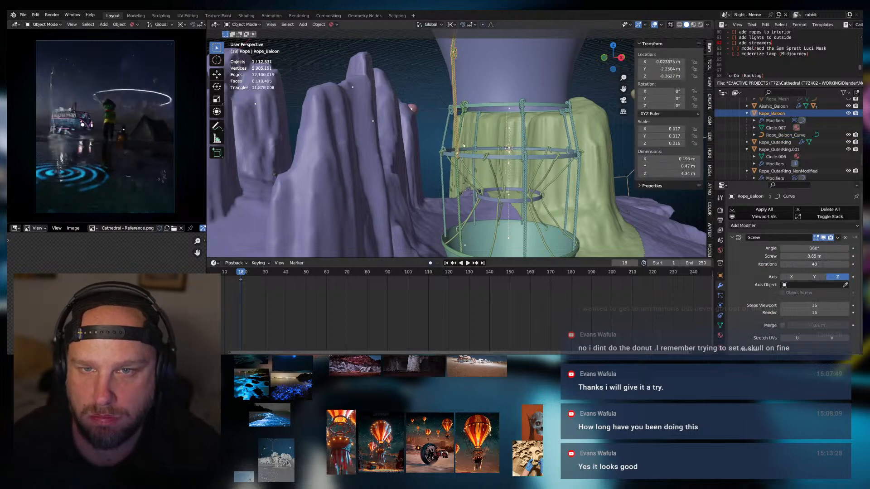
Delete Rope_Baloon_Curve's upper control points in Edit Mode, keeping only those at the lower end, and return to Object Mode
click(778, 135)
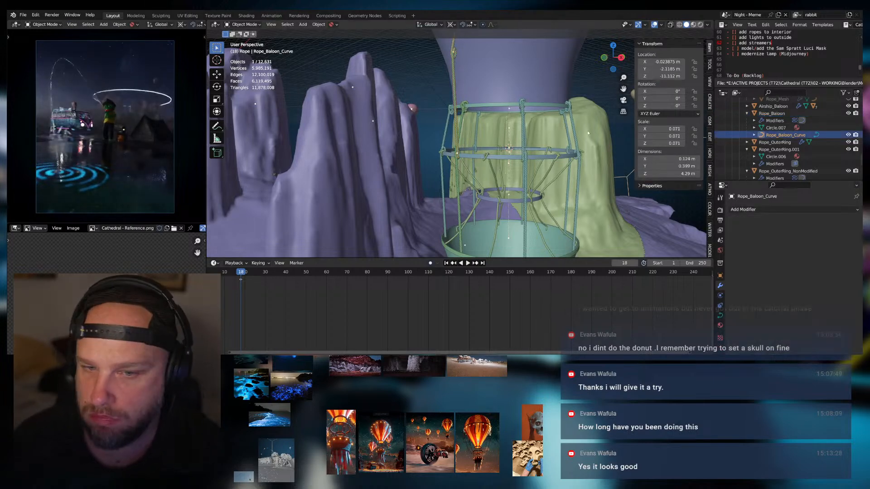
key(Tab)
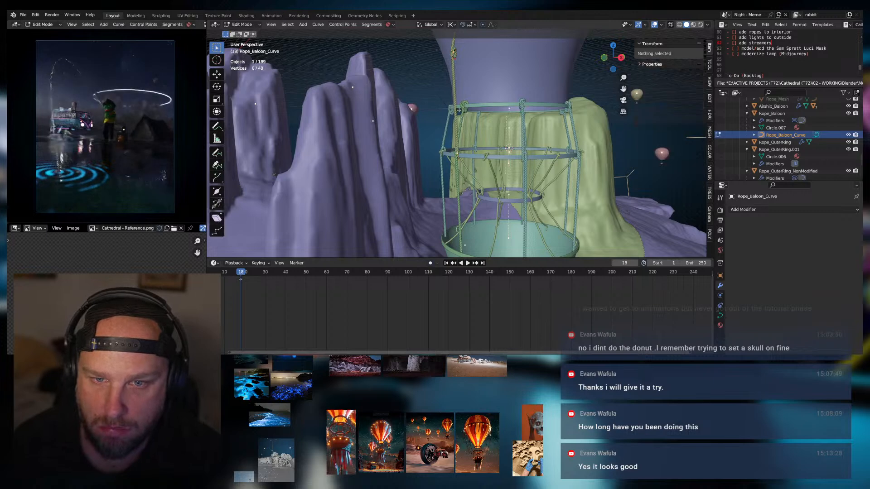
scroll(459, 110, down, 3)
shift+middle_drag(459, 110, 469, 131)
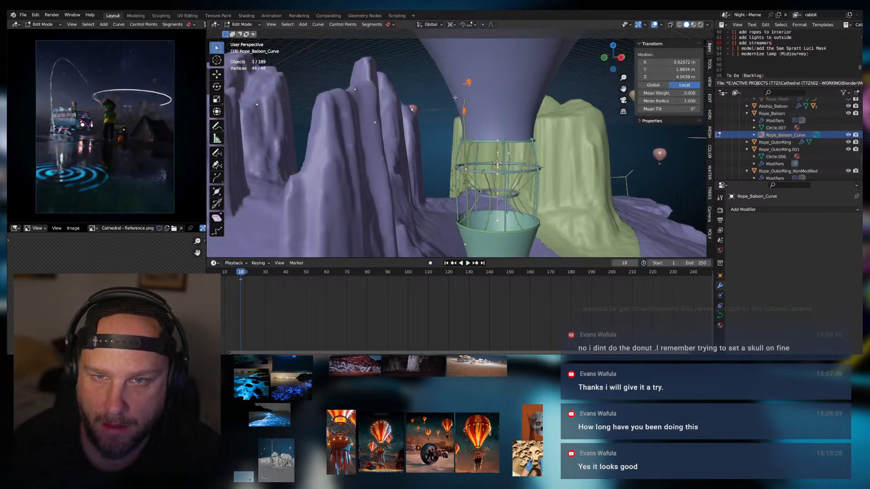
drag(440, 69, 506, 133)
key(x)
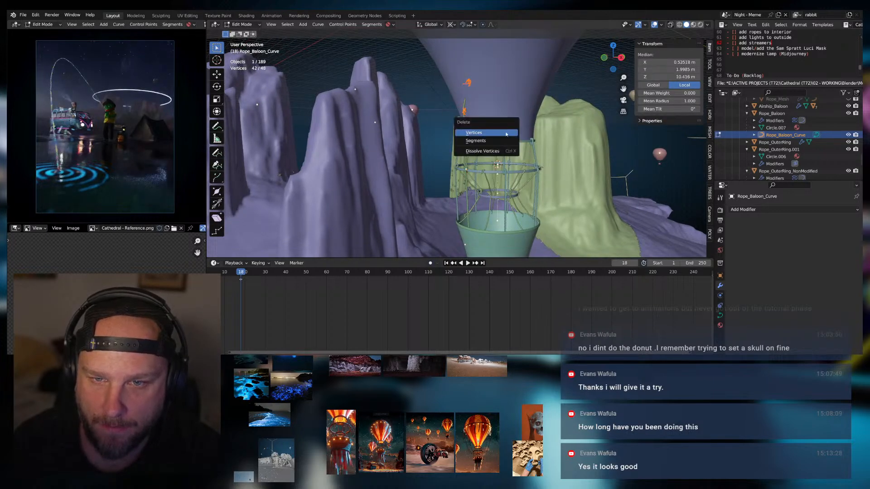
click(479, 133)
key(Tab)
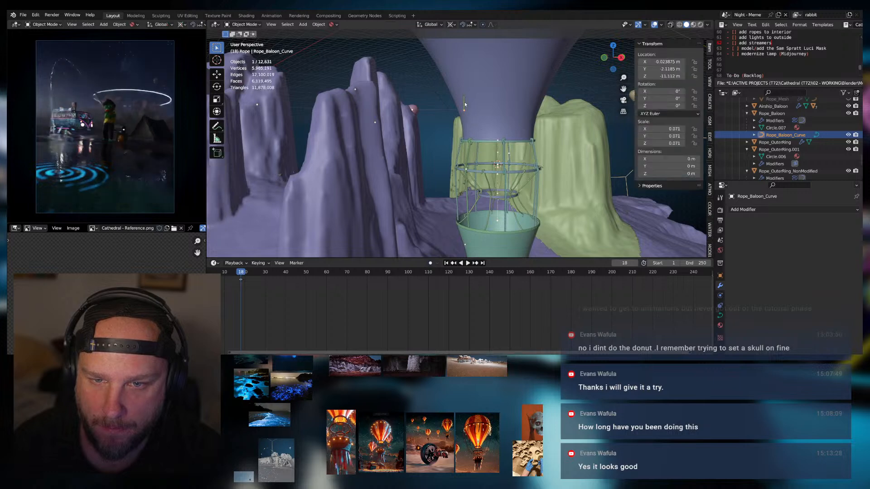
Lower the straightened Rope_Baloon about 2.85 m along Z so its lower end meets the basket's outer ring
click(465, 104)
key(g)
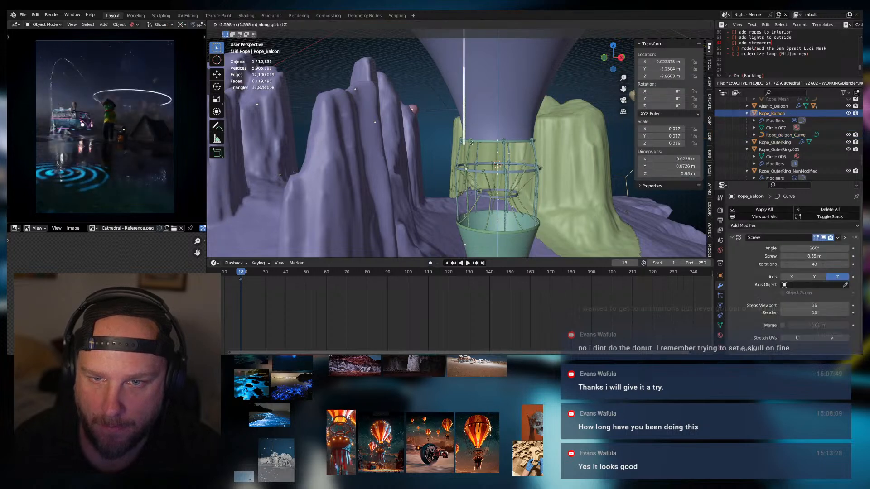
click(473, 162)
scroll(473, 162, up, 2)
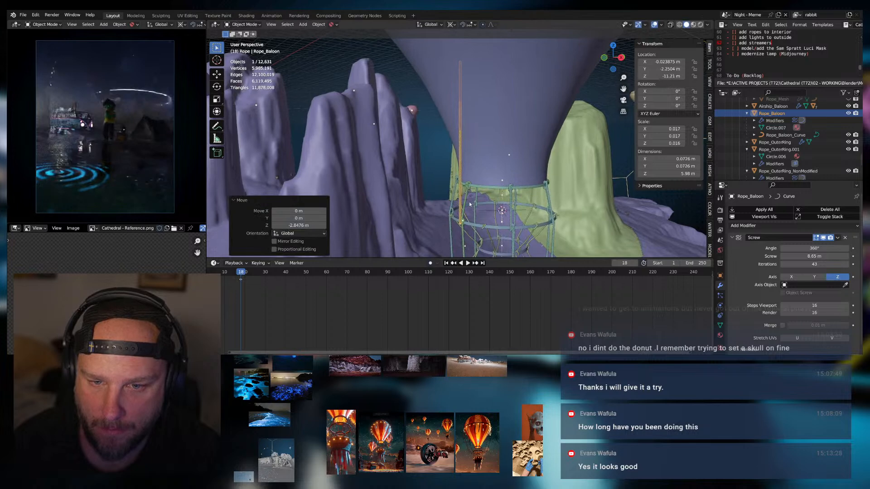
Examine Rope_Baloon's lower end where it meets the basket's outer ring, switching between Edit Mode and Object Mode
key(Tab)
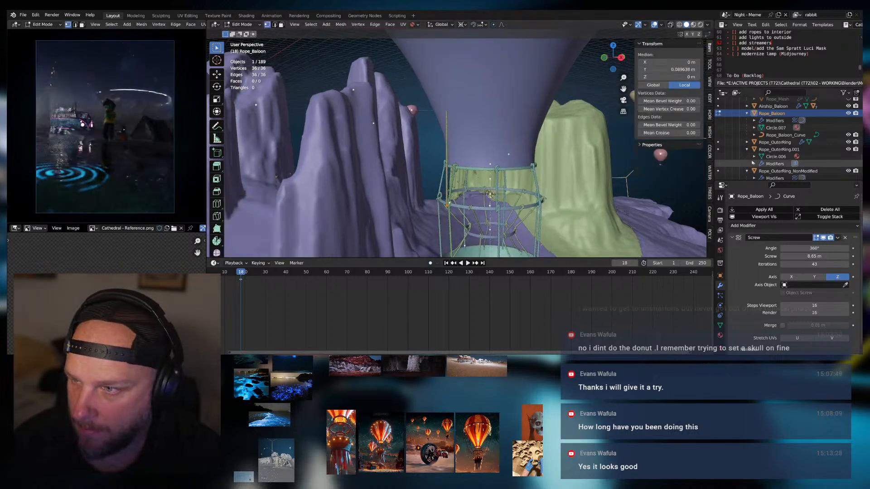
click(783, 135)
key(Tab)
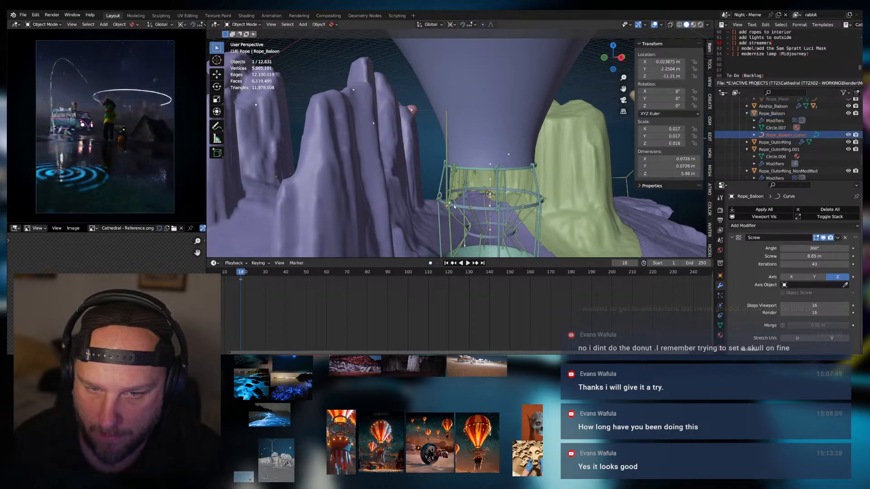
key(KP_Decimal)
scroll(466, 172, down, 8)
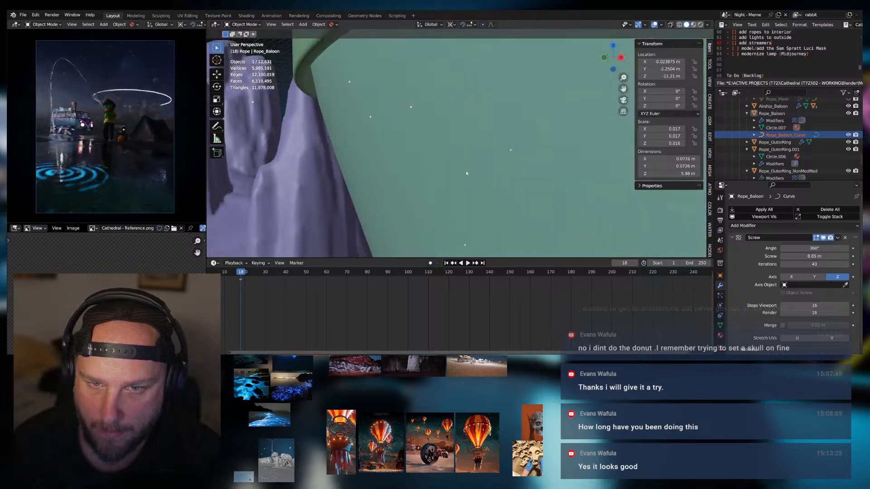
middle_drag(472, 172, 514, 178)
scroll(475, 146, up, 4)
middle_drag(475, 146, 432, 155)
key(Tab)
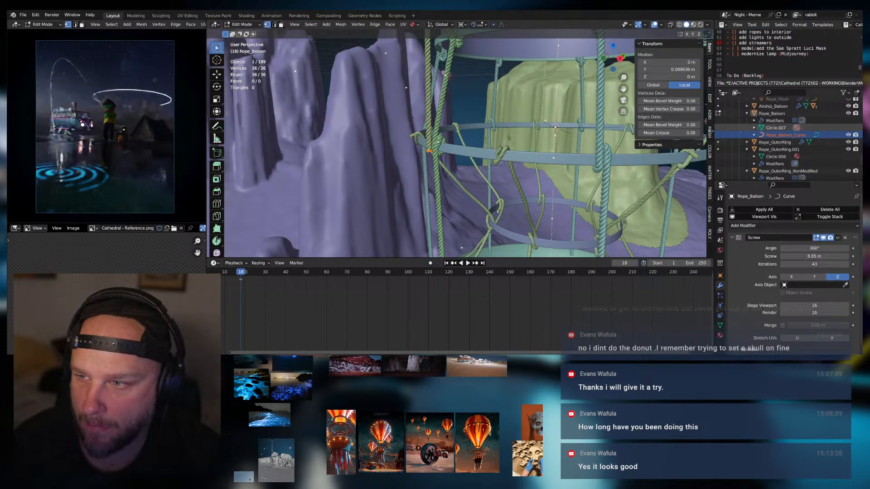
key(Tab)
Inspect Rope_Baloon_Curve in Edit Mode together with its transform and tool options, and return to Object Mode
click(777, 123)
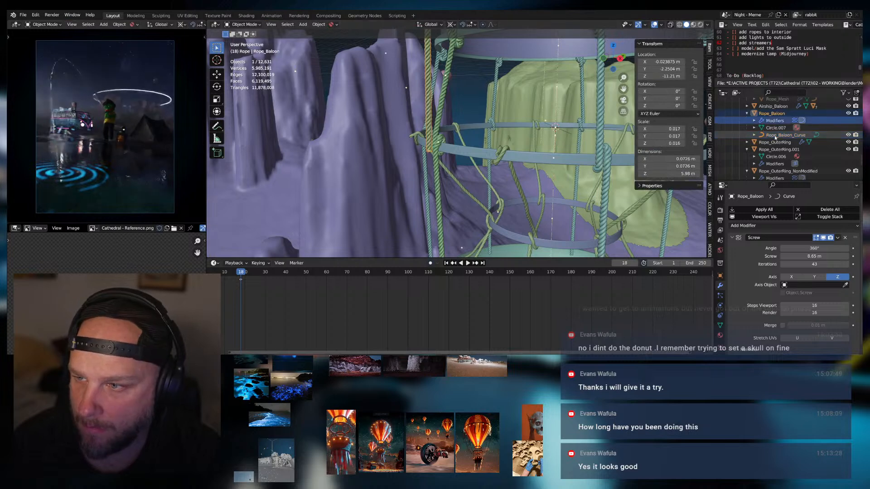
click(770, 135)
key(Tab)
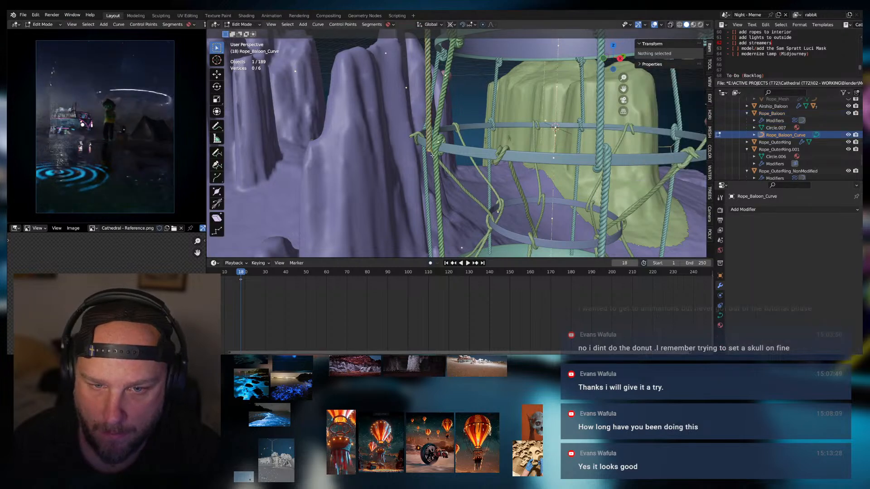
middle_drag(431, 152, 467, 143)
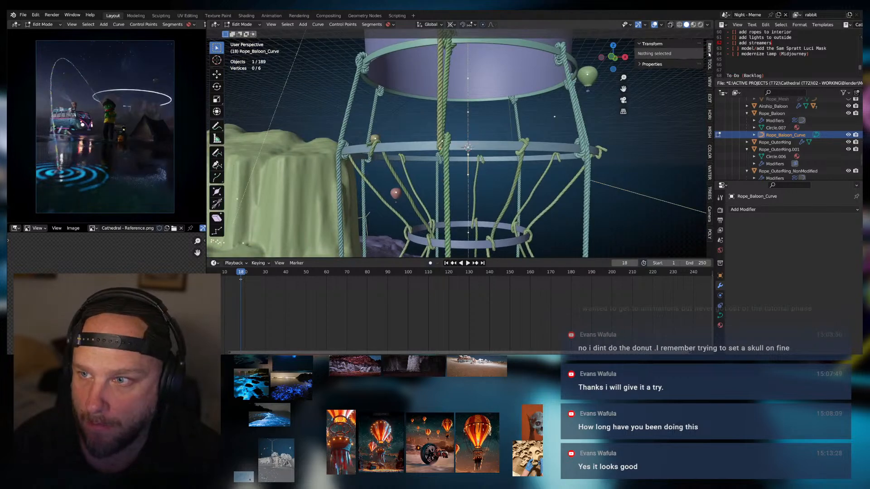
click(708, 64)
click(710, 48)
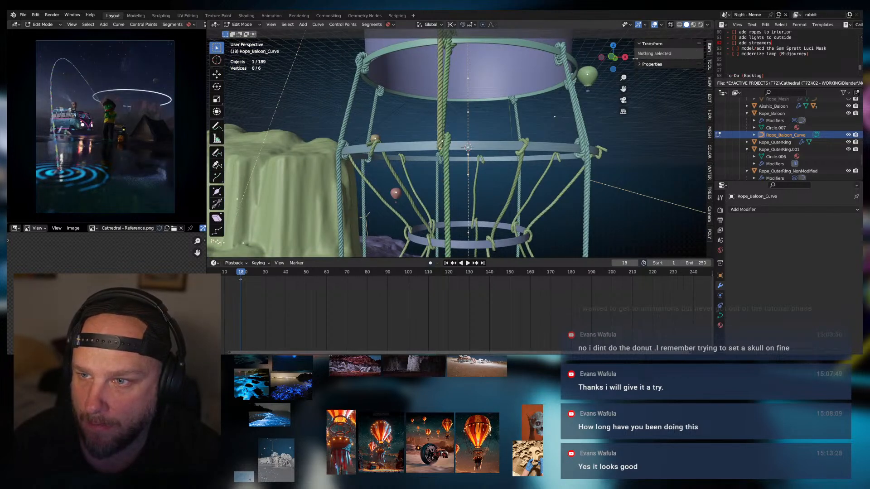
click(640, 44)
click(709, 65)
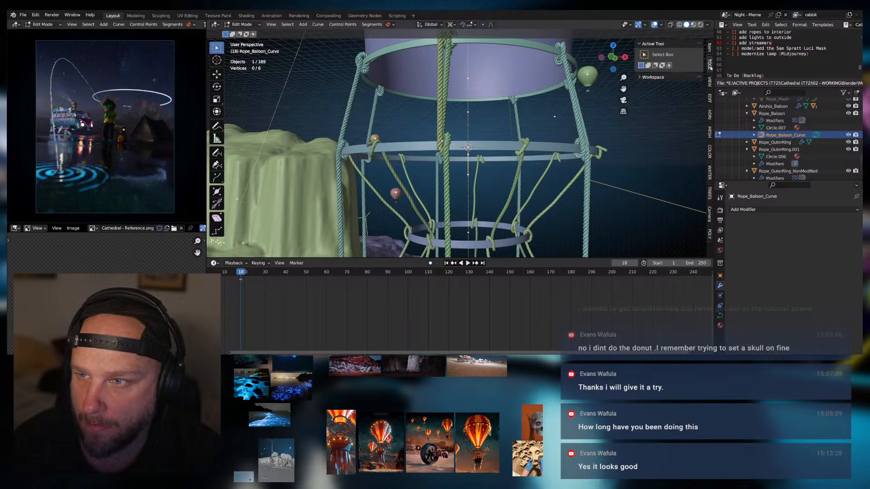
key(Tab)
Nudge Rope_Baloon_Curve about 0.1 m freely in Object Mode beside the basket's outer ring
middle_drag(412, 106, 431, 144)
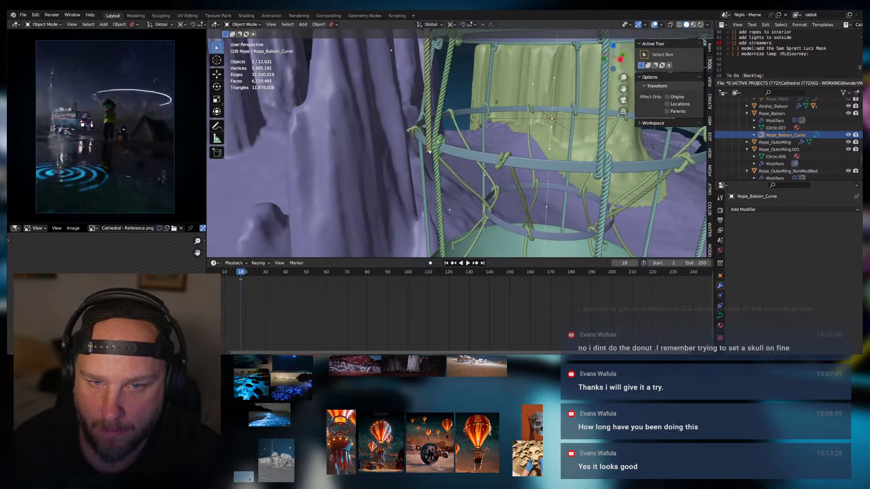
click(431, 144)
click(773, 135)
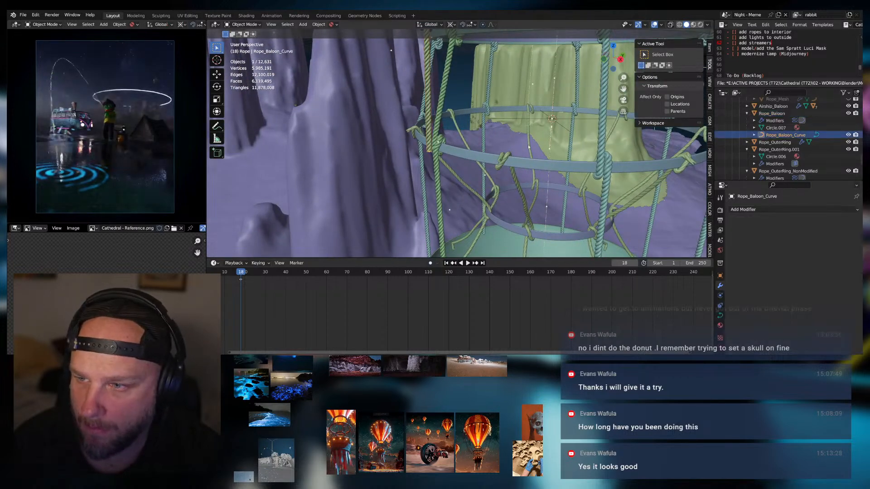
mouse_move(511, 150)
middle_down()
mouse_move(573, 146)
mouse_move(527, 149)
middle_up()
key(g)
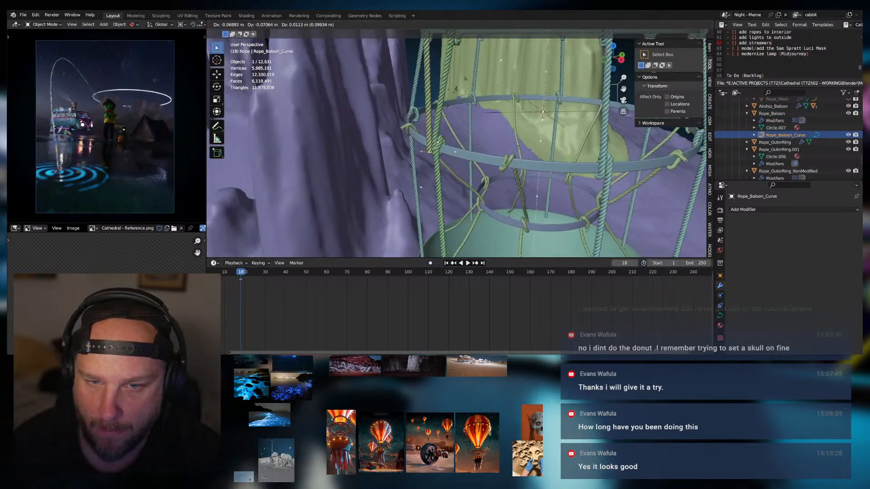
click(410, 144)
middle_drag(410, 144, 588, 149)
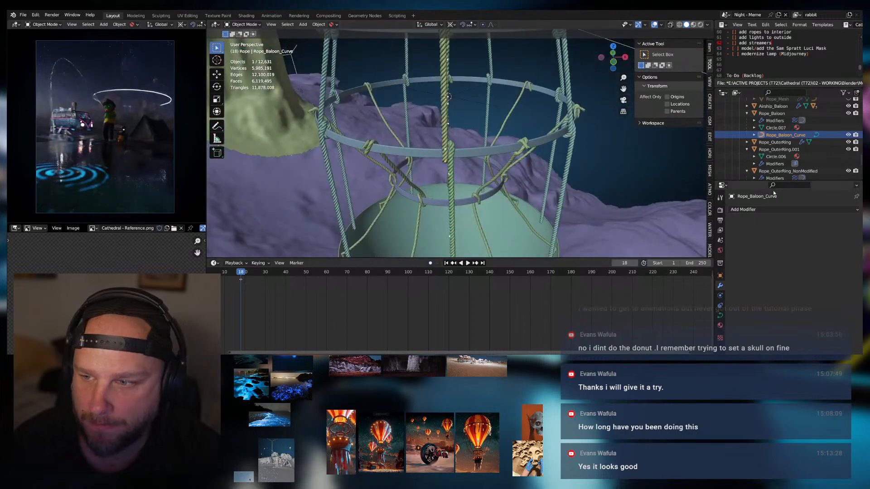
Set the Screw modifier's iterations on Rope_Baloon to 1
click(244, 24)
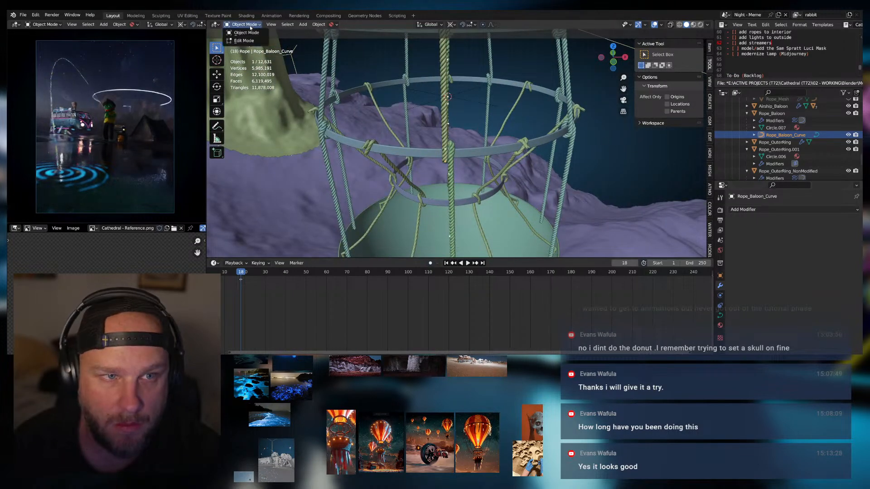
click(245, 34)
click(771, 113)
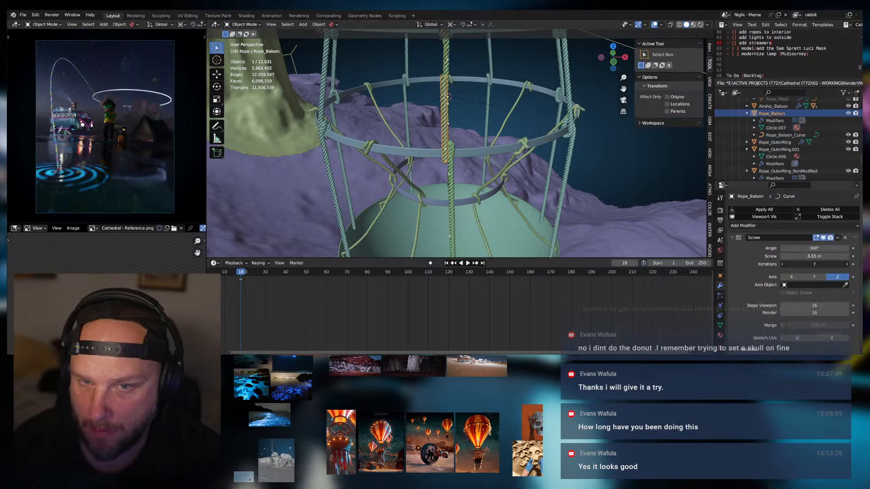
drag(814, 264, 797, 264)
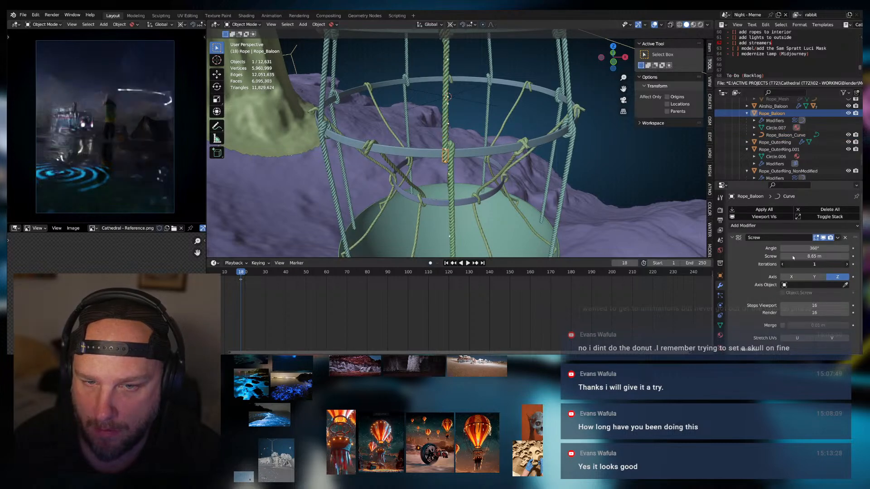
middle_drag(684, 213, 608, 213)
scroll(608, 213, up, 3)
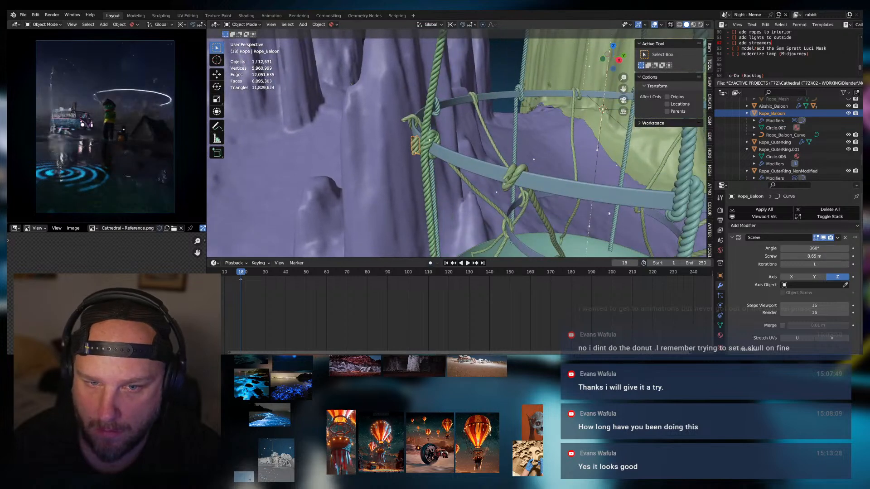
scroll(757, 306, down, 1)
scroll(748, 339, down, 3)
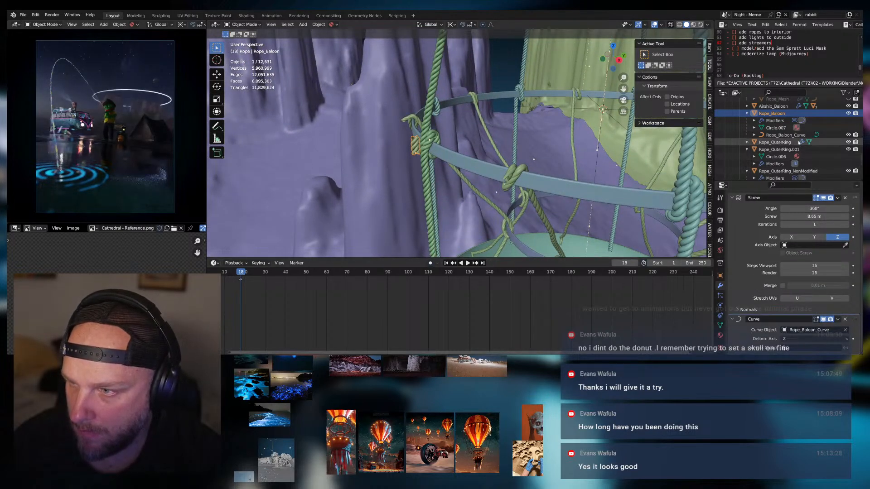
Try to move and duplicate Rope_Baloon_Curve's control points in Edit Mode beside the outer ring's knot, and undo the duplication
click(785, 135)
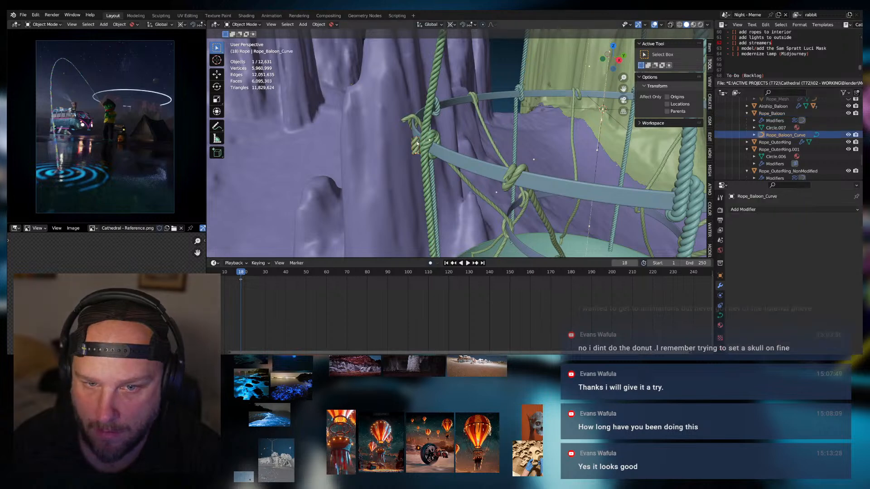
click(240, 24)
click(242, 41)
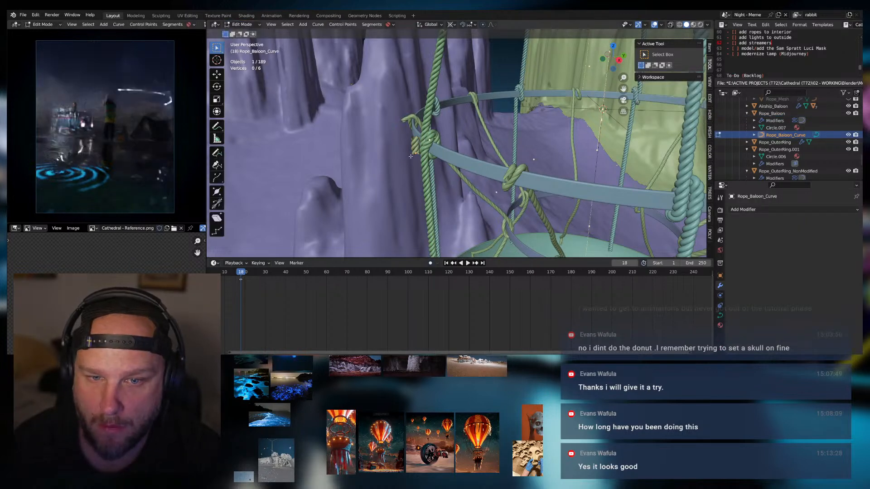
middle_drag(417, 132, 479, 156)
scroll(479, 155, up, 5)
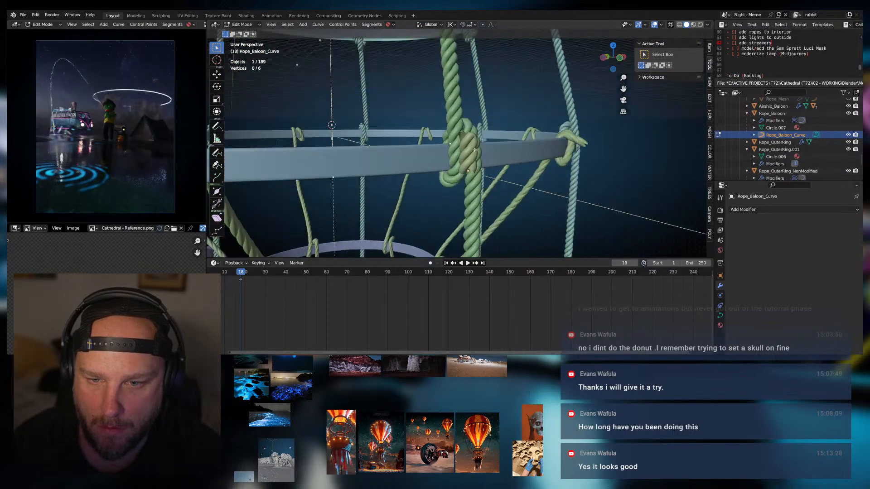
key(g)
right_click(452, 158)
key(shift+d)
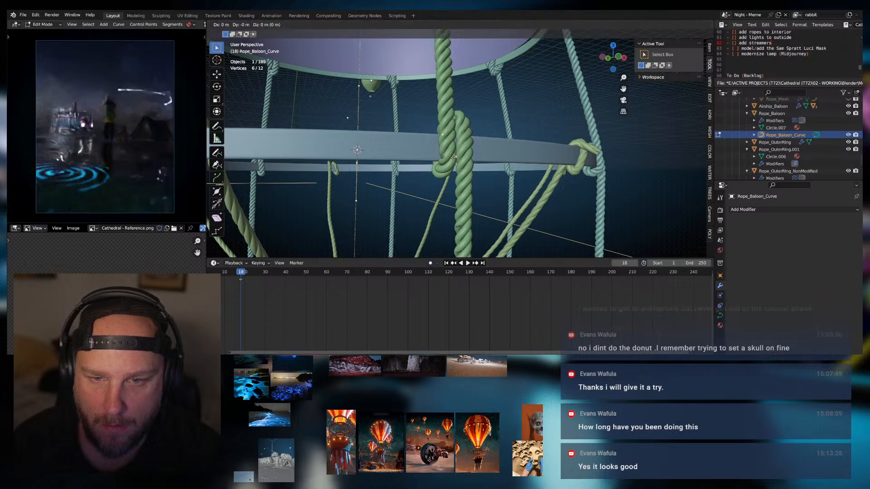
right_click(483, 119)
middle_drag(483, 120, 410, 155)
key(ctrl+z)
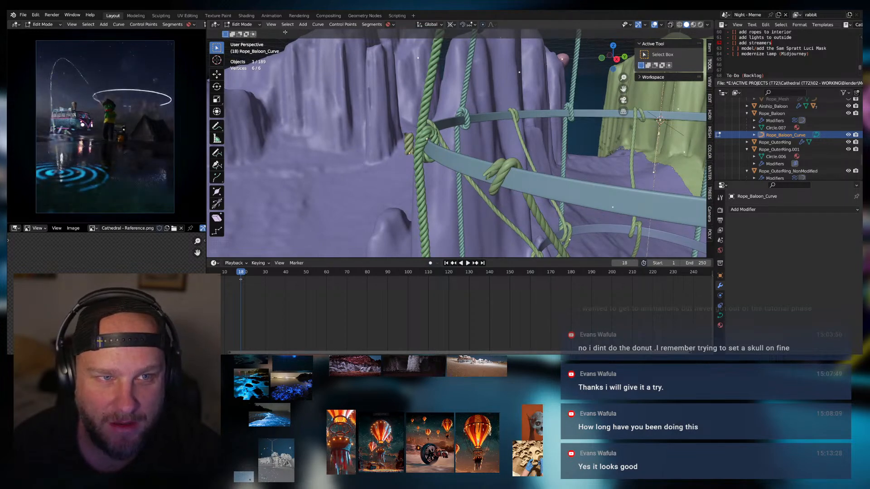
Try to extrude Rope_Baloon_Curve's control points and undo the extrusion
key(e)
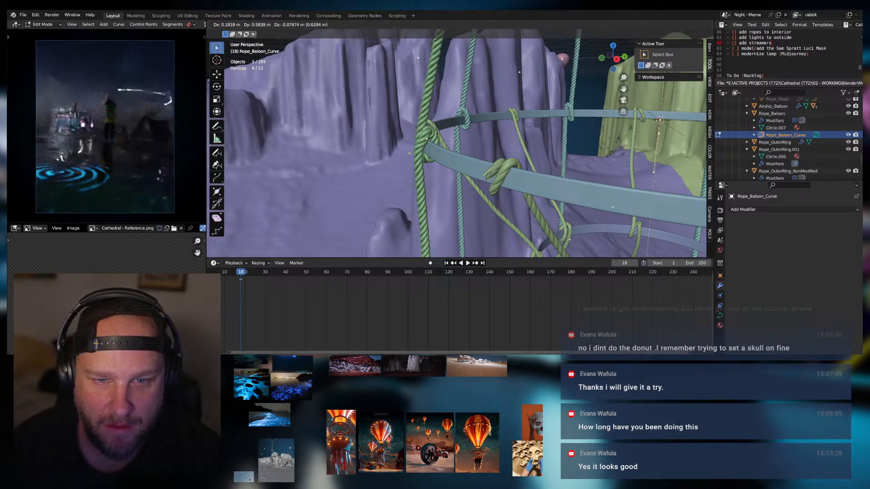
right_click(427, 156)
key(ctrl+z)
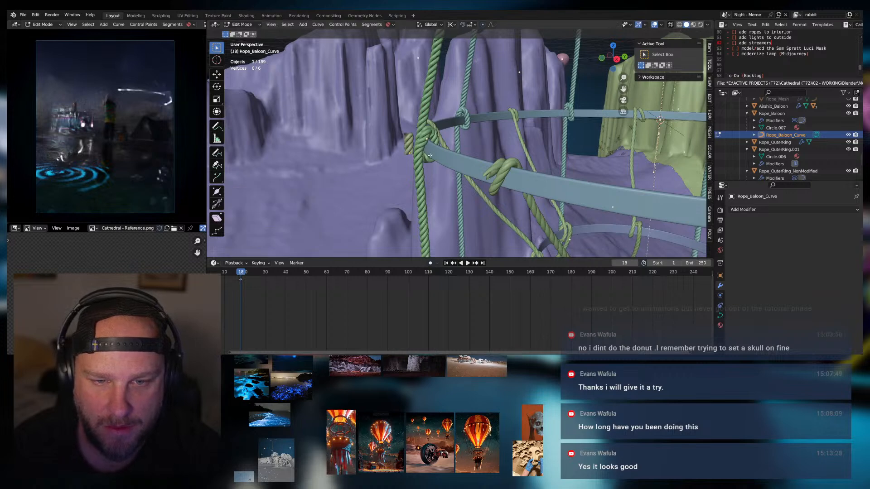
Undo the change to Rope_Baloon's Screw iterations and the nudge of Rope_Baloon_Curve
key(Tab)
click(430, 157)
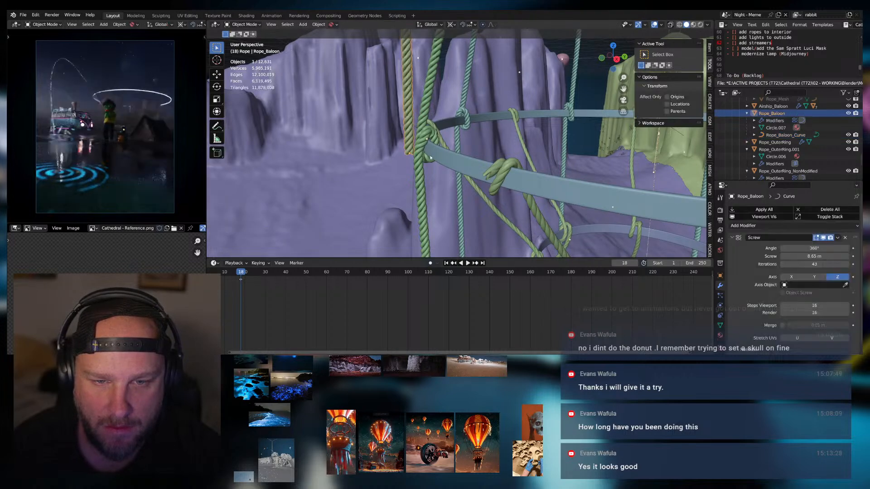
click(452, 144)
scroll(452, 150, down, 8)
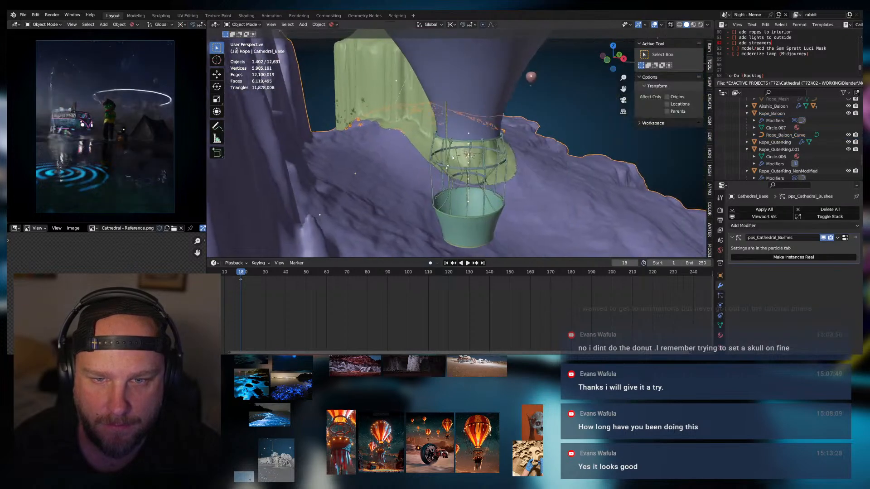
scroll(452, 158, up, 2)
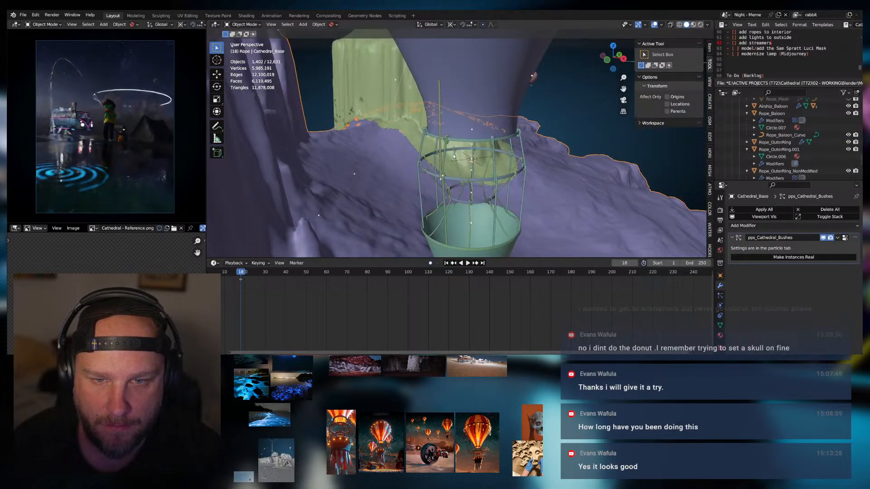
Undo Rope_Baloon's lowering and the deletion of Rope_Baloon_Curve's upper control points, returning to the curve in Edit Mode
click(454, 157)
key(Tab)
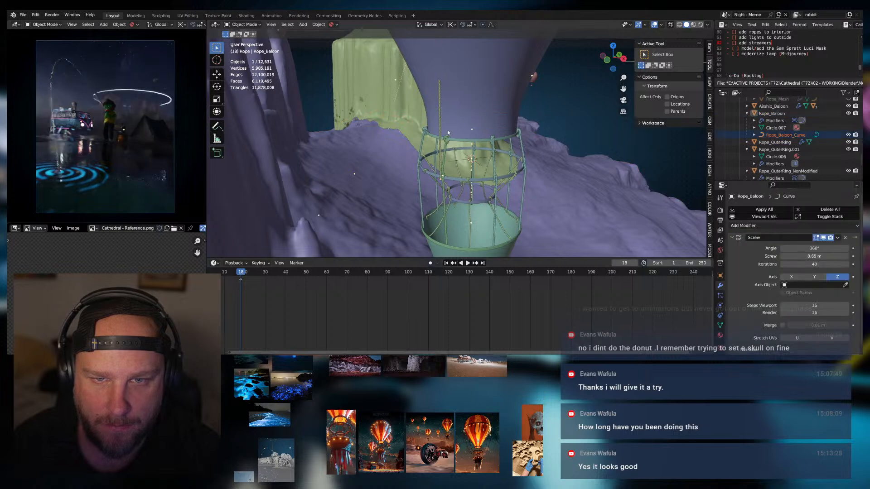
key(Tab)
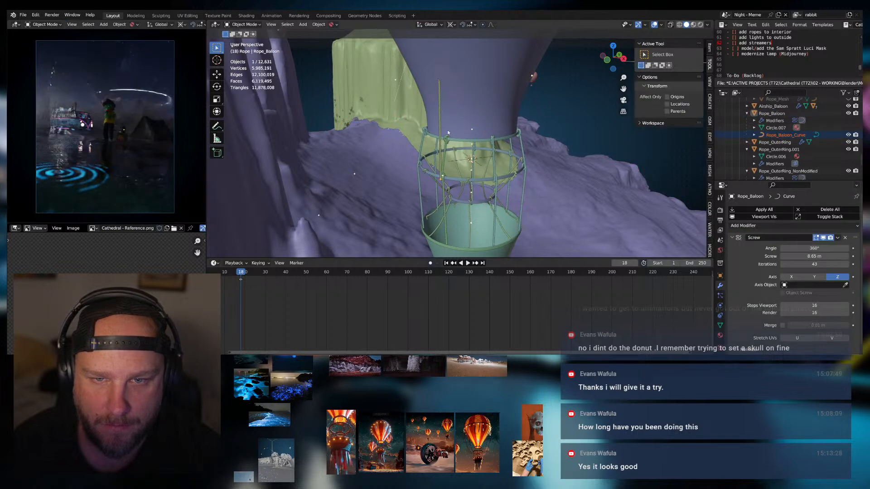
key(Tab)
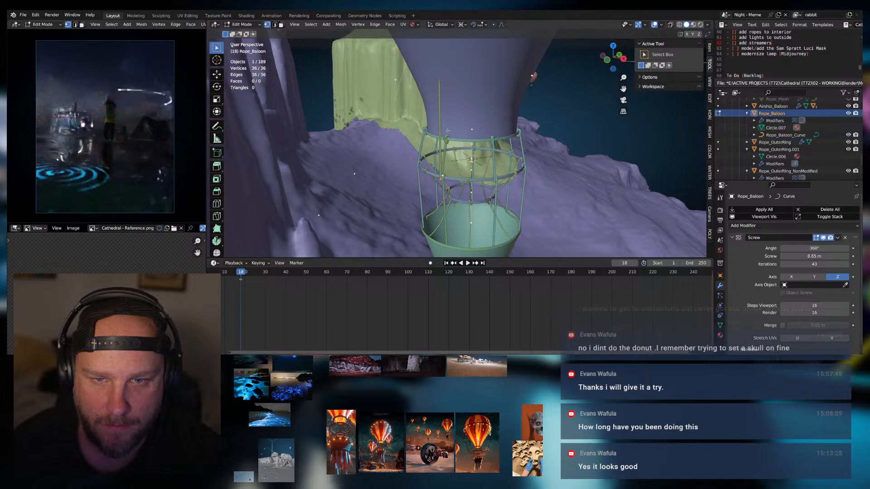
key(Tab)
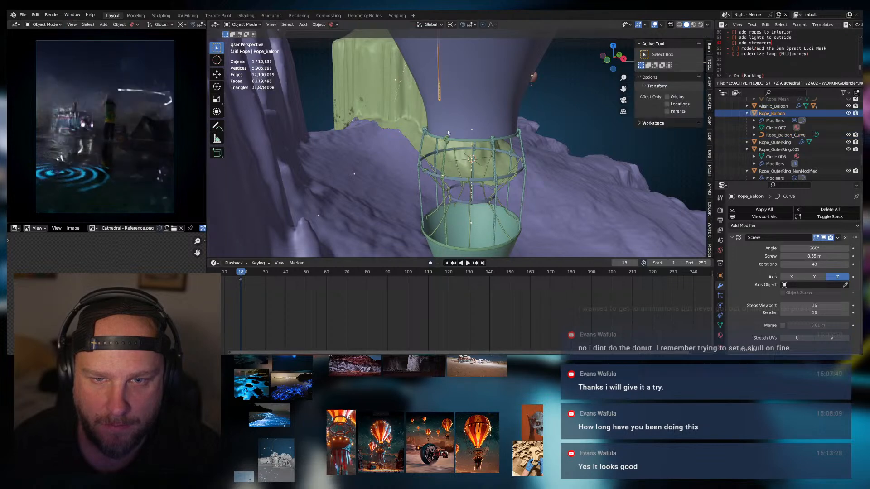
click(448, 132)
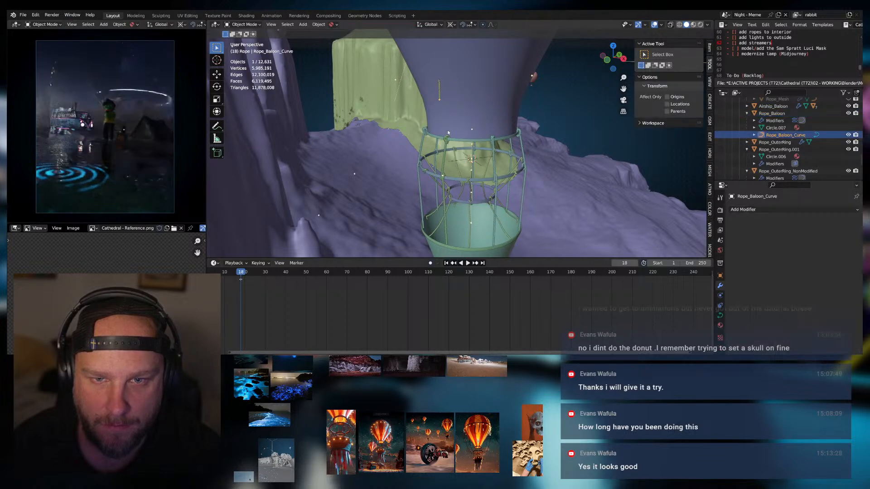
key(Tab)
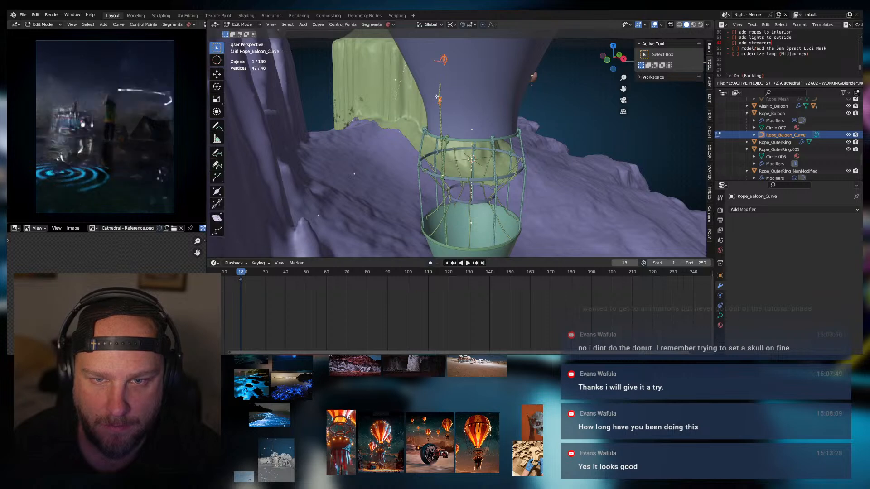
middle_drag(440, 103, 446, 77)
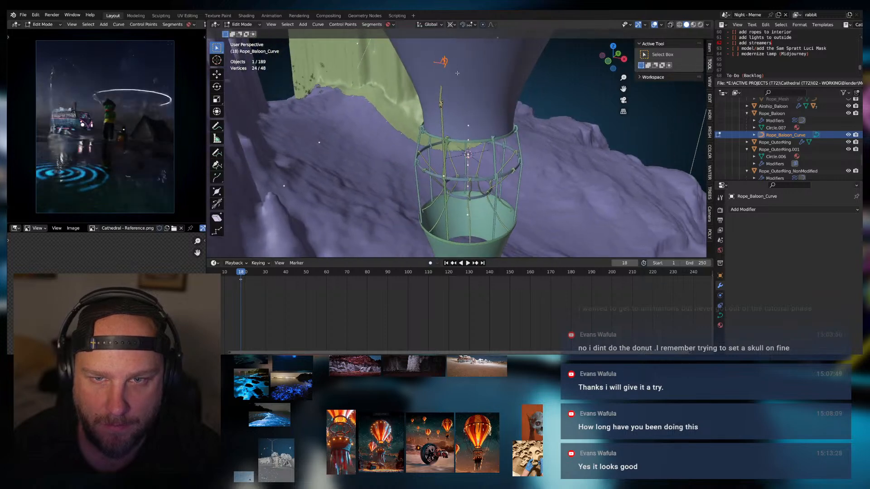
Delete Rope_Baloon_Curve's selected control points and the linked points above the outer ring
key(x)
click(447, 74)
click(435, 98)
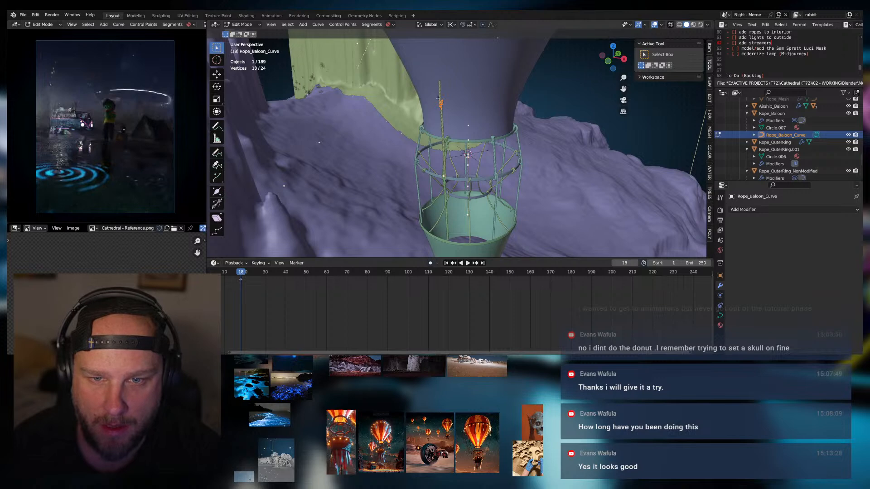
key(ctrl+l)
key(x)
click(447, 105)
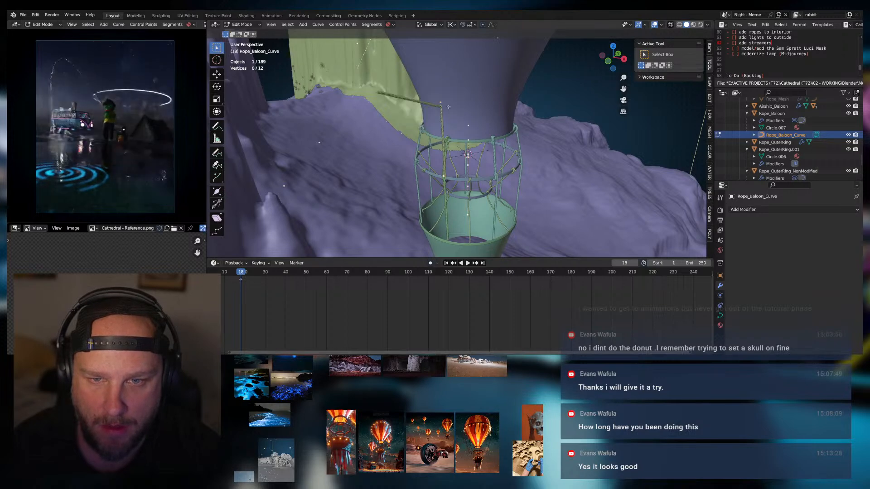
Delete the curve's corner control point above the basket ring and lower the adjoining point about 2.48 m along Z
scroll(446, 105, up, 3)
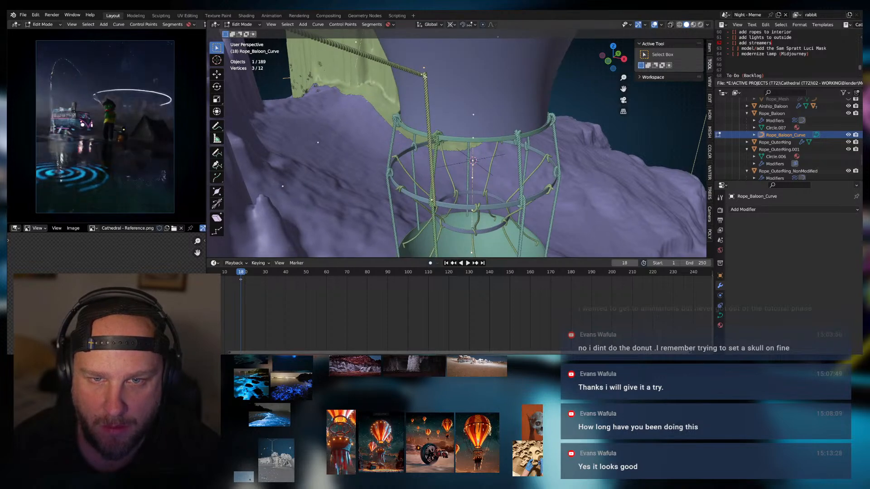
key(x)
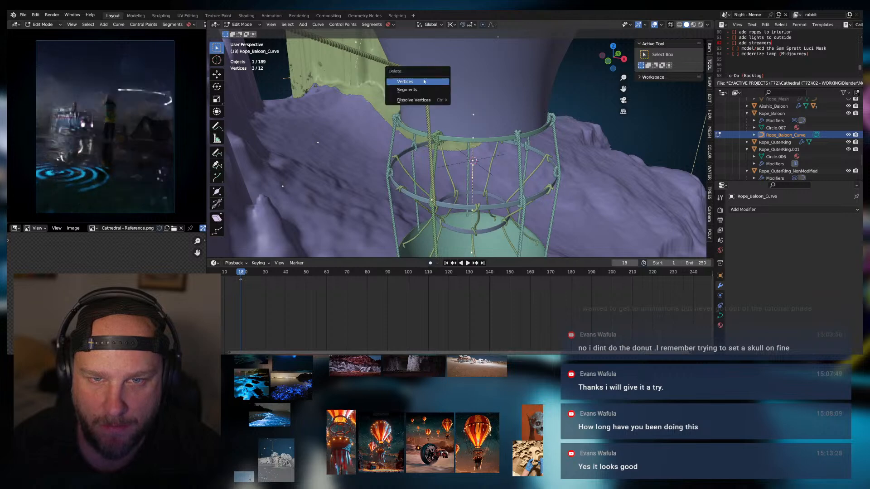
click(426, 77)
key(g)
key(z)
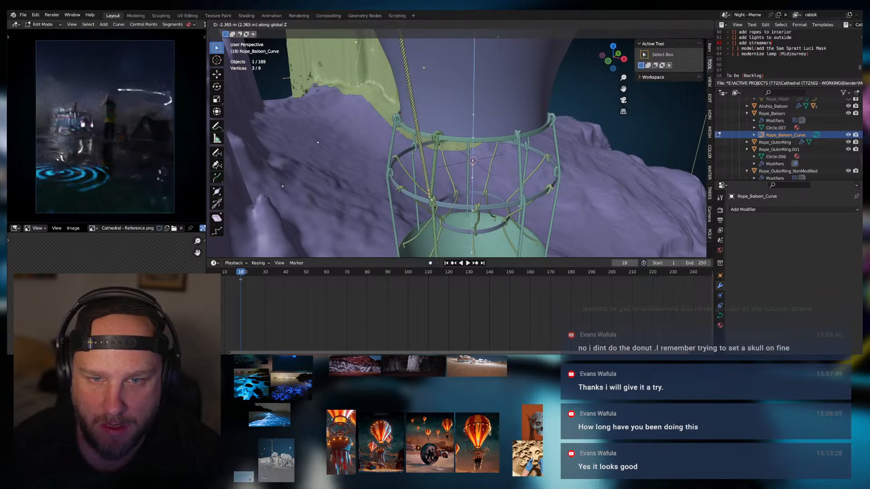
click(418, 161)
Shift the lowered control point about 0.03 m along X beside the outer ring's knot
middle_drag(418, 162, 376, 154)
key(KP_Decimal)
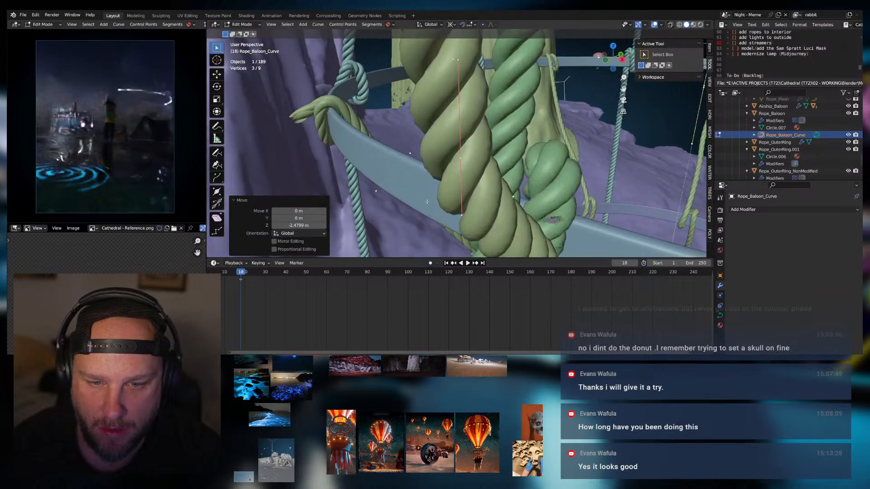
scroll(484, 215, down, 4)
mouse_move(502, 213)
middle_down()
mouse_move(485, 215)
mouse_move(497, 198)
middle_up()
scroll(485, 216, down, 1)
key(g)
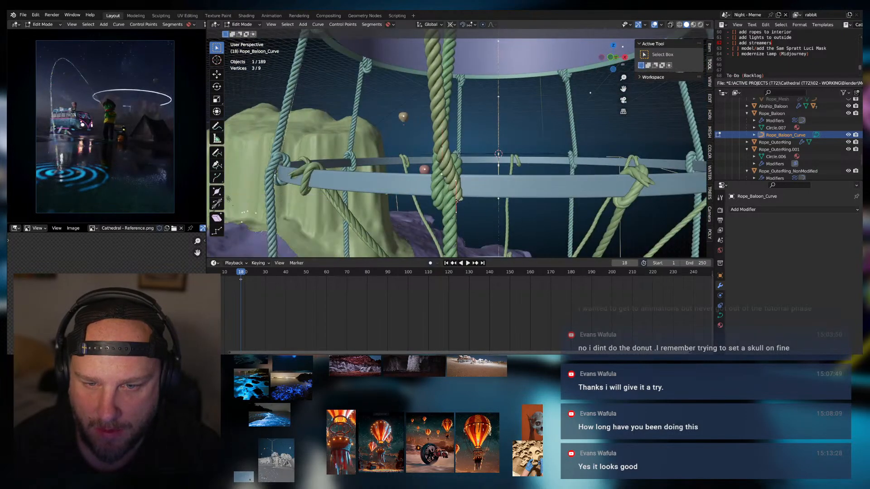
key(x)
click(461, 199)
mouse_move(460, 200)
middle_down()
mouse_move(471, 199)
mouse_move(456, 198)
middle_up()
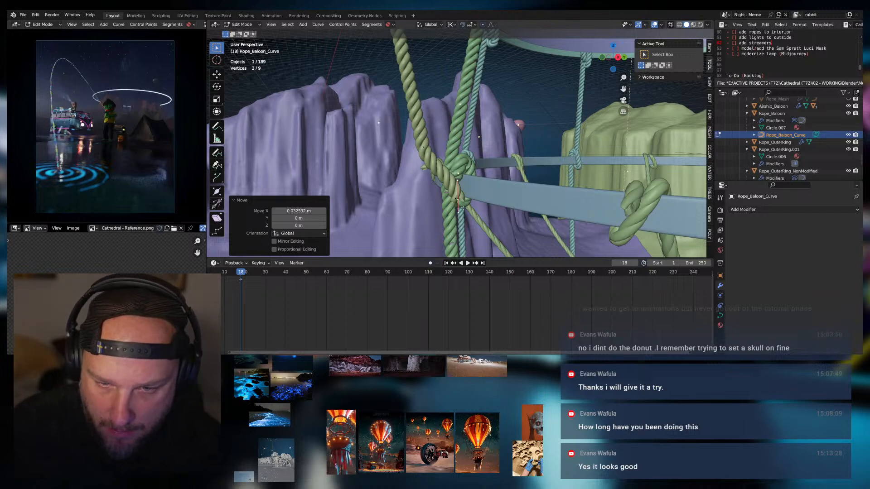
Move the lower handle of the control point beside the knot about 0.1 m along Y
click(457, 213)
key(g)
key(y)
click(476, 211)
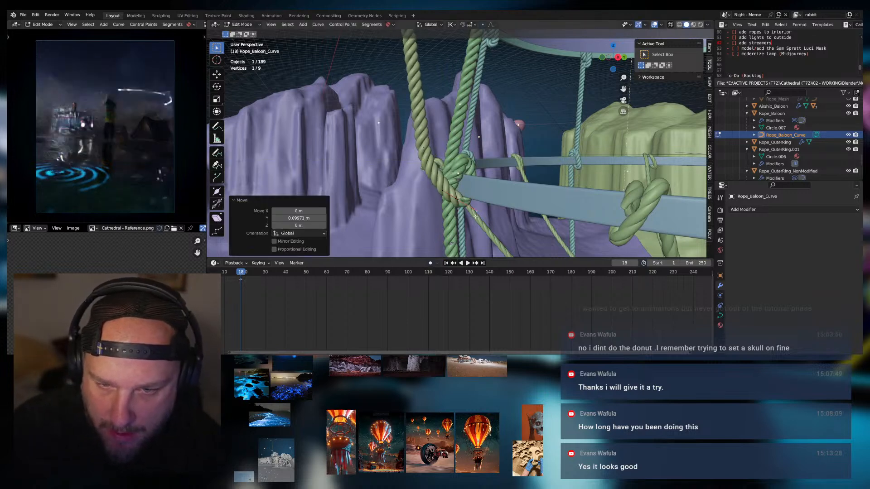
middle_drag(436, 210, 458, 208)
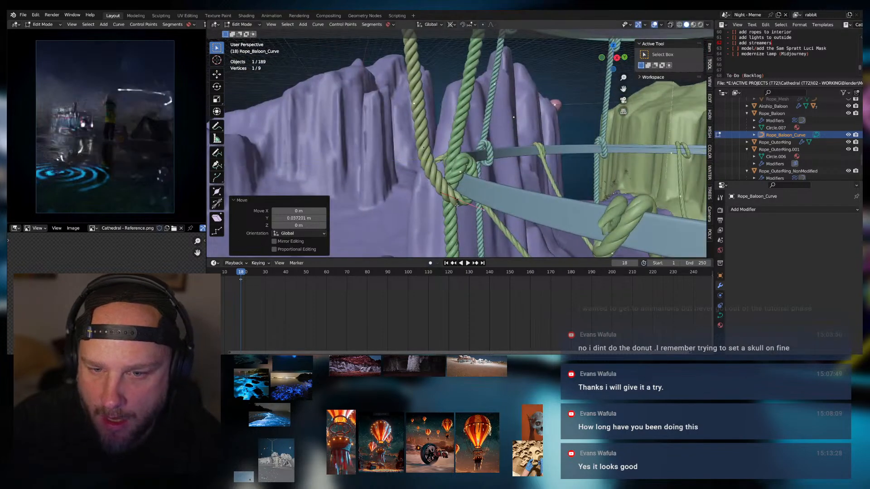
Lower the control point under the ring about 0.03 m along Z and shift it along global Y
click(461, 204)
key(g)
key(z)
click(461, 213)
middle_drag(462, 212, 421, 190)
key(g)
key(y)
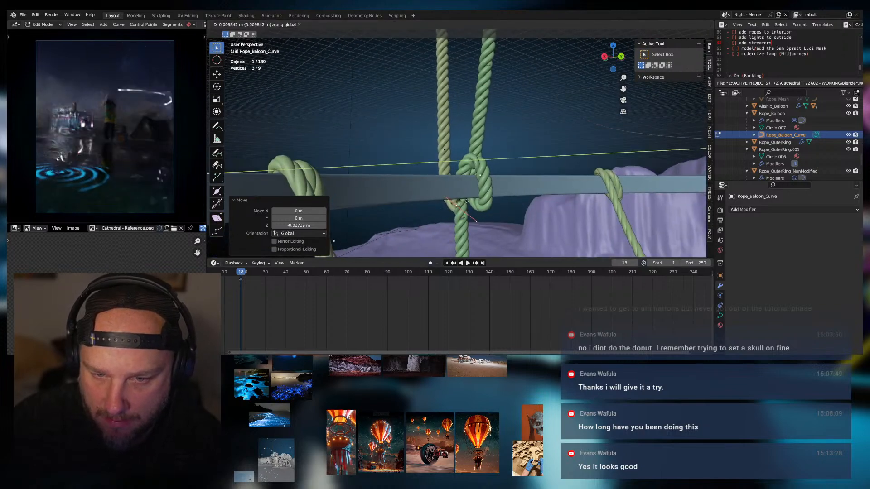
click(568, 211)
Nudge the control point down about 0.005 m and freely reposition the curve around the ring and knot
middle_drag(569, 211, 410, 209)
middle_drag(487, 227, 485, 208)
key(g)
click(484, 212)
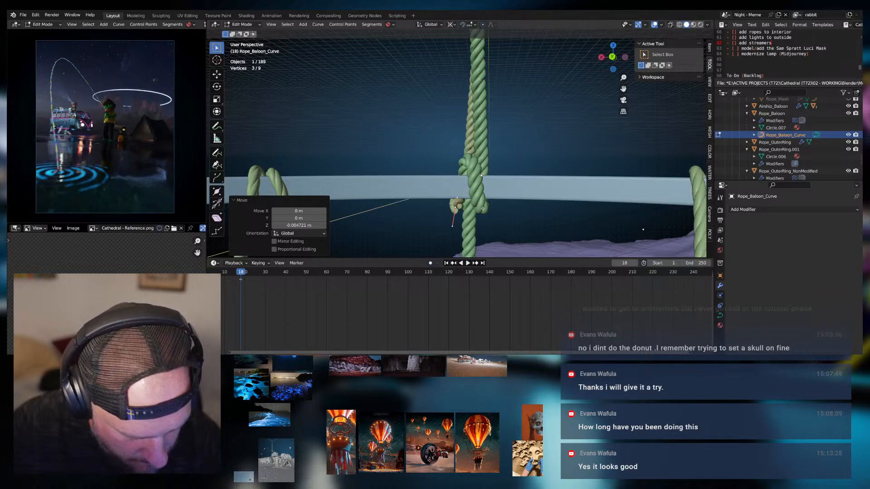
middle_drag(476, 207, 560, 203)
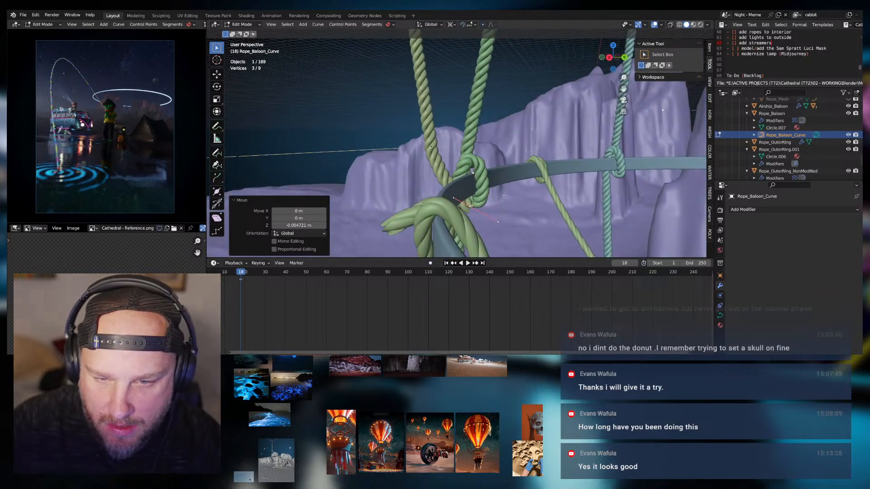
key(g)
click(517, 203)
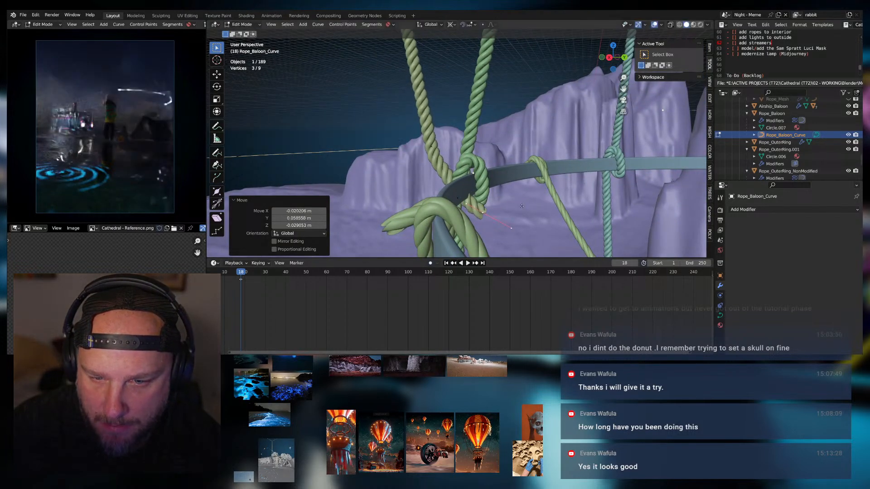
key(g)
click(521, 202)
middle_drag(520, 202, 493, 206)
key(g)
click(500, 206)
Lower the rope's bend point about 0.33 m along Z below the ring and shift it about 0.09 m along X
key(g)
key(z)
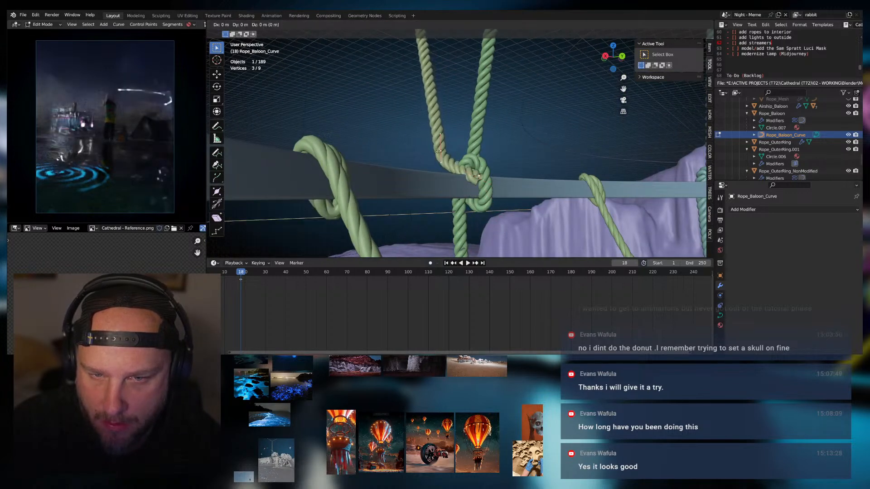
key(y)
click(480, 234)
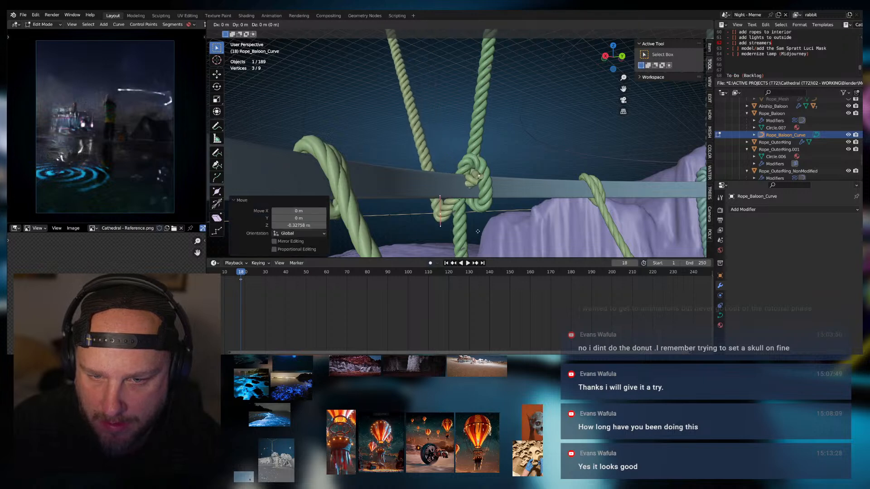
click(540, 241)
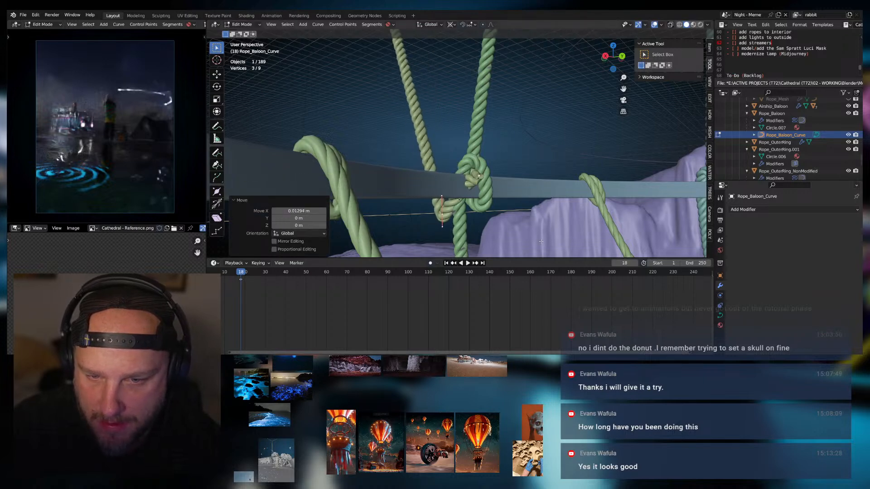
click(512, 229)
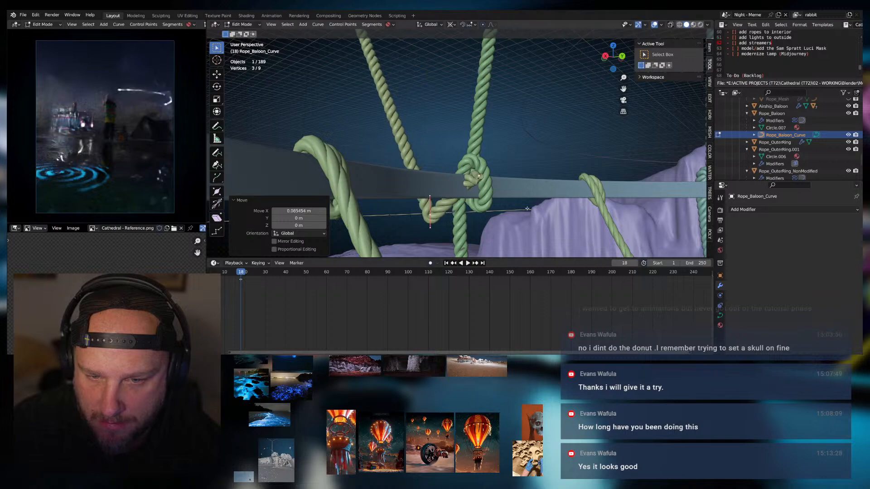
Shift the bend point about 0.11 m along Y and adjust the control point at the knot along Y
middle_drag(512, 229, 567, 218)
key(g)
key(y)
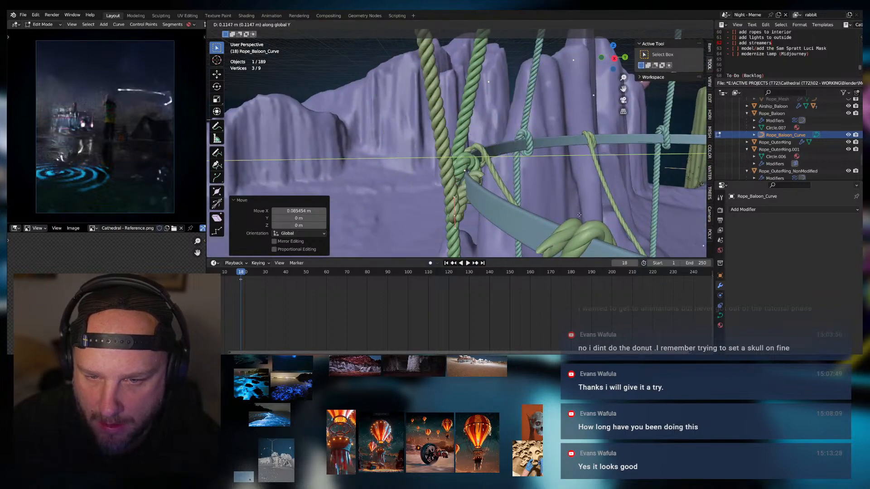
click(576, 214)
middle_drag(484, 178, 486, 185)
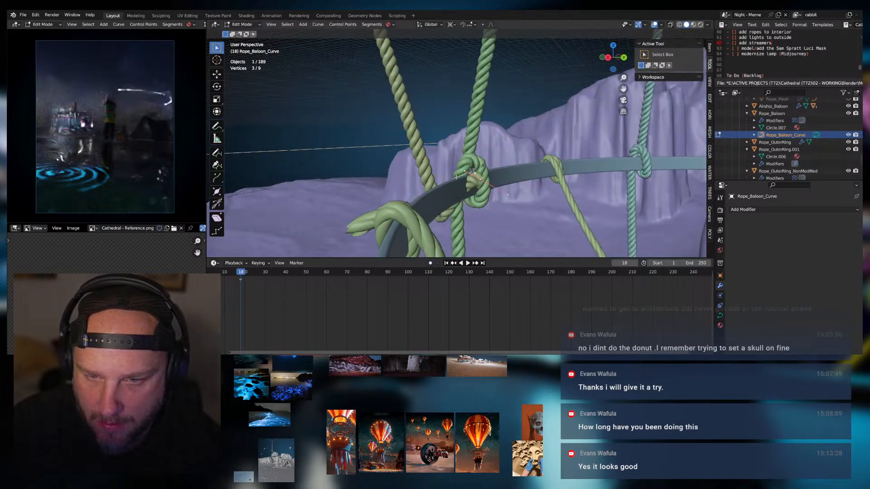
key(g)
key(y)
click(486, 185)
Fine-tune the curve's control point at the ring's knot along the X and Y axes
middle_drag(460, 218, 459, 206)
key(x)
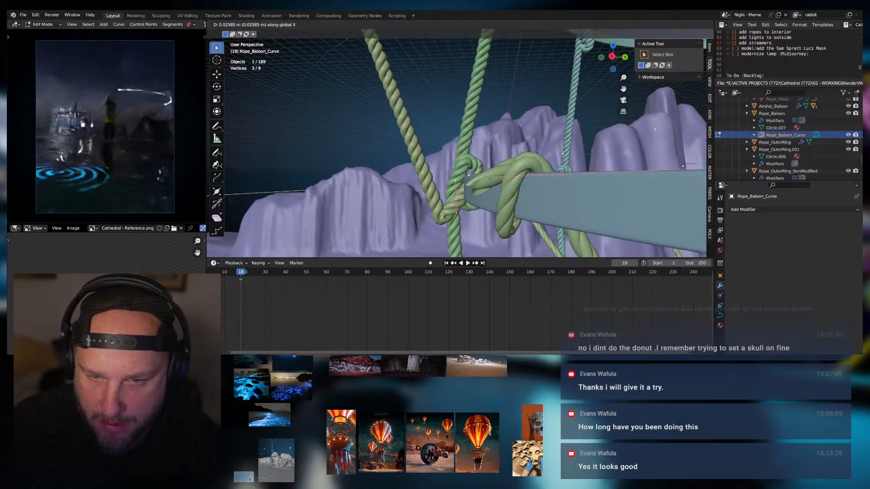
click(493, 212)
middle_drag(493, 212, 513, 198)
key(g)
key(y)
click(451, 210)
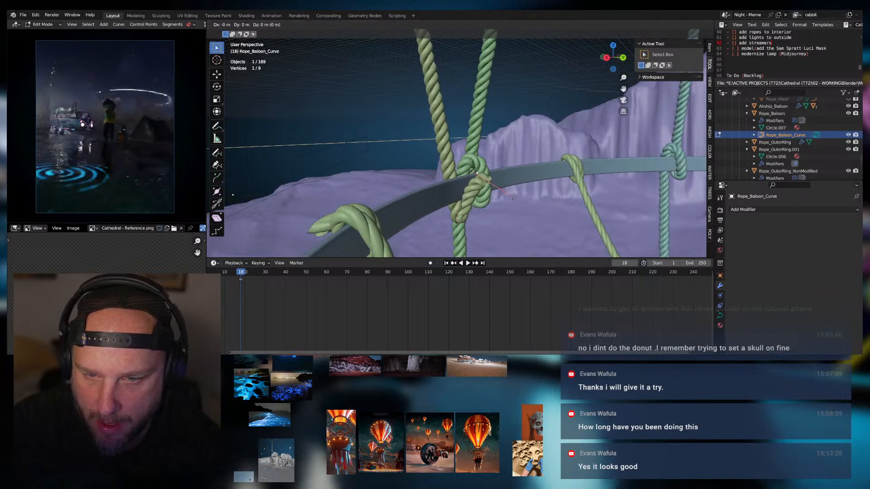
Adjust the handle of the knot-side control point along Z and X, shifting it about -0.1 m in X
key(z)
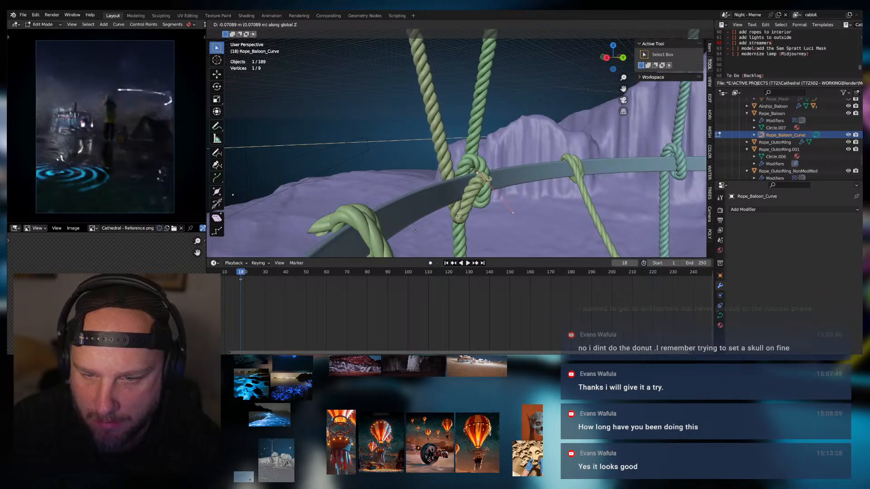
key(x)
click(439, 231)
middle_drag(440, 231, 502, 209)
key(x)
click(502, 209)
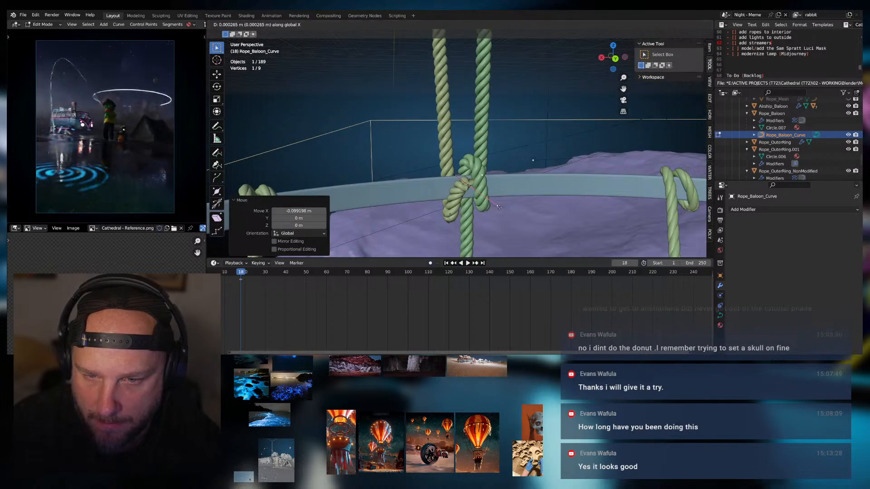
Raise the handle at the rope's lower bend about 0.03 m along Z and move it about -0.13 m along Y
click(469, 188)
middle_drag(469, 187, 460, 173)
click(463, 215)
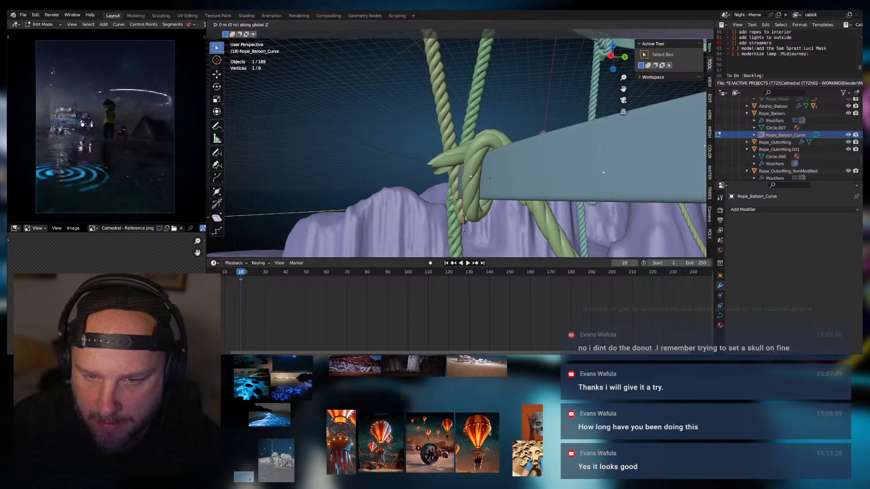
click(471, 215)
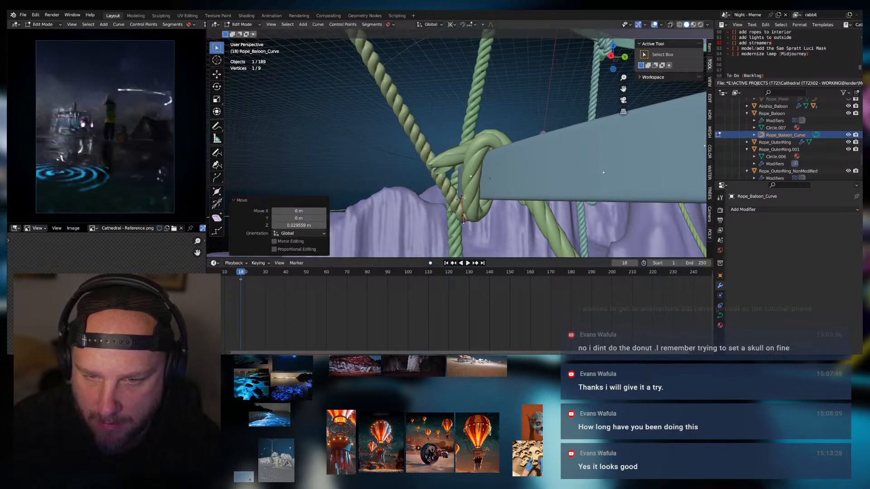
key(g)
key(y)
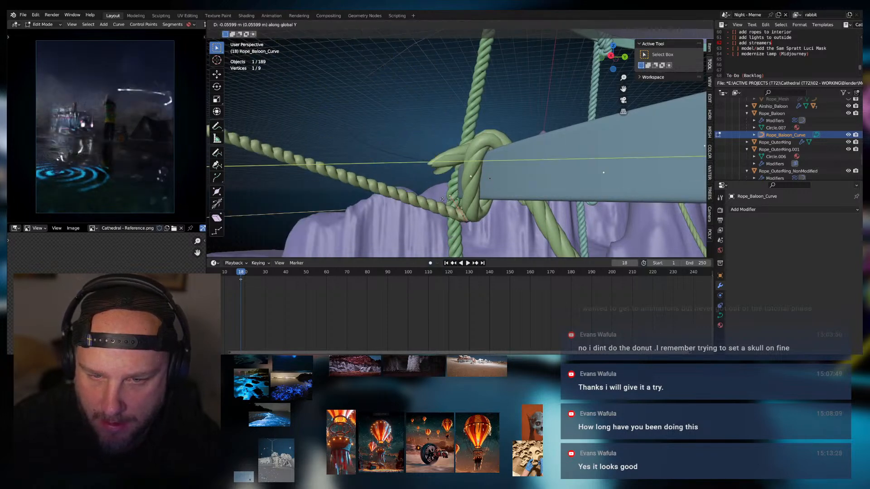
click(464, 216)
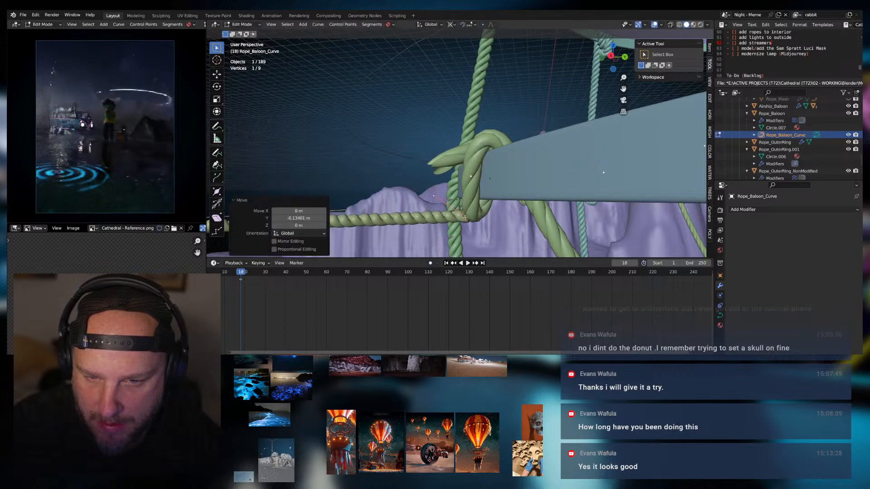
Extrude a new control point from the rope's lower bend, raise it along Z and position it above the ring beside the knot
click(465, 217)
scroll(465, 217, down, 2)
key(e)
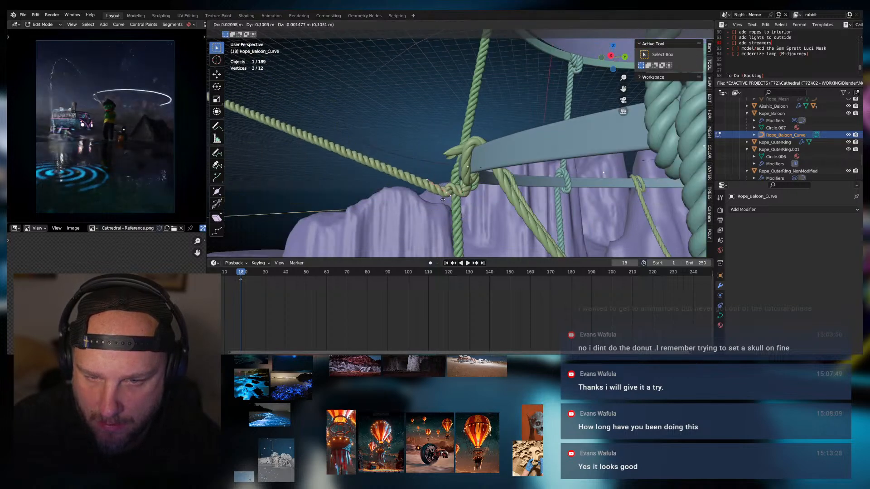
click(442, 199)
key(g)
key(z)
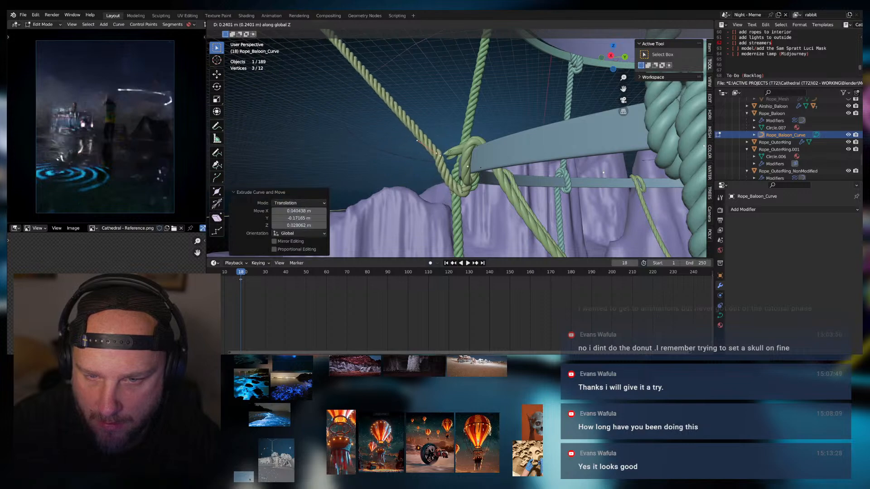
click(450, 152)
middle_drag(449, 151, 471, 197)
key(g)
click(506, 151)
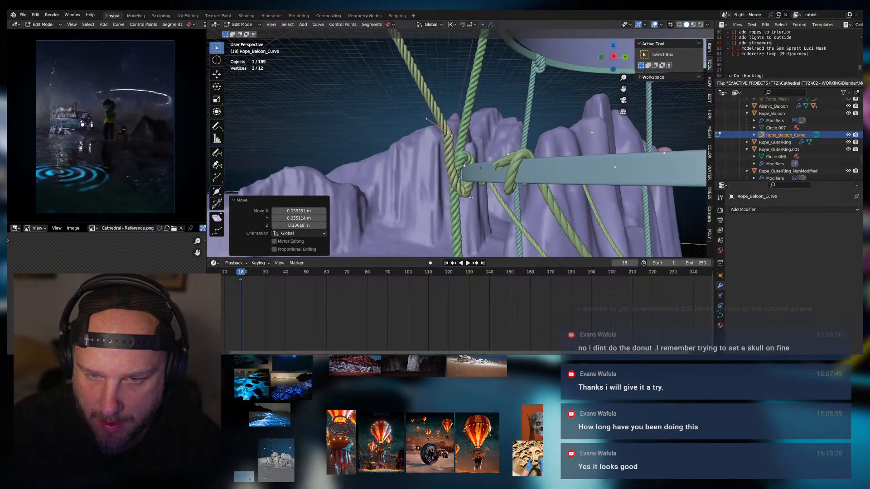
Raise the control point at the rope's lower bend about 0.04 m along Z and shift its handle along Y
click(465, 195)
key(z)
click(471, 189)
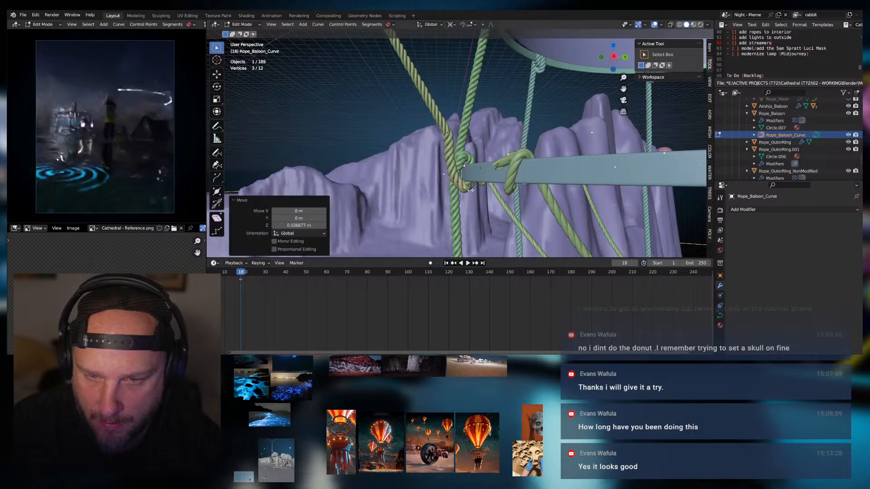
click(468, 192)
key(g)
key(y)
click(483, 194)
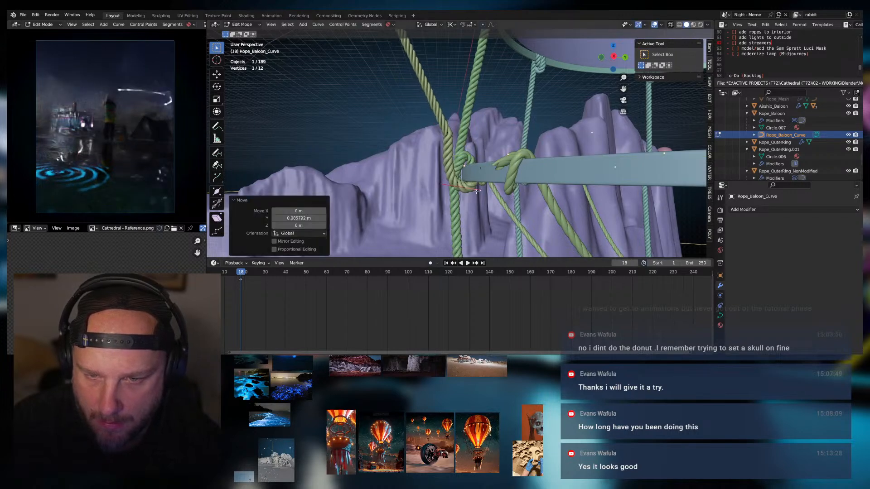
Shift the handle of the control point beside the ring knot about -0.08 m along X and raise it along Z
middle_drag(483, 194, 476, 171)
click(476, 168)
key(g)
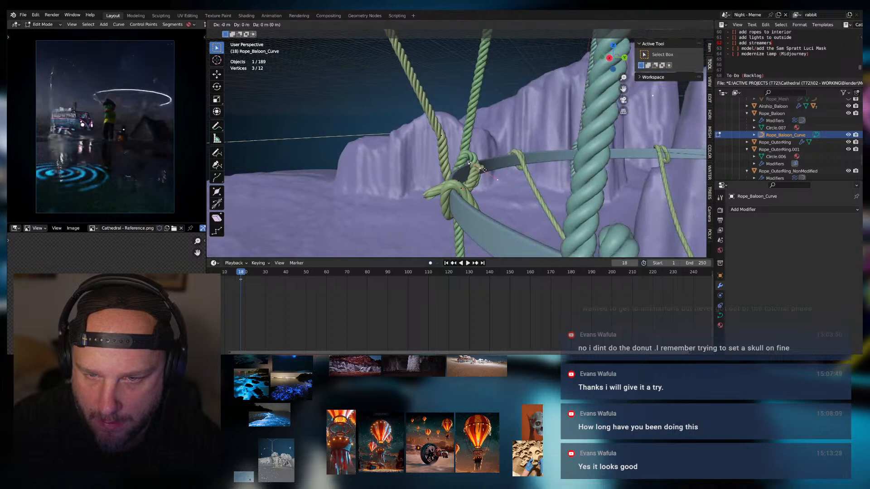
click(479, 168)
click(493, 178)
key(g)
key(x)
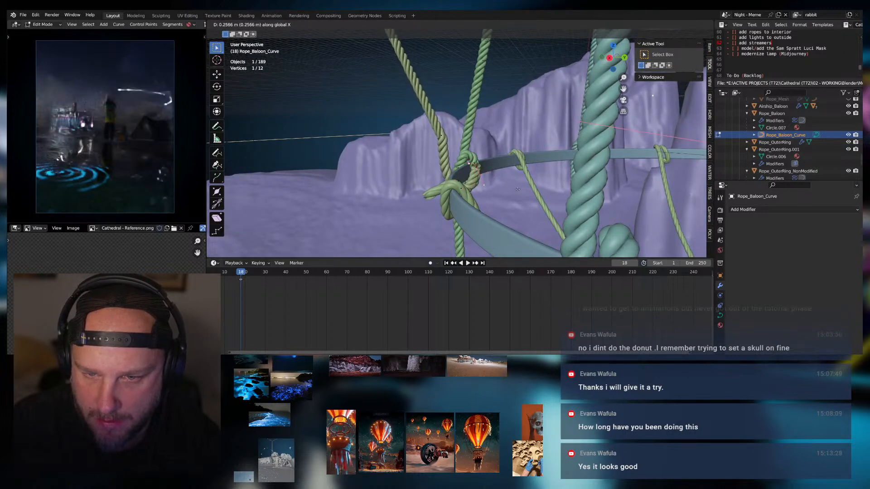
click(453, 48)
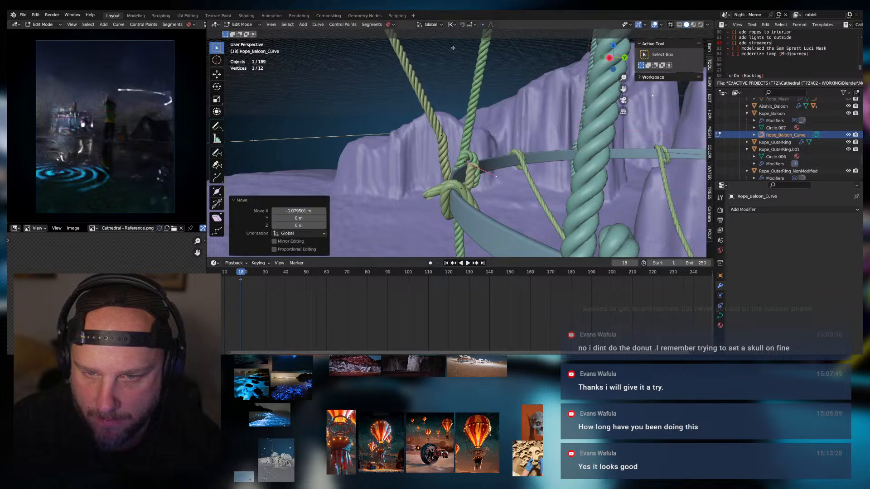
key(g)
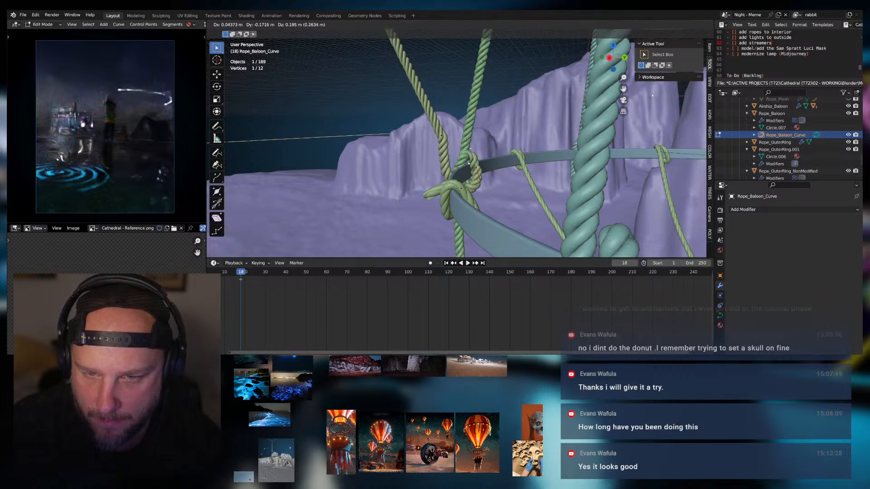
key(z)
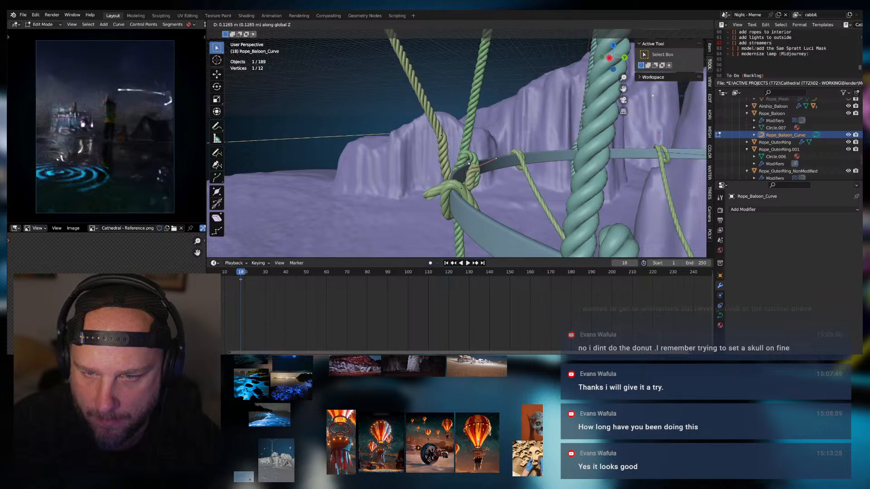
click(488, 163)
Pull the rope's free-end control point out from the ring, about 0.04 m in X, -0.41 m in Y and -0.21 m in Z
middle_drag(488, 162, 223, 131)
click(456, 180)
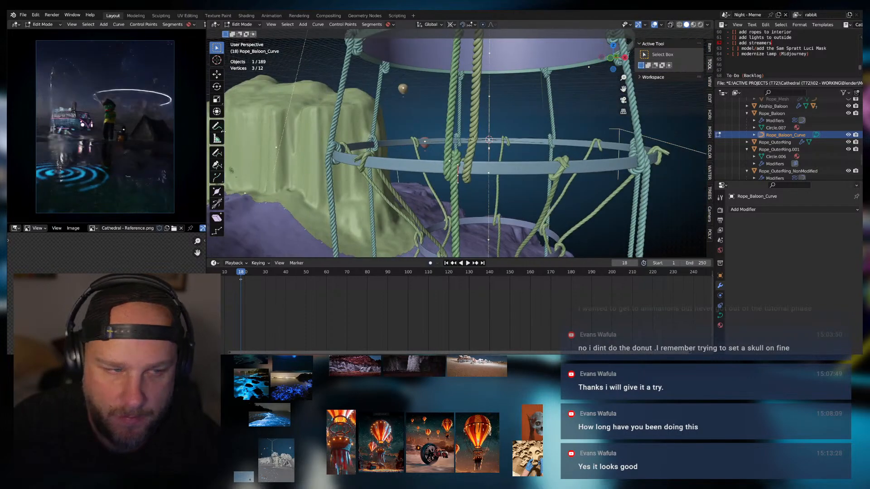
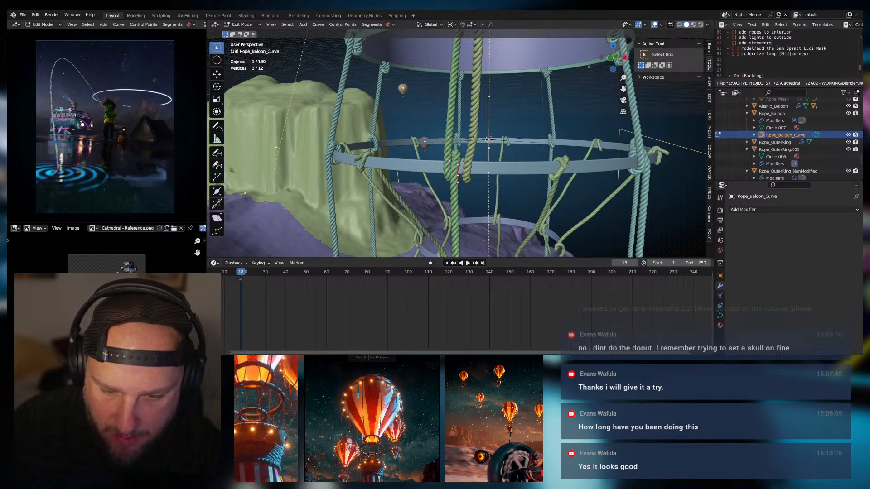
middle_drag(419, 154, 510, 138)
key(g)
click(556, 162)
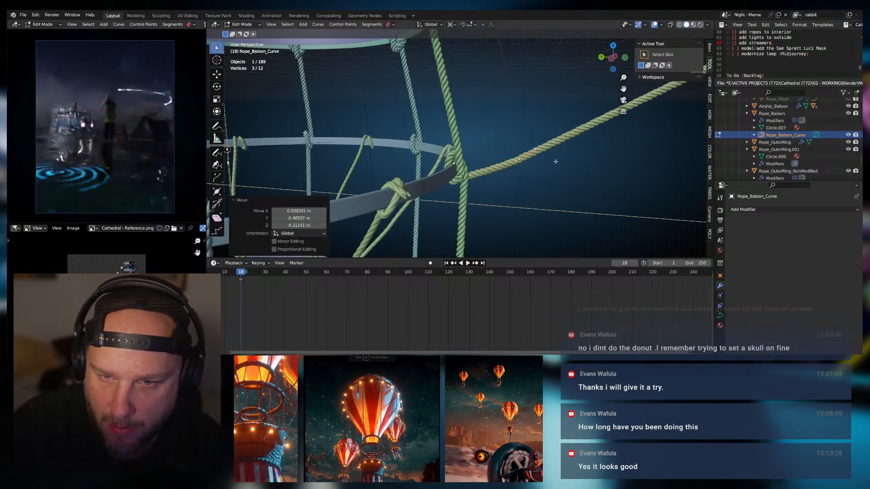
Shift the handle of the rope's free-end control point about 0.005 m along Y
mouse_move(555, 161)
middle_down()
mouse_move(577, 160)
mouse_move(546, 161)
middle_up()
scroll(577, 160, up, 3)
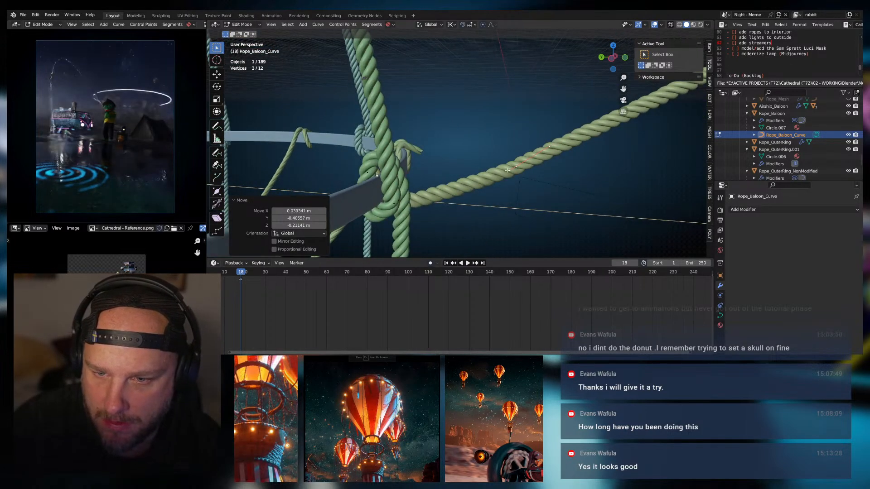
click(507, 170)
key(g)
key(y)
click(550, 165)
scroll(550, 165, down, 3)
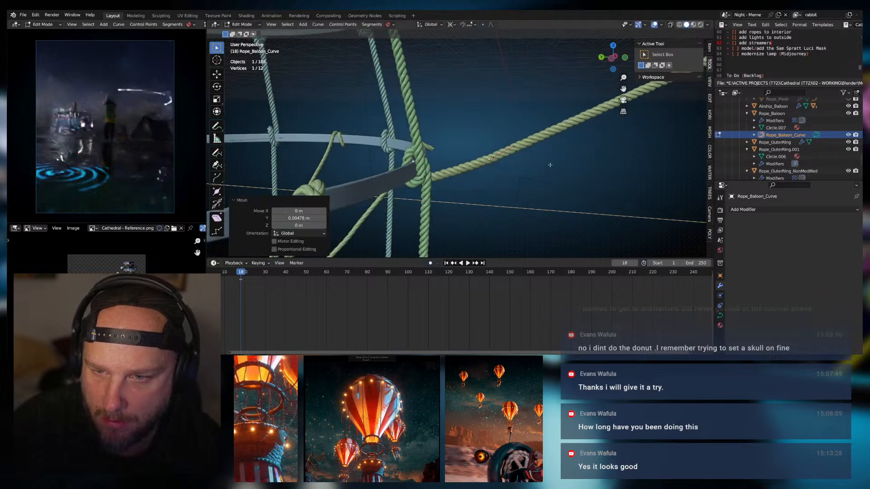
scroll(550, 165, down, 10)
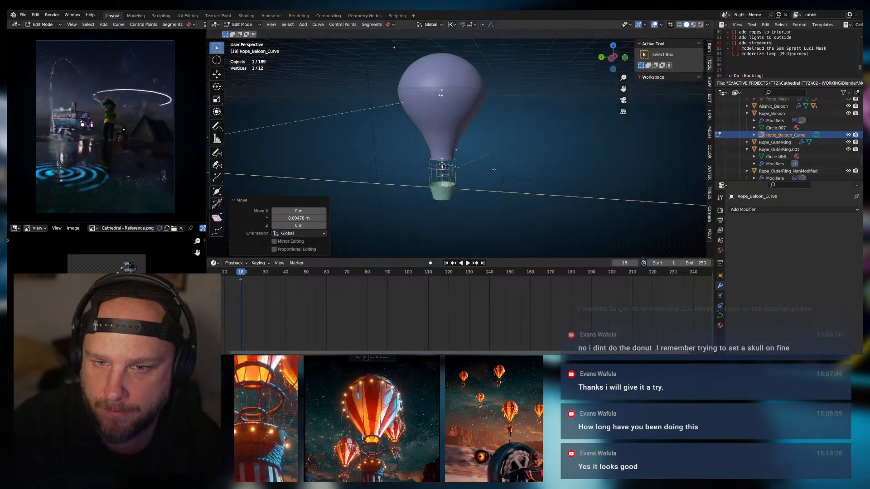
scroll(494, 169, up, 4)
key(e)
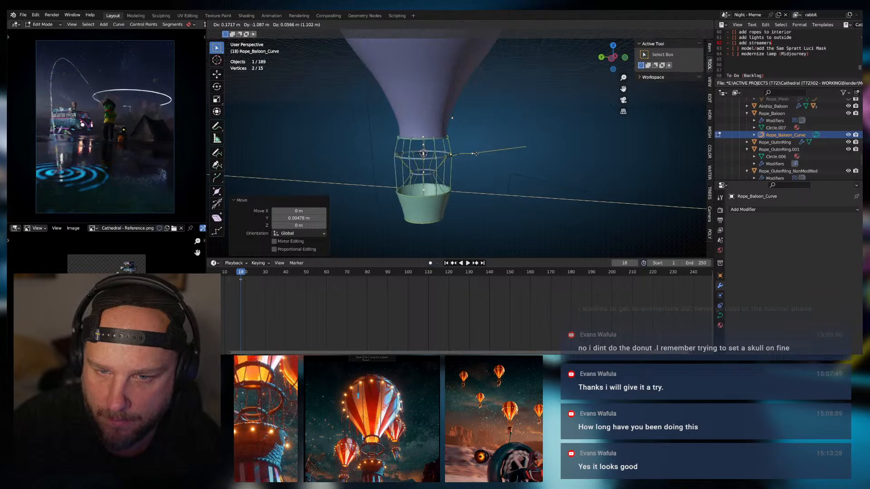
right_click(483, 150)
Leave curve editing and hide the airship balloon so the basket and rope are unobstructed from above
key(KP_7)
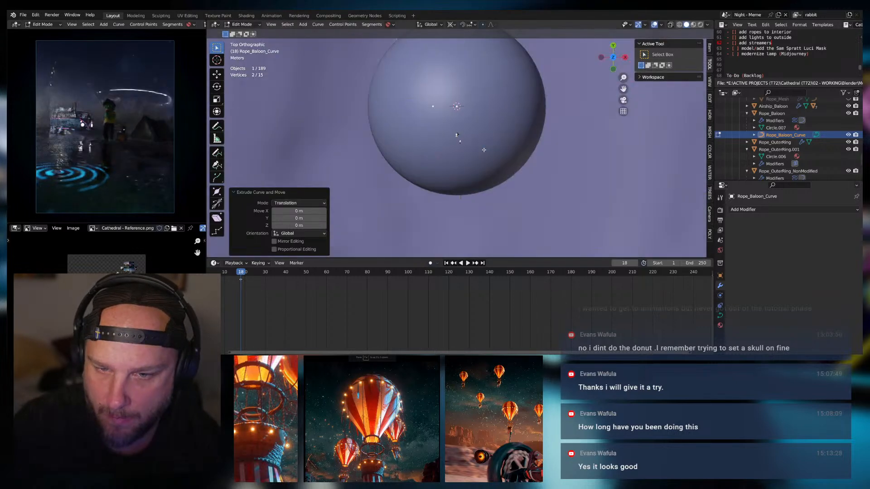
scroll(473, 144, down, 1)
key(Tab)
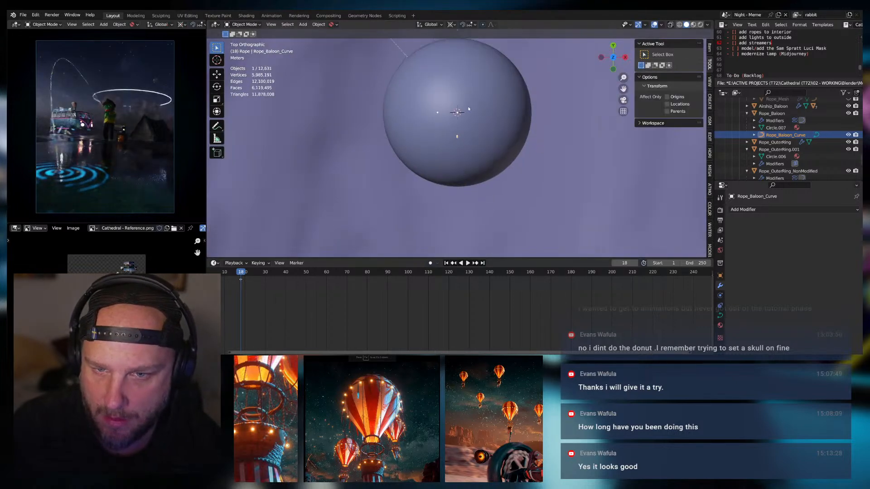
click(469, 109)
key(Delete)
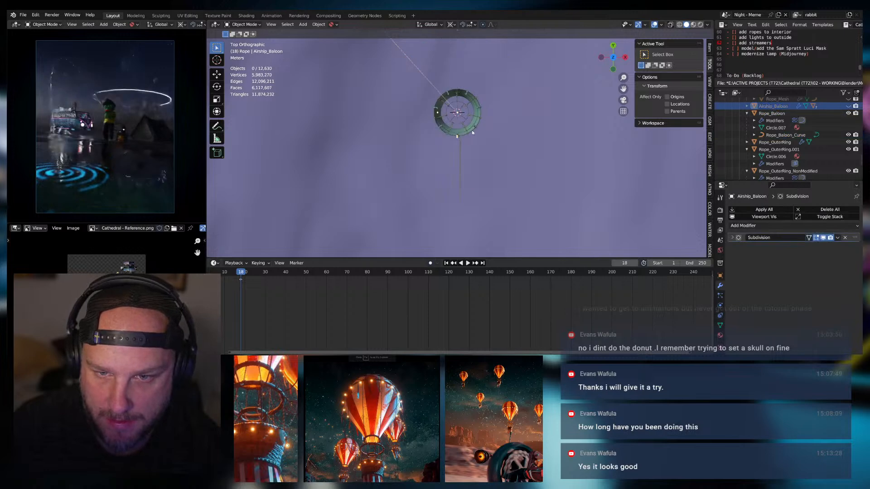
click(461, 192)
key(Tab)
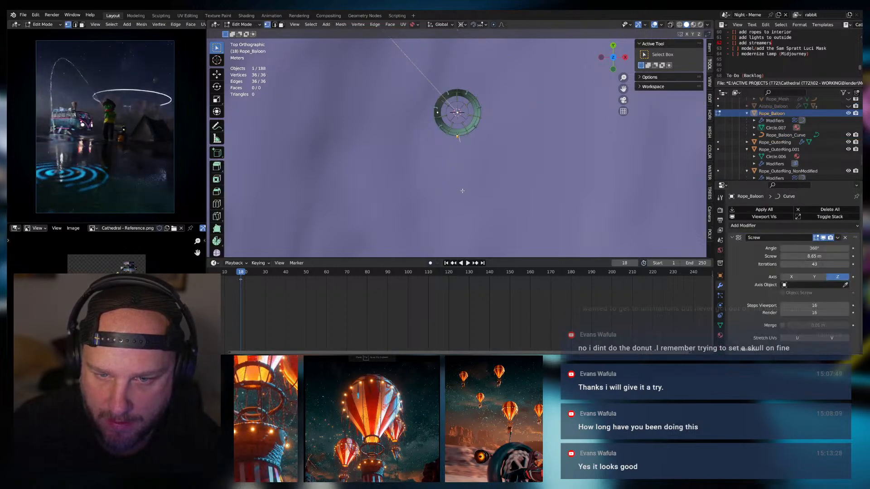
key(Tab)
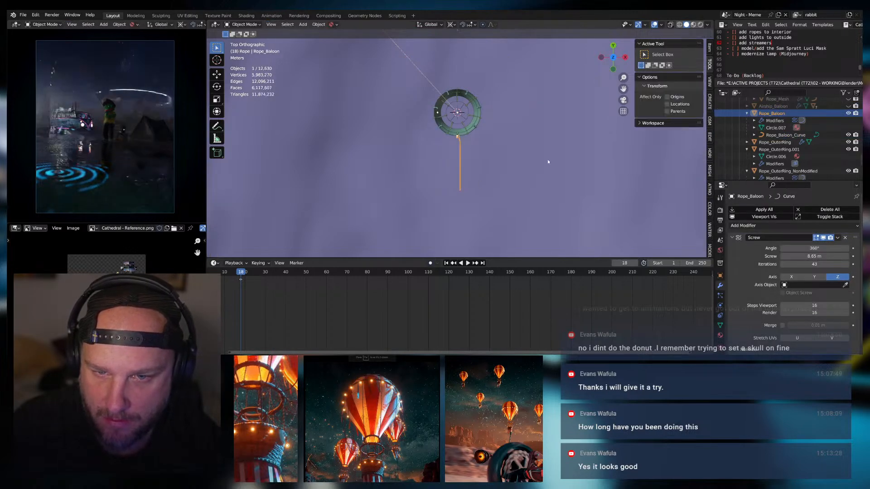
Resume editing Rope_Baloon_Curve and extrude a control point from its free end, about 0.34 m in X, -0.86 m in Y and 0.24 m in Z
click(776, 135)
key(Tab)
middle_drag(410, 163, 462, 148)
scroll(472, 160, up, 8)
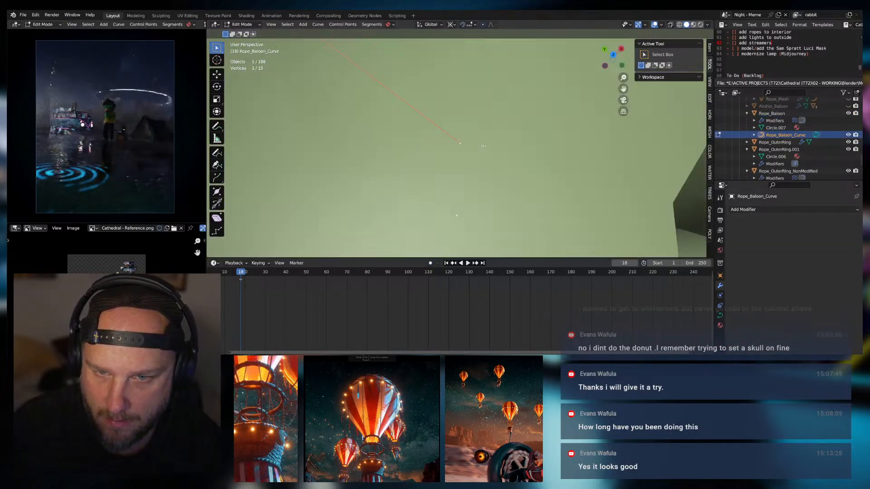
scroll(471, 154, down, 6)
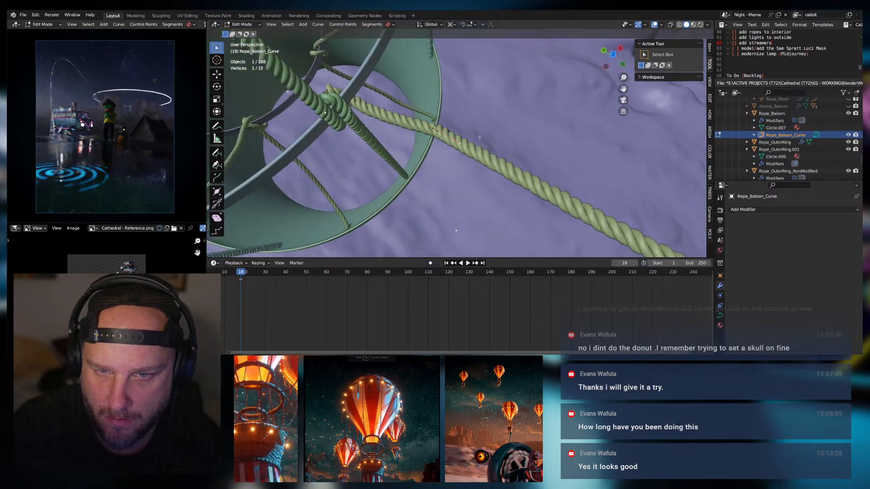
middle_drag(436, 132, 470, 98)
click(442, 149)
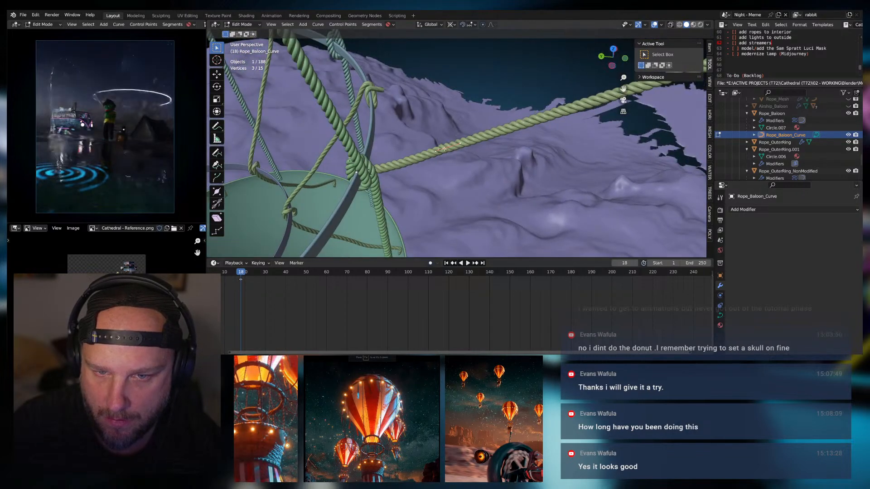
key(e)
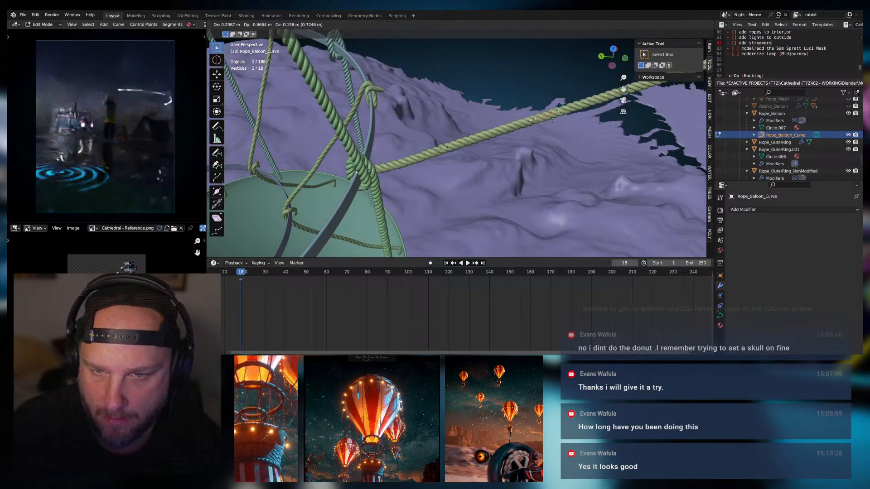
click(588, 112)
Align the extruded control point from the top view, moving it about -0.18 m in X and -0.26 m in Y
scroll(588, 112, down, 5)
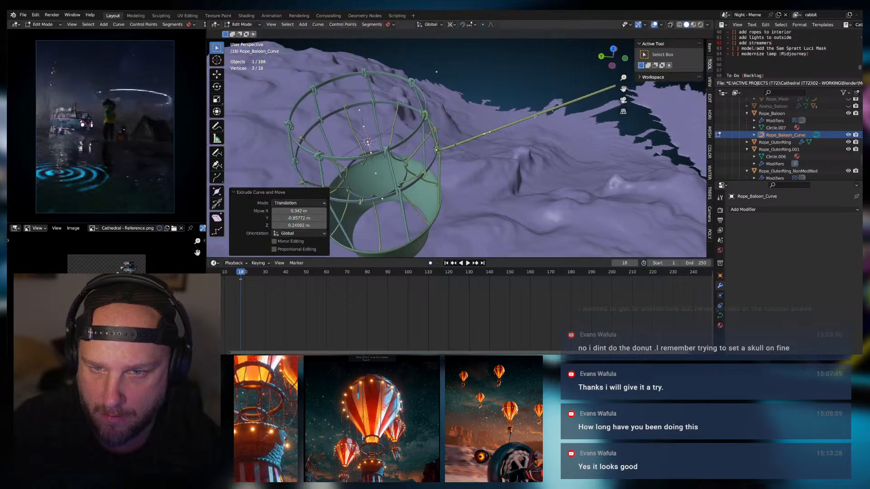
key(KP_7)
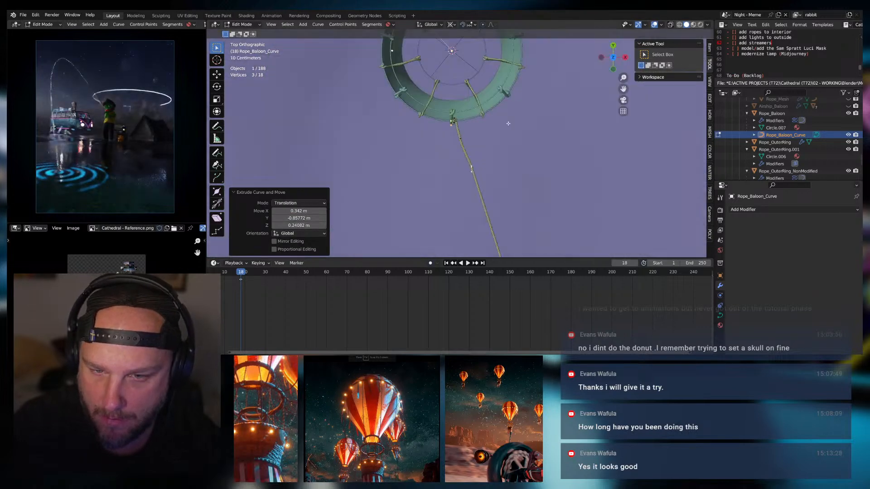
key(g)
click(484, 163)
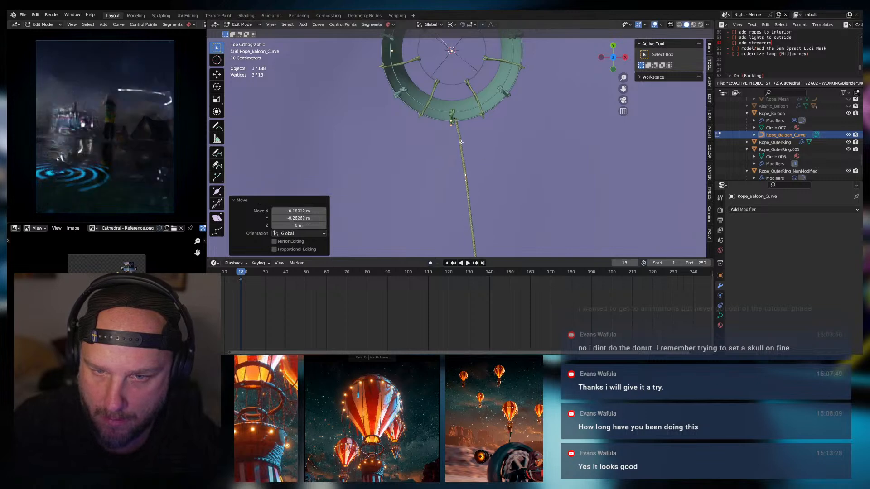
Move the control point nearer the ring about -0.02 m in X and Y, and its handle 0.06 m in X and -0.17 m in Y
click(460, 139)
click(460, 140)
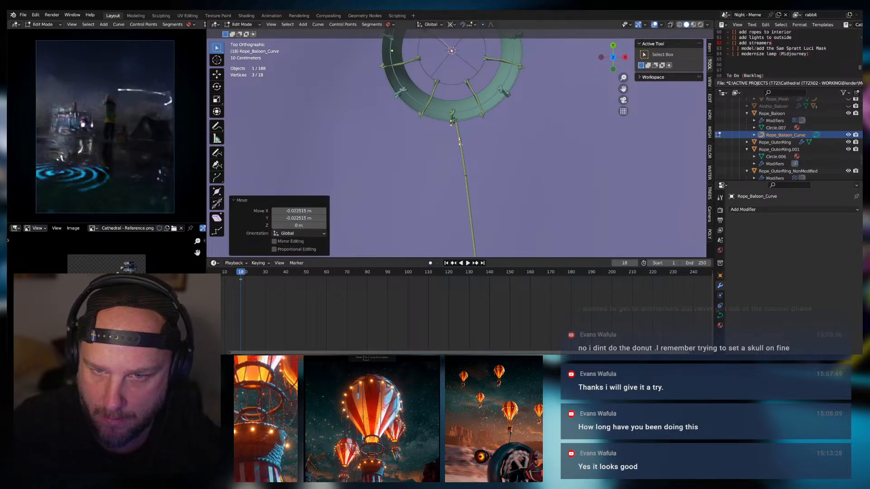
click(459, 145)
key(g)
click(461, 150)
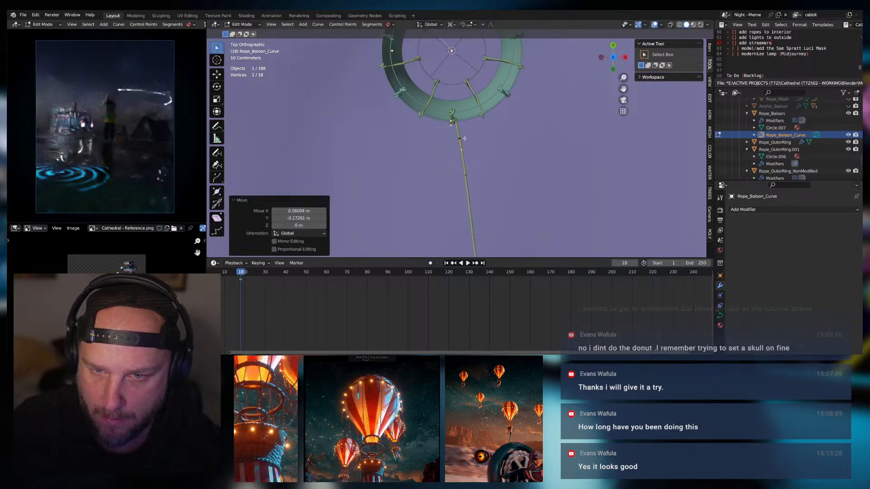
Delete the overlapping control point on the rope just outside the ring knot
middle_drag(461, 150, 444, 158)
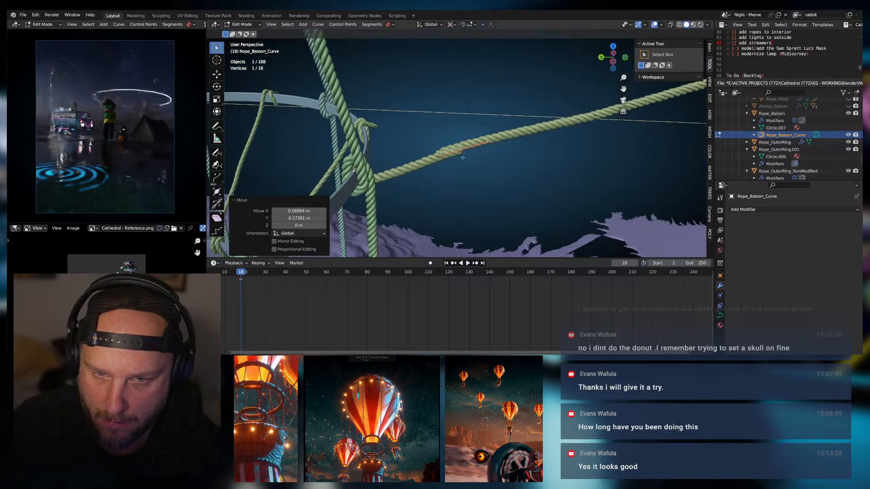
click(444, 158)
key(x)
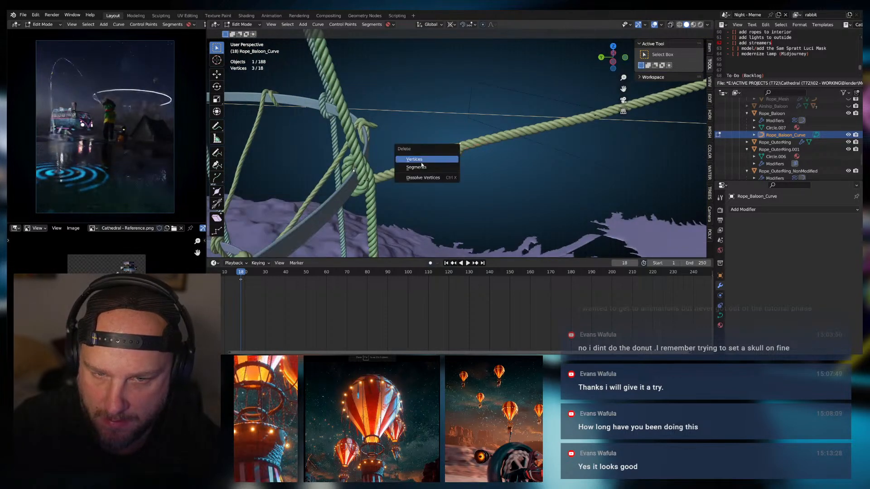
click(445, 158)
Extrude a control point outward from the rope's free end, shift it -0.51 m along X and raise it about 0.73 m along Z
click(464, 149)
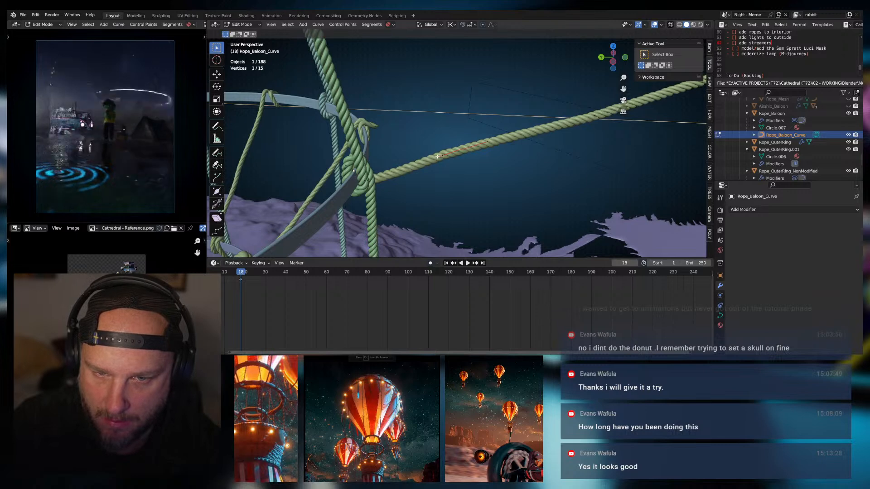
middle_drag(464, 149, 484, 177)
key(e)
click(547, 176)
key(g)
key(x)
click(466, 209)
key(g)
key(z)
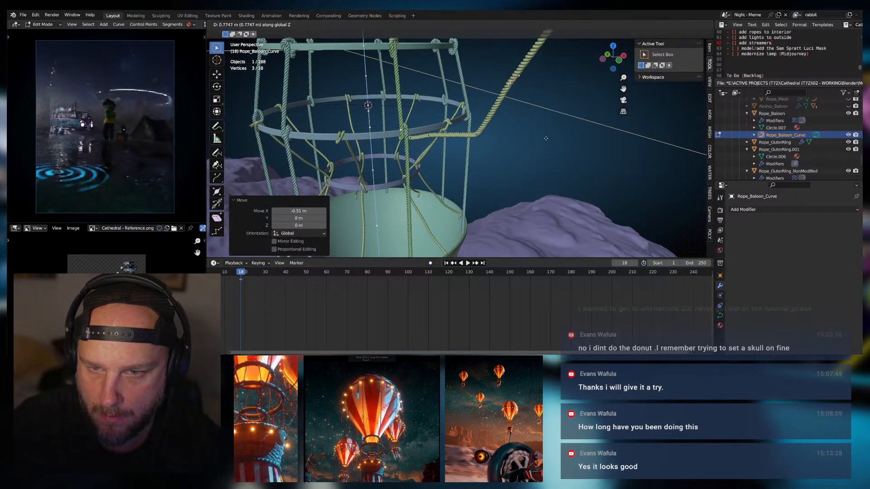
click(536, 145)
Raise the handle of the rope's outermost control point about 0.26 m along Z
middle_drag(536, 145, 496, 147)
scroll(552, 130, down, 7)
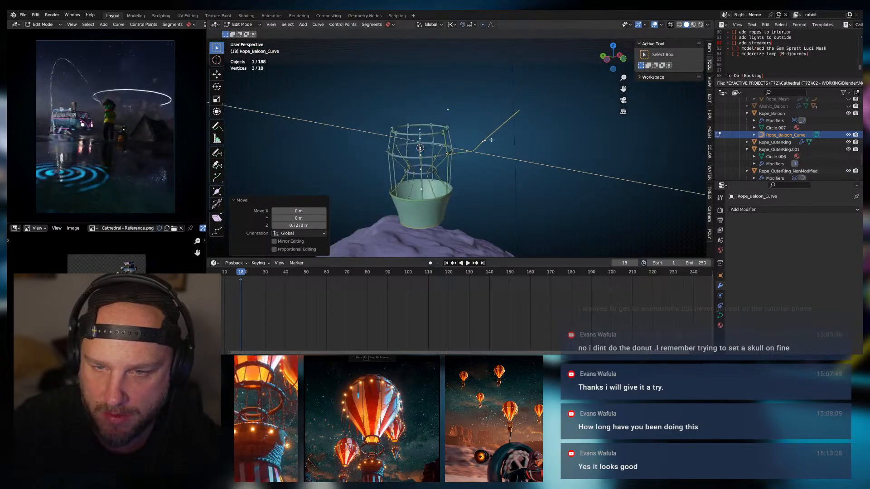
click(483, 141)
key(g)
key(z)
click(484, 138)
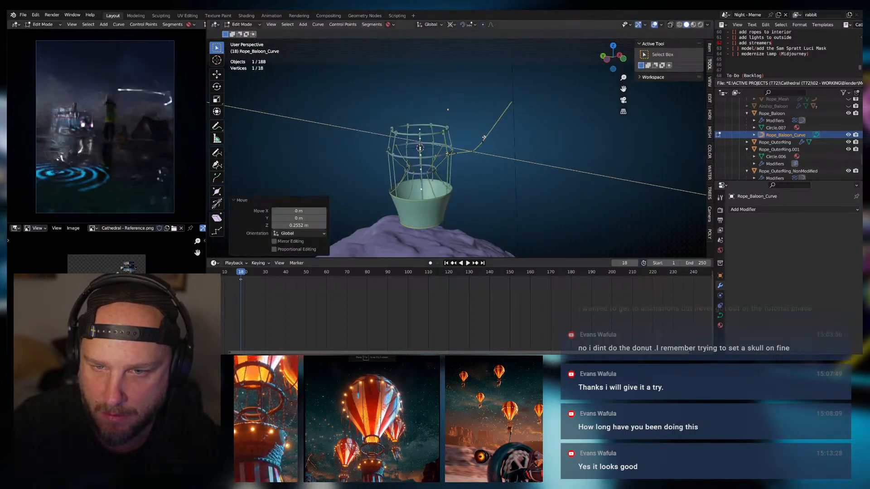
Extrude the rope's end straight up about 2.6 m along Z and show the hidden airship balloon again
key(e)
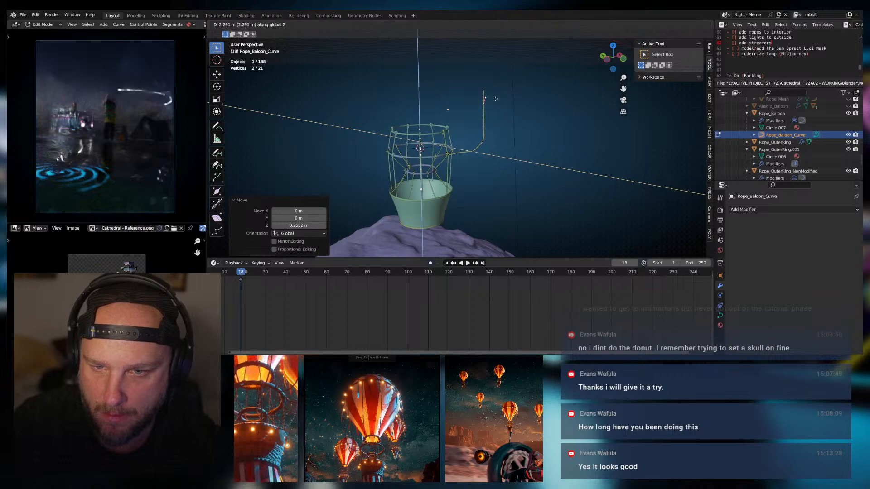
click(495, 96)
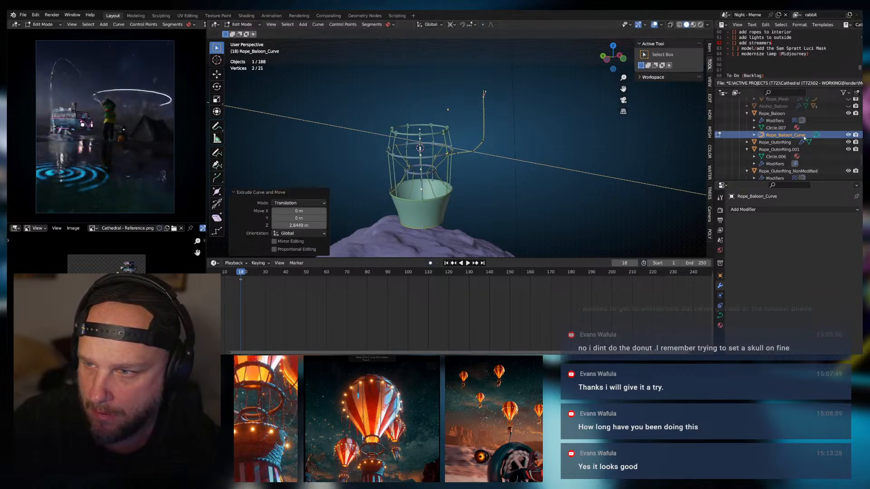
scroll(838, 131, up, 2)
click(847, 126)
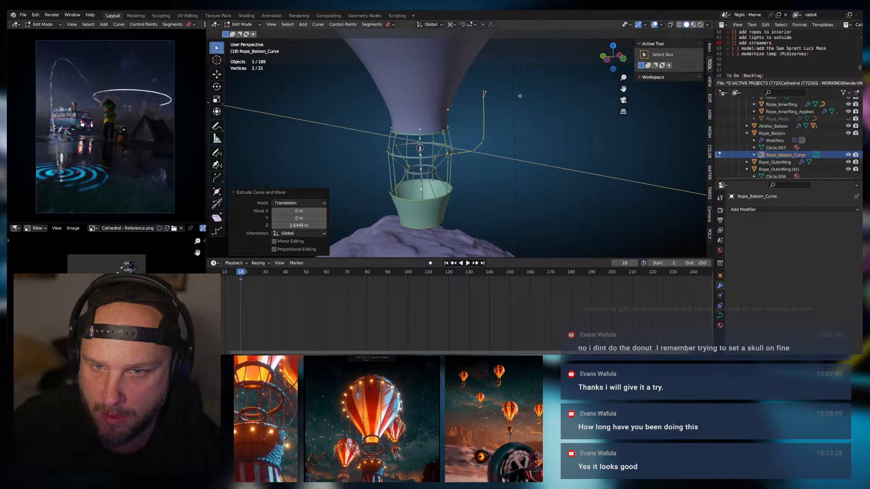
Lower the two control points of the balloon rope just outside the basket ring to deepen its sag
scroll(520, 96, down, 3)
shift+middle_drag(519, 95, 536, 130)
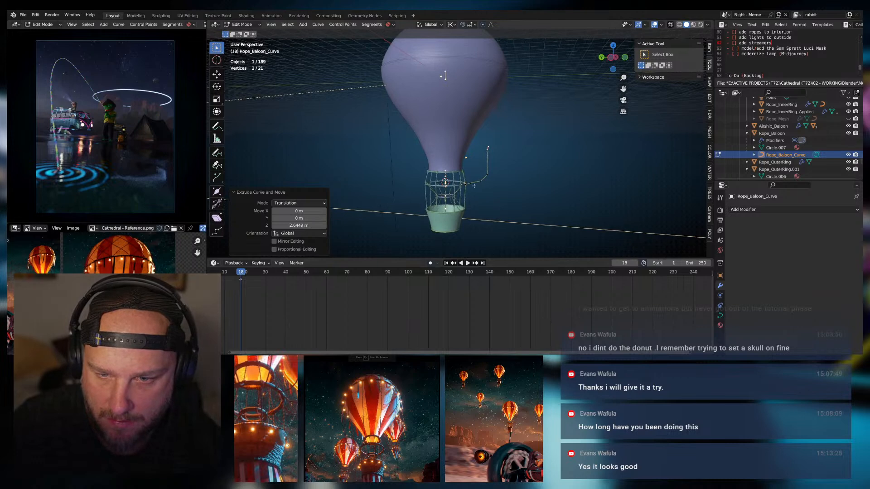
scroll(475, 174, up, 5)
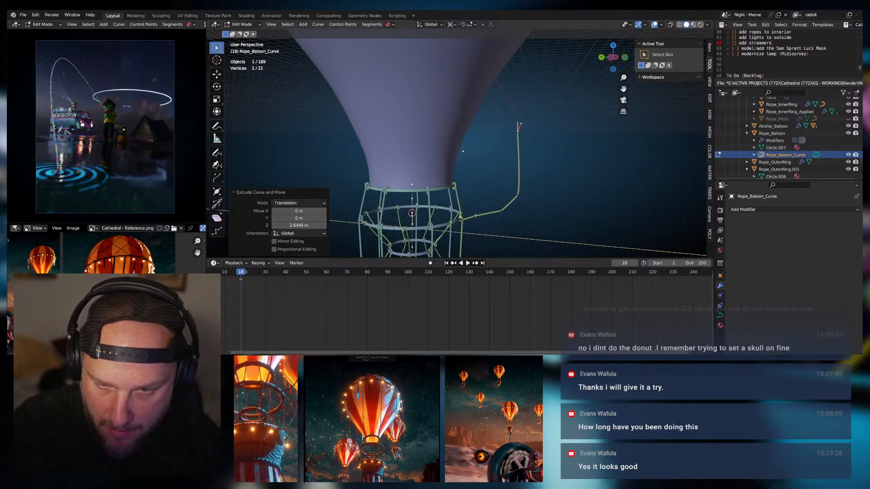
click(475, 216)
key(g)
key(z)
click(475, 226)
click(500, 210)
key(g)
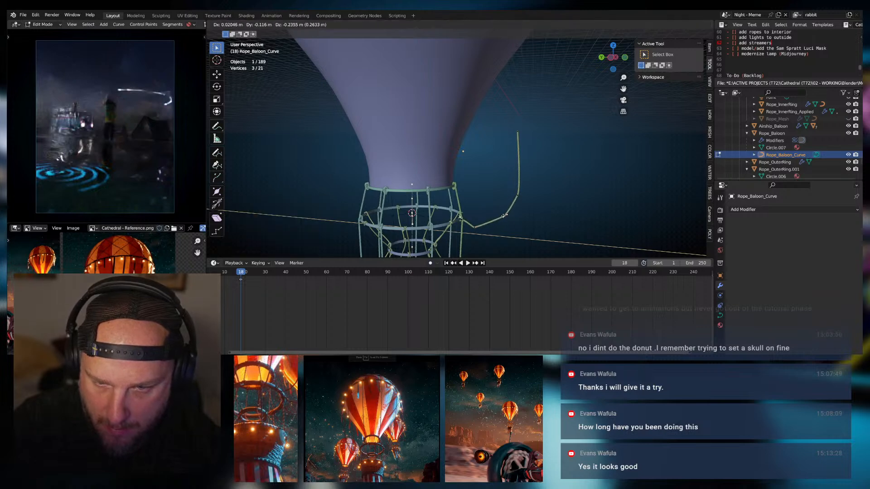
click(498, 221)
Shift the handle at the low point of the rope's sag about 0.3 m along Y
click(476, 227)
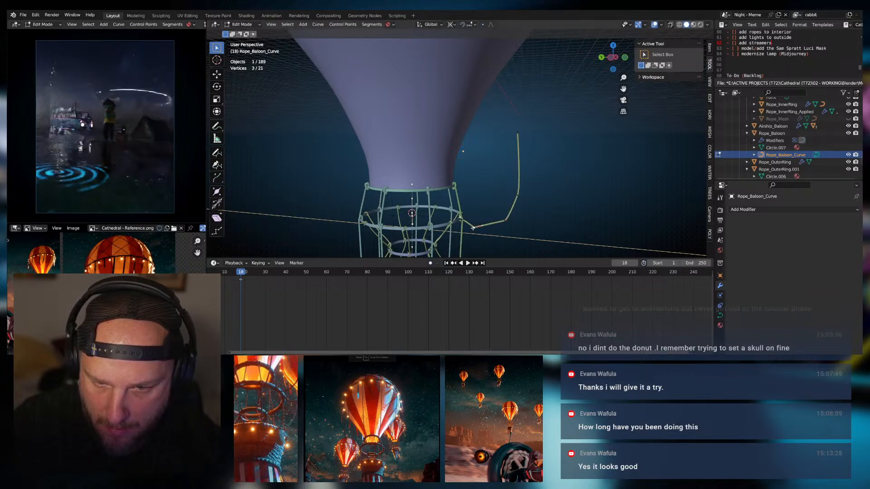
key(g)
key(x)
key(y)
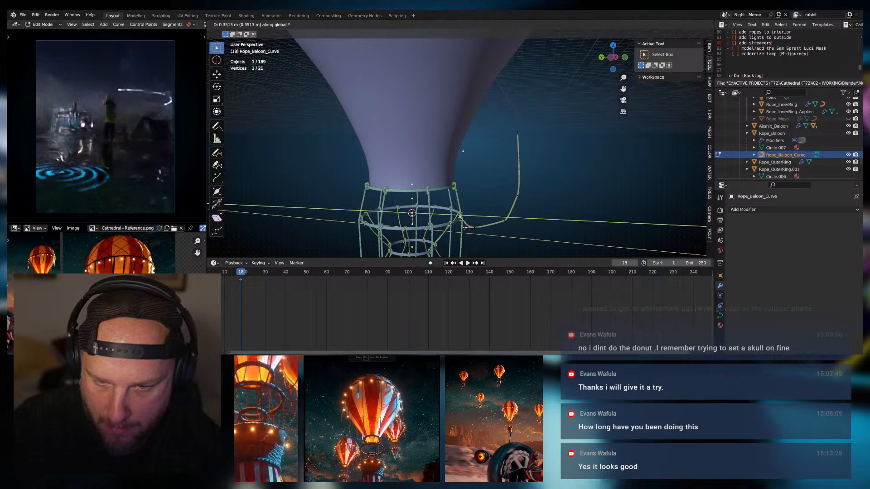
click(463, 227)
Lower the handle on the outer side of the rope's sag slightly along Z to round the curve
shift+click(502, 225)
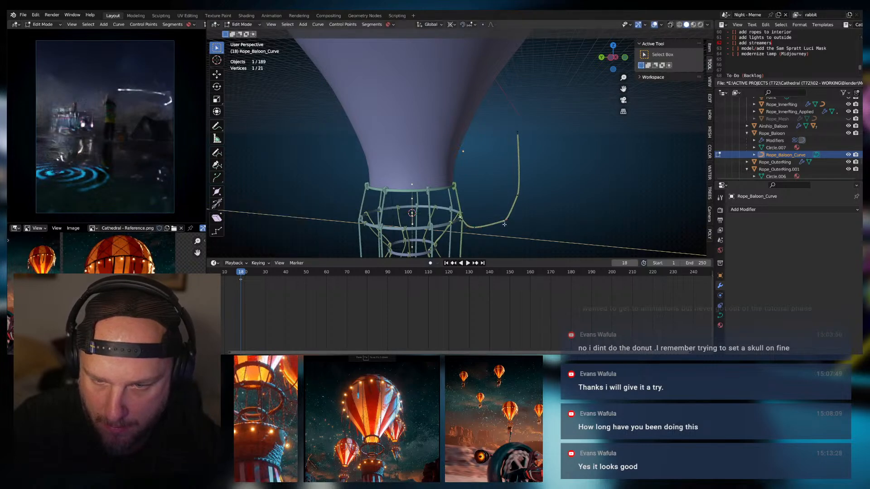
click(498, 226)
key(g)
key(z)
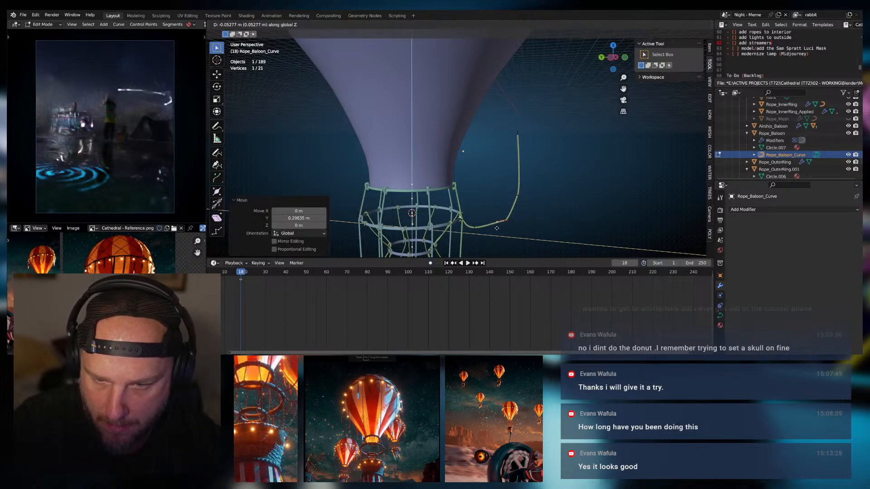
click(498, 234)
Shift the control point above the rope's outer bend about -0.36 m along Y
middle_drag(497, 234, 508, 204)
click(516, 198)
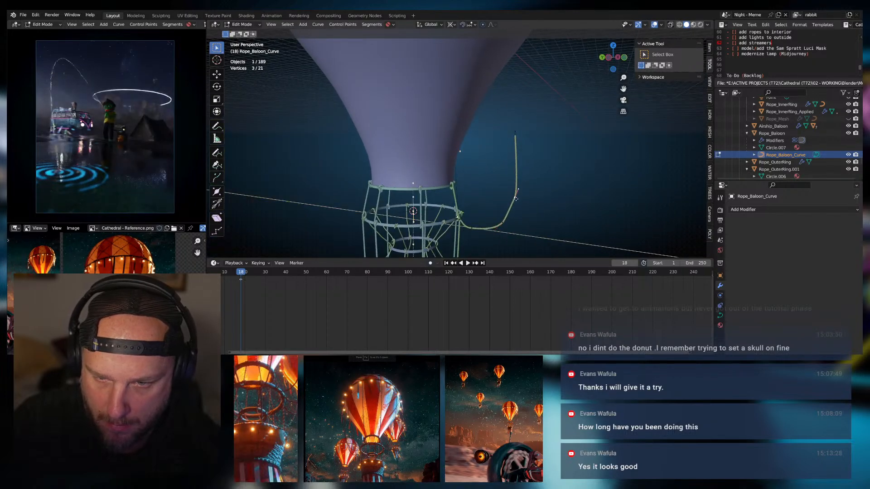
key(g)
key(y)
click(526, 199)
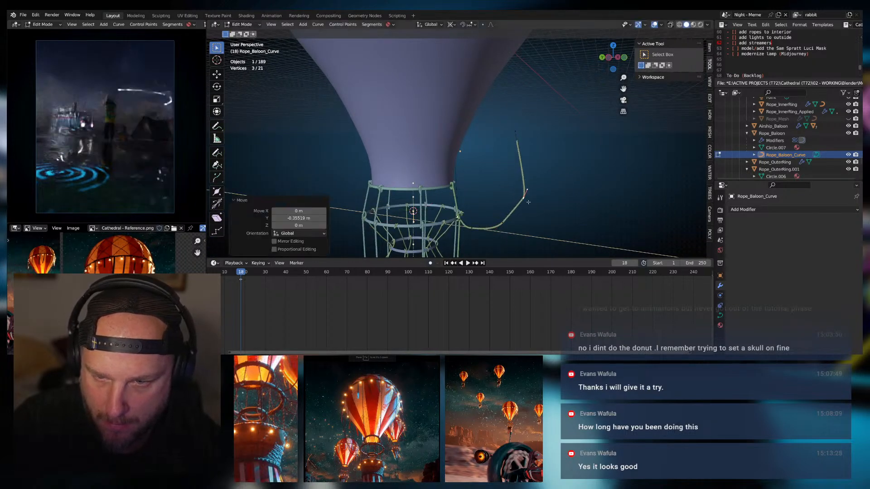
Move the rope's end point outward about -1.23 m along Y and raise it about 0.11 m along Z
scroll(526, 199, down, 4)
middle_drag(526, 200, 545, 199)
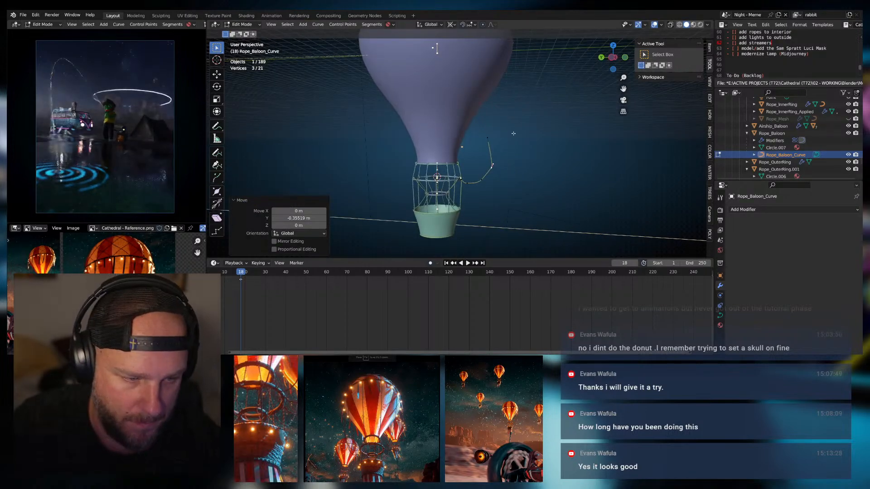
click(493, 166)
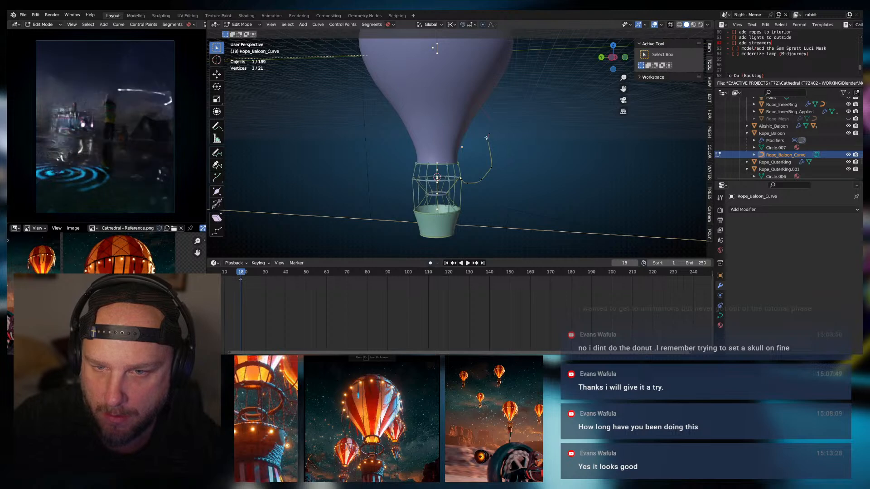
key(g)
click(507, 140)
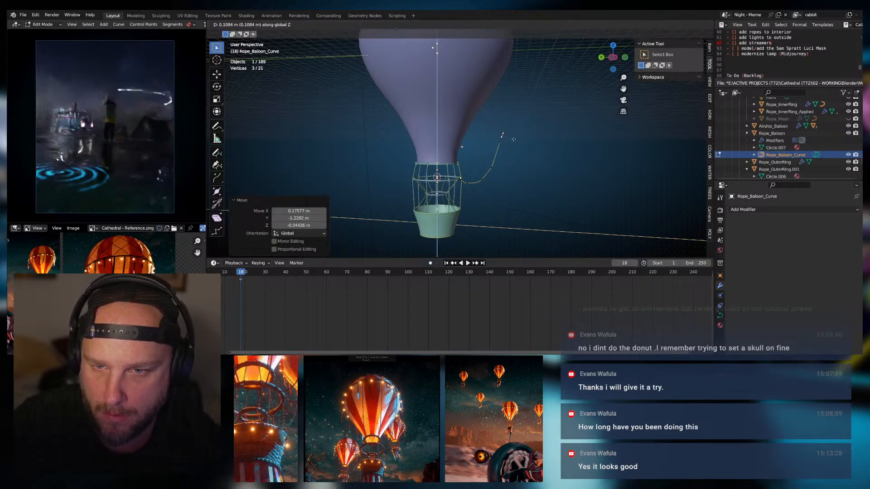
click(513, 139)
Extrude the rope's end about 4.26 m up along Z and shift the new point about -1.25 m along Y
key(e)
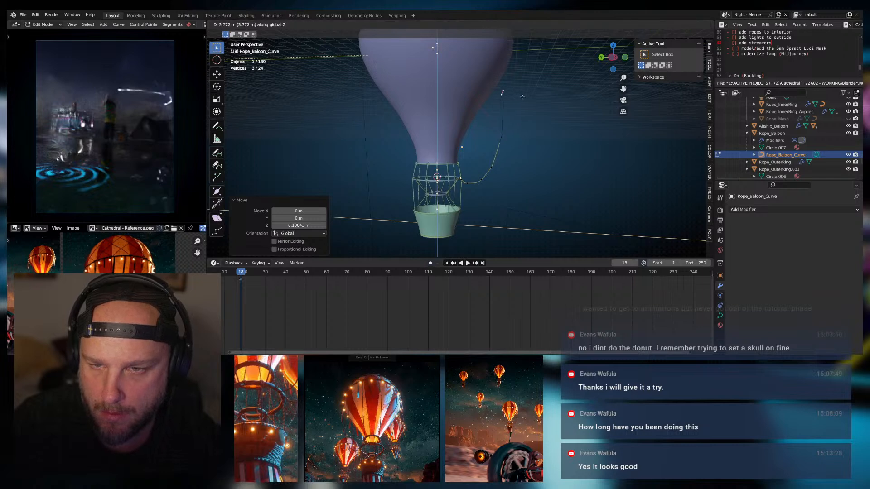
click(524, 93)
middle_drag(523, 95, 523, 140)
key(g)
key(y)
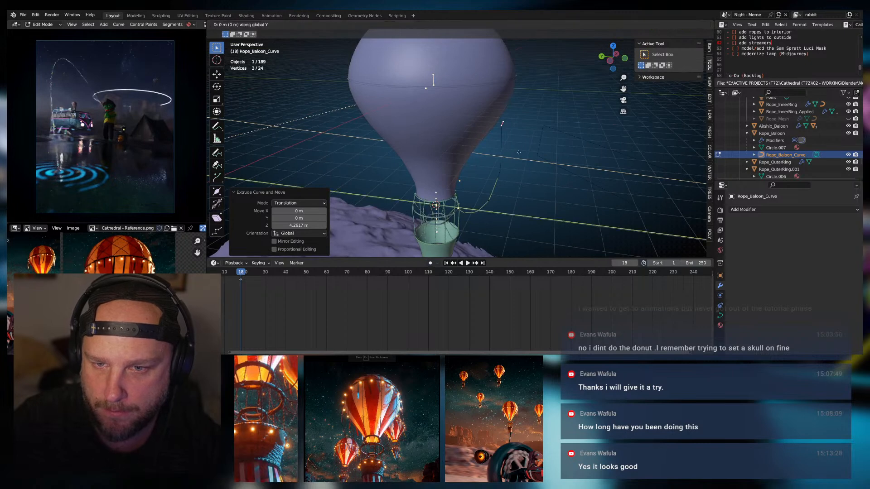
click(528, 147)
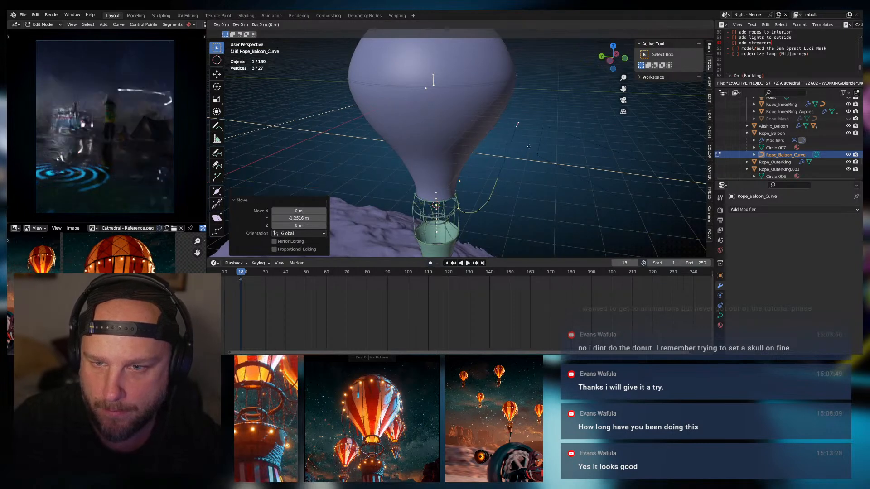
Extrude the rope's end another 4.01 m up along Z to the balloon's widest part and leave curve editing
click(528, 106)
middle_drag(528, 106, 521, 188)
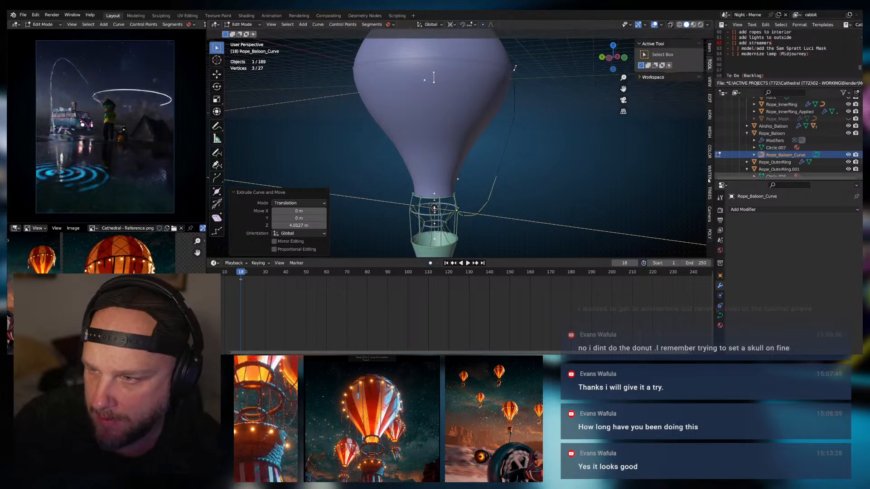
click(245, 33)
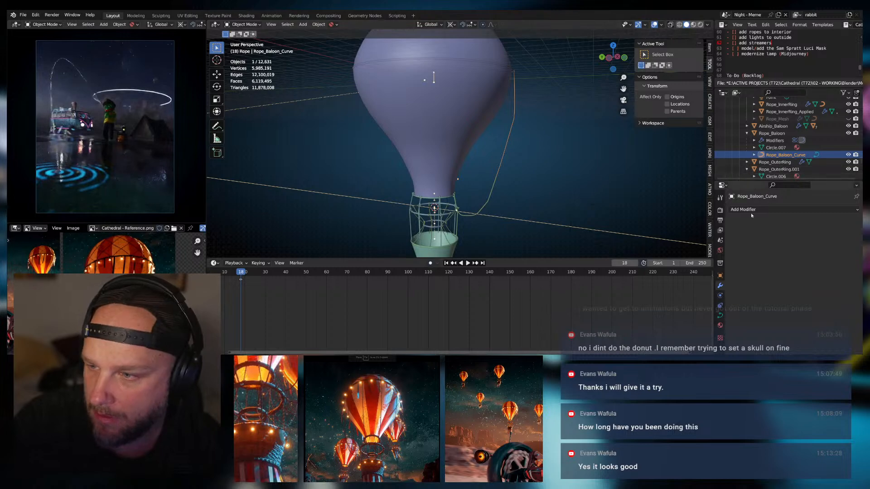
Set the Screw modifier on Rope_Baloon to 100 iterations and a screw height of 10.5 m
click(769, 136)
drag(818, 266, 847, 264)
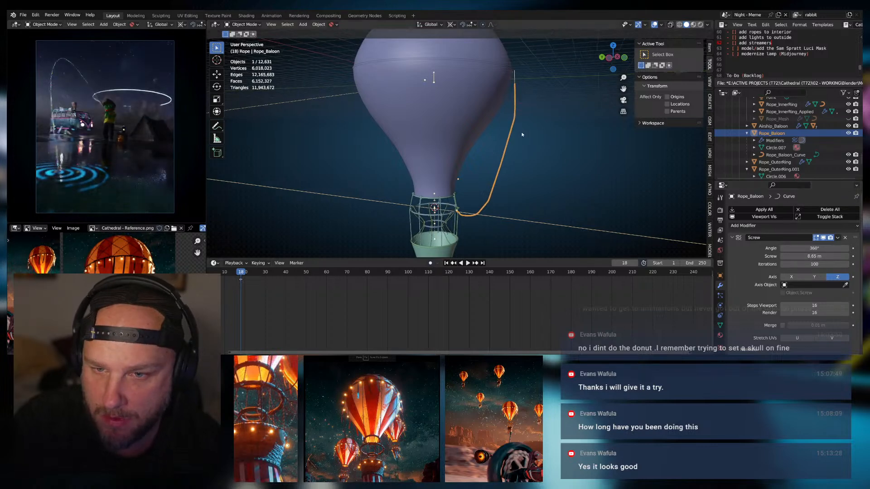
scroll(522, 134, up, 6)
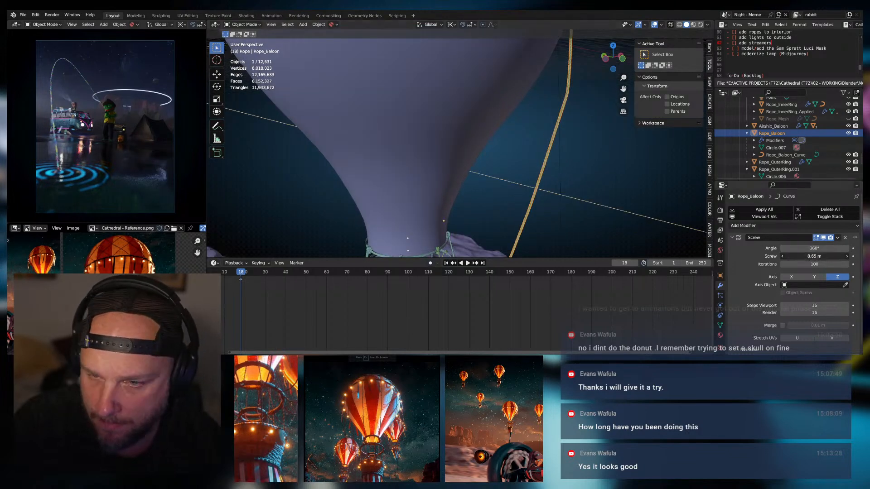
drag(813, 256, 830, 256)
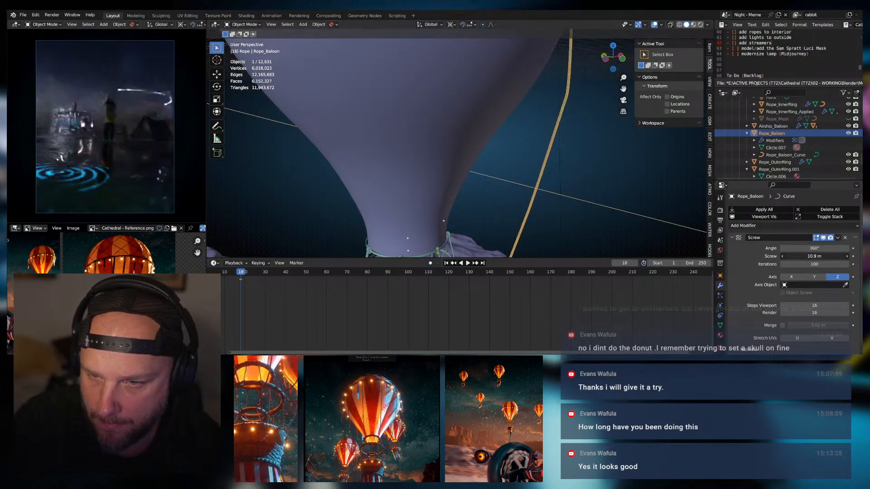
scroll(584, 122, down, 5)
middle_drag(580, 124, 469, 159)
scroll(576, 195, up, 4)
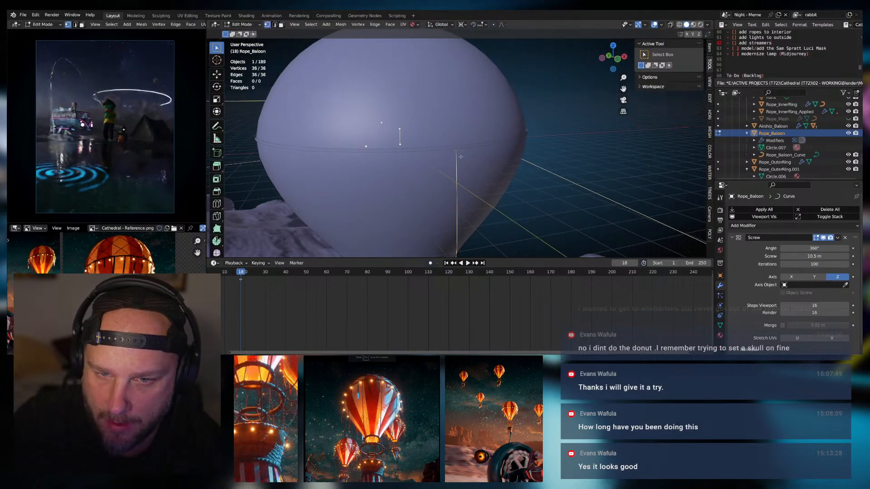
Edit Rope_Baloon_Curve and shift the handle of its topmost control point about 0.27 m along Y
click(785, 155)
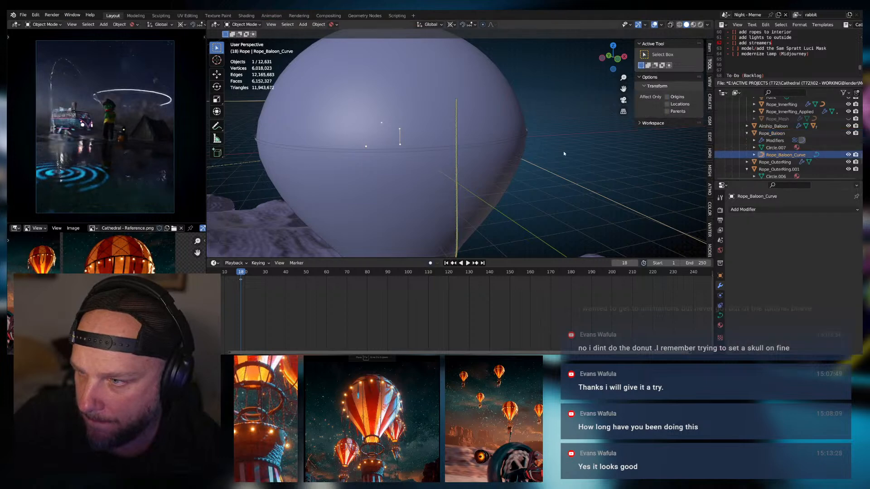
mouse_move(562, 151)
middle_down()
mouse_move(534, 144)
mouse_move(550, 147)
middle_up()
key(Tab)
click(525, 143)
key(g)
click(551, 148)
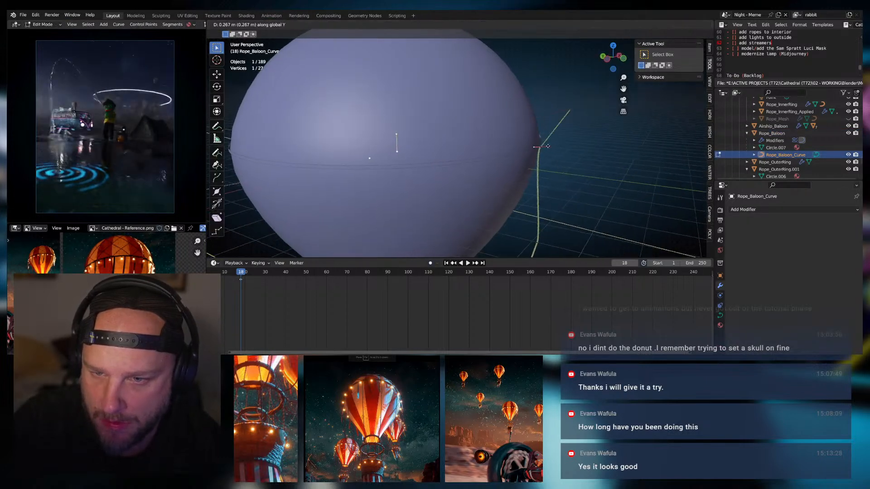
Fine-tune the topmost control point's handle along Y and lower it along Z to fit the balloon's surface
scroll(553, 148, up, 3)
middle_drag(553, 149, 523, 164)
click(519, 160)
key(g)
key(y)
click(525, 164)
click(519, 161)
key(g)
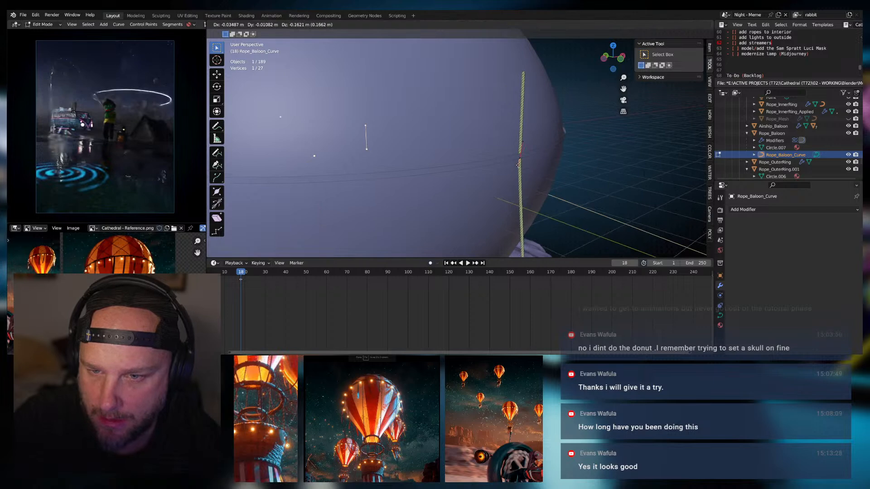
key(z)
click(522, 177)
Nudge the rope's topmost control point about -0.008 m along Y against the balloon
click(520, 159)
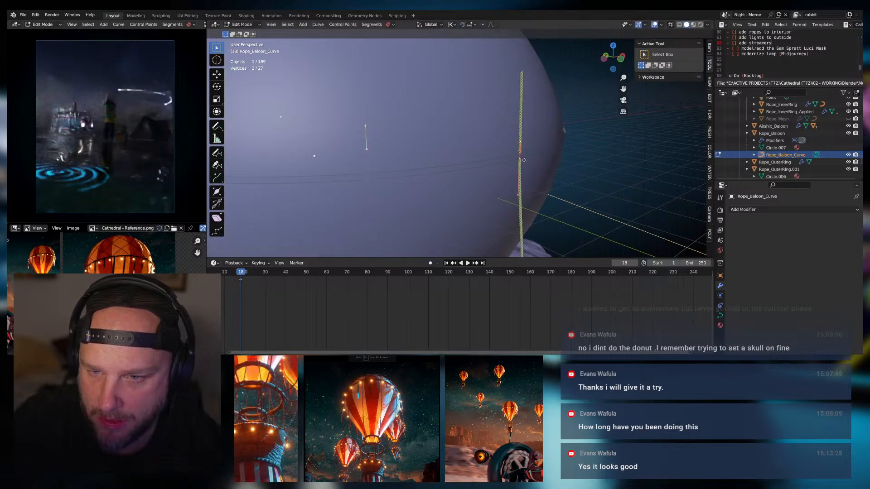
key(g)
key(y)
click(525, 163)
In front view, move the low point of the rope's sag about -0.26 m in X toward the basket's centreline
middle_drag(525, 162, 558, 149)
scroll(534, 152, down, 4)
key(KP_1)
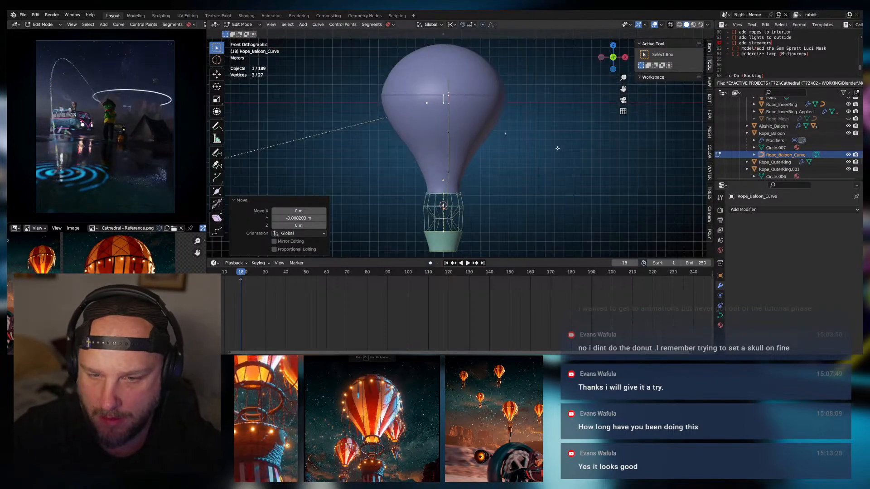
scroll(479, 153, up, 1)
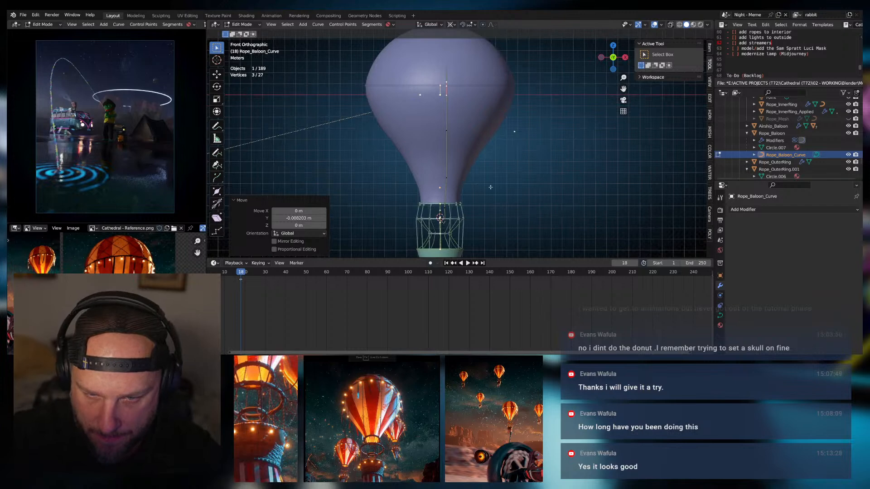
scroll(490, 187, up, 6)
shift+middle_drag(439, 230, 445, 216)
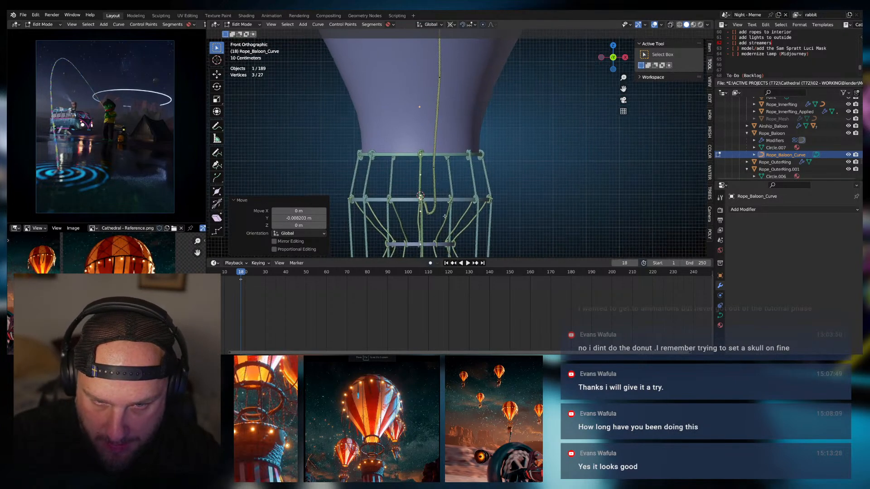
key(g)
key(y)
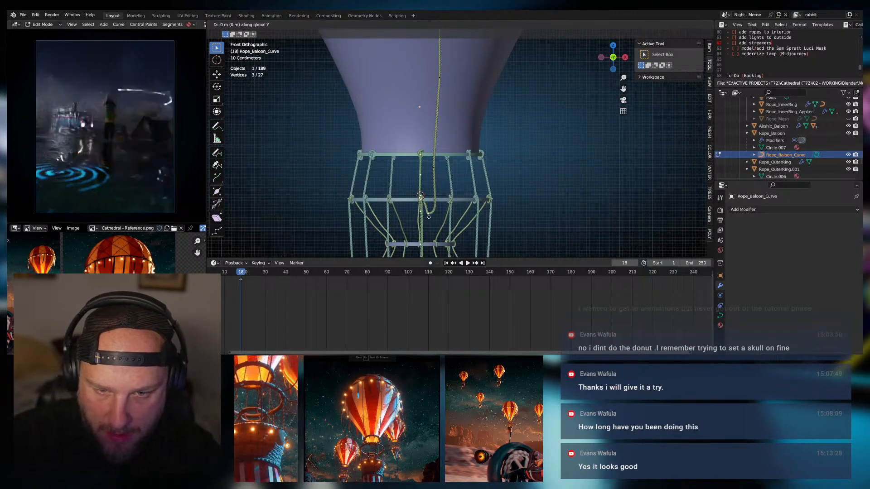
key(x)
click(426, 215)
key(g)
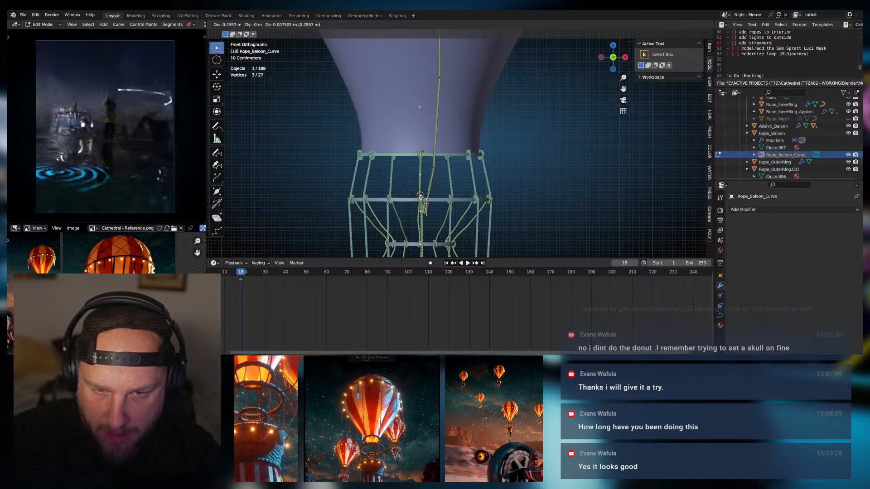
click(426, 204)
Shift the rope's next two control points upward from the sag about -0.31 m and -0.5 m along X
click(434, 168)
key(g)
key(x)
click(438, 150)
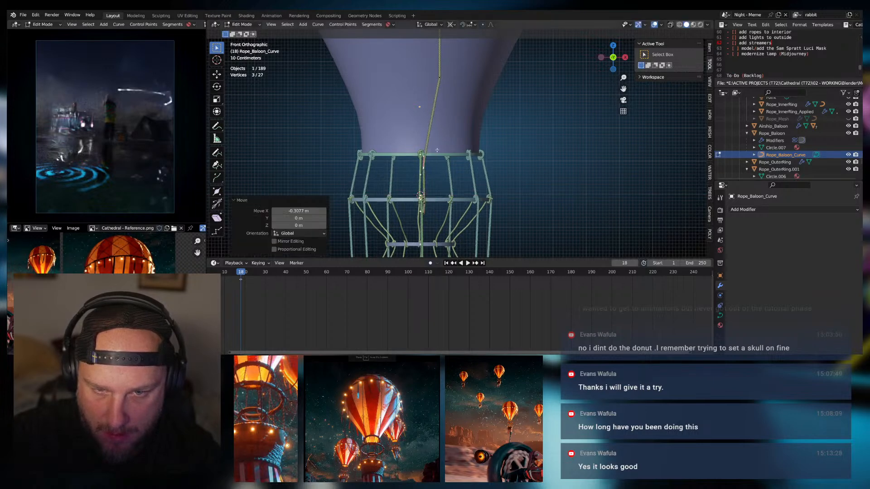
click(438, 78)
key(g)
key(x)
click(422, 80)
In front view, align the rope's two uppermost control points to the balloon's centreline, moving them about -0.26 m and -0.22 m along X
scroll(438, 89, down, 2)
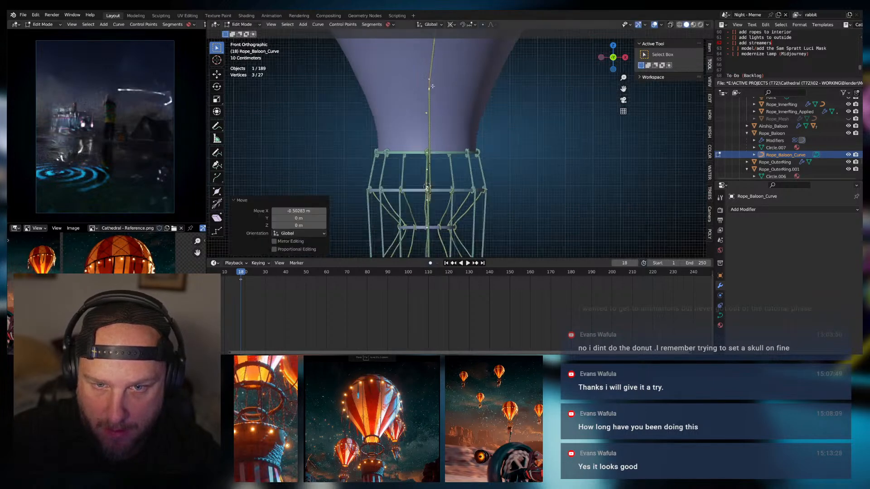
shift+middle_drag(439, 89, 437, 169)
scroll(437, 169, down, 3)
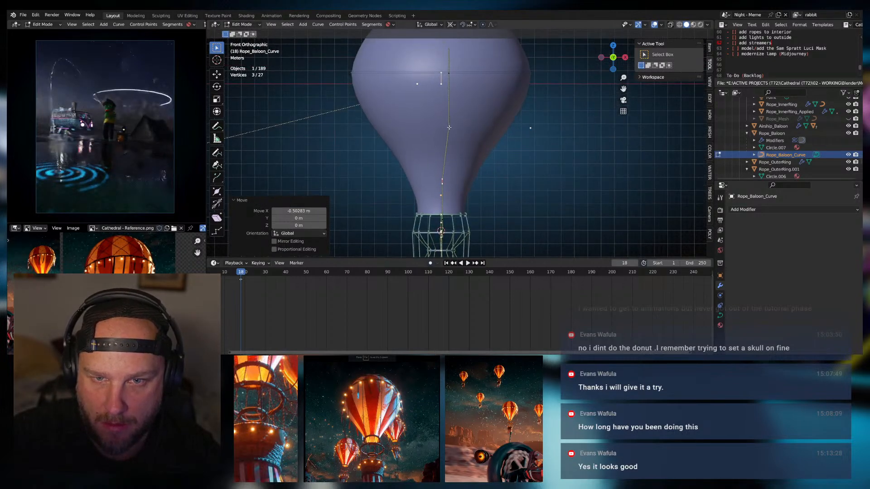
key(g)
key(x)
click(446, 124)
key(g)
key(x)
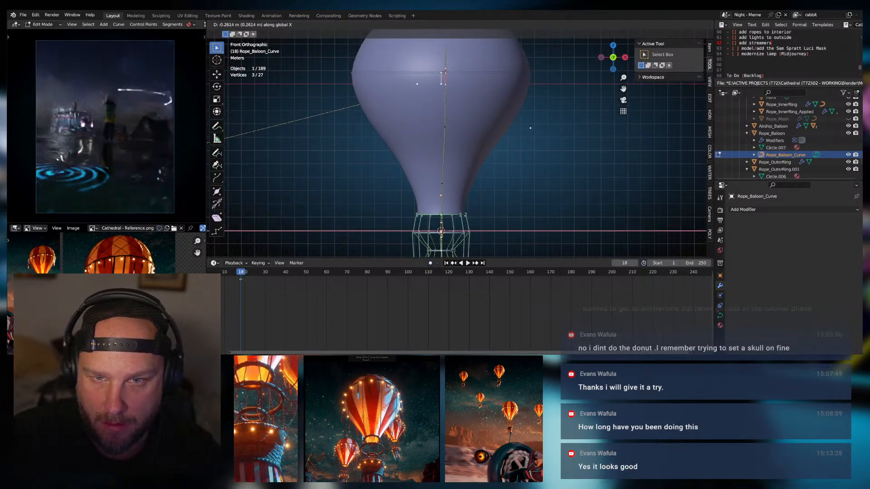
click(441, 72)
key(g)
key(x)
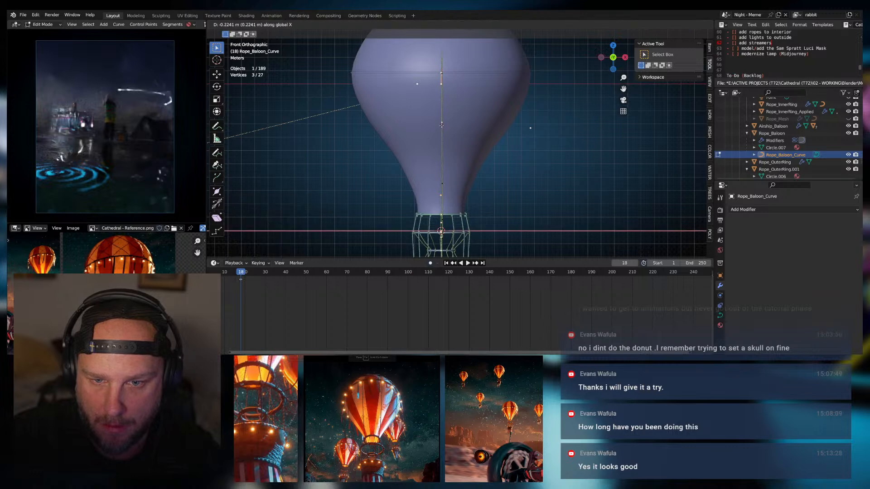
click(441, 125)
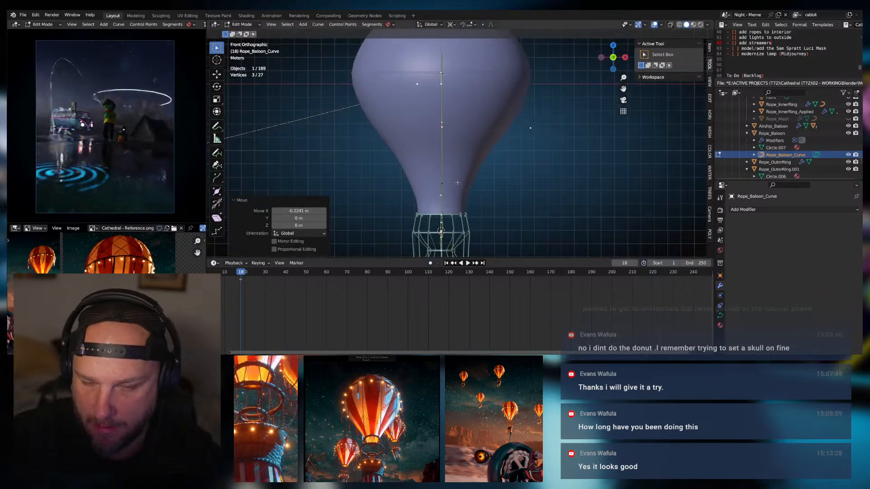
In right view, move the control point below the rope's topmost one outward about -0.43 m along Y and -0.07 m along Z
key(KP_3)
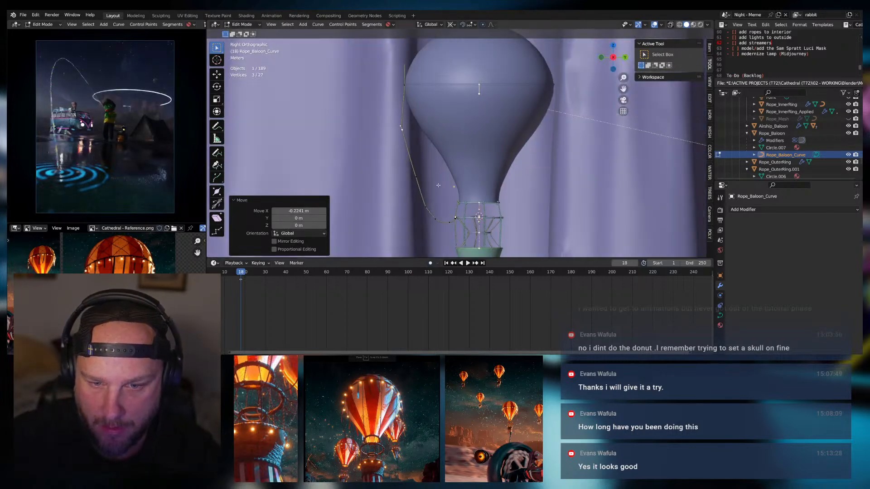
click(426, 206)
click(416, 176)
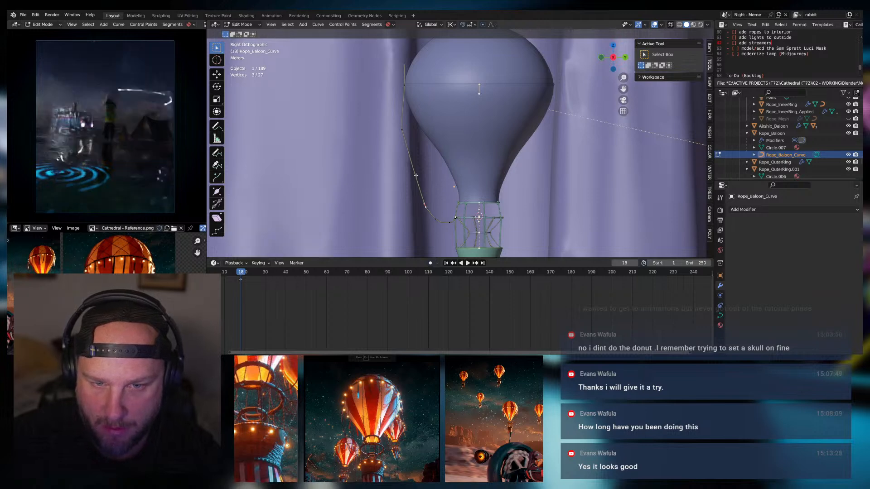
drag(403, 130, 398, 128)
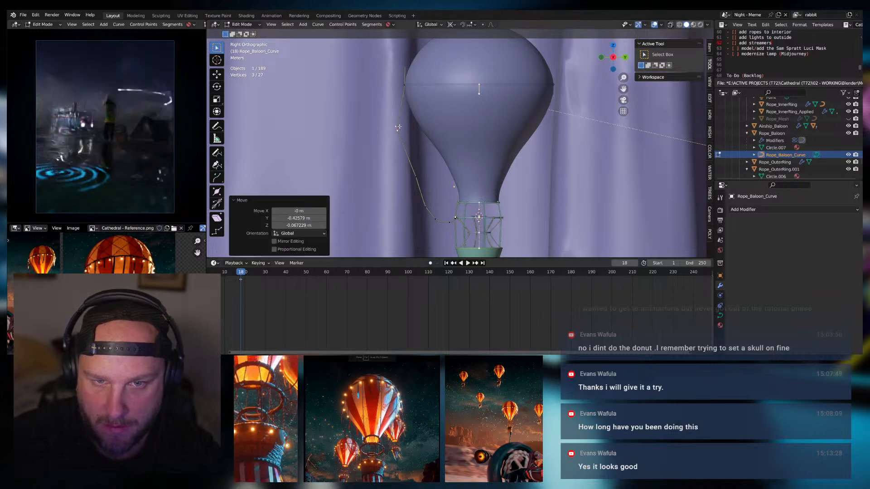
Lengthen that control point's handles, moving the upper one about -0.25 m in Y and 1.39 m in Z, the lower 0.36 m and -2.05 m
scroll(396, 130, up, 3)
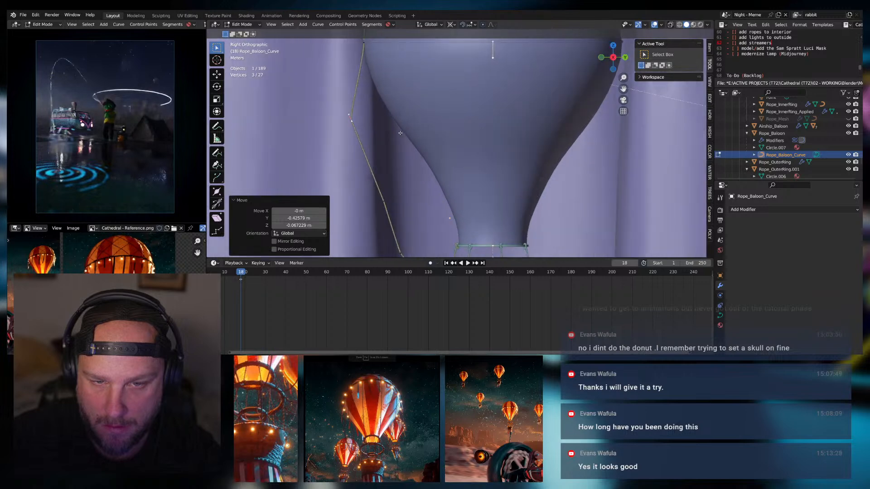
click(350, 115)
key(g)
click(345, 88)
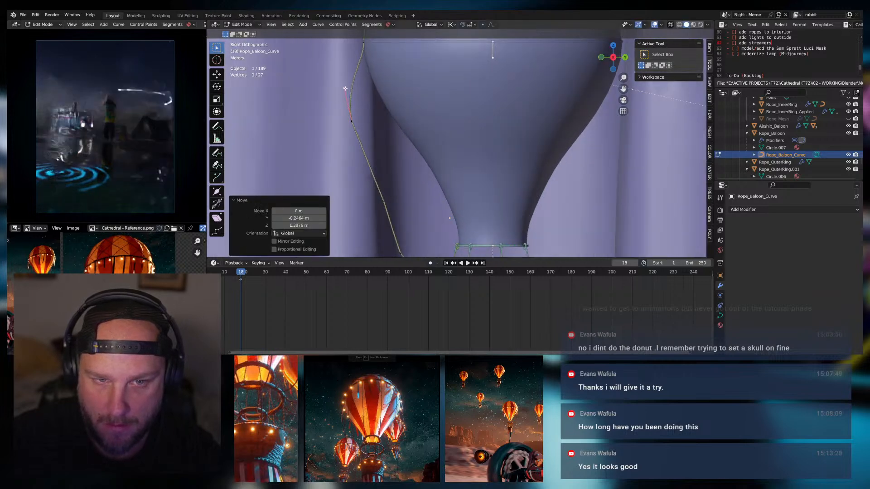
click(352, 122)
key(g)
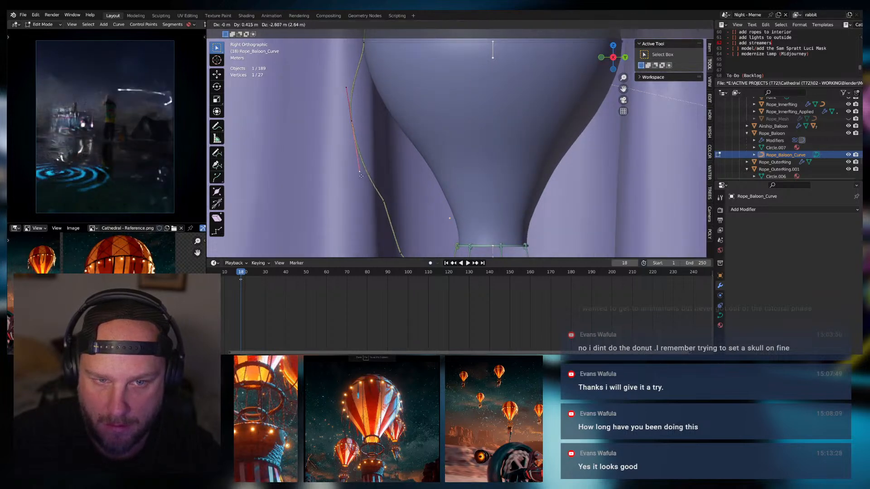
click(364, 177)
Spread the upper and lower handles of the rope's middle control point along the curve to smooth the bend
scroll(403, 151, down, 5)
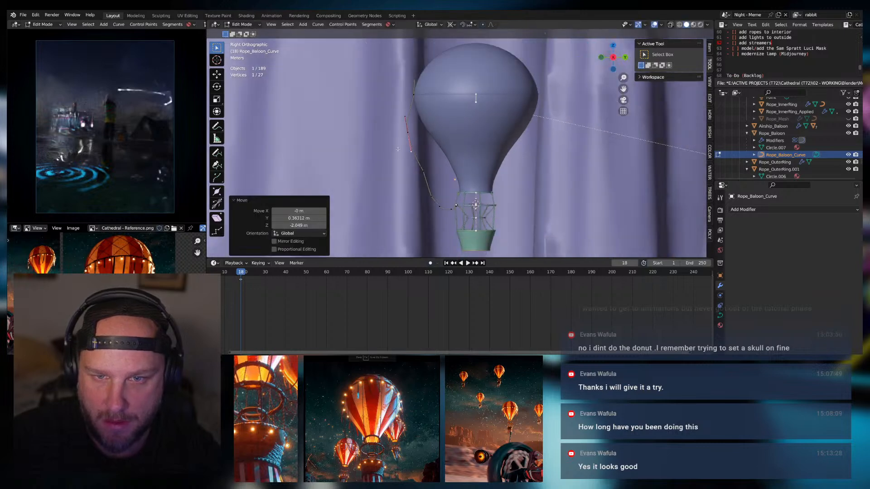
scroll(414, 137, up, 1)
click(425, 173)
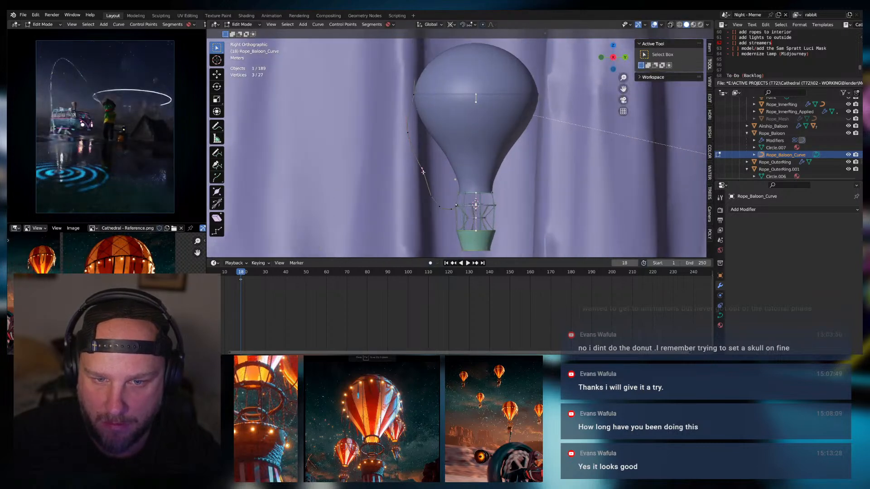
key(g)
click(414, 158)
key(g)
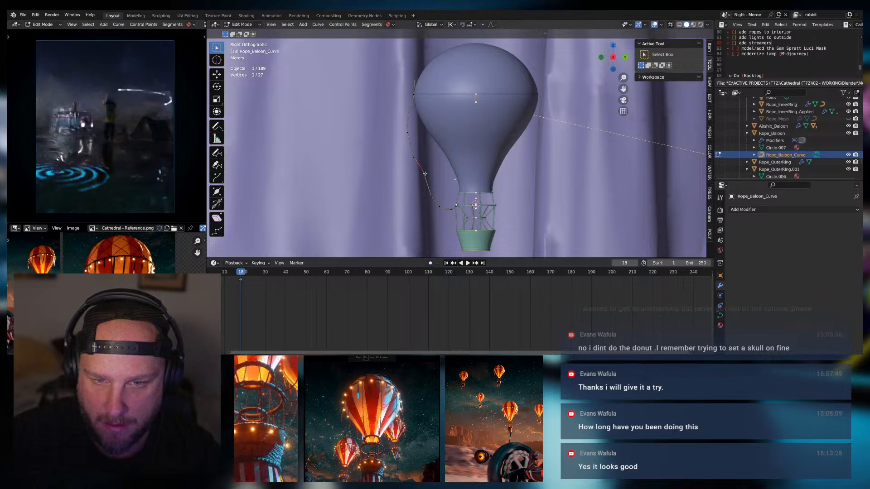
click(431, 191)
Move the middle control point about -0.59 m in Y and -0.13 m in Z, and the one above it 0.59 m and 0.05 m
click(423, 171)
key(g)
click(417, 173)
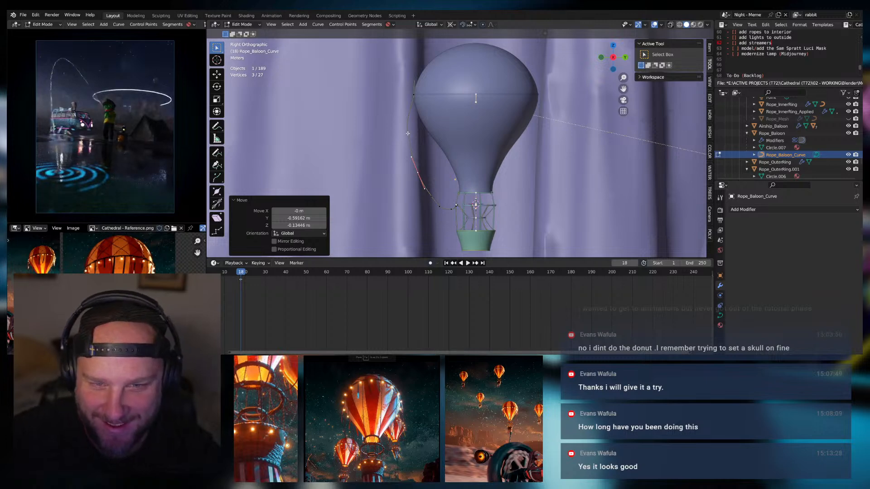
key(g)
click(416, 137)
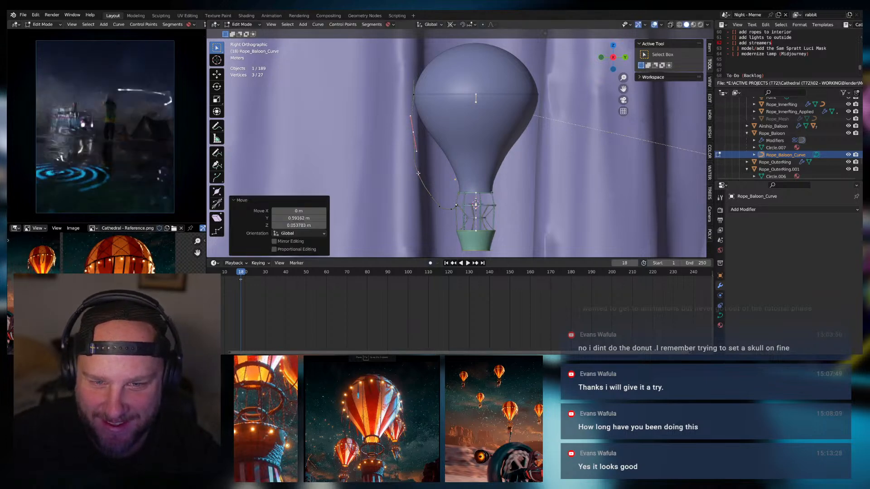
Adjust the middle control point's handles, shifting the lower one about -0.19 m along Y to round the rope's hanging curve
key(g)
click(429, 186)
key(g)
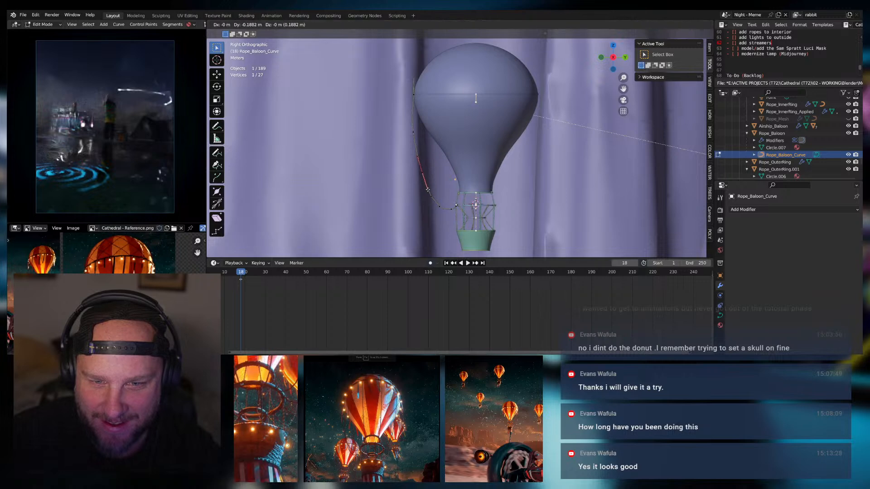
click(428, 194)
Move the outer handle of the control point at the rope's sag about -0.35 m along Y and 0.4 m along Z
click(438, 207)
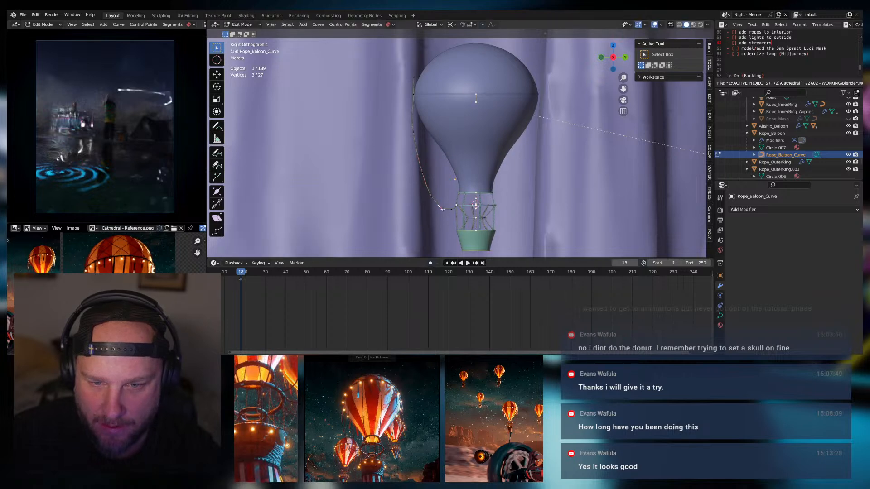
drag(438, 205, 434, 201)
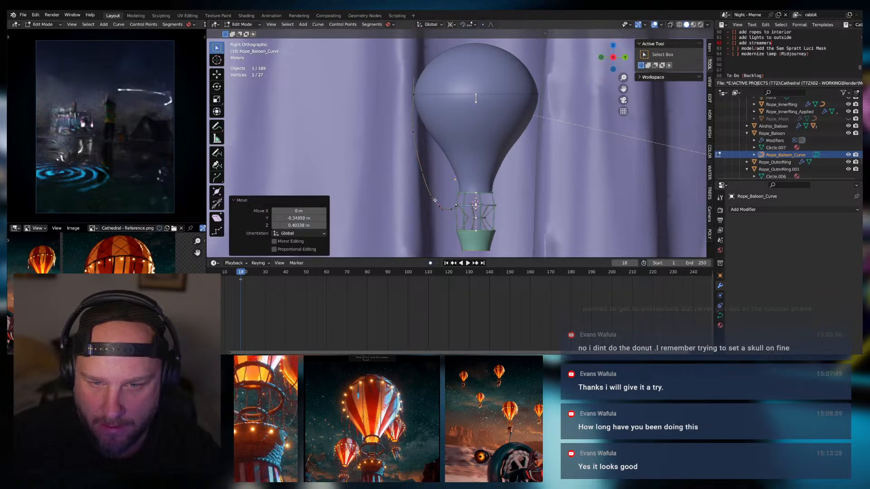
click(433, 197)
Spread the handles of the control point above the sag, the lower about 0.47 m in Y and -0.73 m in Z, the upper -0.26 m and 0.38 m
scroll(432, 198, up, 5)
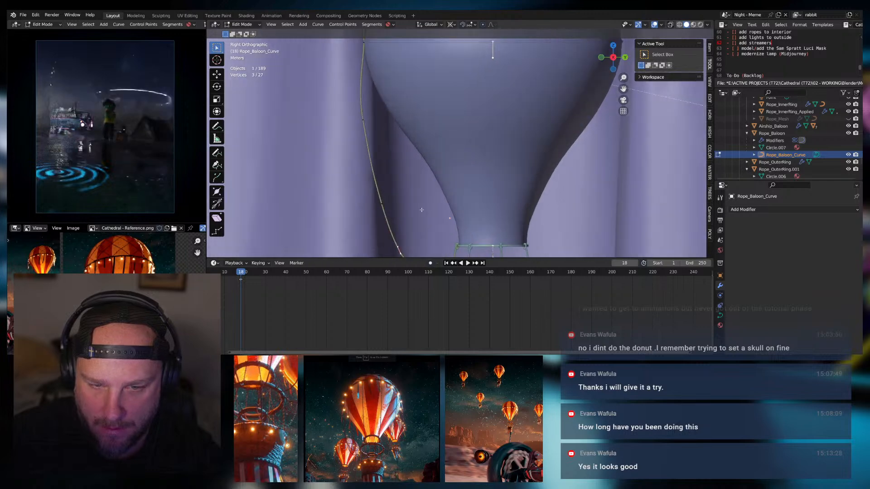
scroll(424, 190, down, 2)
scroll(417, 181, up, 2)
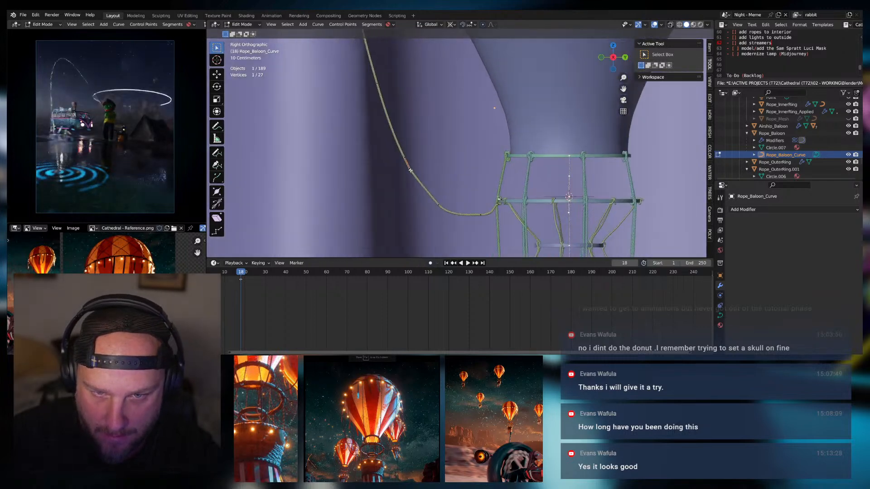
drag(410, 171, 425, 195)
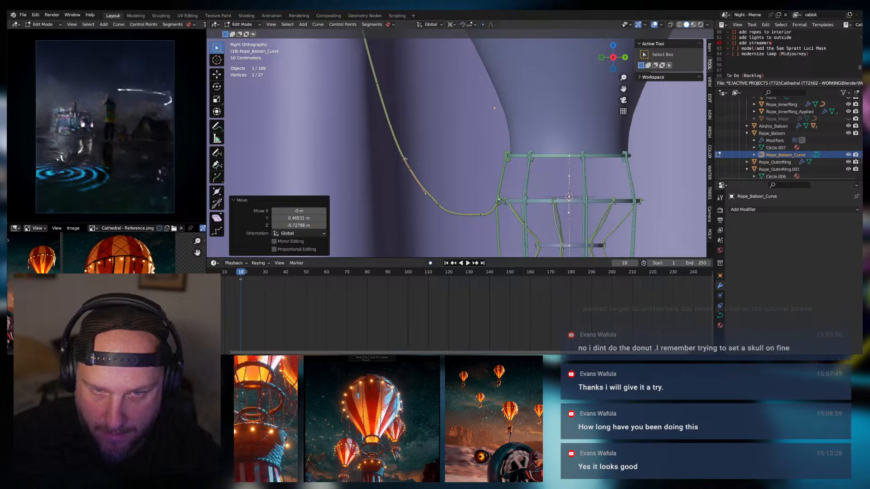
drag(402, 156, 395, 145)
Reposition the handle on the basket side of the rope's sag to smooth the curve's lowest part
scroll(438, 218, down, 6)
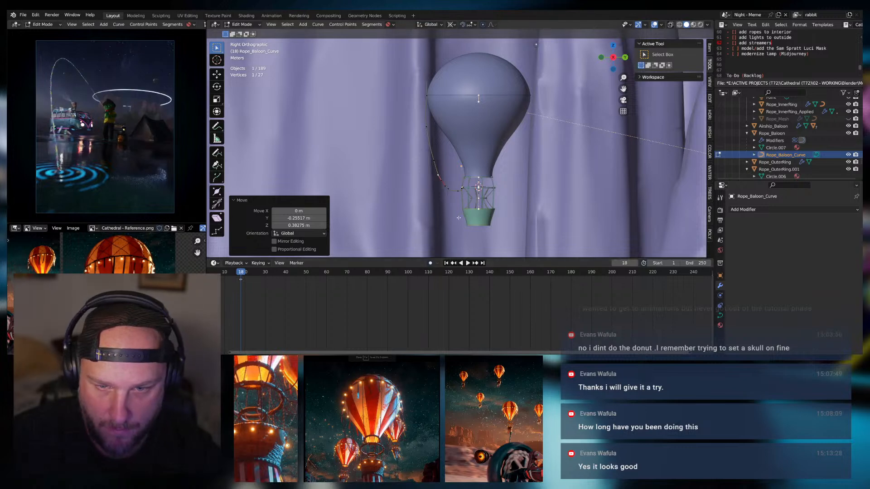
scroll(457, 213, up, 2)
click(457, 213)
key(g)
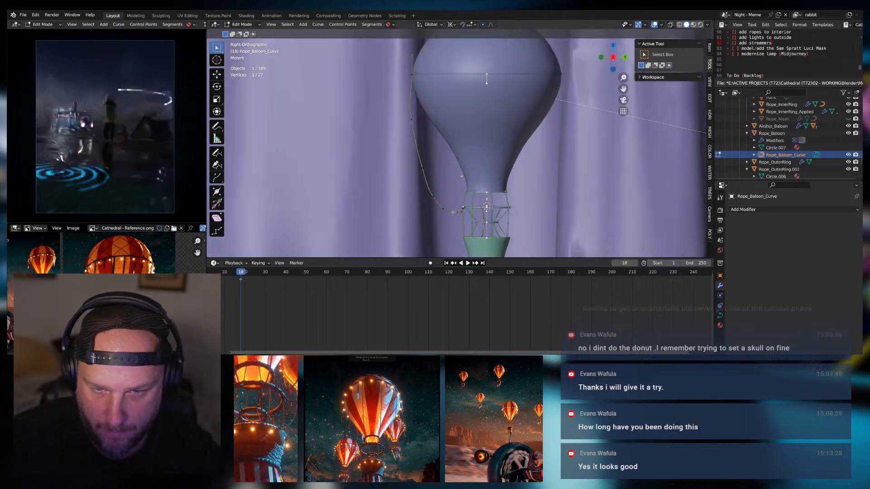
click(452, 212)
key(g)
click(450, 215)
Move the control point above the sag about -0.11 m in Y and -0.04 m in Z, and its upper handle 0.04 m and 0.09 m
click(434, 197)
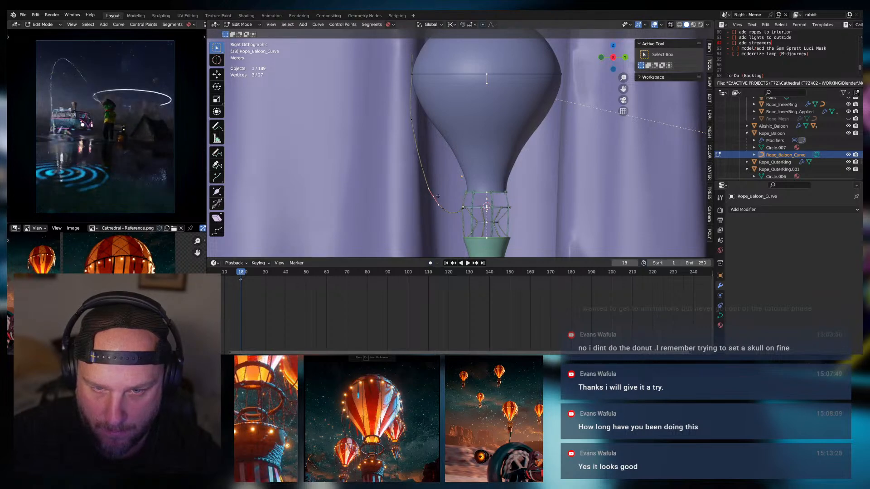
key(g)
click(432, 197)
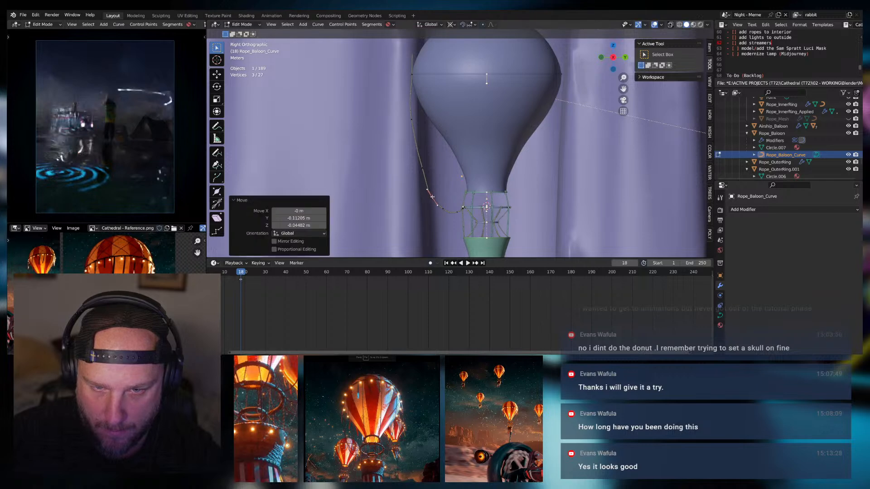
key(g)
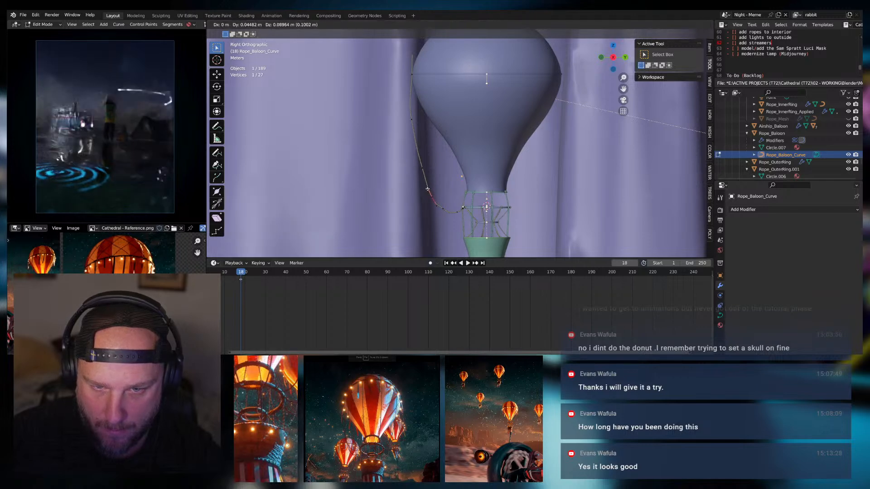
click(427, 189)
Move the sag's control point about -0.07 m in Y and -0.16 m in Z, and its basket-side handle 0.02 m and -0.11 m
click(445, 211)
key(g)
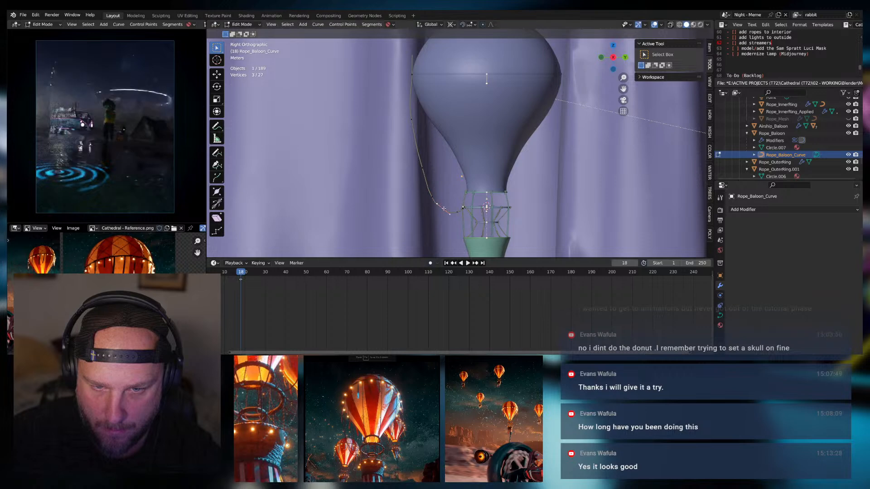
click(443, 211)
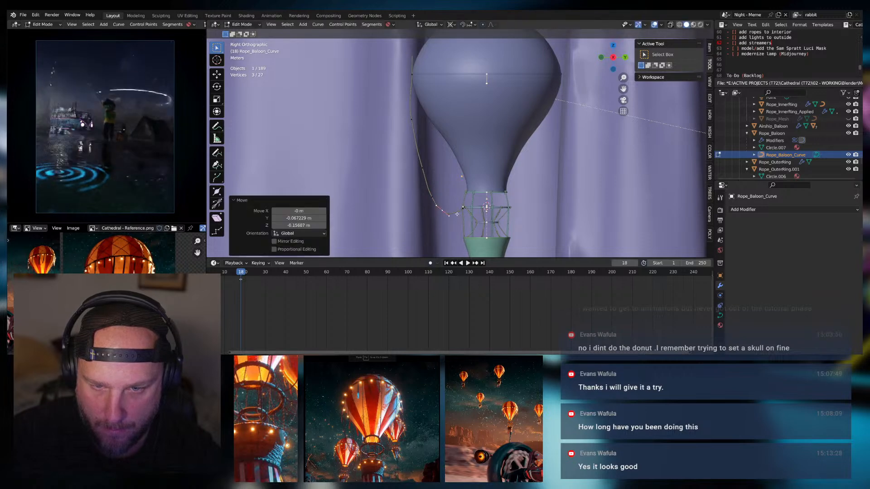
key(g)
click(452, 213)
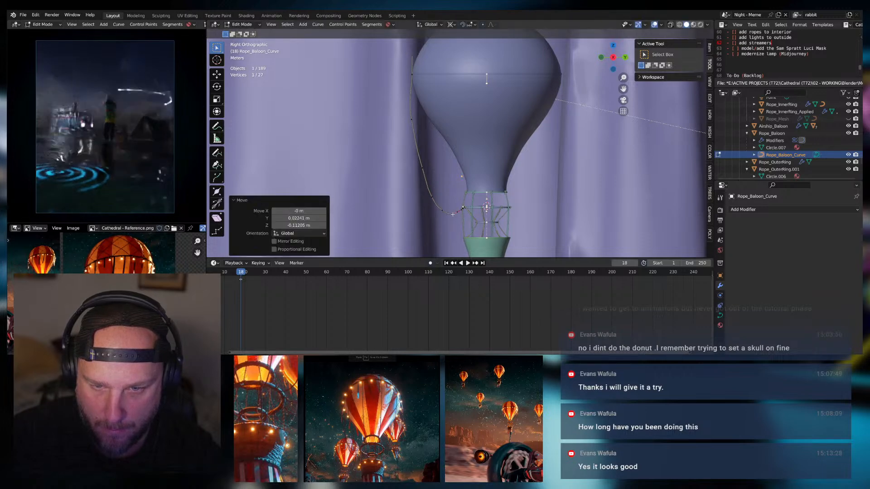
Nudge the sag point's outer handle about 0.04 m along Y and the rope's middle control point about -0.09 m along Y
click(436, 207)
key(g)
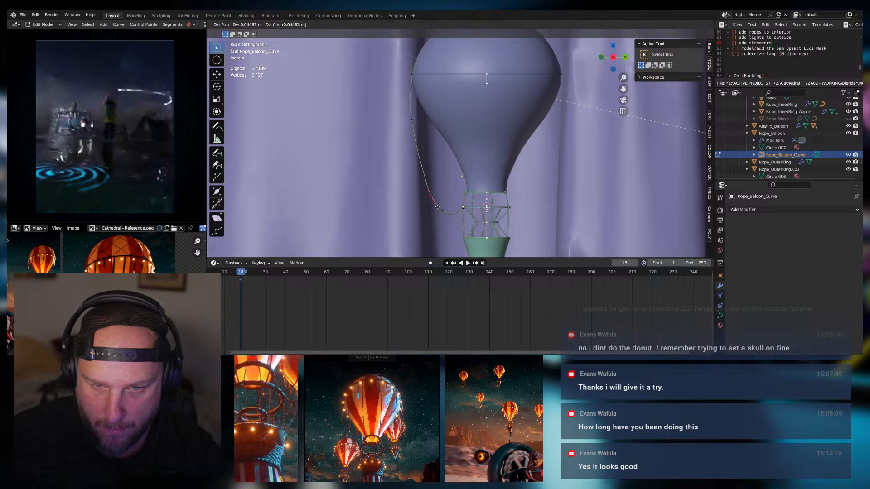
click(422, 169)
key(g)
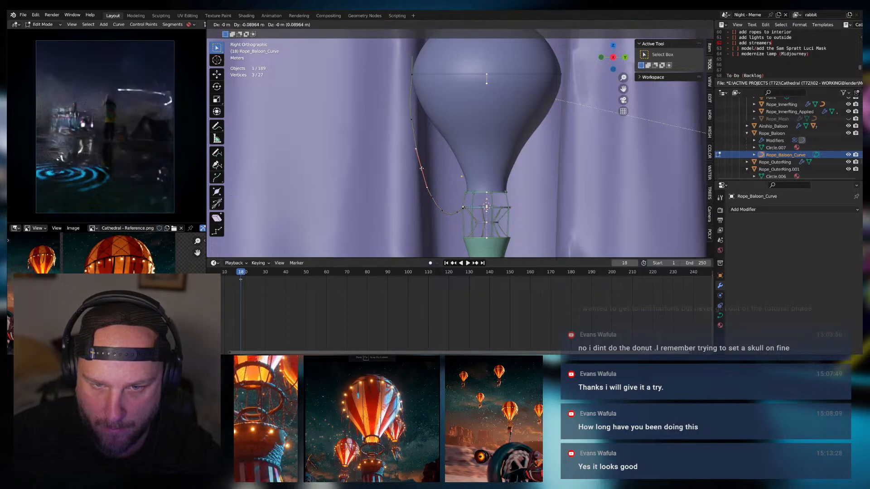
click(419, 136)
Nudge the upper handle of the control point below the rope's topmost one about 0.08 m along Y toward the balloon
scroll(422, 135, down, 1)
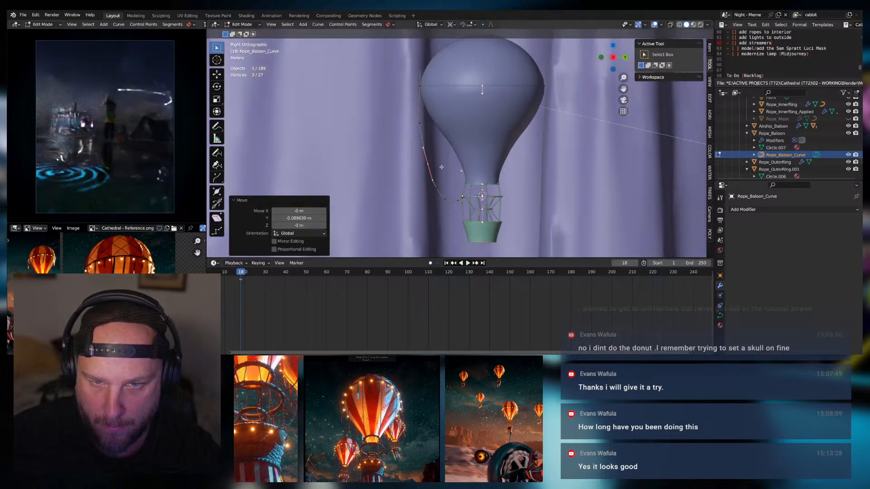
click(422, 136)
key(g)
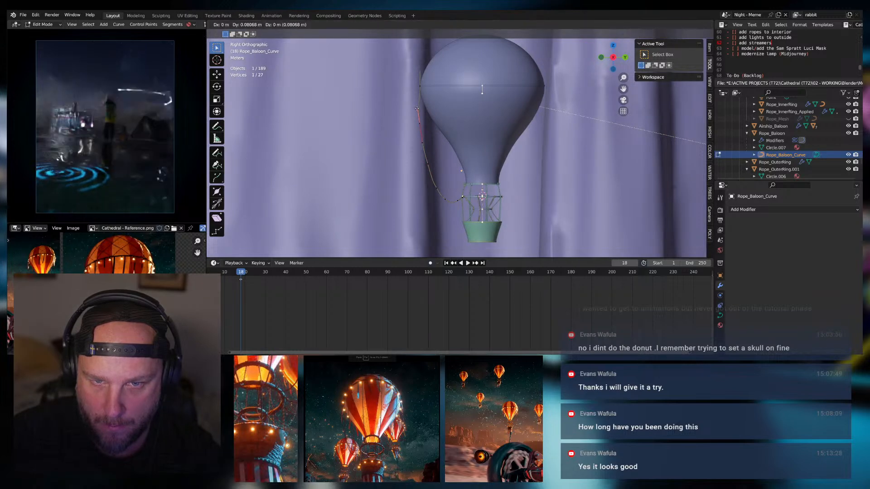
click(416, 109)
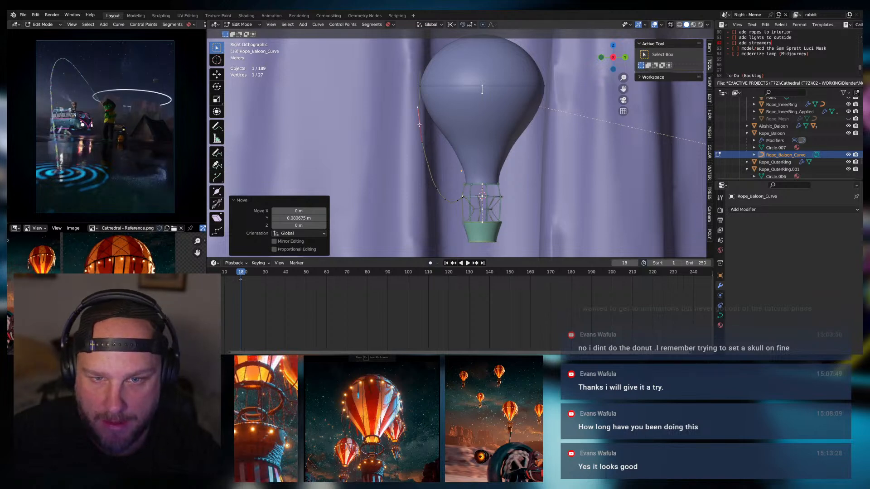
Move the rope's middle control point about 0.38 m along Y and 0.05 m along Z, adjusting its upper and lower handles
drag(423, 121, 423, 125)
drag(427, 162, 431, 162)
click(437, 187)
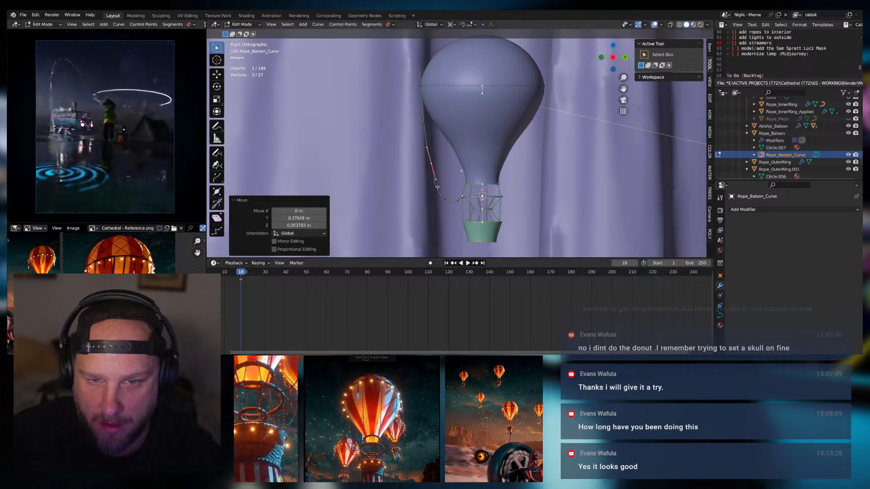
key(g)
click(439, 187)
Move the sag point's outer handle about -0.11 m in Y and -0.03 m in Z, and its basket-side handle 0.16 m along Y
click(443, 194)
key(g)
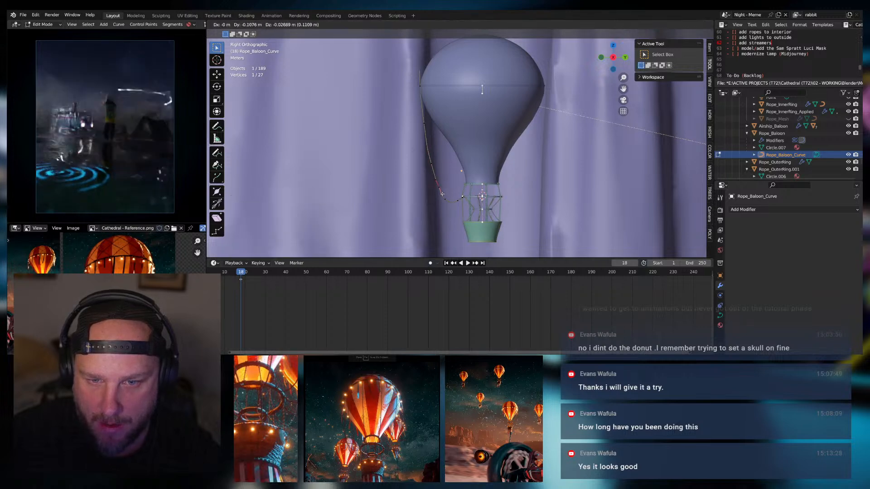
click(442, 194)
drag(442, 200, 455, 204)
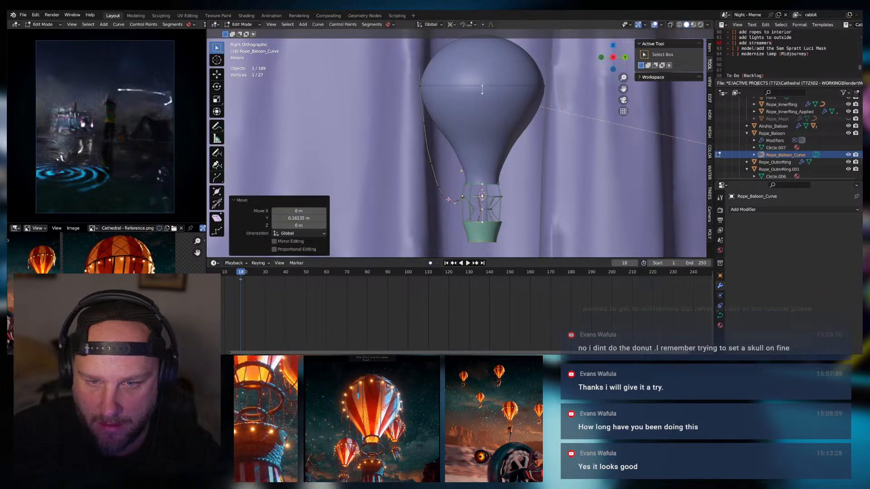
Nudge the outer handle of the rope's ring-side control point about -0.01 m along Y and 0.02 m along Z
scroll(448, 199, up, 5)
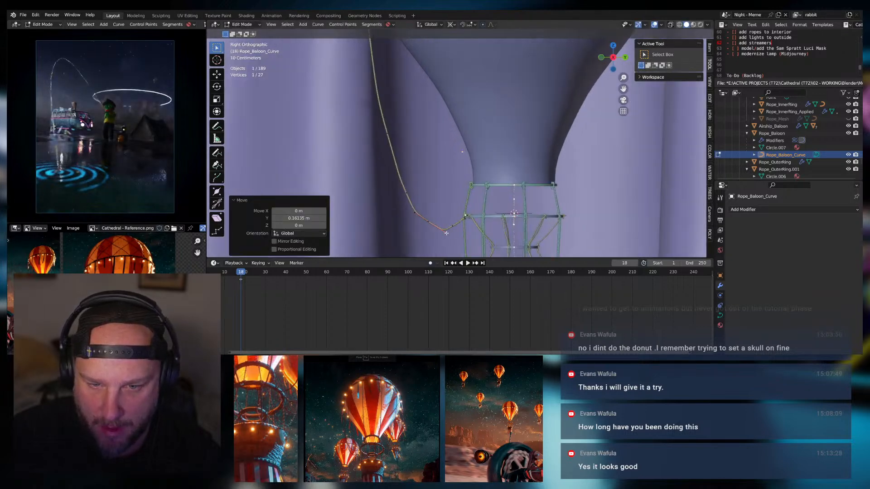
click(452, 226)
key(g)
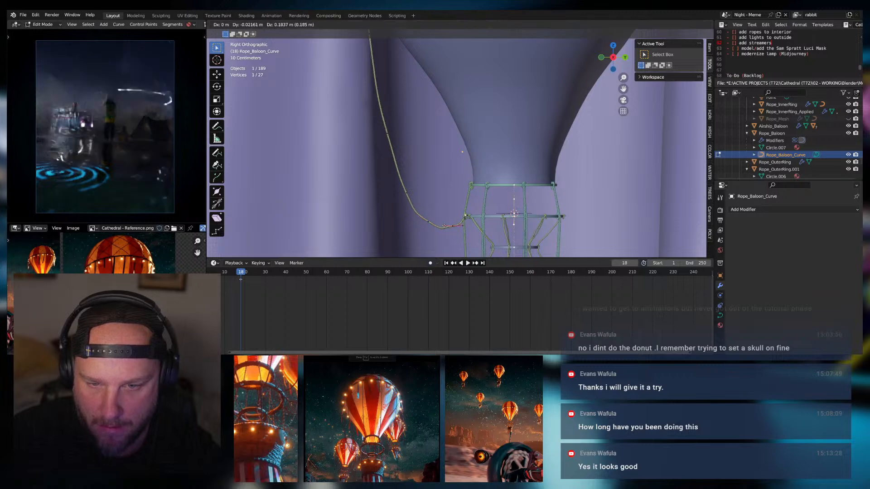
click(441, 229)
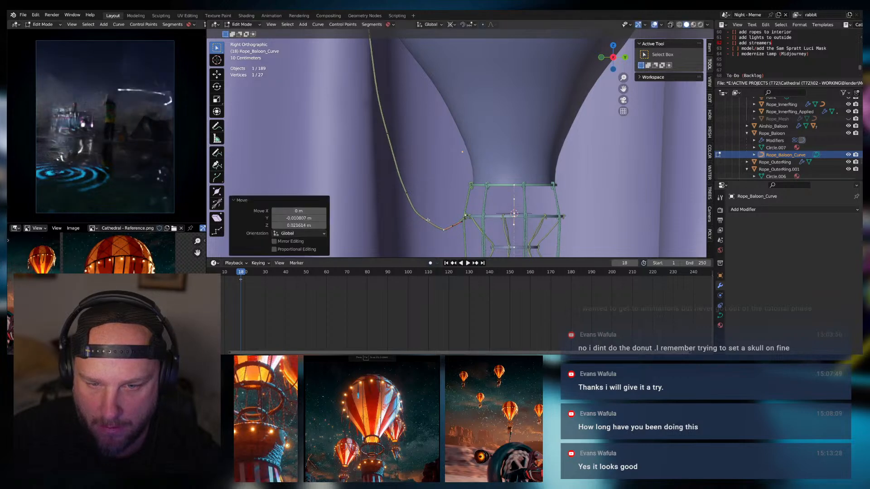
Reposition the sag's control point and move its handle about 0.02 m along Y and 0.15 m along Z
click(428, 220)
key(g)
click(446, 229)
click(428, 222)
key(g)
click(428, 224)
key(g)
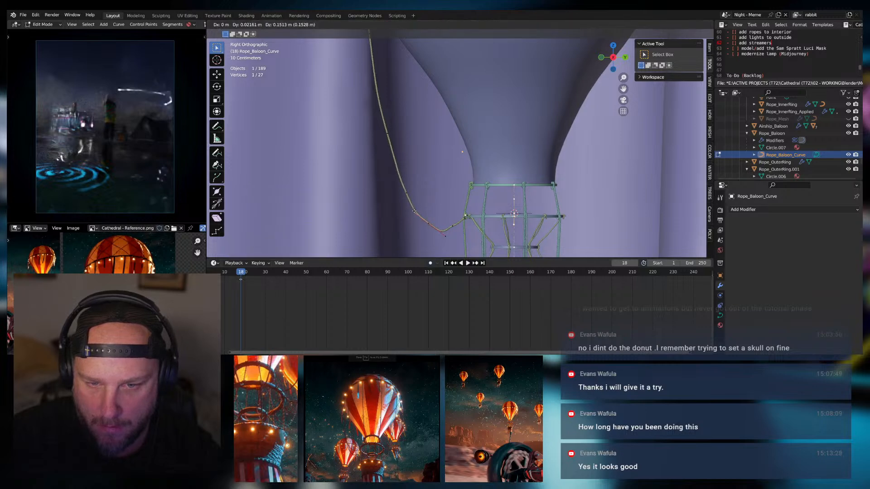
Move the control point above the sag about -0.04 m along Y and -0.05 m along Z
click(410, 206)
key(g)
click(404, 194)
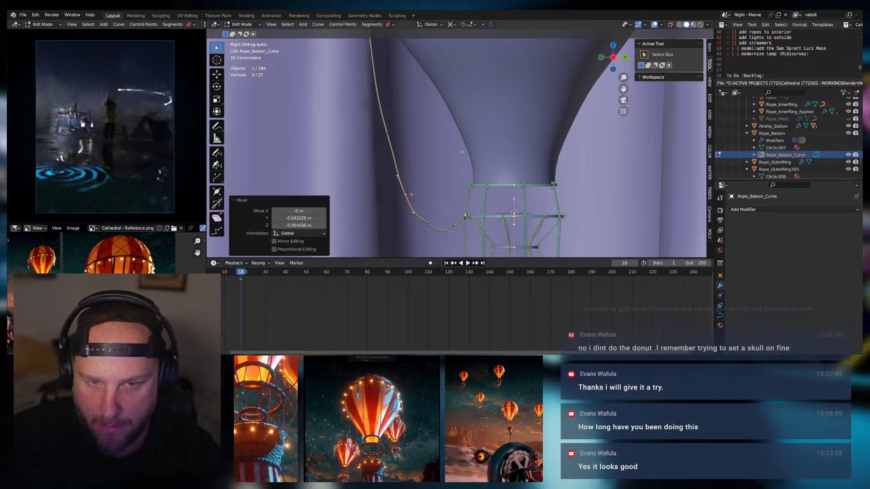
Move the rope's middle control point about 0.03 m in Y and 0.13 m in Z, and its upper handle 0.08 m and 0.03 m
scroll(448, 152, down, 5)
shift+middle_drag(447, 151, 439, 158)
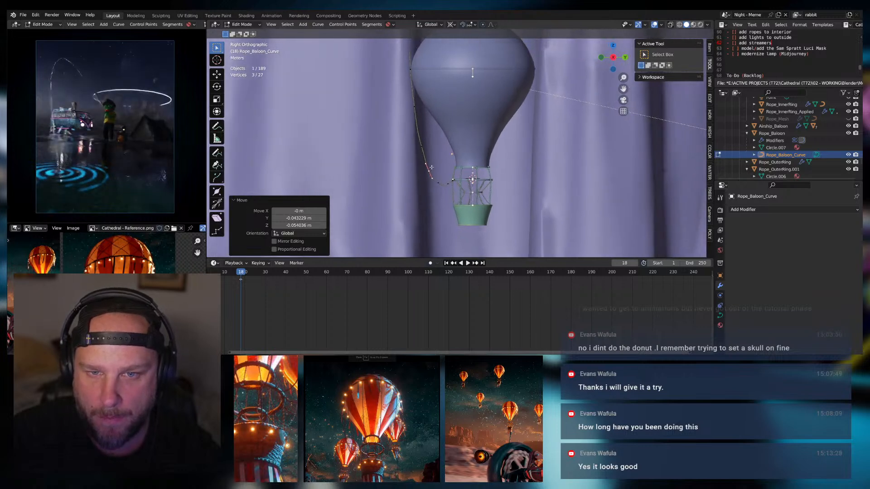
click(420, 148)
key(g)
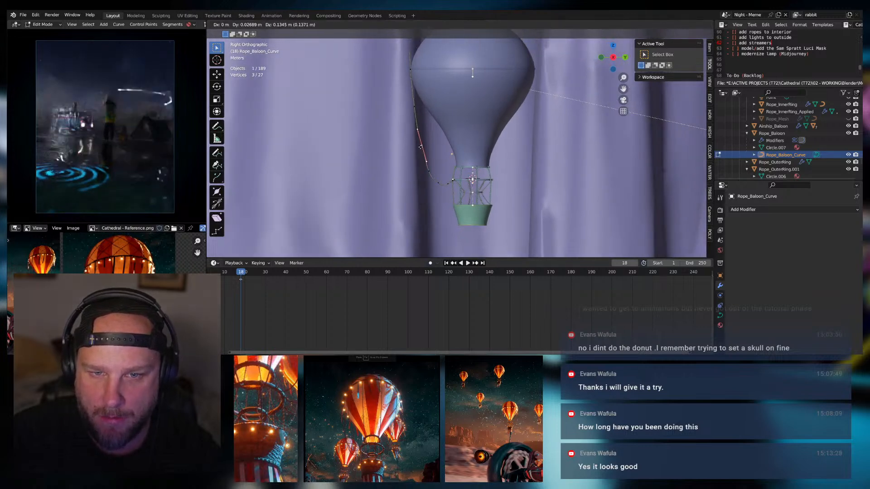
click(421, 148)
click(417, 129)
key(g)
click(419, 130)
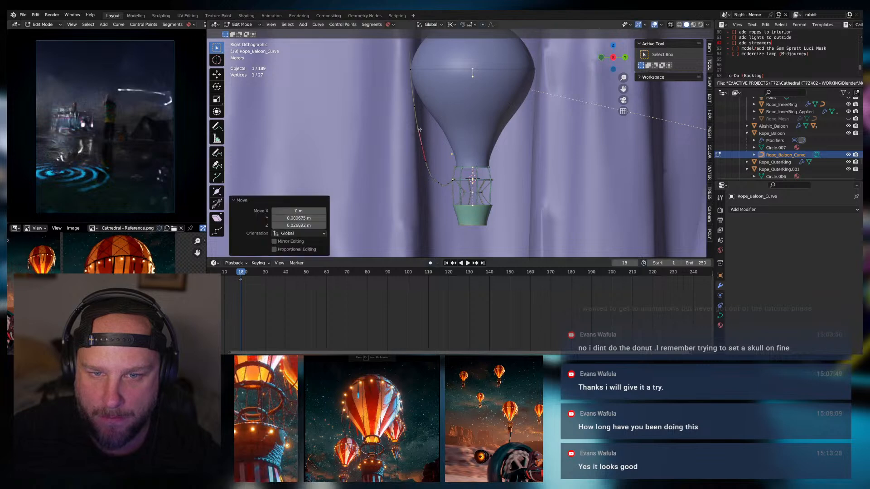
Move the lower handle of the control point above the rope's middle one about 0.05 m along Y and -0.03 m along Z
click(415, 107)
click(416, 125)
key(g)
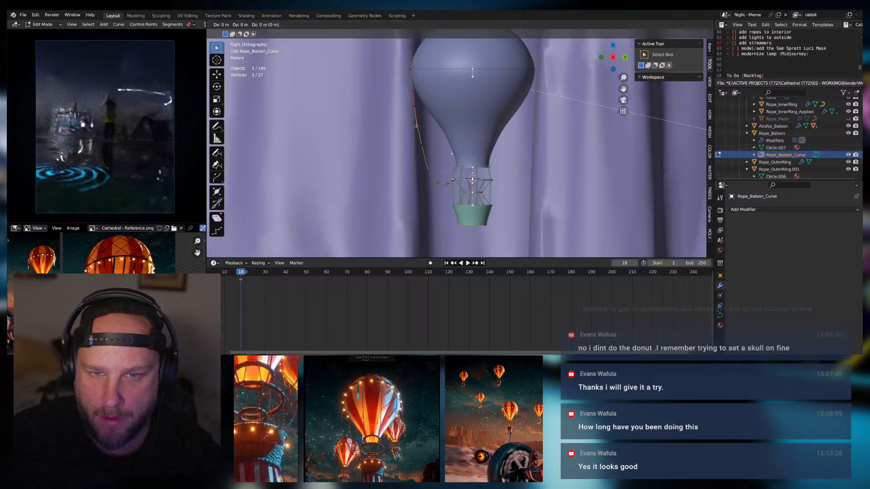
click(414, 126)
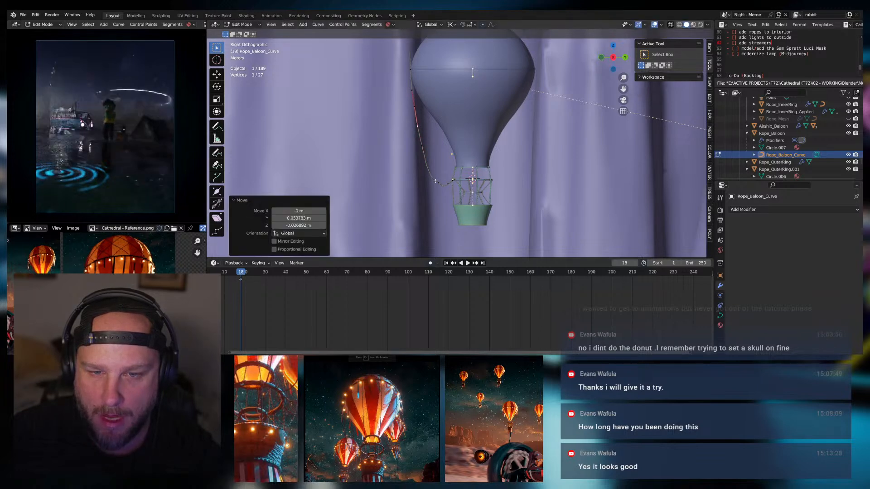
Move the lower handle of the control point above the sag about 0.06 m in Y and 0.03 m in Z, and nudge that point
scroll(435, 181, up, 3)
scroll(438, 183, up, 2)
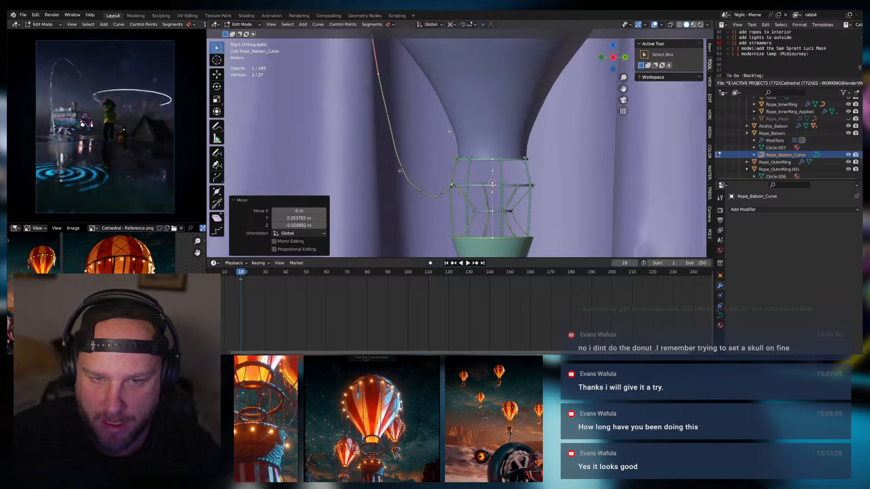
click(409, 180)
click(407, 182)
key(g)
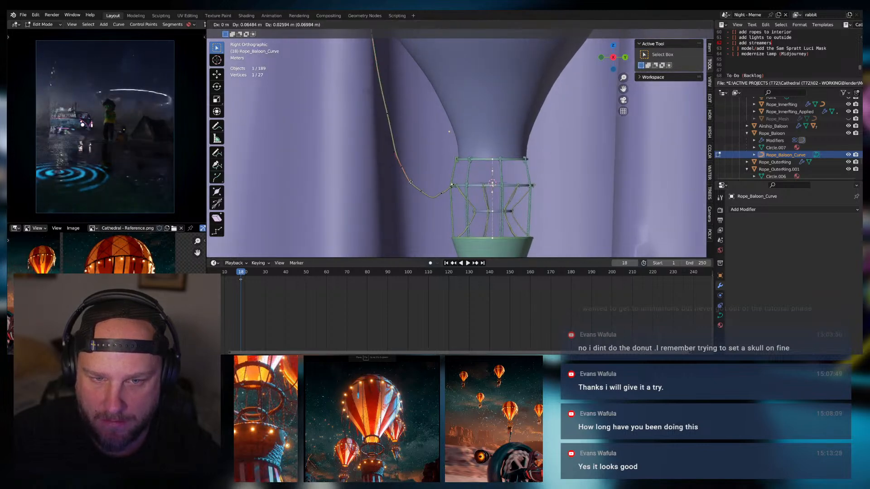
click(403, 168)
click(402, 167)
key(g)
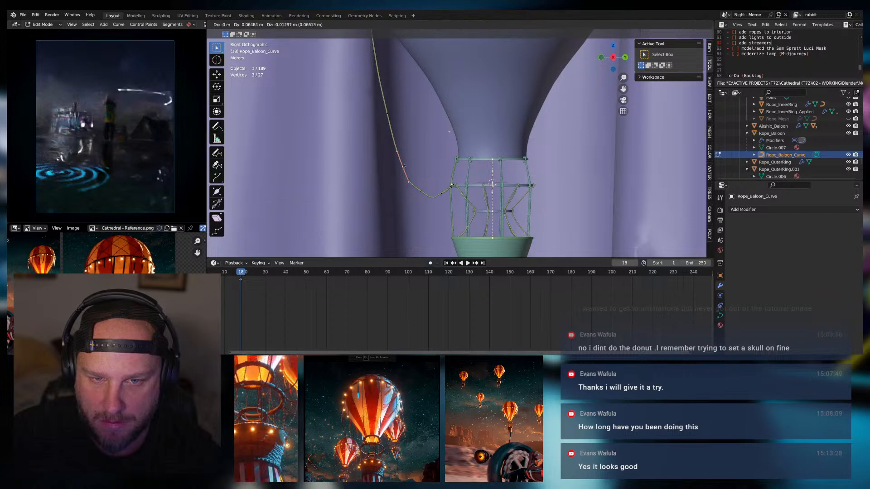
click(403, 166)
Reposition the sag's control point and nudge its basket-side handle about 0.01 m along Z
click(430, 198)
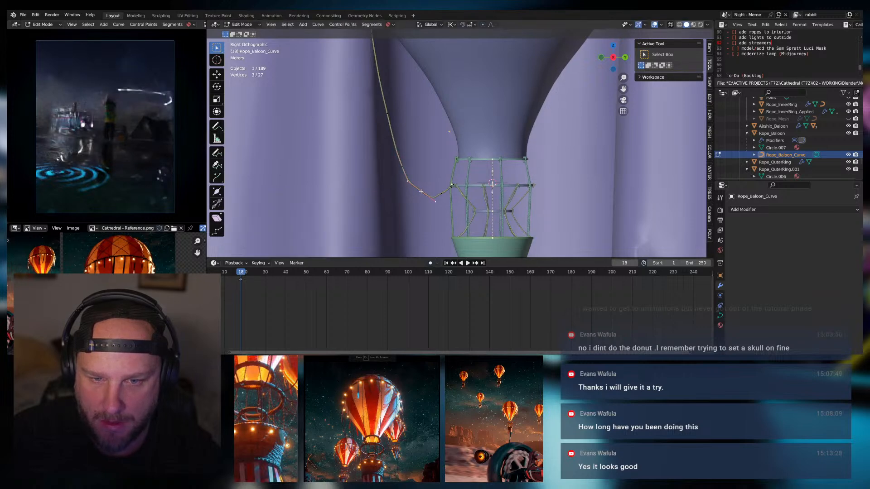
key(g)
click(421, 193)
click(436, 204)
key(g)
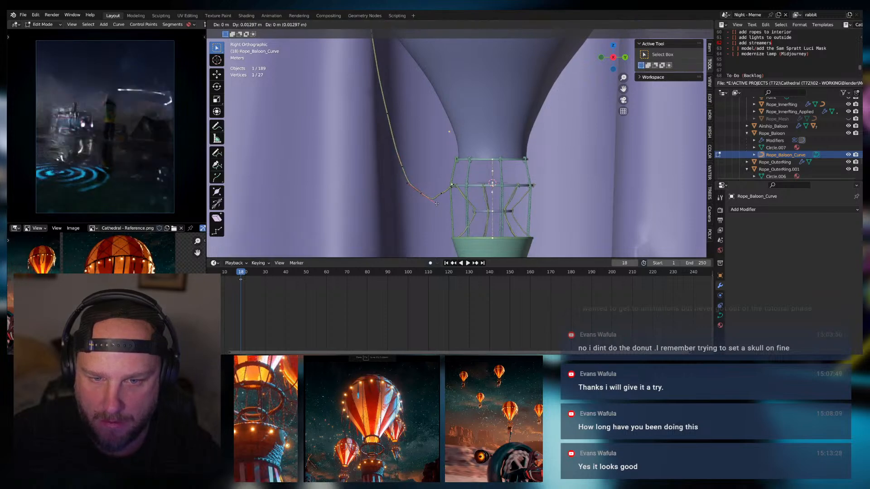
click(437, 203)
Refine the outer handle of the ring-side control point, finishing with a move of about 0.06 m along Y and 0.04 m along Z
key(g)
click(437, 199)
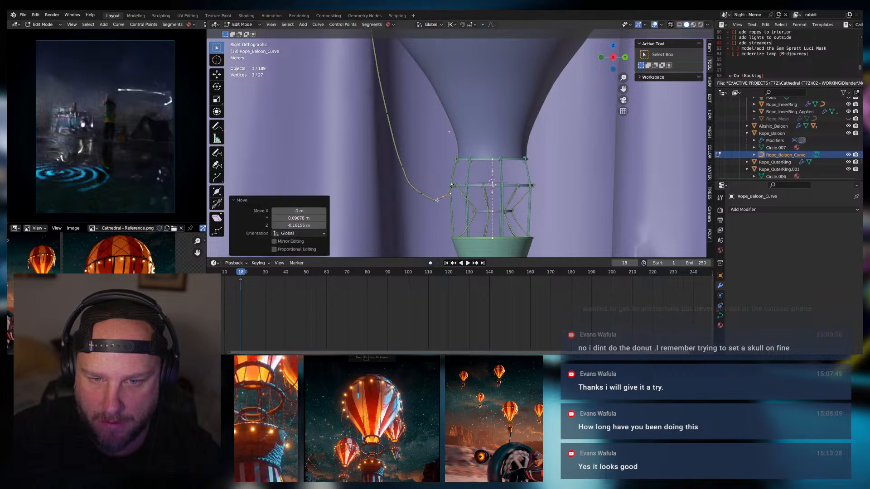
key(g)
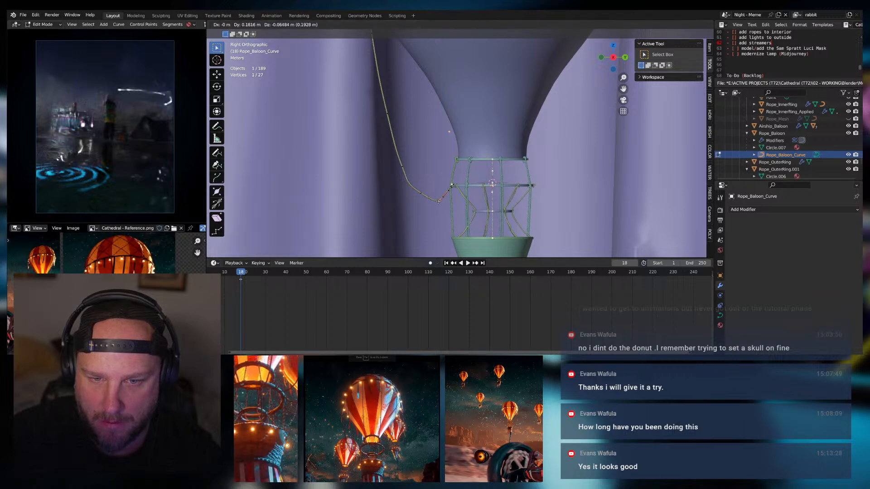
click(438, 201)
click(443, 197)
key(g)
click(446, 195)
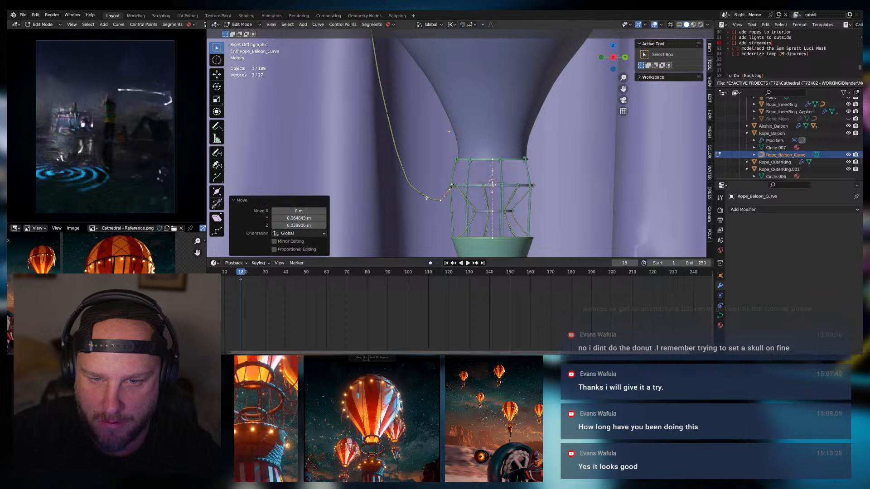
Adjust the sag point's basket-side handle, and move the sag's control point about -0.09 m along Y and -0.12 m along Z
click(422, 194)
key(g)
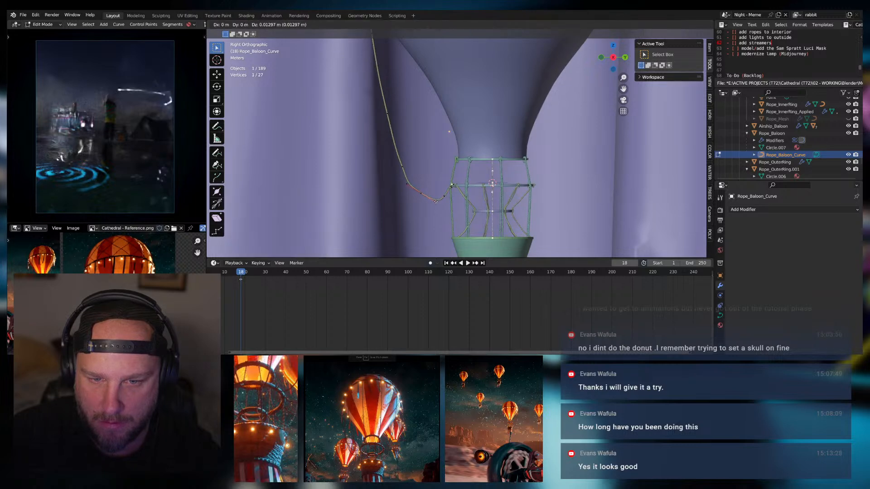
click(435, 201)
click(423, 193)
key(g)
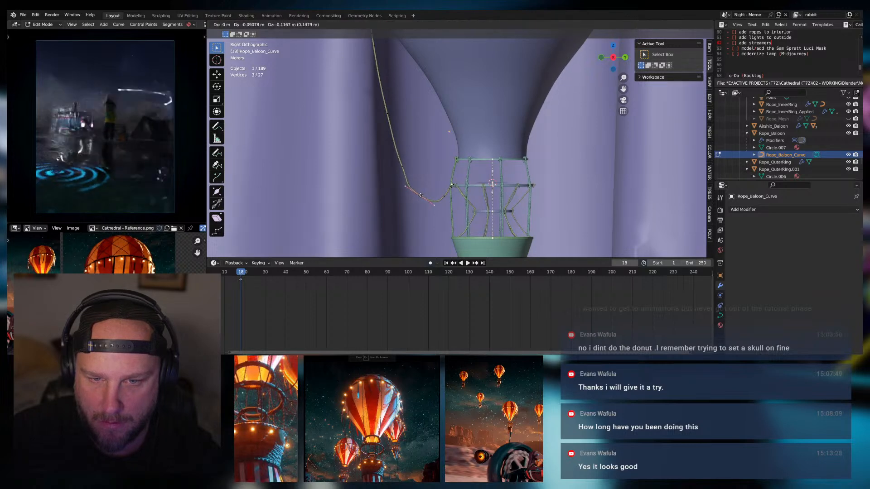
click(418, 195)
Reposition the control point above the sag, and move the rope's middle control point about -0.12 m in Y and -0.04 m in Z
click(401, 171)
key(g)
click(397, 151)
key(g)
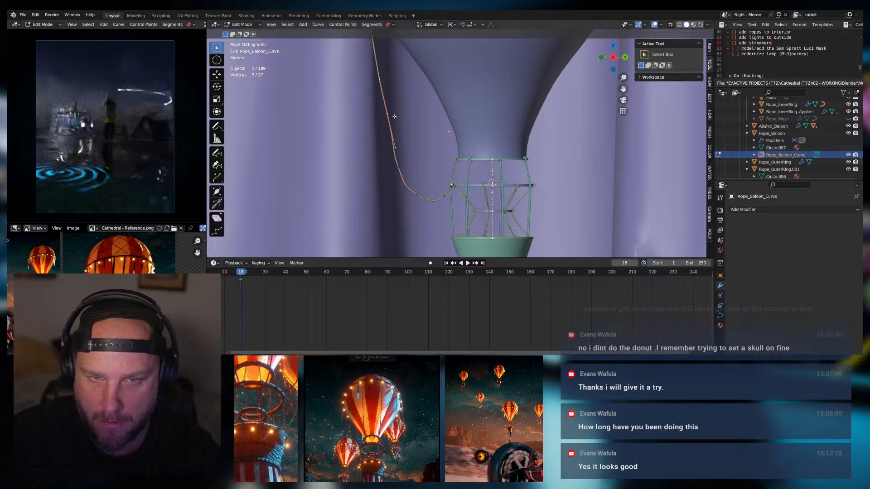
click(412, 154)
Move the upper handle of the rope's middle control point about 0.10 m along Y and 0.03 m along Z
scroll(413, 154, down, 2)
scroll(412, 154, down, 3)
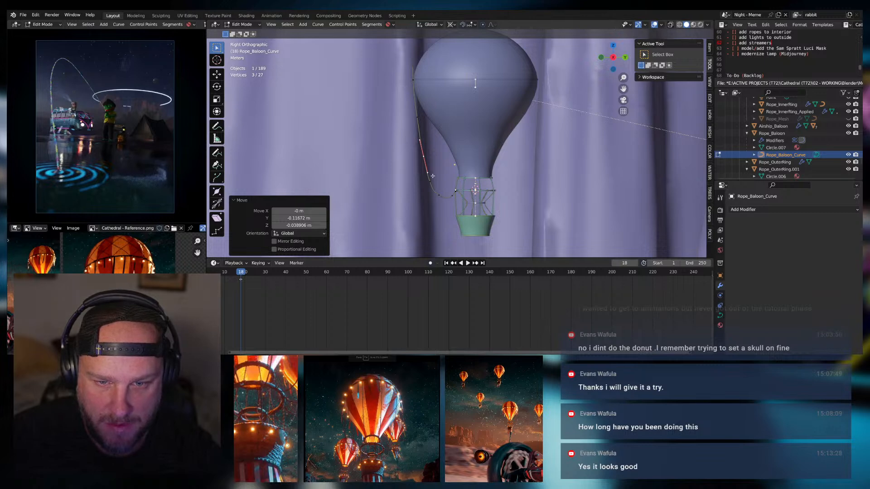
scroll(447, 204, up, 4)
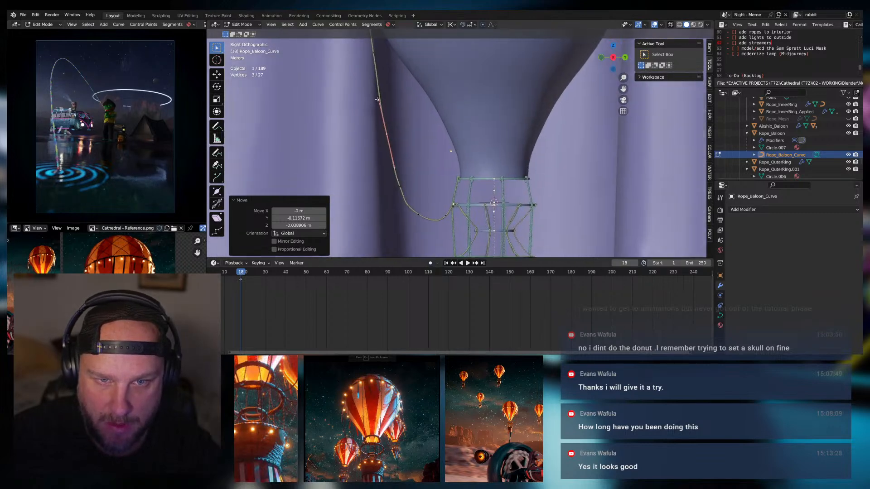
click(376, 99)
key(g)
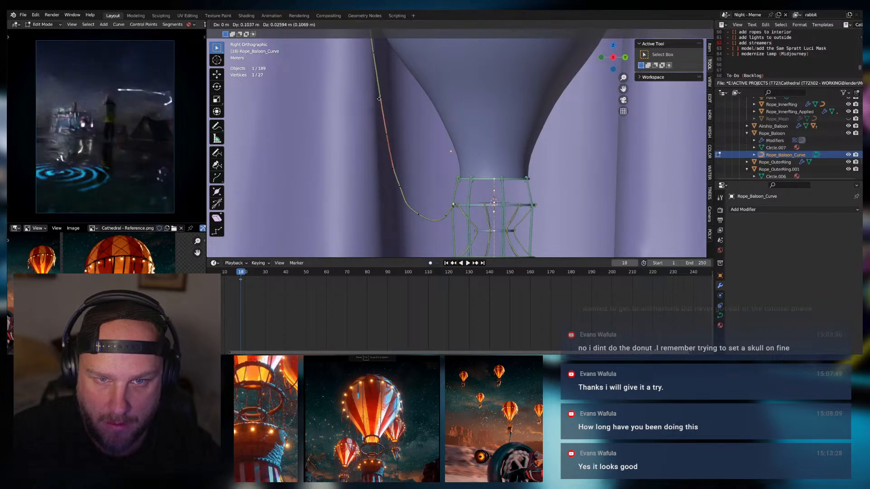
click(385, 128)
Lower the control point above the sag slightly, and move its lower handle about 0.10 m along Y and -0.30 m along Z
click(400, 185)
key(g)
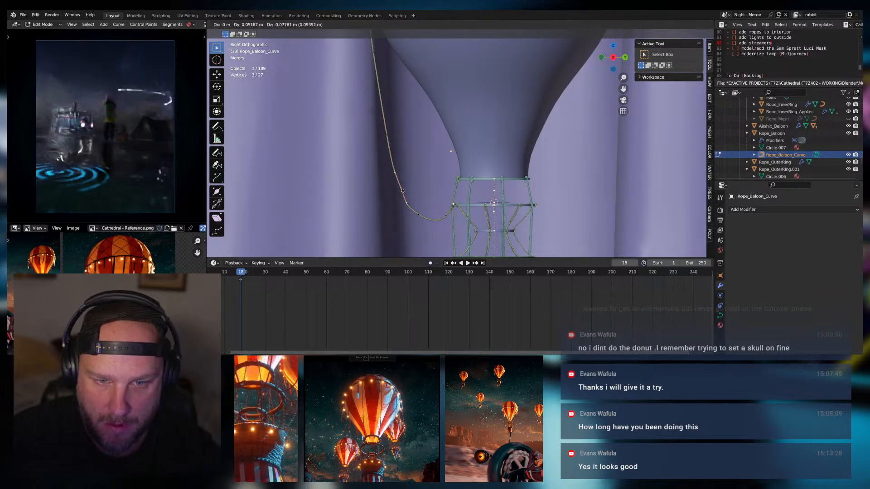
click(402, 195)
click(408, 207)
key(g)
click(407, 208)
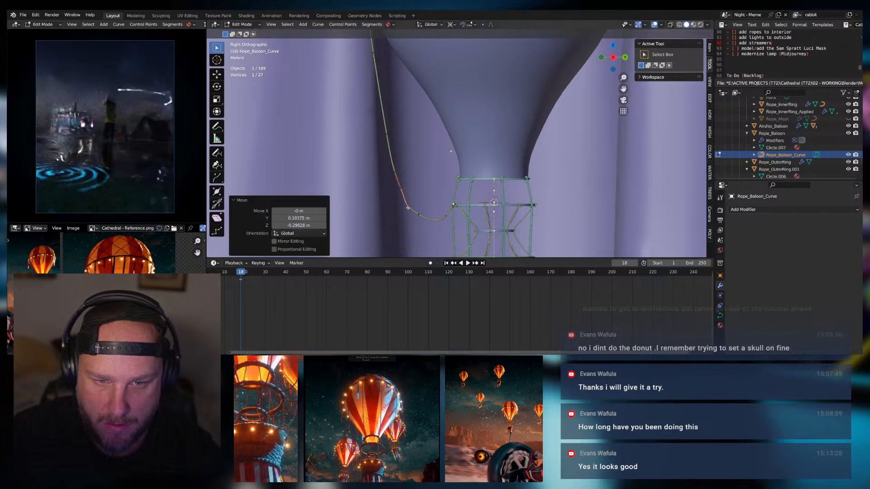
Move the control point above the sag outward about -0.17 m along Y and upward 0.17 m along Z
key(ctrl+KP_Add)
key(g)
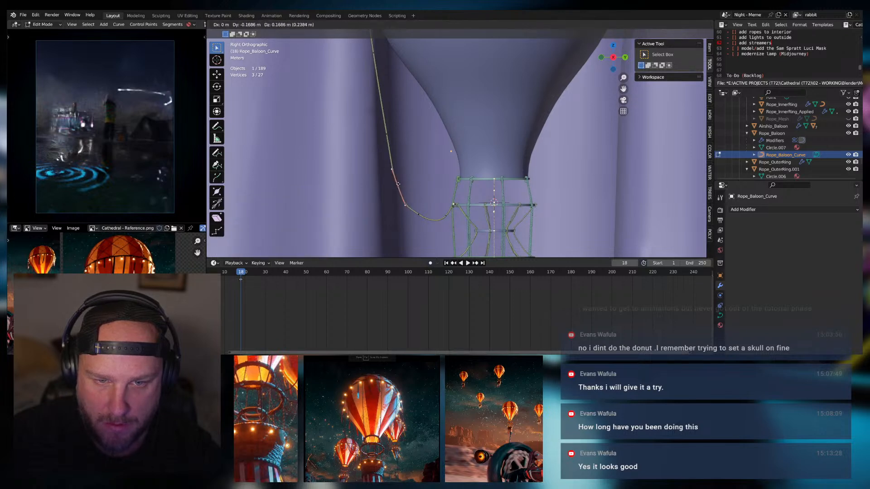
click(399, 179)
Subdivide the rope segment between the sag's control point and the control point above it
click(419, 215)
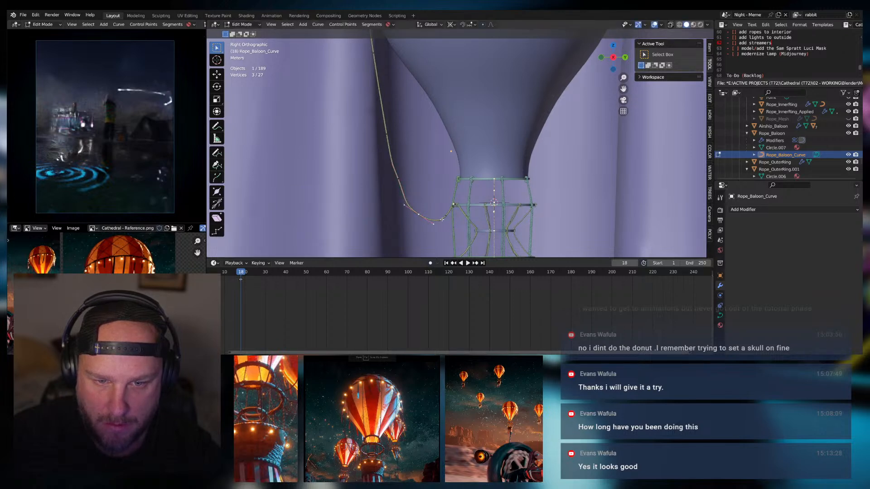
right_click(444, 216)
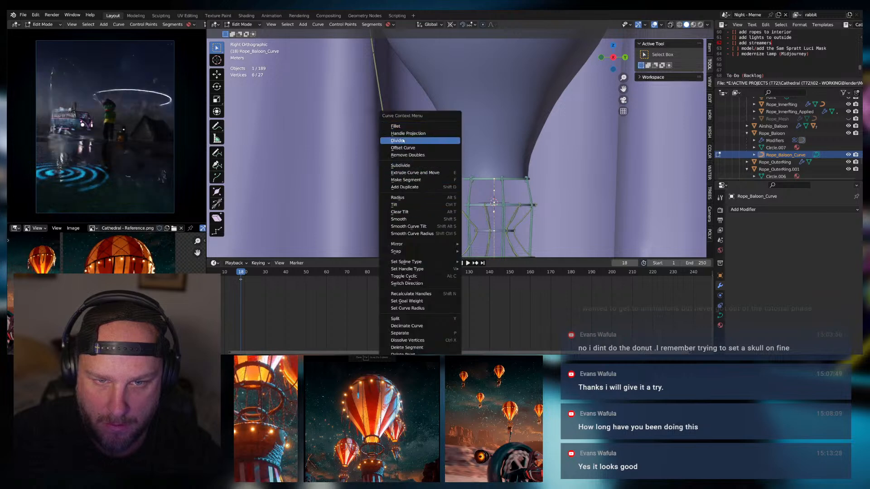
click(407, 166)
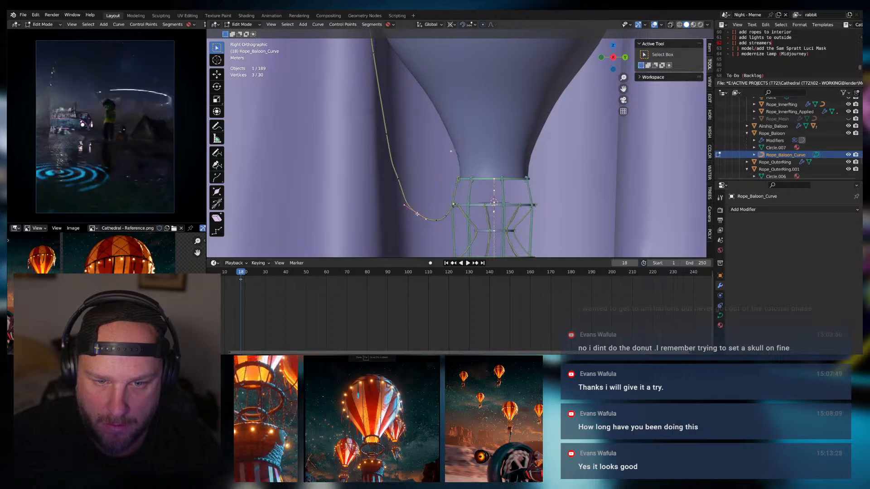
Reposition the newly added control point, and move its sag-side handle about -0.06 m along Y and -0.18 m along Z
key(g)
click(412, 207)
click(420, 212)
key(g)
click(417, 218)
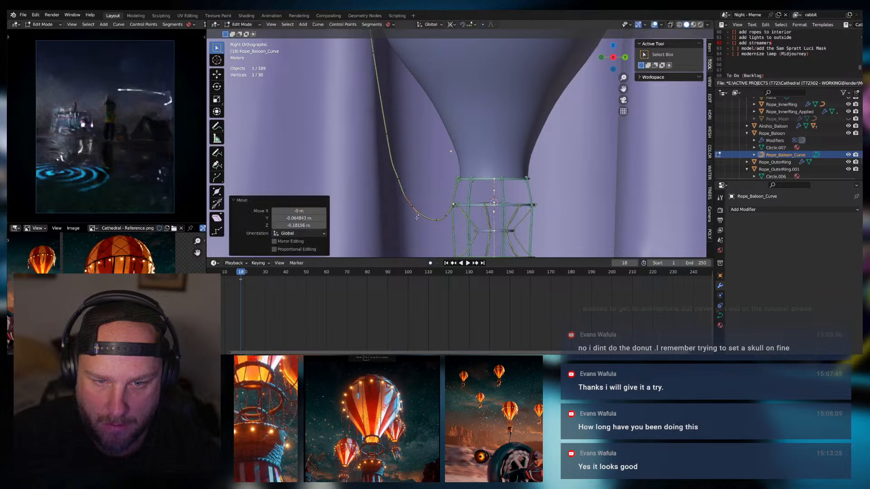
Adjust the newly added control point beside the sag, and lower the control point above it about 0.05 m along Z
click(412, 207)
key(g)
click(411, 208)
click(398, 177)
key(g)
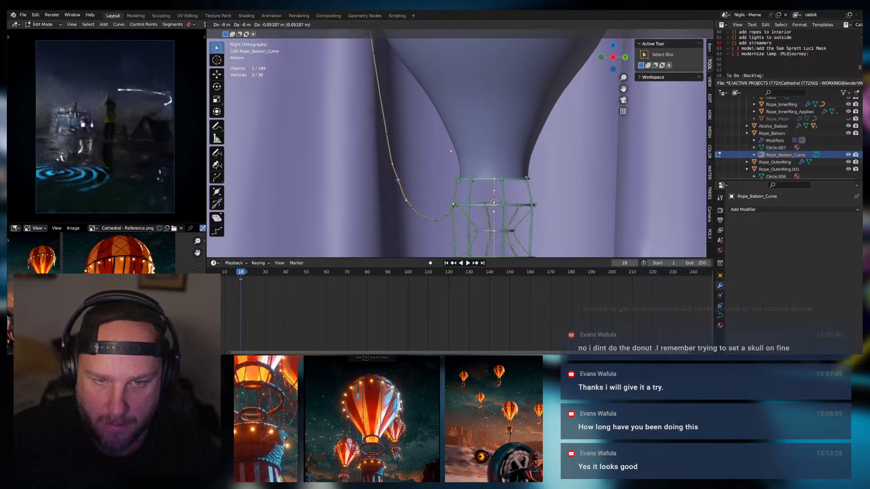
click(397, 181)
Lower the control point beside the sag about 0.14 m along Z, and raise its upper handle about 0.08 m
click(413, 209)
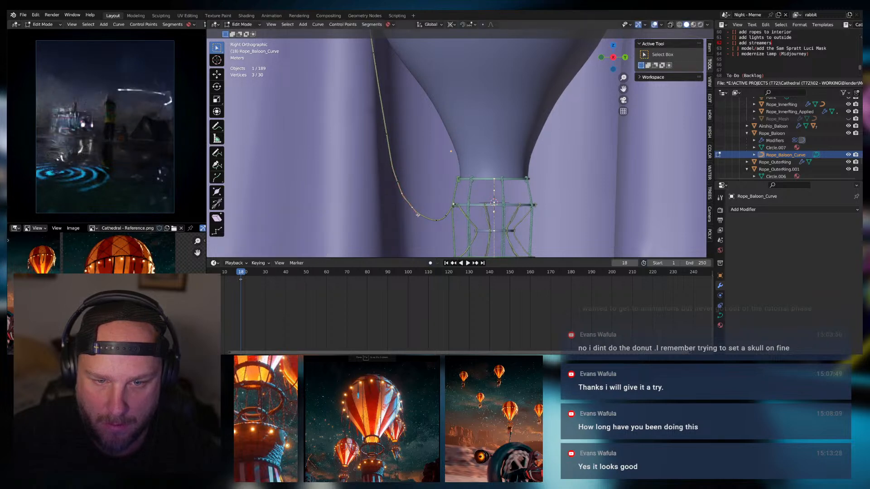
key(g)
click(413, 209)
key(g)
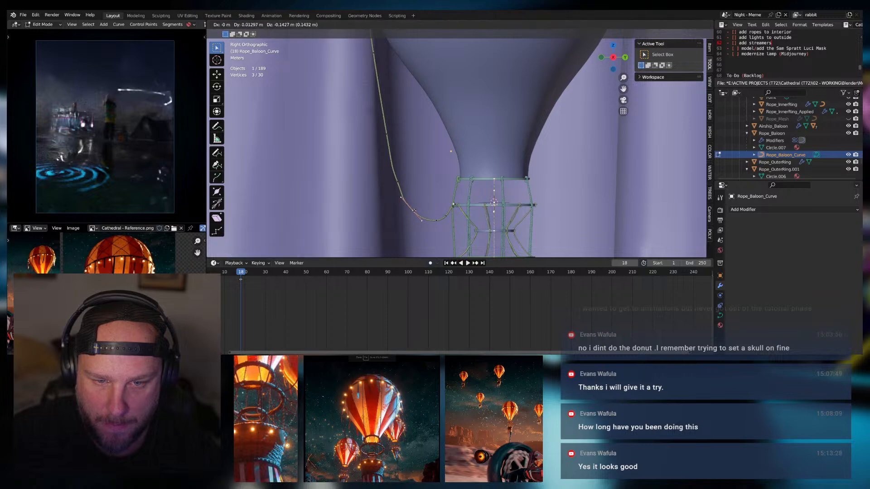
click(414, 211)
click(401, 197)
key(g)
click(401, 195)
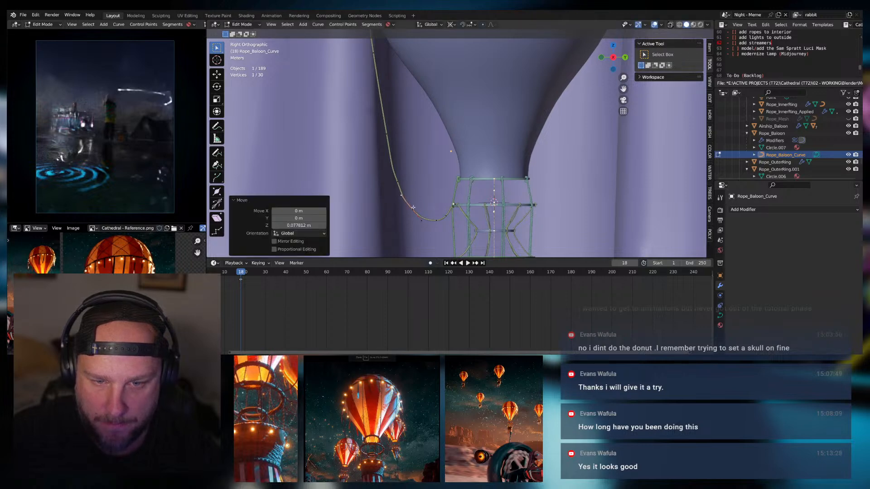
Spread the handles of the sag's lowest control point, about -0.25 m along Y outward and 0.18 m along Y towards the basket
click(436, 221)
click(431, 221)
key(g)
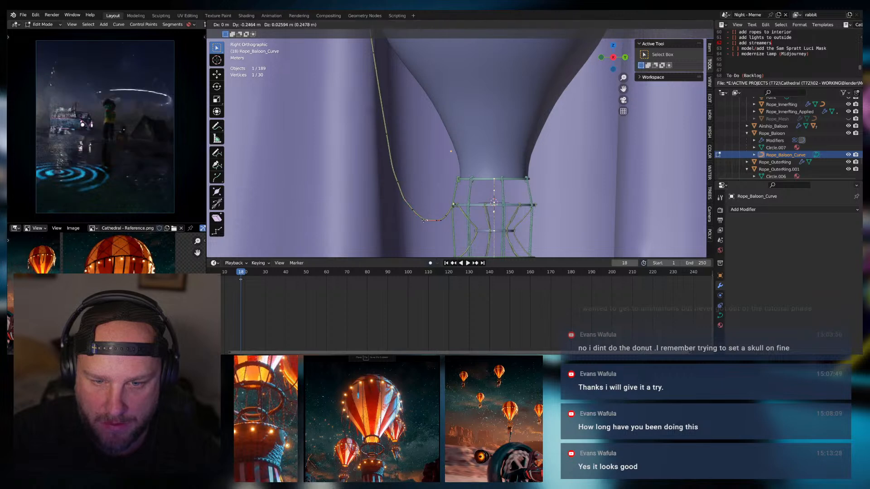
click(422, 219)
click(441, 220)
key(g)
click(438, 221)
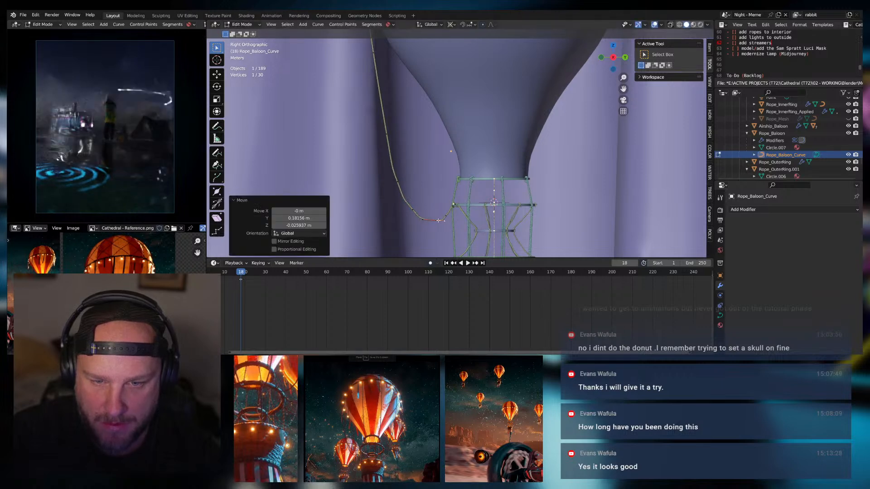
click(422, 219)
key(g)
click(420, 220)
Reposition the control point beside the sag, and shift its lower handle about 0.13 m along Y
click(413, 209)
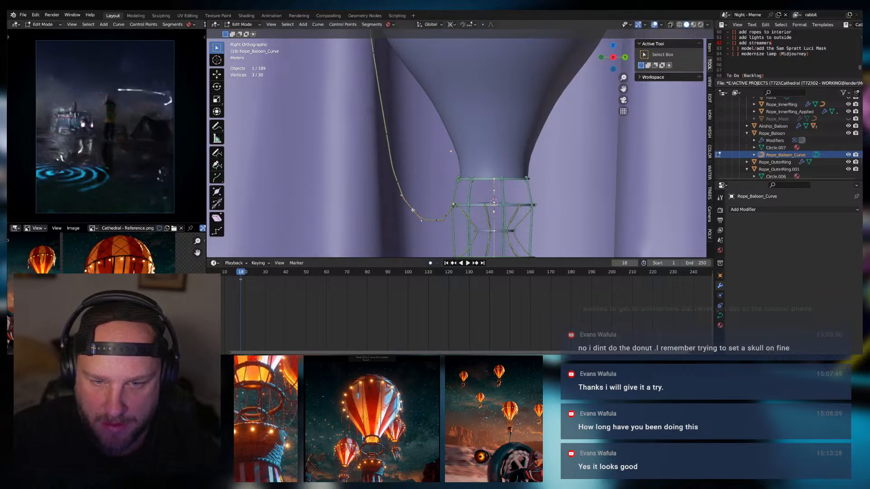
key(g)
click(411, 210)
click(423, 221)
key(g)
click(418, 219)
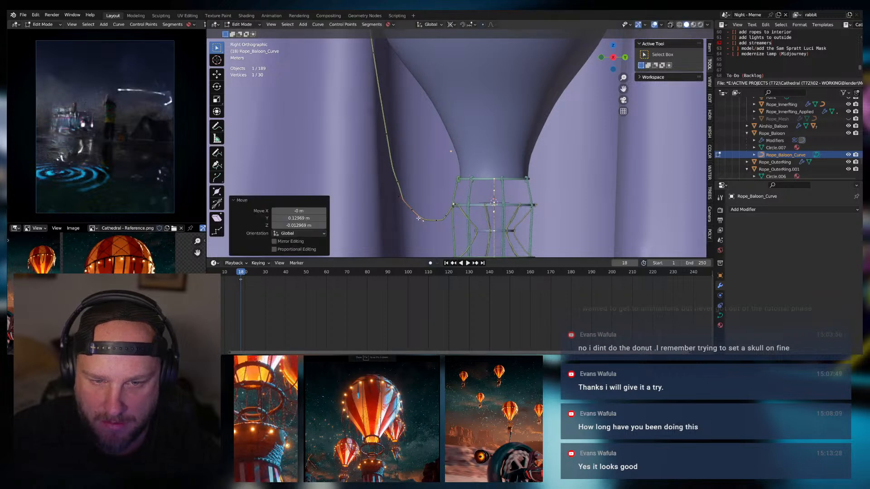
Shift the sag-side point's handle about 0.25 m along Y and 0.05 m along Z, and adjust the control point above it
key(g)
click(402, 195)
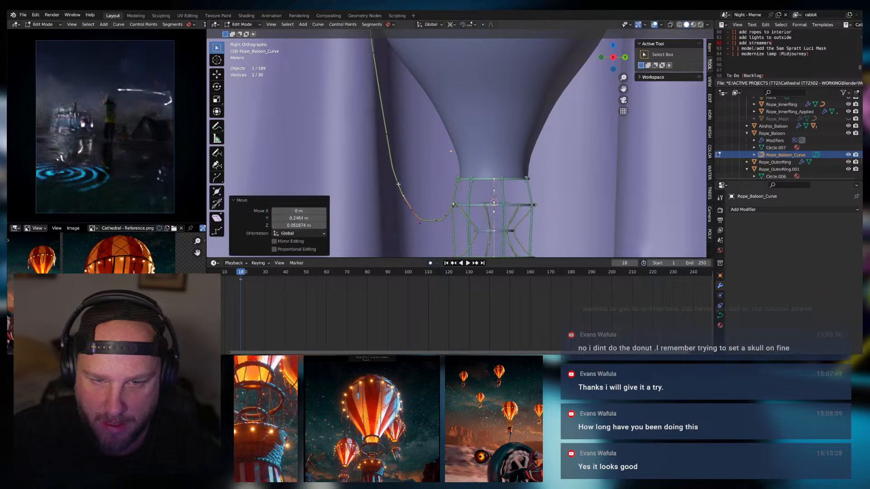
click(399, 183)
key(g)
click(411, 197)
Try to scale the rope's control points from the sag up to the balloon's widest part together
scroll(436, 171, down, 2)
click(435, 171)
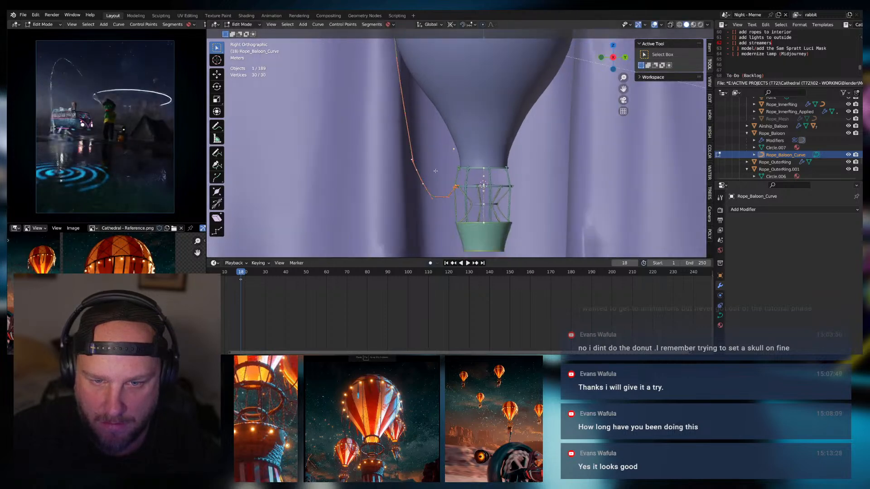
scroll(435, 171, up, 3)
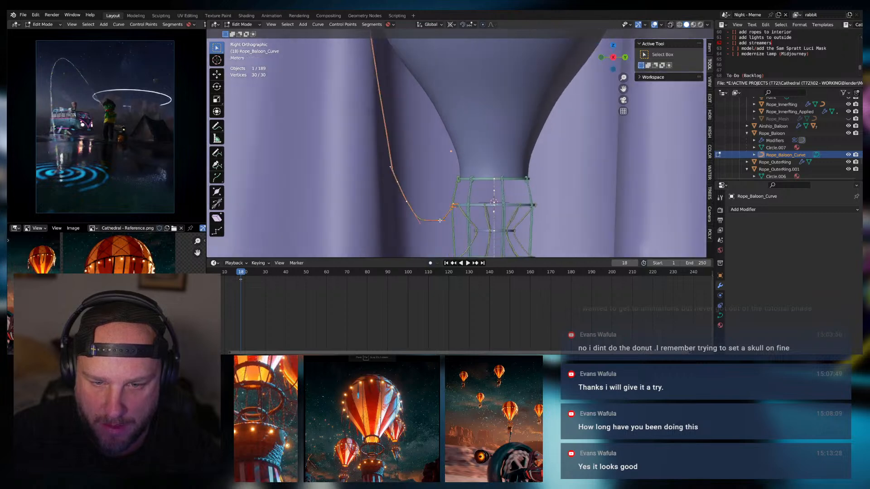
drag(446, 222, 392, 198)
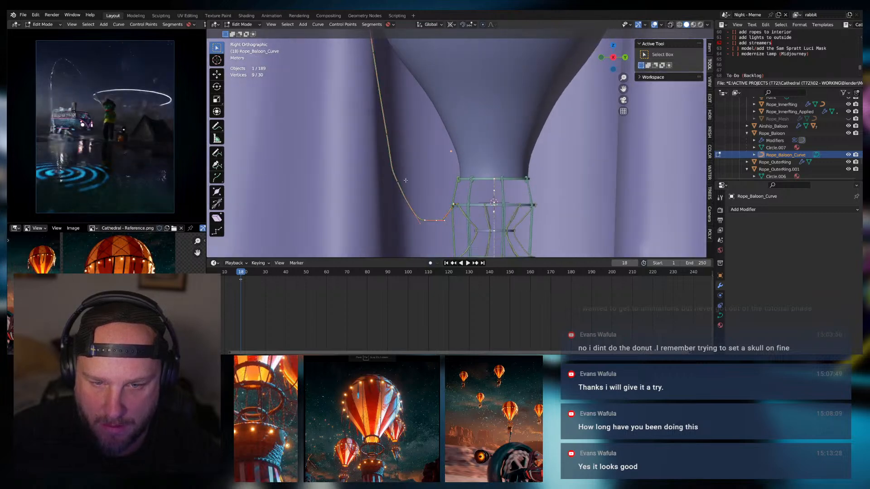
shift+click(390, 142)
shift+middle_drag(391, 107, 402, 191)
shift+click(385, 131)
shift+click(374, 63)
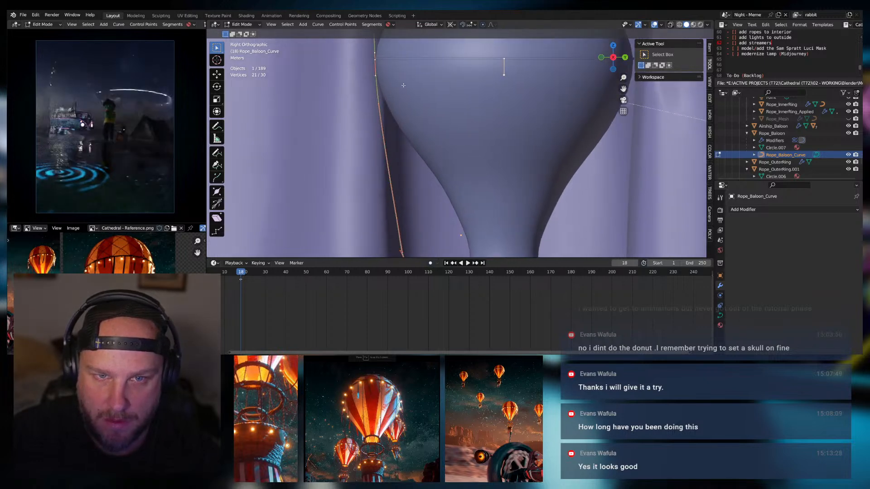
key(s)
click(411, 107)
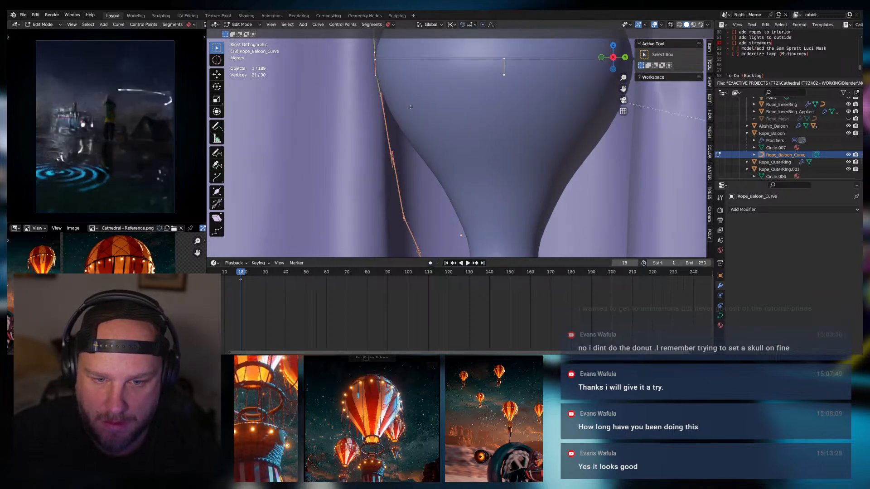
scroll(418, 144, down, 2)
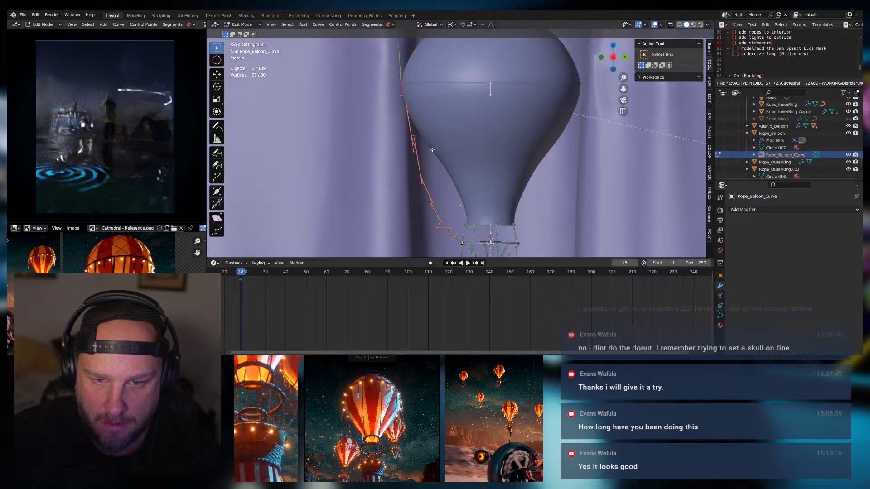
shift+middle_drag(435, 157, 405, 125)
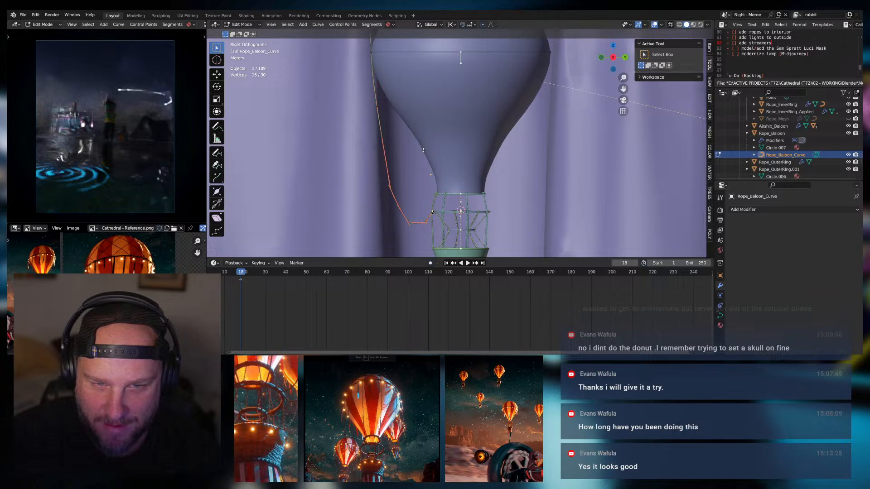
Move the control point beside the sag about -0.08 m along Y and -0.09 m along Z
click(412, 220)
scroll(413, 220, up, 4)
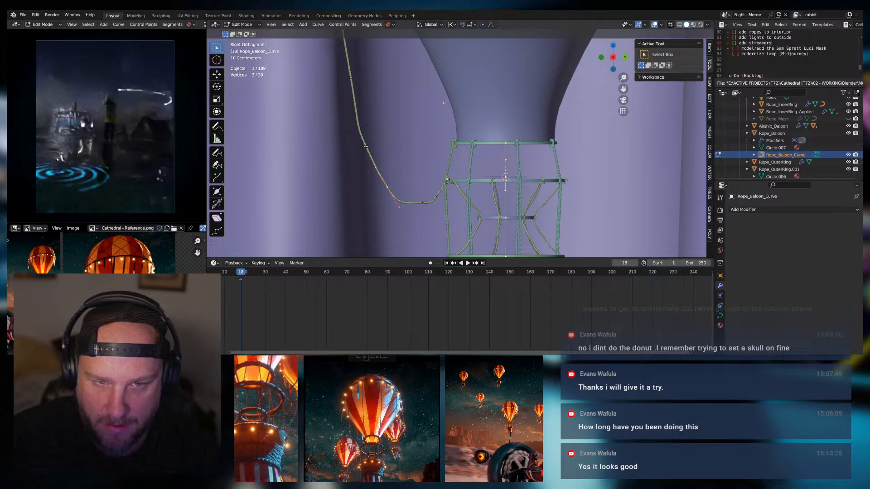
mouse_move(384, 170)
mouse_down()
mouse_move(362, 136)
mouse_move(376, 169)
mouse_up()
click(388, 188)
key(g)
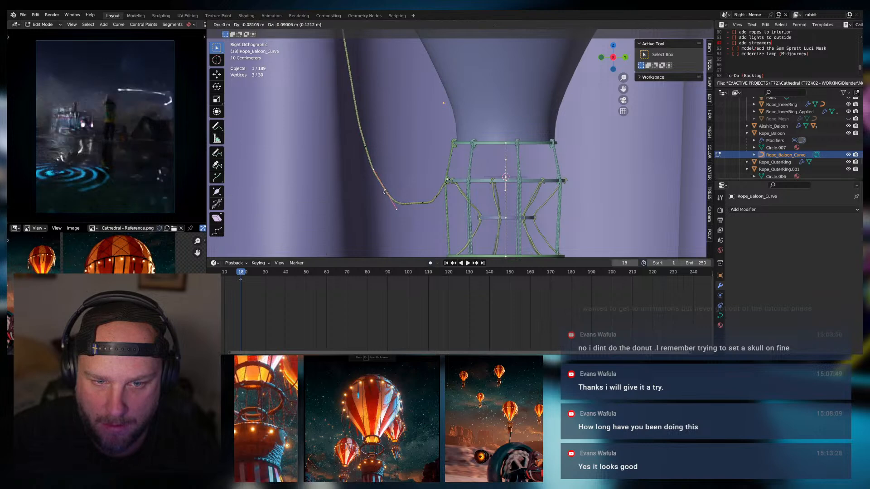
click(384, 190)
Lower the sag's lowest control point about 0.13 m, and move the basket-ring point's lower handle about -0.04 m along Y and -0.11 m along Z
click(423, 205)
key(g)
click(422, 209)
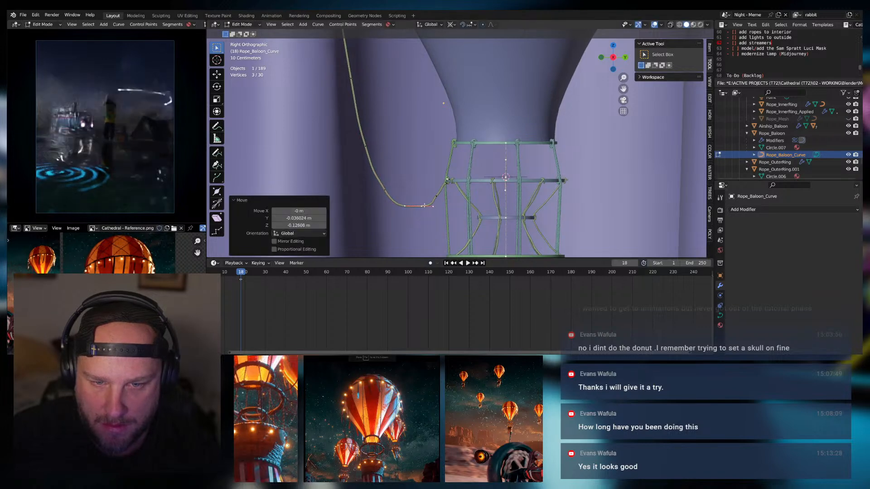
click(435, 196)
key(g)
click(438, 198)
click(435, 200)
key(g)
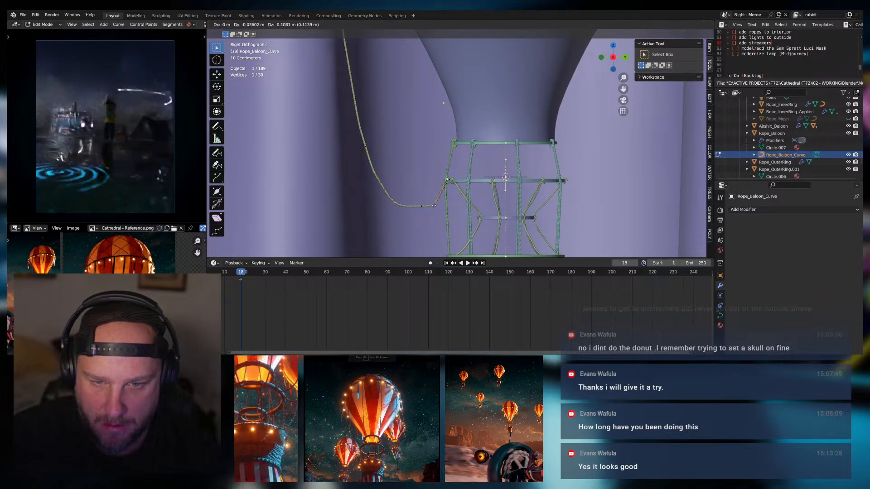
click(432, 206)
Move the sag's lowest control point about -0.14 m along Y and -0.11 m along Z, and readjust the basket-ring point's lower handle
click(419, 206)
key(g)
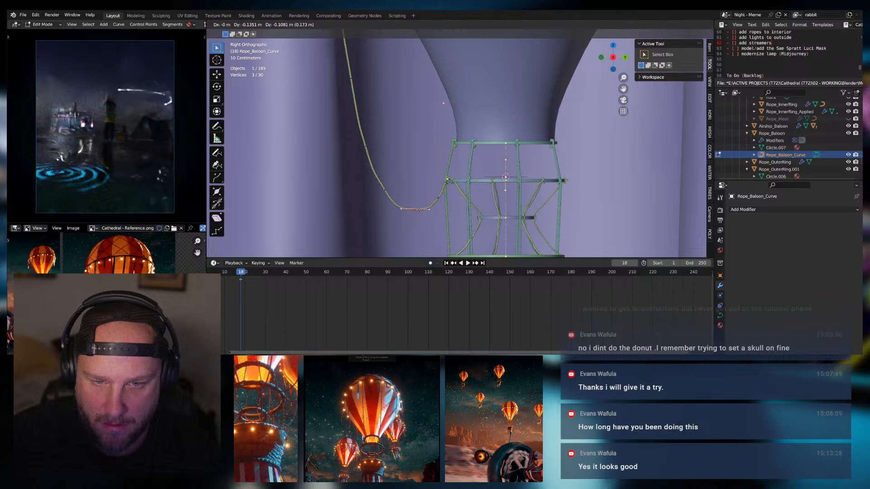
click(417, 209)
click(438, 198)
key(g)
click(439, 198)
Raise the control point beside the sag about 0.08 m along Z, and move its lower handle about 0.07 m along Y
click(446, 183)
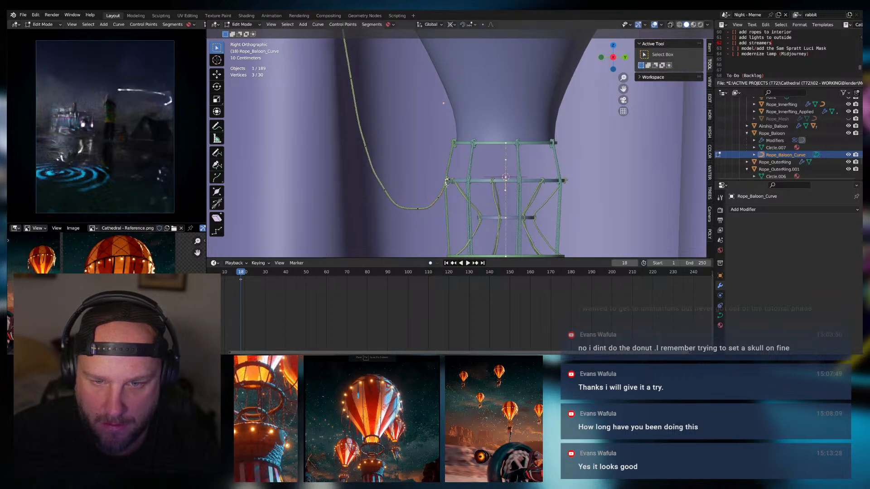
key(g)
click(385, 190)
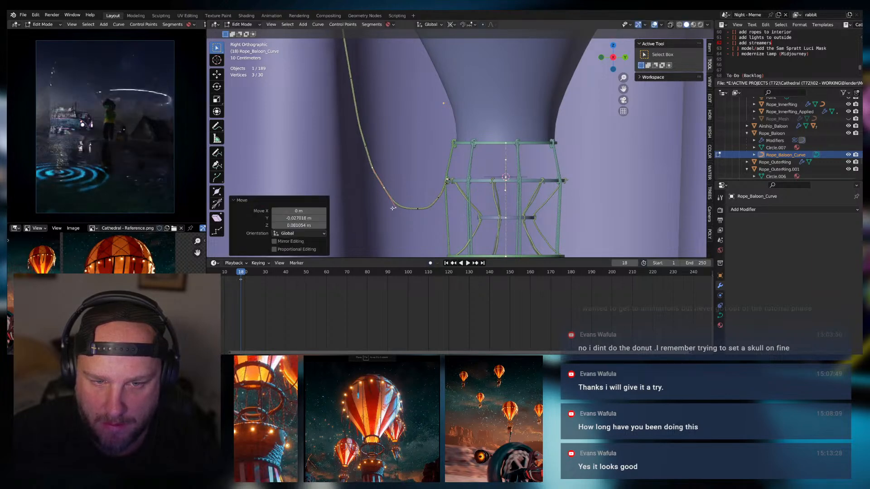
click(395, 207)
key(g)
click(424, 211)
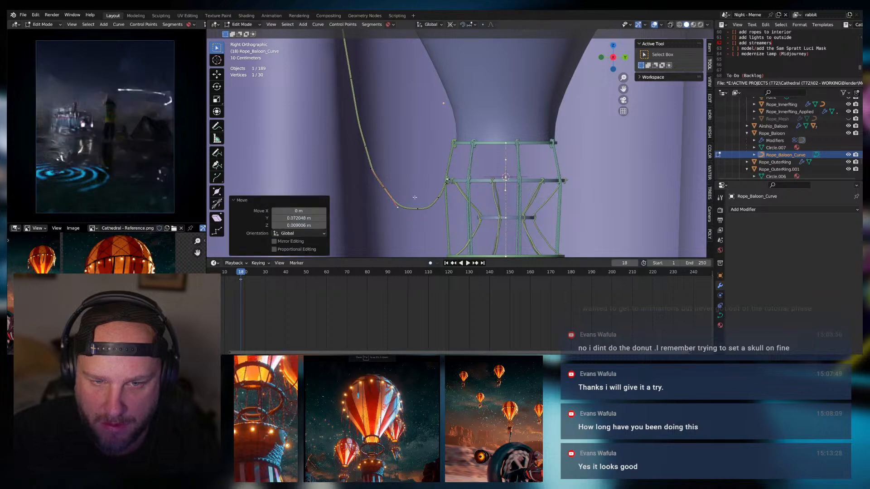
Move the next control point above the sag about -0.06 m along Y, and its lower handle about 0.13 m along Y
click(367, 147)
key(g)
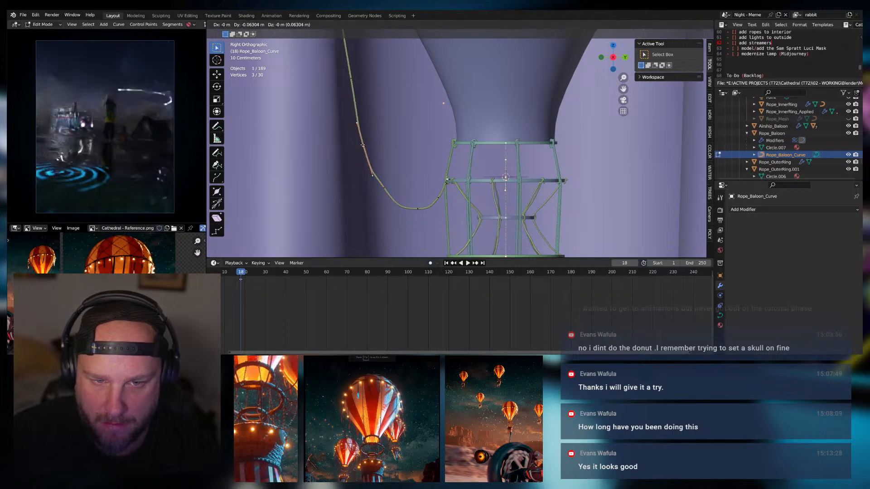
click(362, 145)
click(374, 175)
key(g)
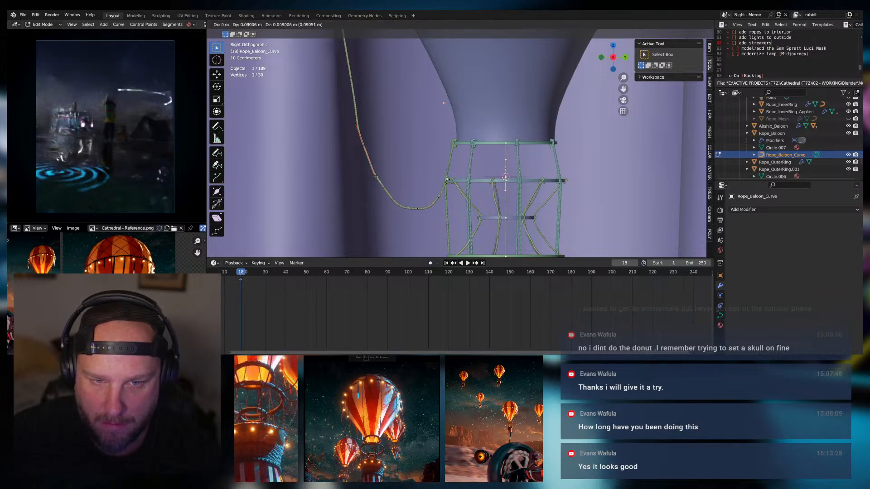
click(371, 147)
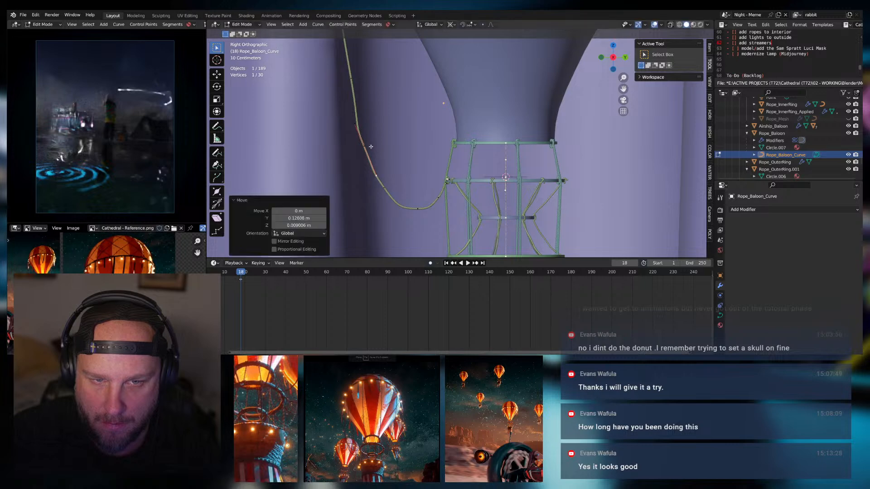
Move the upper control point about -0.11 m along Y, and the lower handle of the point below it about -0.14 m along Y and 0.19 m along Z
click(350, 80)
key(g)
click(367, 153)
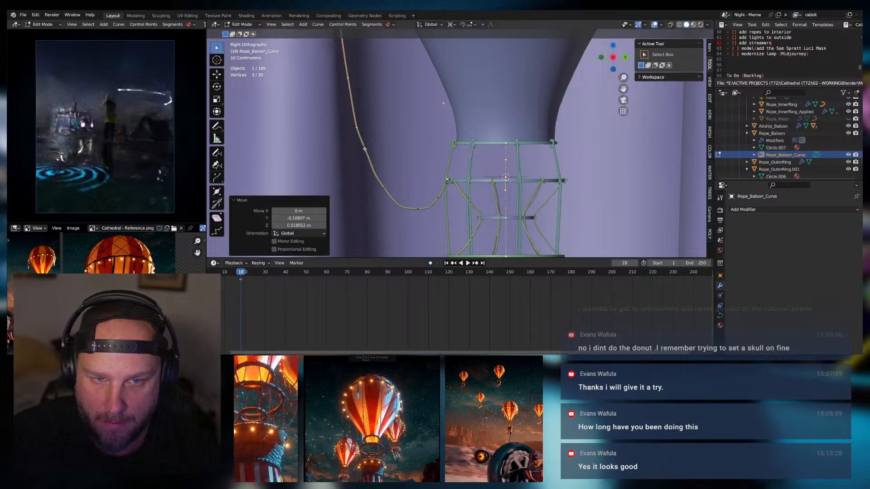
key(g)
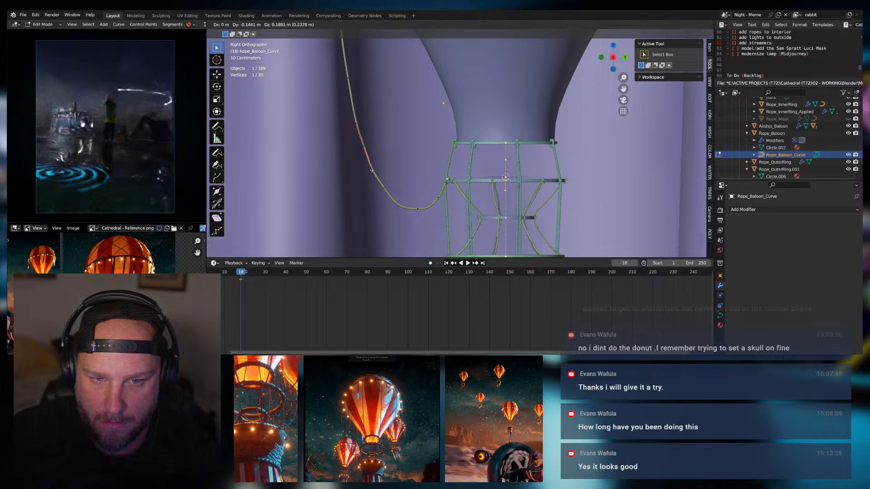
drag(372, 171, 373, 170)
Move the sag-side point's lower handle about -0.05 m along Y, and the control point above it about -0.02 m along Y
click(383, 188)
drag(399, 209, 396, 209)
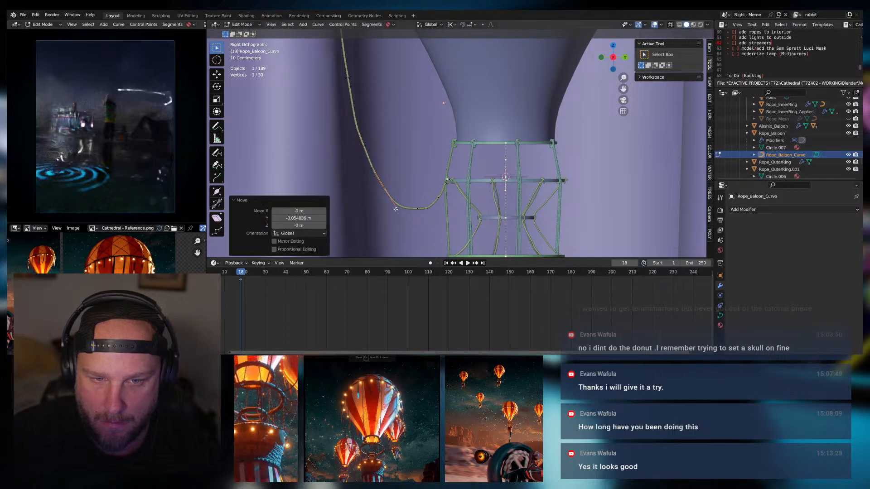
click(364, 147)
key(g)
click(364, 147)
Move the sag's lowest control point about -0.06 m along Y and 0.05 m along Z
scroll(363, 147, down, 7)
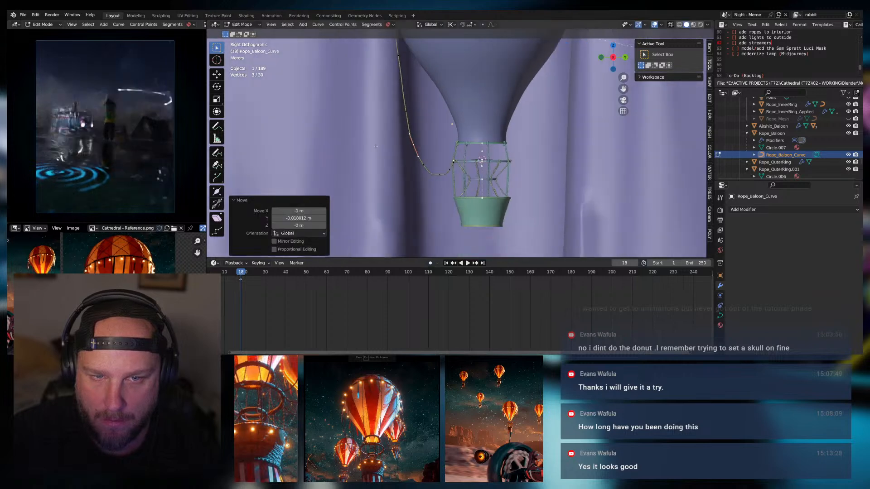
scroll(414, 181, up, 7)
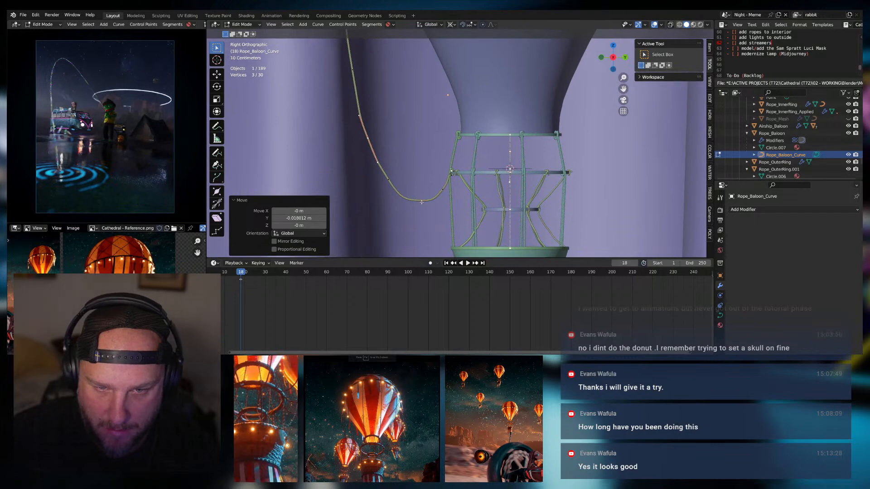
click(421, 200)
key(g)
click(420, 200)
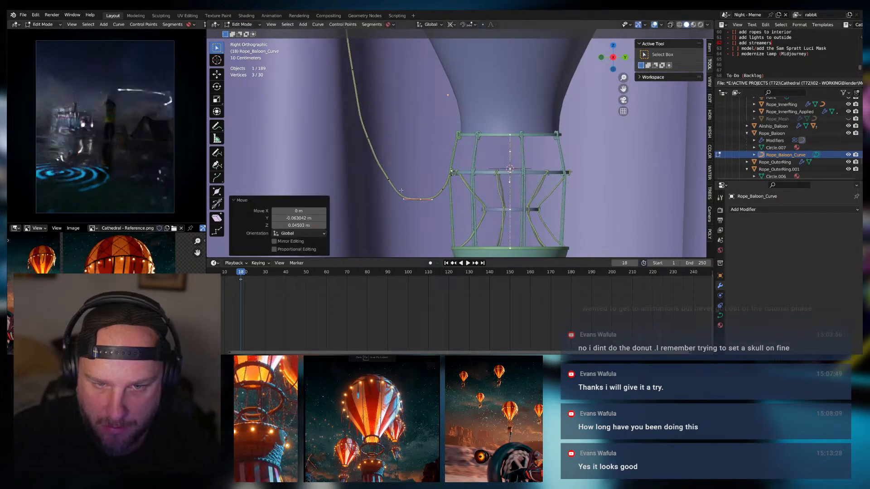
Move the sag-side point's lower handle about 0.01 m along Y and -0.01 m along Z, and shift the control point above it slightly downward
click(393, 189)
key(g)
click(397, 195)
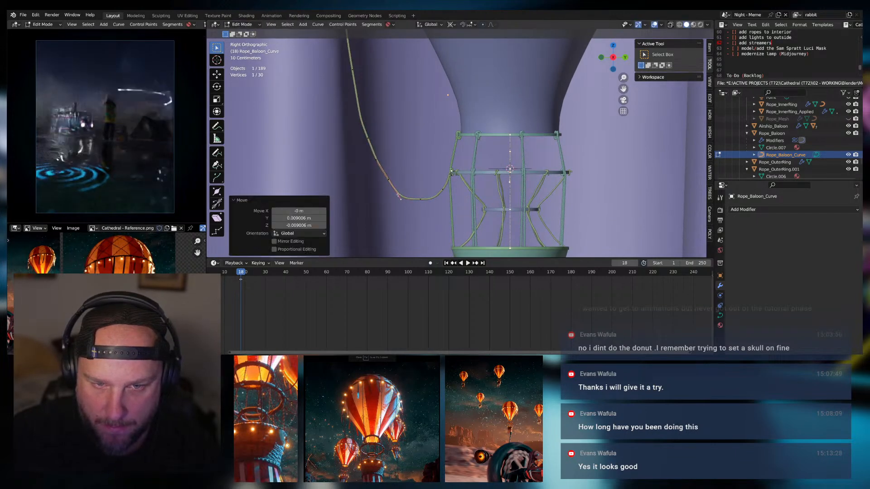
click(367, 139)
key(g)
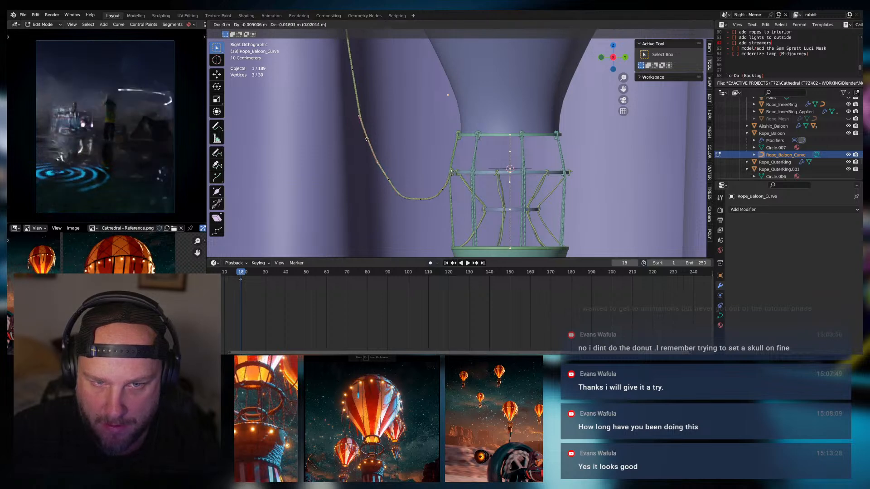
click(366, 140)
Move one handle of the sag's lowest point about 0.05 m along Y and 0.02 m along Z, and the opposite handle about -0.08 m along Y
click(405, 199)
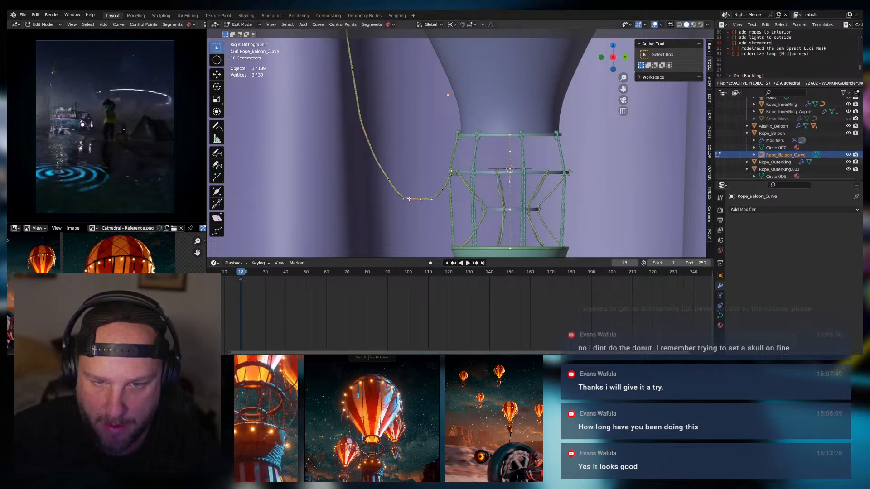
key(g)
click(404, 199)
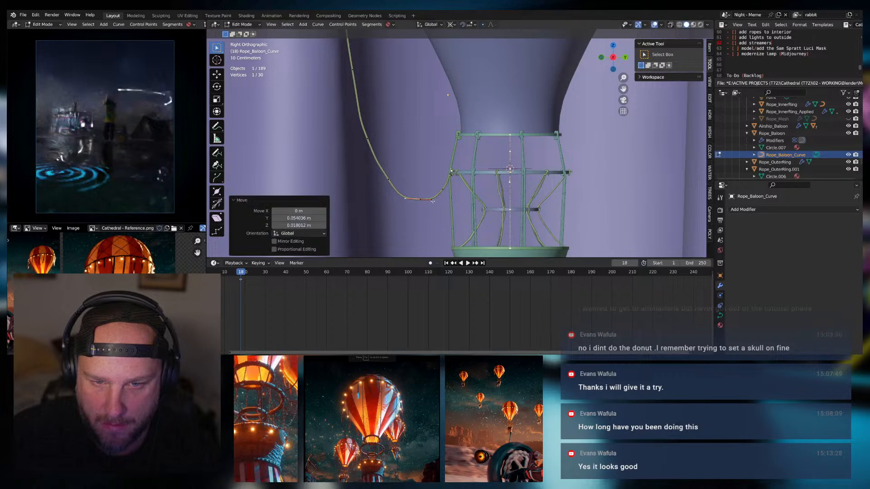
click(433, 200)
key(g)
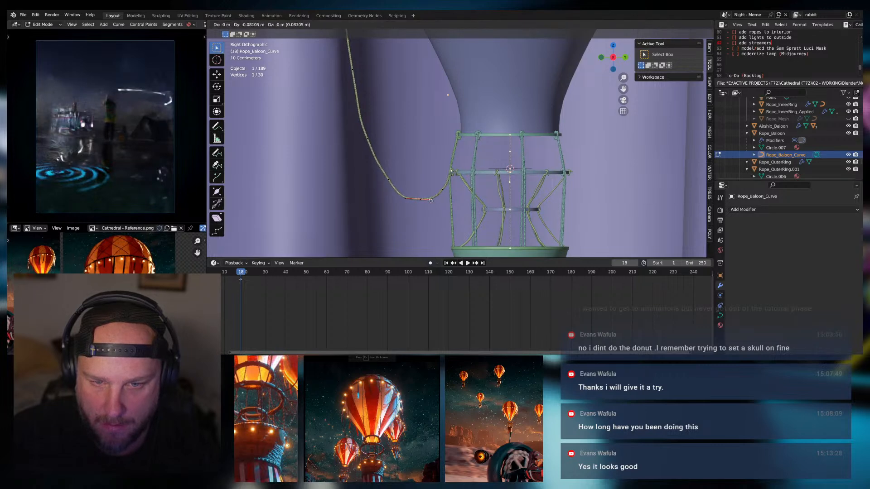
click(431, 201)
click(405, 198)
key(g)
click(403, 198)
Move the sag-side point's lower handle about -0.10 m along Y and 0.25 m along Z, and its upper handle about 0.08 m along Y
click(389, 181)
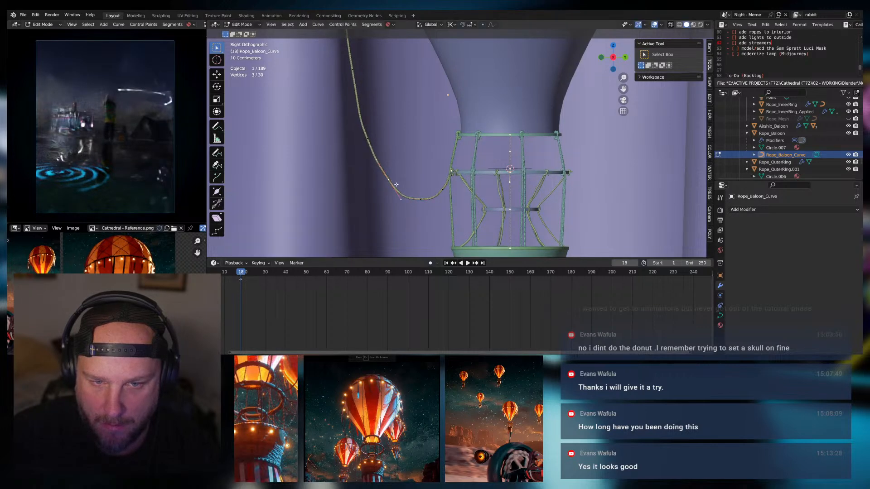
click(401, 199)
key(g)
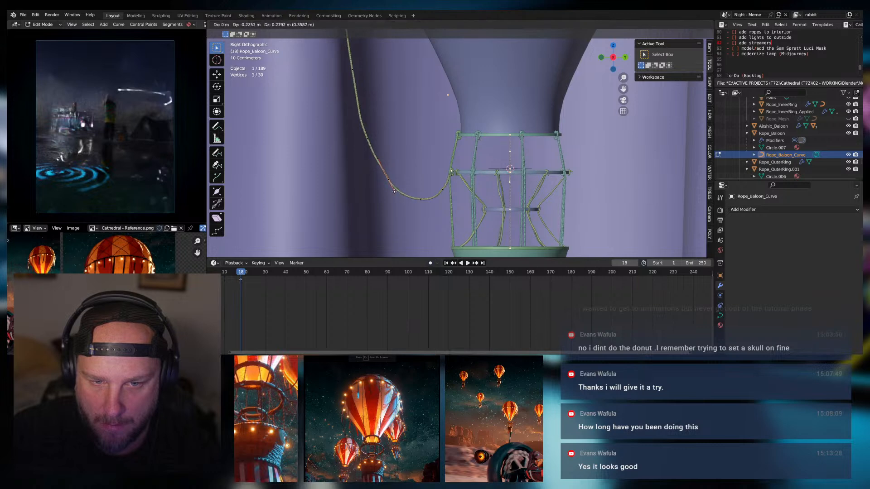
click(398, 192)
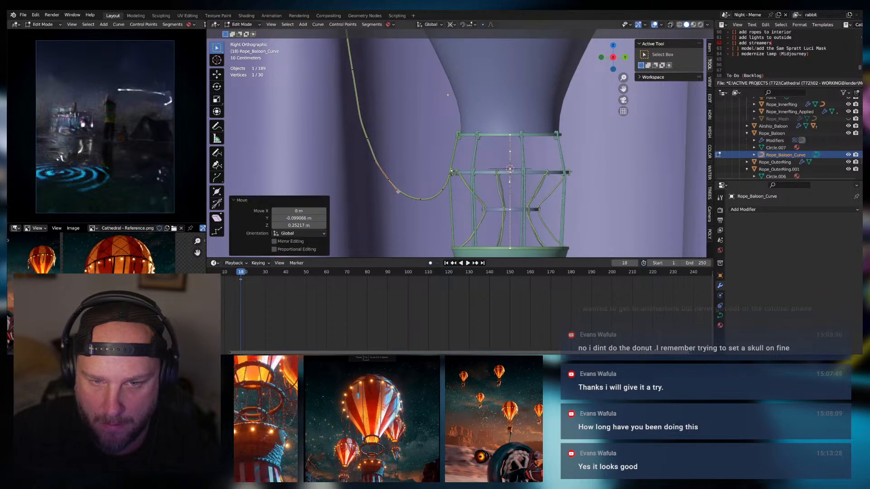
click(375, 162)
key(g)
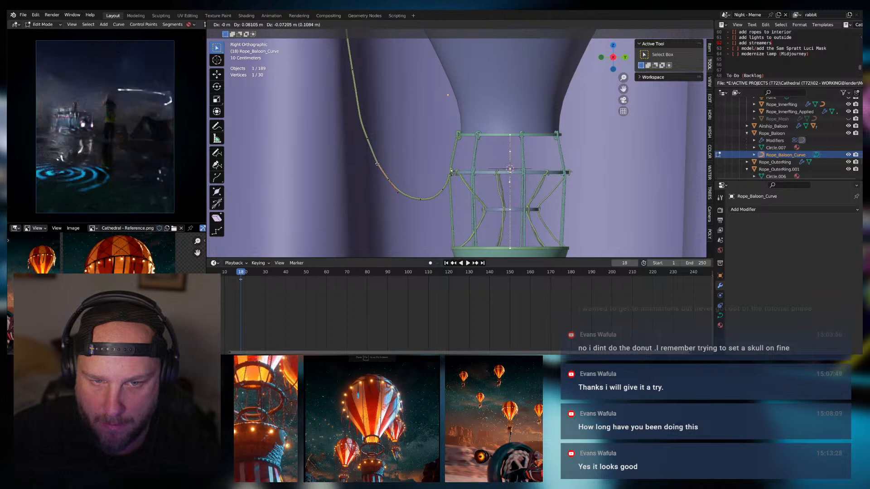
click(377, 164)
Shift the lower handle of the next point up the rope, and move its upper handle about 0.05 m along Y and -0.08 m along Z
click(366, 138)
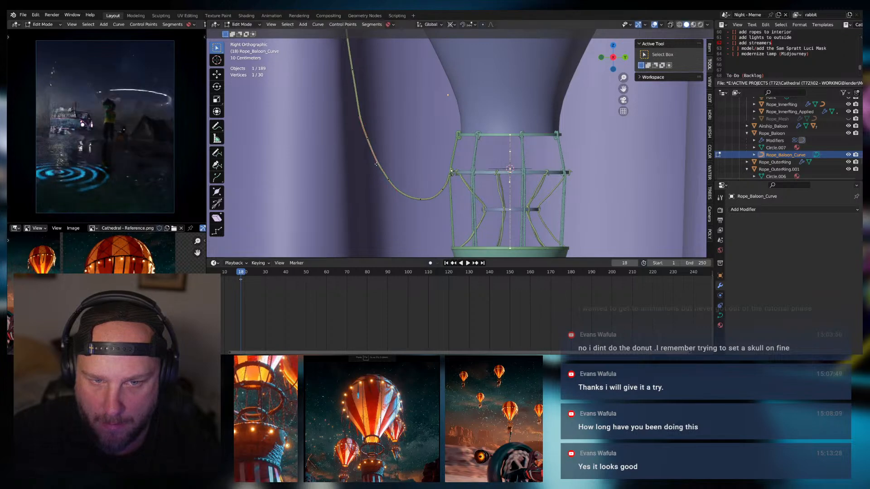
key(g)
click(372, 150)
click(358, 115)
key(g)
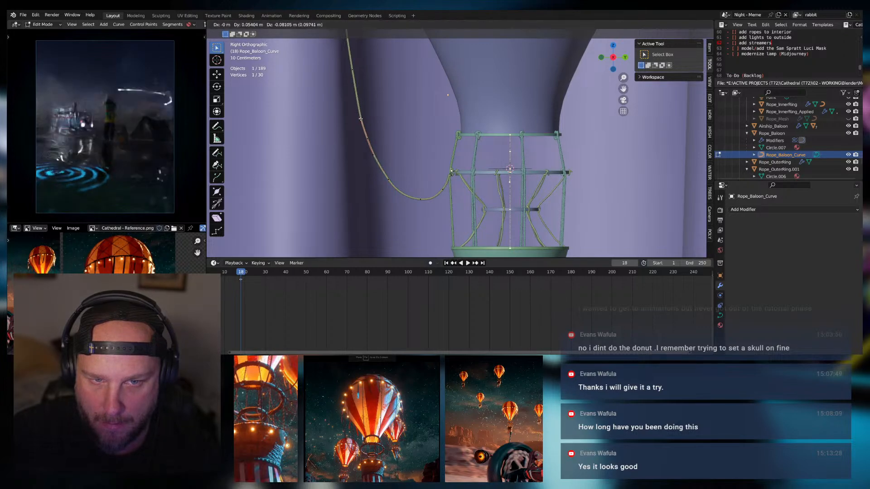
click(361, 120)
click(400, 148)
Move the rope's top end point about 0.05 m along Z, and adjust it about 0.02 m along X and -0.06 m along Y
scroll(426, 140, down, 6)
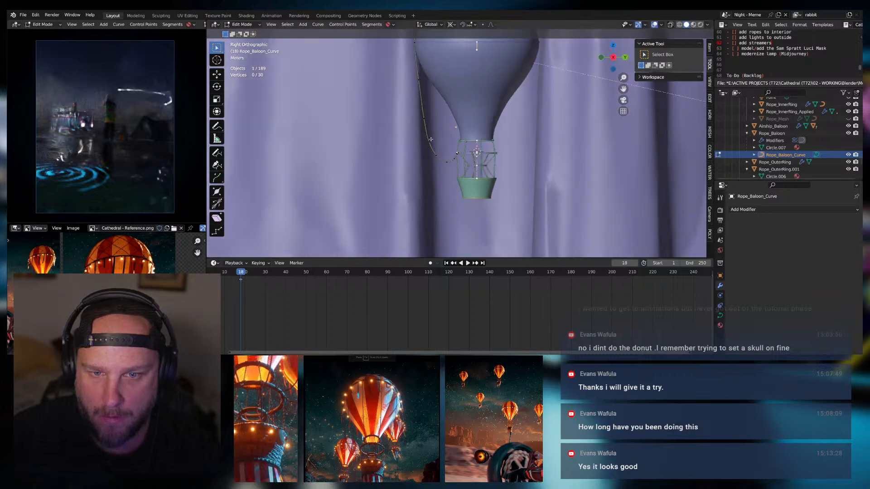
shift+middle_drag(438, 135, 415, 181)
scroll(390, 92, up, 2)
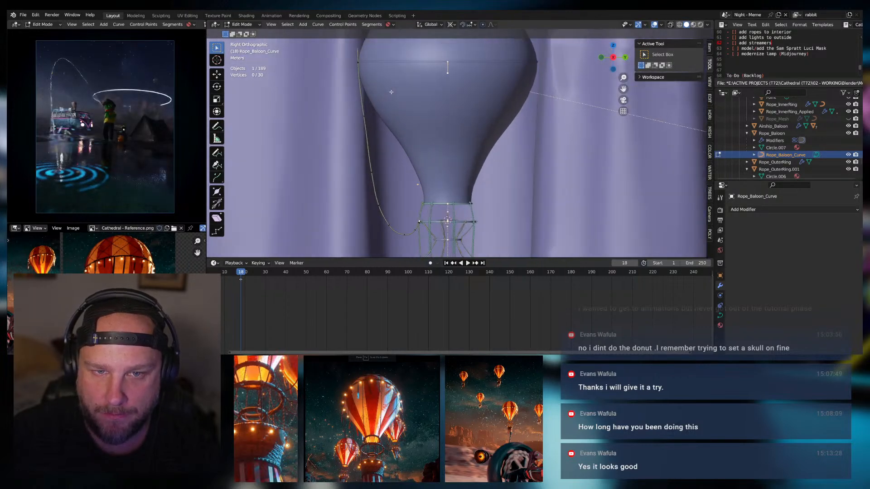
scroll(398, 121, up, 1)
shift+middle_drag(434, 245, 414, 224)
key(KP_1)
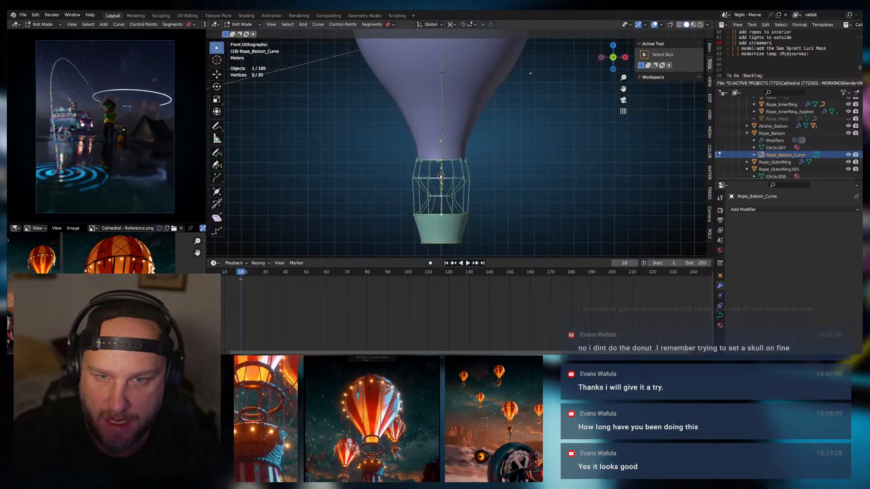
middle_drag(438, 160, 467, 154)
scroll(428, 211, down, 4)
scroll(466, 152, up, 3)
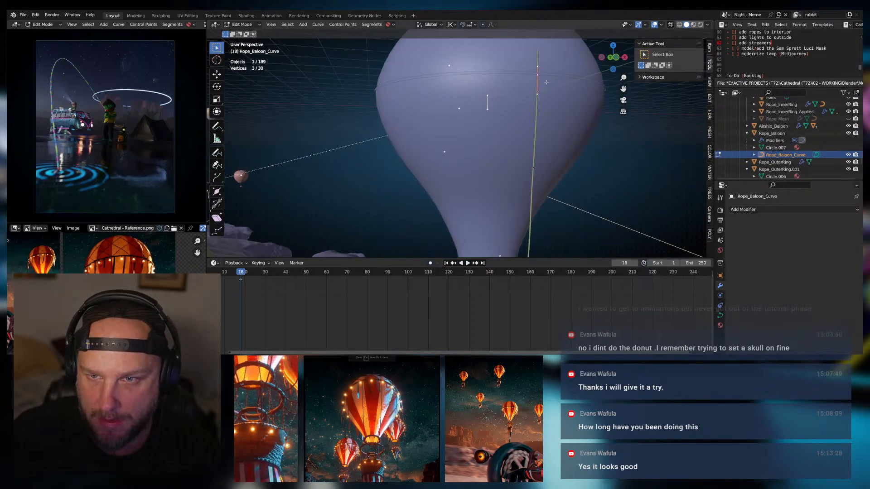
middle_drag(546, 82, 566, 115)
key(KP_Decimal)
key(g)
click(570, 108)
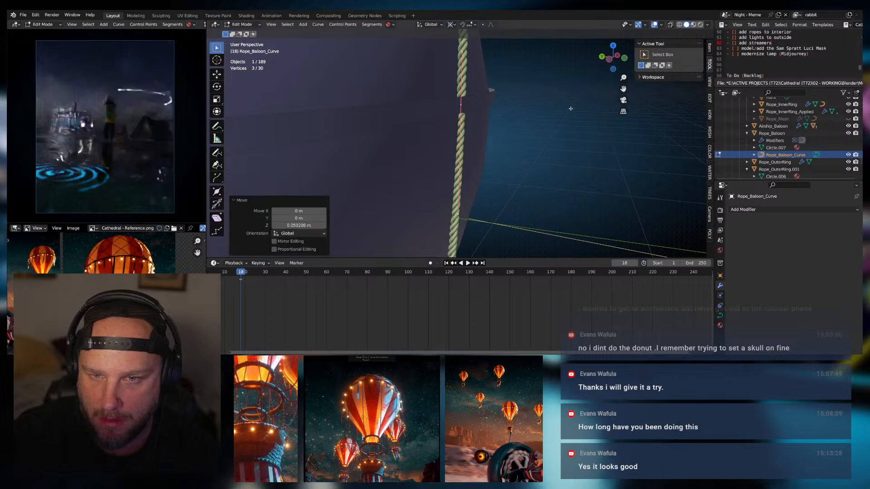
key(g)
click(577, 110)
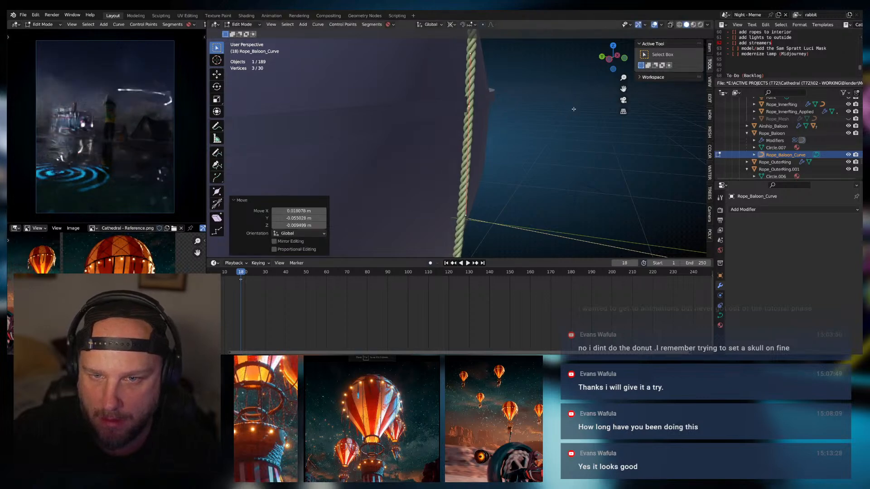
Extrude the rope's top end about 0.14 m along X, 0.03 m along Y and 0.54 m along Z, and raise its lower handle along Z
middle_drag(519, 109, 459, 107)
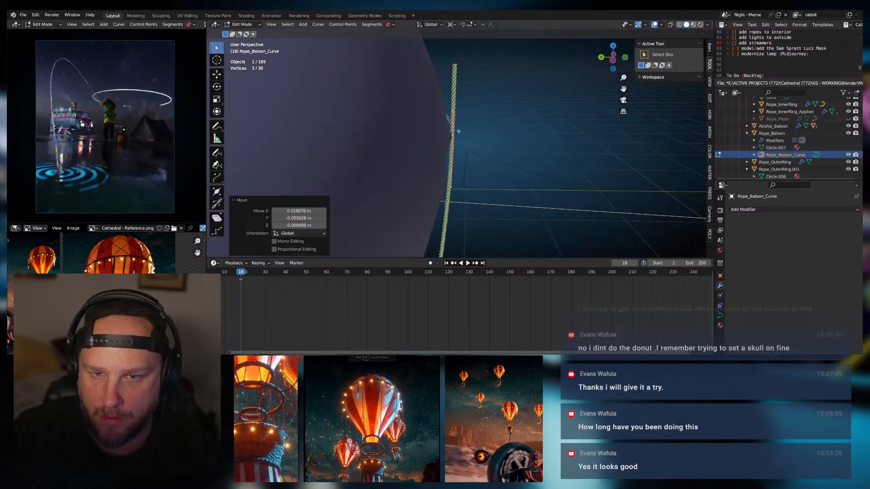
key(e)
click(457, 107)
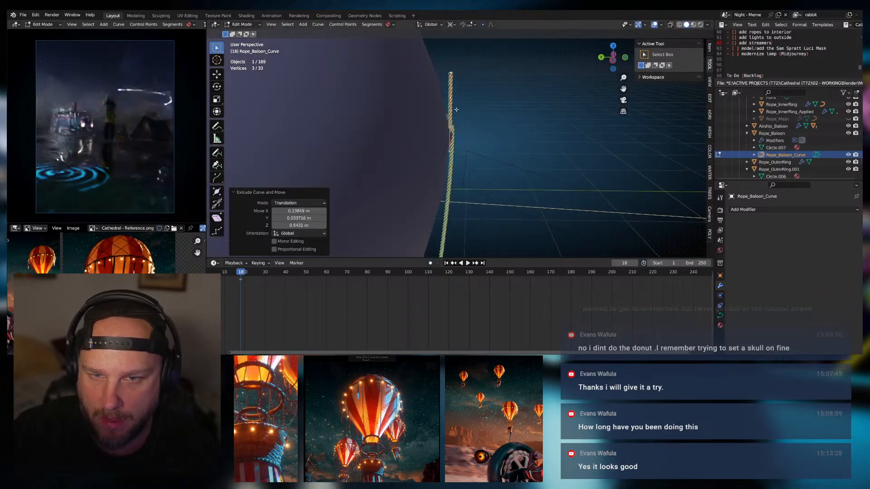
click(448, 146)
key(g)
key(z)
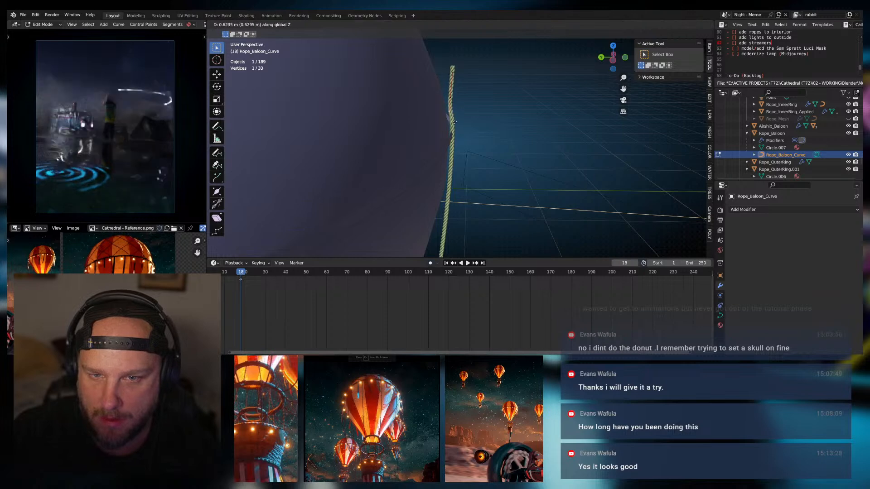
click(450, 97)
Lower the new end point and move its lower handle about 0.11 m along X, -0.59 m along Y and 0.37 m along Z
click(450, 96)
key(g)
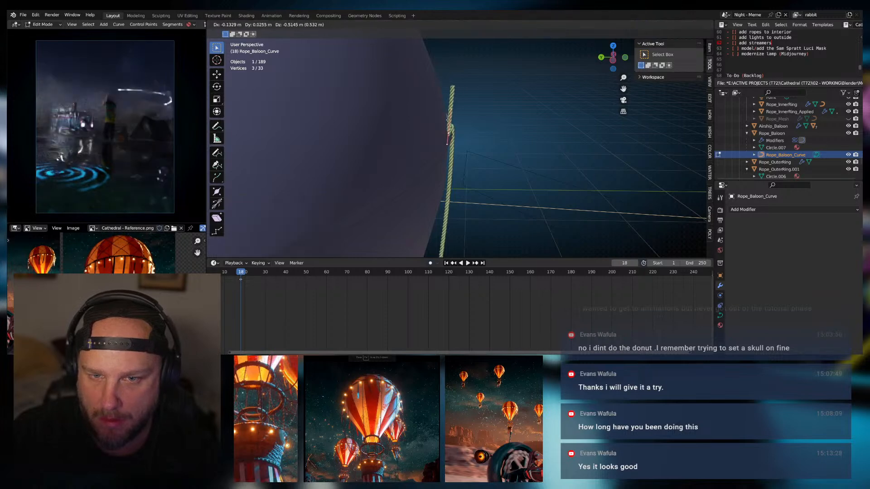
click(448, 120)
click(448, 144)
key(g)
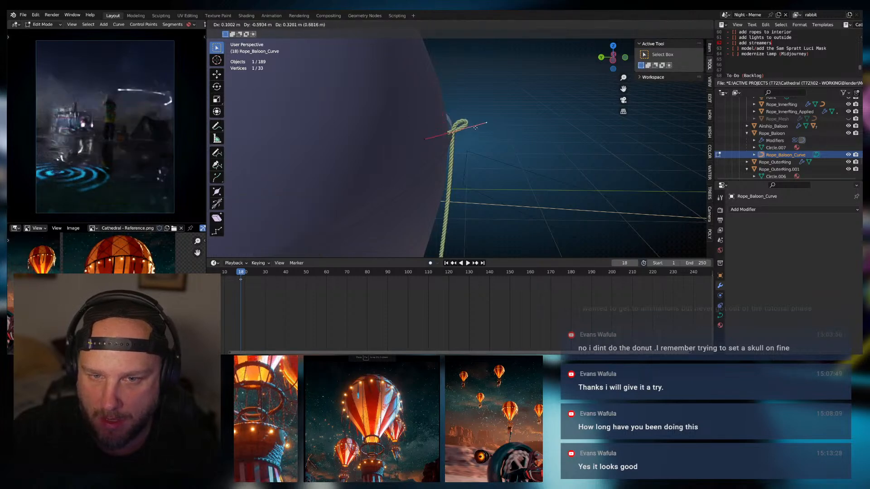
click(481, 121)
Move the new end point's handle about 0.59 m along Z and 0.50 m along X to bend the rope over
middle_drag(481, 121, 500, 123)
key(g)
key(y)
key(z)
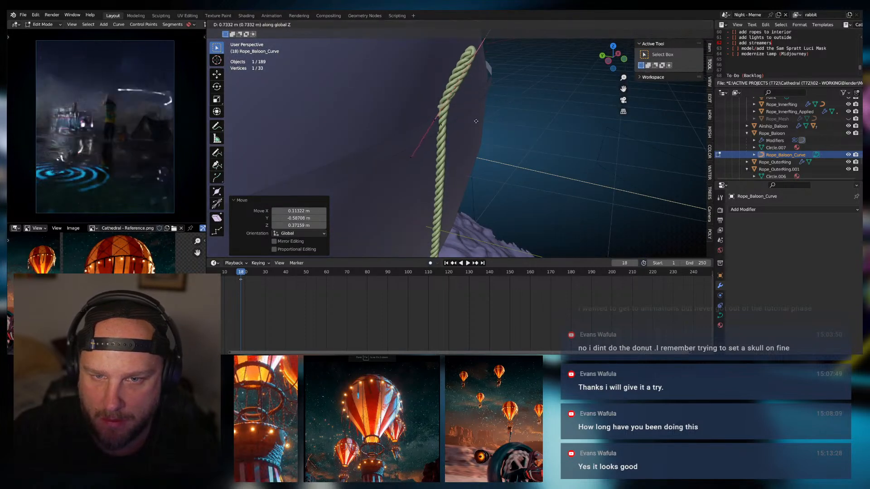
click(466, 93)
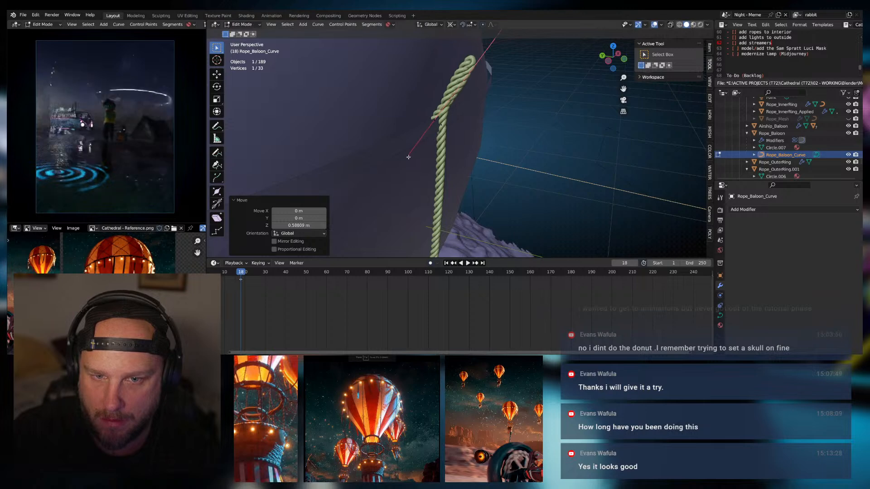
key(g)
key(x)
click(431, 106)
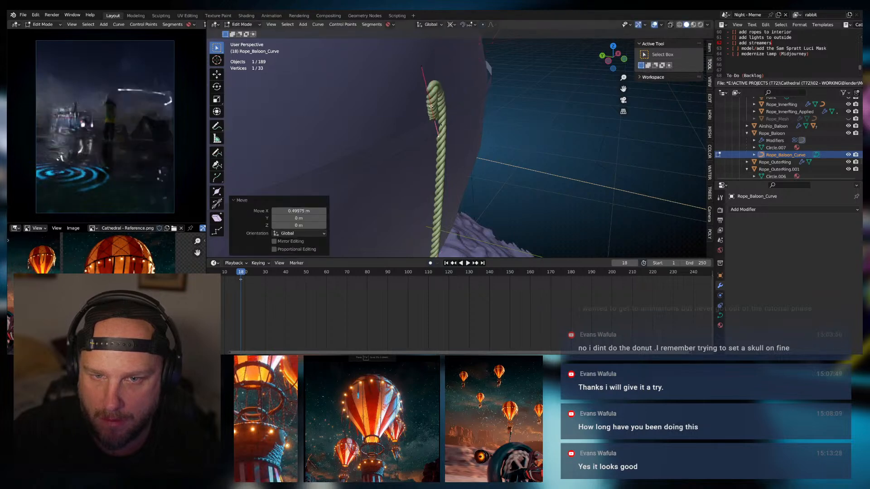
Move the rope's end point down and inward along X, and about 0.21 m along Y towards the balloon's surface
click(433, 121)
key(g)
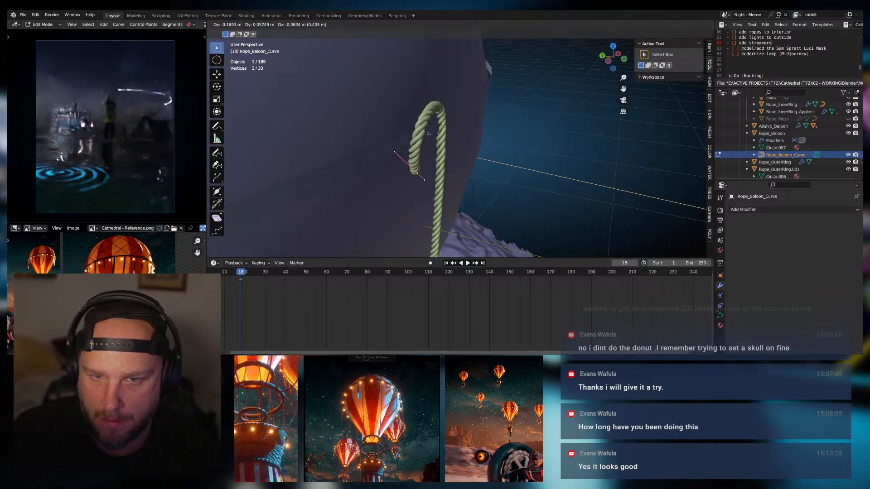
click(412, 190)
middle_drag(431, 187, 445, 112)
key(g)
key(x)
click(438, 166)
key(g)
key(y)
click(430, 135)
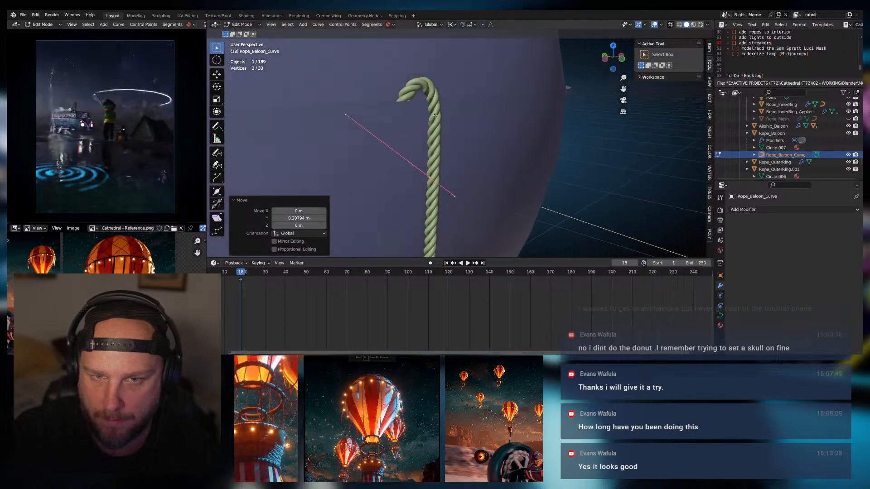
Move the control point below the rope's bend about -0.02 m along Y
key(g)
key(y)
click(438, 114)
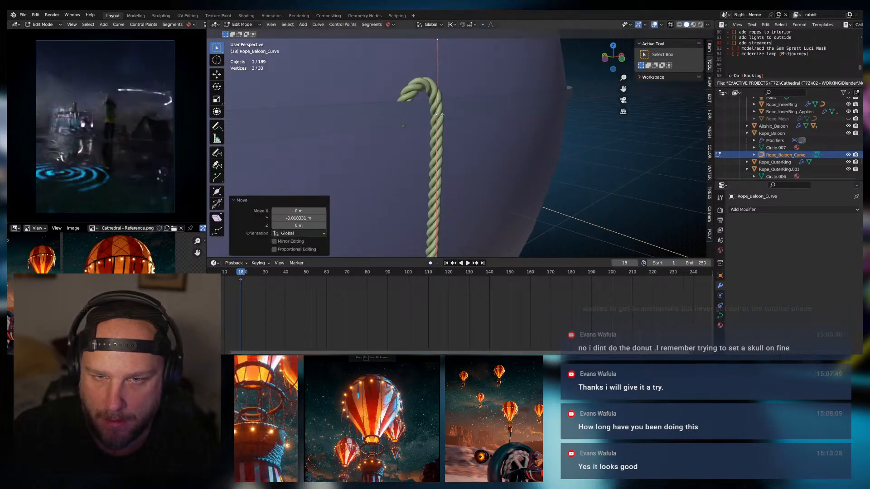
Set the rope curve to display In Front in its viewport display settings
middle_drag(437, 114, 406, 140)
click(408, 111)
scroll(443, 117, up, 2)
click(442, 124)
scroll(504, 150, down, 3)
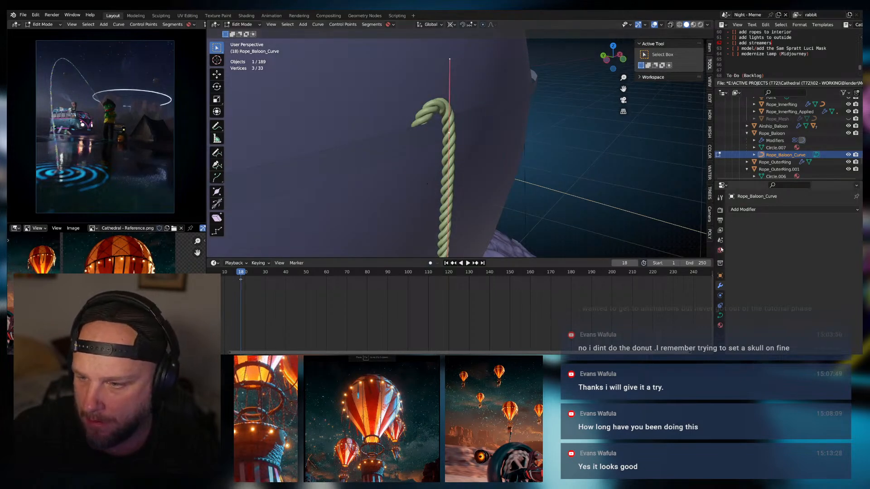
click(720, 275)
scroll(786, 272, down, 8)
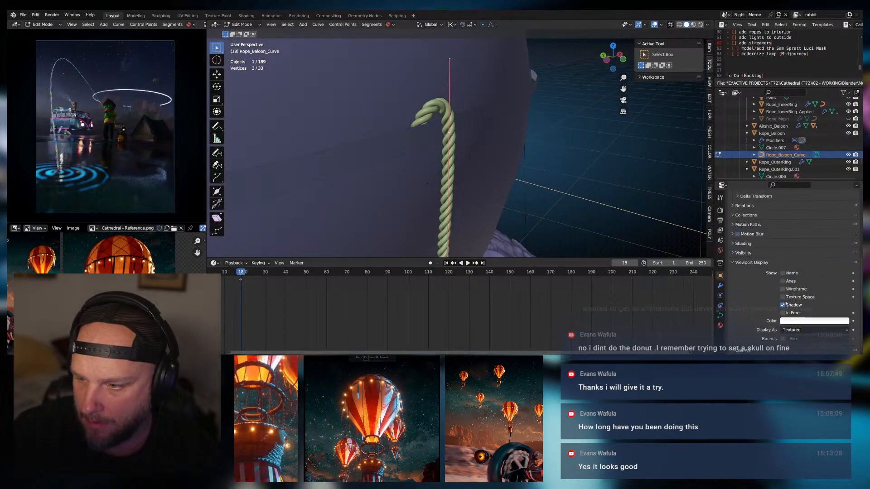
click(782, 312)
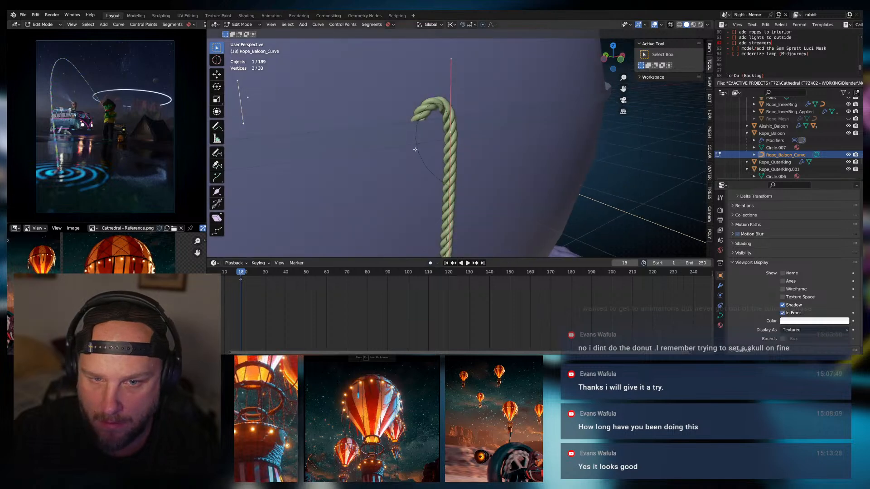
Move the lower handle of the control point below the rope's bend about 0.12 m along X
middle_drag(455, 191, 434, 186)
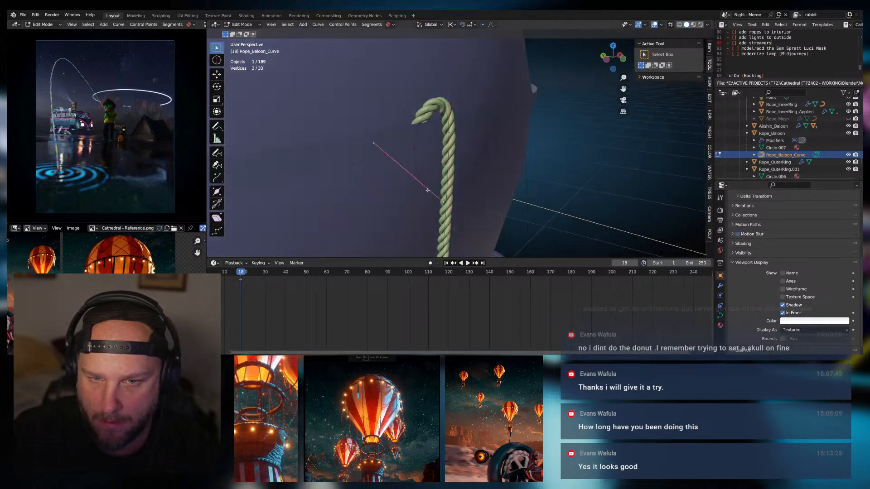
click(442, 202)
key(g)
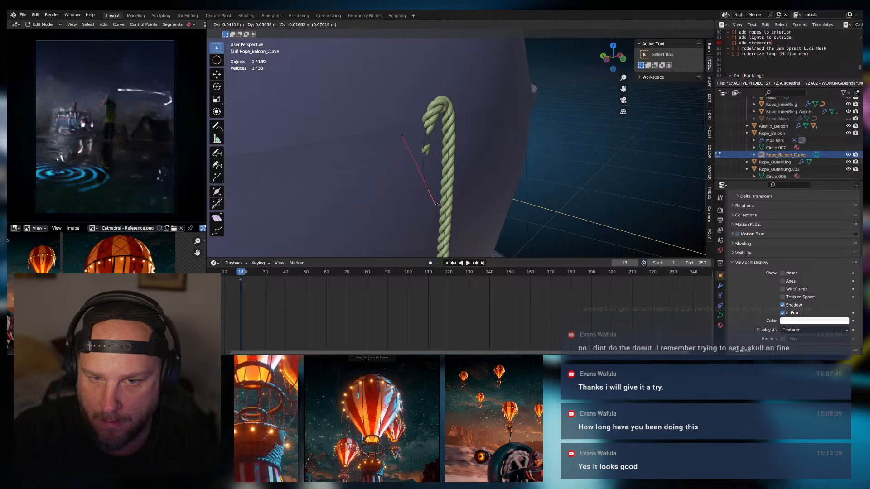
key(y)
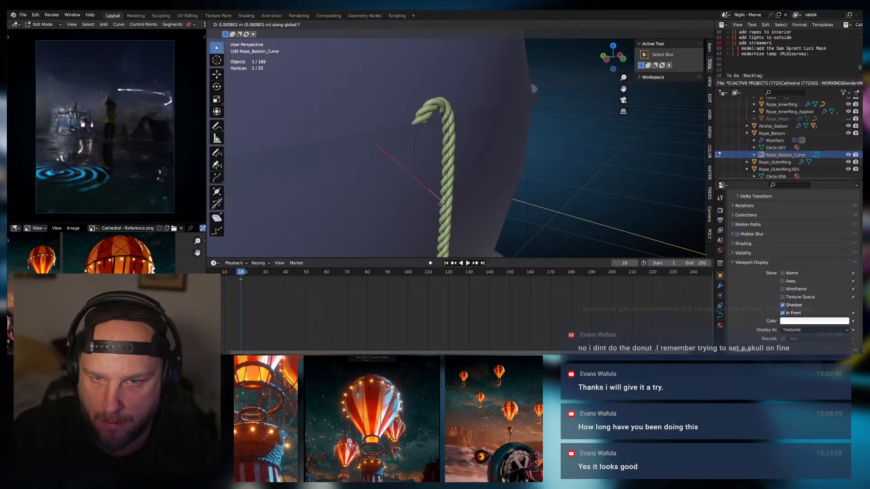
click(440, 204)
key(g)
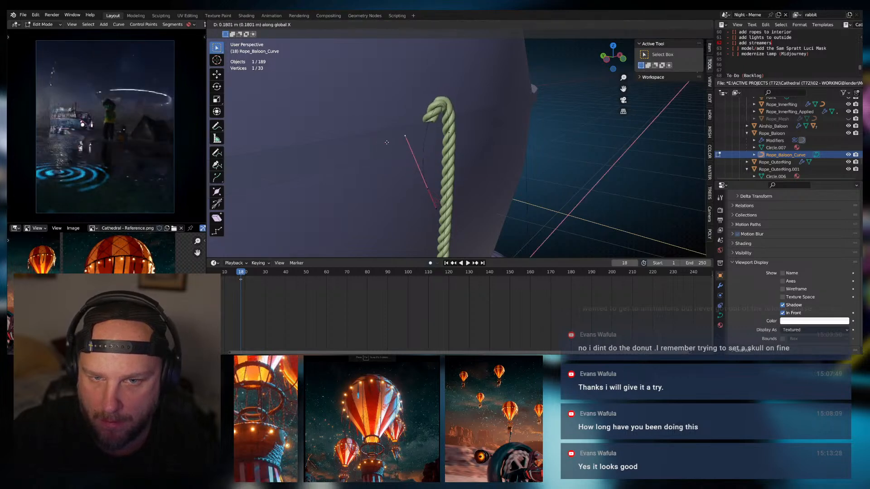
click(398, 153)
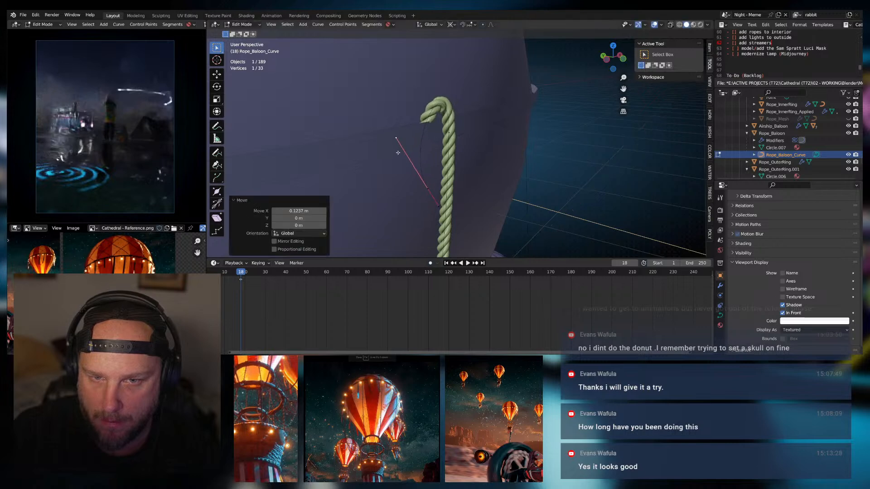
Move the control point below the rope's bend about 0.09 m along X and about -0.09 m along Z
click(425, 189)
key(g)
click(440, 185)
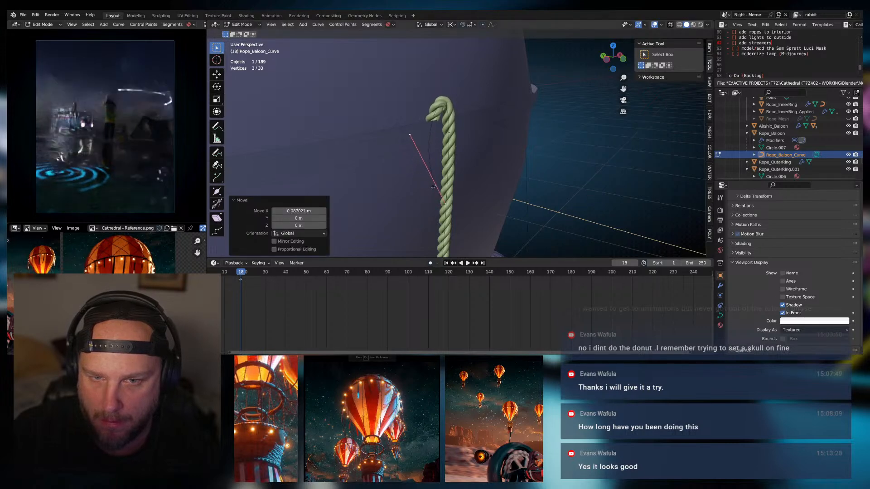
middle_drag(439, 185, 468, 154)
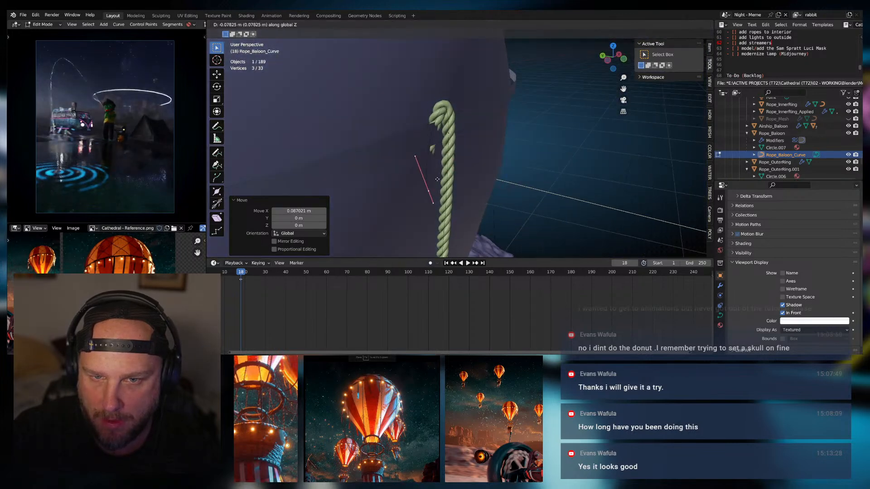
click(436, 177)
key(y)
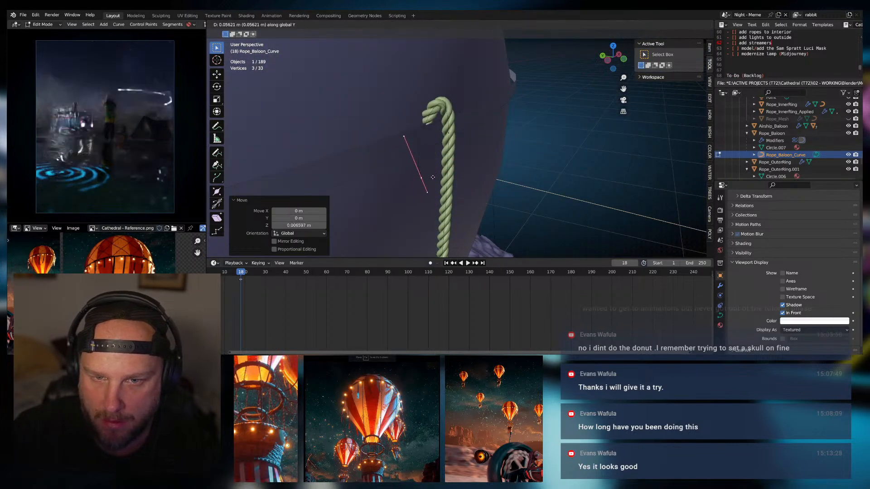
click(432, 178)
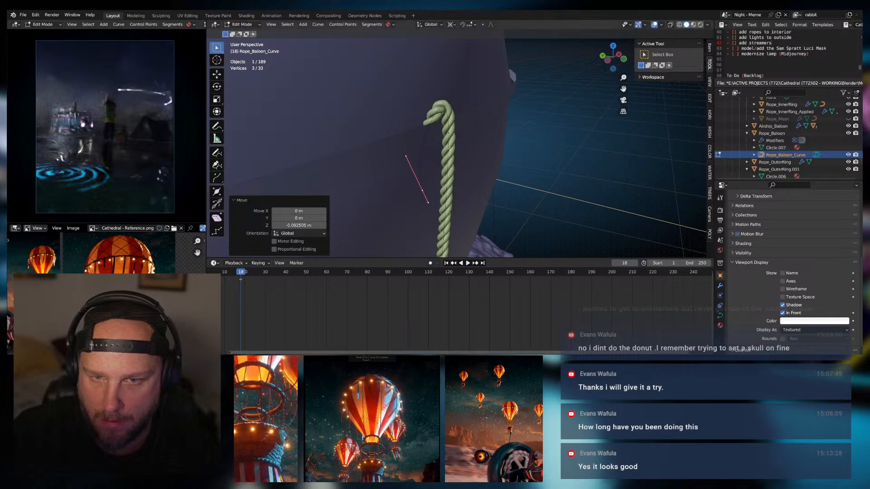
Move the control point at the top of the rope's bend about 0.001 m along Y
key(g)
key(y)
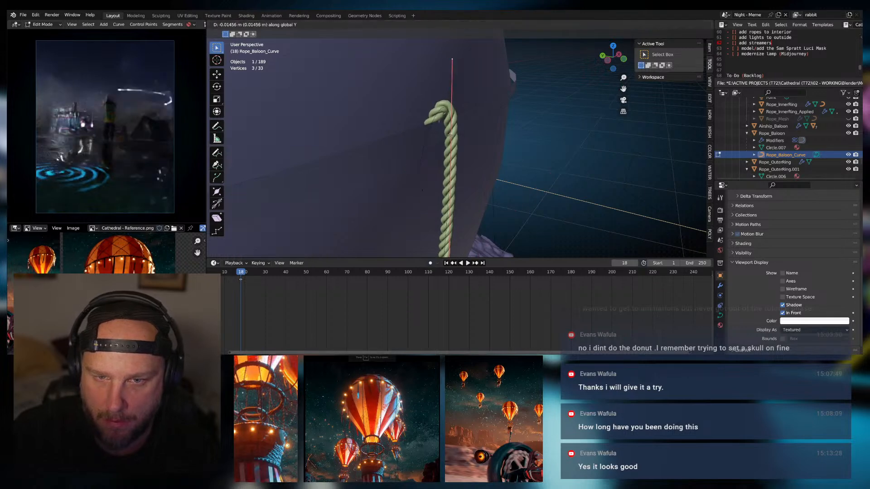
click(448, 133)
Subdivide the curve between the bend's top and the control point below with 1 cut, and shift the new point about 0.03 m
scroll(438, 112, up, 2)
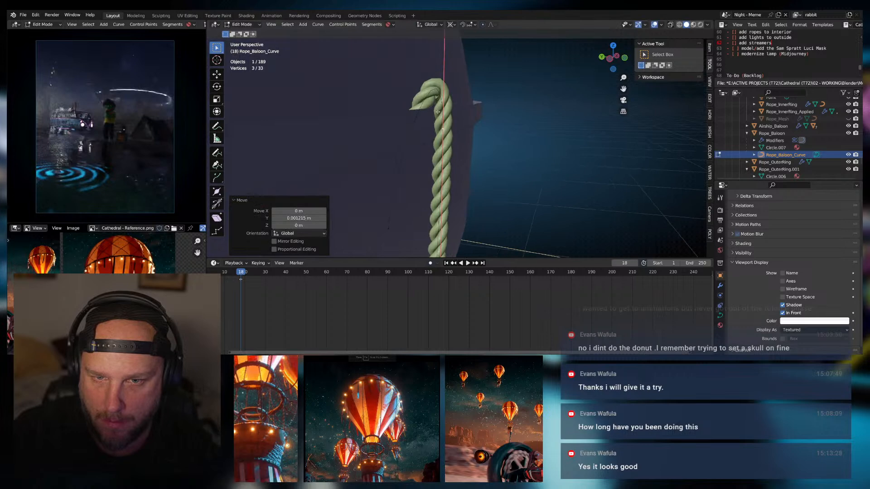
shift+click(389, 228)
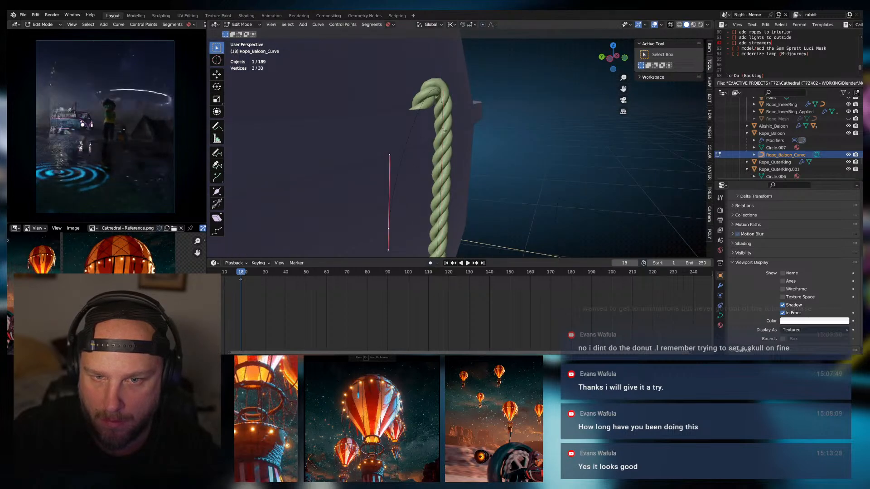
right_click(412, 131)
click(398, 130)
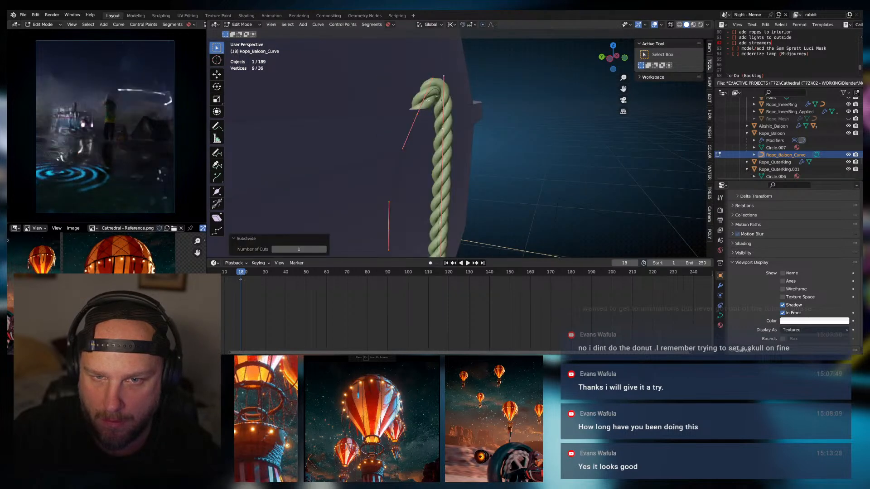
drag(418, 114, 415, 114)
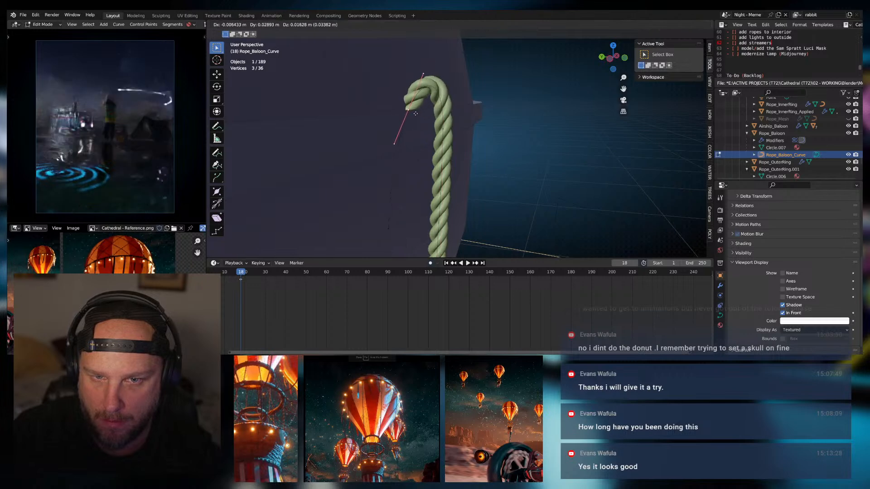
click(415, 115)
Adjust the new control point's lower handle along Z, by about 0.06 m and then about -0.04 m
click(389, 153)
key(g)
key(z)
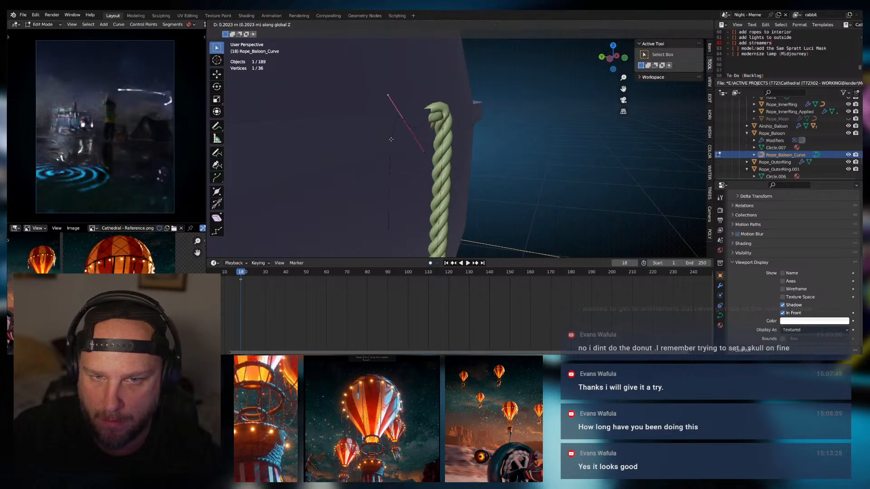
click(395, 140)
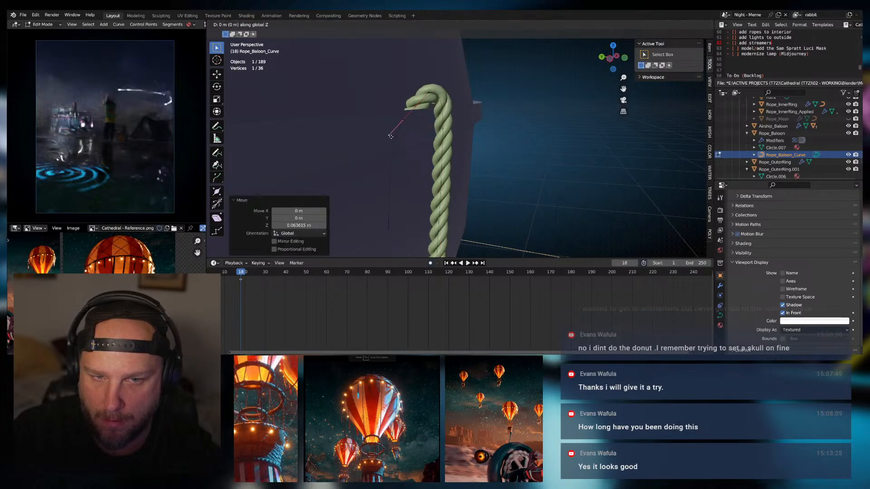
key(g)
key(z)
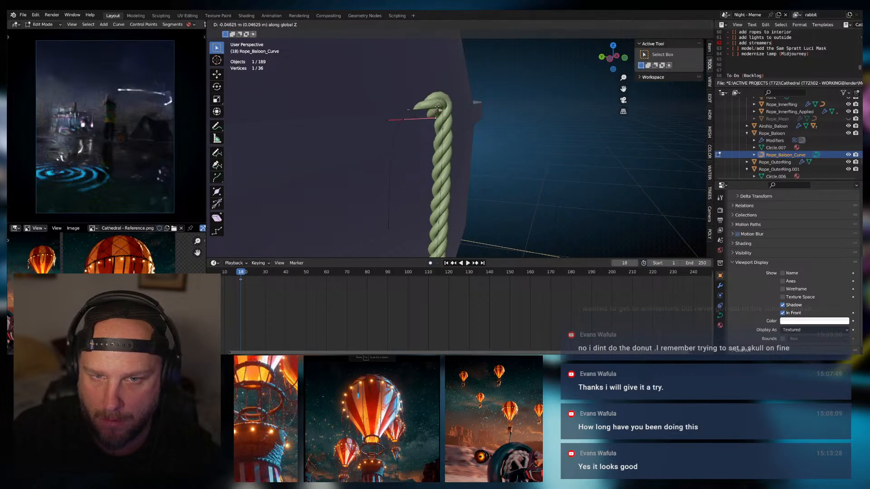
click(437, 108)
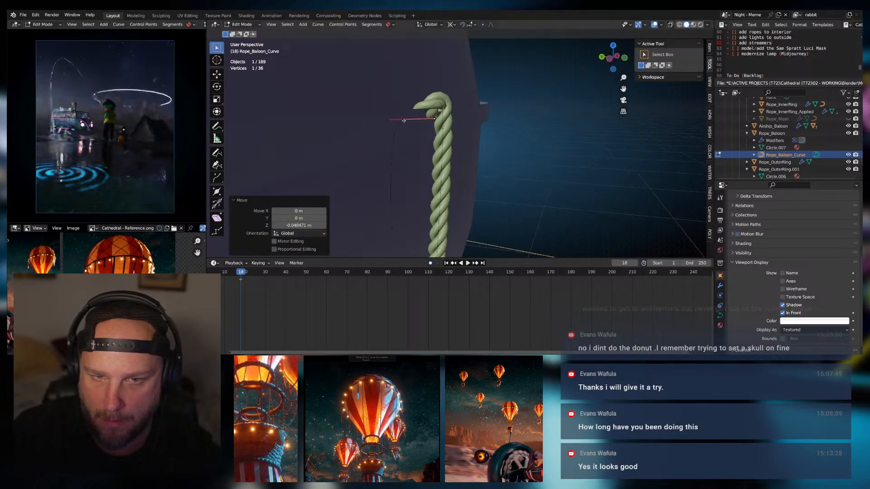
Reposition the new control point near the rope's tip and turn its lower handle so it points straight down
click(403, 120)
key(g)
click(403, 121)
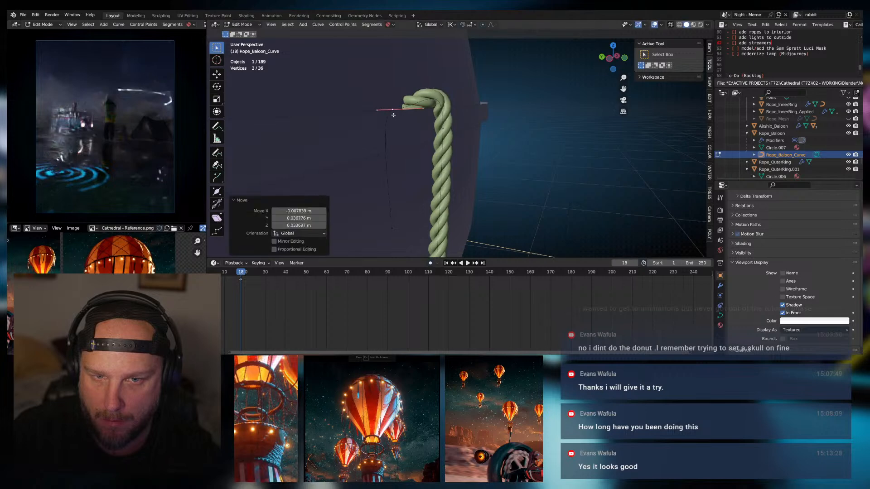
click(392, 110)
key(g)
click(391, 112)
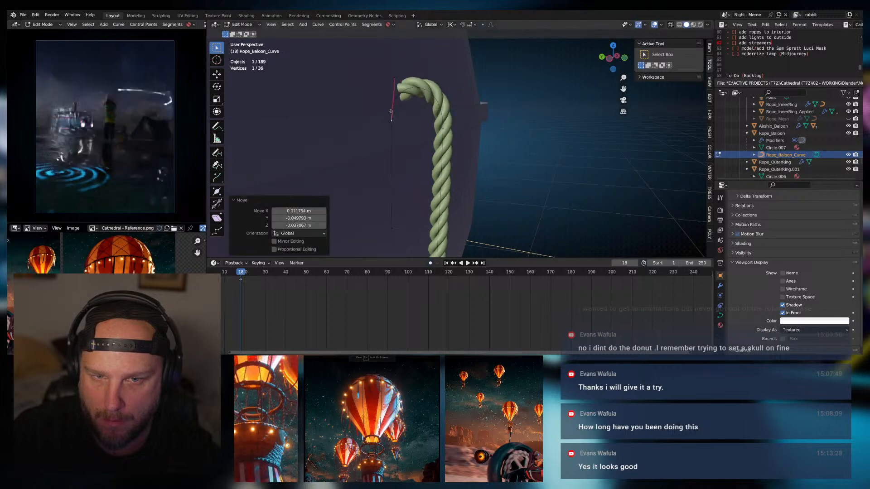
click(392, 113)
key(g)
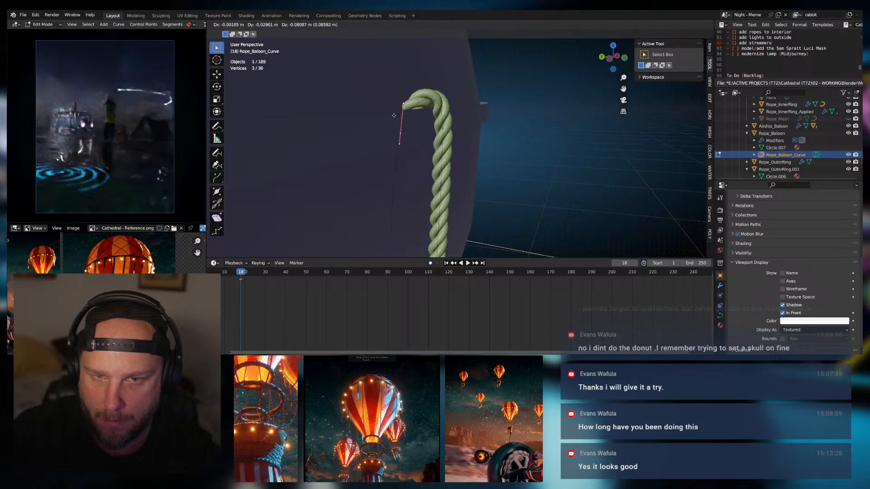
click(393, 116)
Move the lowest control point about -0.04 m along Y and nudge the new point above it about 0.001 m along Y
click(388, 229)
key(g)
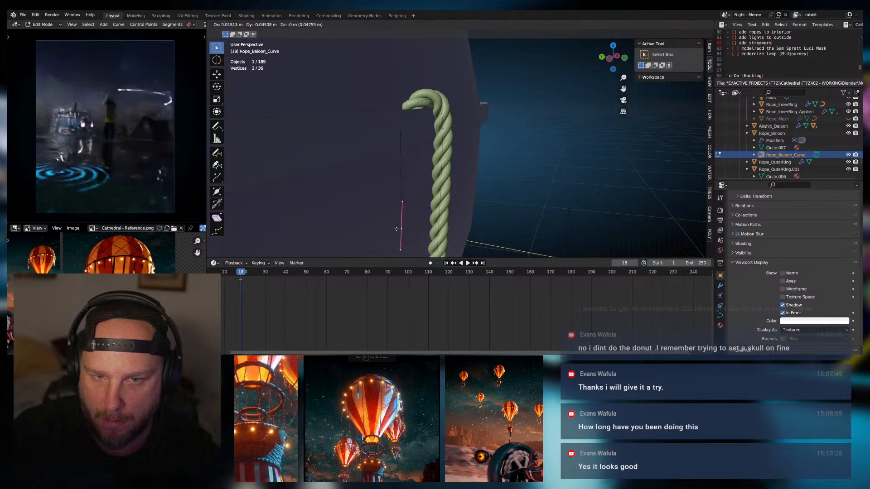
click(396, 228)
click(401, 136)
key(g)
key(y)
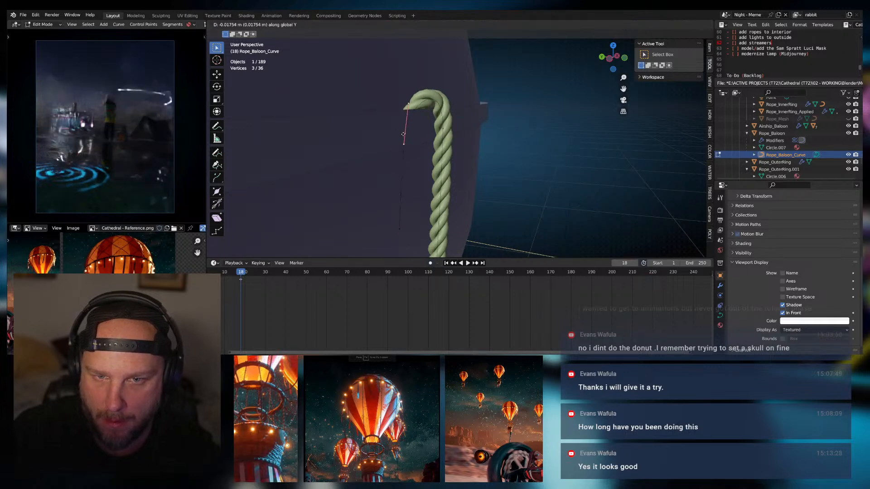
click(403, 135)
From the side, move the new control point and its lower handle each about -0.01 m along Y, away from the balloon
middle_drag(403, 134, 285, 139)
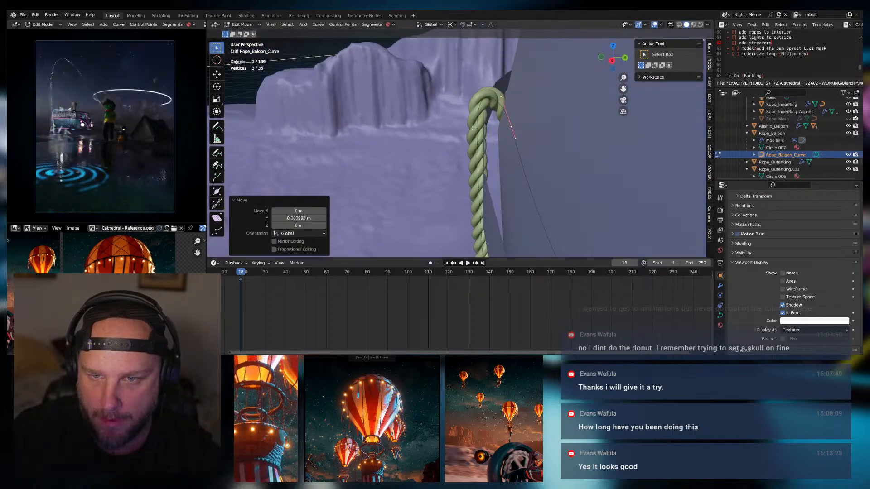
shift+middle_drag(472, 126, 432, 150)
key(g)
key(y)
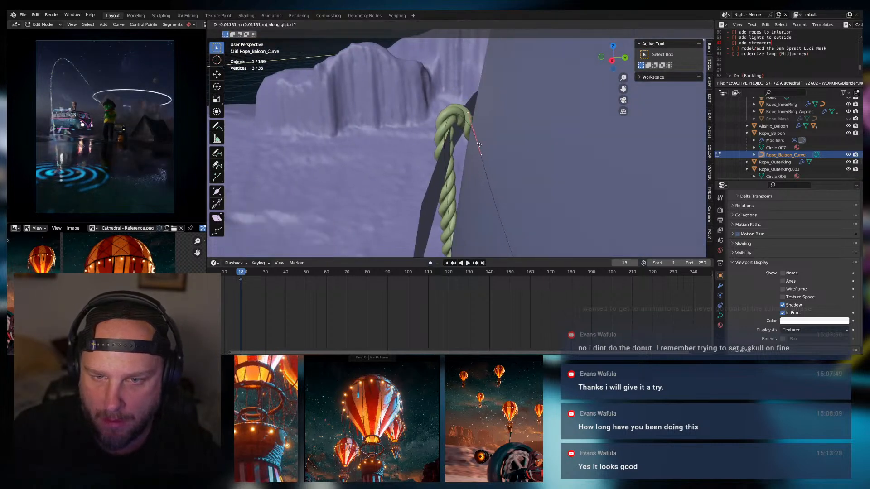
click(478, 157)
click(478, 157)
key(g)
key(y)
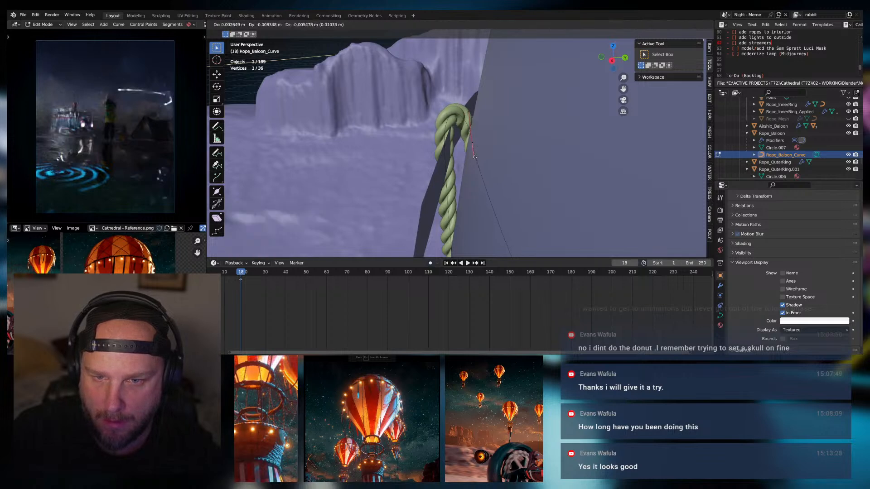
click(473, 157)
Move the control point at the rope's bend about -0.011 m along Y
middle_drag(474, 157, 394, 137)
click(446, 145)
key(g)
key(y)
click(445, 146)
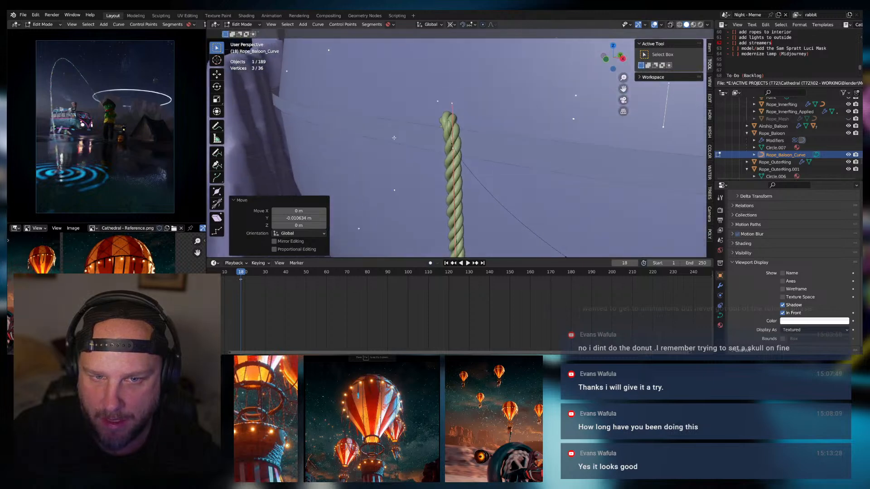
Leave curve editing, select the ring Airship_Ring_06 around the balloon and show its modifiers
key(Tab)
click(398, 131)
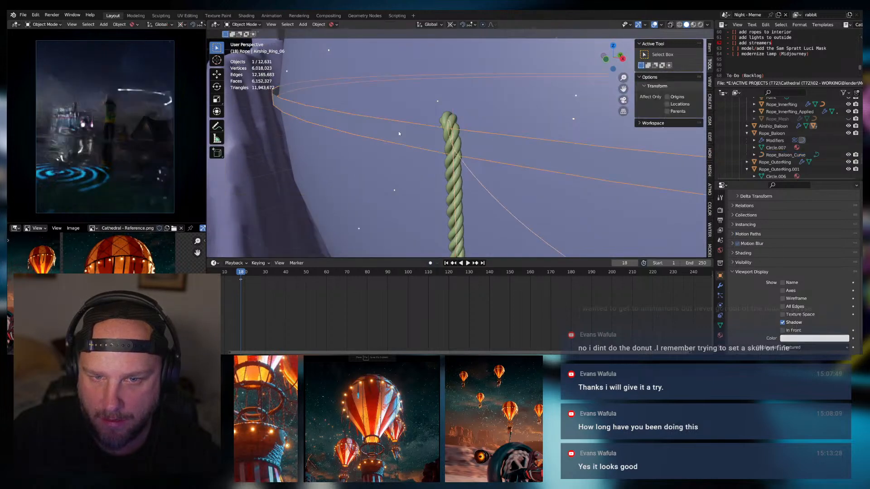
click(720, 286)
middle_drag(713, 248, 711, 246)
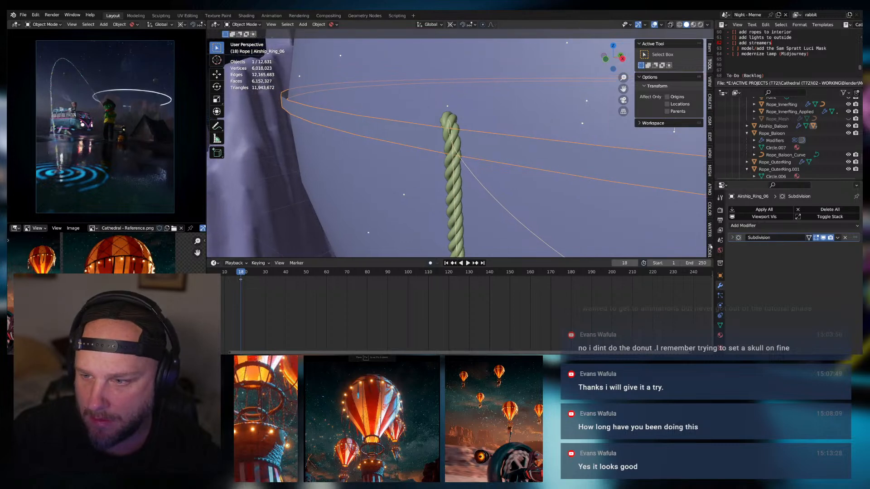
click(745, 227)
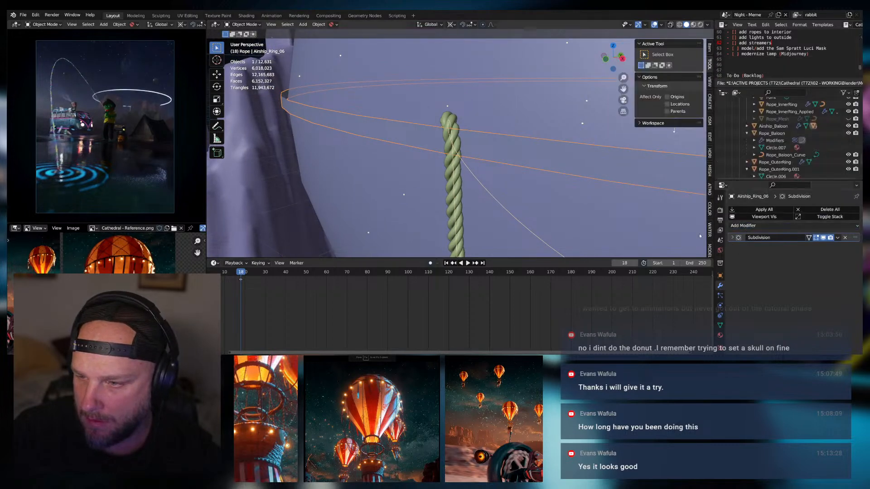
Select Airship_Ring_06 together with Airship_Ring_01 as the active object, and bring up the Copy Attributes options
scroll(512, 200, down, 8)
shift+middle_drag(512, 200, 469, 101)
scroll(487, 172, down, 4)
shift+middle_drag(488, 172, 488, 122)
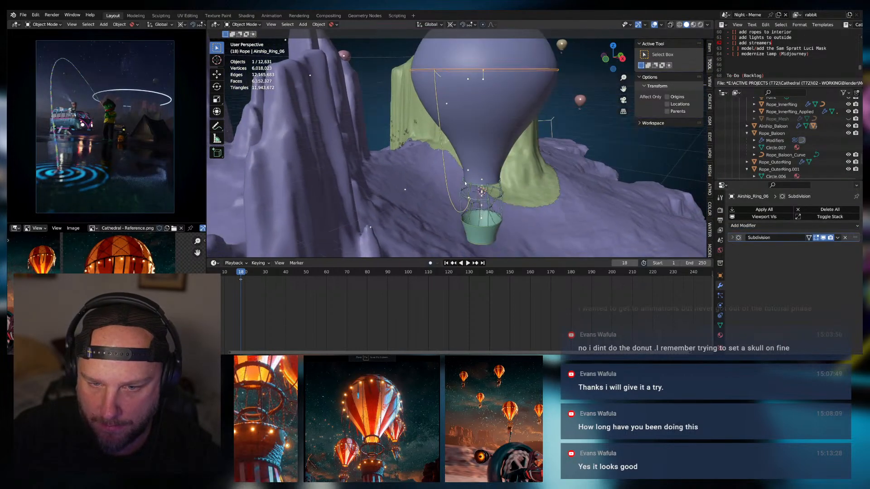
scroll(465, 183, up, 4)
shift+middle_drag(464, 183, 430, 150)
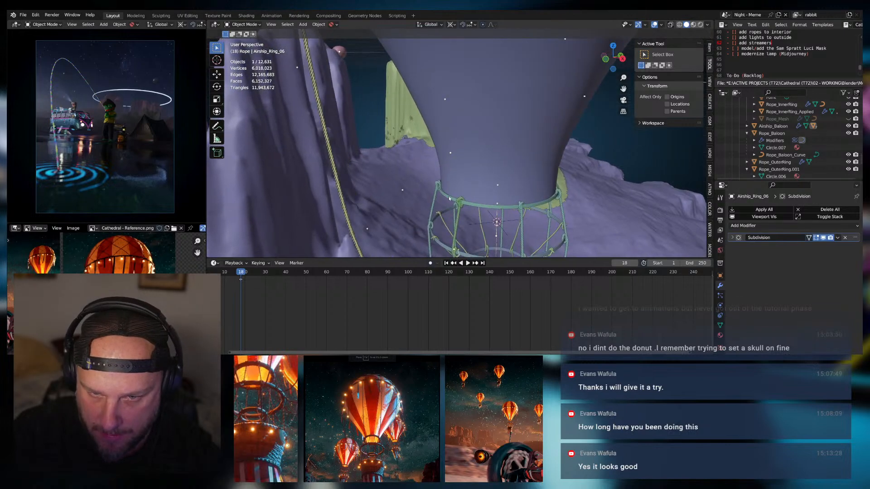
click(446, 197)
ctrl+middle_drag(446, 182, 450, 154)
scroll(441, 125, down, 1)
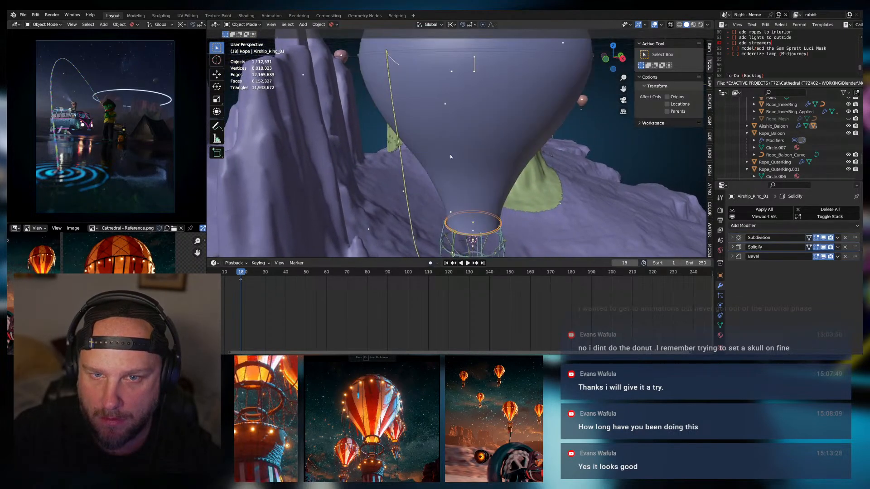
shift+click(427, 52)
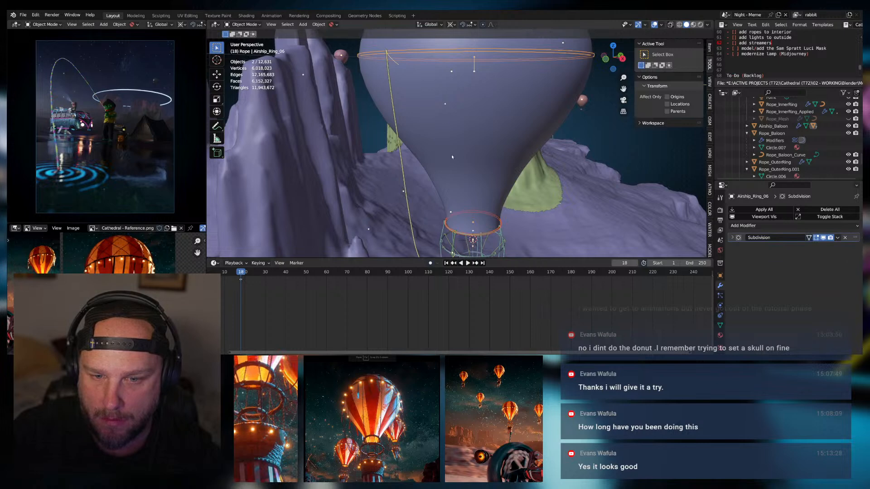
shift+click(451, 232)
key(ctrl+c)
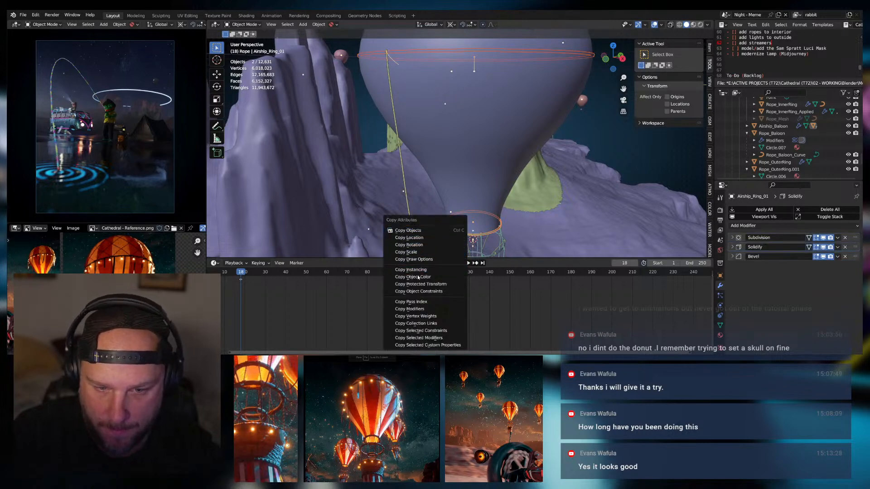
Copy the modifiers of Airship_Ring_01 to the ring around the middle of the balloon
click(410, 309)
scroll(436, 150, up, 3)
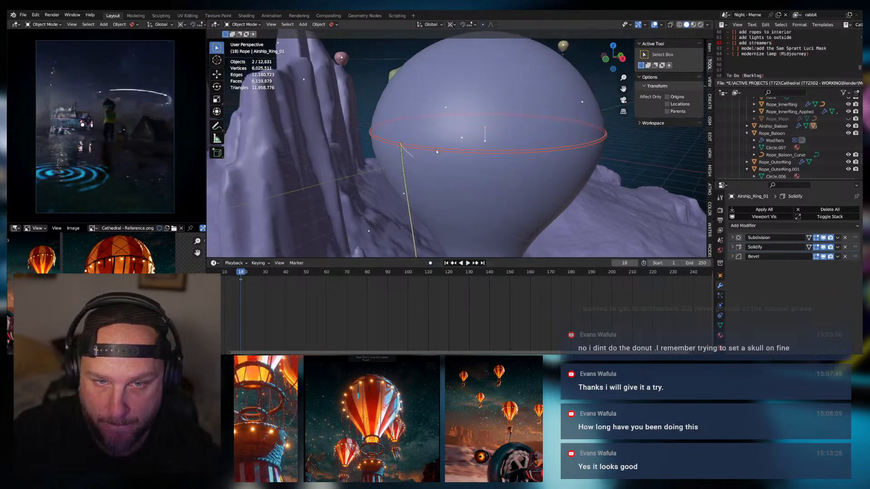
scroll(435, 149, up, 3)
scroll(365, 162, up, 3)
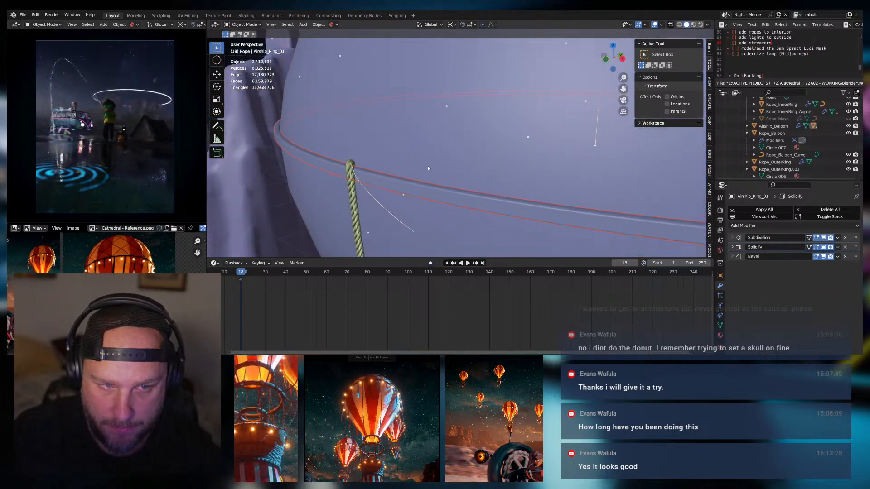
middle_drag(428, 168, 504, 186)
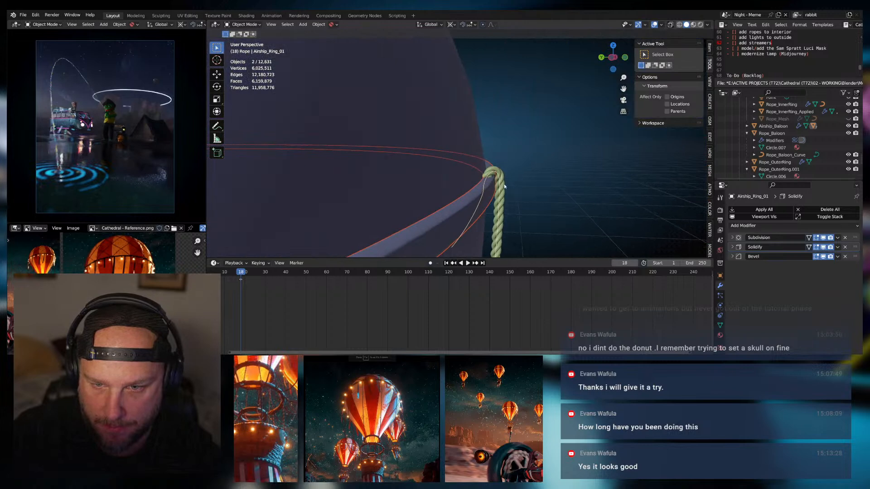
Move the selected end point of Rope_Baloon_Curve along Y, about 0.04 m toward the balloon, and return to Object Mode
click(500, 186)
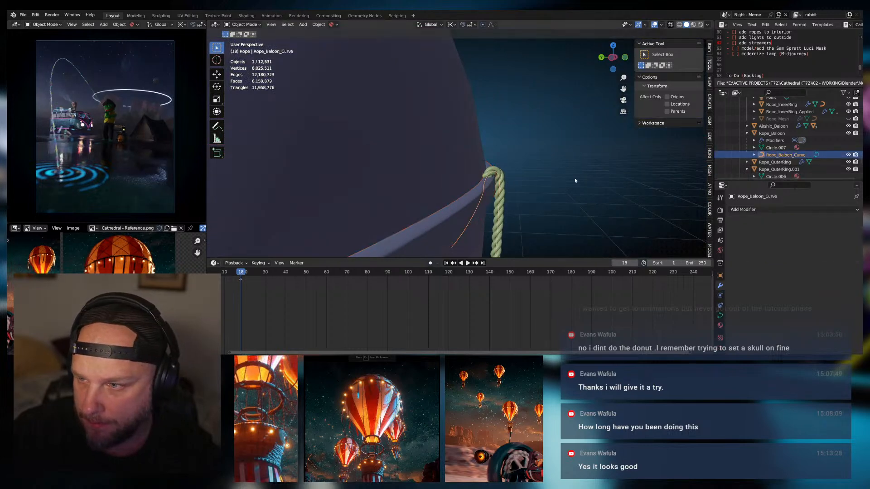
key(Tab)
key(g)
key(y)
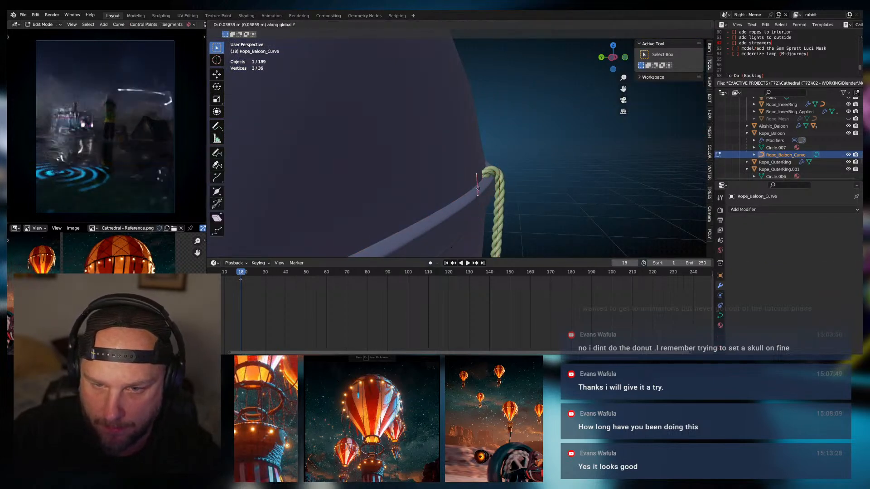
click(488, 193)
key(Tab)
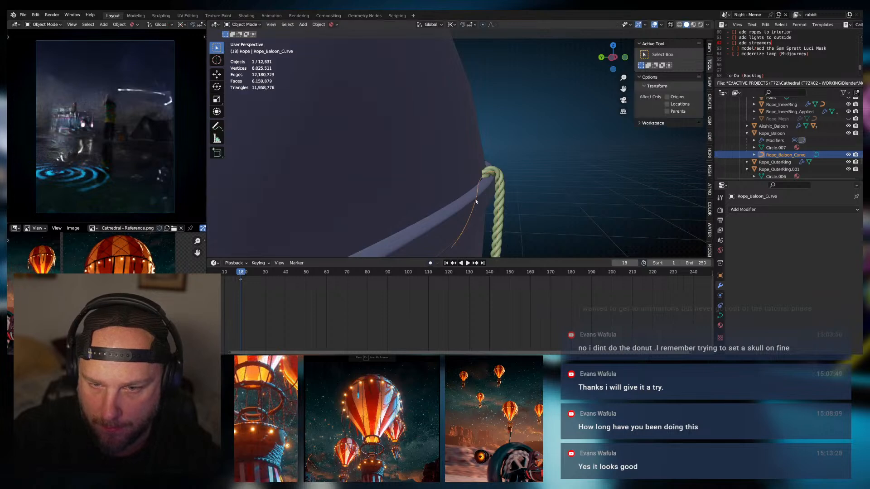
Scale Airship_Ring_06 up by 1.009 and lower it about 0.116 m along Z beneath the rope hook
click(466, 202)
key(s)
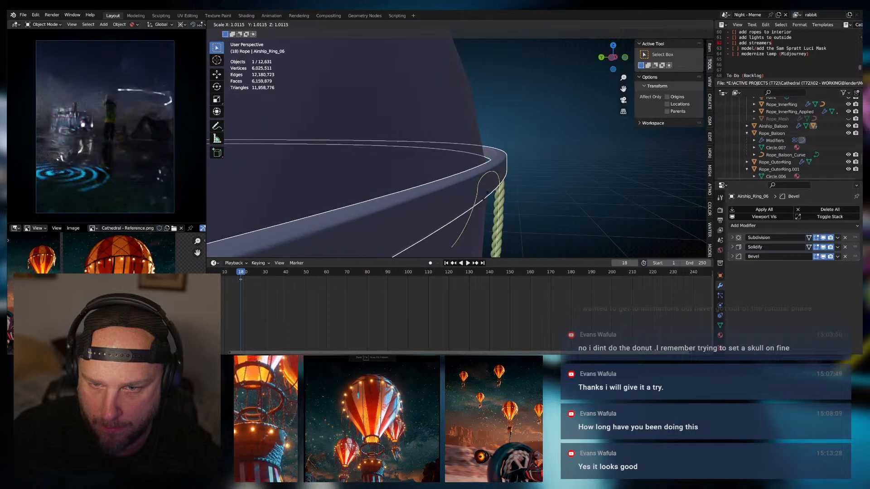
click(481, 199)
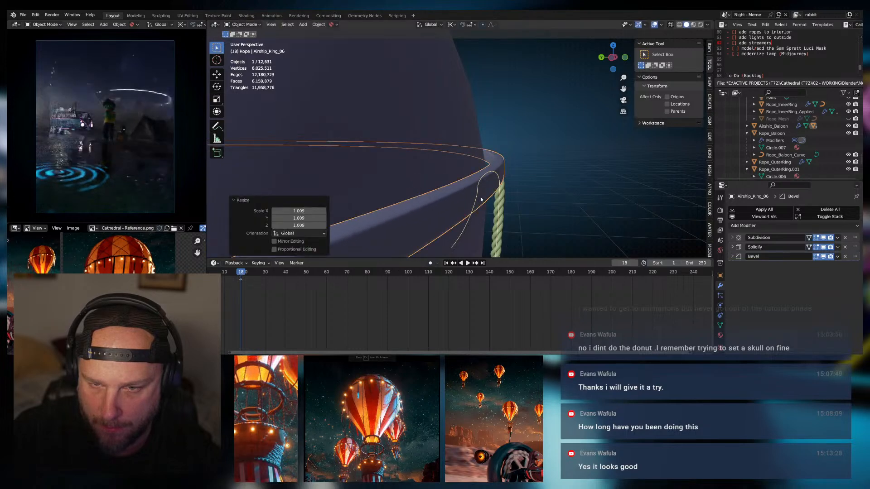
key(s)
key(z)
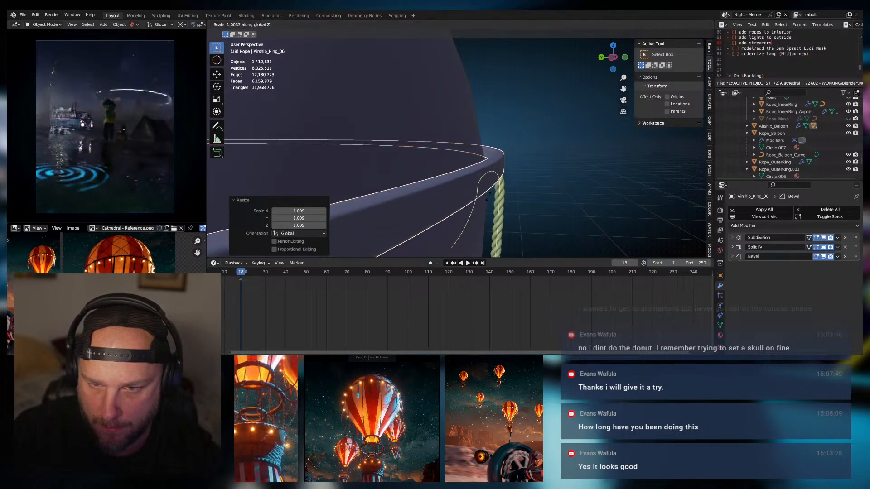
key(Escape)
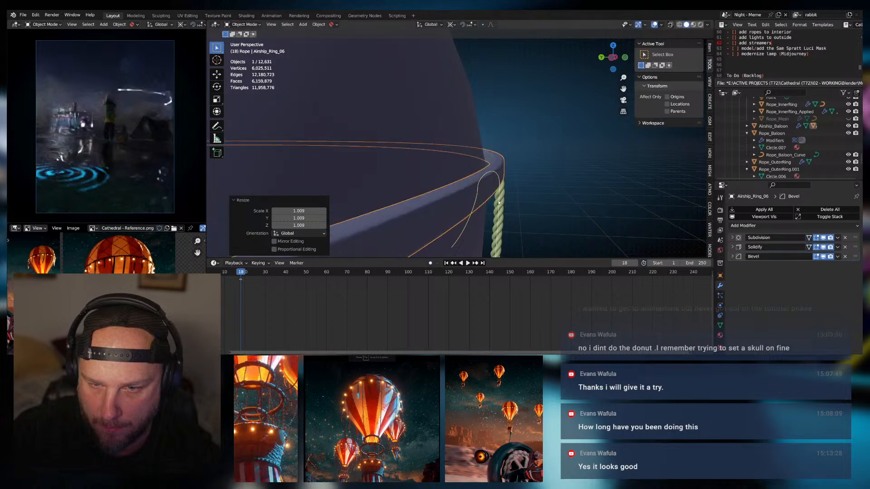
key(g)
key(z)
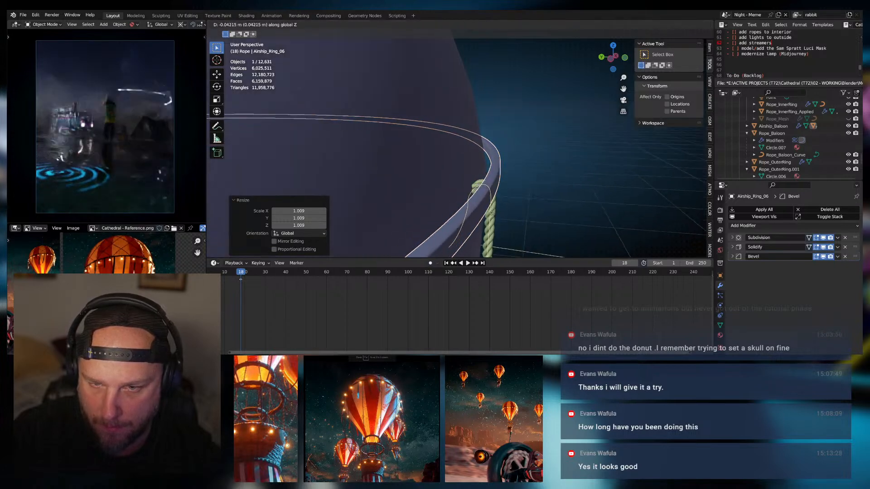
click(515, 184)
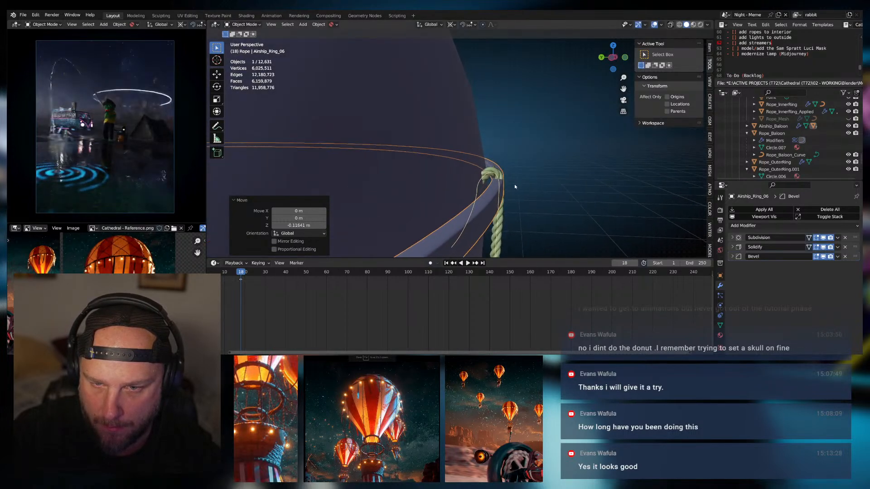
Move the outer hook point of Rope_Baloon_Curve about -0.064 m along Y, away from the balloon ring
click(500, 180)
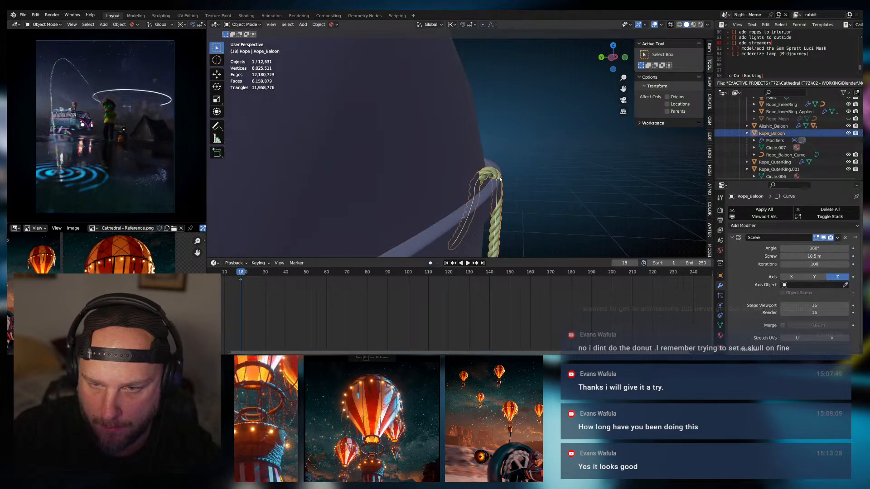
click(475, 192)
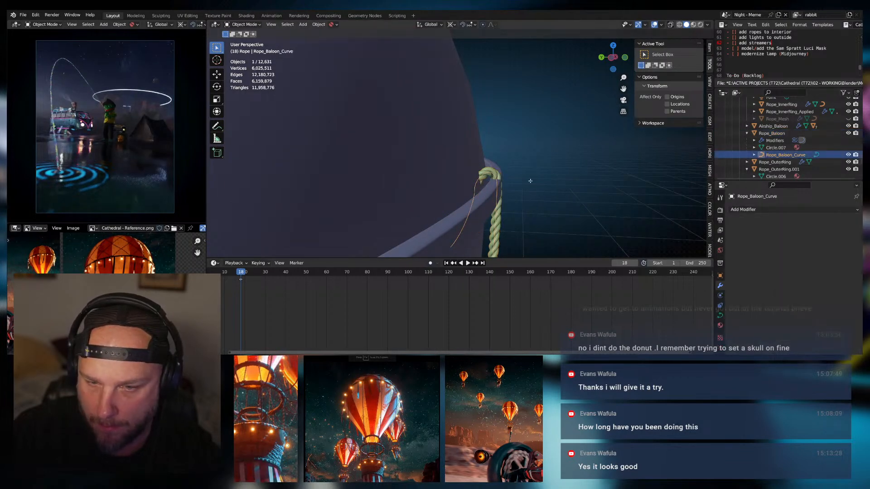
key(Tab)
key(g)
key(y)
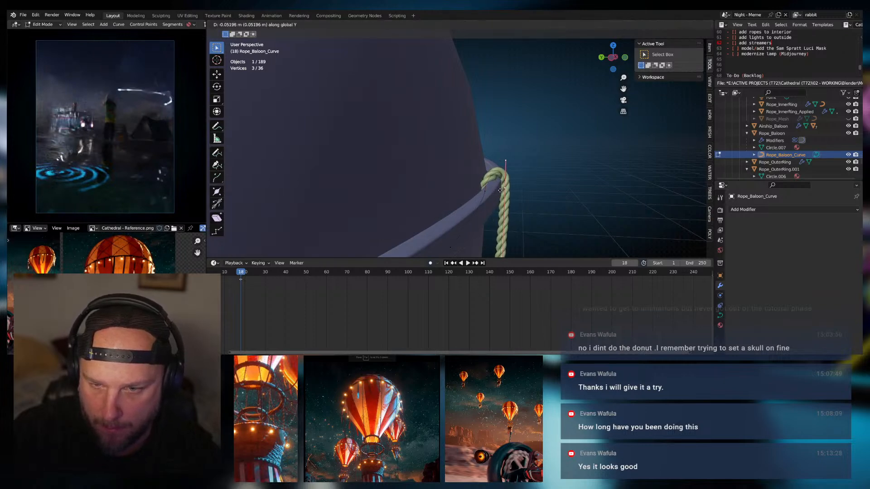
click(500, 190)
mouse_move(500, 191)
middle_down()
mouse_move(395, 181)
mouse_move(499, 187)
middle_up()
scroll(395, 180, down, 5)
scroll(499, 187, up, 2)
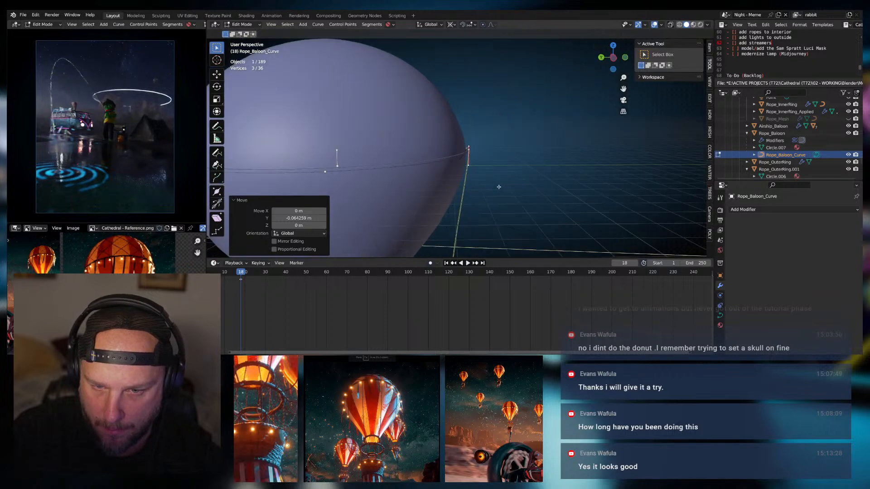
Adjust the rope curve's end point along Y so the hook wraps over the ring and sits against the balloon
scroll(499, 187, down, 6)
scroll(485, 175, up, 6)
middle_drag(489, 153, 448, 160)
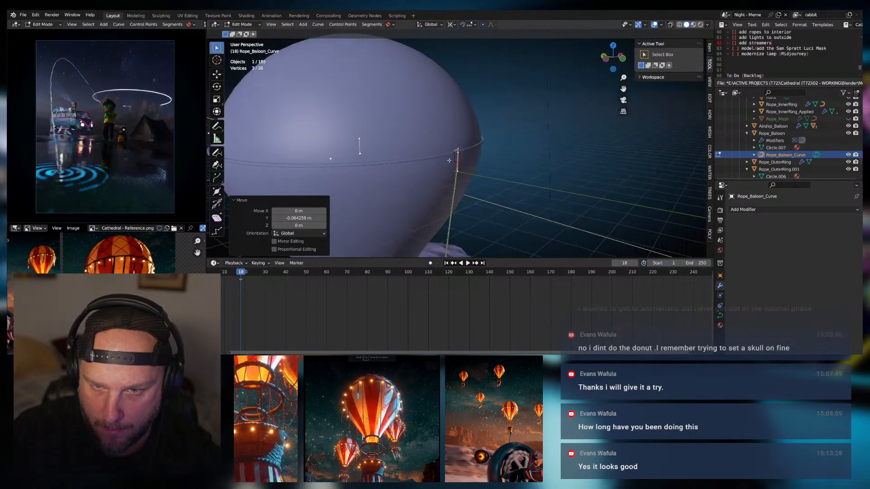
scroll(449, 160, up, 5)
key(g)
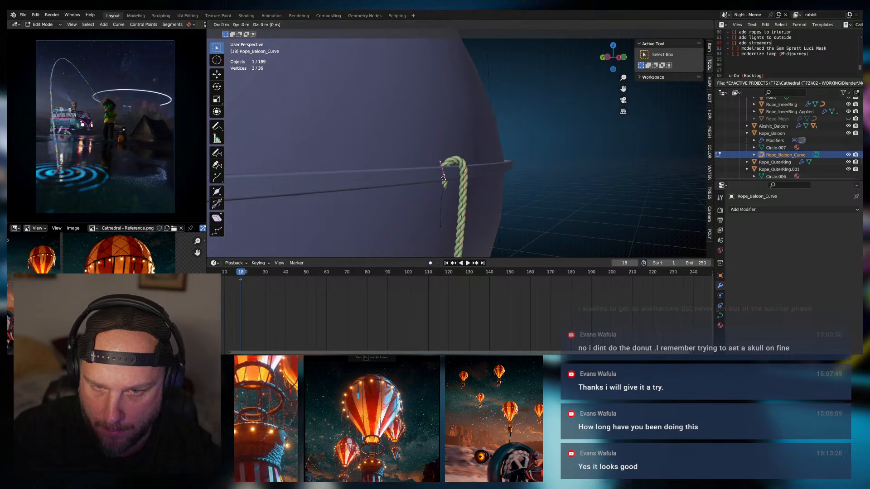
key(y)
click(445, 178)
middle_drag(445, 178, 522, 204)
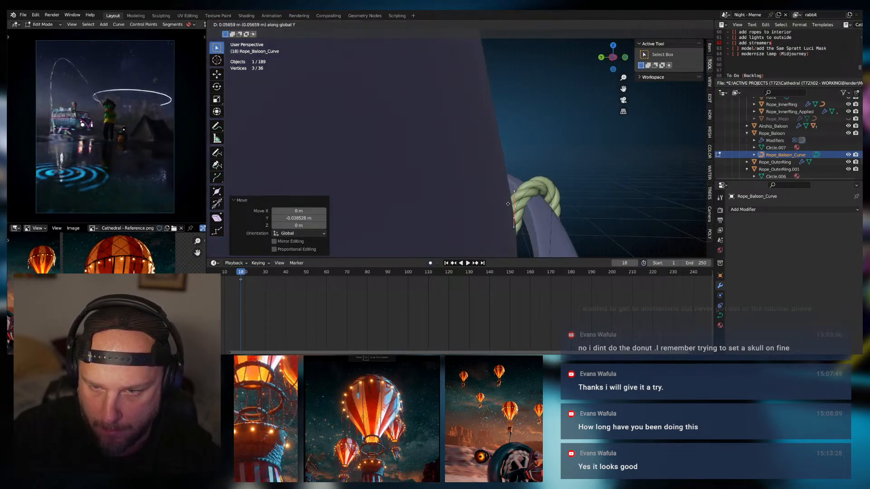
click(516, 223)
middle_drag(517, 226, 495, 225)
Lower the end point's handle about 0.056 m along Z and shift it slightly along Y
click(494, 224)
key(g)
key(z)
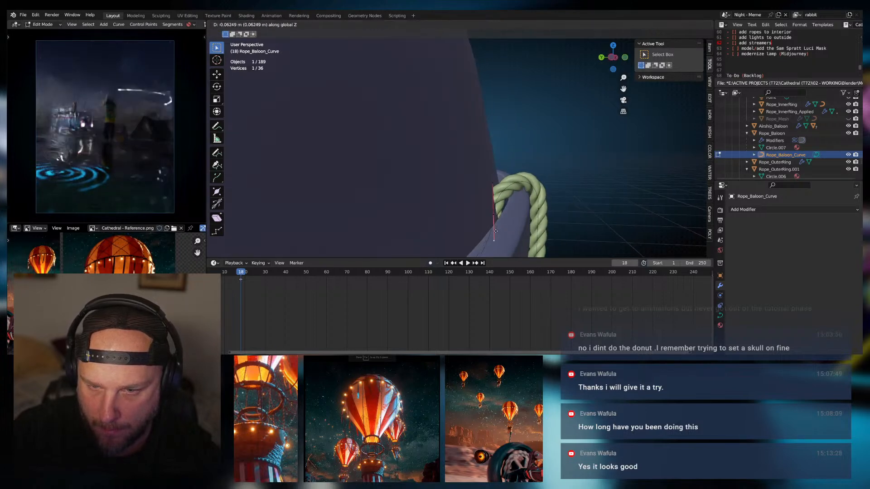
click(494, 224)
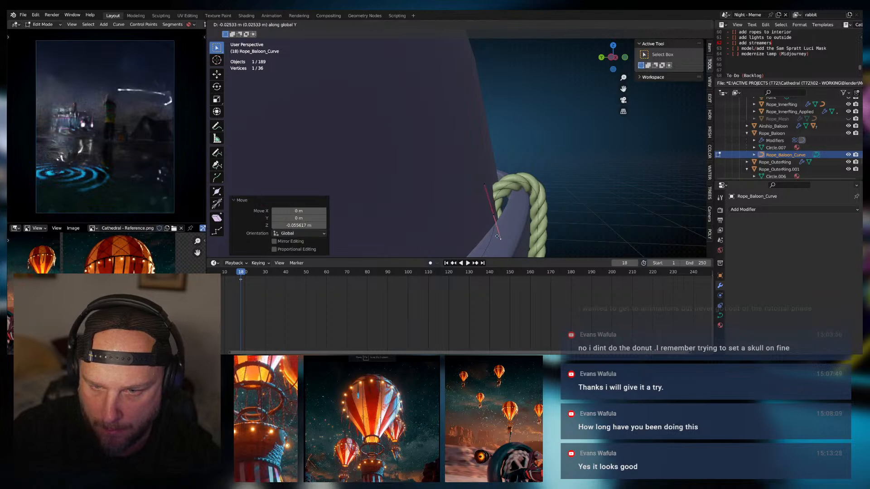
click(494, 236)
Reposition the rope curve's whole end point, raising it about 0.028 m along Z, and leave Edit Mode
key(ctrl+KP_Add)
key(g)
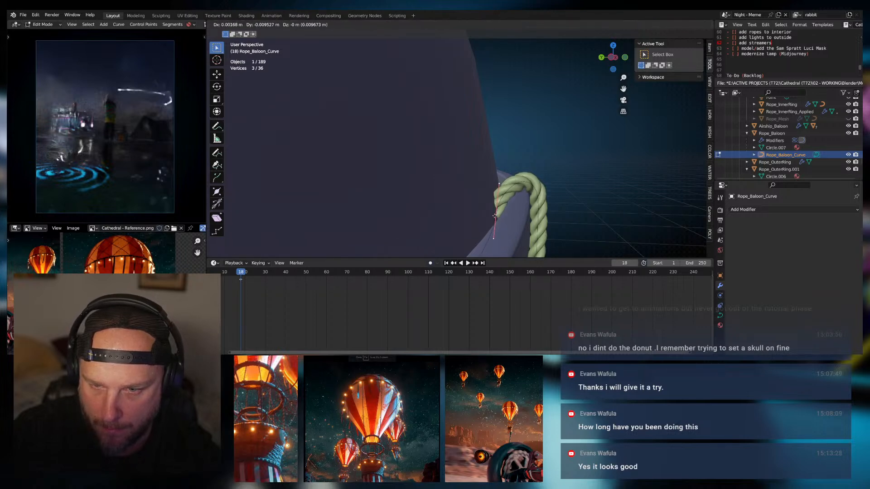
click(494, 216)
key(z)
click(496, 203)
mouse_move(516, 209)
middle_down()
mouse_move(481, 215)
mouse_move(534, 218)
mouse_move(512, 216)
middle_up()
scroll(525, 217, down, 3)
scroll(478, 202, up, 1)
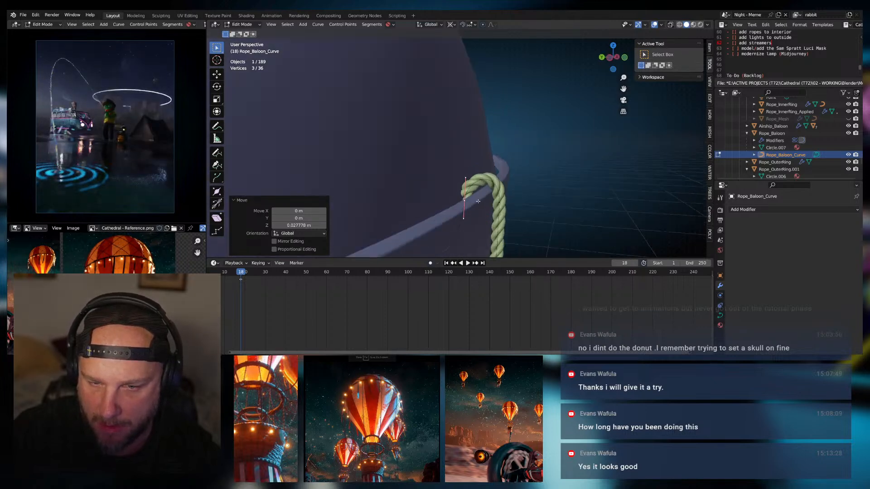
key(Tab)
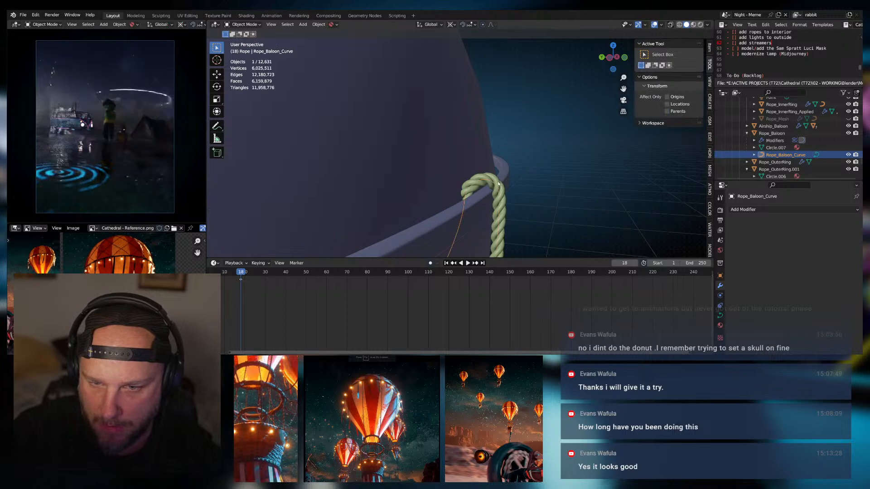
Set the Screw modifier's iterations on Rope_Baloon to 96 and deselect the rope
click(498, 184)
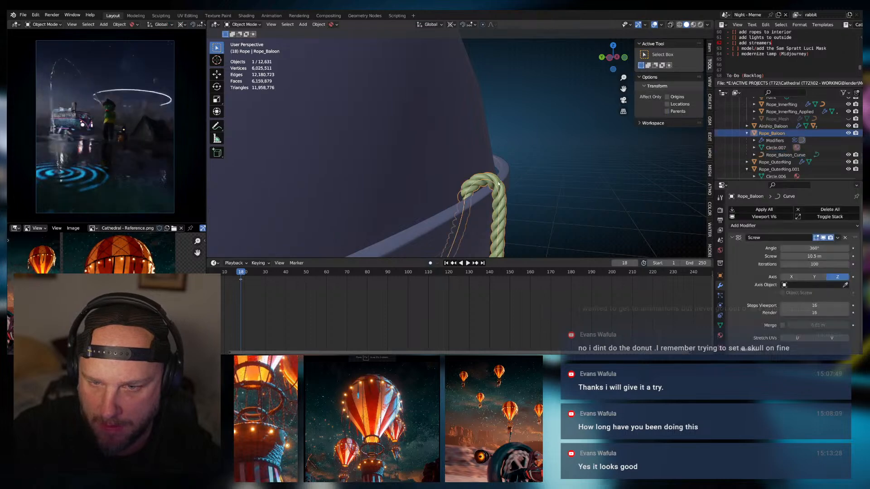
click(781, 264)
click(781, 264)
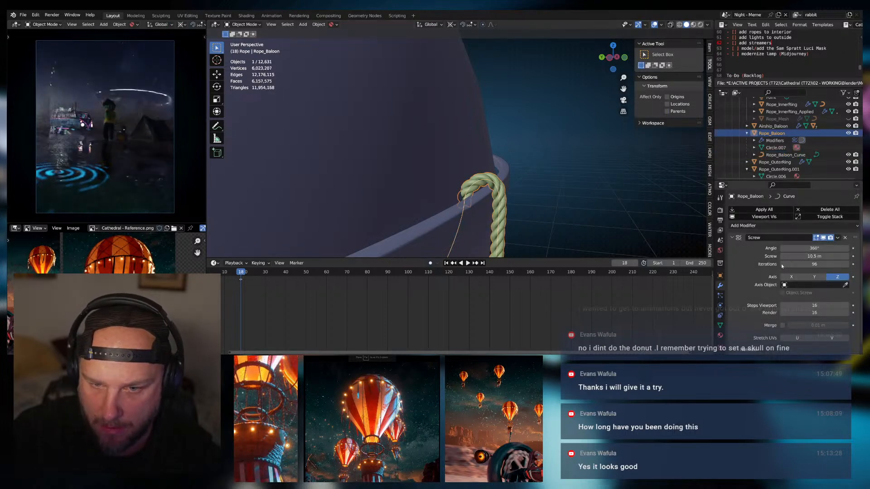
click(782, 264)
click(781, 264)
click(845, 264)
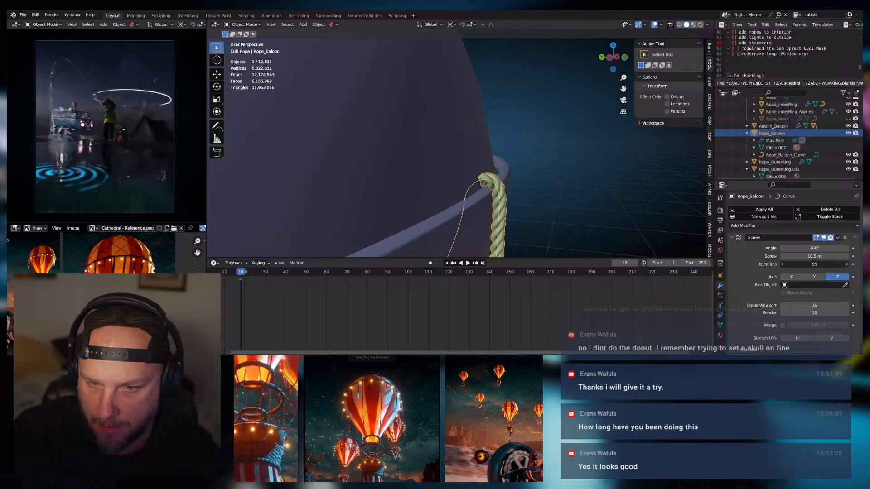
click(542, 180)
Duplicate Rope_Baloon in place
middle_drag(543, 180, 573, 194)
scroll(456, 184, down, 8)
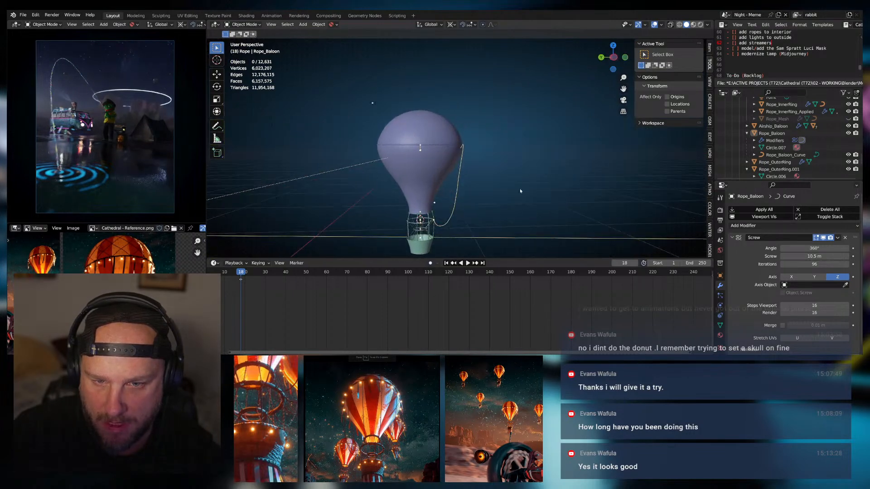
middle_drag(520, 189, 464, 166)
scroll(419, 153, up, 3)
scroll(778, 158, up, 2)
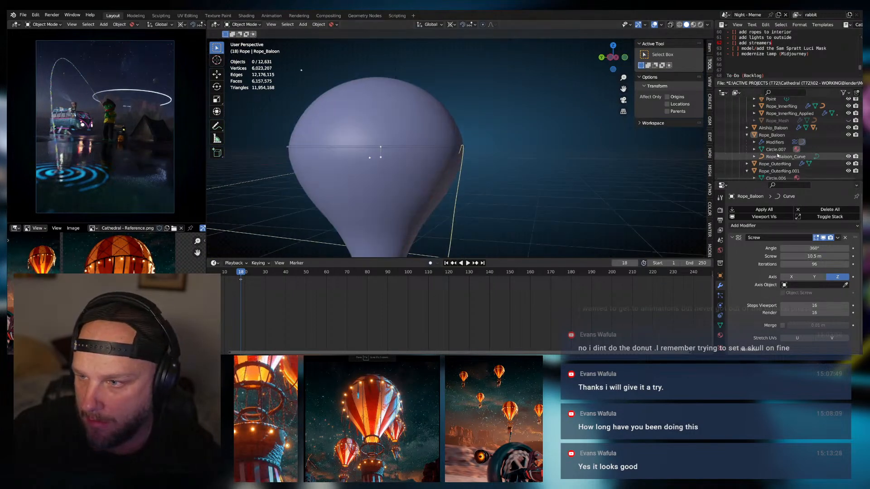
click(770, 145)
click(746, 145)
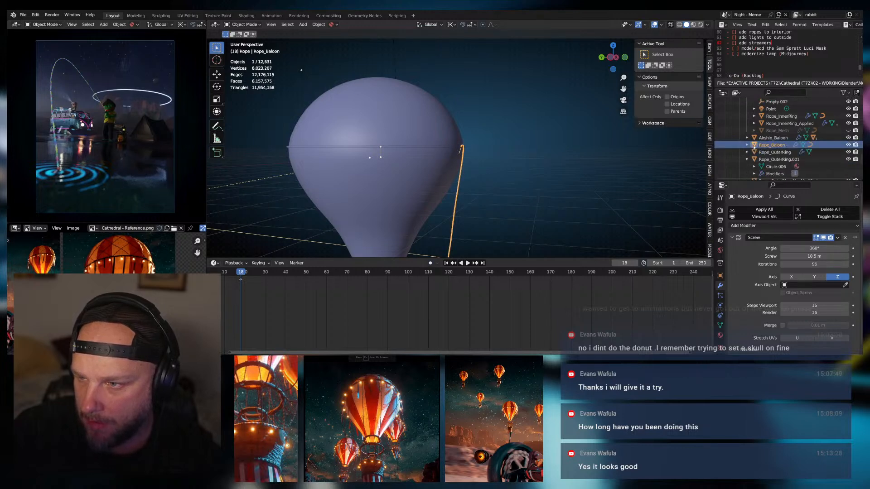
key(shift+d)
right_click(665, 148)
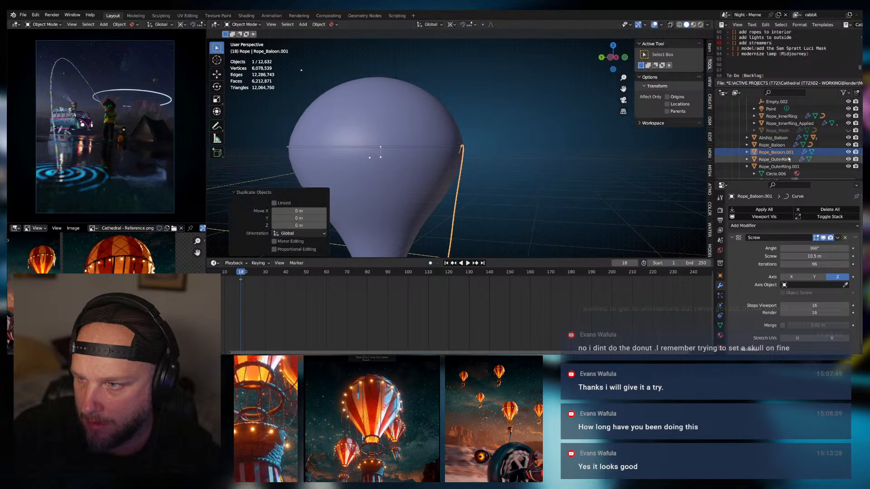
Rename the duplicated rope Rope_Baloon_Applied and hide the original Rope_Baloon
double_click(776, 152)
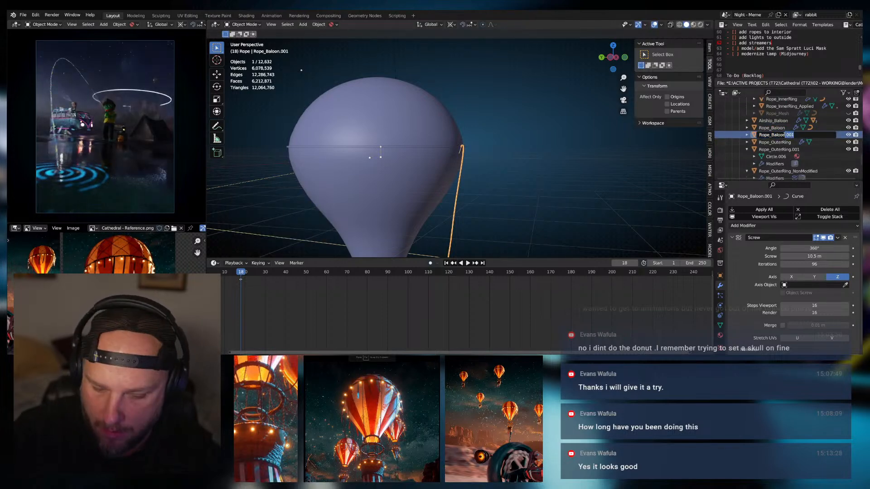
text(_Applied)
key(Return)
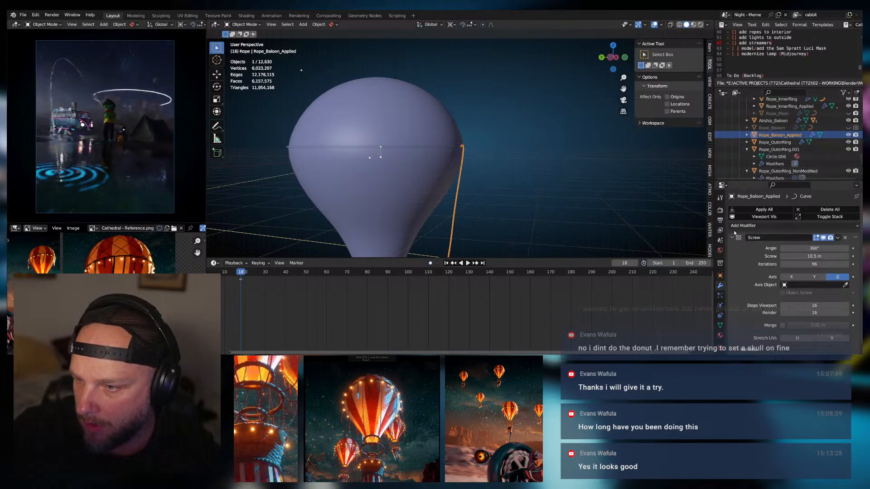
Apply all modifiers on Rope_Baloon_Applied and set its origin to the 3D cursor
click(757, 210)
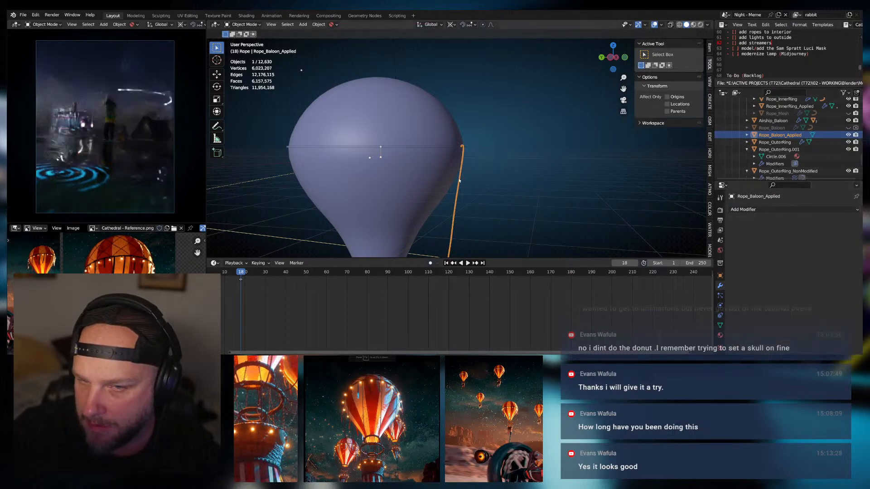
middle_drag(656, 229, 473, 185)
key(q)
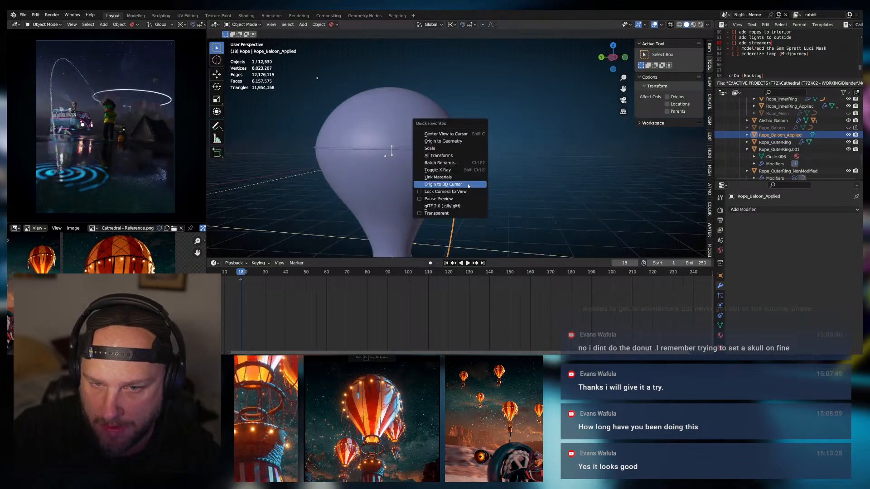
click(444, 184)
key(KP_Decimal)
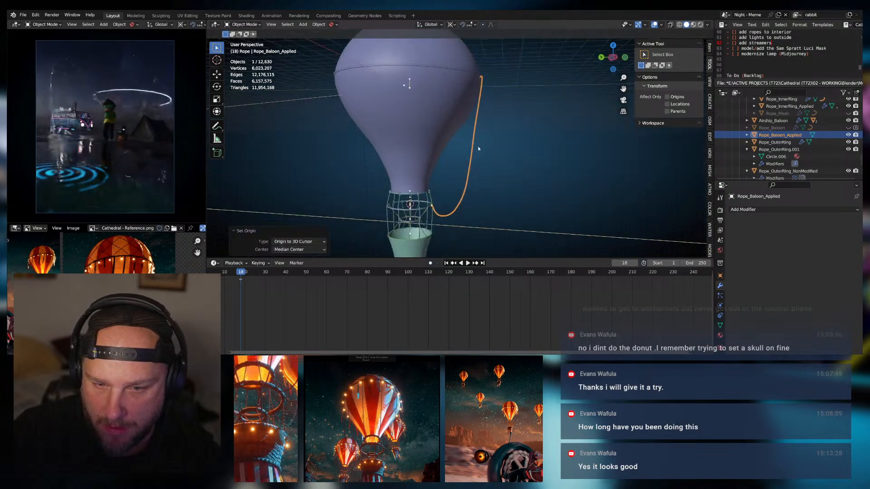
middle_drag(484, 155, 472, 184)
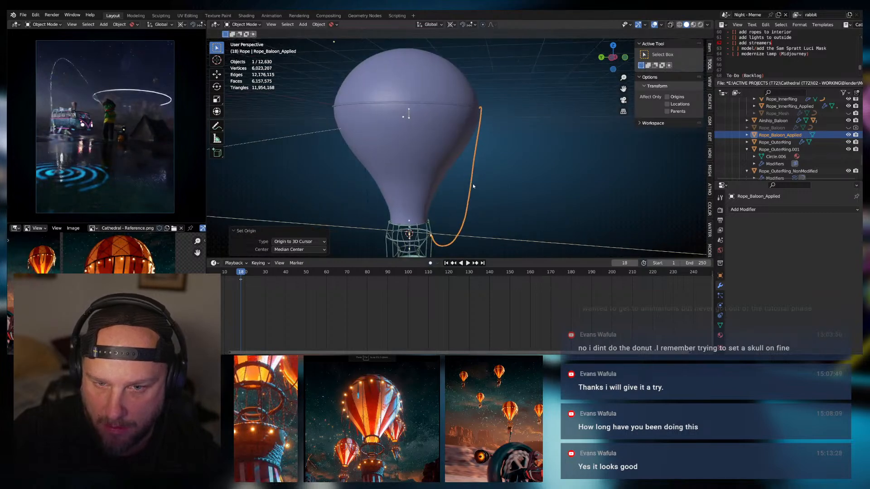
Add an Array modifier to Rope_Baloon_Applied with Relative Offset disabled and Object Offset enabled, using Empty.002 as the offset object
click(750, 209)
key(Return)
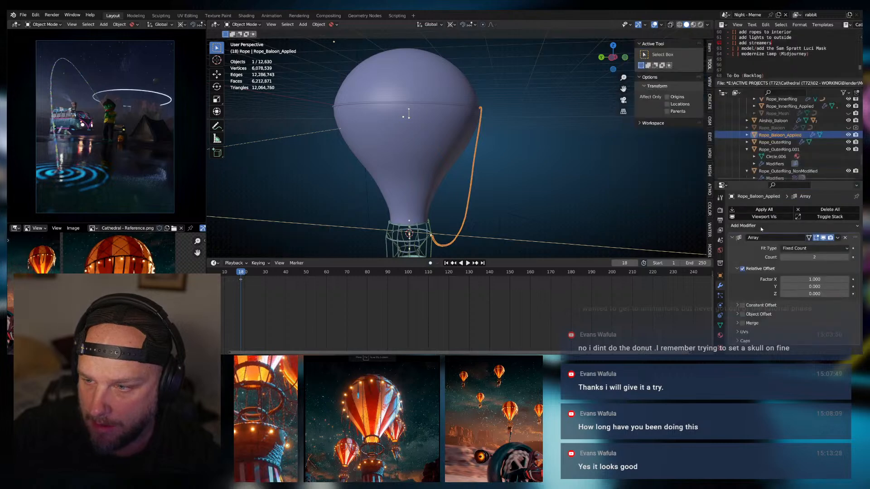
click(742, 269)
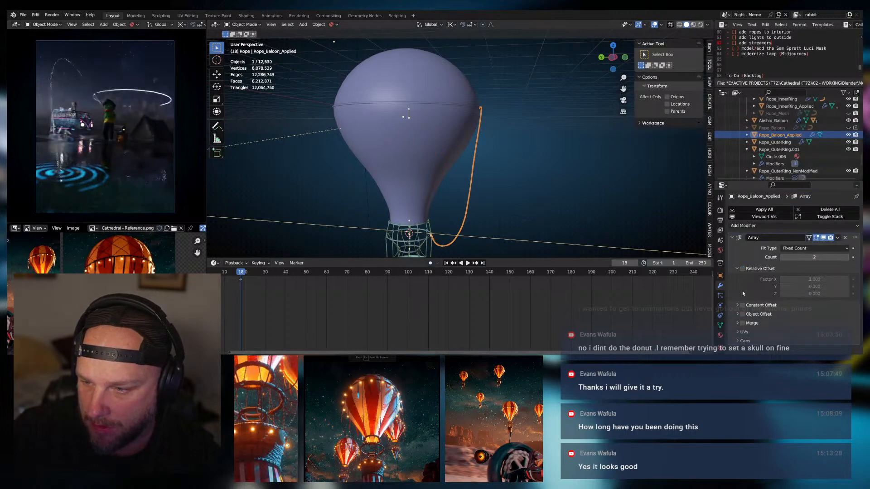
click(742, 314)
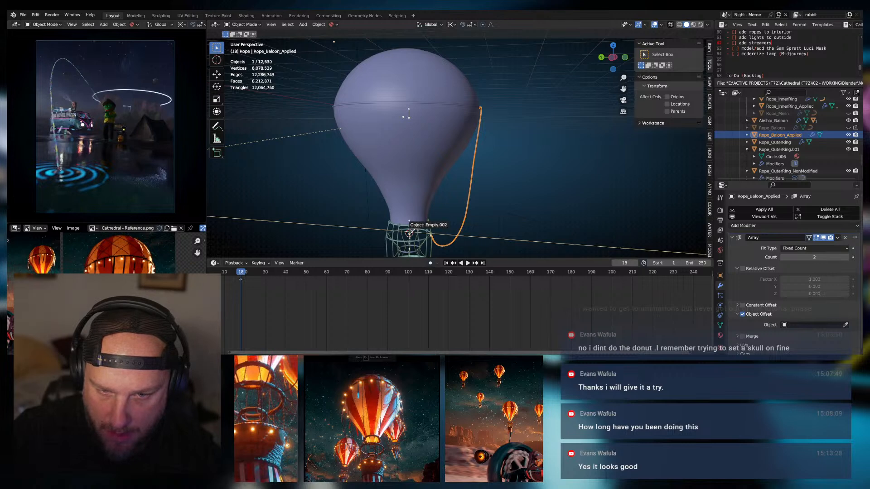
click(410, 232)
middle_drag(615, 214, 462, 193)
scroll(598, 207, down, 2)
scroll(521, 177, up, 5)
scroll(525, 176, up, 1)
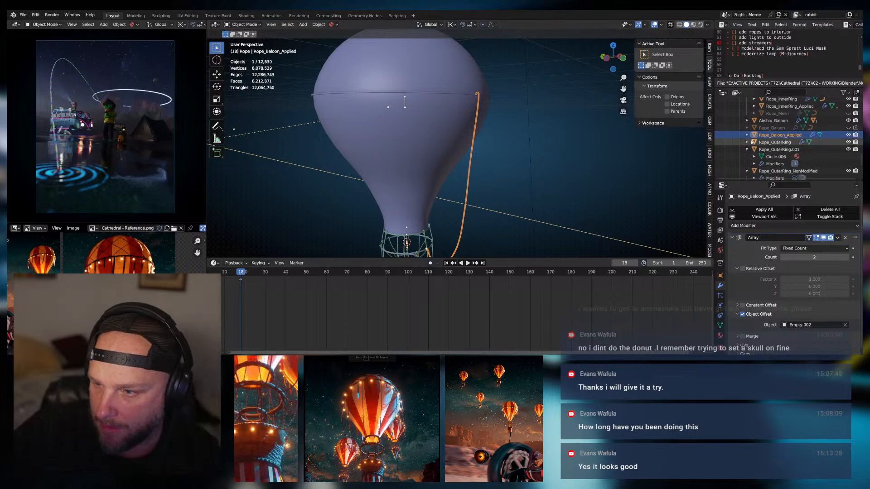
Raise the Array count to 4 and apply the scale of Rope_Baloon_Applied
scroll(755, 269, down, 1)
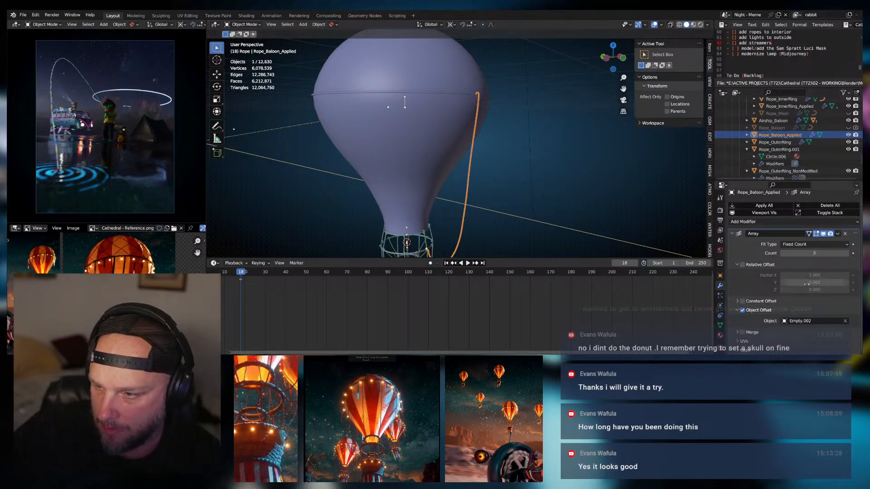
click(846, 254)
click(846, 254)
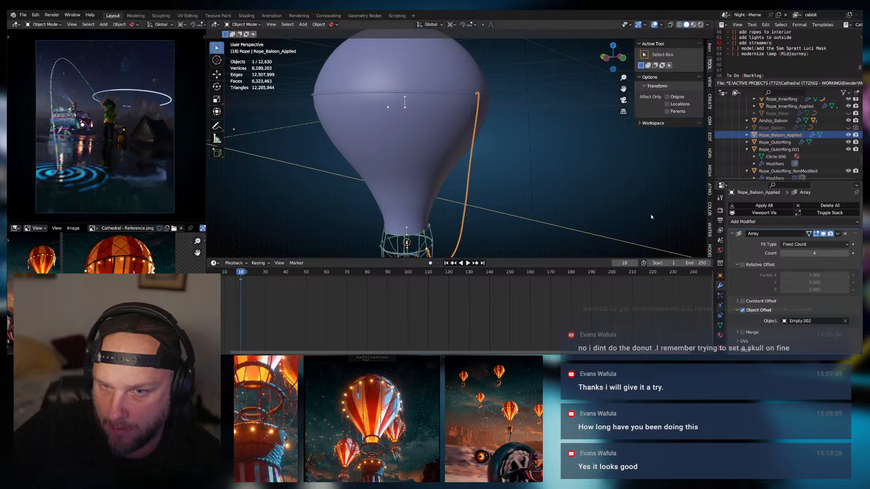
key(Tab)
key(Tab)
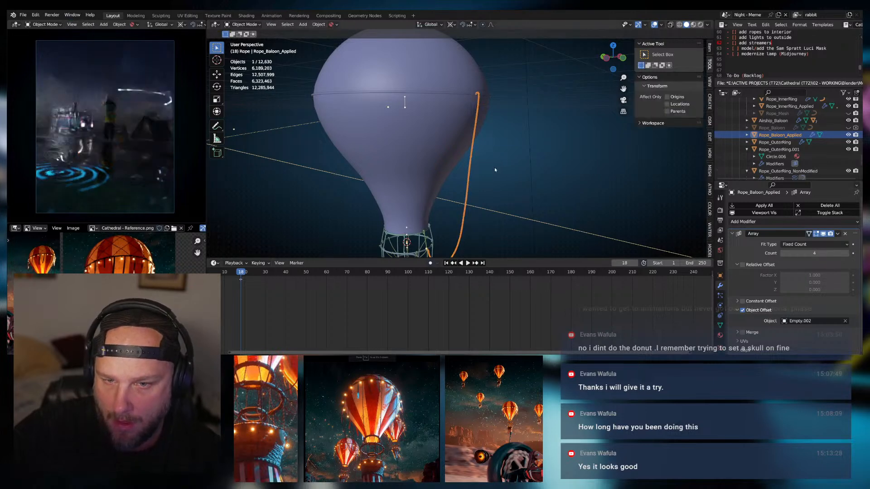
middle_drag(494, 167, 549, 168)
click(710, 47)
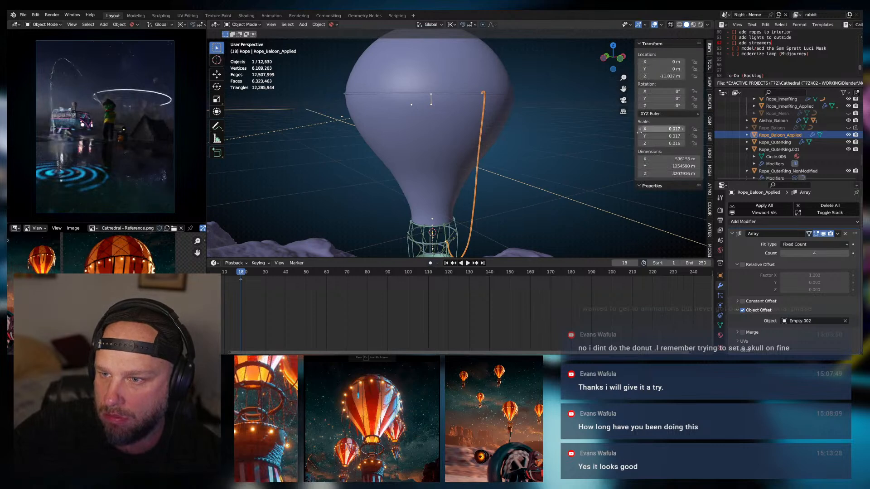
key(q)
click(511, 107)
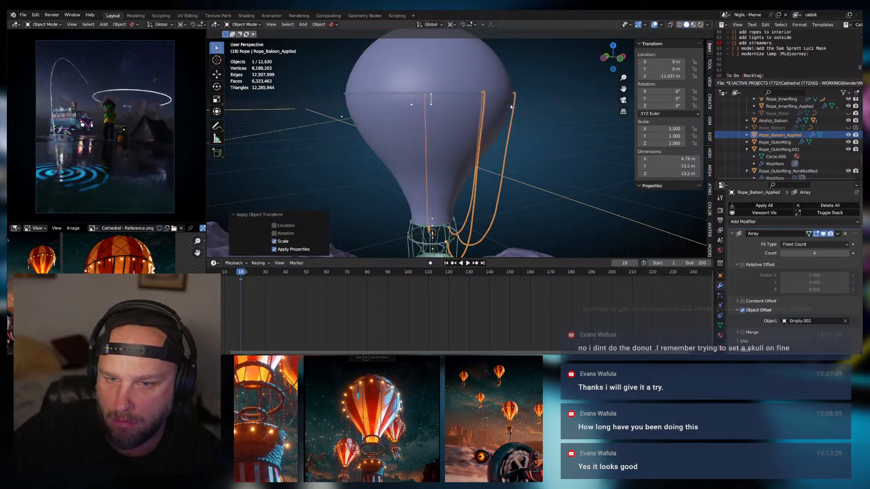
Set the Array modifier's count to 7 and deselect the rope
middle_drag(511, 107, 494, 156)
click(813, 252)
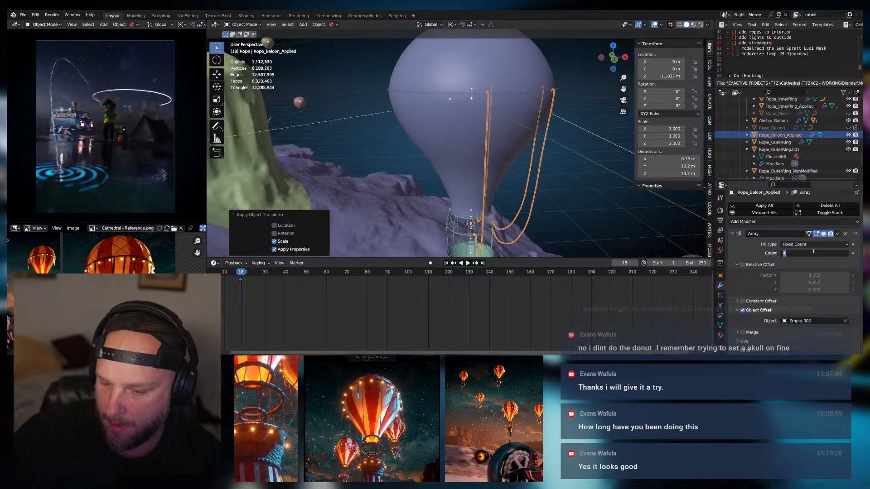
text(7)
key(Return)
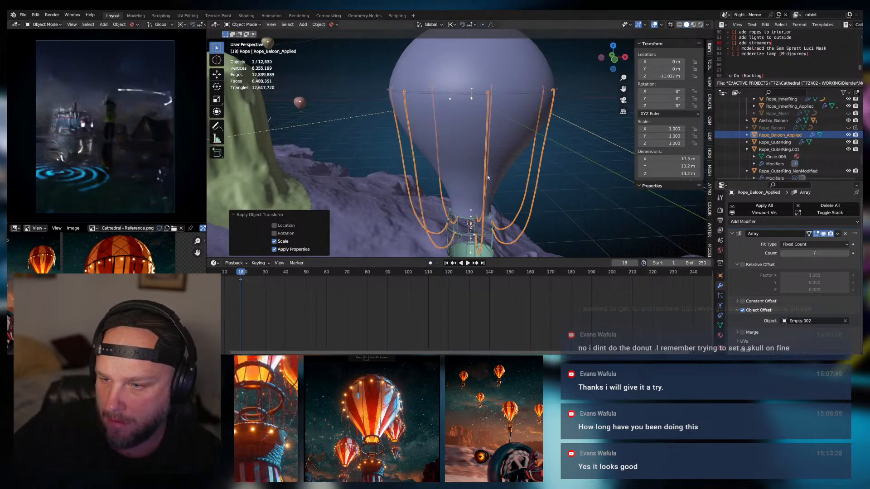
middle_drag(521, 172, 674, 170)
click(550, 177)
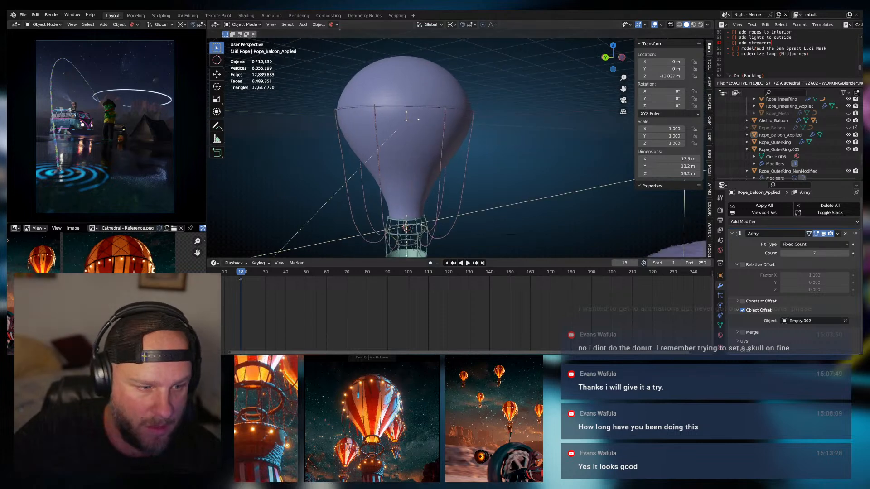
Examine how the arrayed ropes run from the balloon's ring down to the basket frame from several angles
middle_drag(425, 213, 442, 212)
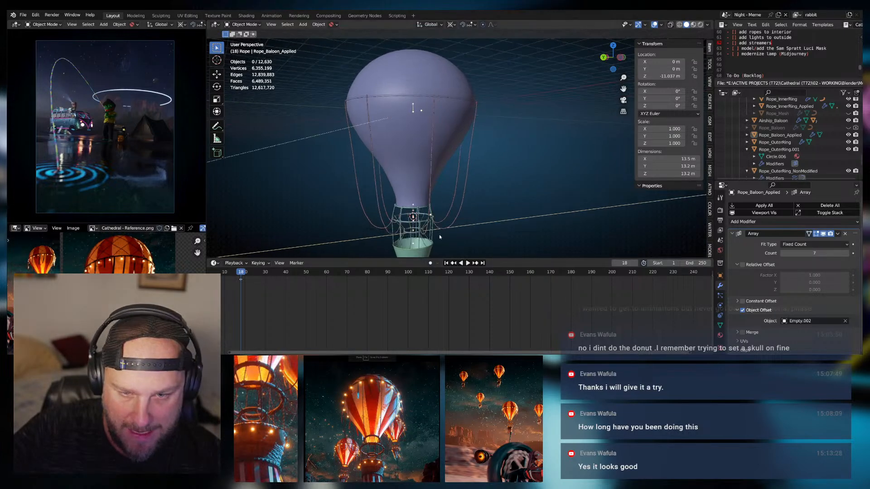
mouse_move(439, 235)
middle_down()
mouse_move(439, 189)
mouse_move(410, 213)
mouse_move(372, 190)
mouse_move(361, 157)
mouse_move(466, 199)
mouse_move(440, 230)
middle_up()
scroll(438, 189, up, 4)
scroll(467, 200, down, 7)
middle_drag(440, 195, 449, 153)
scroll(466, 191, up, 3)
middle_drag(495, 192, 438, 178)
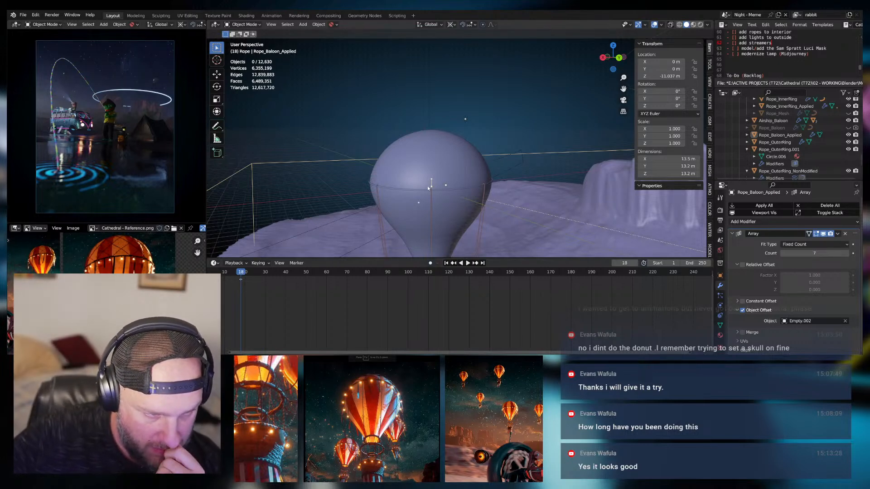
middle_drag(428, 188, 434, 202)
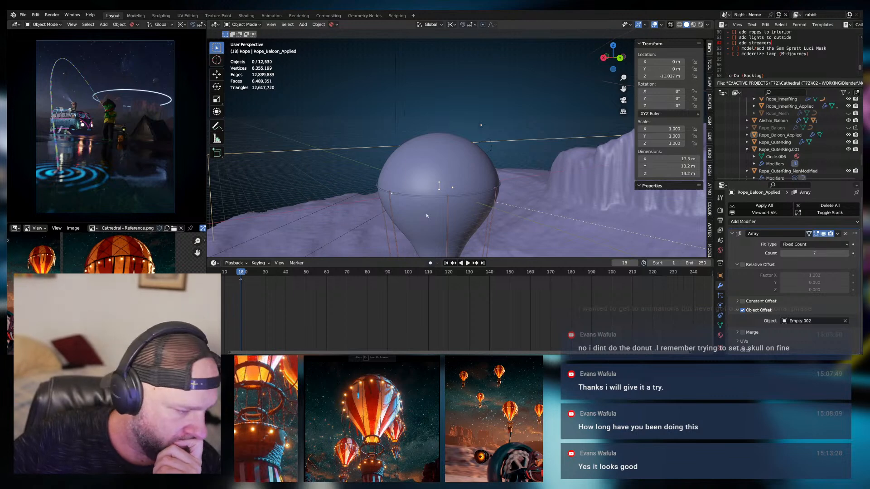
middle_drag(425, 213, 422, 191)
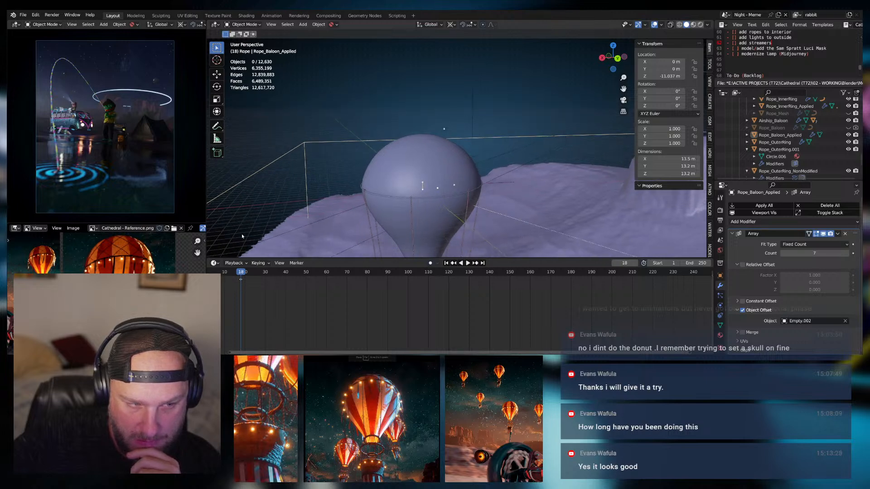
Compare the balloon reference image with the modelled ropes' attachment points along the ring, briefly selecting the rope array
scroll(120, 245, up, 4)
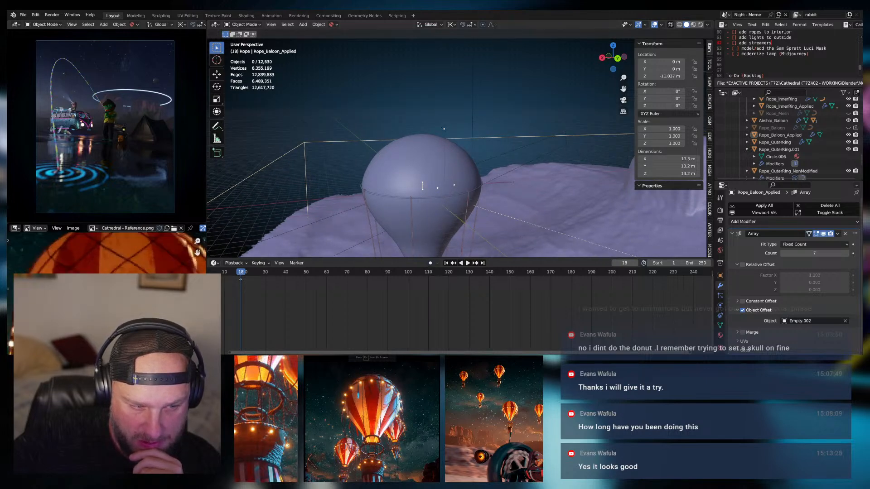
scroll(120, 246, up, 2)
scroll(66, 270, down, 4)
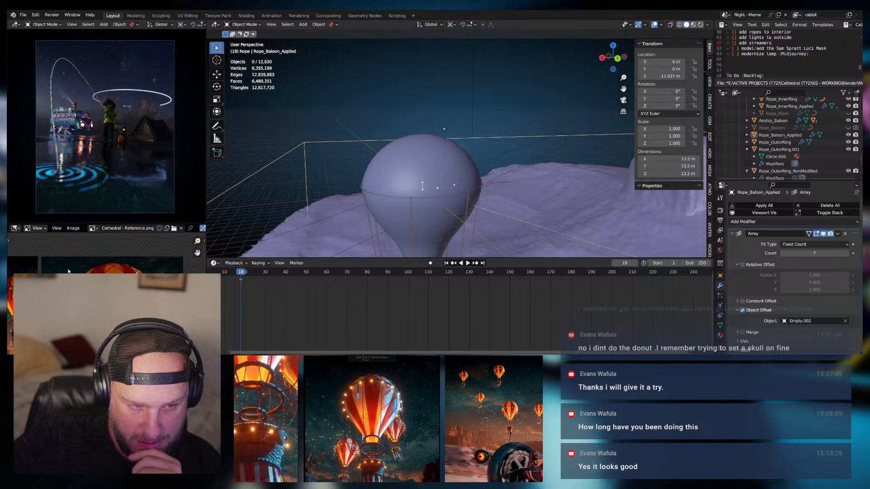
middle_drag(385, 213, 400, 211)
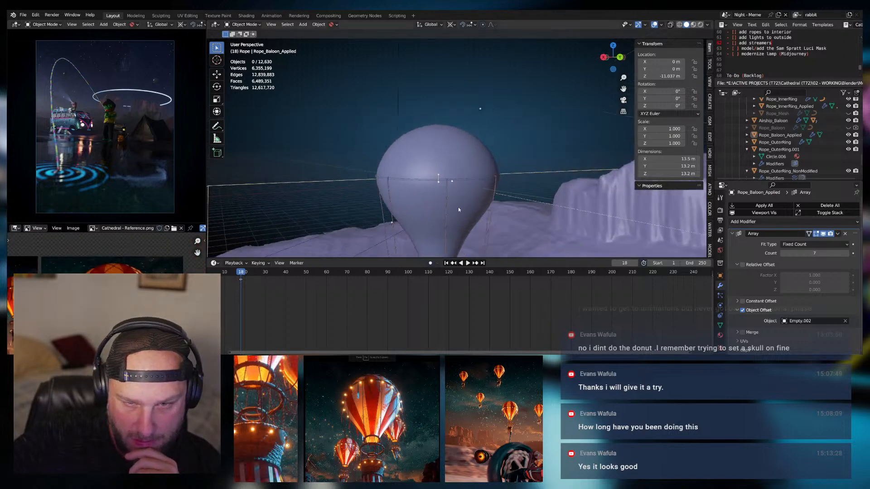
middle_drag(485, 200, 446, 189)
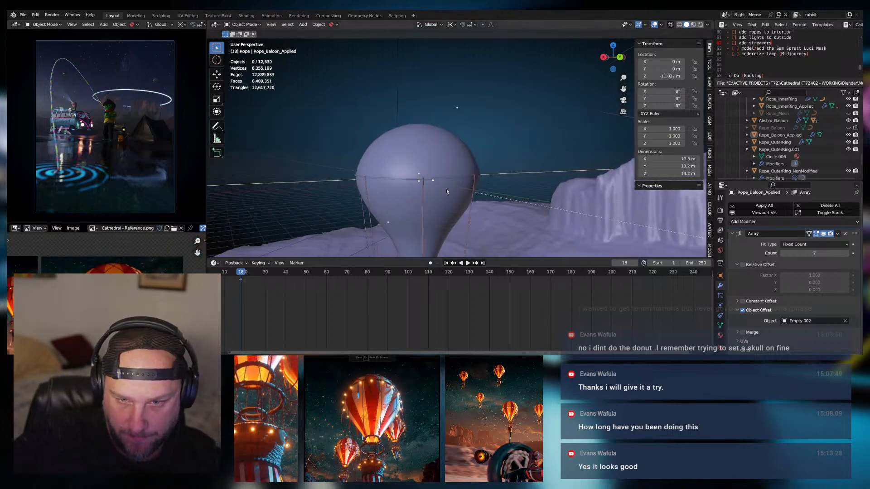
scroll(447, 189, up, 5)
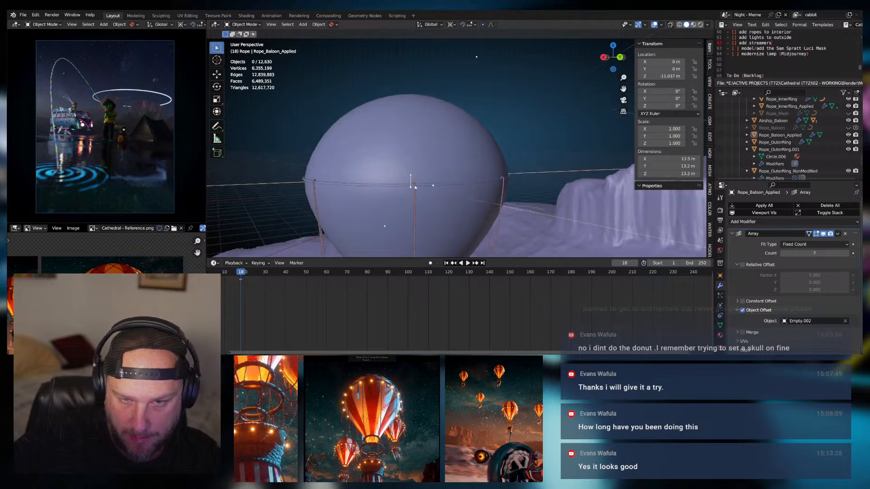
click(415, 186)
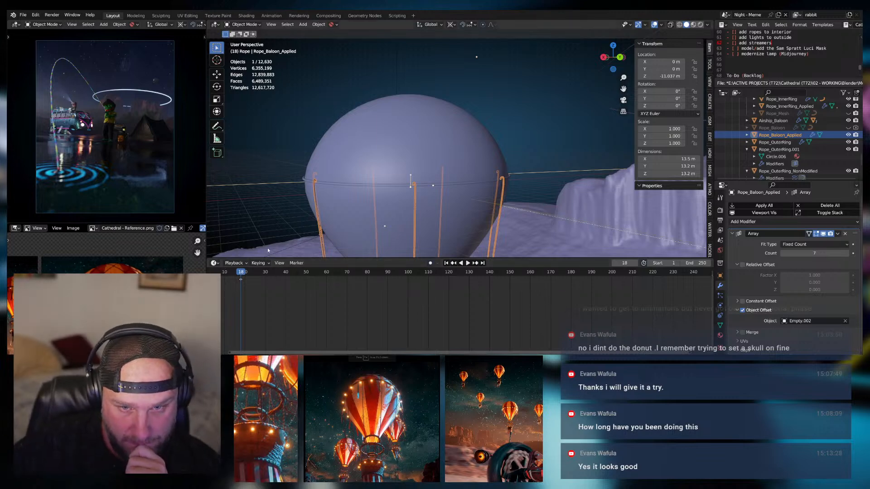
click(513, 160)
middle_drag(512, 159, 481, 197)
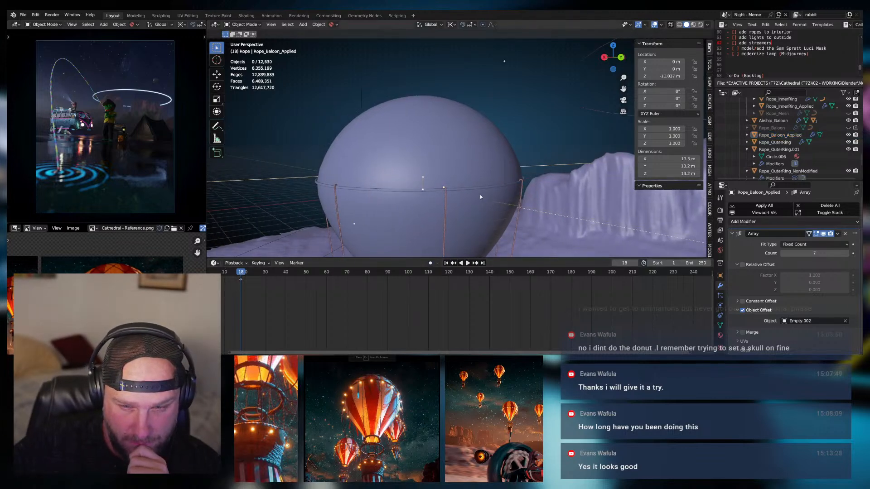
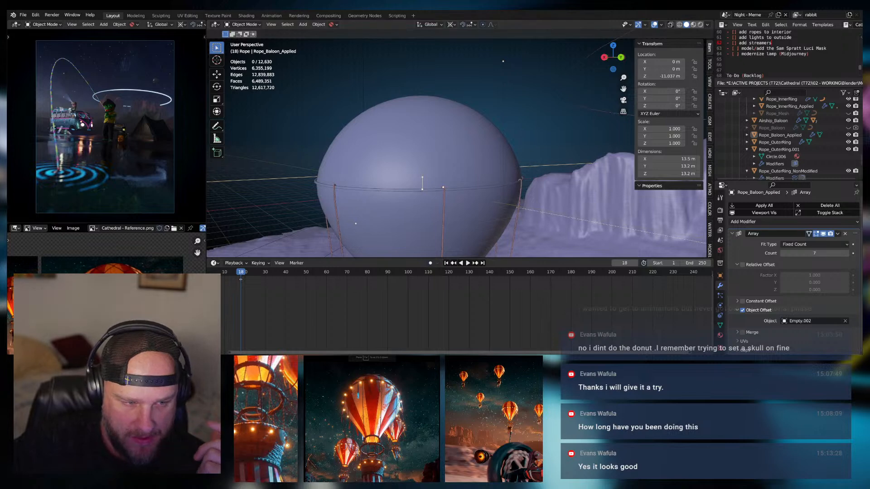
Review the spacing and sag of the ropes around the whole balloon, both from afar and close to the ring
scroll(106, 254, up, 1)
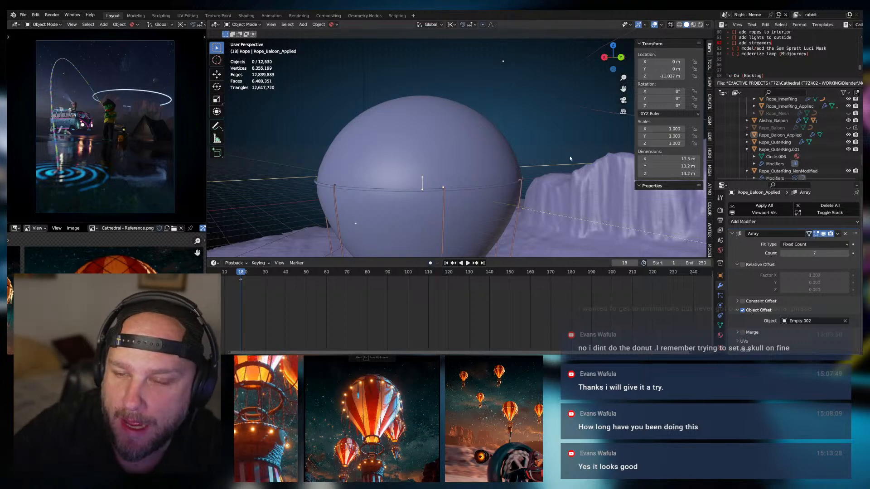
middle_drag(569, 158, 604, 162)
scroll(589, 161, down, 8)
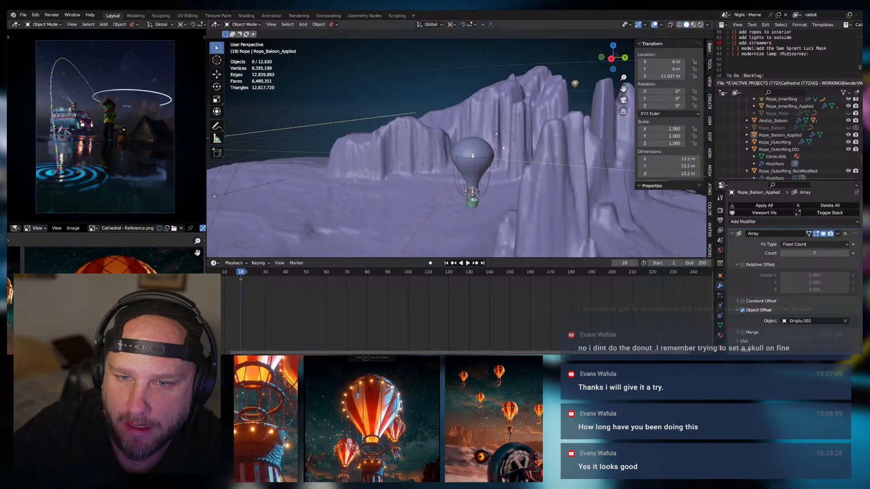
middle_drag(503, 147, 471, 158)
scroll(453, 166, up, 8)
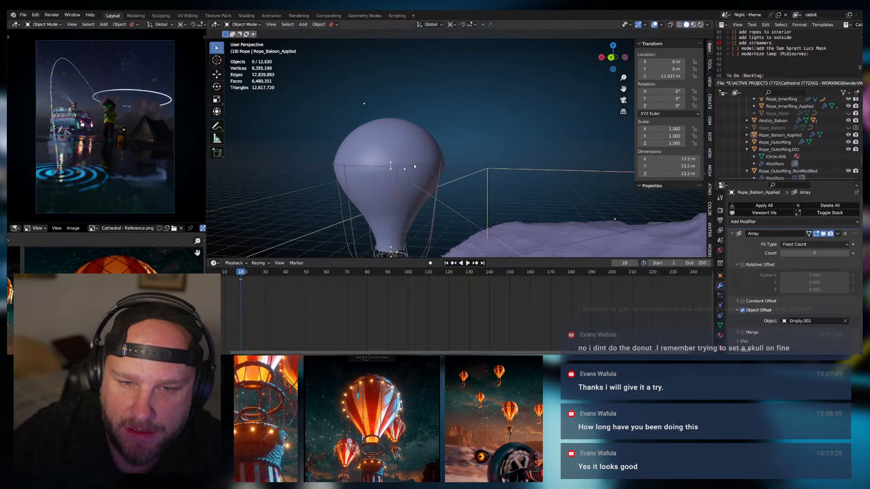
middle_drag(414, 166, 420, 127)
middle_drag(420, 126, 430, 145)
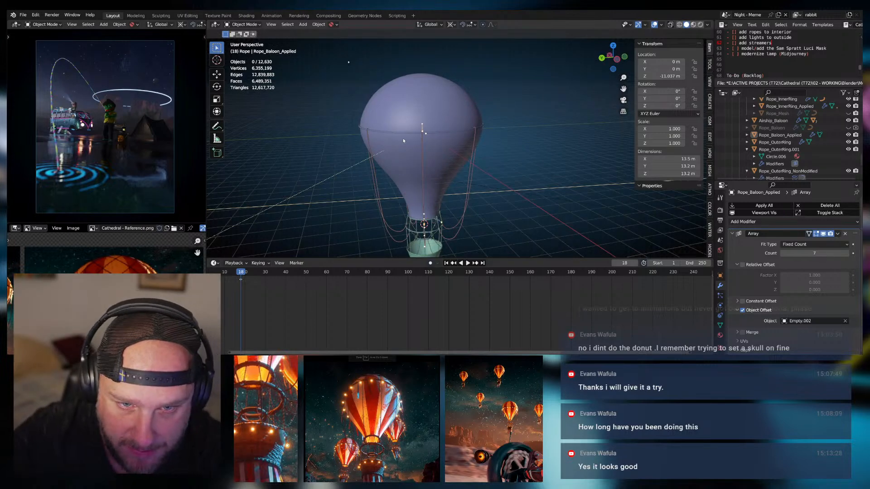
middle_drag(423, 137, 437, 144)
scroll(438, 141, up, 4)
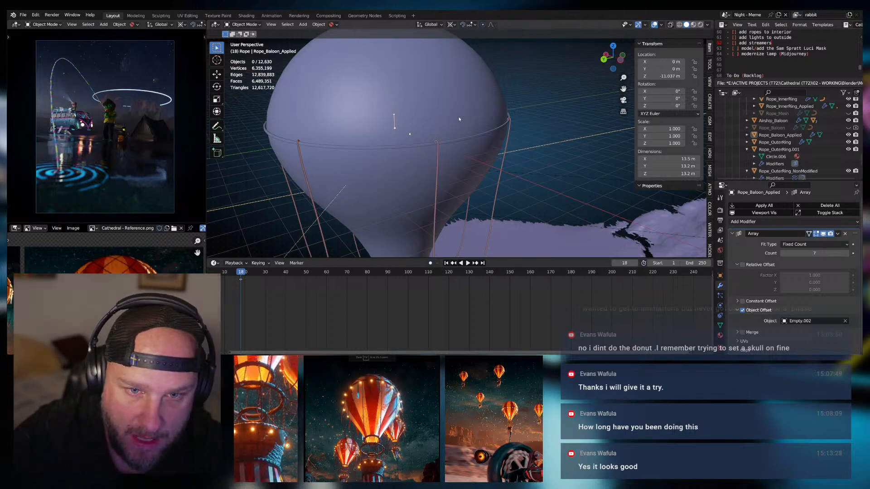
scroll(467, 129, down, 4)
middle_drag(465, 109, 428, 53)
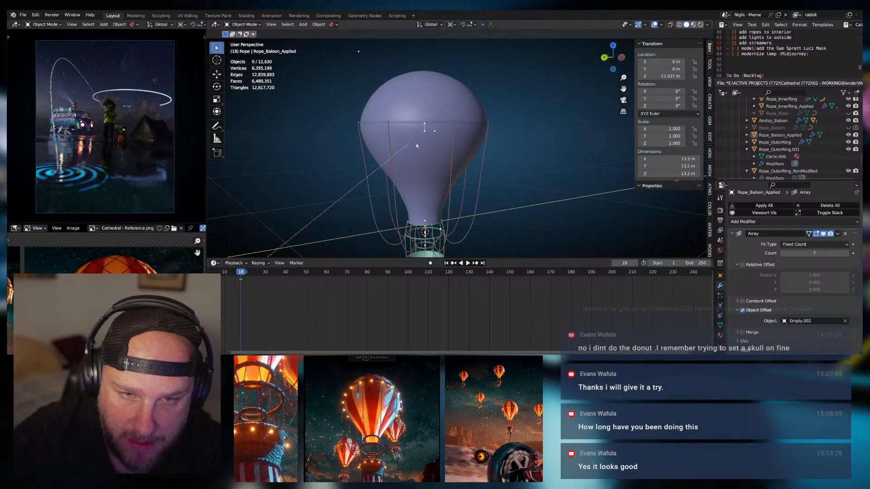
middle_drag(438, 146, 412, 140)
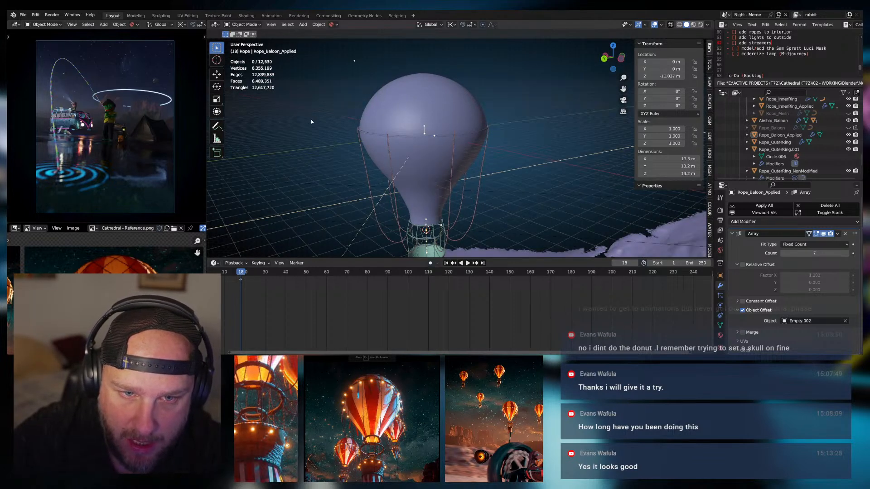
Select the ring around the balloon's widest part and examine the balloon and its ropes from the front
middle_drag(511, 135, 470, 129)
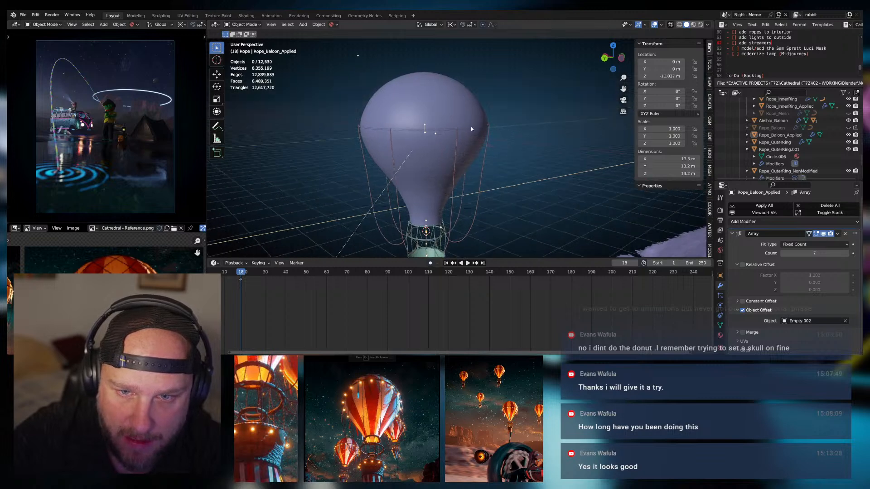
click(471, 128)
key(KP_1)
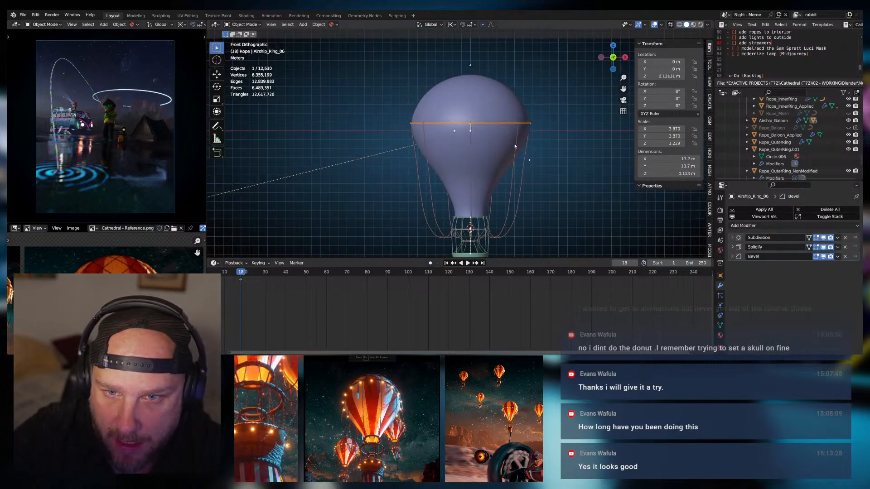
shift+middle_drag(558, 148, 453, 143)
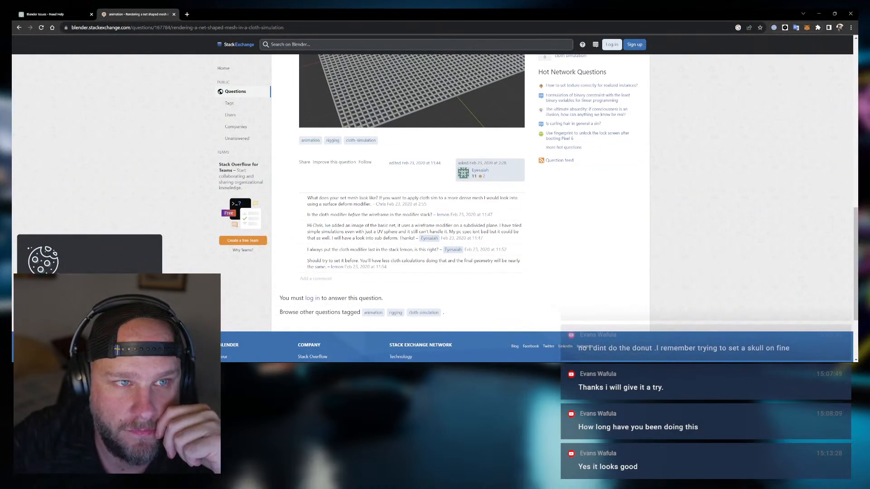
Read the Stack Exchange question on net-shaped meshes in cloth simulation, then look through the remaining search results for net cloth simulation
scroll(411, 205, up, 2)
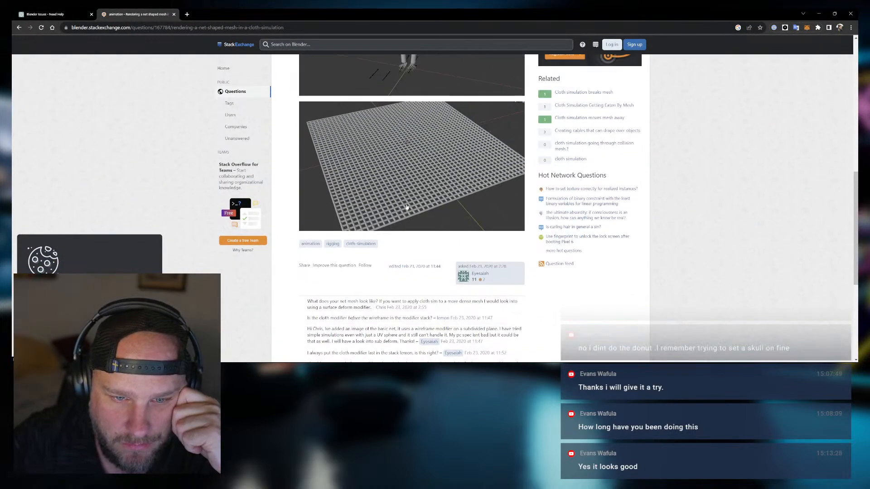
scroll(390, 207, down, 3)
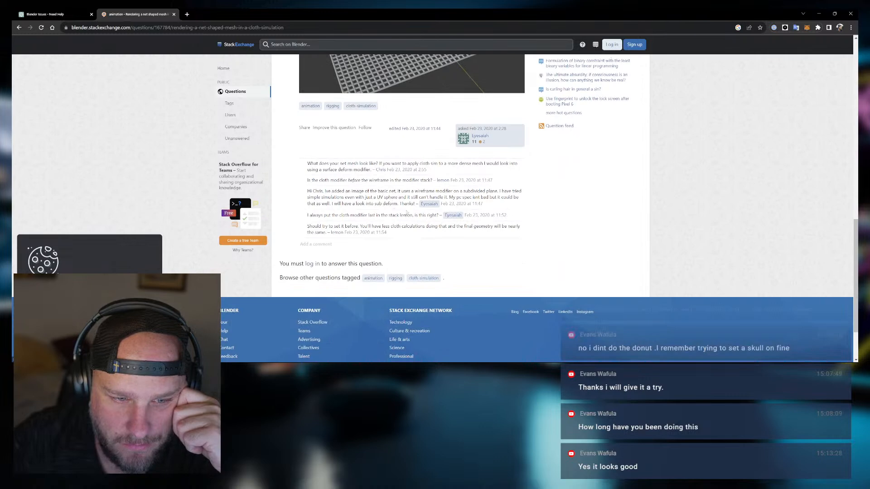
scroll(424, 225, up, 2)
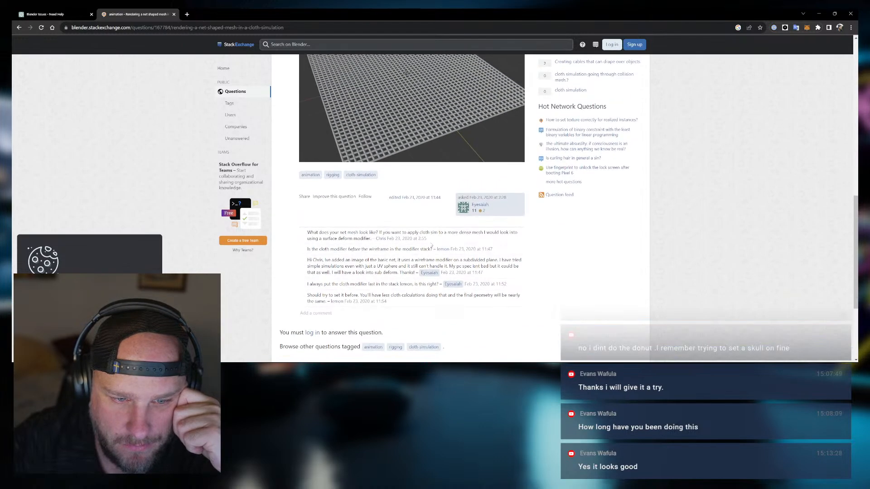
scroll(406, 74, up, 6)
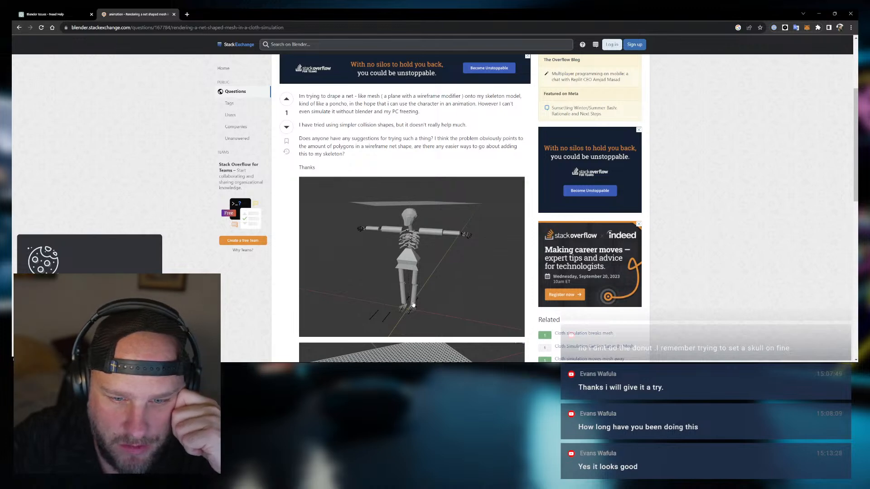
scroll(413, 304, down, 3)
click(19, 28)
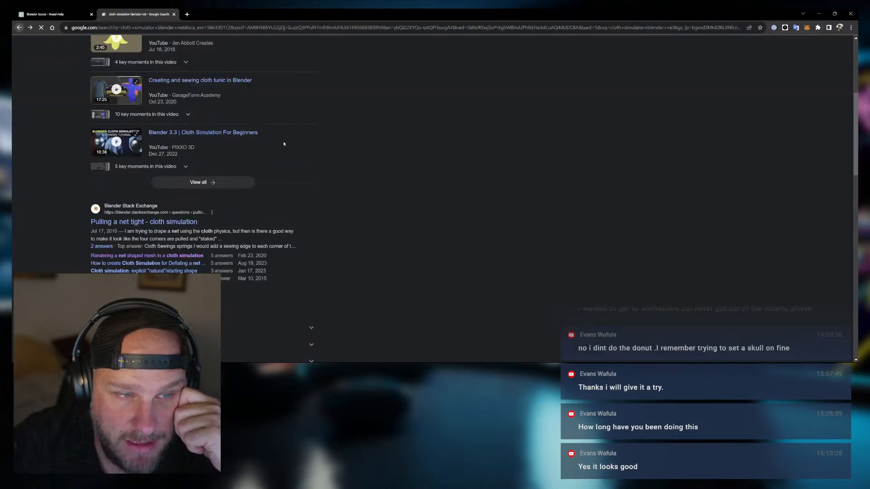
scroll(249, 236, down, 2)
scroll(249, 236, down, 2)
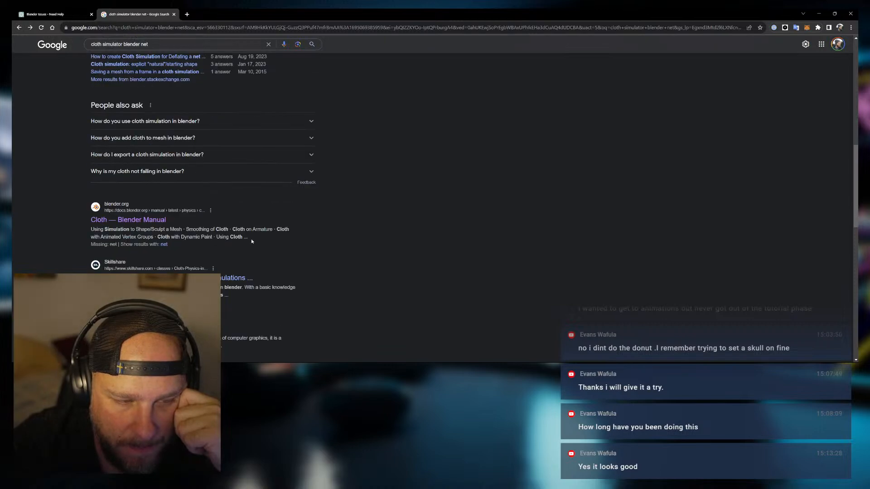
Search the web for "modeling a net"
scroll(251, 238, up, 10)
drag(156, 52, 47, 47)
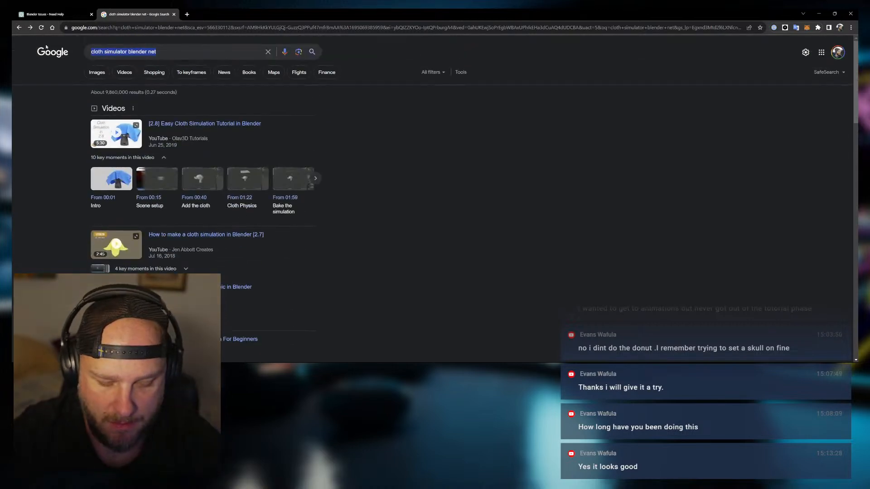
text(modeling a net)
key(Return)
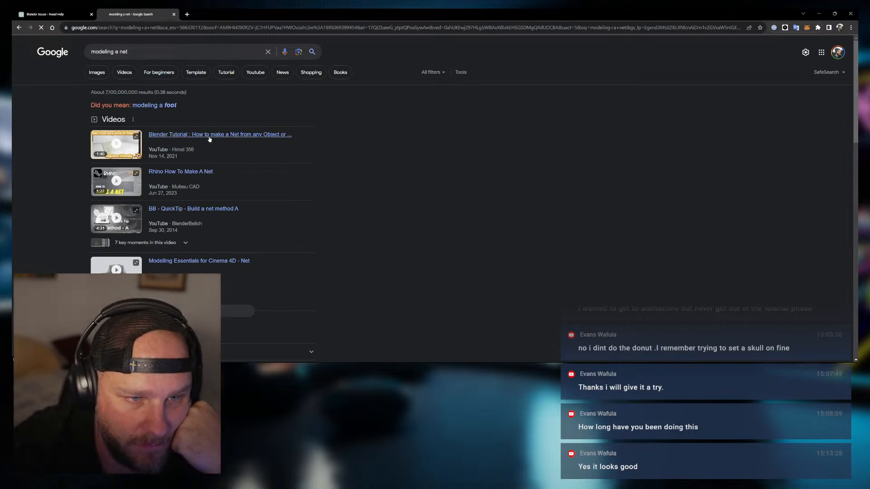
Open the Blender tutorial on making a net from any object or shape and skim its subdivision, un-subdivide and wireframe parts
click(210, 135)
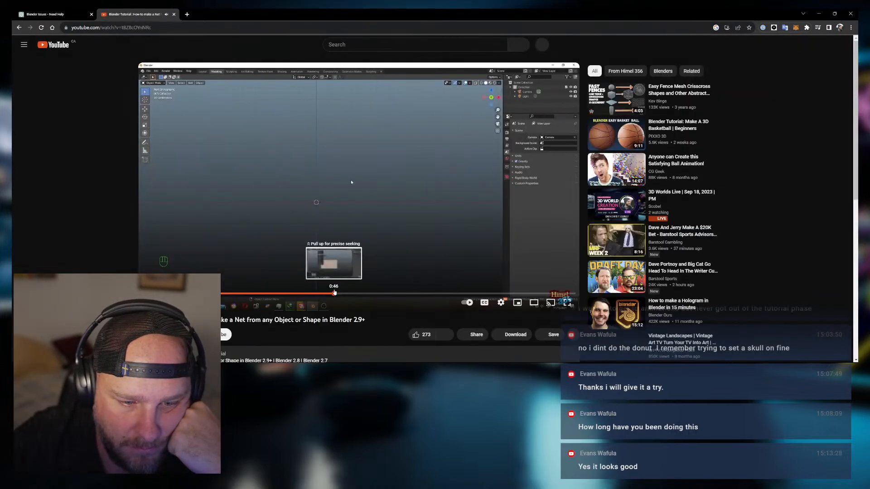
click(333, 293)
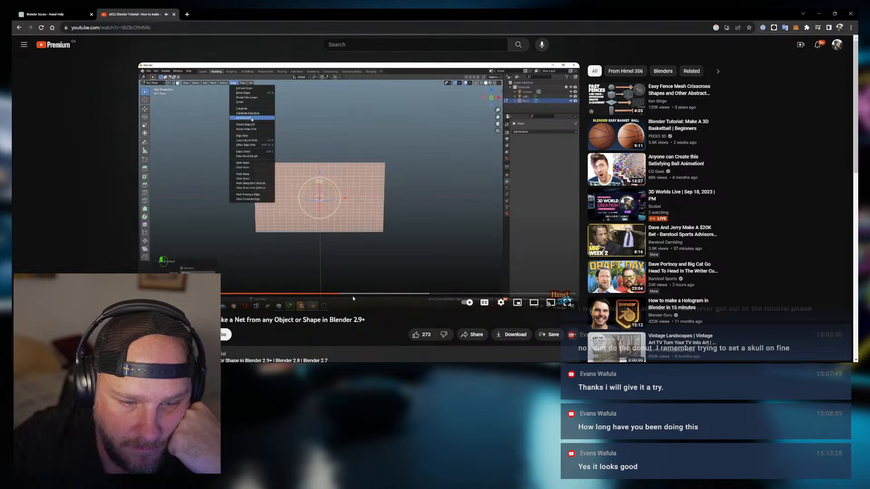
click(383, 294)
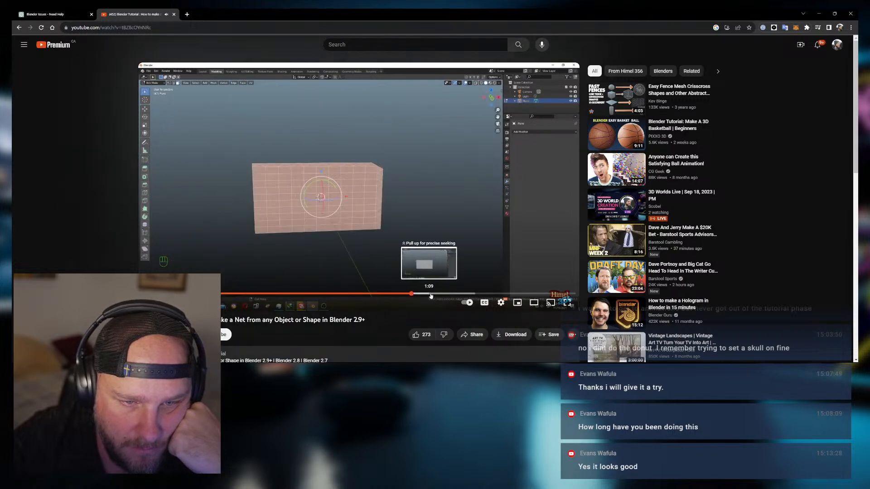
click(430, 294)
click(461, 293)
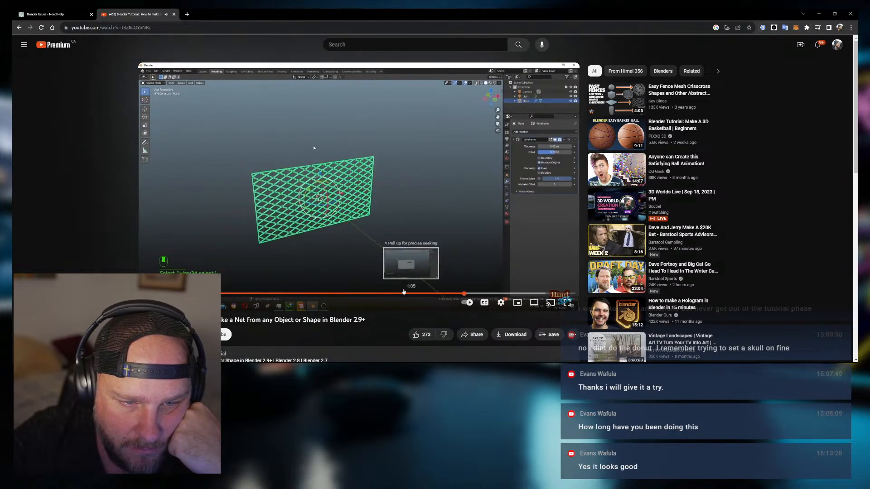
click(277, 294)
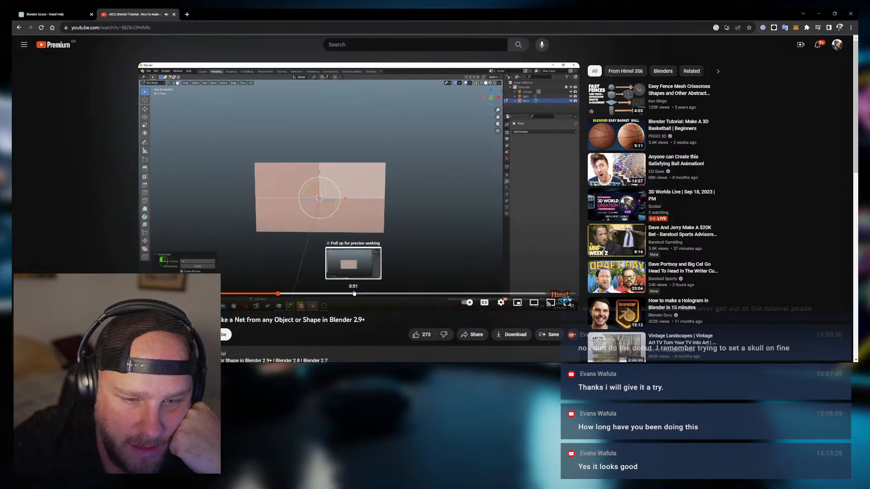
click(428, 293)
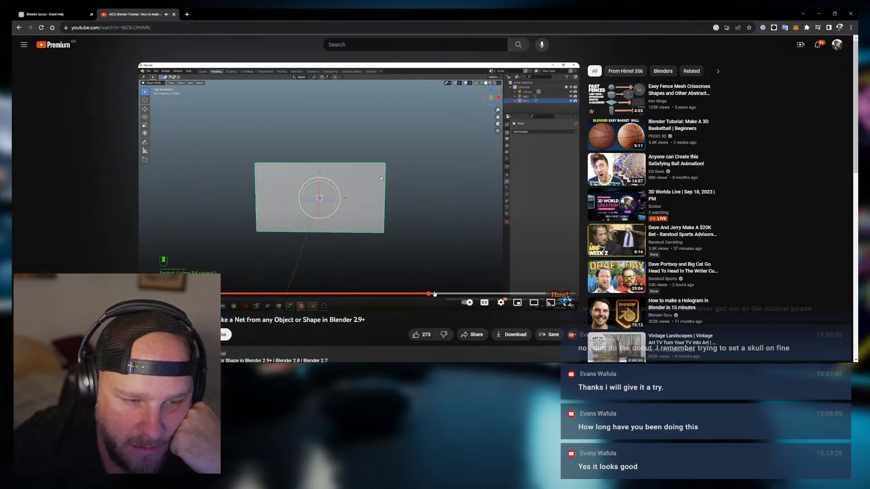
drag(432, 294, 384, 294)
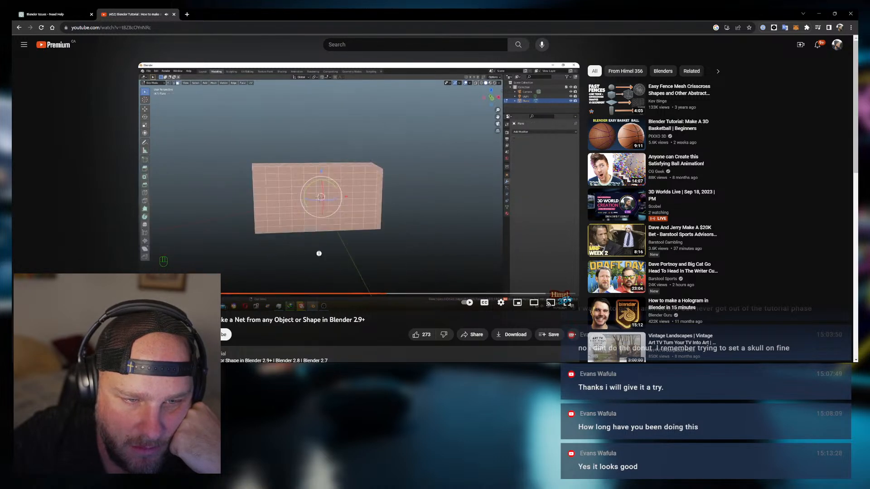
click(326, 294)
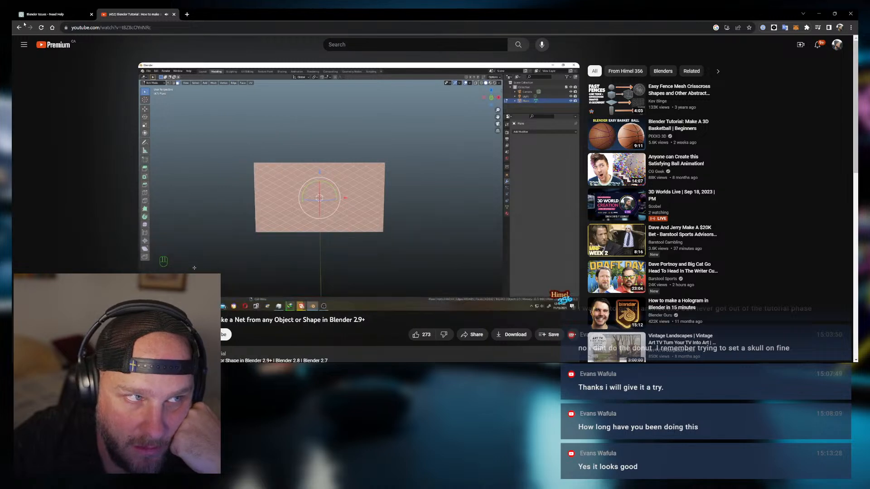
Return to the search results and watch the "BB - QuickTip - Build a net method A" video
key(alt+Left)
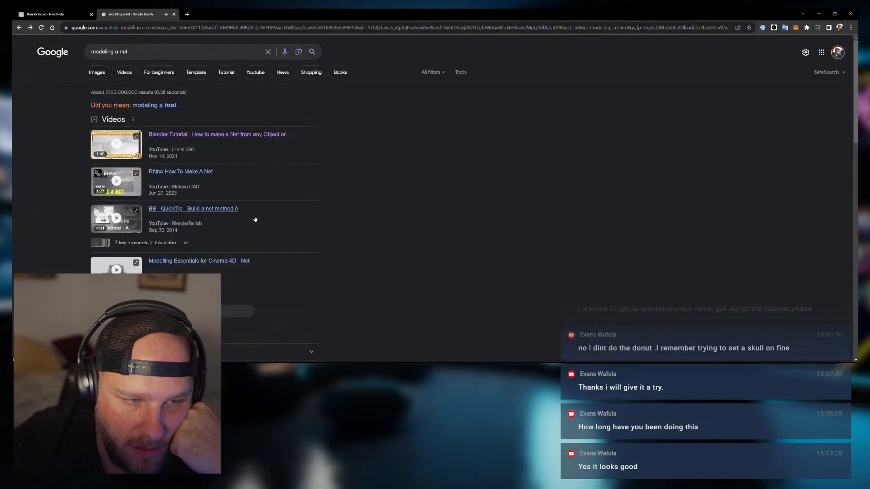
click(208, 210)
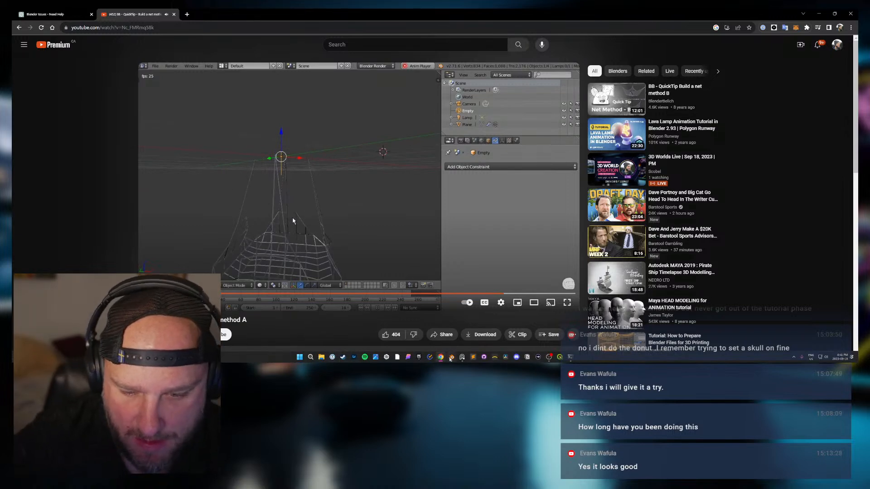
Switch to Blender and locate the balloon's collections under Baloons_Night, collapsing the Rope collection and making the Airship collection active
key(alt+Tab)
scroll(453, 178, down, 5)
scroll(760, 126, up, 3)
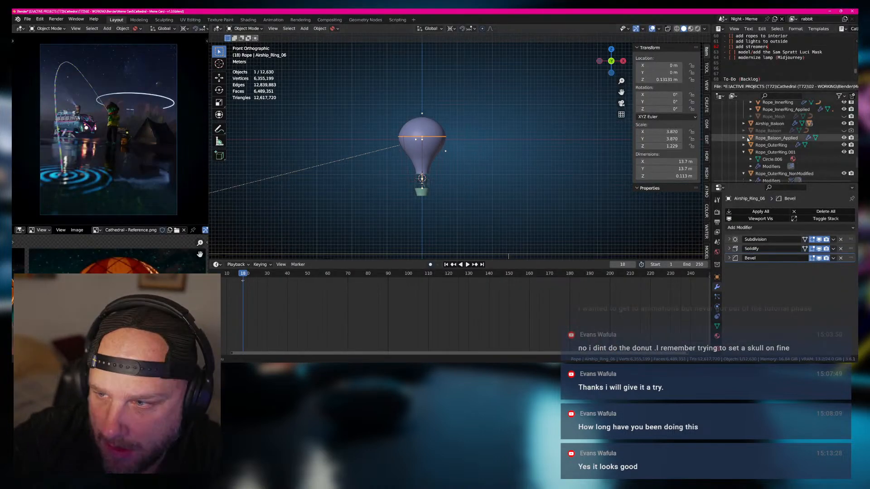
scroll(760, 126, up, 2)
click(736, 126)
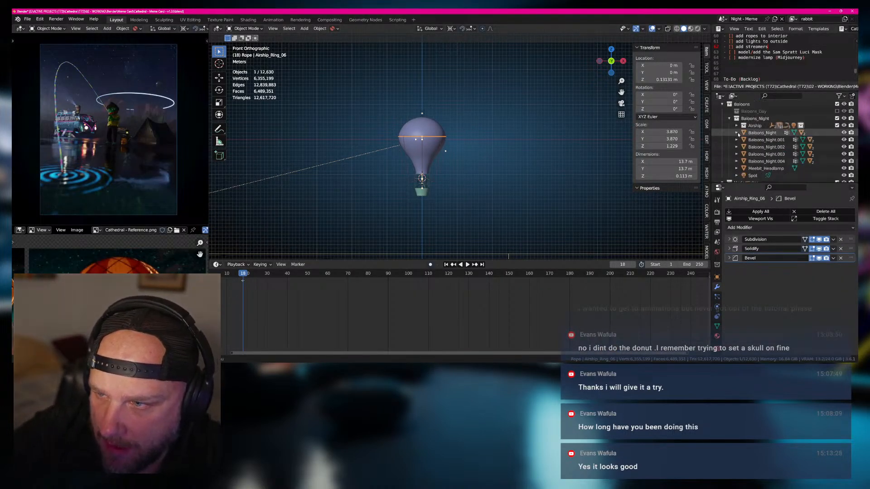
click(760, 133)
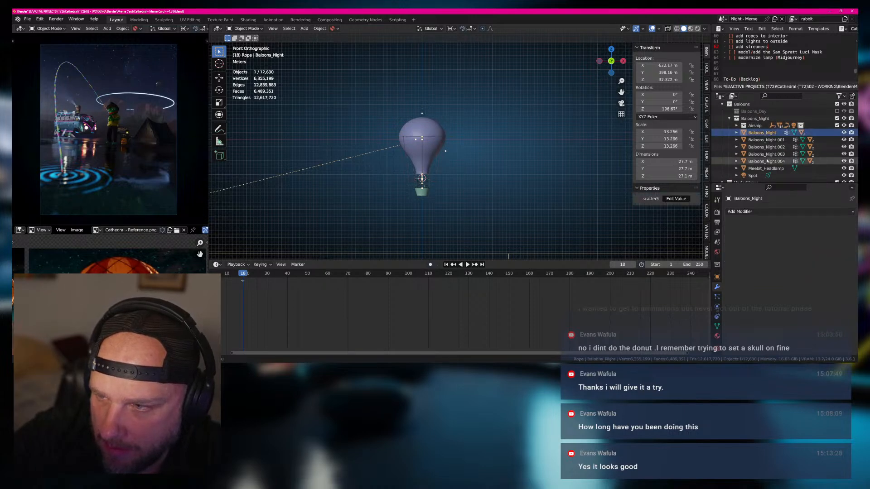
click(736, 125)
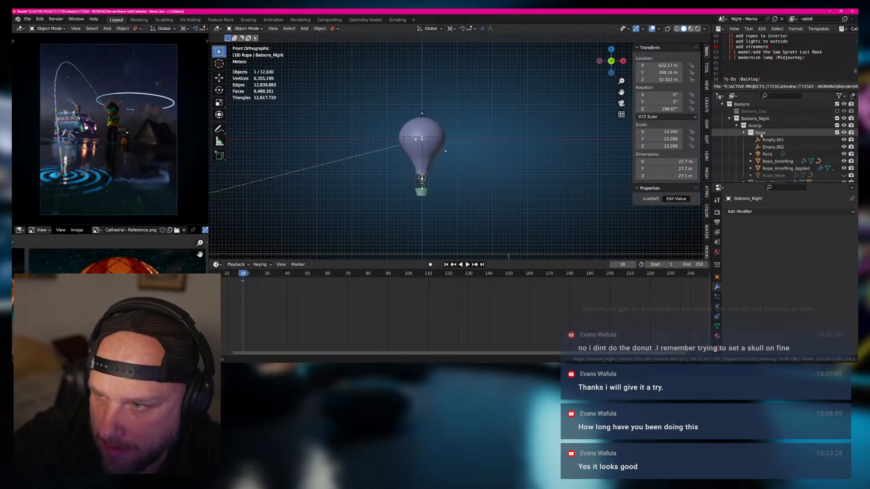
scroll(747, 142, down, 2)
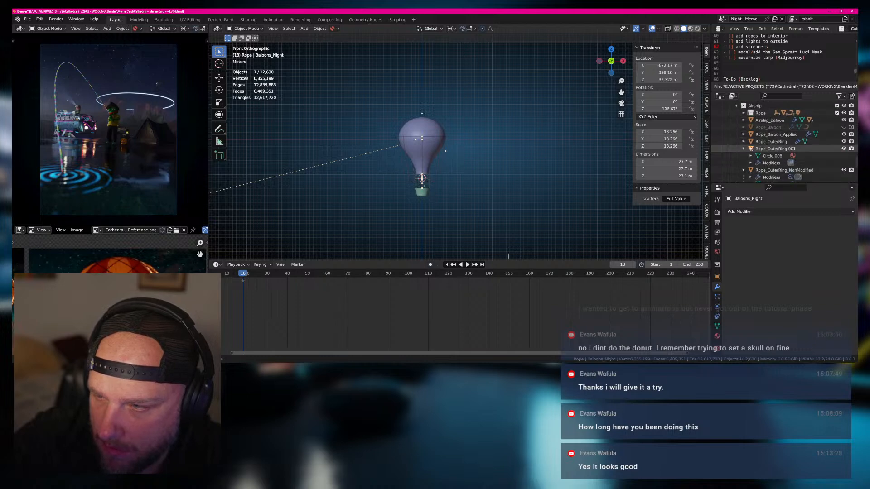
scroll(744, 144, down, 3)
scroll(746, 131, up, 4)
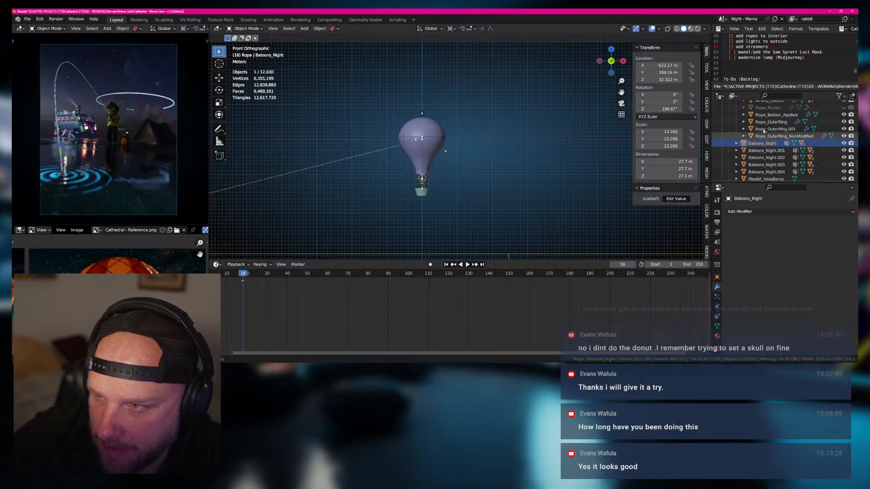
click(761, 124)
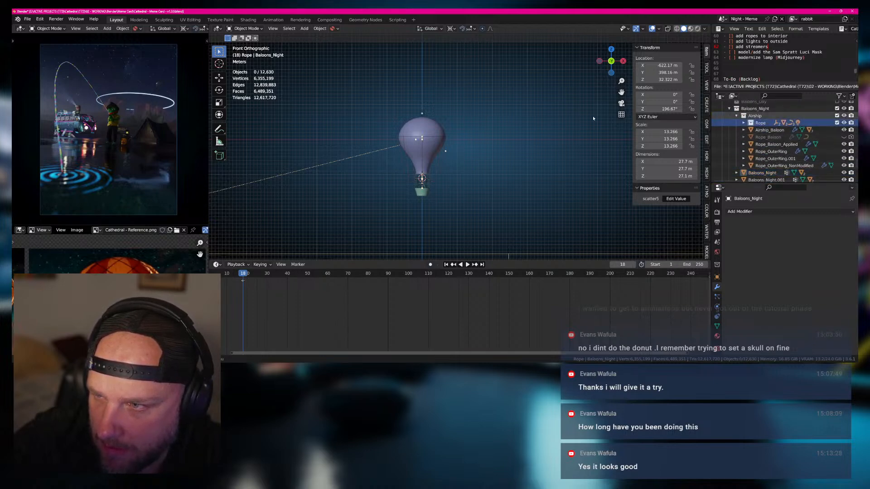
click(756, 116)
Save the Cathedral scene and start a new General file
click(25, 19)
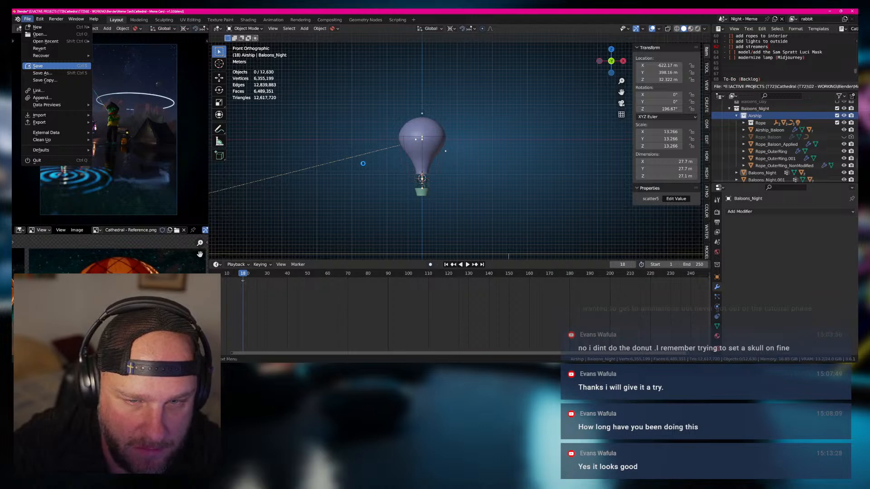
key(ctrl+s)
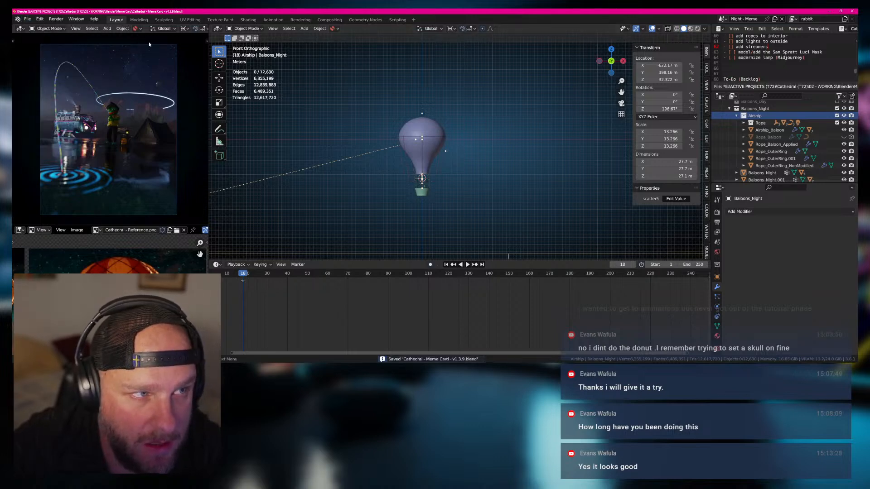
click(28, 20)
mouse_move(86, 26)
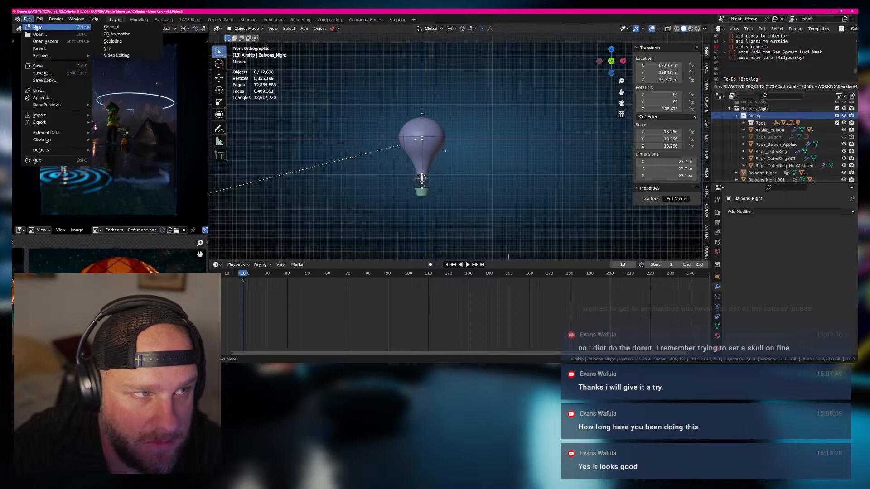
click(112, 26)
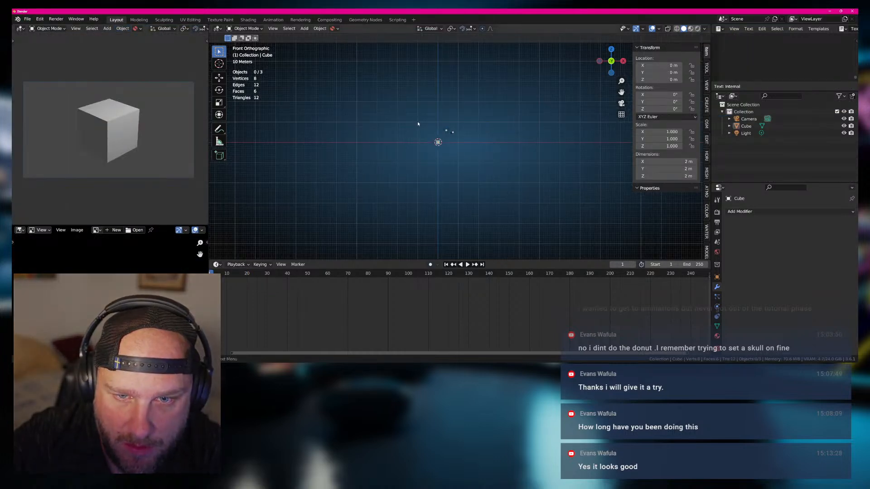
Delete the default camera, cube and light so that the new scene is empty
middle_drag(417, 121, 444, 142)
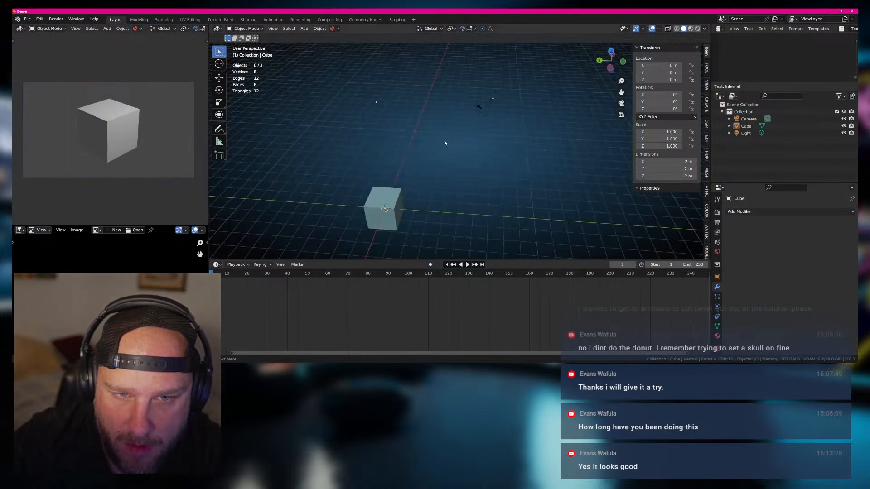
scroll(444, 142, down, 4)
drag(375, 95, 522, 192)
key(x)
click(518, 192)
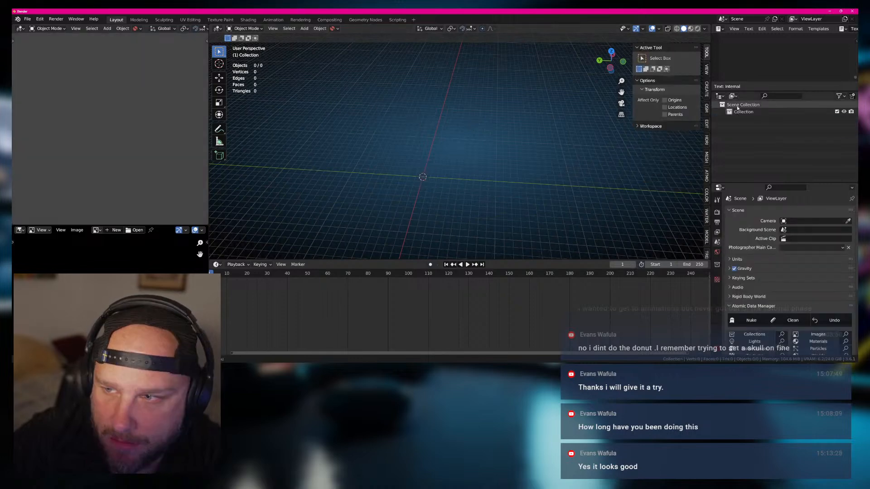
Start appending data and browse to the Cathedral (T72) project's 02 - WORKING\Blender\Meme Card folder on the T72 drive
click(27, 19)
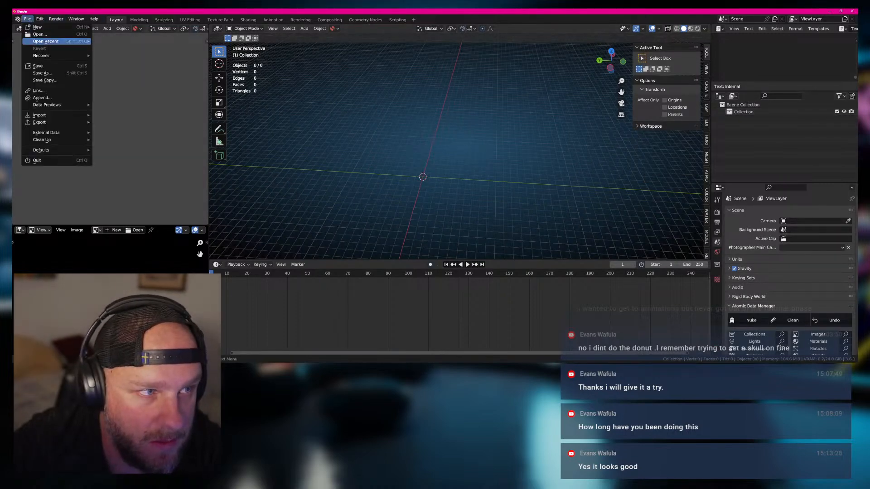
click(42, 98)
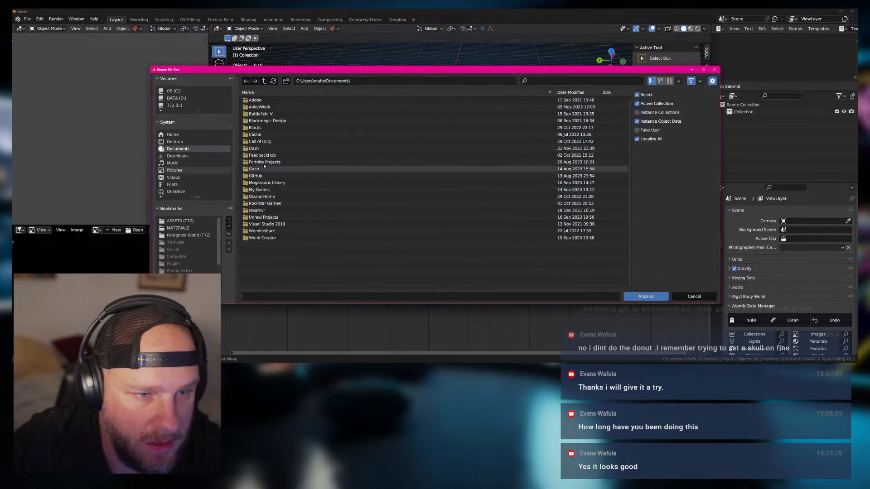
click(175, 105)
double_click(257, 101)
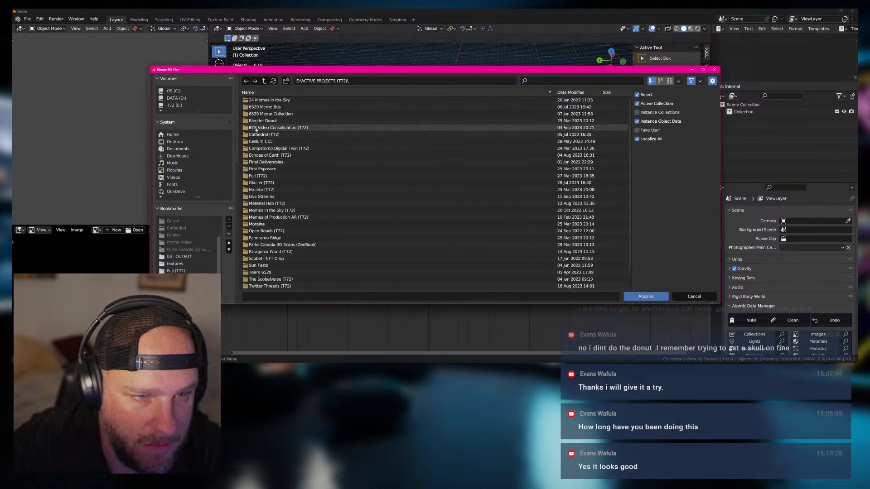
double_click(262, 138)
click(264, 107)
double_click(263, 107)
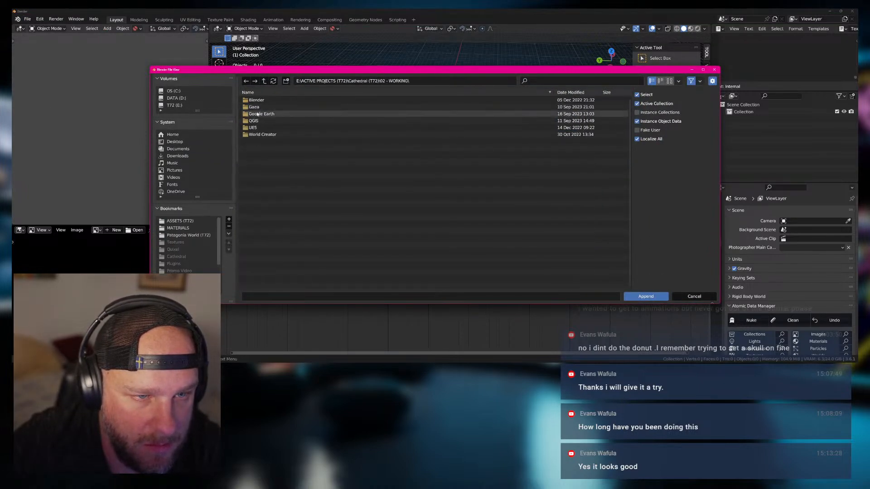
double_click(258, 100)
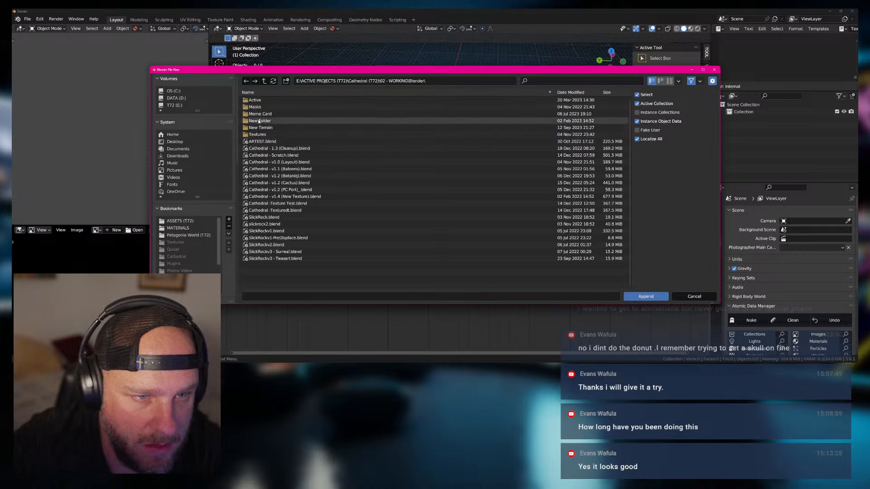
double_click(262, 114)
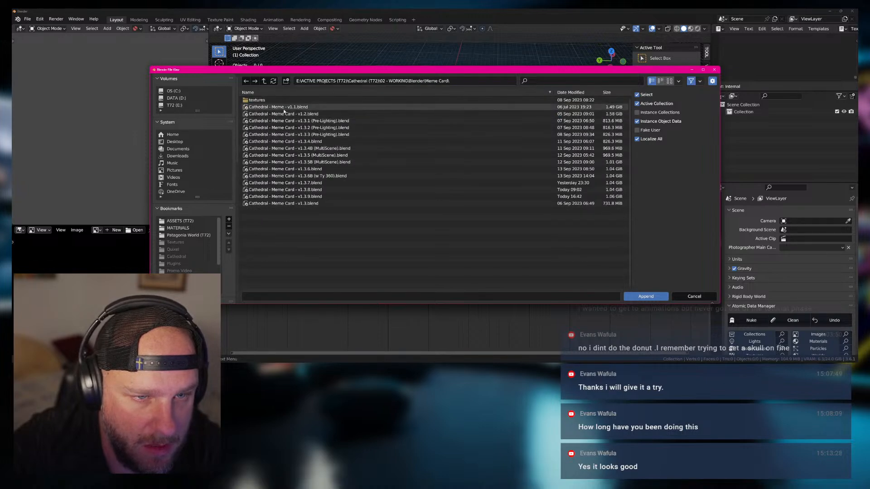
Append the Airship collection from Cathedral - Meme Card - v1.3.9.blend into the empty scene
click(288, 198)
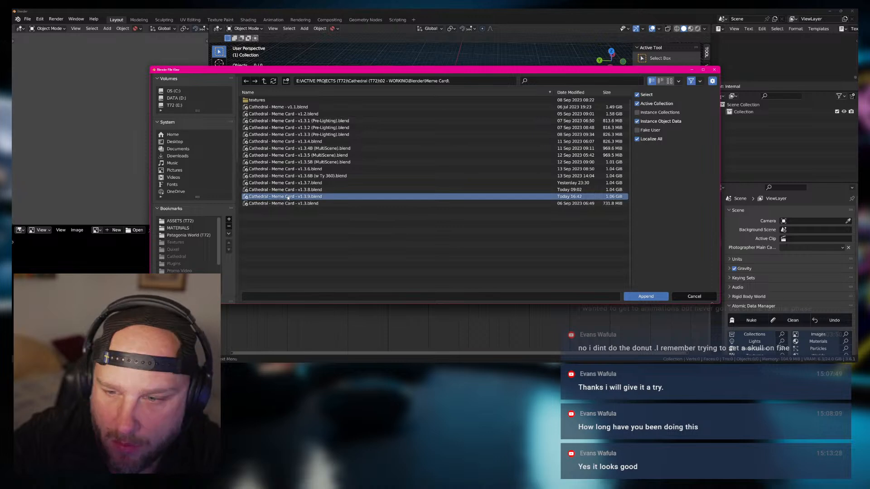
double_click(288, 198)
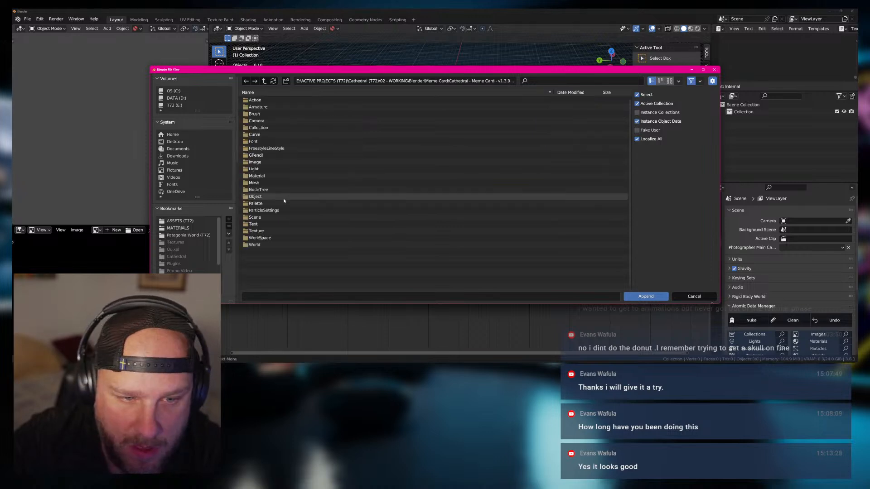
double_click(256, 127)
double_click(259, 108)
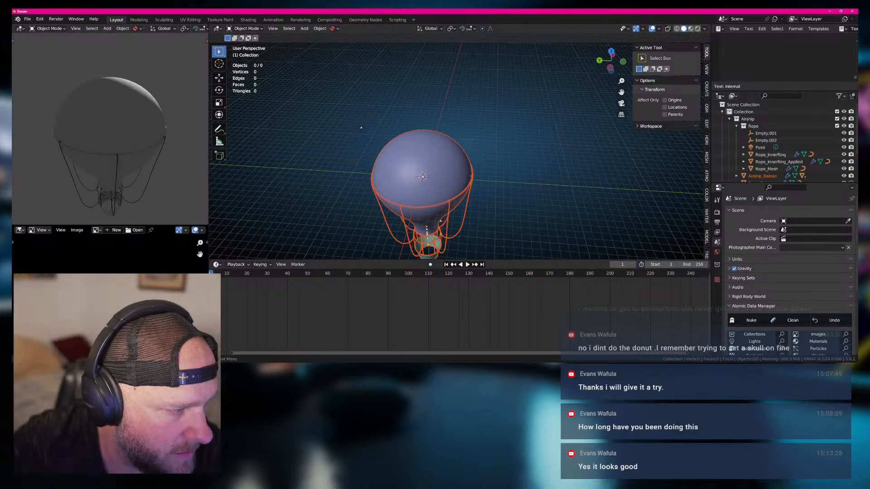
Deselect the appended airship objects and switch the secondary viewport to Solid shading with the whole balloon in view
middle_drag(408, 161, 471, 141)
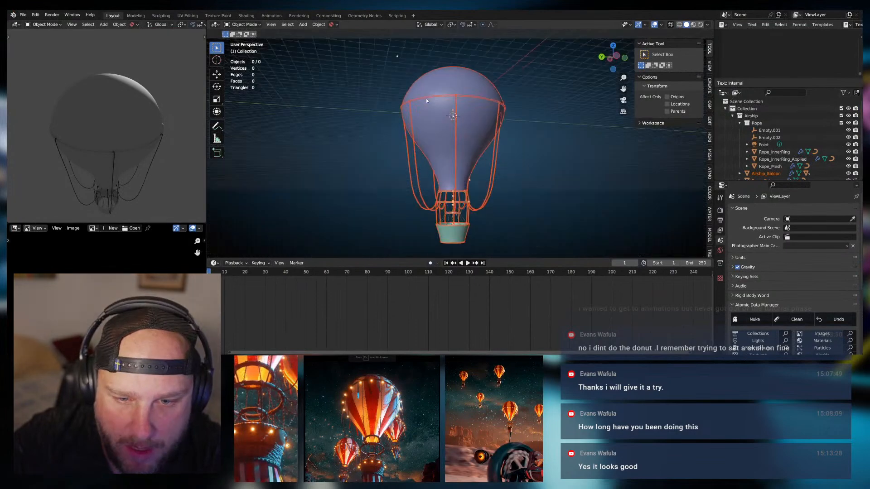
scroll(427, 100, down, 4)
click(472, 141)
click(444, 135)
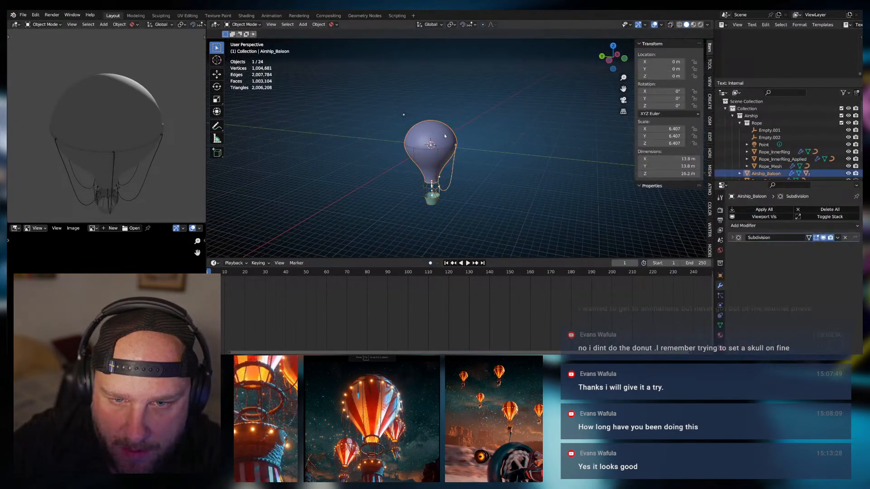
scroll(448, 133, up, 3)
middle_drag(123, 138, 126, 113)
scroll(125, 119, down, 4)
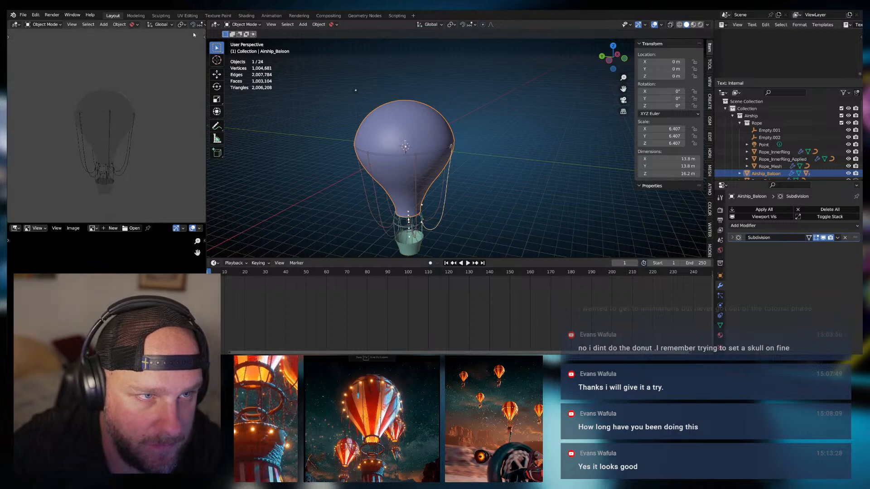
middle_drag(469, 180, 432, 172)
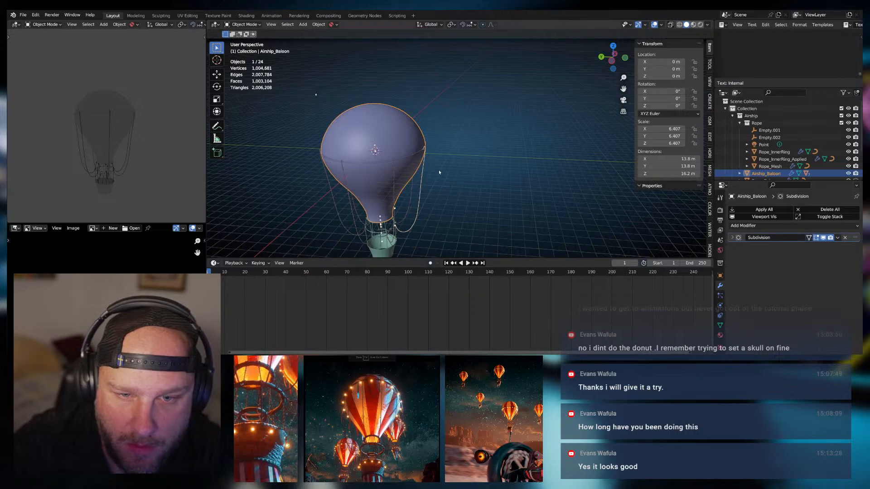
click(433, 162)
mouse_move(433, 162)
middle_down()
mouse_move(448, 139)
mouse_move(434, 167)
middle_up()
key(z)
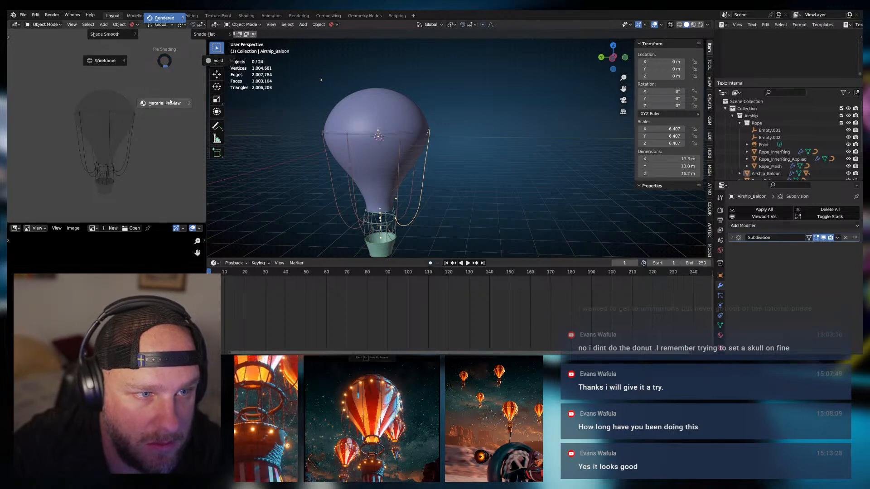
click(225, 63)
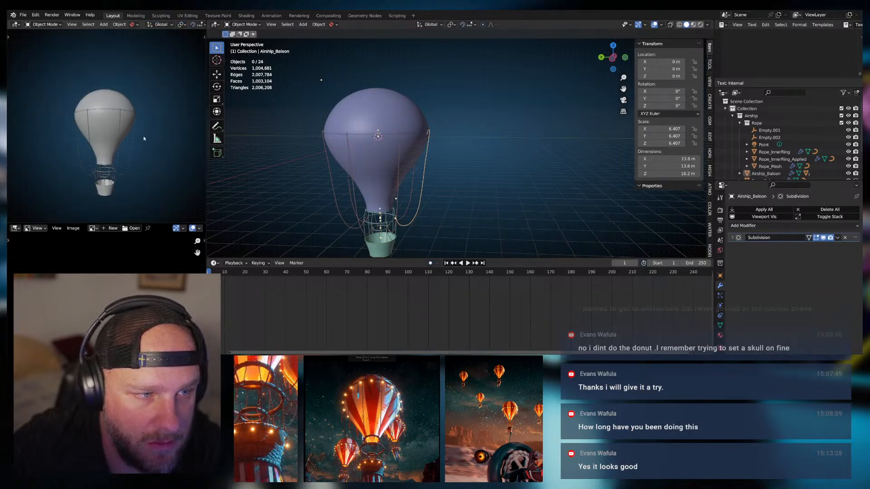
Add a mesh plane at the world origin and set its size to 25 m
middle_drag(478, 158, 421, 181)
scroll(431, 151, down, 3)
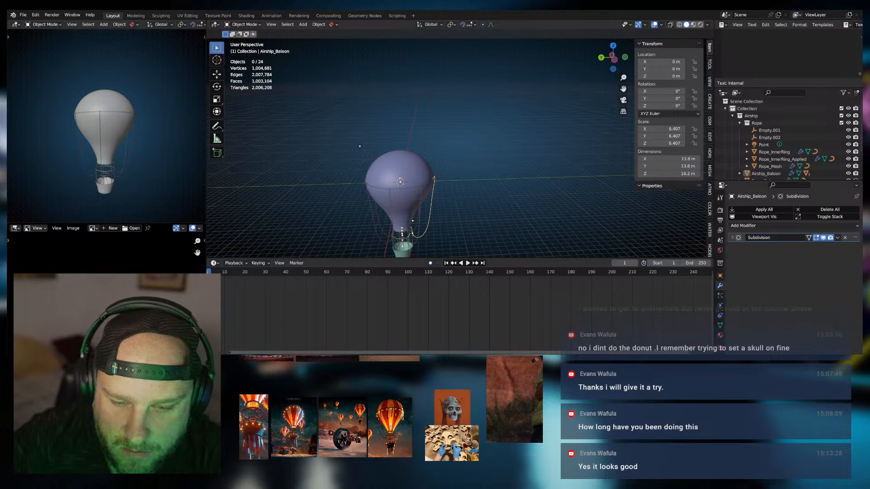
click(318, 24)
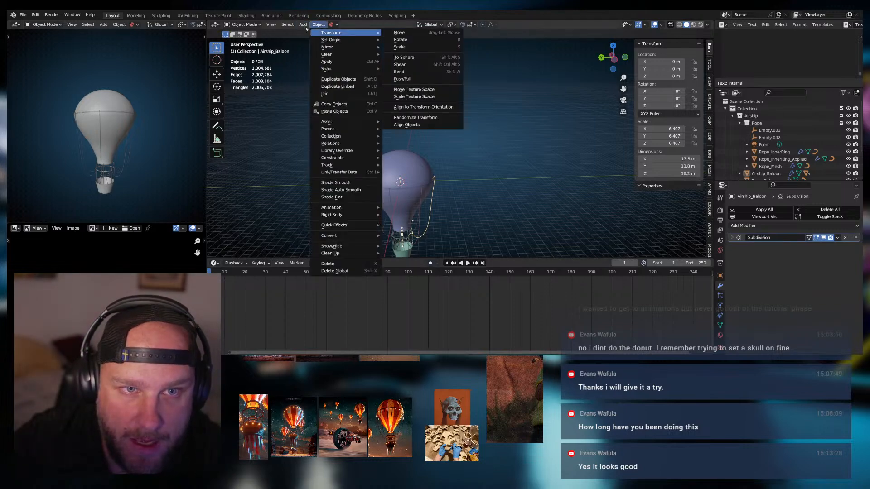
mouse_move(303, 26)
click(384, 35)
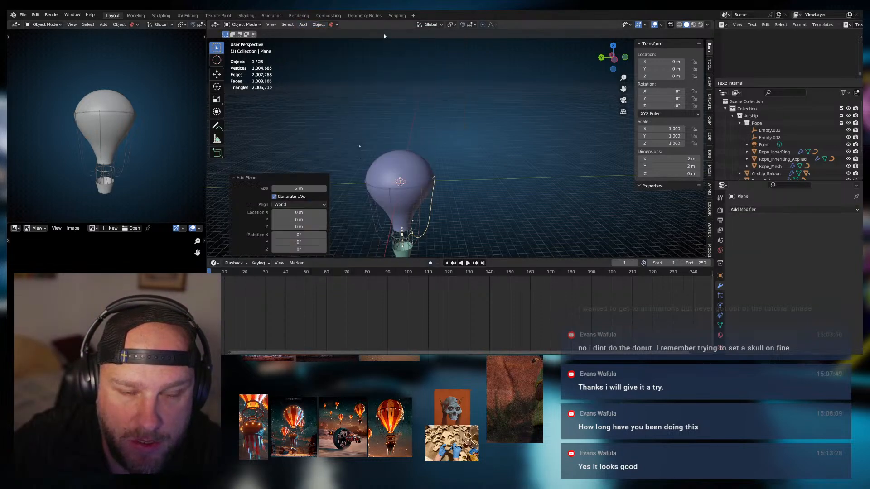
drag(297, 189, 483, 191)
click(287, 189)
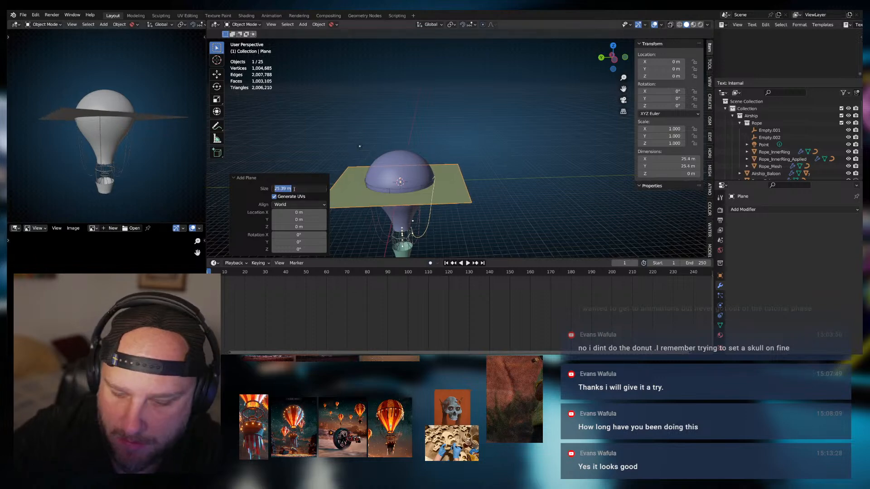
text(25)
key(Return)
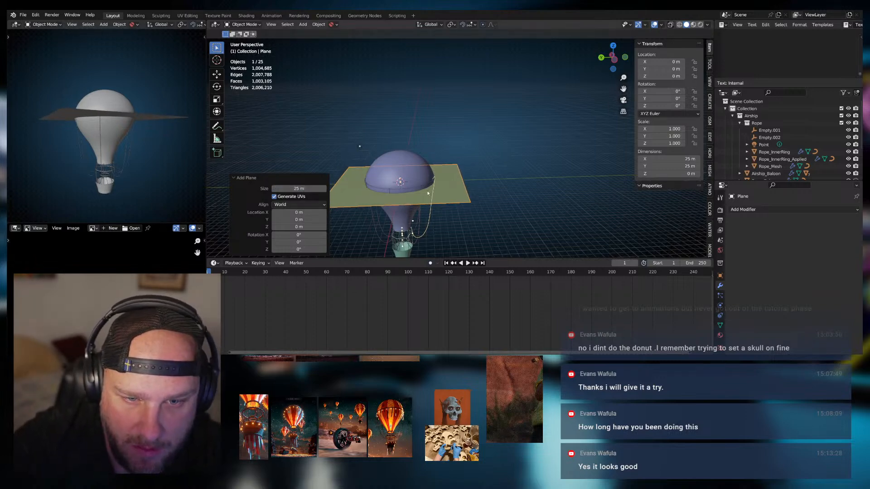
Raise the plane along the Z axis by about 11.75 m so that it floats above the balloon
key(g)
key(z)
click(437, 134)
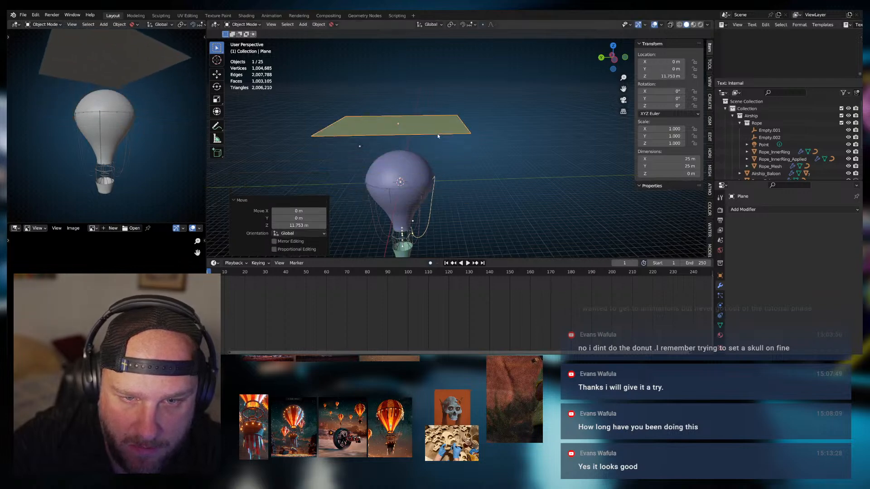
middle_drag(436, 134, 450, 151)
right_click(449, 152)
click(449, 151)
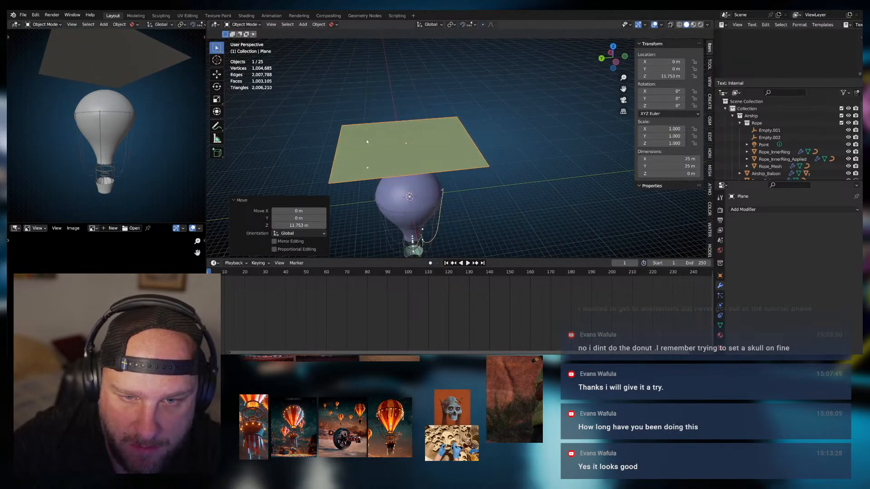
Subdivide the plane's mesh with 5 cuts
key(Tab)
right_click(366, 147)
click(345, 168)
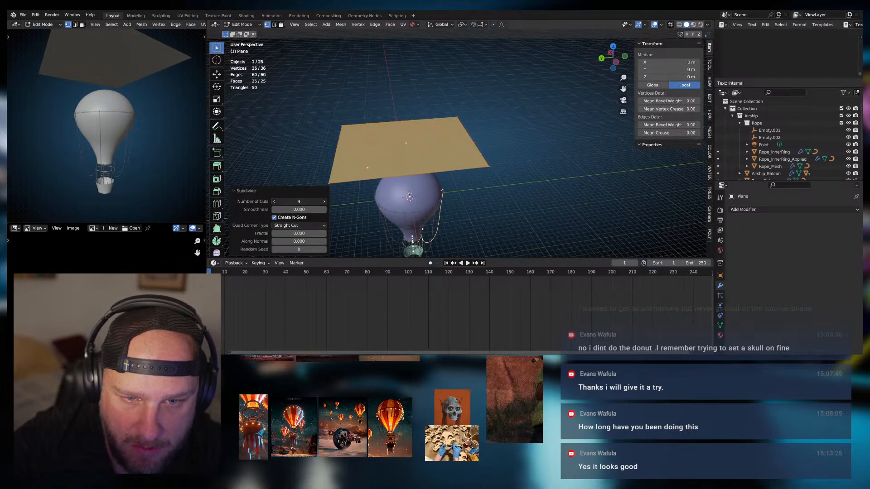
middle_drag(428, 185, 428, 158)
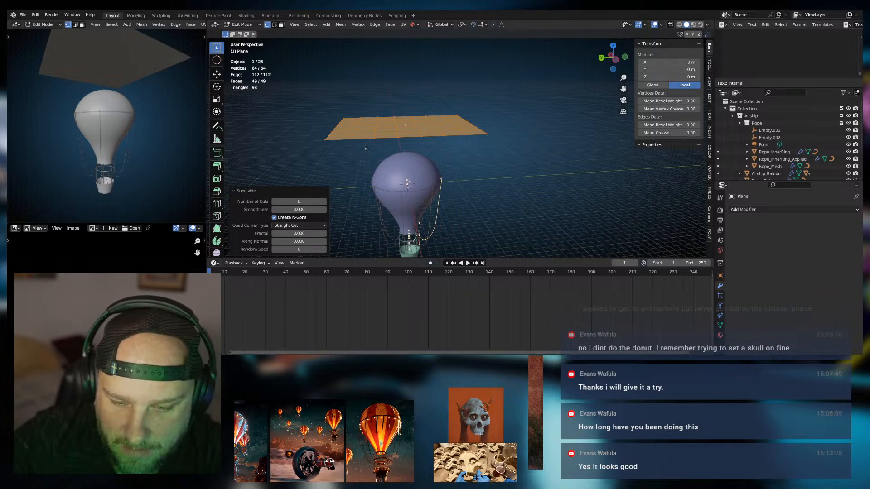
middle_drag(428, 190, 425, 170)
scroll(425, 185, up, 1)
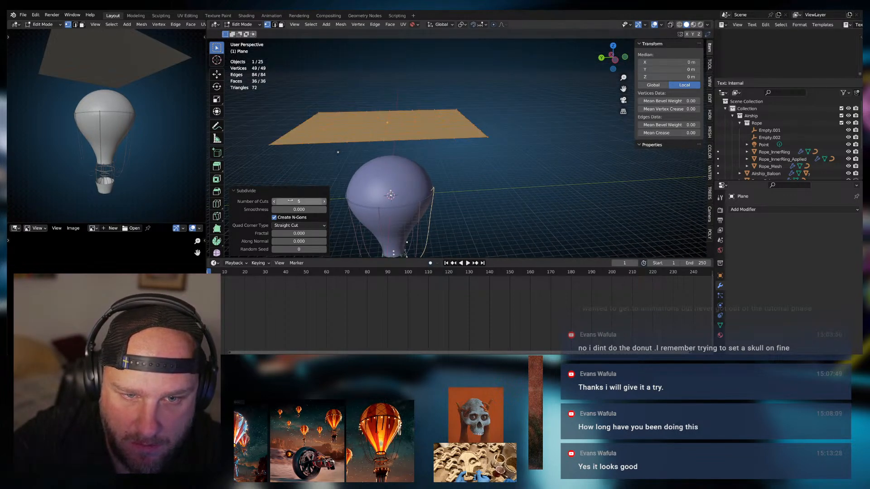
mouse_move(372, 167)
middle_down()
mouse_move(372, 182)
mouse_move(372, 170)
middle_up()
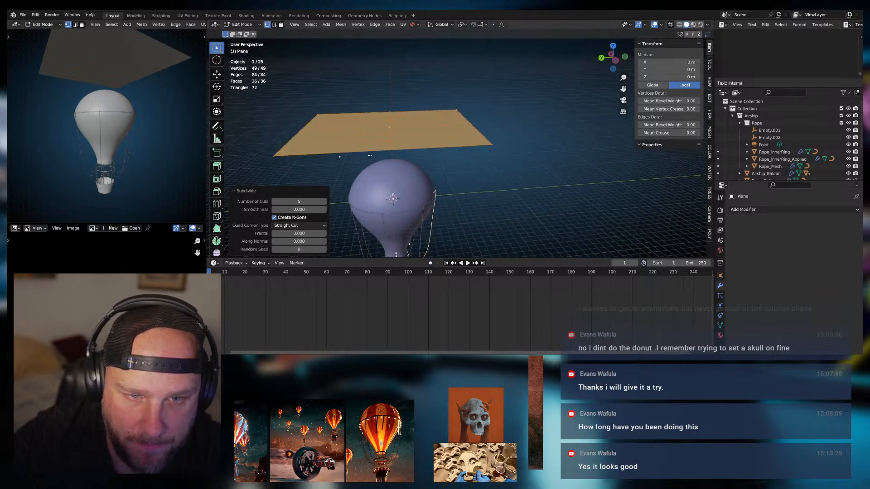
key(Tab)
key(Tab)
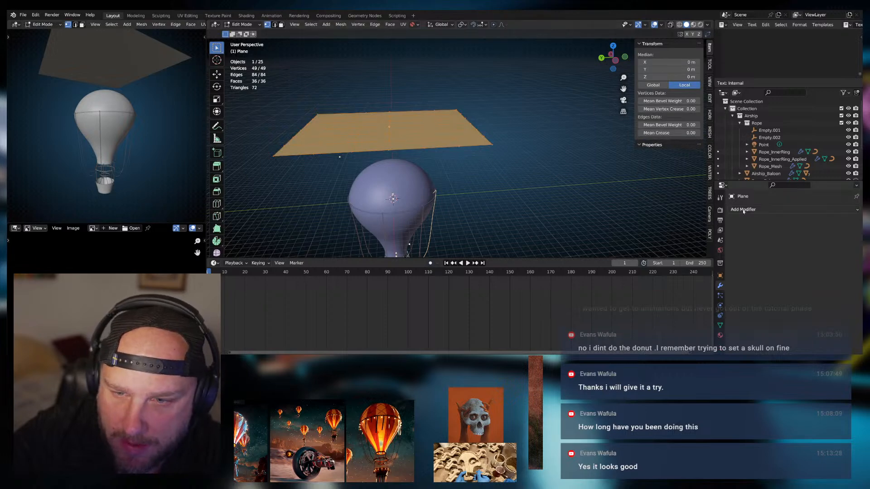
Add a Decimate modifier to the plane in Un-Subdivide mode with 1 iteration
key(Tab)
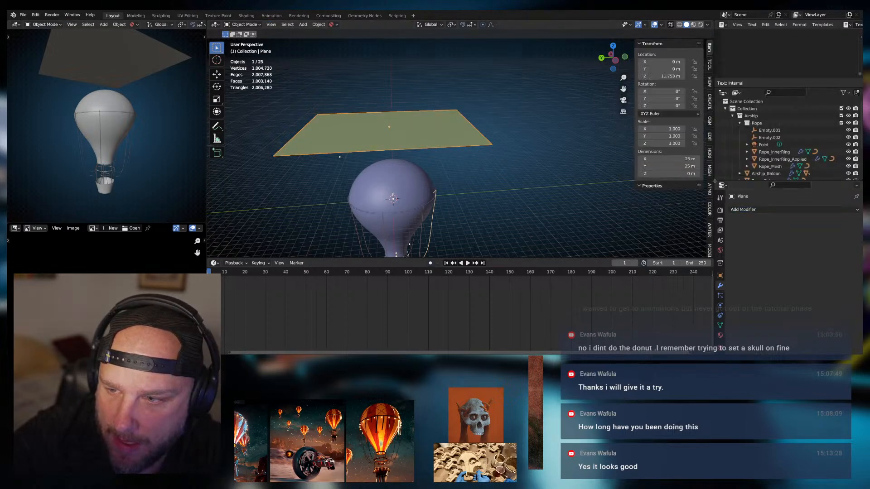
click(756, 209)
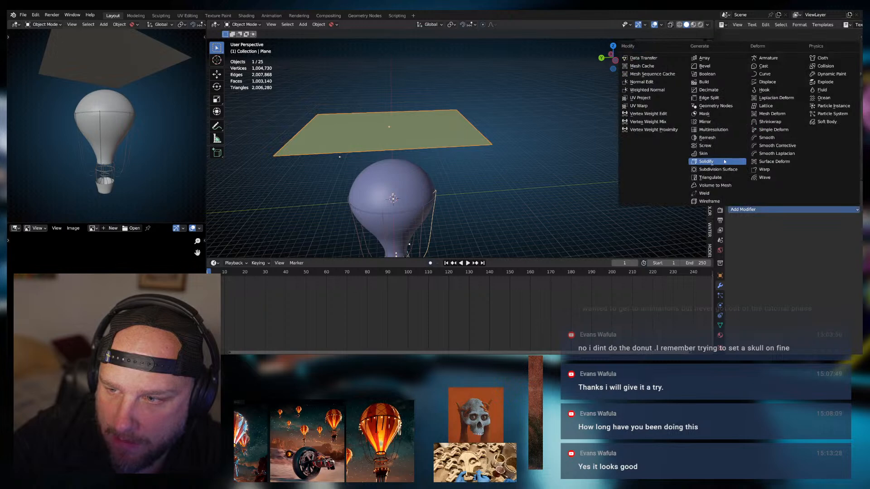
click(713, 90)
click(794, 248)
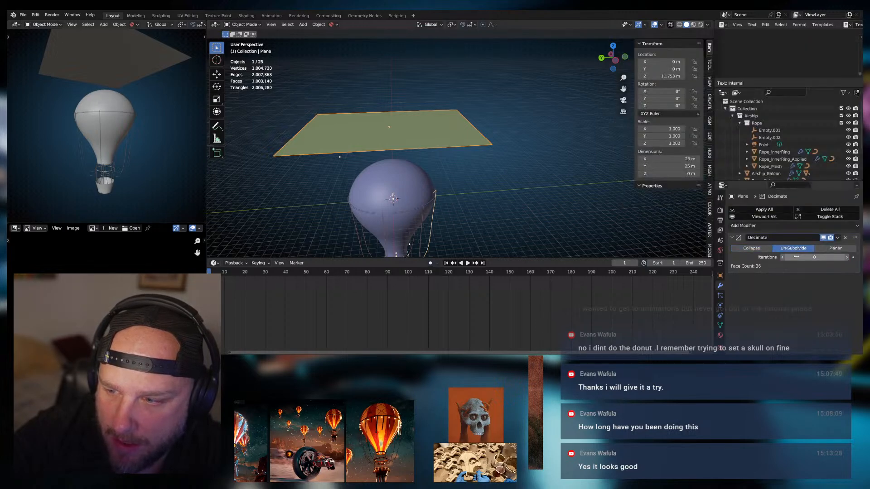
click(846, 257)
Compare the plane in Edit and Object Mode, keep 1 Un-Subdivide iteration, and apply the Decimate modifier
key(Tab)
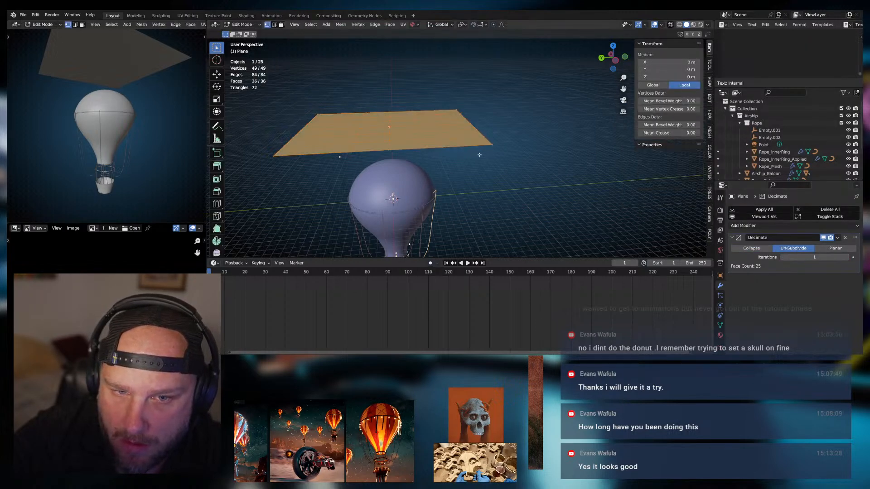
key(Tab)
key(Tab)
key(Tab)
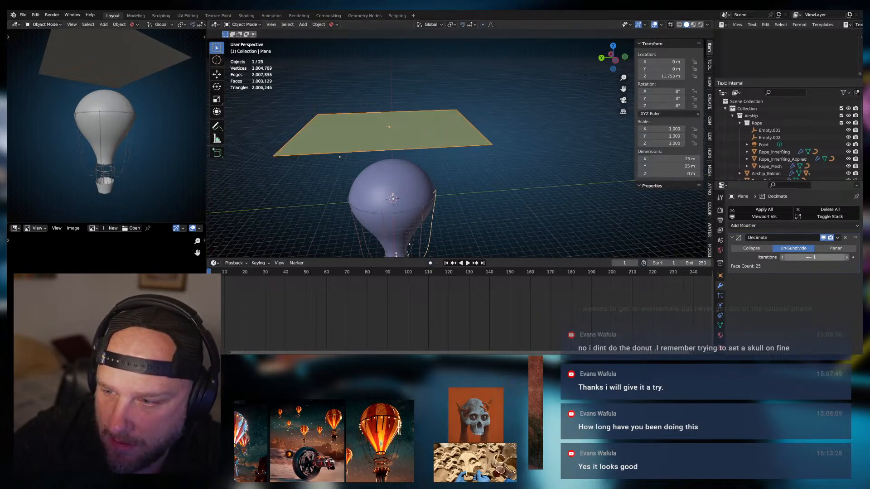
key(Tab)
click(845, 257)
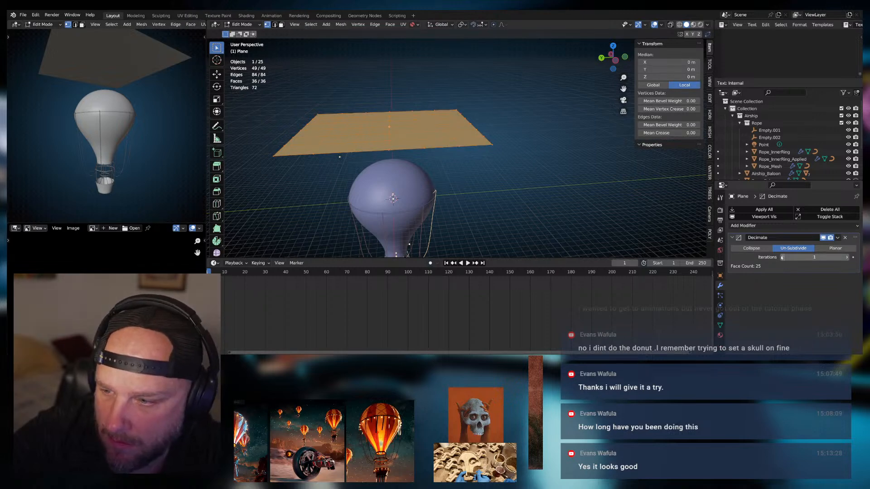
key(Tab)
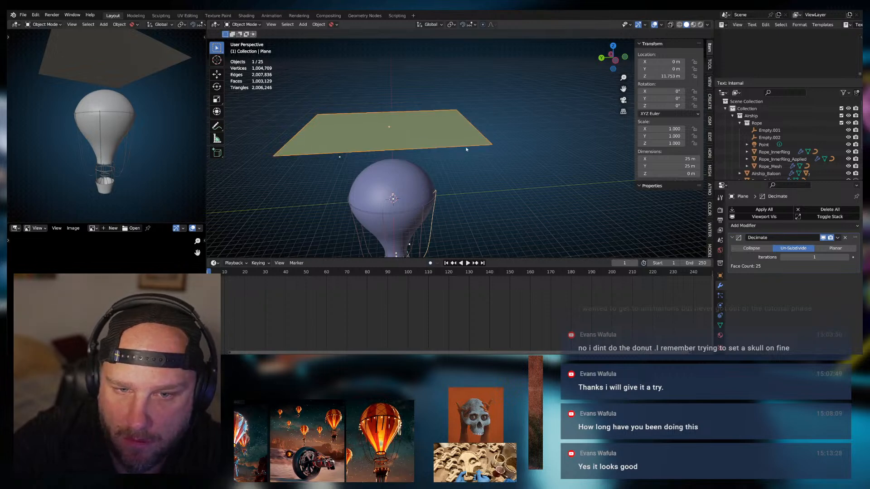
click(837, 238)
click(796, 247)
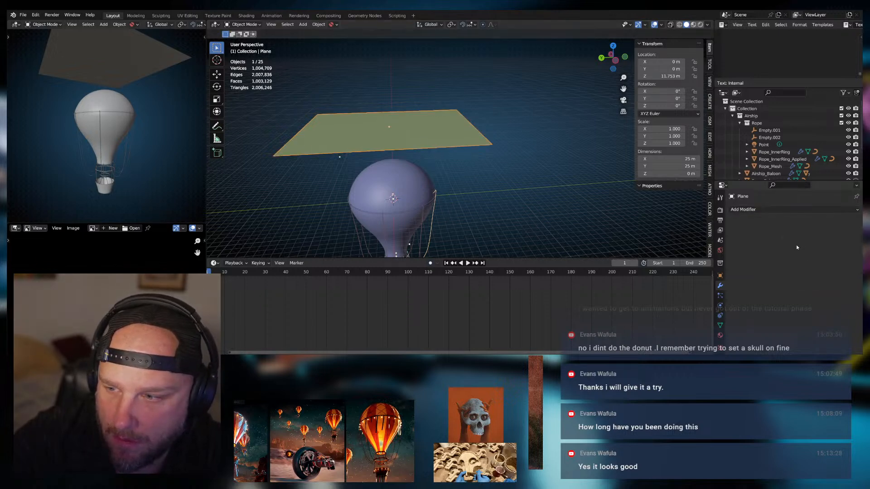
Check the plane's mesh in Edit Mode and add a Wireframe modifier to the plane
key(Tab)
middle_drag(415, 130, 433, 159)
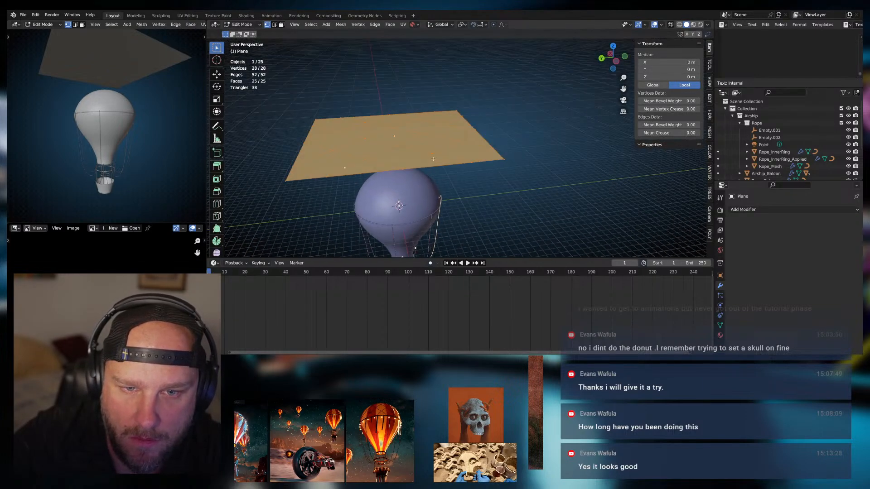
key(Tab)
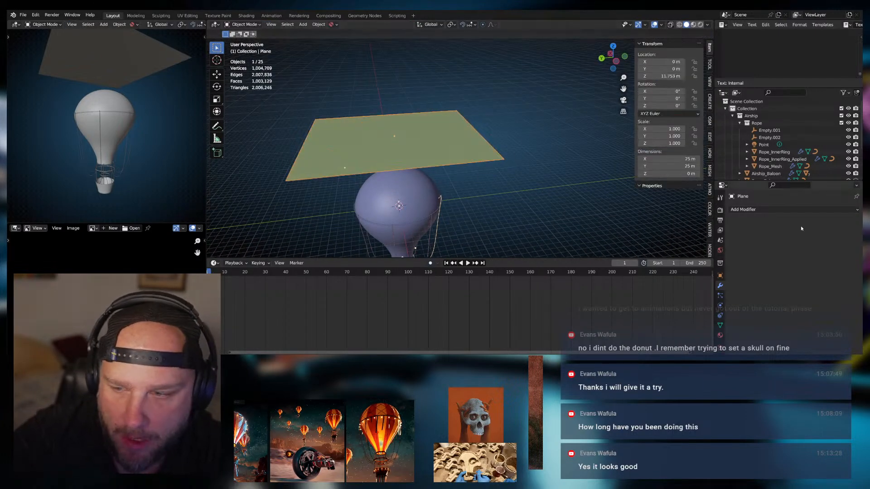
click(731, 209)
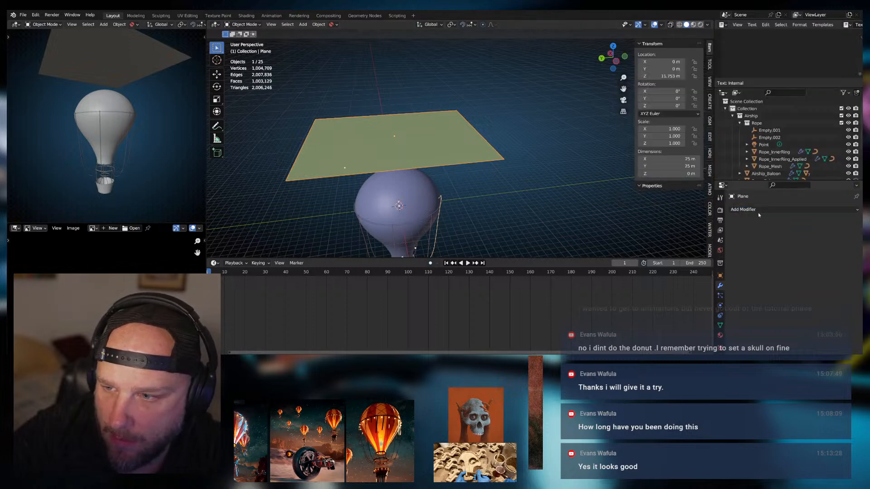
click(758, 211)
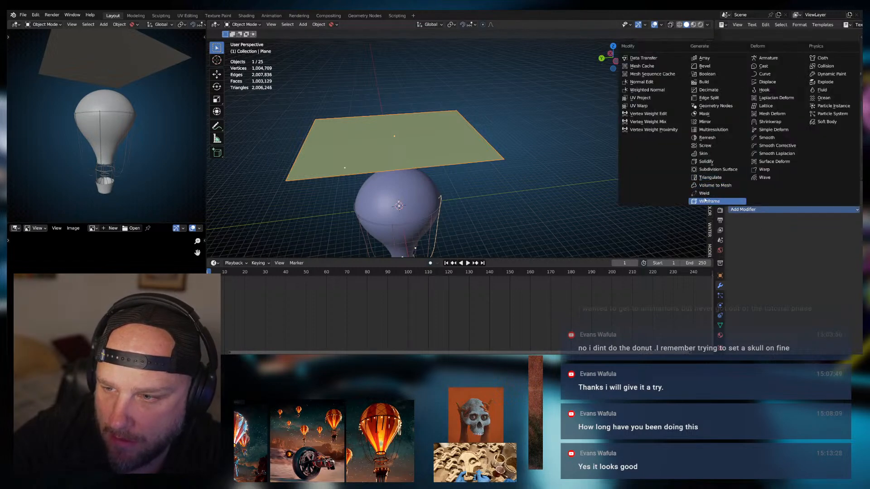
click(706, 201)
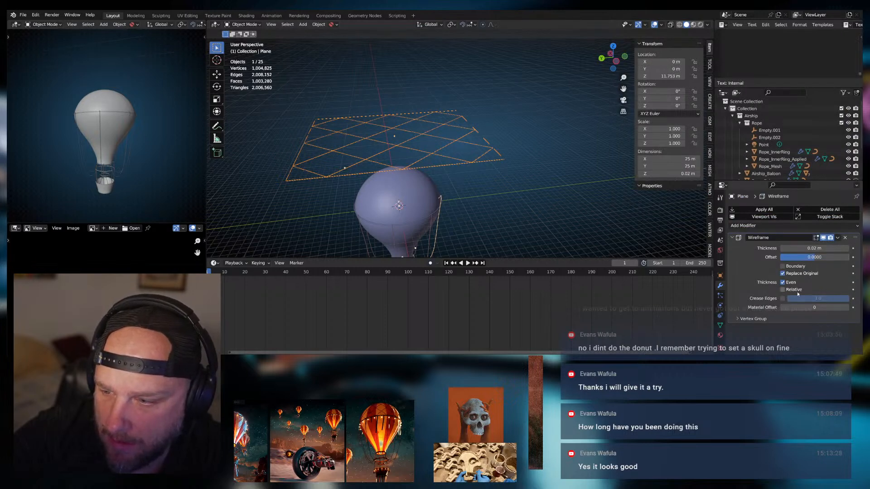
Set the Wireframe modifier's thickness to about 0.2 m and inspect the thickened strands above the balloon
drag(814, 248, 831, 249)
middle_drag(399, 177, 463, 161)
scroll(418, 180, up, 6)
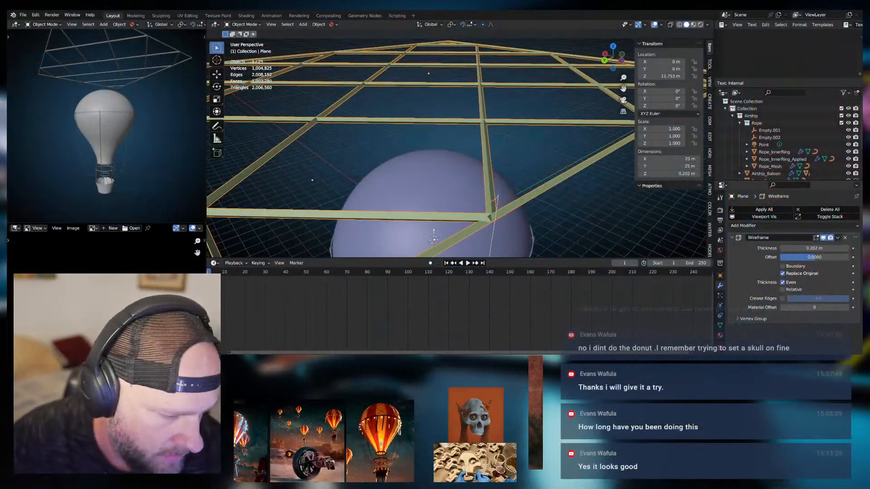
scroll(421, 148, down, 5)
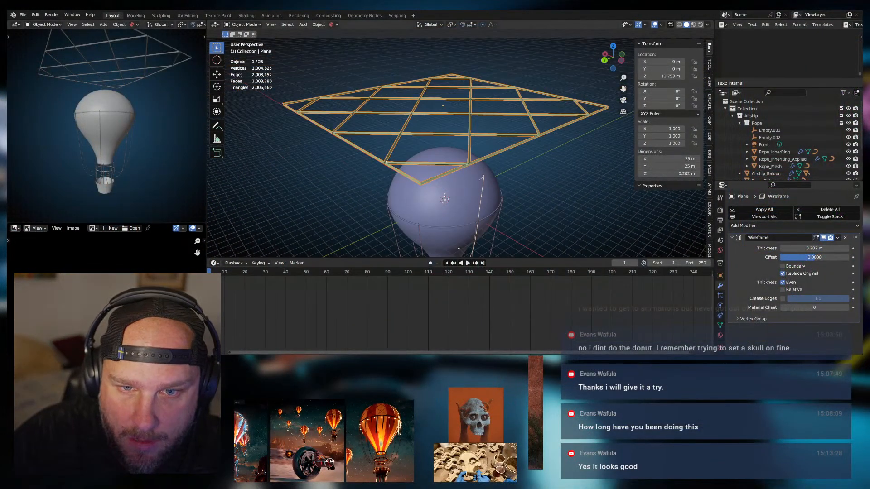
middle_drag(542, 195, 469, 165)
scroll(515, 159, up, 2)
scroll(495, 191, up, 1)
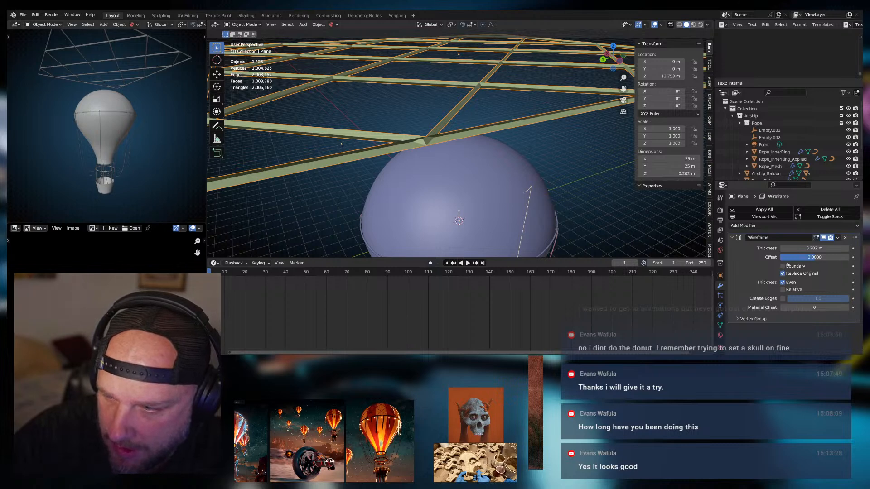
Enable Boundary in the Wireframe modifier with Crease Edges left off, and collapse the modifier's settings
click(782, 298)
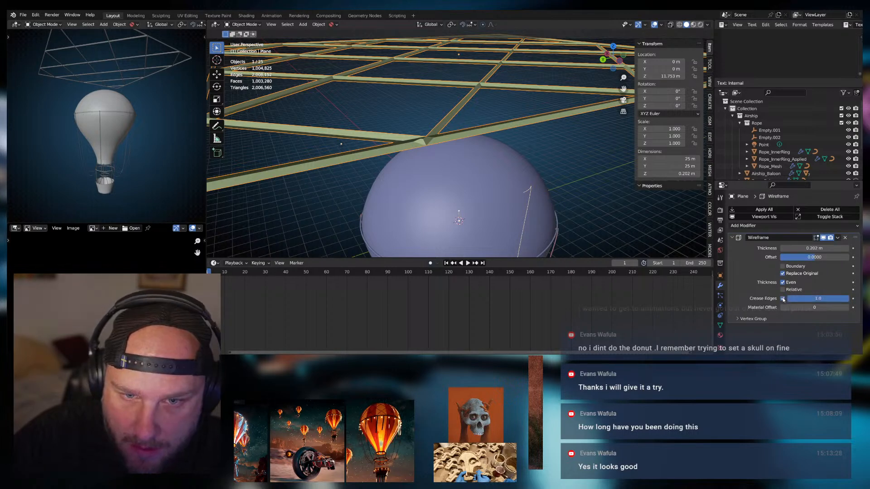
click(782, 298)
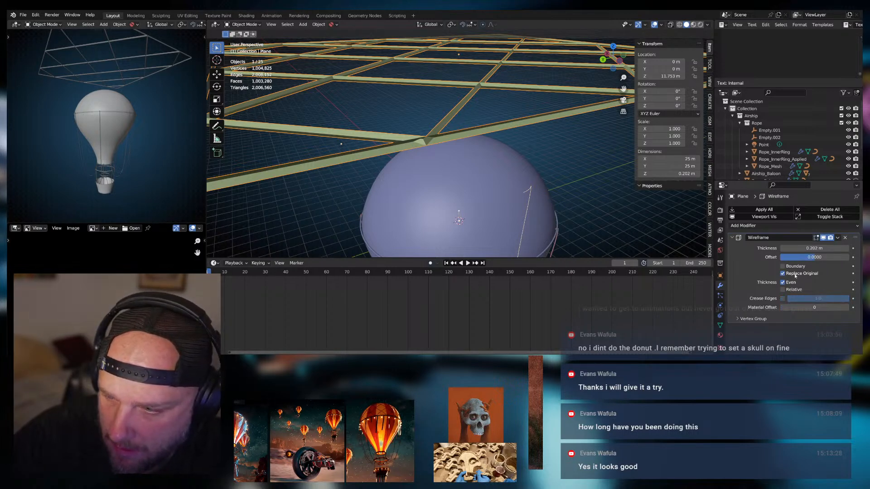
click(782, 266)
middle_drag(458, 213, 489, 220)
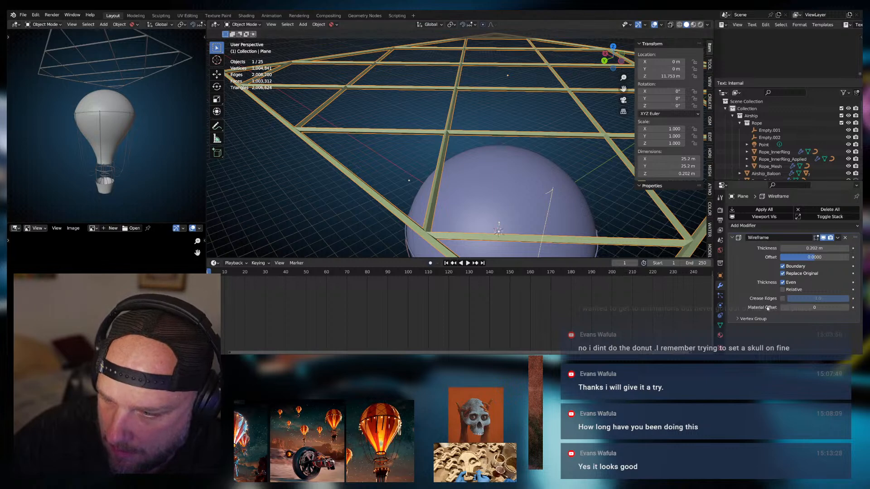
click(782, 299)
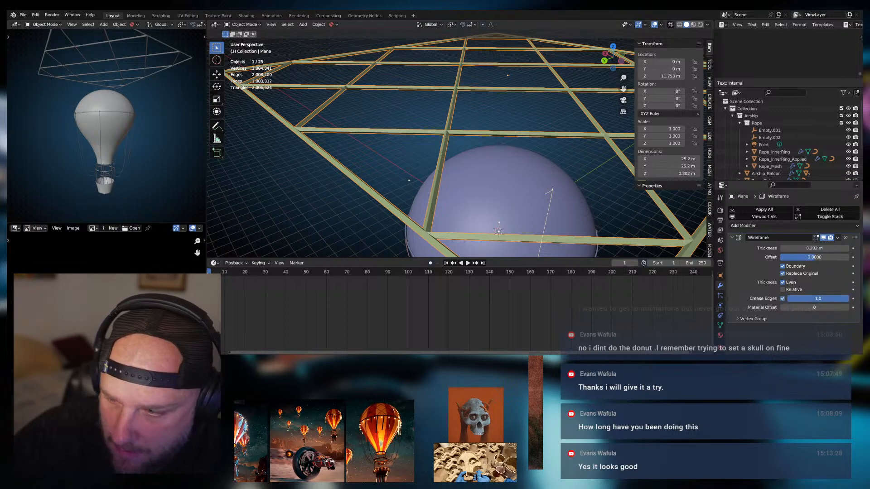
click(782, 298)
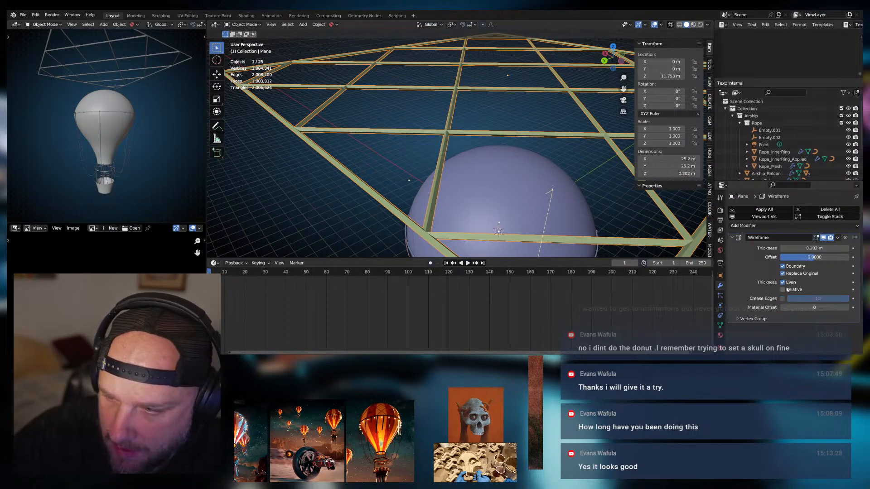
click(733, 238)
middle_drag(521, 210, 493, 204)
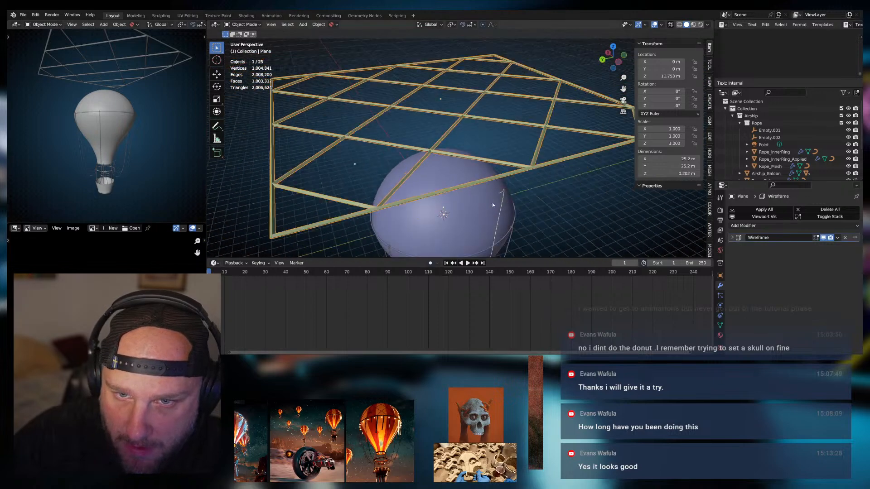
scroll(489, 195, down, 4)
middle_drag(465, 164, 552, 181)
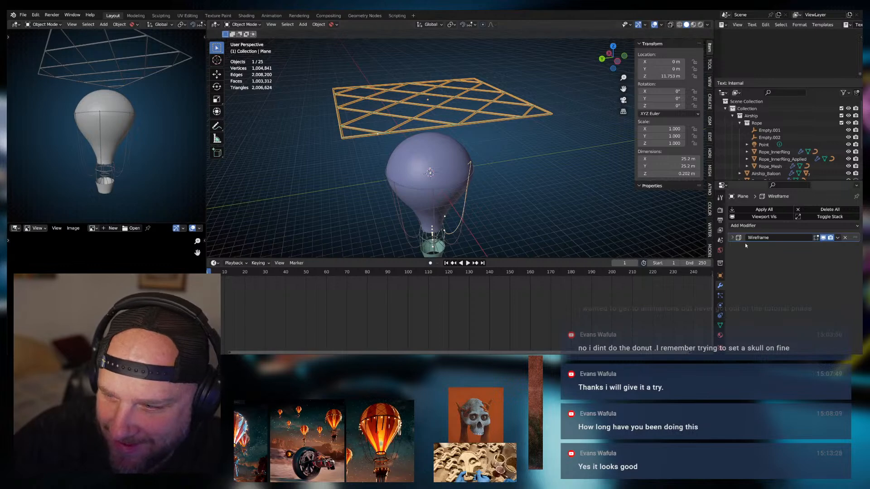
Add Cloth physics to the wireframe plane and review its stiffness, damping, internal spring and pressure settings
click(720, 315)
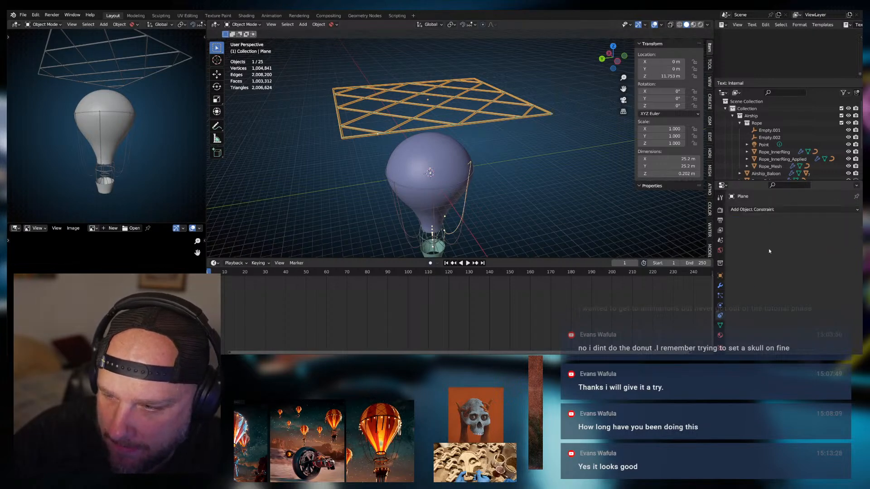
click(756, 210)
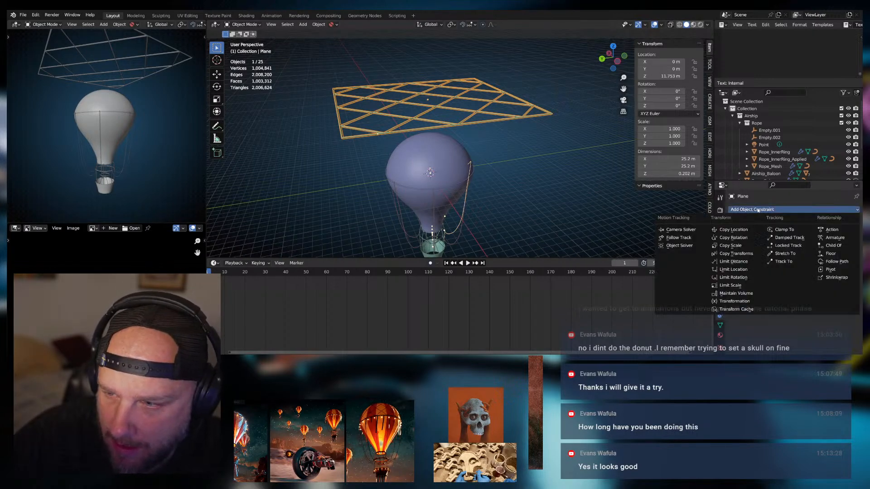
click(719, 306)
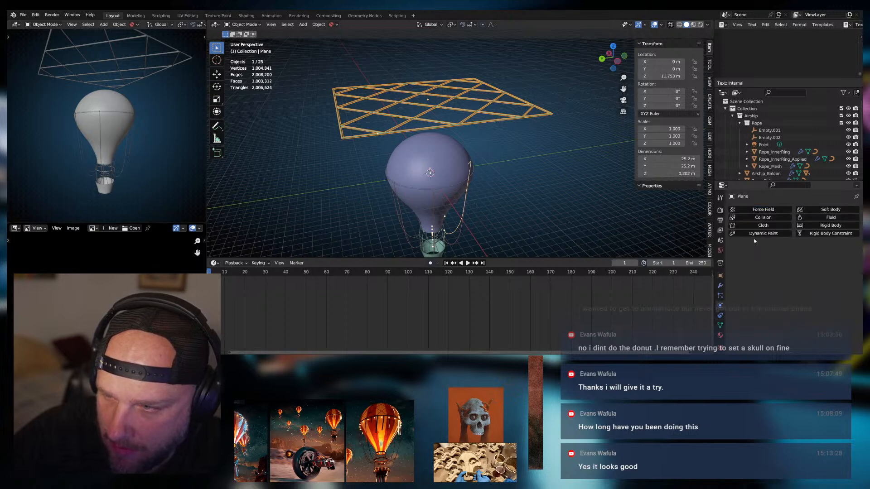
click(763, 226)
scroll(768, 249, down, 3)
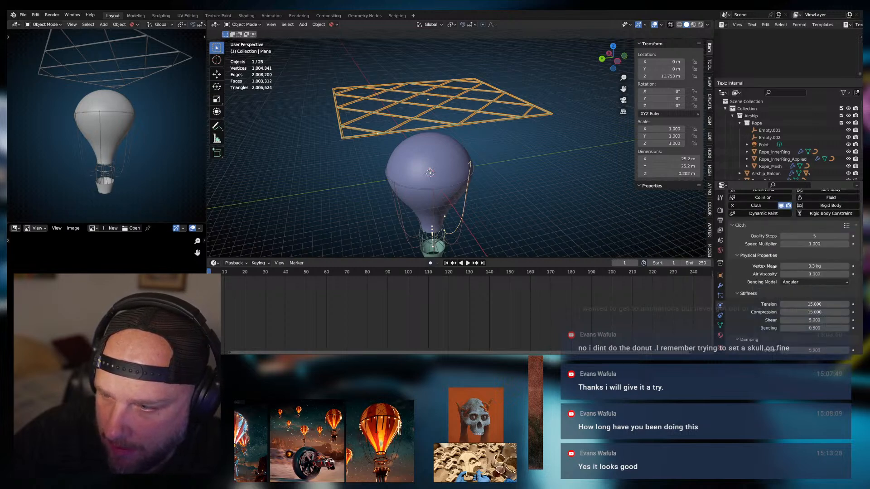
scroll(767, 270, down, 1)
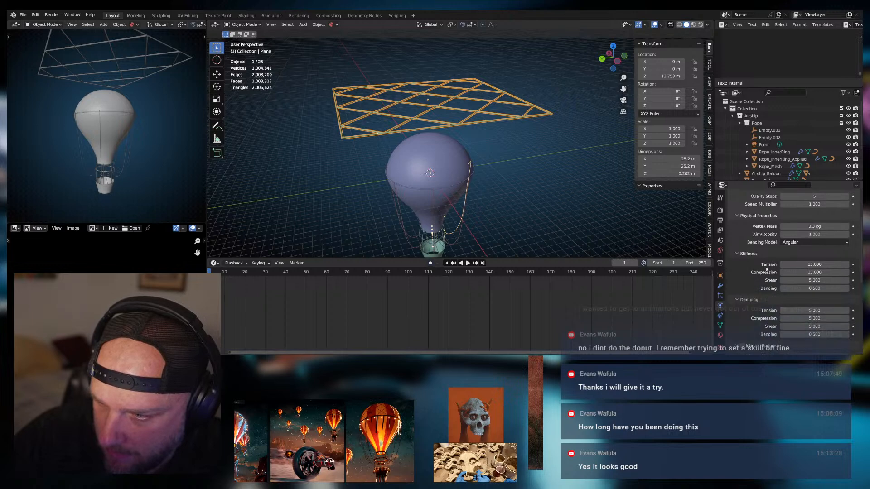
scroll(769, 268, down, 6)
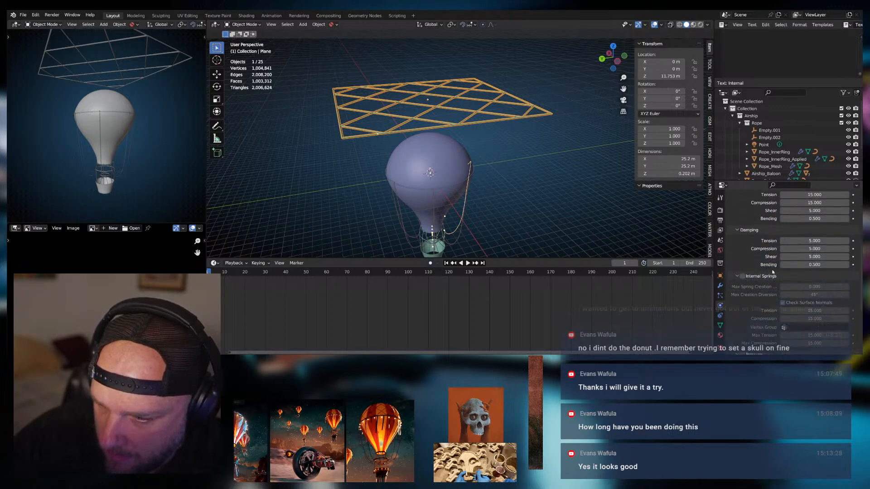
scroll(772, 270, down, 3)
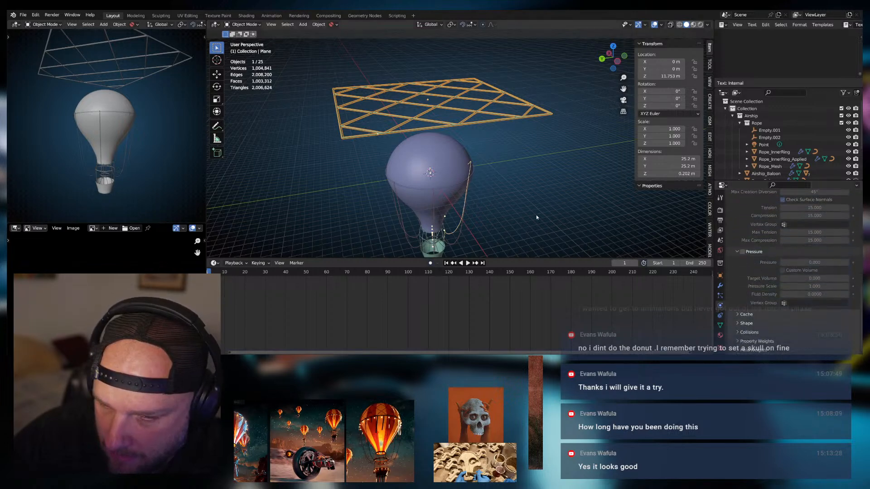
Play the cloth simulation to watch the net fall, and return to frame 1
click(469, 264)
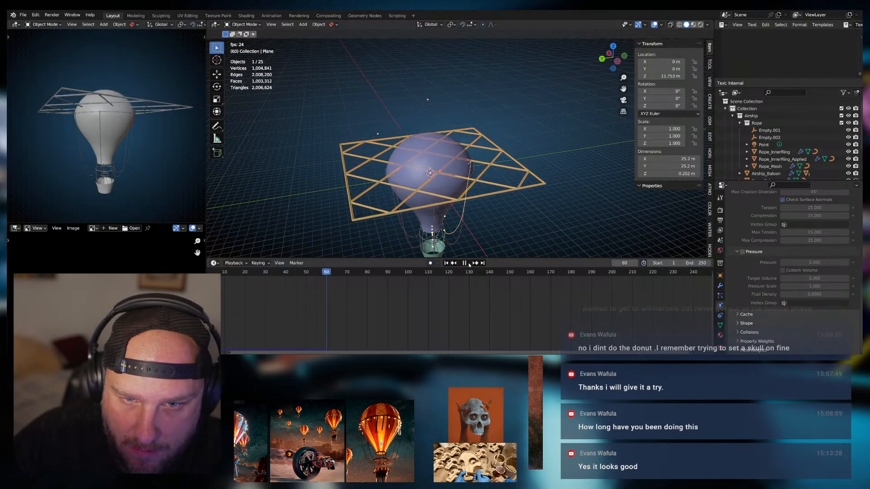
click(464, 263)
click(447, 263)
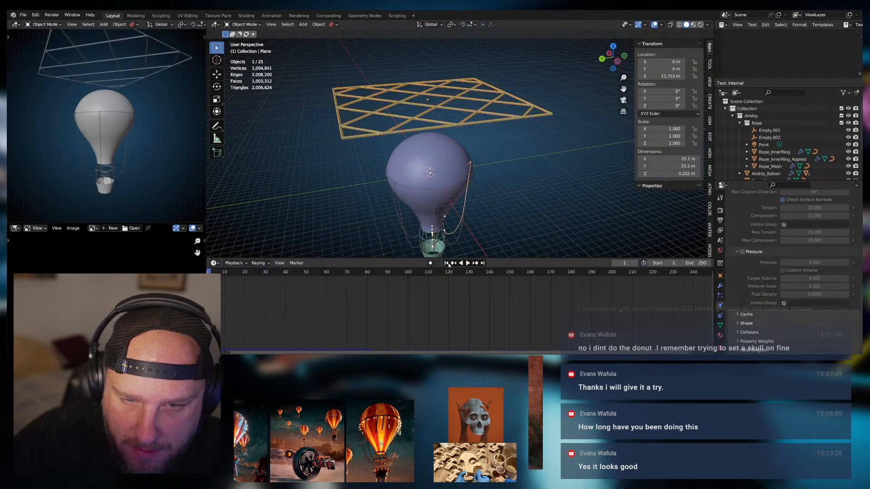
Add Collision physics to the Airship_Baloon object and review its collision settings
click(447, 163)
click(764, 218)
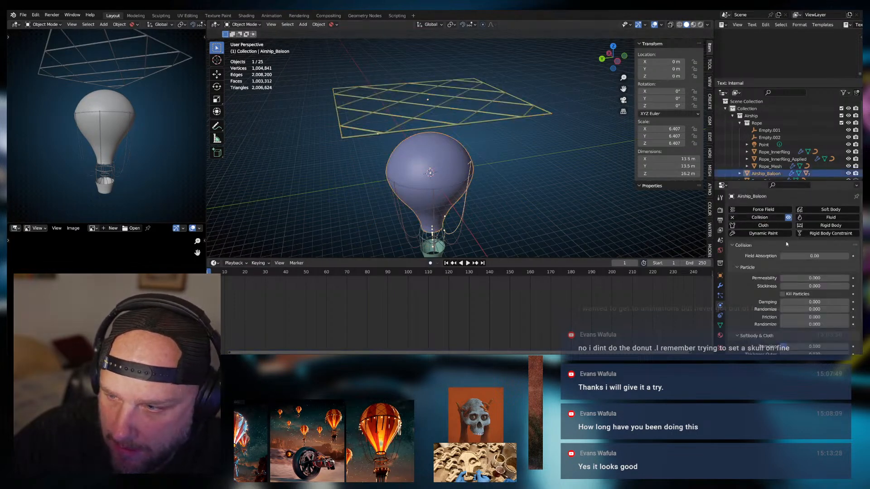
scroll(768, 278, down, 2)
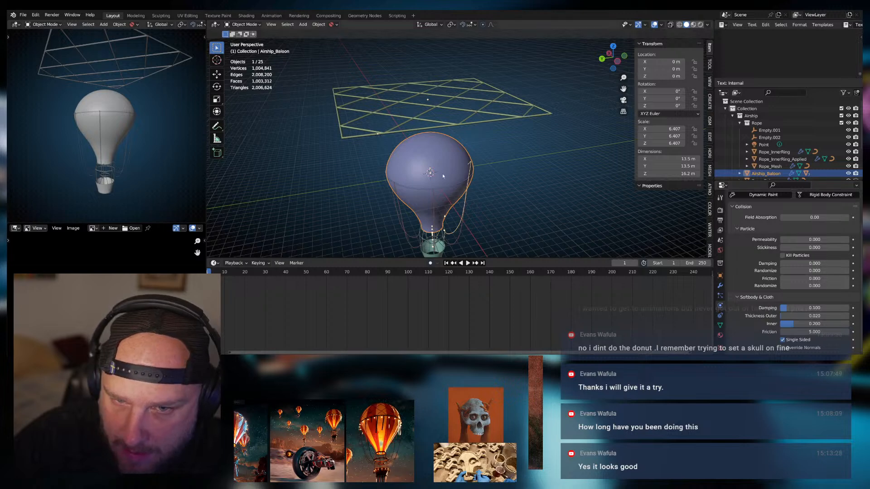
Play the simulation again to test the net's collision with the balloon, and rewind to the first frame
click(468, 263)
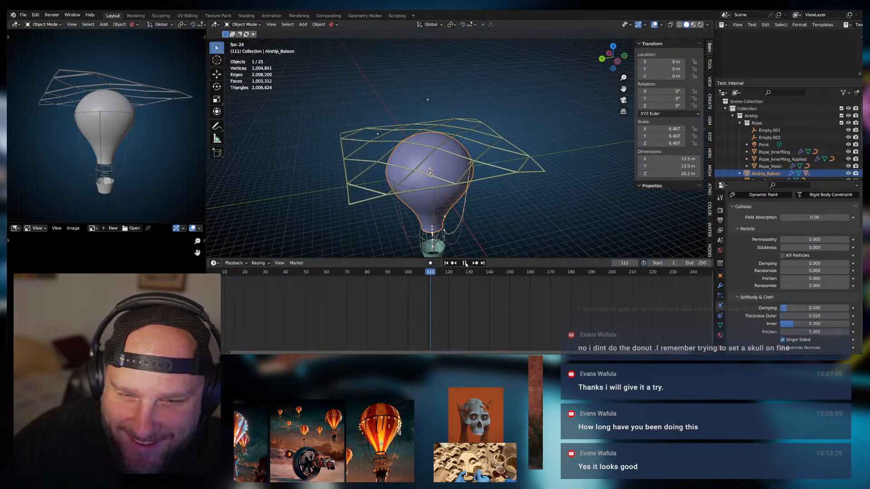
click(464, 264)
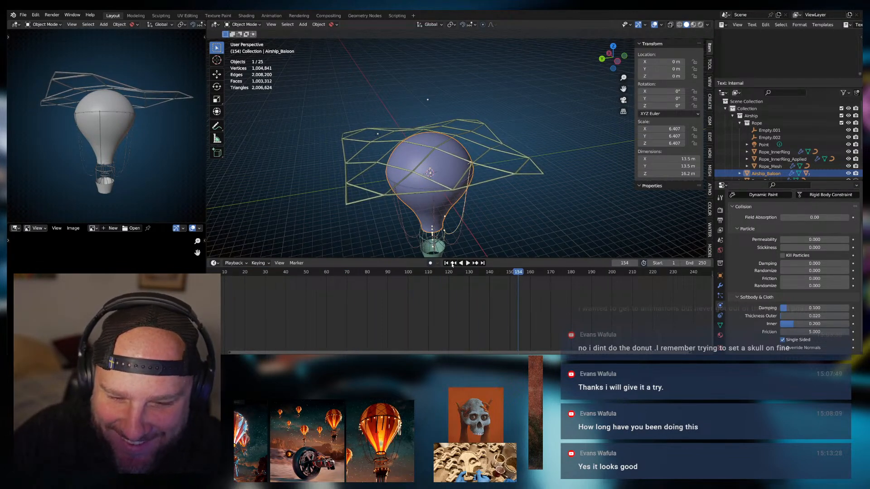
click(446, 263)
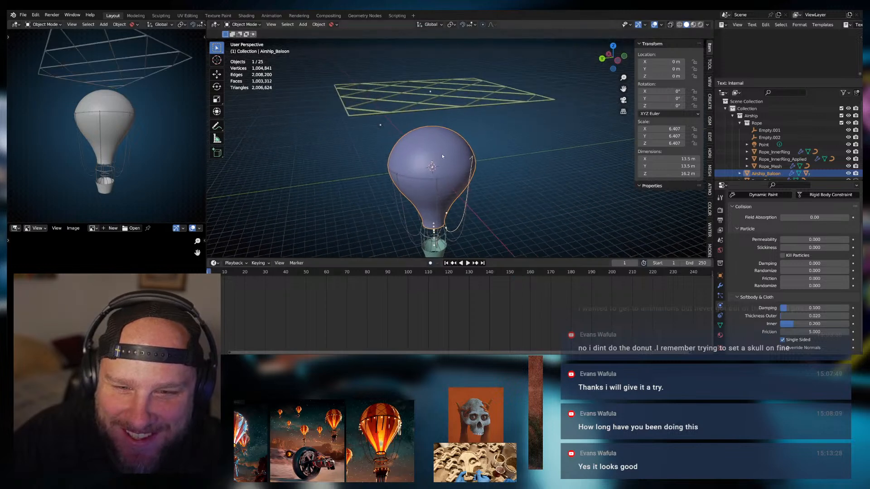
Select the net plane above the balloon and set its cloth Tension stiffness to 3.000
click(444, 97)
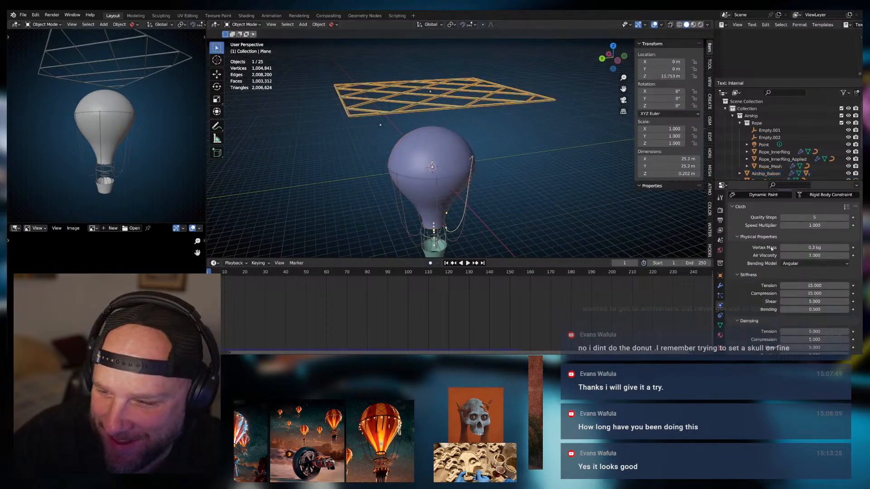
click(720, 286)
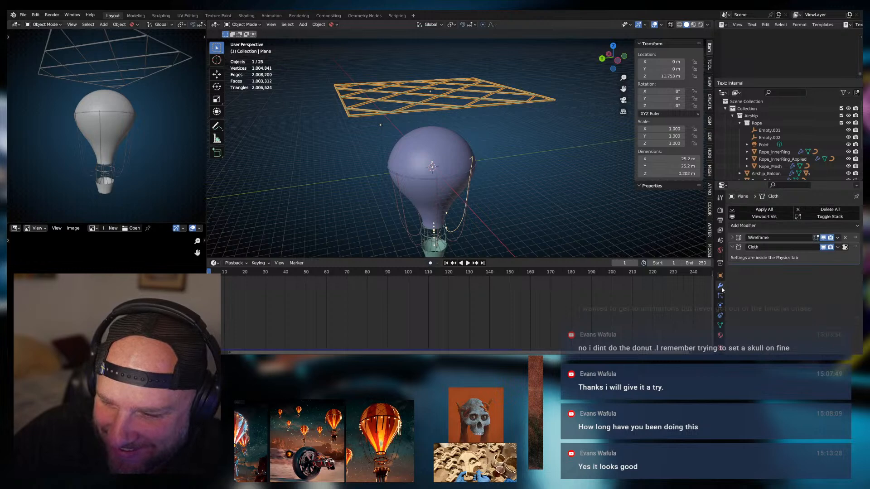
click(720, 316)
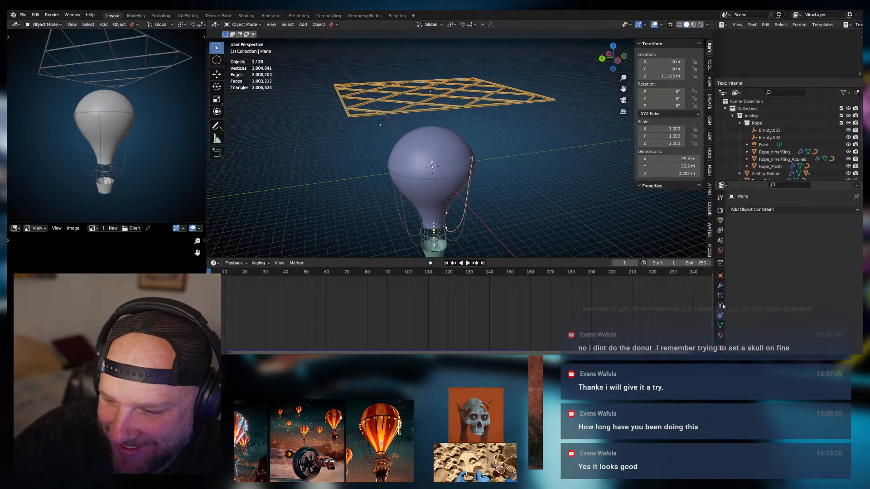
click(720, 306)
scroll(771, 277, down, 1)
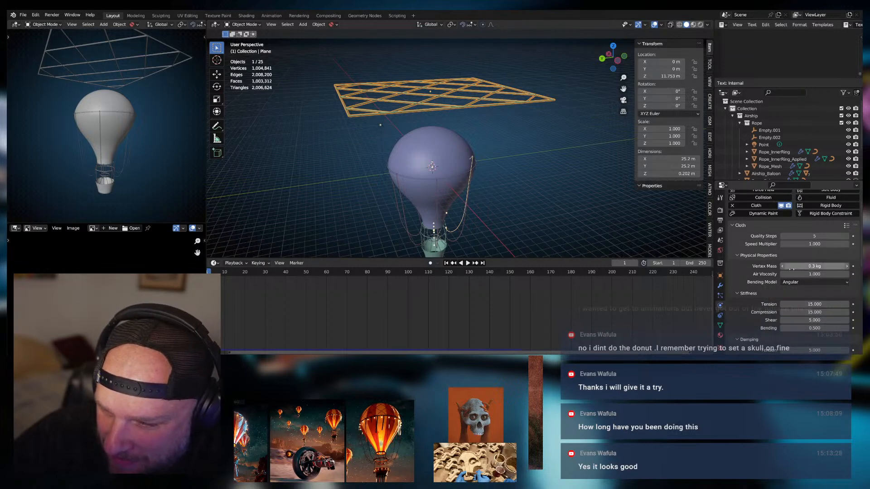
scroll(769, 283, down, 1)
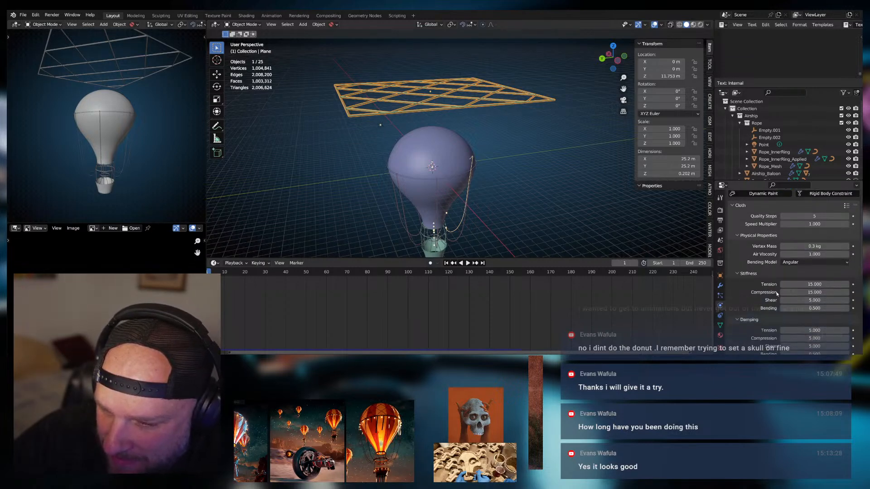
scroll(776, 293, down, 1)
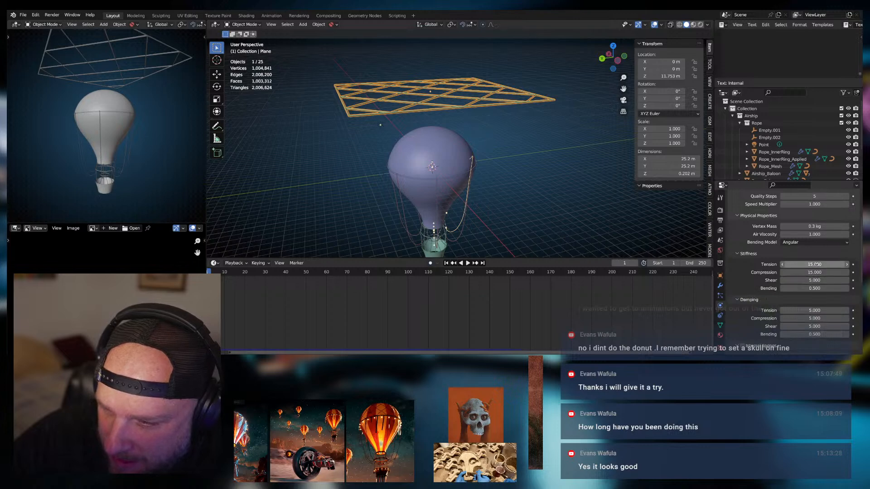
drag(815, 264, 798, 264)
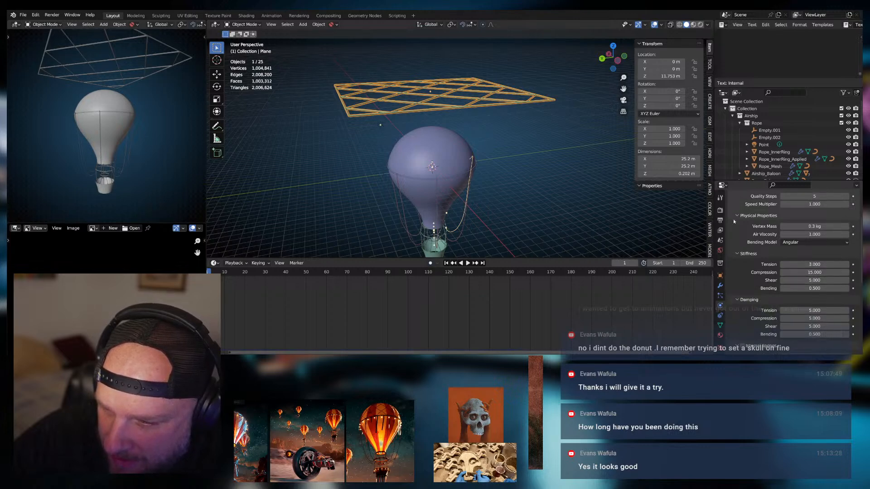
Play the cloth simulation to see how the net lands on the balloon, and return to the first frame
click(466, 263)
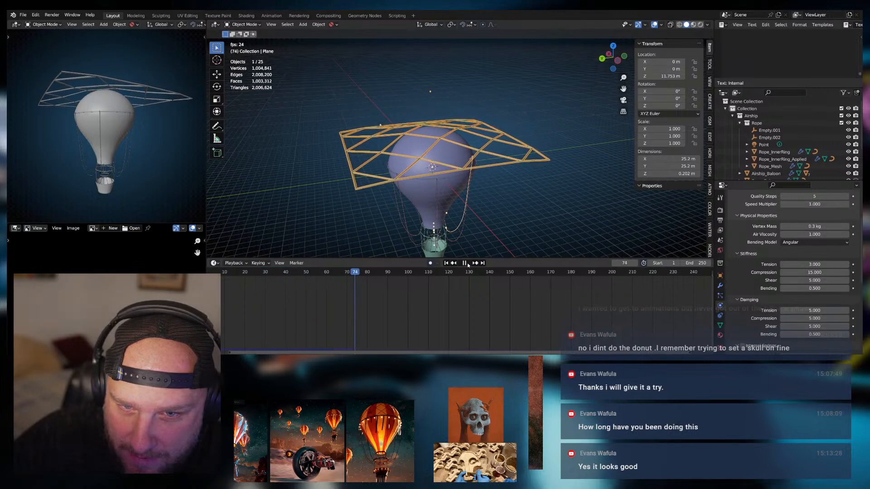
click(465, 263)
click(446, 263)
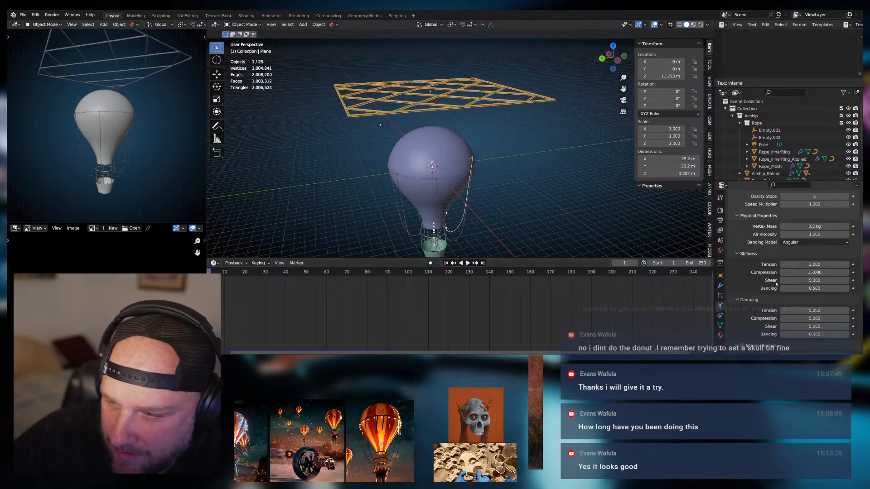
Set the net's cloth Vertex Mass to 15.3 kg and test the simulation, returning to frame 1
scroll(808, 260, up, 2)
click(809, 256)
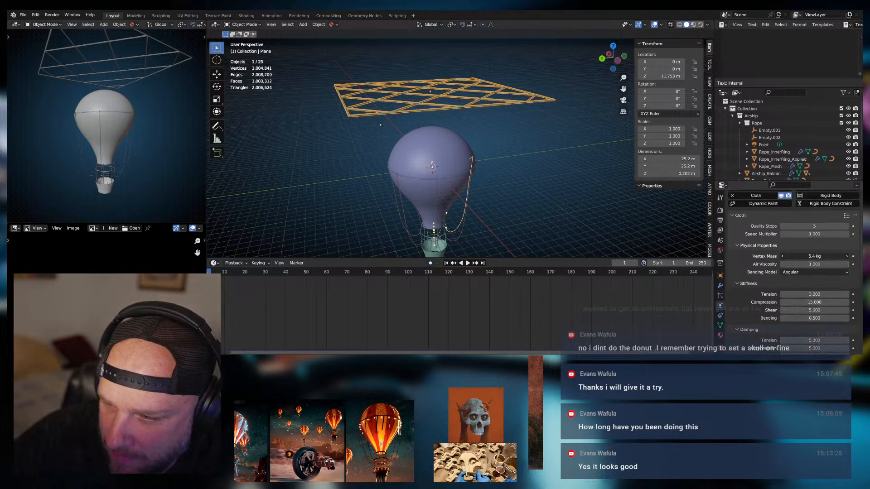
text(15.3)
key(Return)
click(467, 263)
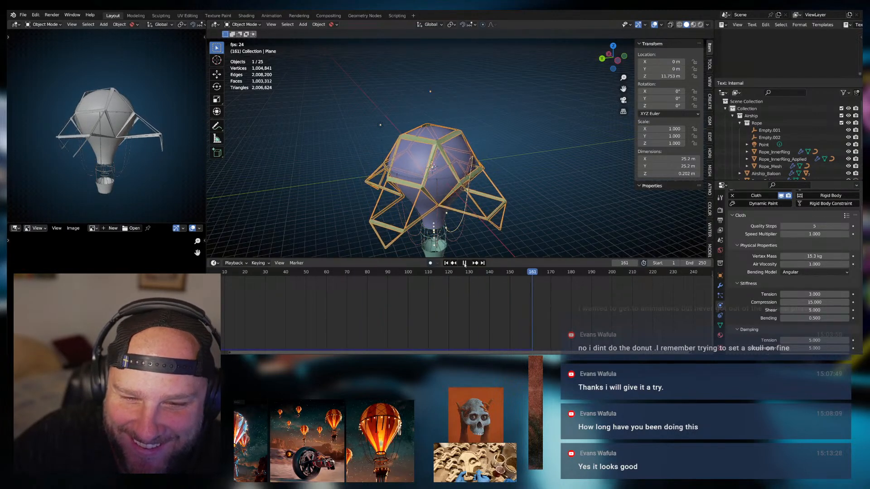
click(463, 263)
click(446, 263)
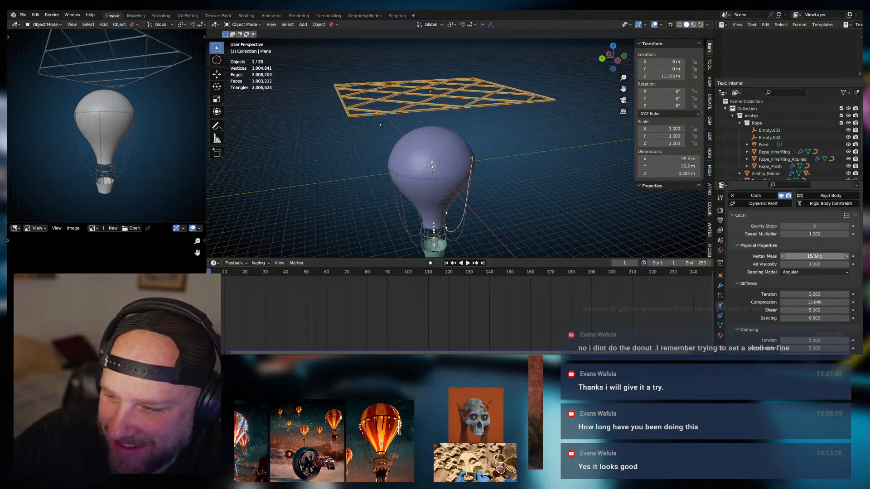
Reduce the cloth Vertex Mass to 4.6 kg and replay the simulation from the first frame, rewinding at the end
mouse_move(814, 256)
mouse_down()
mouse_move(782, 256)
mouse_move(811, 256)
mouse_up()
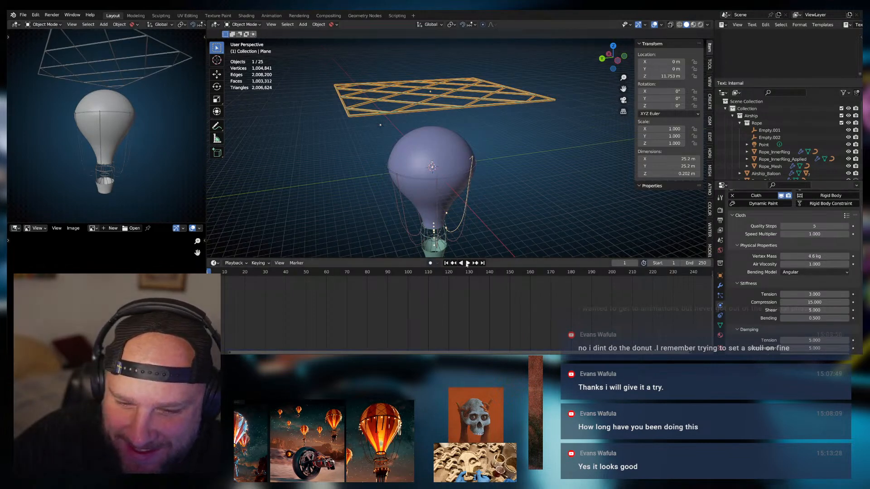
click(467, 263)
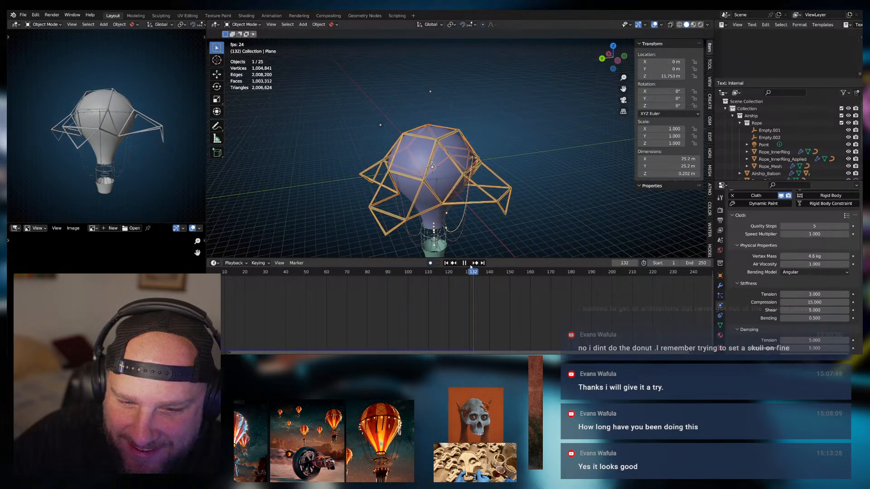
click(467, 265)
click(446, 263)
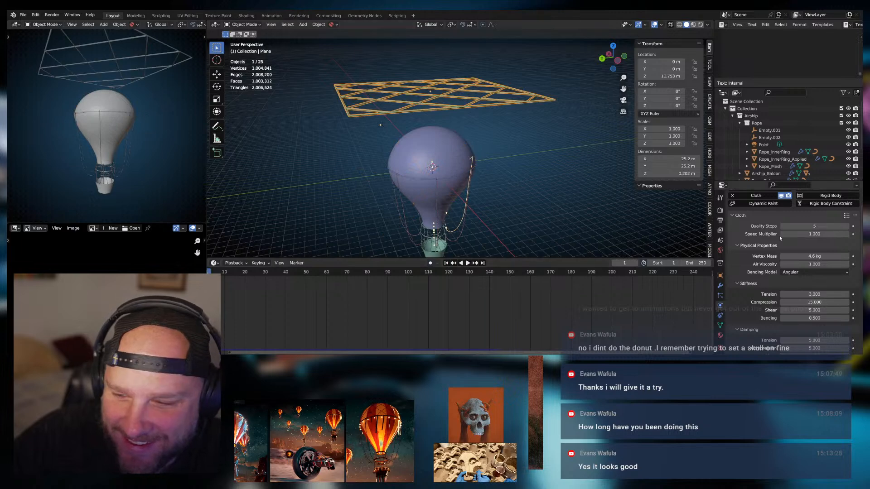
Set the cloth Vertex Mass to 1.4 kg and keep the Bending Model on Angular
drag(814, 256, 781, 256)
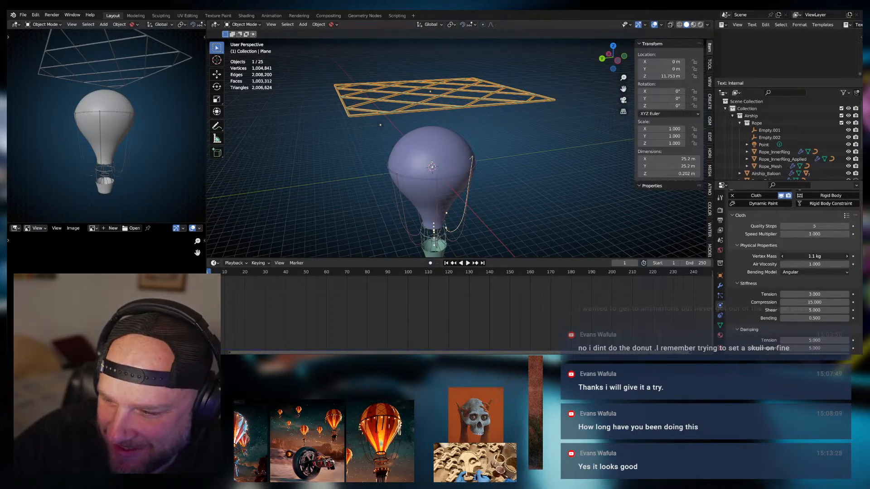
click(782, 256)
click(791, 273)
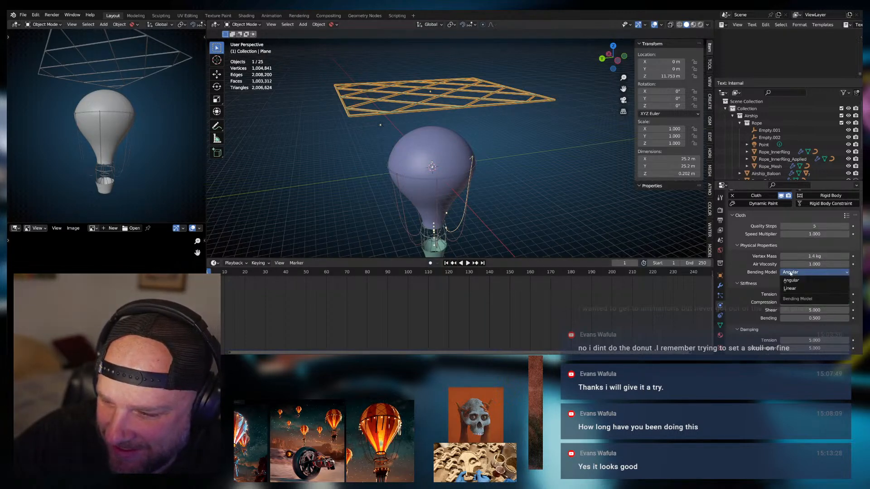
click(790, 281)
Review the cloth stiffness, damping, internal spring and pressure settings, and play the simulation to check the net's drape
scroll(770, 279, down, 2)
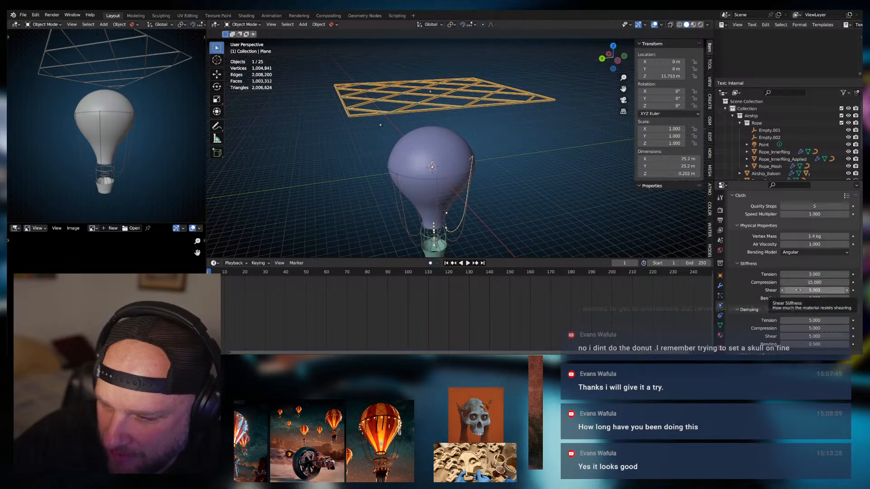
scroll(802, 310, down, 1)
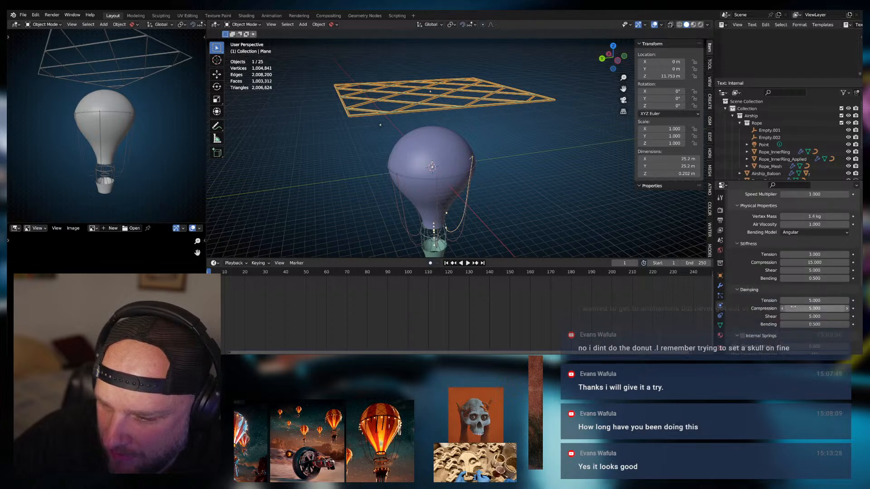
scroll(802, 304, down, 4)
scroll(795, 312, down, 3)
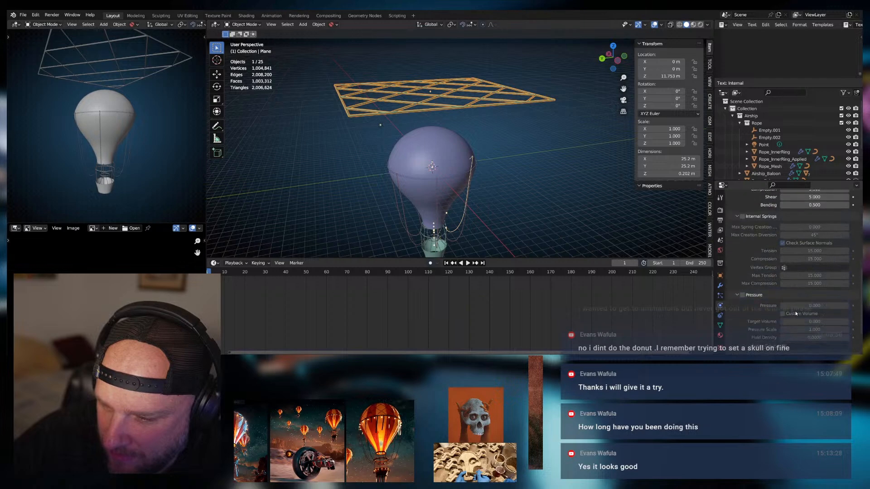
scroll(769, 314, up, 2)
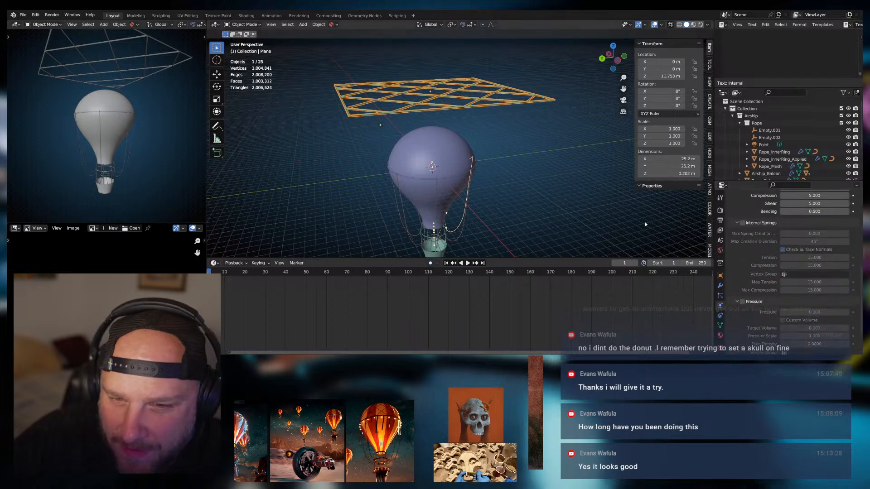
scroll(524, 135, up, 2)
click(469, 264)
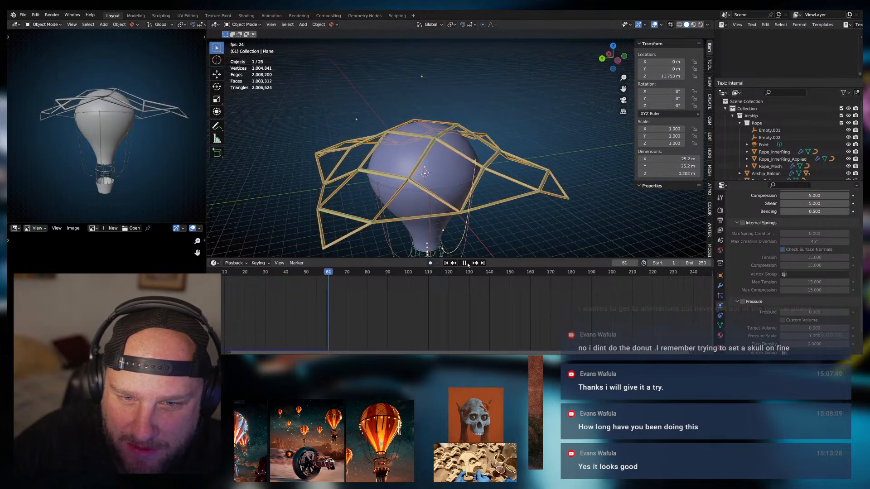
click(466, 263)
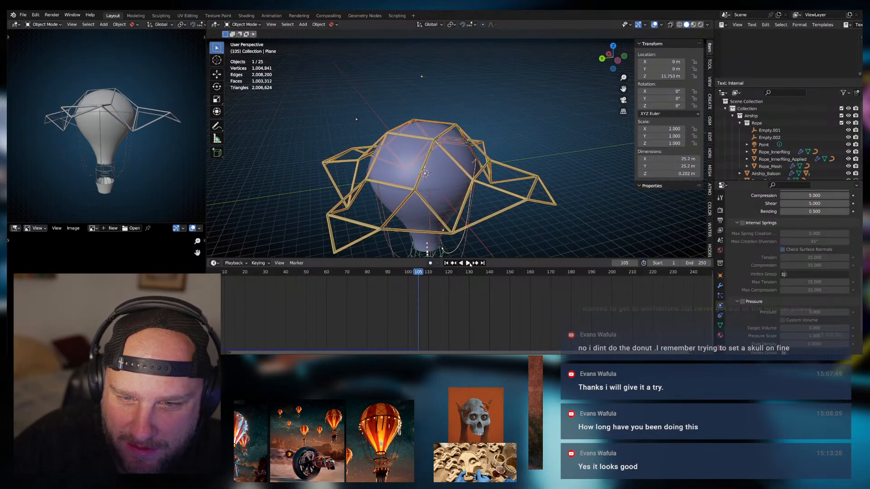
Rewind to frame 1 and set the cloth's Tension stiffness and Tension damping both to 0.000
scroll(811, 239, up, 5)
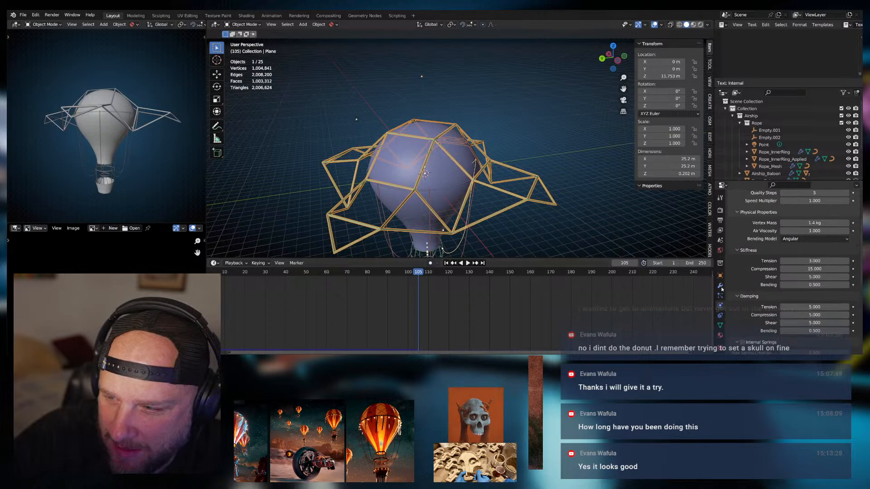
key(shift+Left)
scroll(827, 245, down, 1)
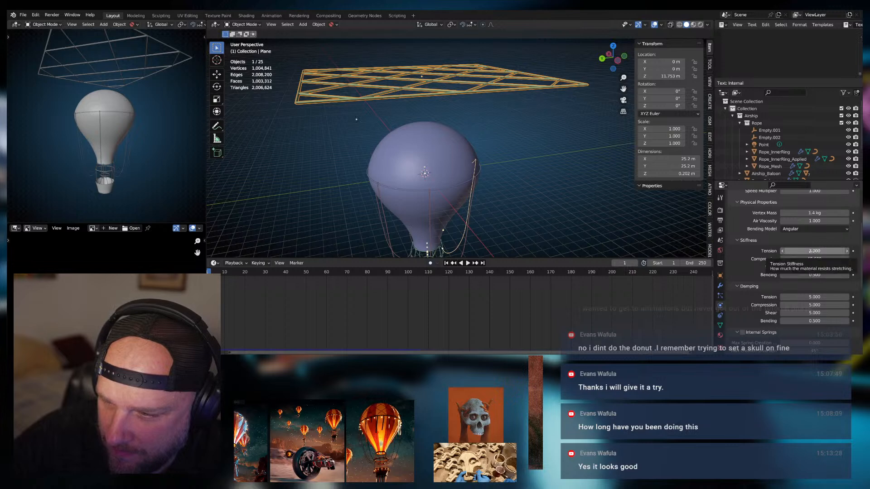
drag(811, 251, 783, 251)
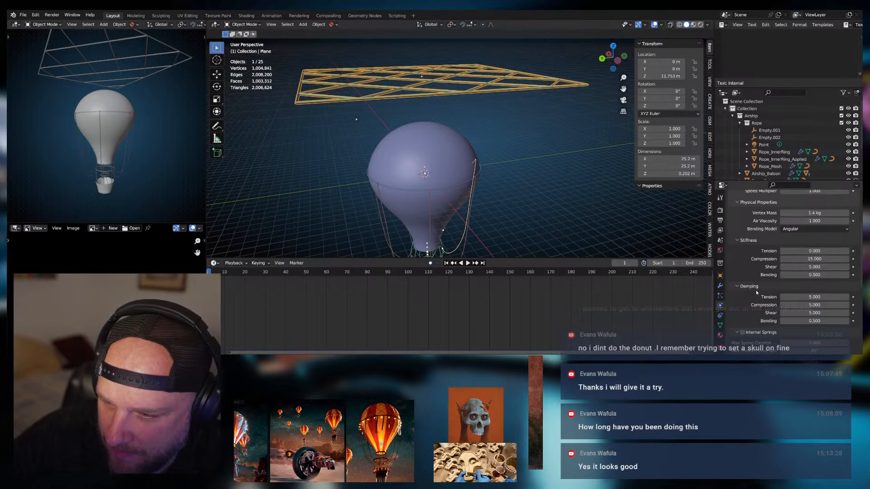
drag(813, 296, 790, 297)
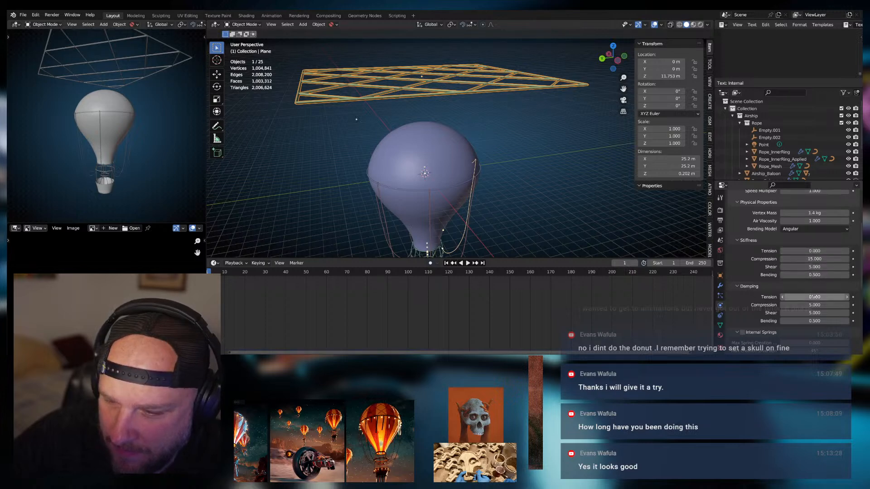
Run the simulation with the zero tension values, stop it, and rewind to the start
key(space)
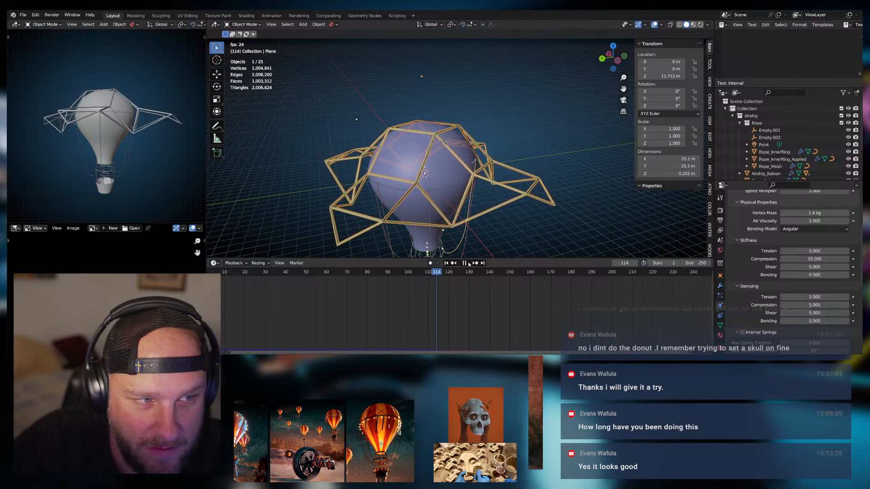
click(467, 263)
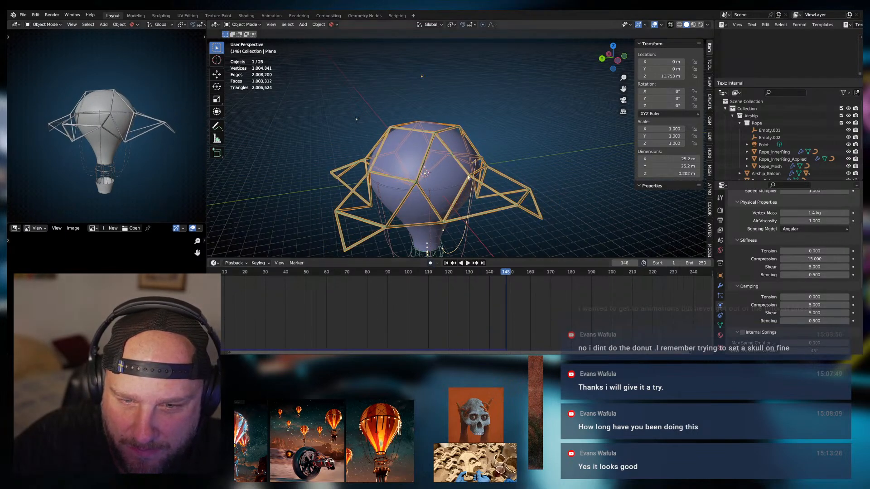
click(447, 263)
mouse_move(468, 136)
middle_down()
mouse_move(477, 185)
mouse_move(480, 143)
mouse_move(528, 179)
mouse_move(522, 161)
mouse_move(480, 171)
mouse_move(468, 151)
middle_up()
scroll(477, 185, down, 3)
scroll(480, 143, up, 3)
key(g)
key(z)
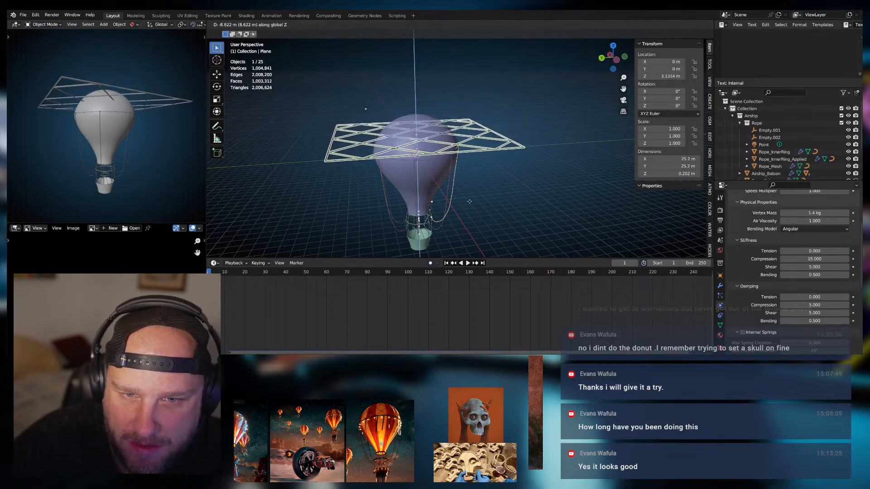
key(Escape)
Subdivide the whole net plane mesh with one cut to make the net denser, and return to Object Mode
middle_drag(469, 201, 468, 158)
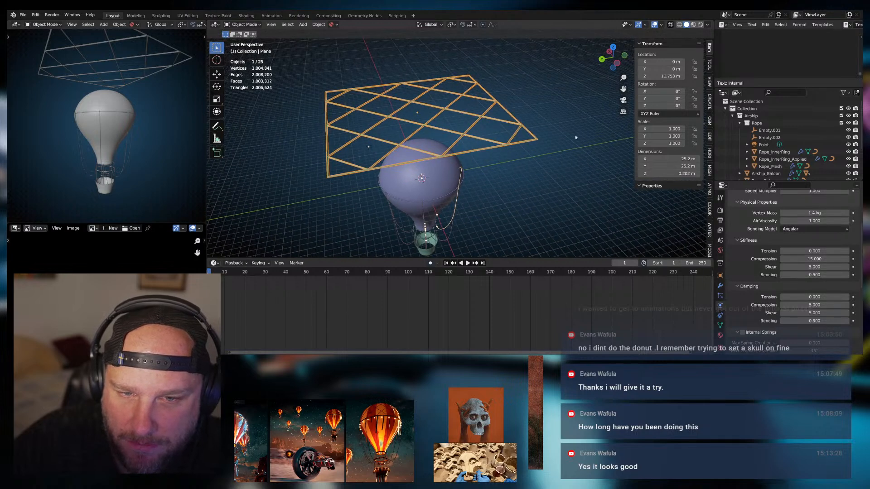
scroll(739, 241, up, 4)
key(Tab)
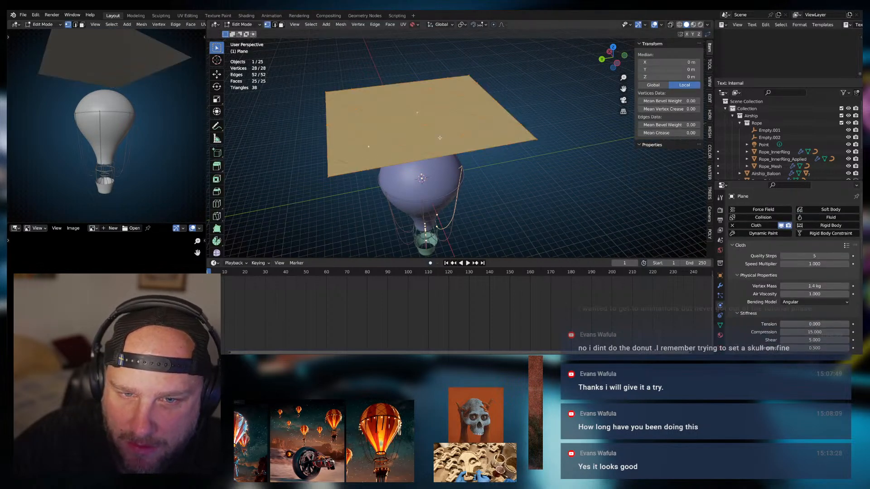
right_click(439, 137)
click(405, 152)
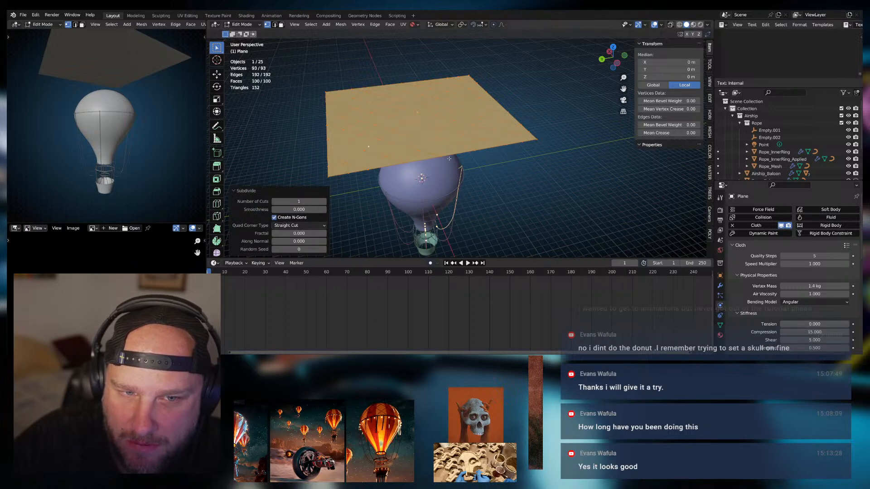
key(Tab)
Dissolve all faces of the net plane's mesh into one face, and undo the further dissolve of its vertices
scroll(745, 274, down, 2)
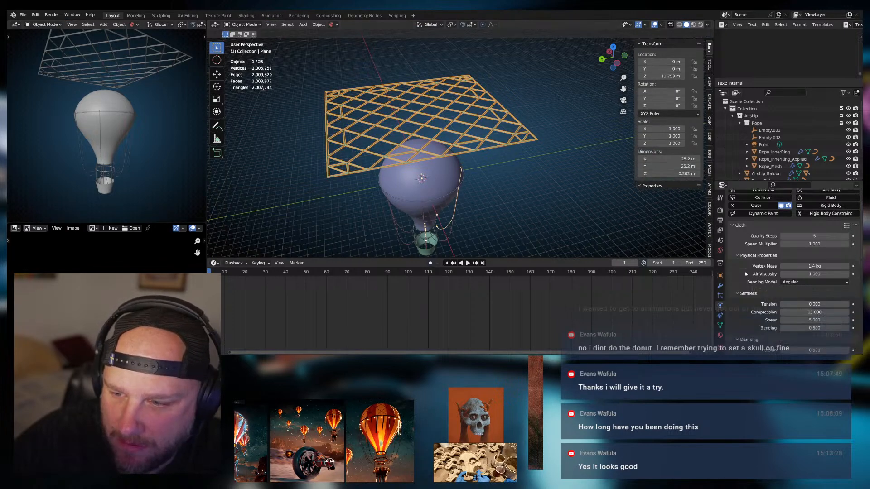
click(719, 285)
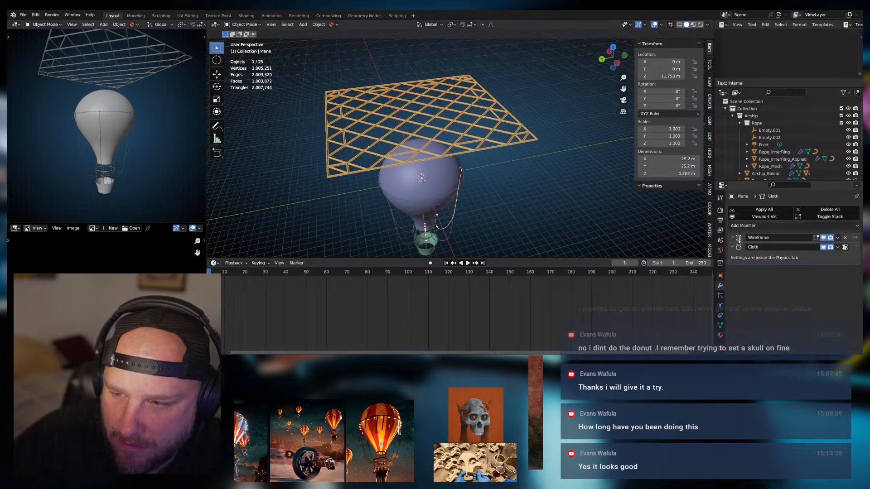
click(732, 247)
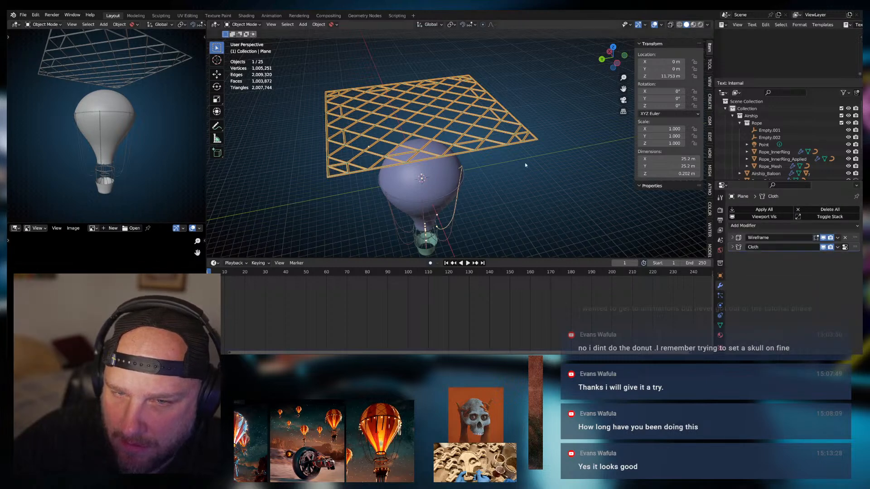
key(Tab)
key(x)
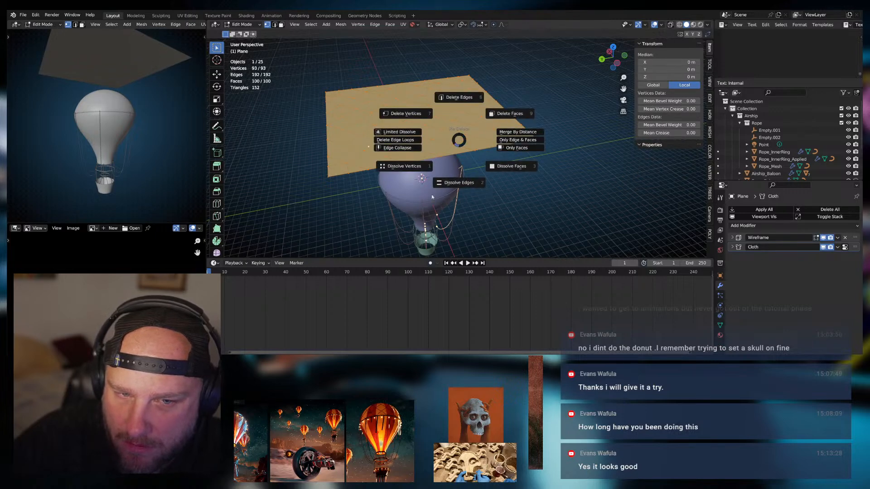
click(511, 166)
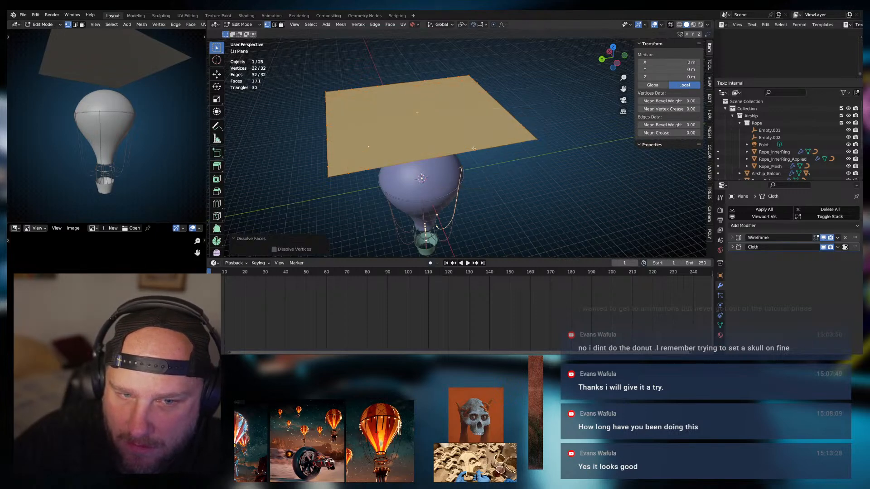
key(x)
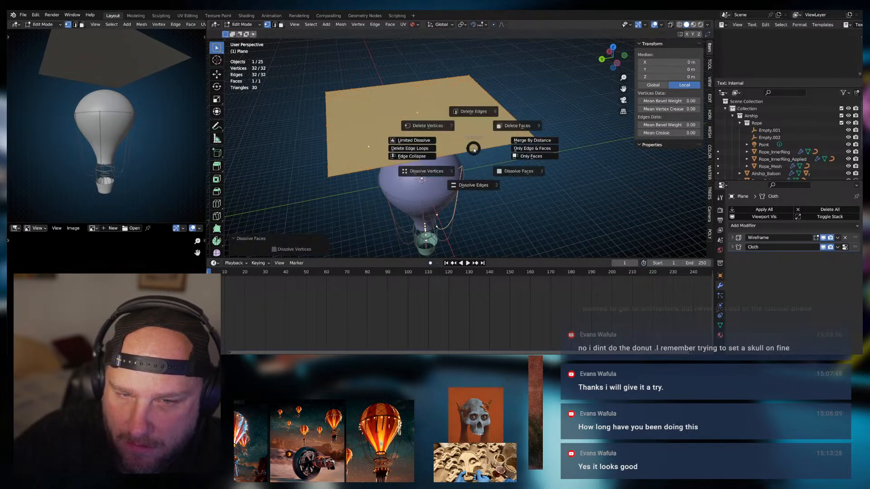
click(423, 176)
key(ctrl+z)
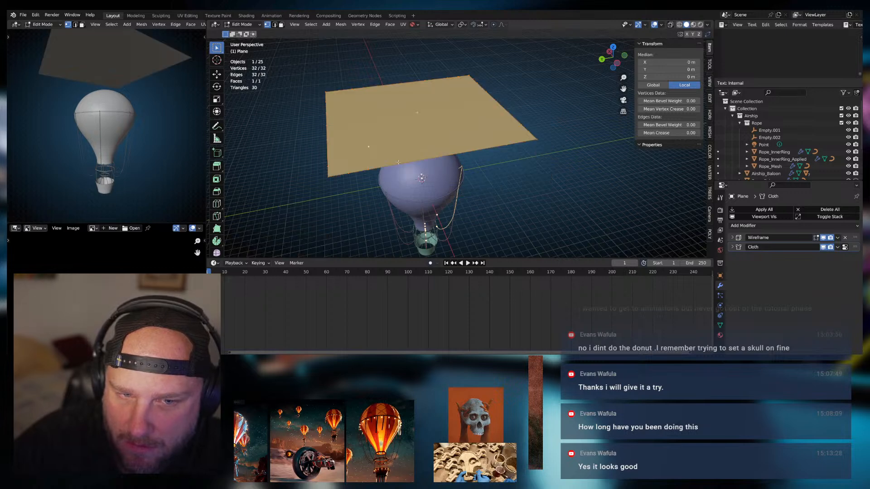
Dissolve the plane's edge vertices except the four corners, and check the outline in Object Mode
click(393, 168)
shift+click(368, 169)
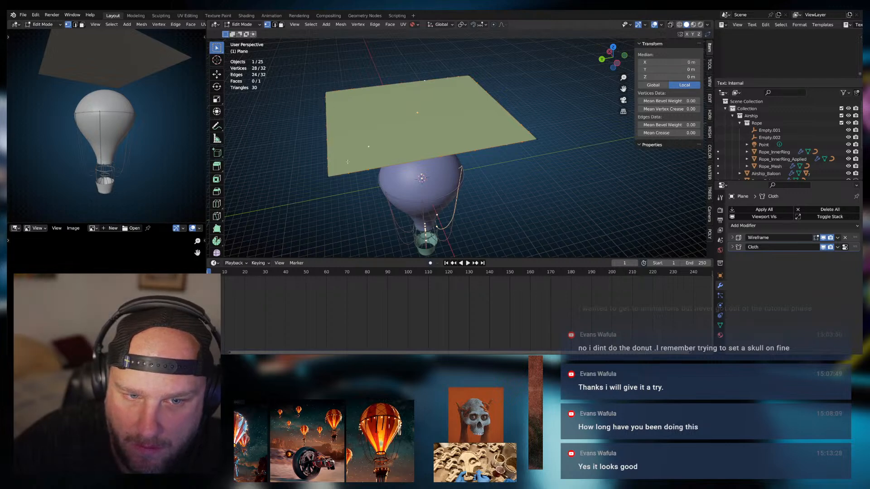
key(x)
click(301, 186)
key(Tab)
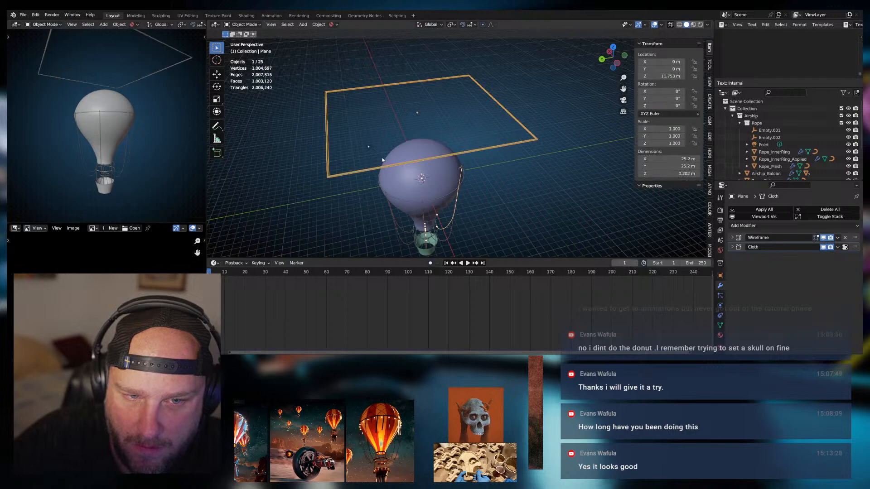
key(Tab)
key(Tab)
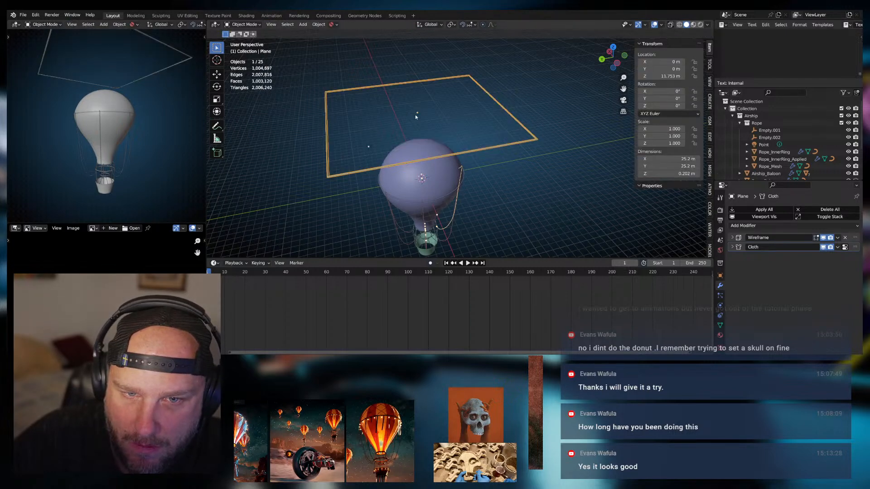
key(Tab)
key(Tab)
Try to subdivide the simplified four-corner plane with one cut
right_click(412, 115)
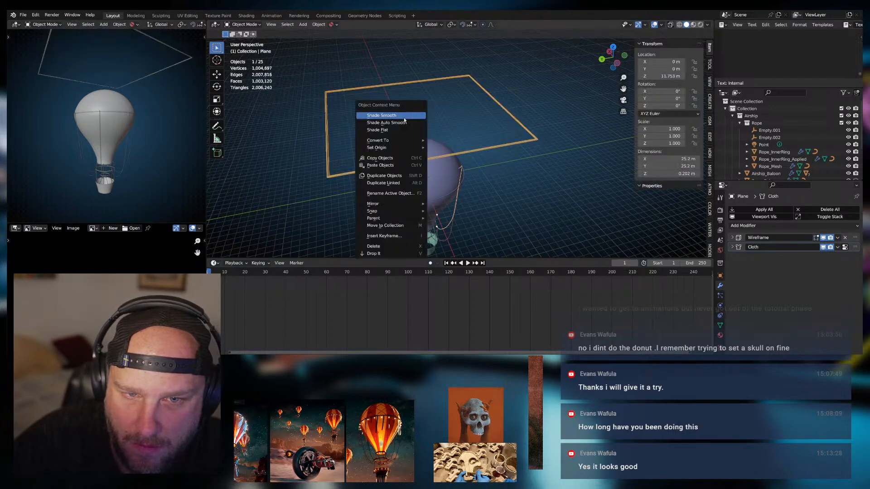
mouse_move(398, 140)
key(Escape)
key(Tab)
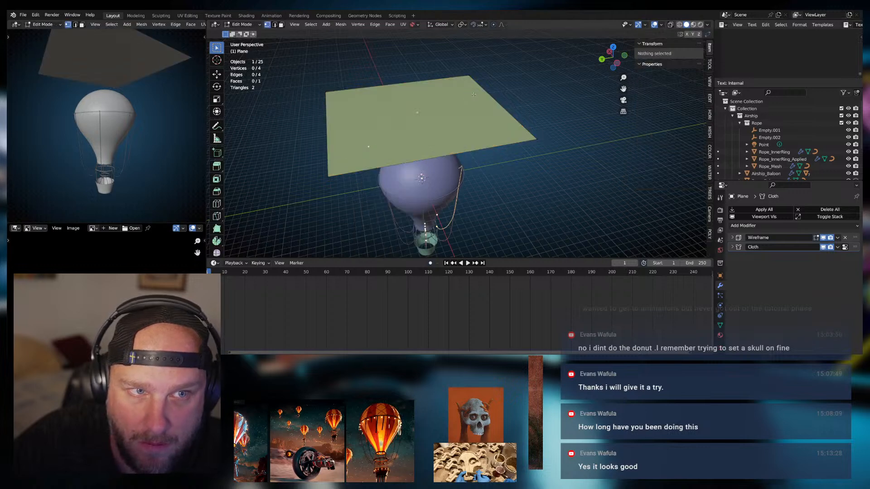
right_click(377, 120)
click(378, 120)
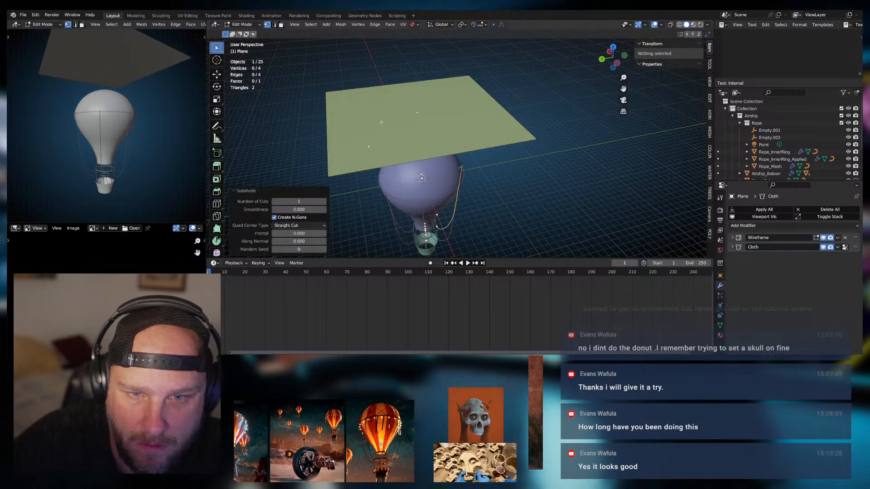
key(Tab)
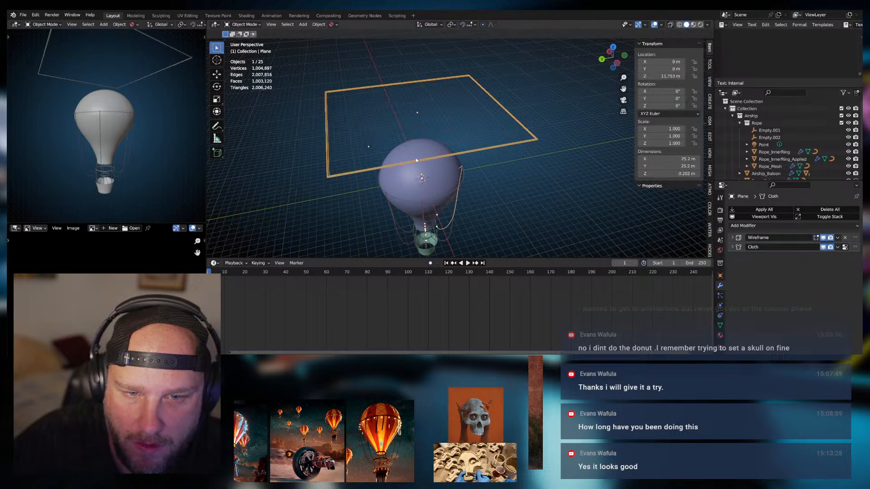
Delete the old net plane, add a new 25 m plane, and raise it along Z to about 10.4 m above the origin
key(x)
click(415, 156)
click(303, 25)
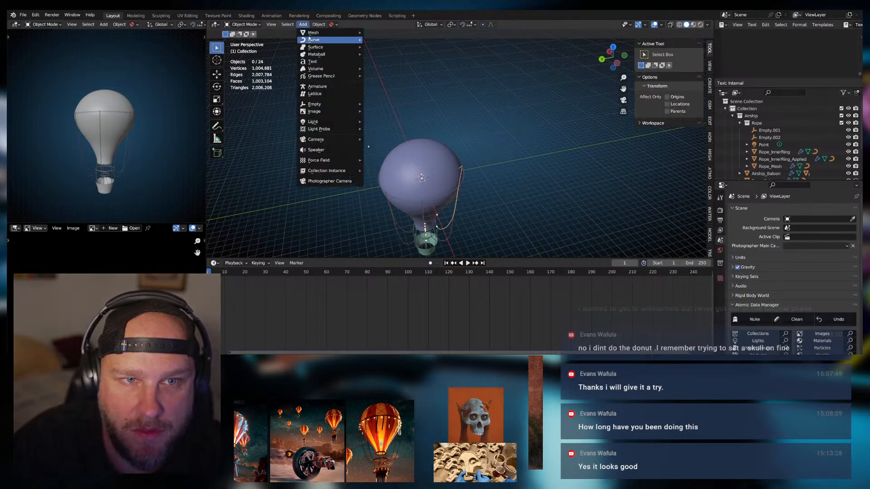
mouse_move(310, 35)
click(379, 35)
key(g)
key(z)
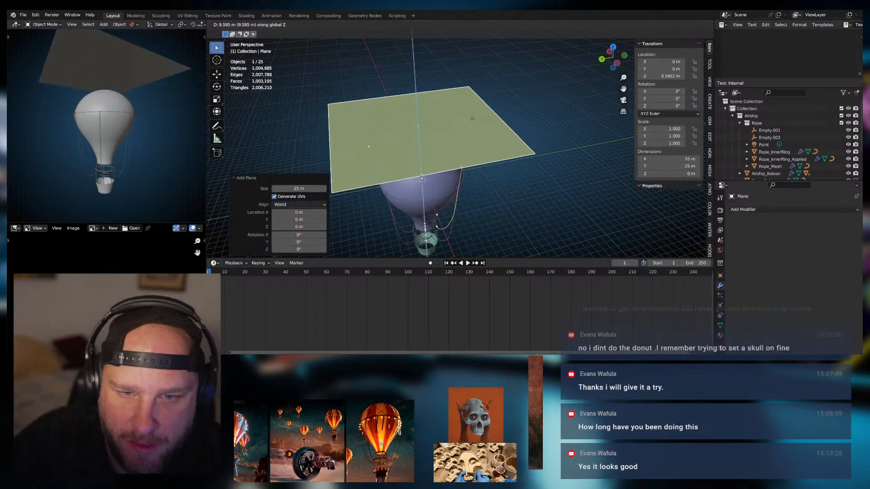
click(472, 120)
Subdivide the new plane's mesh with 4 cuts and return to Object Mode
key(Tab)
right_click(404, 132)
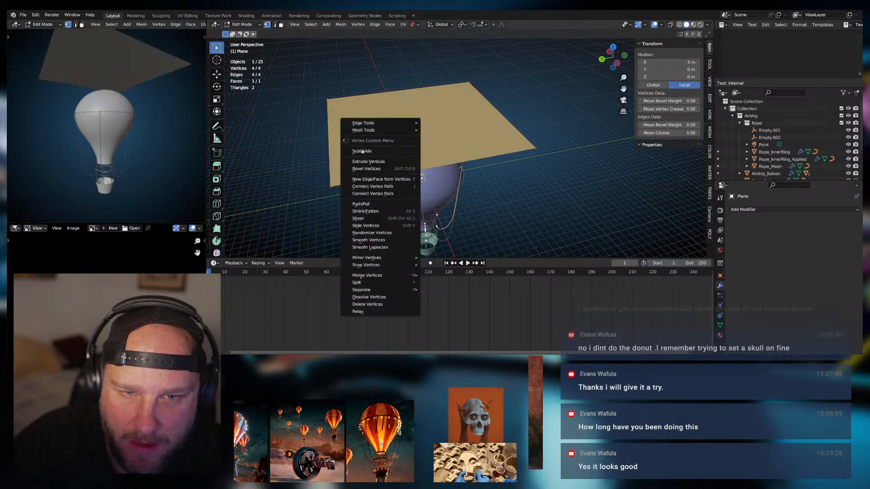
click(418, 143)
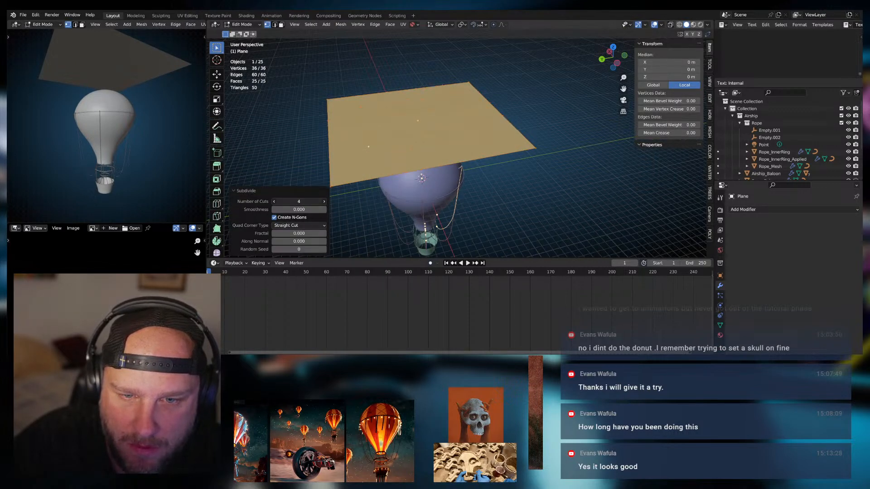
key(g)
key(z)
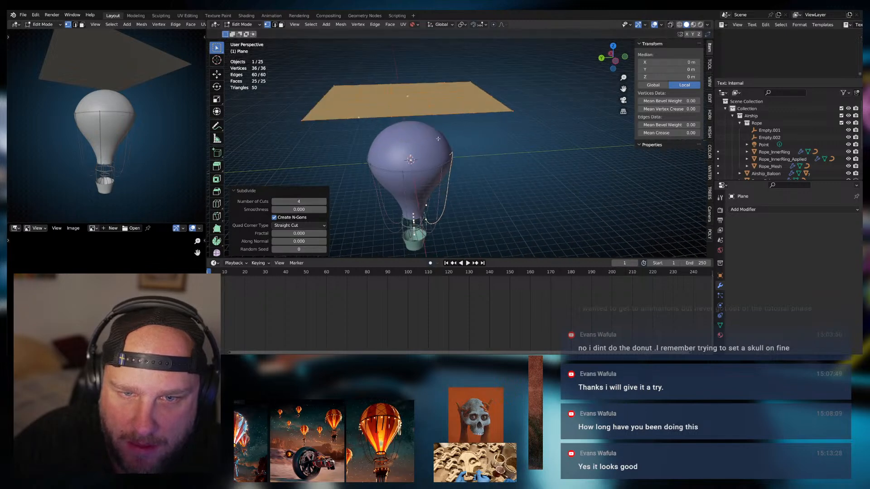
key(Tab)
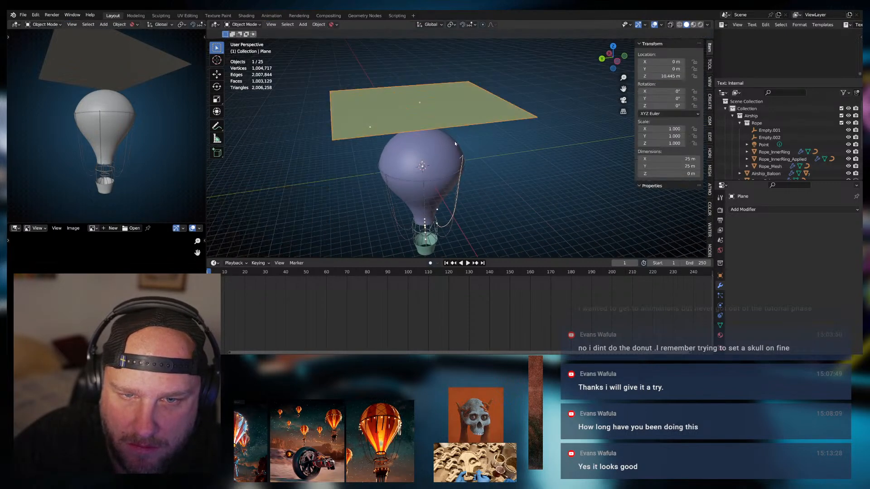
Lower the plane along Z to about 4.52 m so it cuts through the balloon's upper part
key(g)
key(z)
click(461, 181)
Subdivide the whole plane mesh again with one cut in Edit Mode
key(Tab)
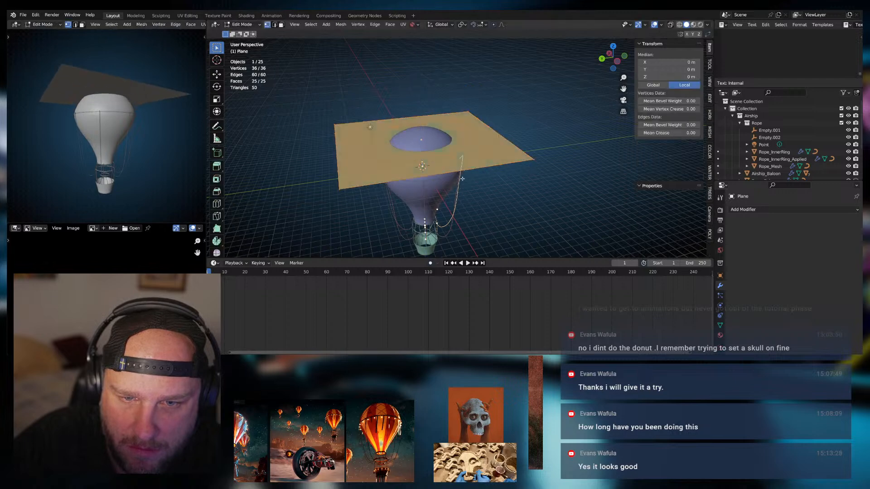
middle_drag(429, 177, 383, 174)
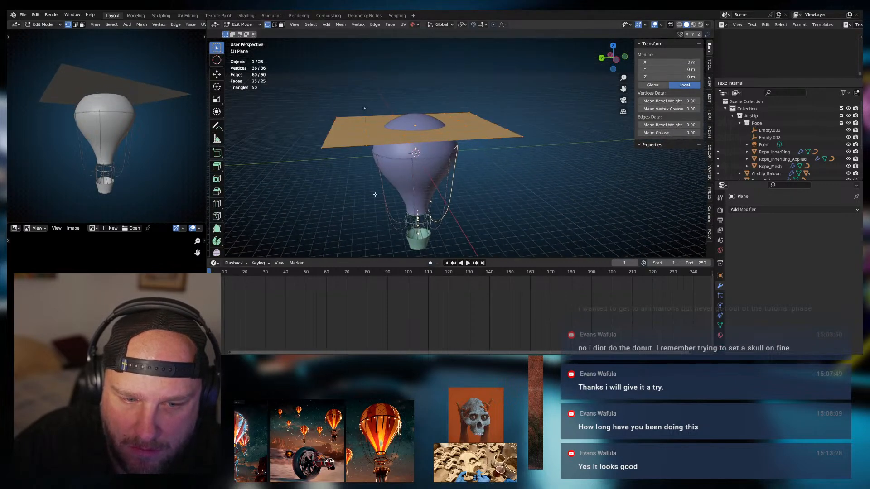
right_click(393, 142)
click(394, 142)
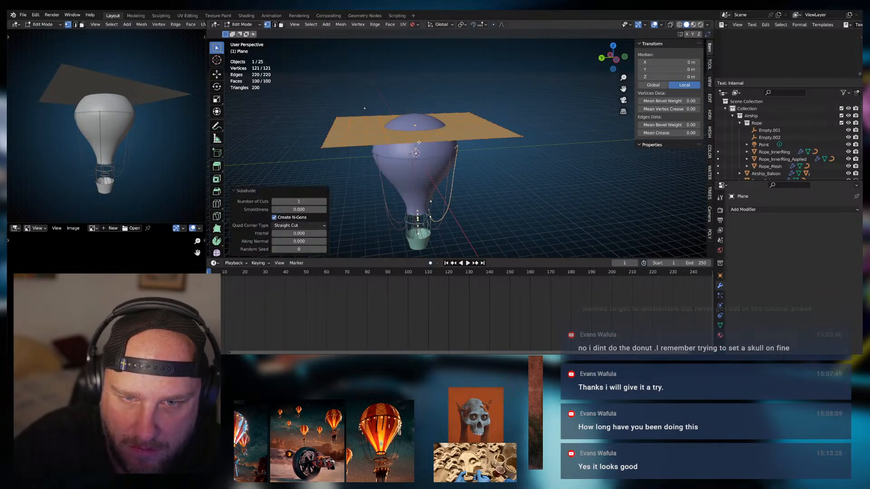
key(Tab)
key(Tab)
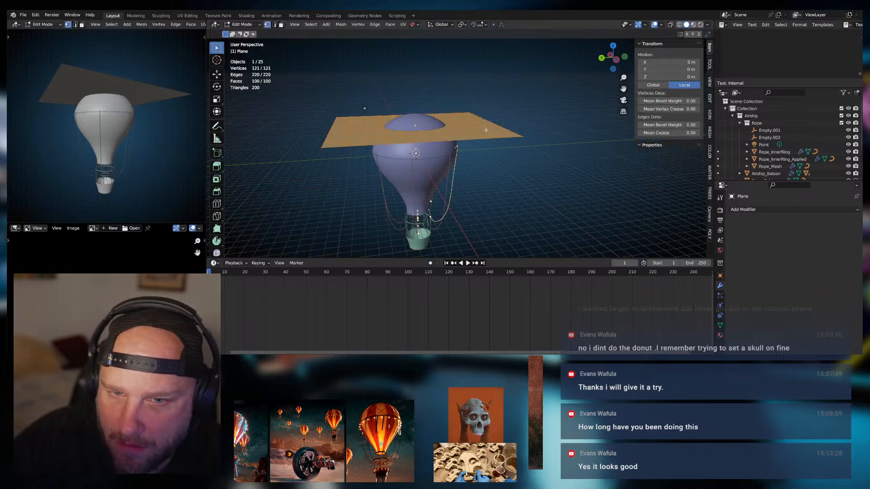
Apply a Decimate modifier to the plane, set to Un-Subdivide with 1 iteration, and inspect the resulting mesh in Edit Mode
click(749, 210)
click(750, 210)
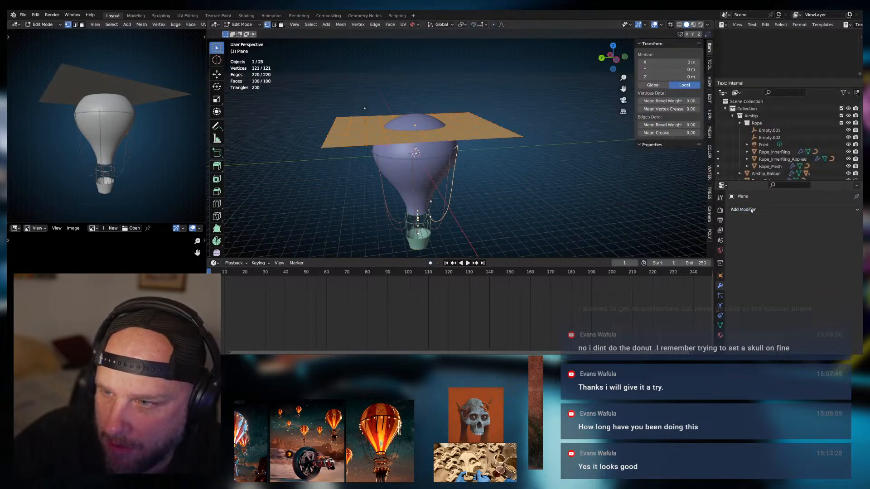
click(750, 210)
click(705, 90)
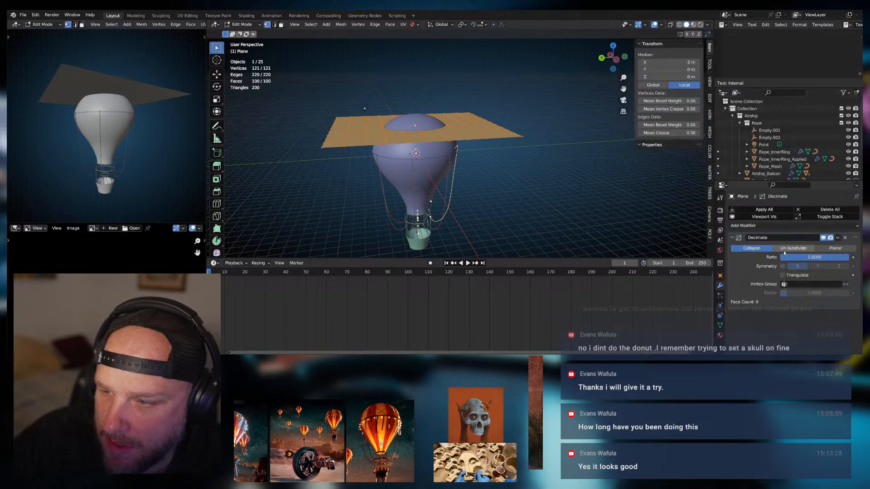
click(789, 248)
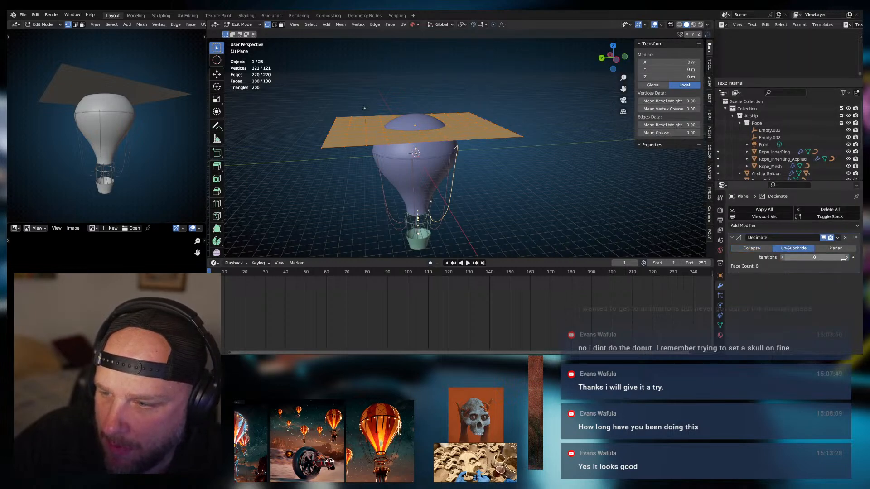
click(837, 238)
key(Escape)
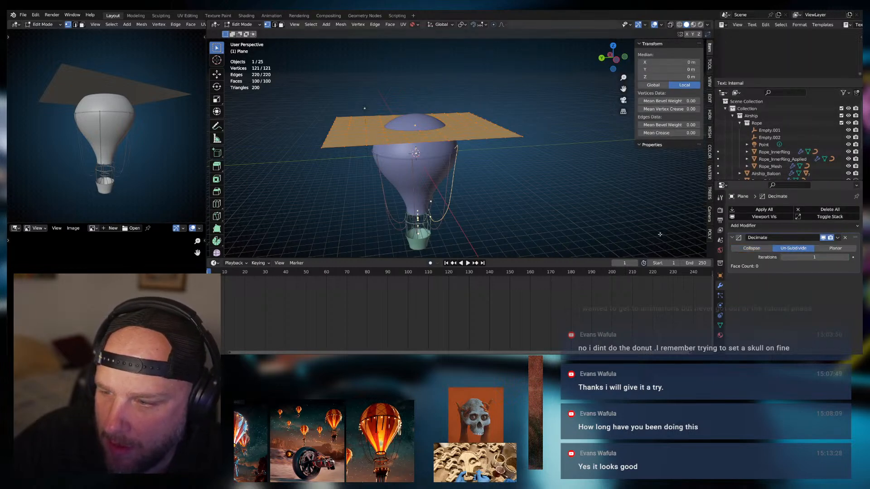
key(Tab)
click(838, 238)
click(803, 245)
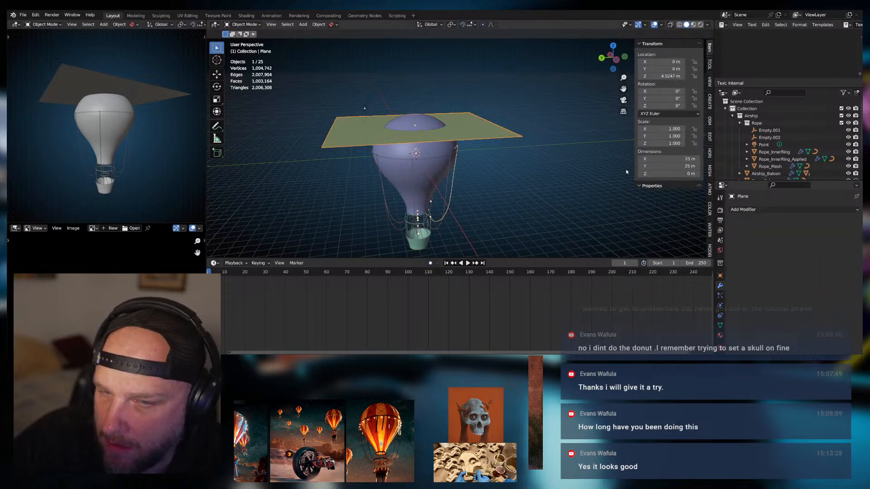
key(Tab)
key(KP_Decimal)
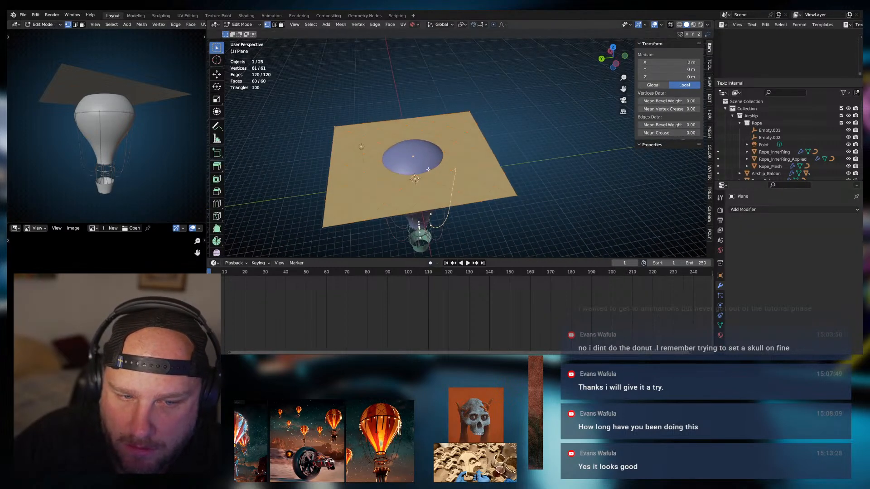
middle_drag(428, 169, 429, 165)
Add a Wireframe modifier to the plane in Object Mode, set its thickness to 0.135 m, and inspect the net around the balloon
click(749, 210)
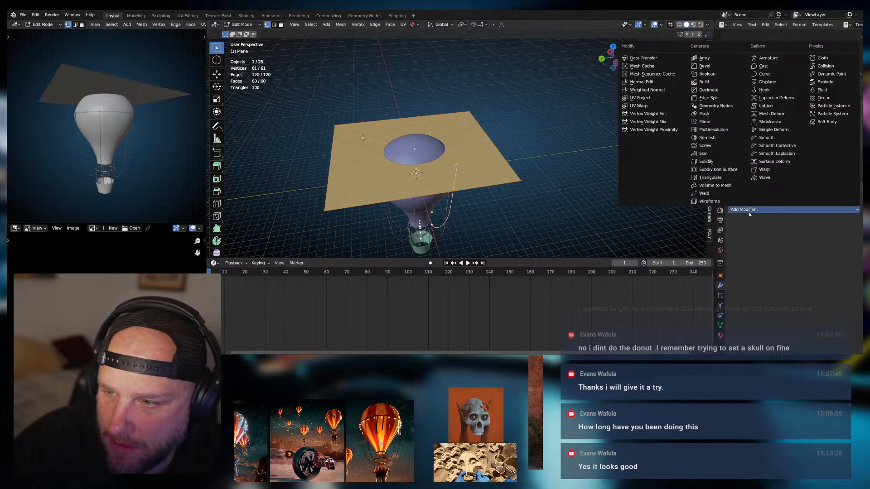
key(Tab)
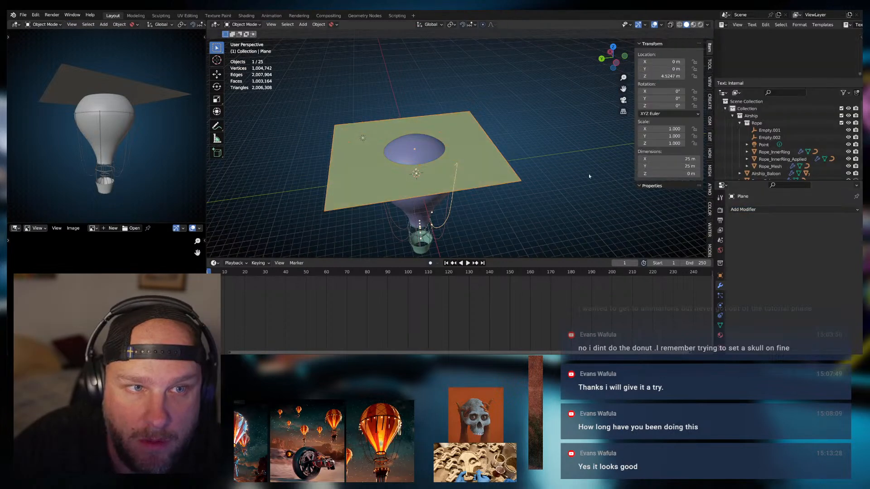
click(770, 210)
click(709, 201)
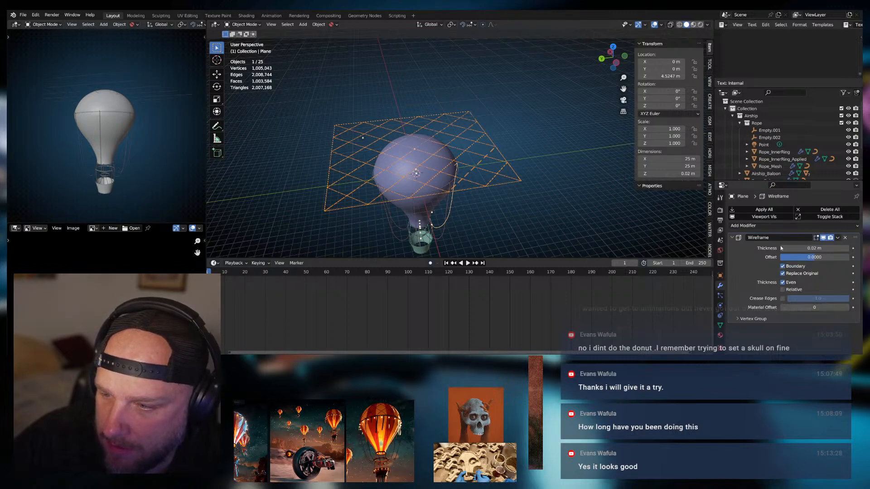
drag(781, 248, 806, 248)
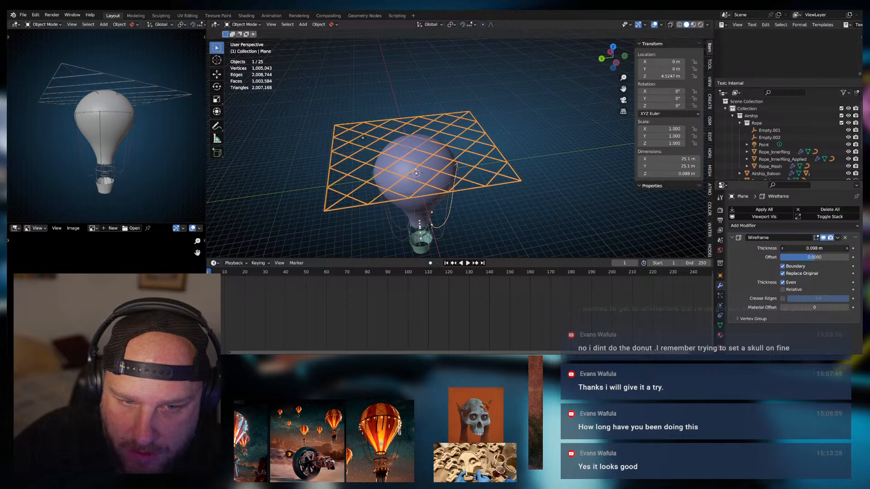
click(524, 207)
middle_drag(524, 207, 477, 179)
scroll(482, 185, up, 4)
scroll(476, 174, down, 4)
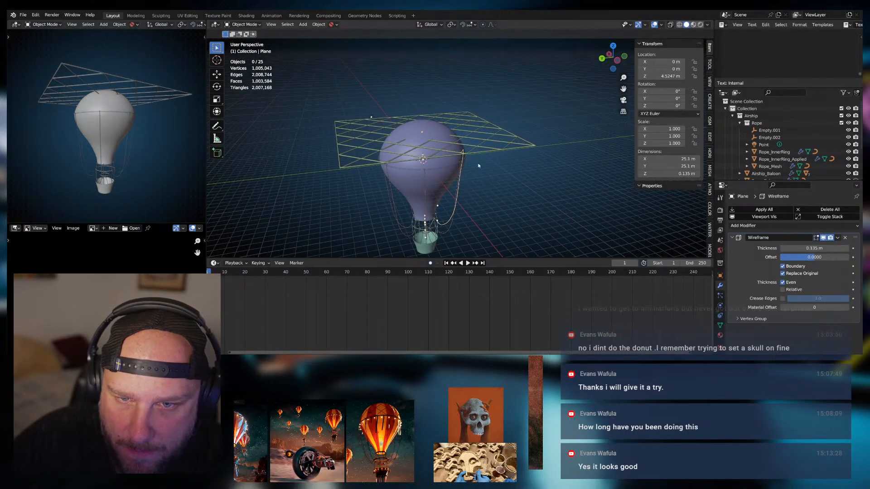
Raise the wireframe plane along Z to about 9.66 m so it hovers above the balloon
click(477, 130)
key(g)
key(z)
click(477, 94)
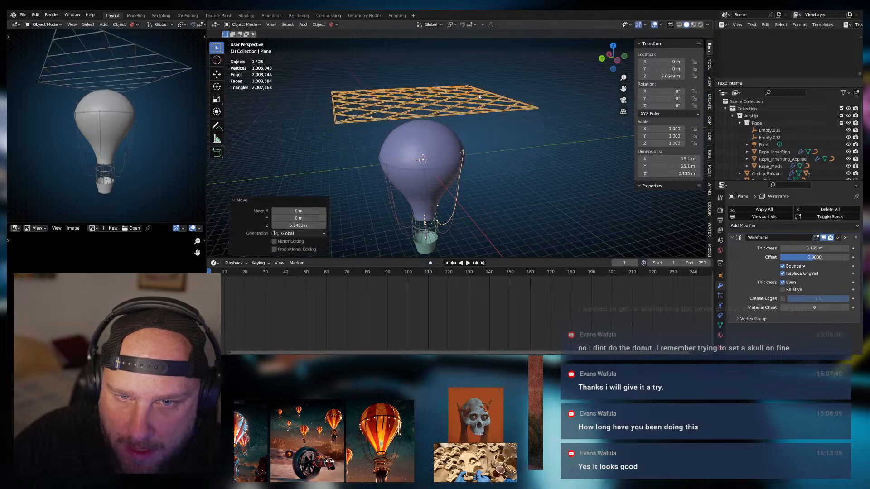
Add Cloth physics to the wireframe plane and set its vertex mass to 2 kg
click(732, 237)
click(739, 226)
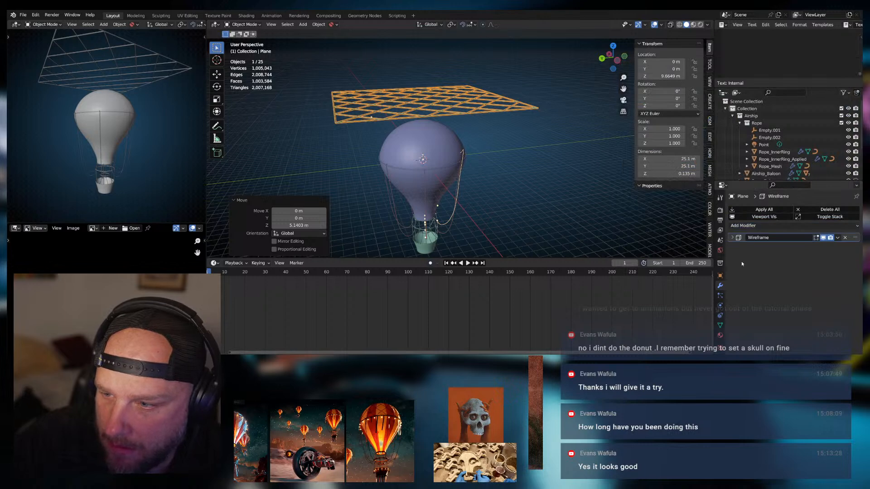
click(720, 316)
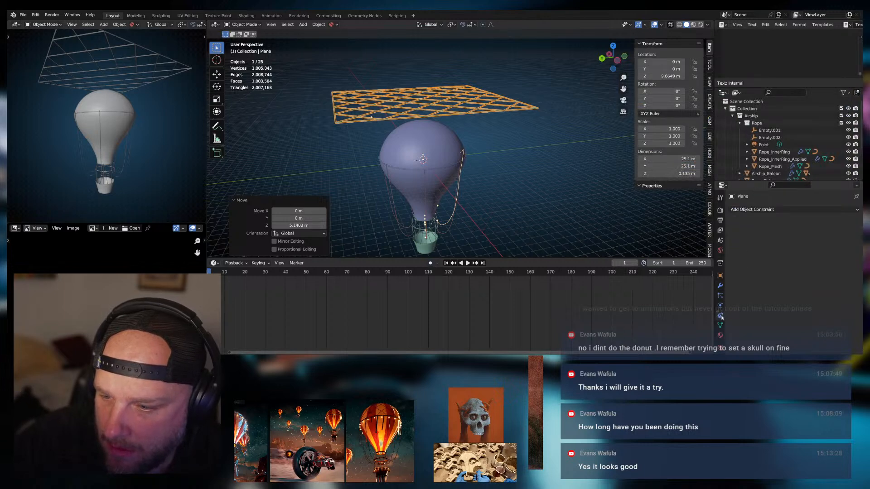
click(720, 325)
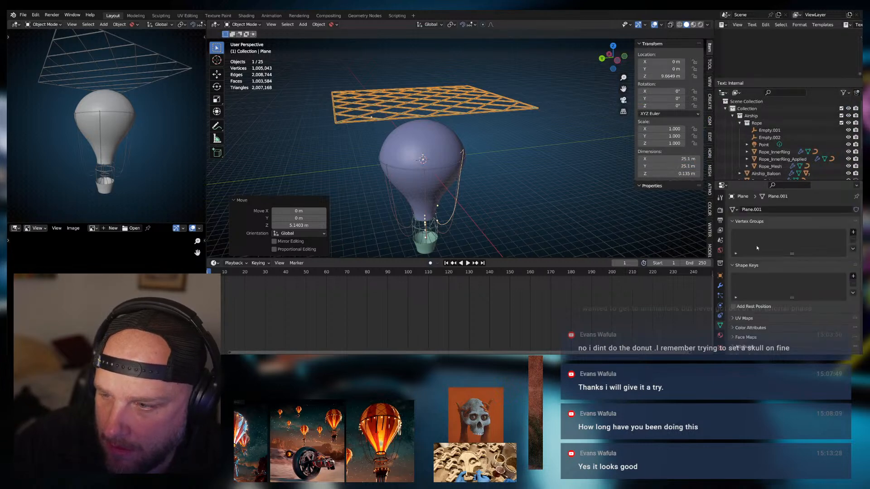
click(719, 306)
click(771, 224)
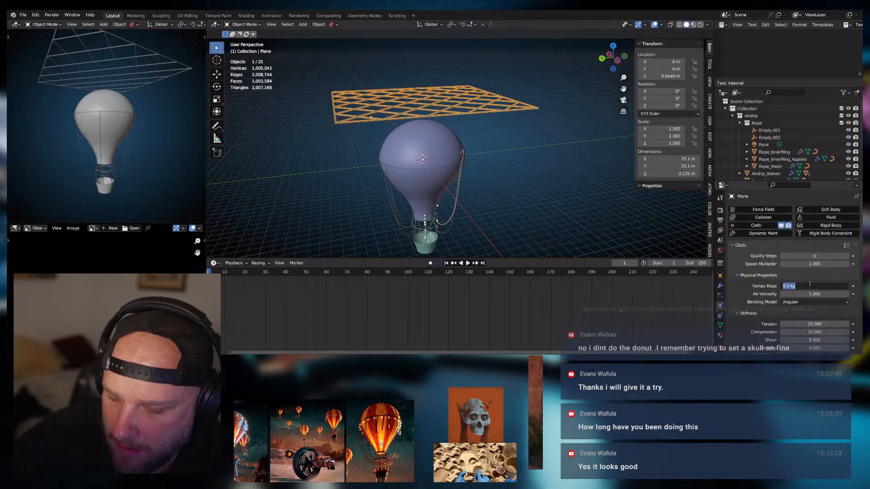
text(2)
key(Return)
scroll(797, 263, down, 4)
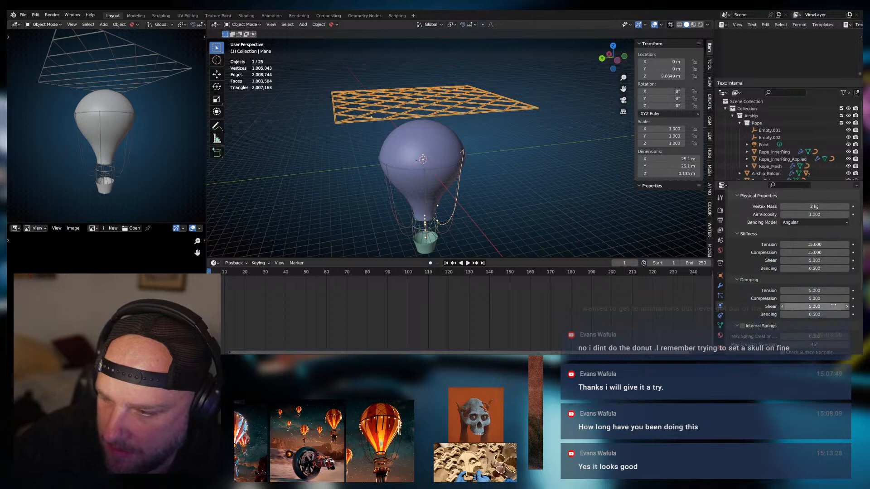
Check the balloon's collision settings, and play the plane's cloth simulation to inspect how the net drapes over the balloon
click(437, 141)
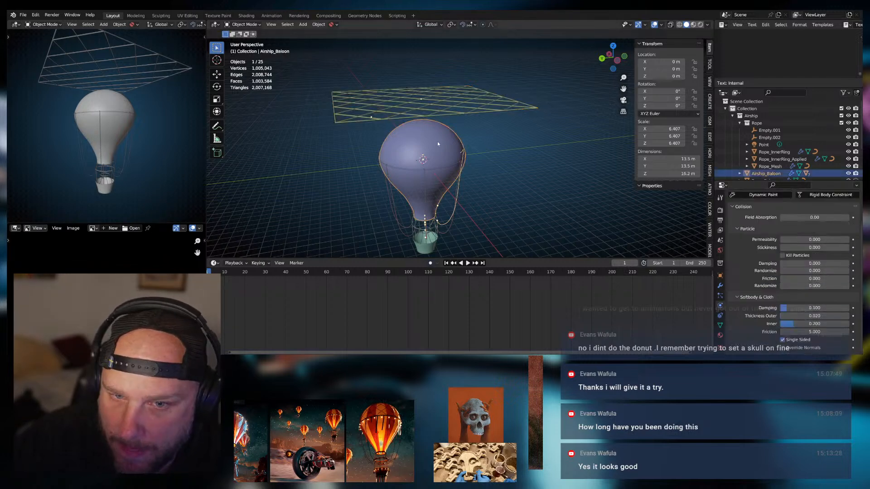
click(451, 103)
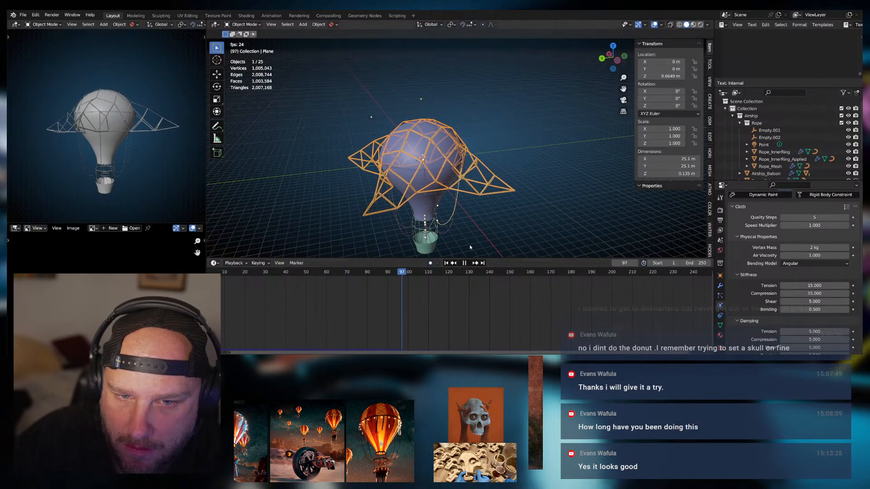
scroll(497, 158, up, 5)
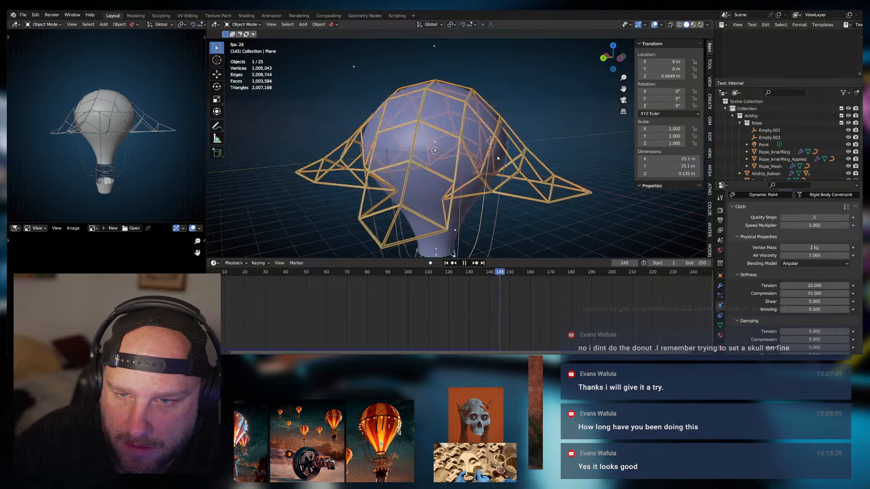
middle_drag(497, 158, 475, 181)
key(space)
click(506, 169)
click(488, 170)
key(g)
right_click(456, 185)
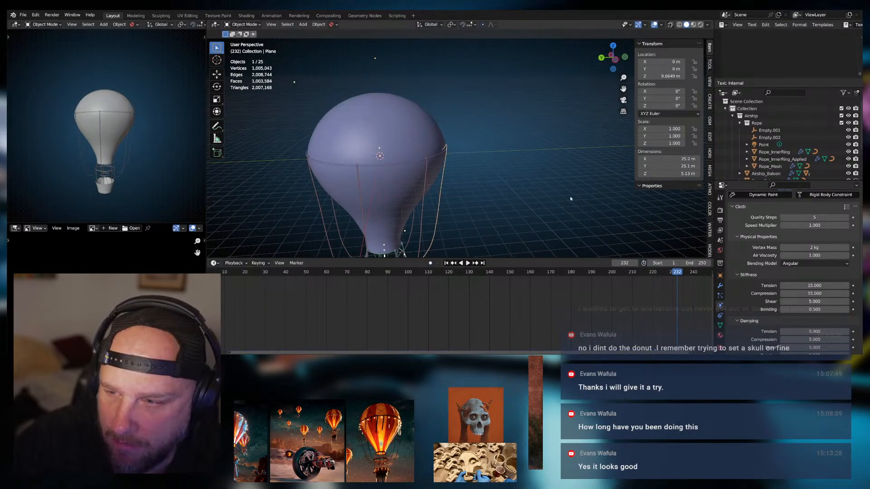
middle_drag(571, 198, 474, 225)
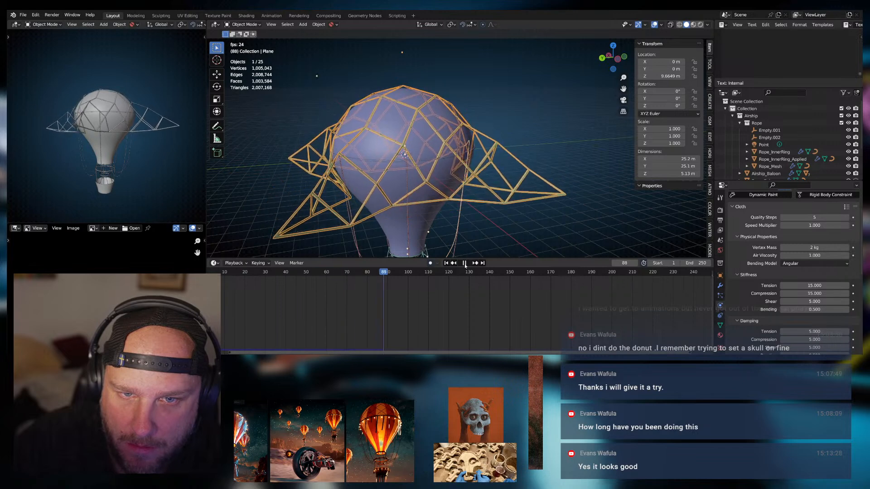
click(464, 264)
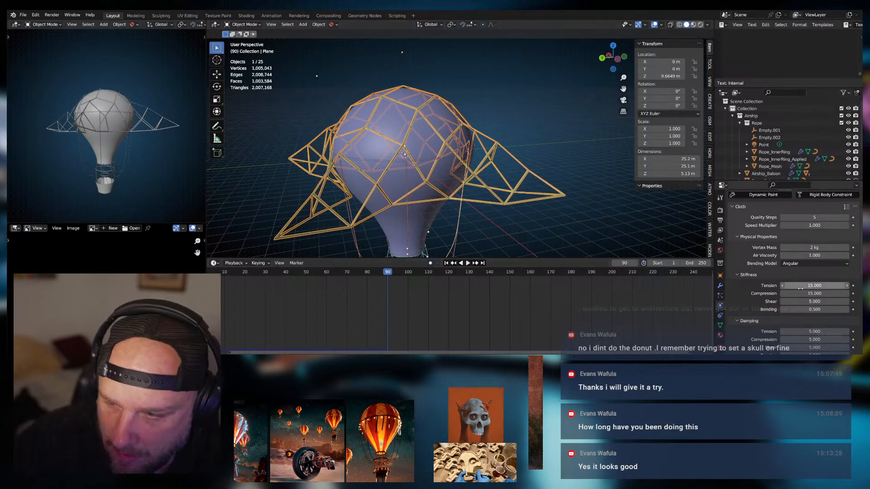
Set the cloth's bending stiffness and bending damping to 0 and its tension stiffness to 5
scroll(779, 290, down, 4)
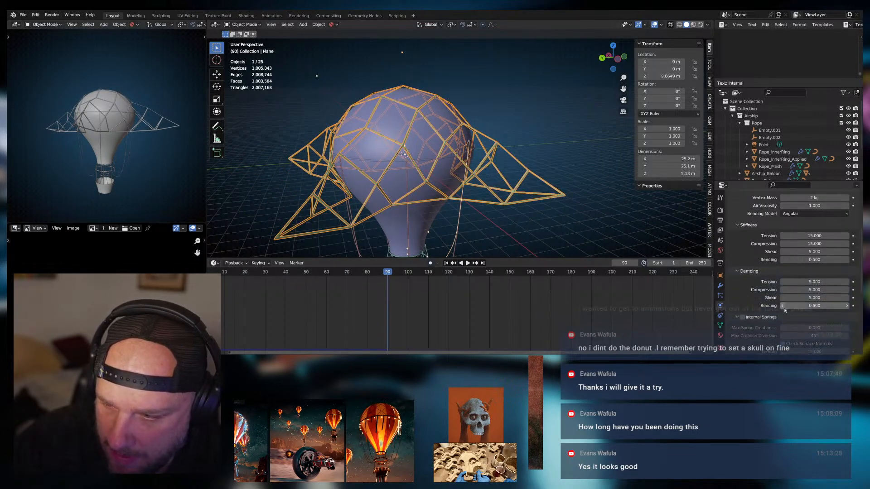
text(0)
key(Return)
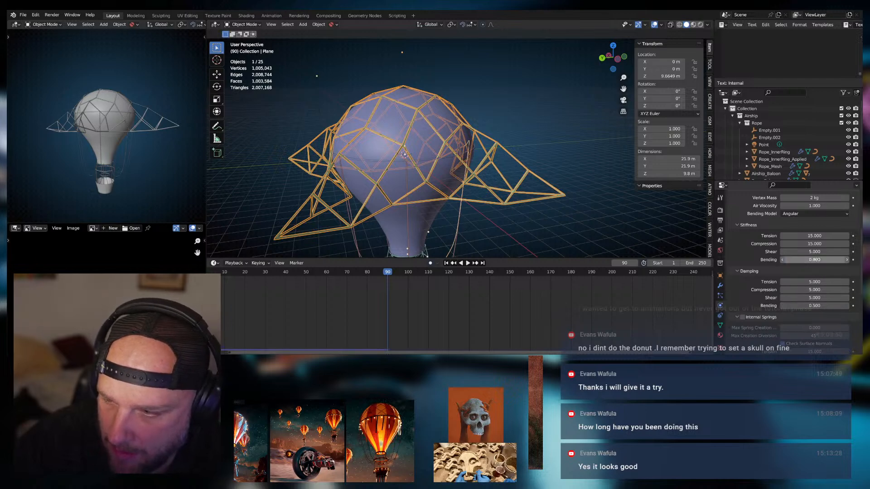
text(0)
key(Return)
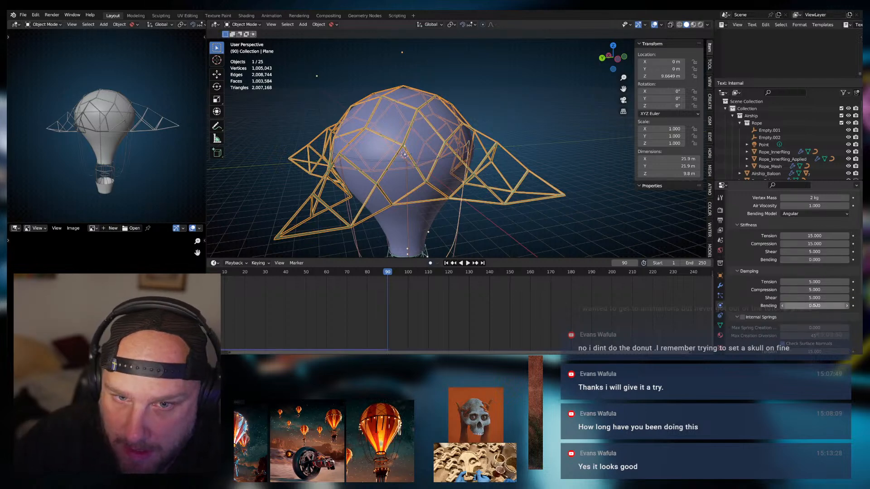
click(812, 236)
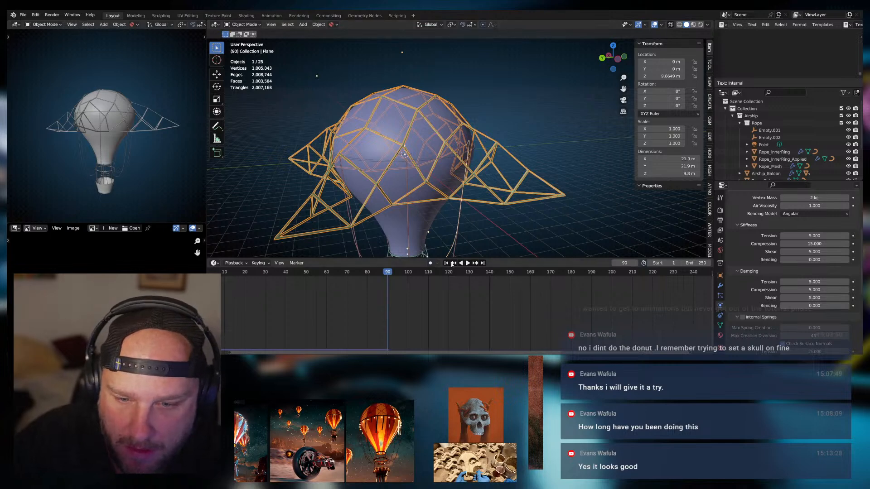
Replay the cloth simulation from the first frame and inspect how the softer net falls around the balloon
click(446, 263)
click(467, 263)
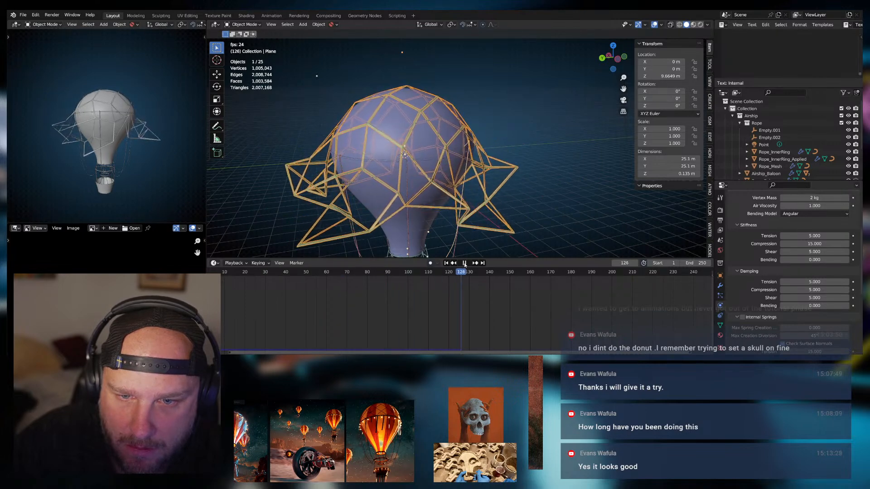
key(space)
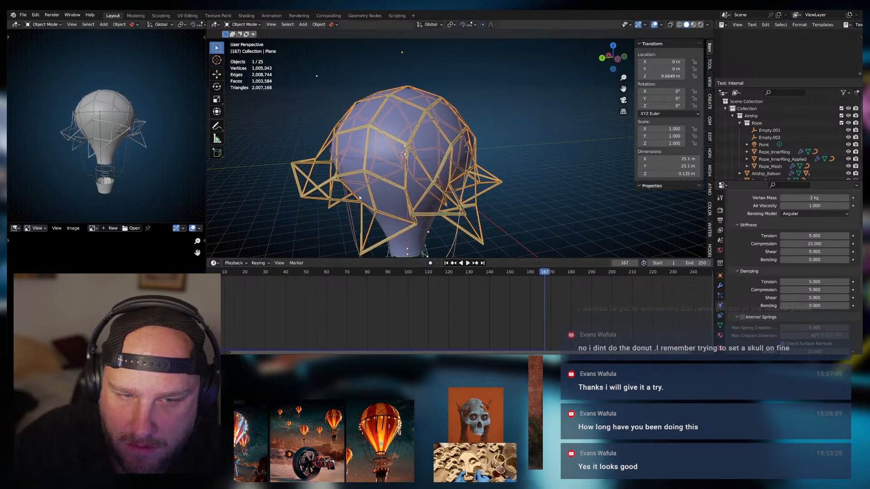
middle_drag(359, 197, 379, 198)
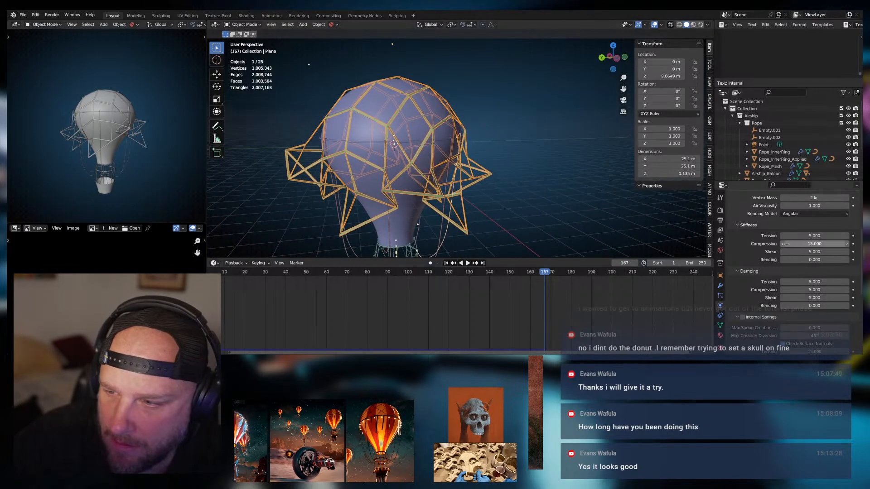
Set the tension, compression, shear and bending values of both the cloth's stiffness and damping to 0
drag(818, 235, 802, 260)
click(821, 235)
key(Return)
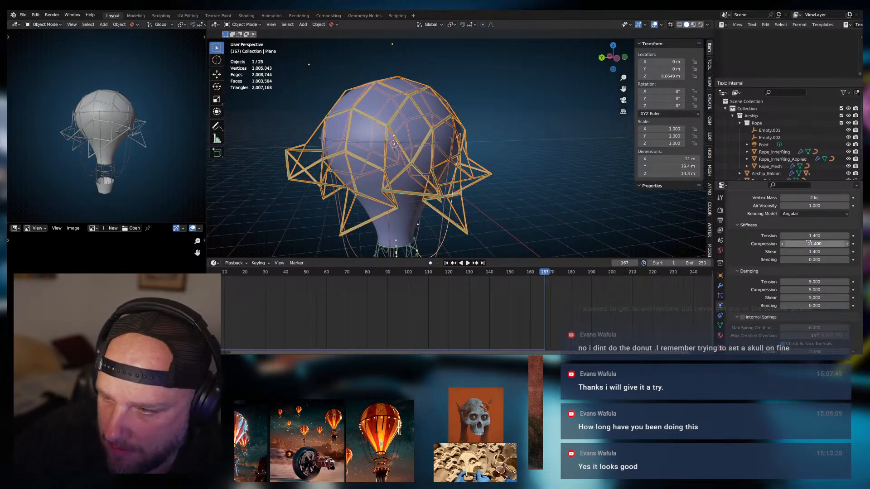
drag(818, 251, 818, 305)
text(0)
key(Return)
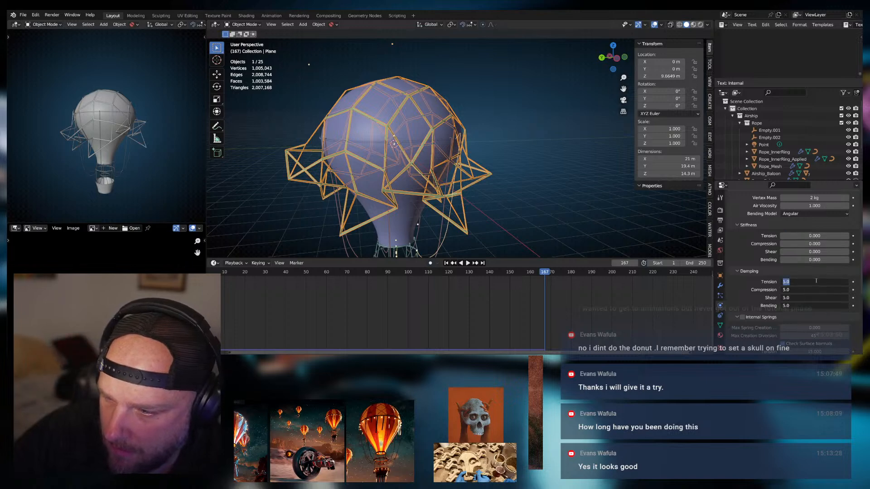
text(0)
key(Return)
Replay the cloth simulation from the first frame with zero stiffness and damping, and rewind it after inspecting the net
click(446, 263)
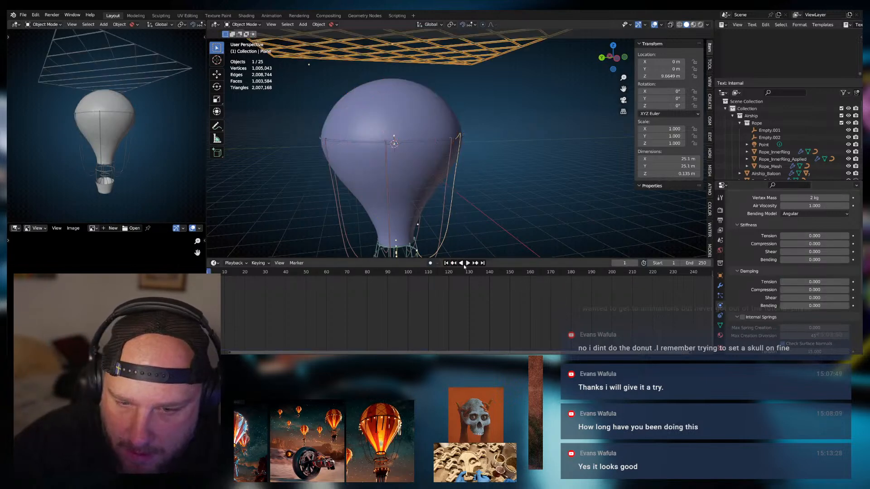
click(462, 263)
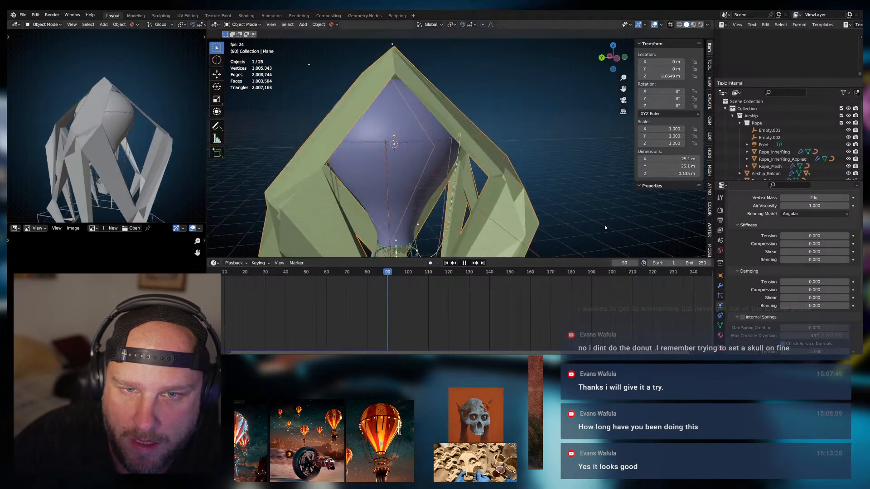
scroll(493, 187, down, 4)
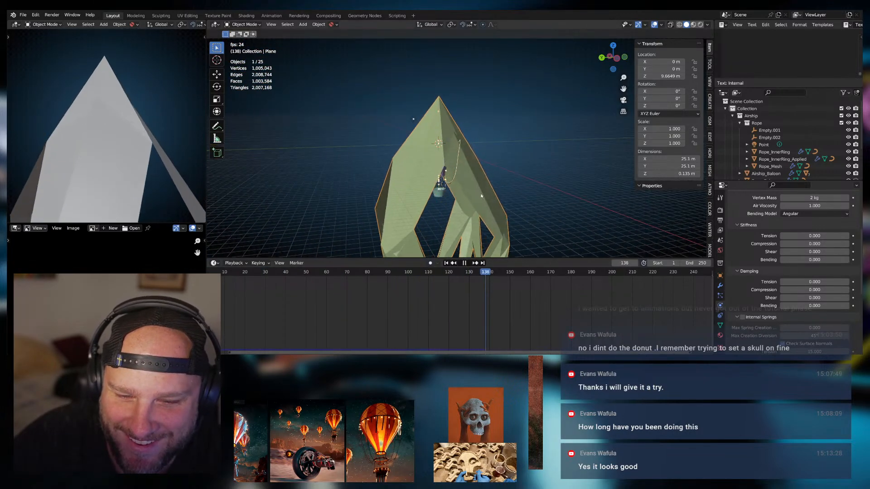
click(445, 263)
click(463, 264)
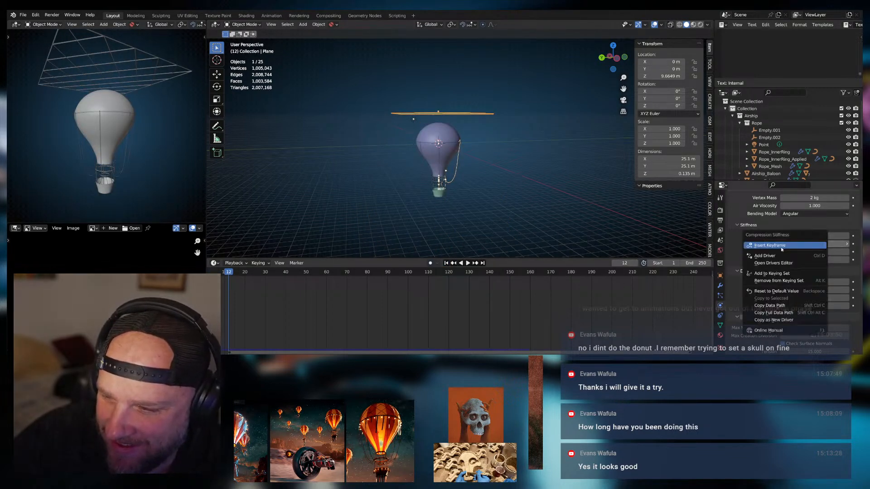
Keyframe the cloth's compression stiffness at frame 12, and reset its compression, shear and bending stiffness to their default values
key(i)
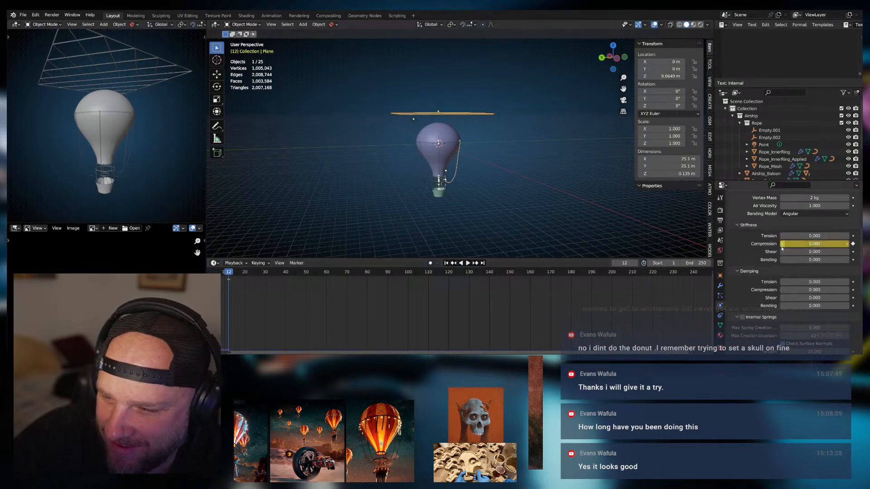
right_click(809, 245)
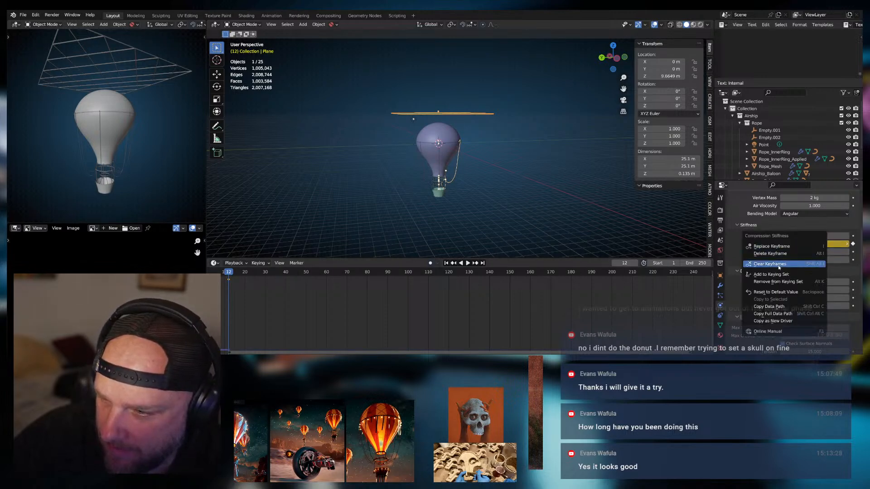
click(779, 294)
right_click(812, 251)
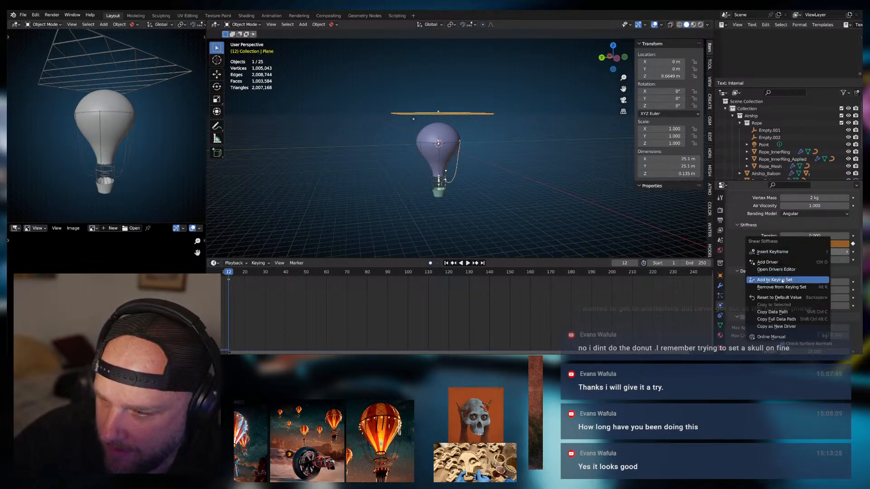
click(781, 297)
right_click(814, 260)
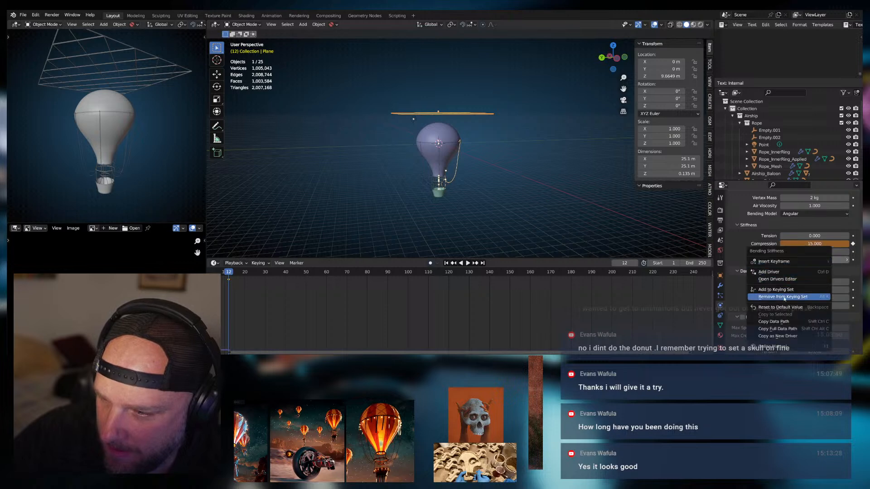
click(781, 307)
Reset the cloth's tension, compression, shear and bending damping to their default values
right_click(814, 281)
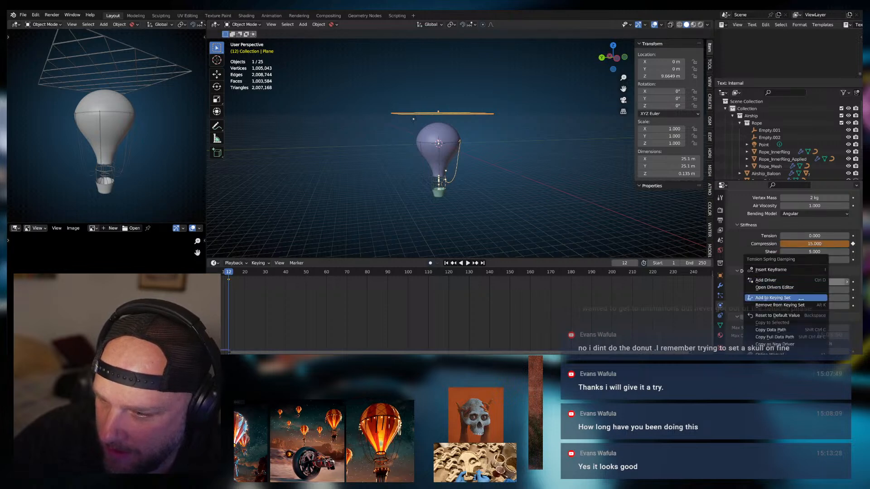
click(782, 315)
right_click(802, 290)
click(781, 316)
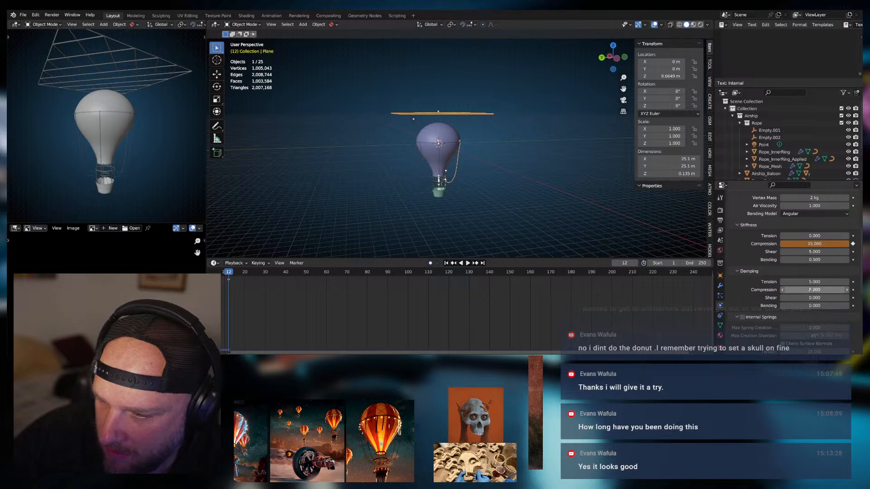
right_click(797, 298)
click(781, 316)
right_click(793, 305)
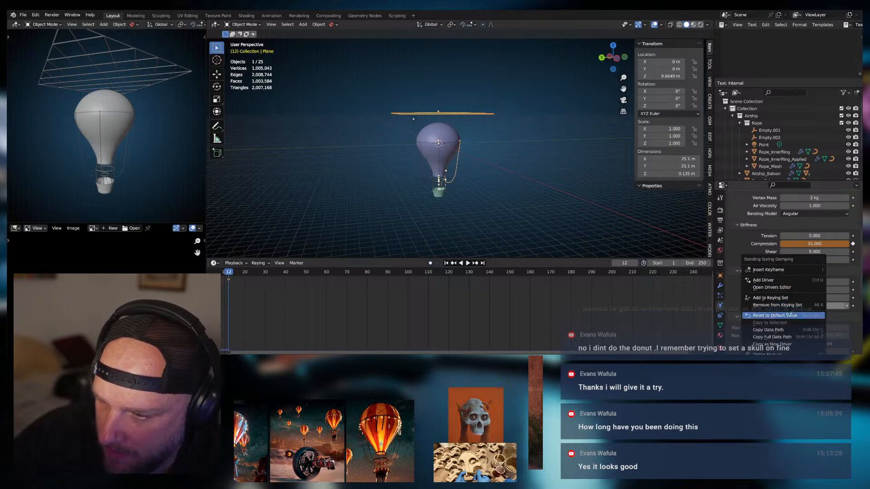
click(782, 316)
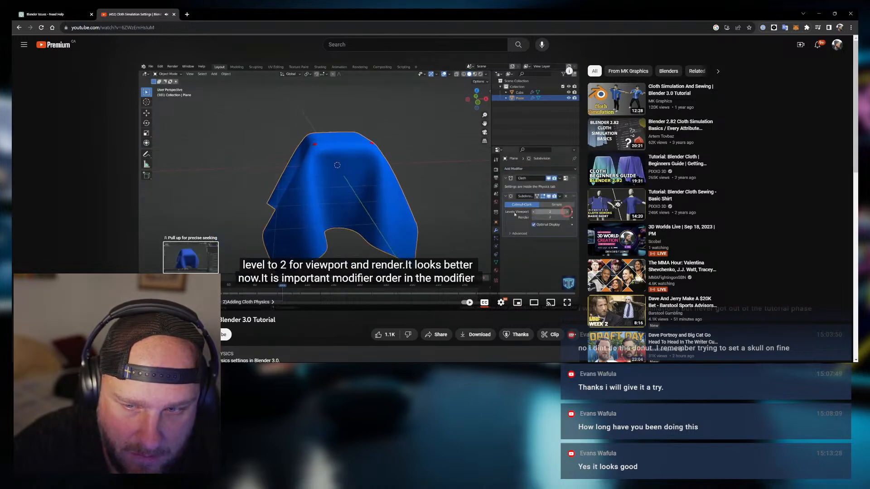
Switch to the YouTube cloth simulation settings tutorial and skip ahead to its explanation of quality steps and vertex mass
click(195, 293)
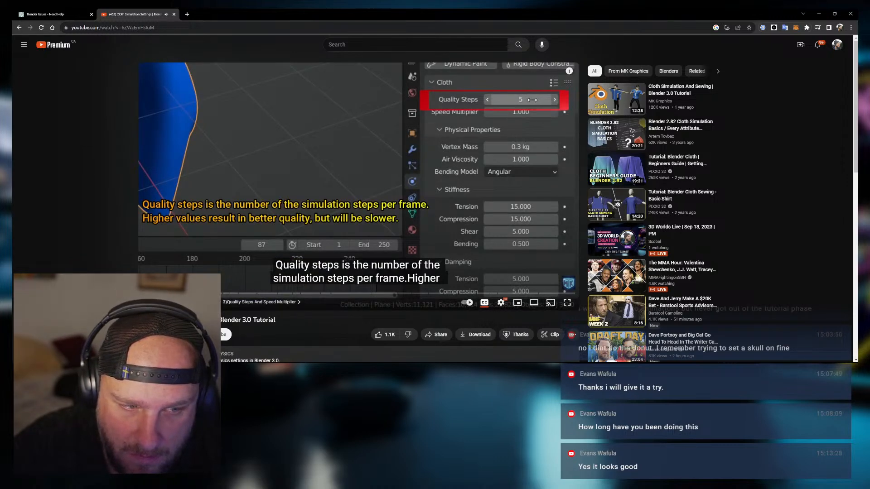
click(201, 294)
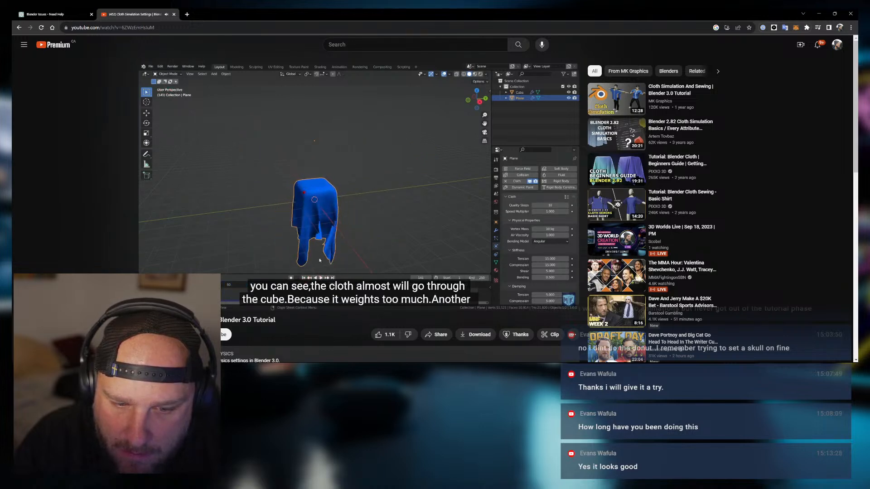
Watch the tutorial's stiffness and damping sections, skipping ahead through tension and compression to the tension damping demonstration
key(l)
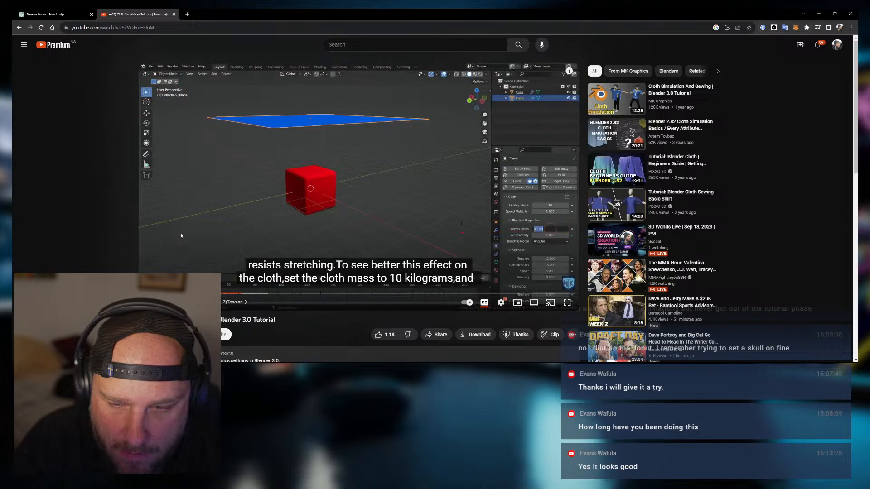
key(j)
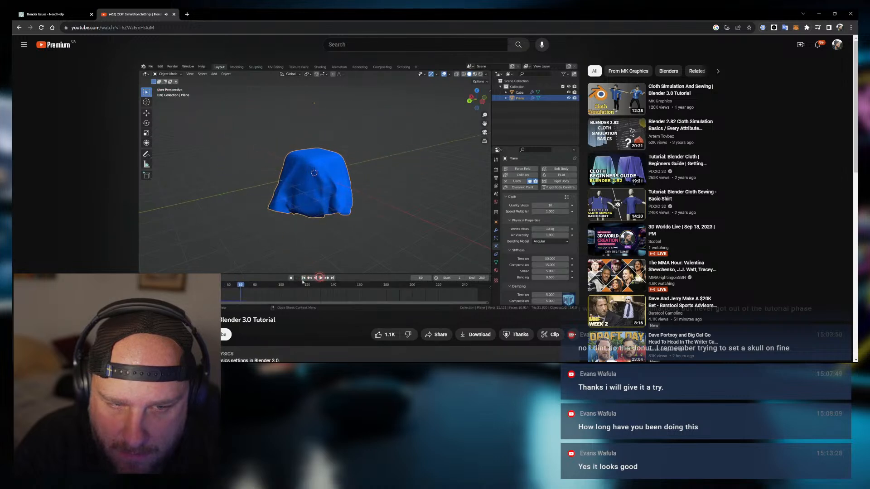
key(l)
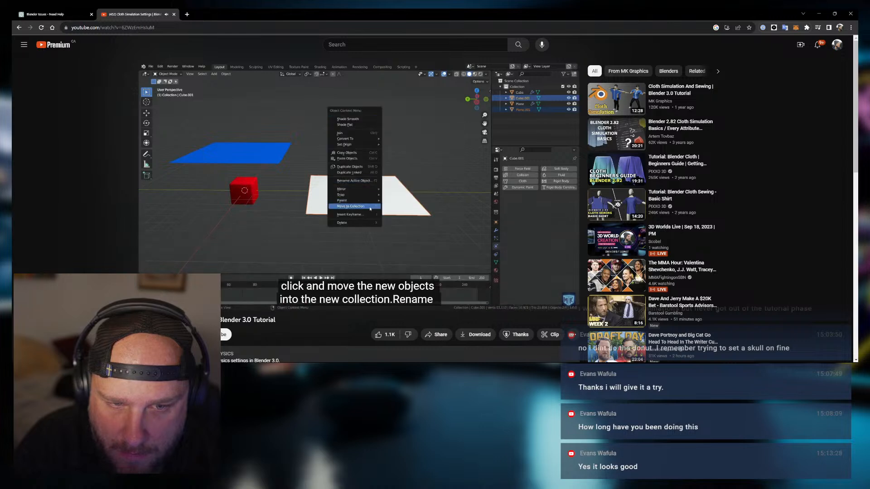
key(l)
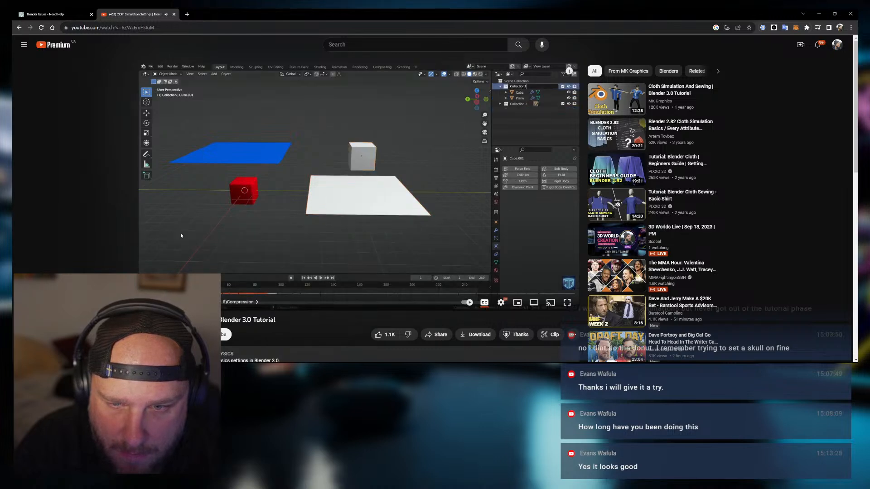
key(l)
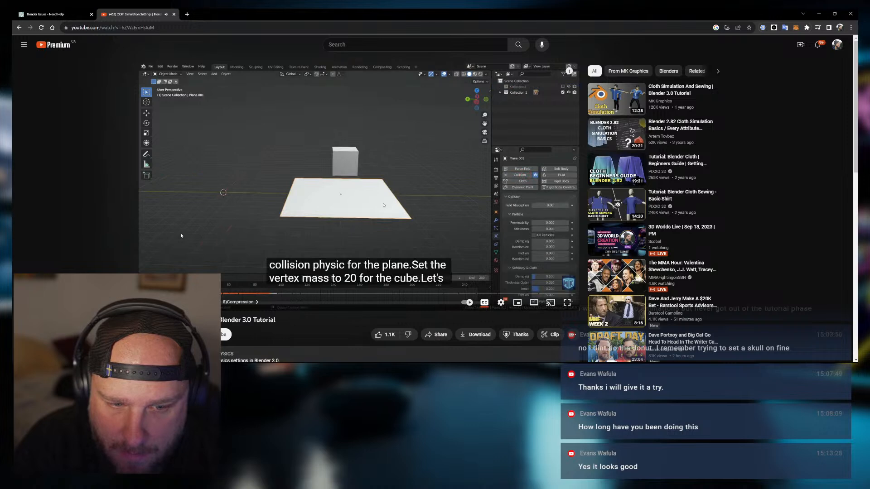
key(l)
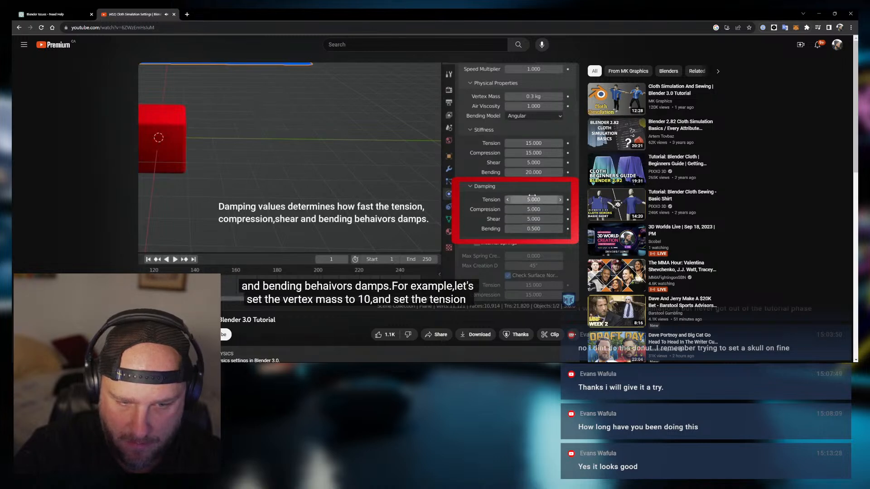
key(l)
key(l)
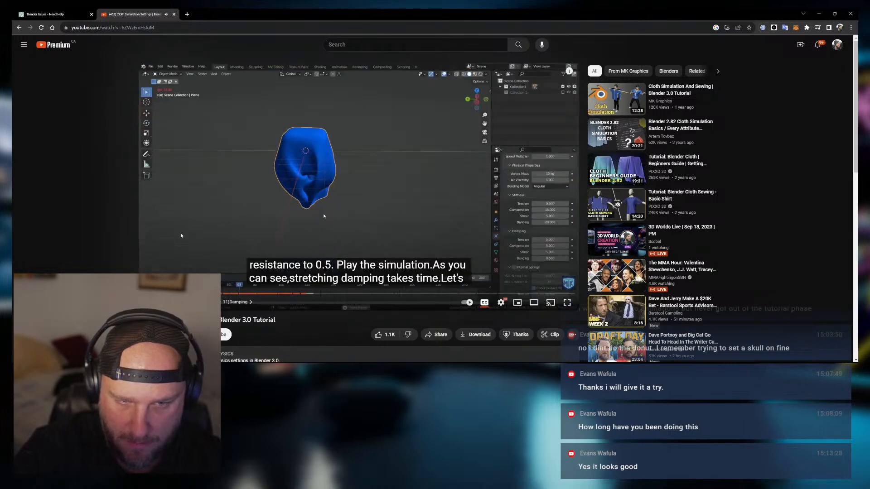
mouse_move(370, 362)
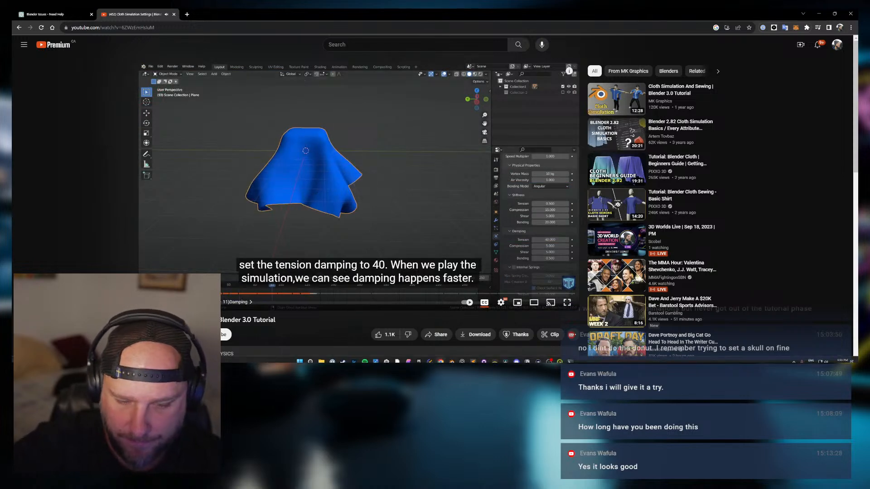
Return to Blender, play the cloth simulation to frame 81, and inspect how the net drapes over the balloon
click(451, 357)
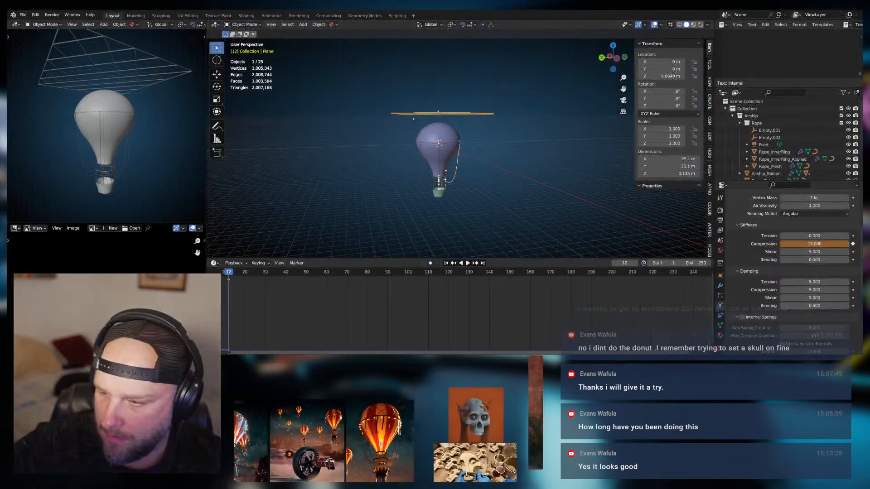
click(467, 263)
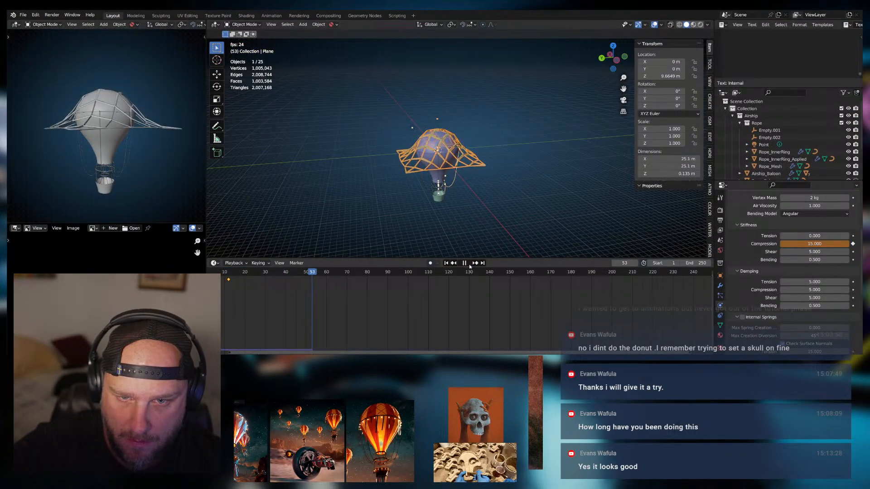
click(464, 263)
scroll(460, 170, up, 5)
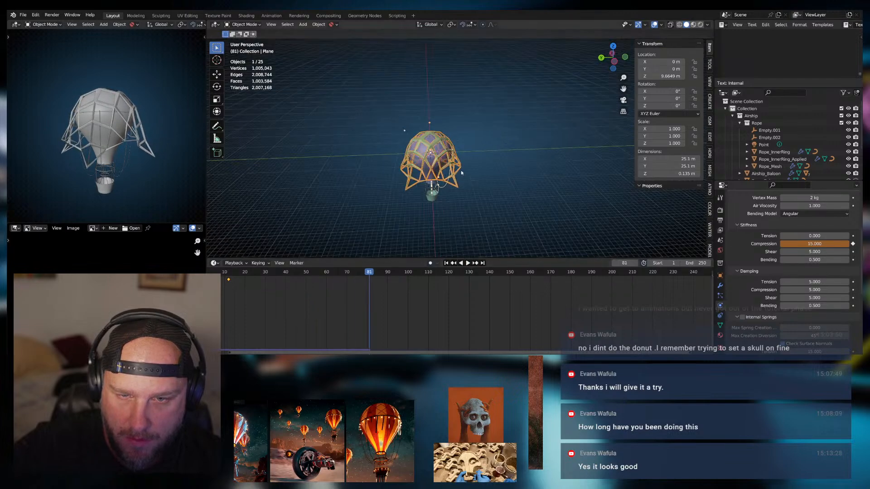
middle_drag(474, 154, 462, 178)
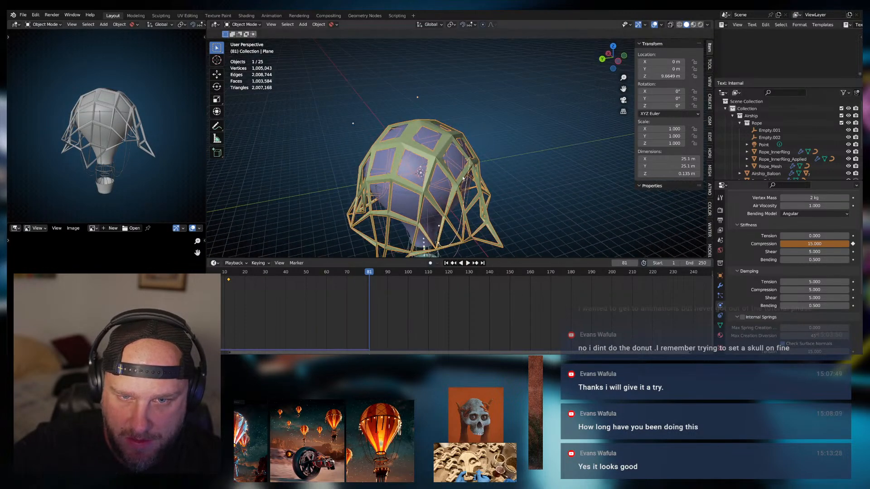
Set the cloth's compression stiffness back to 15 and its tension stiffness to 5
key(BackSpace)
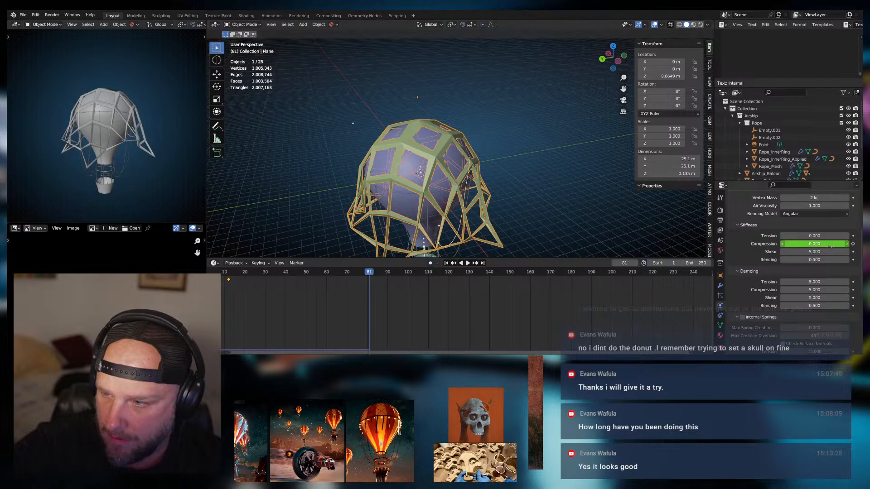
right_click(822, 243)
click(796, 244)
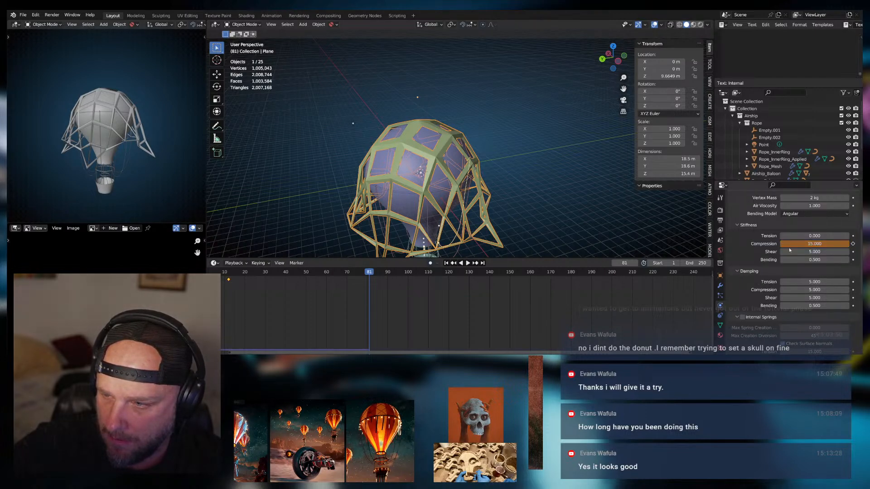
click(811, 236)
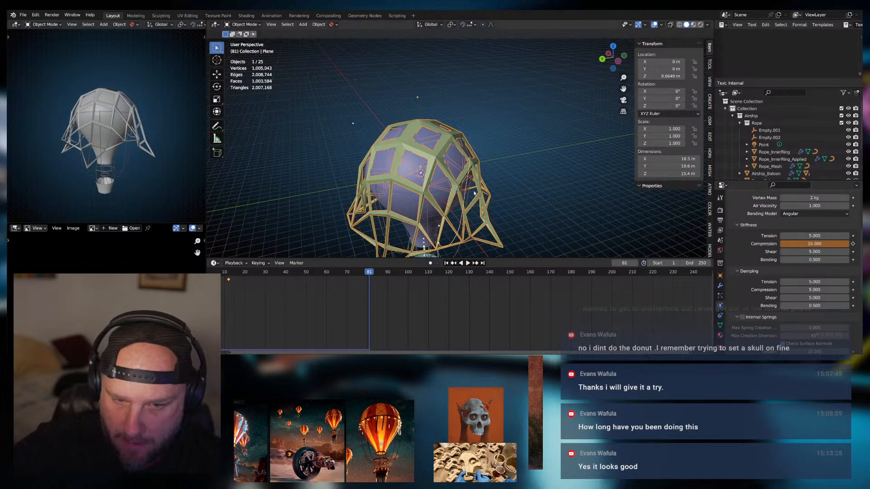
Replay the cloth simulation from the first frame with the new tension stiffness, stop at frame 96, and inspect the net
click(445, 264)
click(467, 263)
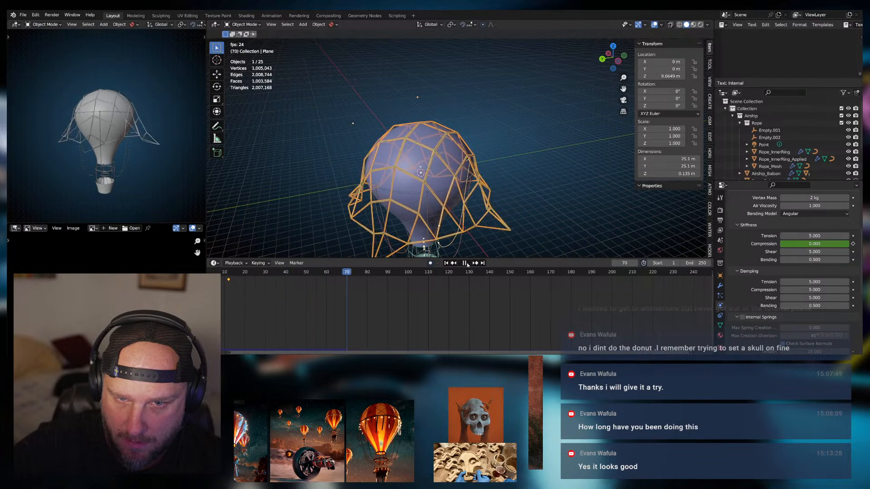
click(467, 263)
middle_drag(496, 152, 479, 147)
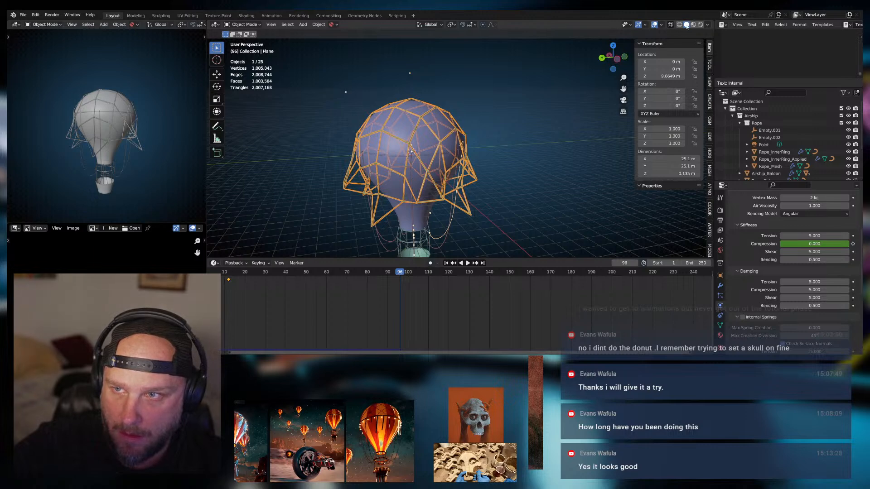
Deselect the net, try Object colour for the viewport shading, and return it to Random
click(516, 124)
click(707, 25)
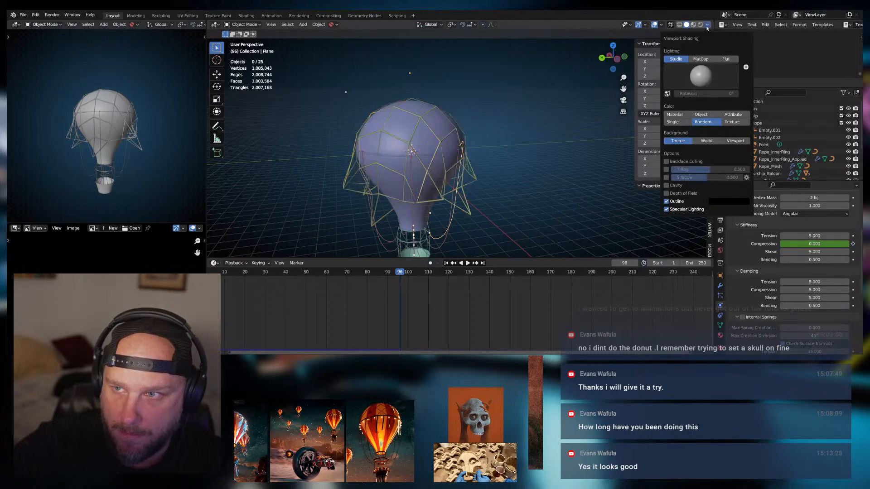
click(700, 114)
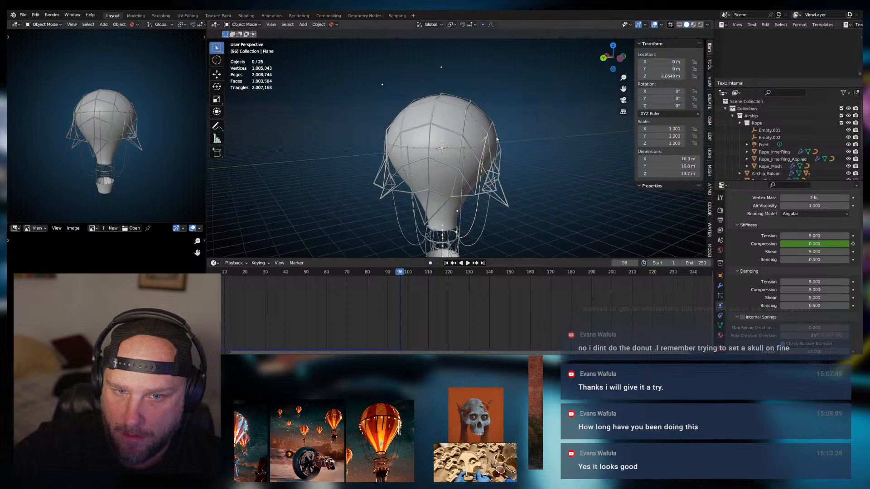
click(707, 25)
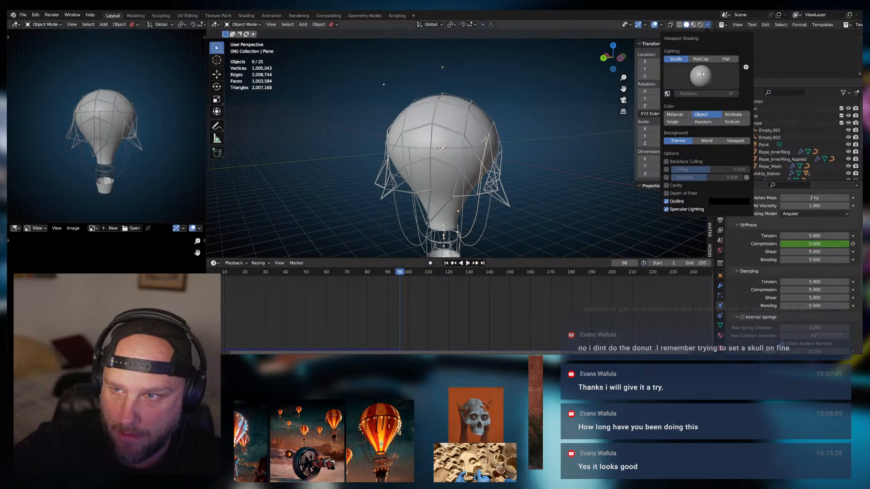
click(703, 122)
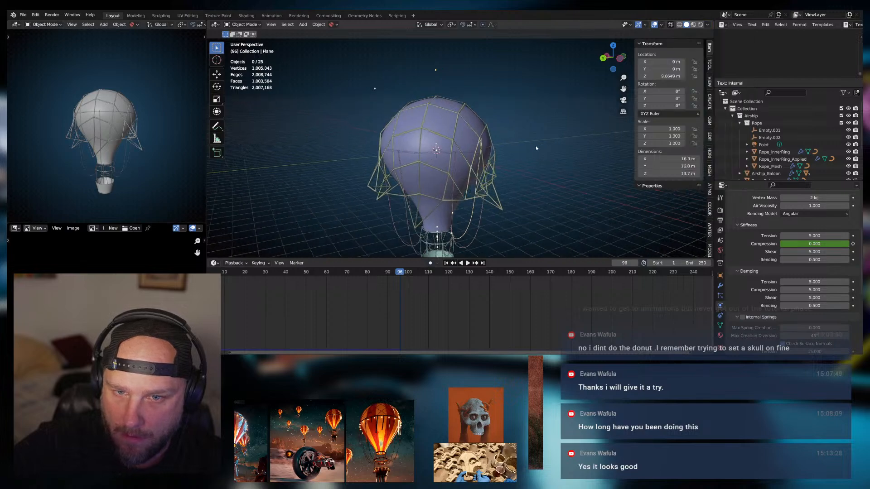
Inspect the draped net, replay the simulation from the first frame to frame 52, and examine how its grid lies on the balloon
middle_drag(536, 146, 476, 152)
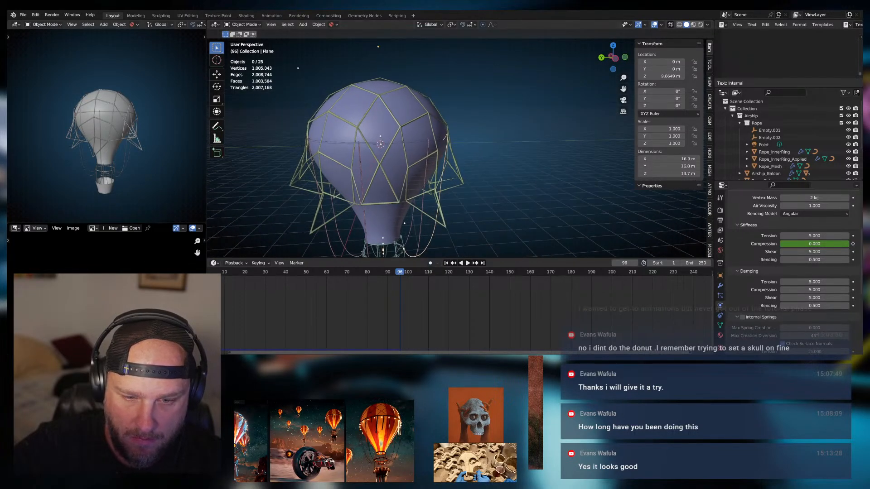
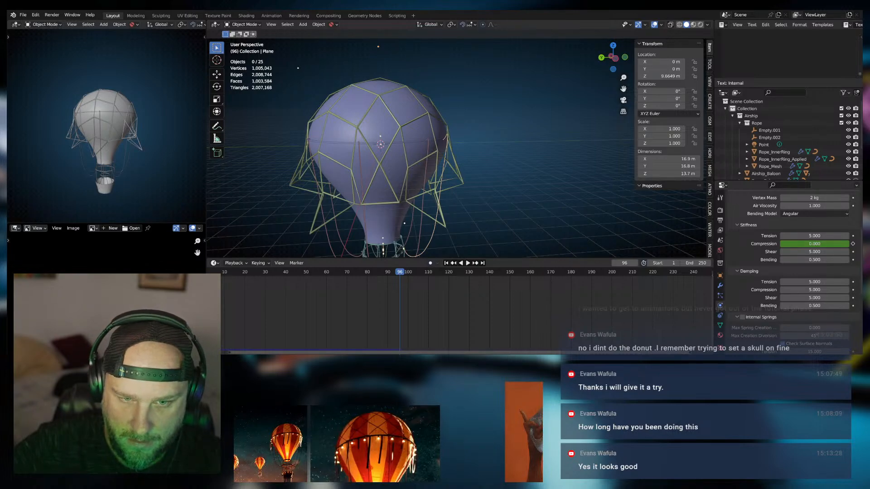
middle_drag(450, 182, 386, 165)
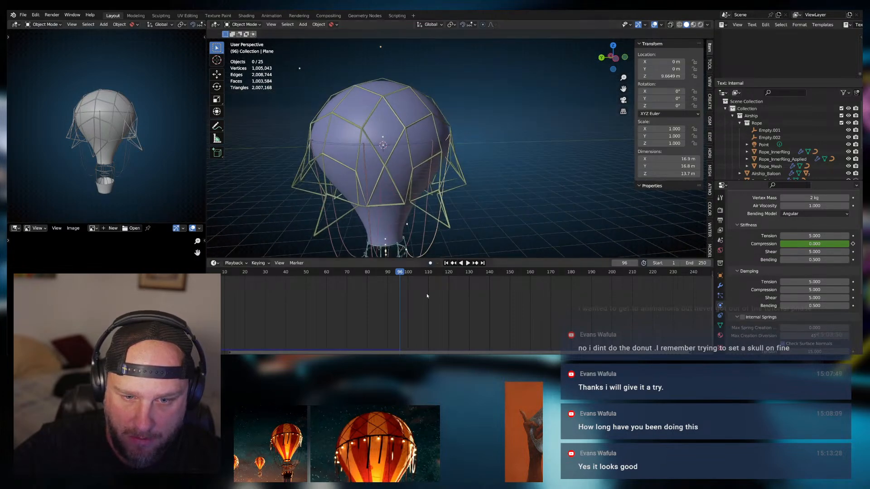
click(447, 262)
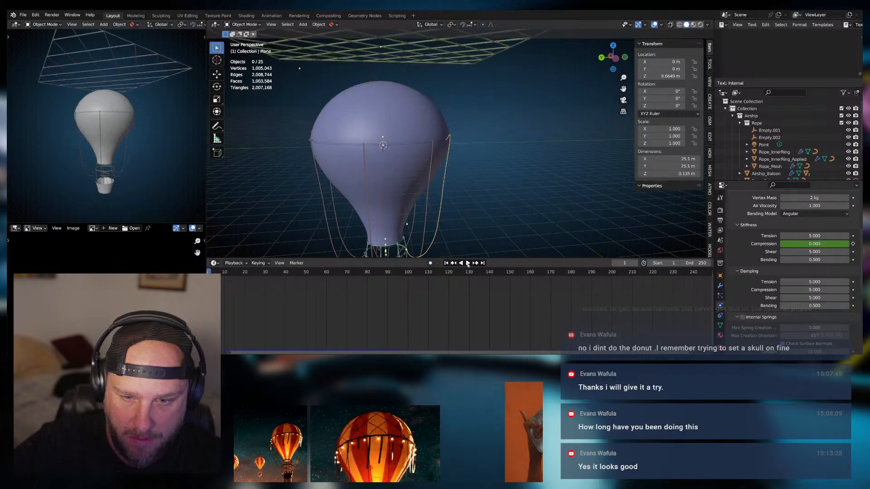
click(468, 264)
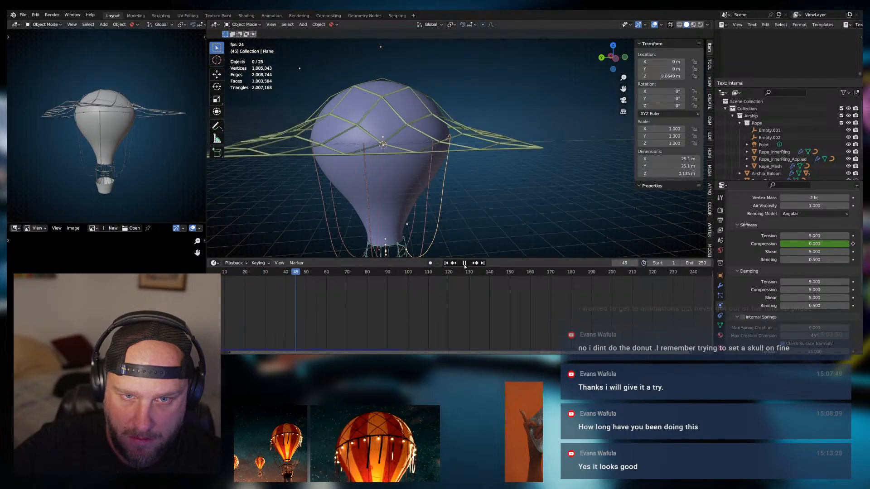
click(465, 265)
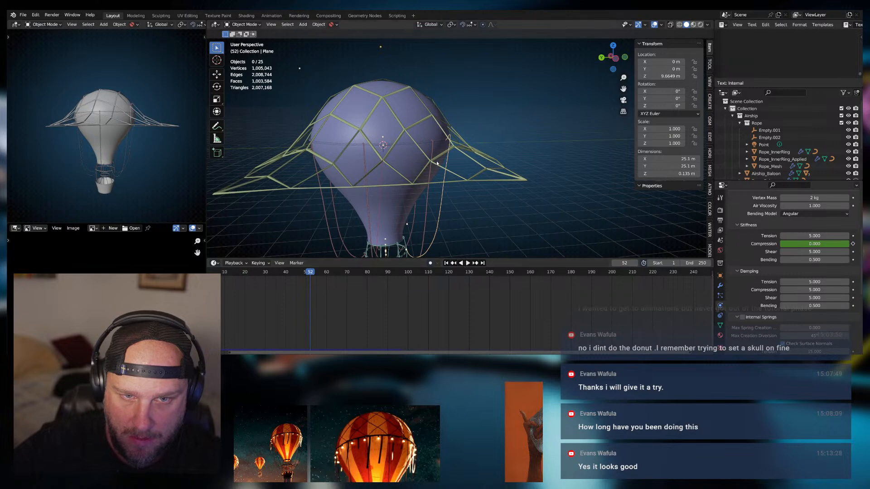
middle_drag(426, 154, 402, 166)
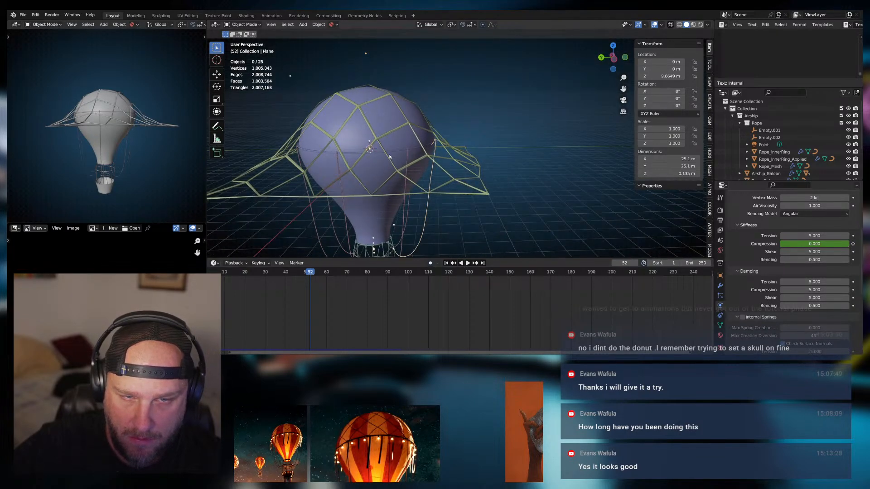
middle_drag(396, 168, 396, 120)
scroll(397, 144, up, 1)
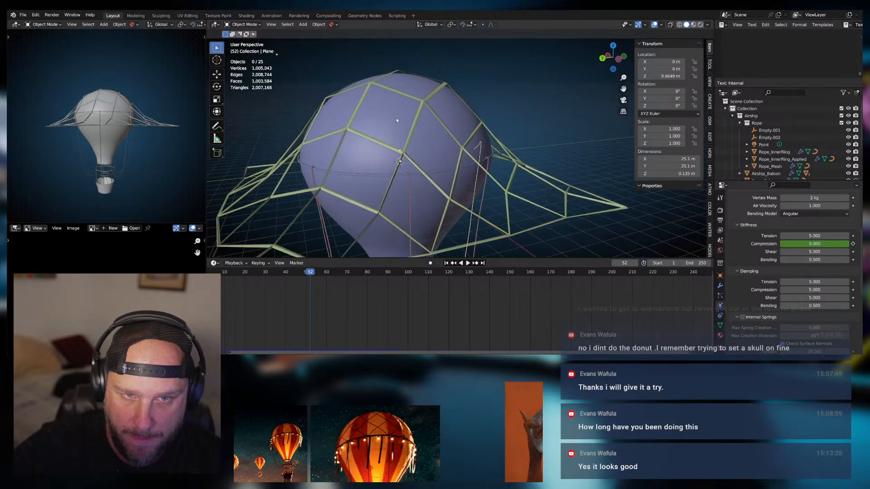
Continue the simulation to frame 82 and examine the net's fit and hanging corners from several angles
key(space)
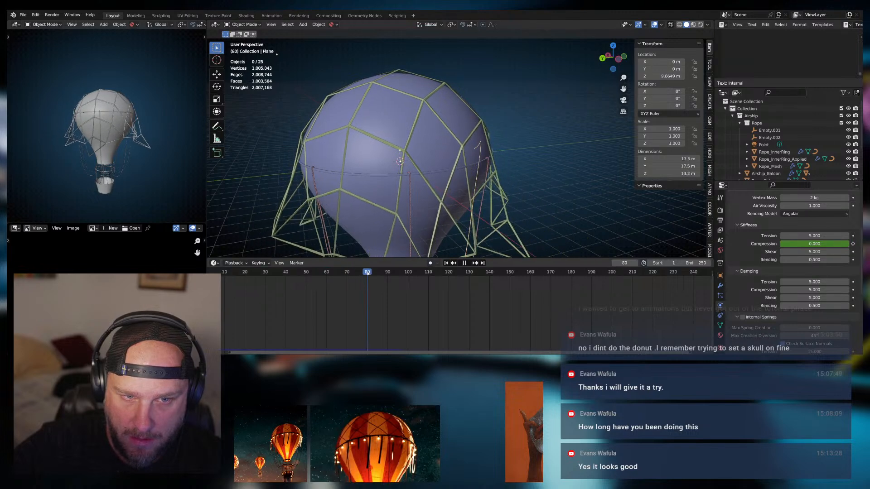
key(space)
middle_drag(401, 149, 391, 124)
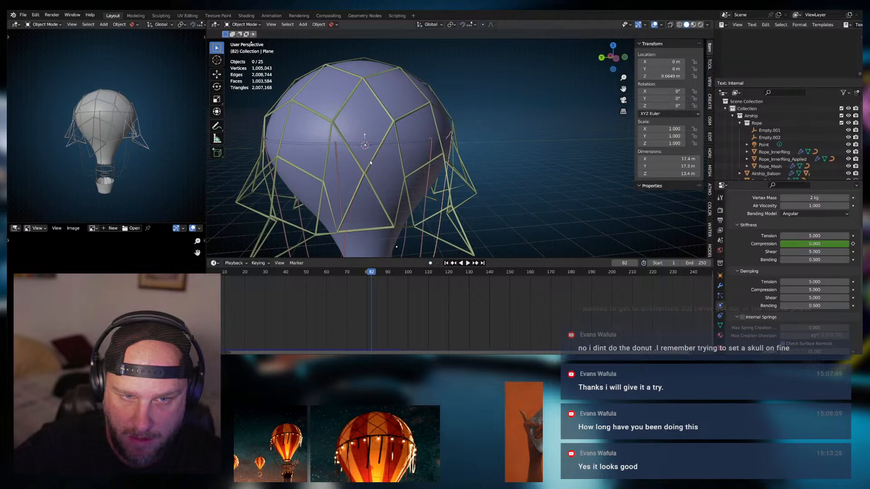
mouse_move(370, 160)
middle_down()
mouse_move(281, 168)
mouse_move(377, 168)
middle_up()
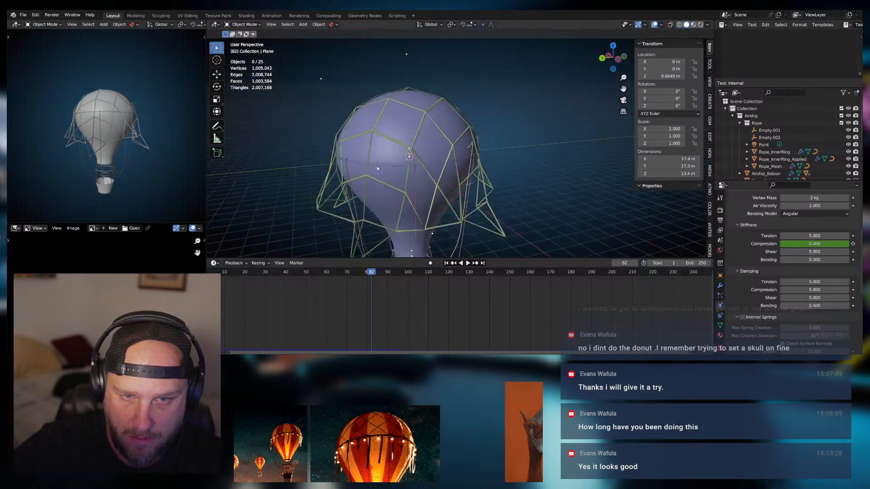
scroll(378, 168, down, 6)
scroll(398, 154, up, 7)
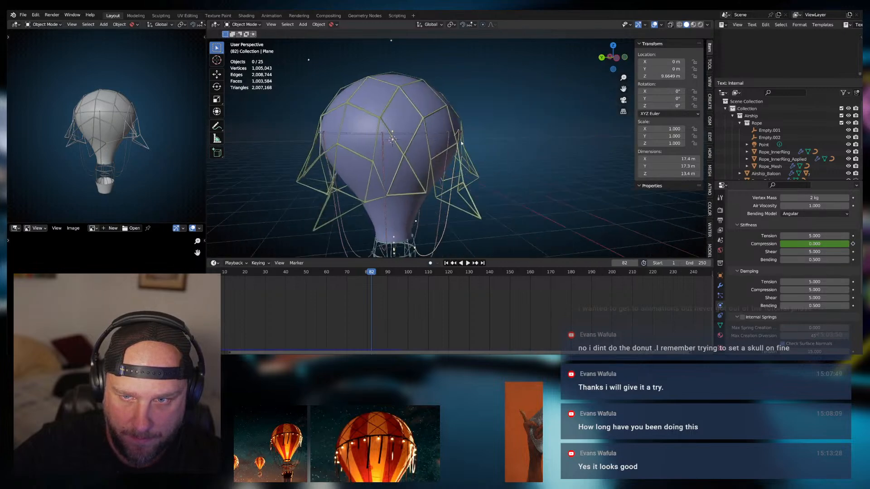
middle_drag(461, 143, 465, 143)
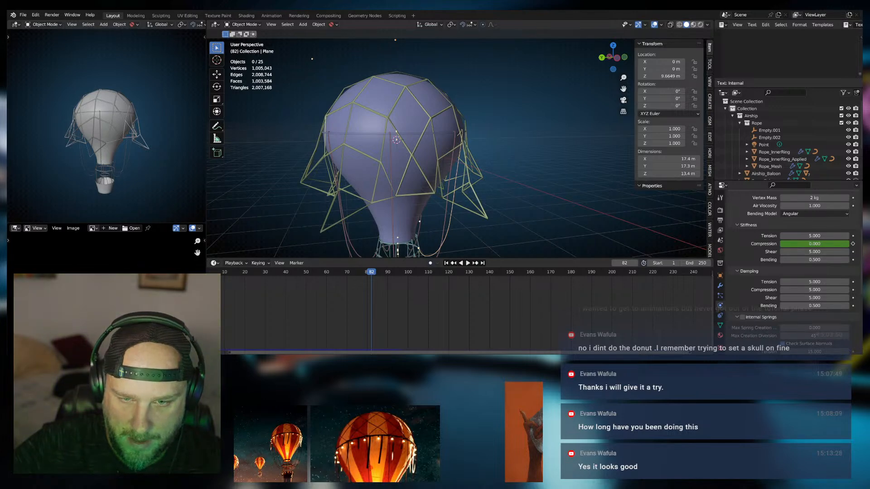
mouse_move(394, 152)
middle_down()
mouse_move(409, 153)
mouse_move(357, 152)
mouse_move(385, 152)
mouse_move(397, 138)
middle_up()
scroll(400, 153, up, 2)
click(397, 137)
key(r)
key(z)
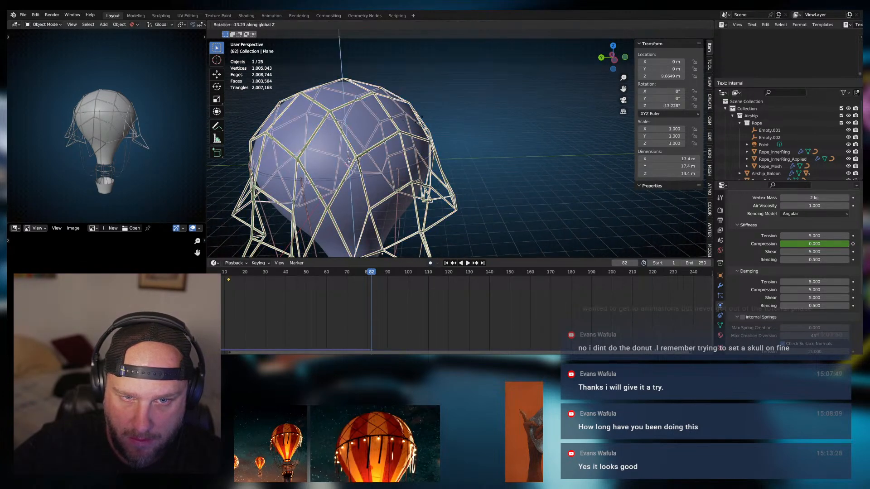
right_click(419, 120)
middle_drag(444, 214, 460, 204)
scroll(453, 190, down, 3)
key(ctrl+z)
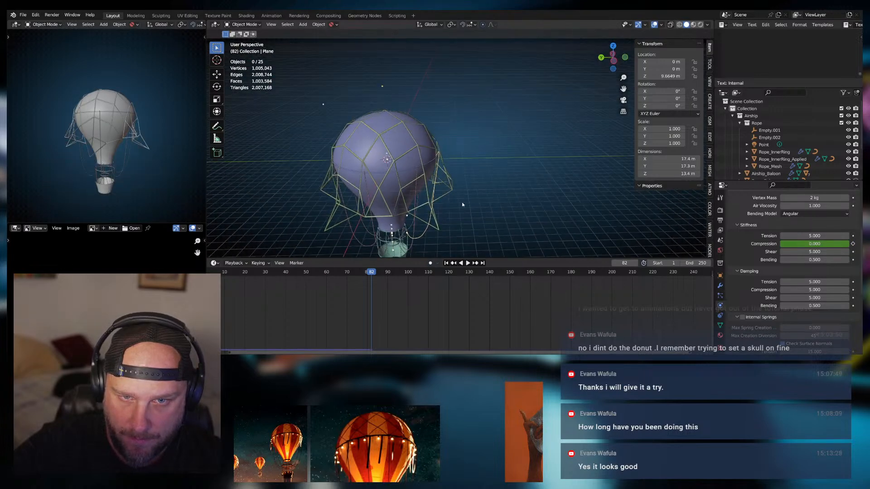
Rotate the gridded plane about 13.7° around the global Z axis at the first frame, and replay the cloth simulation to frame 69
click(466, 264)
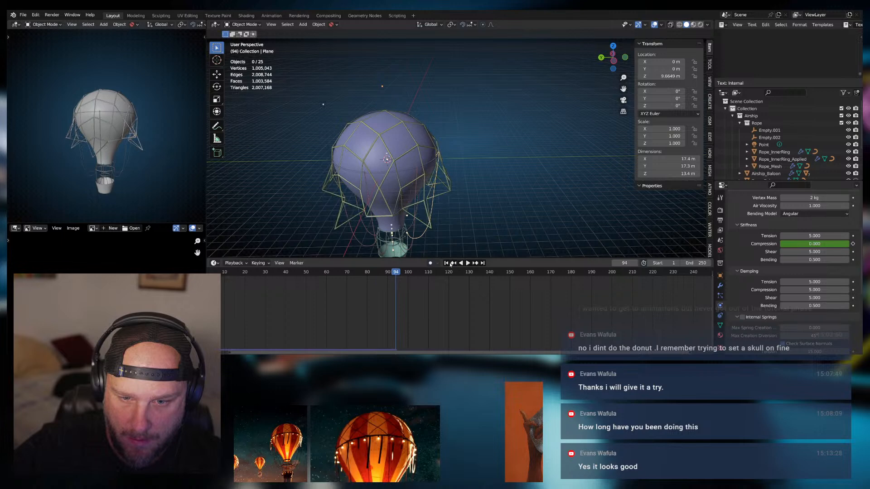
click(446, 263)
click(451, 103)
key(r)
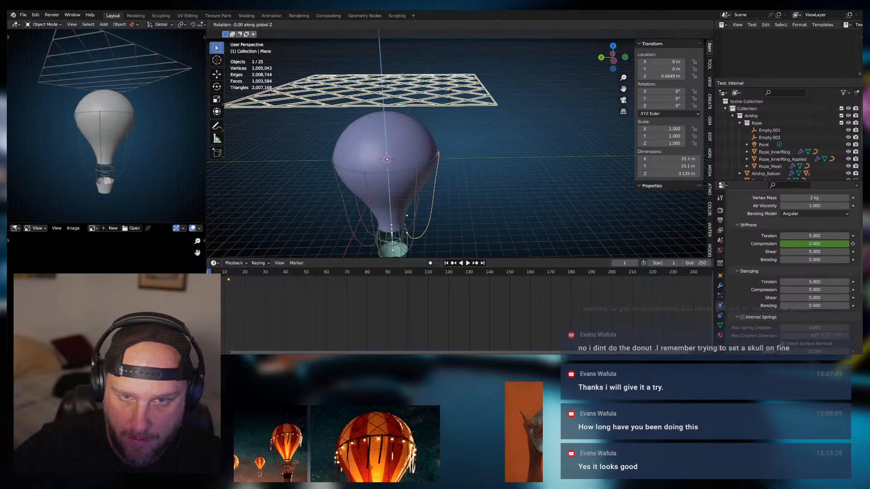
click(456, 246)
click(468, 263)
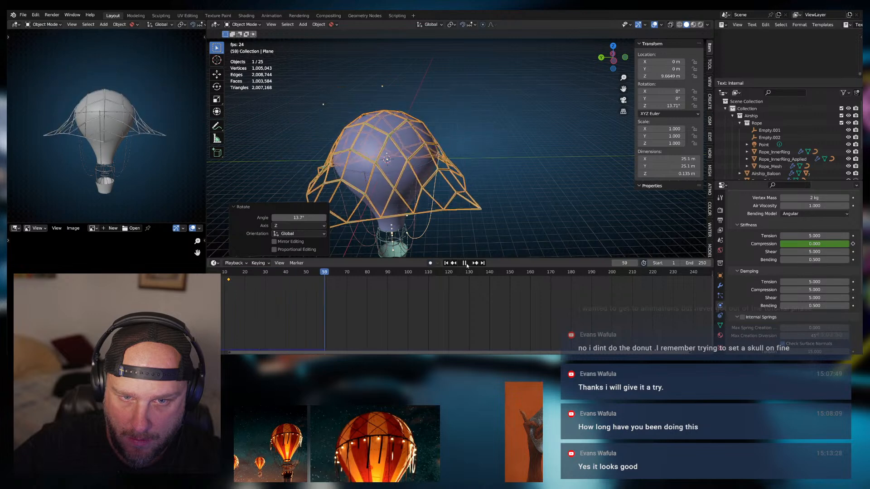
click(466, 264)
middle_drag(442, 169, 442, 167)
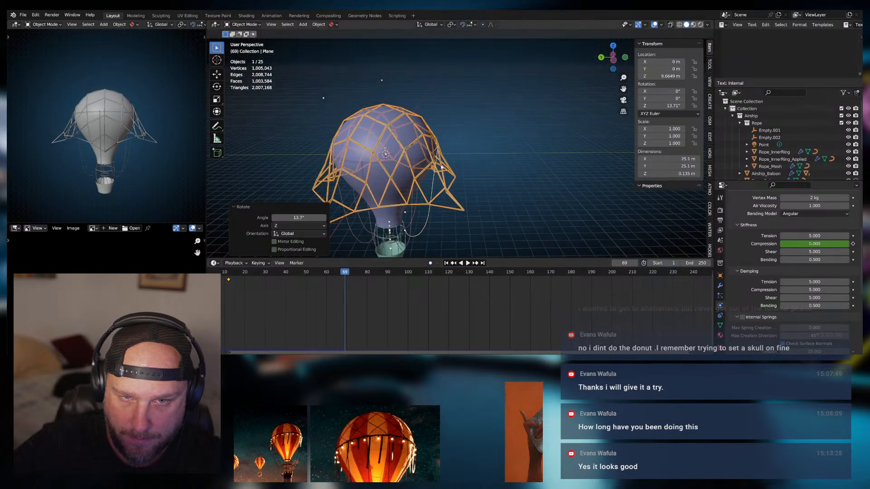
Scale the gridded plane uniformly to about 1.159 at the first frame, replay the simulation, and inspect the larger net
click(446, 263)
key(s)
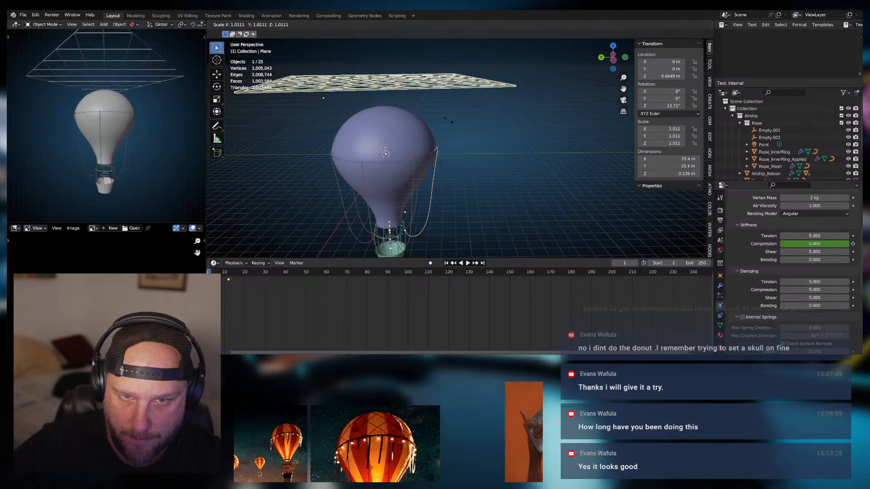
click(458, 122)
click(467, 263)
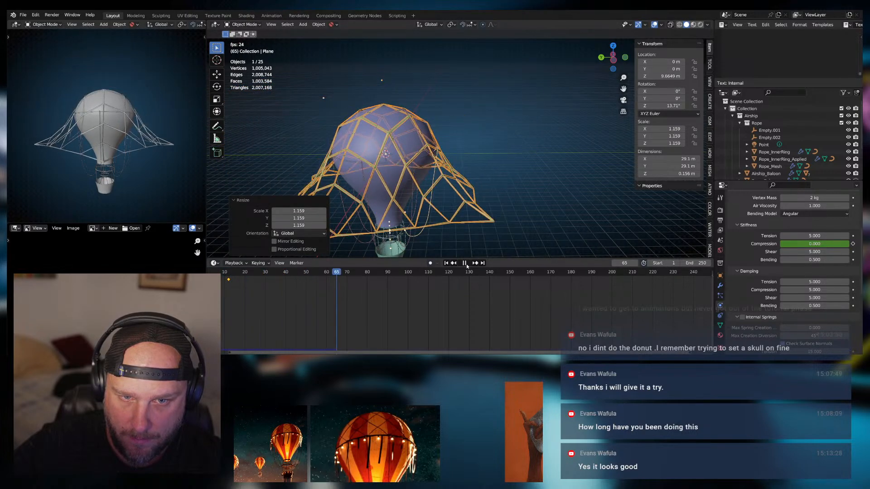
click(464, 263)
mouse_move(410, 147)
middle_down()
mouse_move(444, 143)
mouse_move(393, 144)
middle_up()
scroll(405, 143, up, 2)
scroll(393, 144, down, 2)
Set the cloth's bending stiffness to 0.1 at the first frame and replay the simulation to frame 89
click(446, 263)
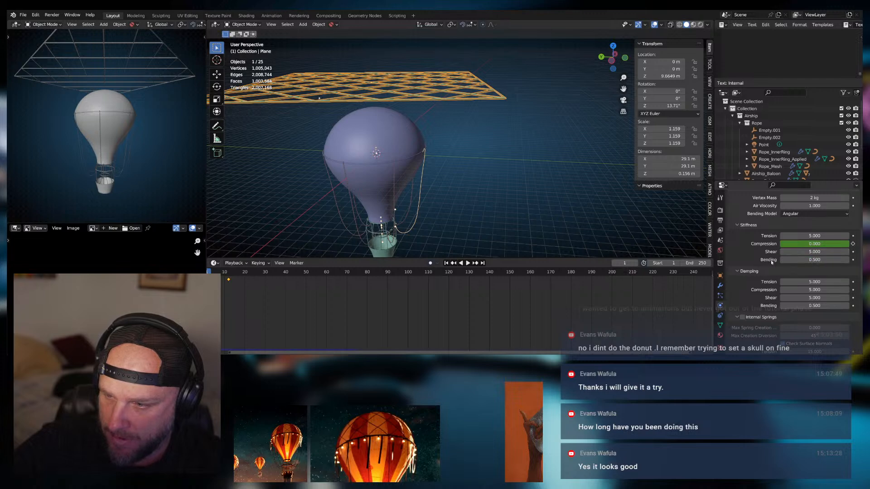
click(814, 260)
text(0.1)
key(Return)
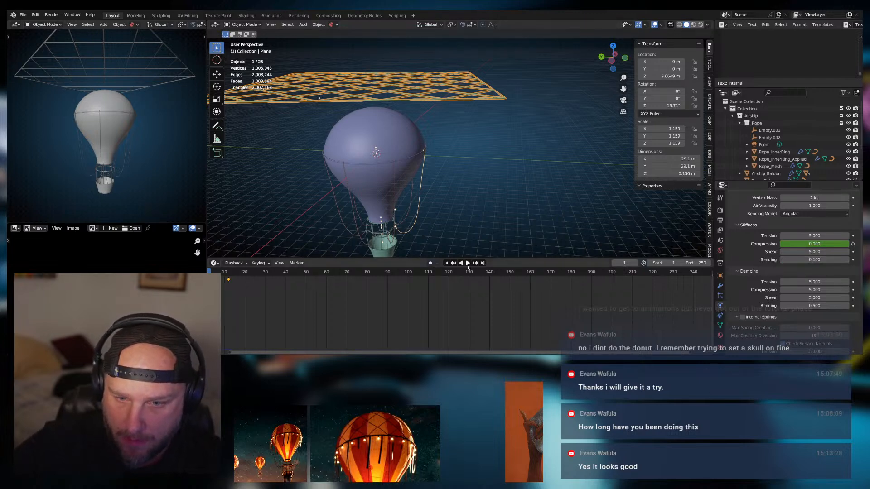
click(468, 266)
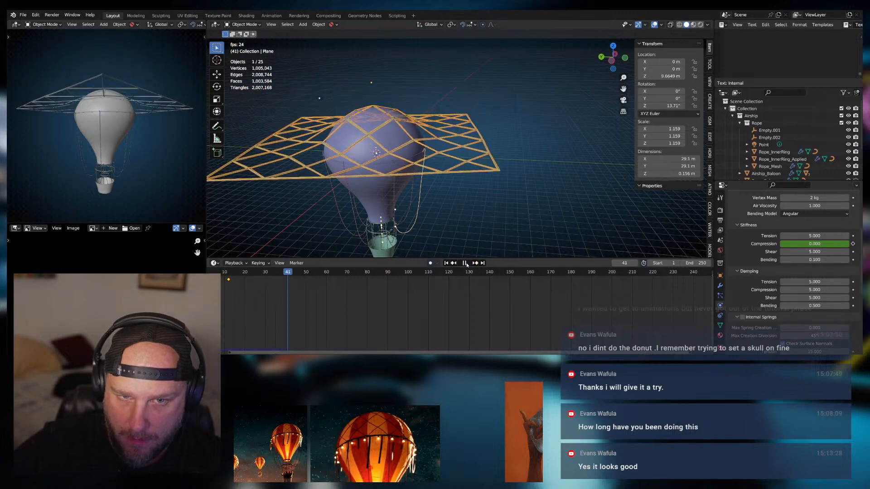
click(465, 264)
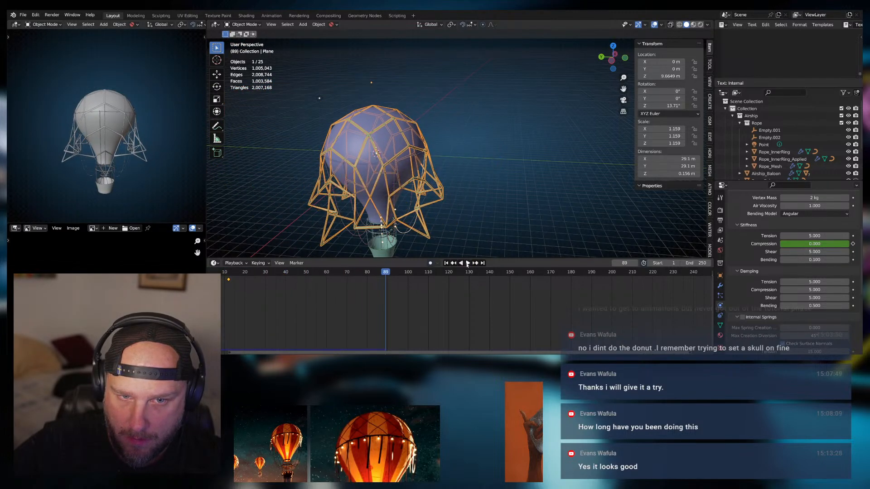
middle_drag(464, 213, 471, 180)
Set the bending stiffness to 0 at the first frame, replay the simulation to frame 90, and inspect the draped net
click(446, 263)
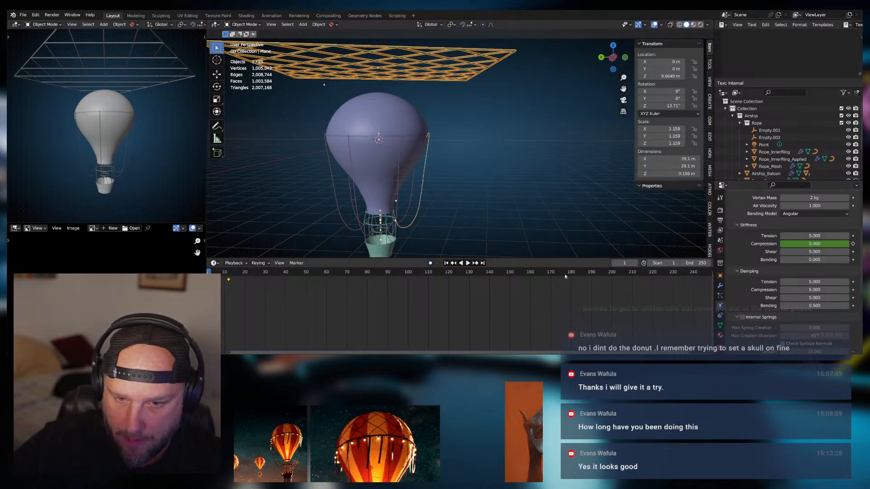
click(467, 263)
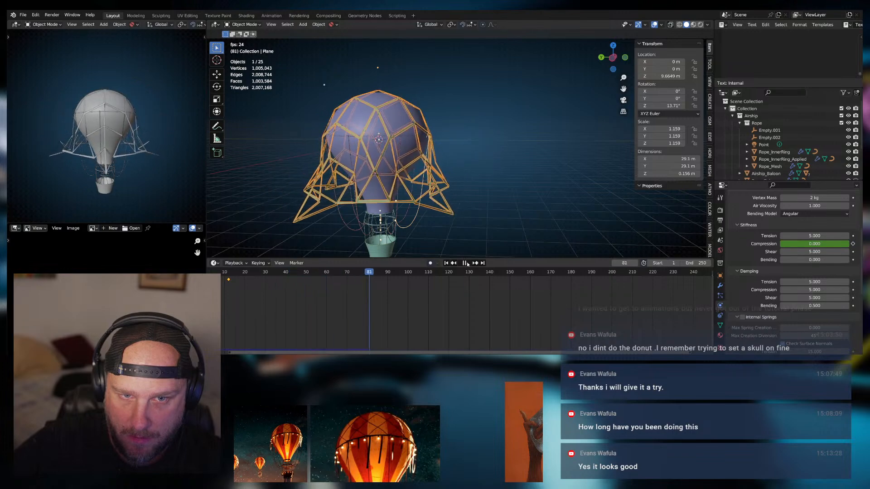
click(467, 263)
middle_drag(455, 230, 498, 237)
scroll(456, 143, up, 1)
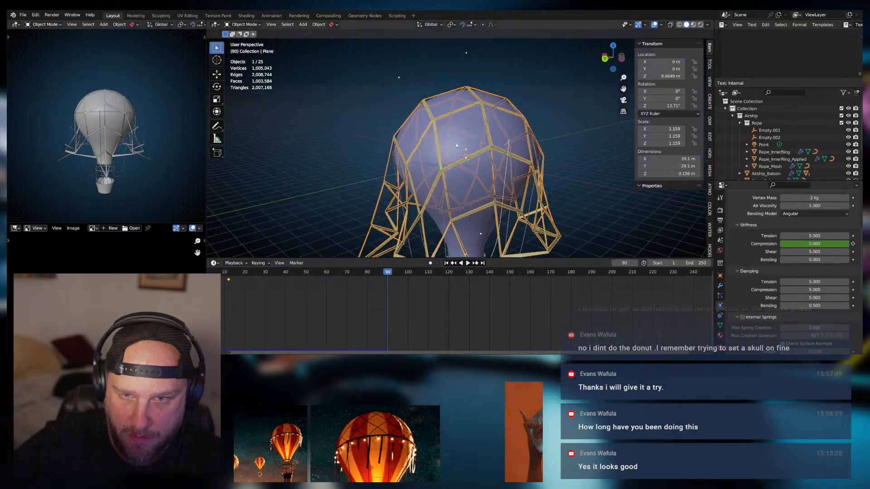
middle_drag(456, 143, 437, 146)
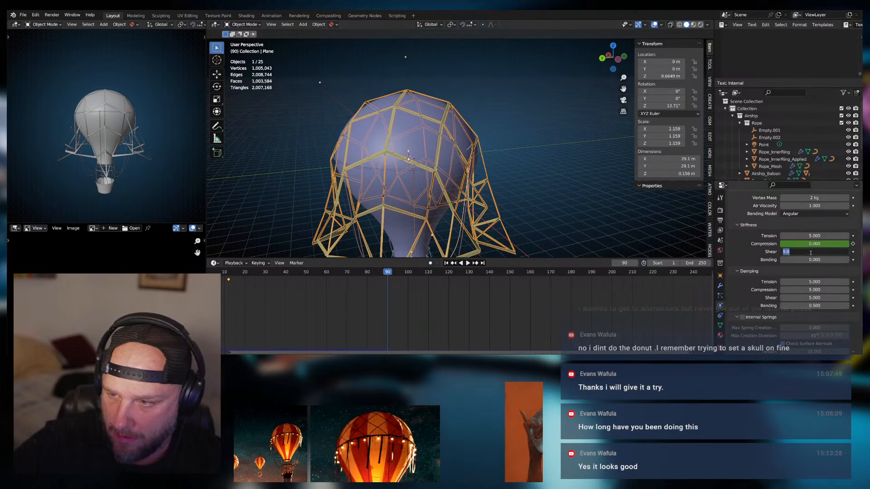
Set the shear stiffness to 0, replay the simulation from the first frame to frame 96, and inspect the net
click(446, 263)
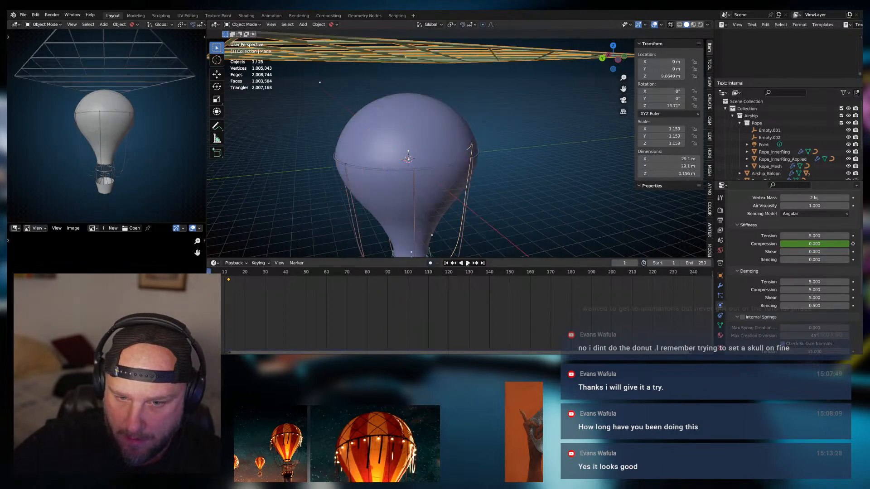
click(467, 264)
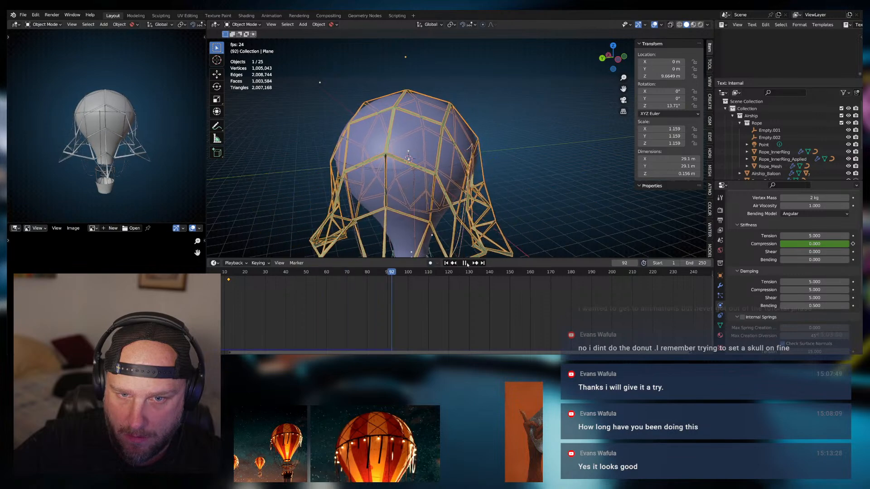
click(465, 263)
middle_drag(448, 152, 504, 161)
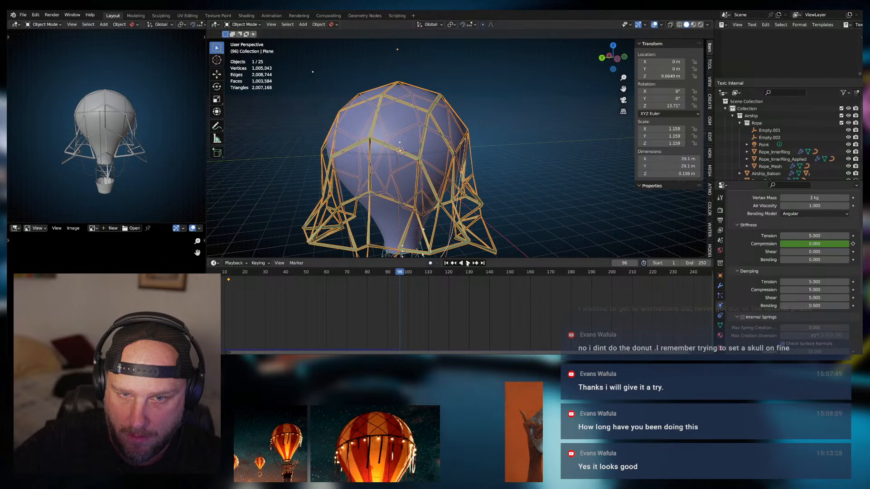
Set the shear stiffness to 0.1 and tension stiffness to 3, replay the simulation from the first frame to frame 127, and inspect the net
click(446, 263)
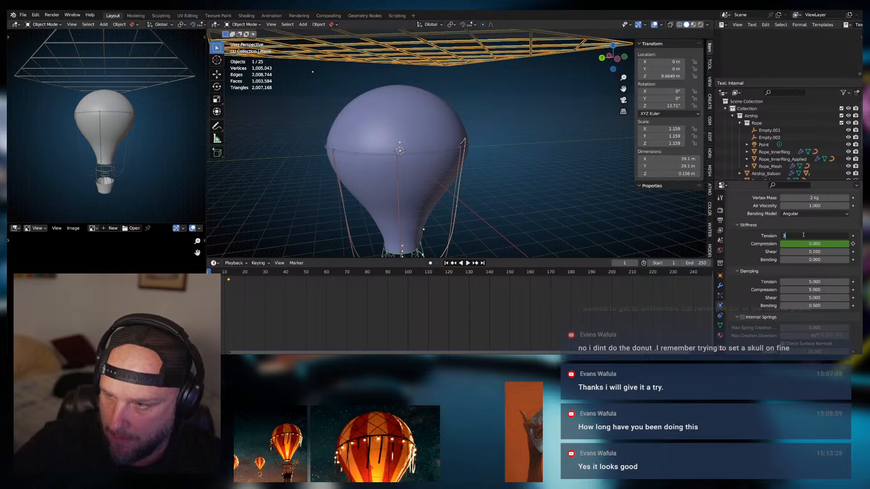
click(467, 264)
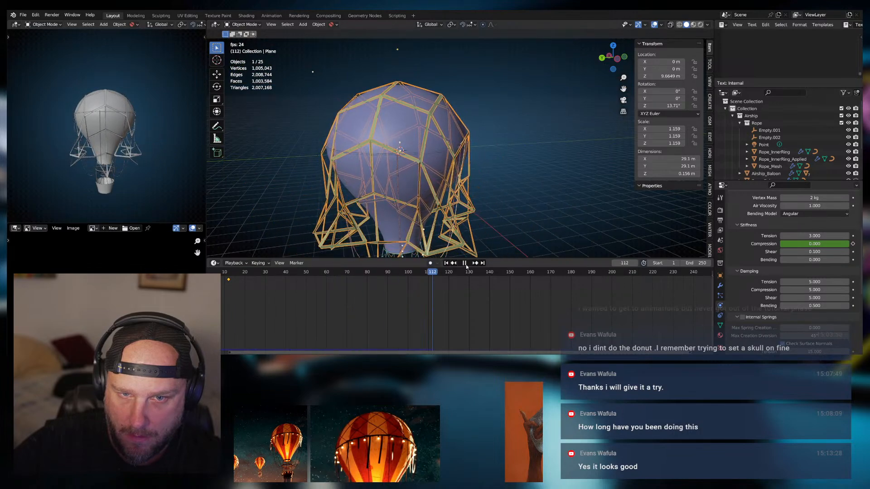
click(464, 264)
middle_drag(483, 153, 445, 148)
scroll(425, 161, down, 2)
scroll(467, 147, up, 3)
scroll(395, 155, down, 3)
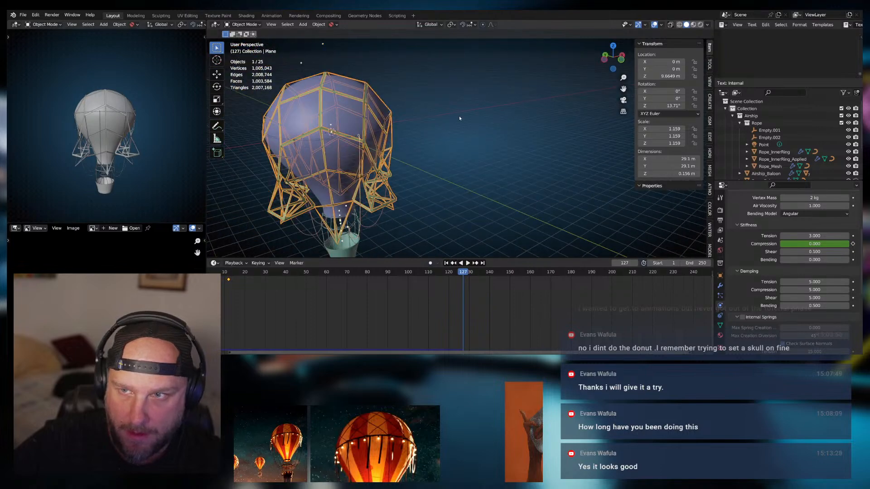
shift+middle_drag(459, 116, 513, 142)
Preview the balloon in Material Preview shading, return to Solid, and hide the viewport overlays to examine the net
click(693, 25)
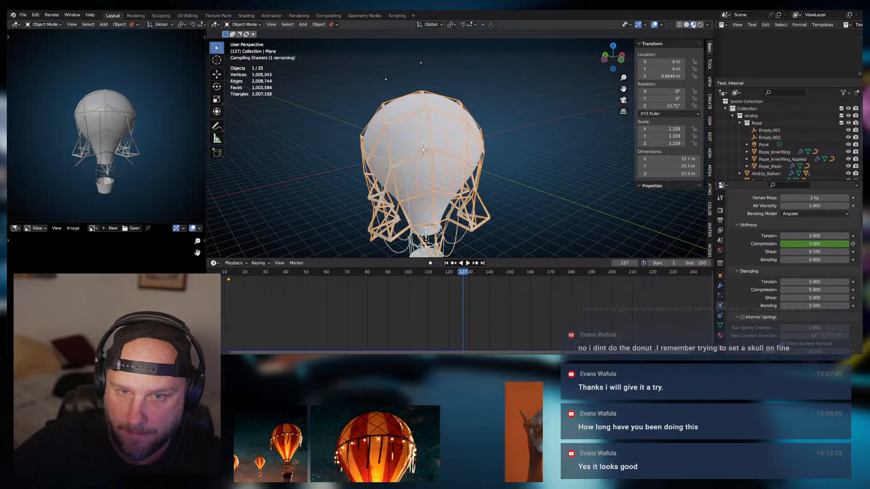
click(686, 24)
middle_drag(670, 55, 597, 43)
click(654, 25)
scroll(540, 124, up, 5)
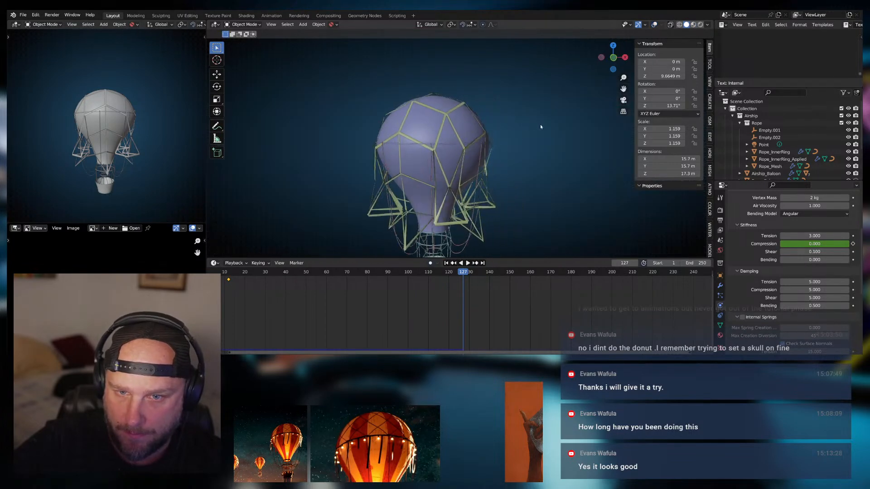
middle_drag(529, 167, 616, 170)
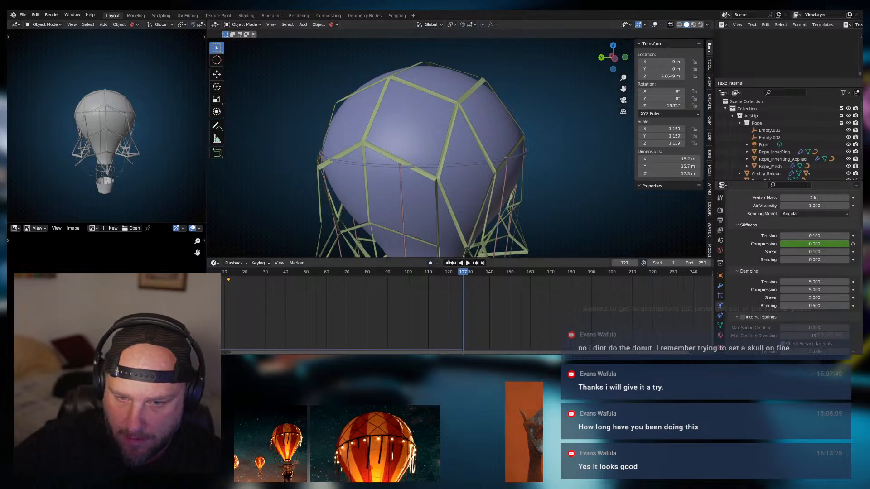
Set the tension stiffness to 0.1 and replay the simulation from the first frame to frame 77
click(446, 263)
click(466, 263)
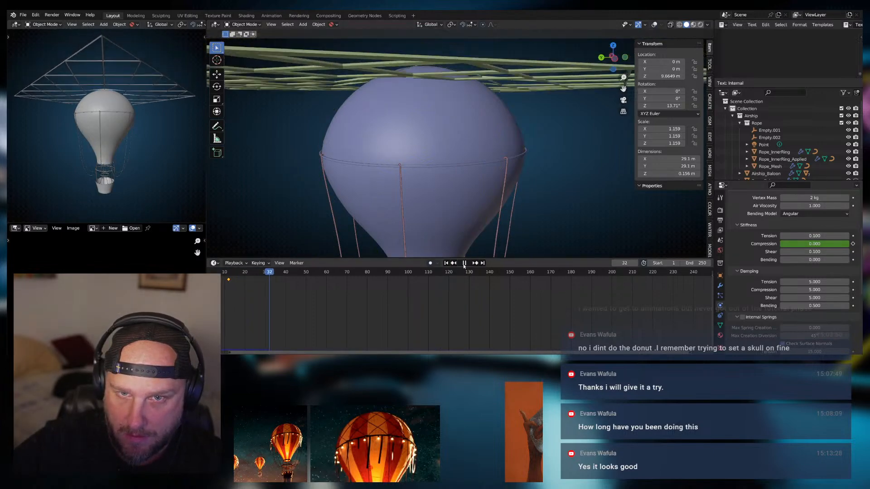
click(464, 263)
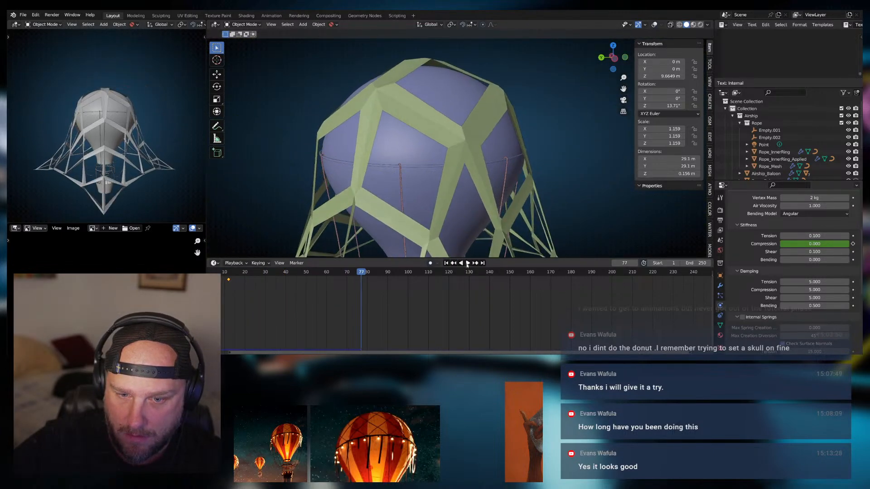
Set the tension stiffness to 1 and replay the simulation from the first frame to frame 72
click(446, 263)
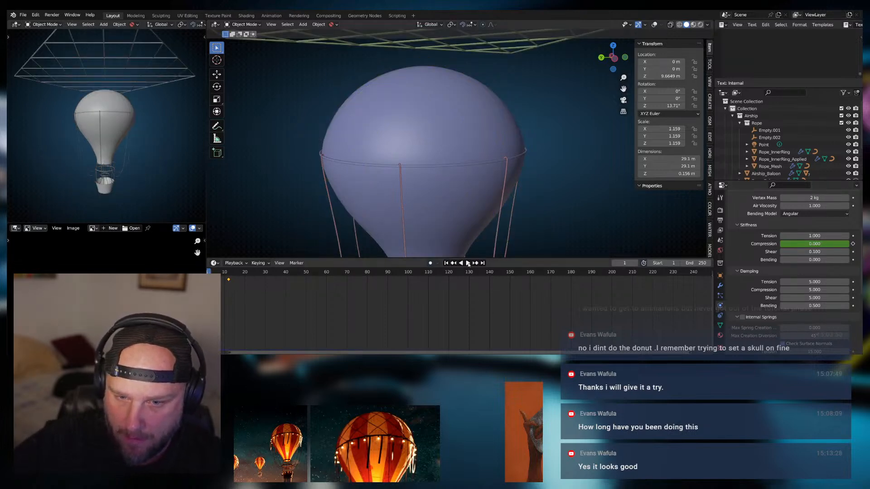
click(468, 263)
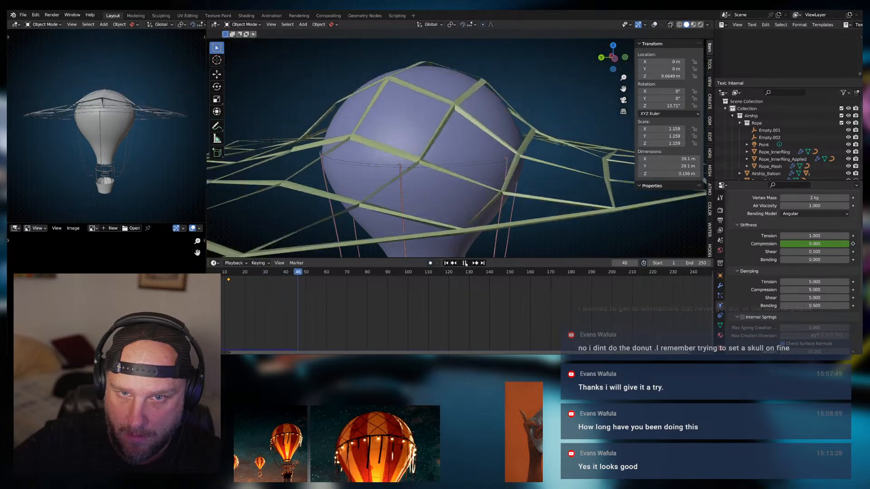
click(465, 263)
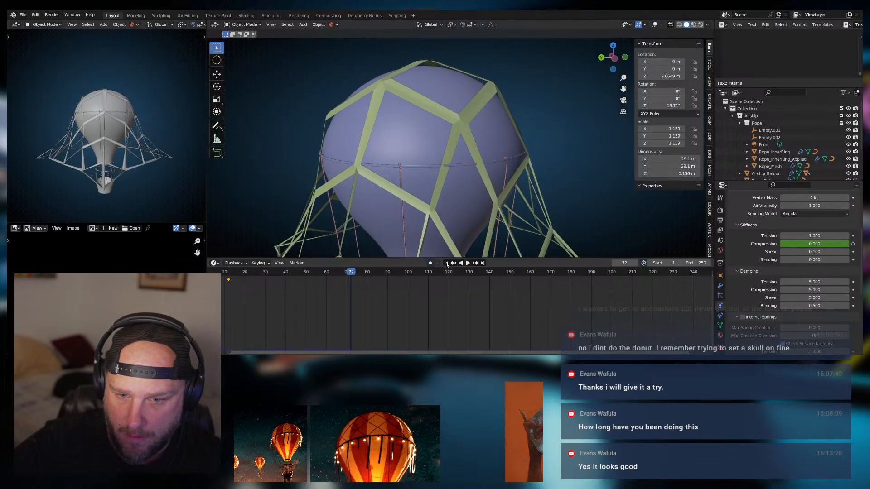
Set the tension stiffness to 10, replay the simulation from the first frame to frame 119, and inspect the net around the balloon
click(447, 263)
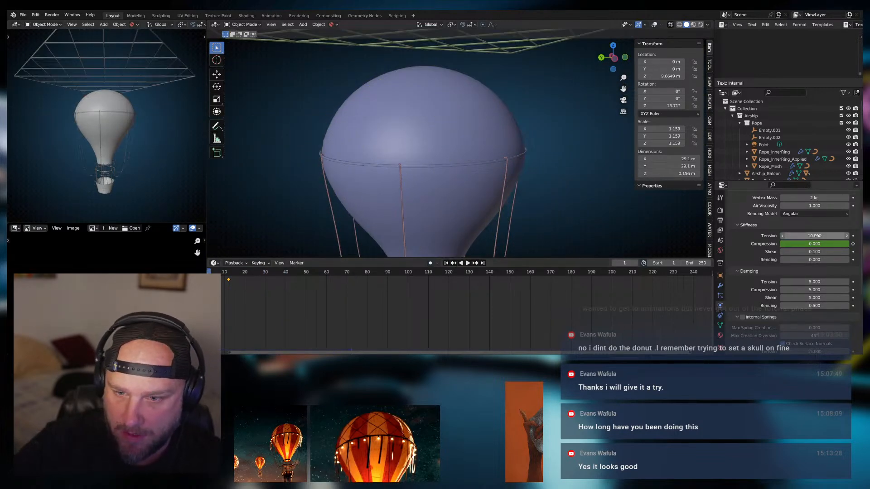
click(468, 264)
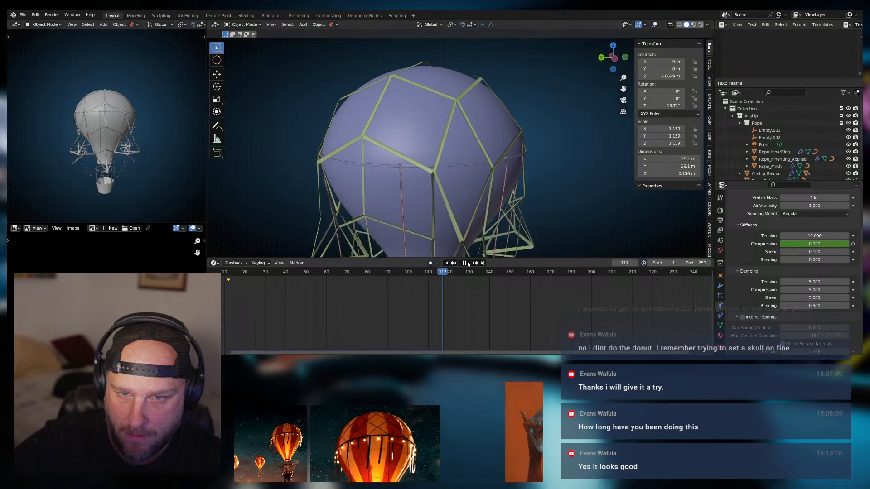
middle_drag(423, 148, 458, 178)
scroll(458, 179, down, 2)
scroll(458, 177, up, 2)
scroll(456, 176, down, 1)
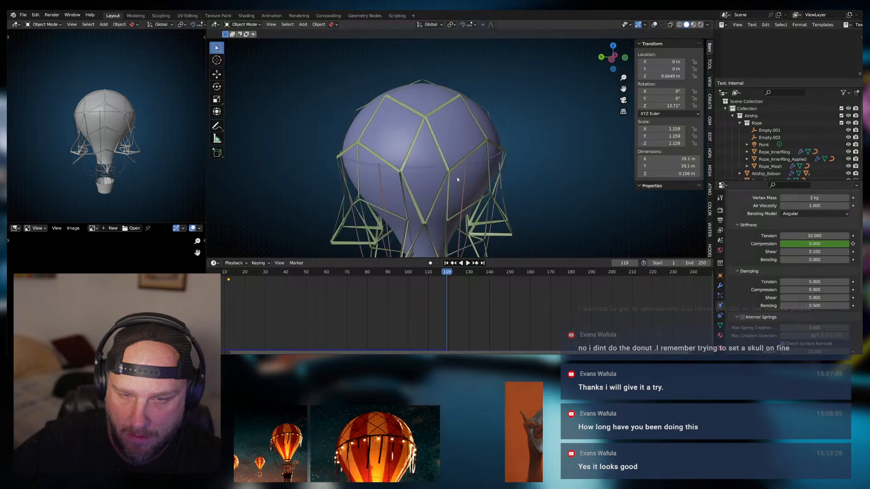
Scale the net plane by about 1.27 along its local Y axis, and replay the simulation from the first frame to about frame 140
click(448, 263)
key(s)
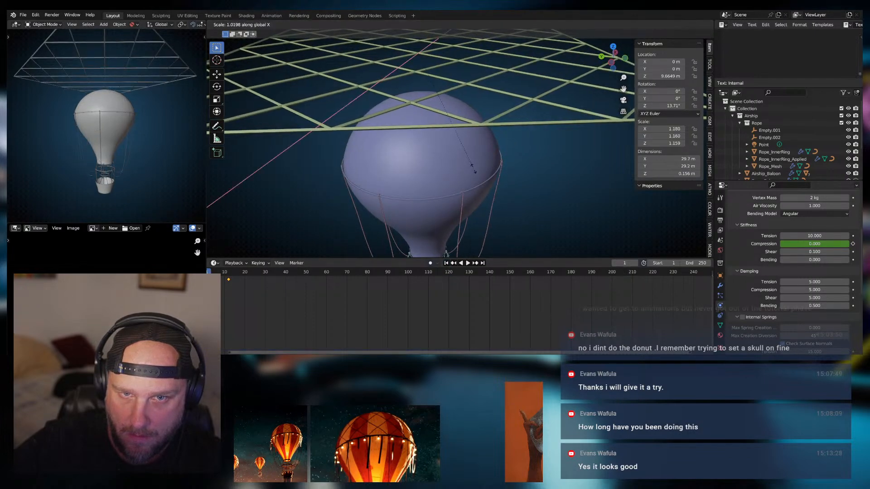
key(y)
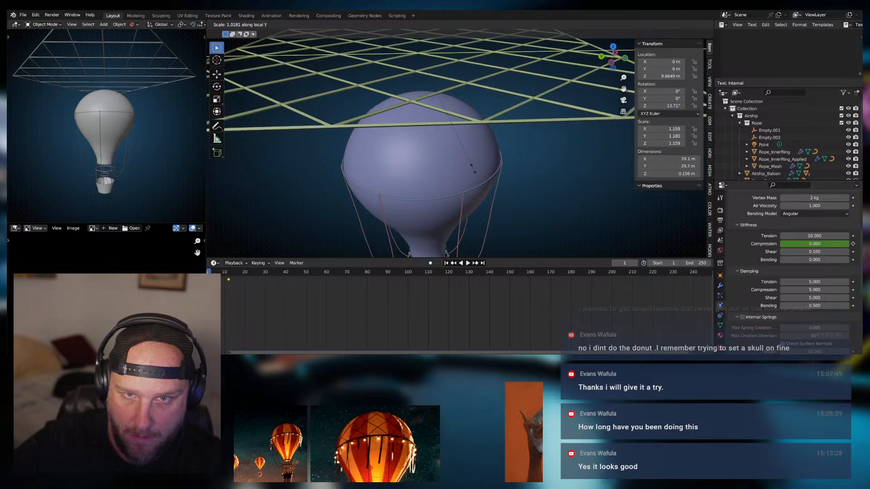
key(y)
key(y)
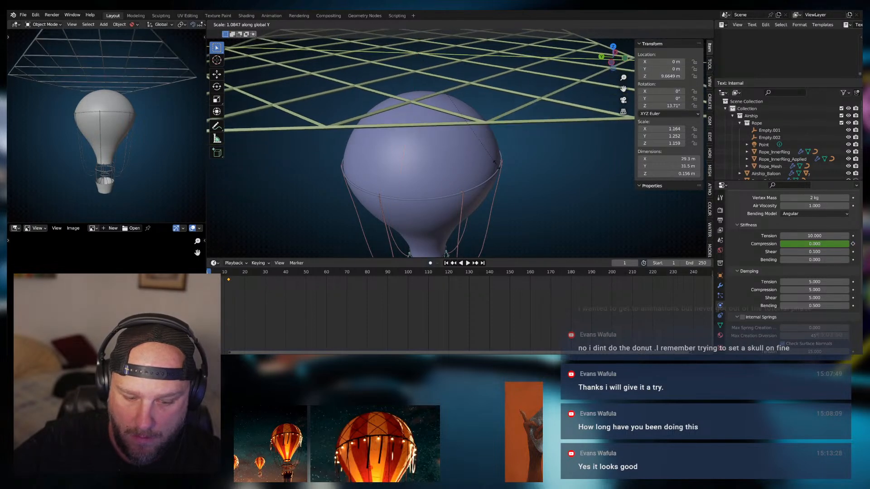
key(y)
click(536, 218)
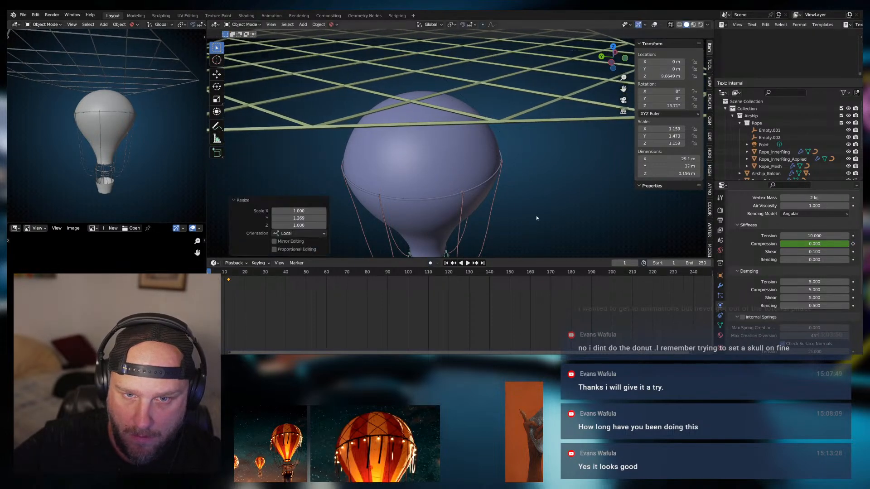
click(468, 263)
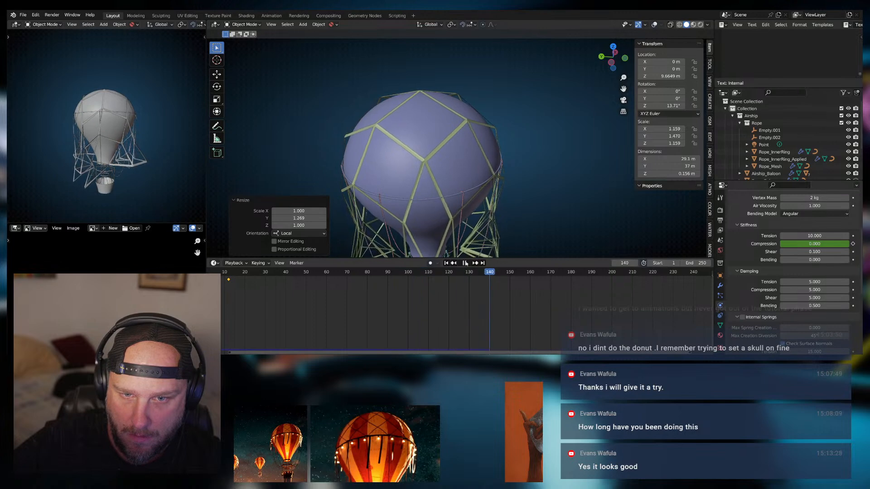
click(466, 263)
middle_drag(455, 178, 476, 245)
Scale the net plane uniformly by about 0.757 at the first frame, and replay the simulation to frame 100
click(446, 263)
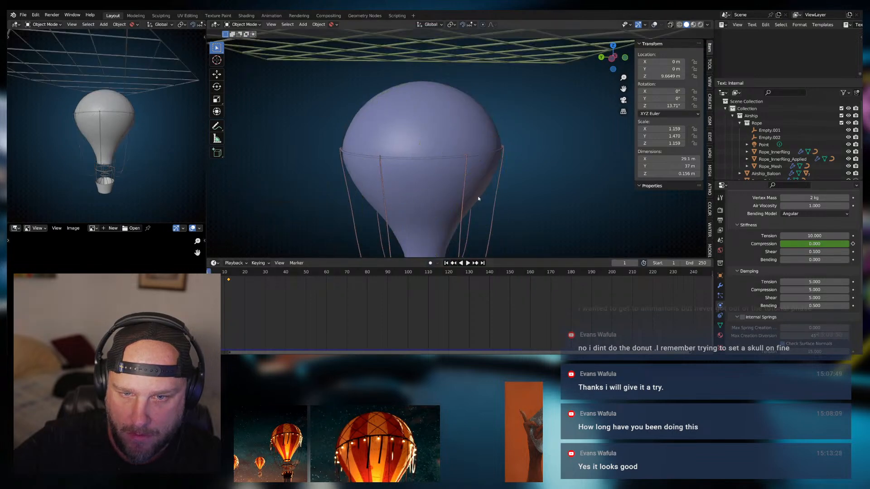
click(480, 165)
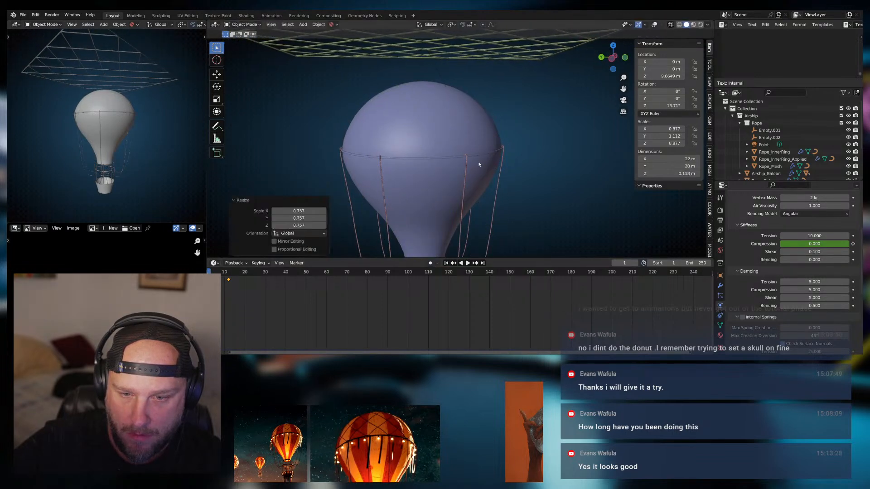
click(468, 263)
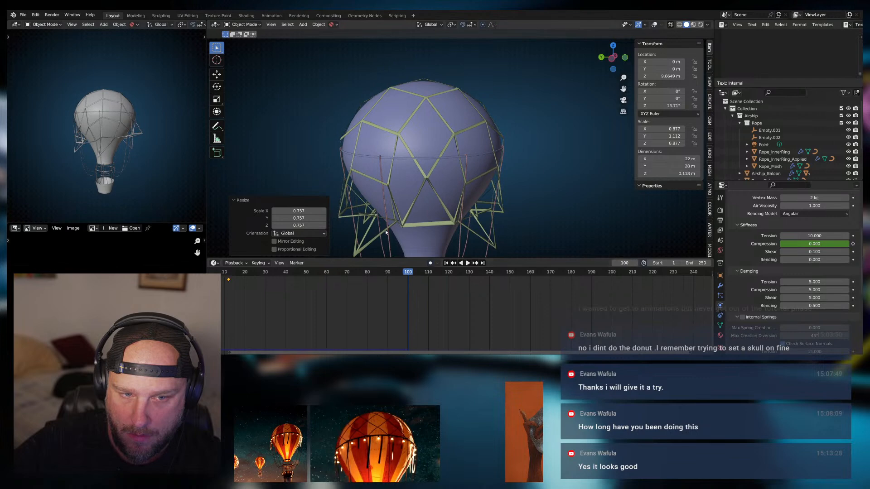
middle_drag(392, 218, 457, 192)
scroll(440, 216, down, 1)
key(Tab)
key(Tab)
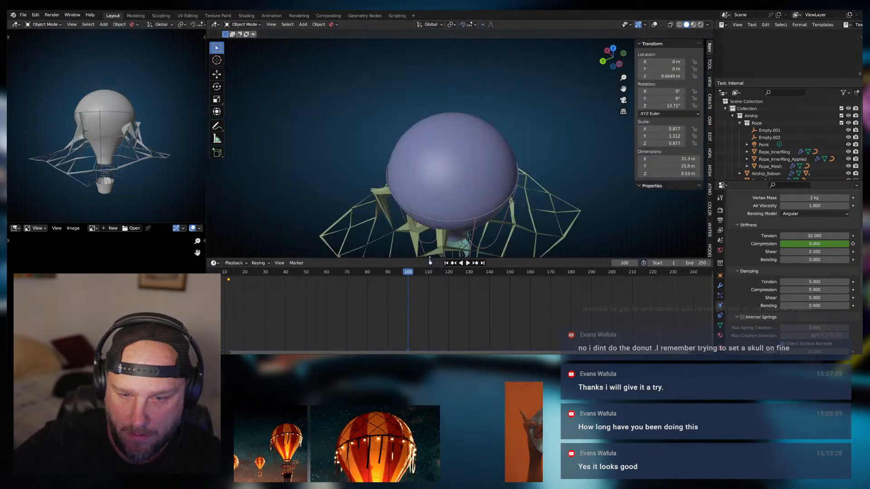
Set the cloth's vertex mass to 1 kg and replay the simulation from the first frame to frame 112
click(446, 264)
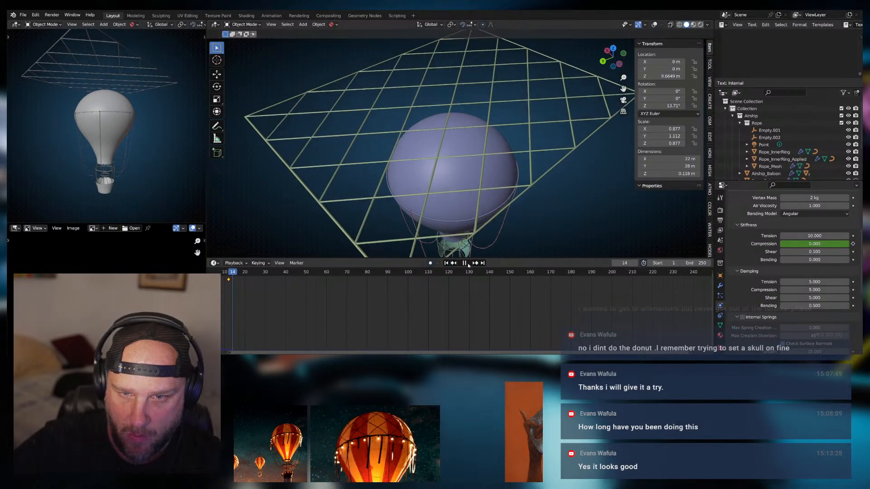
click(461, 264)
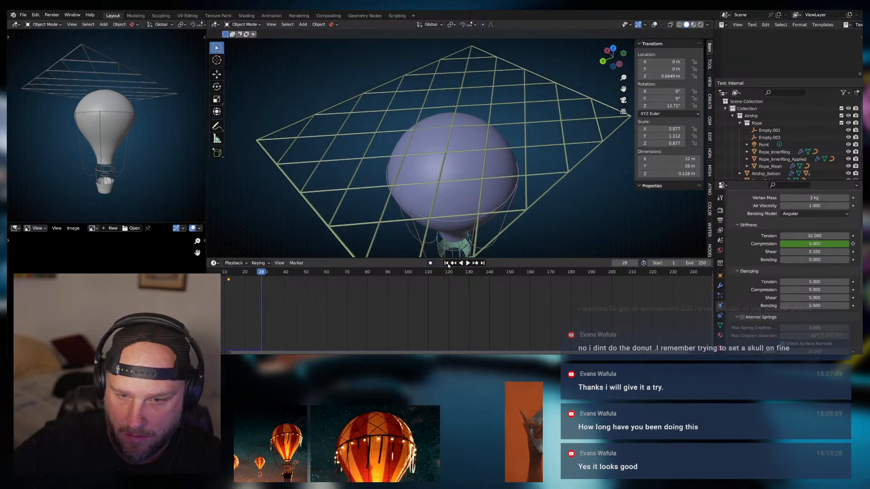
click(446, 263)
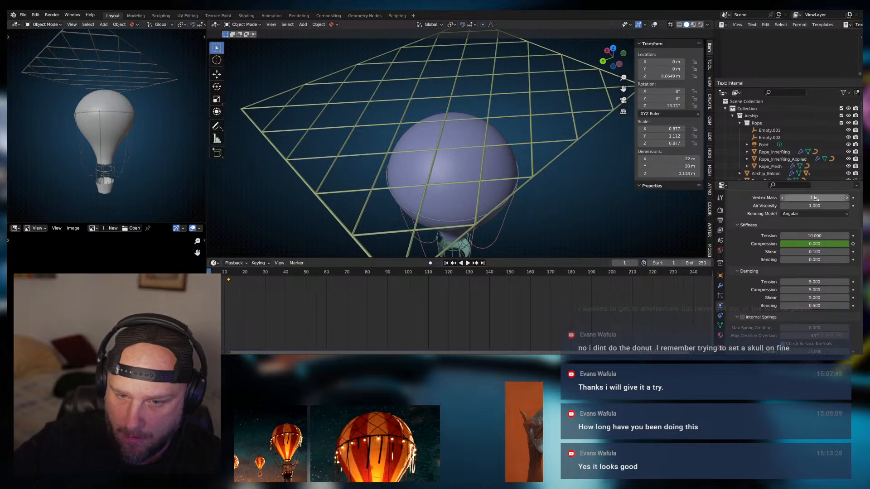
click(467, 264)
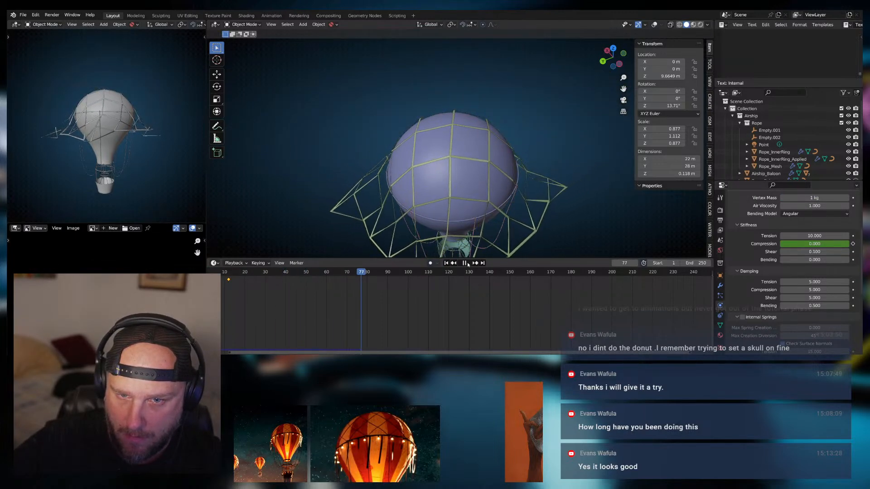
click(467, 263)
mouse_move(480, 213)
middle_down()
mouse_move(491, 160)
mouse_move(503, 169)
mouse_move(496, 218)
middle_up()
scroll(491, 161, up, 1)
click(467, 263)
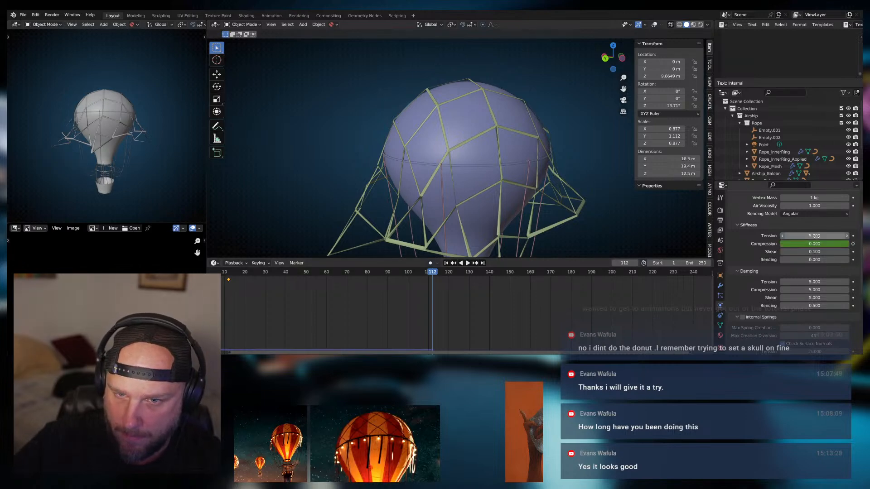
Set the tension stiffness to 5 and replay the simulation from the first frame to frame 145
click(446, 263)
click(466, 263)
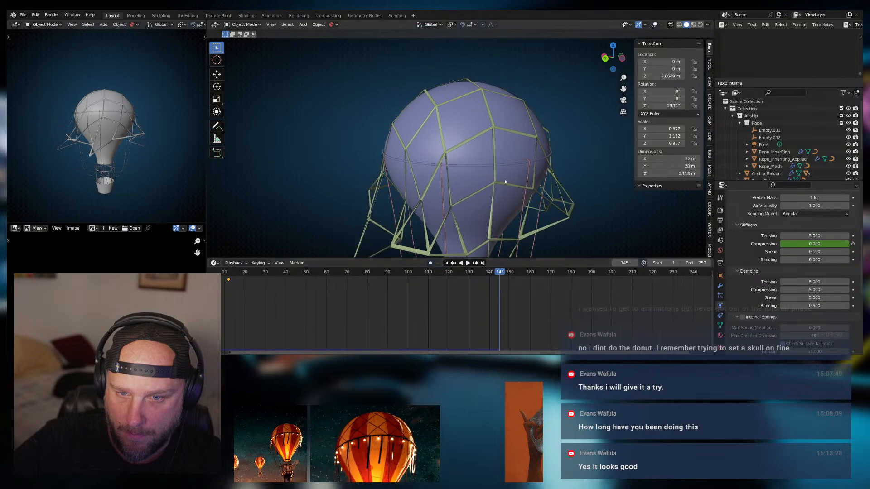
Return to the first frame and examine the plane's base mesh in Edit Mode with nothing selected
key(Tab)
middle_drag(504, 182, 493, 209)
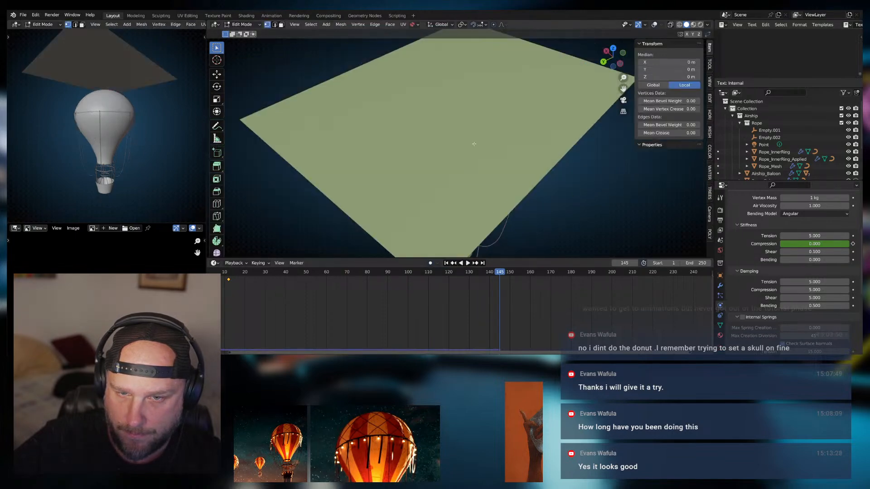
key(alt+a)
key(Tab)
key(Tab)
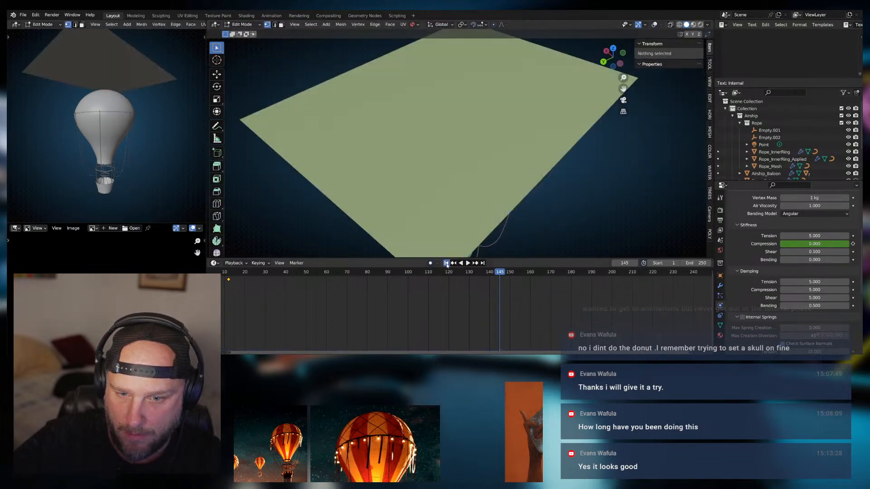
click(446, 263)
key(Tab)
scroll(478, 164, down, 1)
middle_drag(476, 169, 466, 175)
key(Tab)
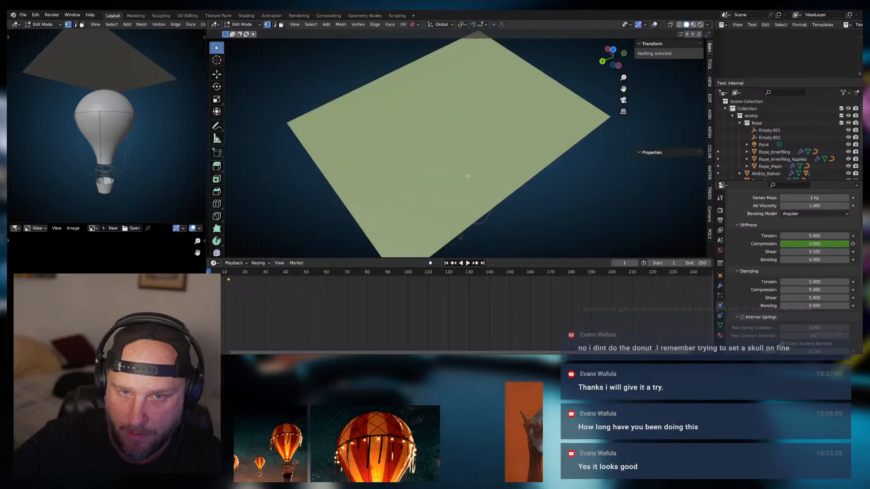
middle_drag(521, 123, 509, 105)
Enable the display of the plane's Wireframe modifier in Edit Mode
click(720, 285)
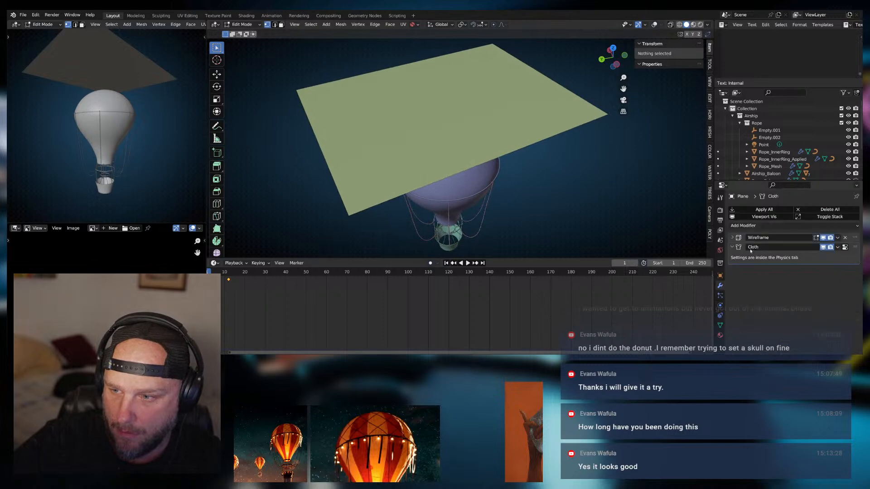
click(732, 238)
click(733, 237)
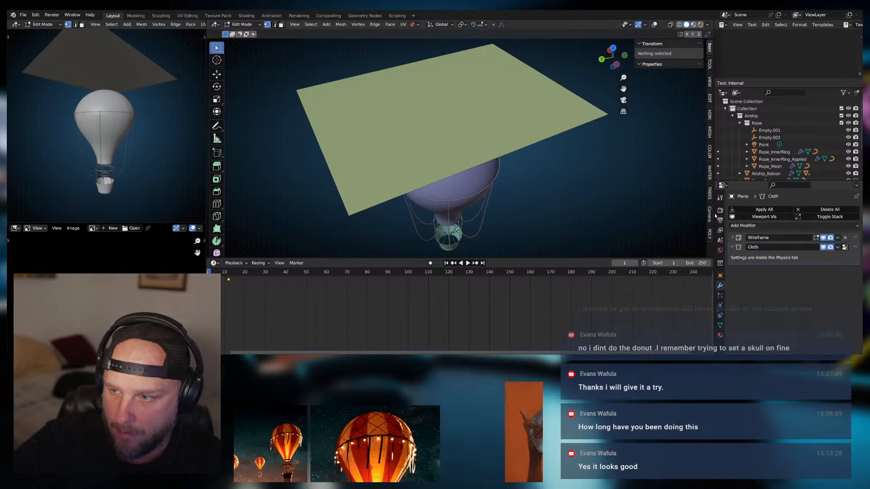
click(815, 238)
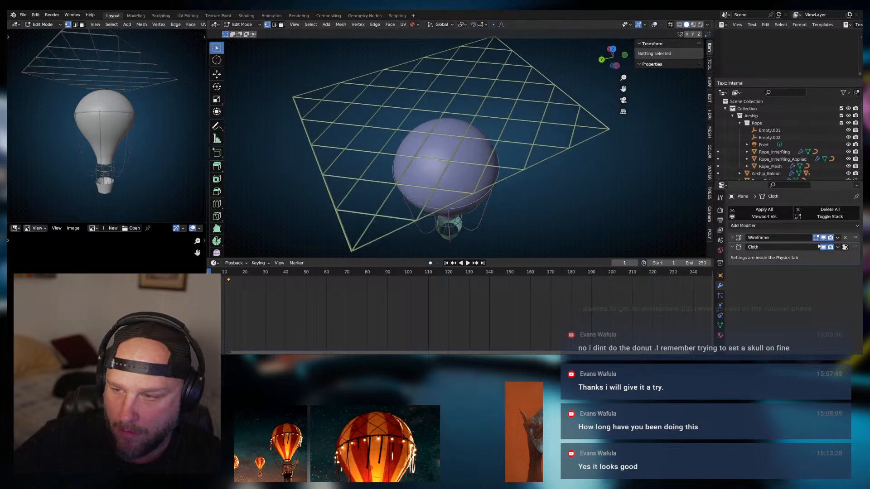
Set the Wireframe modifier's thickness to 0.089 m and return the plane to Object Mode
click(731, 238)
click(731, 237)
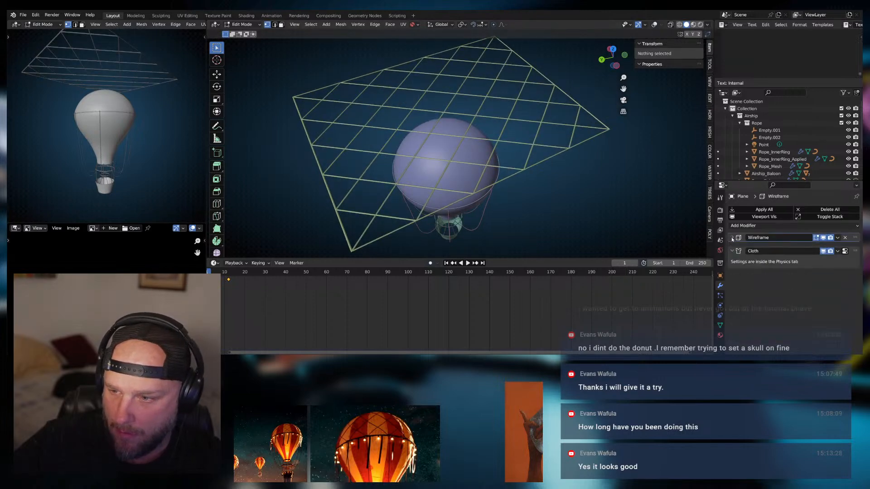
click(732, 237)
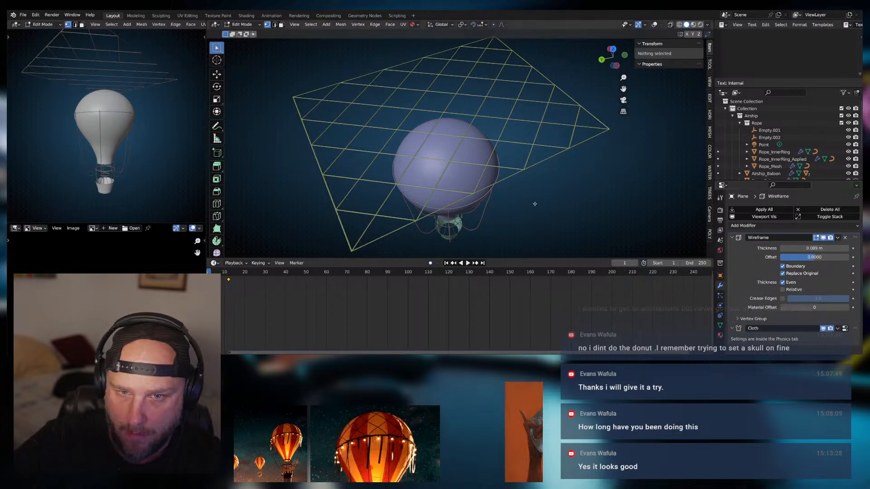
key(Tab)
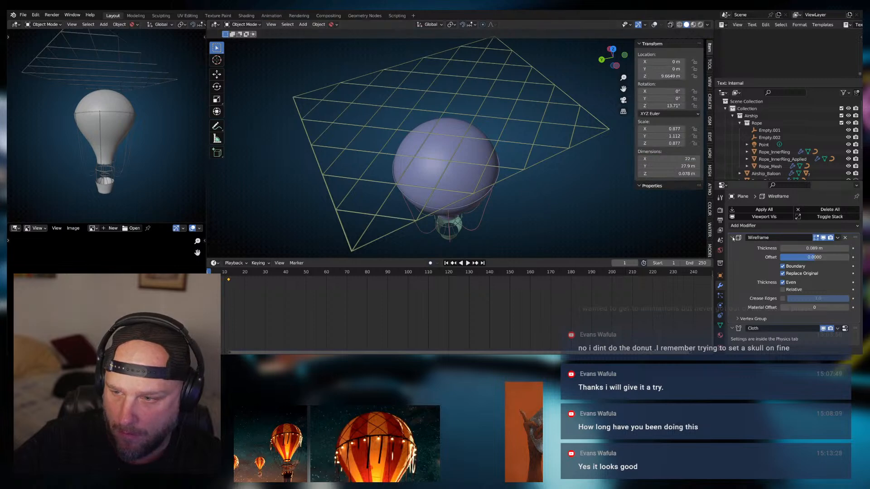
click(731, 237)
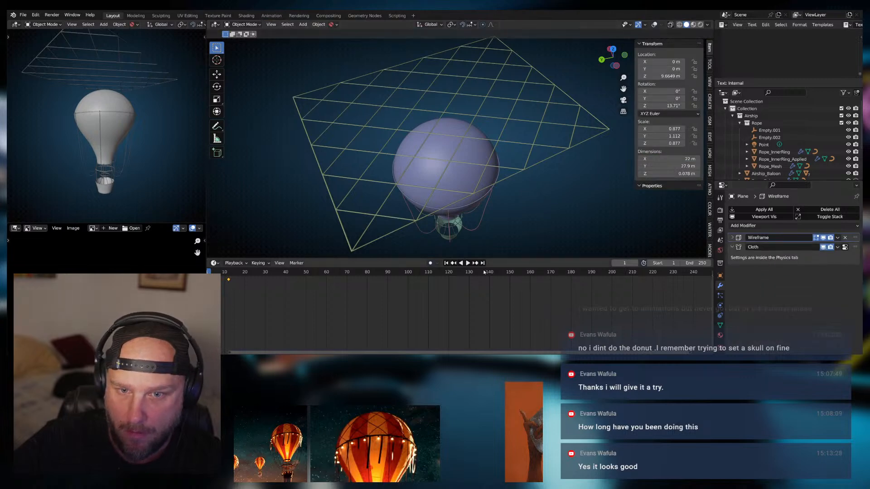
Replay the simulation to frame 77, scrub back to frame 30, and inspect the thinner net from several angles
click(467, 263)
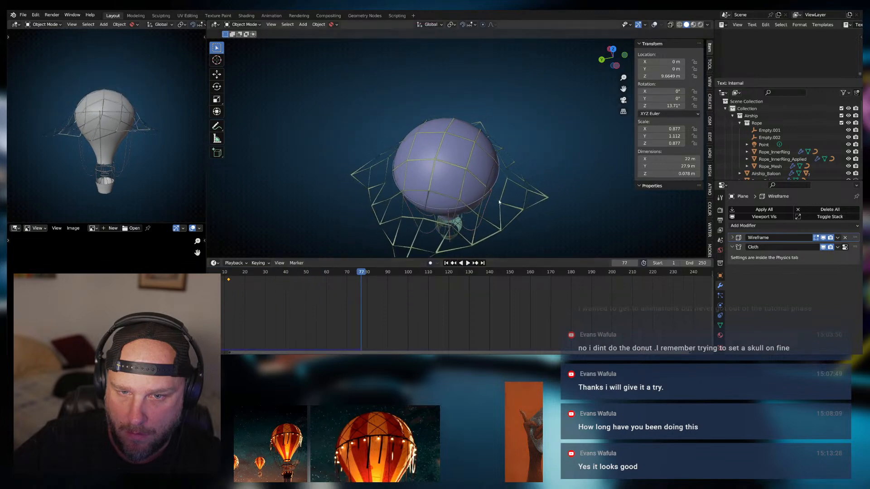
middle_drag(499, 202, 504, 148)
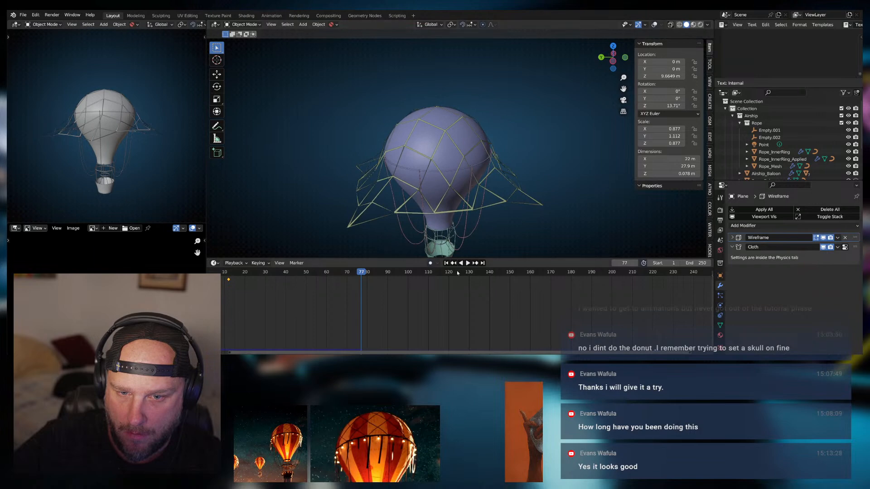
drag(283, 279, 265, 278)
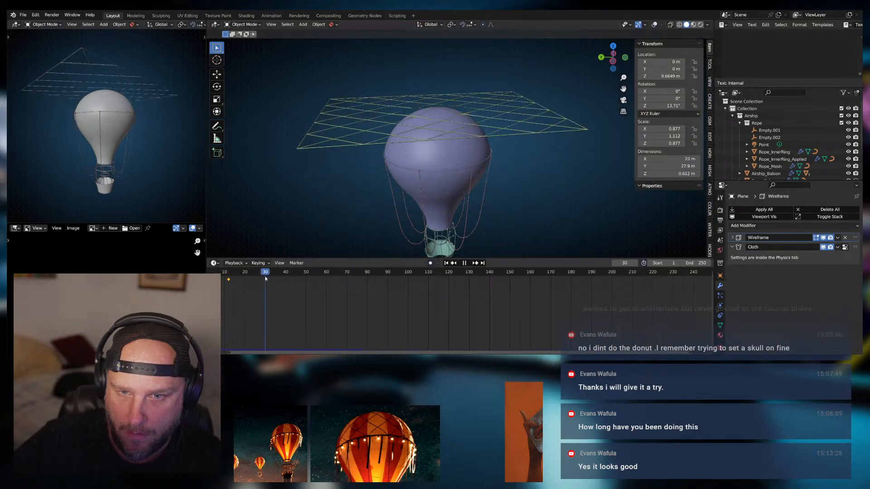
key(space)
middle_drag(376, 194, 369, 234)
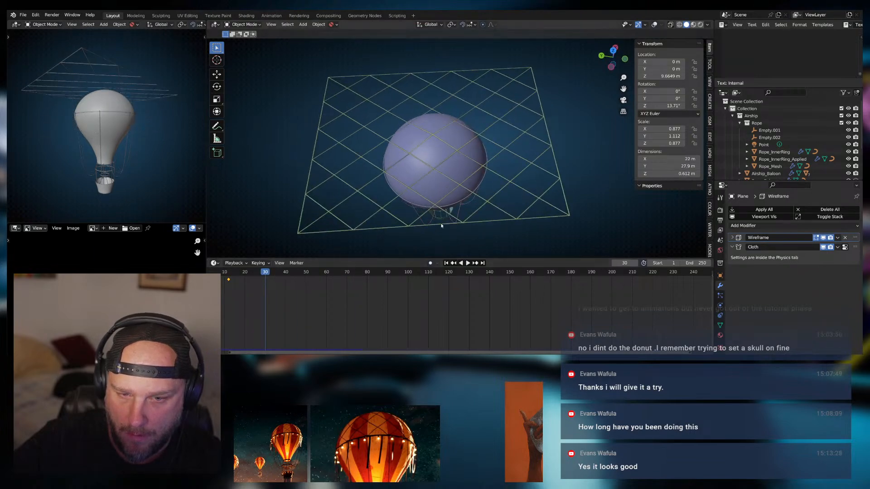
middle_drag(442, 225, 444, 205)
Return to the first frame and apply the plane's Wireframe modifier
key(Tab)
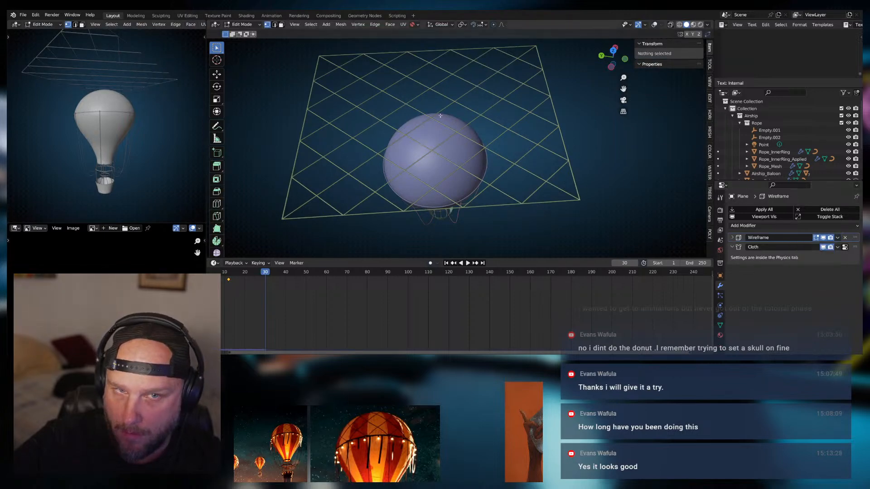
key(Tab)
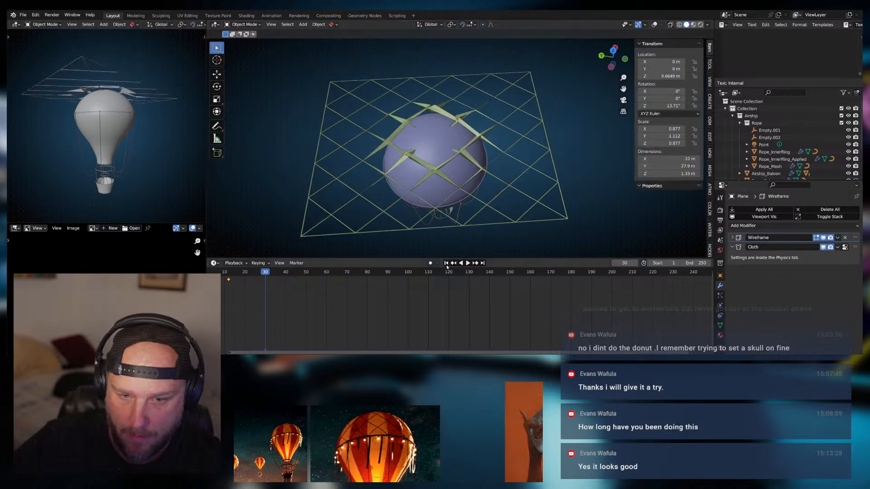
click(446, 264)
click(838, 237)
click(821, 249)
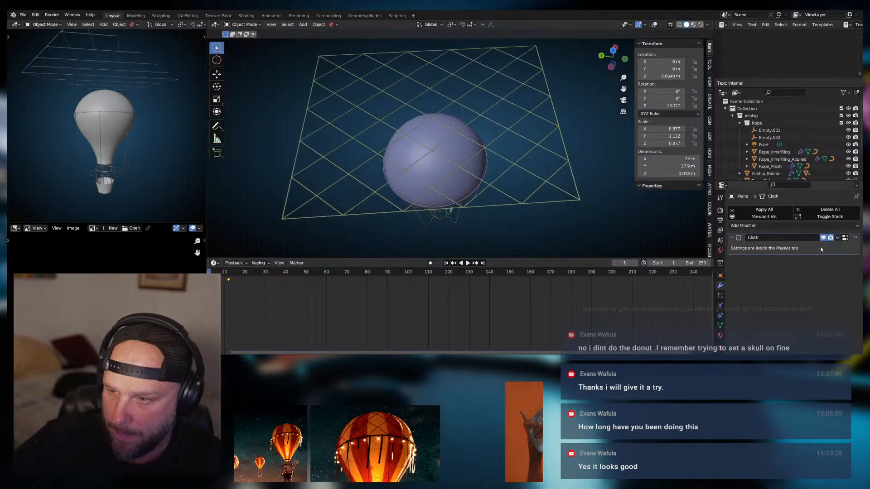
Show the viewport overlays, check the net's real geometry in Edit Mode, and replay the simulation in Object Mode
key(Tab)
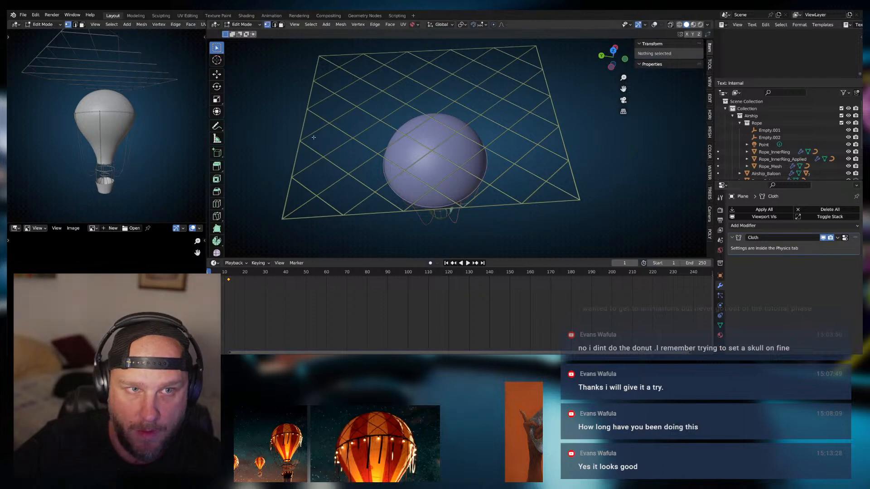
key(Tab)
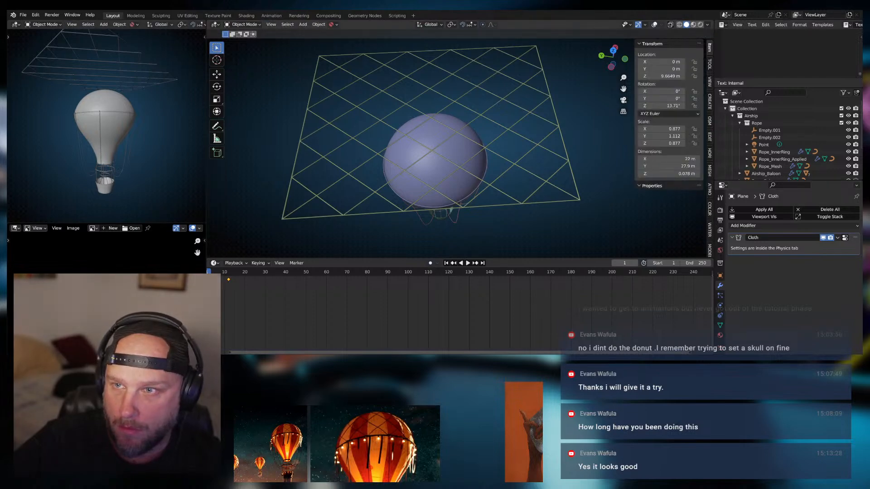
key(Tab)
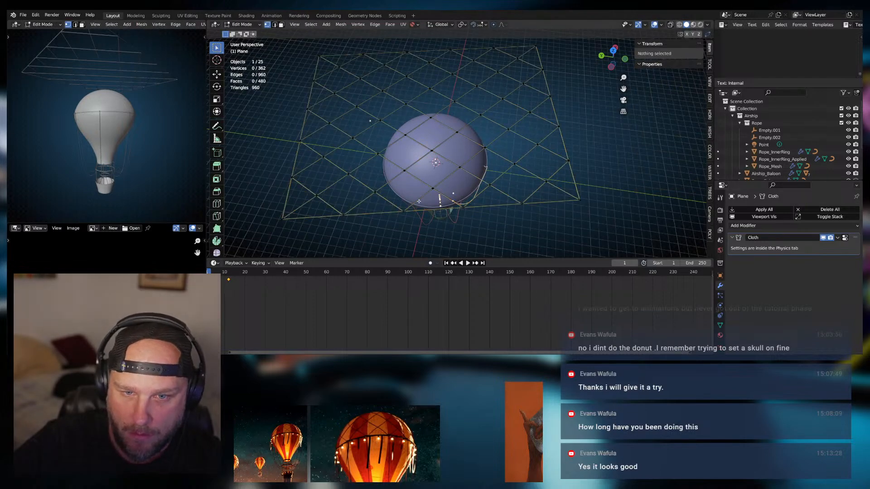
key(Tab)
click(467, 263)
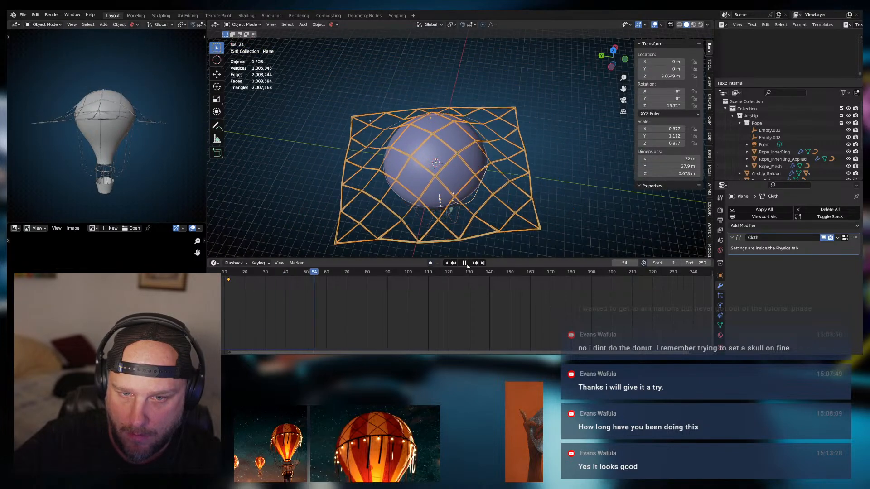
Stop the cloth playback and try to delete the rope net's outer border vertices, selected in top view
click(467, 264)
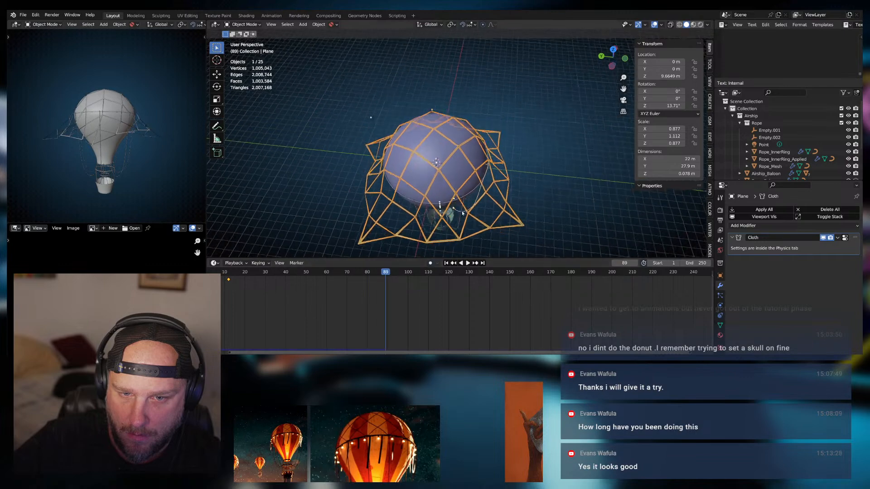
key(Tab)
middle_drag(465, 189, 445, 190)
key(KP_7)
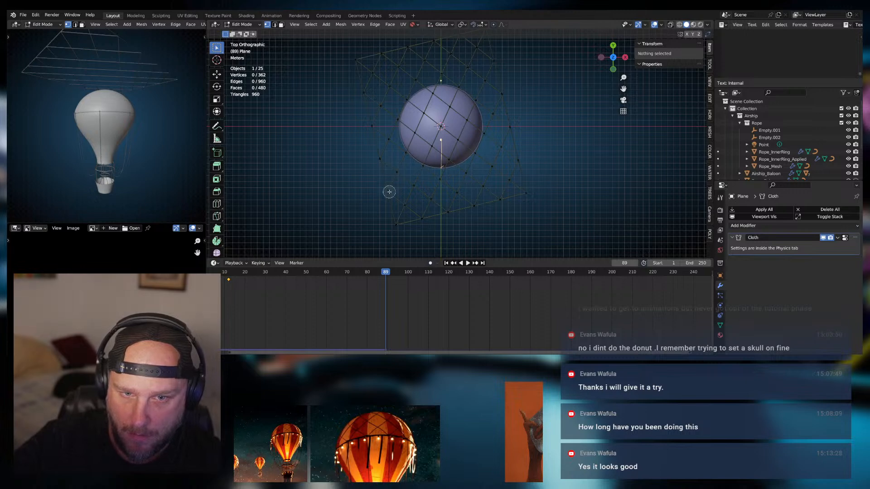
drag(389, 192, 397, 224)
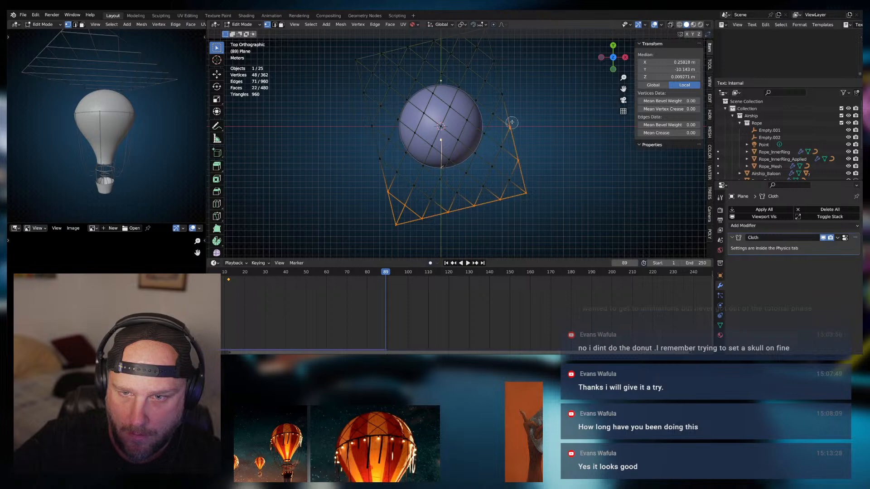
drag(512, 122, 490, 37)
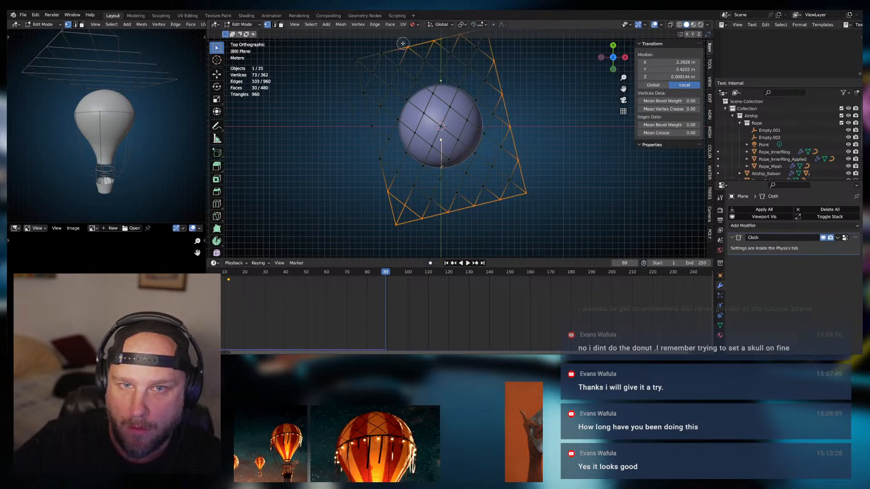
drag(367, 115, 376, 177)
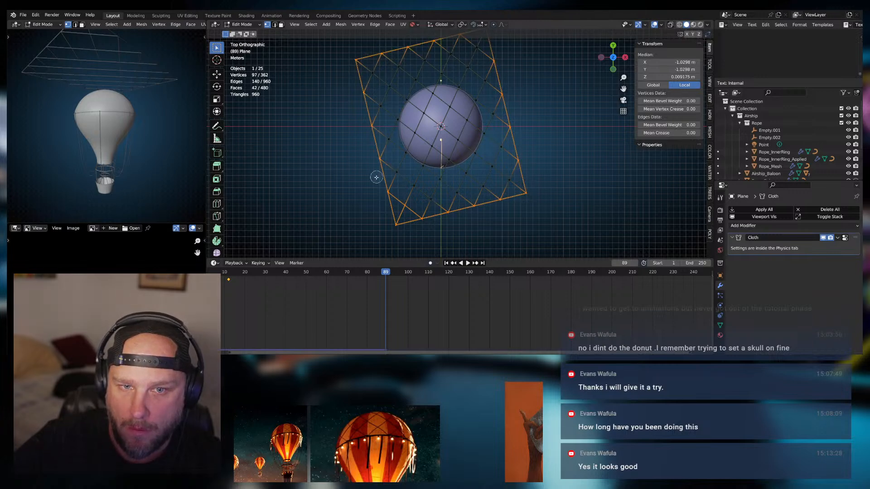
drag(360, 77, 394, 64)
drag(463, 50, 498, 43)
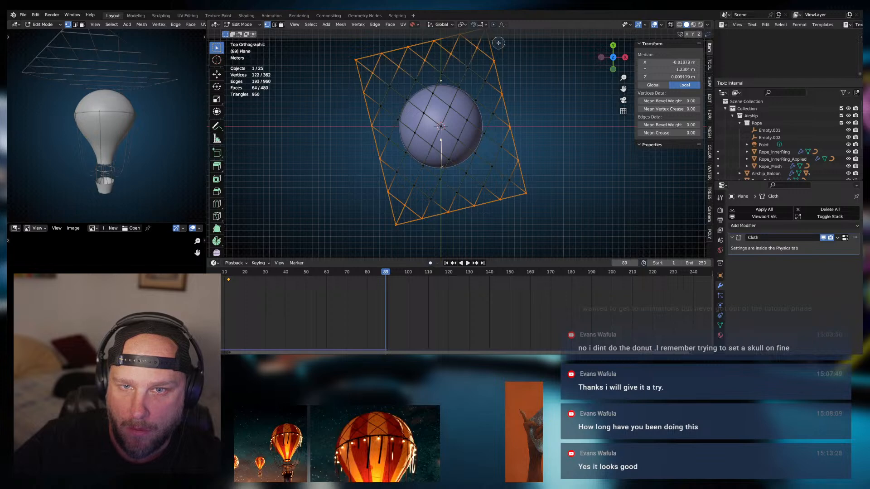
drag(426, 206, 522, 181)
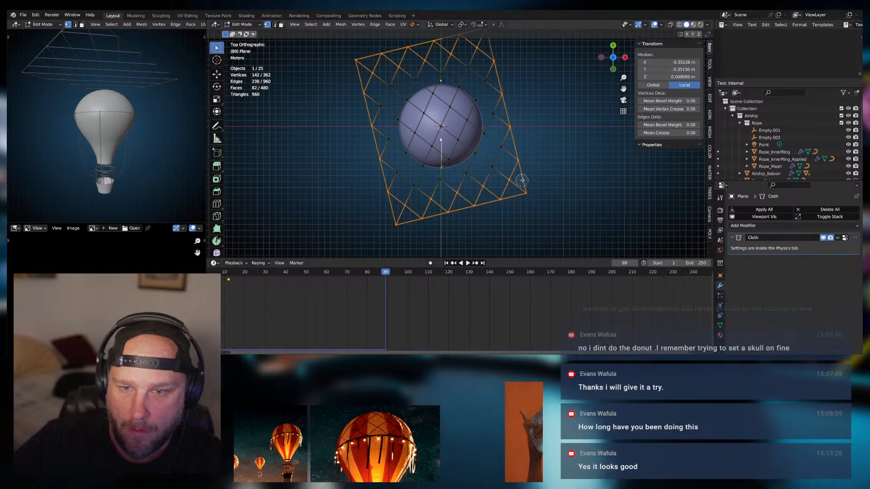
key(x)
click(505, 146)
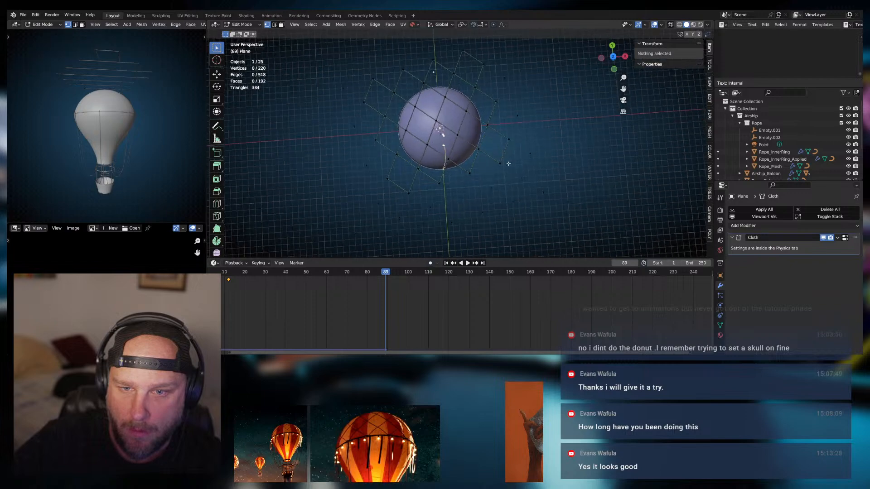
middle_drag(505, 146, 524, 167)
key(ctrl+z)
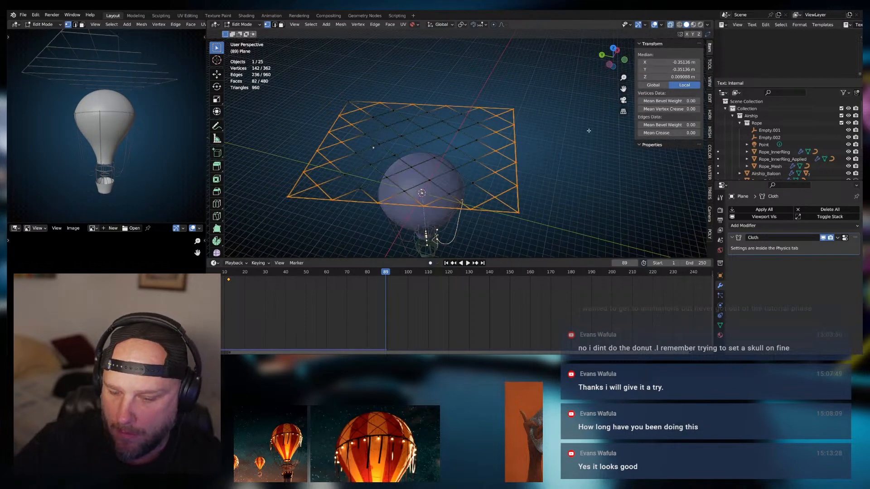
Select the net's full outer border through the mesh in top view, delete its vertices and return to Object Mode
key(KP_7)
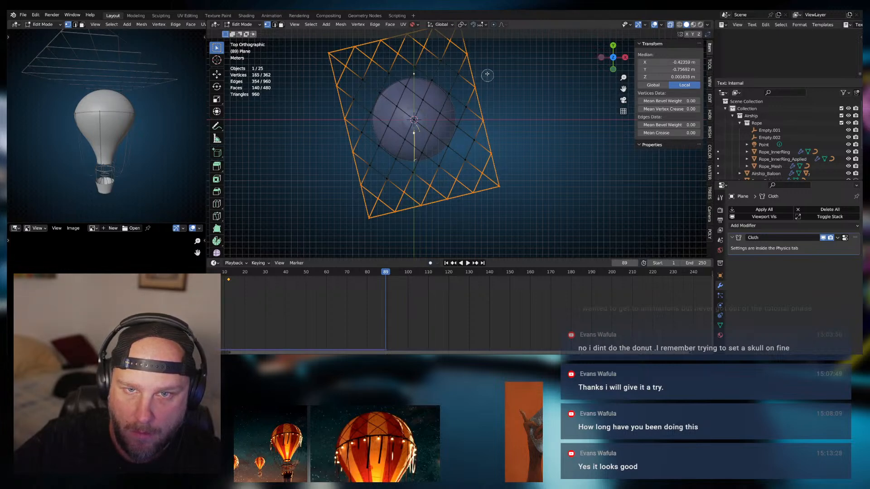
key(x)
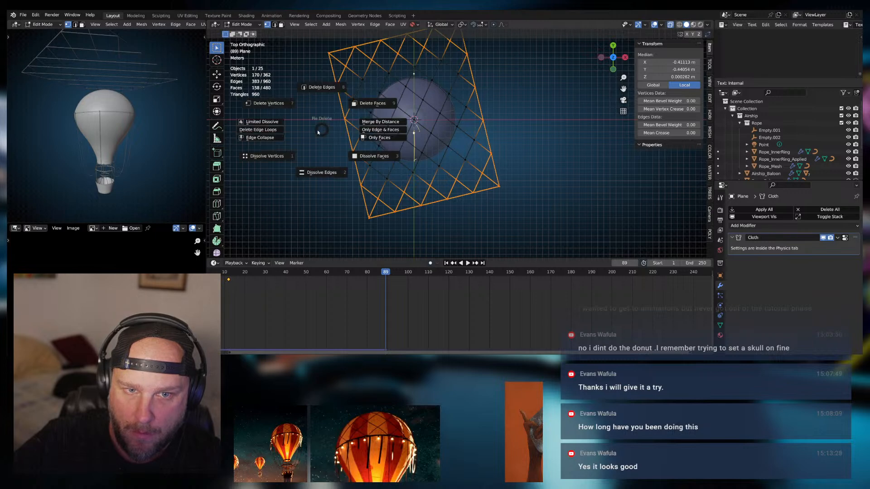
click(268, 103)
middle_drag(346, 132, 370, 98)
key(Tab)
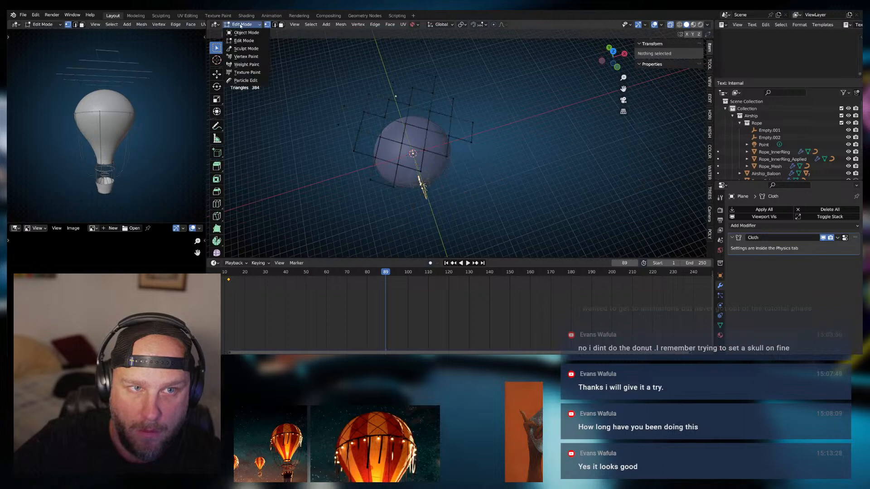
key(Escape)
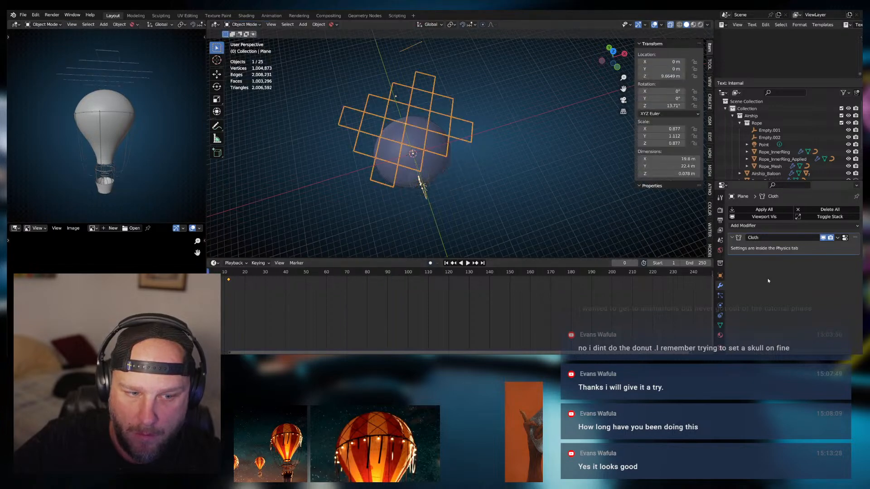
Play the cloth simulation of the trimmed net over the balloon, viewing the drape from the side, and rewind to frame 1
click(468, 263)
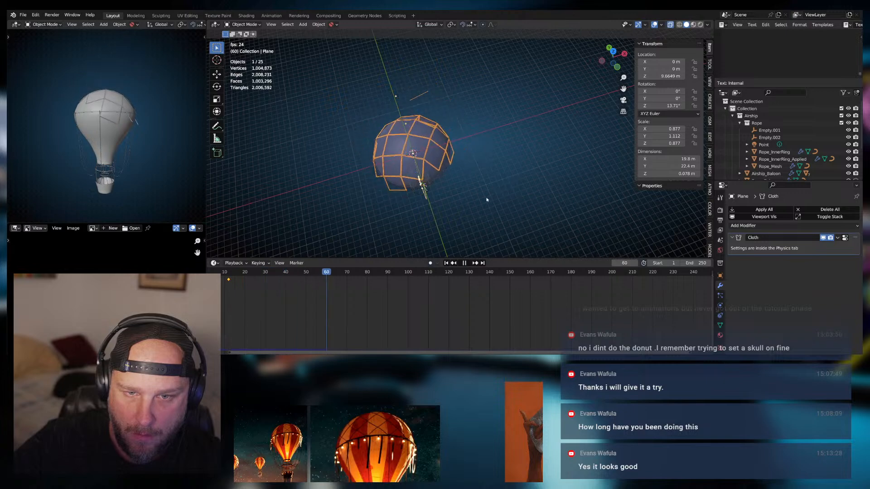
middle_drag(492, 189, 530, 146)
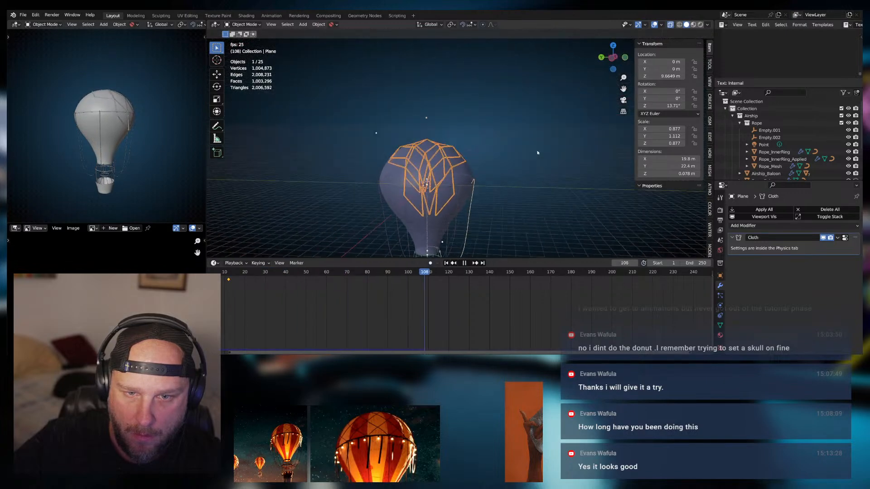
key(F3)
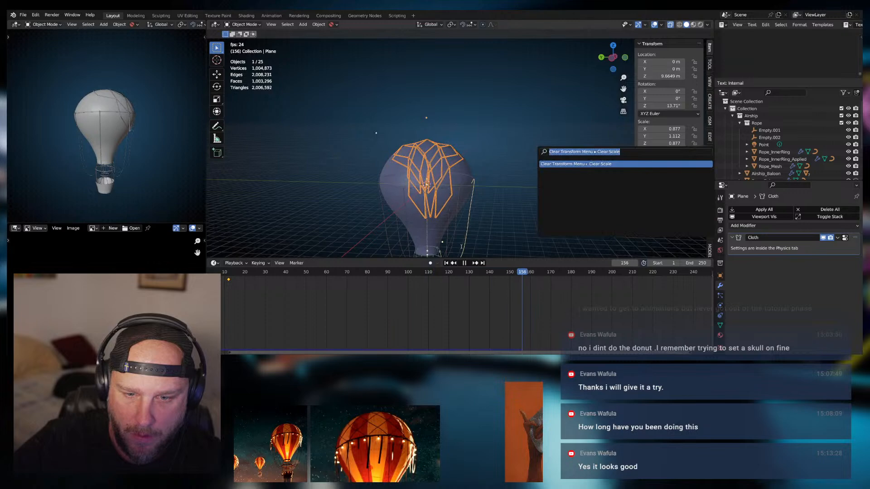
key(Escape)
key(shift+Left)
click(500, 189)
key(F3)
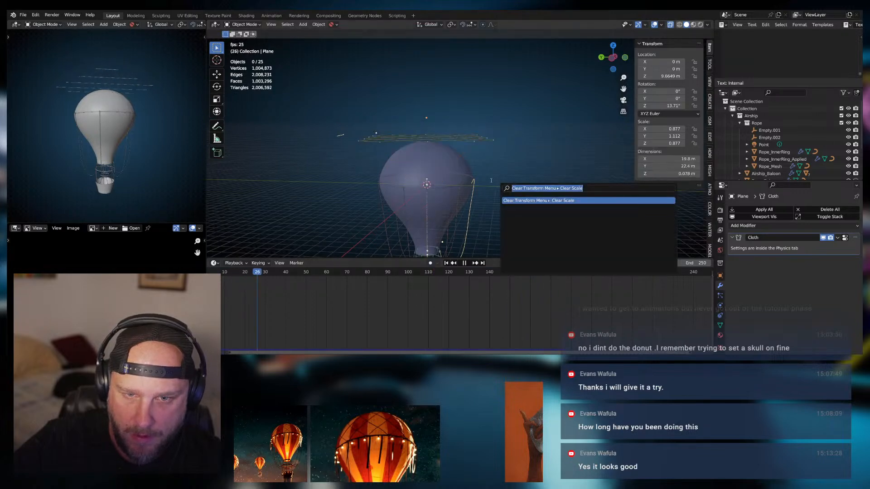
key(Escape)
click(463, 263)
click(446, 263)
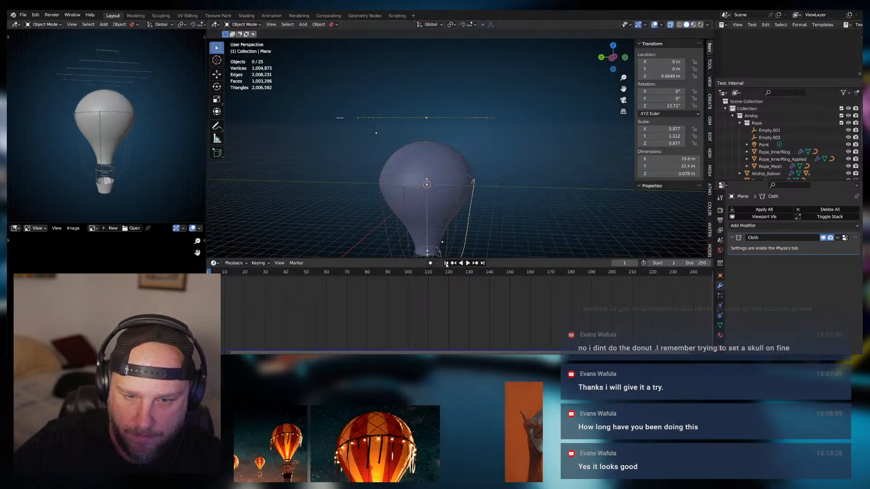
Undo the deletion of the net's border vertices and the selection made for it
middle_drag(497, 153, 466, 207)
key(Tab)
key(ctrl+z)
key(ctrl+z)
key(ctrl+z)
key(ctrl+z)
key(ctrl+z)
key(ctrl+z)
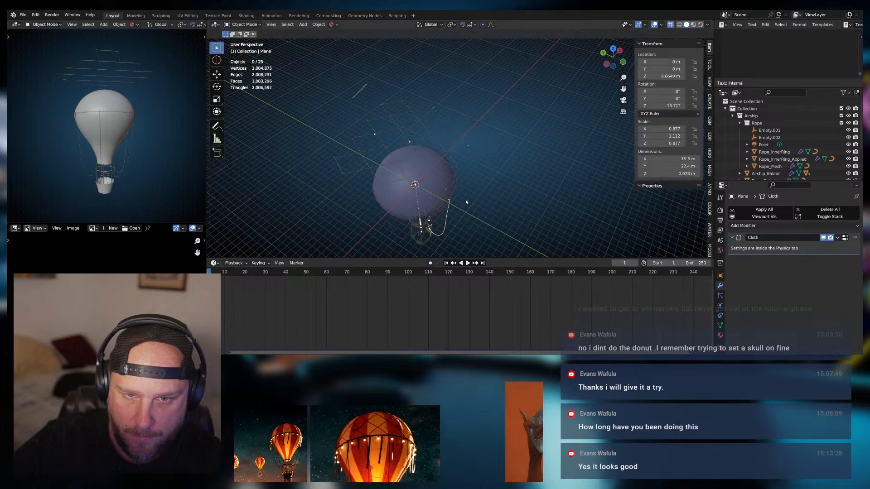
key(ctrl+z)
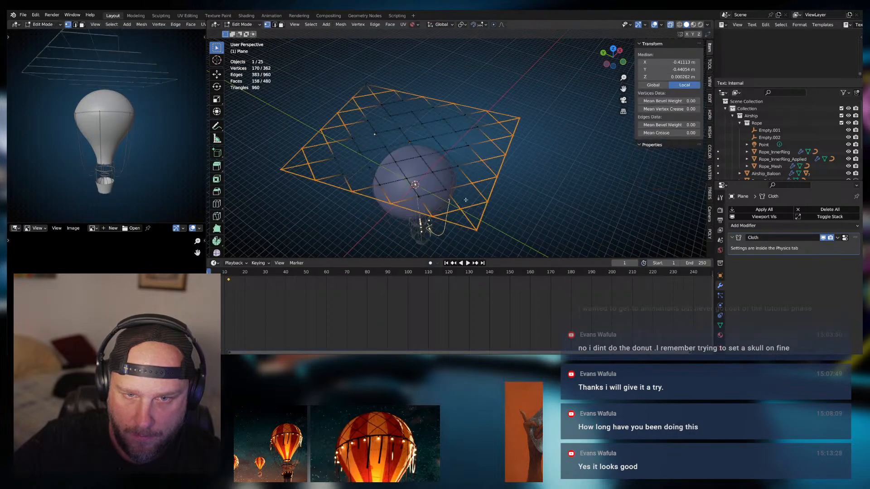
key(ctrl+z)
key(ctrl+z)
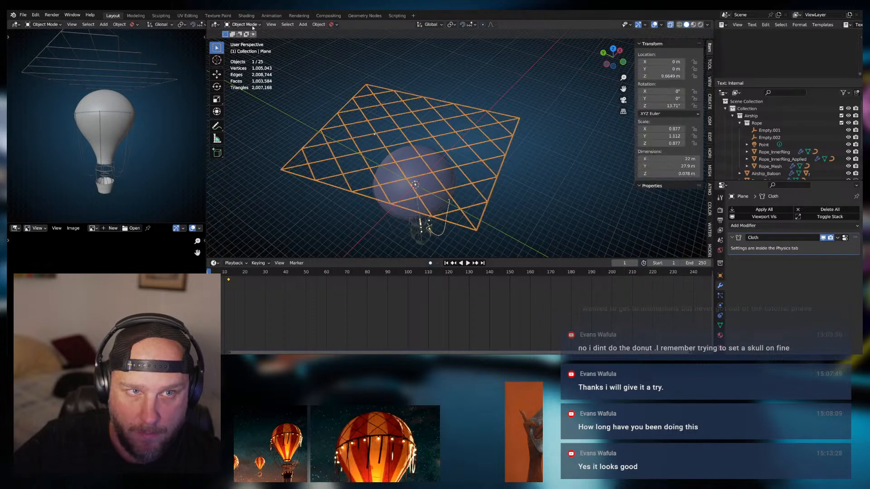
Play the cloth simulation of the full net, stop it at frame 70 and examine the drape from the side
click(468, 264)
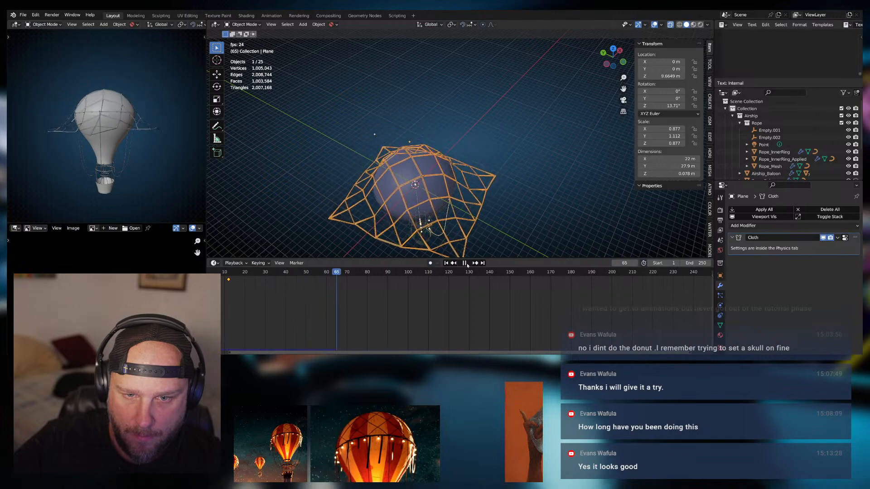
click(467, 263)
middle_drag(479, 156, 470, 174)
scroll(495, 142, up, 3)
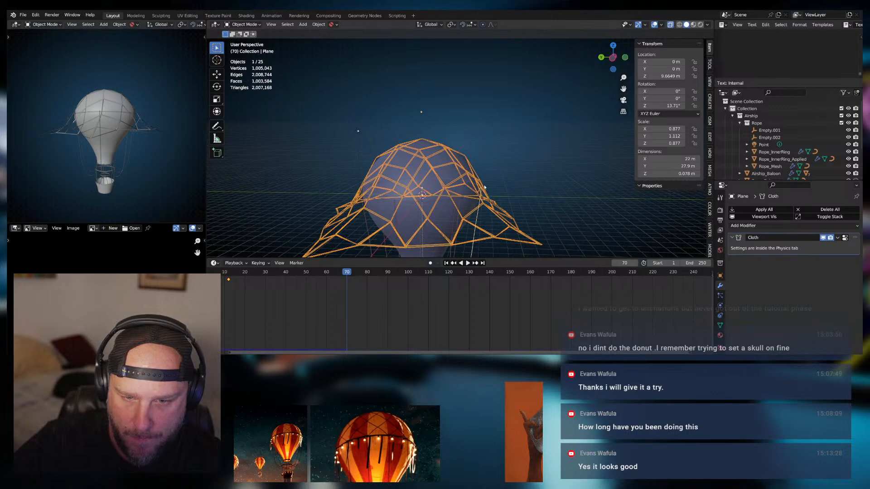
In Edit Mode, select the zigzag border around all four sides of the net in top view and delete its vertices
key(Tab)
middle_drag(482, 188, 472, 226)
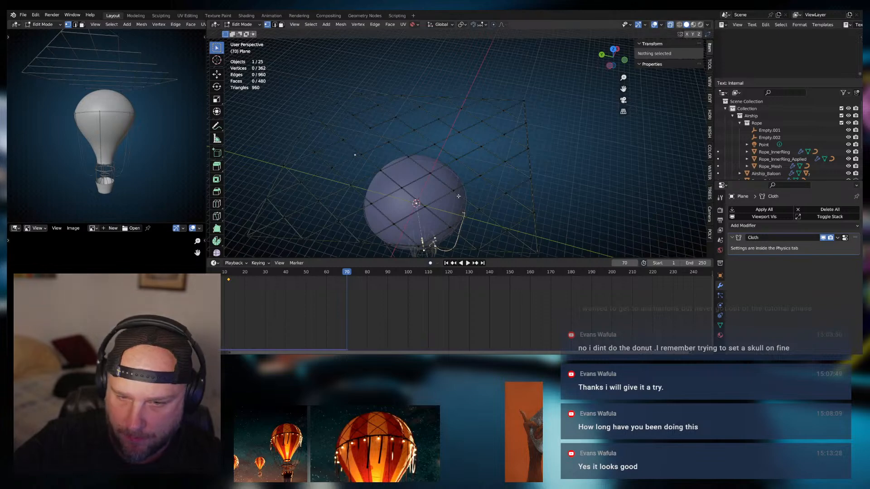
key(KP_7)
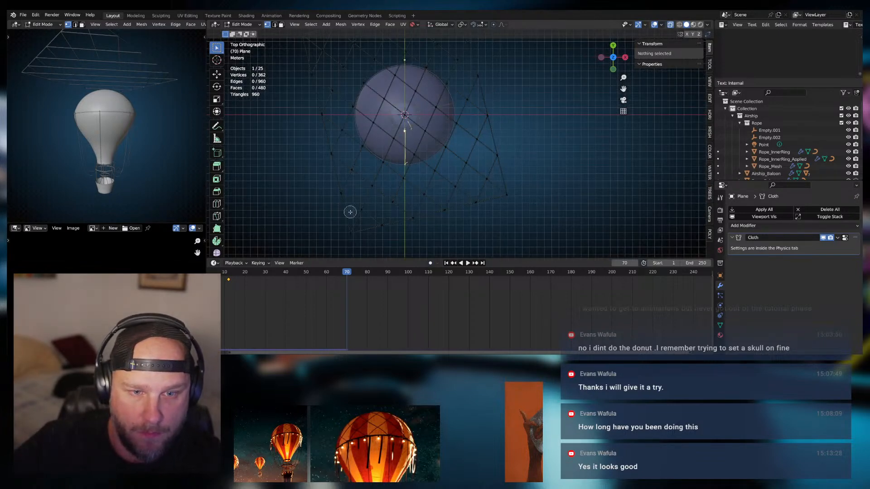
mouse_move(350, 233)
mouse_down()
mouse_move(485, 200)
mouse_move(492, 130)
mouse_up()
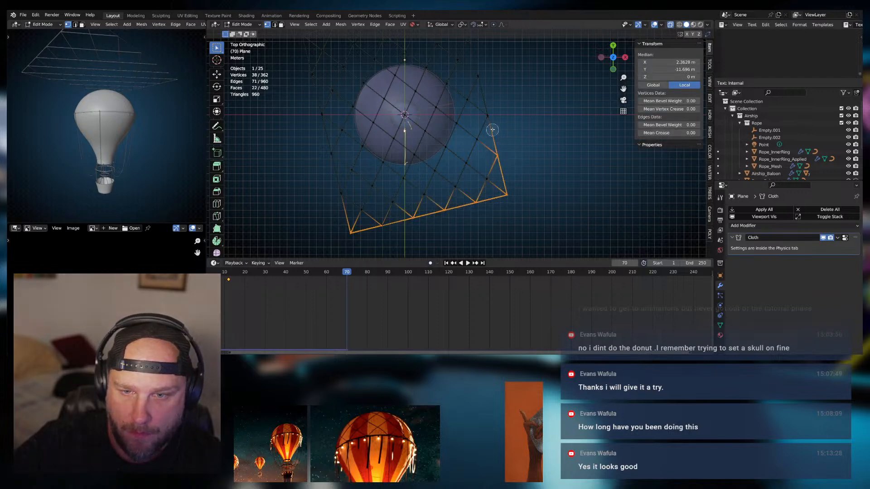
drag(481, 87, 478, 69)
right_click(479, 69)
shift+middle_drag(499, 68, 498, 139)
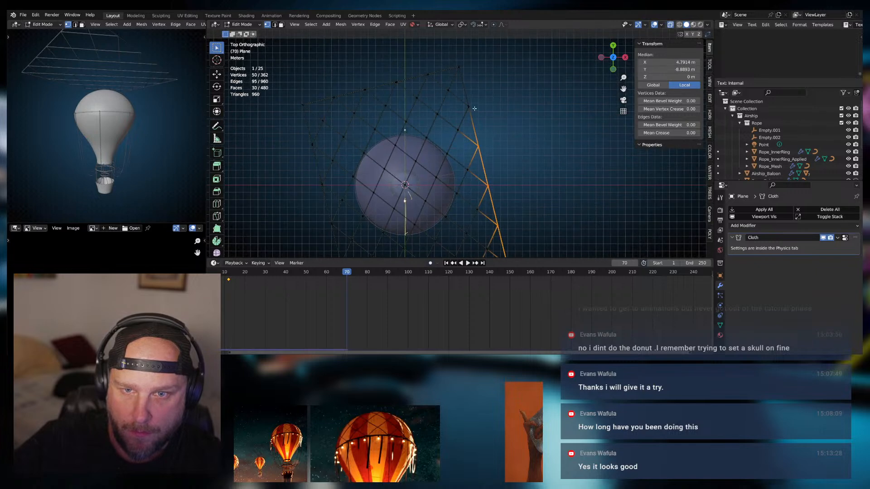
key(c)
mouse_move(471, 112)
mouse_down()
mouse_move(462, 63)
mouse_move(332, 95)
mouse_move(301, 115)
mouse_move(325, 228)
mouse_up()
right_click(325, 231)
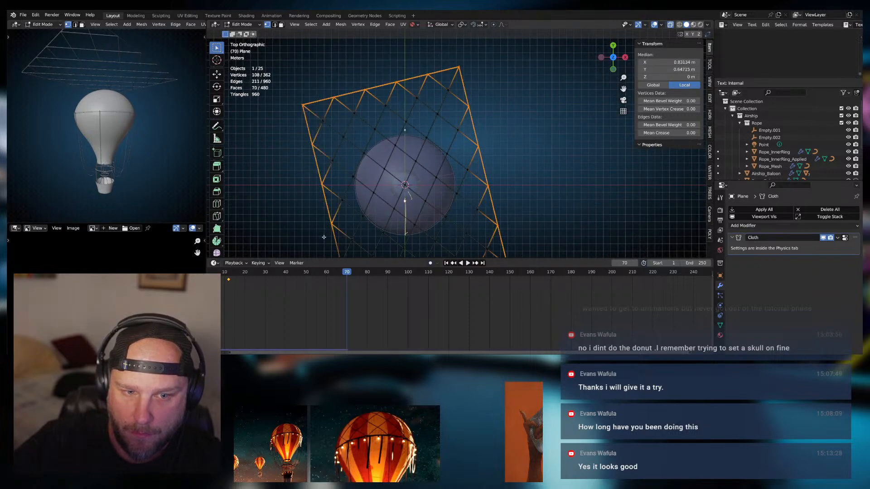
shift+middle_drag(322, 244, 319, 185)
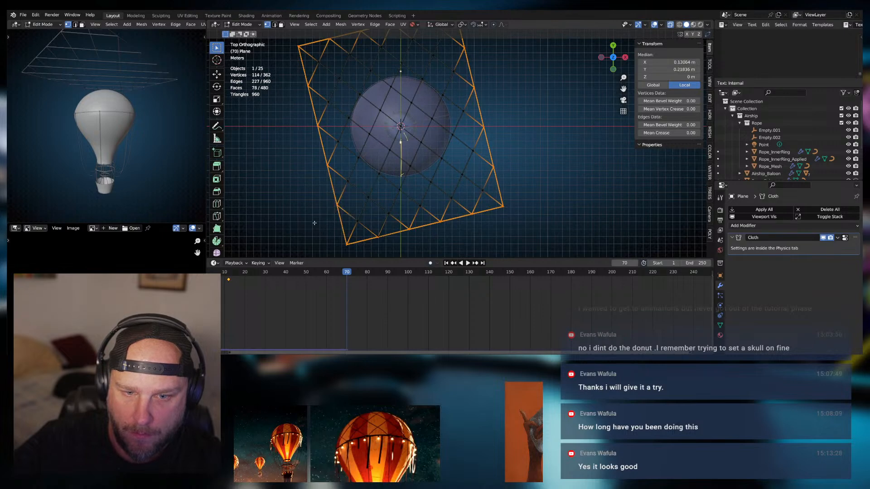
key(x)
click(313, 183)
Delete the two end vertices of the stray rope strand at the net's near corner
middle_drag(380, 199, 416, 222)
click(394, 227)
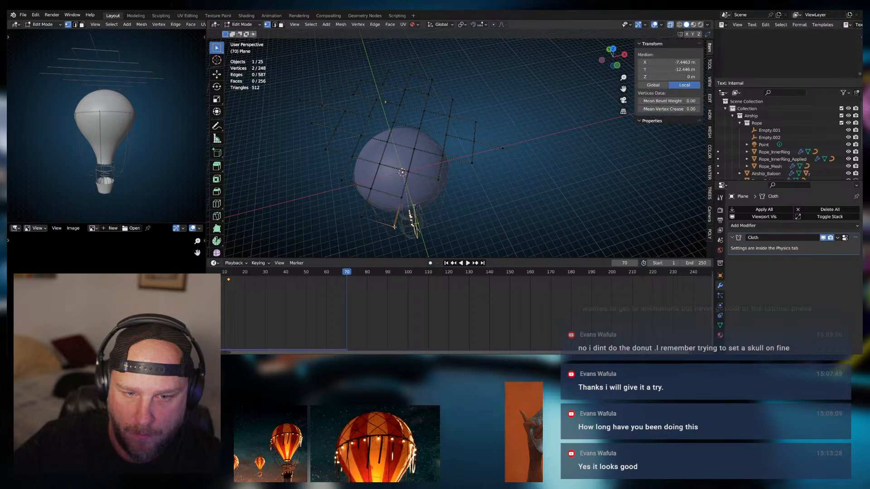
key(x)
click(317, 193)
Circle-select the stray rope stubs at the net's four corners, dissolve their vertices and return to Object Mode
middle_drag(354, 204, 397, 208)
key(x)
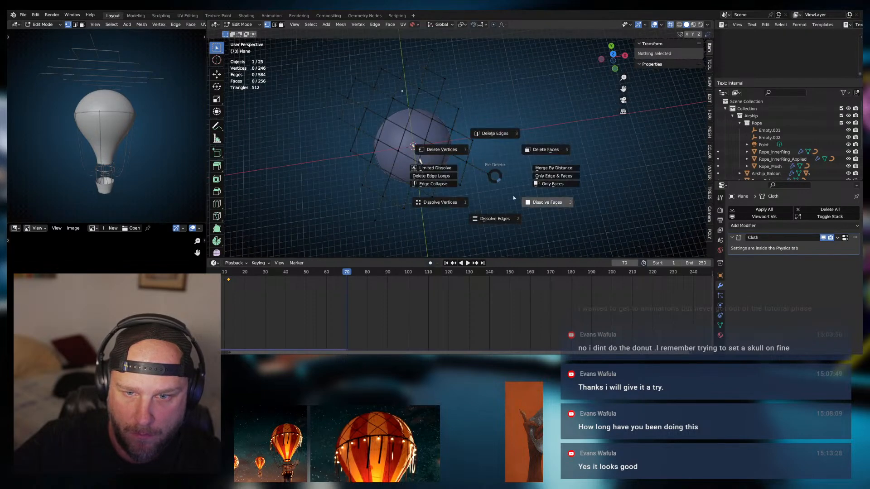
key(Escape)
key(c)
drag(494, 179, 486, 174)
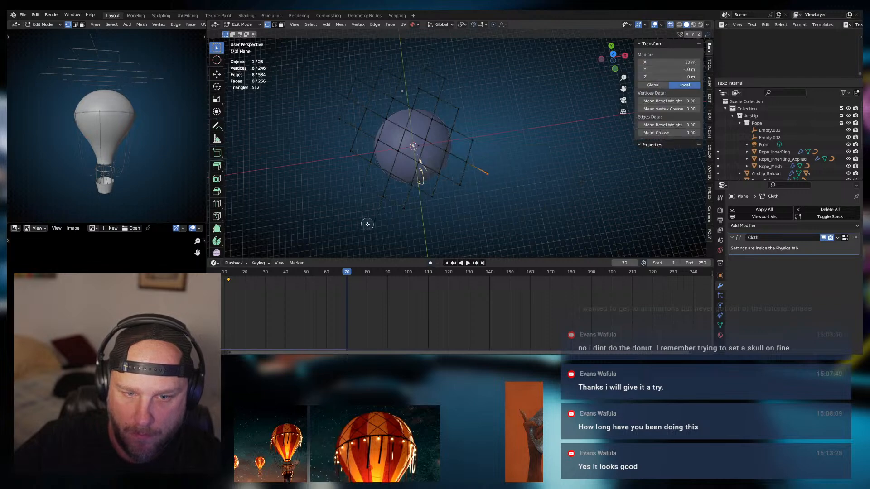
drag(368, 224, 371, 217)
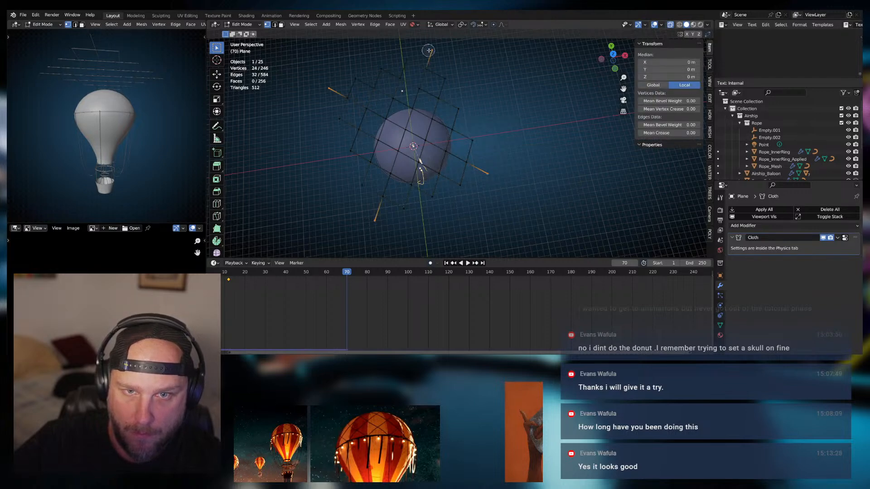
key(x)
click(483, 80)
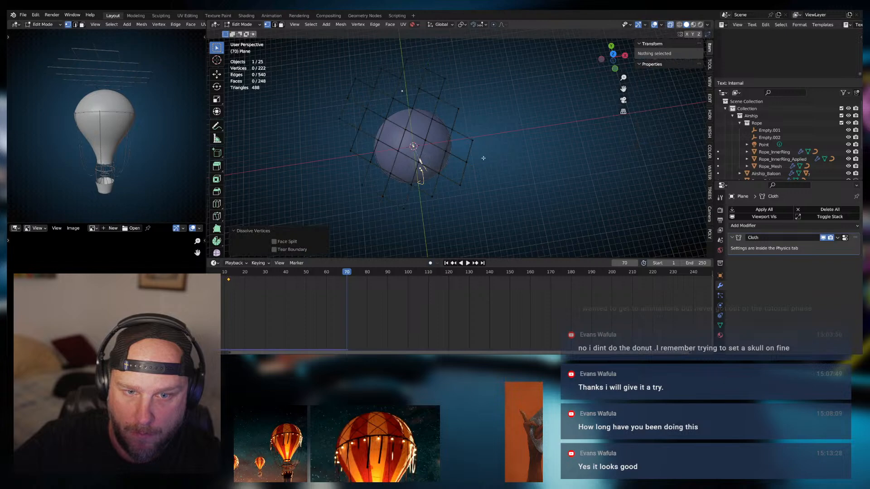
middle_drag(489, 100, 502, 126)
key(Tab)
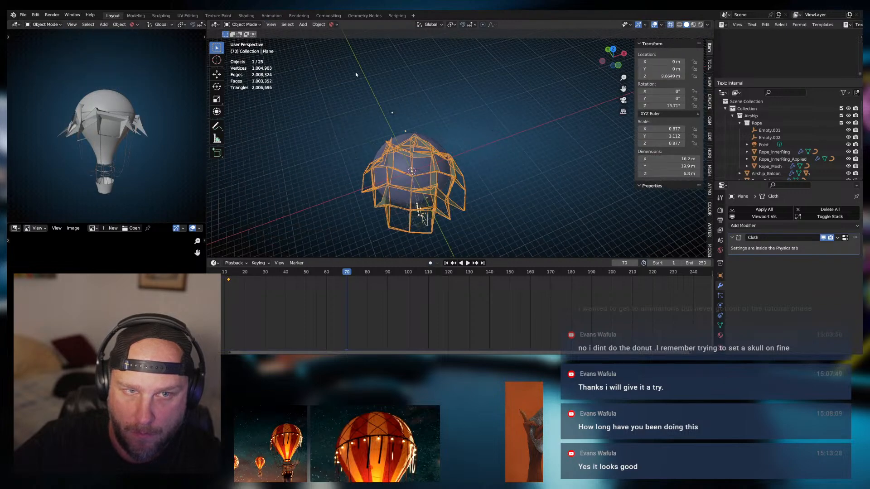
Play the cloth simulation of the trimmed net, stop it at frame 82 and examine the drape from the side with overlays hidden
key(shift+Left)
click(468, 263)
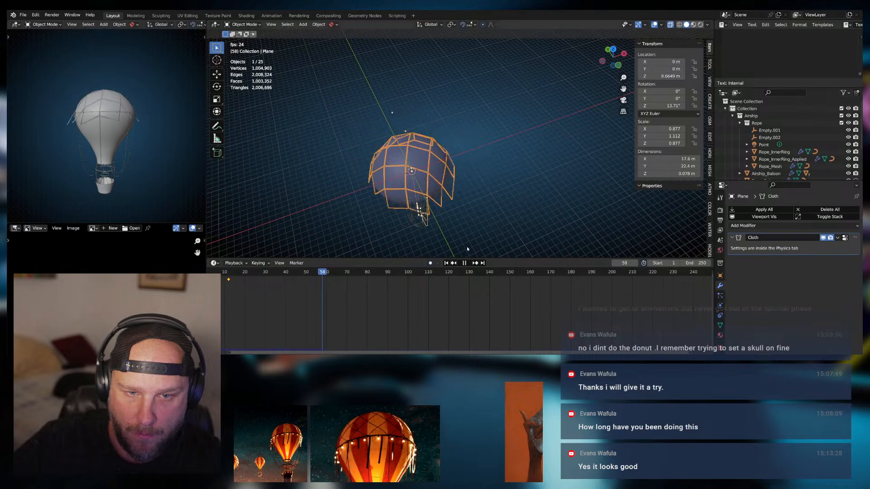
click(463, 263)
middle_drag(461, 213, 494, 170)
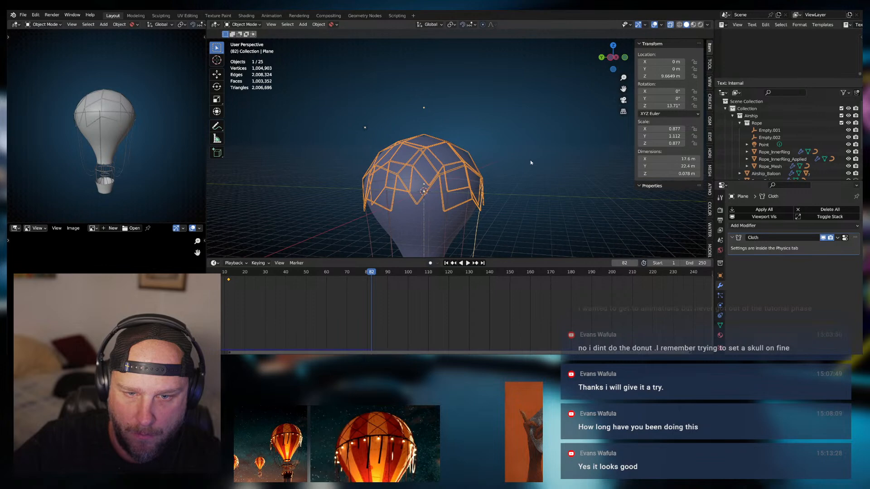
key(shift+alt+z)
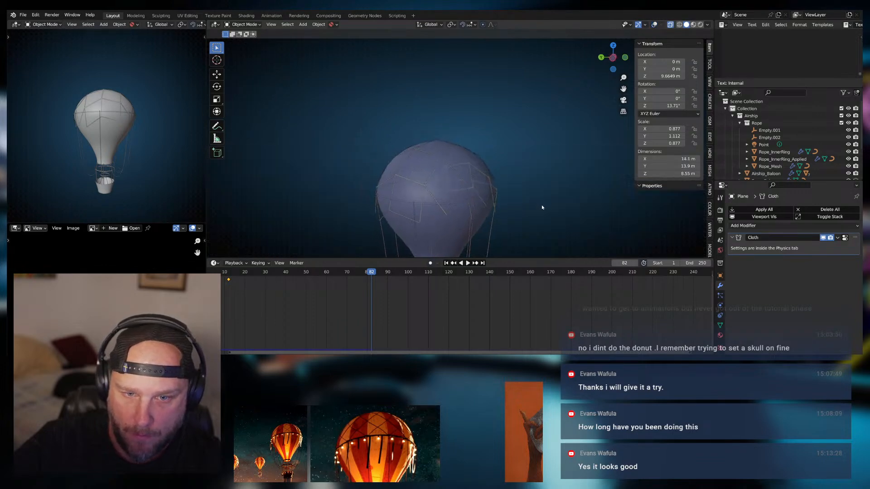
mouse_move(542, 207)
middle_down()
mouse_move(593, 207)
mouse_move(536, 204)
middle_up()
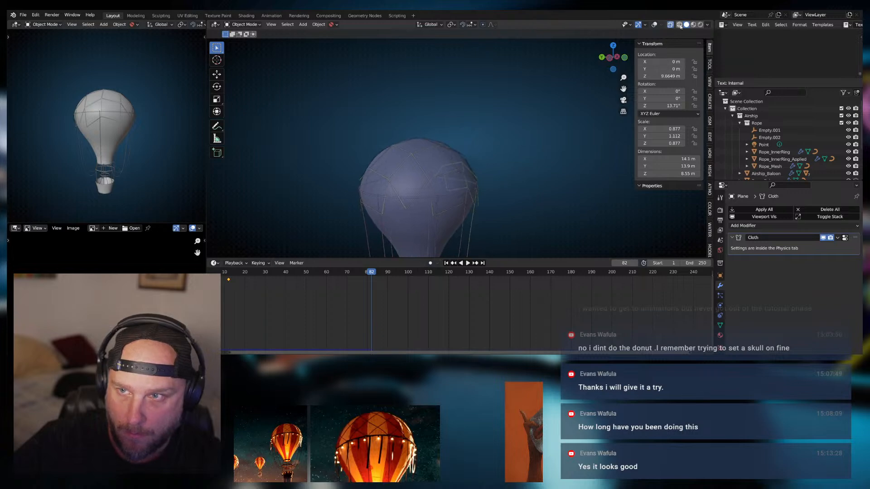
key(Tab)
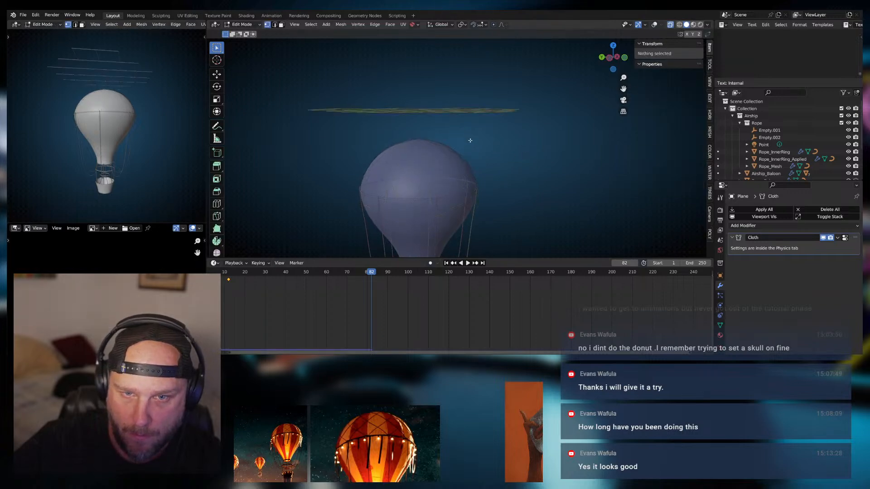
middle_drag(466, 138, 431, 126)
key(Tab)
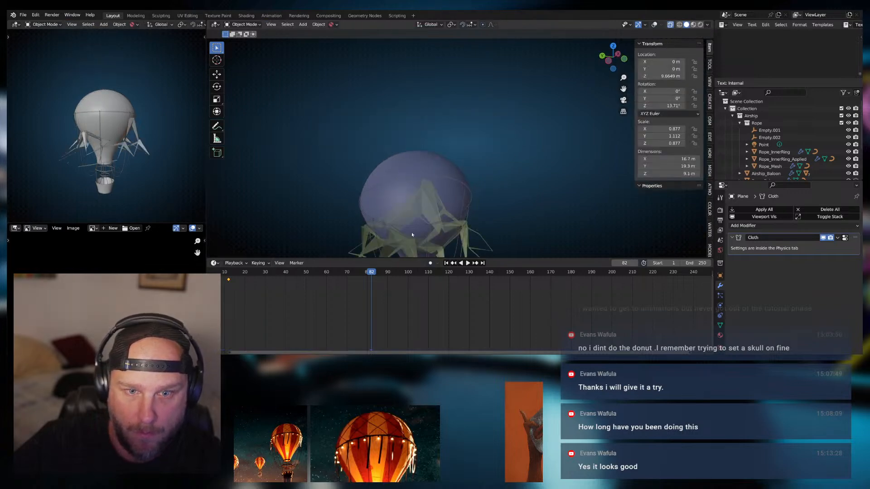
Try enlarging the net at frame 1 by a factor of 1.446, simulate its drape to frame 97, and undo the scaling
click(445, 263)
key(s)
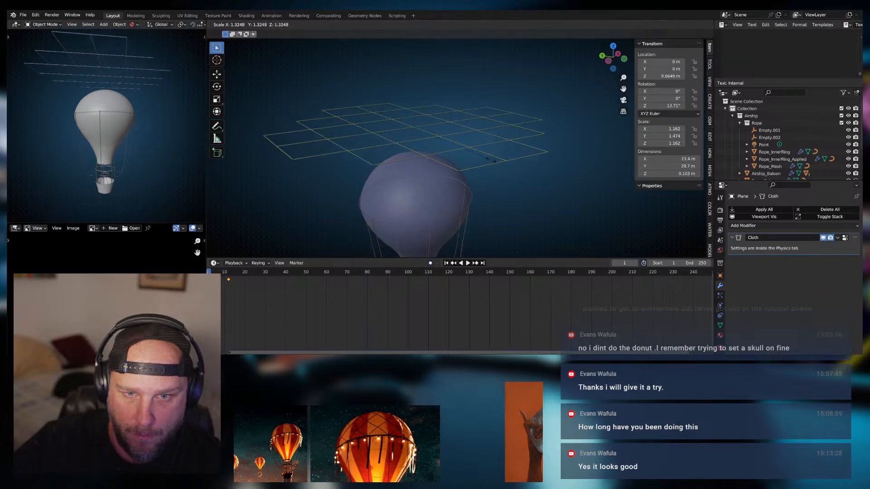
click(500, 170)
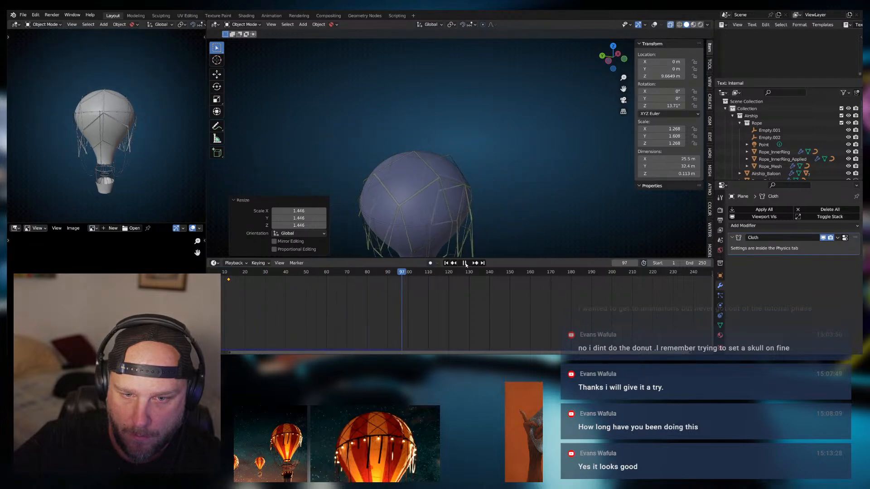
click(465, 262)
mouse_move(495, 165)
middle_down()
mouse_move(539, 158)
mouse_move(488, 193)
middle_up()
click(447, 263)
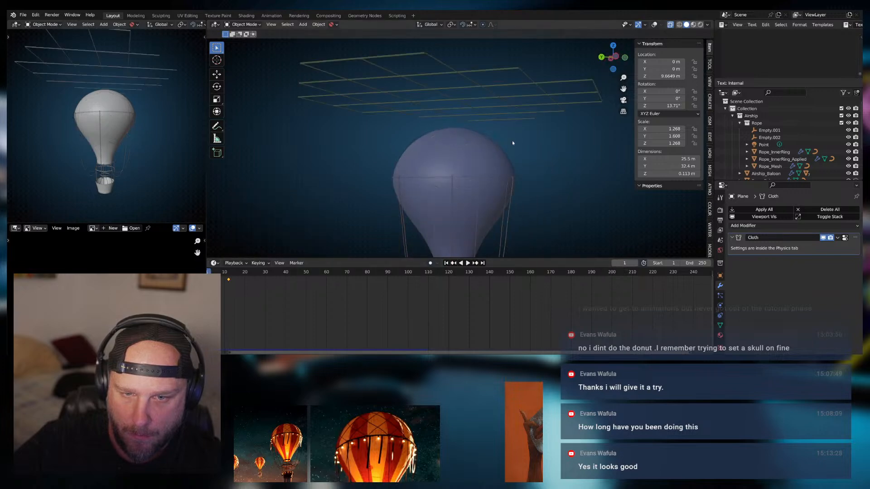
key(ctrl+z)
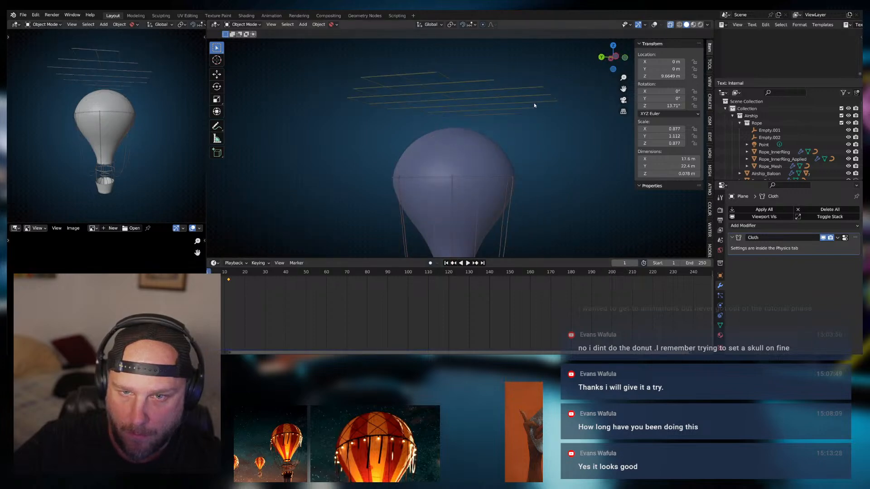
Scale the net up by about 1.103 at frame 1 and simulate its drape over the balloon to frame 75
key(s)
click(534, 119)
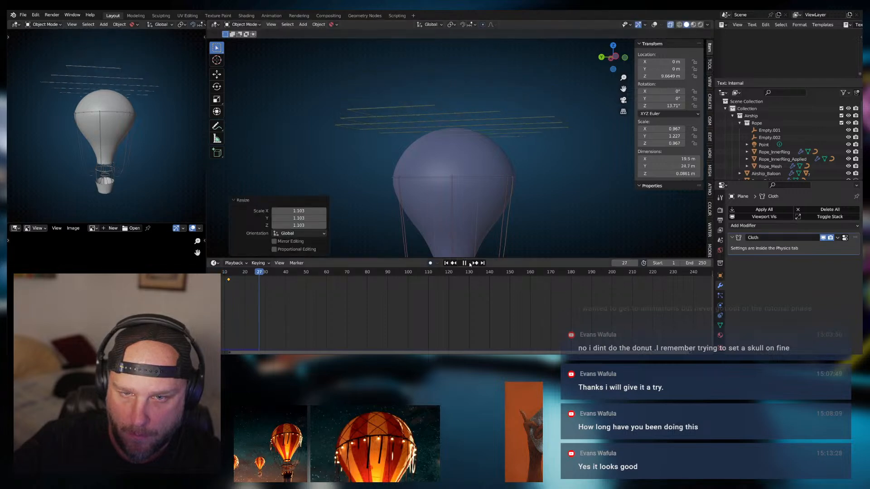
click(469, 263)
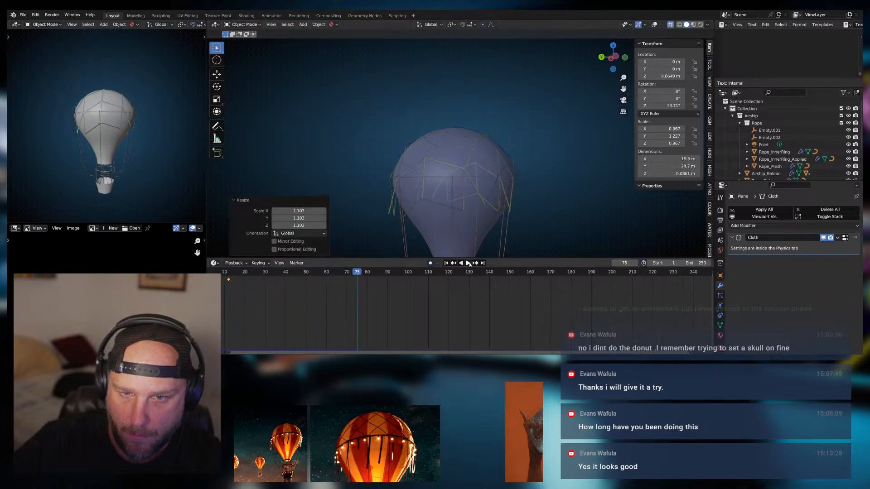
middle_drag(486, 219, 455, 229)
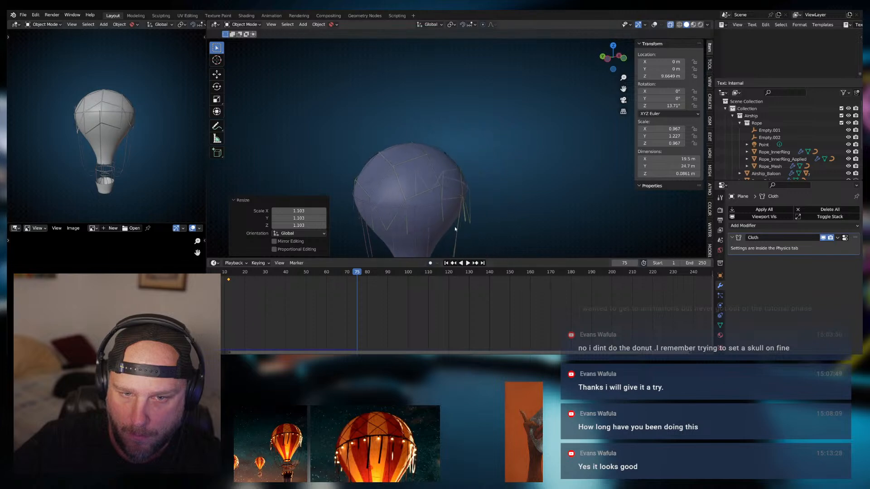
Turn off X-ray, show the viewport overlays again and examine the draped net around the balloon
click(705, 24)
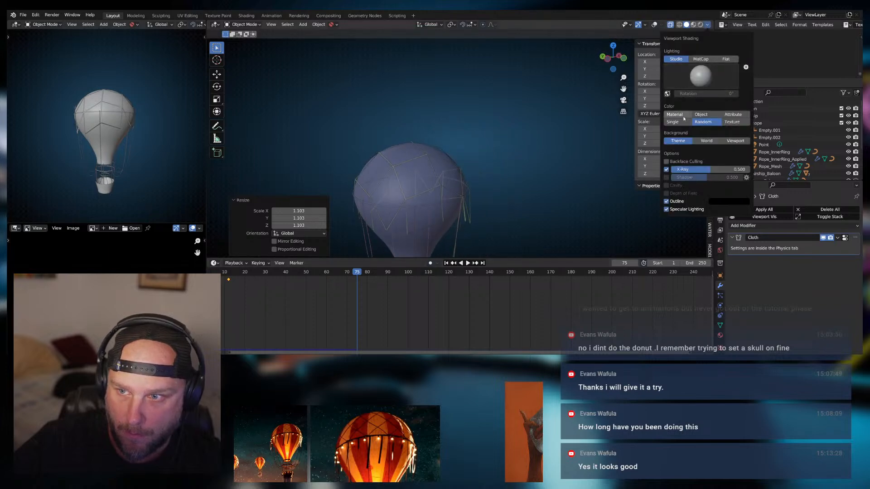
click(668, 26)
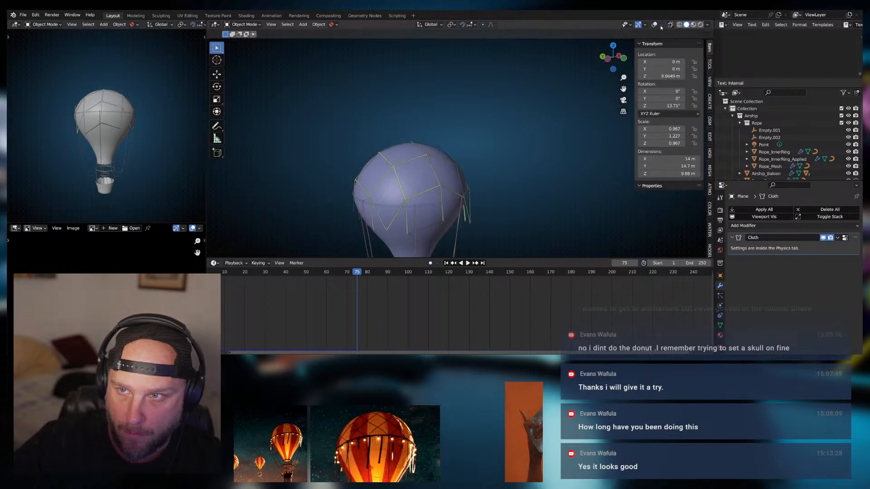
click(654, 25)
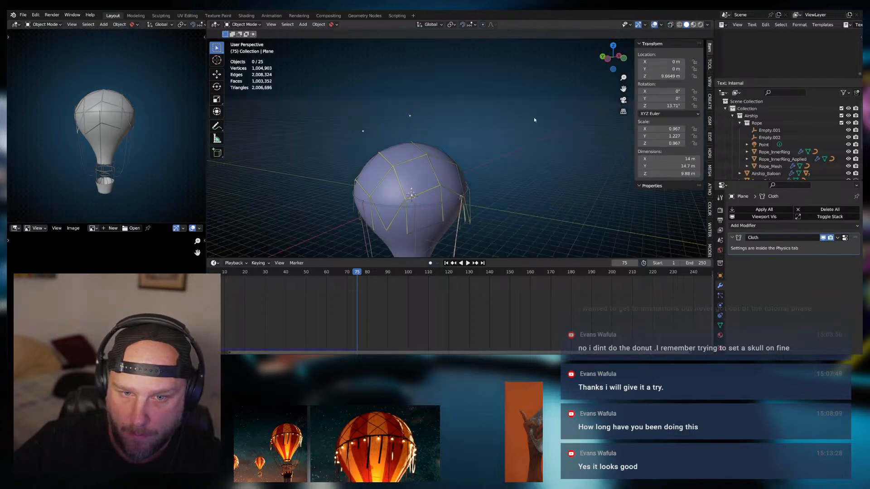
middle_drag(534, 120, 526, 179)
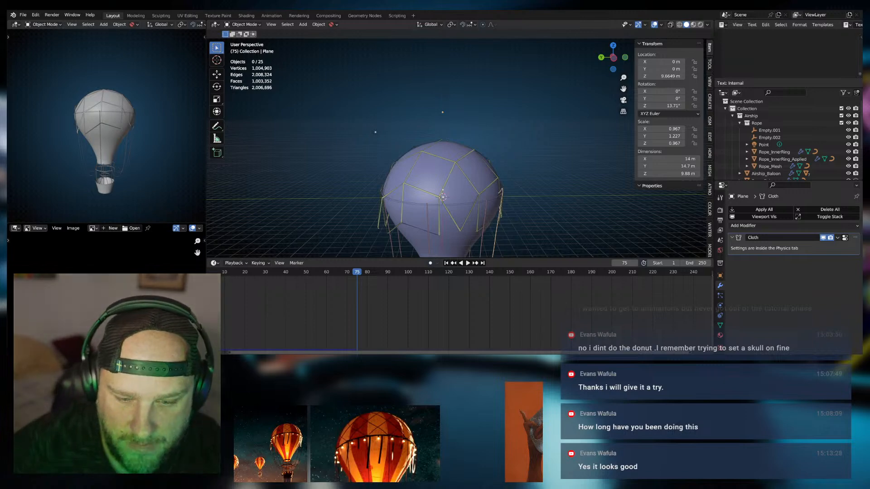
scroll(449, 227, down, 4)
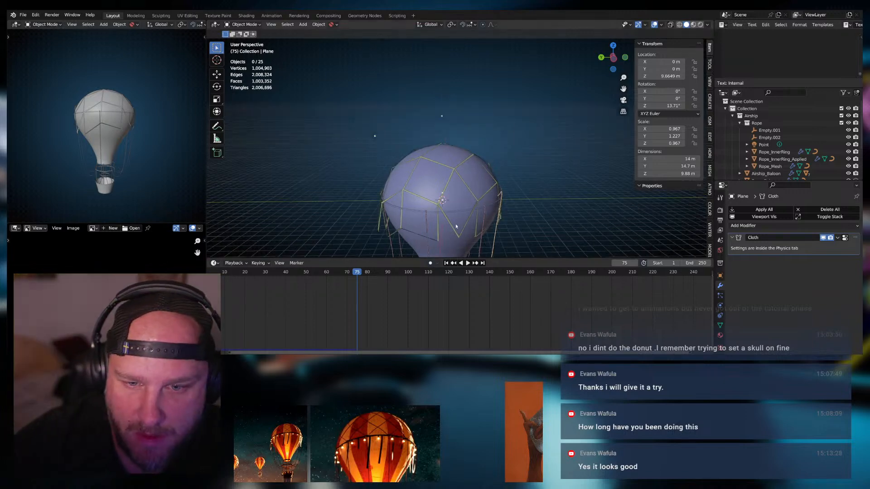
Replay the cloth simulation from frame 1 with the net selected, stop at frame 83 and inspect the drape from the side
key(shift+Left)
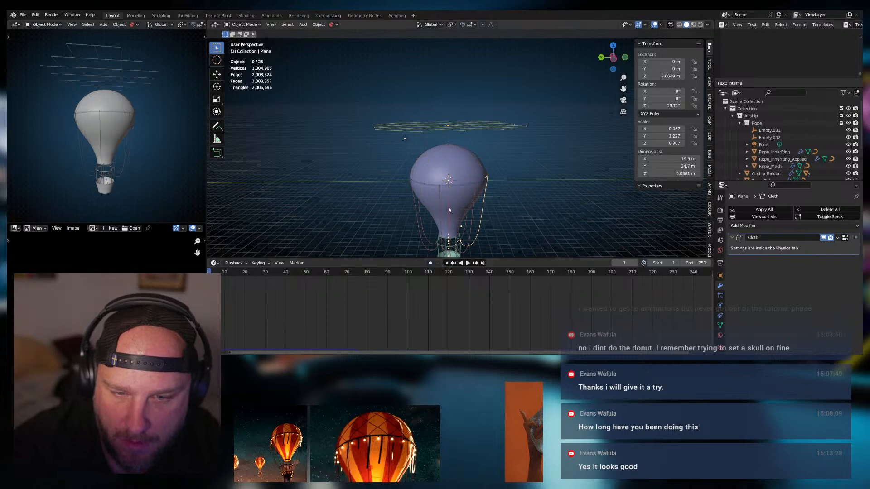
middle_drag(450, 177, 498, 154)
click(492, 192)
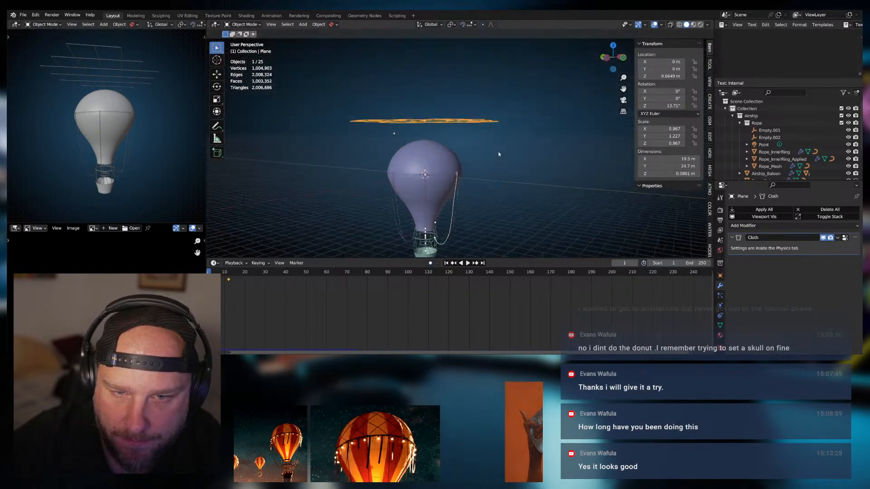
click(467, 263)
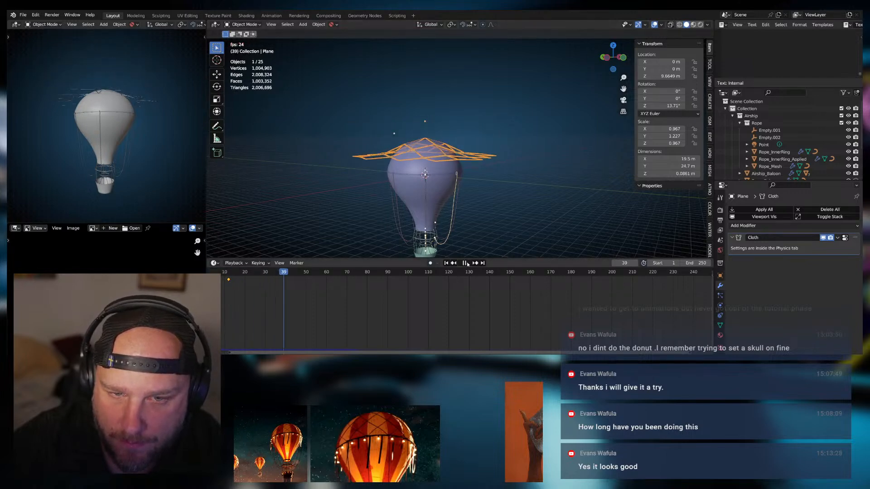
click(465, 263)
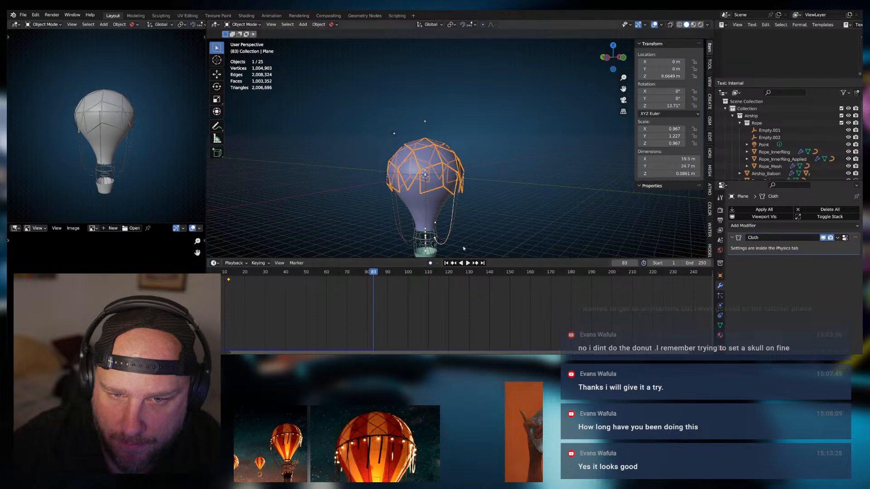
middle_drag(419, 179, 461, 187)
scroll(438, 178, up, 2)
Return to frame 1 and rotate the net by about 13.5° in top view so its diamond pattern aligns with the axes
click(446, 263)
key(KP_7)
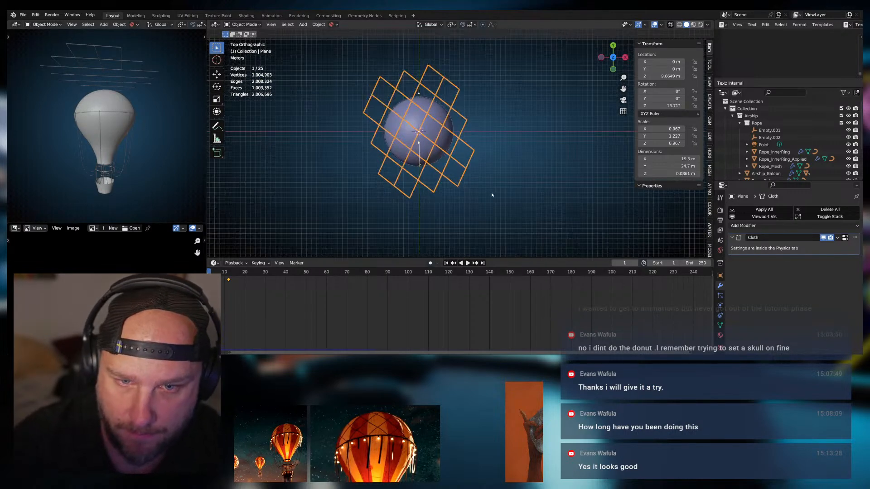
key(r)
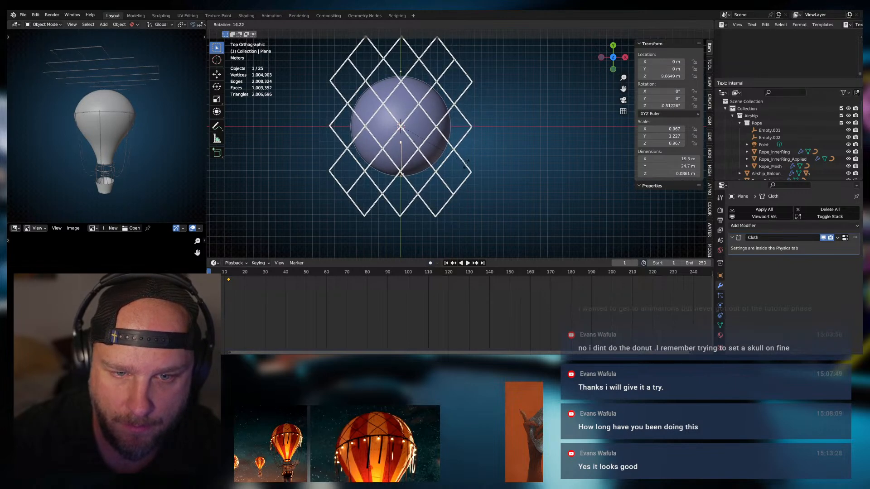
click(468, 166)
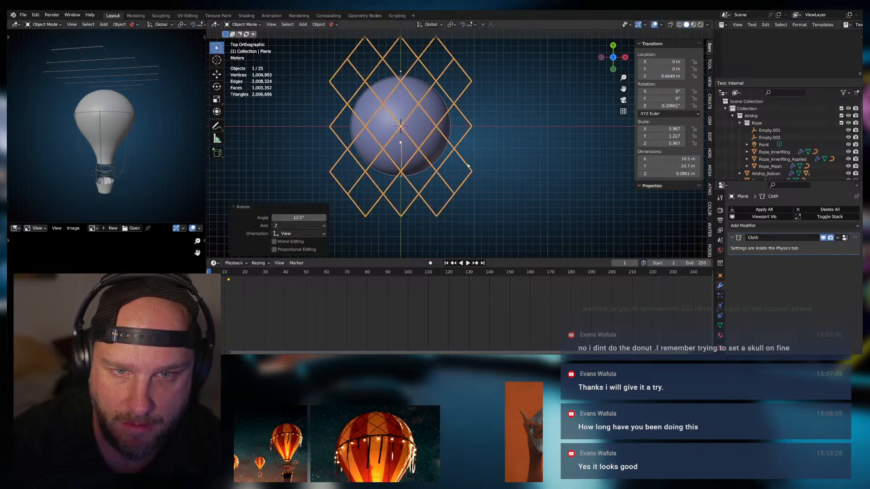
Play the rotated net's cloth simulation in top view, restart it from frame 1 and stop at frame 33
click(463, 263)
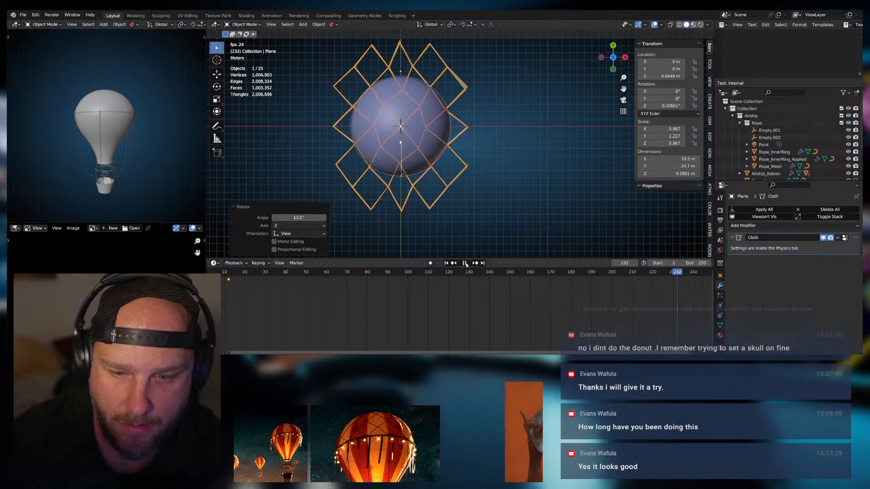
click(465, 263)
click(446, 263)
click(467, 263)
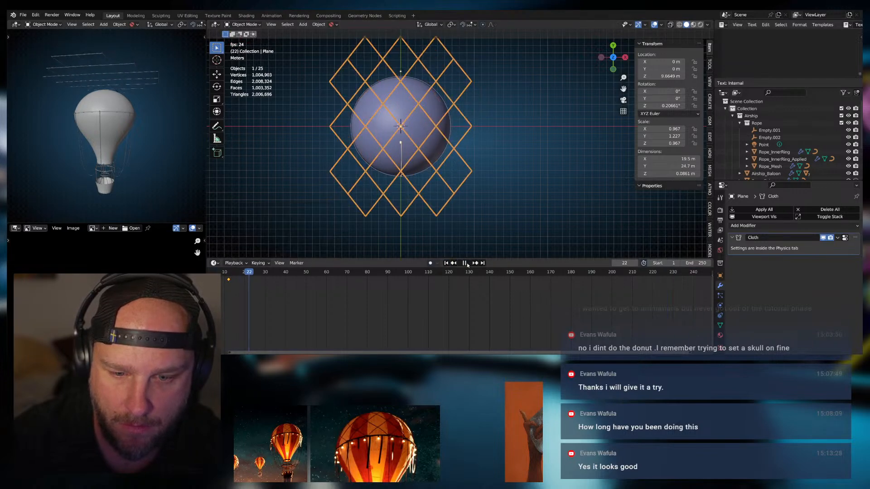
click(468, 263)
key(Tab)
key(Tab)
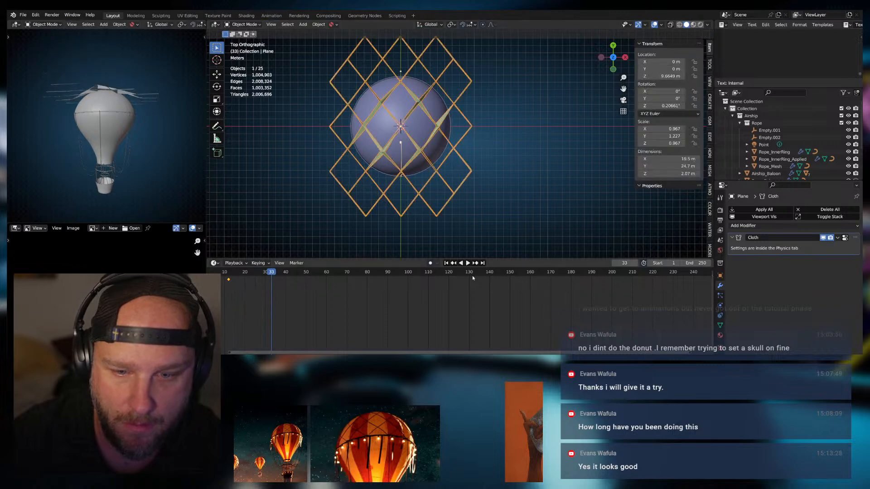
Replay the rotated net's simulation from frame 1 in perspective view, stop at frame 155 and examine the drape from several angles
middle_drag(451, 145, 489, 156)
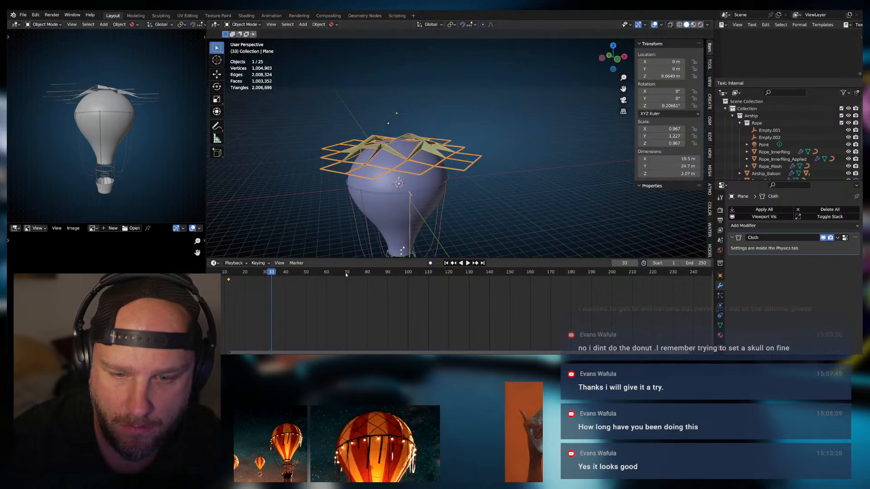
click(446, 263)
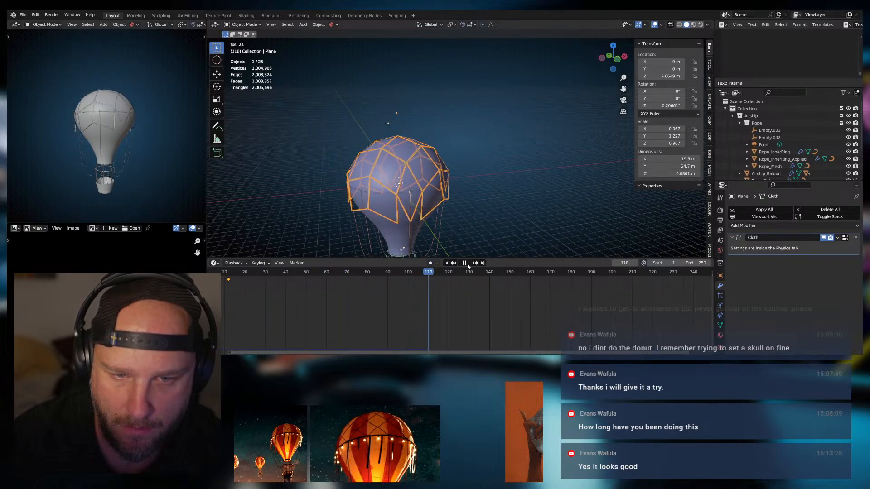
click(464, 263)
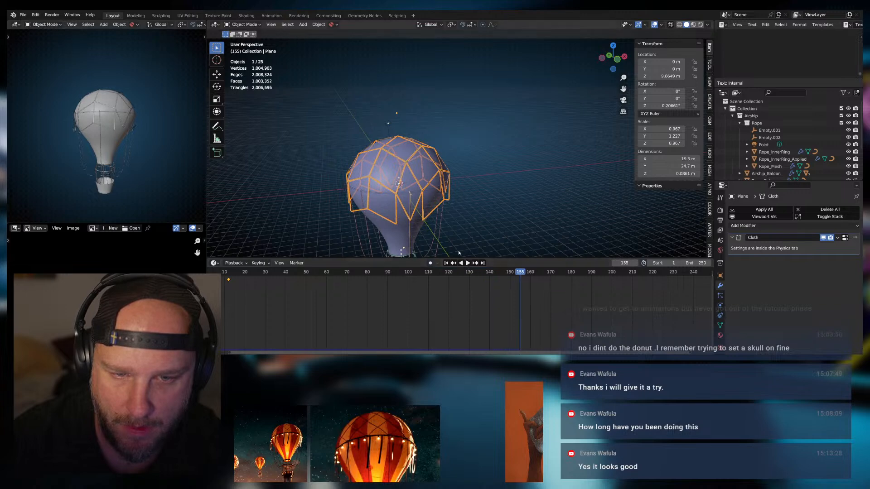
middle_drag(458, 199, 393, 211)
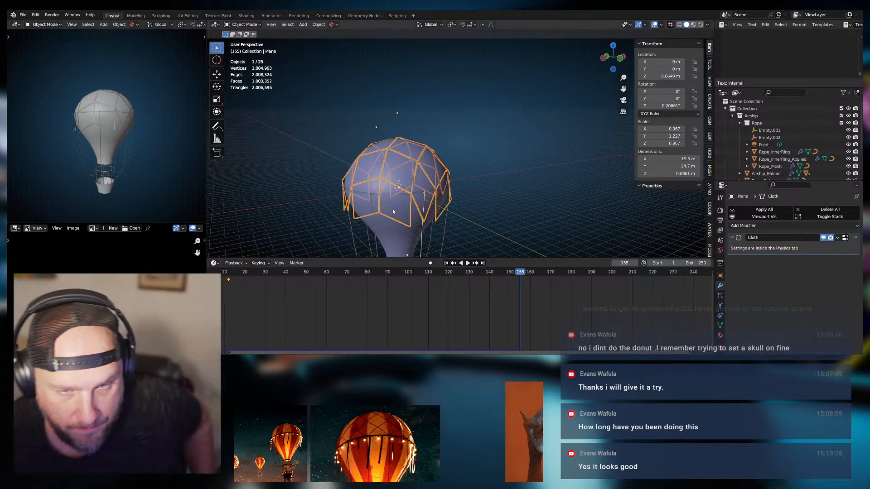
middle_drag(392, 212, 427, 175)
key(Tab)
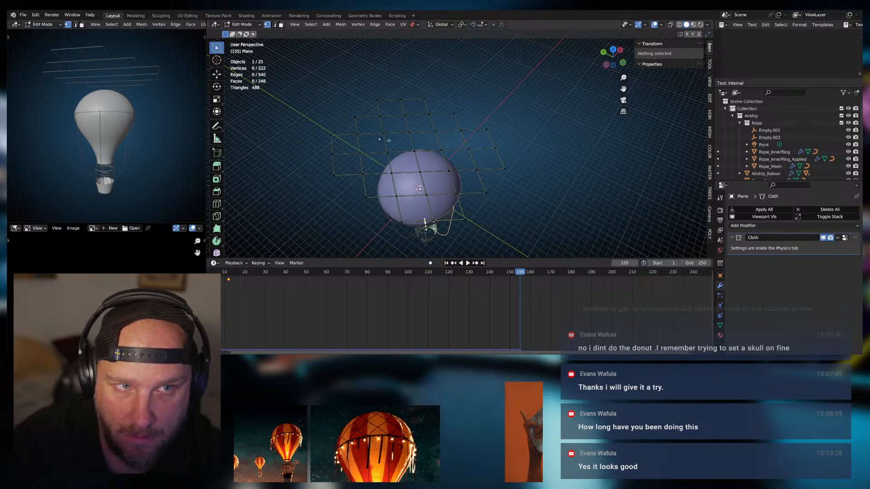
click(250, 25)
click(245, 34)
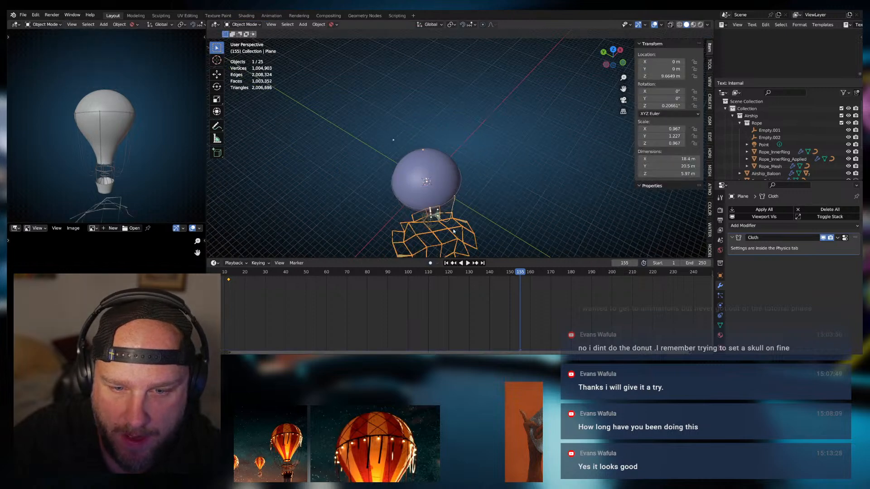
Return to frame 1 and scale the net along the global Y axis by about 0.816
click(445, 263)
mouse_move(435, 190)
middle_down()
mouse_move(440, 213)
mouse_move(448, 195)
middle_up()
key(s)
key(x)
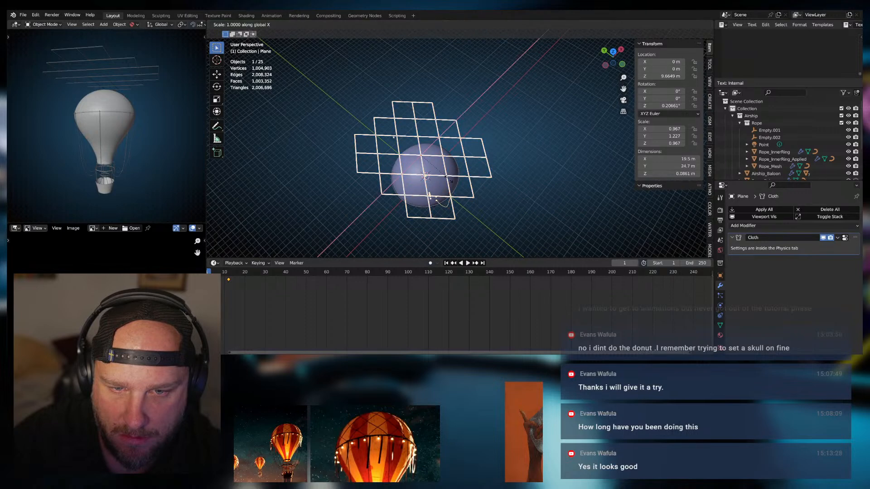
key(y)
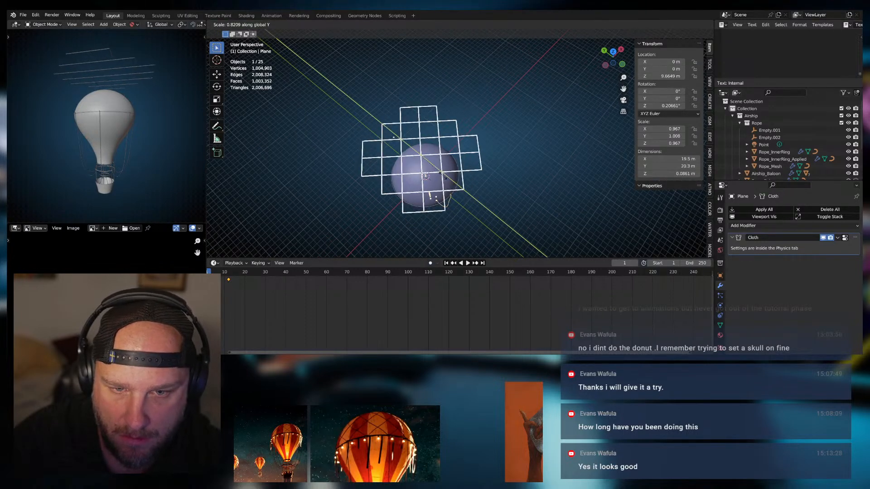
click(447, 178)
middle_drag(447, 178, 462, 150)
Play the rescaled net's cloth simulation, stop at frame 90 and inspect the drape from the side
click(467, 263)
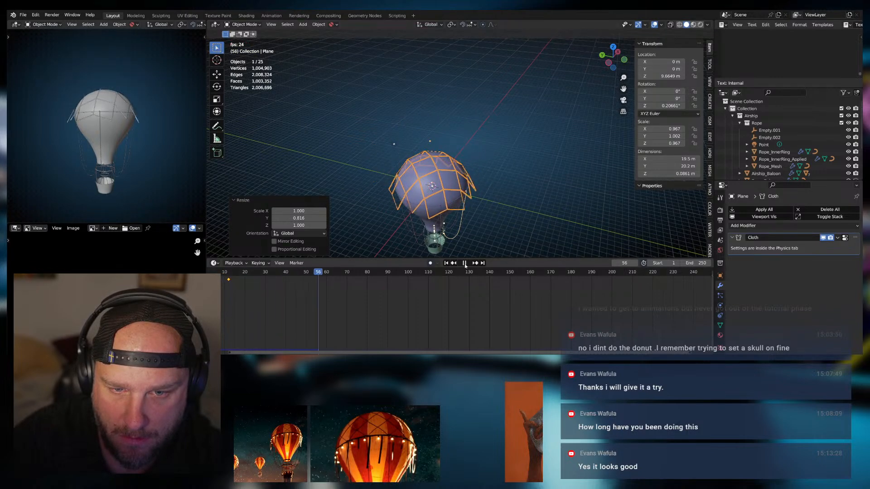
click(465, 264)
middle_drag(467, 254, 488, 187)
scroll(468, 221, down, 3)
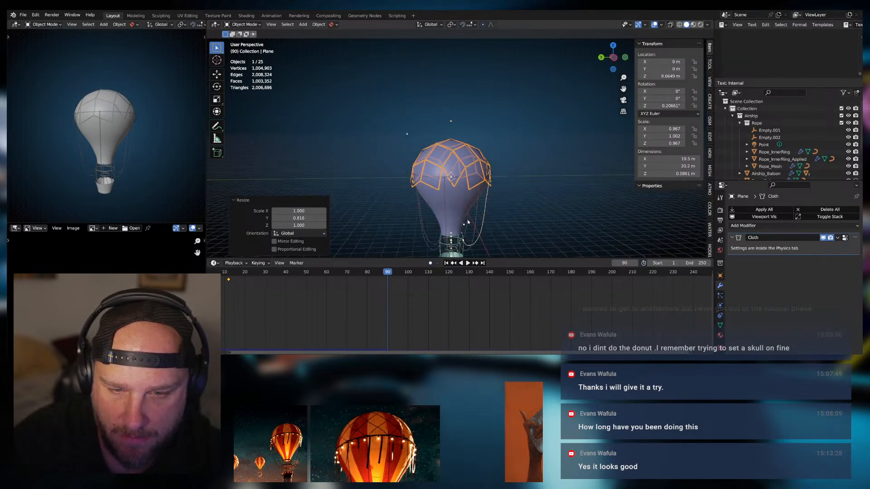
Return to frame 1, add a 25 m mesh plane and raise it about 16.68 m along Z above the net
click(446, 263)
middle_drag(446, 190, 427, 230)
click(293, 56)
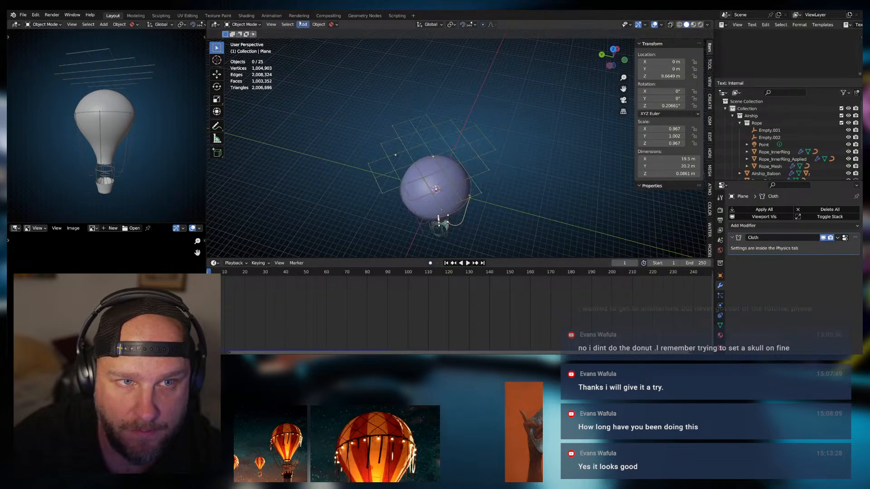
click(303, 25)
mouse_move(317, 32)
click(381, 33)
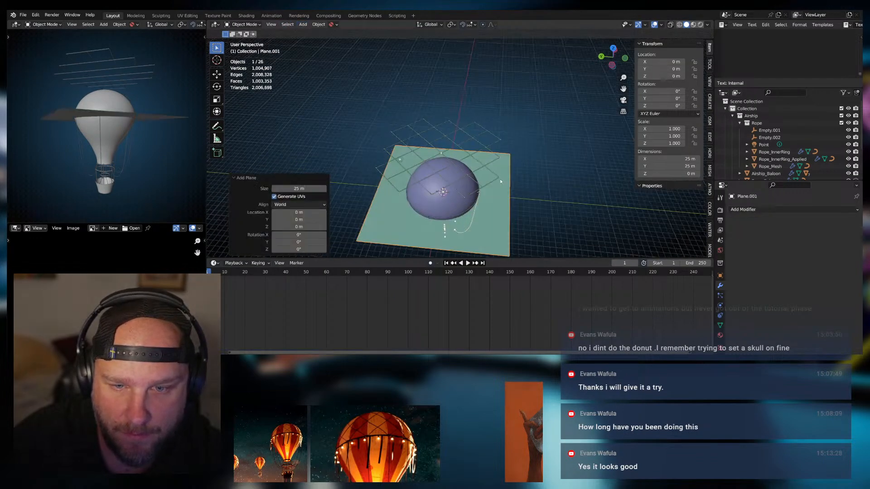
key(g)
key(z)
click(498, 121)
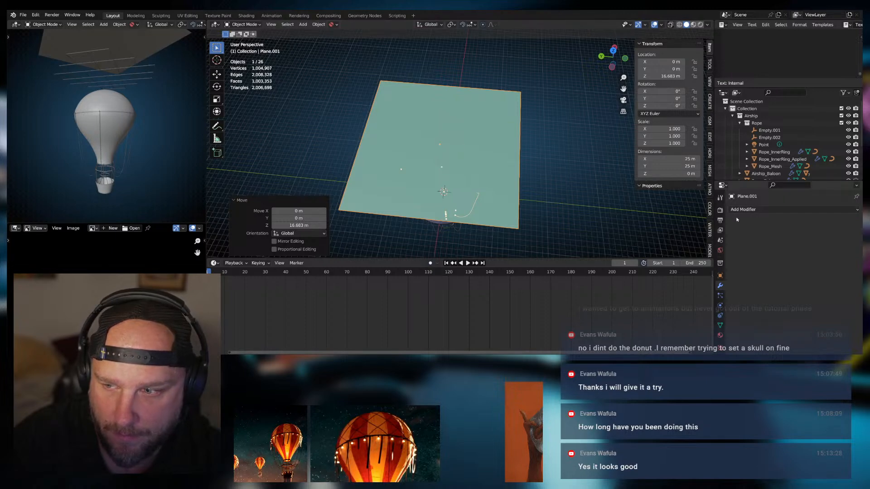
Subdivide the new plane with 8 cuts and return to Object Mode
key(Tab)
right_click(459, 157)
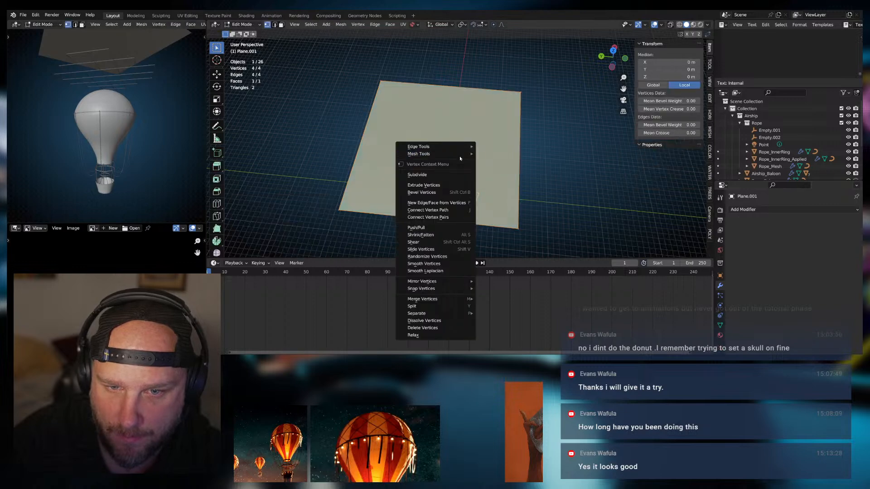
click(417, 174)
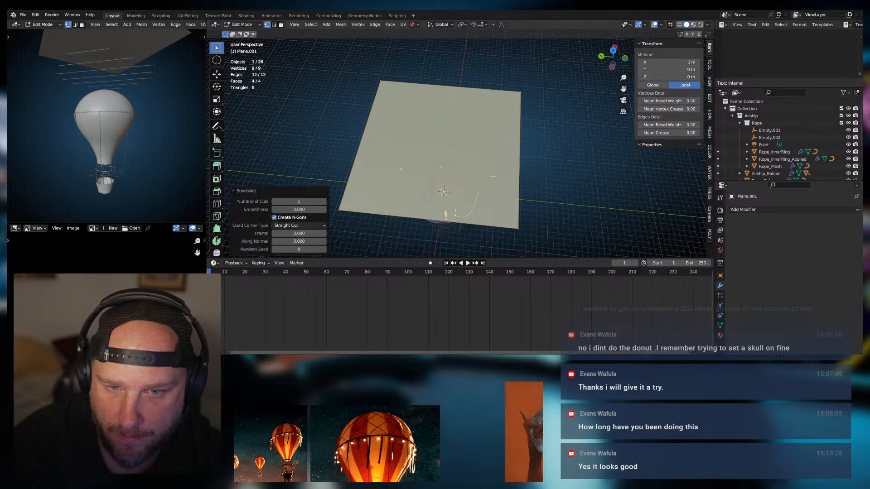
click(324, 202)
click(324, 202)
click(324, 202)
click(324, 202)
click(324, 202)
click(324, 202)
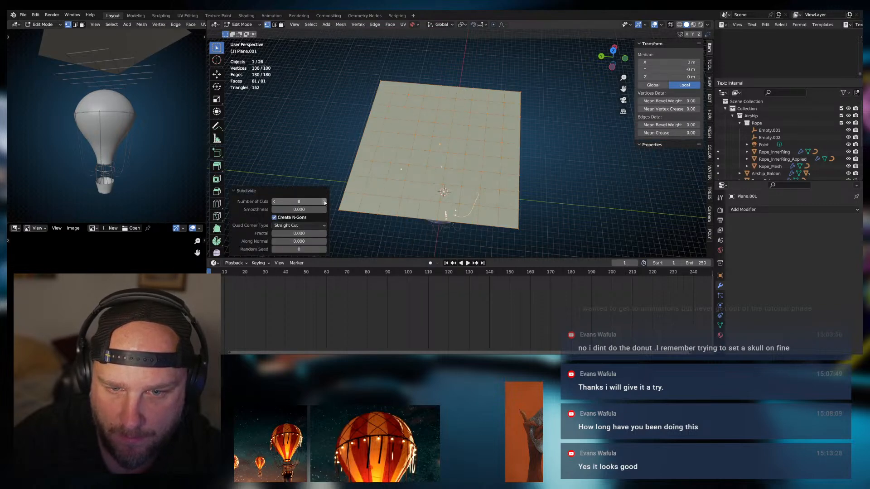
key(Tab)
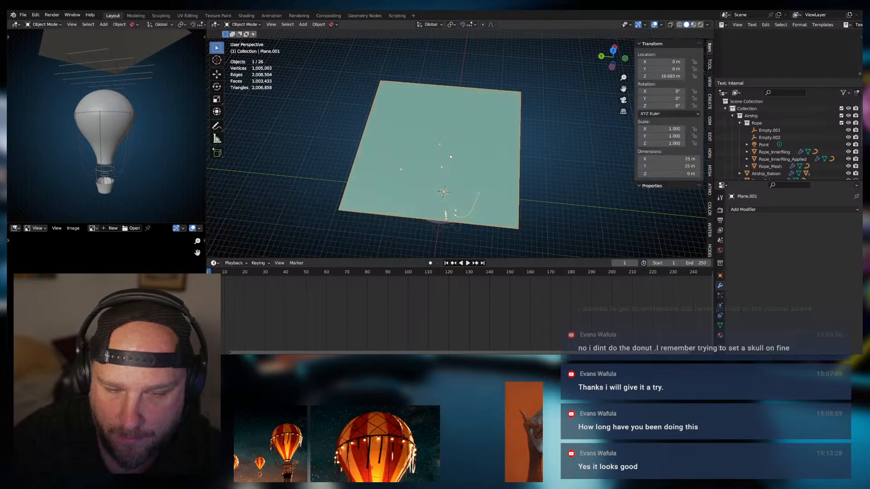
Scale the subdivided plane up by about 1.196, to about 29.9 m wide, and check its grid in Edit Mode
key(s)
click(454, 159)
key(Tab)
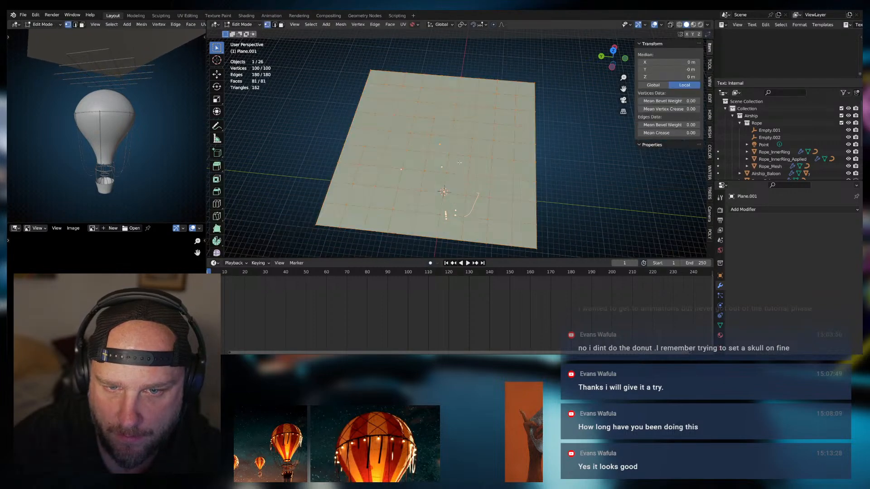
scroll(459, 162, down, 2)
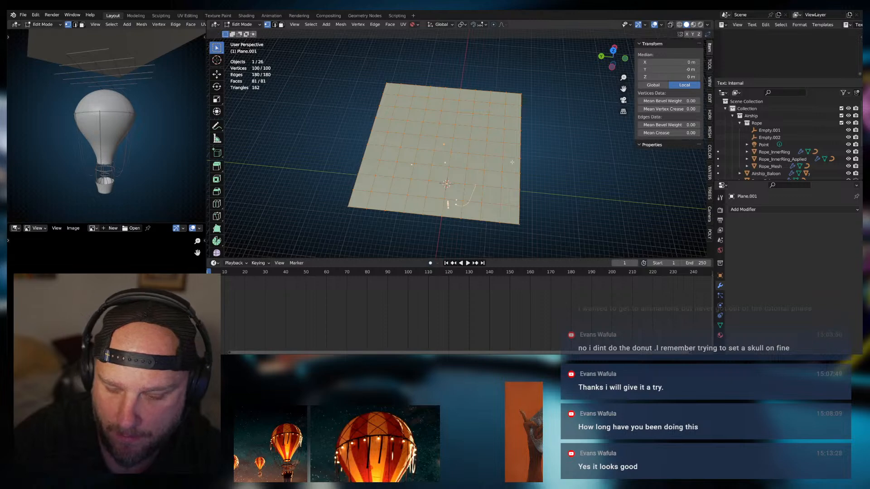
key(Tab)
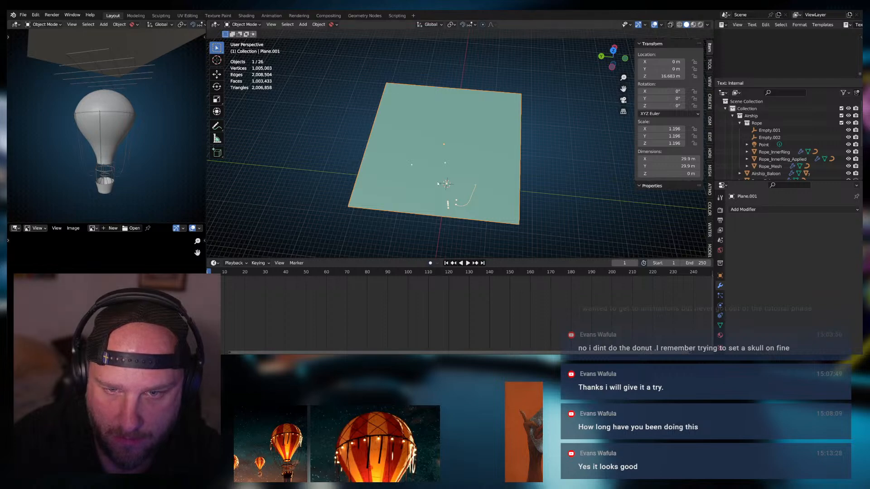
Try adding a 32-vertex mesh circle inside the plane's mesh in top view, undo it and return to Object Mode
key(Tab)
key(KP_7)
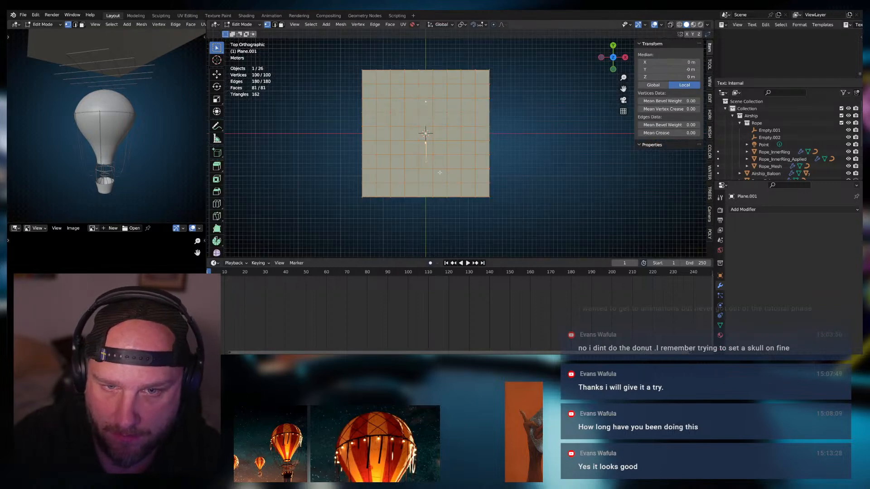
key(shift+a)
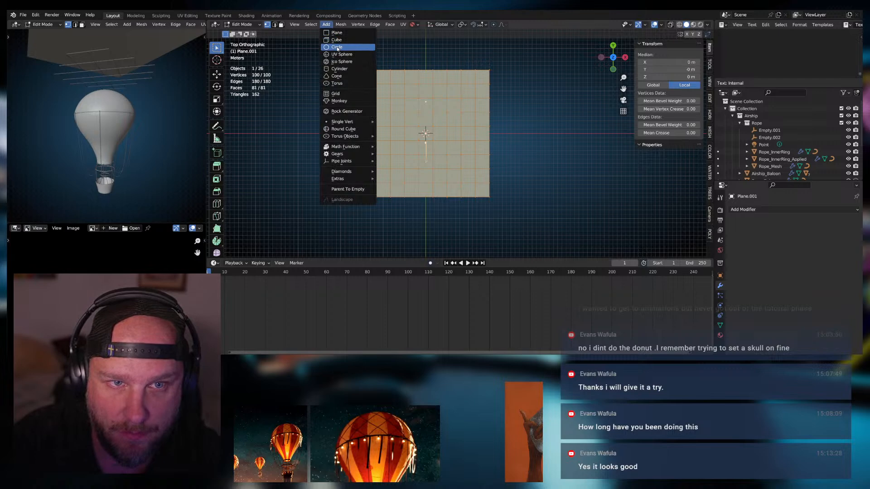
click(362, 58)
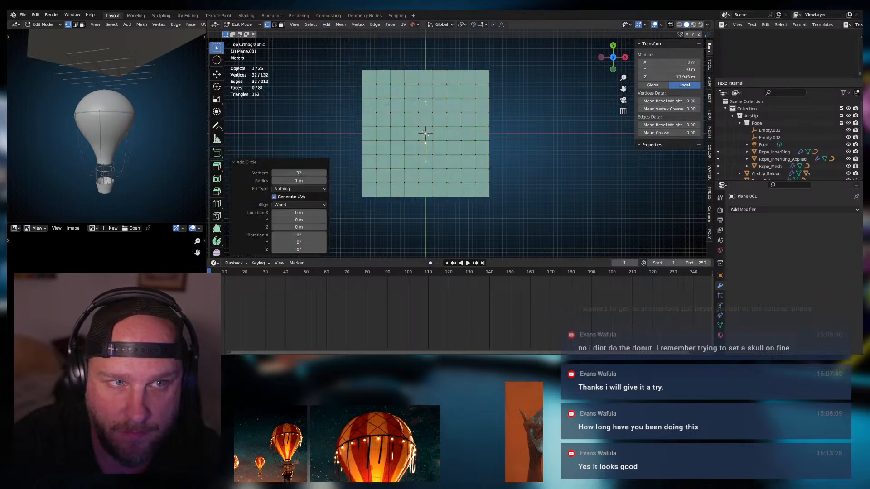
key(ctrl+z)
click(241, 24)
click(239, 33)
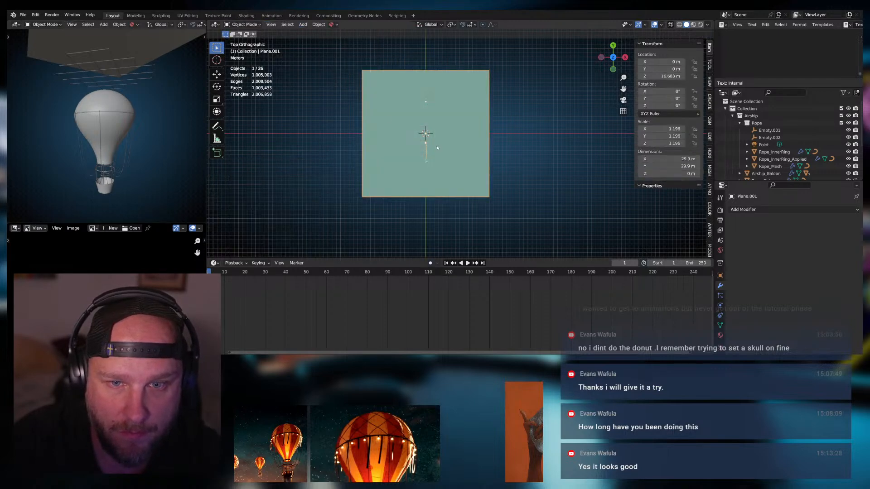
Add a Bezier circle curve and move it up about 19.94 m along Z, above the plane
mouse_move(436, 148)
middle_down()
mouse_move(435, 58)
mouse_move(429, 138)
middle_up()
click(303, 24)
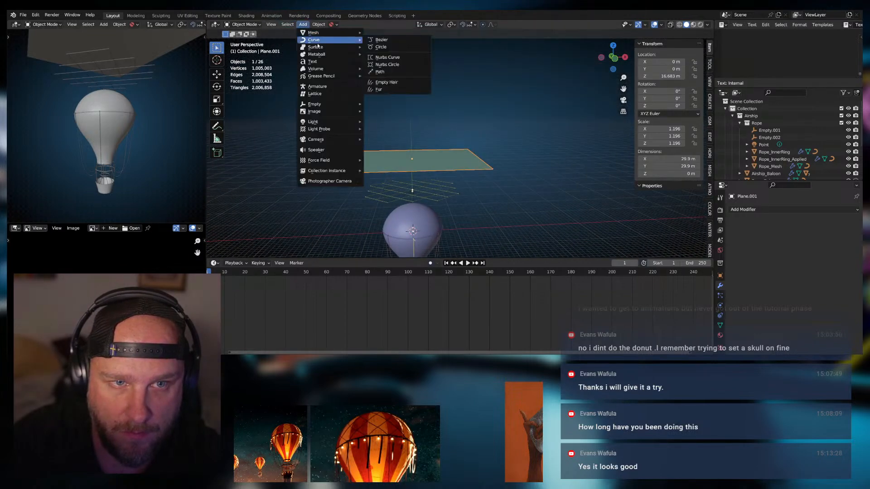
mouse_move(317, 40)
click(382, 46)
key(g)
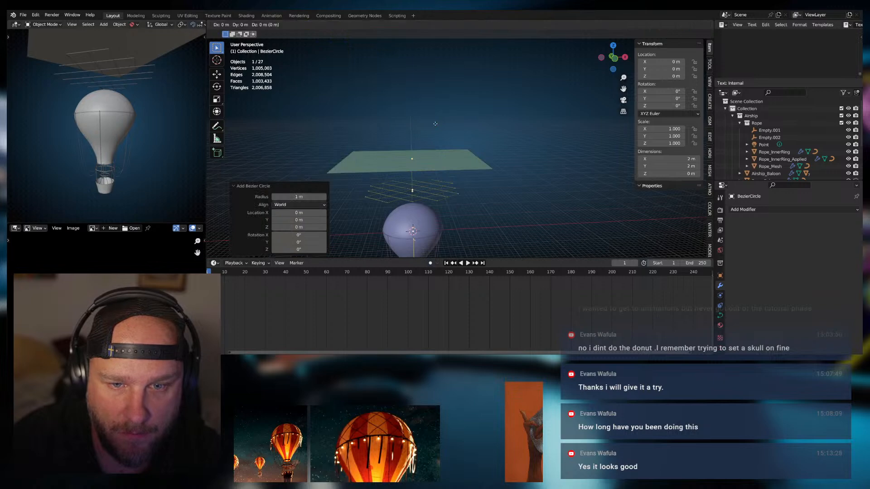
key(z)
click(434, 38)
Scale the Bezier circle up by about 11.06, then adjust its scale slightly along Z
key(s)
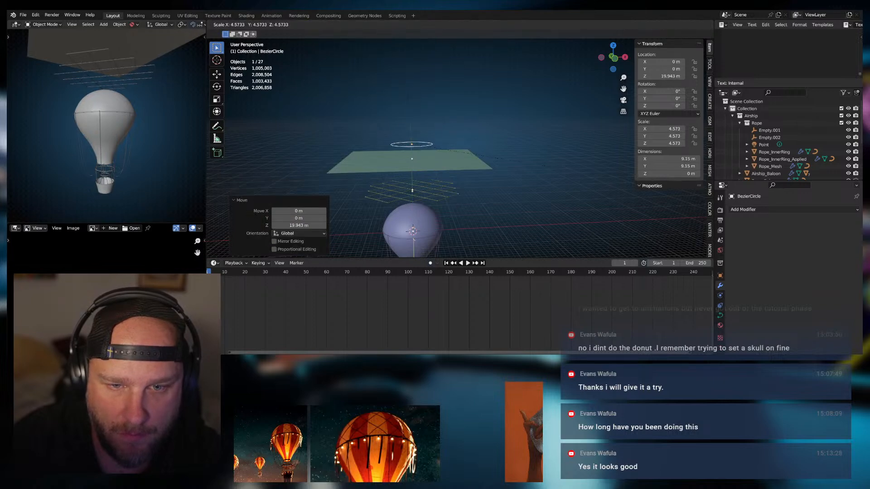
key(Return)
key(s)
key(z)
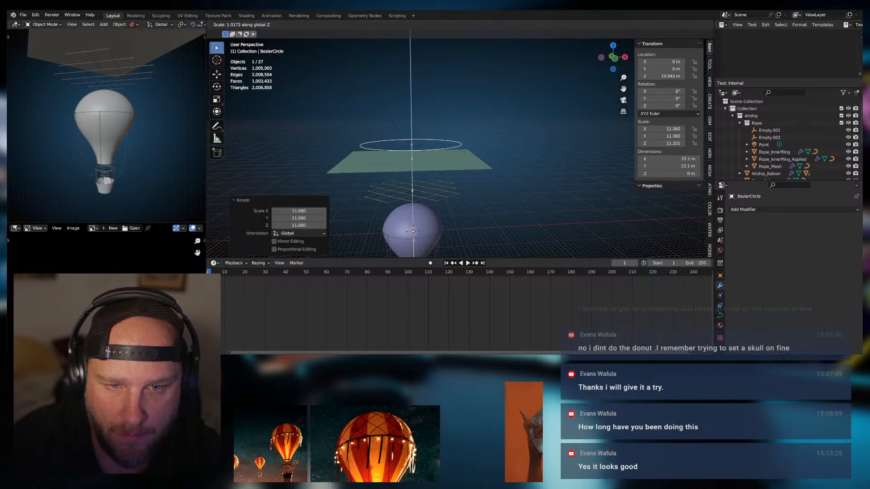
click(396, 125)
Raise the Bezier circle another 2.93 m along Z and enlarge it to about 27.5 m across
middle_drag(363, 114, 367, 136)
key(g)
key(z)
click(375, 123)
key(s)
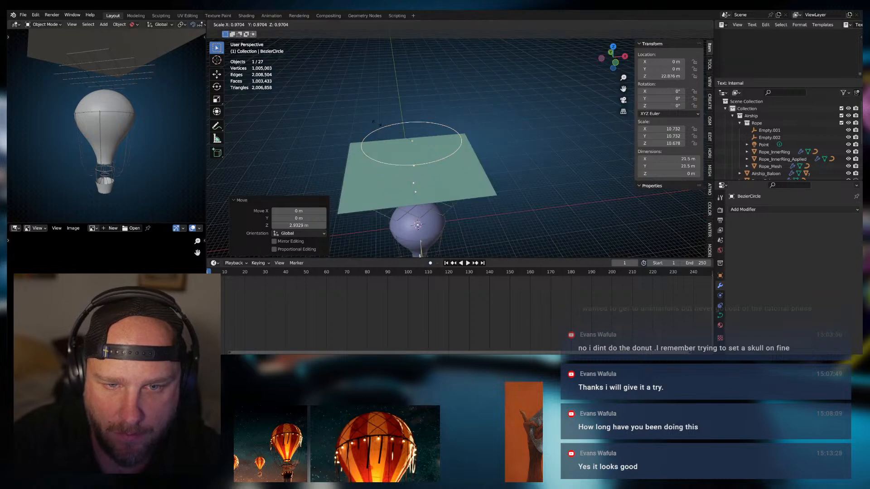
click(367, 116)
Select the plane and the Bezier circle and isolate them in a top-down local view with wireframe shading
key(KP_7)
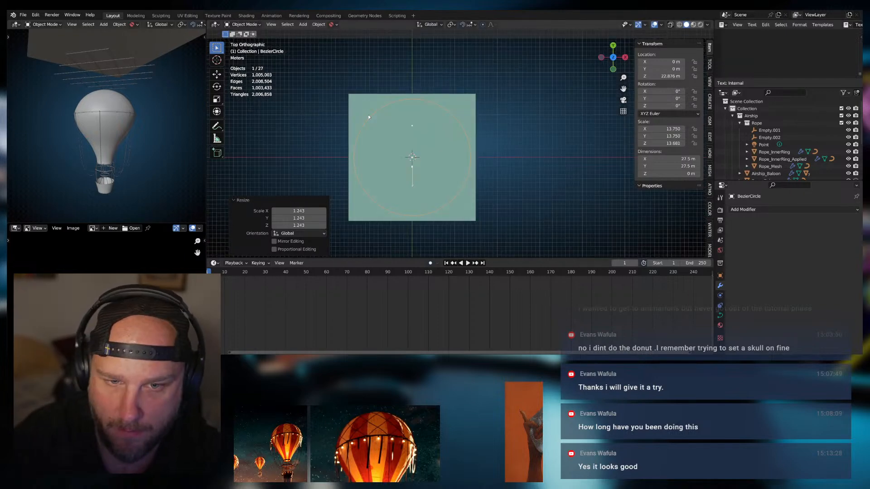
click(468, 120)
key(Tab)
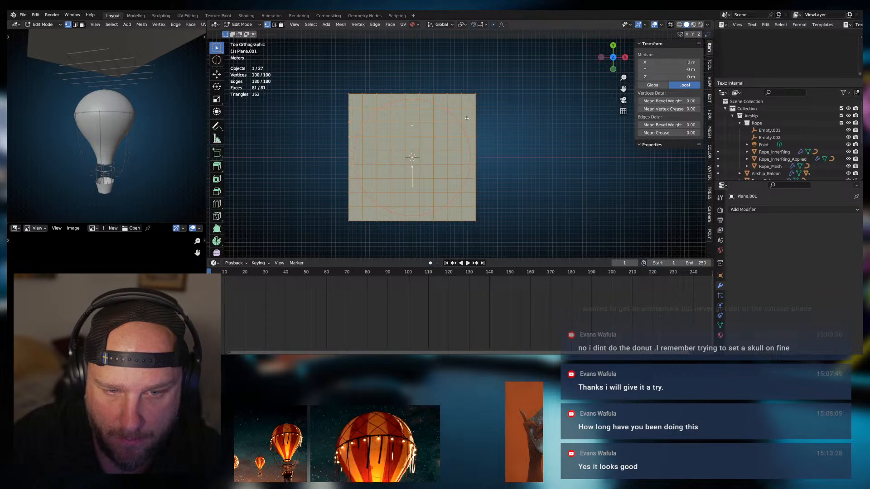
key(Tab)
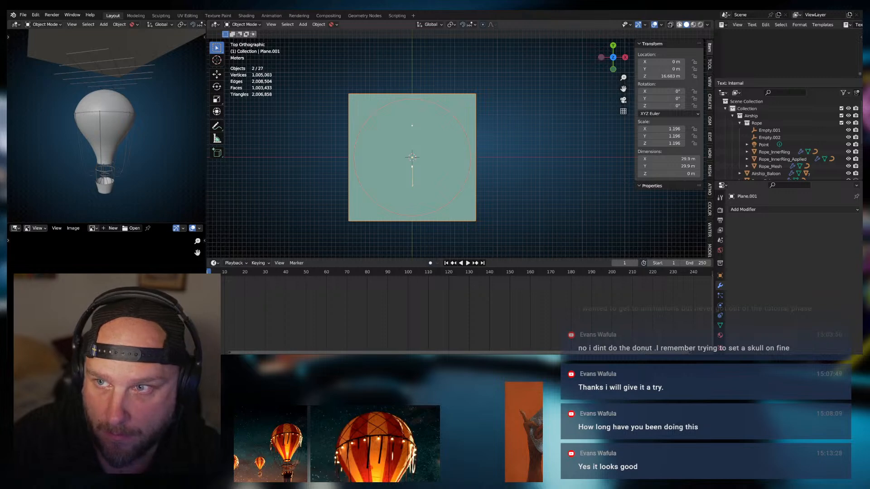
key(shift+z)
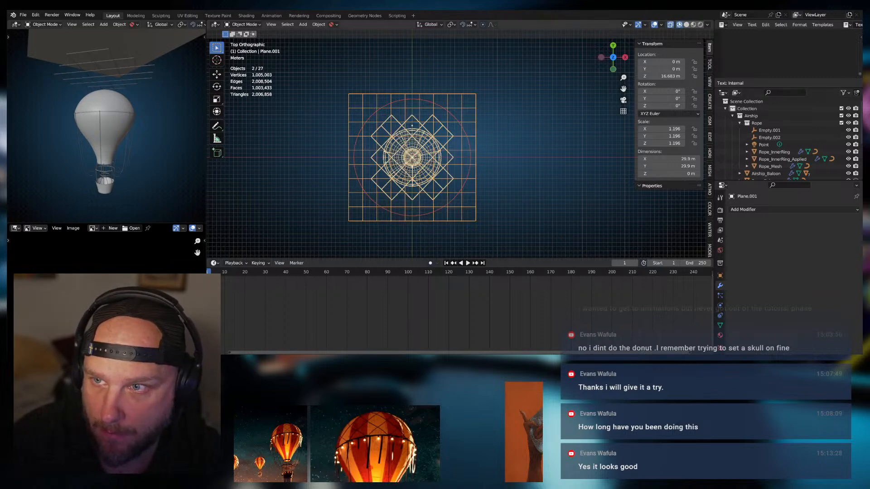
key(shift+z)
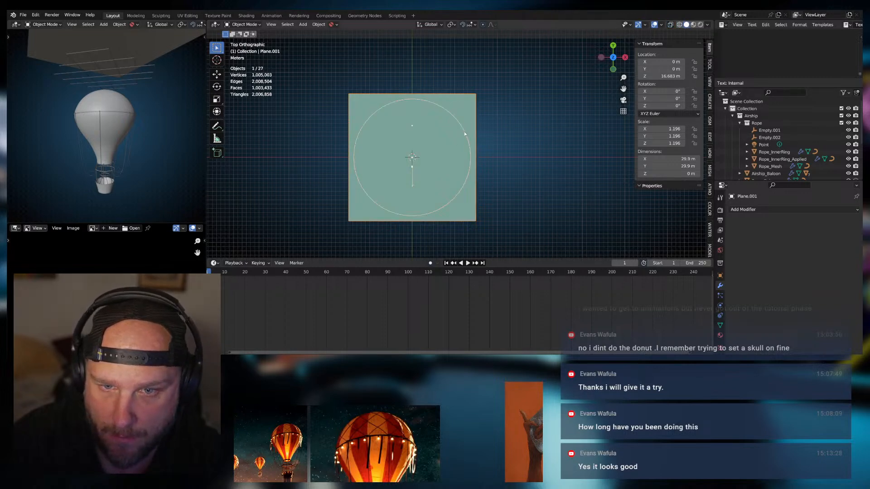
shift+click(465, 134)
key(KP_Divide)
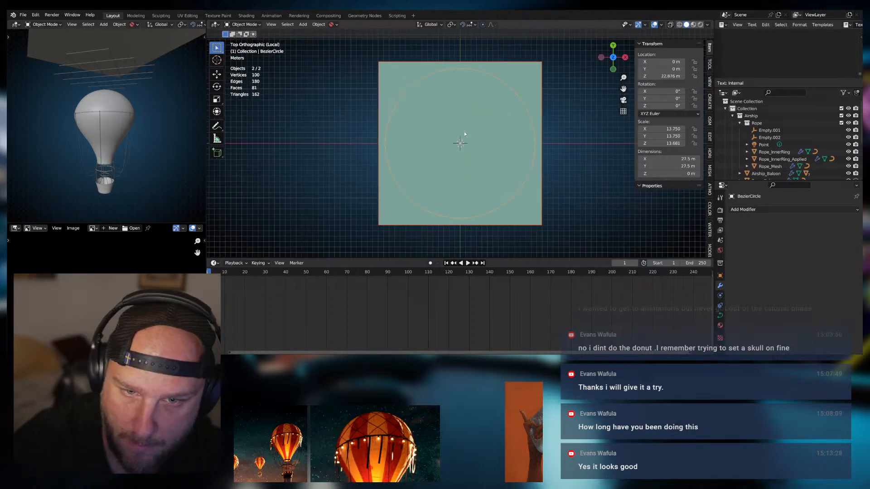
key(shift+z)
shift+middle_drag(521, 123, 460, 134)
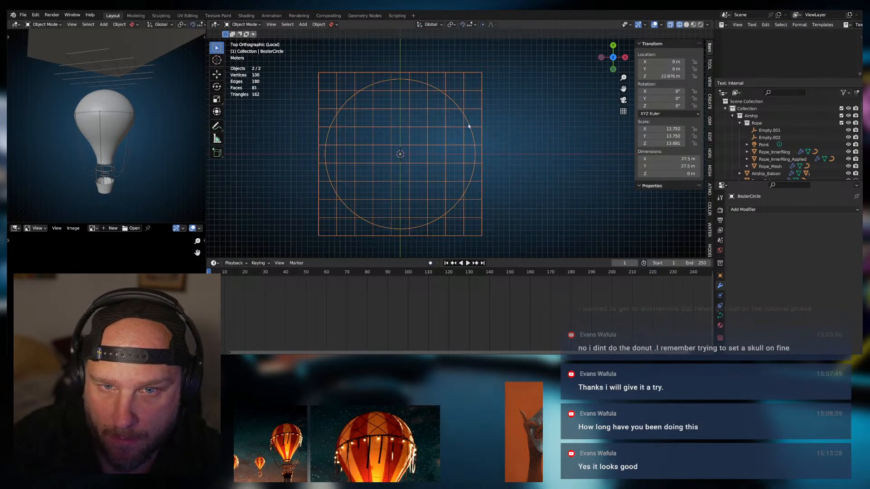
Enlarge the Bezier circle to about 28.7 m across so it nearly reaches the plane's edges
key(s)
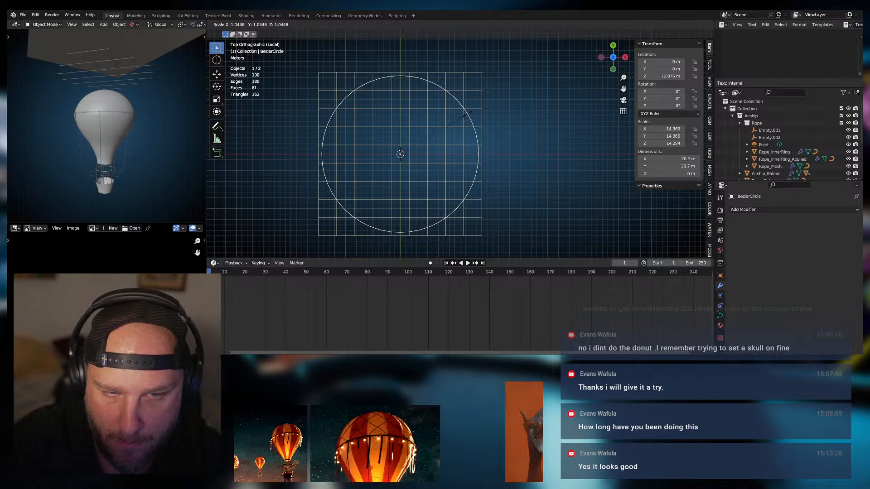
click(467, 113)
key(Tab)
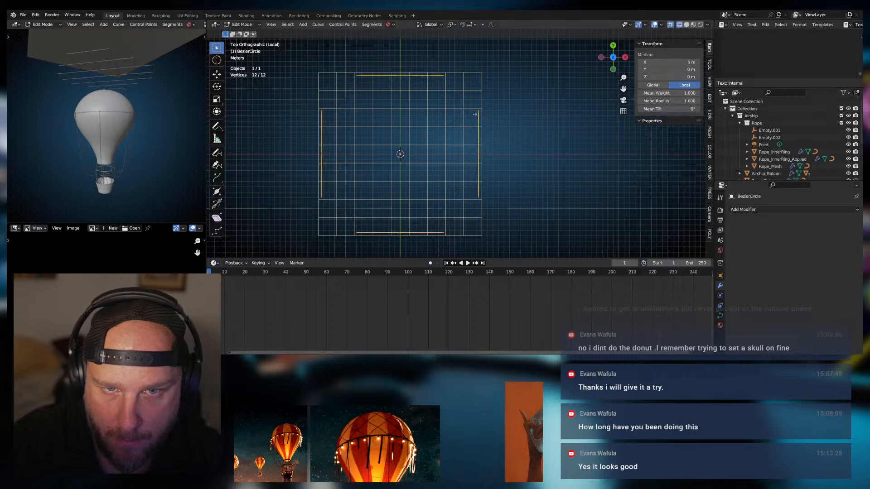
key(Tab)
Knife Project the Bezier circle's outline onto the square-grid plane from the top view
shift+click(479, 111)
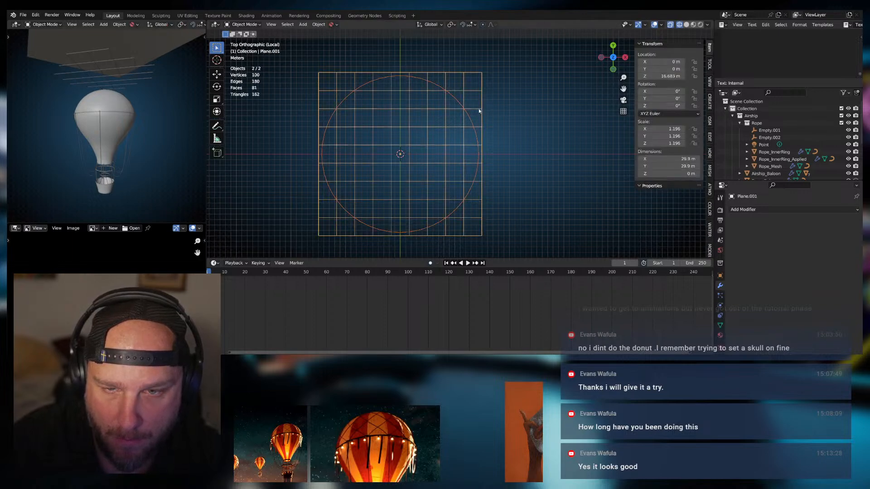
key(Tab)
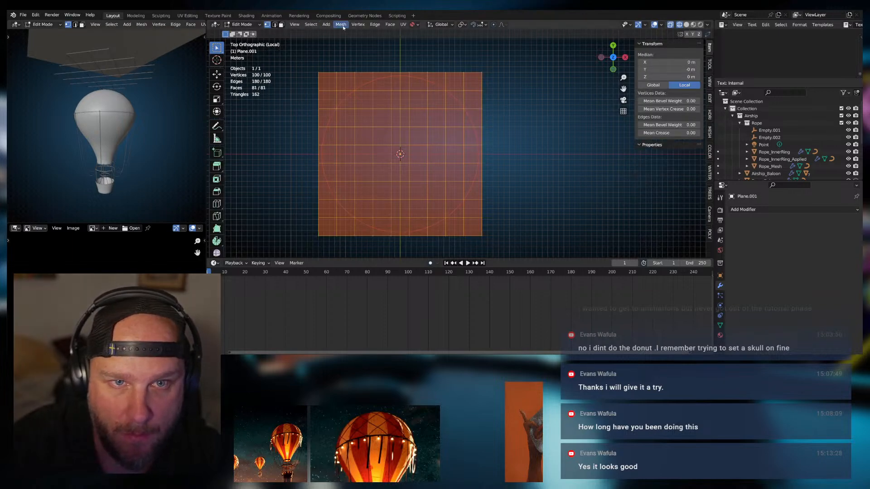
key(F3)
text(knife)
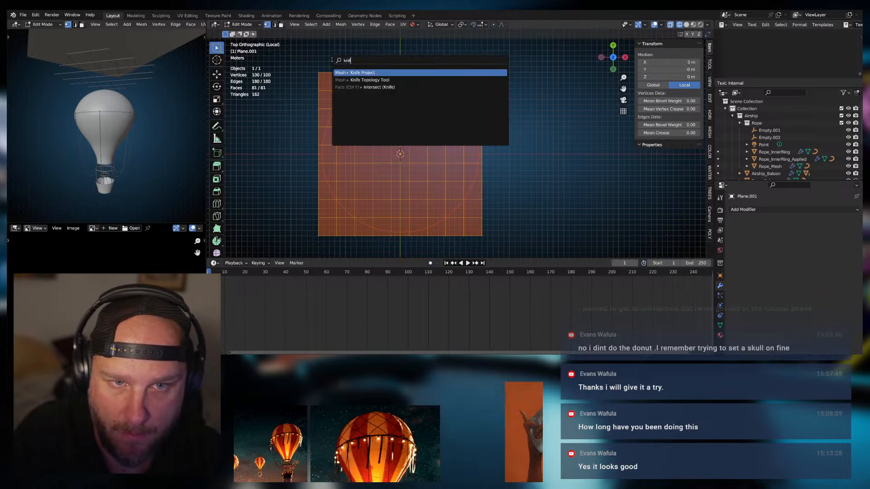
key(Return)
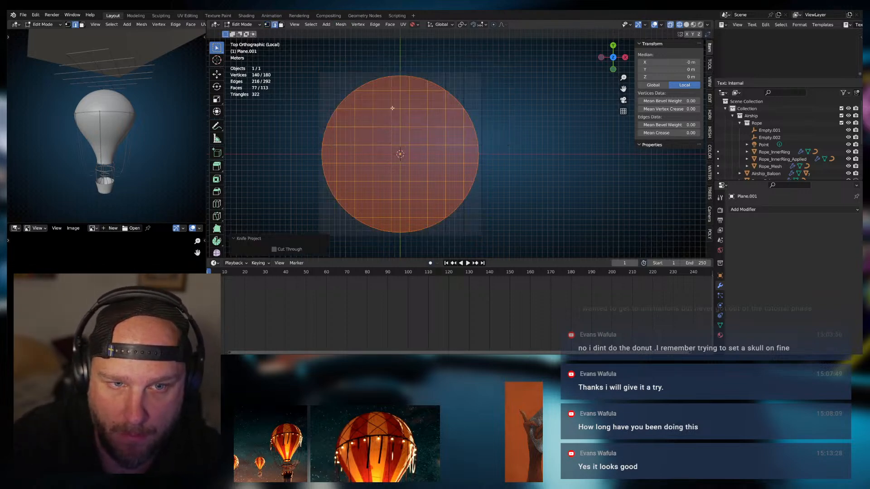
key(Tab)
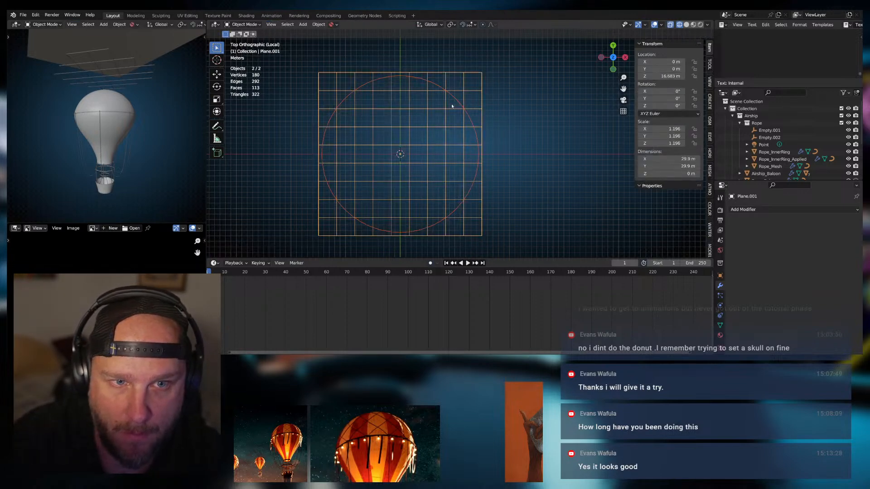
Hide the Bezier circle and select only the cut plane
click(481, 109)
key(Tab)
key(Tab)
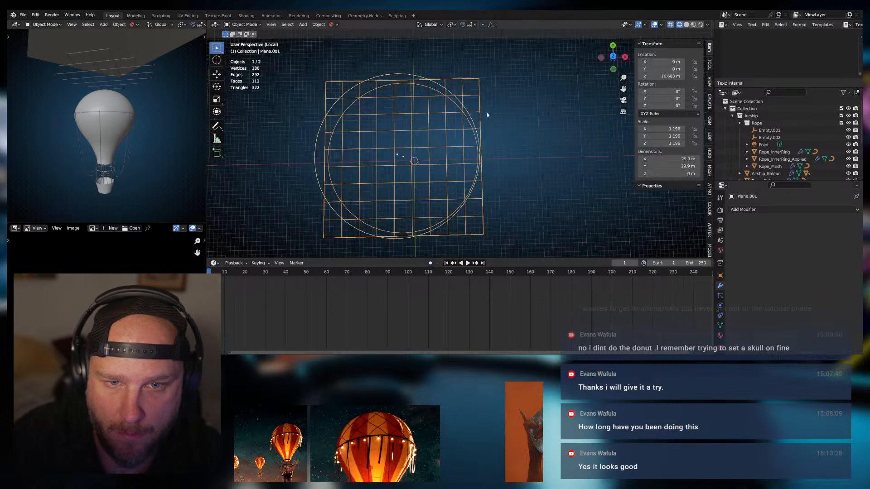
middle_drag(486, 112, 476, 184)
click(468, 151)
key(h)
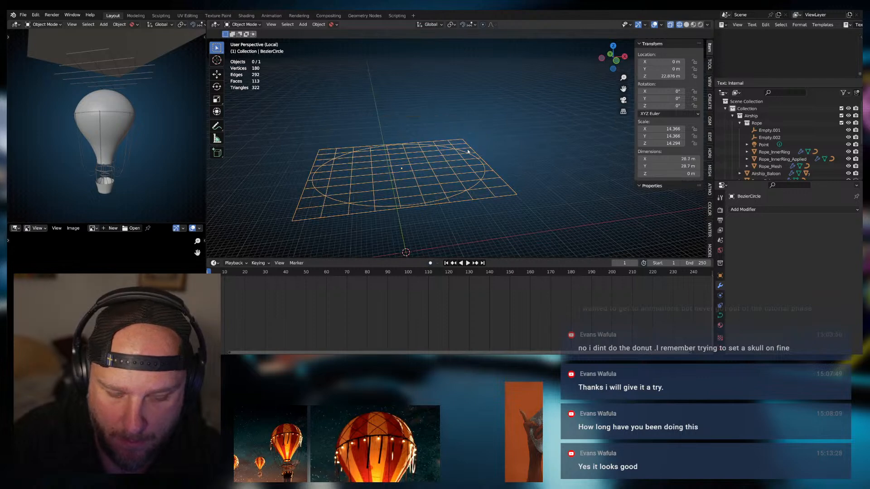
click(482, 198)
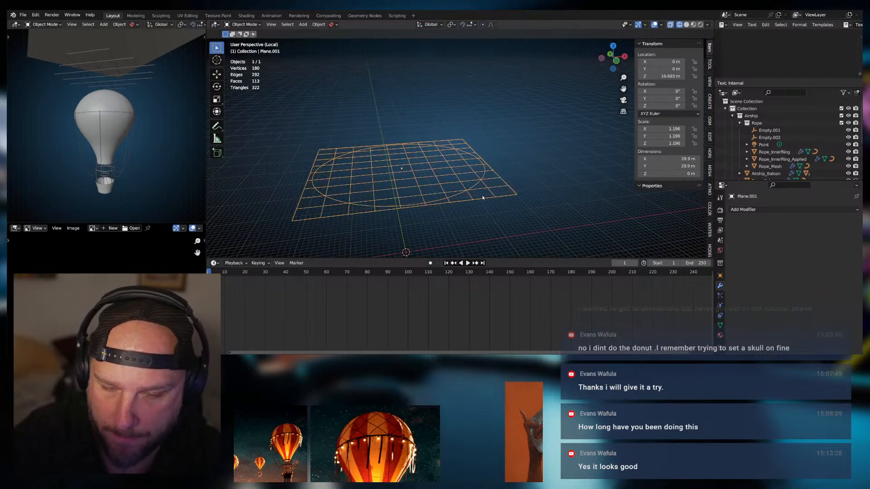
Add a Decimate modifier to the cut plane in Un-Subdivide mode with 1 iteration
key(KP_7)
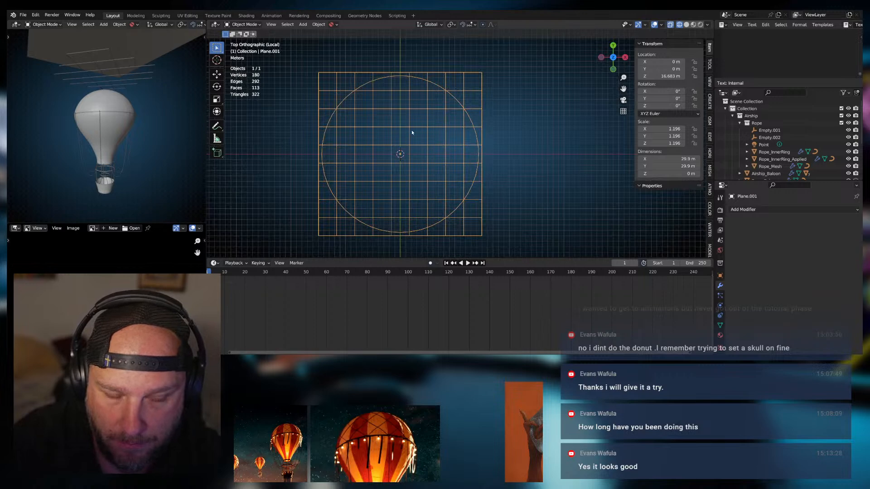
key(Tab)
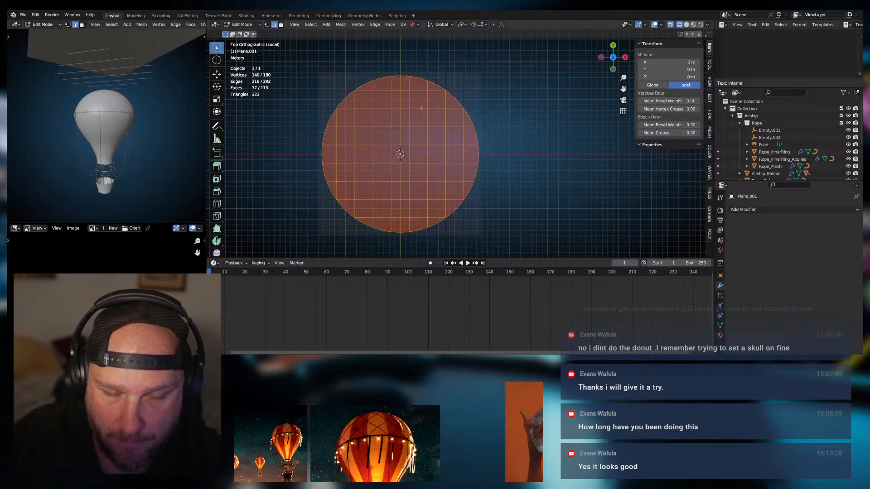
click(756, 211)
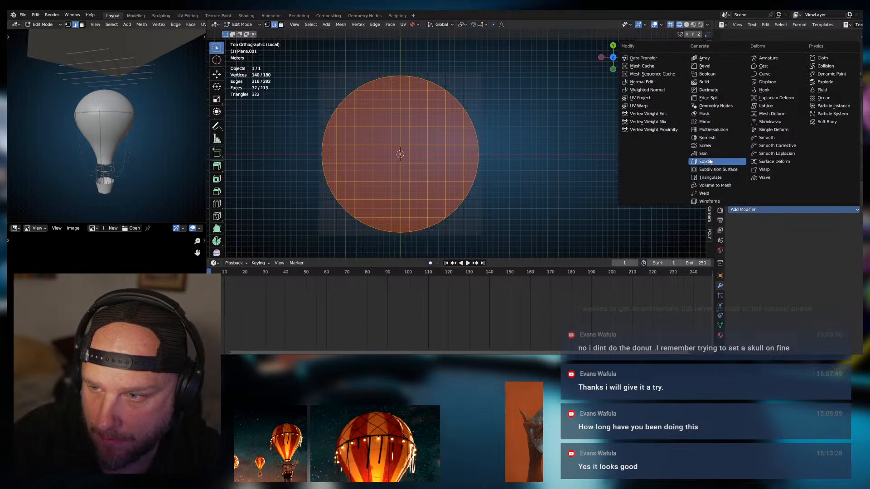
click(707, 89)
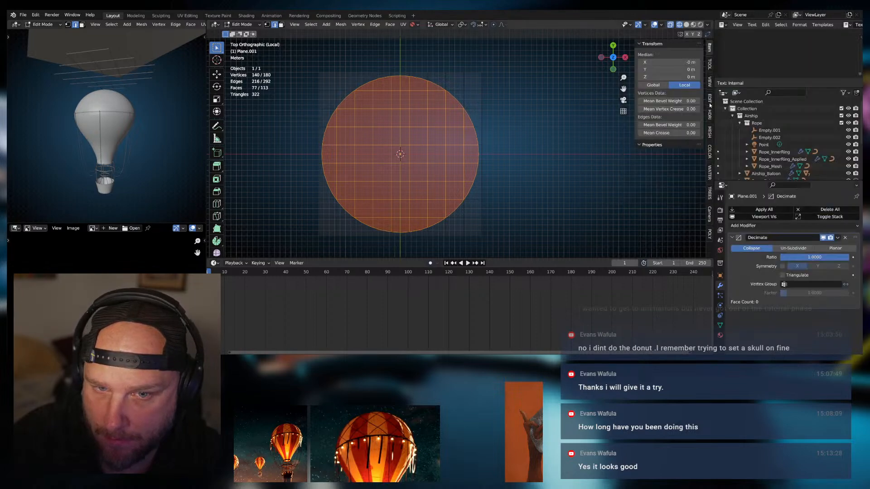
click(793, 248)
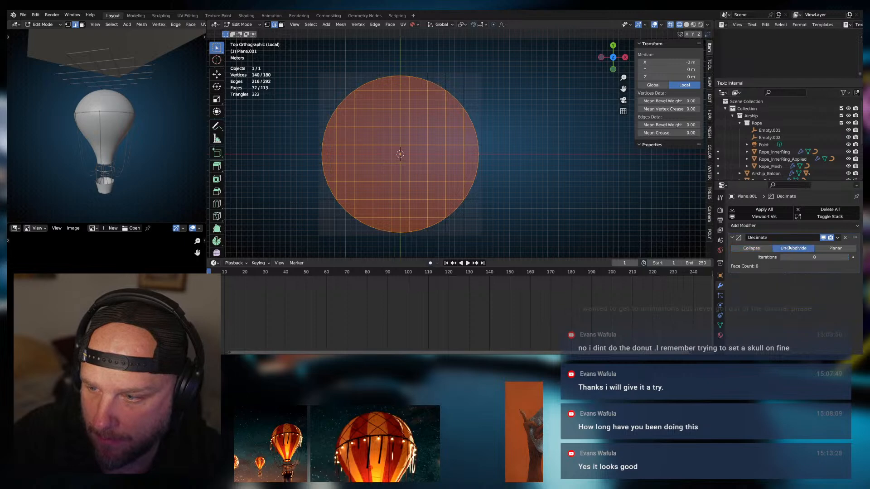
click(846, 257)
key(Tab)
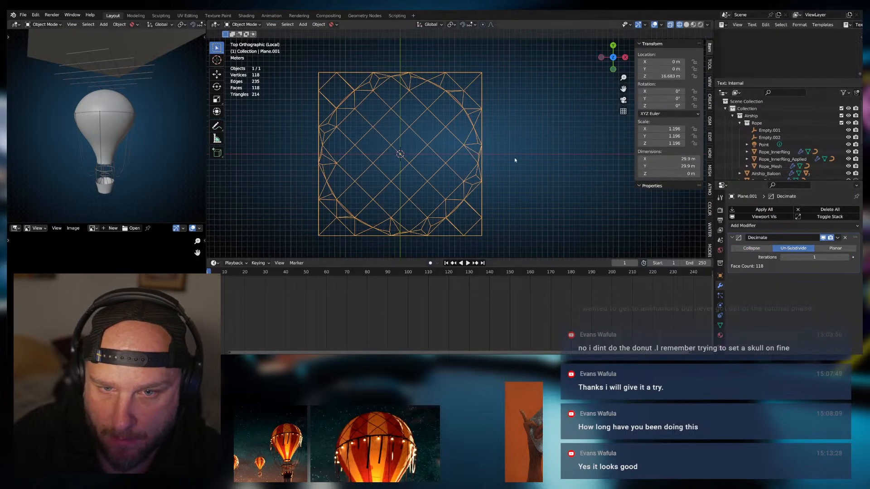
Undo the Decimate modifier, the hiding of the Bezier circle and the knife projection on the plane
click(515, 157)
middle_drag(515, 157, 461, 102)
key(ctrl+z)
key(ctrl+z)
key(ctrl+z)
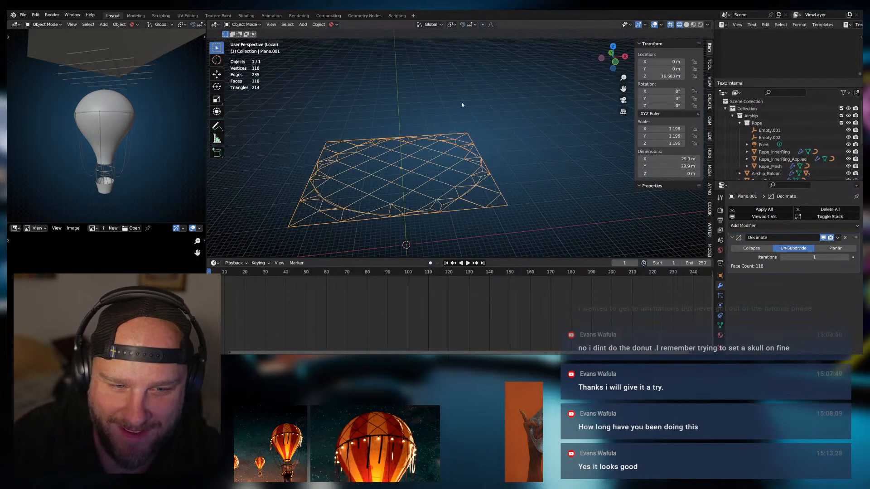
key(ctrl+z)
key(ctrl+z)
key(ctrl+z)
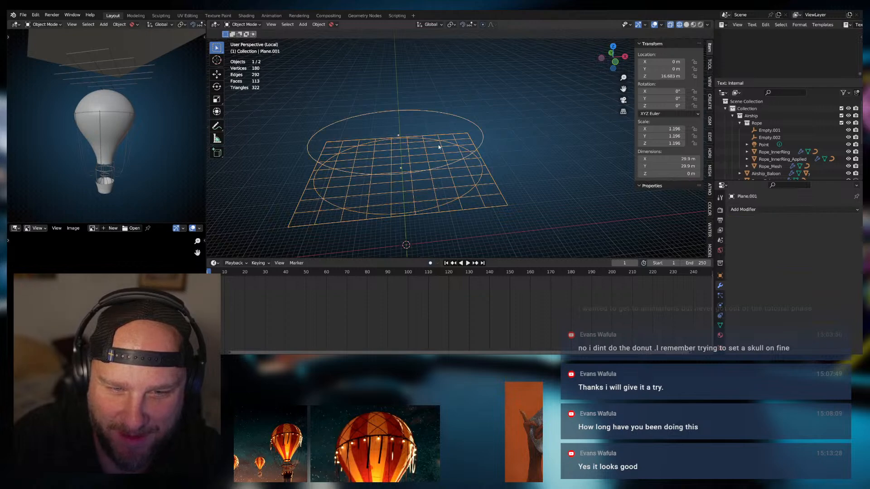
key(Tab)
key(Tab)
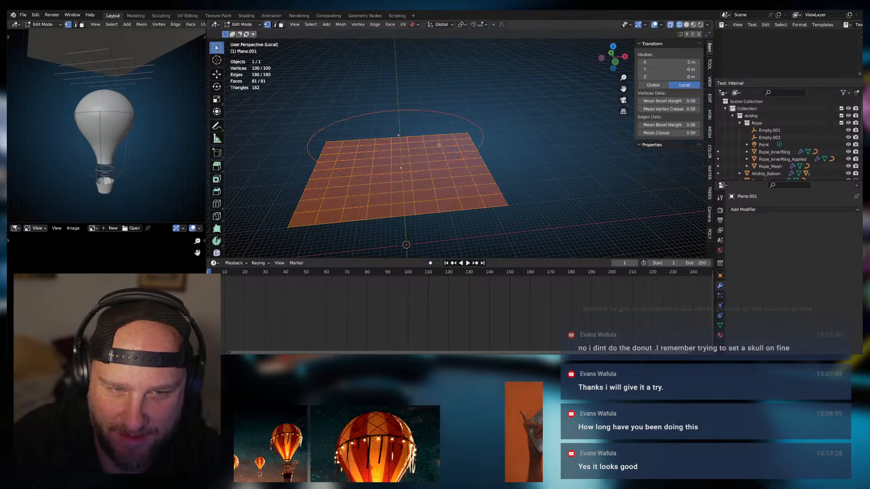
Add a Decimate modifier to the uncut plane in Un-Subdivide mode with 1 iteration and apply it
click(789, 209)
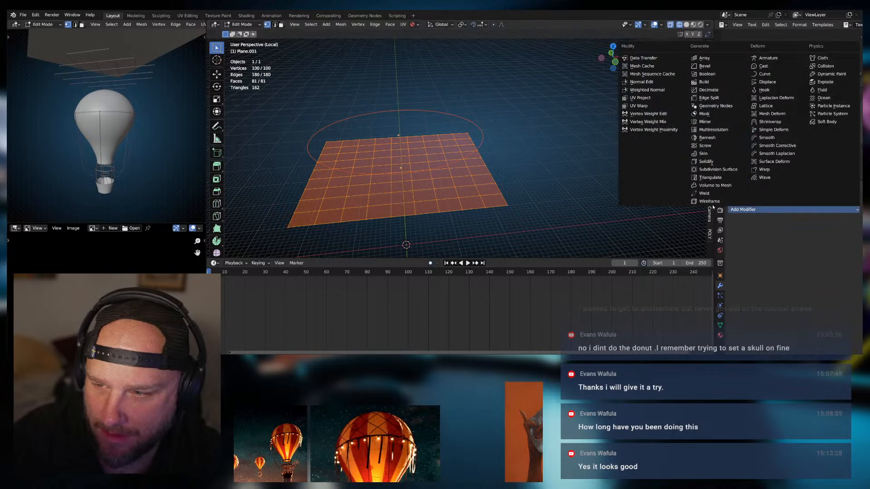
key(Tab)
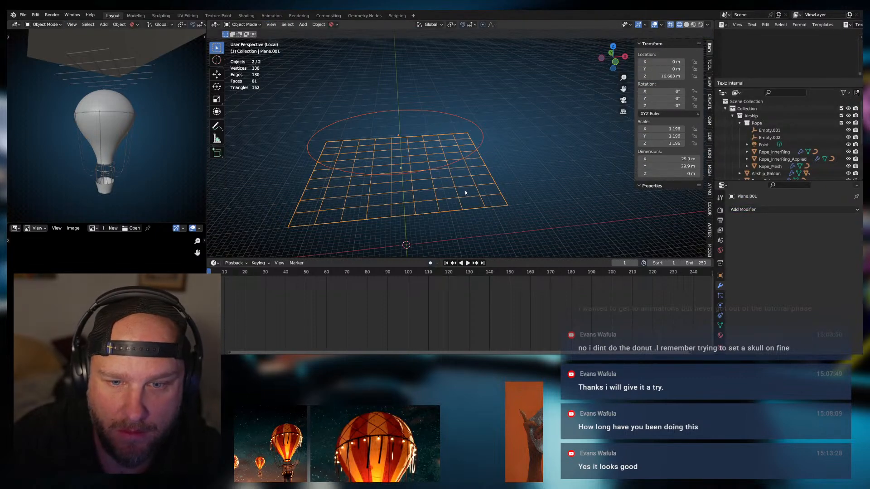
click(789, 209)
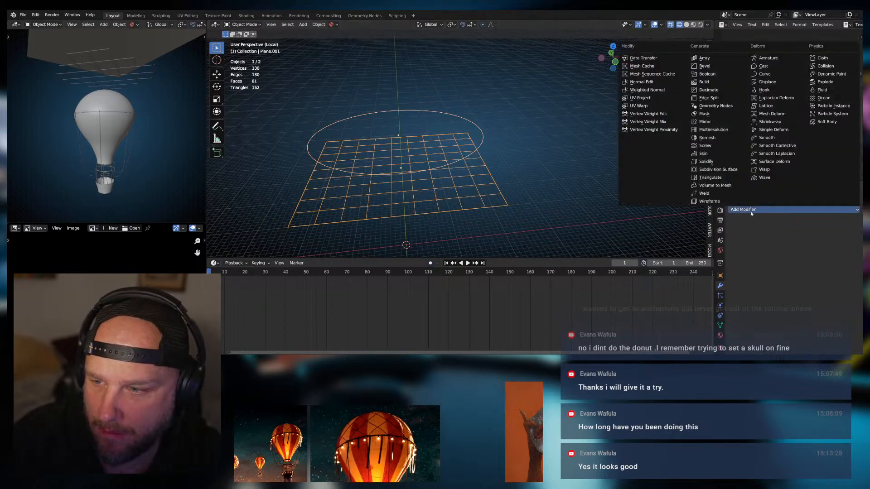
click(708, 90)
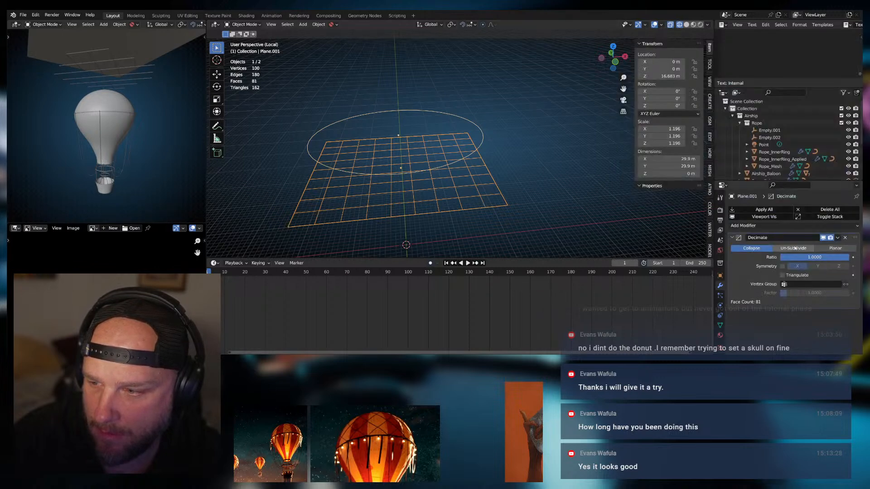
click(812, 248)
click(846, 257)
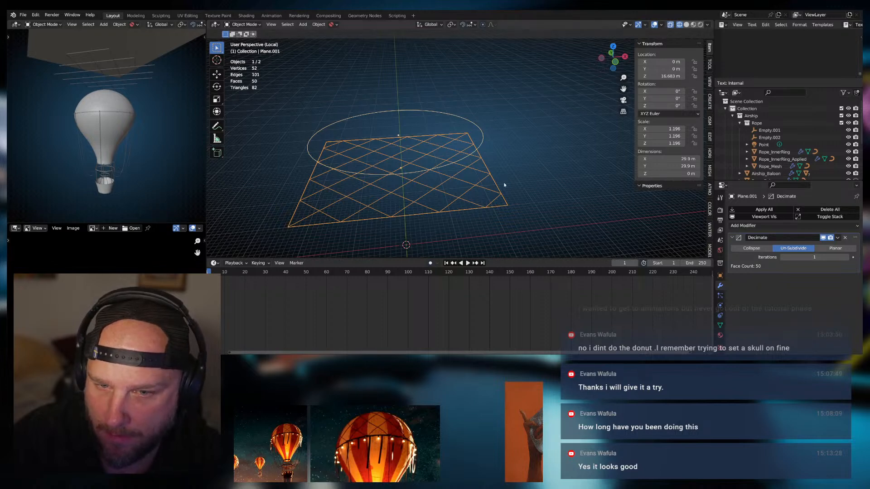
click(837, 237)
click(811, 245)
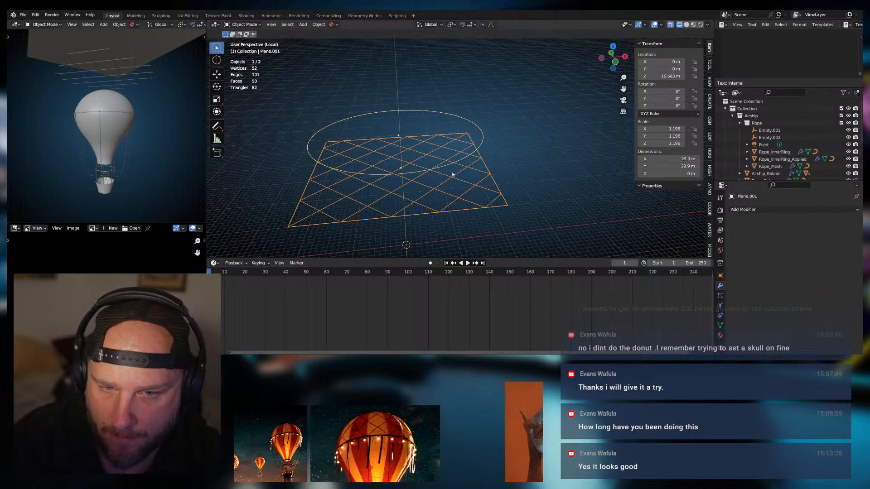
Try to Knife Project the Bezier circle onto the diamond-patterned plane from the perspective view
key(Tab)
key(alt+a)
key(Tab)
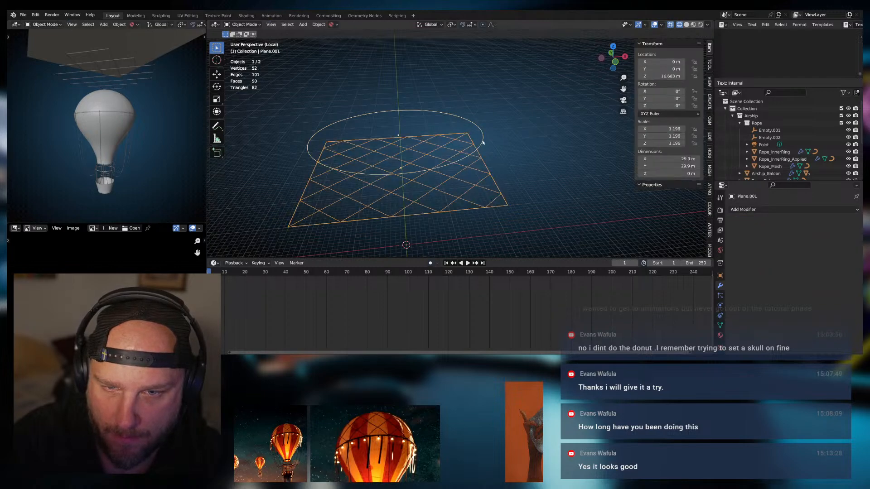
shift+click(481, 144)
shift+click(490, 176)
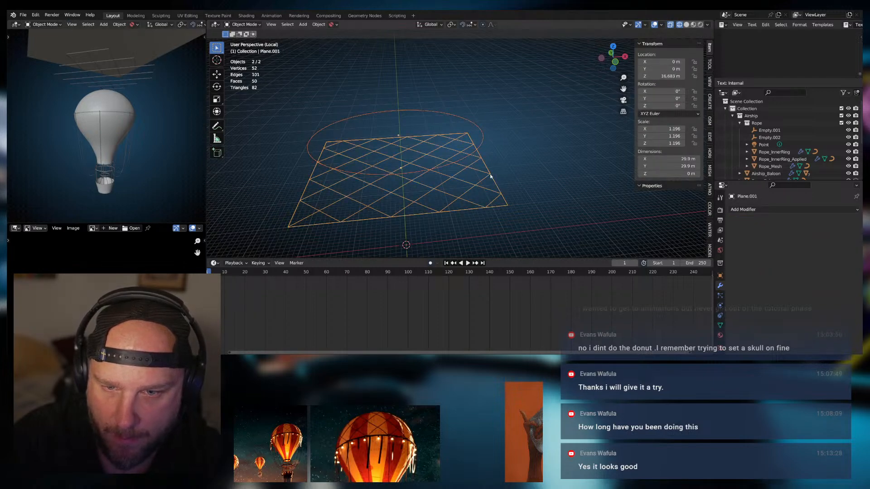
key(Tab)
click(490, 175)
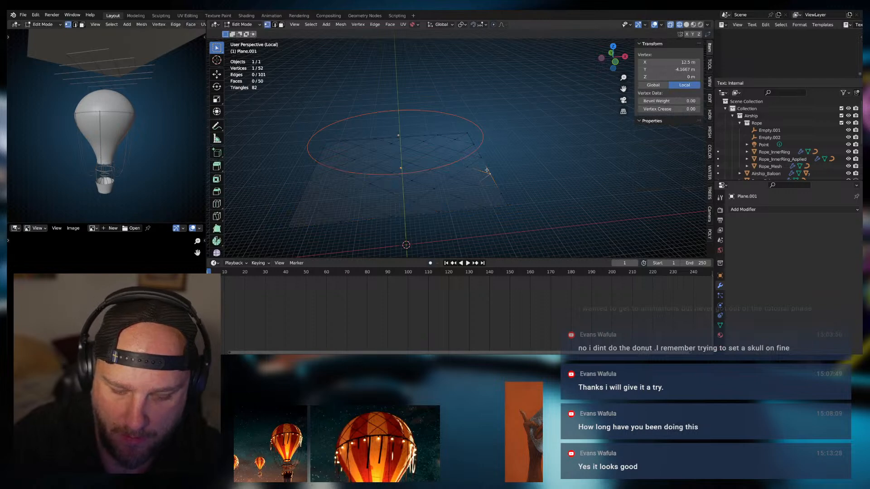
key(F3)
text(k)
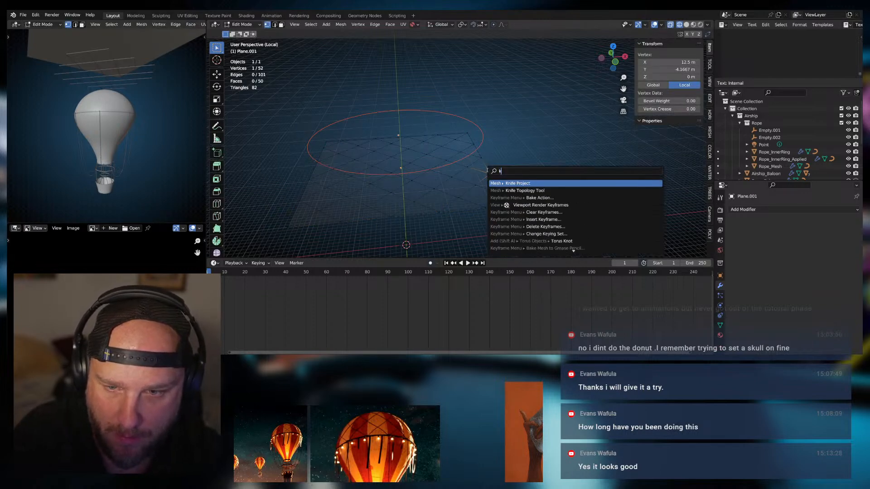
key(Return)
key(ctrl+z)
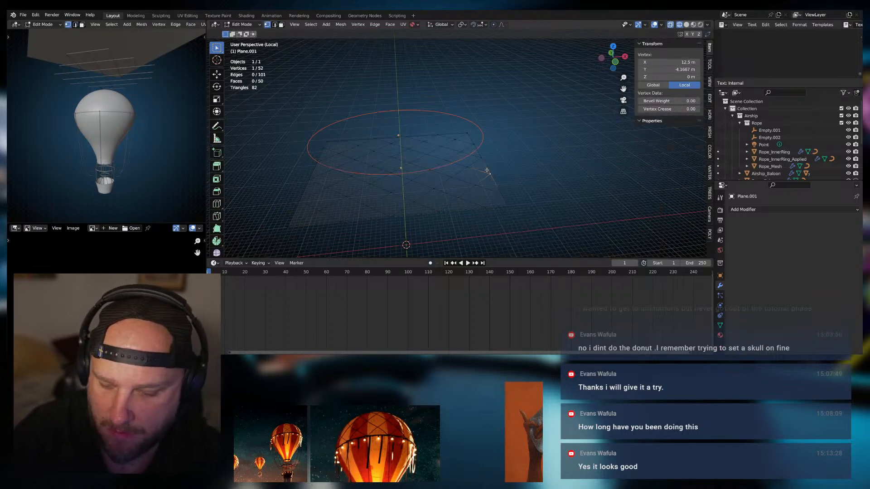
Reselect the Bezier circle and the plane in top view and Knife Project the circle onto the diamond grid
key(KP_7)
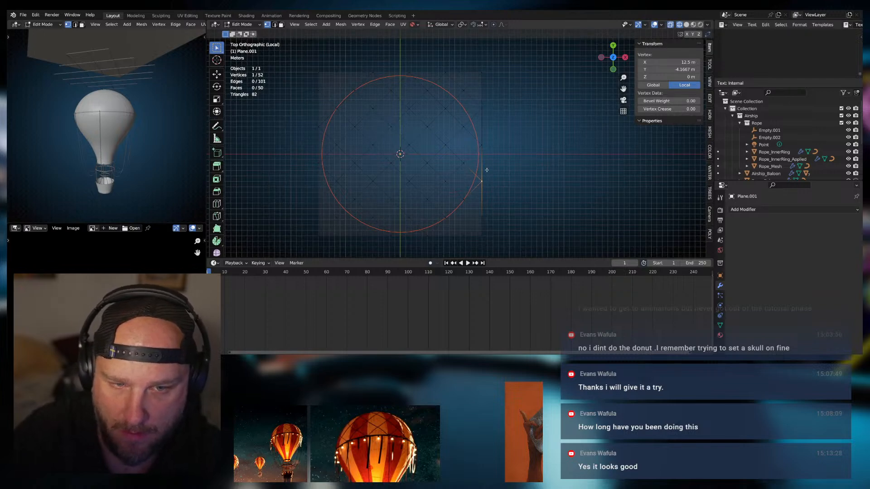
key(Tab)
key(a)
key(alt+a)
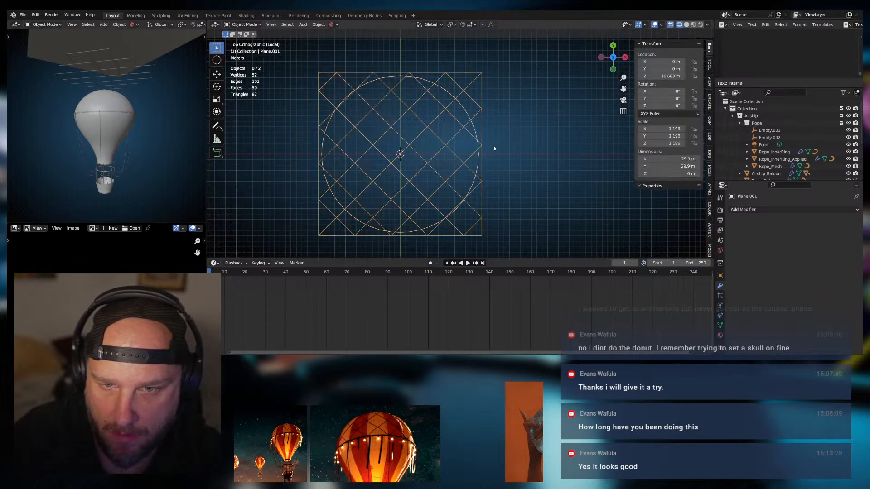
key(a)
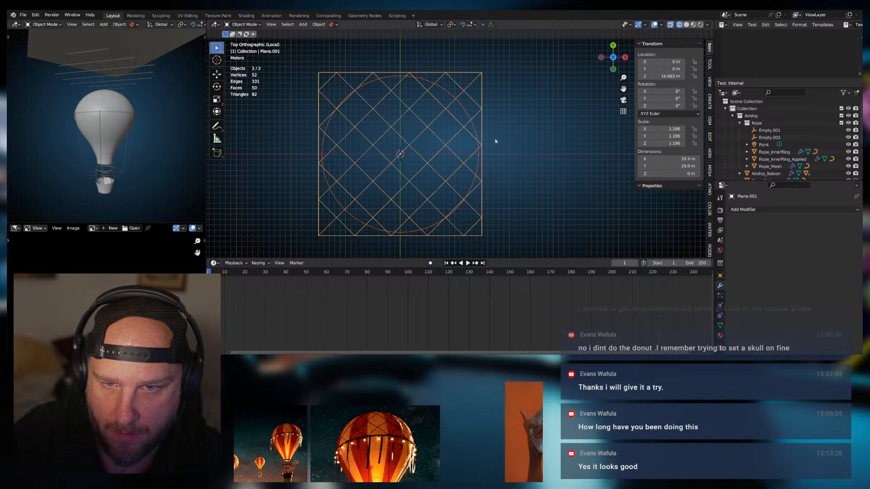
key(Tab)
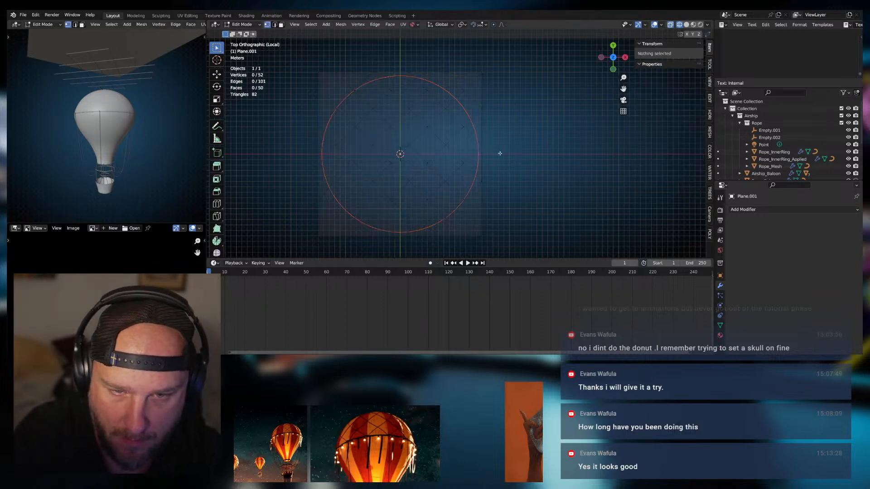
key(q)
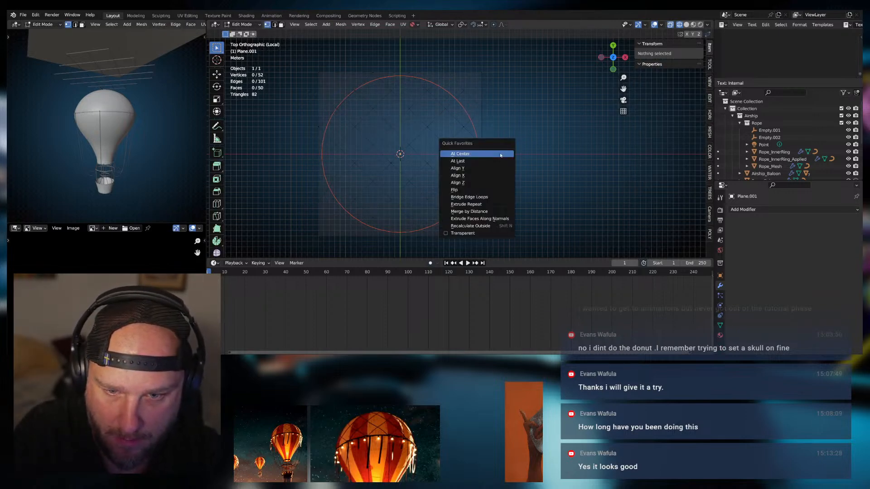
key(F3)
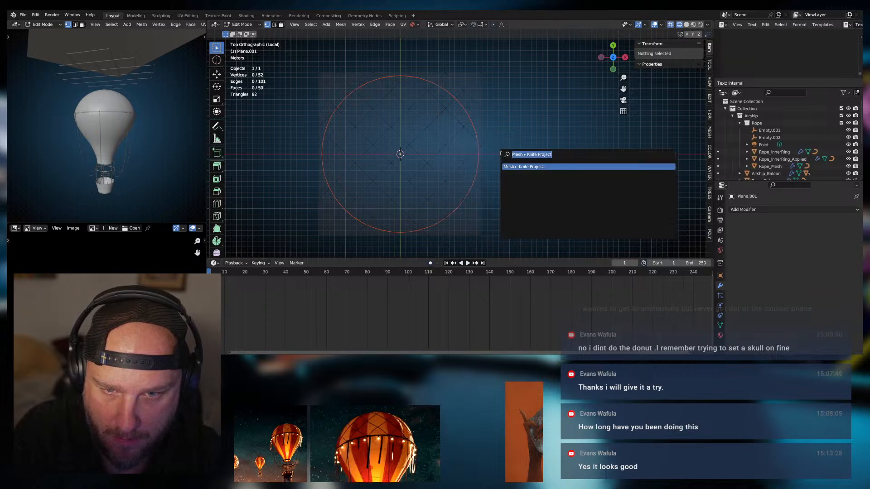
text(kn)
key(Return)
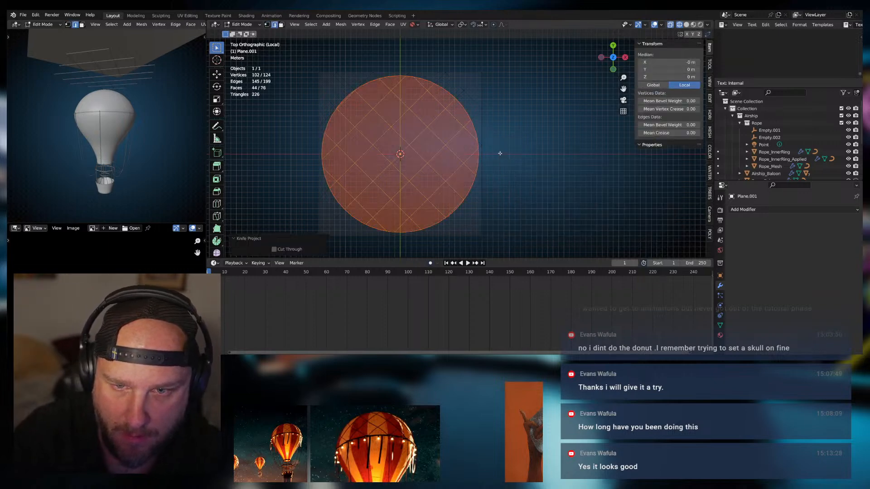
Leave the cut plane's mesh editing and hide the Bezier circle
key(Tab)
middle_drag(444, 157, 504, 211)
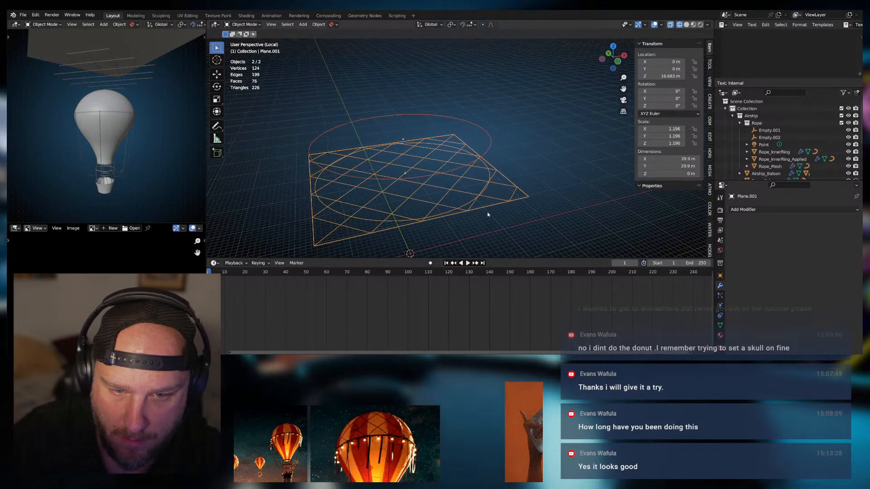
click(505, 202)
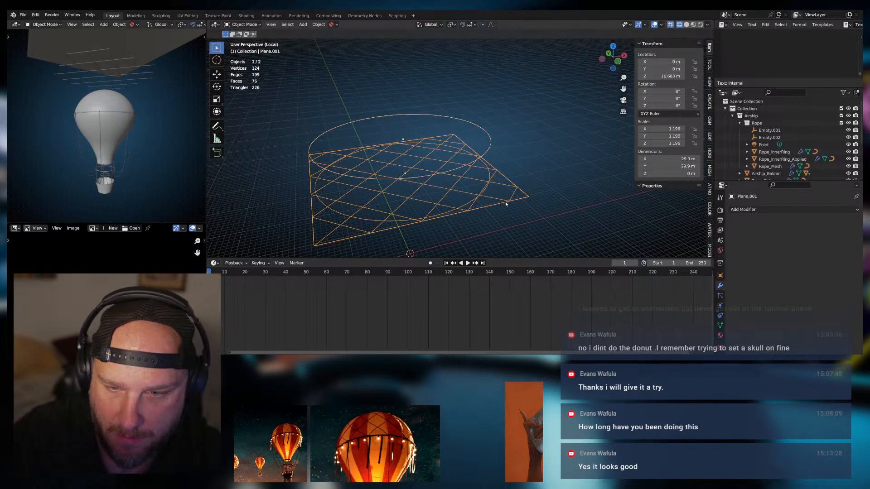
click(487, 153)
key(h)
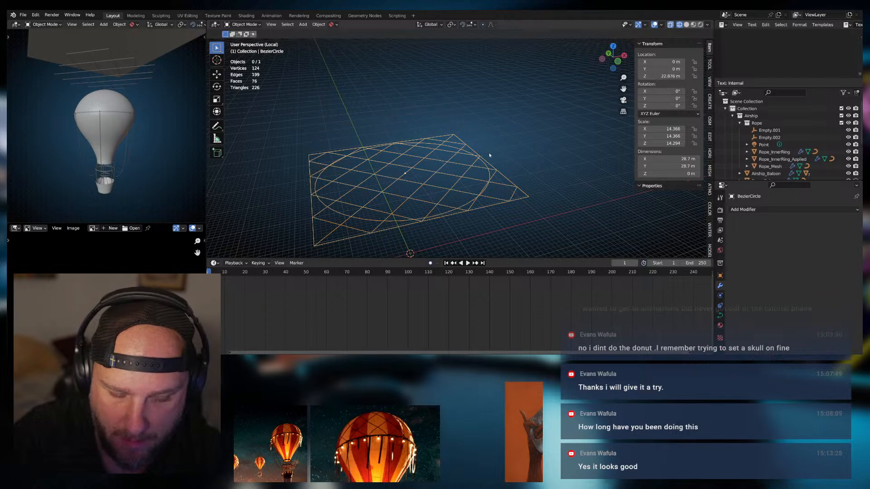
Edit the diamond-patterned plane's mesh and invert the selection to the geometry outside the projected circle
click(512, 198)
key(Tab)
middle_drag(512, 198, 500, 208)
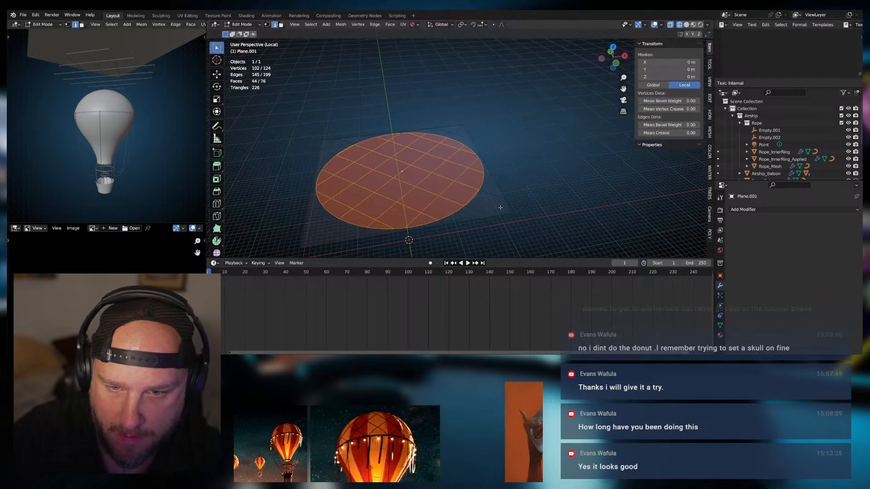
key(x)
click(448, 232)
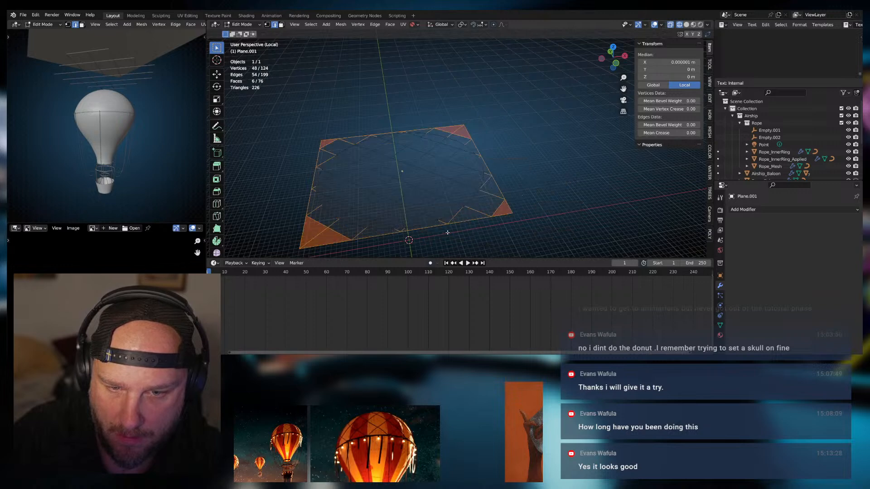
Try deleting the vertices outside the circle, undo that, and try deleting the outer faces instead
key(x)
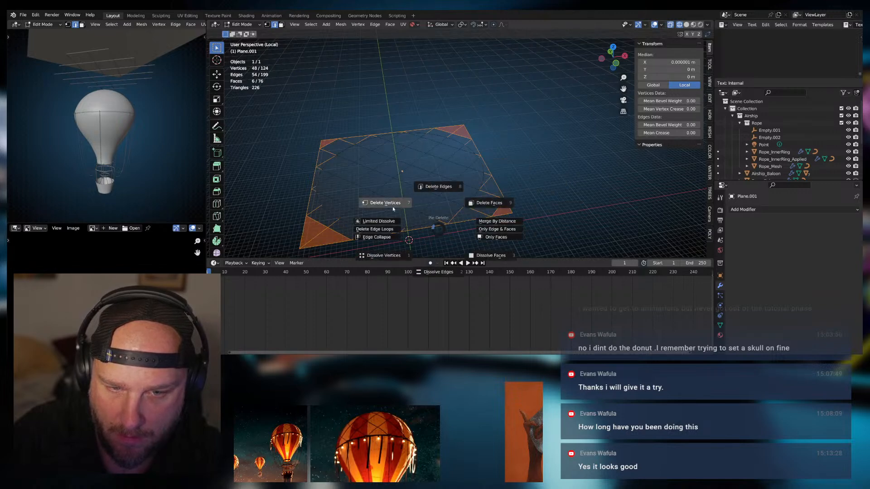
click(384, 203)
middle_drag(382, 202, 403, 180)
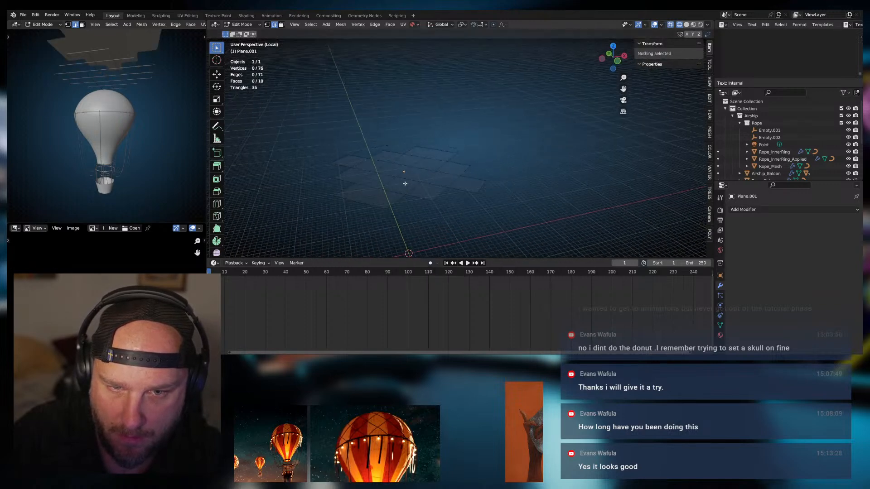
key(ctrl+z)
key(x)
click(453, 158)
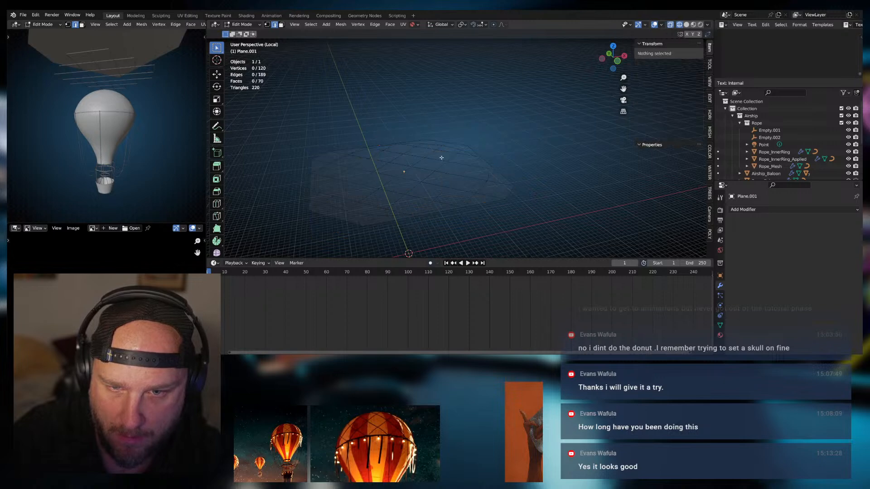
key(a)
Delete the selected edges outside the circle and clear the selection
key(x)
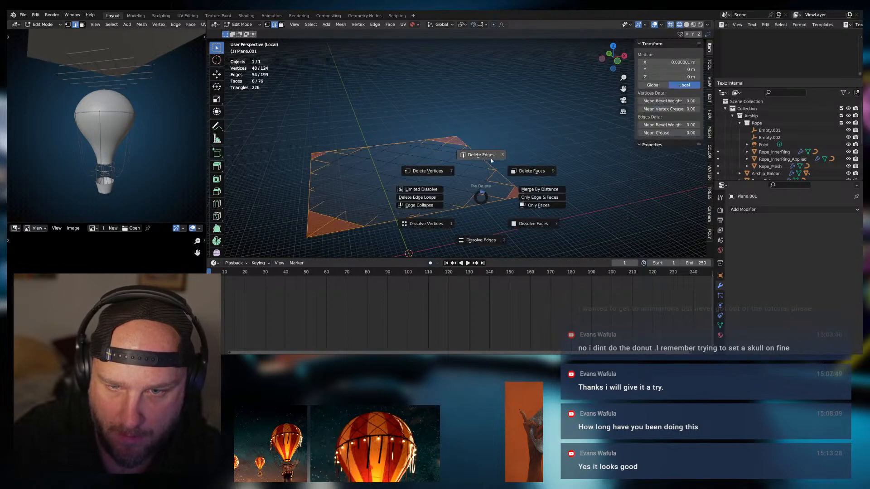
click(482, 180)
key(a)
key(alt+a)
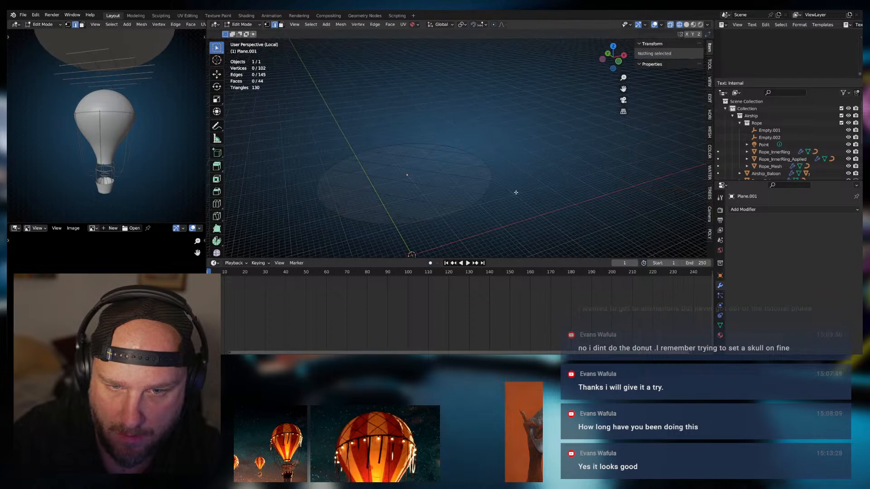
Return the round net to object mode, deselect it and leave local view to show the whole scene
middle_drag(515, 192, 497, 199)
key(Tab)
click(421, 172)
key(alt+a)
scroll(480, 192, down, 9)
scroll(479, 192, up, 6)
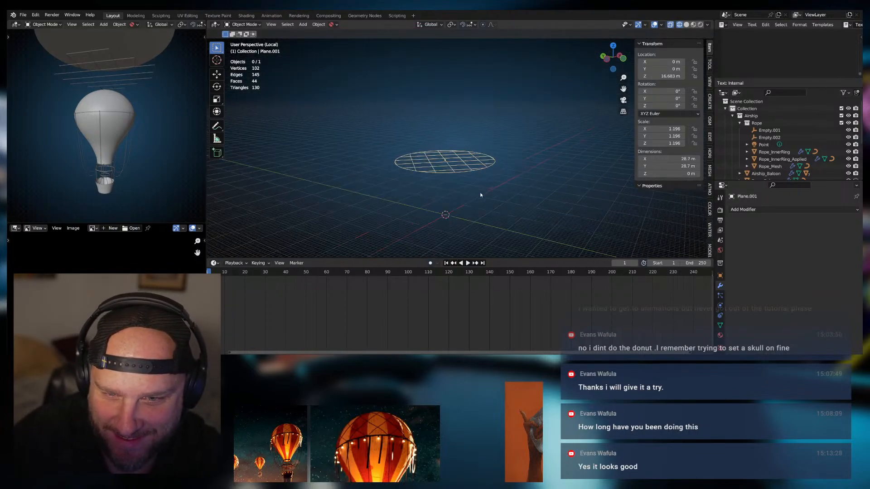
key(KP_Divide)
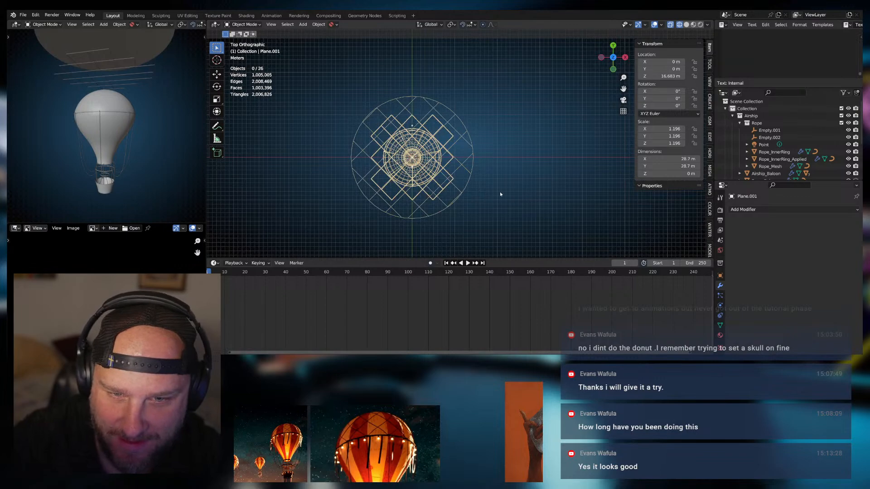
middle_drag(499, 192, 510, 116)
Disable the smaller diamond net's Cloth modifier in the viewport, play the animation to check it and rewind
click(419, 192)
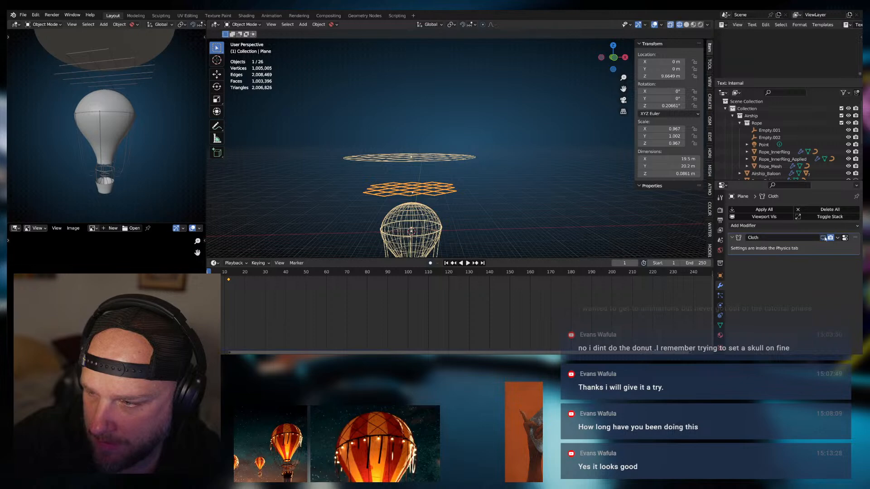
click(468, 263)
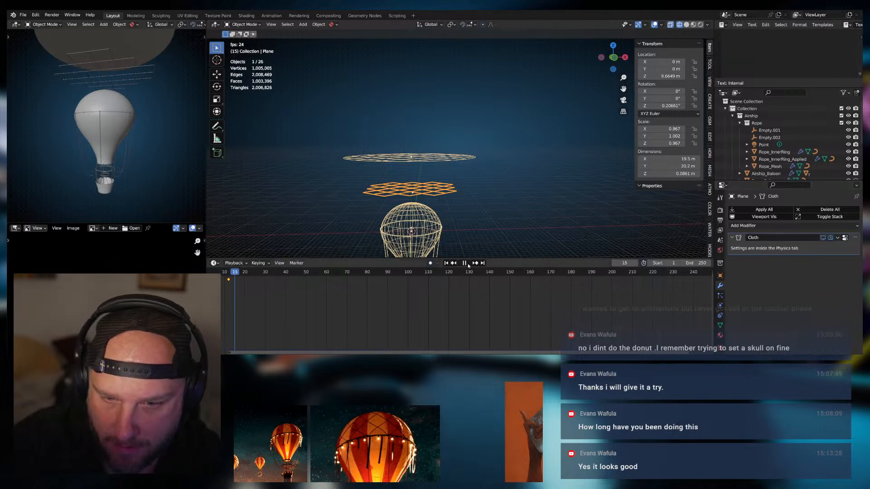
click(446, 263)
Copy the Cloth modifier from the smaller diamond net to the round net with Copy Modifiers
click(447, 161)
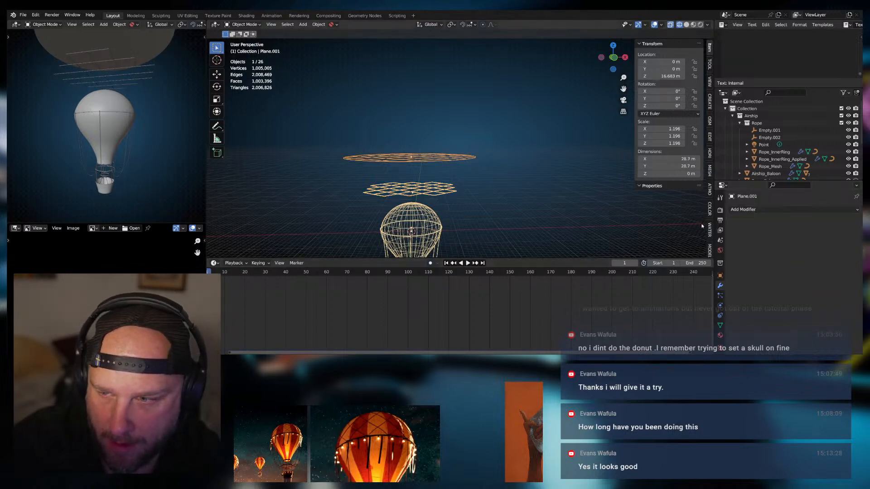
click(770, 209)
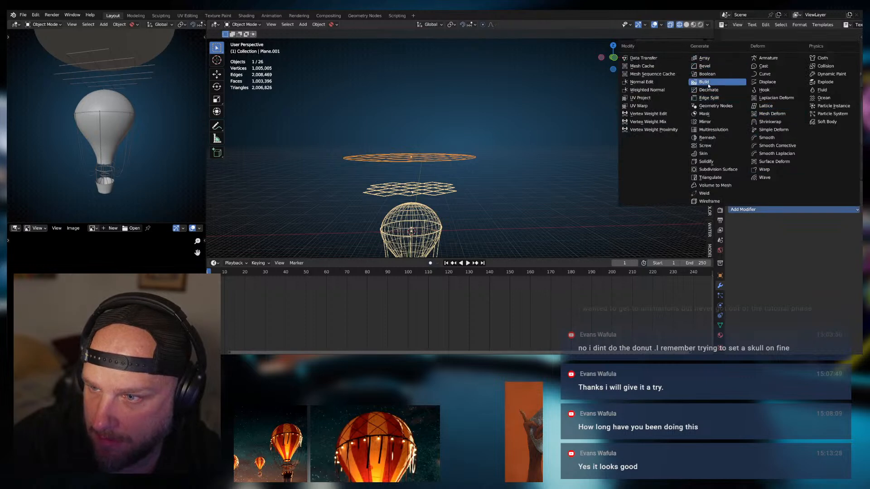
click(474, 198)
click(452, 191)
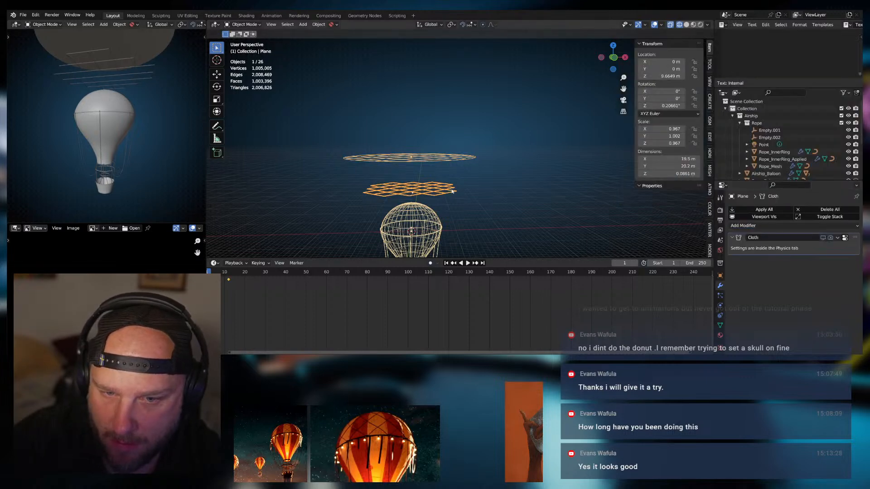
shift+click(448, 159)
shift+click(423, 190)
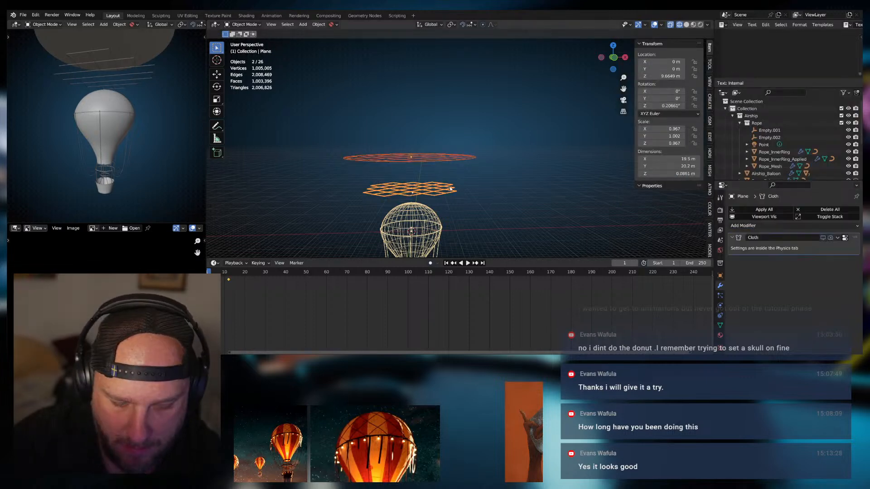
key(ctrl+l)
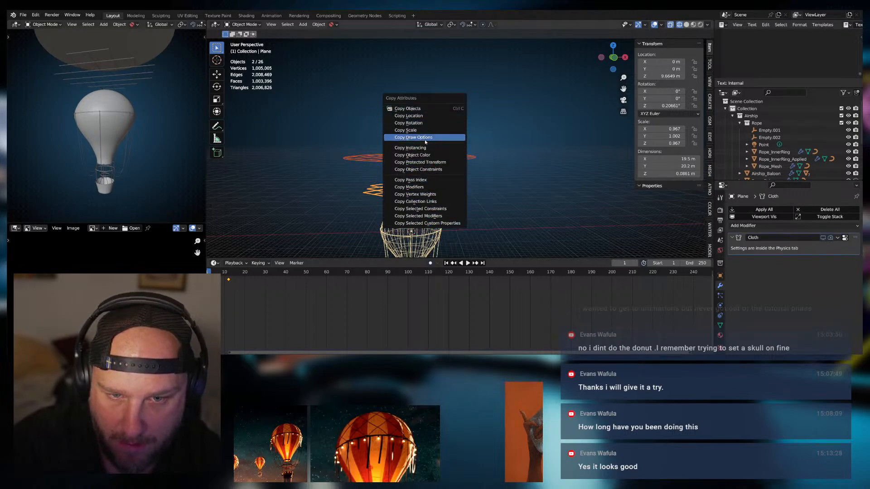
click(429, 186)
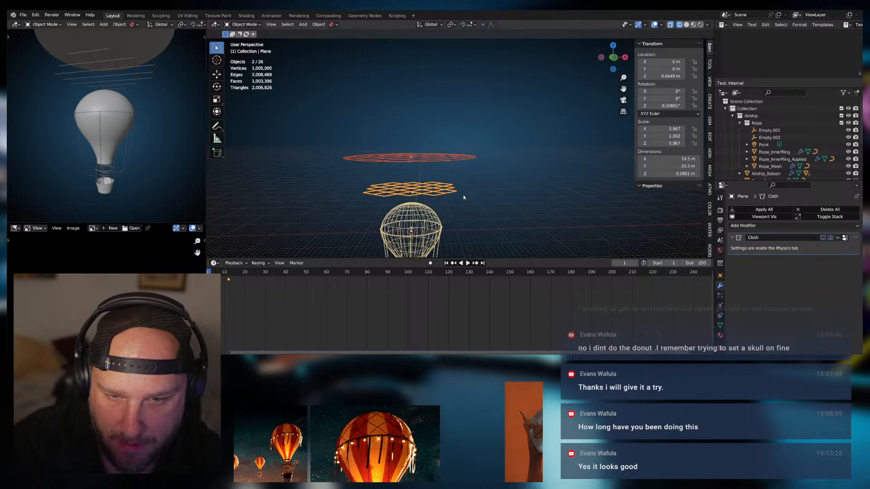
Enable the round net's Cloth modifier for the viewport and for rendering
click(458, 158)
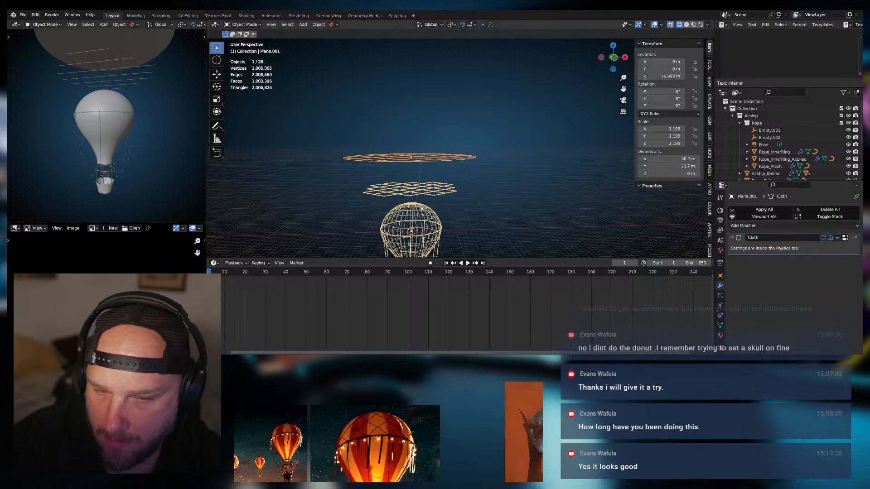
click(454, 190)
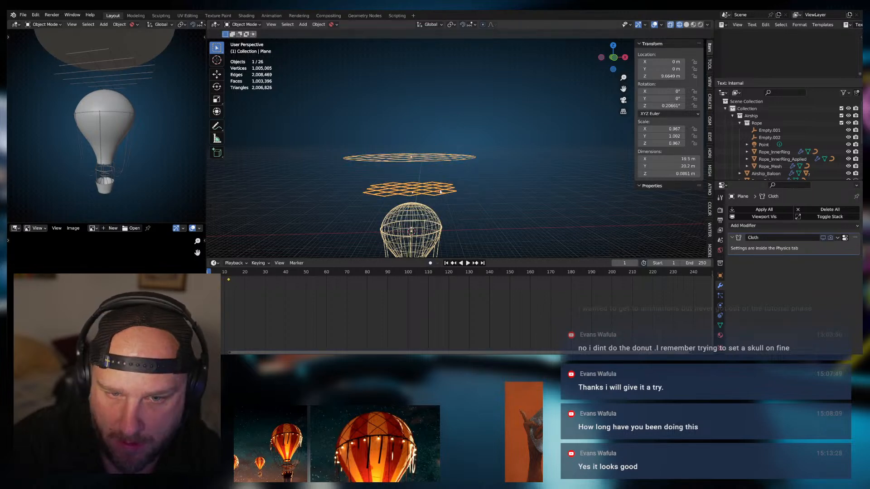
click(823, 238)
click(458, 158)
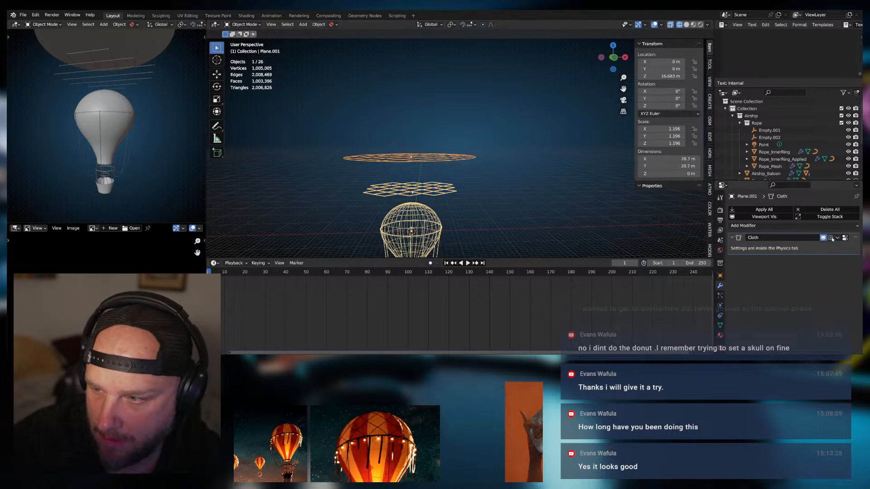
Play the cloth simulation to see how the round net falls on the balloon and return to the first frame
click(468, 264)
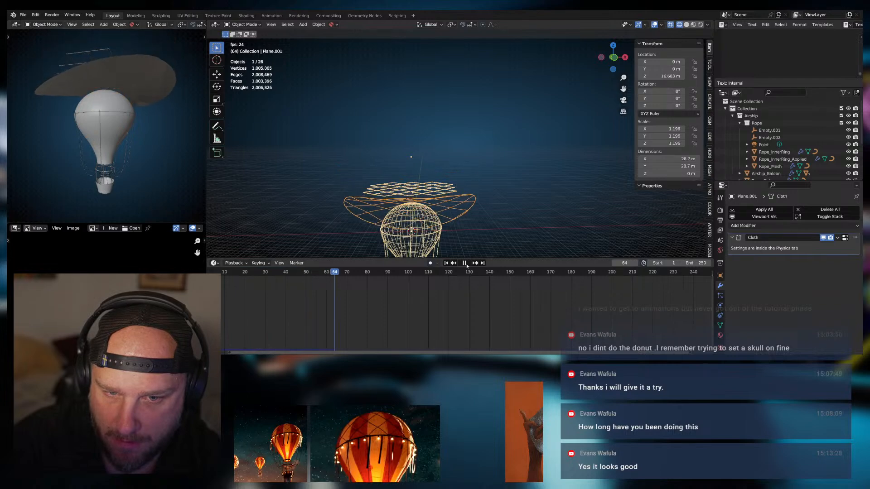
click(465, 264)
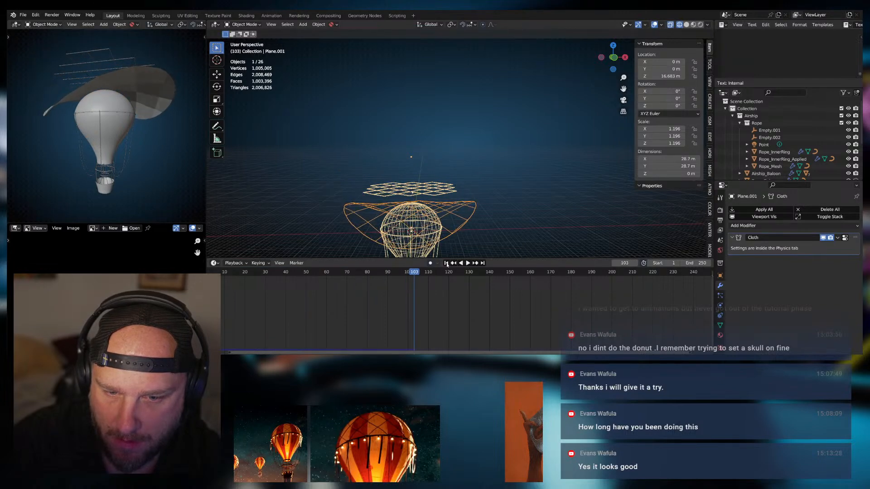
key(shift+Left)
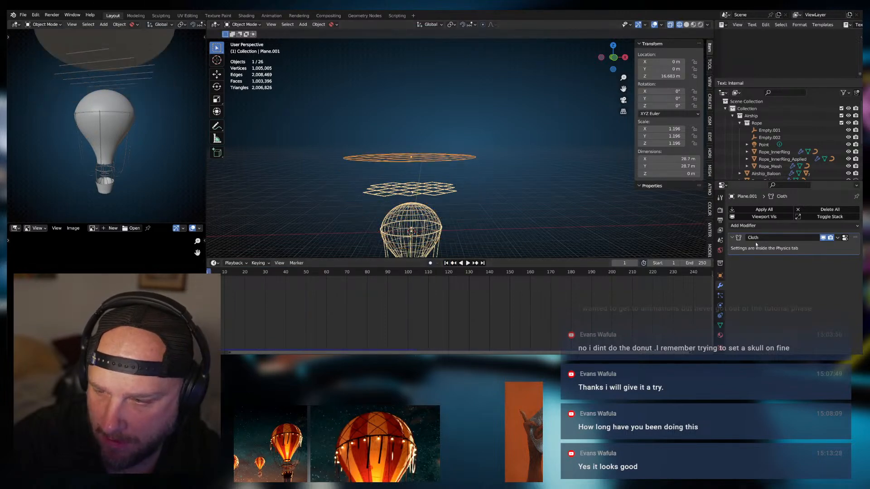
Set the round net's cloth Vertex Mass to 2 kg
click(720, 308)
scroll(769, 258, down, 2)
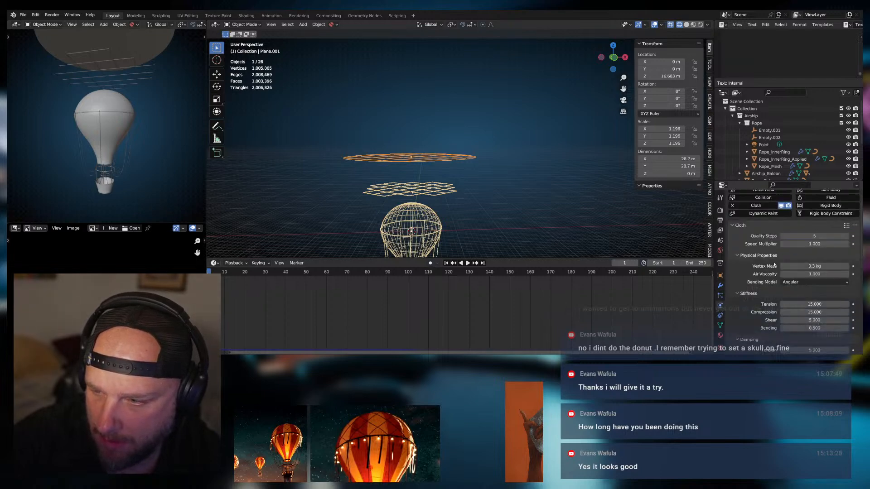
click(814, 256)
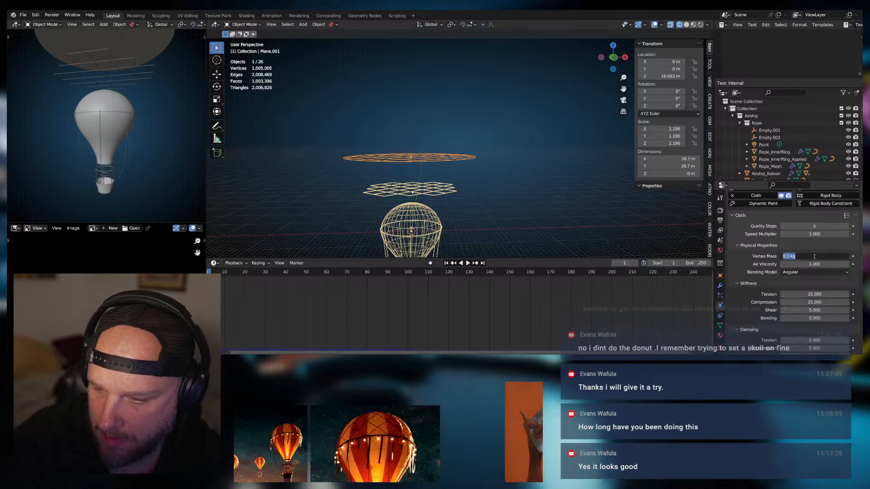
text(2)
key(Return)
Set the cloth stiffness to Tension 5 and Compression, Shear and Bending 1
click(814, 294)
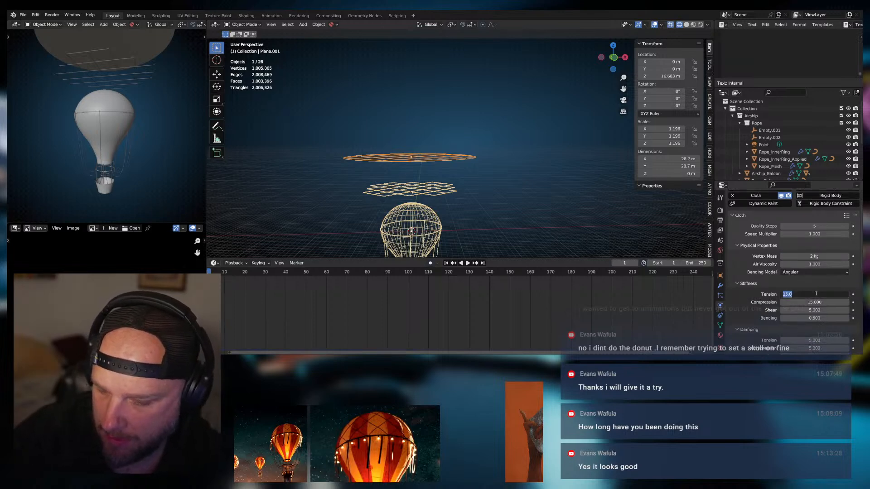
text(5)
key(Return)
drag(814, 302, 814, 317)
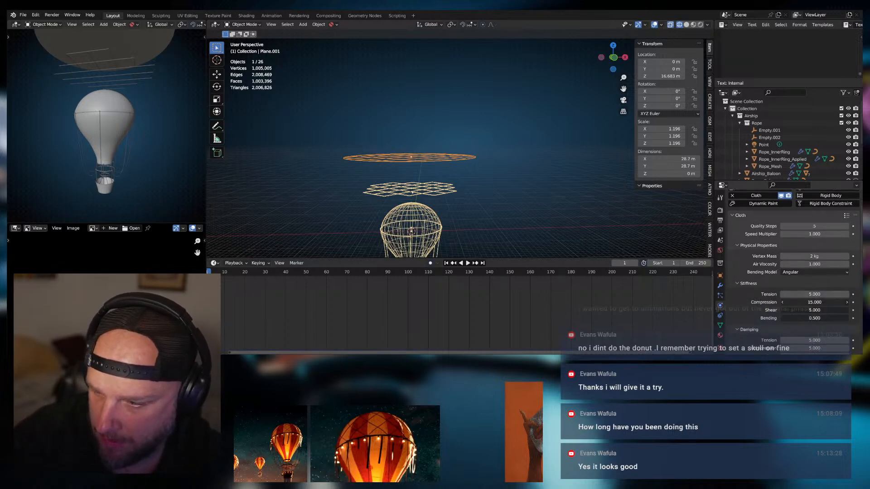
text(1)
key(Return)
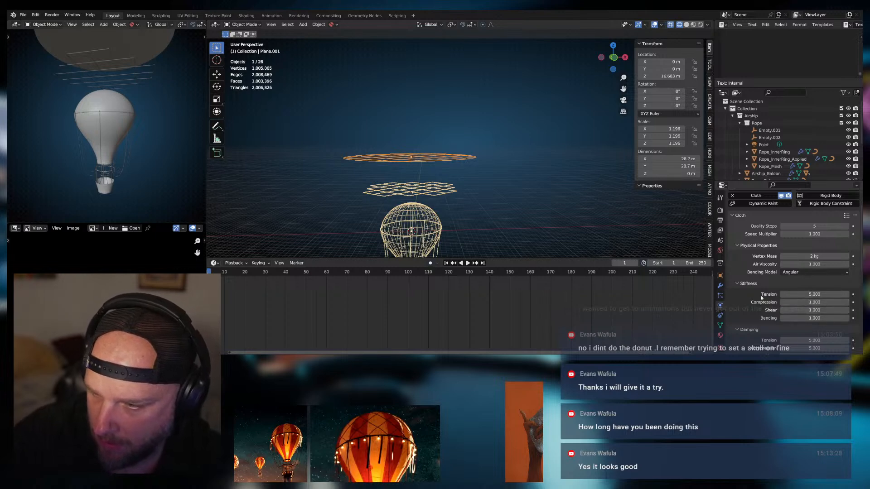
Replay the simulation with the changed cloth settings, restart it and stop it at frame 16
click(467, 263)
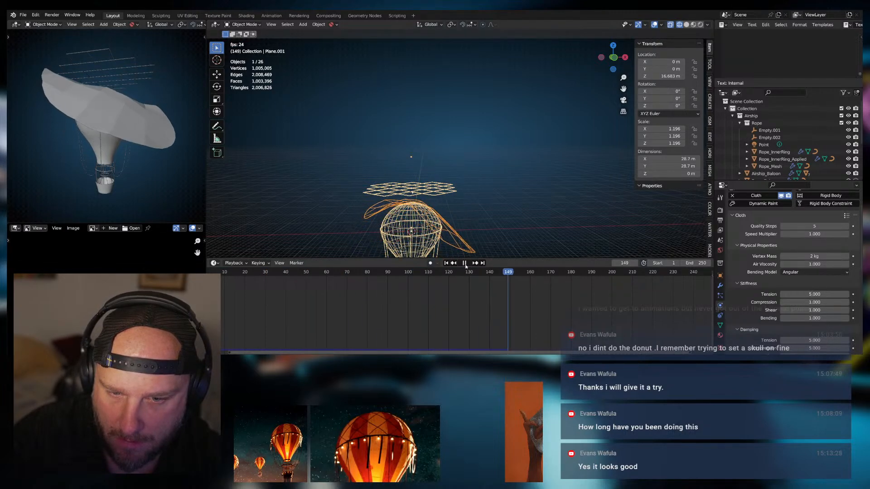
click(447, 264)
click(463, 263)
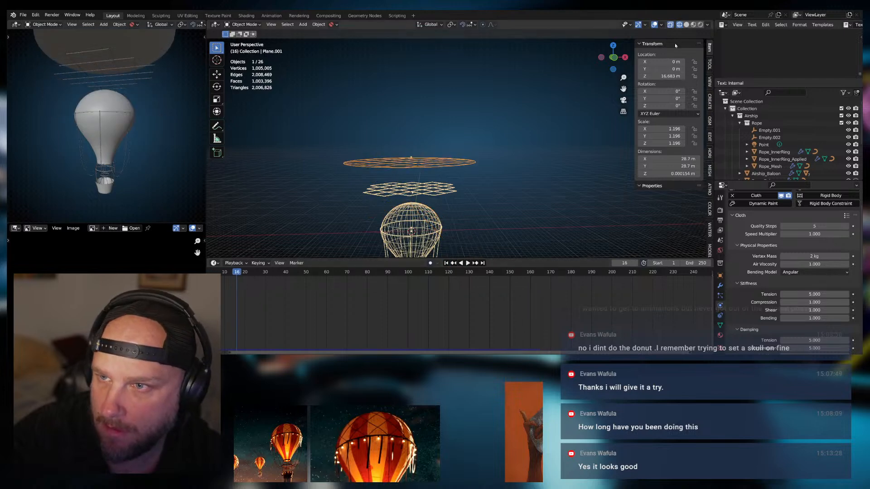
Switch to solid shading and add a Wireframe modifier after Cloth on the round net with a thickness of 0.084 m
click(686, 25)
mouse_move(477, 190)
middle_down()
mouse_move(462, 198)
mouse_move(475, 180)
middle_up()
scroll(461, 196, up, 1)
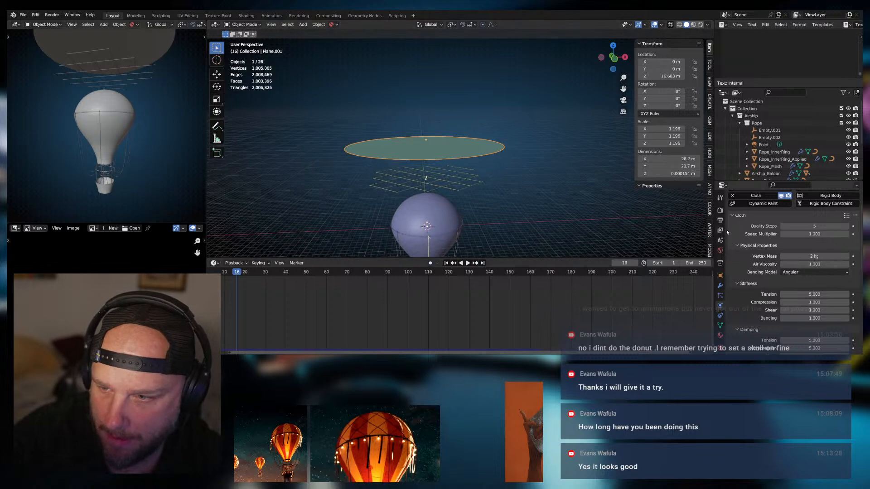
click(719, 287)
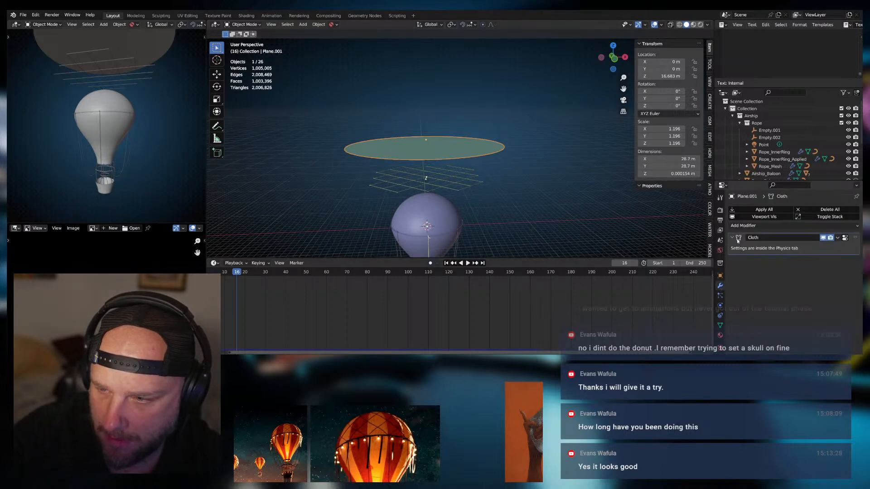
click(737, 239)
click(742, 226)
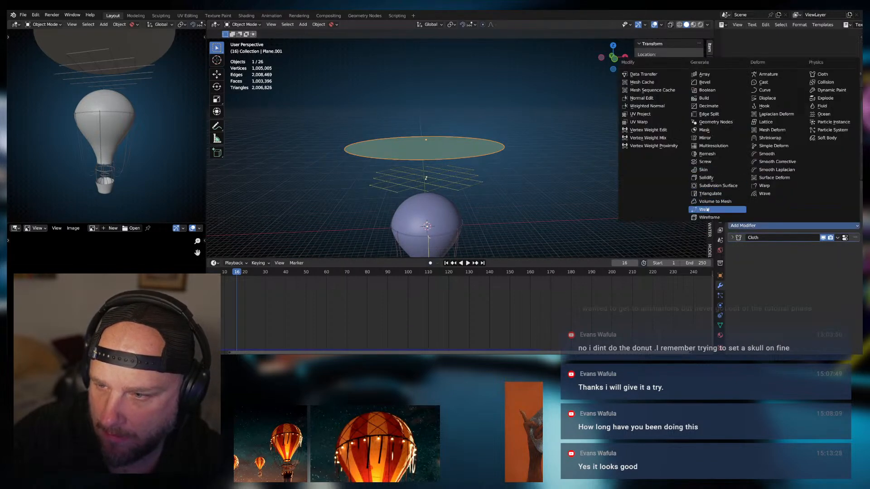
click(709, 217)
middle_drag(521, 194, 524, 226)
drag(814, 257, 828, 257)
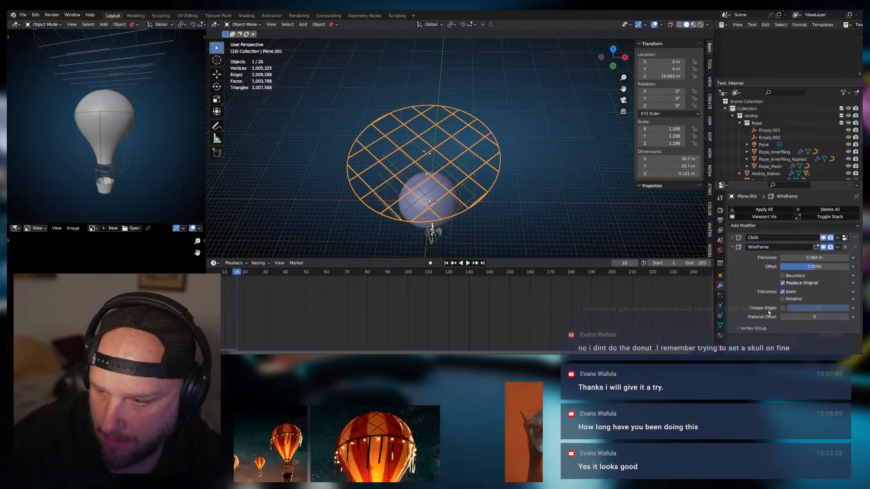
Try the Wireframe modifier above Cloth in the round net's modifier stack, and put it back below Cloth
middle_drag(555, 228, 566, 191)
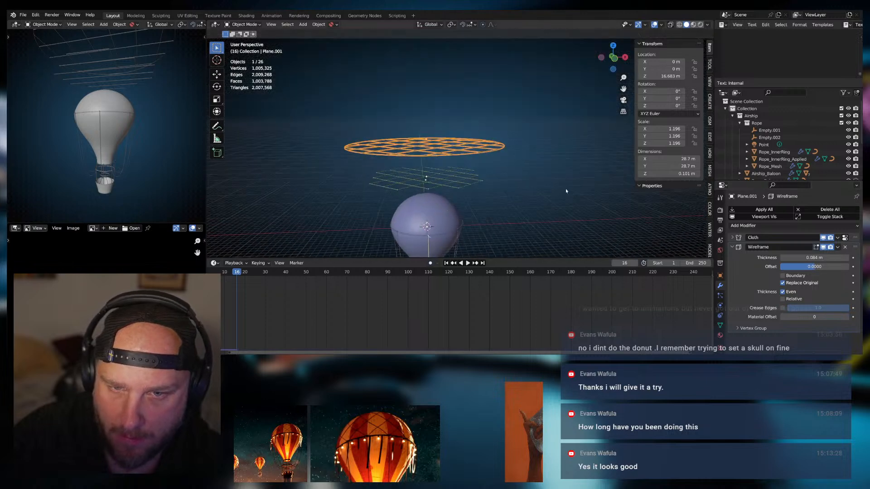
drag(855, 248, 855, 236)
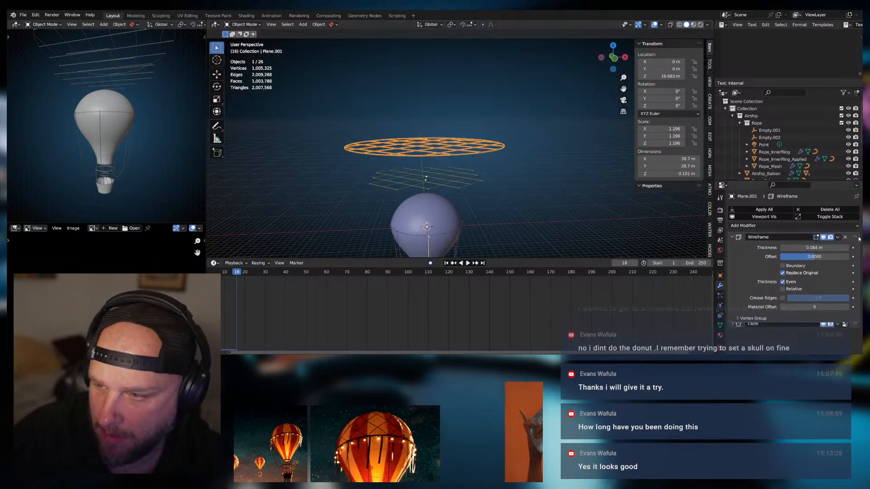
click(732, 238)
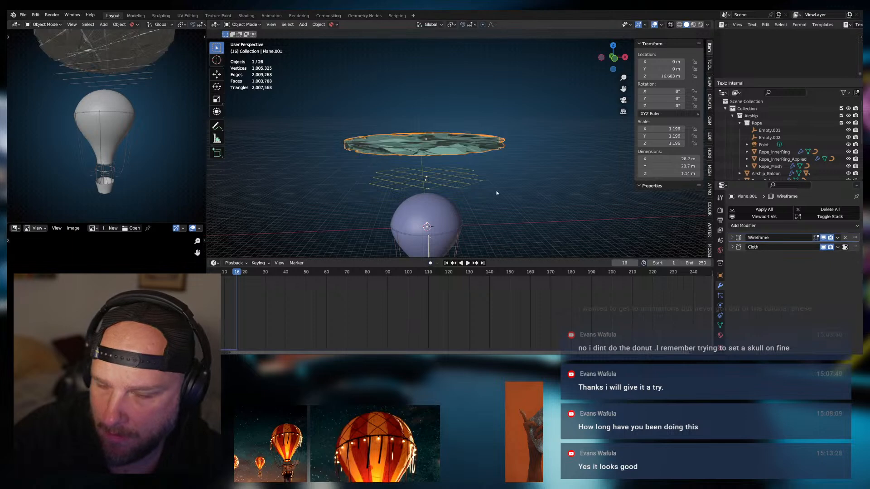
middle_drag(517, 183, 525, 218)
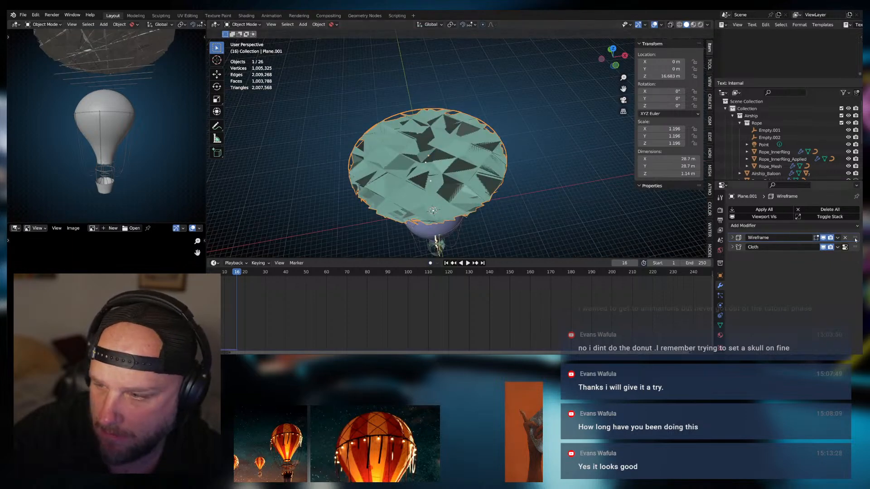
drag(856, 240, 855, 249)
Play the cloth simulation with the wireframed round net and return to the first frame
middle_drag(522, 215, 466, 169)
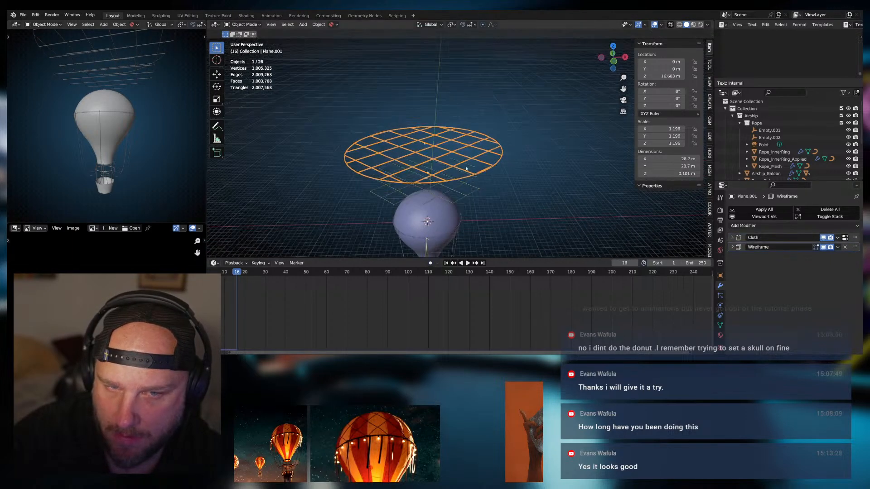
click(465, 263)
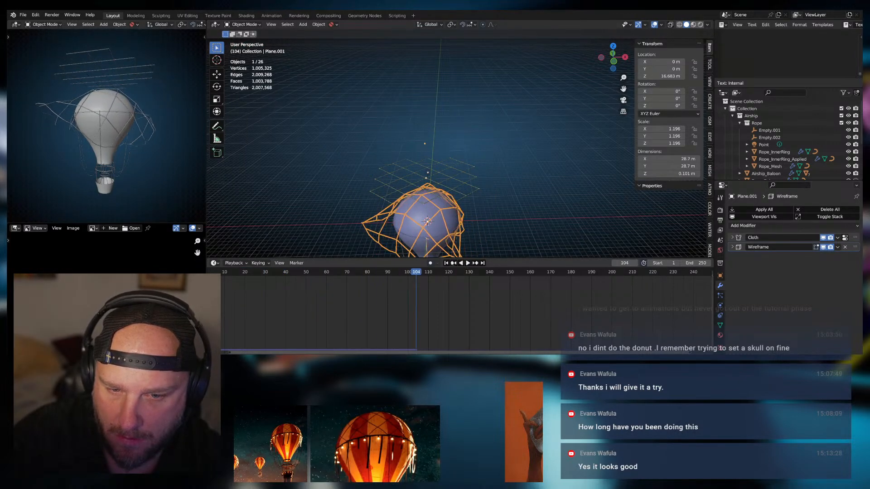
key(Escape)
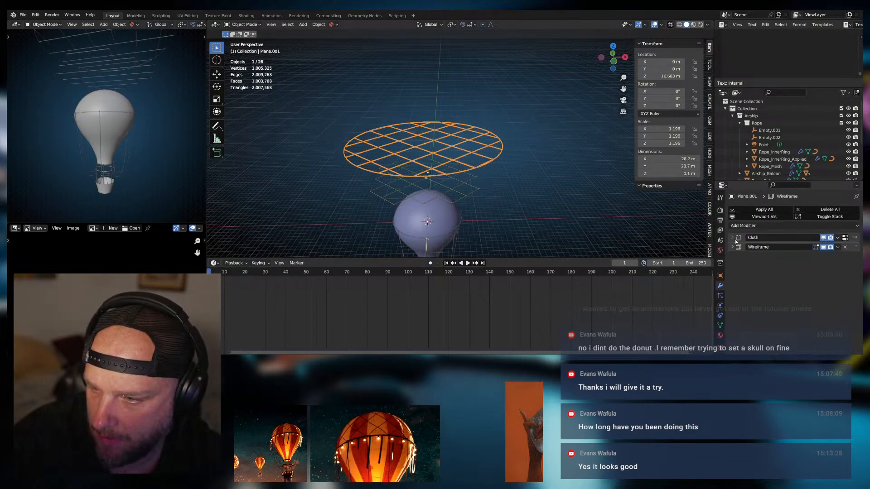
Match the round net's cloth stiffness to the square net with Compression 0, Shear 0.1 and Bending 0, and set Vertex Mass to 5 kg
click(720, 305)
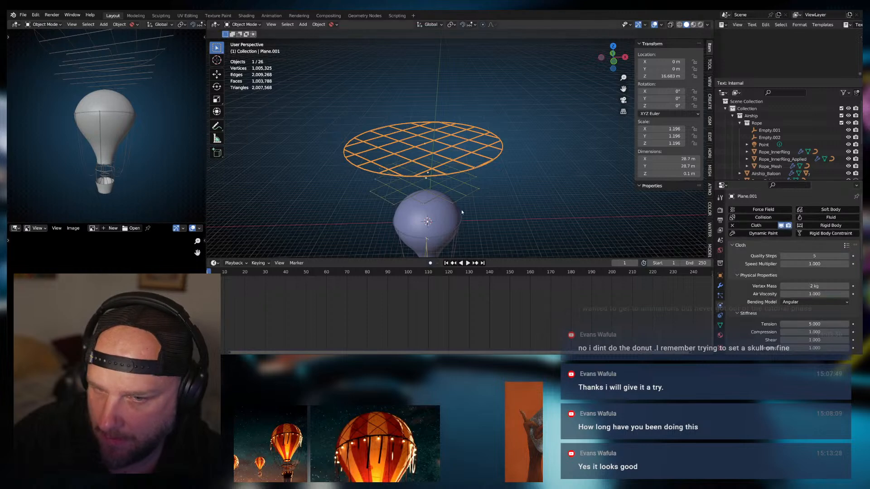
click(454, 193)
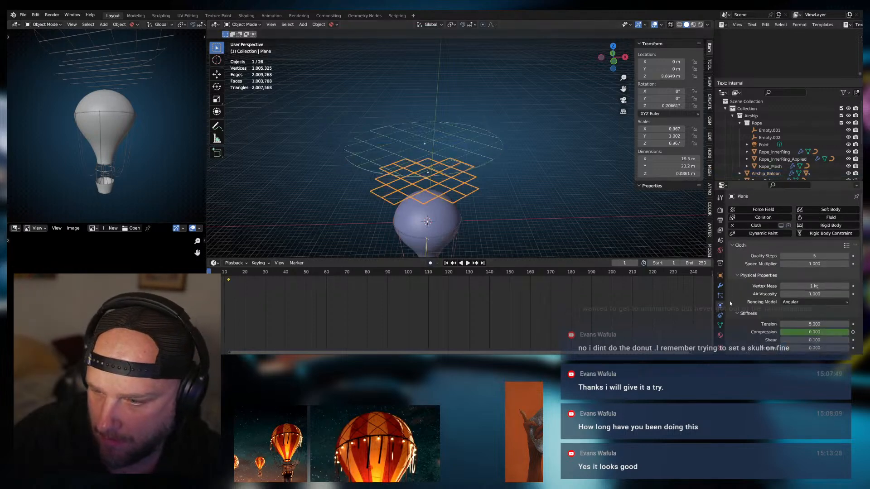
scroll(767, 281, down, 2)
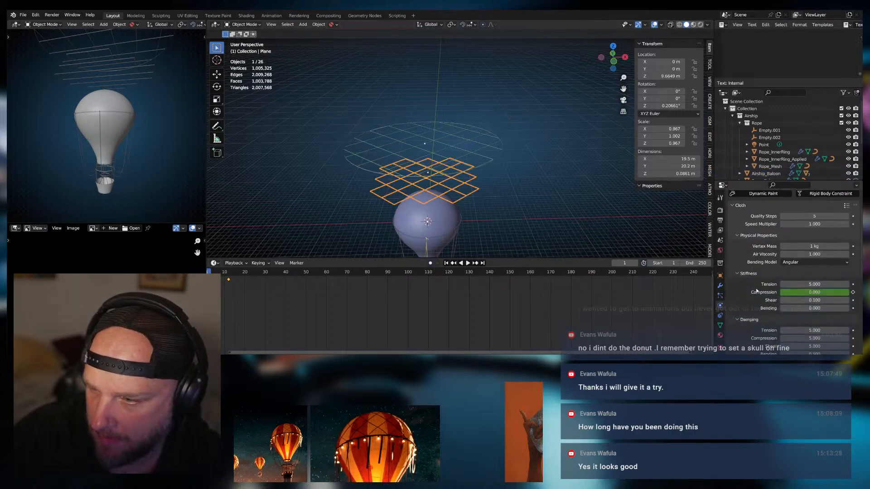
scroll(756, 290, down, 2)
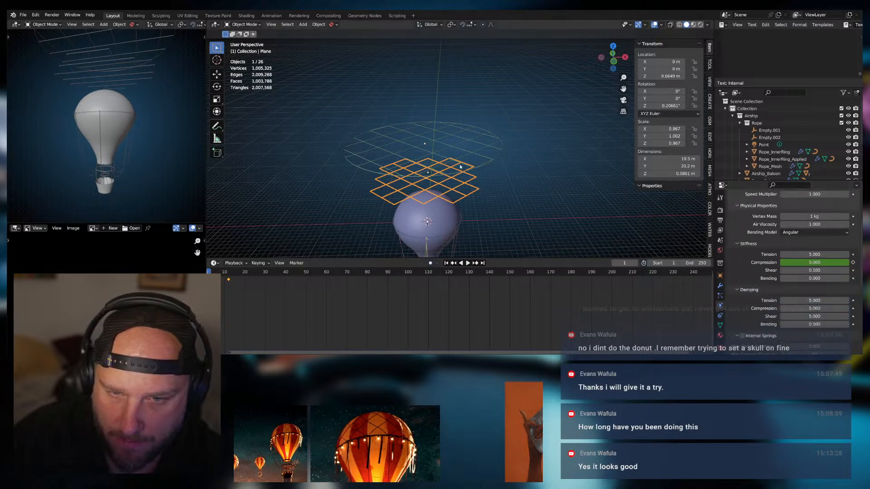
click(470, 154)
click(815, 216)
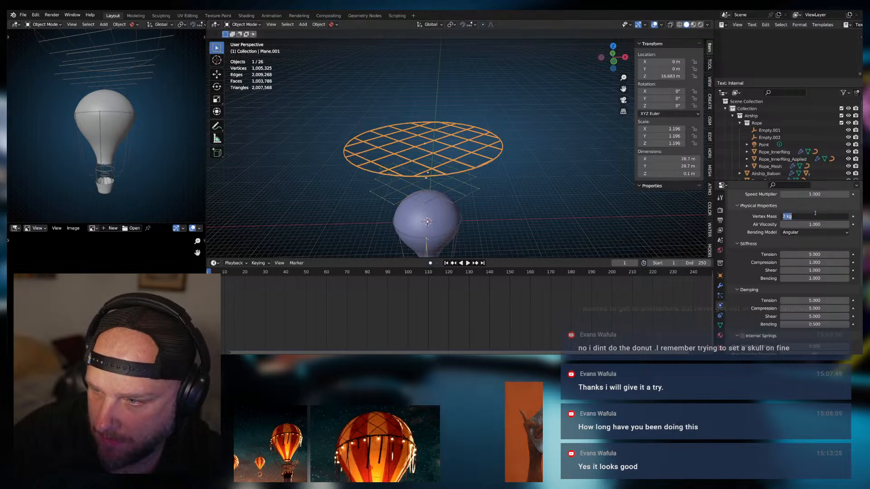
click(817, 270)
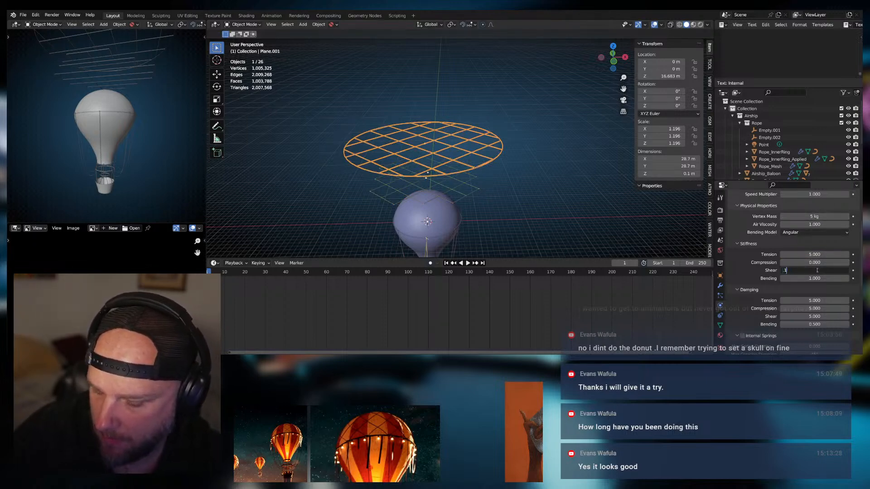
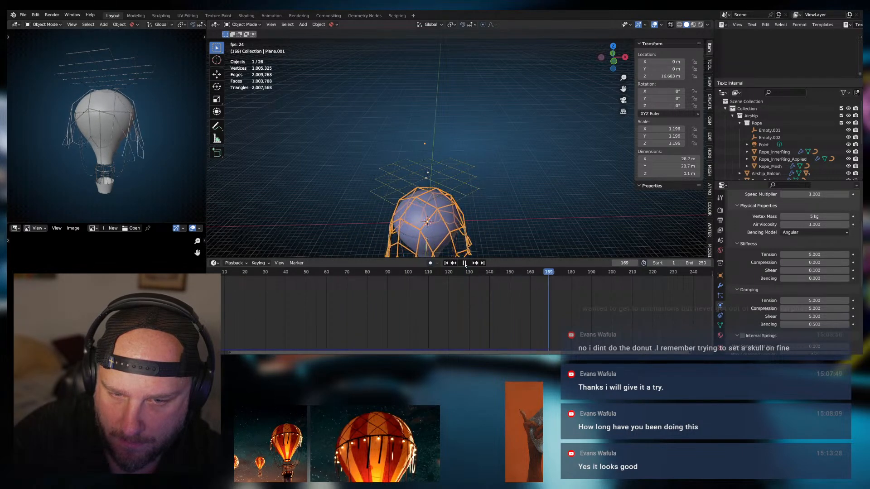
Play the simulation with the new mass and stiffness, stop it at frame 174 and inspect the drape around the balloon
click(465, 263)
mouse_move(472, 218)
middle_down()
mouse_move(504, 183)
mouse_move(508, 204)
mouse_move(494, 220)
mouse_move(525, 196)
mouse_move(544, 207)
mouse_move(510, 220)
mouse_move(490, 241)
mouse_move(518, 204)
middle_up()
scroll(493, 210, up, 4)
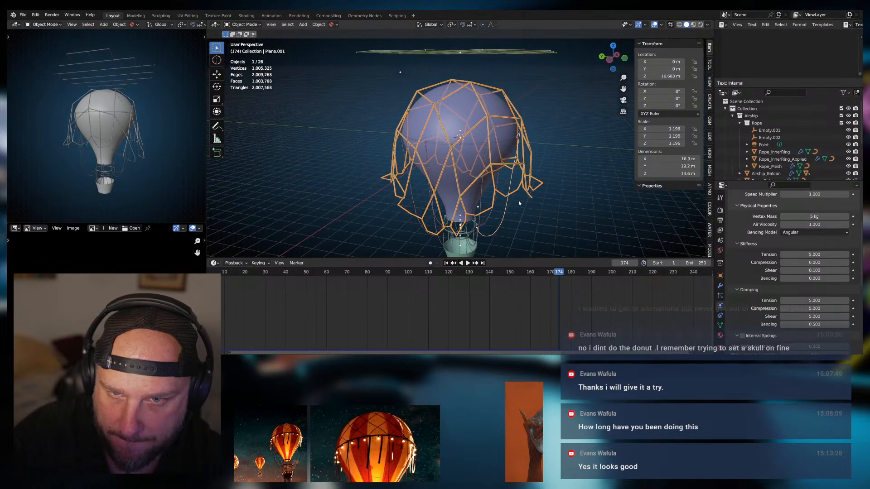
middle_drag(522, 111, 528, 121)
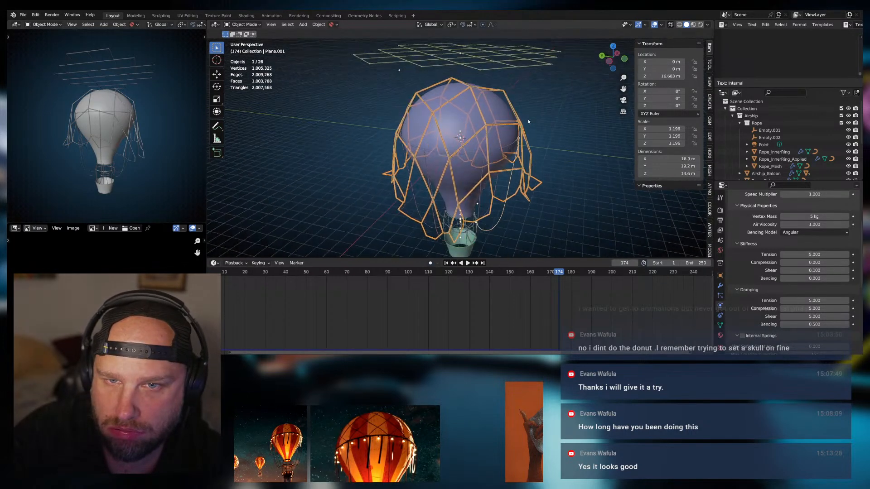
Hide the square net above the balloon
click(509, 63)
key(h)
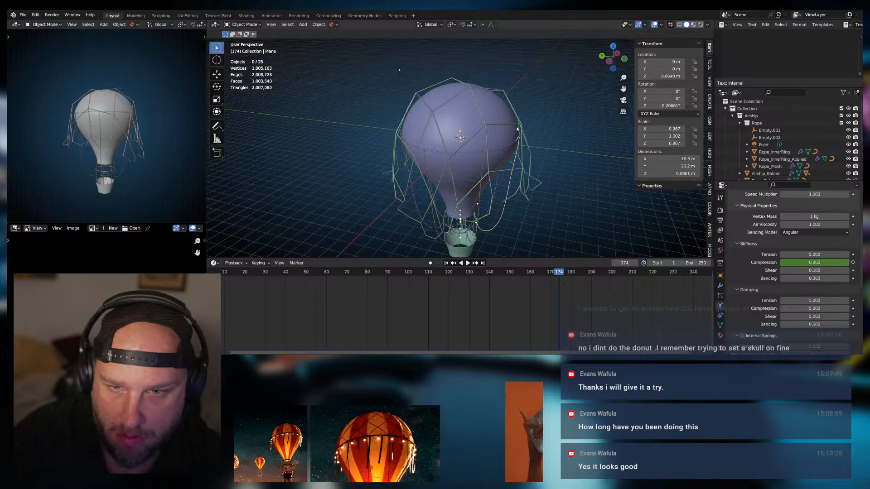
Lower the round net about 7.43 m along Z at the first frame so it sits just above the balloon
click(484, 129)
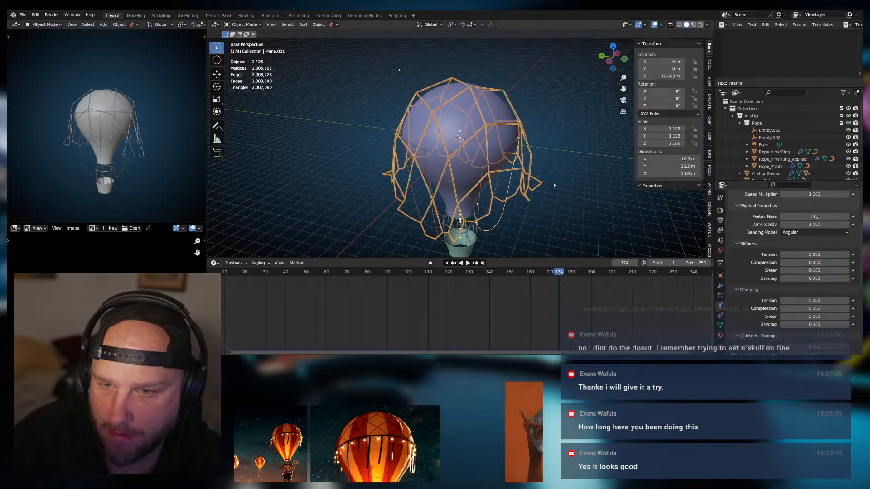
key(Tab)
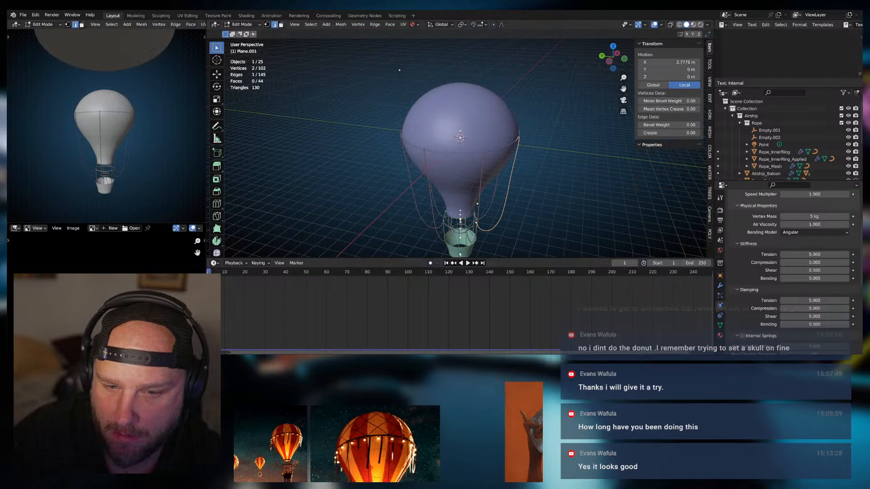
shift+middle_drag(515, 54, 510, 104)
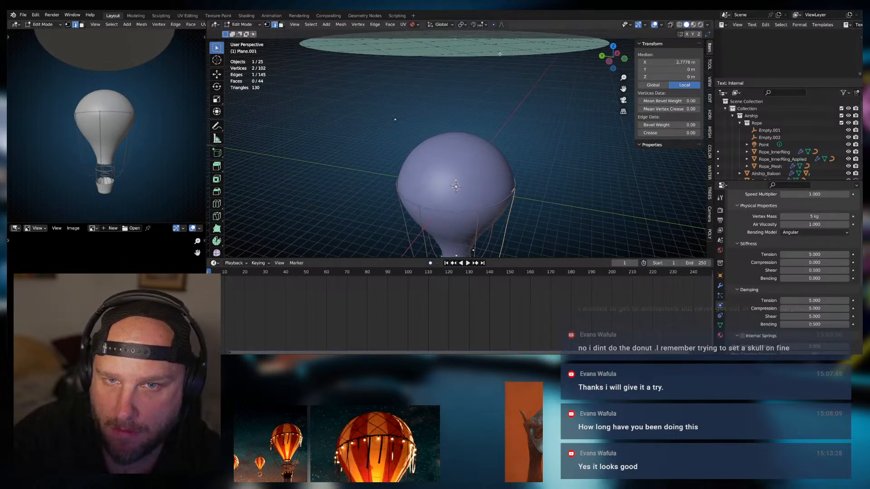
key(Tab)
key(g)
key(z)
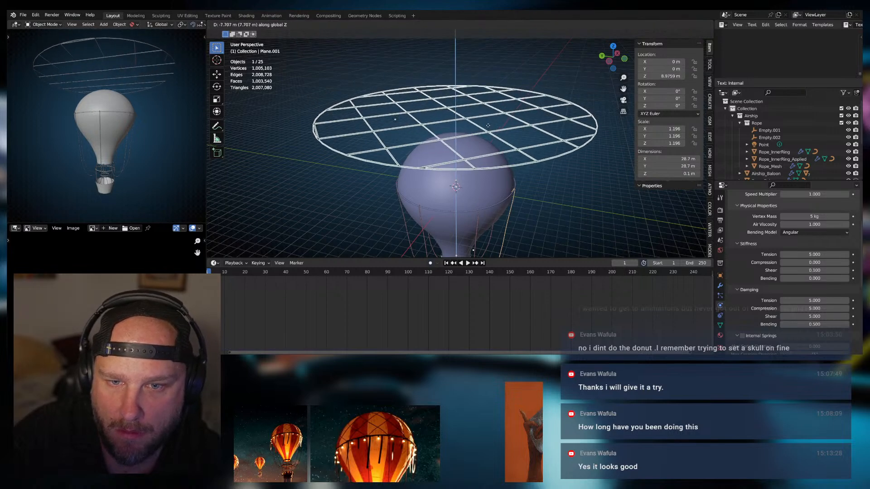
click(488, 122)
Play the simulation from the lowered position up to frame 75 and return to the first frame
middle_drag(520, 167, 539, 158)
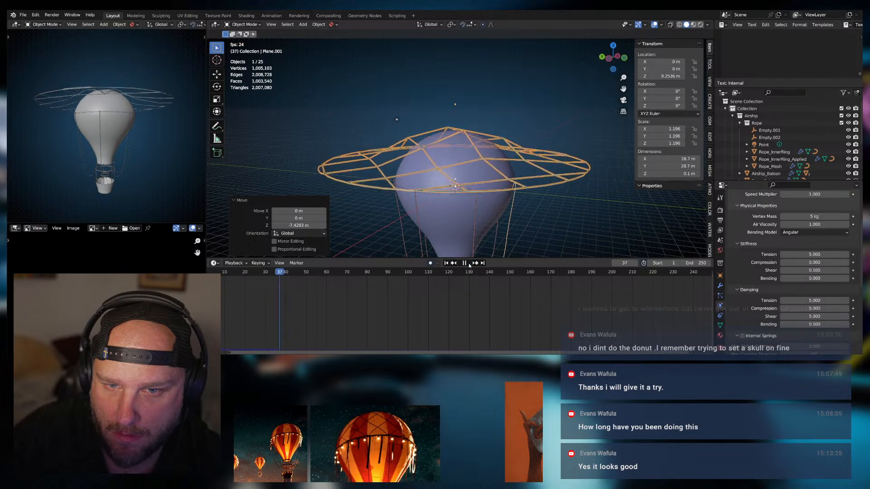
click(464, 262)
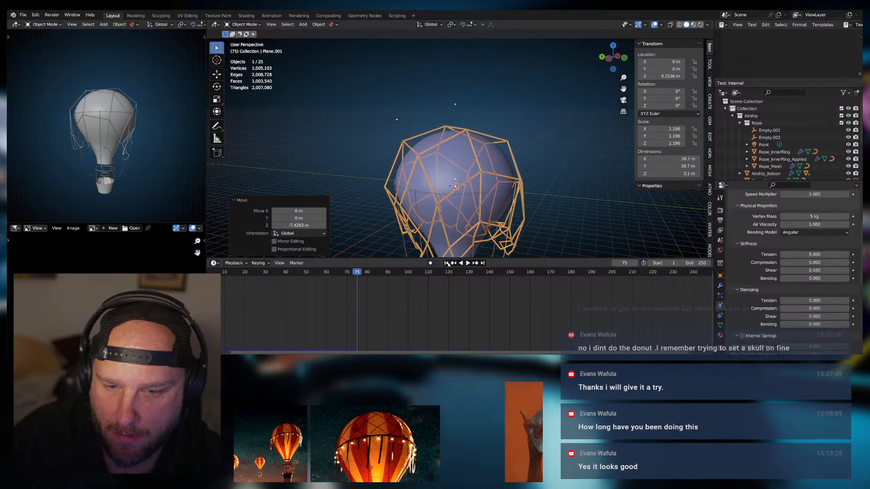
click(447, 263)
Set the round net's cloth Quality Steps to 10 and its Tension stiffness to 3
scroll(811, 259, up, 2)
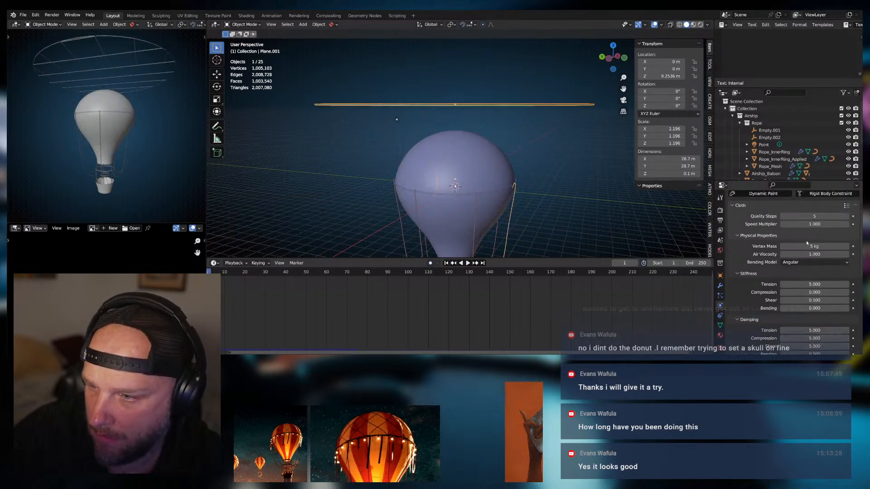
click(846, 217)
scroll(762, 257, down, 2)
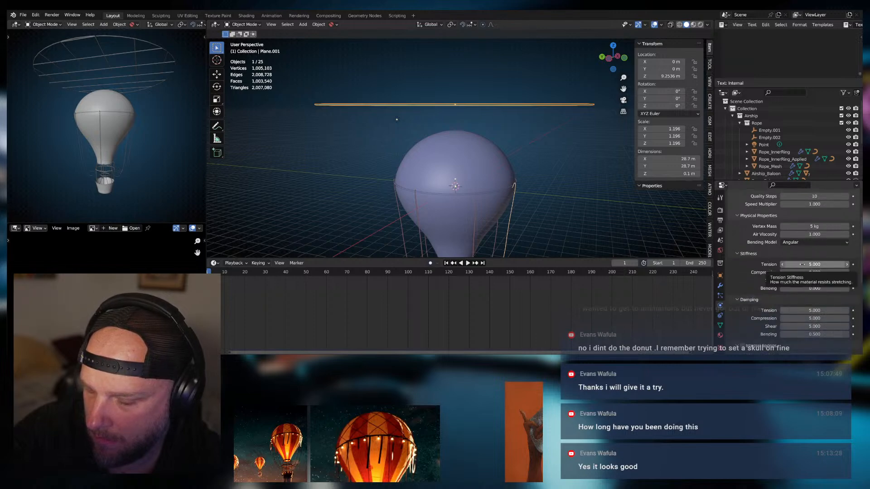
click(801, 265)
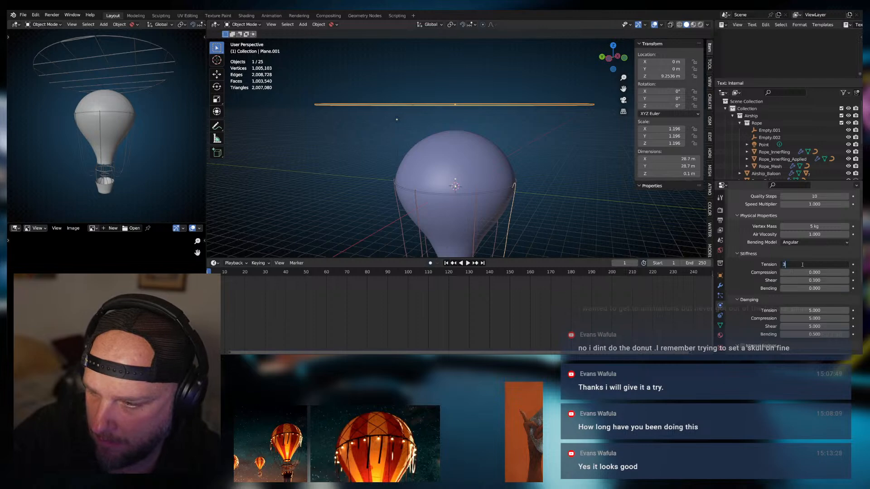
Replay the simulation with the new quality and tension up to frame 85 and go back to the first frame
click(467, 264)
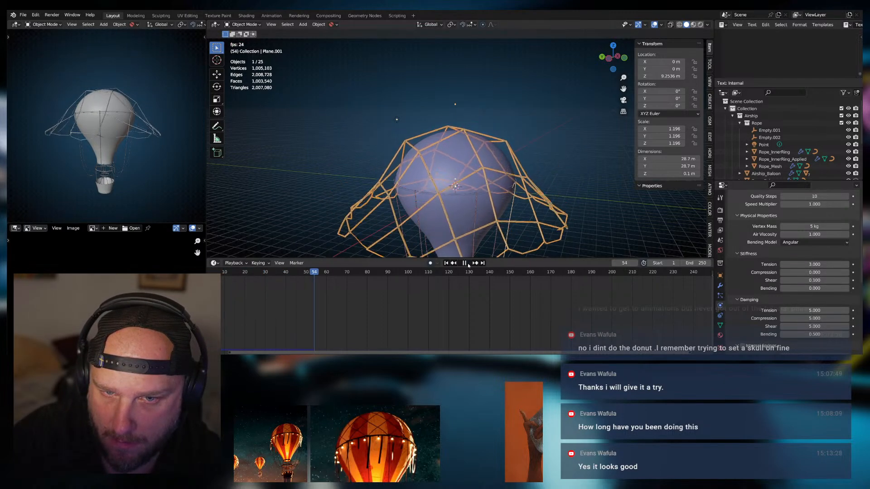
click(464, 263)
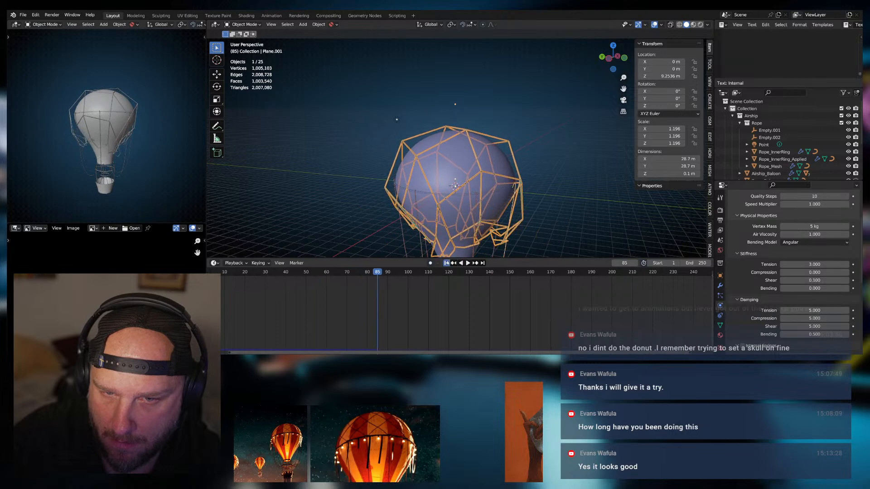
click(446, 262)
Scale the round net uniformly by about 0.758, to about 21.8 m across
key(s)
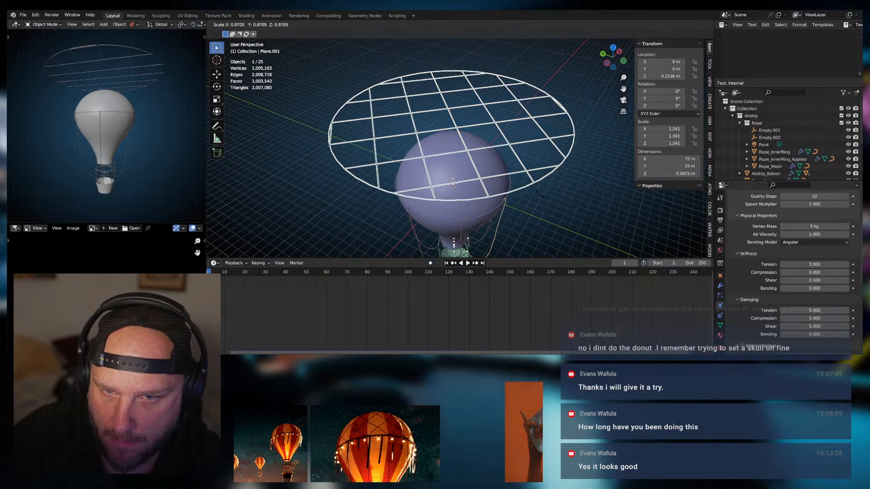
click(531, 185)
Play the simulation with the smaller net, inspect how it wraps the balloon and return to the first frame
click(468, 262)
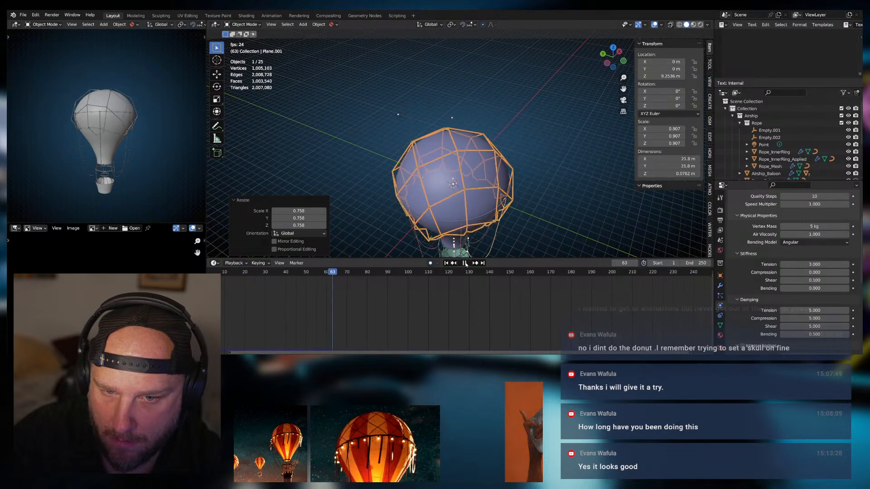
click(465, 264)
middle_drag(480, 236, 550, 186)
scroll(531, 183, up, 1)
click(446, 262)
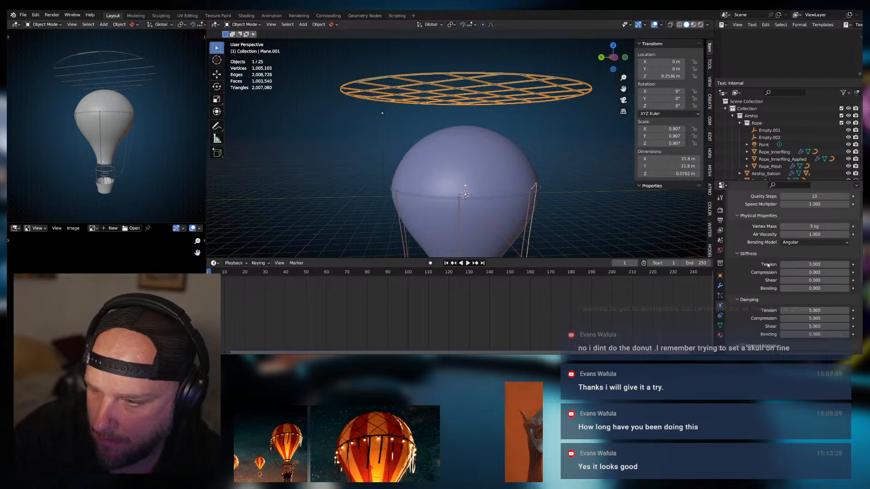
Set the net's cloth stiffness to 0.1 Tension and 5 Compression, and play the simulation up to frame 116
click(811, 273)
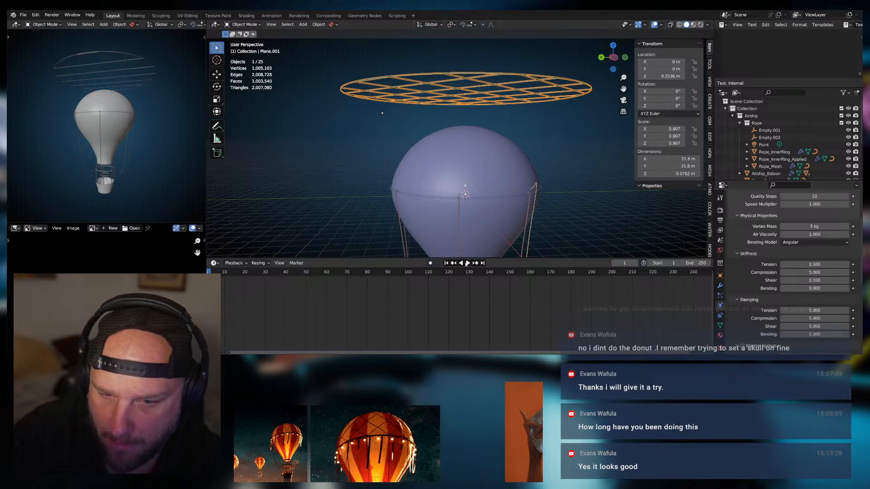
click(467, 263)
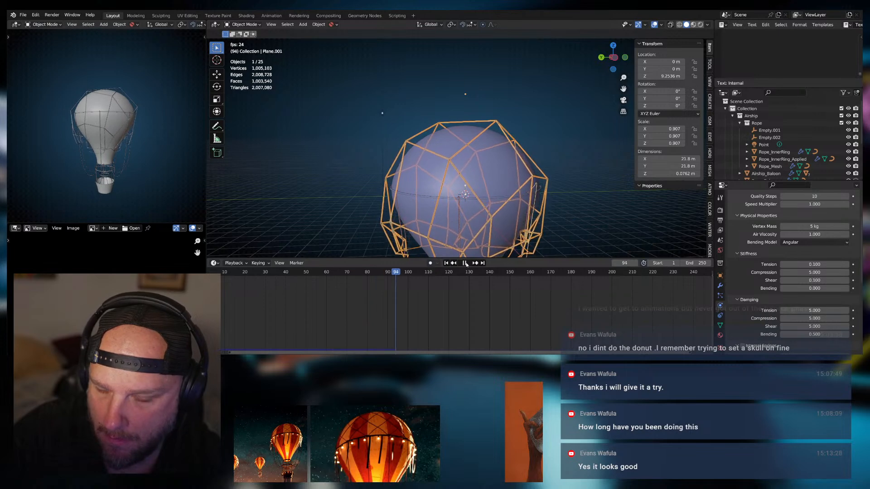
click(466, 263)
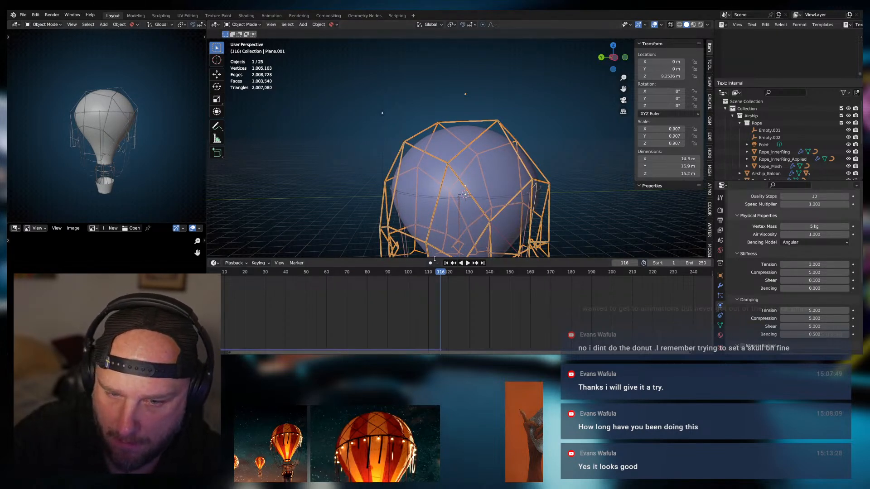
Replay the net simulation from the first frame up to frame 113 with a Tension stiffness of 3
click(446, 263)
click(467, 263)
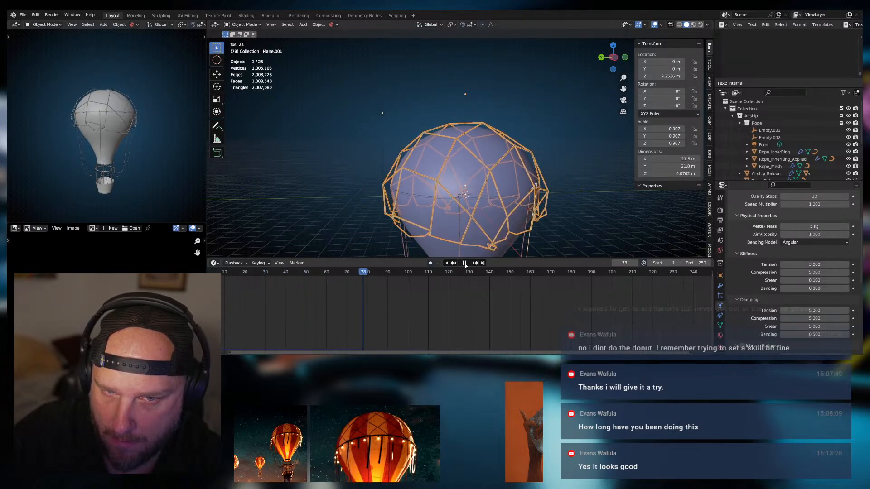
click(465, 263)
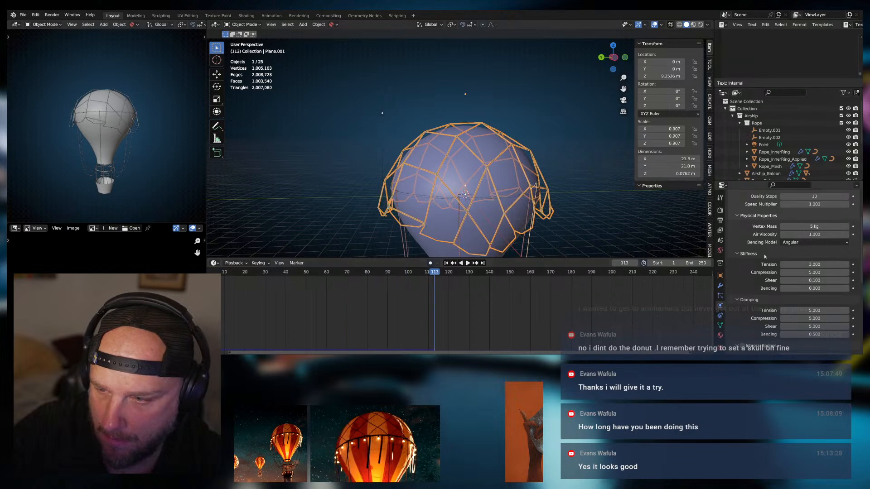
Raise the viewport level of the balloon's Subdivision modifier by one
click(466, 163)
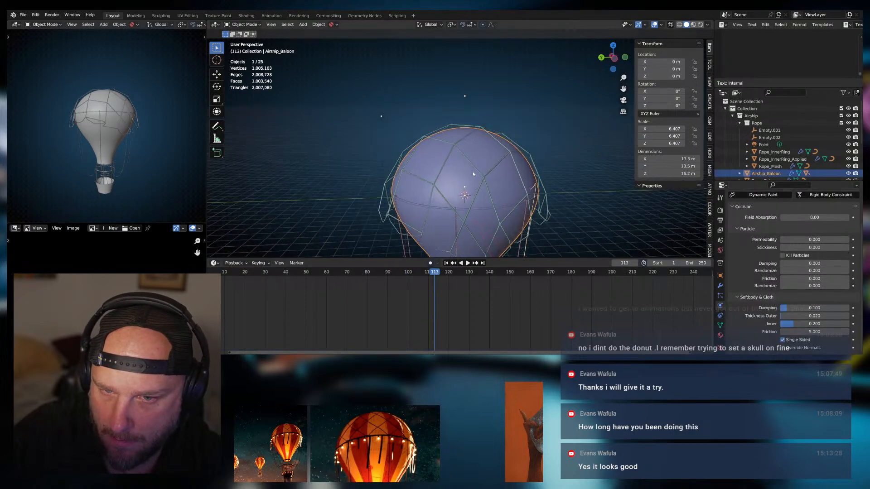
middle_drag(476, 152, 471, 145)
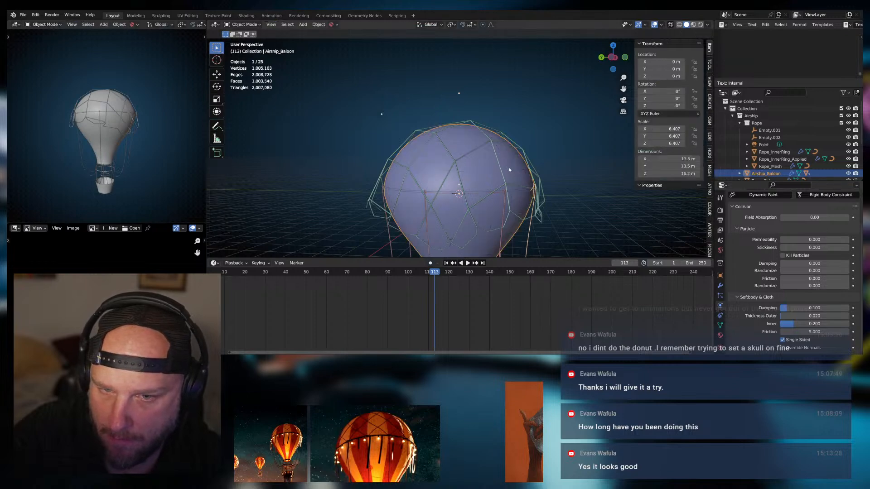
click(720, 287)
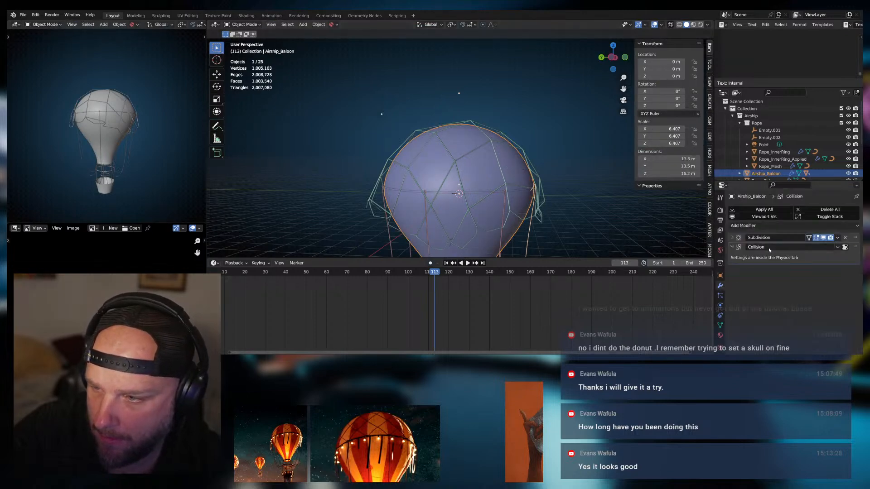
click(732, 238)
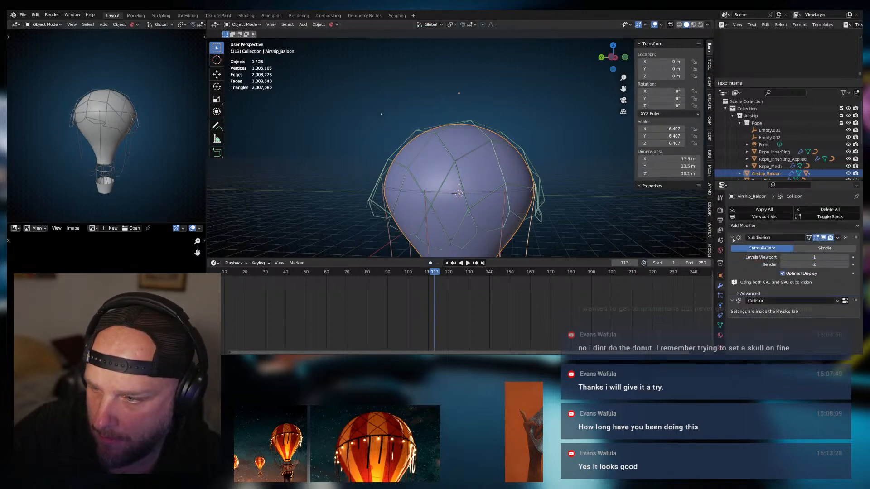
click(847, 257)
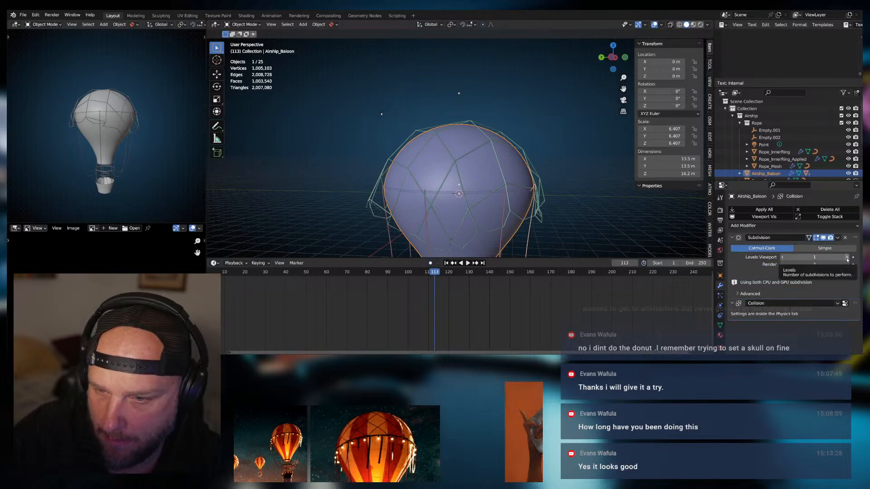
click(731, 237)
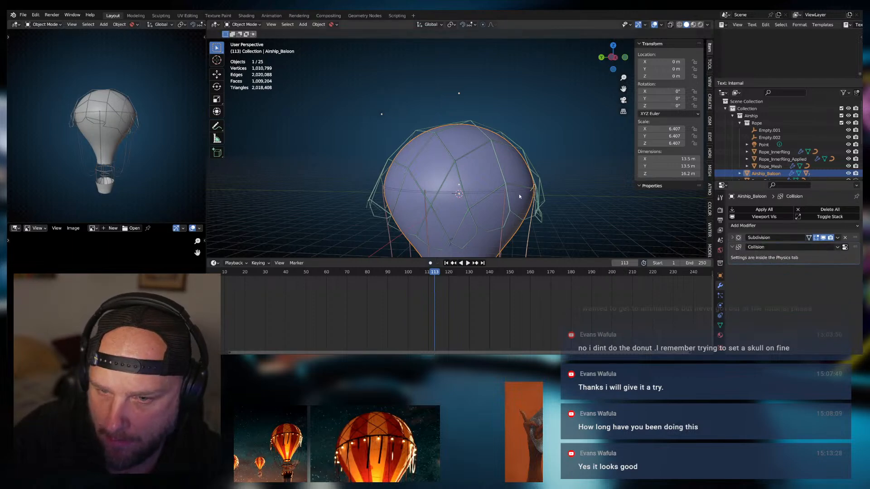
Return to the first frame, set the round net's cloth collision Quality to 3 and enable Self Collisions
click(507, 187)
key(shift+Left)
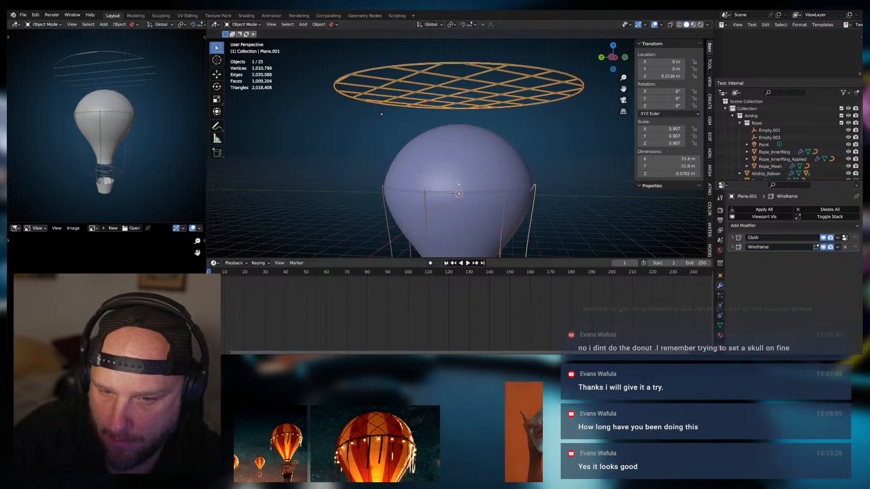
click(720, 302)
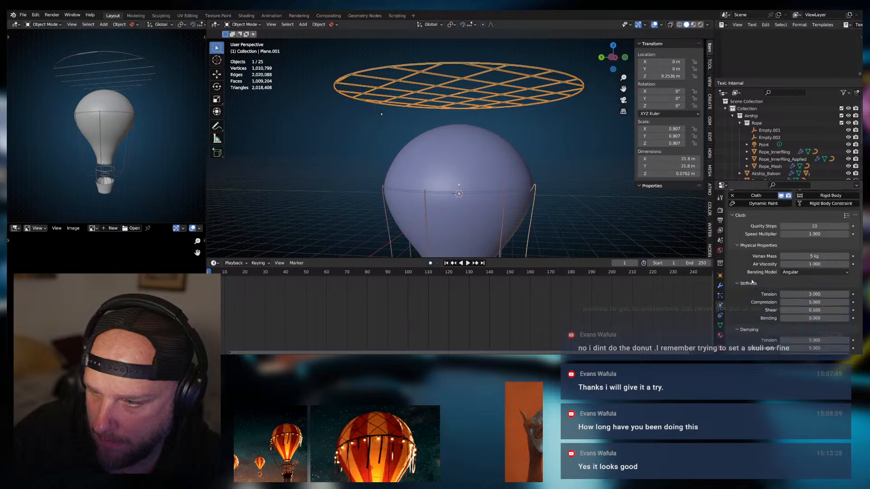
scroll(751, 282, down, 12)
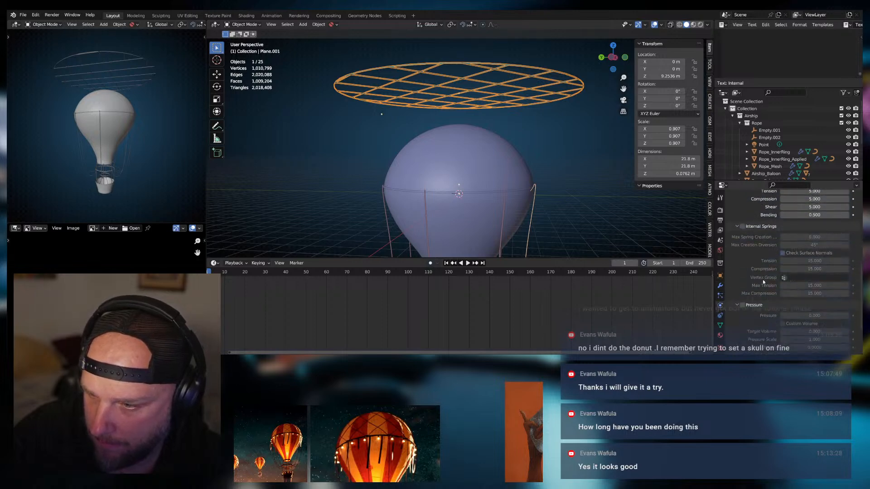
scroll(765, 284, down, 1)
click(736, 323)
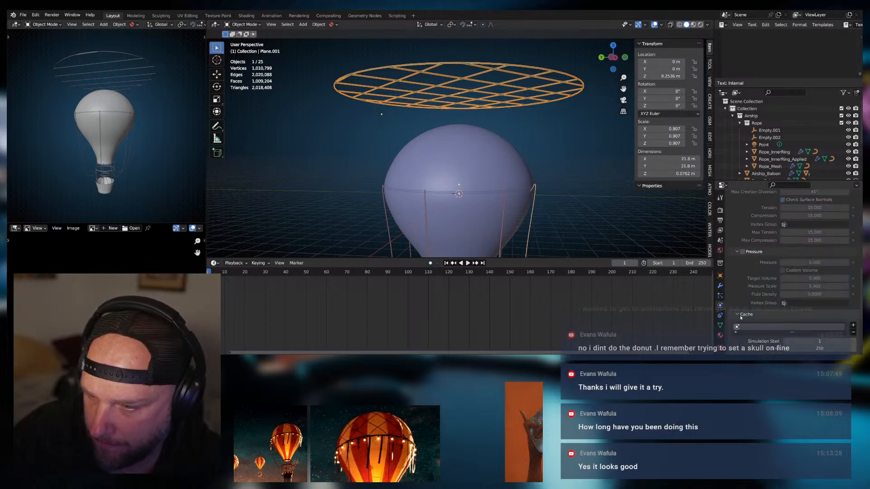
scroll(745, 324, down, 4)
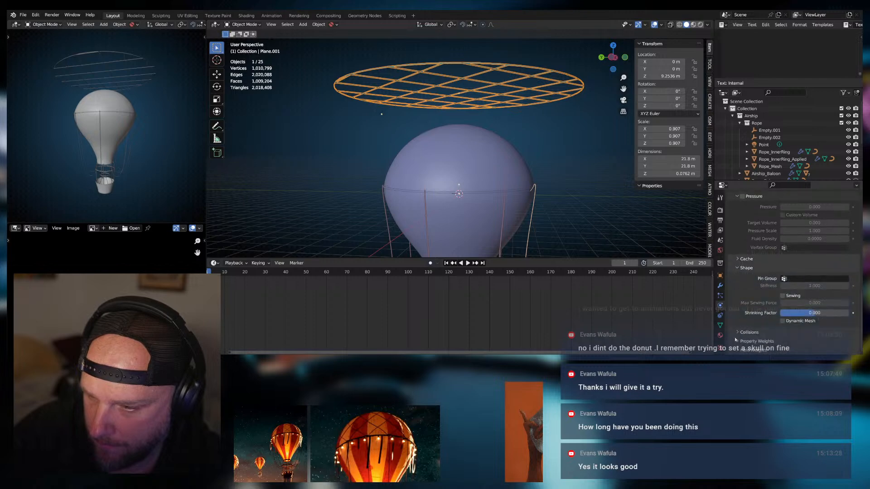
scroll(736, 337, down, 5)
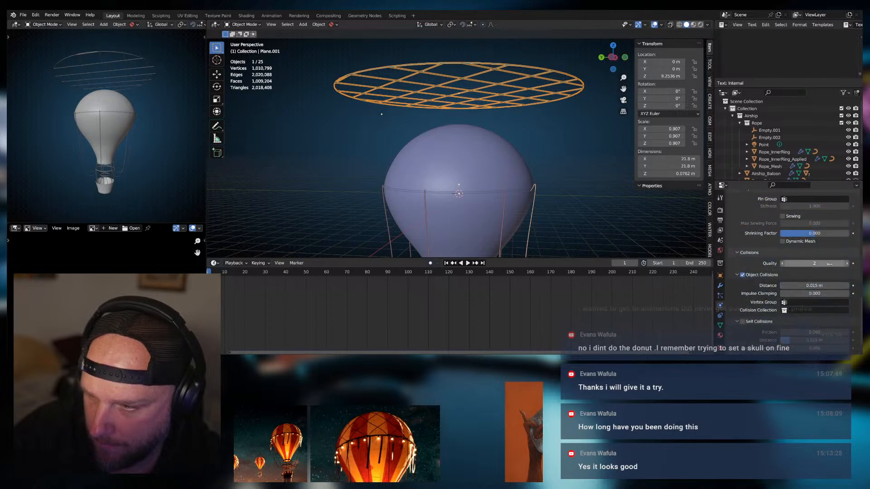
scroll(745, 295, down, 2)
click(743, 295)
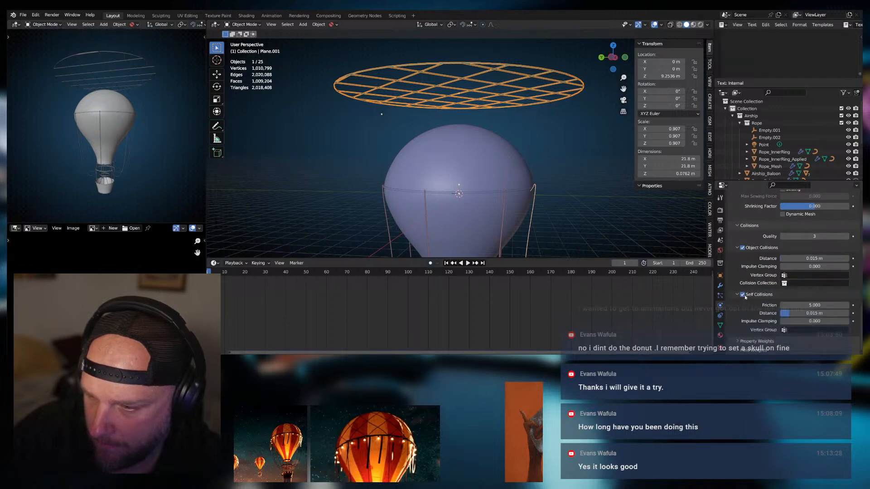
Play the simulation with self collisions up to frame 170 and inspect the draped net with overlays hidden
click(468, 263)
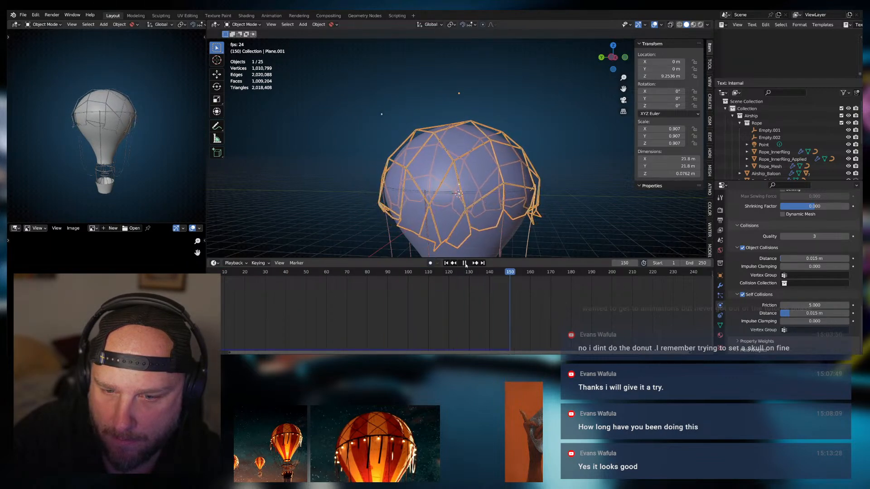
click(465, 263)
click(562, 137)
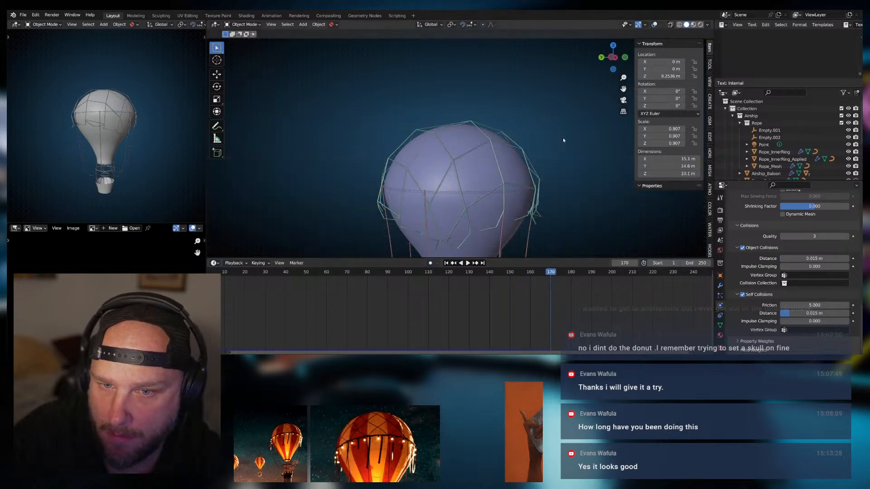
middle_drag(583, 164, 506, 165)
Apply the Subdivision modifier on the balloon
click(469, 145)
click(720, 285)
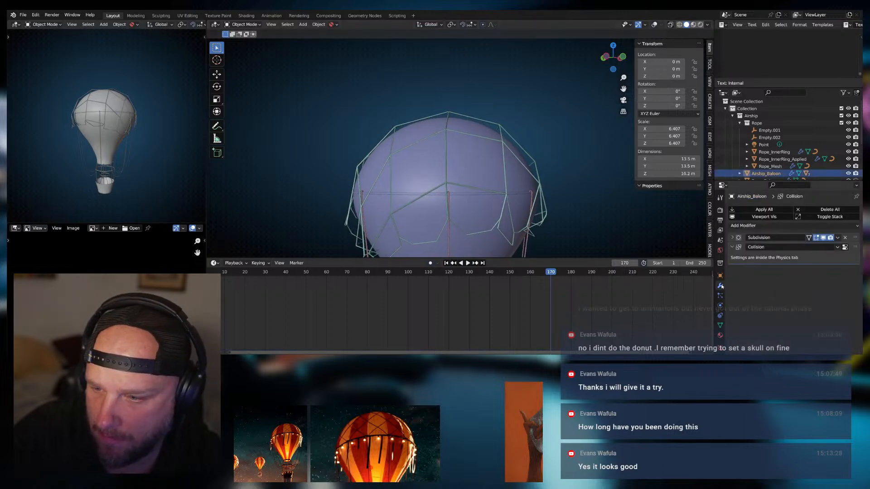
click(837, 237)
click(771, 245)
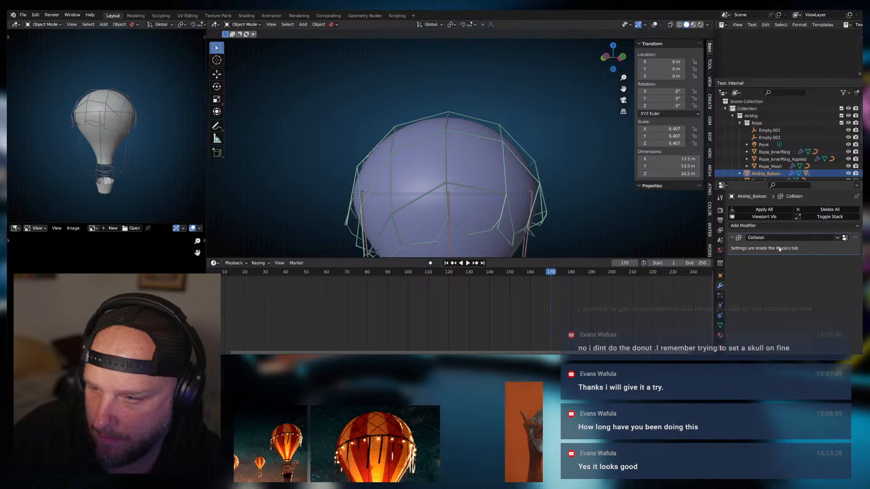
Review the balloon's collision settings, show the viewport overlays again and check the face orientation
click(719, 305)
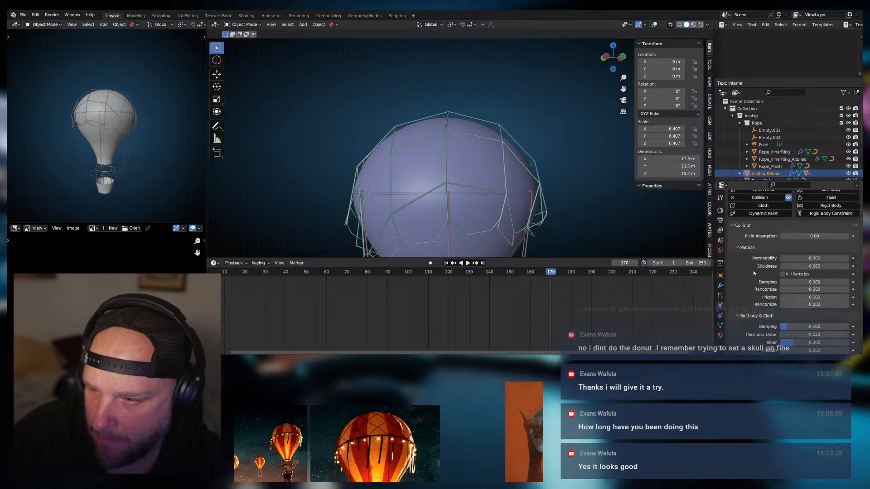
scroll(756, 262, down, 2)
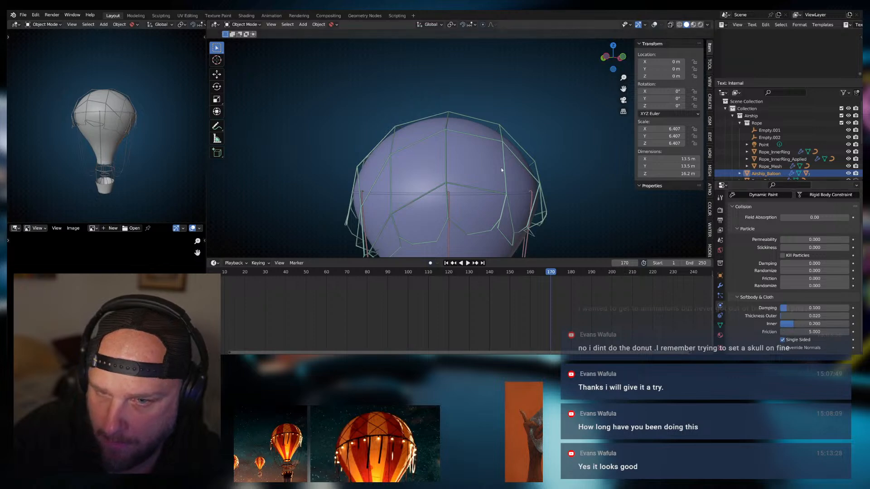
click(645, 25)
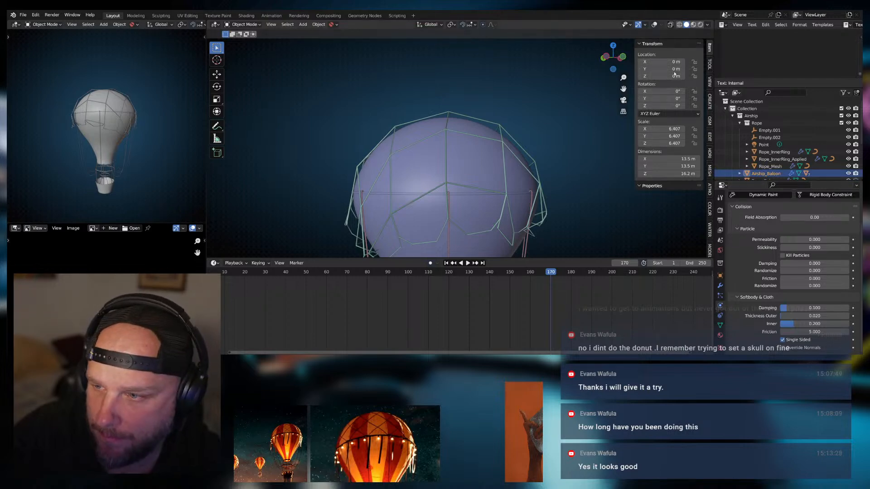
key(shift+alt+z)
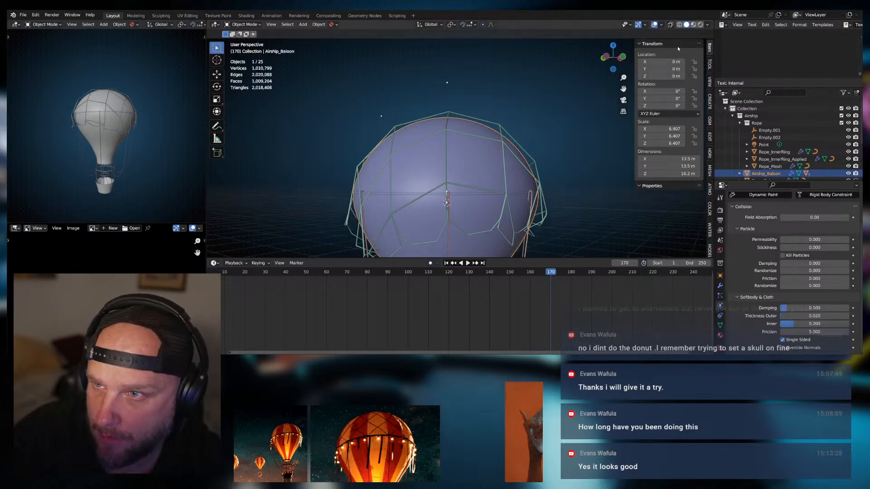
click(660, 25)
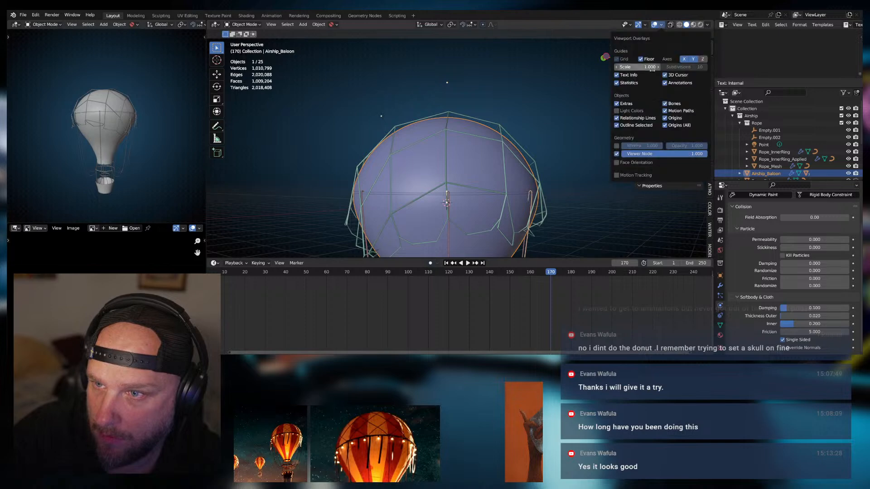
click(617, 162)
click(616, 163)
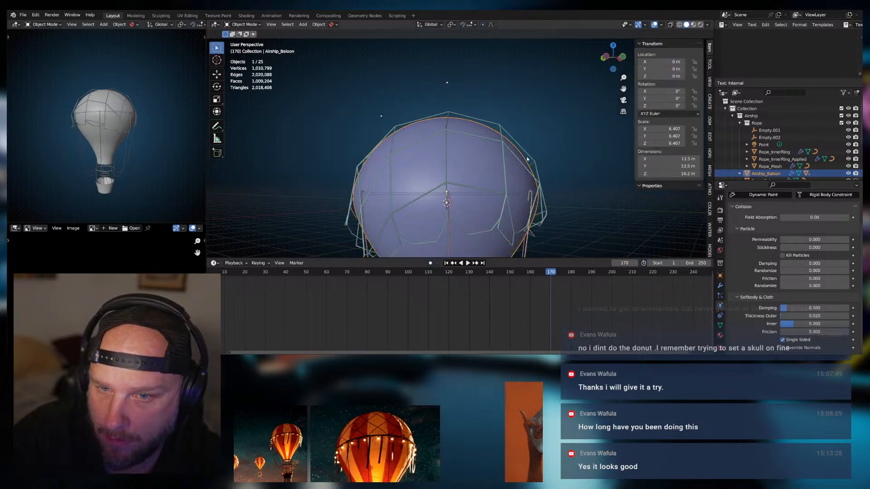
Select the round net, replay its simulation from the first frame to frame 139 and return to the start
click(488, 231)
click(446, 263)
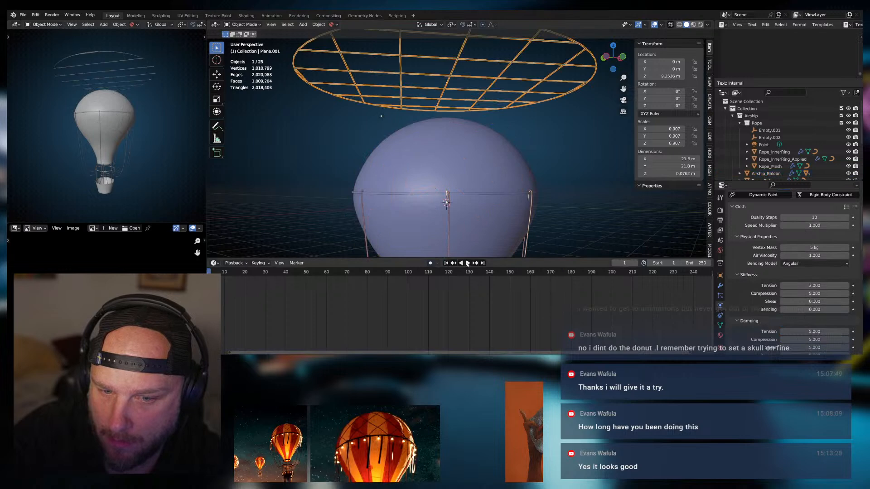
click(468, 263)
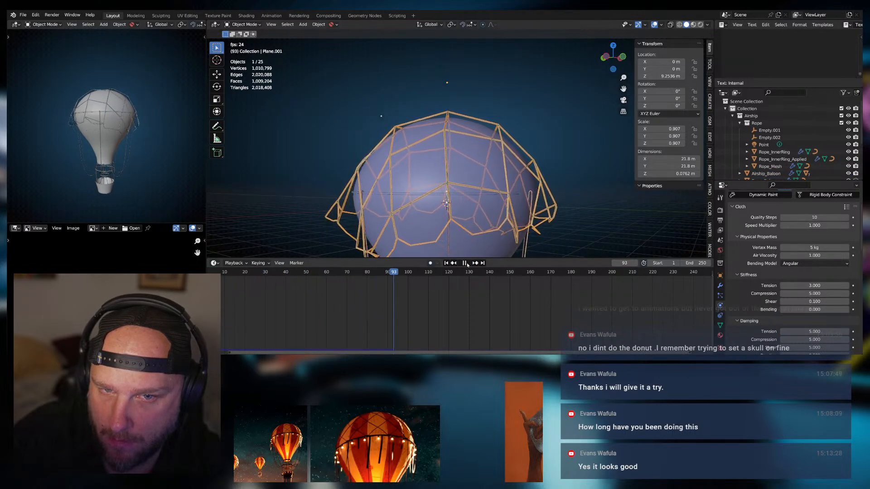
click(464, 263)
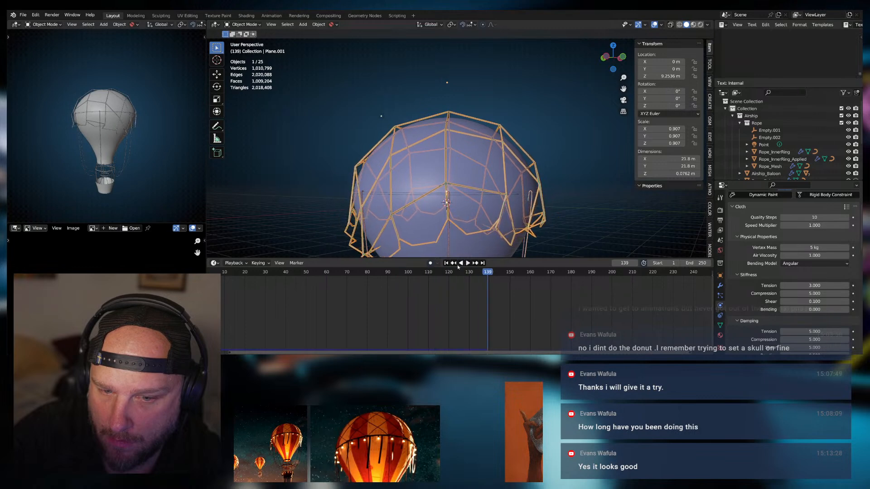
click(446, 263)
Add a Subdivision Surface modifier to the round net, after its Cloth and Wireframe modifiers
scroll(754, 247, up, 2)
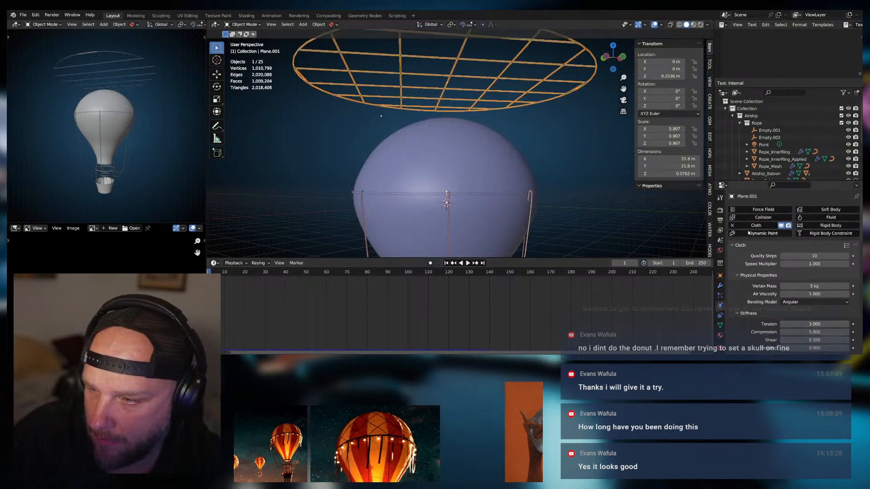
middle_drag(521, 106, 516, 132)
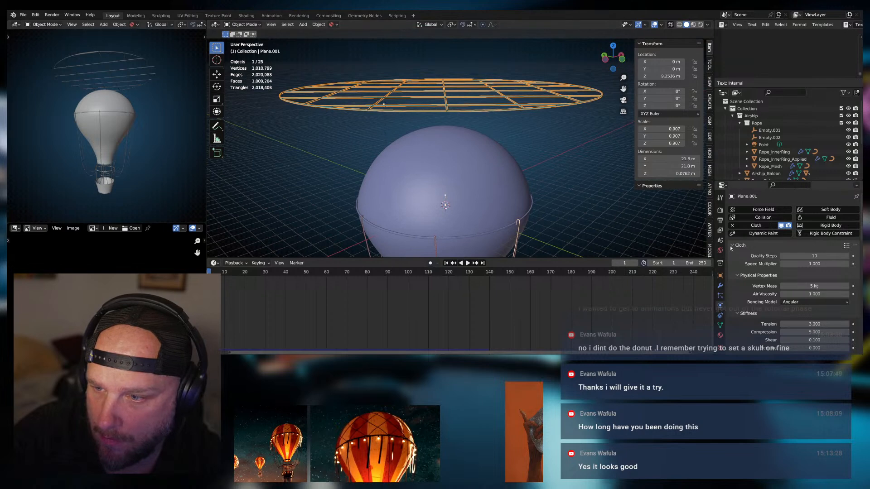
click(720, 286)
click(742, 225)
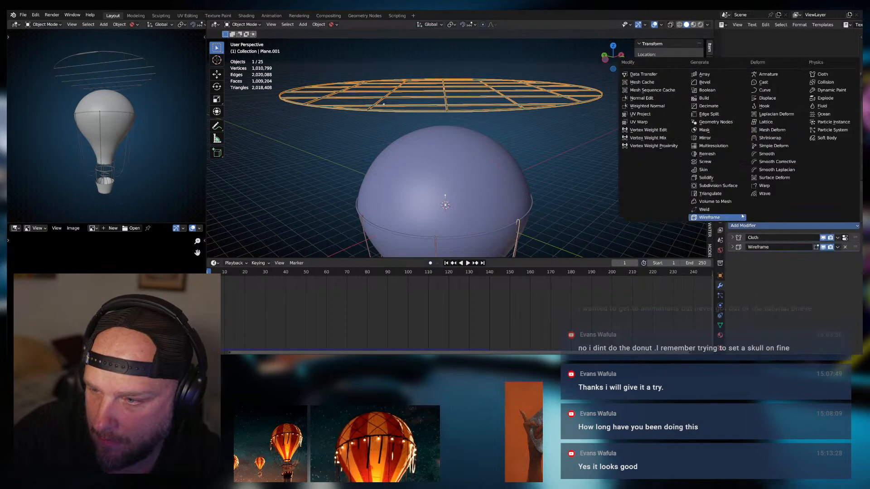
click(719, 186)
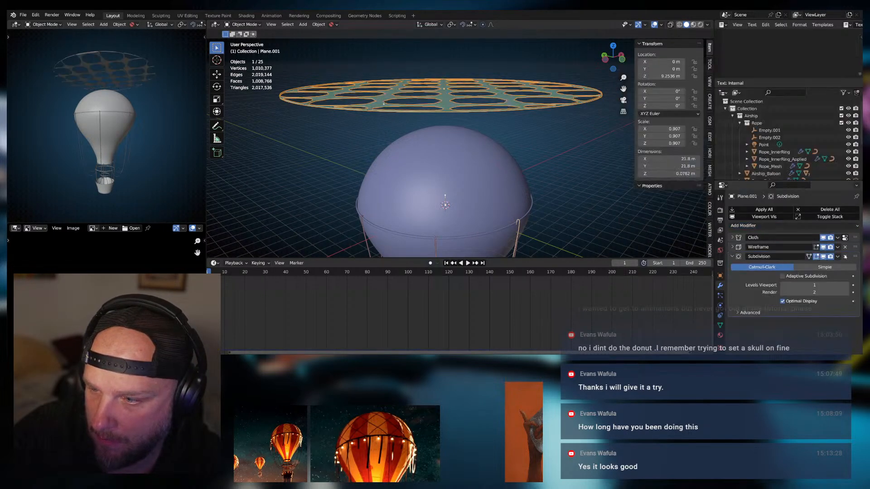
Try the net's Subdivision modifier between Cloth and Wireframe, with two viewport levels, the Simple type, and one level again
drag(854, 257, 857, 248)
middle_drag(539, 146, 478, 156)
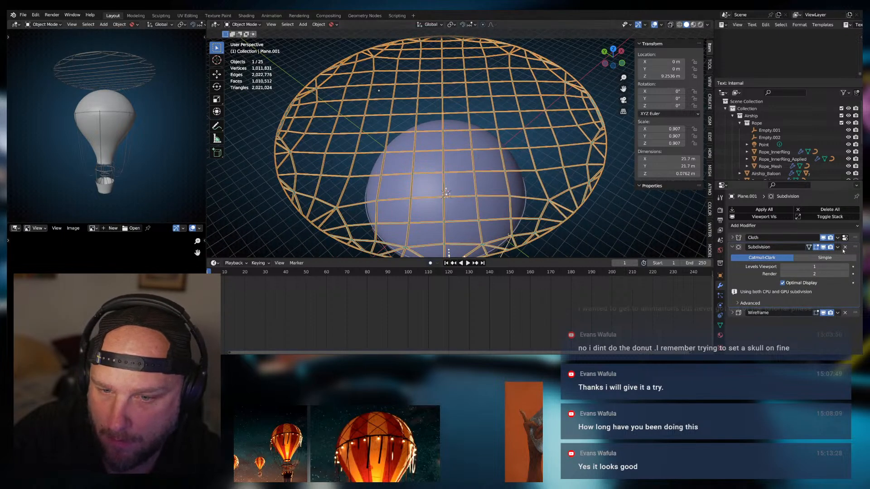
mouse_move(854, 248)
mouse_down()
mouse_move(857, 238)
mouse_move(858, 308)
mouse_move(857, 247)
mouse_up()
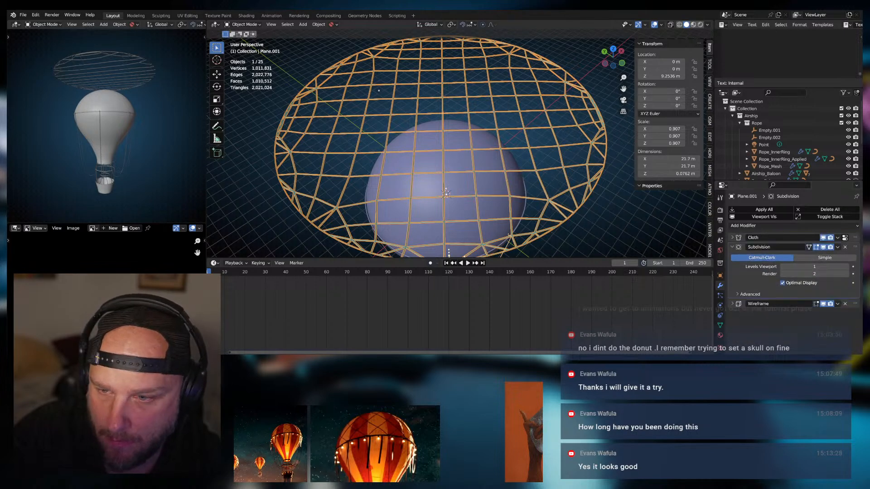
click(845, 267)
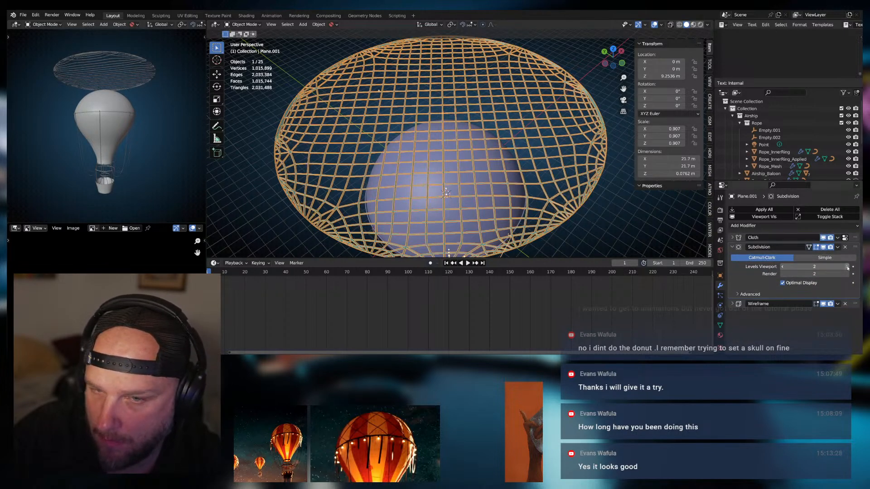
click(846, 258)
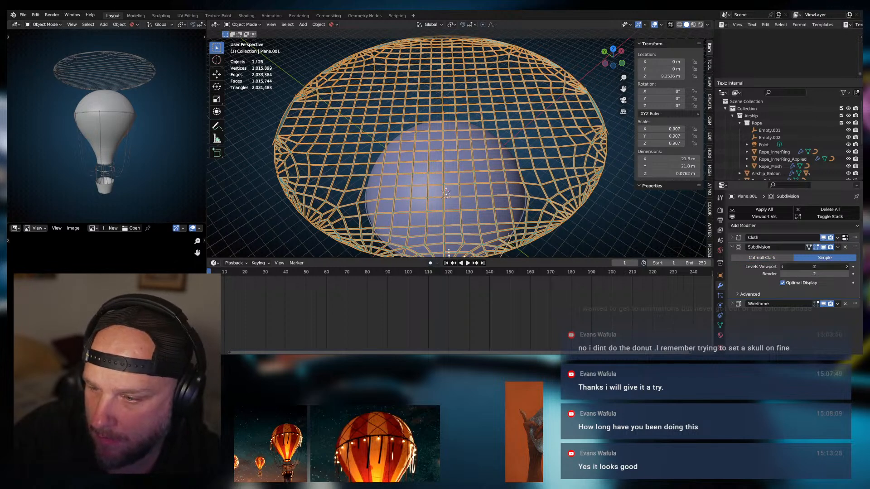
click(781, 267)
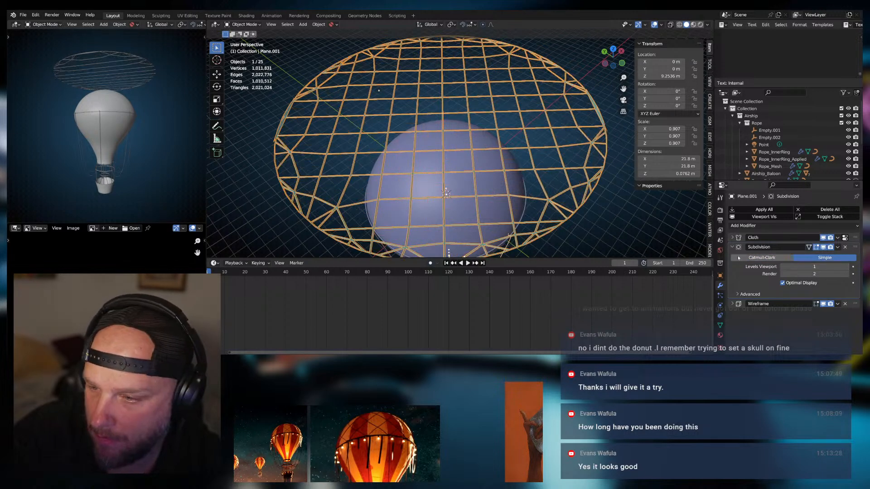
Remove the Subdivision modifier from the round net and play its cloth simulation to frame 140
click(844, 246)
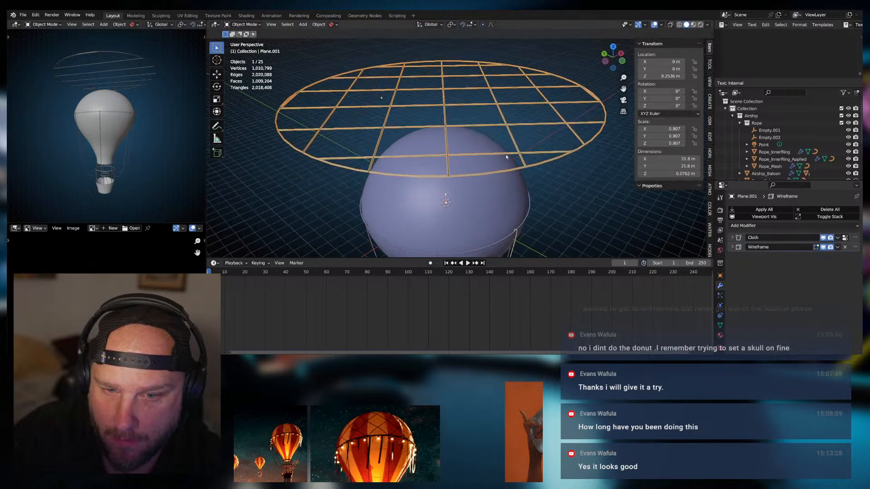
click(468, 262)
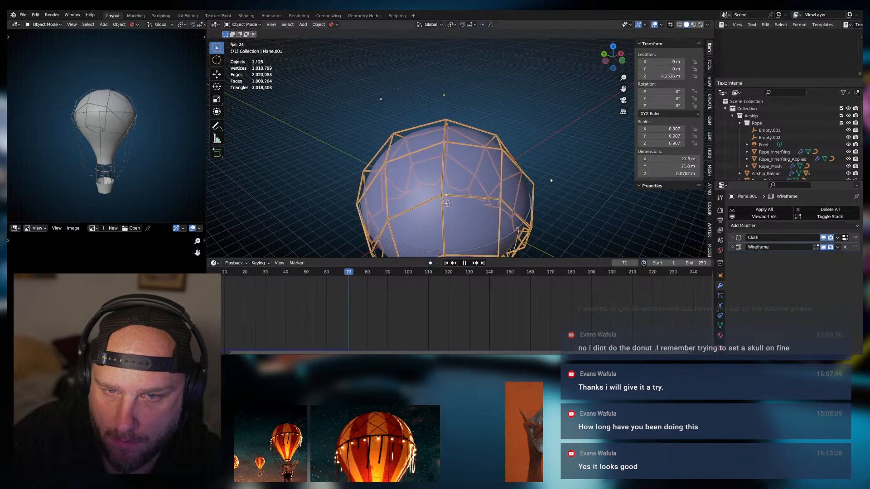
middle_drag(550, 178, 552, 145)
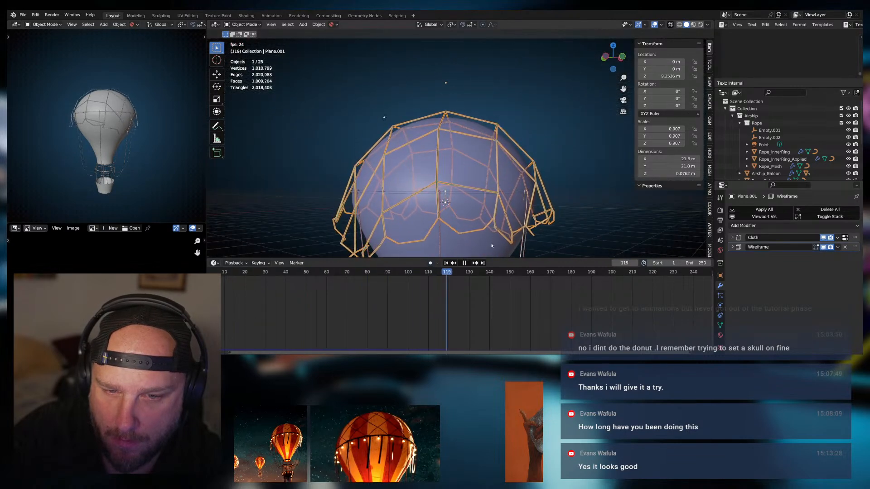
key(space)
middle_drag(489, 253, 543, 232)
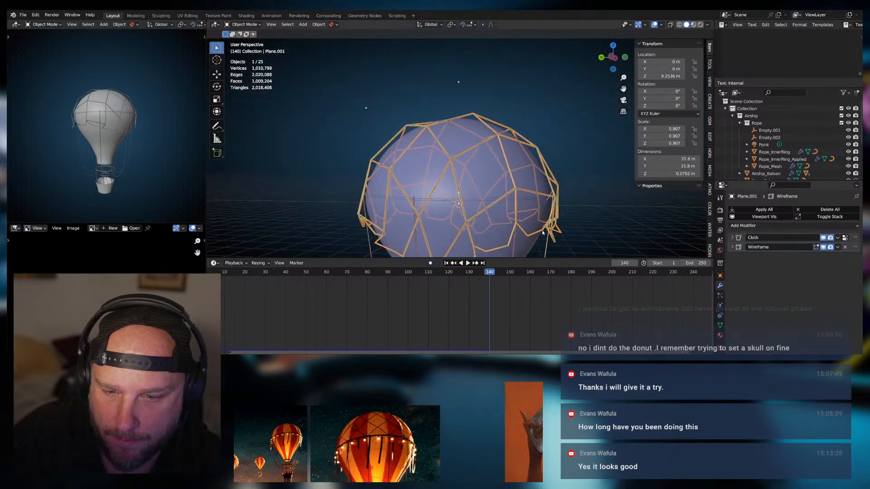
Return to the first frame, scale the round net up by about 1.151 and replay its simulation to frame 137
key(shift+Left)
key(s)
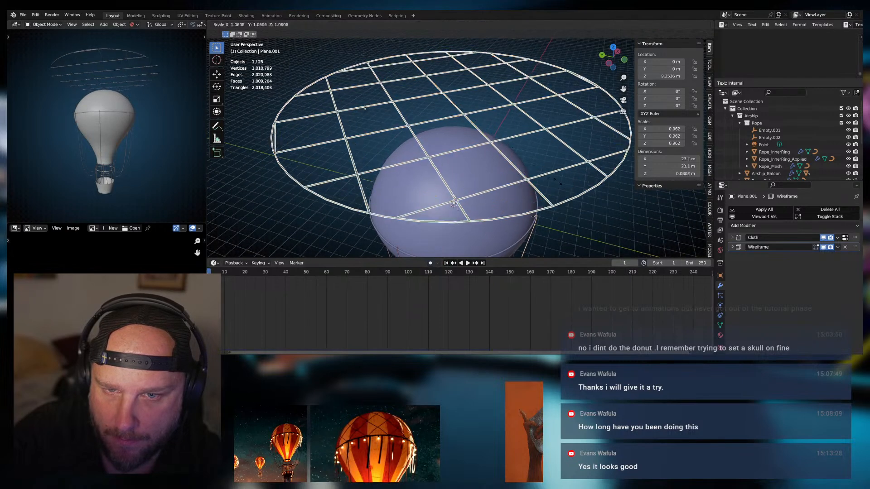
click(528, 231)
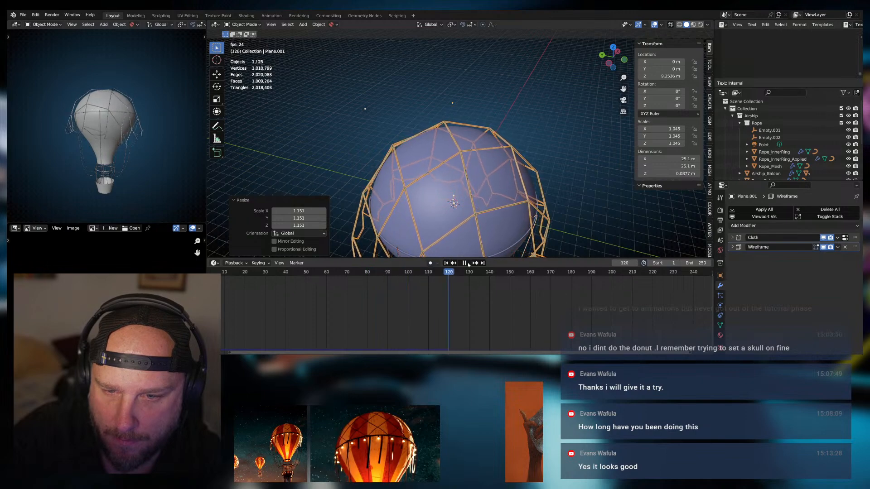
mouse_move(504, 211)
middle_down()
mouse_move(528, 179)
mouse_move(615, 192)
mouse_move(640, 177)
mouse_move(490, 176)
mouse_move(499, 196)
middle_up()
scroll(500, 196, down, 1)
click(537, 178)
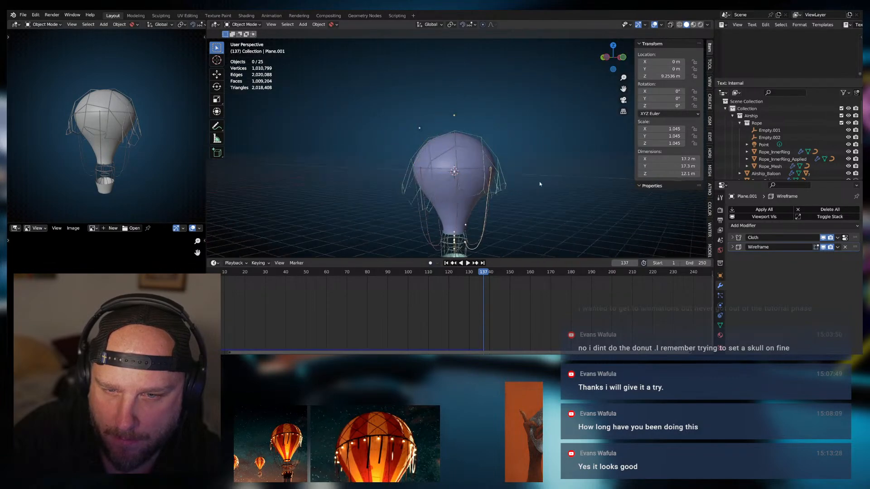
Go back to the first frame, scale the round net down by about 0.668 and replay its simulation to frame 104
click(445, 262)
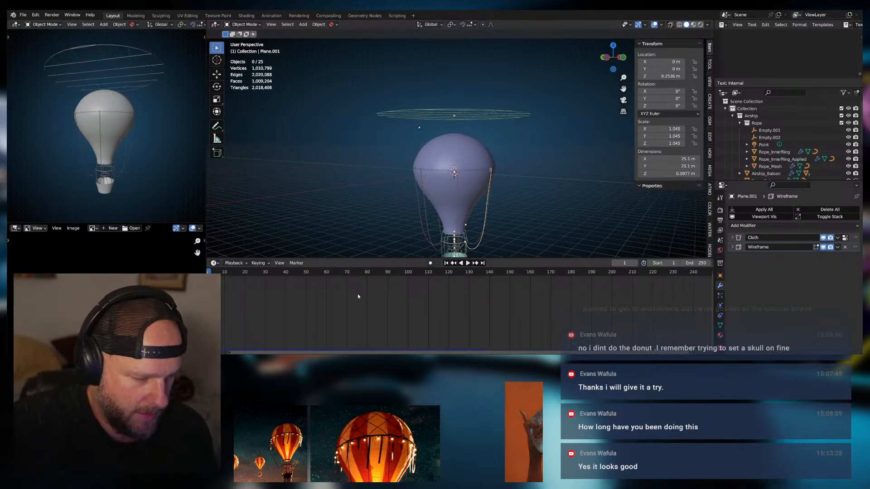
mouse_move(534, 149)
middle_down()
mouse_move(547, 165)
mouse_move(538, 158)
middle_up()
click(487, 126)
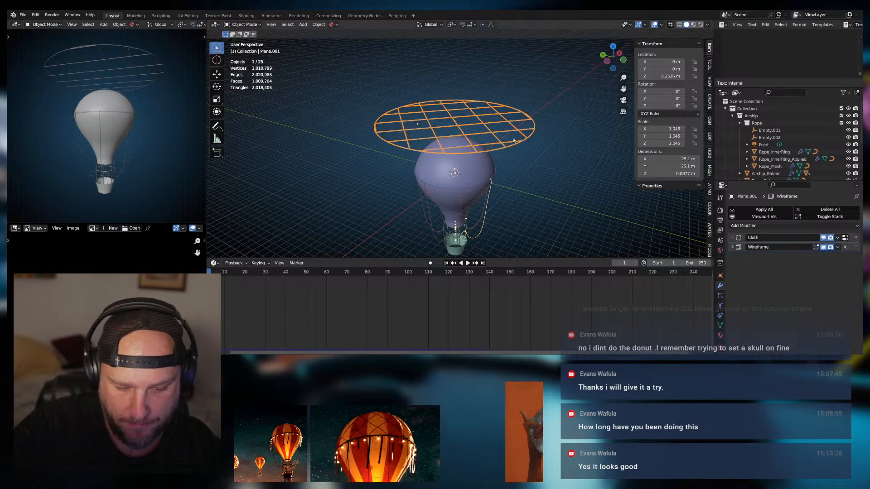
key(s)
click(495, 133)
click(467, 264)
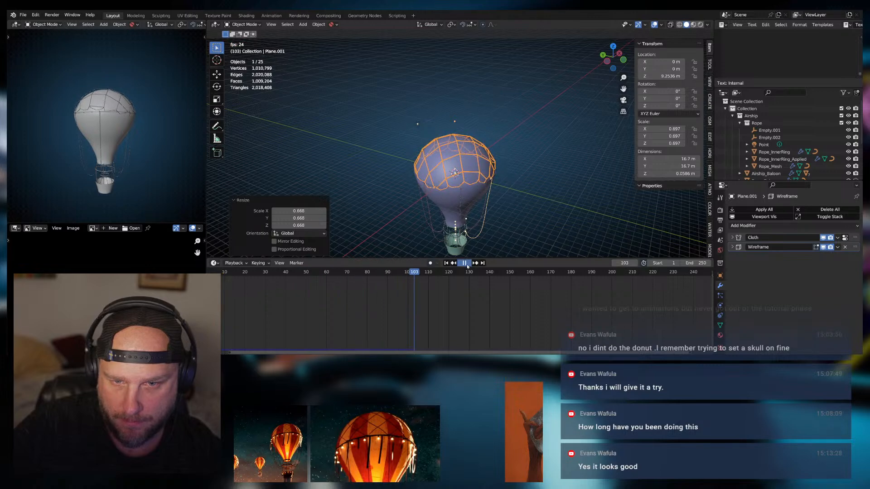
click(467, 265)
middle_drag(448, 213, 452, 243)
scroll(519, 186, up, 2)
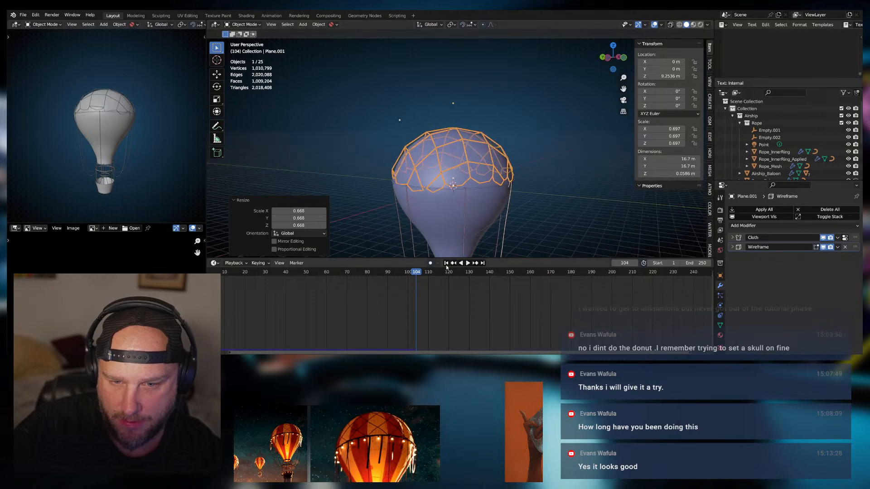
Rewind to the start, enlarge the round net by about 1.05 and run its simulation to frame 126
click(446, 264)
key(s)
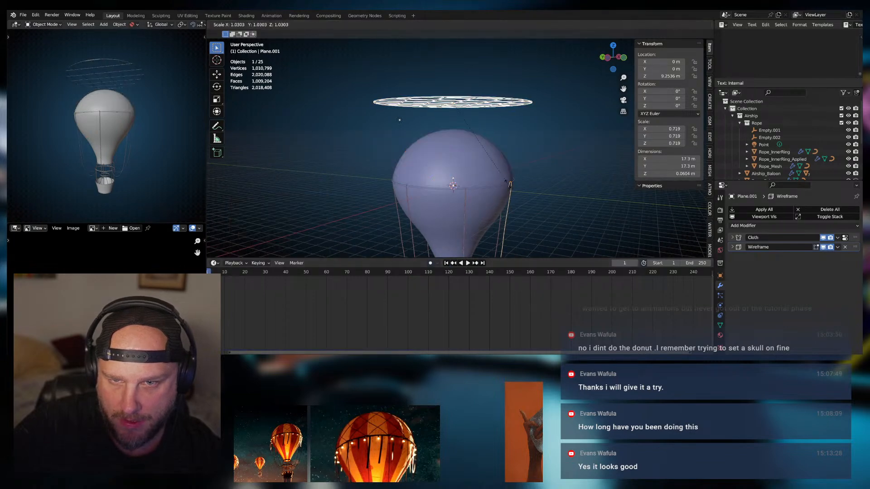
click(510, 186)
click(467, 264)
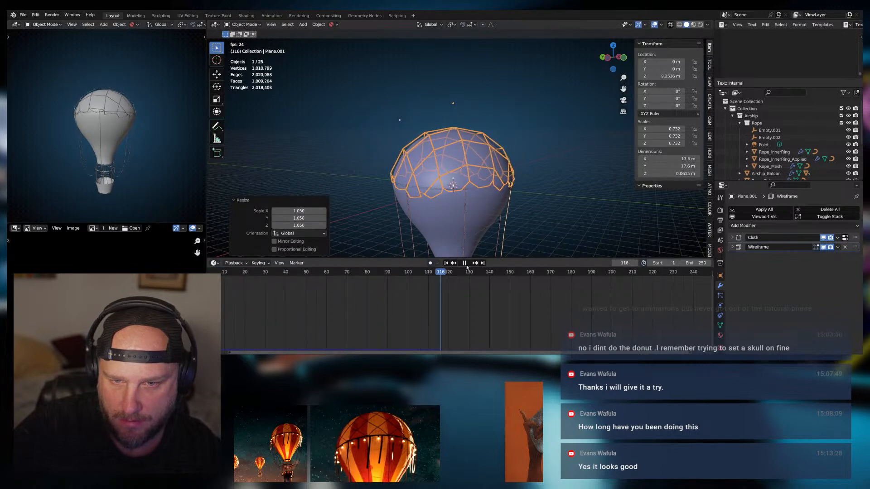
middle_drag(483, 204, 369, 205)
scroll(432, 202, up, 2)
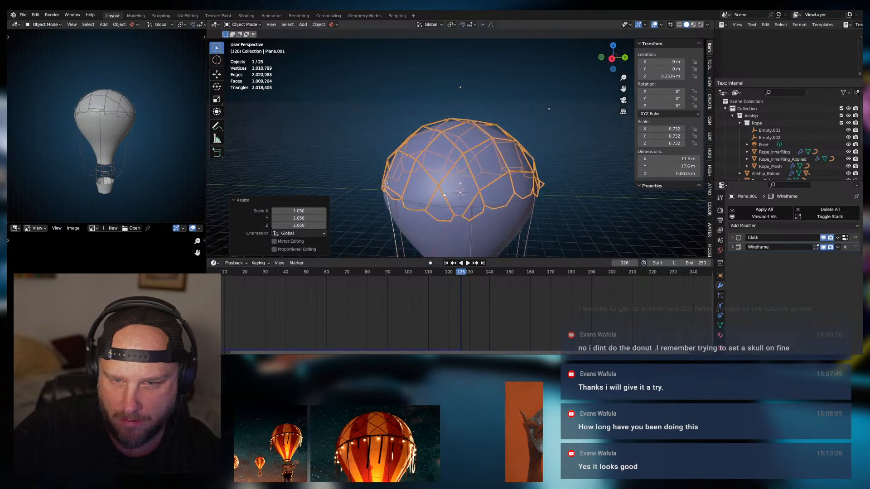
Replay the net's drape from the first frame to frame 114 and examine it on the balloon from above and the side
click(446, 263)
middle_drag(470, 218, 455, 251)
middle_drag(433, 172, 428, 206)
click(468, 263)
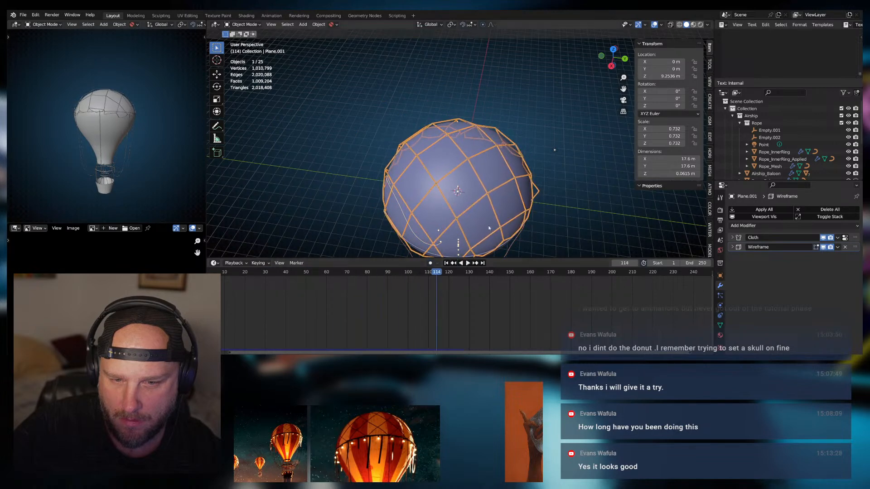
middle_drag(489, 227, 493, 158)
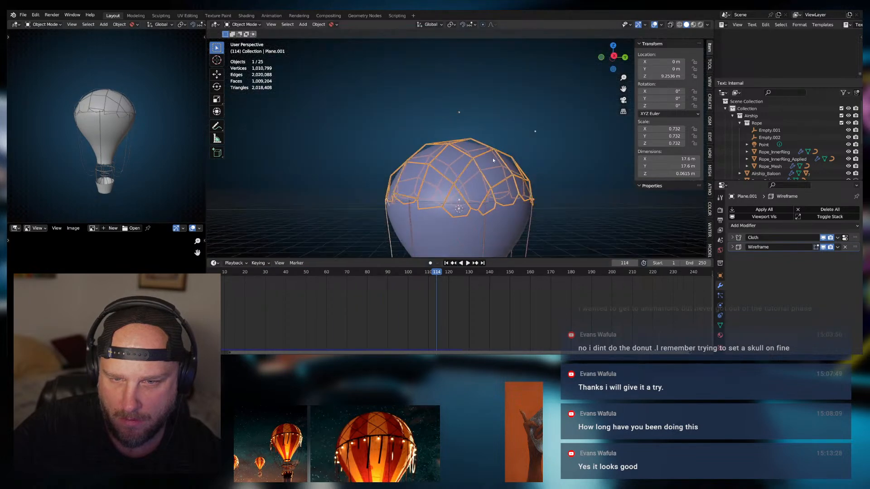
click(562, 177)
middle_drag(564, 173, 569, 186)
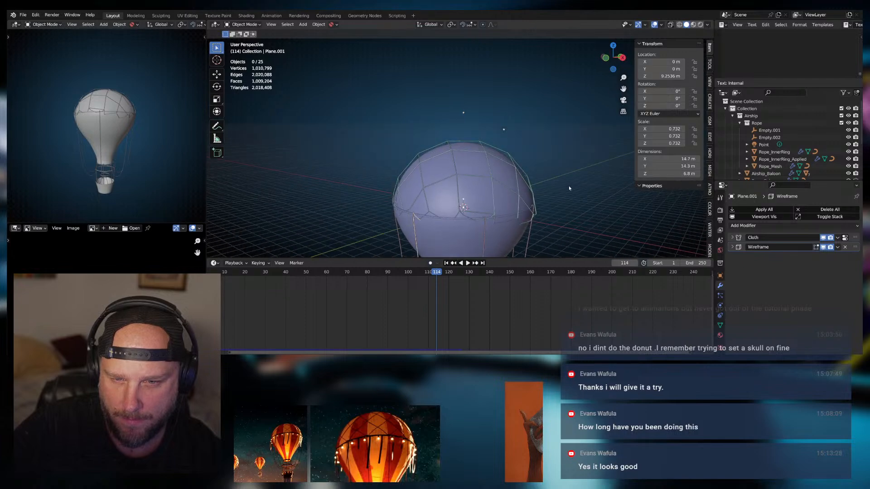
click(507, 162)
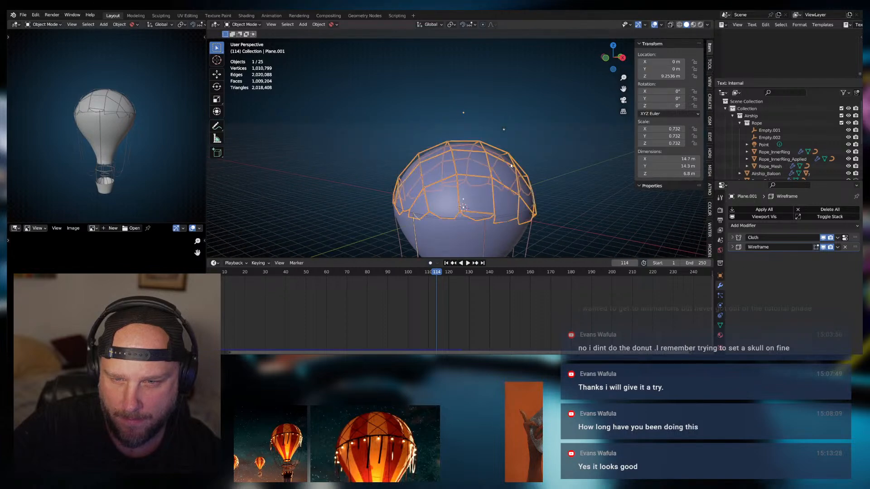
Look over the net's cloth physics settings, then select the balloon and go through its collision settings
click(734, 238)
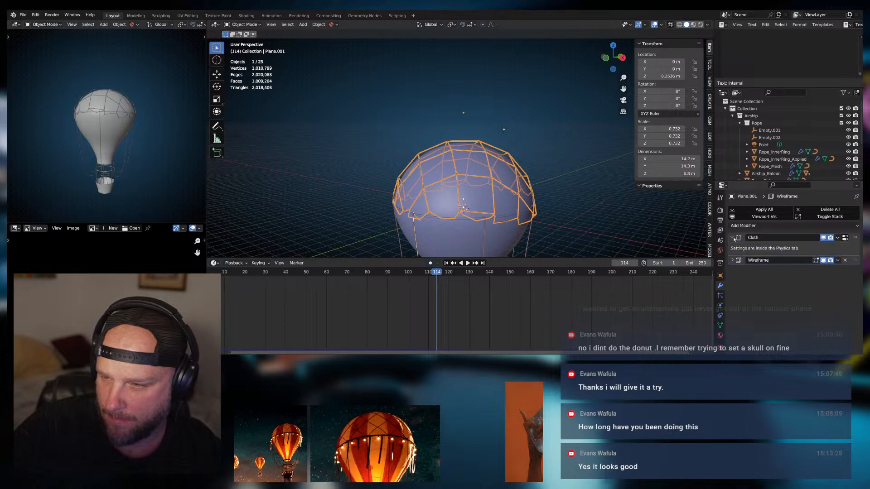
click(734, 240)
click(720, 305)
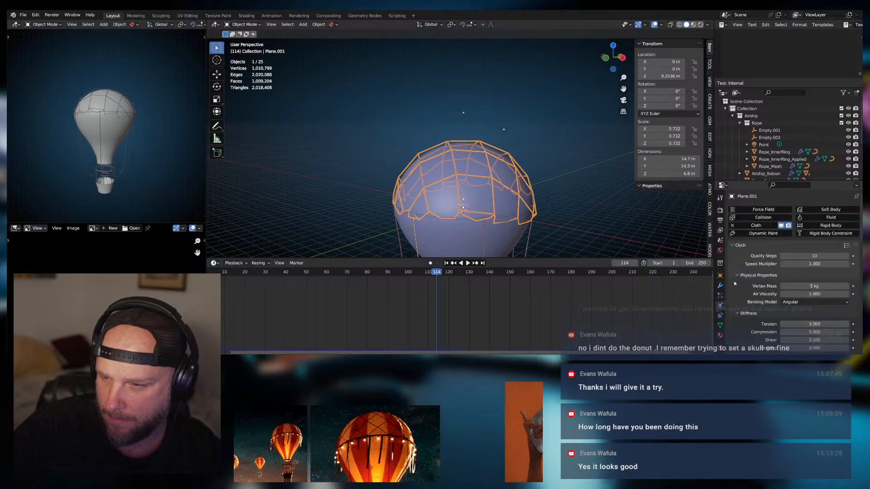
click(602, 216)
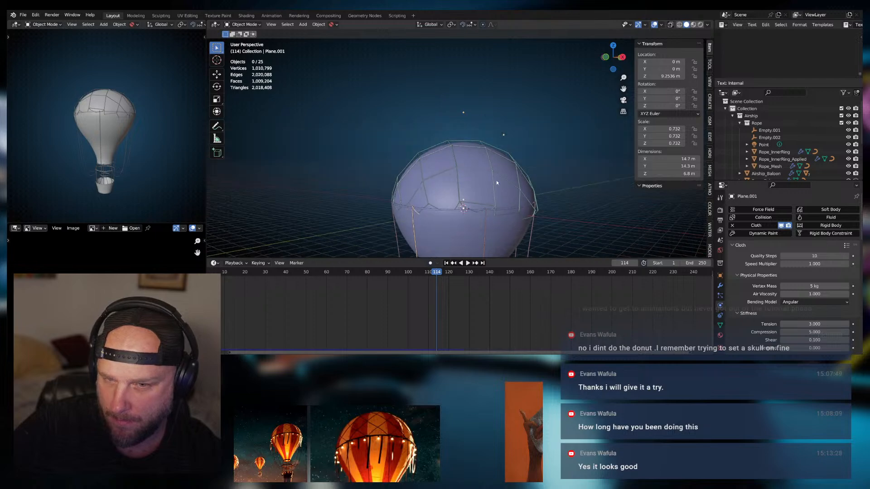
click(519, 185)
scroll(752, 287, down, 2)
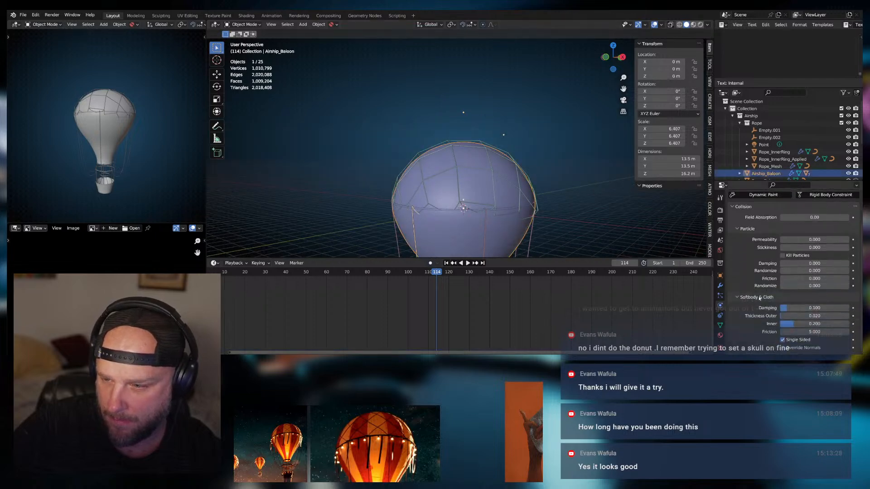
scroll(759, 297, up, 2)
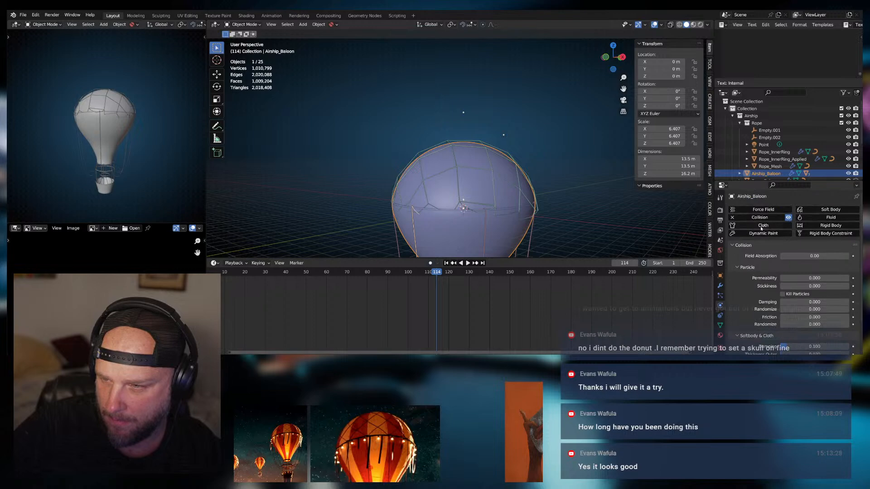
scroll(760, 258, down, 2)
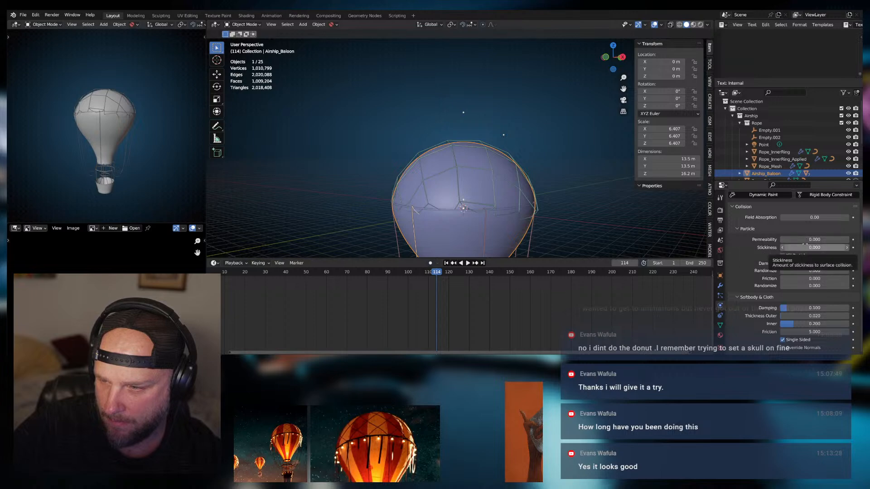
Set the balloon's particle collision stickiness to 1 and replay the simulation from the first frame to frame 119
click(805, 246)
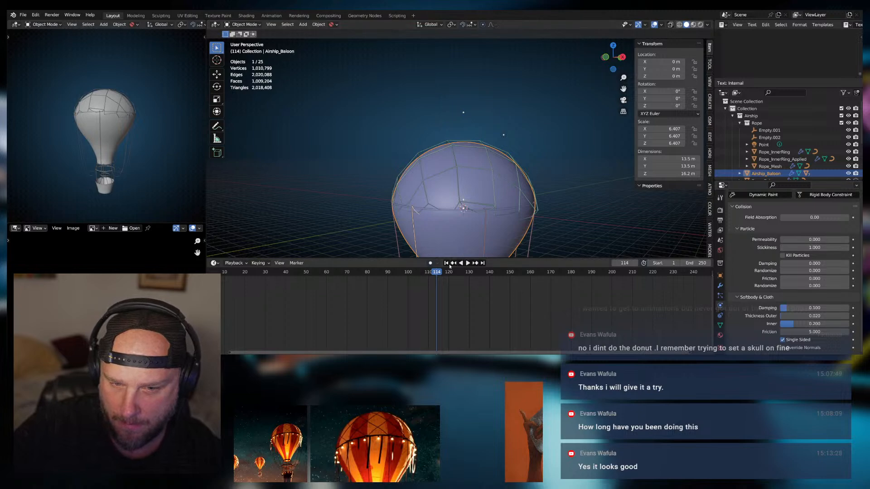
click(446, 263)
click(467, 263)
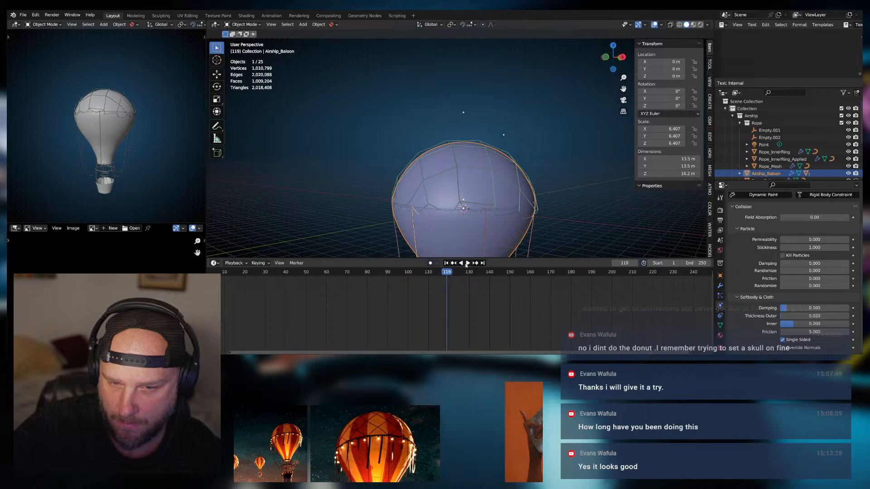
From the first frame, set the balloon's particle collision friction to 1 and stickiness to 10, and play the simulation
click(447, 263)
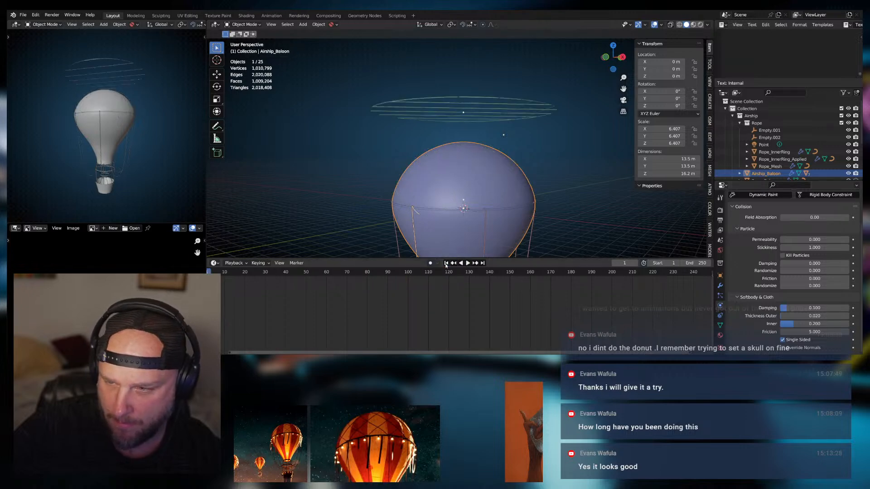
click(803, 278)
text(1)
key(Return)
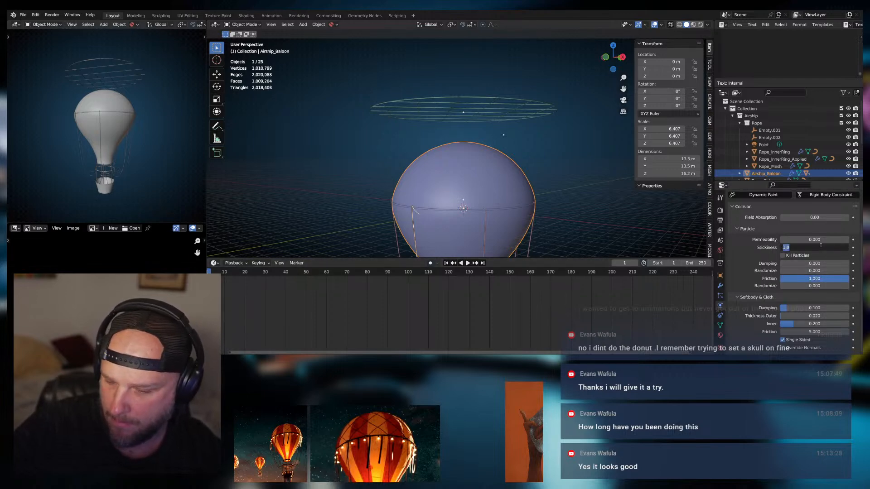
text(10)
key(Return)
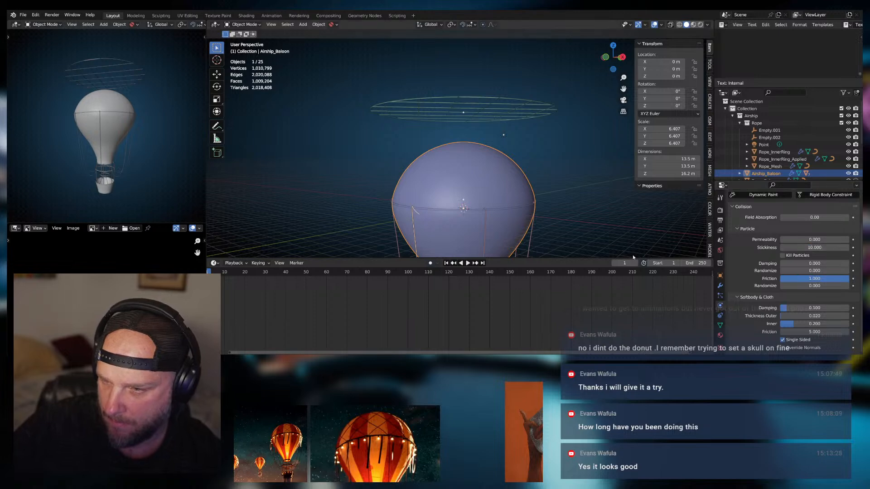
click(469, 264)
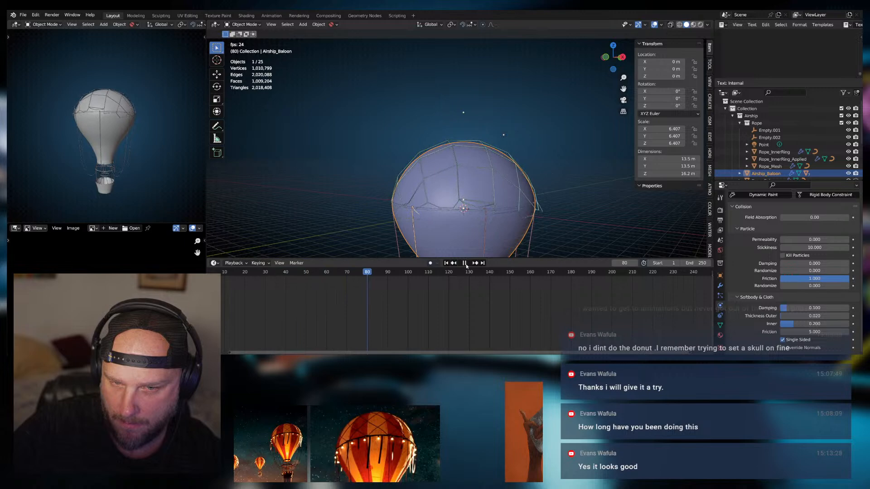
Examine the net's drape on the balloon from above, select the net and return to the first frame
middle_drag(550, 228, 534, 99)
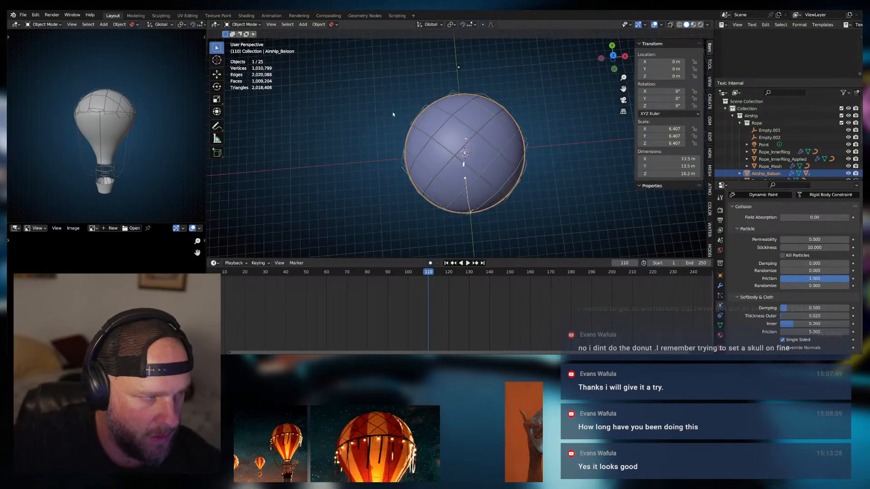
middle_drag(510, 149, 479, 223)
key(Tab)
key(Tab)
click(483, 178)
click(446, 263)
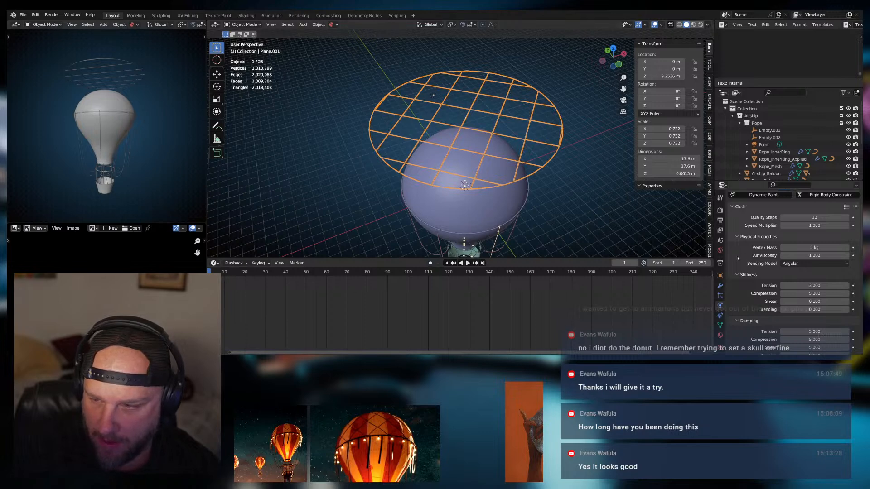
Check the net's modifiers, then set its cloth collision quality to 4 and object collision distance to 0.001 m
click(720, 286)
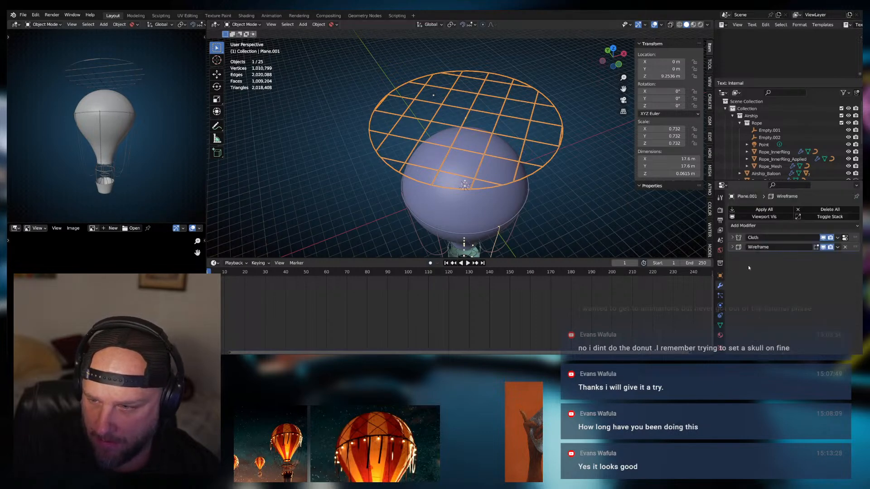
click(732, 237)
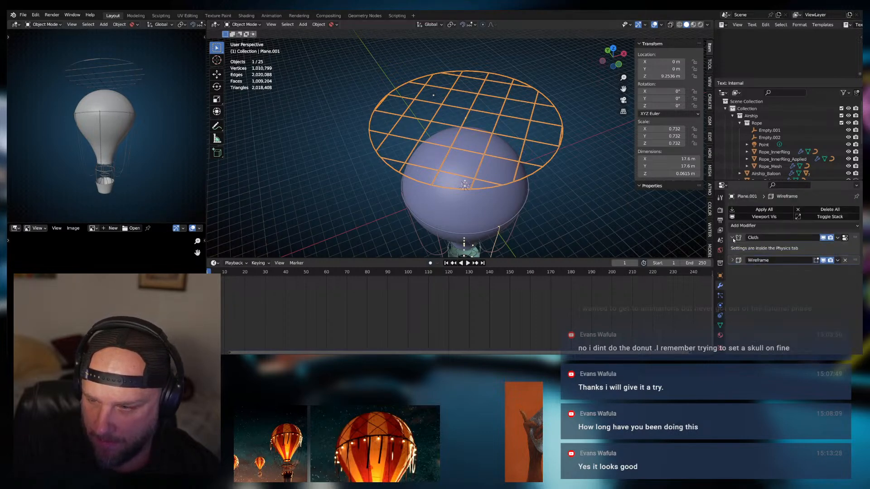
click(720, 305)
scroll(739, 306, down, 10)
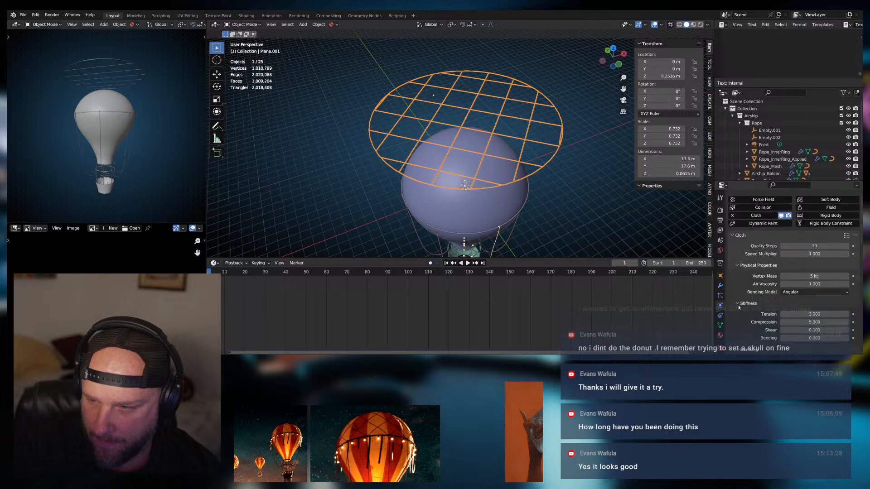
scroll(739, 305, down, 8)
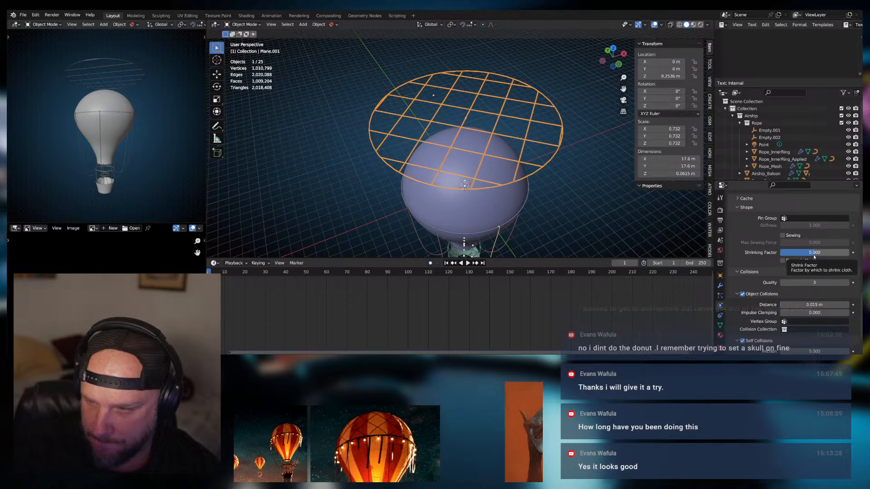
scroll(762, 259, down, 1)
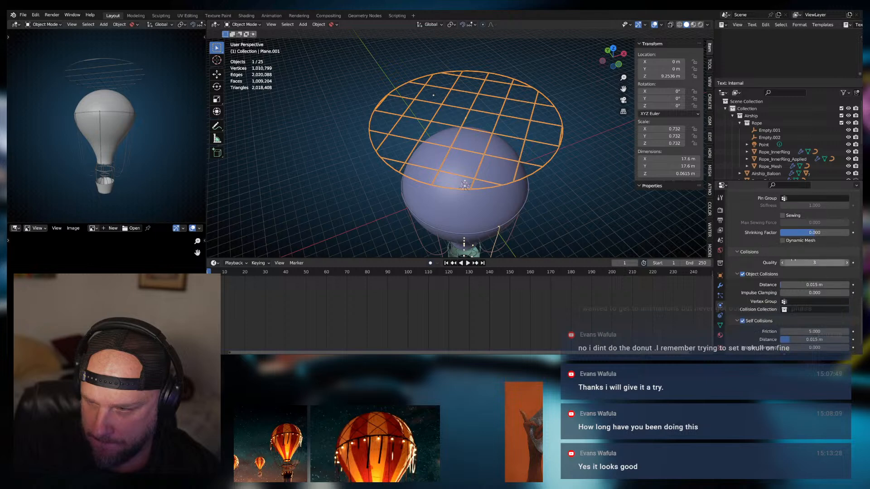
click(847, 263)
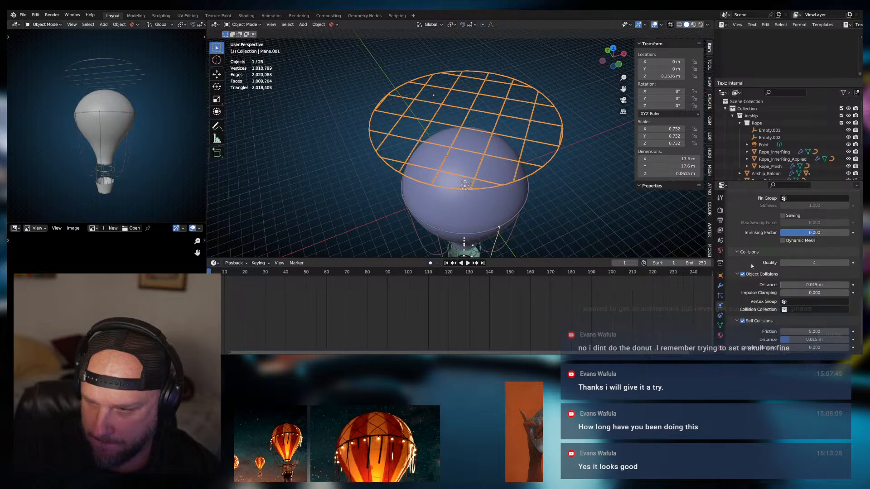
scroll(755, 269, down, 1)
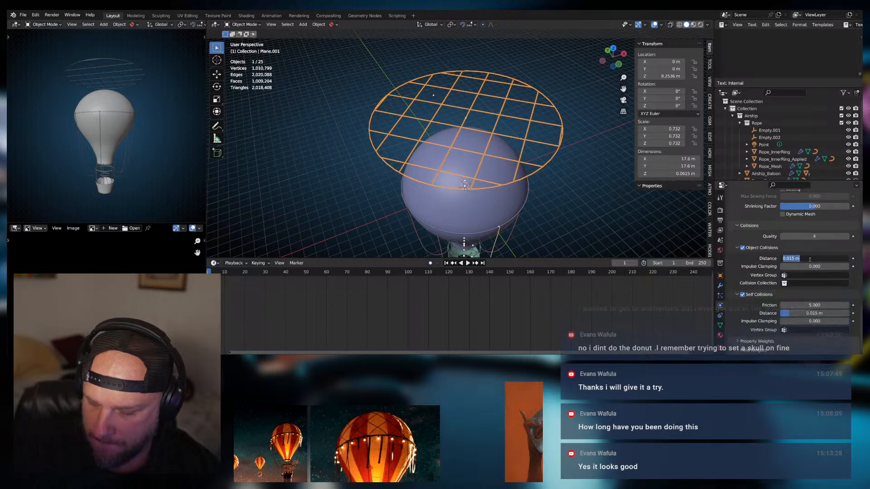
text(0.001)
key(Return)
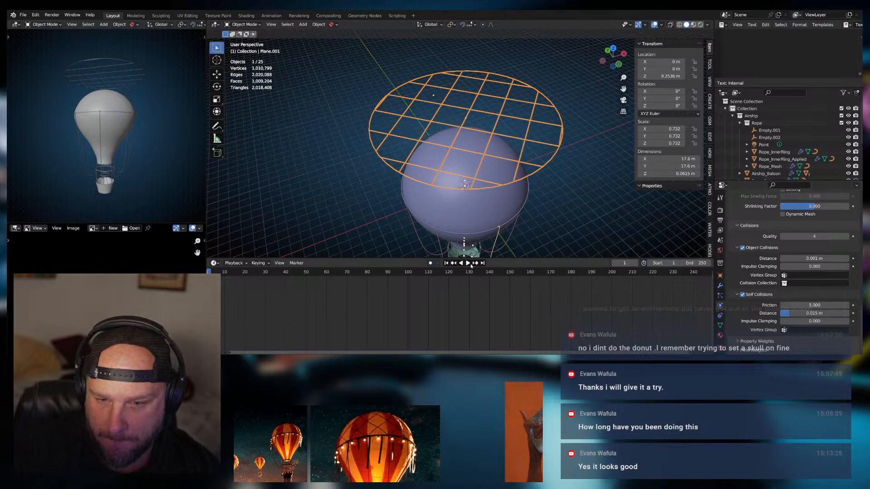
Play the simulation, scrub back to frame 49 and inspect the net from several sides with the viewport overlays hidden
click(467, 262)
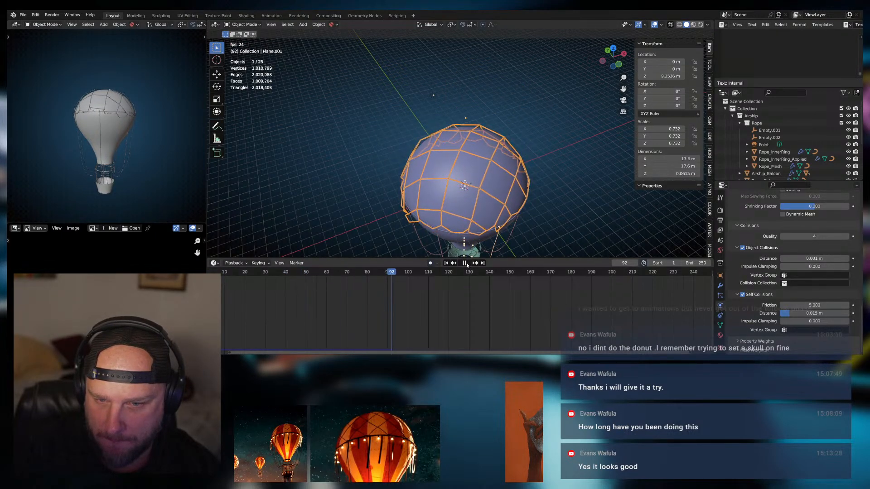
drag(398, 272, 304, 279)
middle_drag(372, 234, 475, 144)
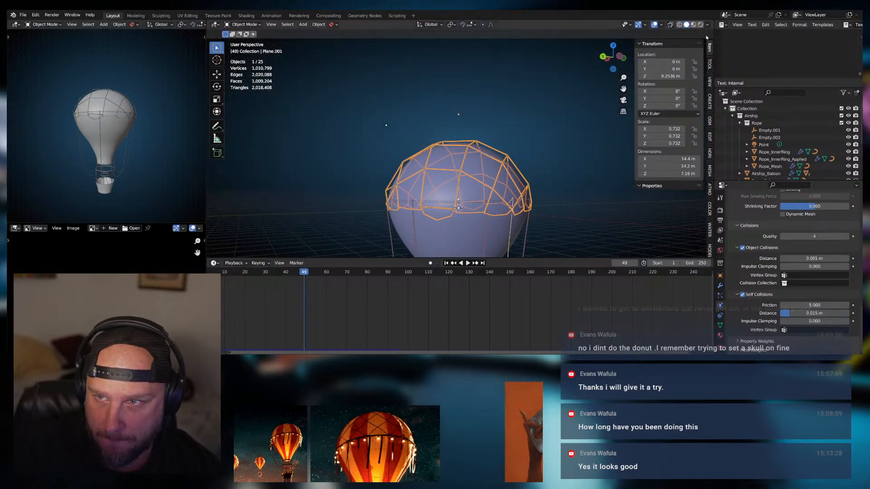
click(707, 24)
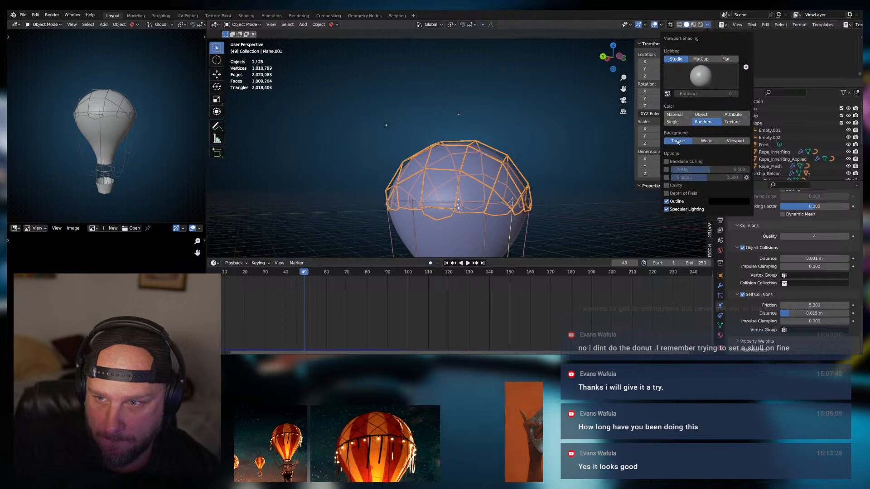
mouse_move(563, 197)
middle_down()
mouse_move(532, 201)
mouse_move(487, 236)
mouse_move(513, 221)
mouse_move(544, 176)
middle_up()
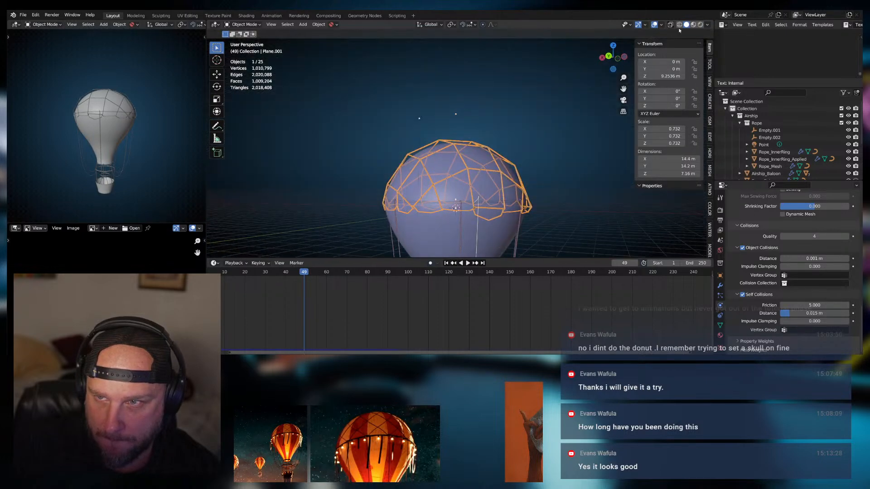
click(654, 24)
middle_drag(561, 134, 398, 150)
scroll(399, 152, up, 2)
middle_drag(439, 180, 421, 186)
Return to the first frame, look over the net's cloth stiffness and damping settings and show the viewport overlays again
click(446, 263)
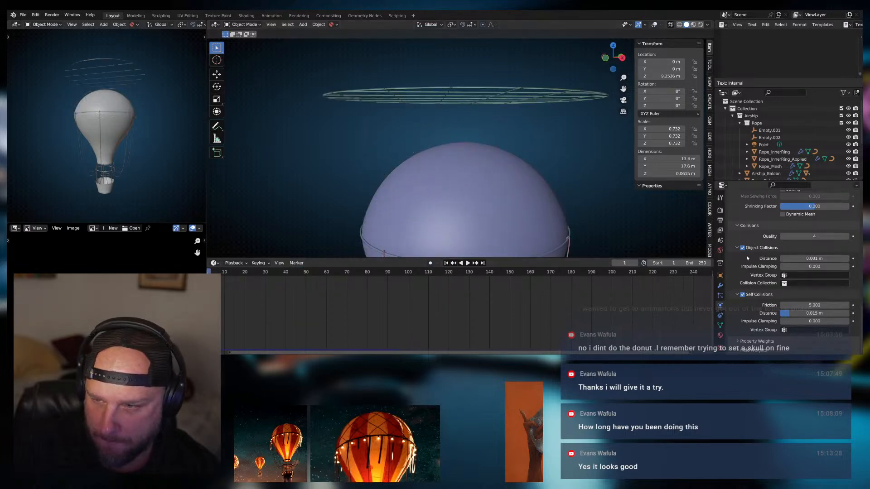
scroll(741, 295, up, 10)
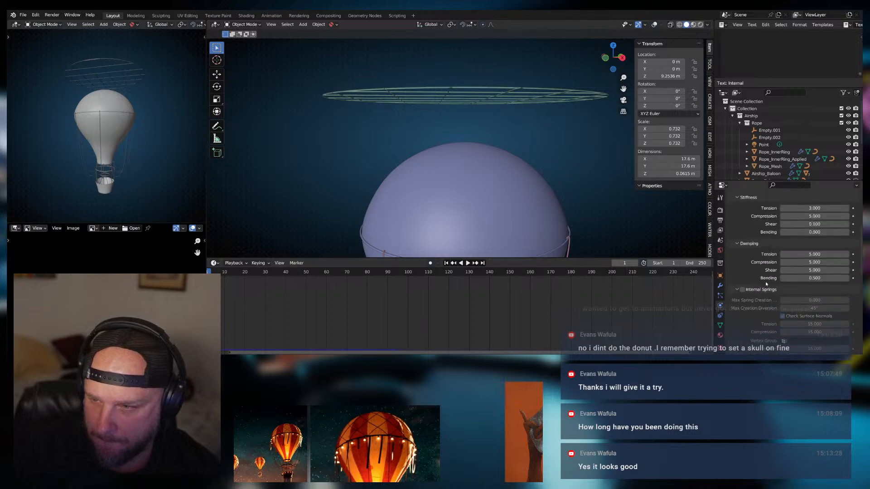
scroll(770, 235, down, 3)
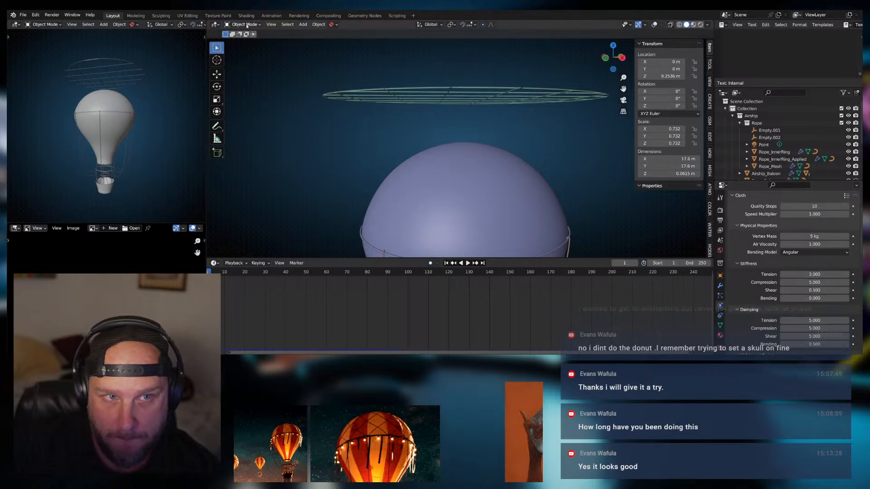
middle_drag(504, 106, 598, 208)
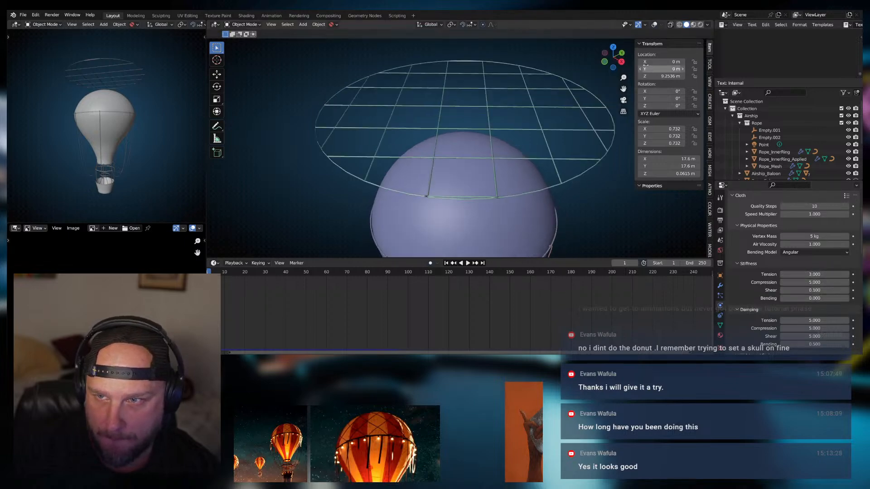
click(654, 25)
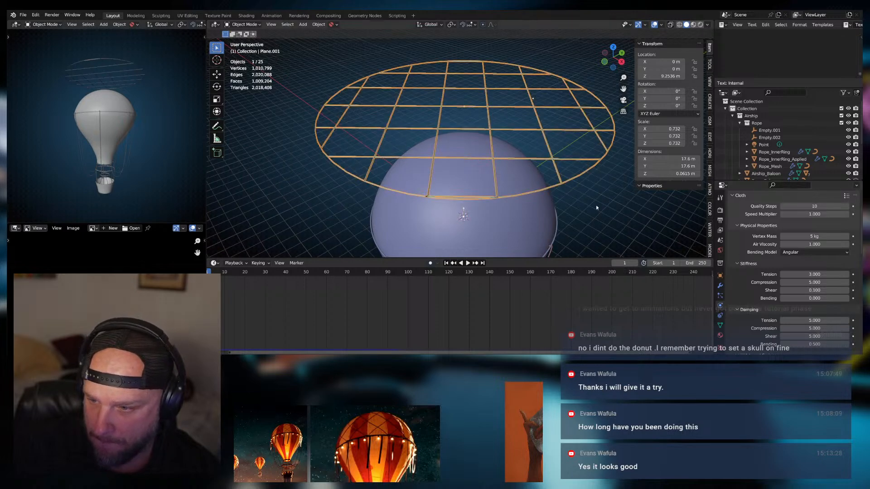
Try the net's compression stiffness at 0, set it to 50 from the first frame and replay the simulation
mouse_move(596, 205)
middle_down()
mouse_move(595, 149)
mouse_move(593, 208)
middle_up()
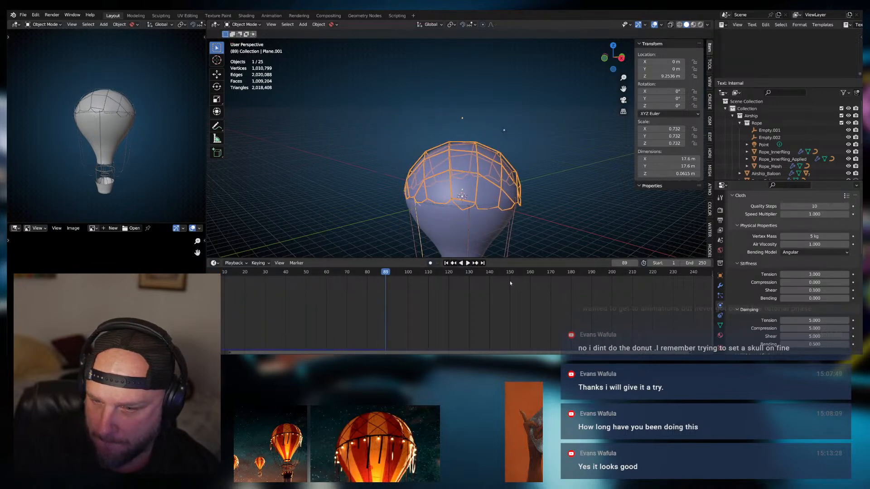
click(446, 263)
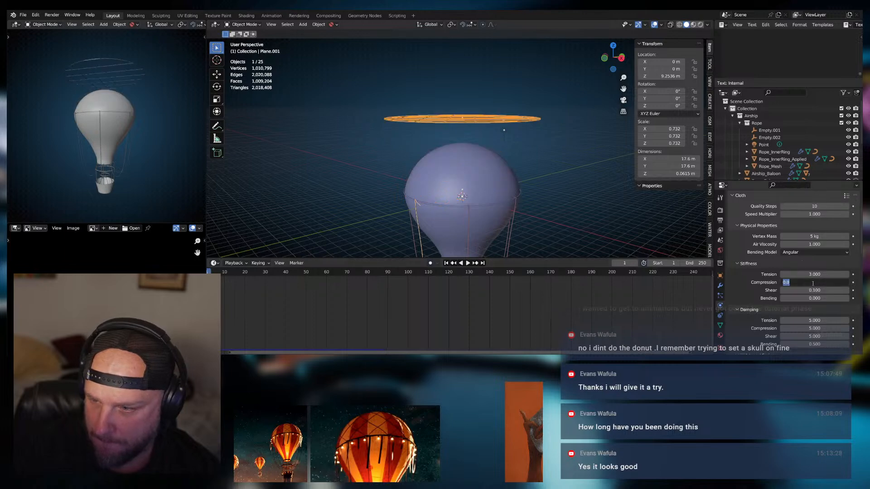
text(50)
key(Return)
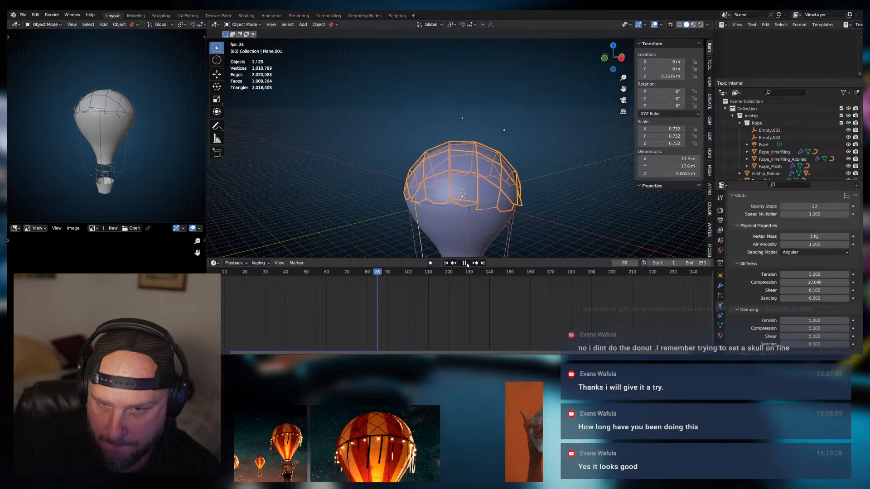
From the first frame, set the net's shear stiffness to 50 and play the simulation to frame 117
click(447, 263)
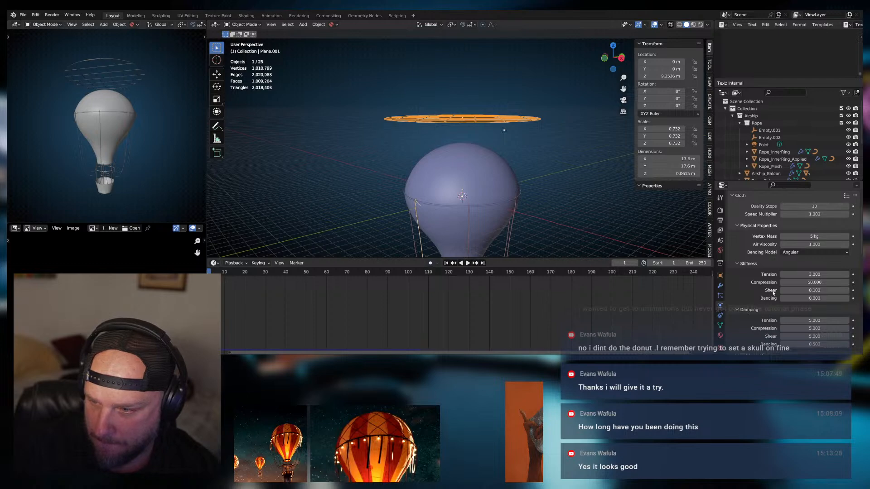
click(808, 290)
text(50)
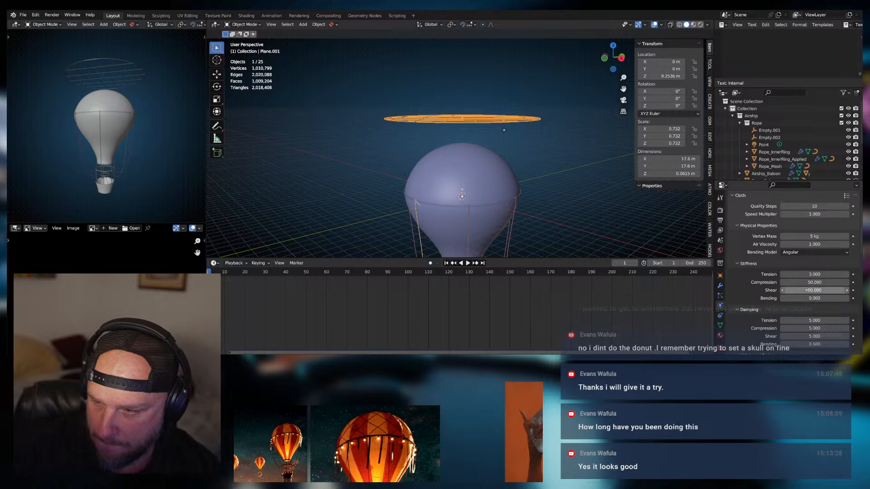
key(Return)
click(467, 263)
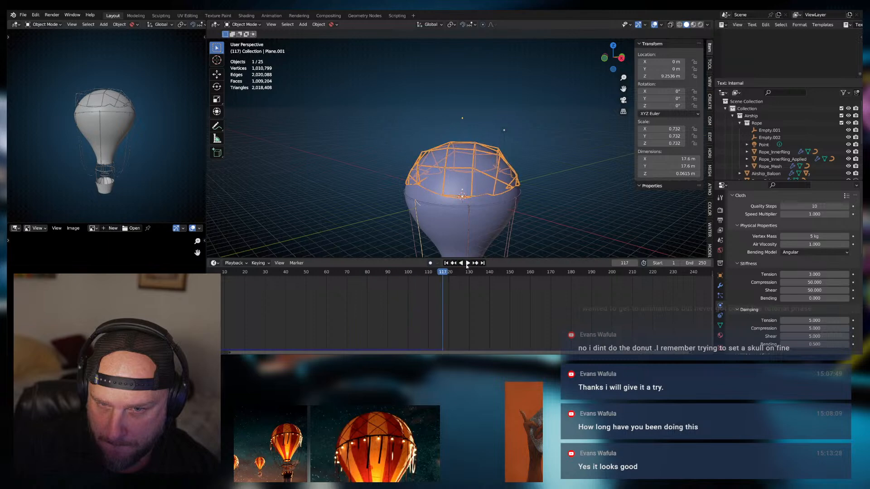
From the first frame, set the net's bending stiffness to 50 and play the simulation to frame 106
click(447, 263)
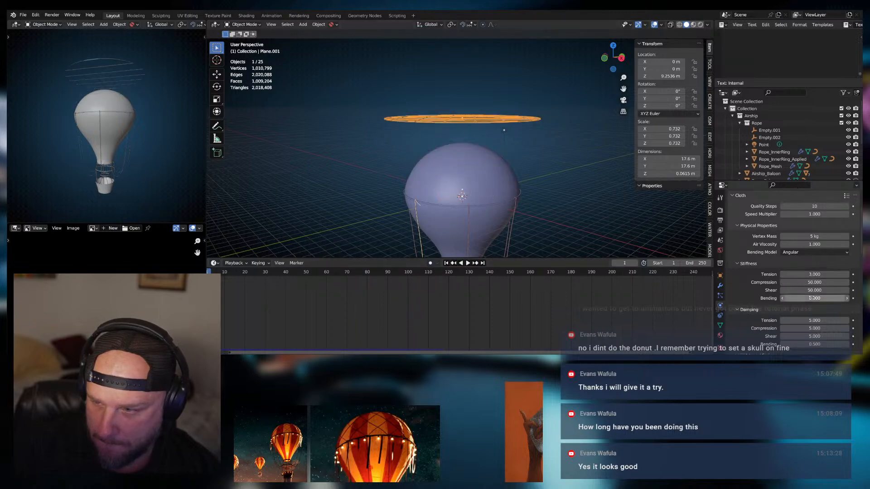
text(50)
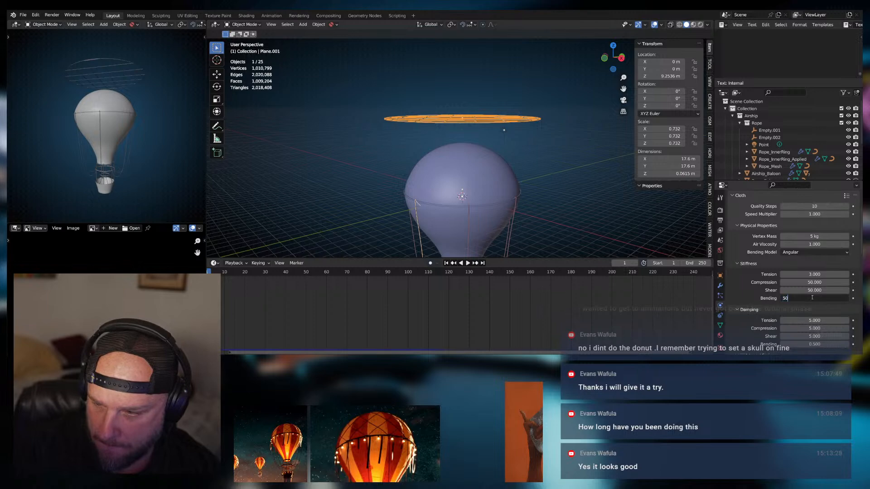
key(Return)
click(467, 263)
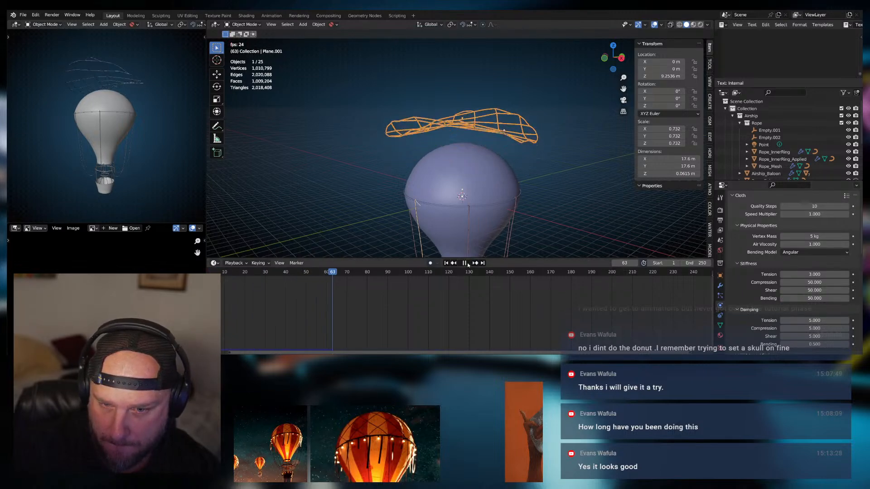
click(460, 263)
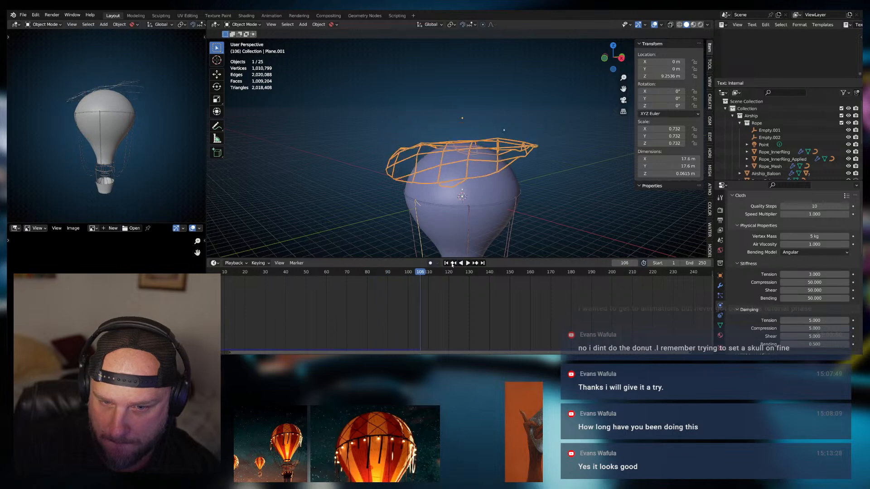
Set the net's bending stiffness back to 0 and replay the simulation from the first frame to frame 108
click(446, 263)
text(0.)
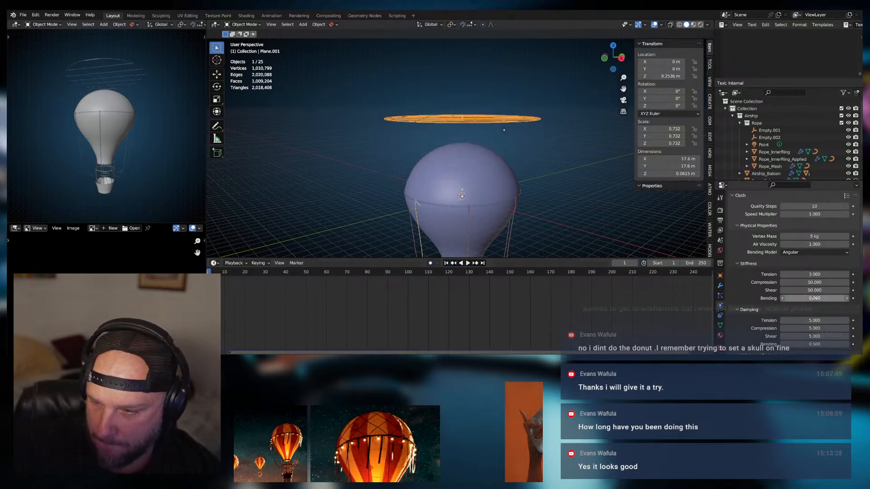
key(Return)
click(465, 263)
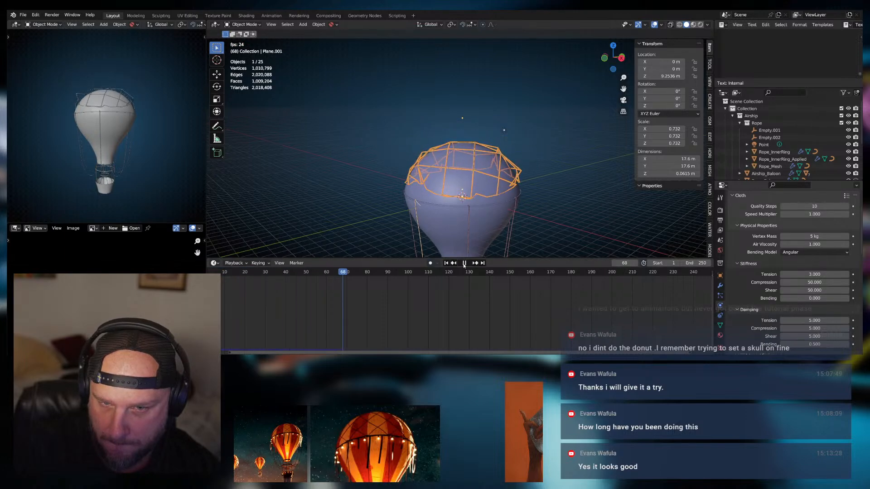
click(463, 263)
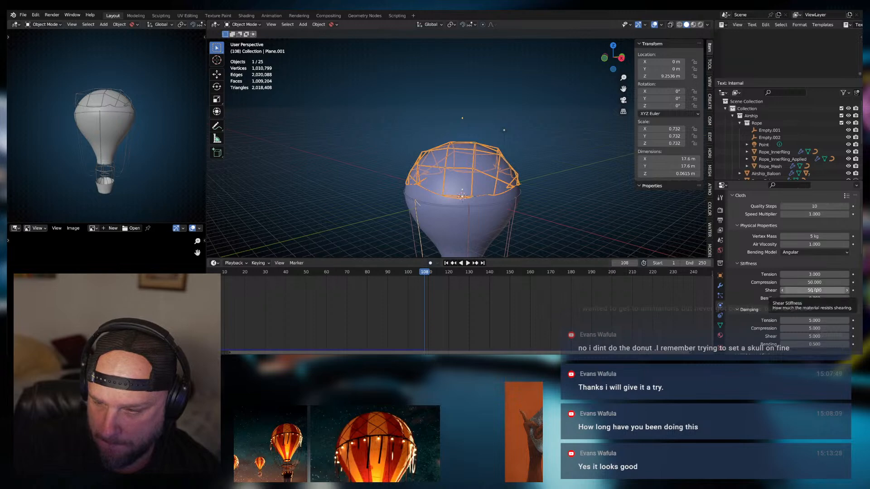
Set the net's shear stiffness to 500, replay from the first frame to frame 78 and examine the drape up close
click(447, 263)
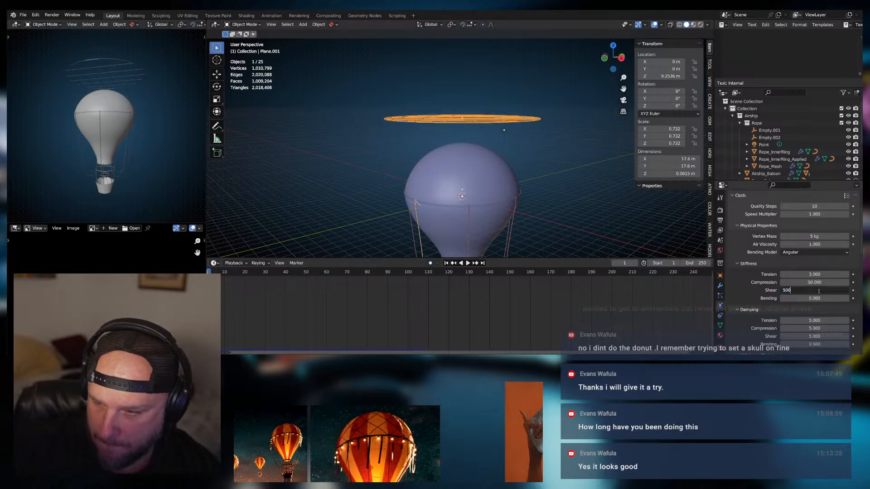
key(Return)
key(space)
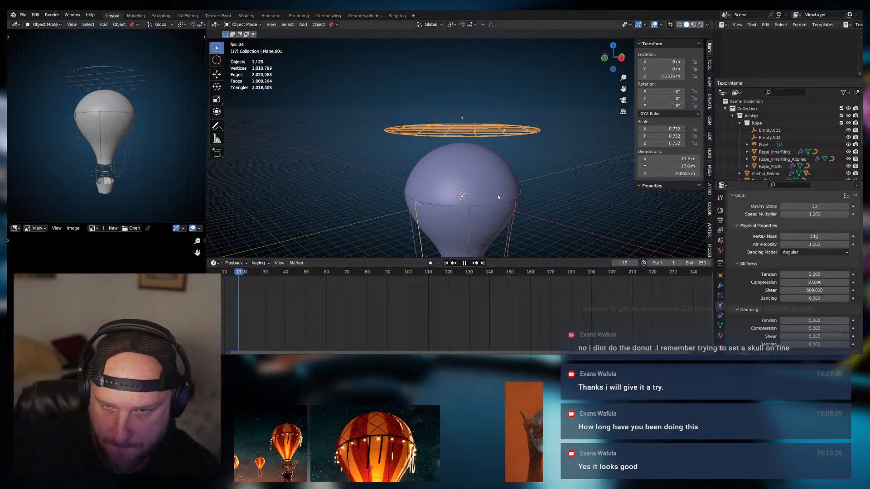
click(464, 263)
middle_drag(496, 211, 534, 207)
scroll(496, 194, up, 3)
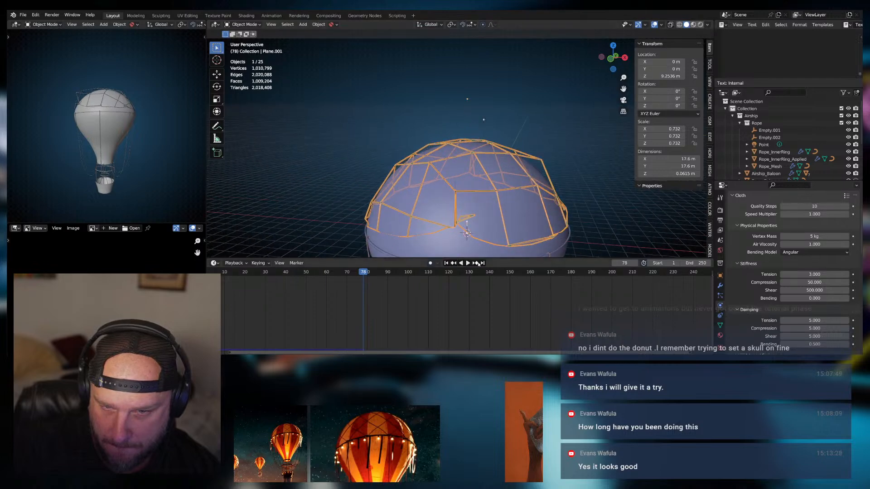
Set the net's shear stiffness back to 0 and replay the simulation from the first frame to frame 73
click(467, 263)
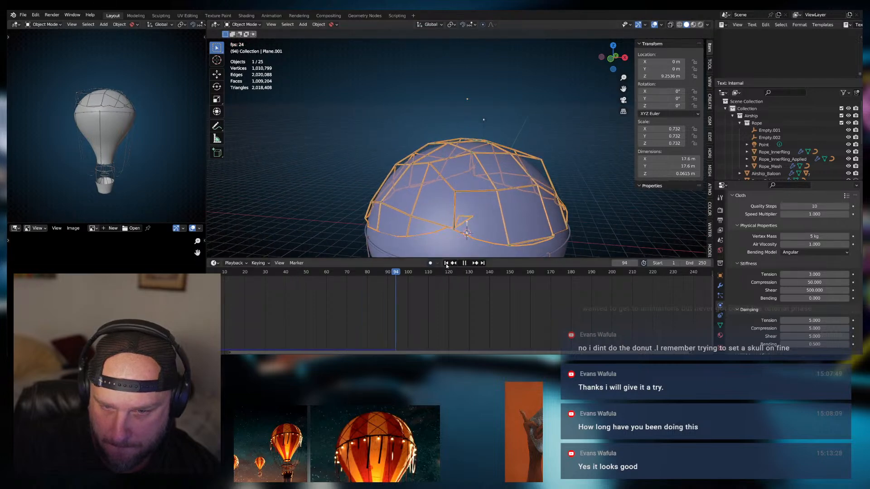
key(shift+Left)
key(space)
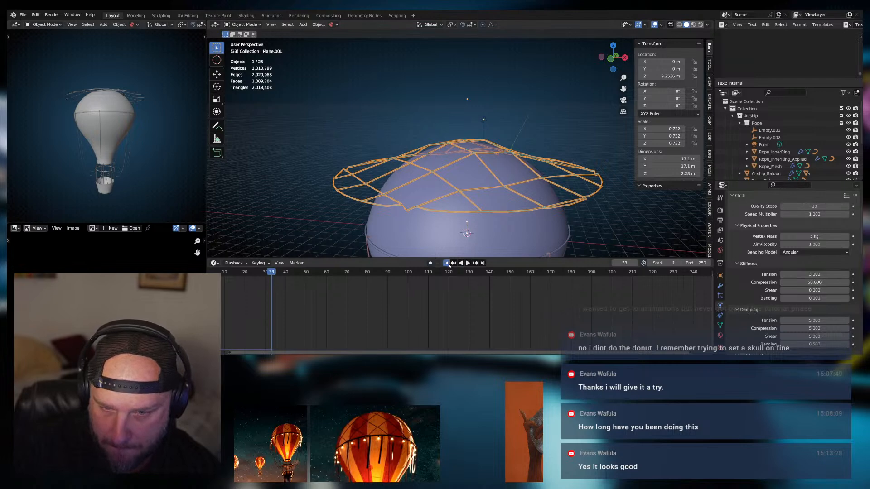
click(446, 263)
click(467, 264)
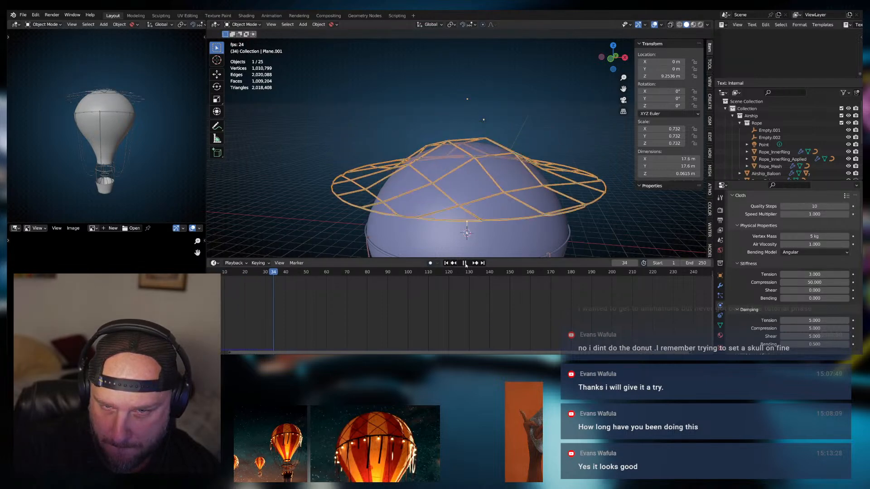
key(space)
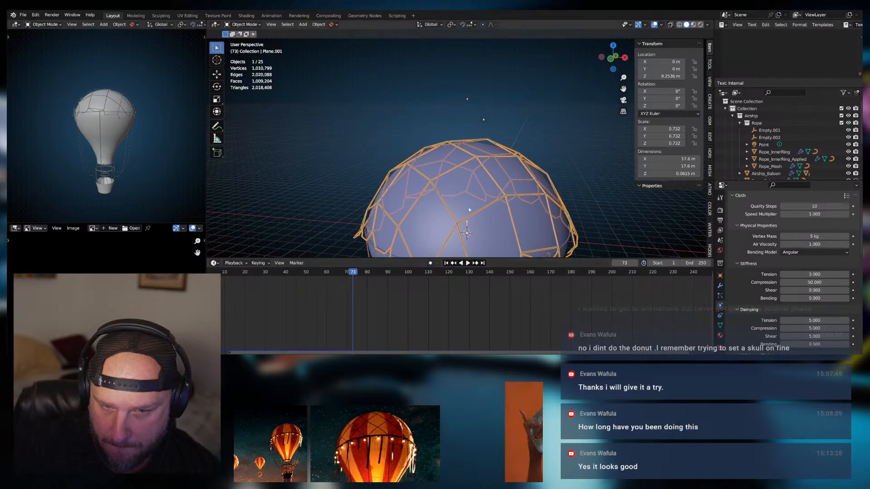
Continue the simulation to frame 110 and examine how the net drapes around the sides of the balloon
middle_drag(469, 210, 450, 199)
click(468, 263)
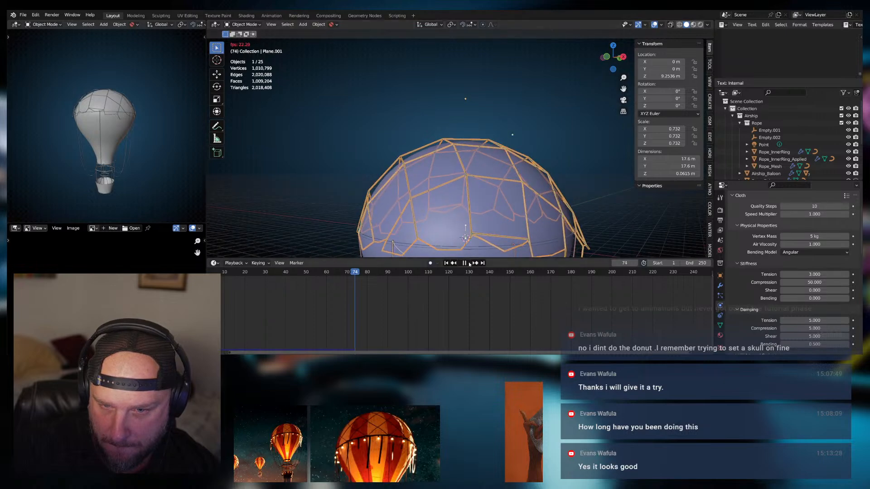
mouse_move(501, 235)
middle_down()
mouse_move(501, 220)
mouse_move(515, 246)
mouse_move(518, 235)
middle_up()
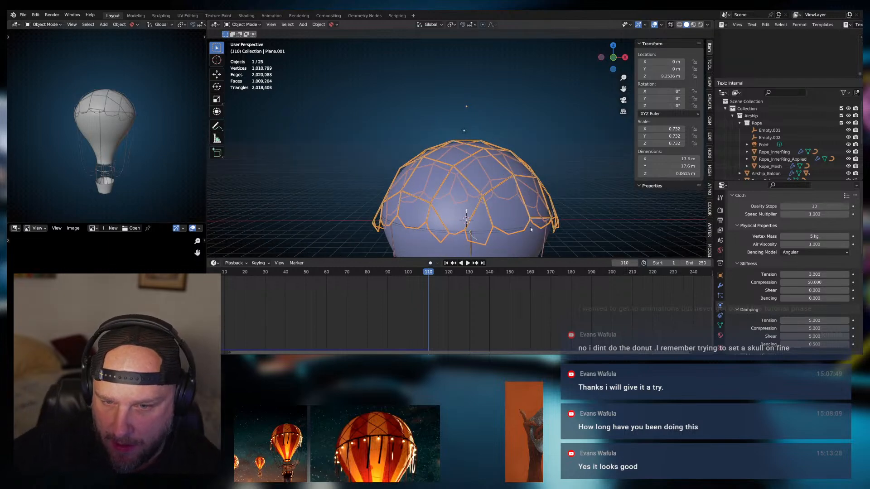
middle_drag(471, 220, 487, 256)
Replay the simulation from the first frame while viewing the net from above, and advance to frame 109
click(447, 262)
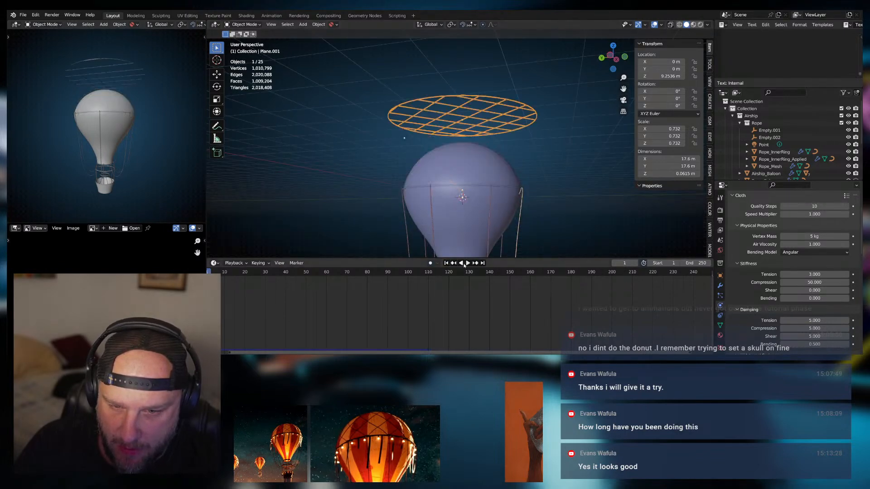
middle_drag(473, 168, 472, 219)
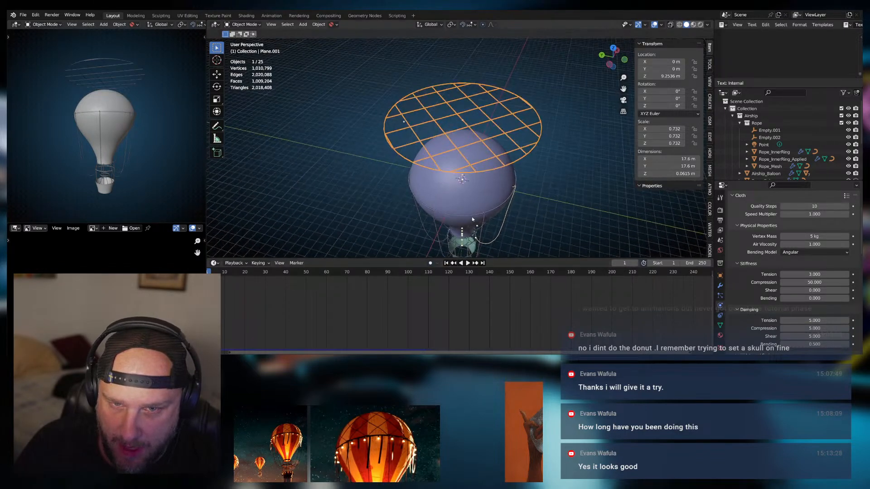
click(468, 263)
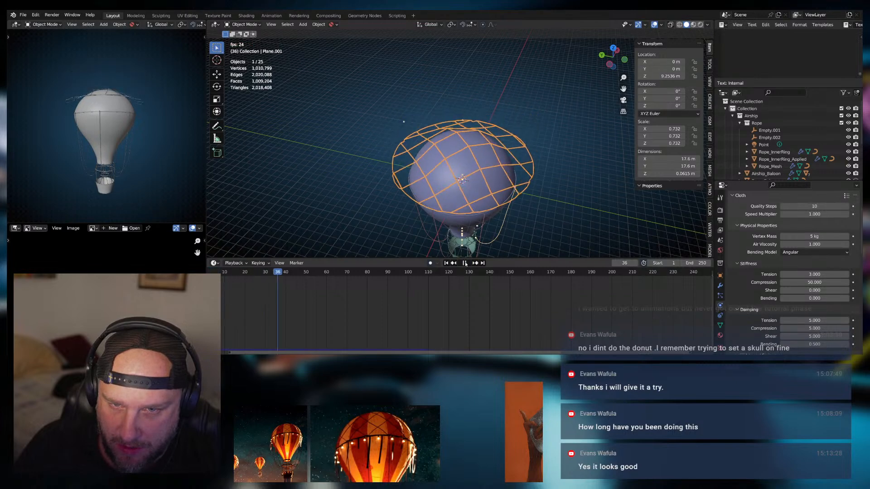
key(space)
drag(290, 273, 389, 281)
In the net's mesh, delete the two small faces on opposite sides of the round rim
middle_drag(466, 179, 527, 211)
scroll(456, 222, up, 2)
key(Tab)
key(Tab)
key(Tab)
key(3)
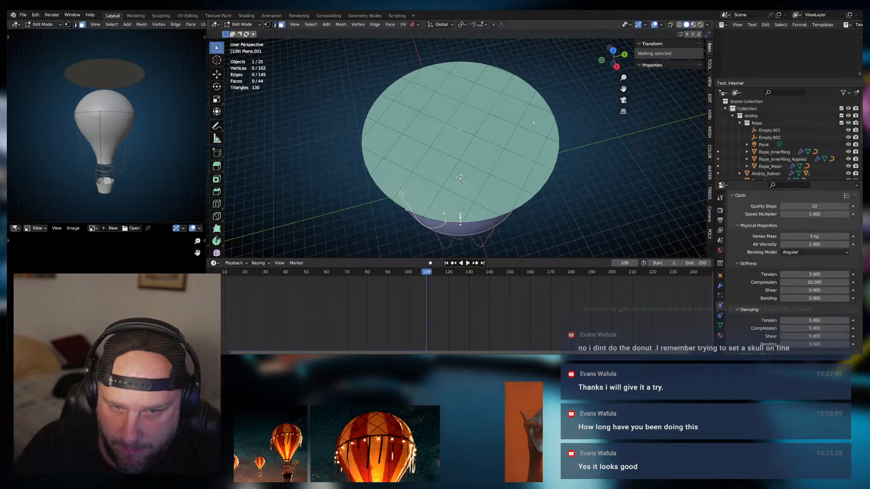
click(406, 209)
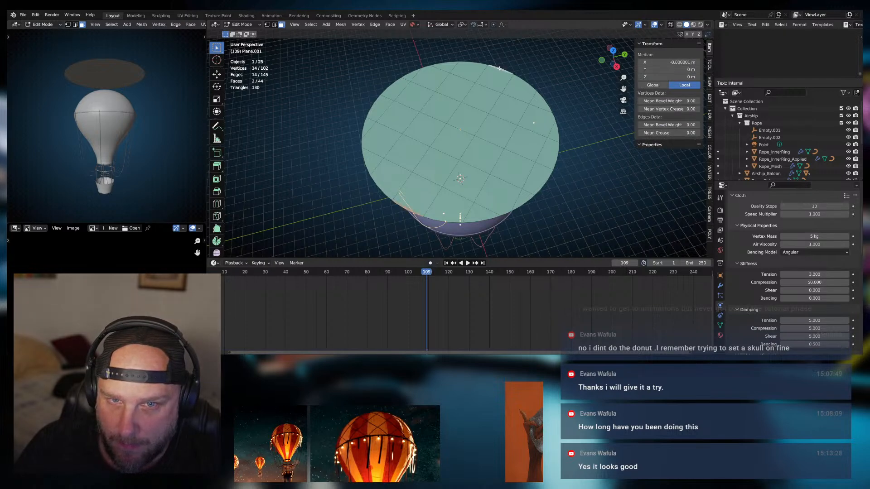
key(x)
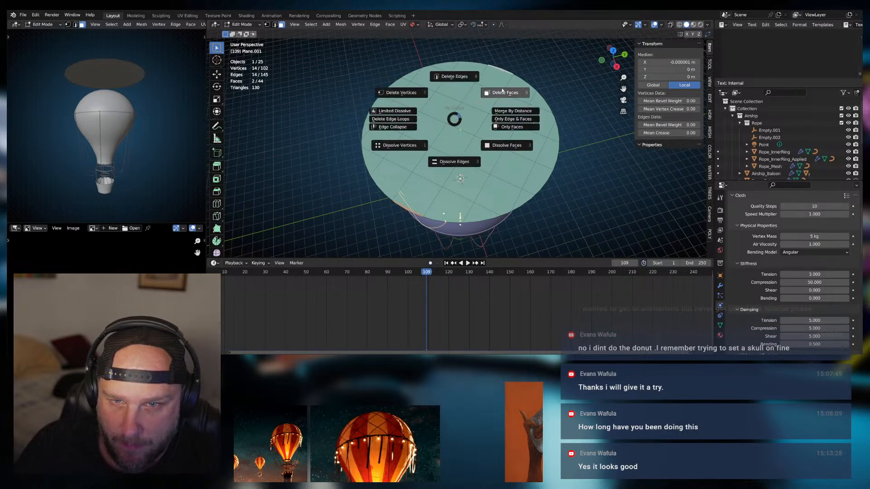
click(514, 114)
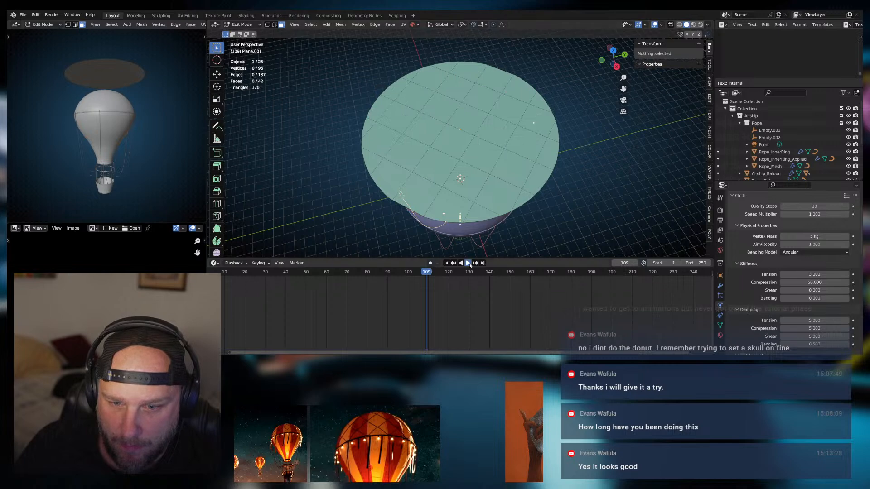
Replay the trimmed net's simulation from the first frame to frame 100, and again to frame 118, checking the drape
click(469, 264)
key(Tab)
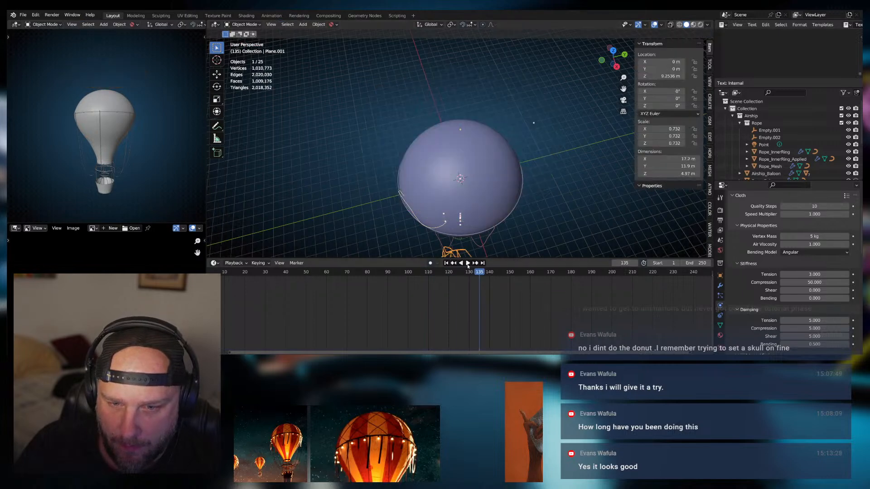
click(446, 263)
click(467, 264)
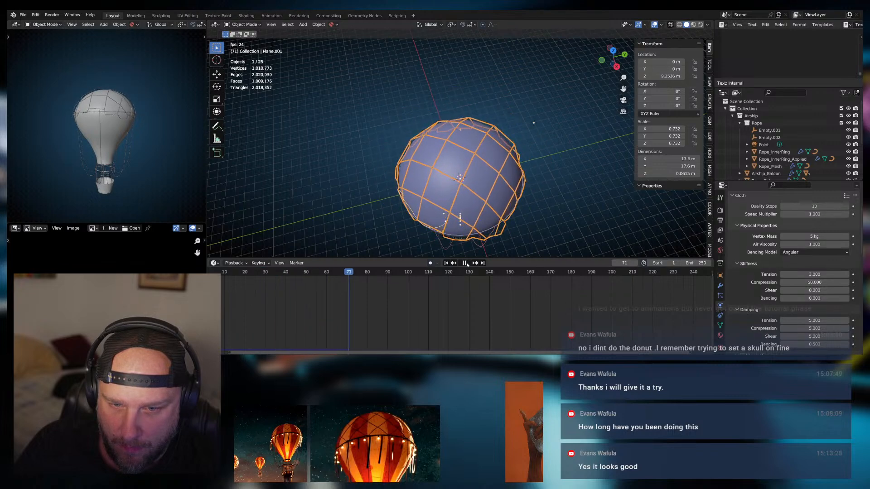
click(467, 264)
middle_drag(480, 136, 489, 166)
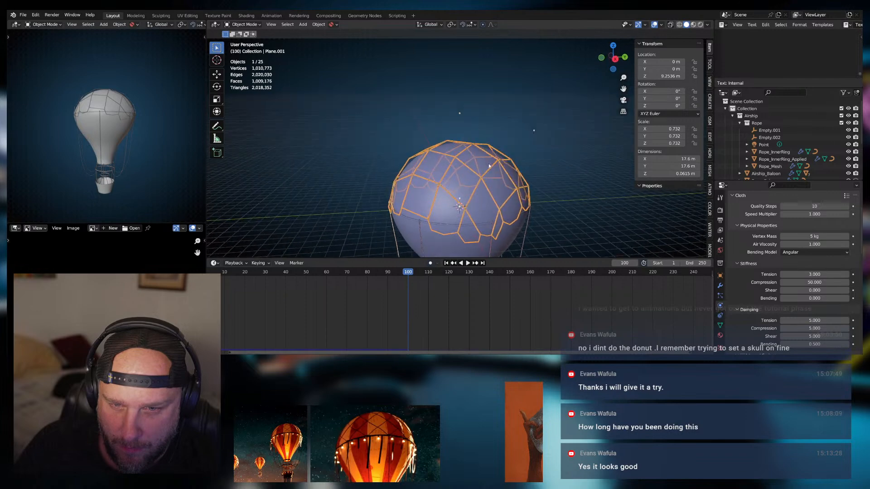
click(445, 263)
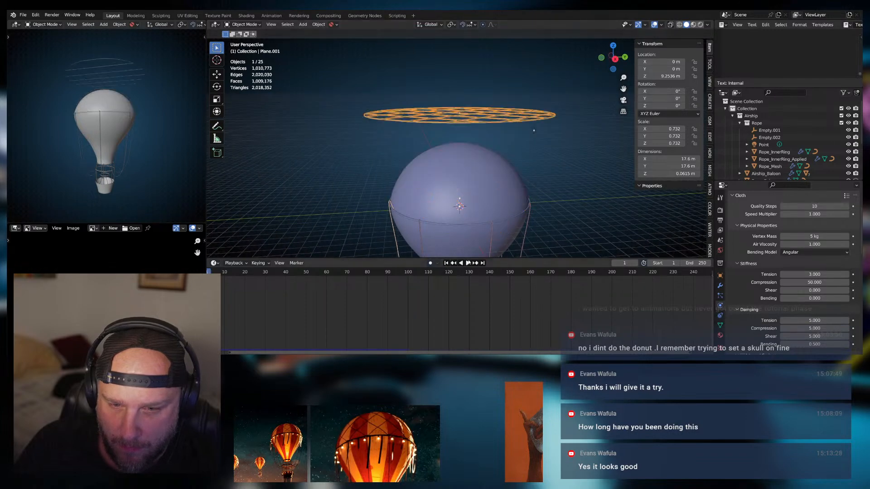
click(467, 263)
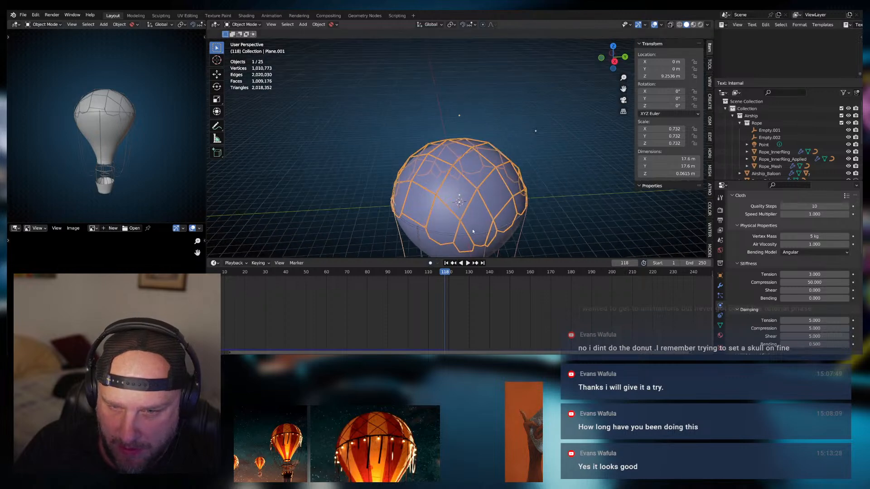
Select the eight small partial faces spaced around the net's rim and delete them
key(Tab)
click(458, 203)
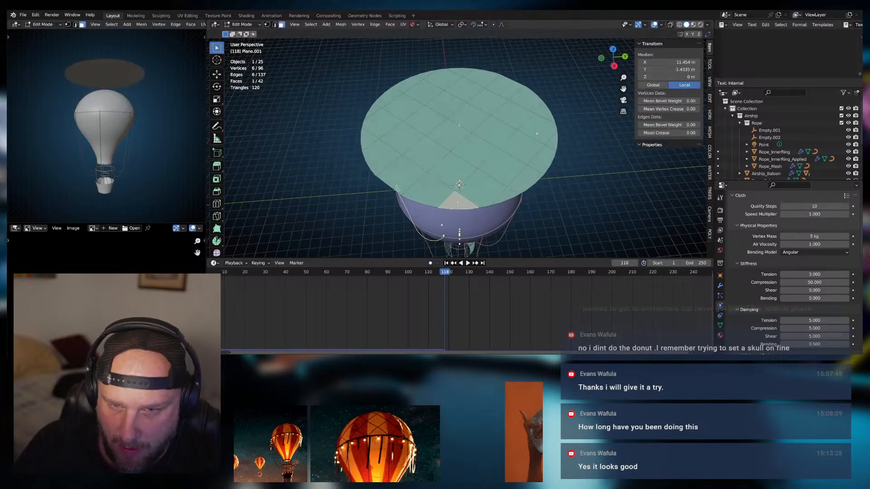
shift+click(502, 202)
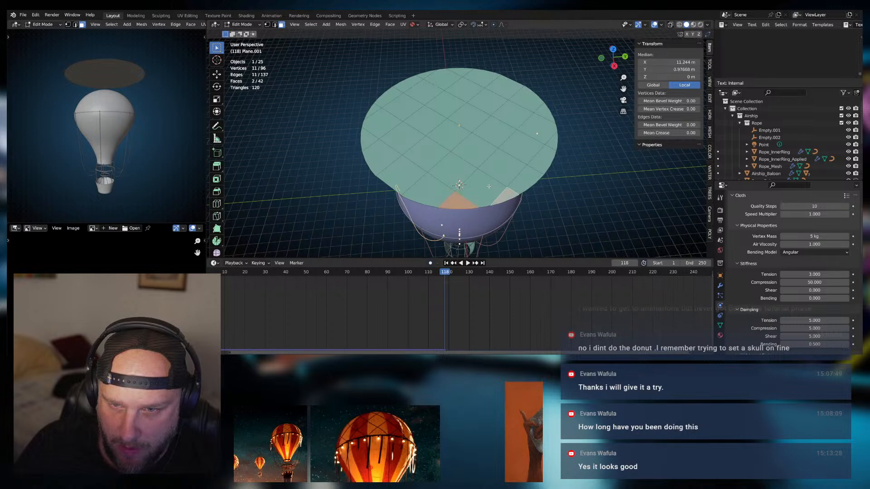
shift+click(371, 141)
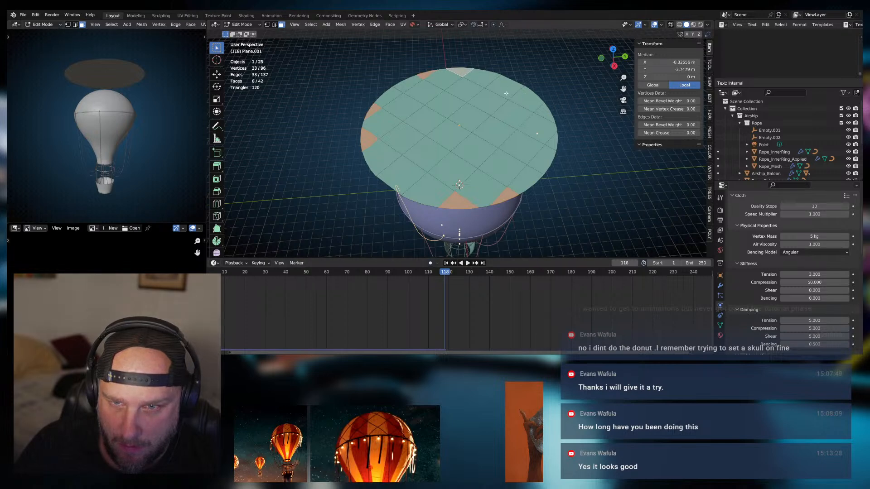
key(x)
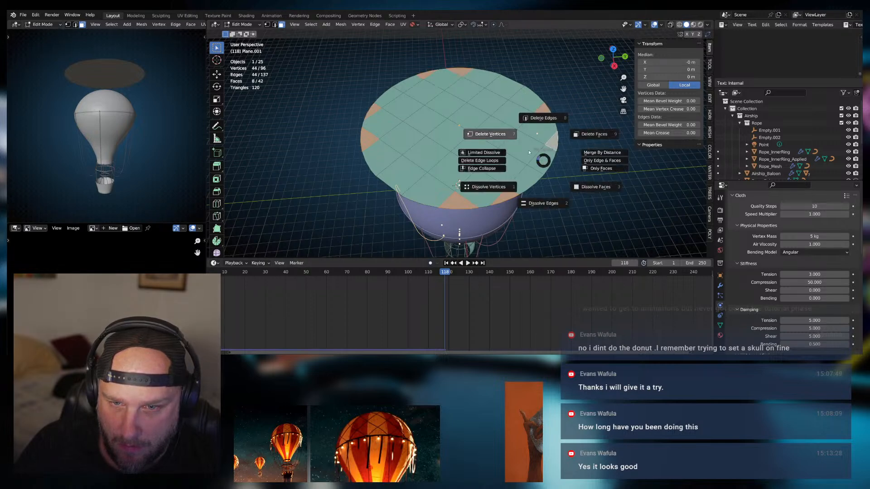
click(508, 244)
Replay the simulation of the notched net from the first frame to frame 82 and examine its lower edge
click(467, 263)
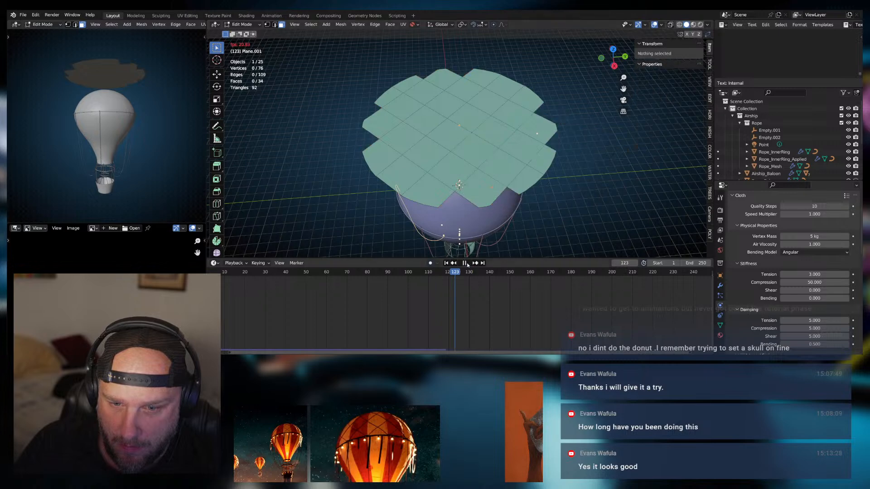
key(Tab)
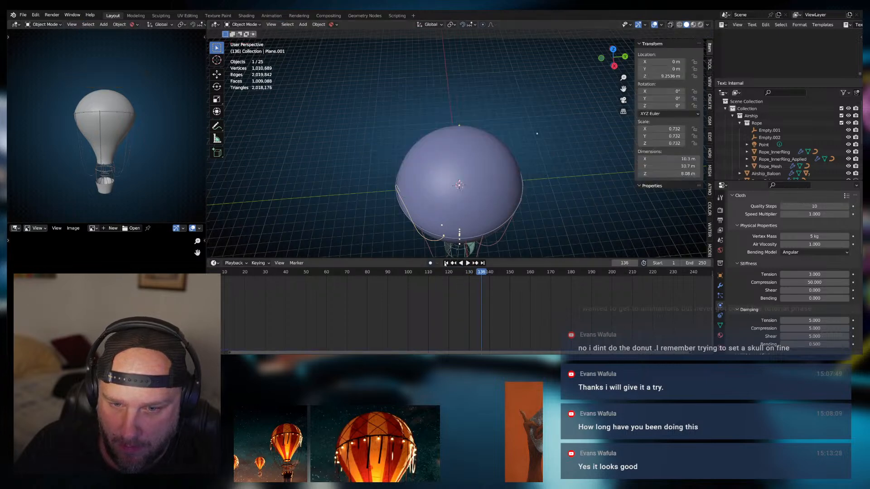
click(446, 263)
click(466, 263)
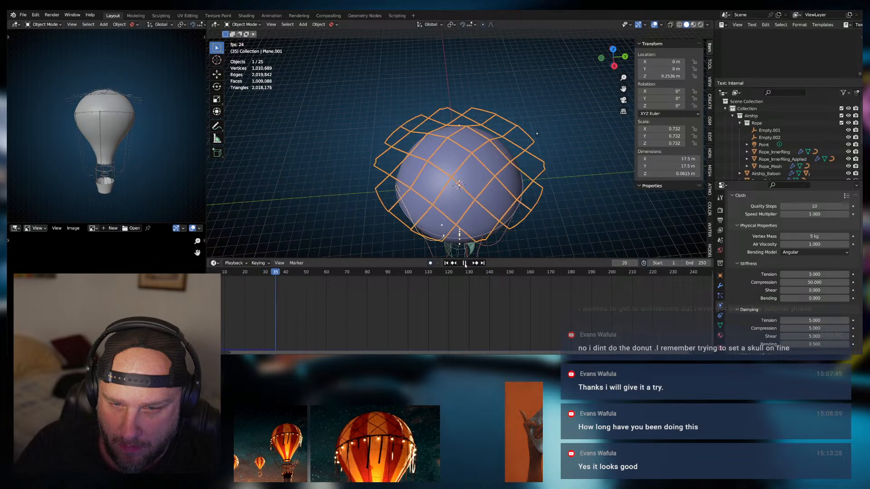
click(464, 263)
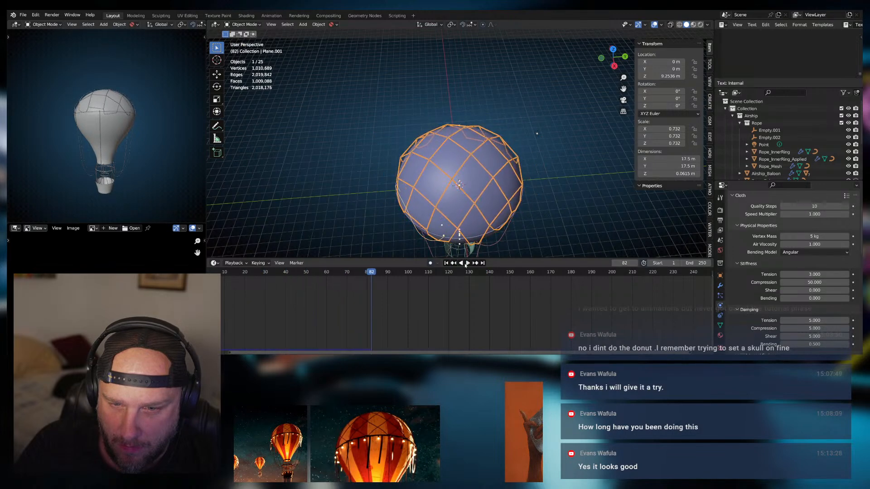
middle_drag(481, 226, 490, 158)
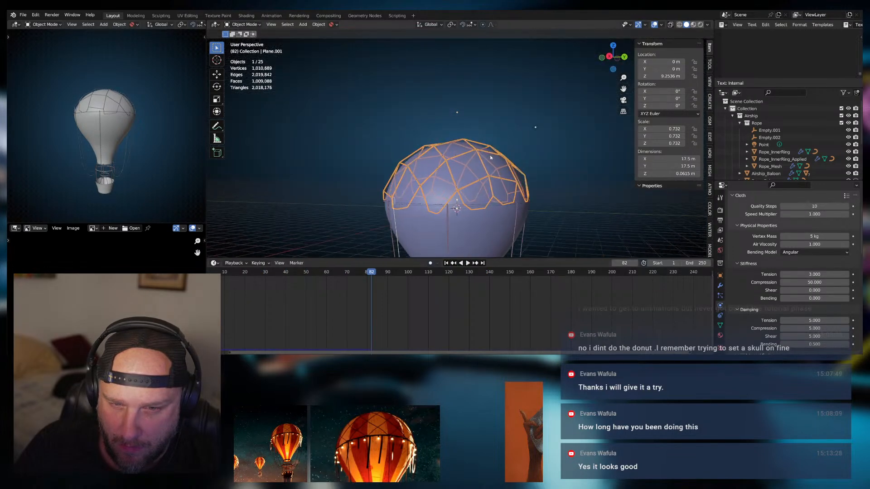
At the first frame, scale the net up uniformly by about 1.327 and play the simulation to frame 145
key(shift+Left)
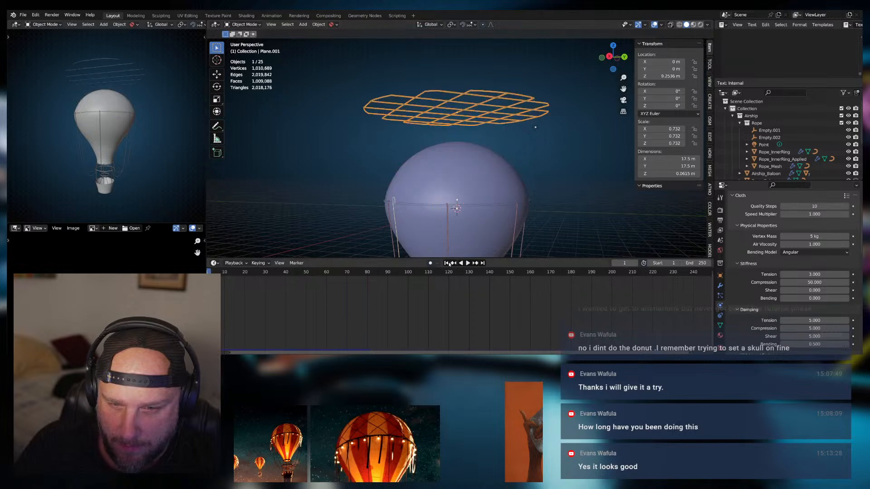
key(Tab)
middle_drag(503, 113, 518, 148)
key(Tab)
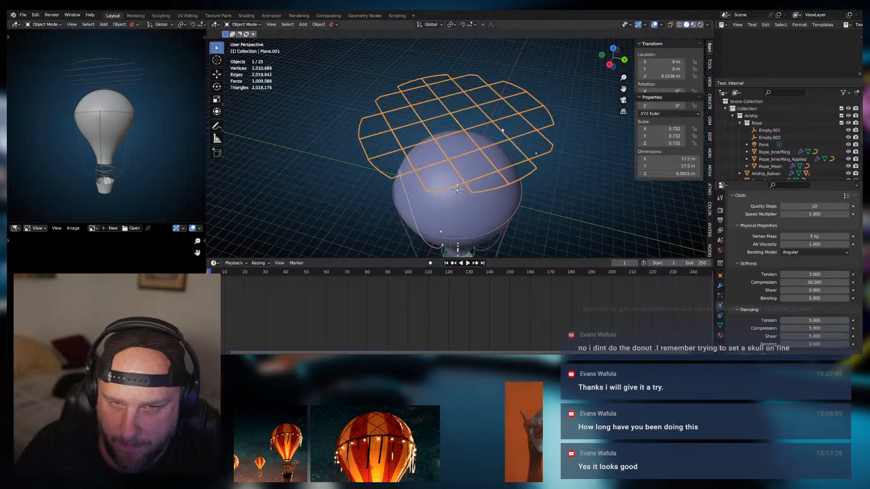
key(s)
click(483, 231)
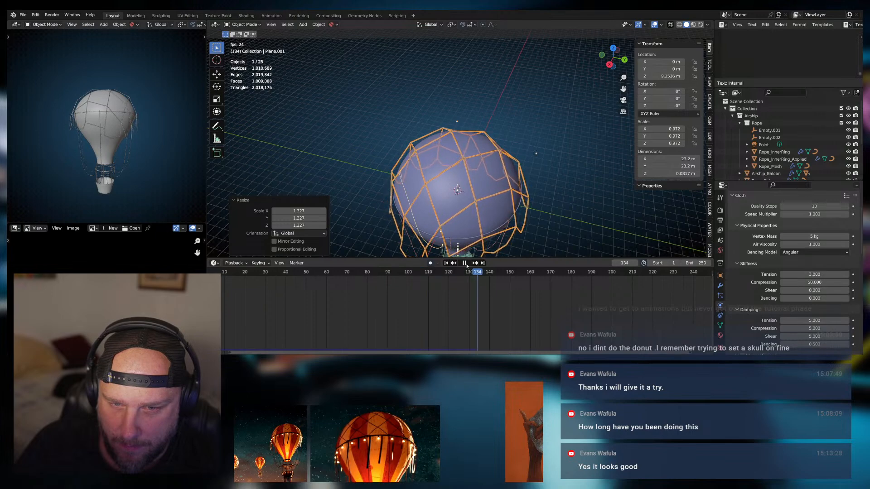
click(467, 266)
Examine the enlarged net's drape at frame 145 from several sides and distances, both deselected and selected
middle_drag(473, 247, 462, 193)
click(530, 167)
middle_drag(531, 168, 391, 174)
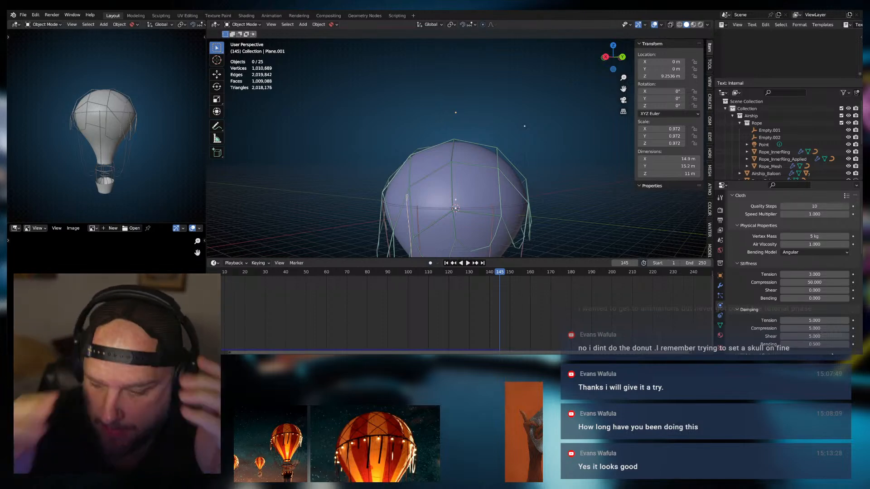
middle_drag(547, 171, 474, 160)
scroll(574, 162, down, 3)
scroll(523, 168, down, 3)
scroll(429, 150, up, 3)
click(471, 158)
scroll(434, 140, up, 5)
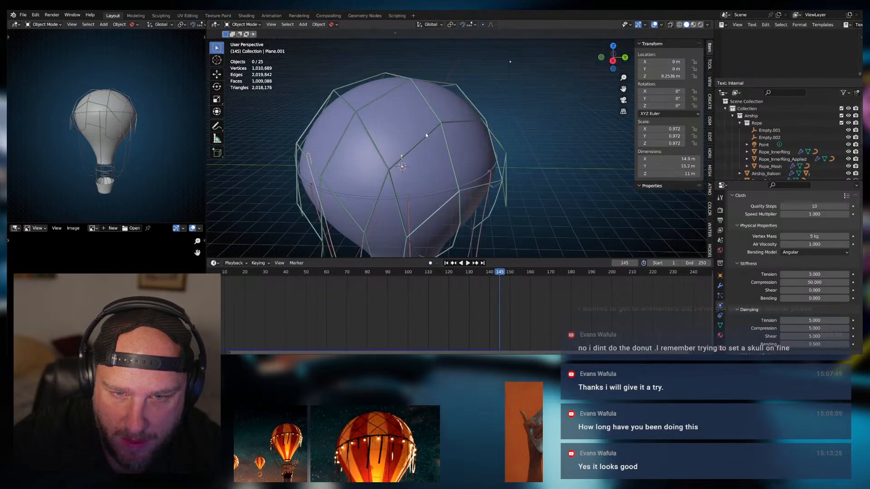
click(428, 136)
scroll(426, 145, down, 3)
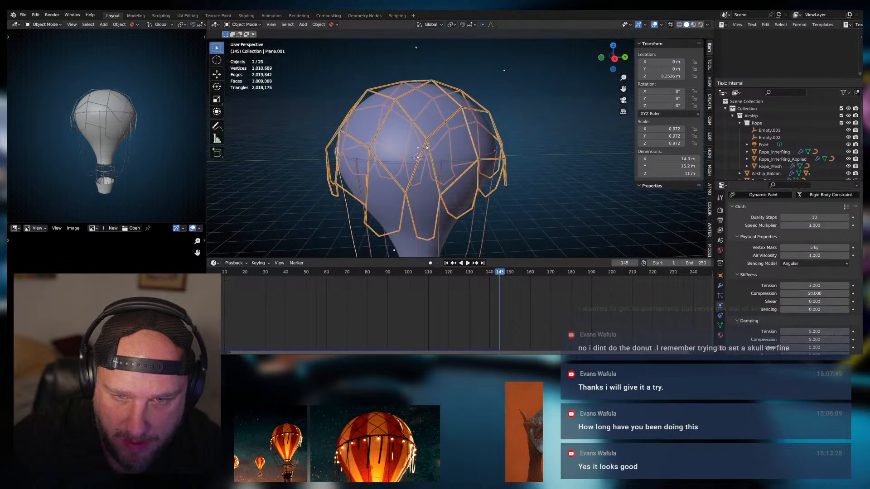
scroll(374, 134, up, 4)
Replay the net's cloth simulation from the first frame and stop it at frame 106 to check the drape
key(Tab)
key(Tab)
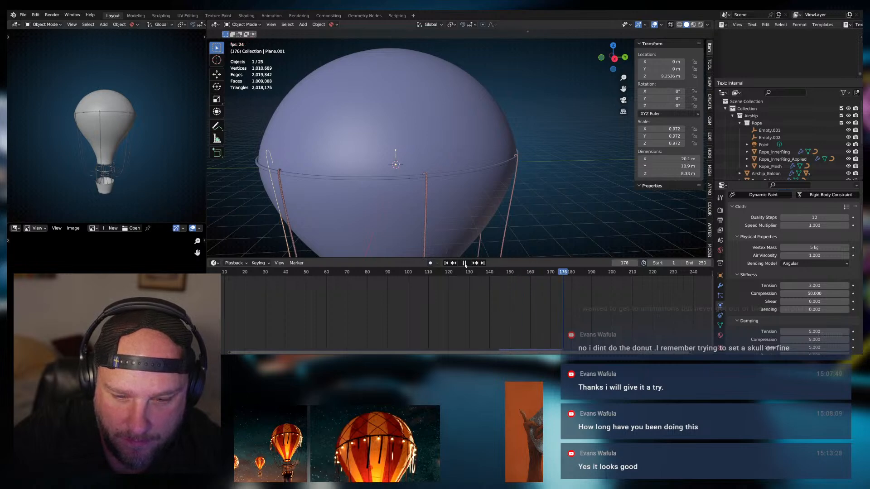
click(446, 263)
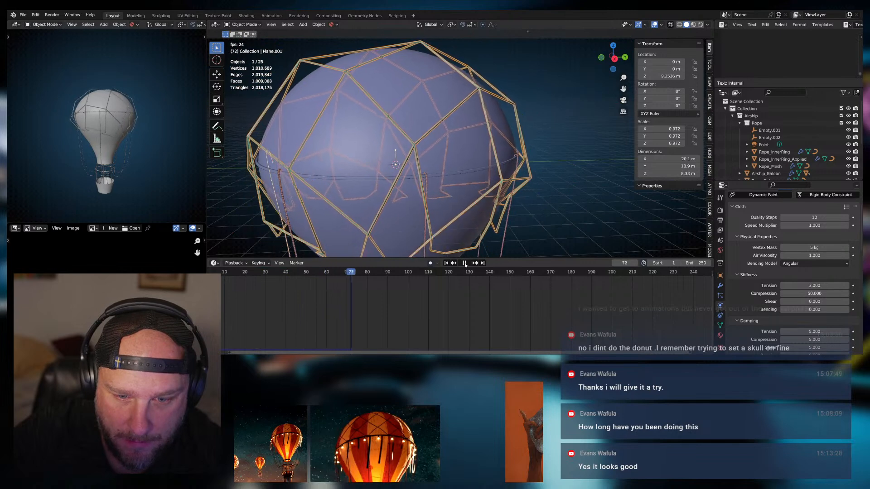
click(465, 263)
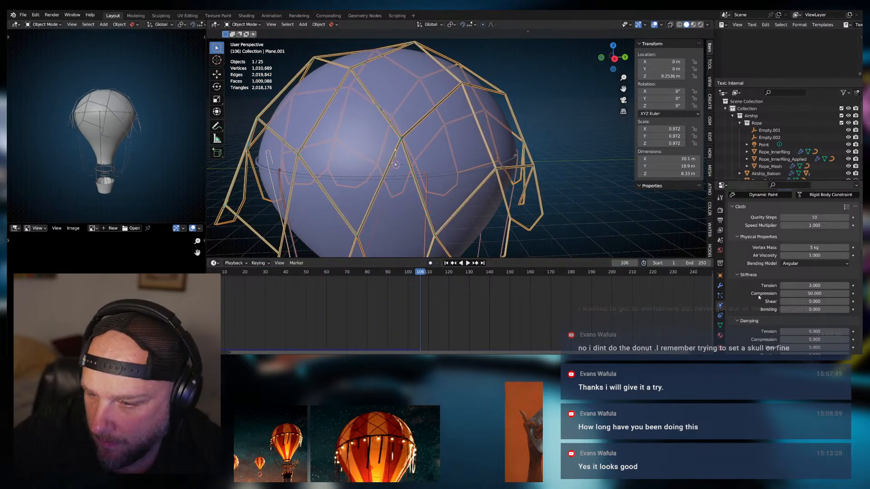
Set the end frame of the net's cloth cache to 120 and bake the simulation
scroll(749, 292, up, 3)
scroll(750, 290, down, 10)
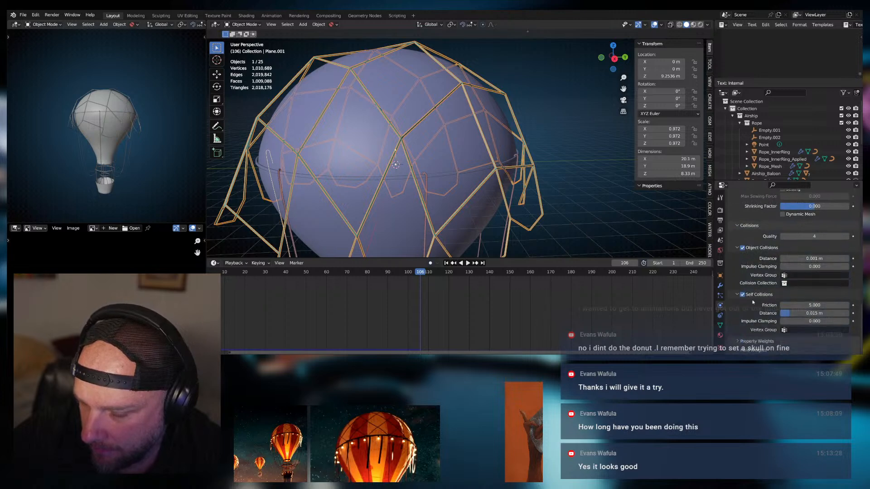
click(739, 342)
scroll(738, 298, down, 5)
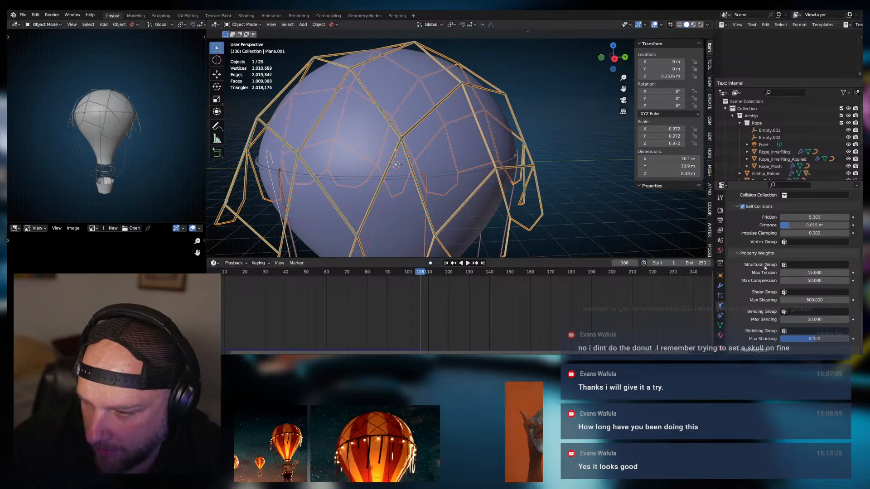
scroll(765, 267, up, 3)
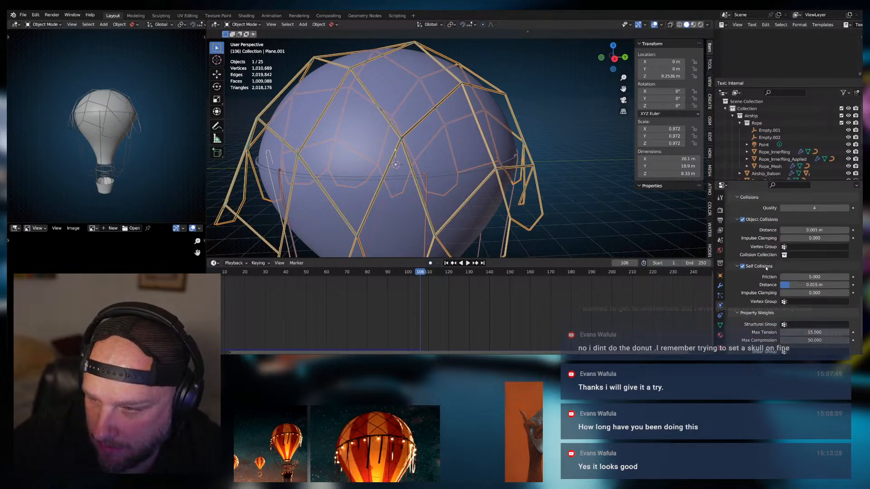
scroll(766, 268, up, 8)
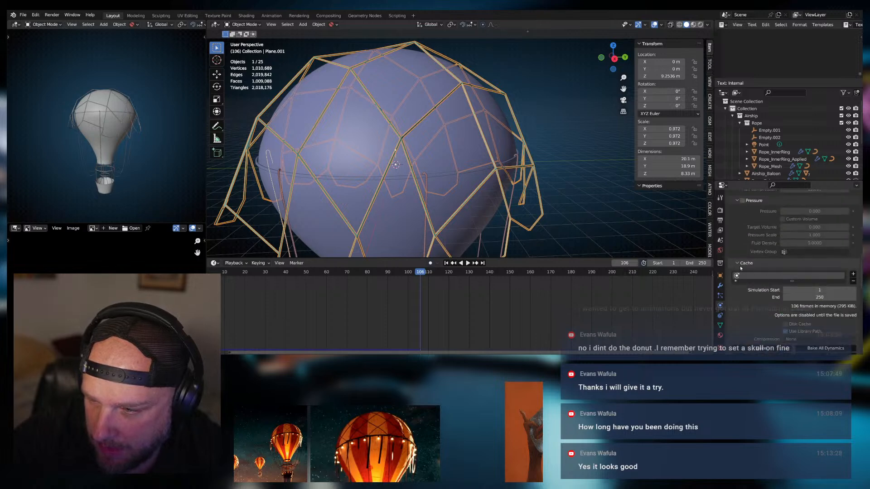
scroll(764, 313, down, 1)
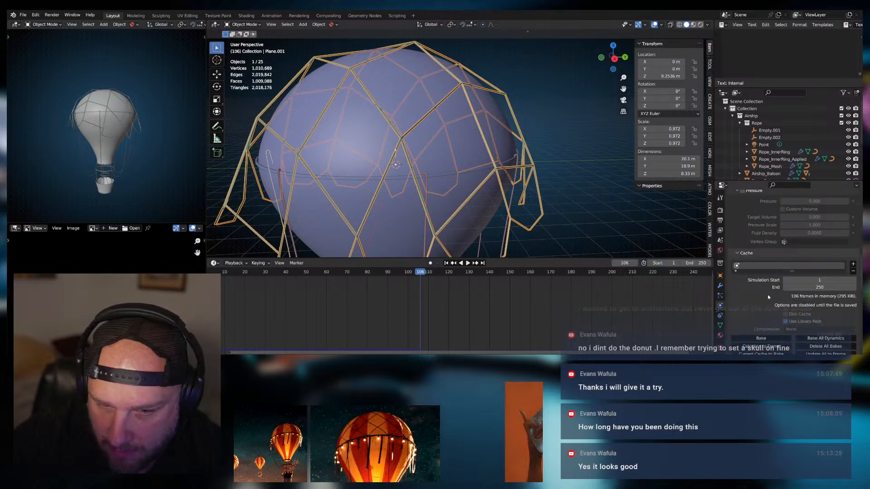
click(822, 288)
text(1)
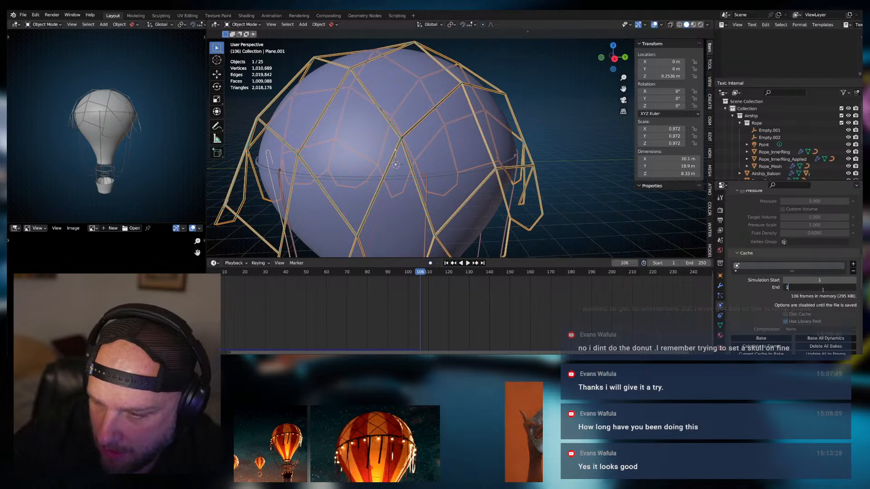
text(20)
key(Return)
scroll(744, 310, down, 2)
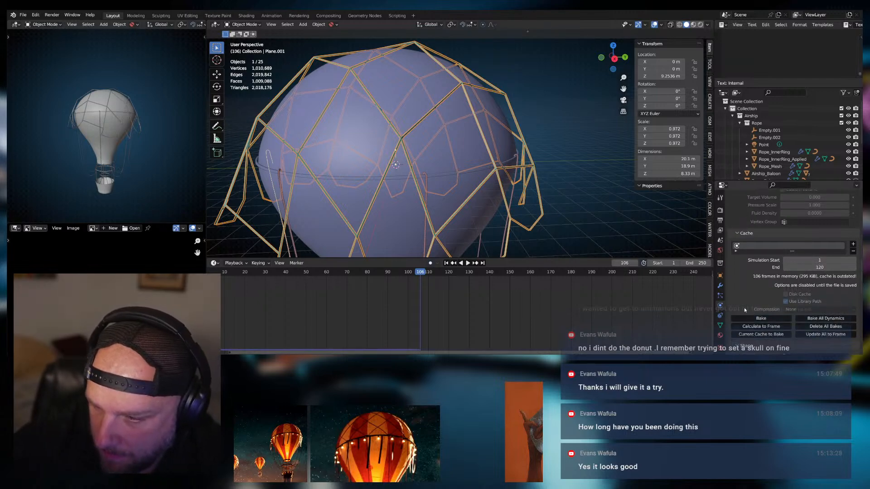
click(765, 319)
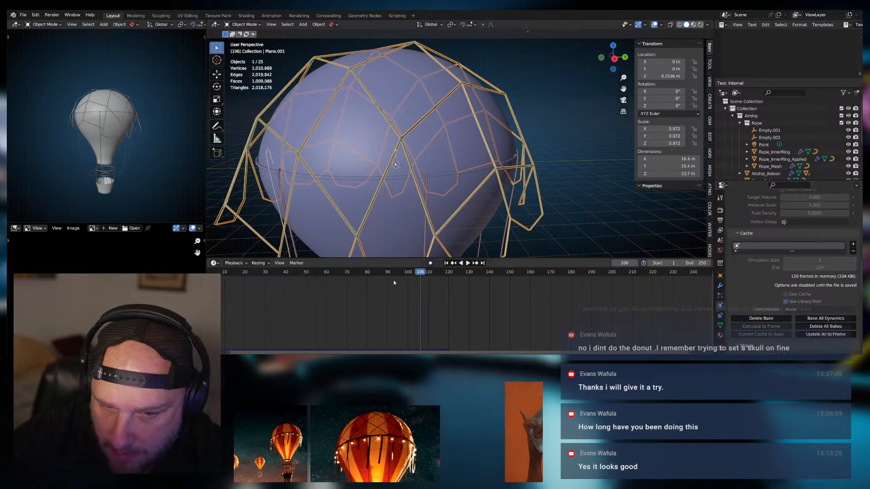
Check the baked net at frame 105, return to the first frame and bake all dynamics
mouse_move(420, 273)
mouse_down()
mouse_move(375, 274)
mouse_move(419, 273)
mouse_up()
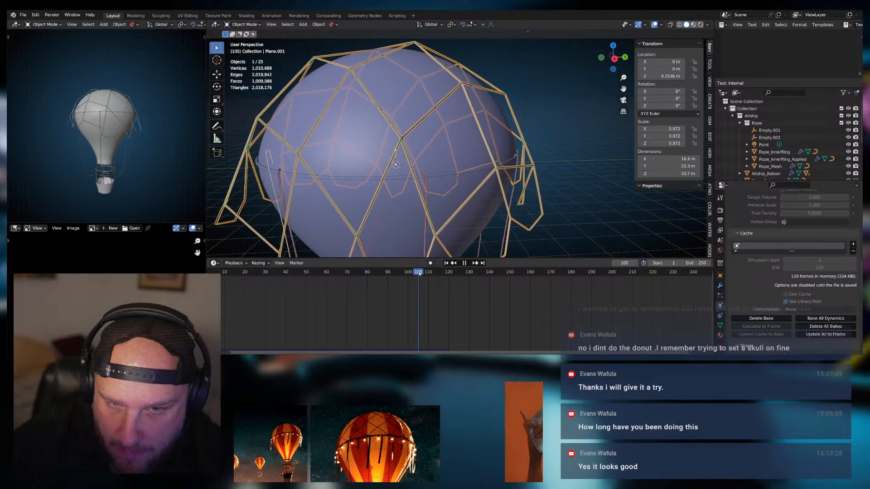
key(Tab)
key(Tab)
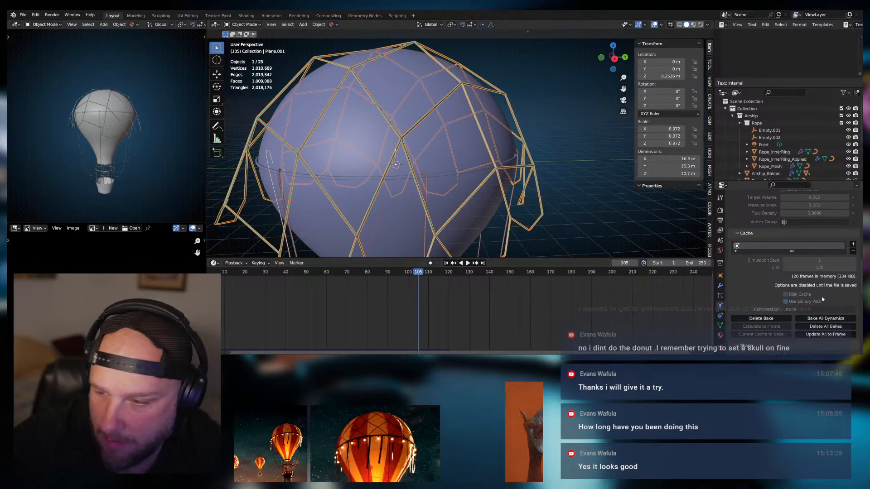
scroll(820, 288, down, 1)
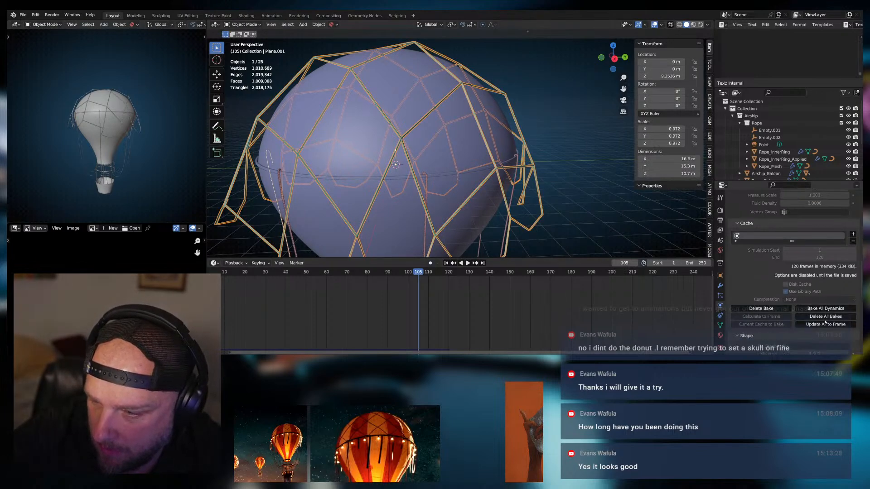
key(Escape)
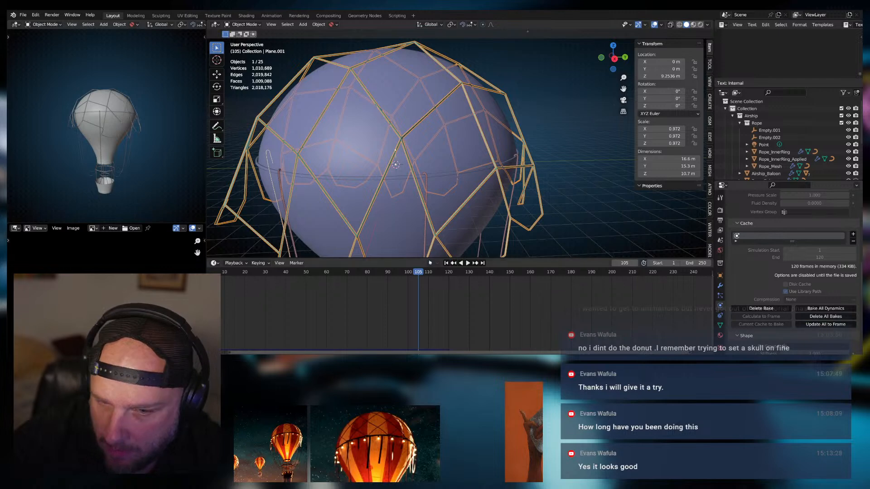
key(shift+Left)
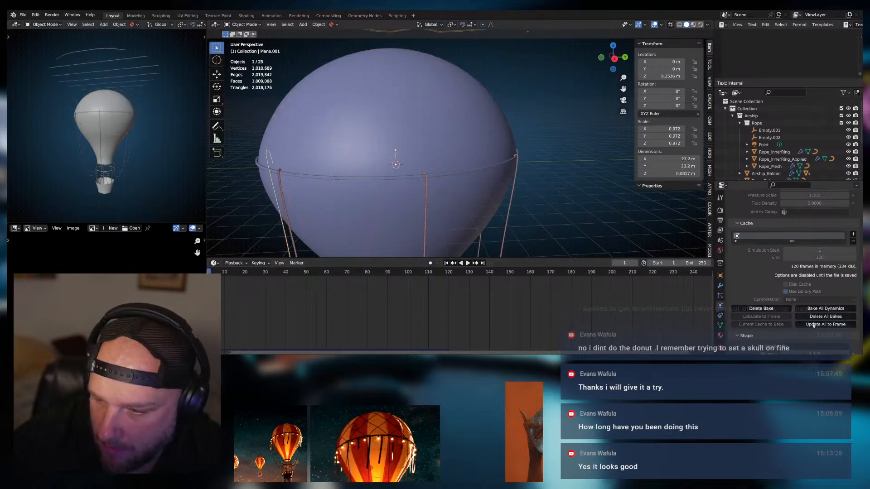
click(816, 309)
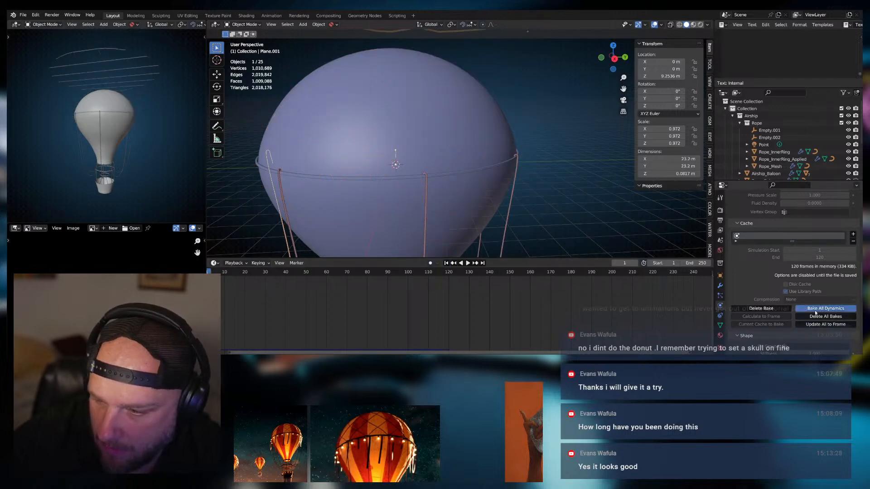
click(766, 310)
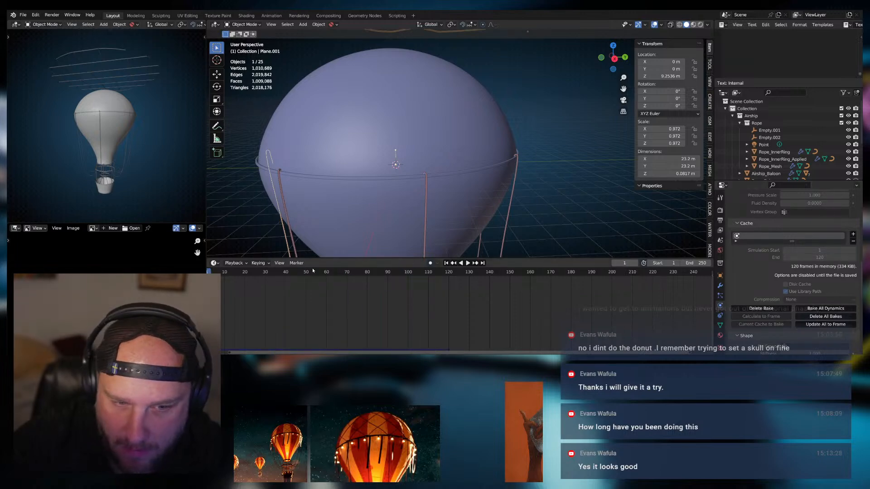
Play the baked simulation to frame 71 and compare the draped net with its flat mesh in Edit Mode
scroll(371, 203, down, 5)
key(space)
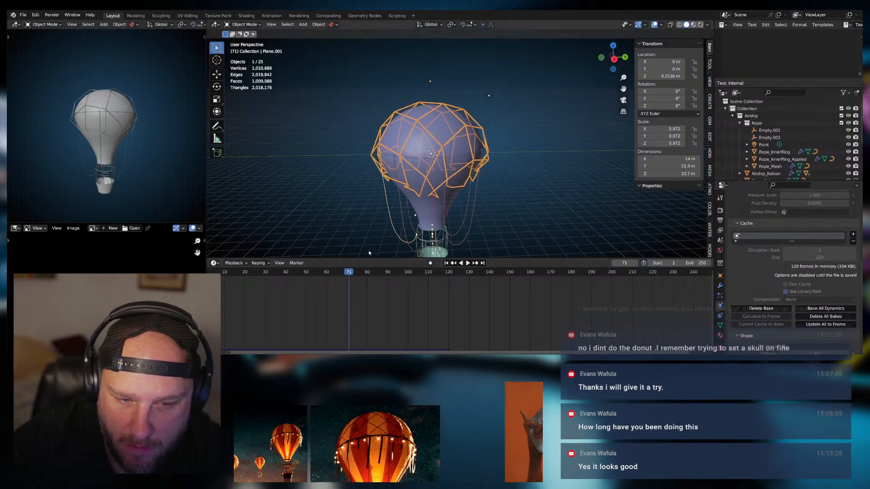
key(Tab)
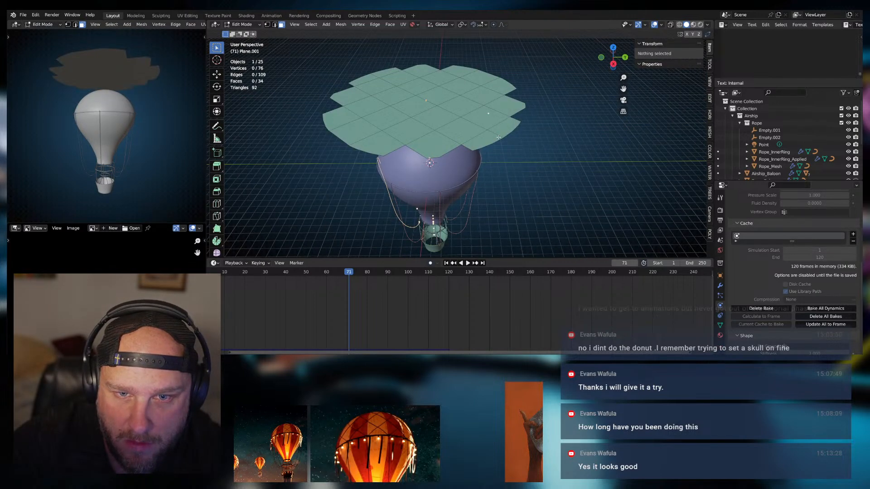
key(Tab)
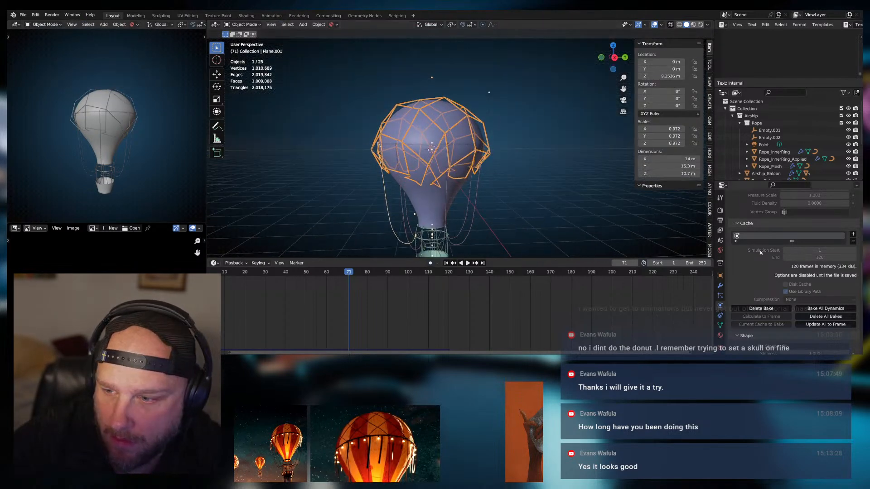
Apply the net's Cloth and Wireframe modifiers at frame 71 and inspect the resulting mesh up close
scroll(757, 246, up, 7)
scroll(756, 251, up, 8)
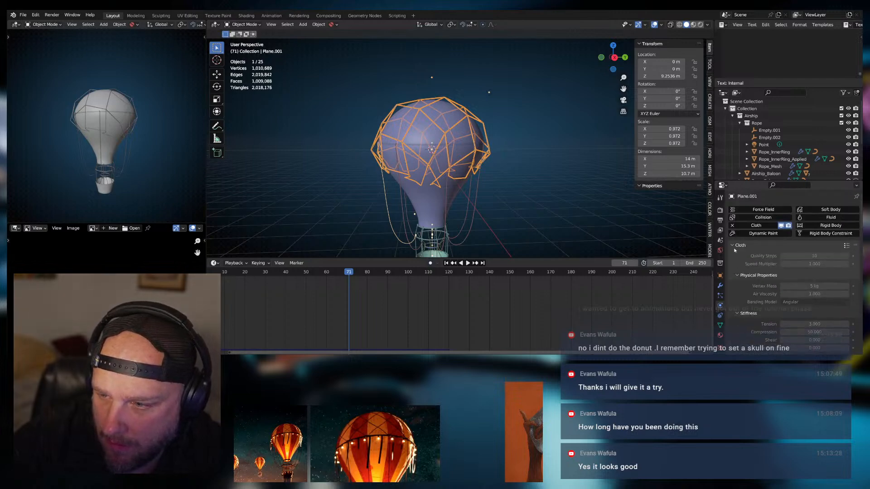
click(734, 247)
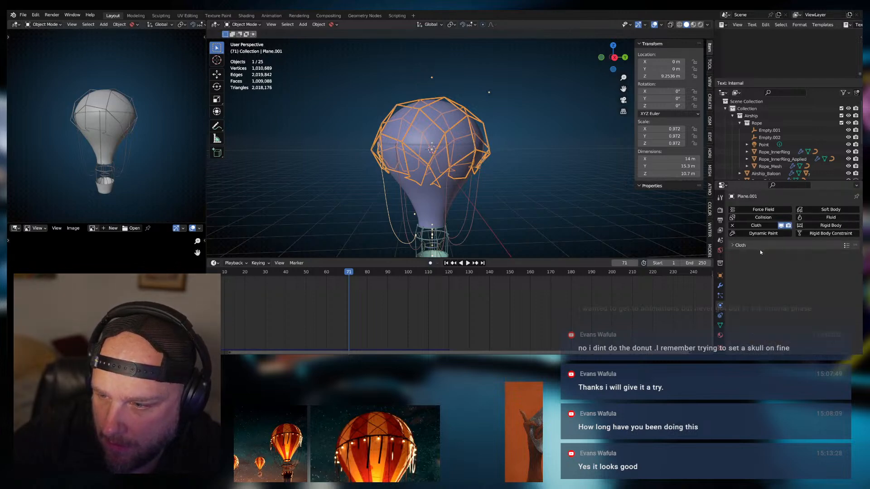
click(720, 286)
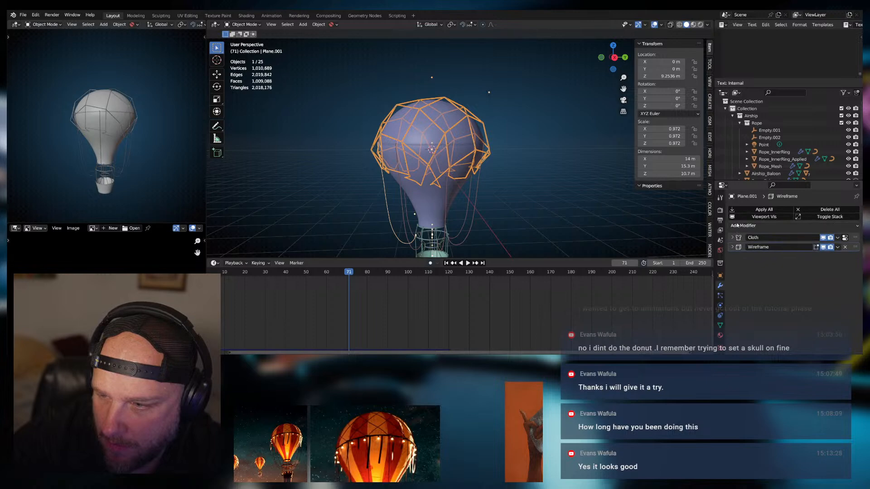
click(764, 209)
key(Tab)
click(452, 146)
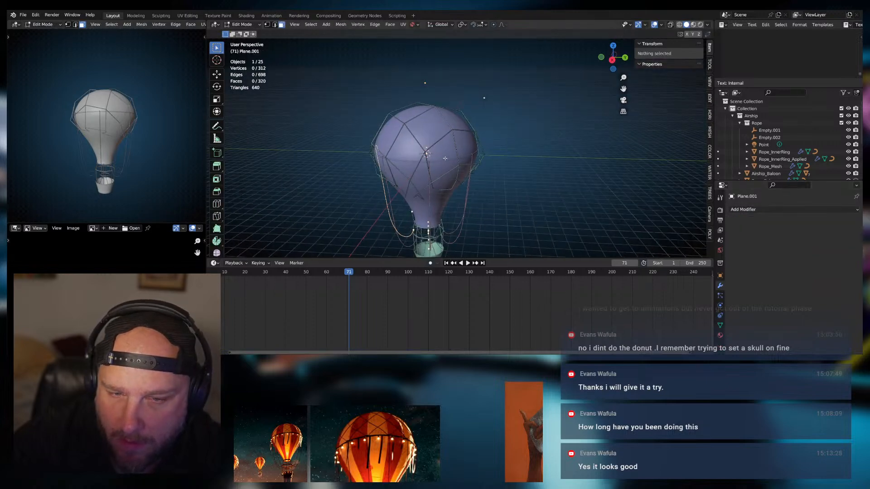
scroll(443, 148, up, 3)
scroll(434, 149, up, 4)
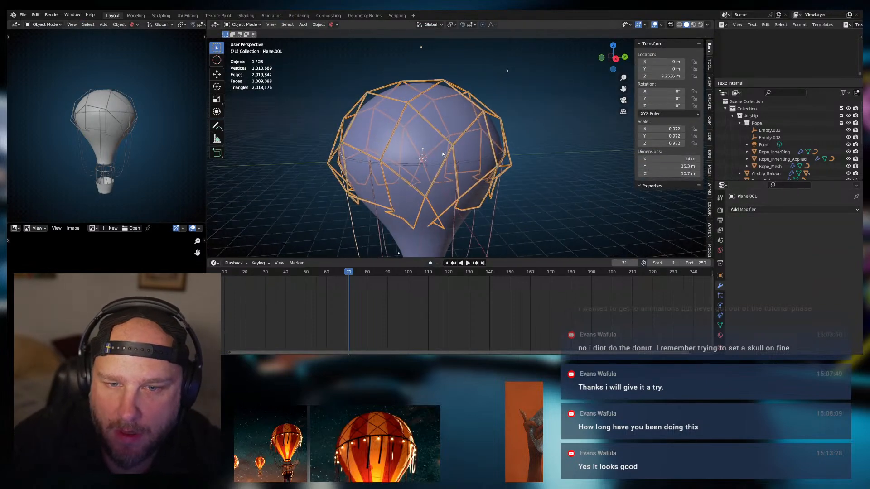
middle_drag(447, 147, 429, 148)
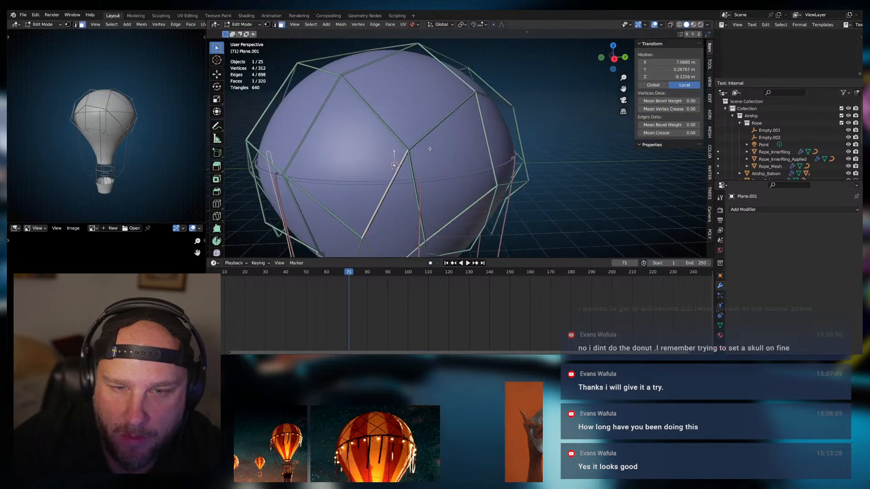
Select the vertices at the net's front junction and move them about 0.9 m down with smooth proportional editing, size about 1.33 m
key(1)
drag(398, 140, 421, 162)
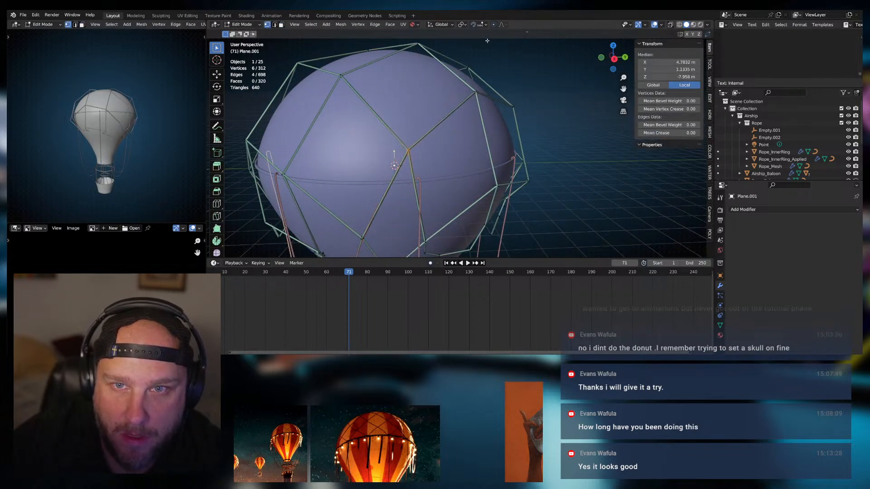
click(493, 24)
key(g)
key(z)
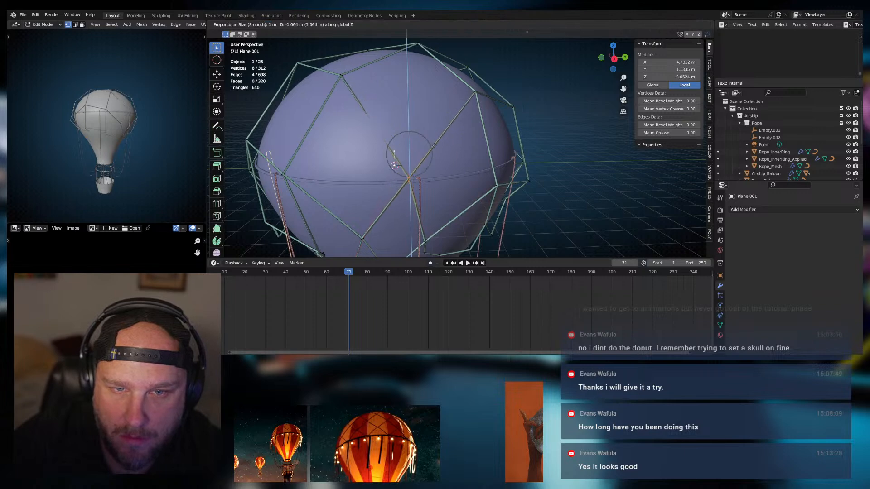
key(z)
key(z)
scroll(435, 142, down, 3)
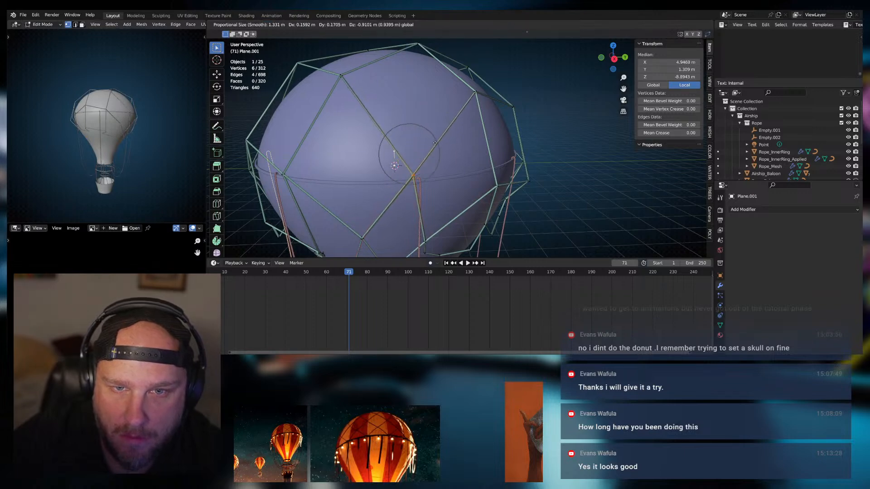